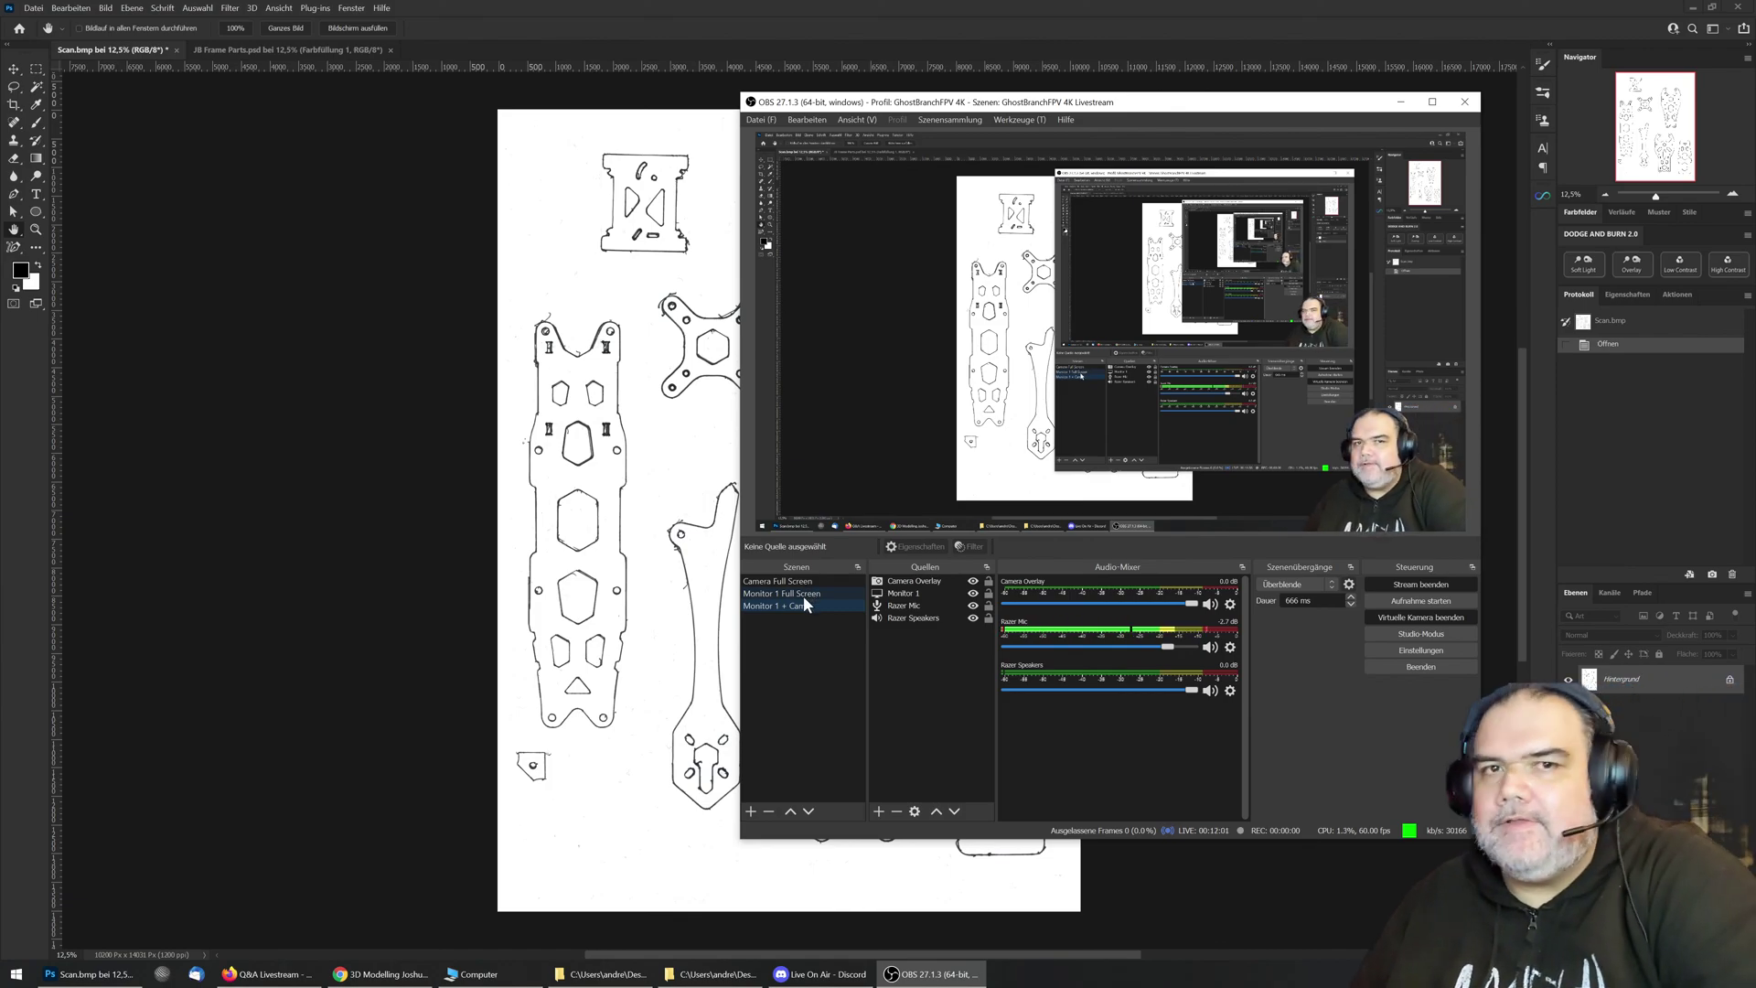
Step: Select the inside of the long drone arm outline in the scan with the Magic Wand tool
left_click(609, 11)
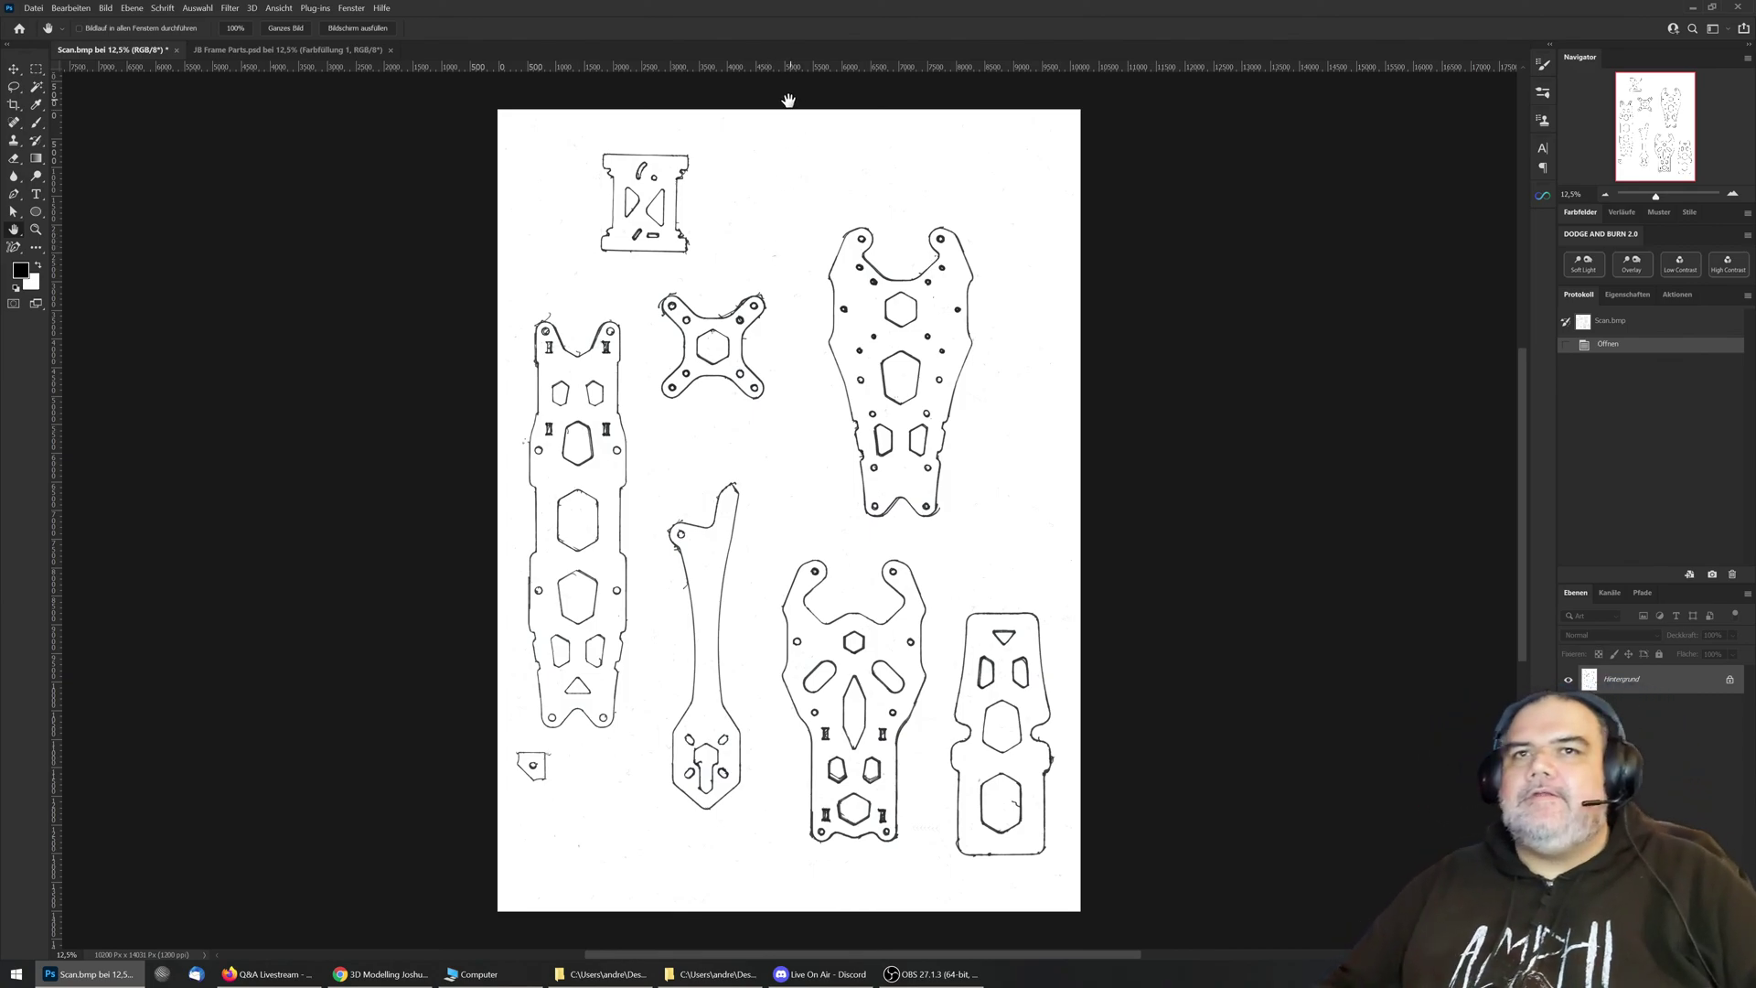
left_click(37, 229)
left_click(734, 574)
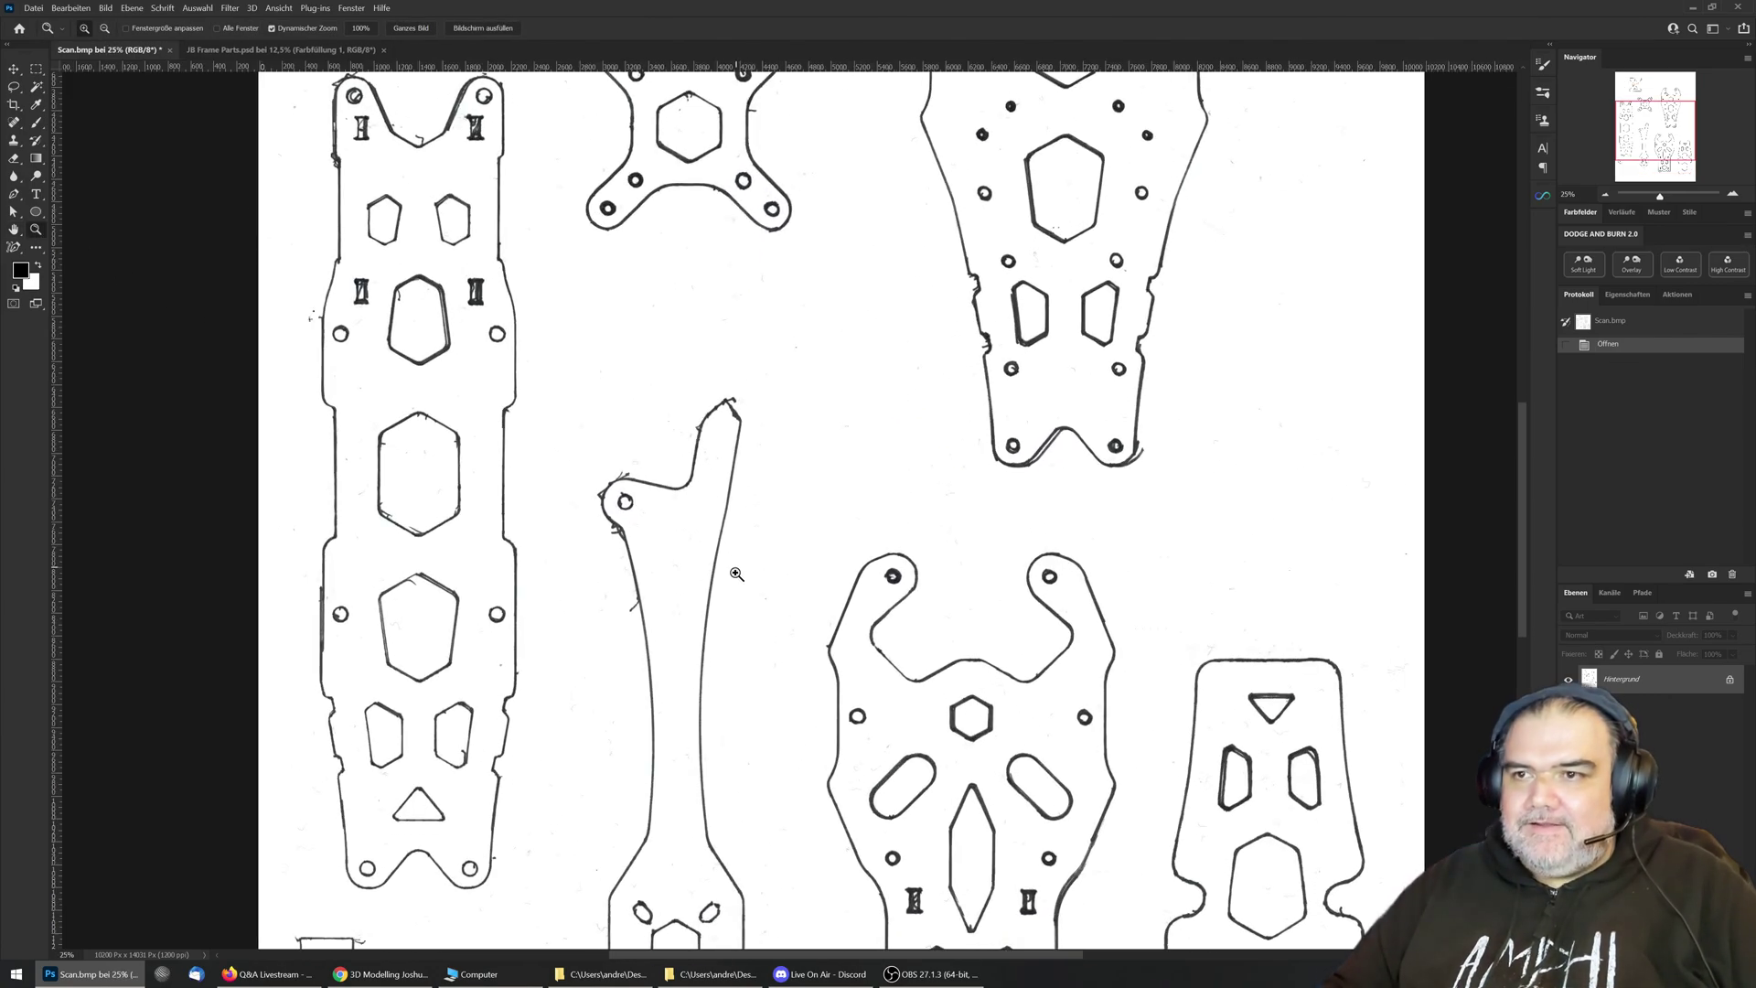
left_click_drag(730, 631, 723, 408)
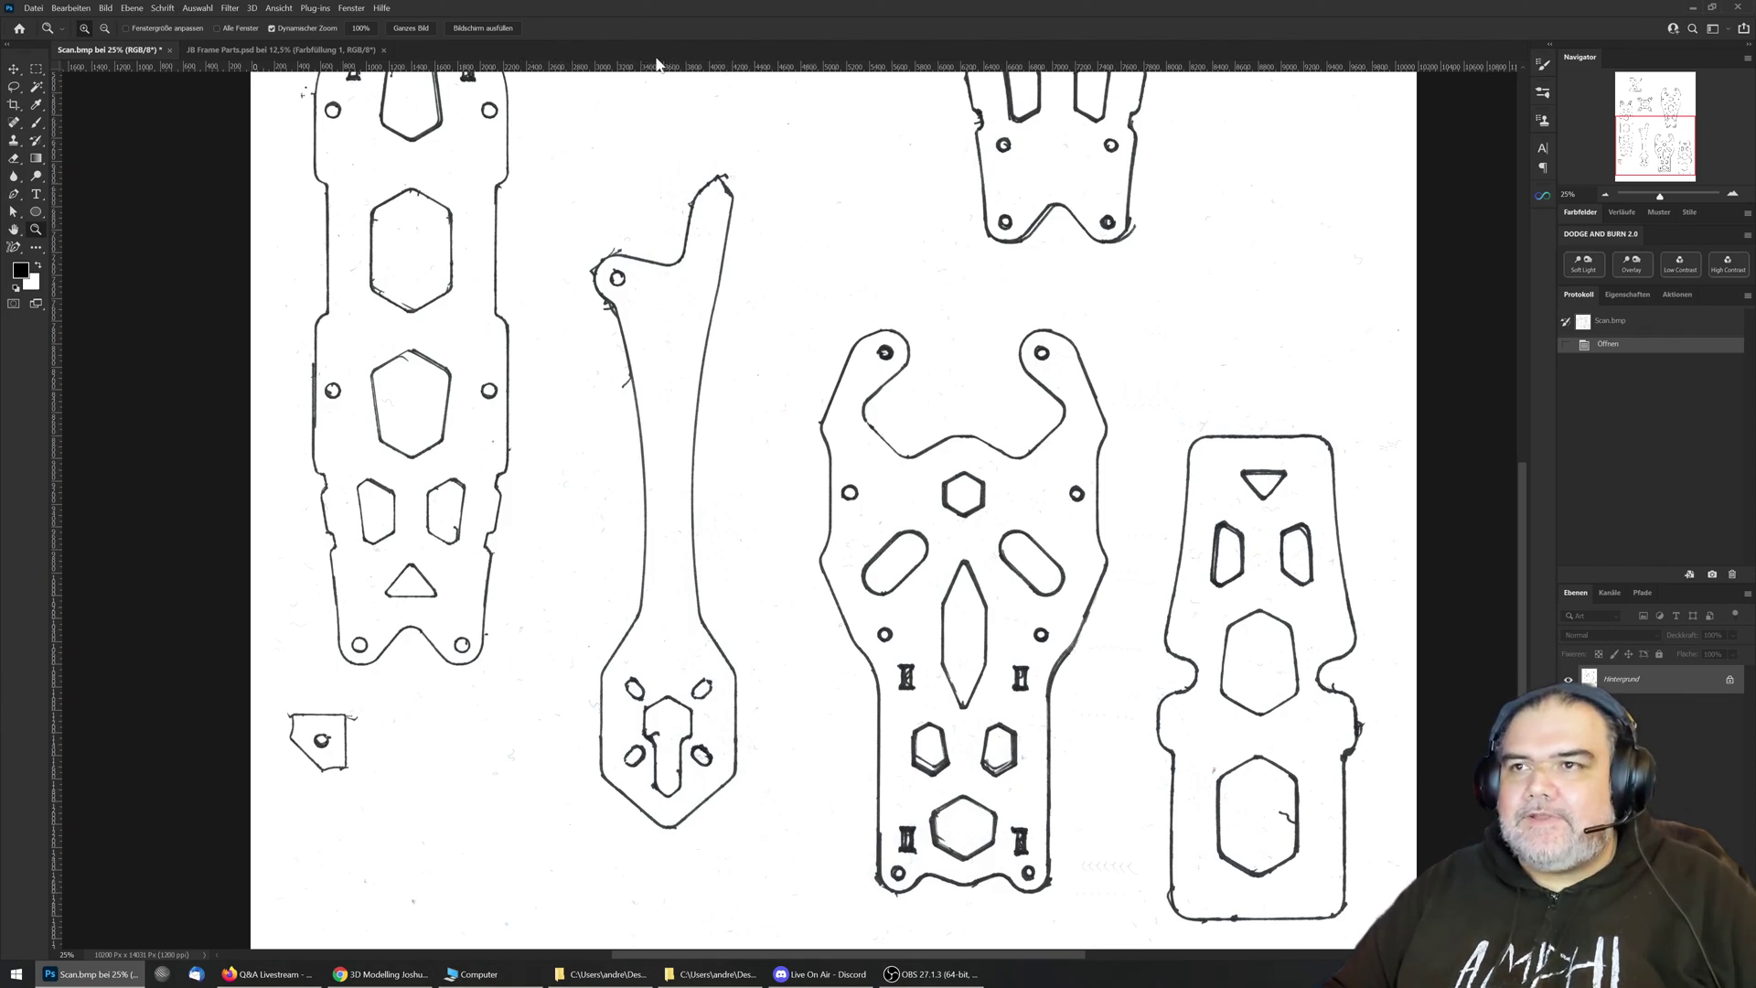
left_click(37, 89)
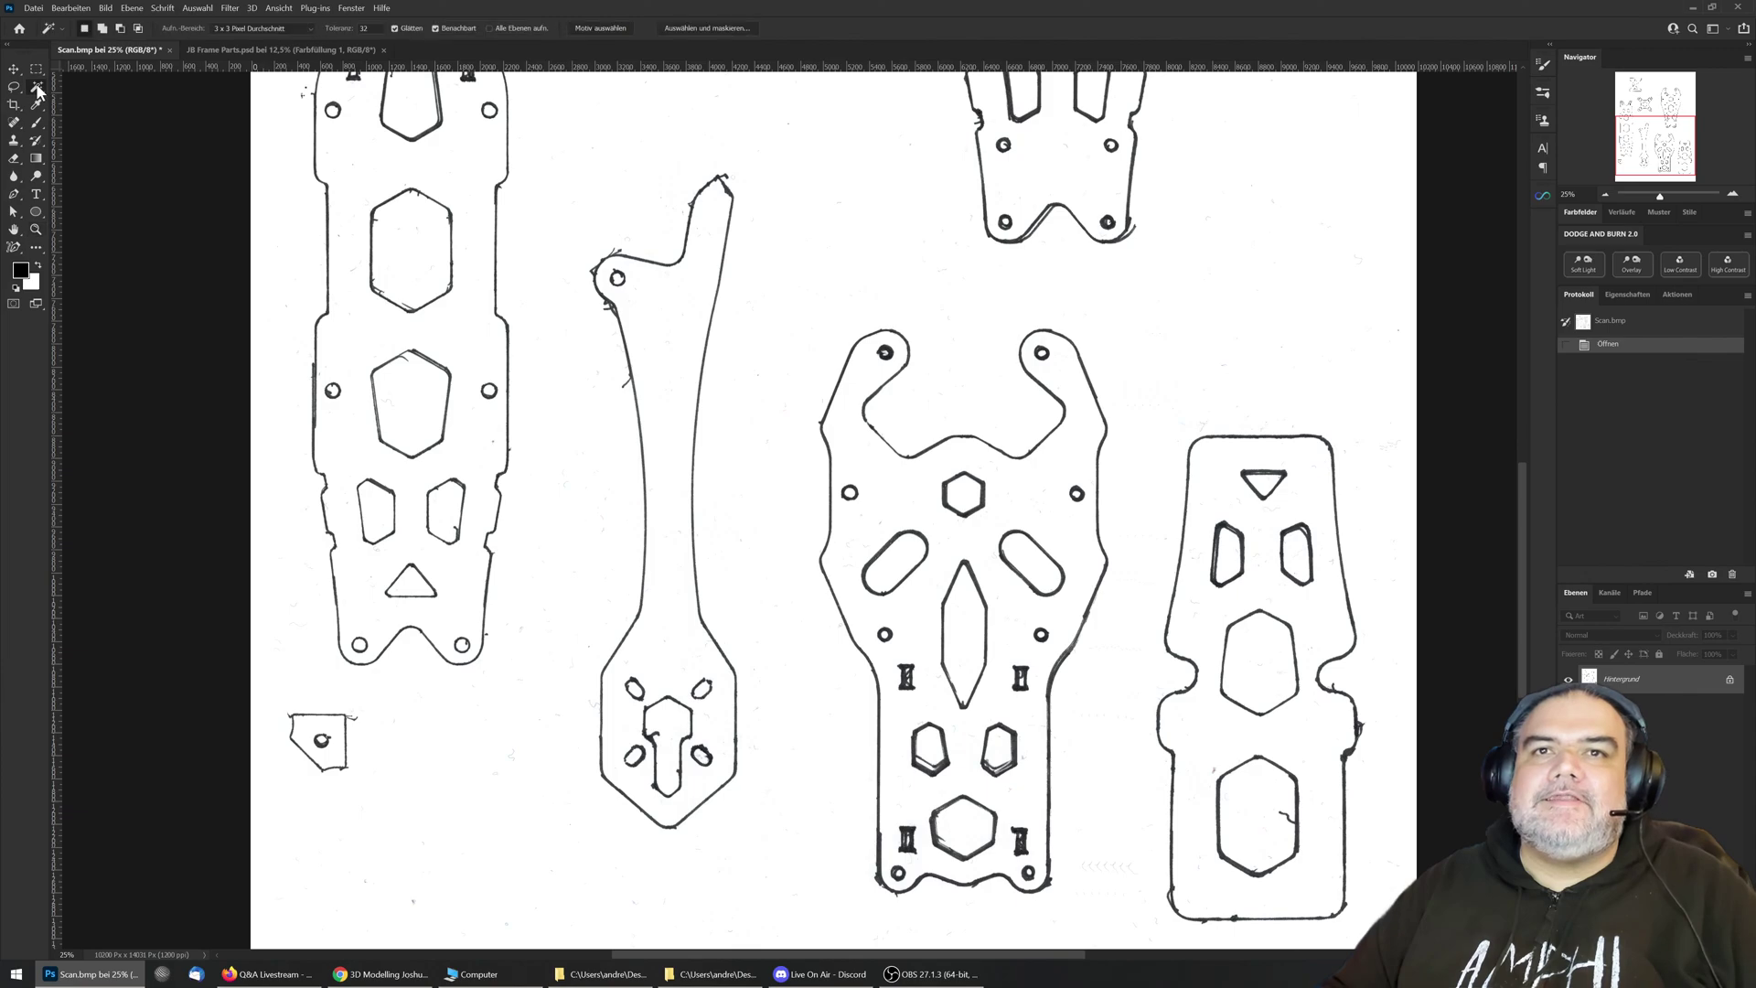
left_click(38, 90)
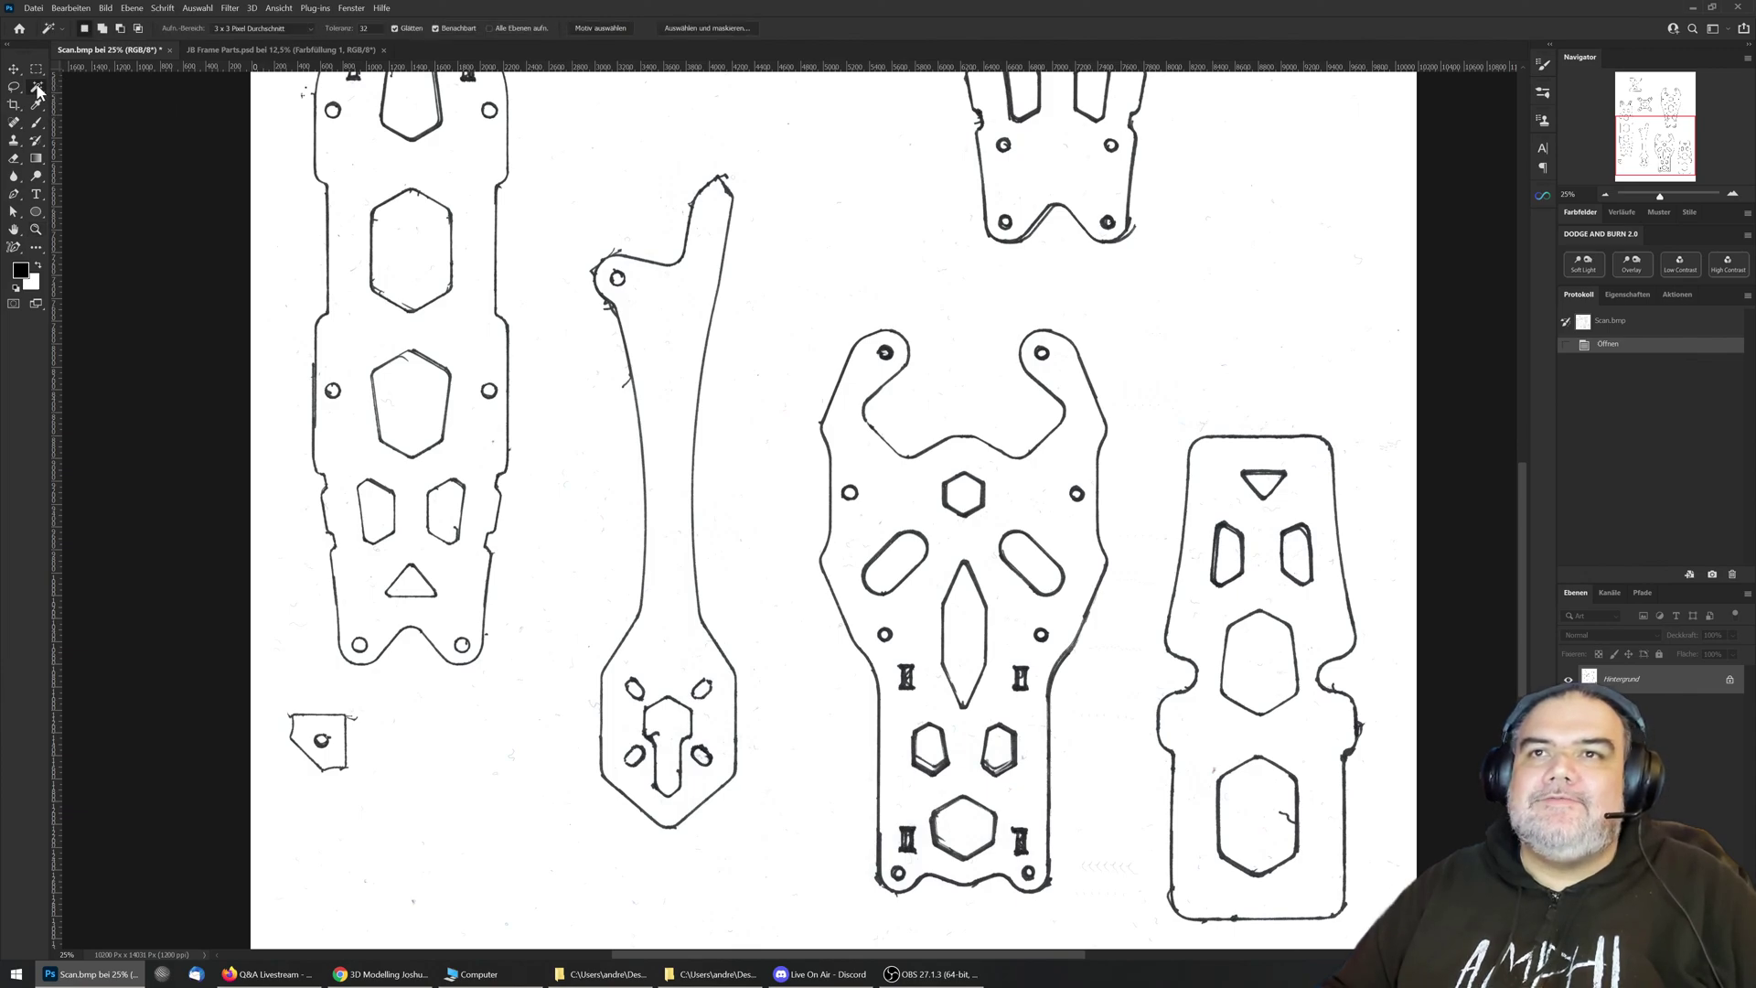
left_click(642, 451)
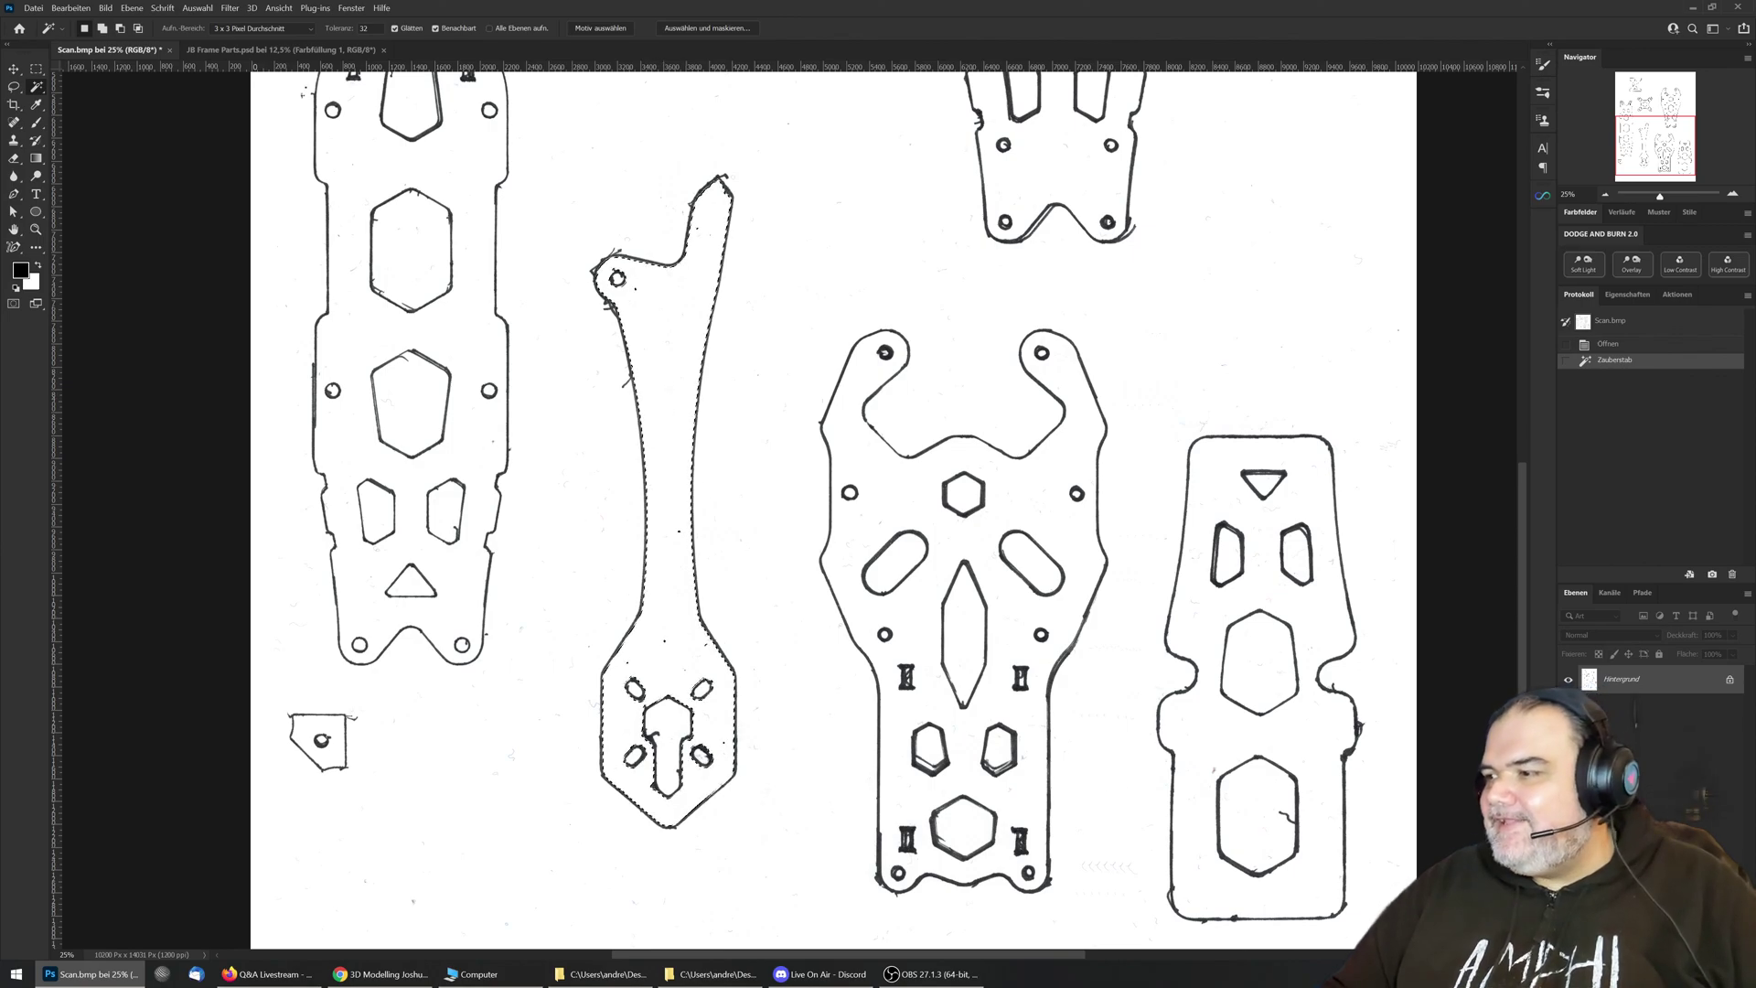
Step: Create a work path from the arm selection with a tolerance of 2.0 pixels
left_click(1643, 593)
left_click(1747, 593)
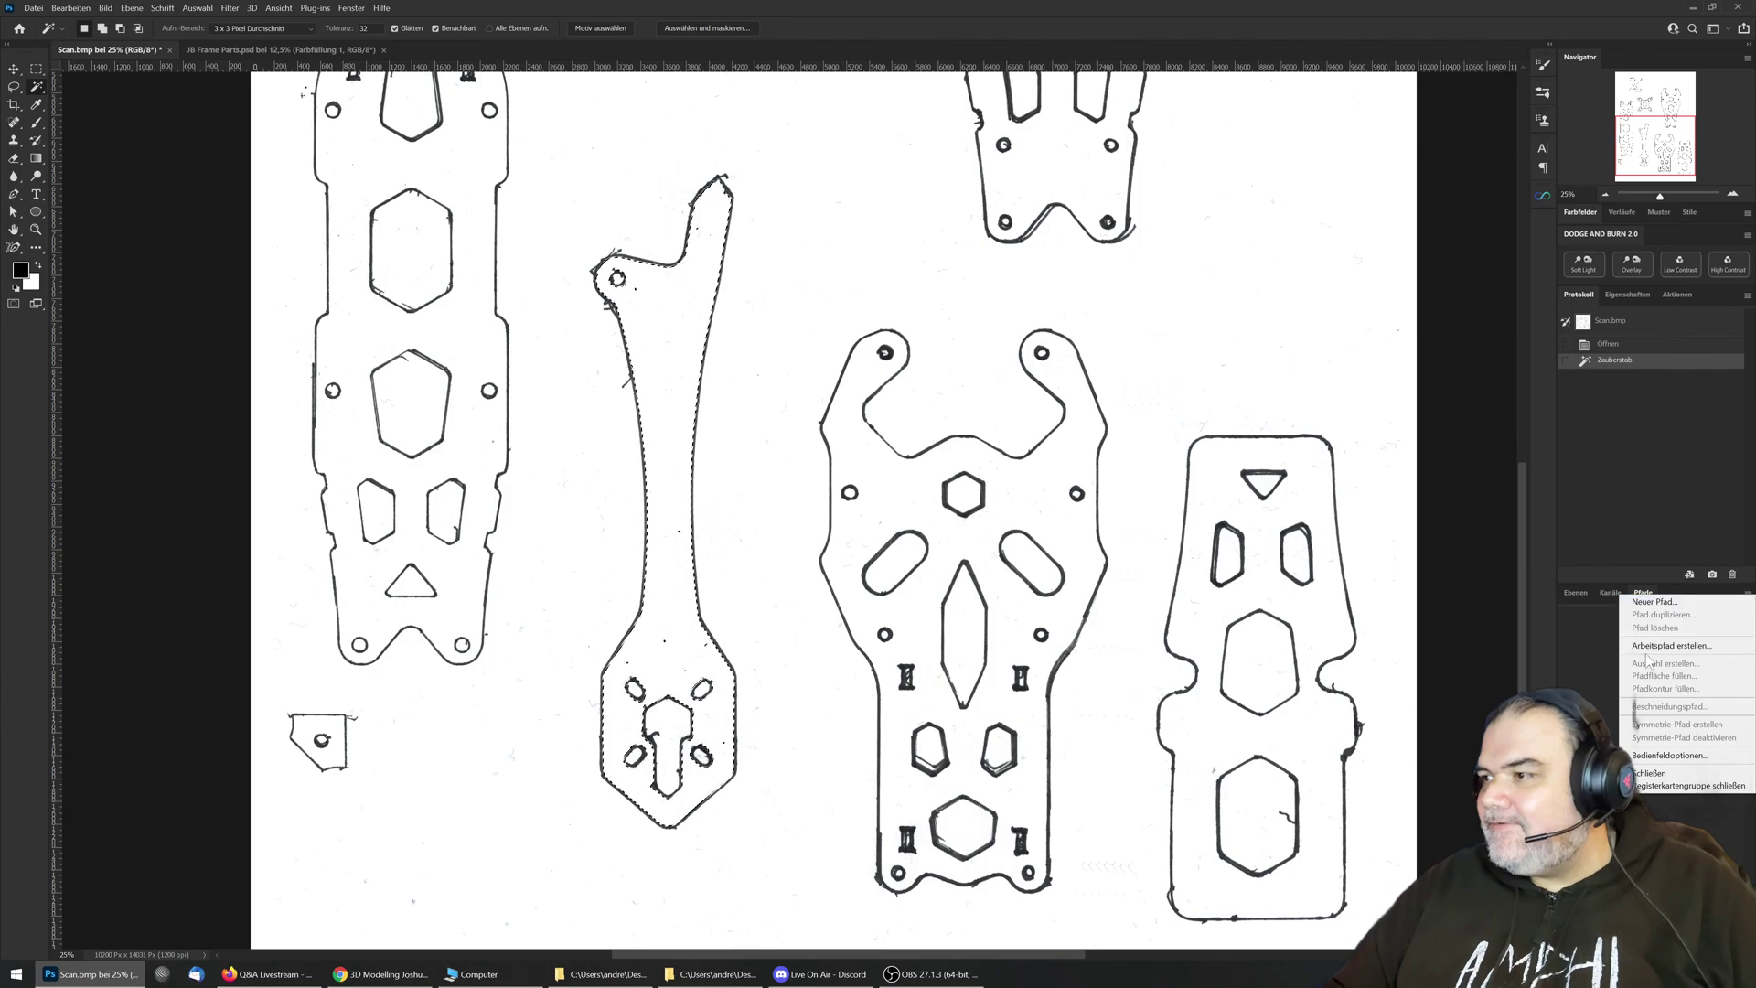
left_click(1694, 648)
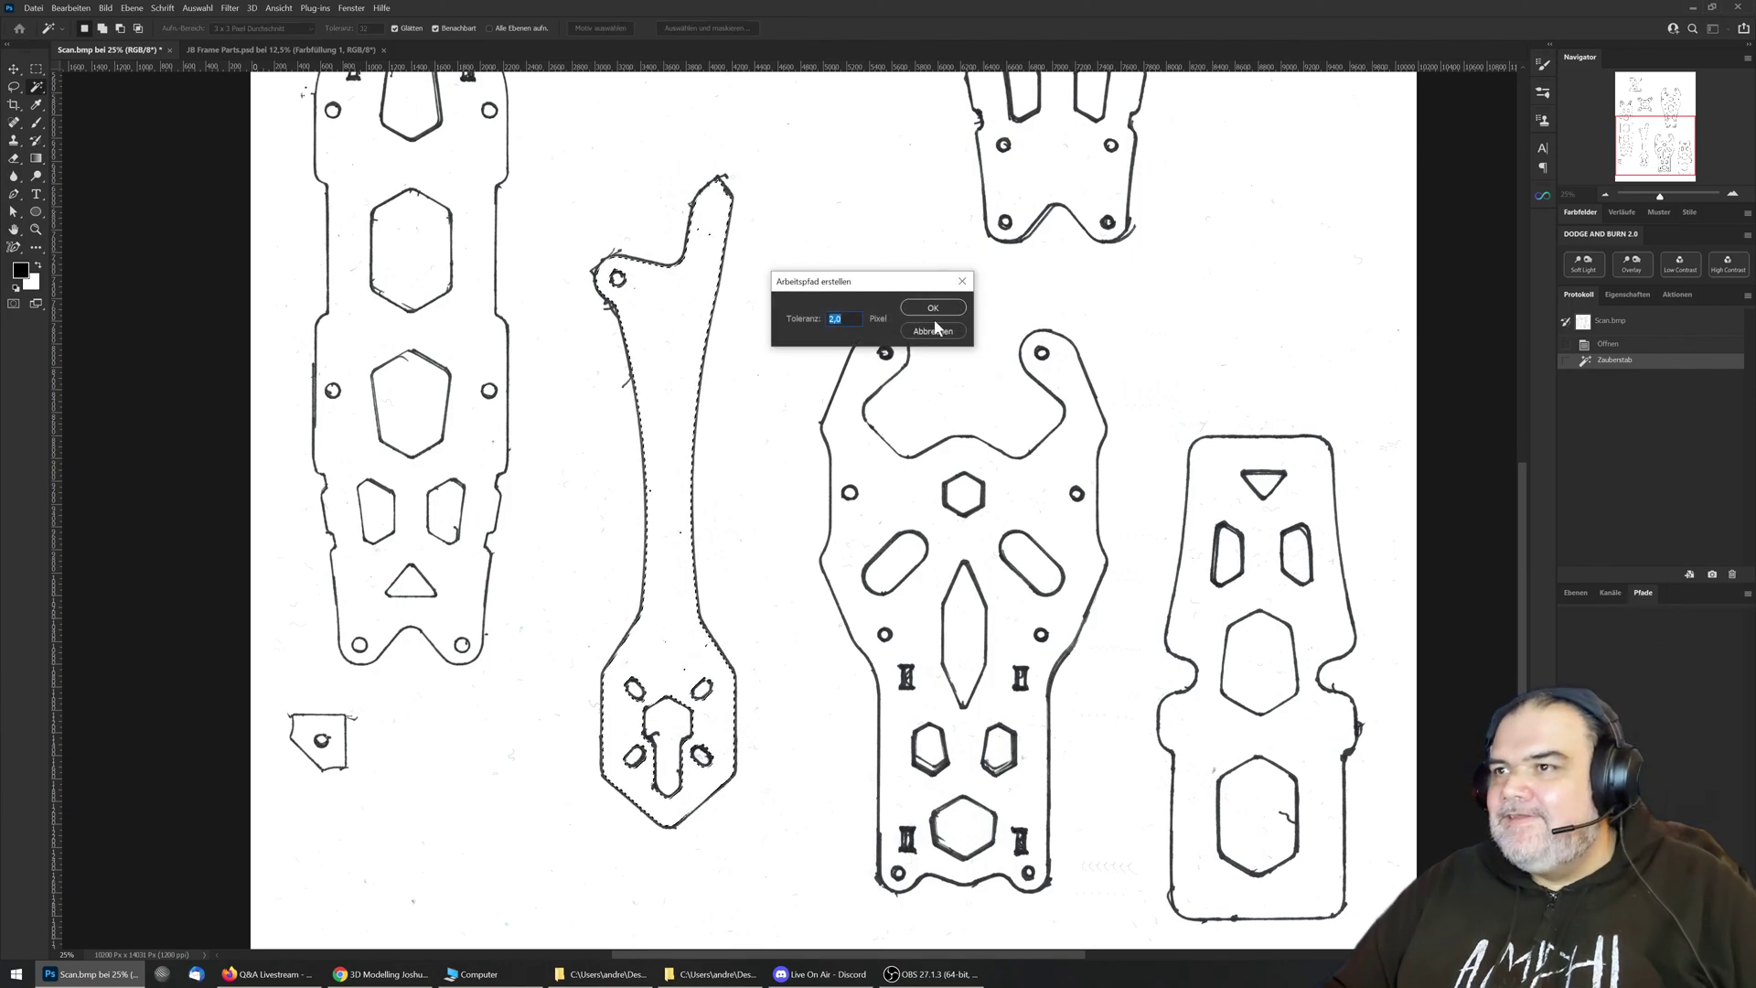
left_click(931, 308)
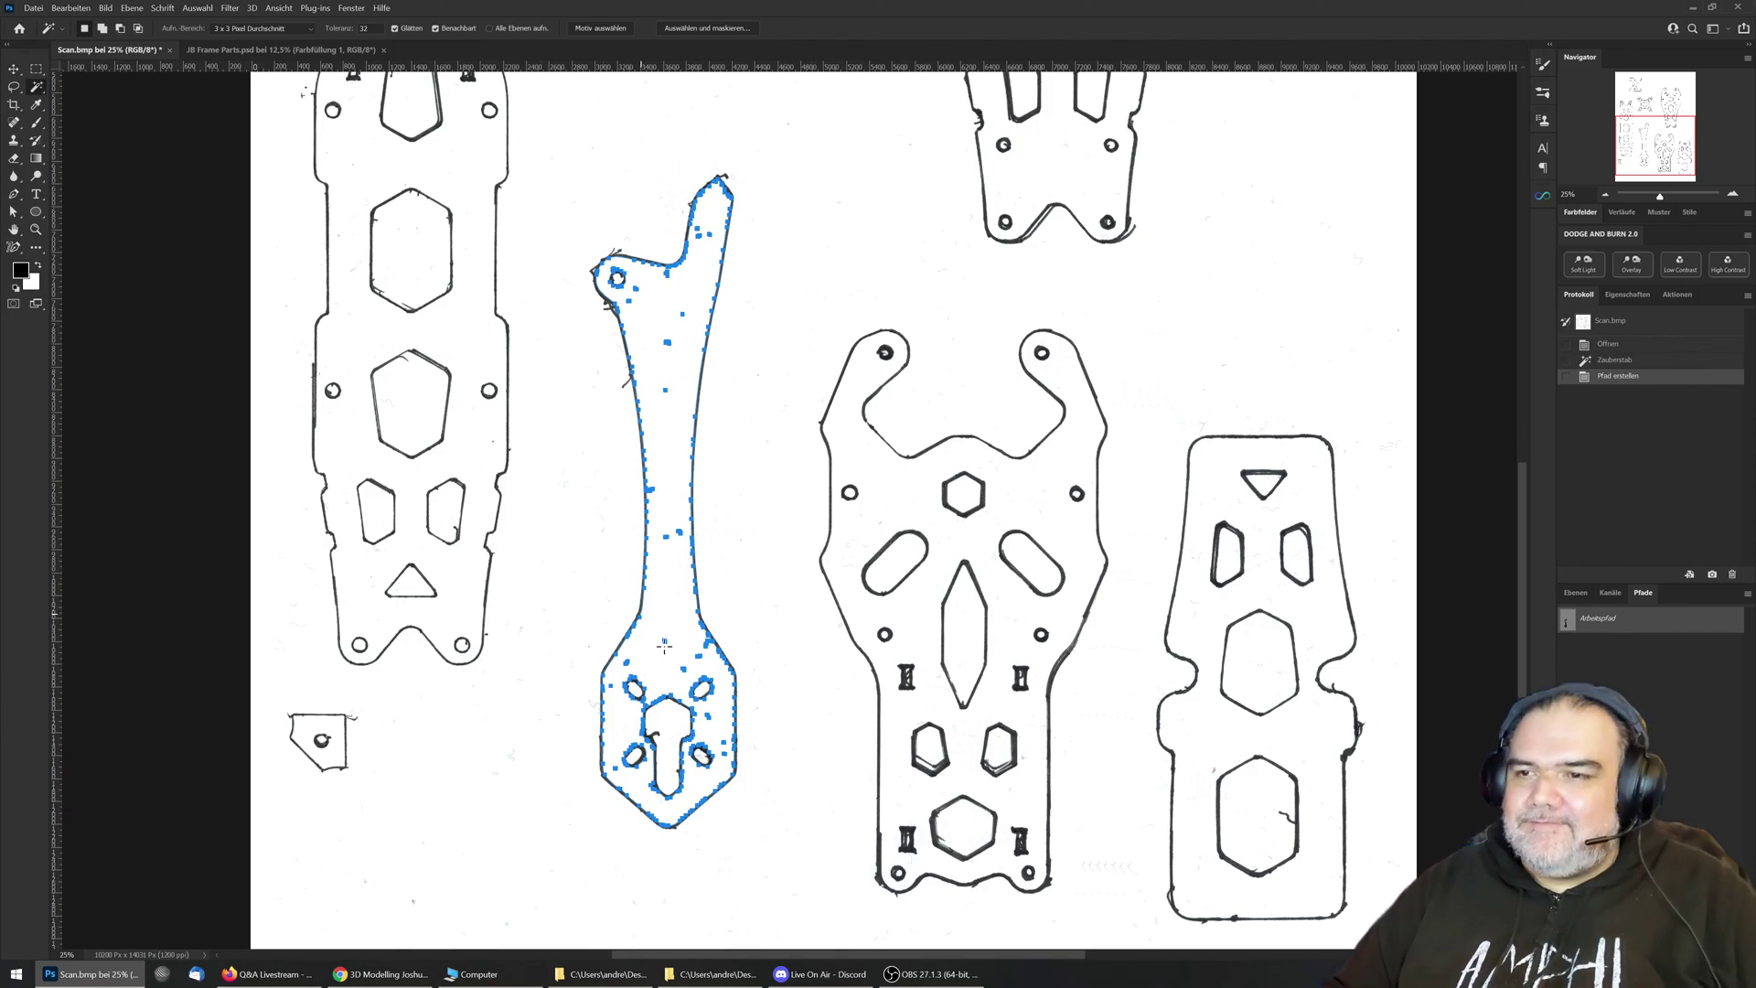
Step: Delete the stray path specks inside the arm's upper tip and below its mounting hole
left_click(36, 230)
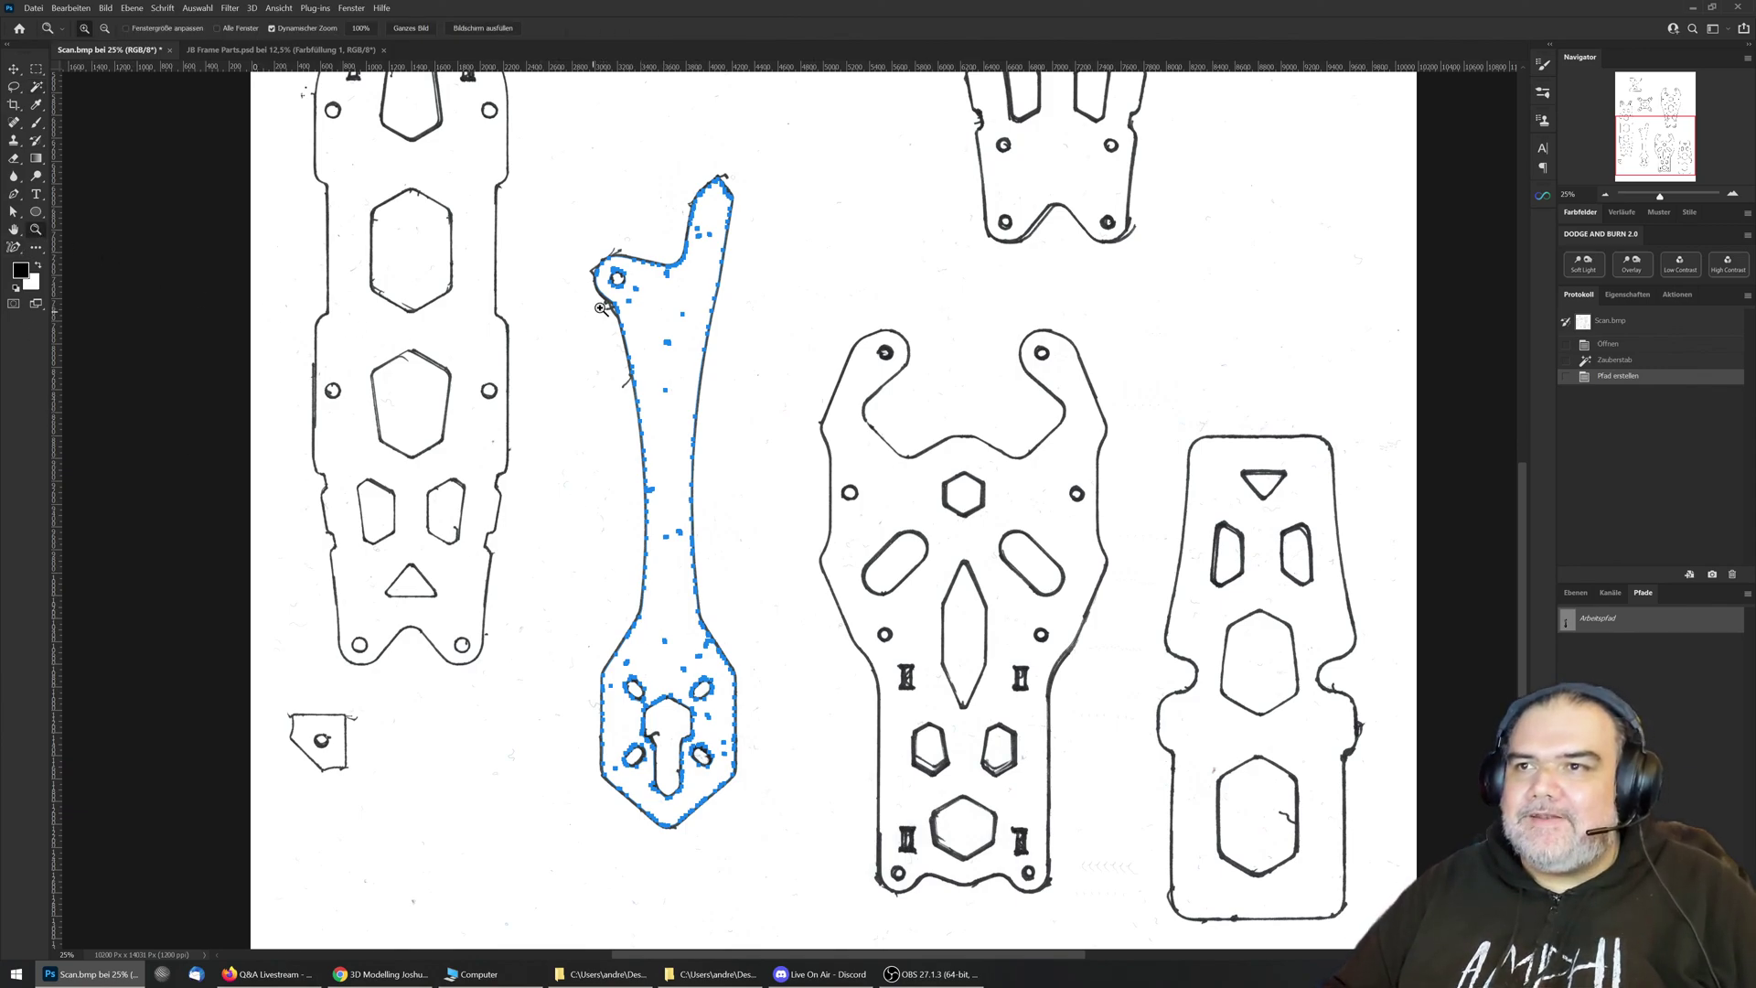
left_click(677, 285)
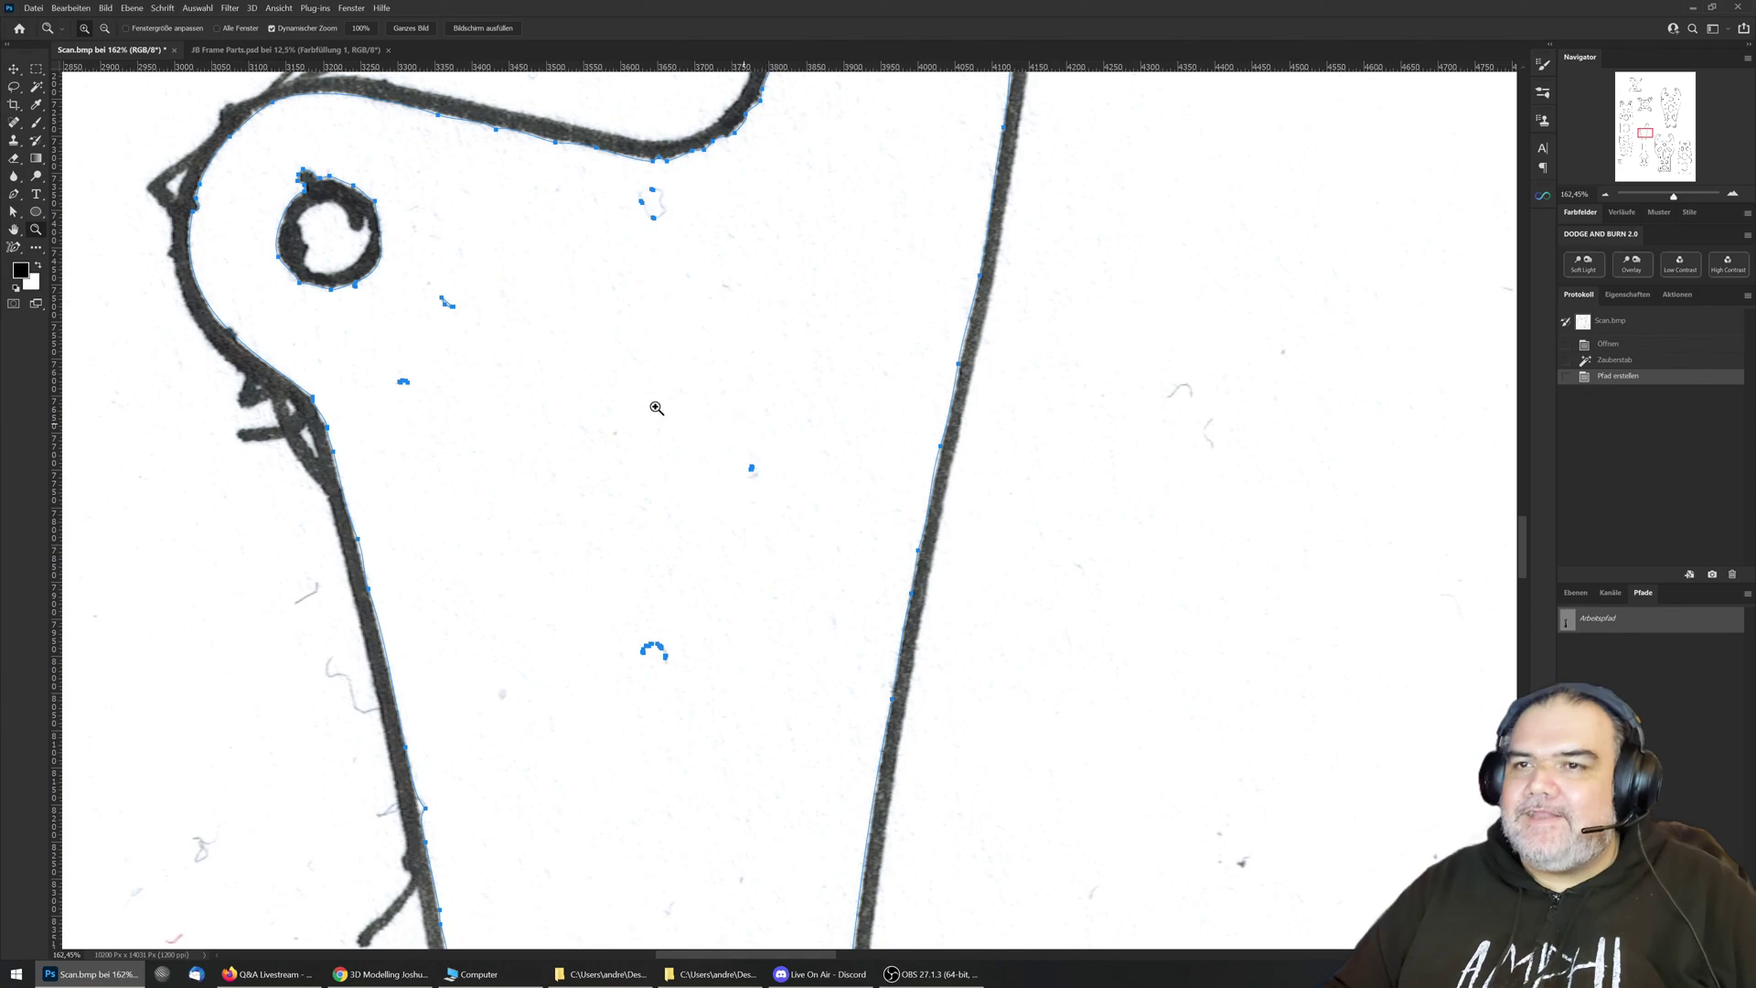
left_click_drag(695, 412, 659, 406, "alt")
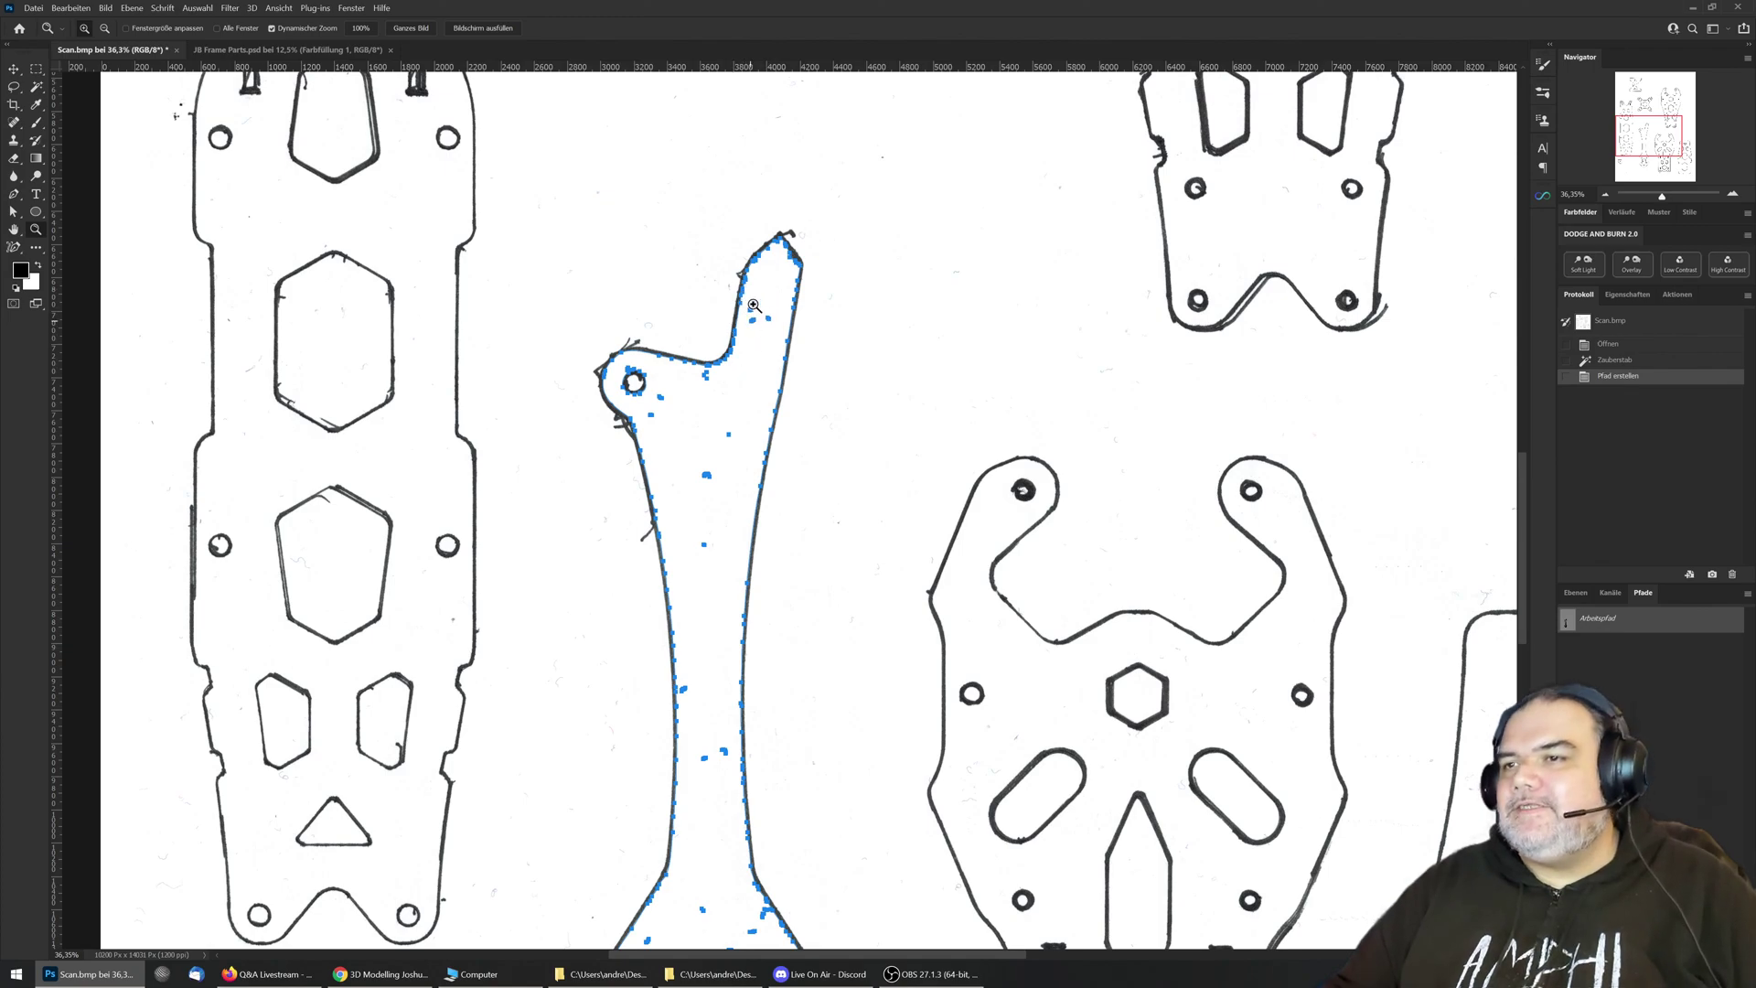
left_click(16, 213)
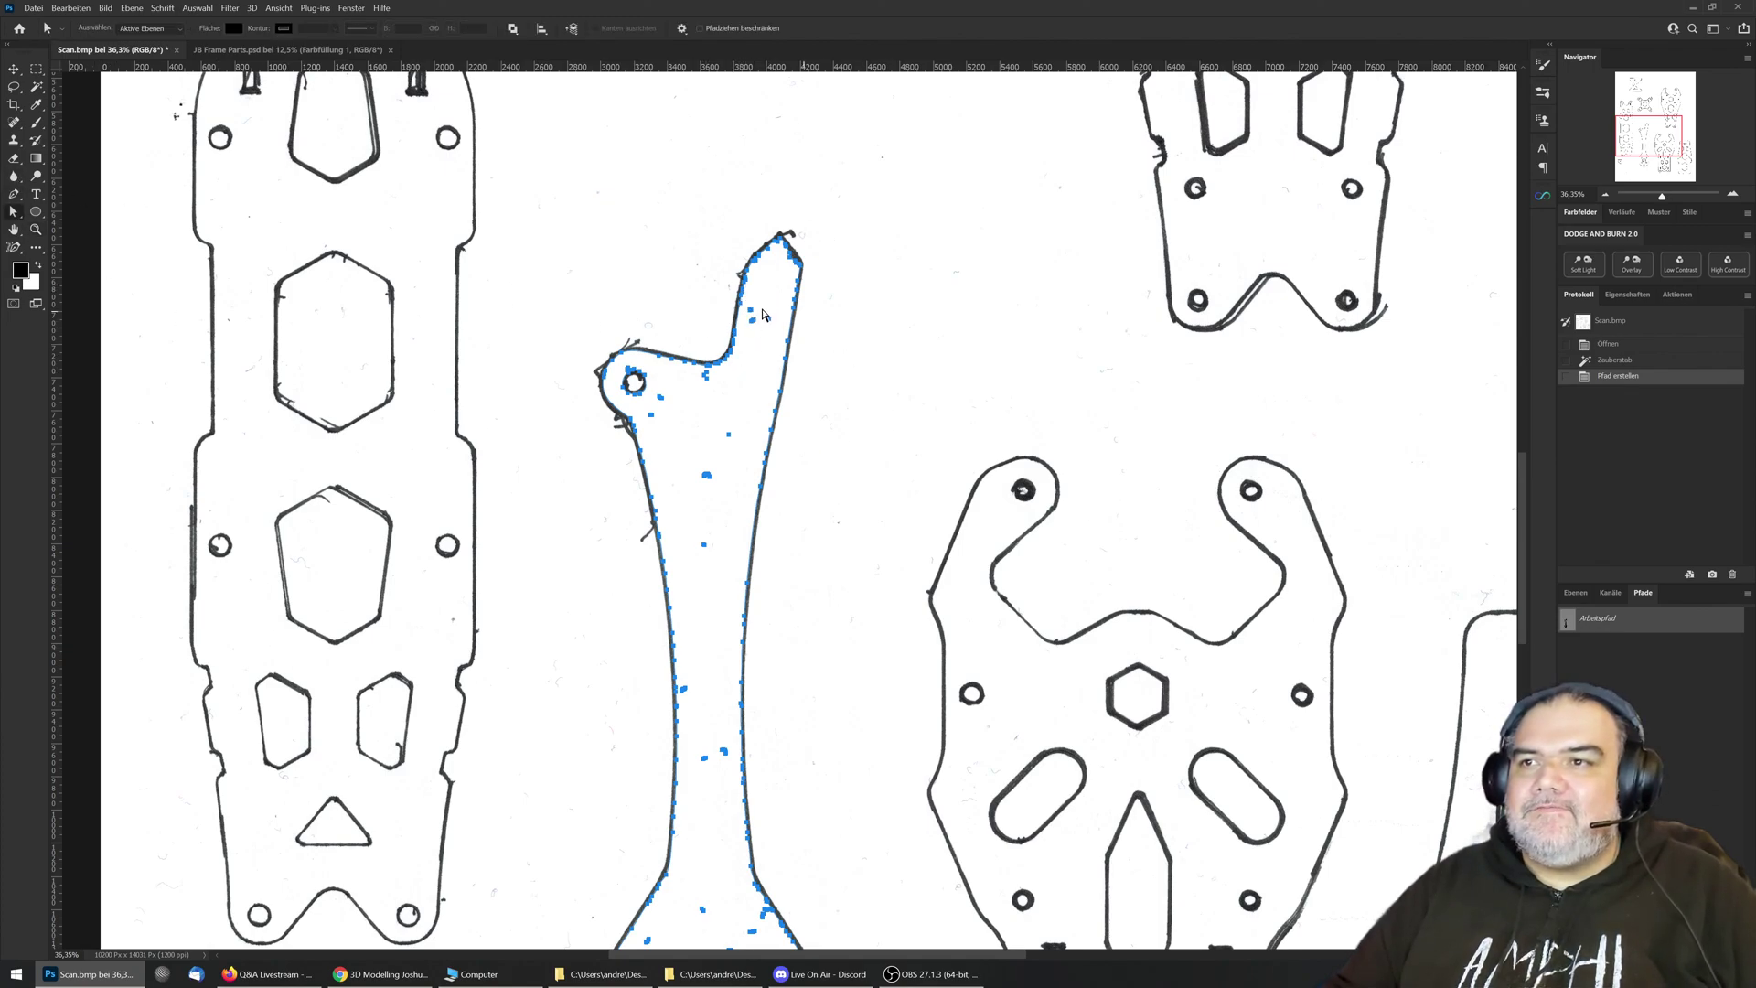
left_click_drag(782, 305, 753, 338)
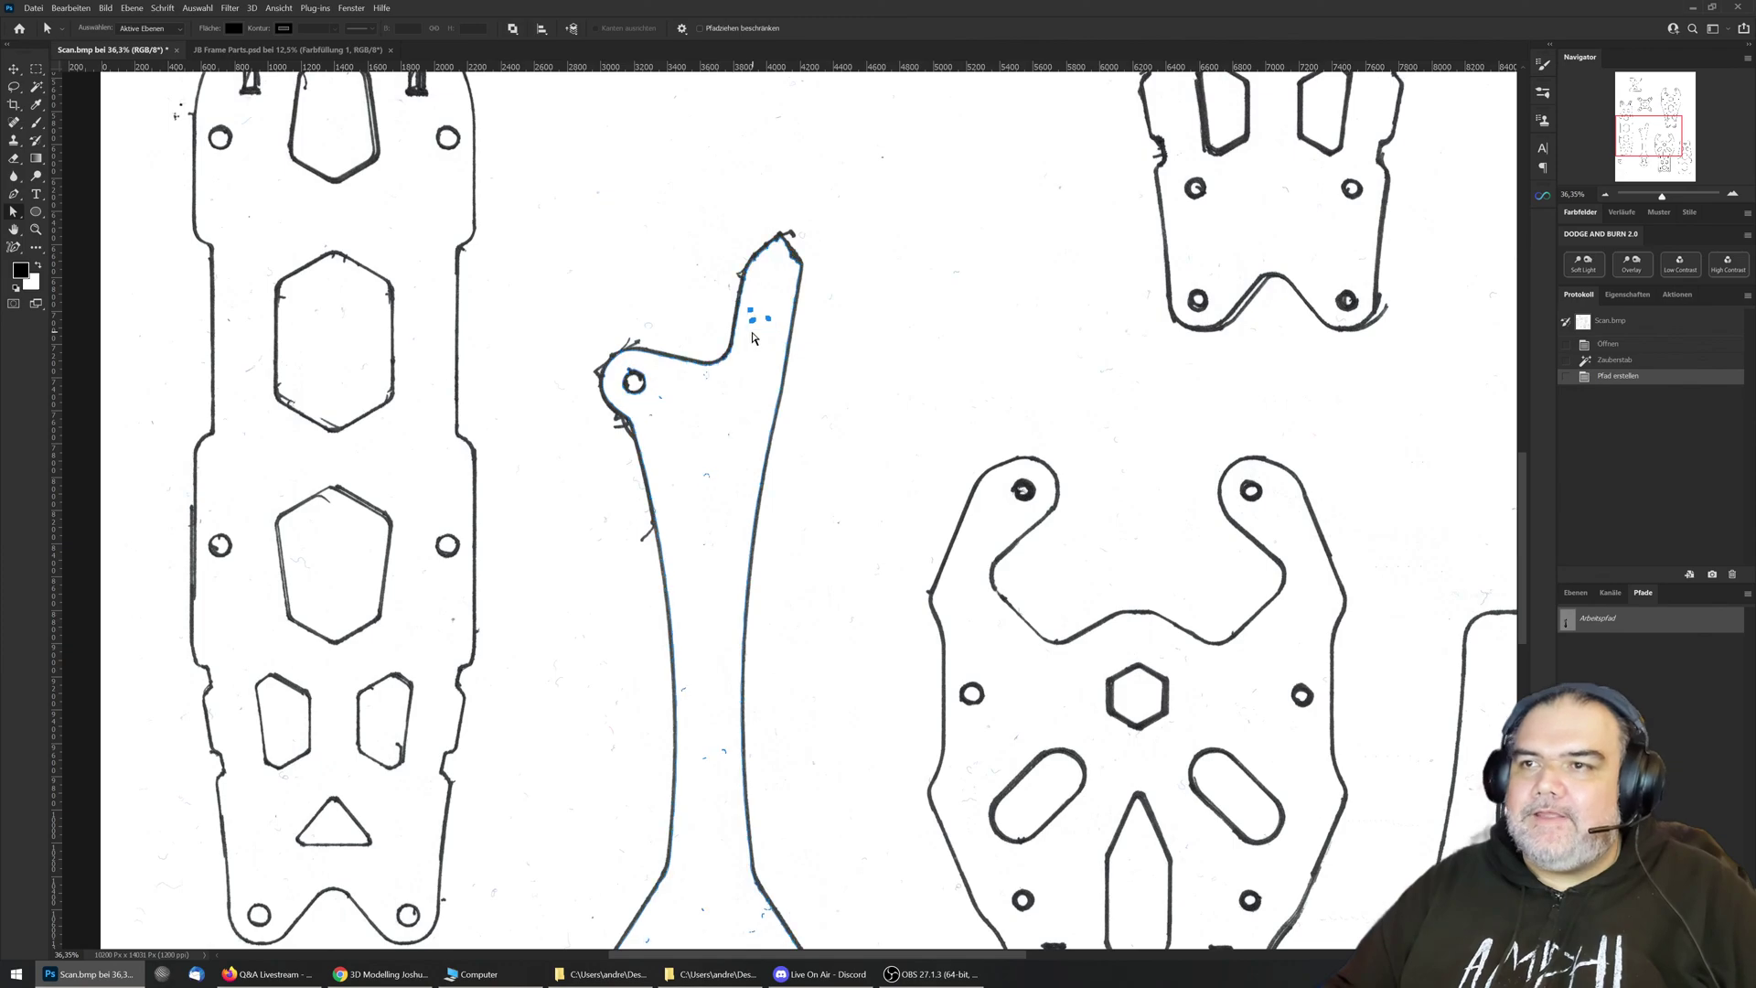
key("Delete")
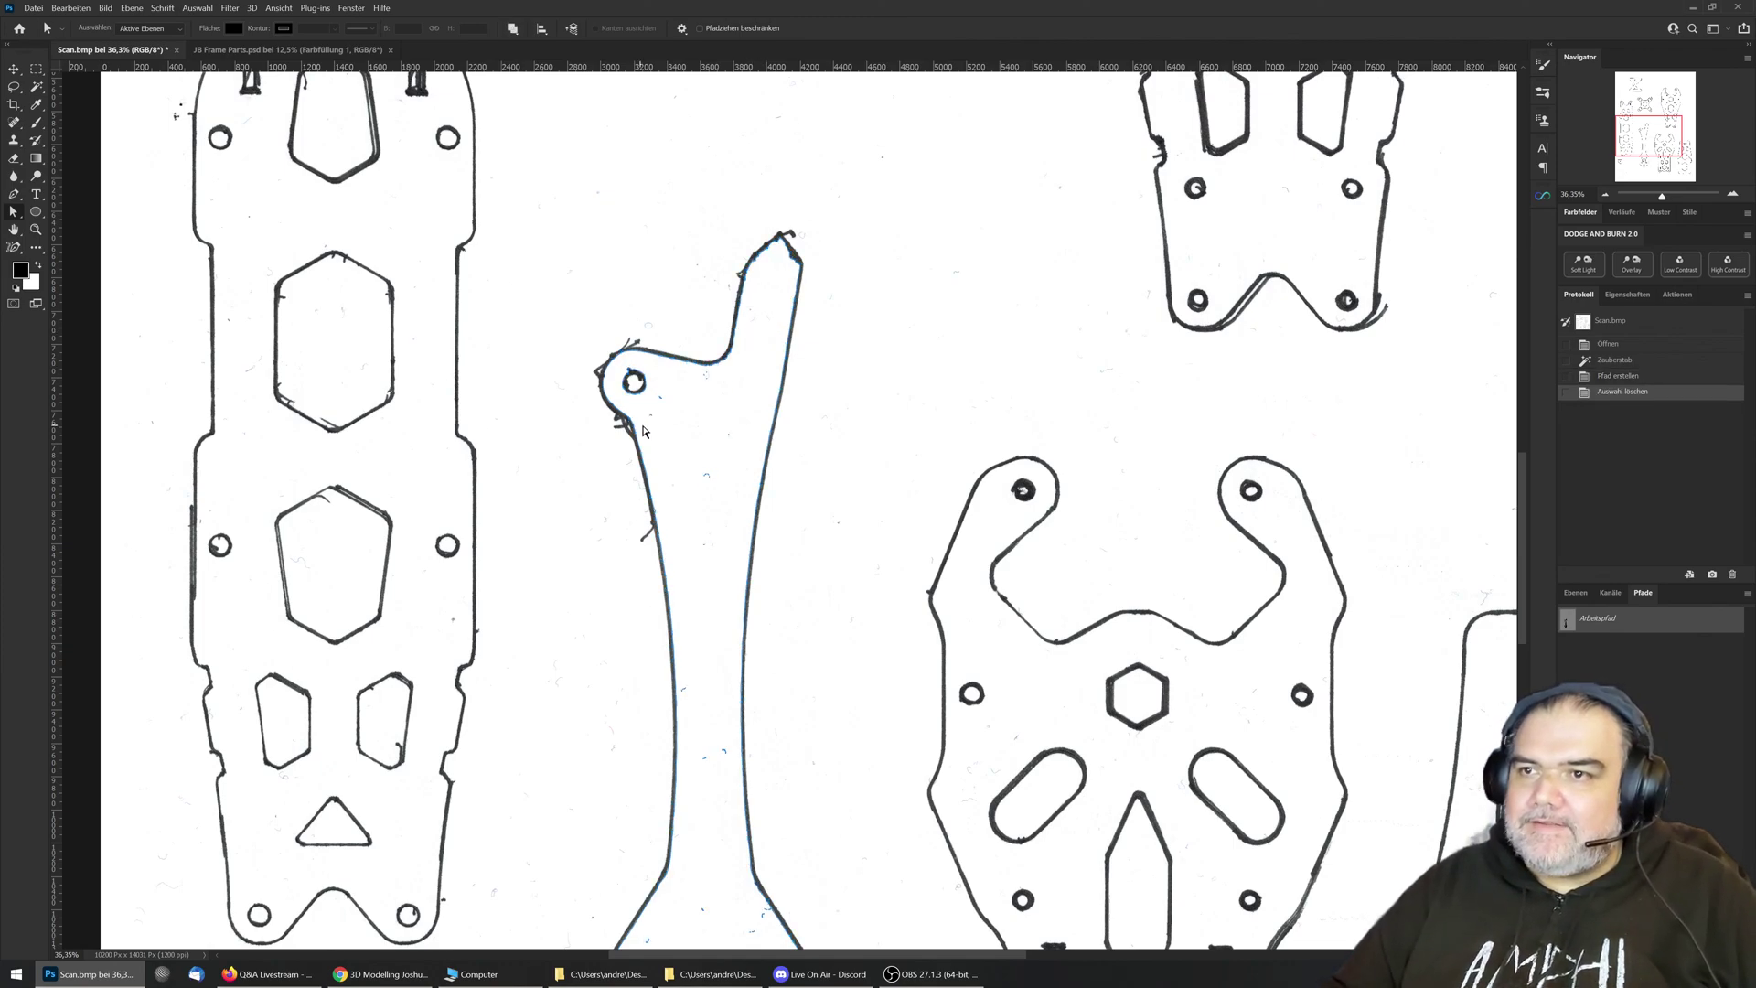
left_click_drag(650, 375, 739, 483)
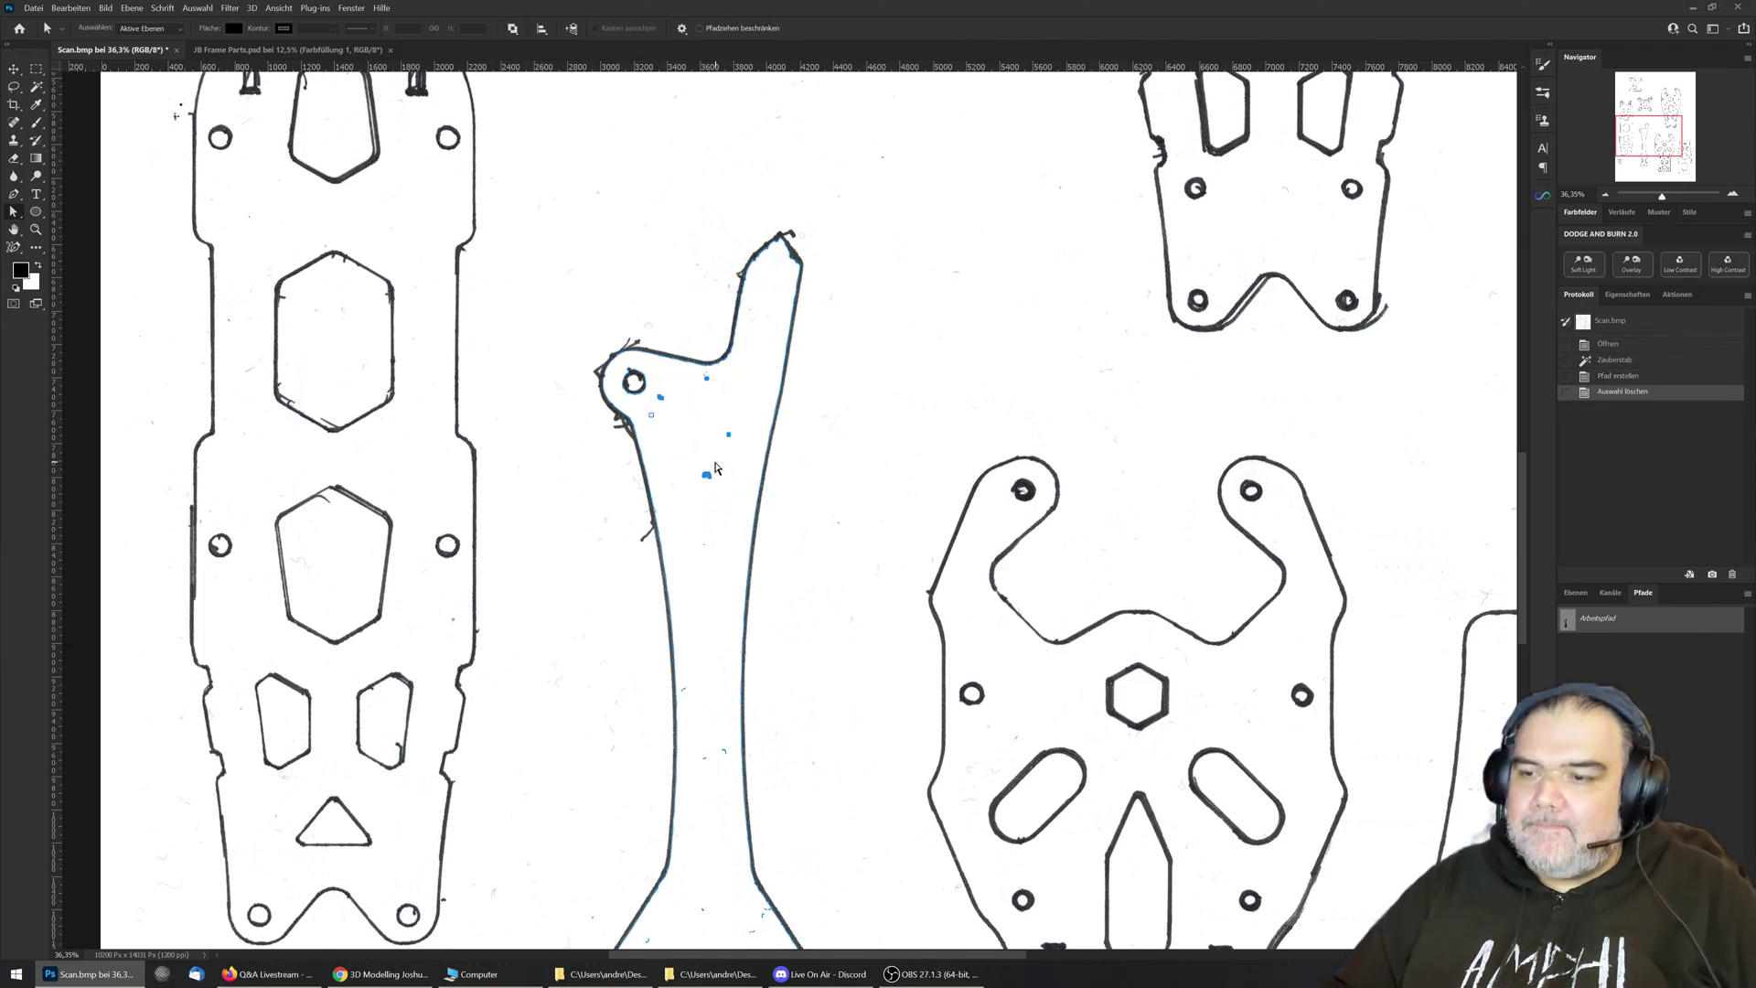
key("Delete")
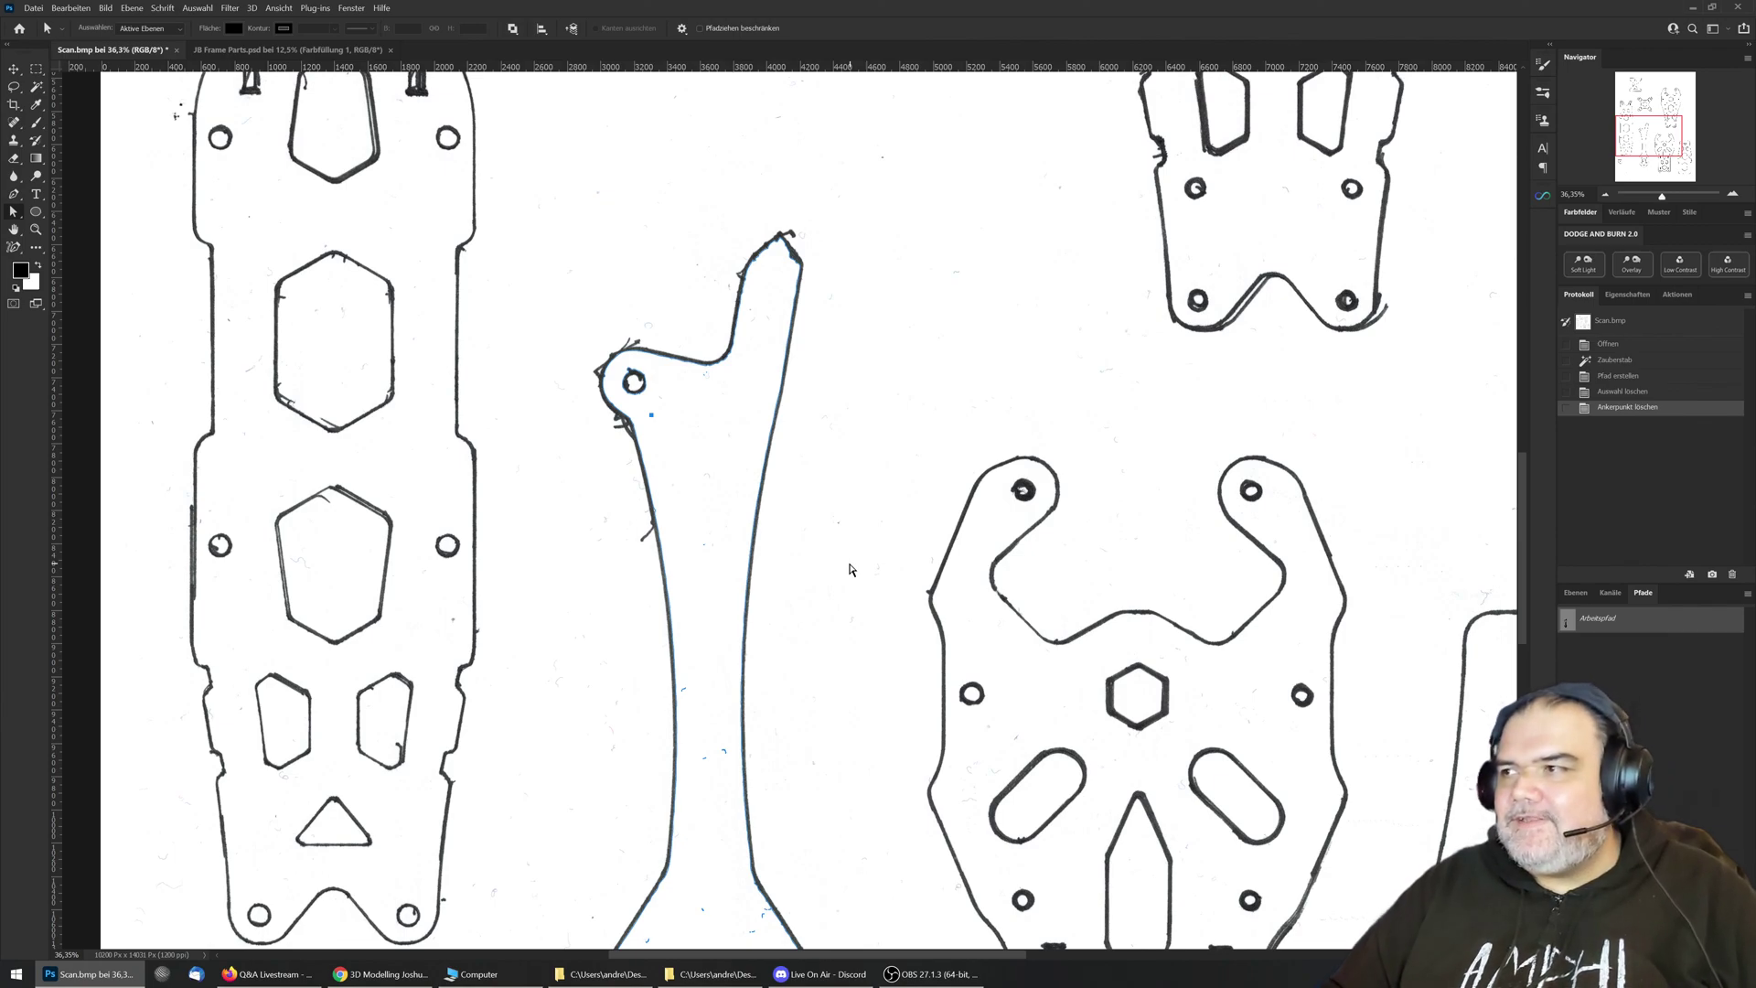
Step: Revert the document to the initial Scan.bmp snapshot, discarding the arm's work path
left_click(1626, 324)
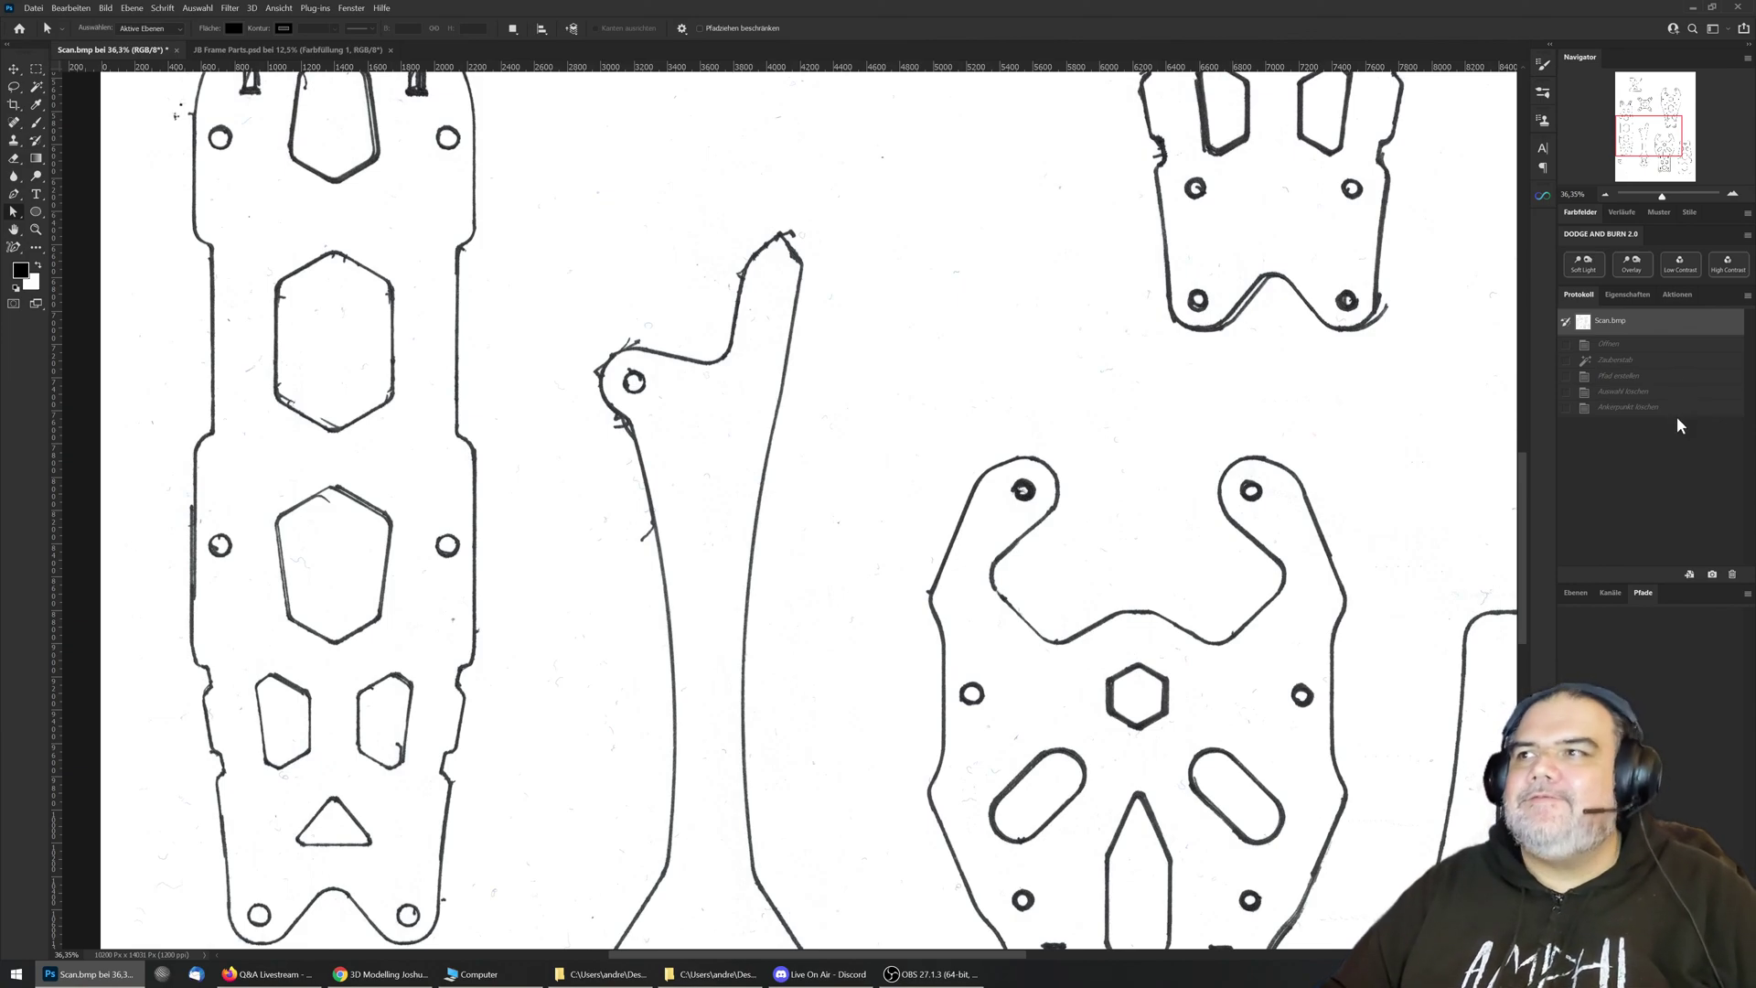
Step: Examine the scanned parts and look closely at the upper-left arm and holes of the X-shaped plate
left_click(35, 230)
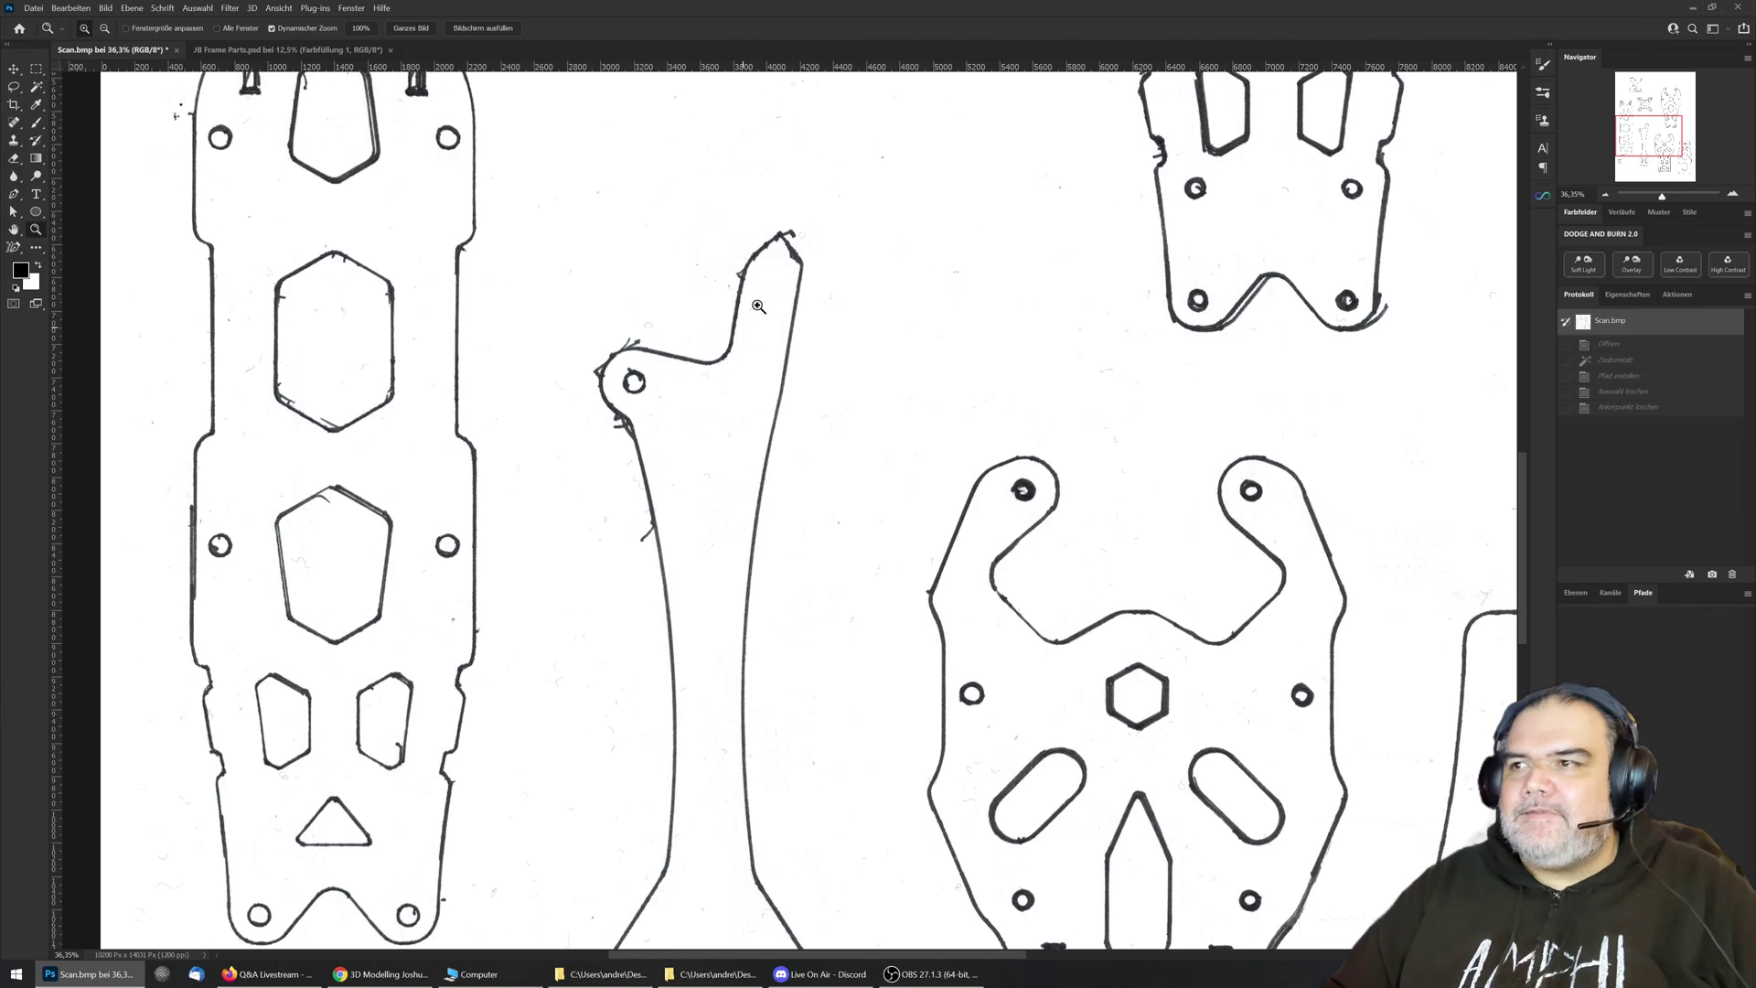
left_click_drag(799, 244, 890, 766)
left_click_drag(990, 497, 992, 865)
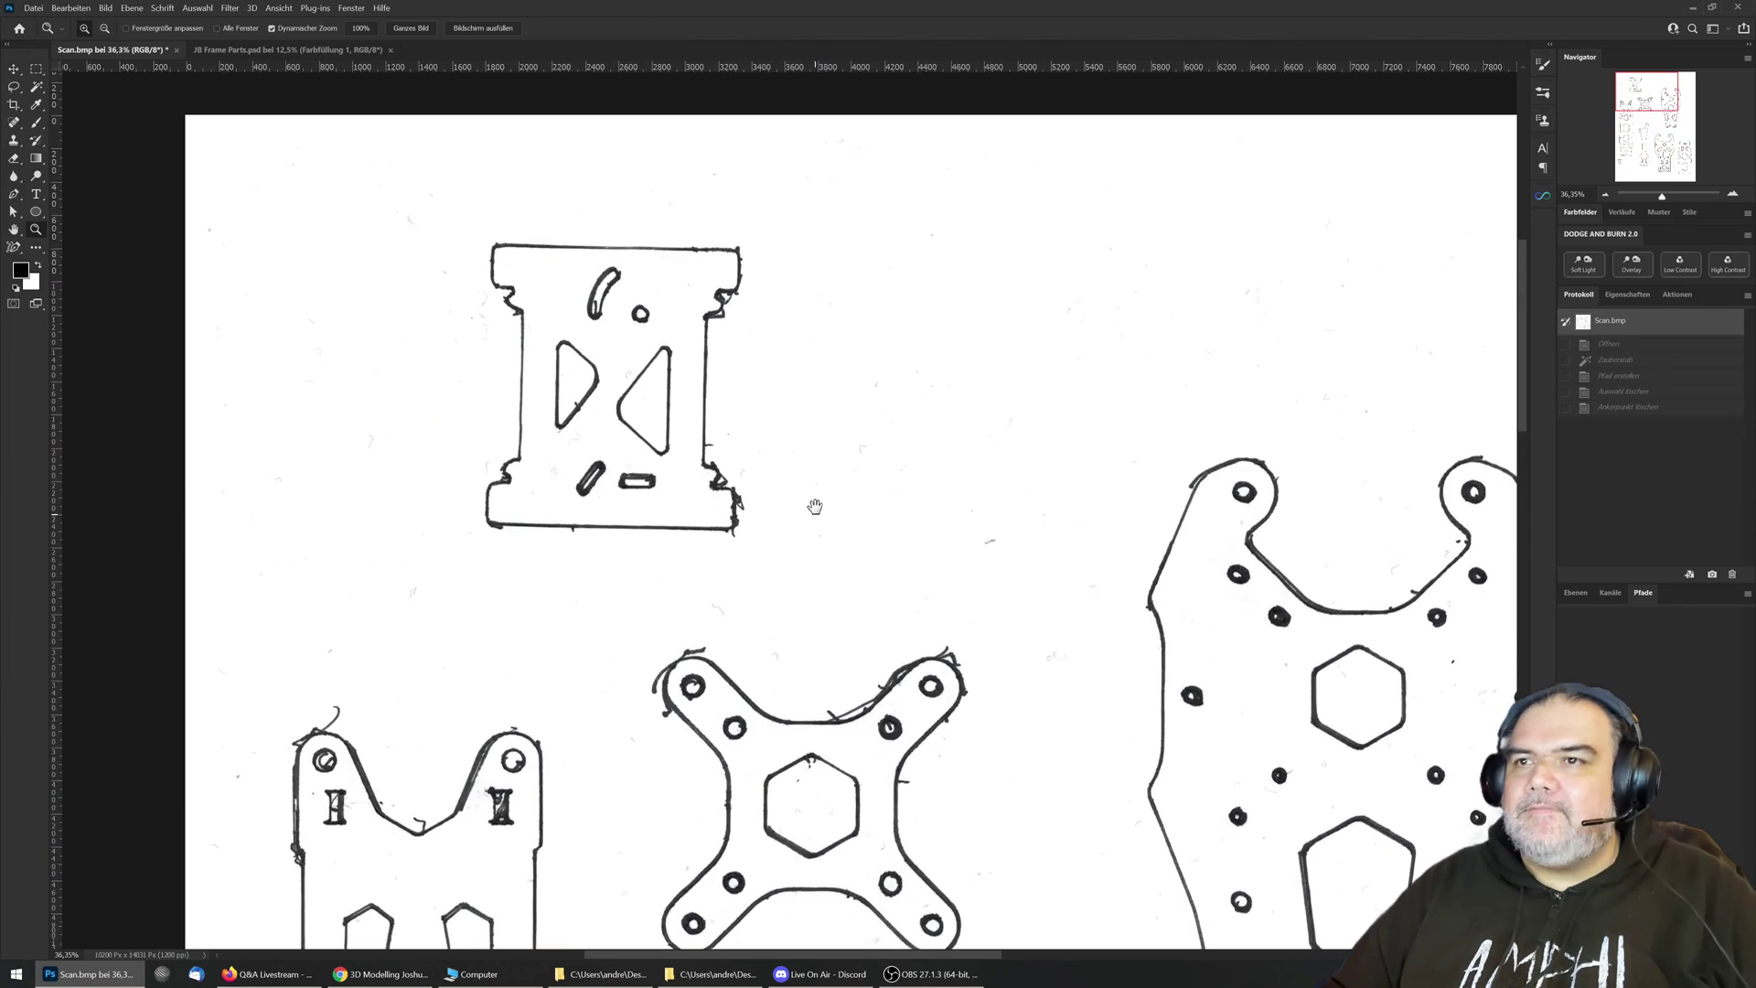
left_click_drag(815, 524, 811, 397)
left_click_drag(849, 653, 760, 475)
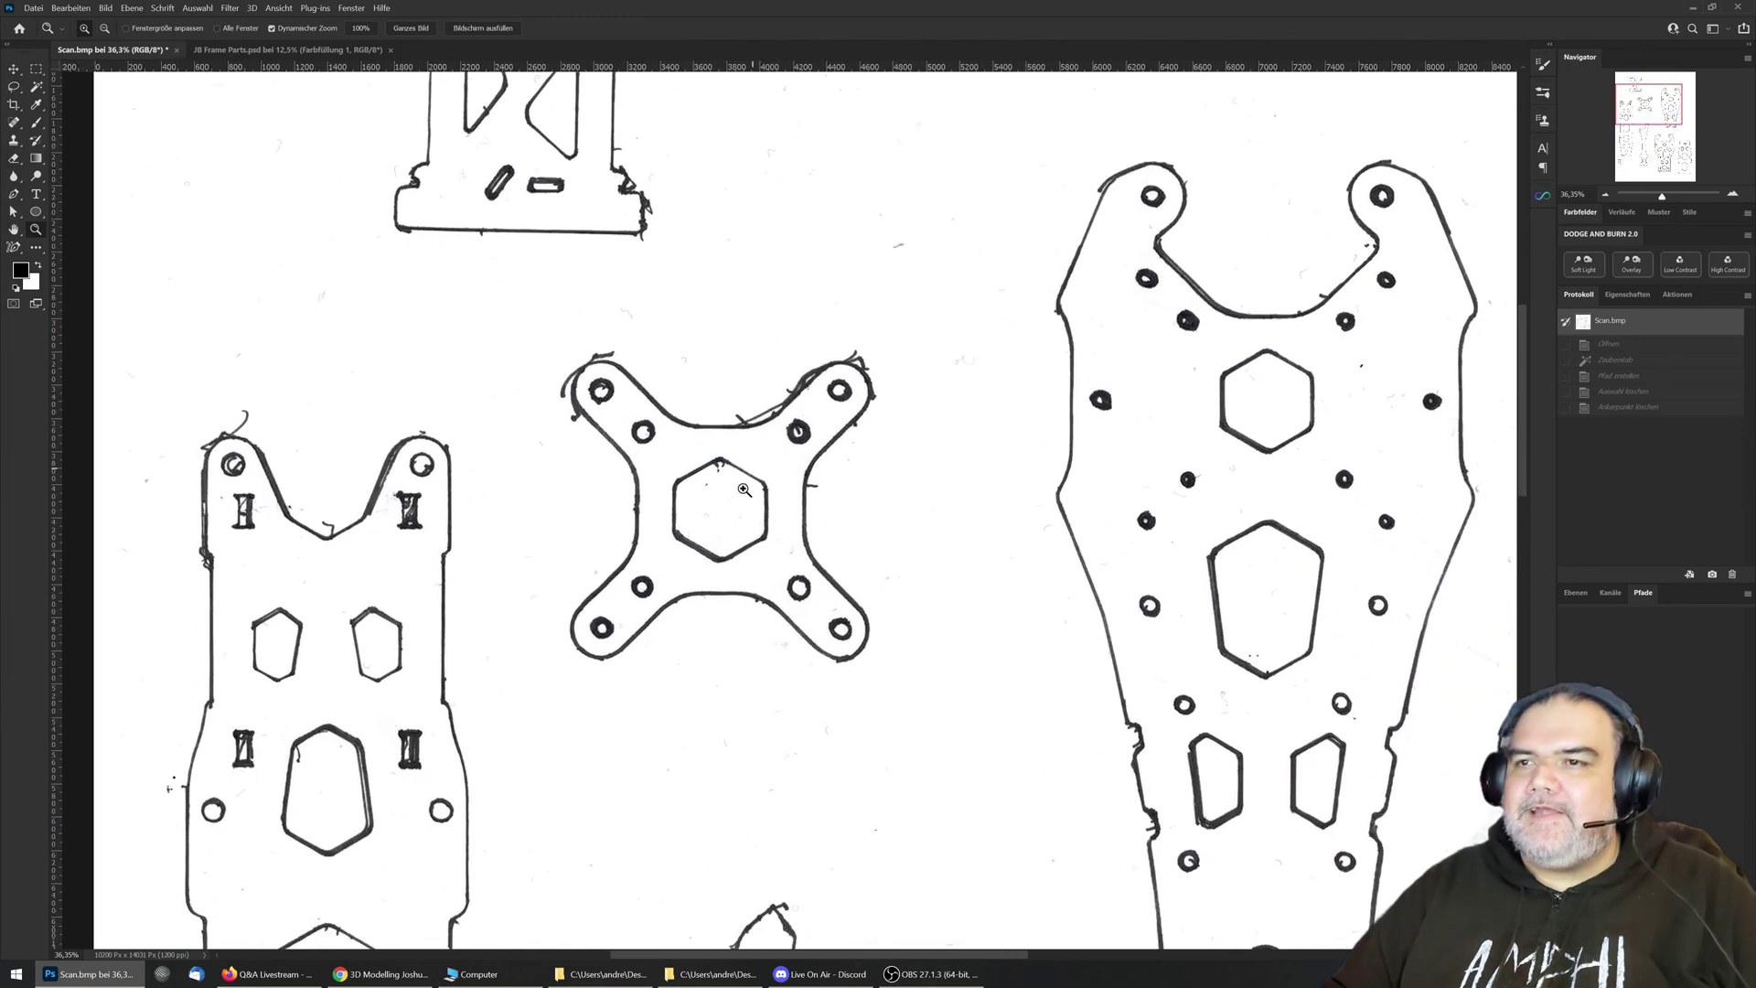
left_click_drag(621, 352, 592, 116)
left_click_drag(571, 196, 590, 409)
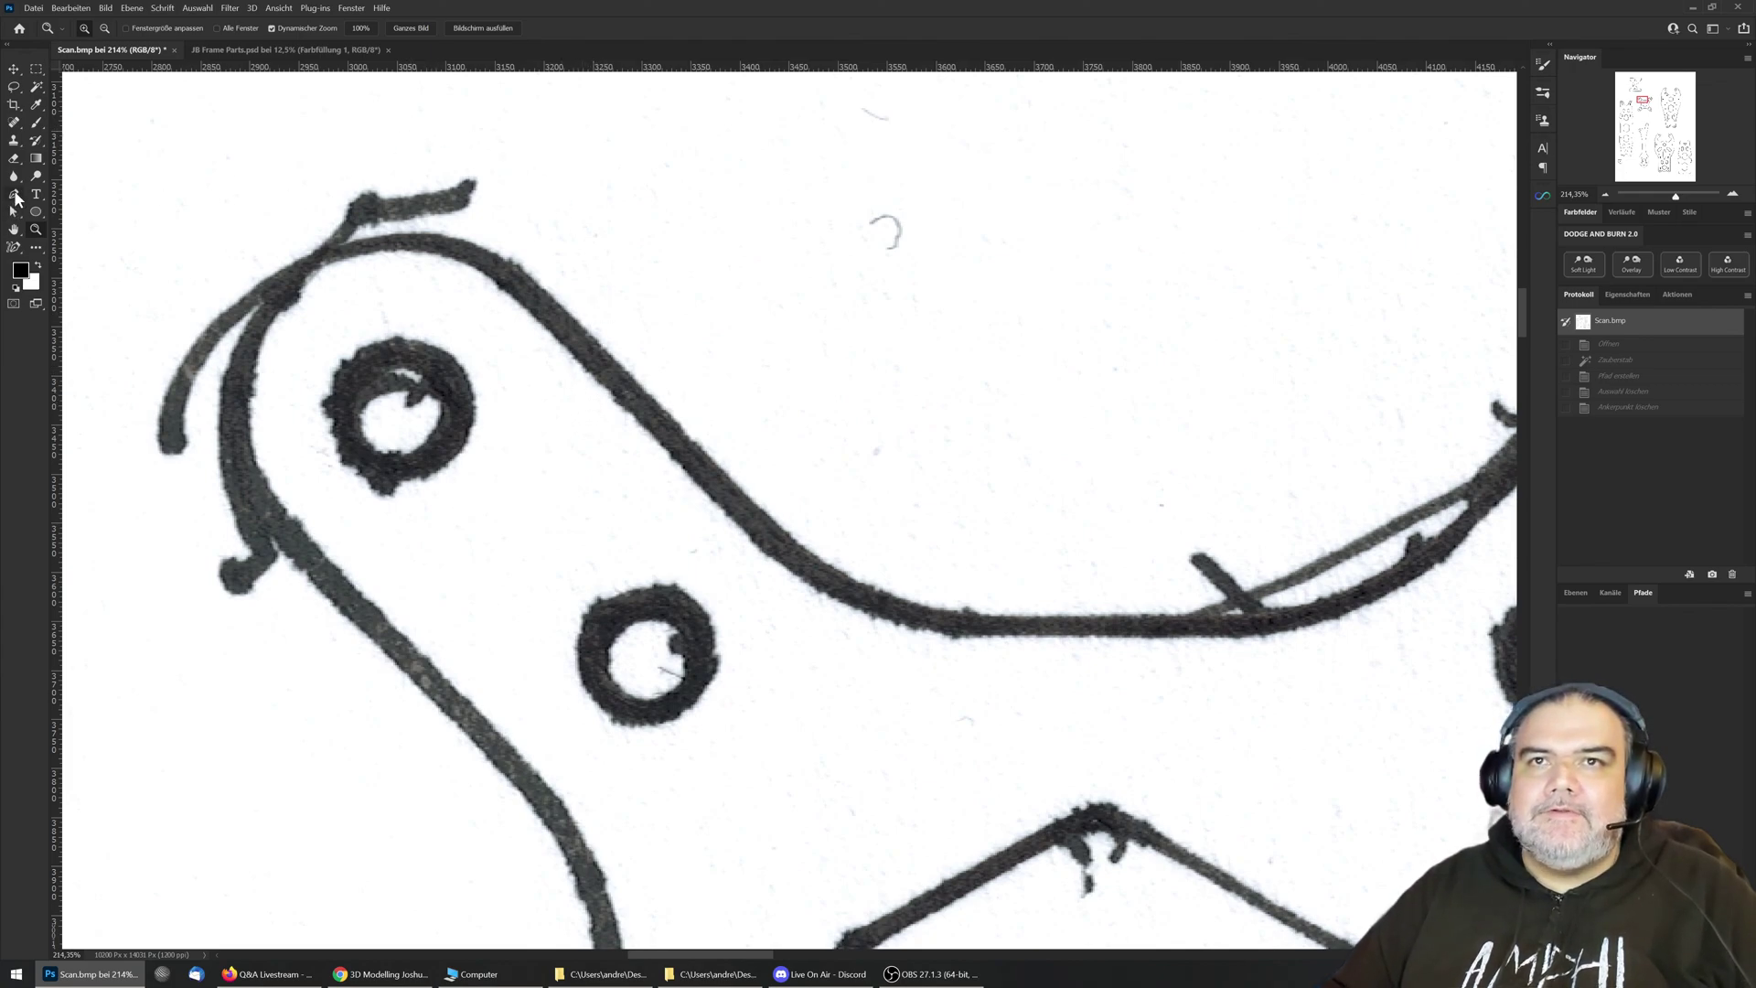
Step: Add a solid colour fill layer in dark grey 555555 above the scan
left_click(15, 195)
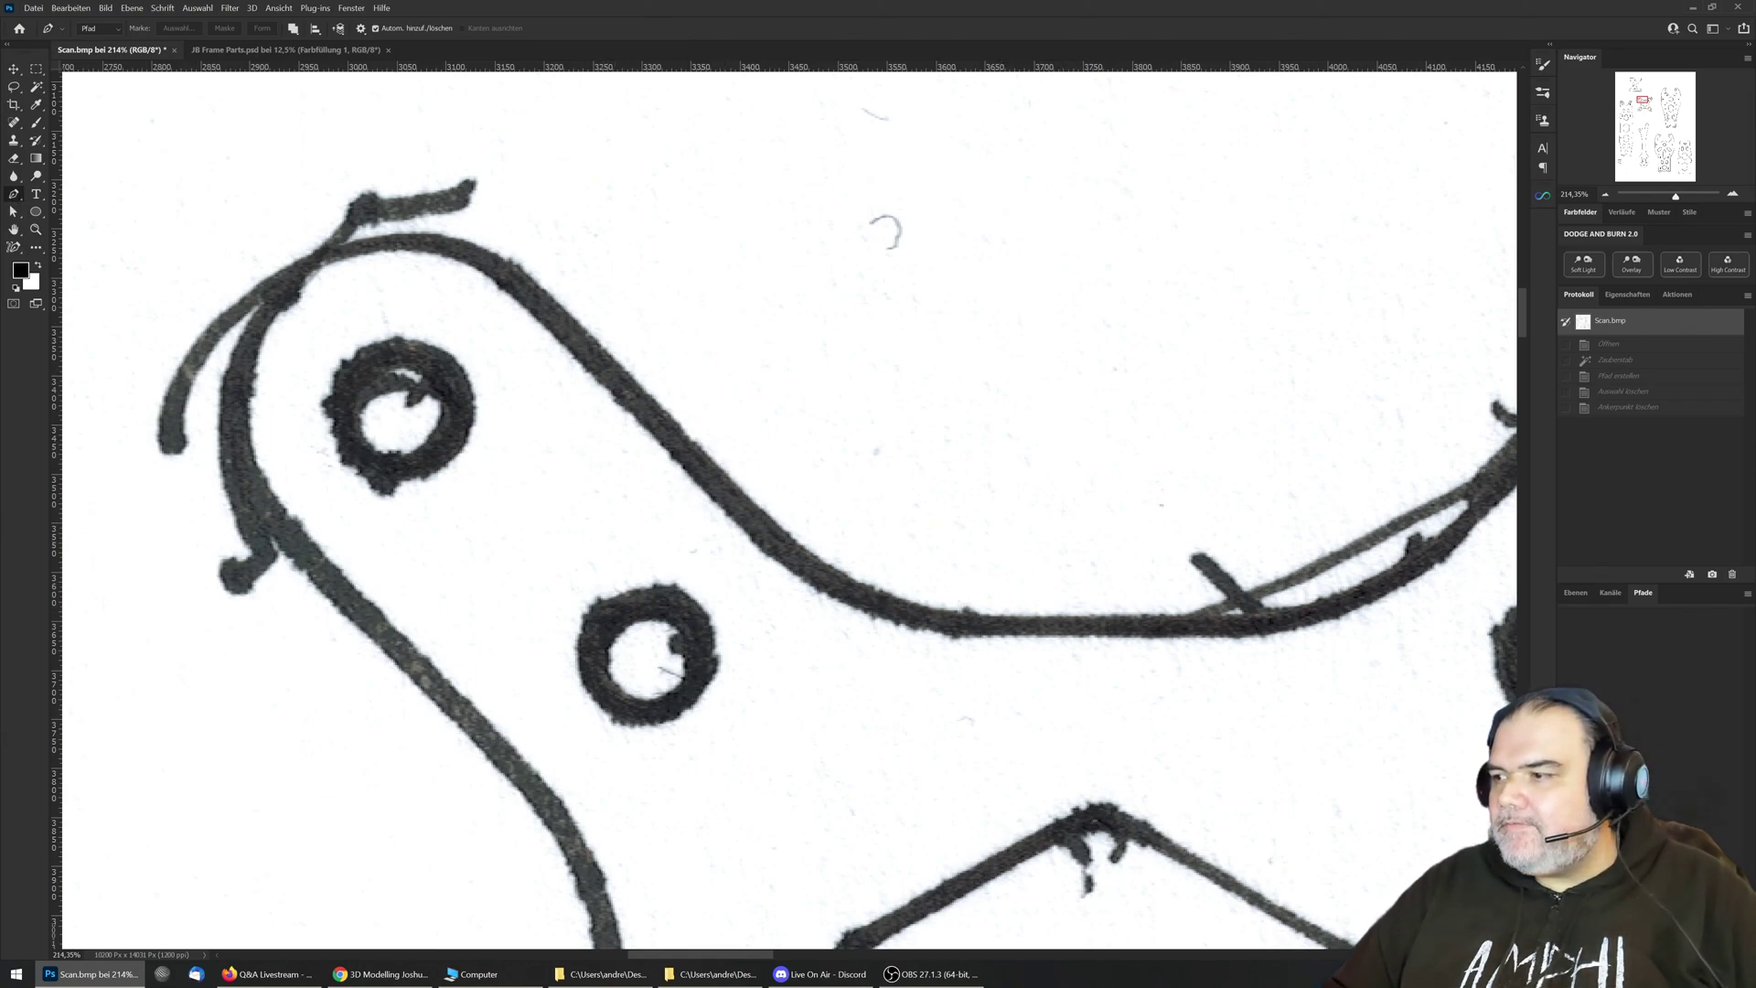
left_click(1570, 593)
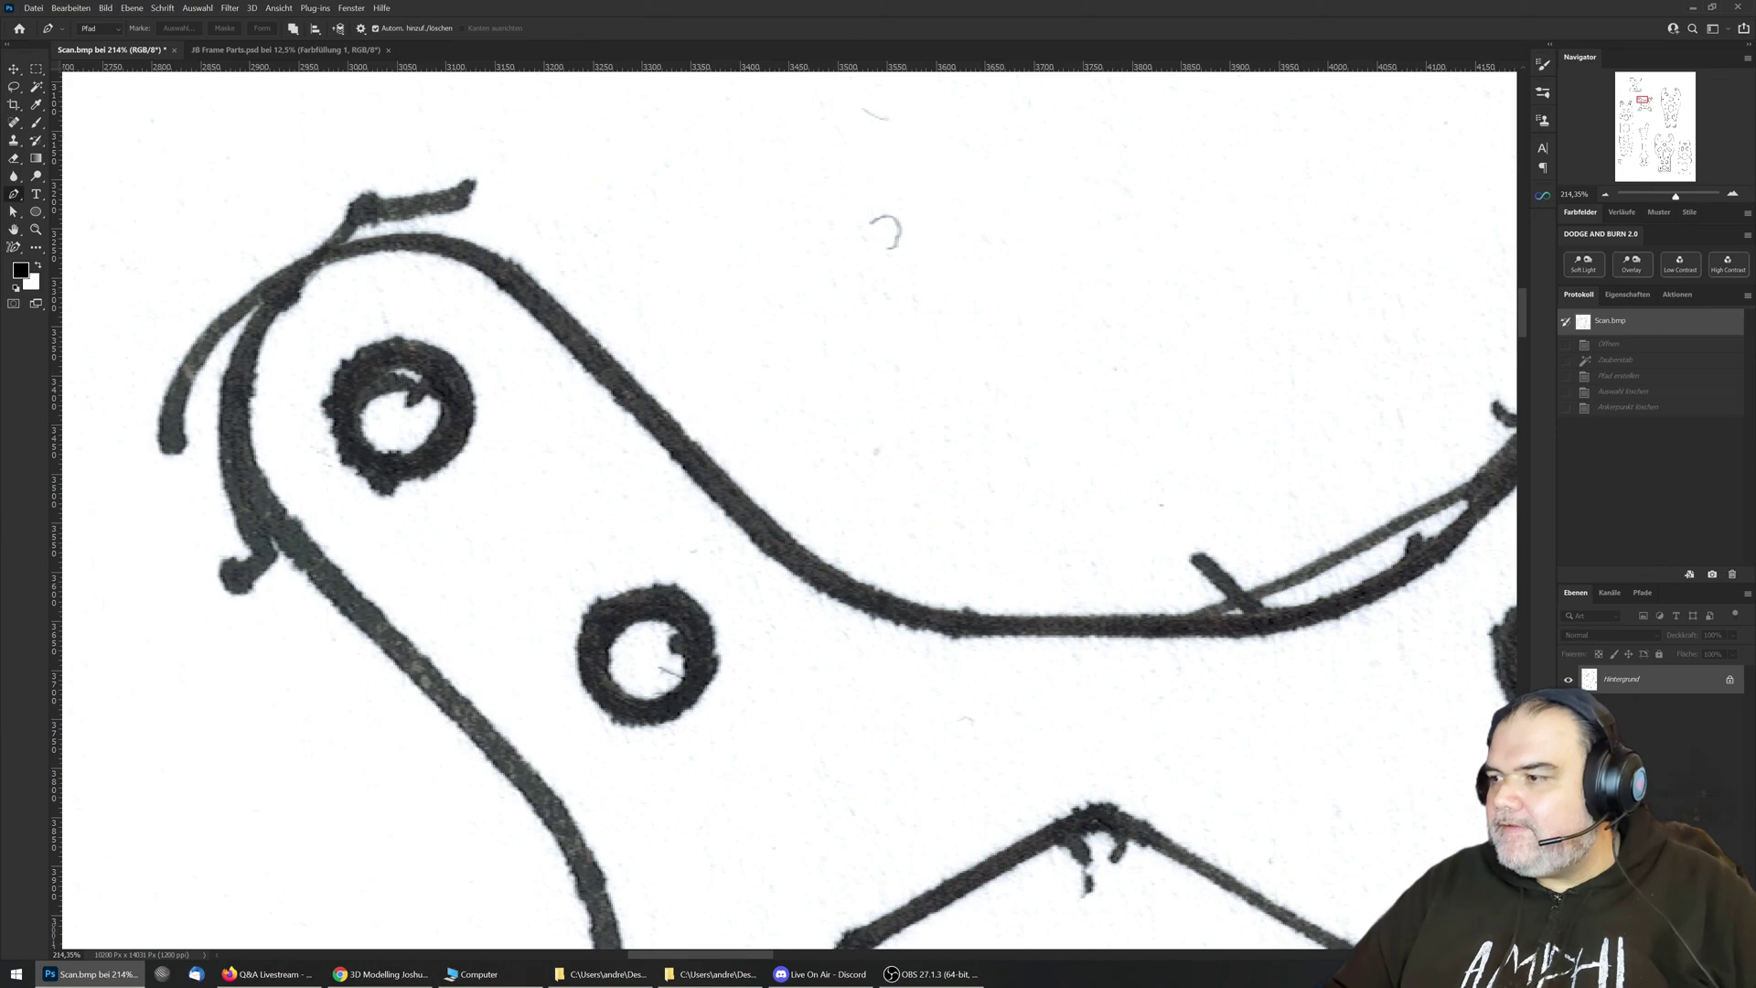
left_click(1673, 952)
left_click(1670, 712)
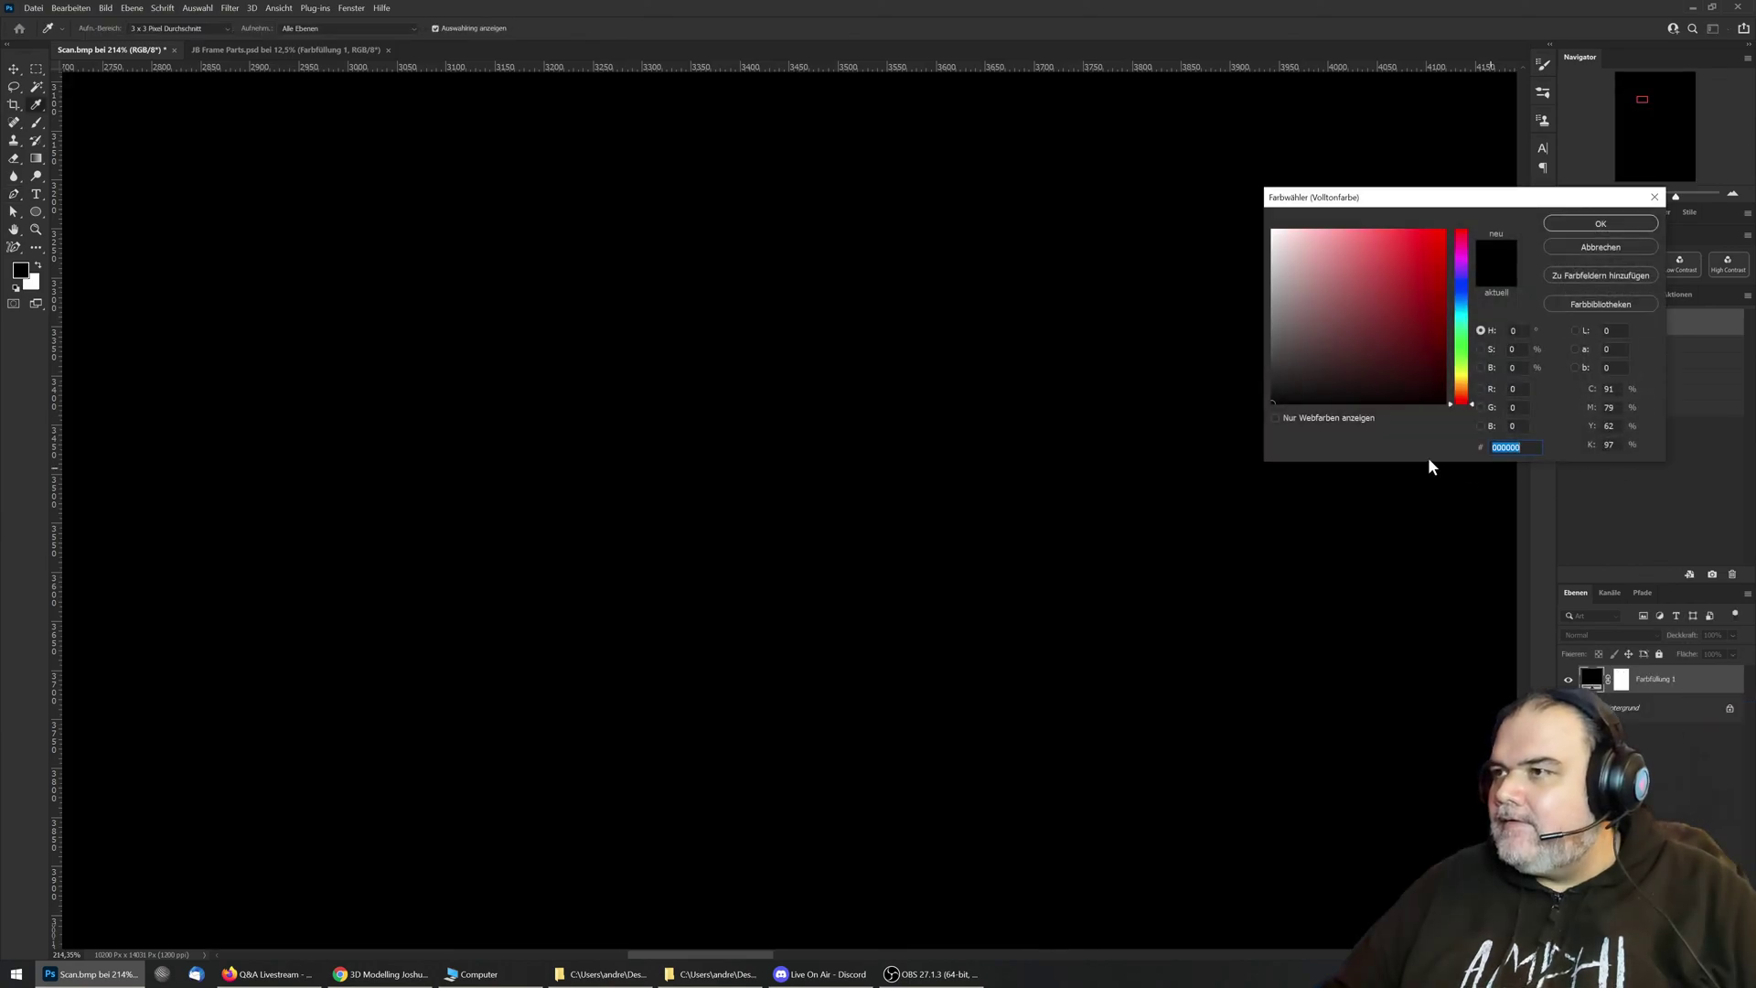
left_click_drag(1345, 331, 1258, 346)
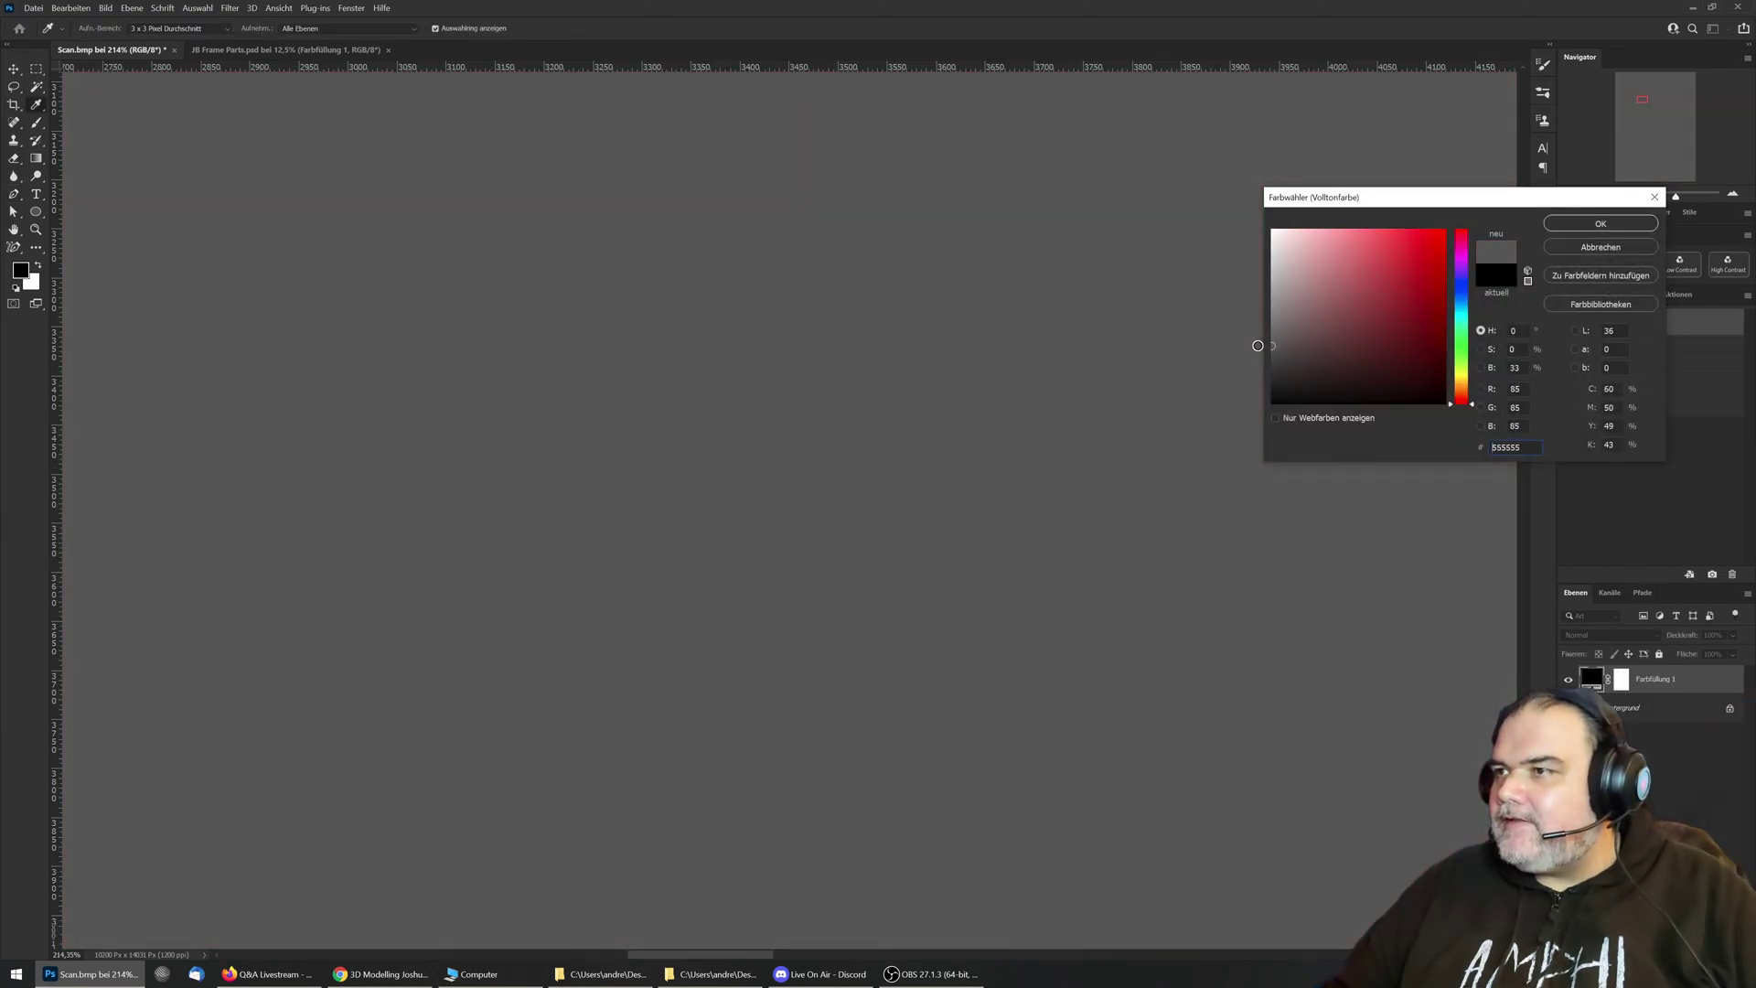
left_click(1601, 223)
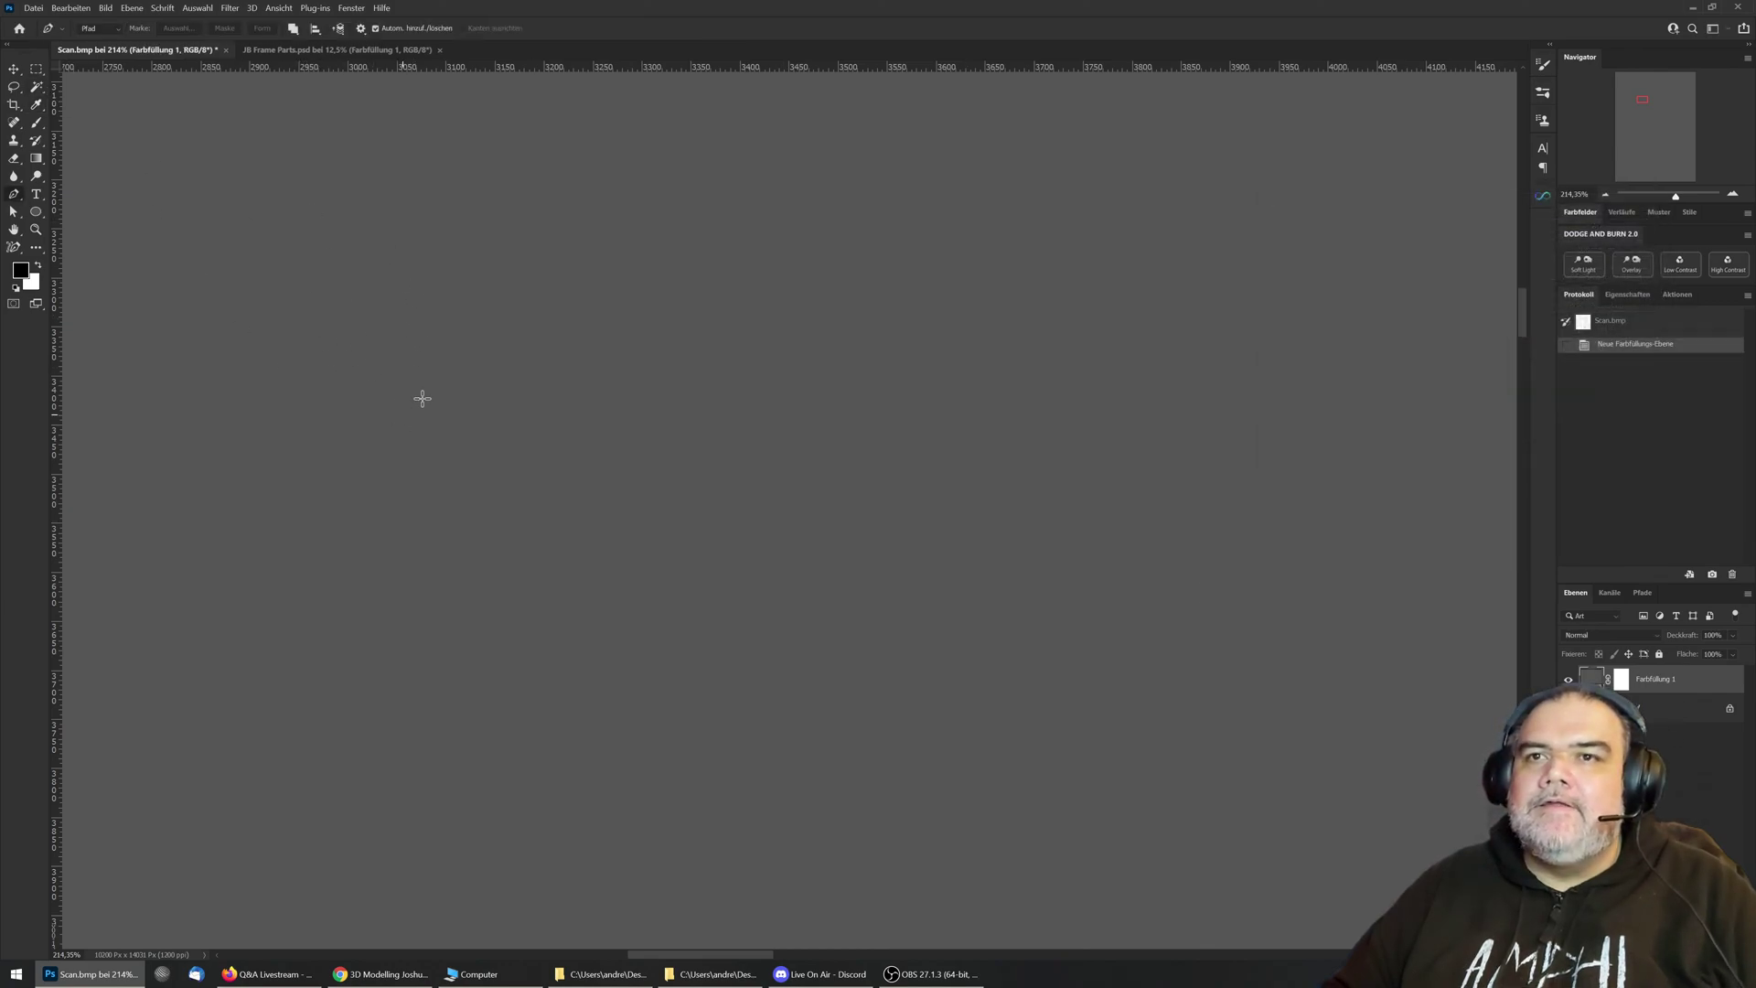
Step: Draw an open practice path of straight zigzag segments on the grey layer with the Pen tool
left_click(363, 304)
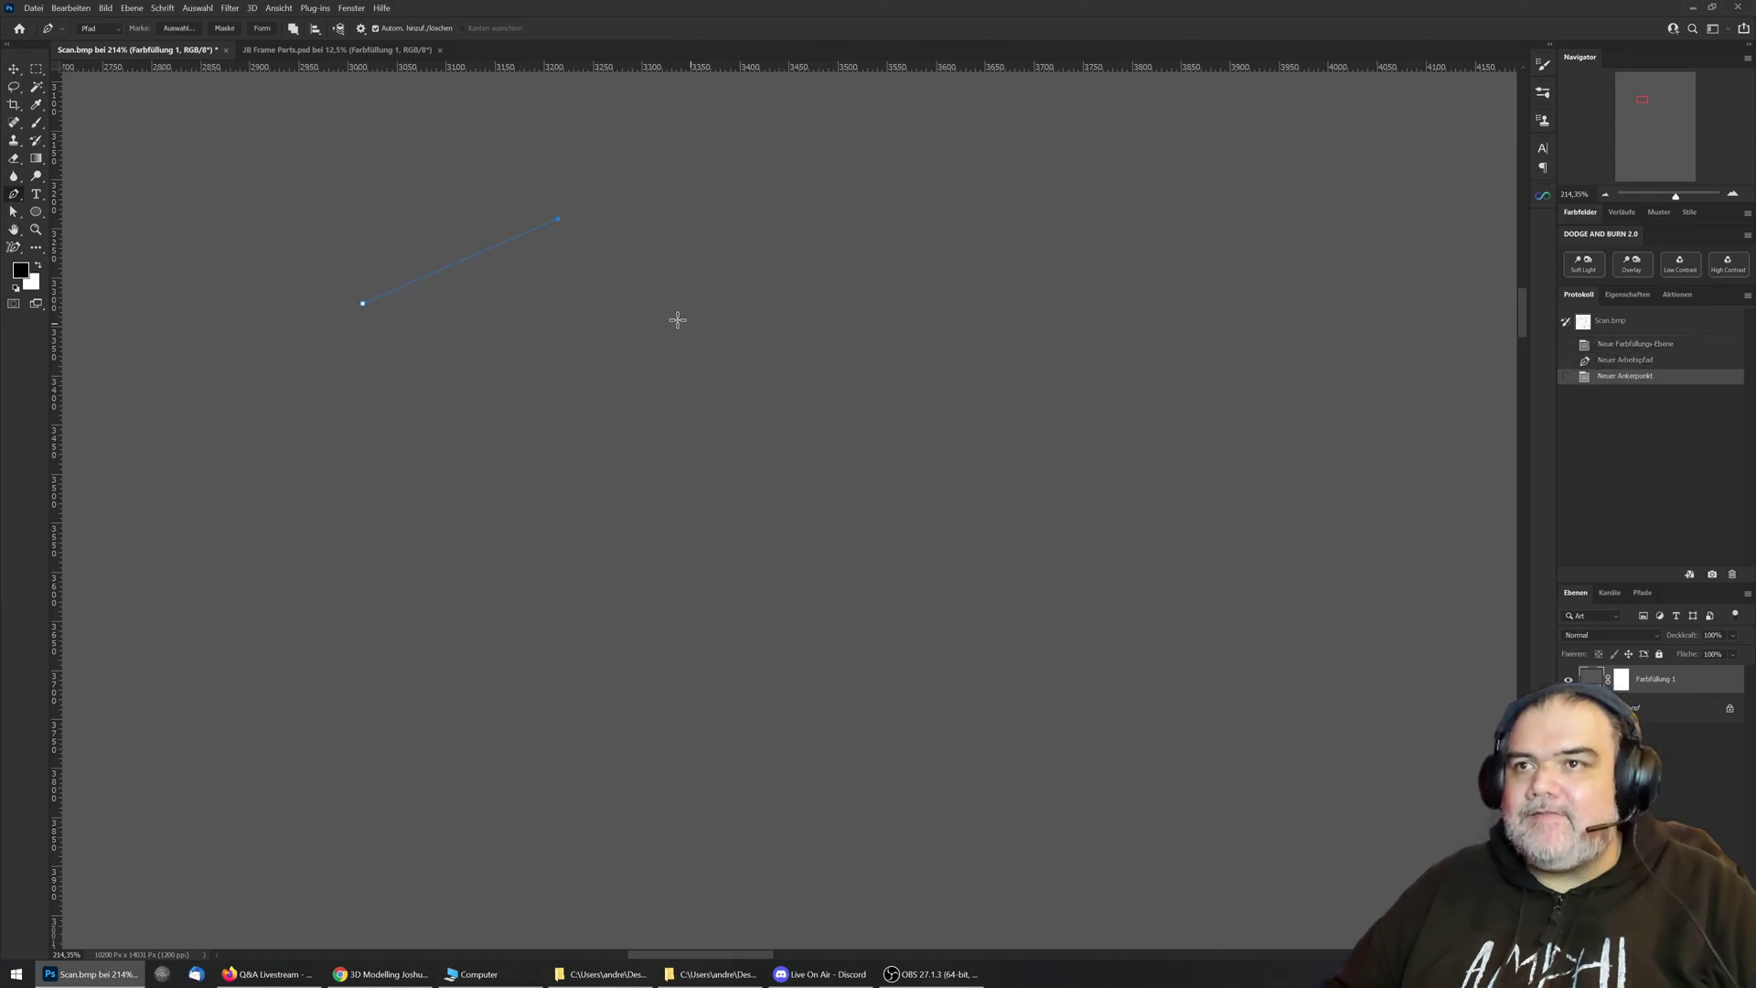
left_click(626, 265)
left_click(731, 359)
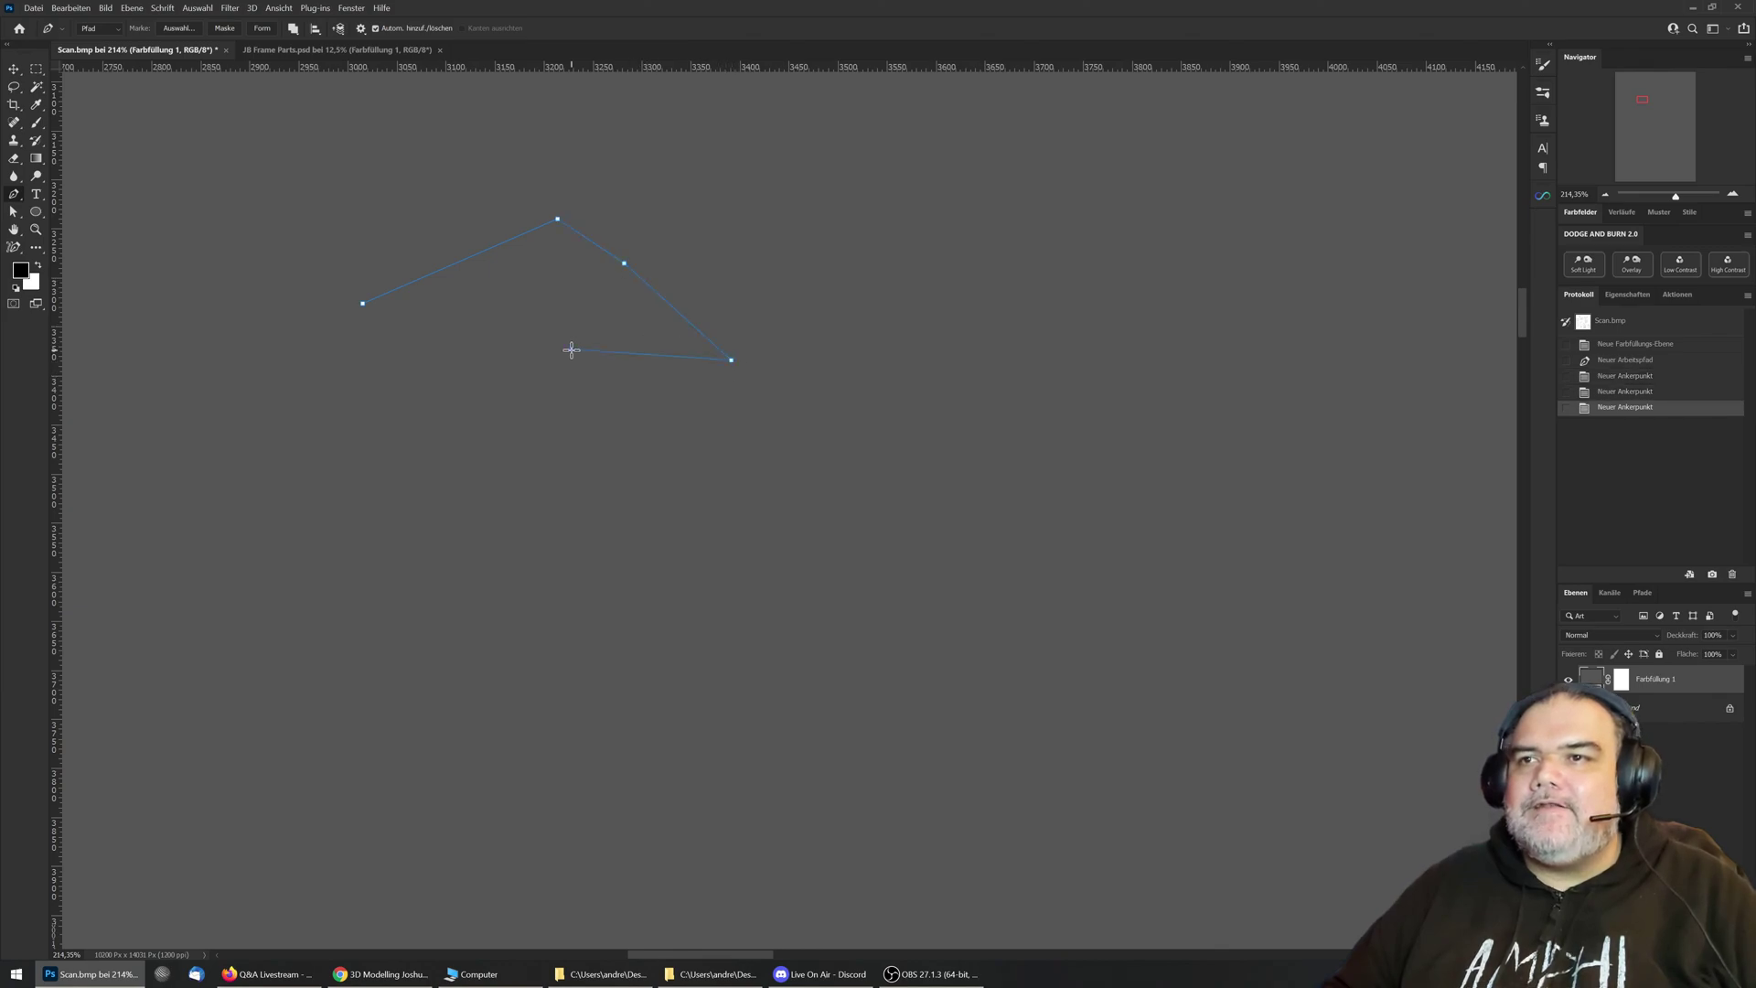
left_click(571, 349)
left_click(566, 388)
left_click(819, 431)
left_click(814, 287)
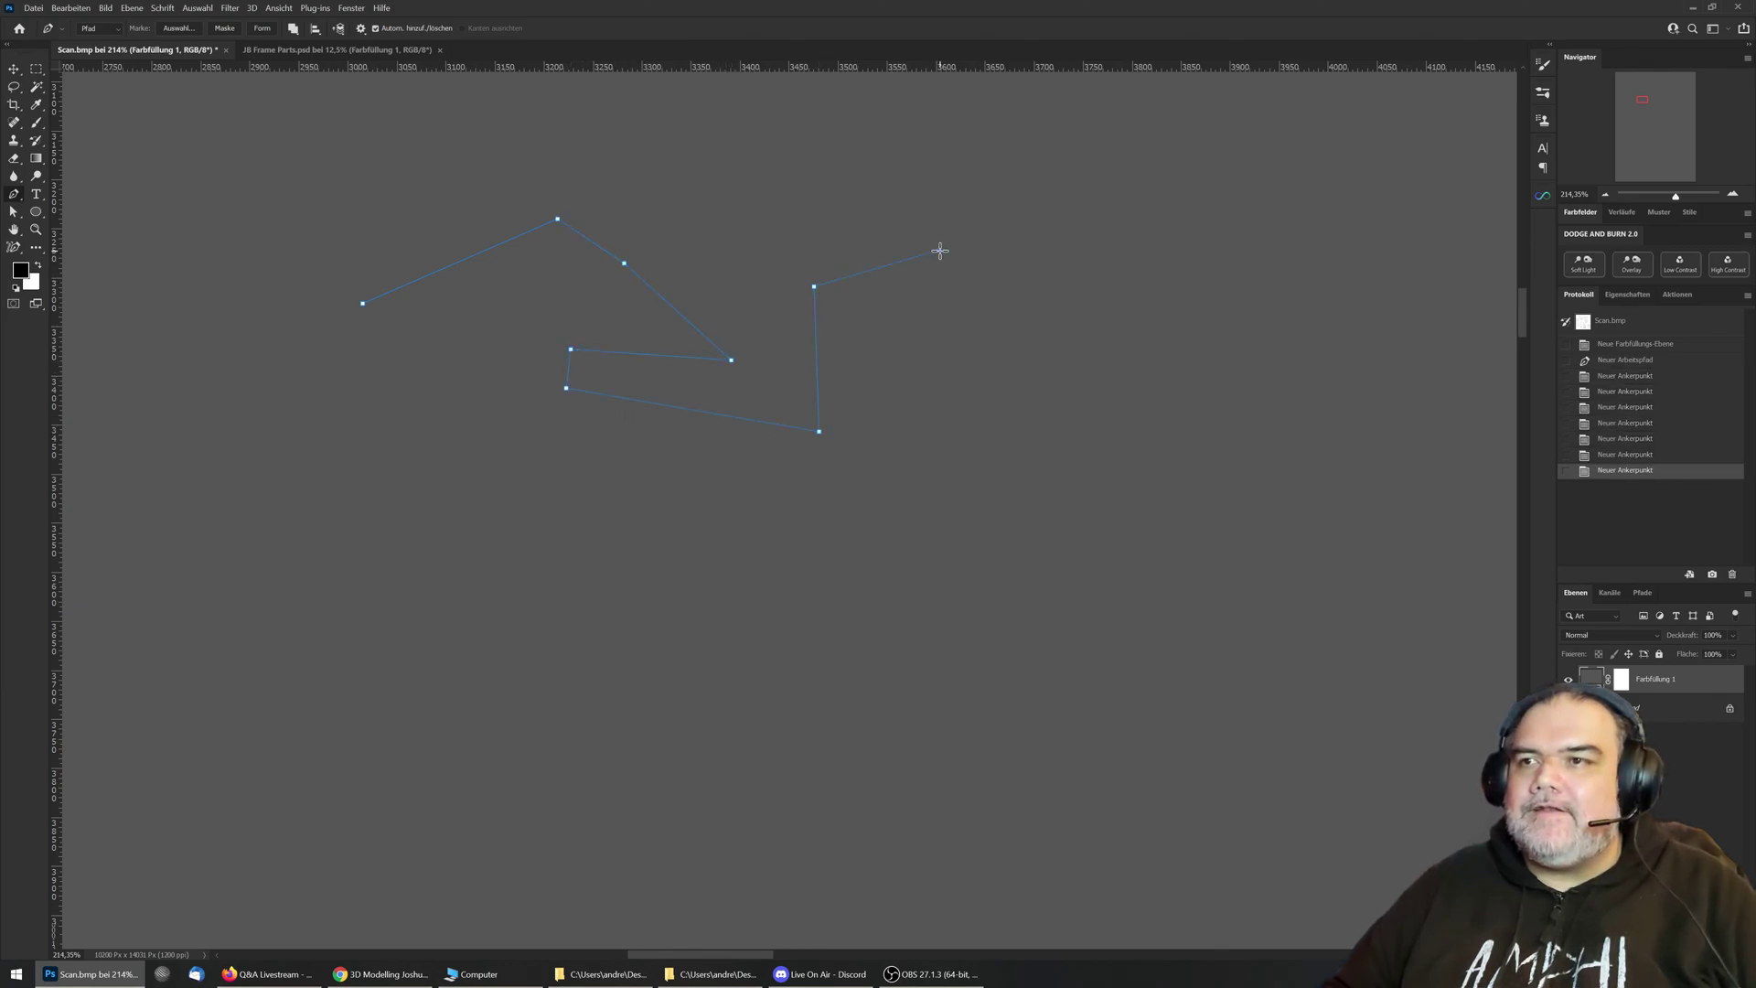
left_click(941, 250)
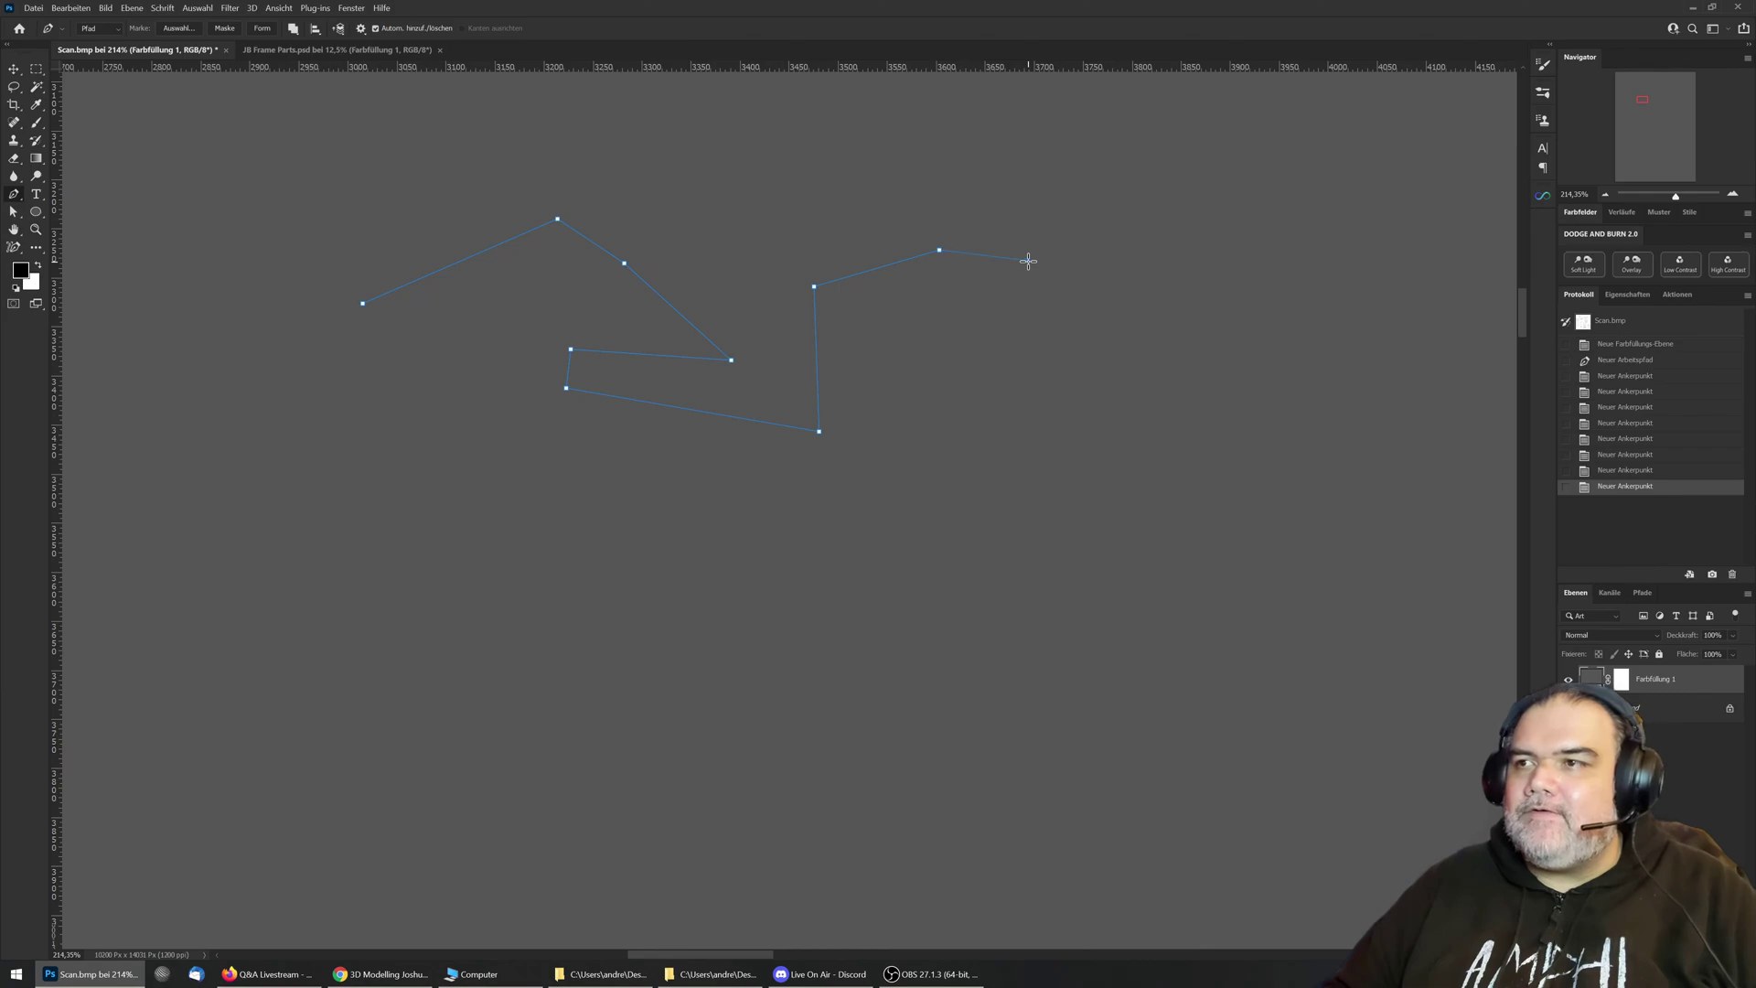
Step: Continue the practice path with several smoothly curved segments, pulling out direction handles at the anchor points
left_click_drag(1028, 262, 1068, 297)
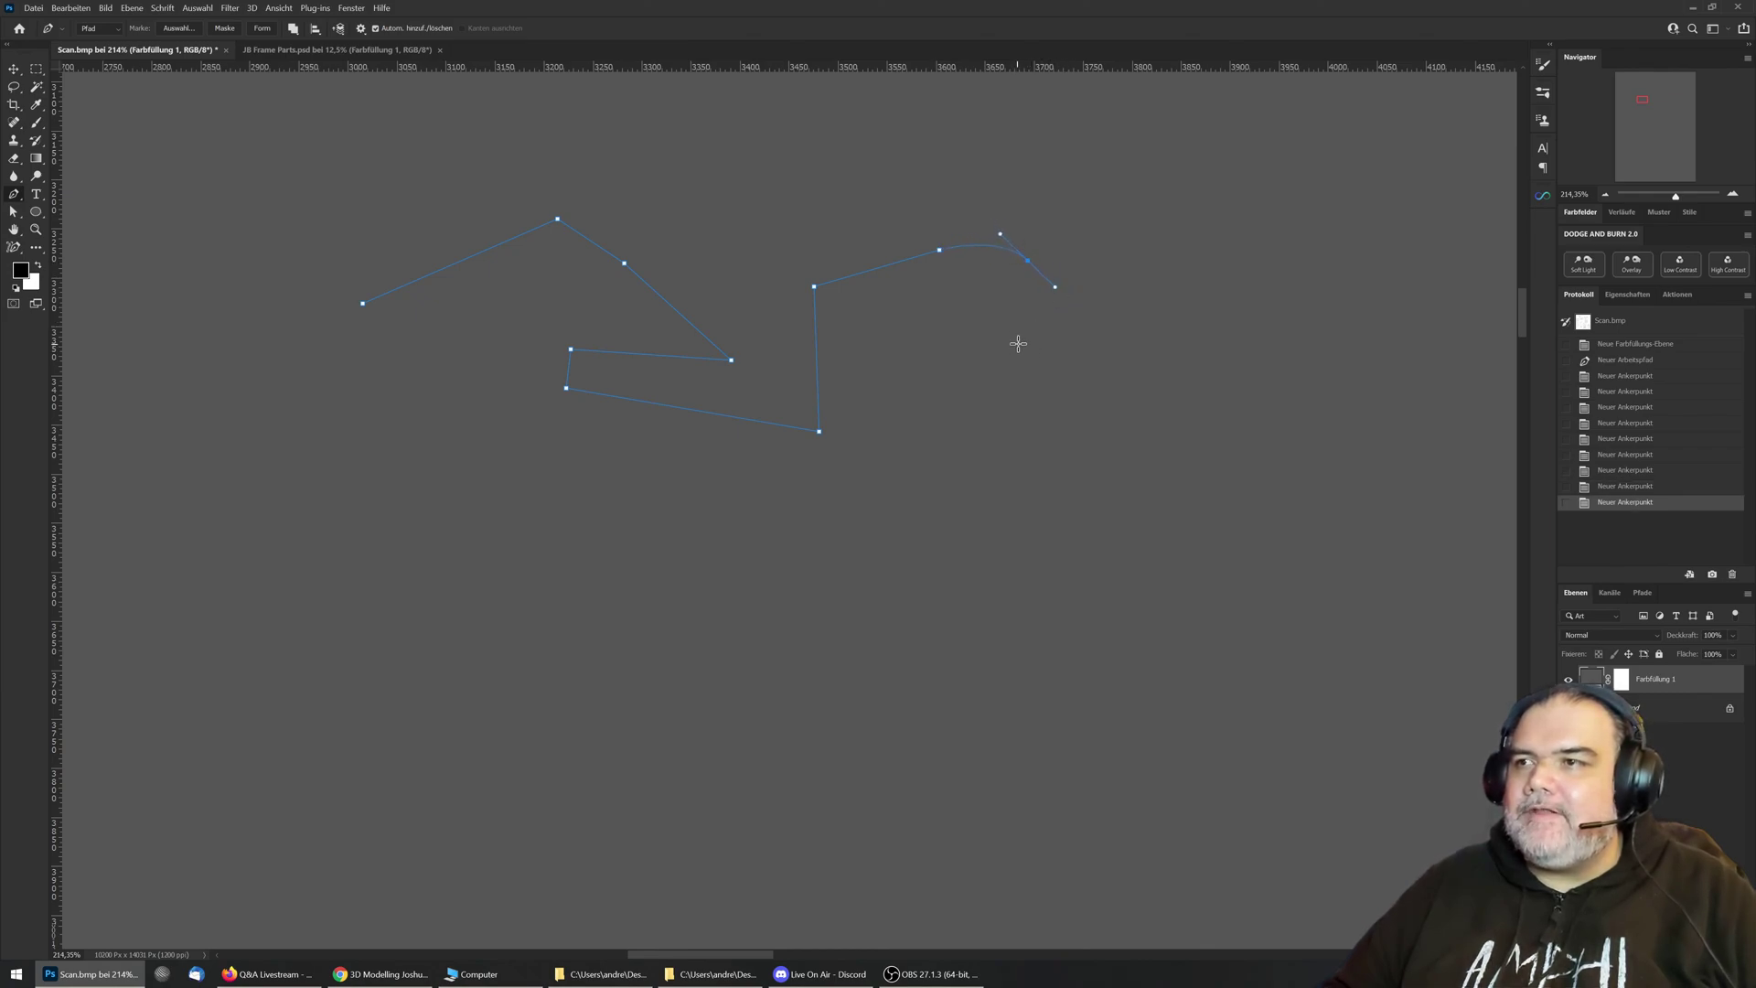
left_click_drag(960, 375, 958, 404)
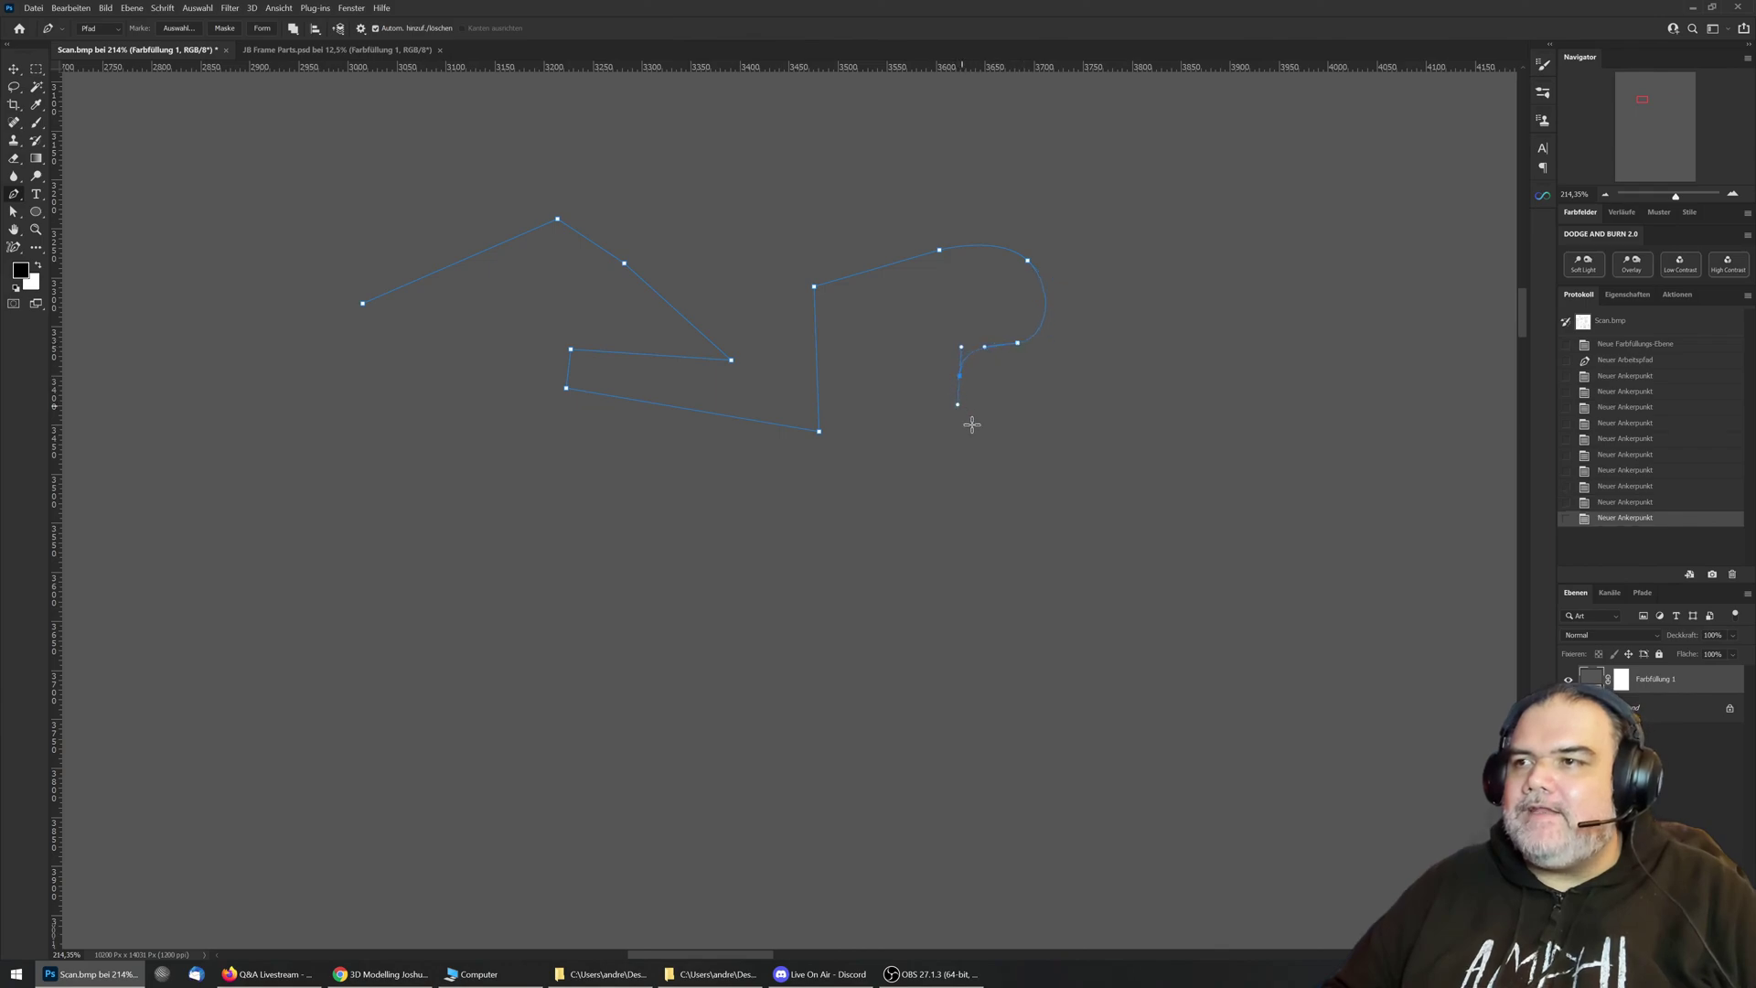
left_click_drag(1013, 464, 1094, 515)
Step: Restore the initial Scan.bmp snapshot to discard the grey fill layer and the practice path
scroll(1720, 376, "up", 1)
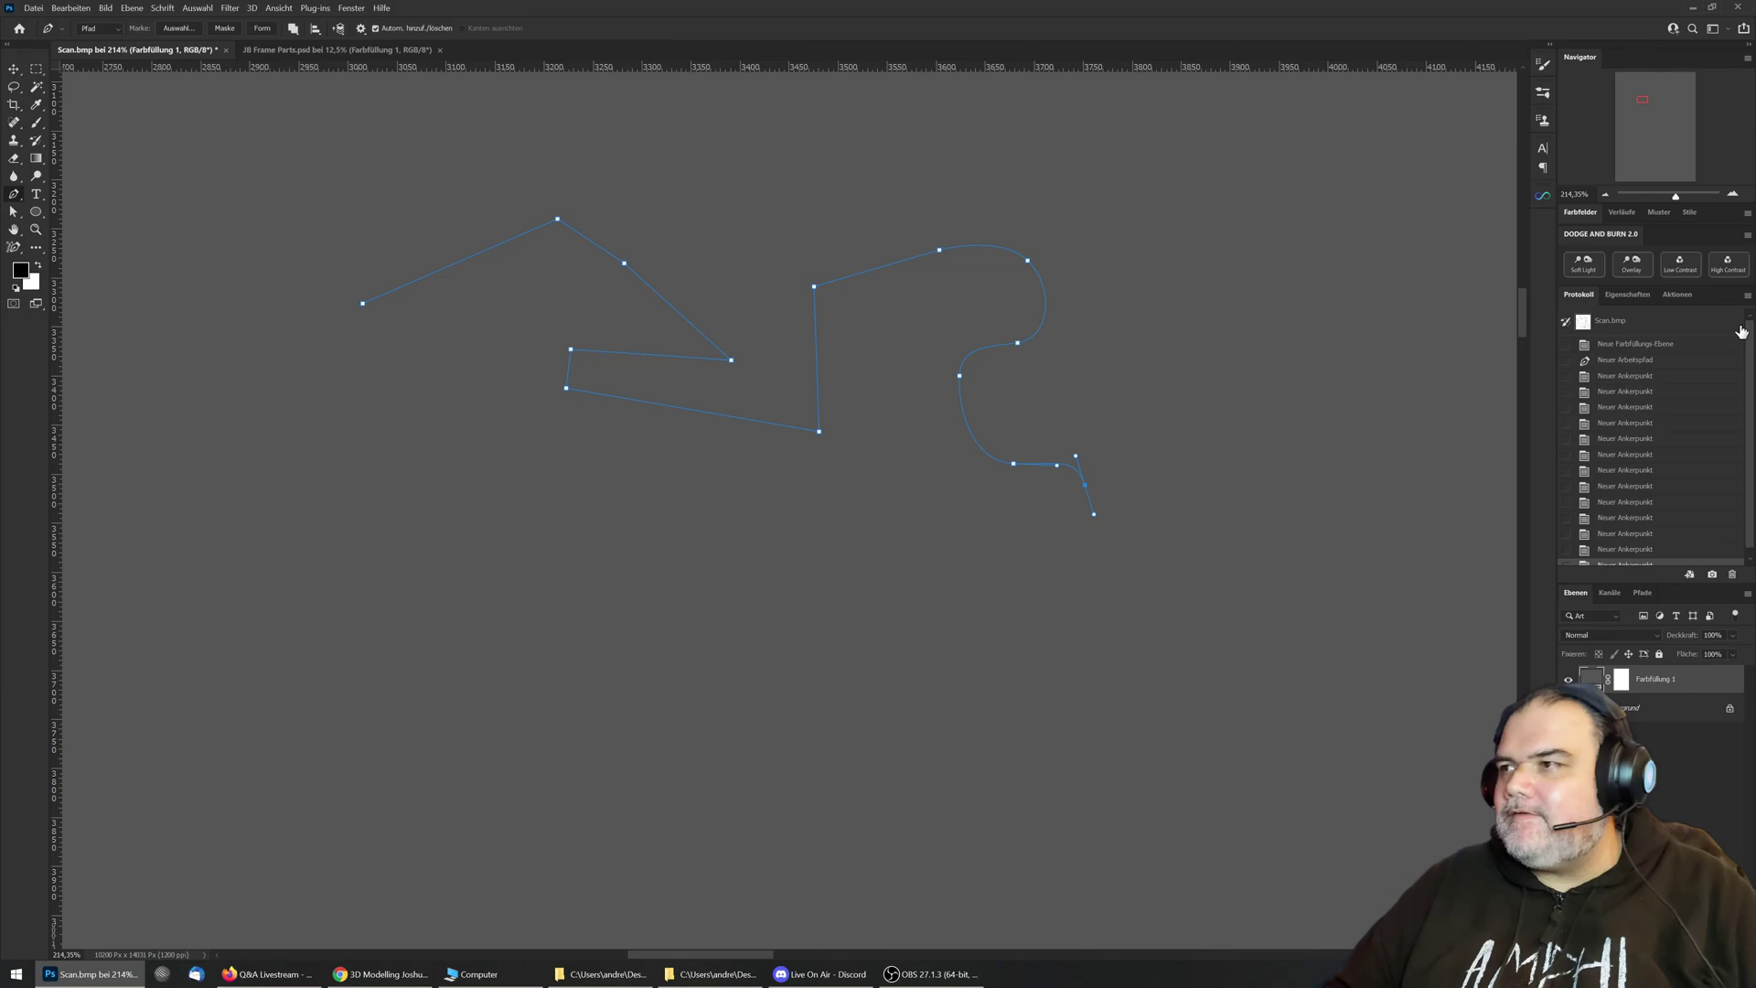
left_click(1610, 320)
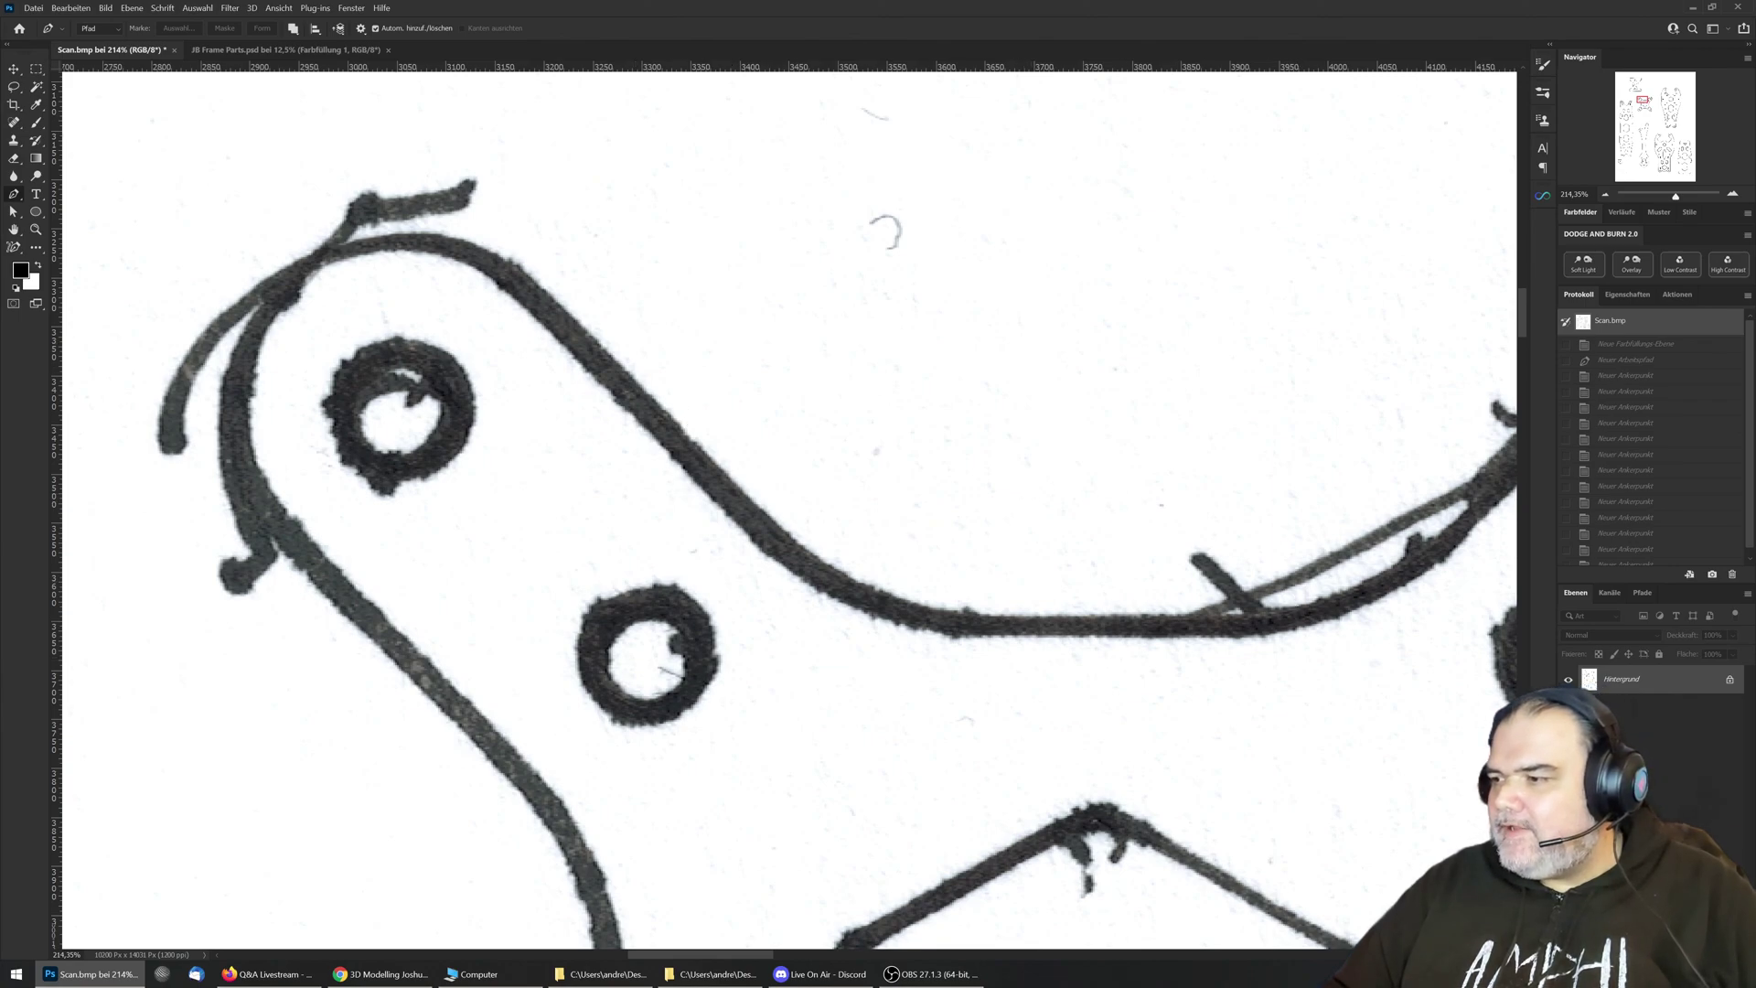
Step: Add a white ffffff solid colour fill layer above the scan and lower its opacity to 76%
left_click(1671, 954)
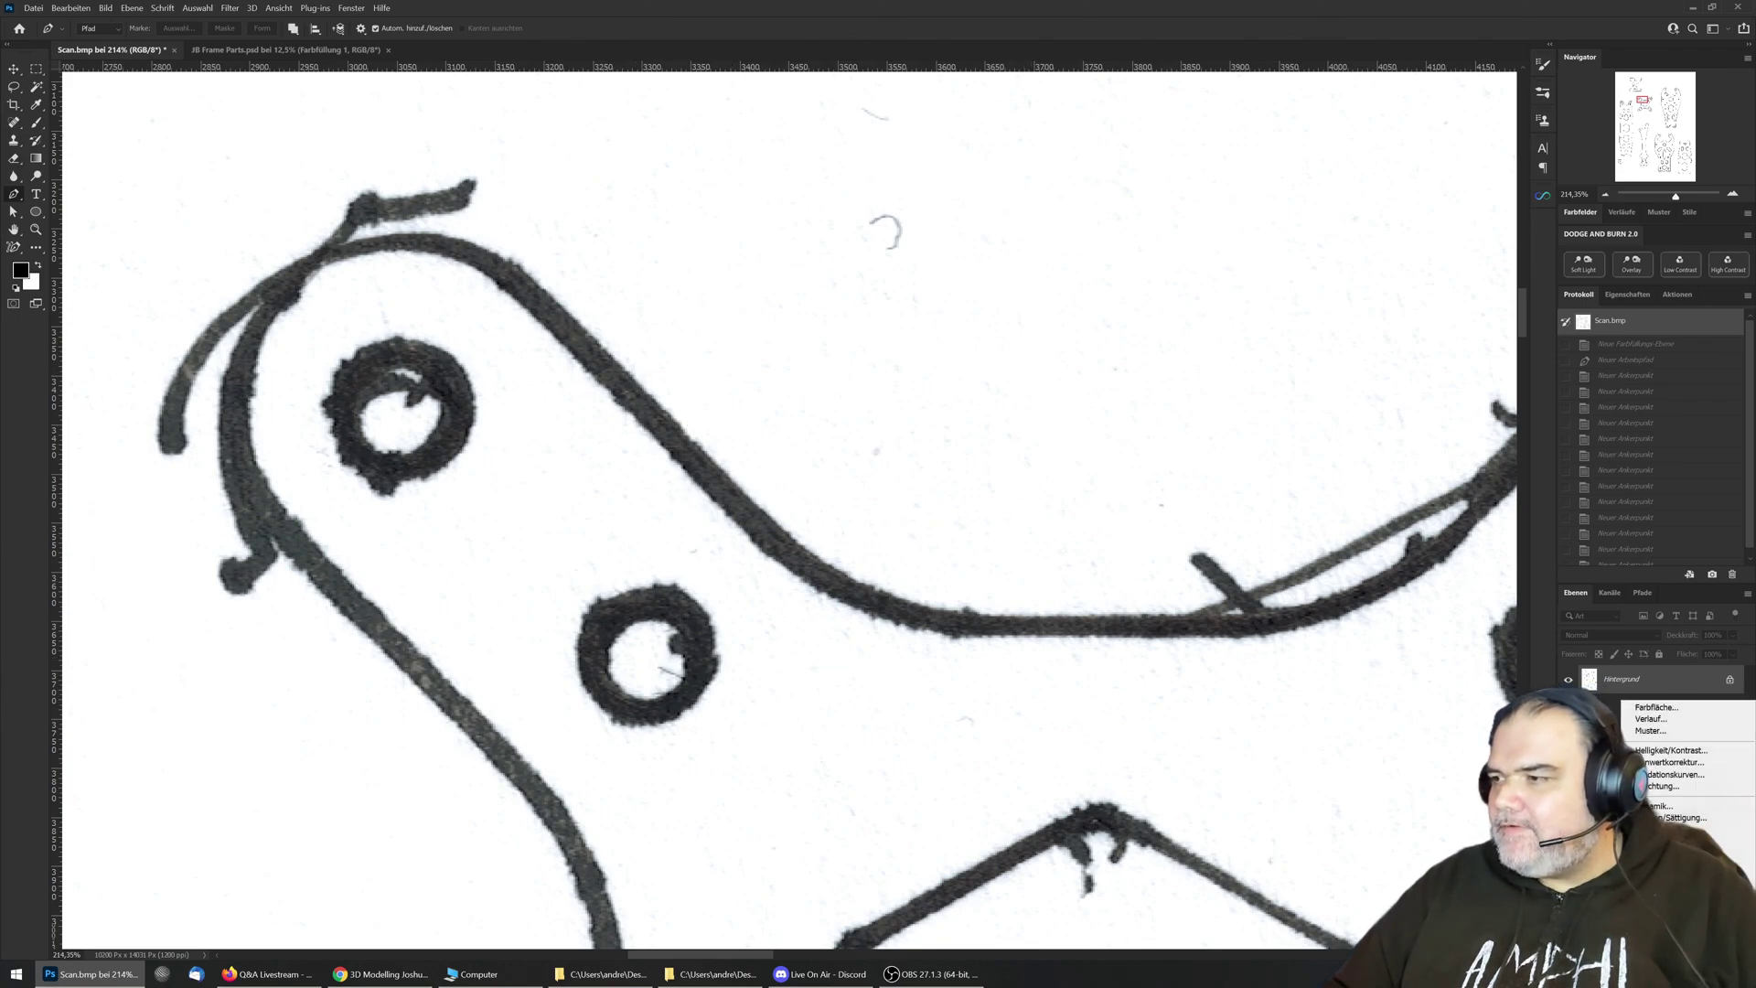
left_click(1679, 710)
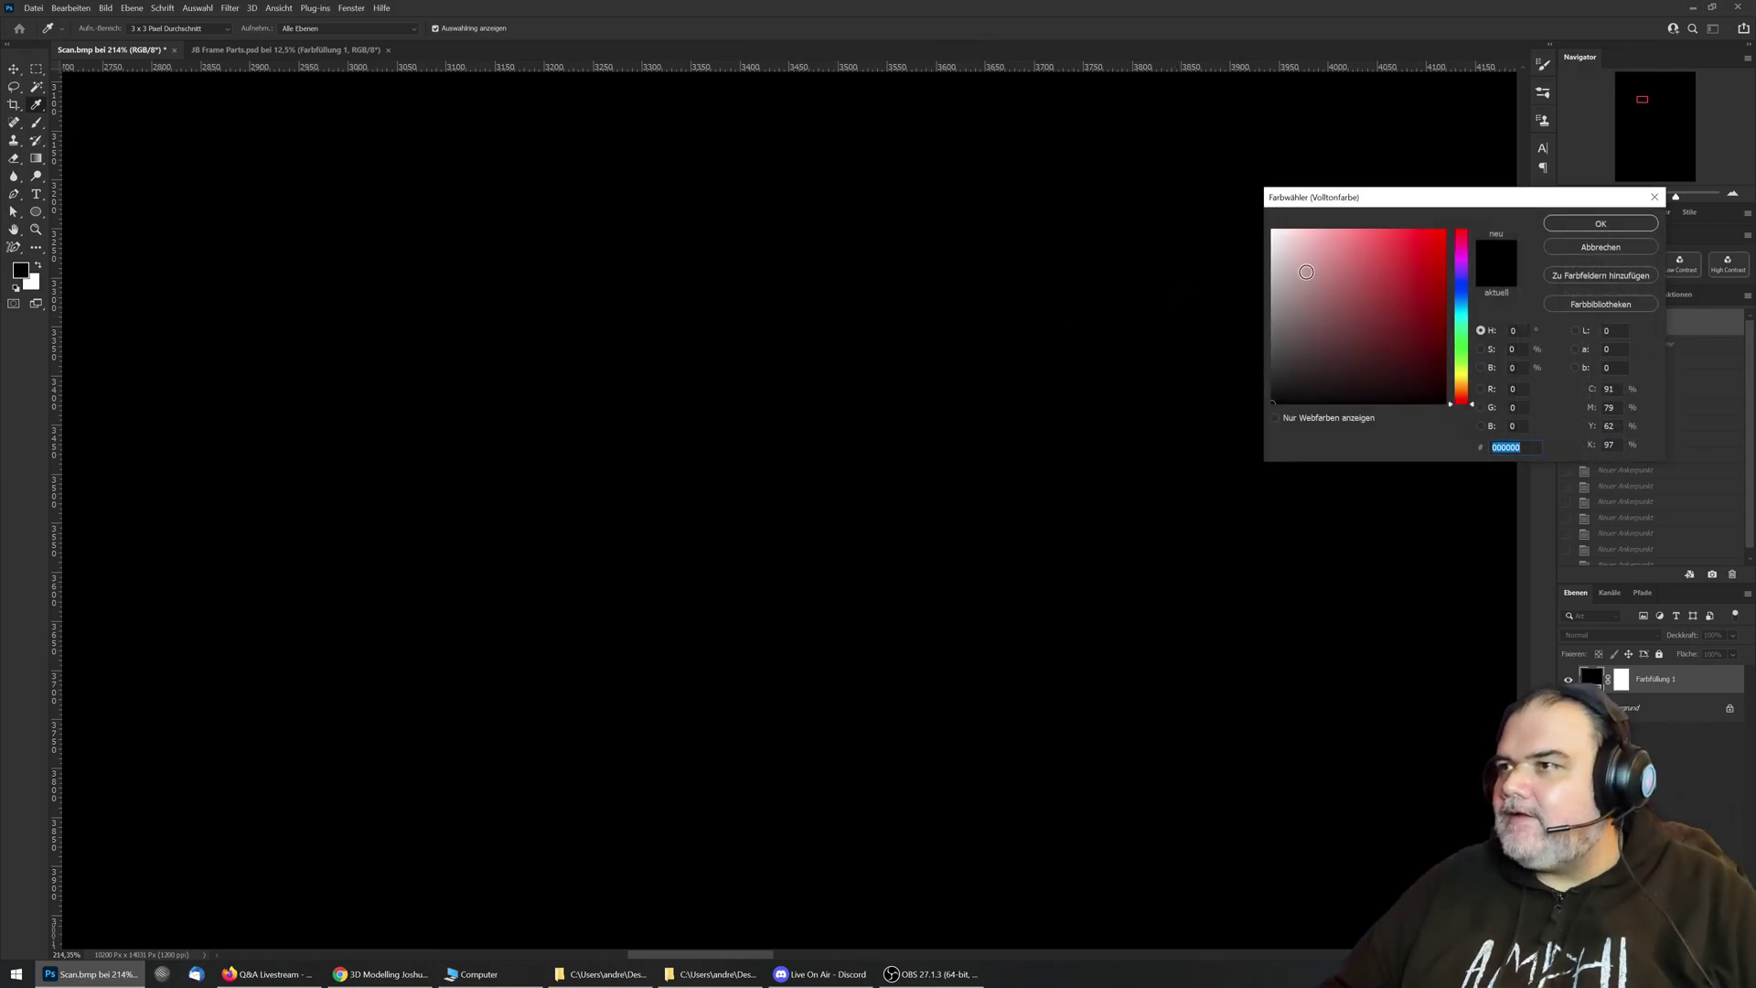
type("ffffff")
left_click(1597, 224)
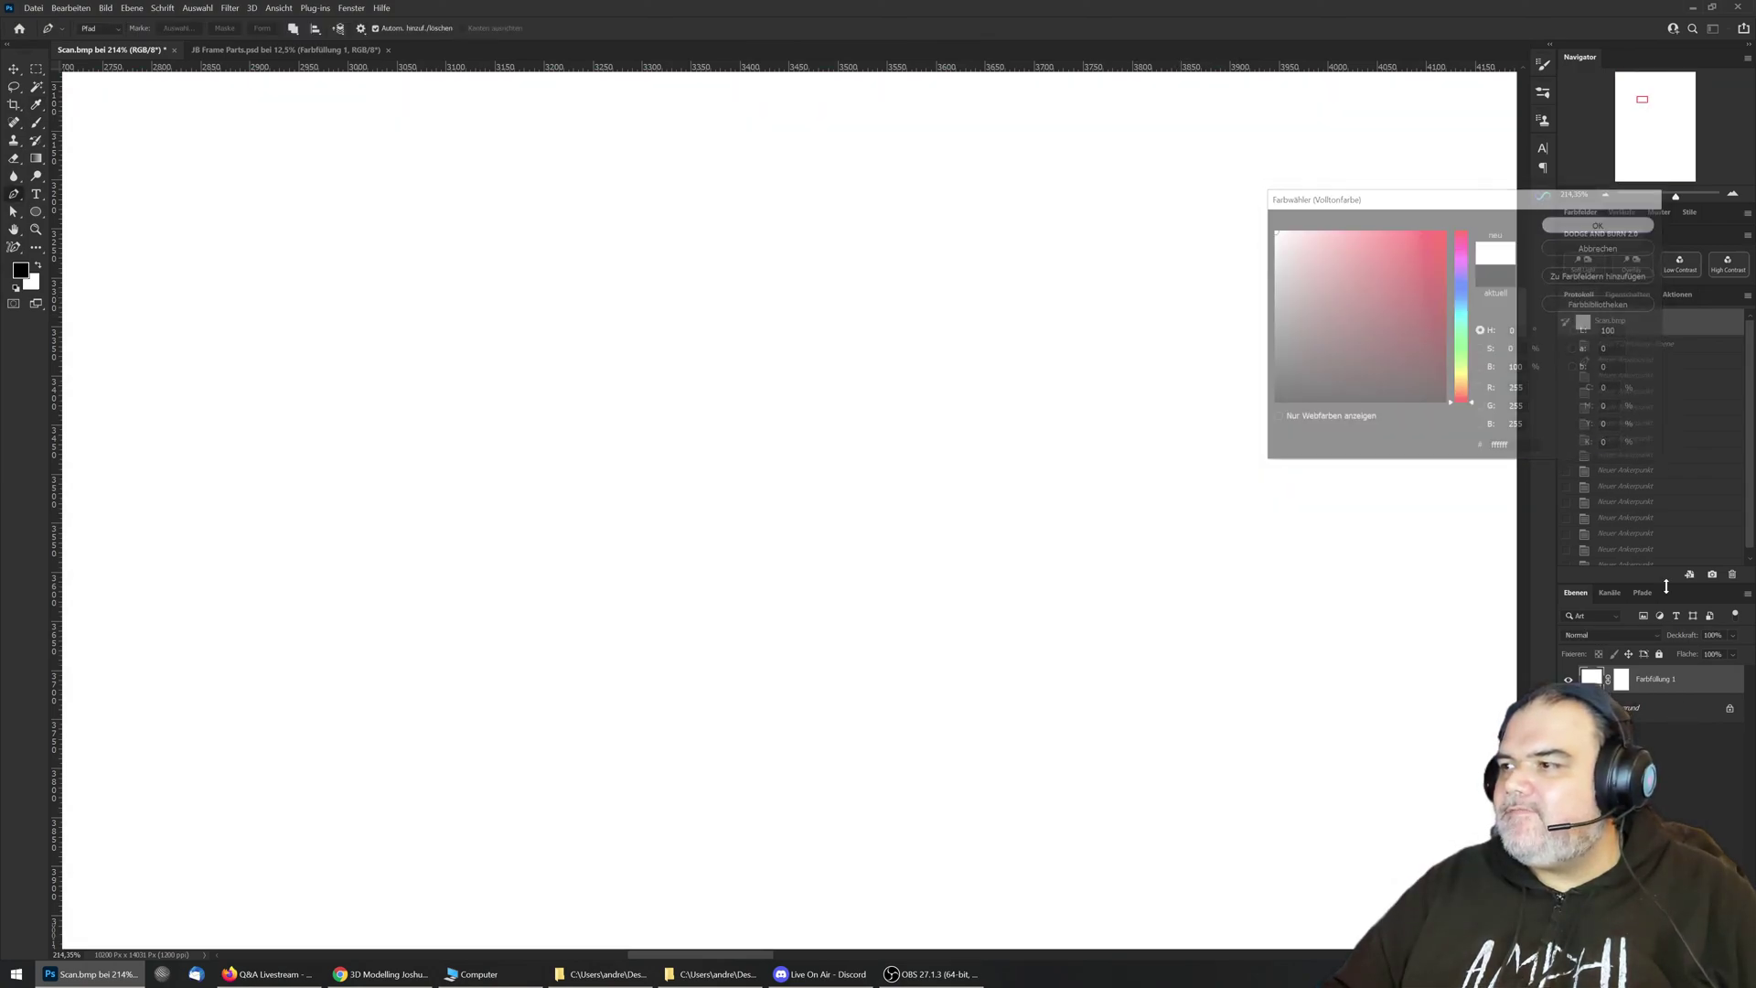
left_click_drag(1690, 639, 1672, 639)
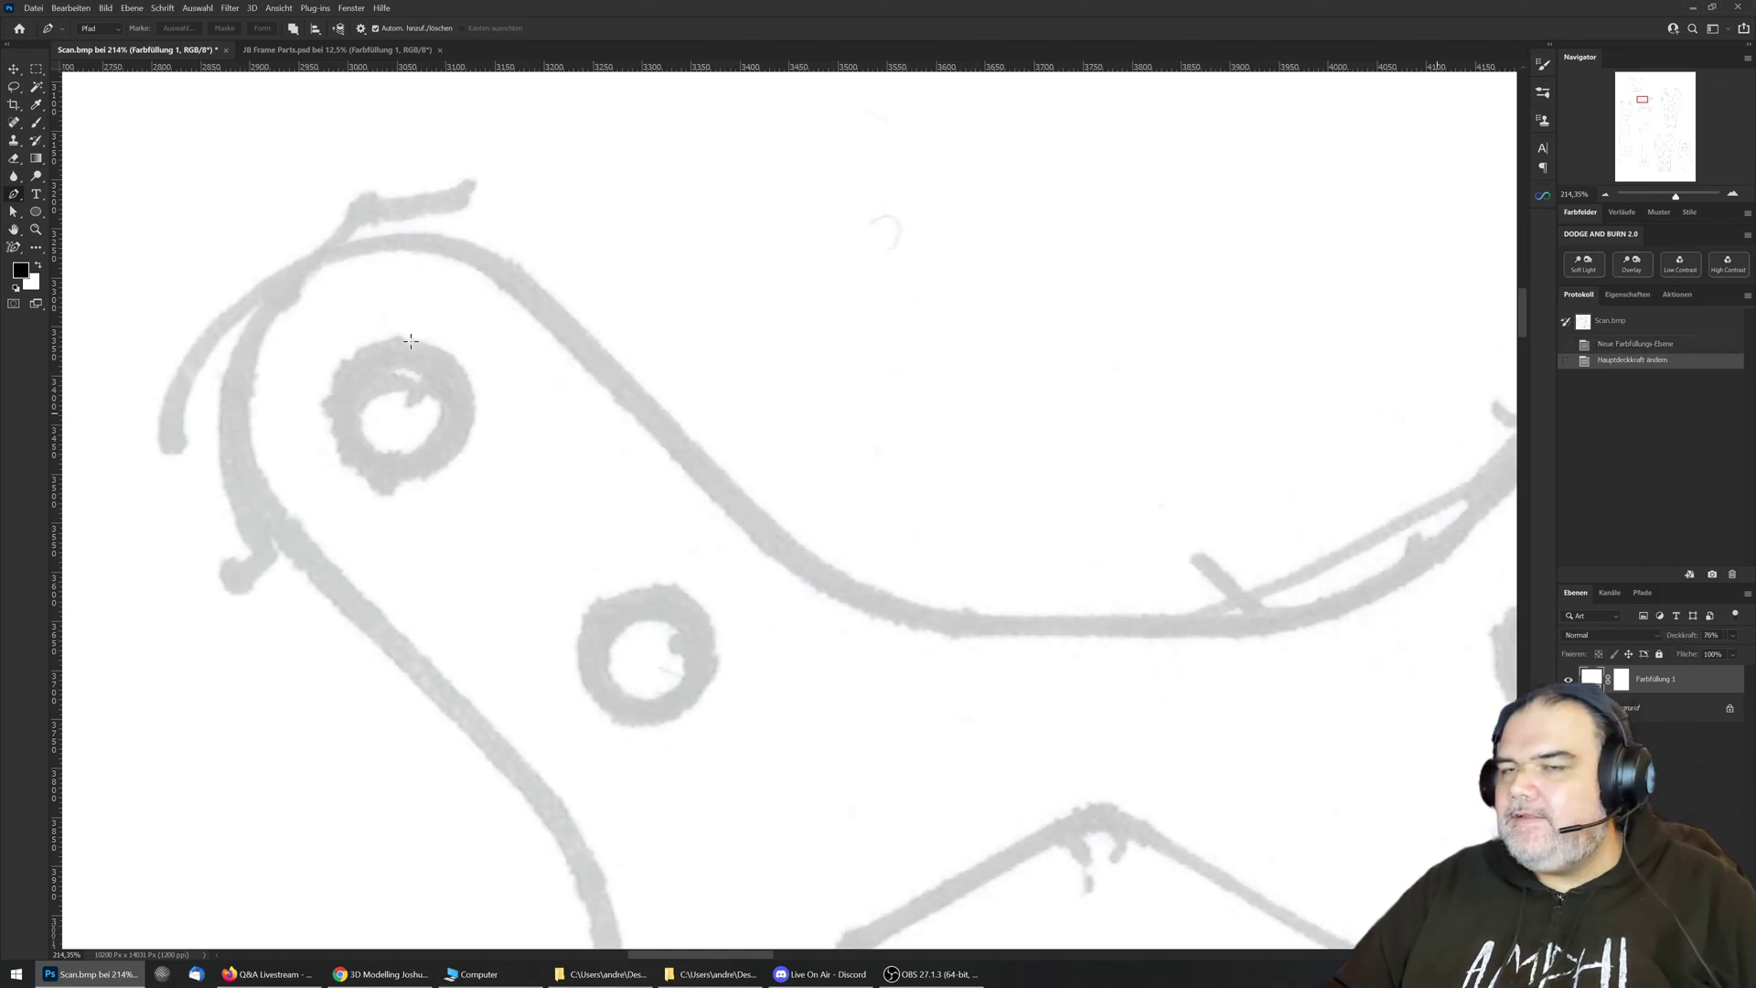
Step: Start a Pen tool path along the outline's inner edge, from the upper-left arm's rounded end to the straight upper middle edge
key("z")
left_click(505, 195)
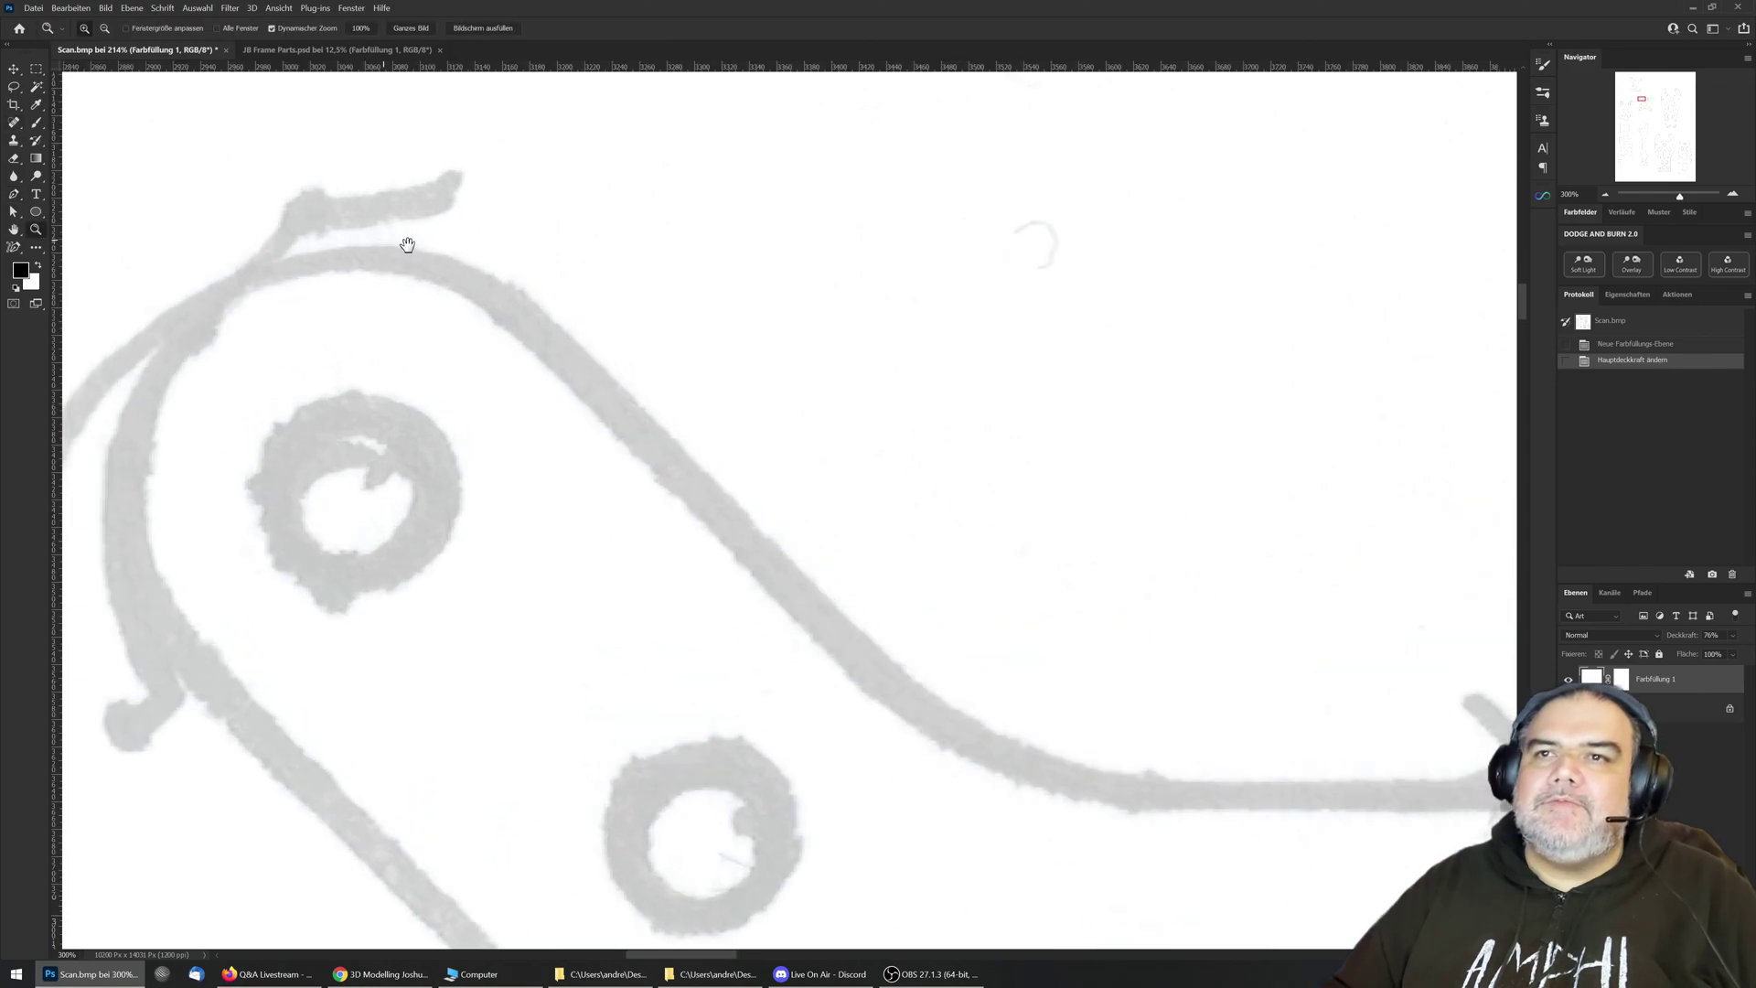
left_click_drag(407, 245, 633, 212)
key("p")
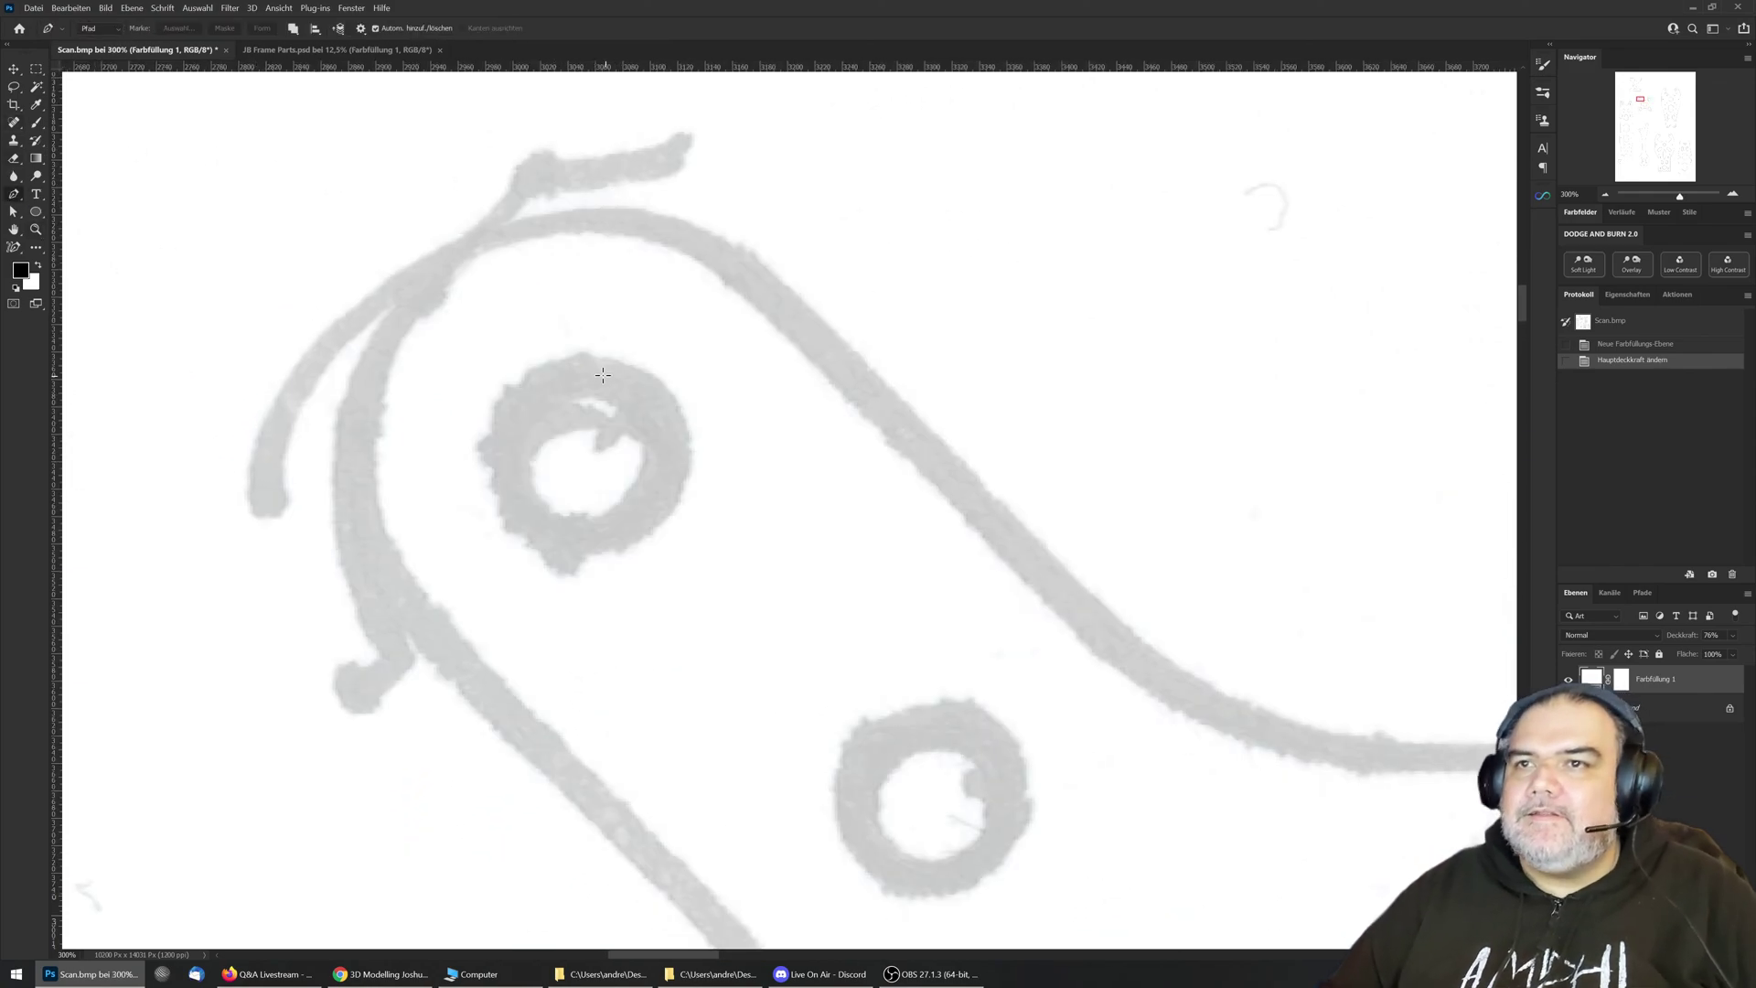
left_click_drag(535, 237, 589, 227)
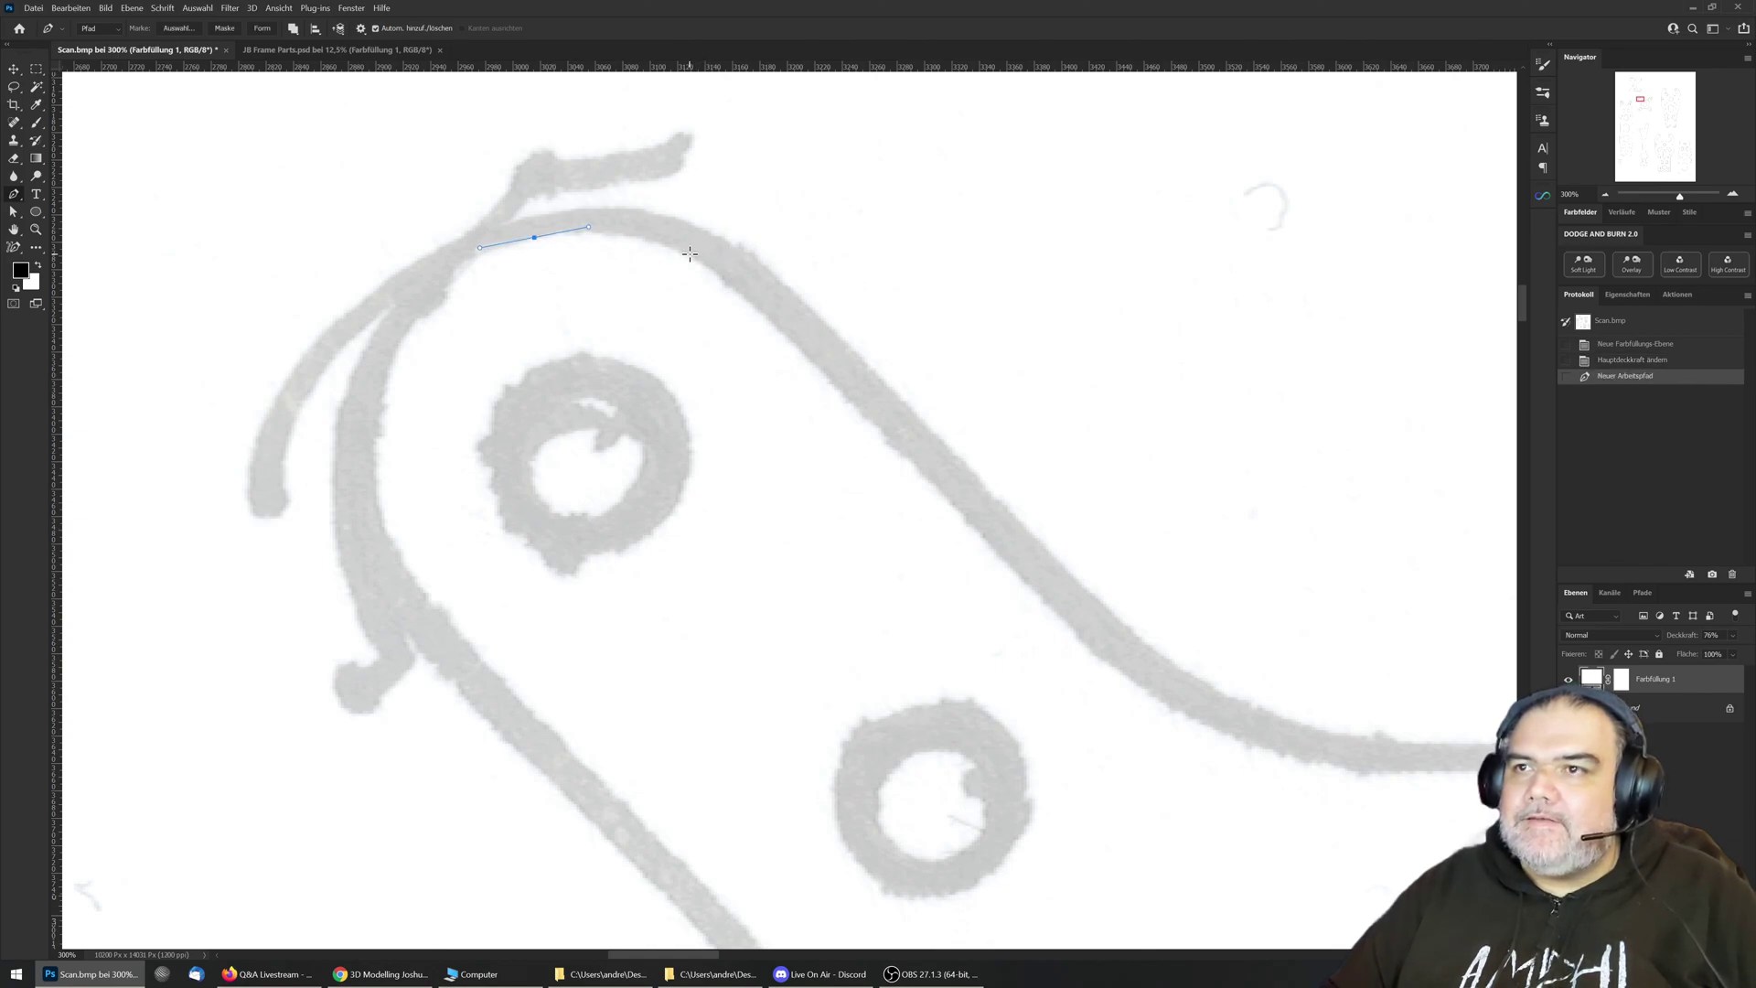
left_click_drag(690, 254, 734, 278)
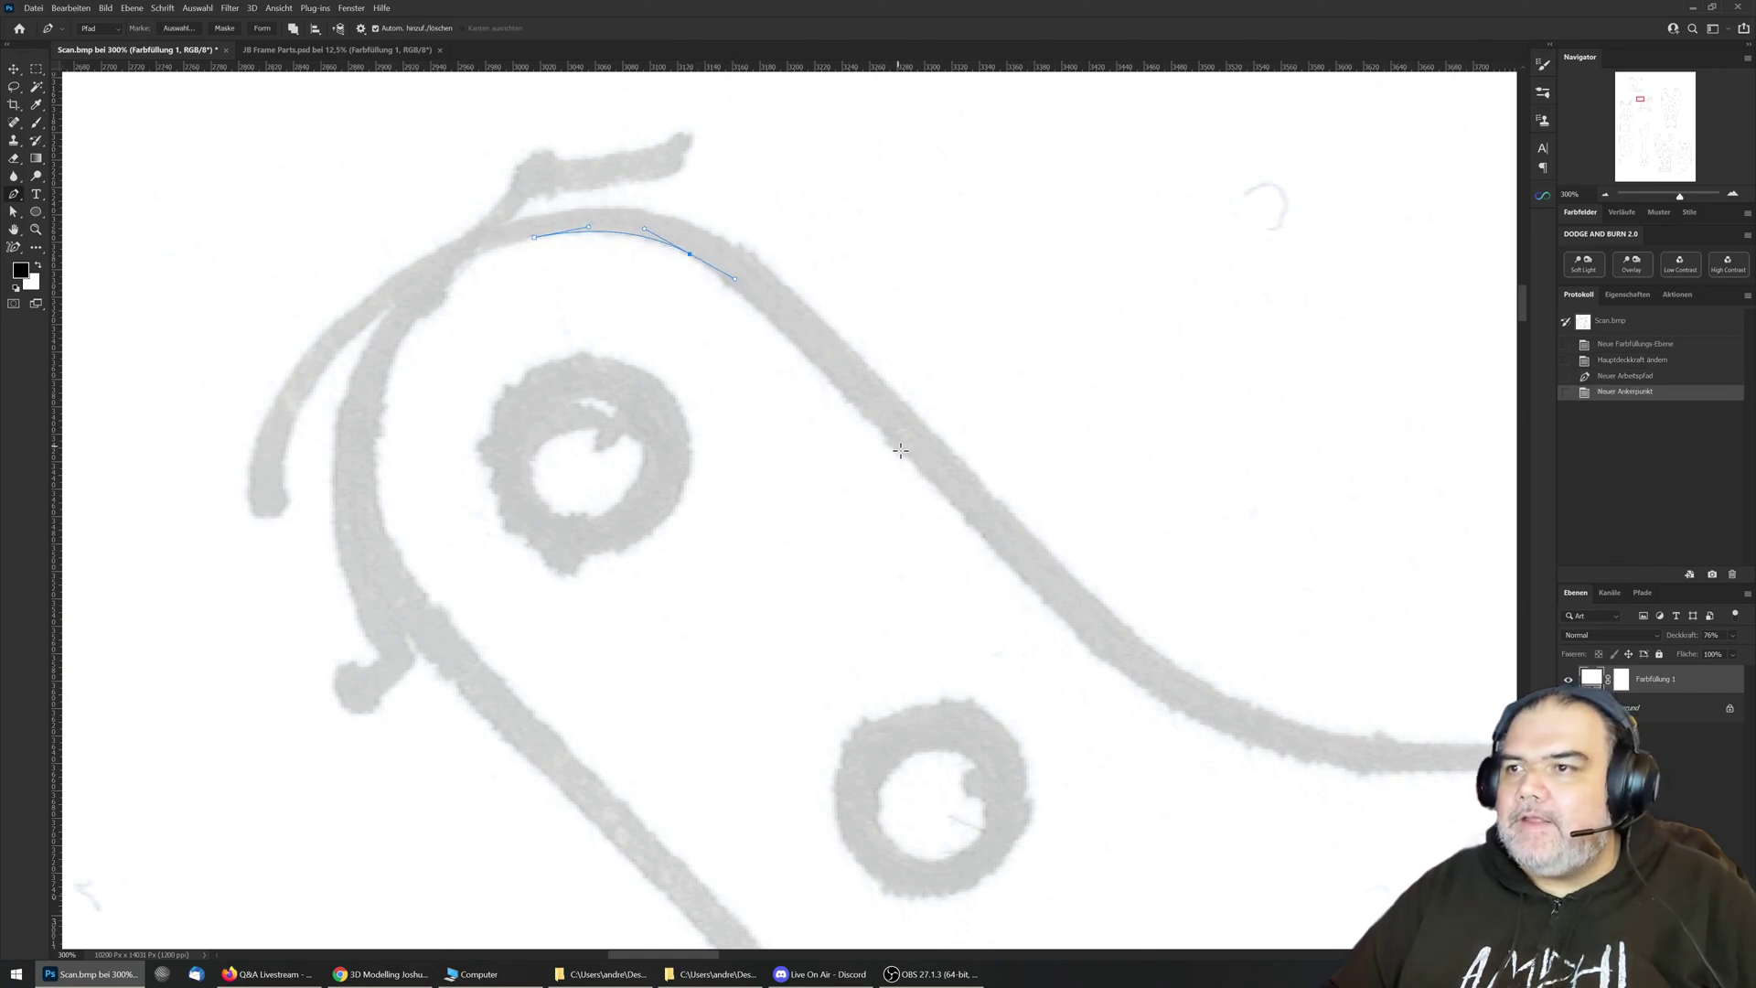
left_click_drag(900, 450, 957, 512)
left_click_drag(1115, 629, 715, 443)
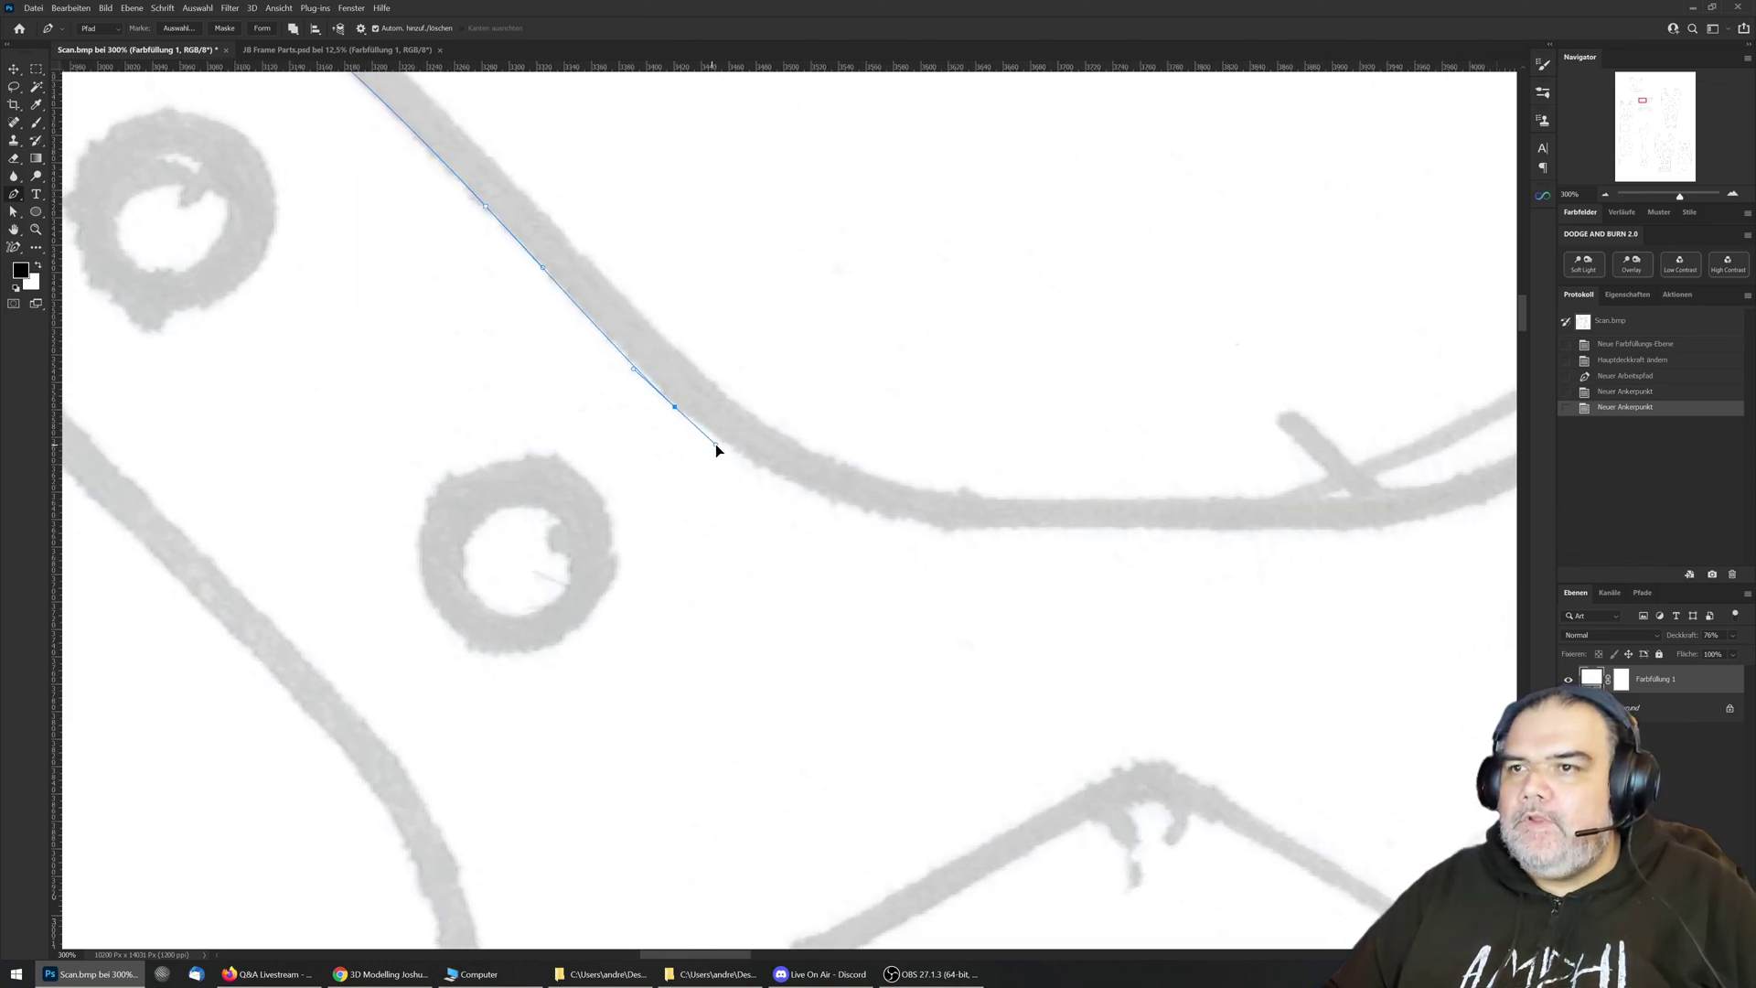
left_click_drag(948, 526, 685, 461)
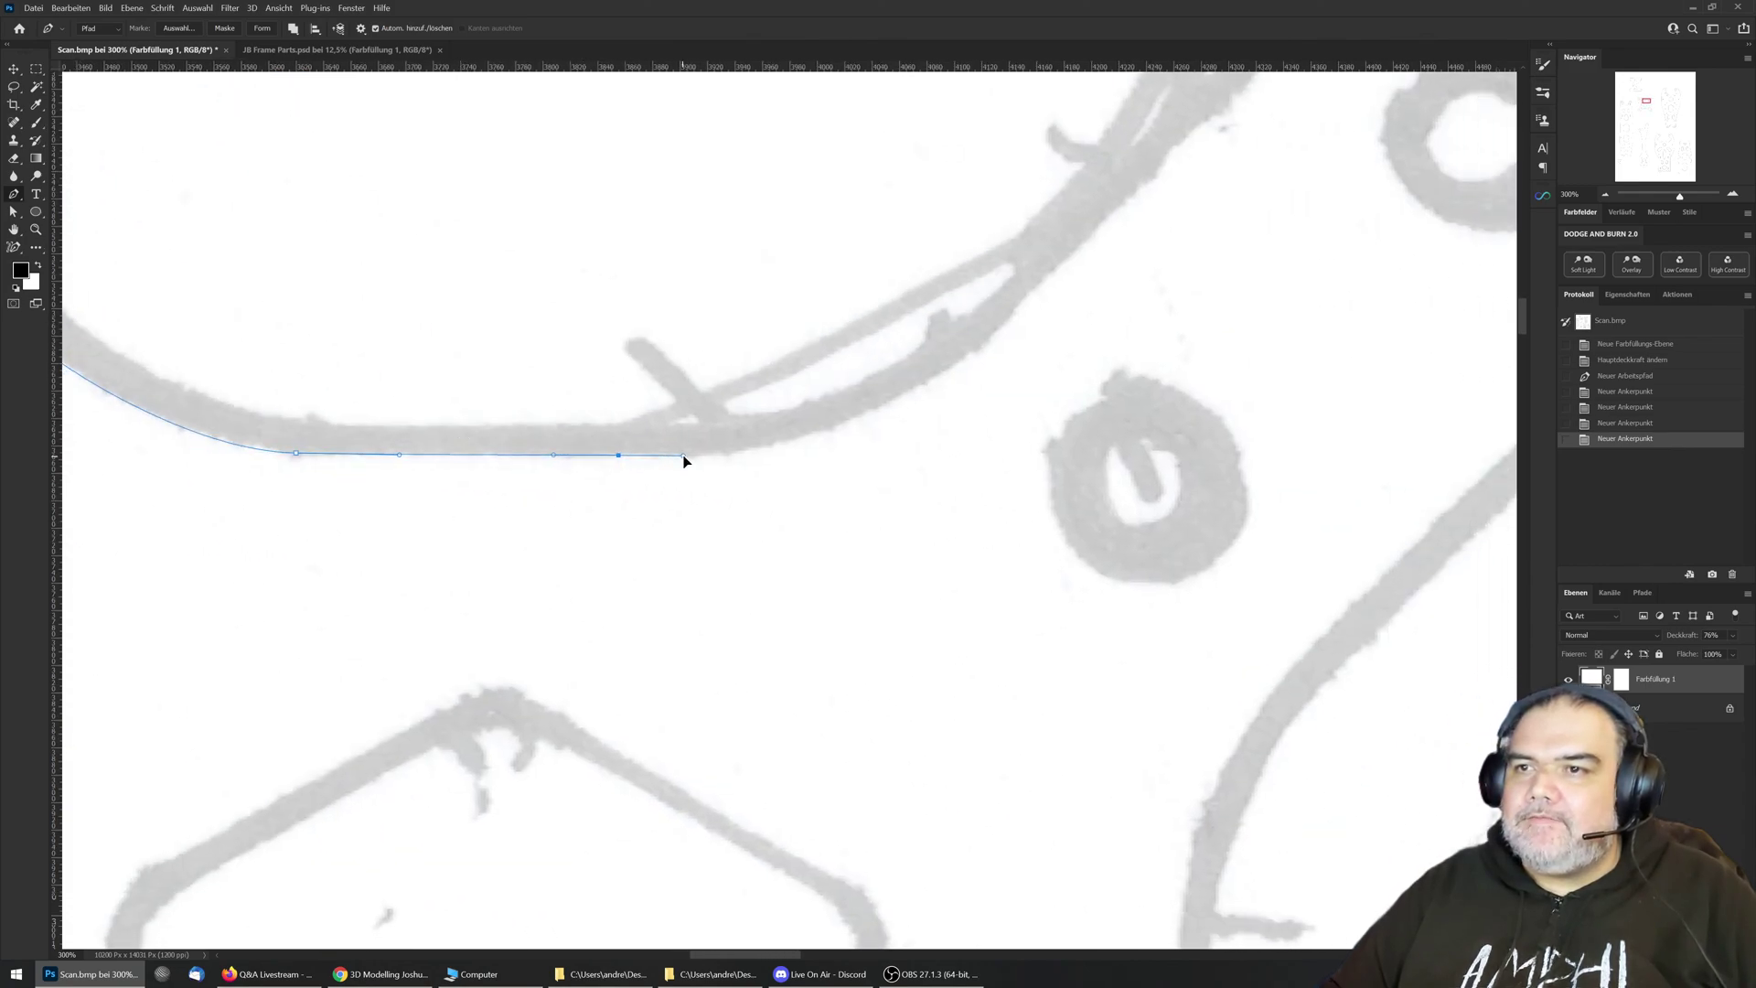
Step: Continue the path with smooth curves up the upper-right arm and around its rounded end along the inner edge
left_click_drag(840, 422, 922, 388)
left_click_drag(922, 388, 819, 352)
left_click_drag(983, 199, 1032, 155)
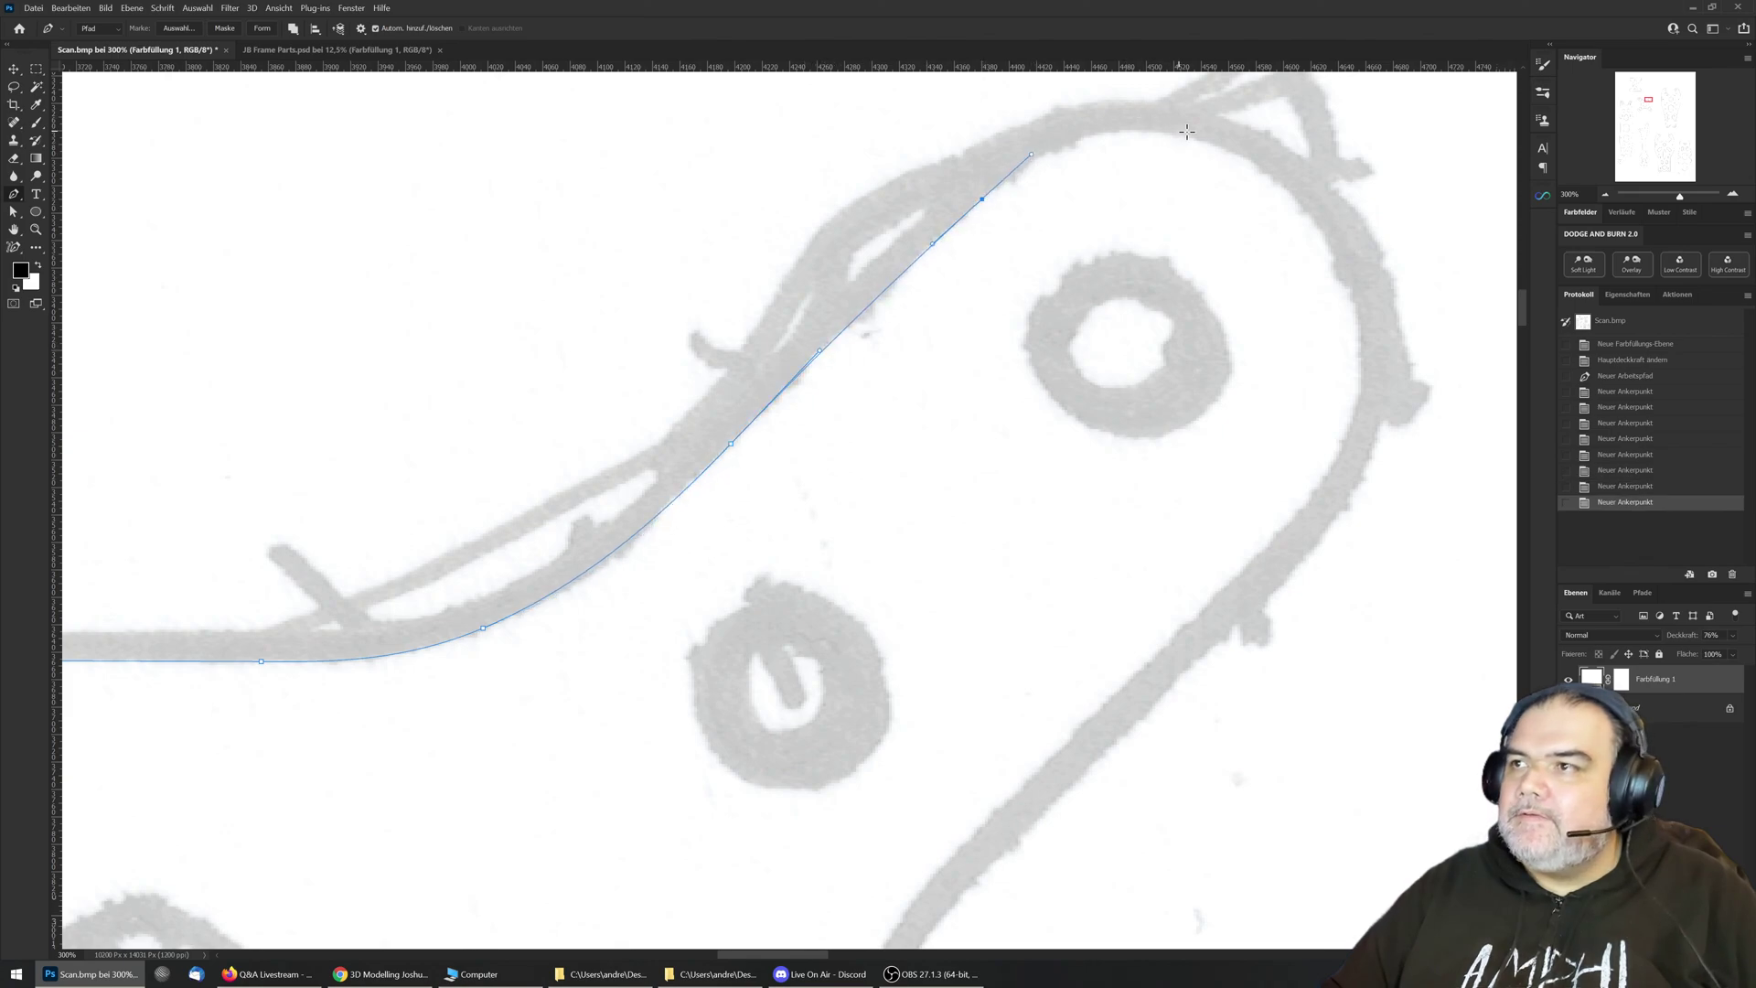
left_click_drag(1193, 135, 1279, 165)
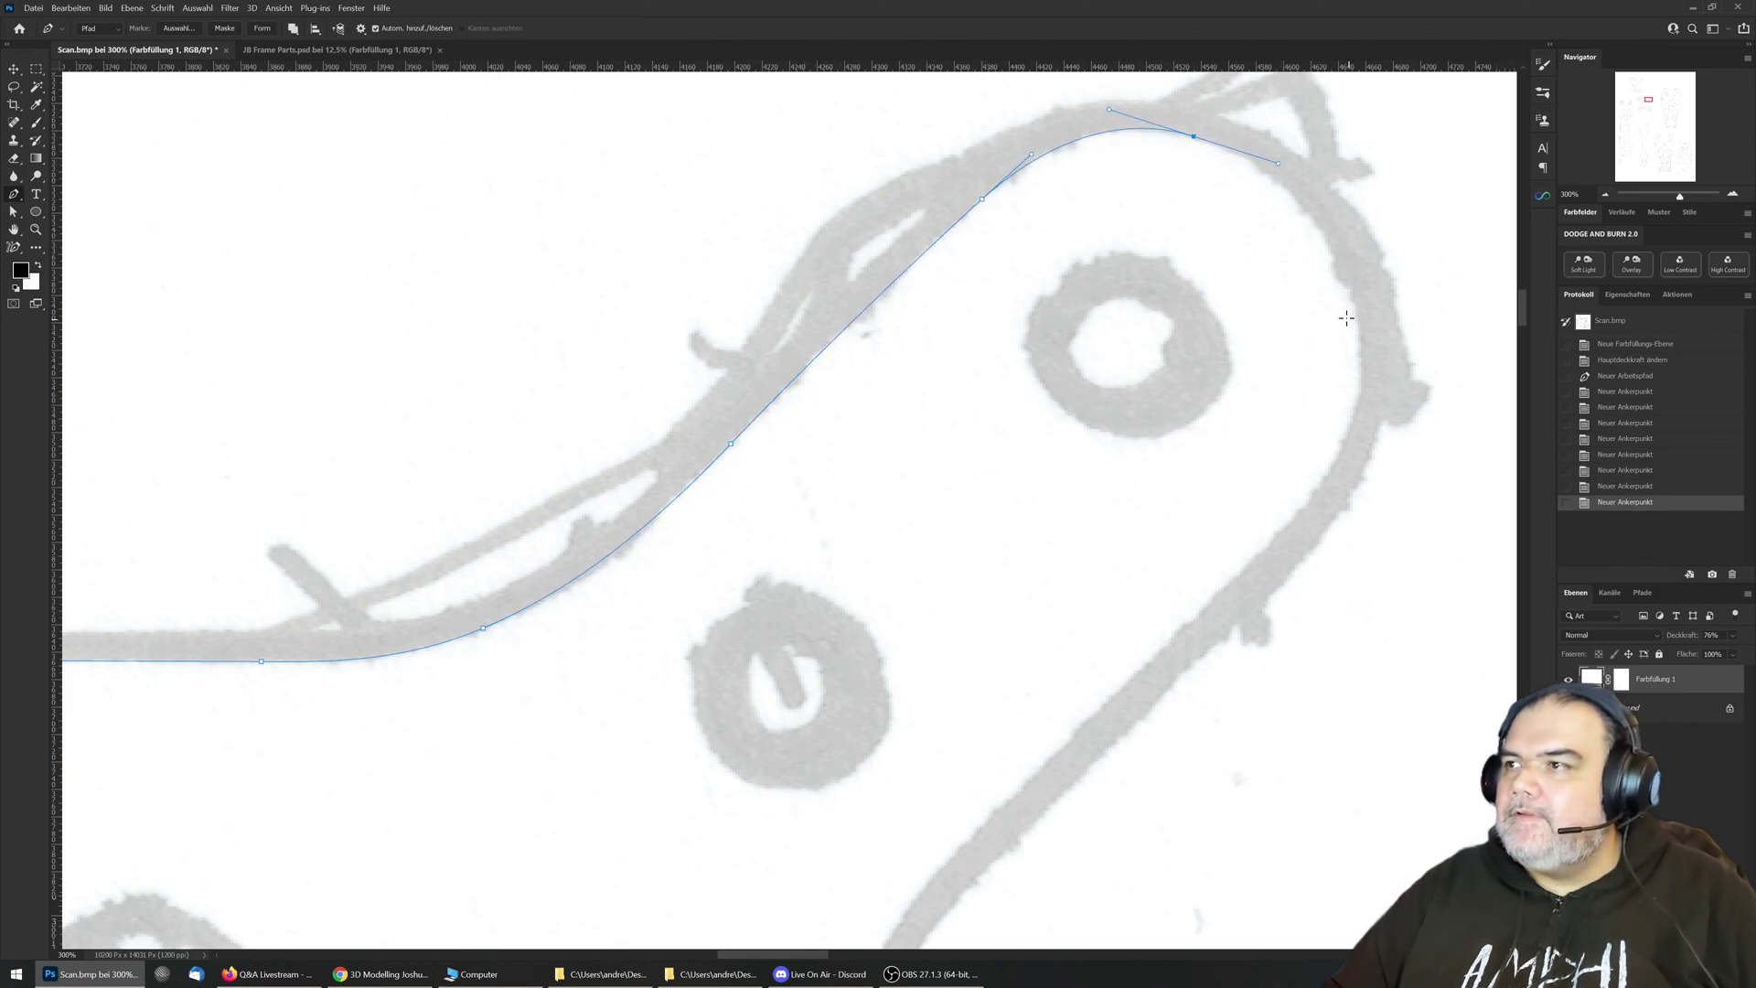
left_click_drag(1355, 300, 1192, 417)
Step: Trace the underside of the upper-right arm and the vertical right edge down to the start of the lower-right arm
scroll(1317, 329, "down", 3)
scroll(1151, 439, "down", 3)
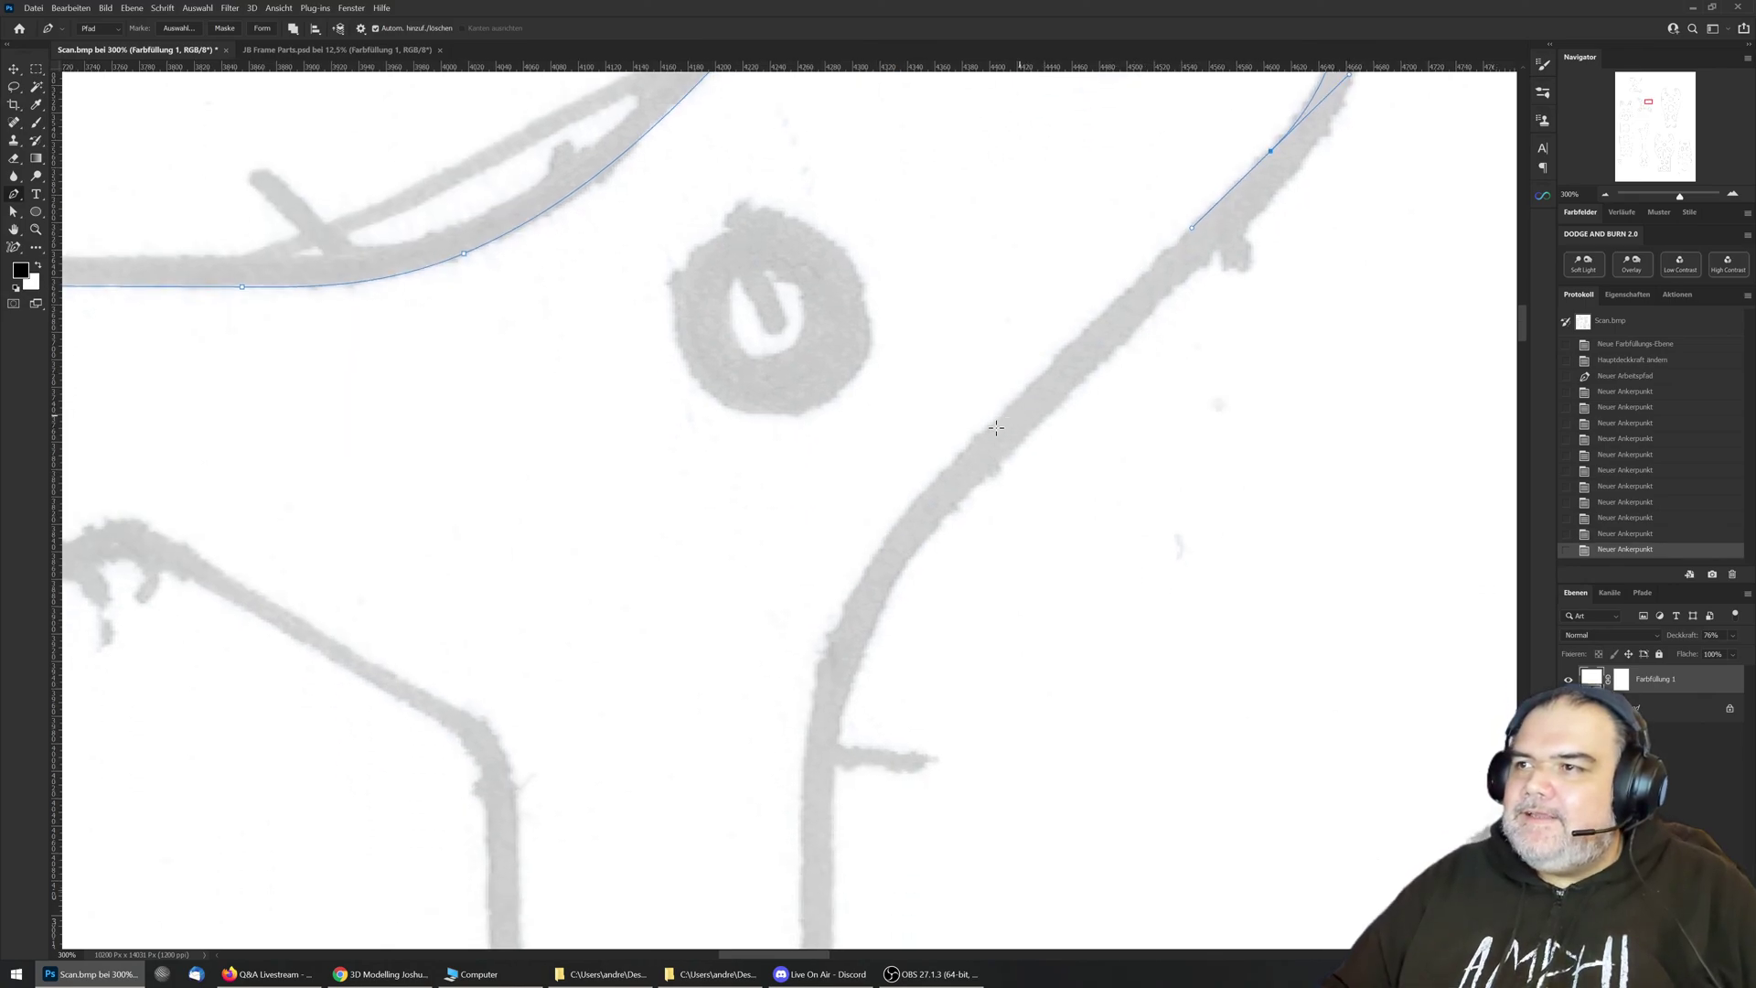
left_click_drag(957, 463, 1095, 178)
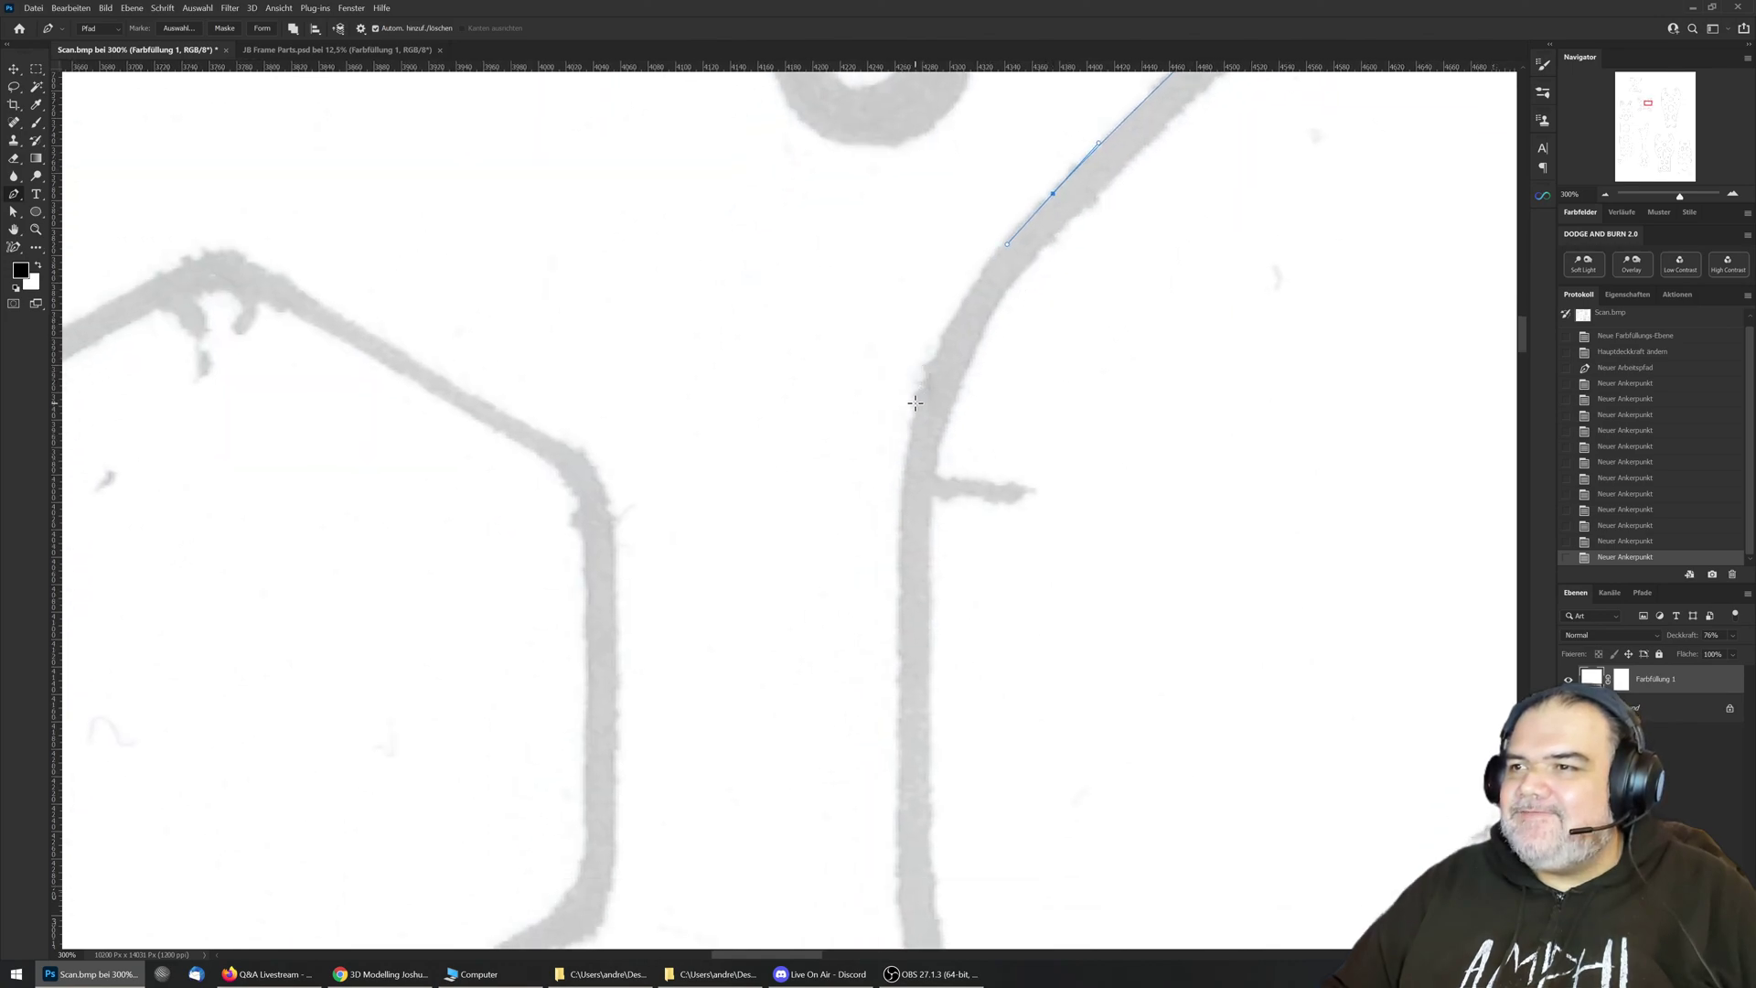
mouse_move(915, 402)
left_mouse_down()
mouse_move(896, 472)
mouse_move(851, 222)
left_mouse_up()
left_click_drag(843, 367, 913, 189)
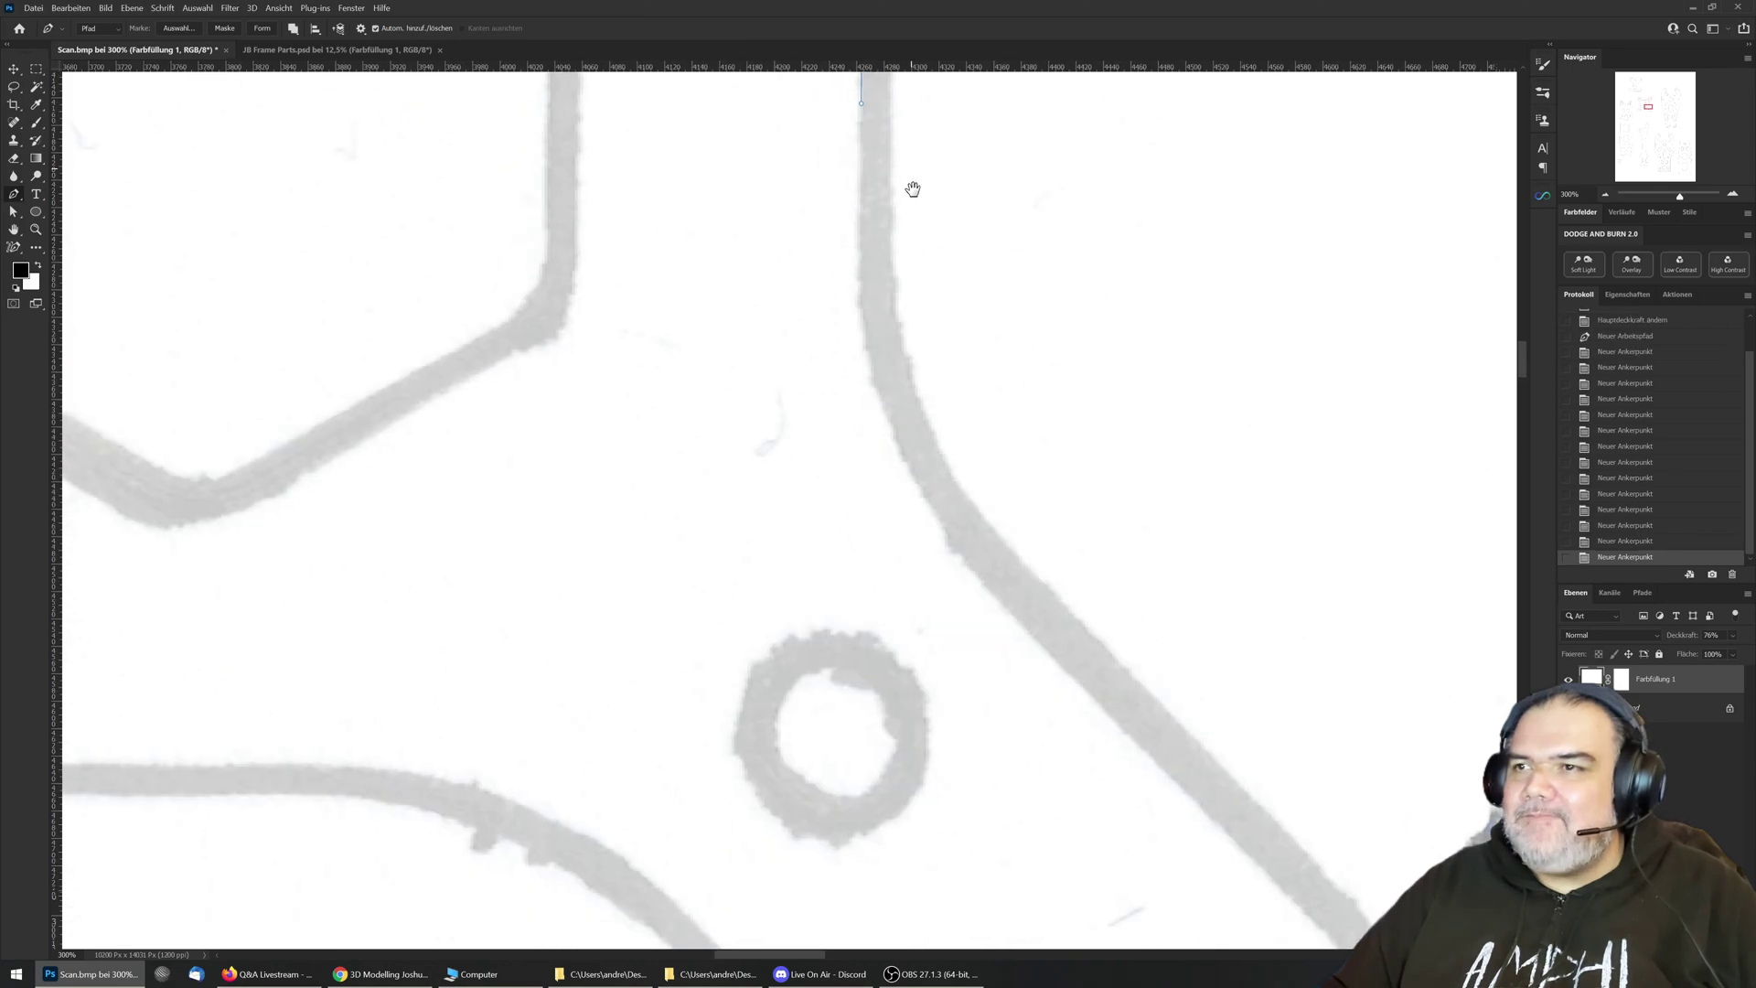
mouse_move(860, 281)
left_mouse_down()
mouse_move(860, 325)
mouse_move(882, 302)
mouse_move(820, 322)
mouse_move(815, 353)
mouse_move(842, 410)
left_mouse_up()
left_click_drag(967, 423, 917, 188)
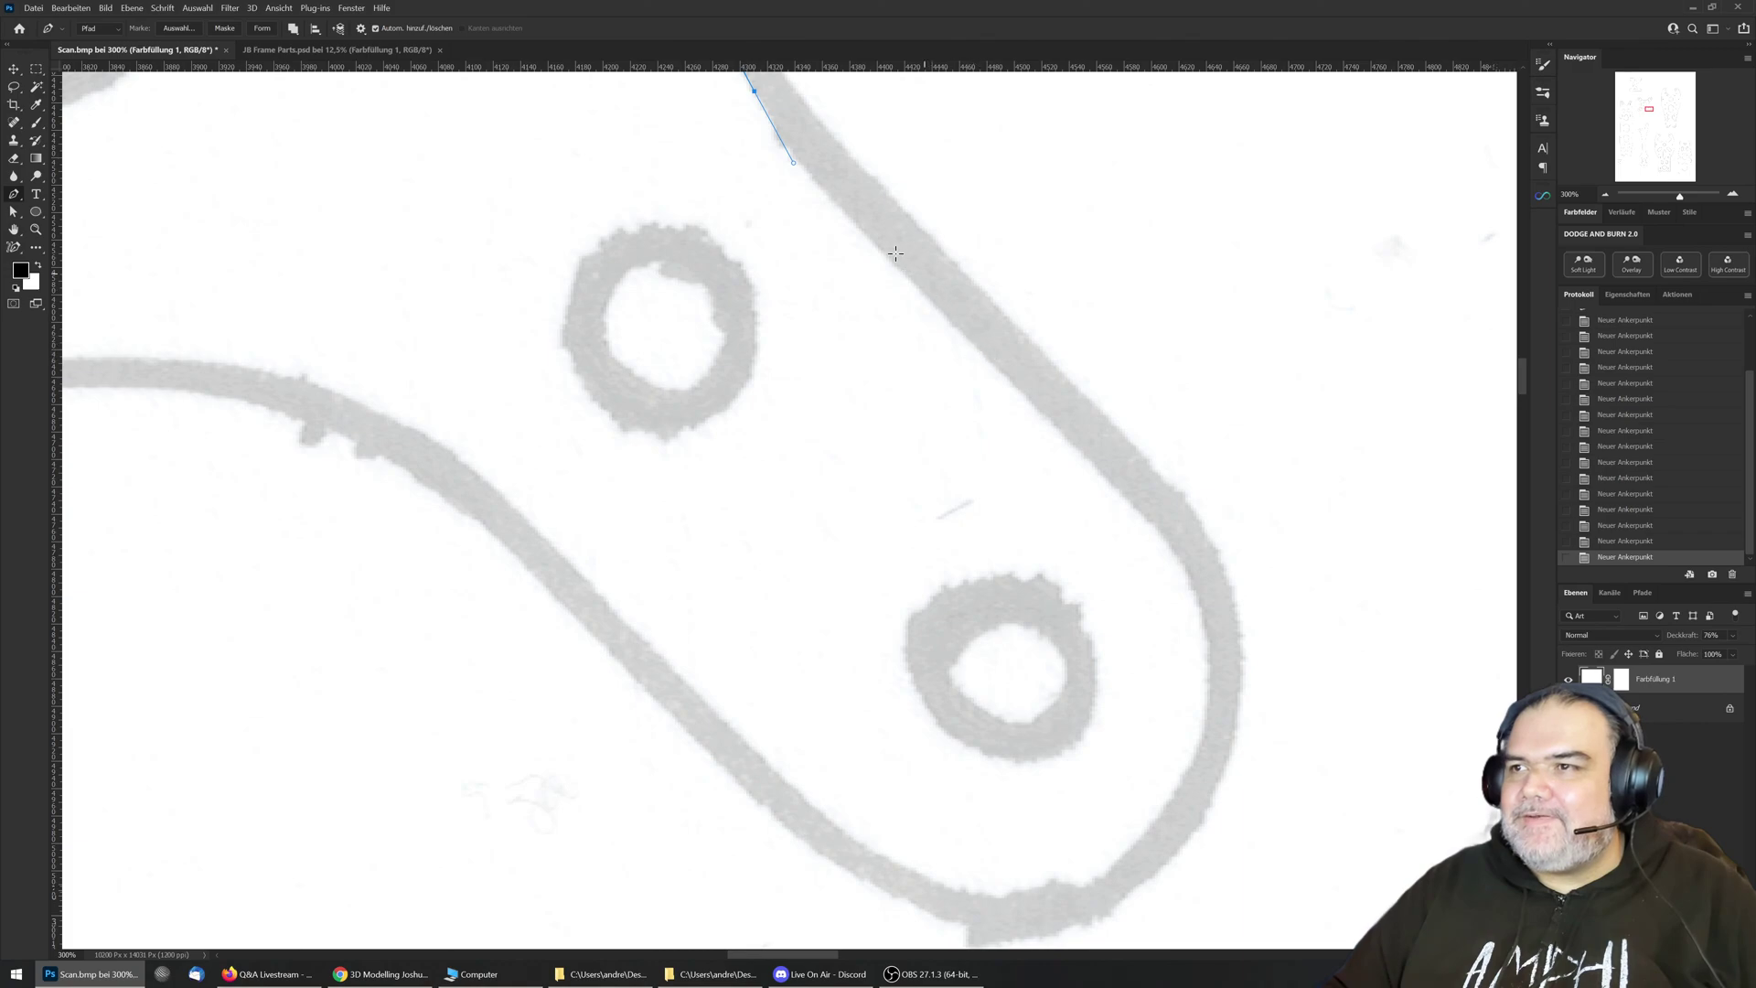
Step: Trace the lower-right arm's outer diagonal and the first half of its rounded end along the inner edge
left_click_drag(888, 257, 945, 314)
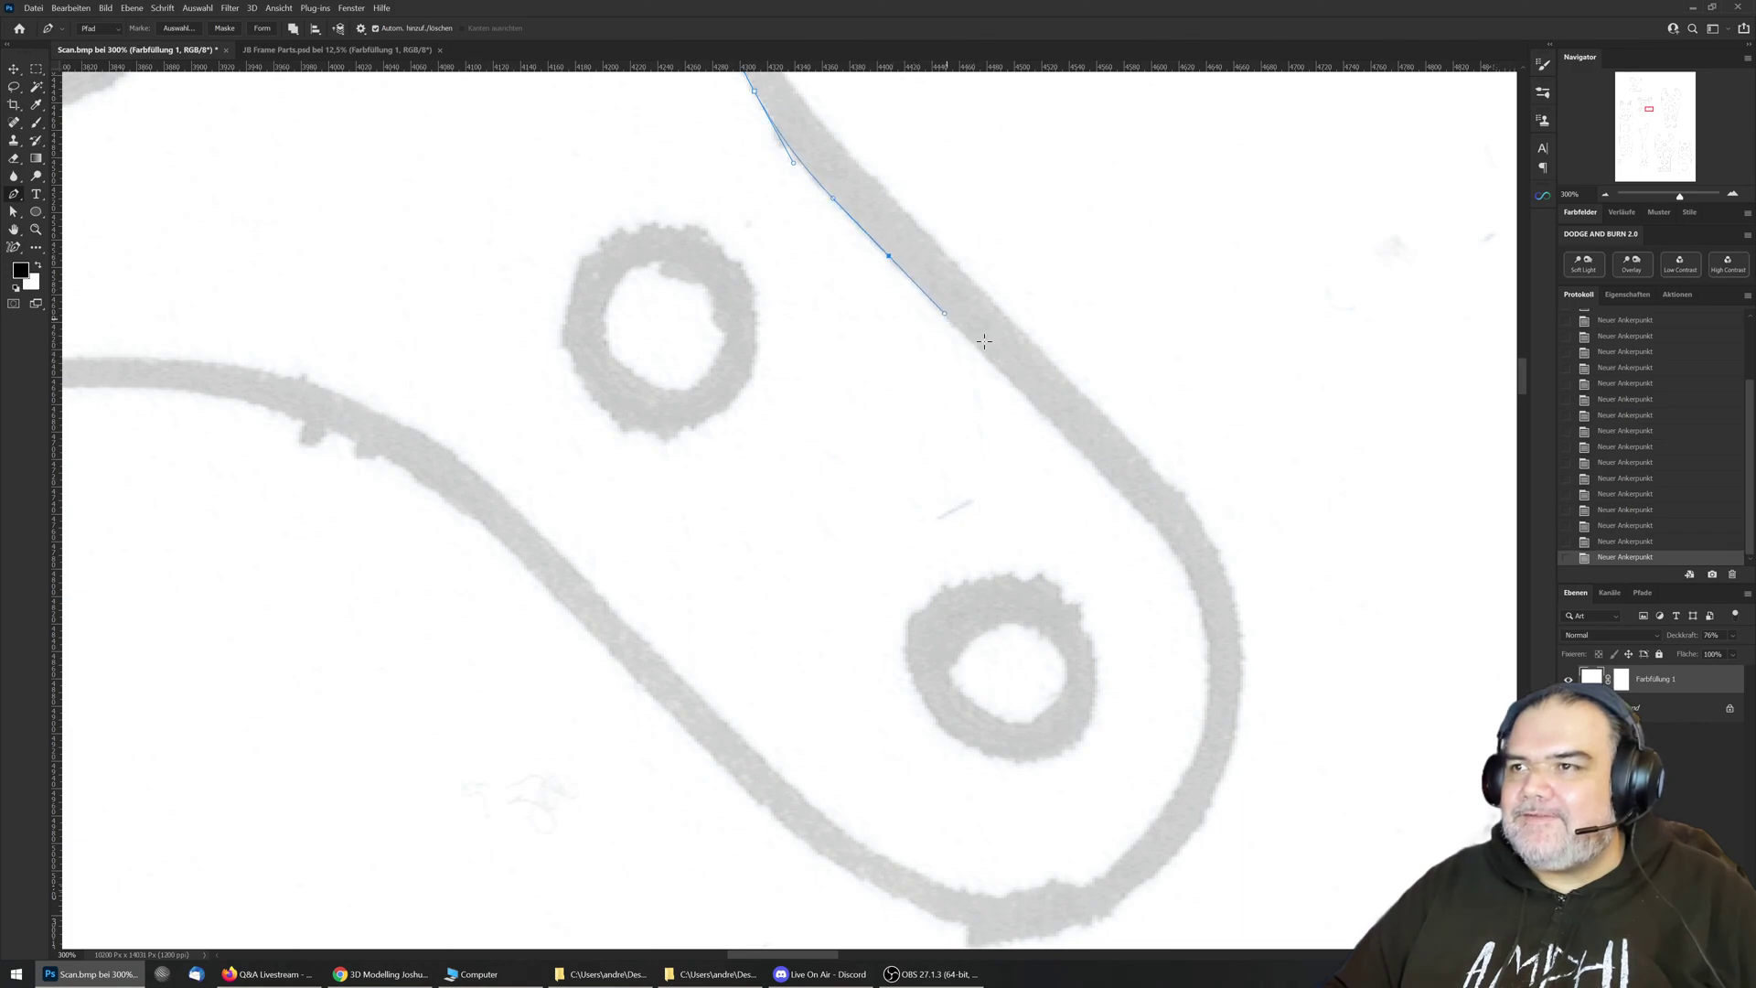
left_click_drag(1081, 382, 1100, 245)
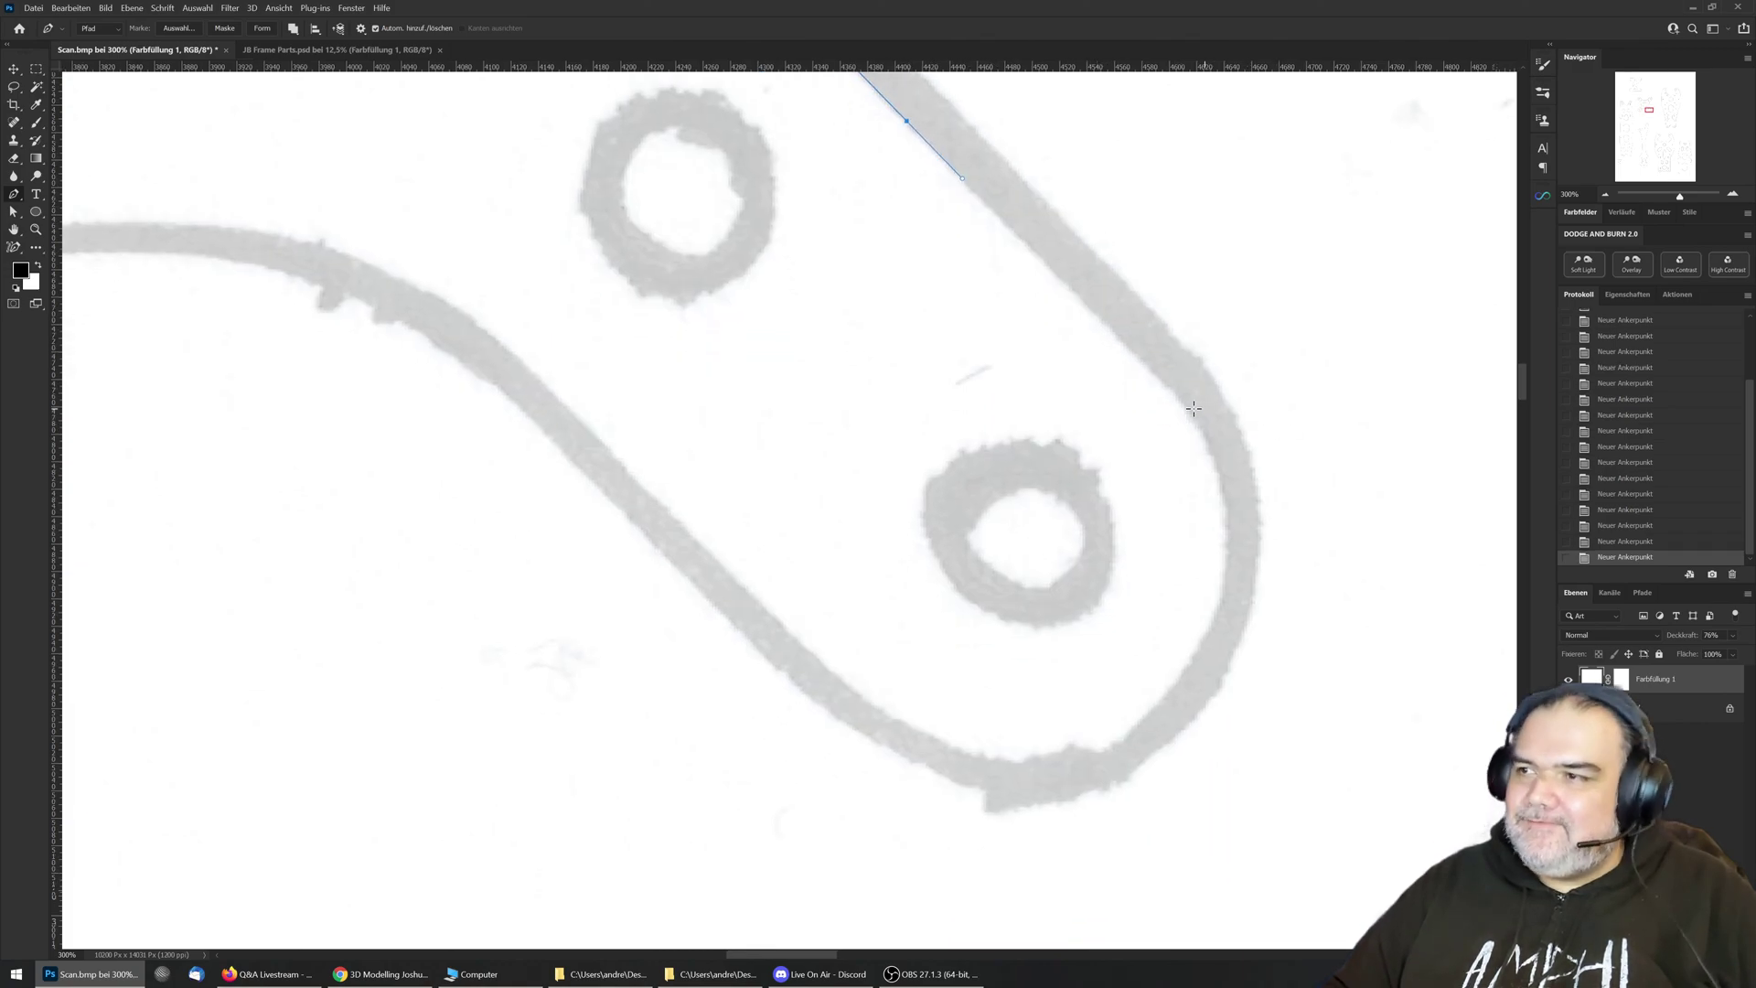
left_click_drag(1183, 404, 1220, 447)
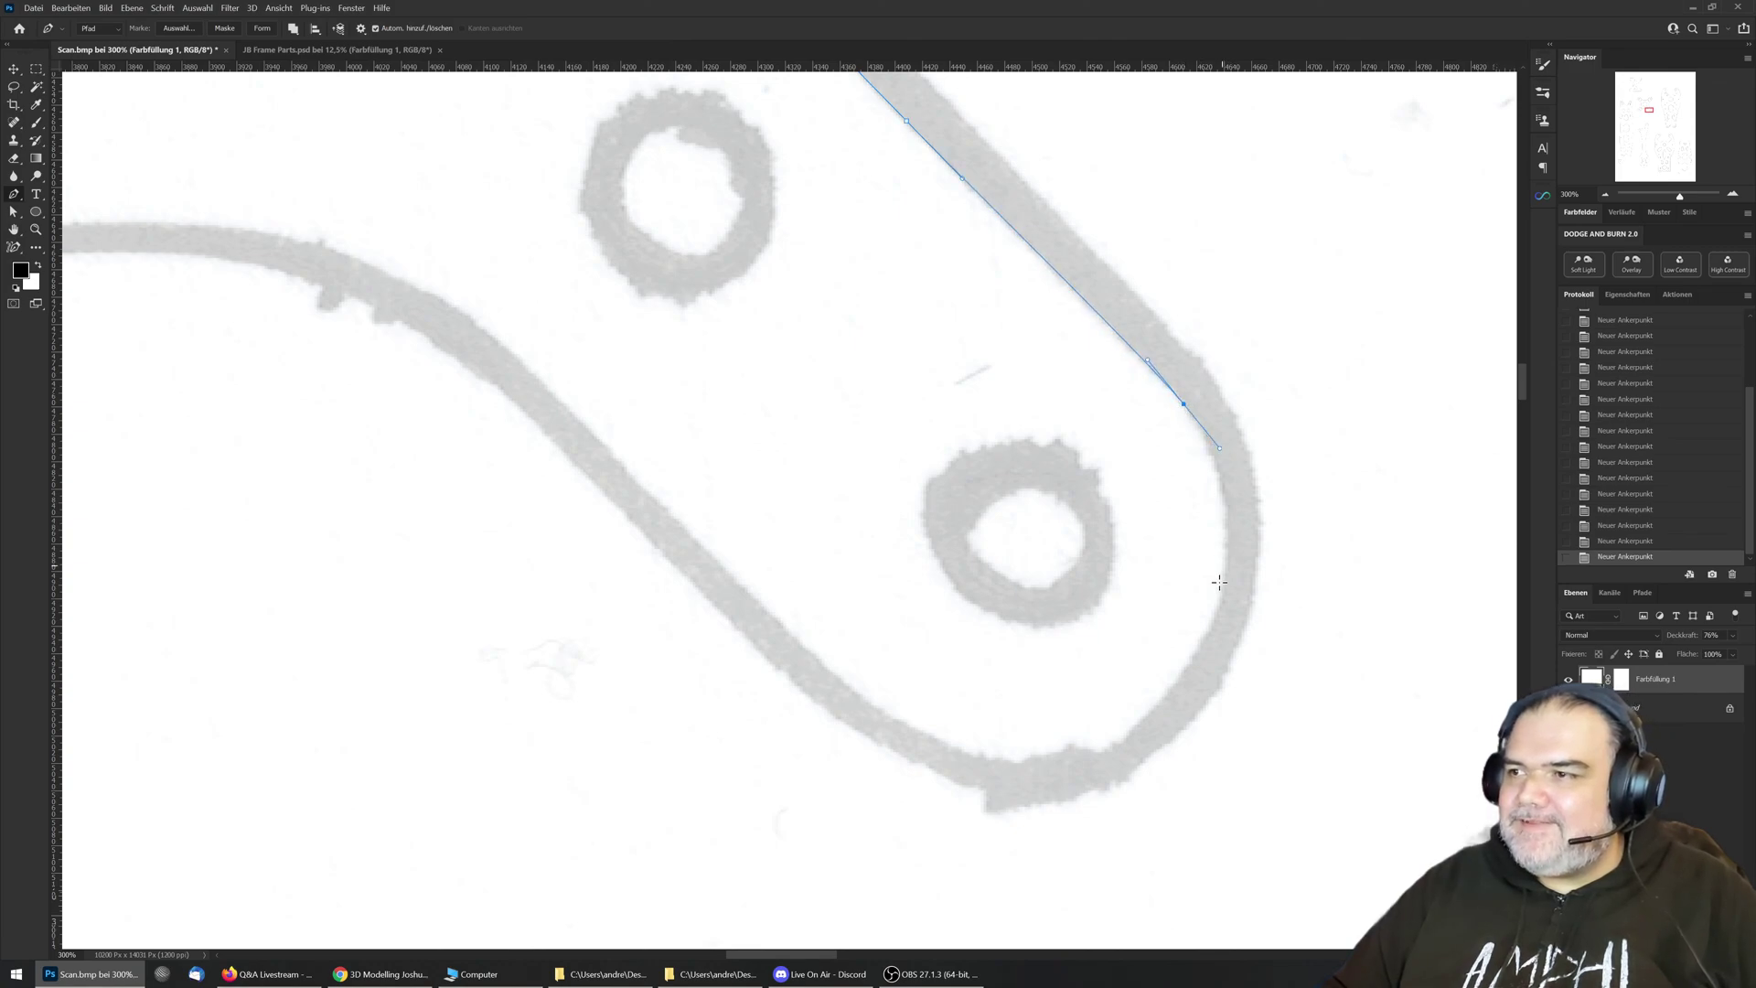
left_click_drag(1226, 580, 1214, 646)
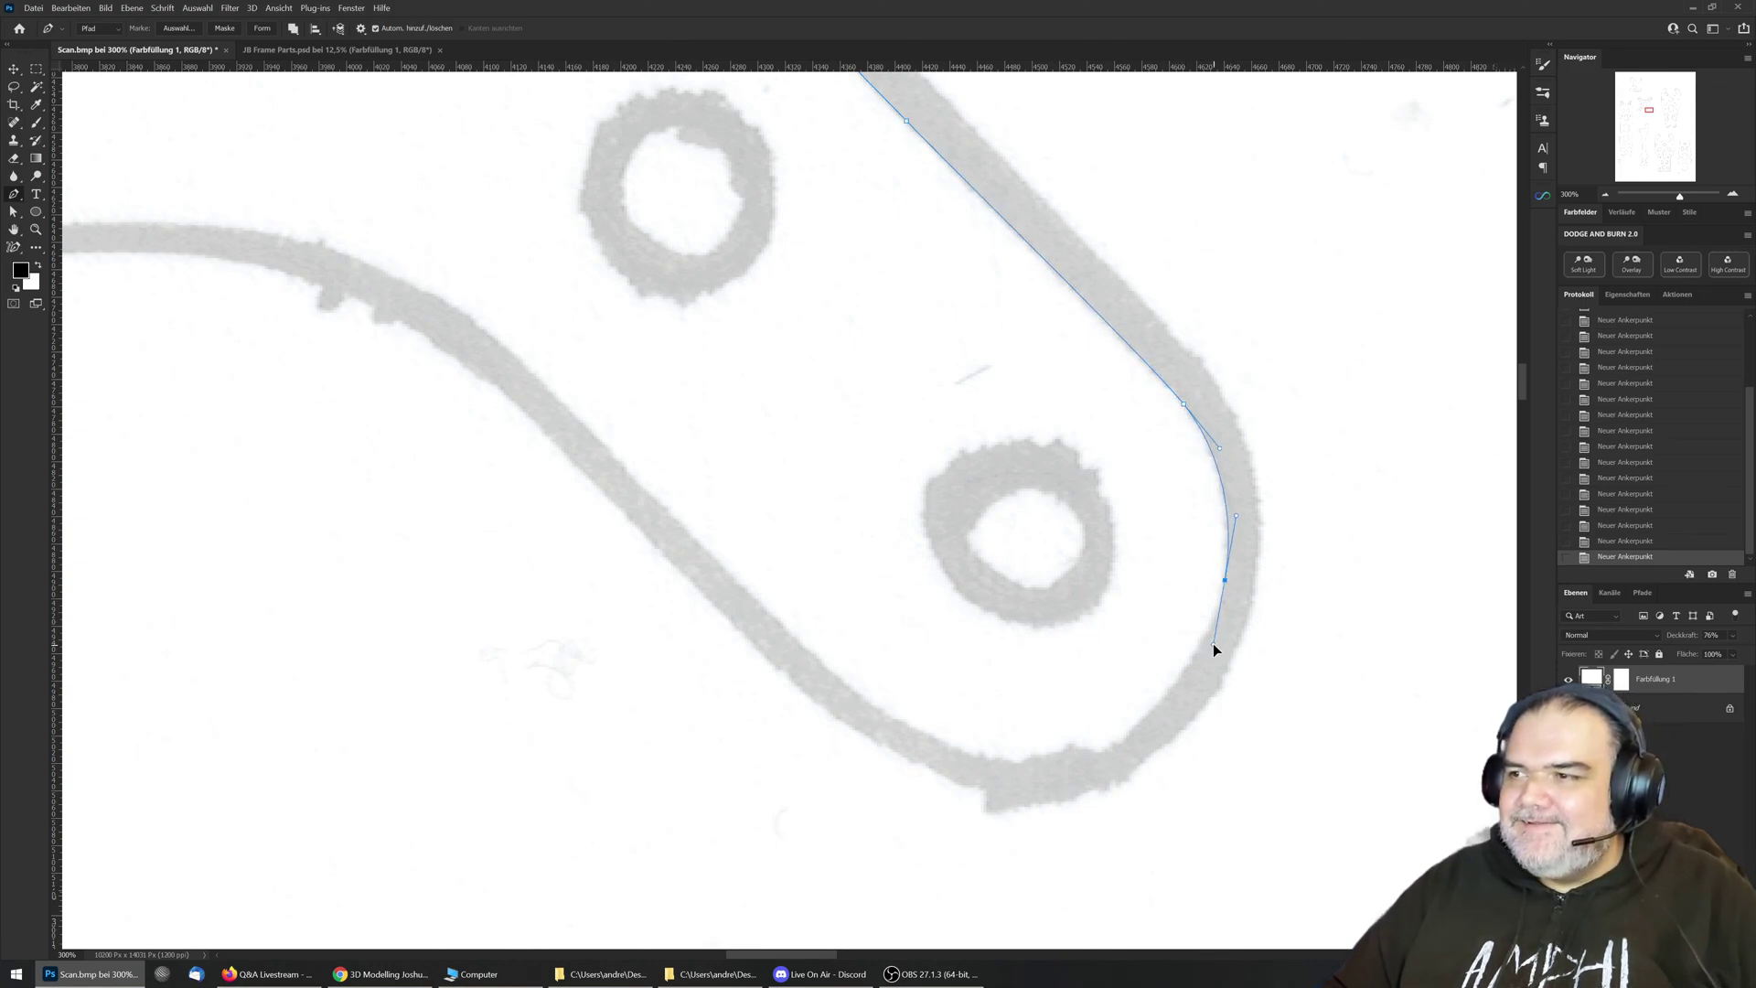
left_click_drag(1115, 747, 1058, 795)
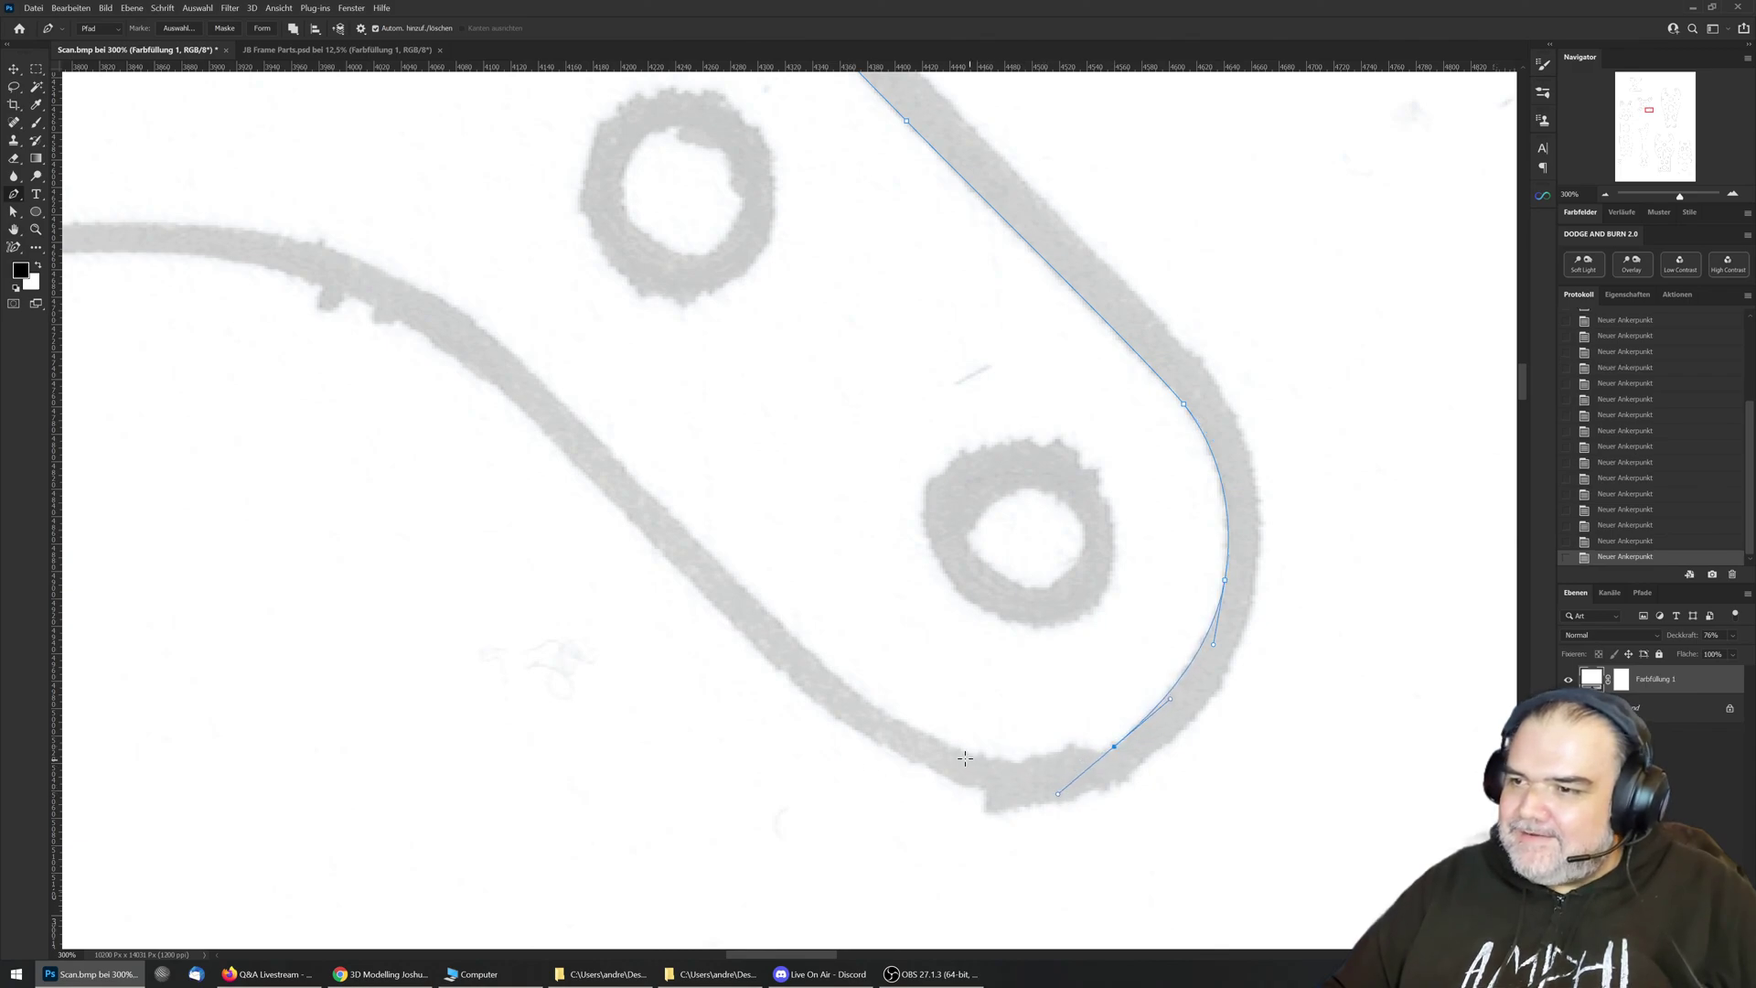
mouse_move(952, 748)
left_mouse_down()
mouse_move(902, 729)
mouse_move(922, 735)
left_mouse_up()
left_click(1643, 540)
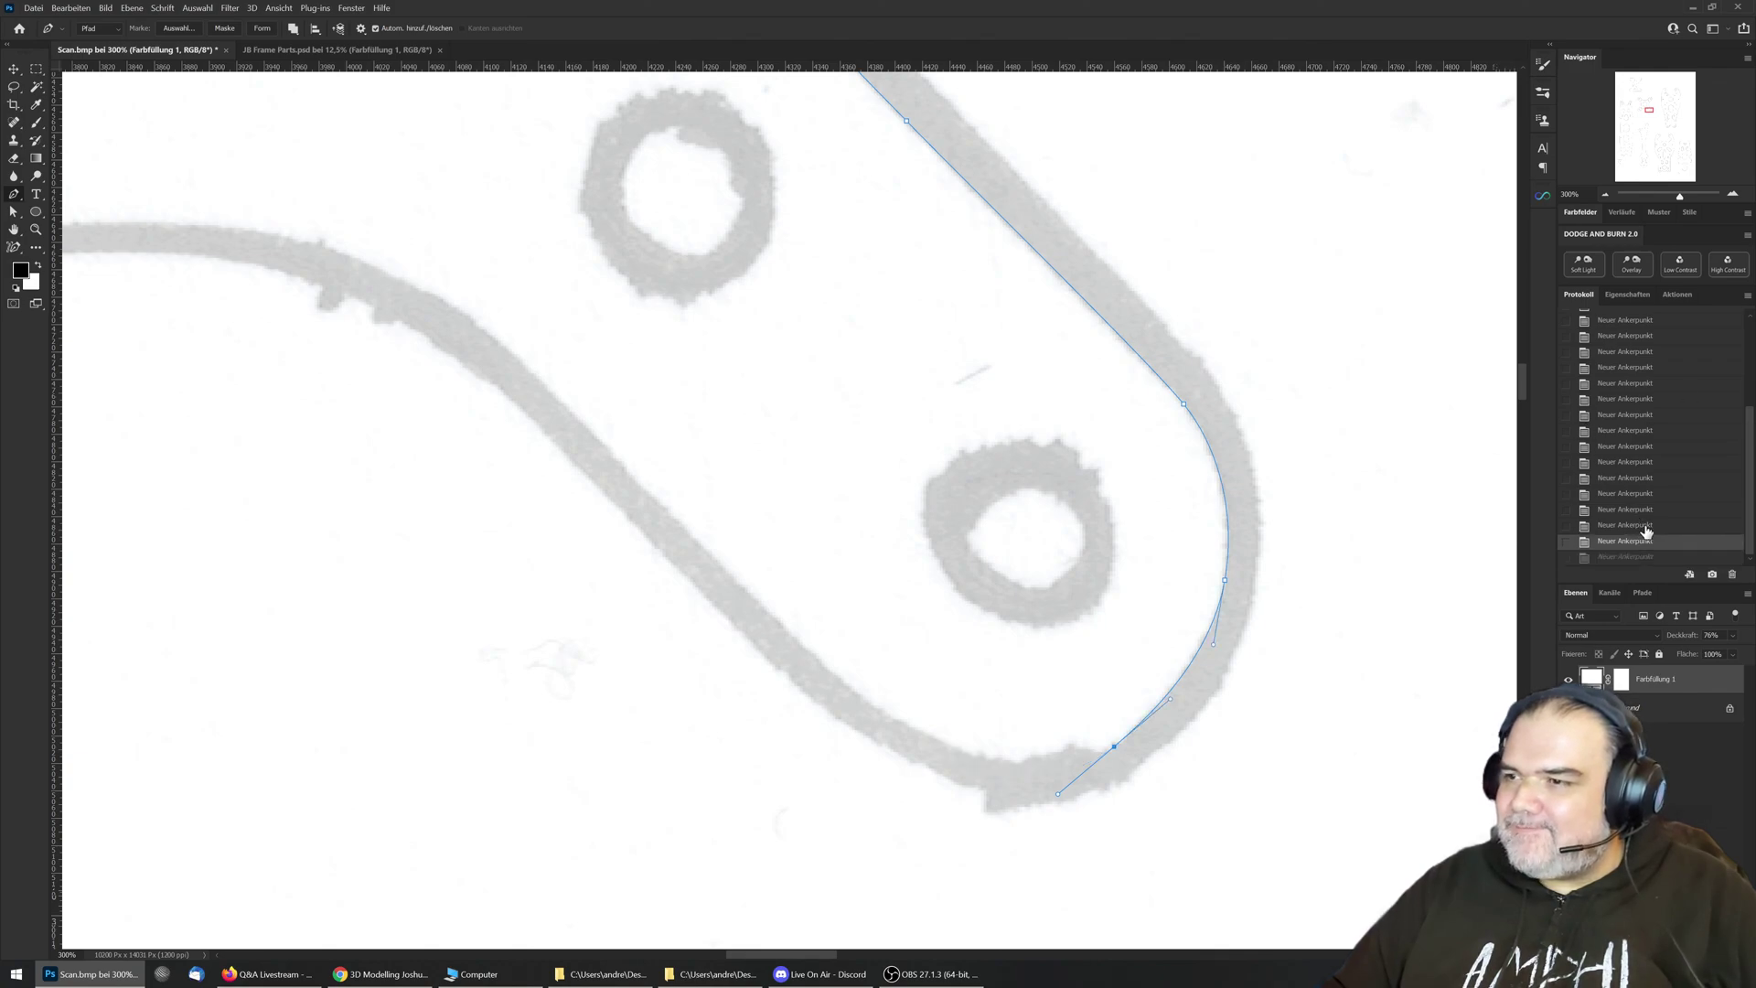
left_click(1643, 526)
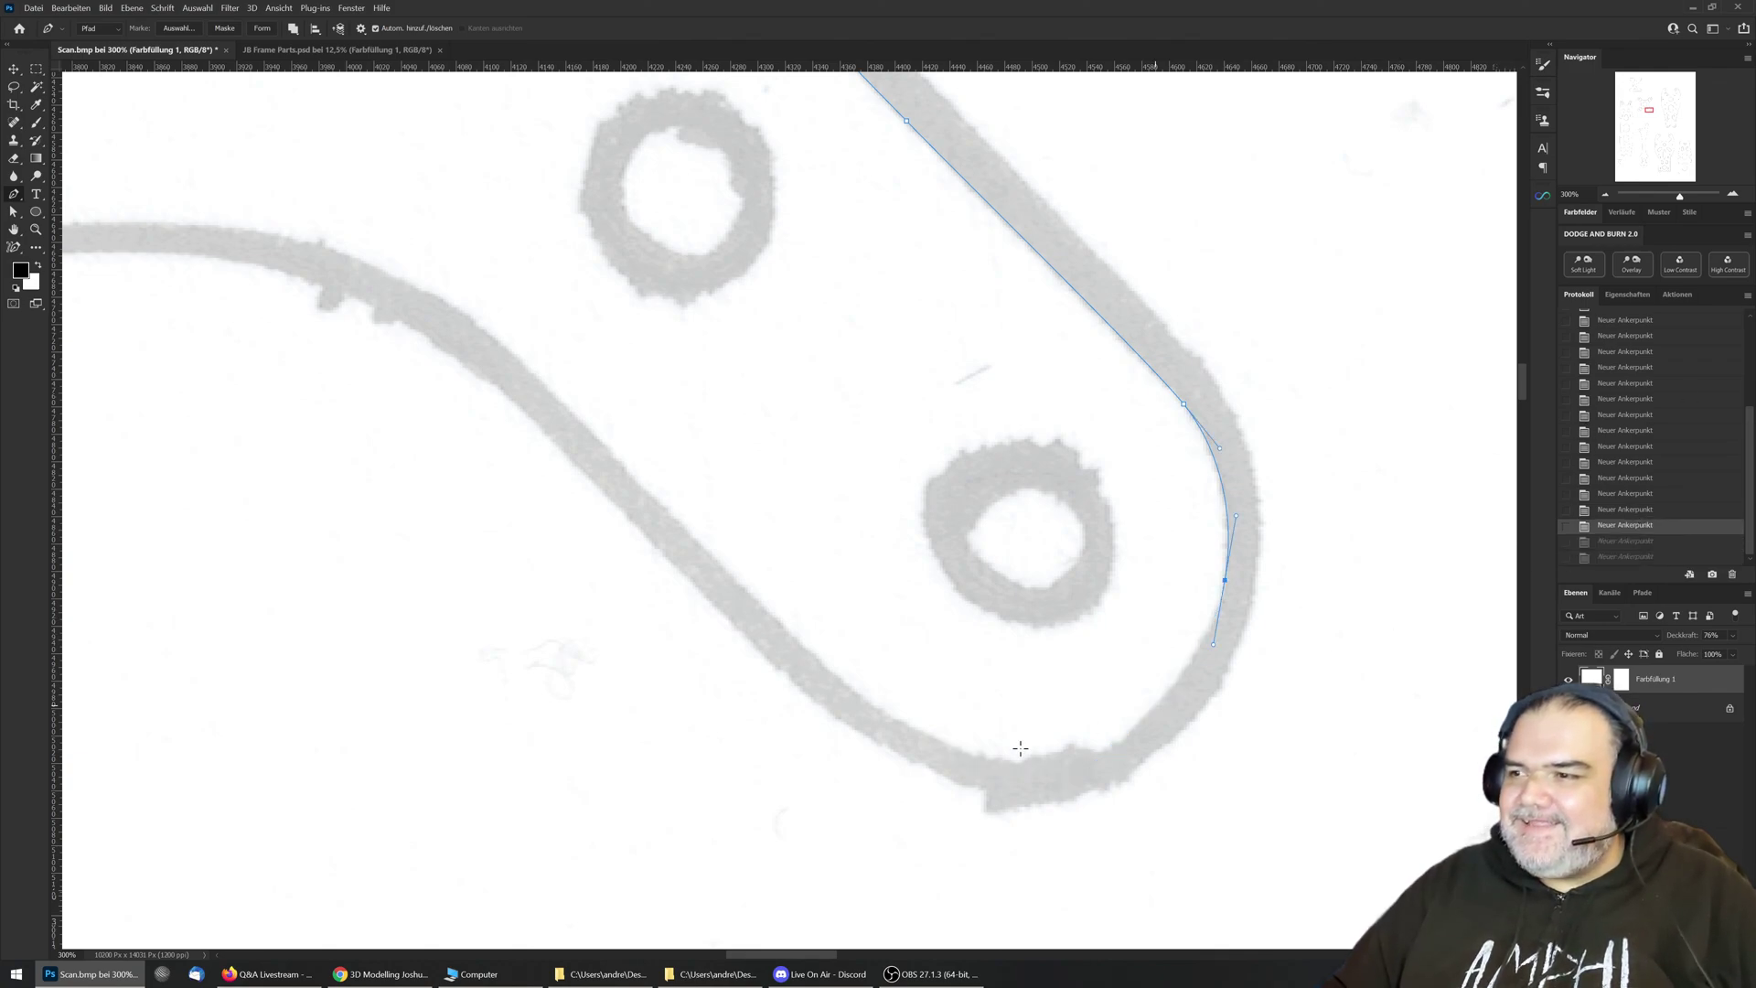
Step: Carry the path around the bottom of the lower-right arm's rounded end and back up its lower diagonal edge
left_click_drag(1115, 740, 1065, 776)
left_click_drag(880, 708, 775, 640)
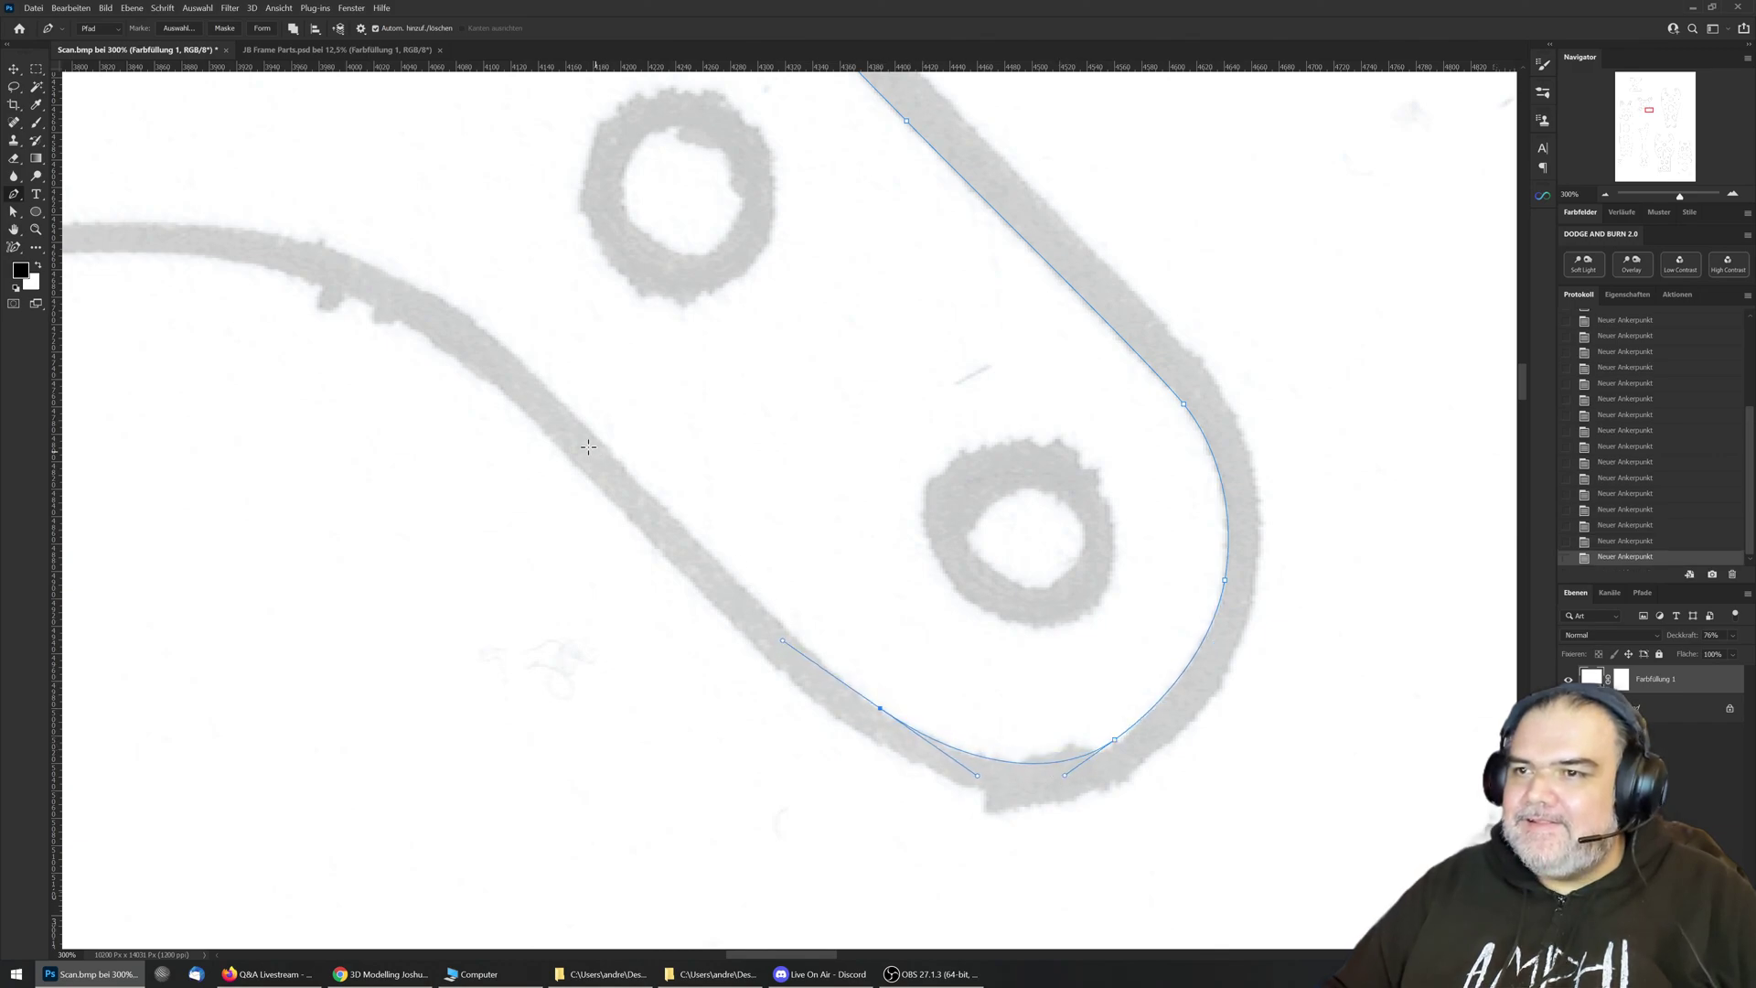
left_click_drag(601, 441, 547, 380)
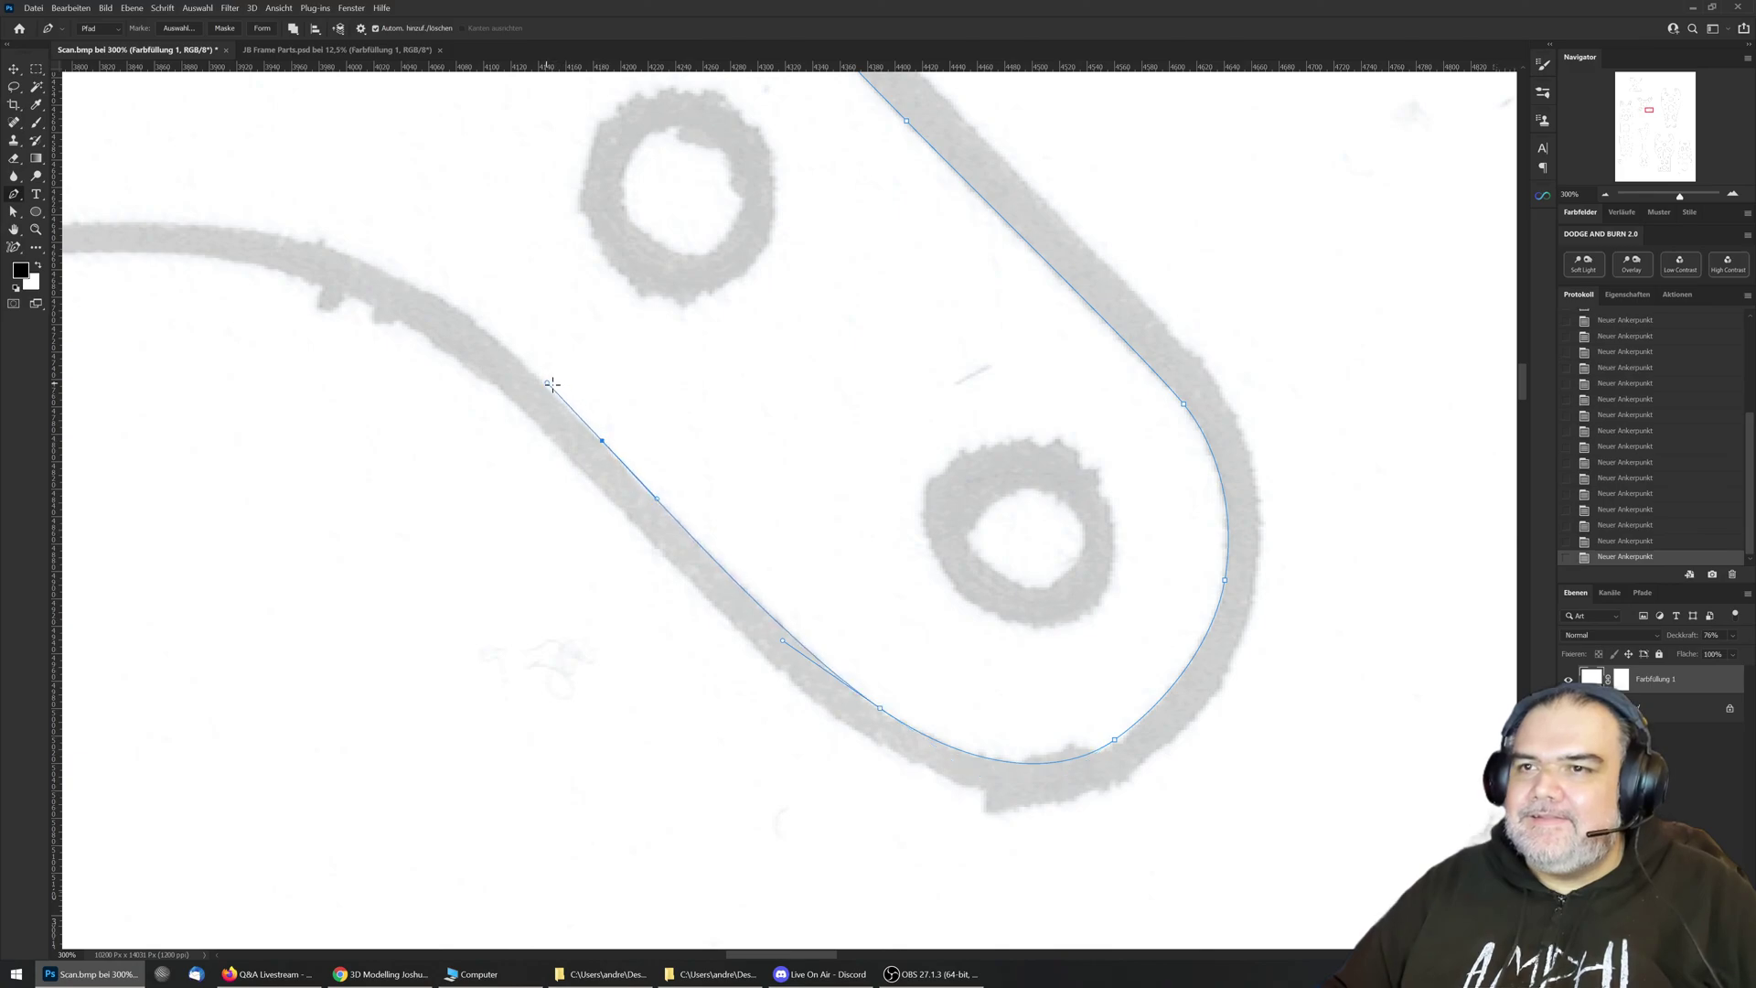
Step: Curve the path into the straight lower middle edge, redoing the anchor point there with a slightly adjusted position and handles
left_click_drag(668, 355, 1203, 509)
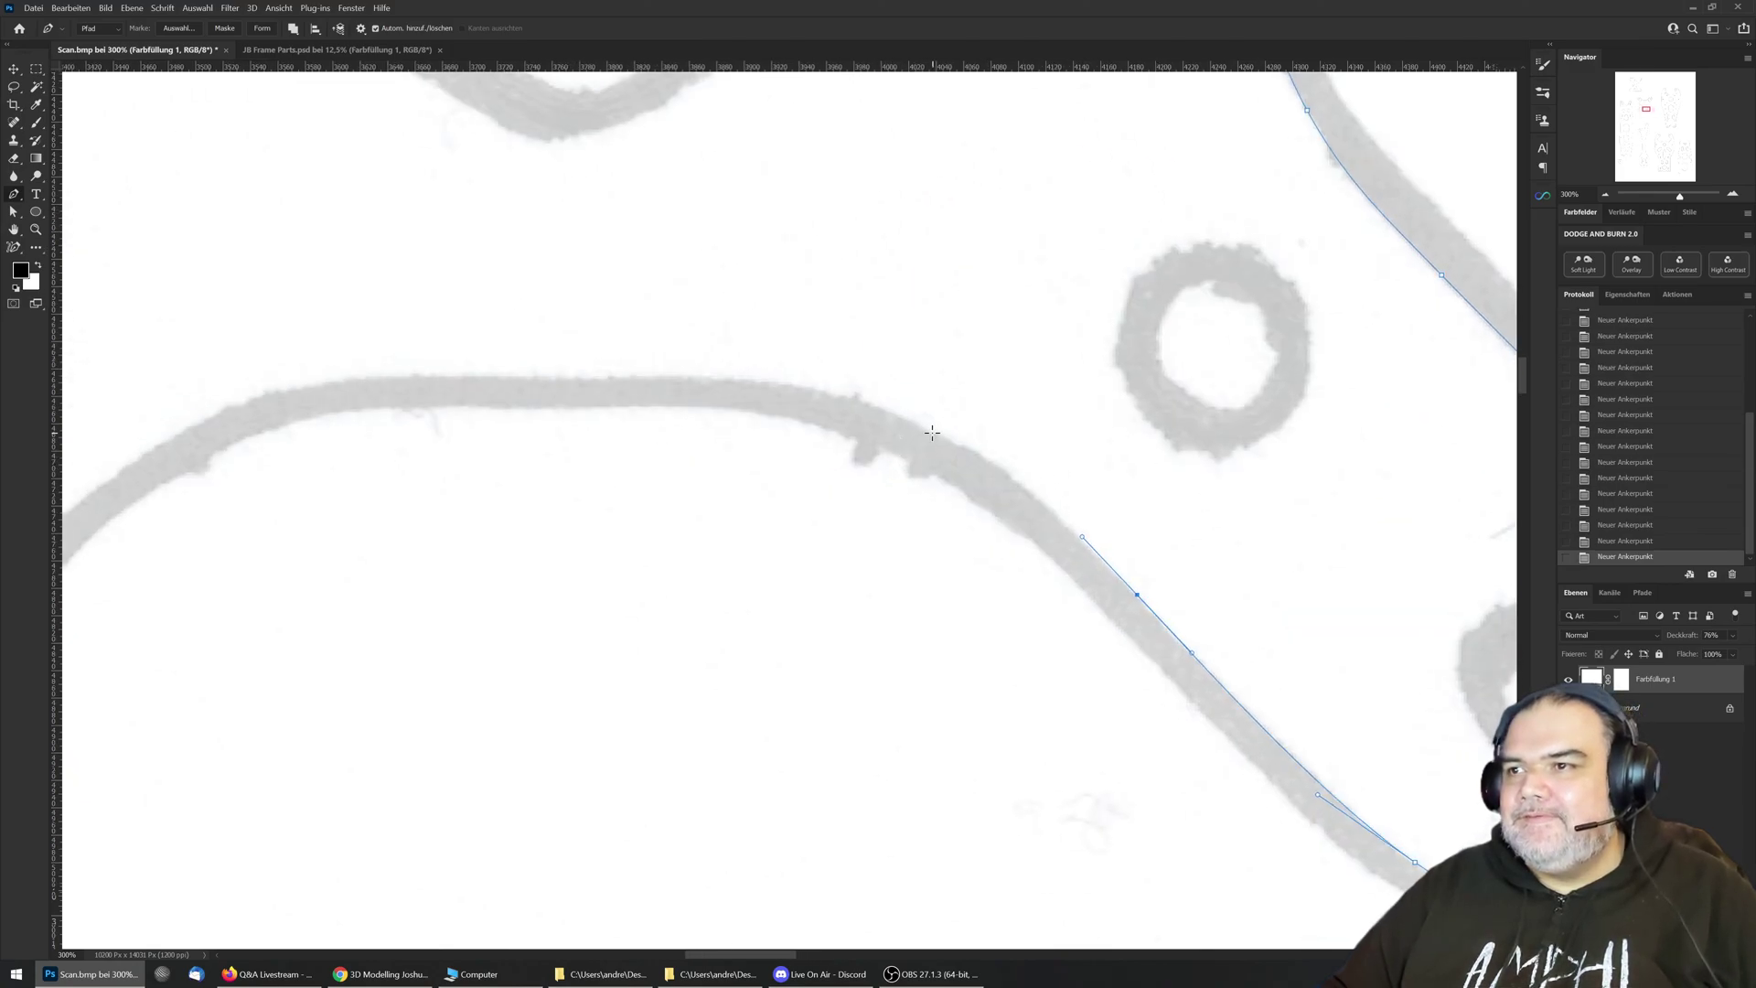
left_click_drag(932, 433, 859, 397)
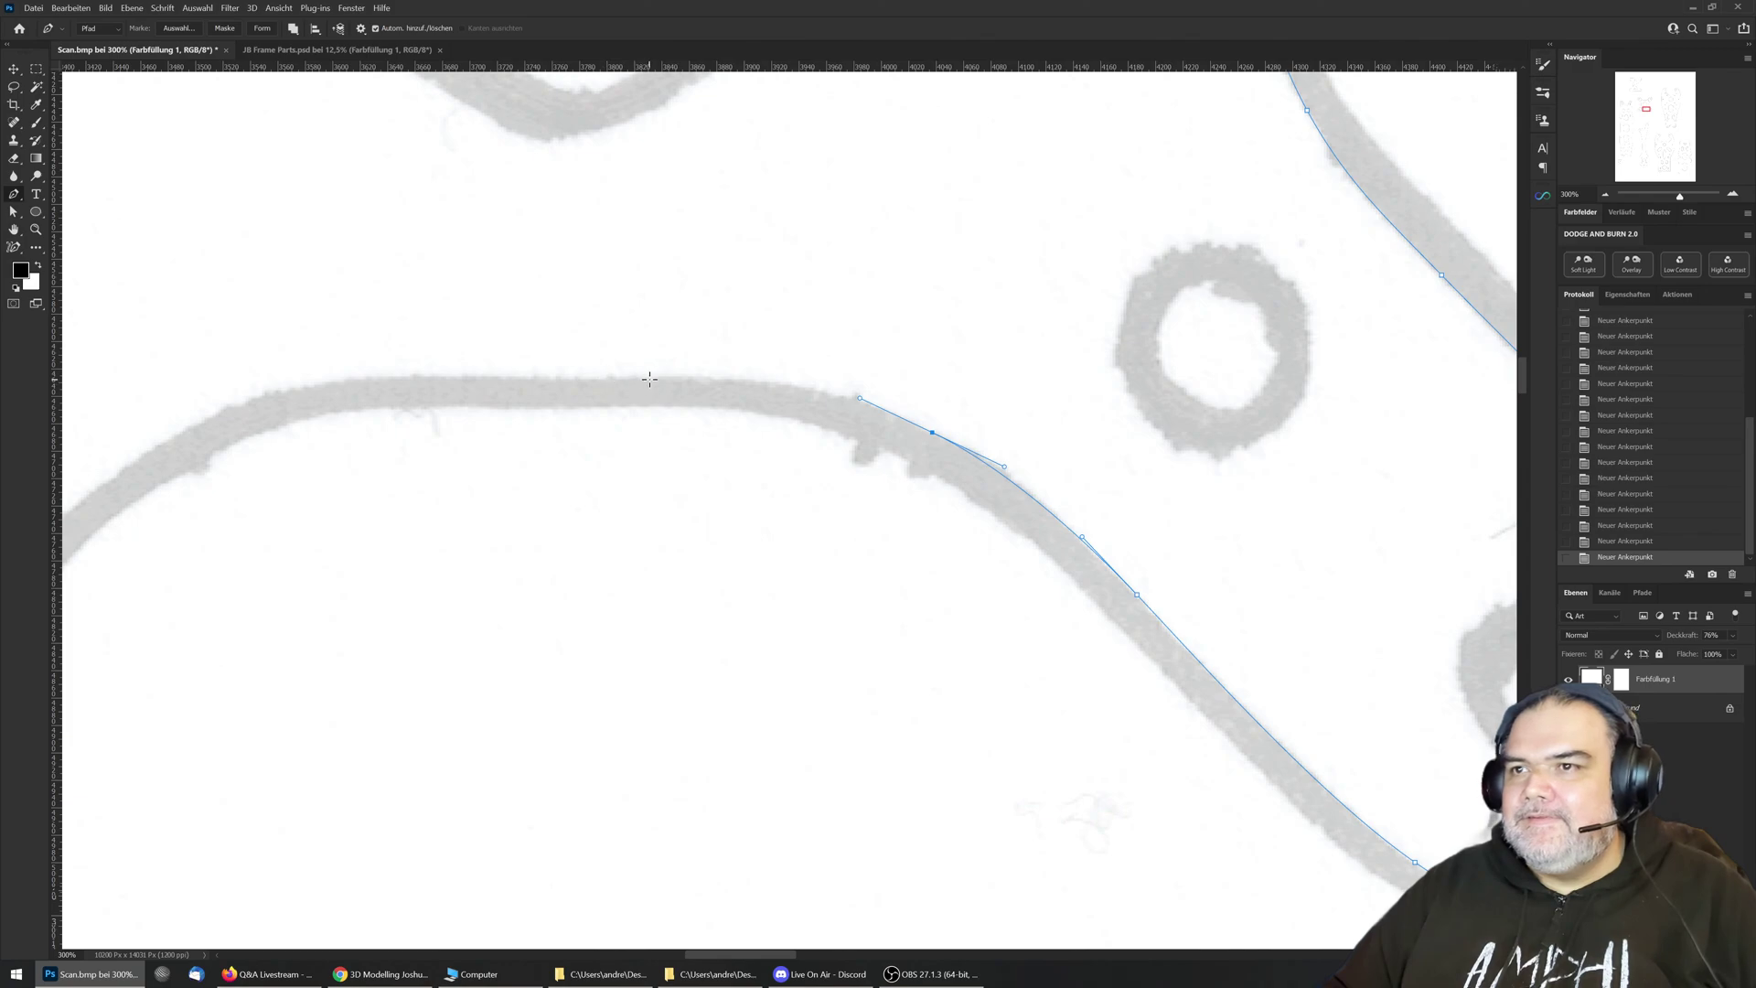
left_click_drag(646, 376, 480, 376)
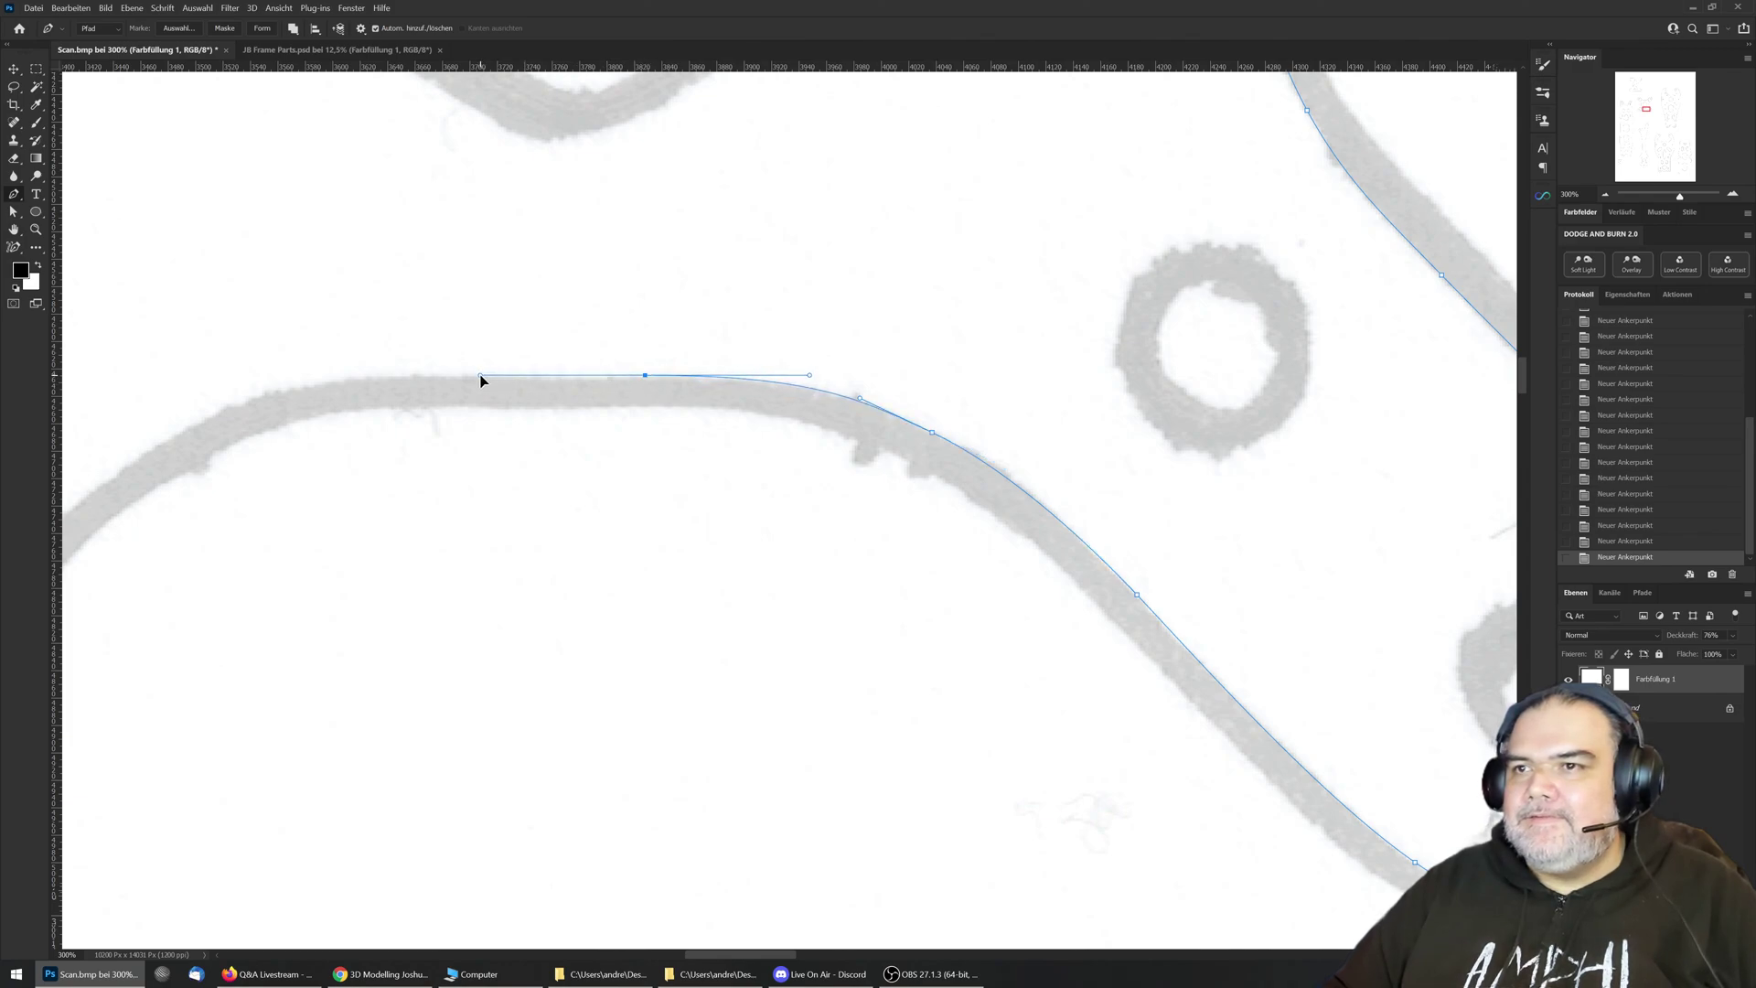
left_click(1672, 541)
left_click_drag(646, 377, 464, 381)
scroll(1243, 416, "left", 6, "ctrl")
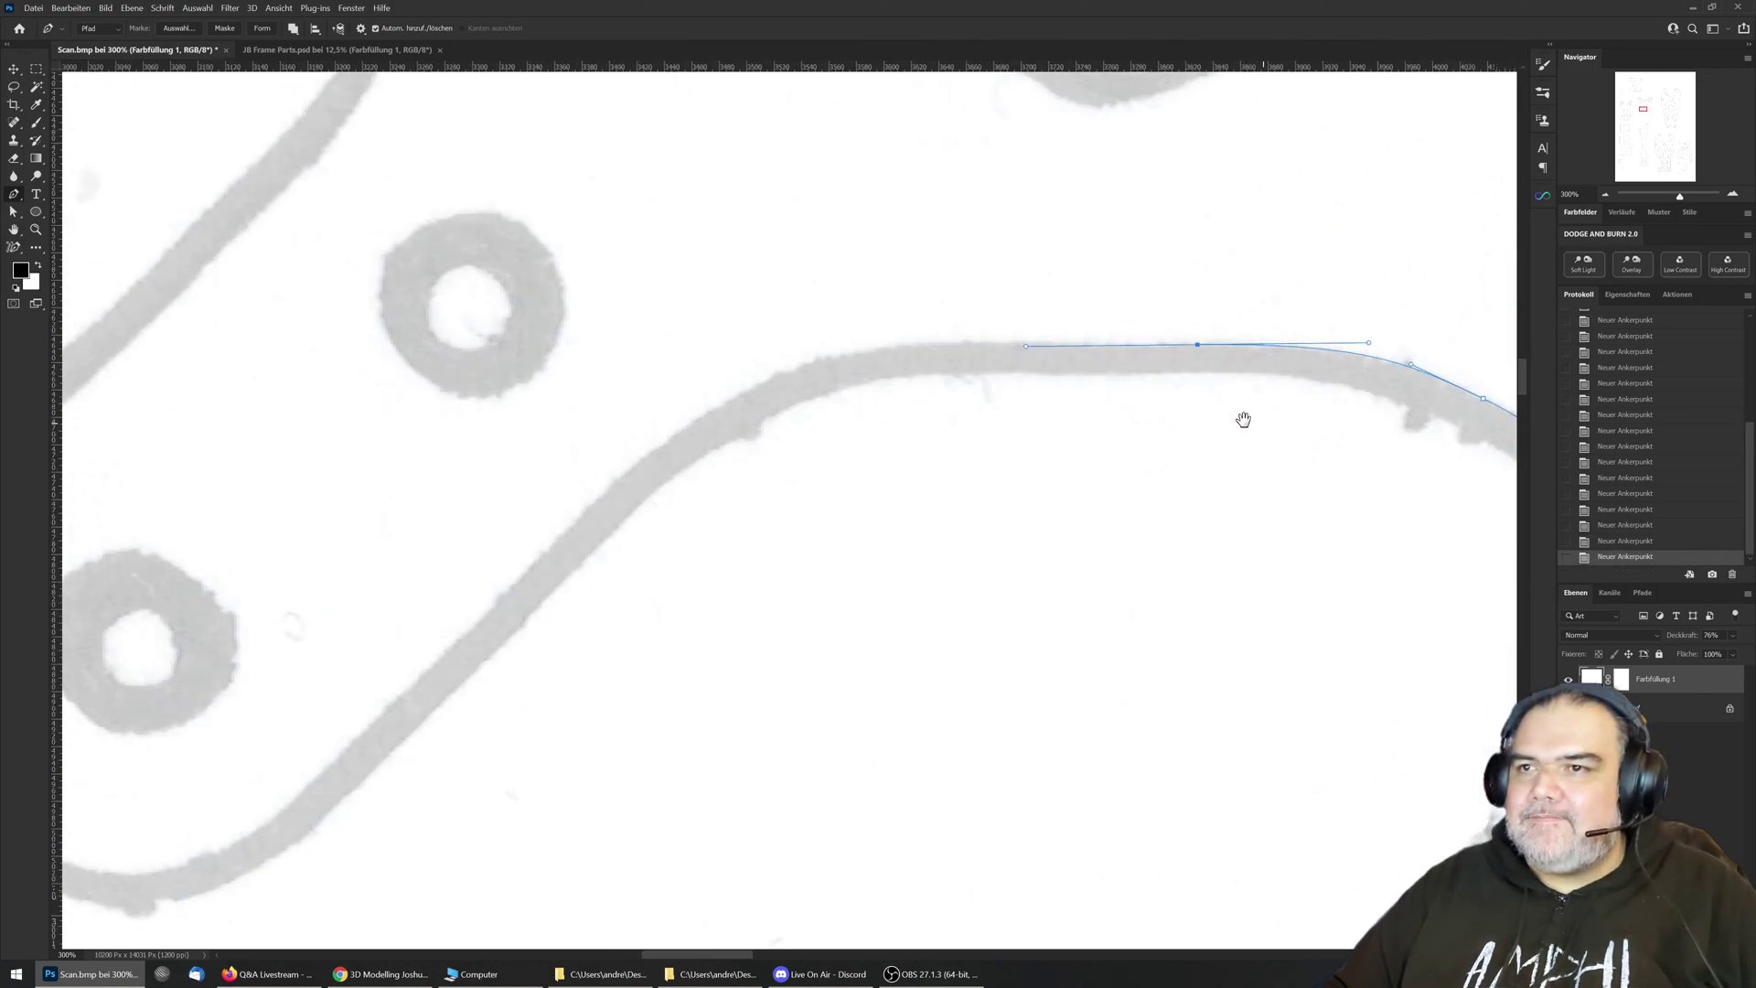
Step: Continue the path from the lower middle edge through the bend and down the lower-left arm's diagonal
left_click_drag(886, 347, 815, 355)
mouse_move(654, 460)
left_mouse_down()
mouse_move(604, 501)
mouse_move(894, 482)
mouse_move(844, 487)
left_mouse_up()
left_click(767, 534)
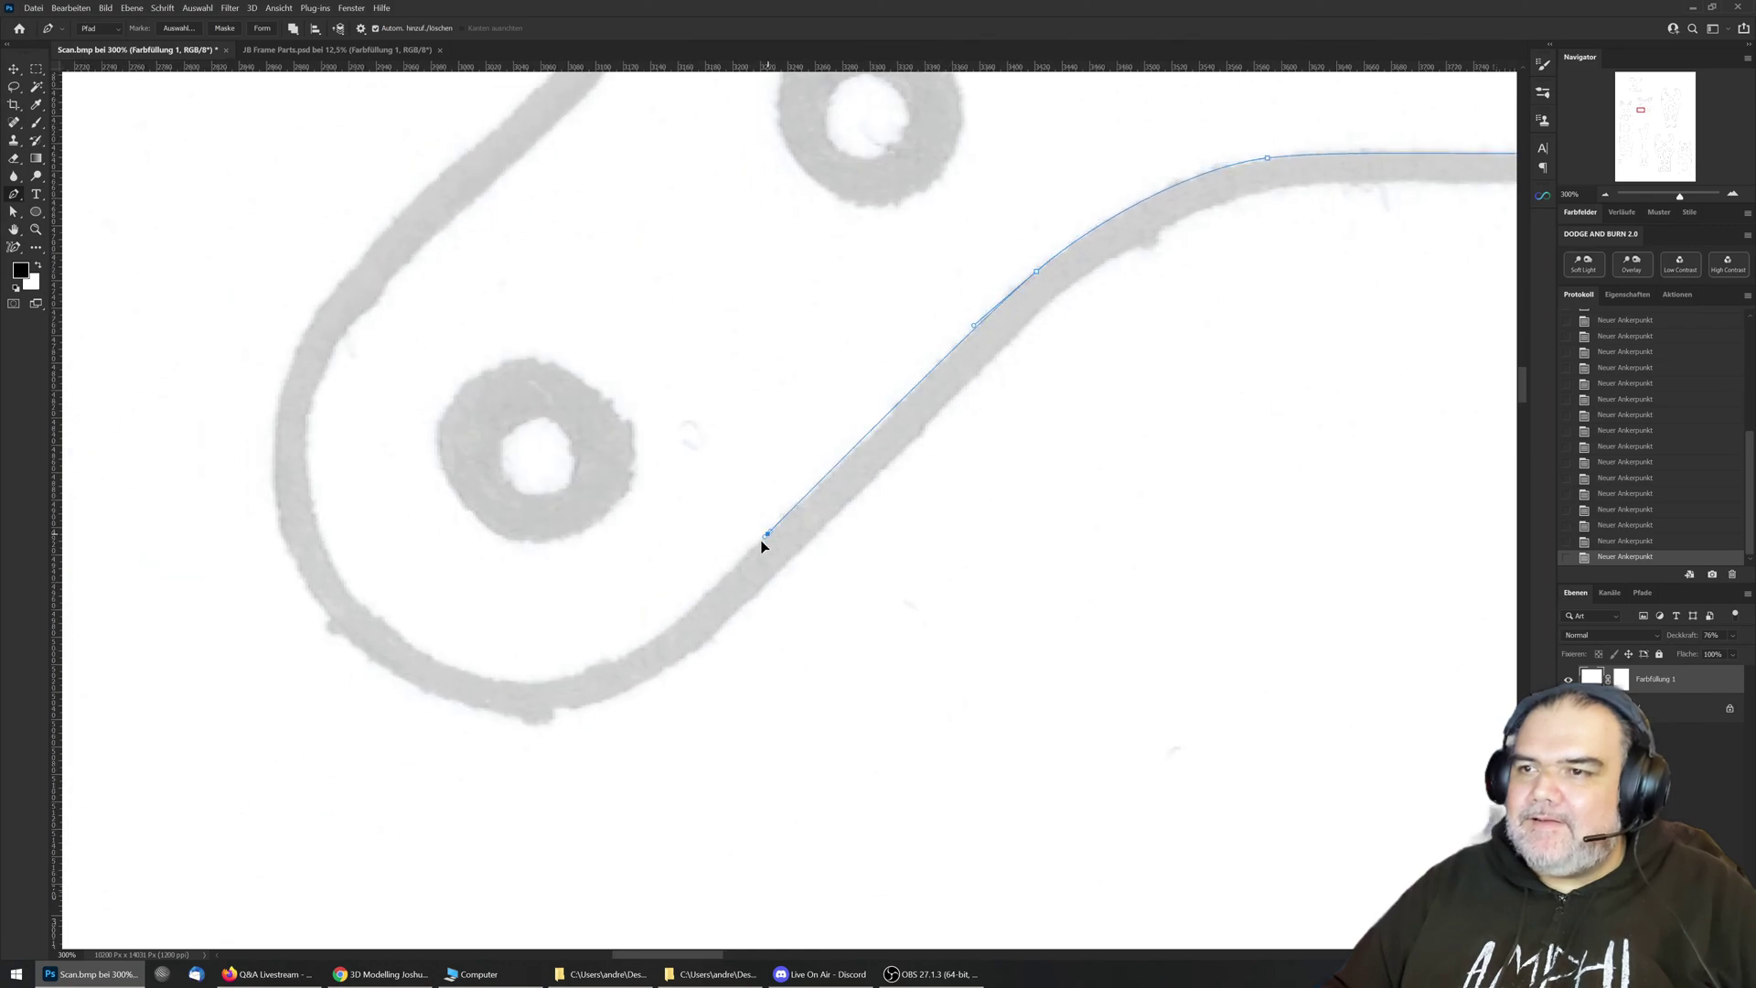
left_click_drag(710, 589, 705, 597)
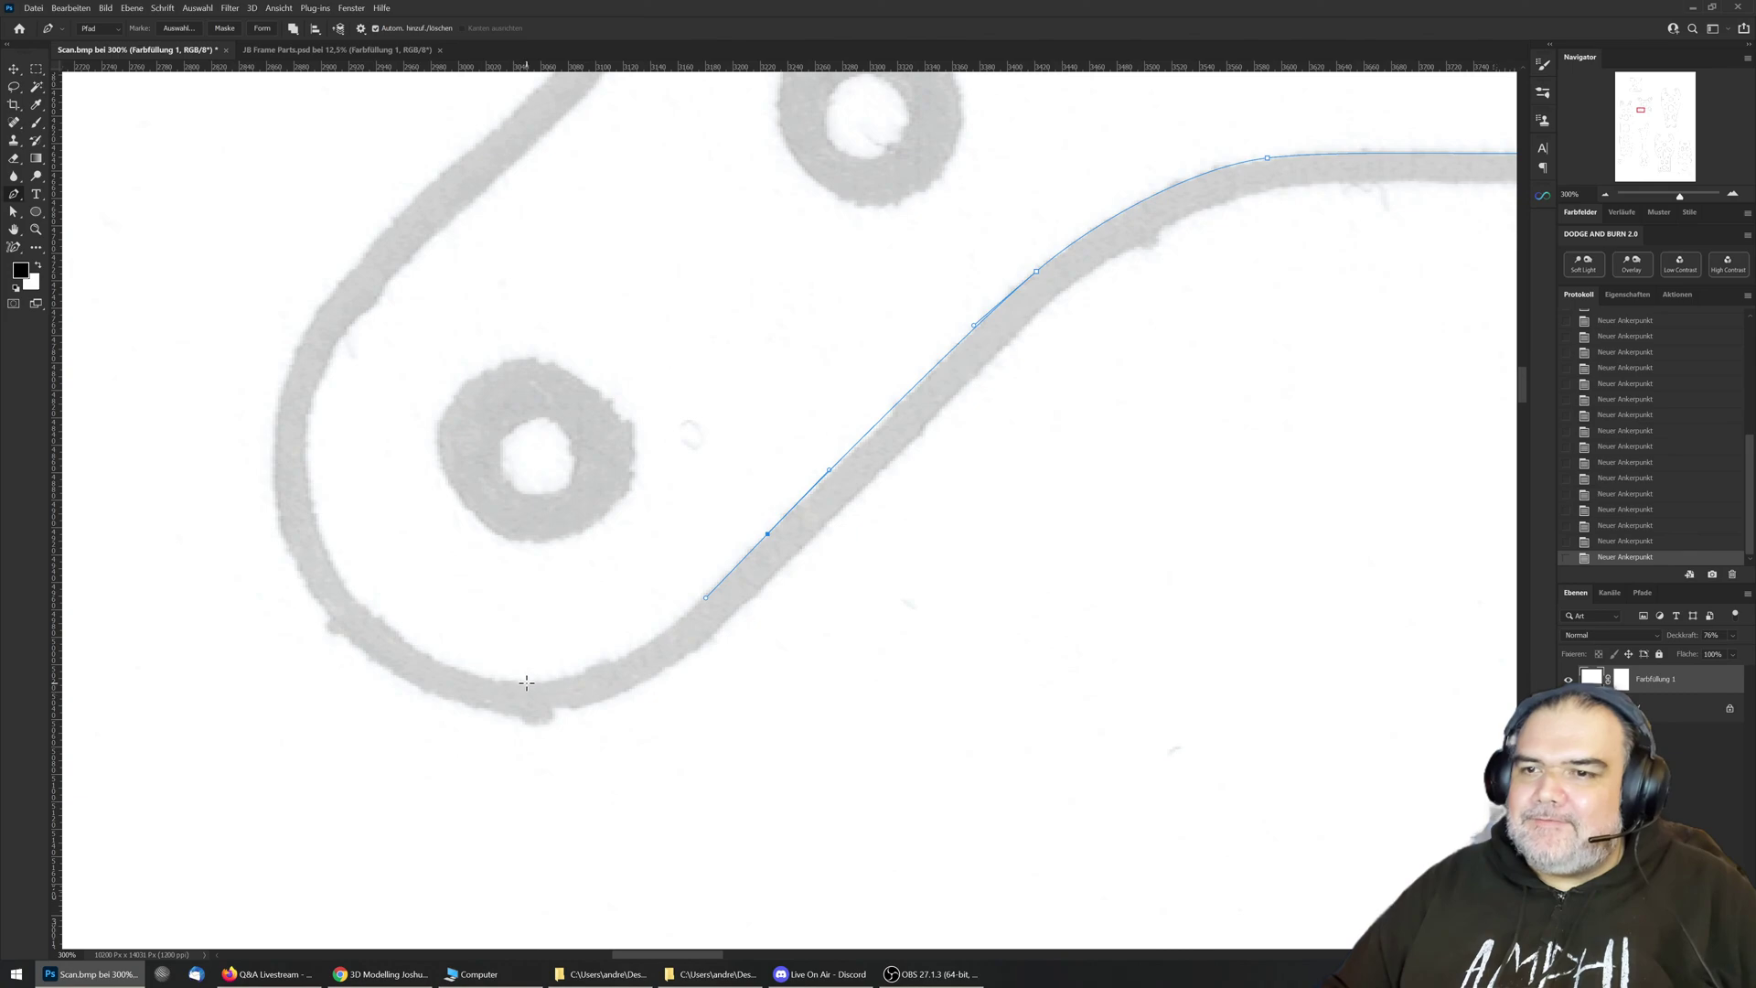
Step: Trace around the lower-left arm's rounded end and onto its upper diagonal with curved anchor points
left_click_drag(527, 682, 417, 683)
left_click_drag(338, 574, 317, 540)
left_click_drag(317, 382, 595, 632)
left_click_drag(677, 473, 756, 399)
Step: Trace up the bend and vertical left edge of the outline to the base of the upper-left arm
left_click_drag(894, 370, 783, 632)
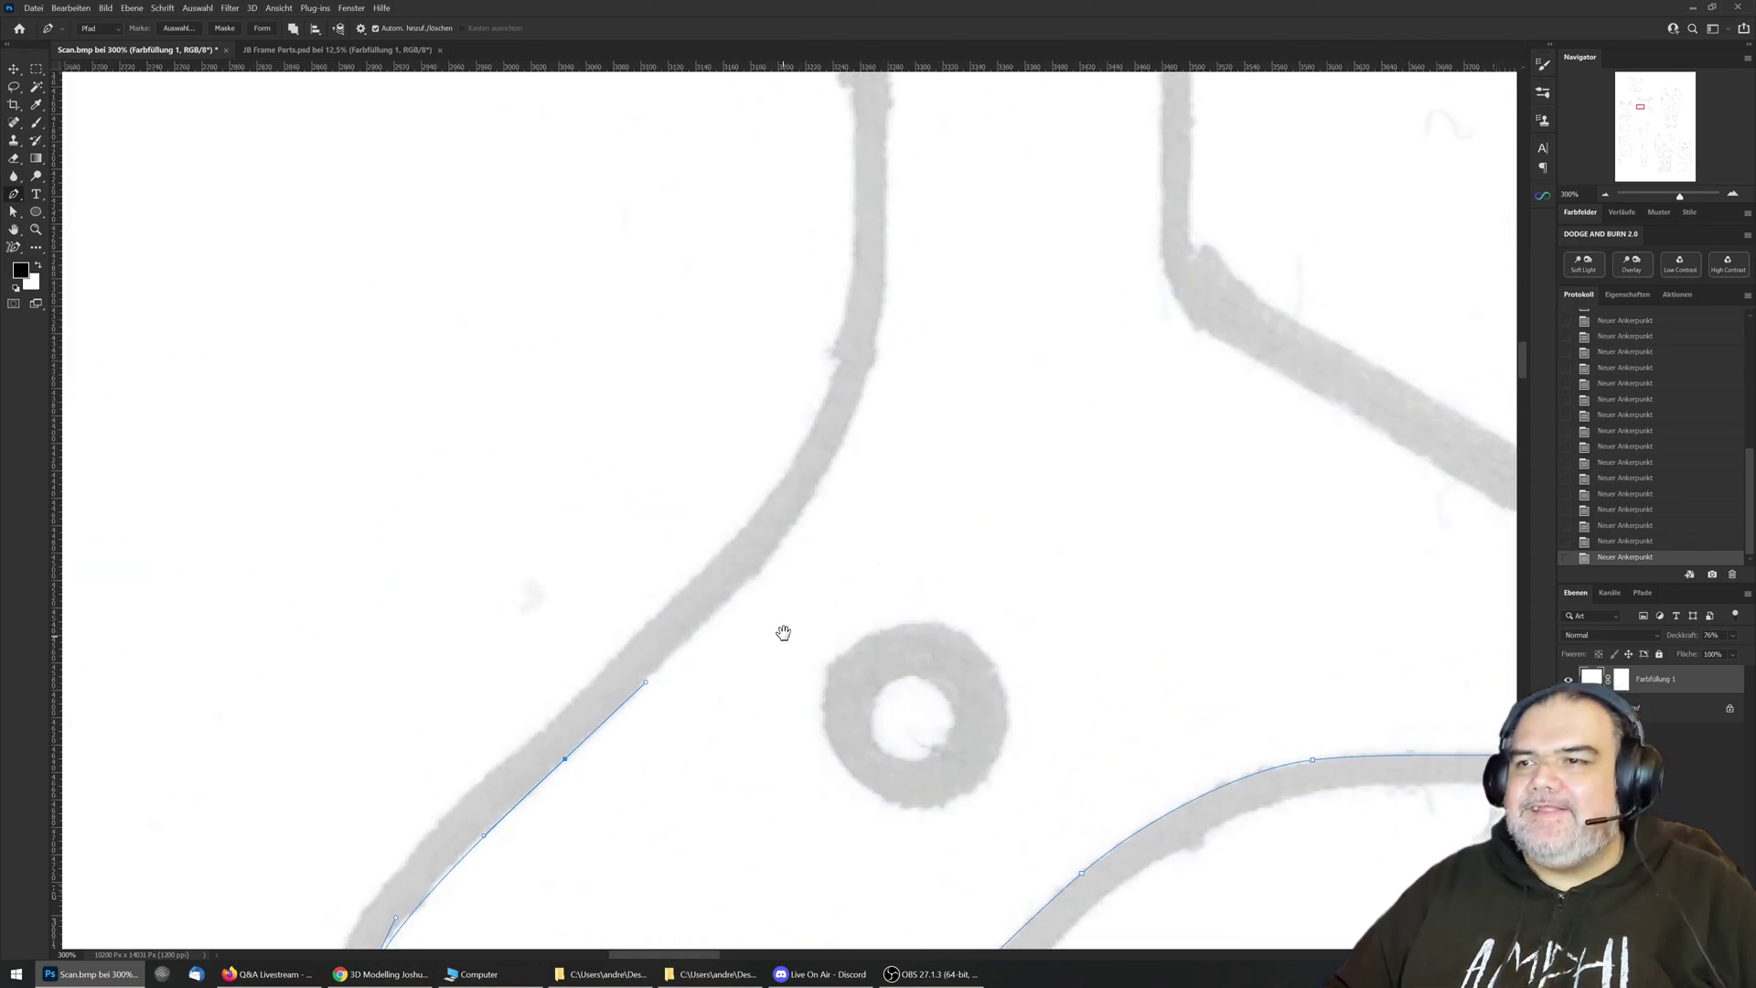
left_click_drag(802, 514, 831, 461)
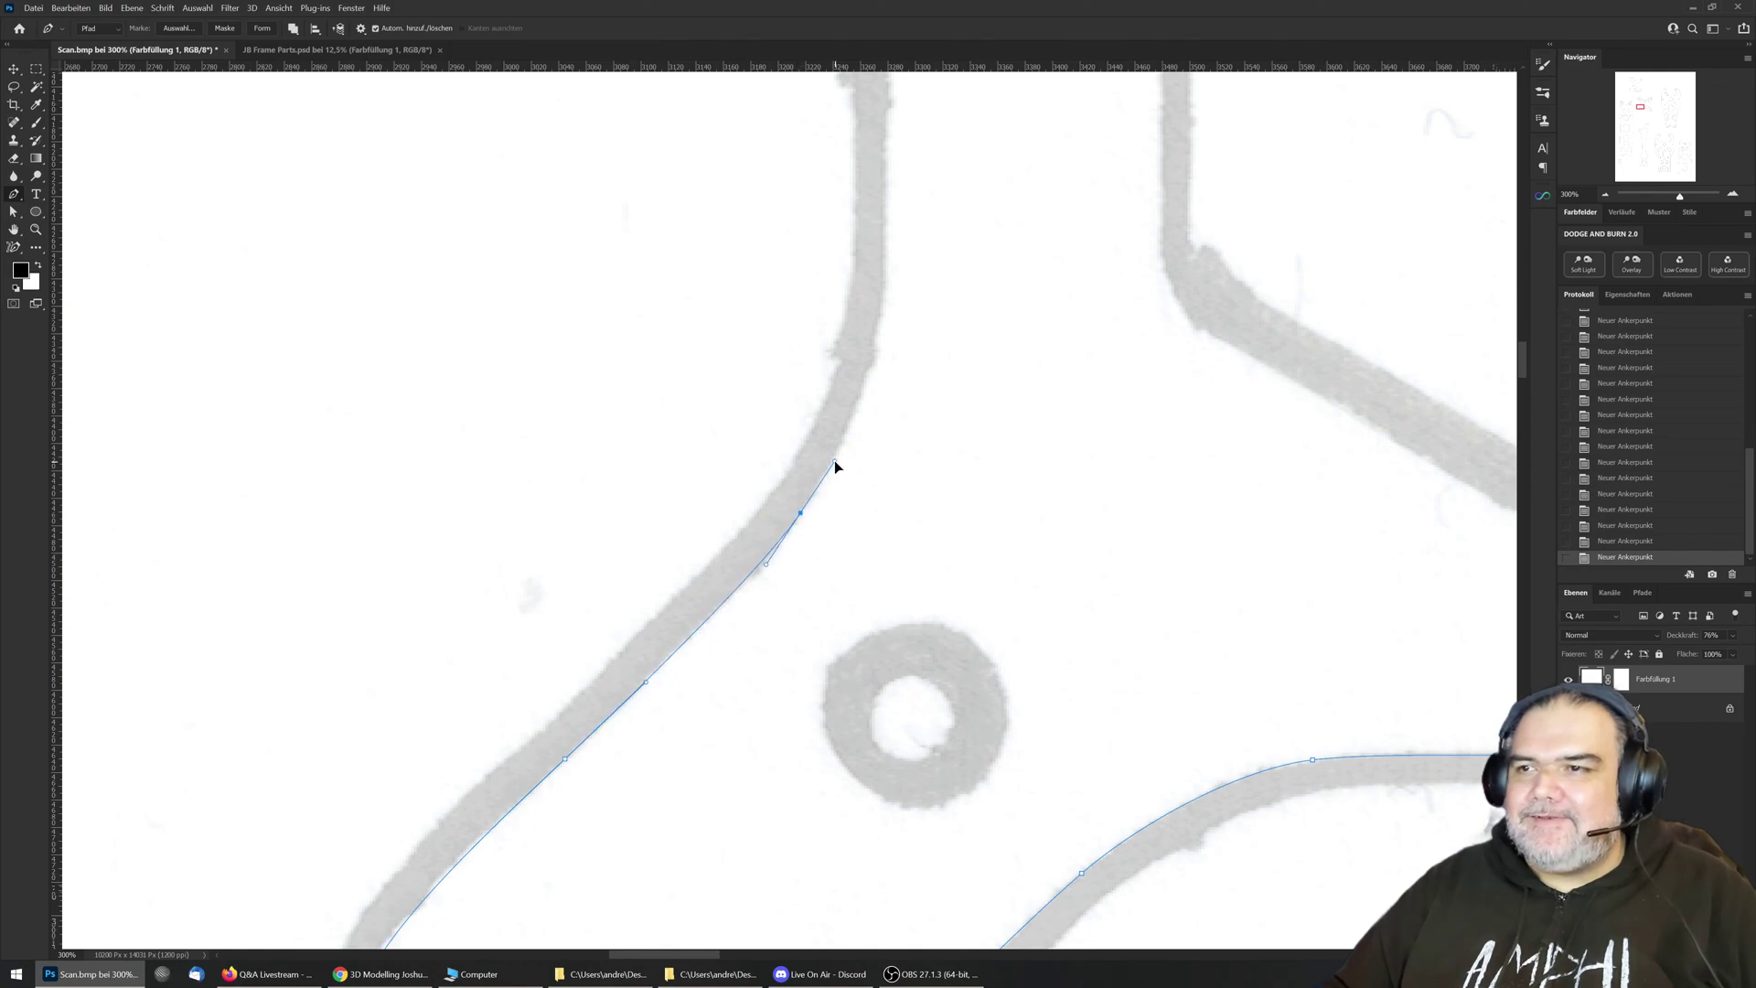
left_click_drag(901, 384, 742, 586)
left_click_drag(722, 497, 690, 702)
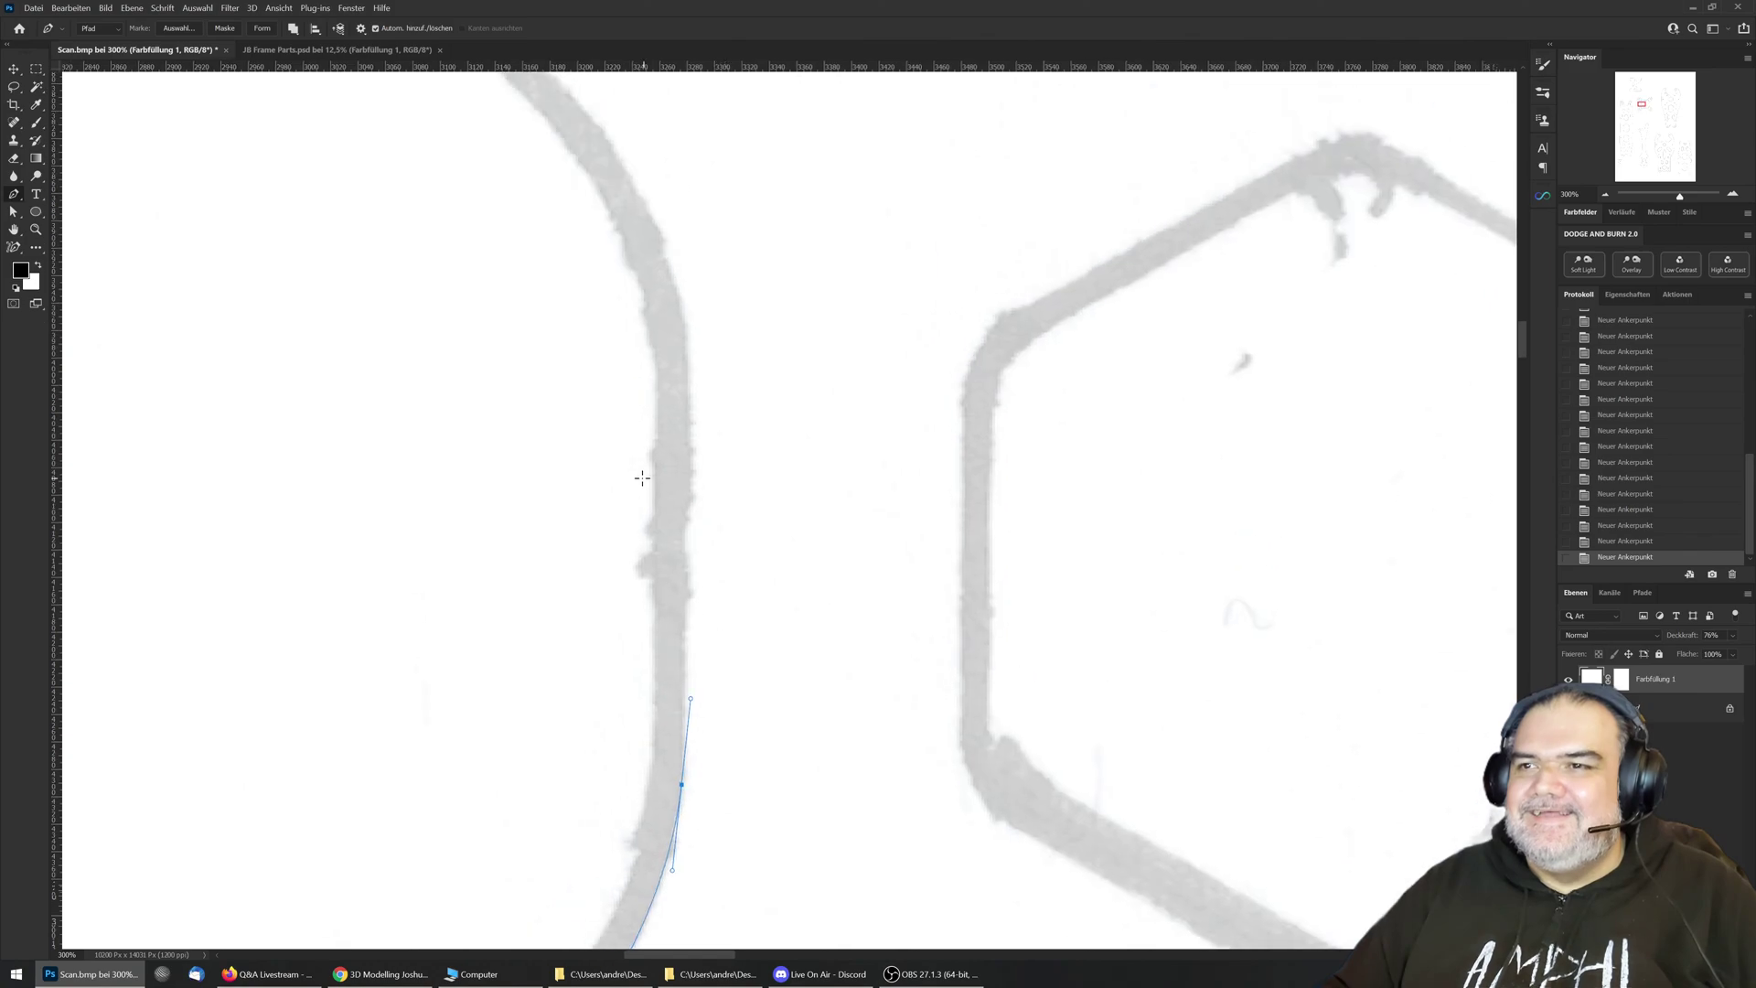
left_click_drag(691, 448, 777, 733)
left_click_drag(752, 608, 712, 538)
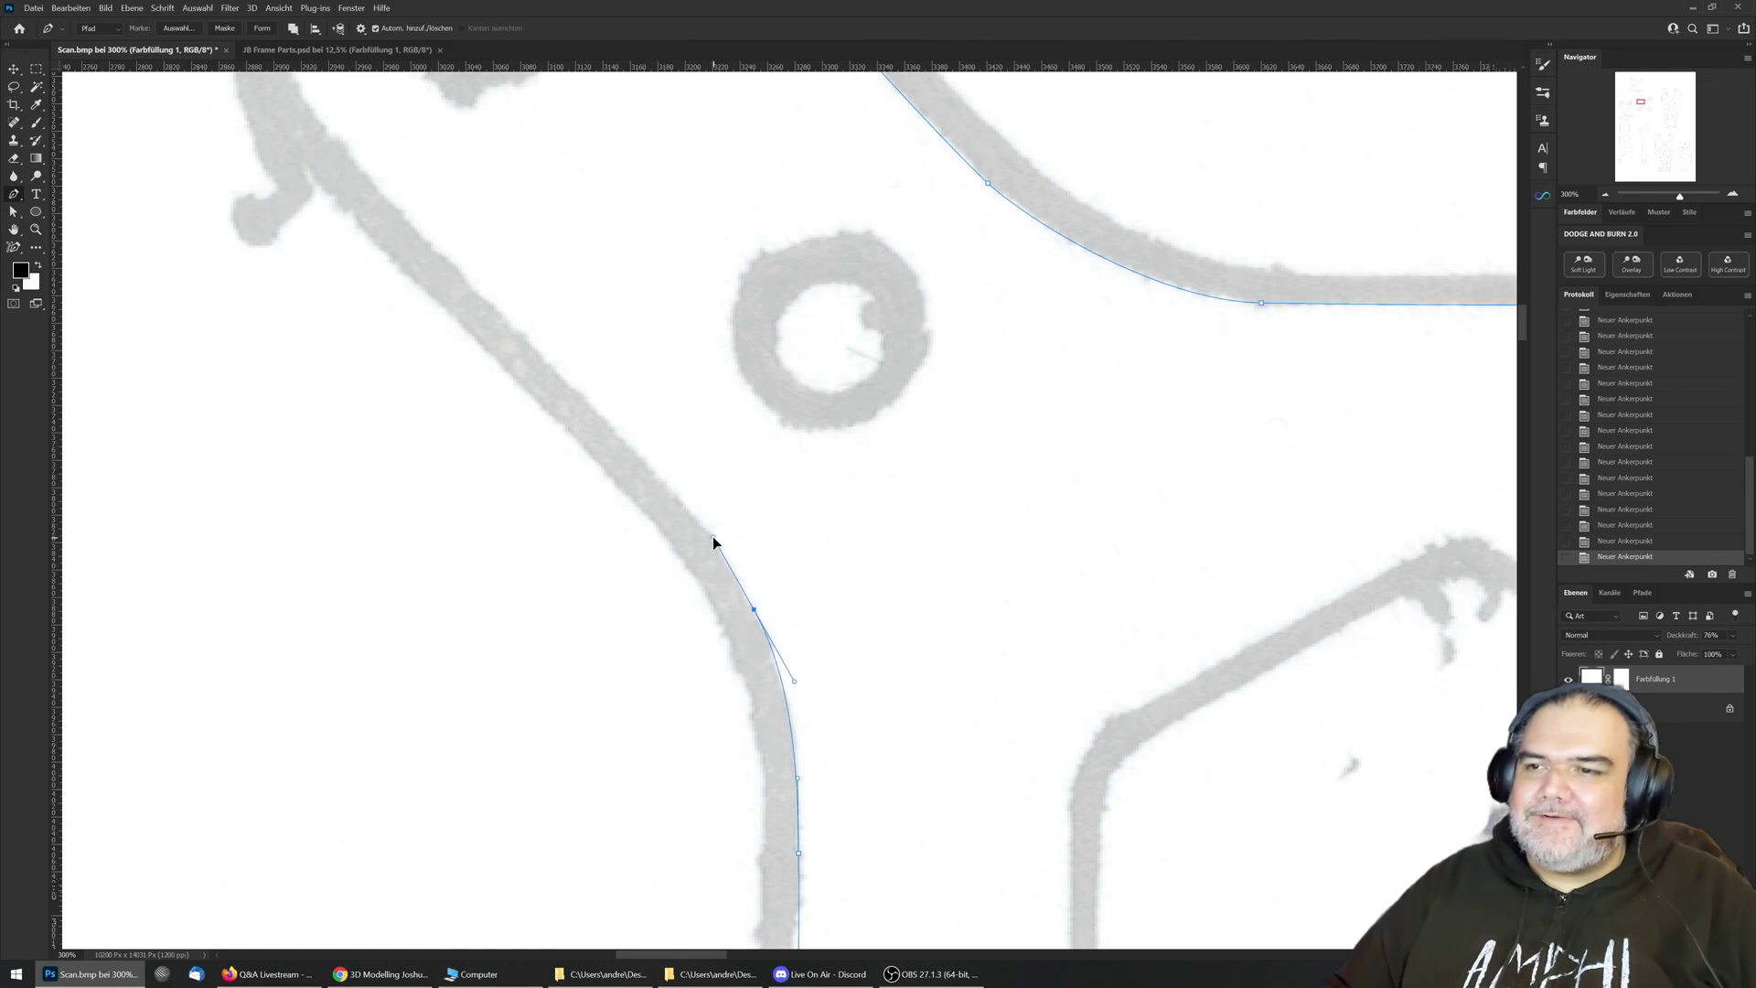
Step: Trace the upper-left arm's lower diagonal and rounded end with curved anchor points and close the frame outline path at its starting point
left_click_drag(618, 433, 568, 383)
left_click_drag(698, 376, 989, 826)
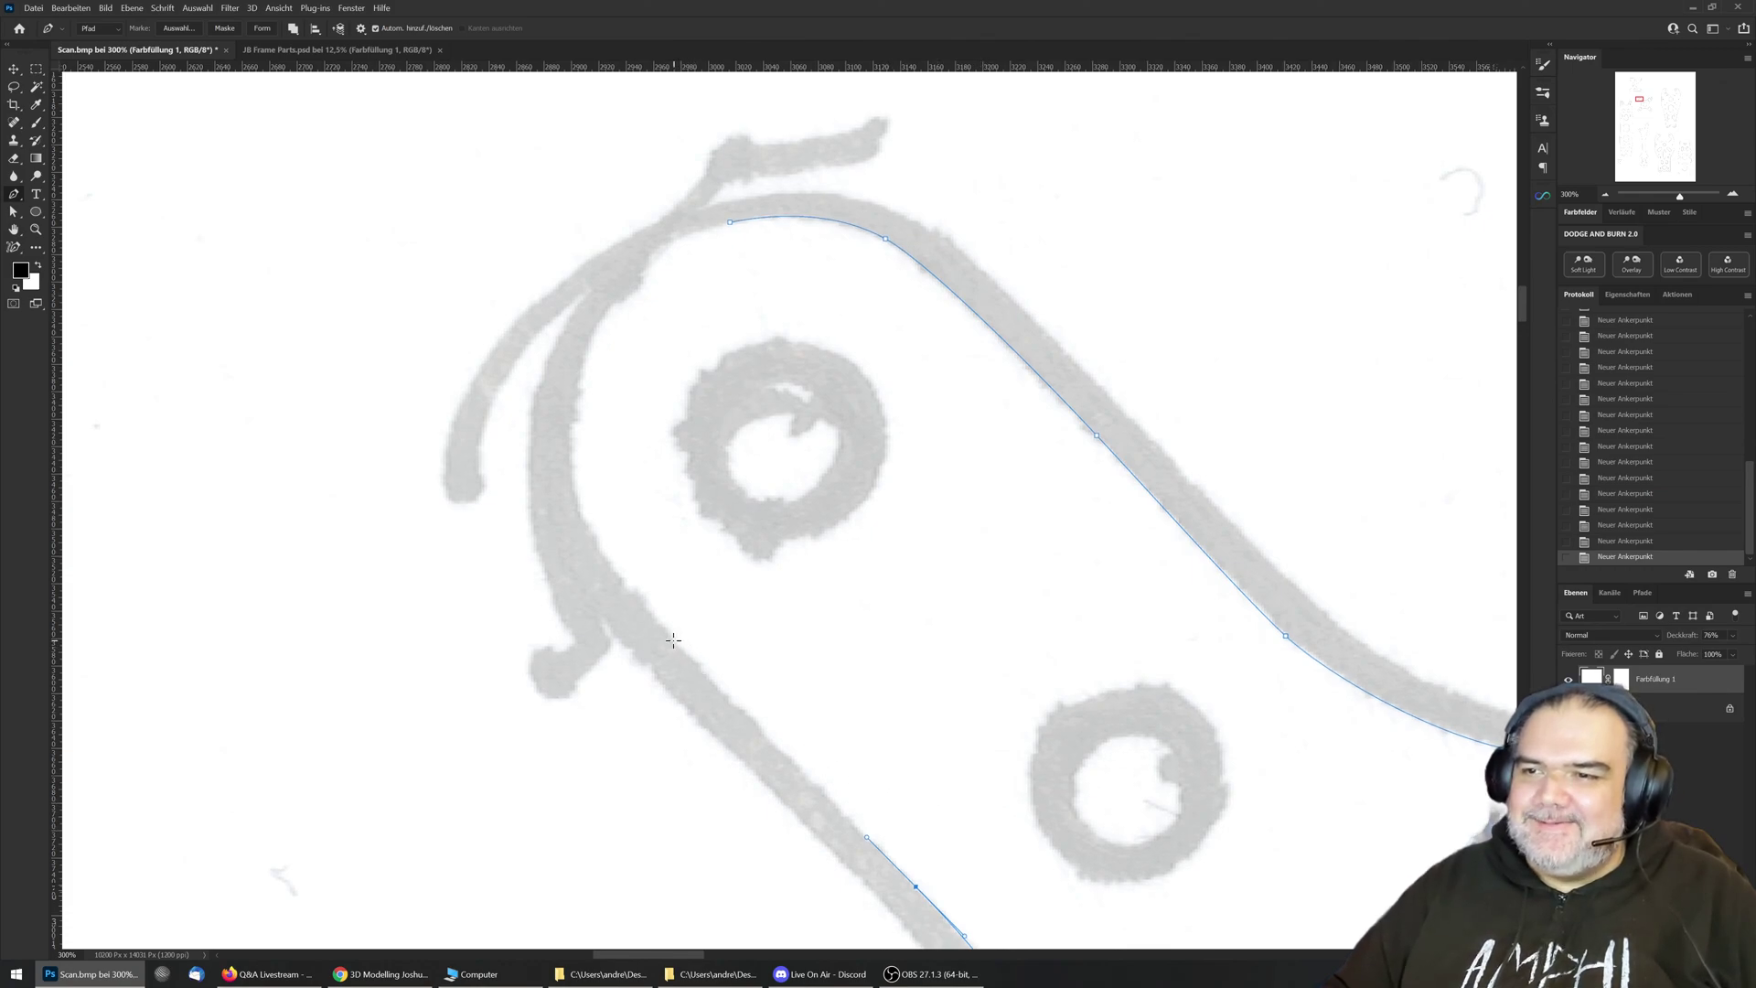
left_click_drag(674, 641, 615, 578)
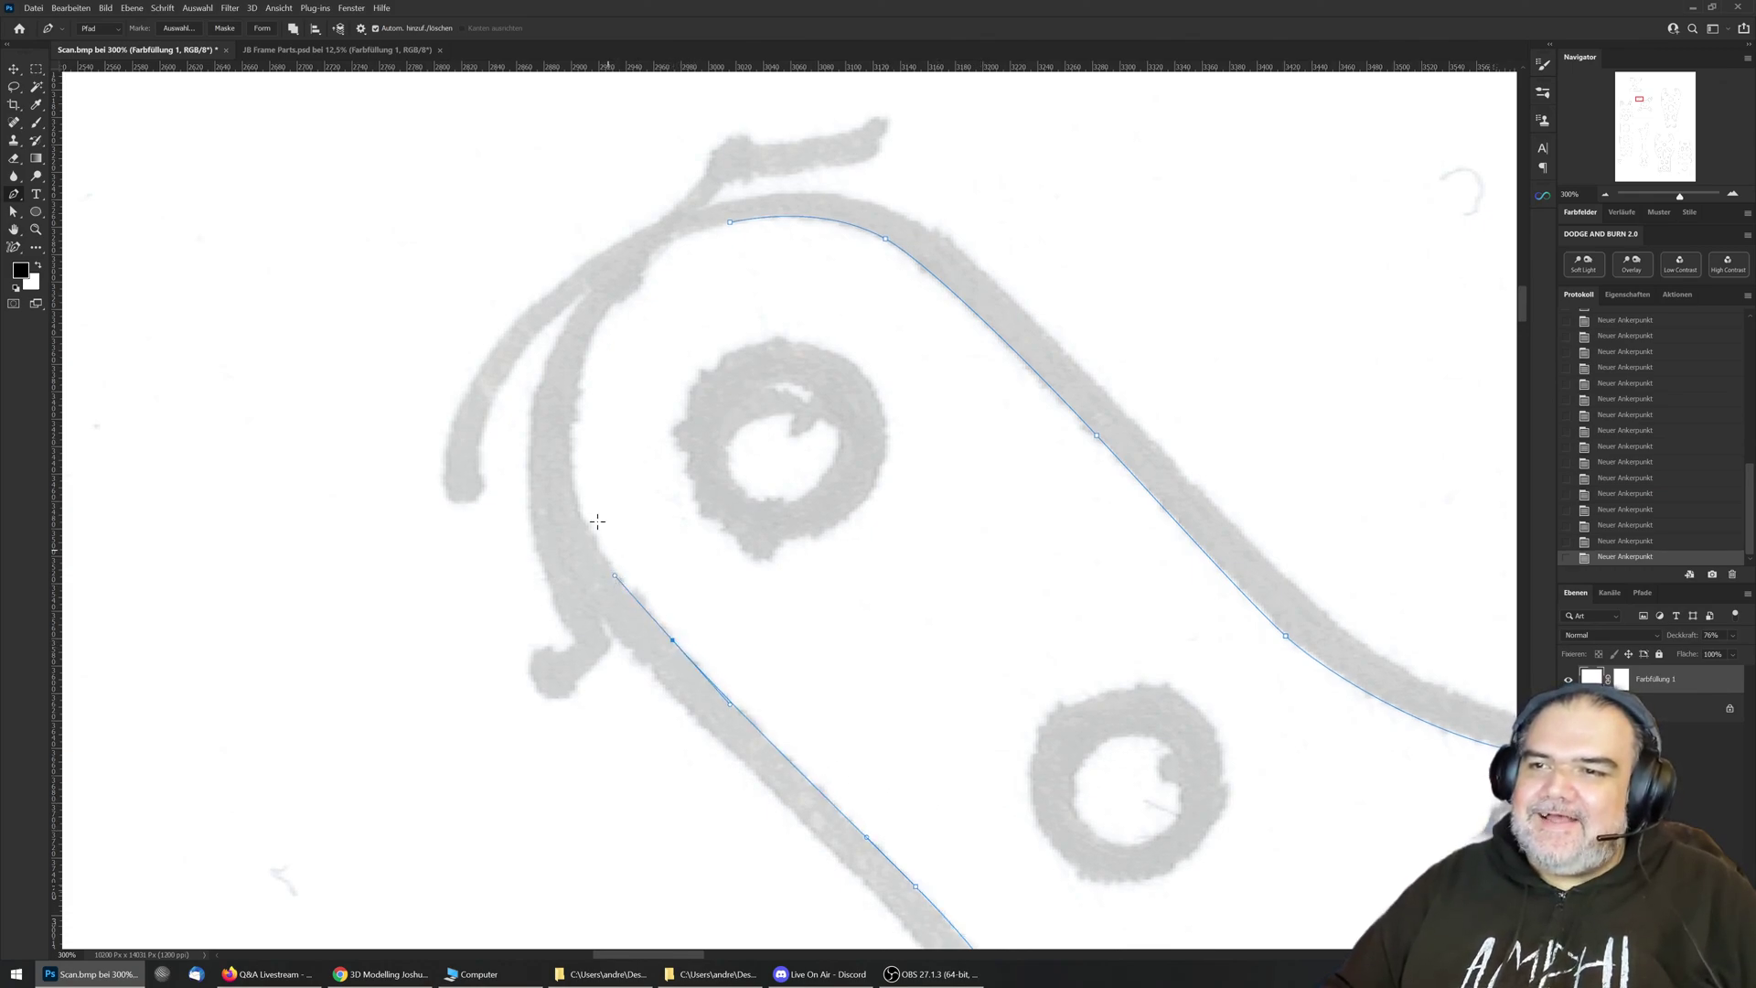
left_click_drag(576, 382, 609, 283)
left_click(731, 223)
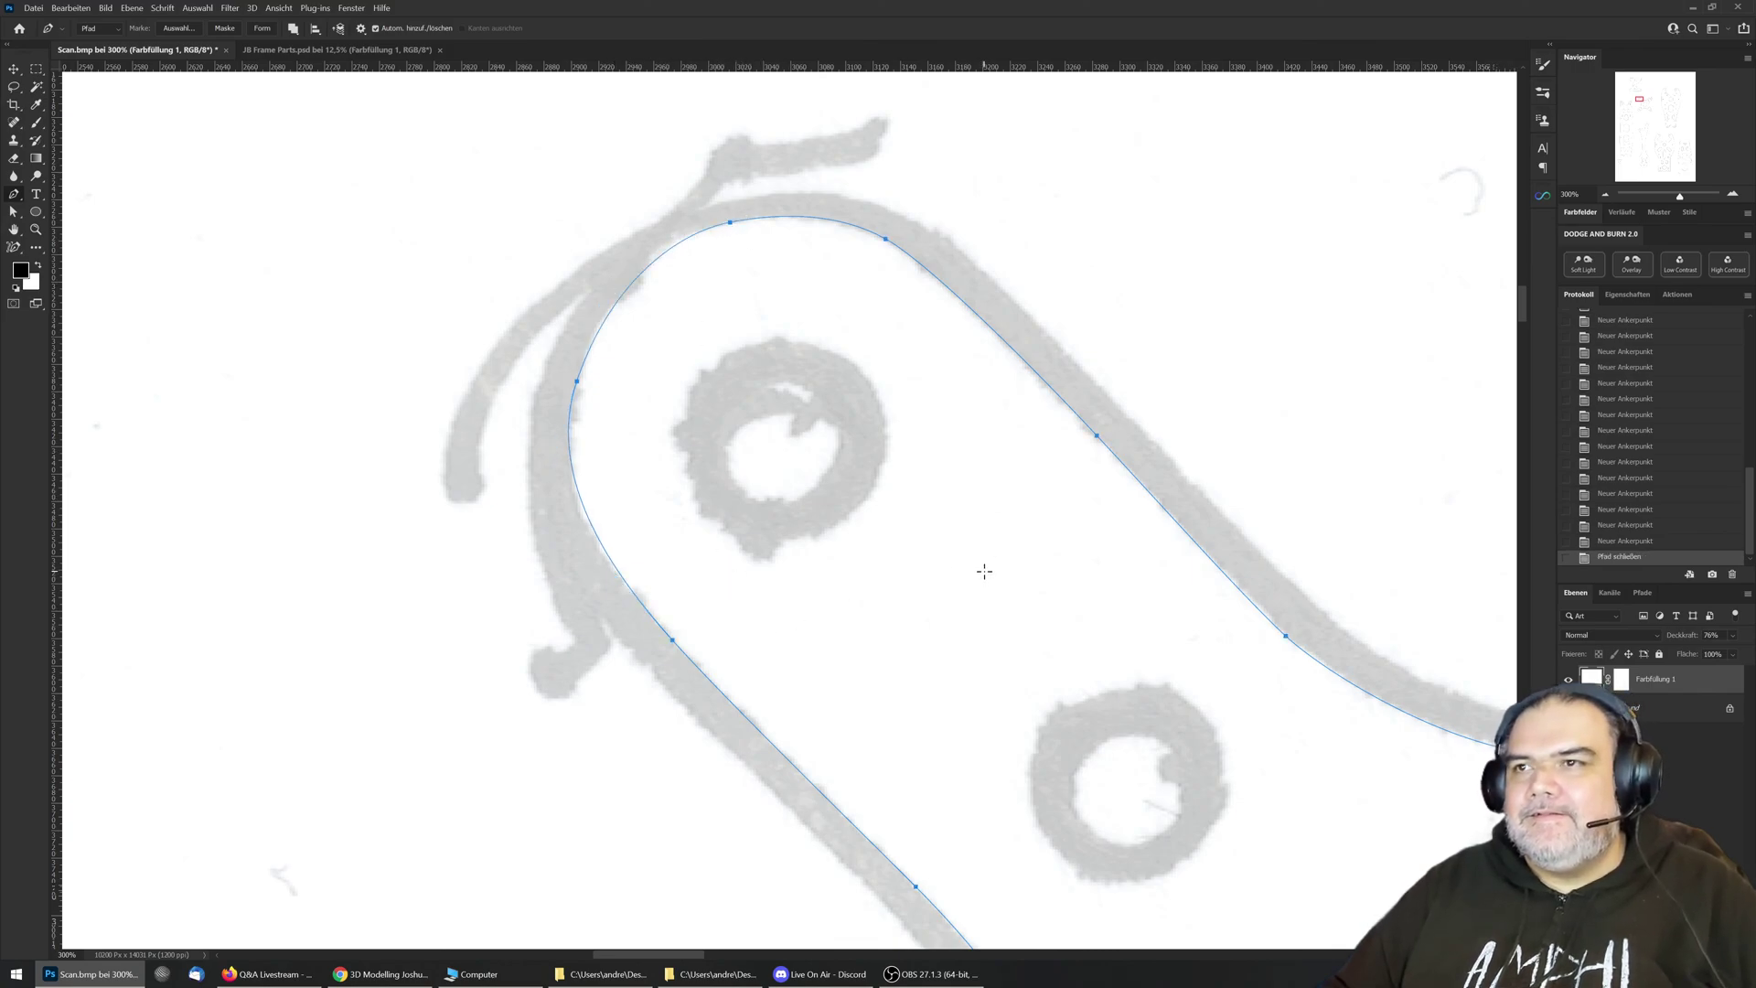
Step: Try to trace the upper-left arm's inner hole with the Pen tool as a closed path of two curved anchor points
left_click_drag(991, 576, 760, 470)
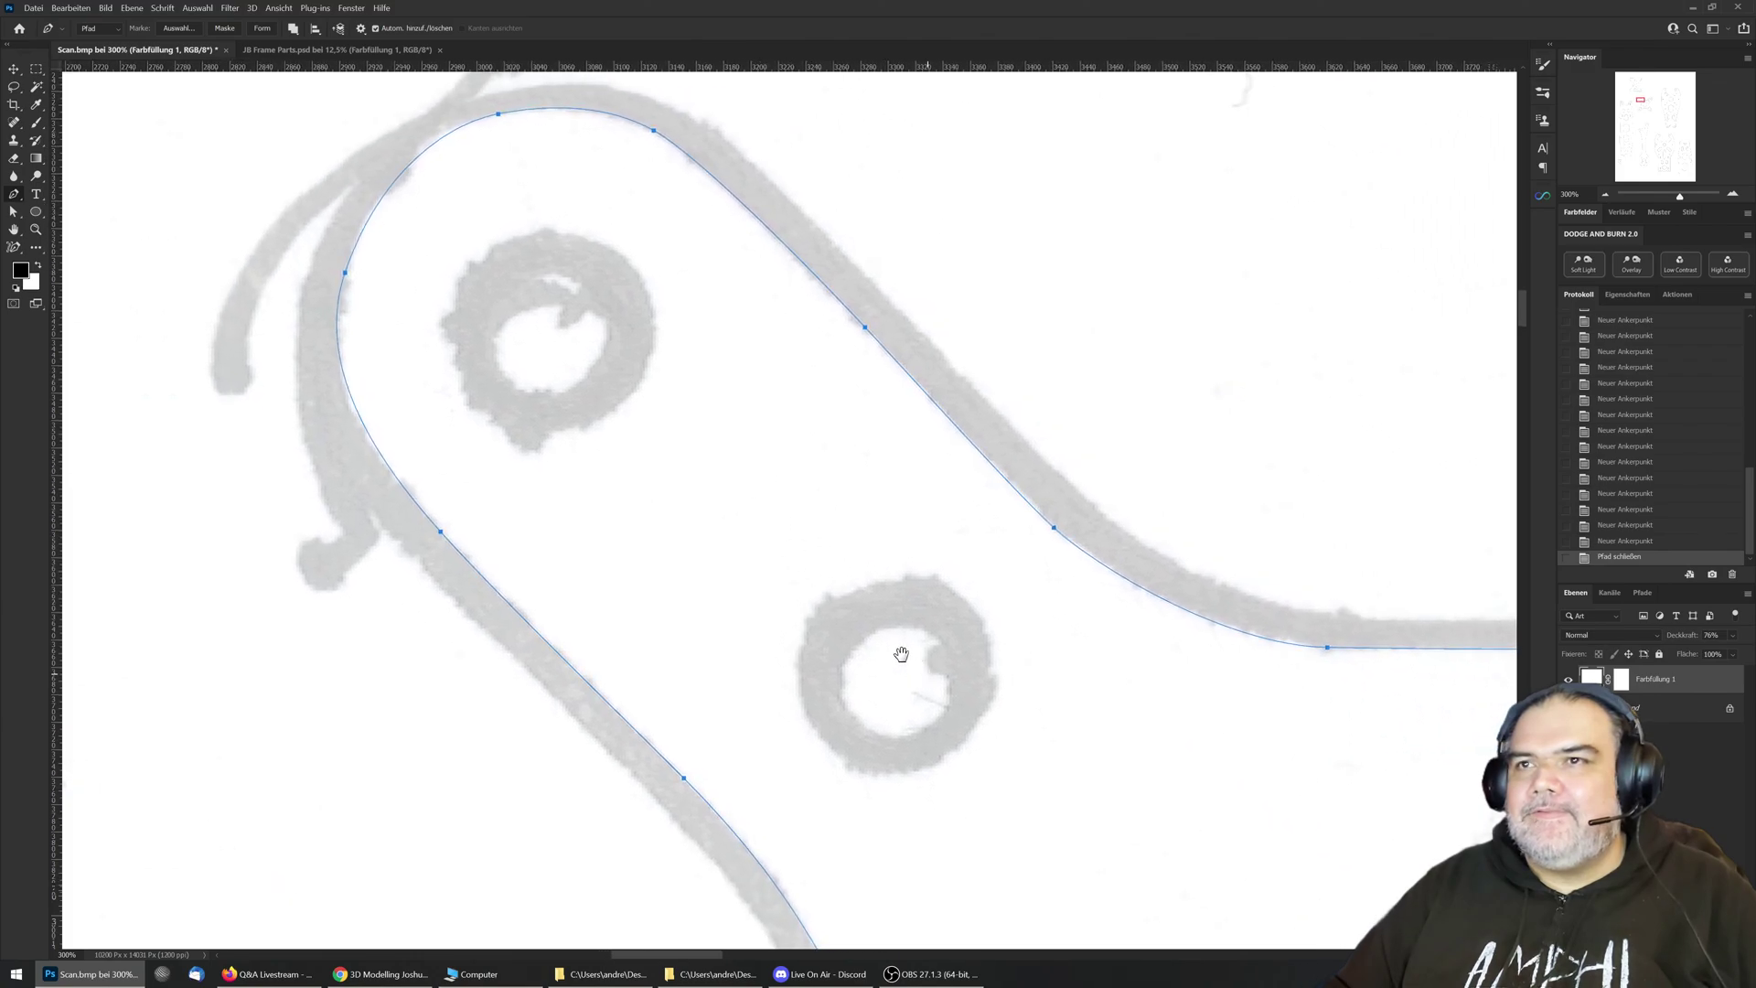
left_click_drag(899, 653, 754, 549)
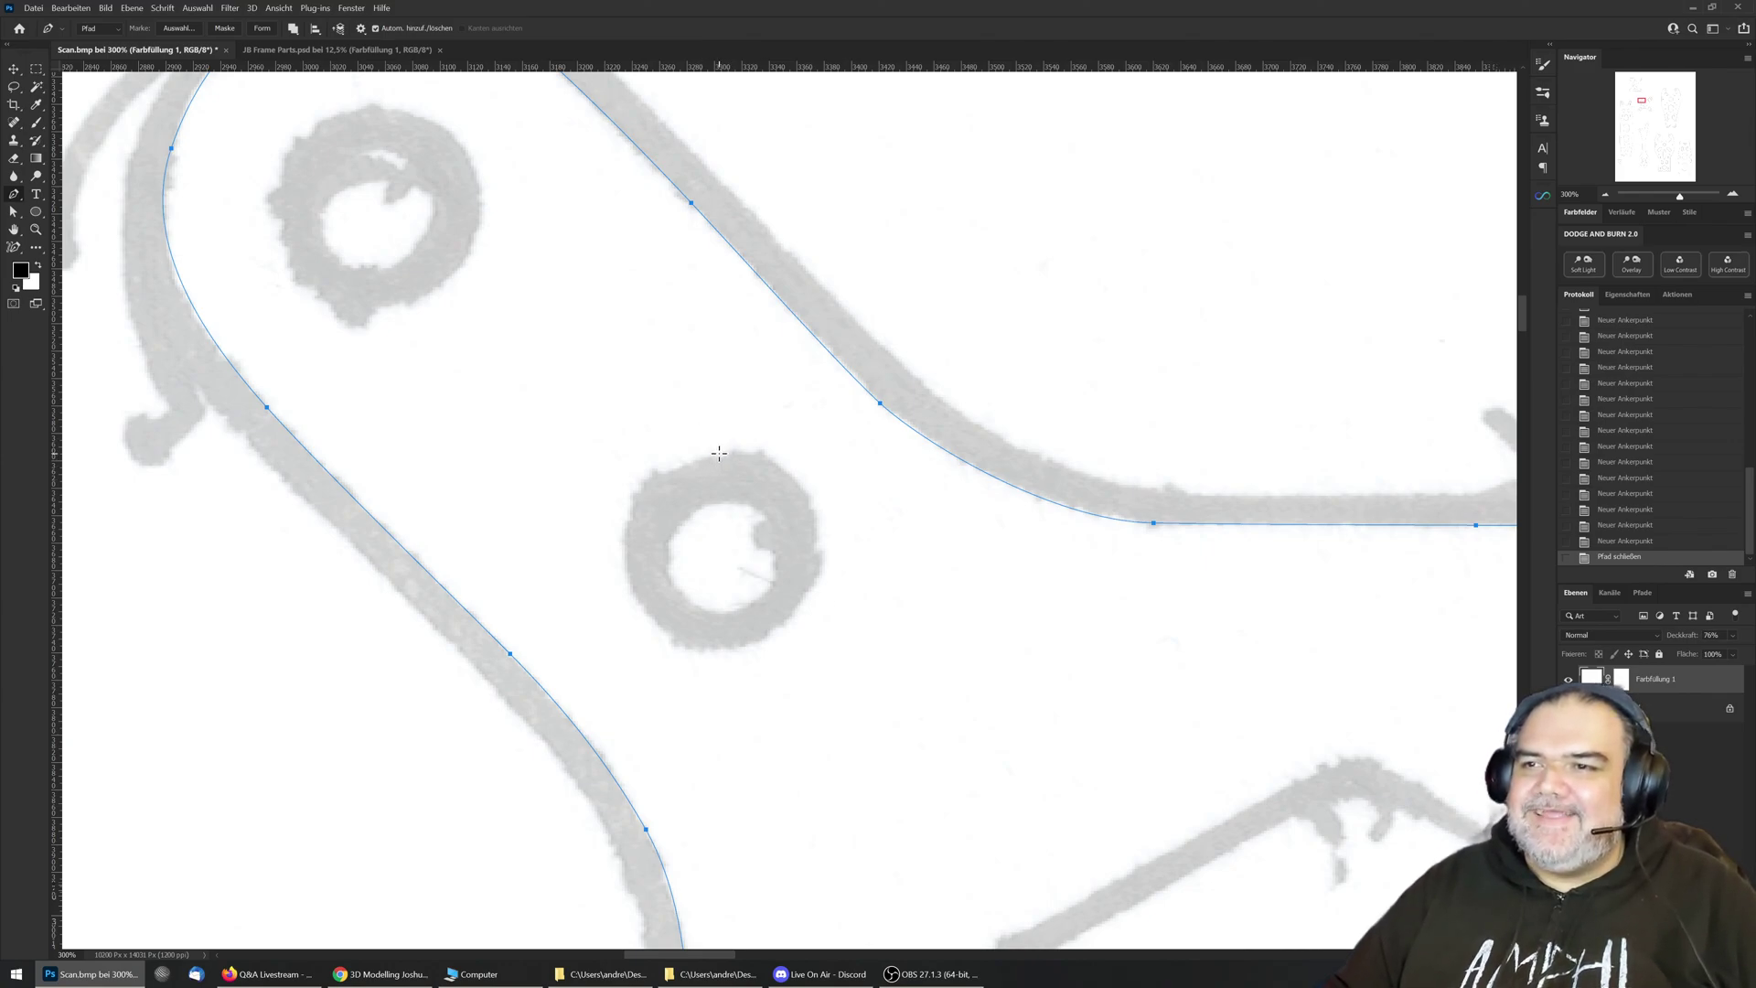
left_click_drag(719, 455, 871, 458)
left_click_drag(723, 648, 591, 645)
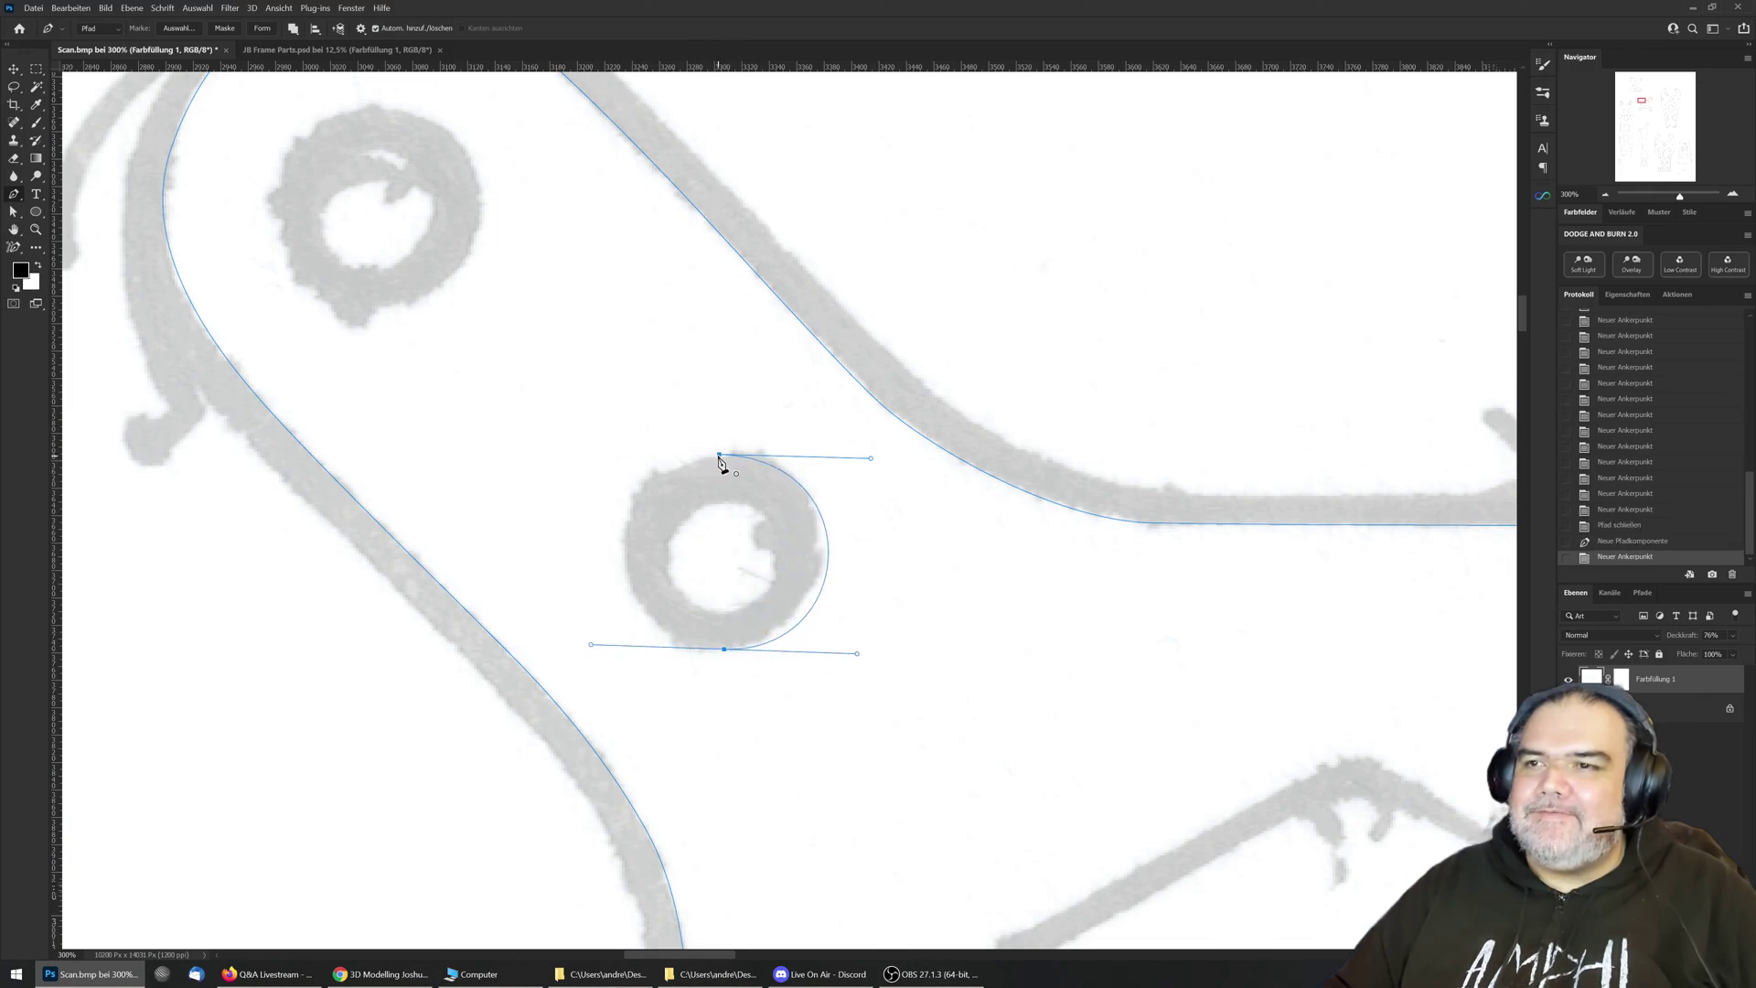
left_click(719, 454)
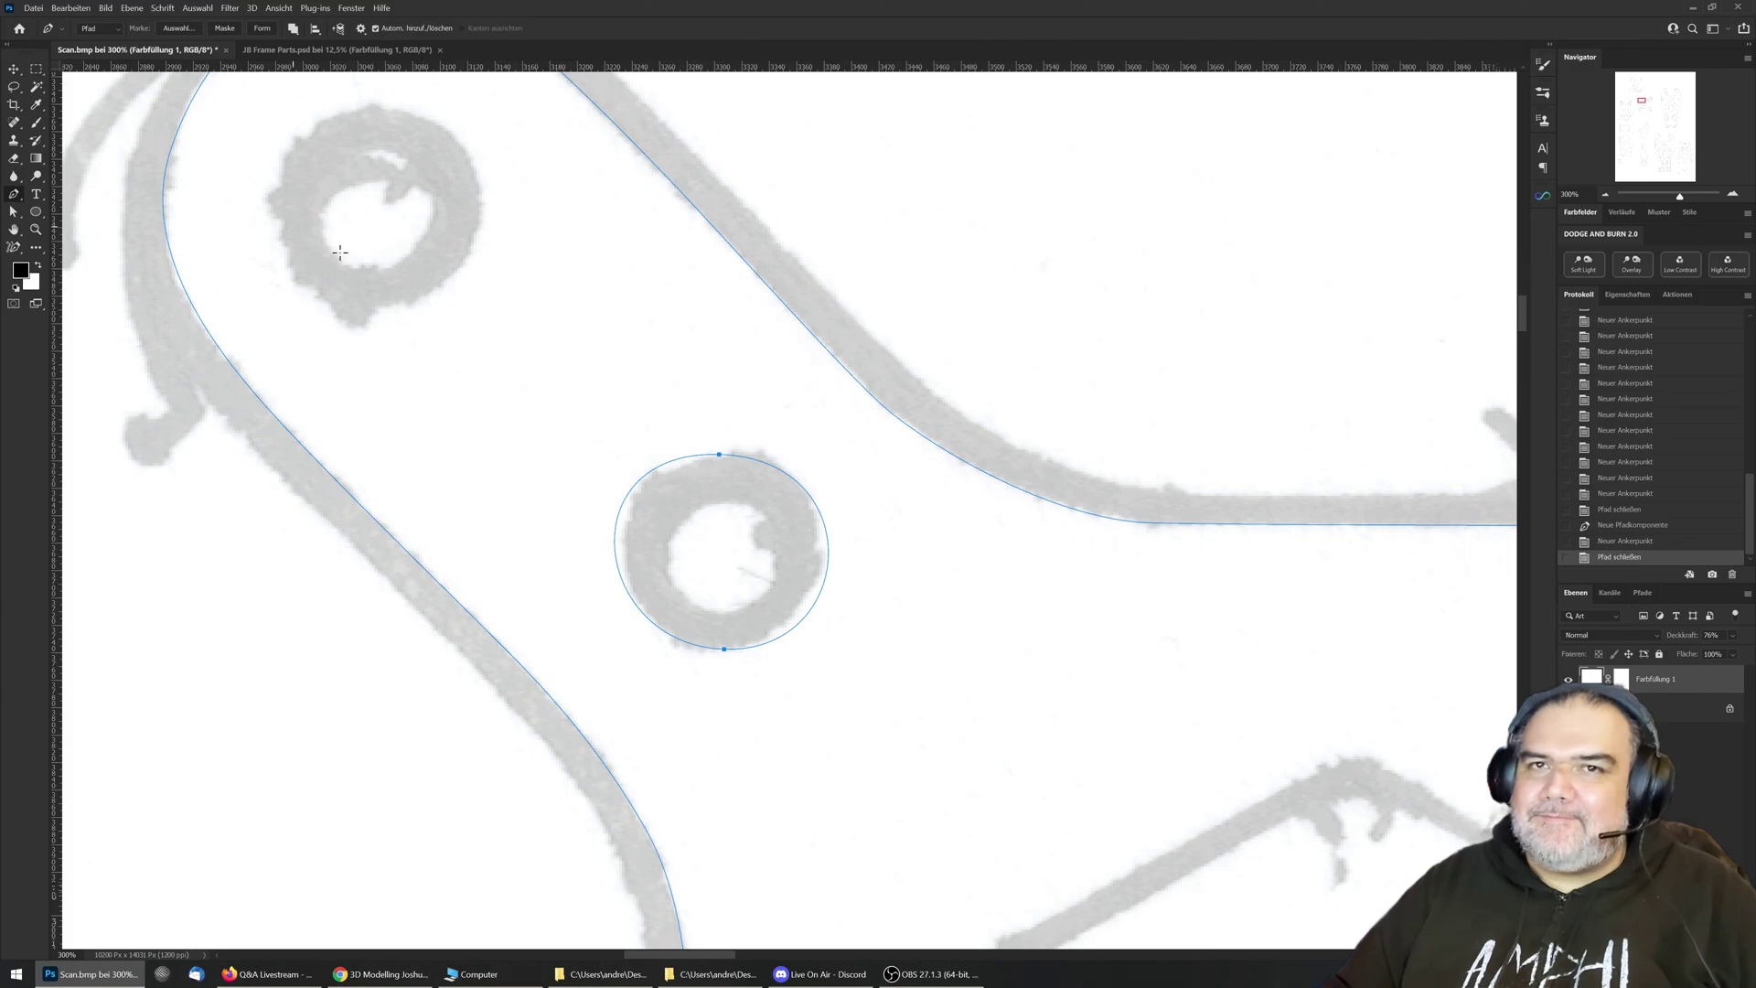
Step: Adjust the anchor points and handles of the traced hole path to fit the circle's outer edge
left_click(14, 211)
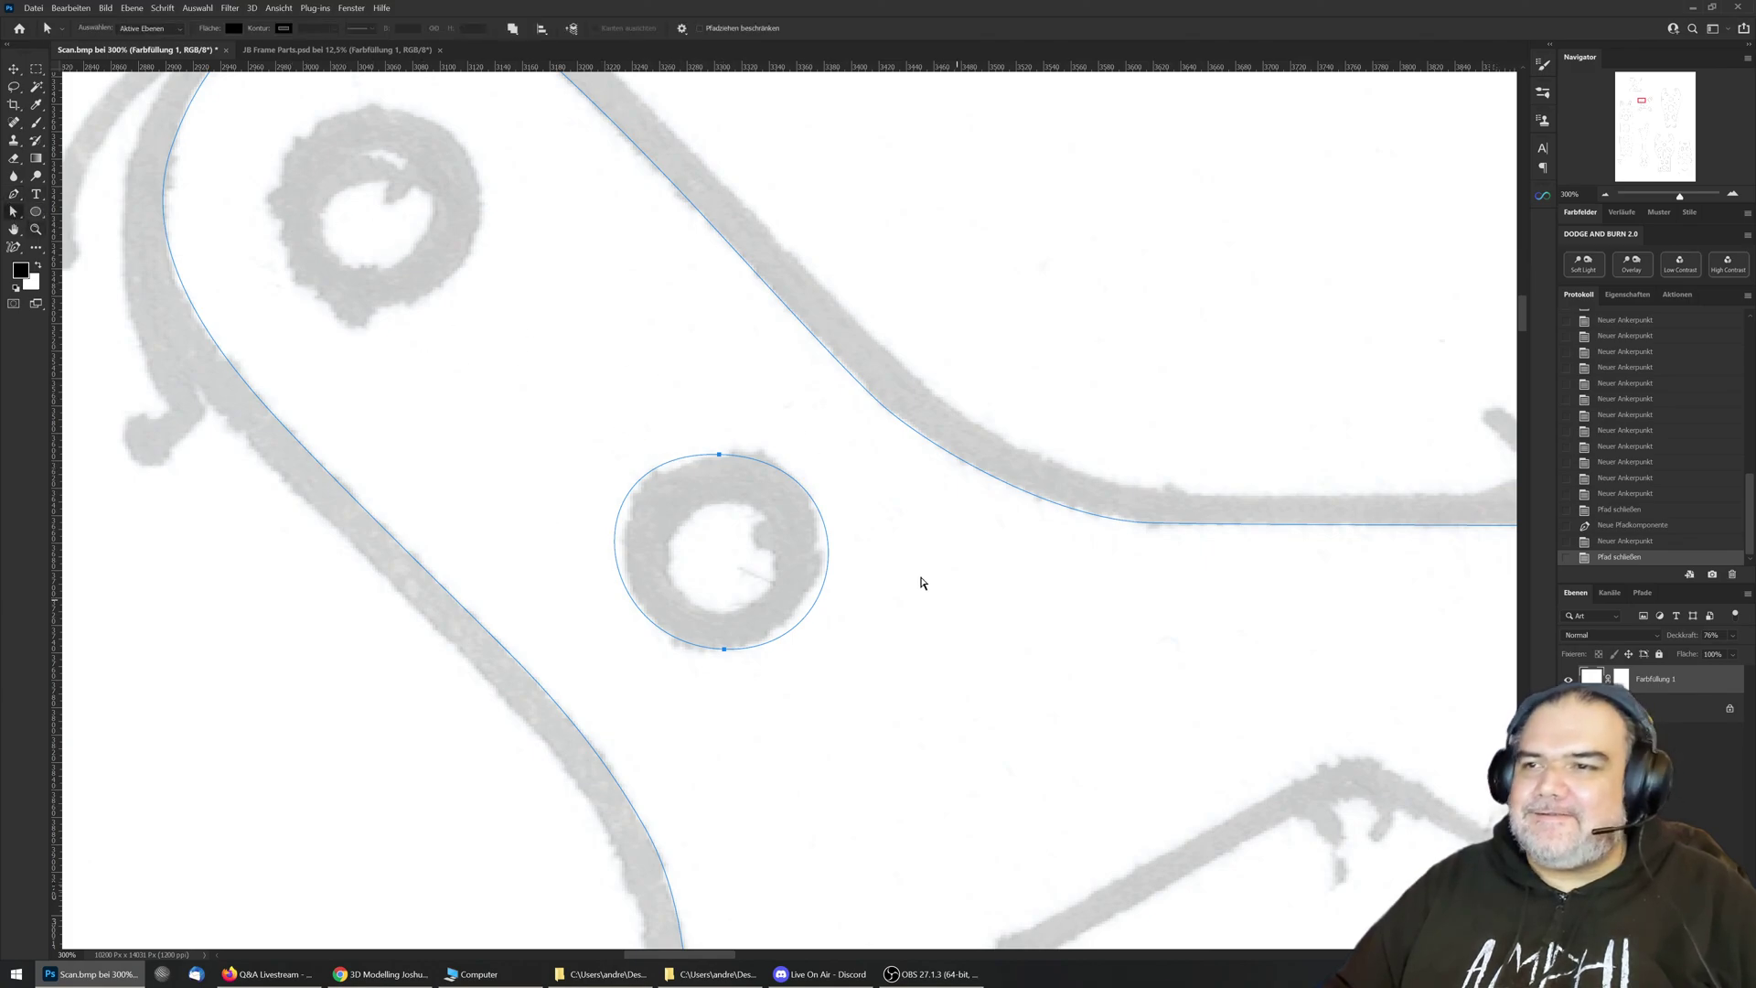
left_click(719, 454)
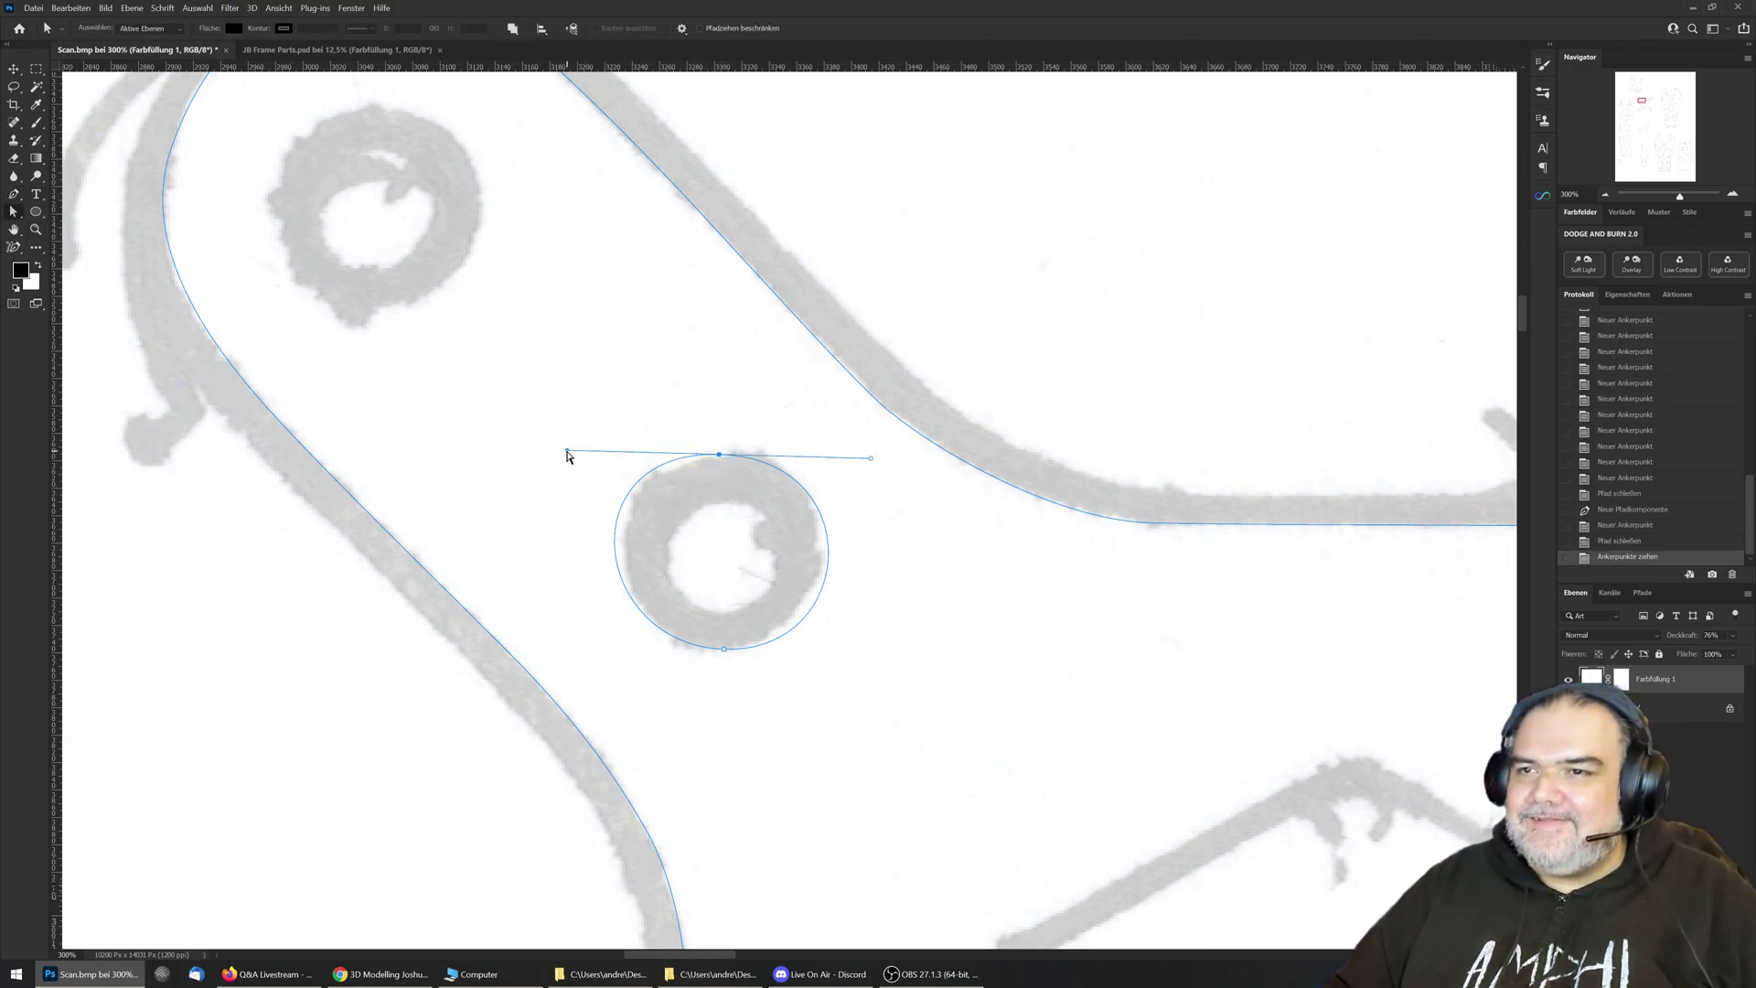
left_click_drag(567, 452, 598, 456)
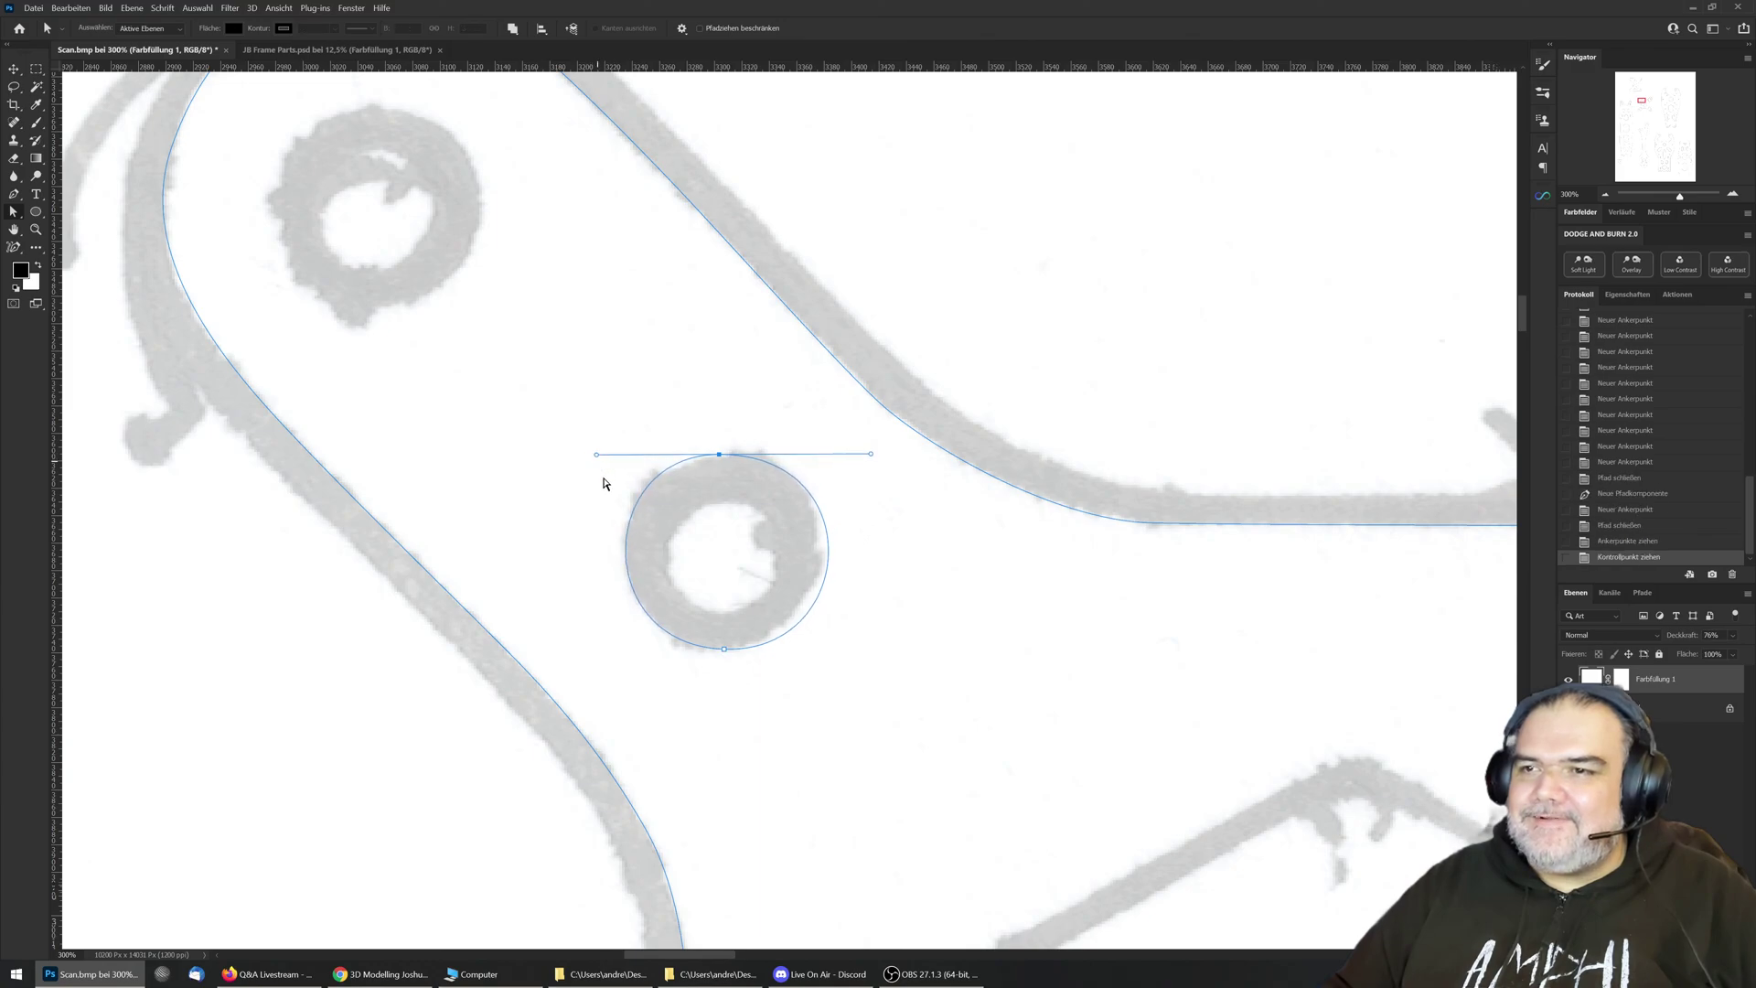
left_click(726, 649)
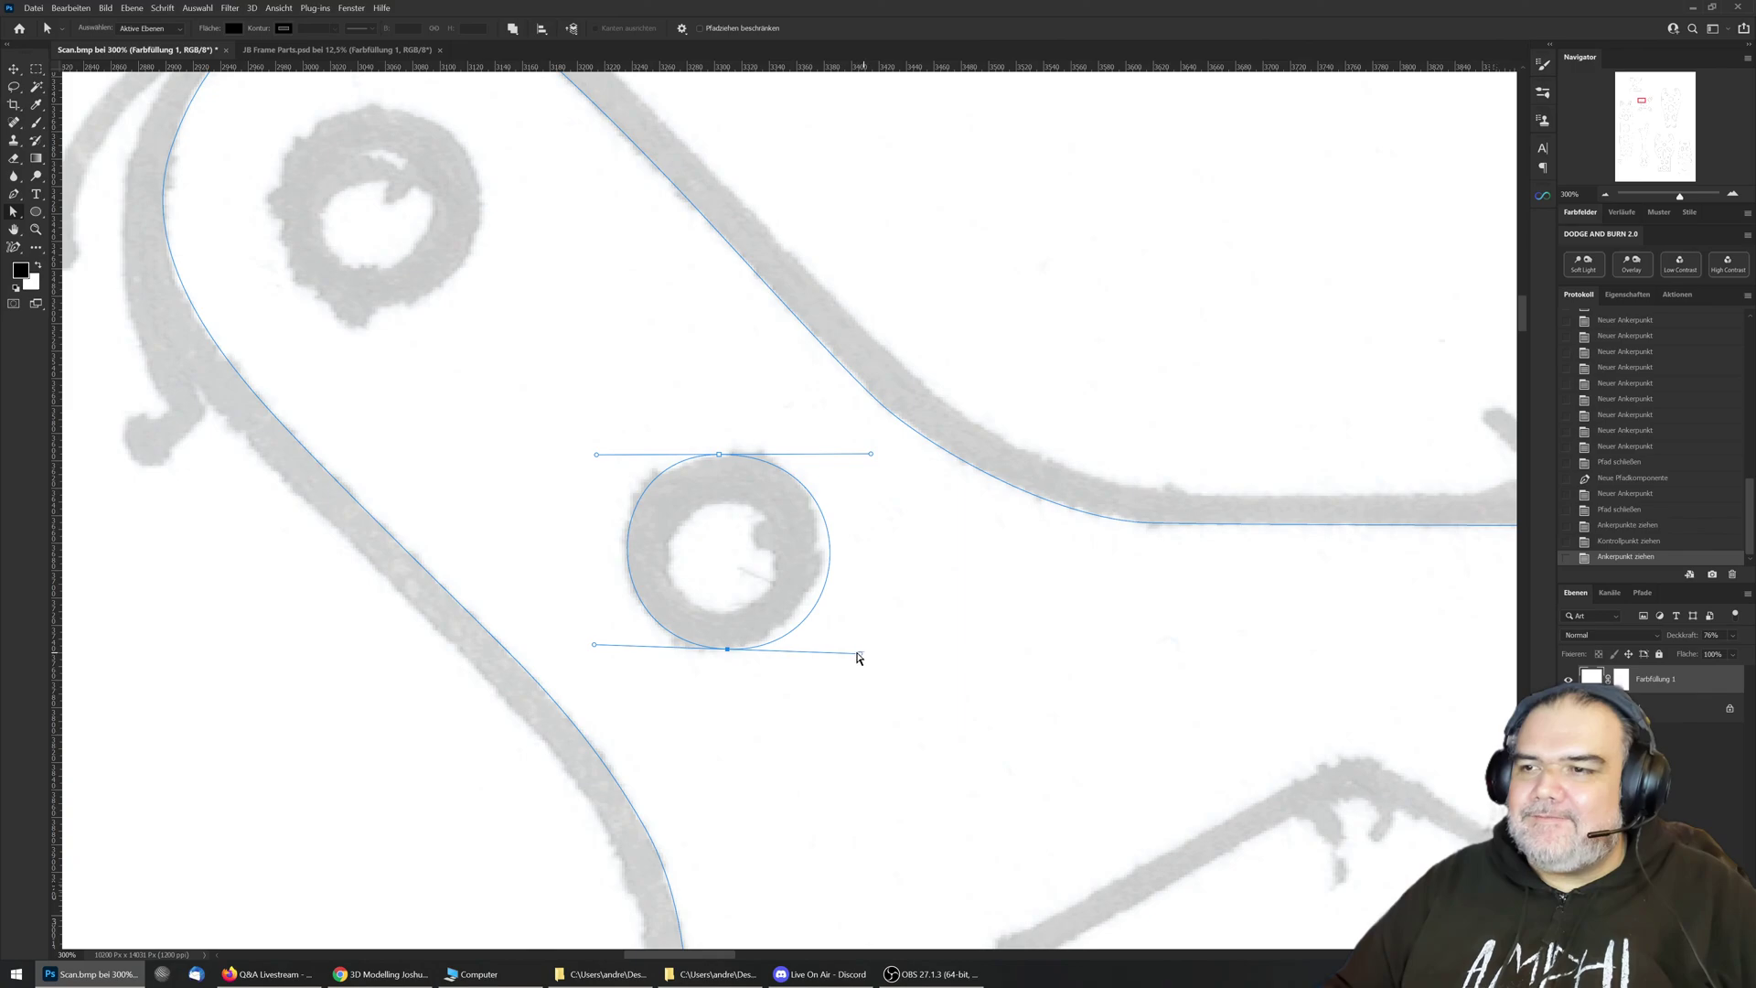
left_click(862, 663)
left_click(726, 649)
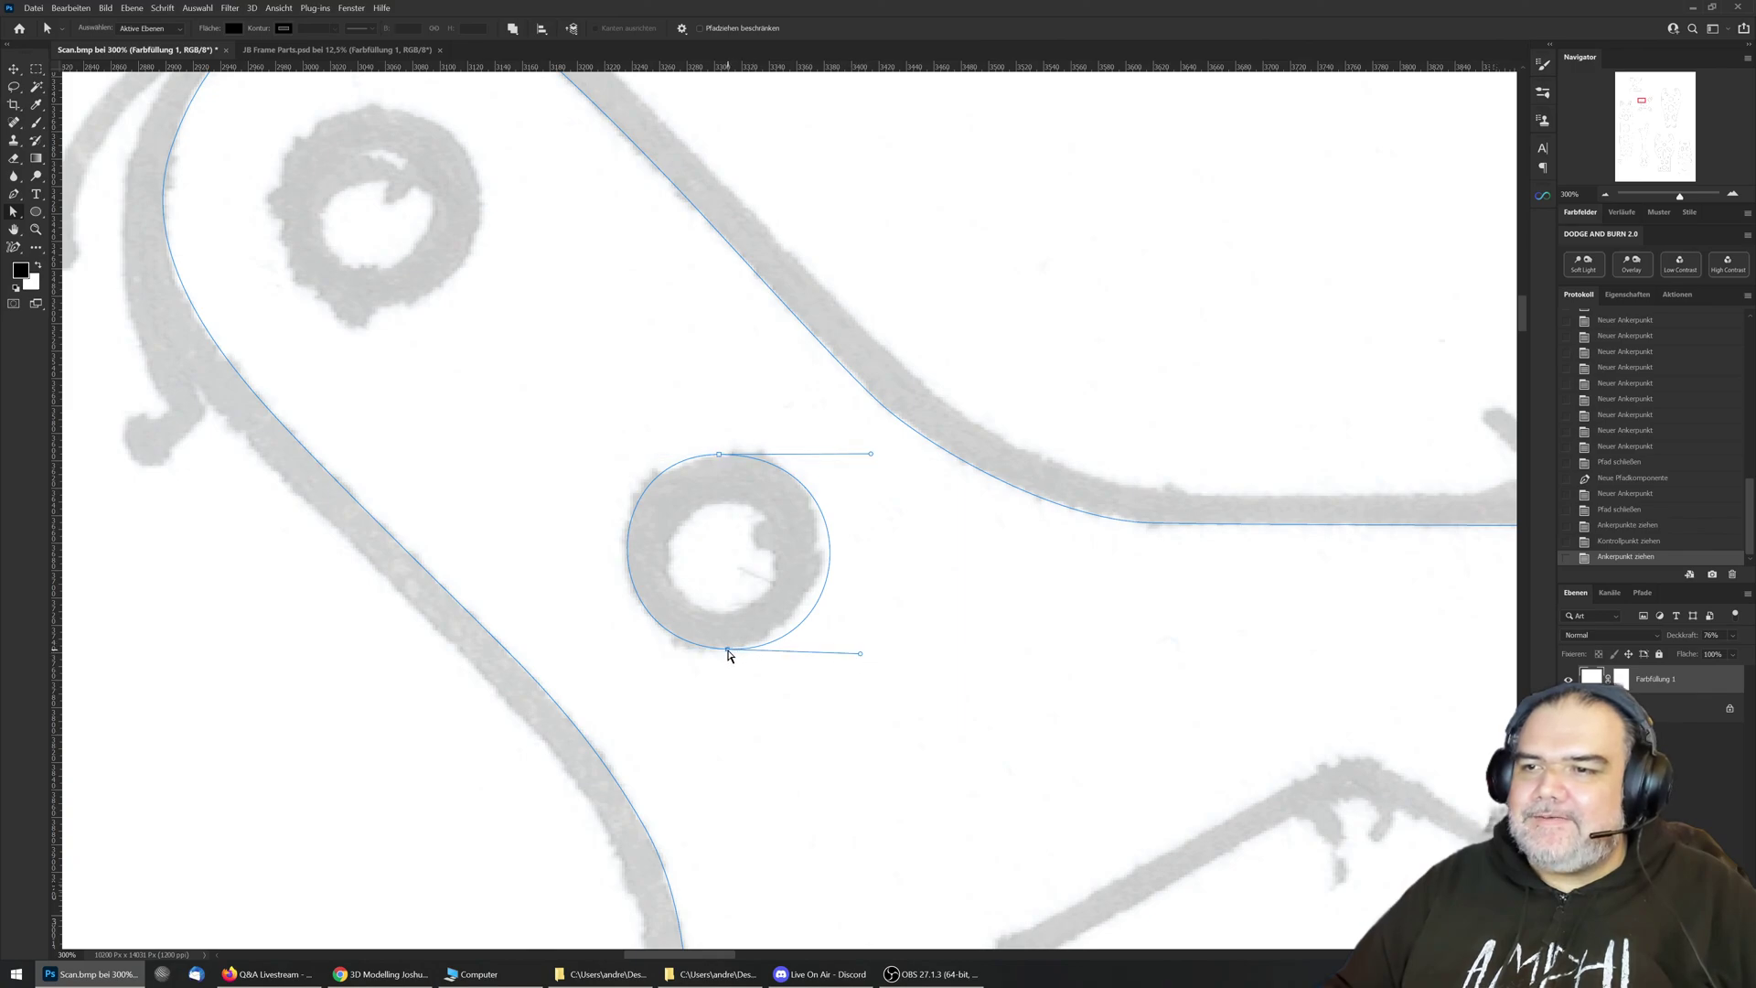
left_click_drag(860, 650, 843, 652)
left_click_drag(729, 652, 726, 647)
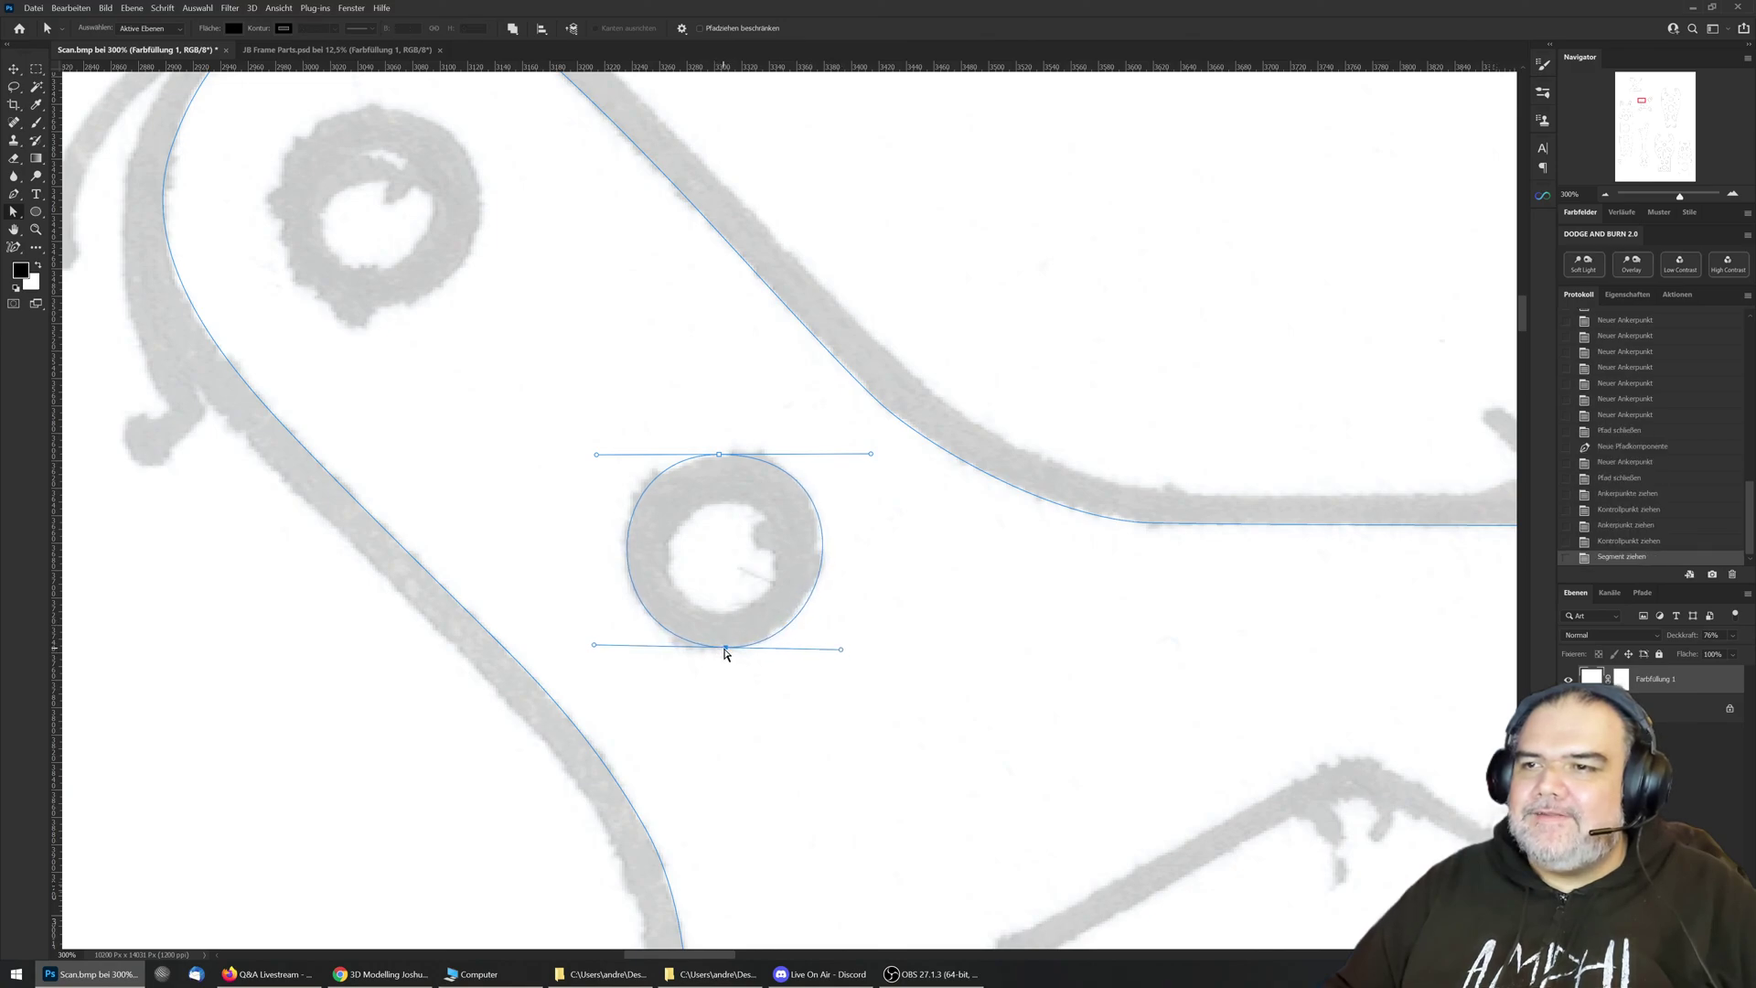
Step: Delete the hand-traced circle path around the upper-left arm's inner hole
left_click(594, 380)
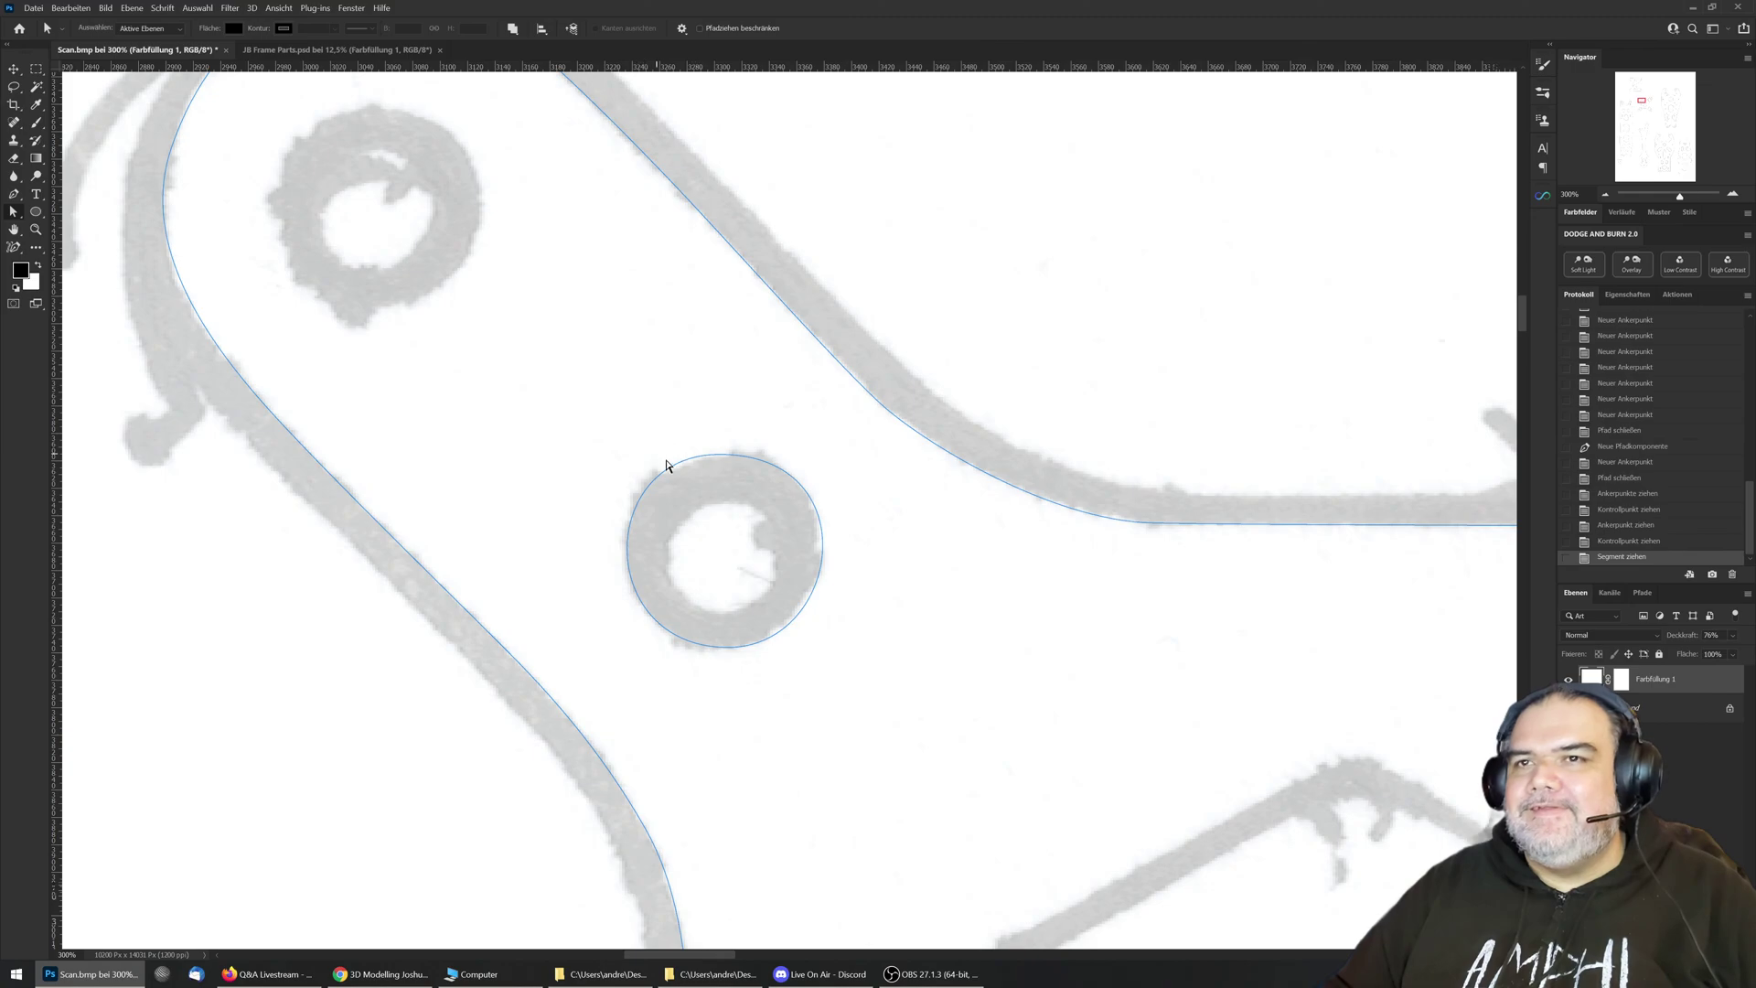
left_click_drag(598, 418, 846, 672)
key("Delete")
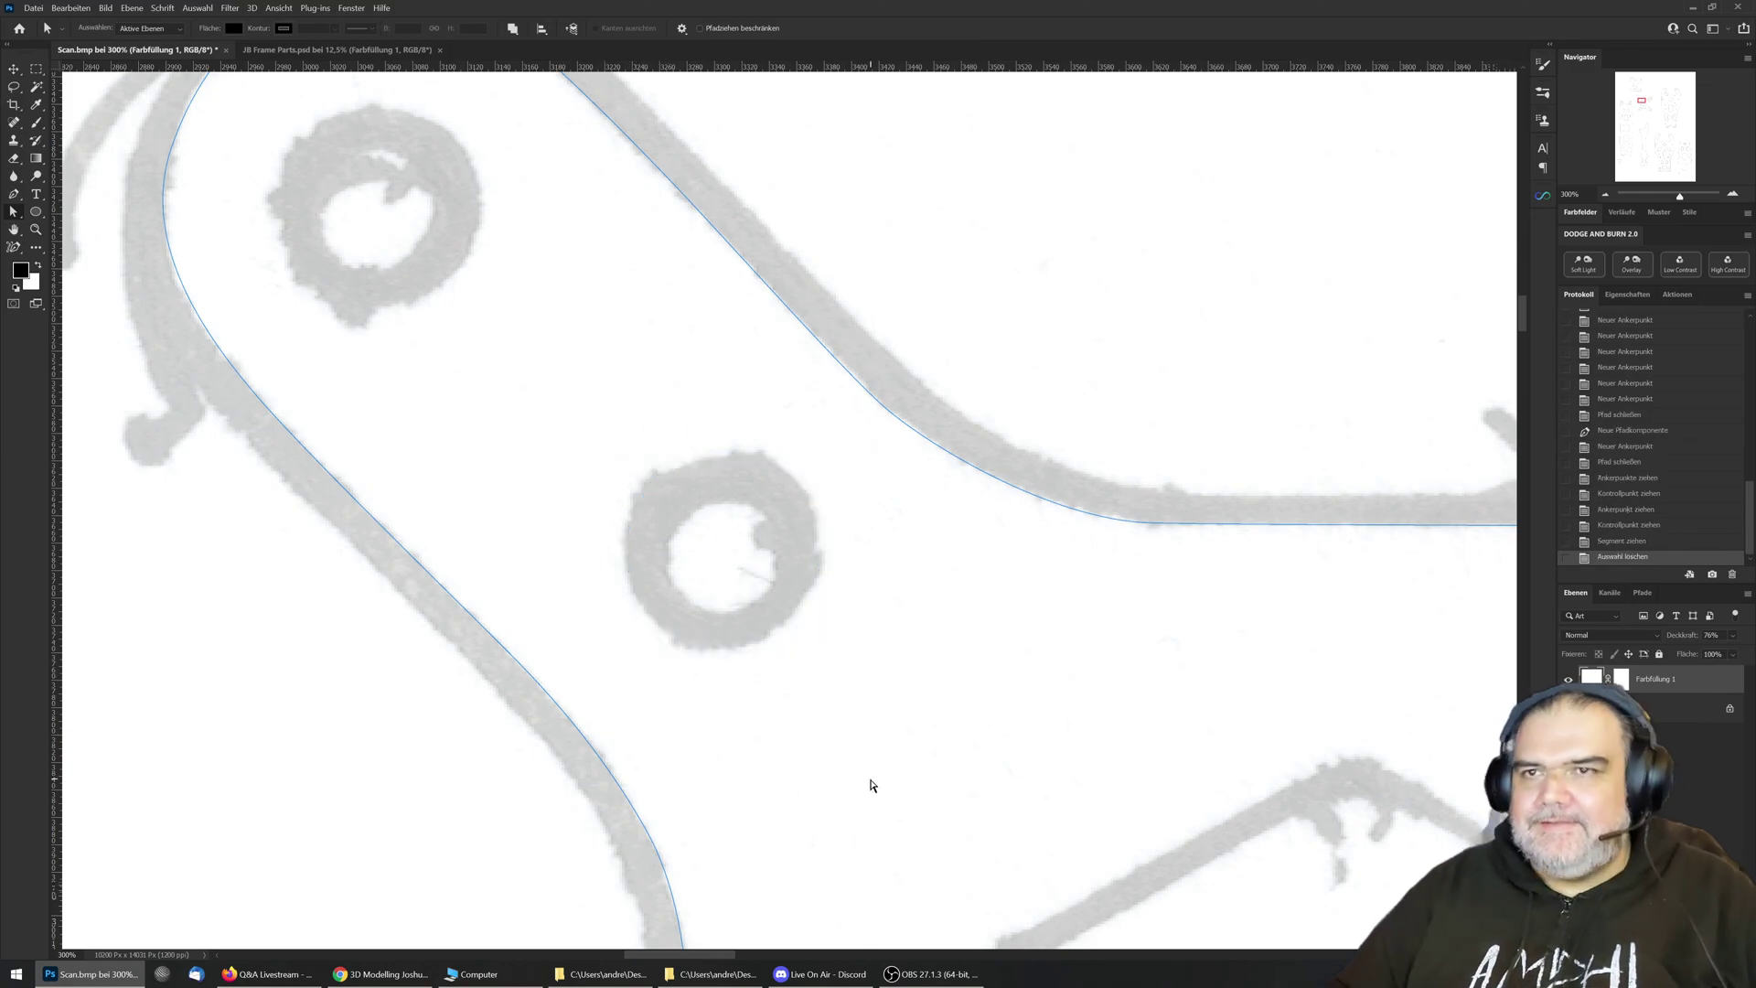
Step: Draw a circular path about 145 px in diameter with the Ellipse tool, centred on the upper-left arm's inner hole
left_click_drag(444, 306, 478, 494)
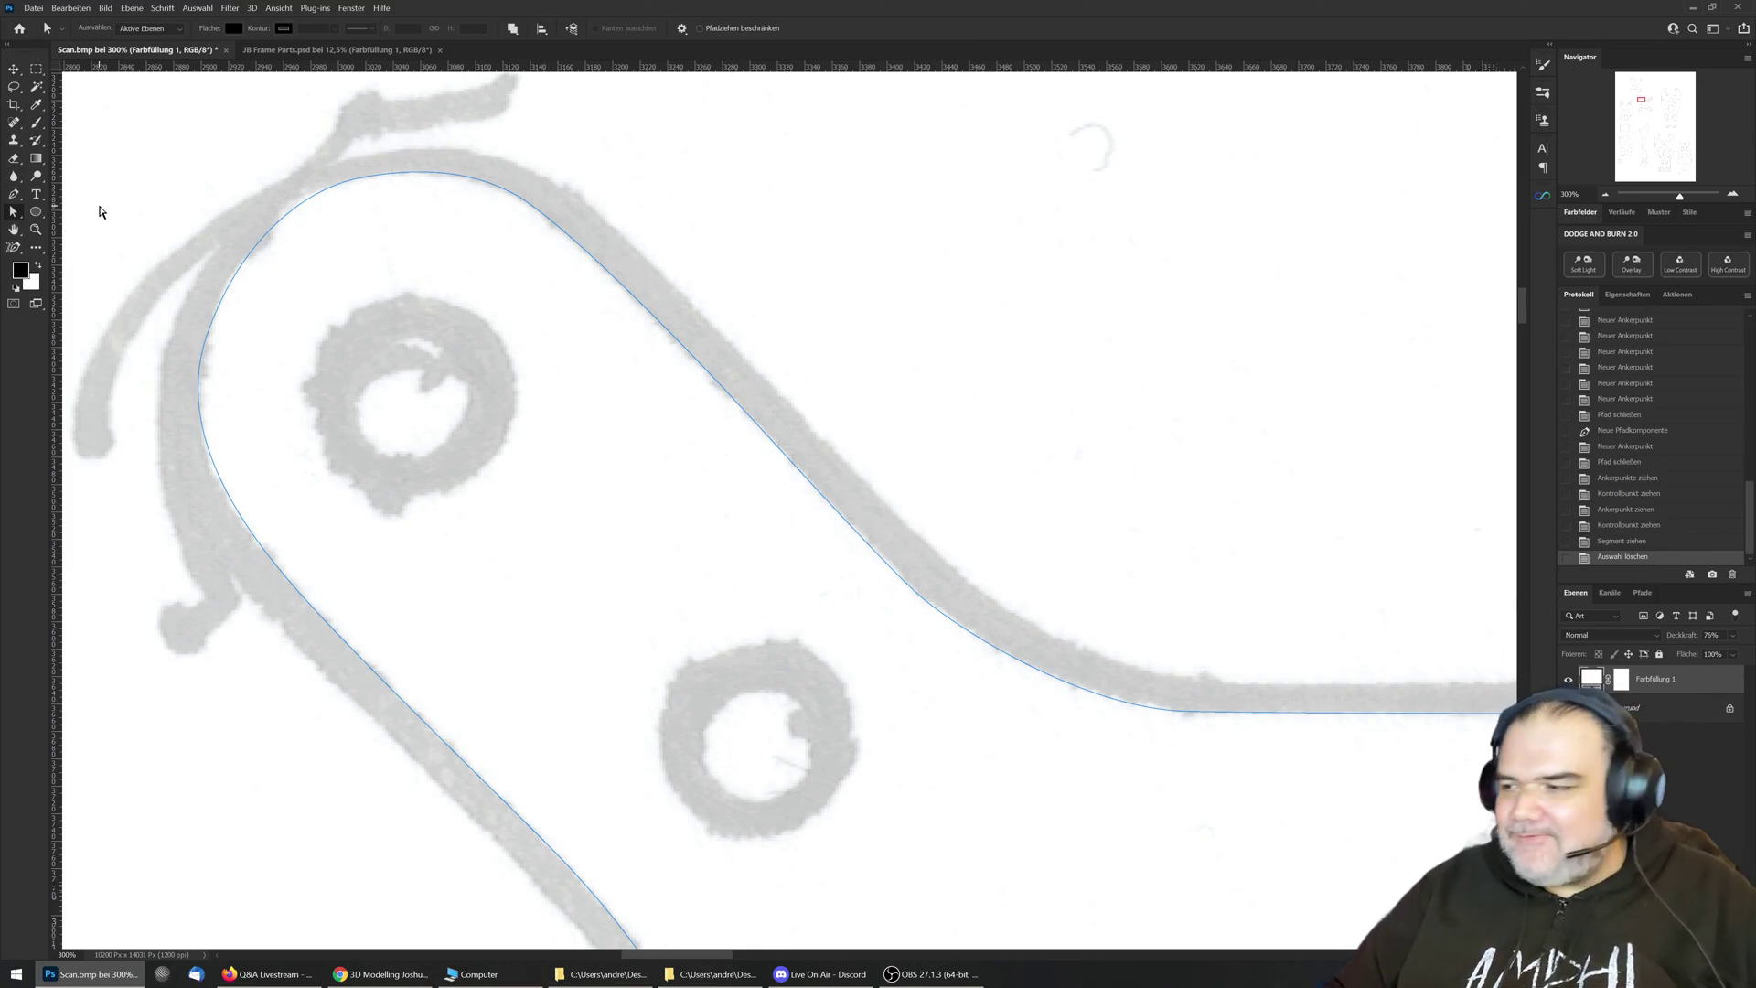
left_click(37, 214)
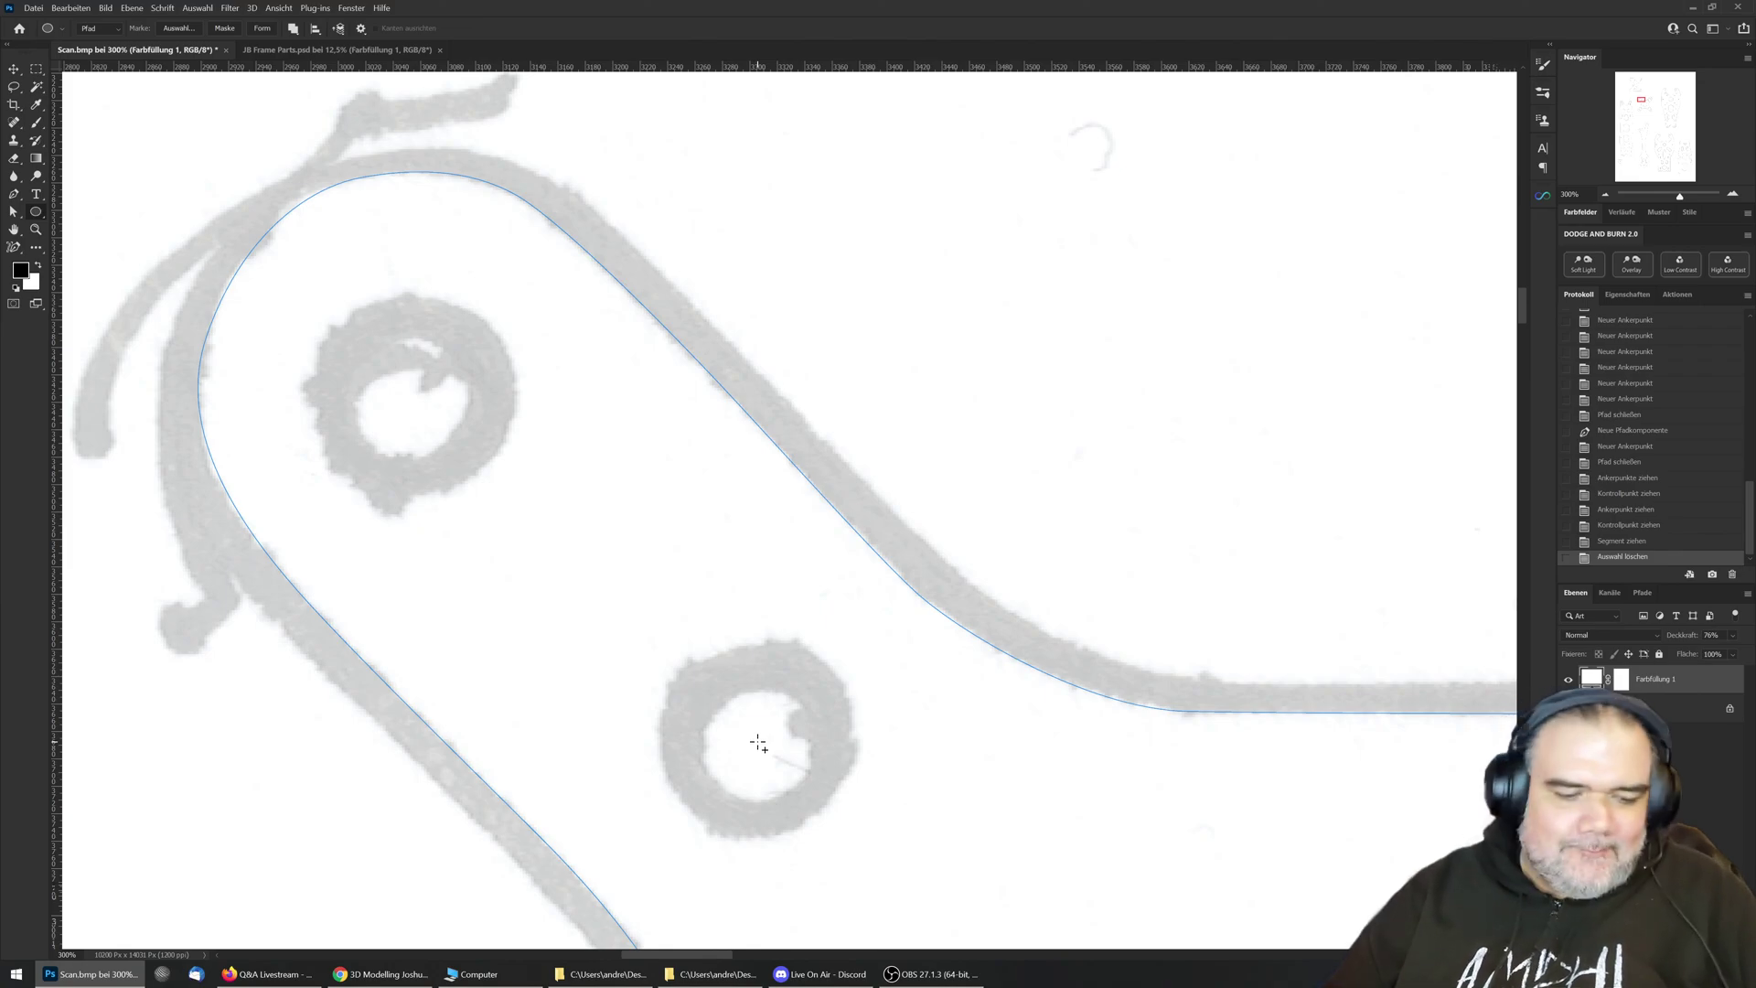
left_click(37, 208)
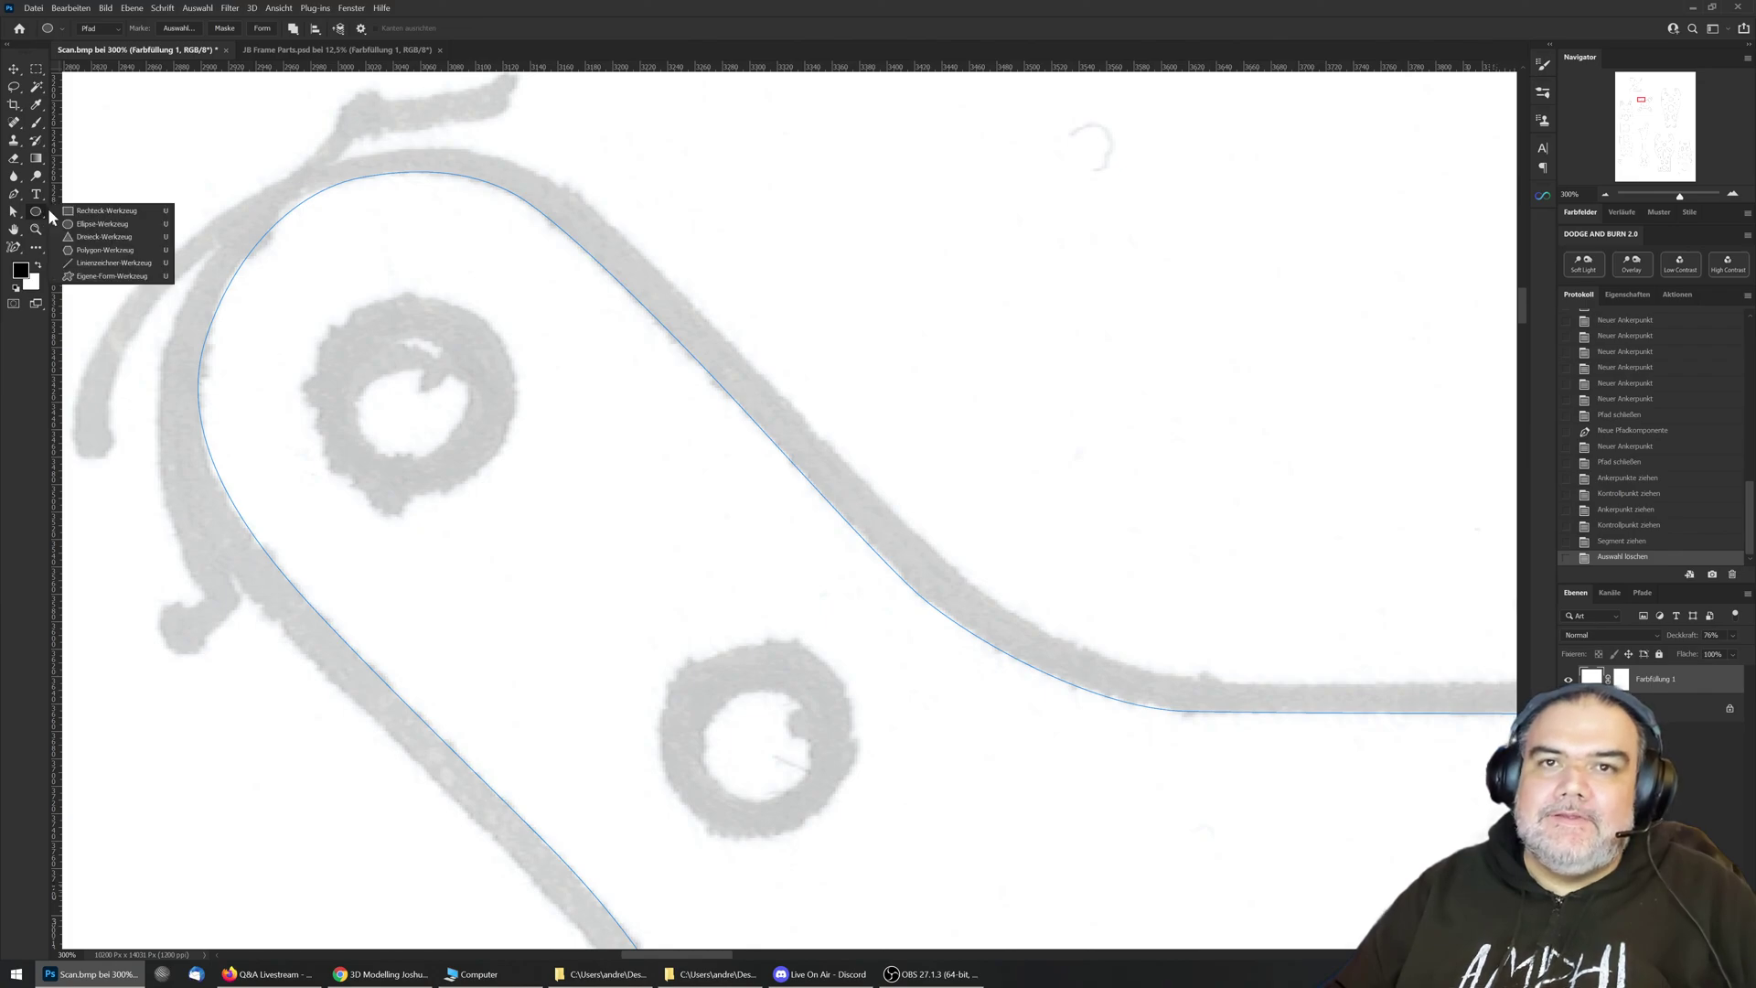
left_click(101, 227)
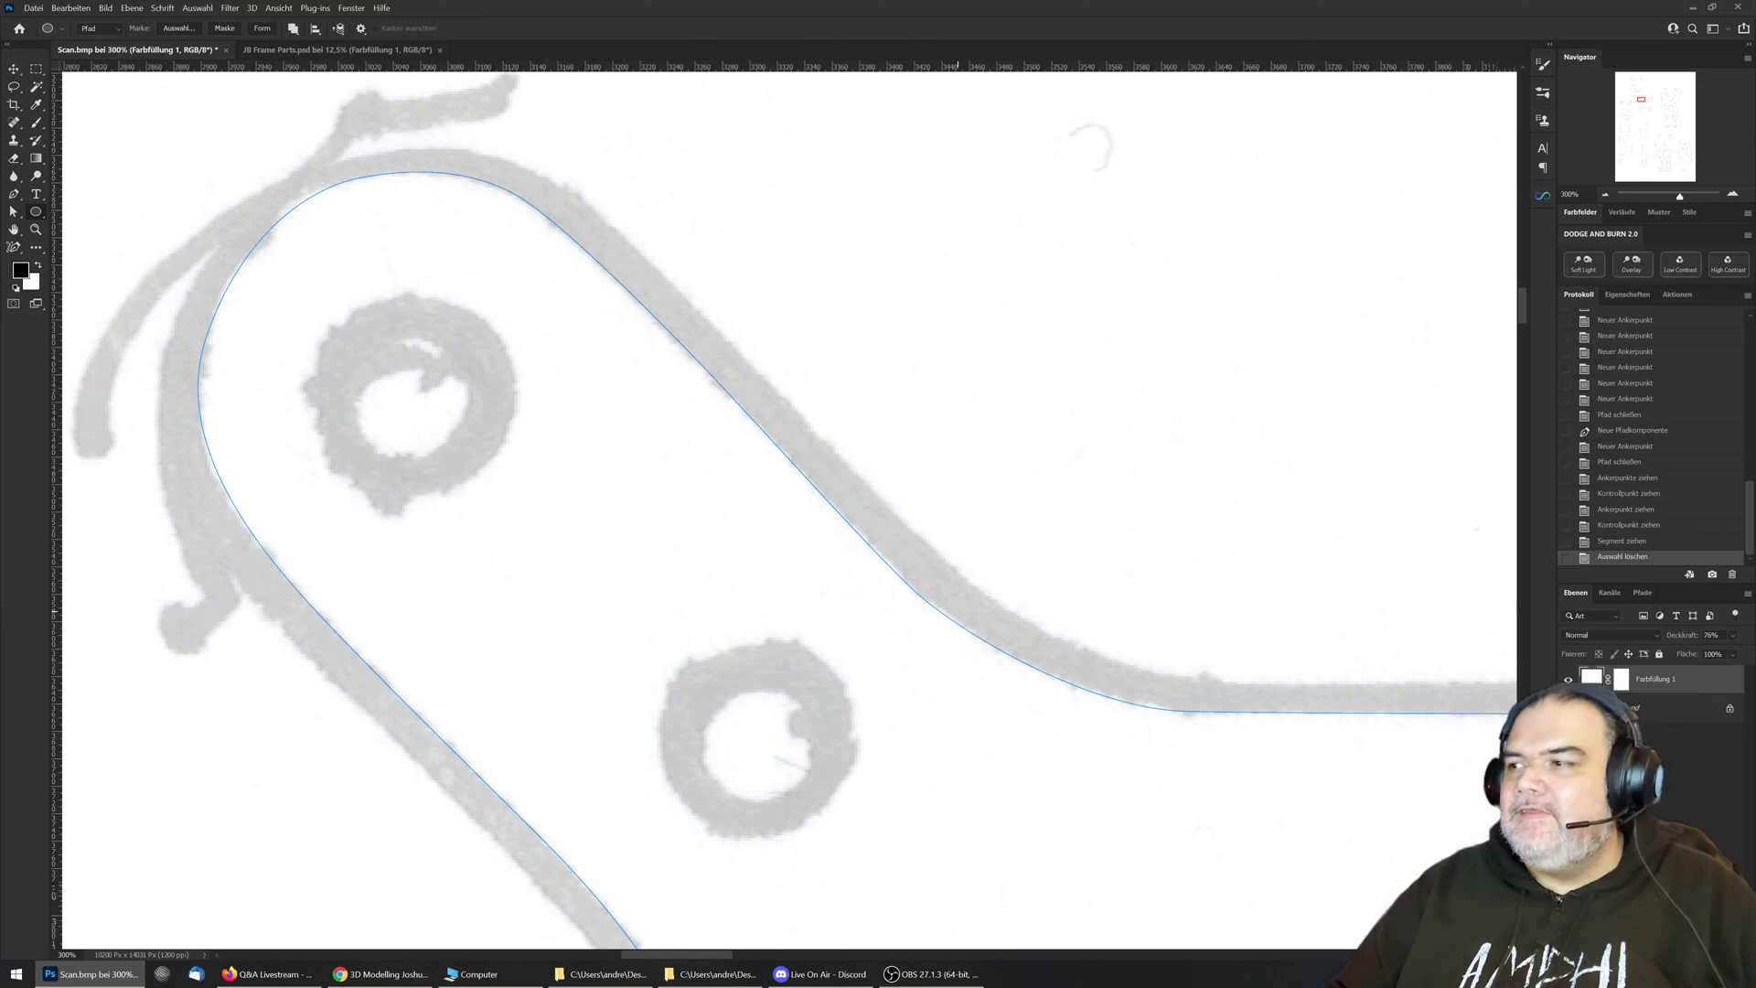
left_click(1643, 593)
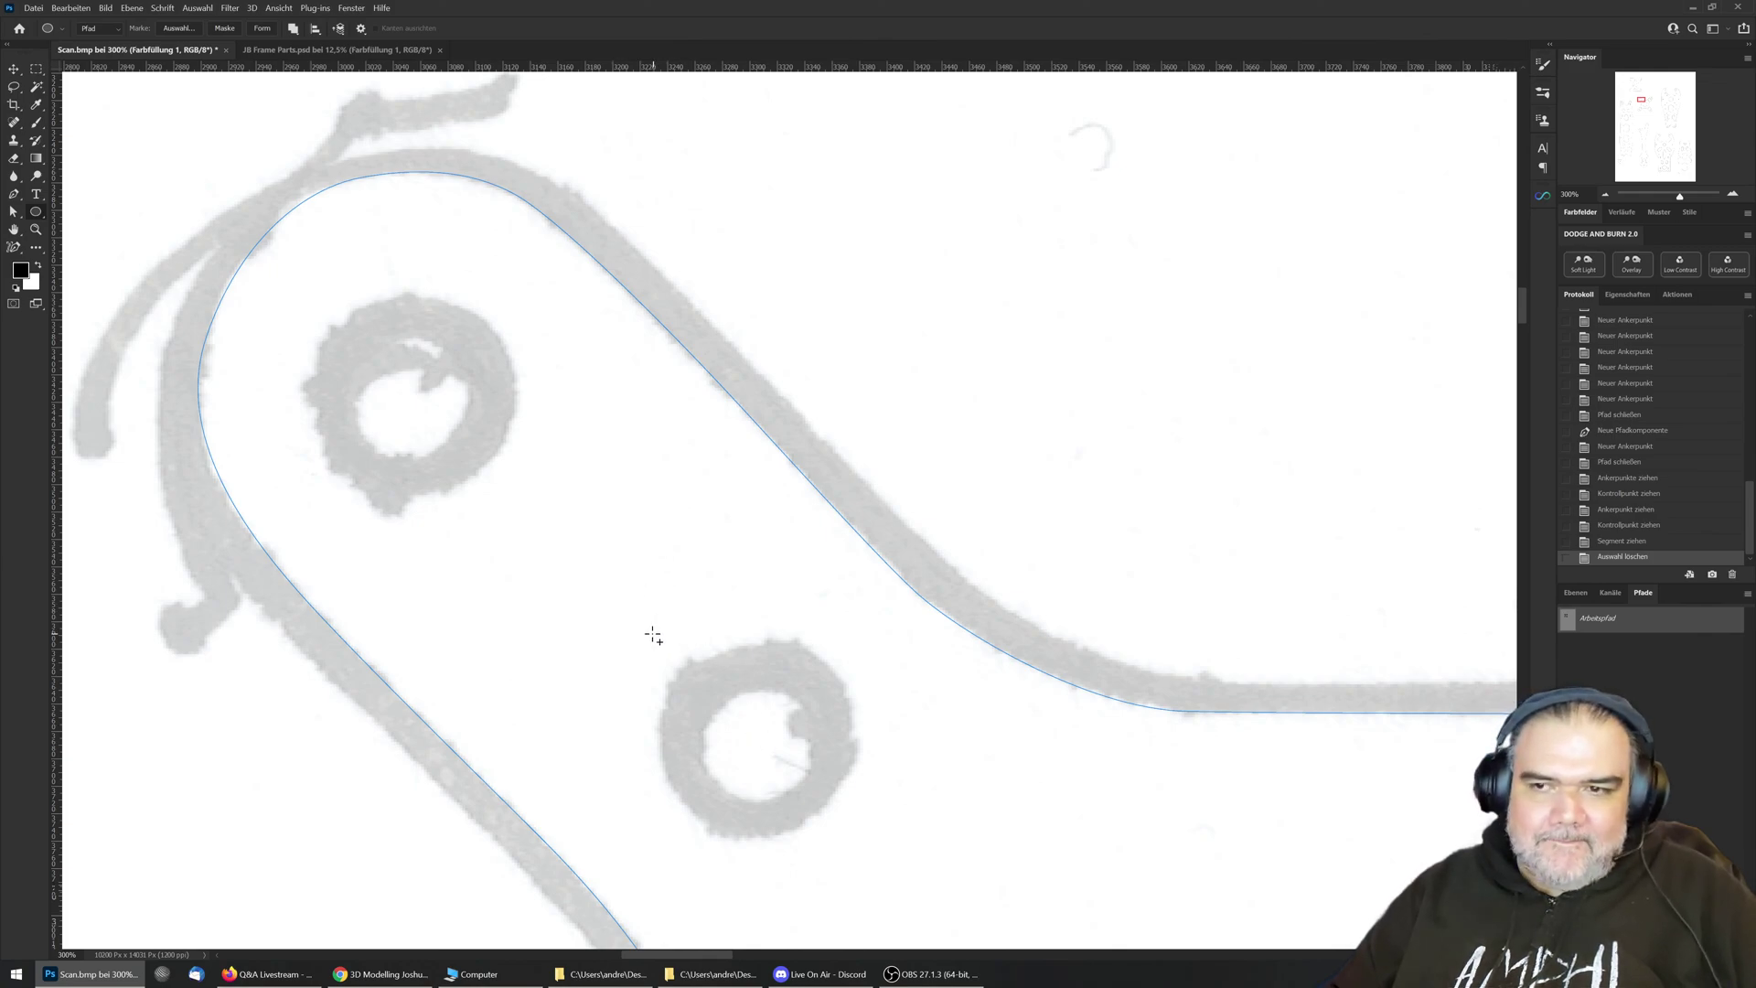
left_click_drag(602, 543, 709, 596)
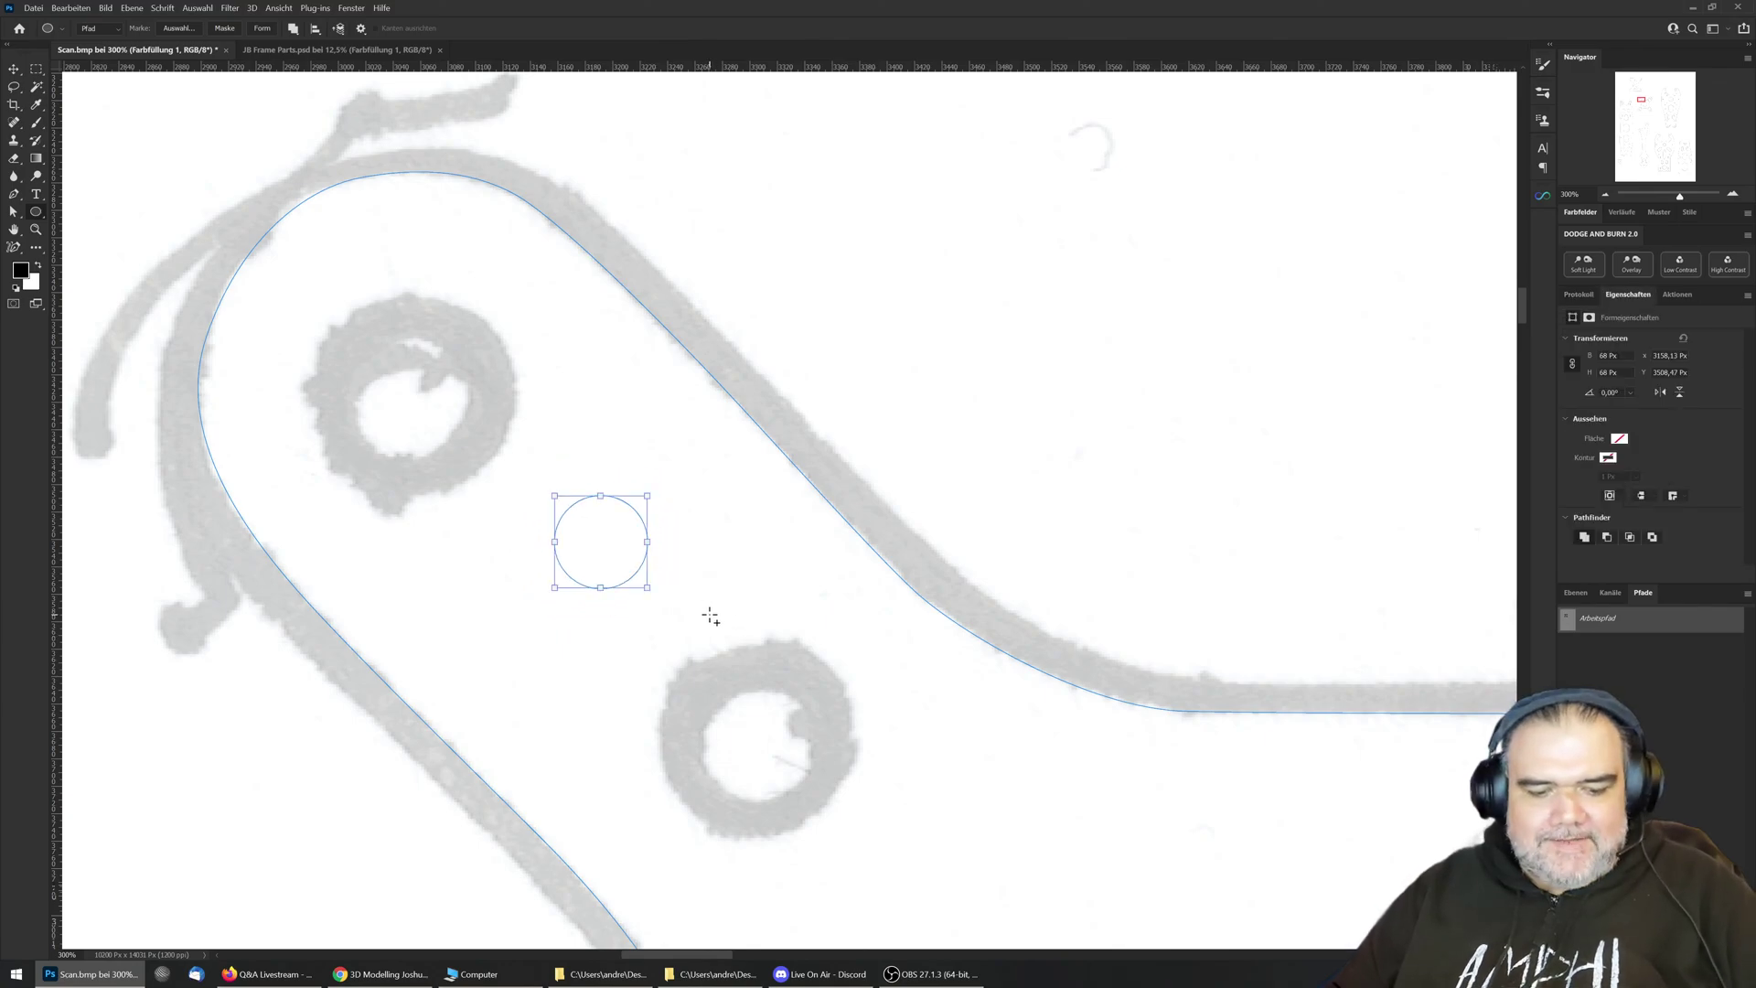
key("ctrl+z")
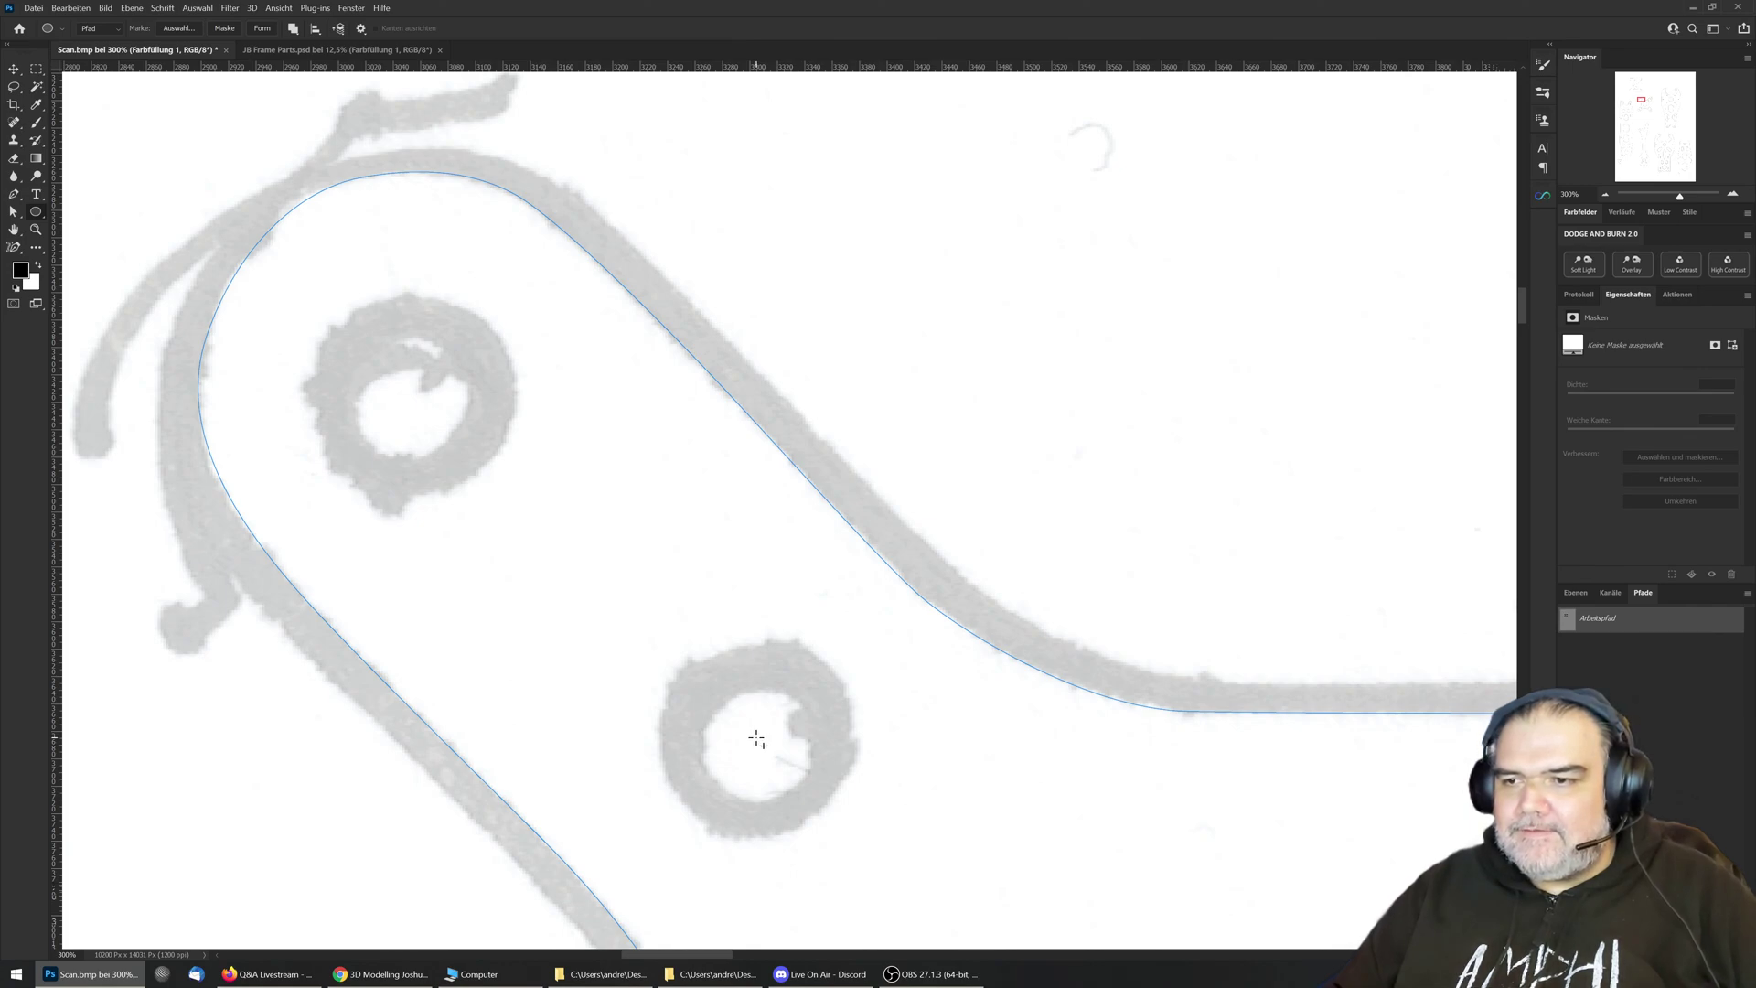
left_click_drag(757, 739, 860, 836, "alt+shift")
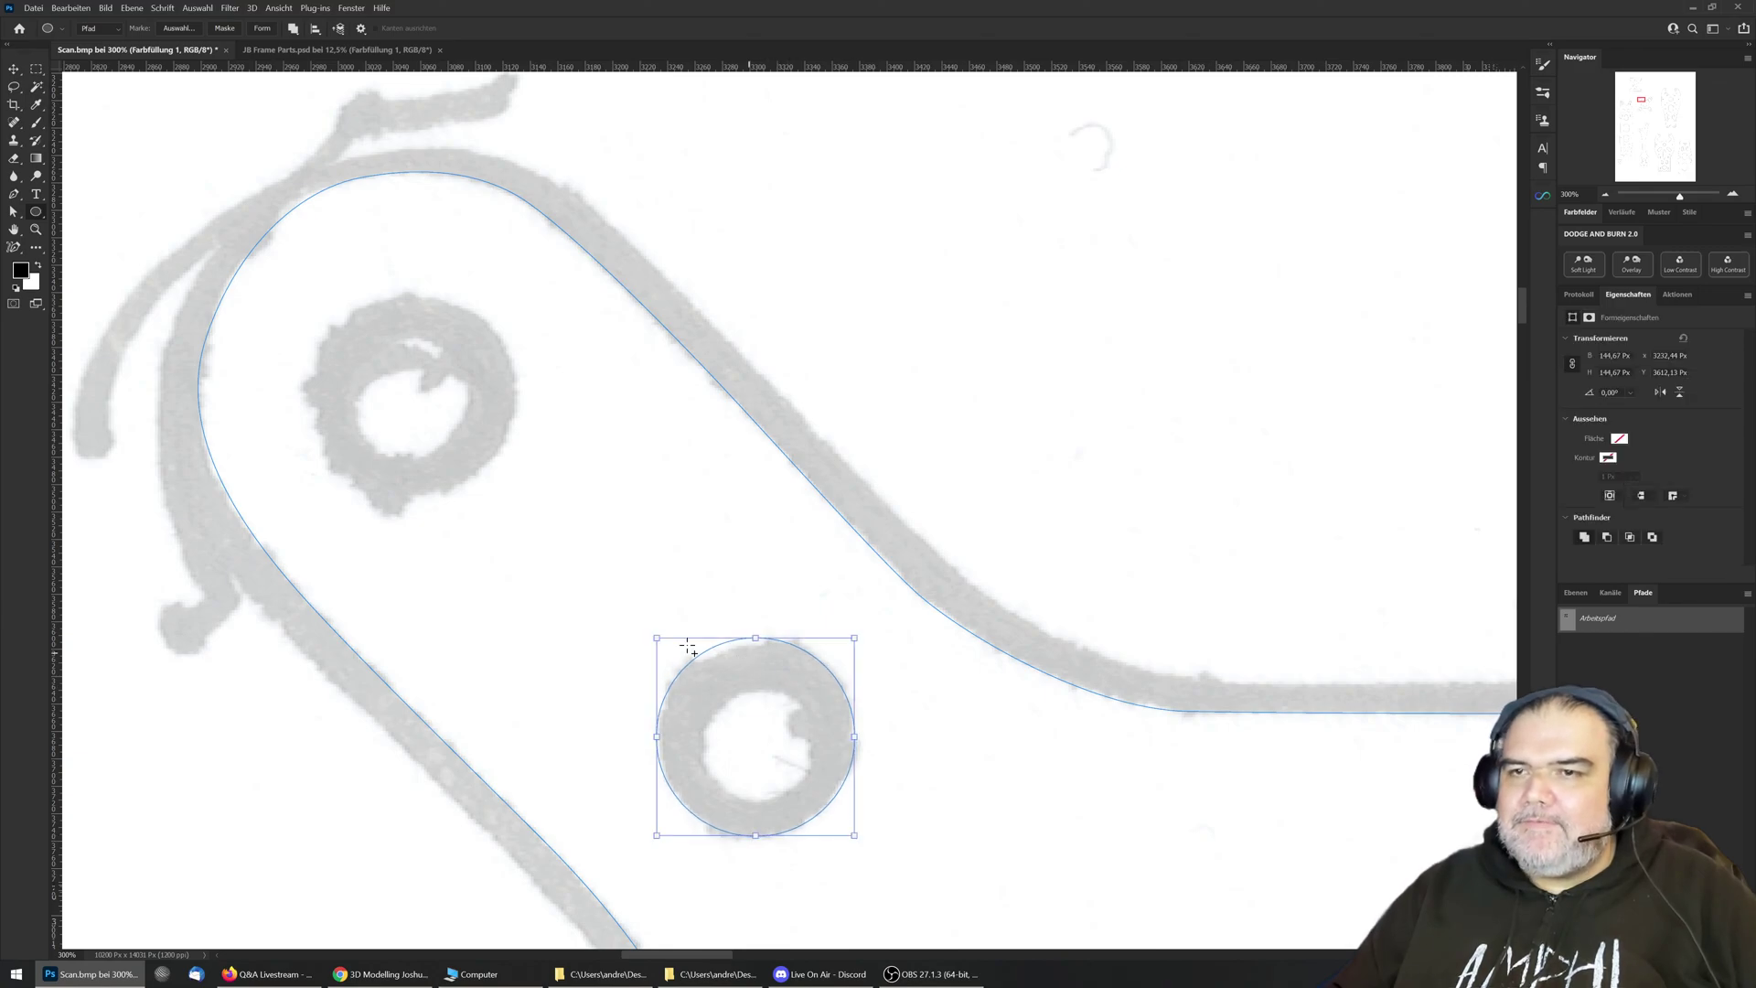
Step: Copy the circle path from the upper-left arm's inner hole onto its outer hole
left_click(13, 213)
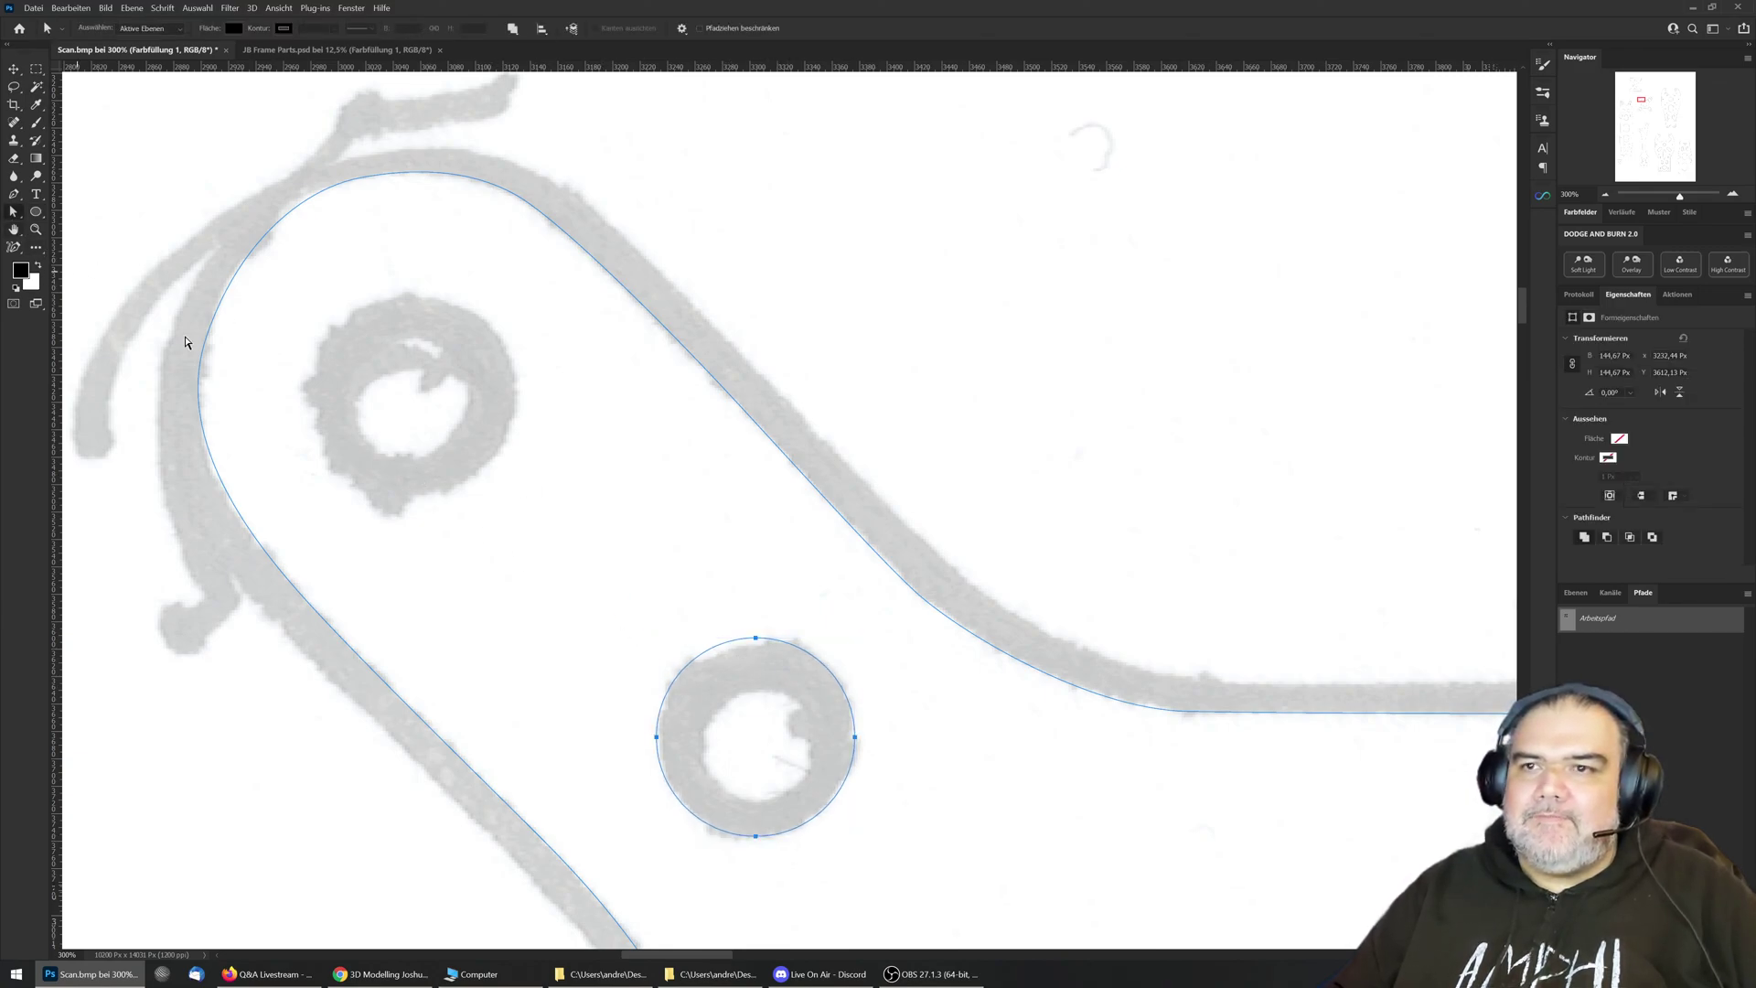
left_click_drag(613, 603, 870, 870)
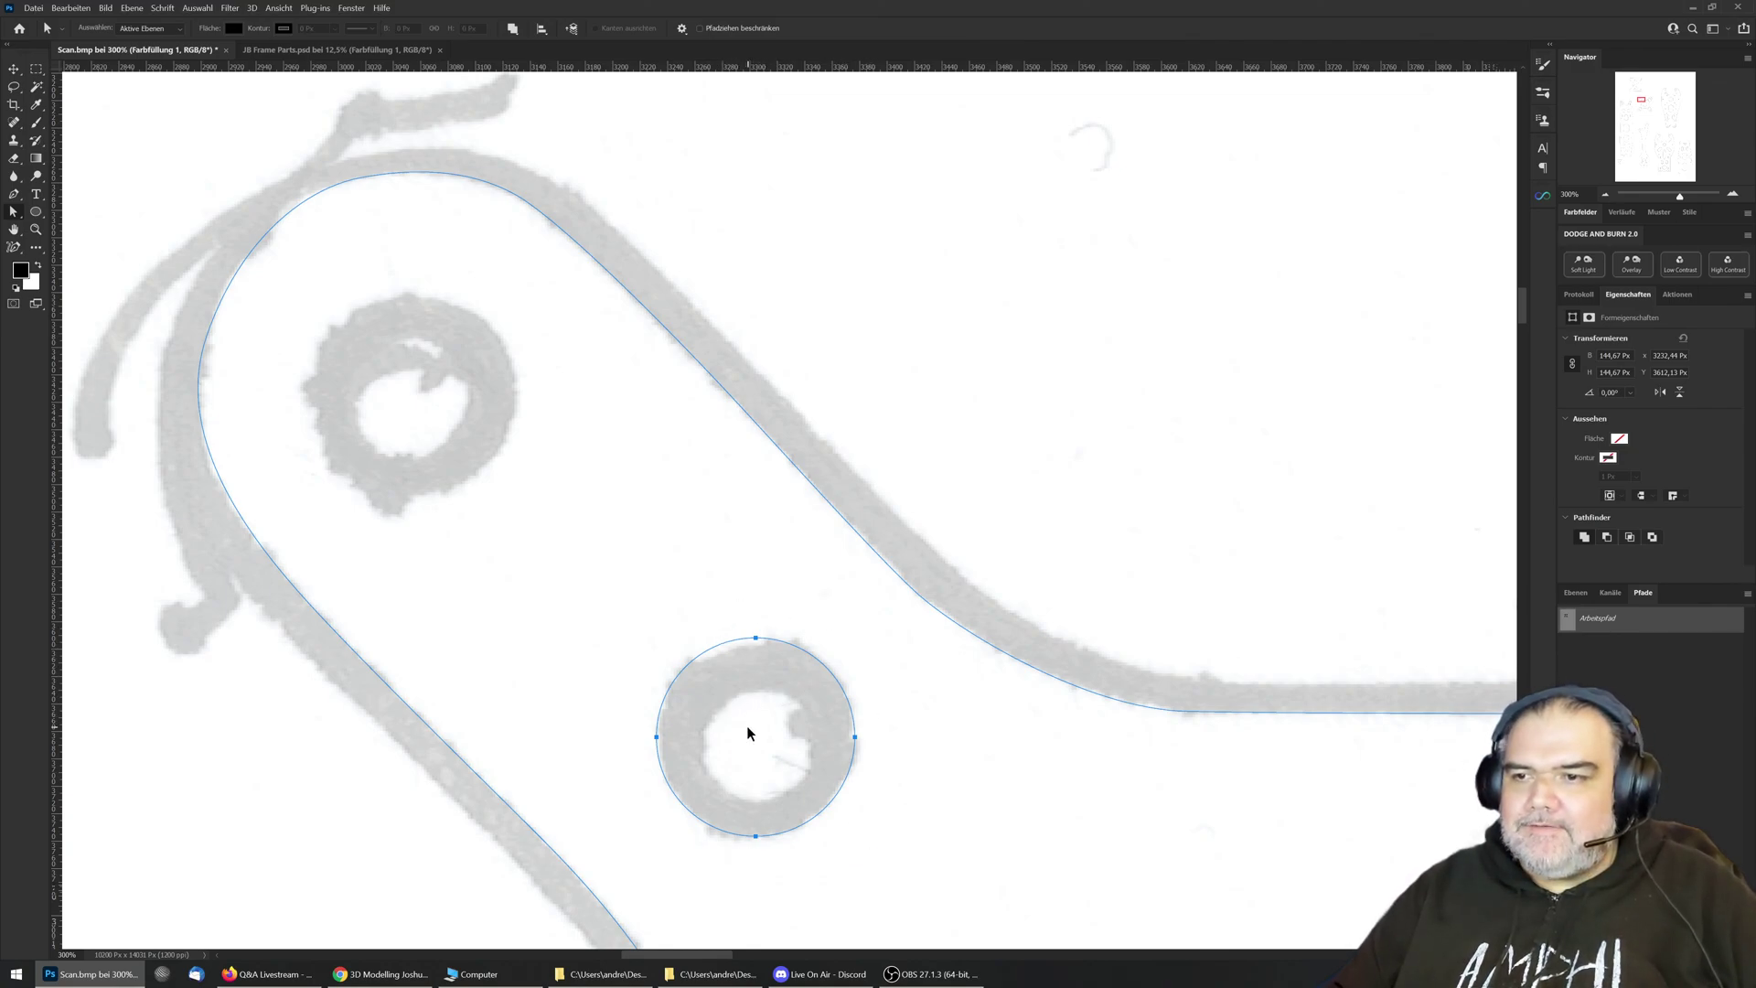
left_click_drag(748, 729, 407, 394, "alt")
Step: Duplicate the circle paths of the upper-left arm onto the inner and outer holes of the upper-right arm
key("ctrl+minus")
key("ctrl+minus")
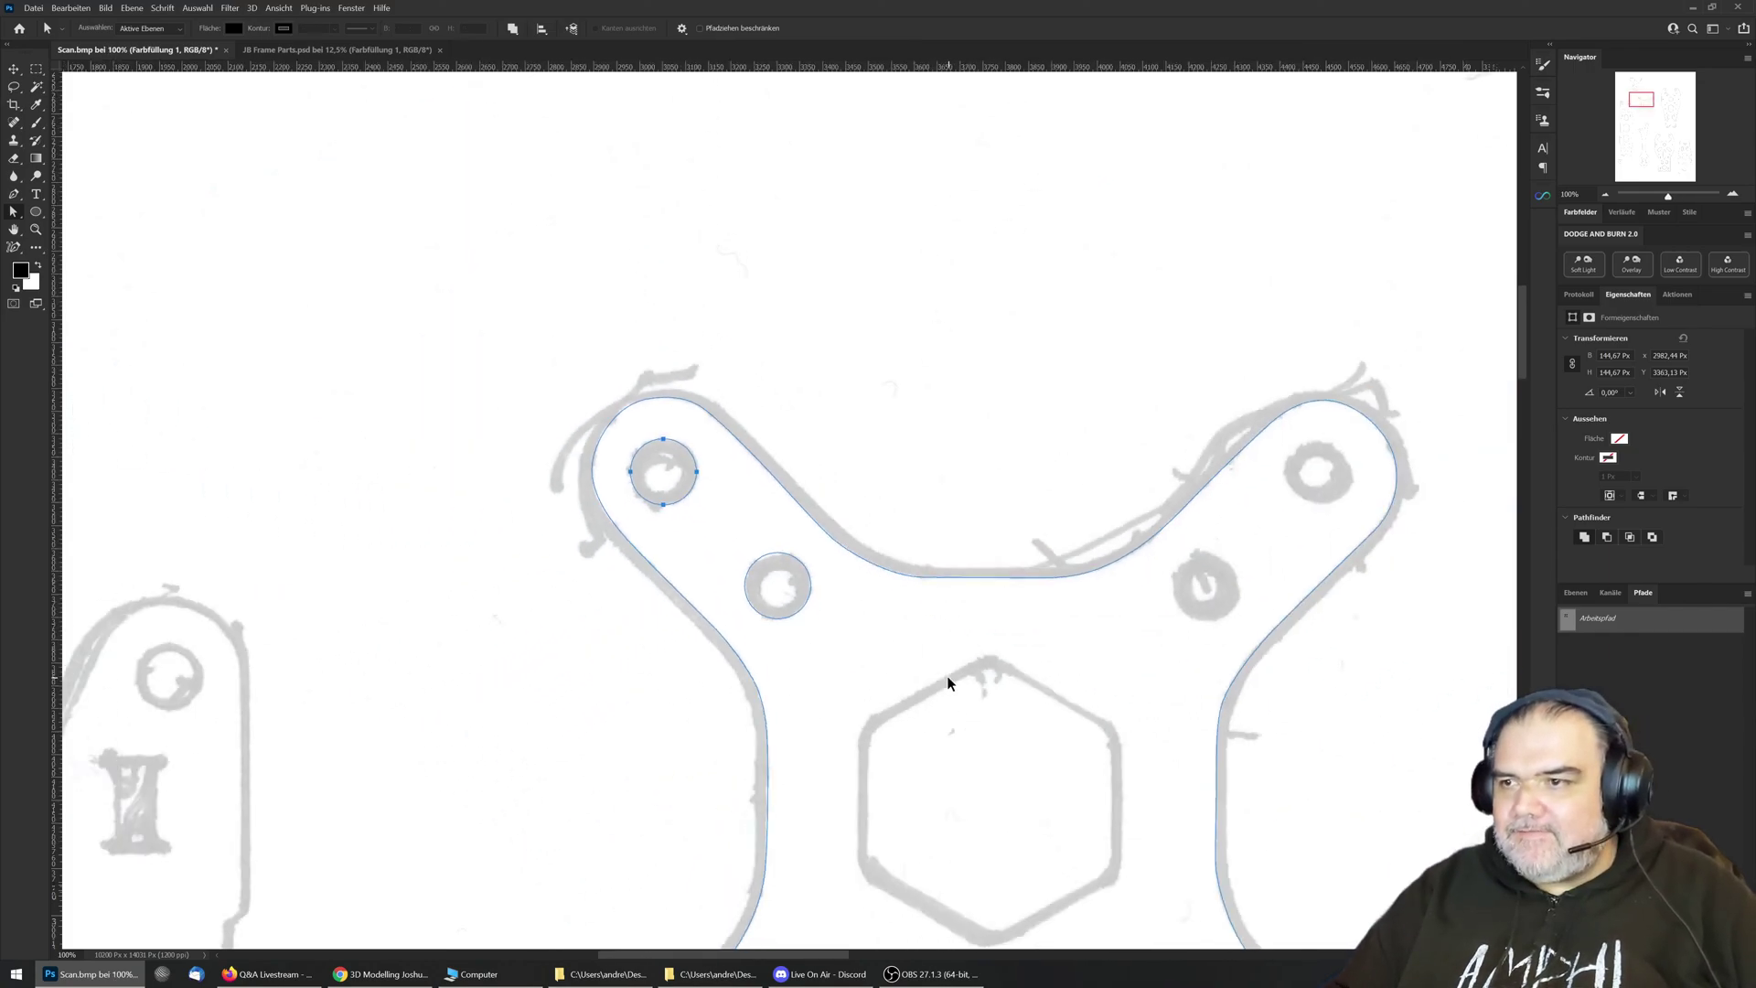
left_click_drag(588, 600, 1129, 492, "alt")
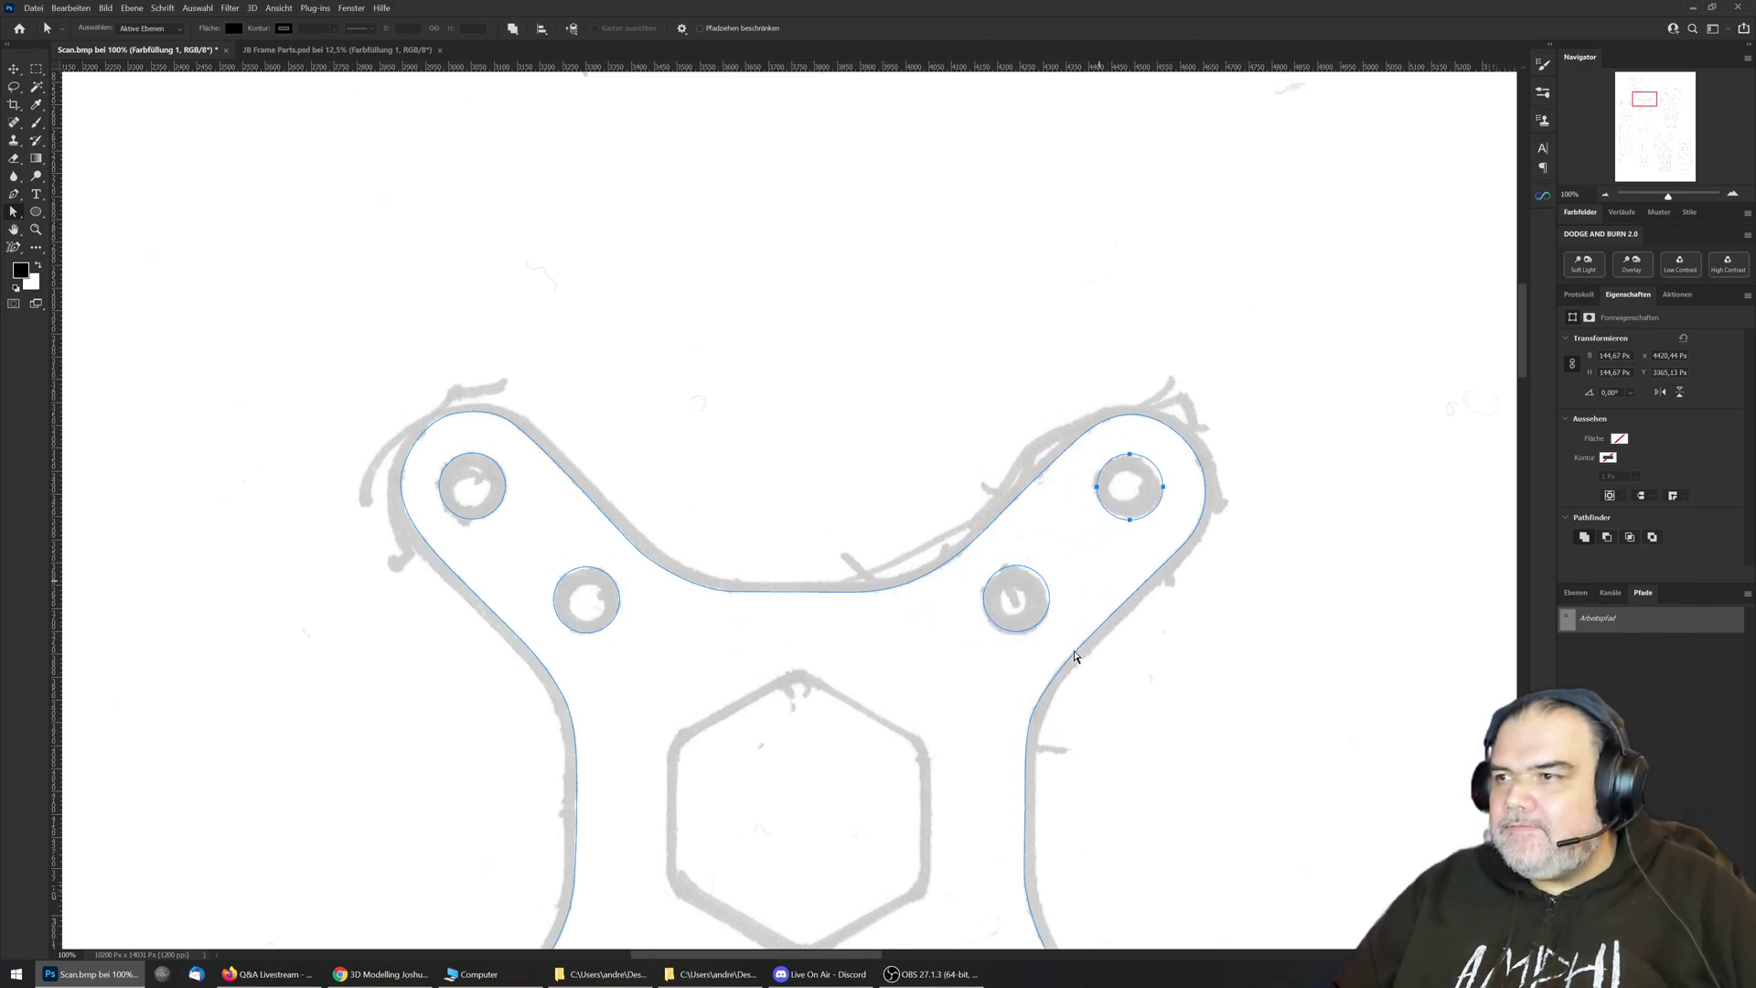
scroll(988, 442, "down", 4)
scroll(988, 443, "left", 1)
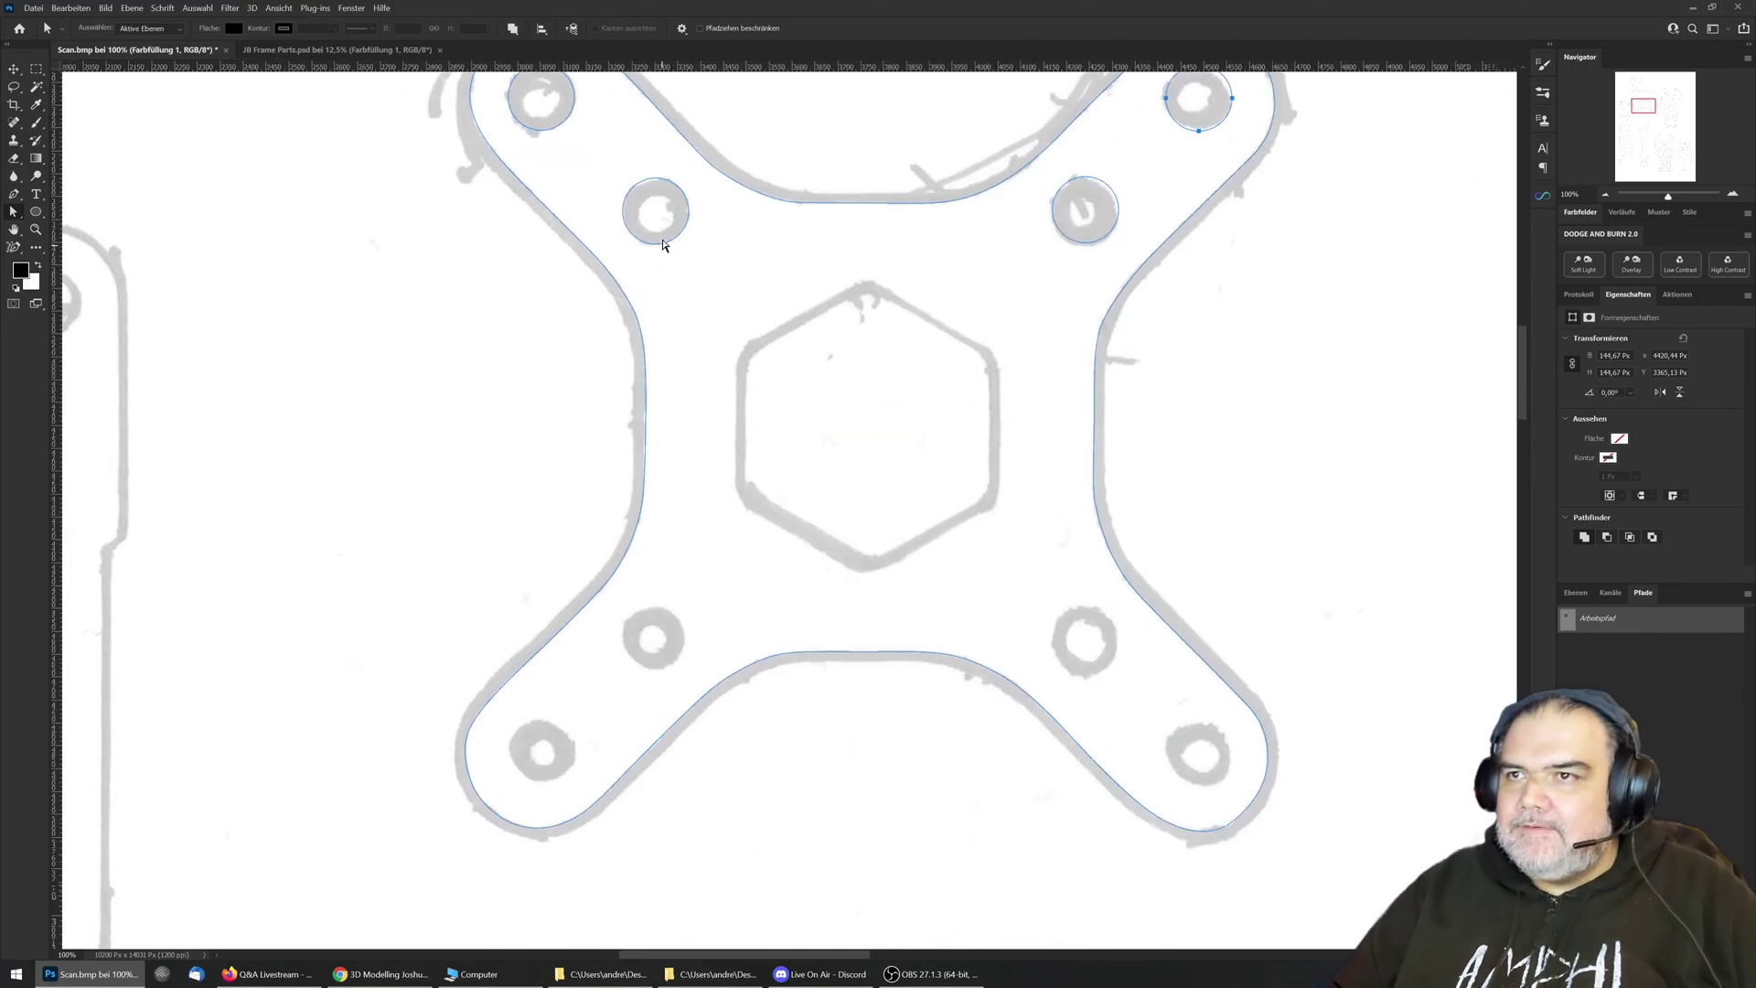
Step: Switch to the YouTube livestream page in Chrome, read through the live chat messages, and return to Photoshop
left_click(390, 979)
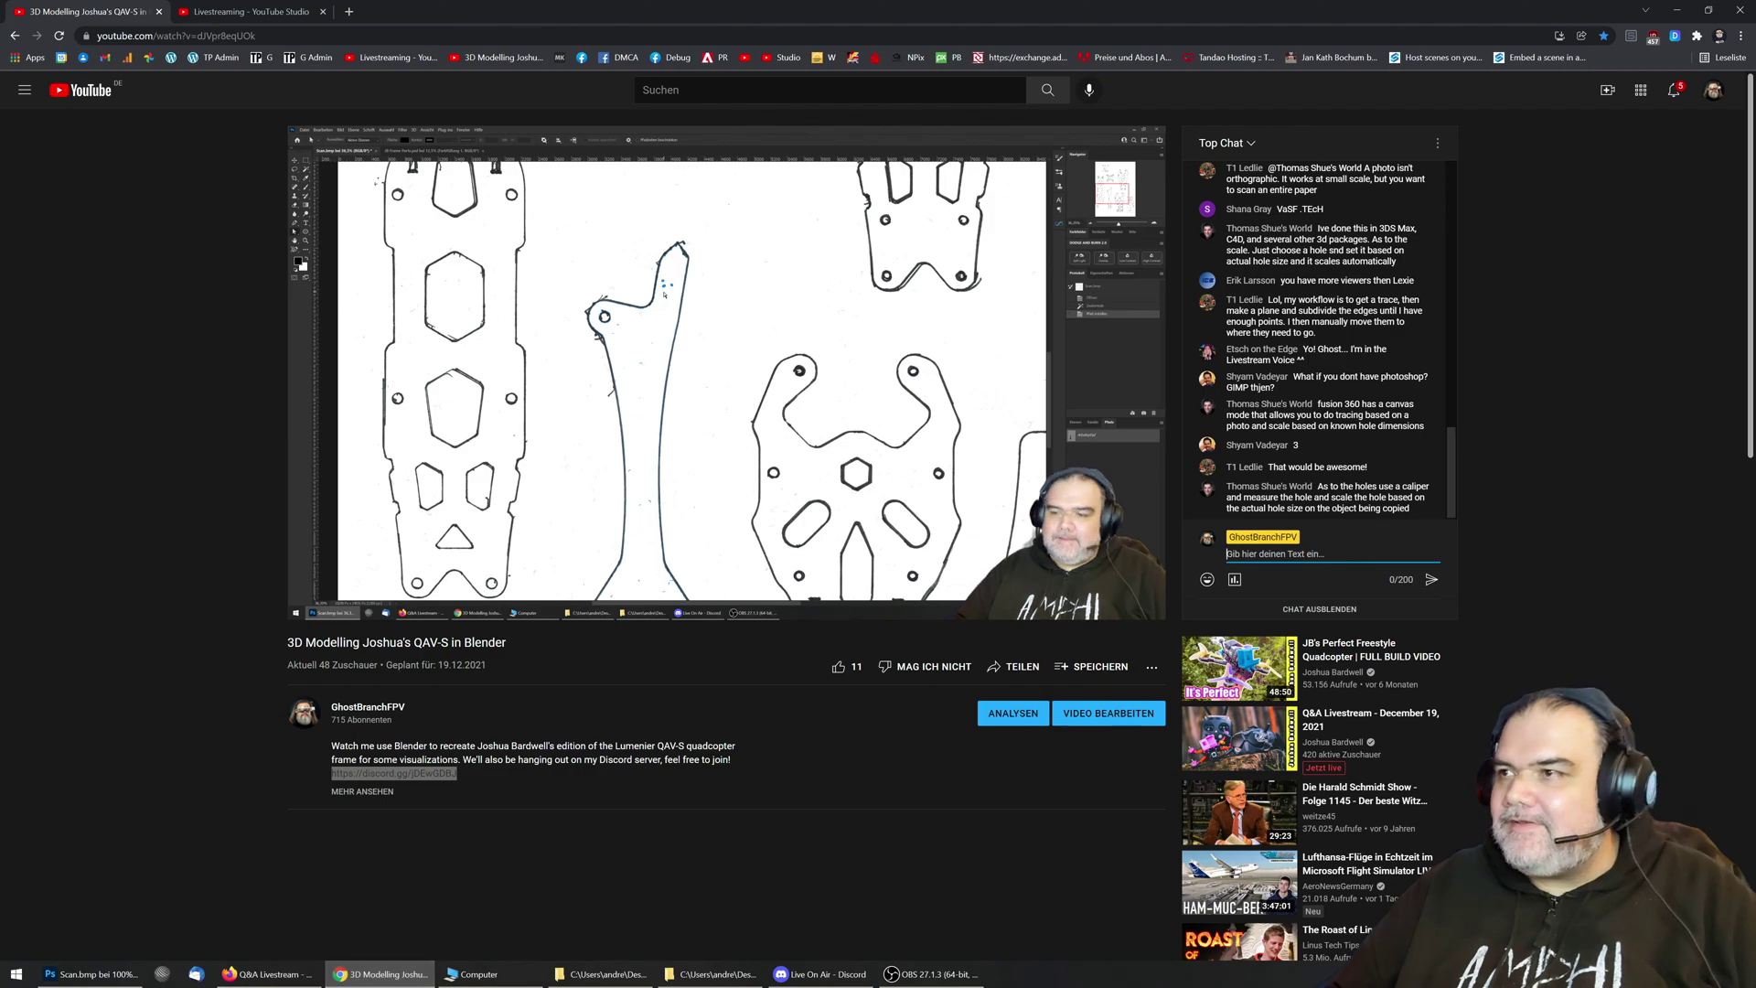
scroll(1357, 385, "up", 8)
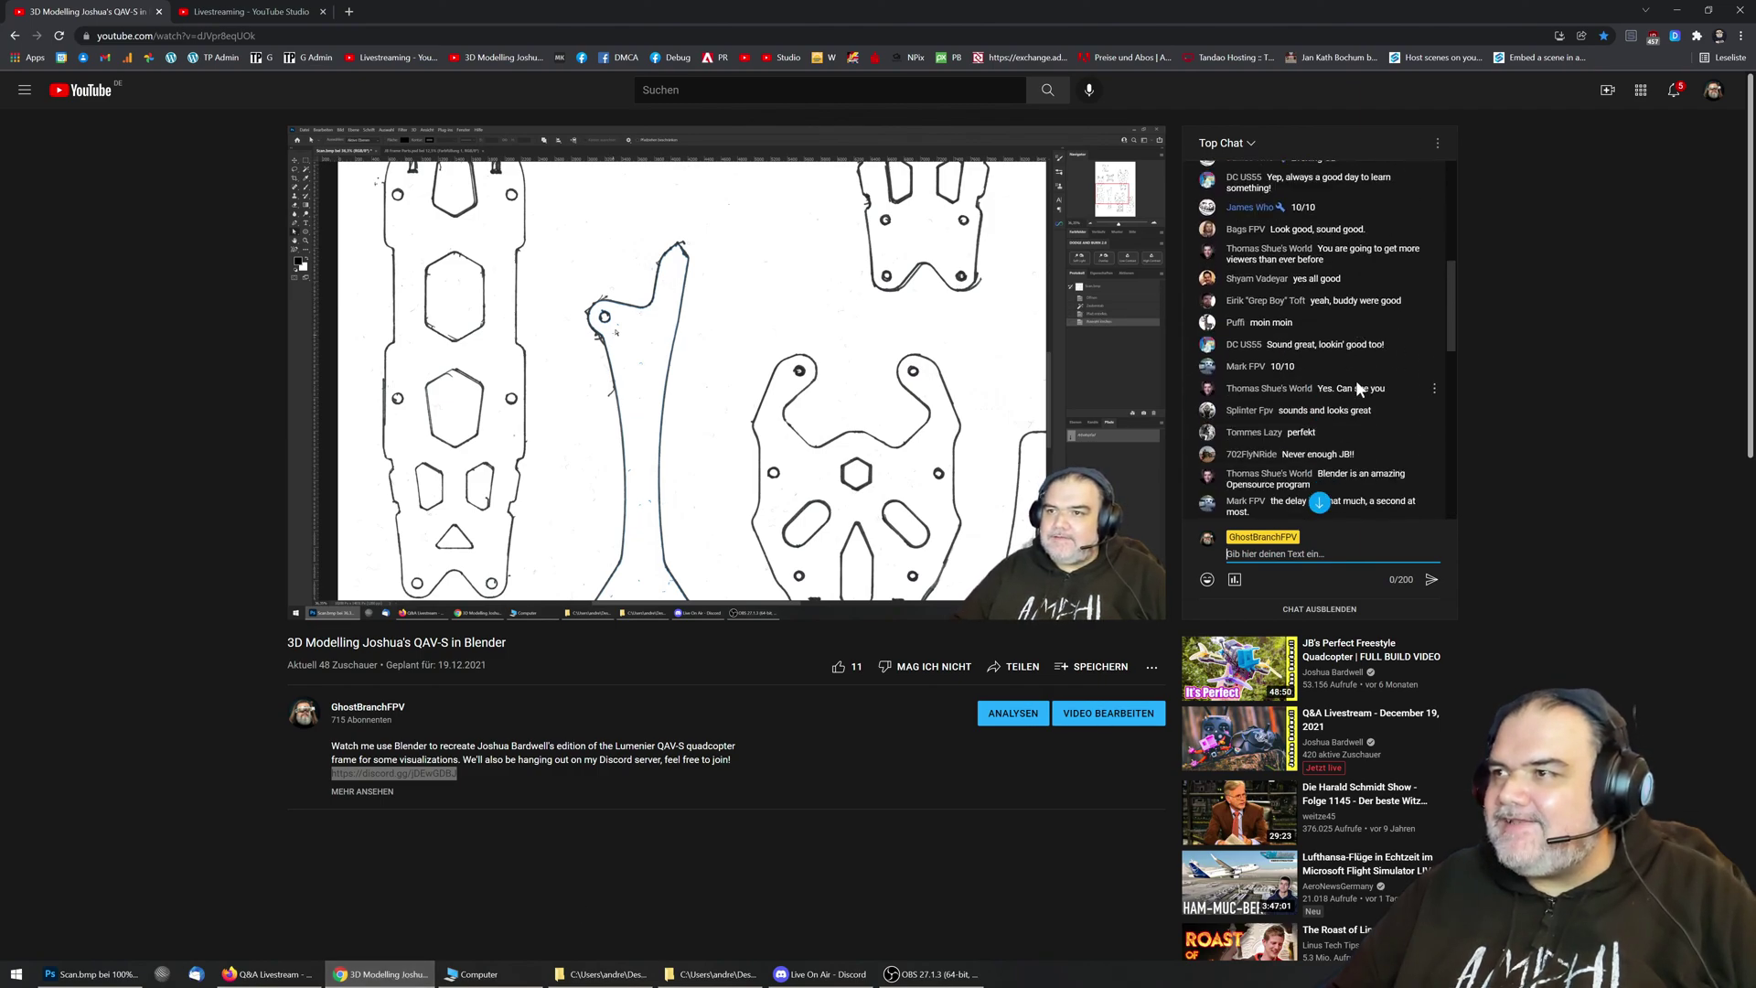
scroll(1357, 383, "down", 10)
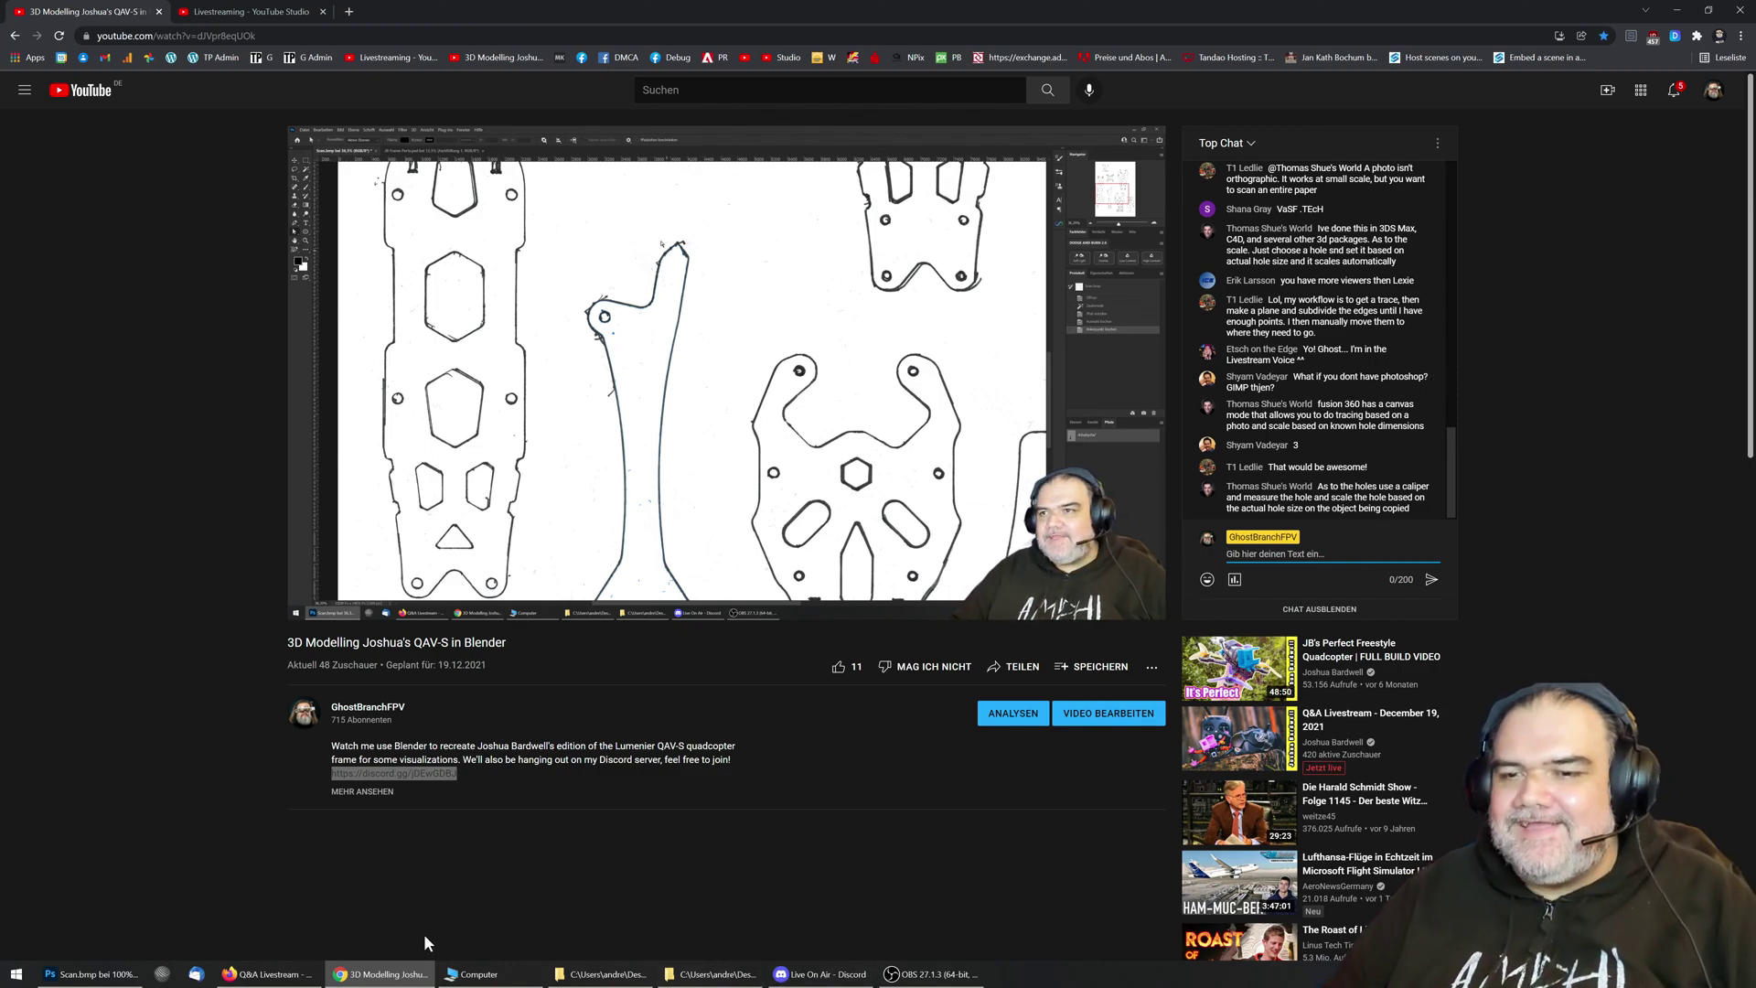
left_click(392, 975)
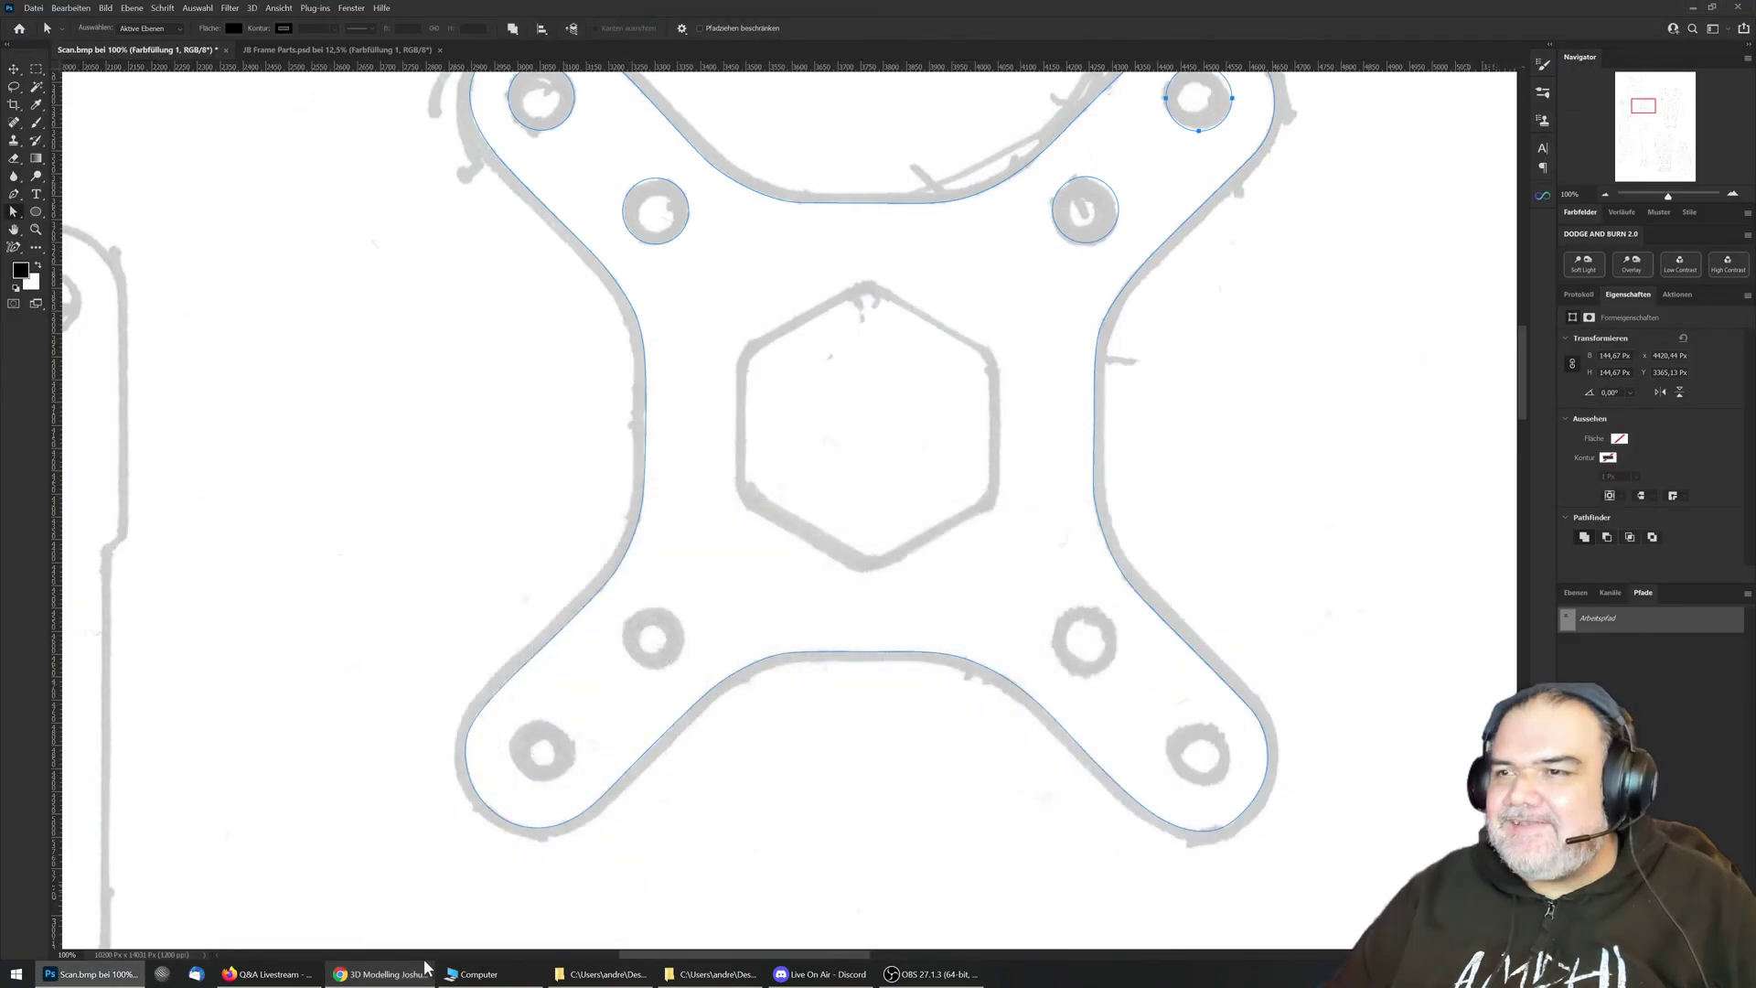
Step: Duplicate the circle paths onto the inner and outer holes of both lower arms, aligning the lower-left inner circle with its hole
left_click(641, 212)
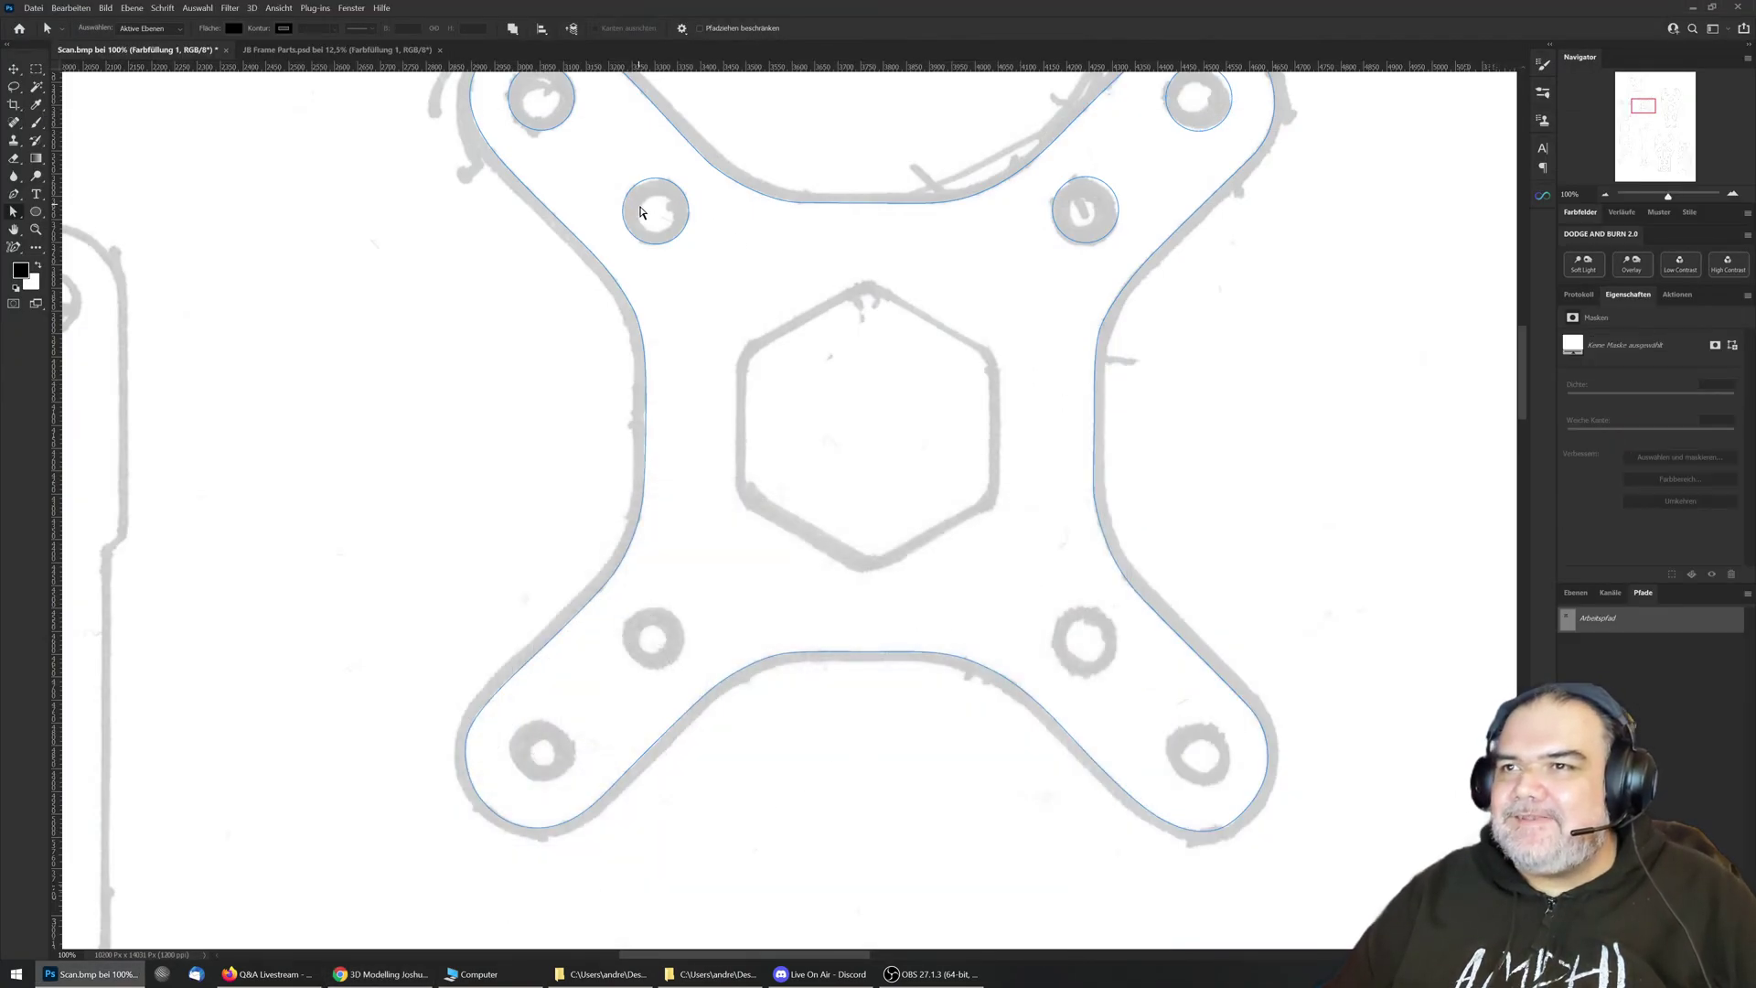
left_click_drag(653, 212, 1193, 749, "alt")
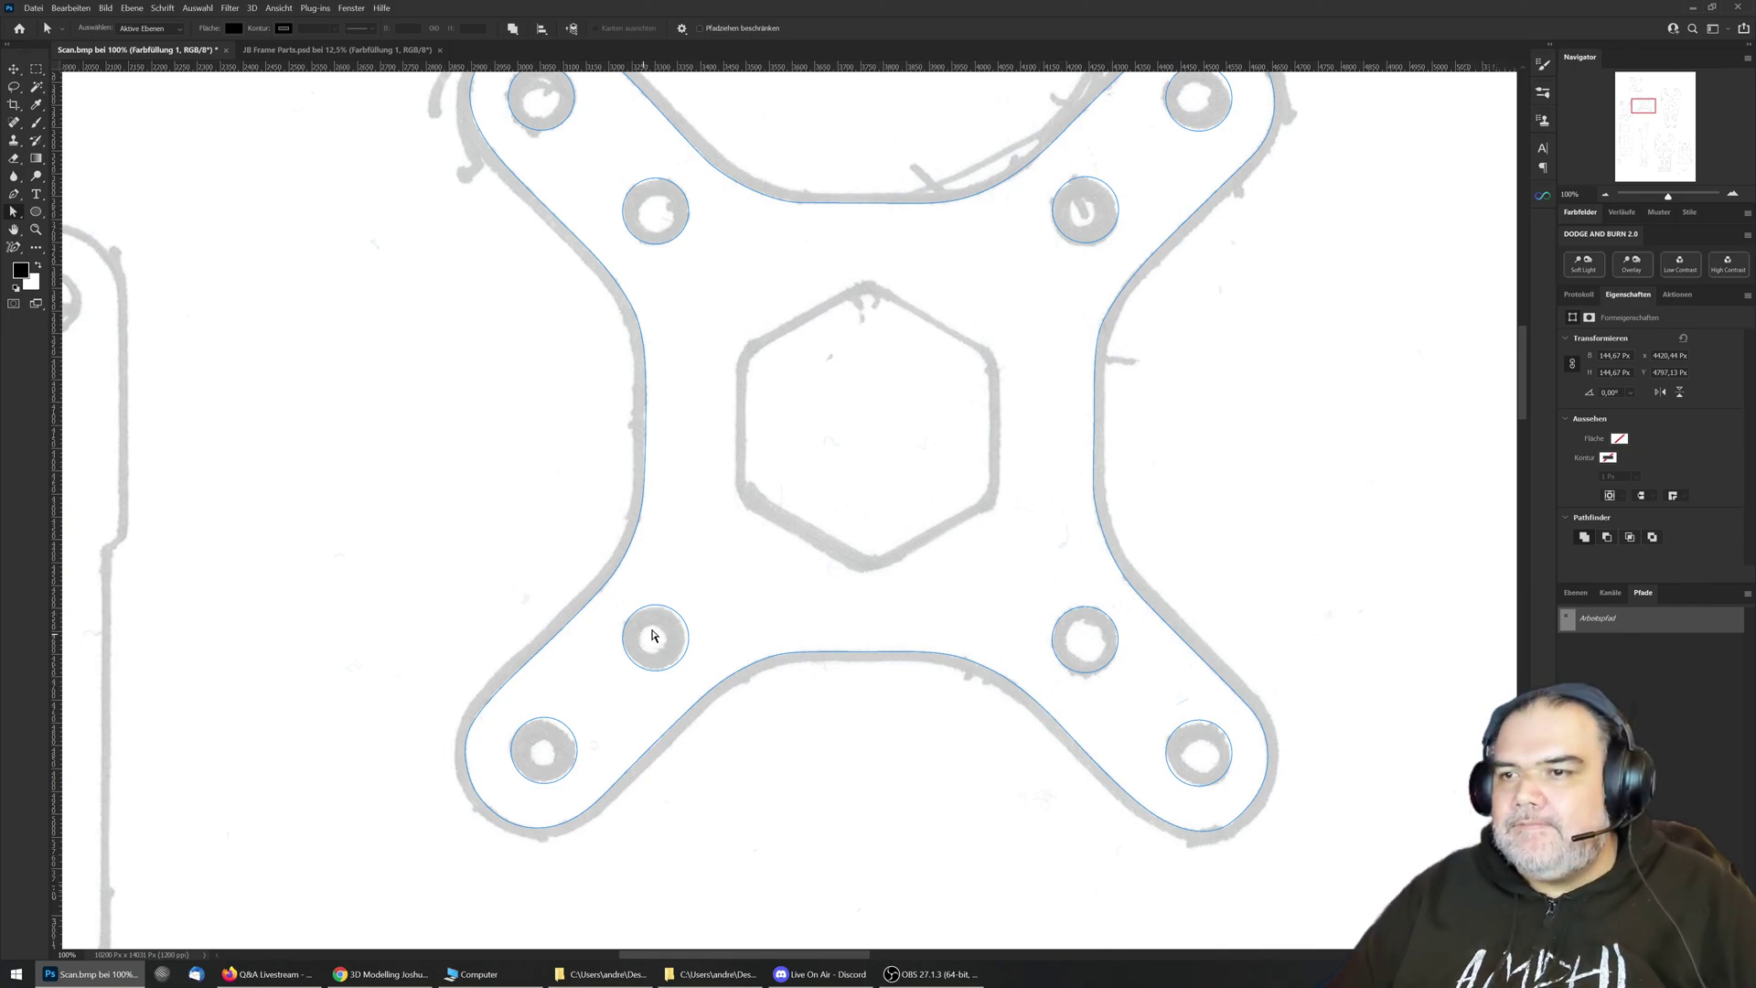
left_click_drag(615, 602, 701, 681)
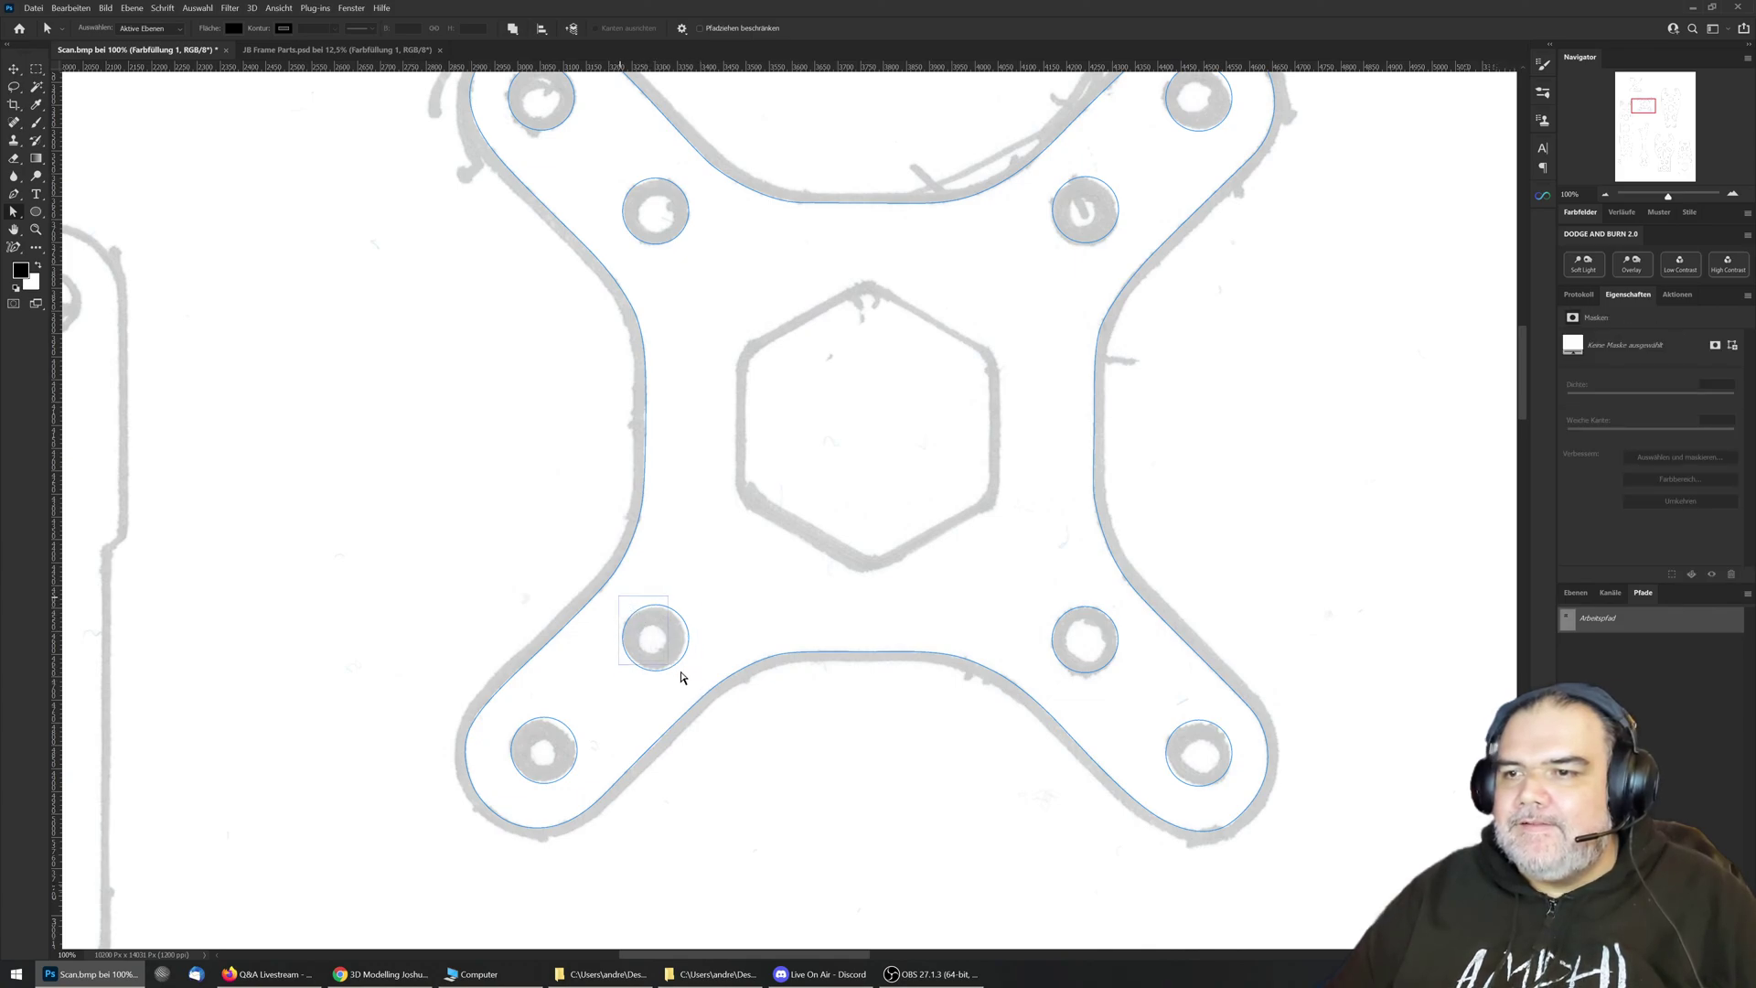
left_click_drag(687, 655, 684, 654)
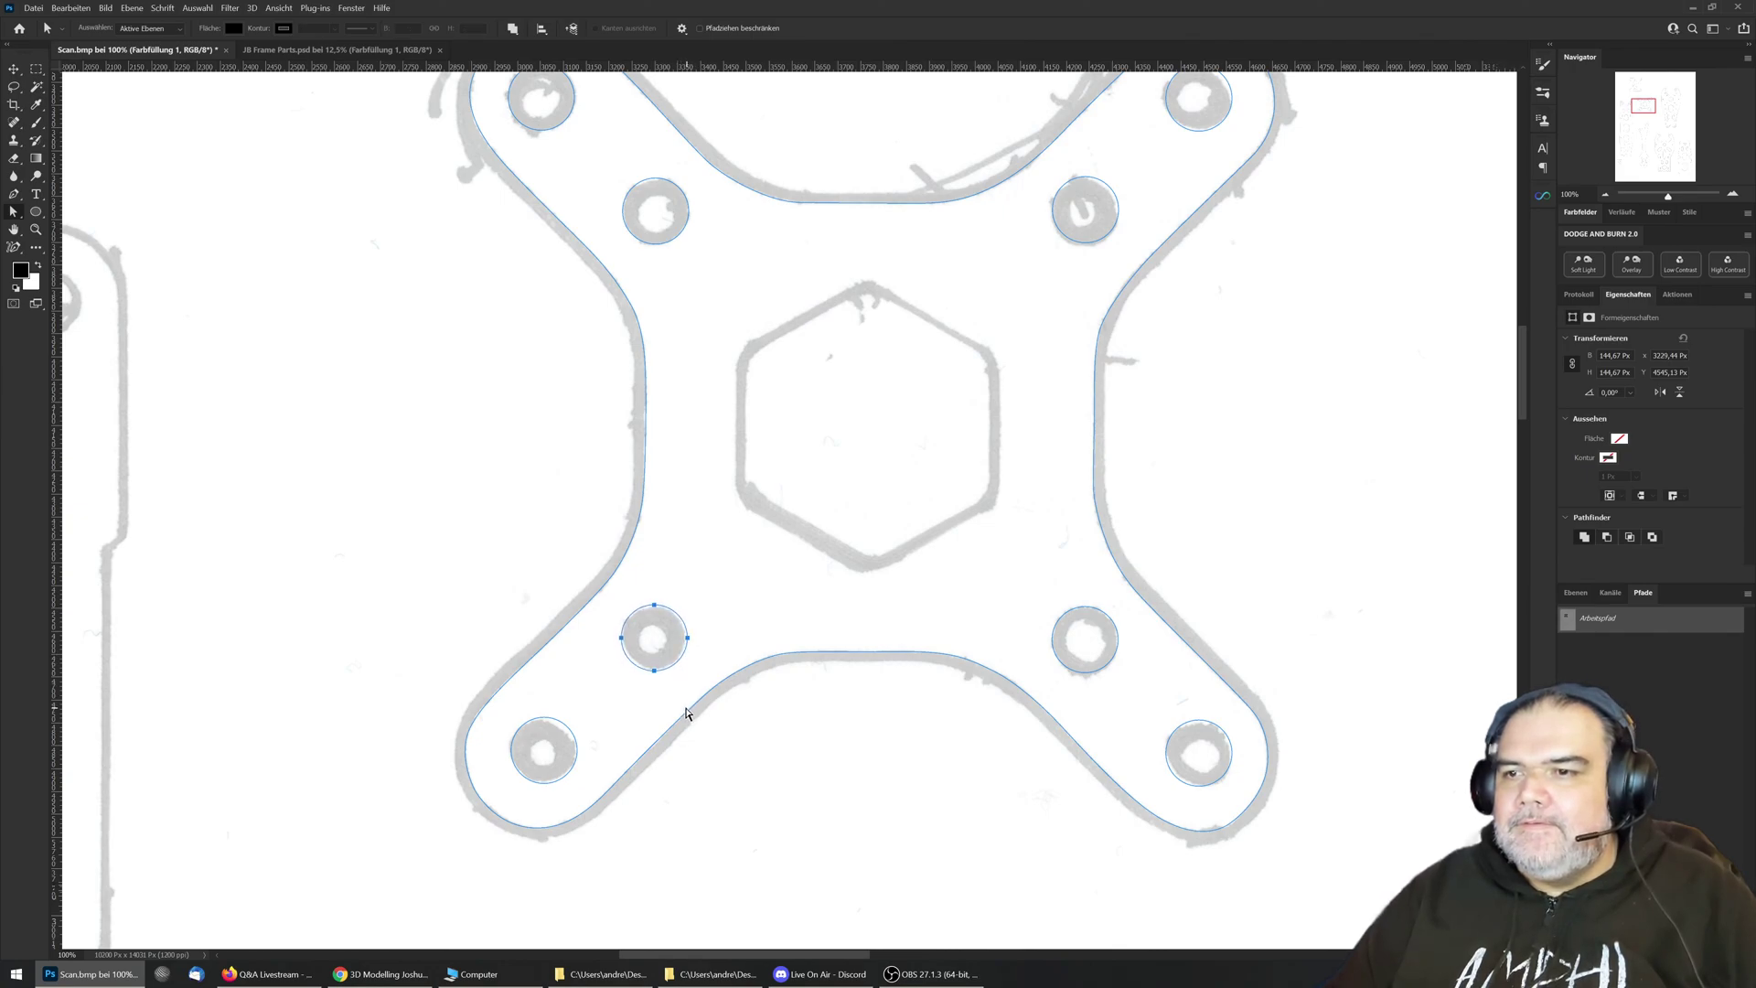
key("ctrl+plus")
key("ctrl+plus")
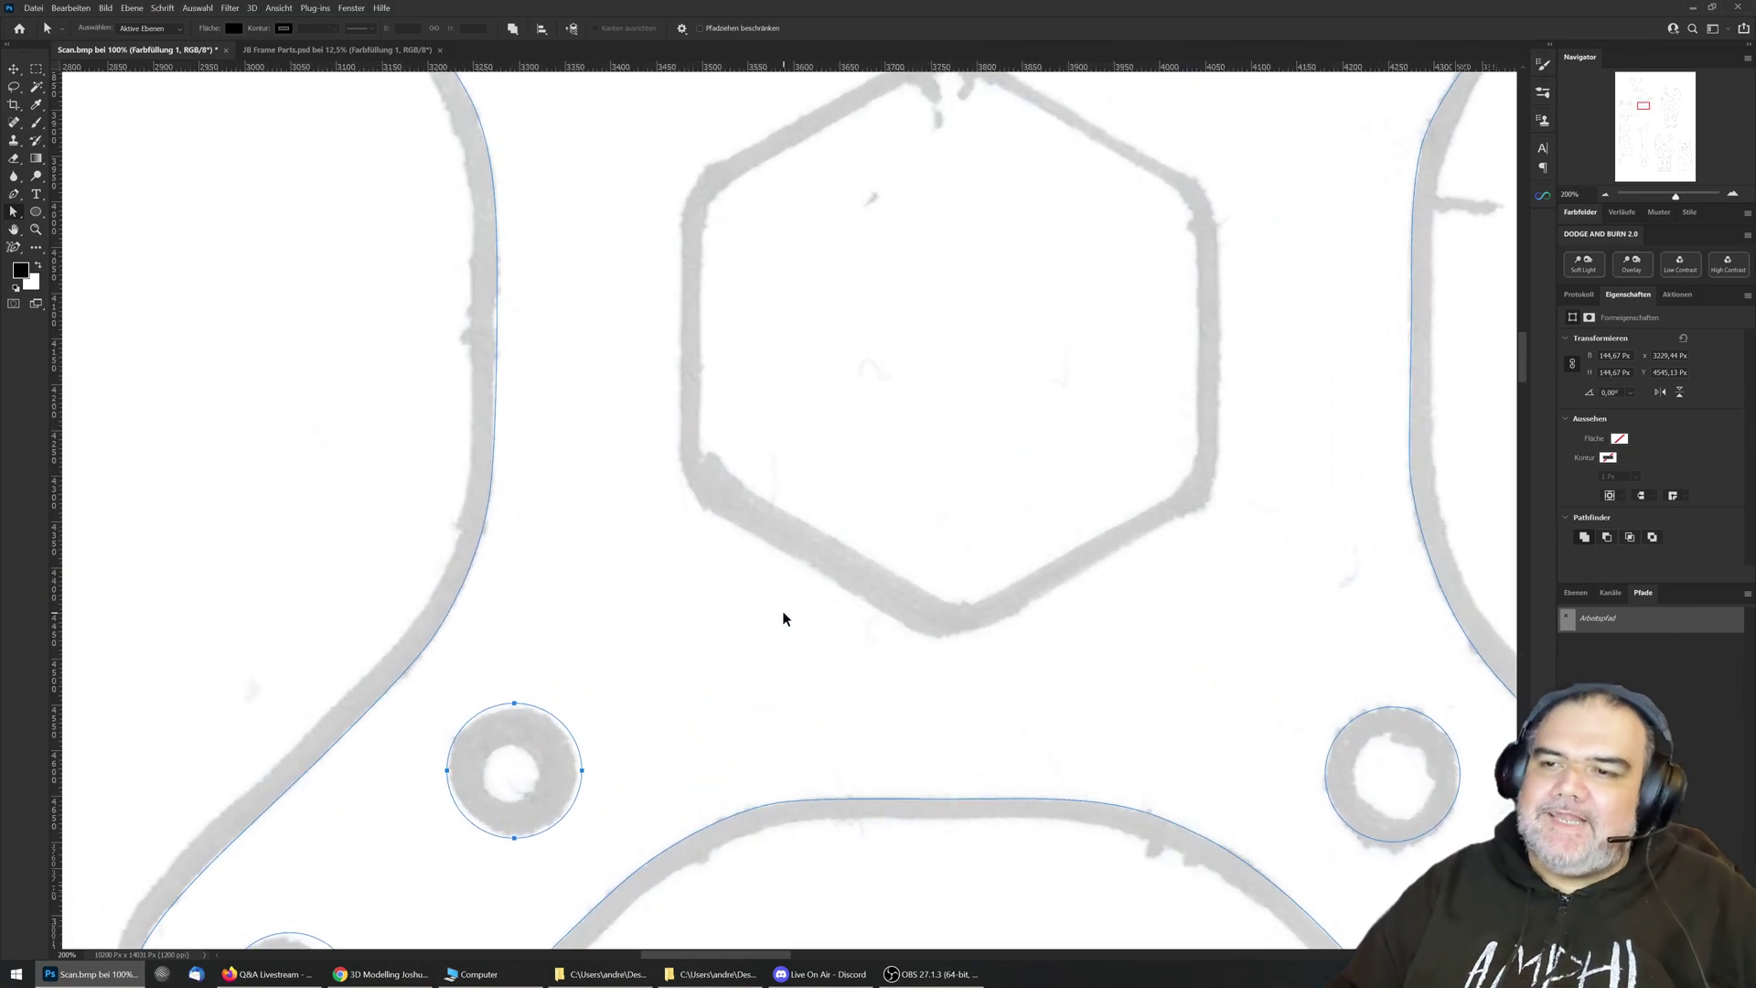
left_click_drag(800, 633, 943, 270)
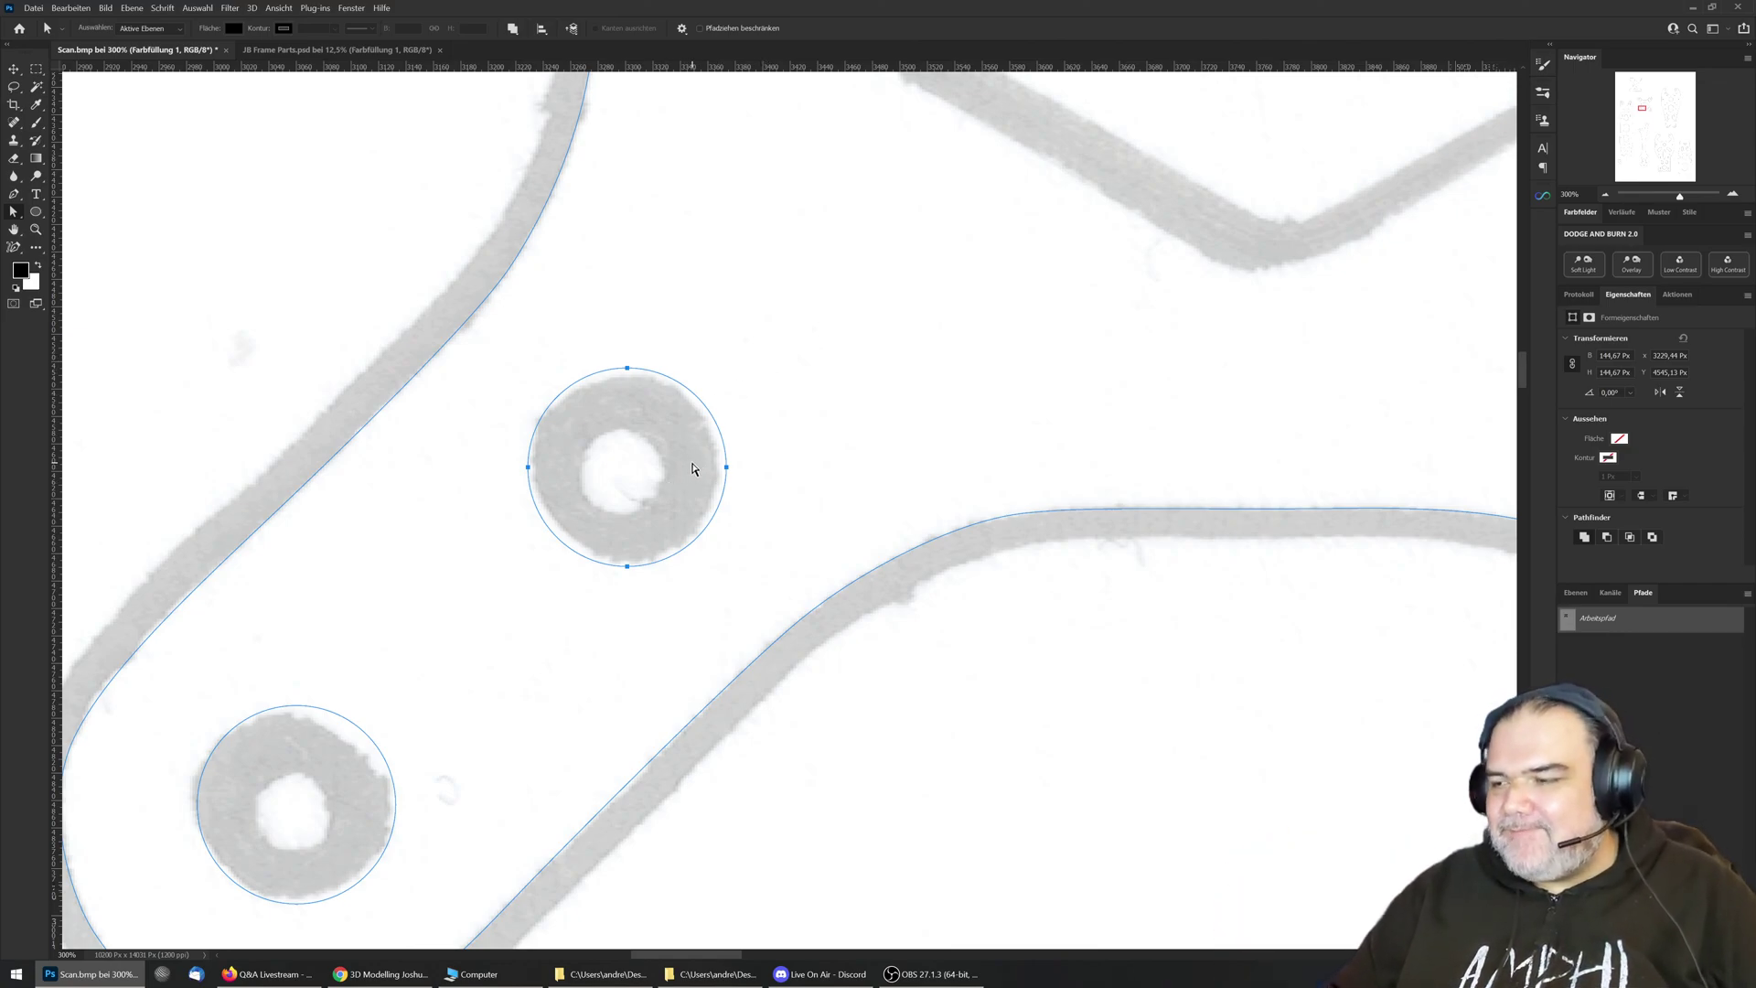
key("ctrl+minus")
key("ctrl+minus")
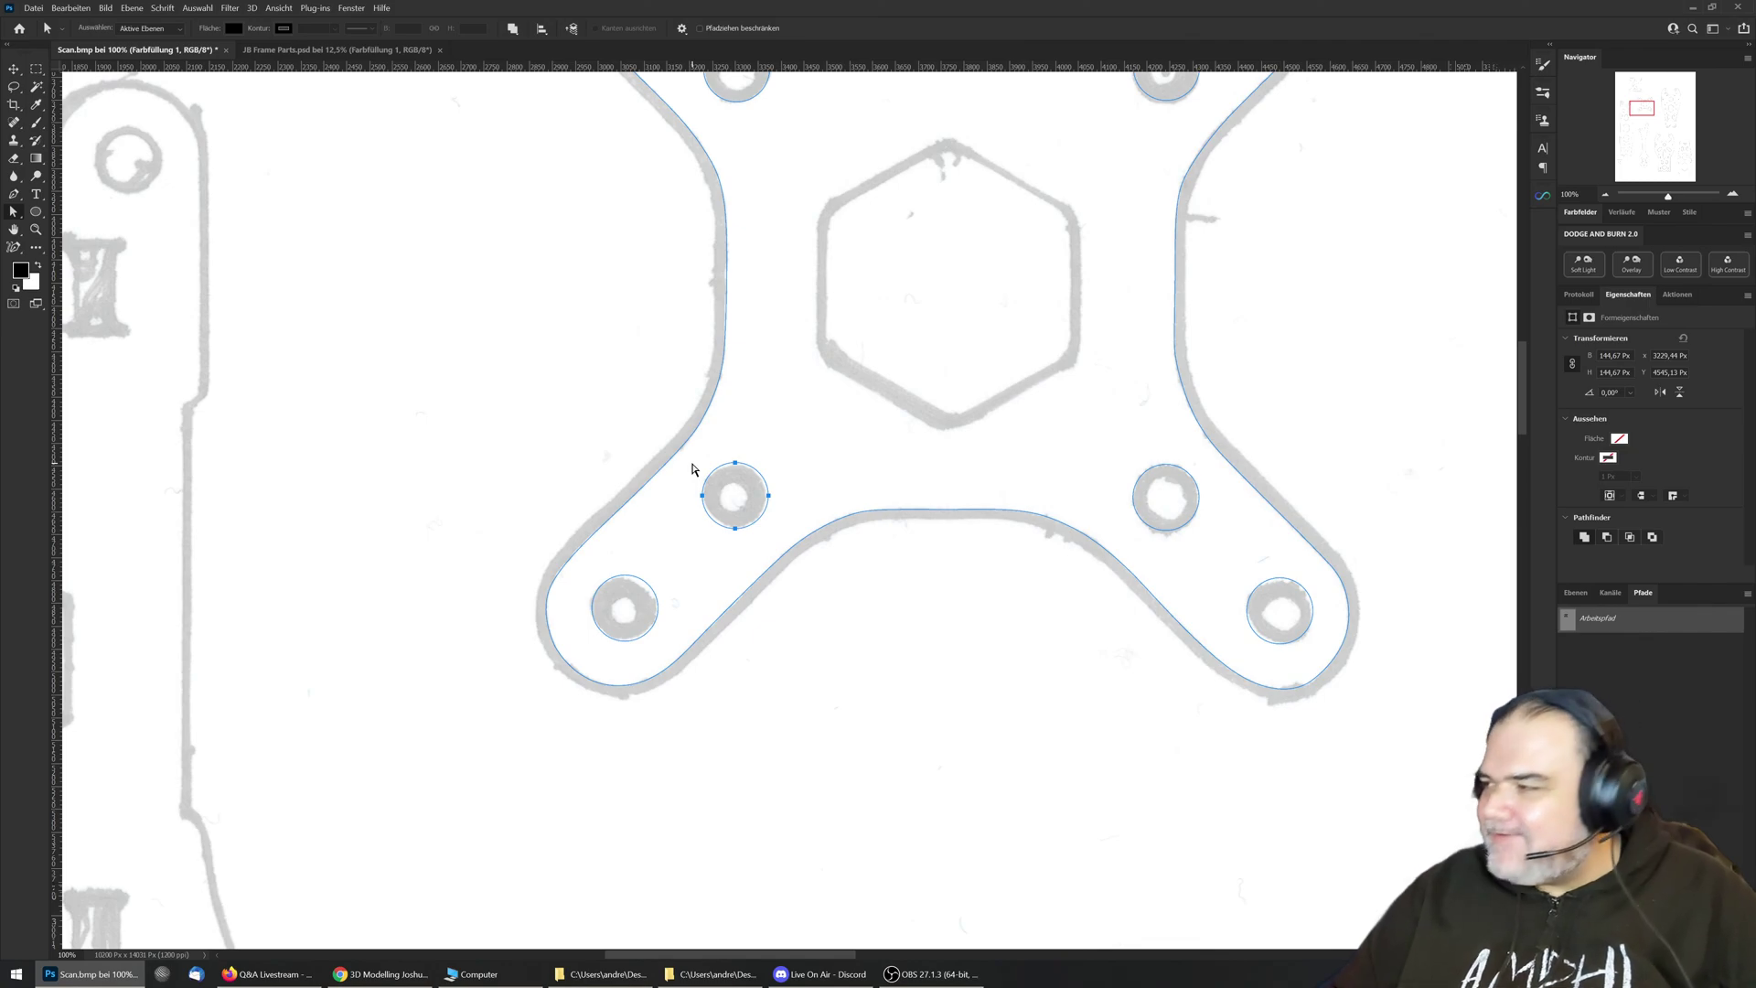
left_click_drag(930, 424, 791, 552)
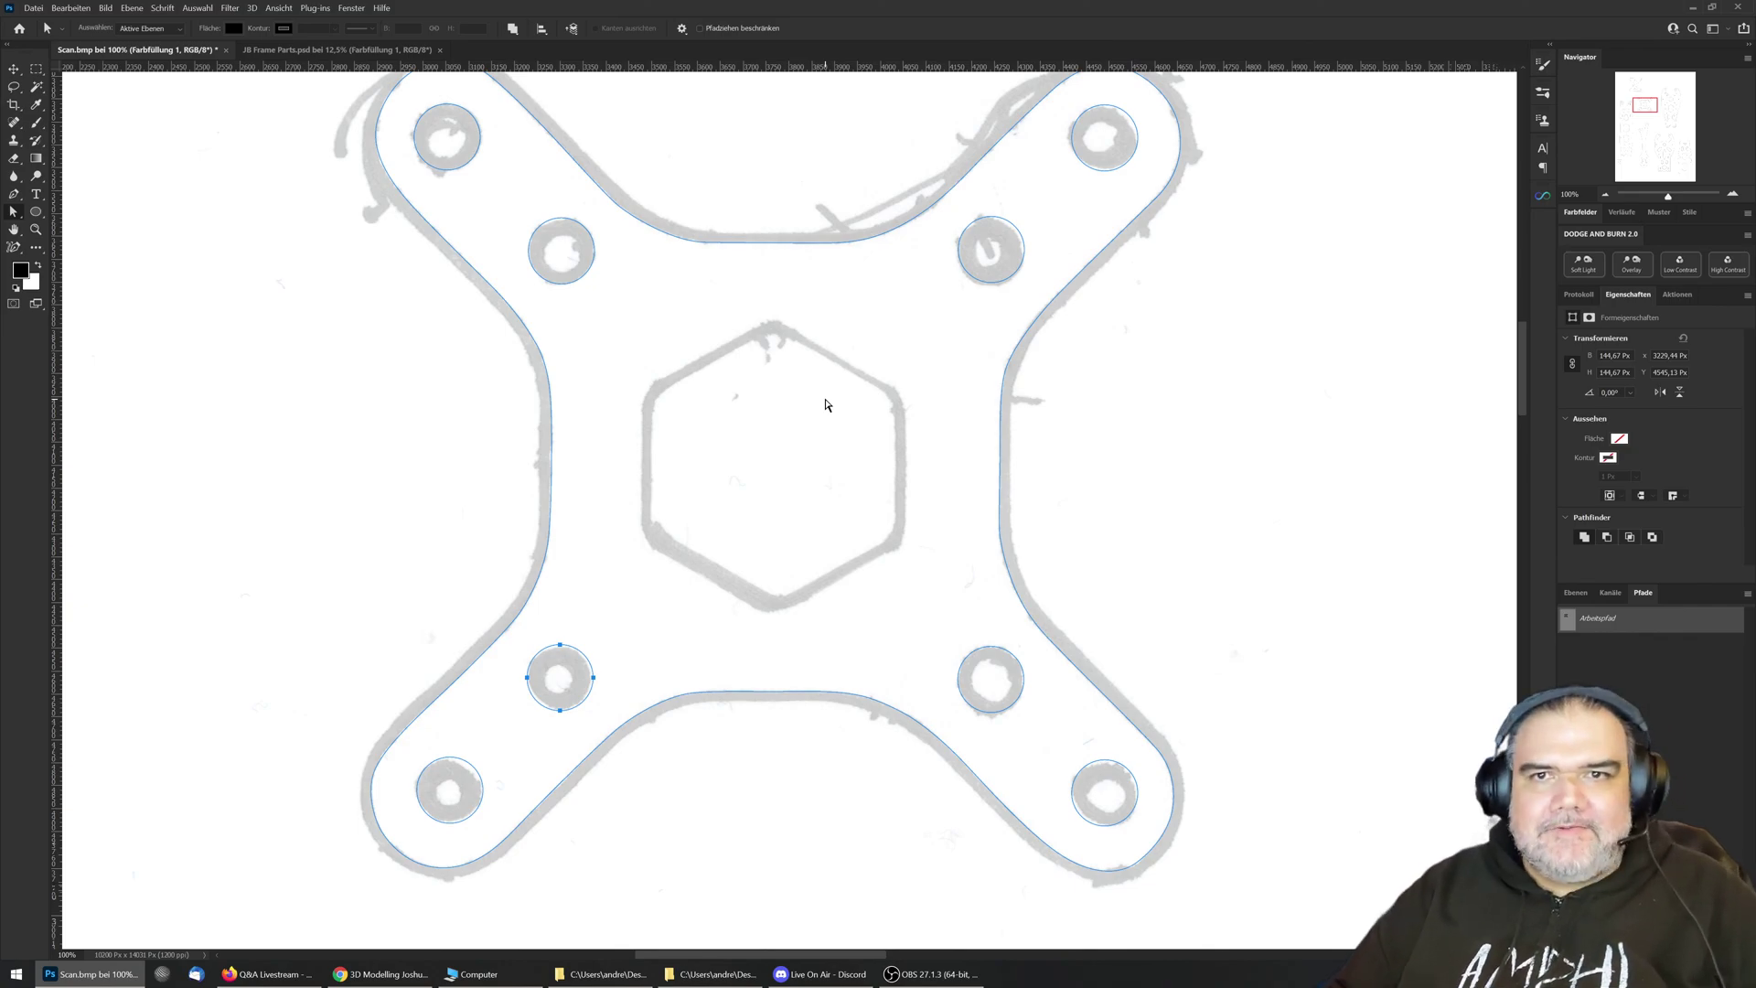
Step: Switch to OBS and activate the Camera Full Screen scene for the stream
left_click(931, 974)
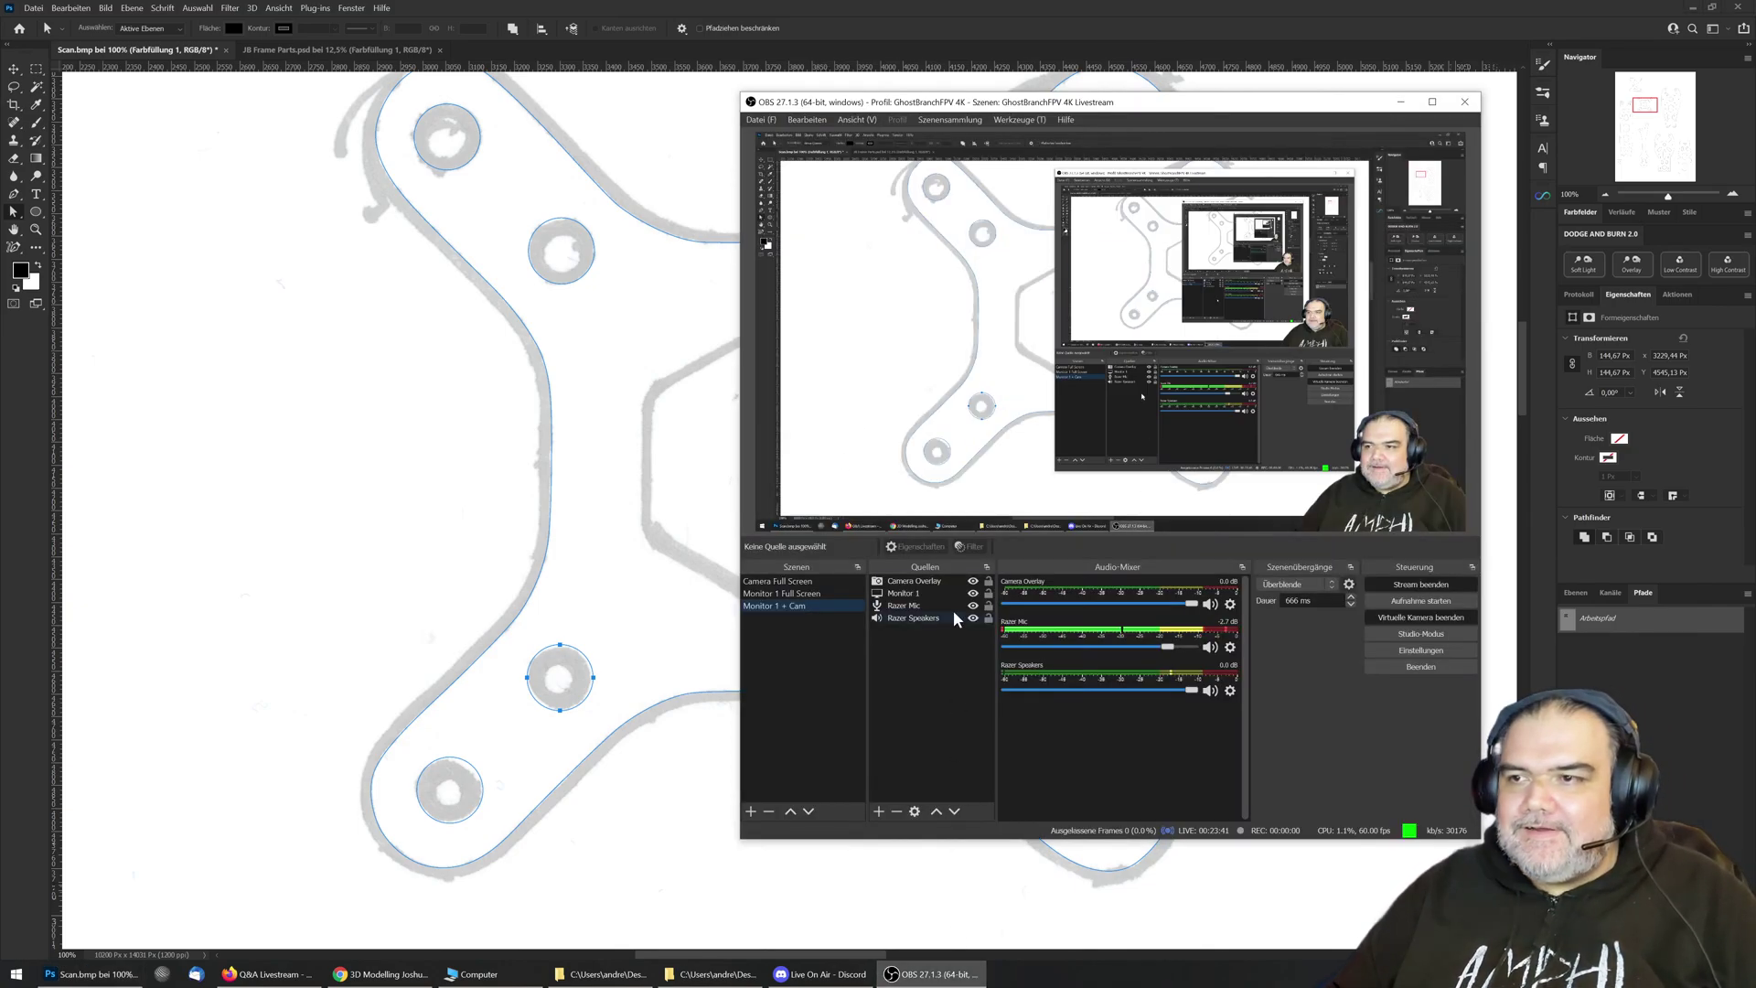
left_click(781, 584)
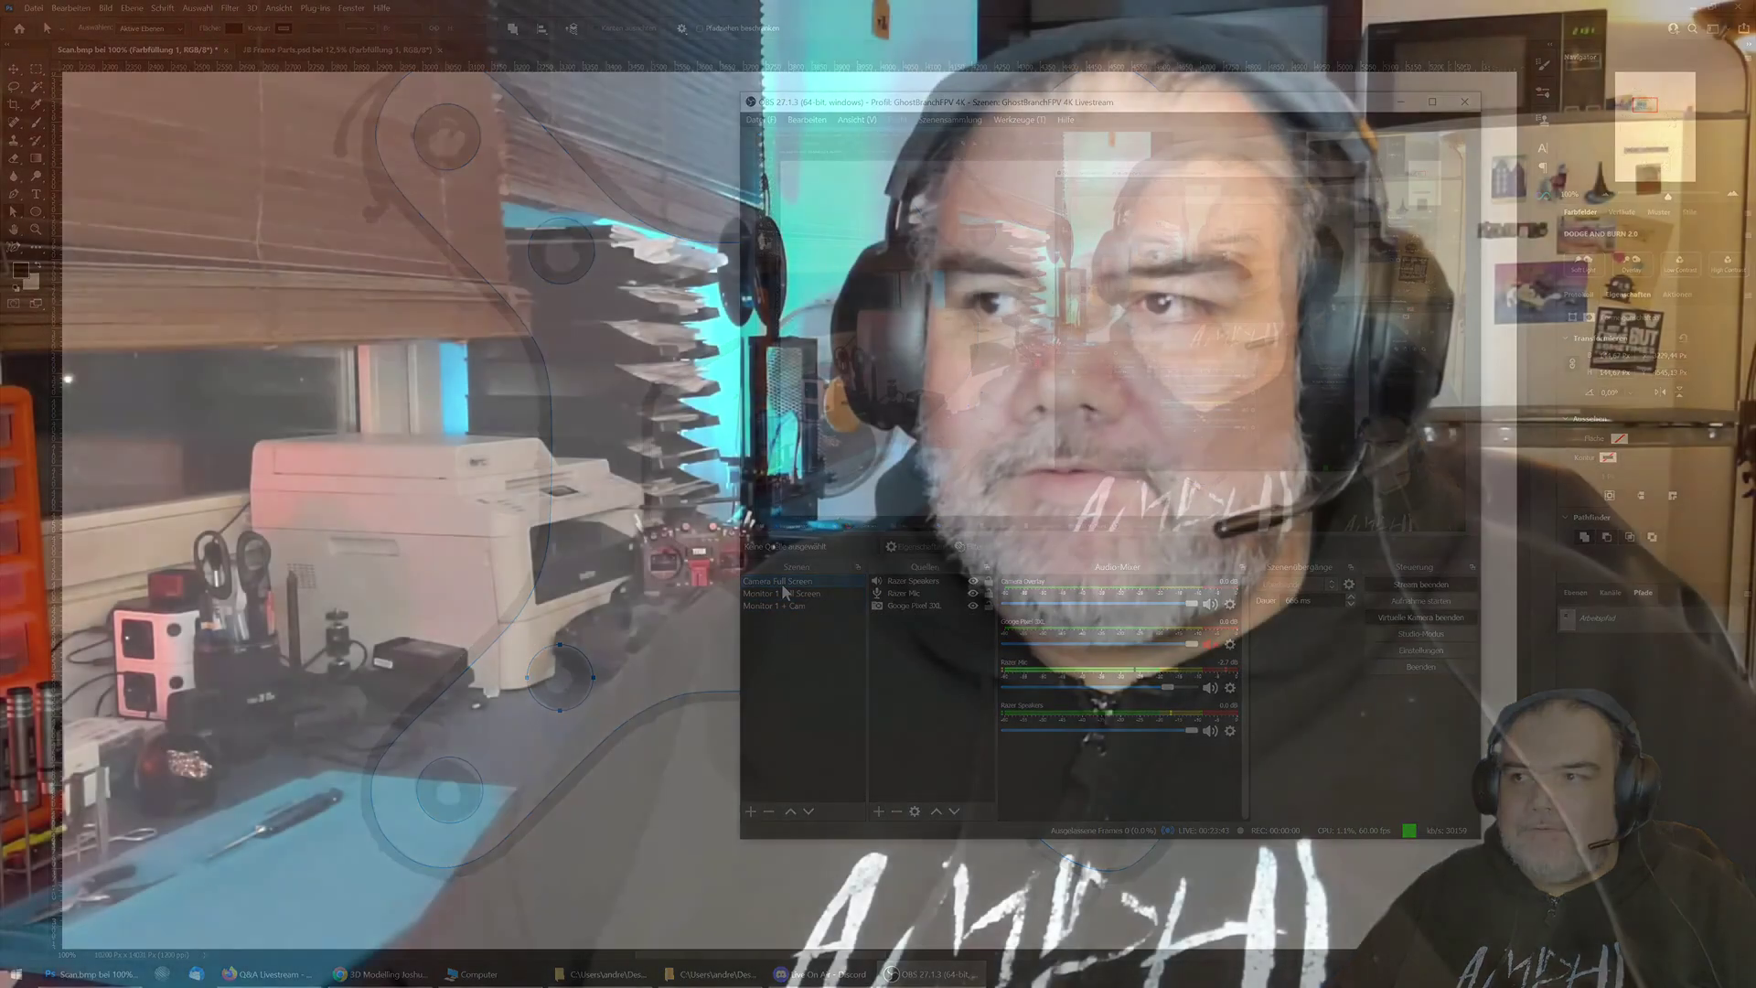
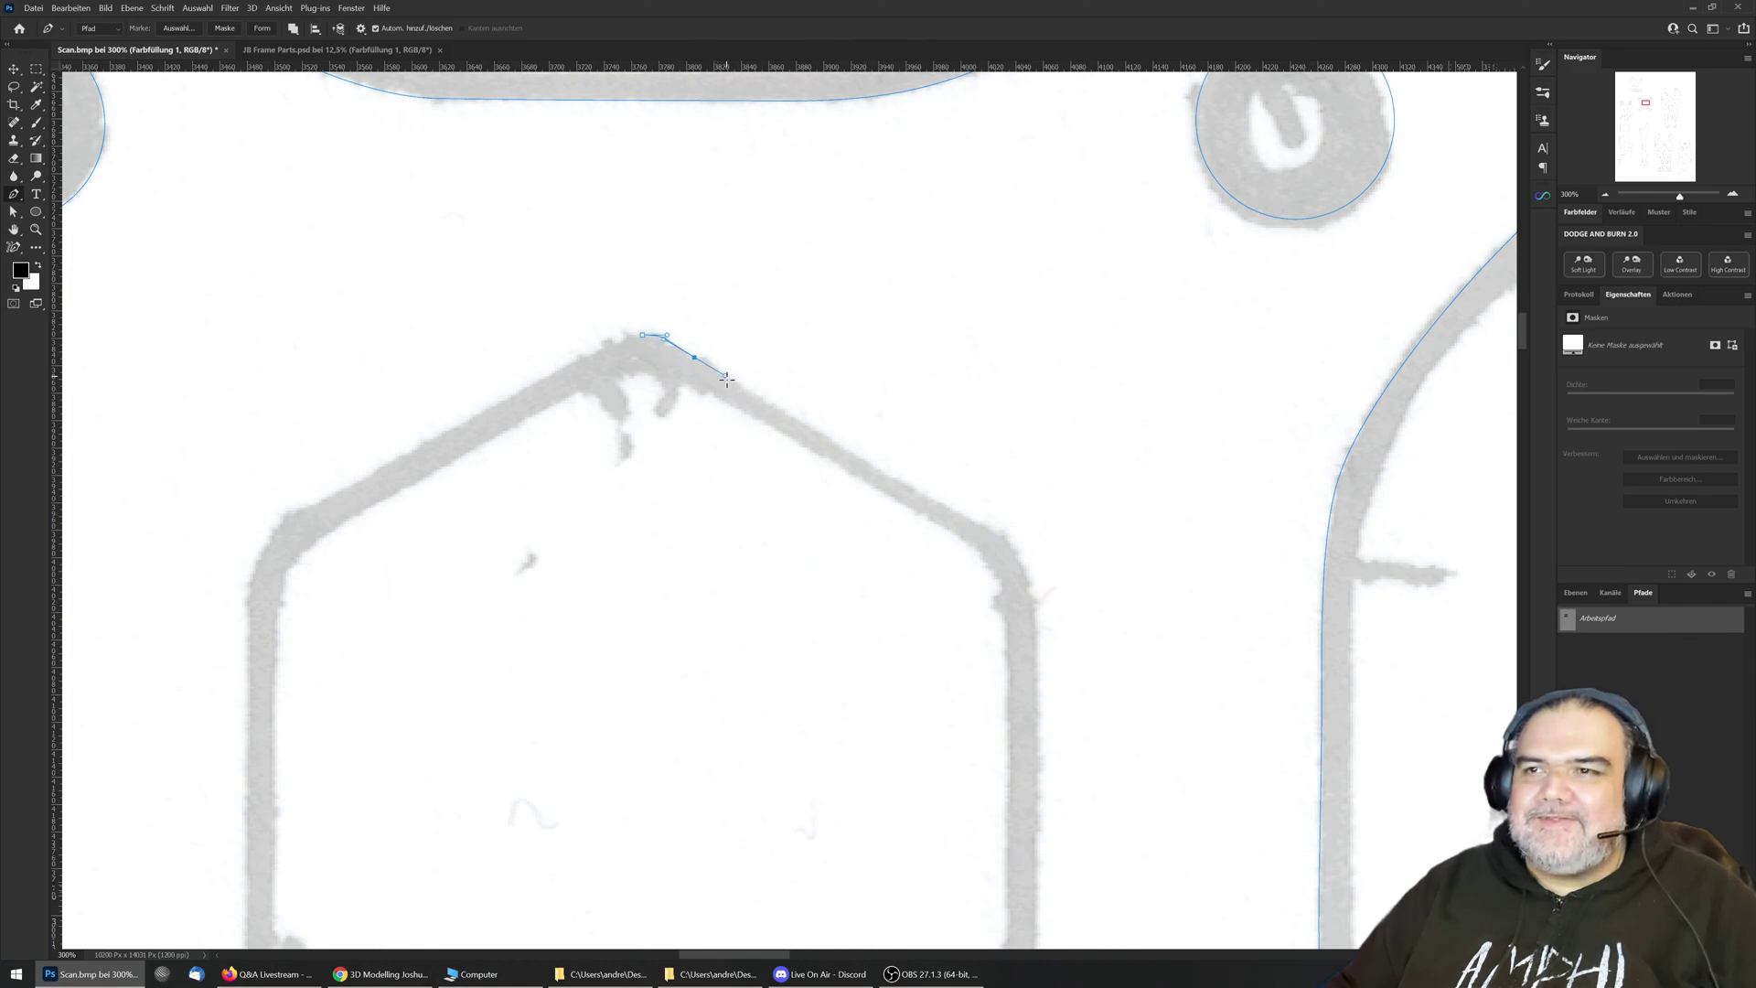
Step: Trace the outer edge of the central hexagon's right half with the Pen tool, rounding the corners down to the lower tip
left_click_drag(838, 382, 573, 195)
left_click_drag(648, 272, 673, 287)
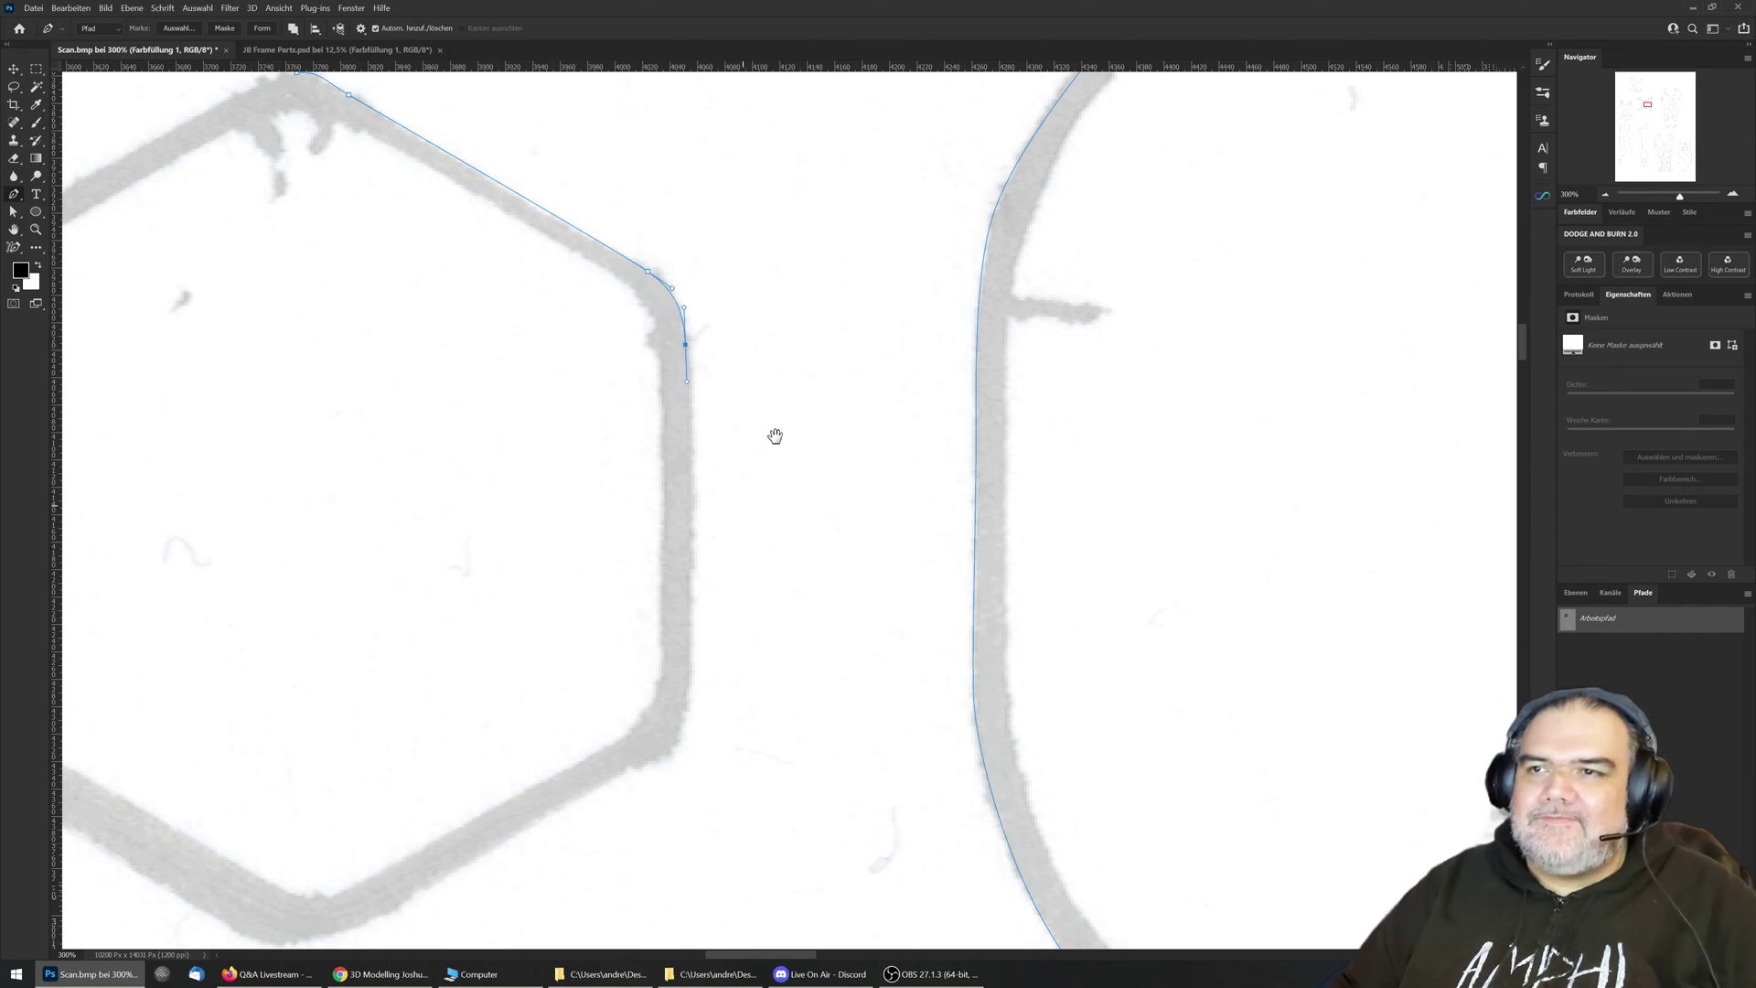
left_click_drag(711, 623, 818, 407)
left_click_drag(790, 489, 791, 514)
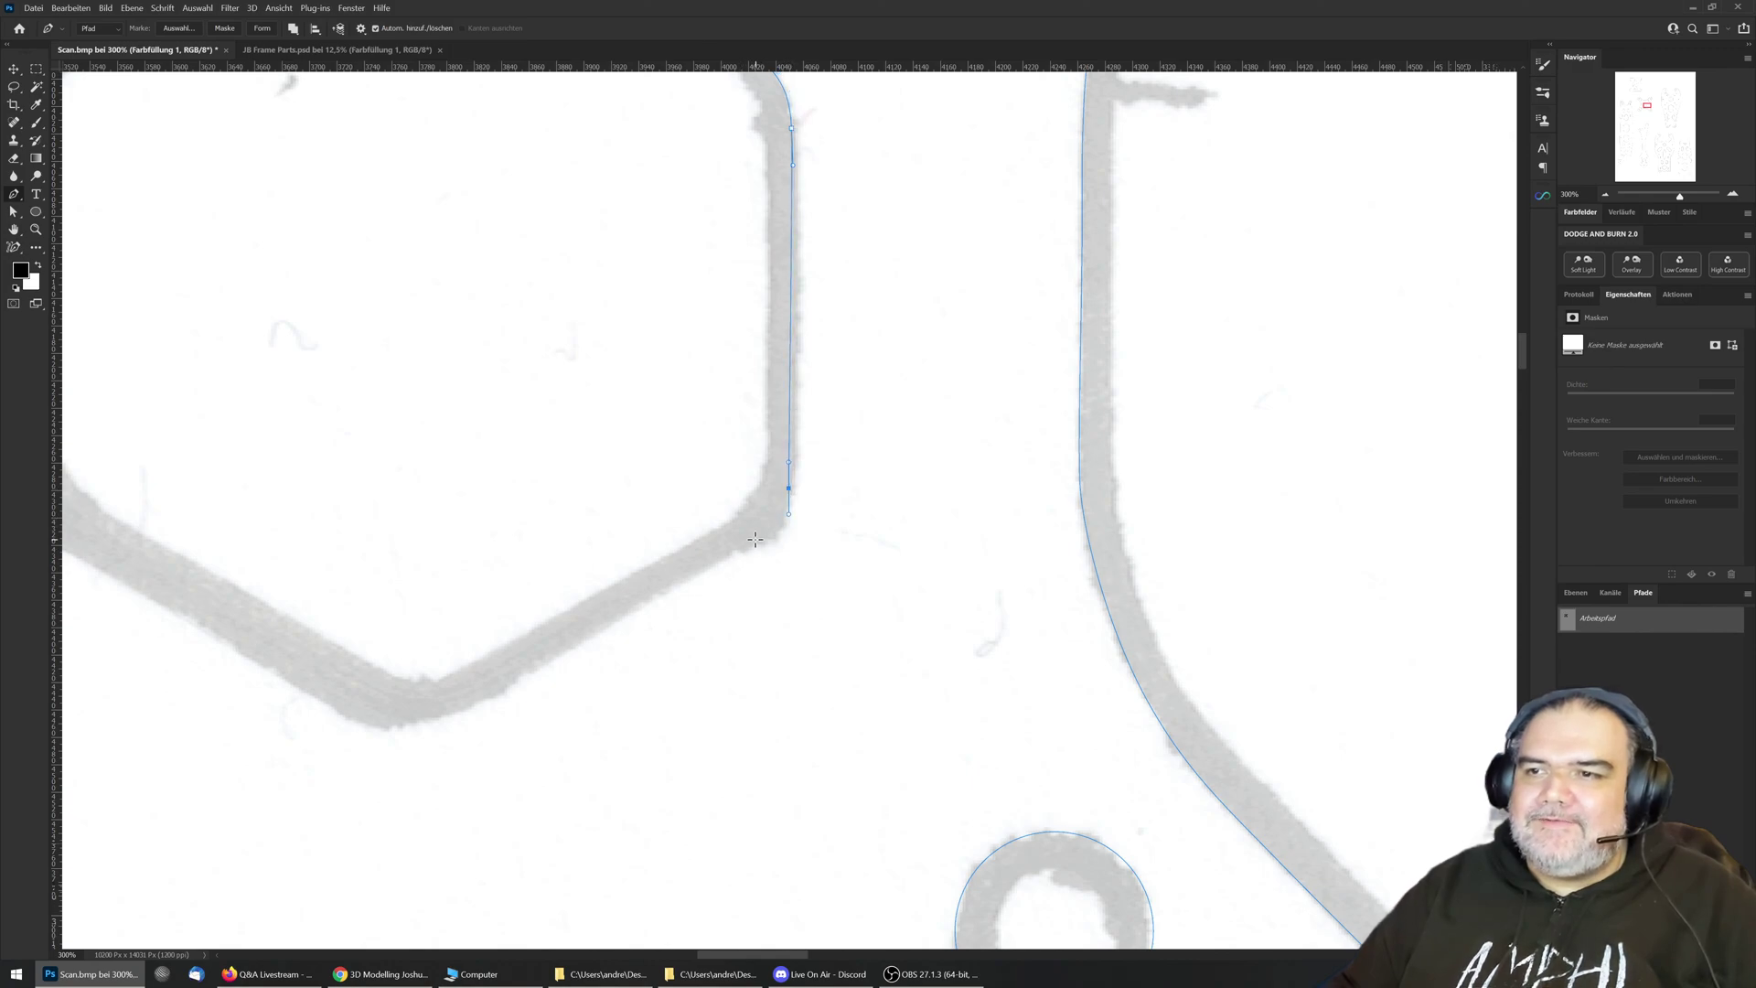
left_click_drag(731, 564, 1090, 458)
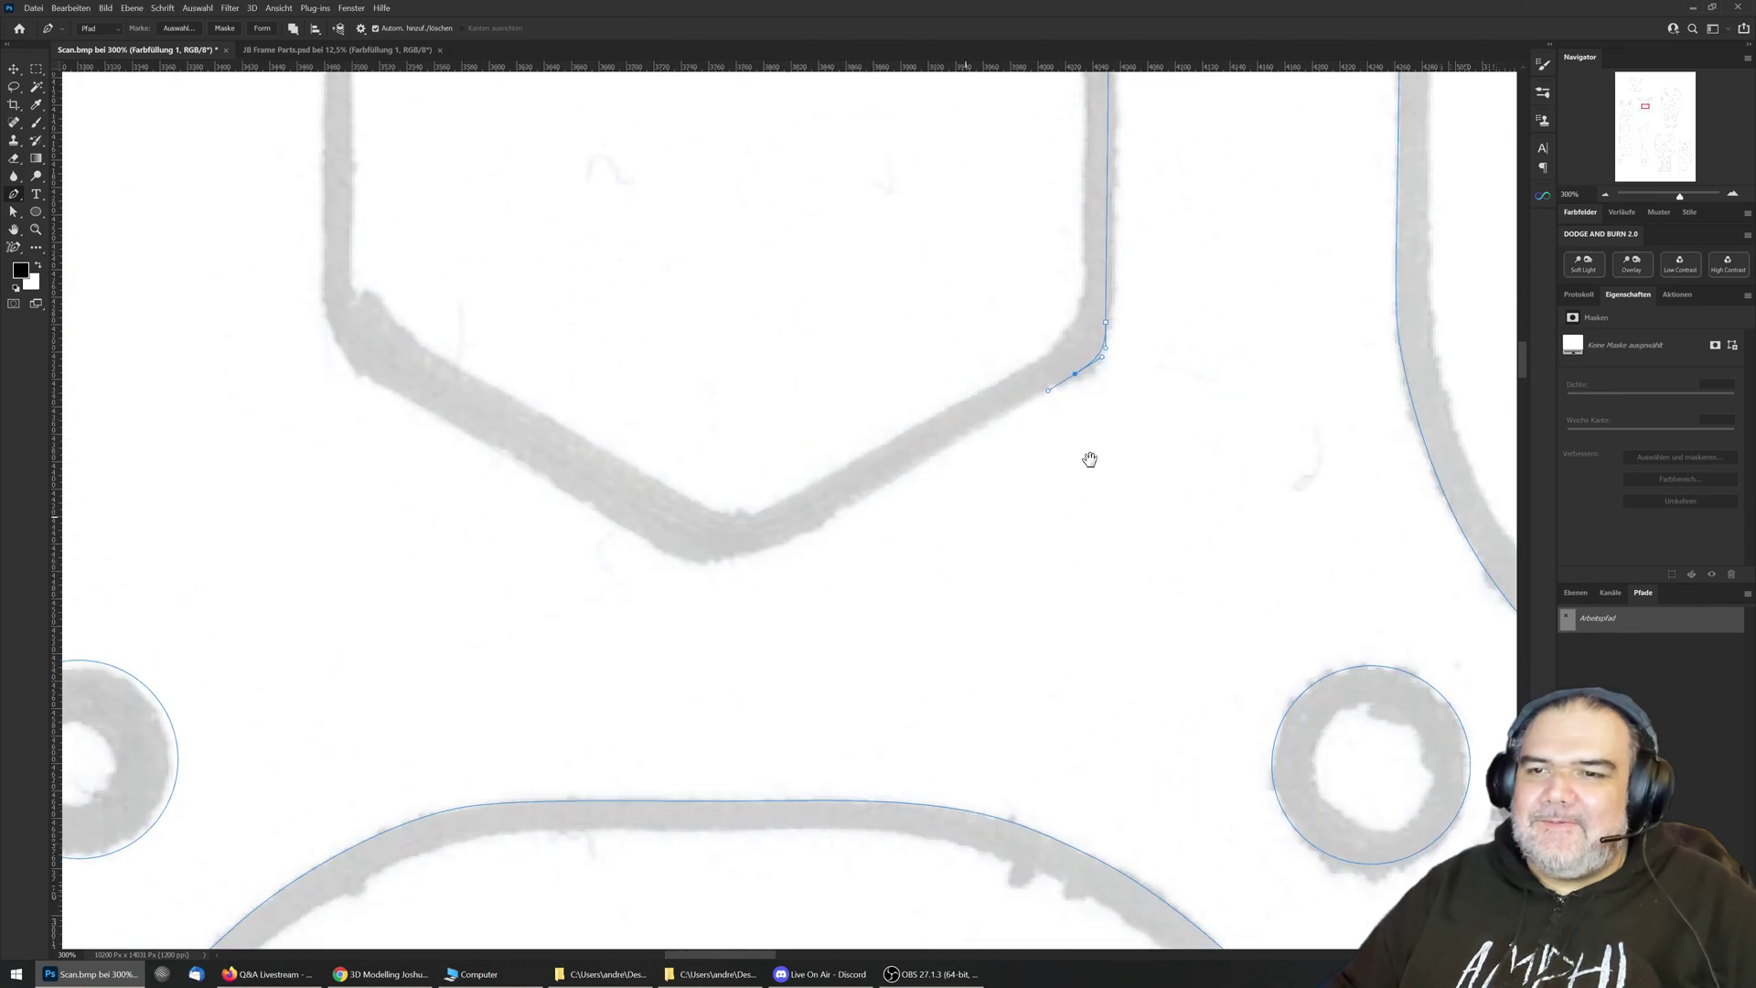
mouse_move(906, 486)
left_mouse_down()
mouse_move(870, 501)
mouse_move(749, 473)
mouse_move(790, 583)
left_mouse_up()
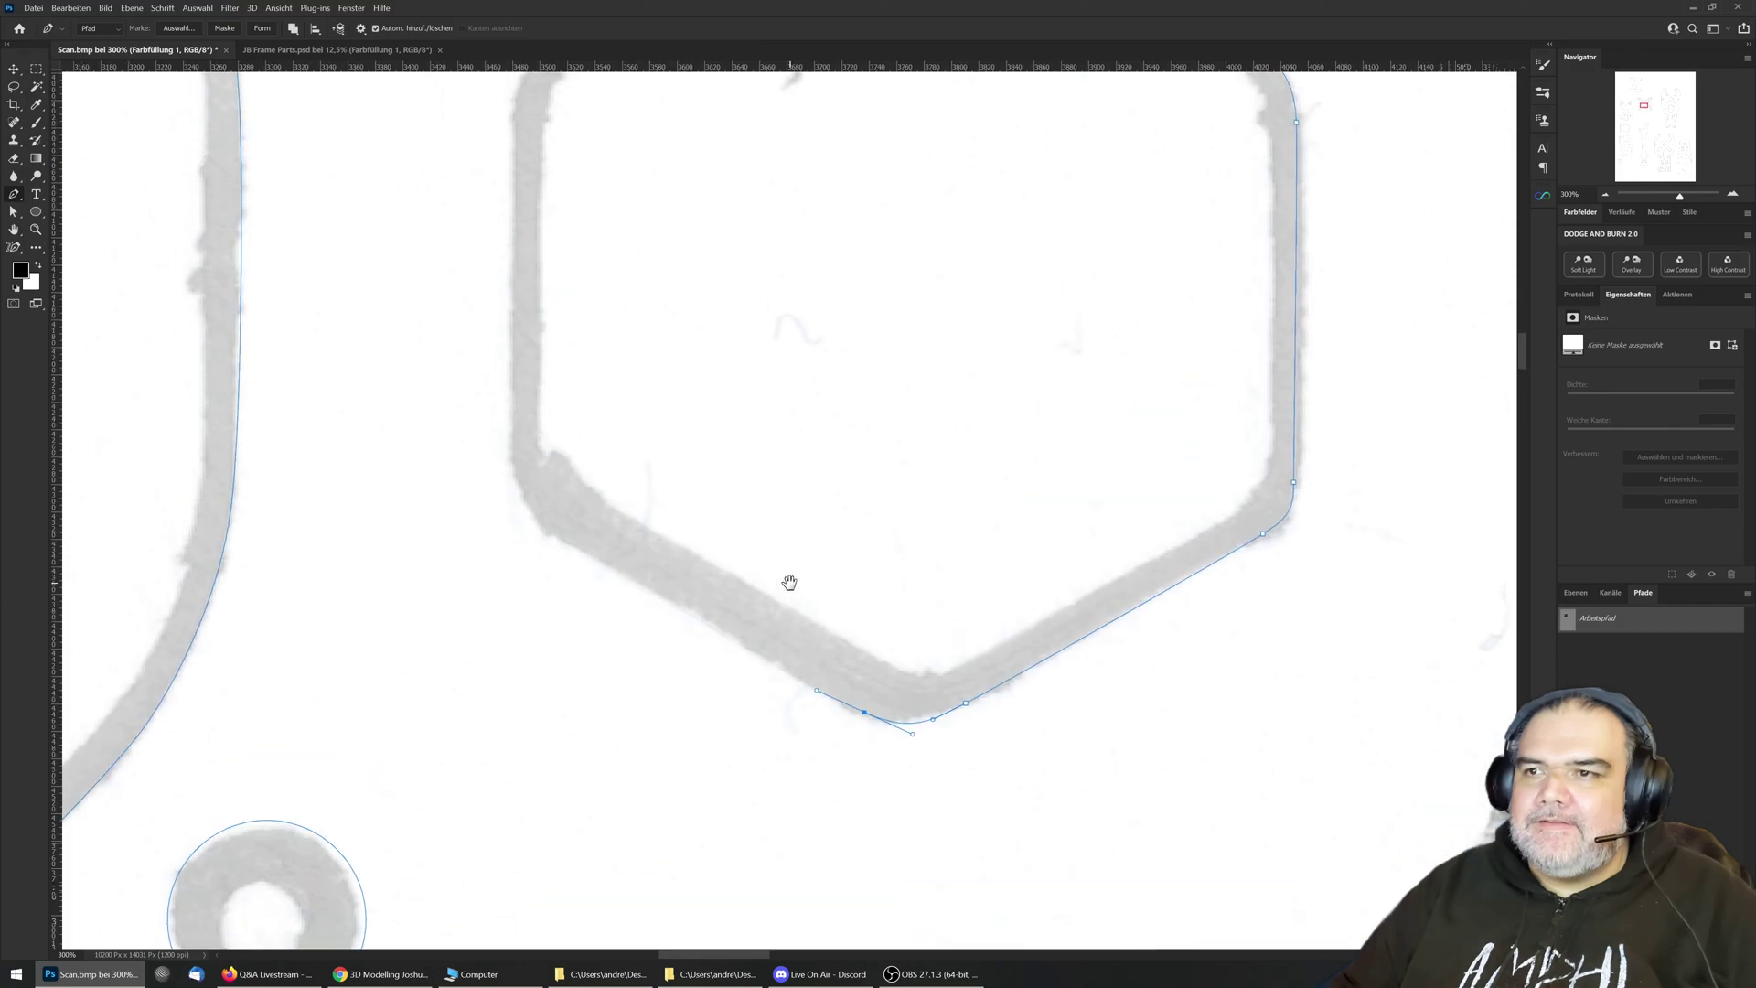
Step: Continue the Pen tracing up the hexagon's left half, close the path at the upper tip and deselect it
left_click(559, 537)
left_click_drag(534, 524, 513, 412)
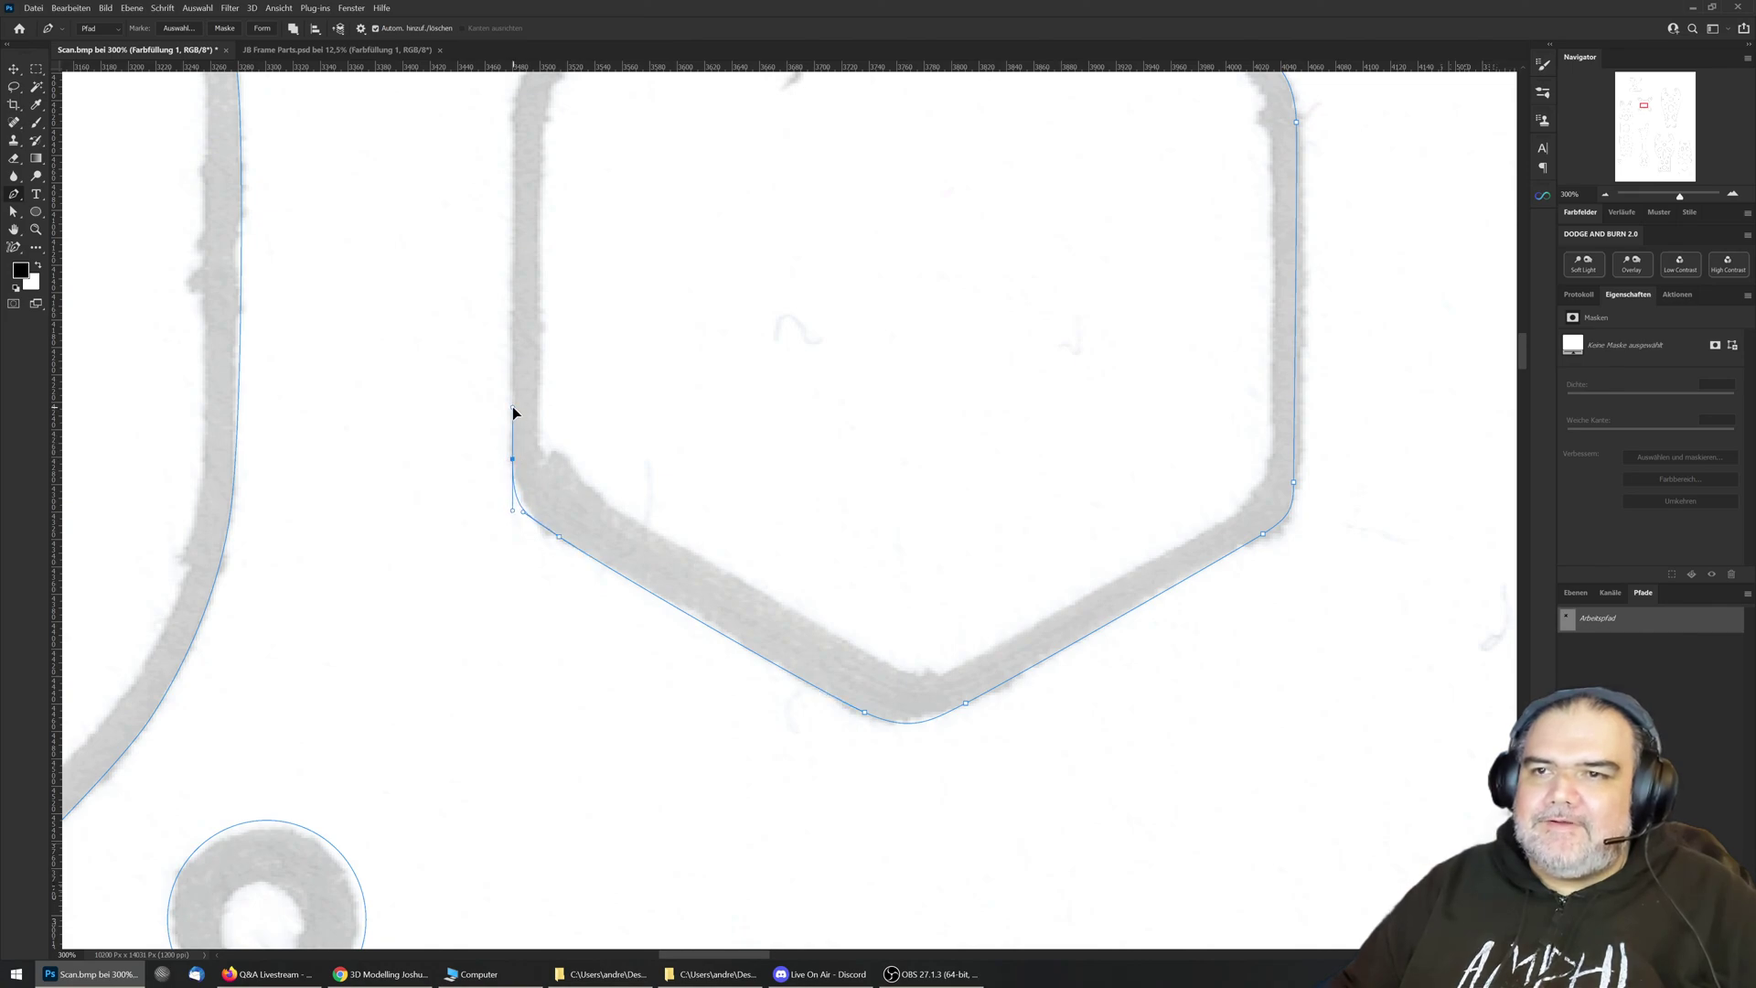
left_click_drag(569, 294, 609, 608)
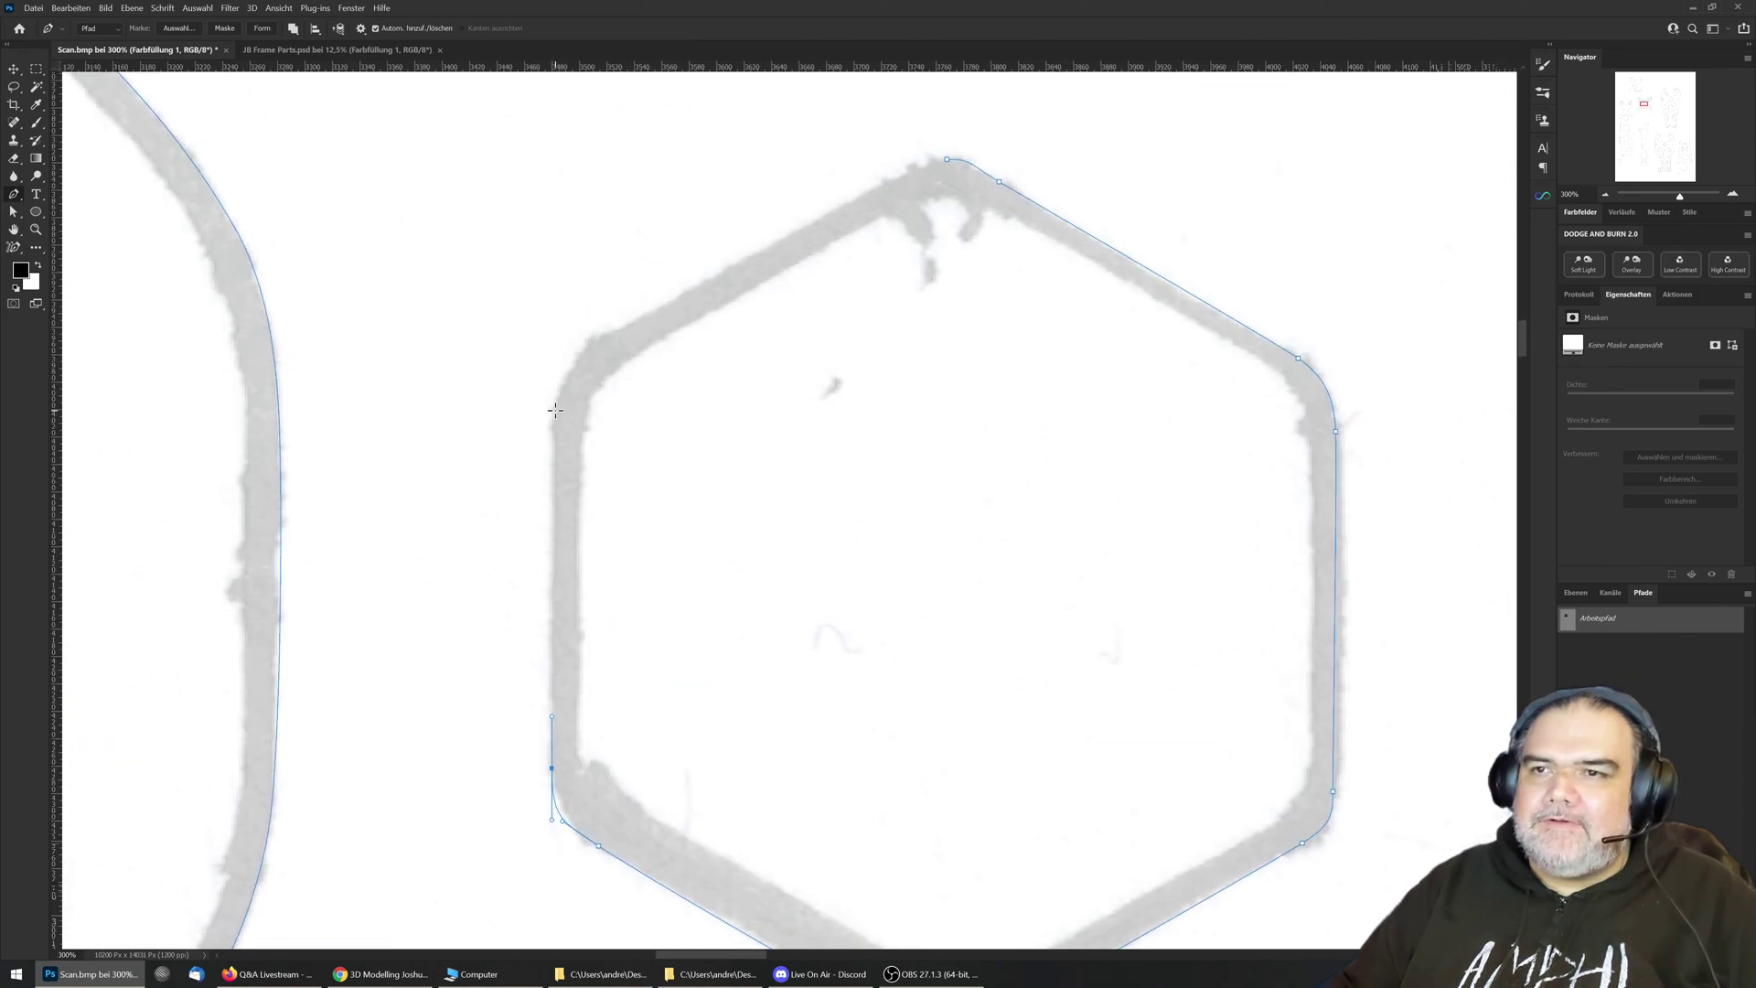
left_click_drag(555, 410, 623, 326)
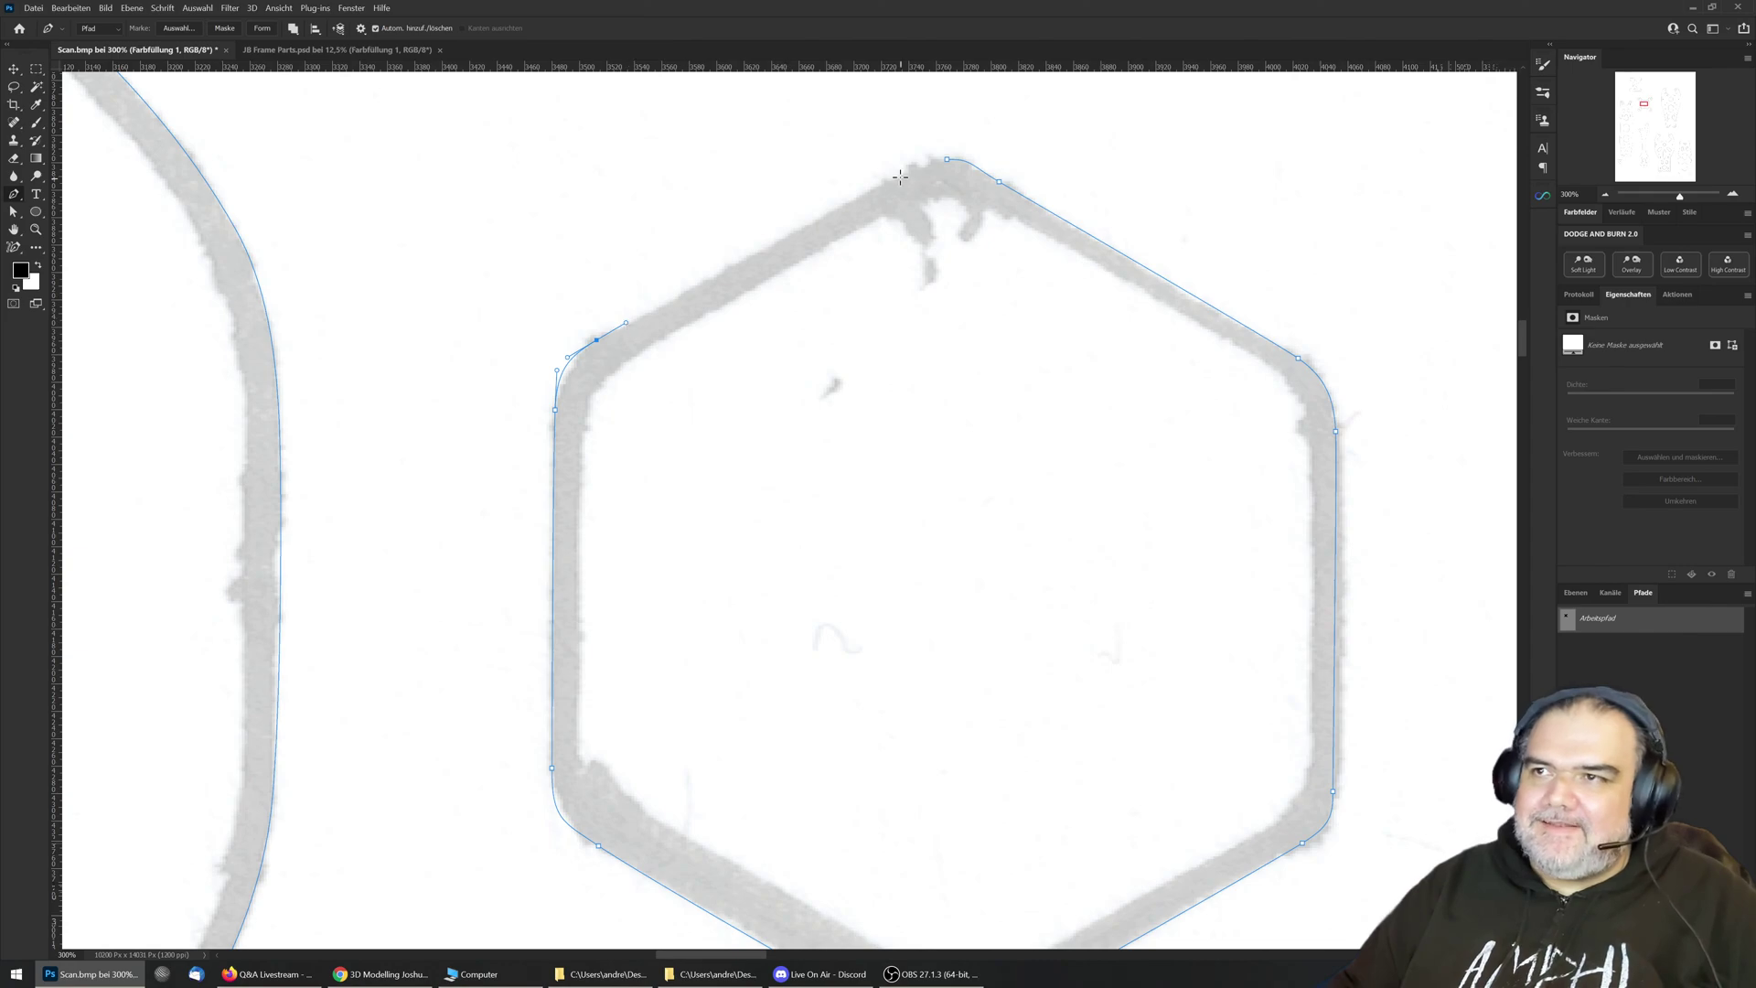
left_click_drag(894, 182, 919, 176)
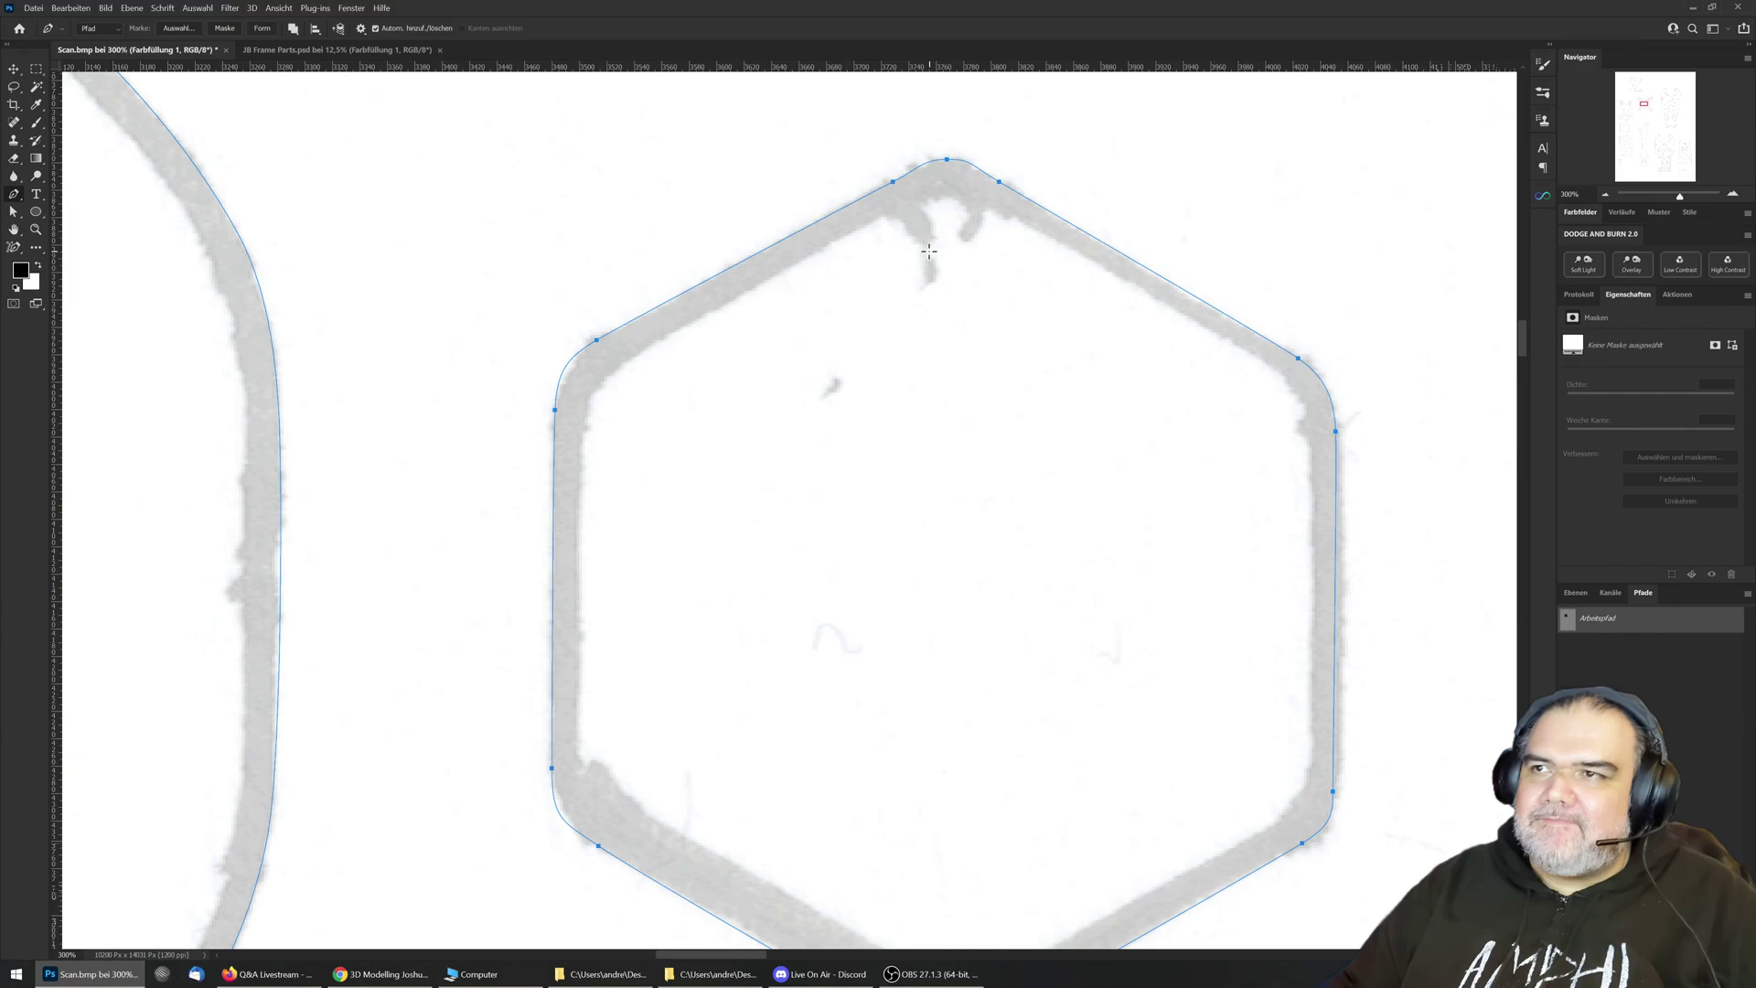
left_click(14, 211)
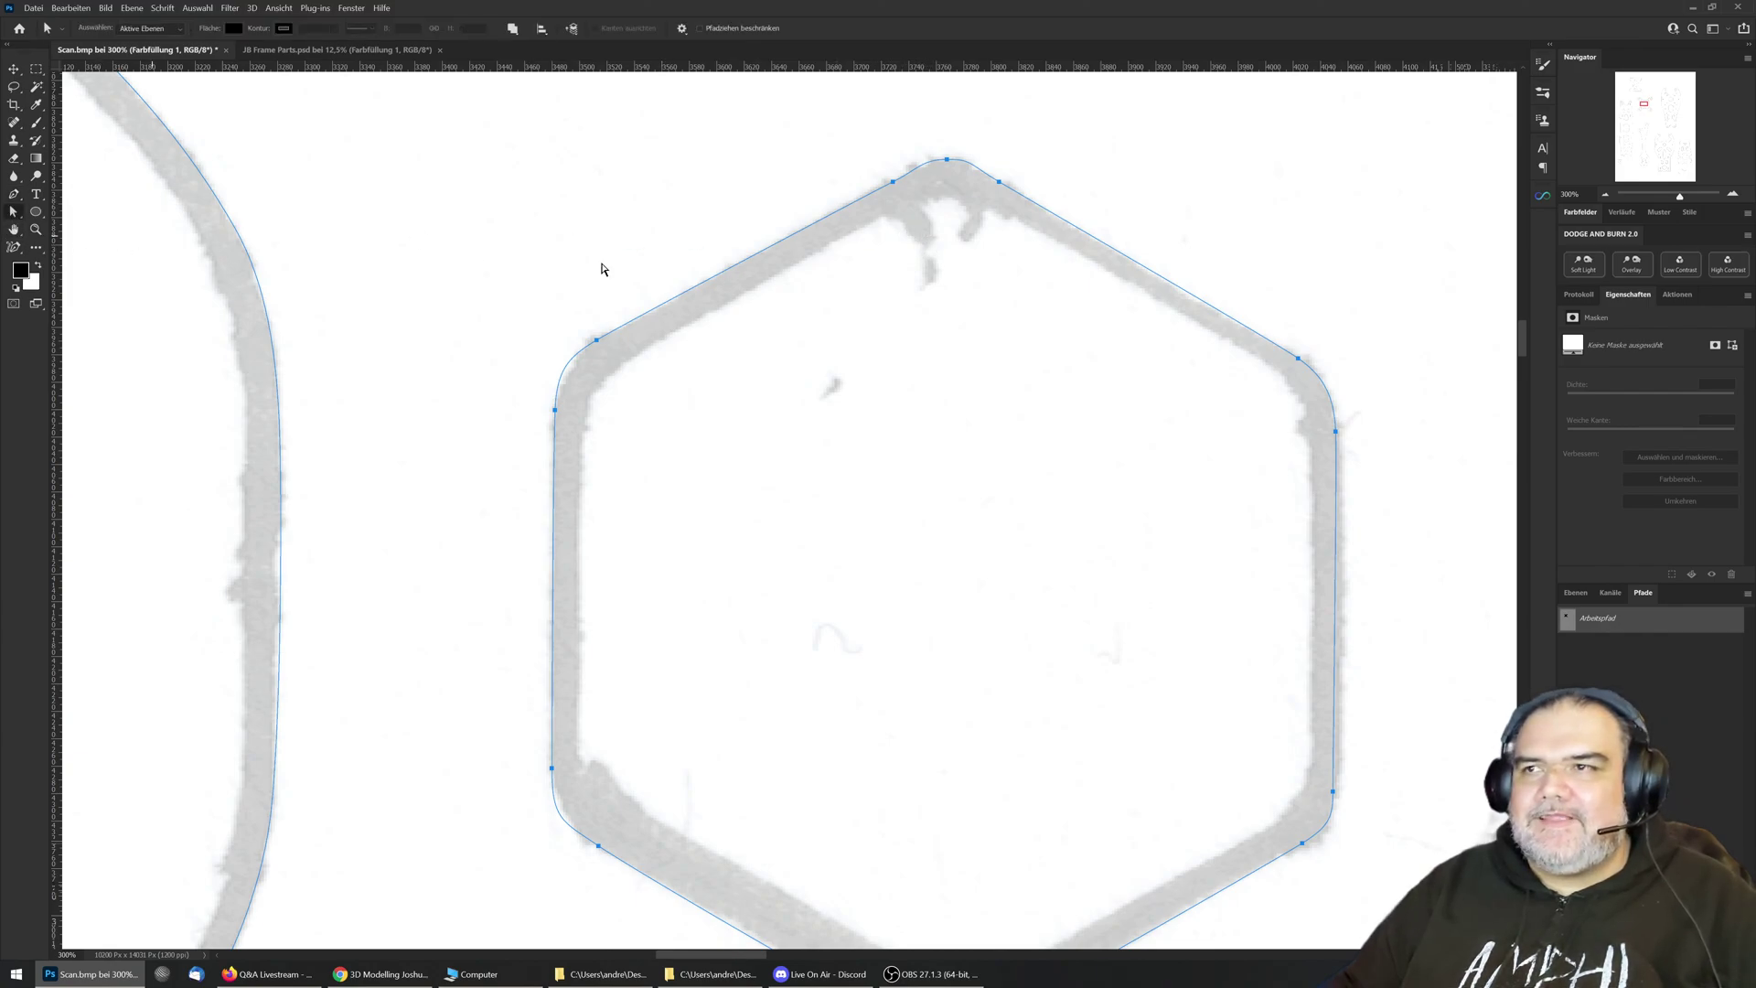
left_click(948, 161)
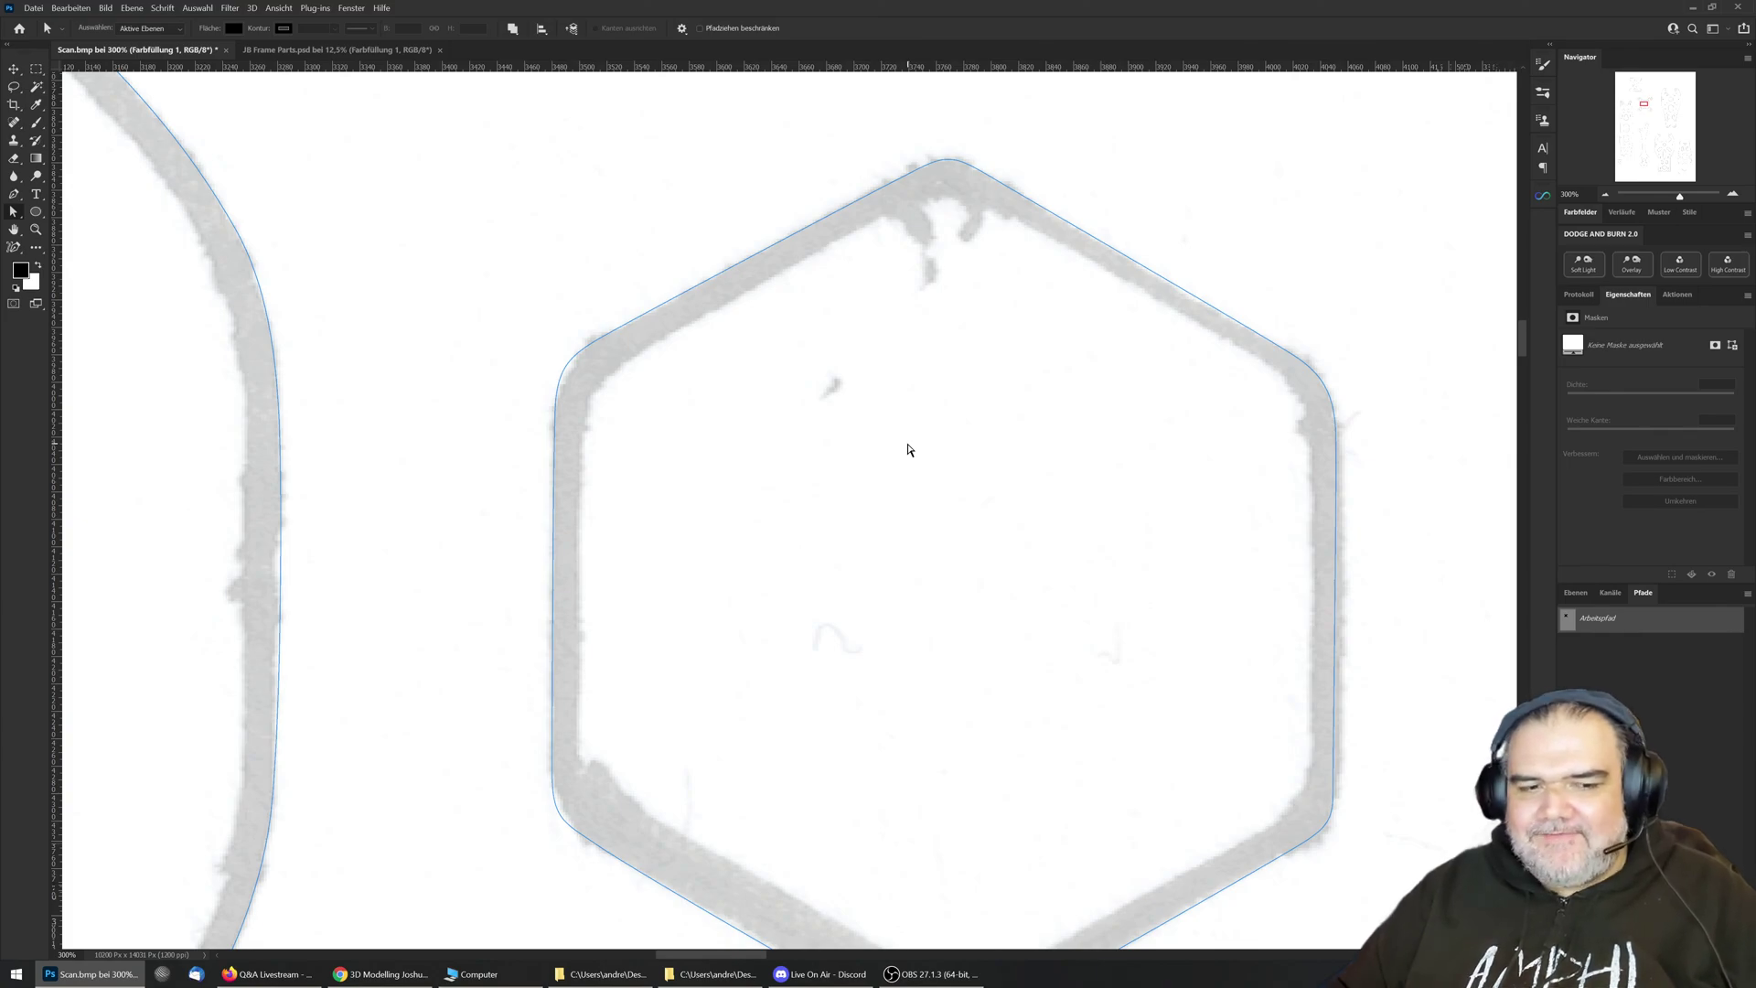
Step: Switch to OBS and change the stream scene to Monitor 1 Full Screen
left_click(931, 975)
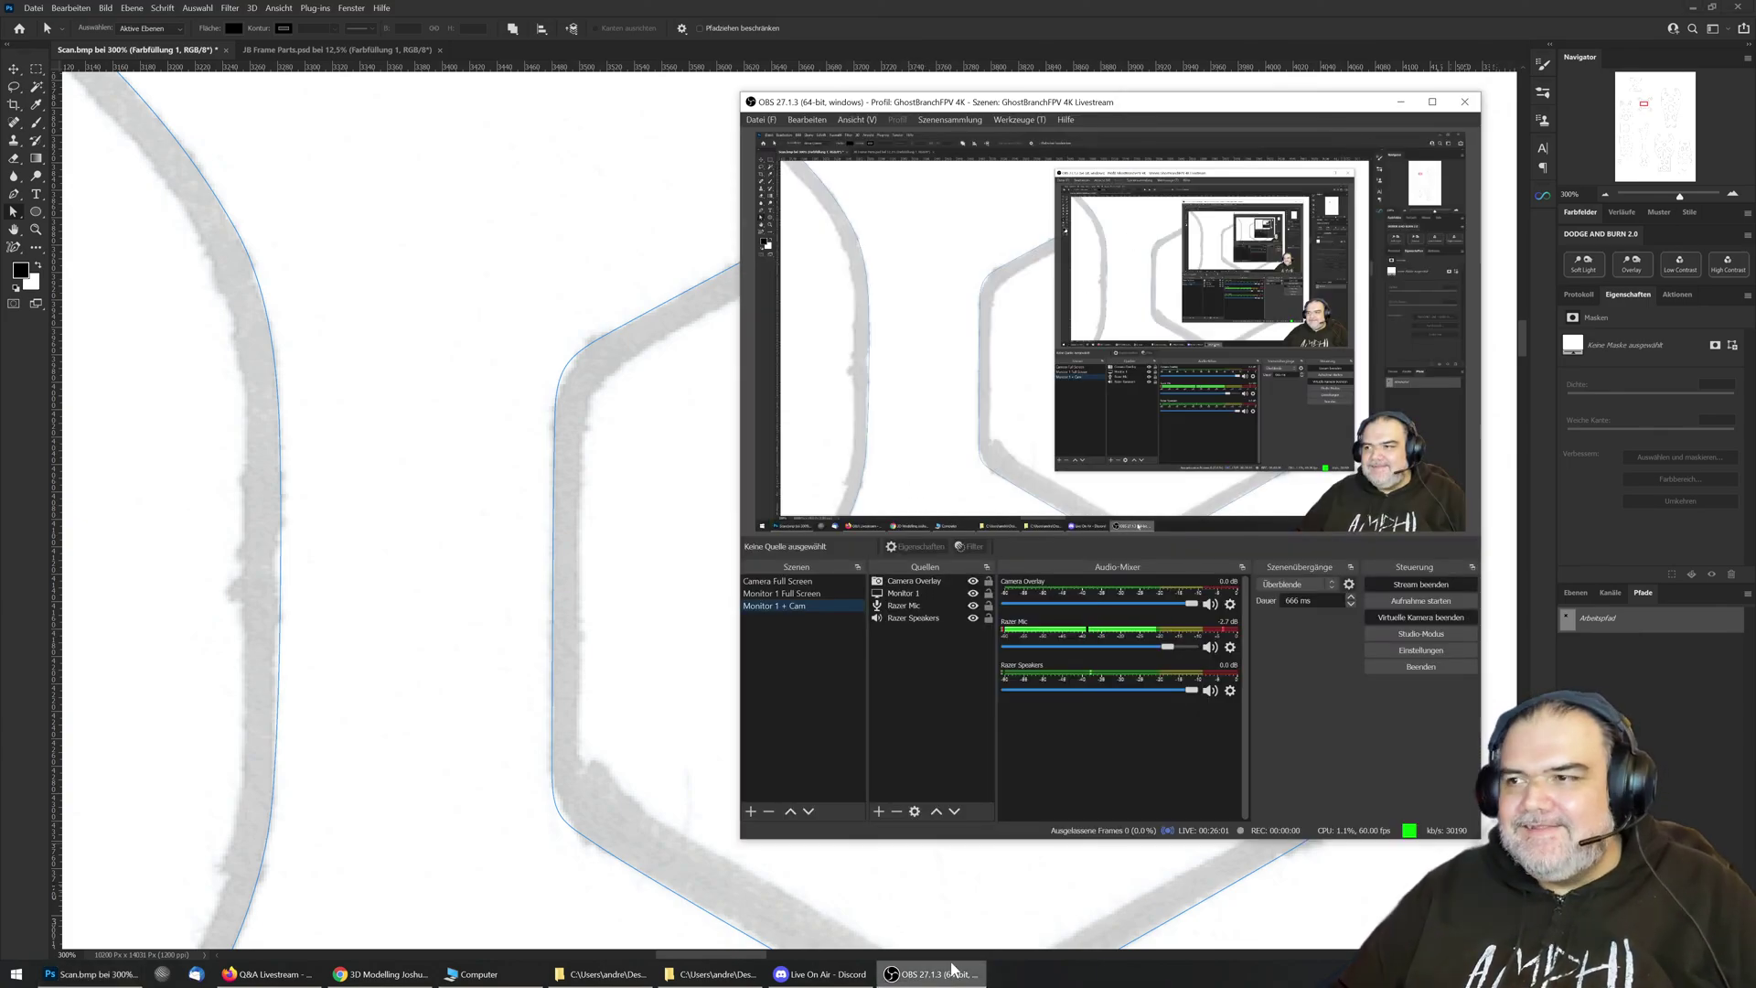
left_click(783, 587)
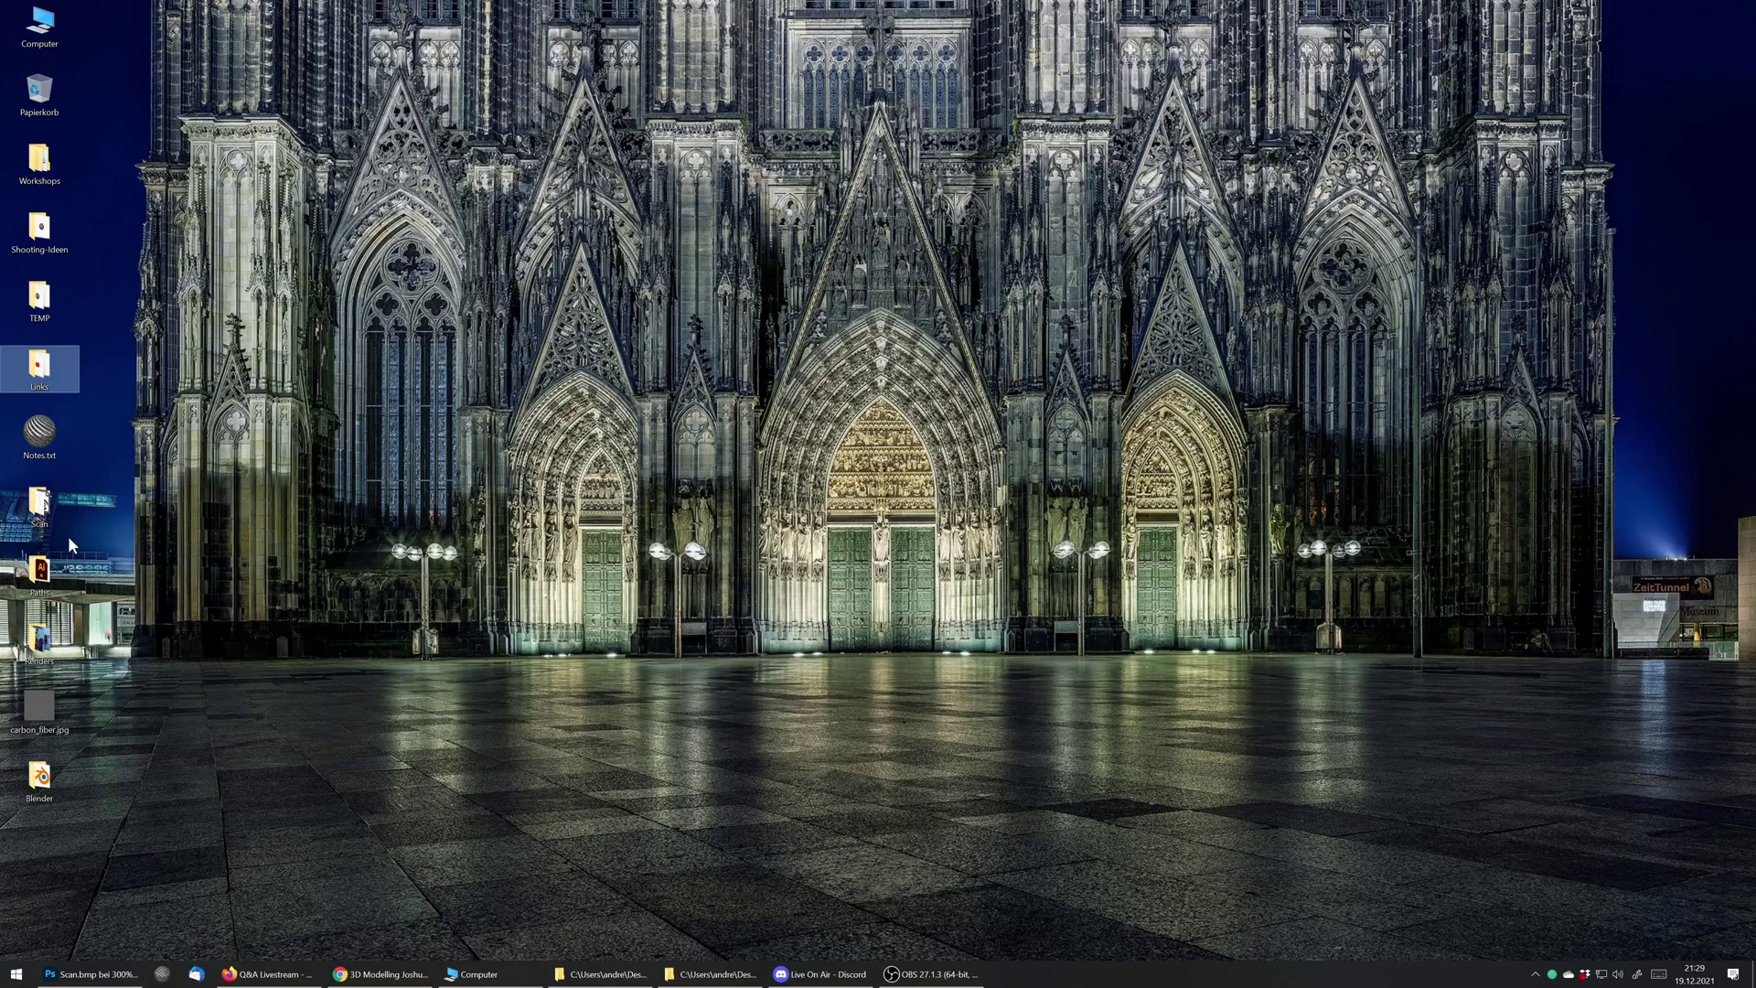
Step: Open the Blender Guru YouTube link from the desktop's Links folder, look through the channel's tutorials, and minimise the browser
double_click(46, 365)
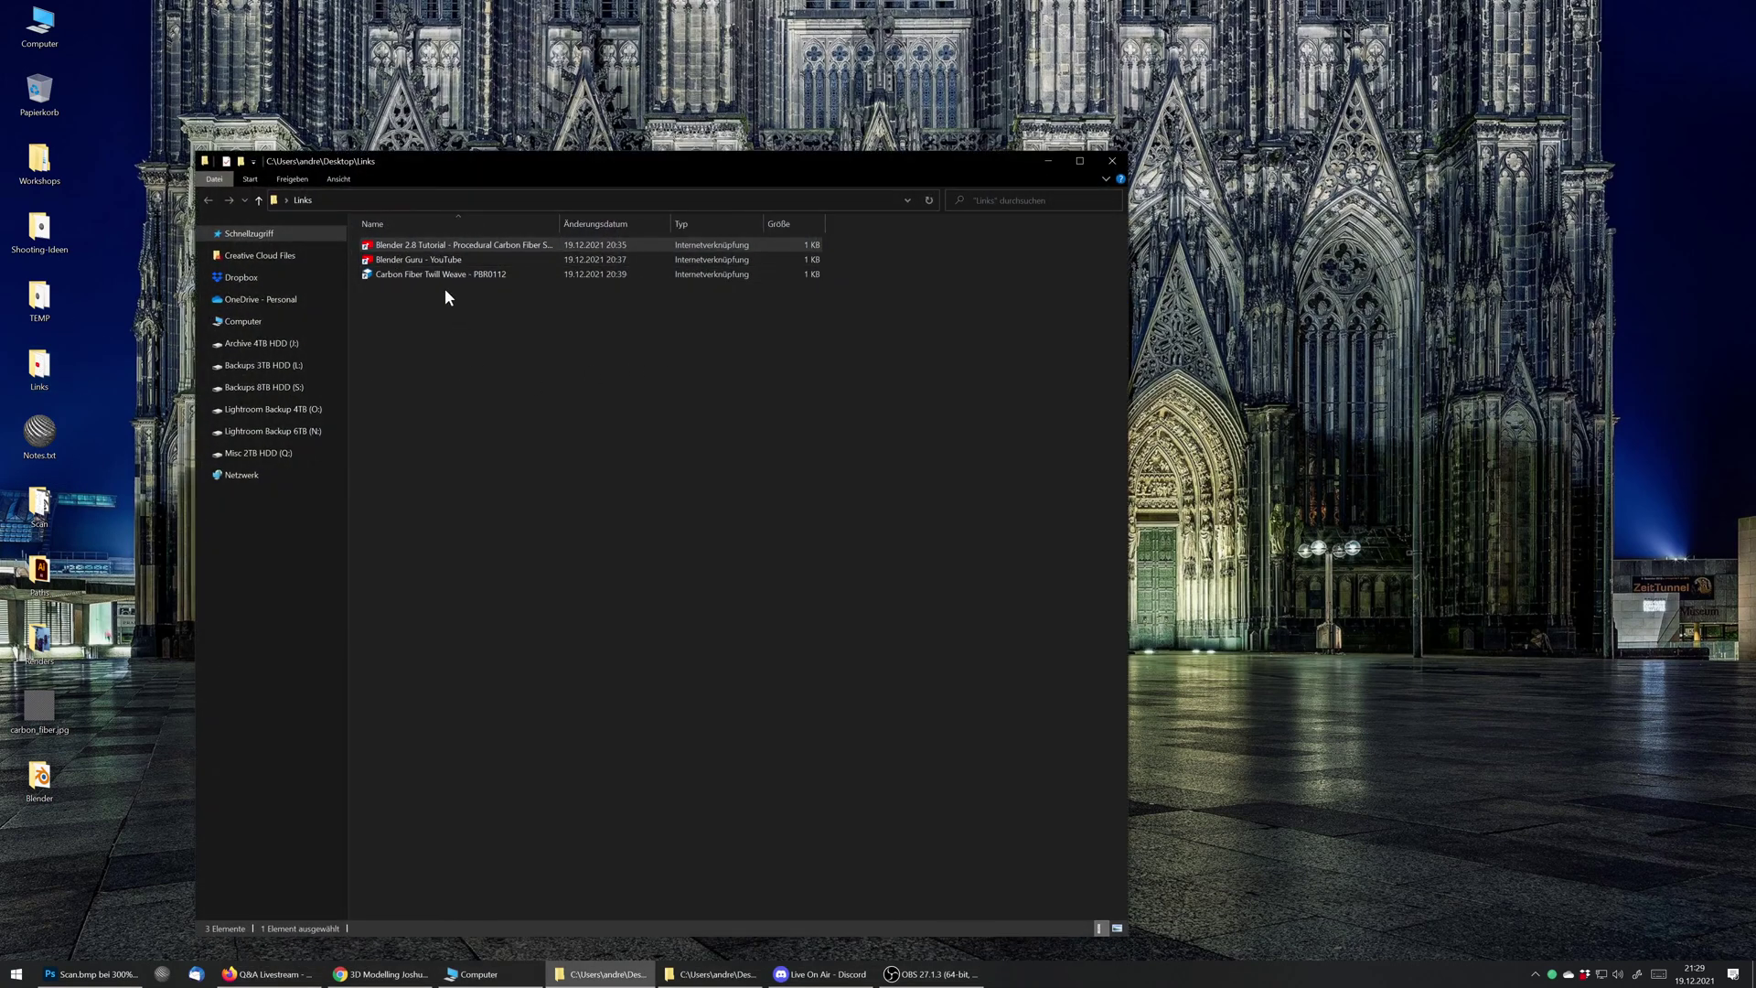
double_click(423, 260)
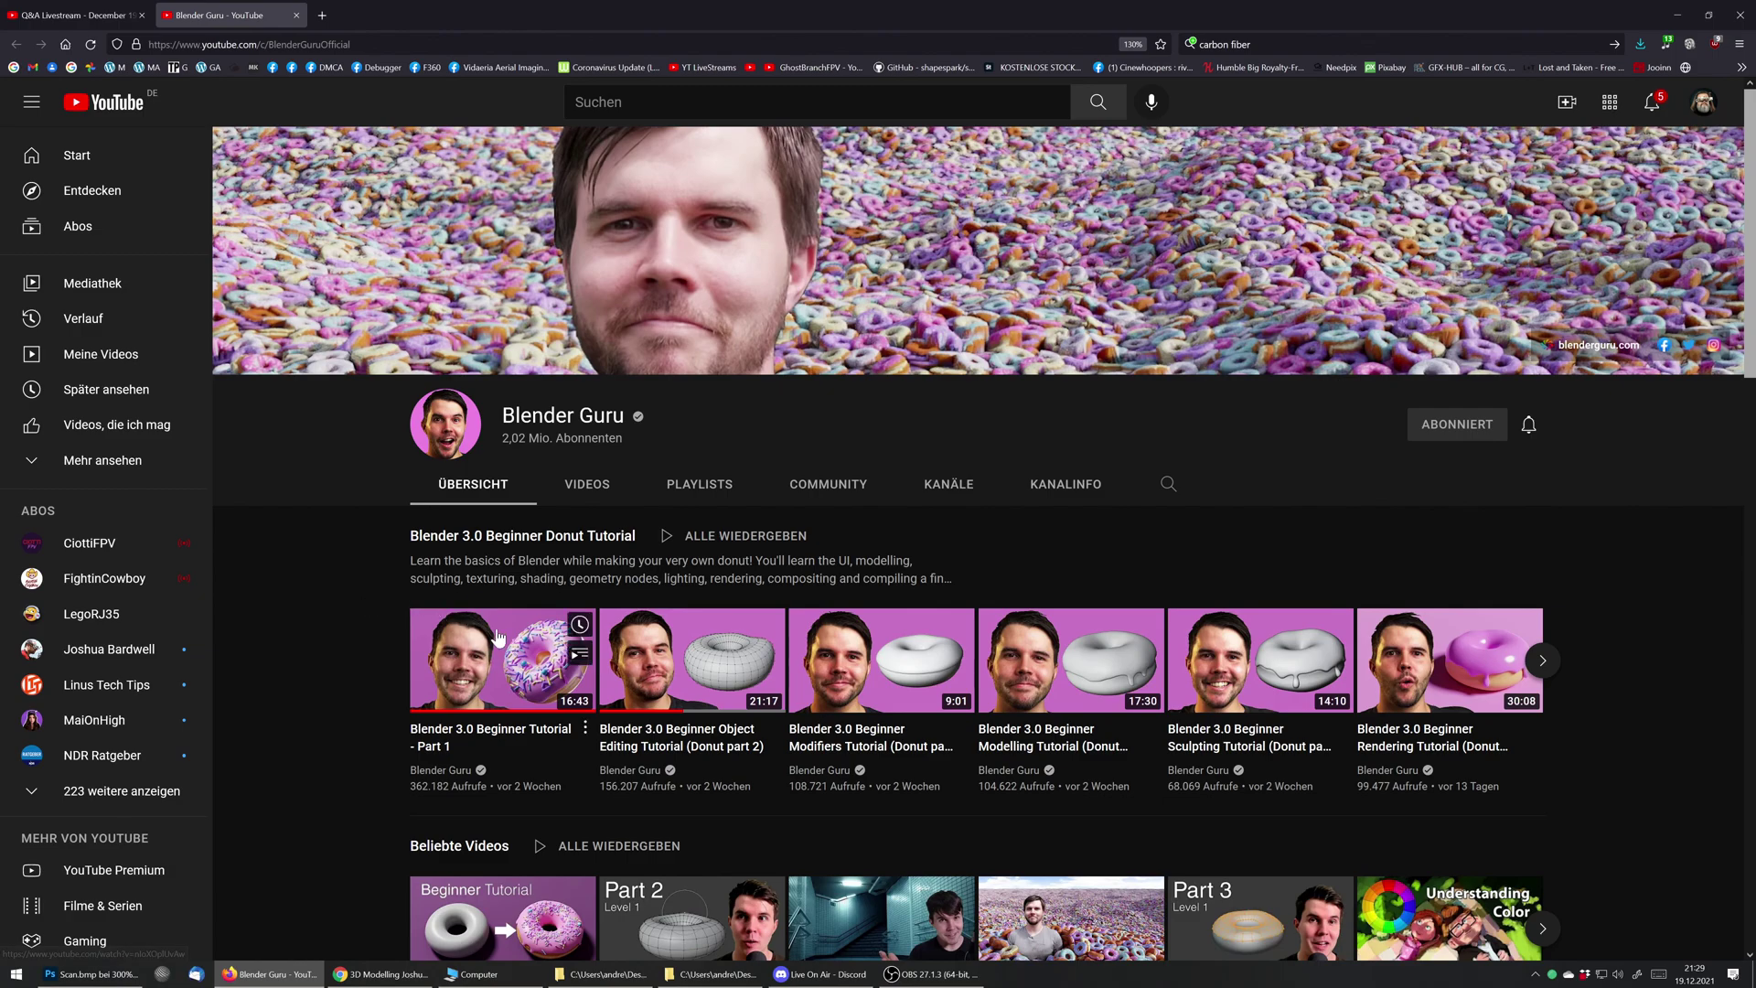
mouse_move(525, 686)
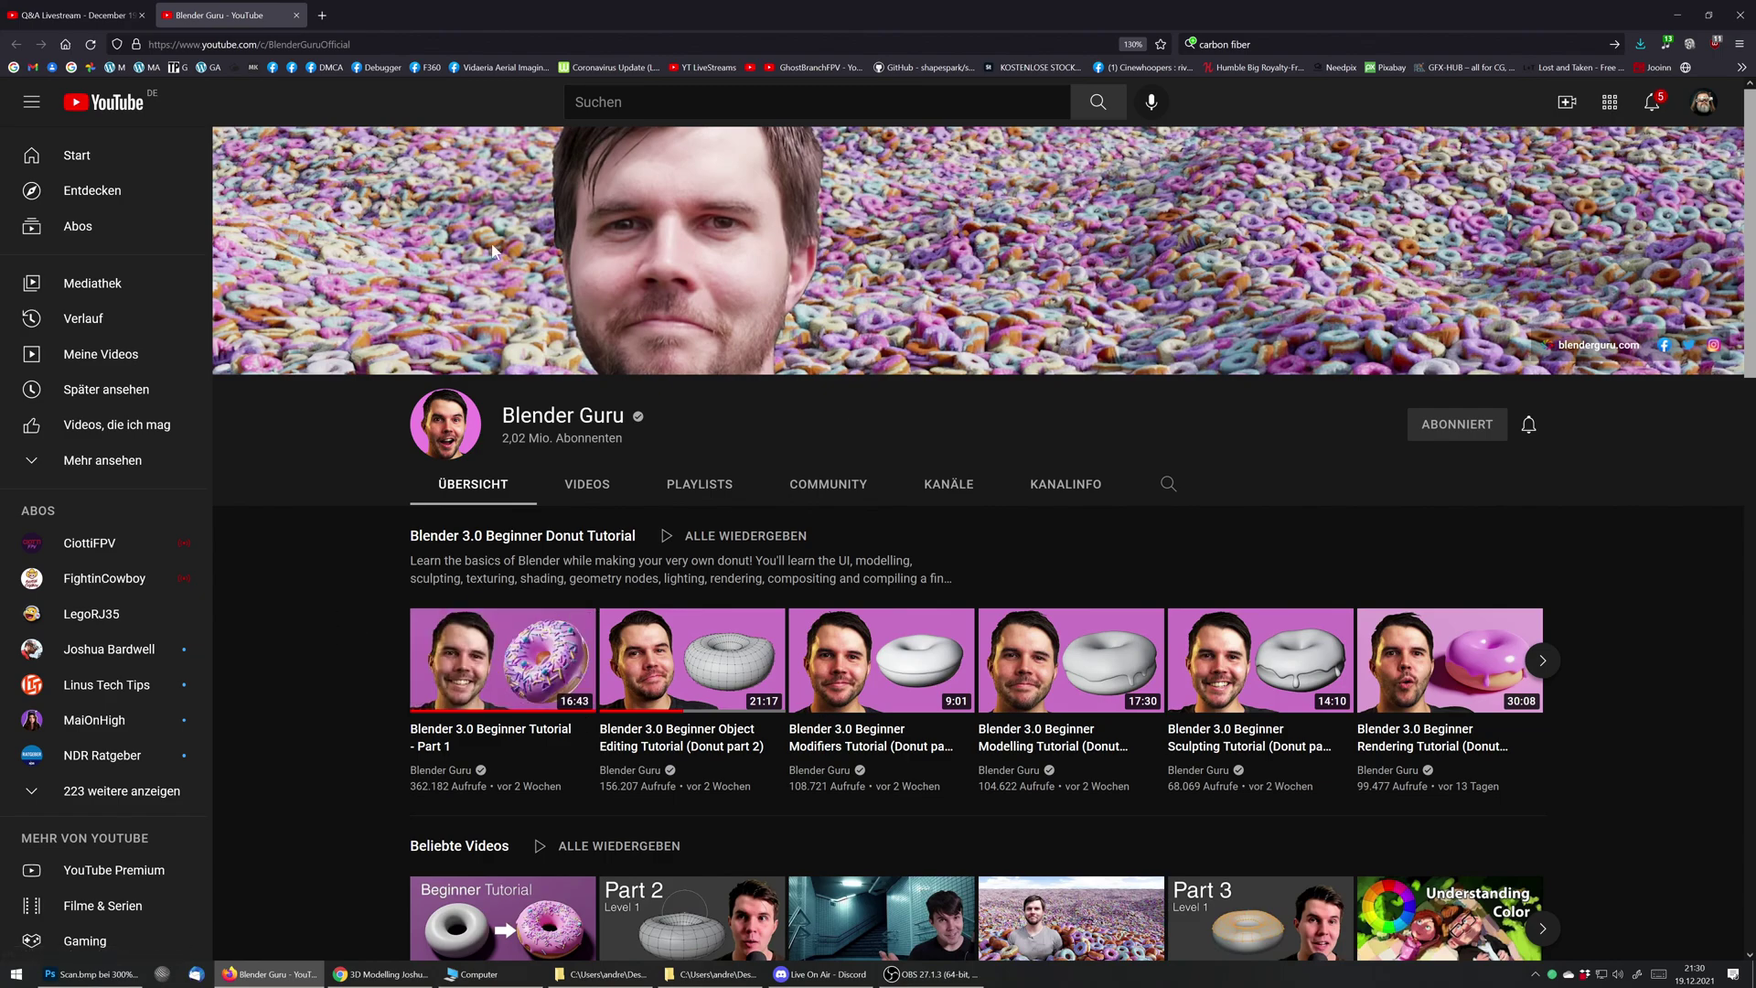
scroll(351, 719, "down", 4)
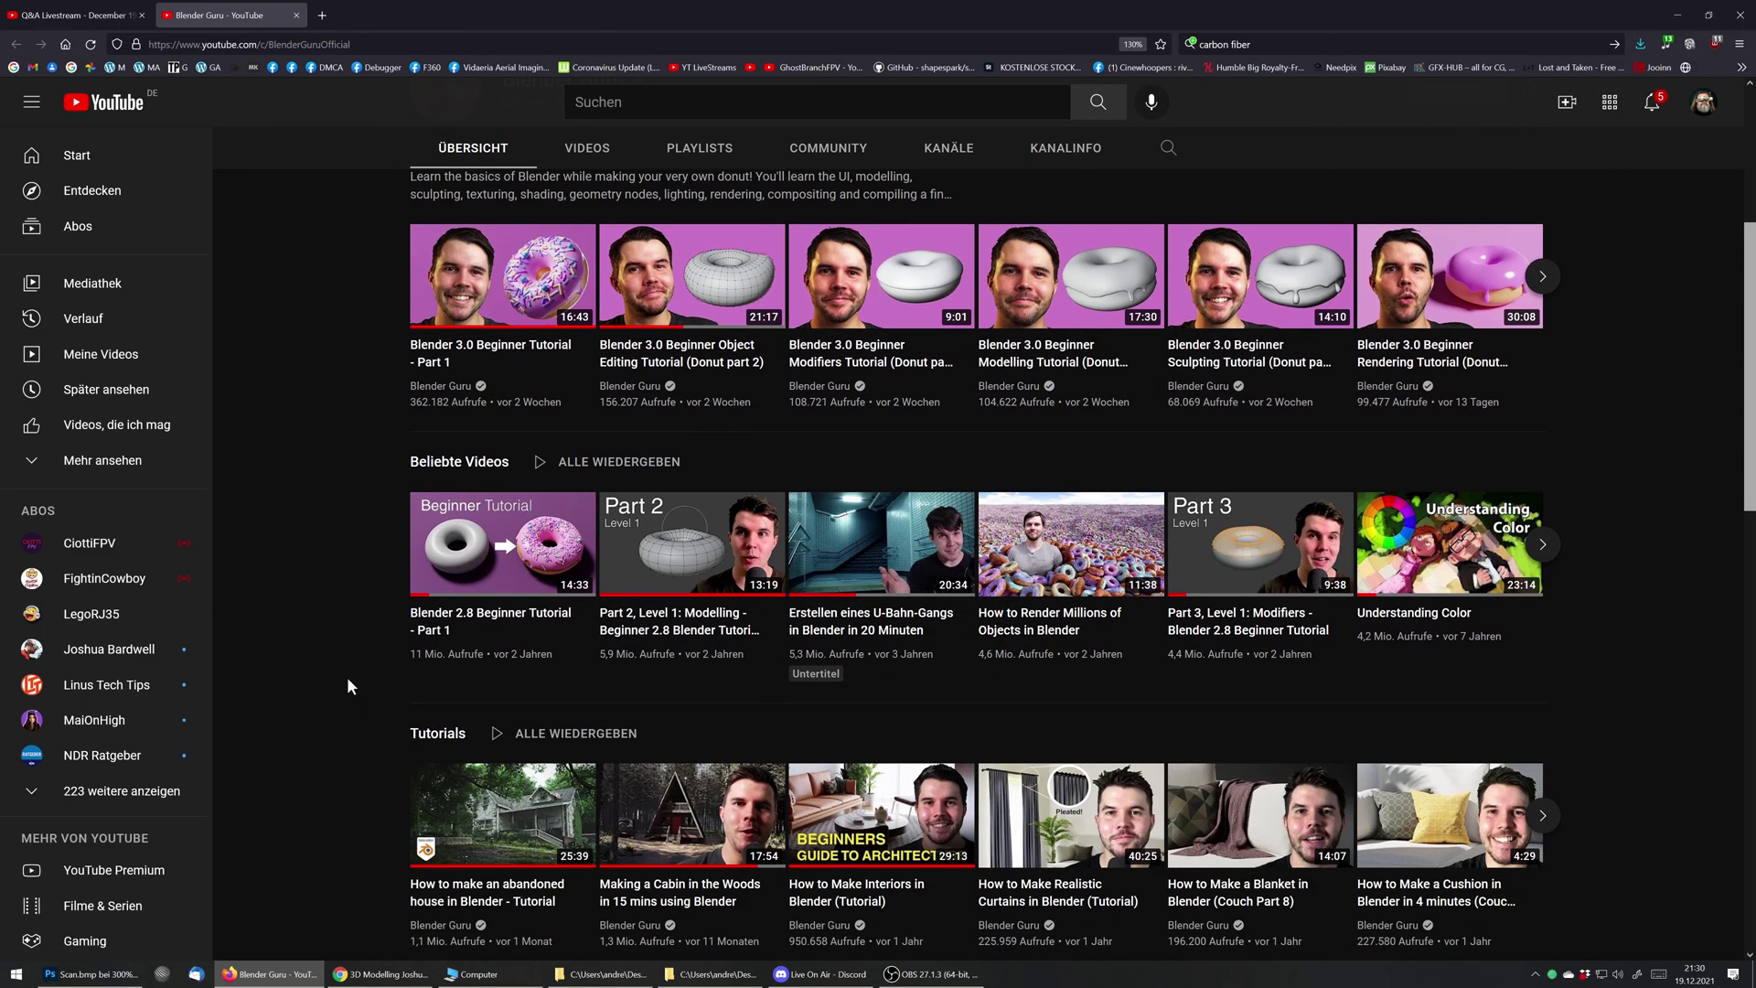
scroll(348, 682, "up", 3)
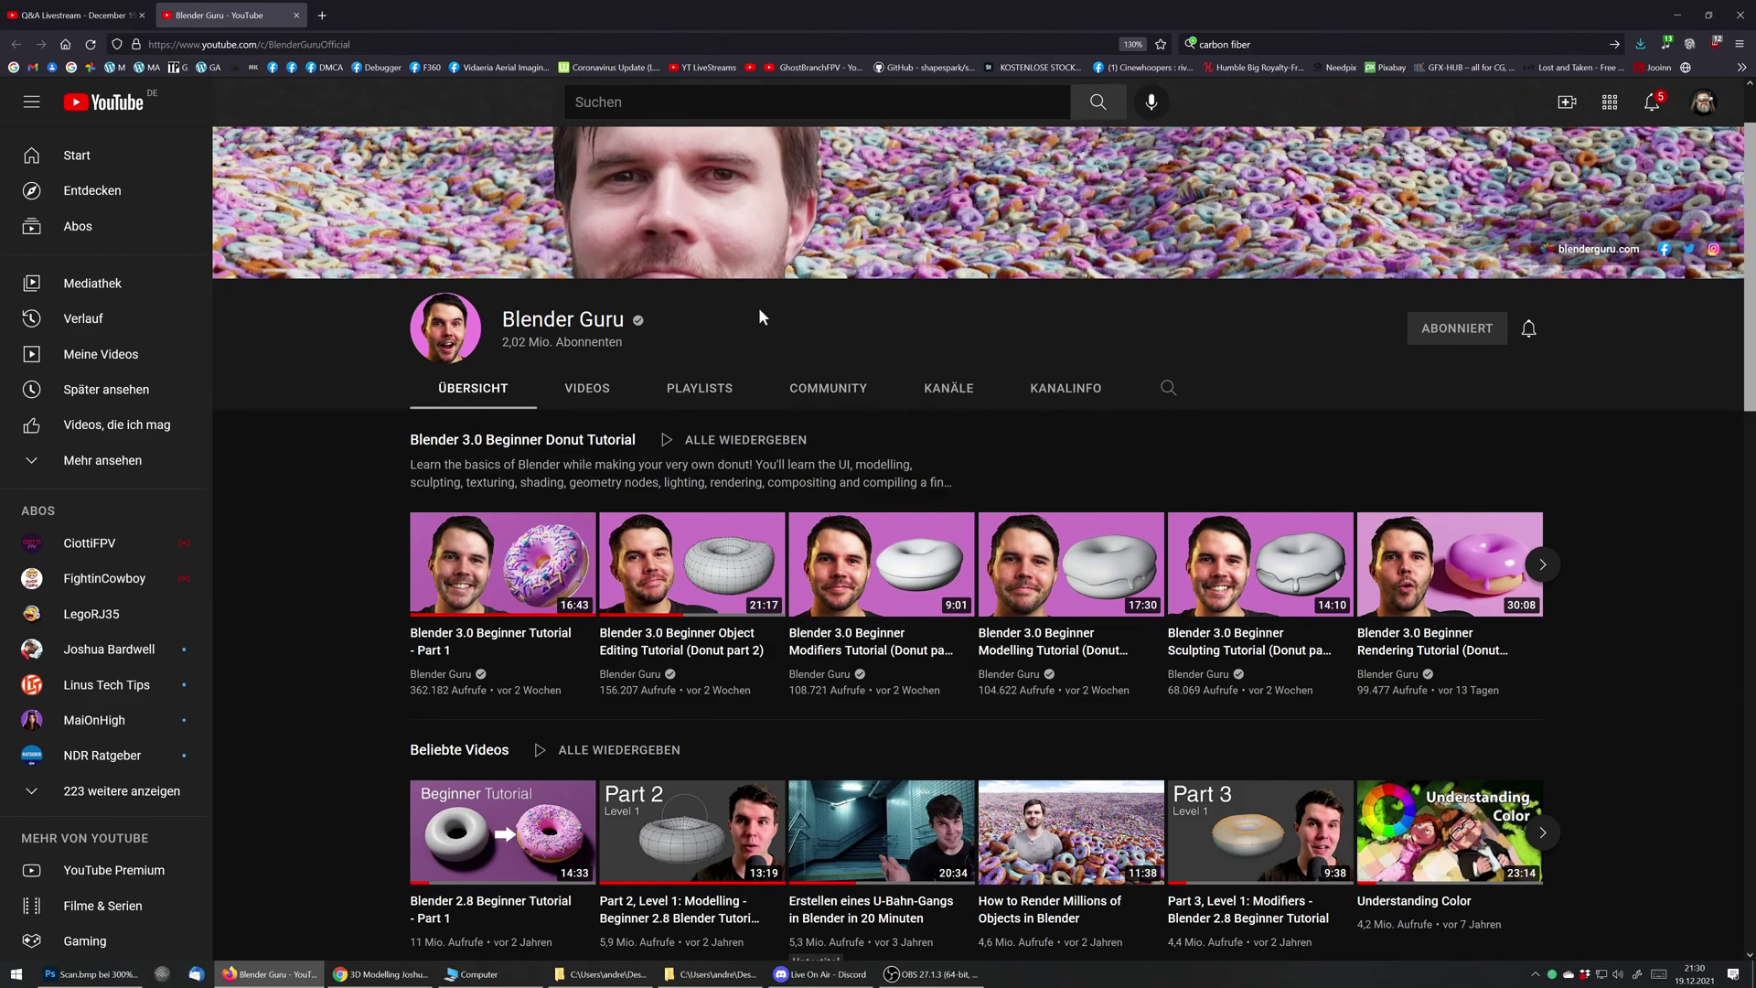
left_click(1676, 14)
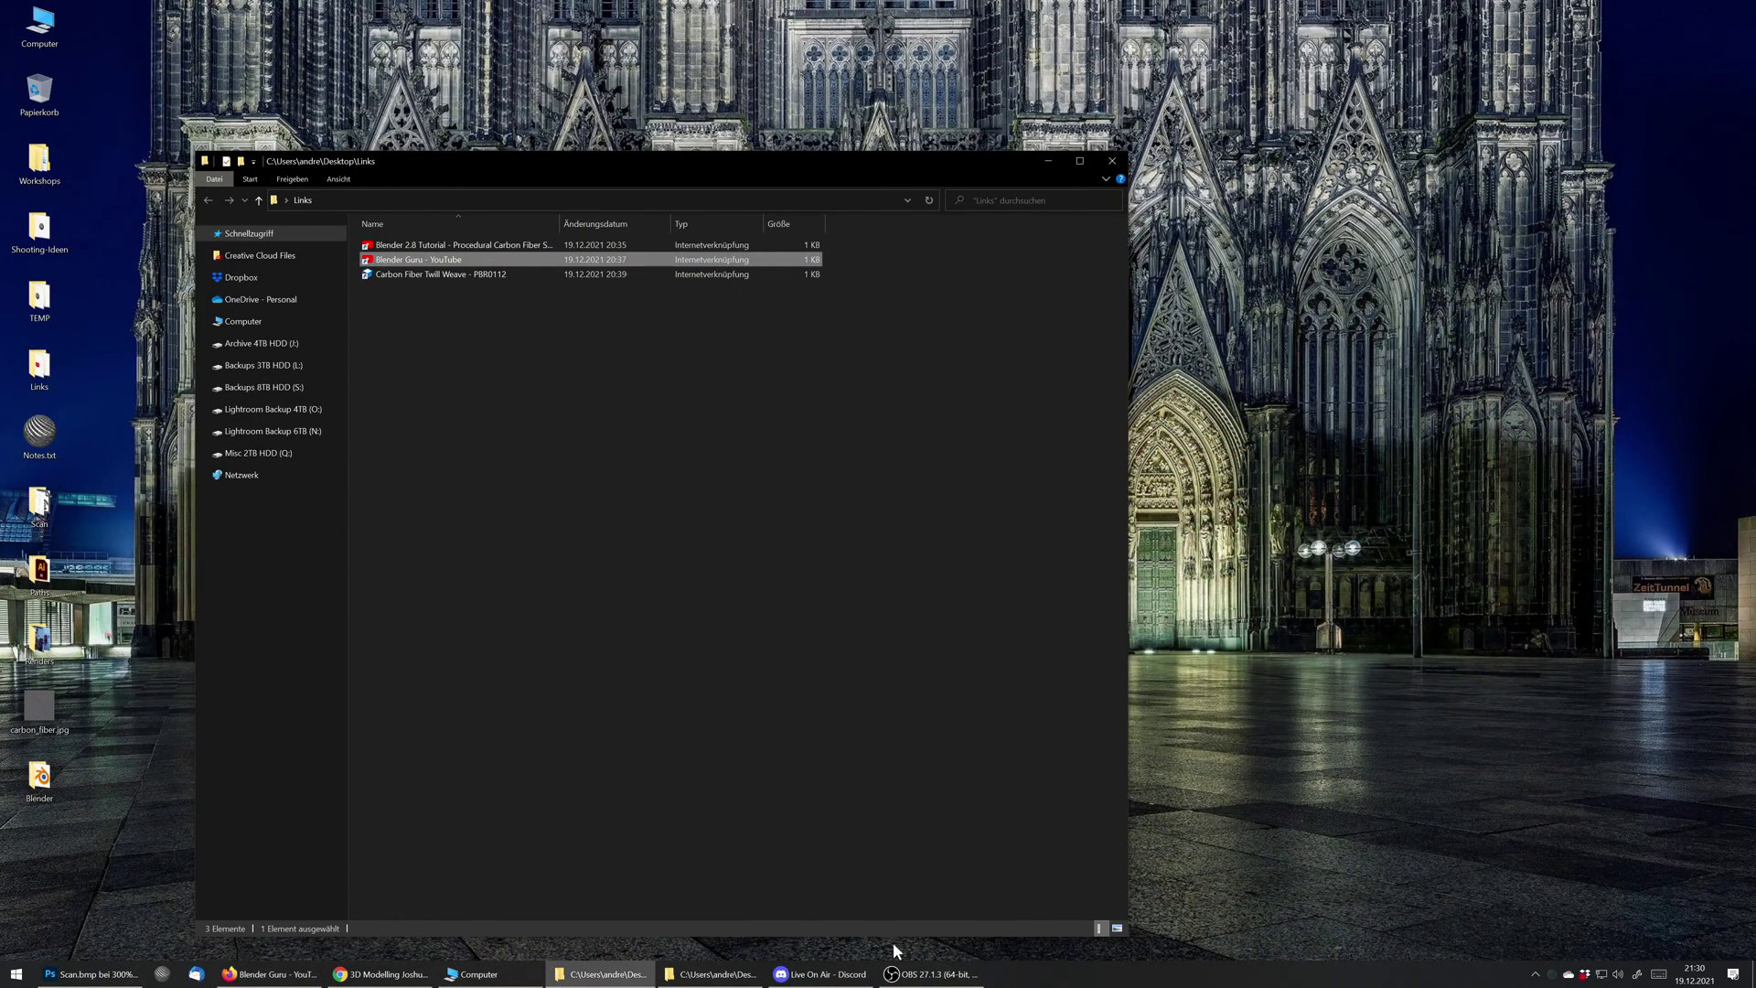
Step: Set the OBS stream scene to Monitor 1 + Cam and return to the hexagon tracing in Photoshop
left_click(901, 974)
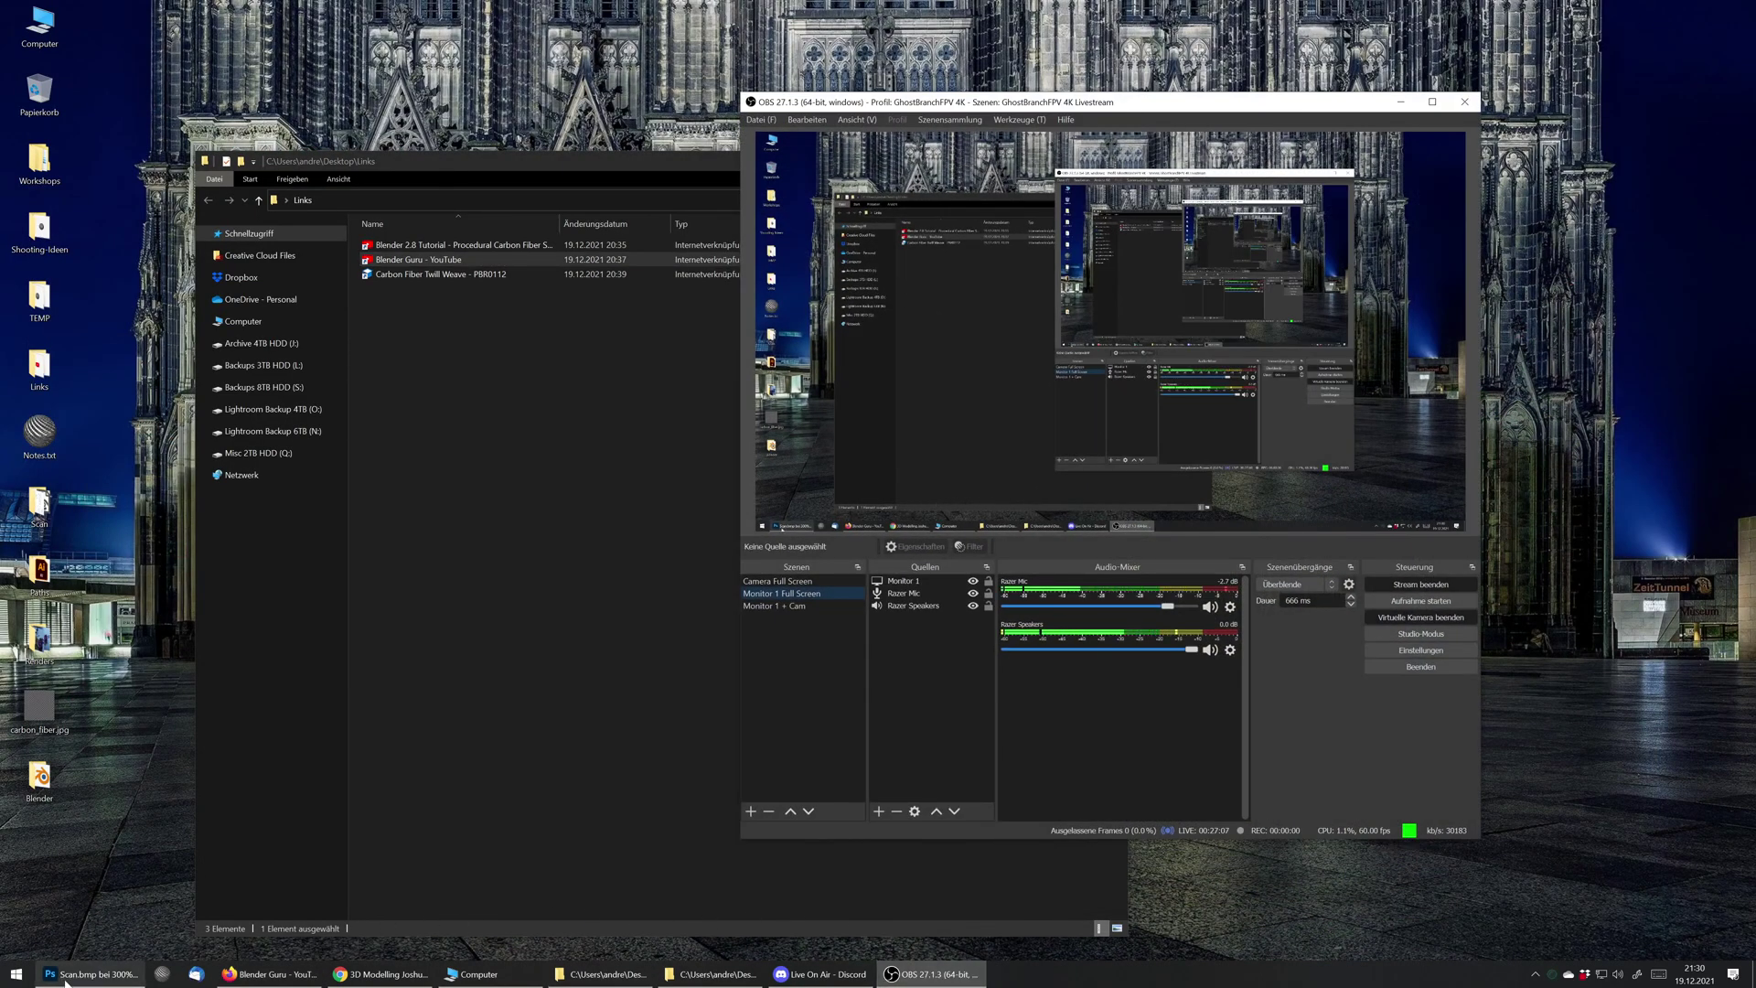
left_click(66, 975)
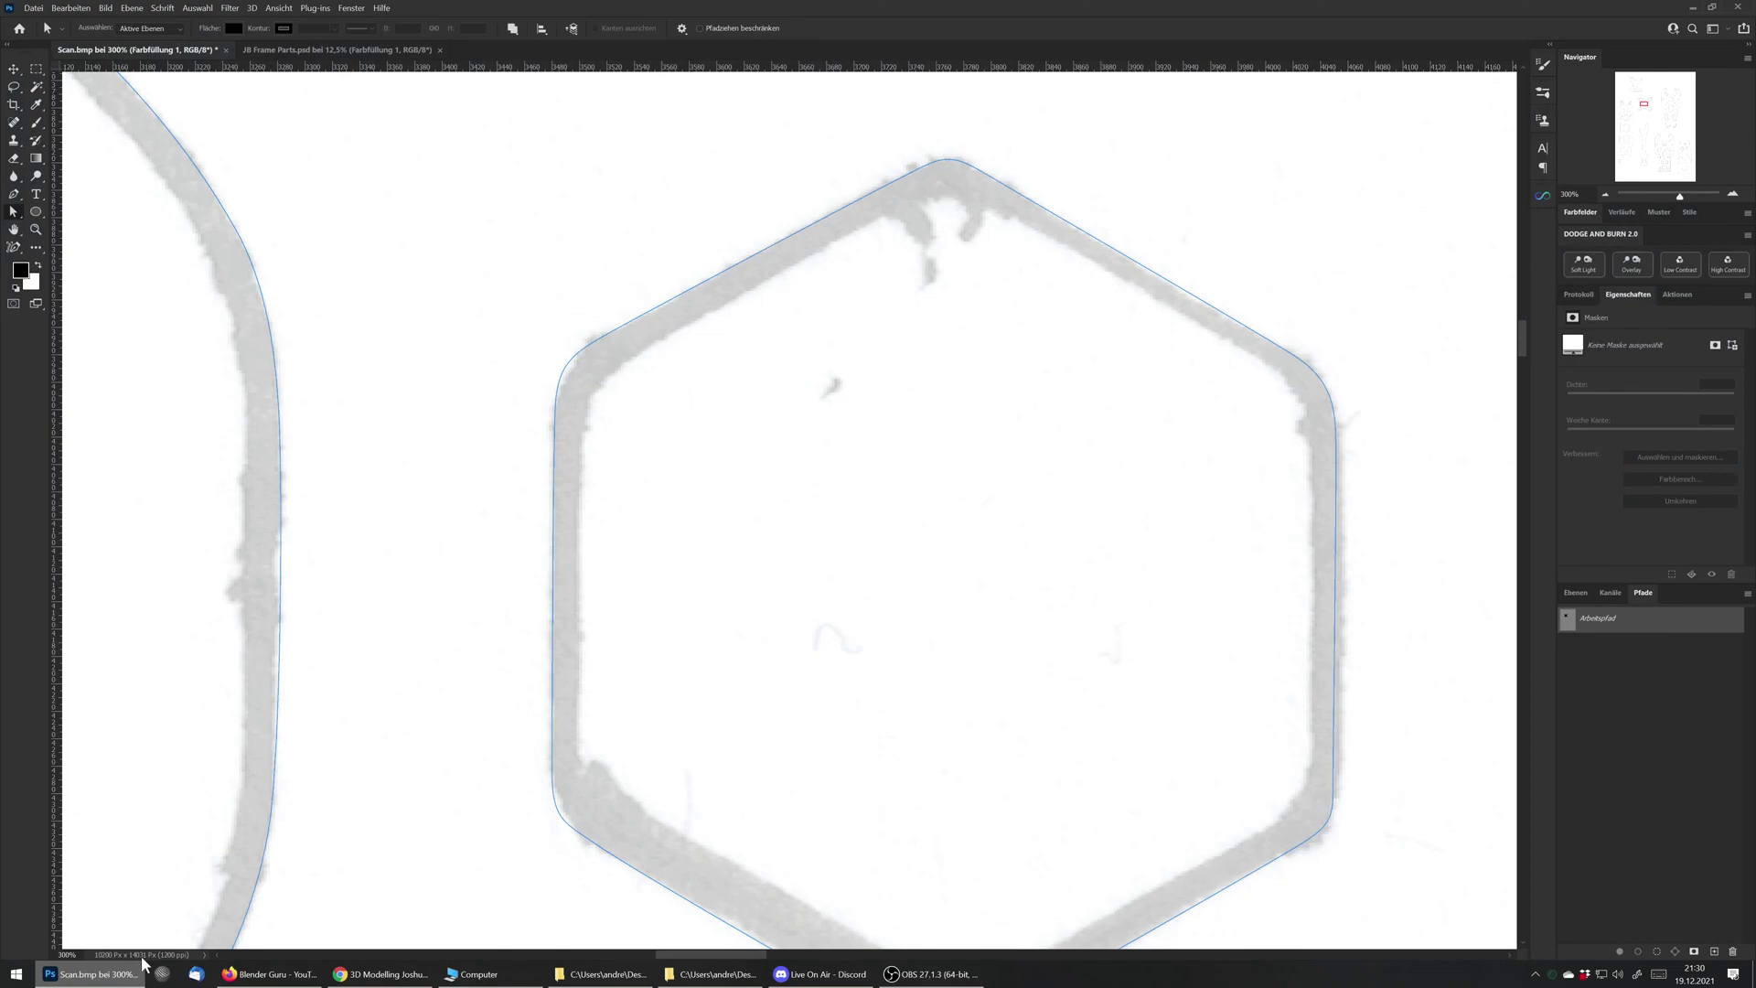
left_click(926, 975)
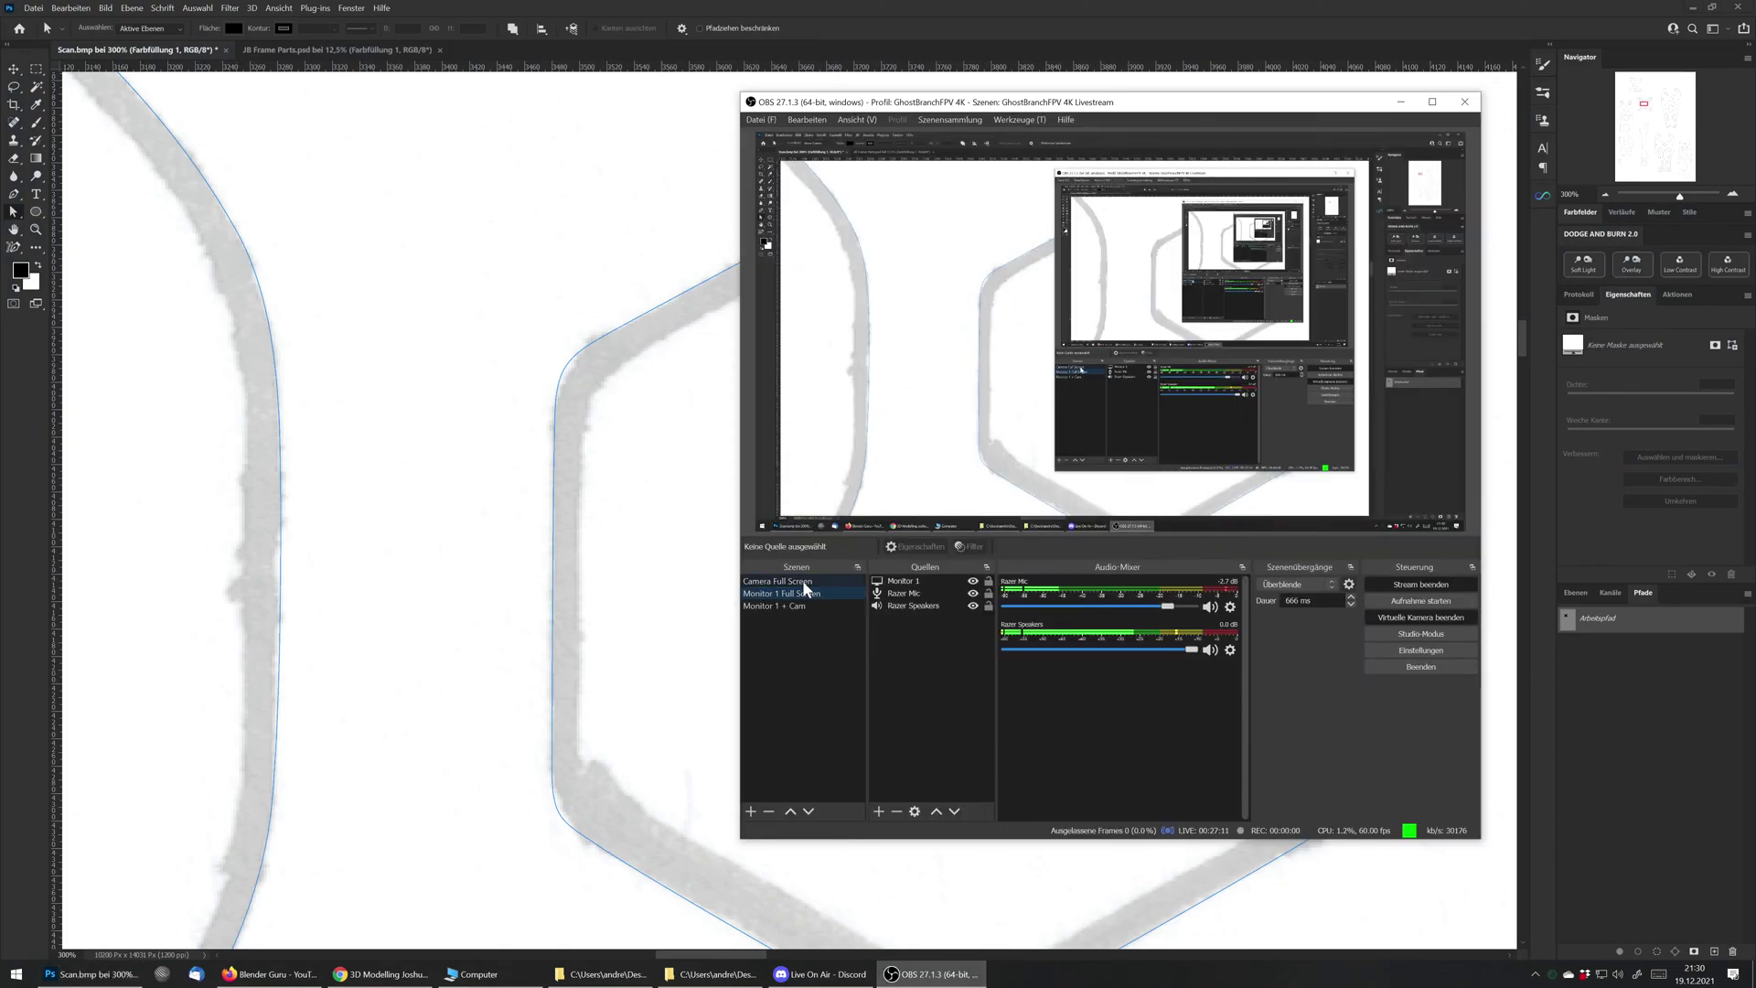
left_click(774, 606)
left_click(963, 7)
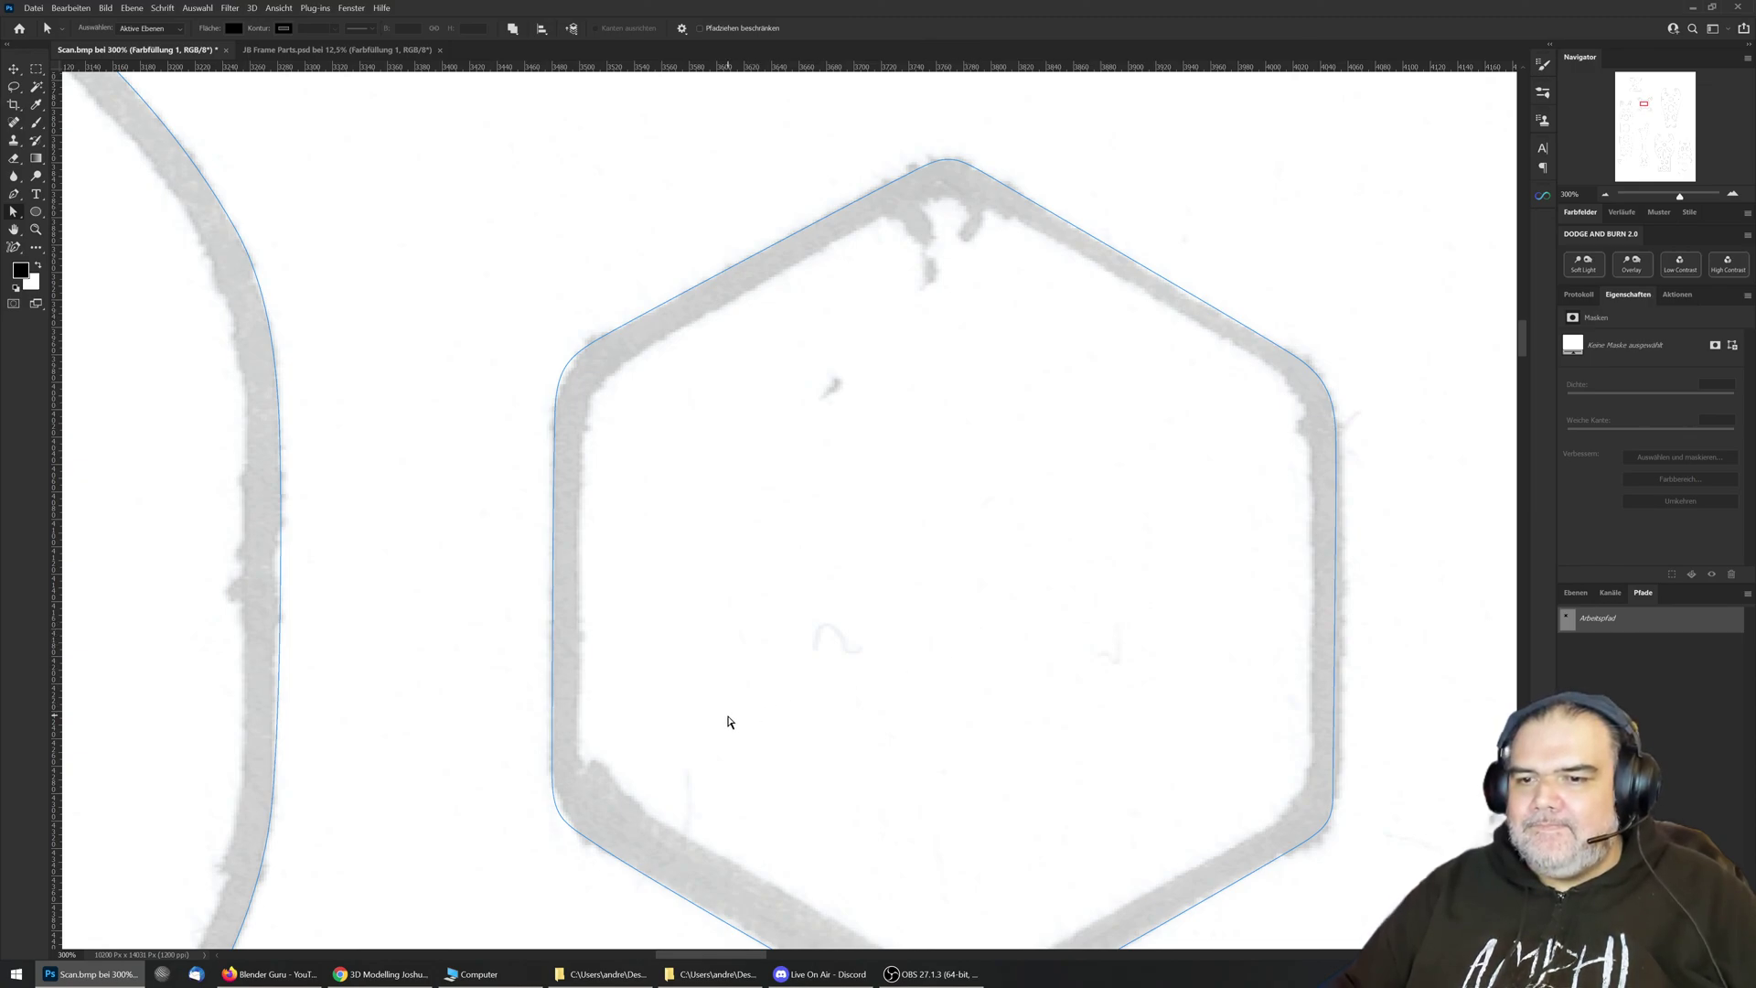
Step: Switch to the livestream page in Chrome and enlarge the page to read the live chat
left_click(380, 974)
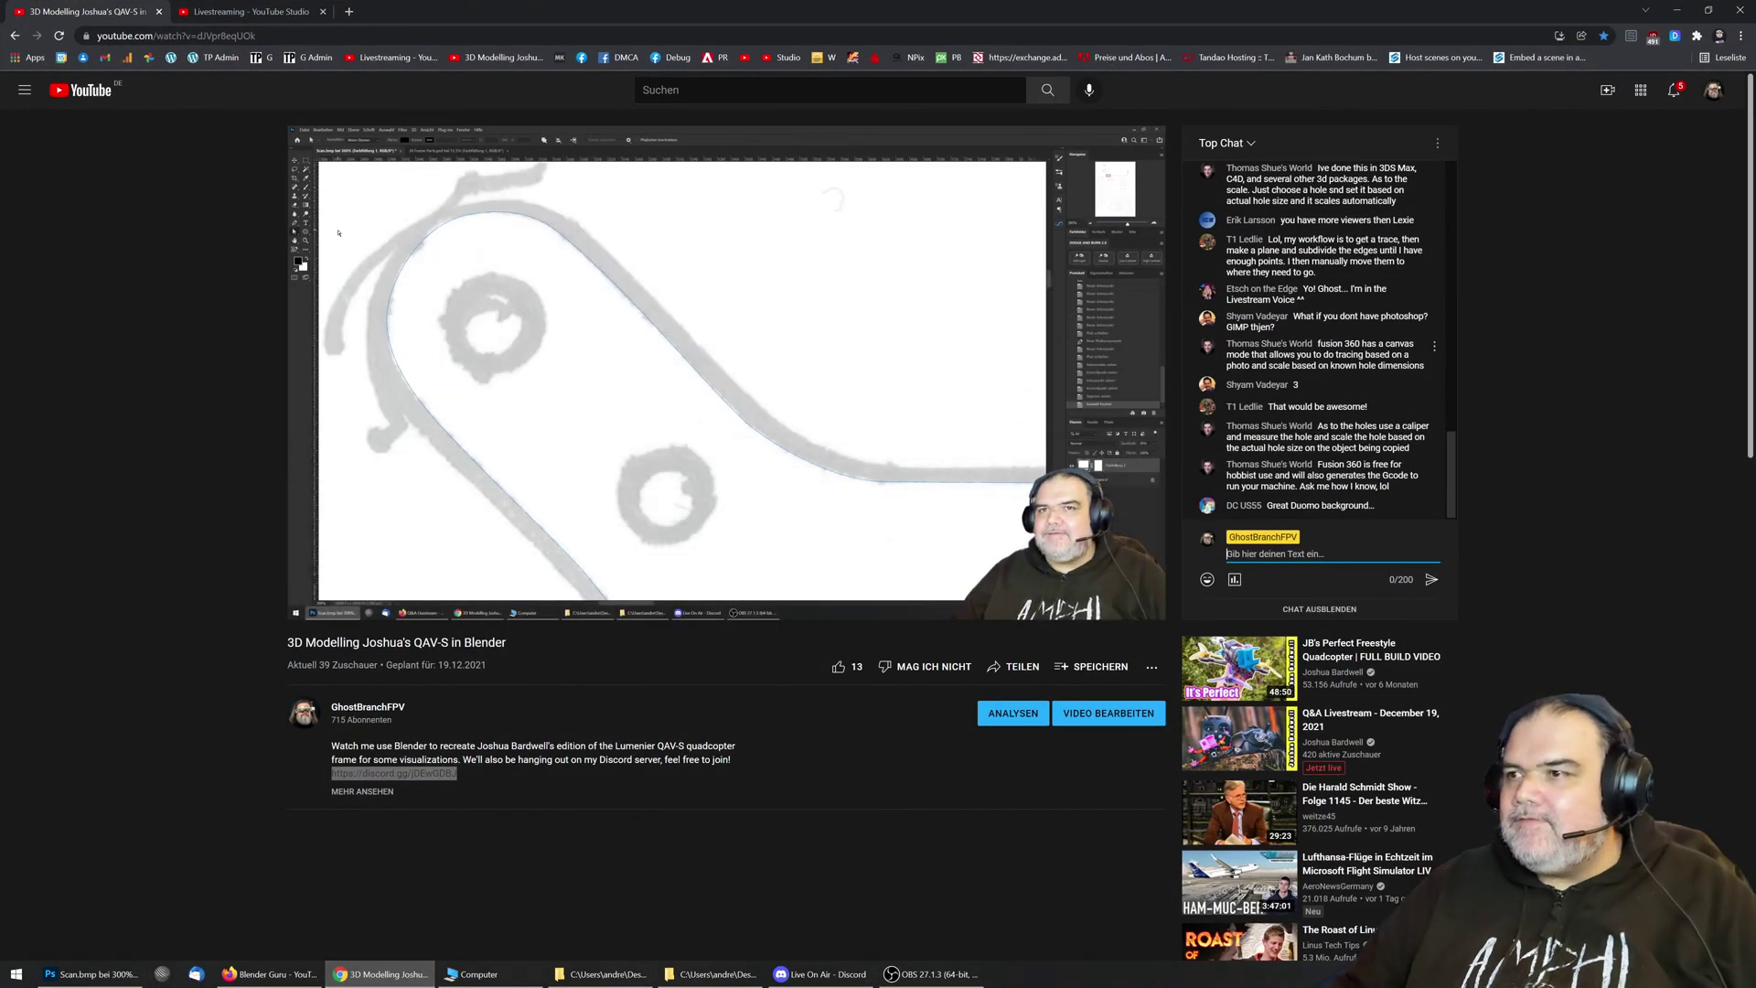
scroll(1457, 416, "up", 1, "ctrl")
scroll(1458, 415, "up", 2, "ctrl")
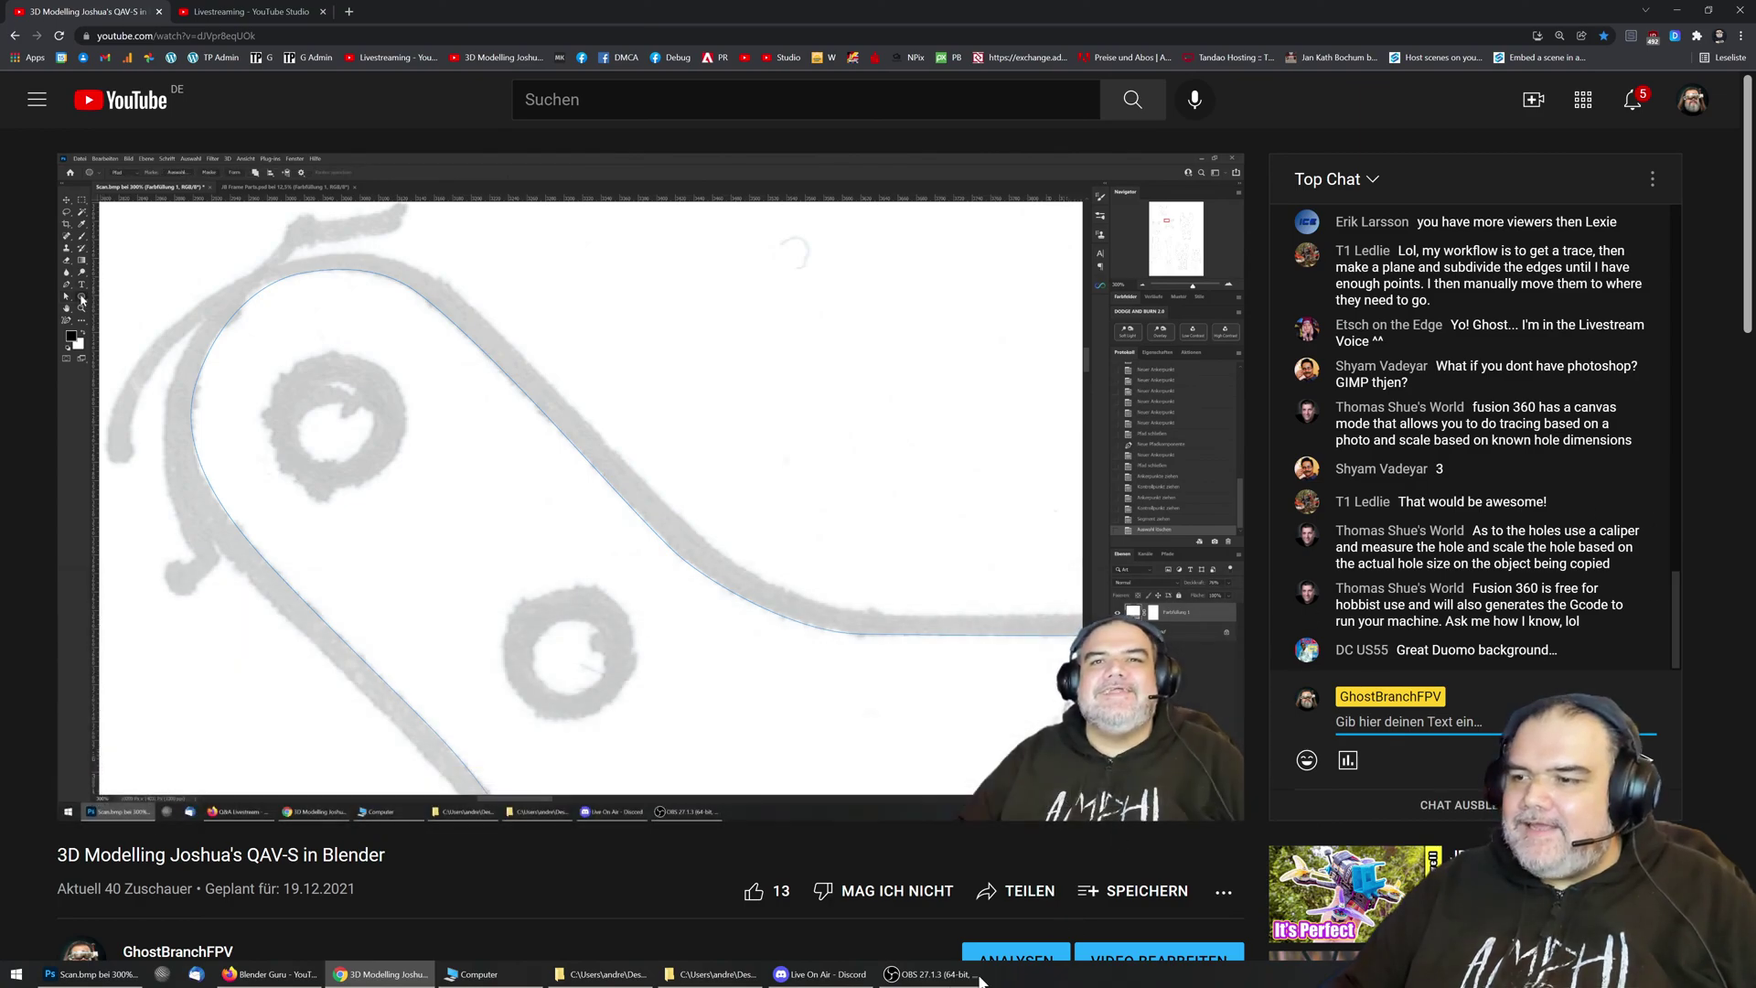
Step: Switch to Discord, open the Live On Air stage's speaker requests, and minimise Discord and the browser to return to Photoshop
left_click(818, 975)
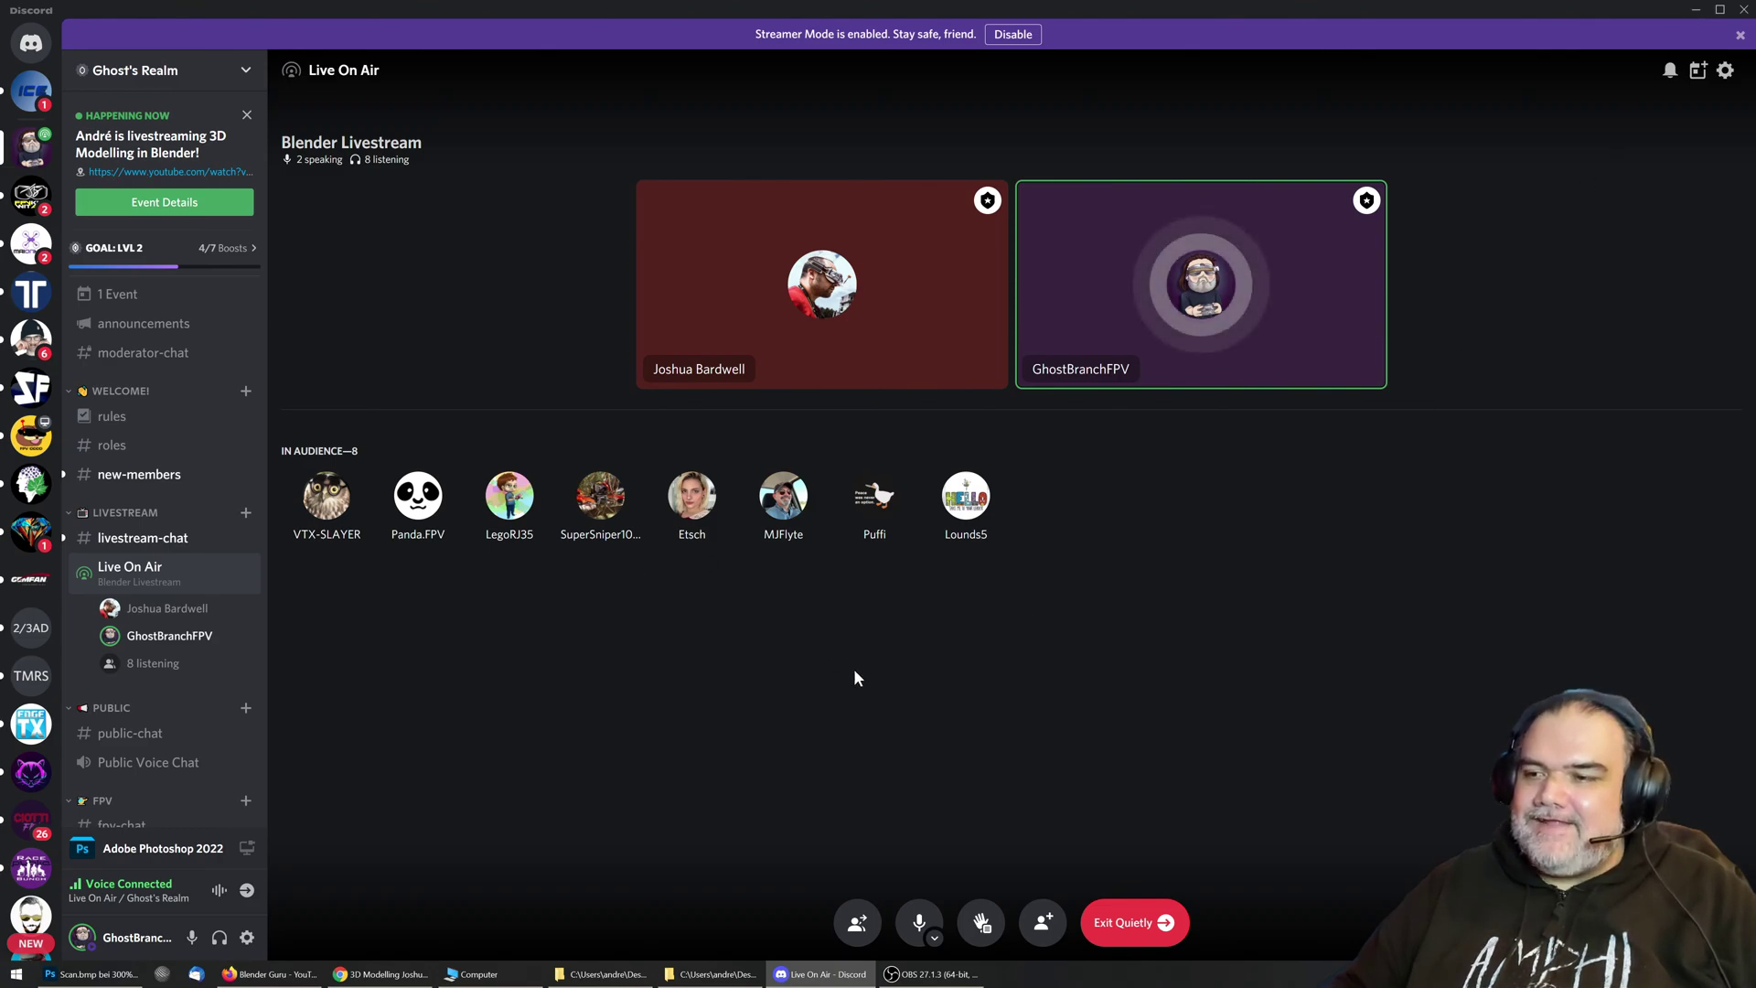
left_click(983, 935)
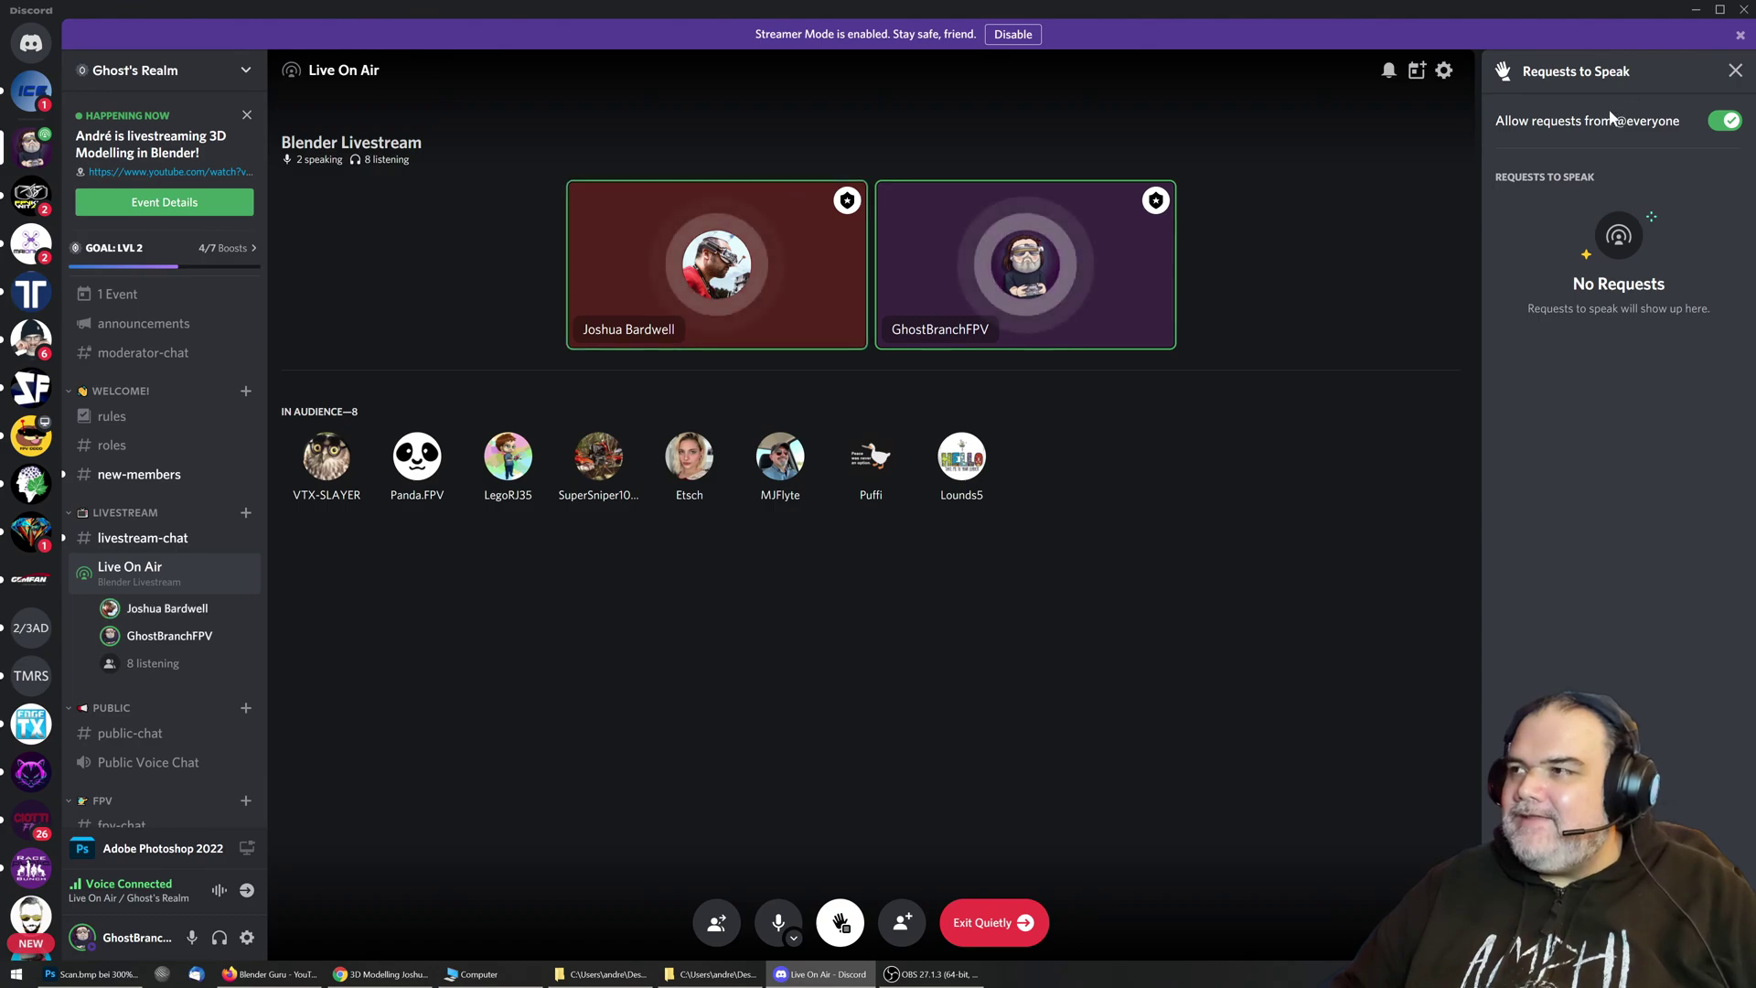
left_click(1695, 9)
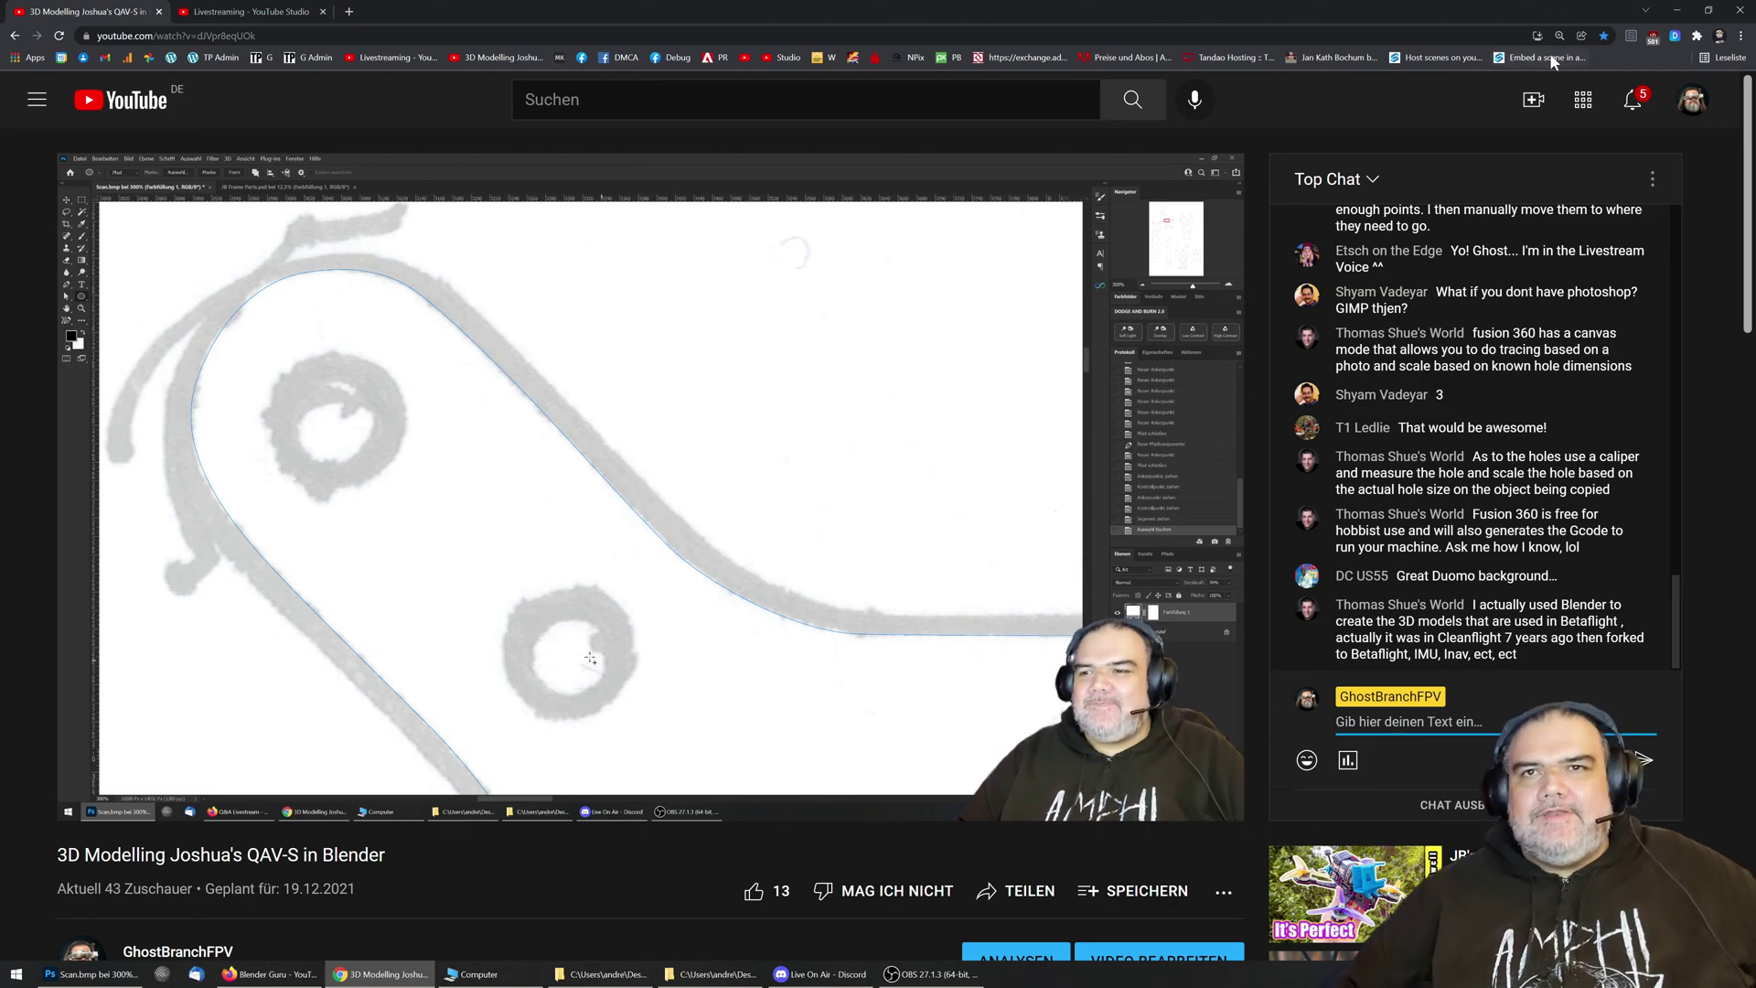
left_click(1674, 9)
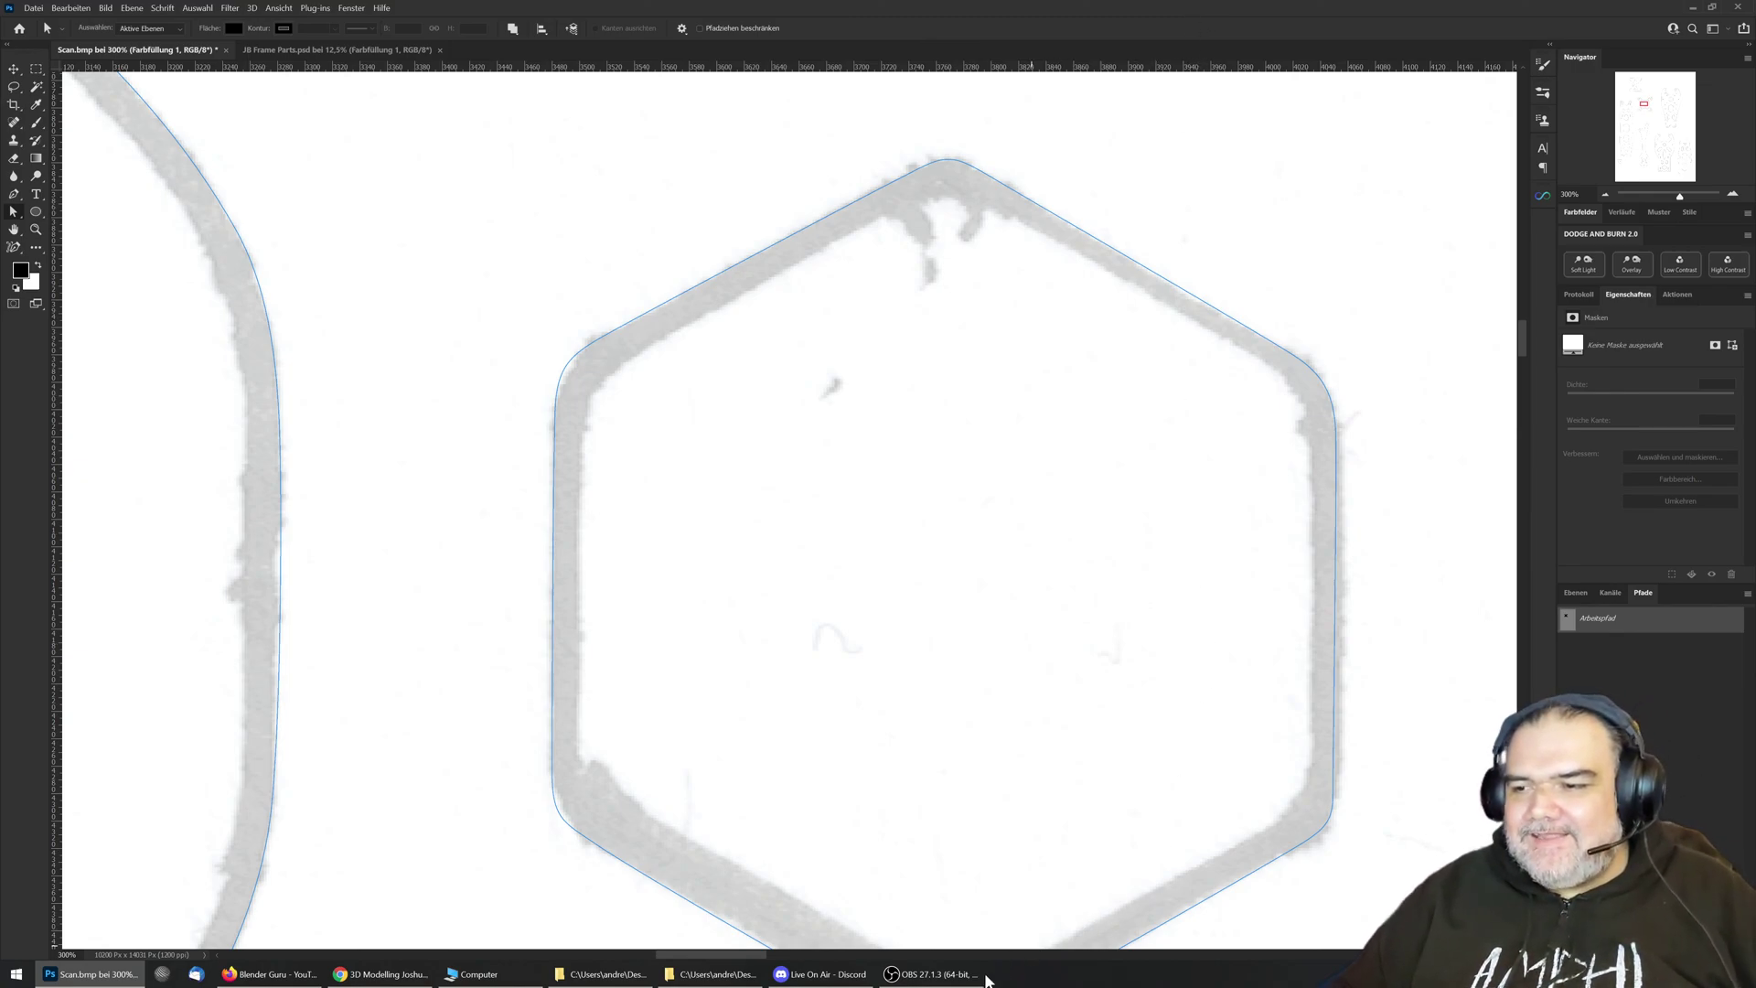
Step: Switch to OBS, set the stream scene to Monitor 1 Full Screen, and return to the hexagon tracing in Photoshop
left_click(959, 978)
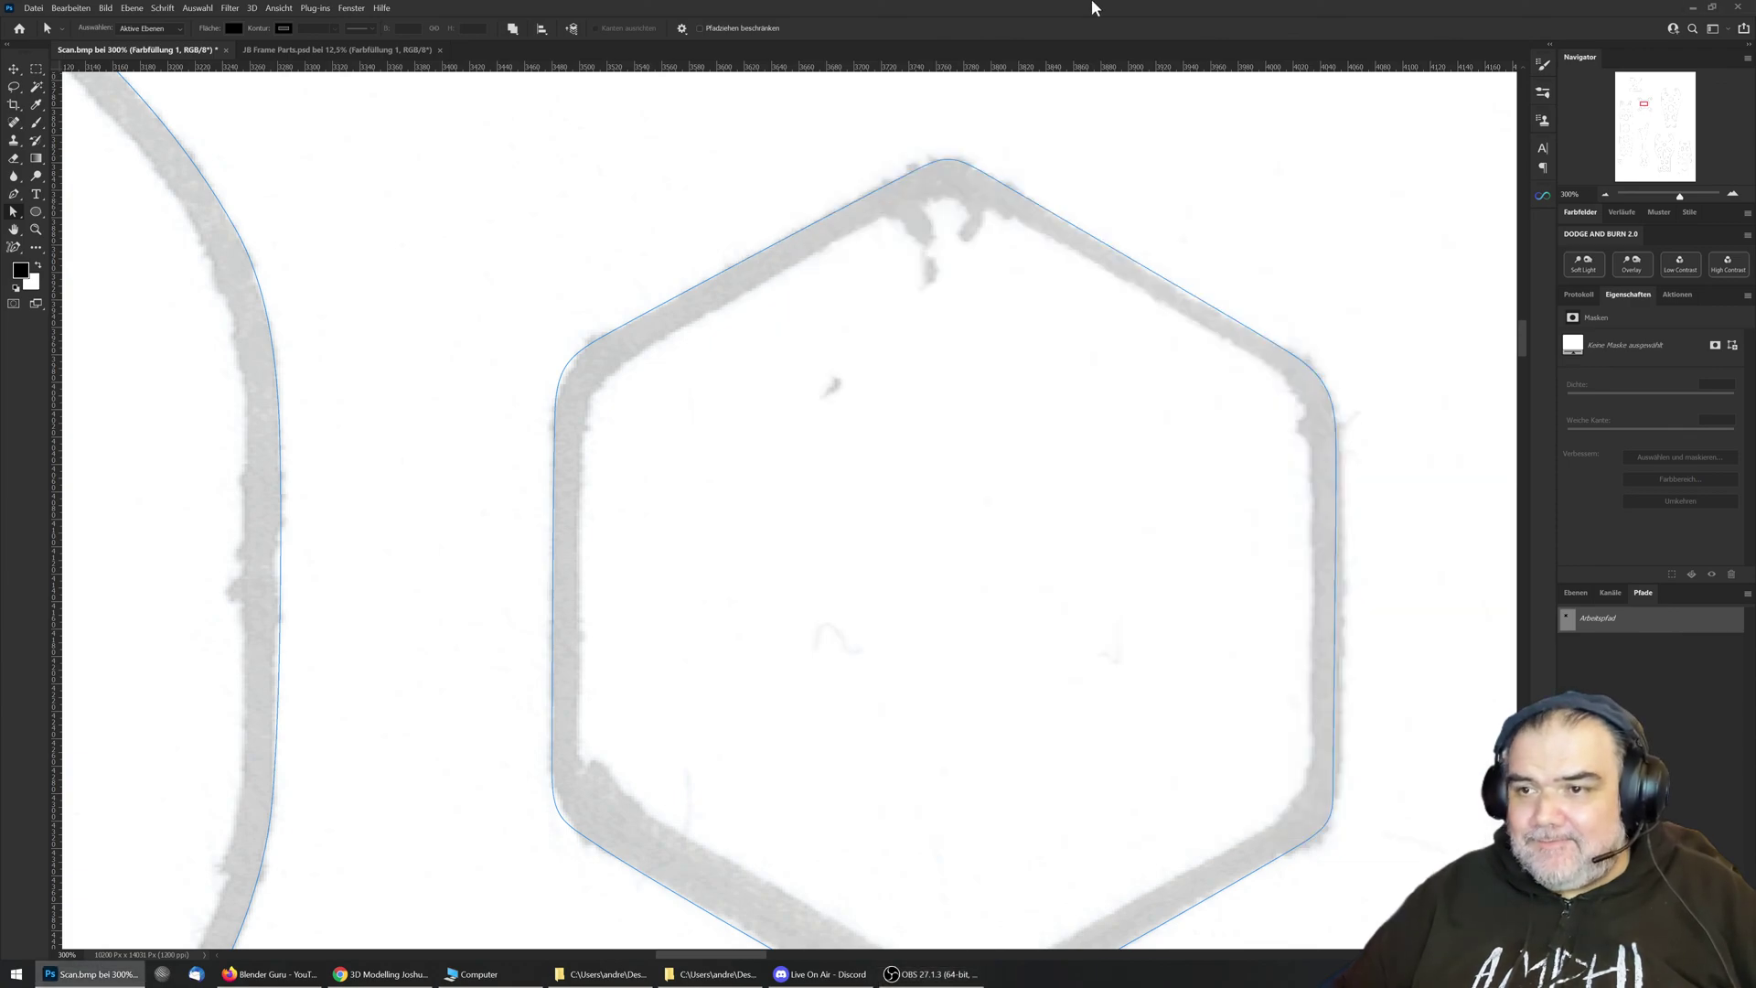
left_click(1106, 8)
left_click(931, 975)
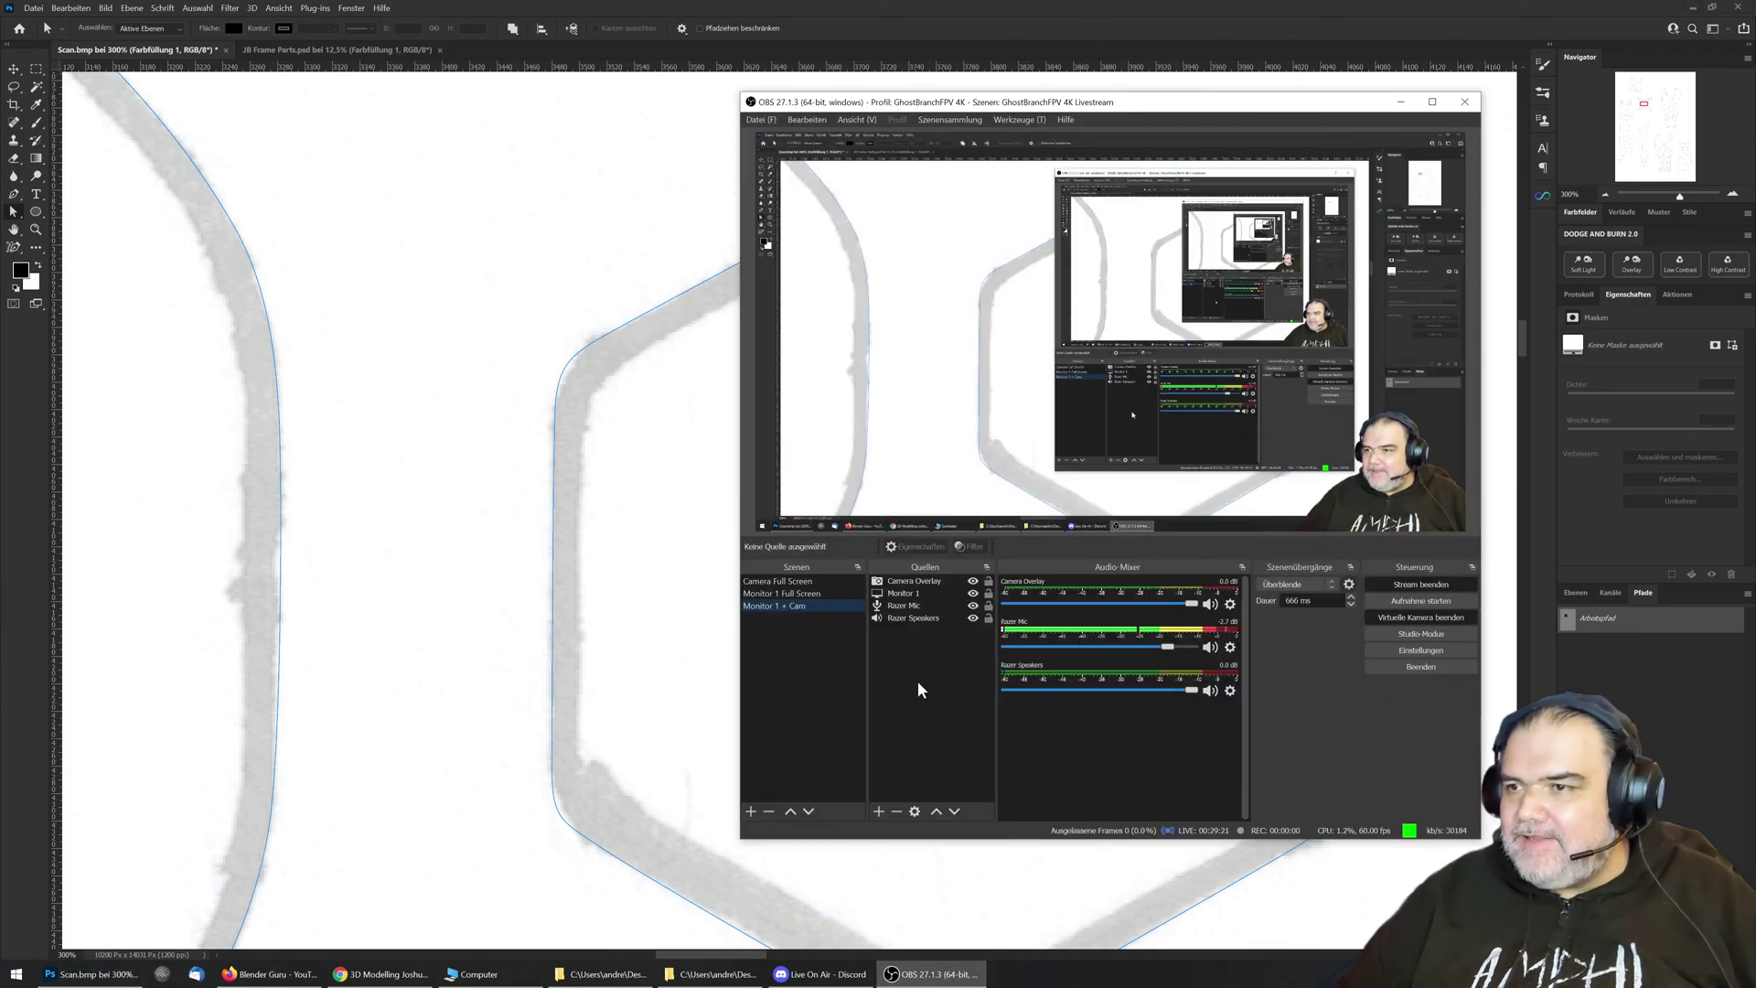
left_click(790, 593)
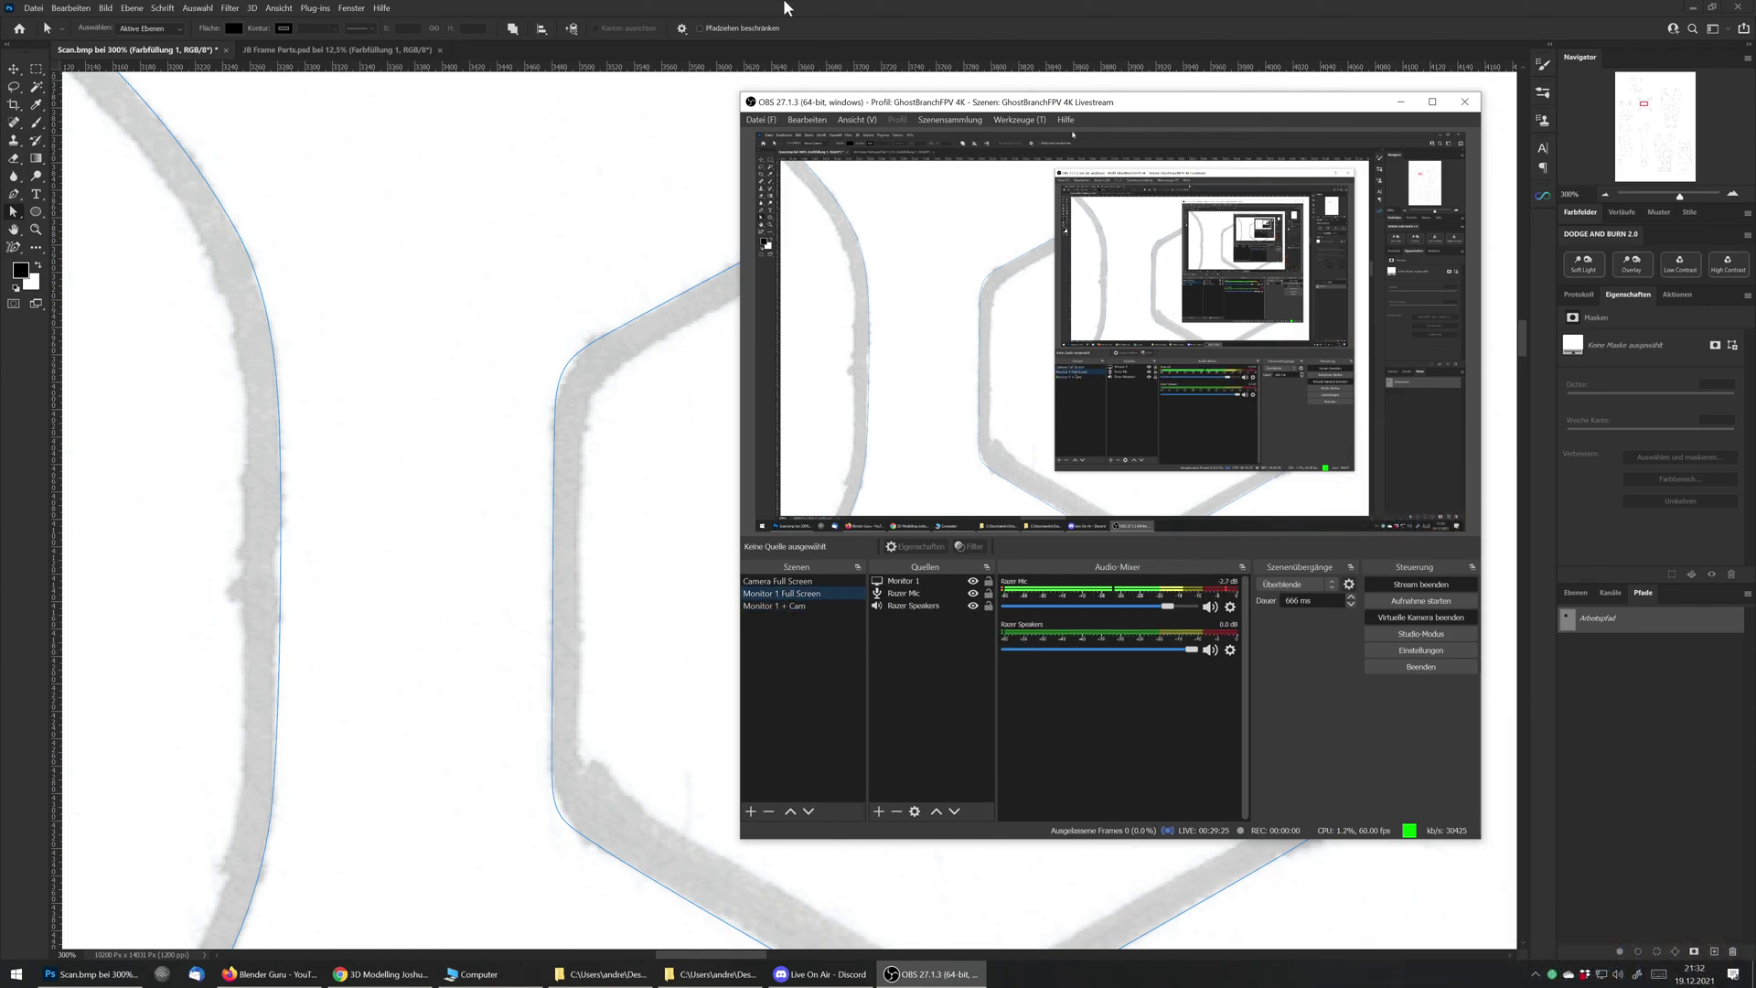
left_click(789, 8)
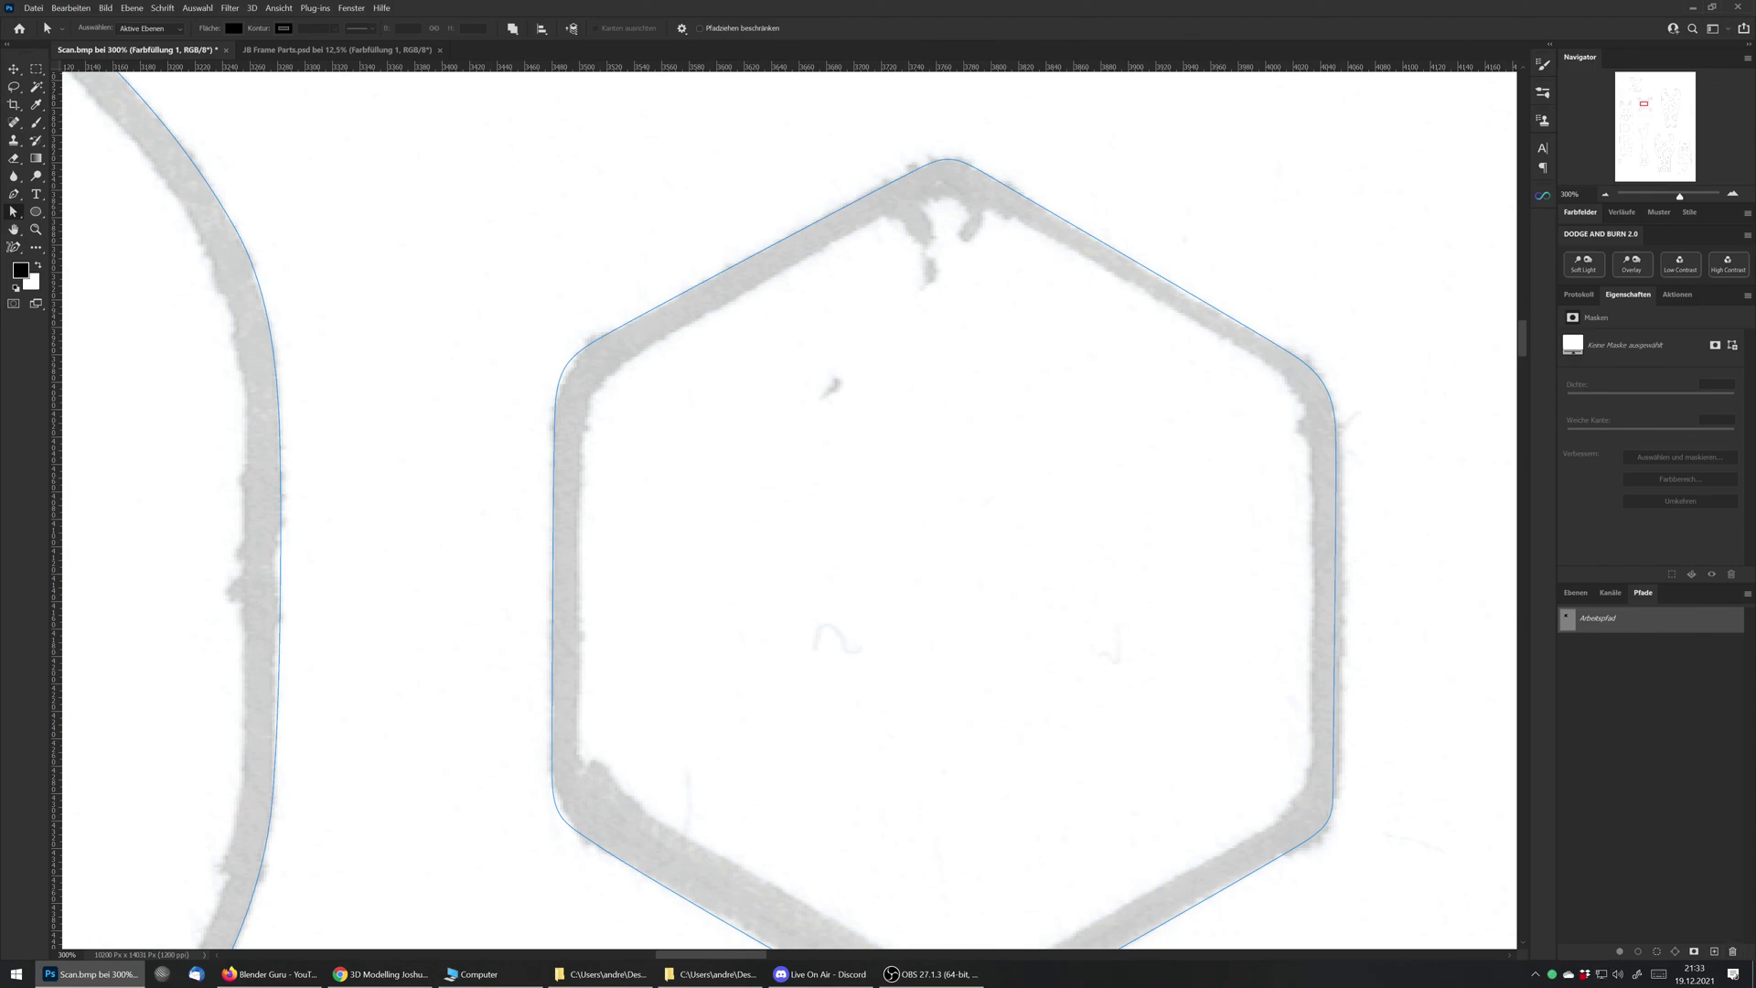
Step: Check the livestream page in Chrome and the OBS window, returning to Photoshop after each
key("alt+Tab")
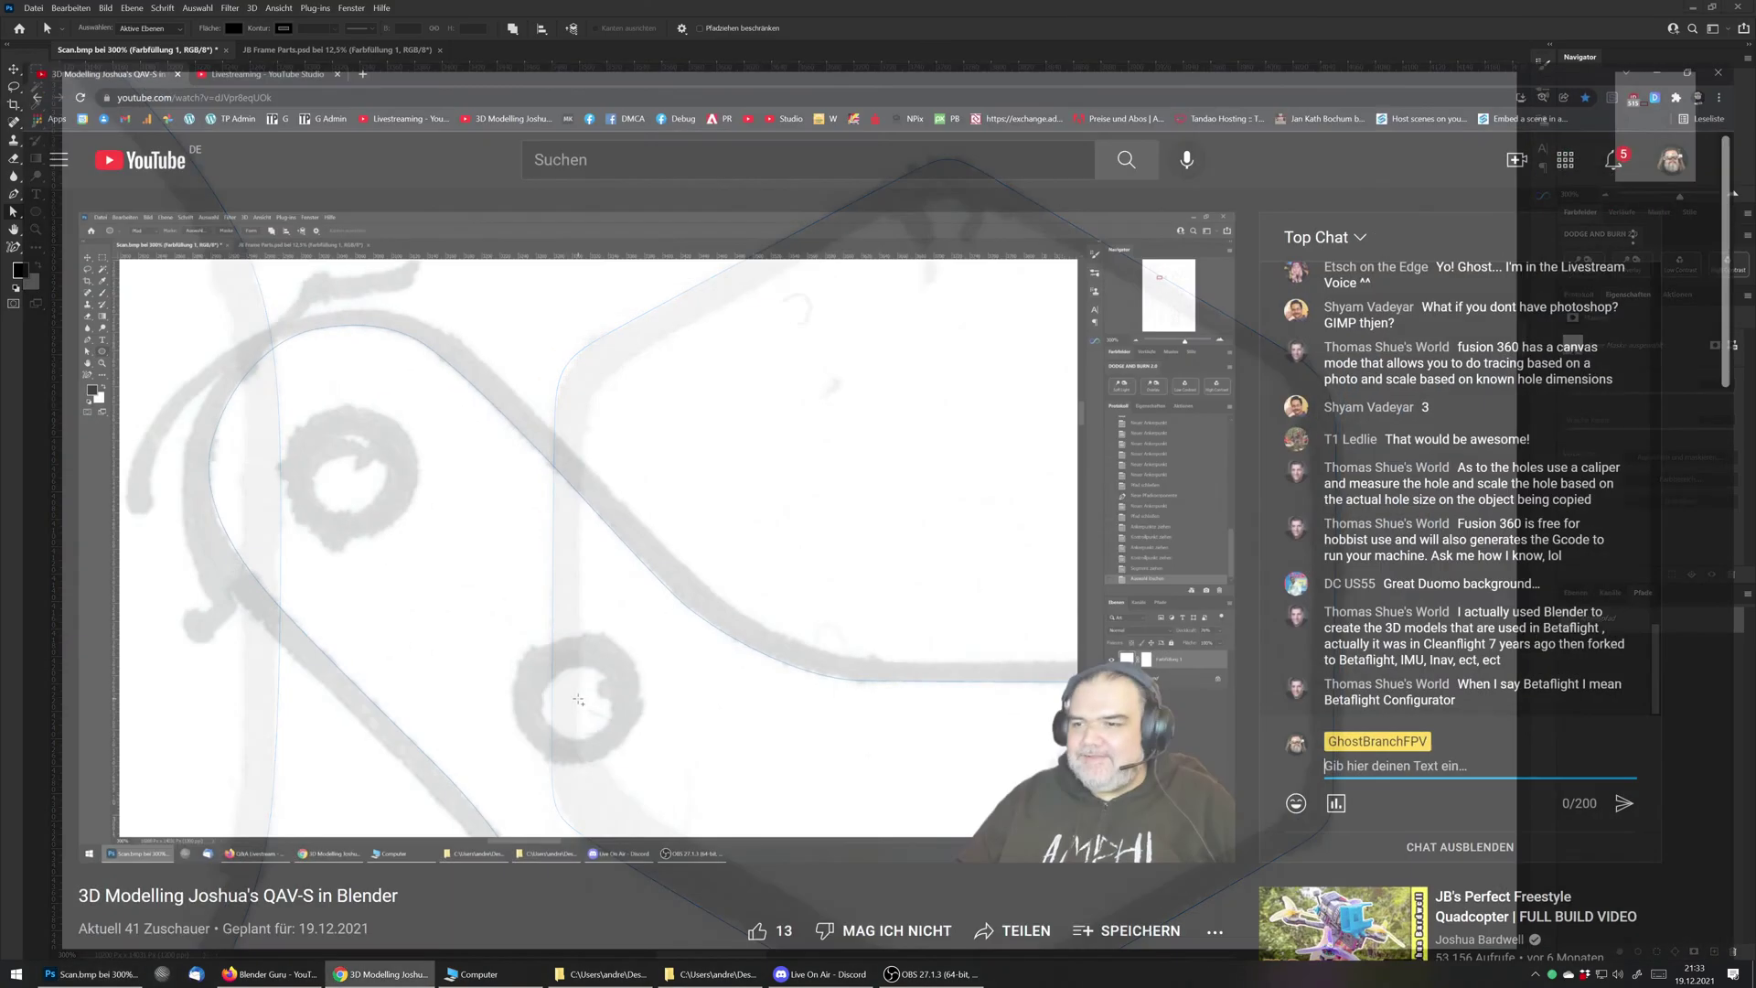
key("alt+Tab")
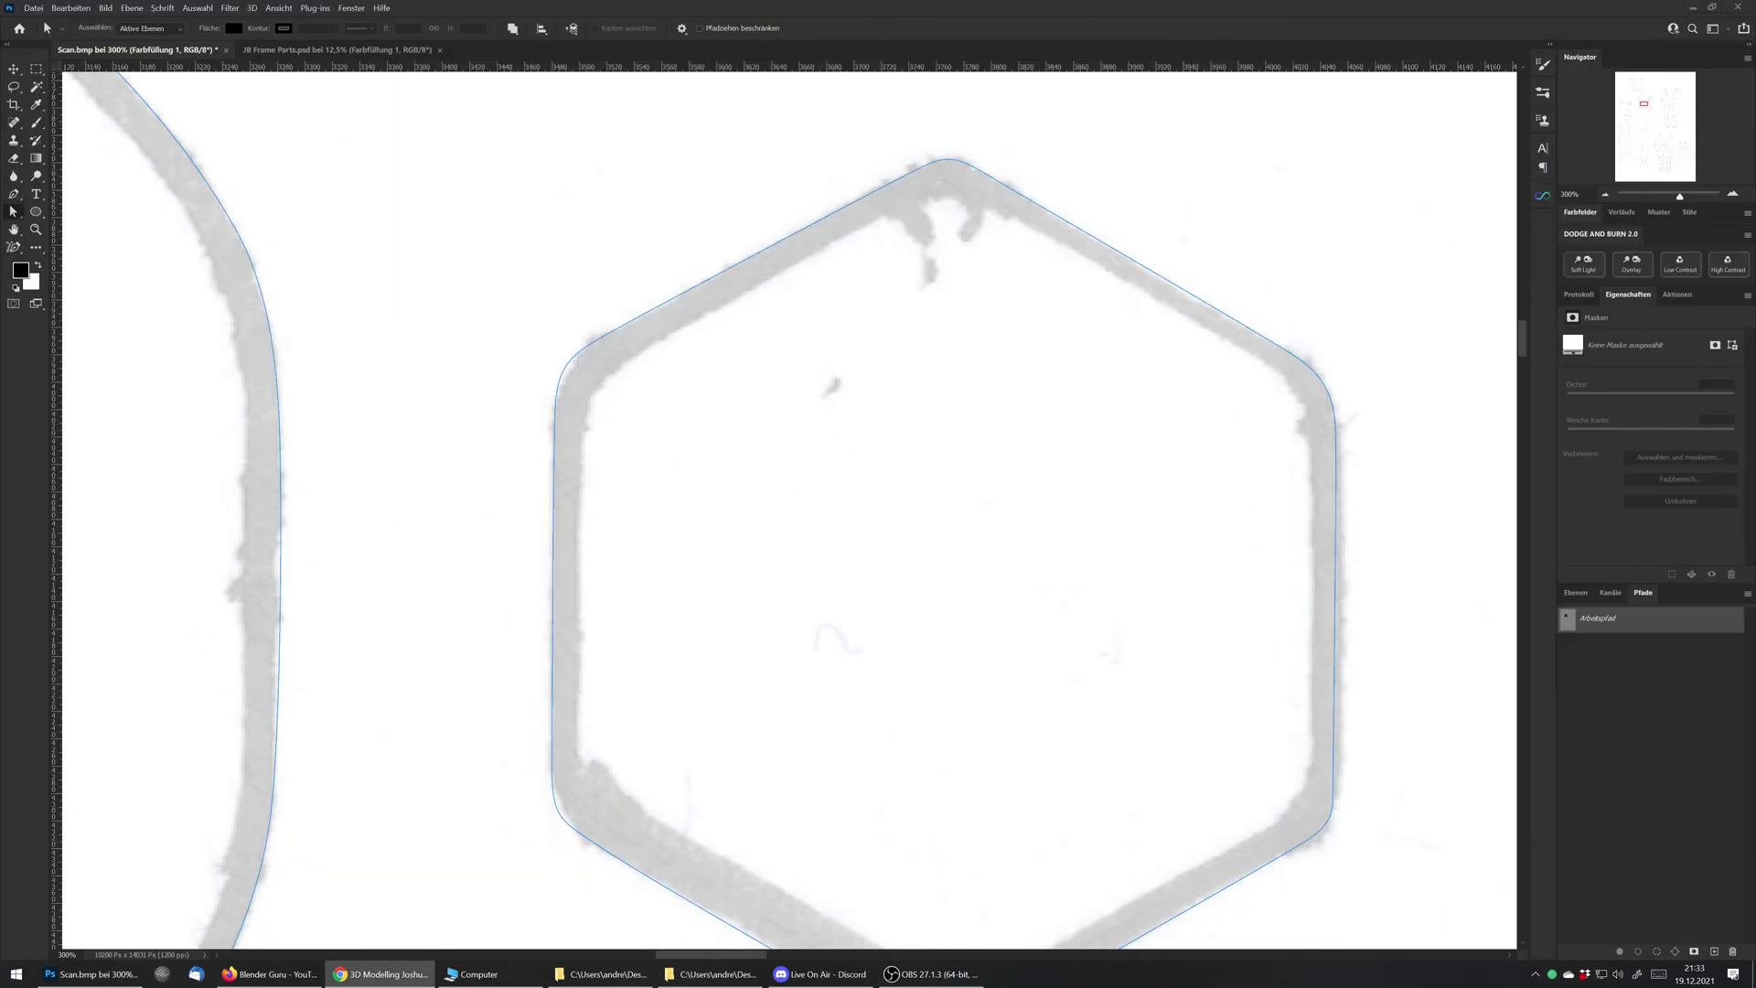
key("alt+Tab")
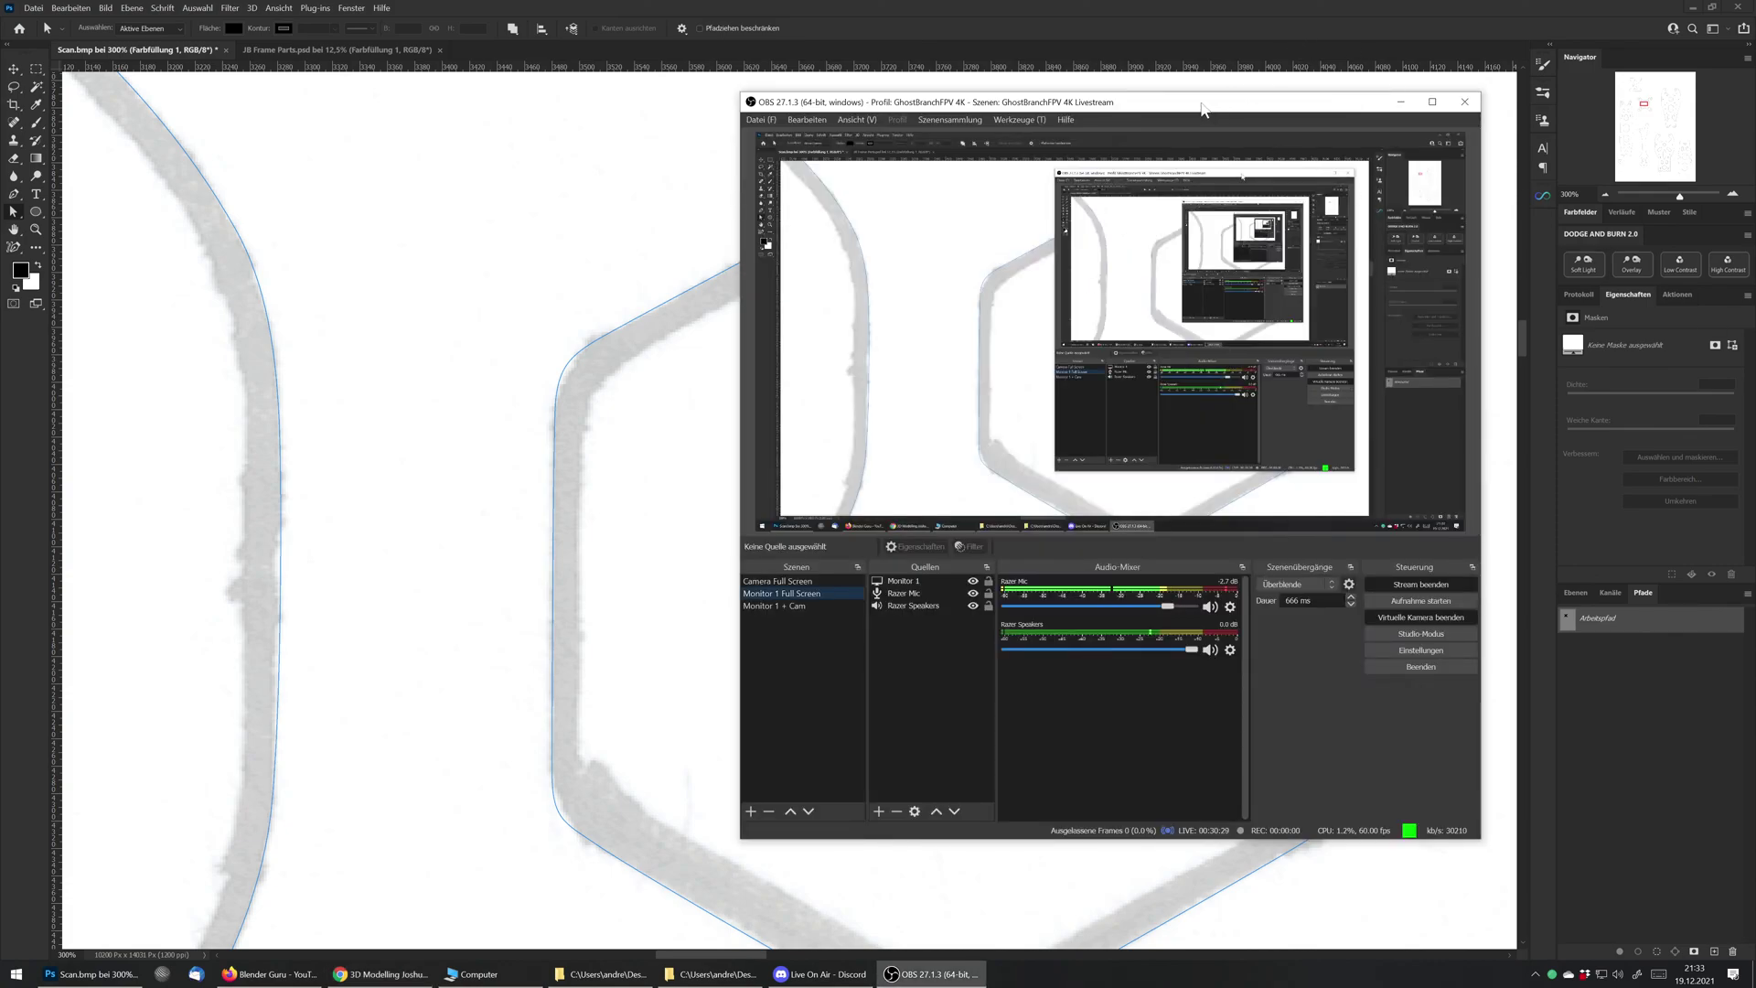
key("alt+Tab")
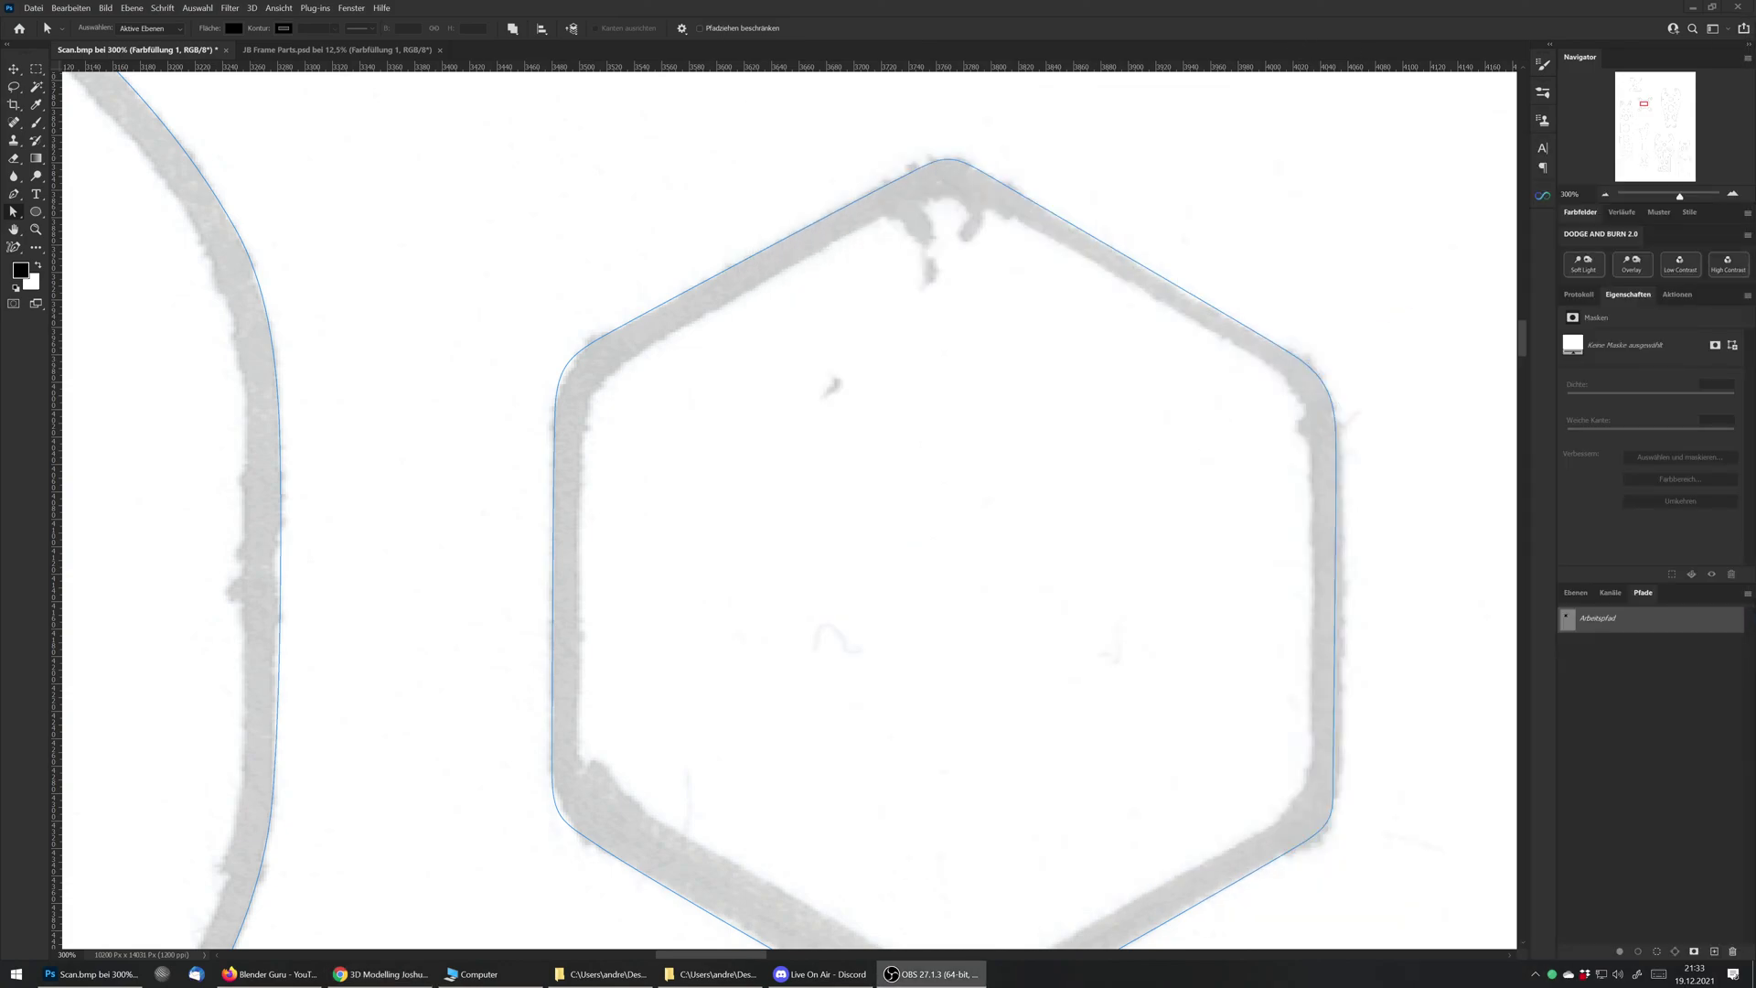
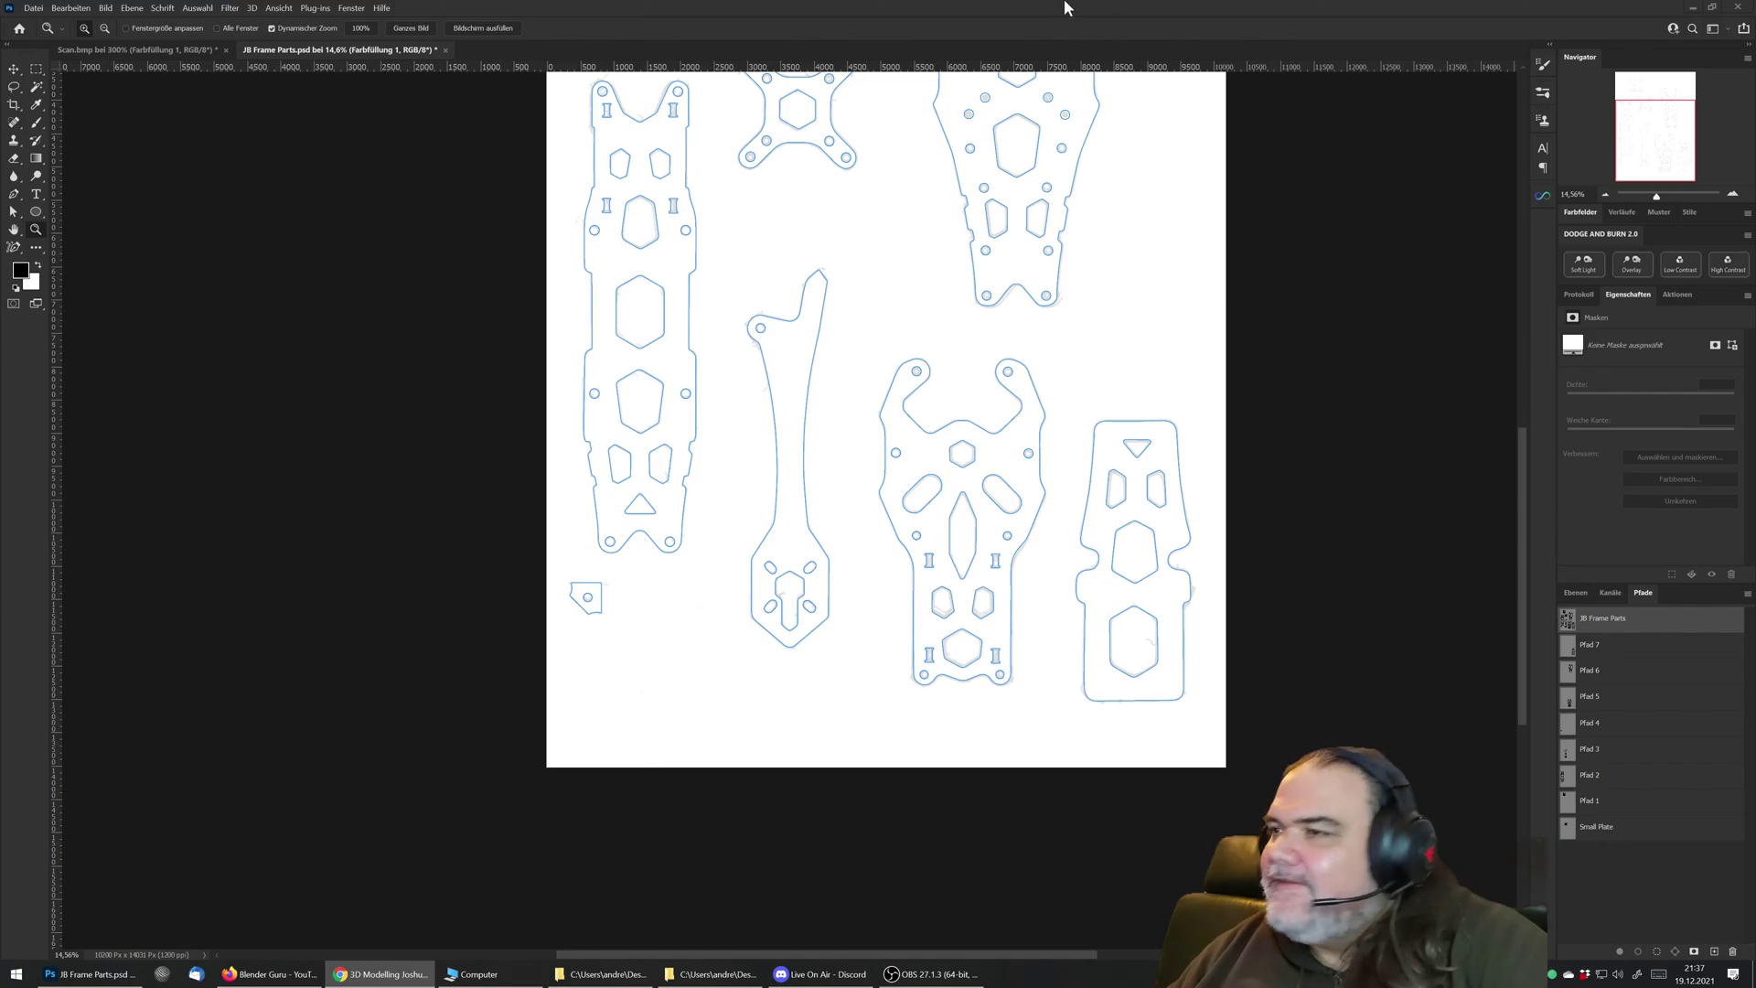
Step: Bring the frame parts into view in JB Frame Parts.psd and show the paths Pfad 7, Pfad 6 and Pfad 5 individually
left_click_drag(1003, 354, 694, 459)
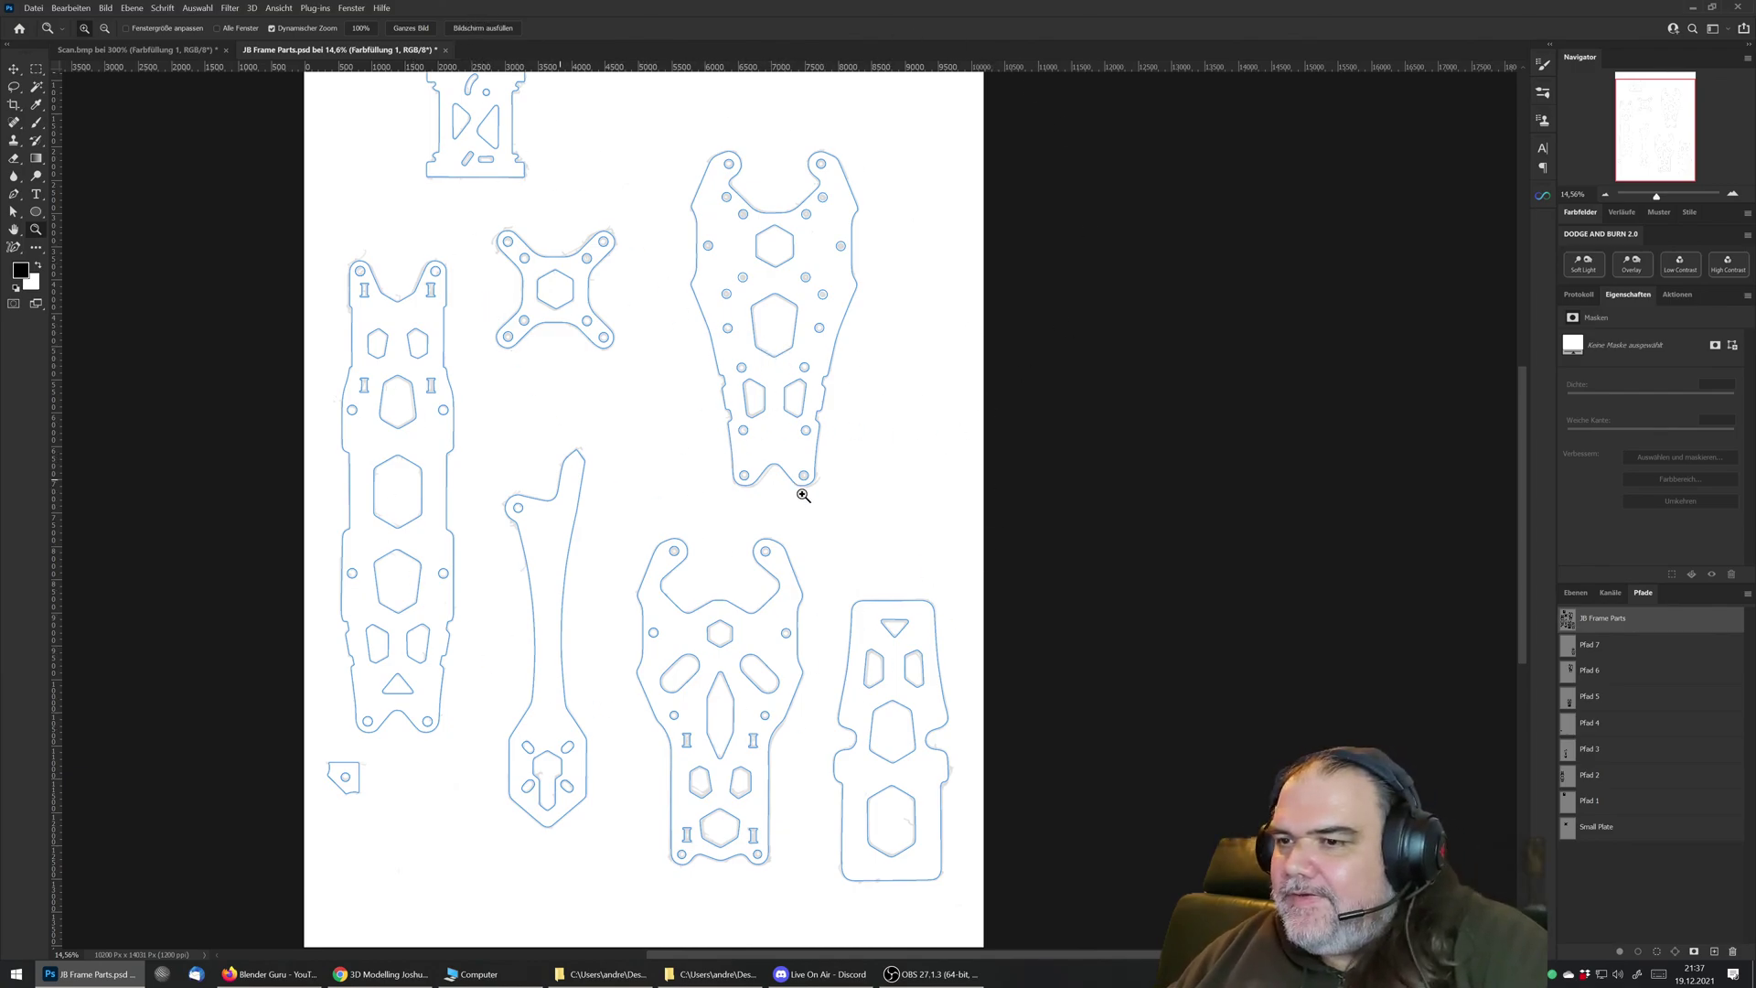
left_click_drag(745, 294, 845, 287)
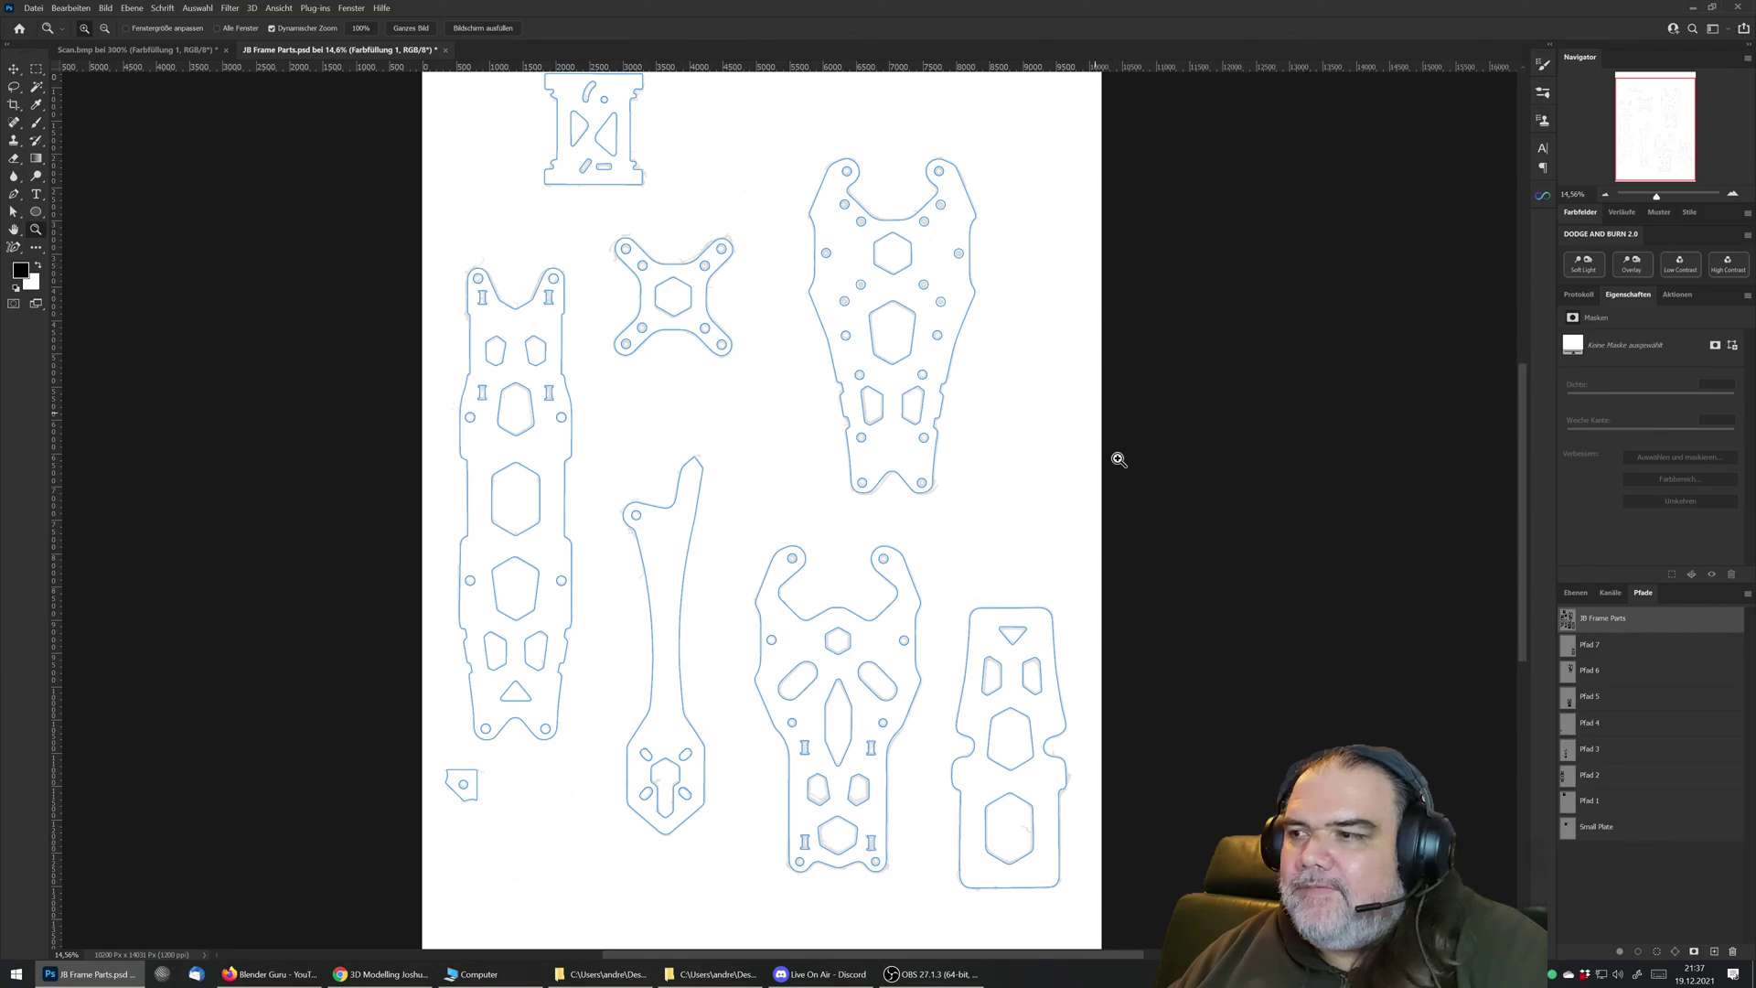
left_click(1655, 646)
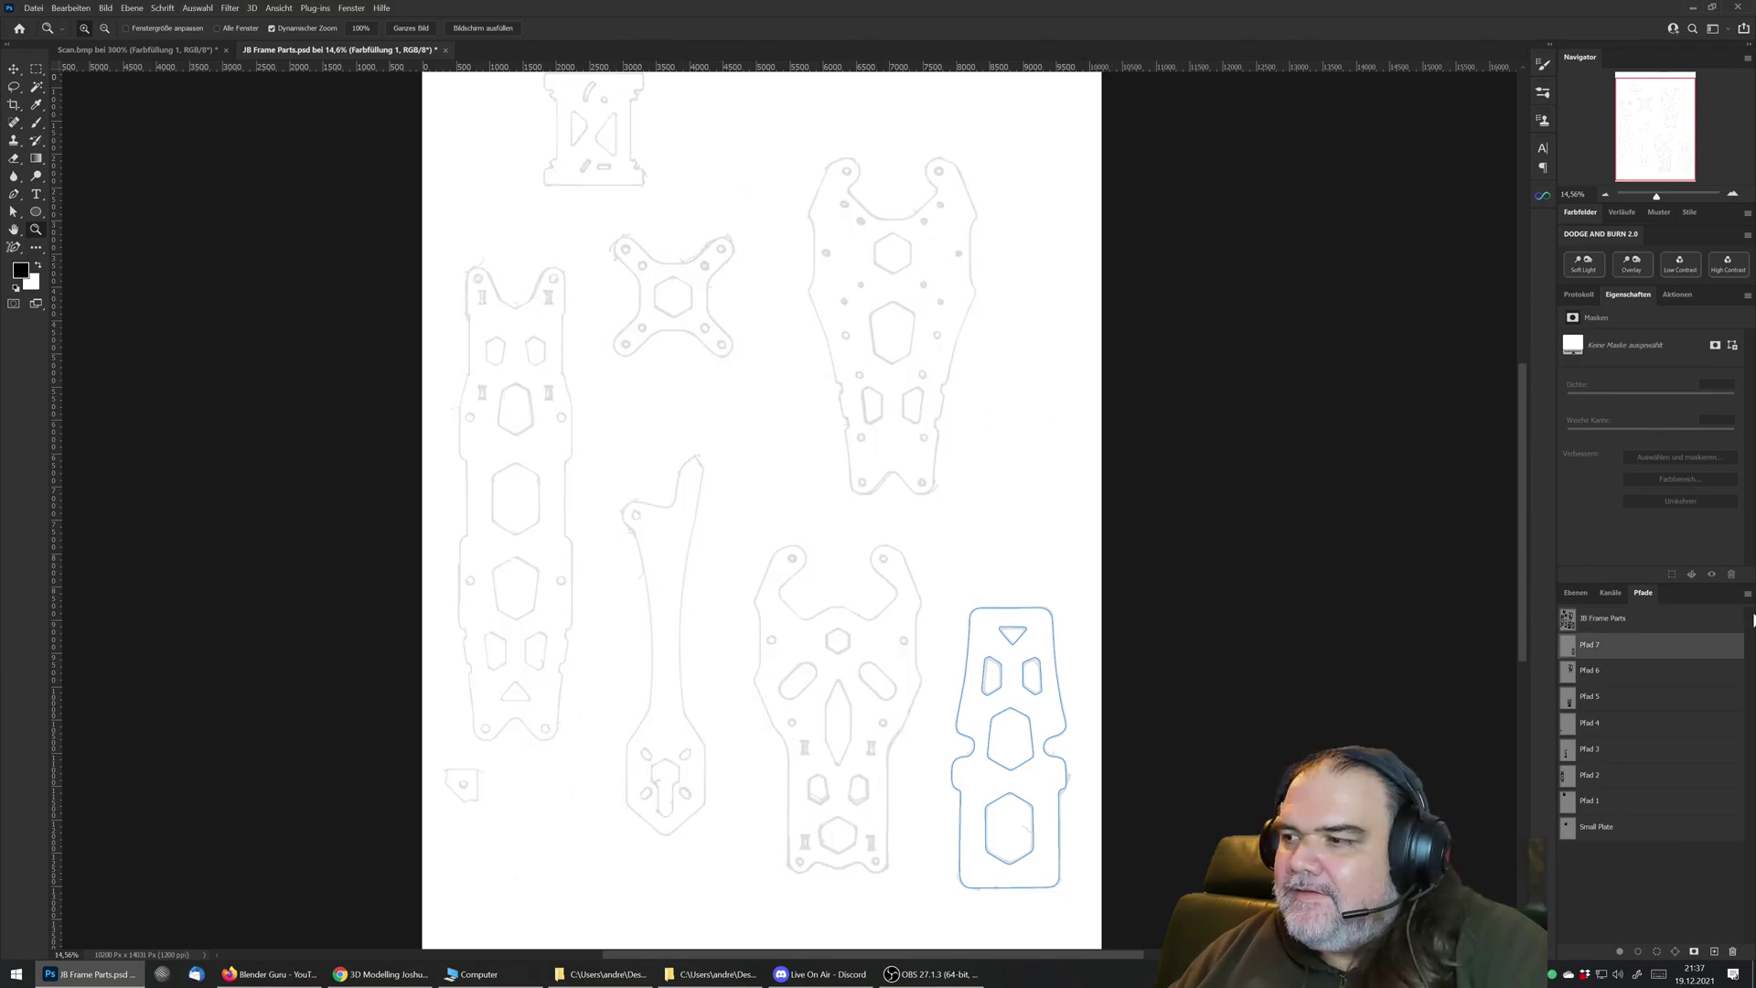
left_click(1689, 622)
left_click(1613, 650)
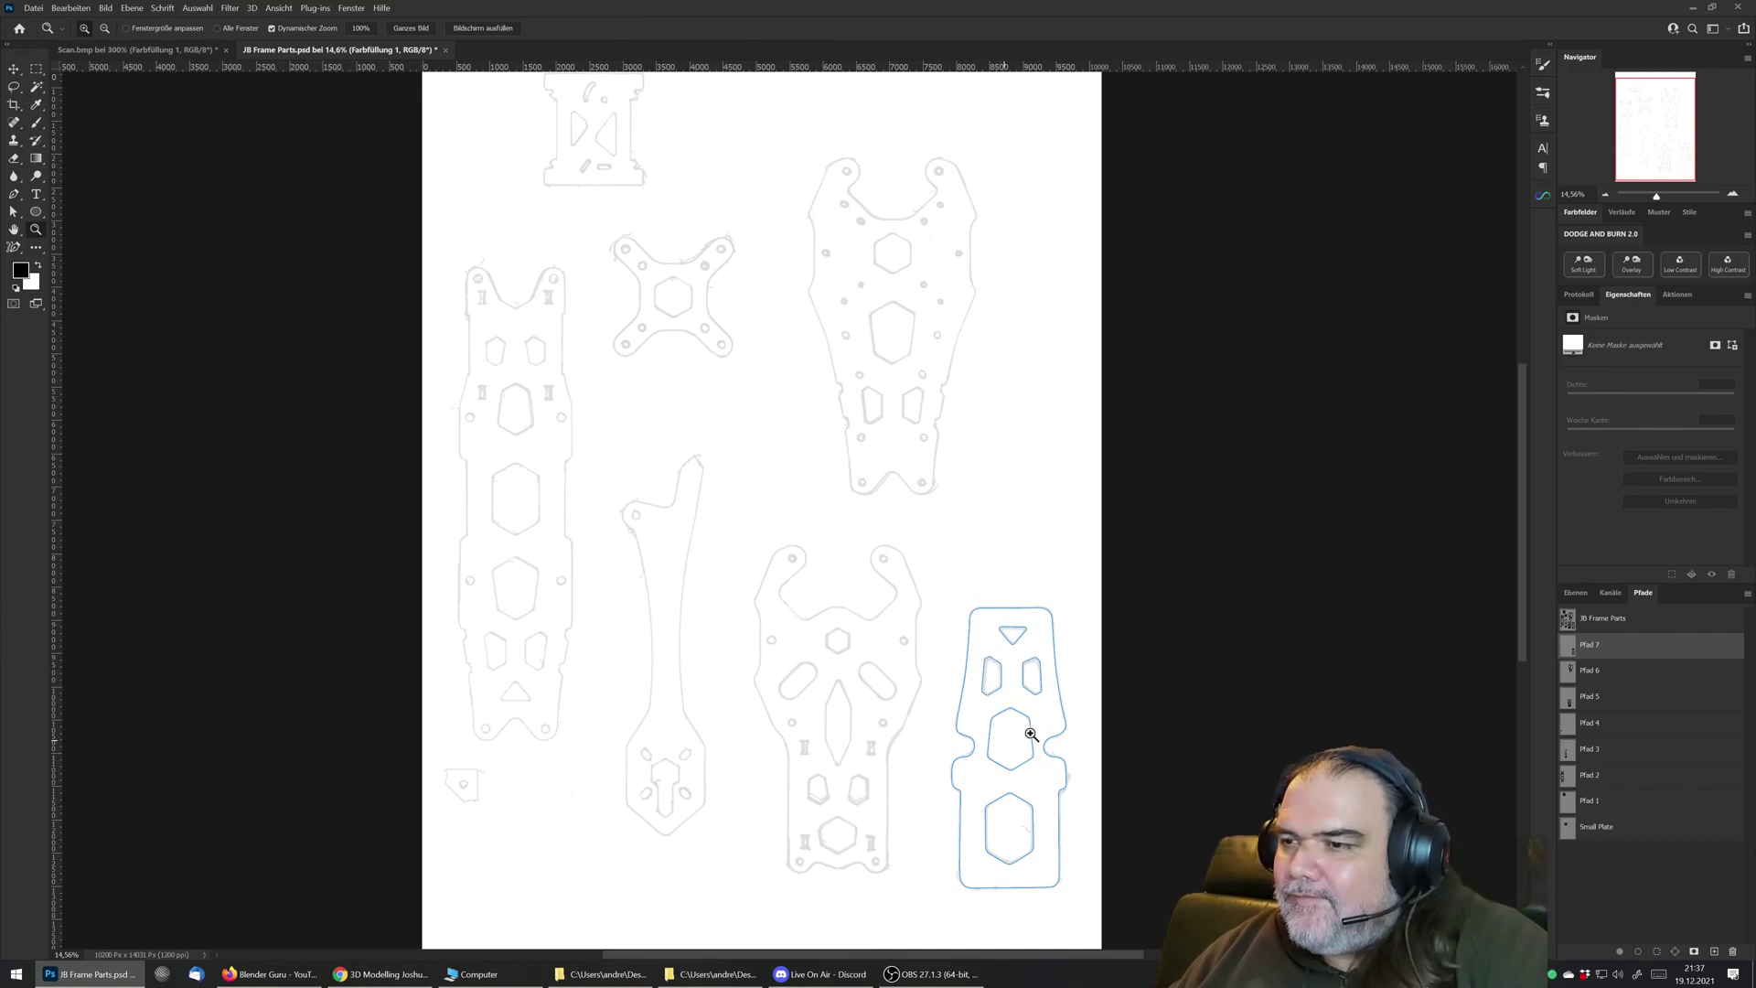
left_click(1629, 675)
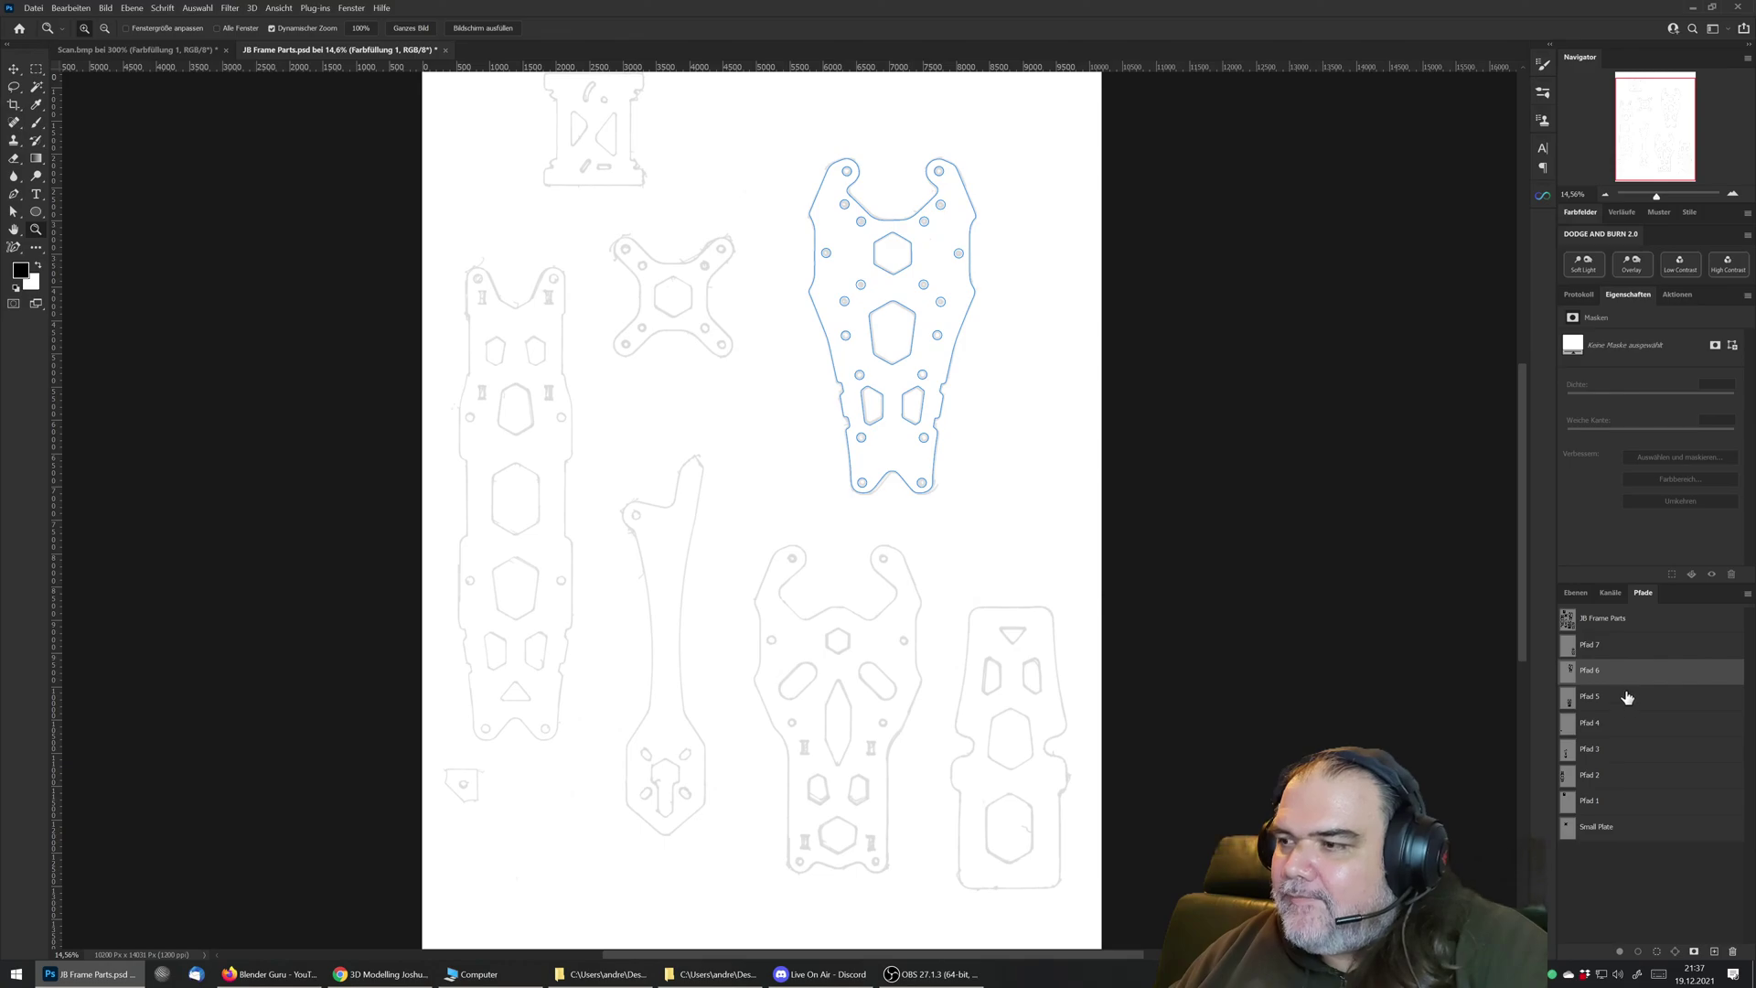
left_click(1625, 697)
Step: Select all paths from Pfad 7 to Small Plate and select all their anchor points with the Direct Selection tool
left_click(1611, 649)
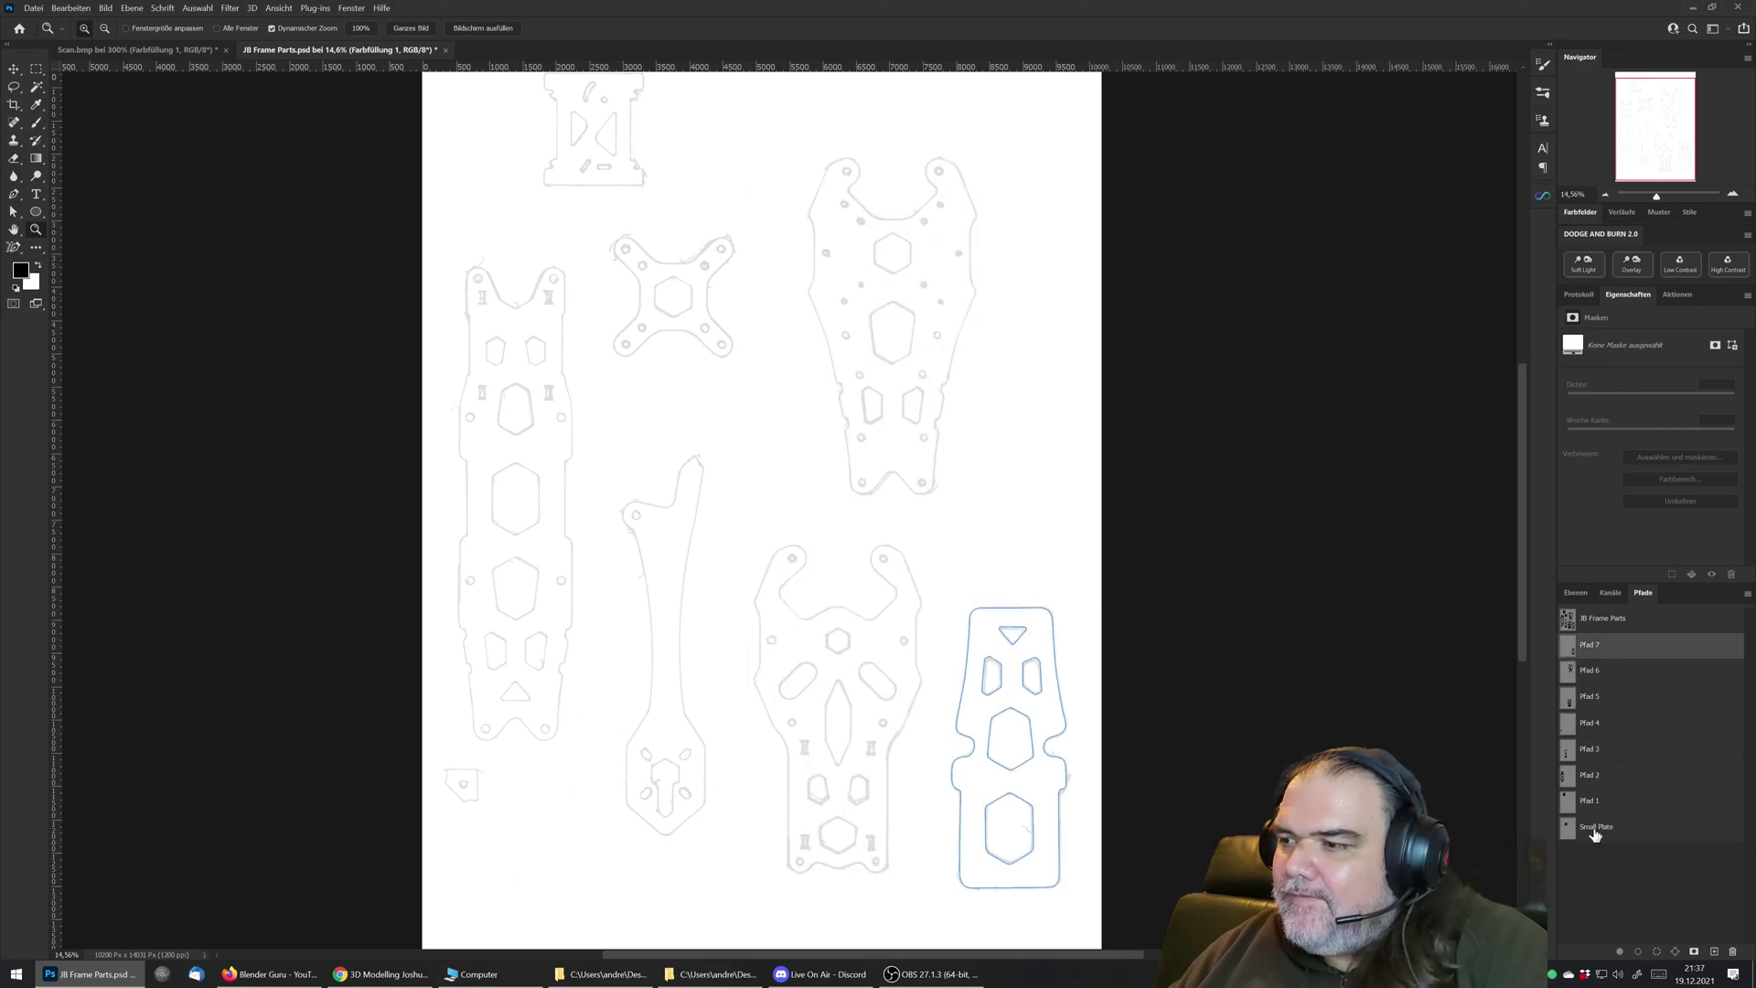
left_click(1640, 826, "shift")
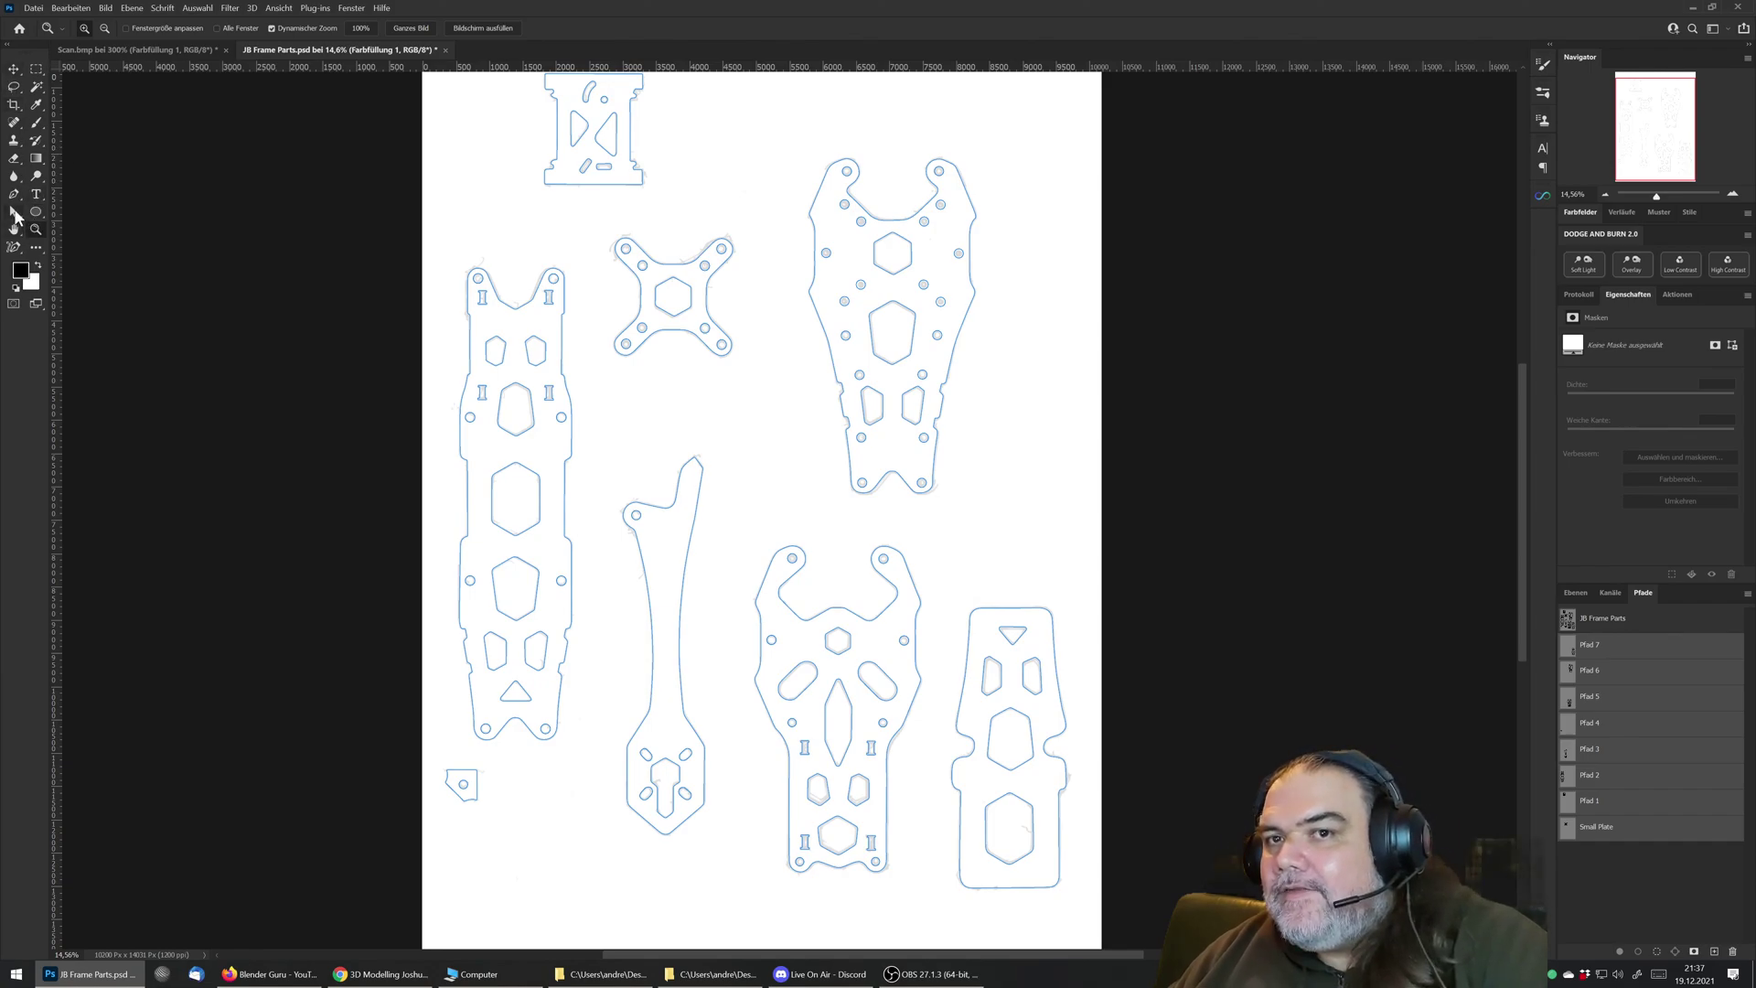
left_click(15, 213)
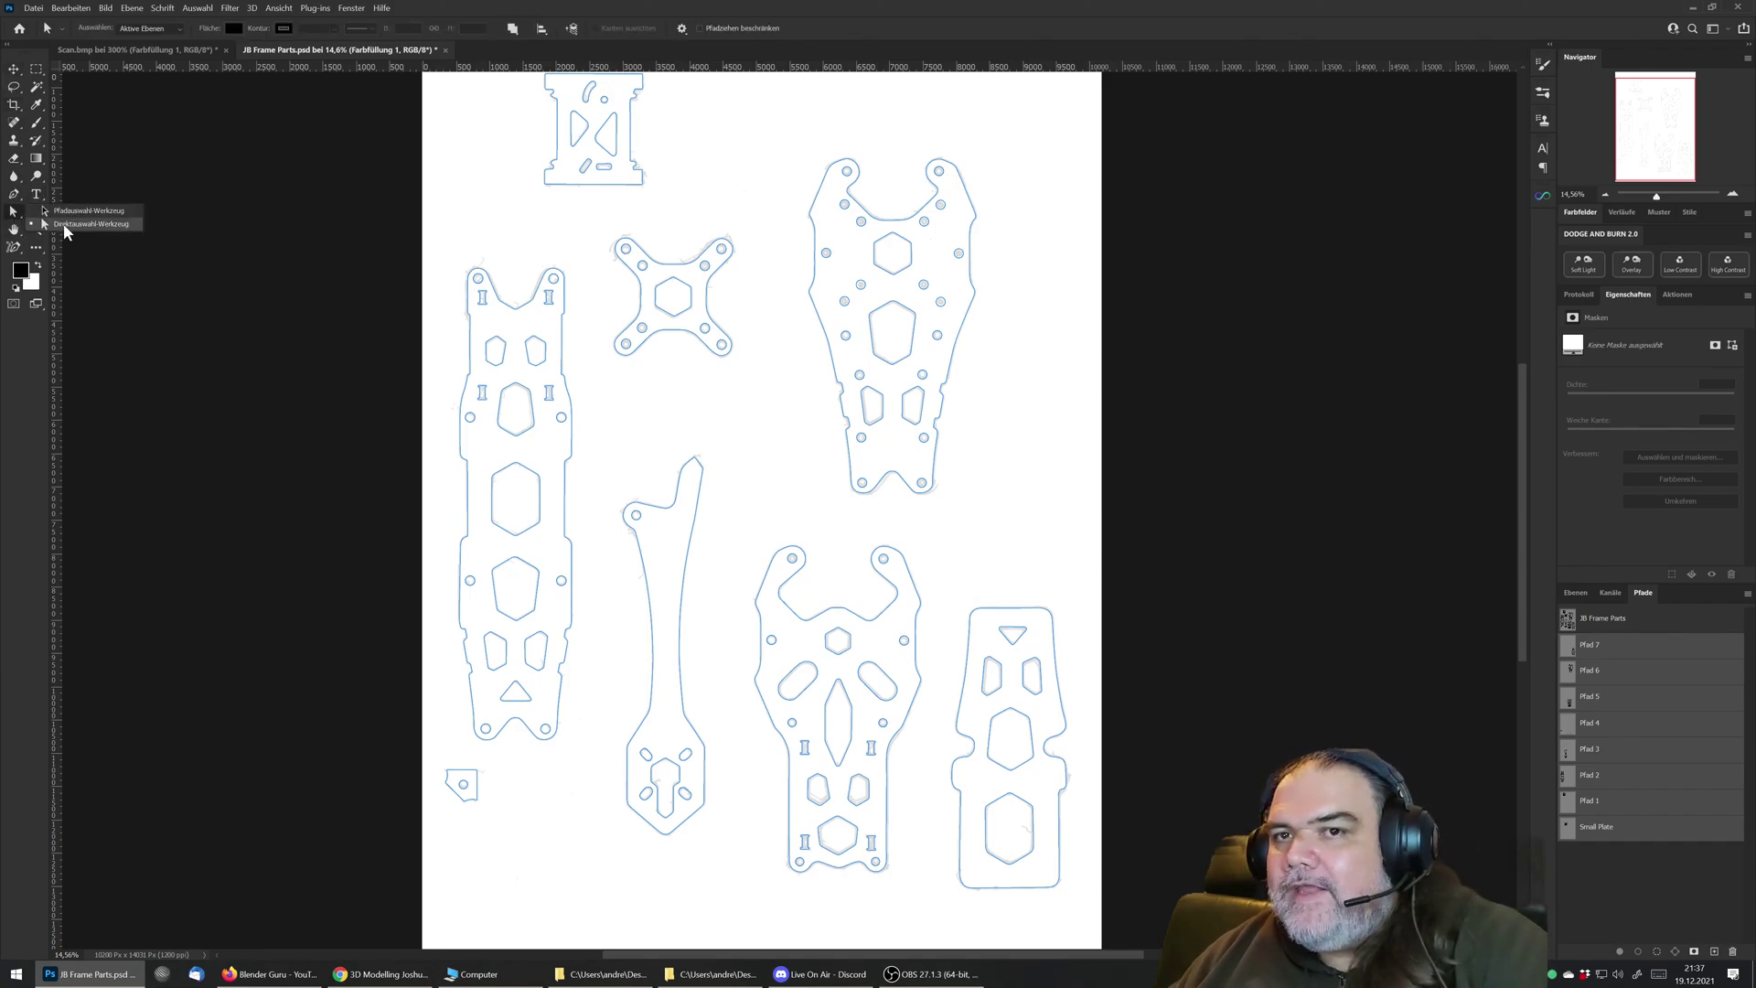
left_click(66, 231)
key("ctrl+minus")
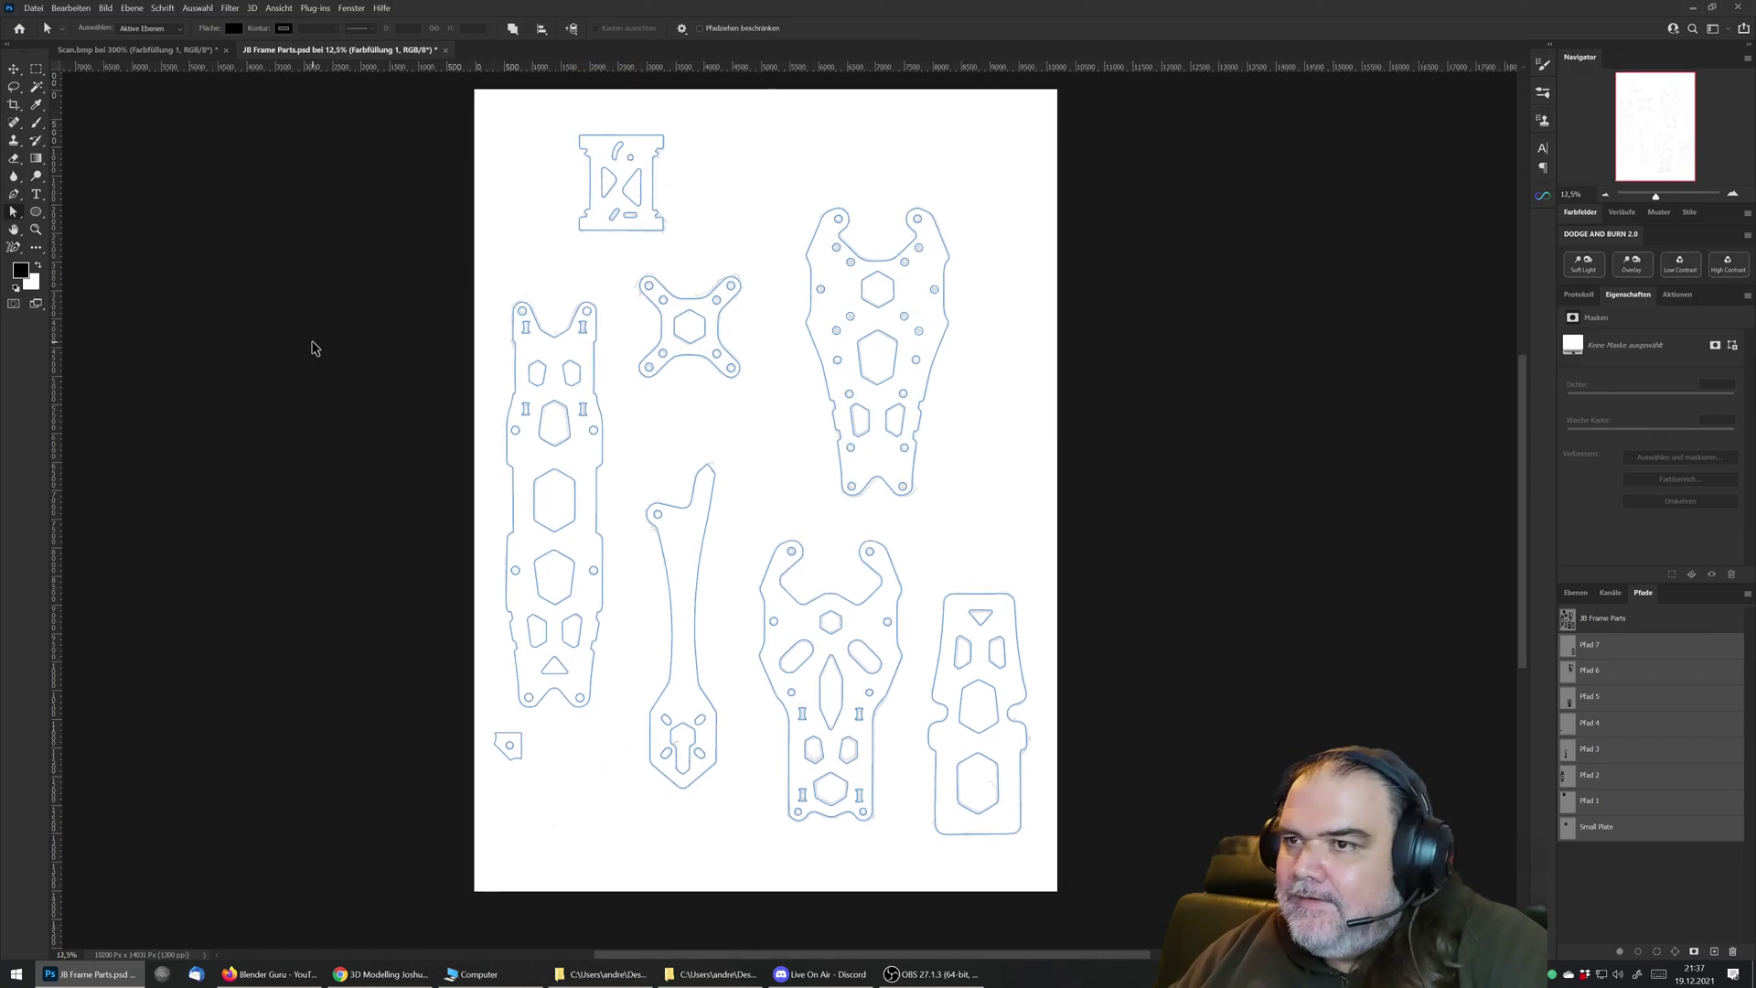
left_click_drag(439, 101, 1221, 792)
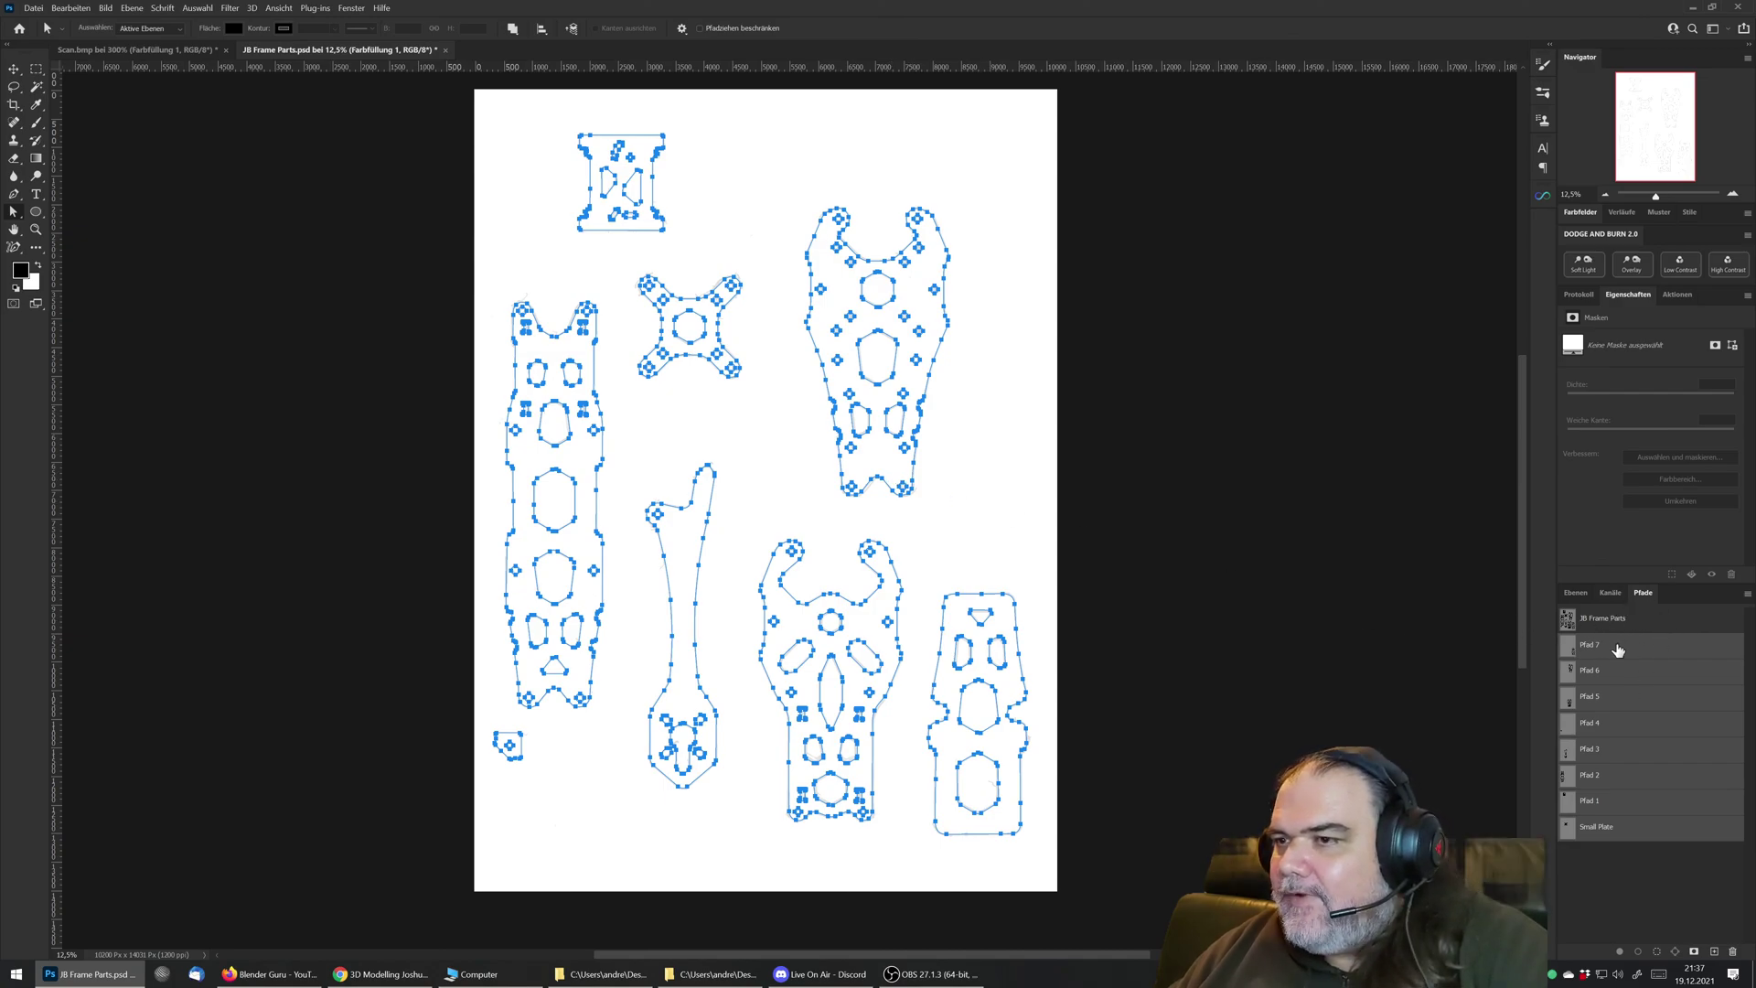
Step: Set up a Paths to Illustrator export of the JB Frame Parts path as far as the file name, and cancel it
left_click(1631, 624)
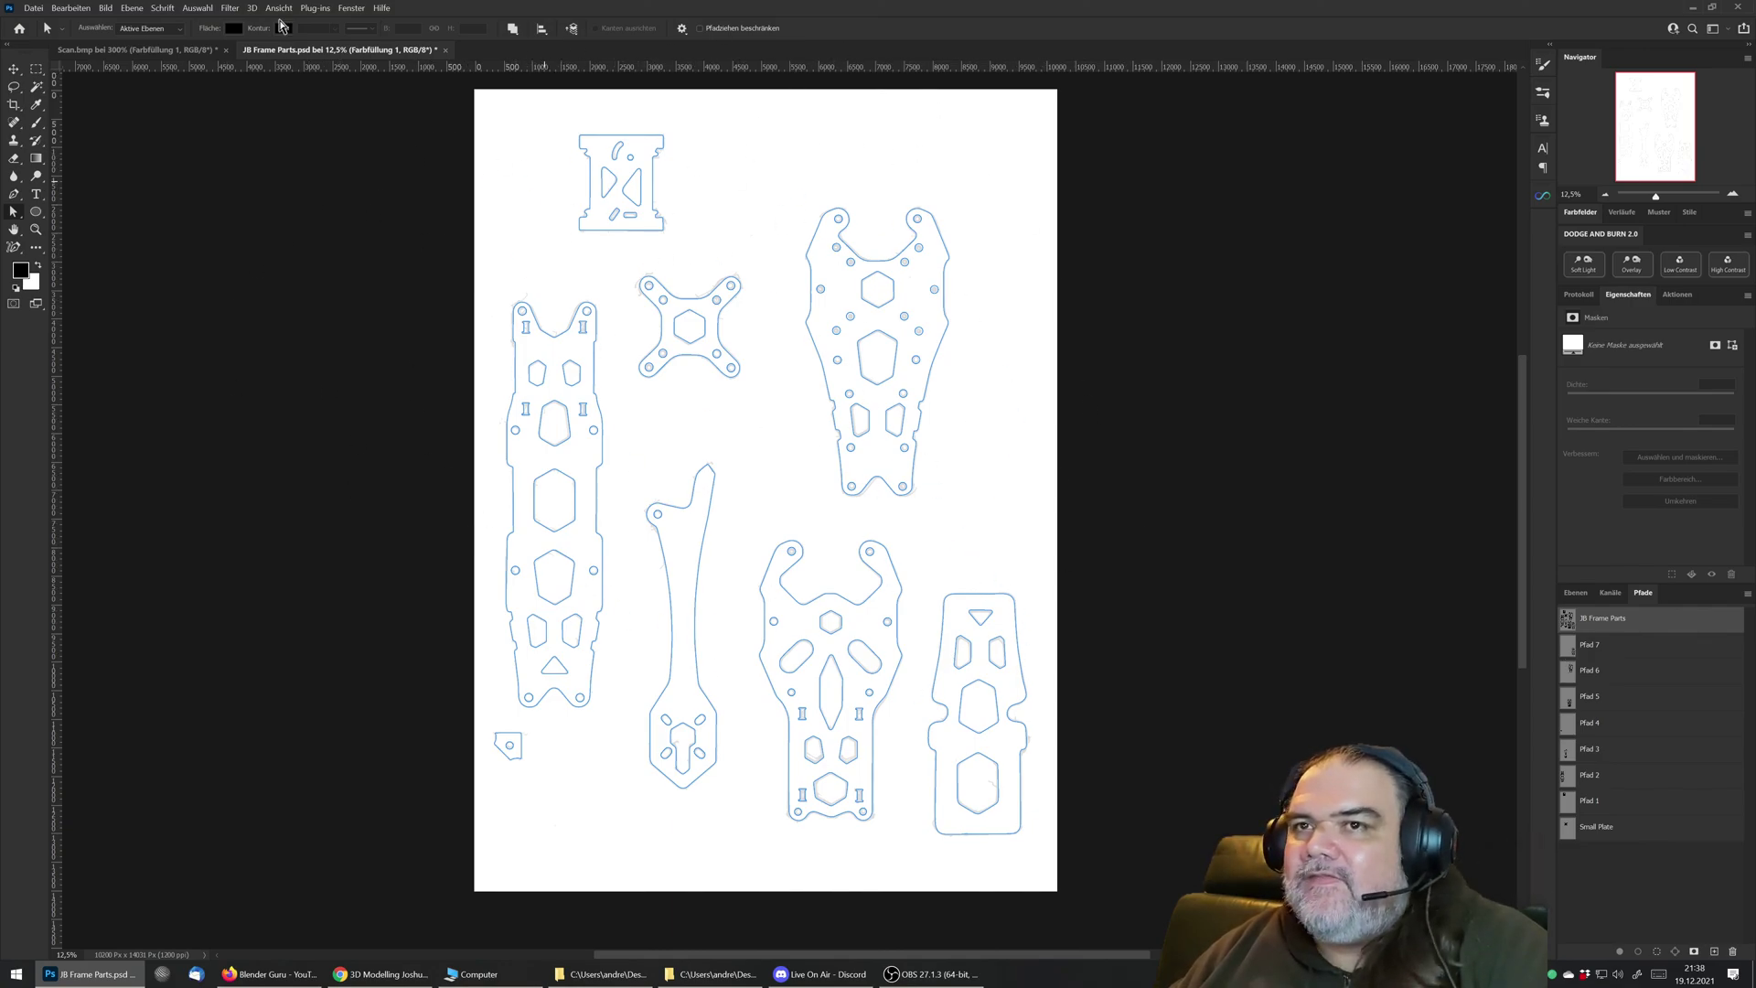
left_click(32, 8)
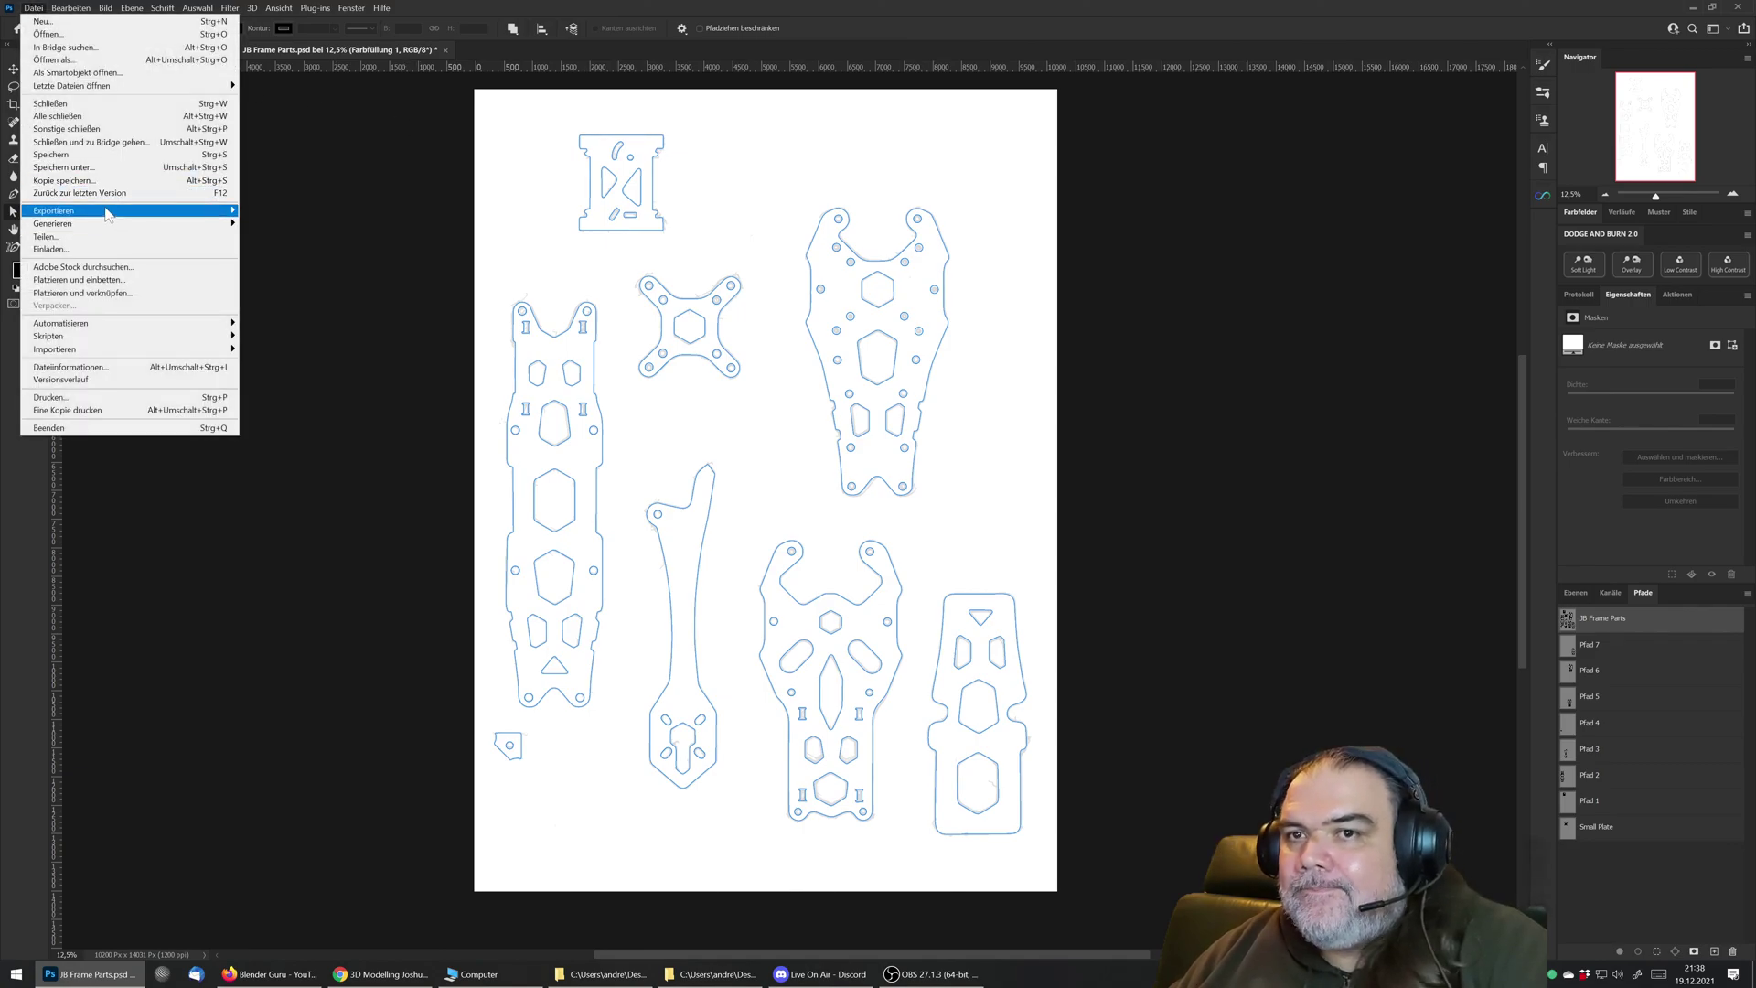
mouse_move(110, 212)
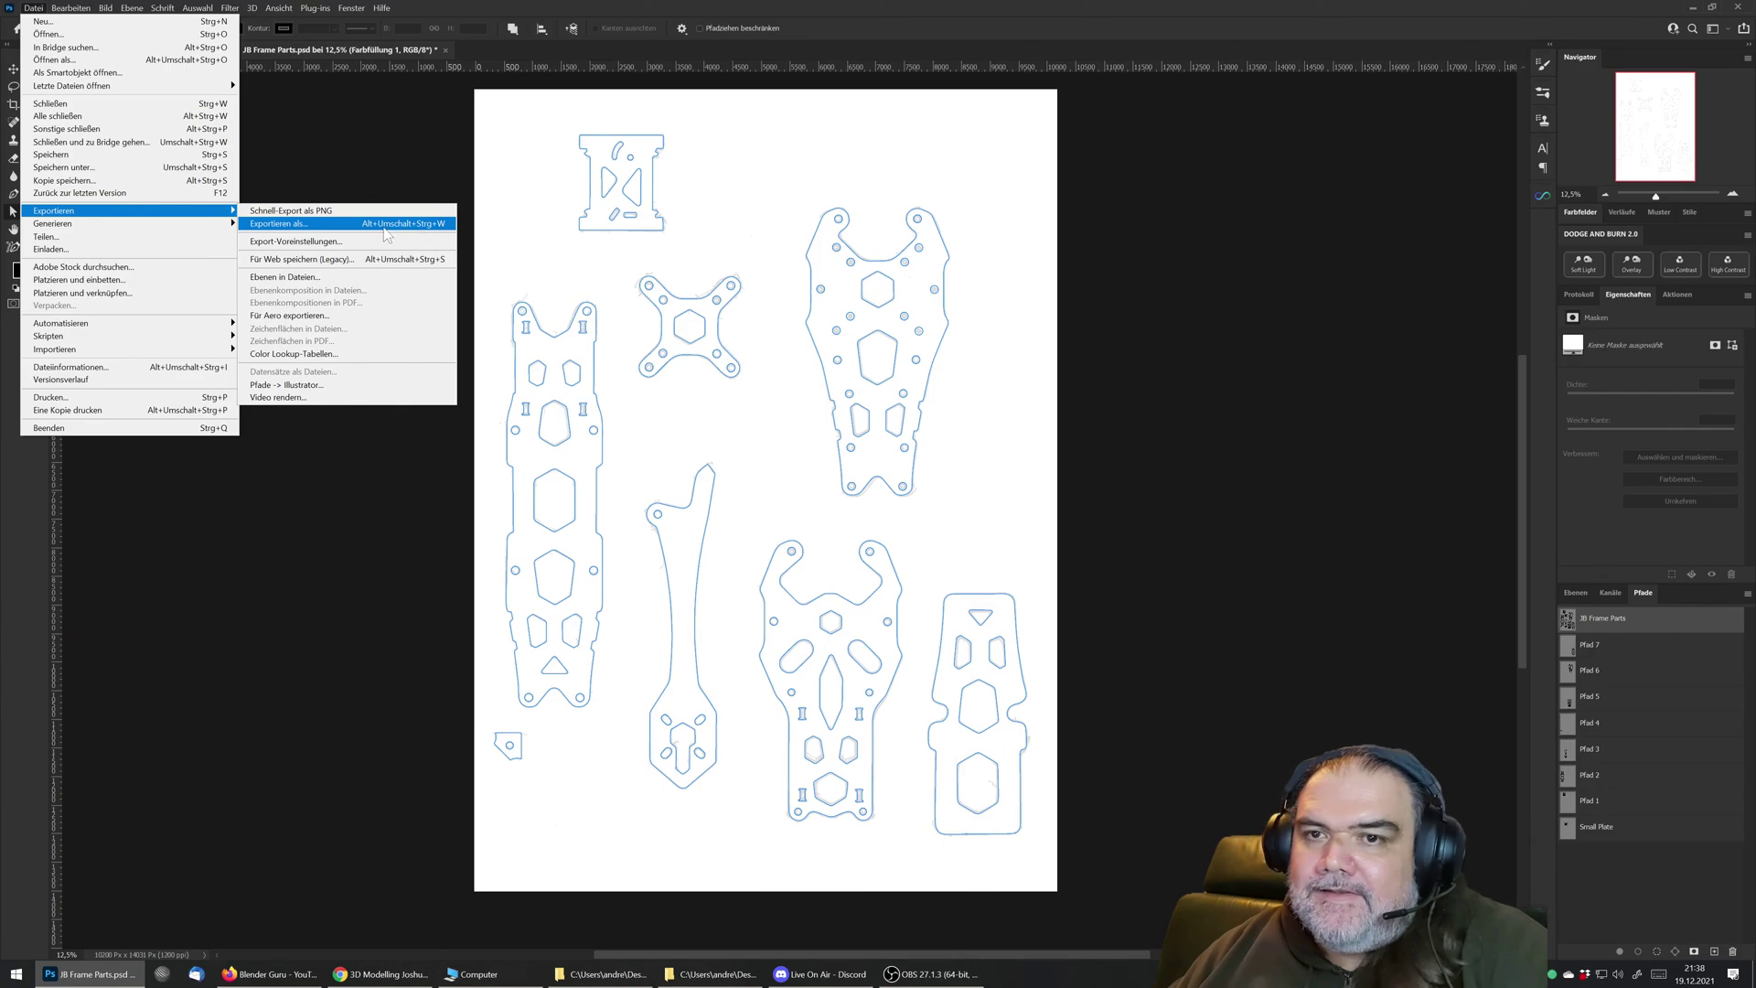
left_click(346, 385)
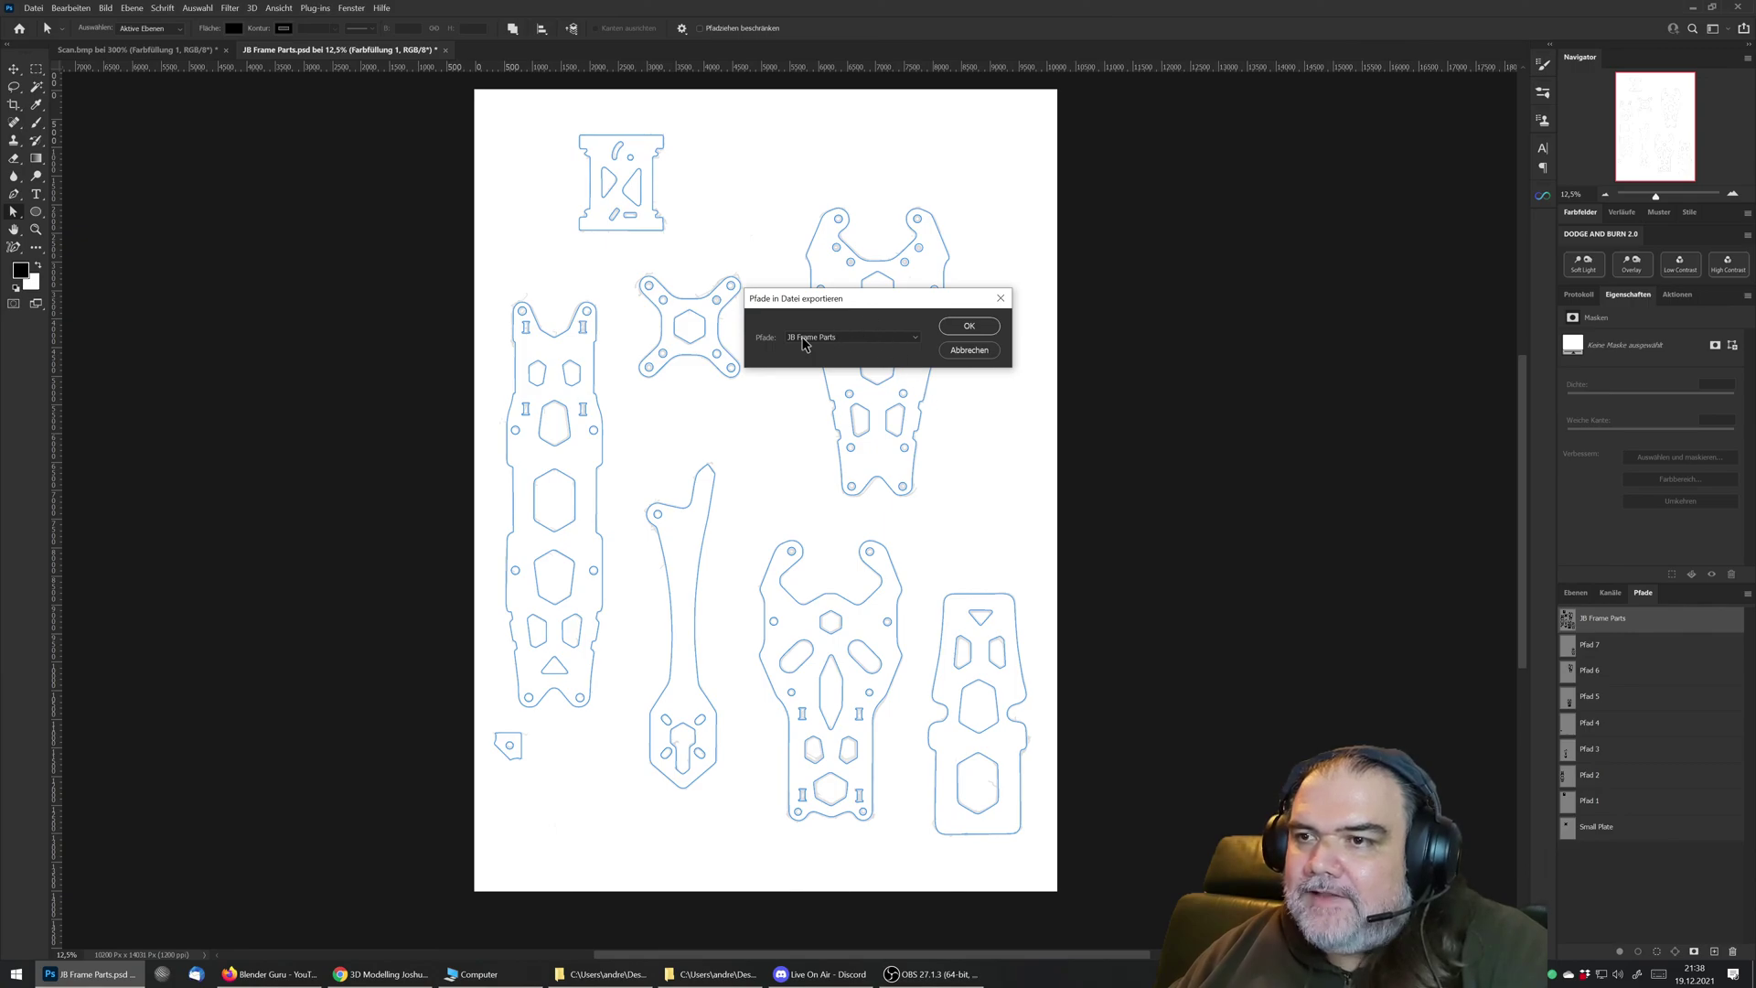
left_click(878, 339)
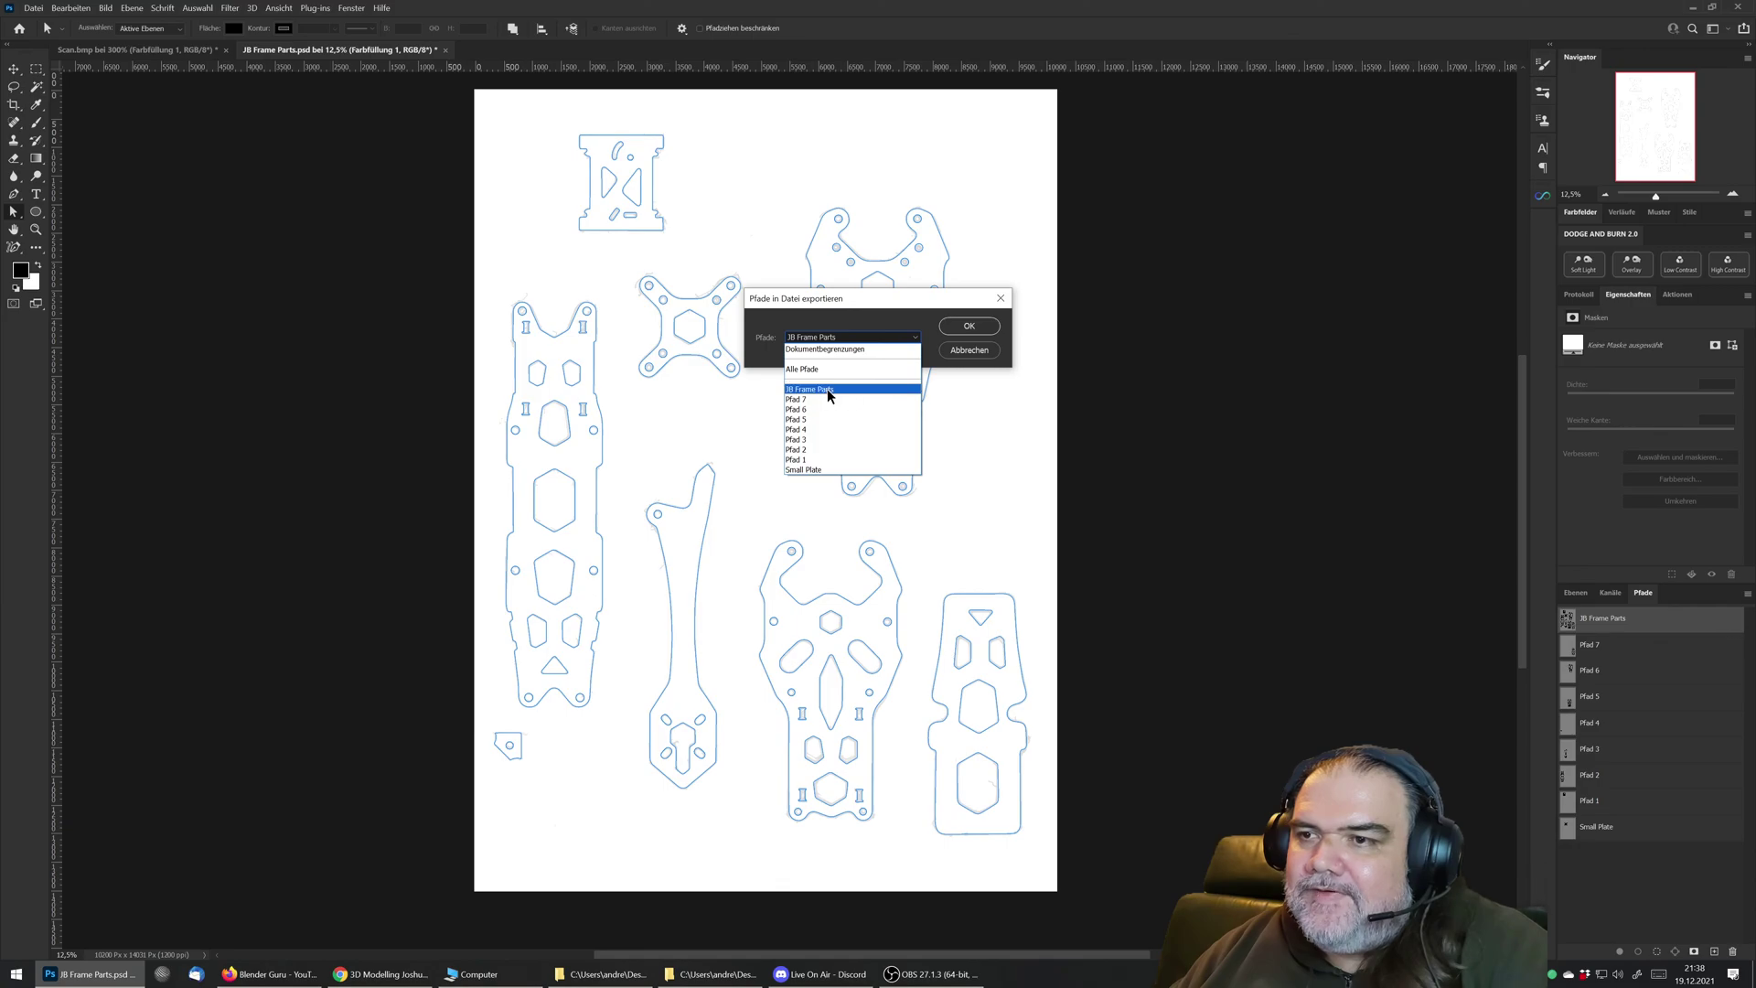
left_click(826, 388)
left_click(967, 326)
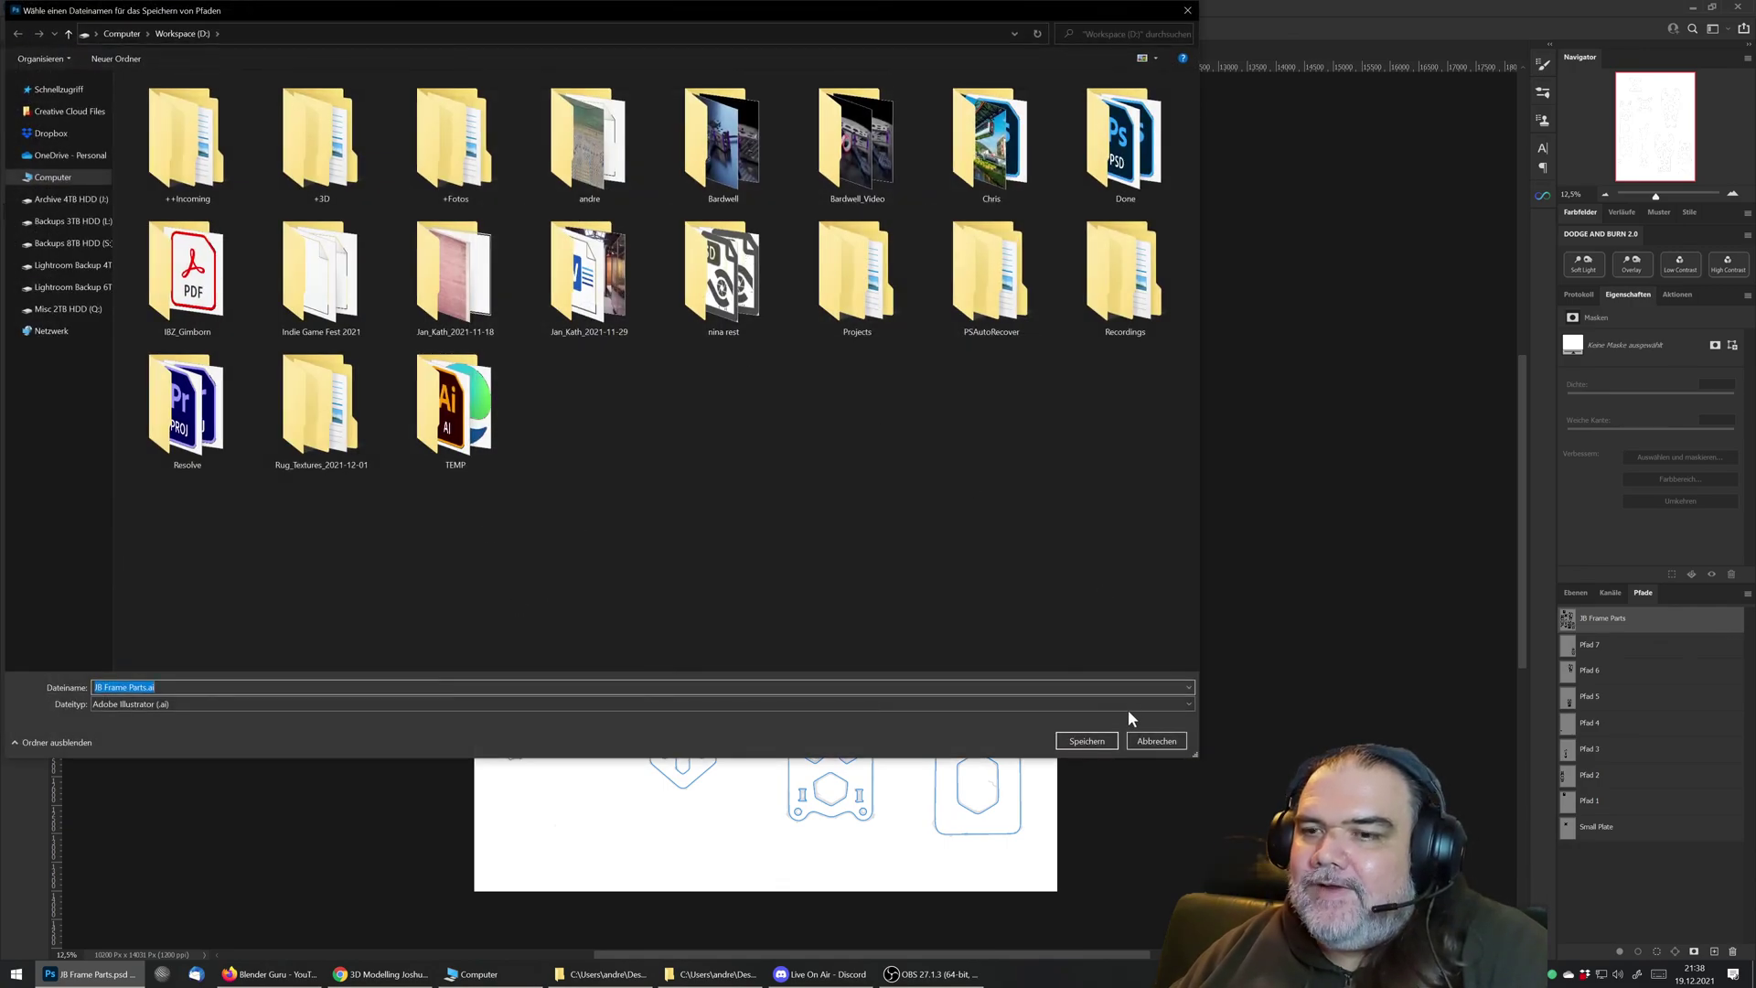
left_click(1157, 739)
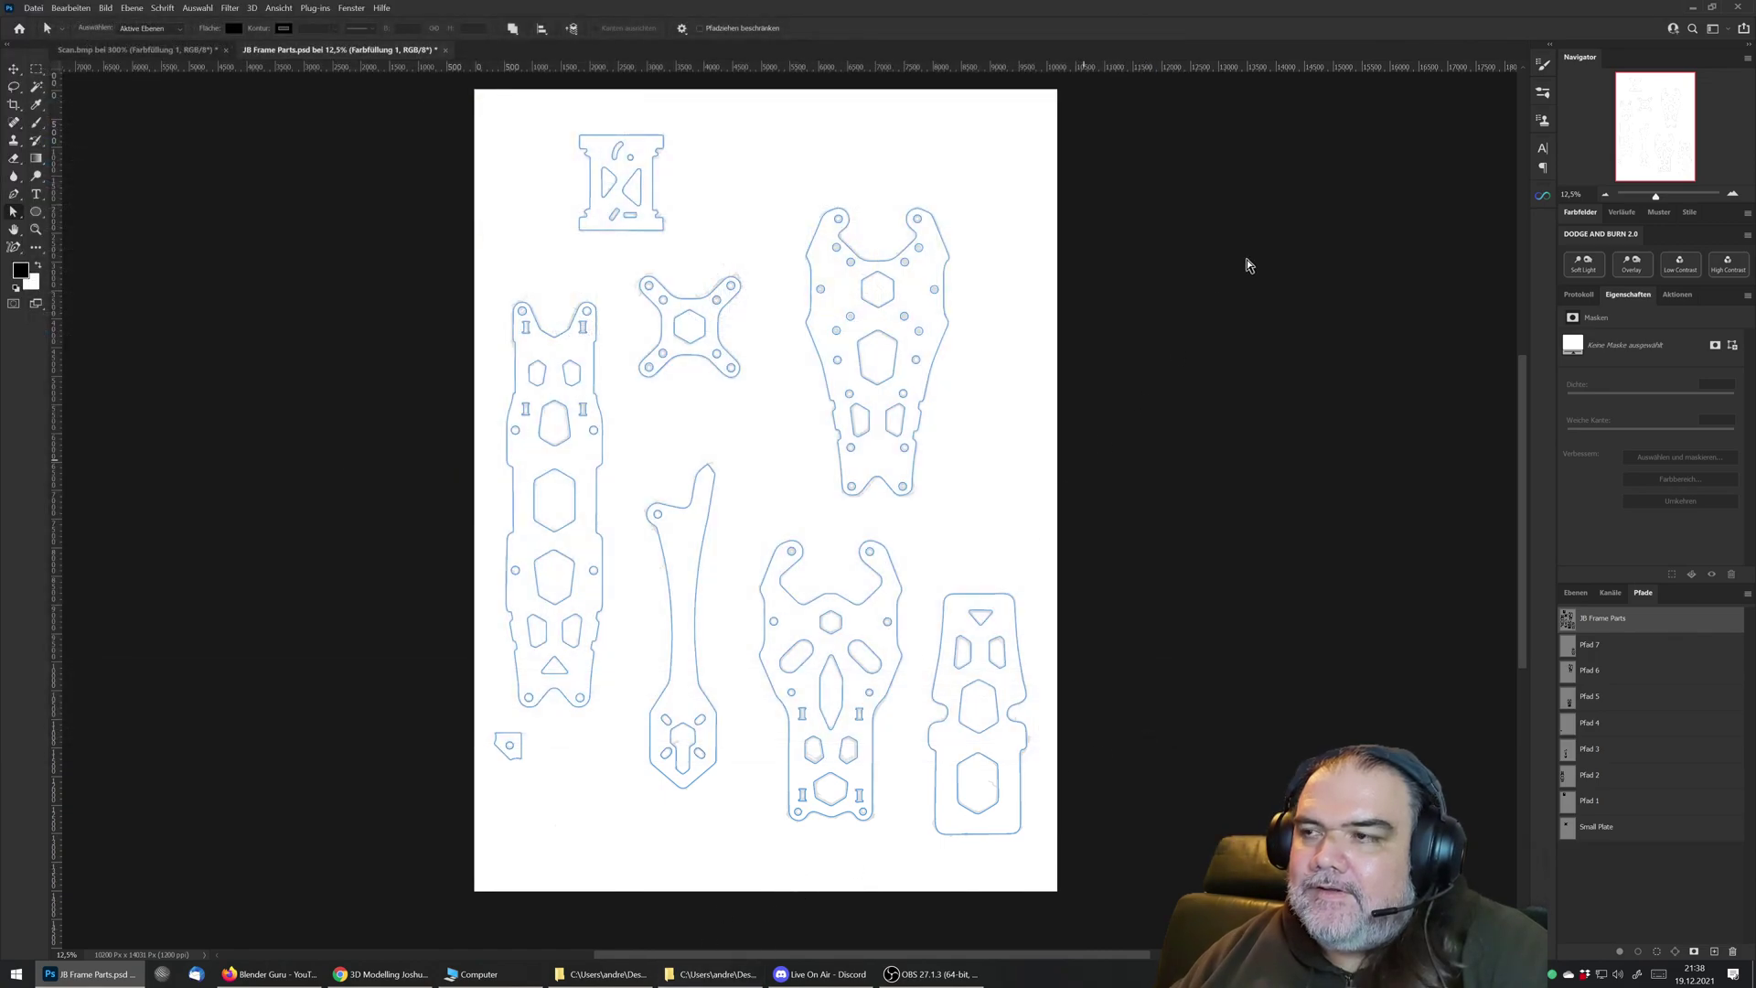
Step: Quit Photoshop without saving the changes to JB Frame Parts.psd and Scan.bmp
left_click(1738, 8)
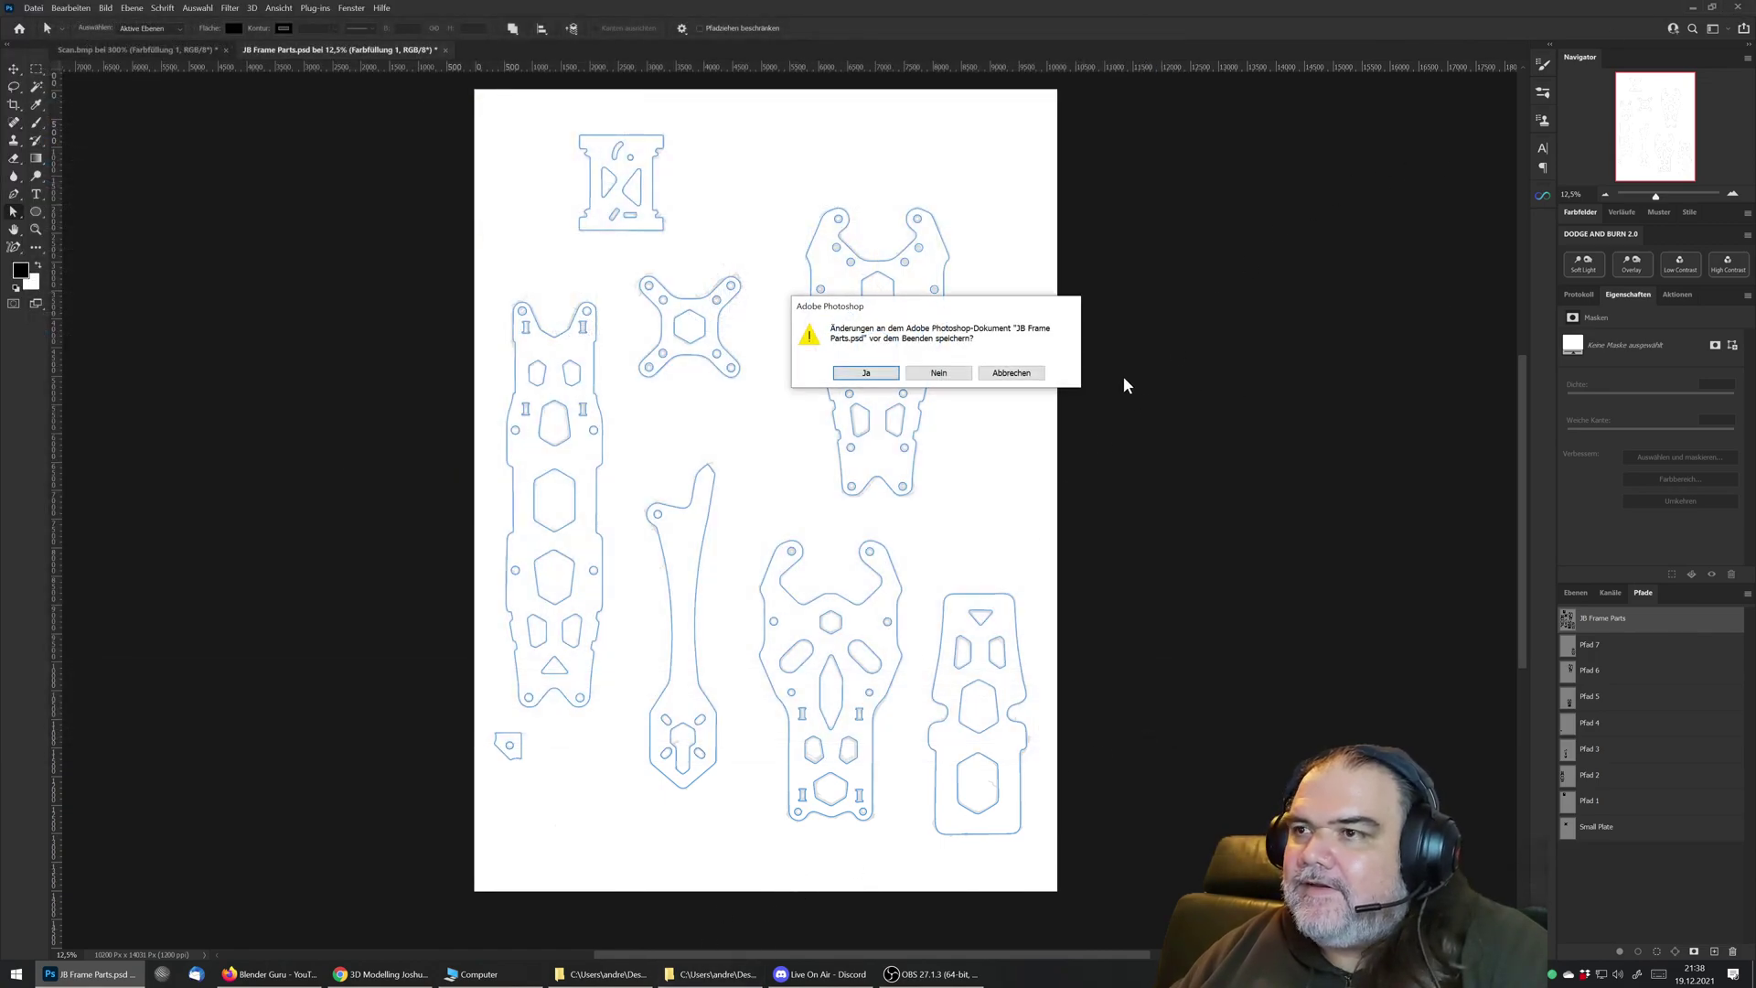
left_click(933, 373)
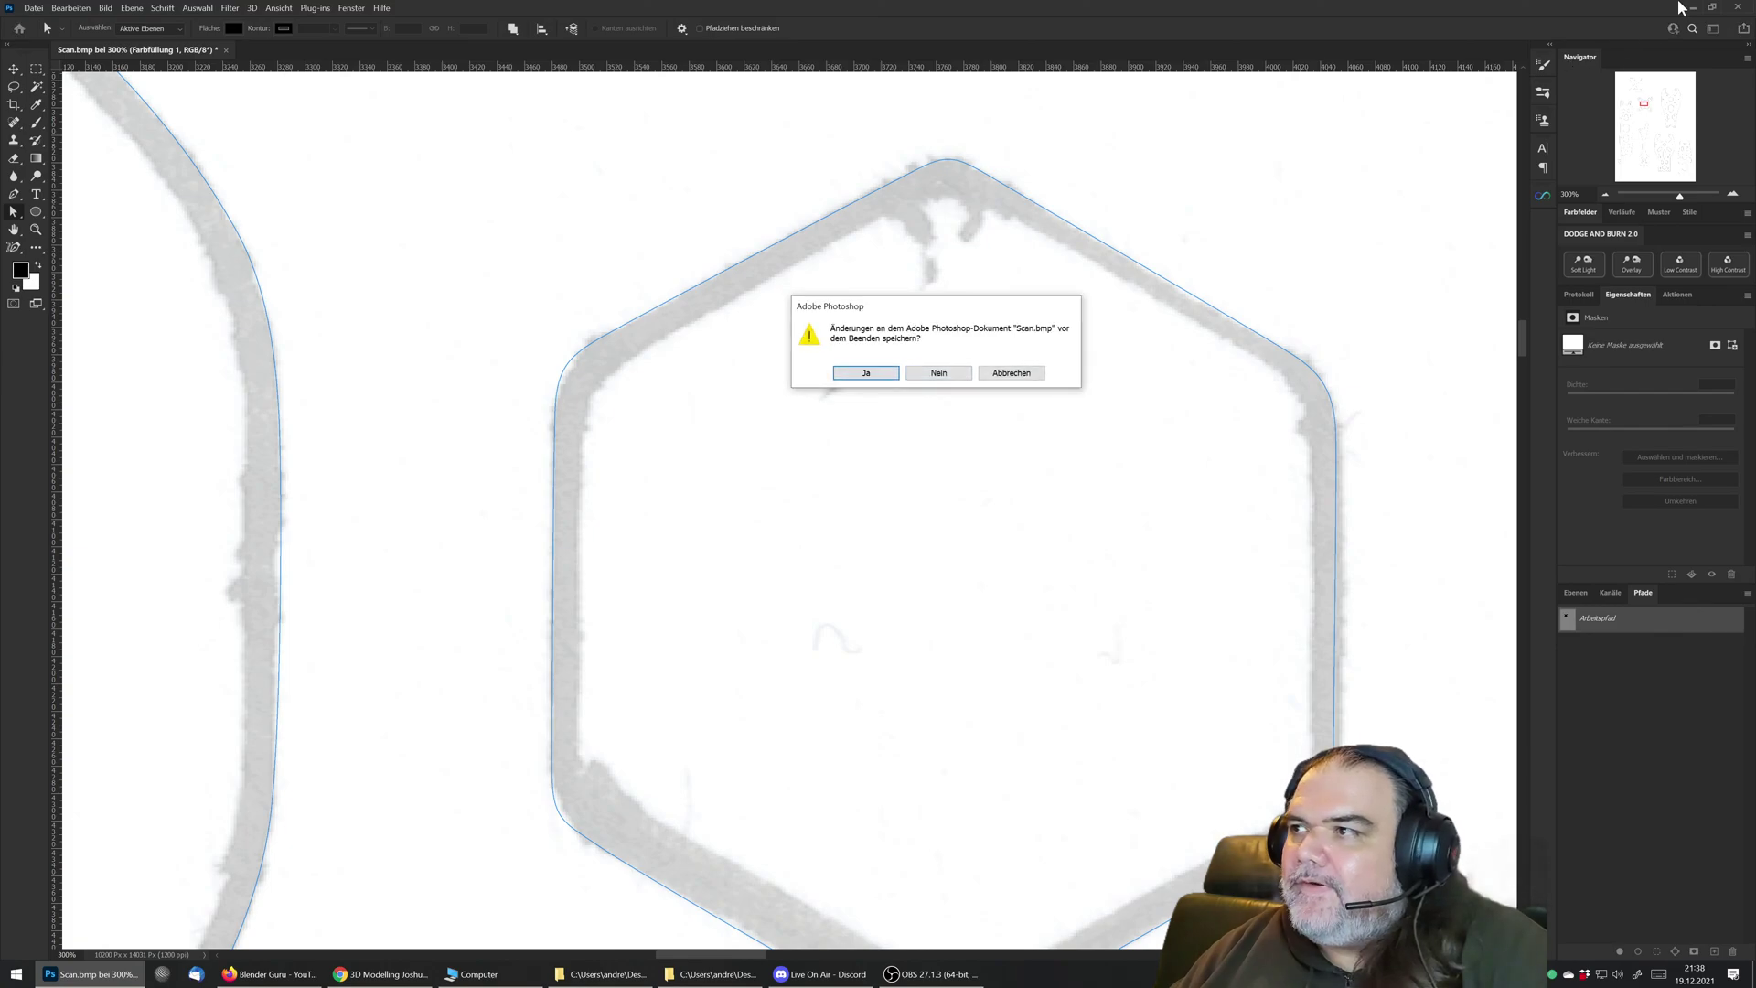
left_click(943, 372)
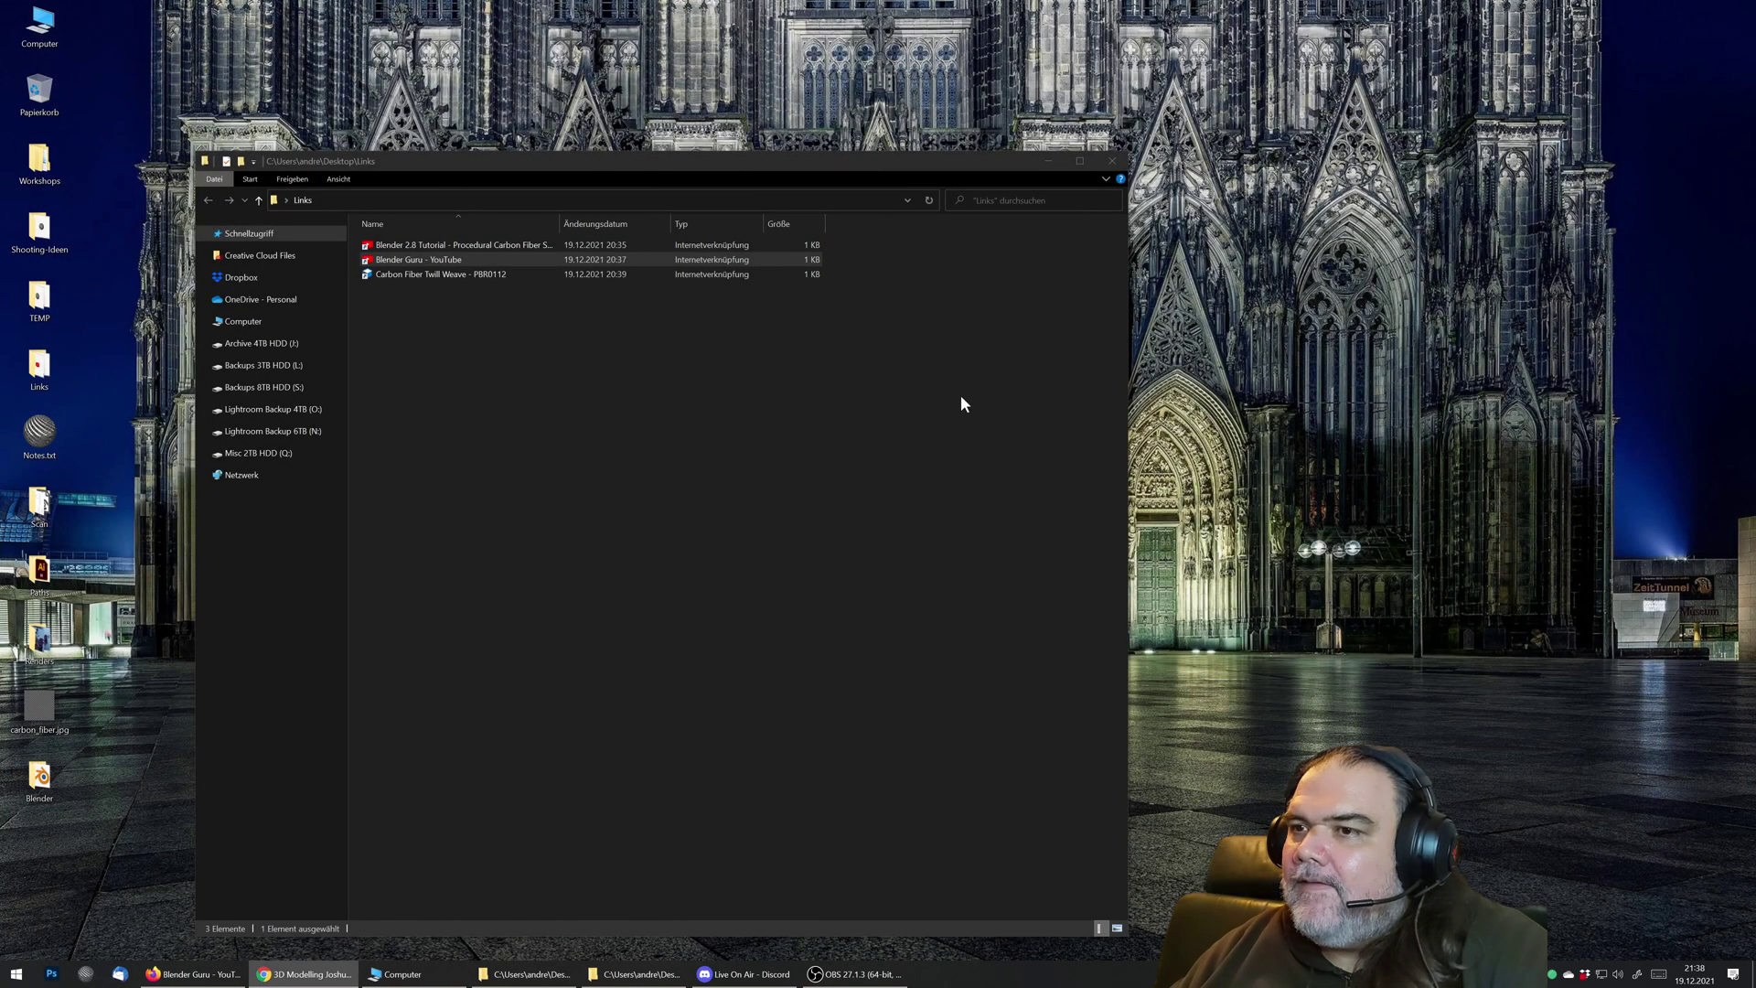
Step: Open JB Frame Parts.ai from the desktop's Paths folder in Illustrator, converting its old artboard and crop areas to artboards
double_click(40, 571)
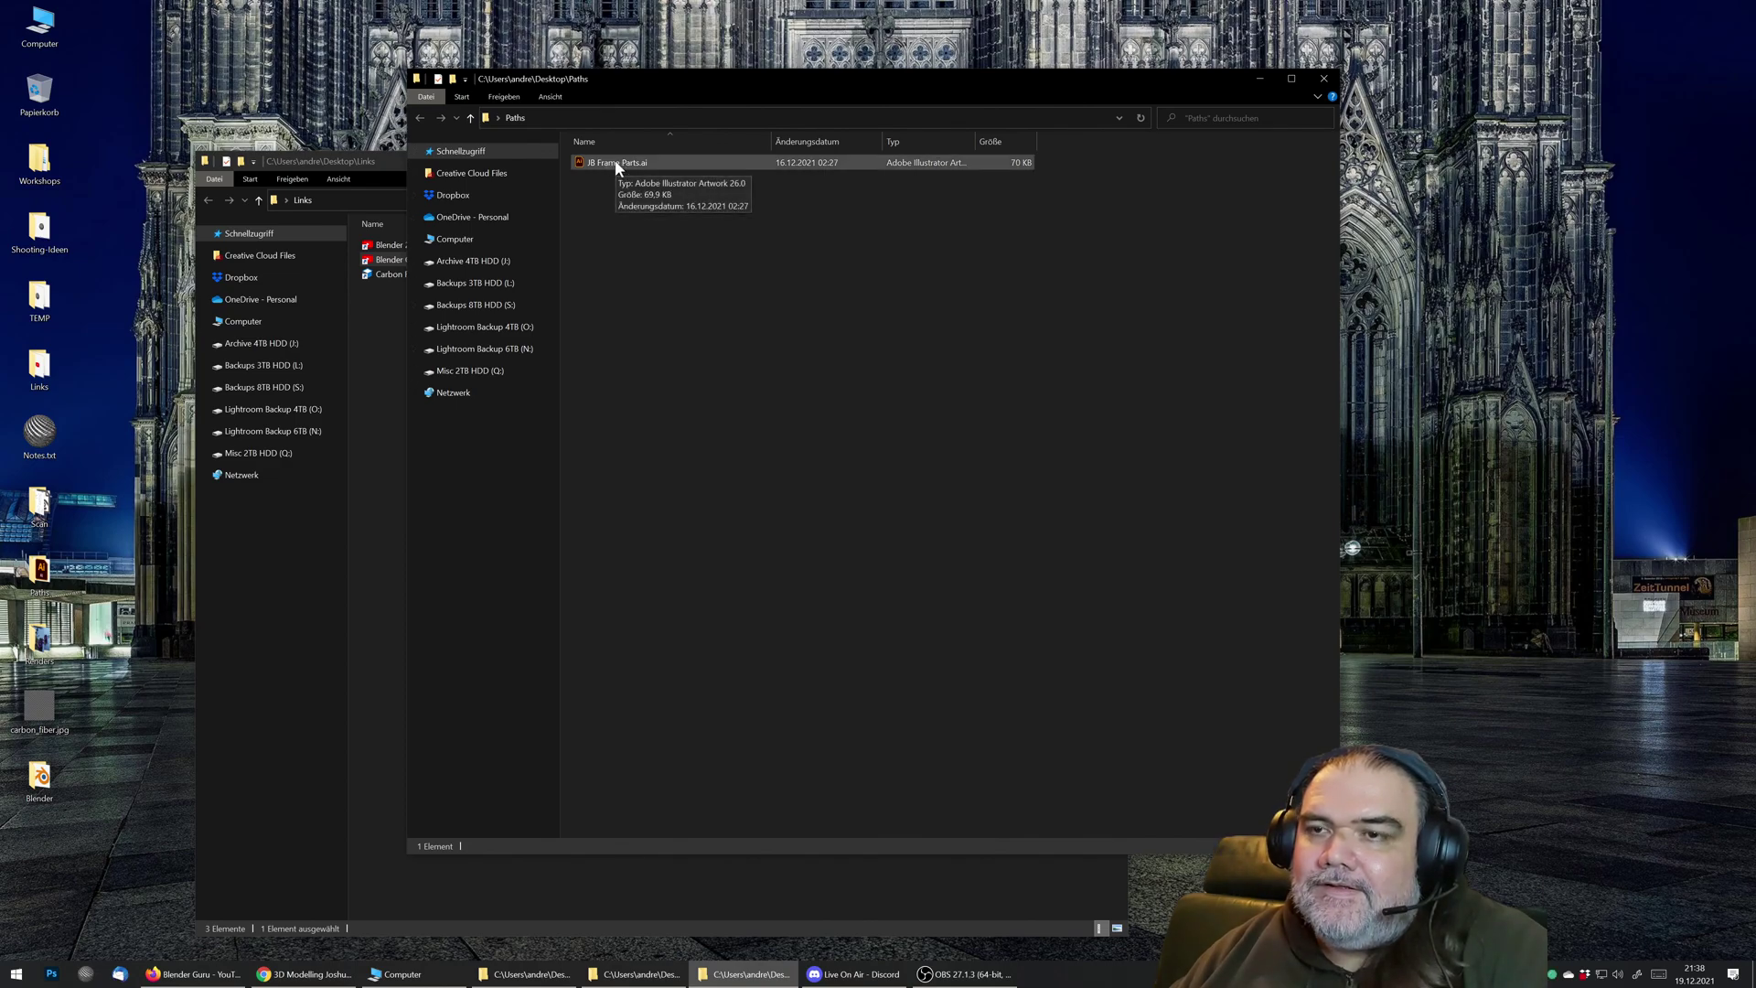
left_click(615, 163)
double_click(617, 165)
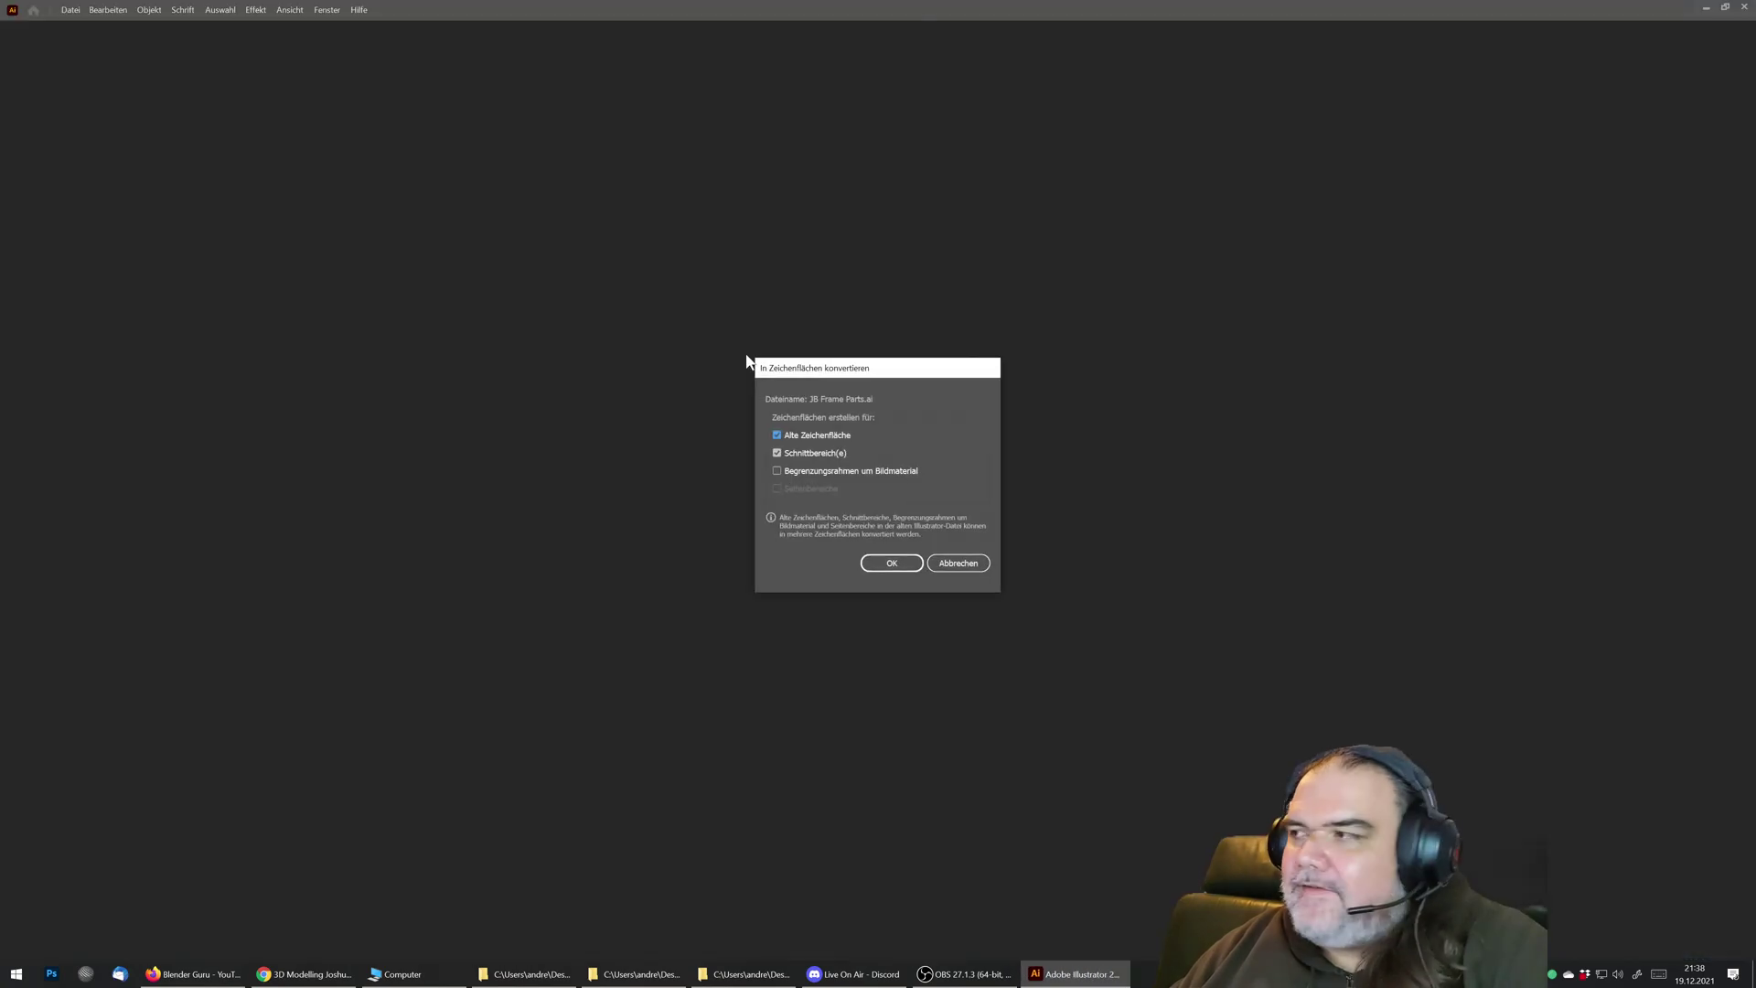
left_click(891, 563)
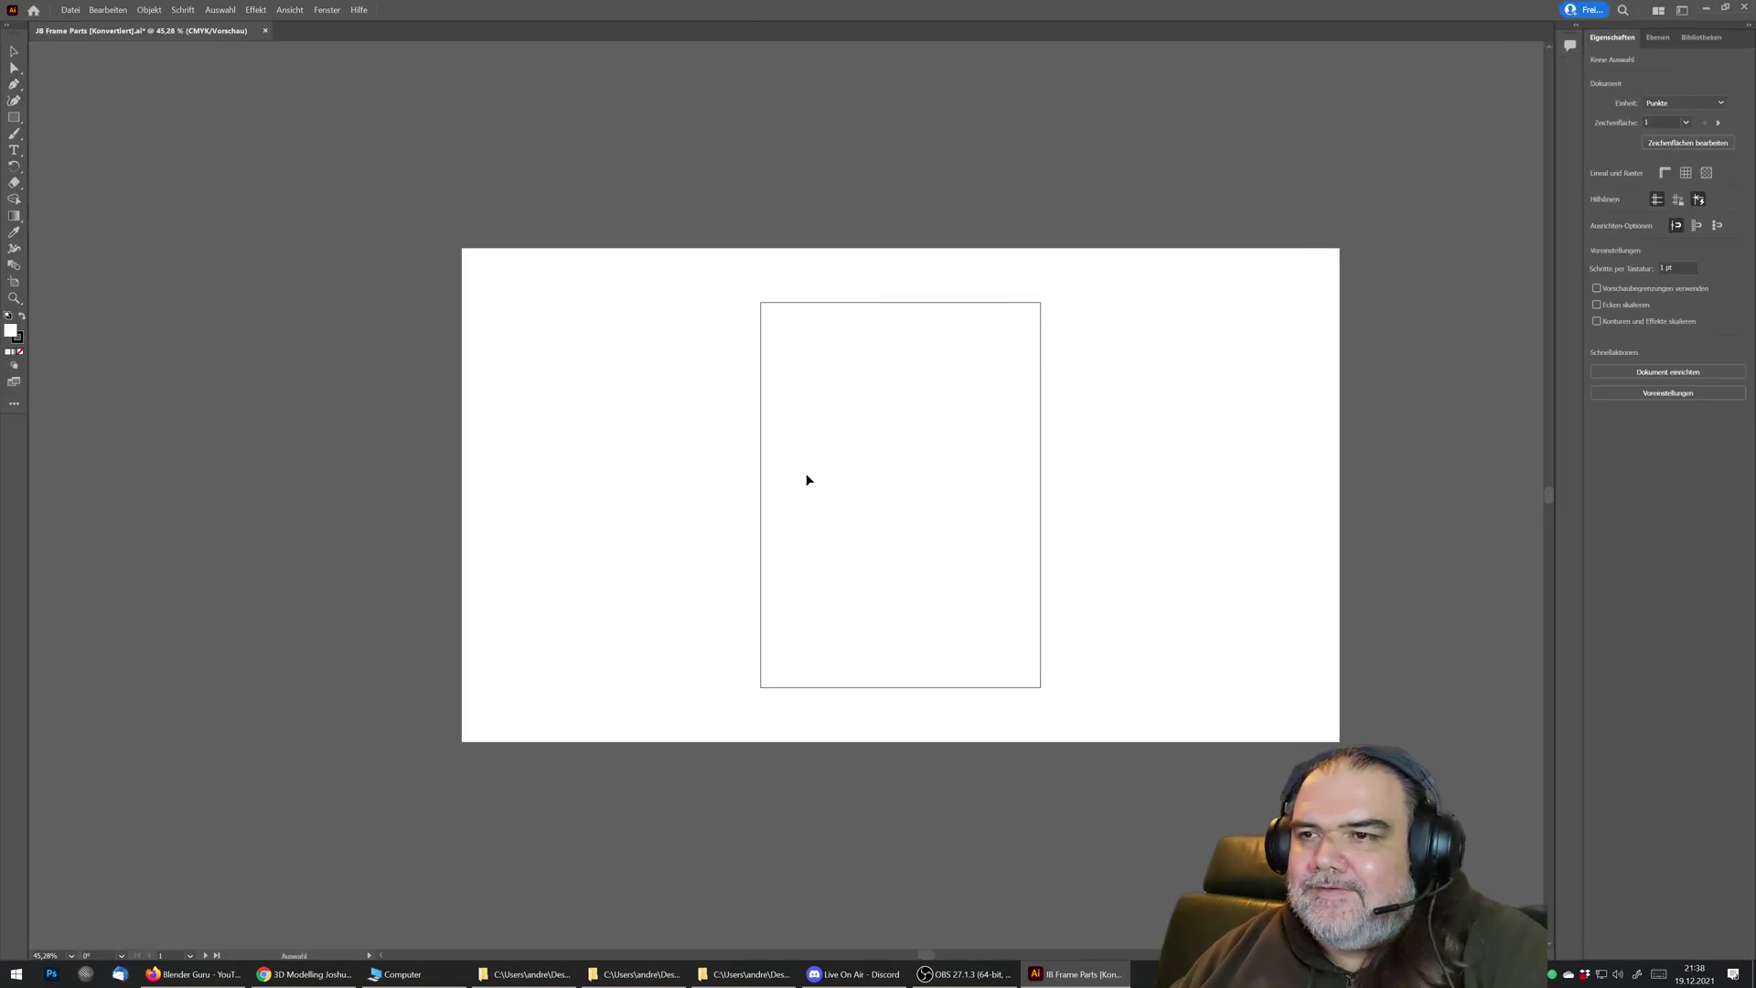
Step: Select all the frame part paths on the inner artboard with the Selection tool
left_click(11, 300)
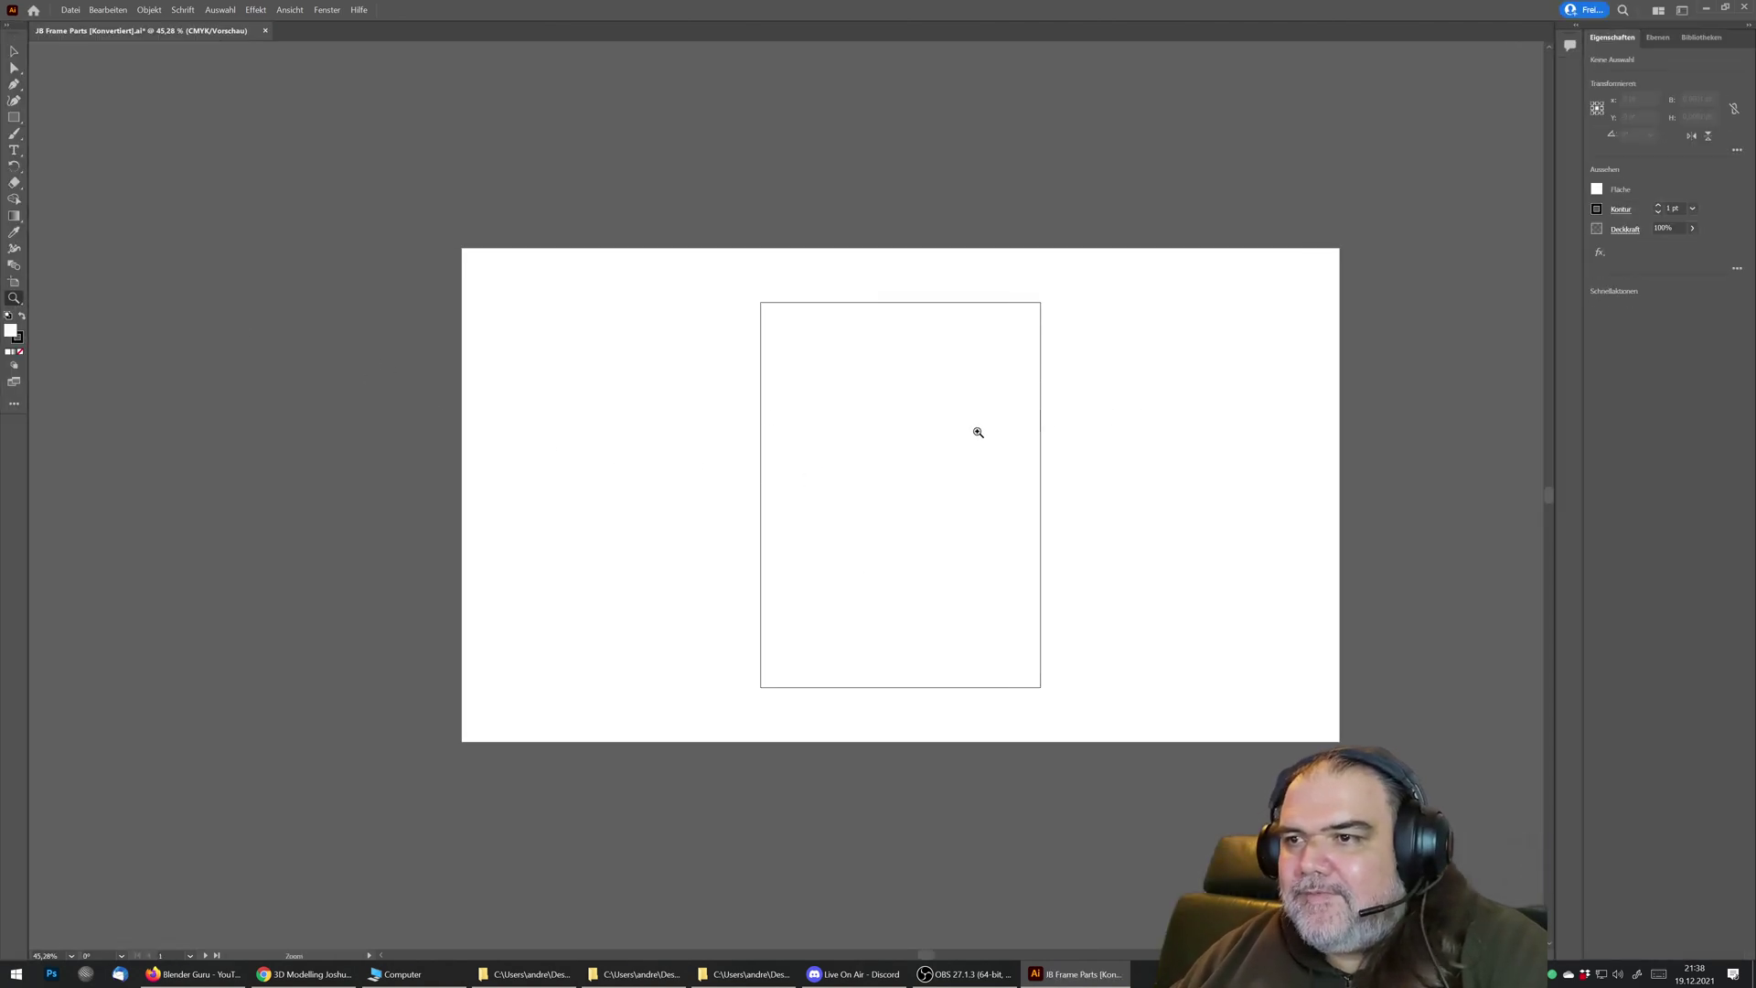
left_click_drag(931, 503, 822, 482)
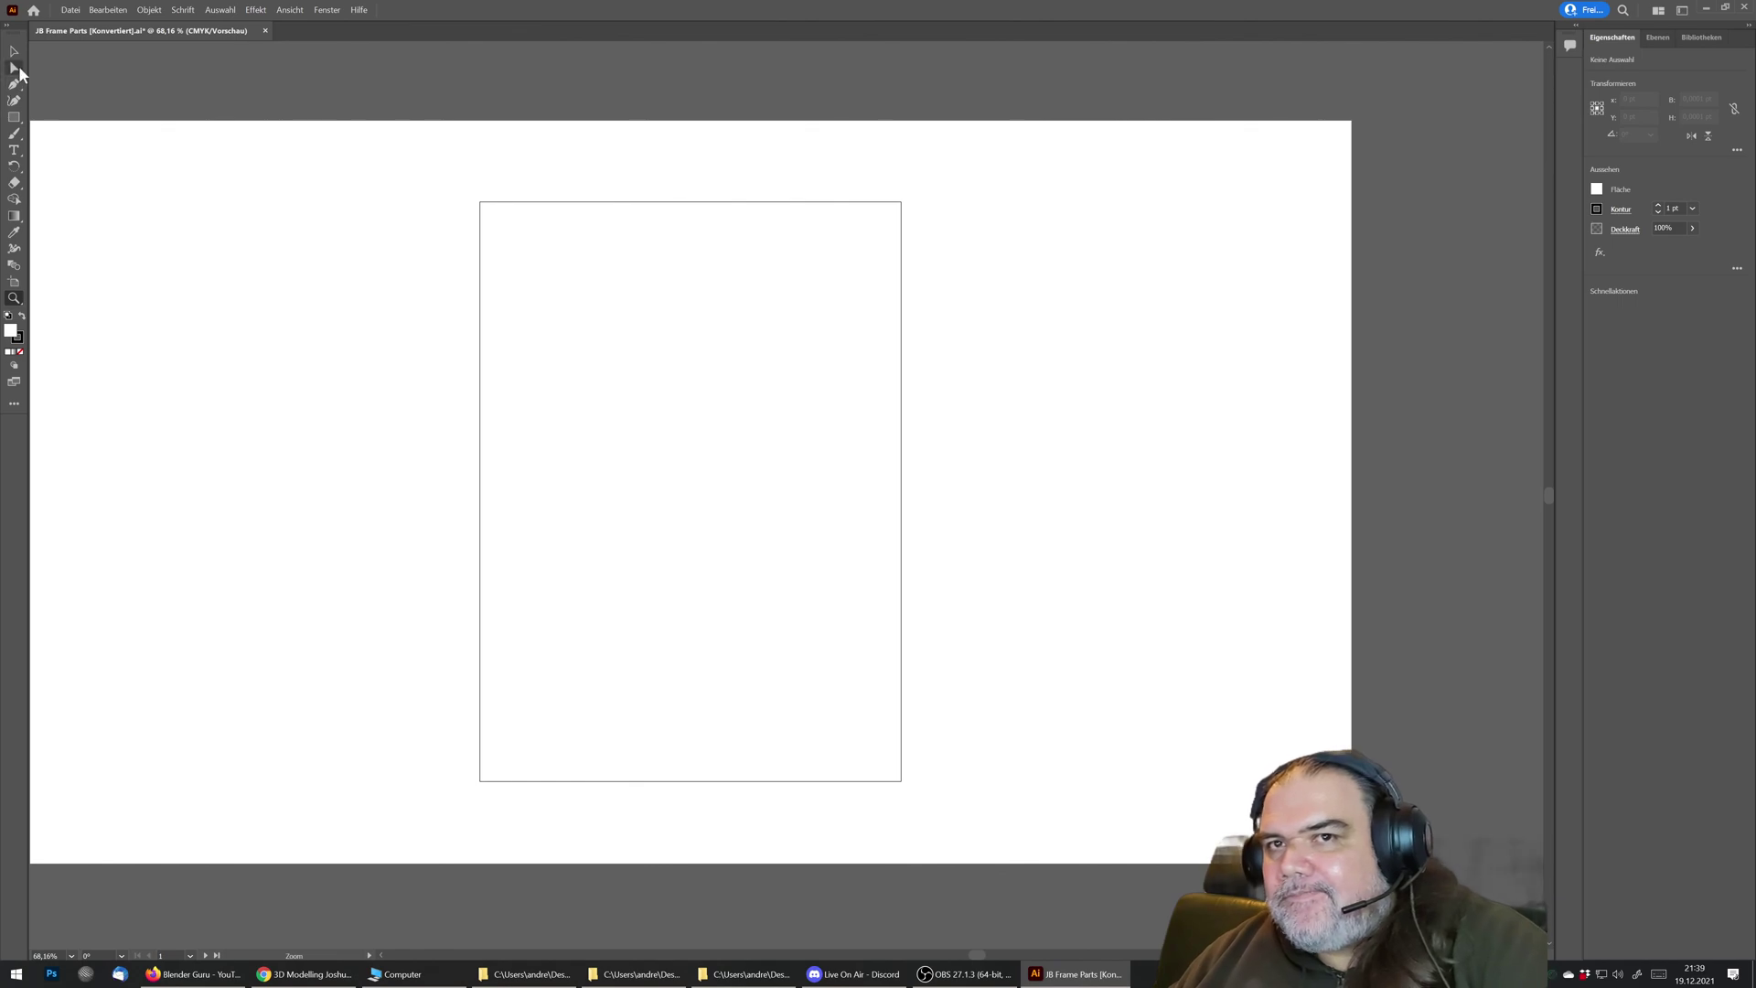
left_click(13, 52)
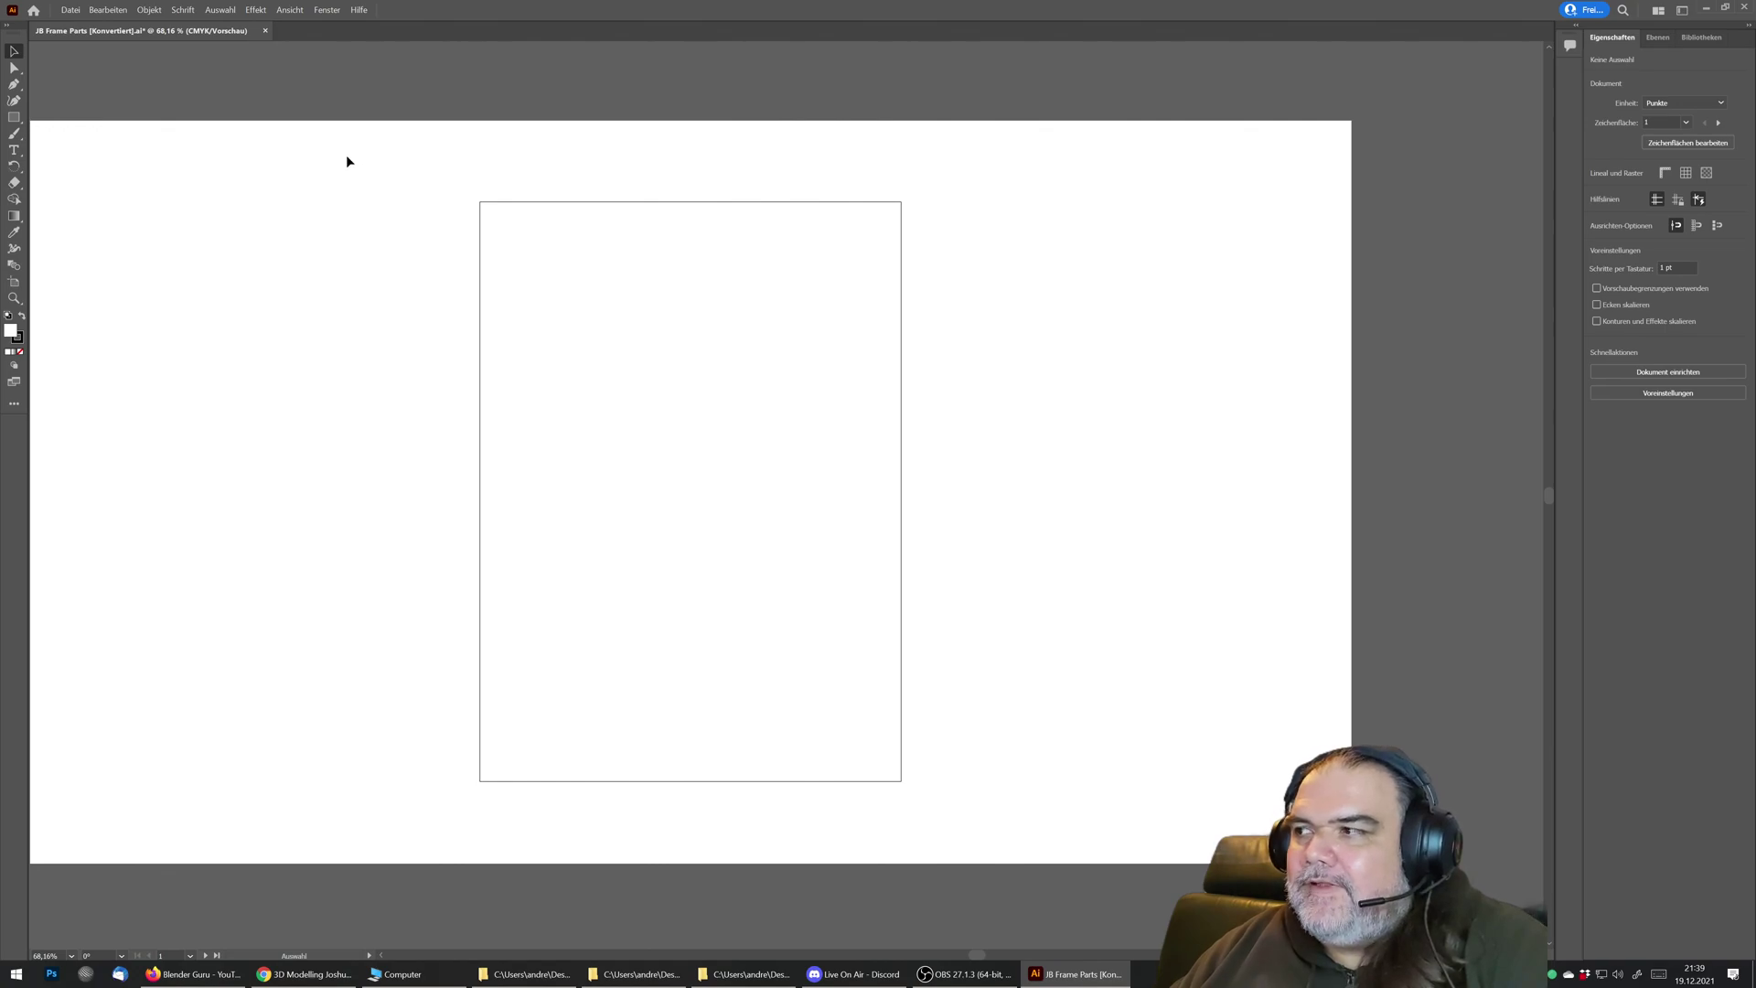
left_click_drag(340, 156, 488, 529)
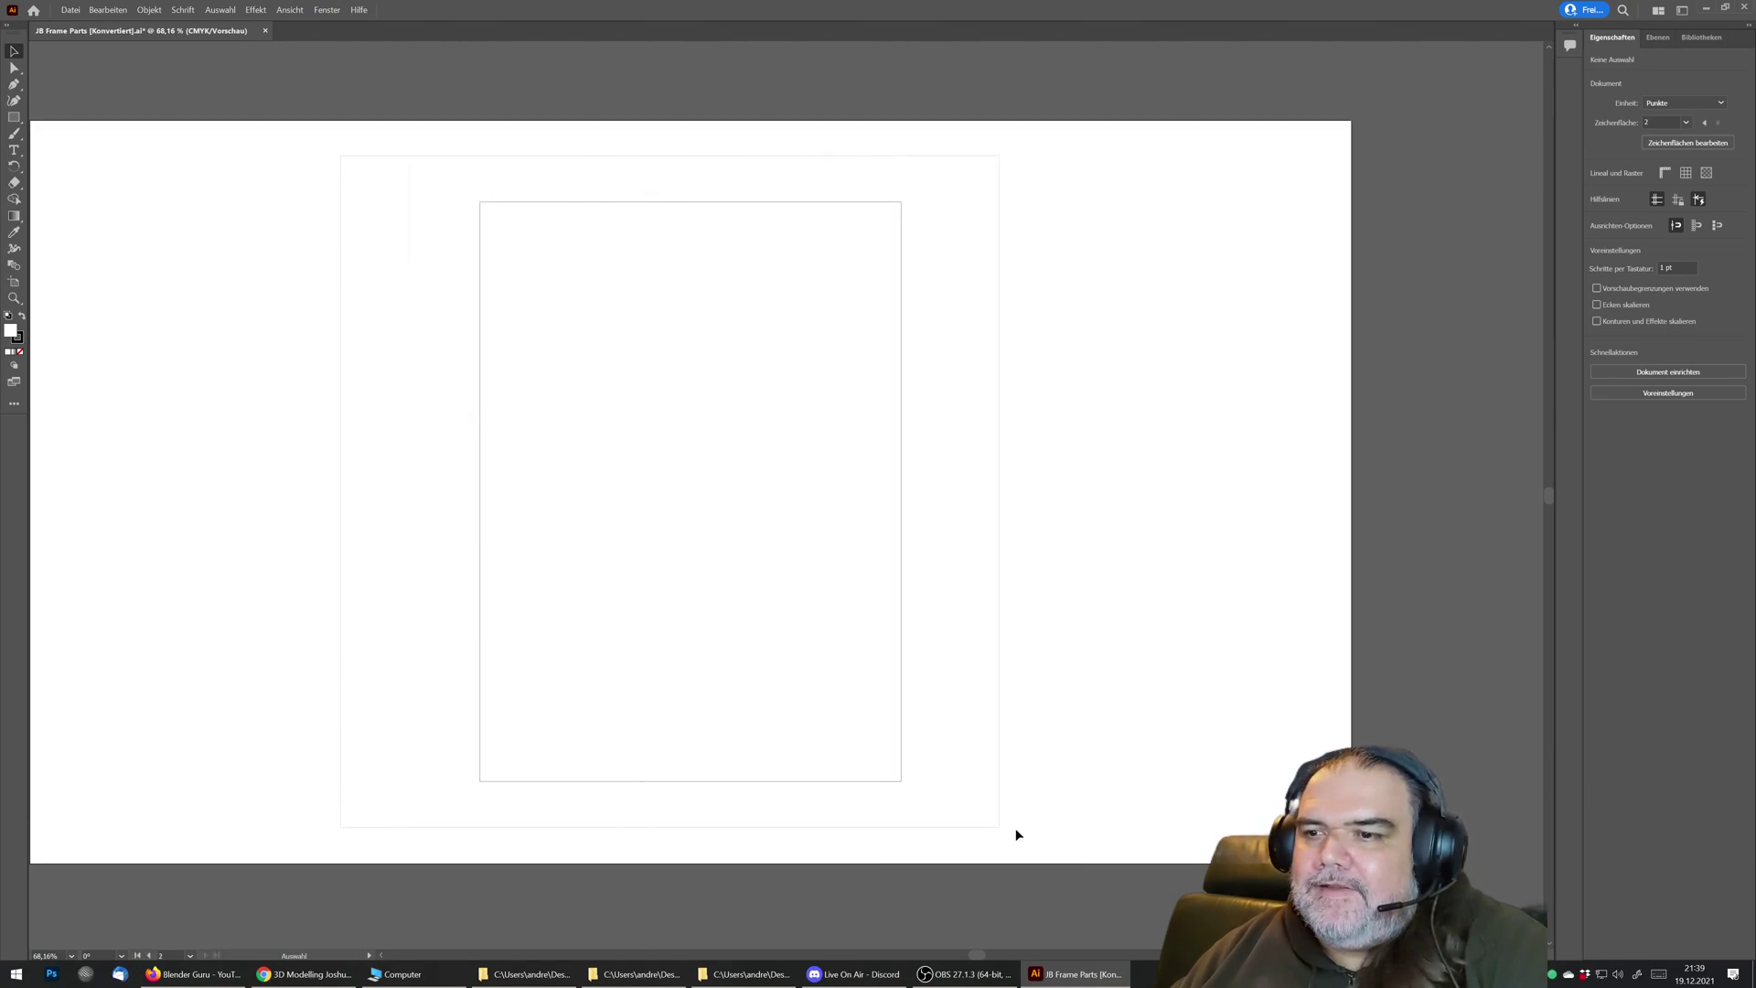
key("ctrl+v")
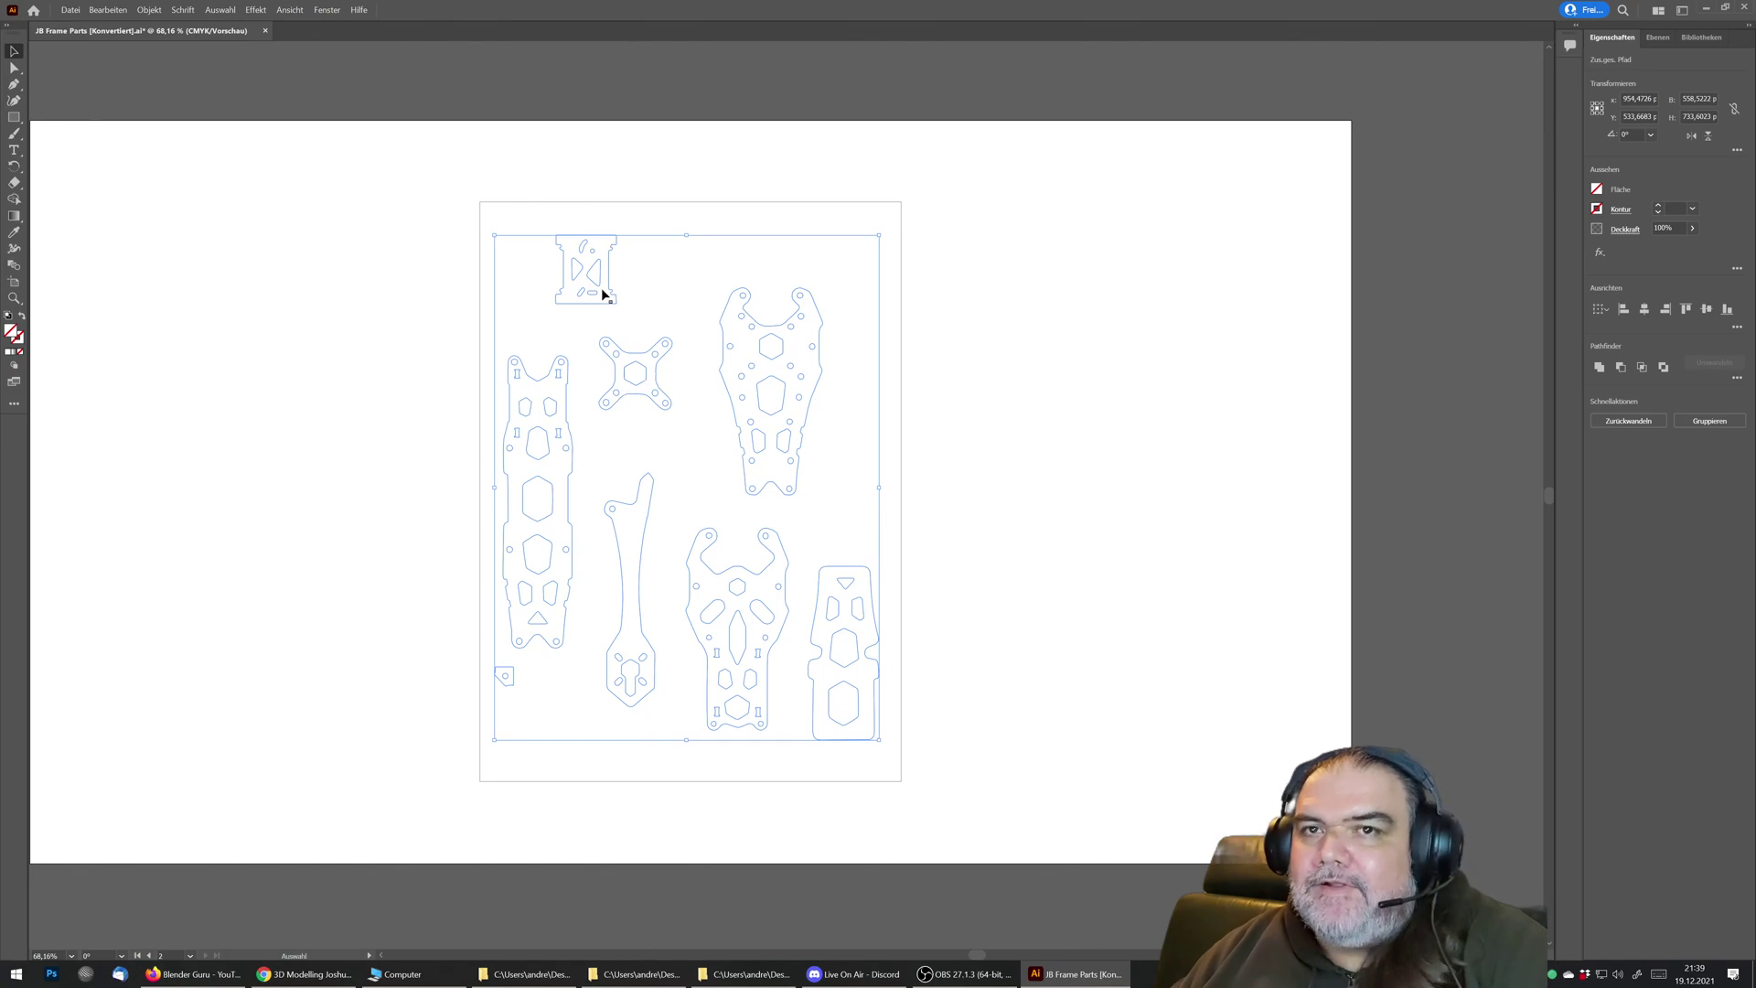
Step: Set up saving a copy of the document in the Paths folder with SVG (*.SVG) as the file format
left_click(70, 9)
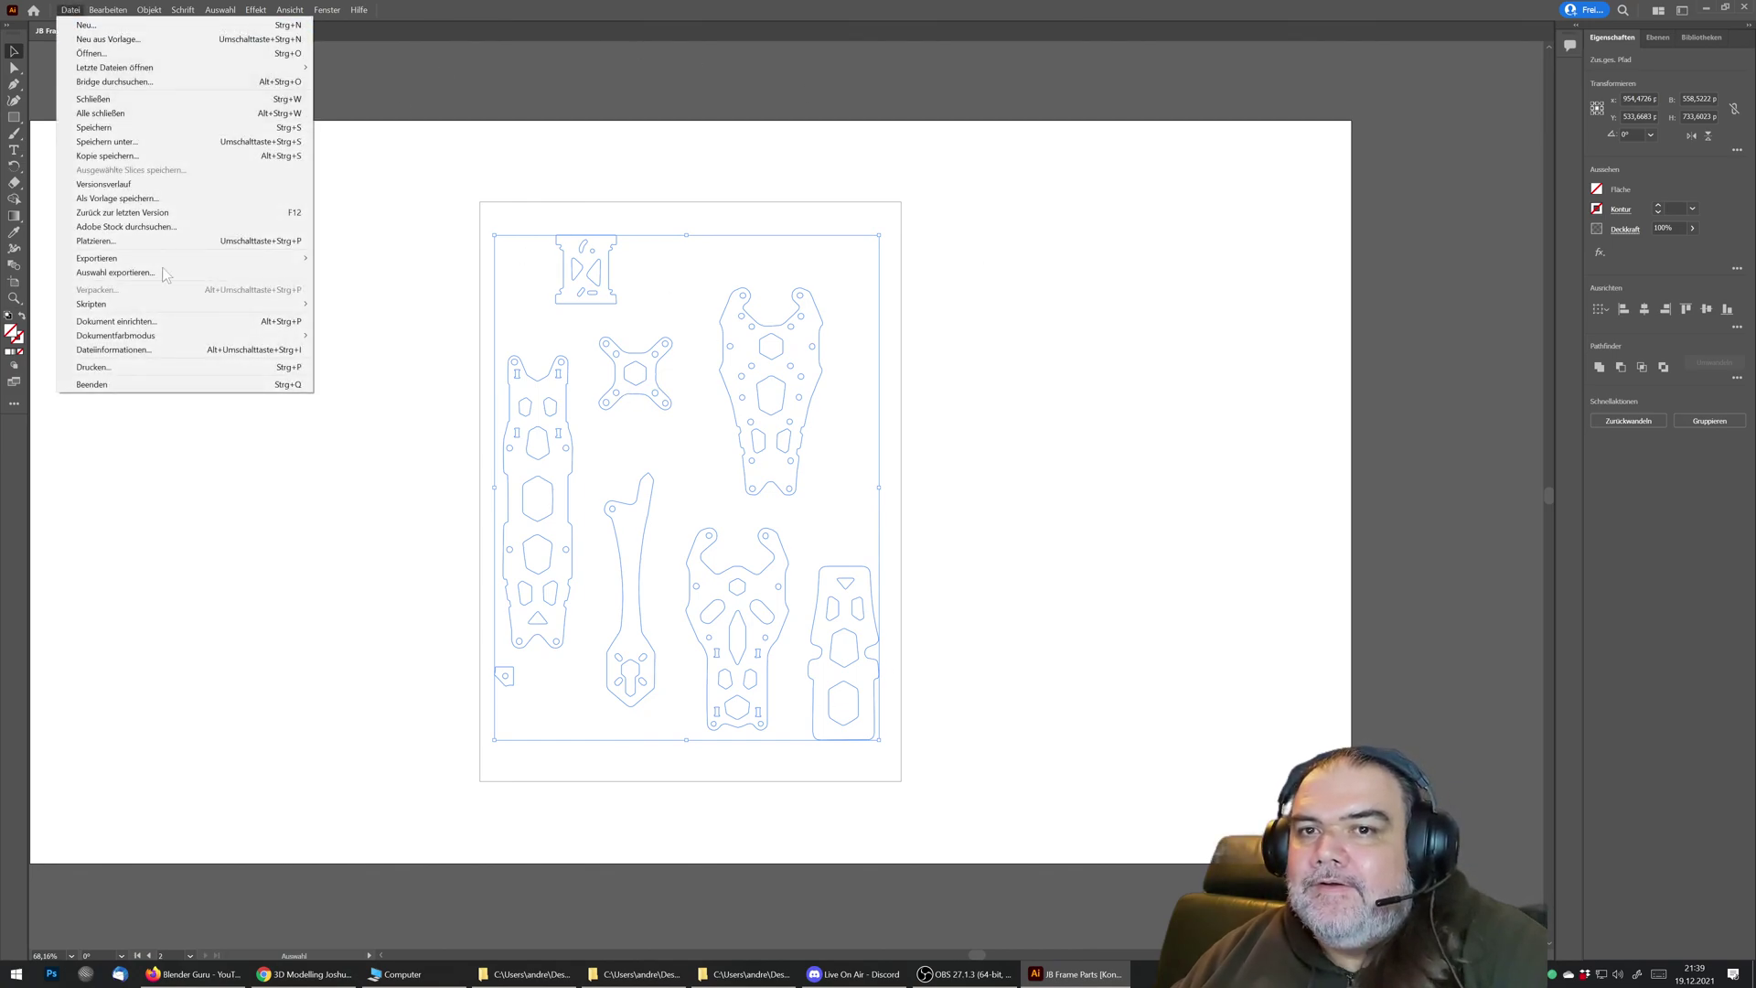
mouse_move(142, 263)
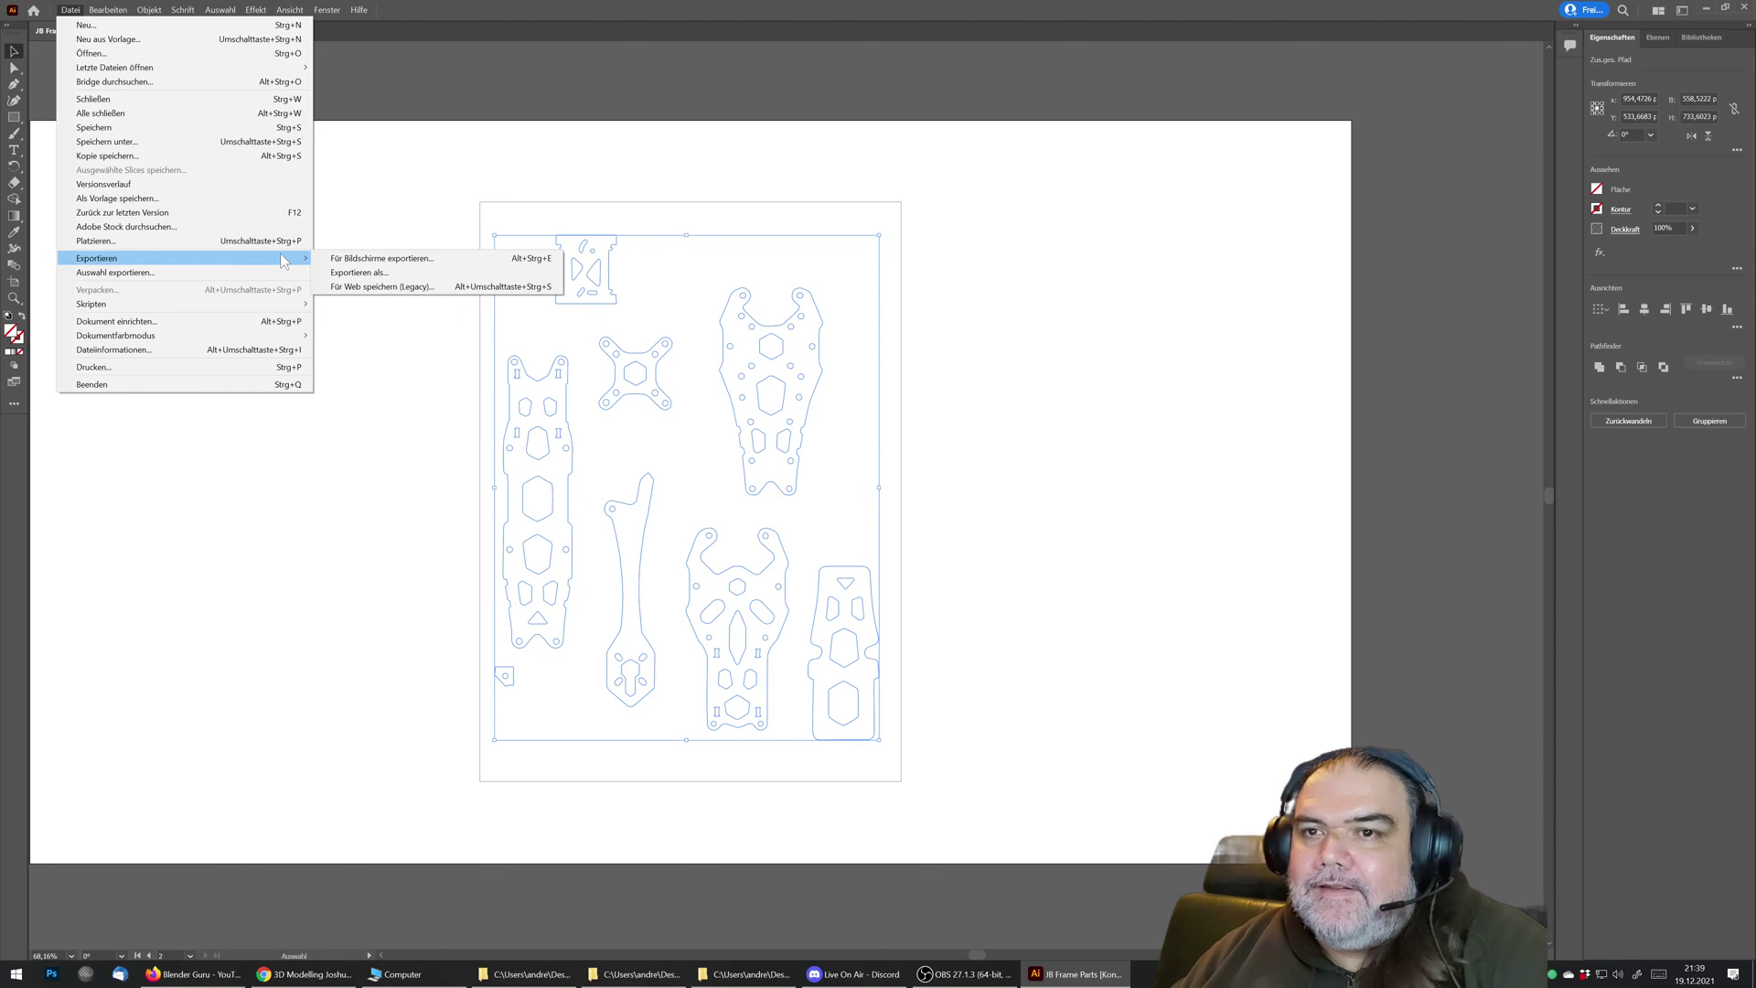
left_click(145, 158)
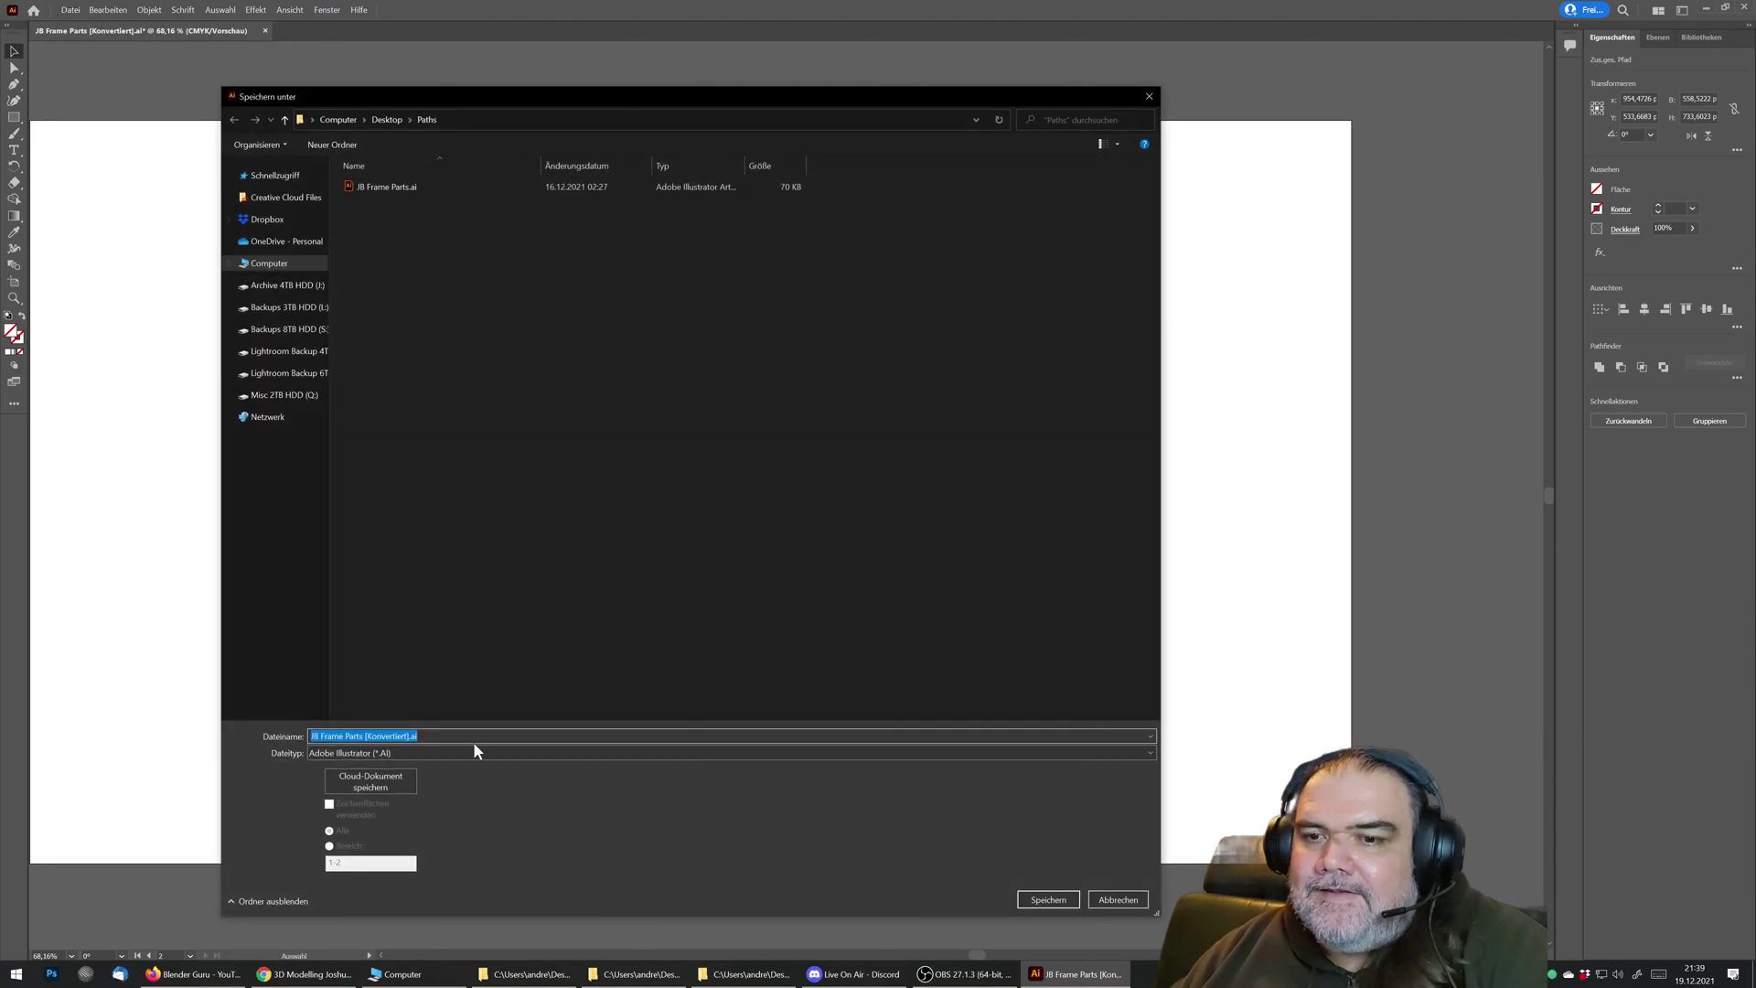
left_click(464, 752)
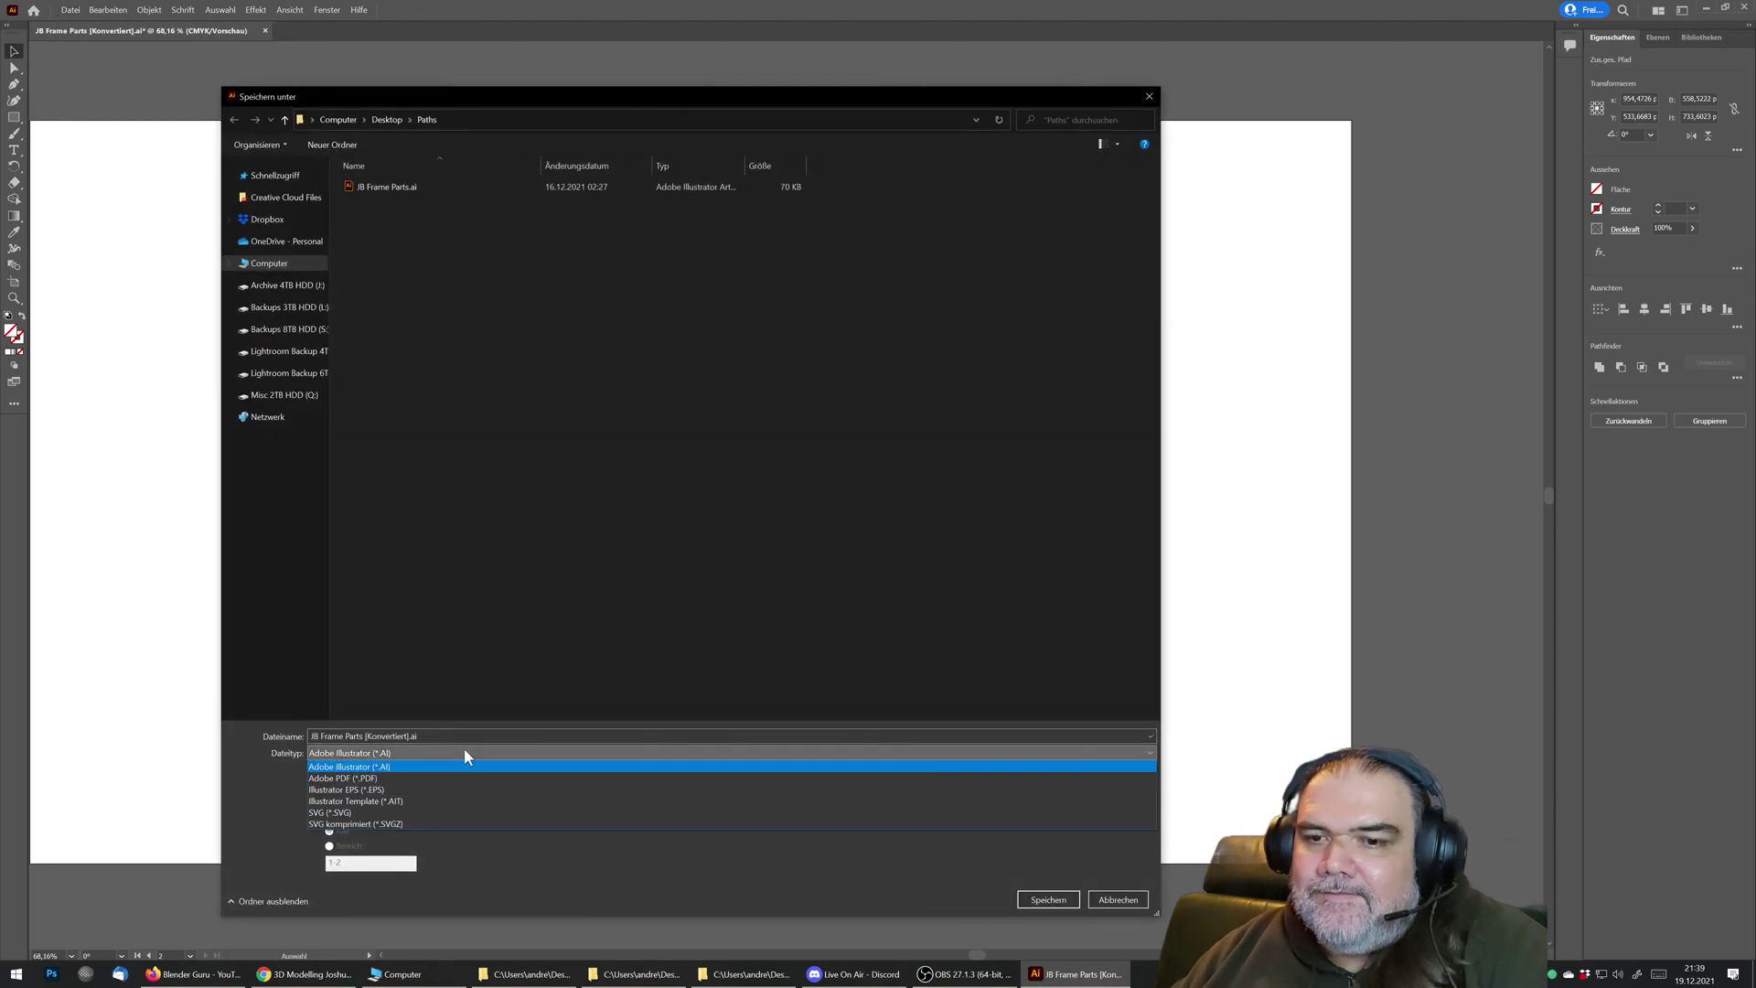
left_click(441, 812)
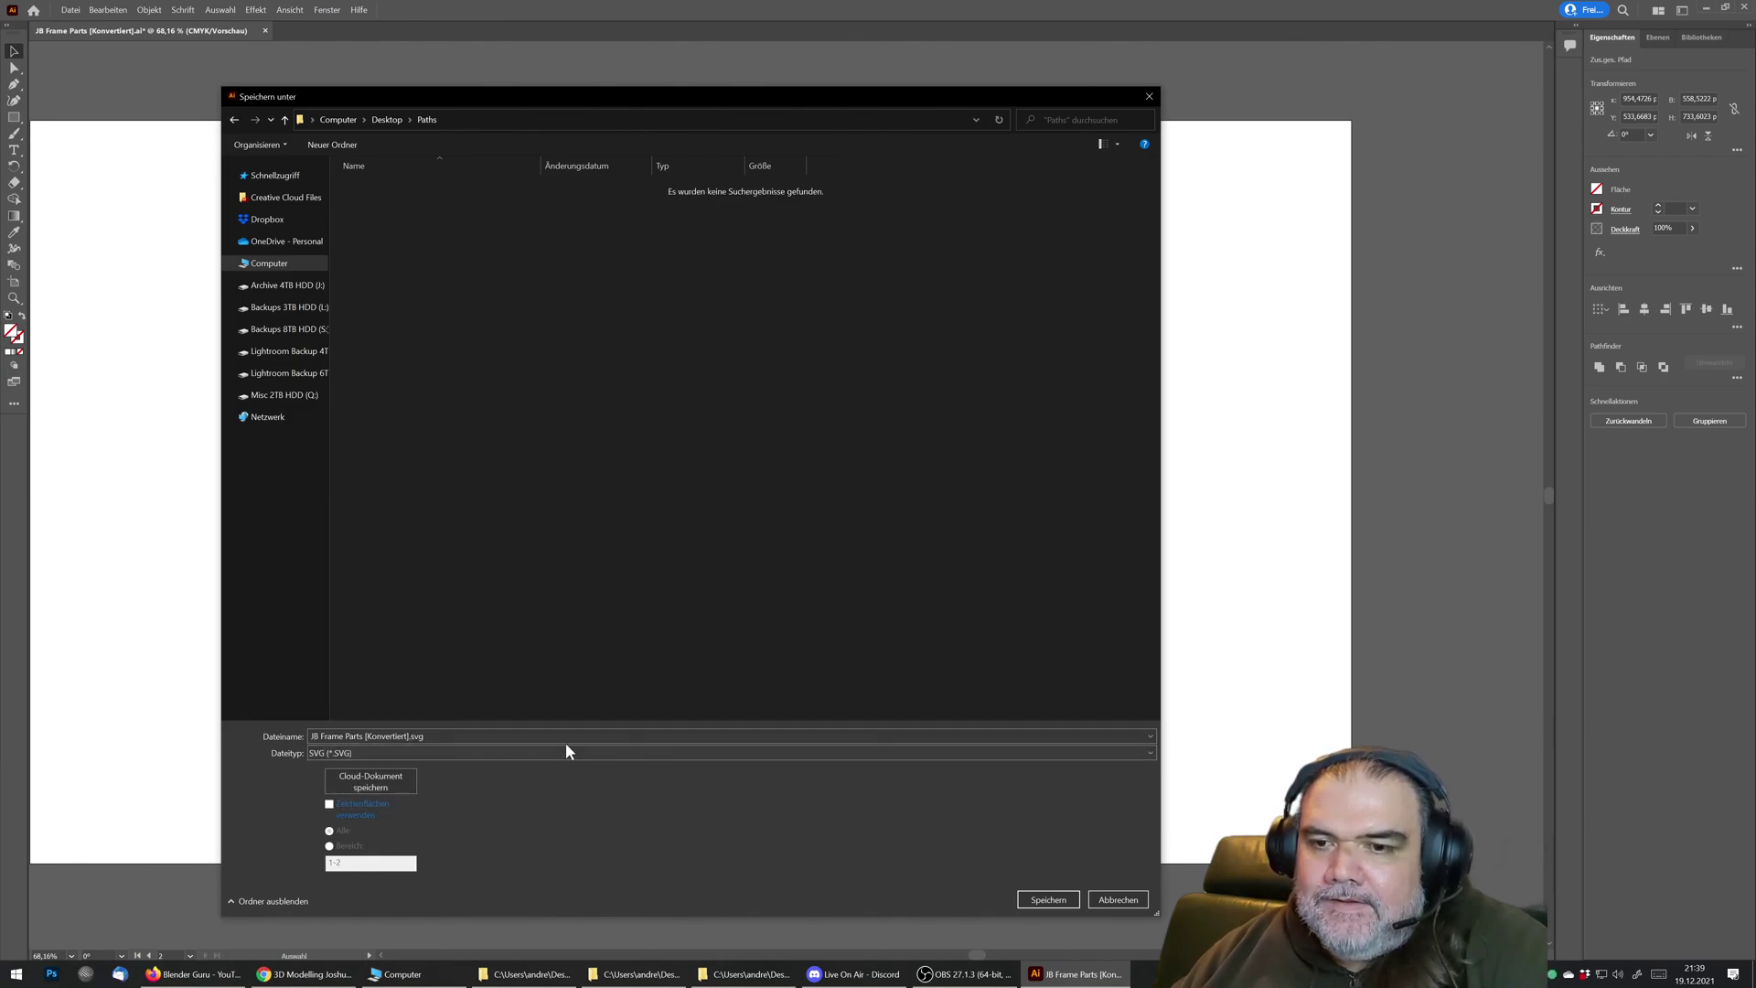
Step: Remove the [Konvertiert] suffix to name the copy JB Frame Parts.svg and save it with the SVG 1.1 profile and embedded images
key("shift+Tab")
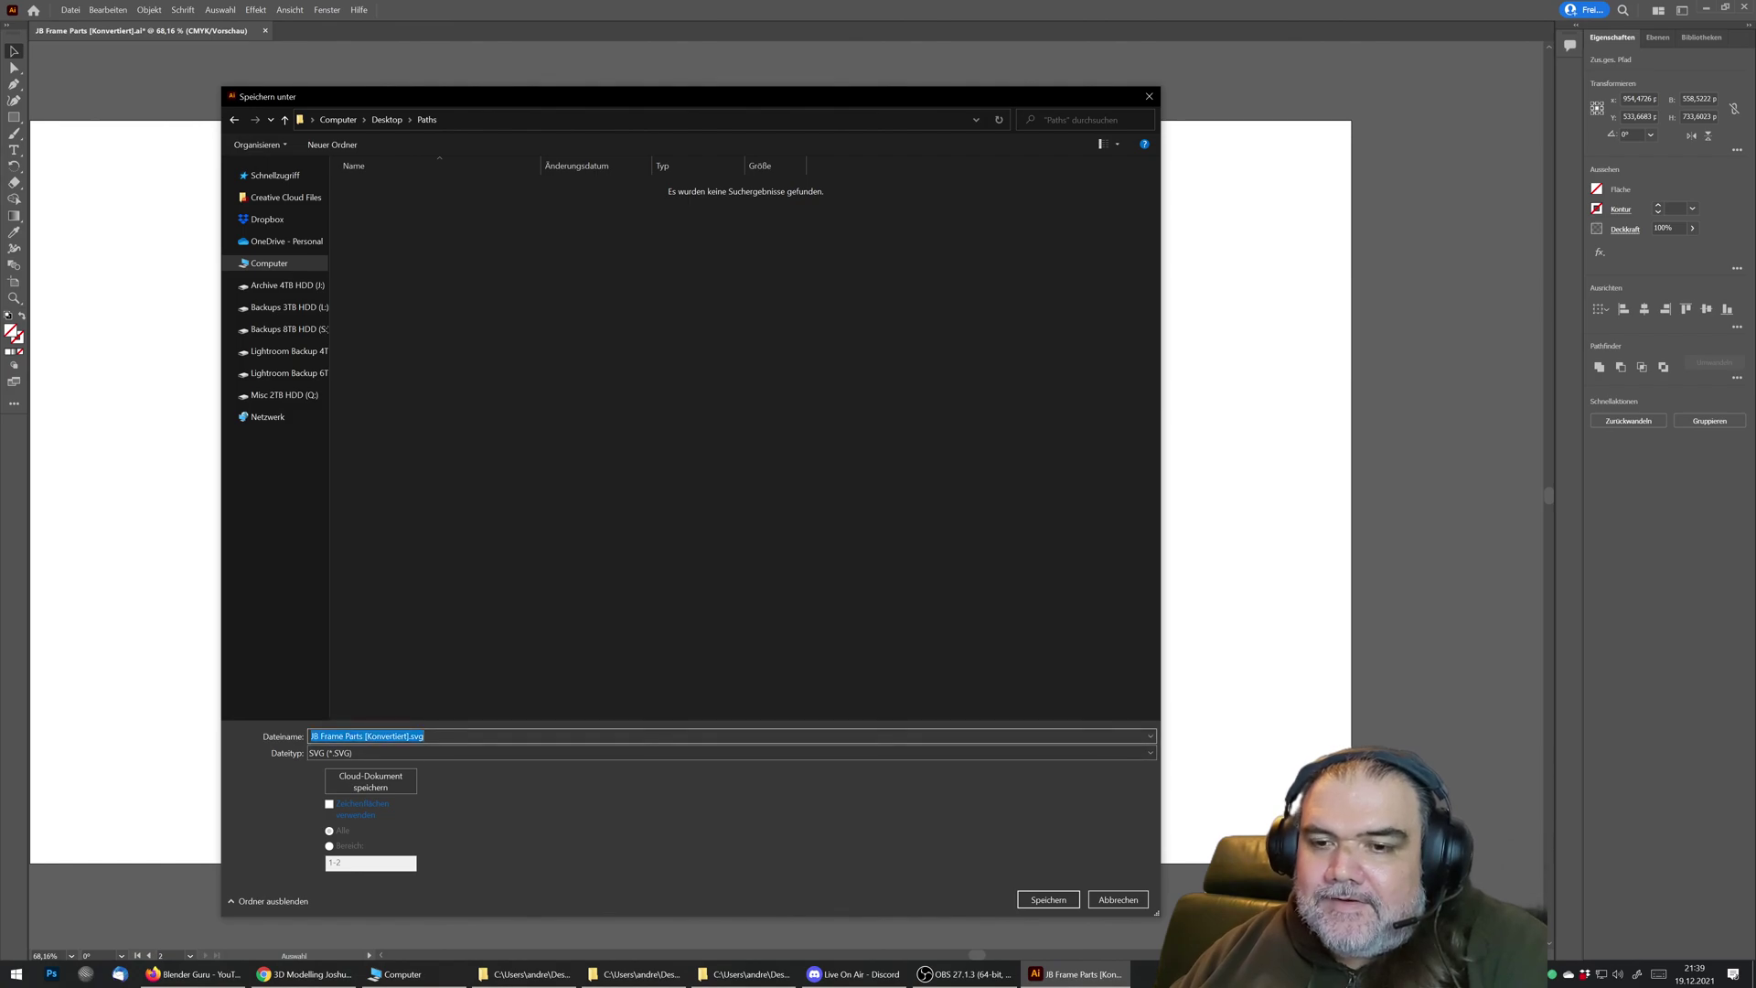
left_click(407, 737)
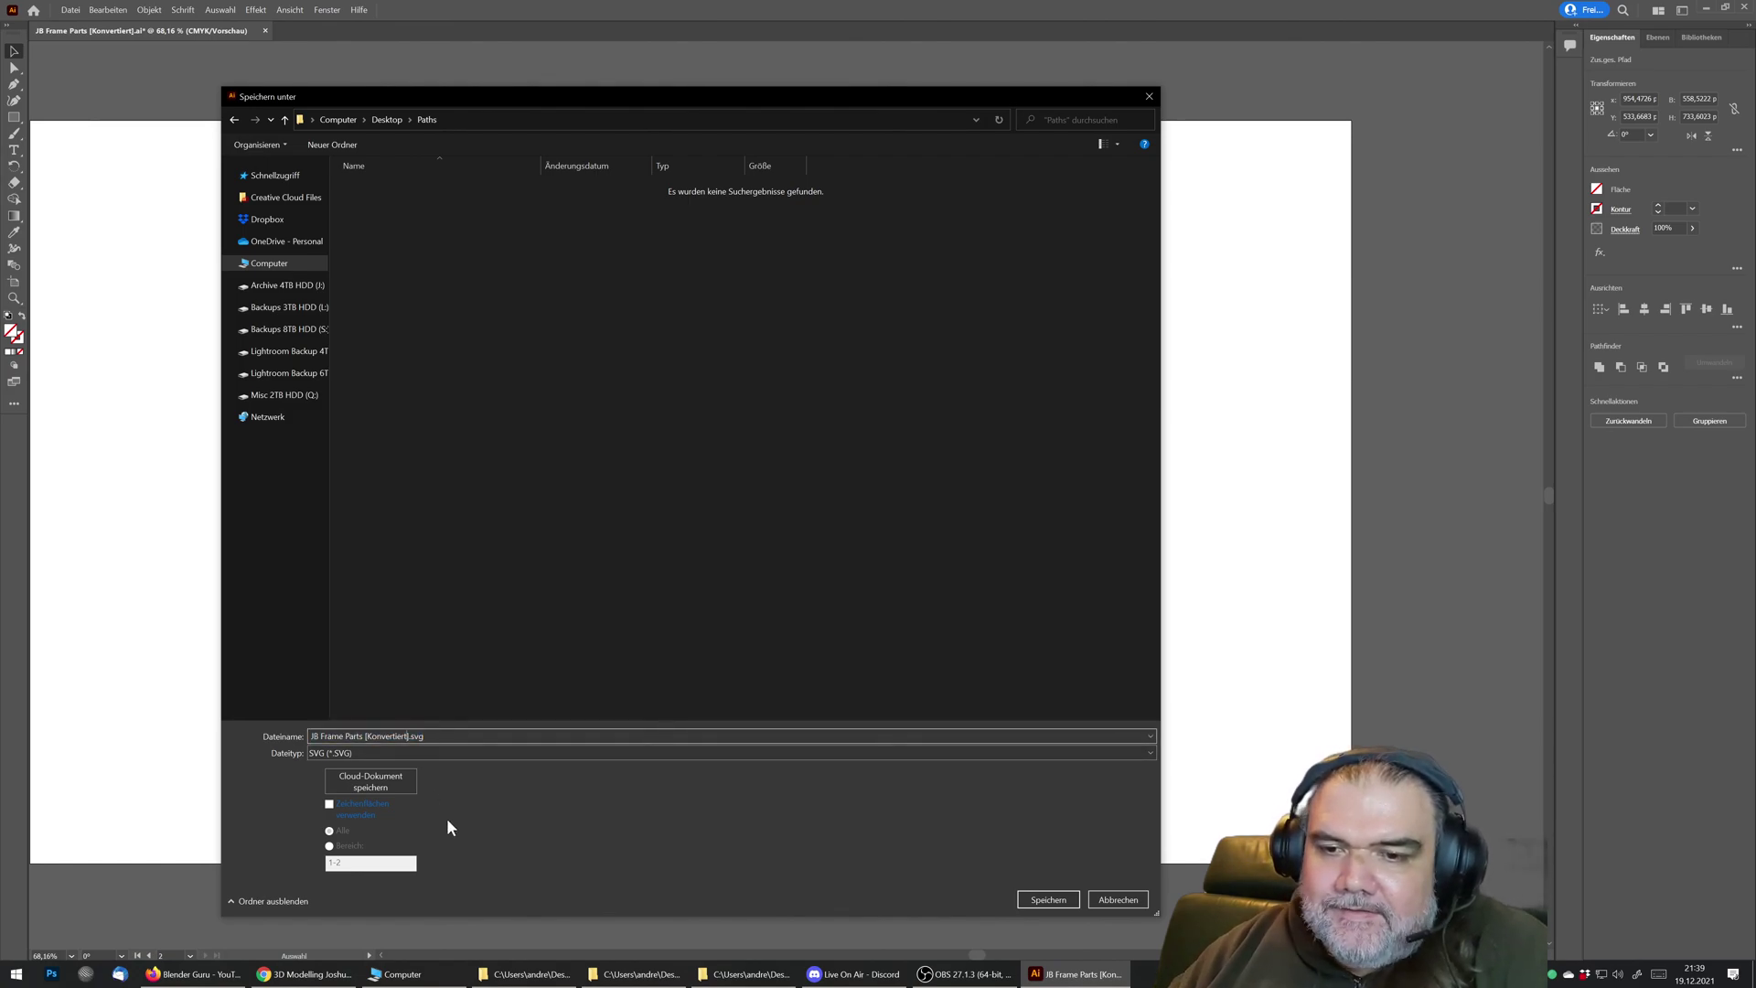
key("shift+Left")
key("shift+Left")
key("shift+Left")
key("shift+Left")
key("shift+Left")
key("shift+Left")
key("shift+Left")
key("shift+Left")
key("shift+Left")
key("shift+Left")
key("shift+Left")
key("shift+Left")
key("shift+Left")
key("shift+Left")
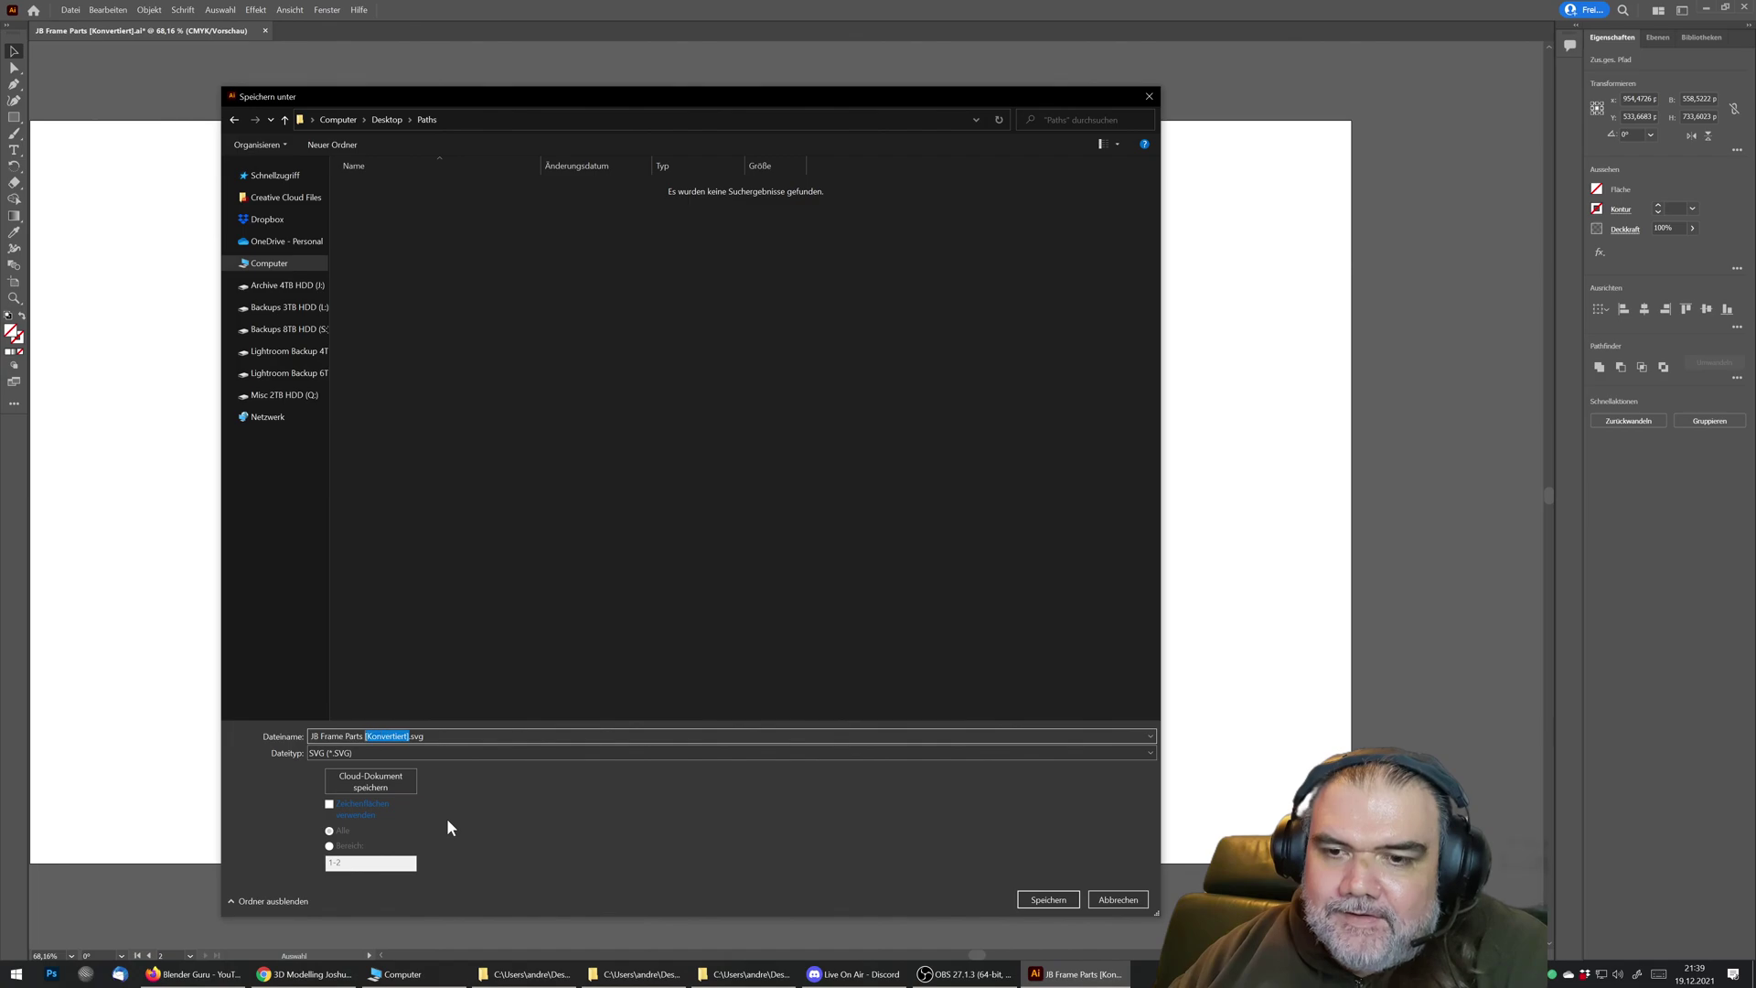
key("BackSpace")
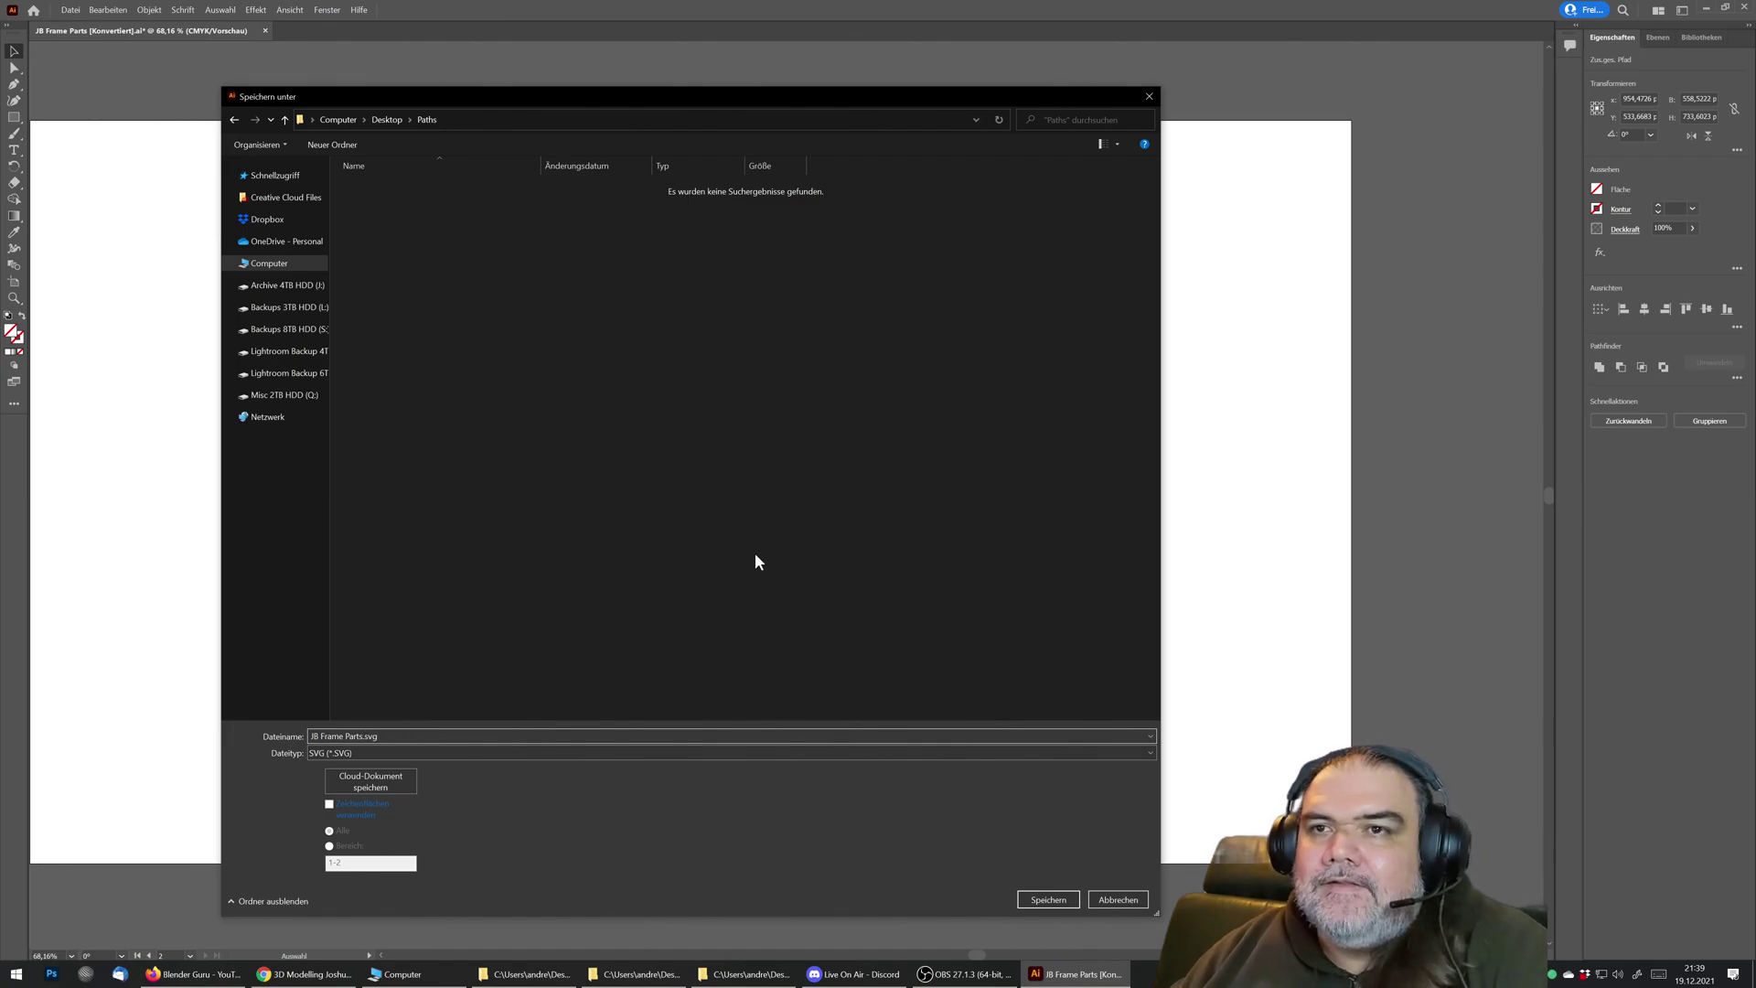
left_click(1035, 898)
left_click(938, 528)
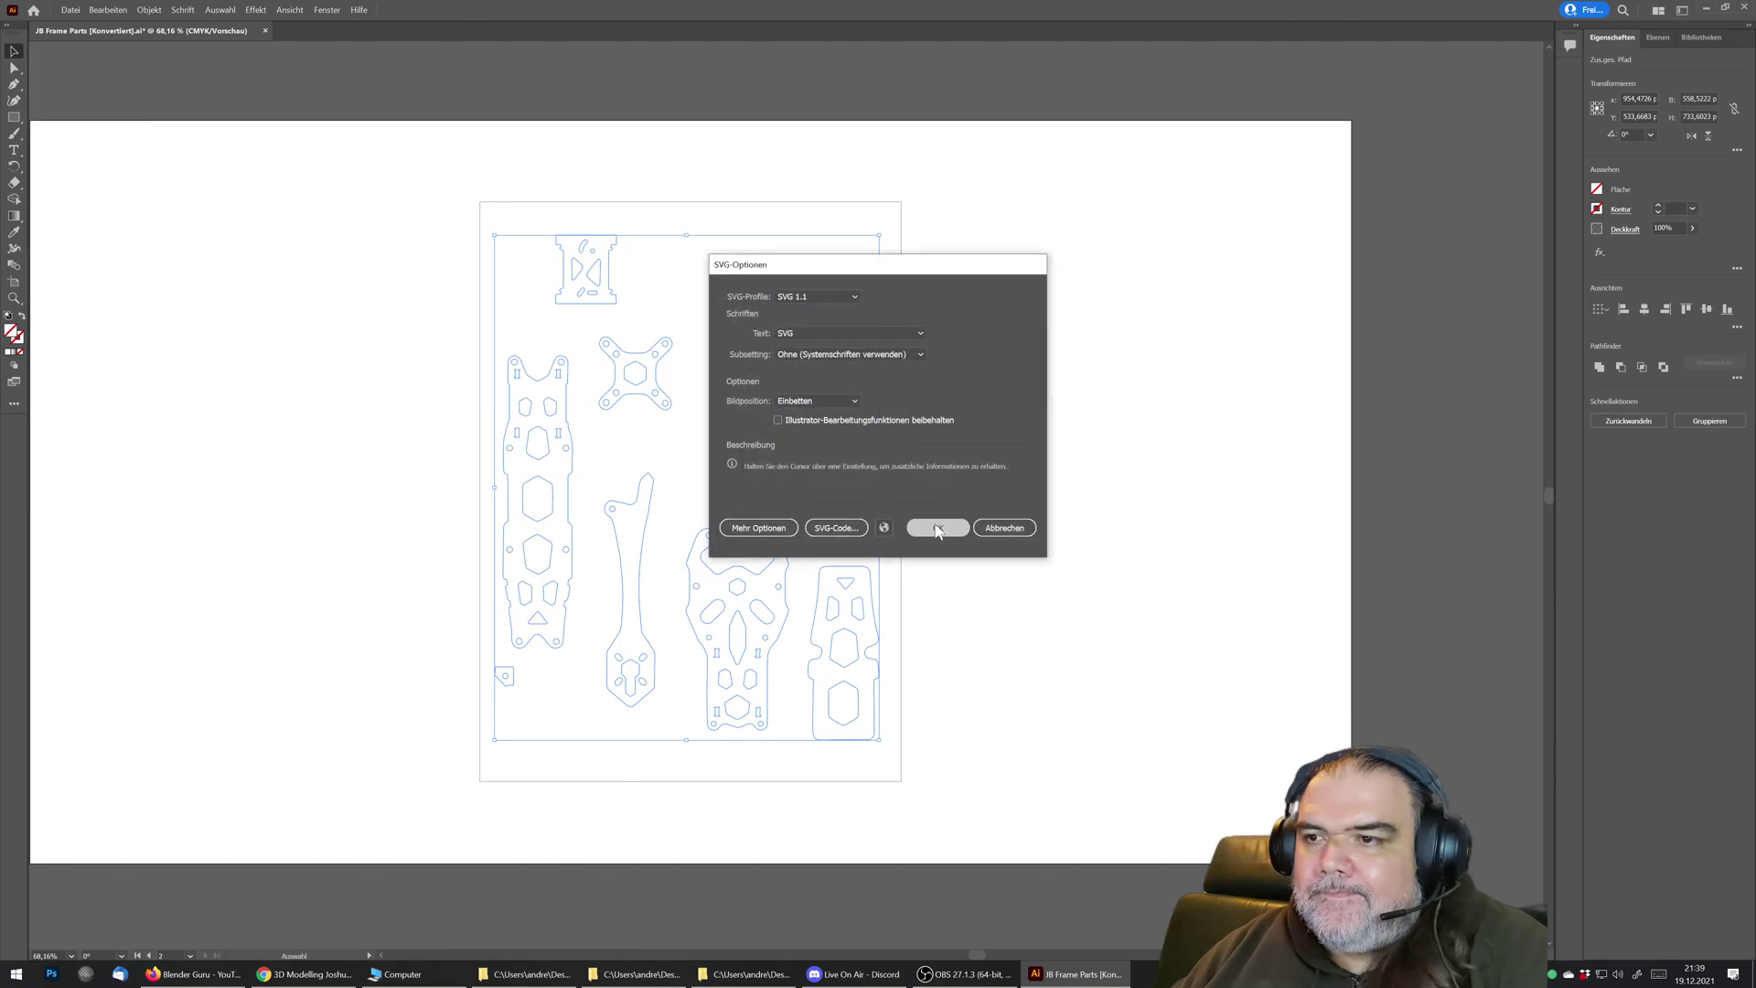
Step: Quit Illustrator and close the Paths and Links folder windows
left_click(1746, 5)
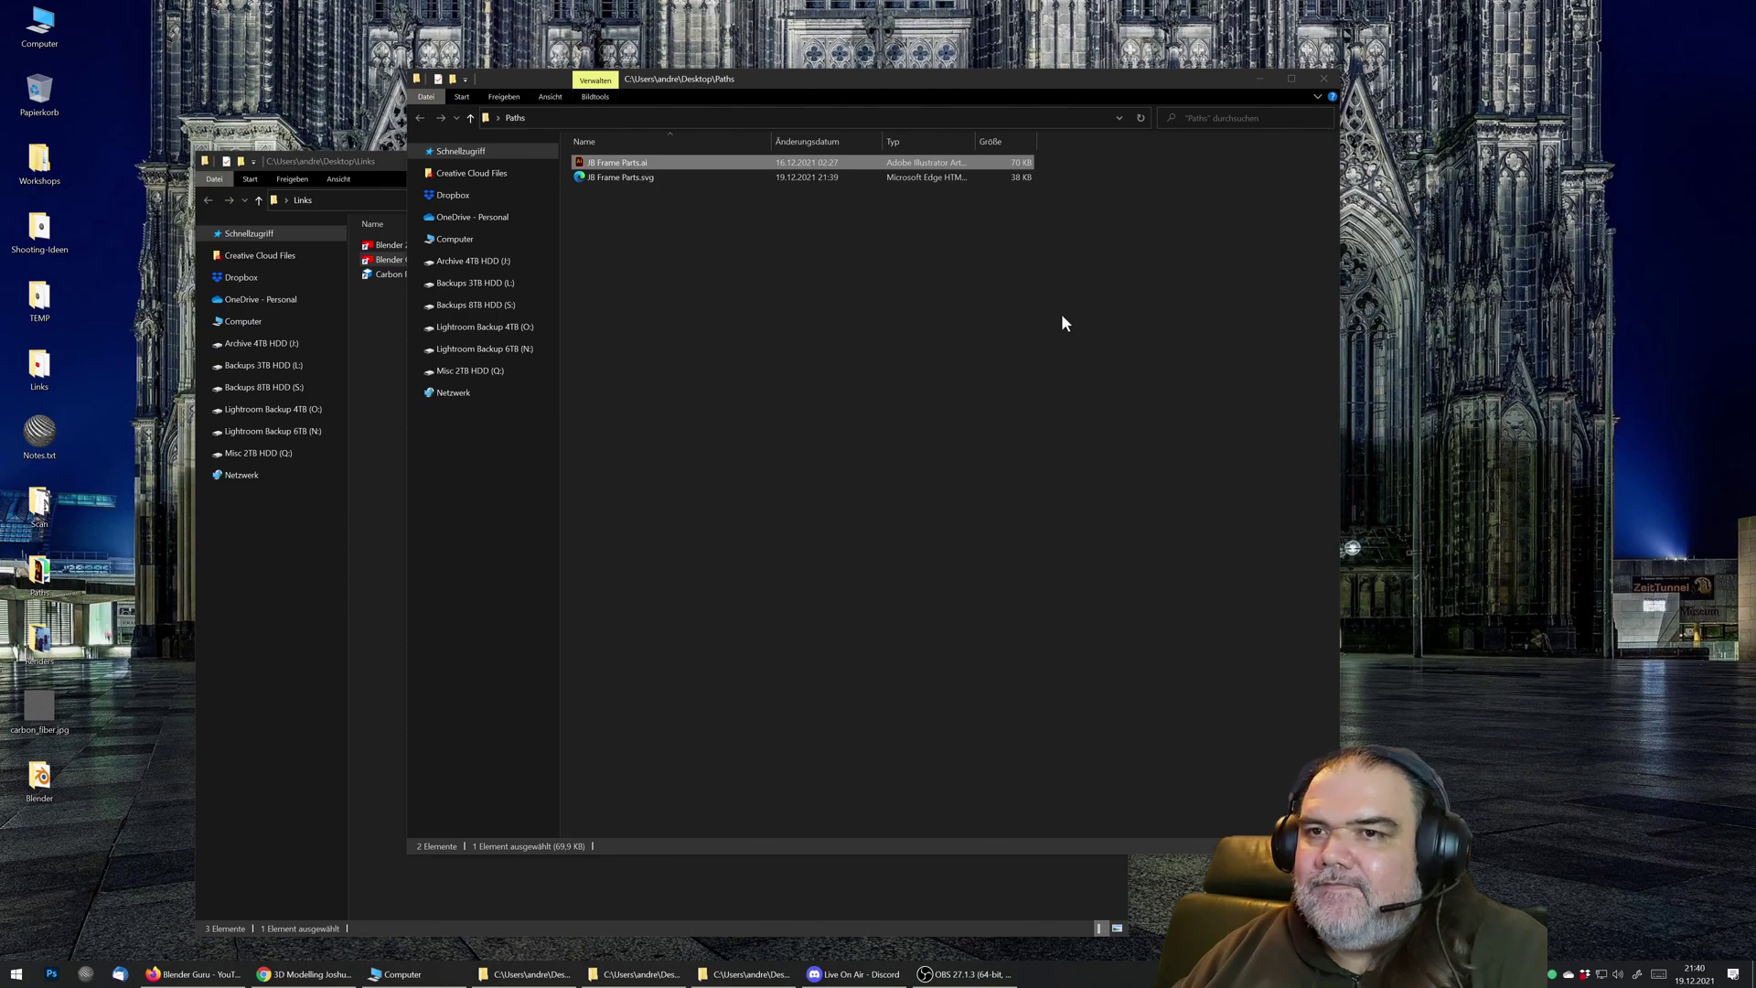
left_click(1323, 78)
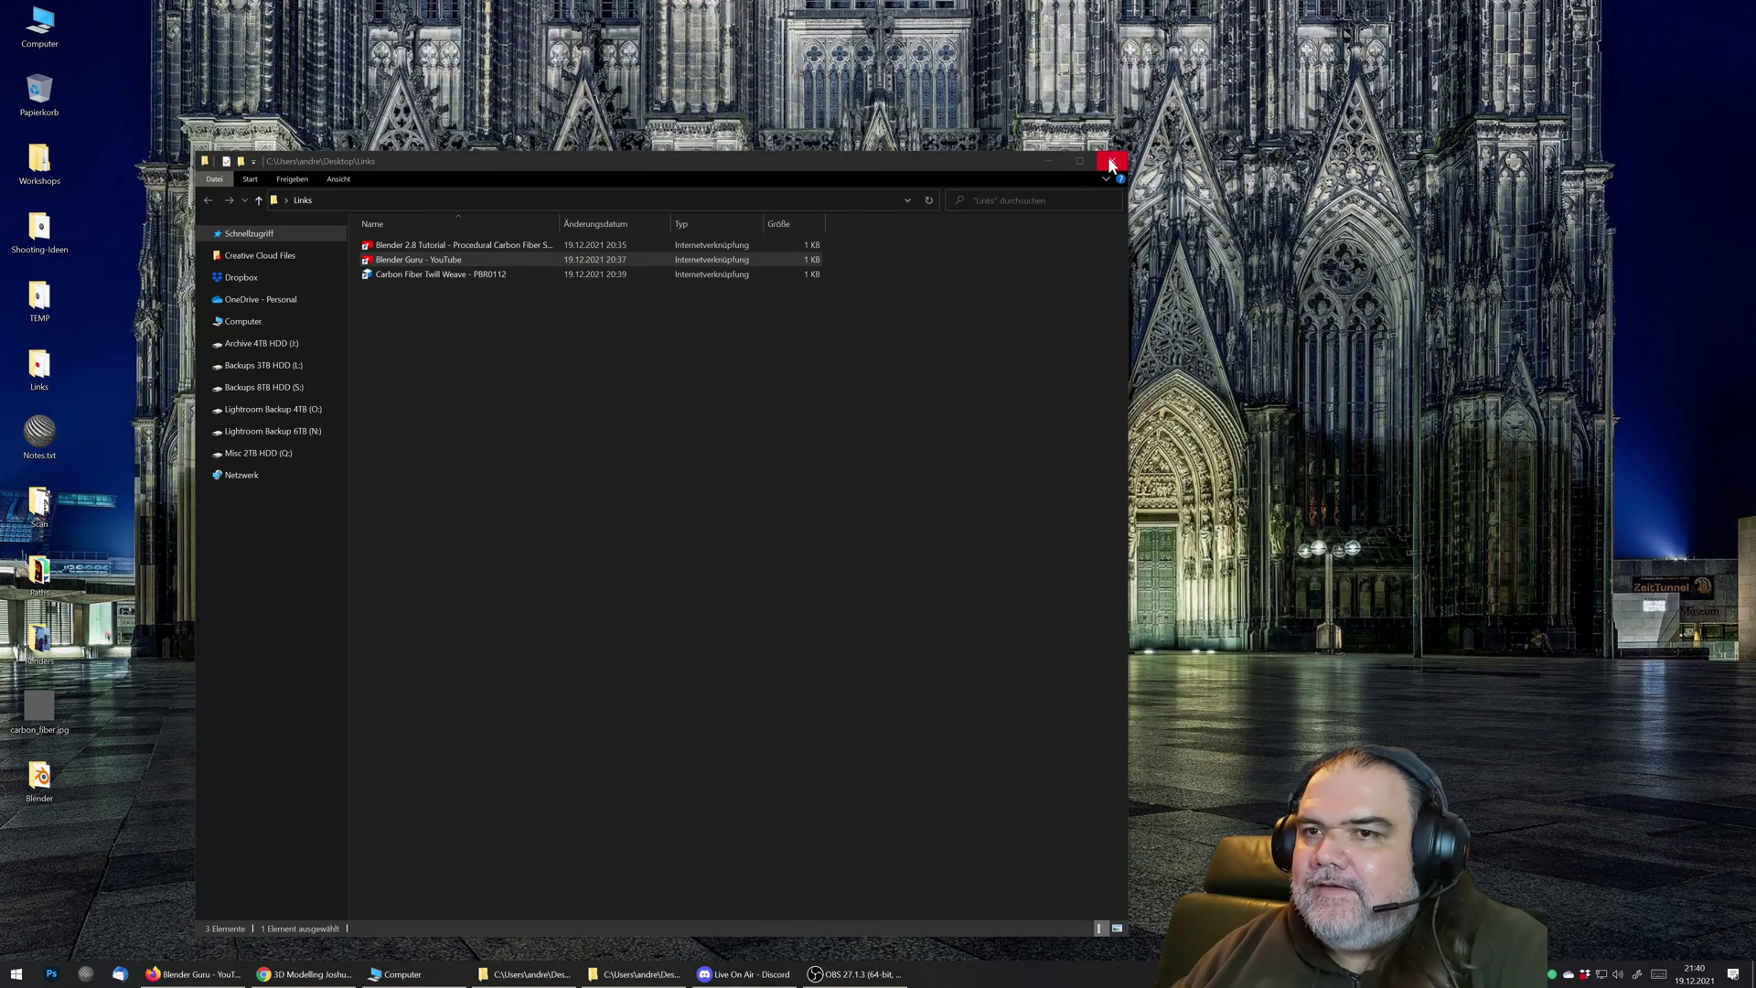
left_click(1116, 157)
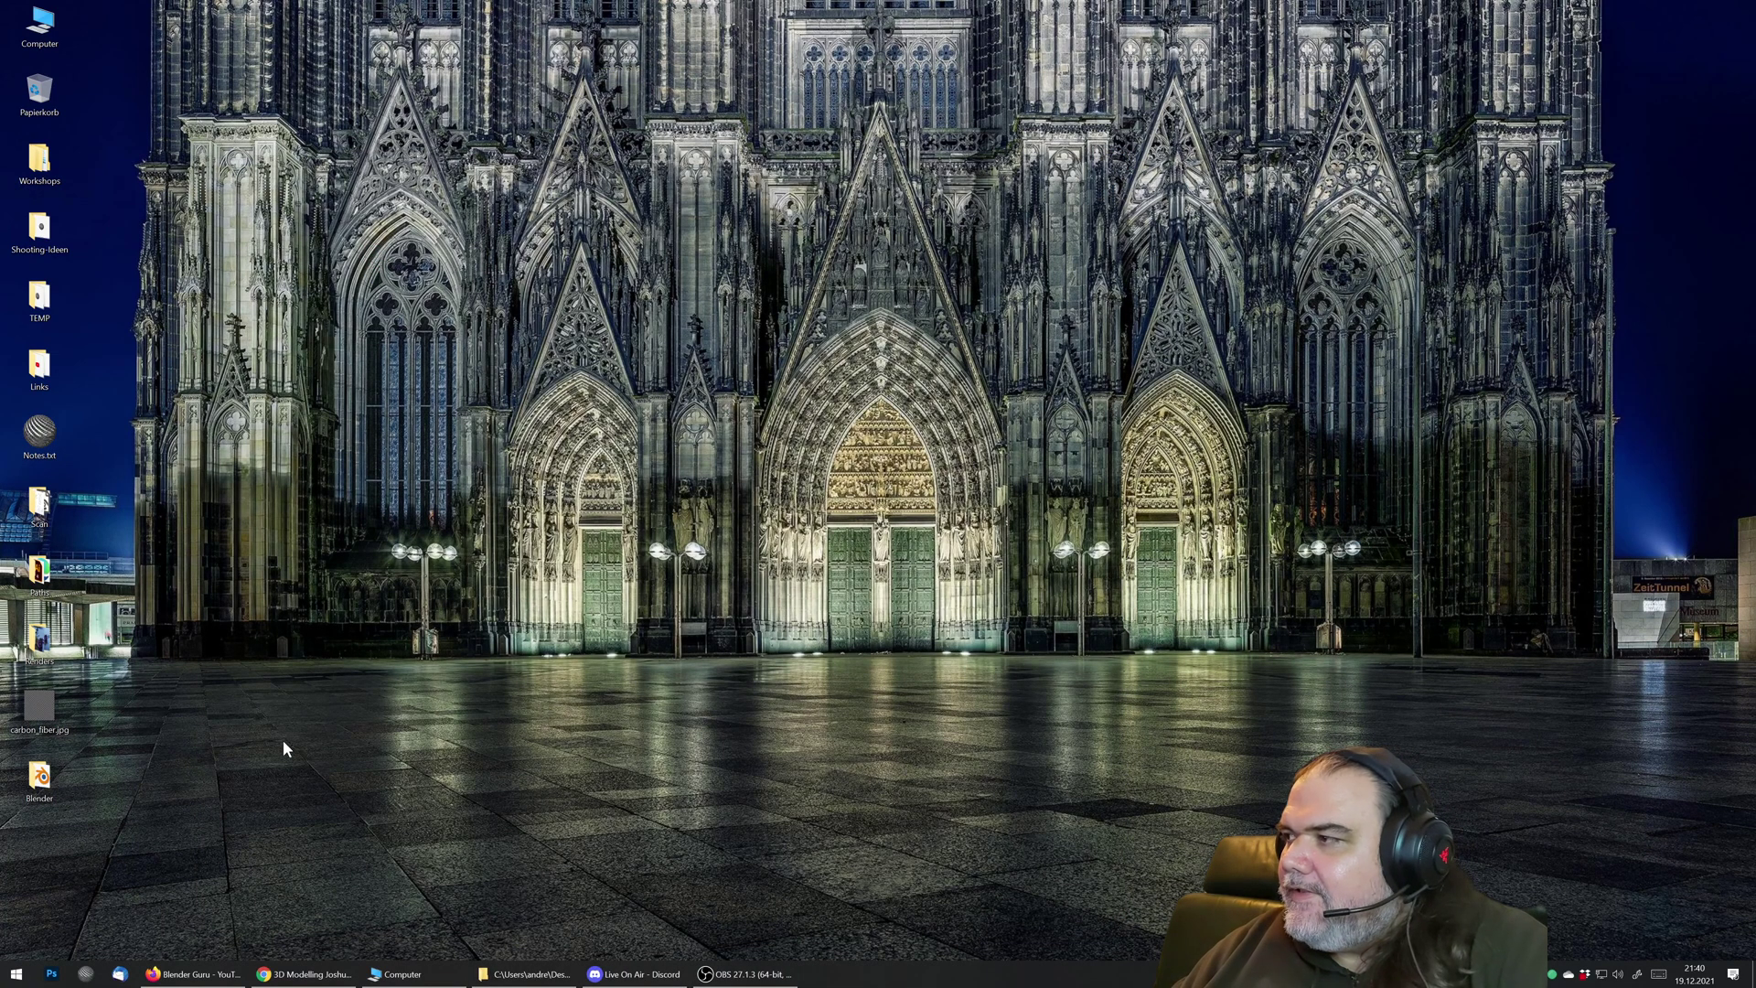
Step: Launch Blender and start a new General file
left_click(16, 975)
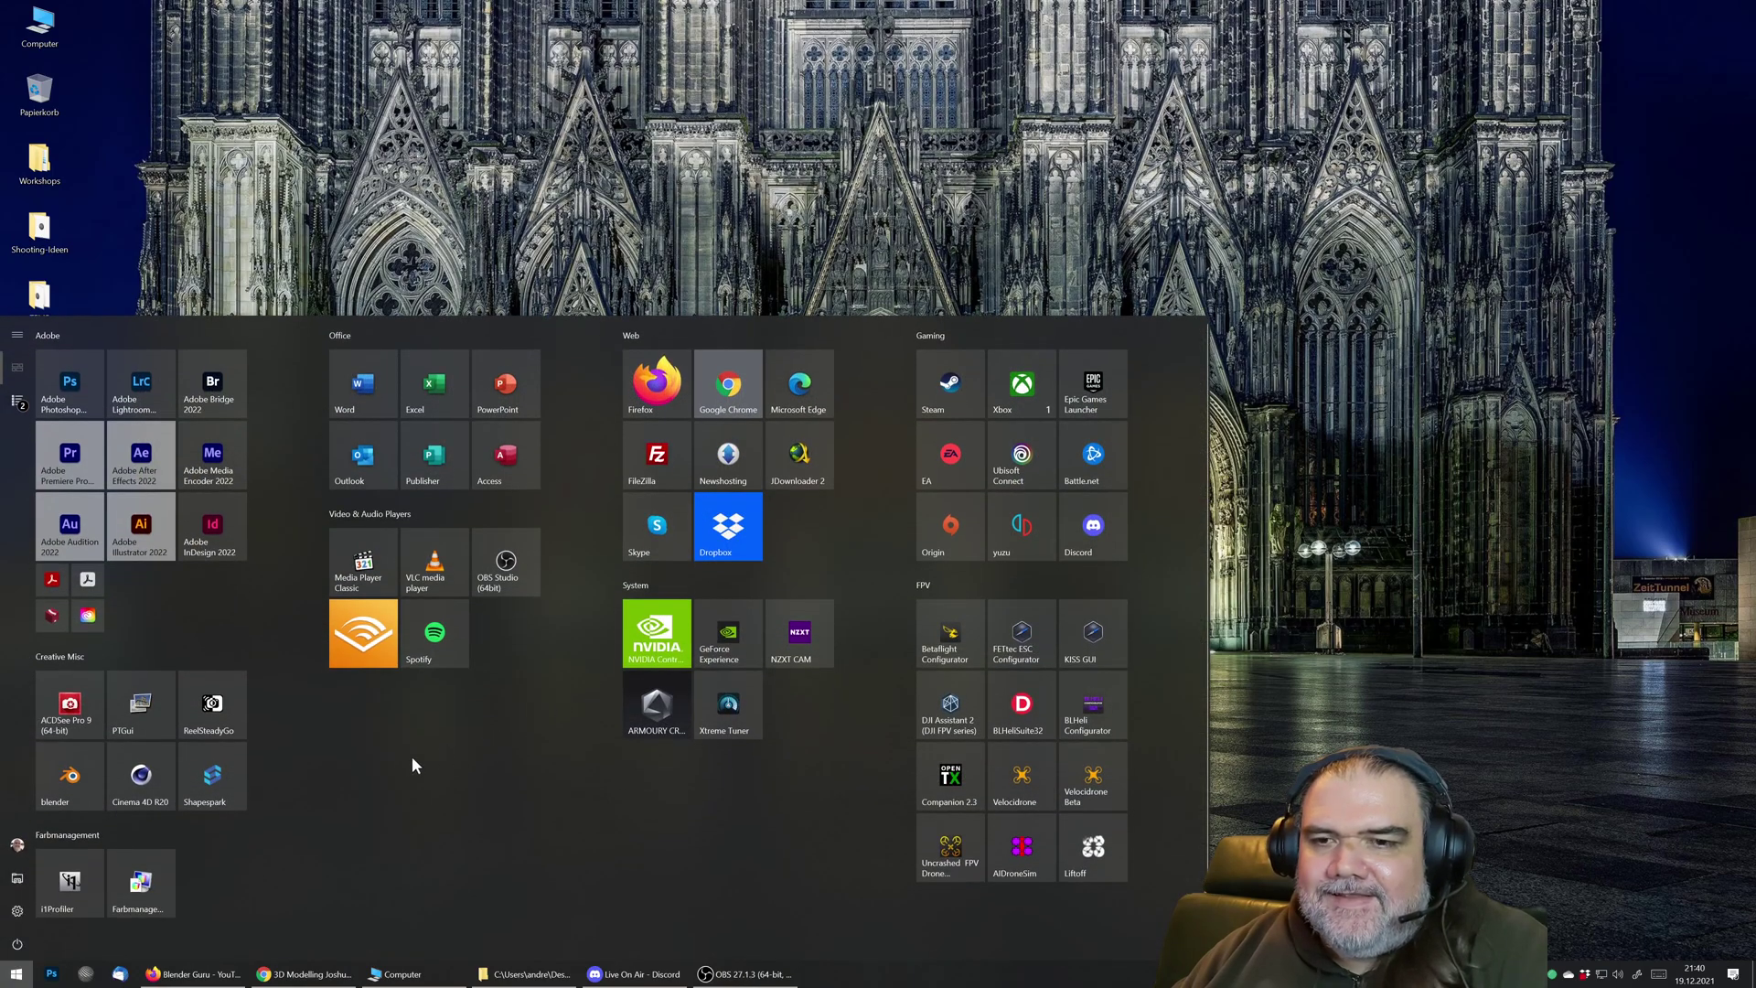
left_click(69, 776)
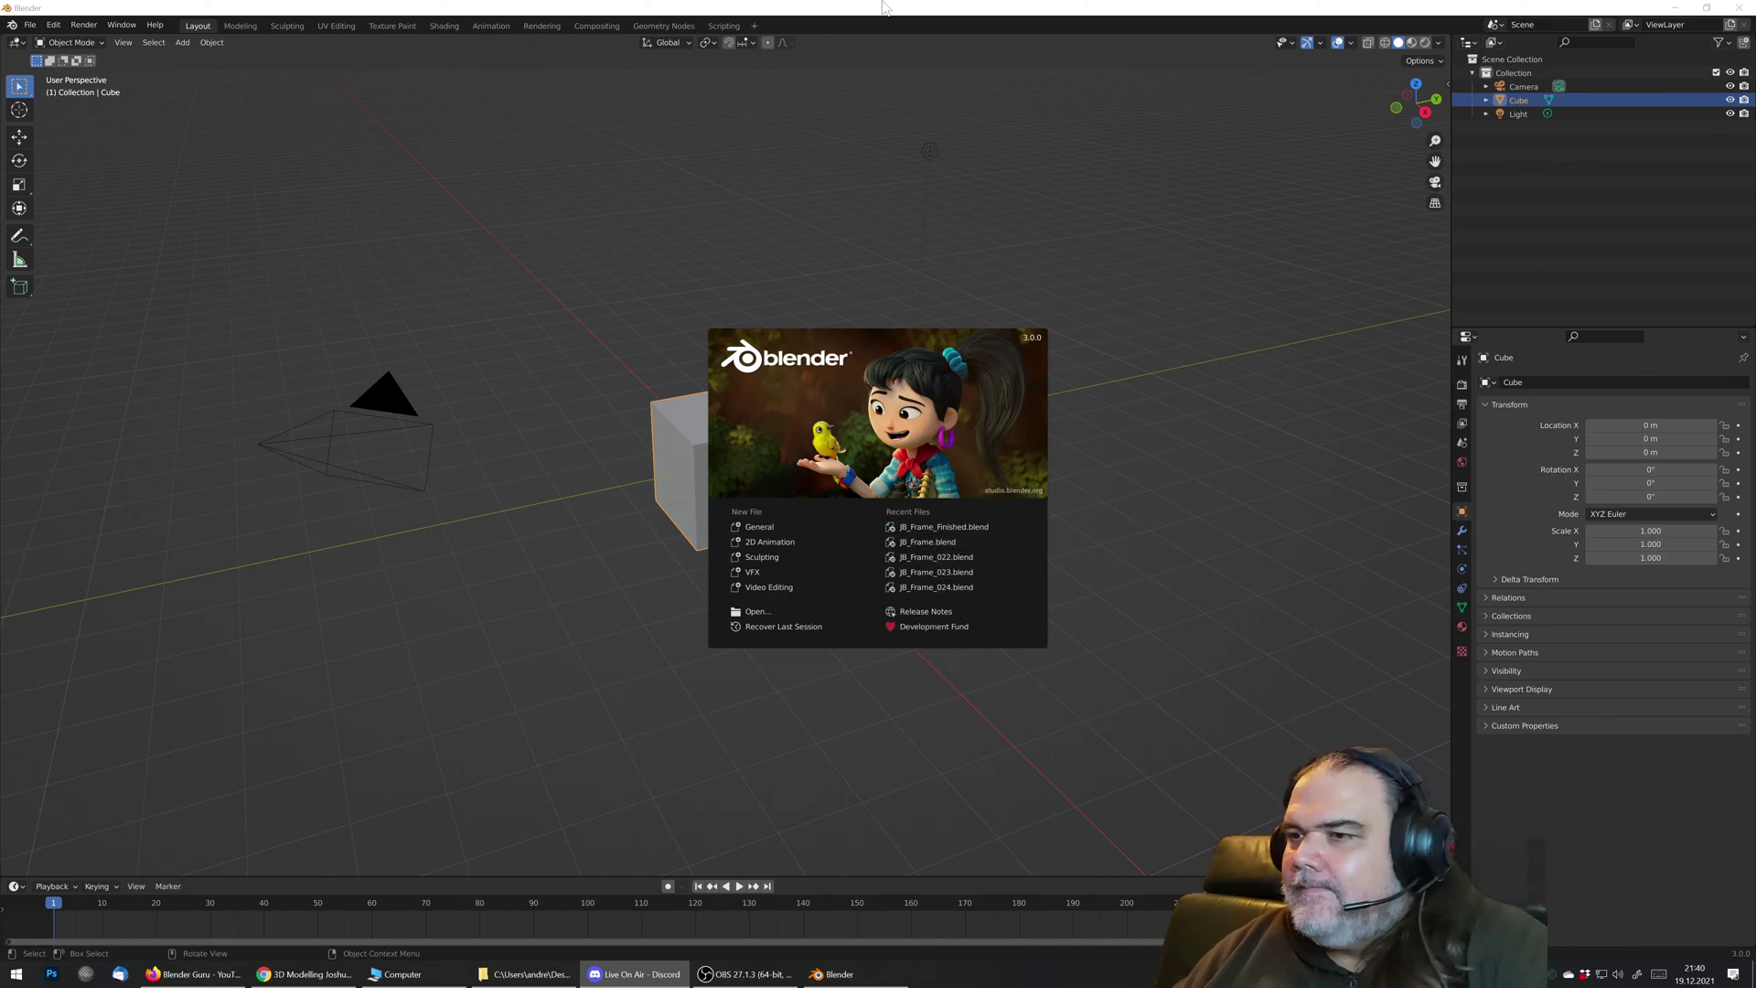
left_click(769, 526)
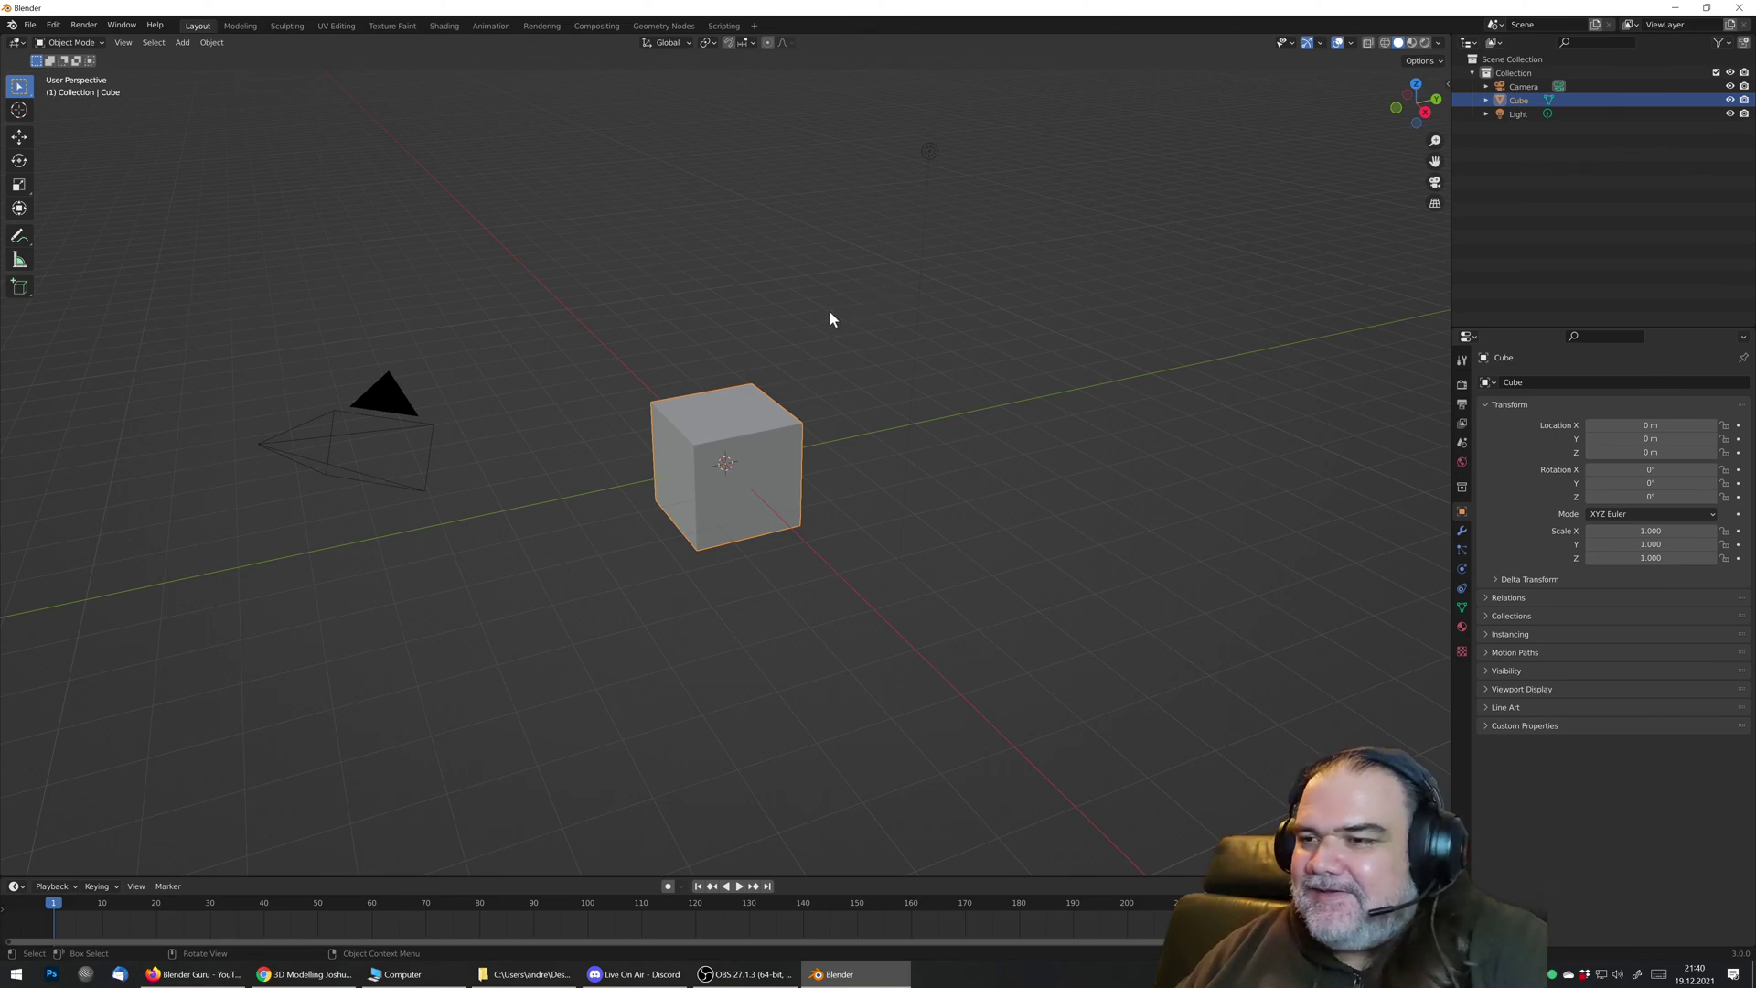
Step: Select the default cube, light and camera one by one and all together, and clear the selection
left_click(776, 277)
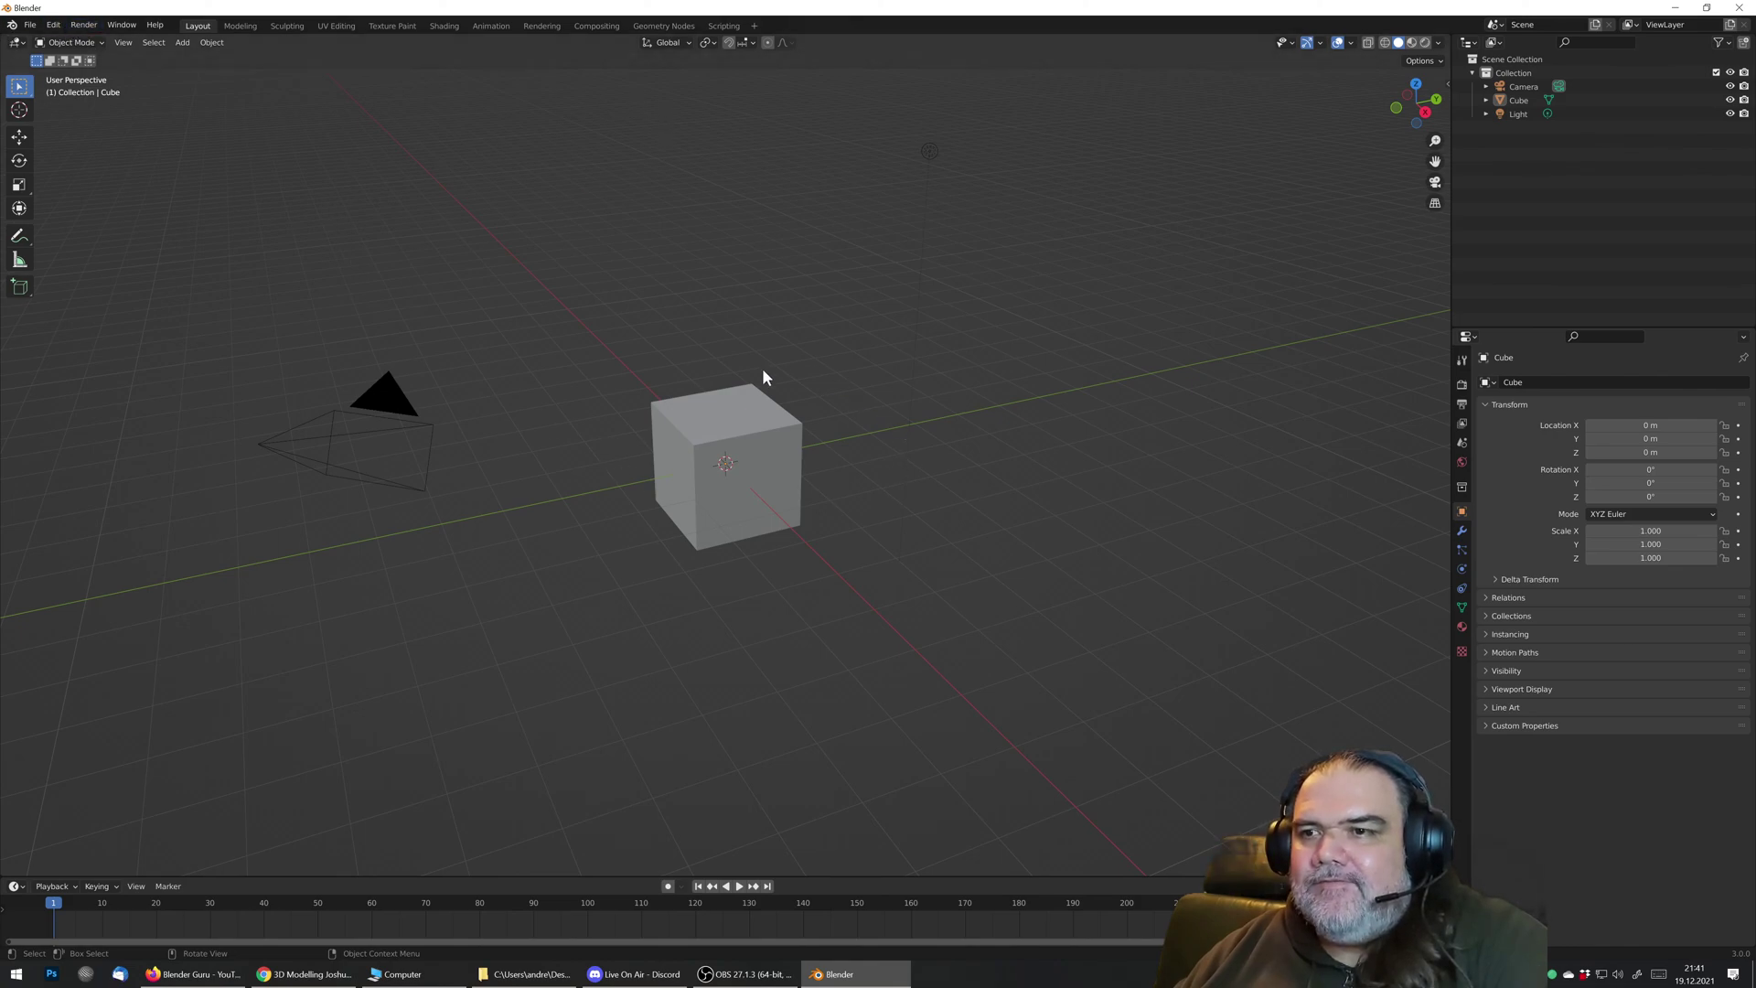
left_click(730, 407)
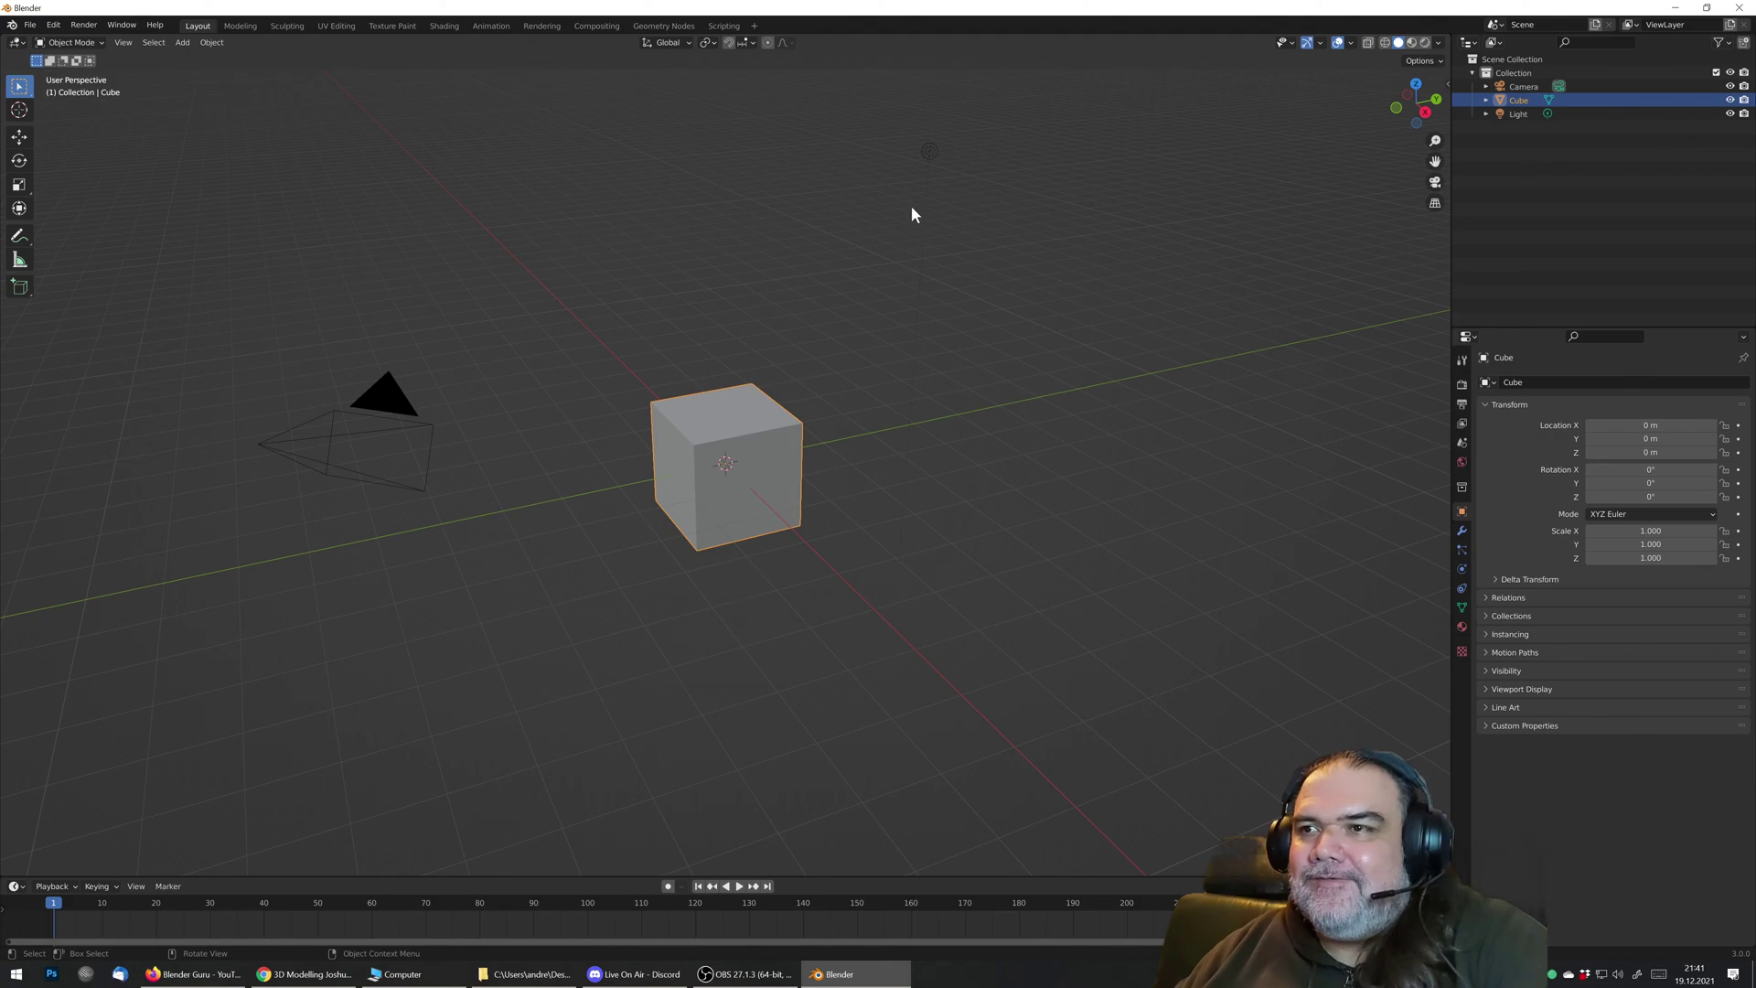
left_click(924, 154)
left_click(325, 455)
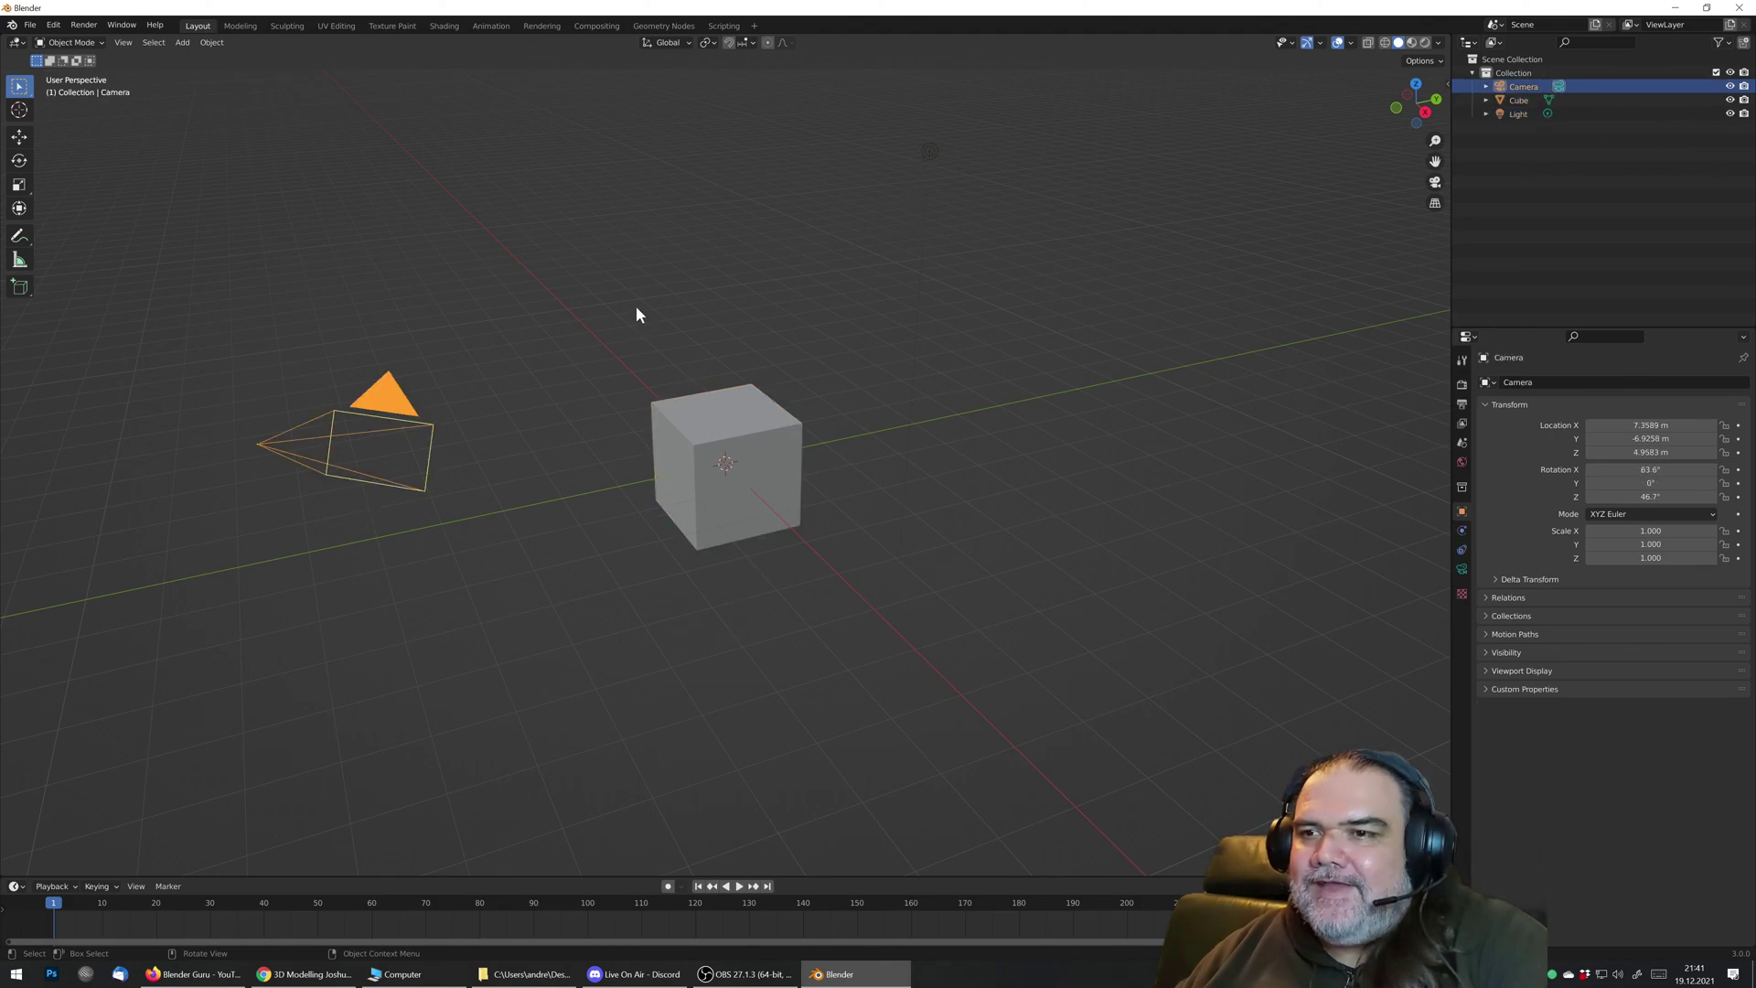
left_click(573, 223)
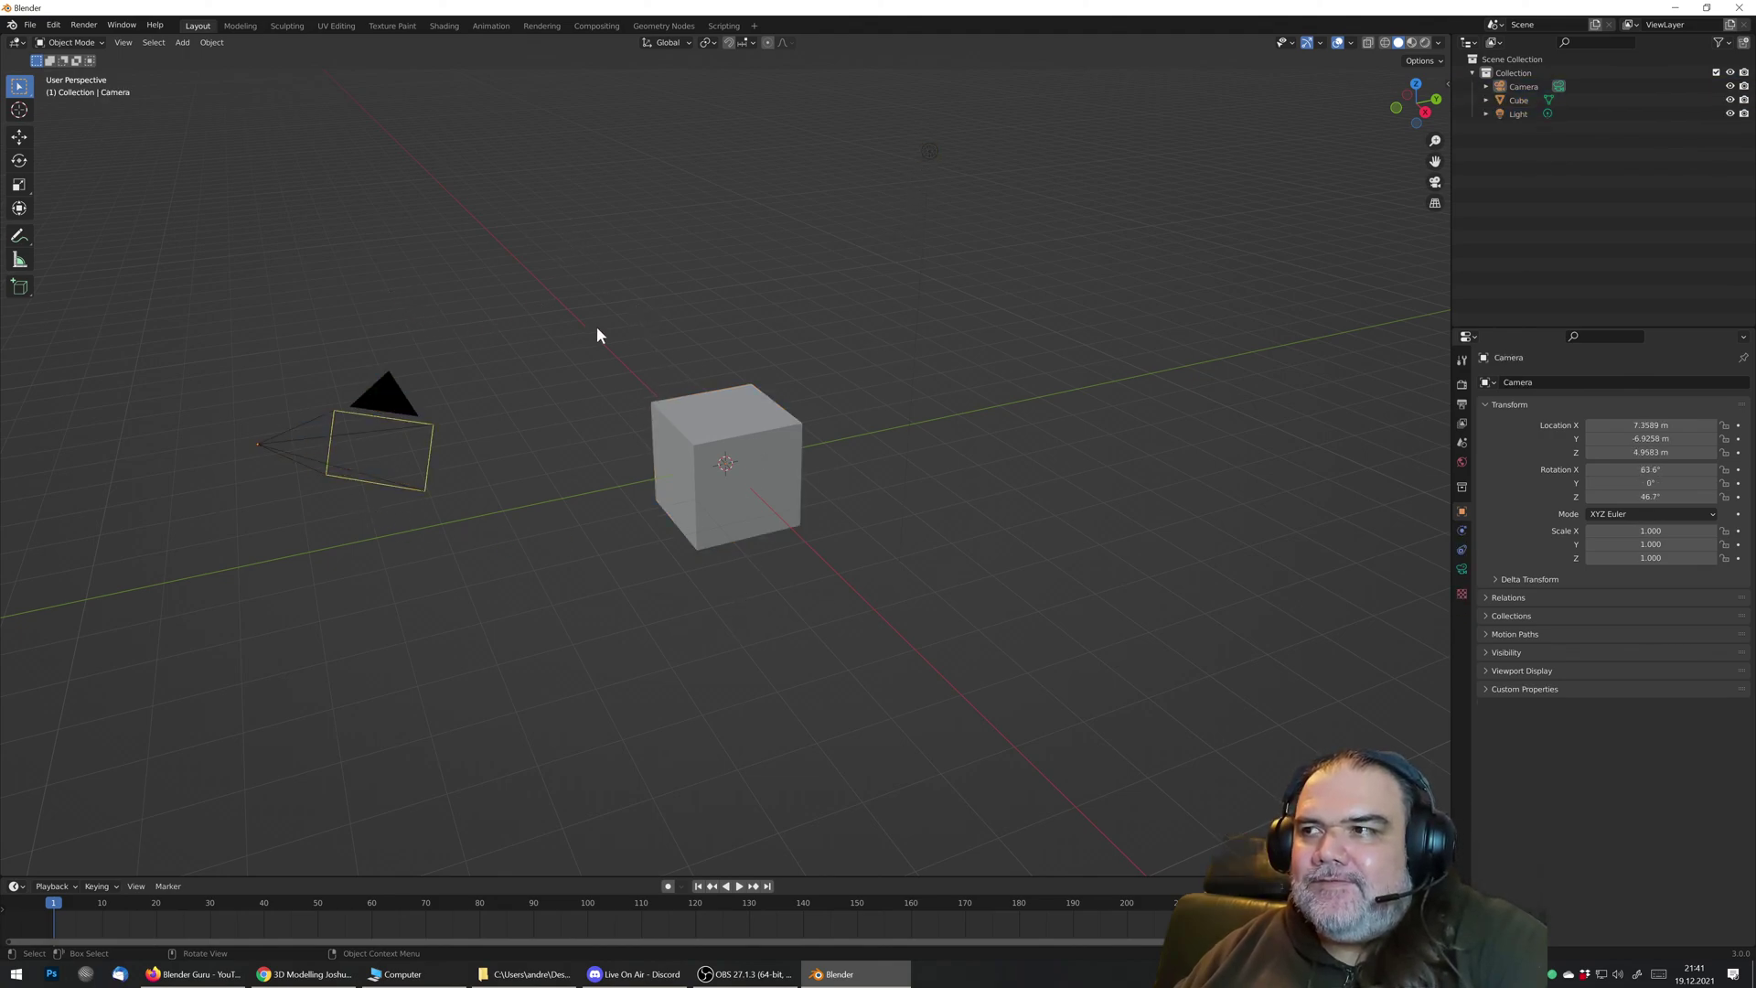
left_click_drag(216, 85, 1273, 606)
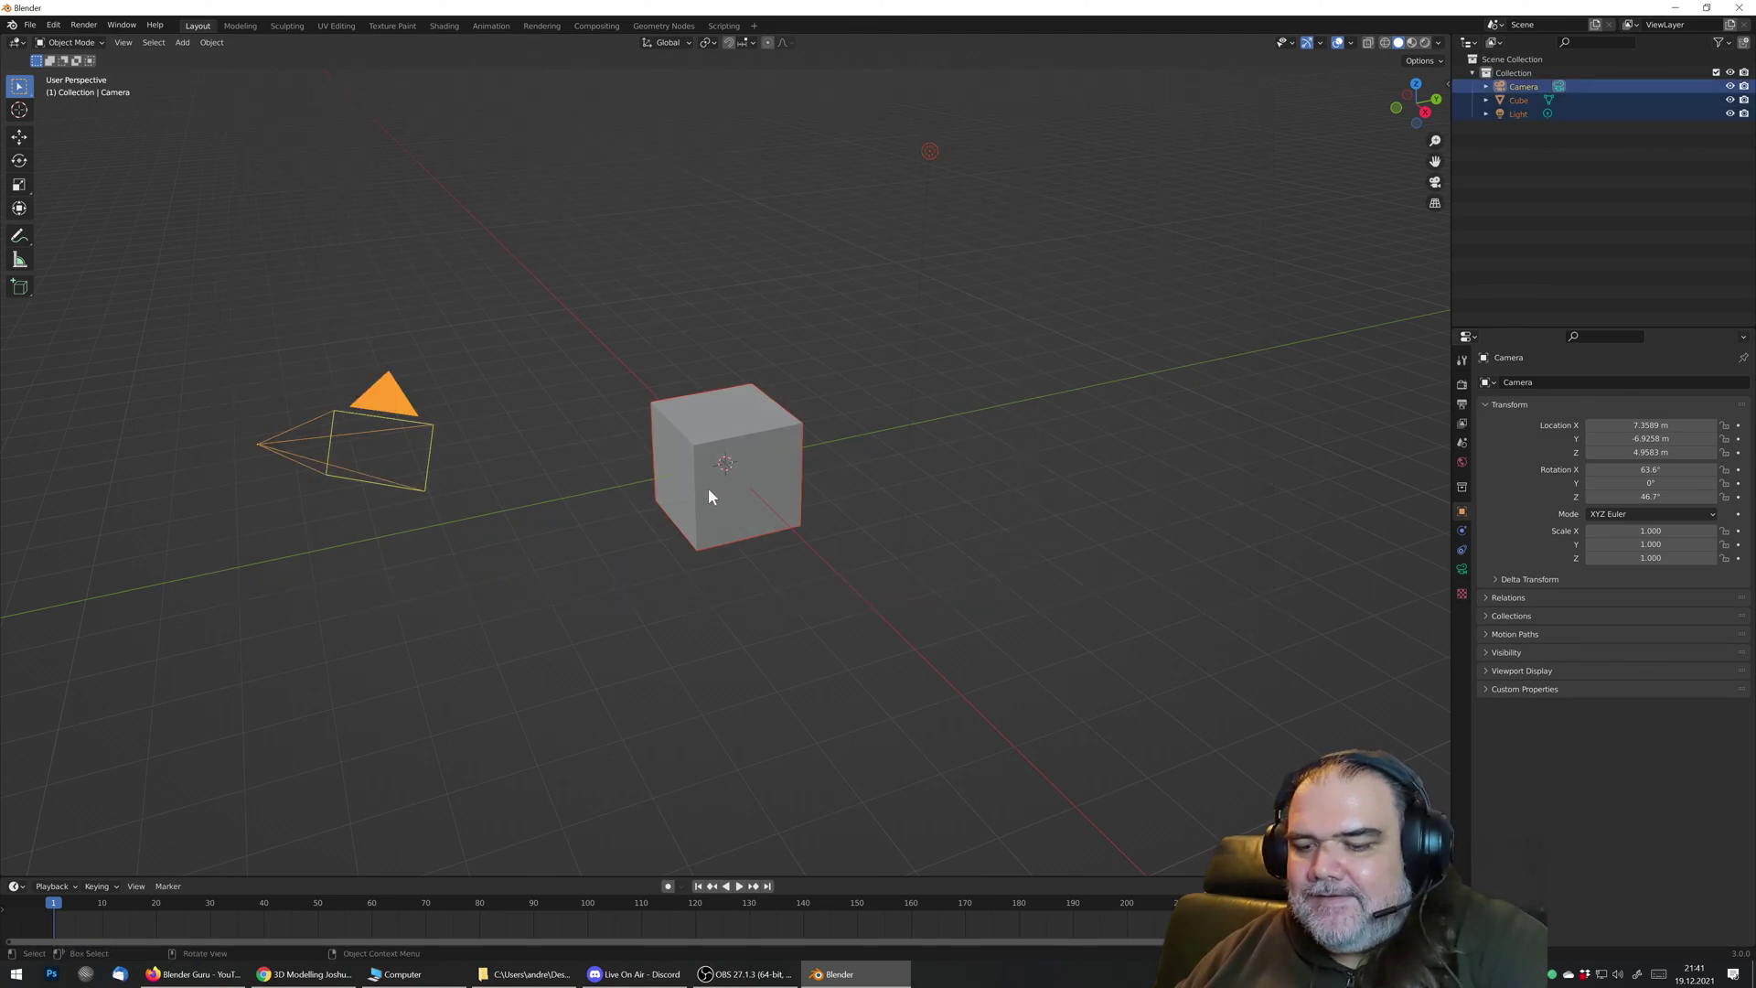
left_click(200, 175)
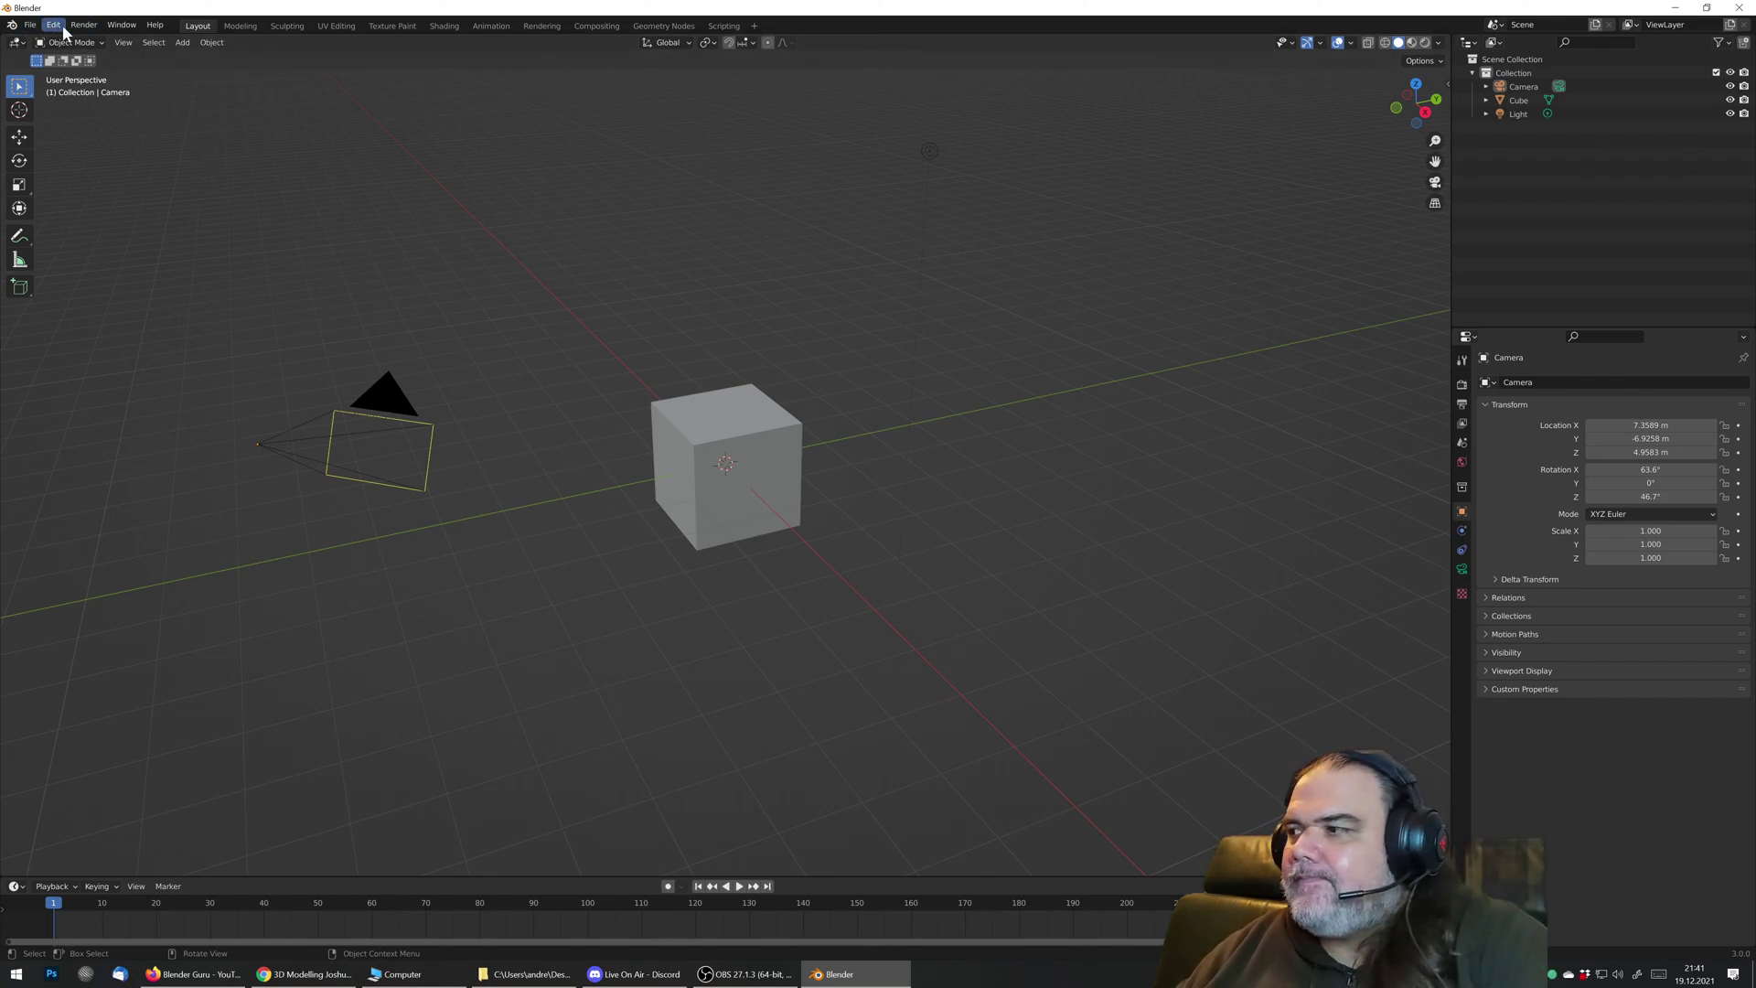
key("alt+Tab")
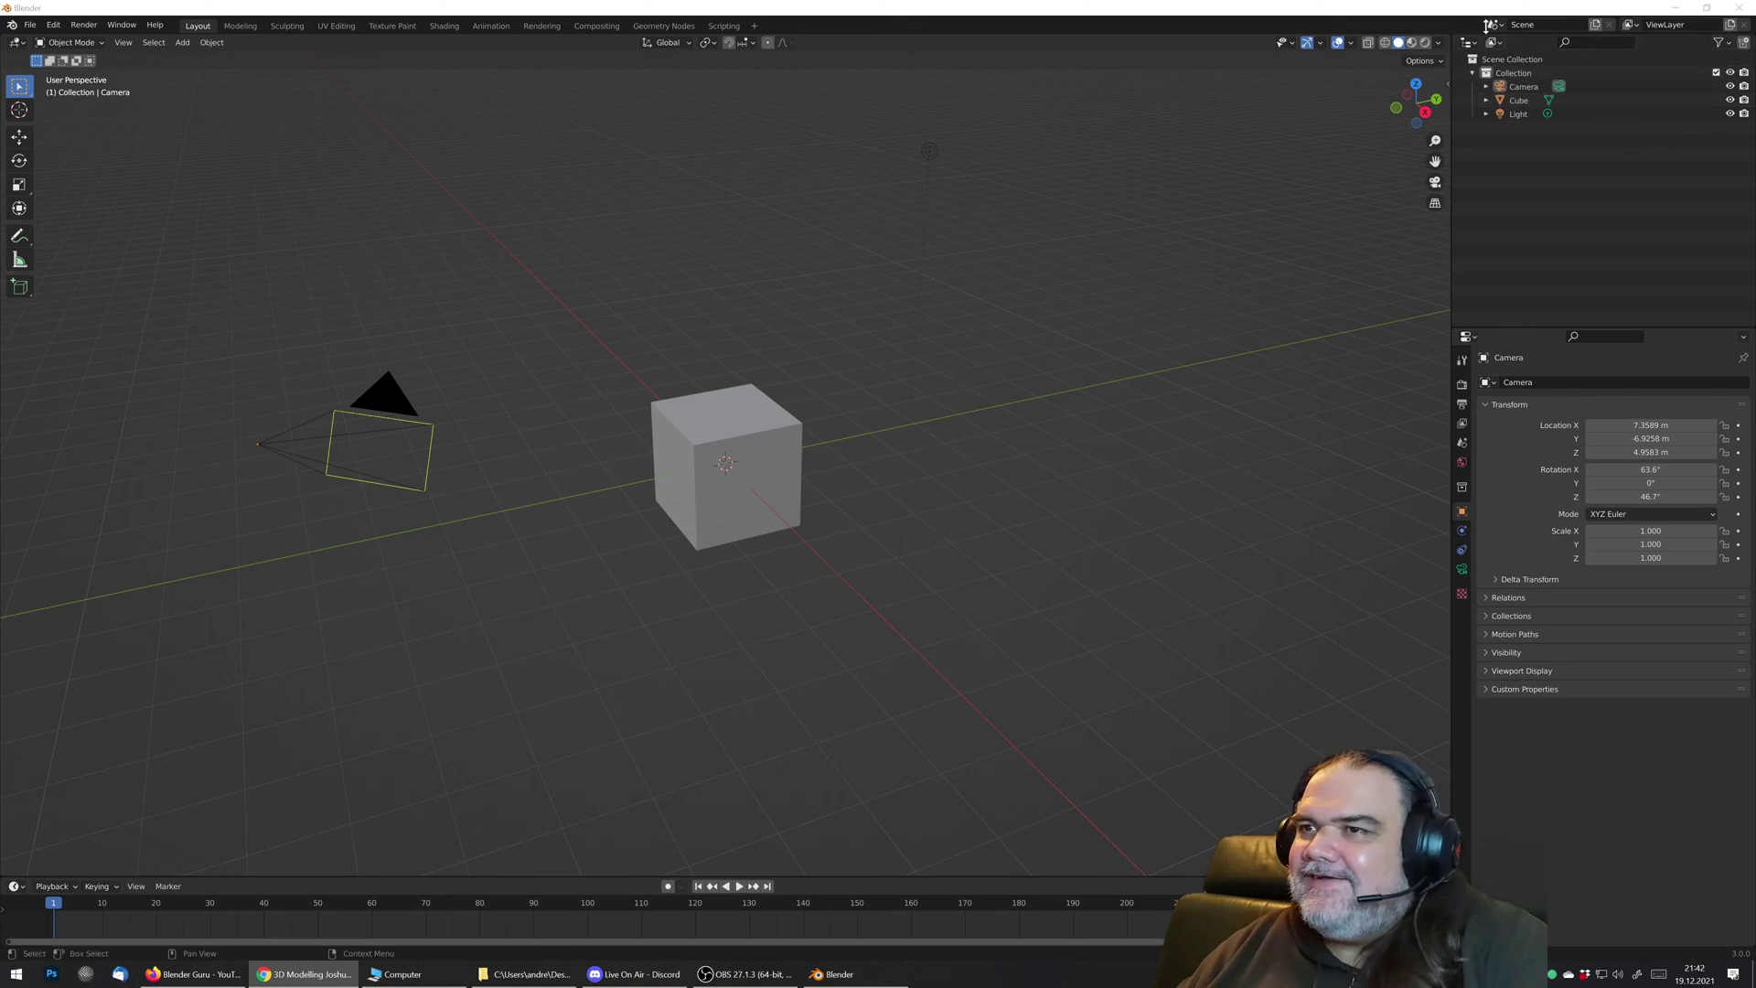
left_click(918, 10)
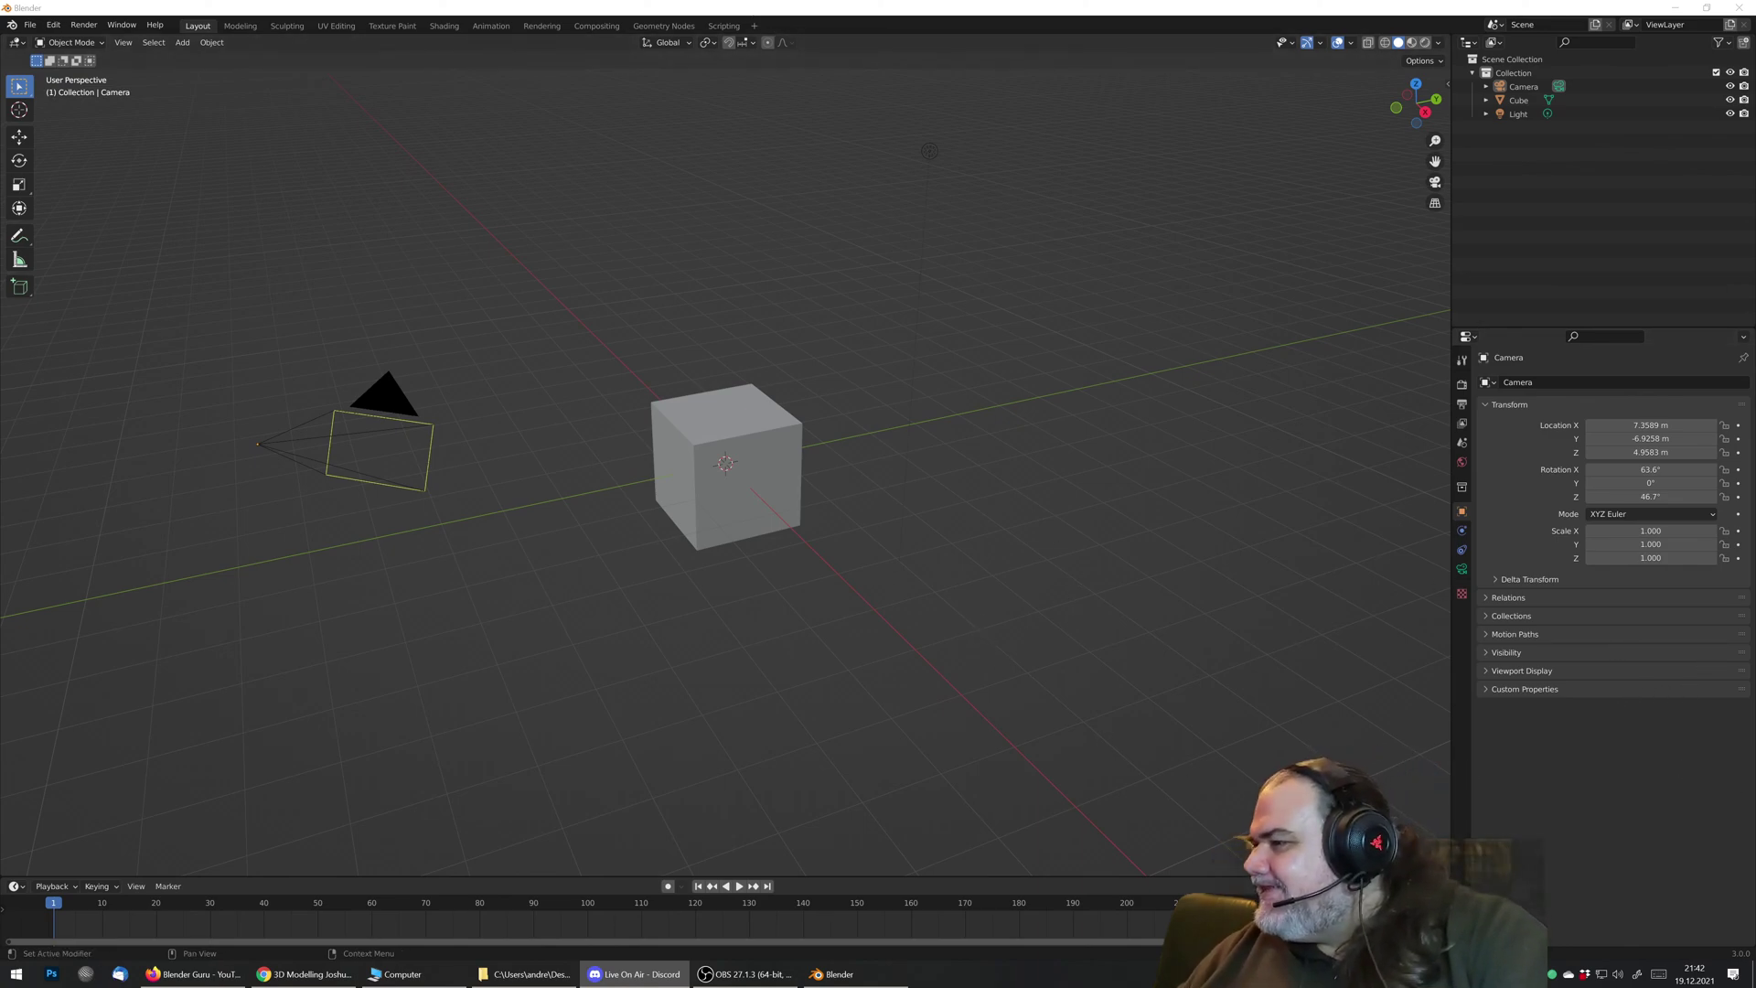
left_click(1064, 7)
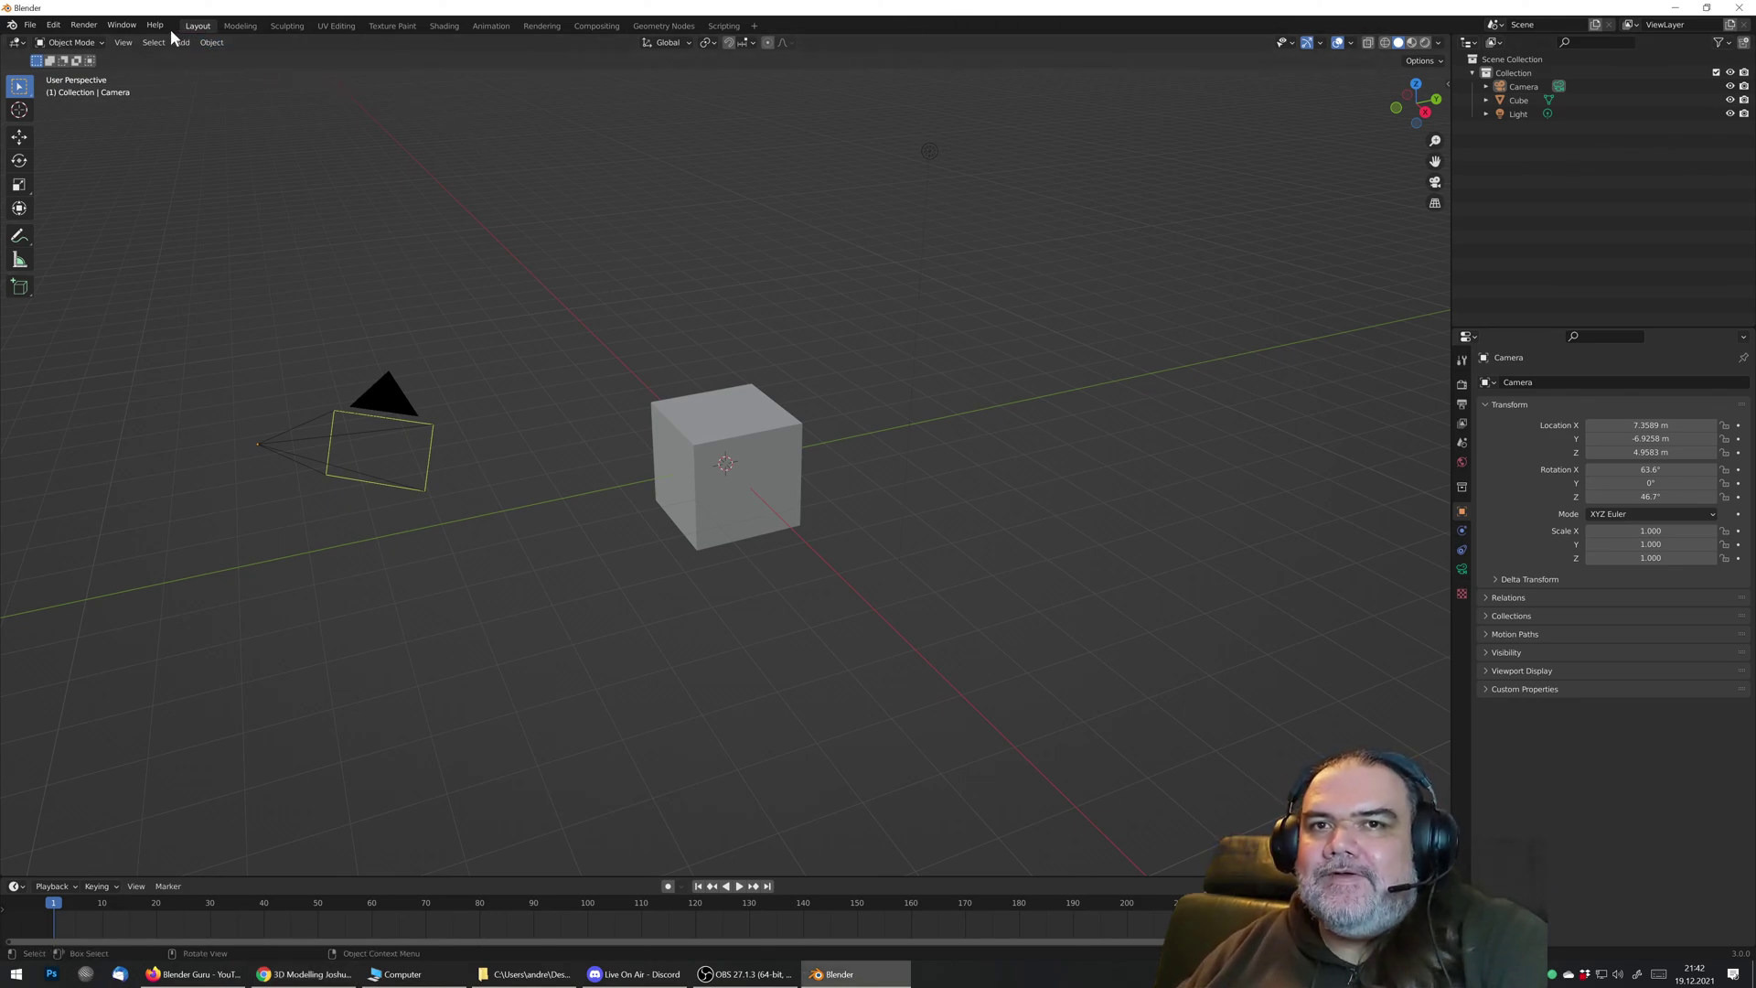
Step: Open the Preferences in an enlarged, repositioned window and view the Cycles render devices in the System settings
left_click(53, 26)
left_click(93, 217)
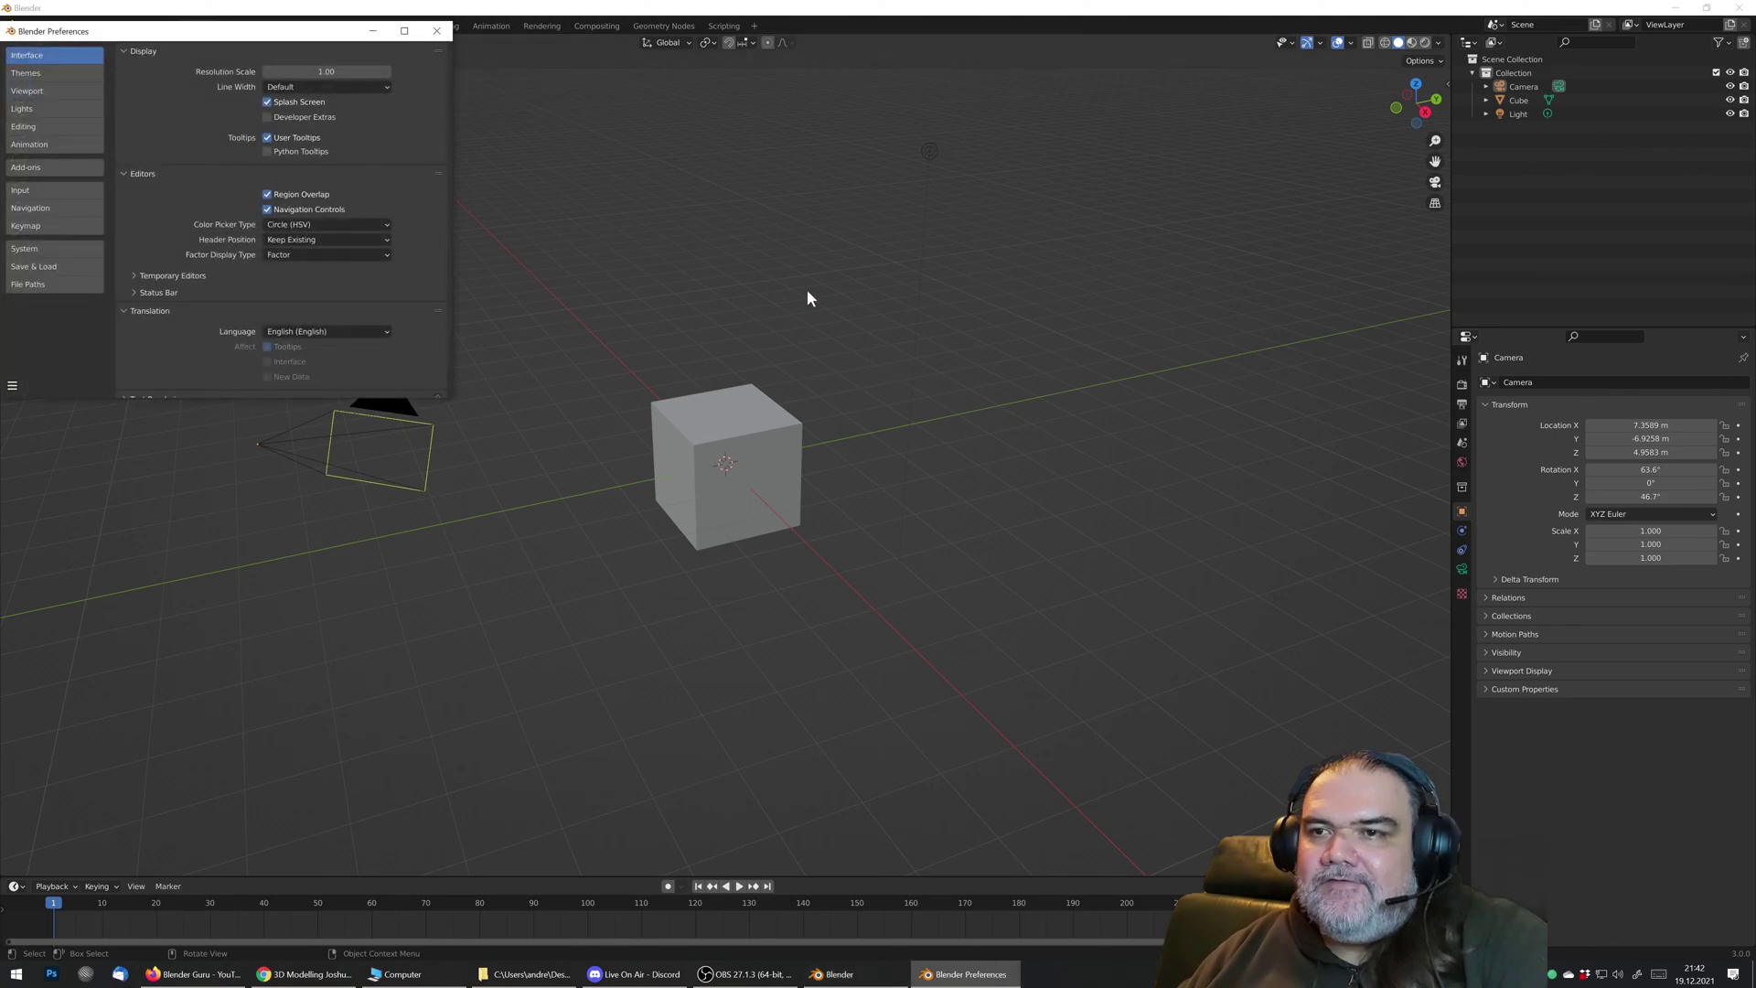
left_click_drag(311, 31, 731, 158)
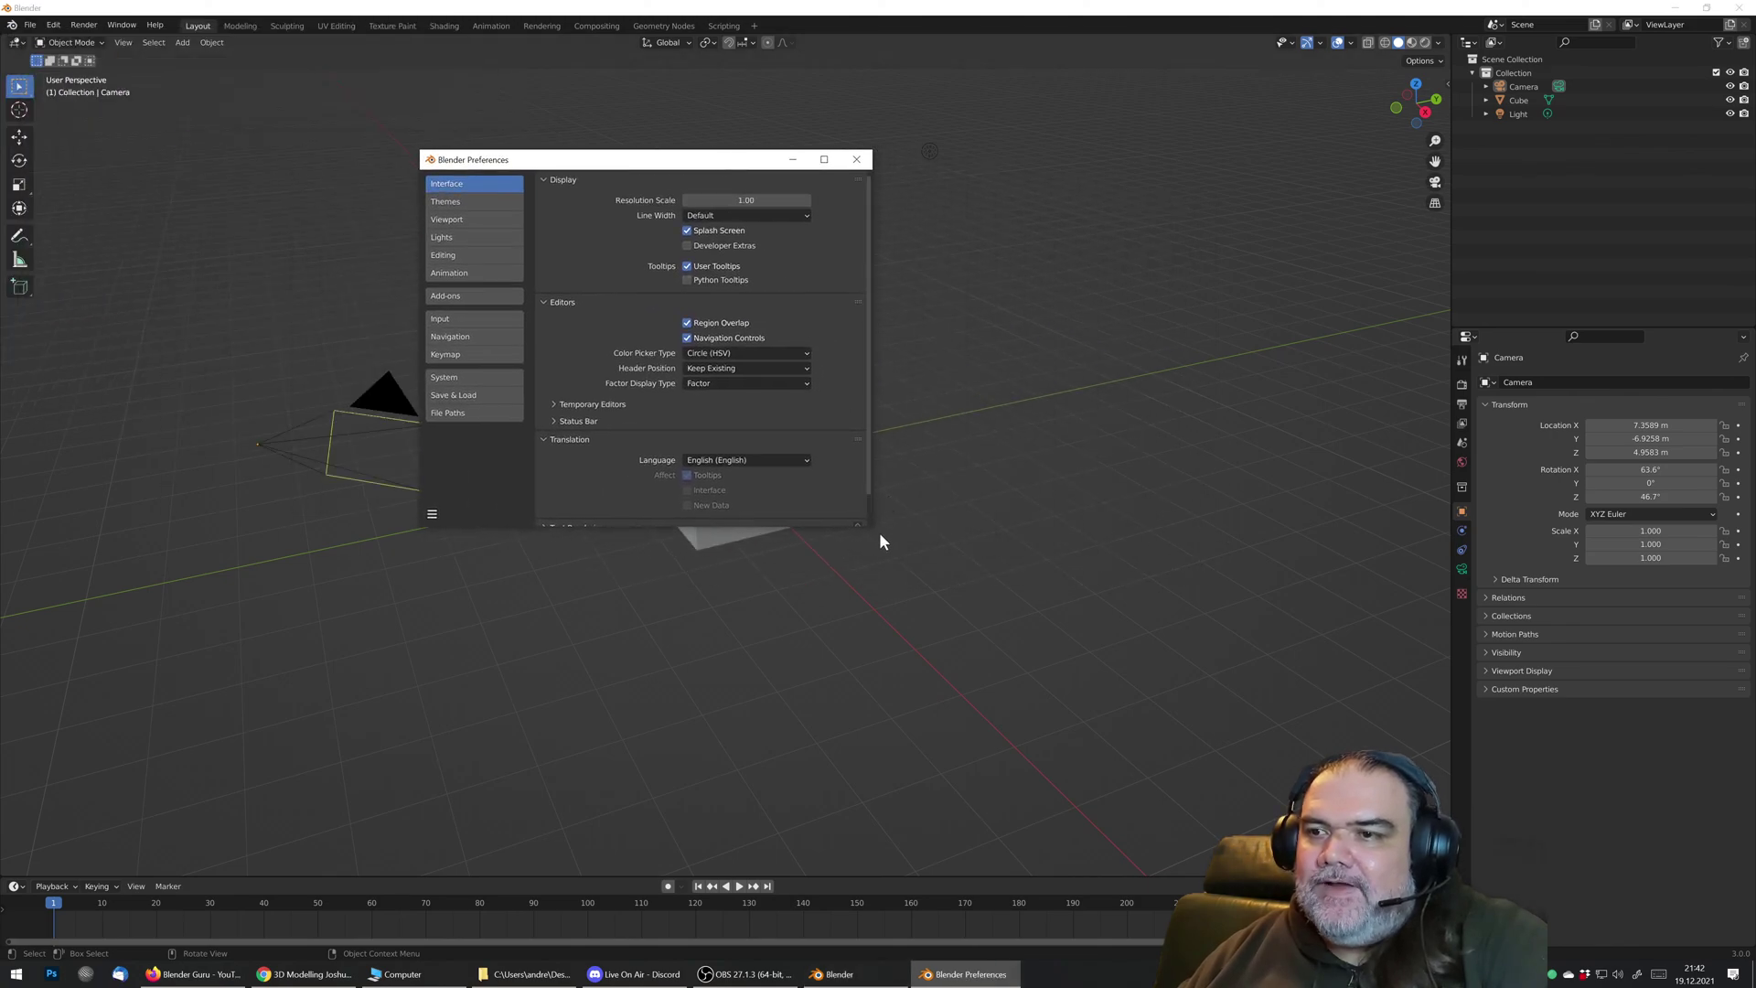
left_click_drag(871, 527, 1252, 767)
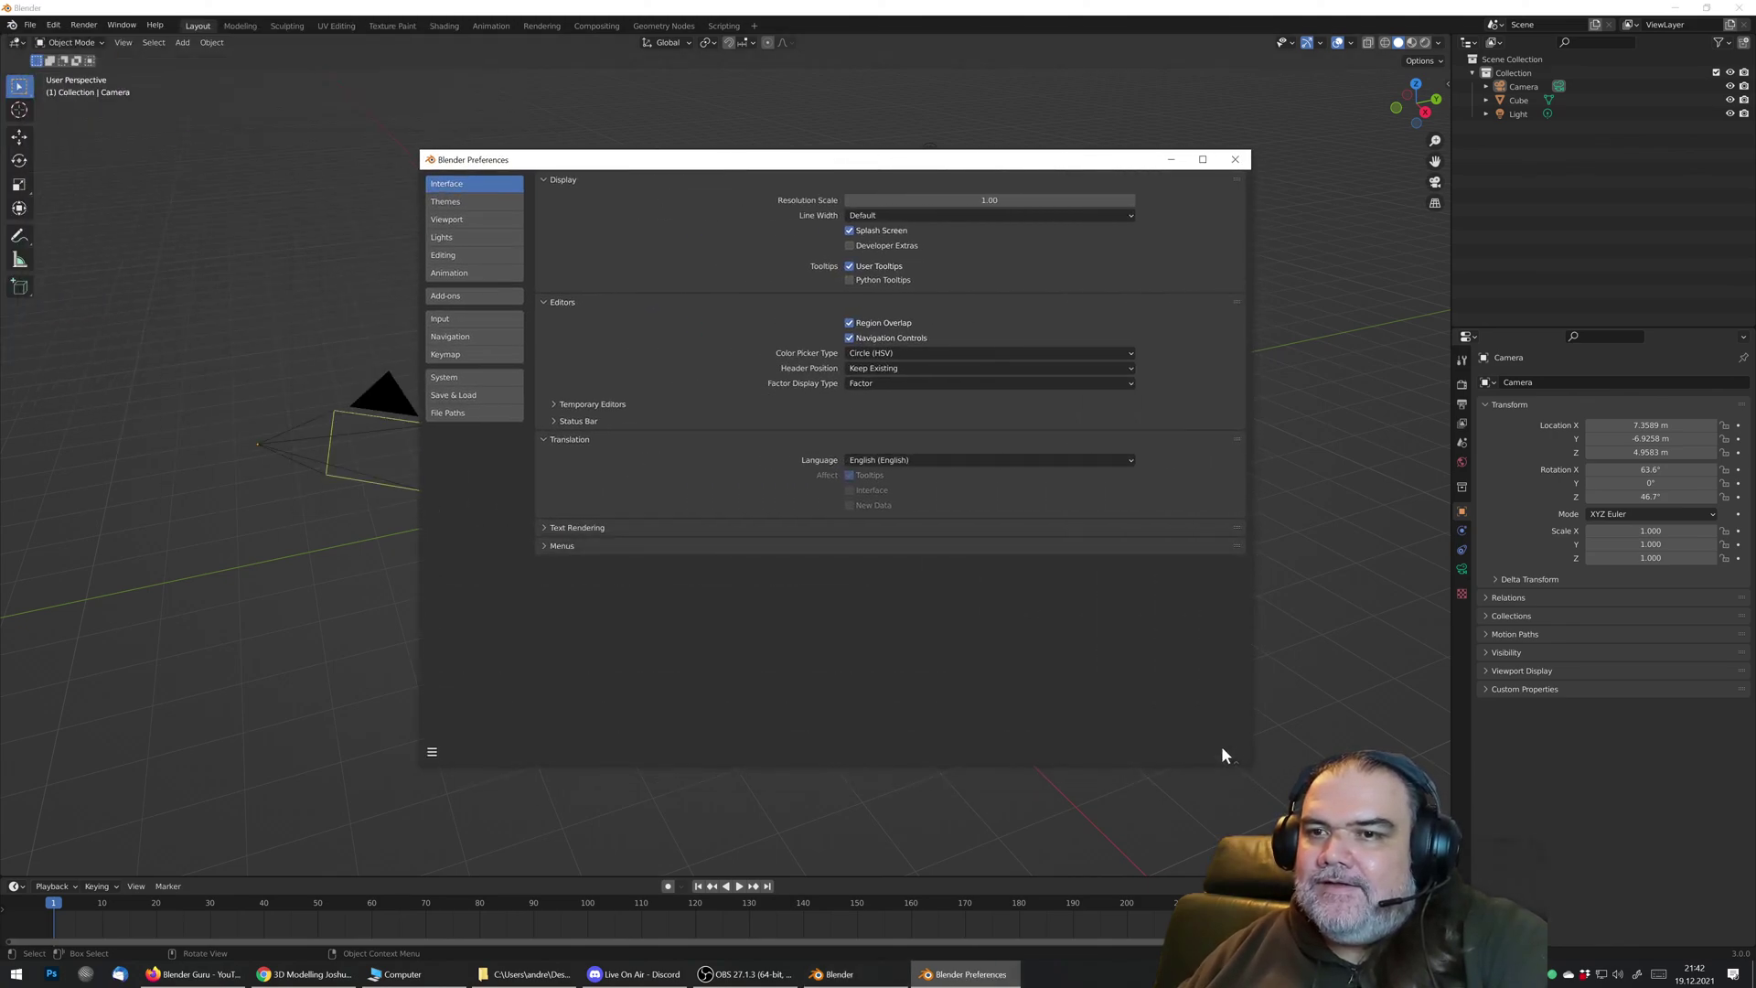
left_click(456, 377)
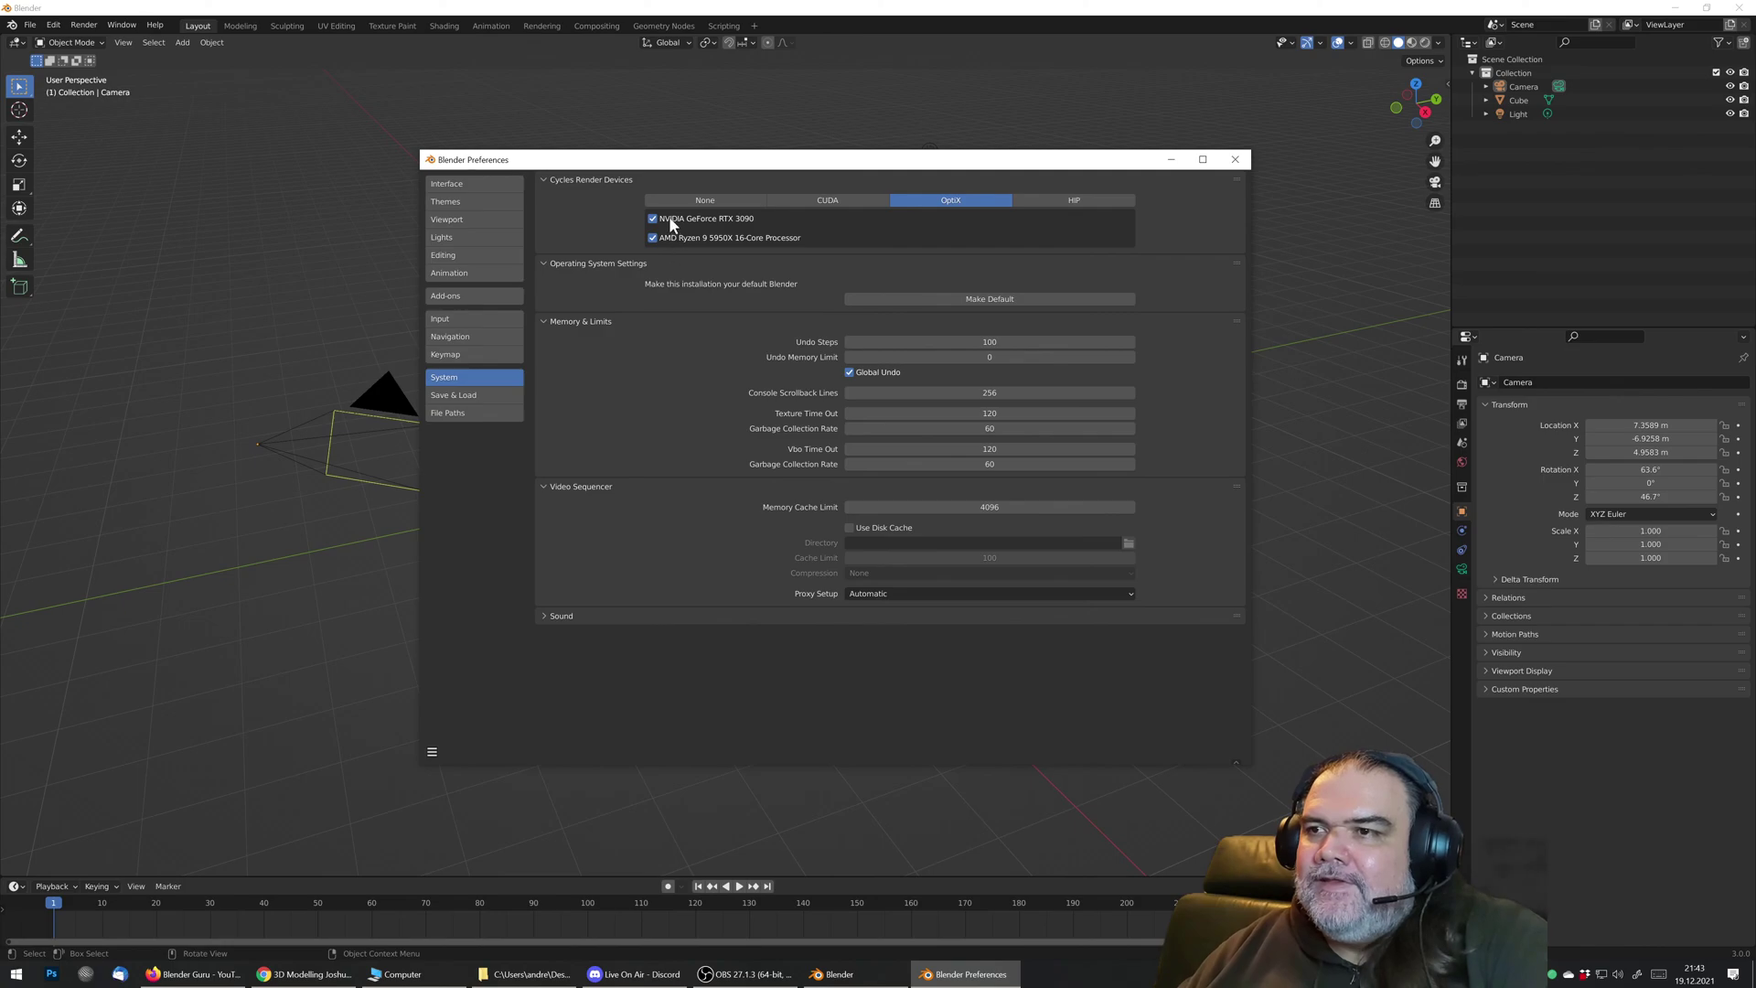
Step: Look through the Interface, Themes, Viewport, Lights and Animation sections of the Preferences
left_click(452, 183)
left_click(467, 203)
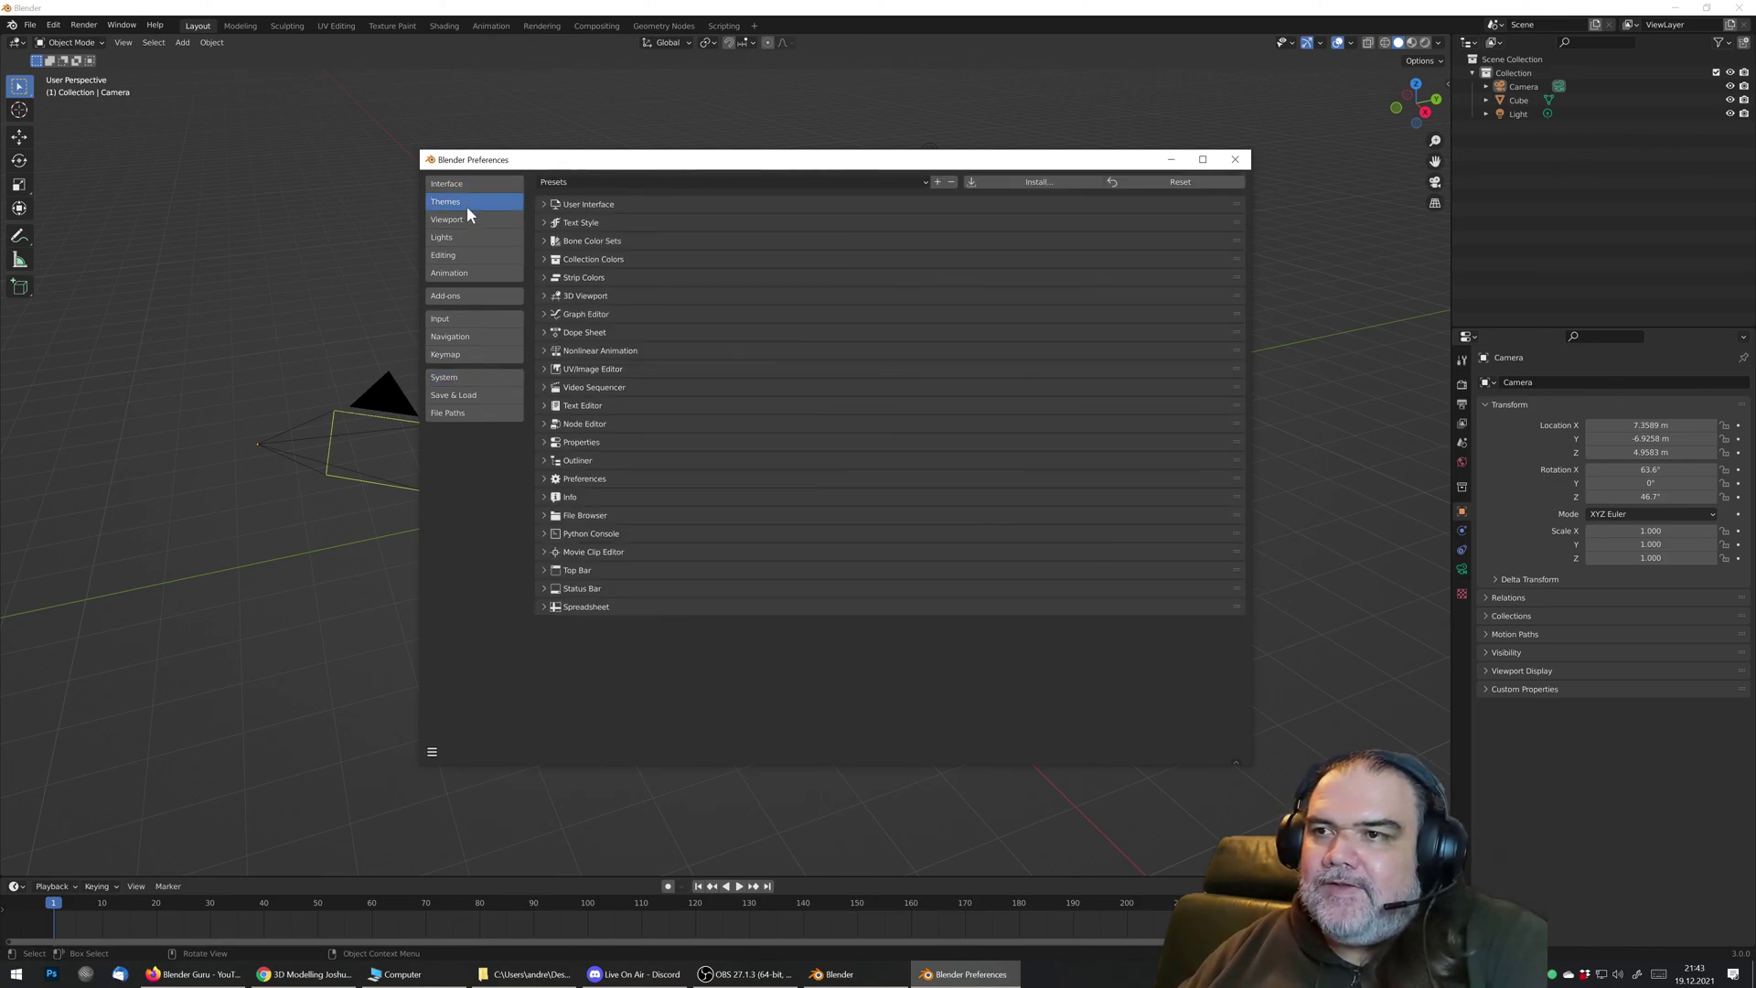
left_click(469, 219)
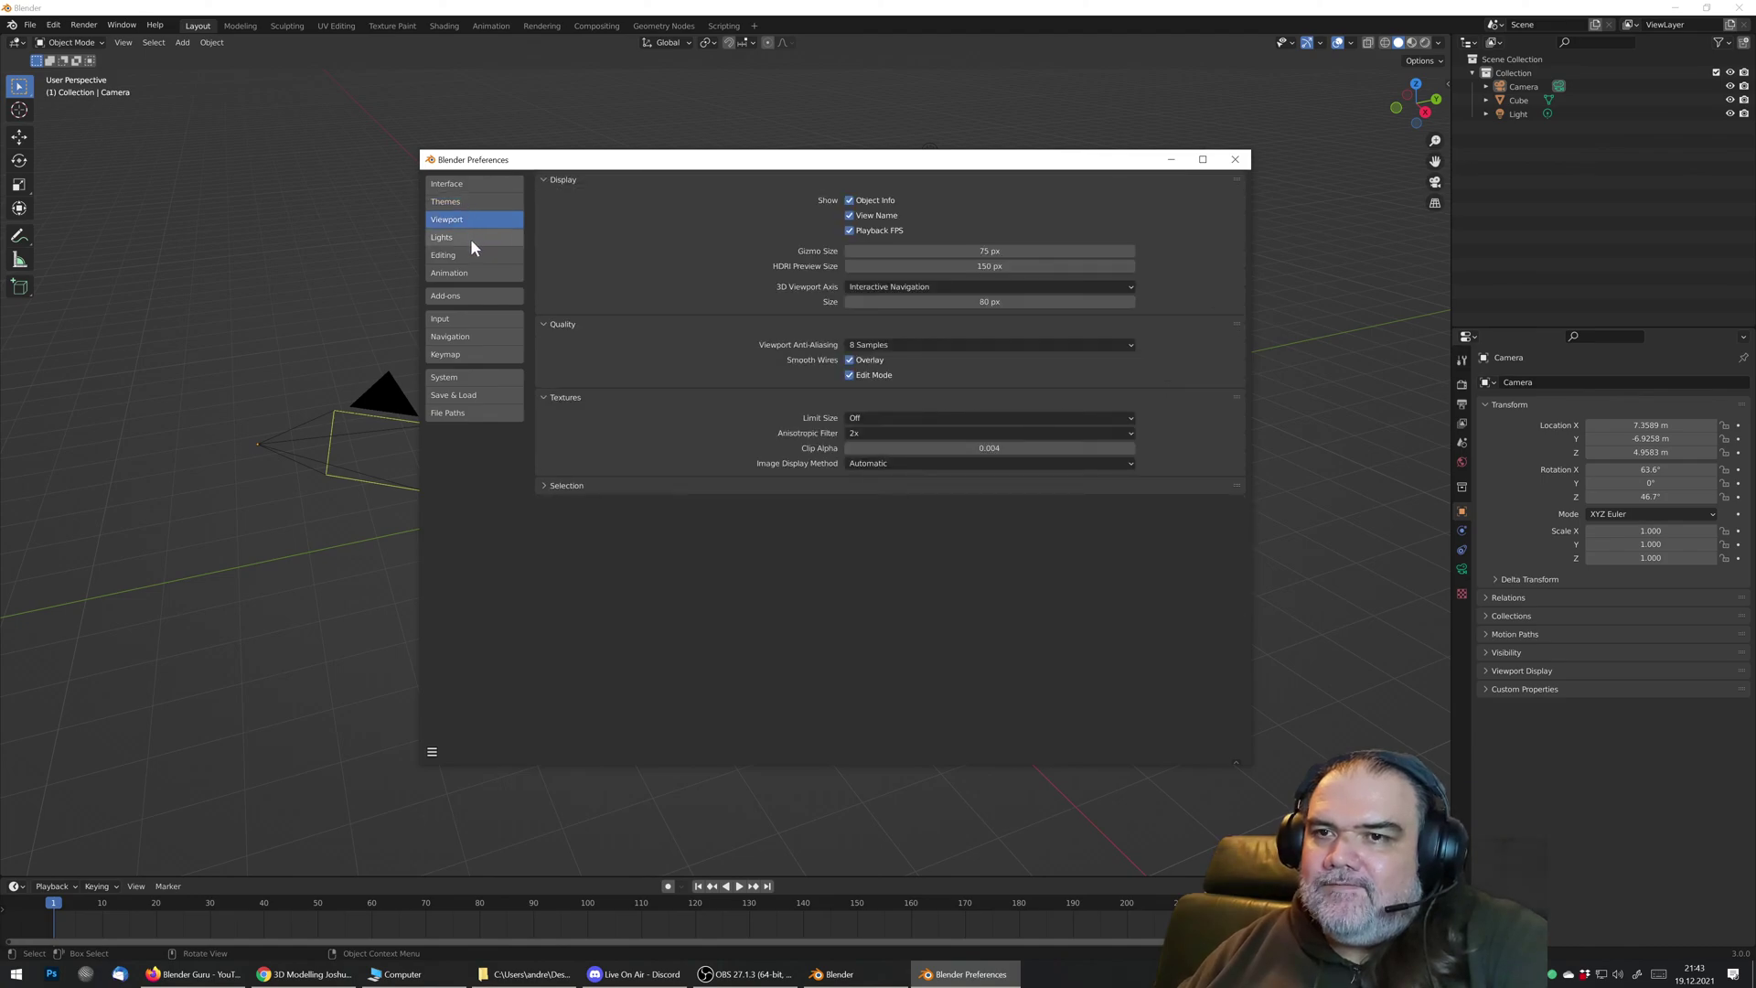
left_click(470, 238)
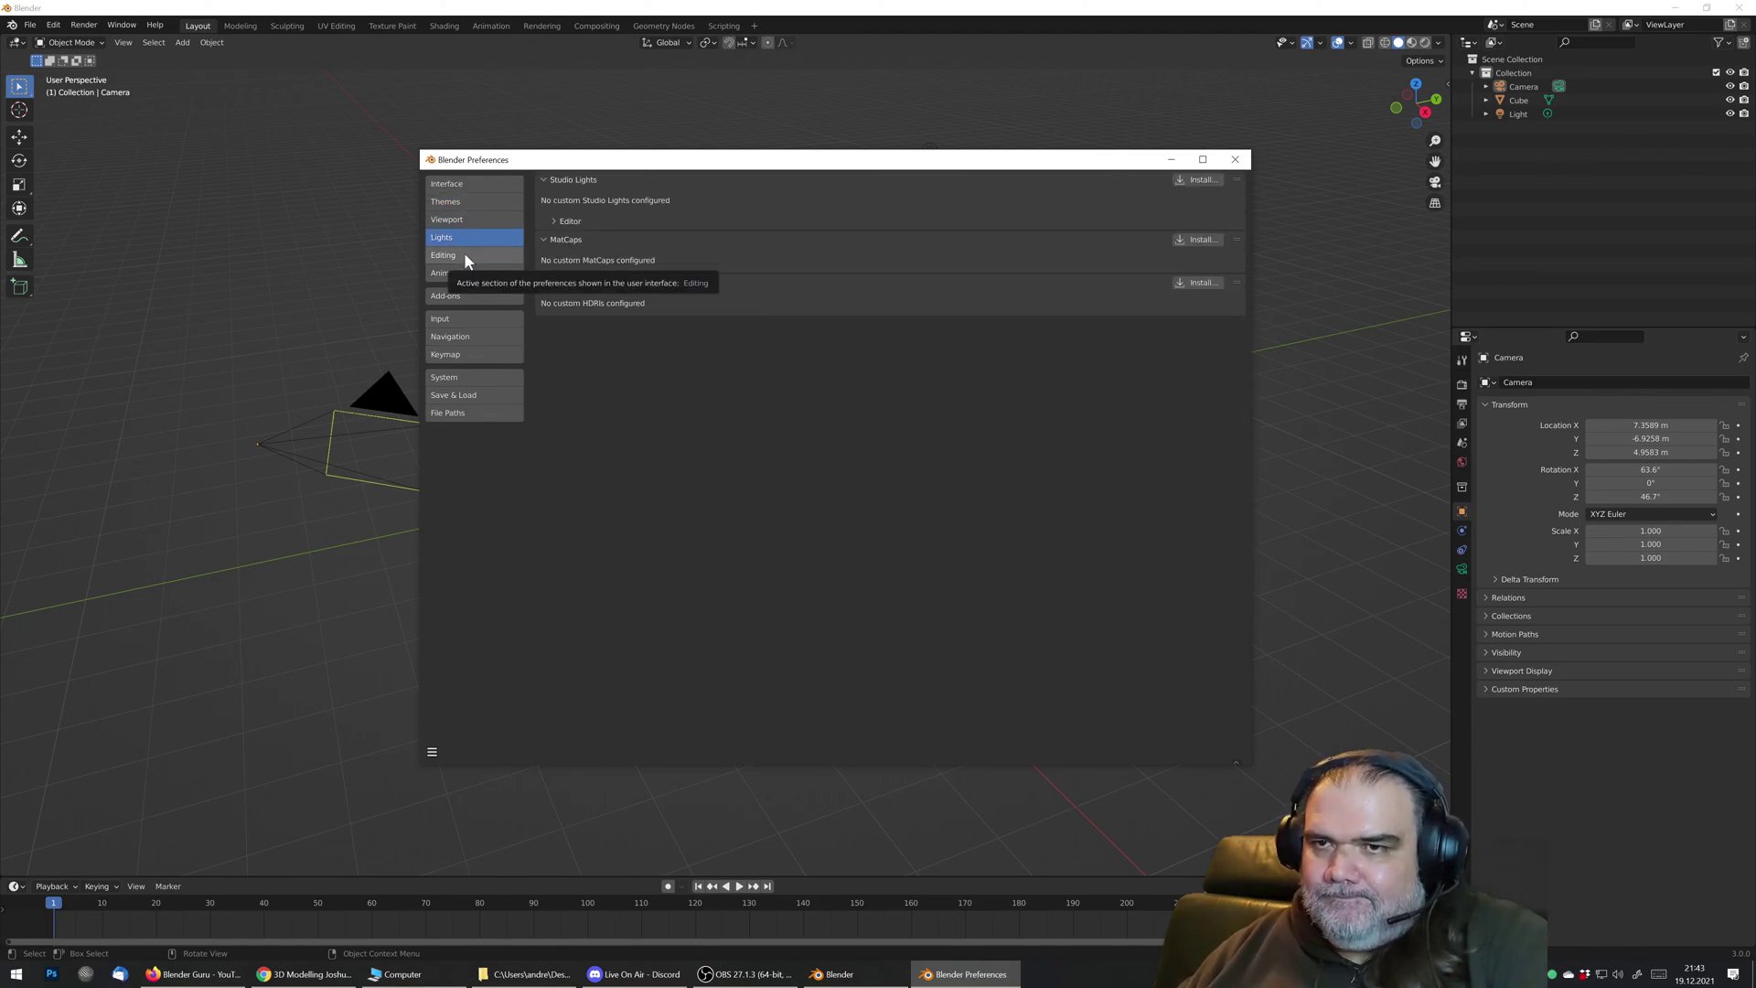
left_click(469, 272)
Step: Look through the whole add-on list in the Preferences to check which add-ons are enabled
left_click(475, 294)
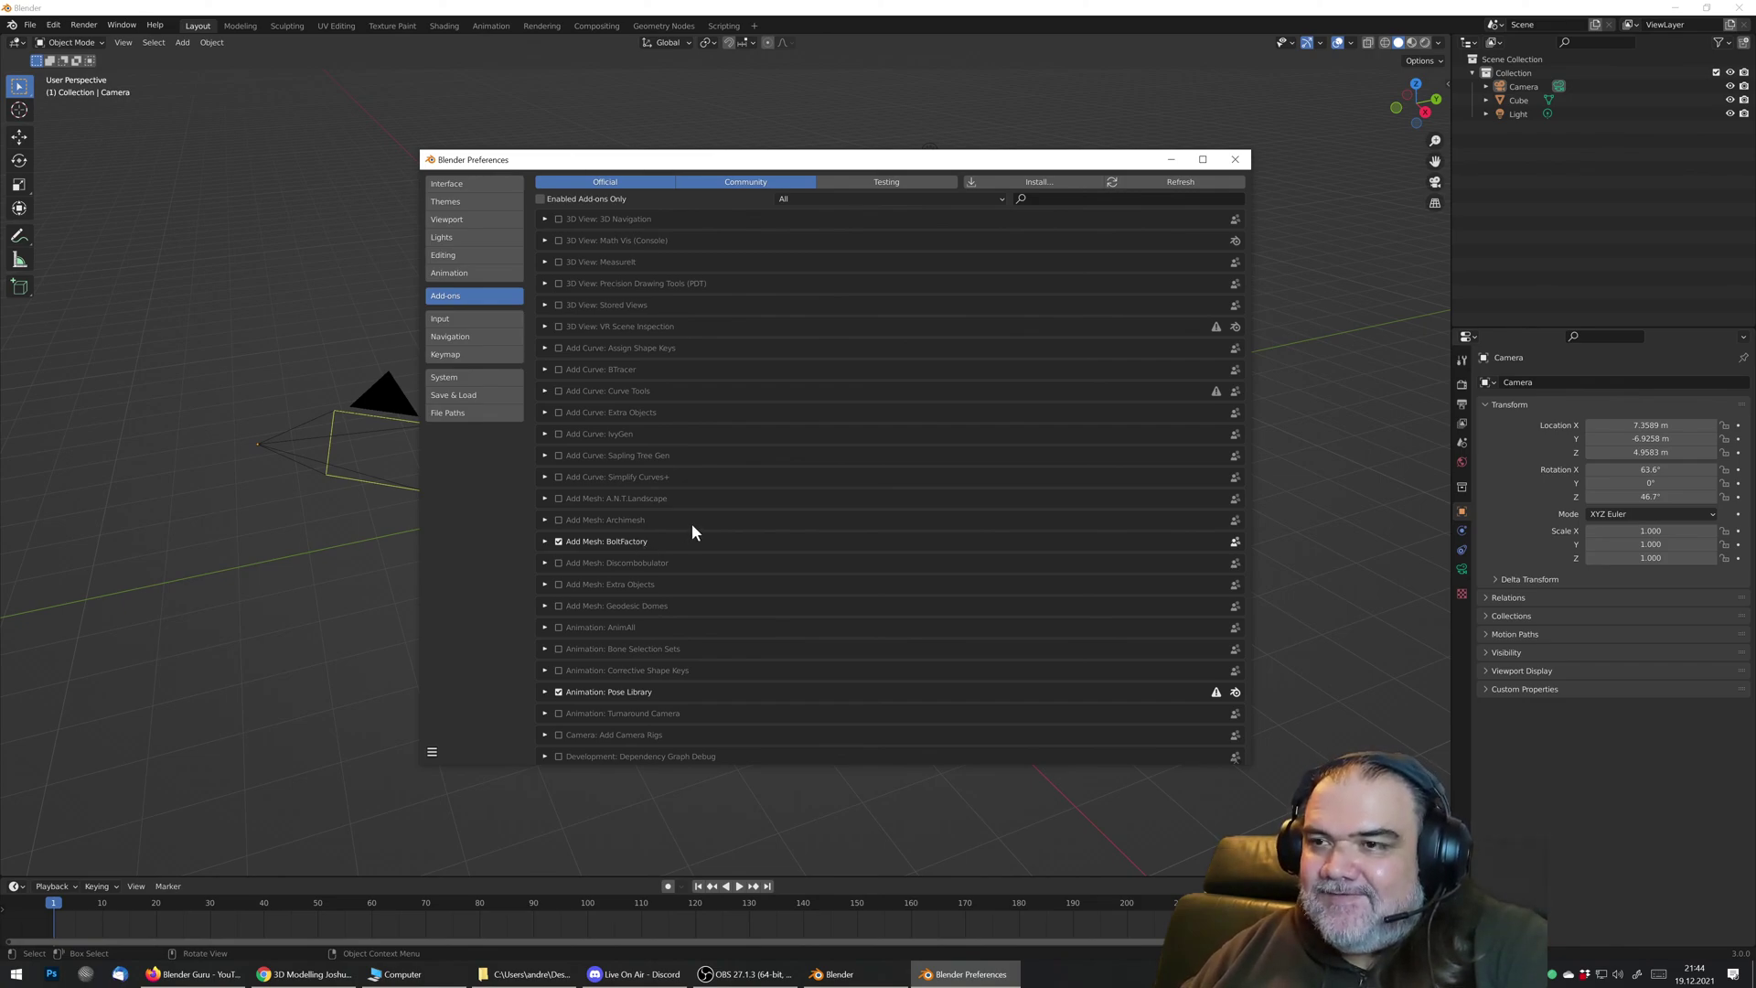
scroll(692, 526, "down", 10)
scroll(728, 530, "down", 1)
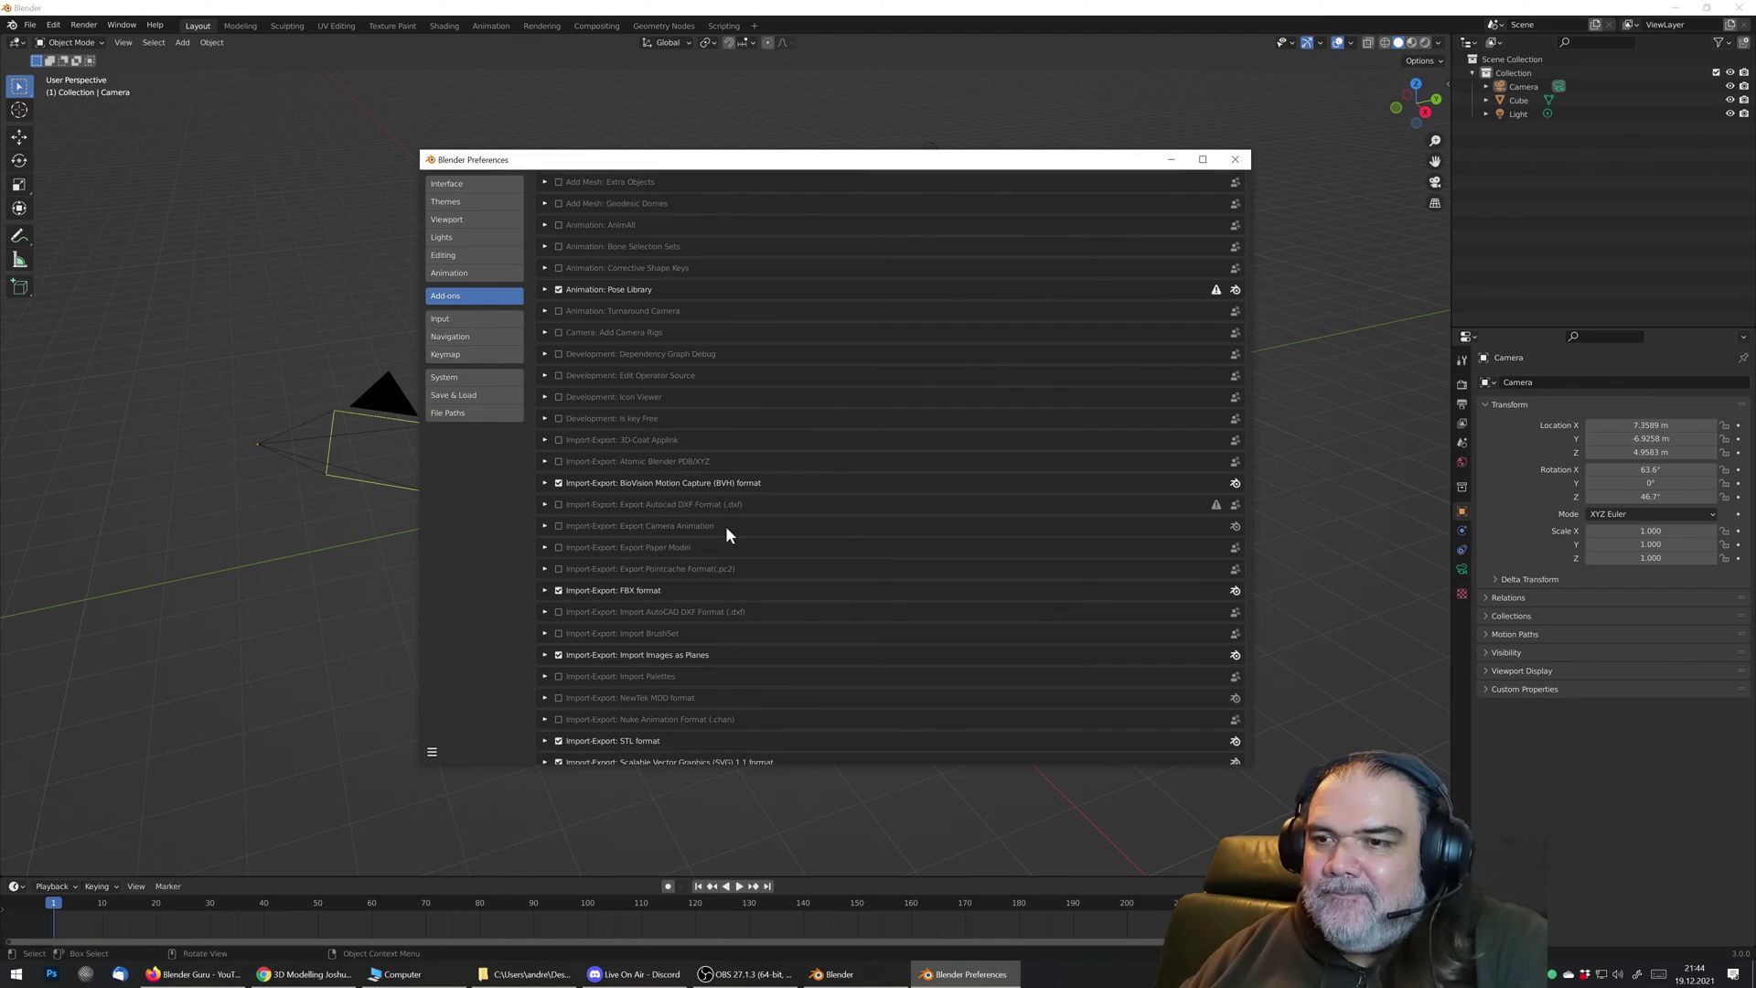
scroll(725, 529, "down", 8)
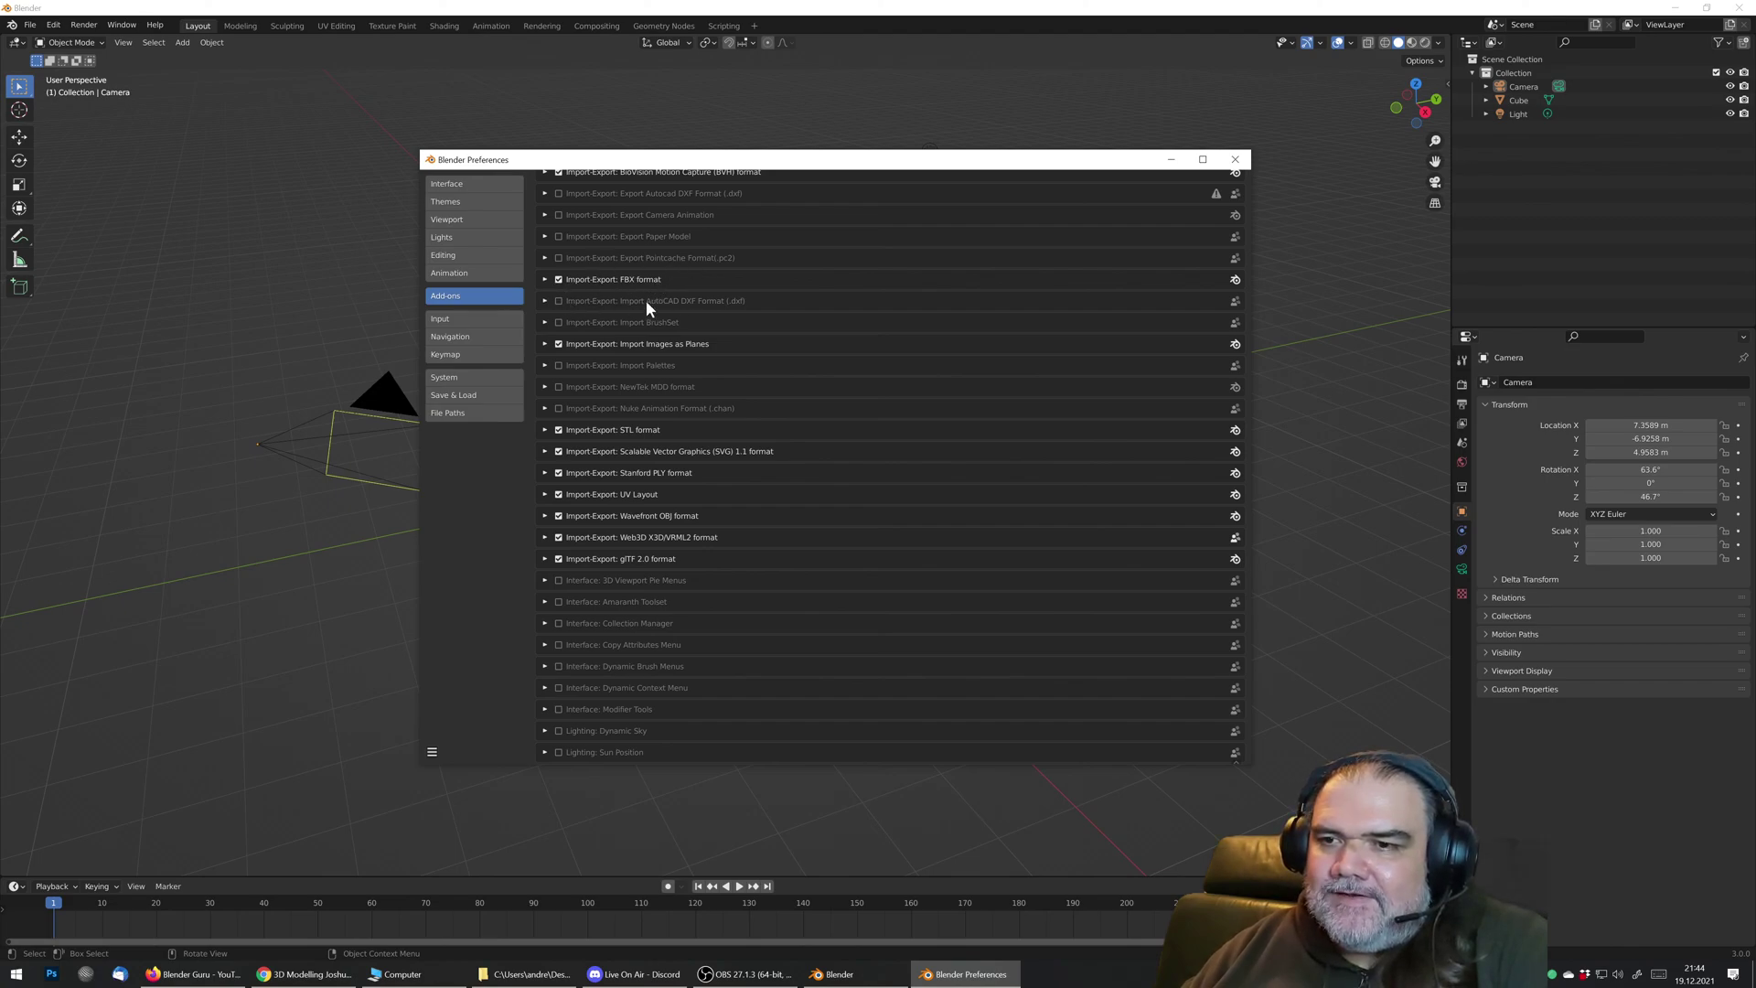
scroll(803, 709, "down", 10)
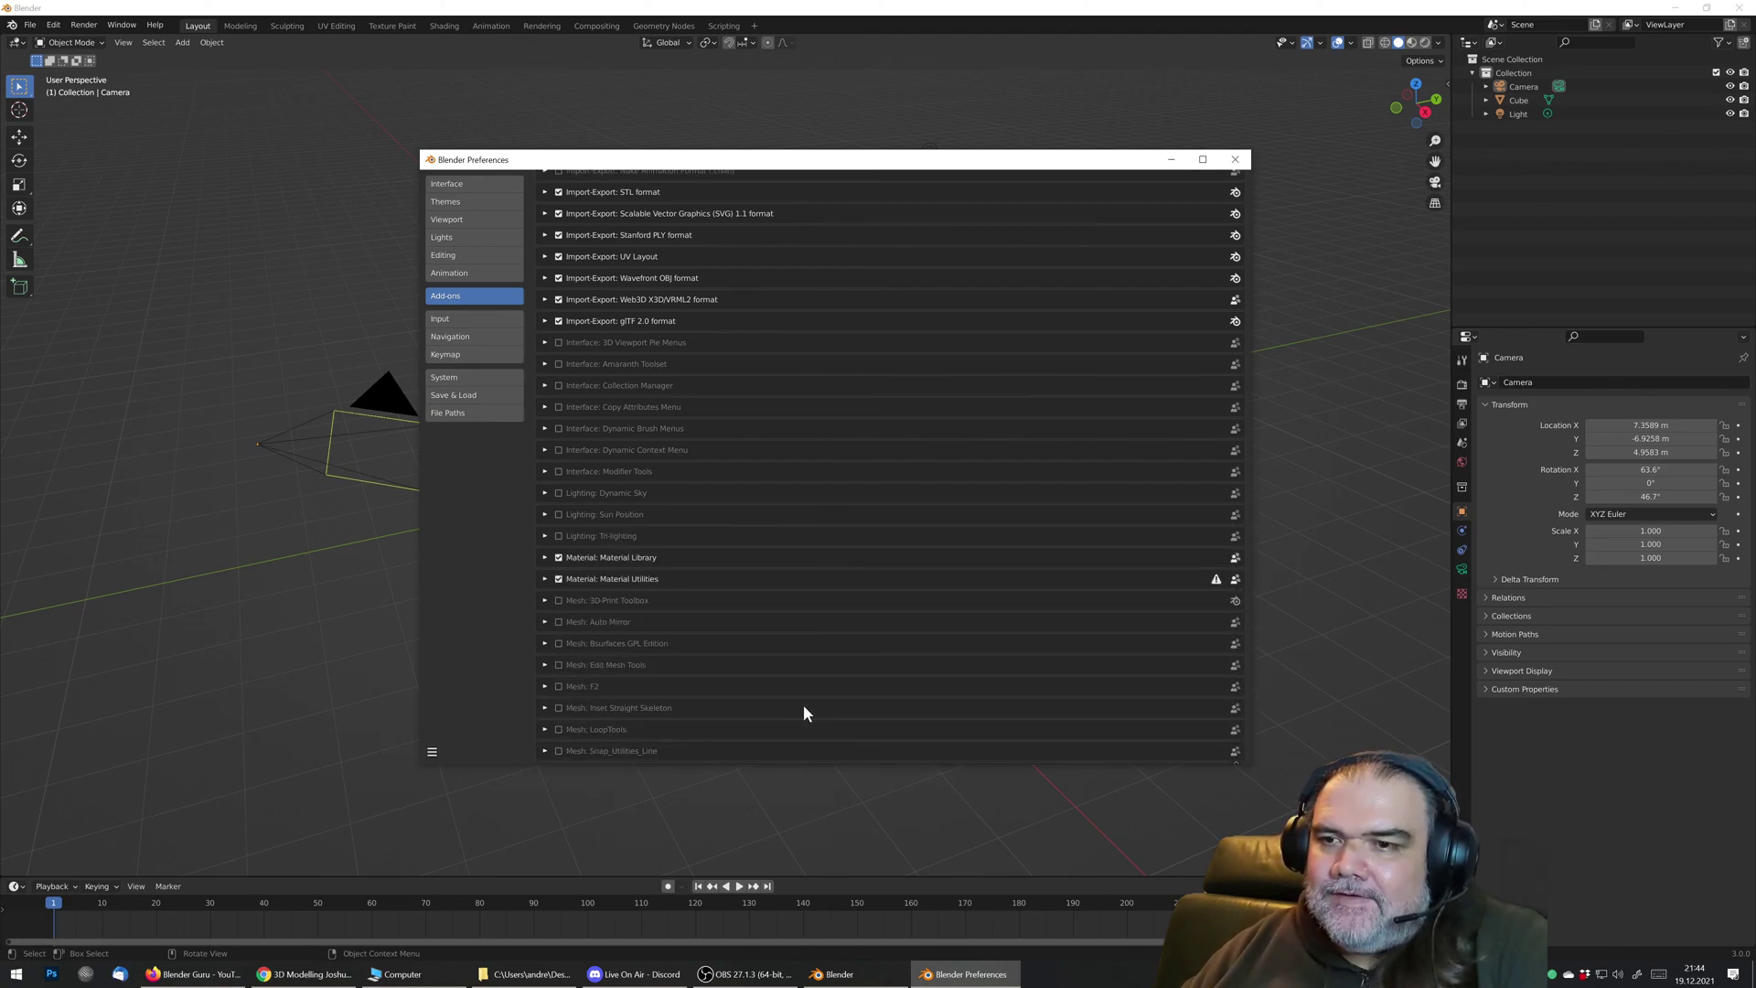
scroll(803, 711, "down", 8)
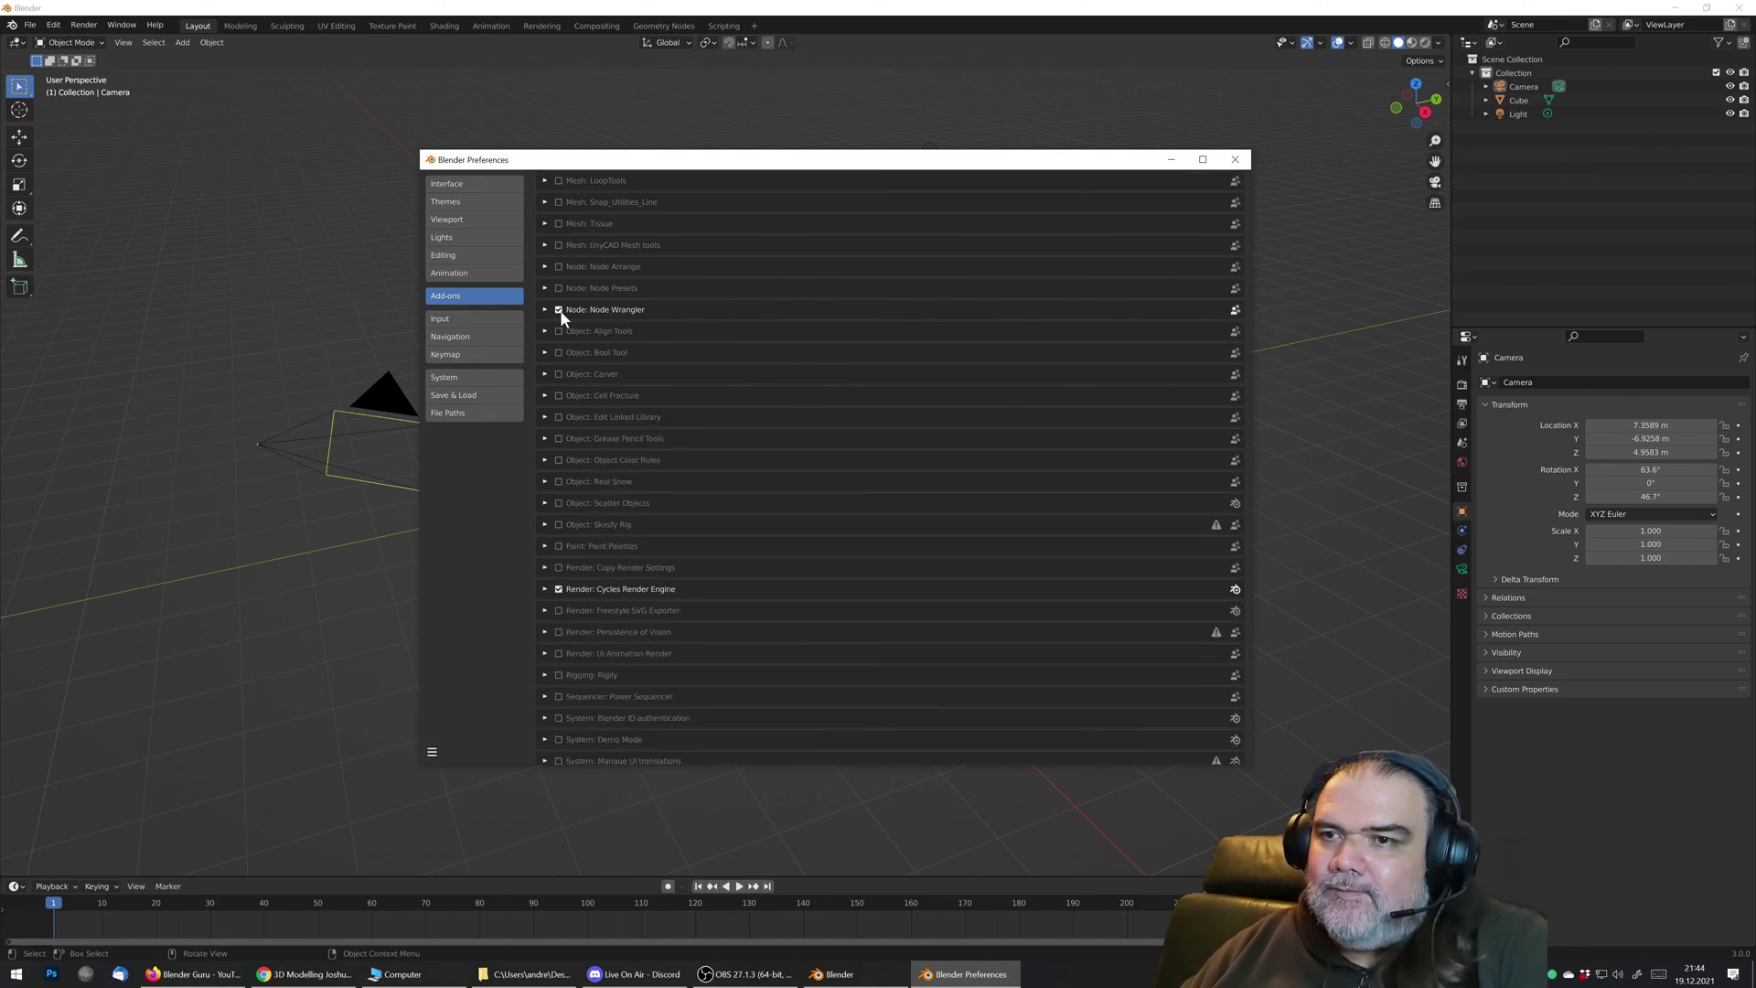
scroll(972, 574, "up", 3)
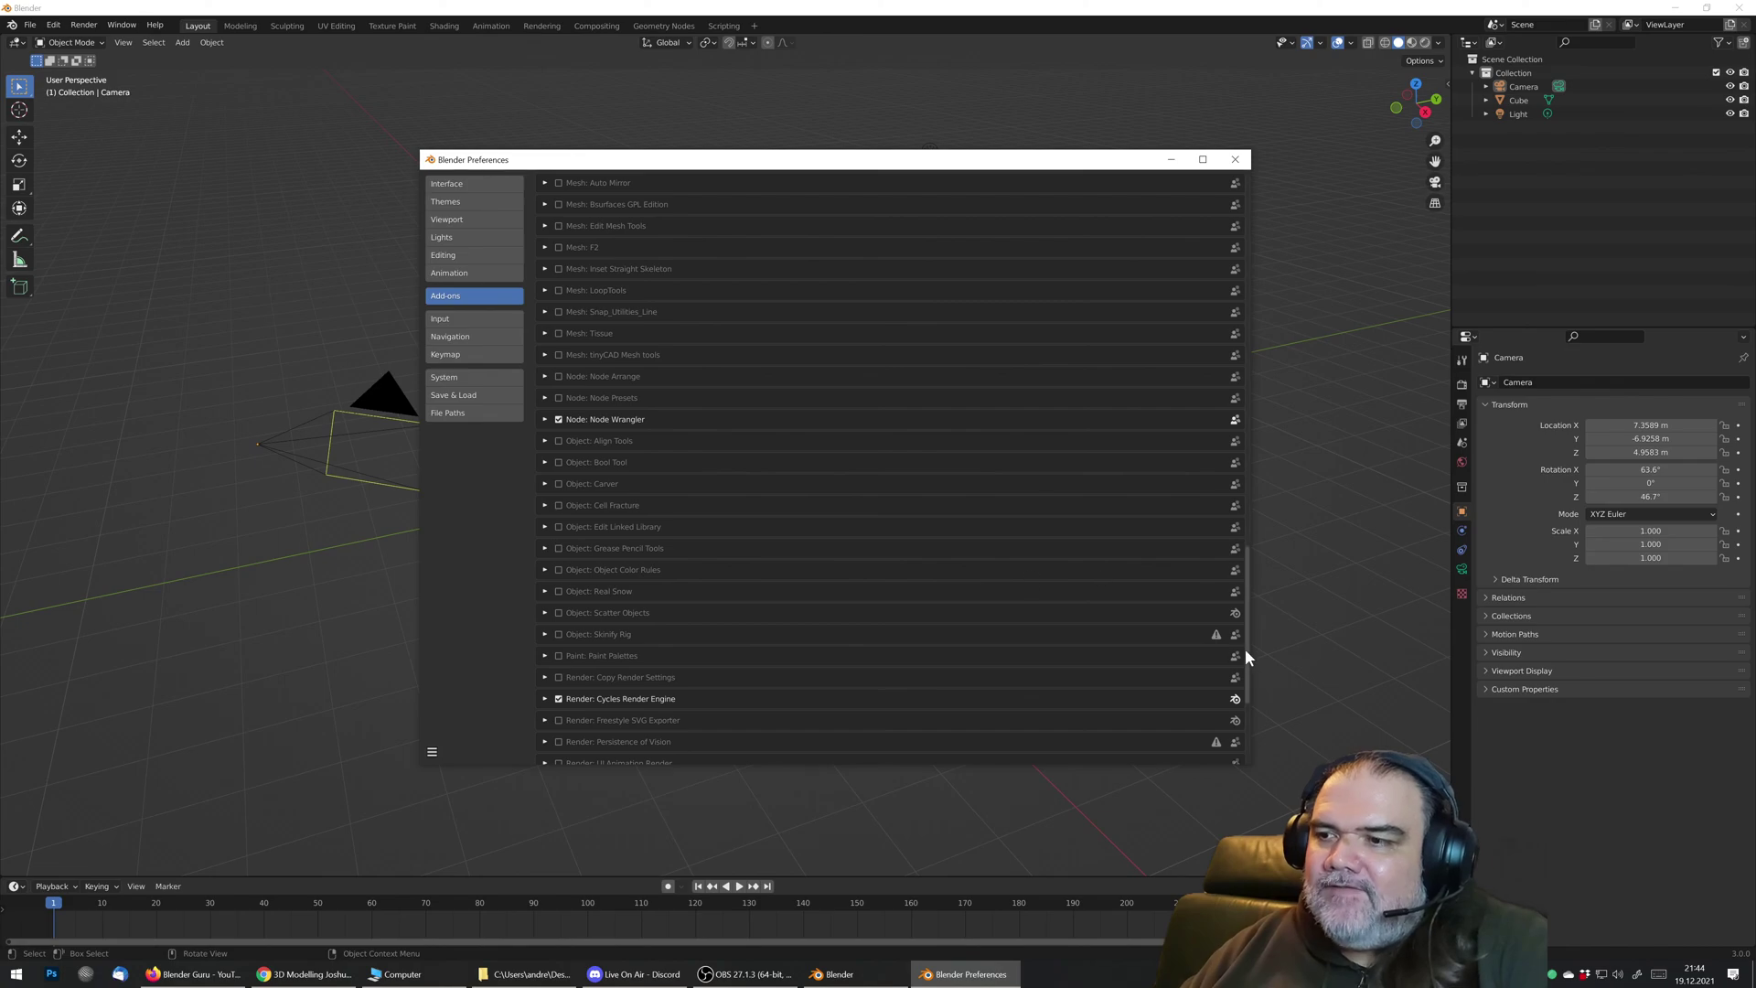
left_click_drag(1246, 649, 1248, 206)
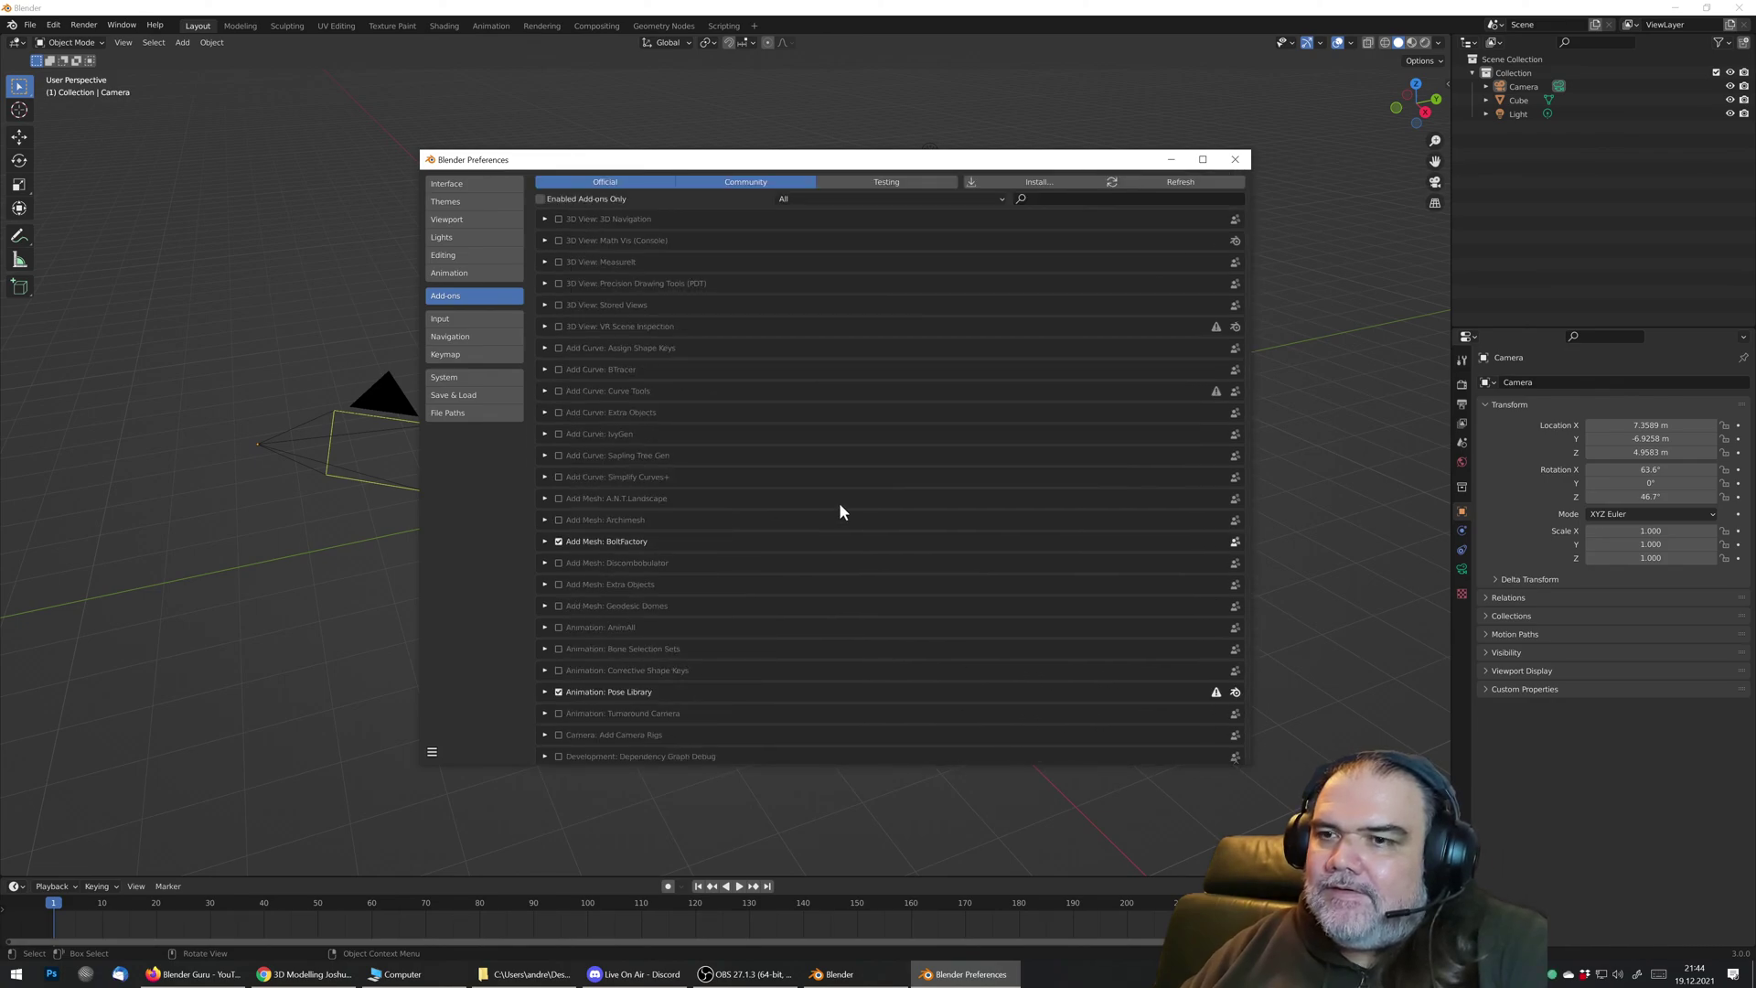
Step: Search the add-ons for "wran" and "plan", and close the Preferences with the search cleared
left_click(1091, 200)
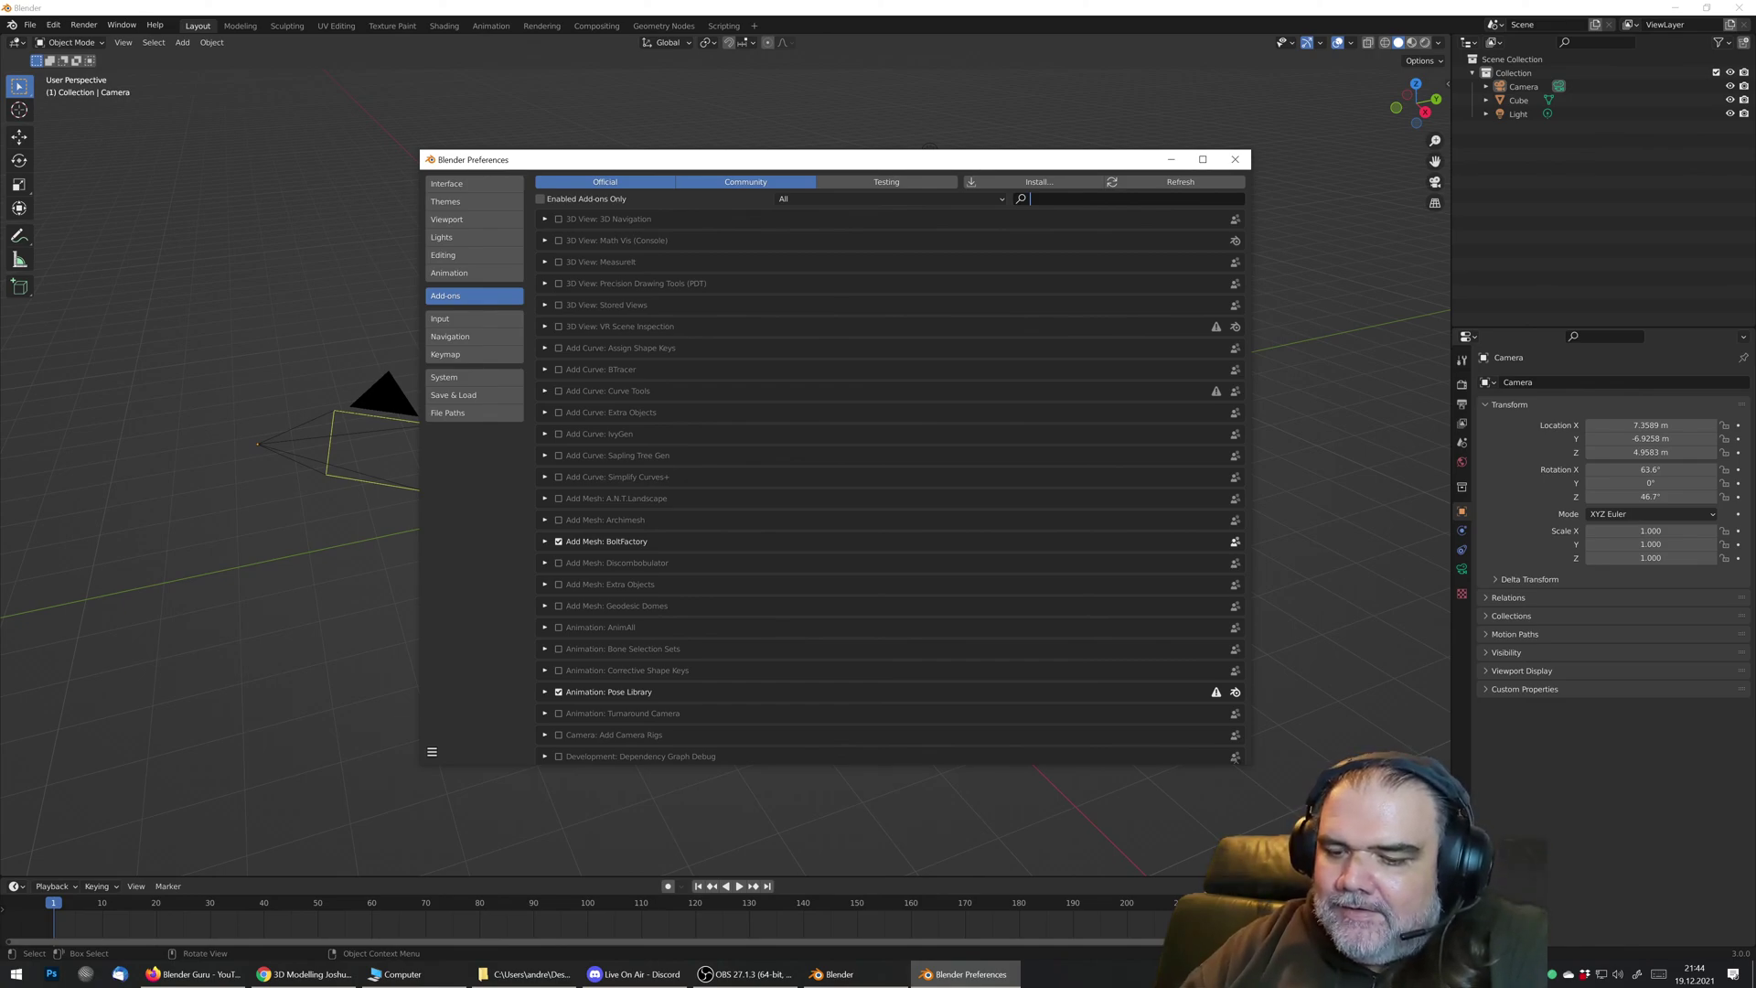
type("wran")
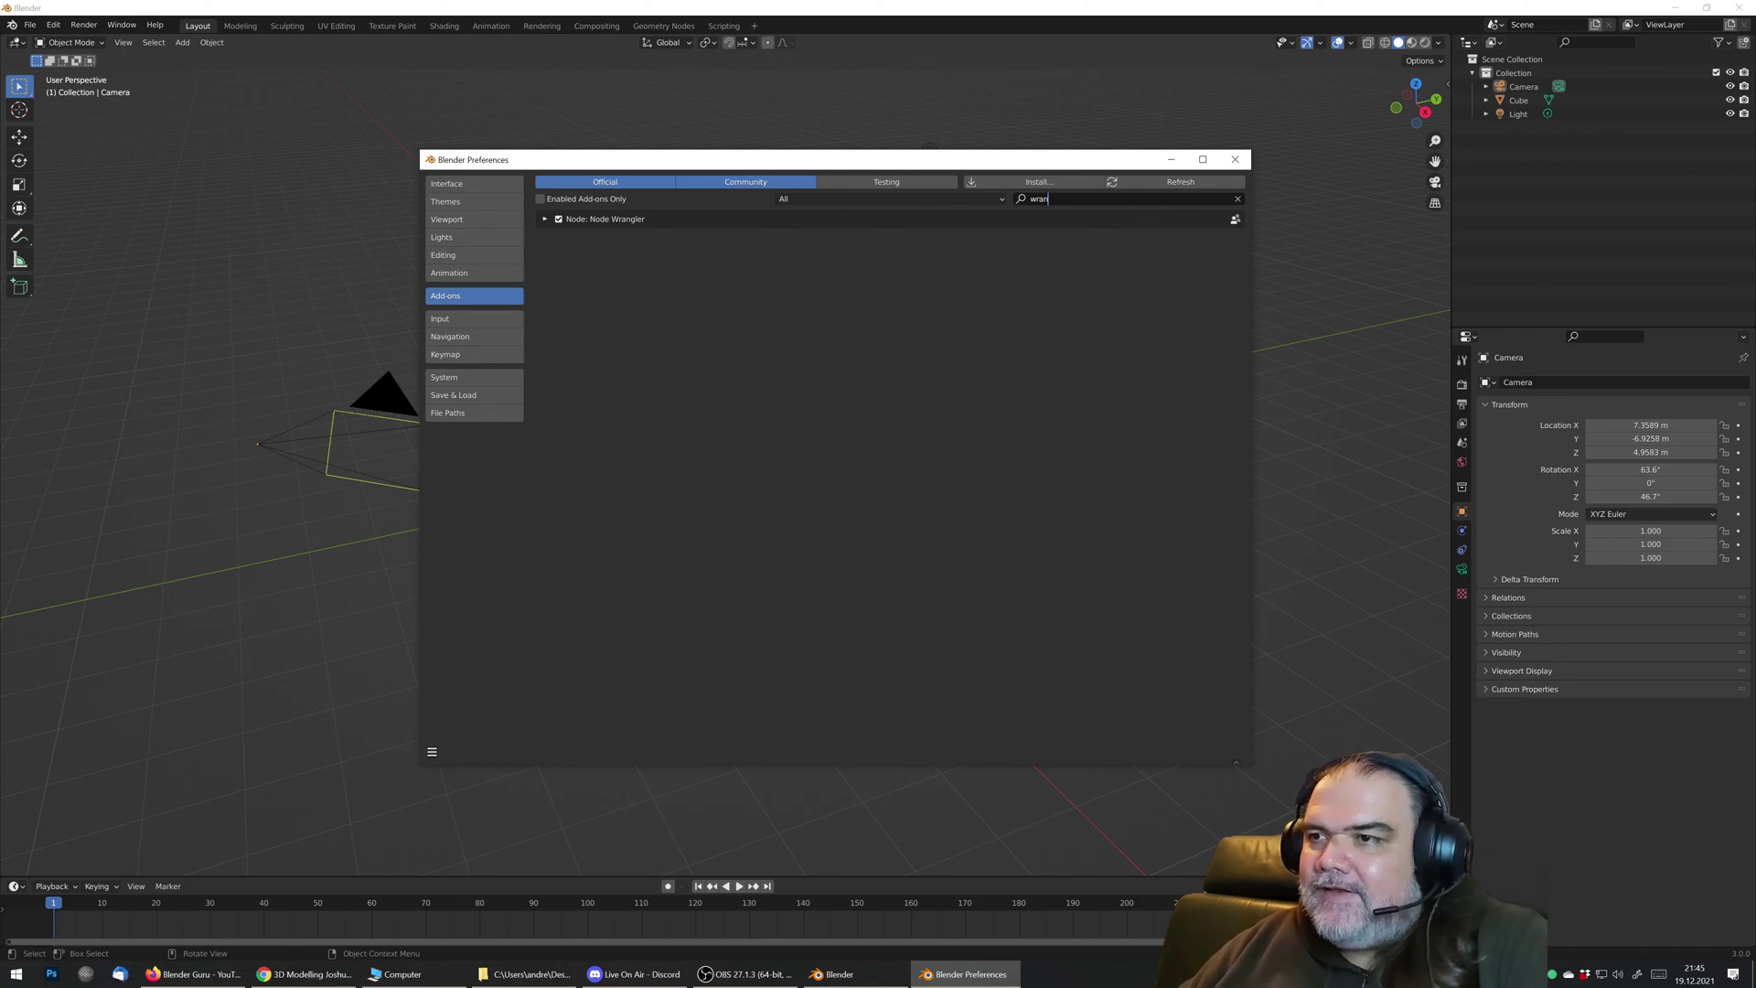
double_click(1048, 198)
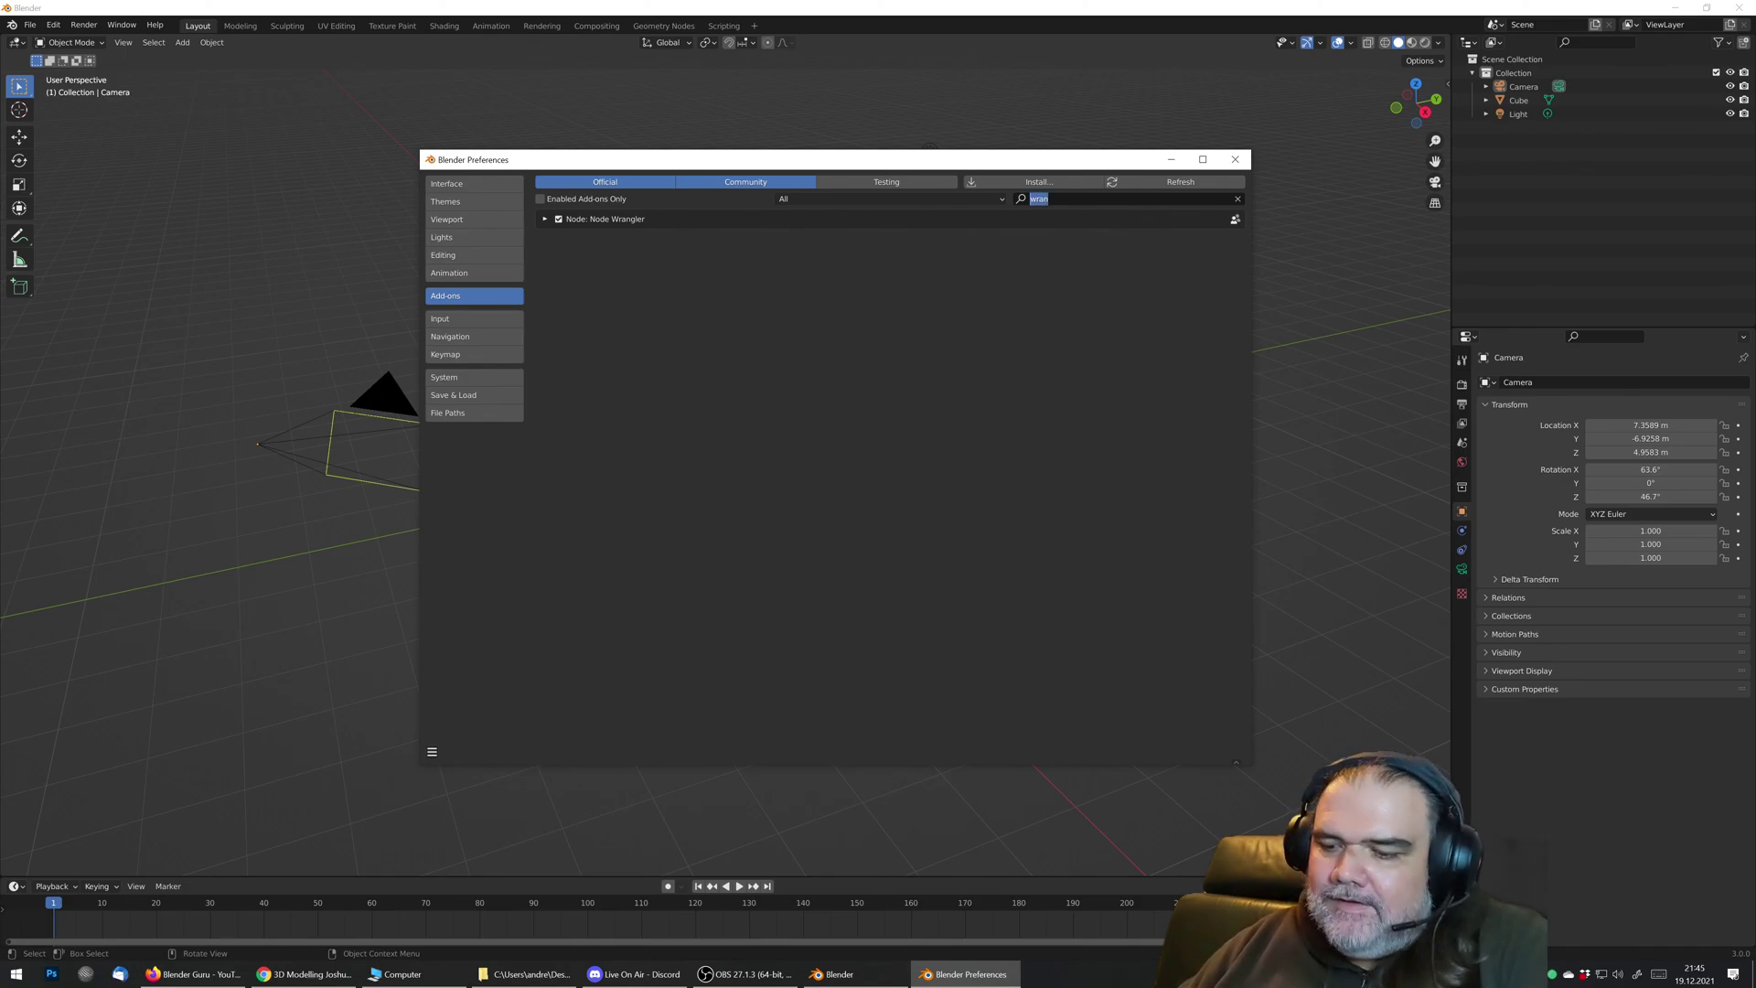
type("plan")
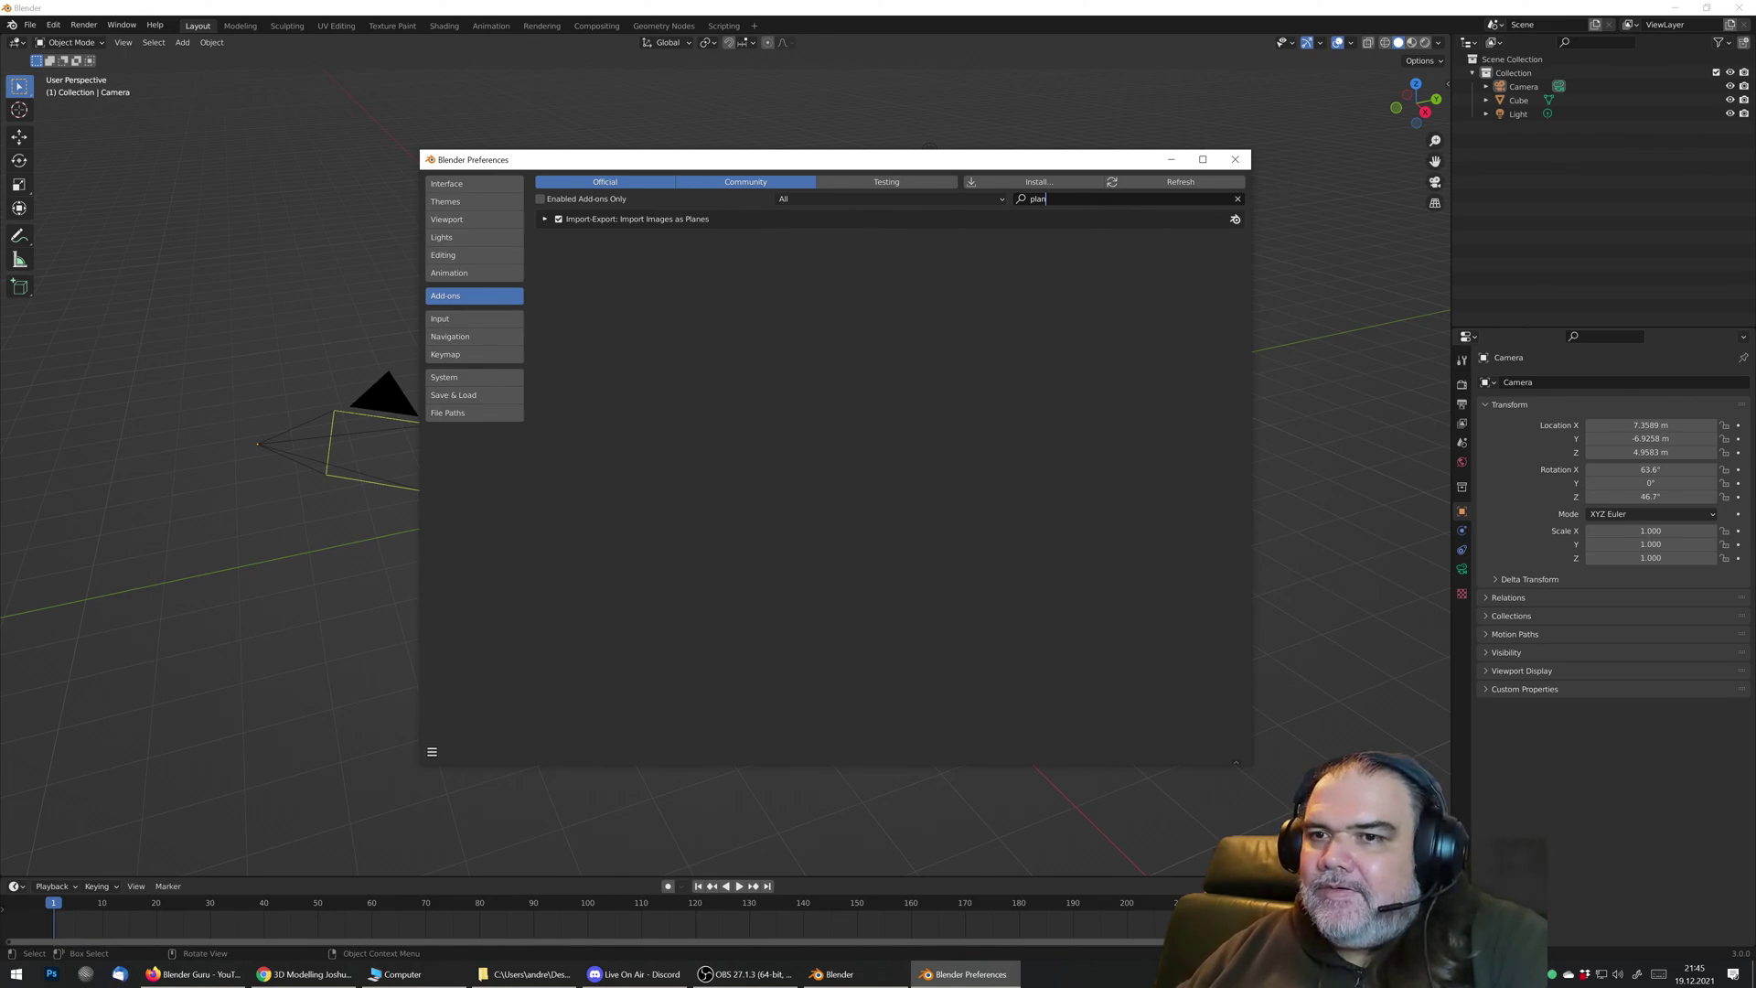
left_click(1238, 198)
left_click(1235, 159)
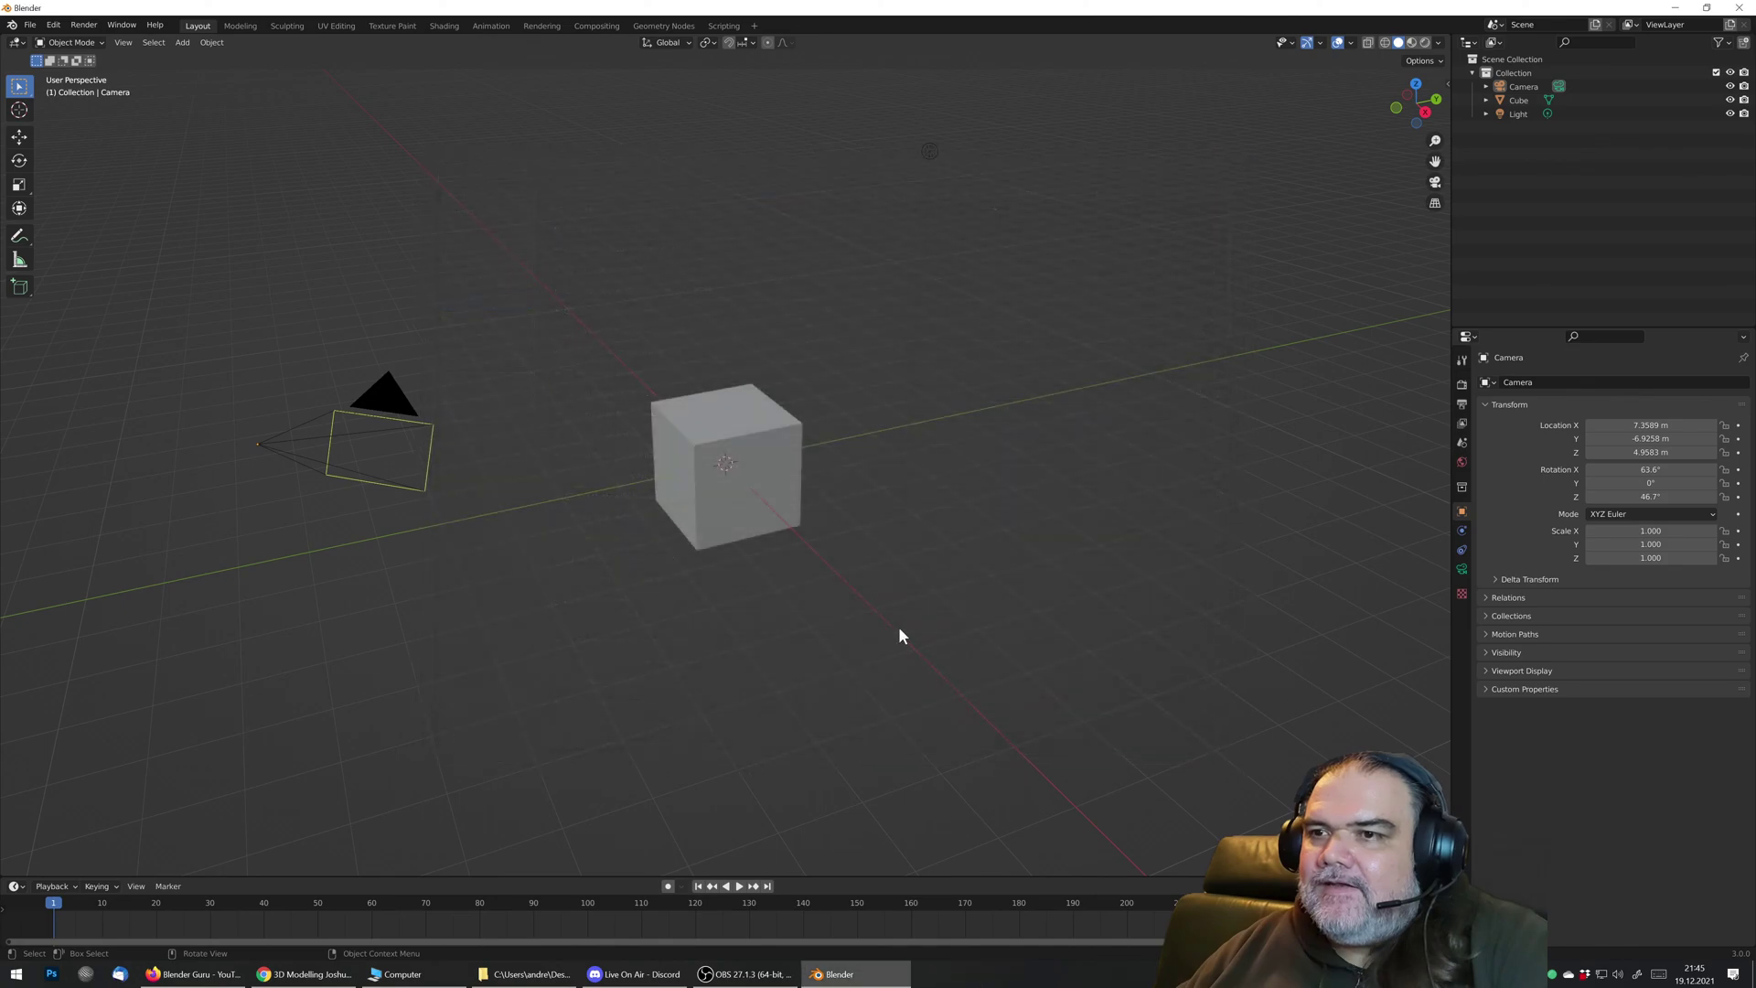
Step: Select the default cube and examine it from different angles and distances by orbiting, panning and zooming
left_click(737, 437)
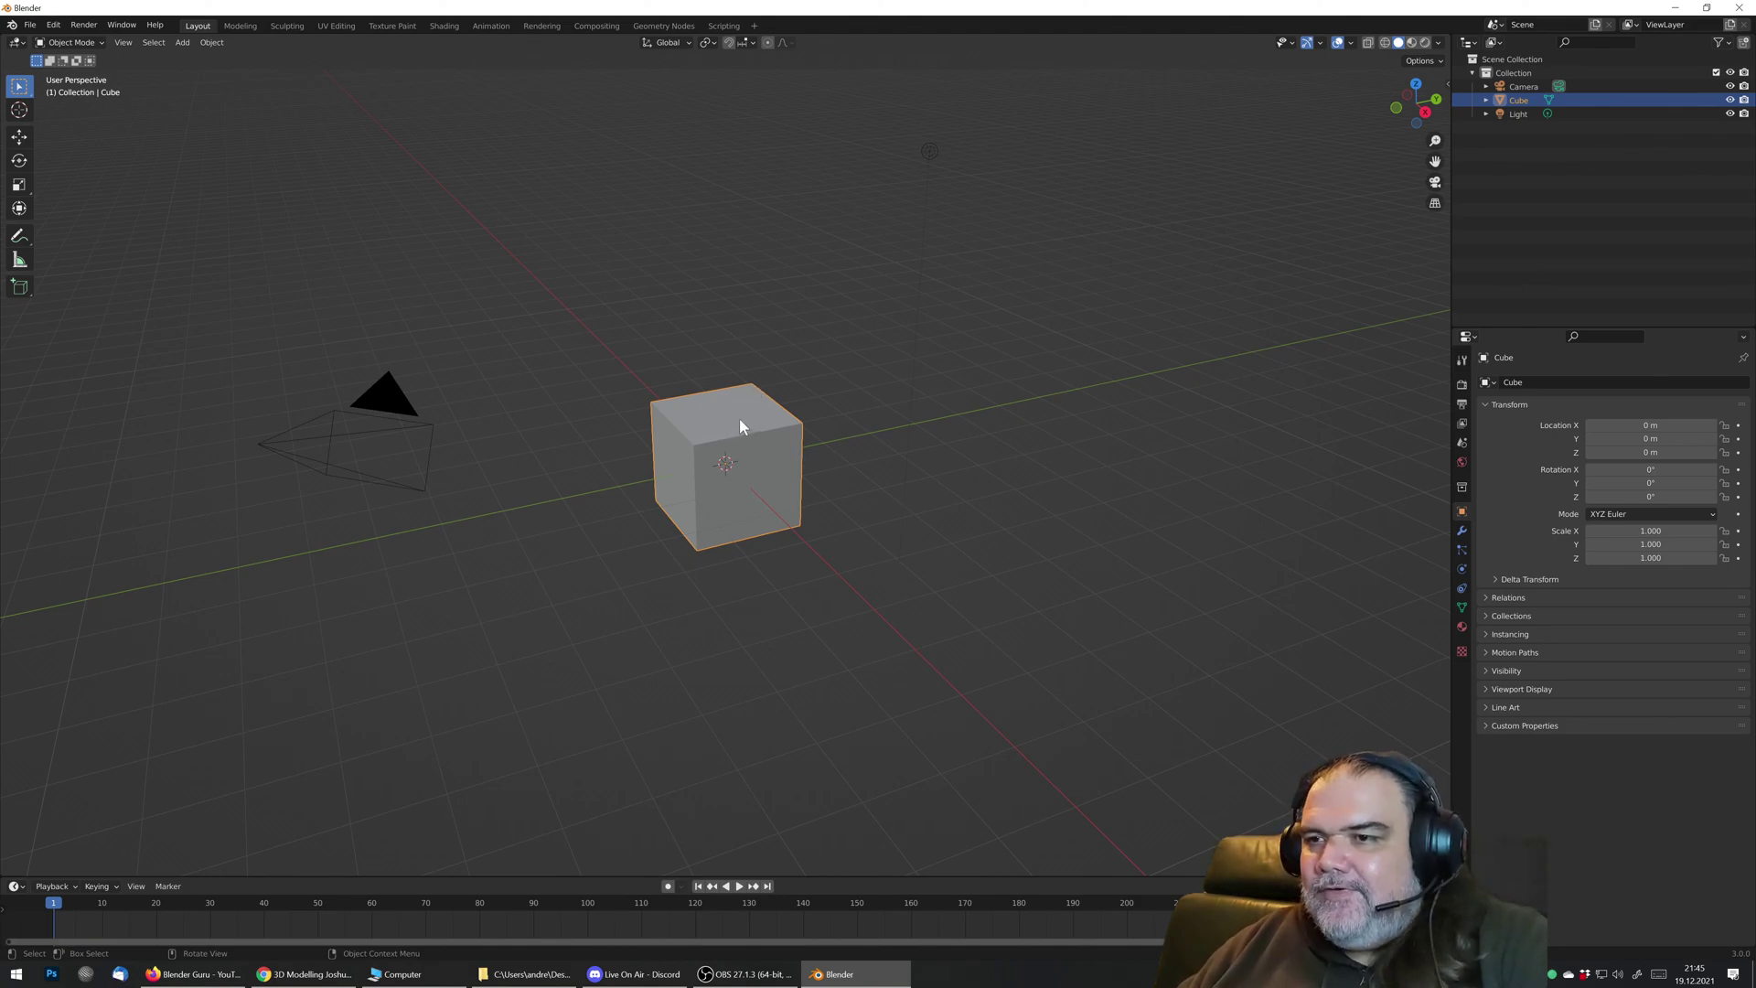
middle_click_drag(738, 437, 650, 455)
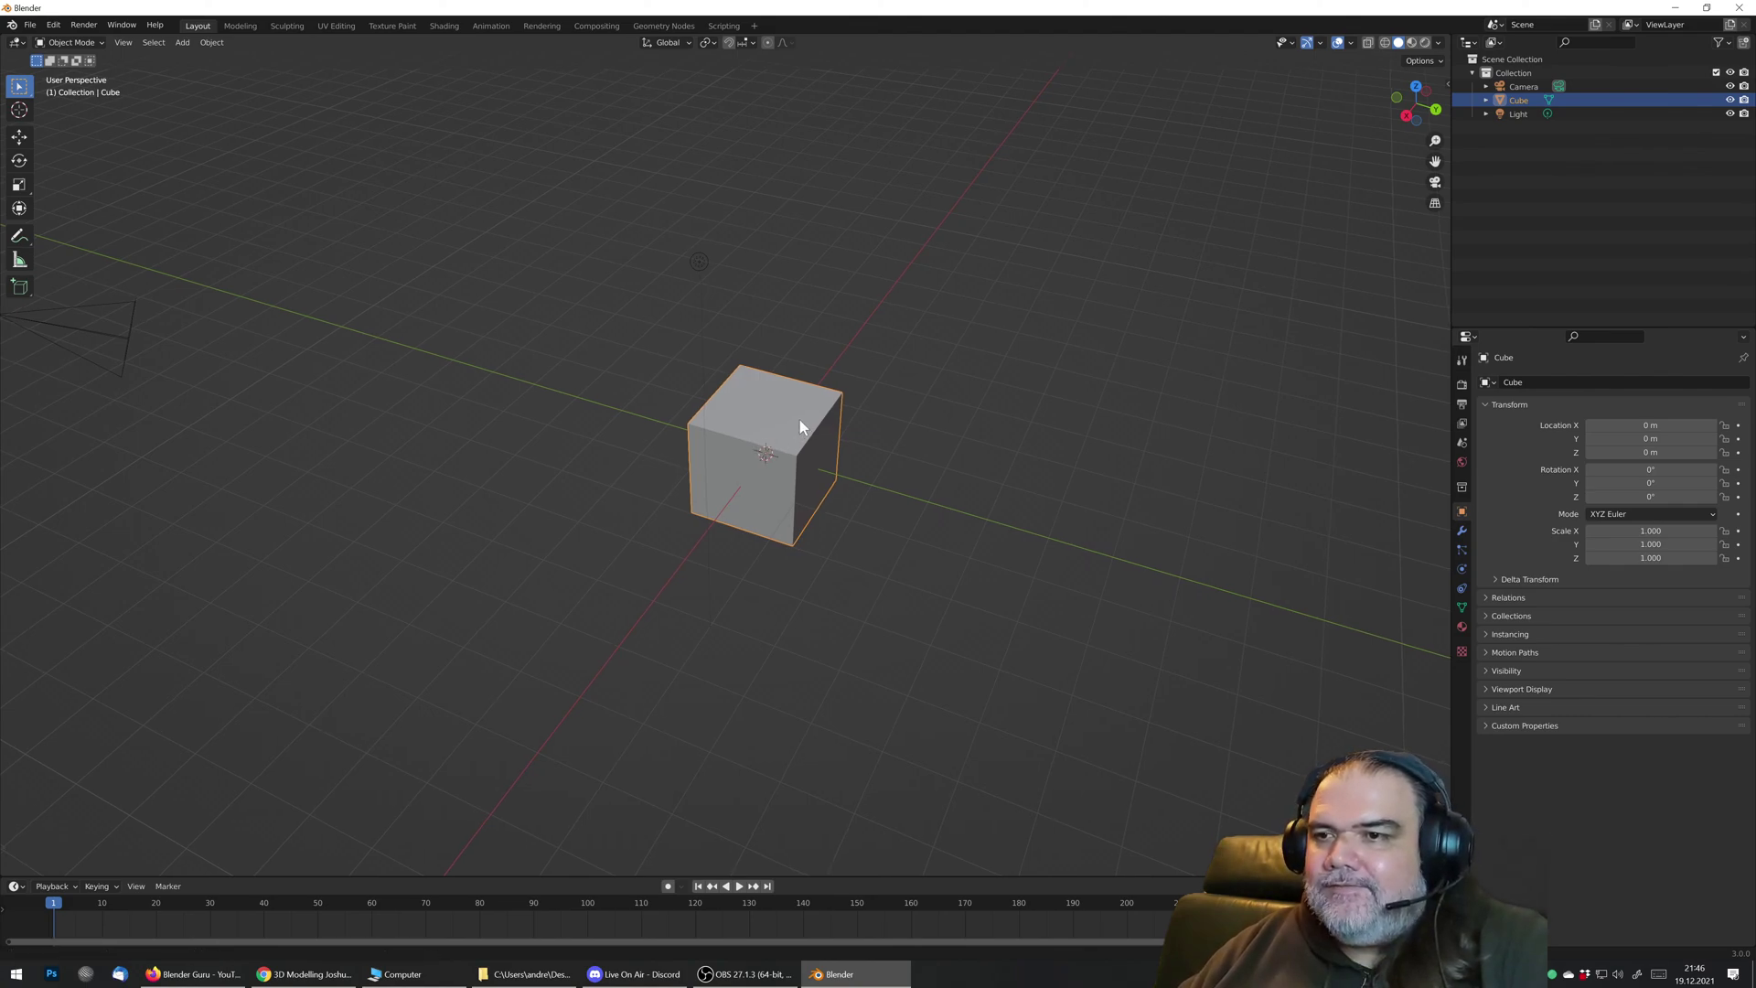
middle_click_drag(804, 424, 820, 375, "shift")
scroll(819, 375, "up", 4)
scroll(820, 375, "down", 7)
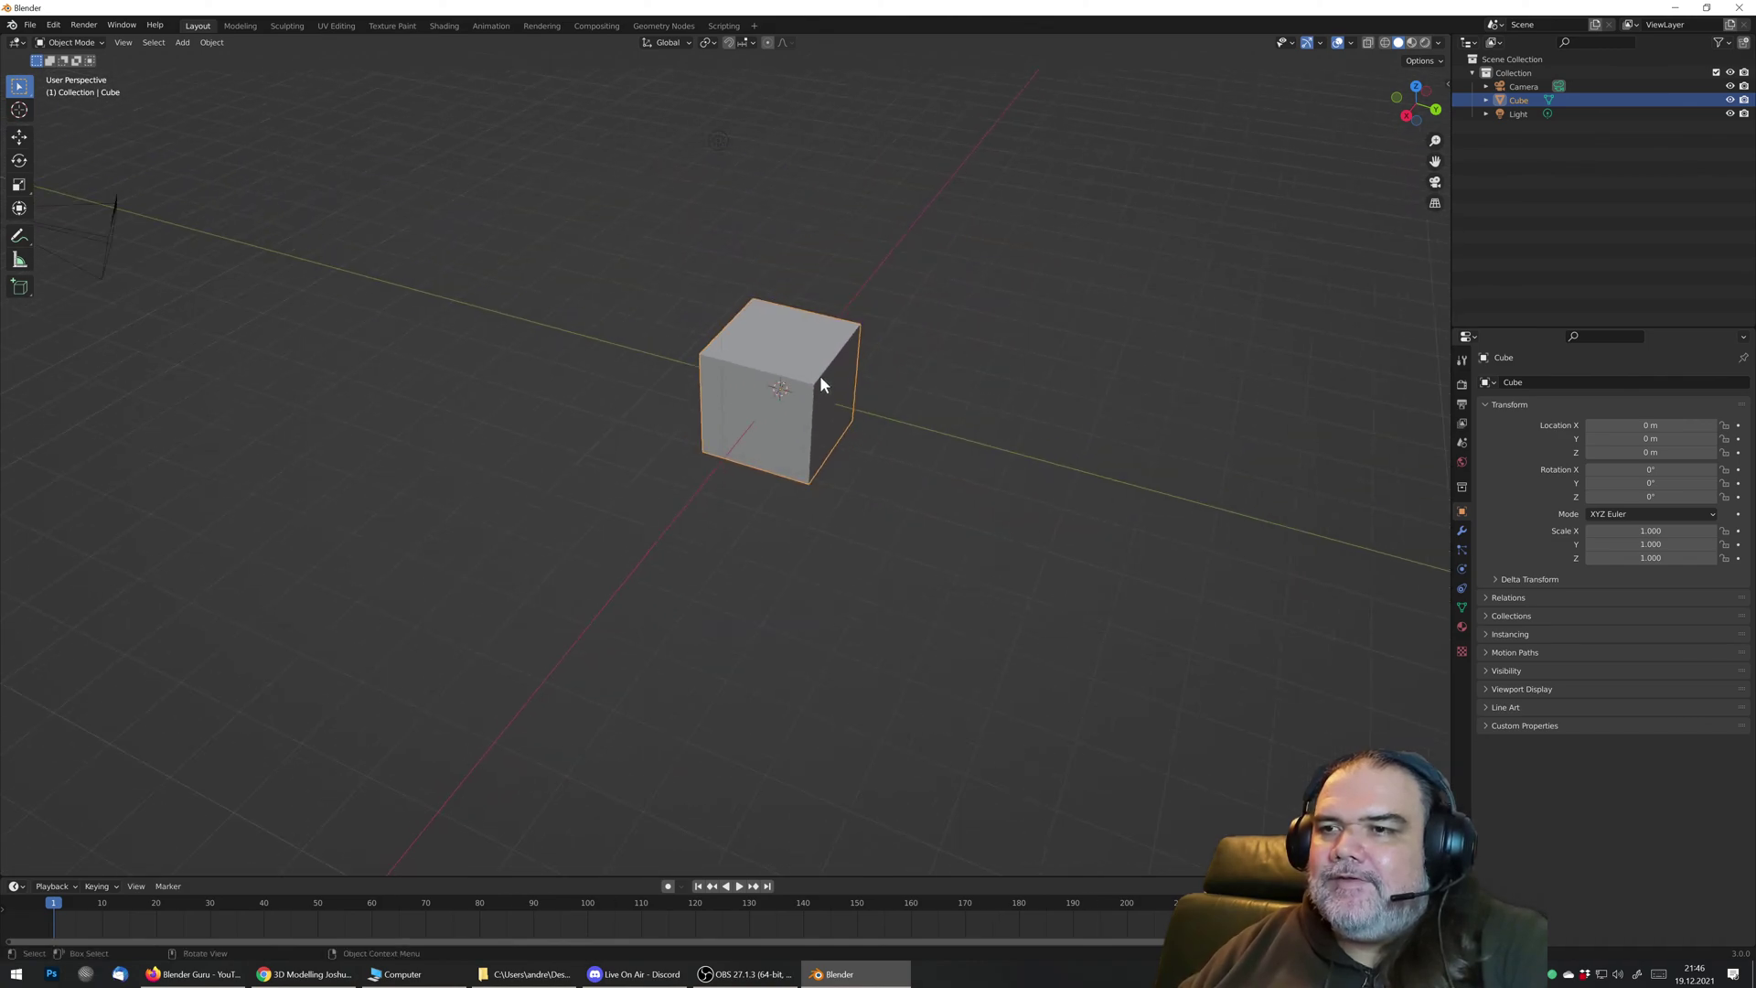
scroll(820, 375, "up", 4)
scroll(816, 307, "down", 3)
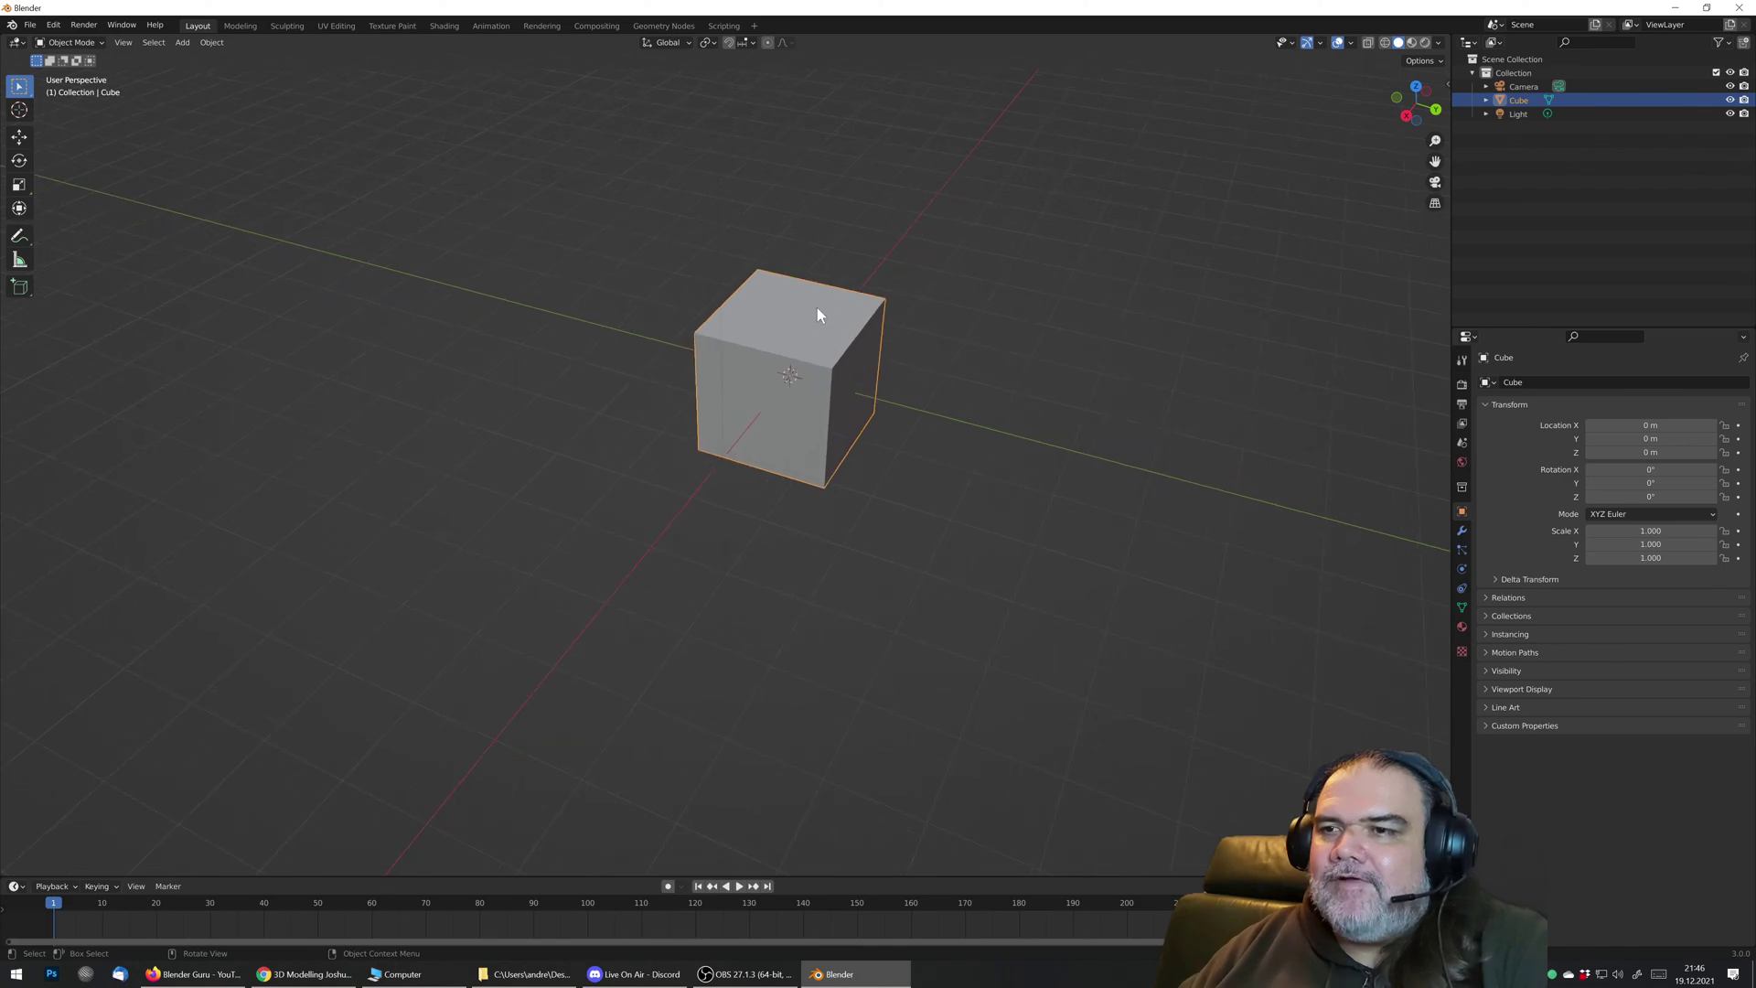
scroll(816, 308, "up", 3)
scroll(816, 307, "up", 2)
scroll(816, 307, "down", 5)
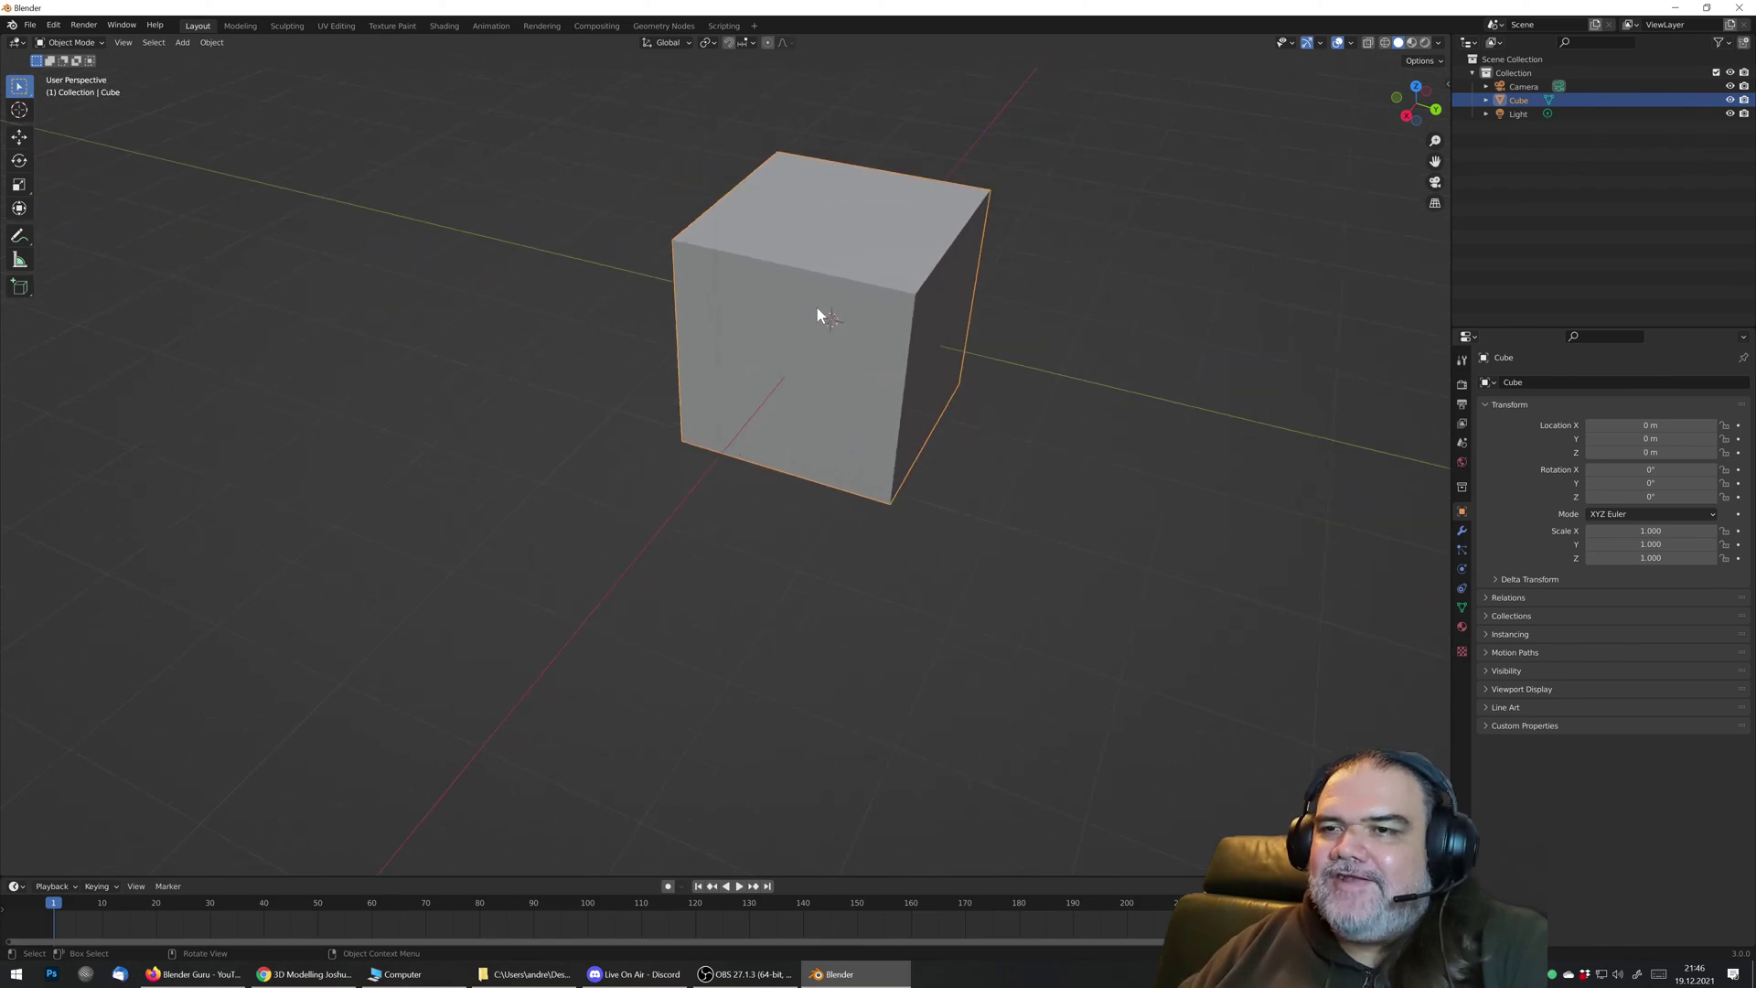
scroll(827, 340, "up", 2)
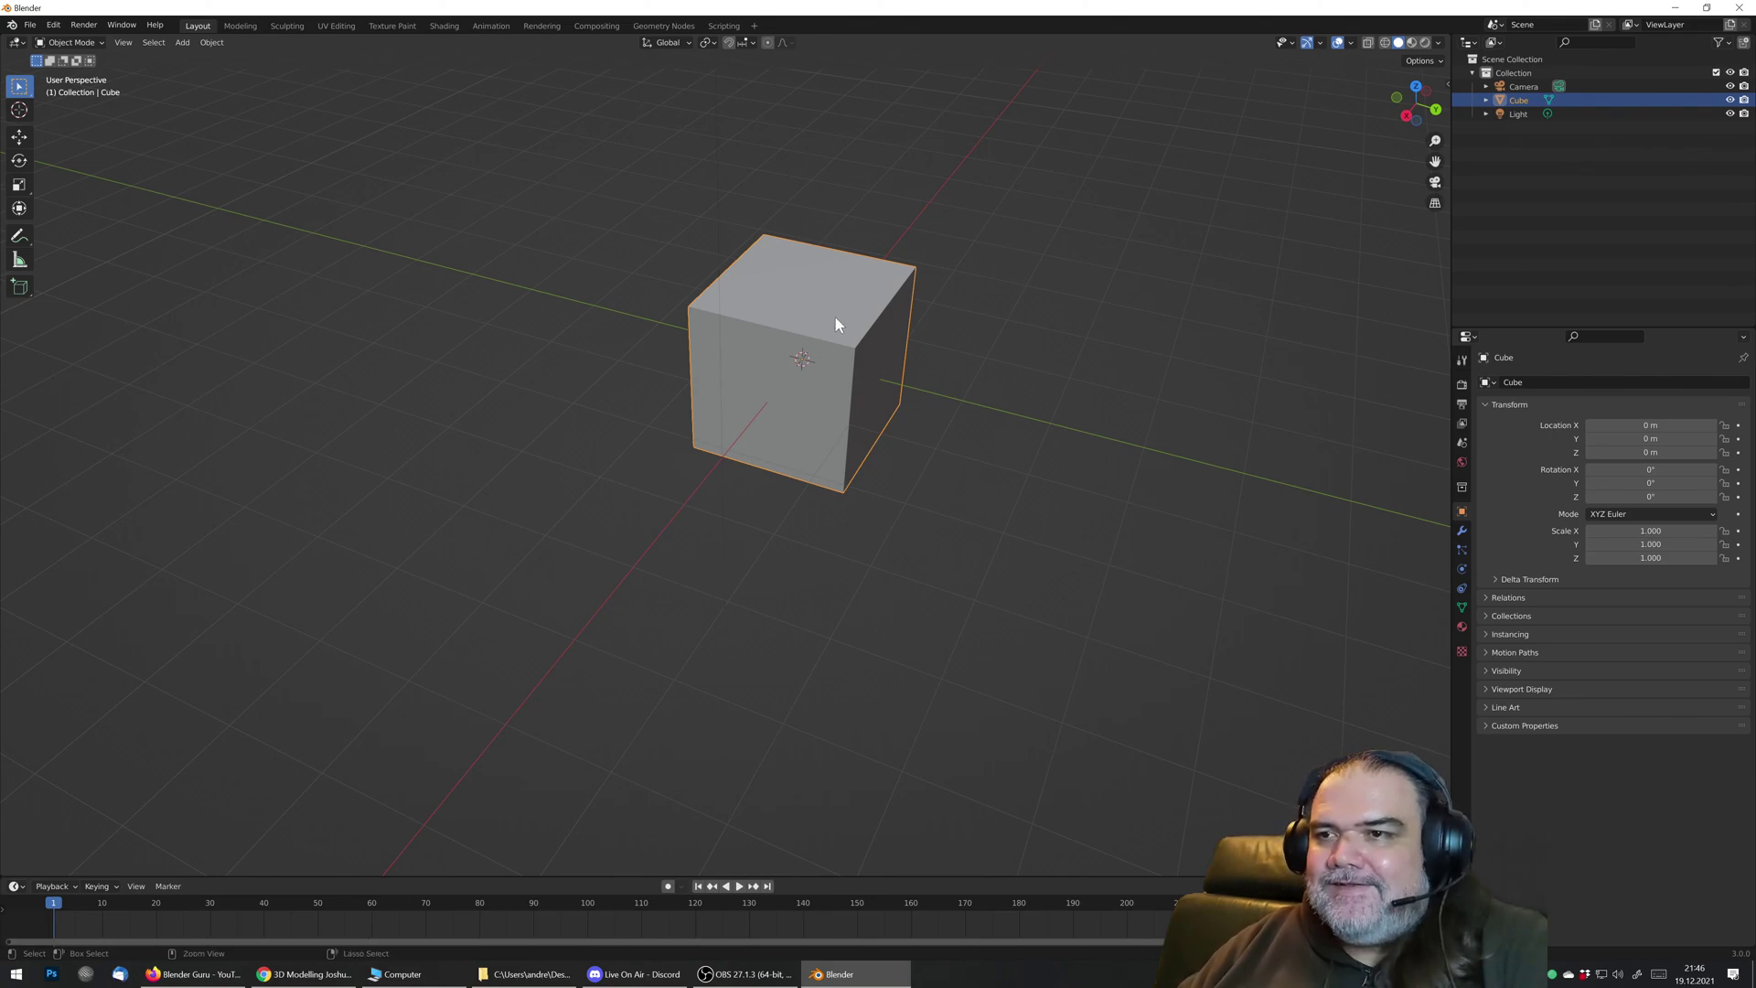
scroll(831, 327, "up", 1)
scroll(832, 302, "up", 3)
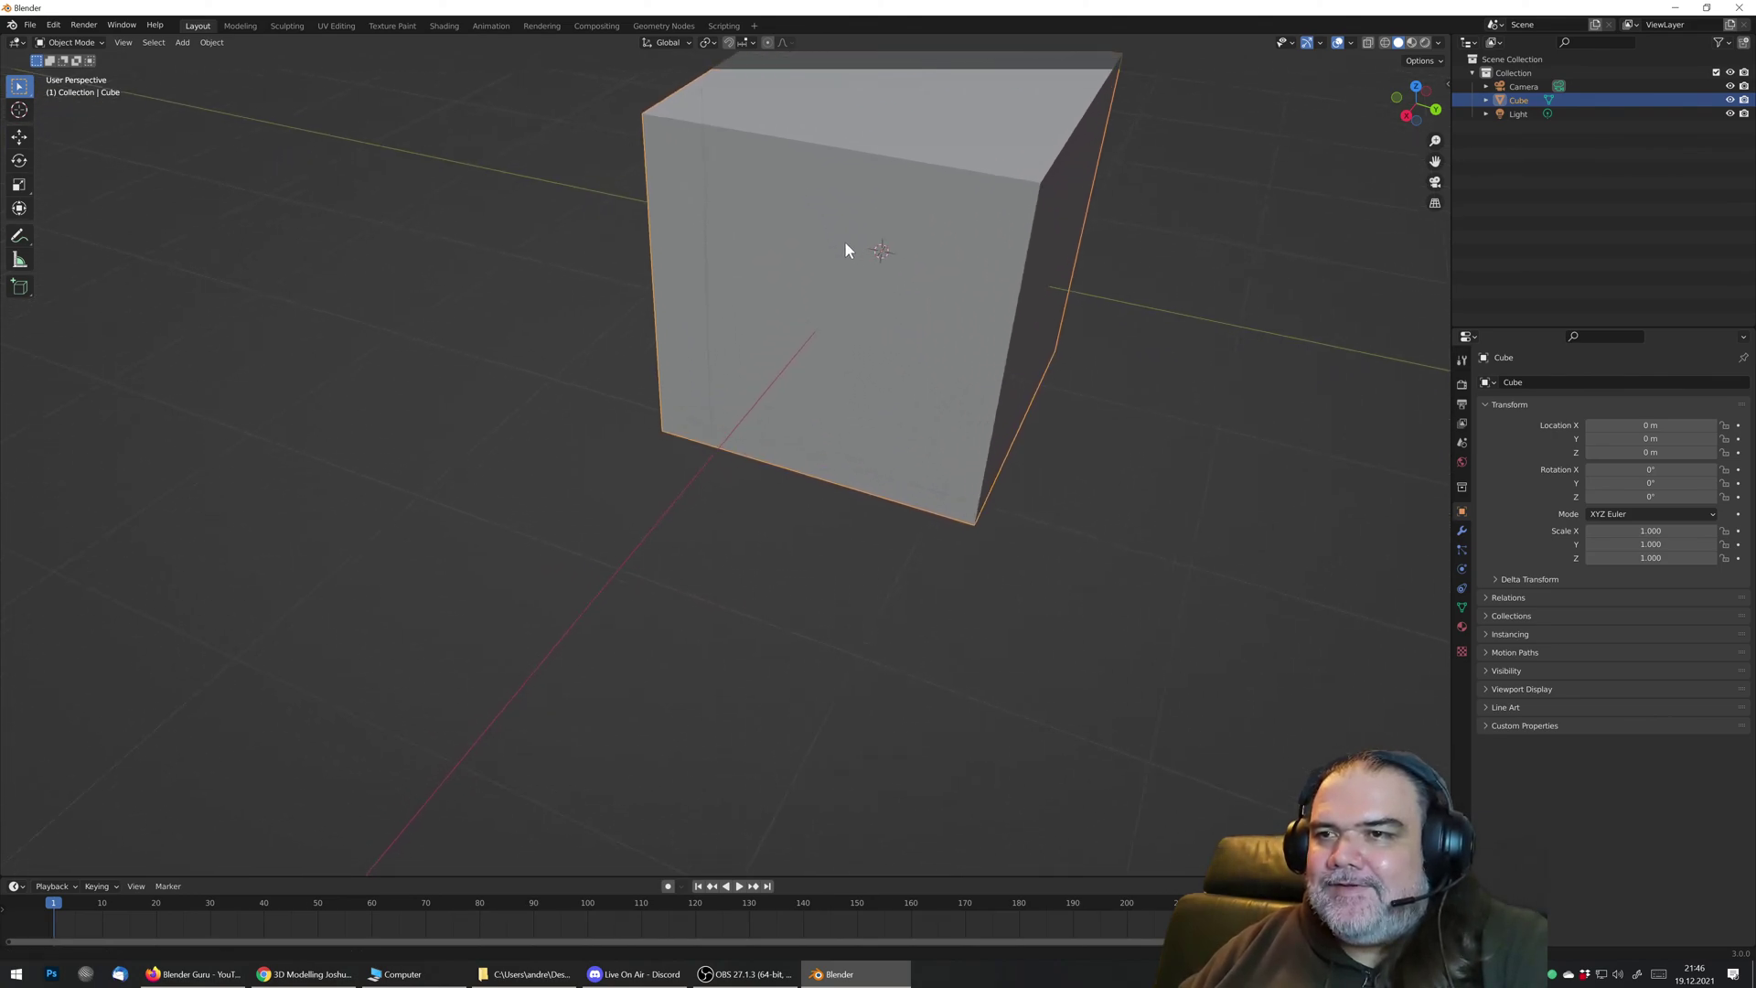
scroll(856, 275, "down", 3)
scroll(851, 306, "up", 3)
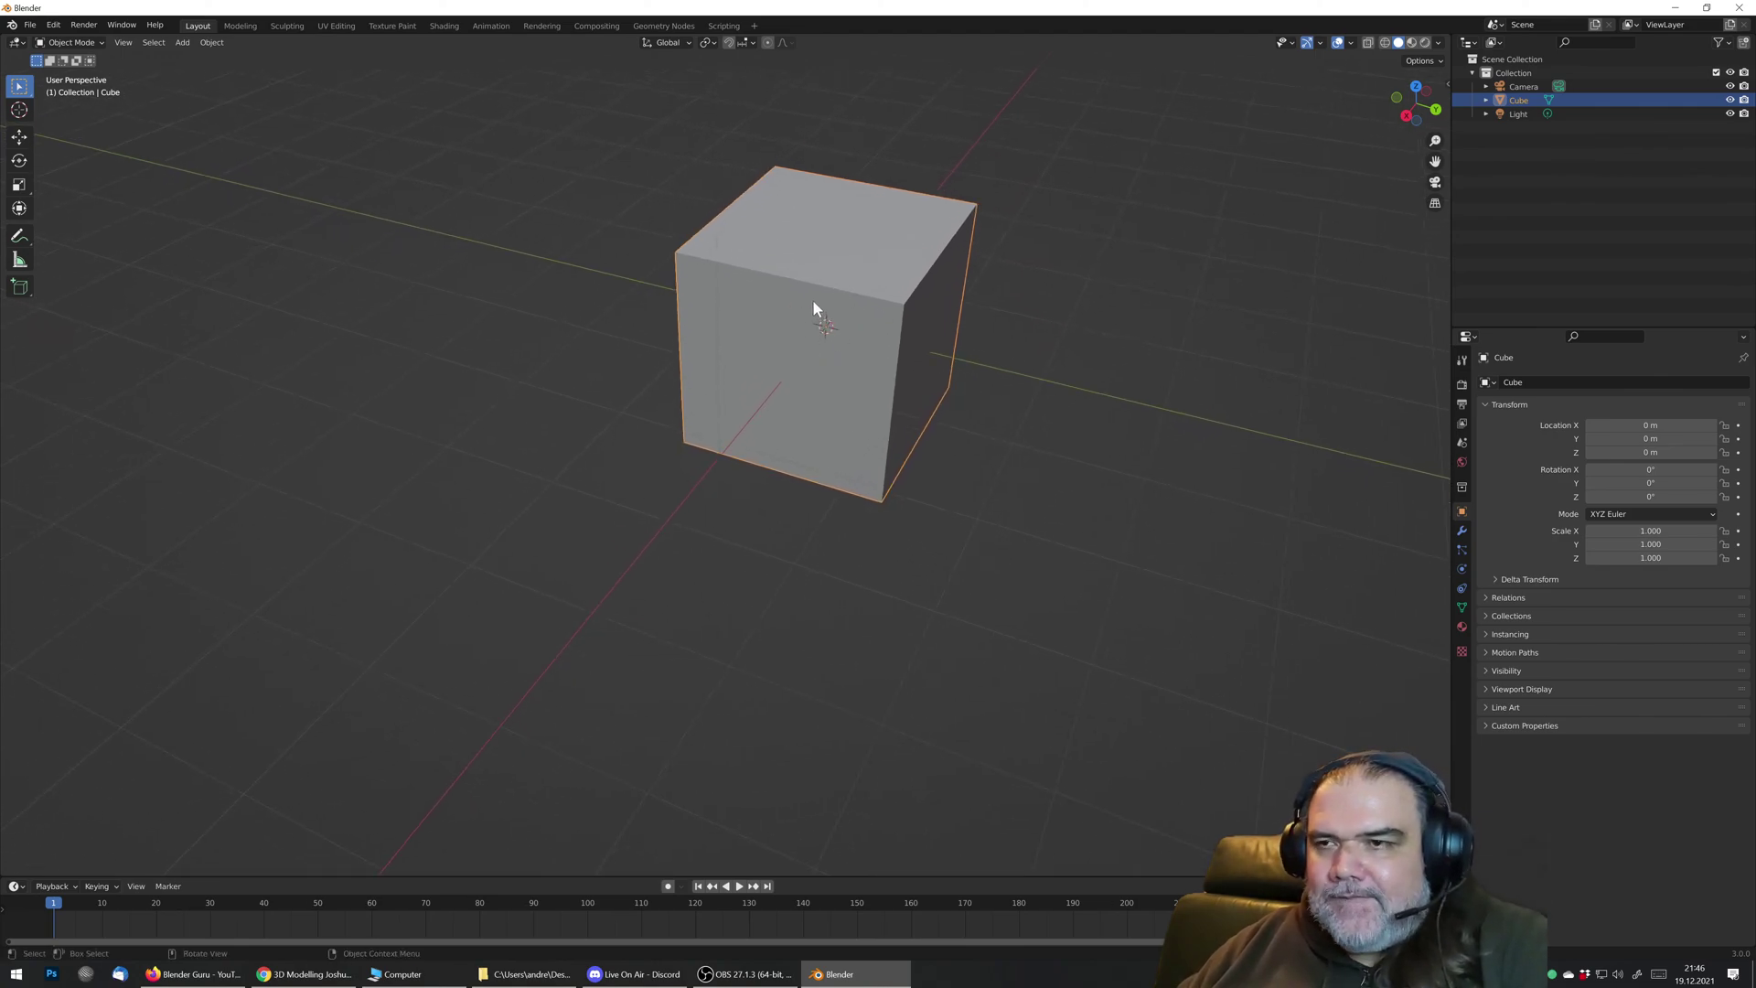
middle_click_drag(855, 235, 721, 403, "shift")
scroll(713, 422, "down", 4)
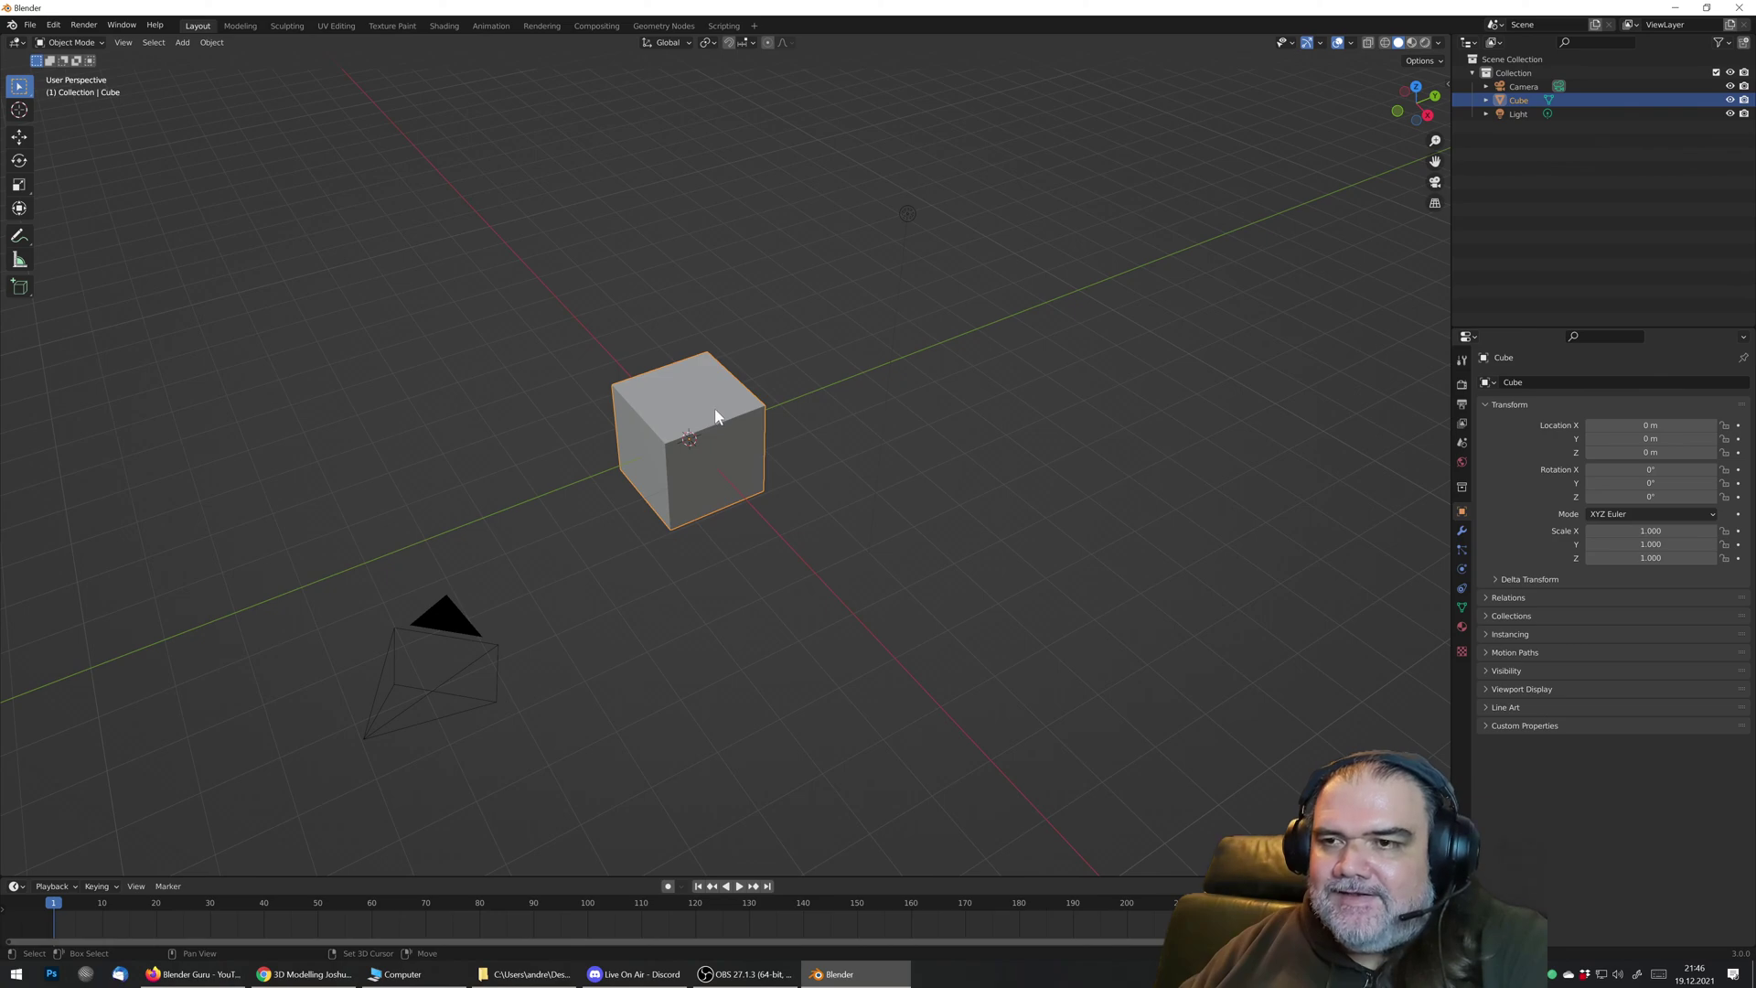
Step: Duplicate the cube, try constraining the copy to X, Z and the XY plane, and place it about 19 m along global Y
key("shift+d")
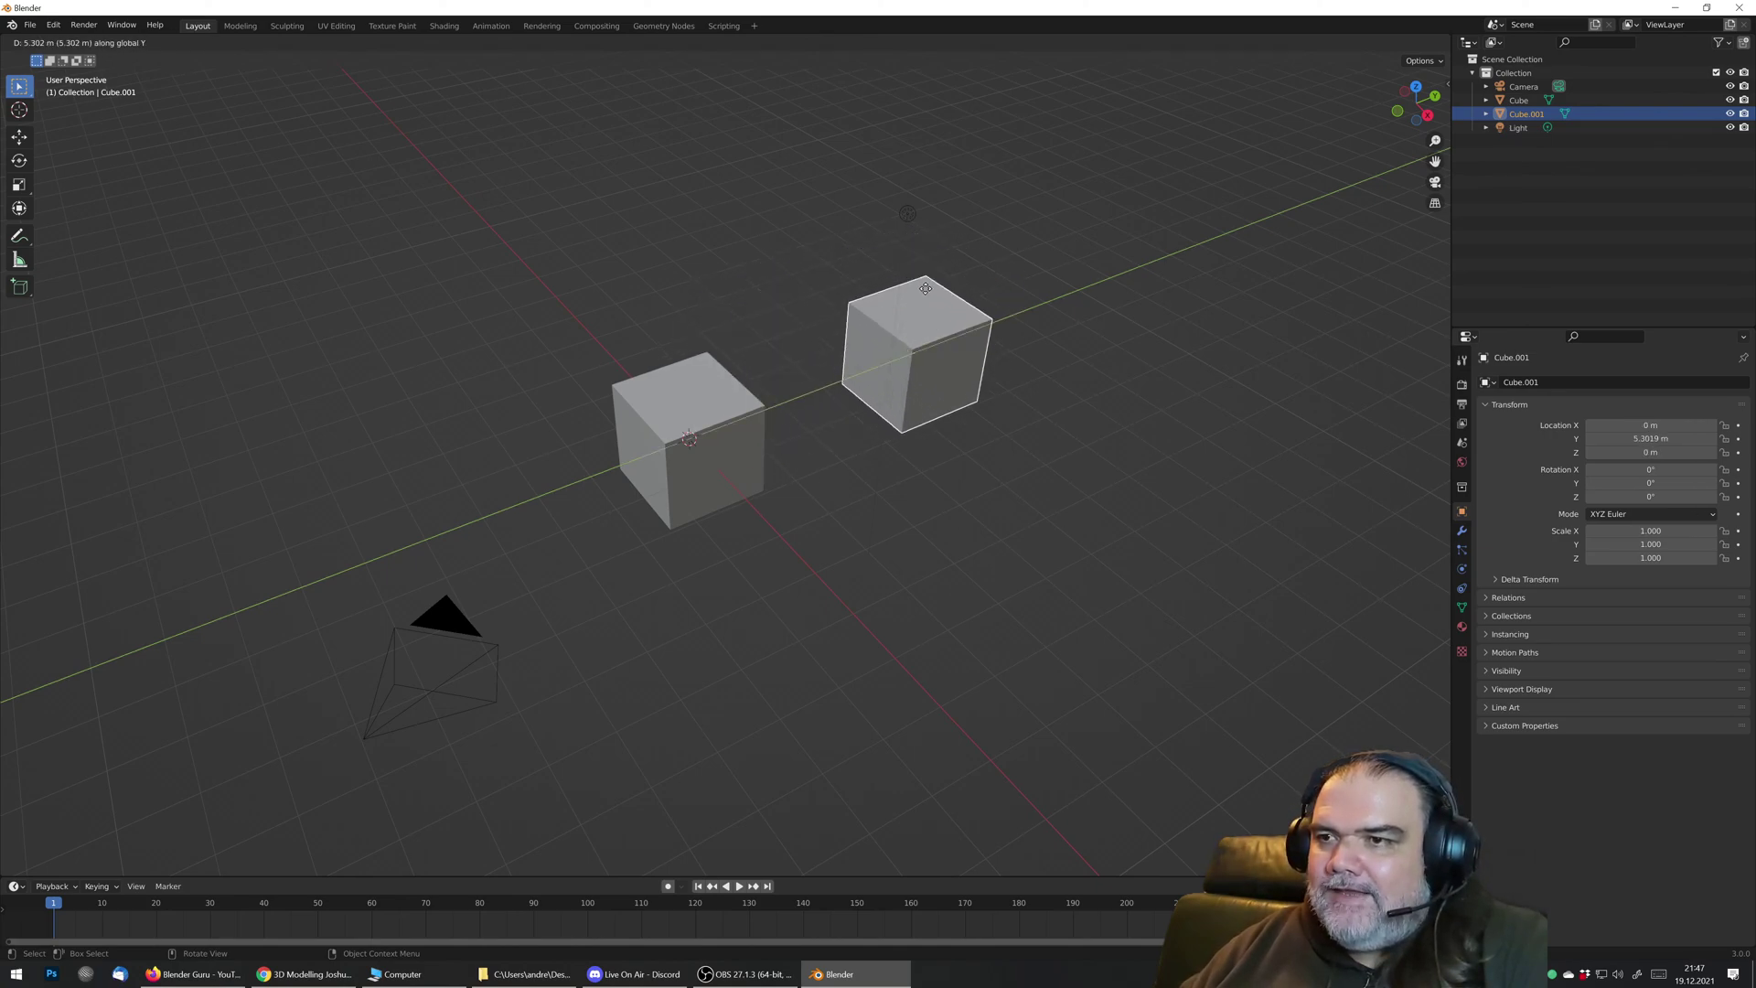
key("y")
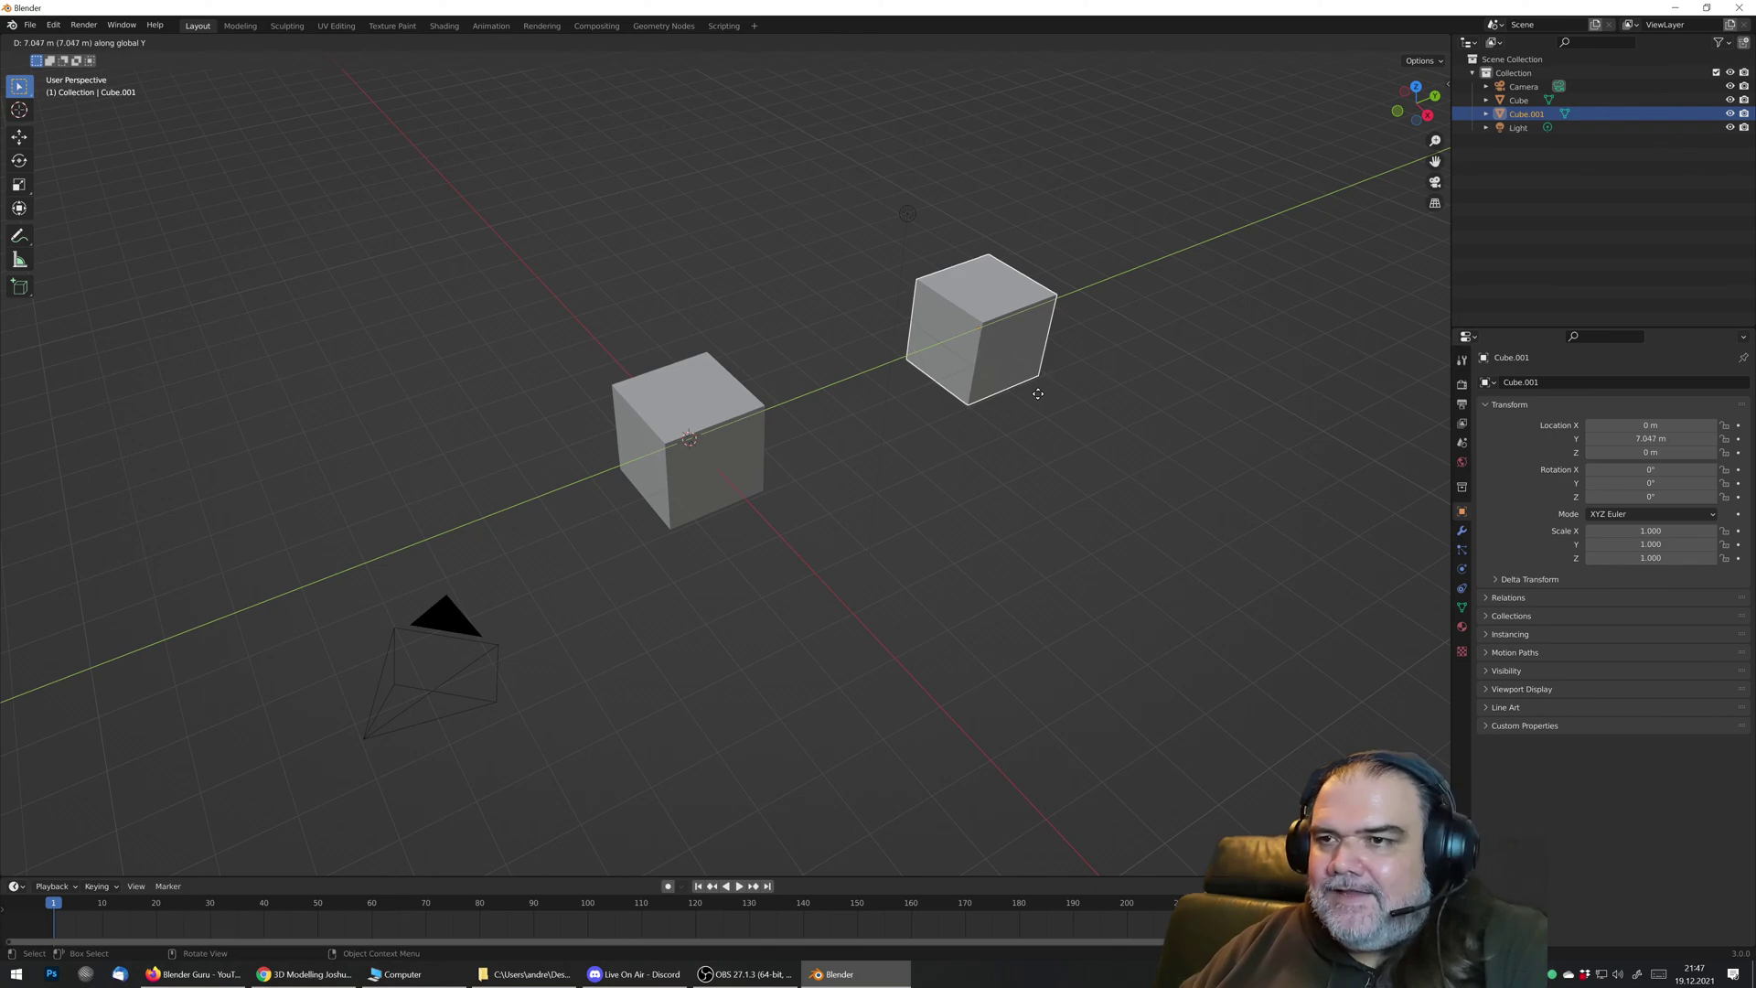
key("x")
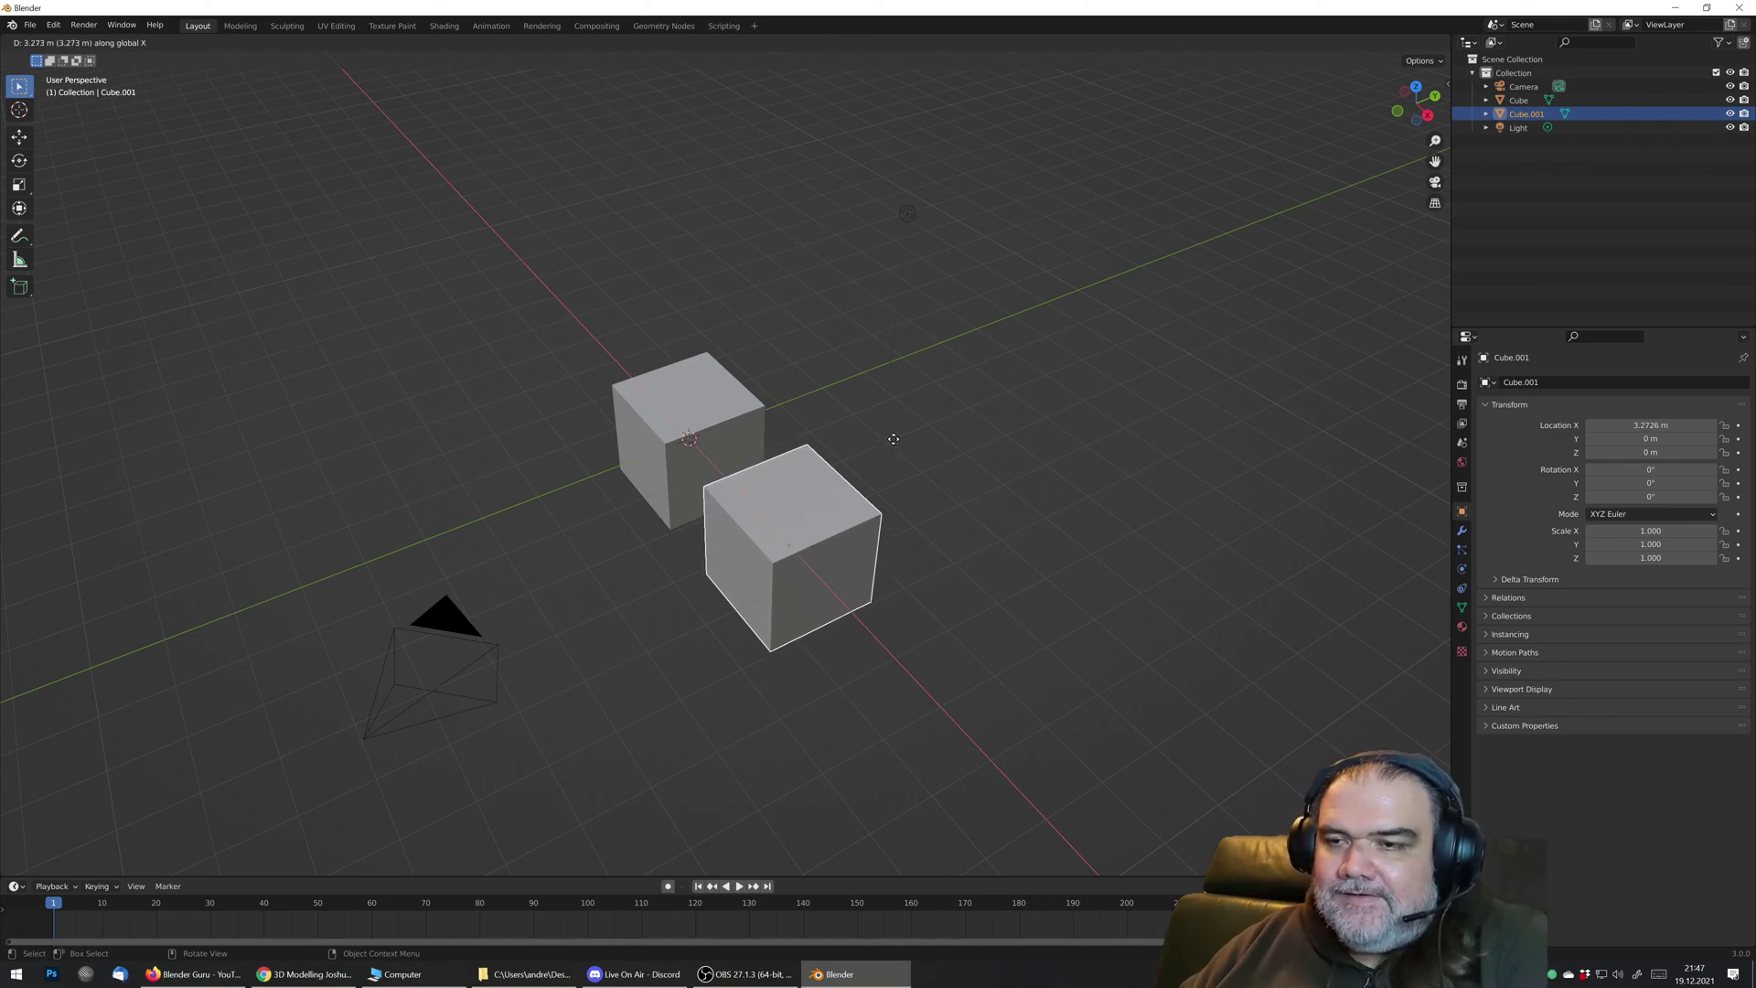
key("z")
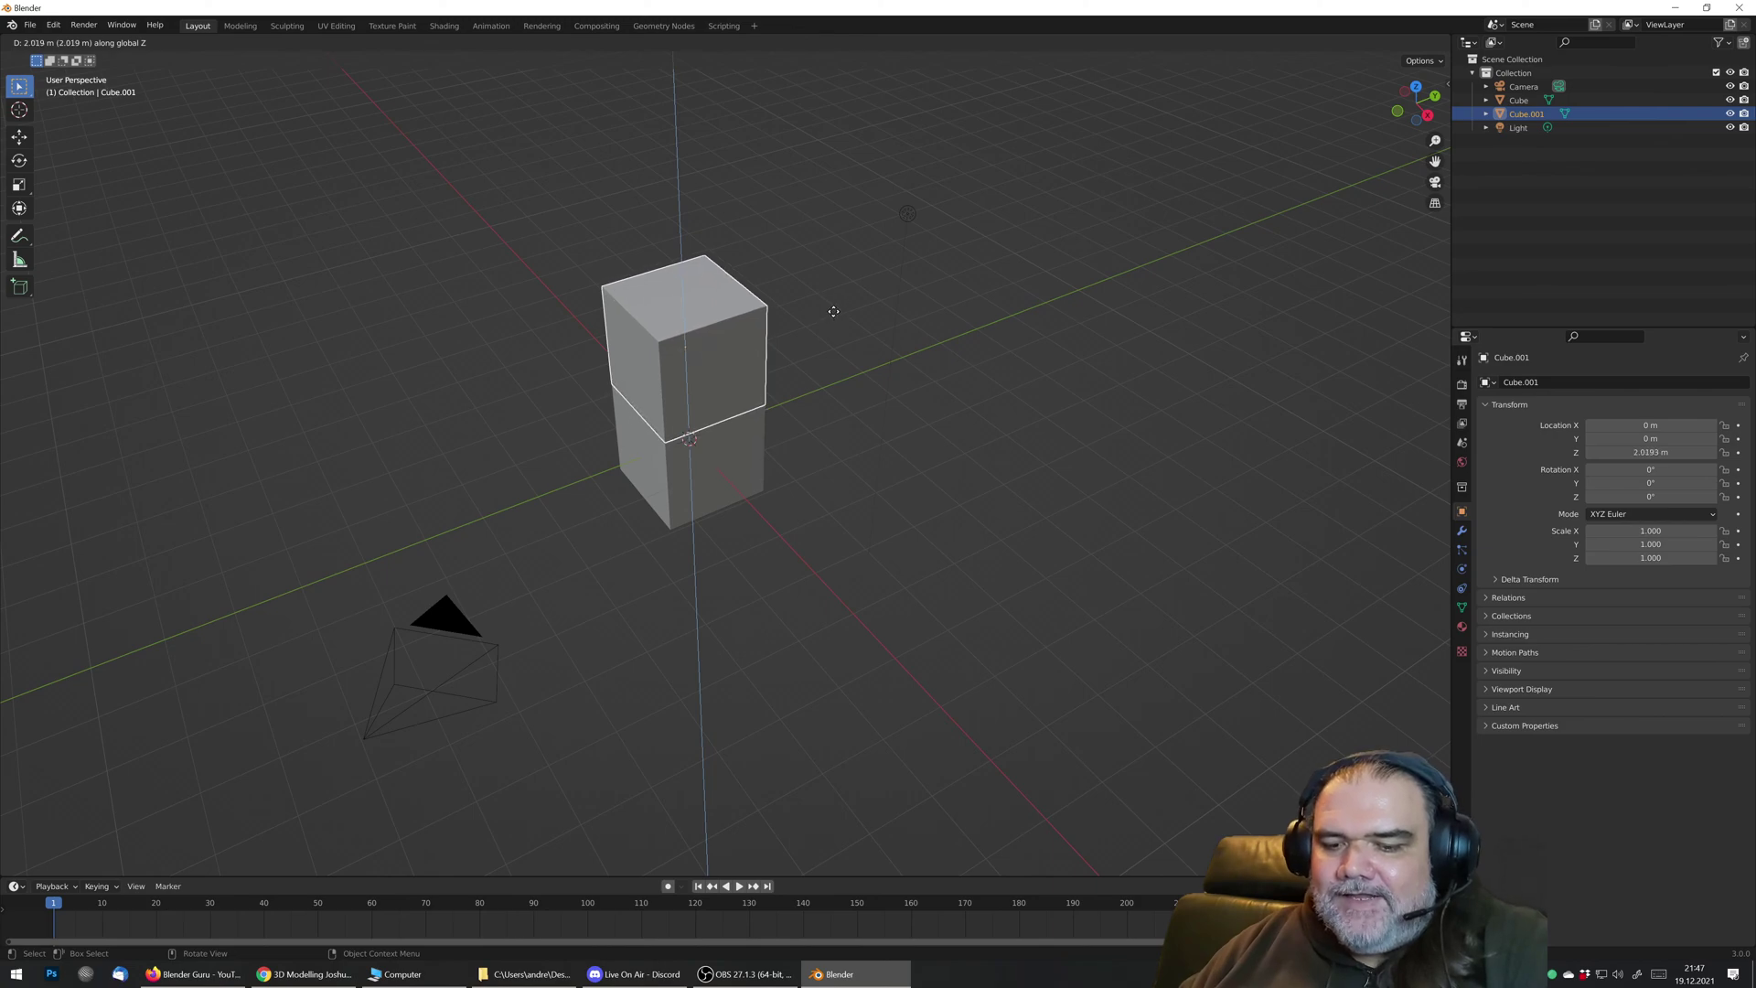
key("shift+z")
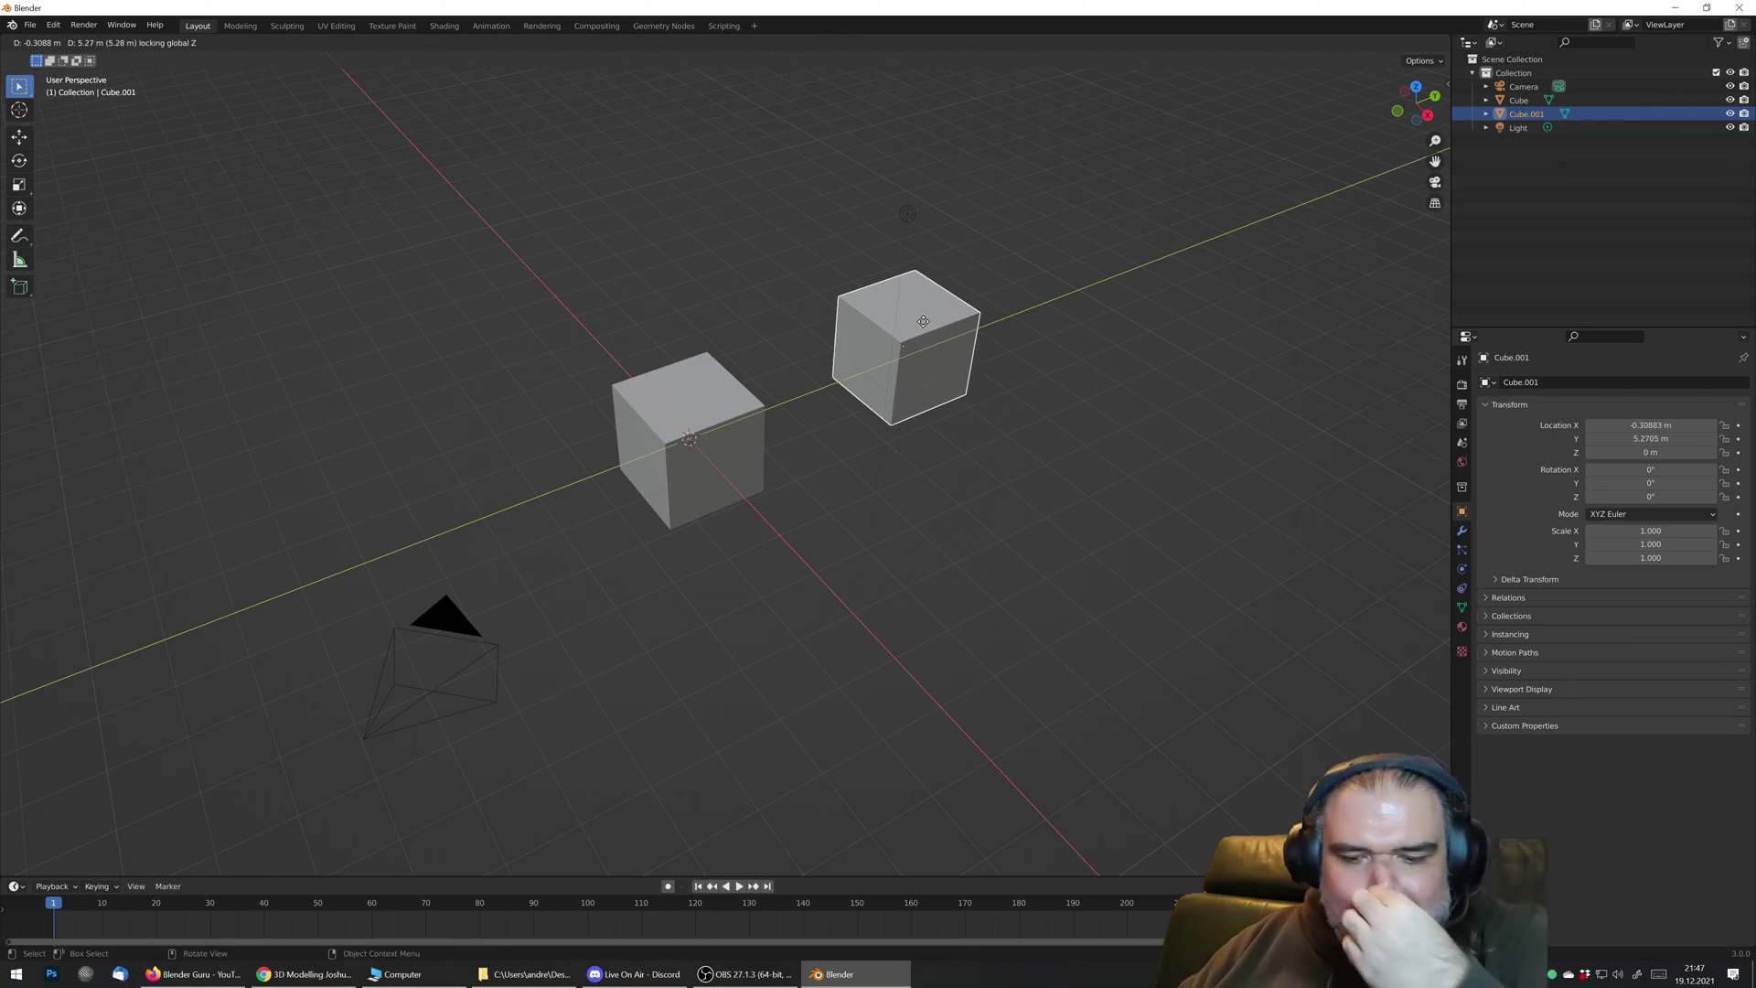
key("y")
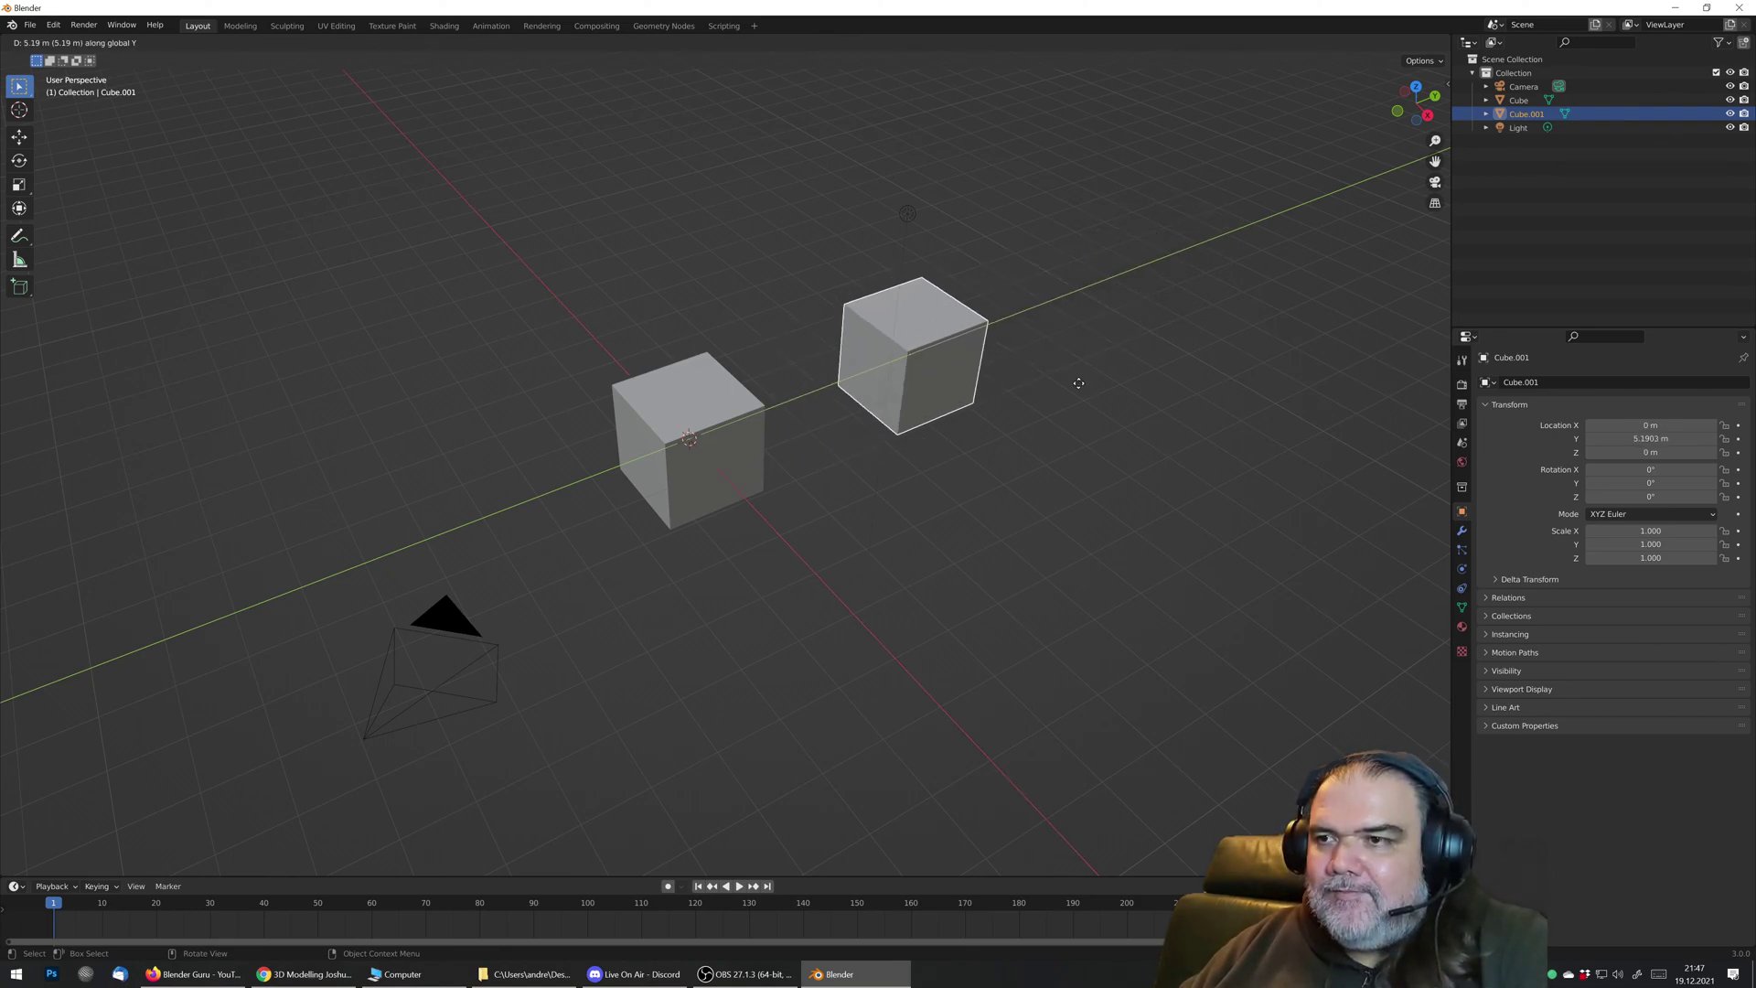
left_click(1382, 265)
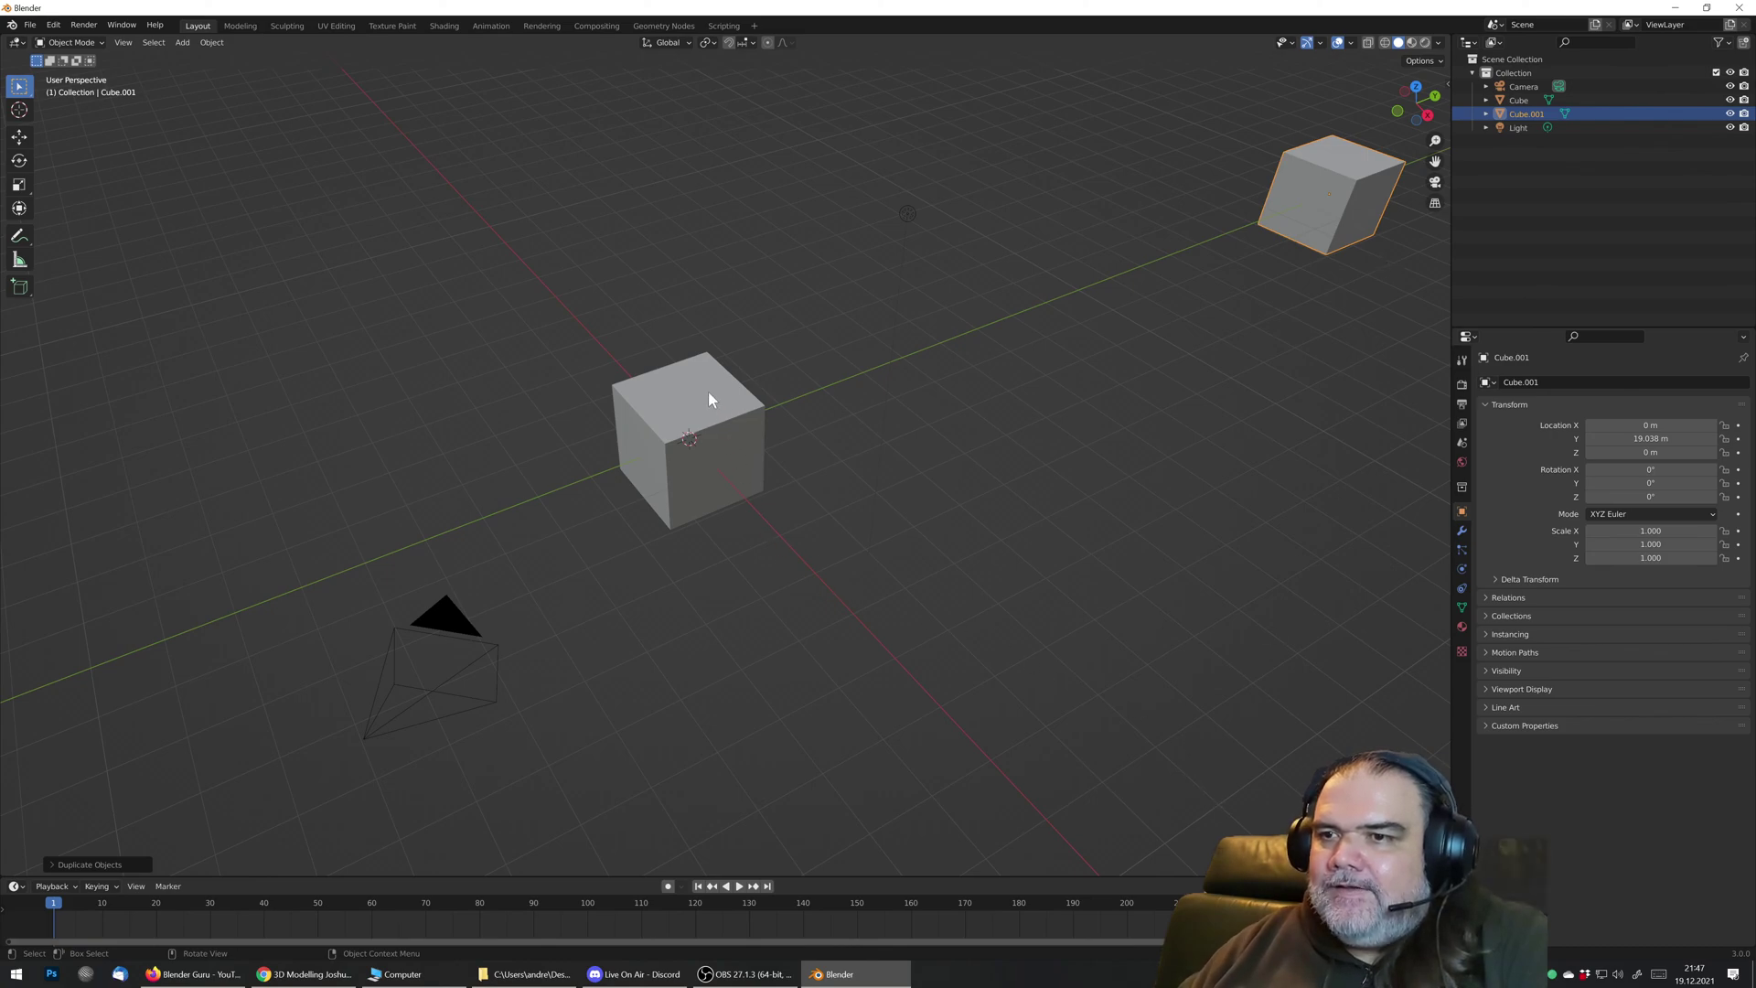
Step: Select each cube in turn, orbit around it, and frame the copied cube before bringing both back into view
left_click(693, 441)
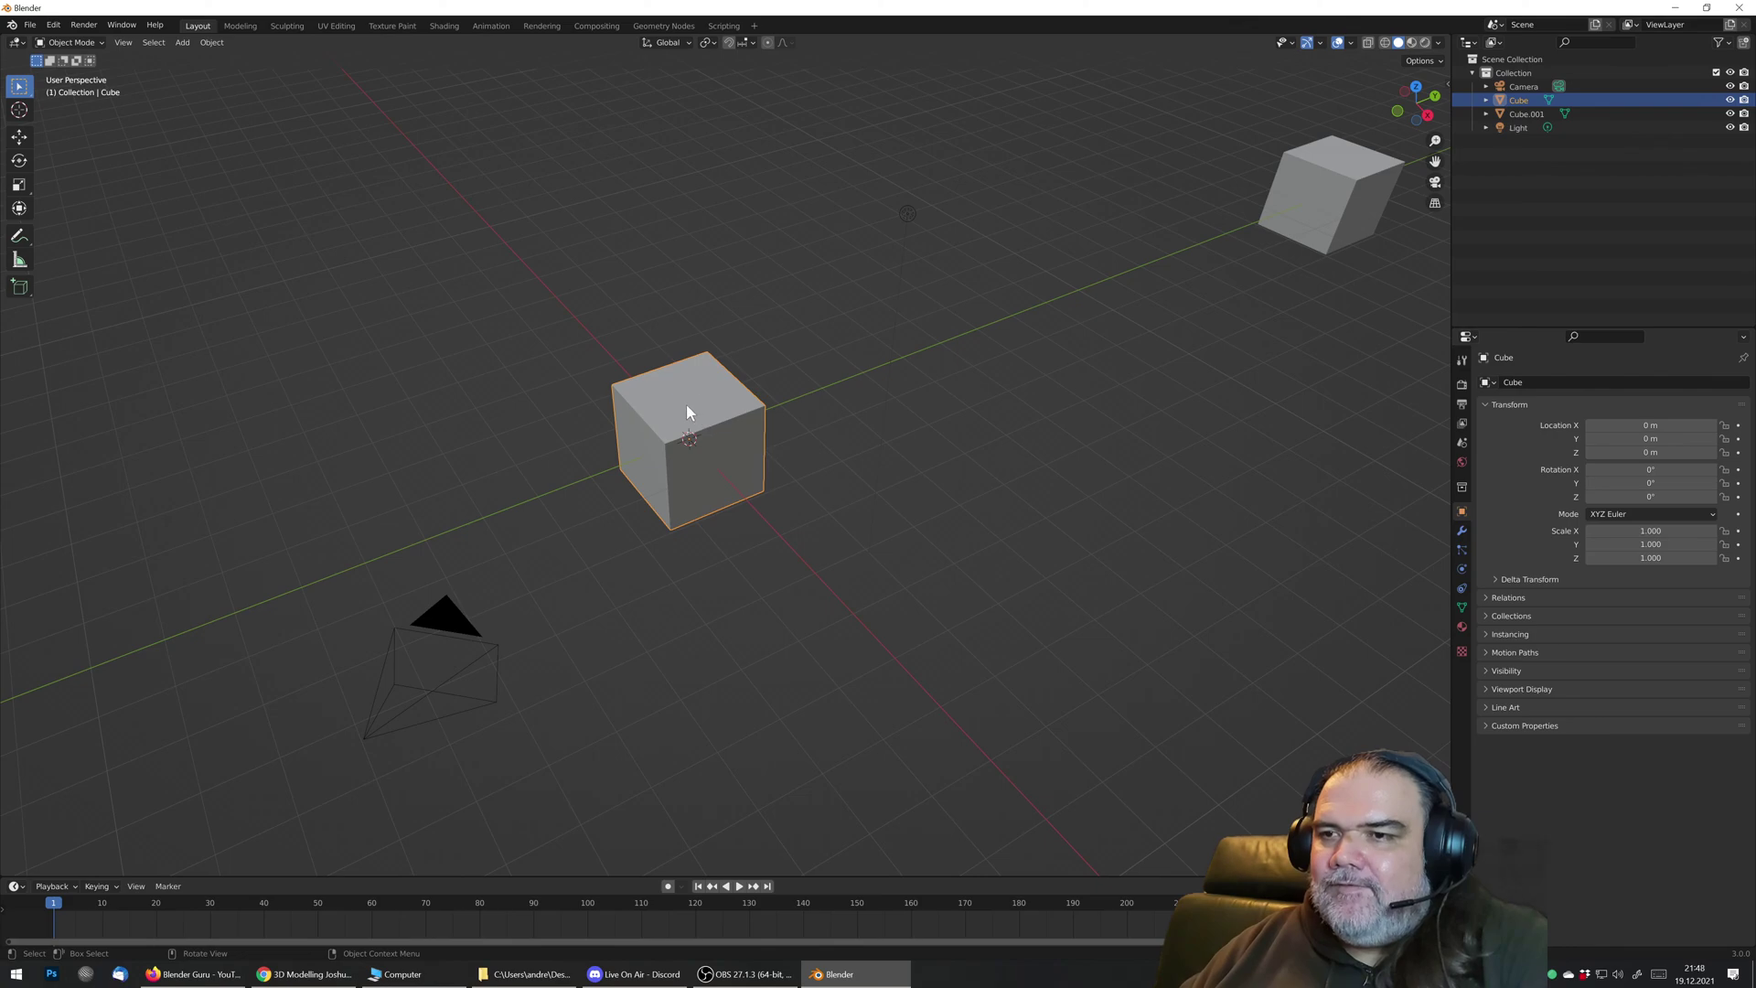
mouse_move(683, 403)
middle_mouse_down()
mouse_move(739, 436)
mouse_move(904, 410)
mouse_move(939, 299)
mouse_move(745, 306)
mouse_move(635, 392)
mouse_move(725, 475)
mouse_move(937, 447)
mouse_move(961, 353)
mouse_move(706, 408)
mouse_move(600, 384)
mouse_move(723, 392)
mouse_move(697, 390)
middle_mouse_up()
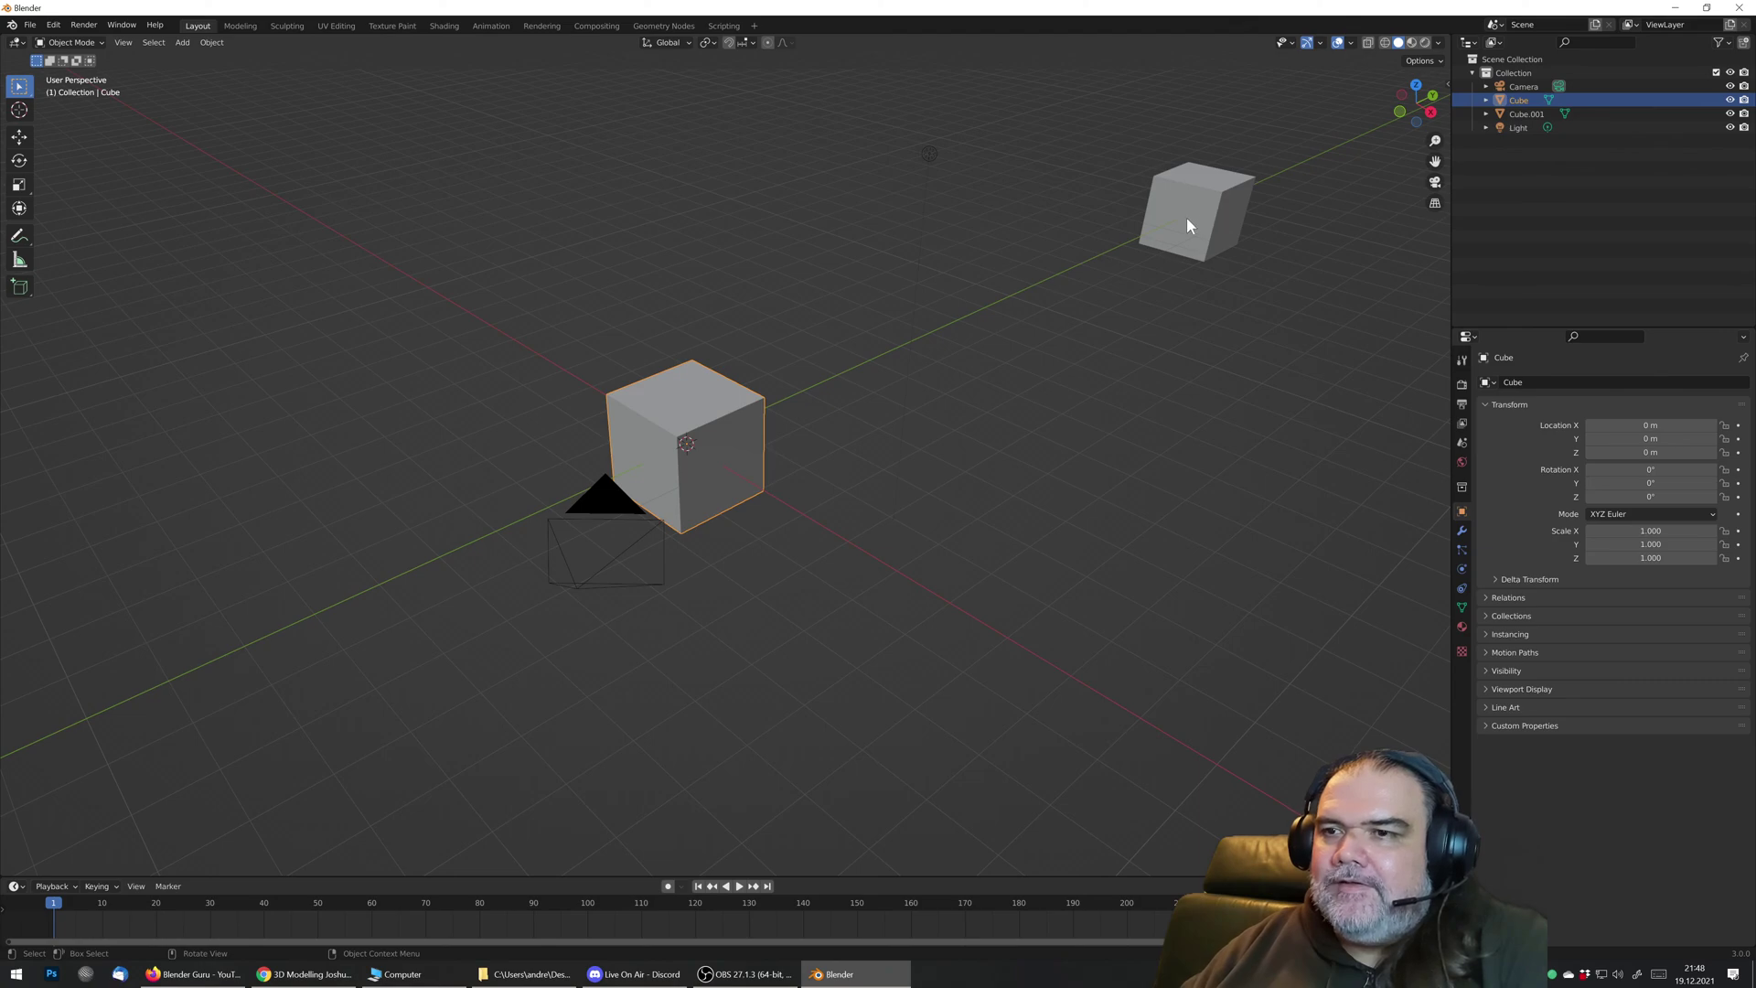
middle_click_drag(695, 429, 656, 425)
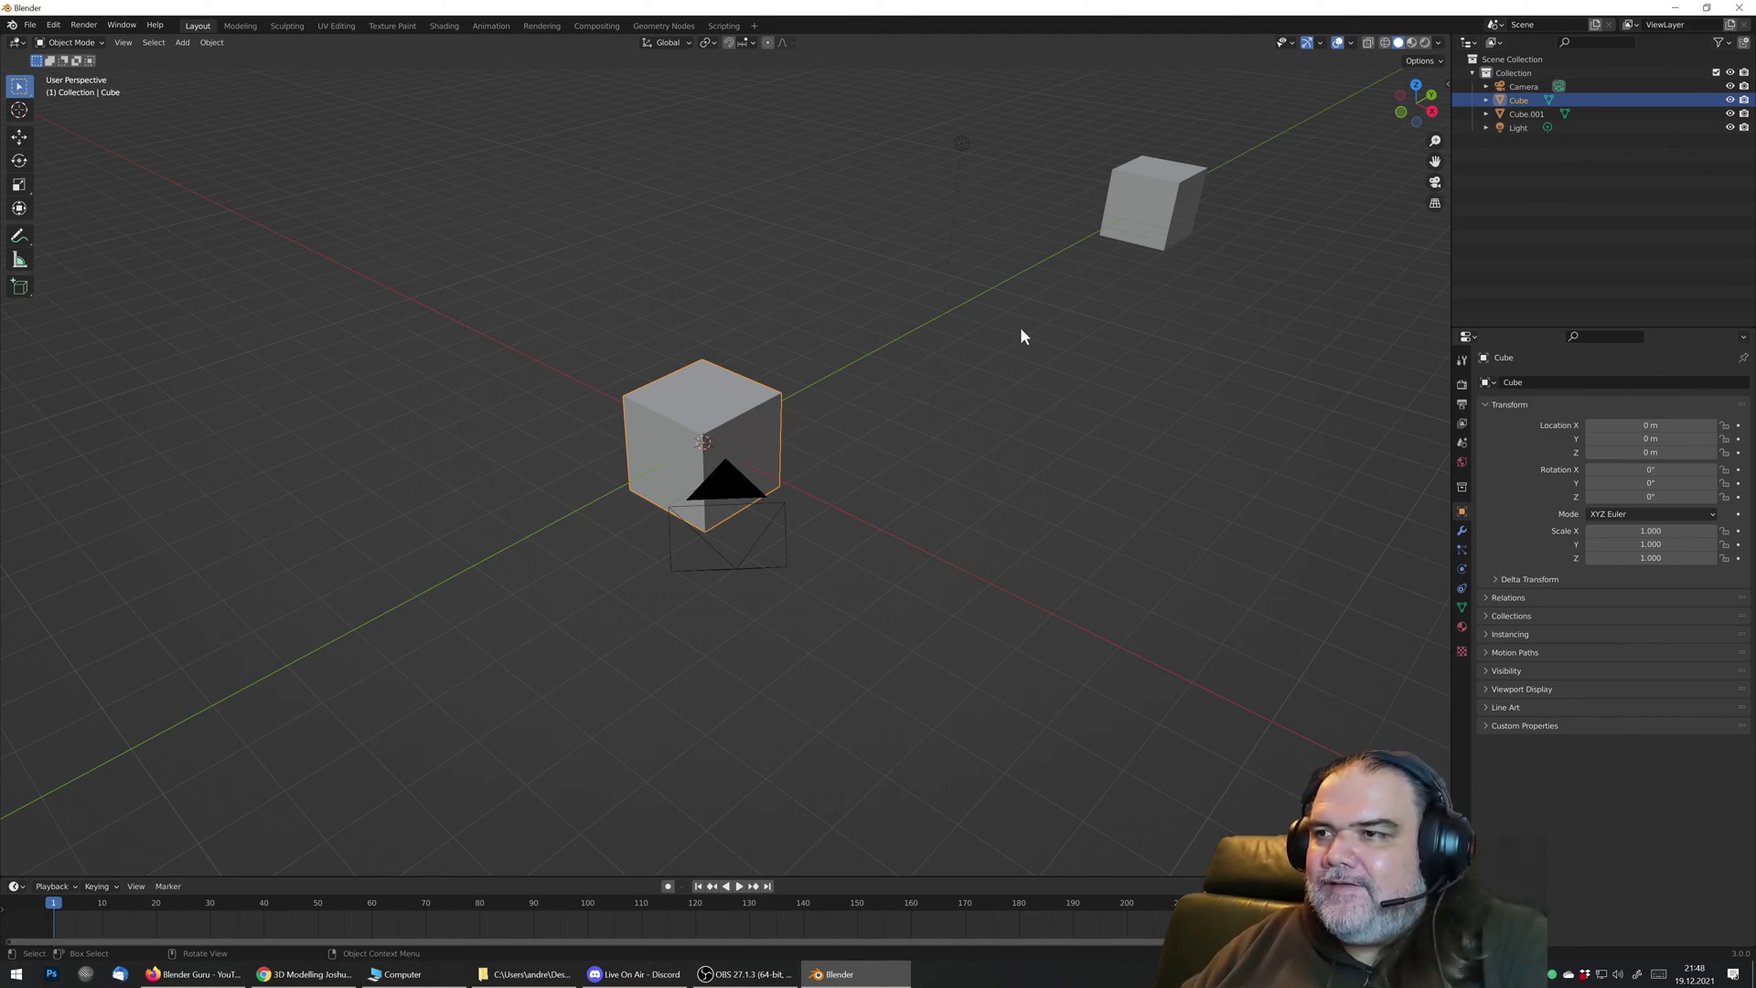
left_click(1146, 214)
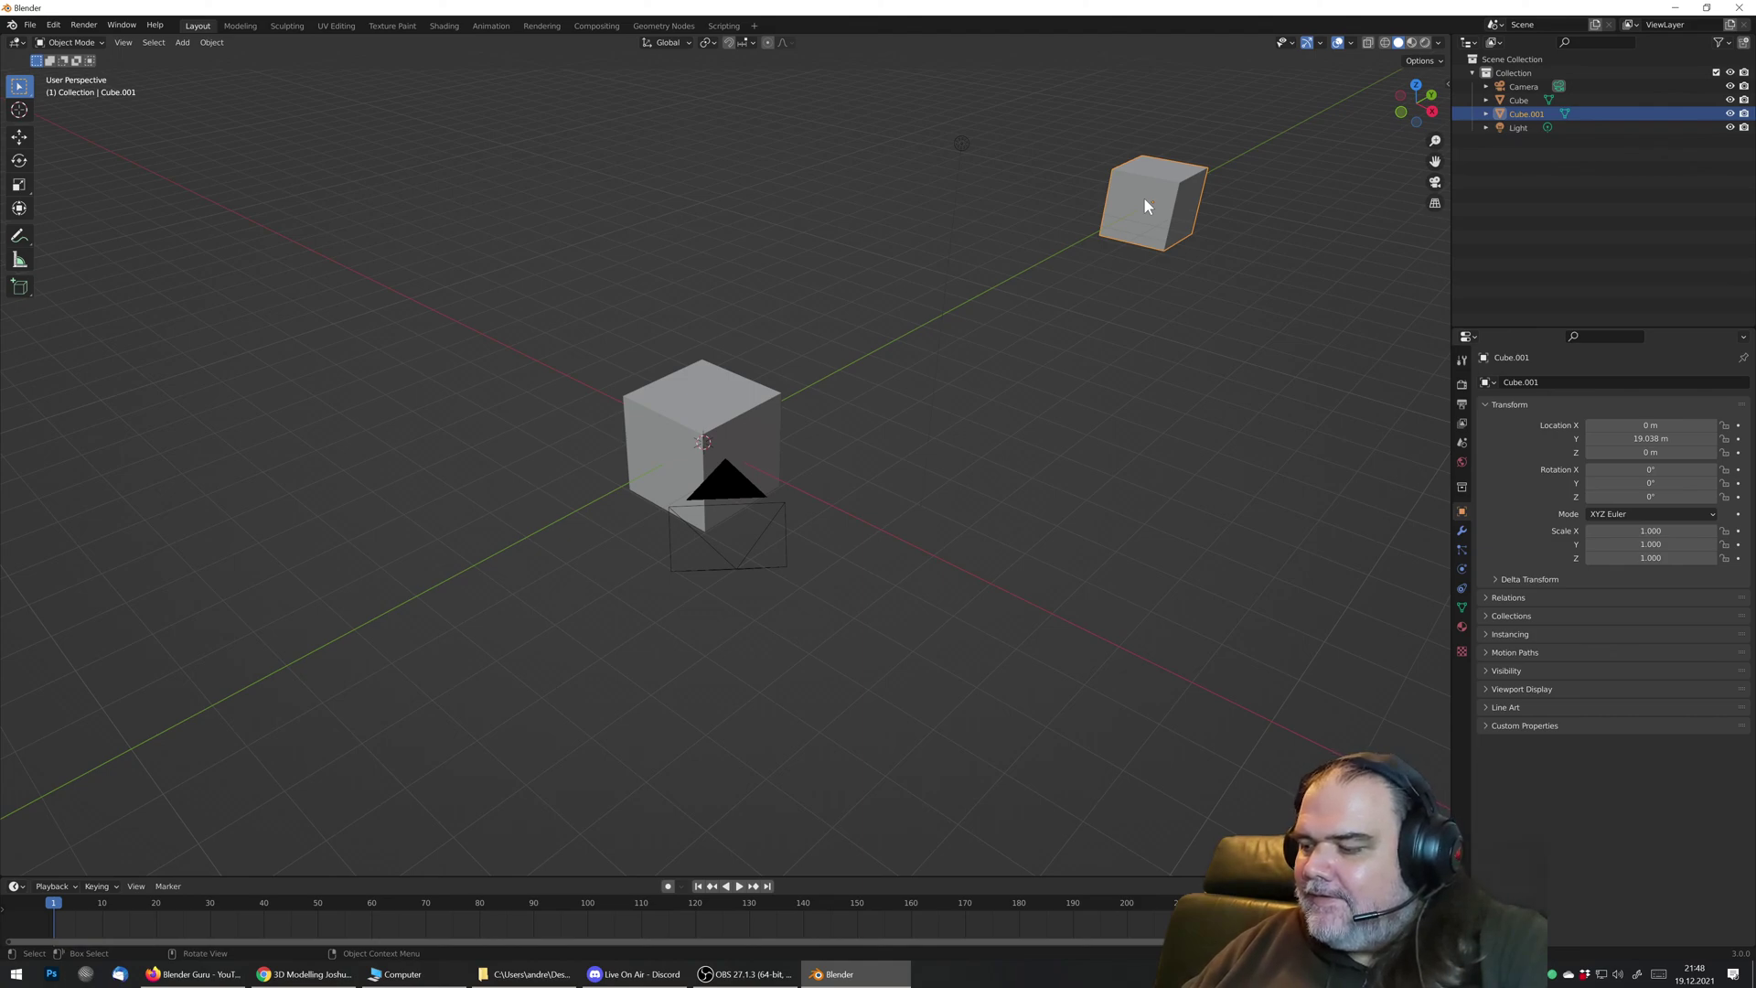
key("KP_Decimal")
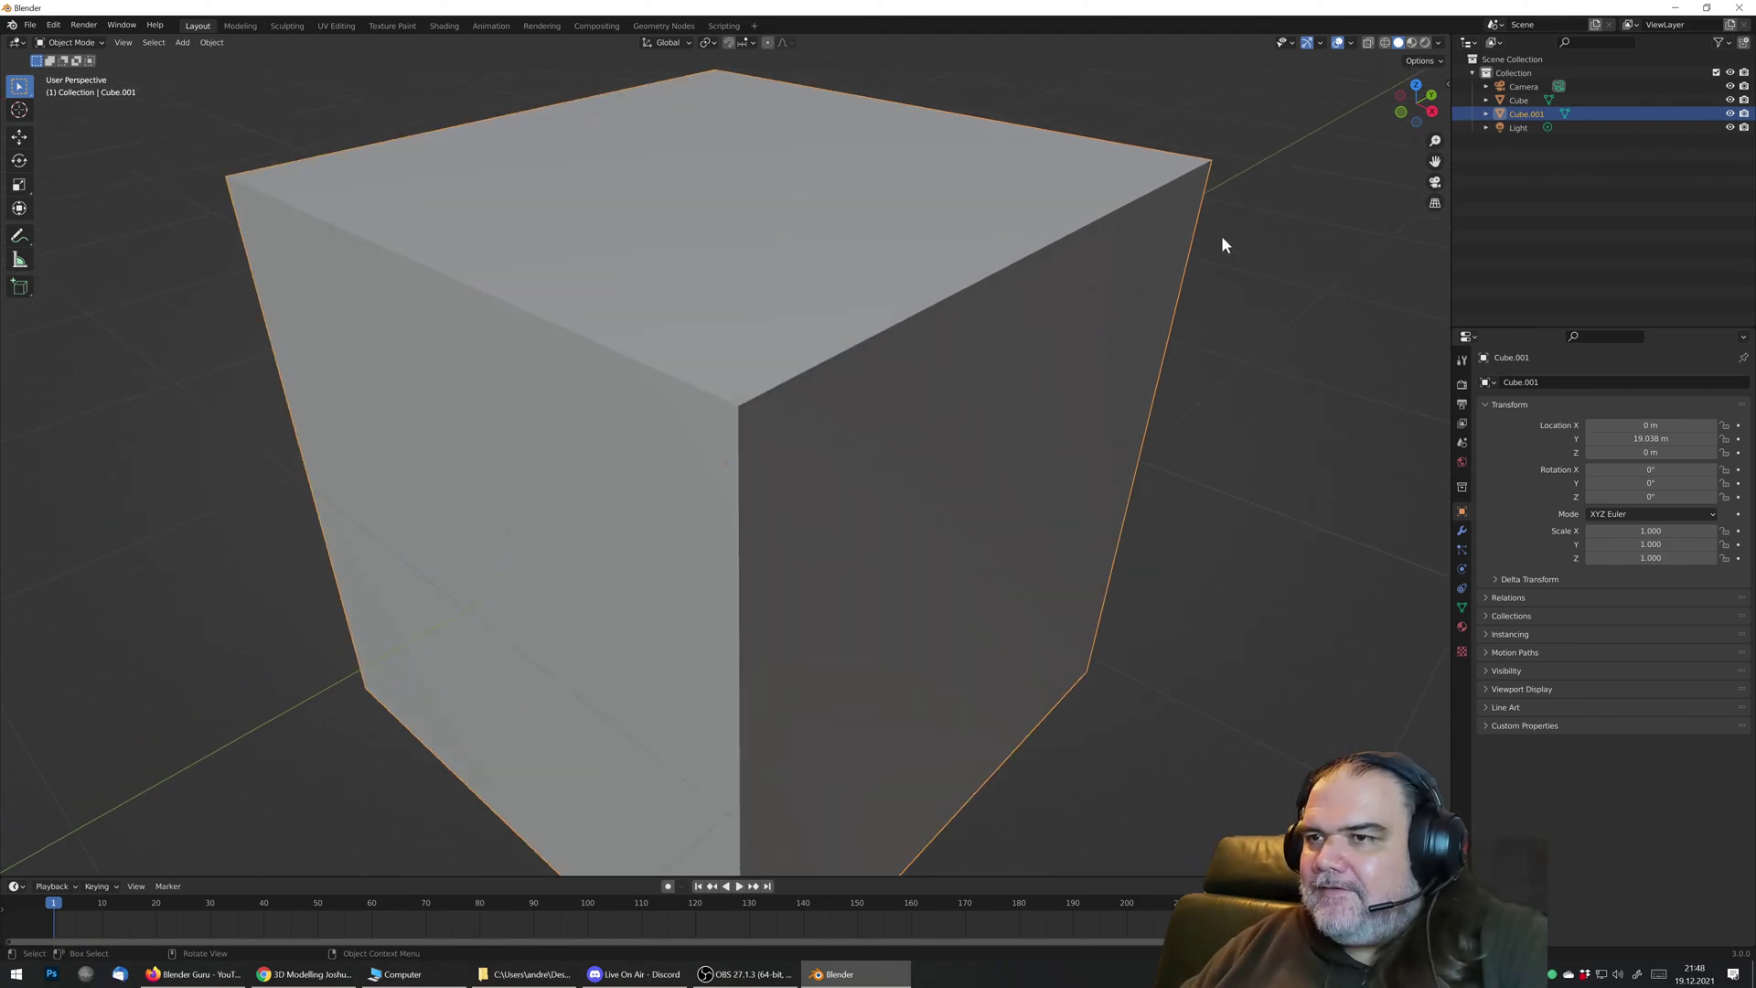
scroll(992, 307, "down", 3)
scroll(858, 364, "down", 3)
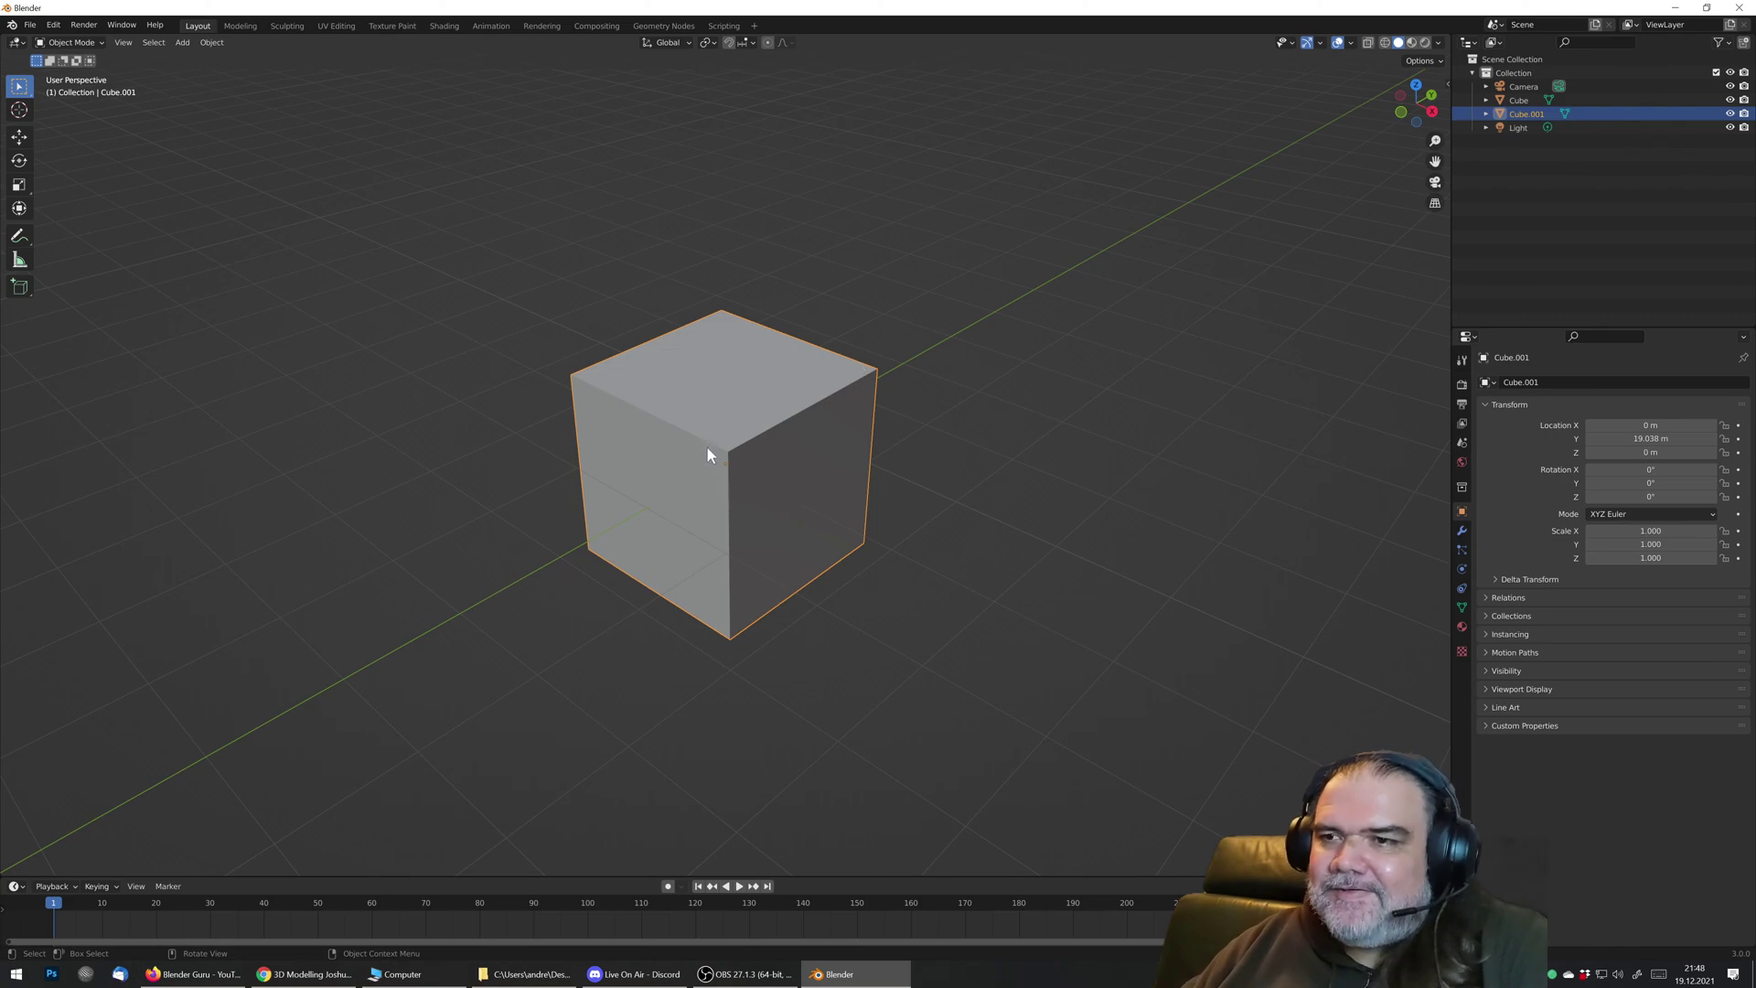
scroll(709, 450, "down", 7)
middle_click_drag(215, 764, 591, 547)
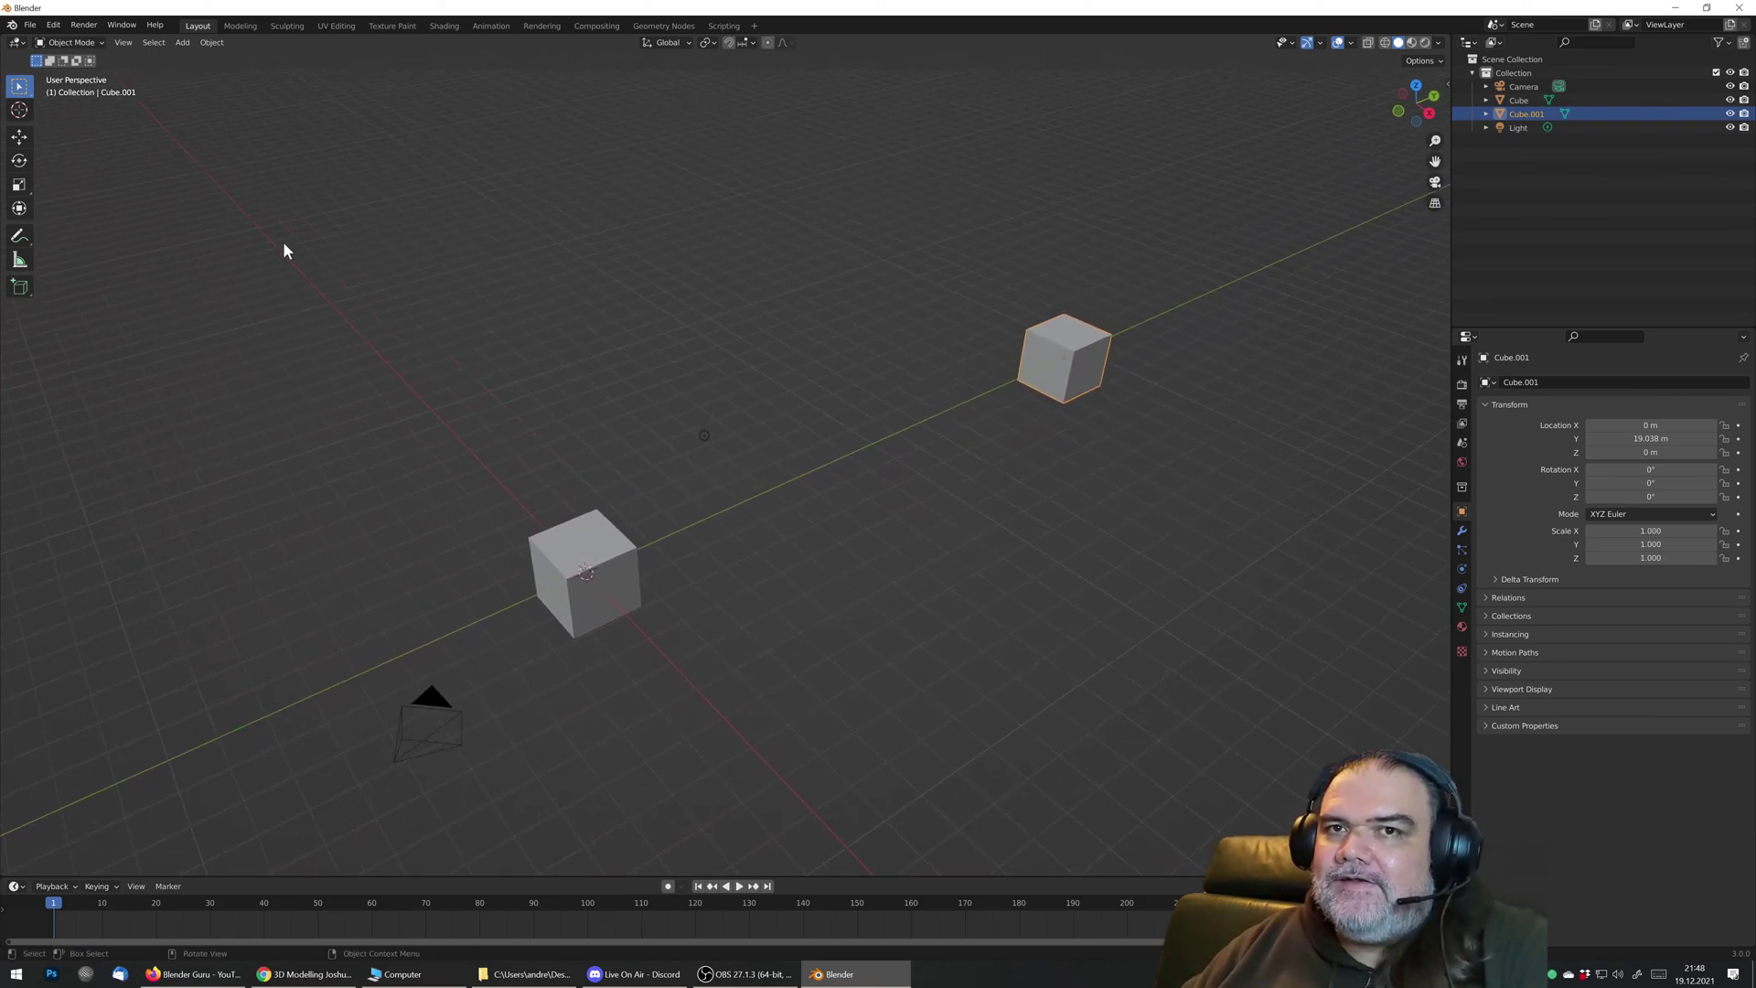
Step: Open the Preferences and look through the Interface, Navigation and Input settings
left_click(54, 25)
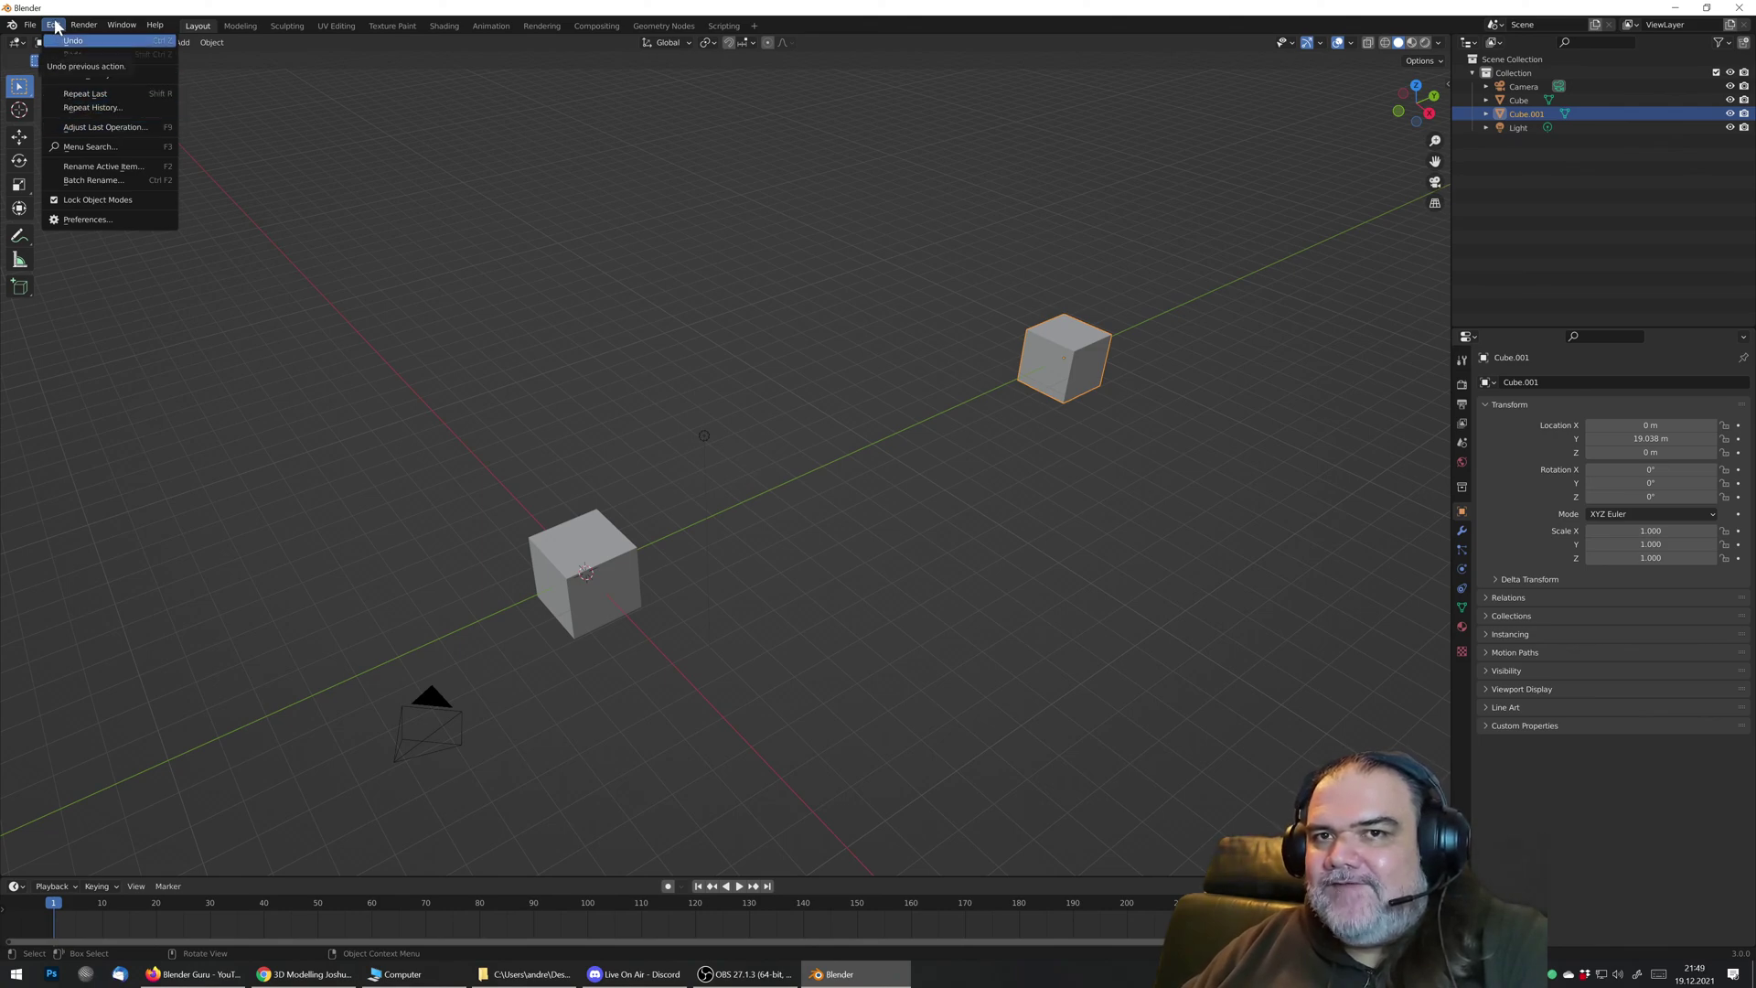
left_click(104, 221)
left_click_drag(263, 35, 797, 117)
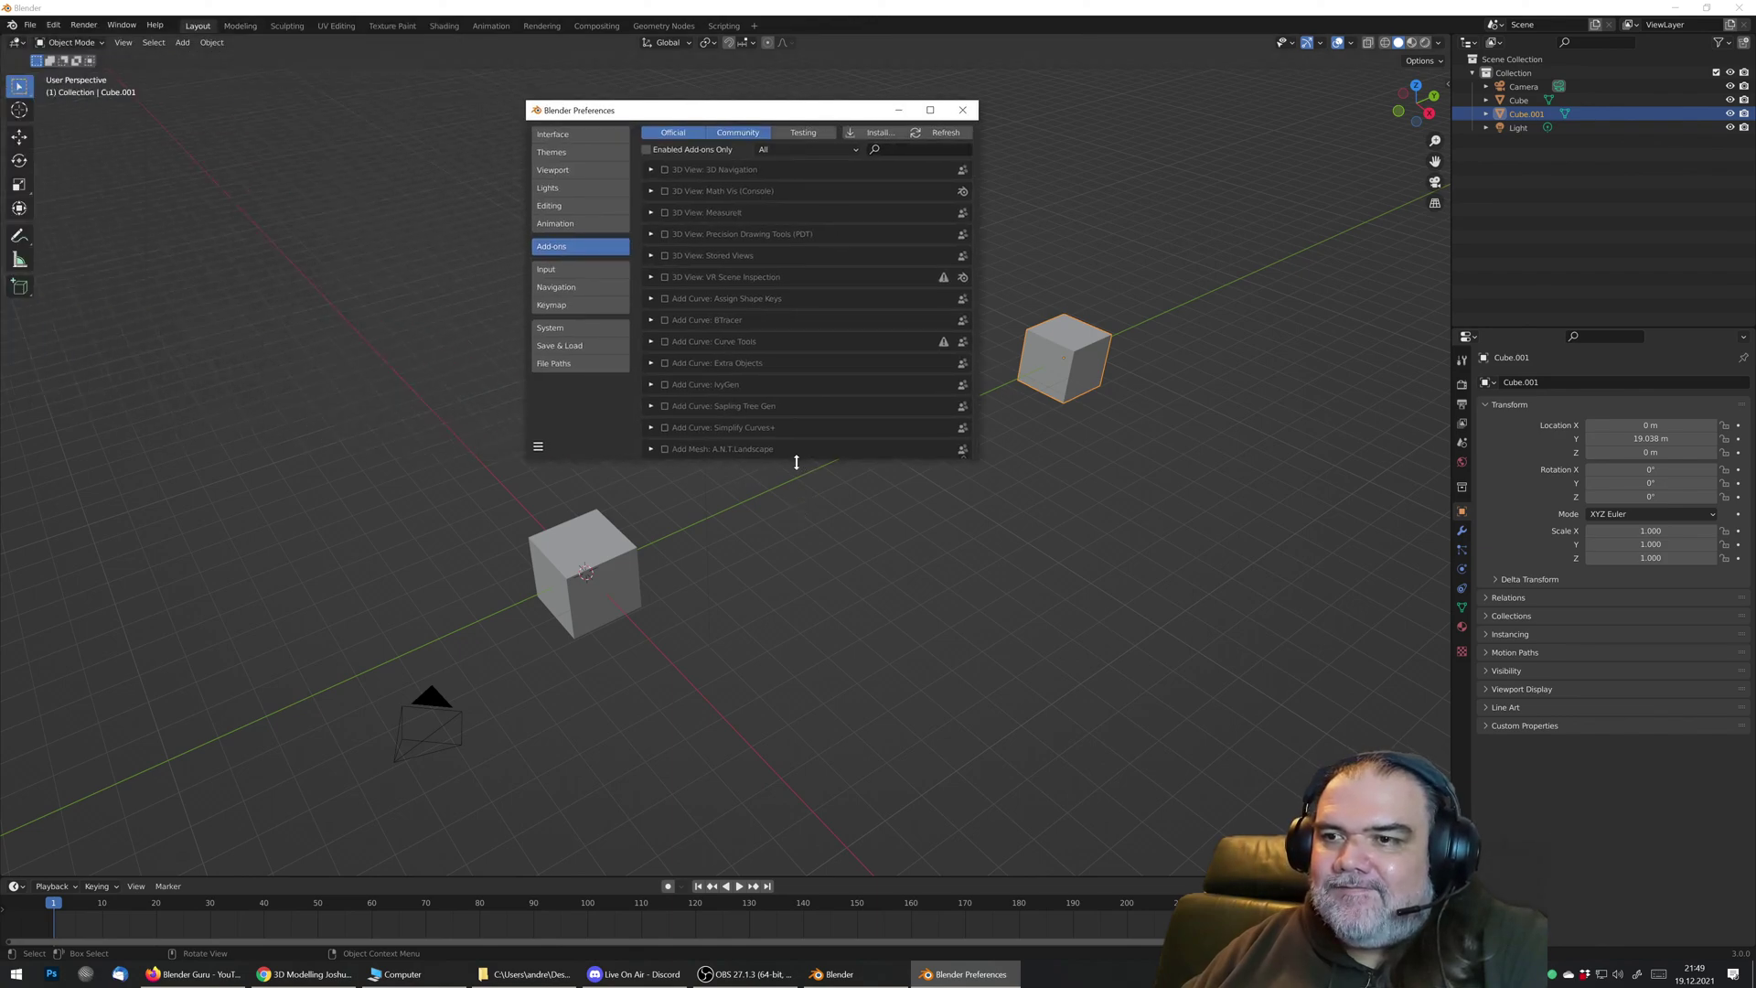
left_click_drag(798, 461, 840, 731)
left_click(568, 134)
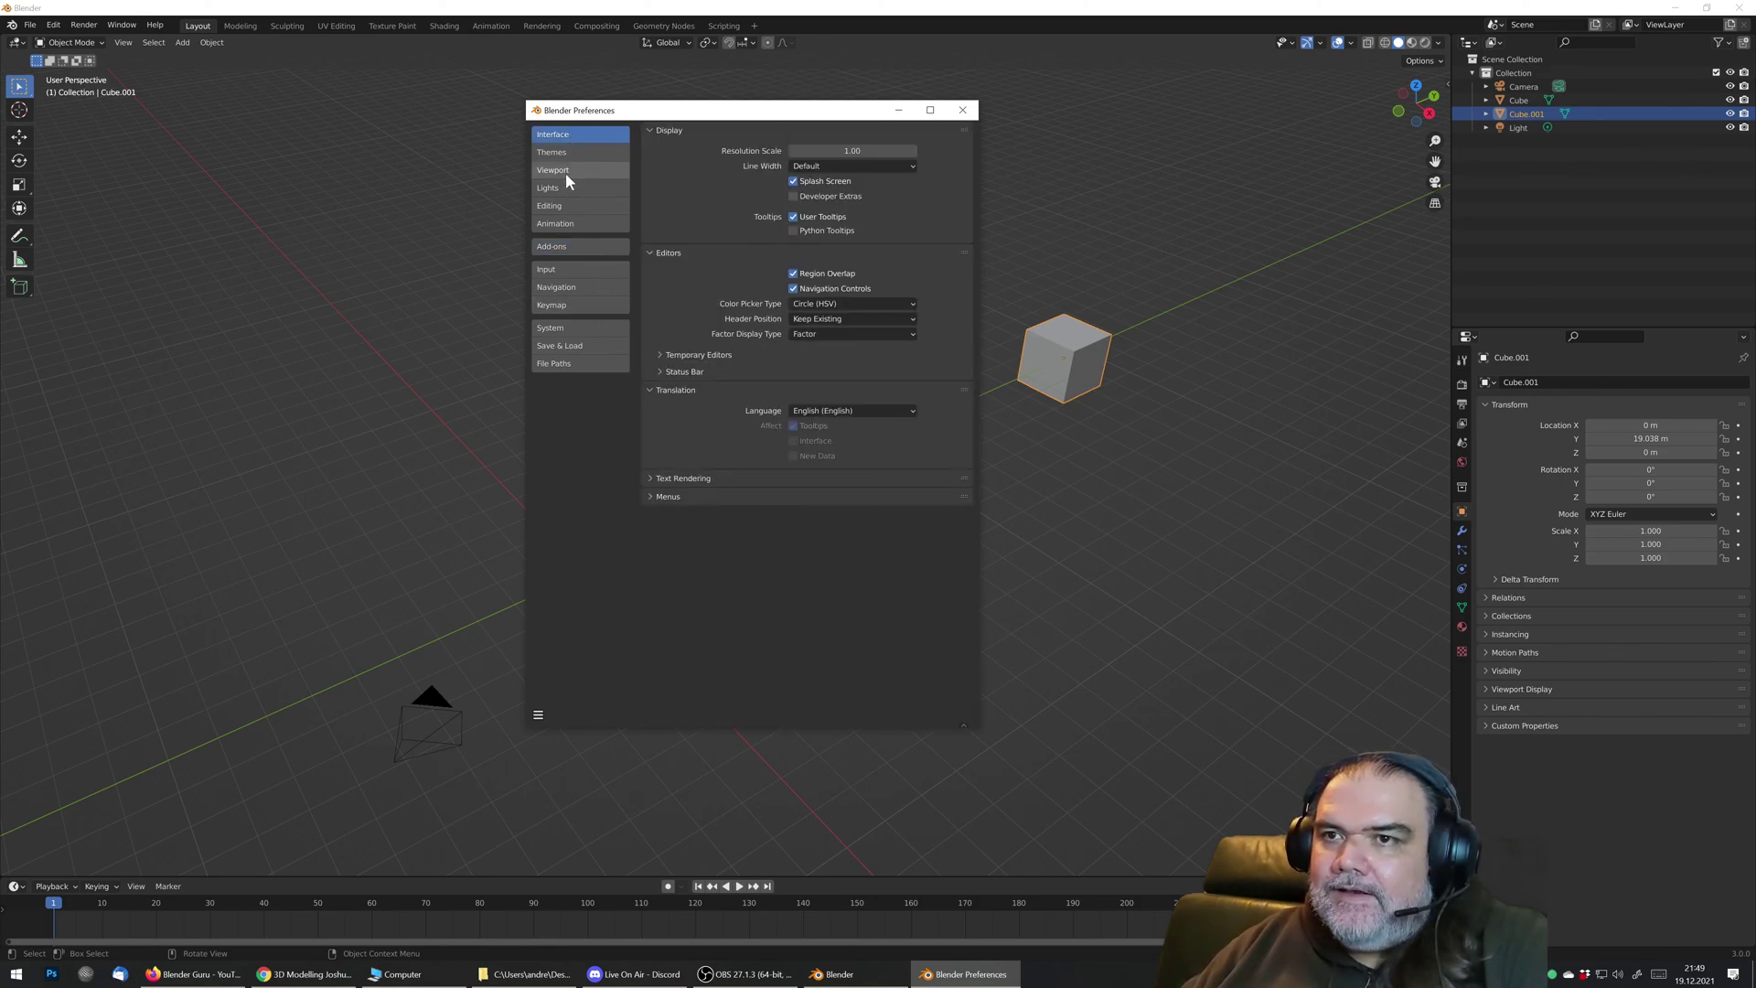
left_click(573, 288)
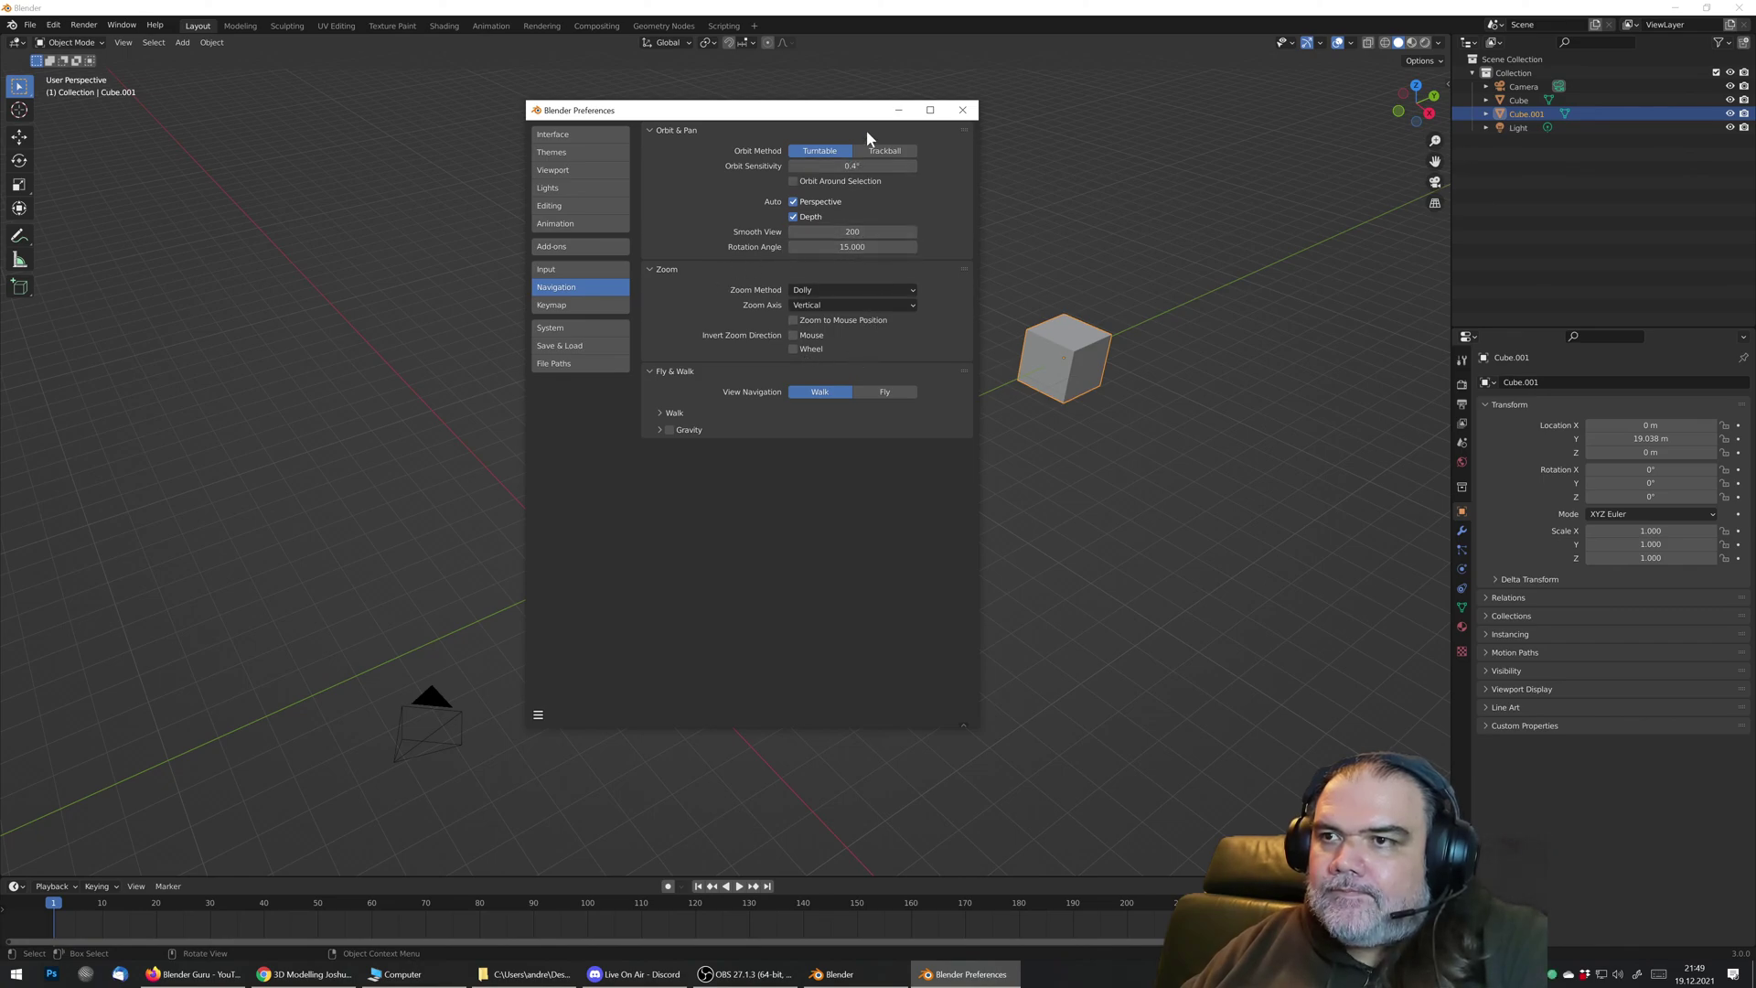
left_click(590, 272)
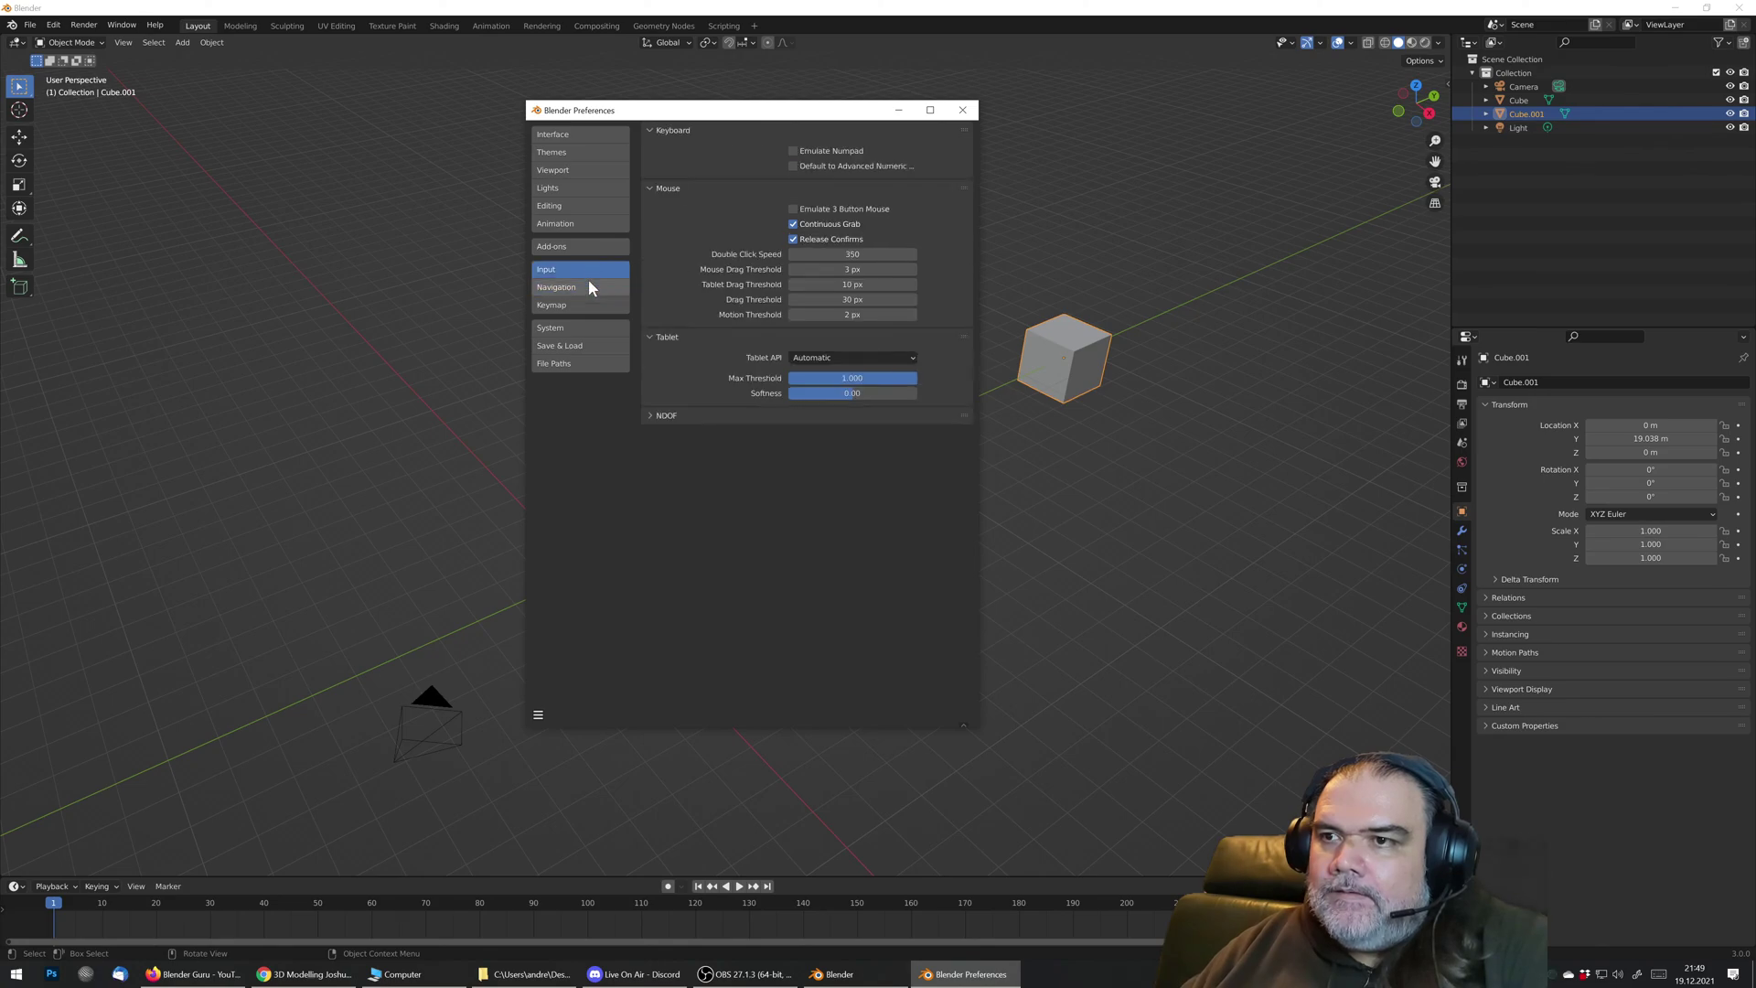
Step: In the Navigation preferences, expand the Walk and Gravity options, turn off Auto Depth, and close the Preferences
left_click(587, 289)
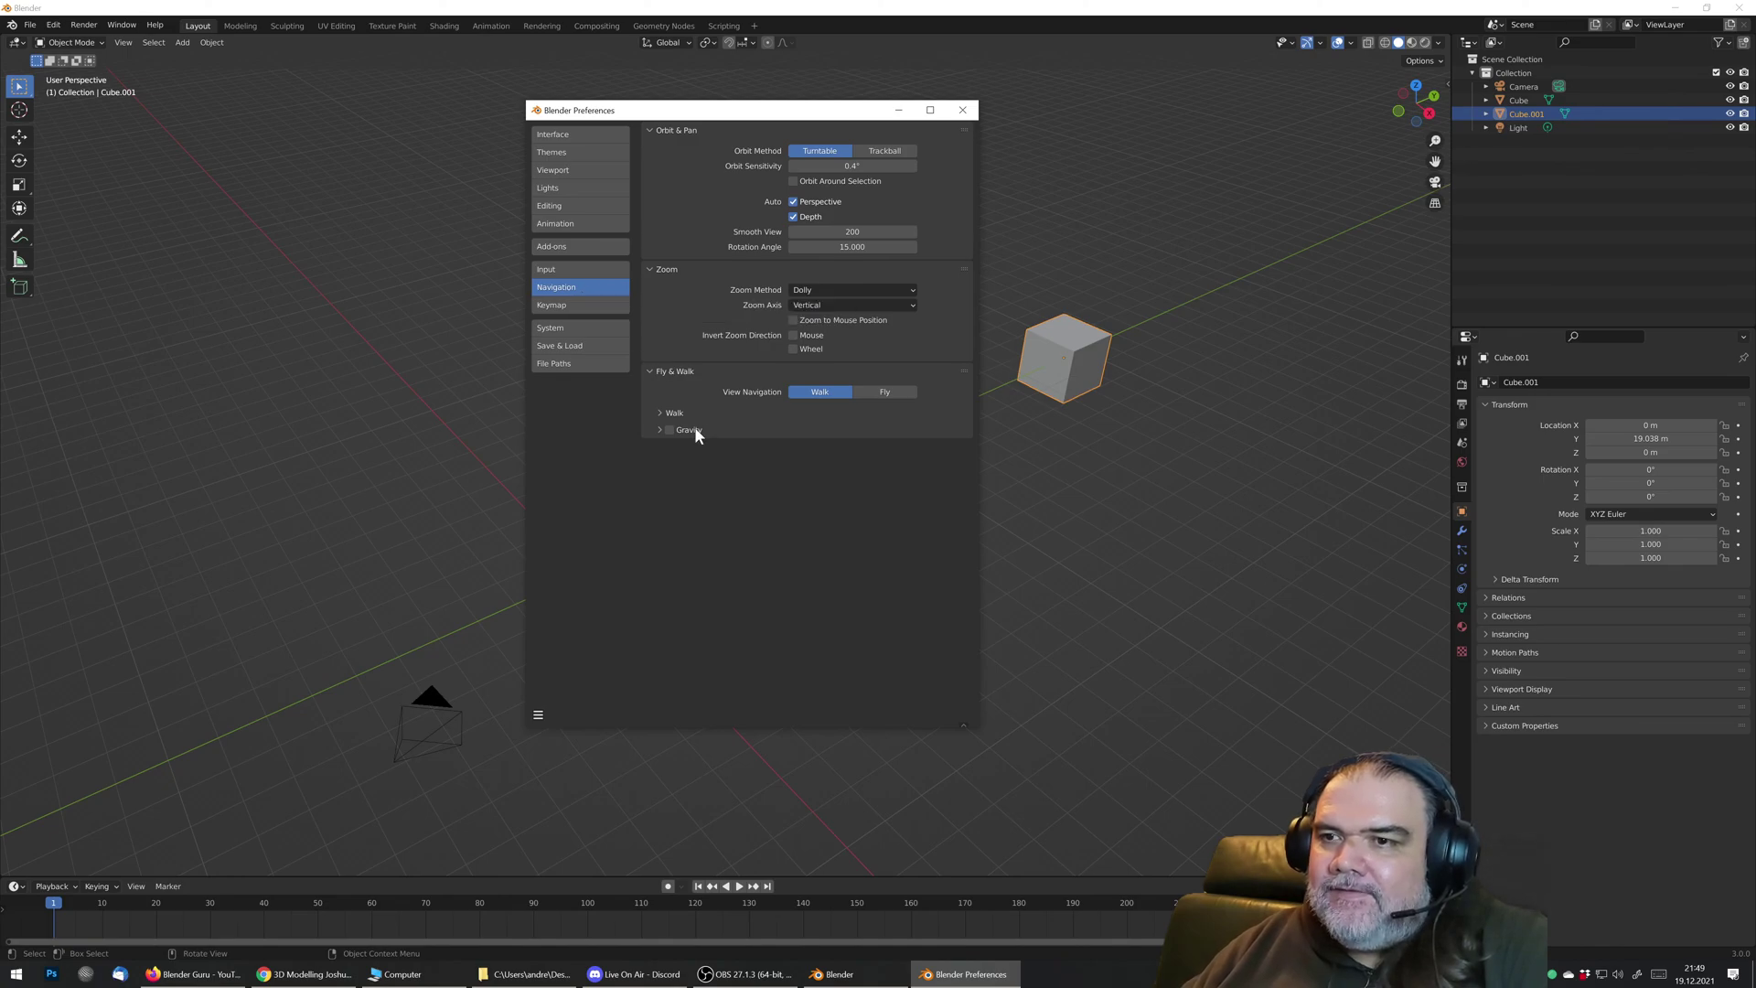
left_click(658, 413)
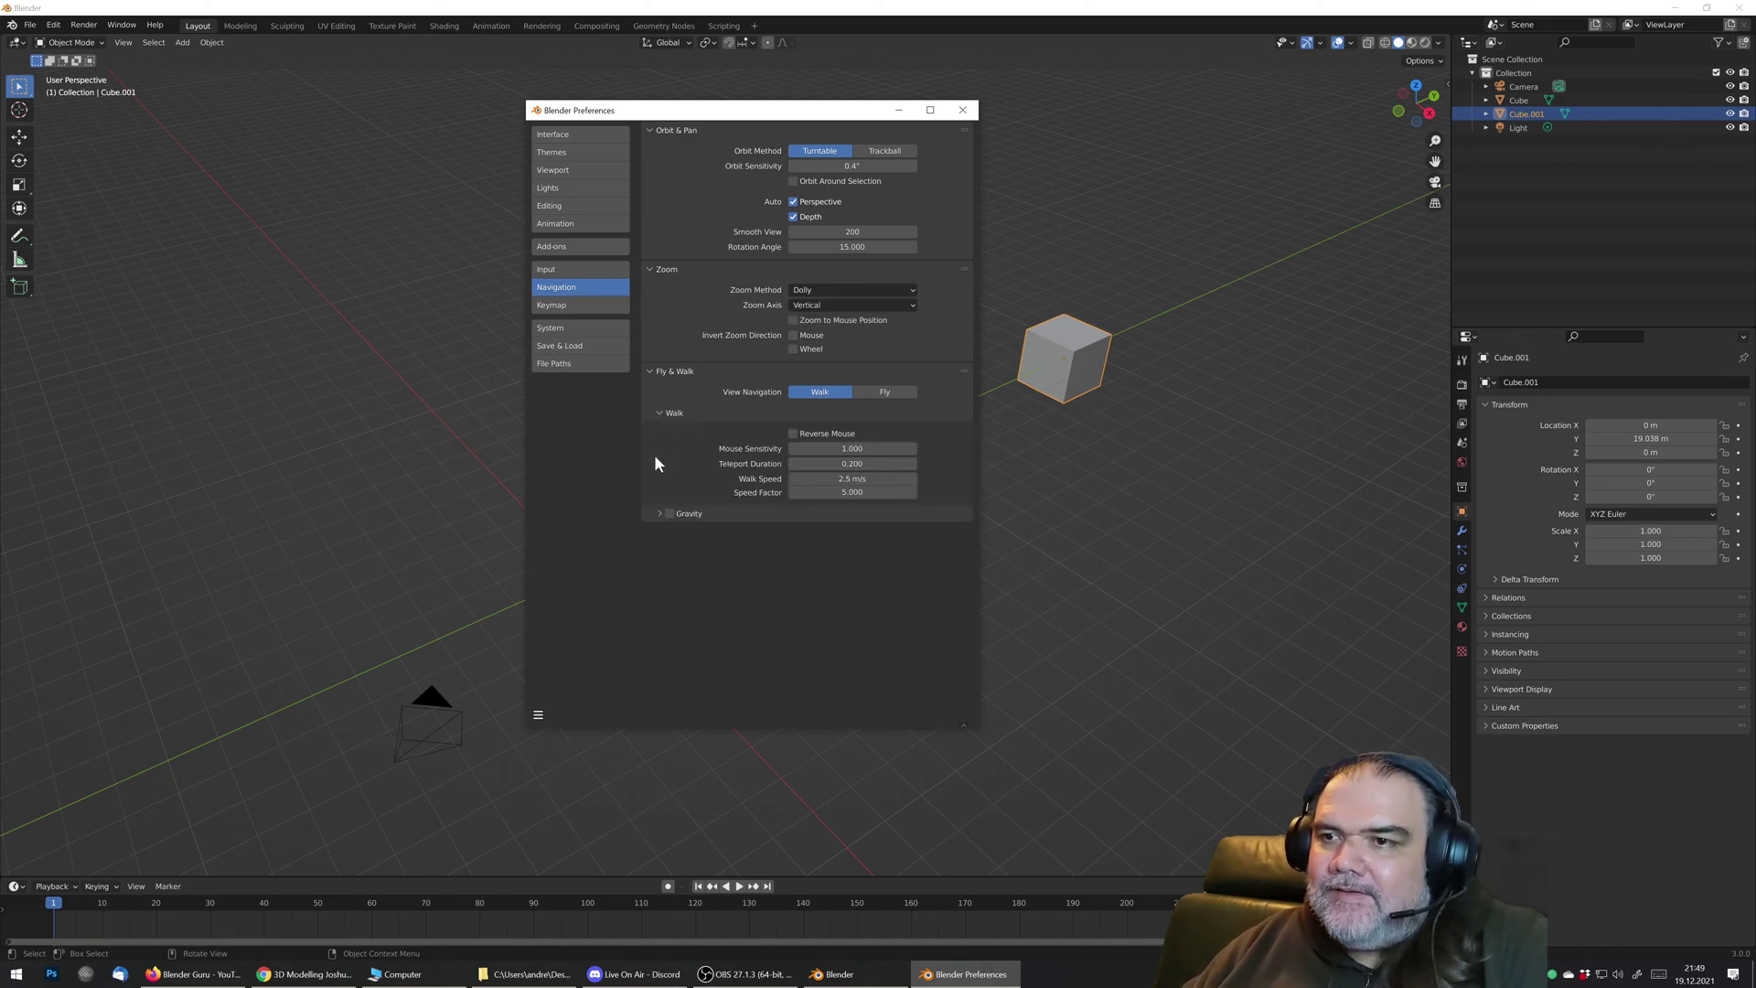
left_click(651, 512)
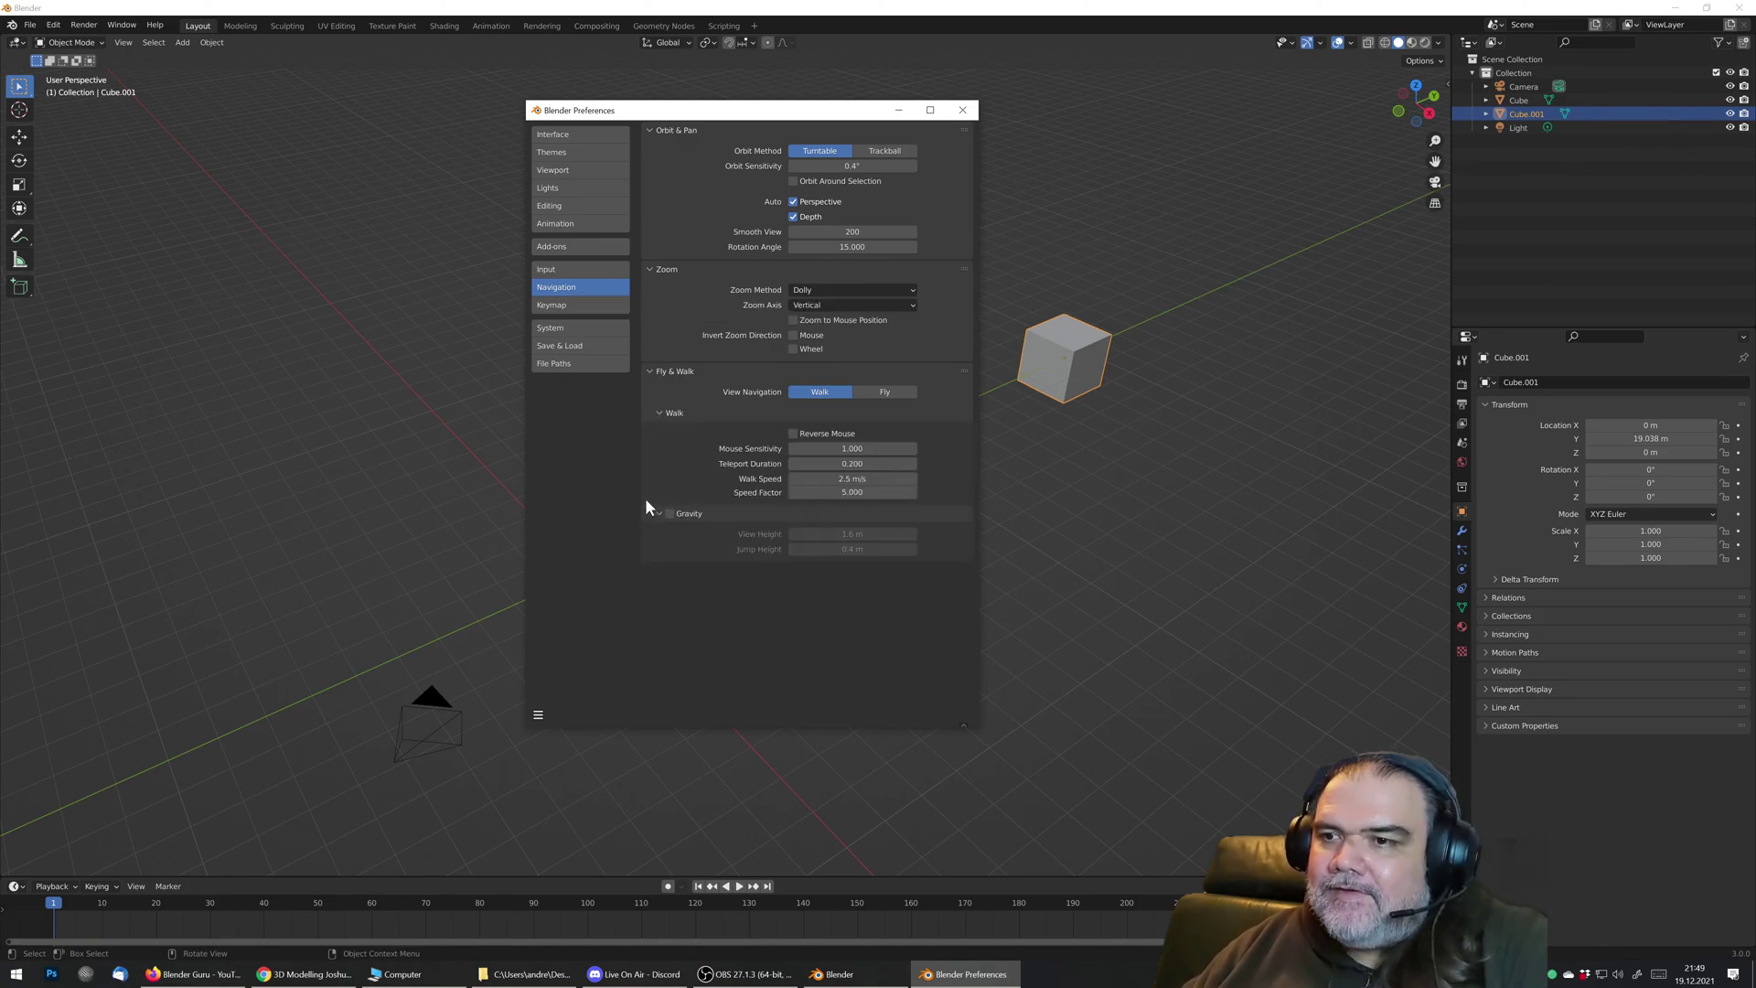
left_click(794, 218)
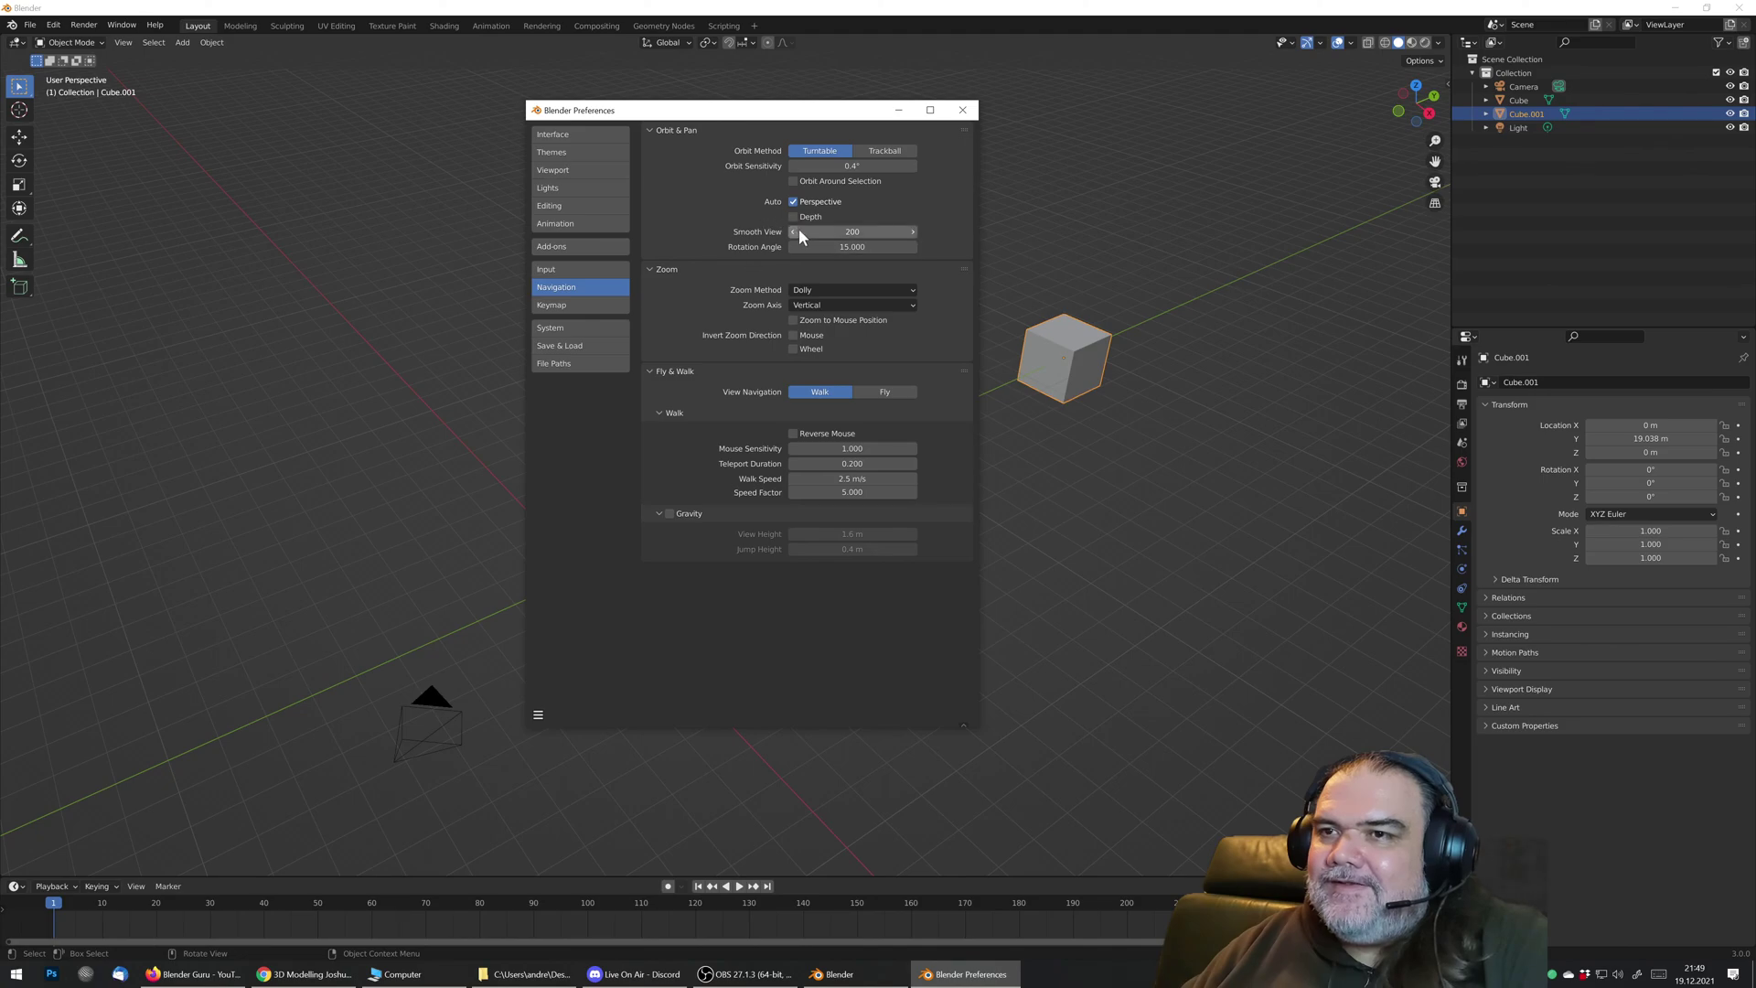
left_click(963, 110)
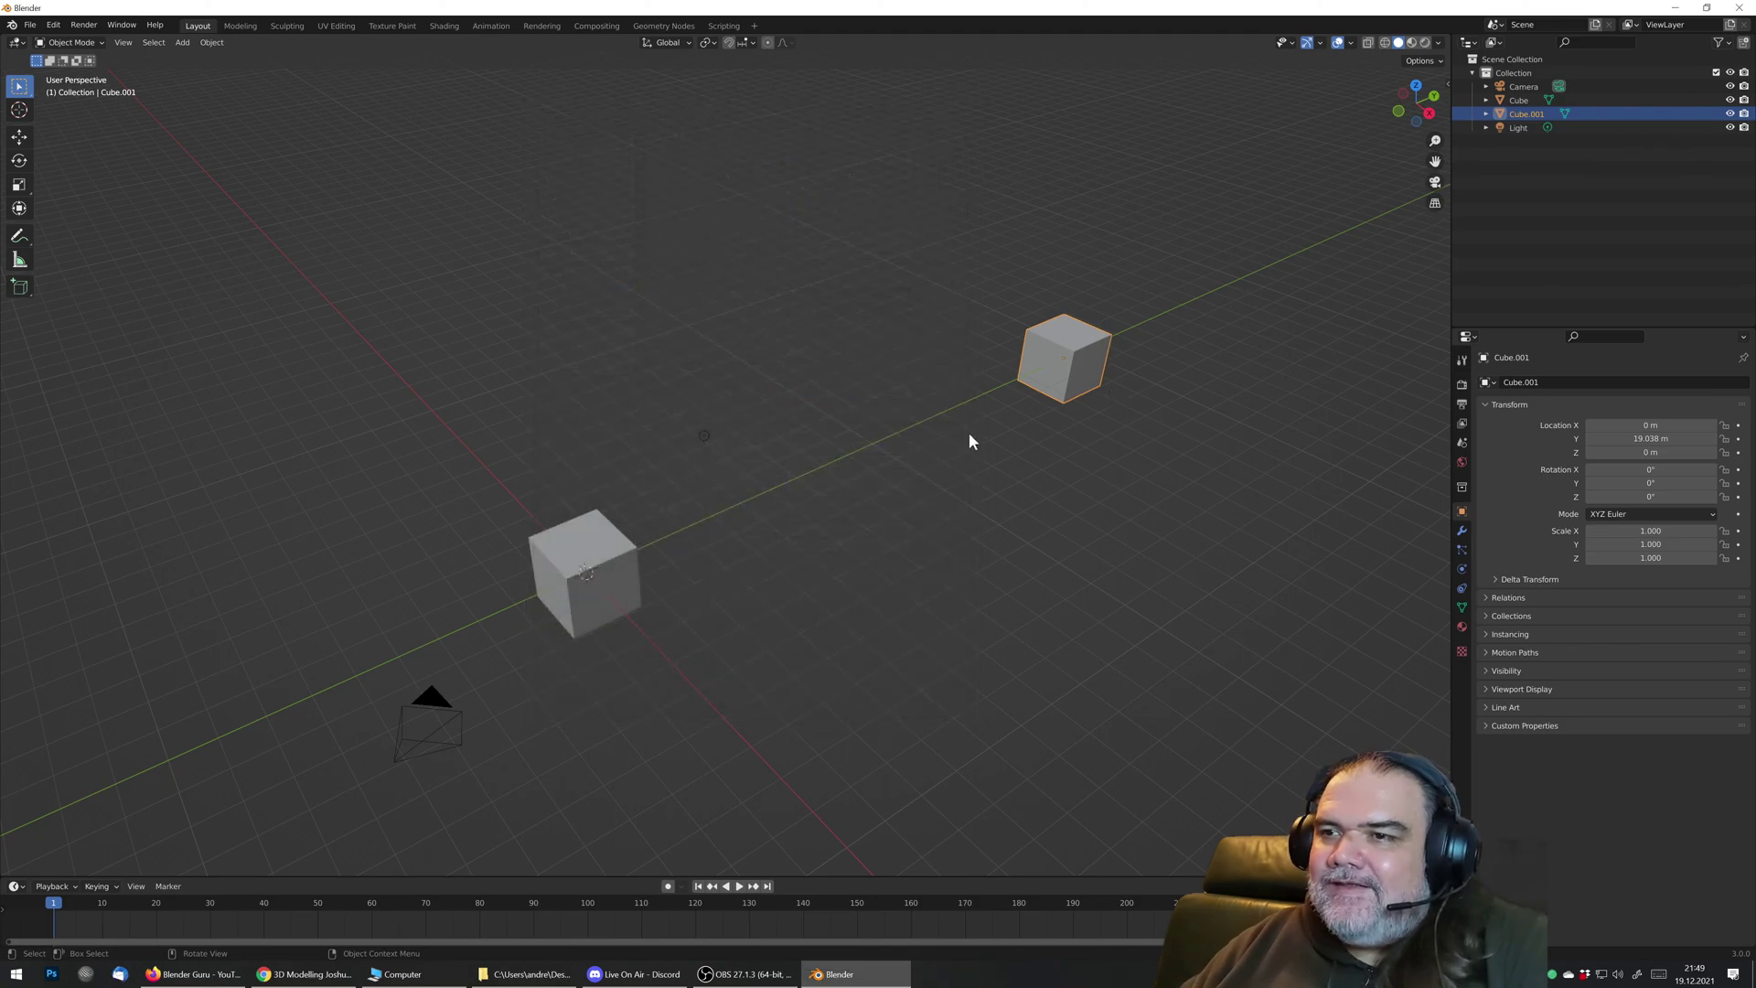
Step: Test navigation by framing and orbiting around the original cube and its copy, and fit the whole scene in the view
left_click(591, 553)
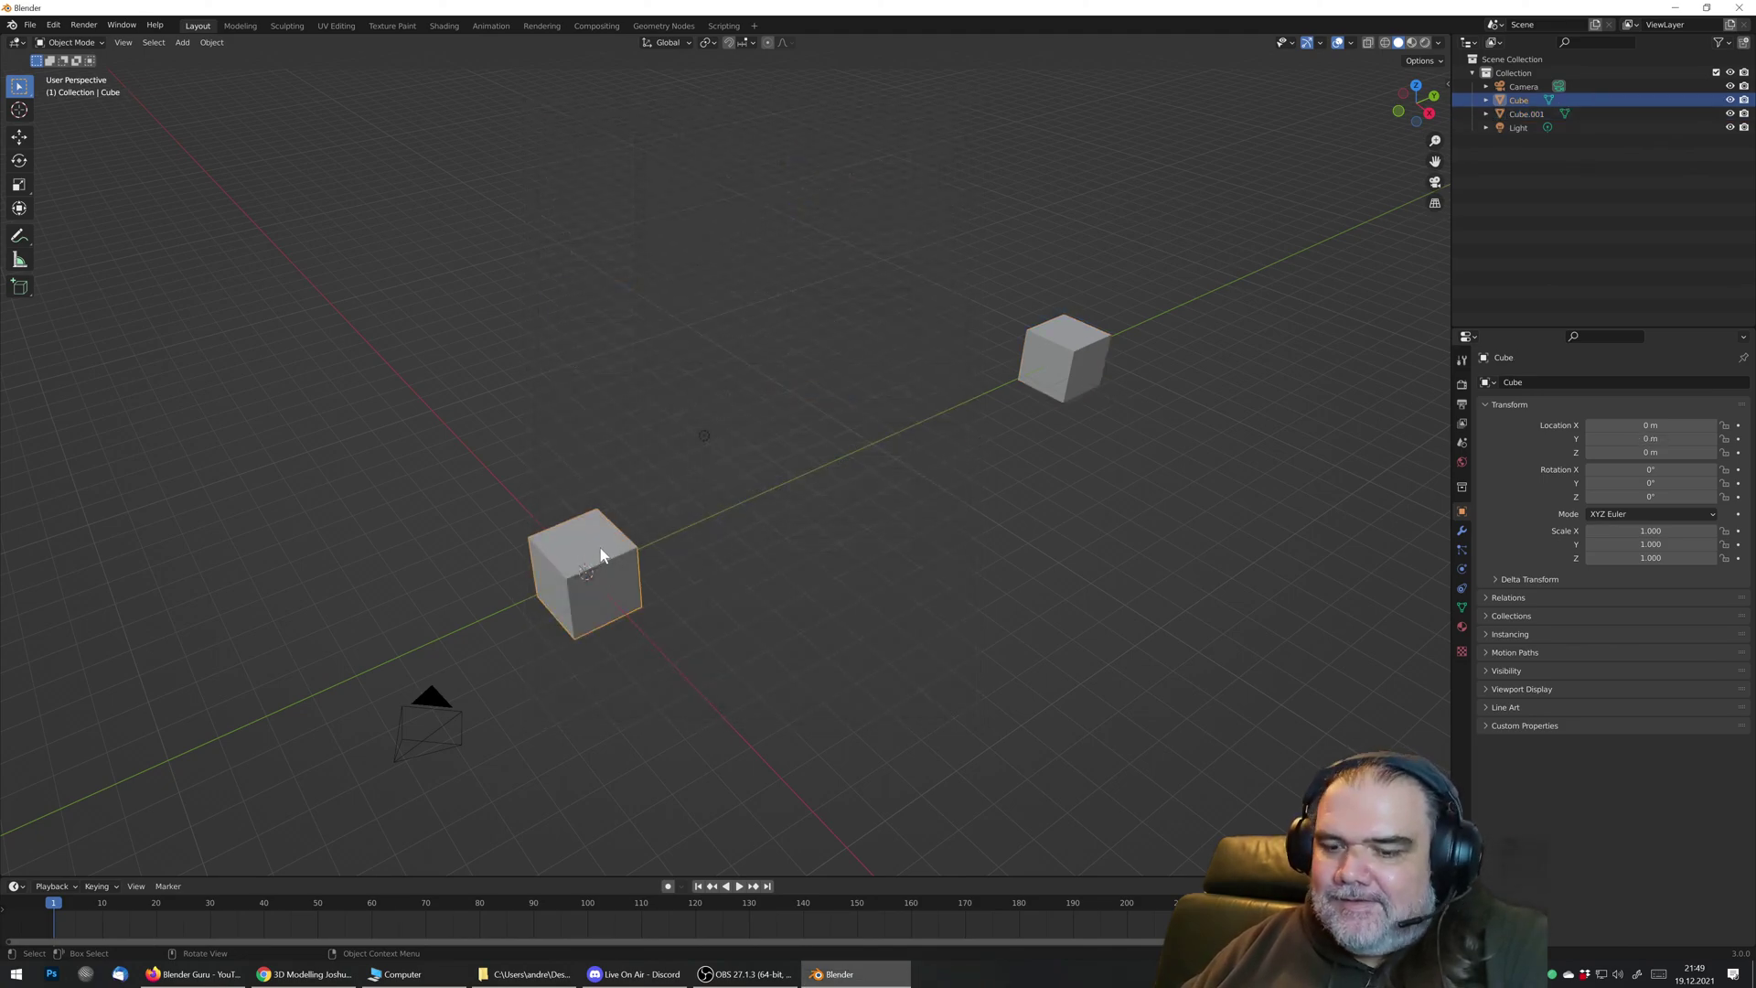
key("KP_Decimal")
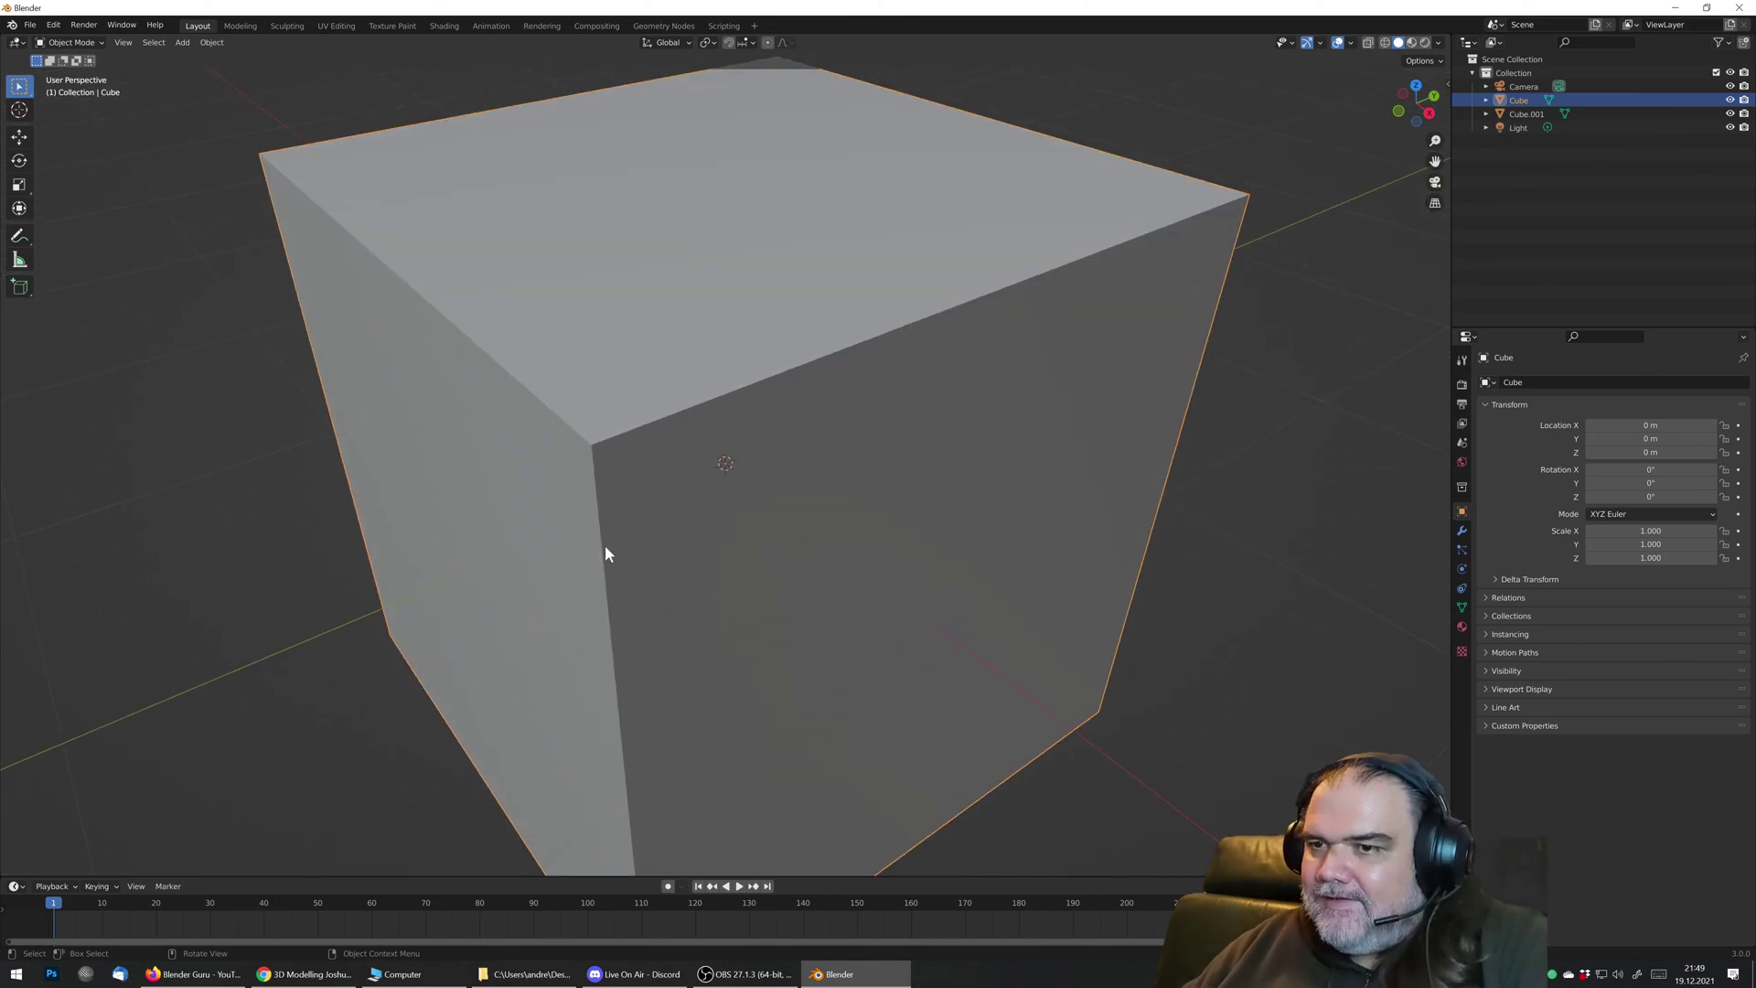
scroll(794, 434, "down", 6)
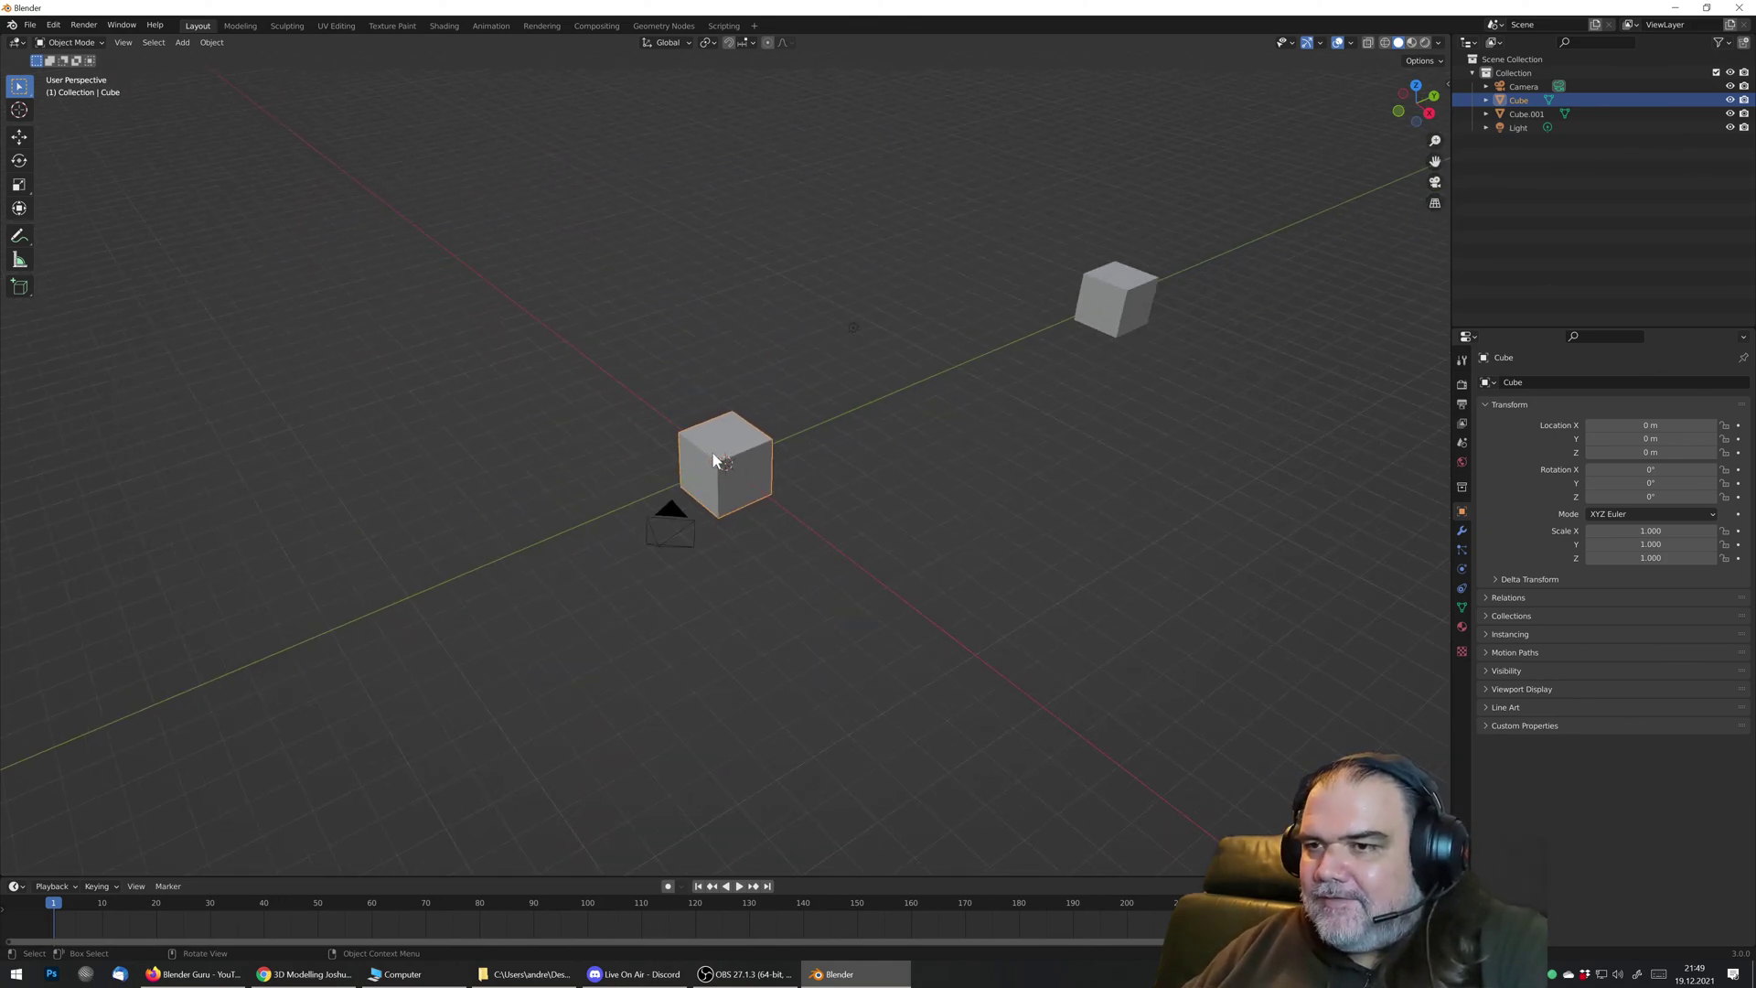
scroll(722, 457, "down", 2)
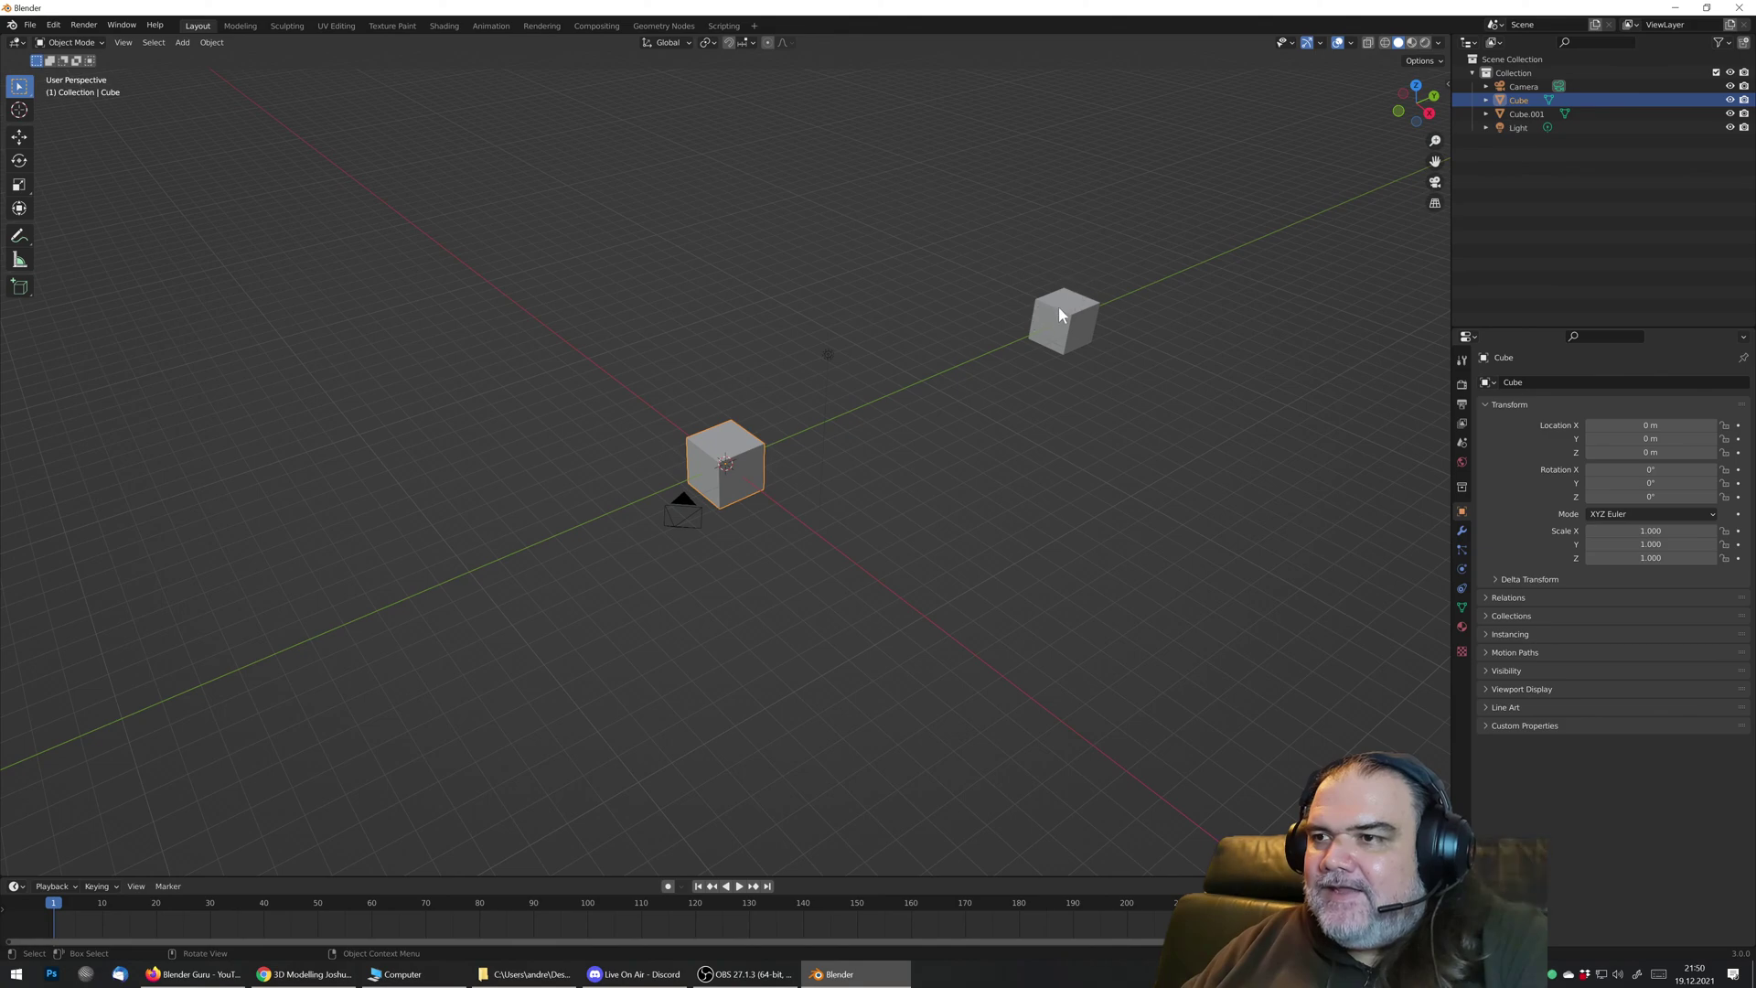
middle_click_drag(1072, 311, 1036, 337)
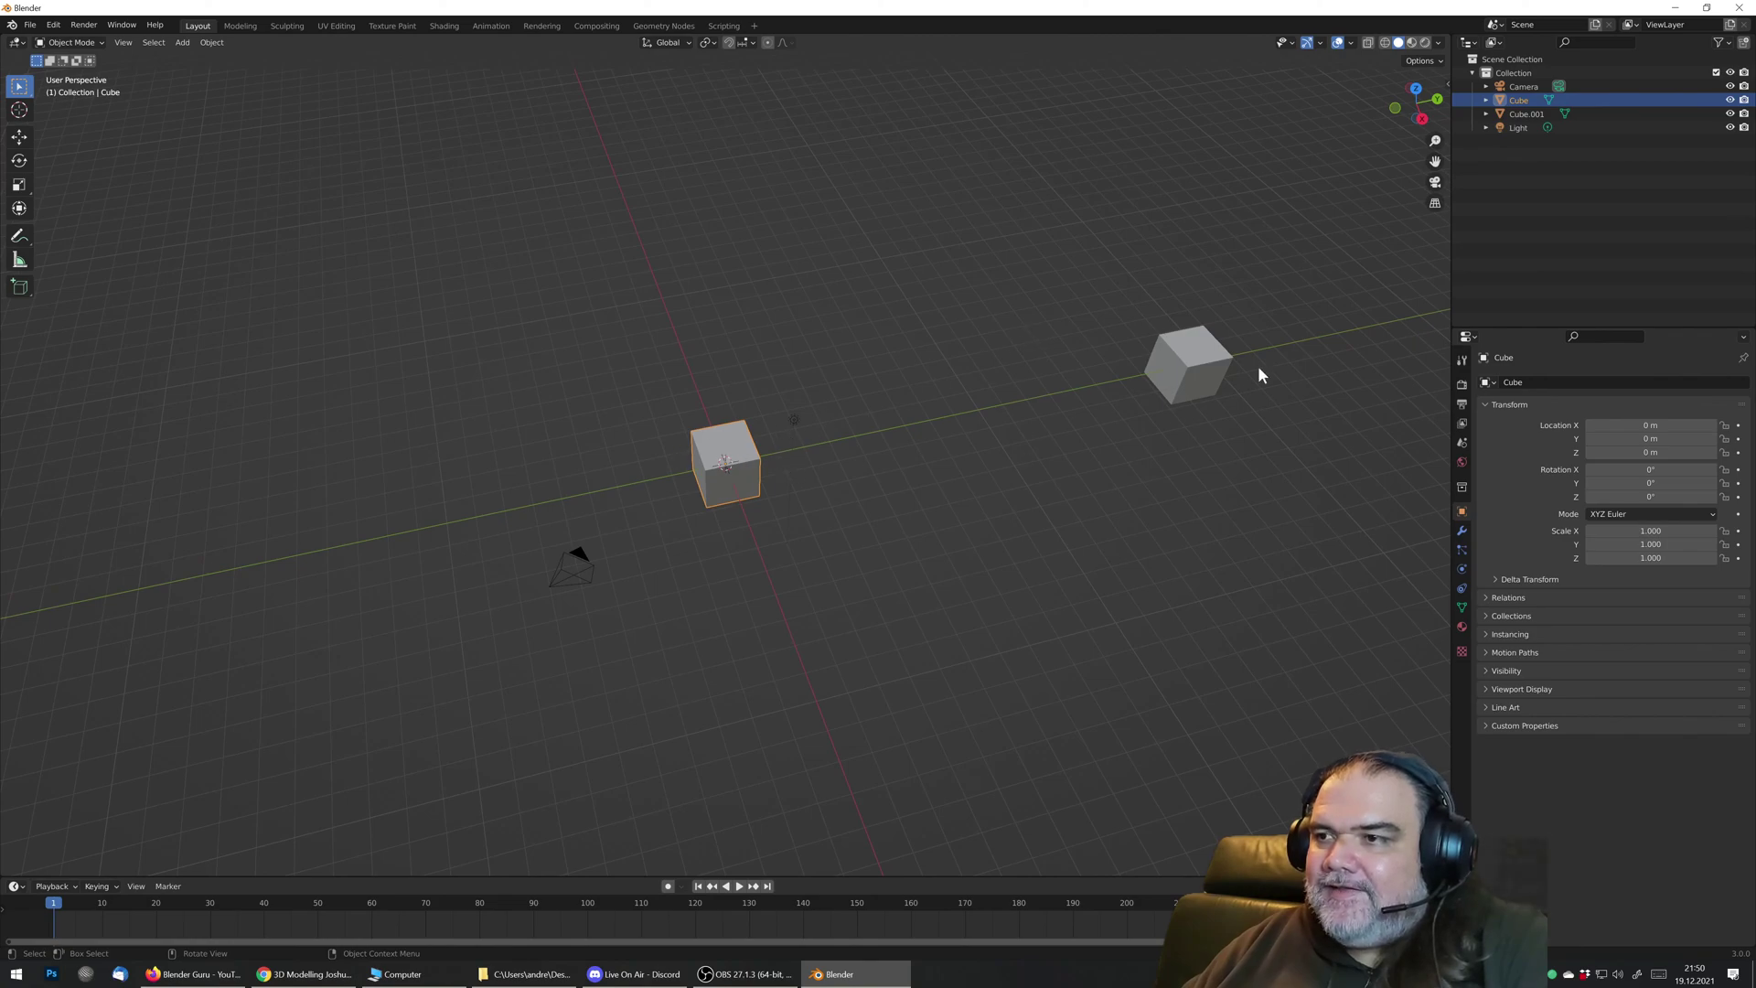
middle_click_drag(1213, 353, 1132, 320)
left_click(1088, 260)
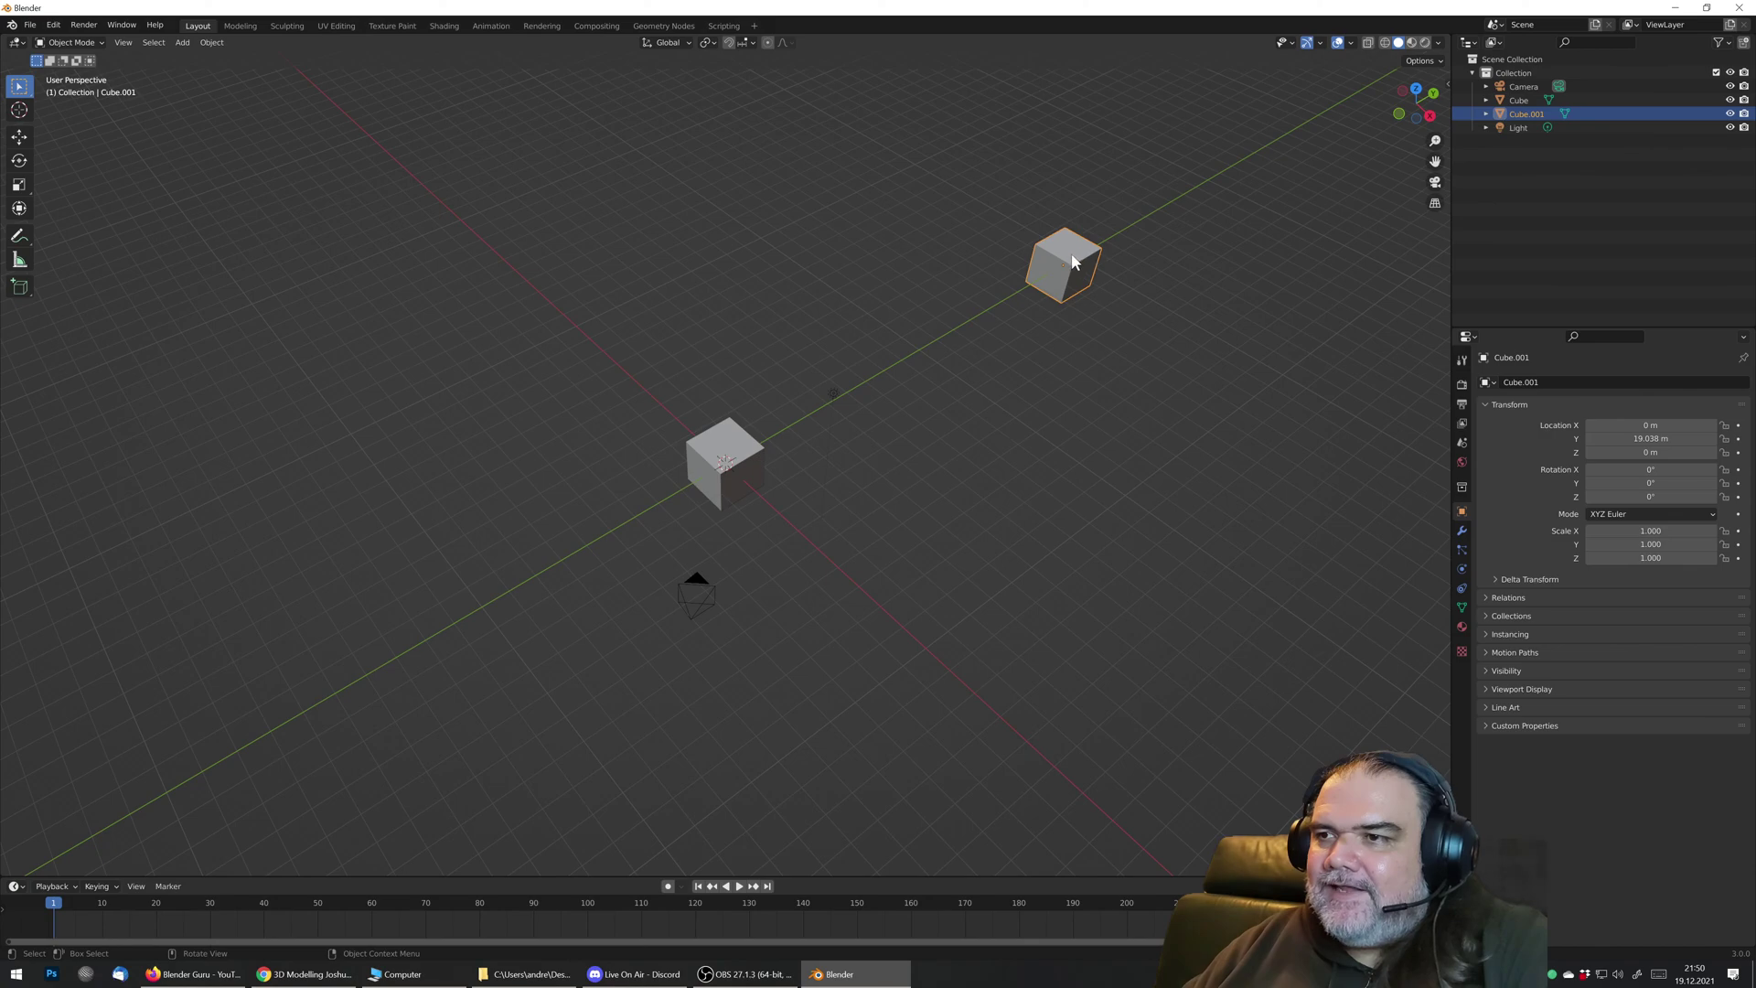
mouse_move(1074, 262)
middle_mouse_down()
mouse_move(1101, 271)
mouse_move(1058, 243)
mouse_move(1086, 271)
mouse_move(1078, 259)
middle_mouse_up()
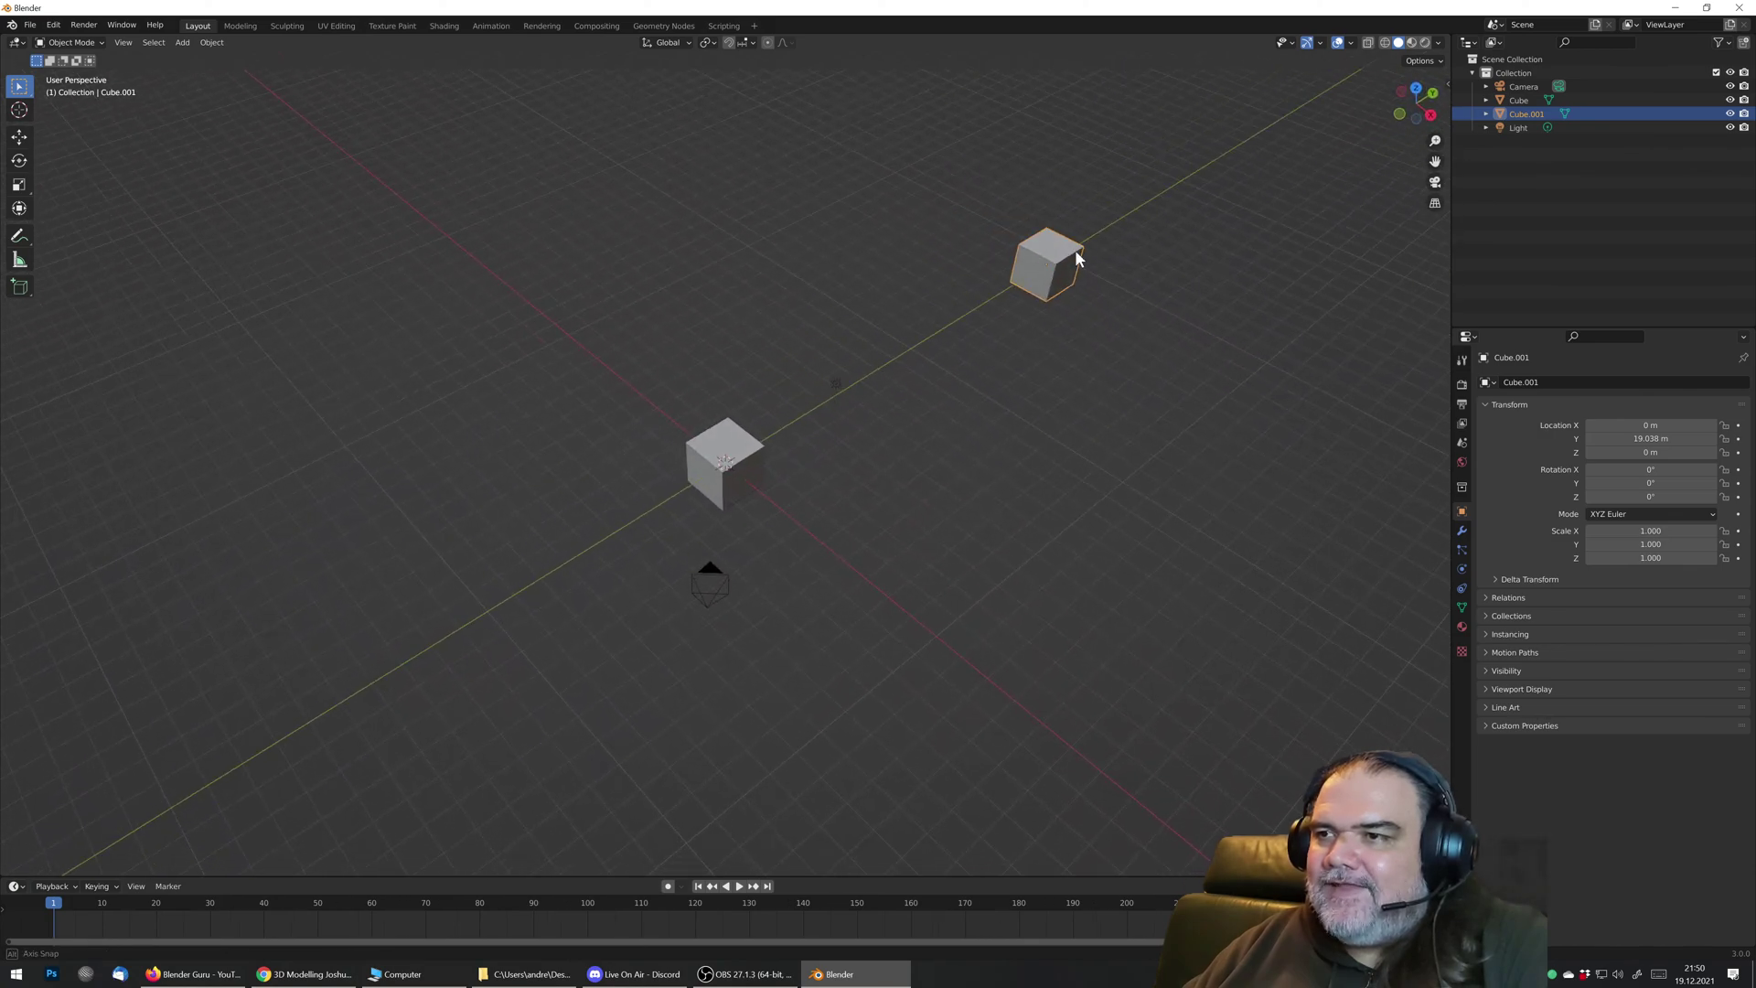
key("KP_Decimal")
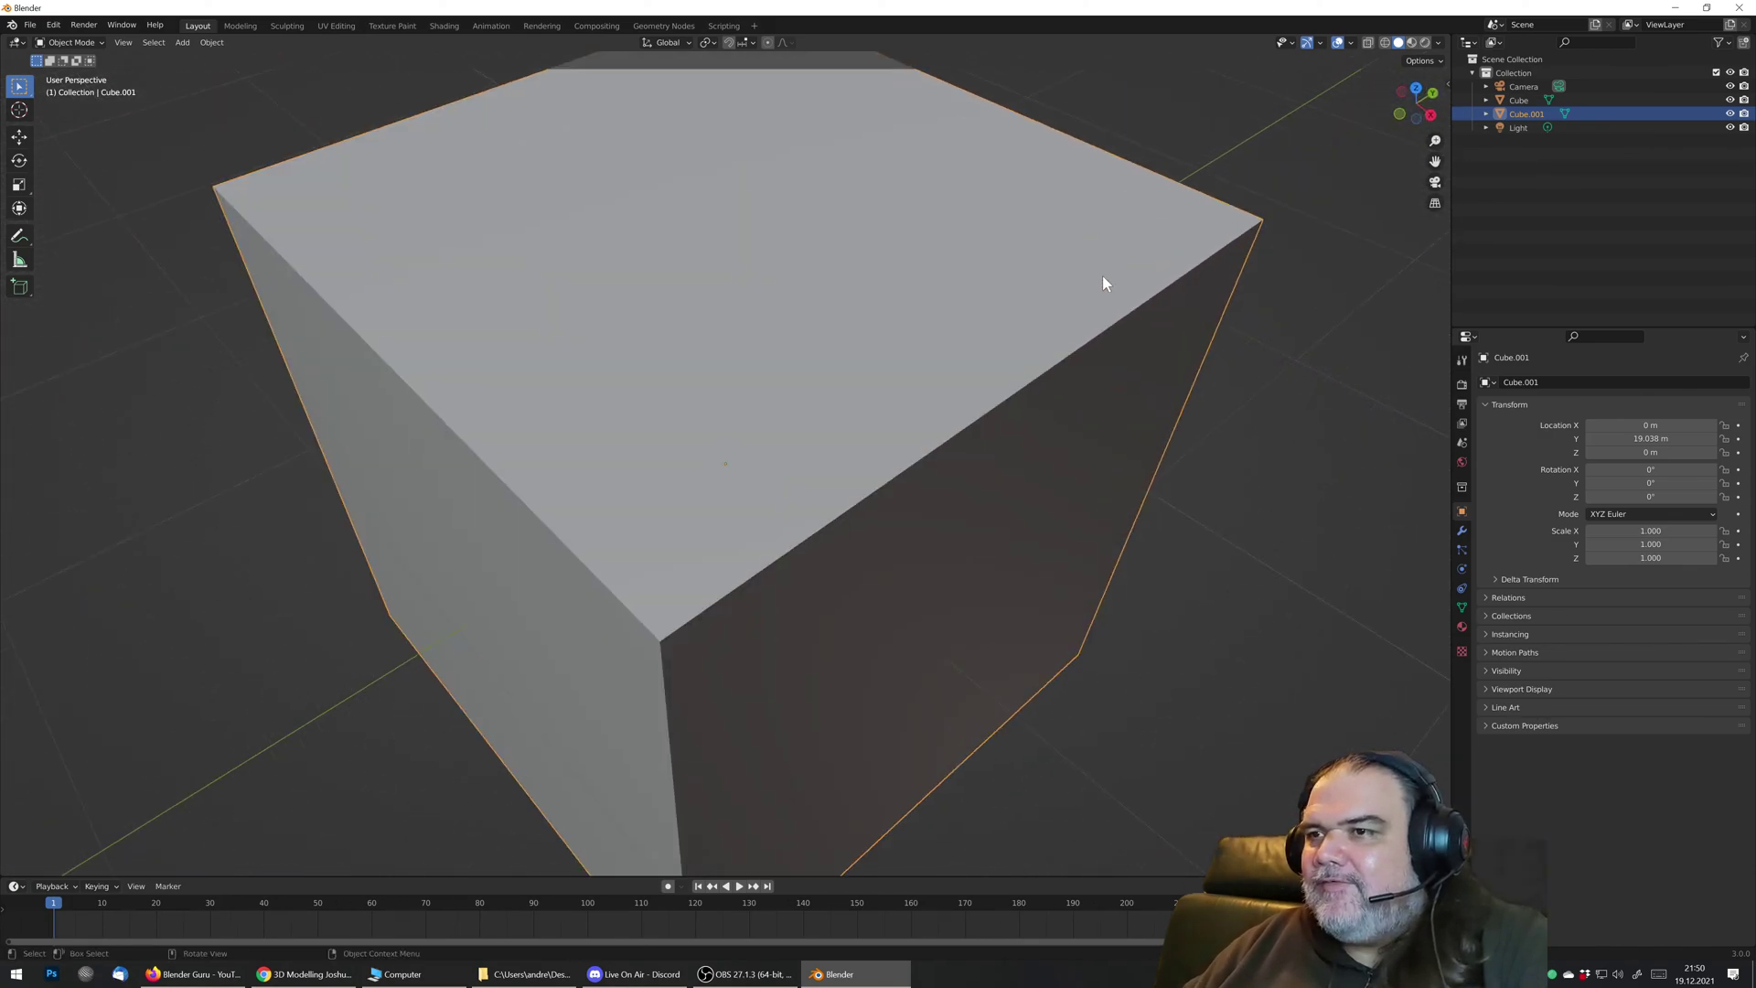
scroll(1101, 276, "down", 12)
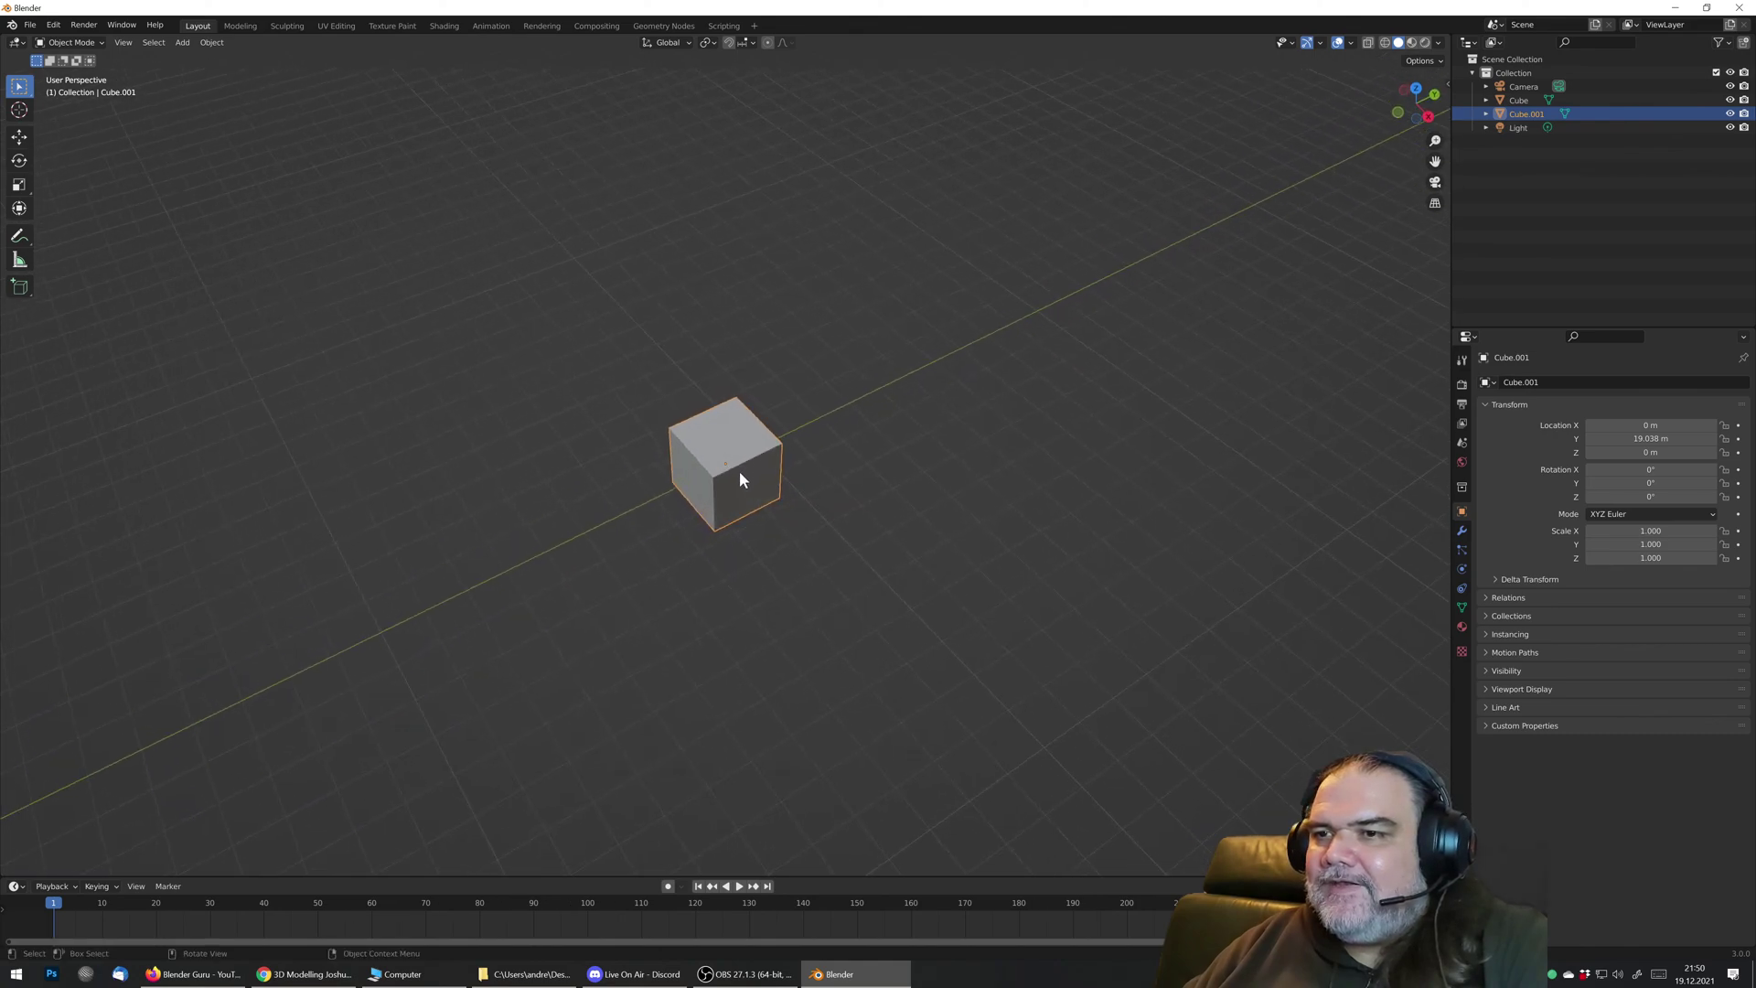
key("Home")
Step: Turn Auto Depth back on in the Navigation preferences and close the Preferences
left_click(53, 25)
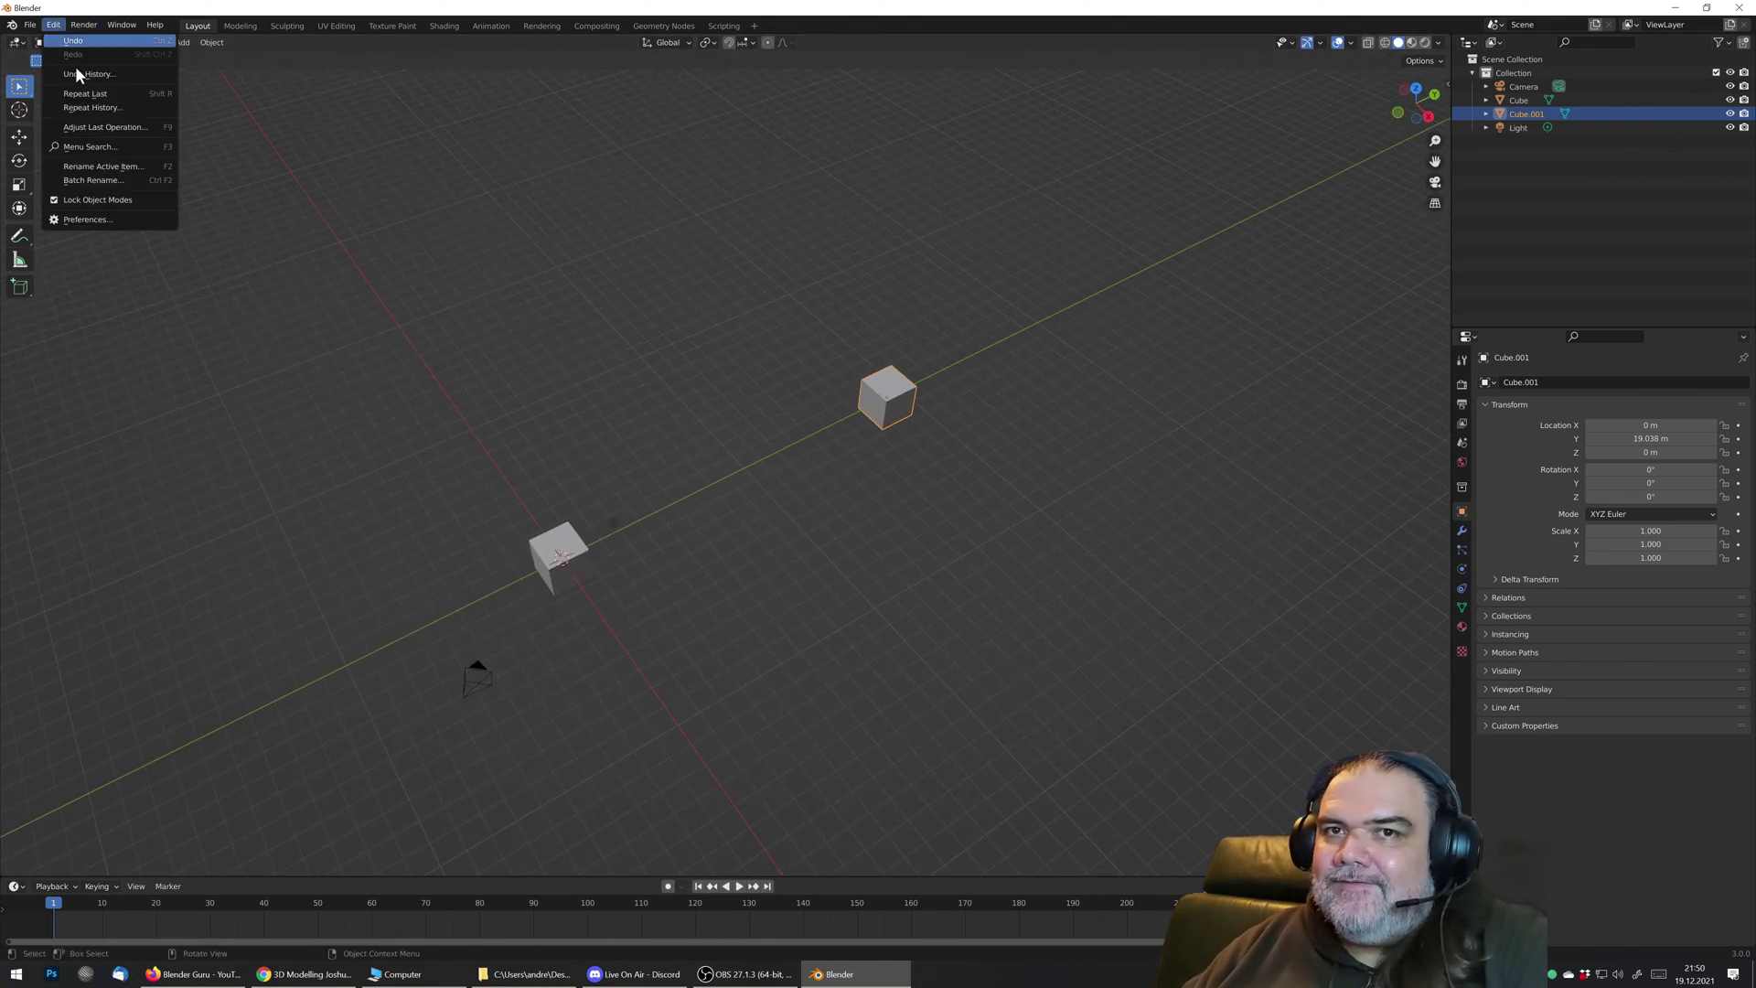
left_click(55, 26)
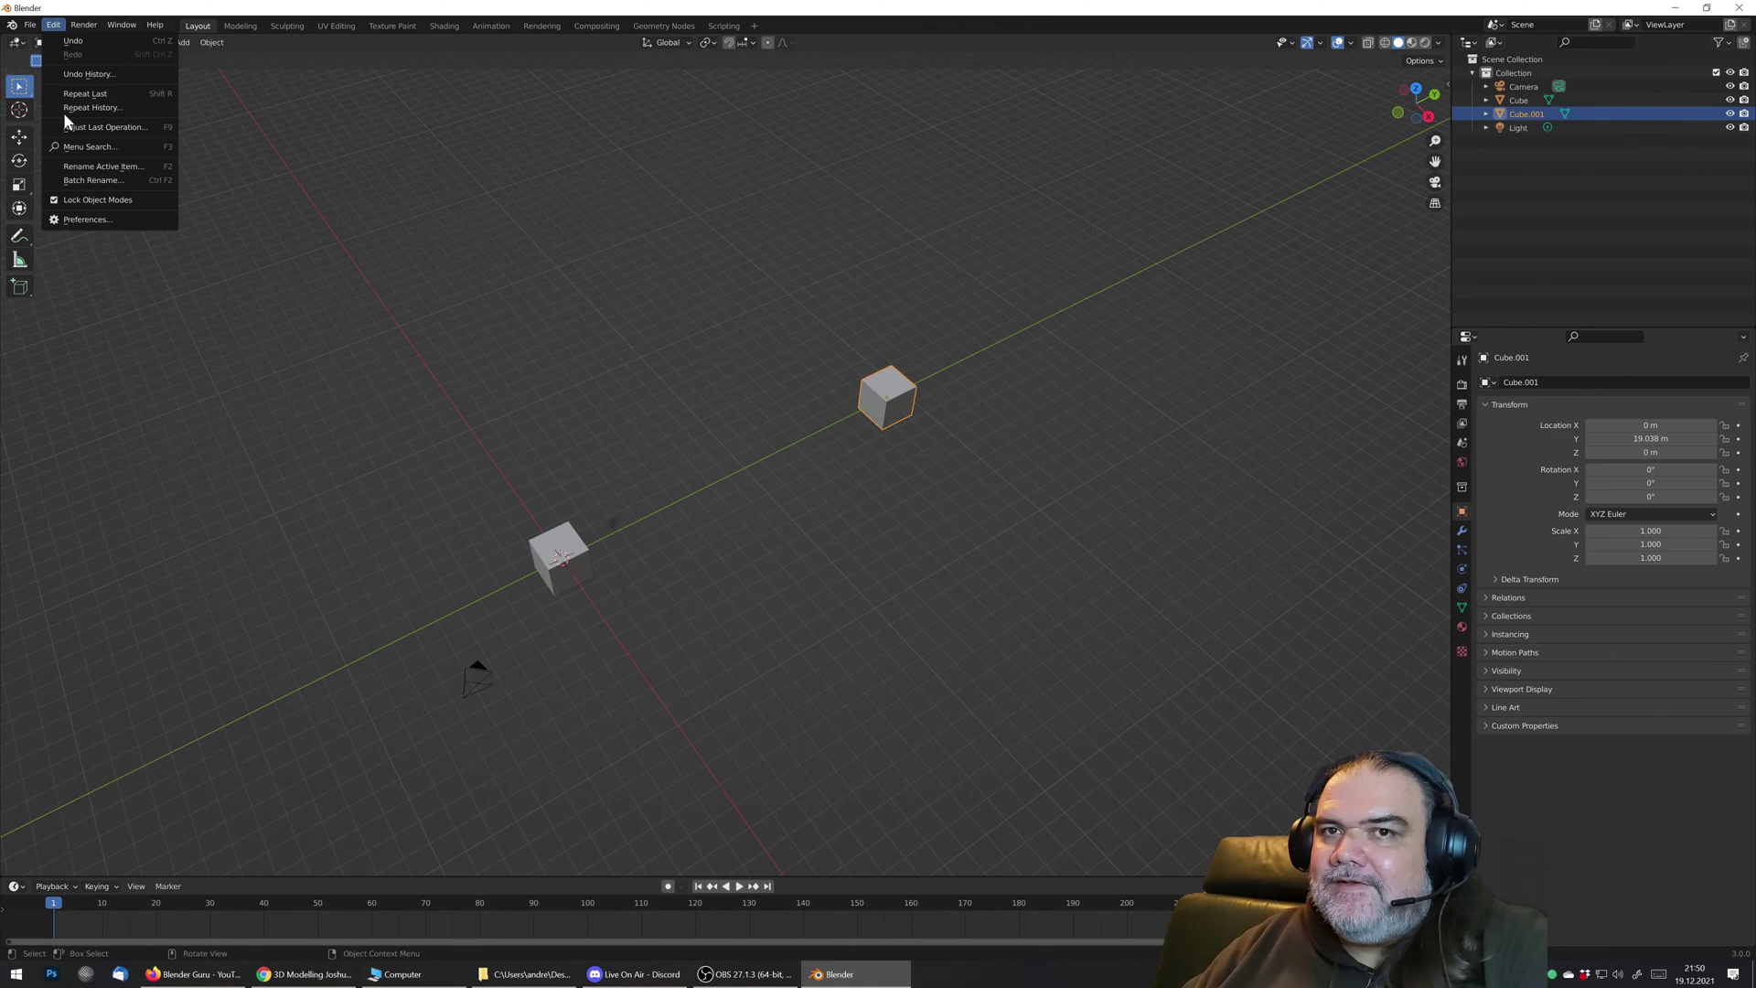
left_click(91, 221)
left_click_drag(295, 18, 750, 85)
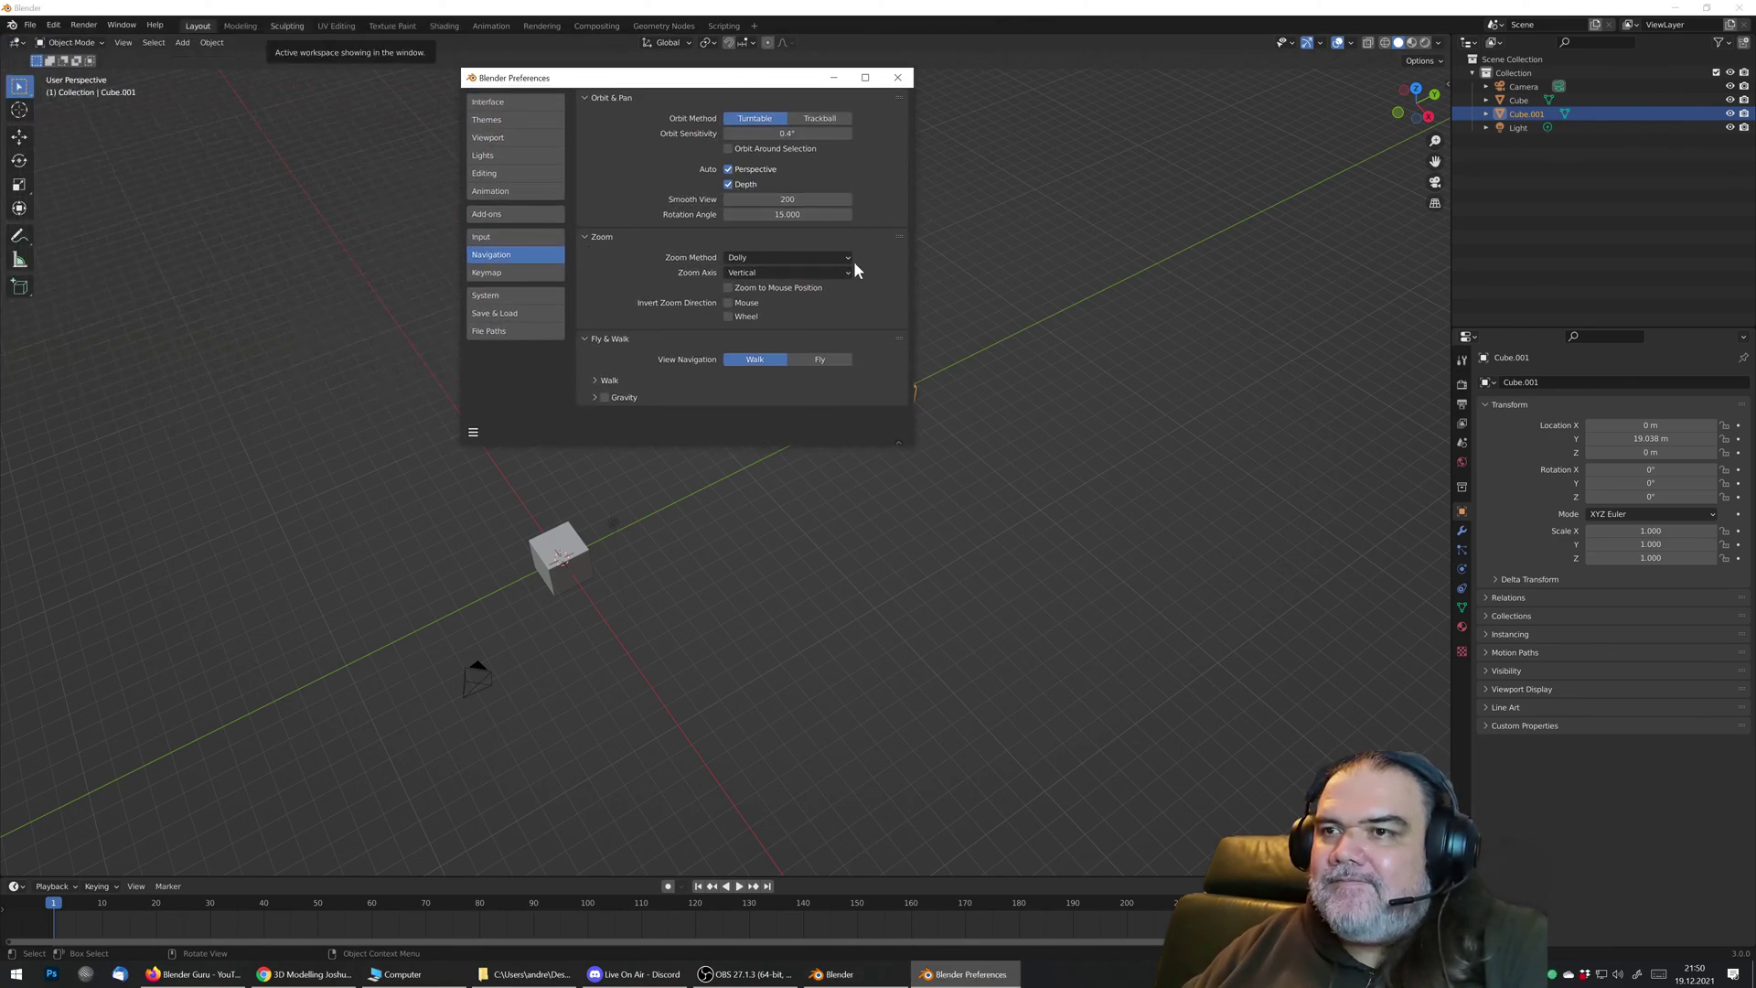
left_click(897, 77)
Step: Test orbiting and zooming around each cube and around empty space, and select the original cube
mouse_move(567, 547)
middle_mouse_down()
mouse_move(660, 505)
mouse_move(372, 608)
mouse_move(568, 542)
middle_mouse_up()
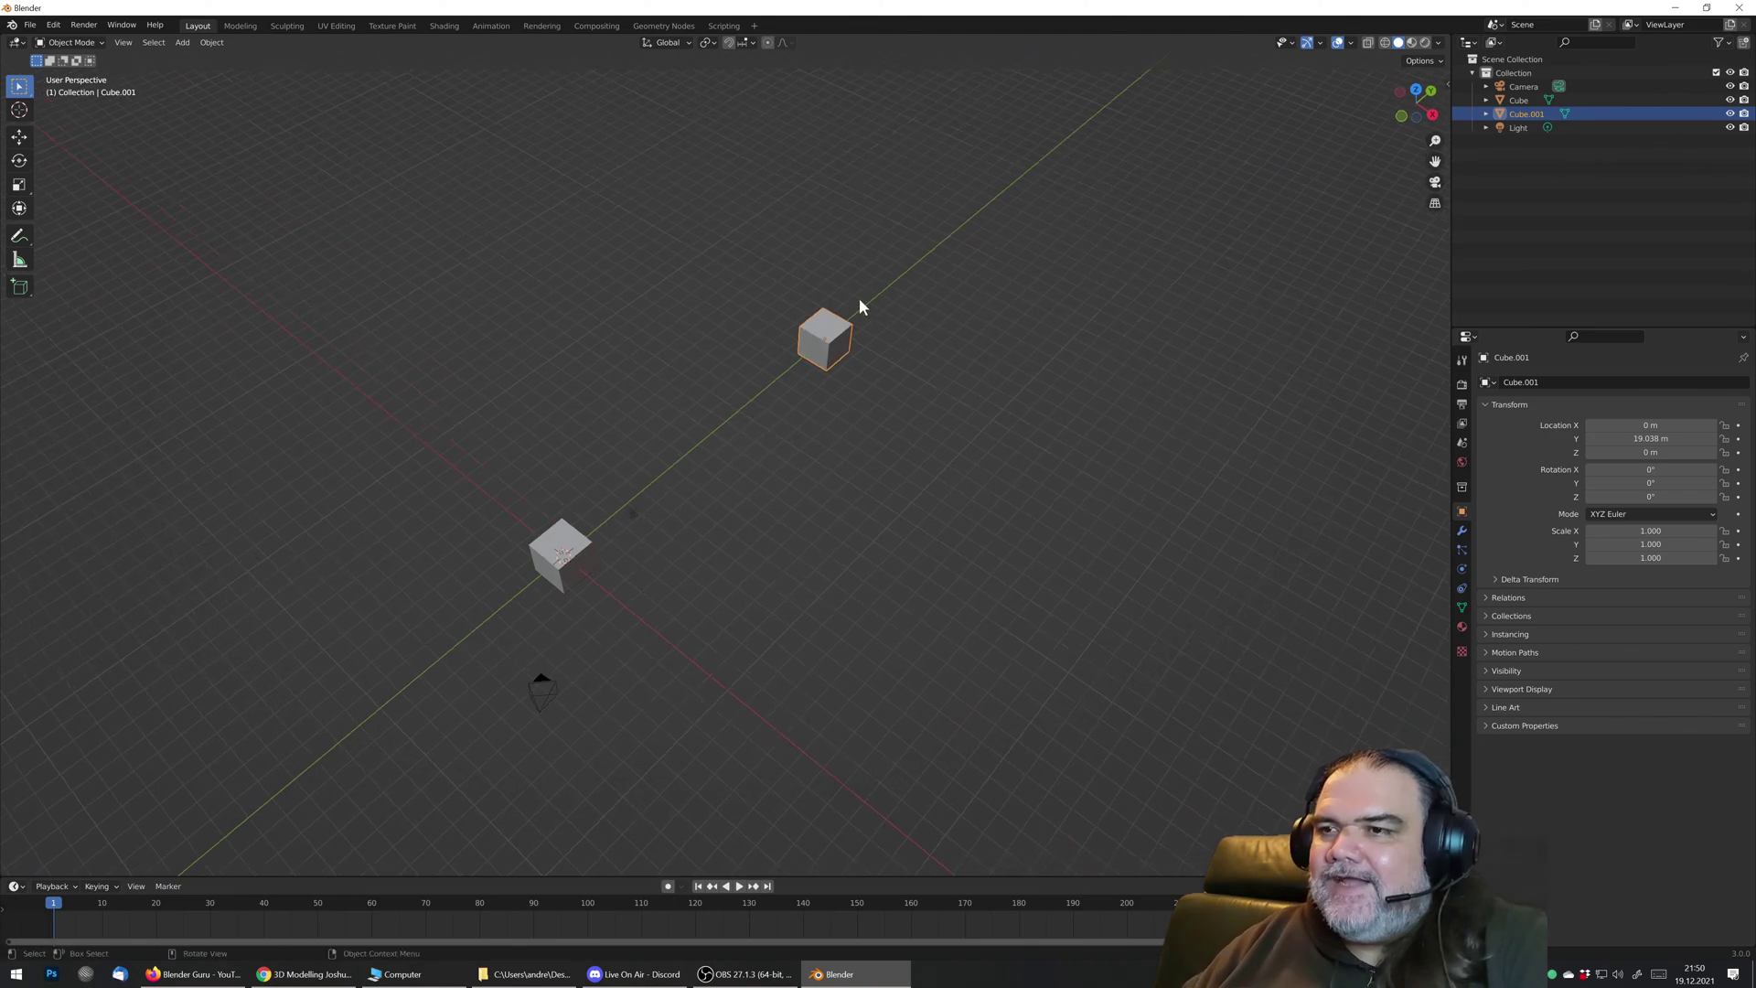
middle_click_drag(863, 306, 823, 343)
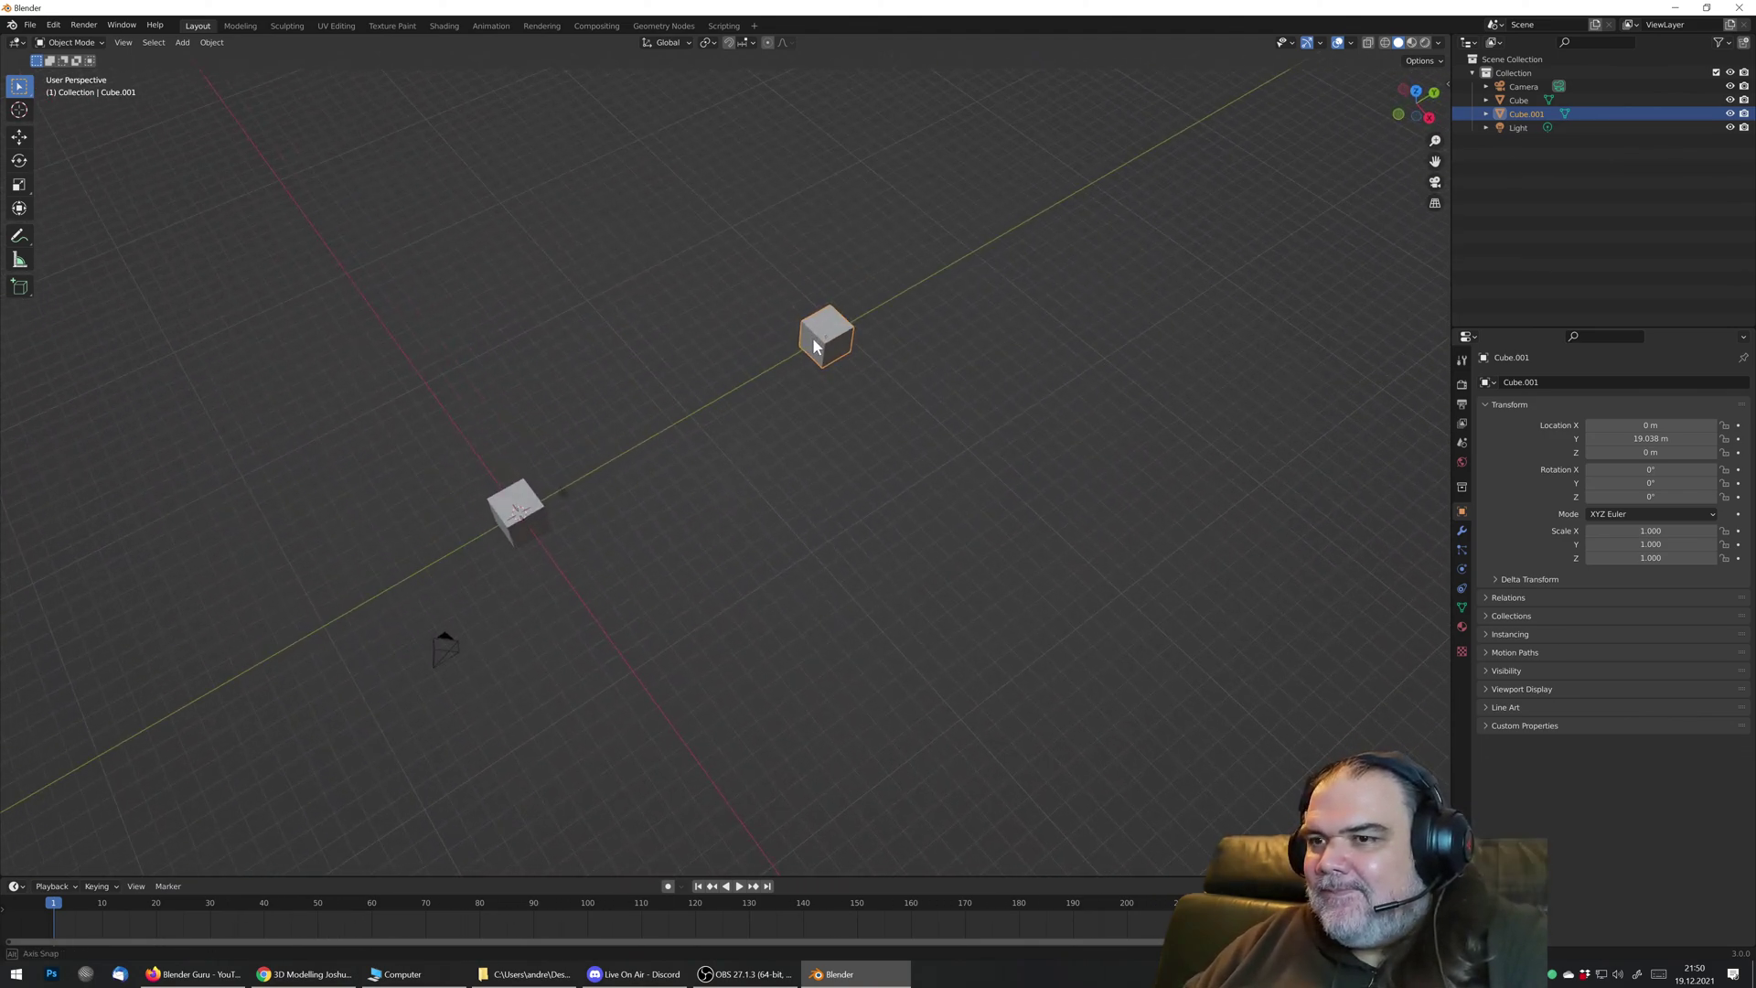
middle_click_drag(968, 361, 1127, 189)
scroll(797, 495, "up", 3)
scroll(1074, 278, "down", 3)
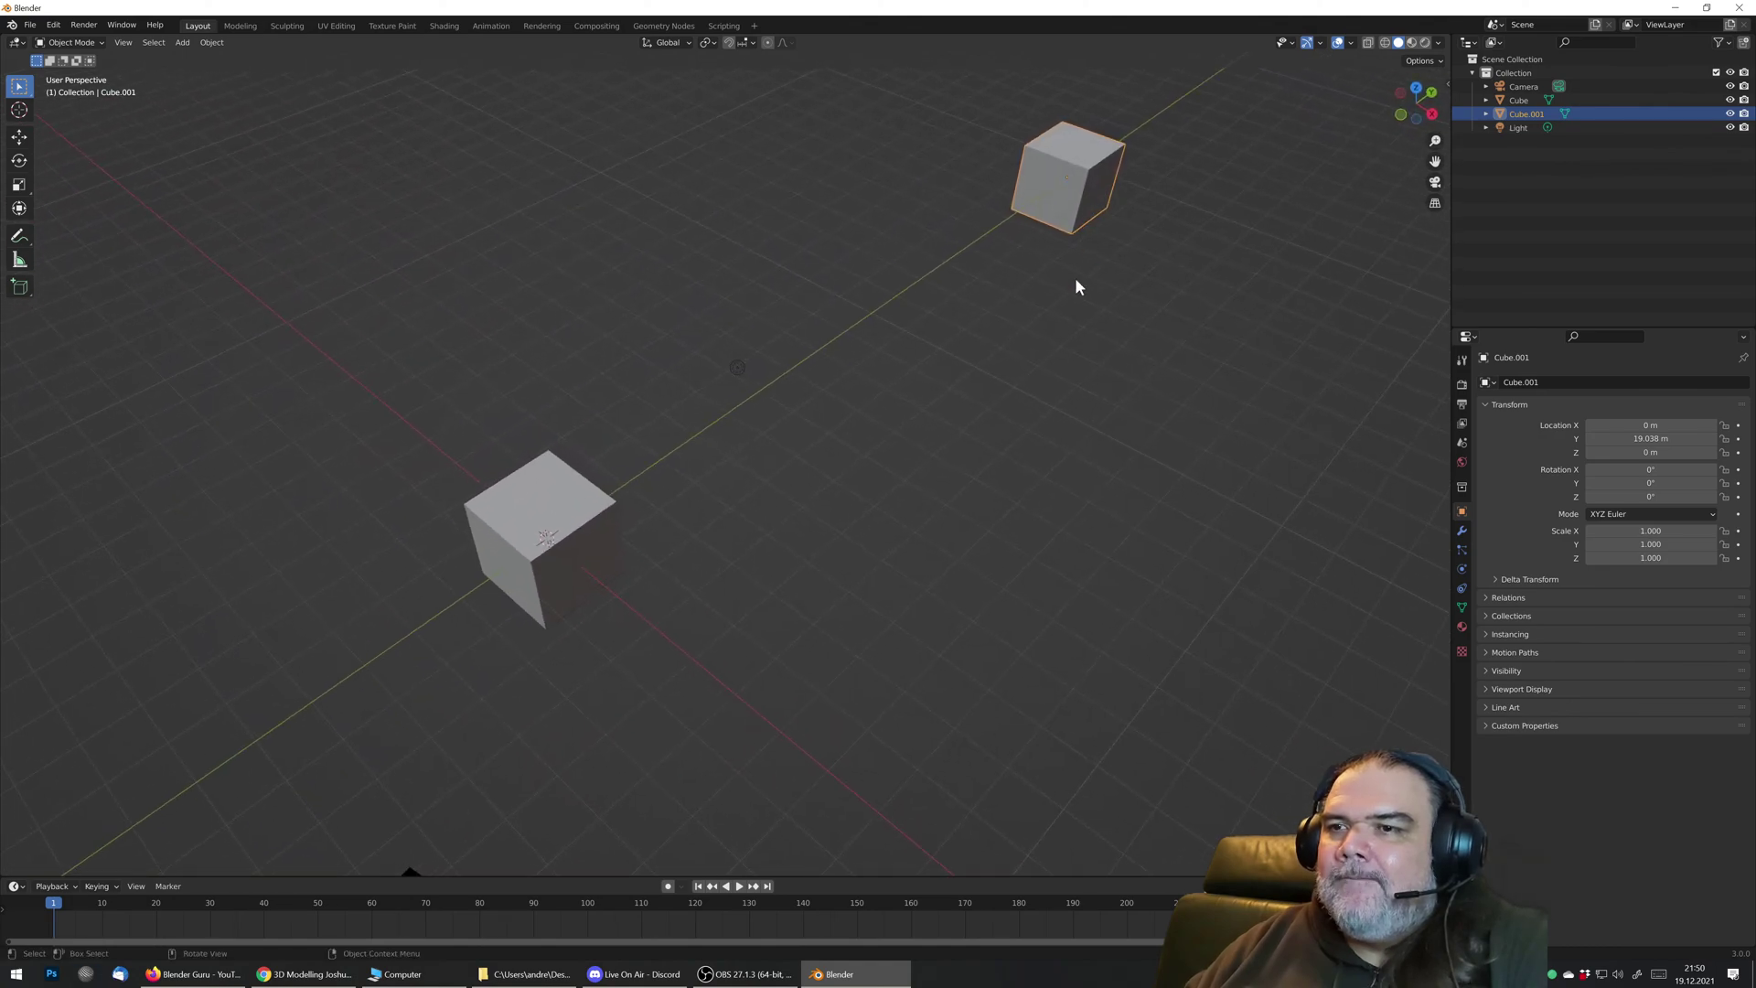
left_click(667, 505)
middle_click_drag(667, 505, 779, 508)
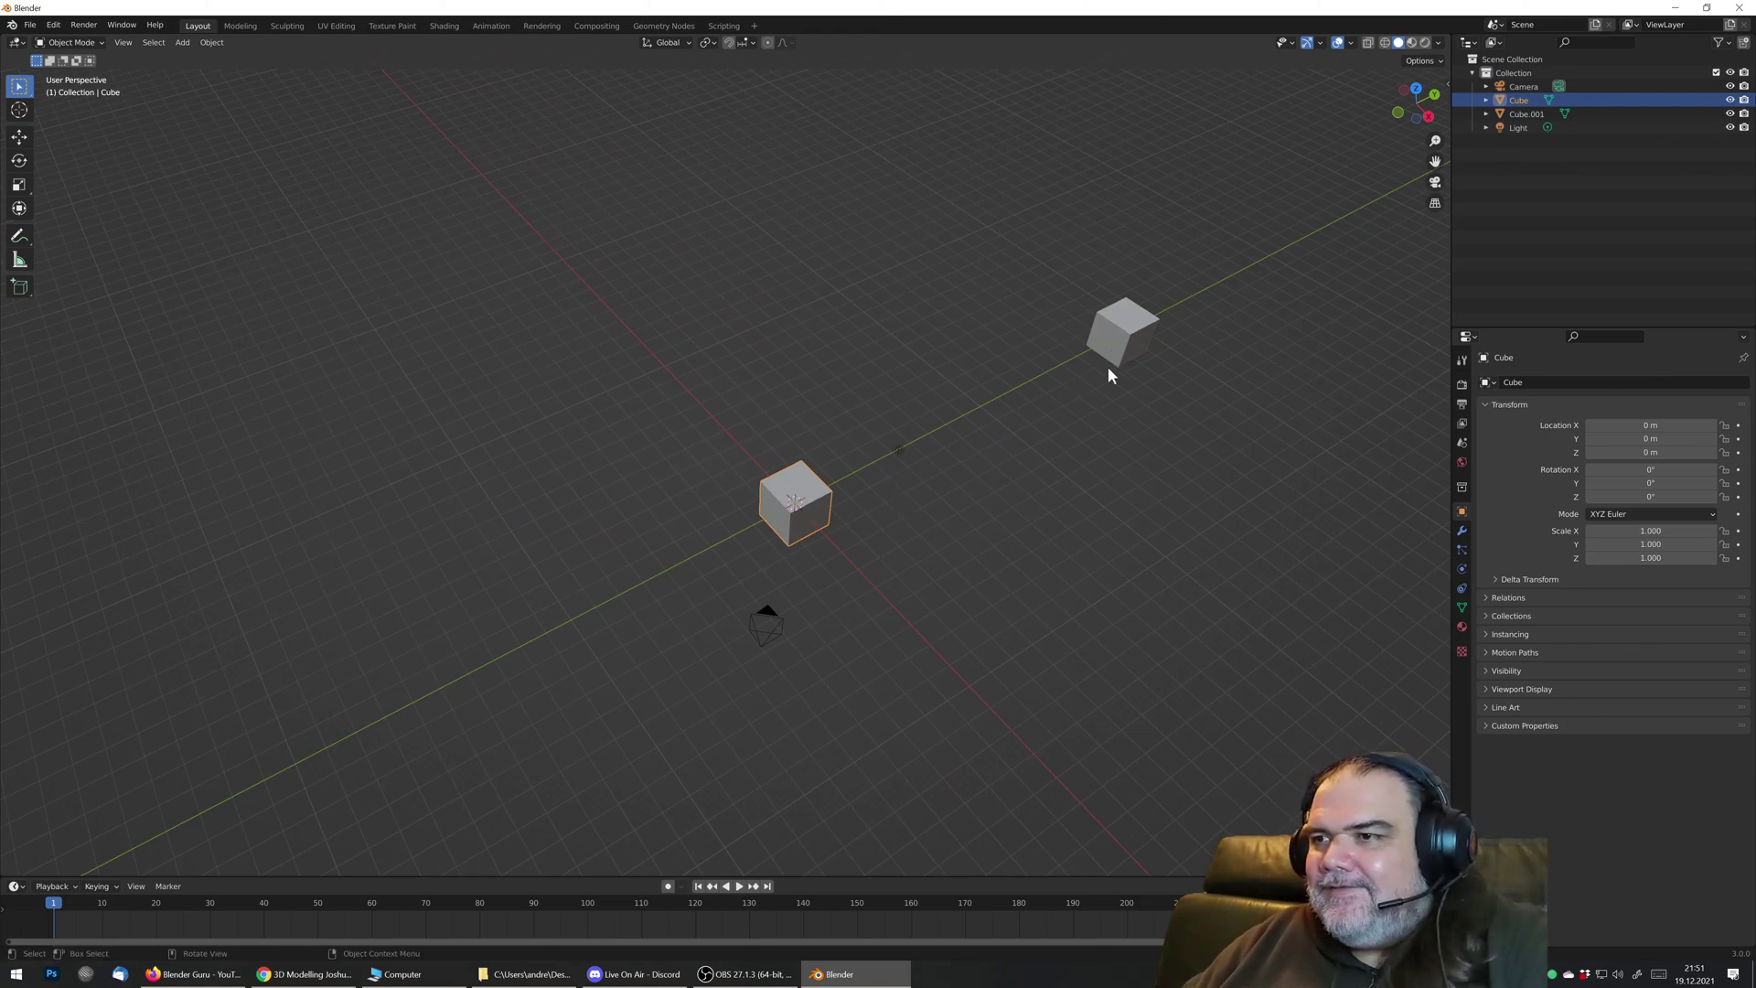
Step: Delete the copied cube that lies along the Y axis
left_click(1125, 330)
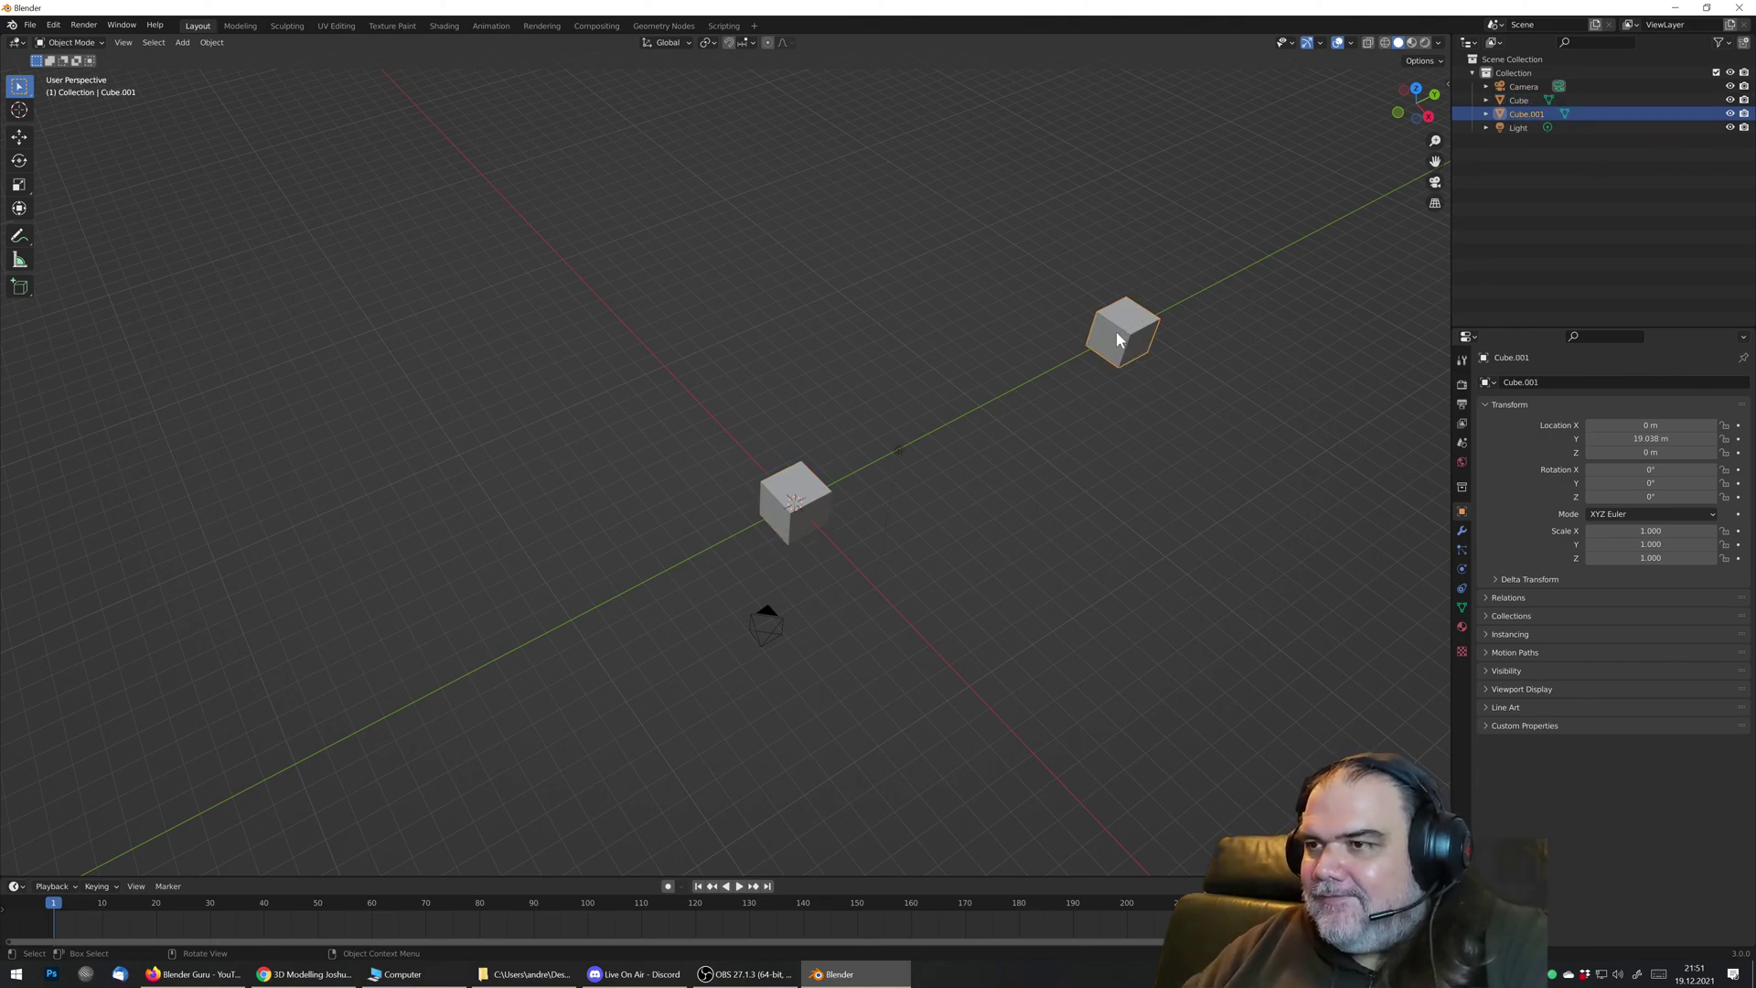
key("Delete")
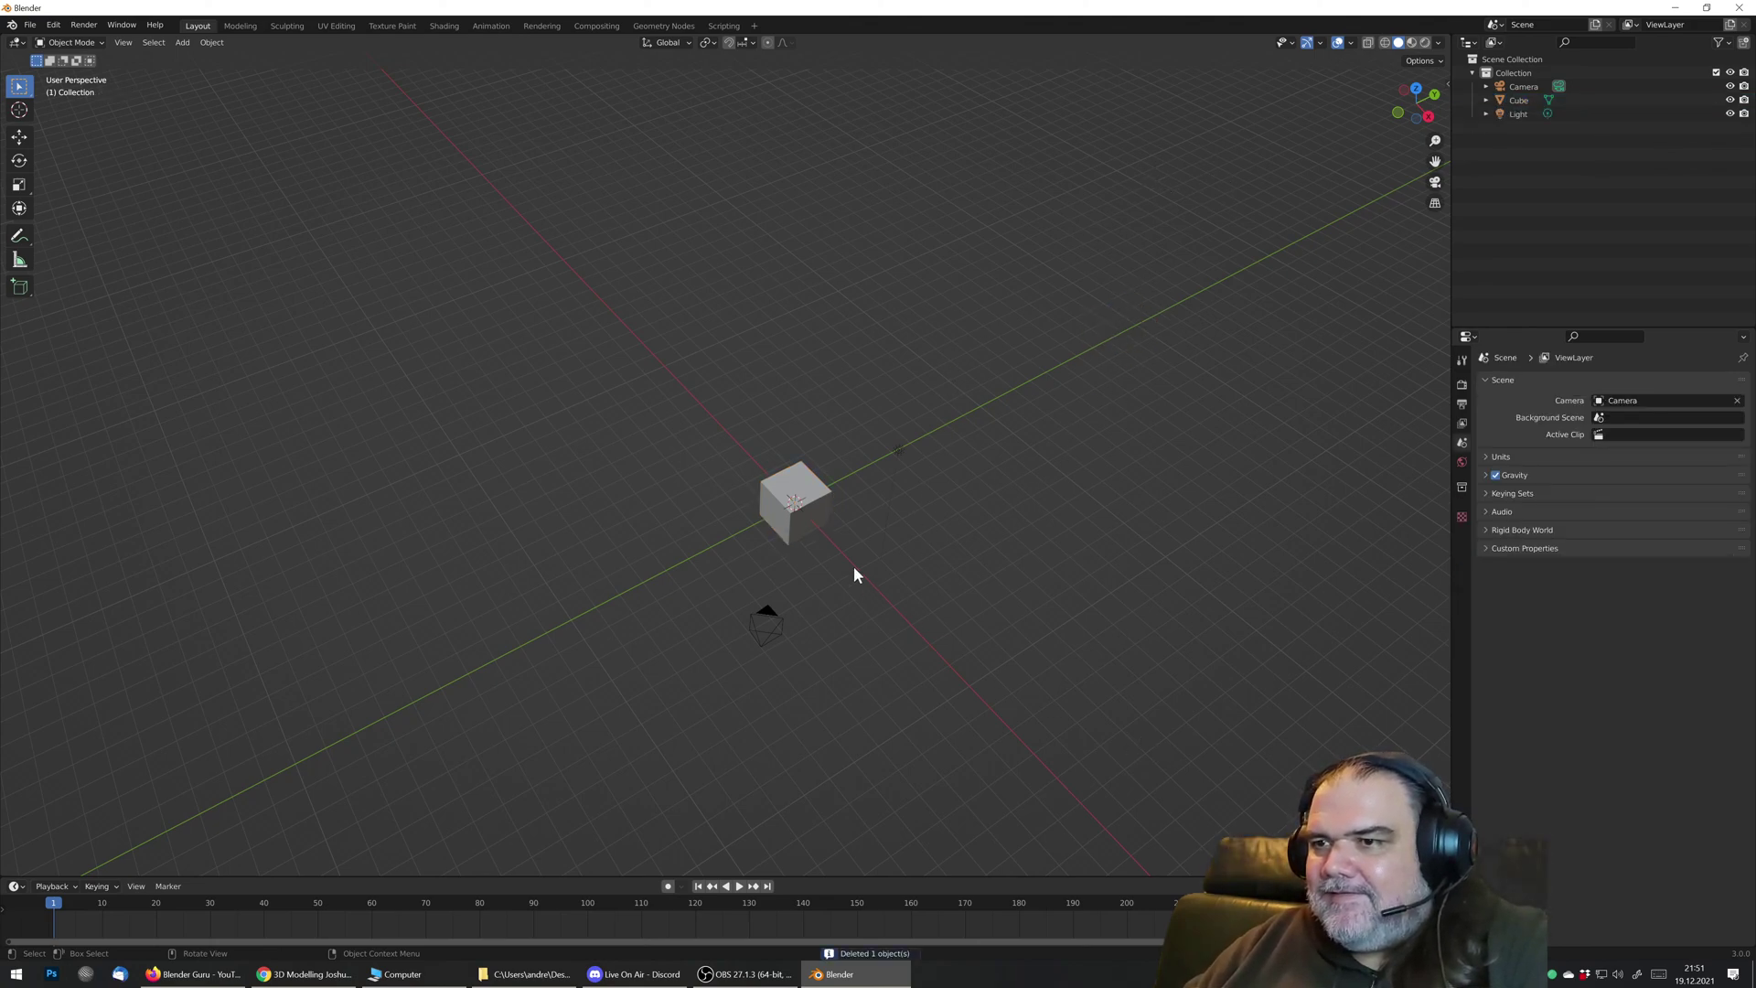
Step: Select the remaining cube and switch it into Edit Mode and back to Object Mode
middle_click_drag(854, 566, 990, 507)
left_click(739, 432)
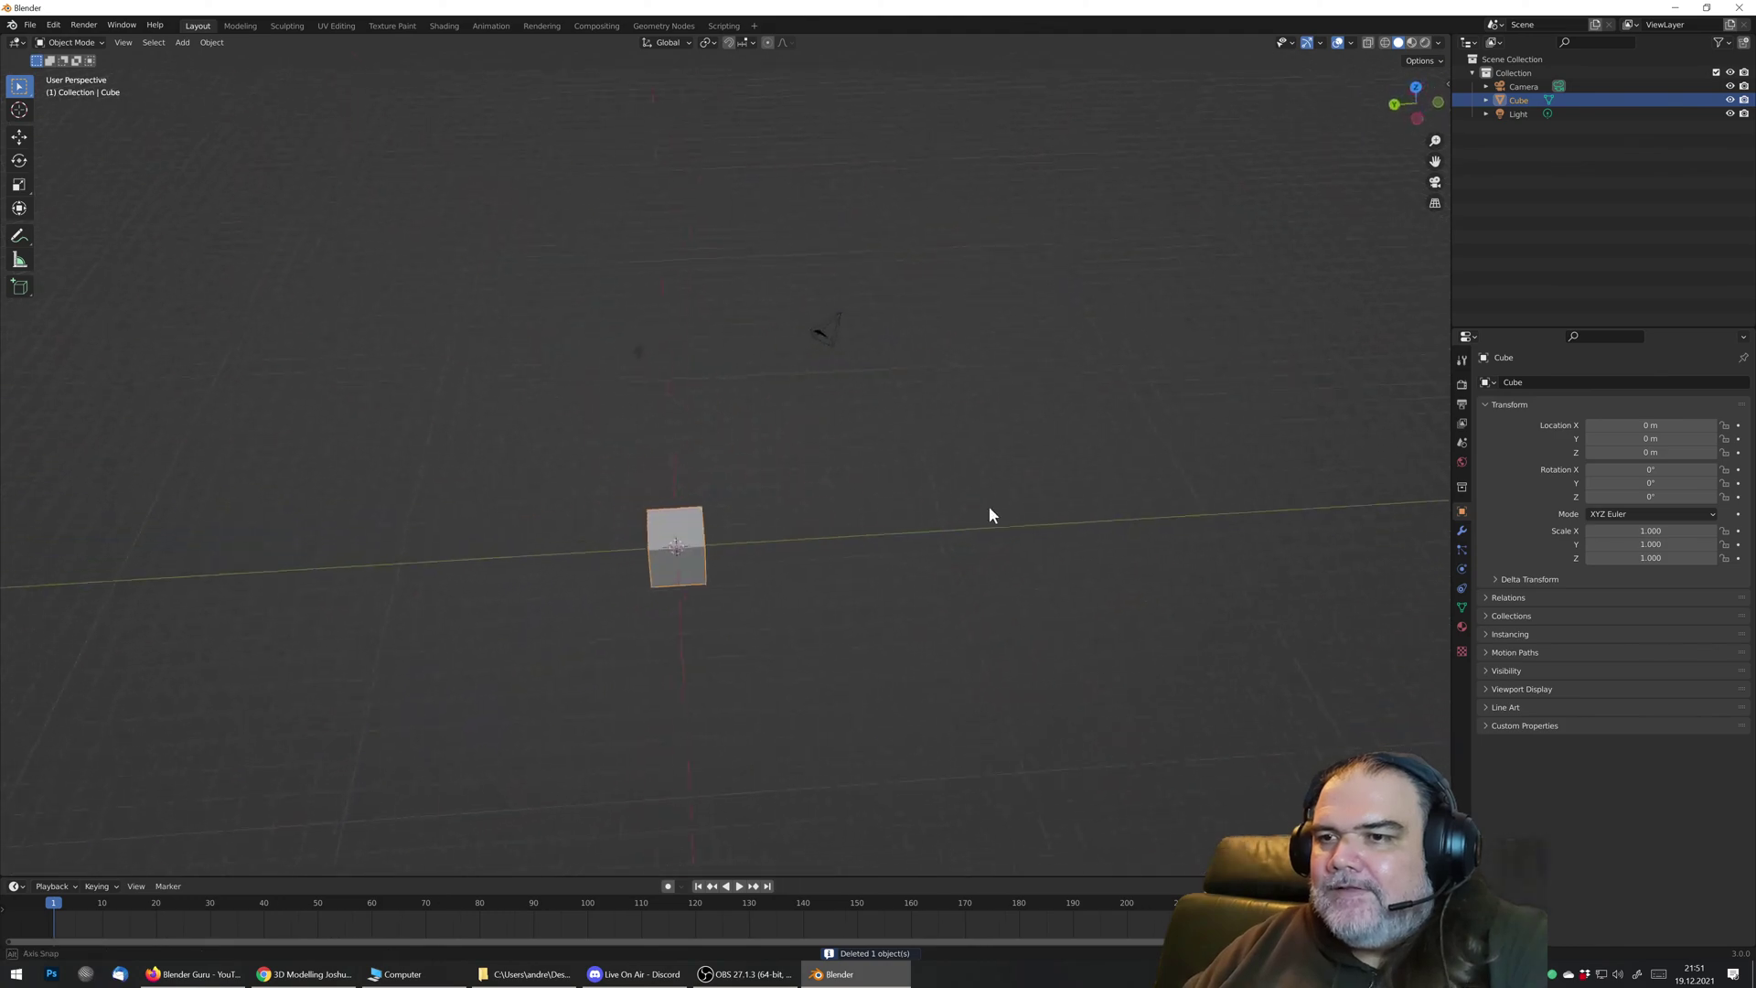
scroll(661, 625, "up", 3)
middle_click_drag(707, 619, 769, 448, "shift")
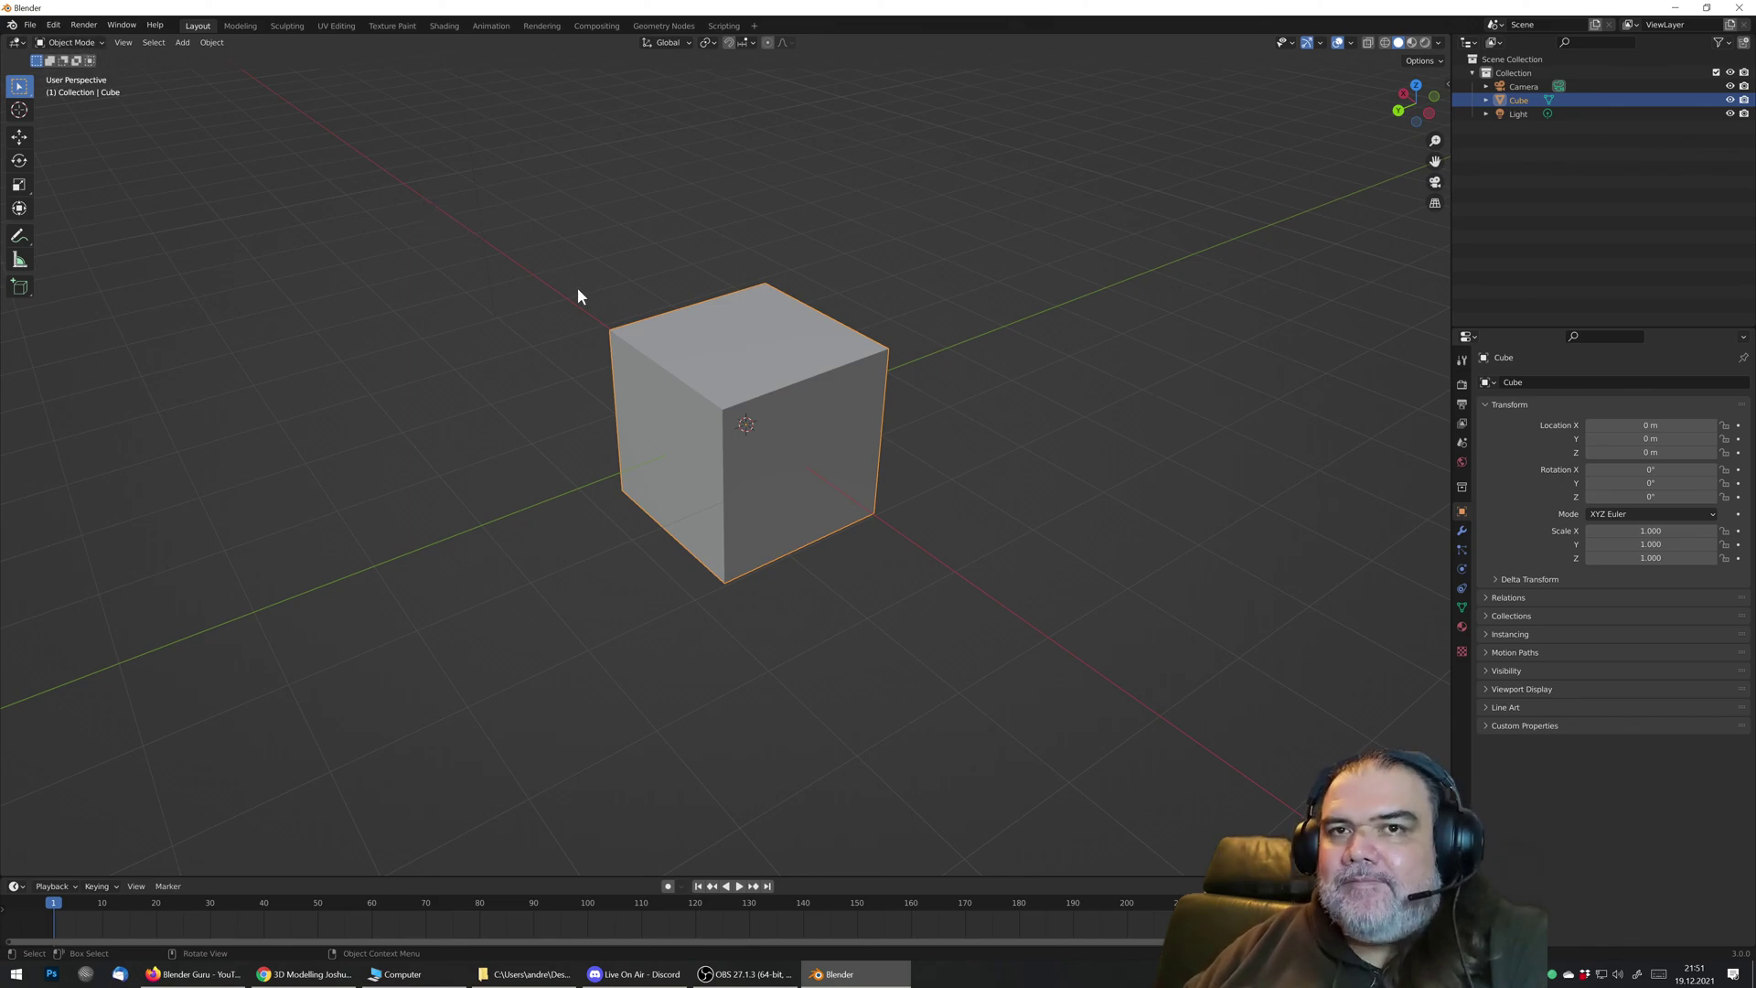
key("Tab")
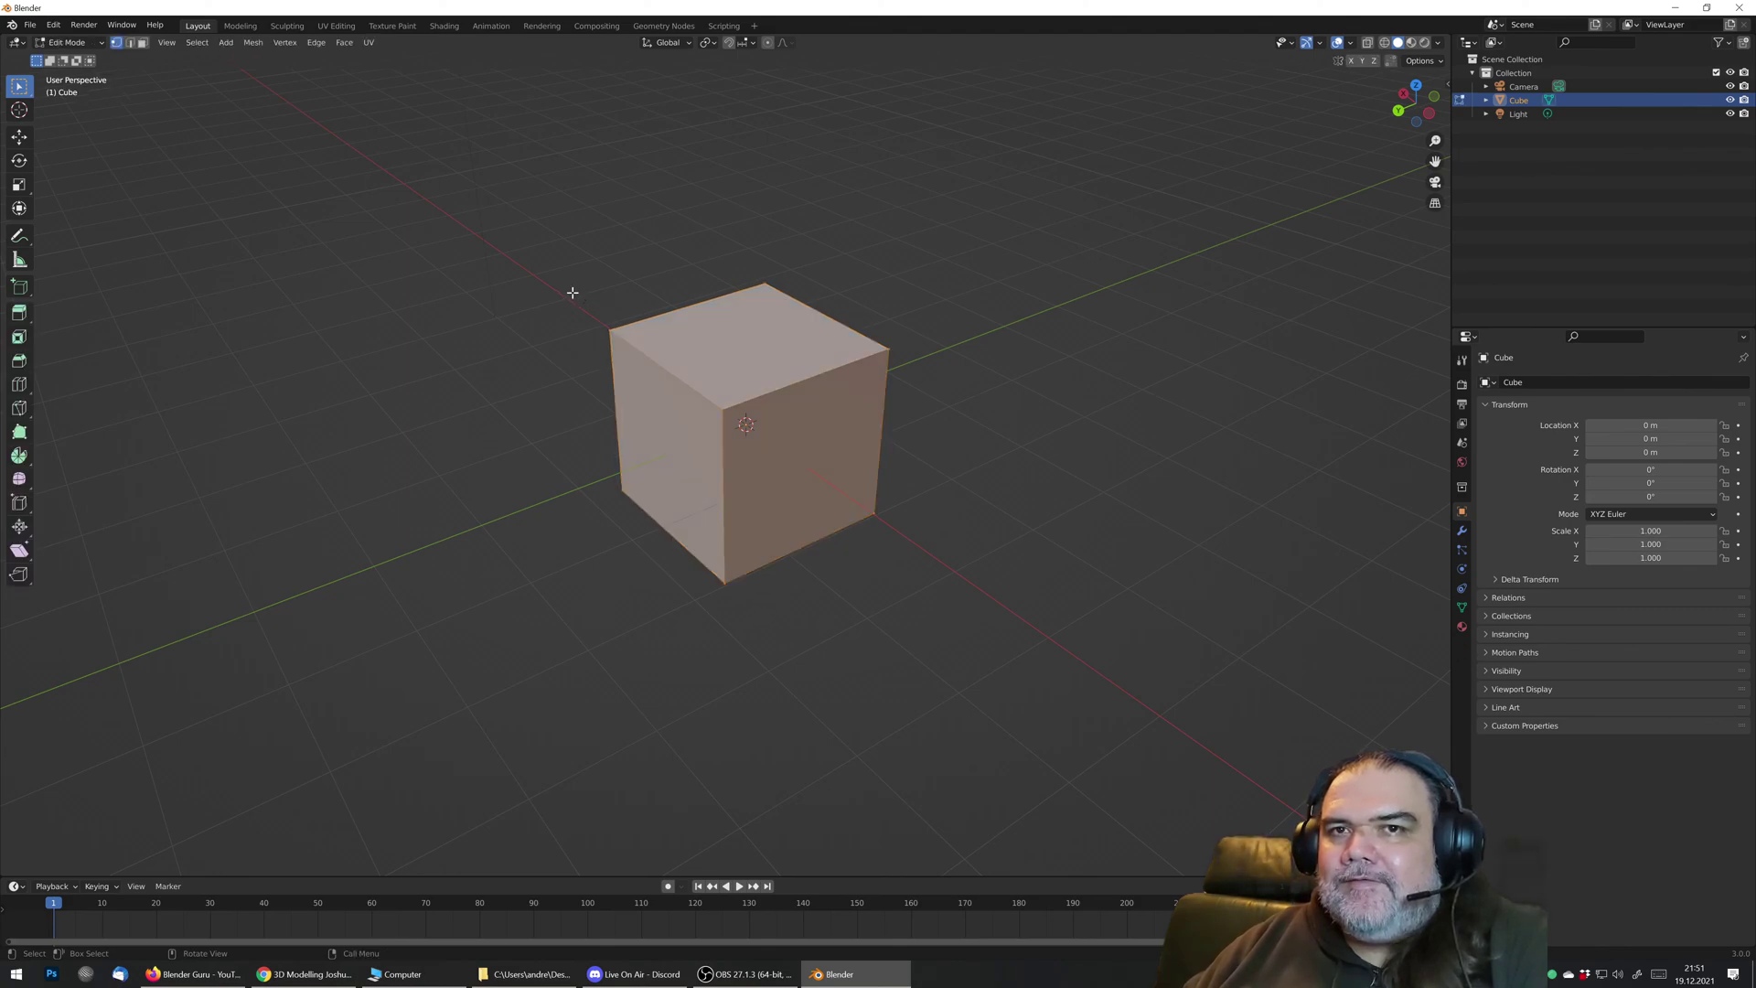
key("Tab")
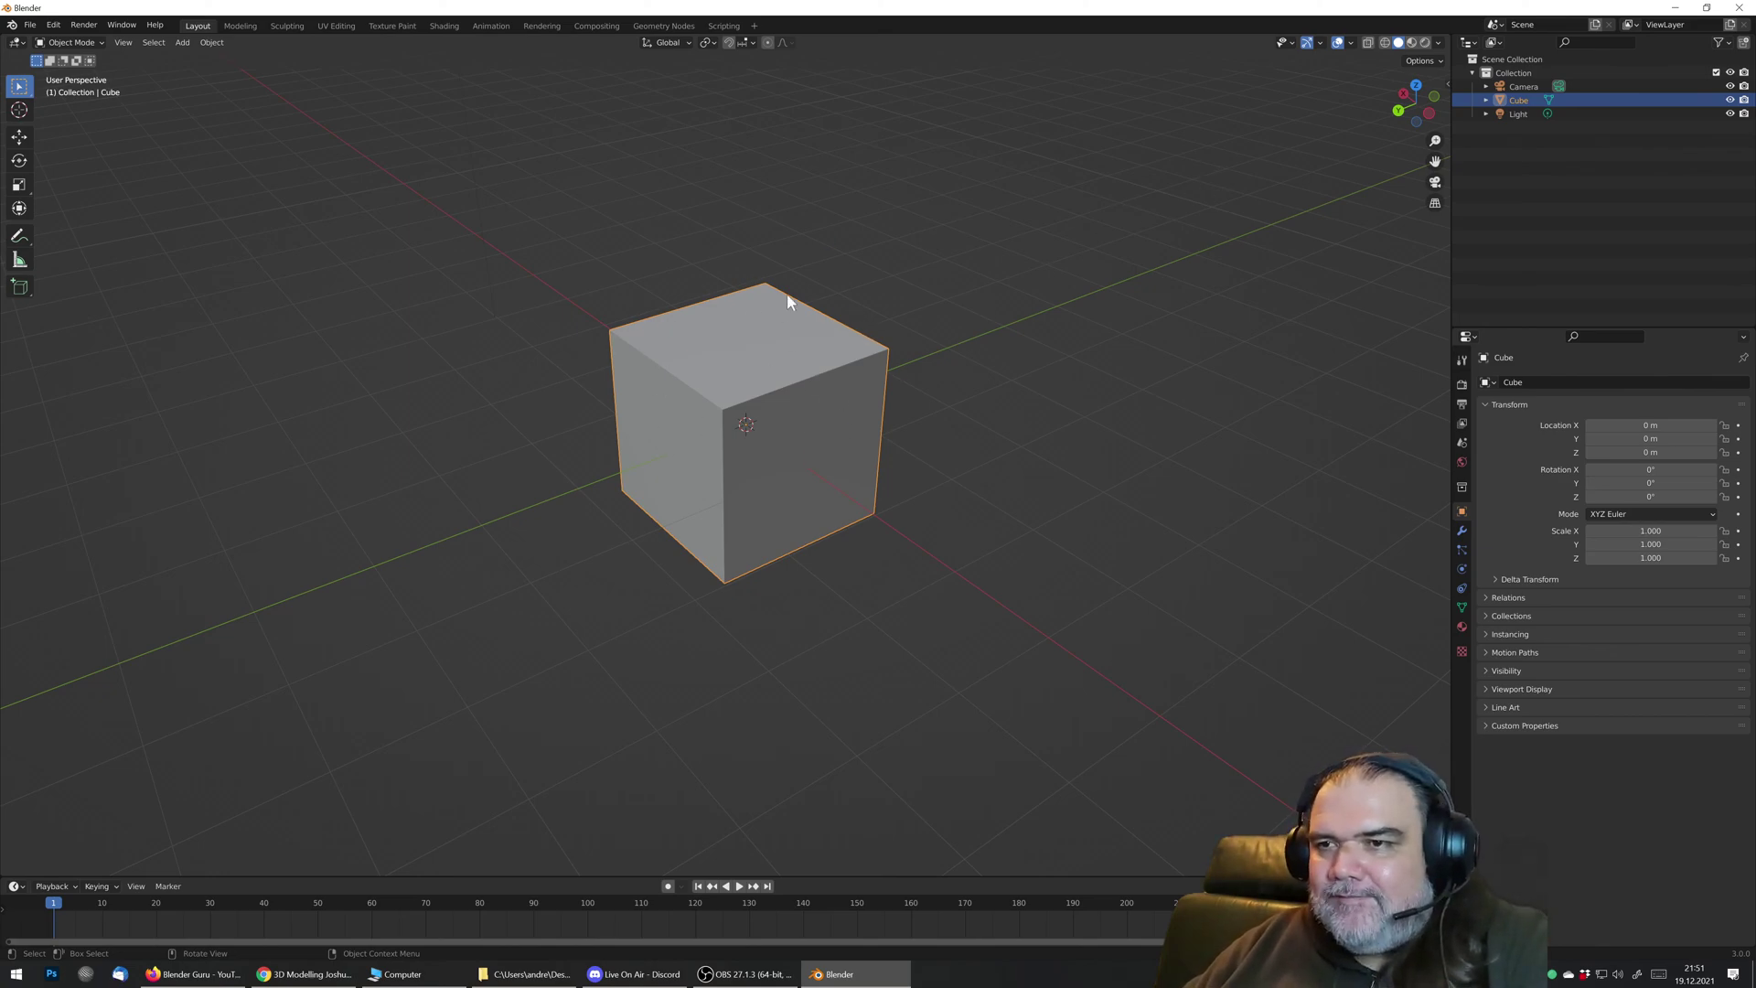
Step: Enter Edit Mode on the cube and deselect all of its geometry
scroll(755, 542, "down", 4)
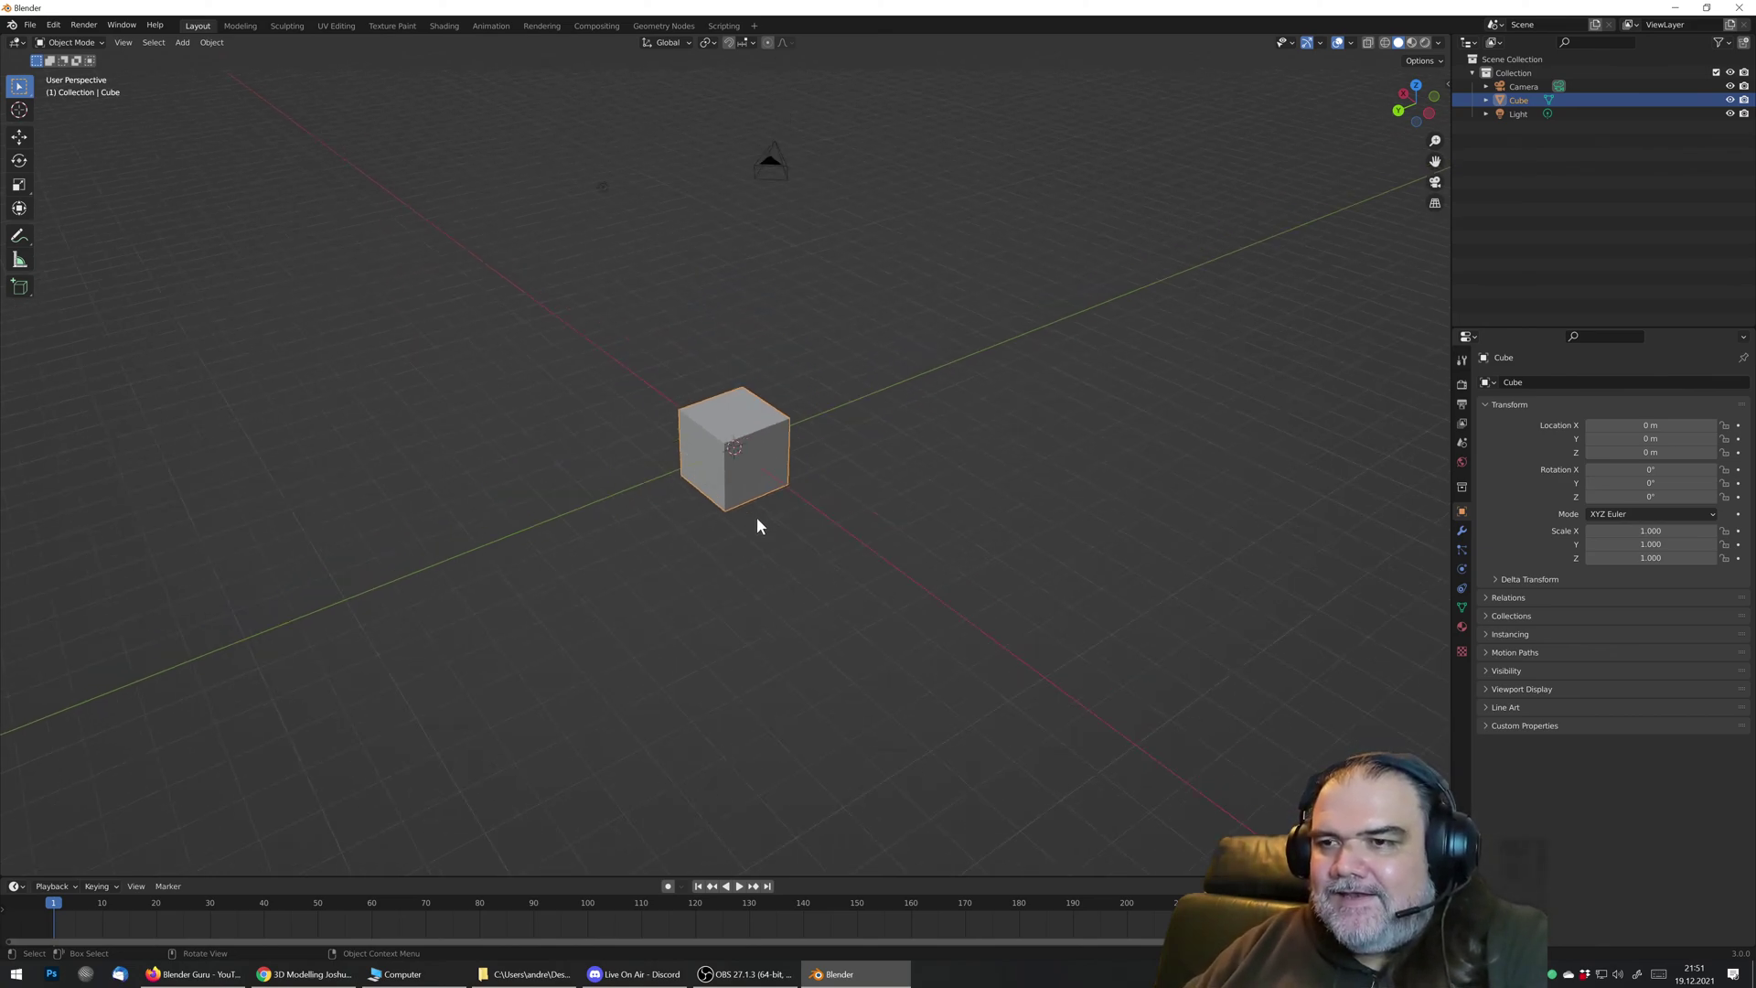
key("Tab")
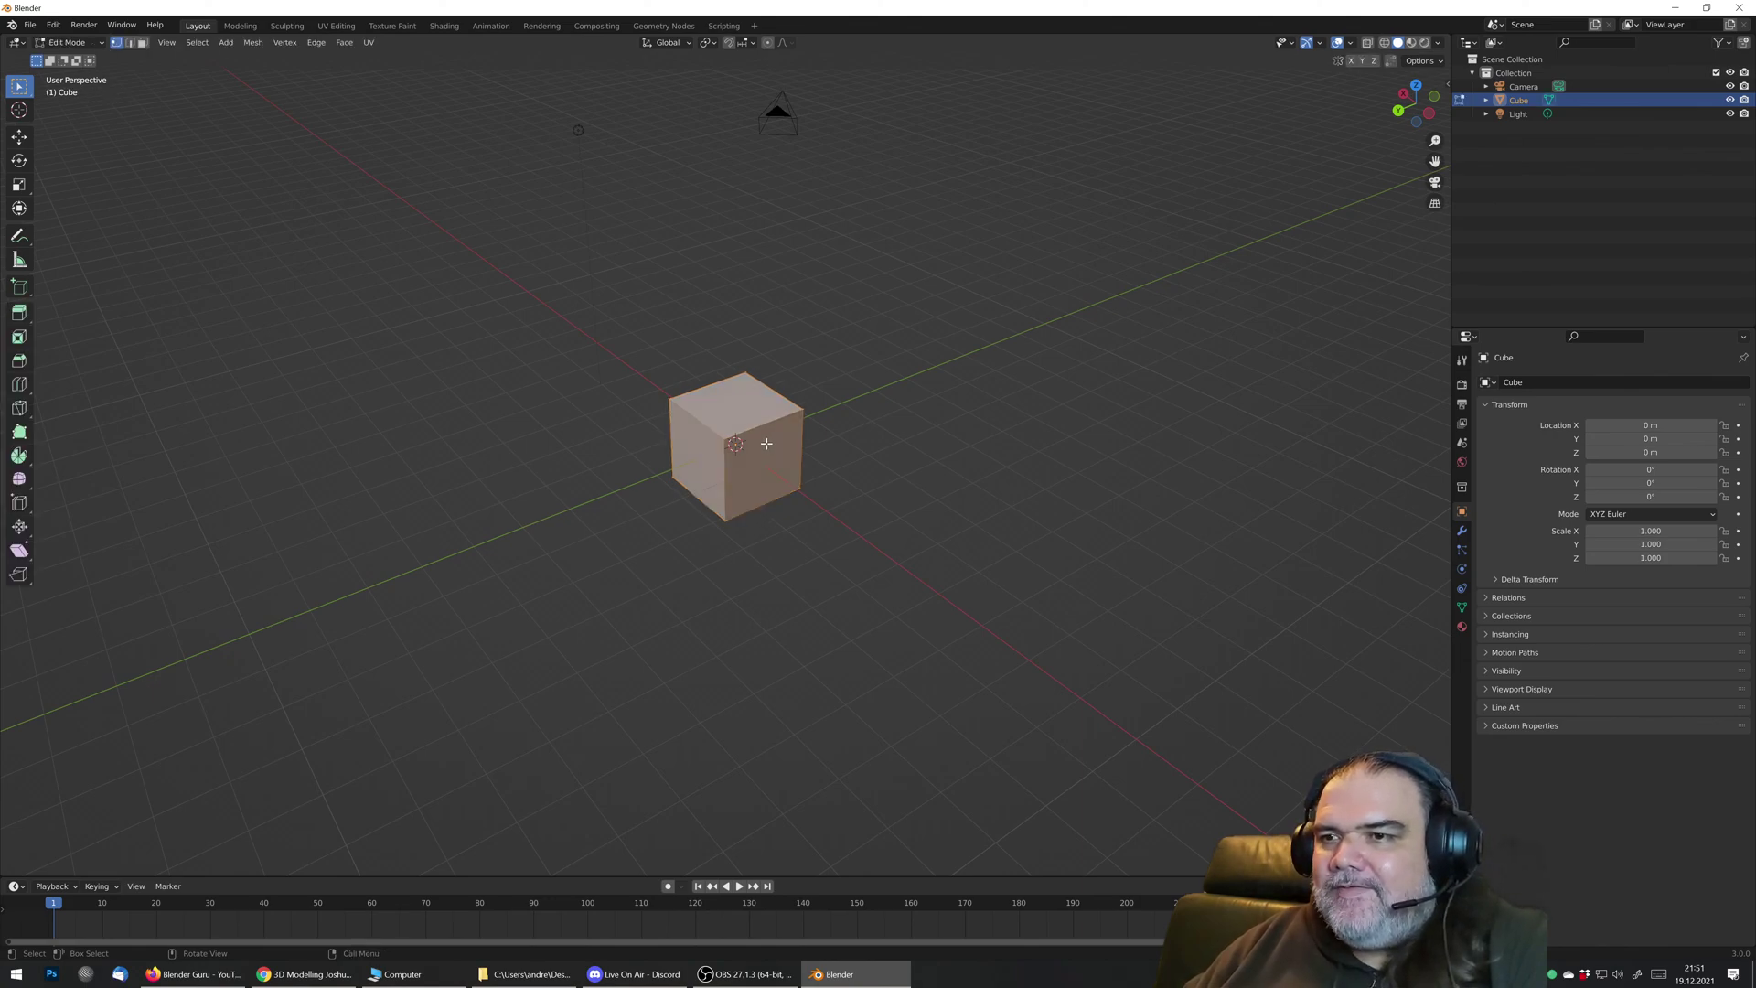
key("alt+a")
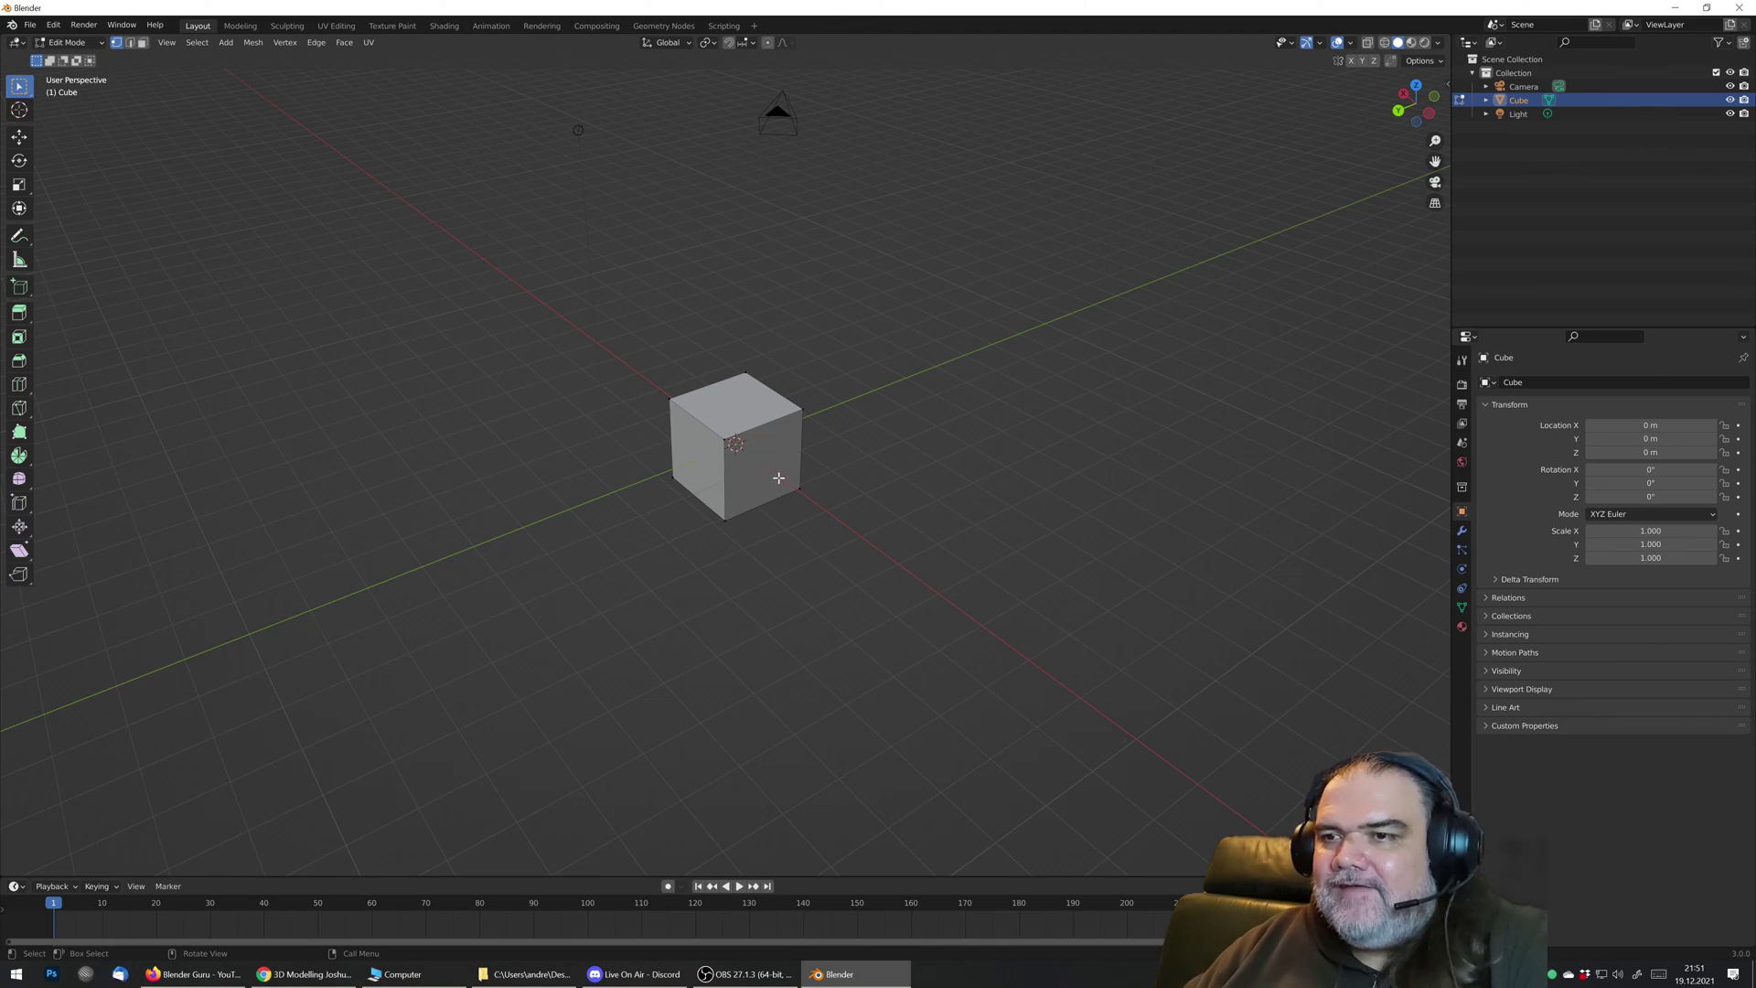
scroll(778, 477, "up", 4)
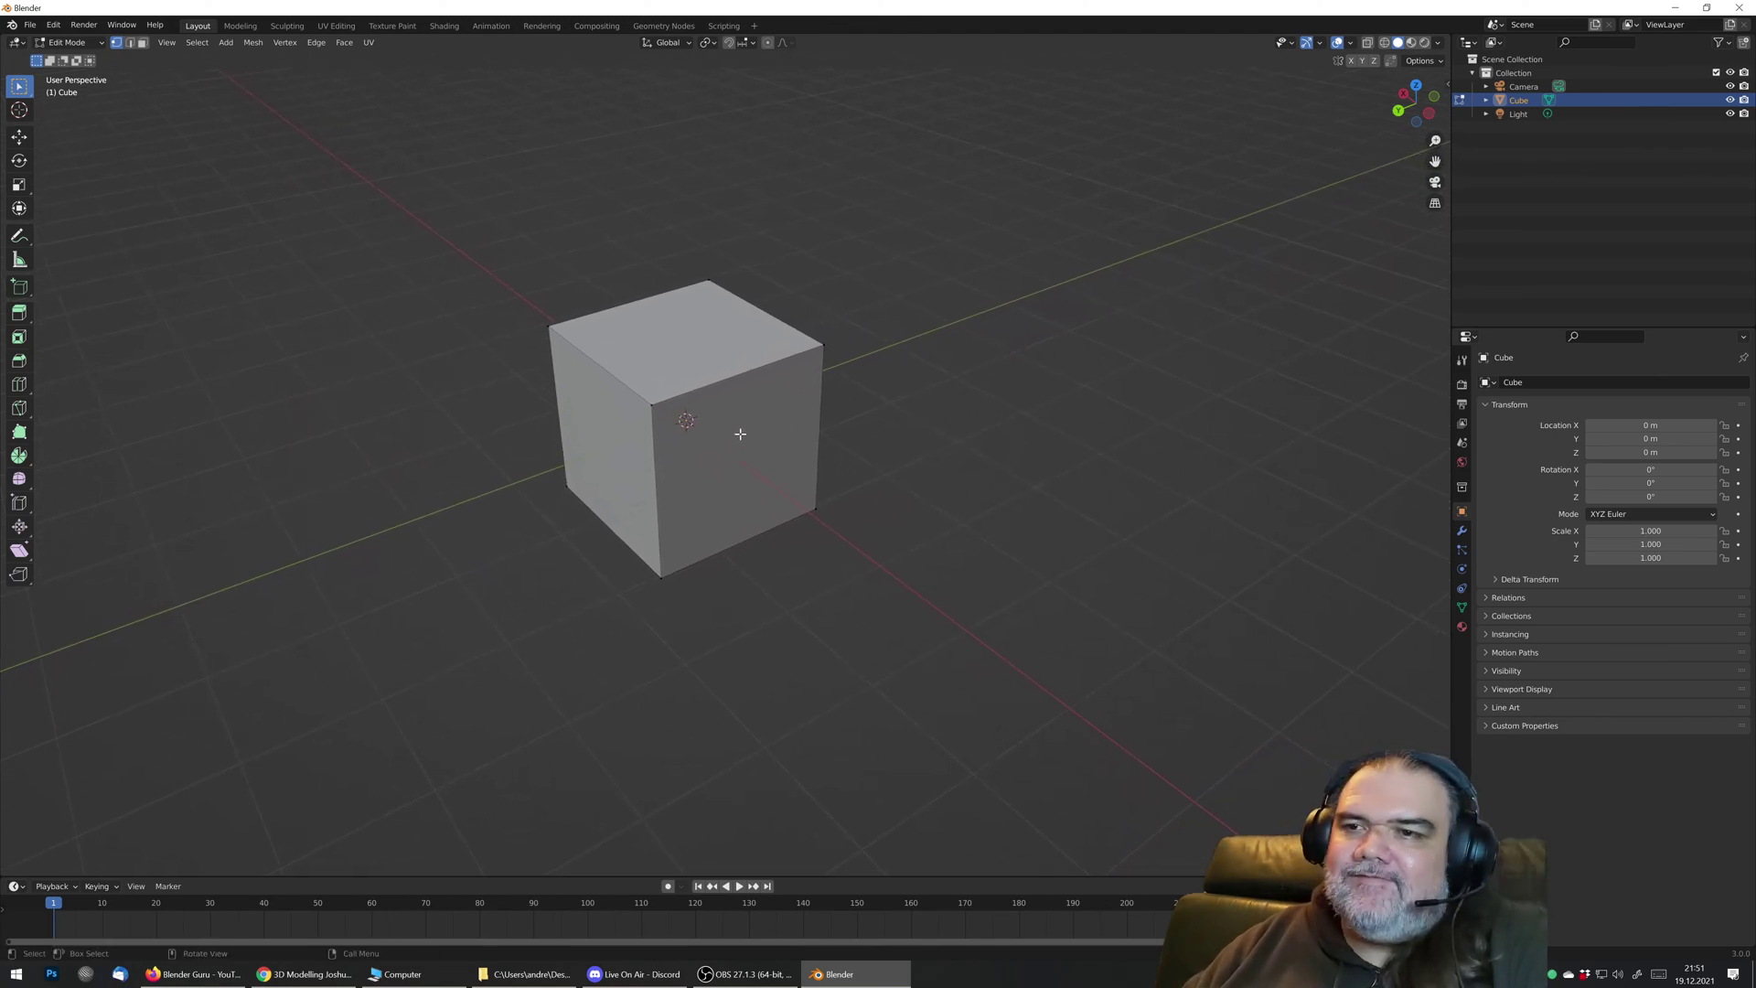
scroll(756, 455, "up", 3)
middle_click_drag(756, 455, 705, 412)
scroll(705, 411, "down", 3)
scroll(707, 415, "up", 1)
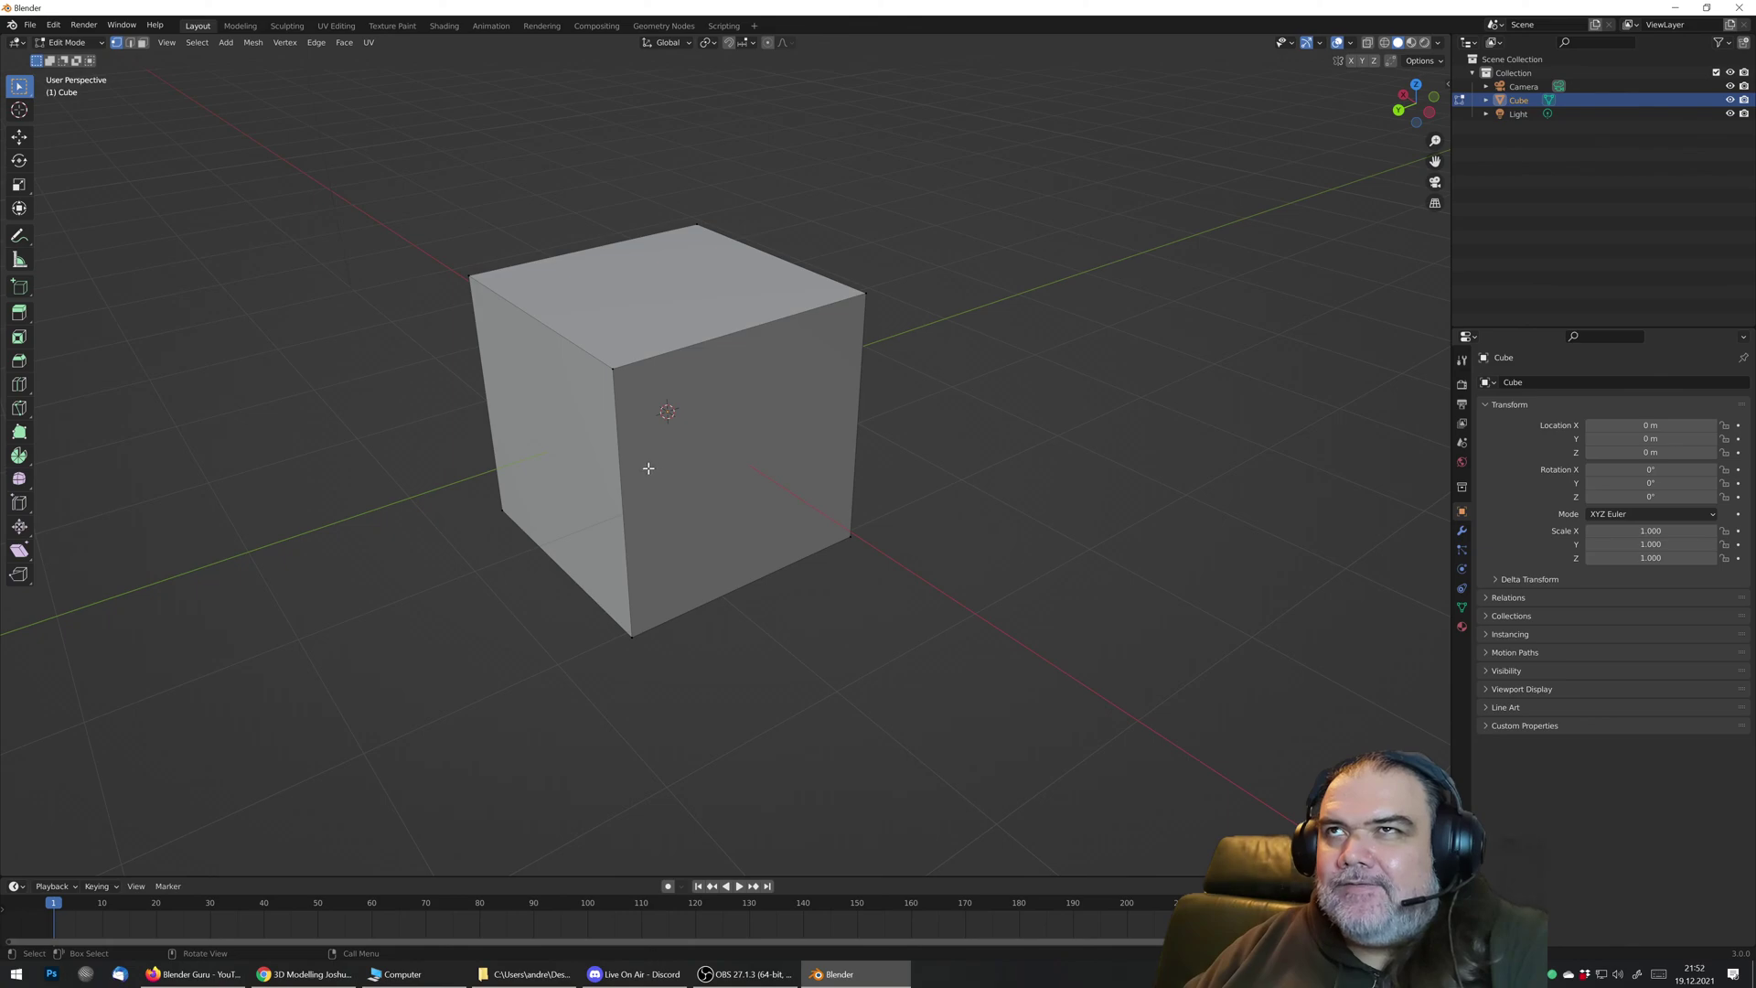
Step: Extrude the cube's side face outward along the Y axis by about 1.6 m in face select mode
middle_click_drag(683, 432, 926, 436)
middle_click_drag(767, 364, 839, 460)
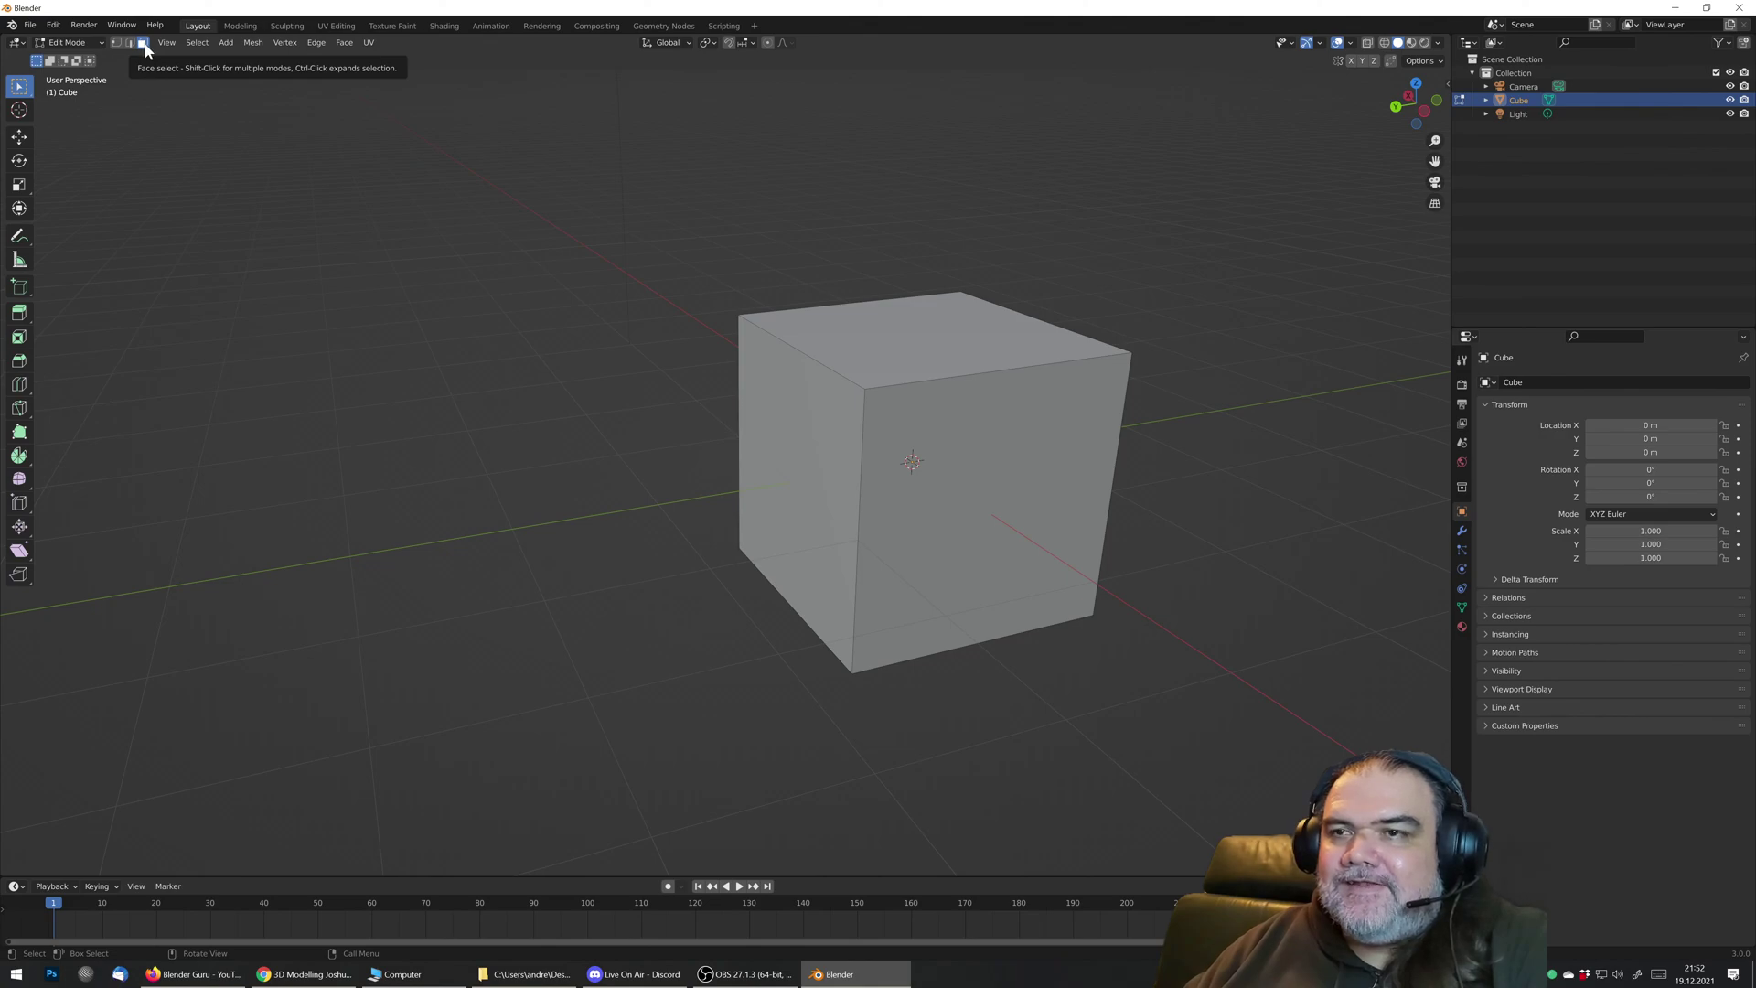
left_click(781, 422)
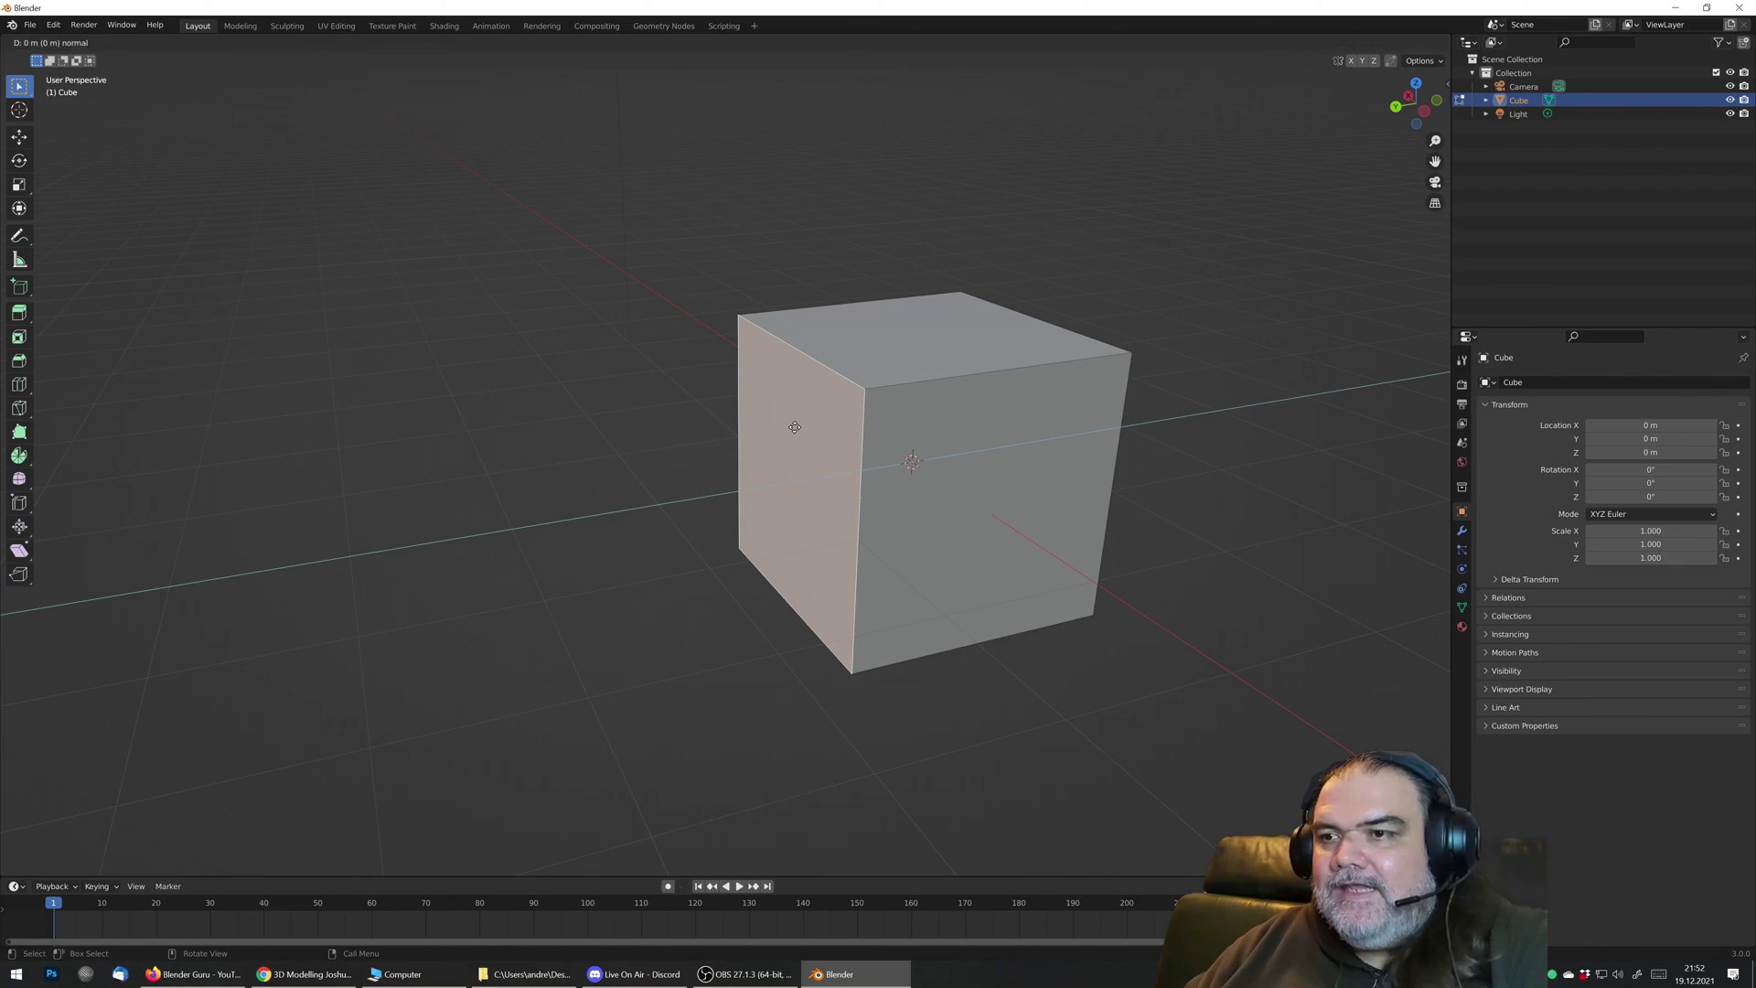
key("e")
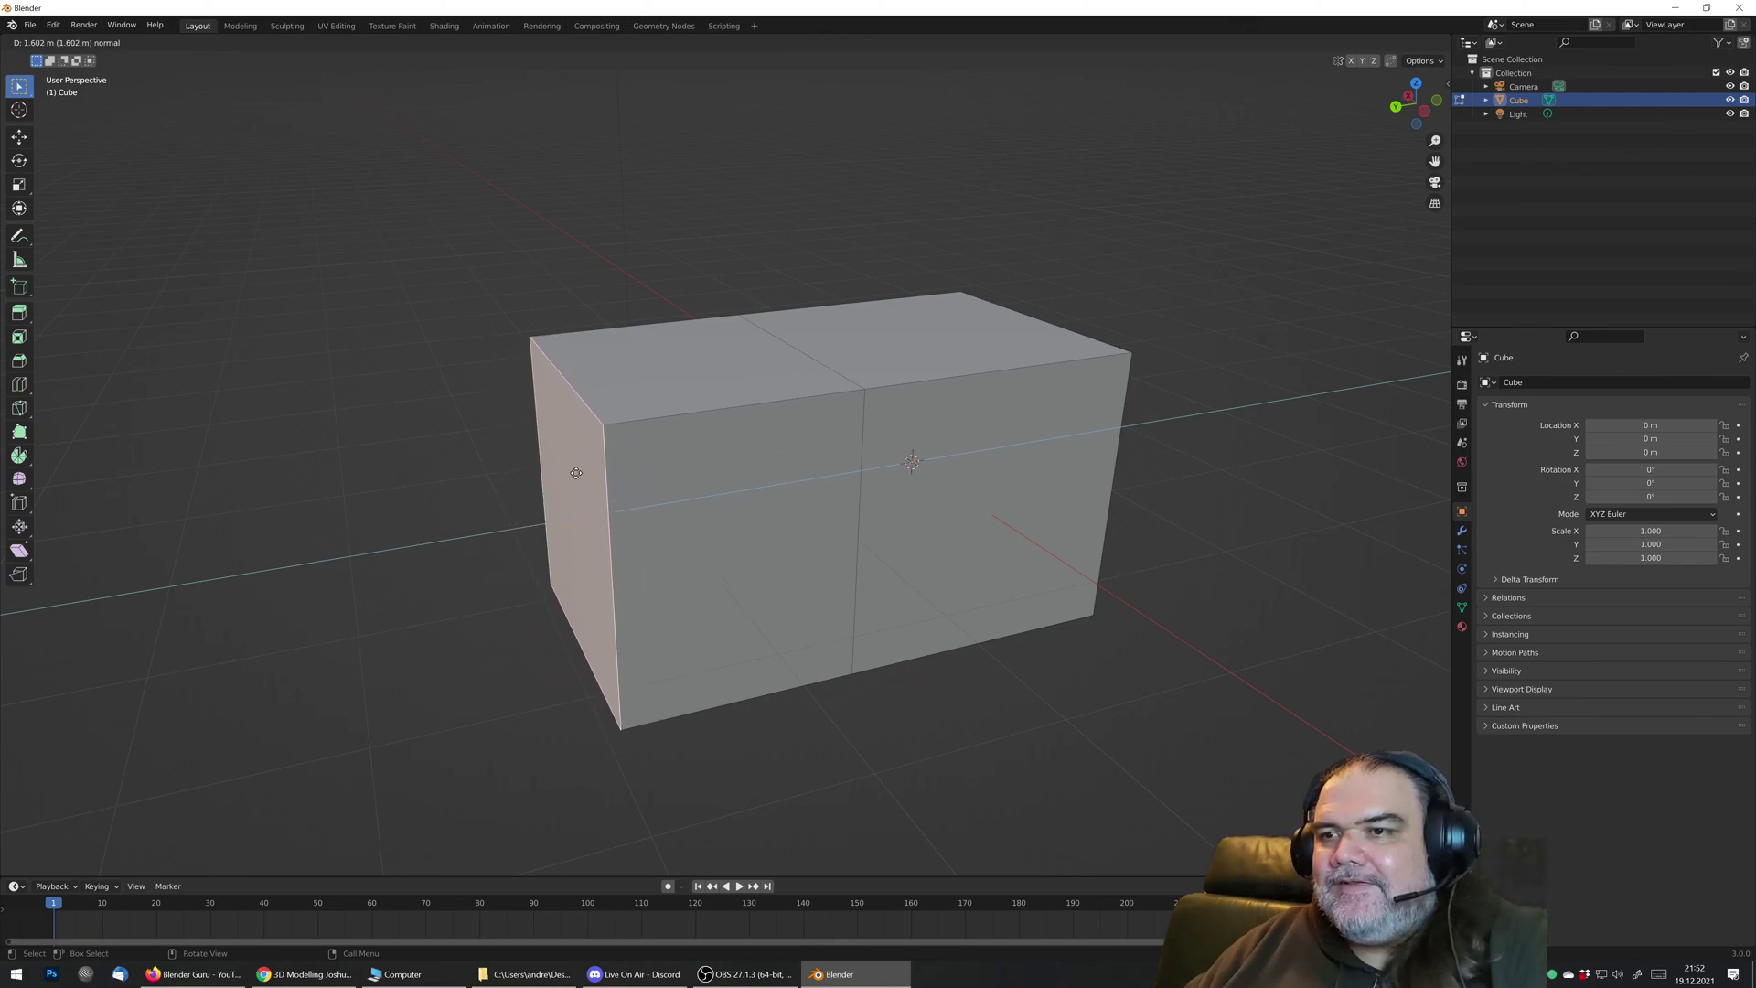
left_click(569, 475)
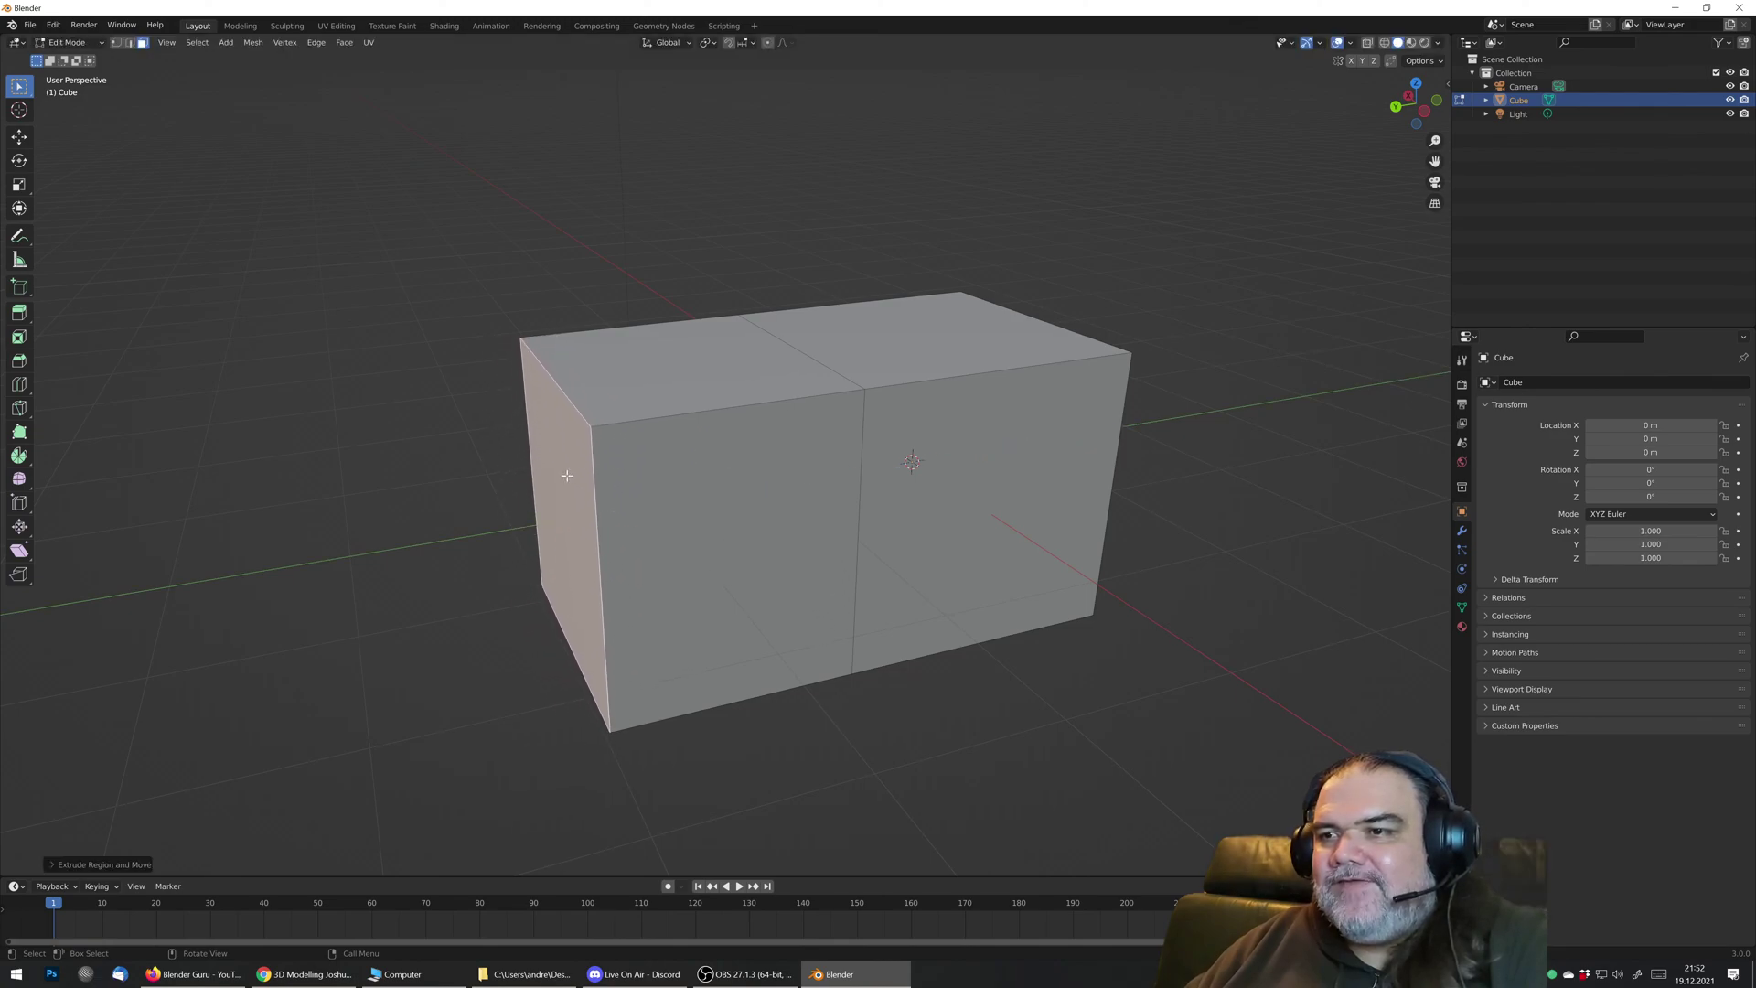
Step: Extrude the top face of the newly extruded block upward to form an L-shaped body
left_click(665, 359)
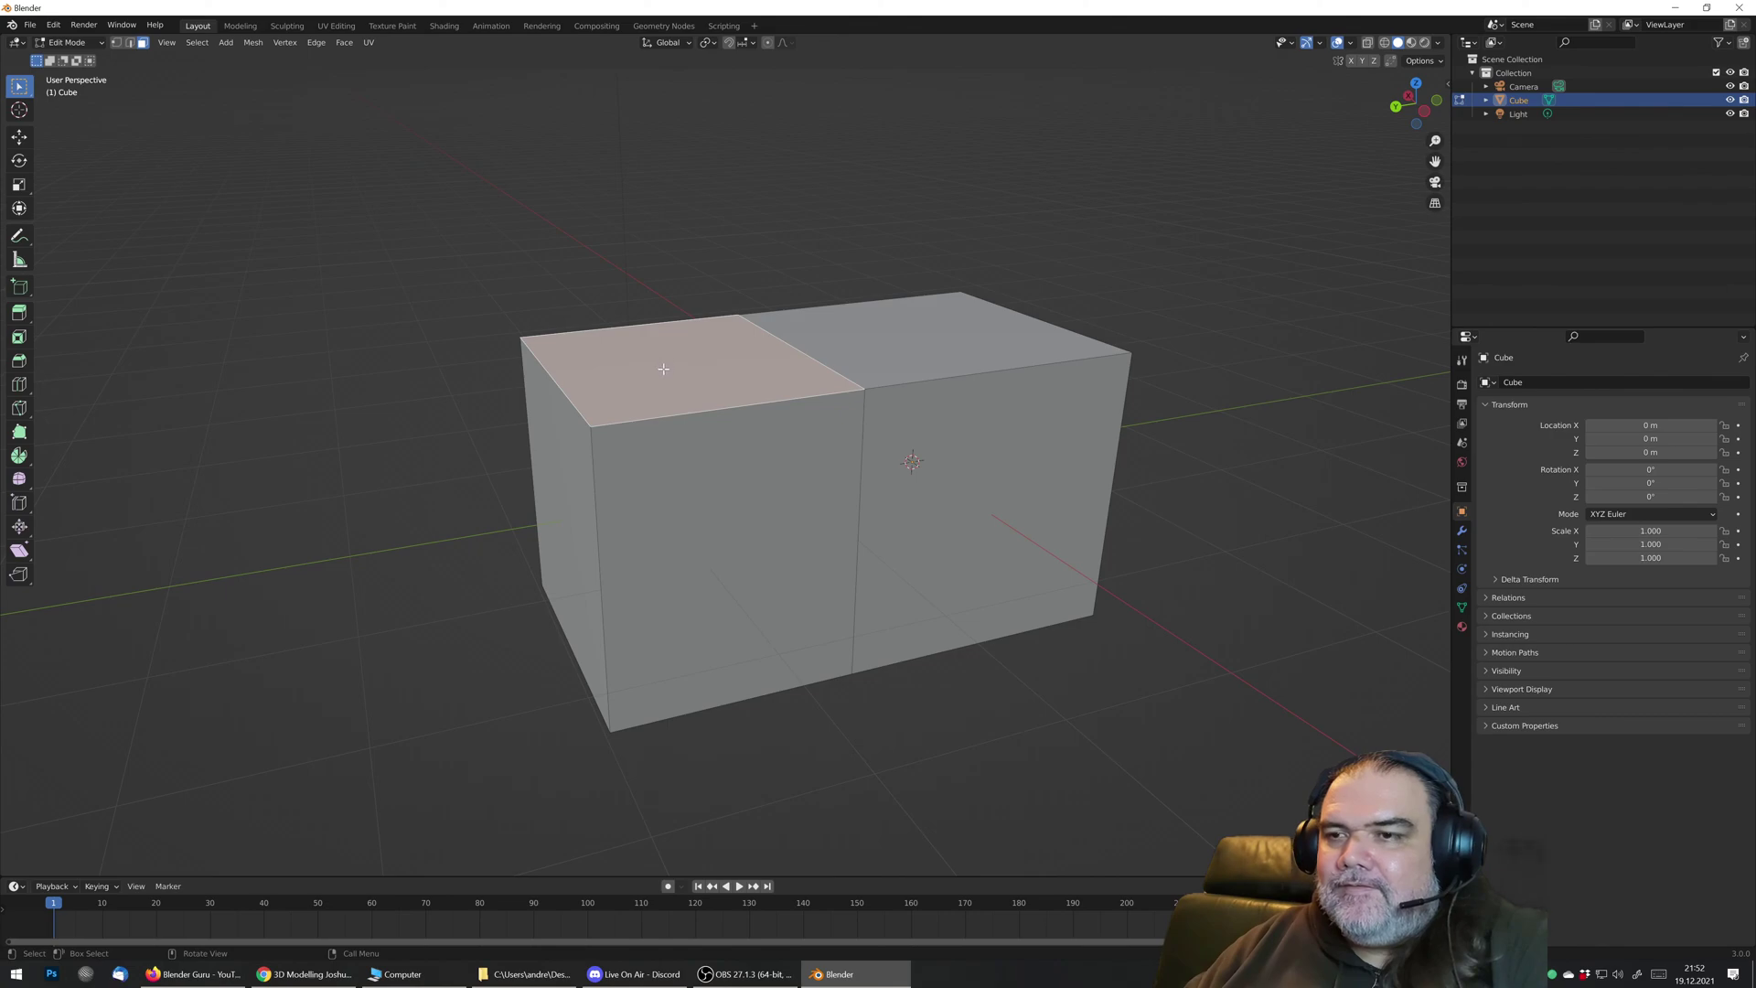
key("e")
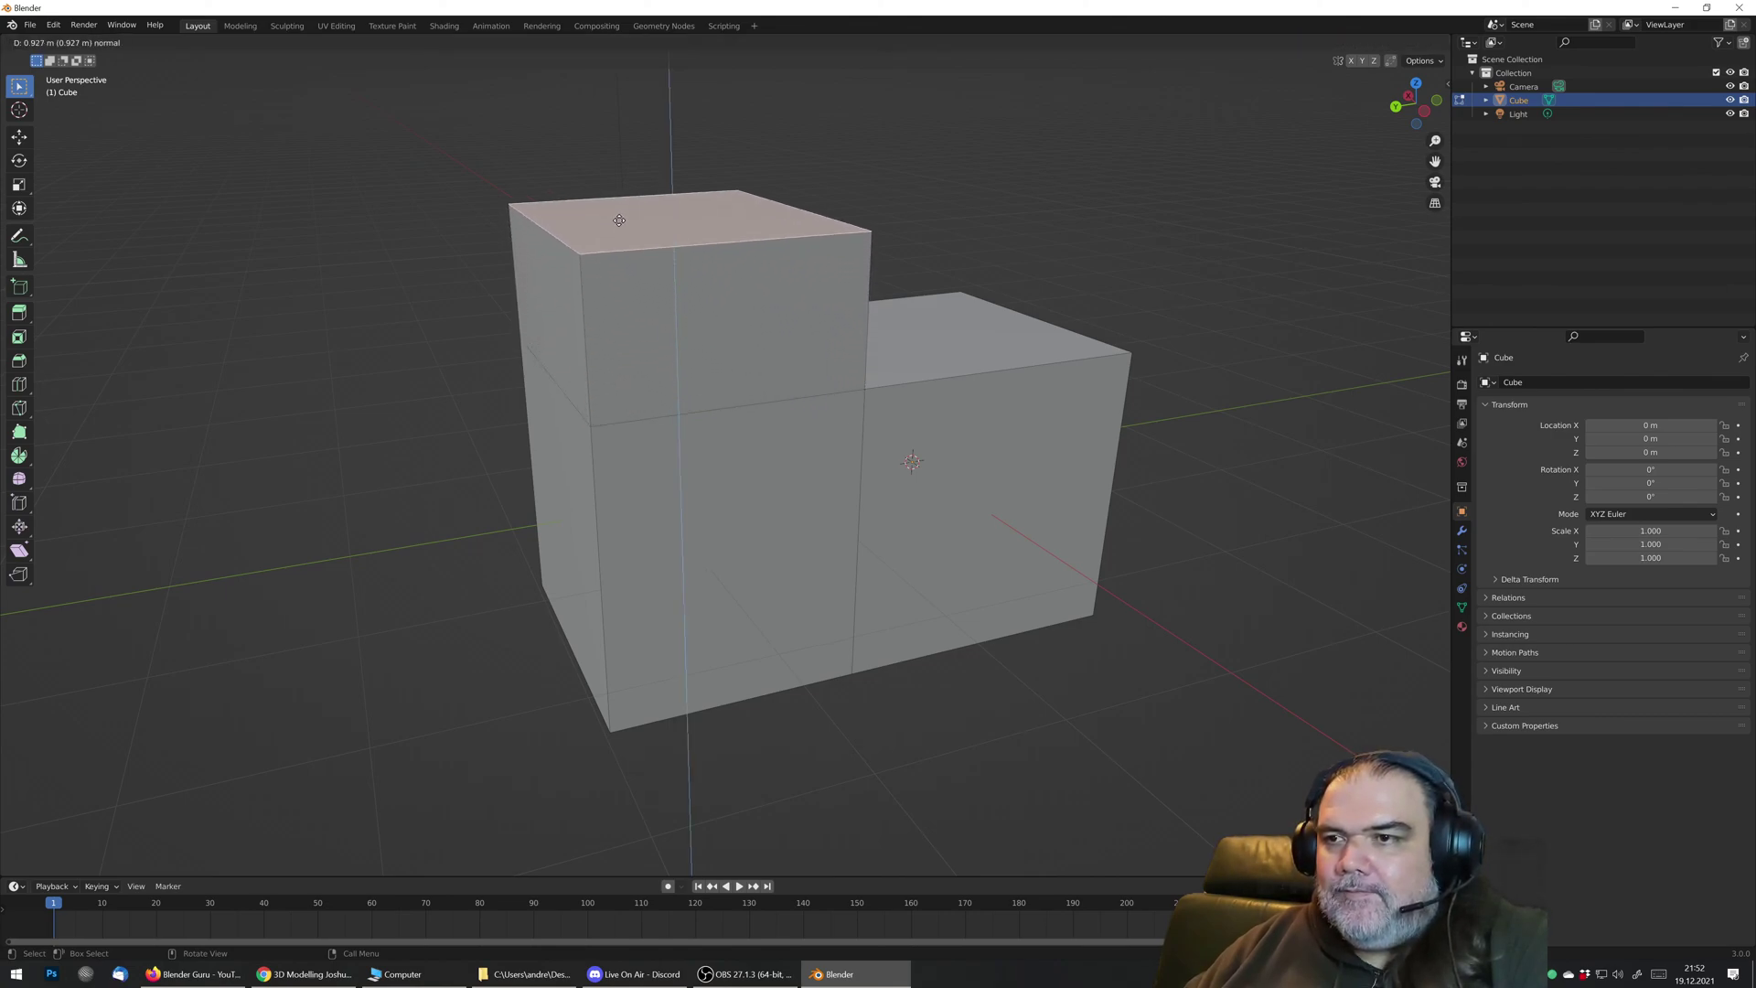
left_click(608, 113)
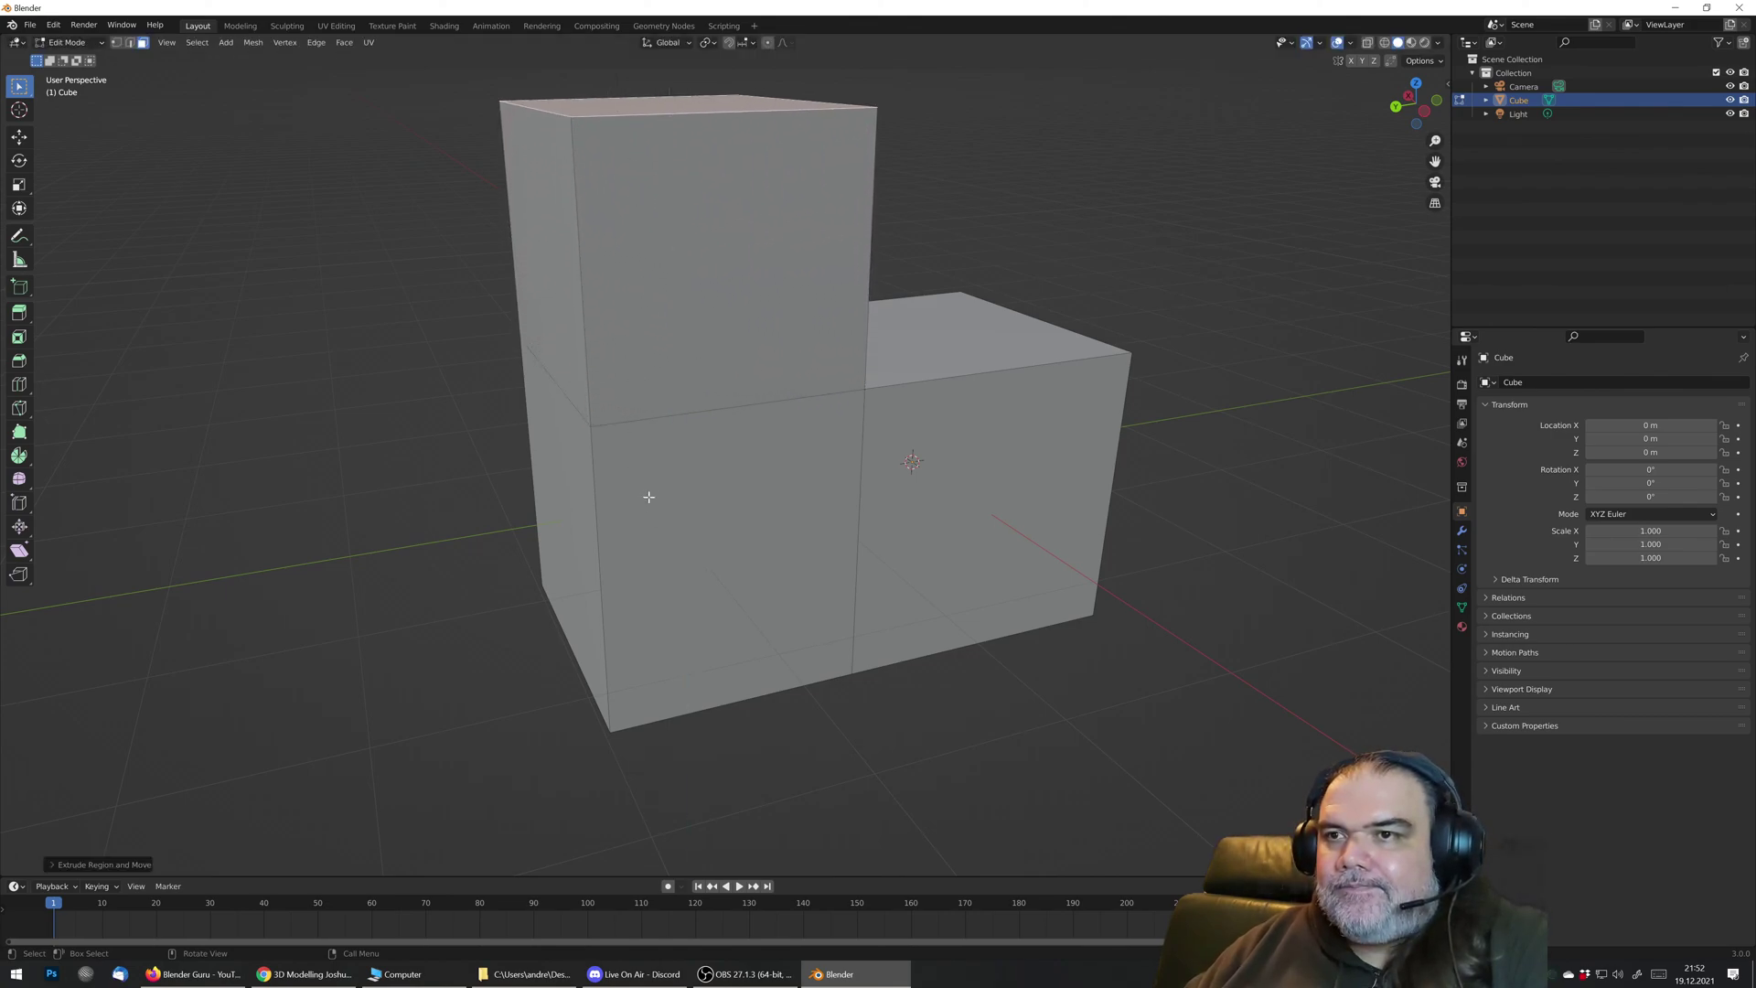
Step: Add a horizontal loop cut around the middle of the raised upper block
middle_click_drag(648, 497, 667, 465)
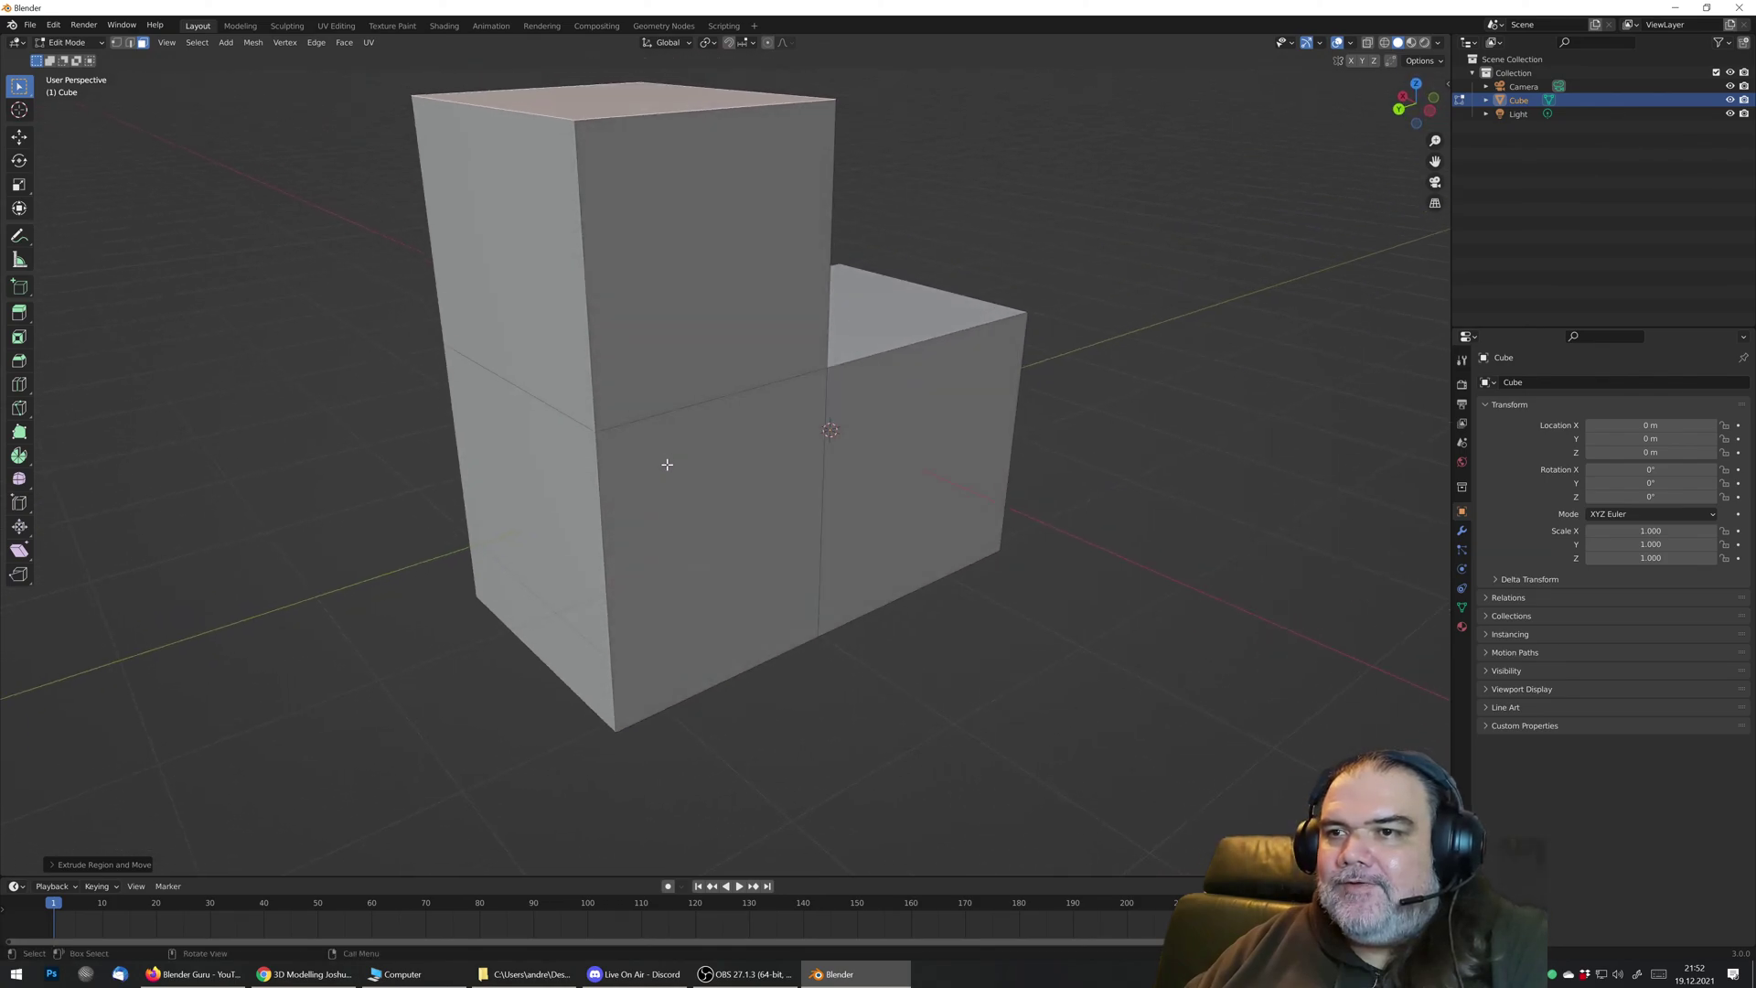
scroll(667, 465, "down", 2)
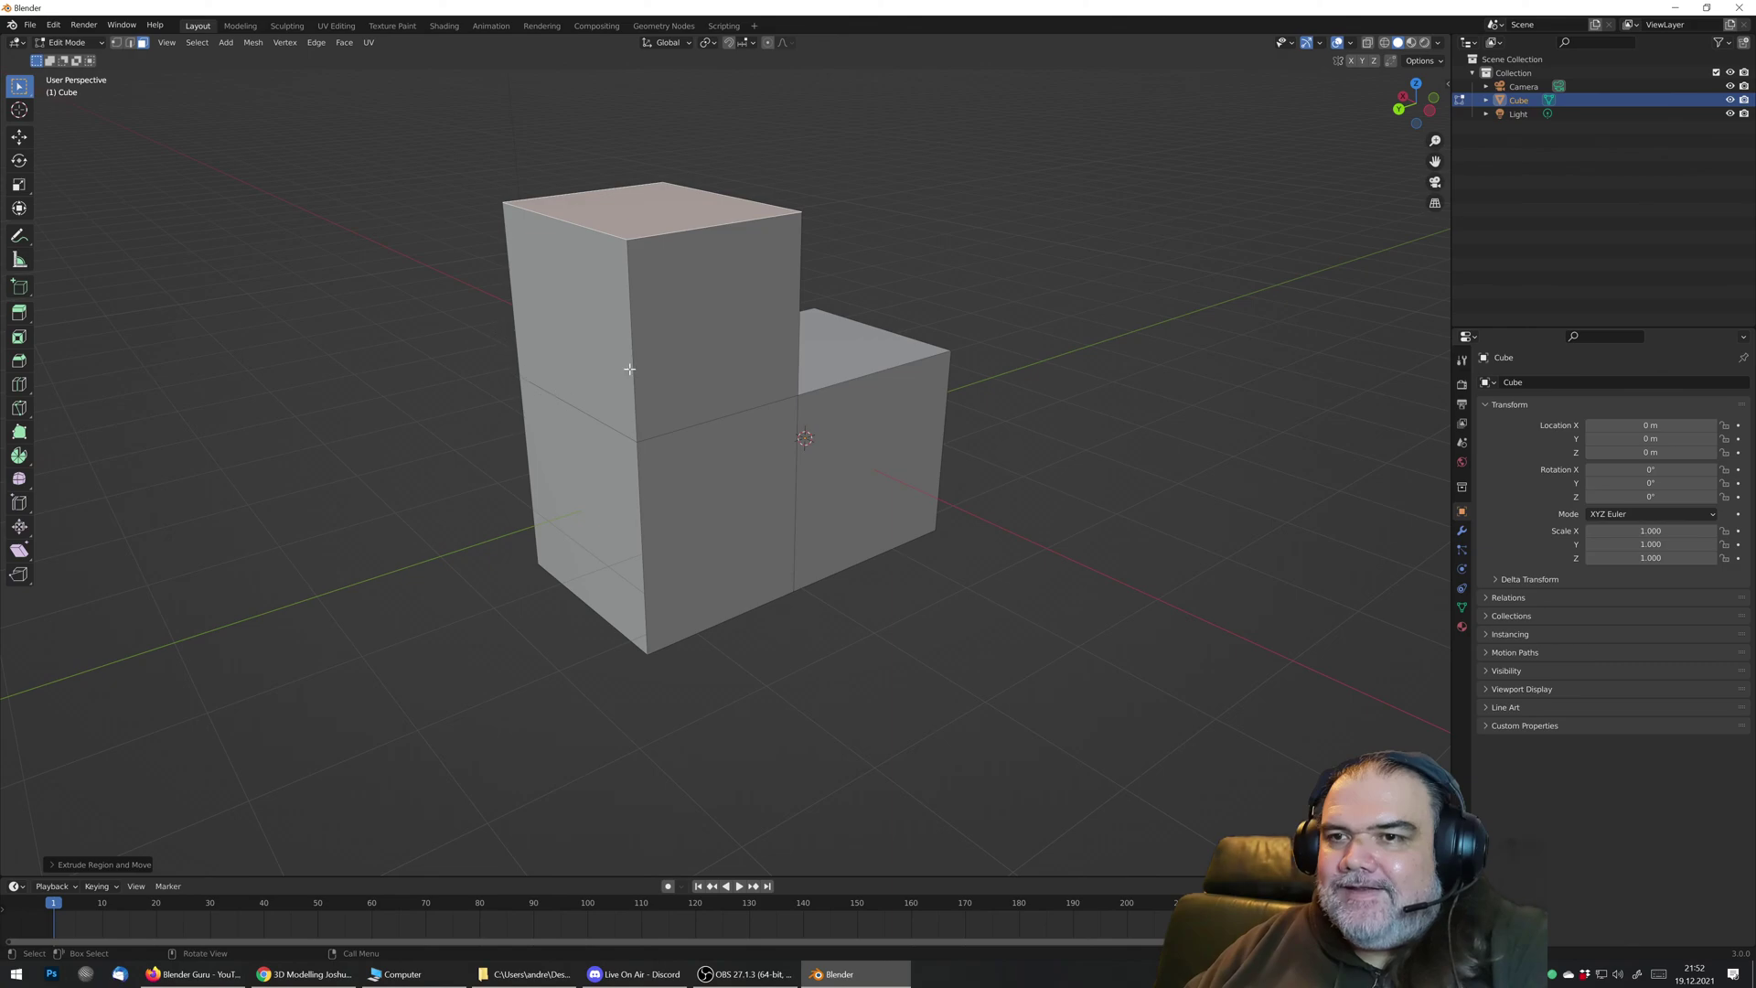
middle_click_drag(520, 371, 572, 343)
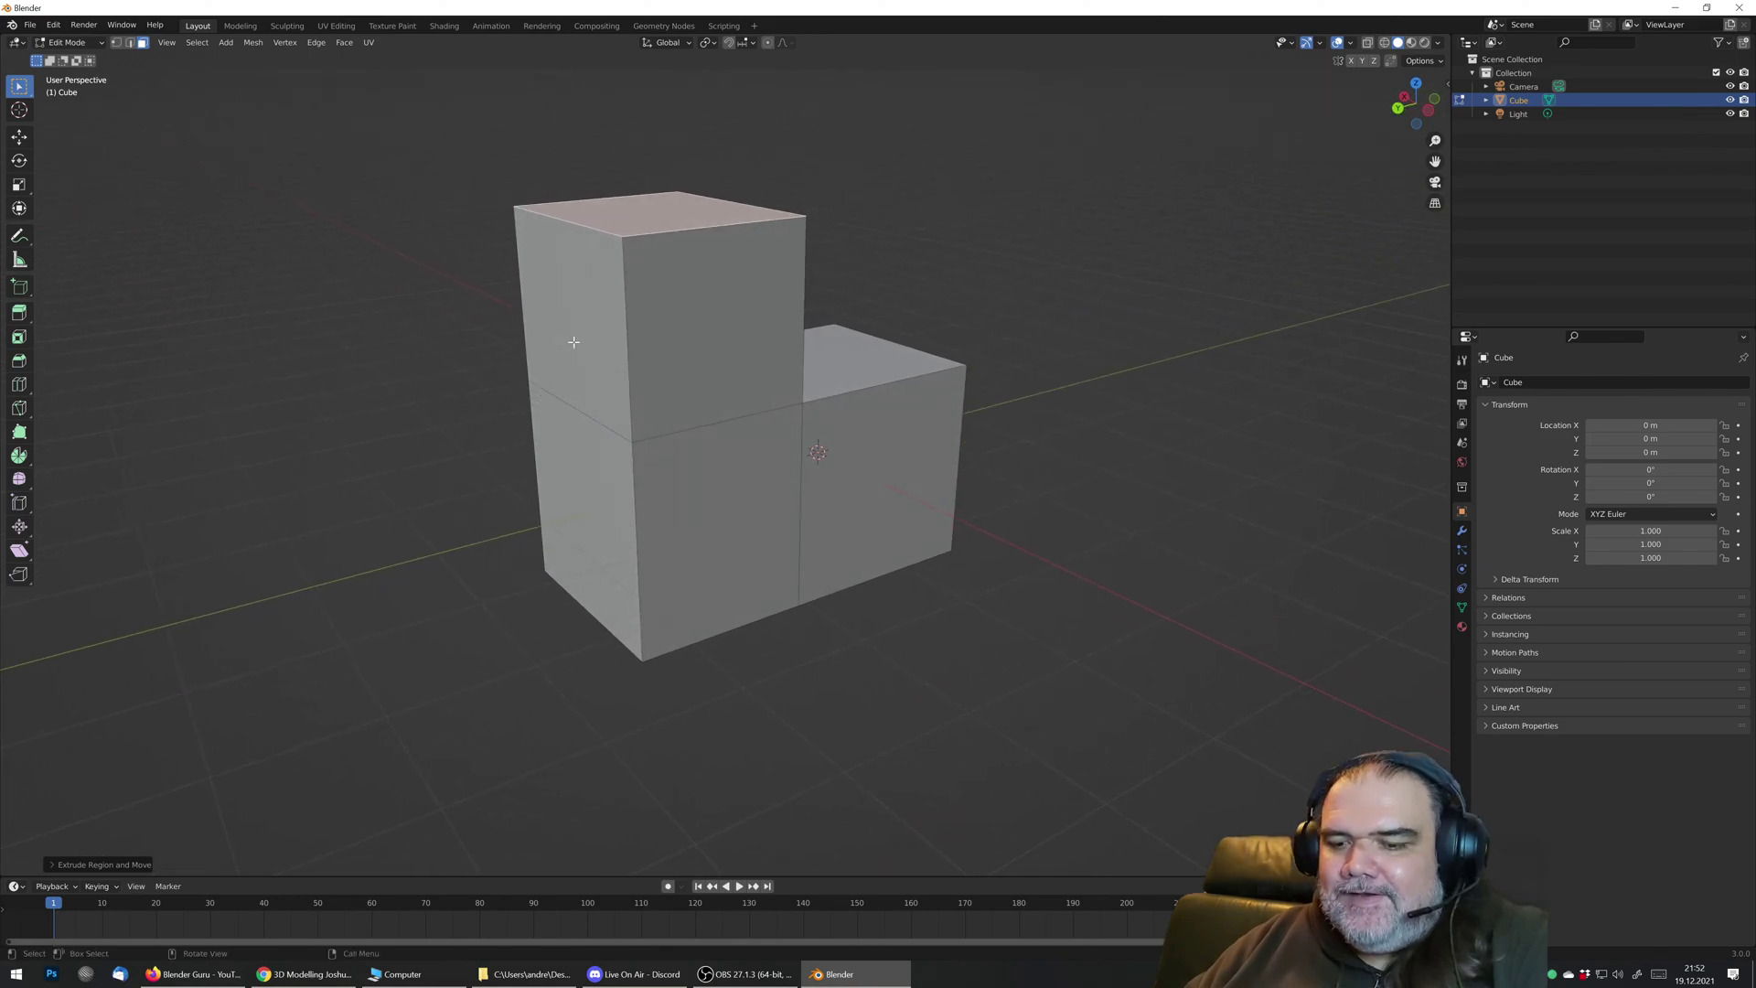
key("ctrl+r")
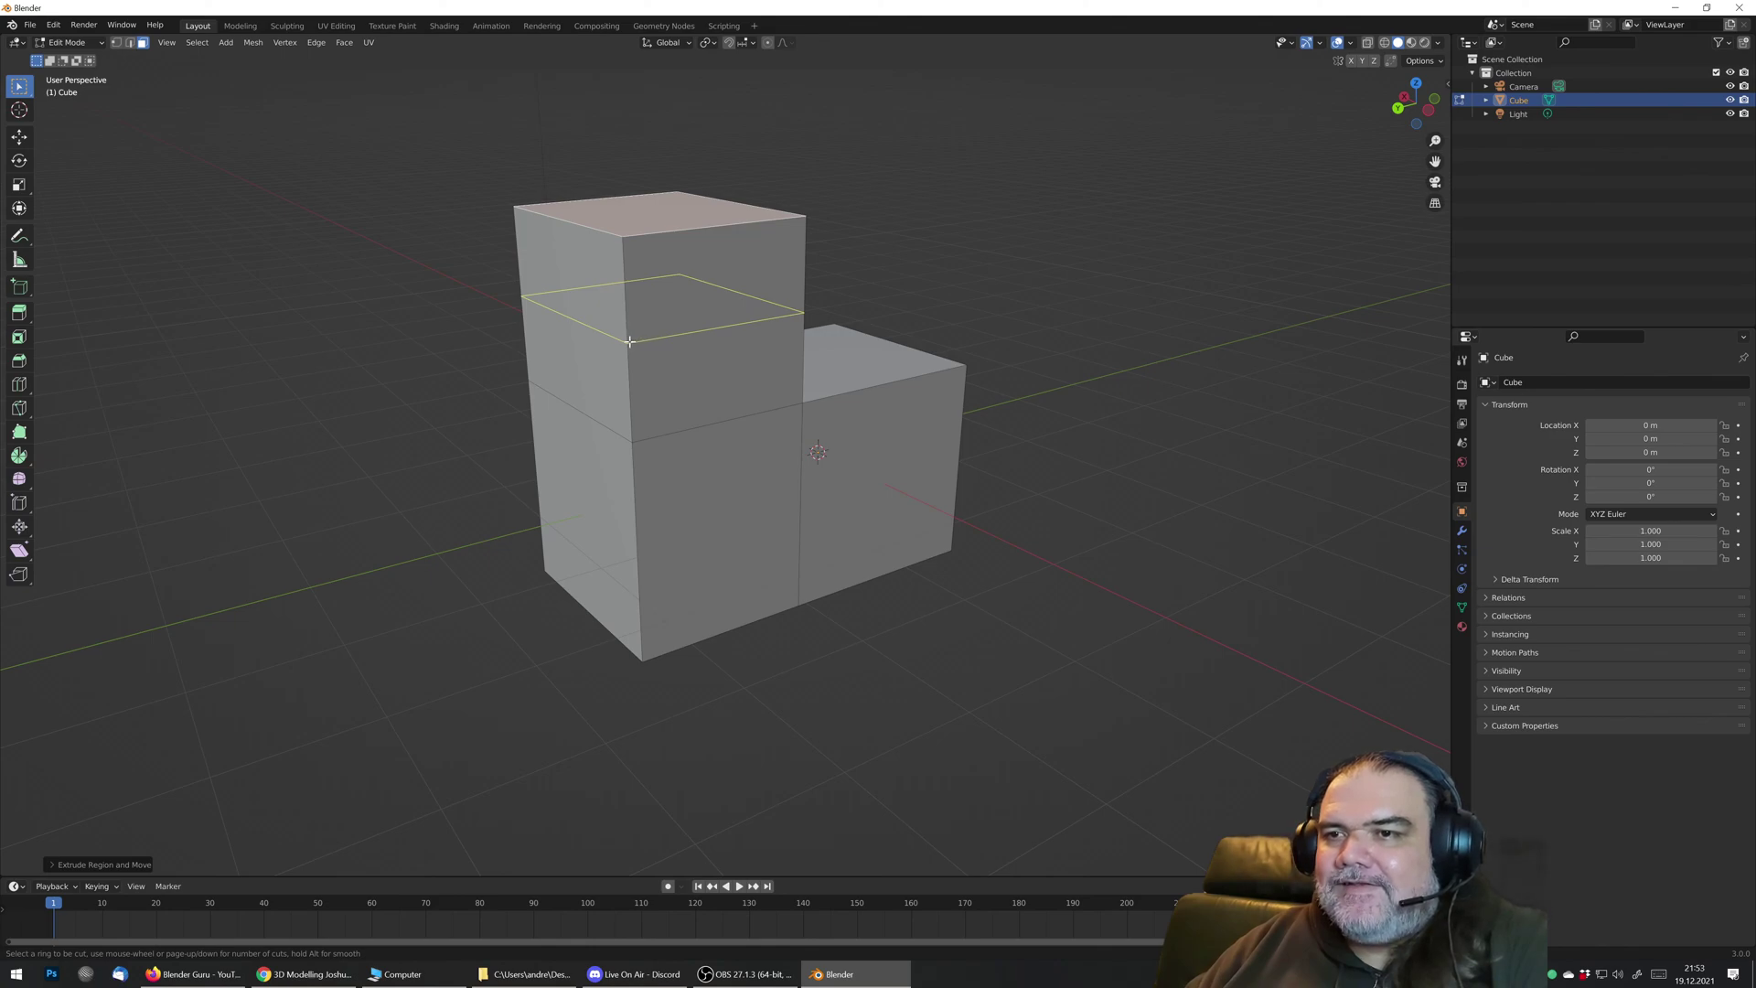
left_click(630, 341)
left_click(631, 342)
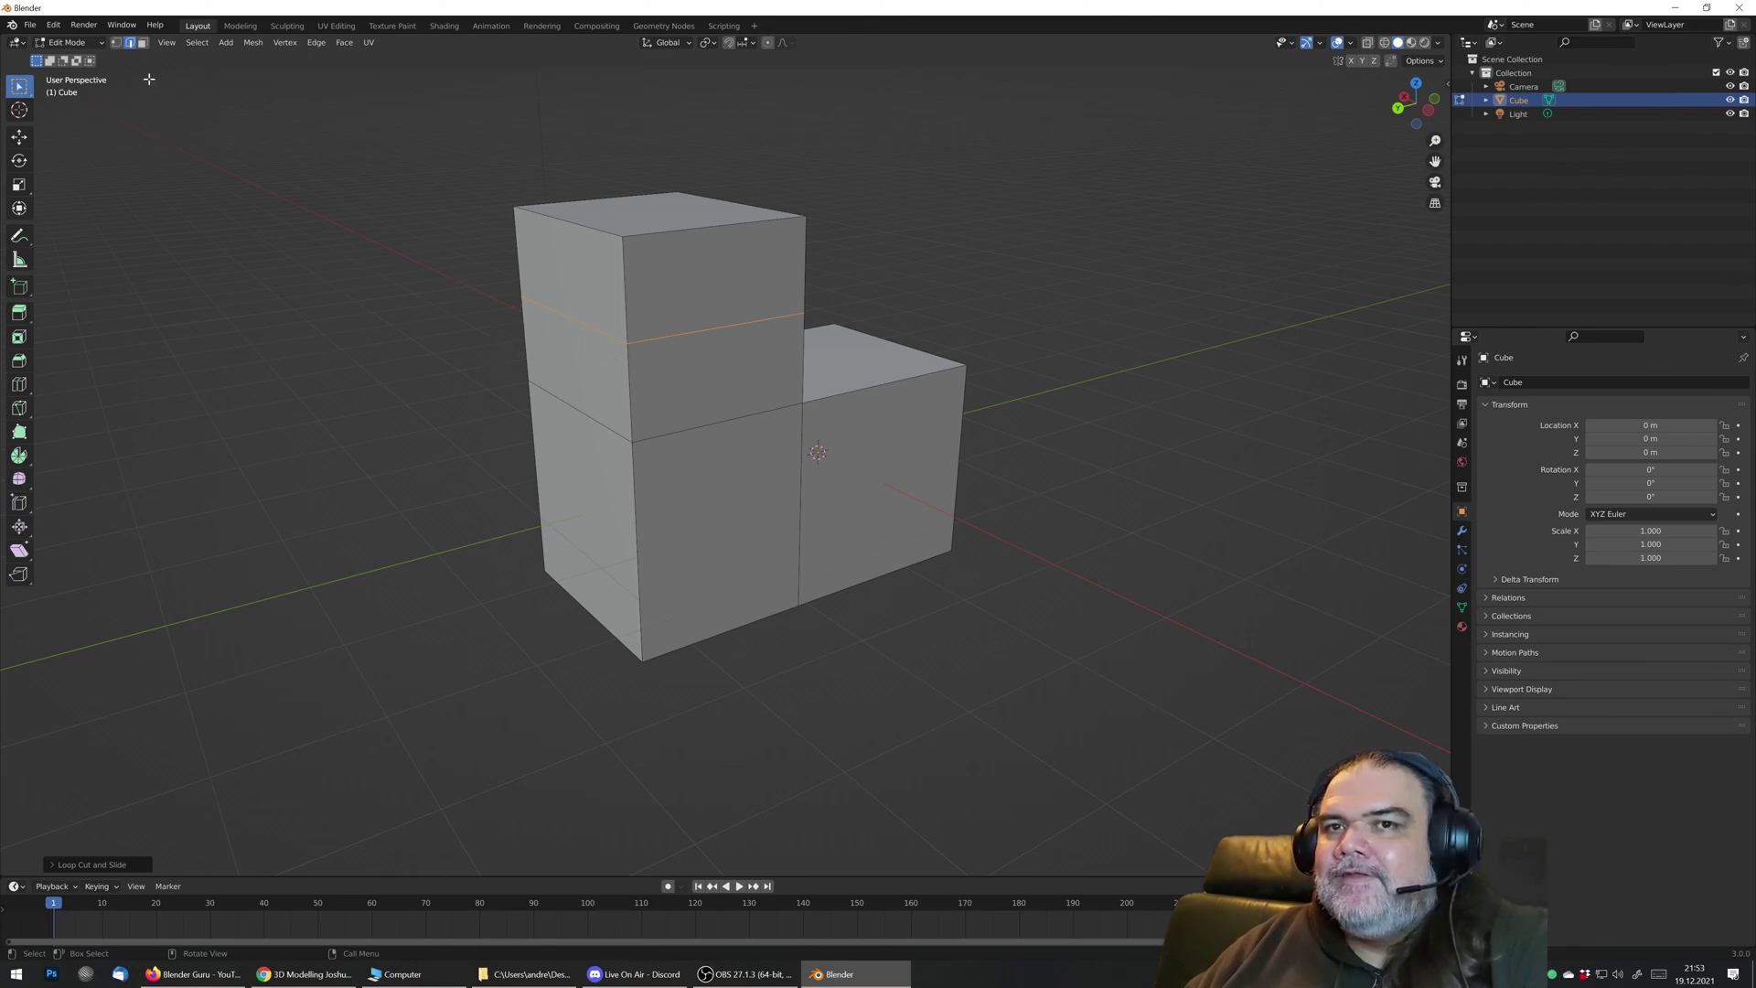
Step: Extrude the outer side face just below the loop cut outward along the Y axis by about 1 m
left_click(142, 43)
left_click(545, 354)
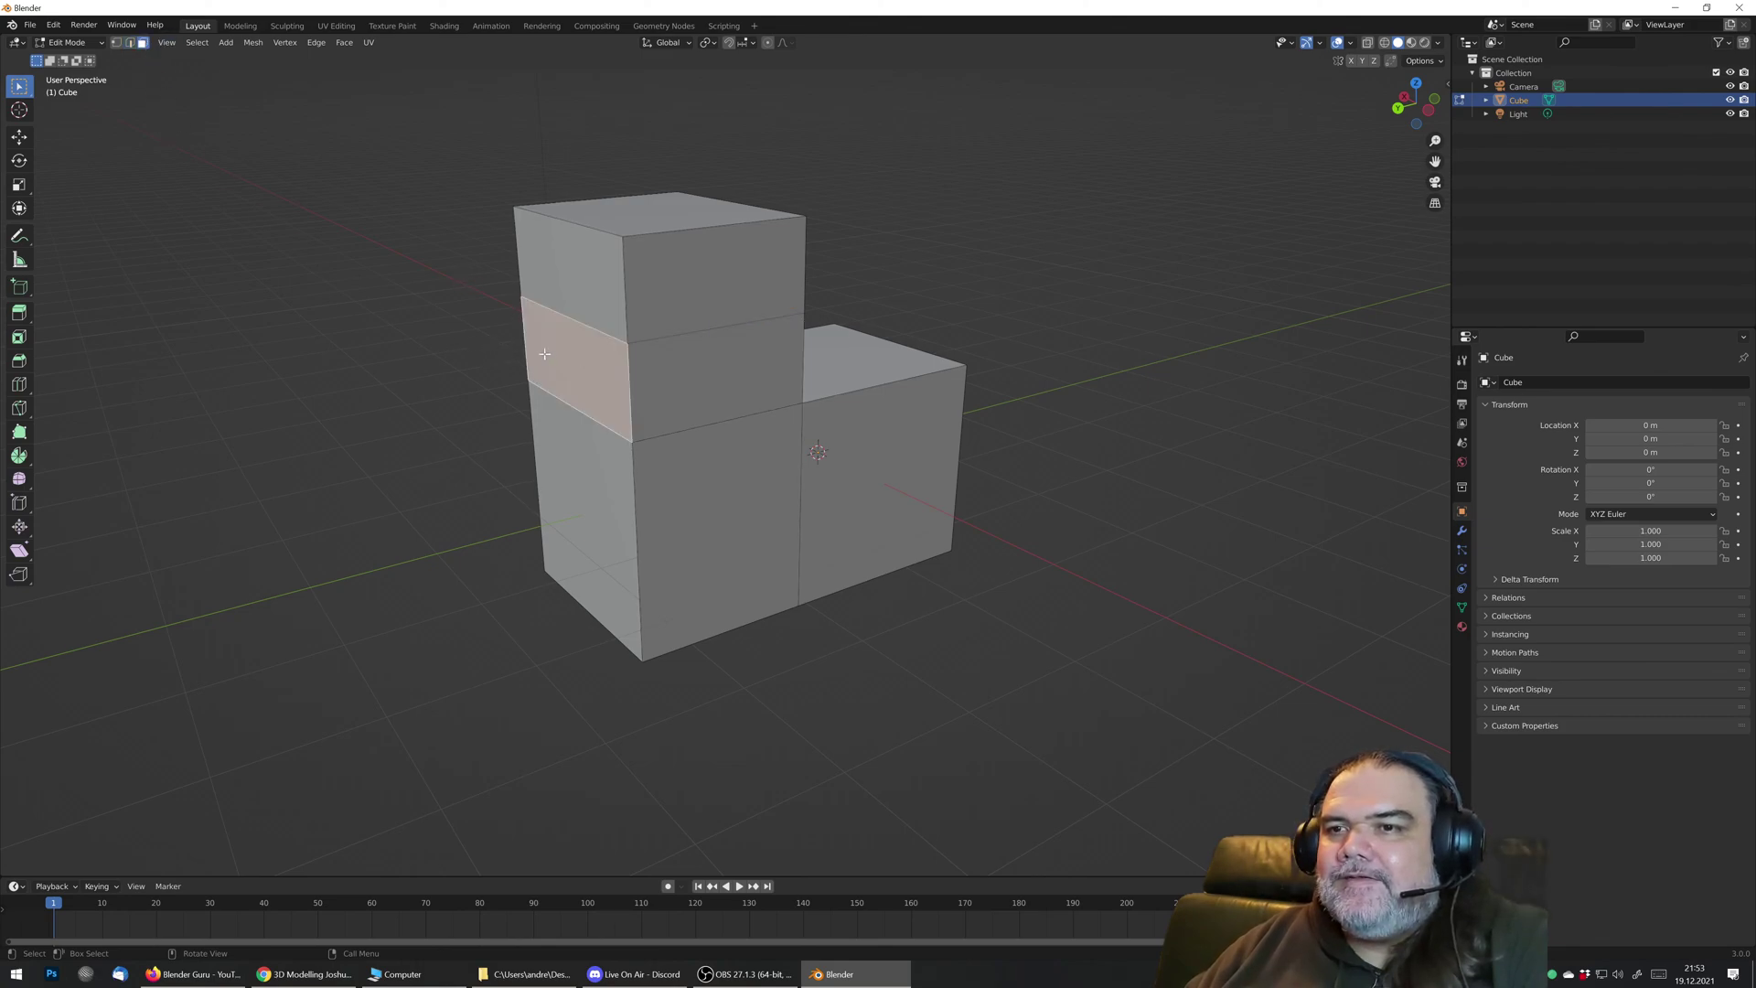
key("e")
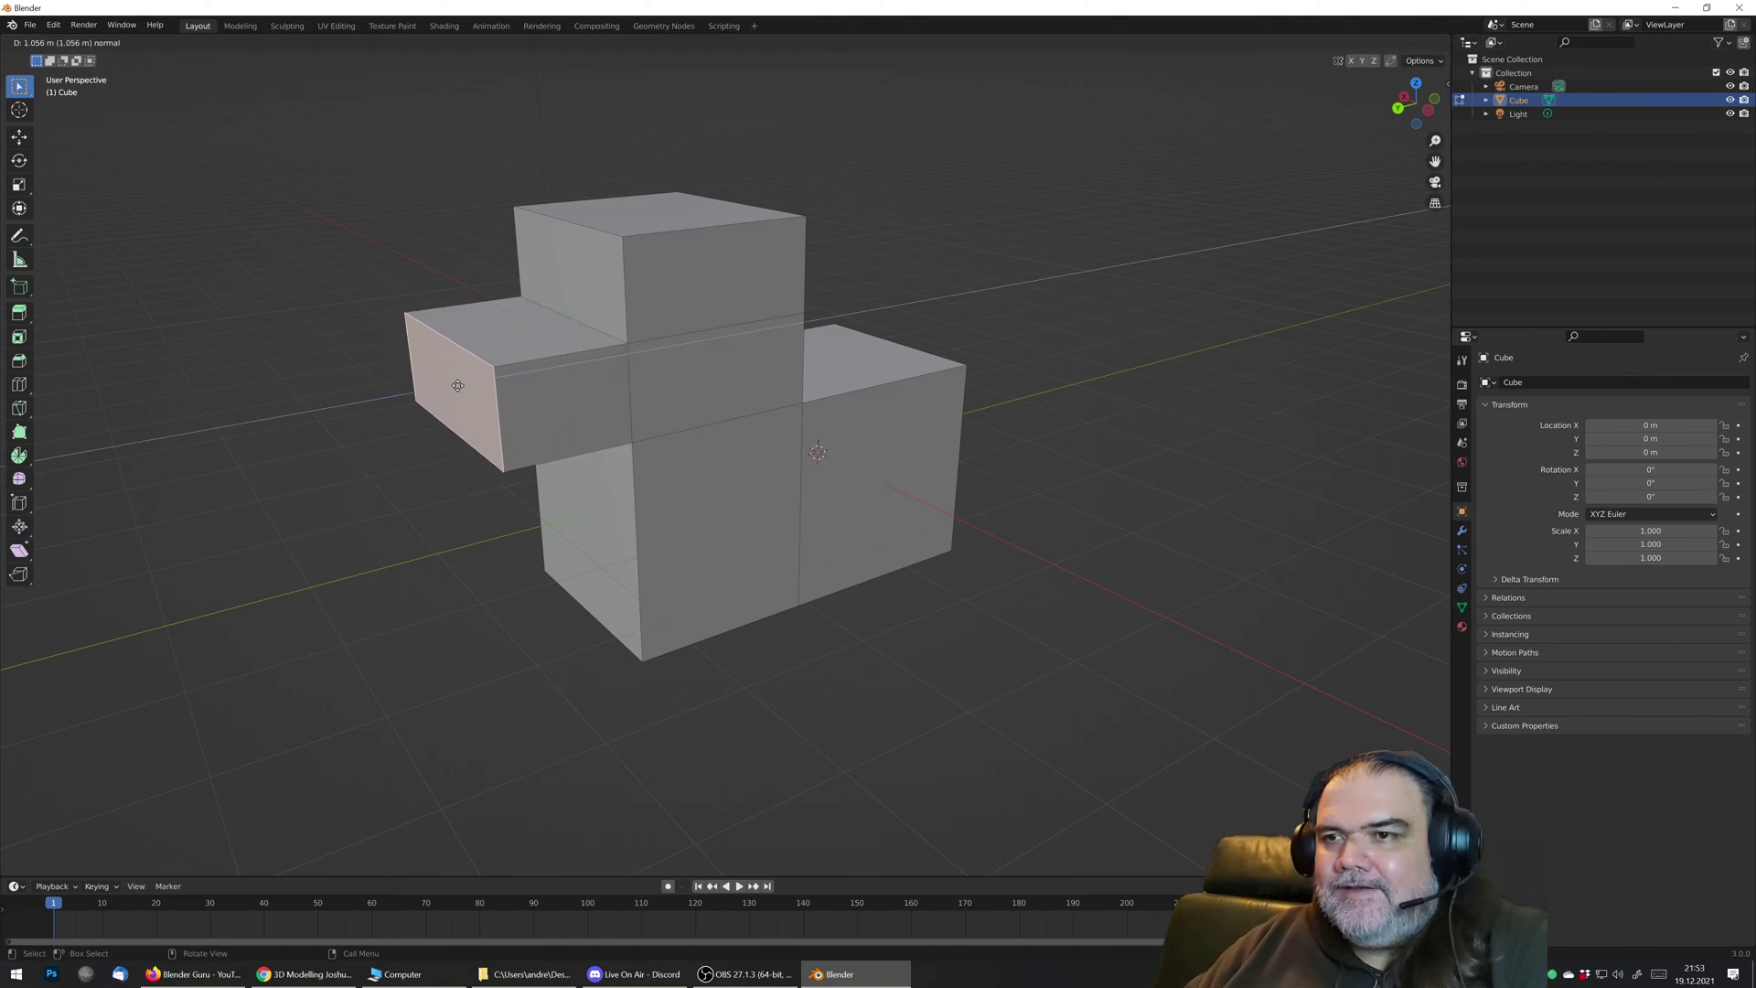
left_click(453, 379)
middle_click_drag(453, 379, 690, 427)
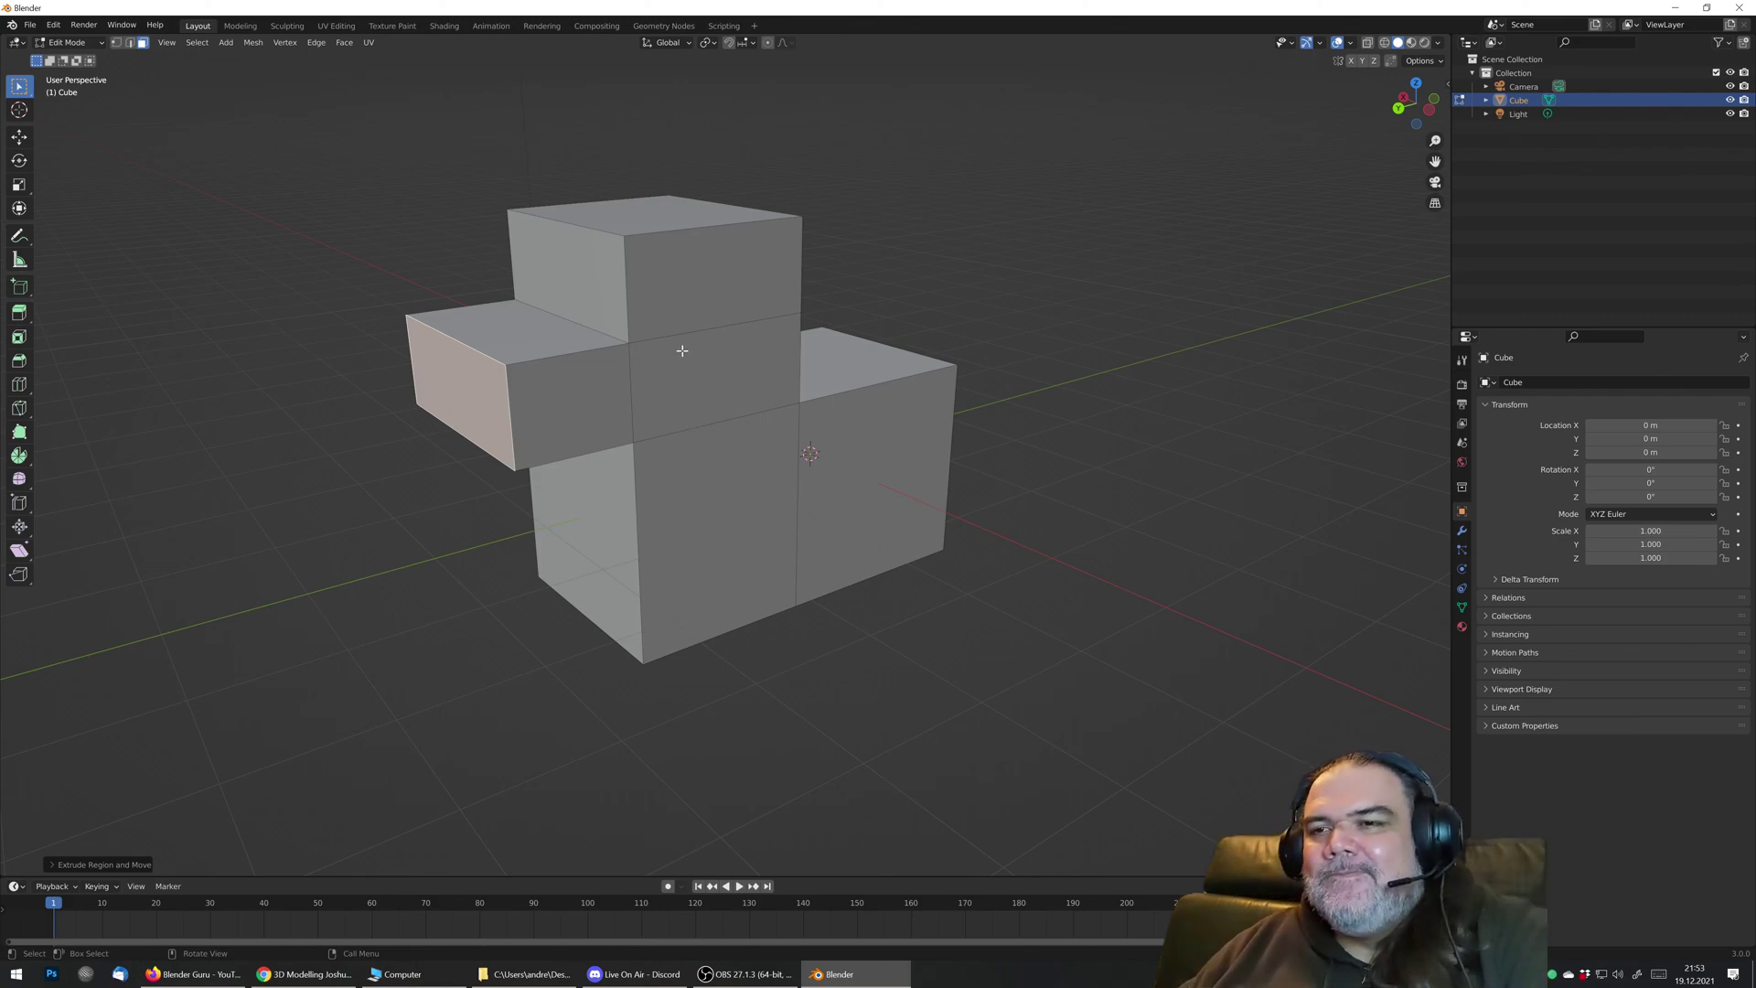
middle_click_drag(678, 354, 717, 419)
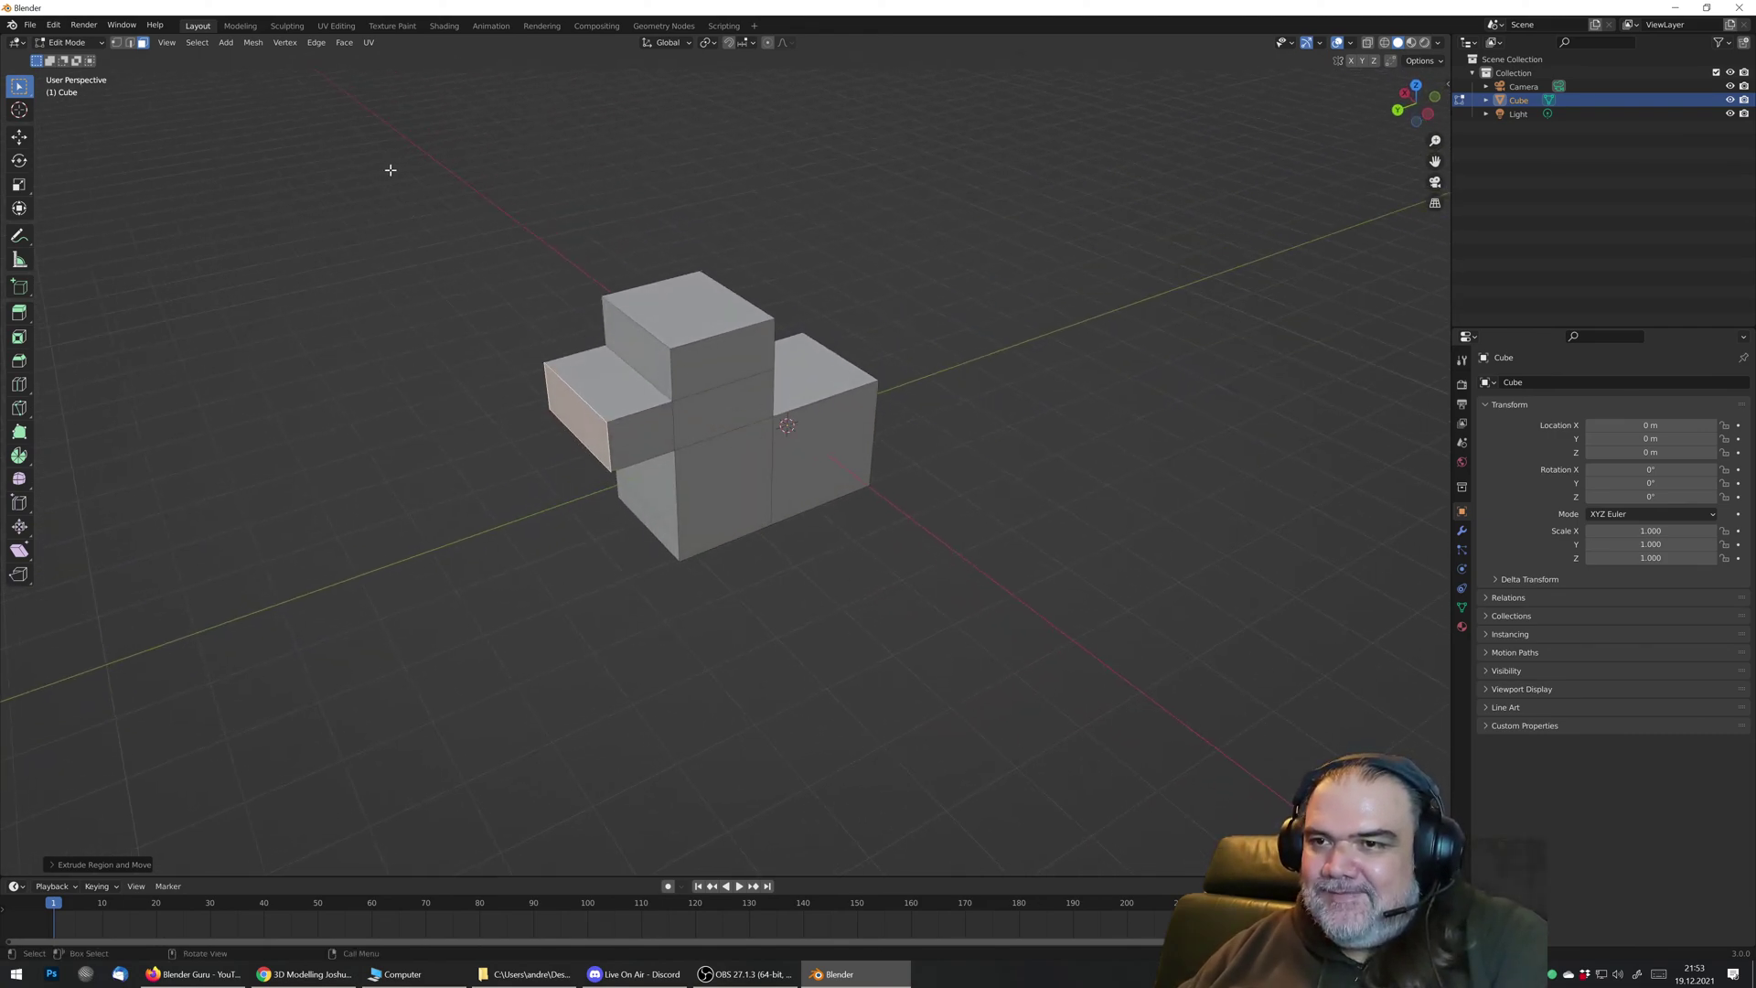
left_click_drag(391, 170, 977, 586)
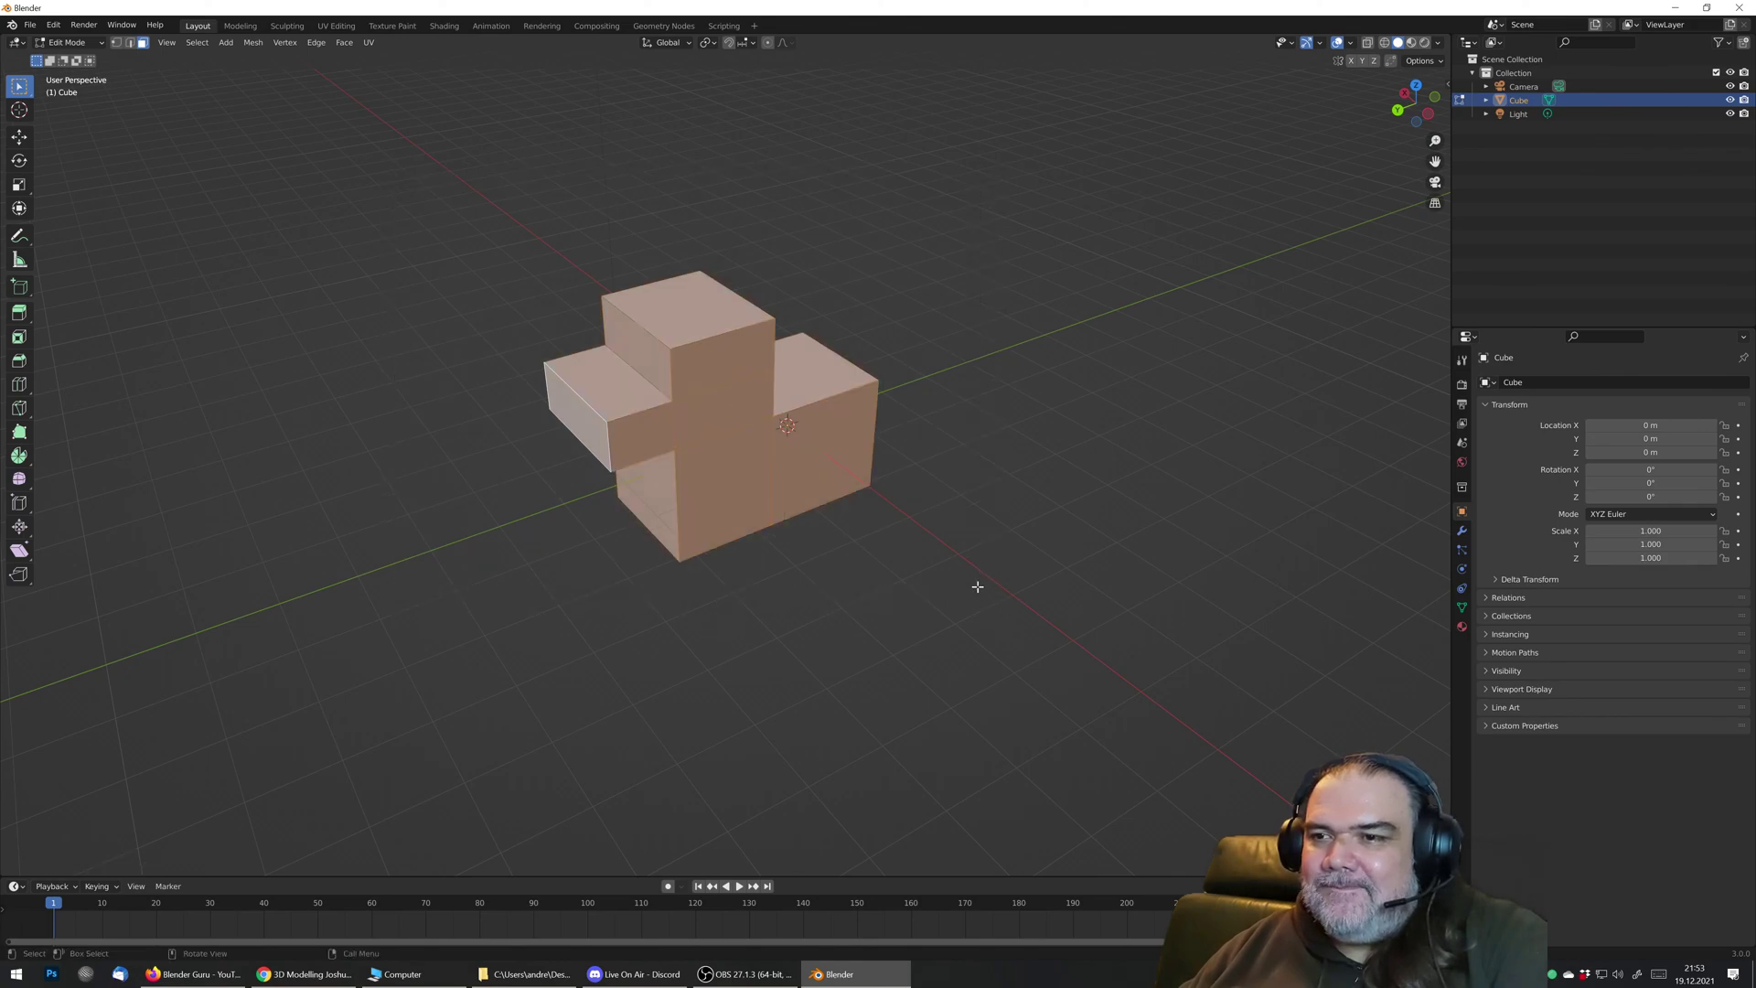
right_click(974, 584)
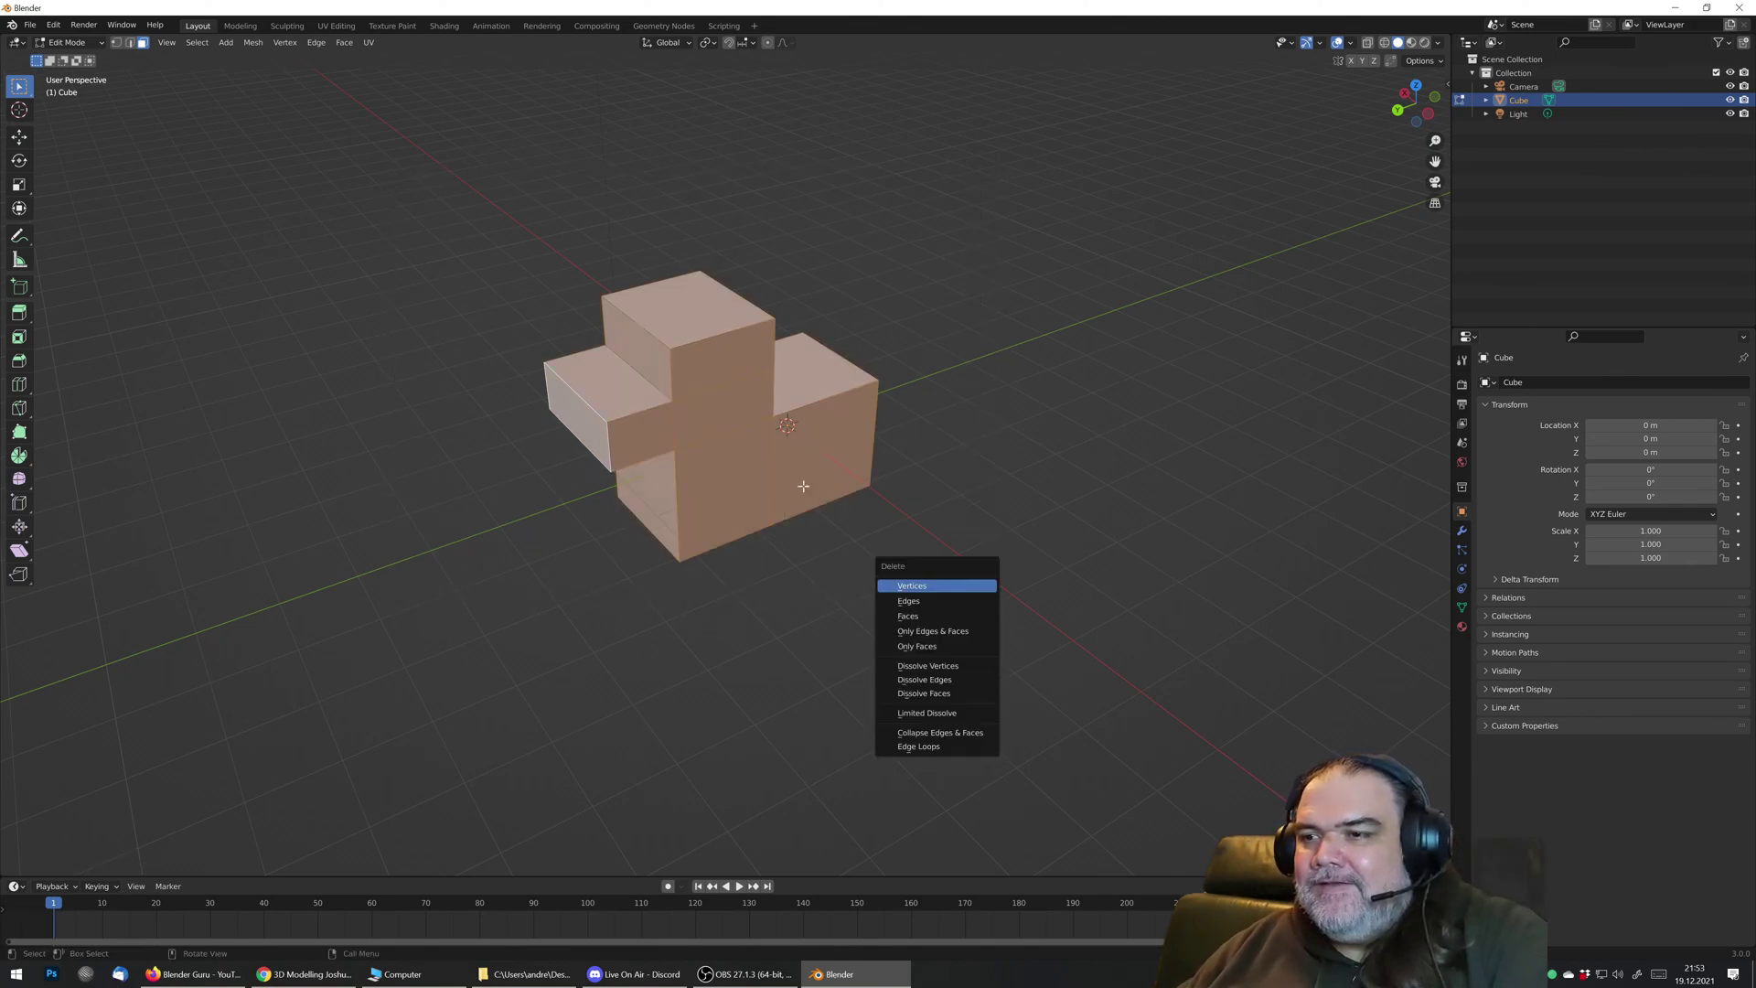
left_click_drag(485, 213, 941, 558)
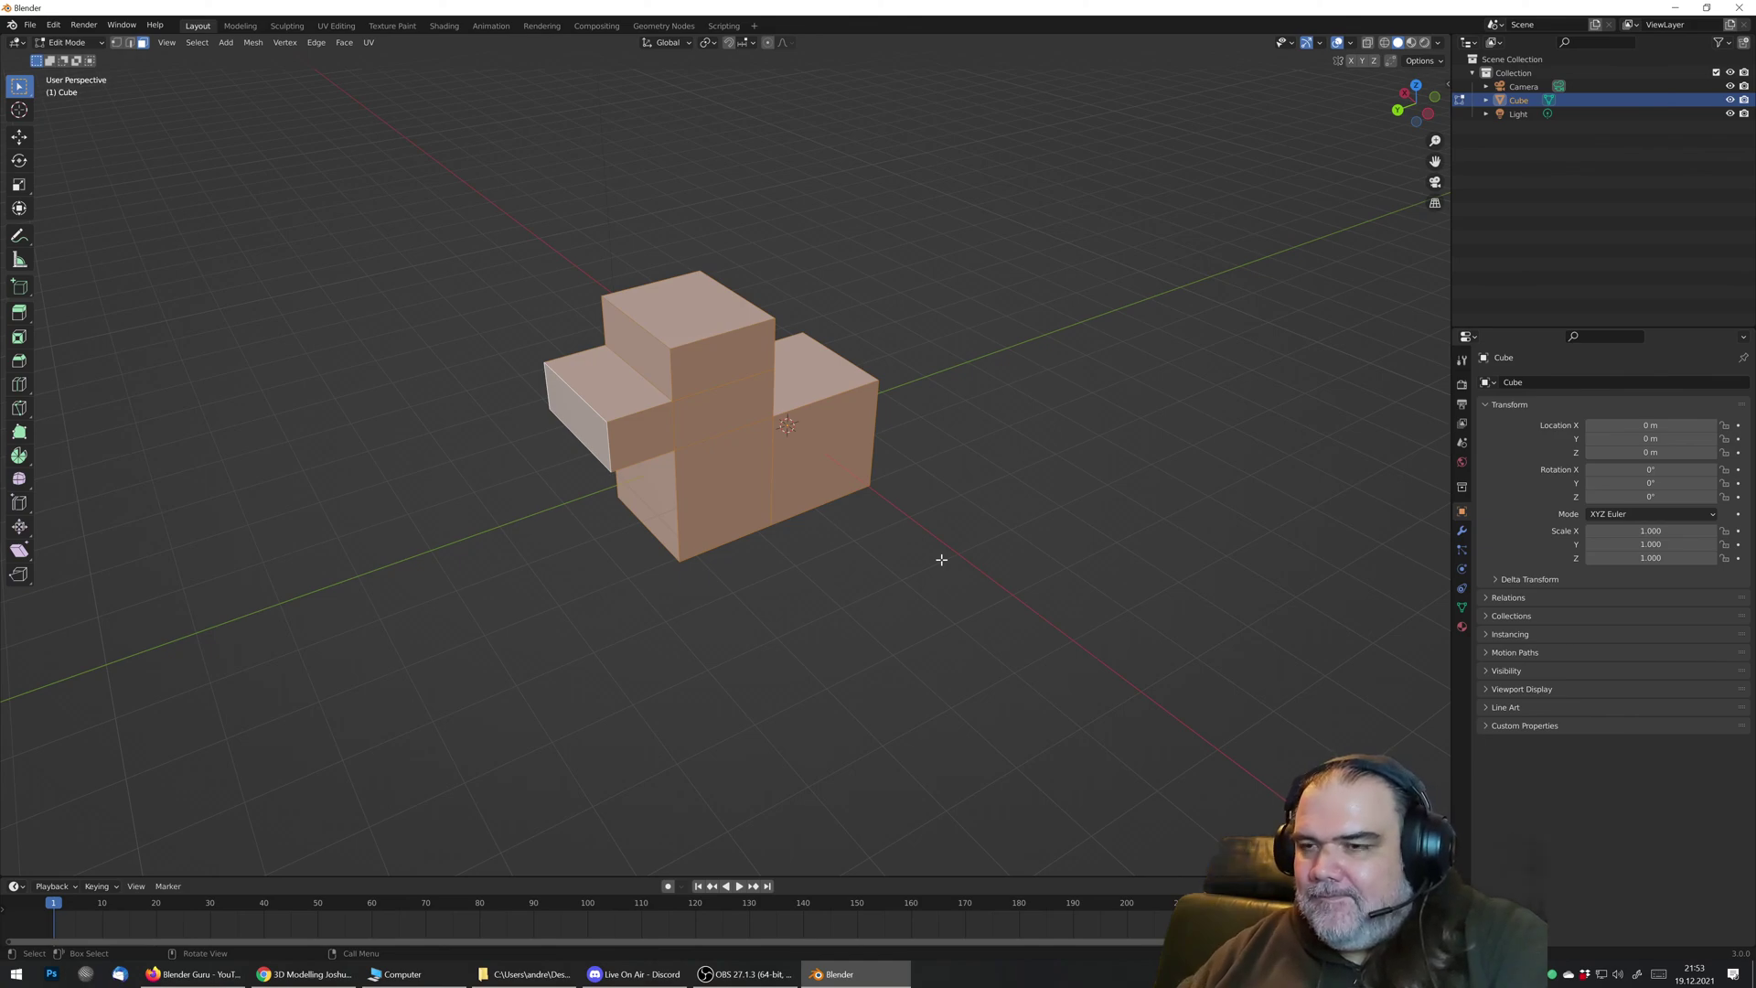
key("x")
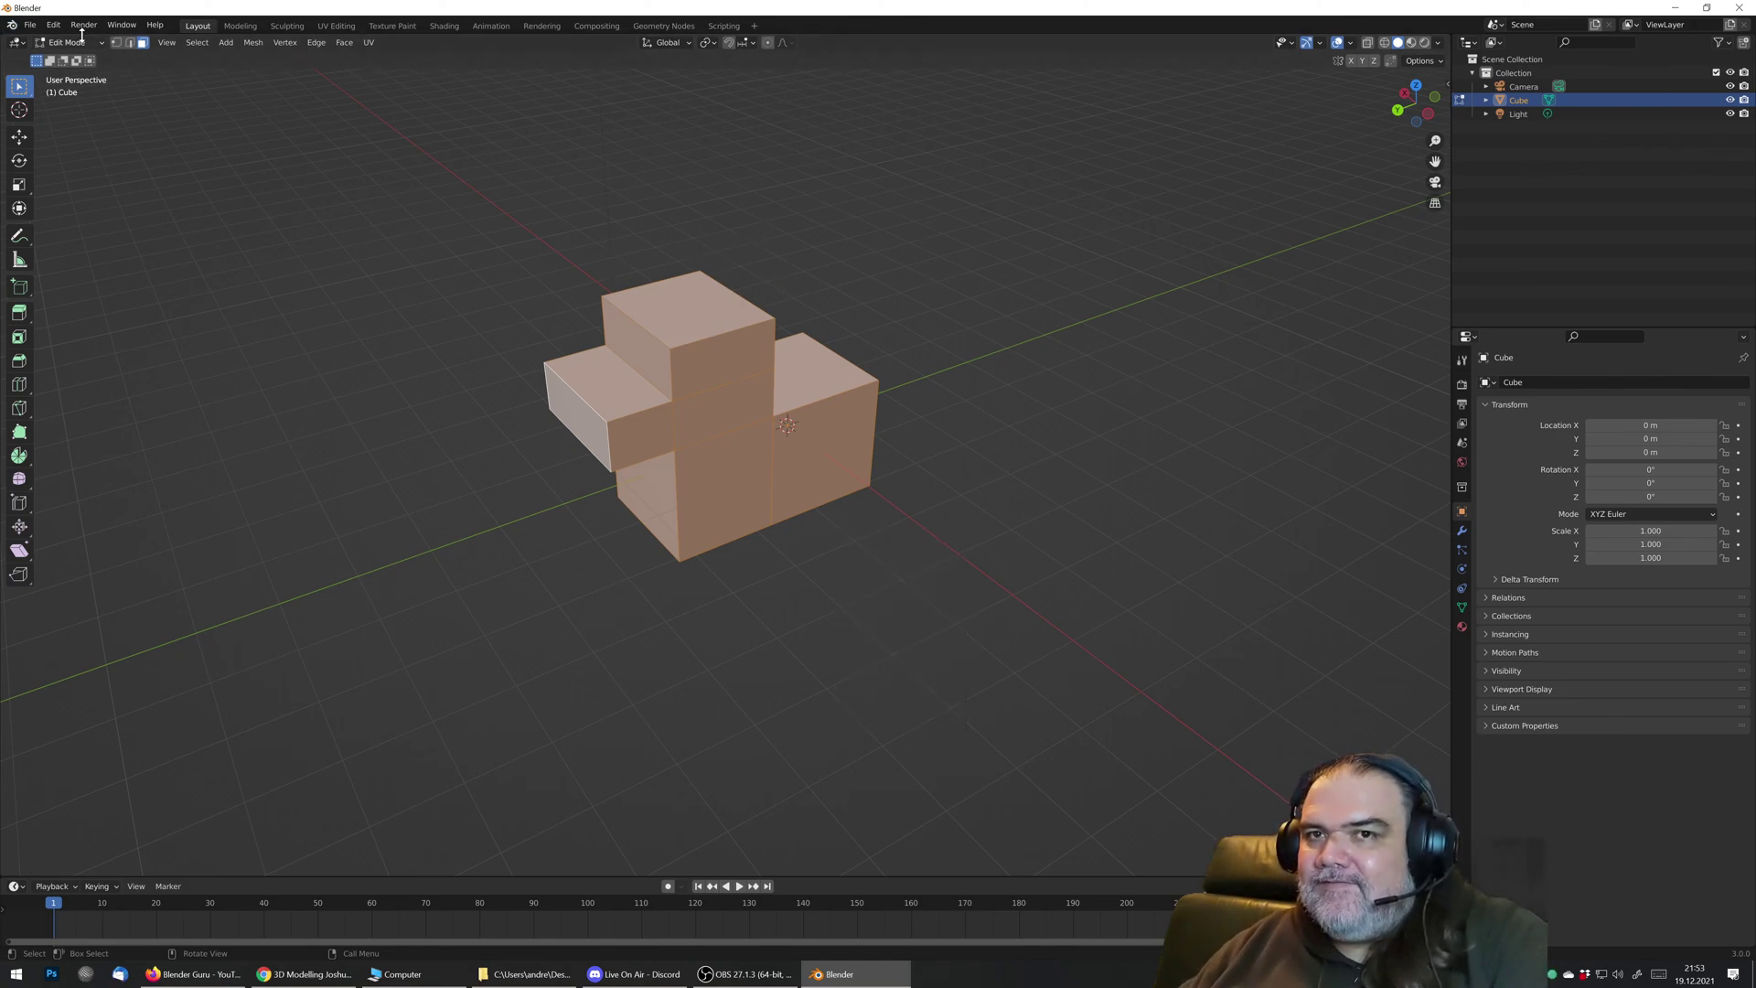
Step: Return to Object Mode and delete the whole reshaped cube object from the scene
key("Tab")
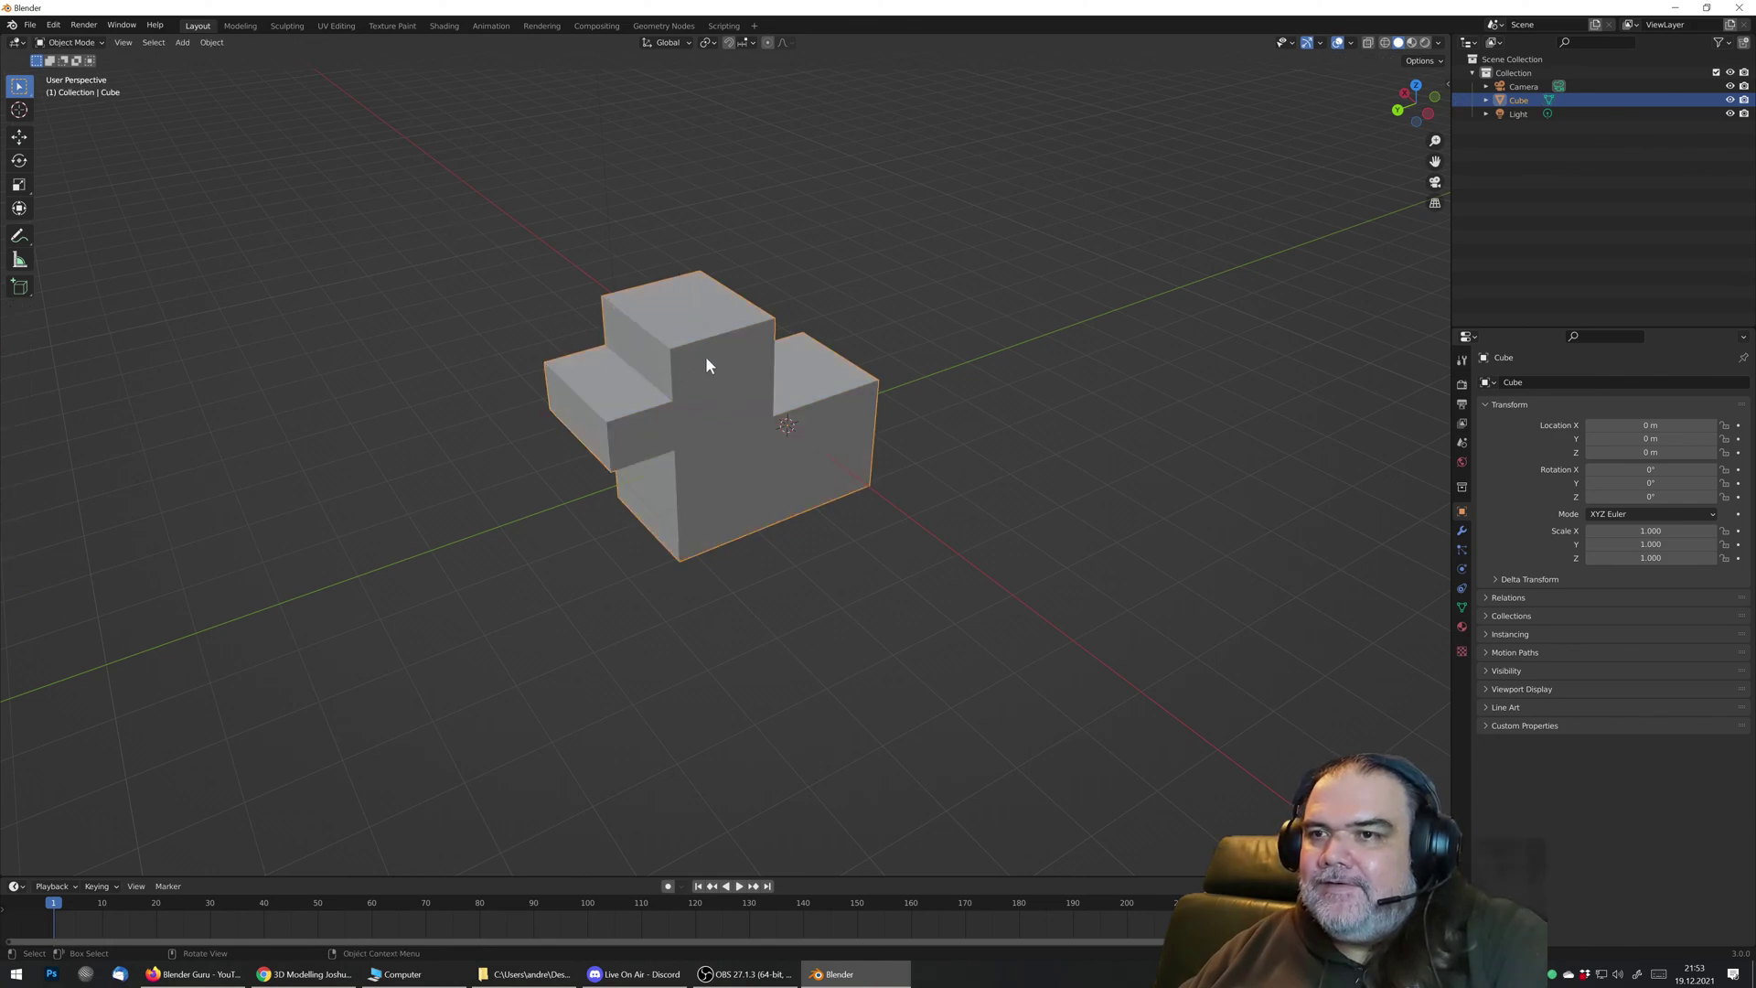
key("Delete")
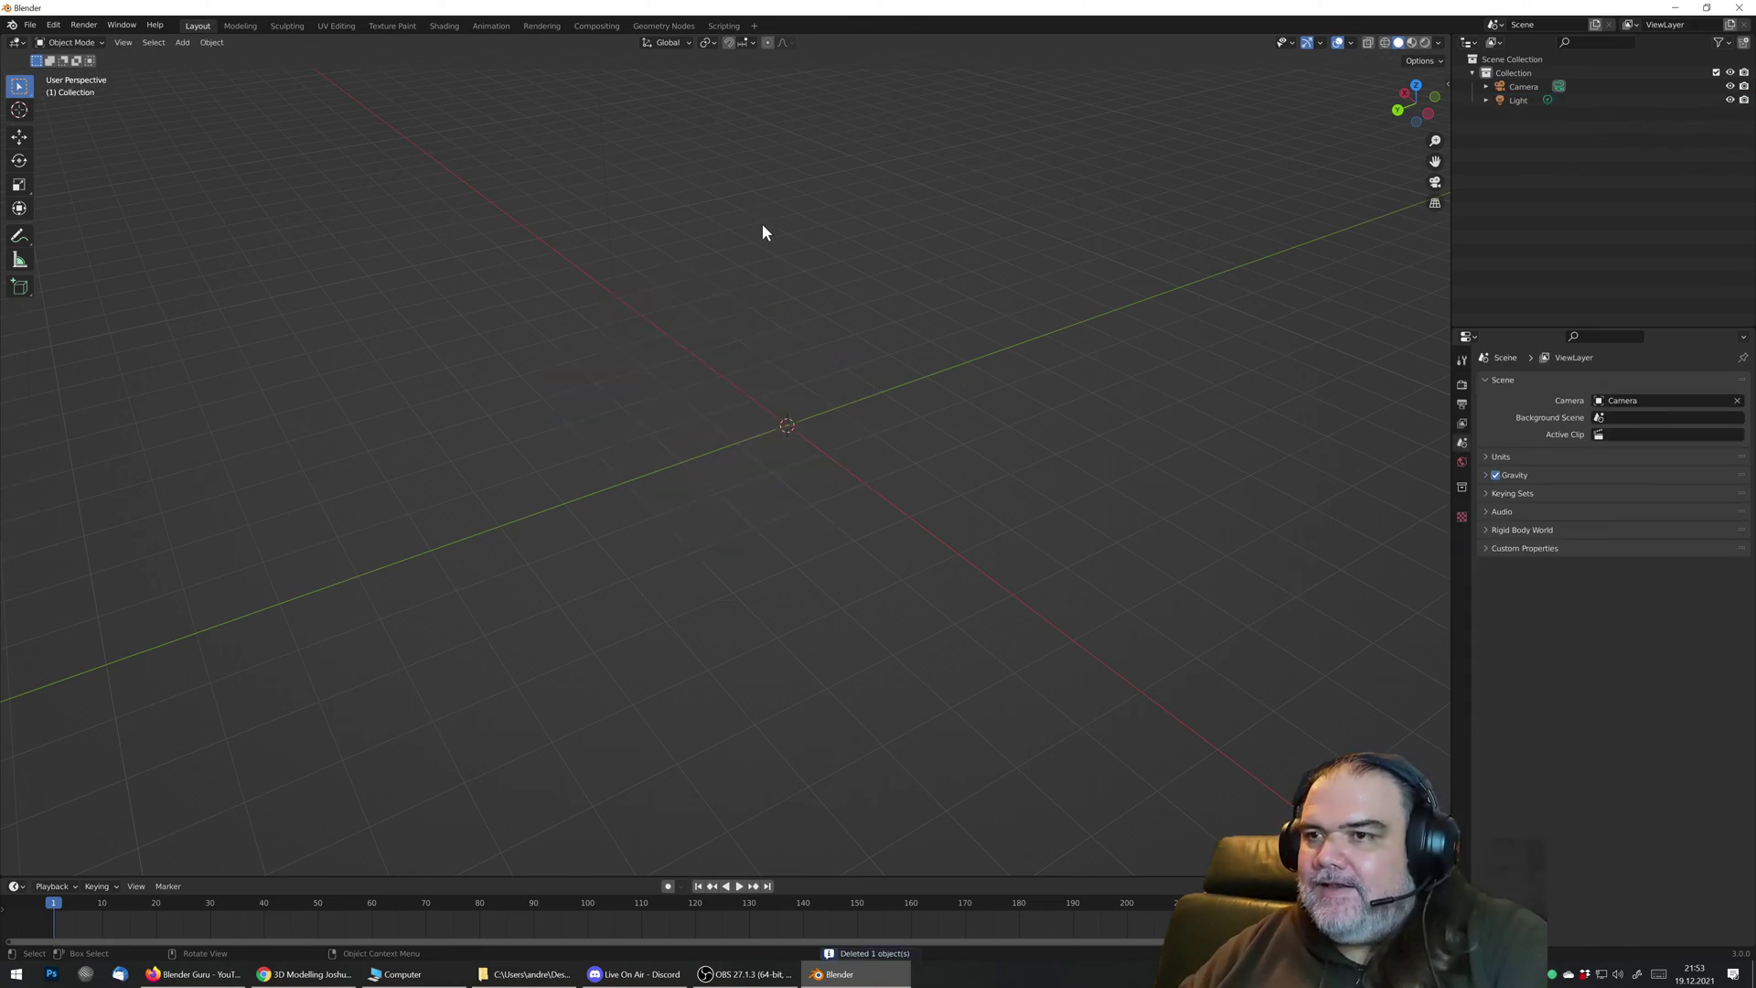
middle_click_drag(741, 504, 717, 451)
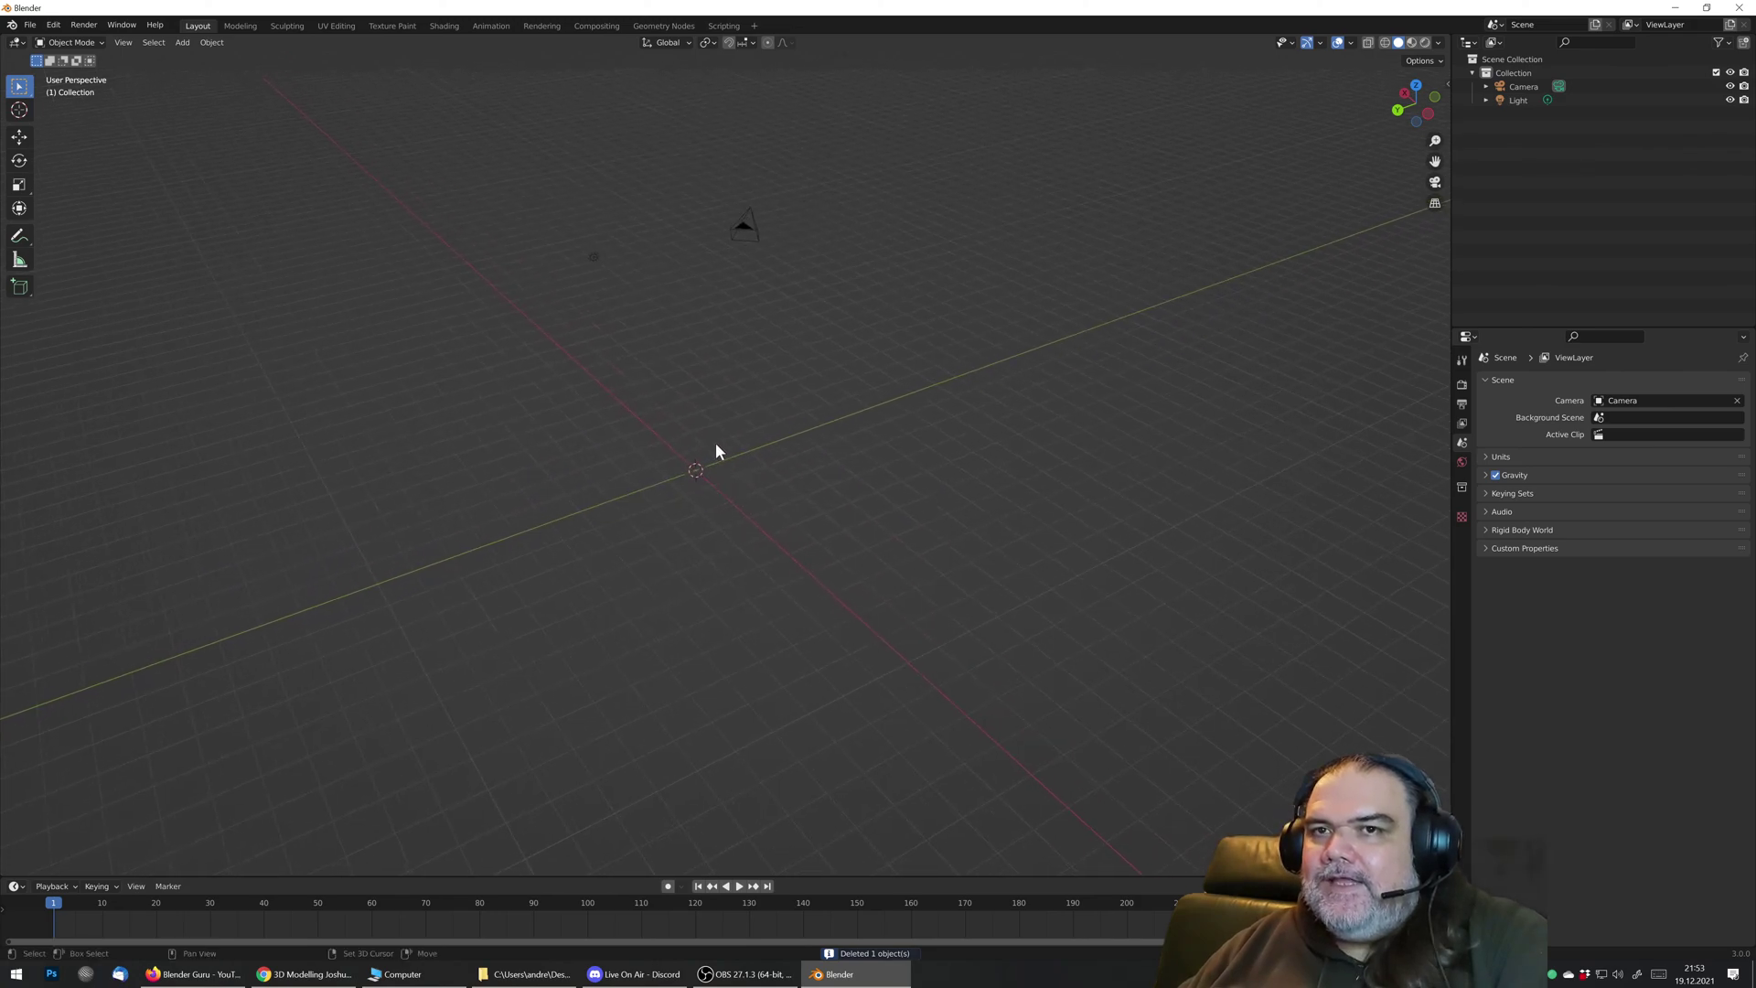
Step: Import the Scalable Vector Graphics file "JB Frame Parts.svg" from the Paths folder on the Desktop
left_click(29, 26)
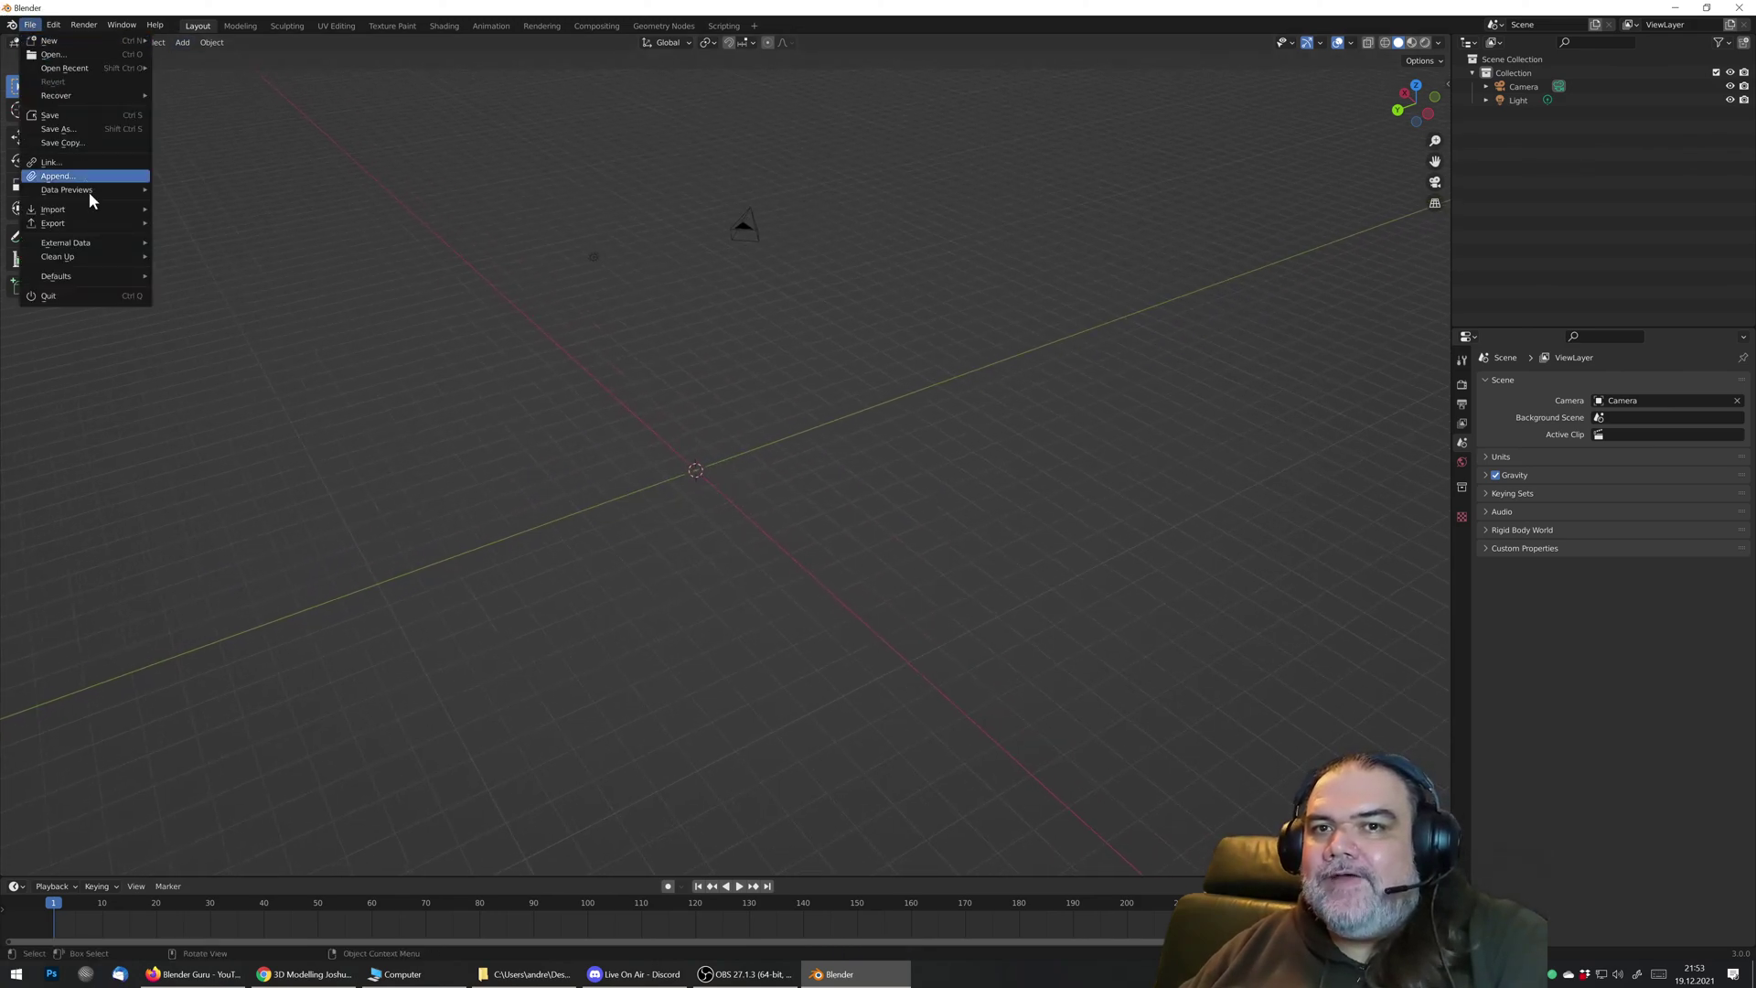
mouse_move(75, 207)
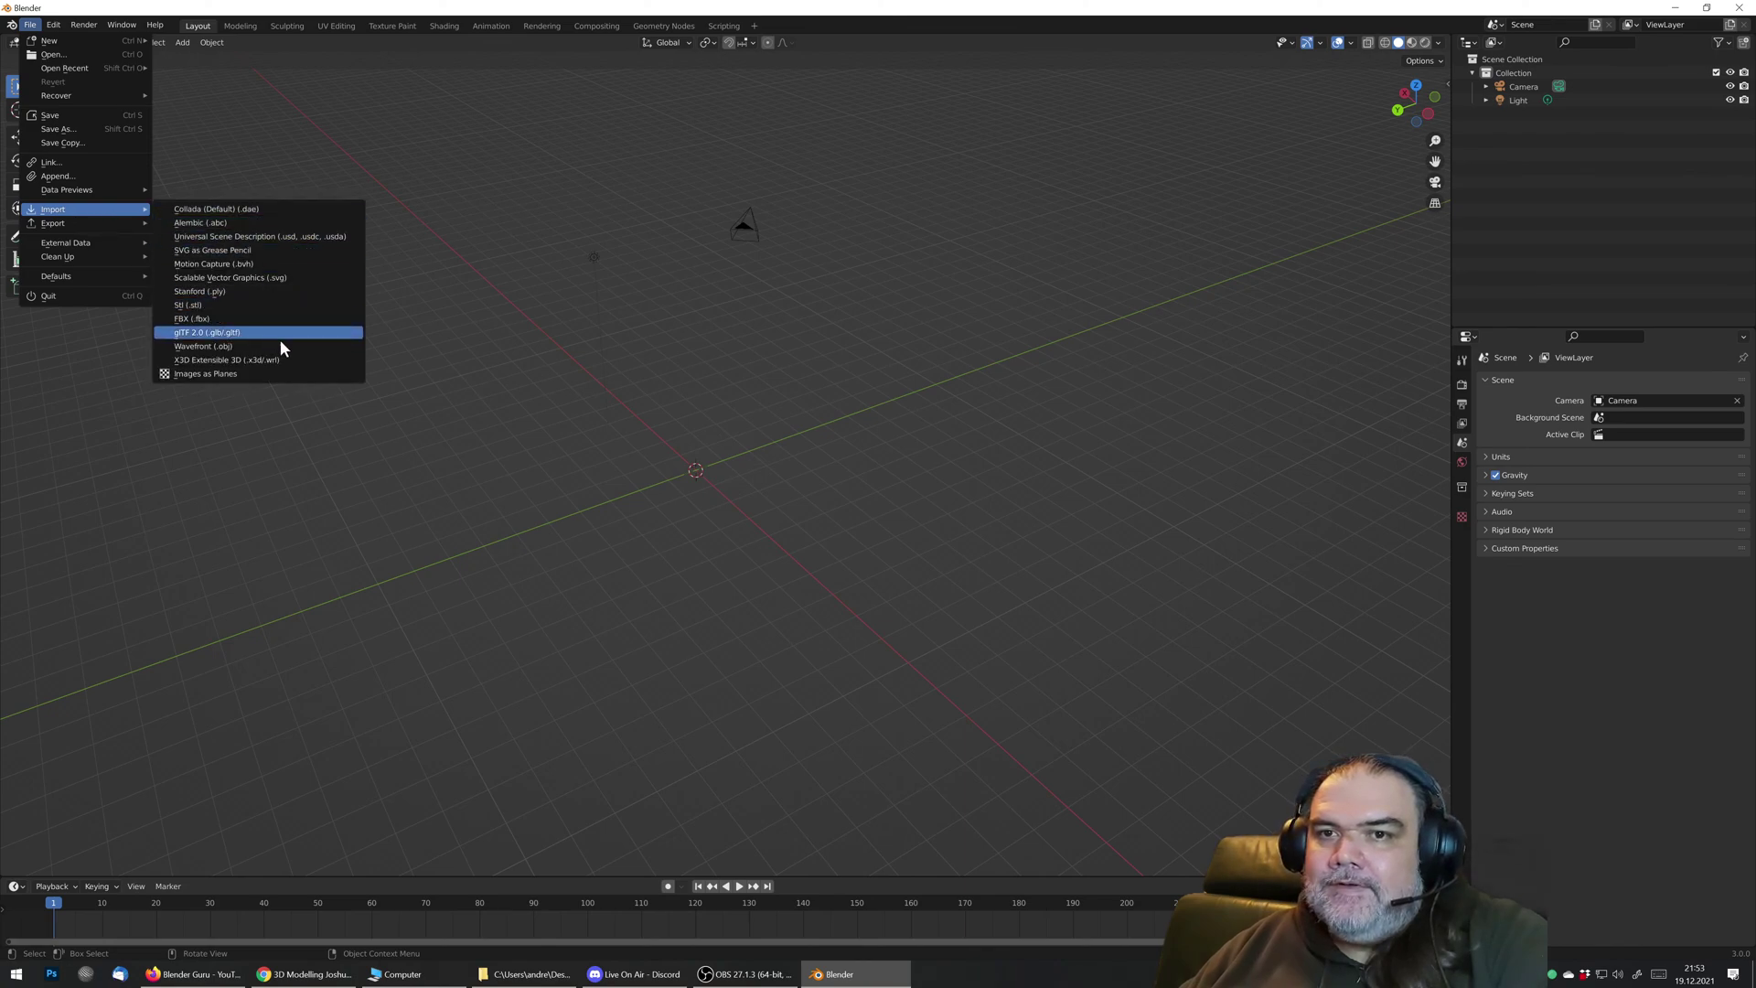
left_click(297, 278)
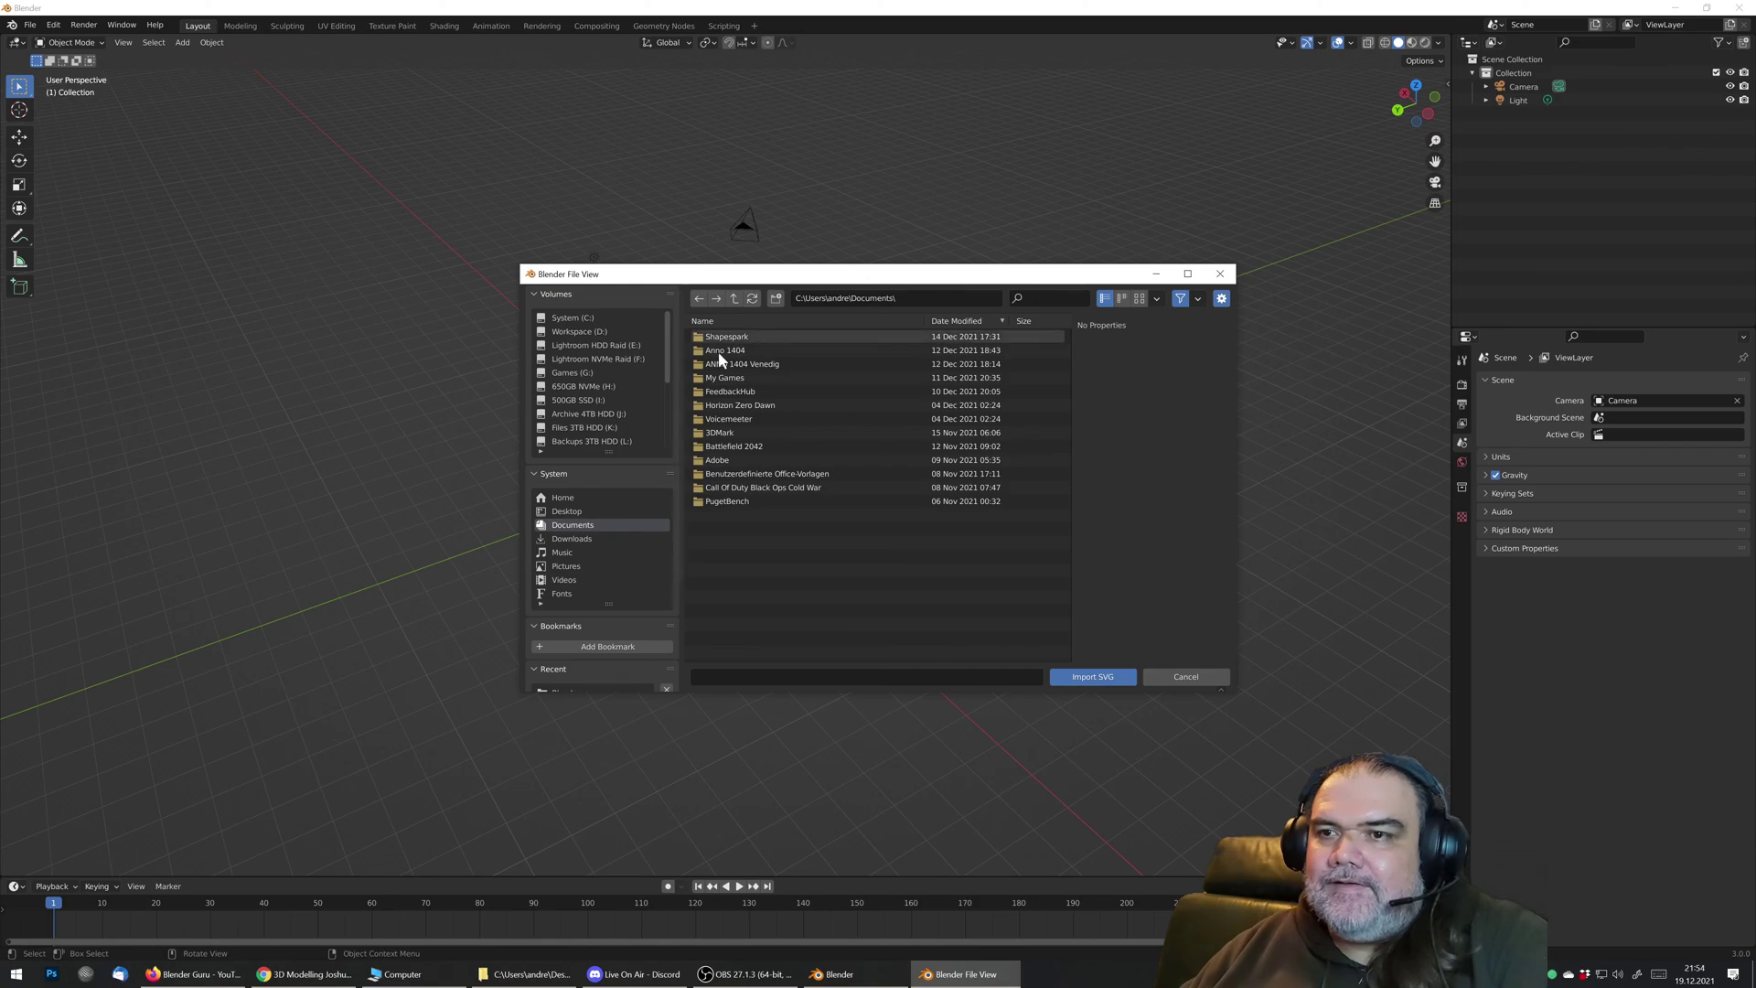
left_click(568, 511)
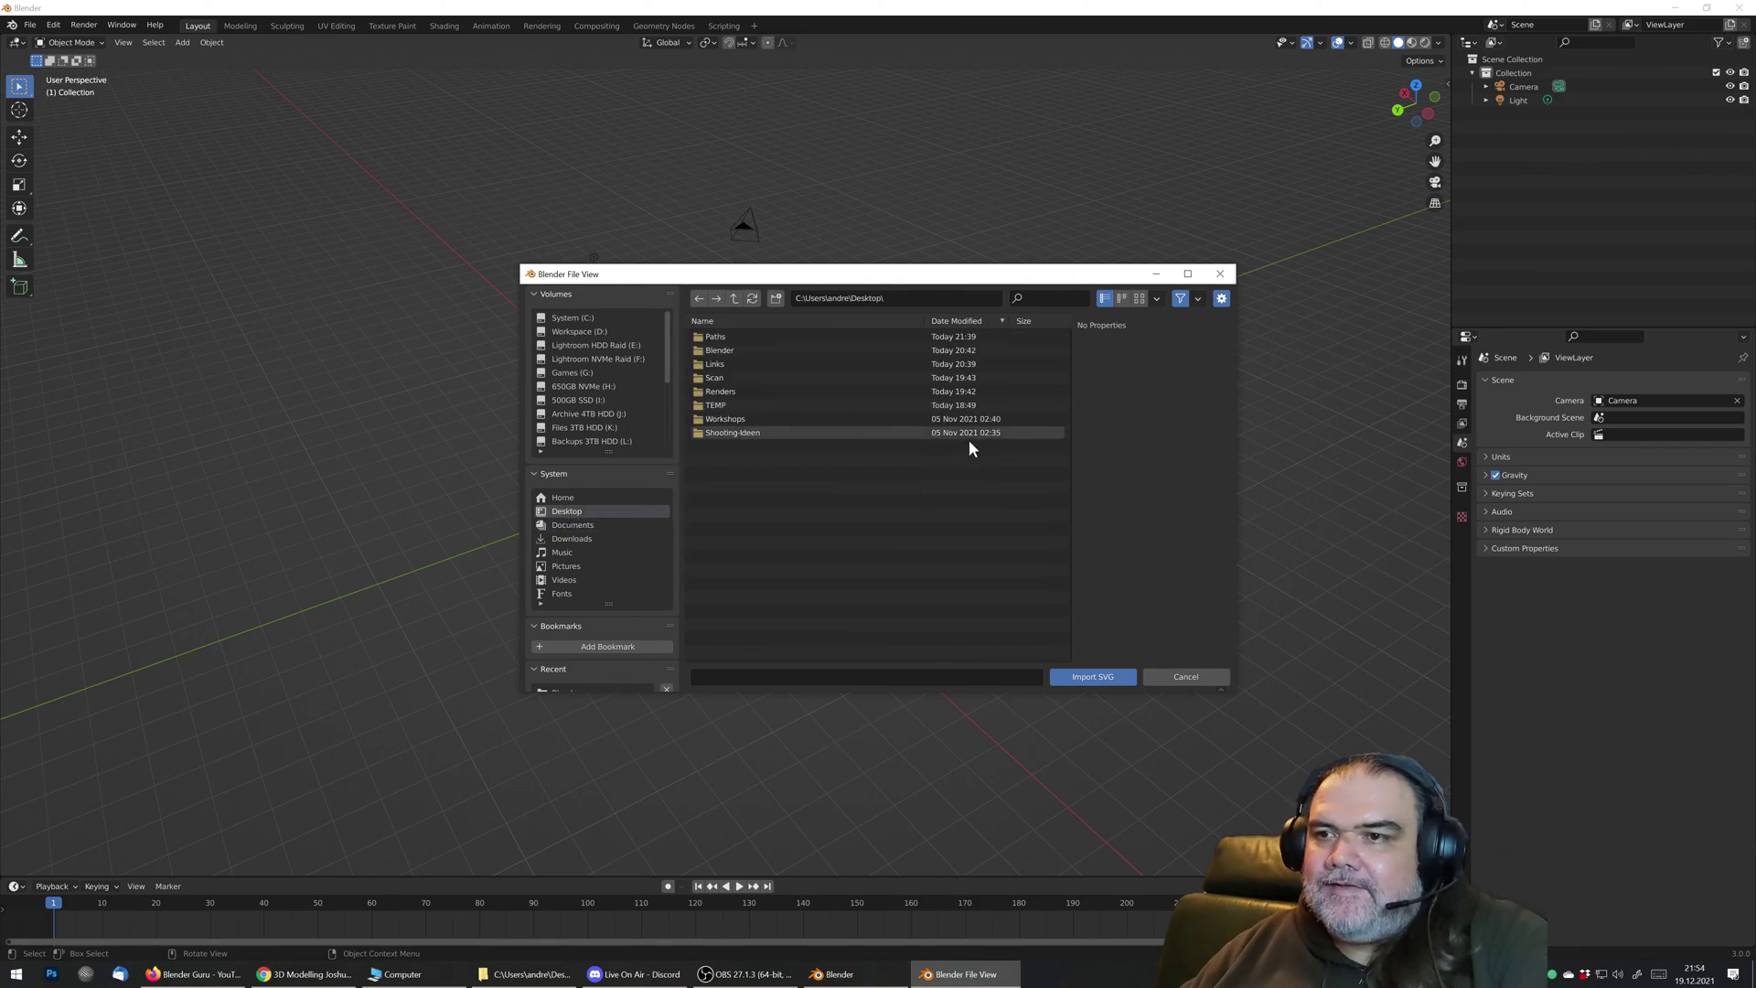
left_click(722, 337)
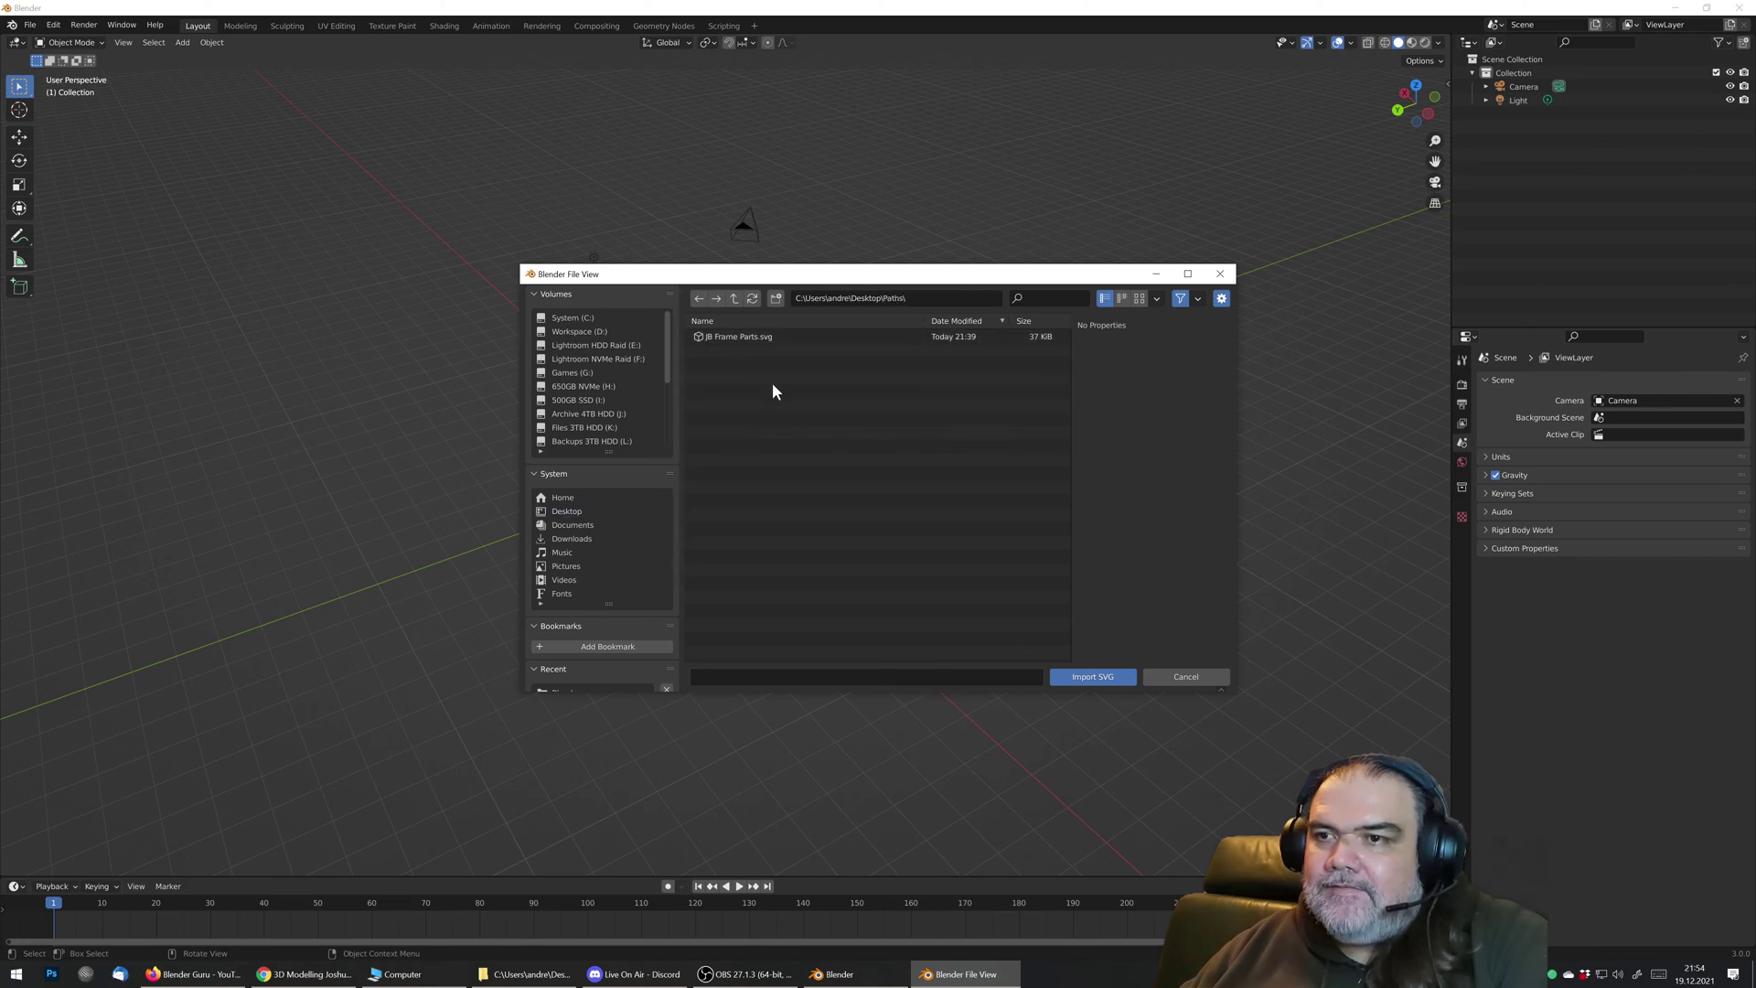
double_click(733, 337)
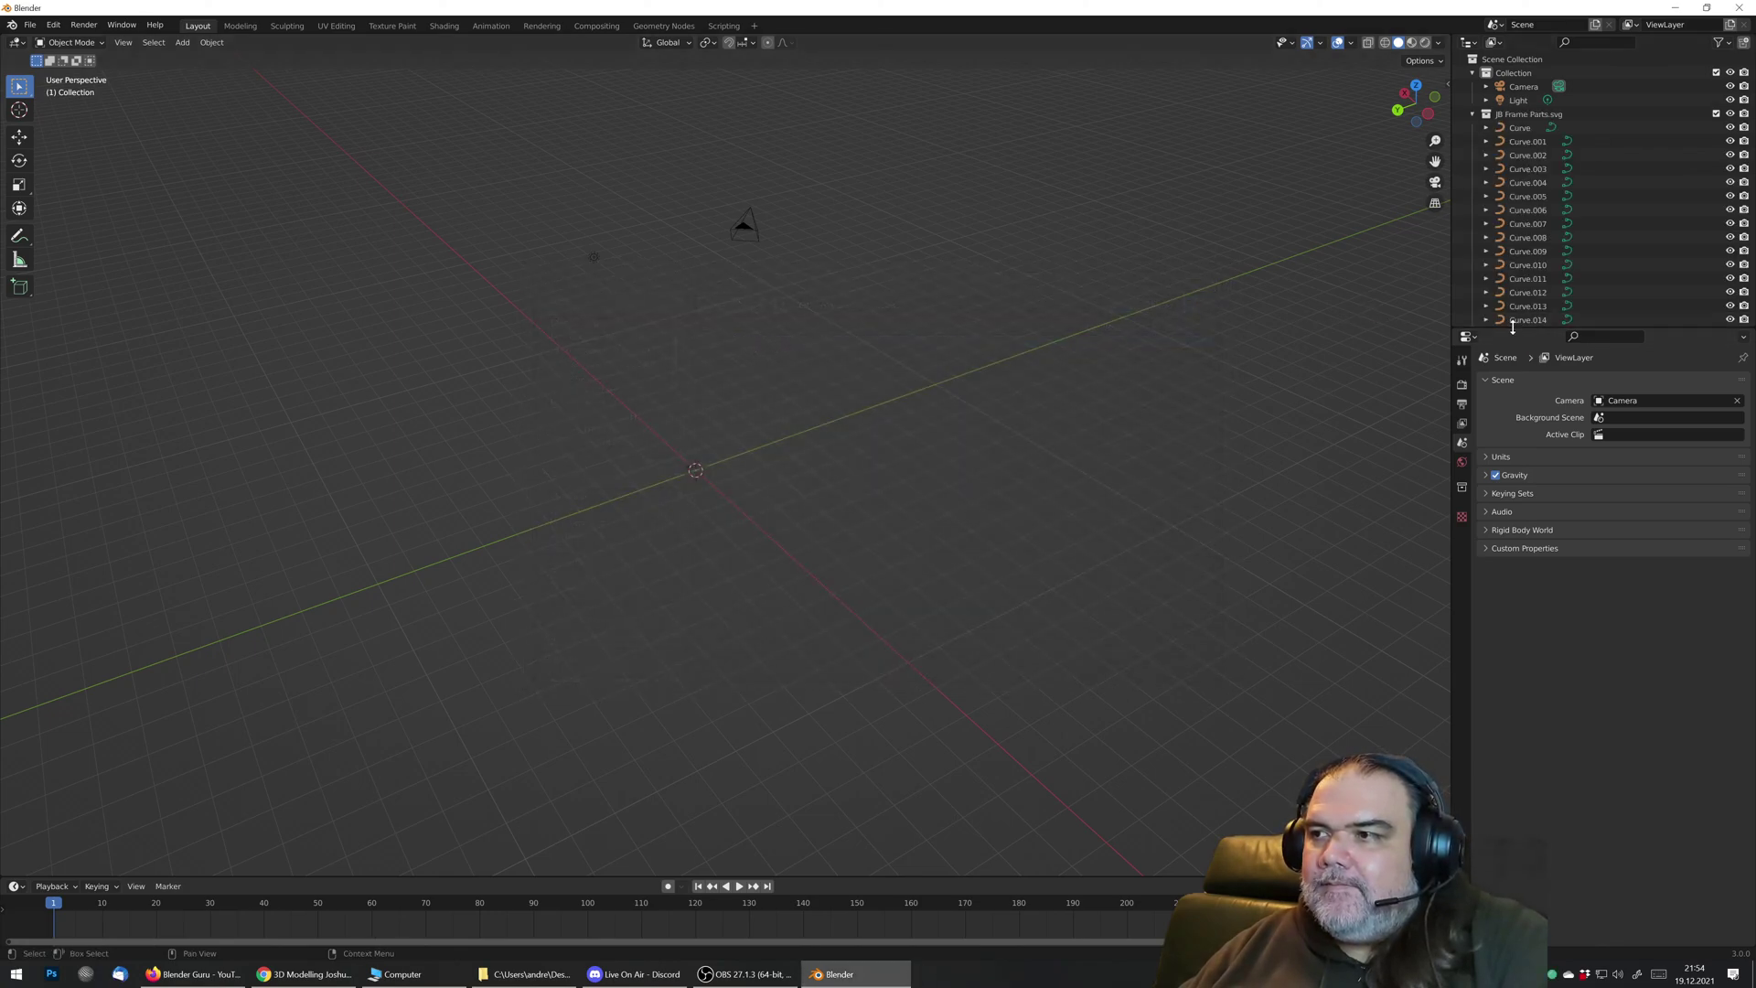
Step: Enlarge the Outliner and look through the whole list of imported curves
left_click_drag(1573, 329, 1575, 719)
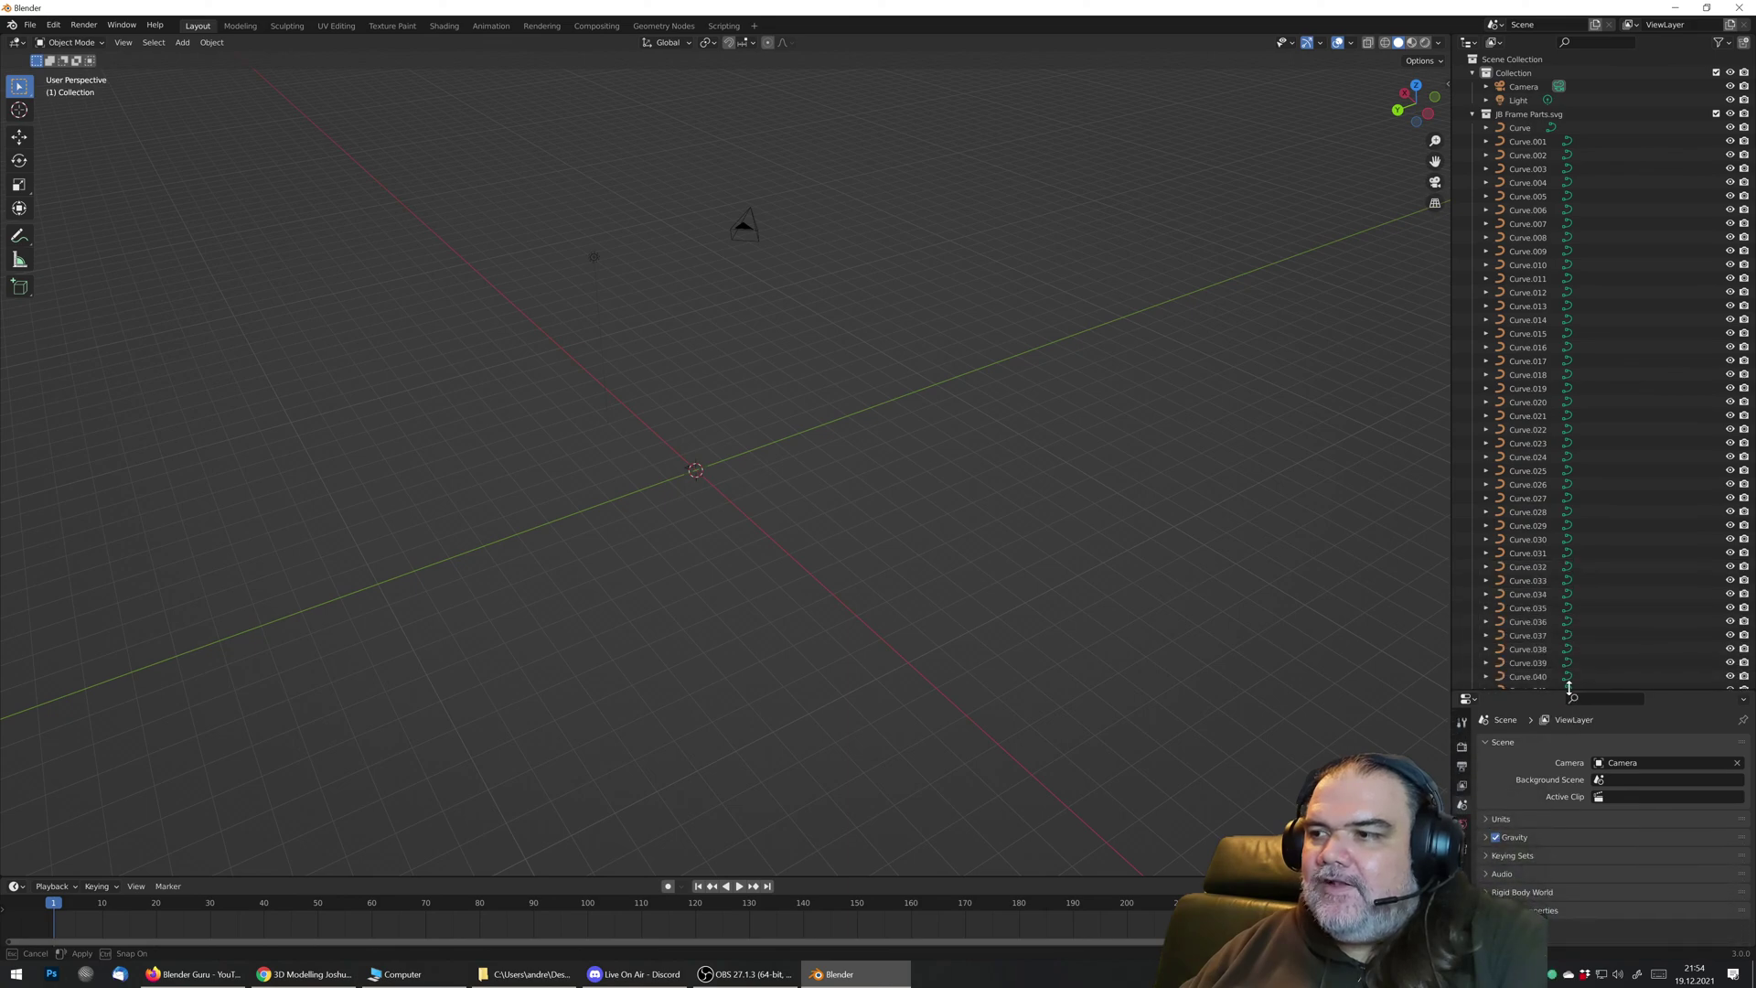
scroll(1572, 522, "down", 6)
scroll(1571, 521, "down", 10)
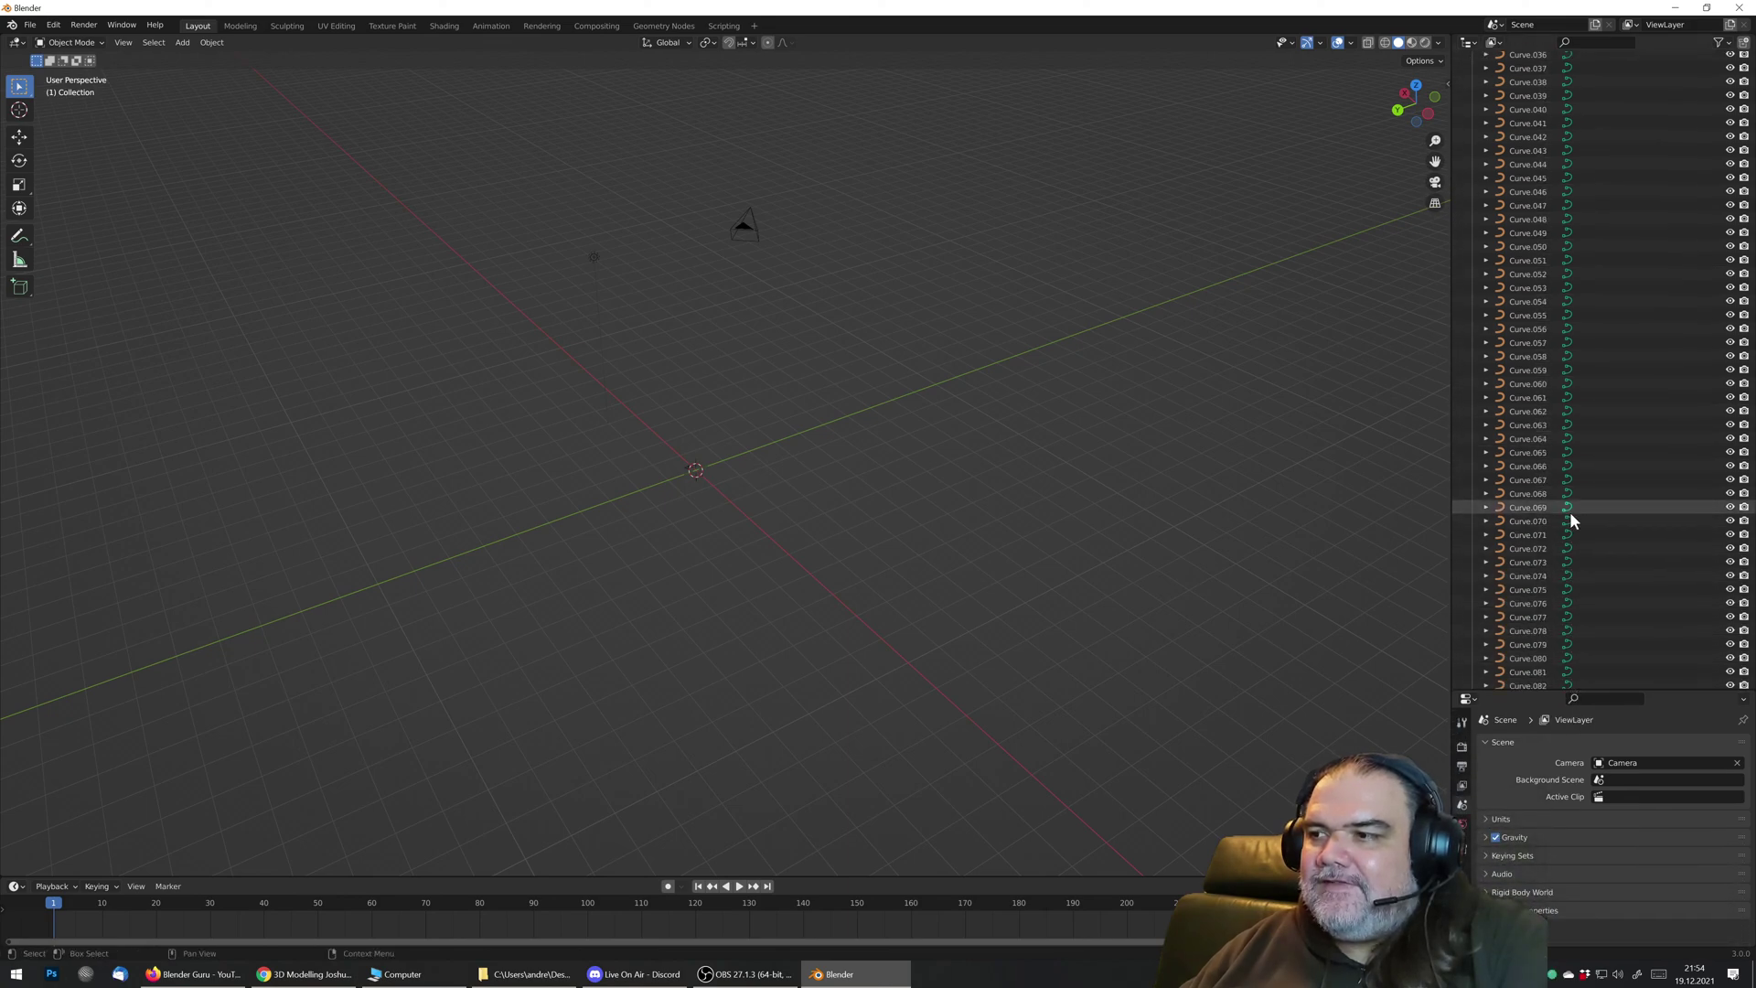
scroll(1574, 521, "up", 7)
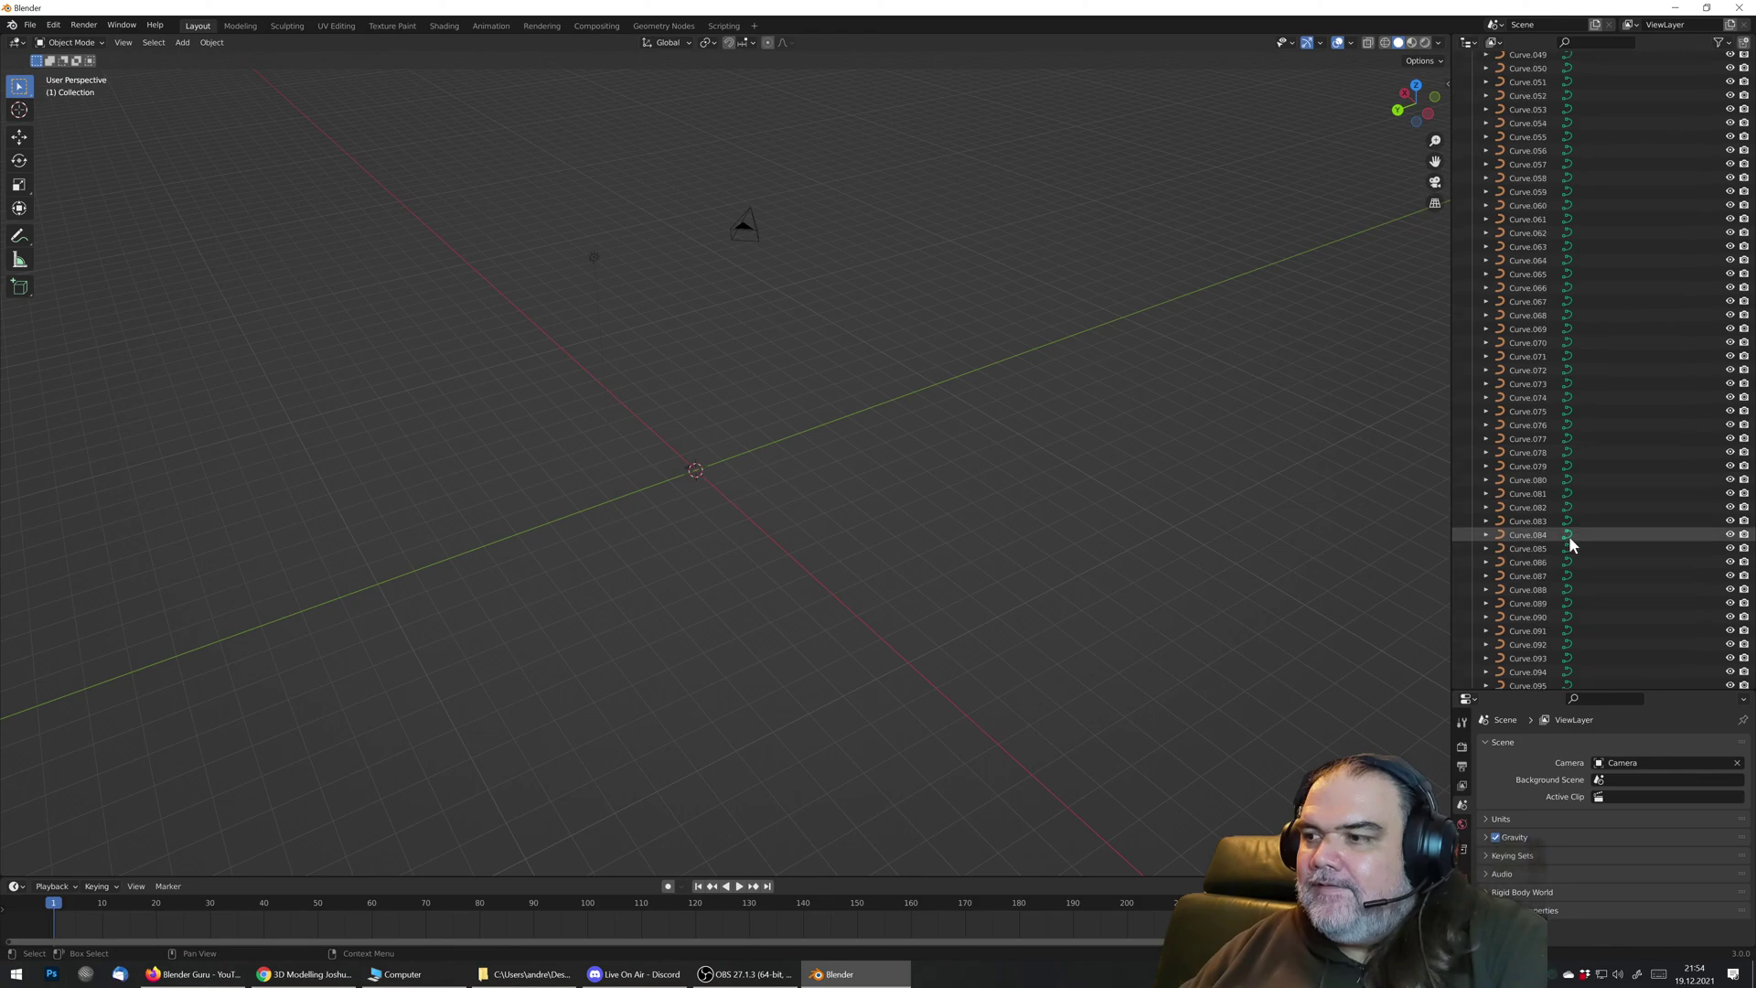
scroll(1569, 512, "up", 8)
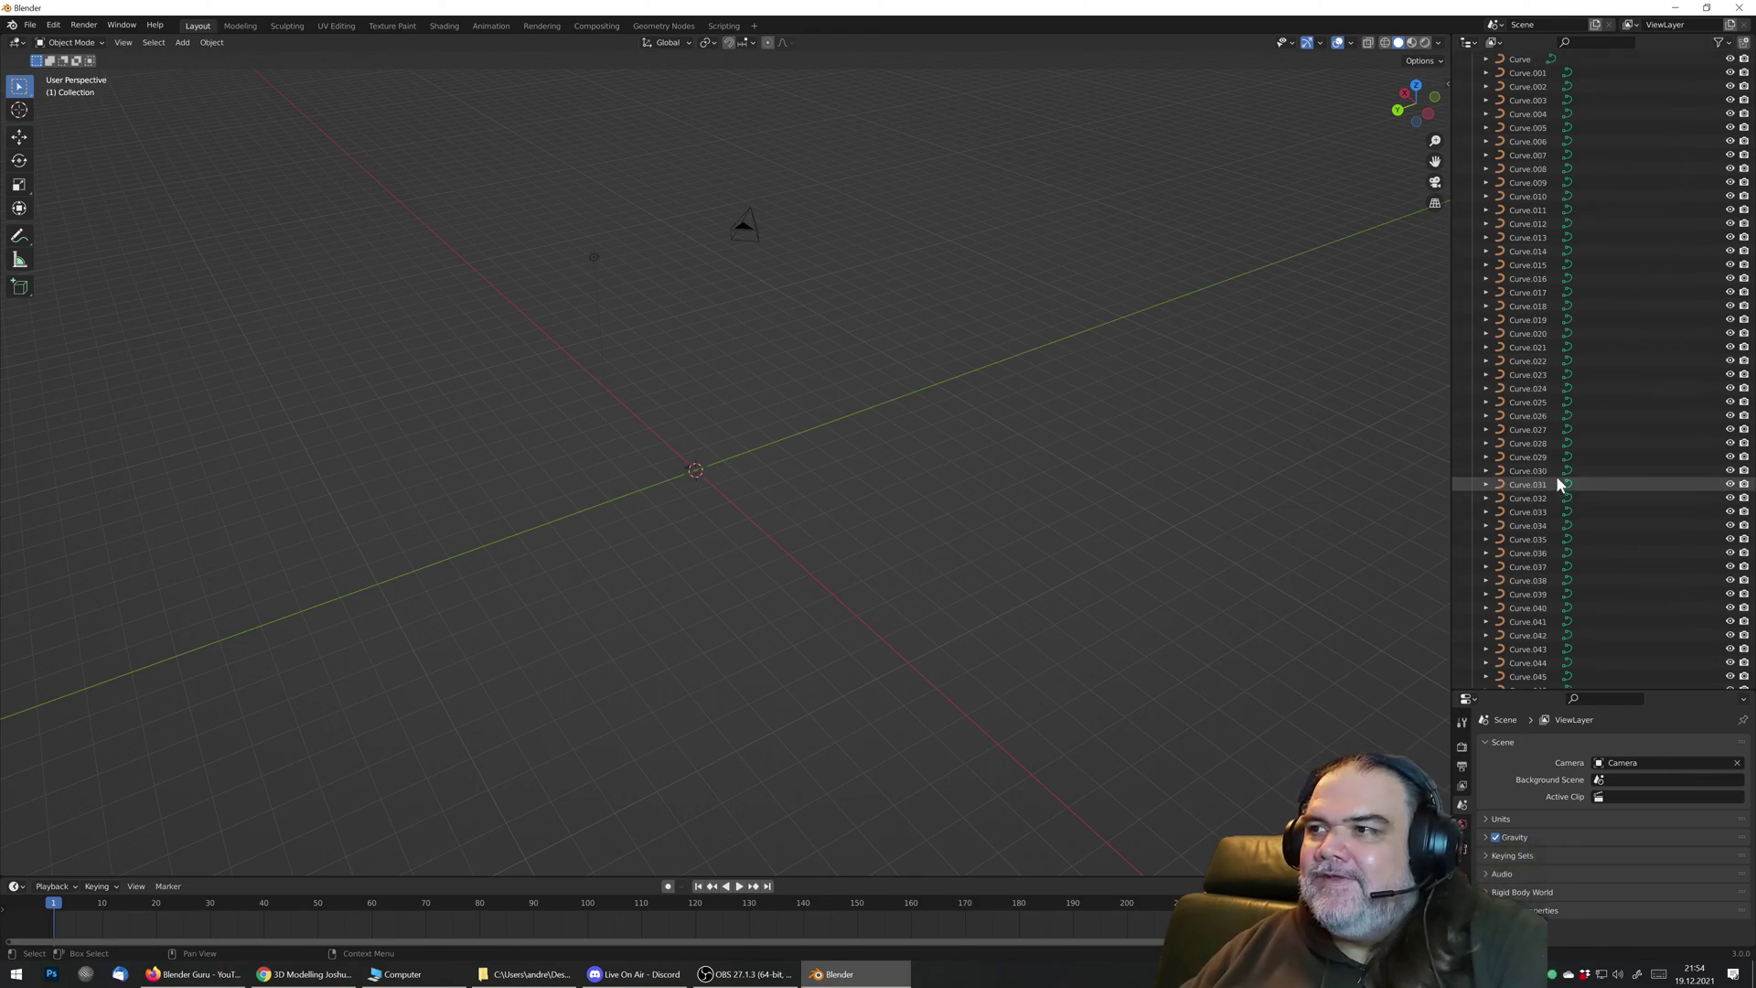
scroll(655, 473, "up", 5)
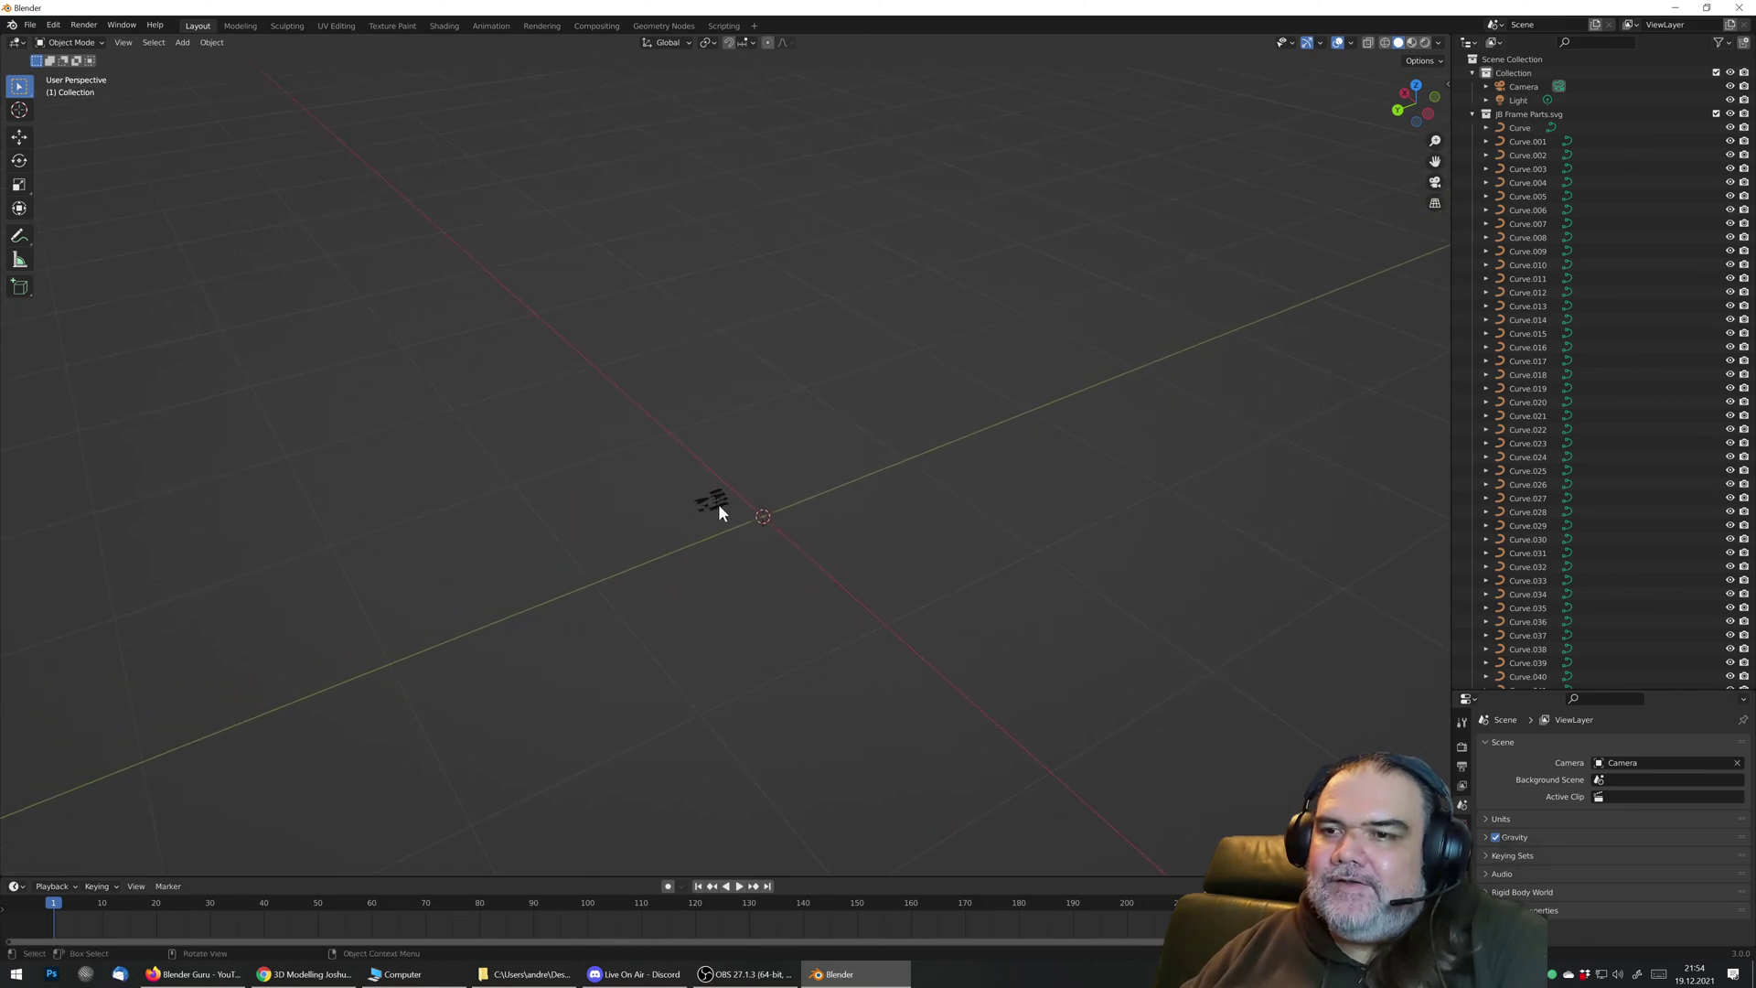
Step: Select the outline of one frame plate and examine the imported frame parts up close from several angles
left_click(715, 500)
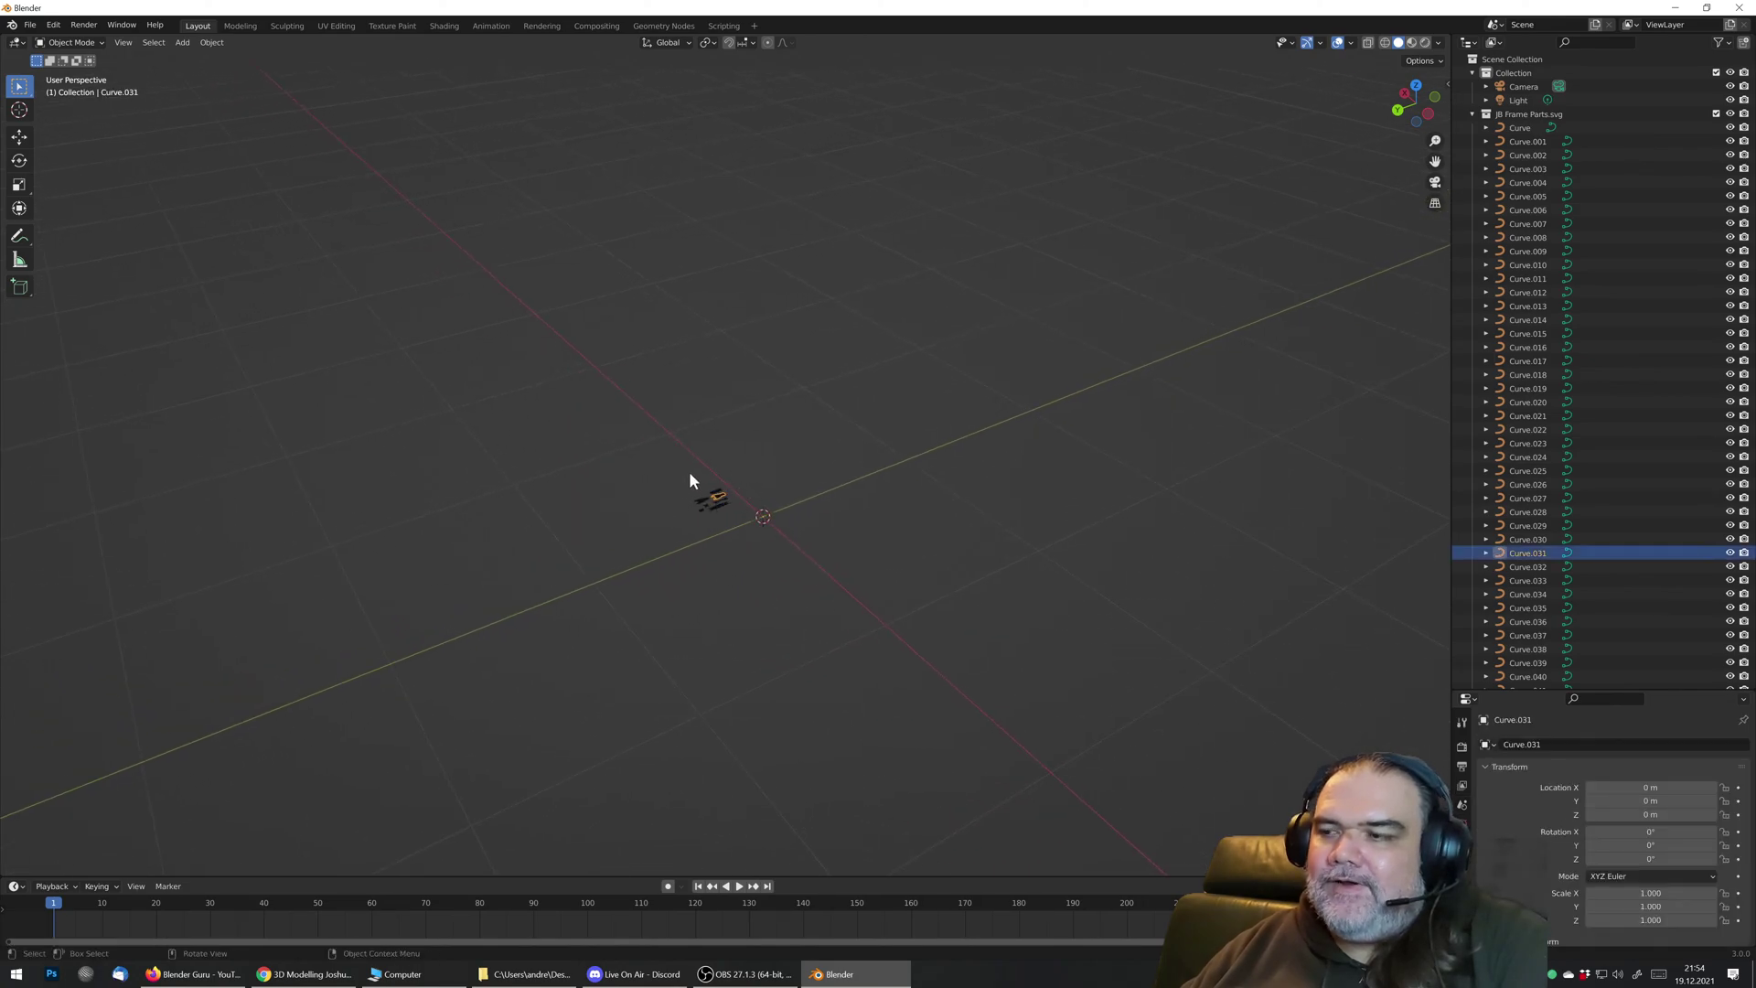
scroll(690, 474, "up", 2)
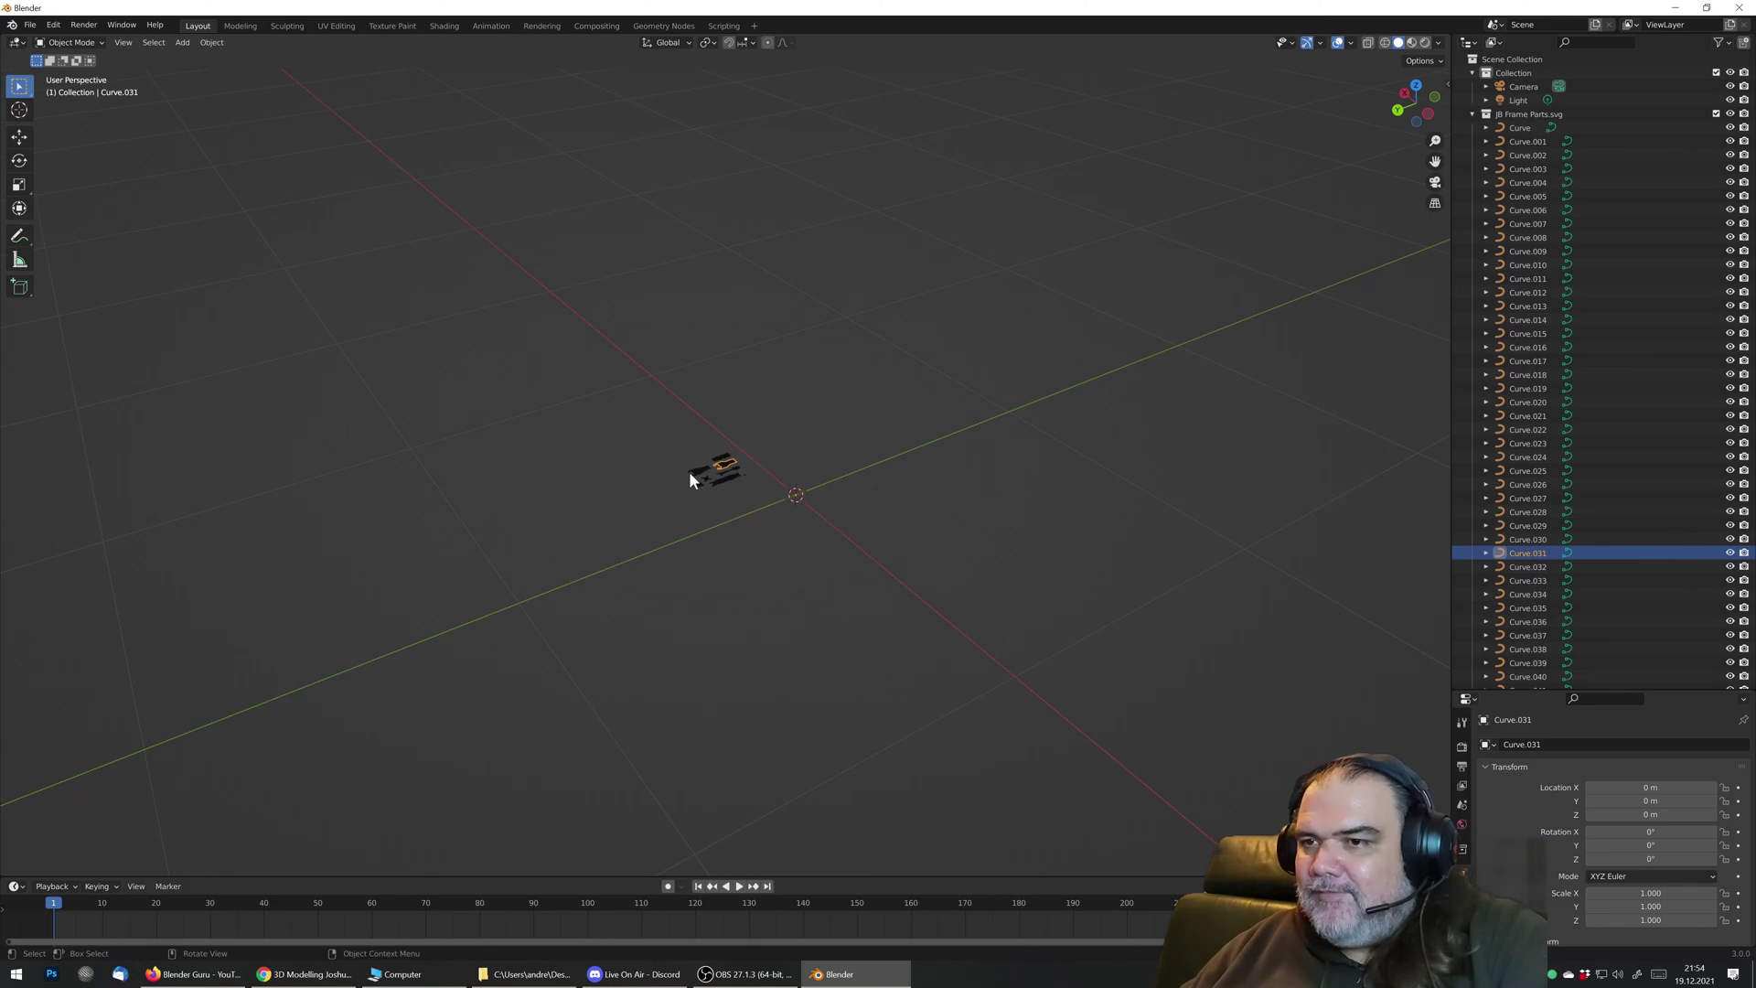
scroll(722, 404, "up", 6)
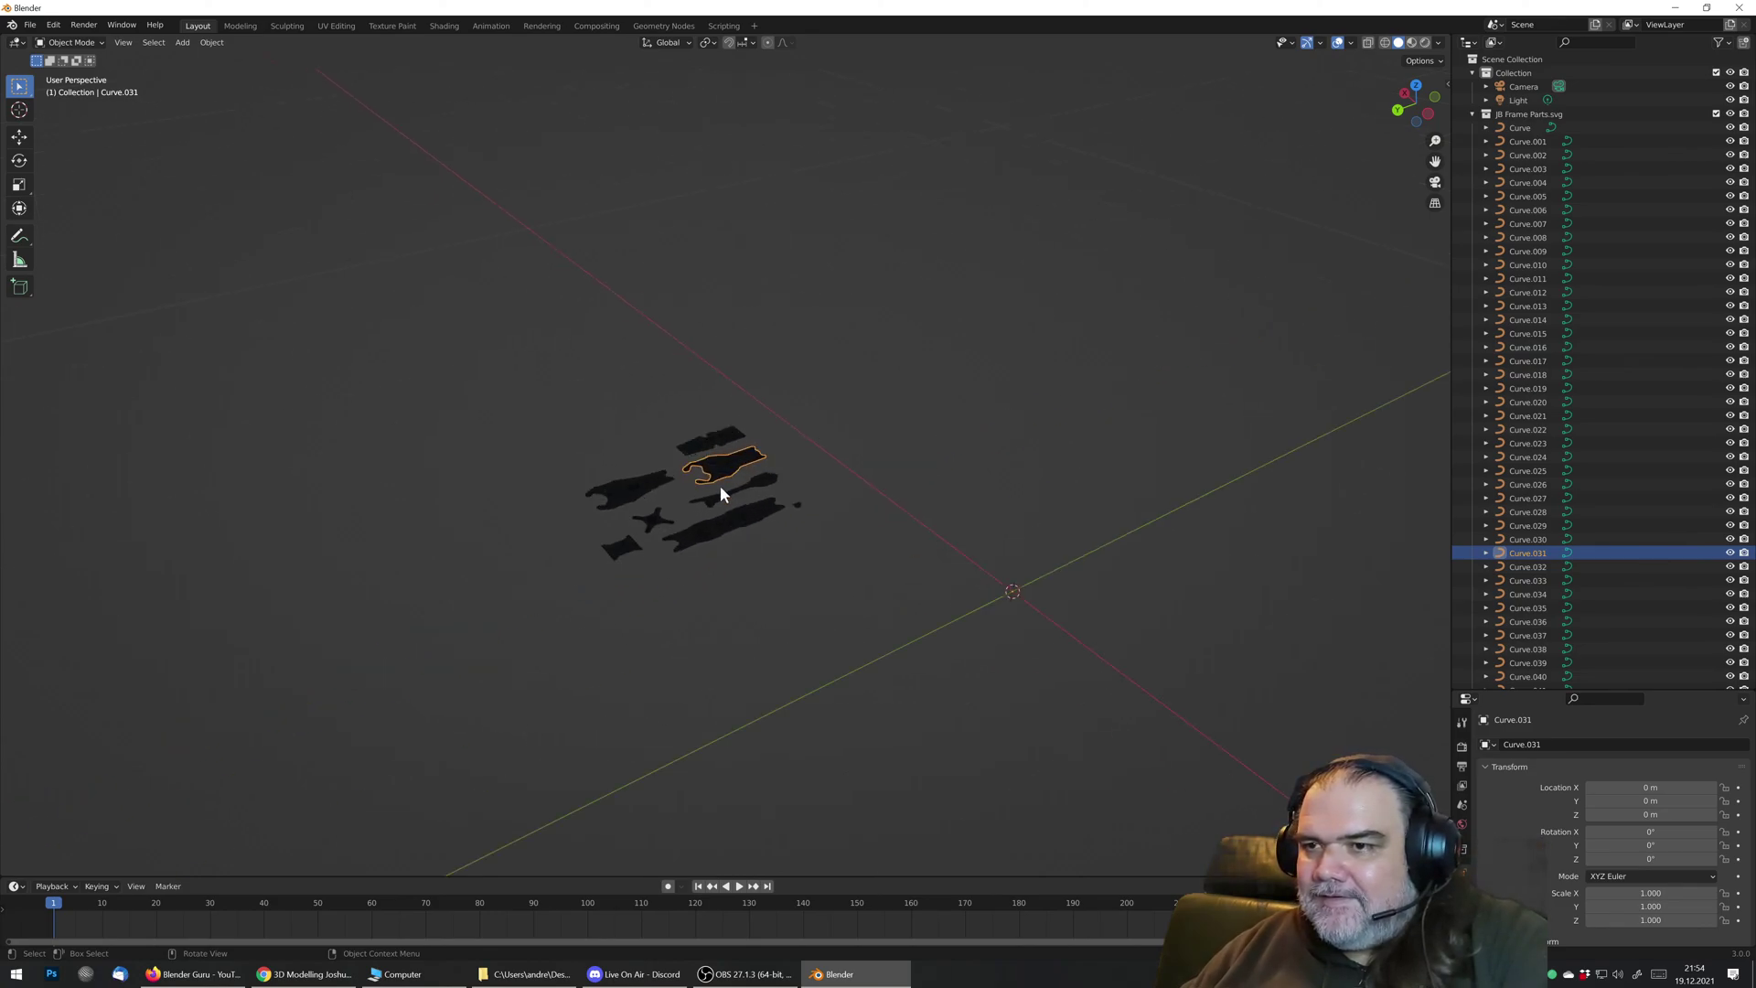
middle_click_drag(674, 497, 1004, 513)
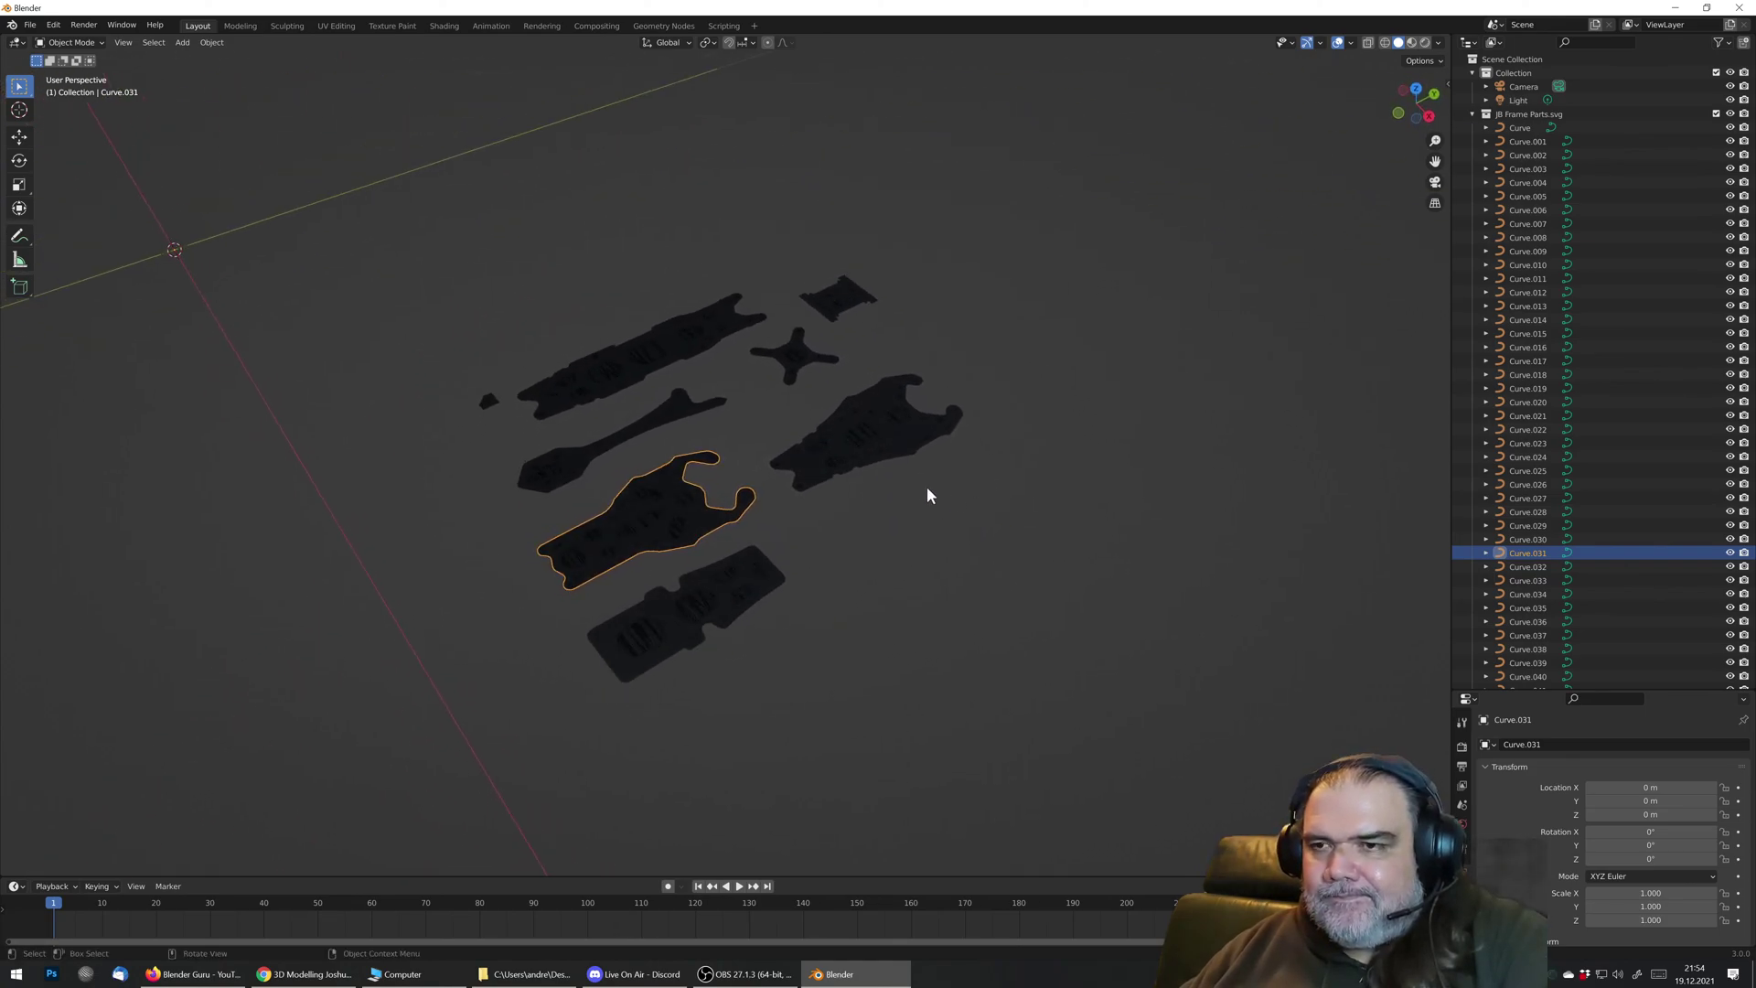
middle_click_drag(812, 473, 600, 468)
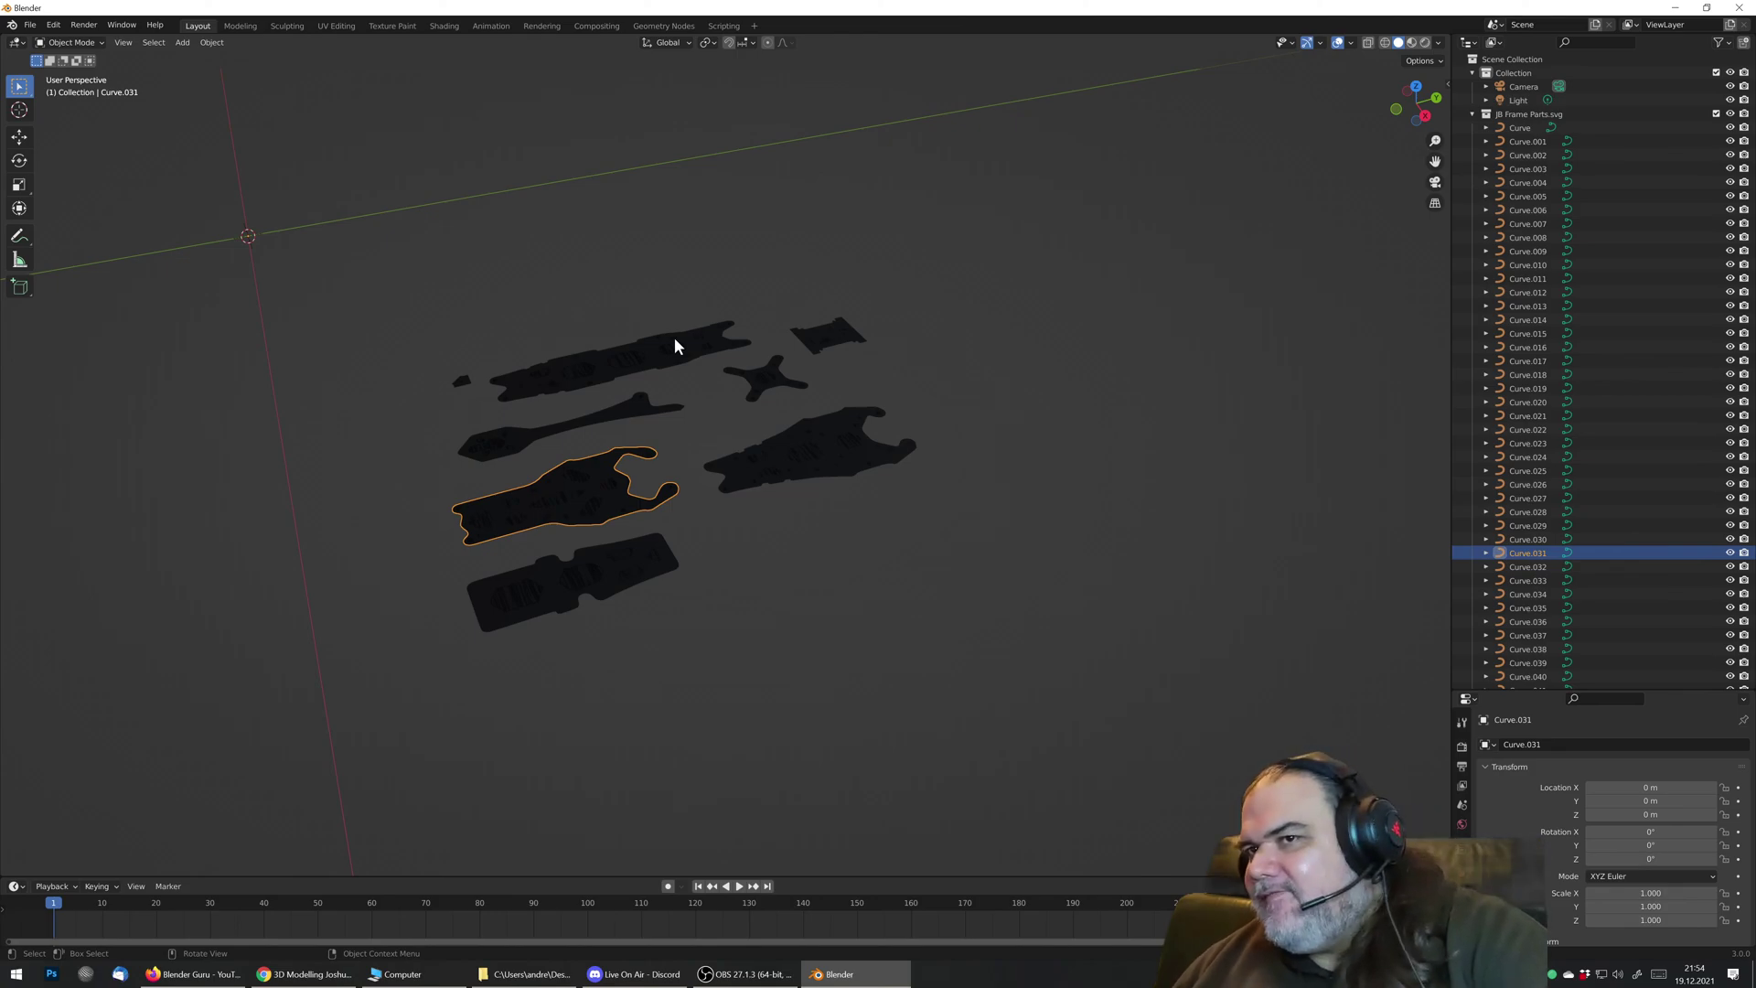
mouse_move(631, 487)
middle_mouse_down()
mouse_move(588, 497)
mouse_move(600, 561)
mouse_move(577, 447)
mouse_move(603, 513)
mouse_move(617, 503)
middle_mouse_up()
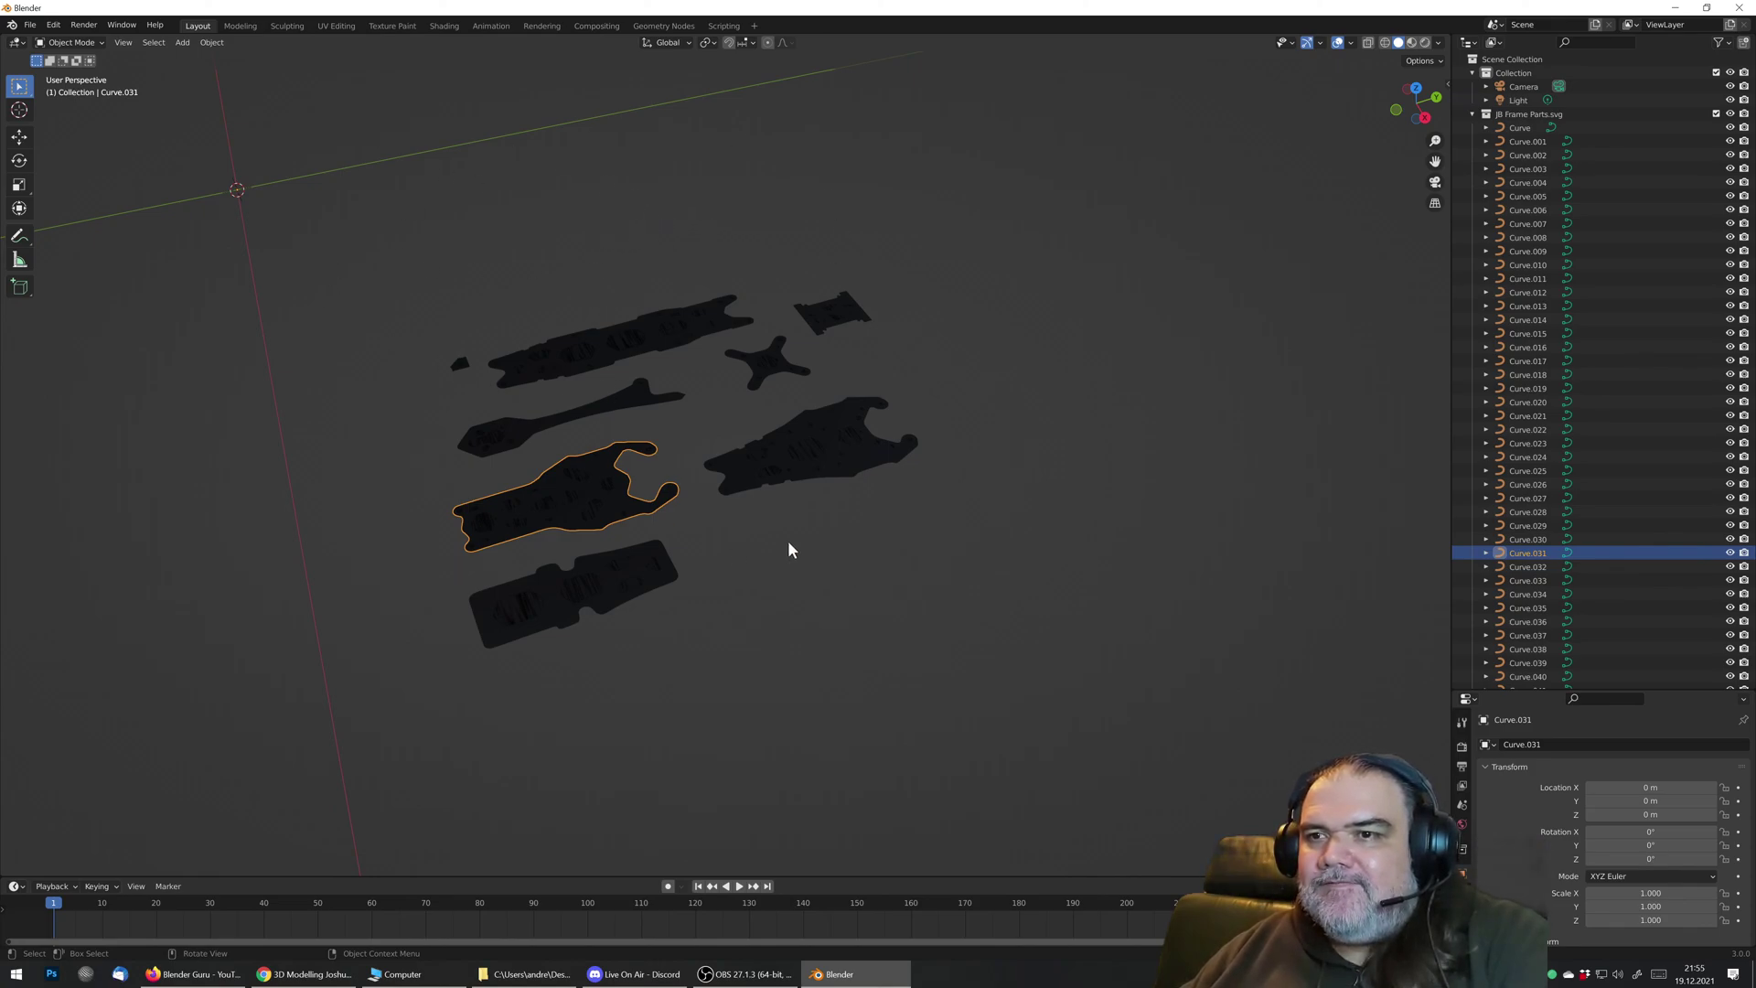
mouse_move(637, 514)
middle_mouse_down()
mouse_move(615, 549)
mouse_move(584, 537)
mouse_move(626, 543)
mouse_move(619, 515)
middle_mouse_up()
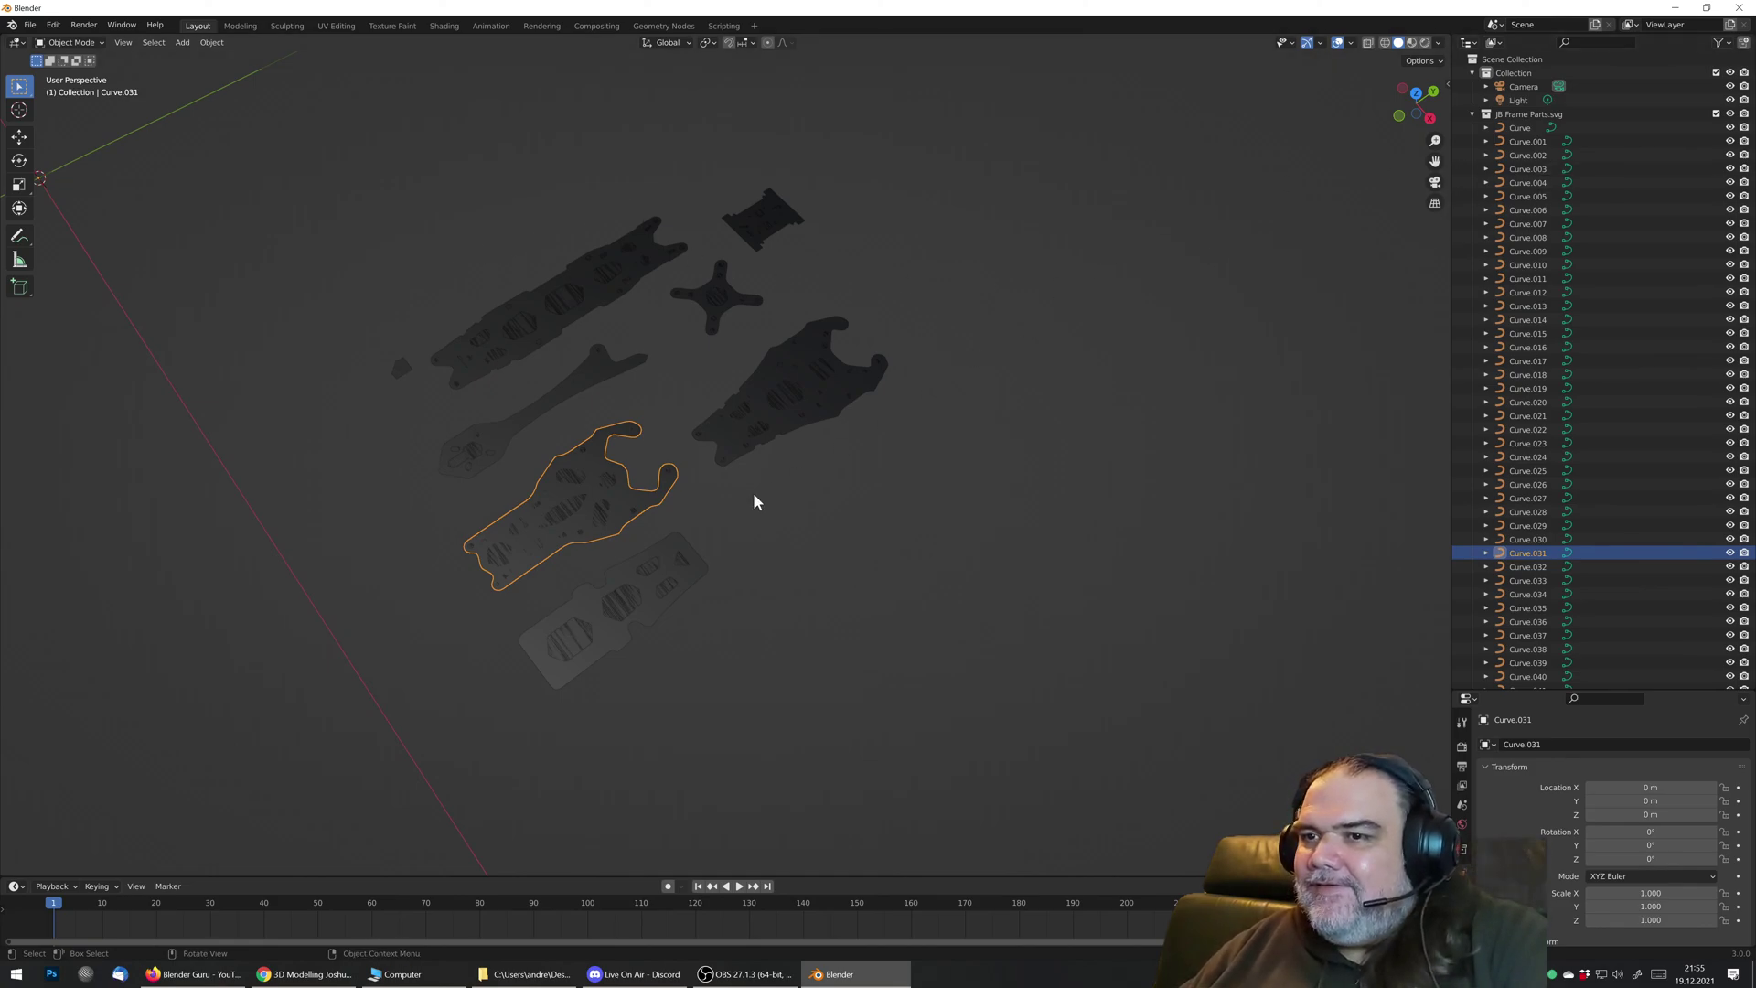
Step: Select Curve.005 and Curve.002 individually to examine which cut-outs of the plate they represent
left_click(1544, 198)
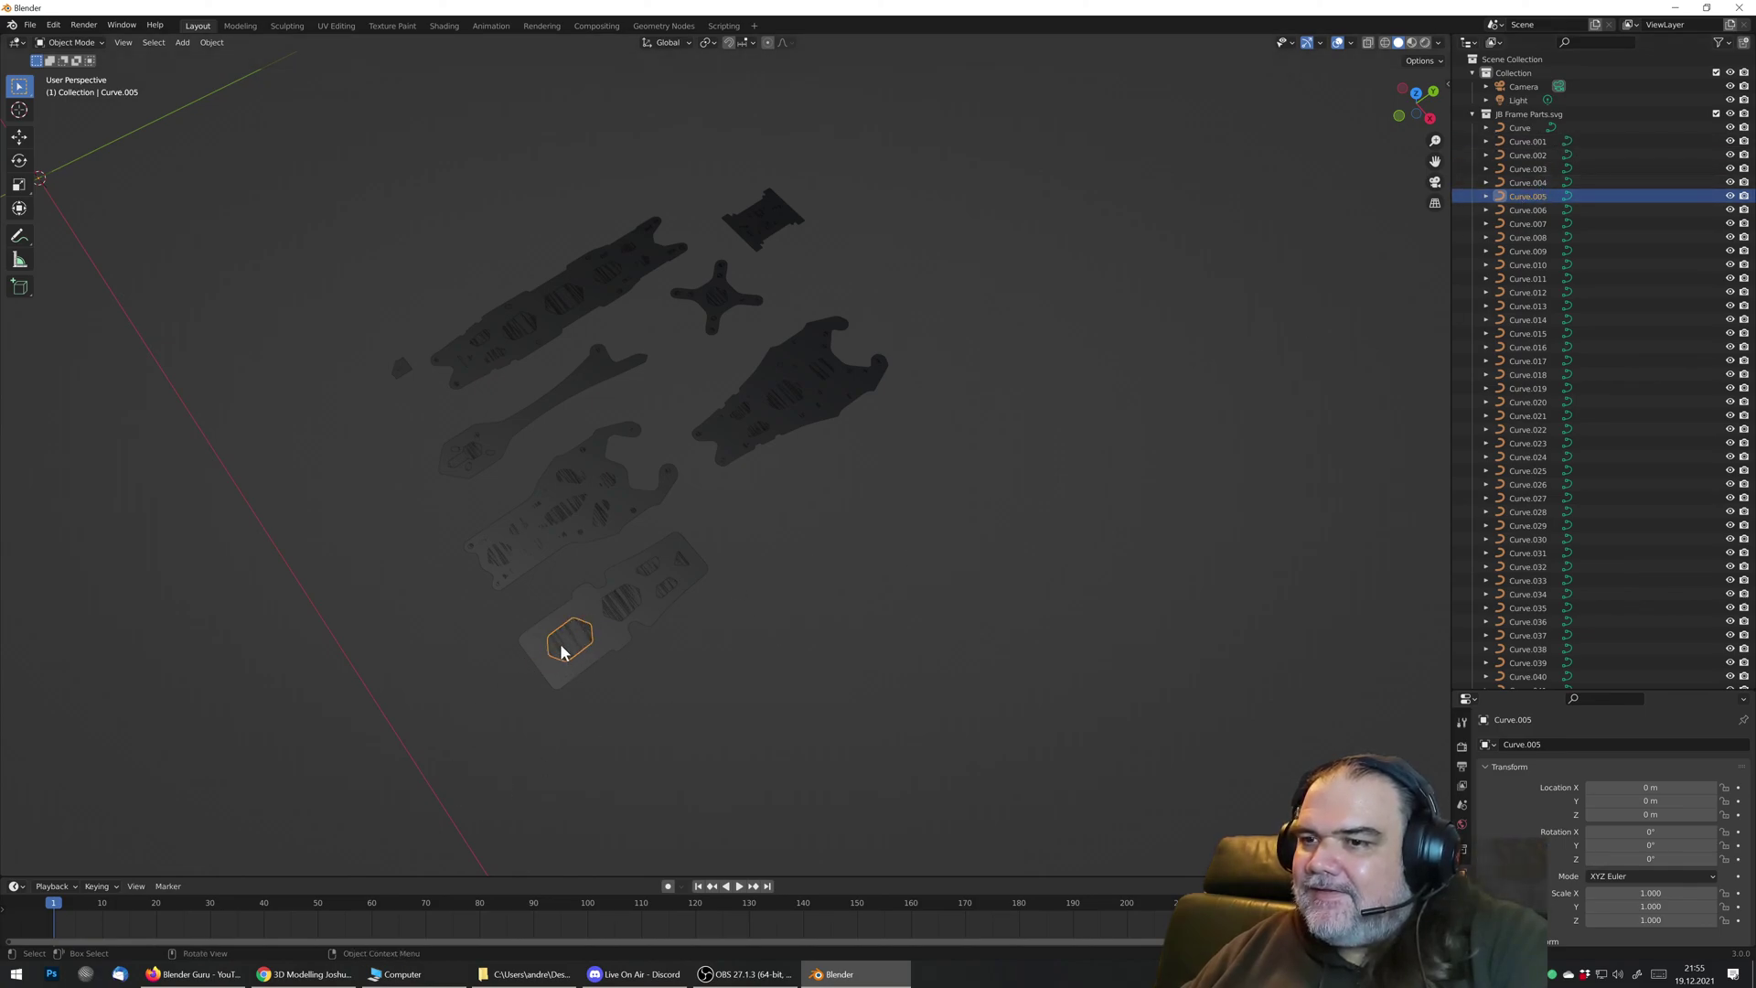
left_click(1527, 156)
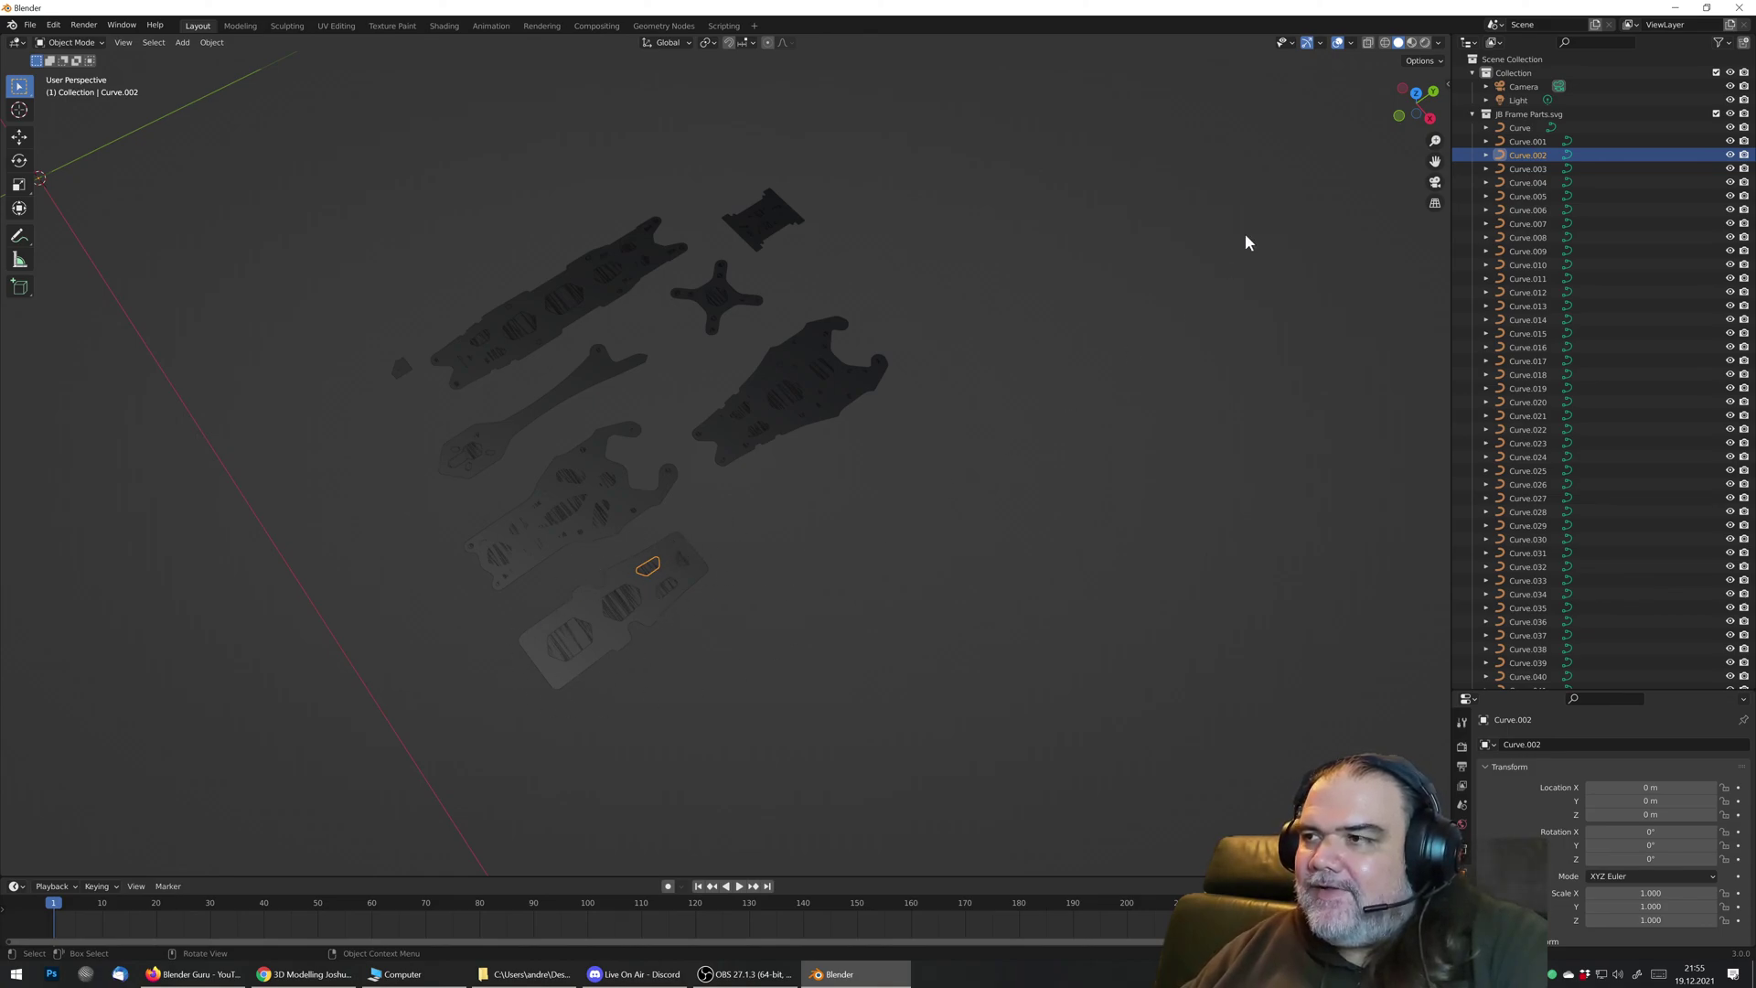
left_click(1532, 197)
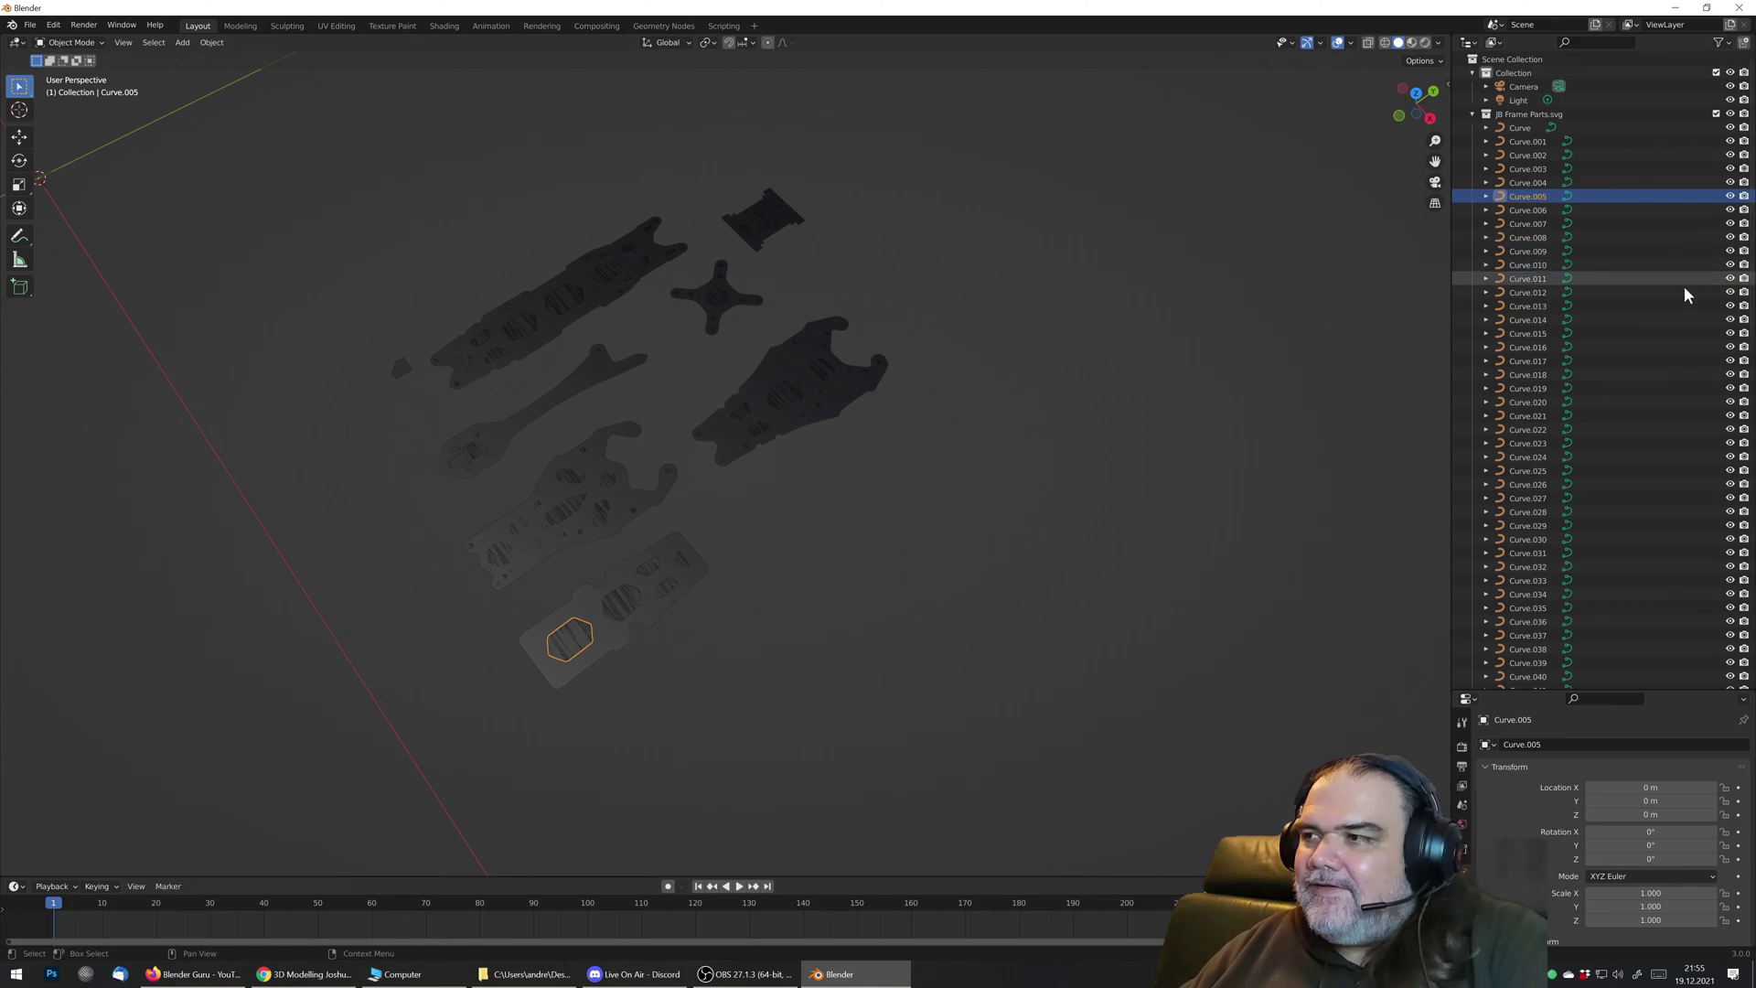
scroll(1683, 375, "down", 8)
scroll(1678, 380, "up", 2)
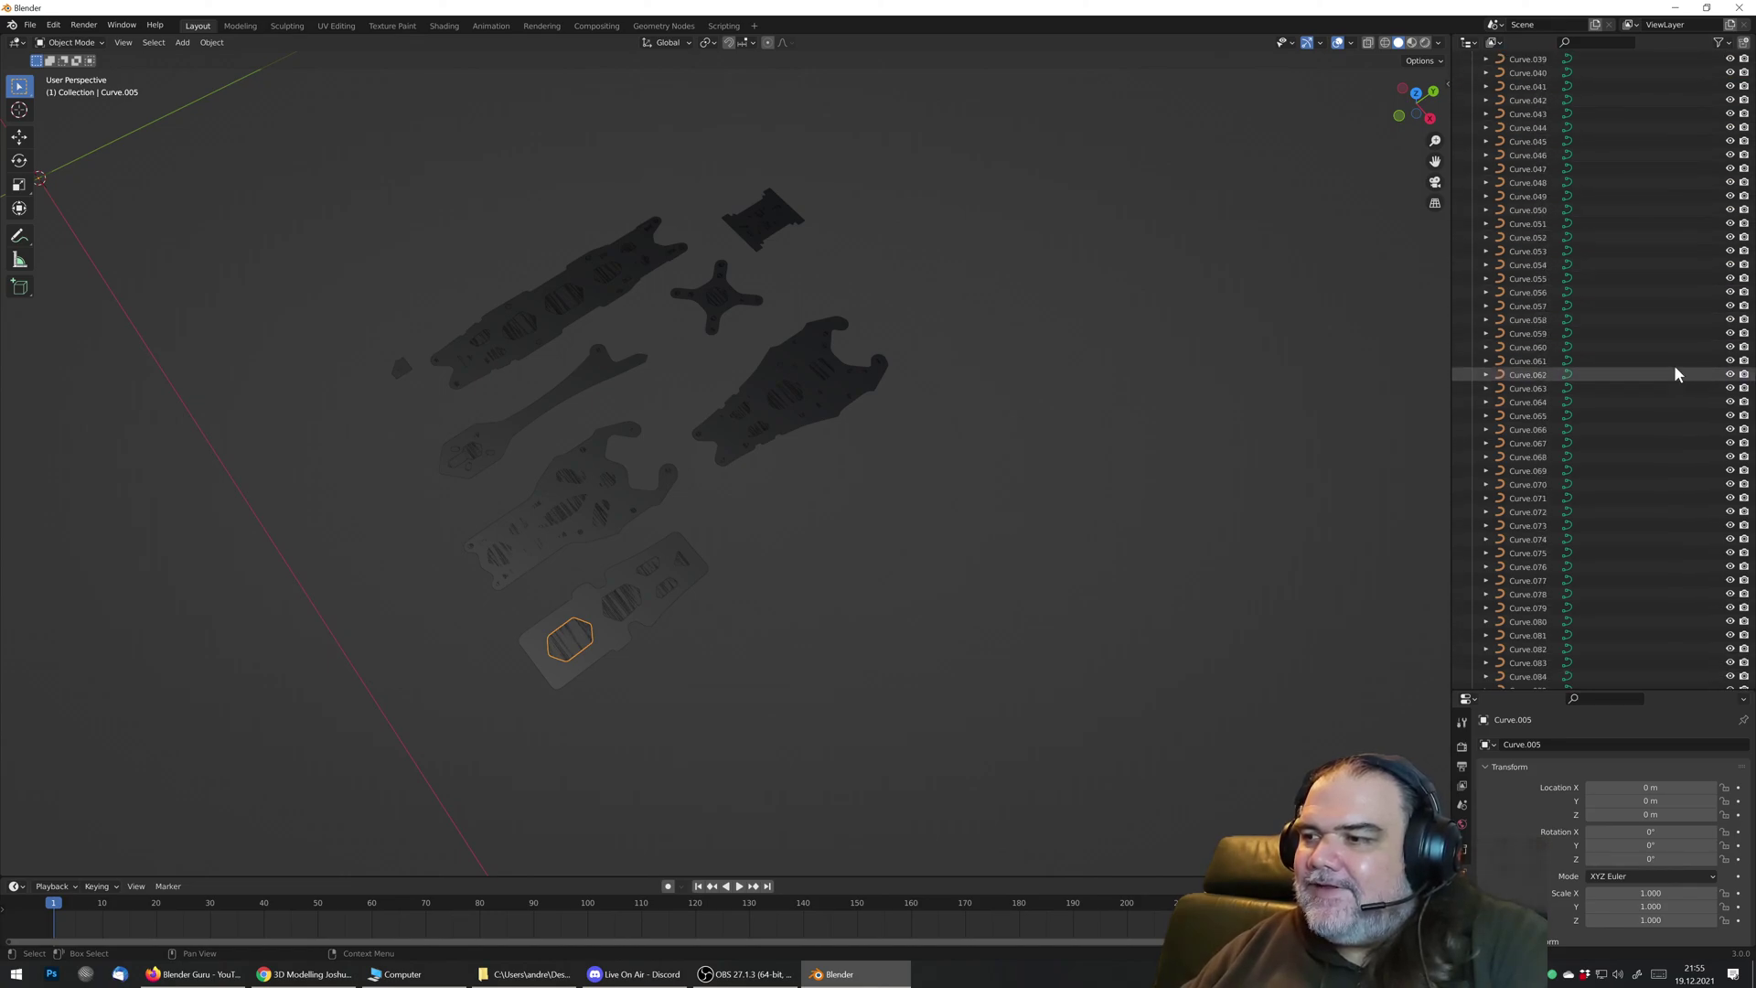
scroll(1669, 338, "up", 7)
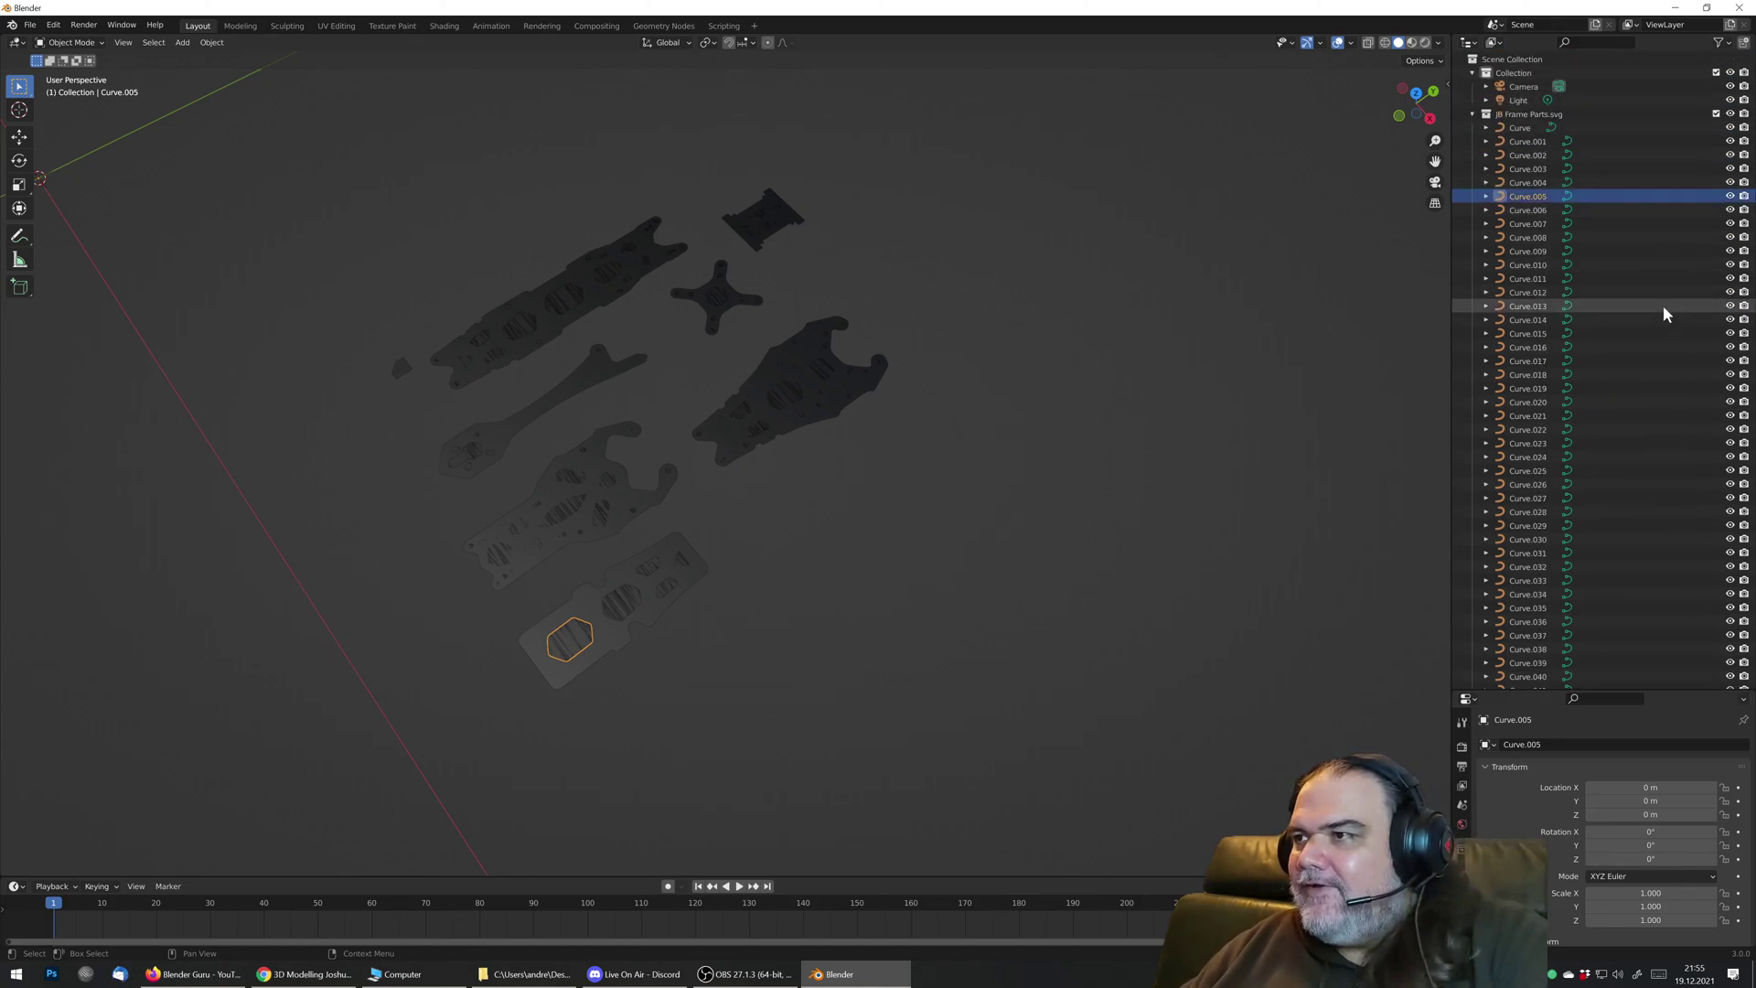
Step: Select all imported curves from Curve through Curve.097 and join them into a single object
left_click(1525, 130)
scroll(1646, 384, "down", 12)
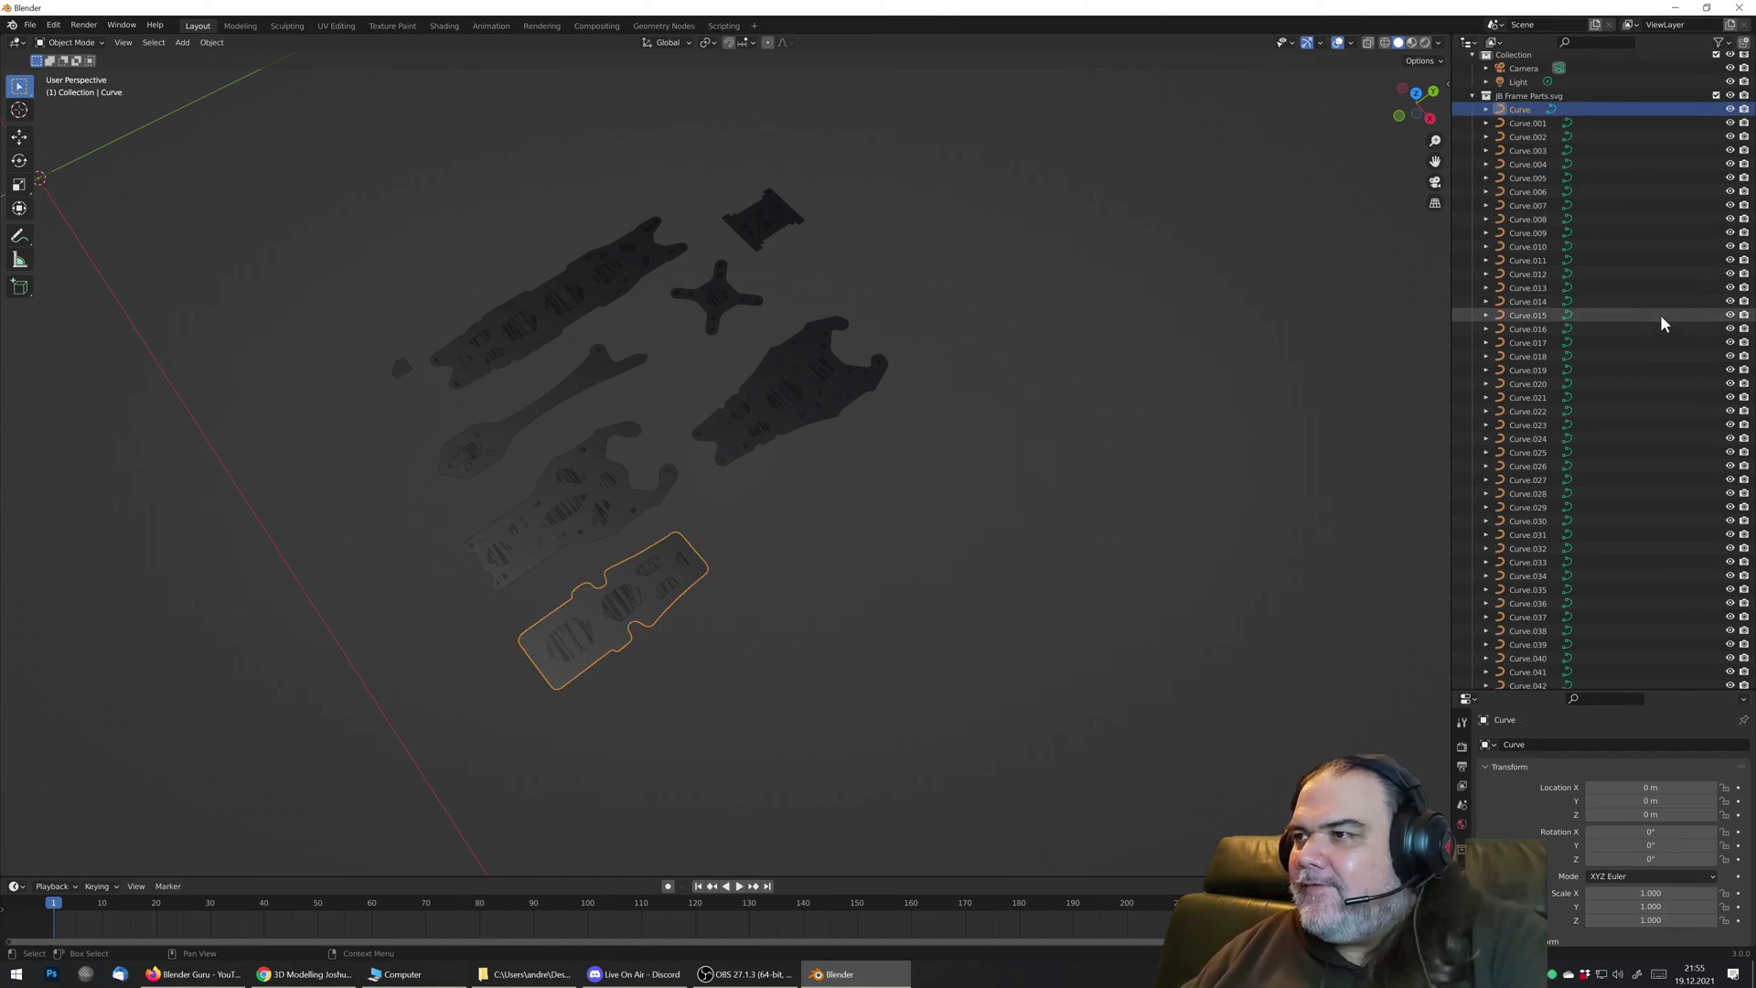
scroll(1635, 488, "down", 8)
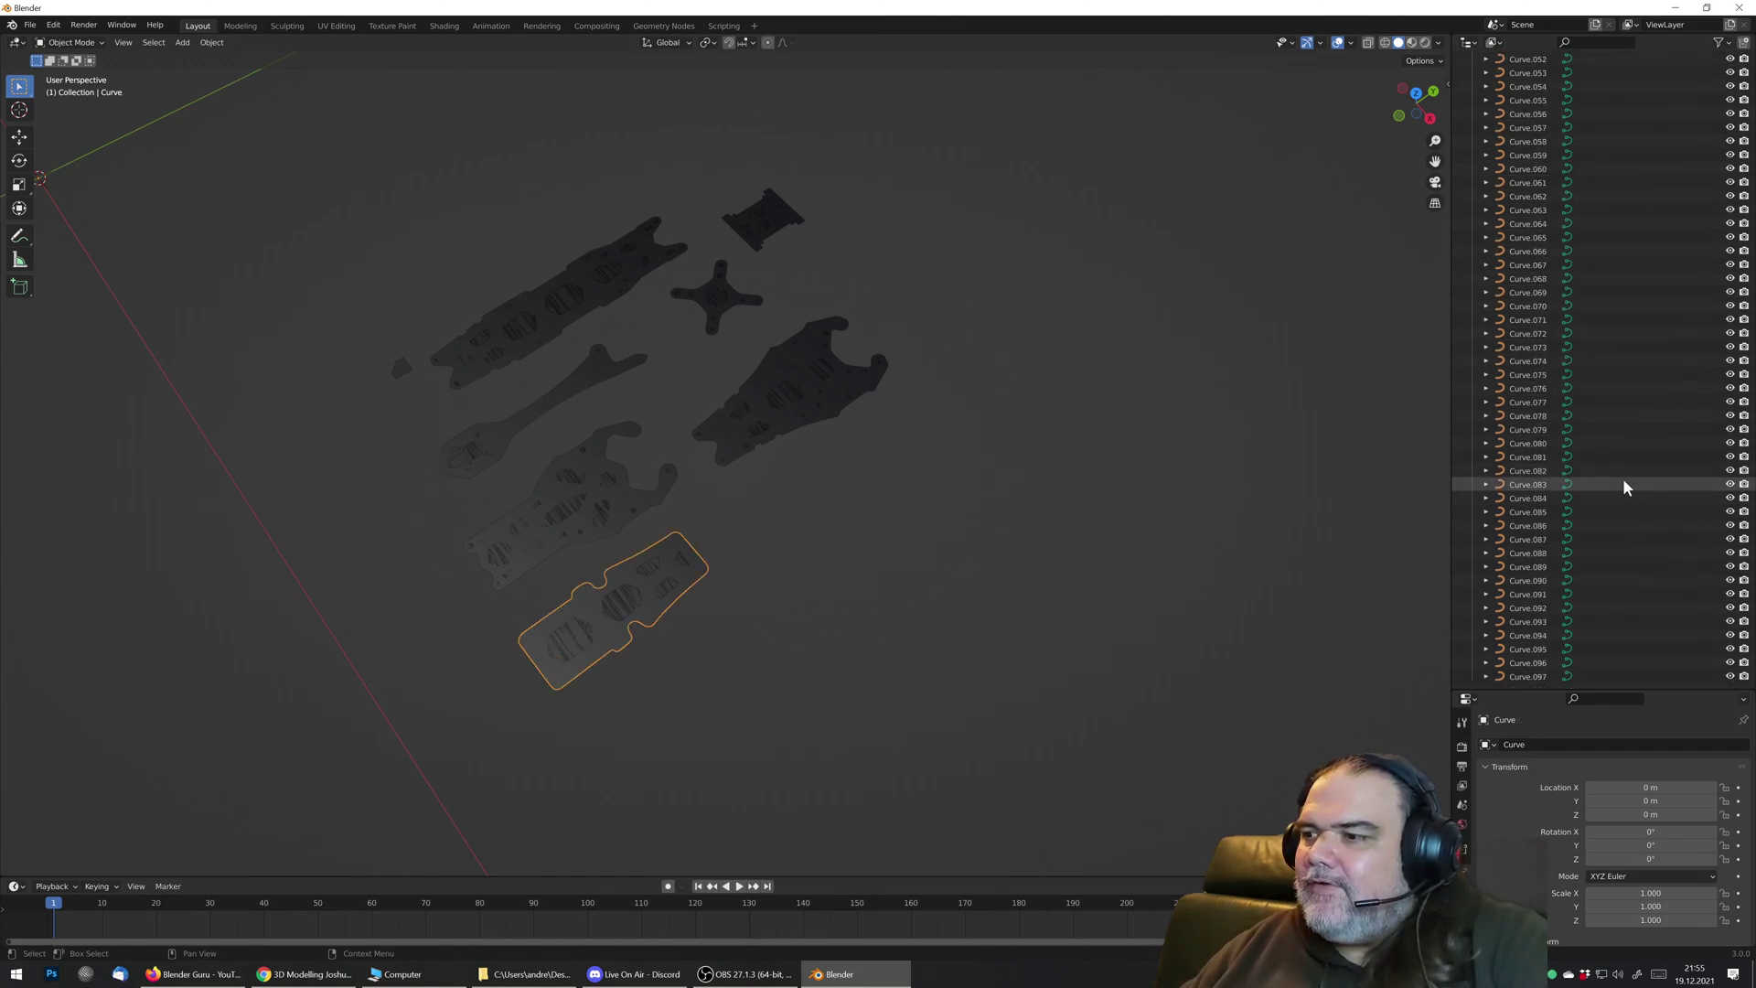
left_click(1532, 677, "shift")
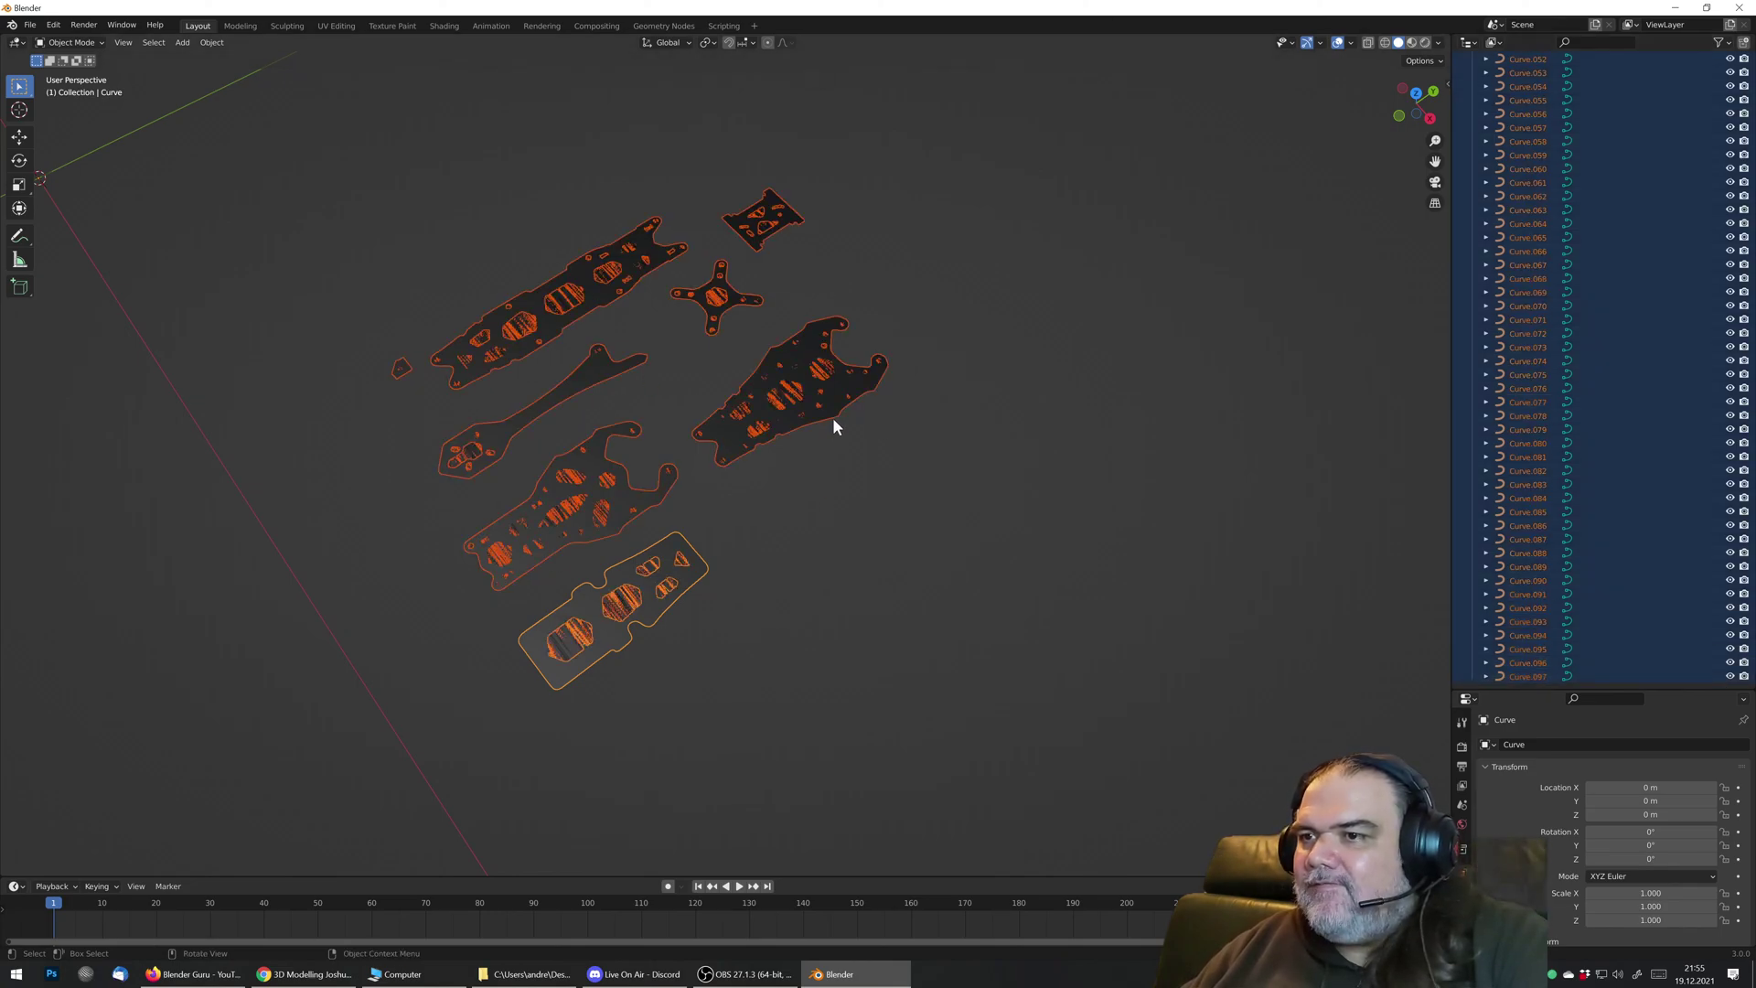
right_click(843, 397)
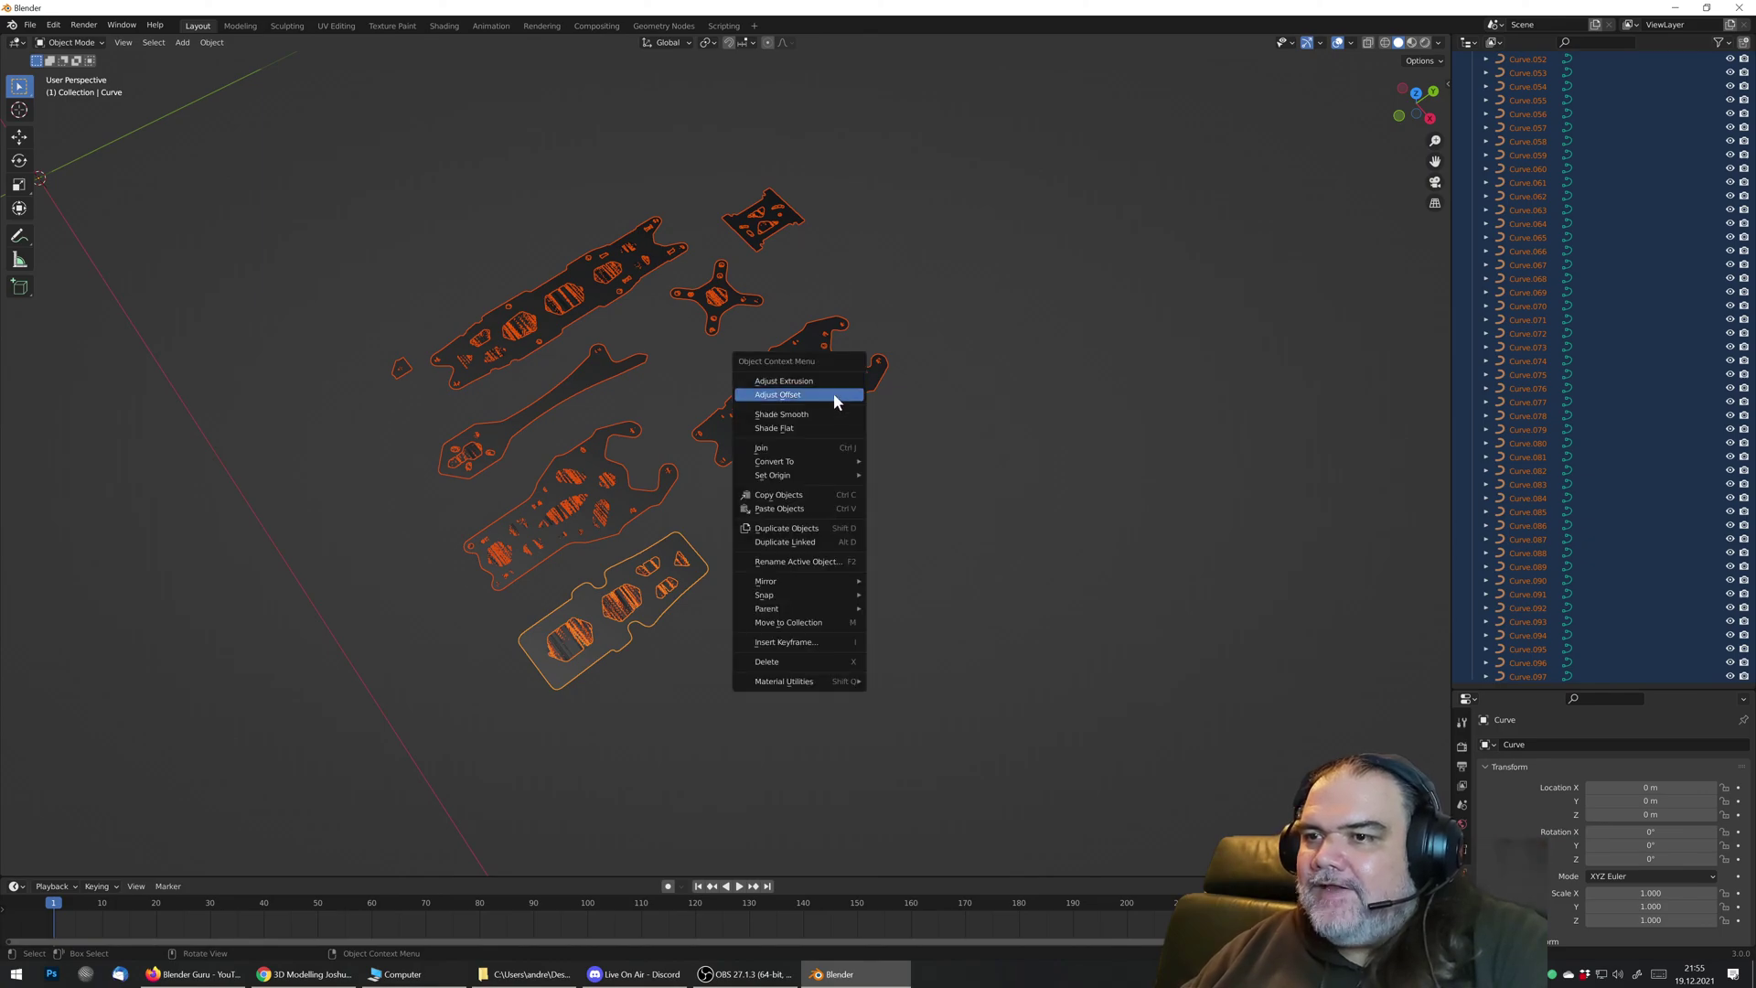
left_click(794, 449)
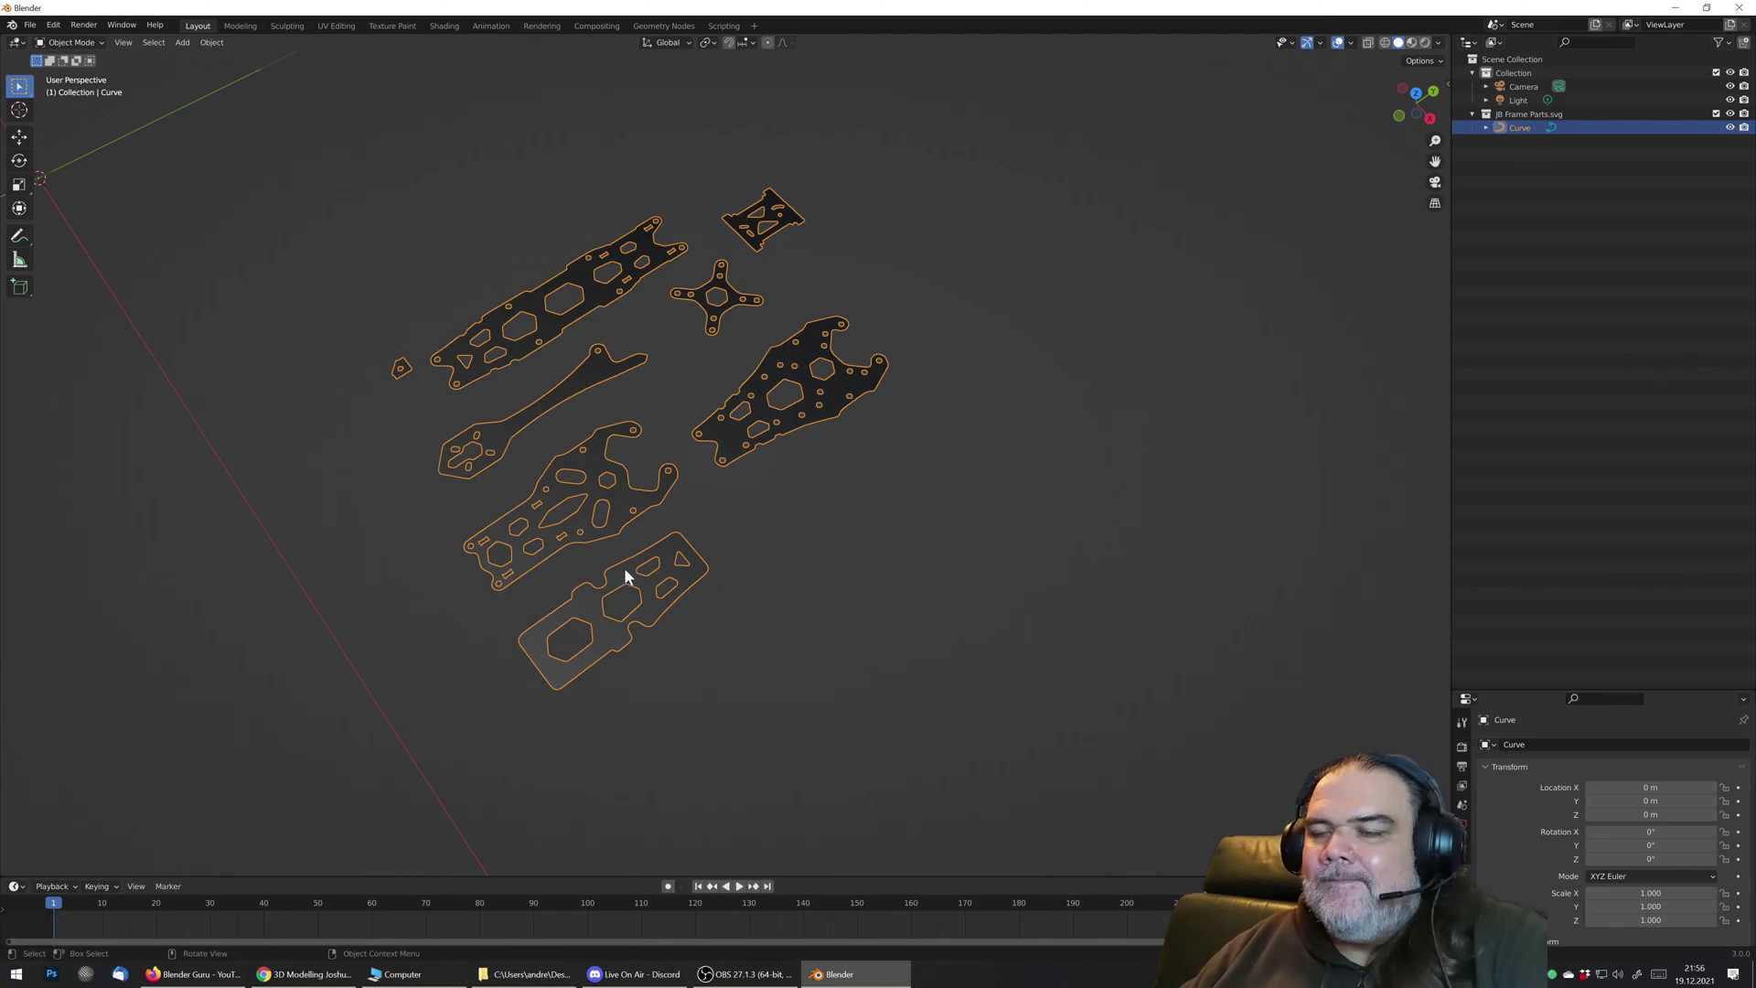
Step: Examine the joined frame parts and their cut-outs up close and from a lower angle
scroll(624, 575, "up", 5)
scroll(600, 659, "down", 5)
scroll(586, 613, "up", 1)
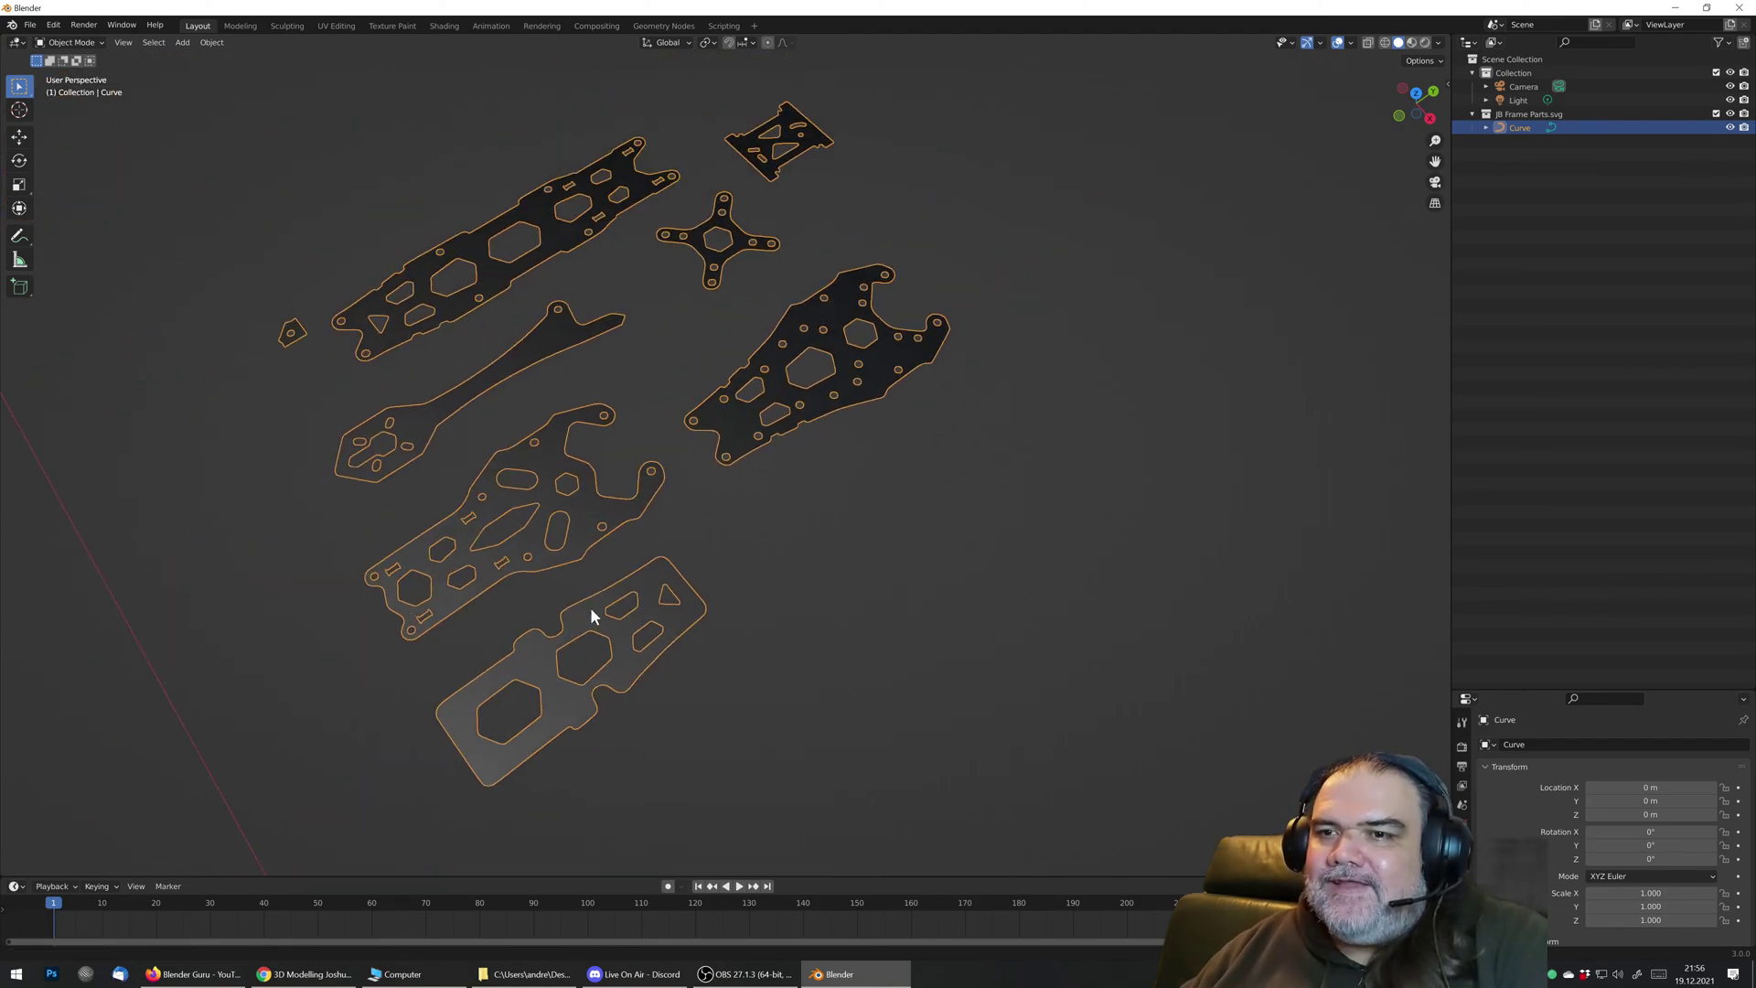
scroll(668, 591, "up", 3)
scroll(710, 512, "up", 1)
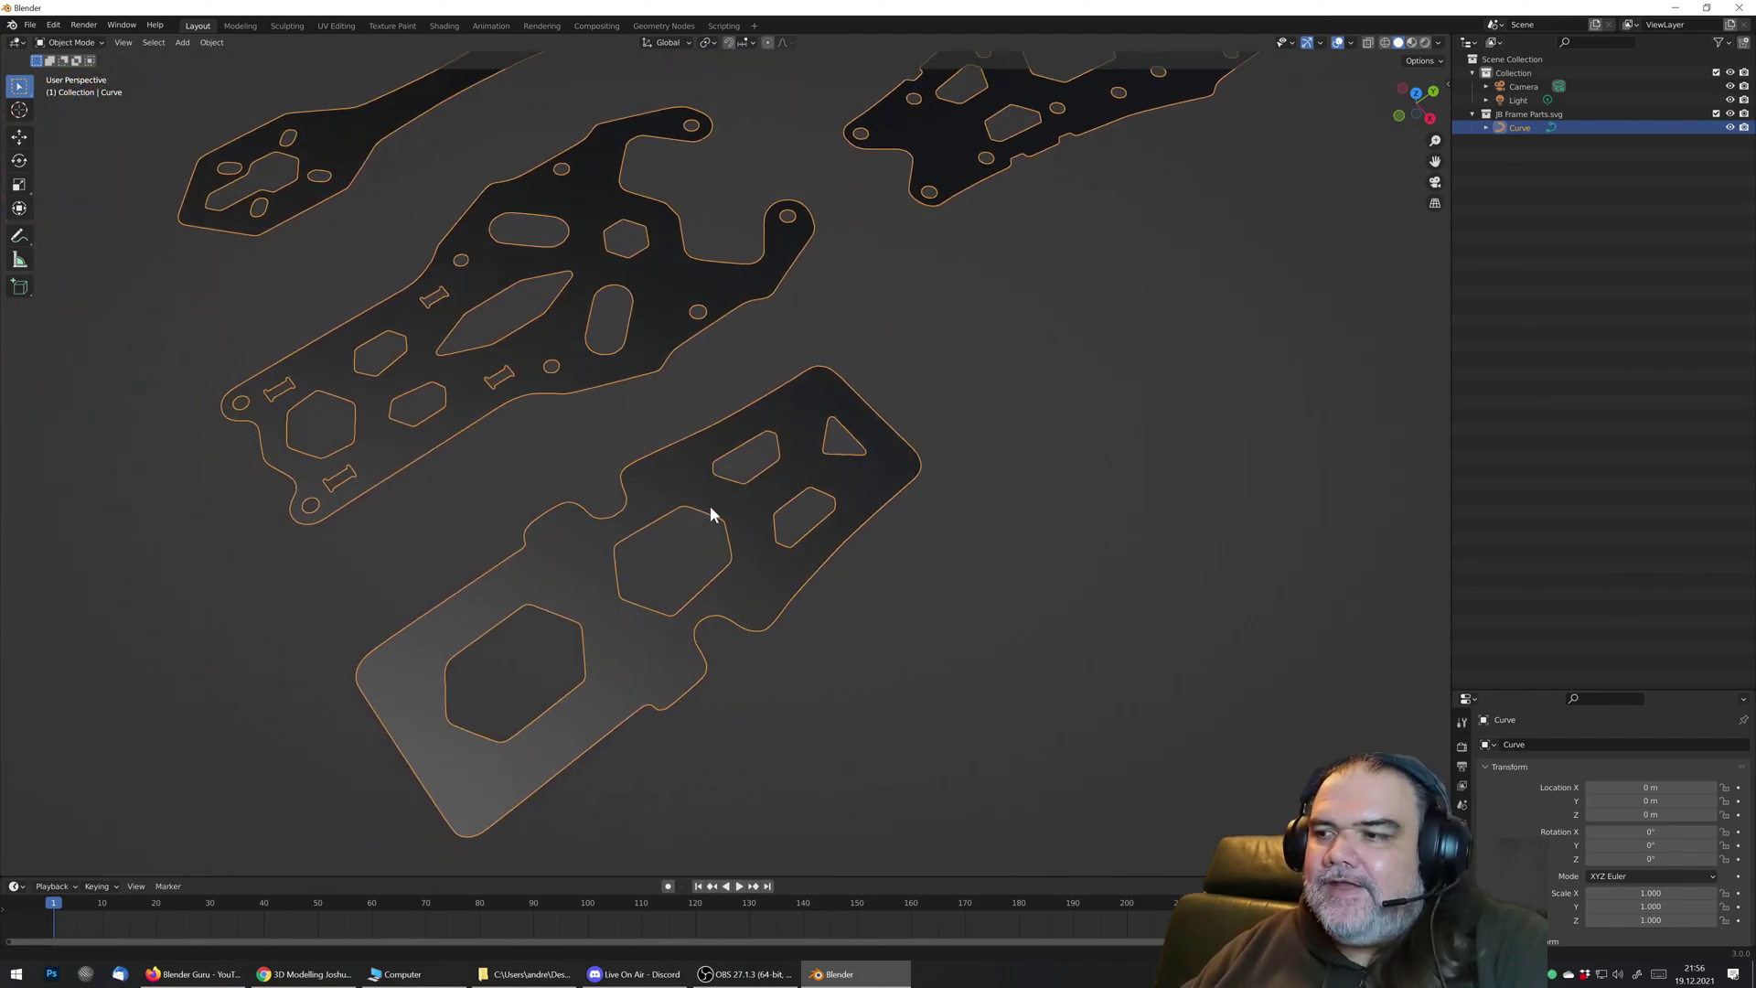
mouse_move(710, 505)
middle_mouse_down()
mouse_move(704, 521)
mouse_move(726, 514)
middle_mouse_up()
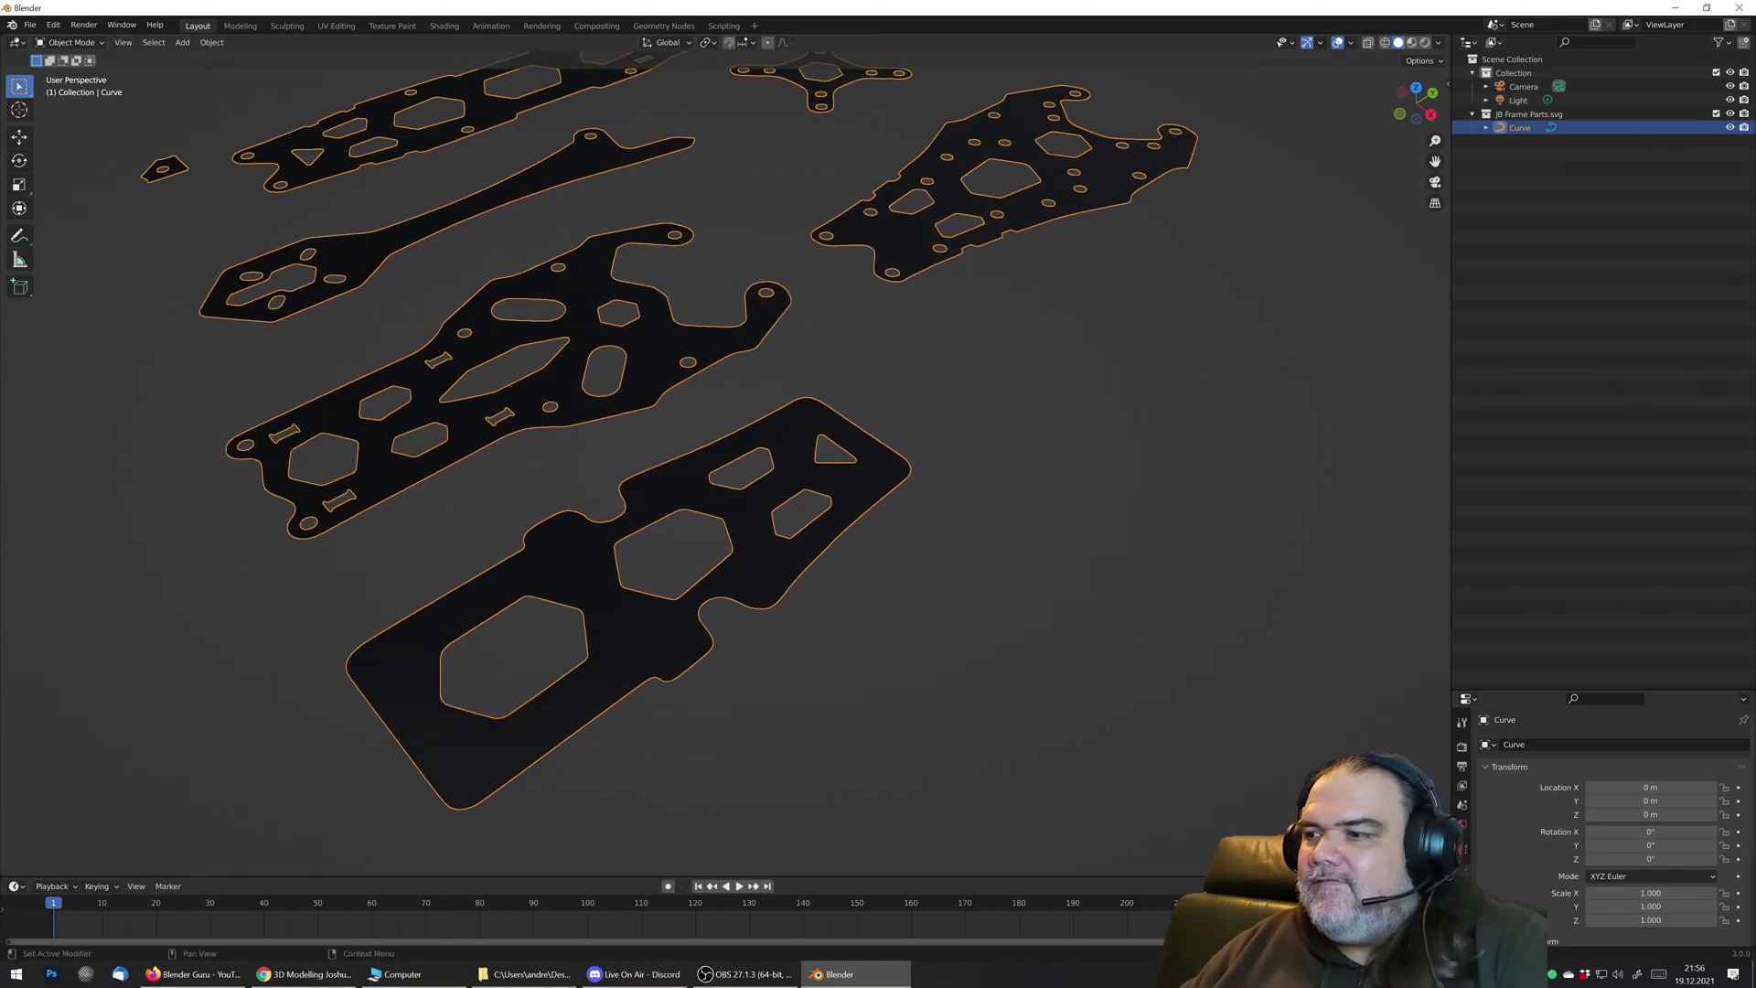
Step: Shrink the Outliner to enlarge the Properties editor and open the joined curve's object data settings
left_click_drag(1546, 691, 1545, 346)
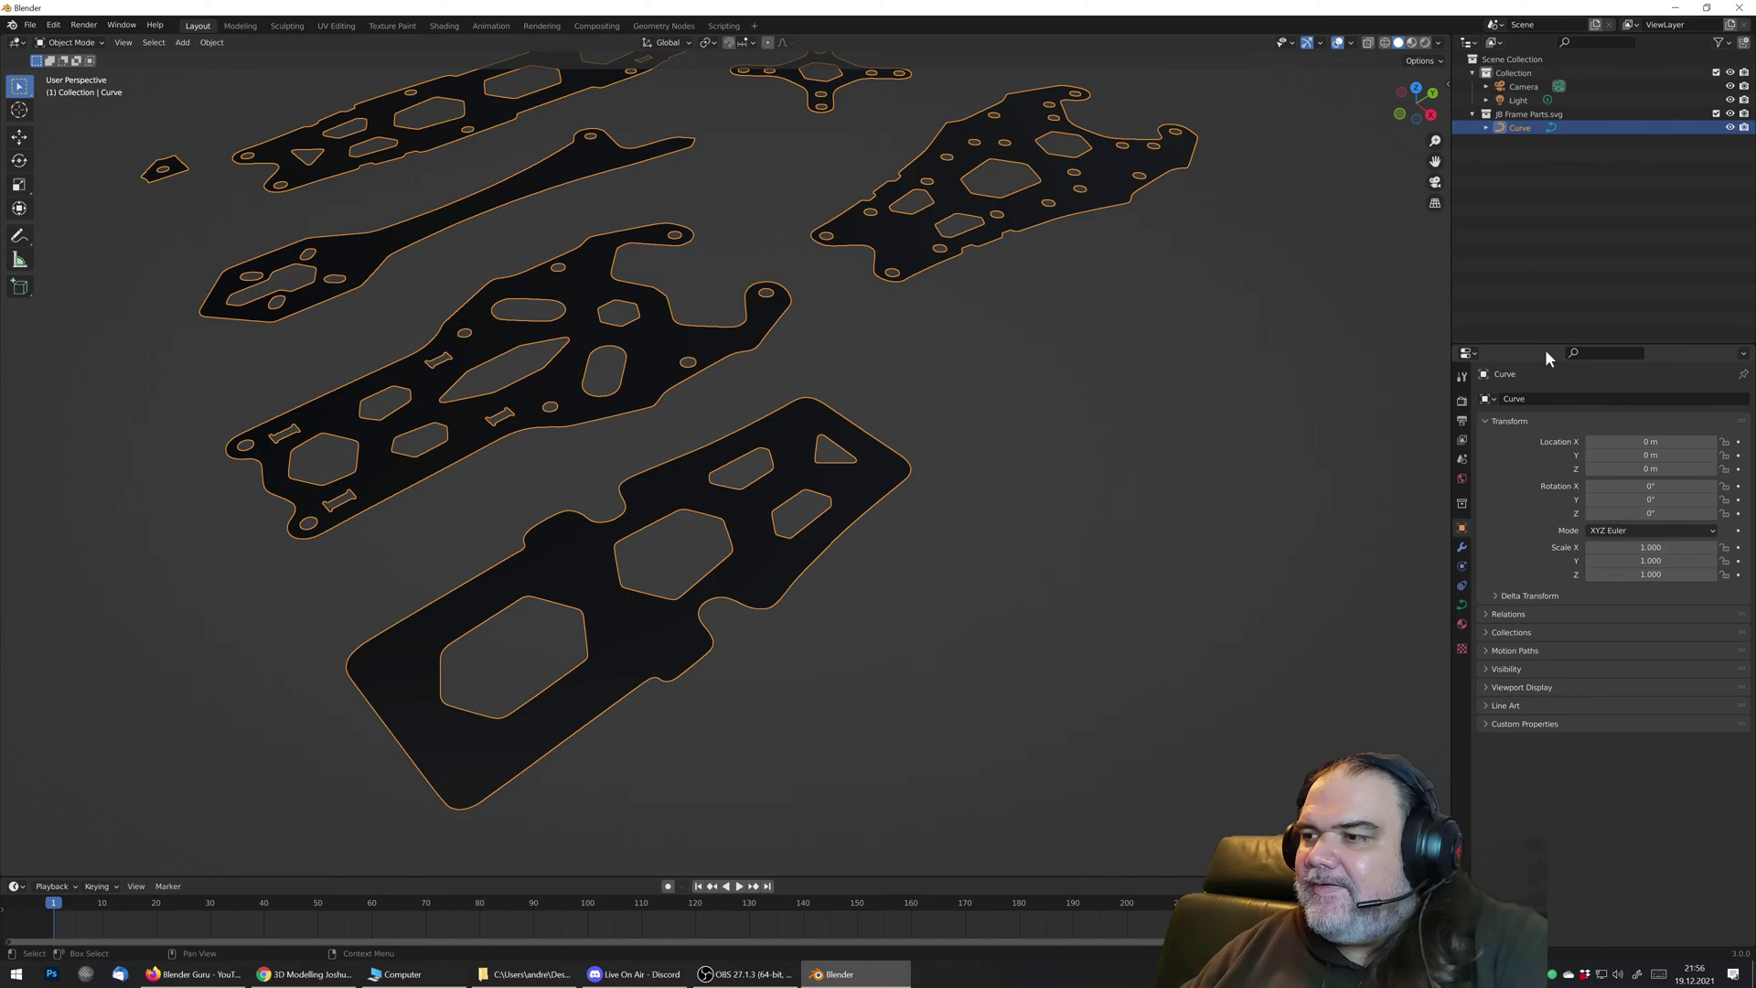
left_click(1461, 606)
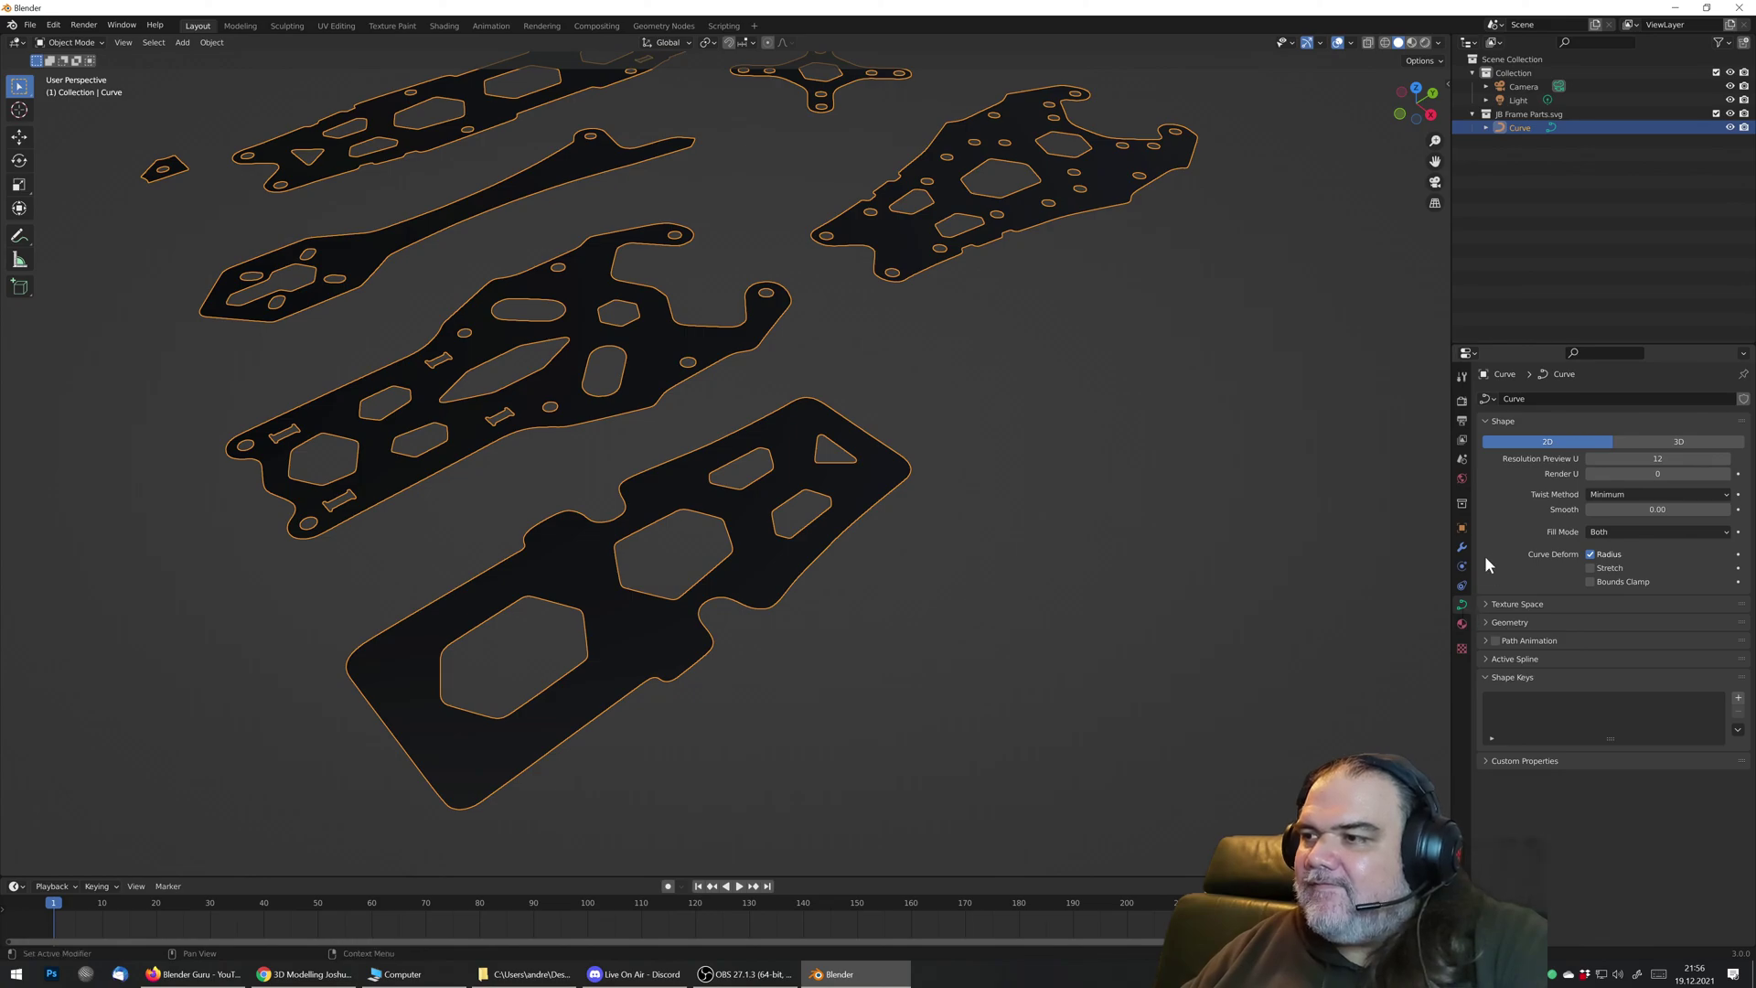
scroll(870, 516, "down", 4)
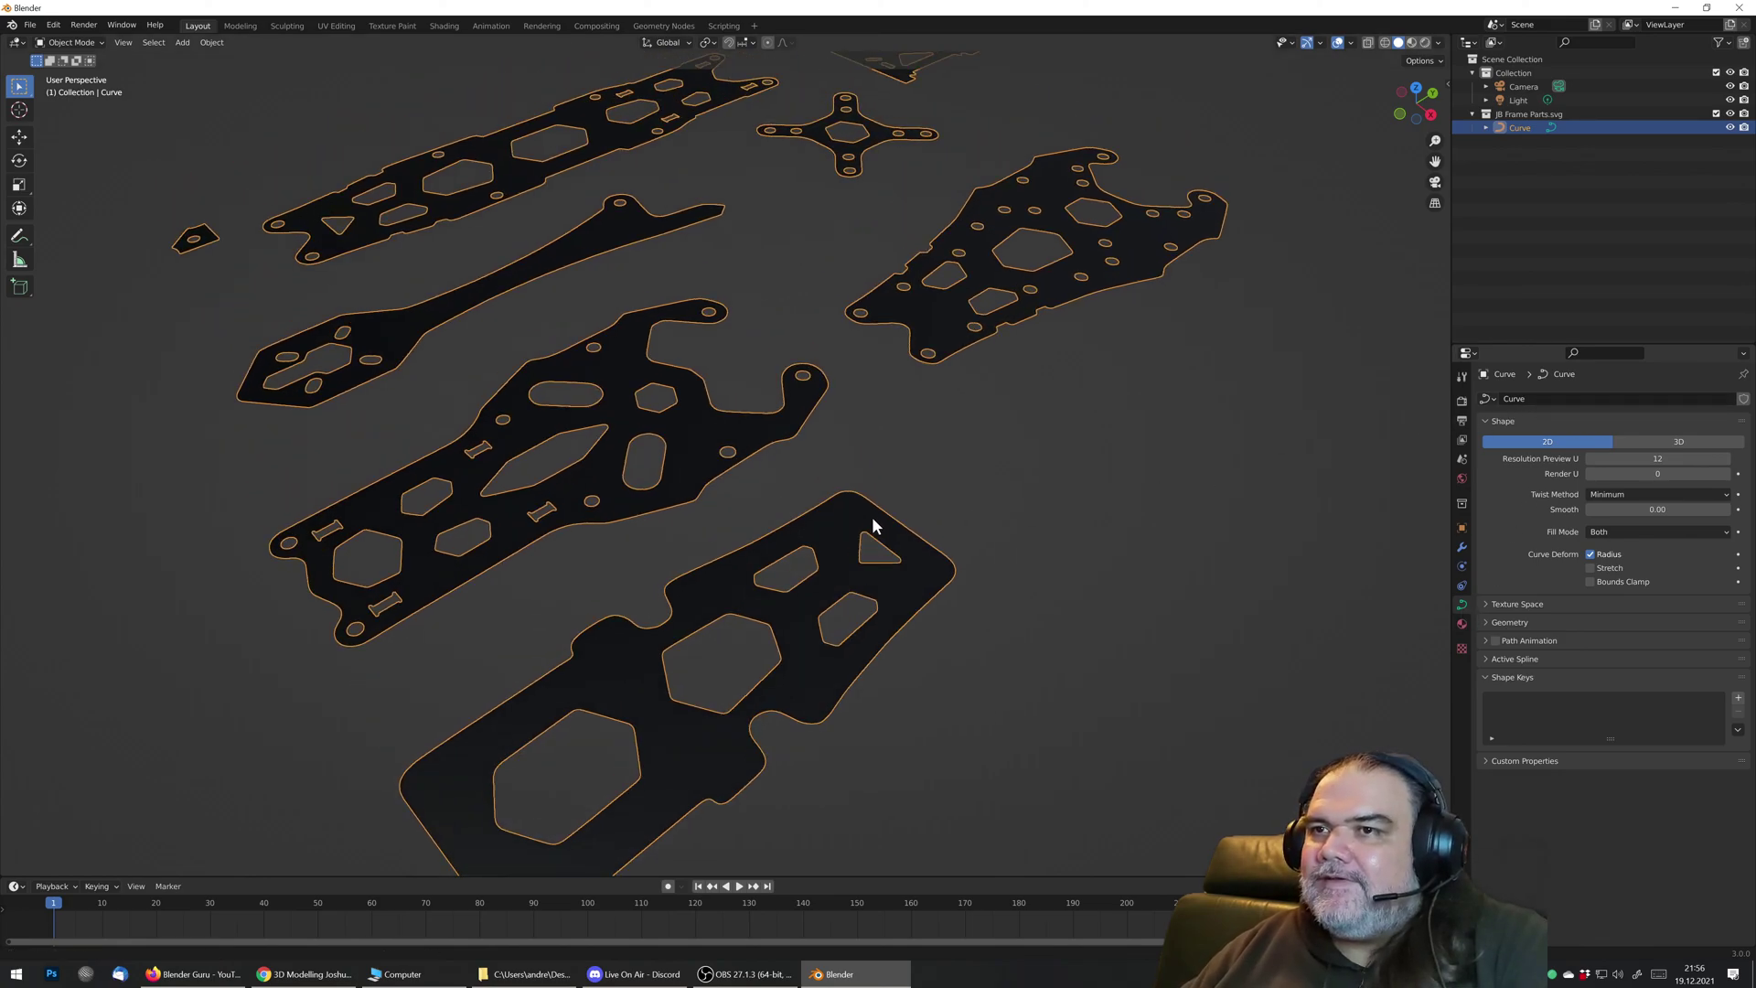
middle_click_drag(850, 458, 851, 467, "shift")
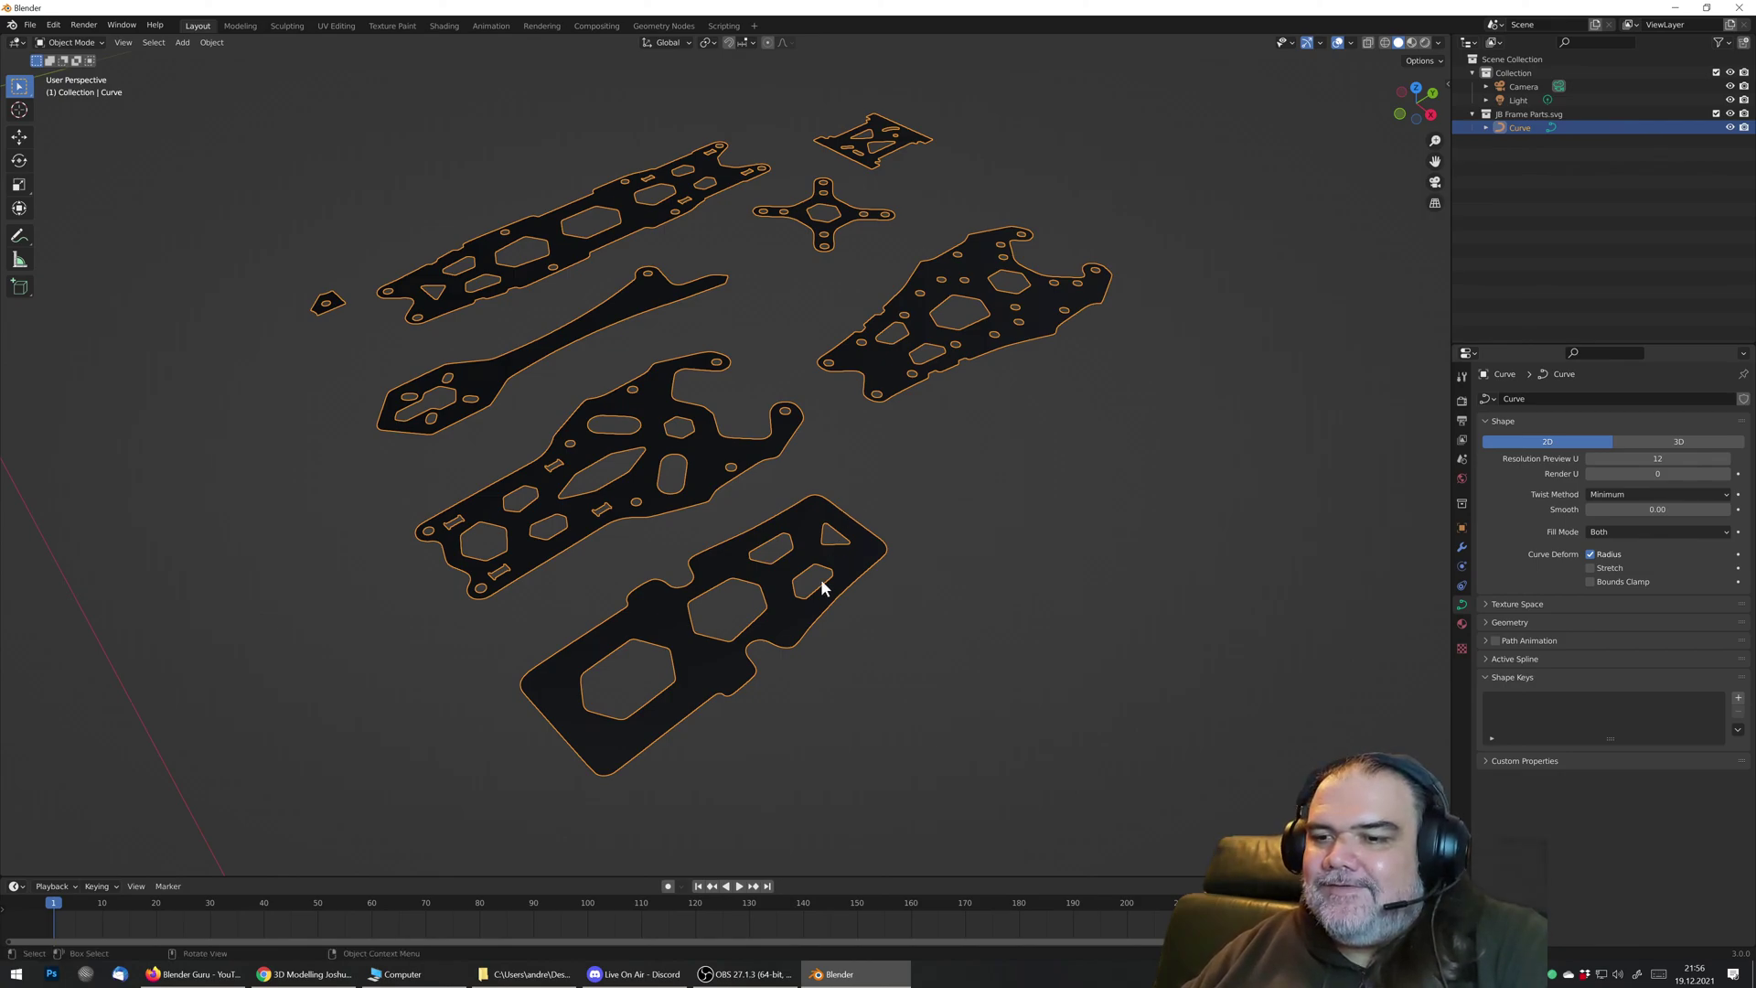
left_click(655, 976)
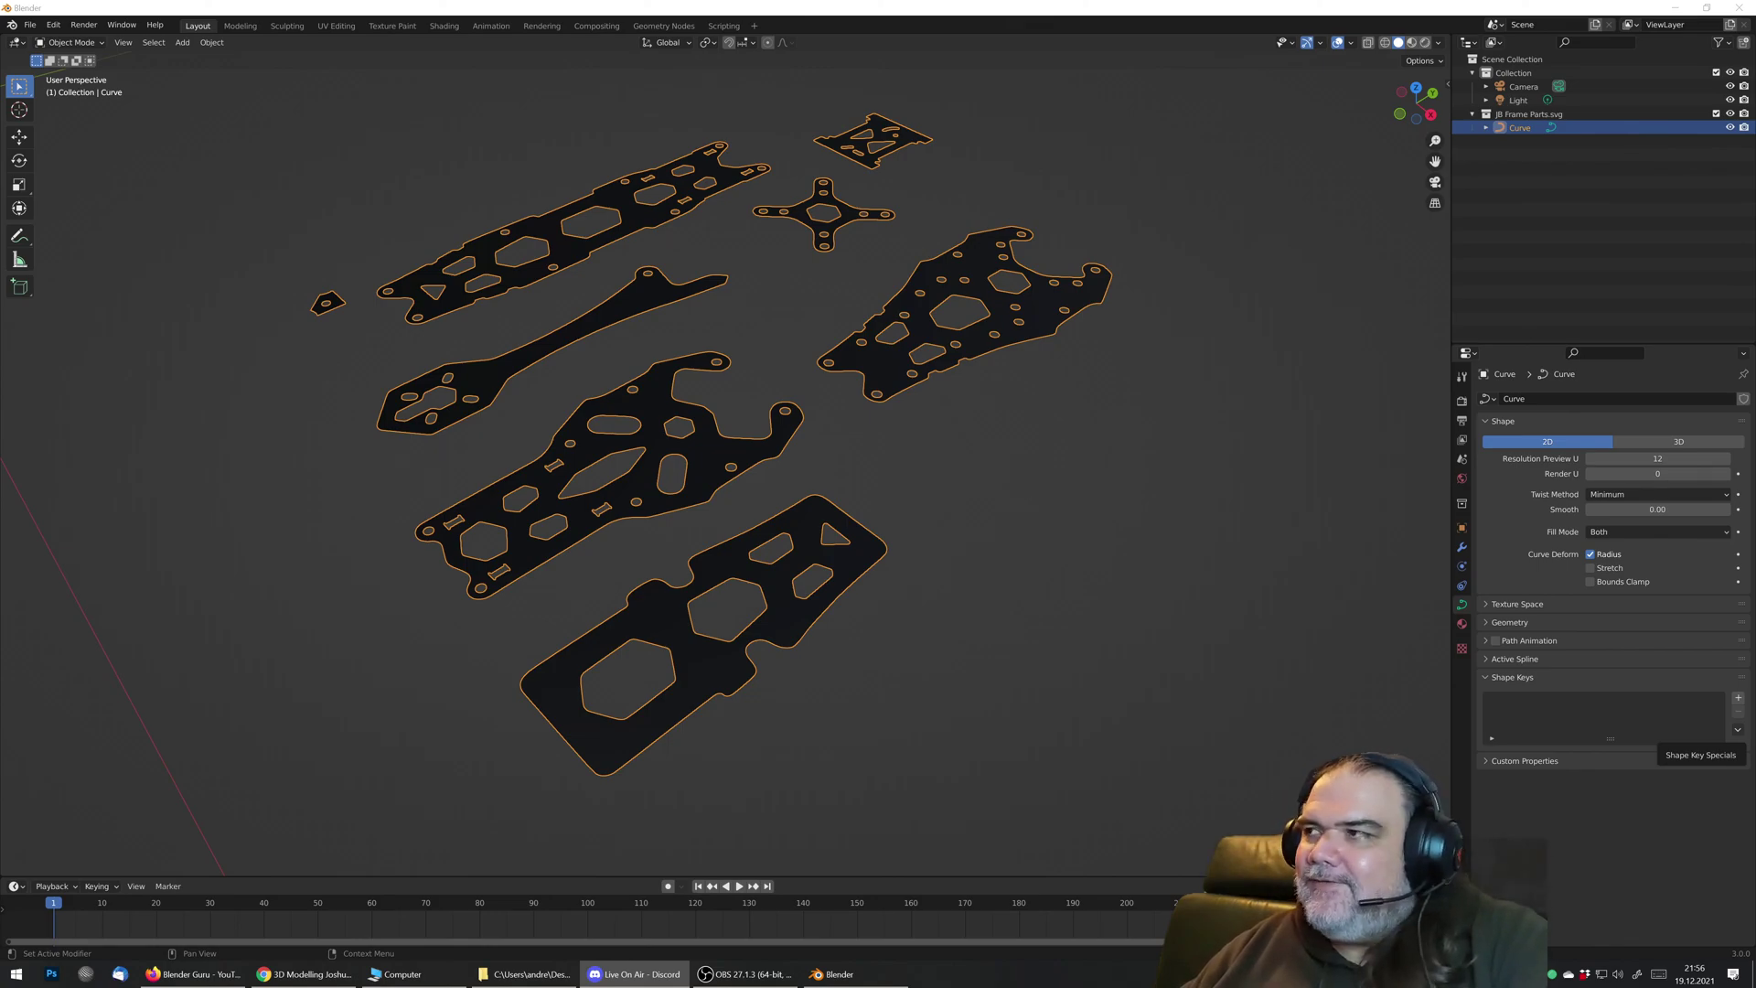
key("alt+Tab")
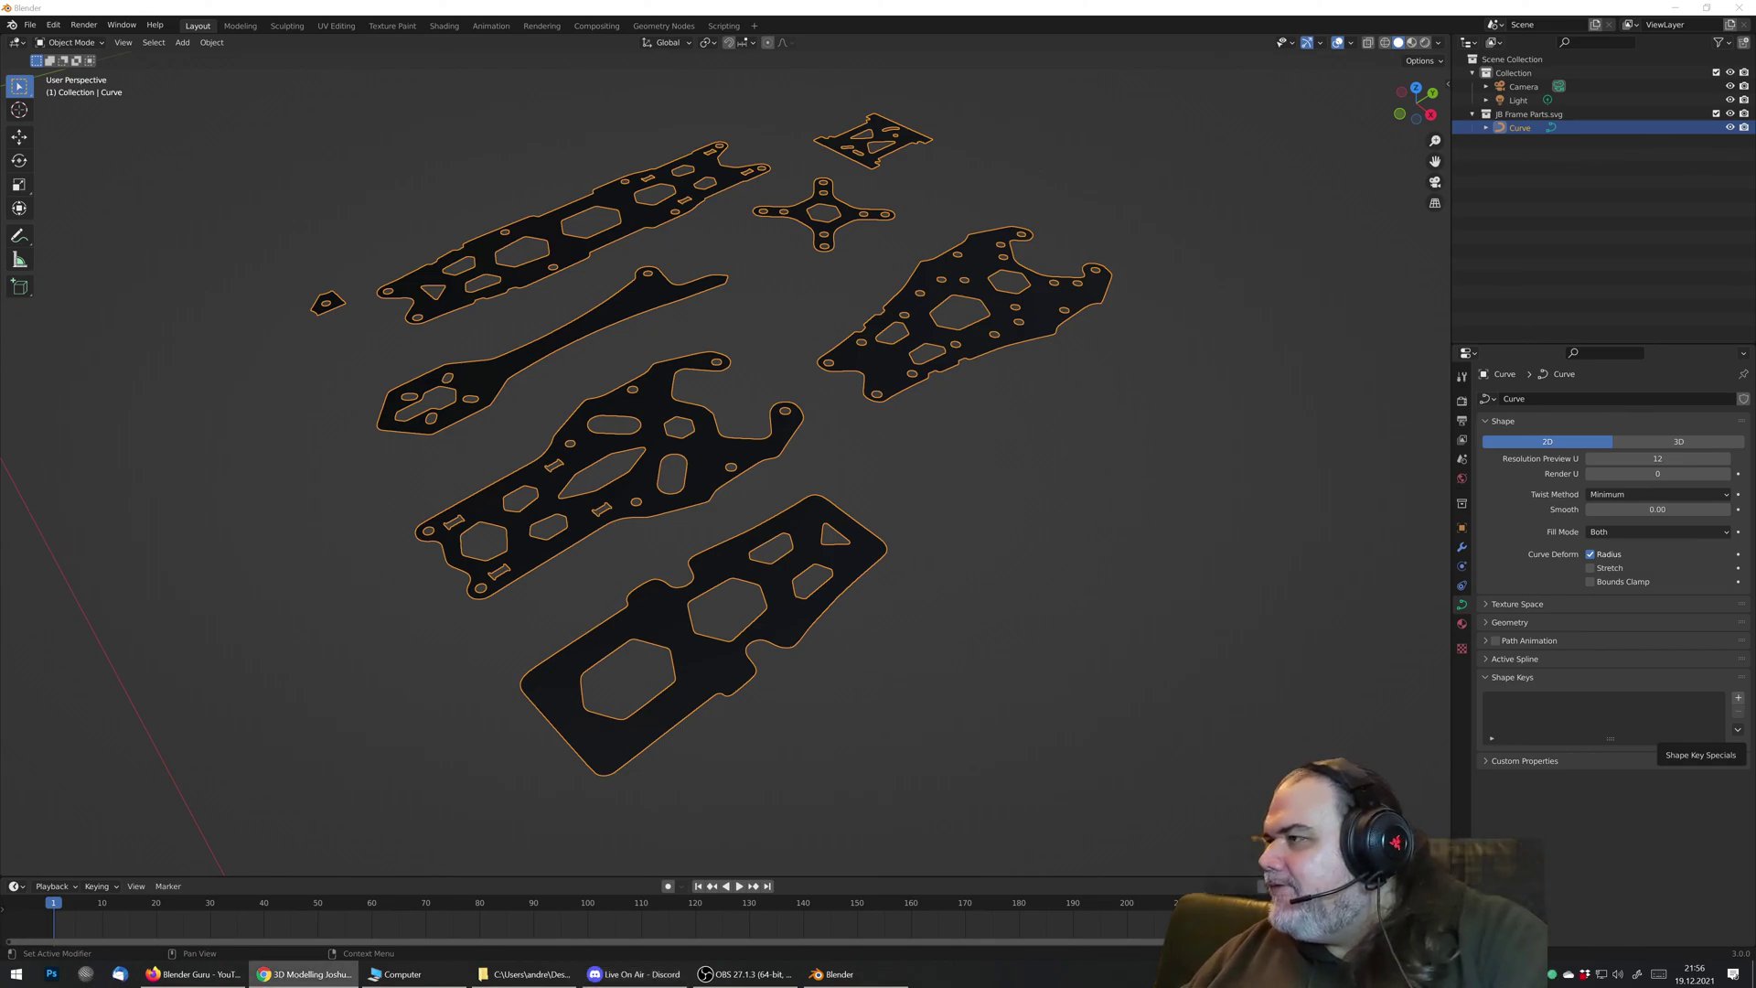
left_click(1002, 9)
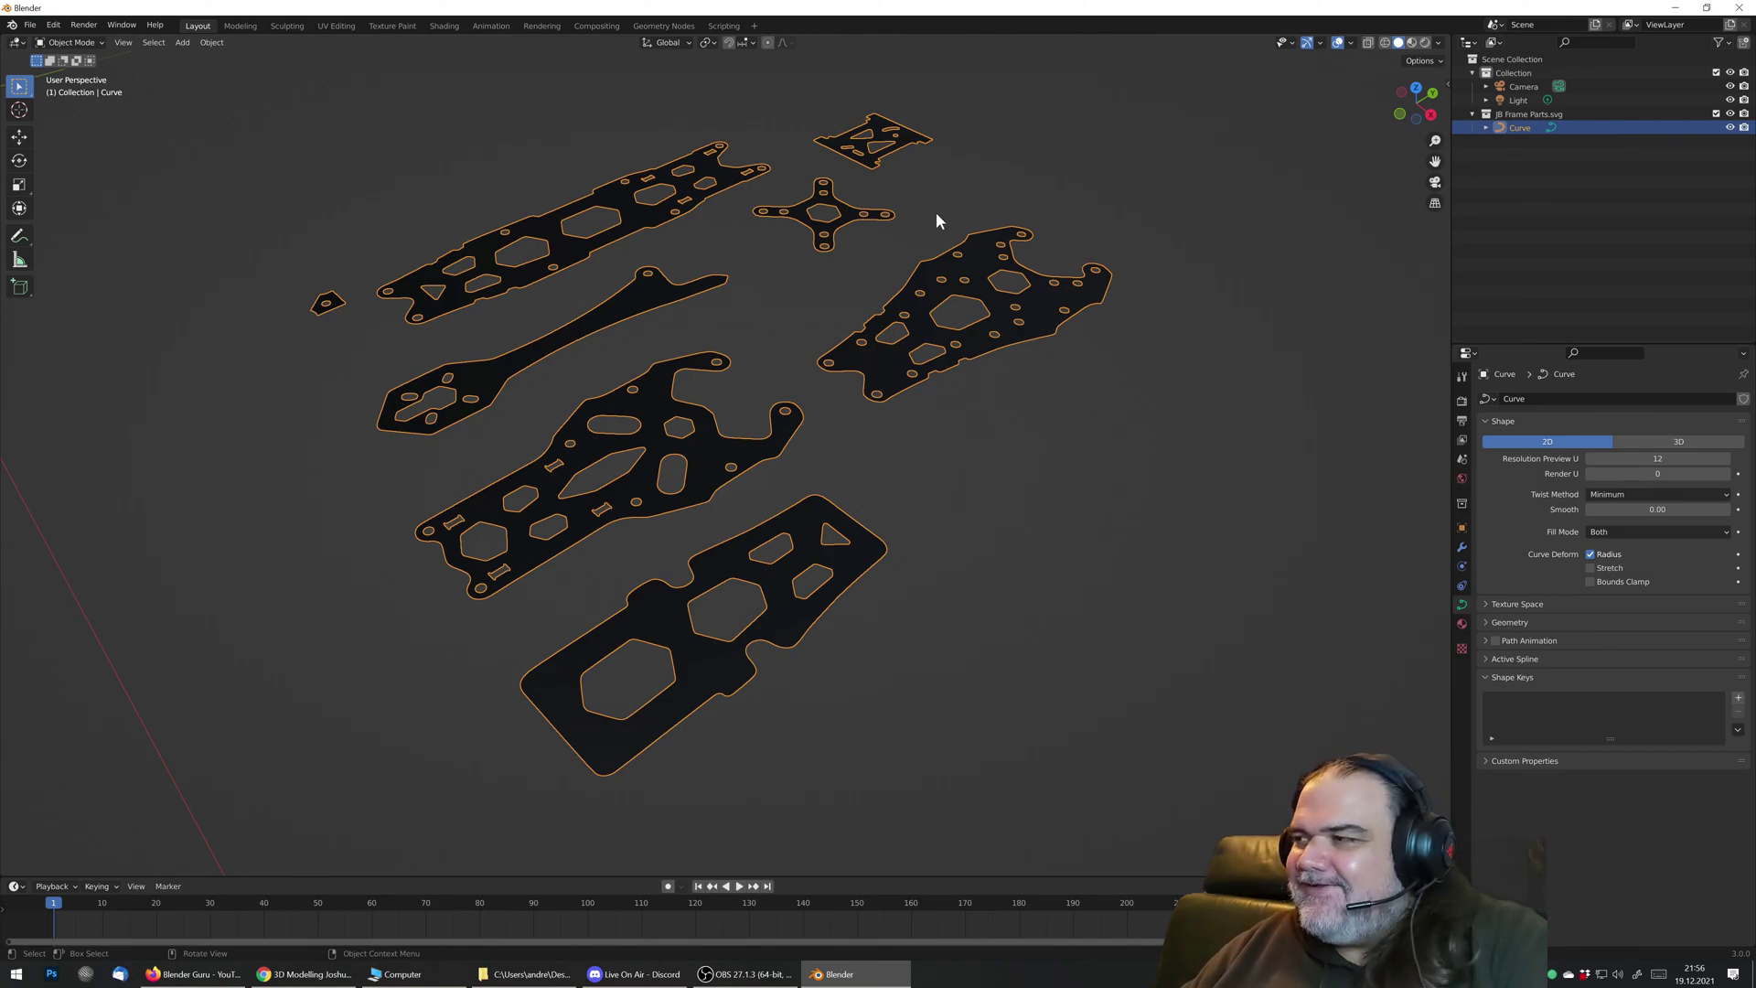
middle_click_drag(964, 262, 874, 430)
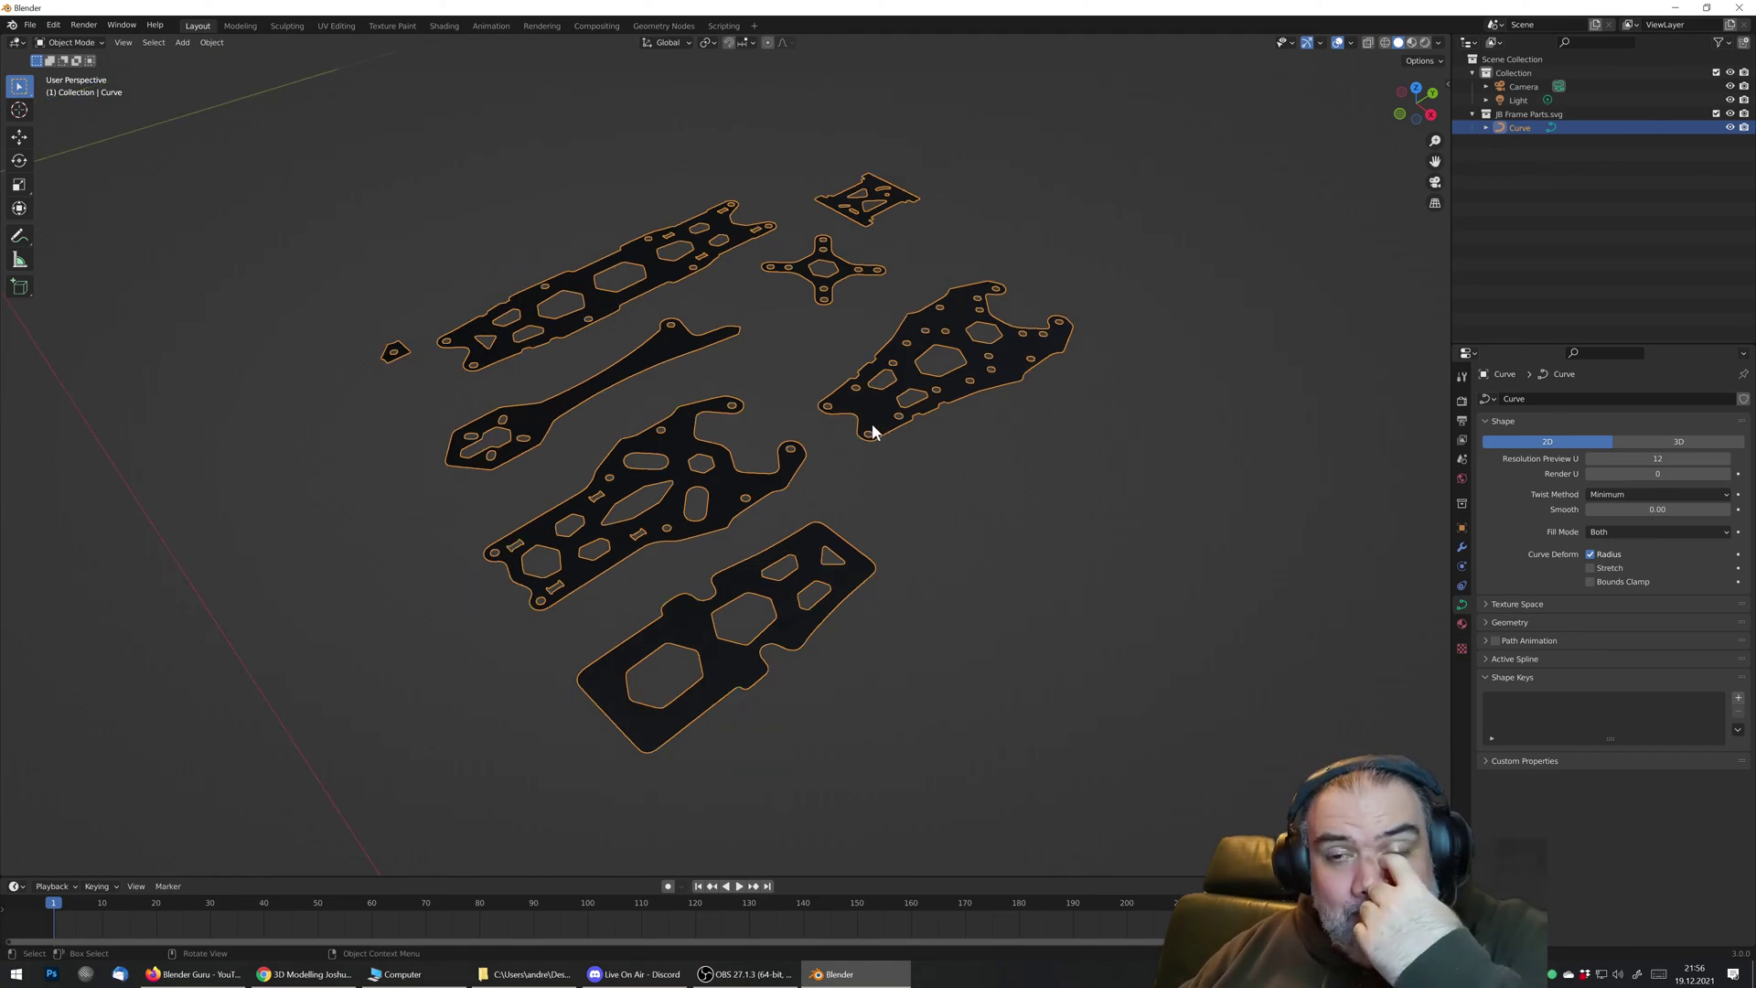
middle_click_drag(810, 456, 713, 450, "shift")
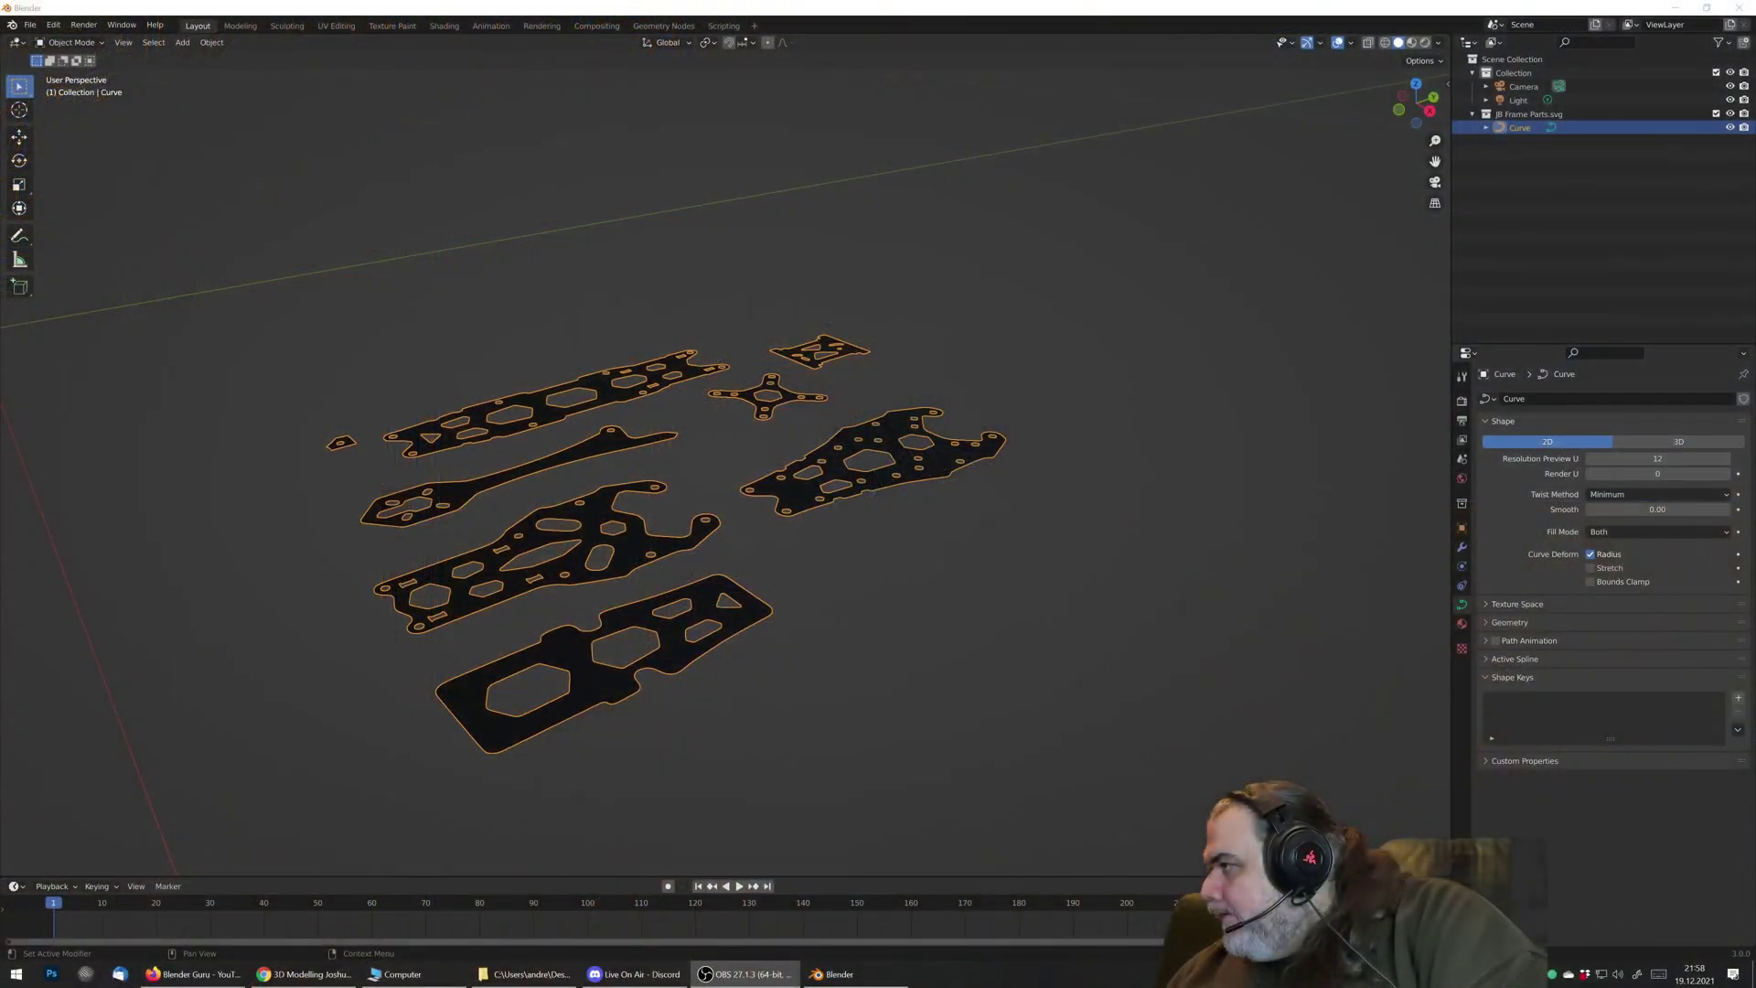
left_click(662, 462)
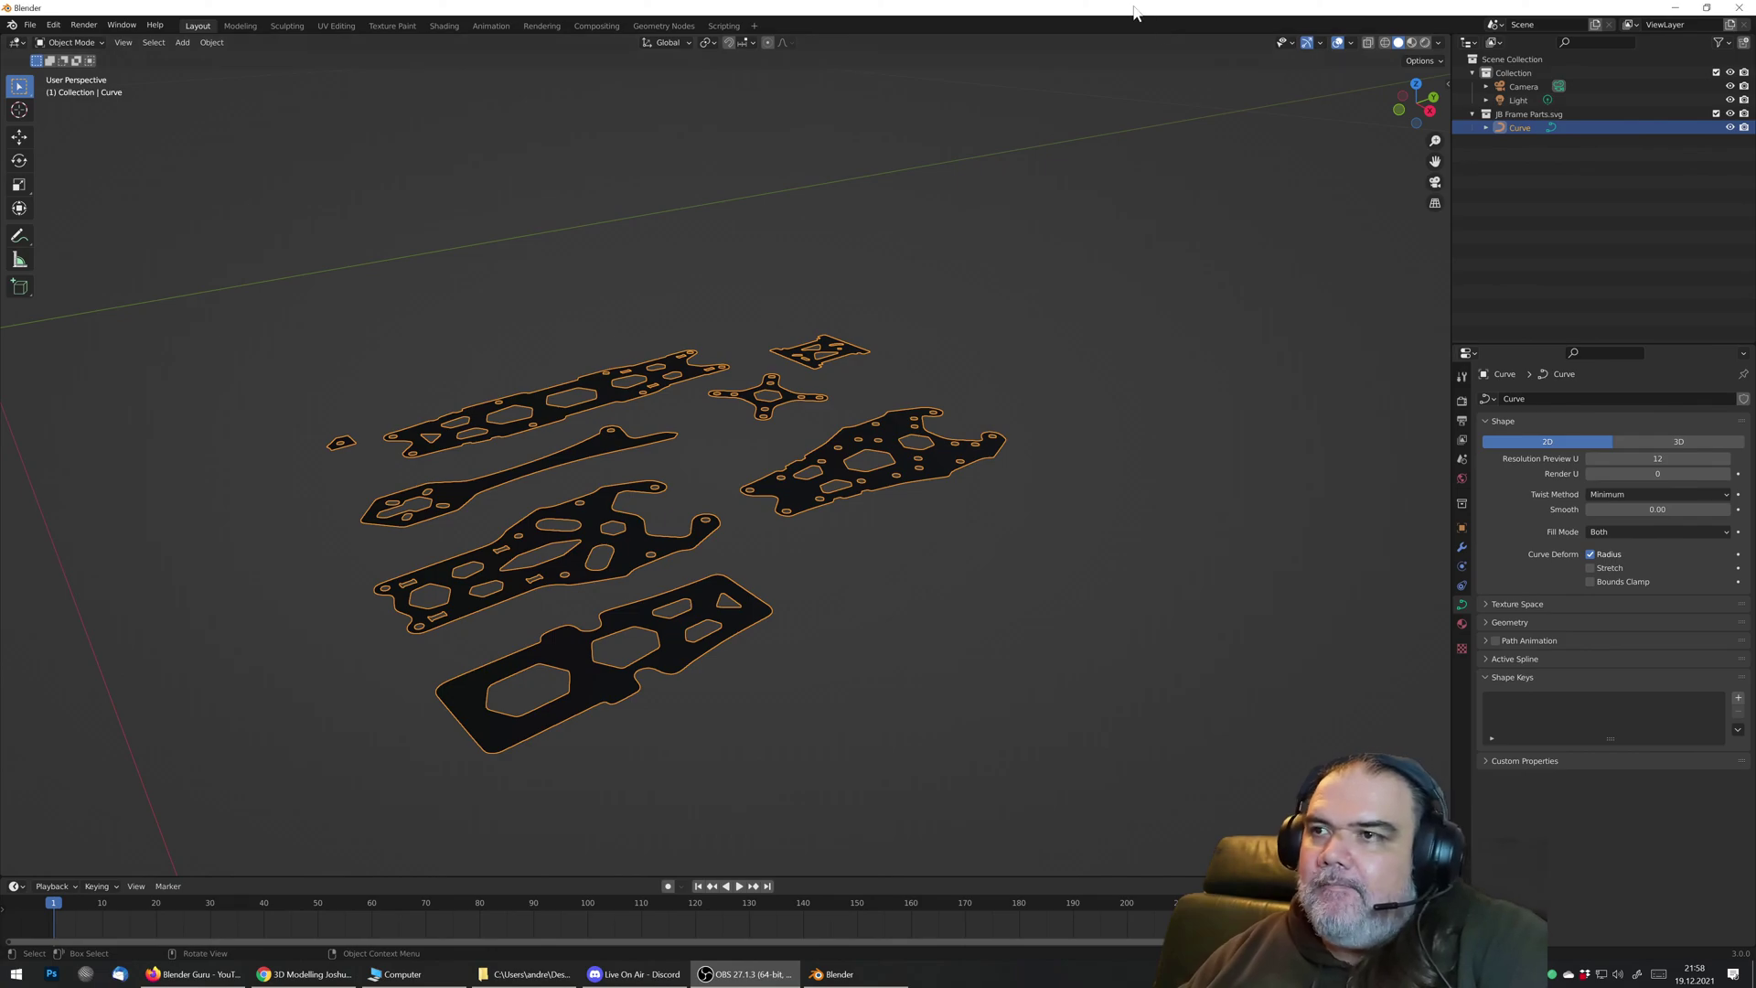
left_click(708, 689)
left_click(692, 657)
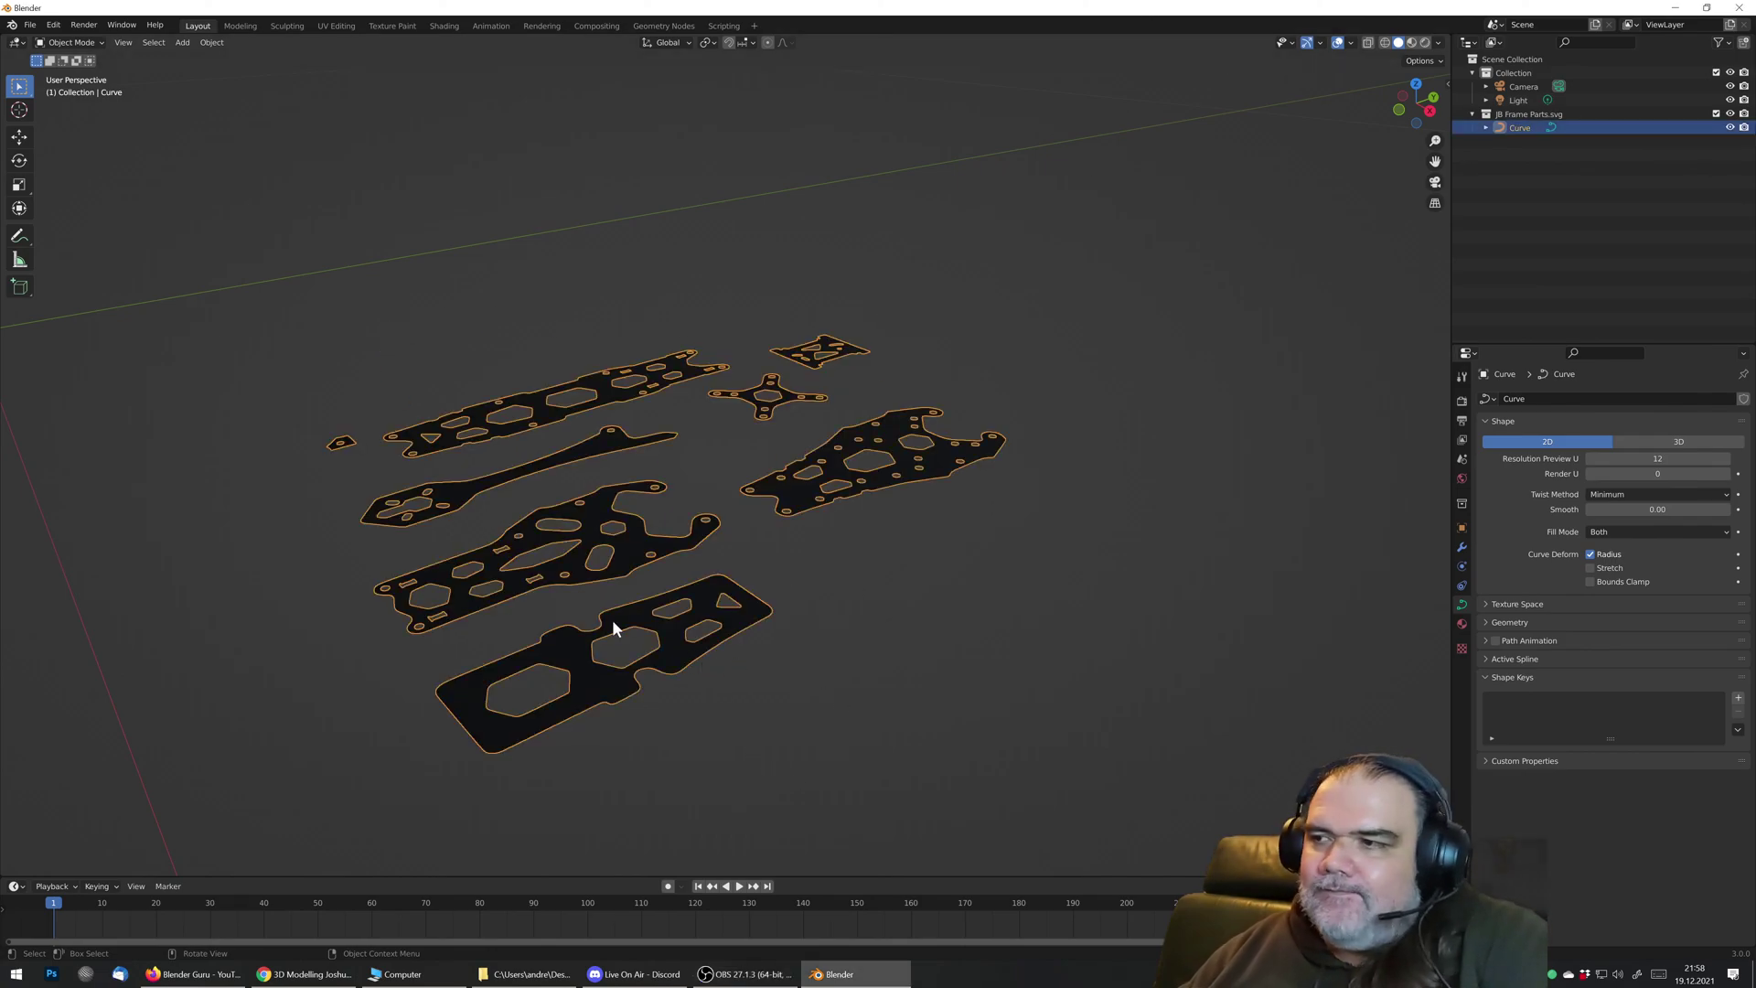
Step: Extrude the joined frame curves by 0.001 m in the curve's geometry settings
scroll(686, 657, "up", 3)
scroll(878, 435, "down", 2)
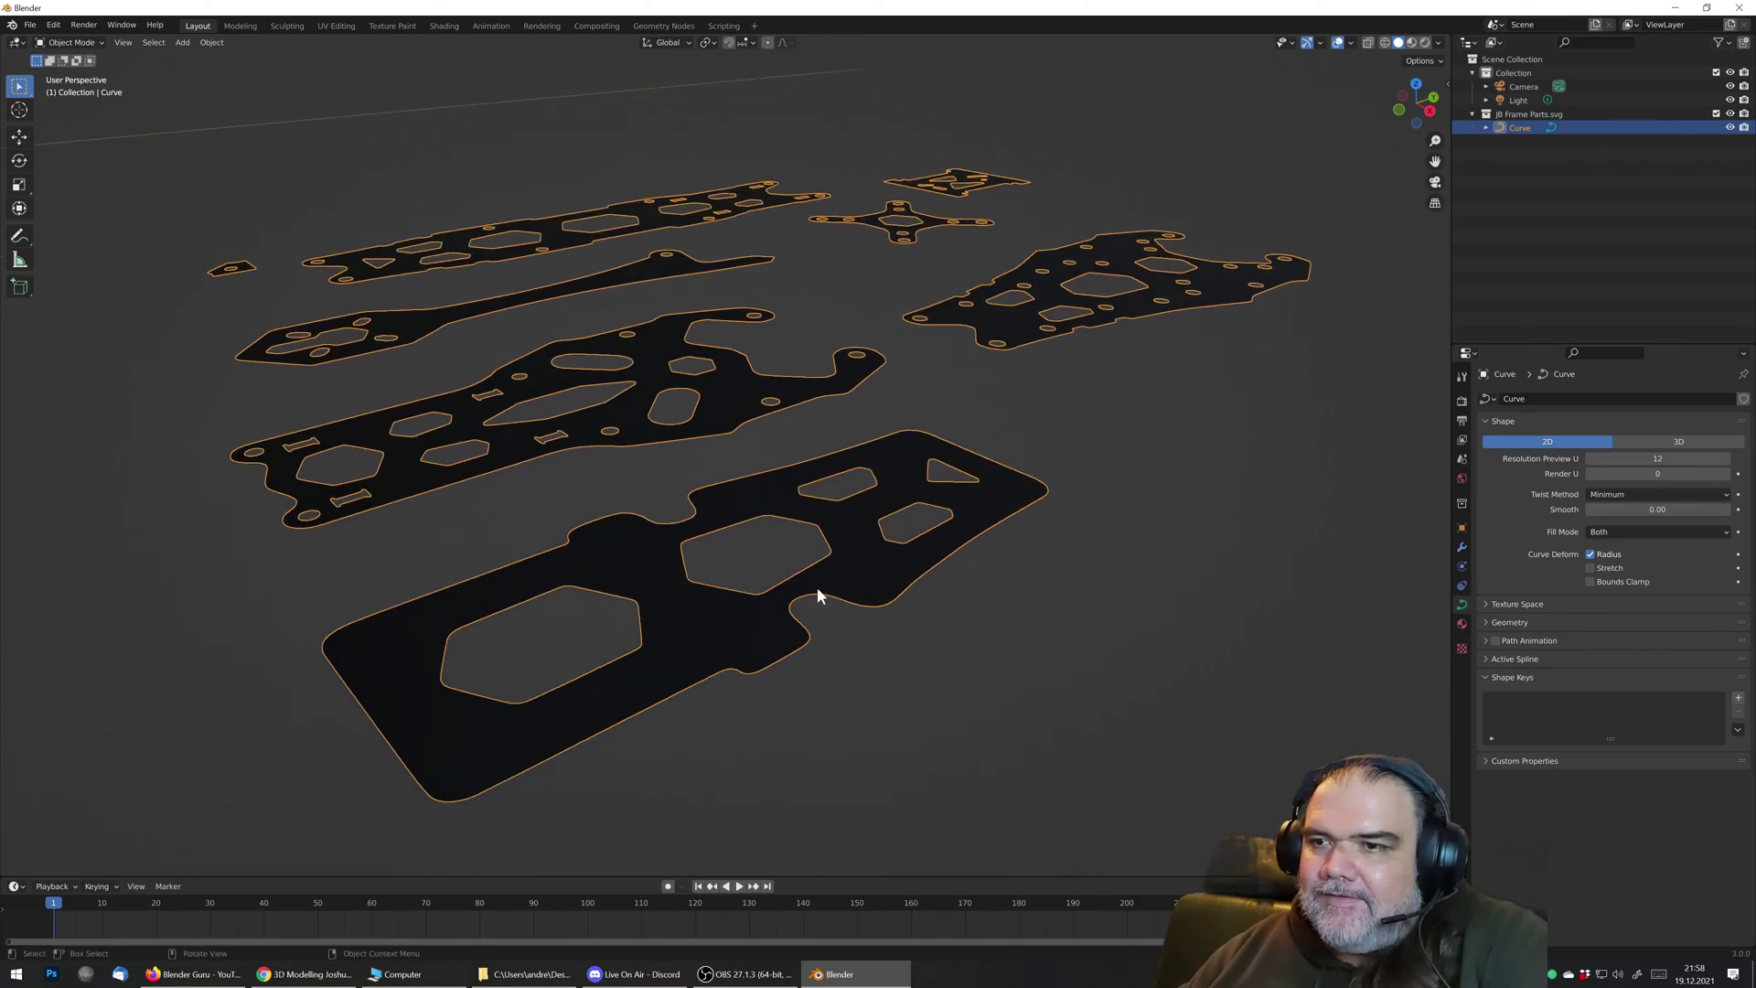
scroll(816, 585, "up", 3)
middle_click_drag(833, 578, 821, 453, "shift")
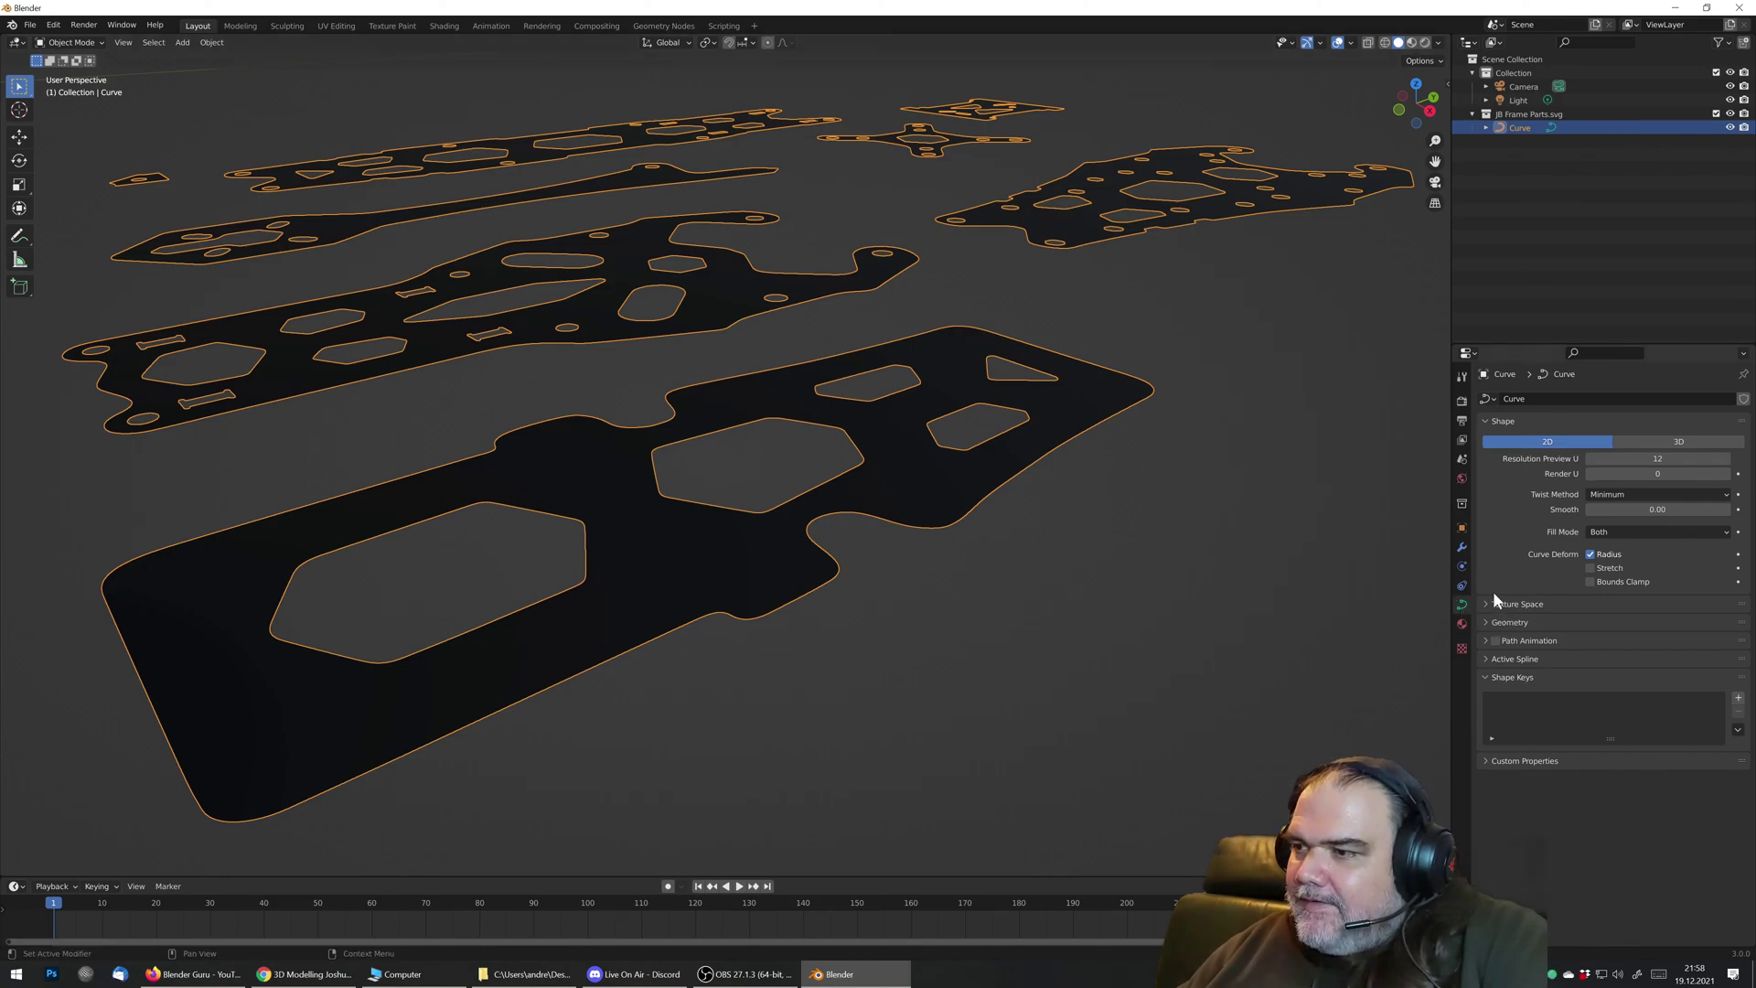
left_click(1483, 623)
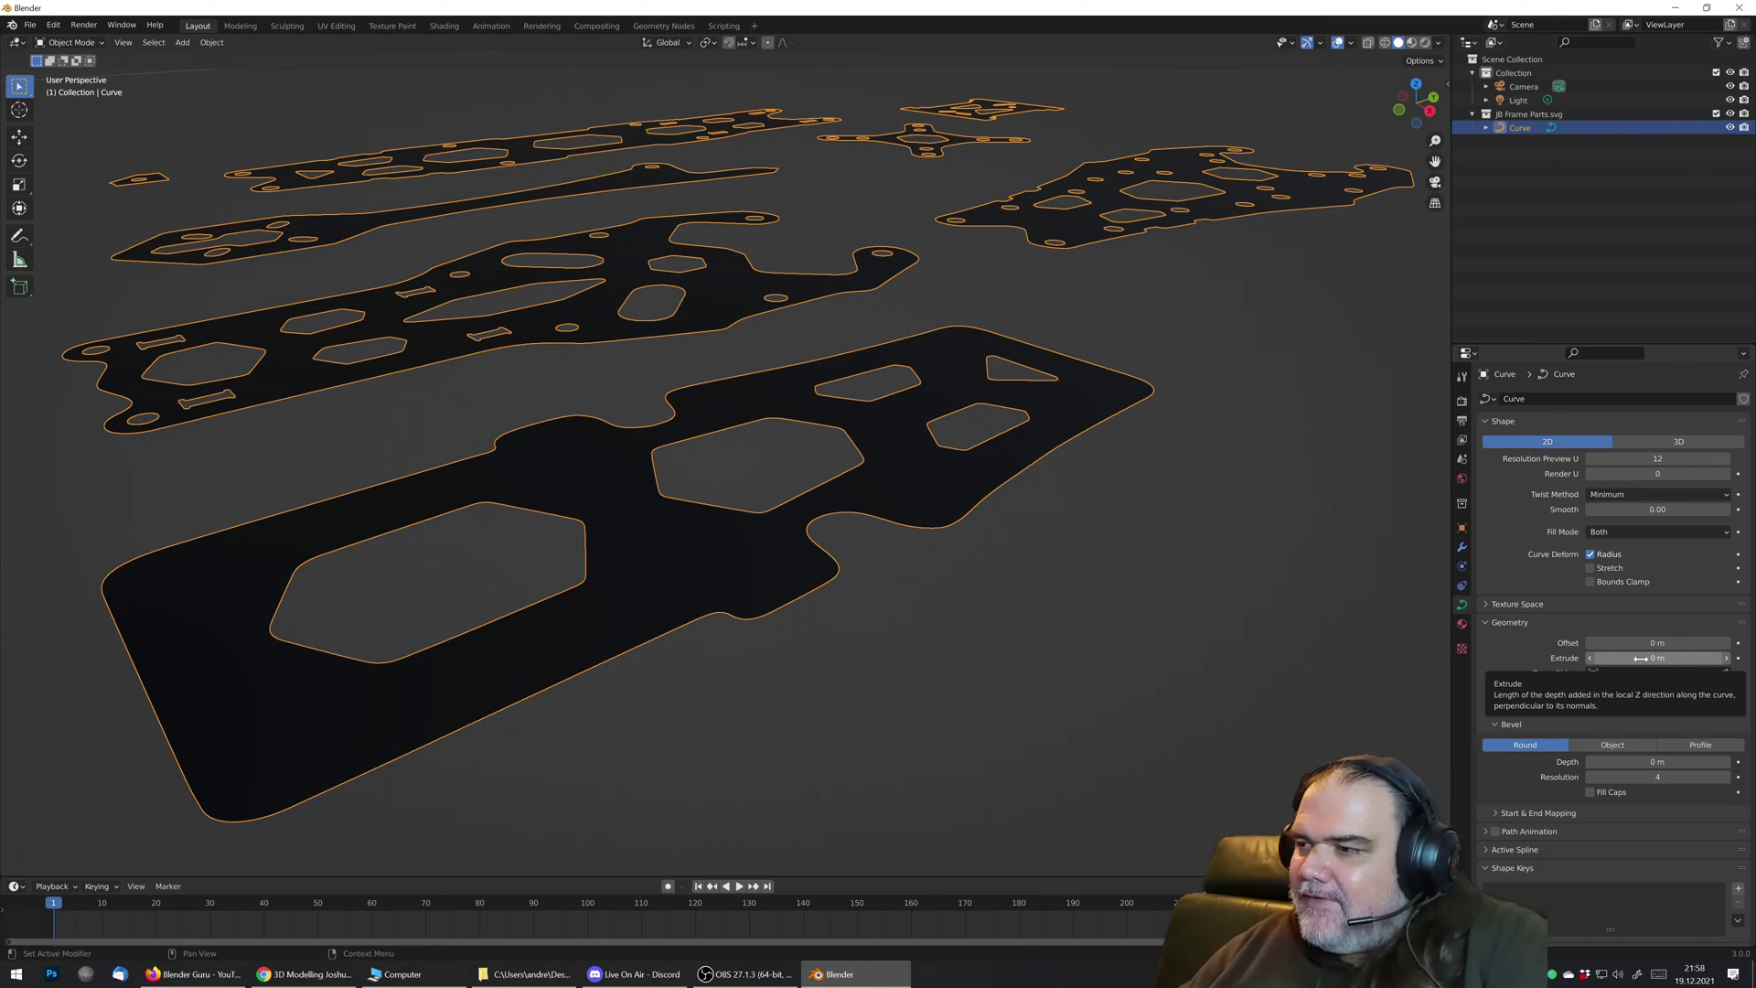
mouse_move(1640, 658)
left_mouse_down()
mouse_move(1683, 657)
mouse_move(1642, 658)
left_mouse_up()
scroll(1133, 554, "down", 3)
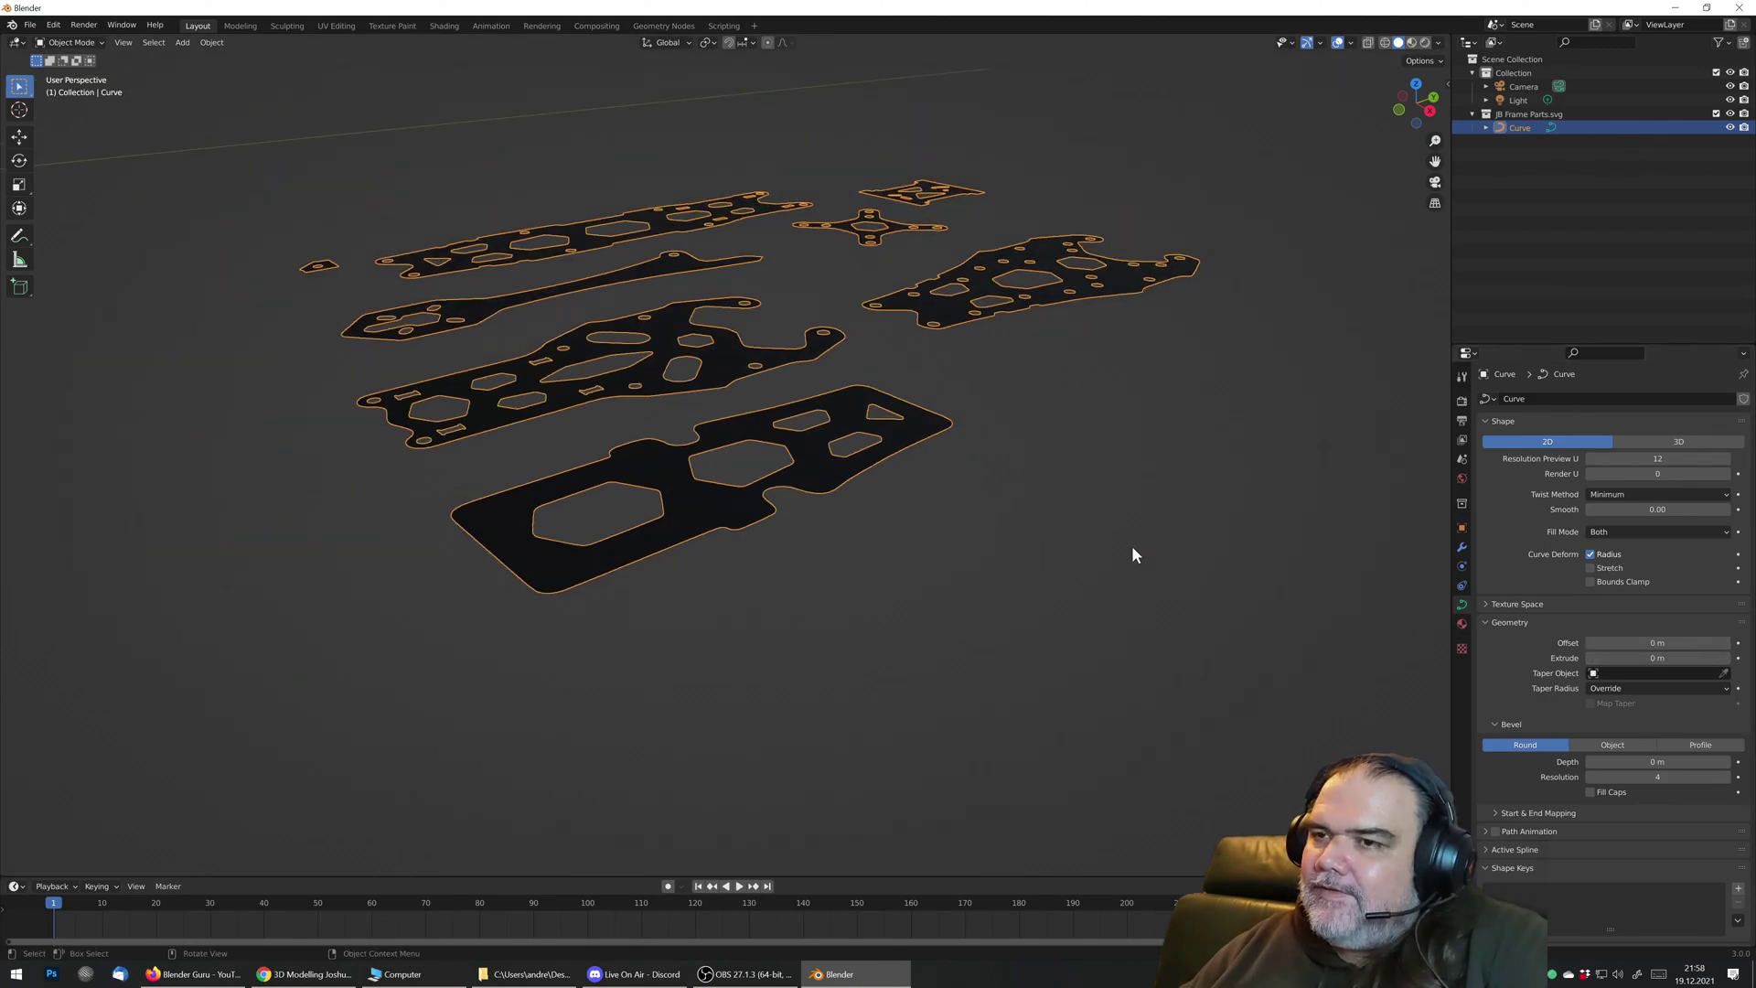
scroll(1052, 520, "down", 1)
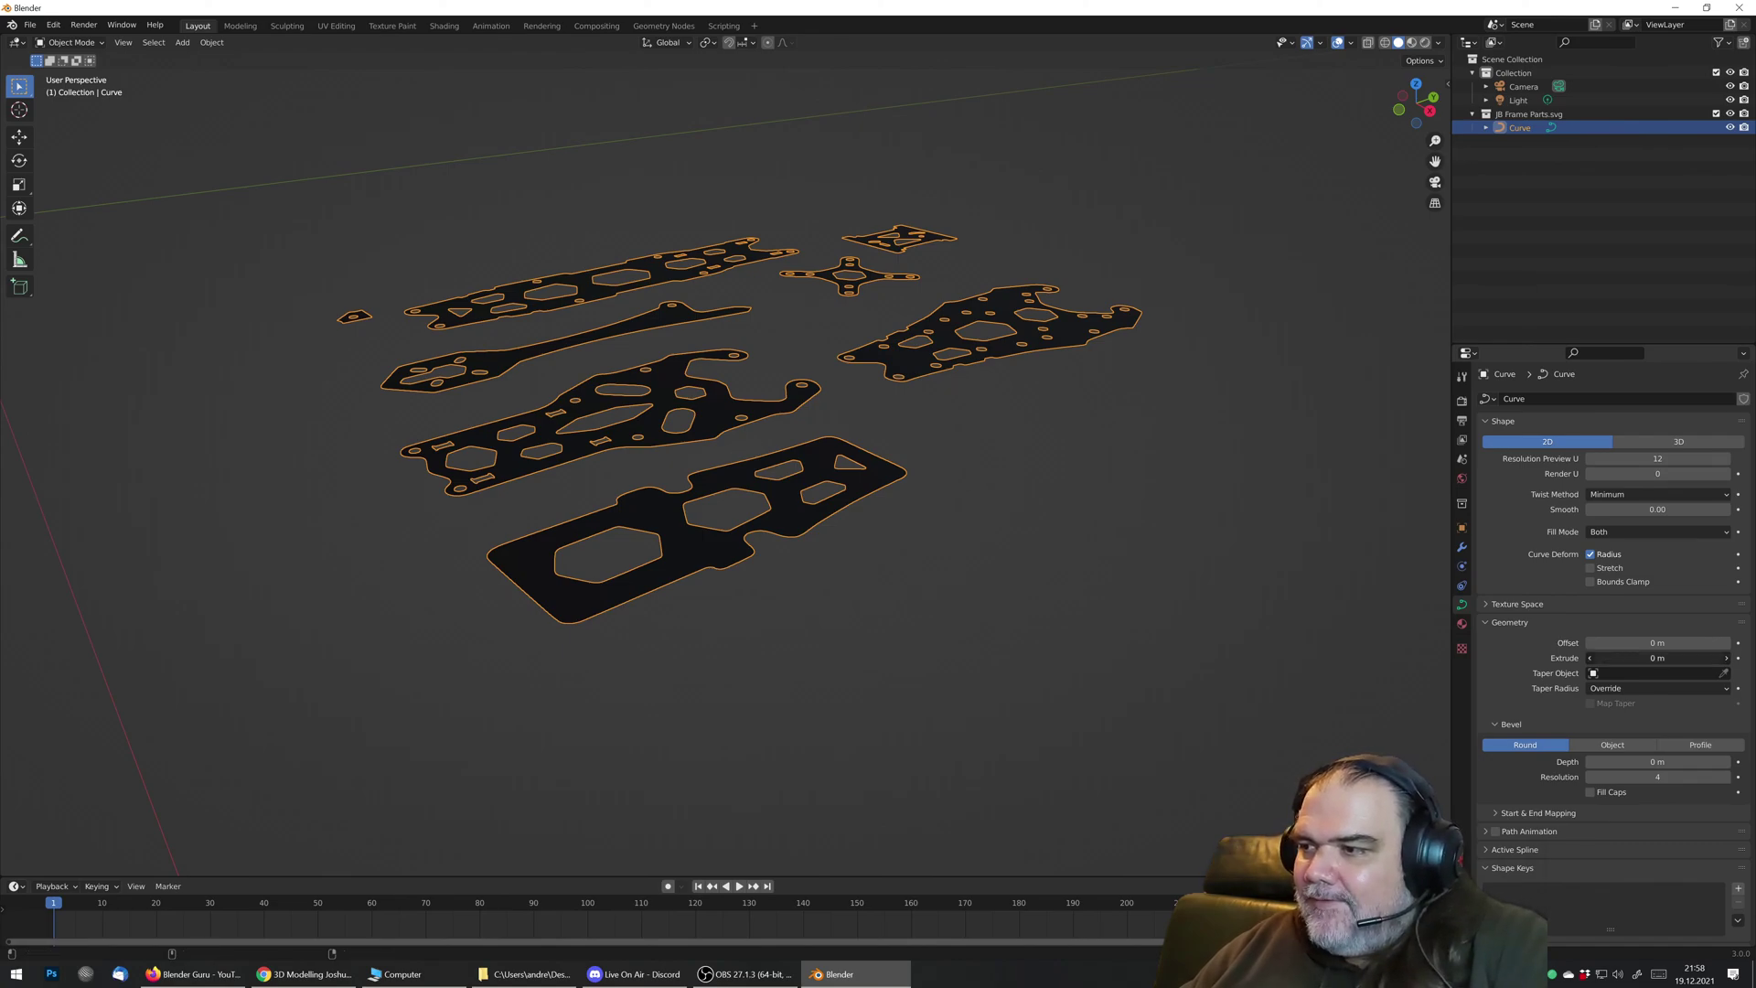
mouse_move(1657, 657)
left_mouse_down()
mouse_move(1711, 658)
mouse_move(1660, 658)
left_mouse_up()
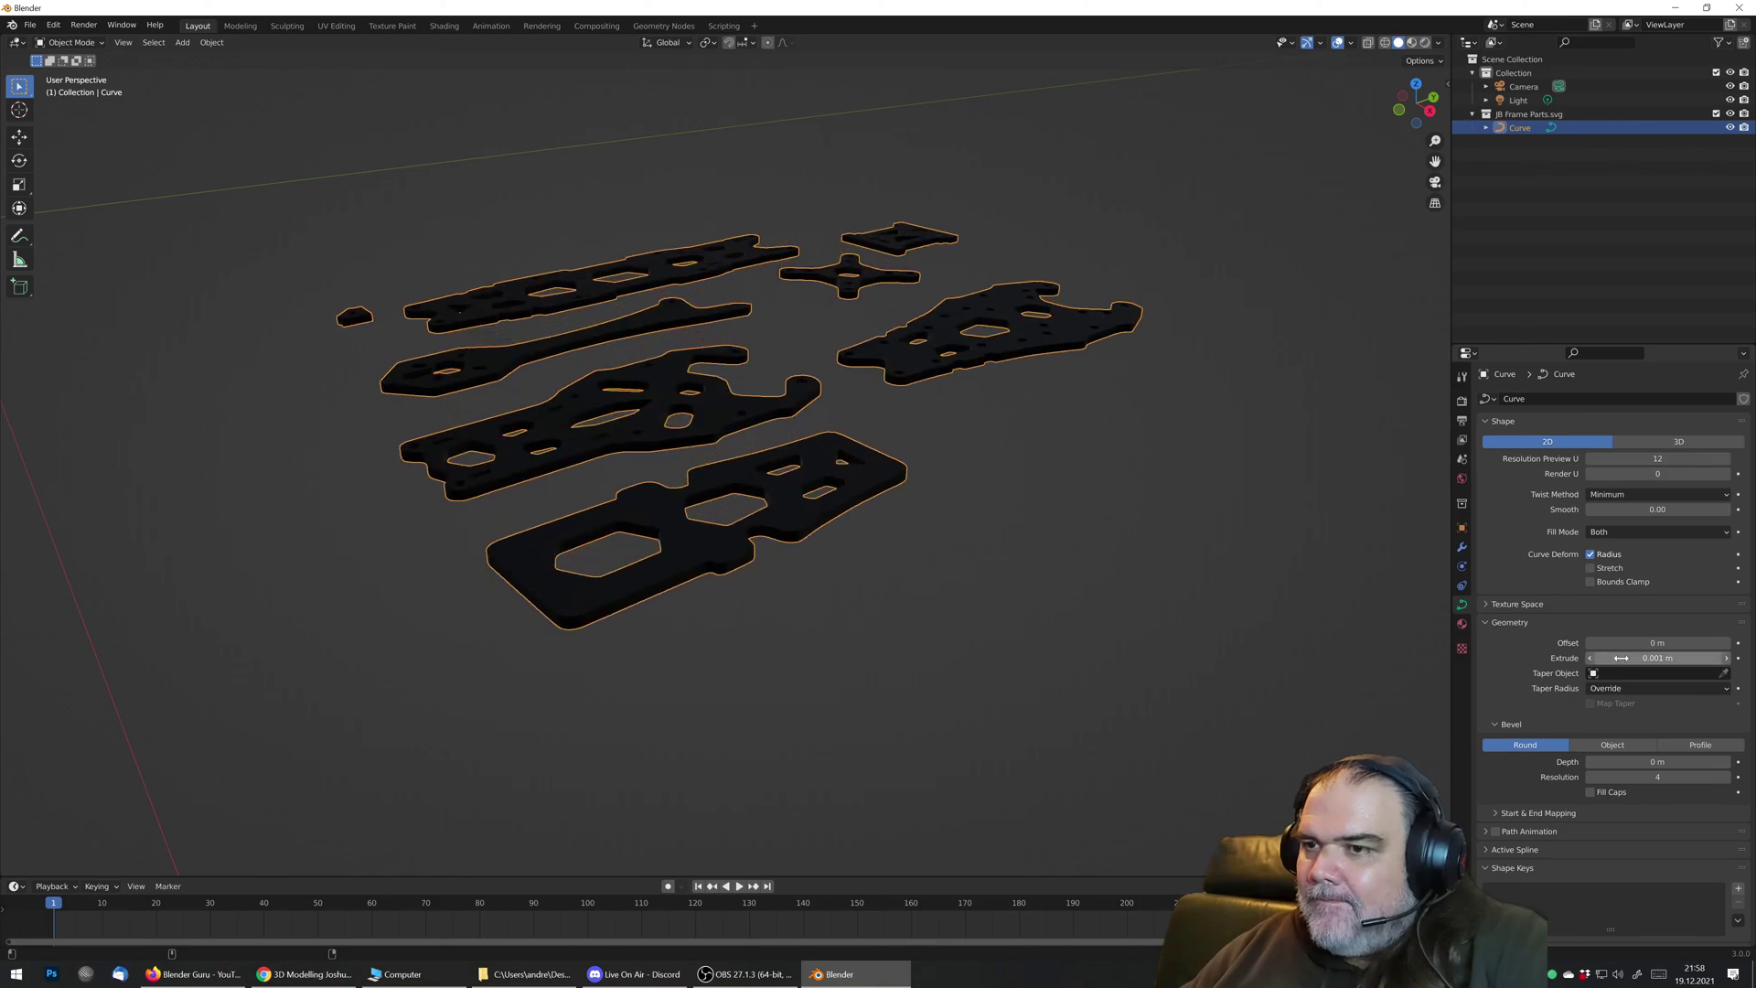
middle_click_drag(915, 600, 869, 596)
scroll(779, 491, "up", 3)
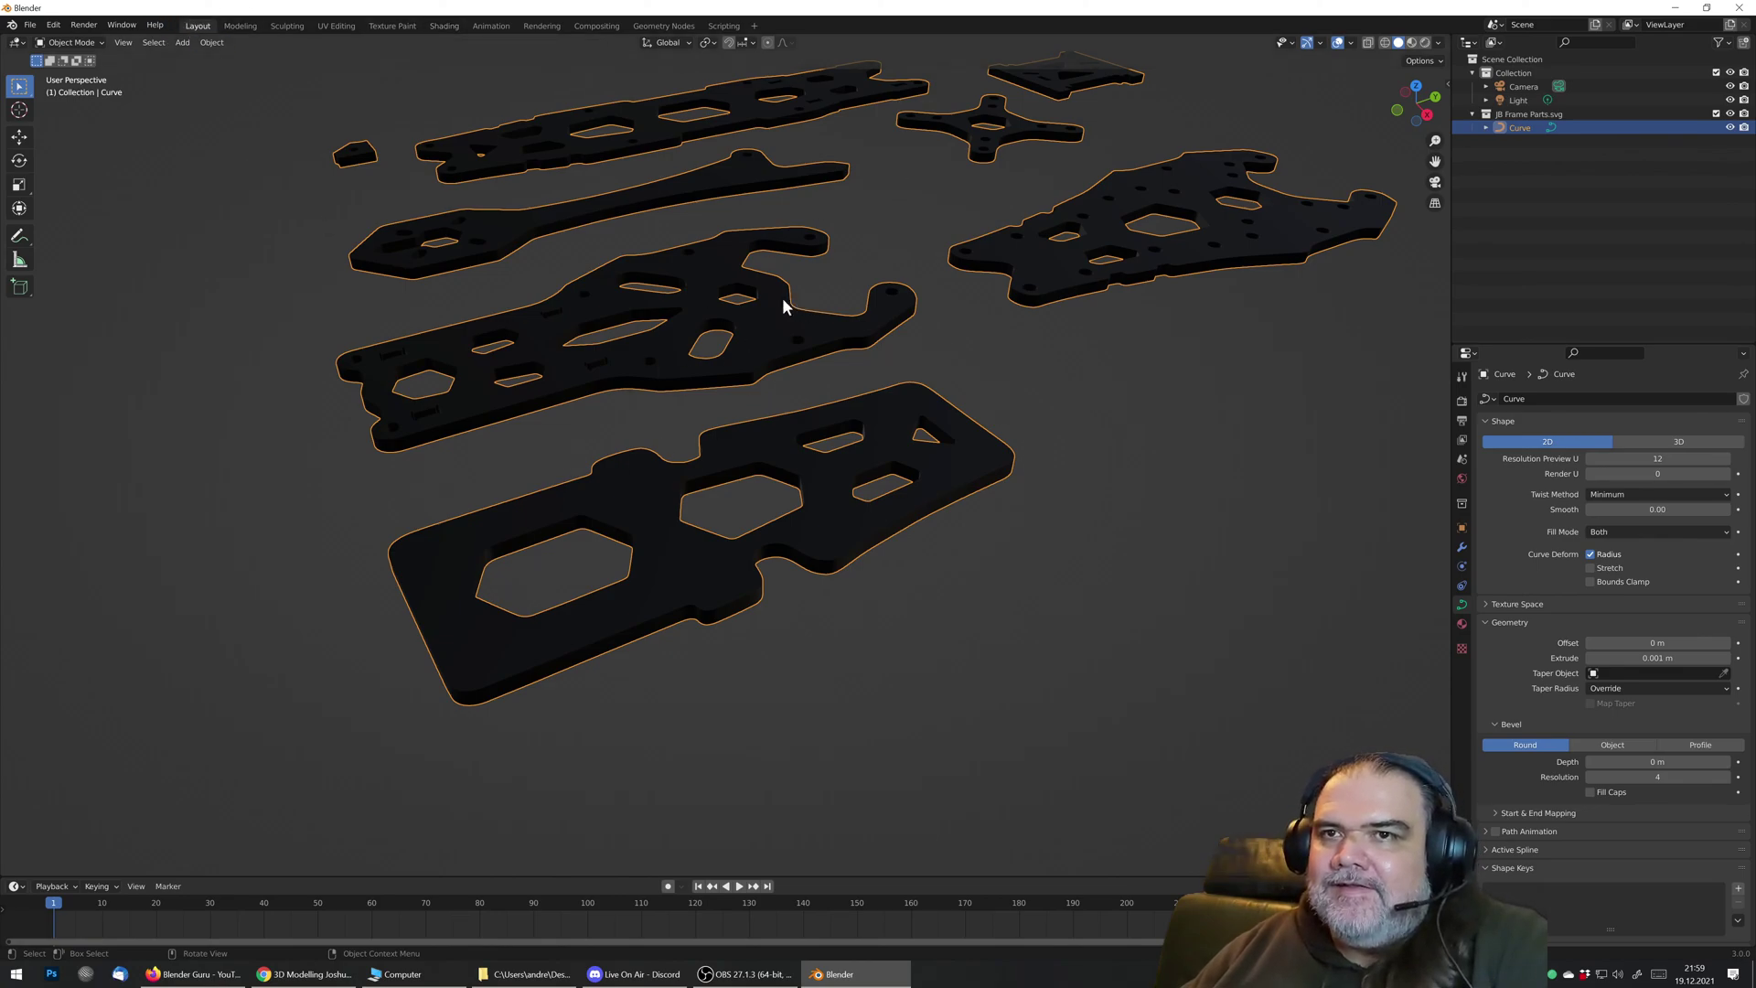
left_click(244, 26)
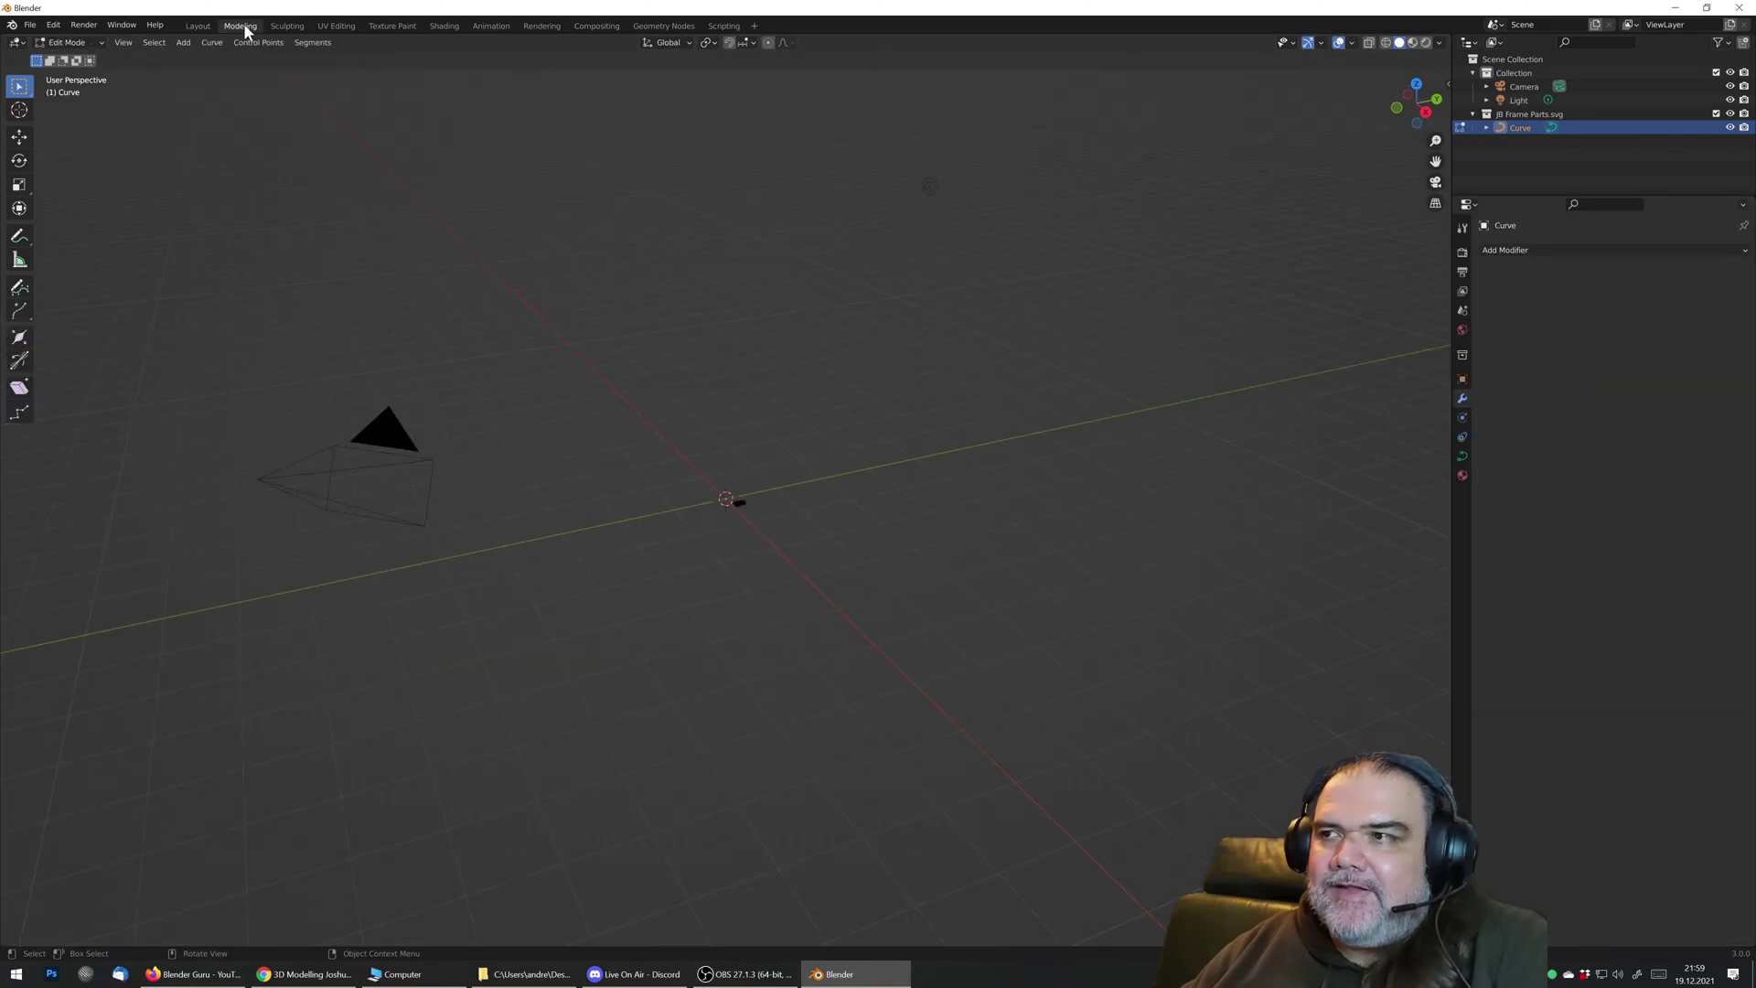
scroll(791, 524, "up", 5)
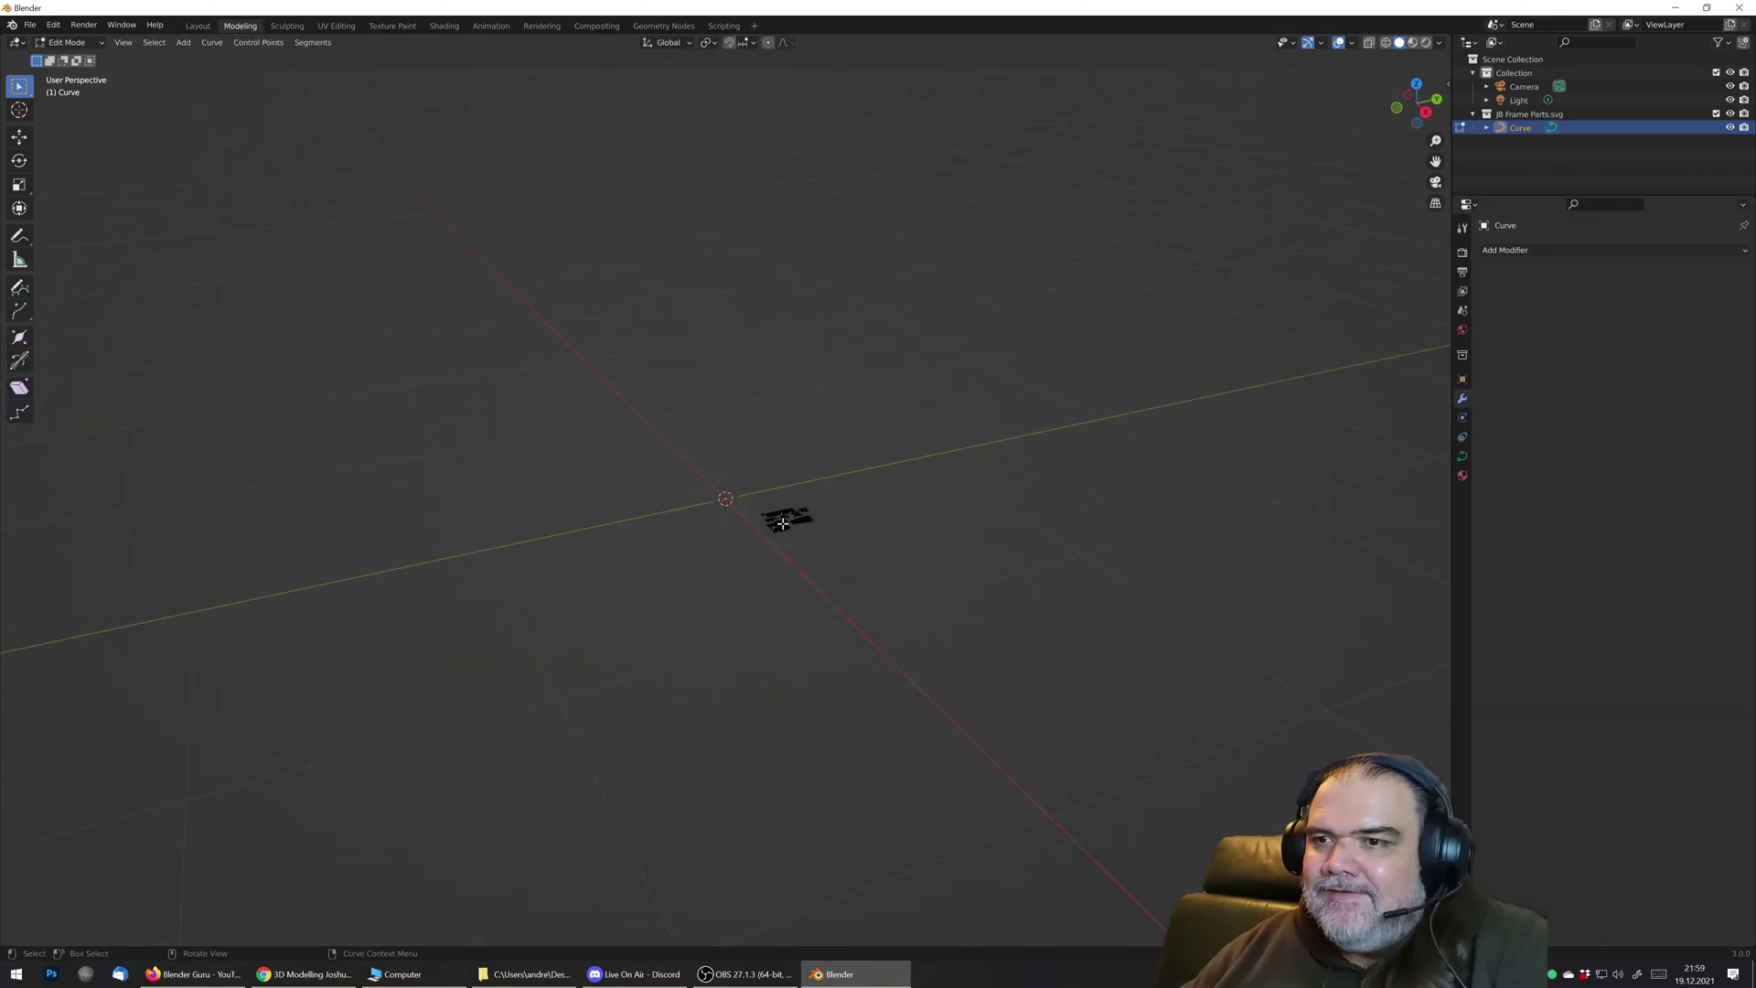
middle_click_drag(792, 524, 726, 470, "shift")
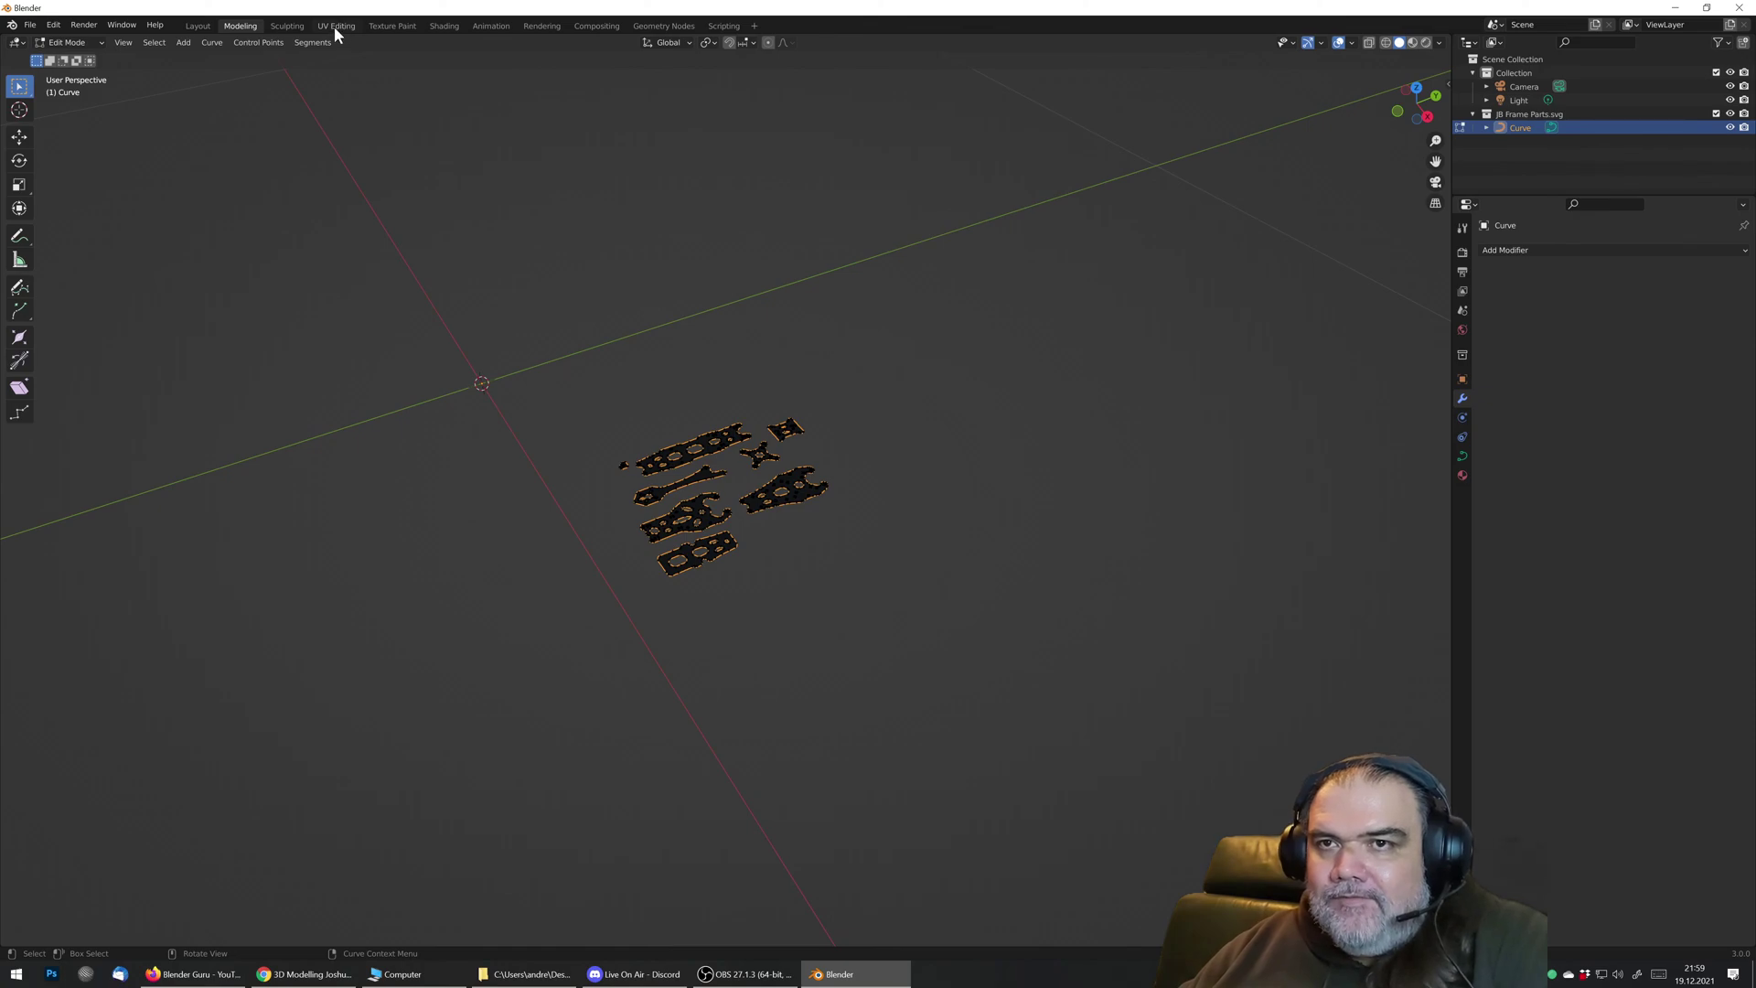
Step: Replace the frame parts' SVGMat material with Material in the Shading workspace, and return to the Layout workspace
left_click(443, 25)
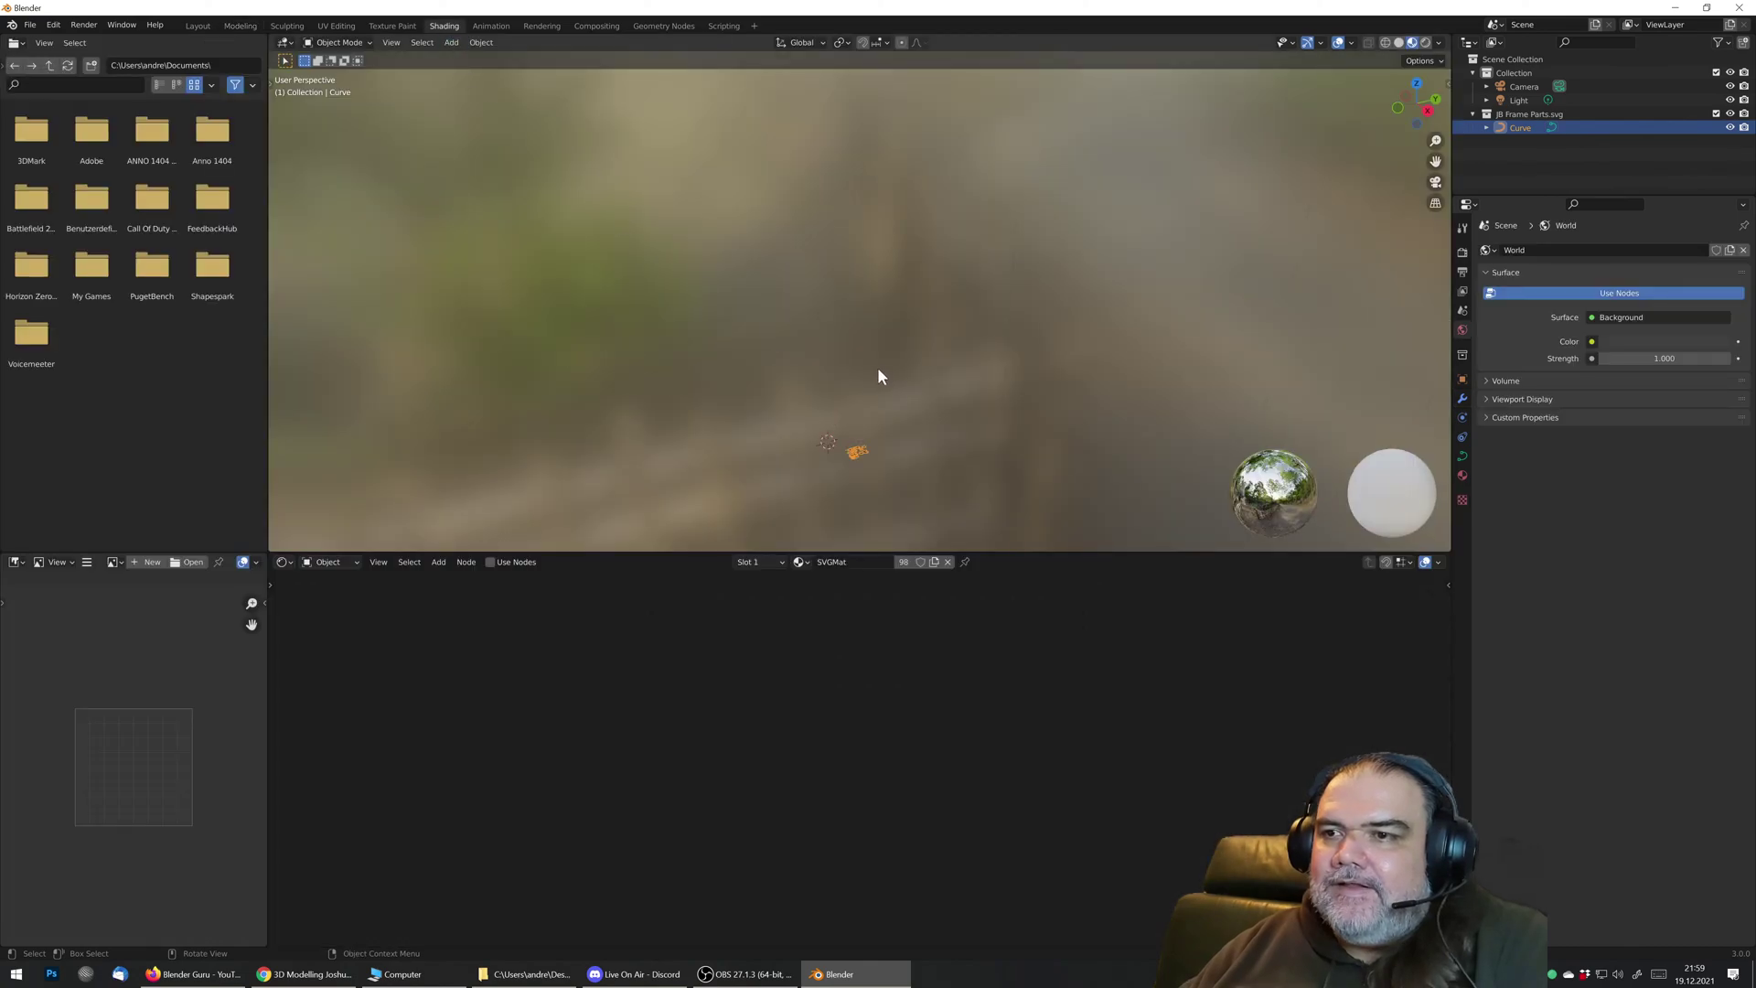
middle_click_drag(877, 366, 866, 144, "shift")
scroll(782, 324, "up", 4)
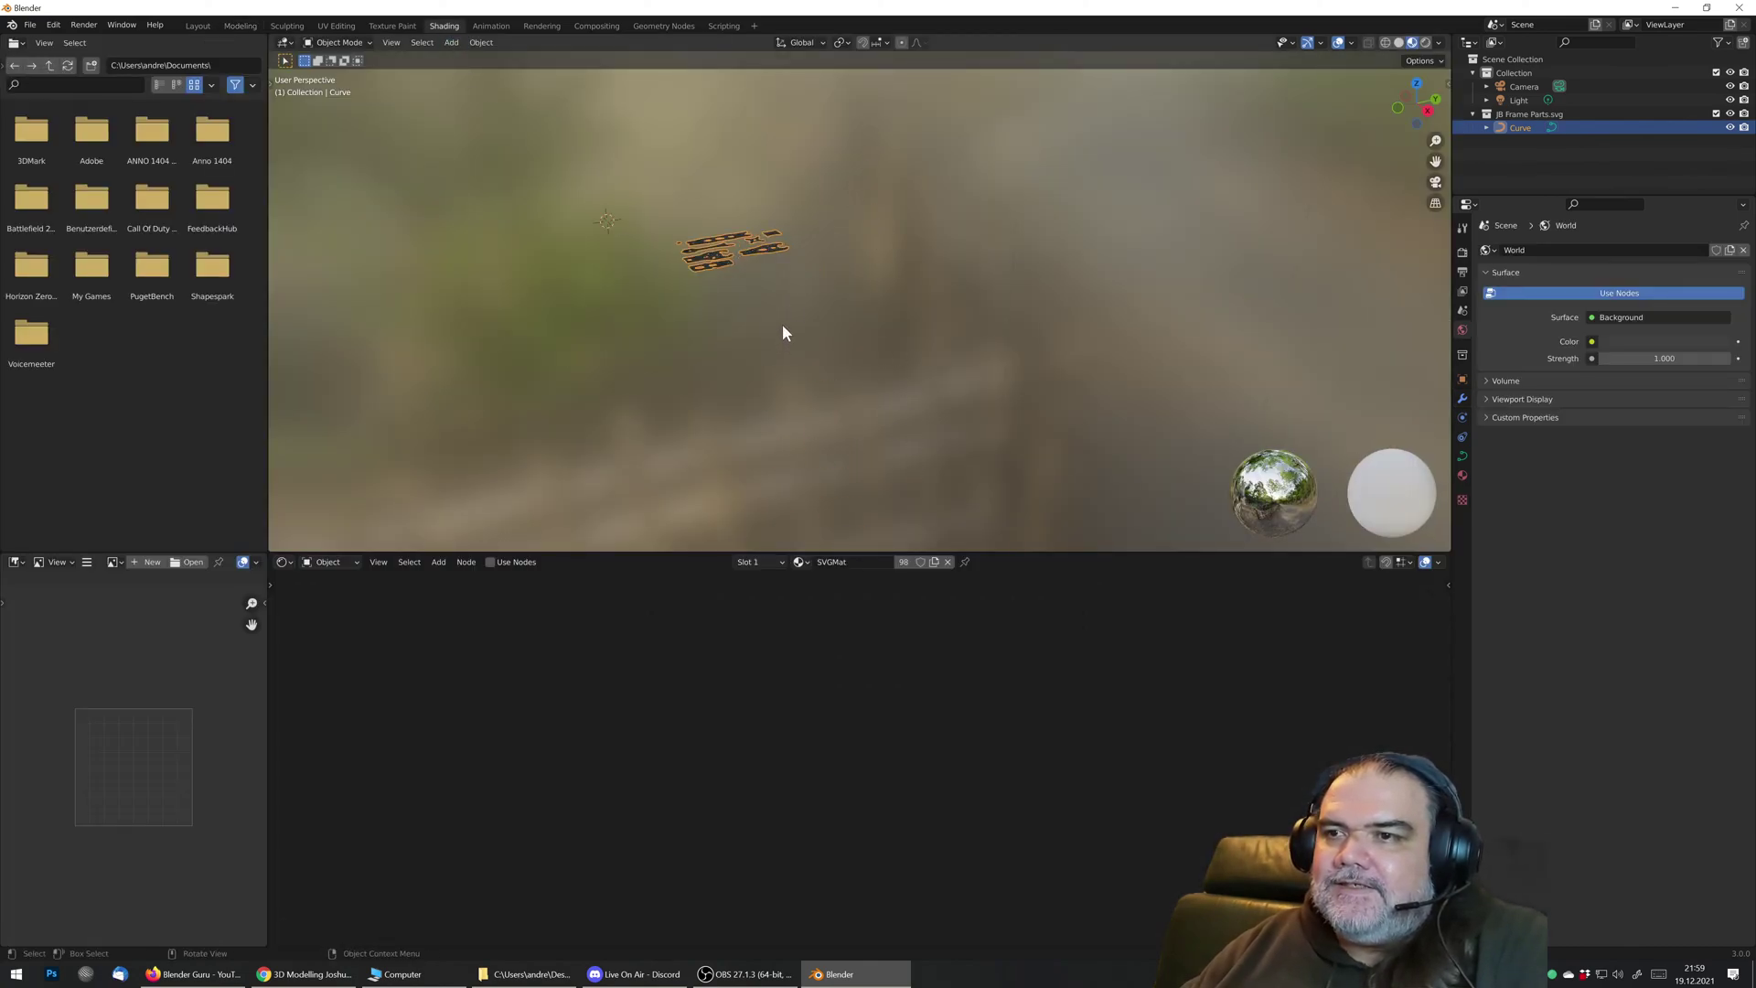
middle_click_drag(783, 325, 832, 298, "shift")
scroll(897, 391, "up", 3)
scroll(834, 297, "up", 3)
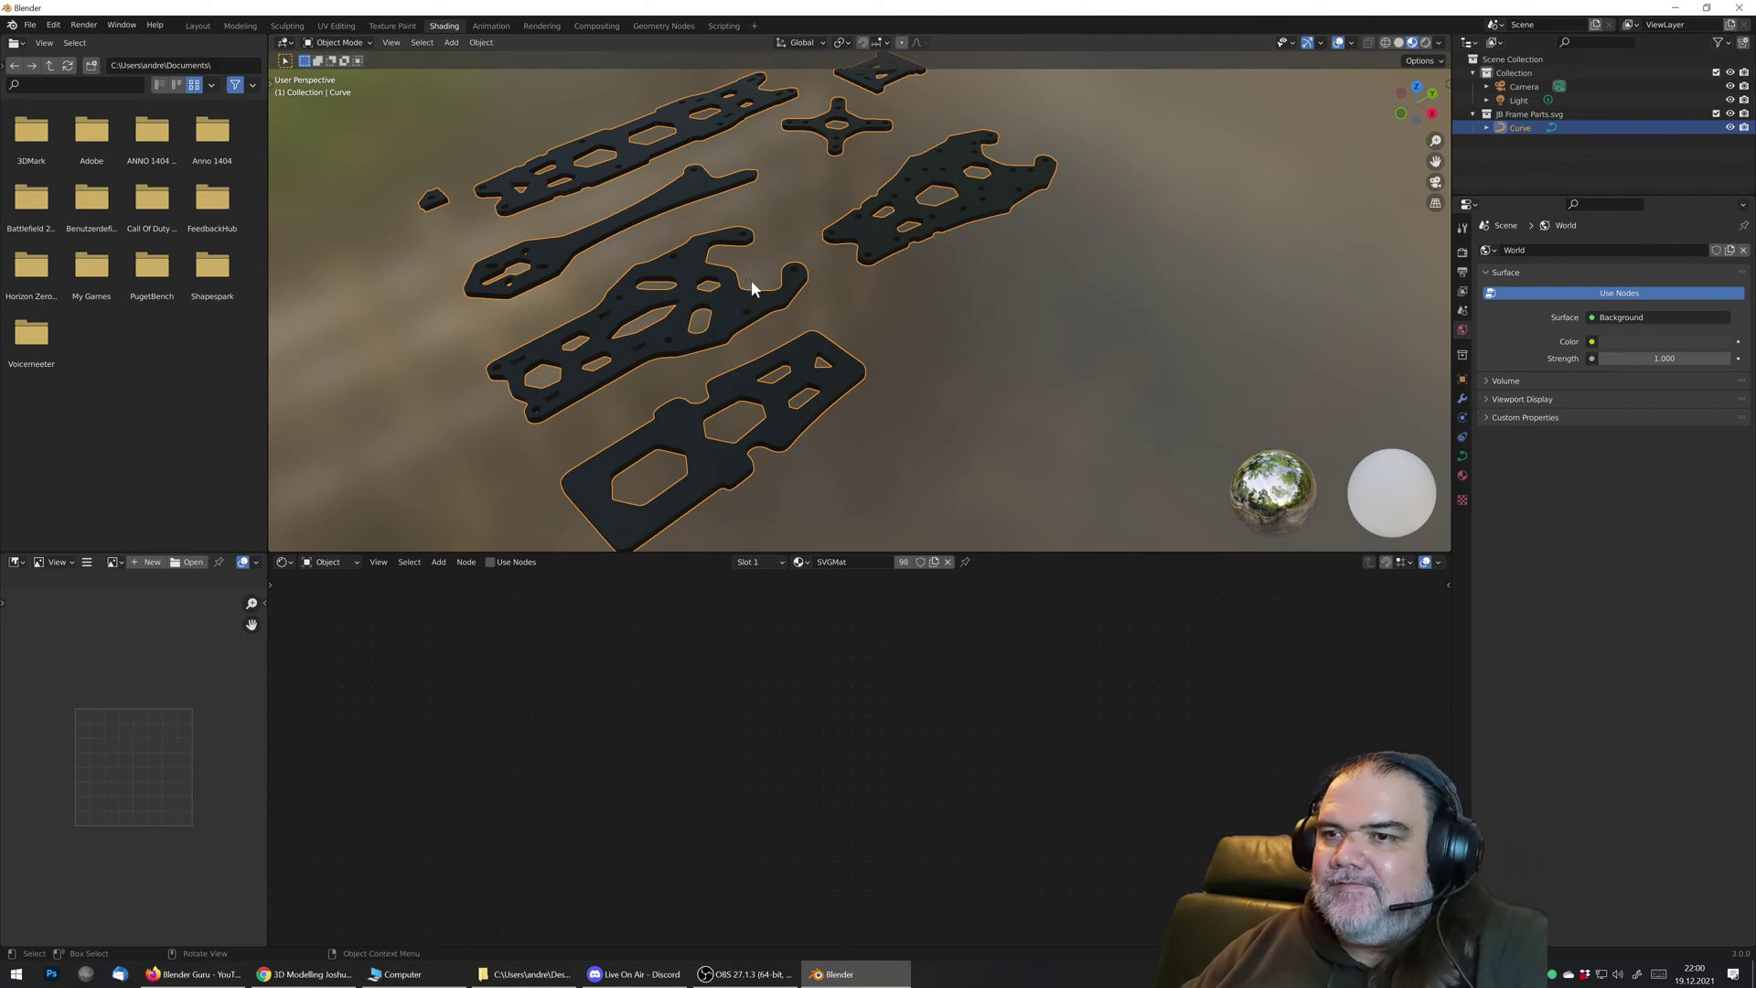
left_click(805, 562)
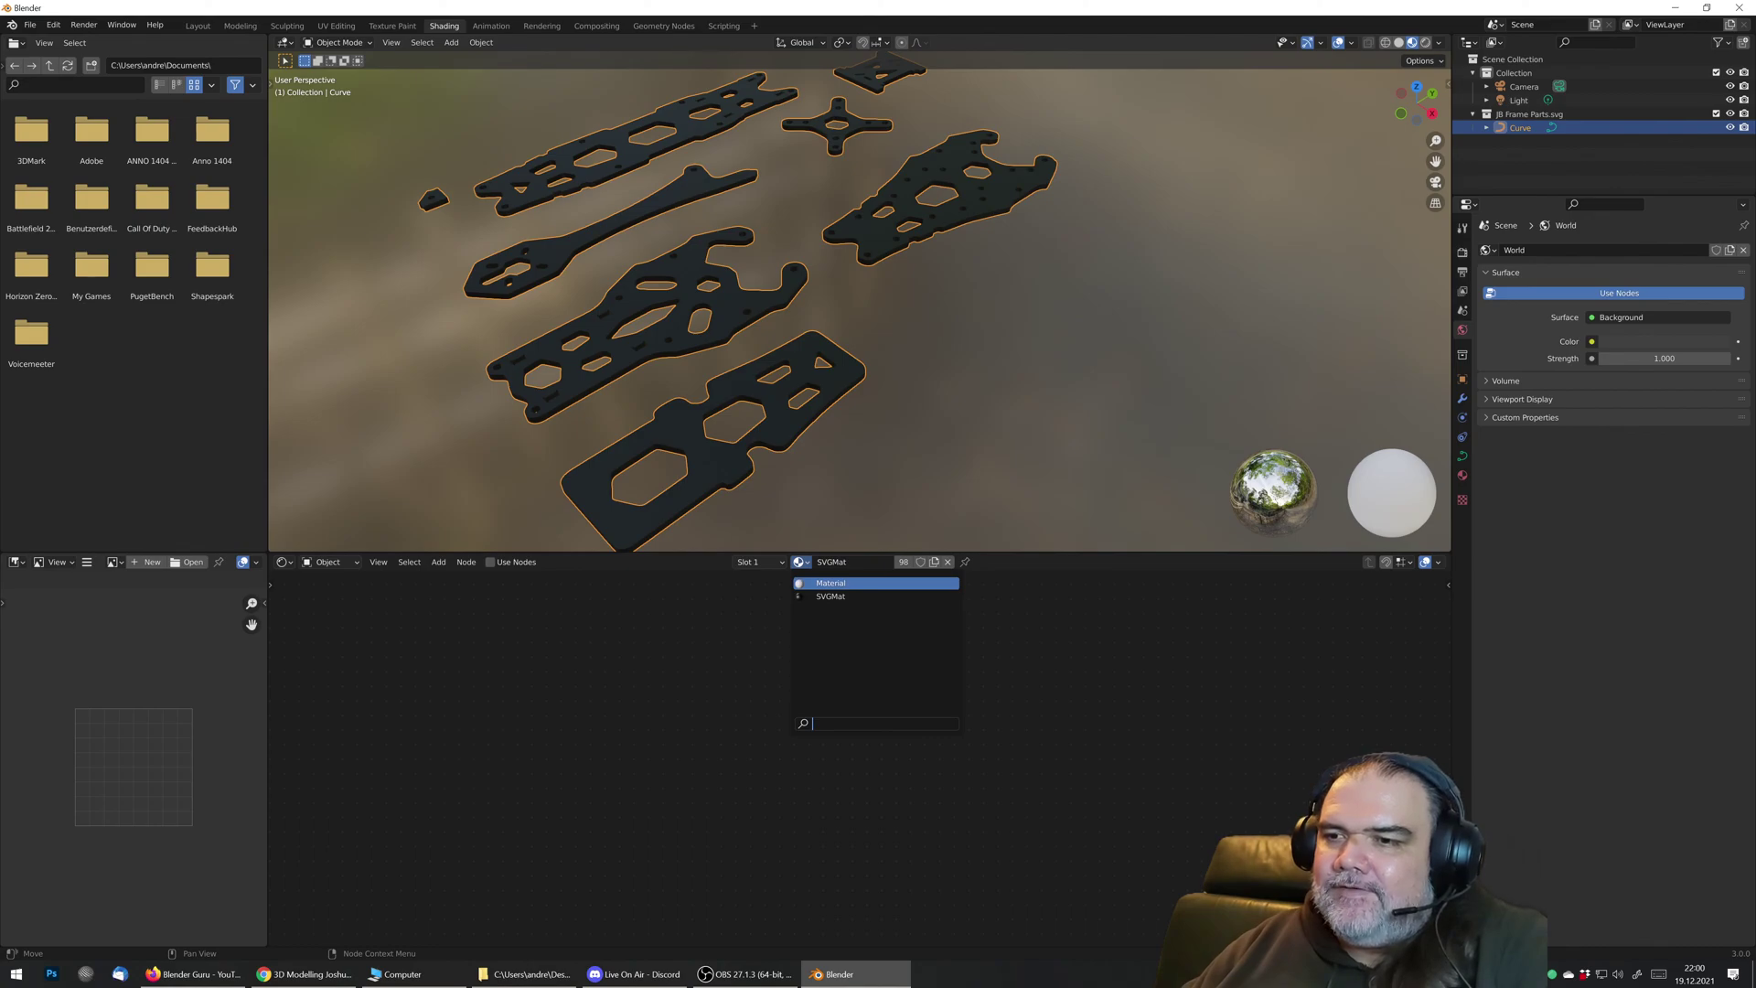
left_click(832, 582)
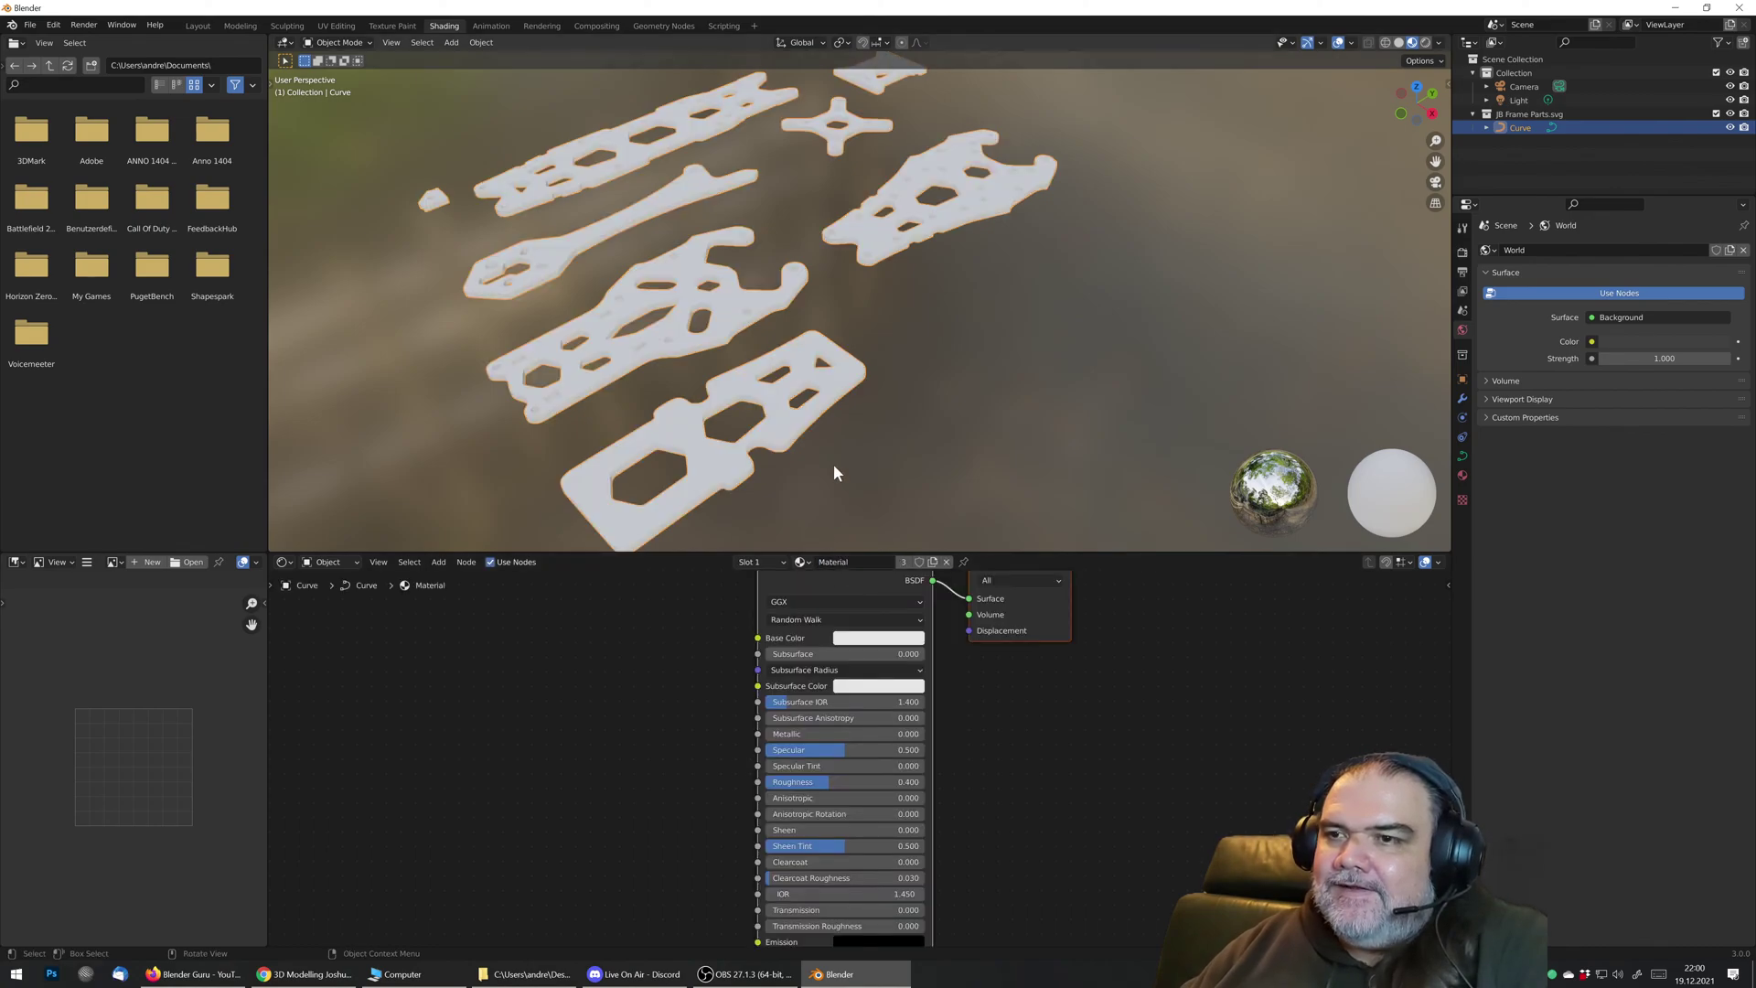
left_click(200, 25)
Step: Examine the thickness and cut-outs of the extruded frame parts up close and from farther away
middle_click_drag(869, 582, 671, 524)
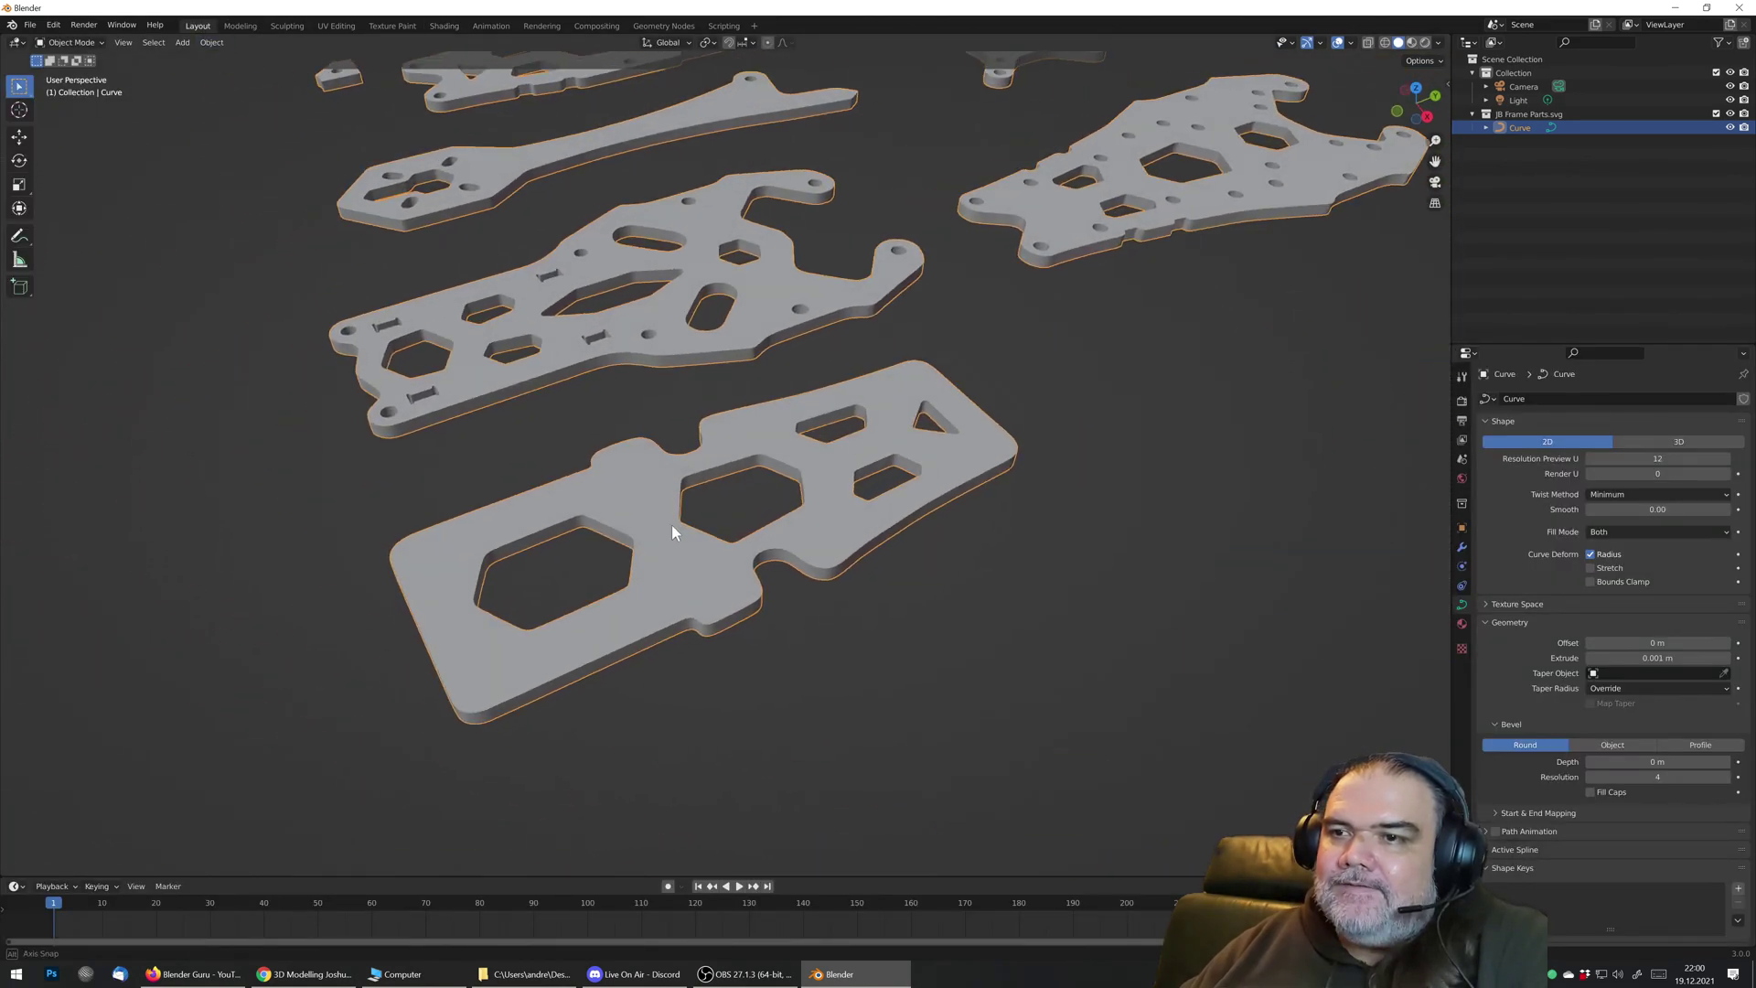
scroll(851, 569, "down", 3)
middle_click_drag(836, 568, 826, 414)
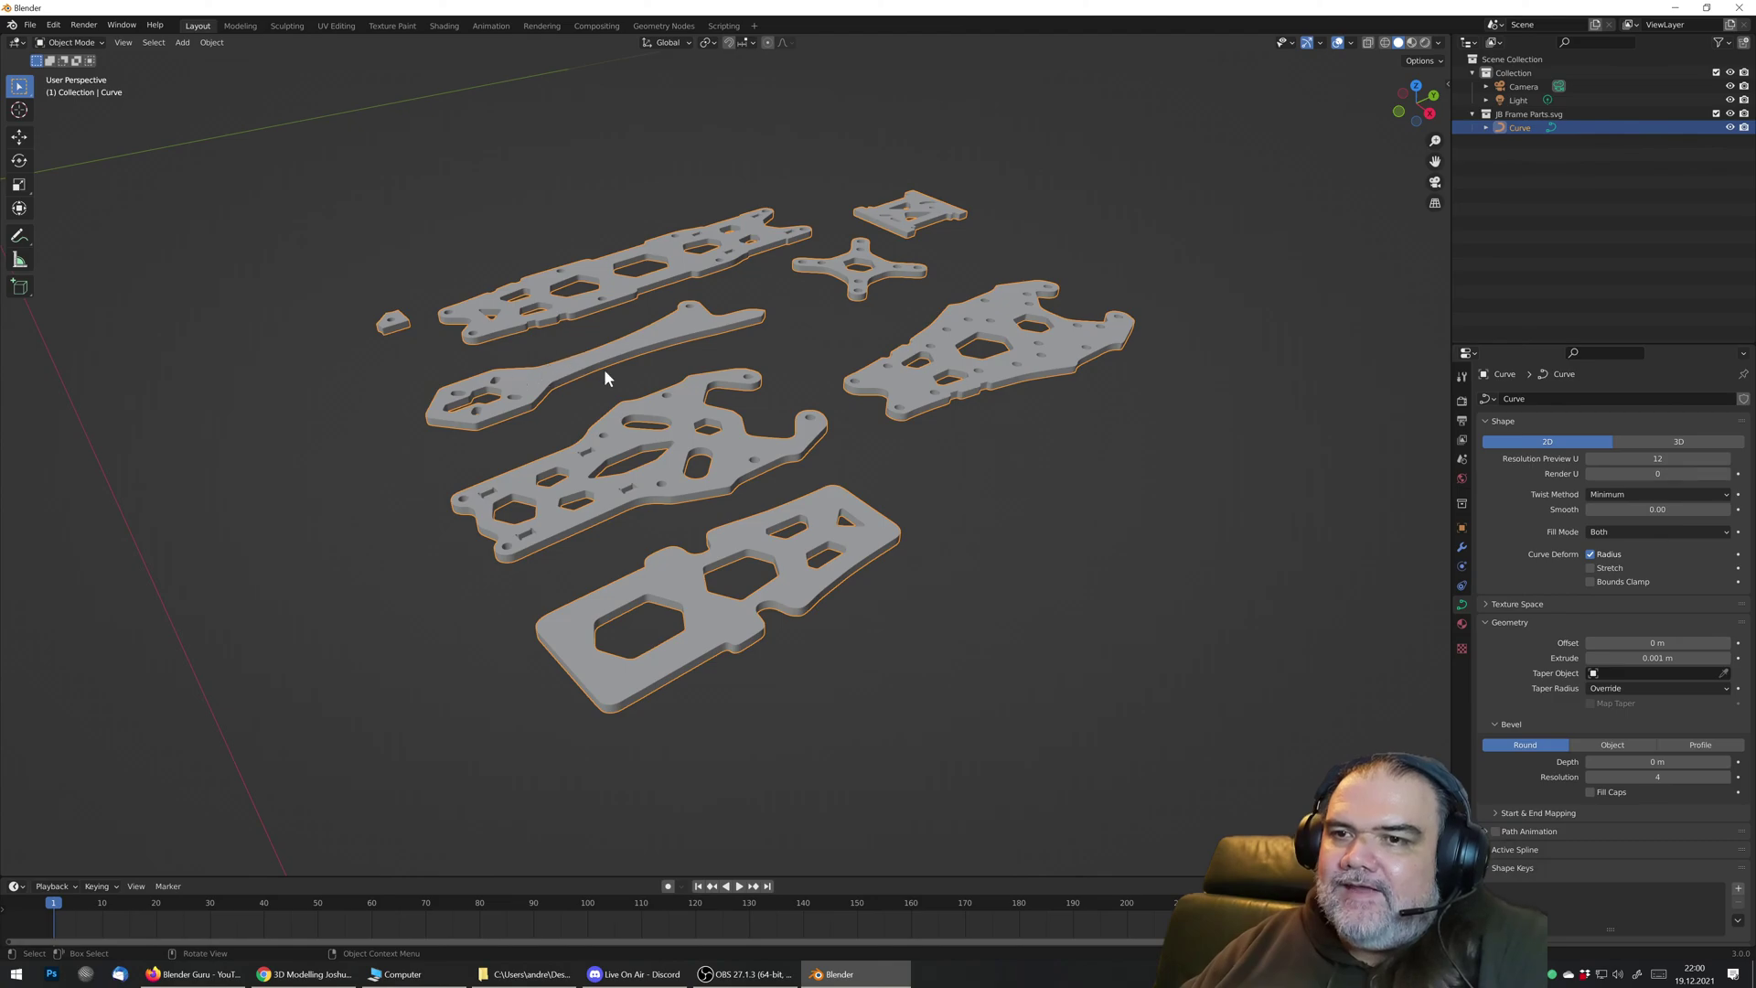
scroll(590, 437, "up", 2)
scroll(594, 416, "up", 2)
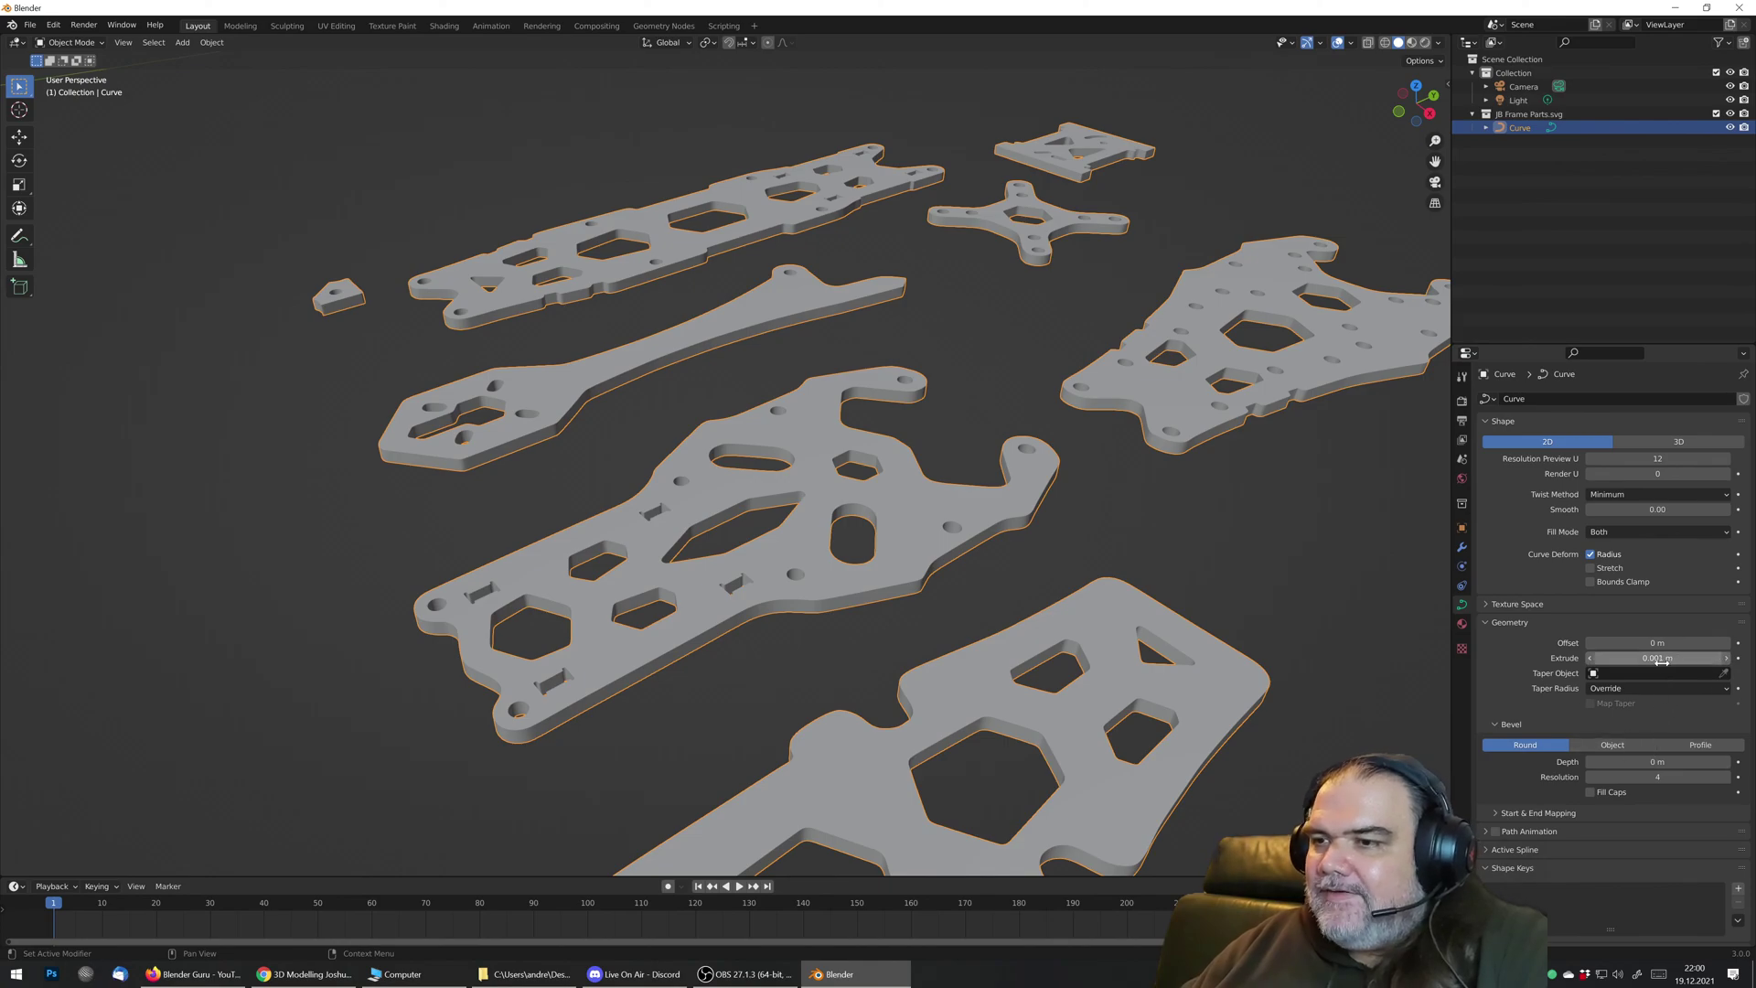
scroll(805, 567, "down", 3)
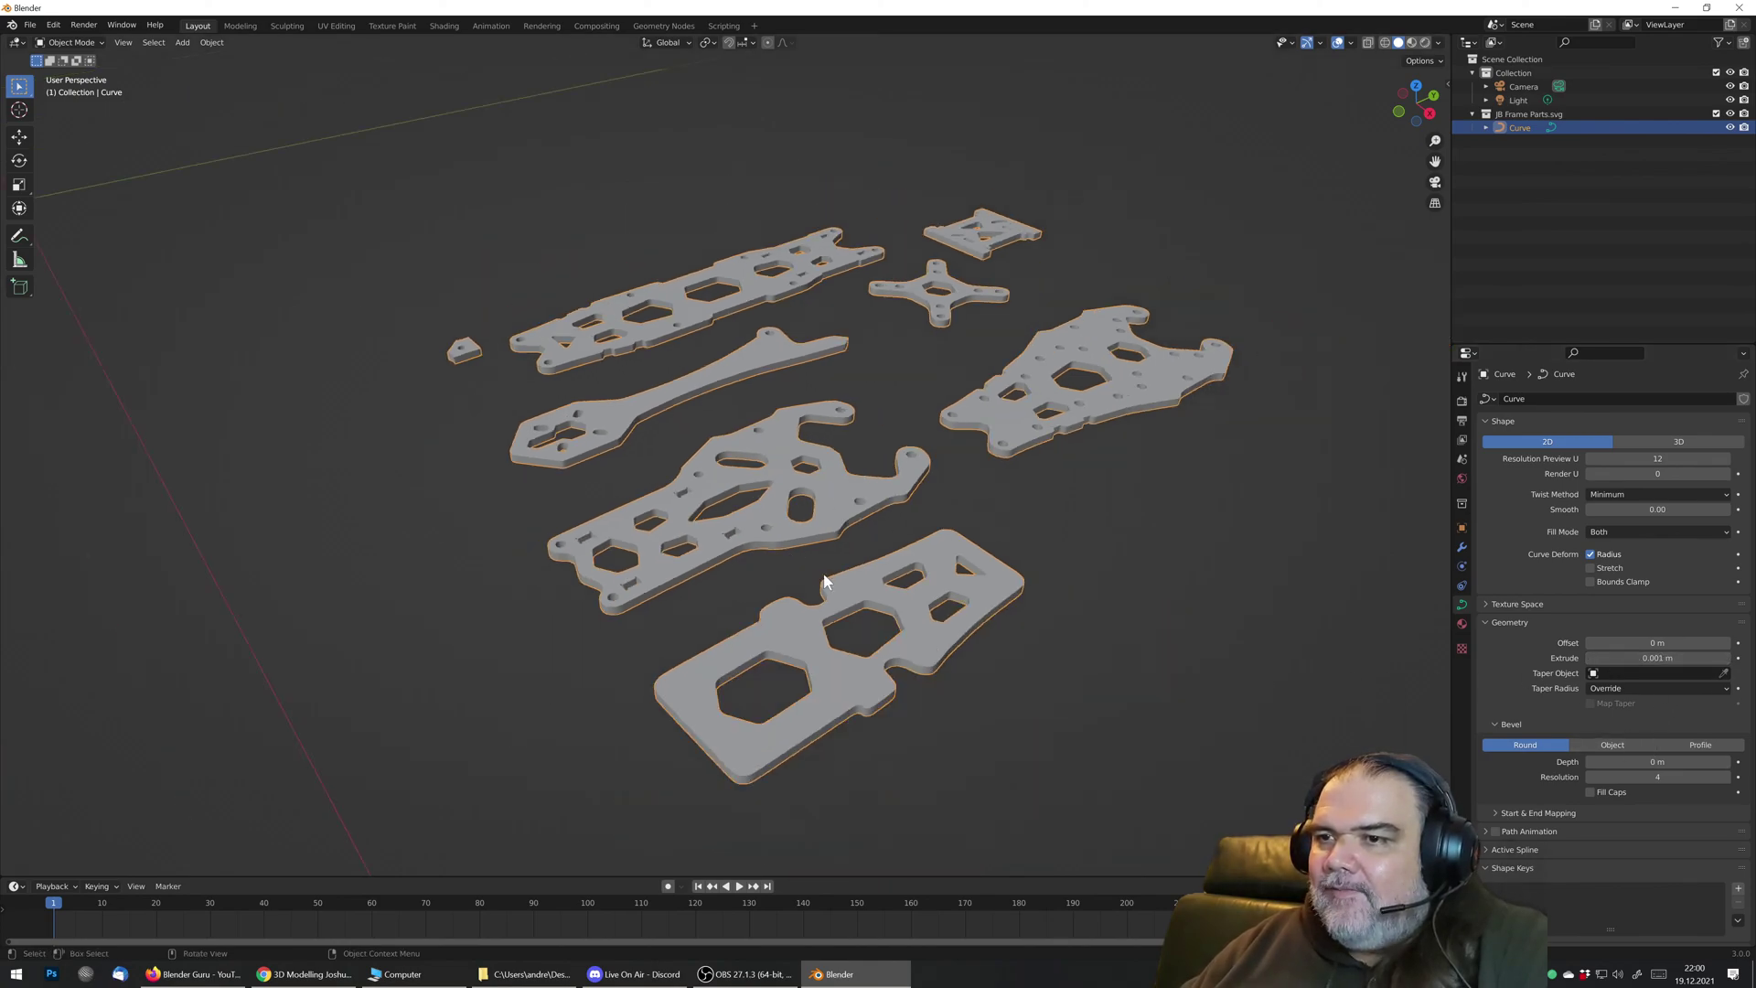
middle_click_drag(880, 565, 727, 497, "shift")
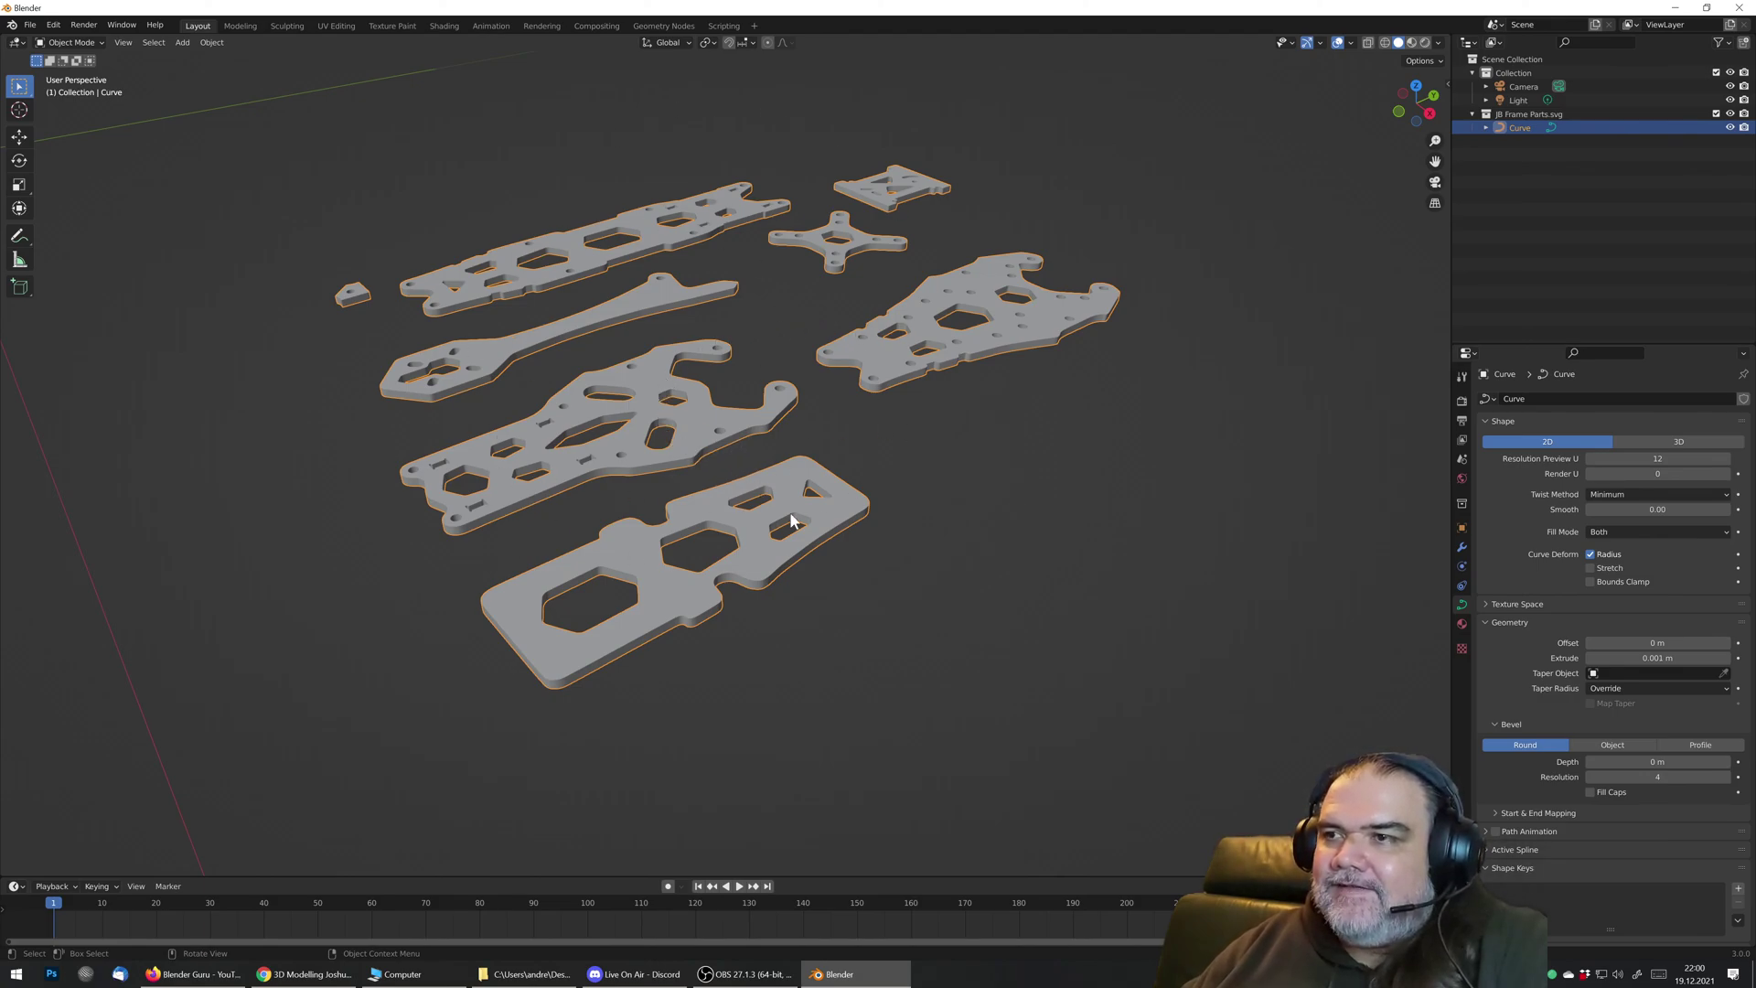
Step: Deselect the frame parts and add a mesh cube at the 3D cursor on the world origin
left_click(902, 485)
middle_click_drag(898, 437, 741, 549)
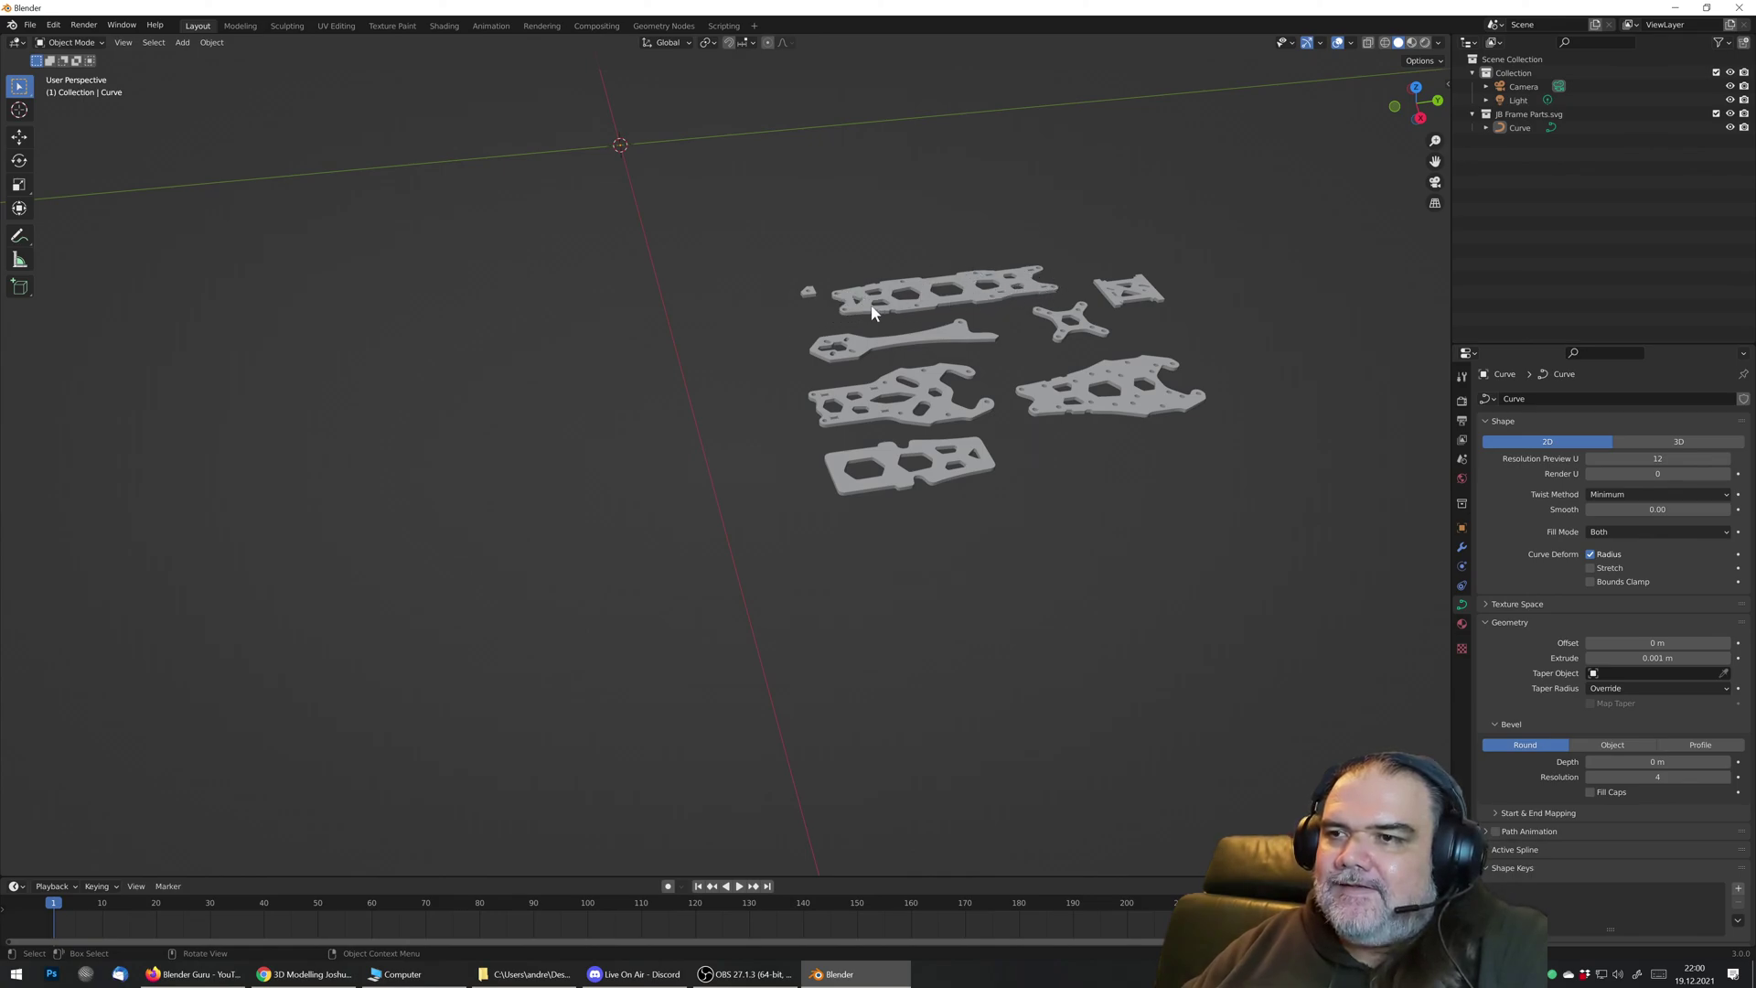
middle_click_drag(895, 285, 831, 491, "shift")
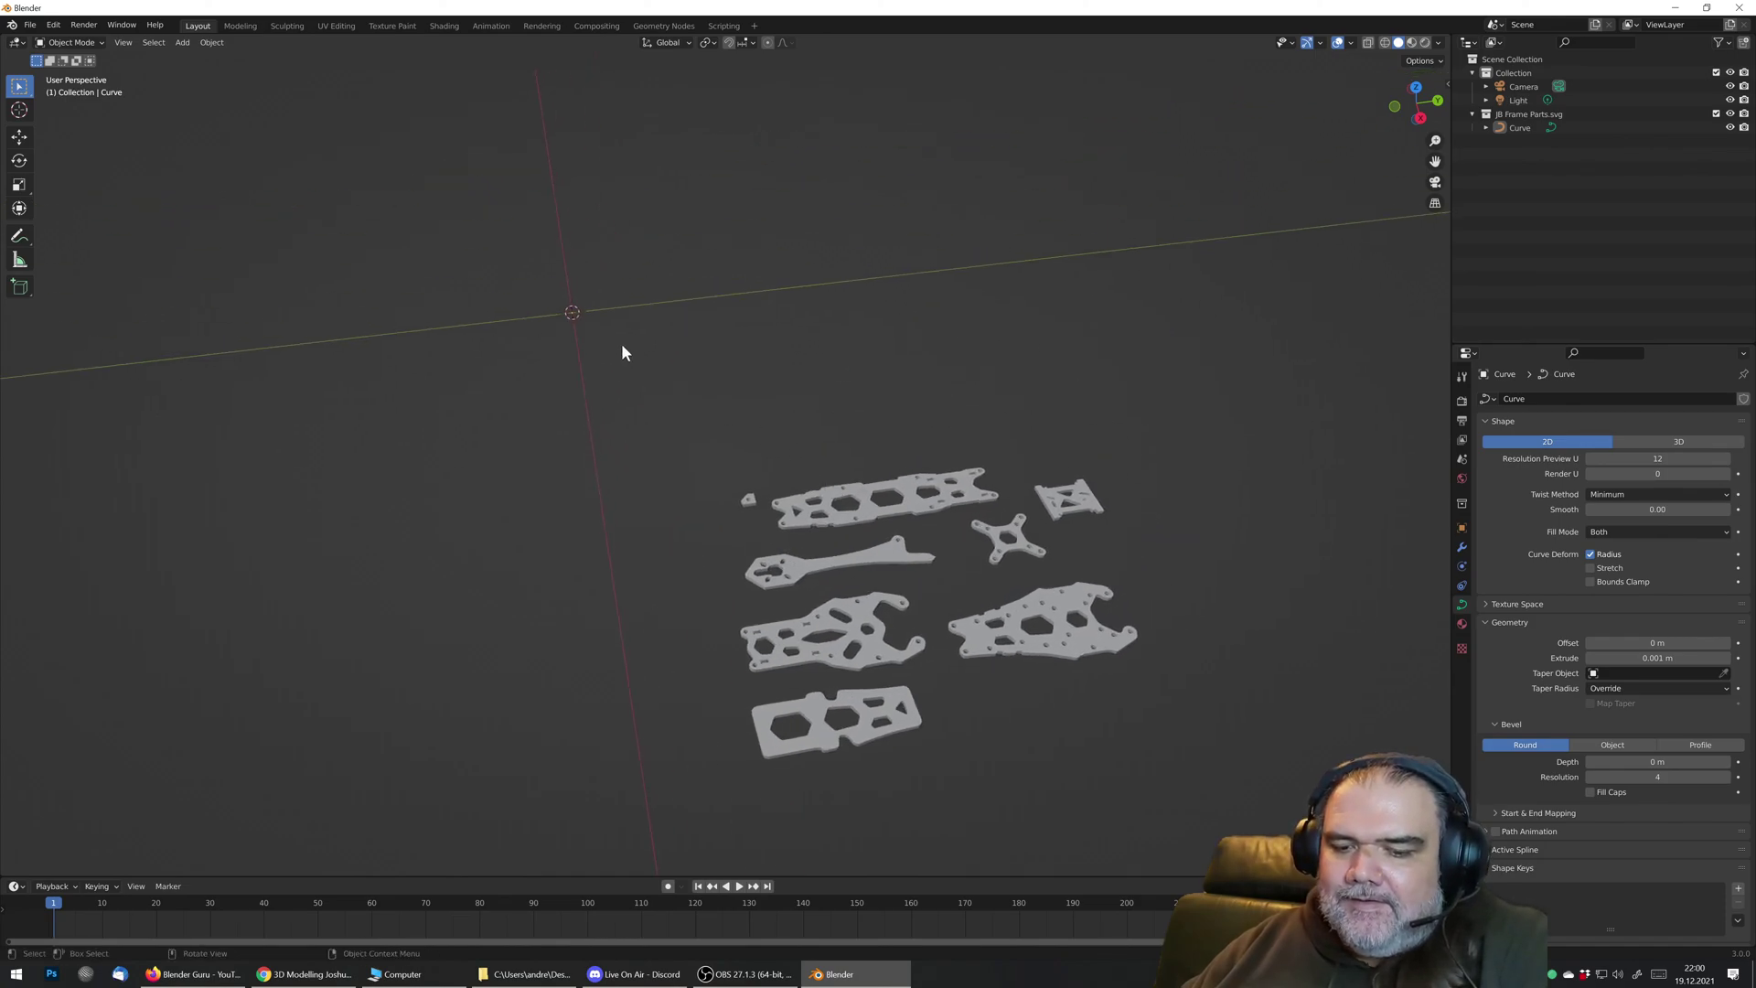
key("shift+a")
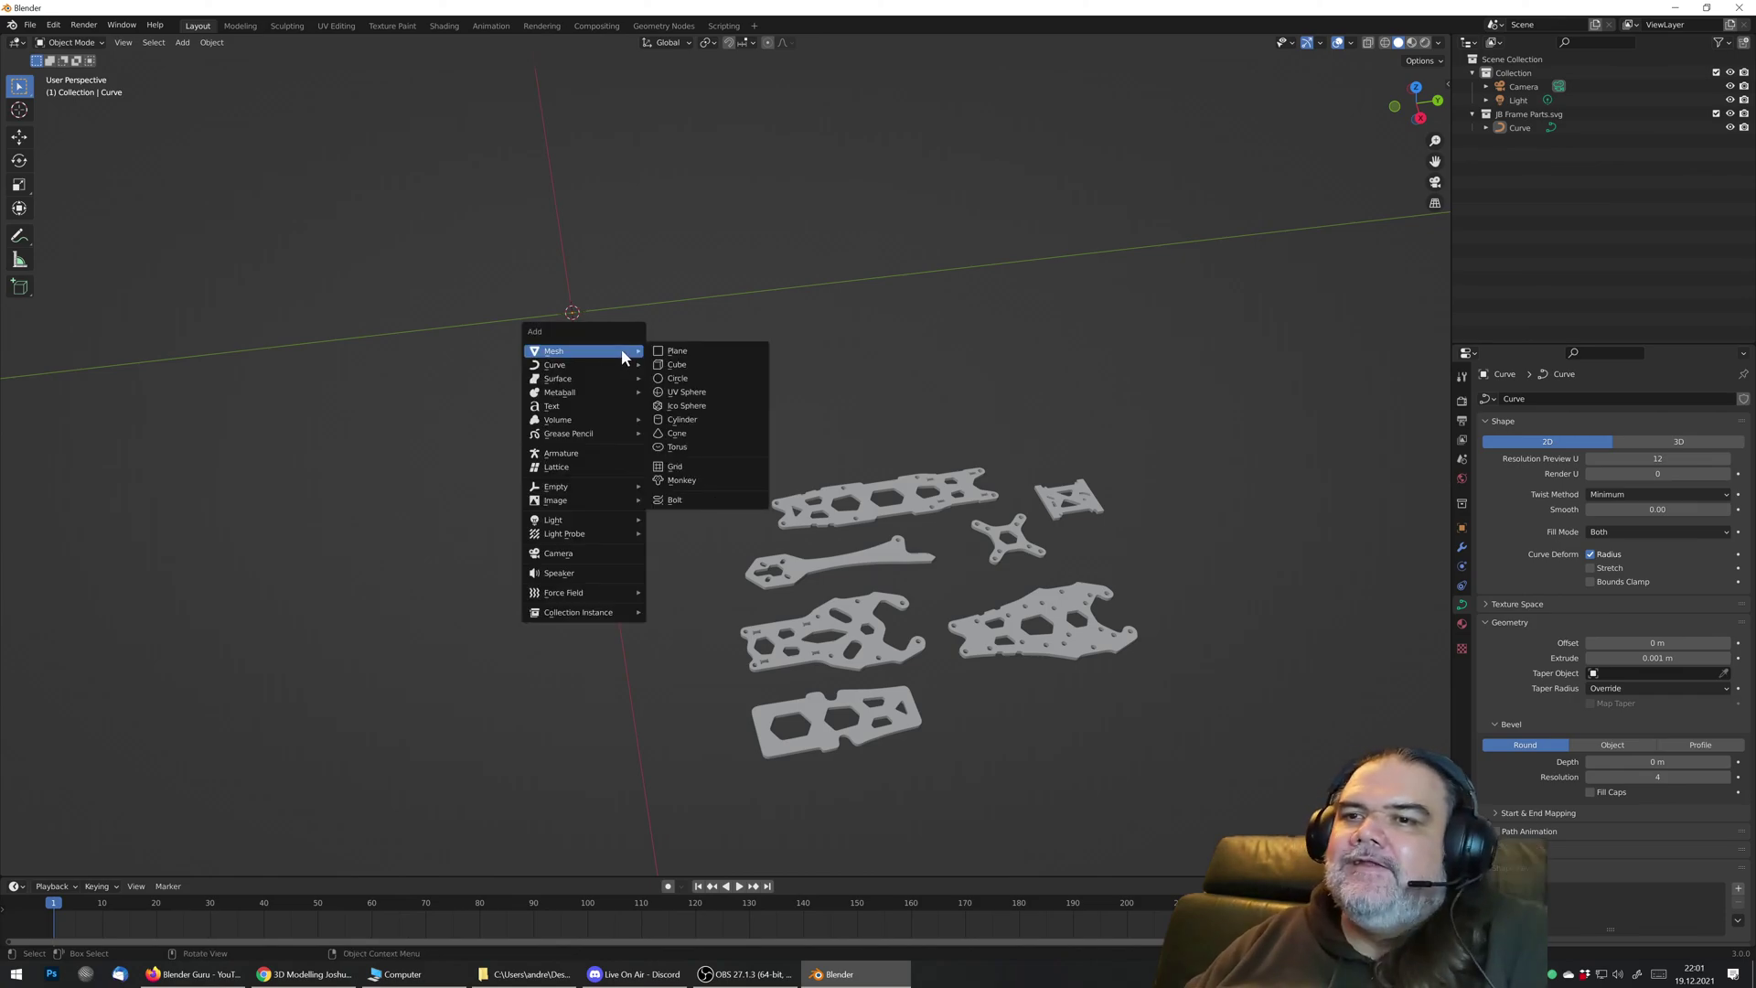
mouse_move(573, 352)
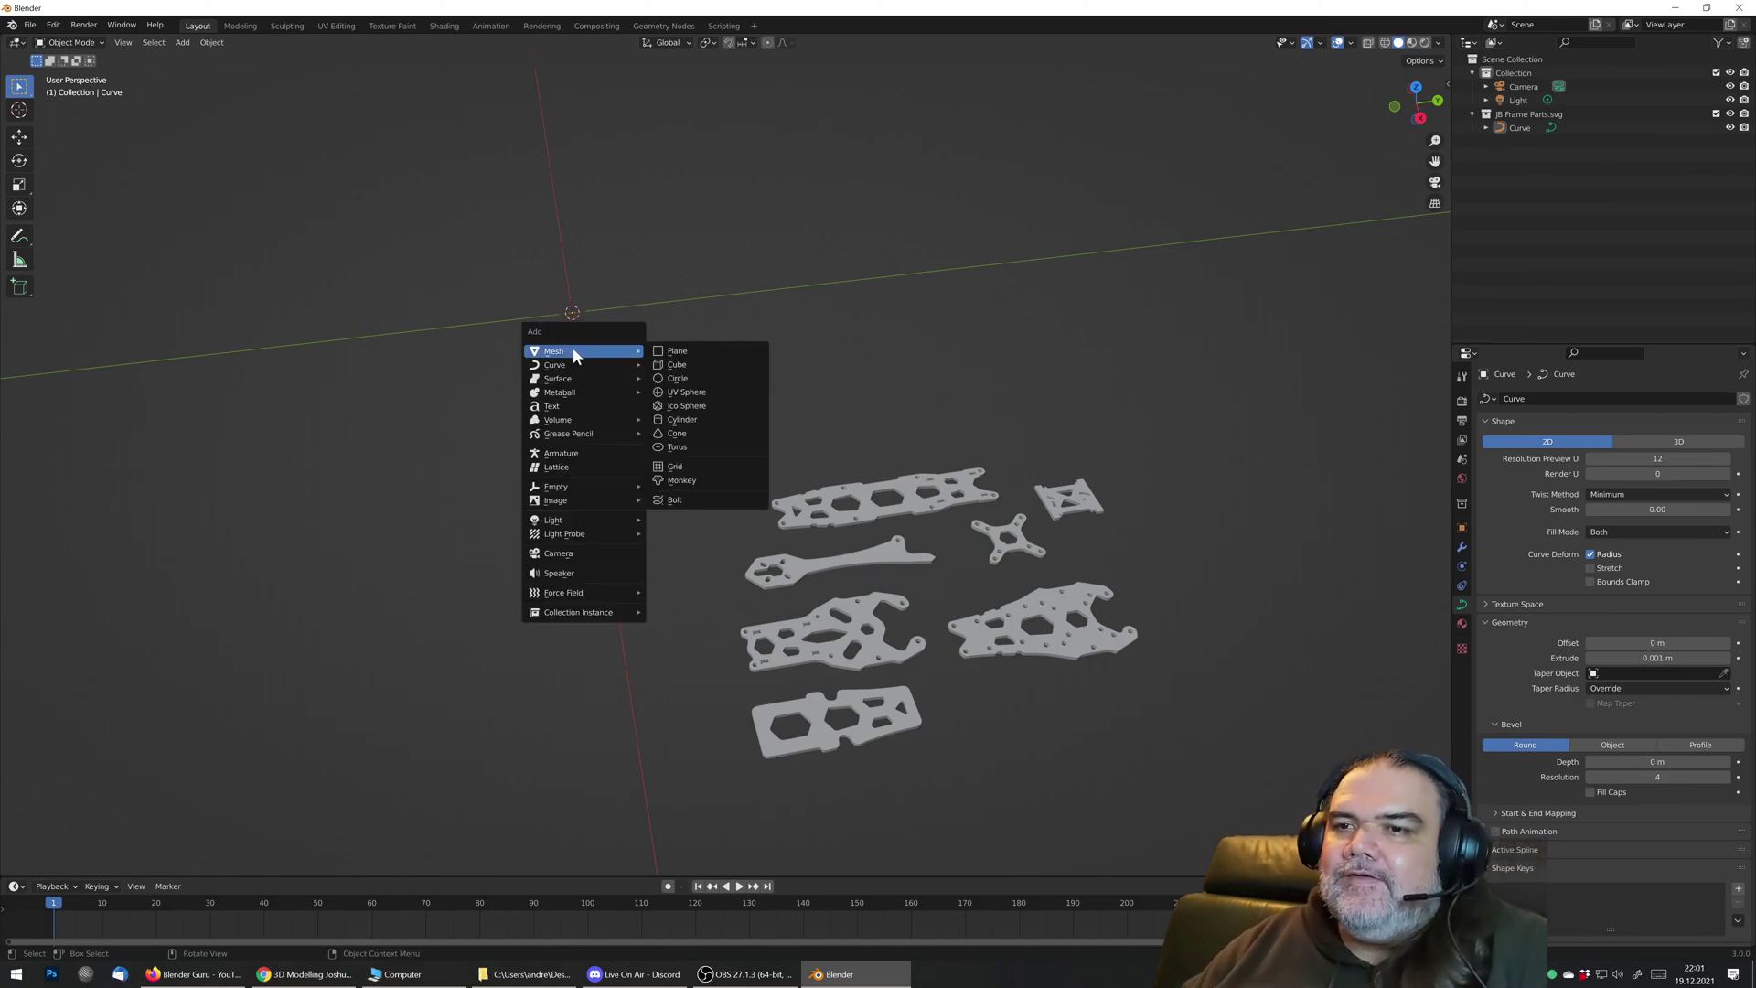
left_click(705, 364)
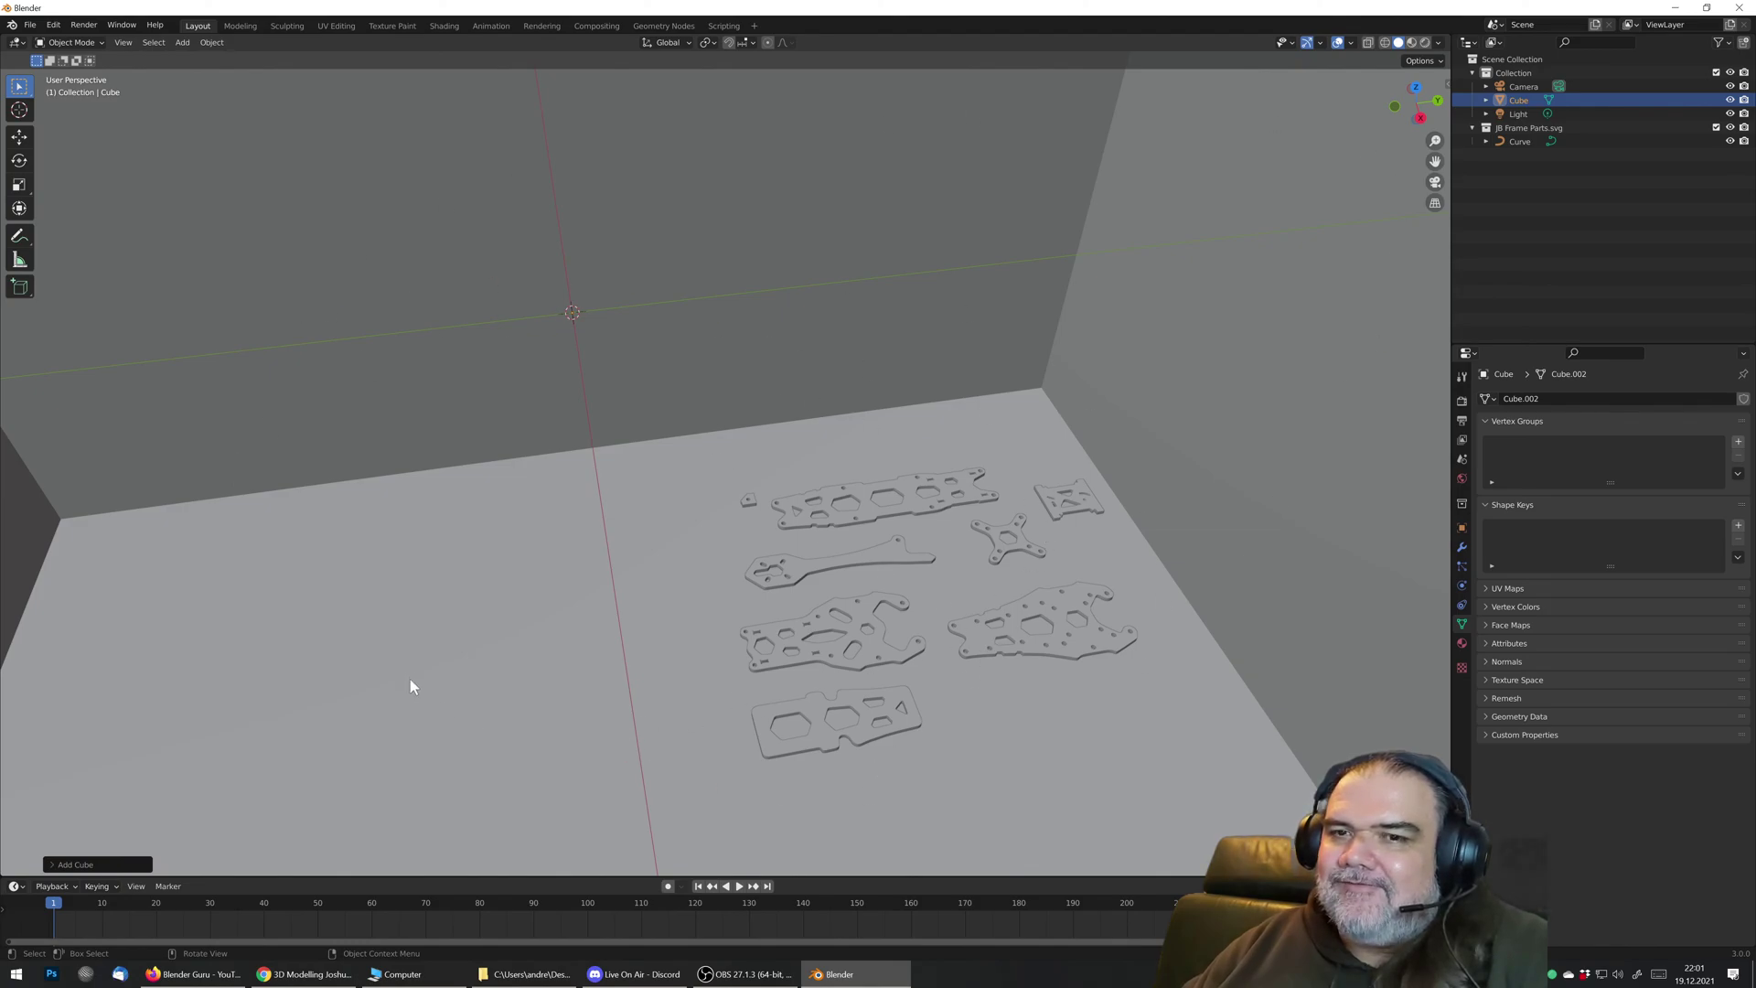
Step: Set the newly added cube's size to 15 cm
left_click(61, 864)
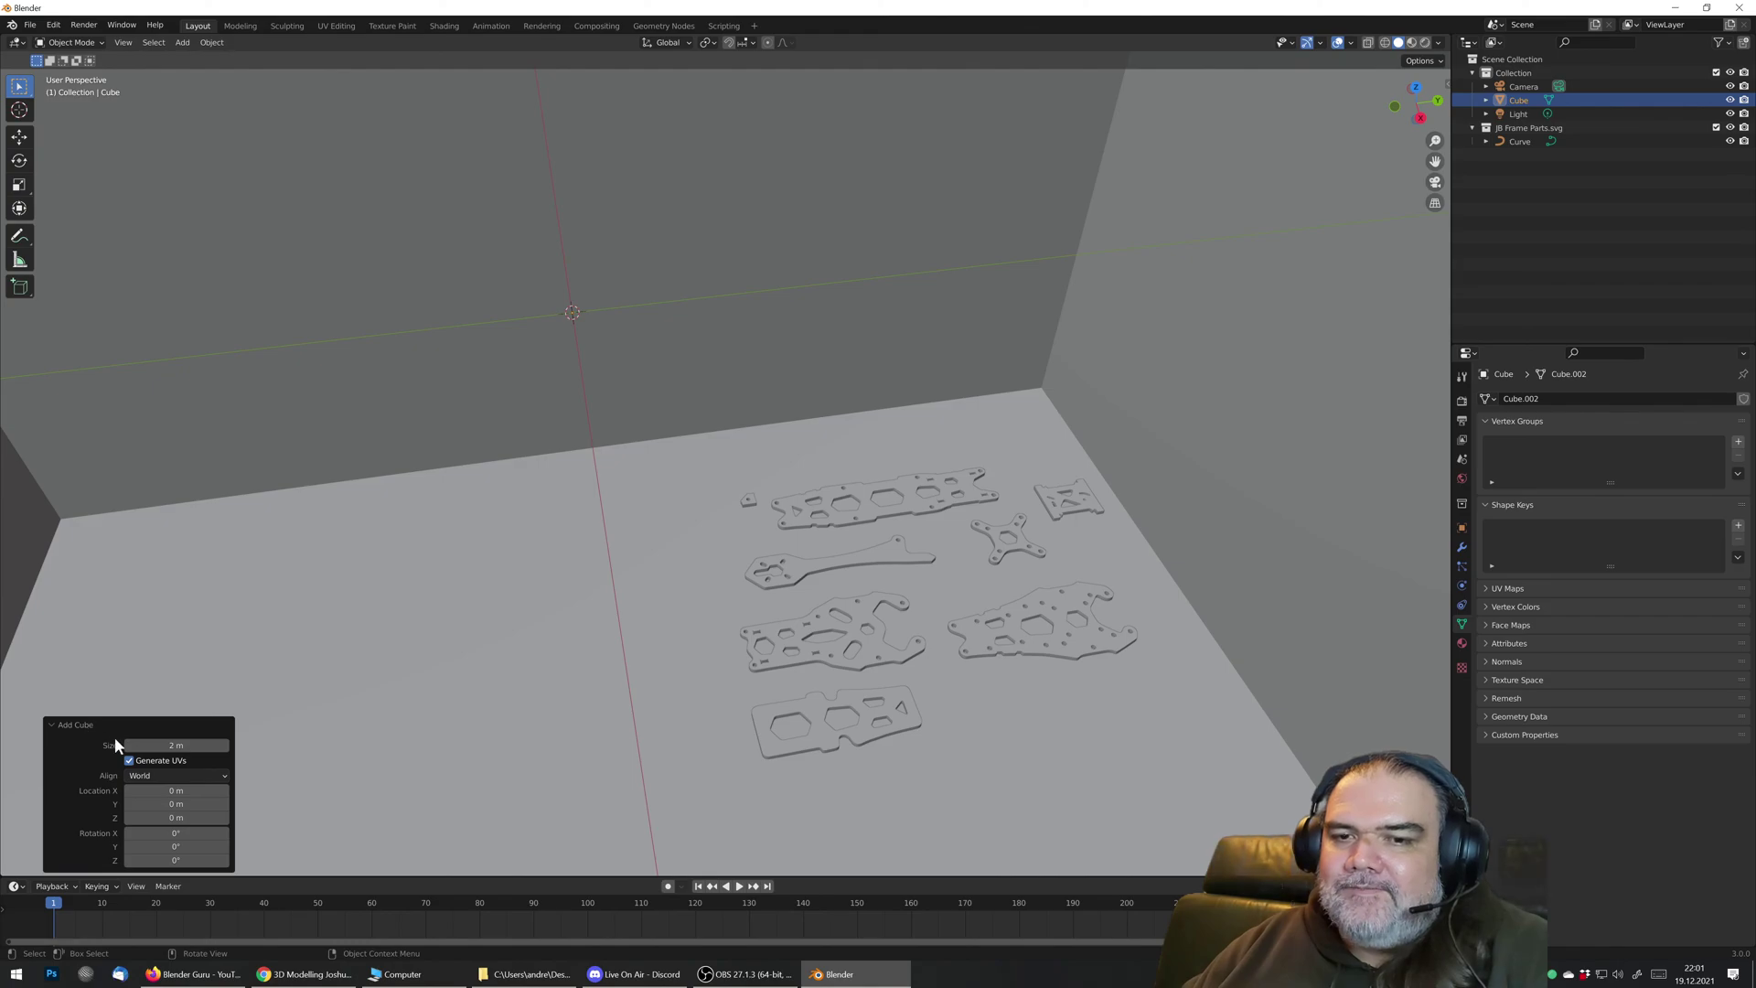
left_click(171, 746)
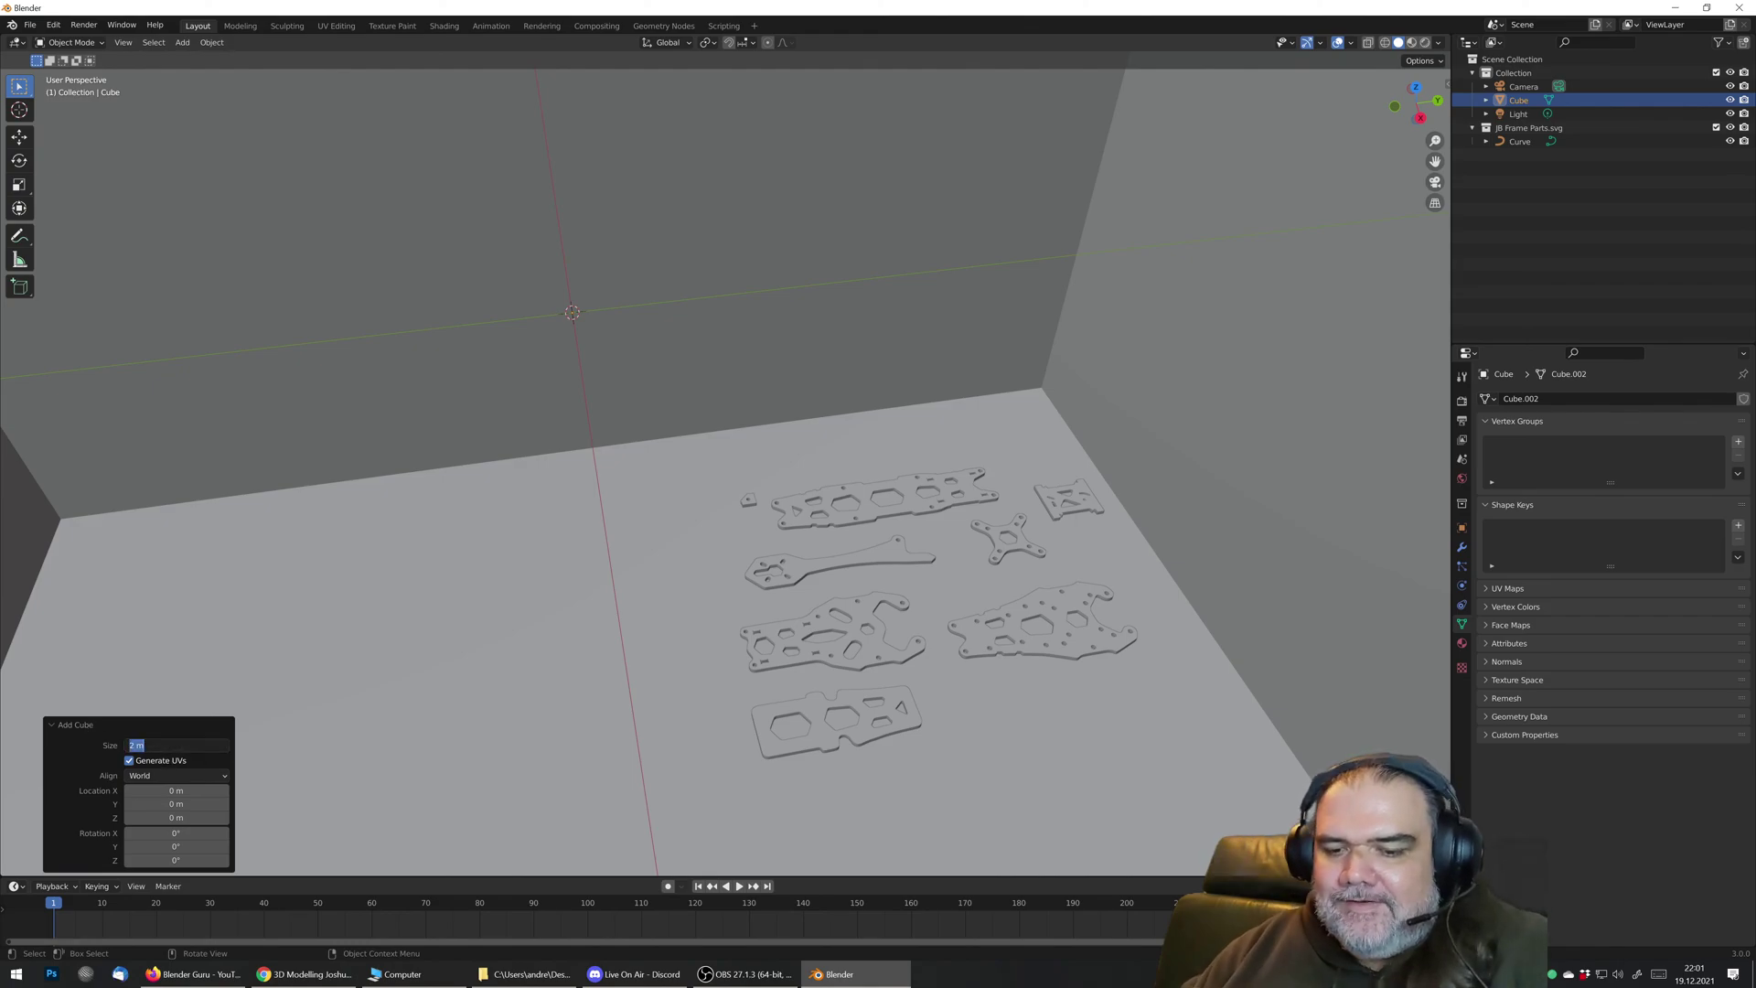
type("0.15")
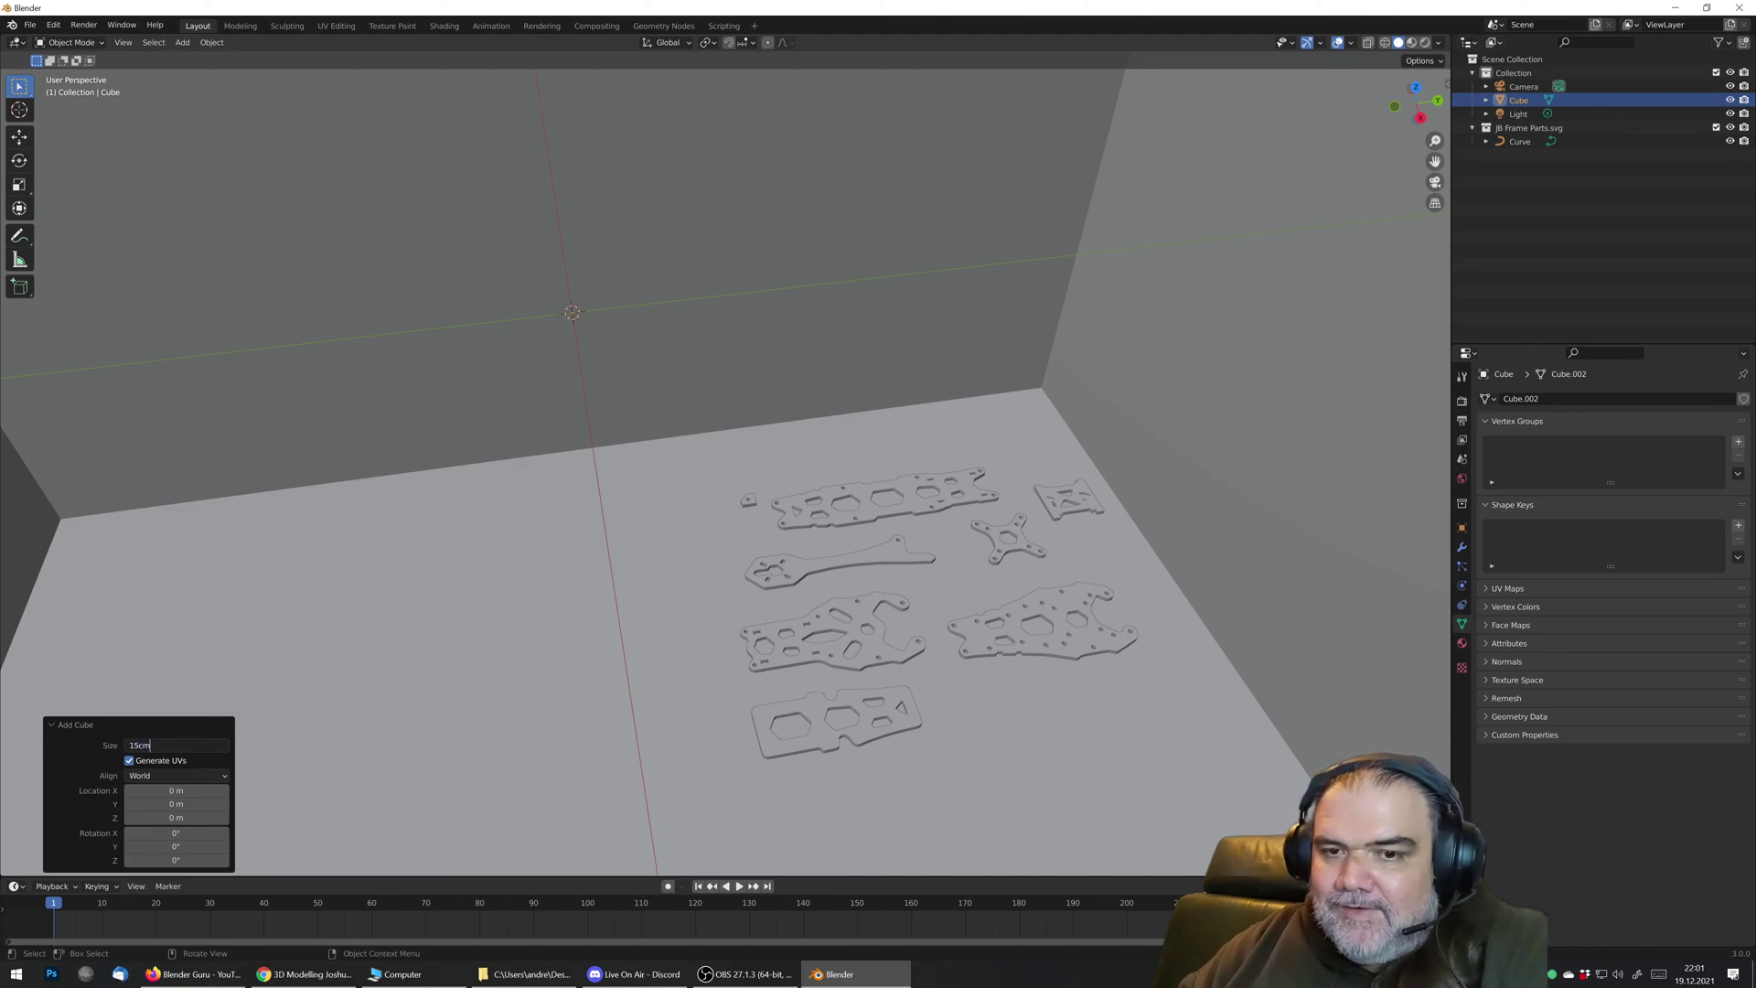
key("Return")
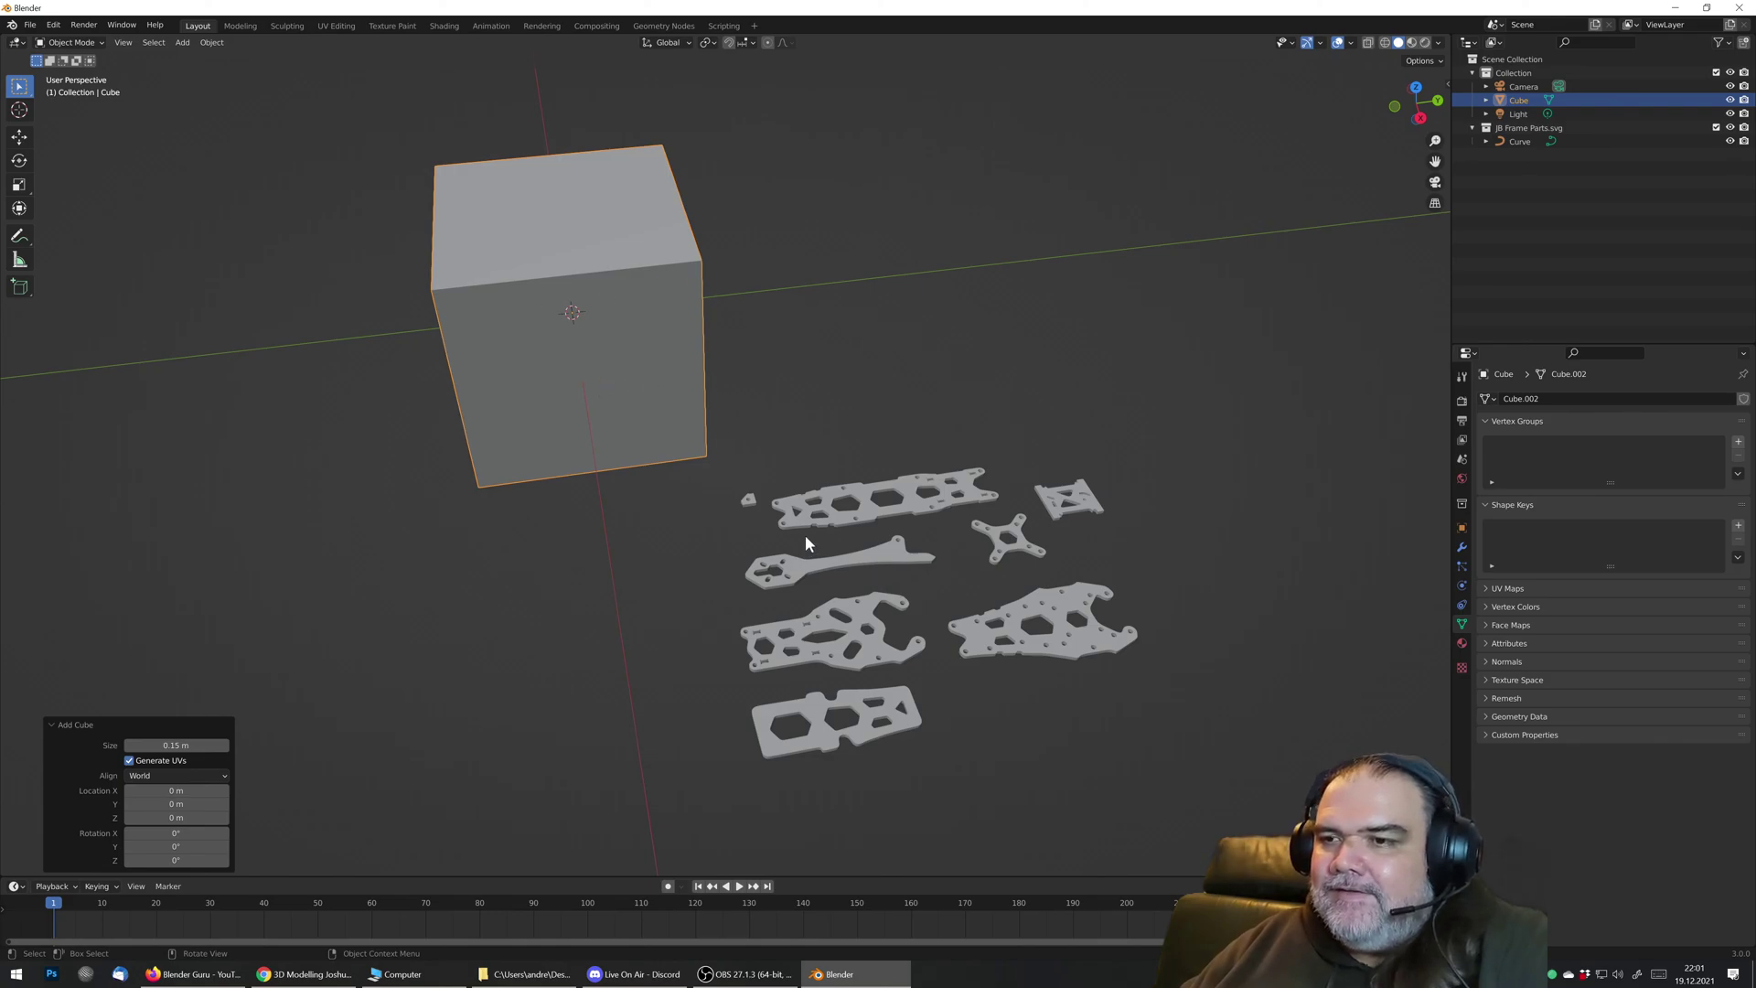
Step: Select the frame-parts curve and examine it beside the cube from the right, back, bottom, front and top views, ending in top view
middle_click_drag(805, 534, 798, 585)
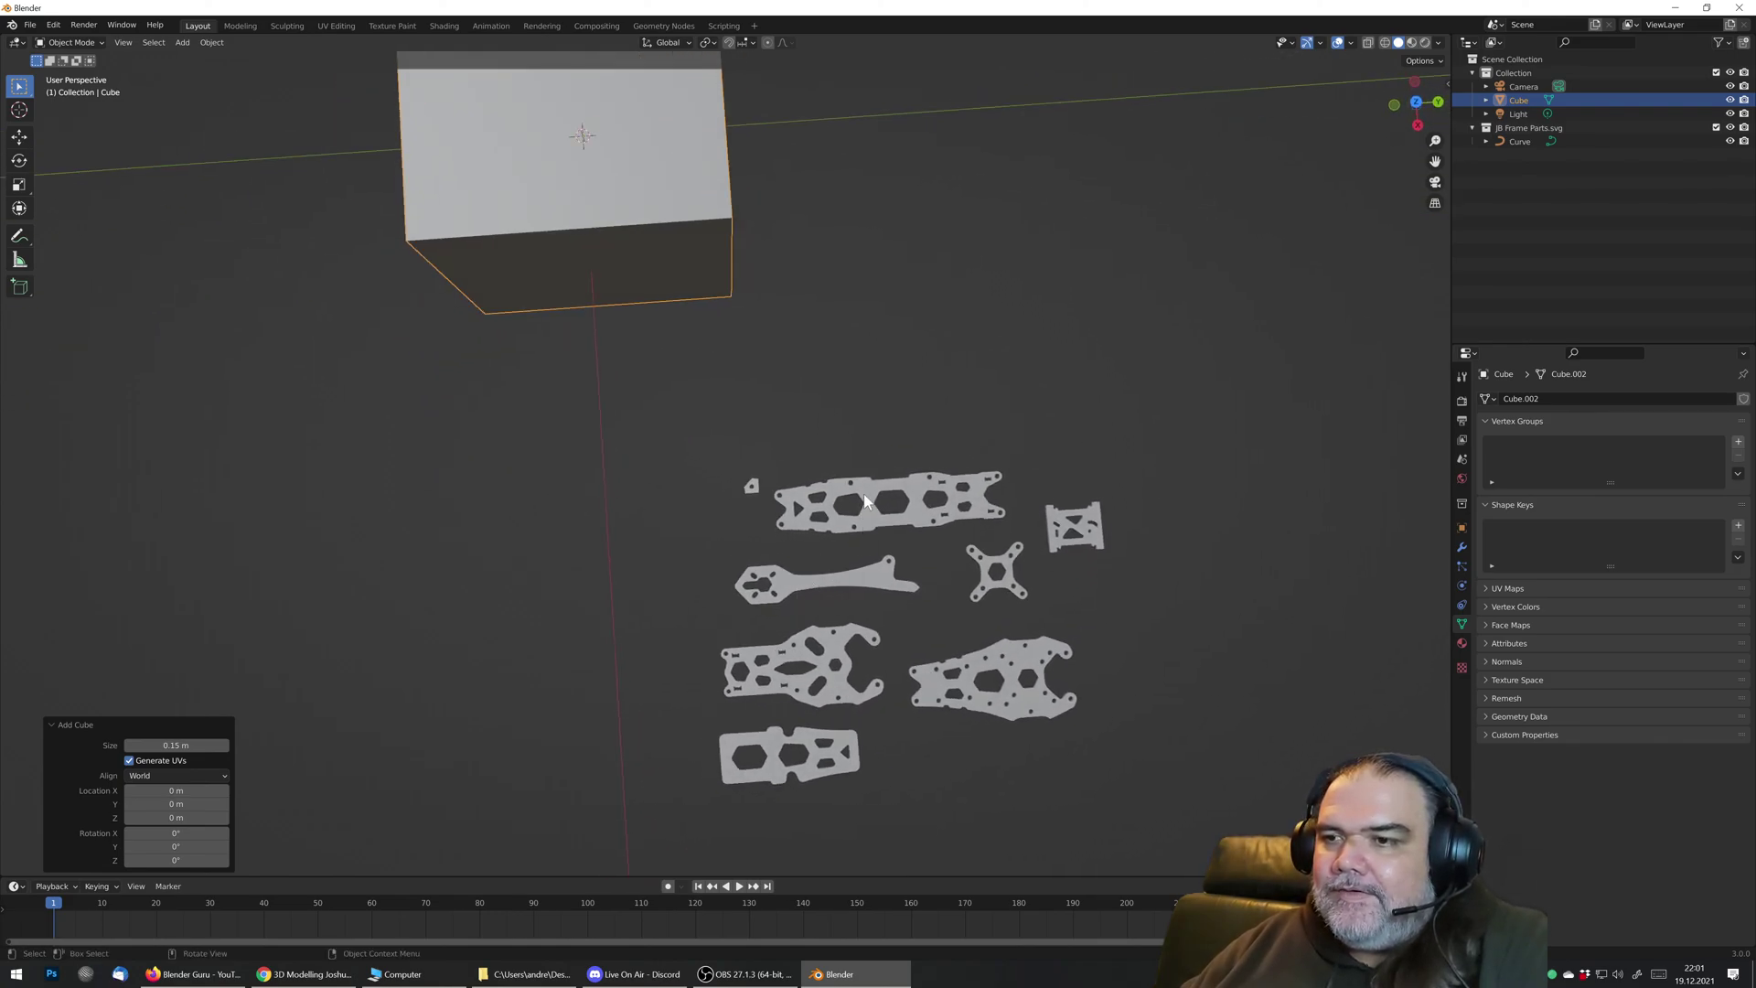
left_click(865, 502)
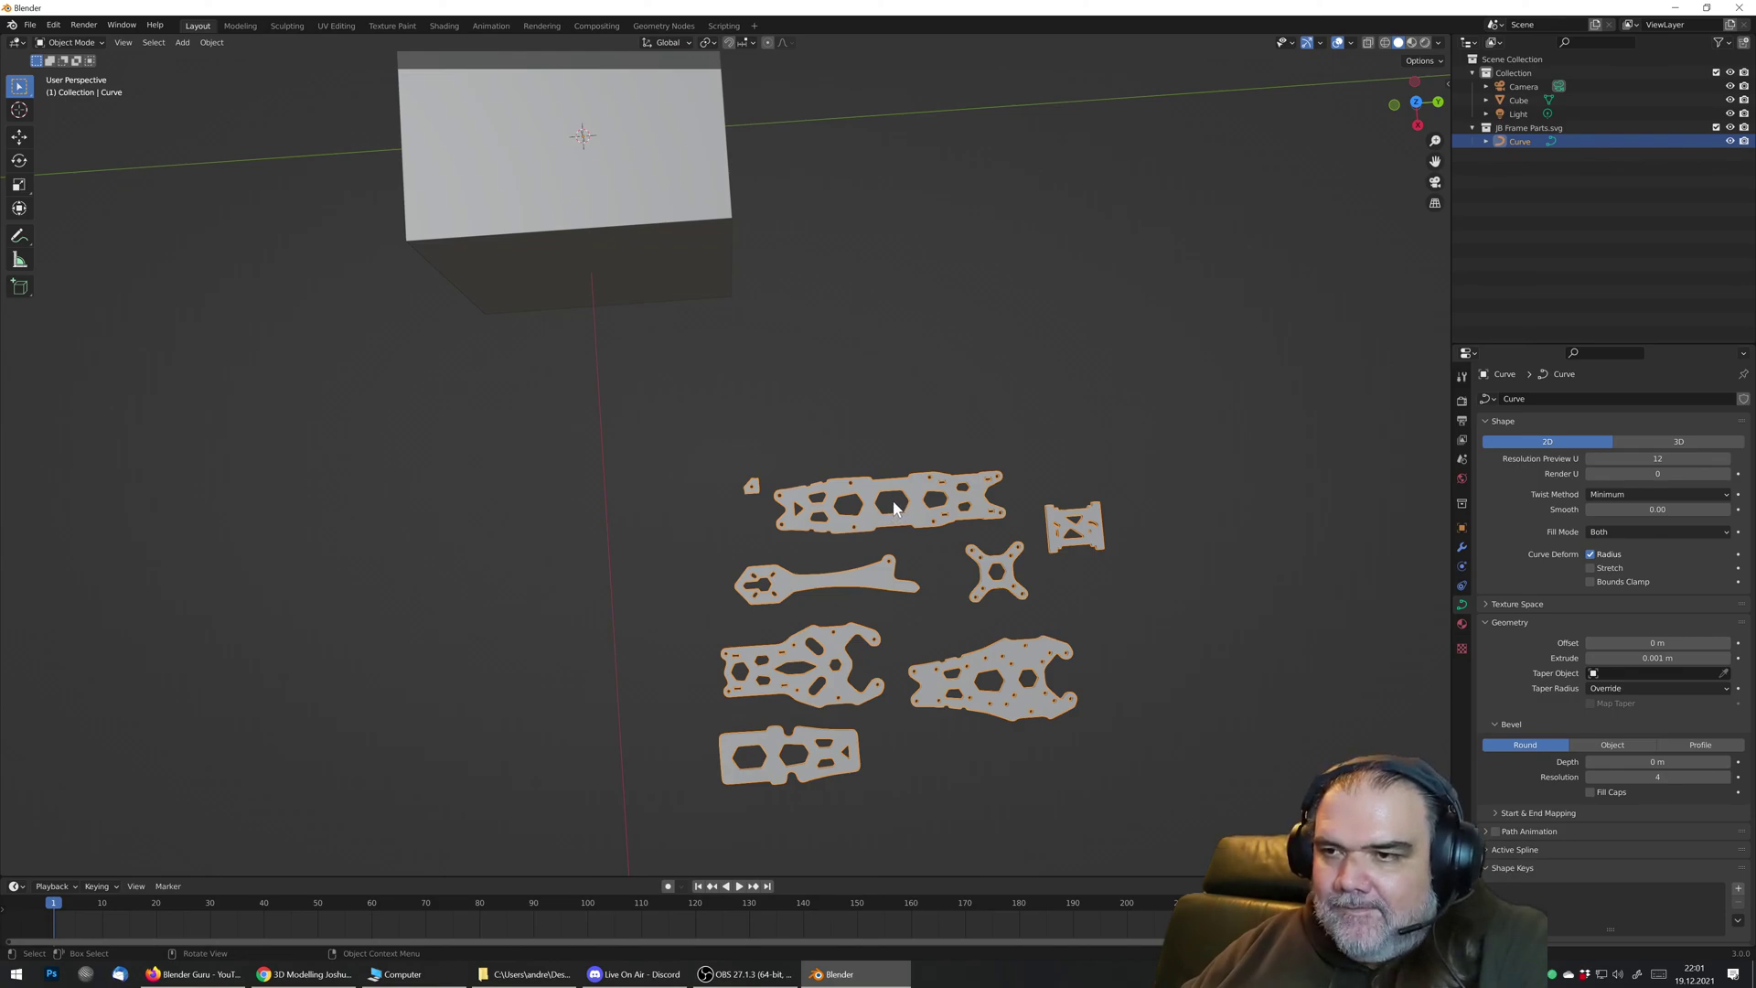
middle_click_drag(895, 510, 897, 393)
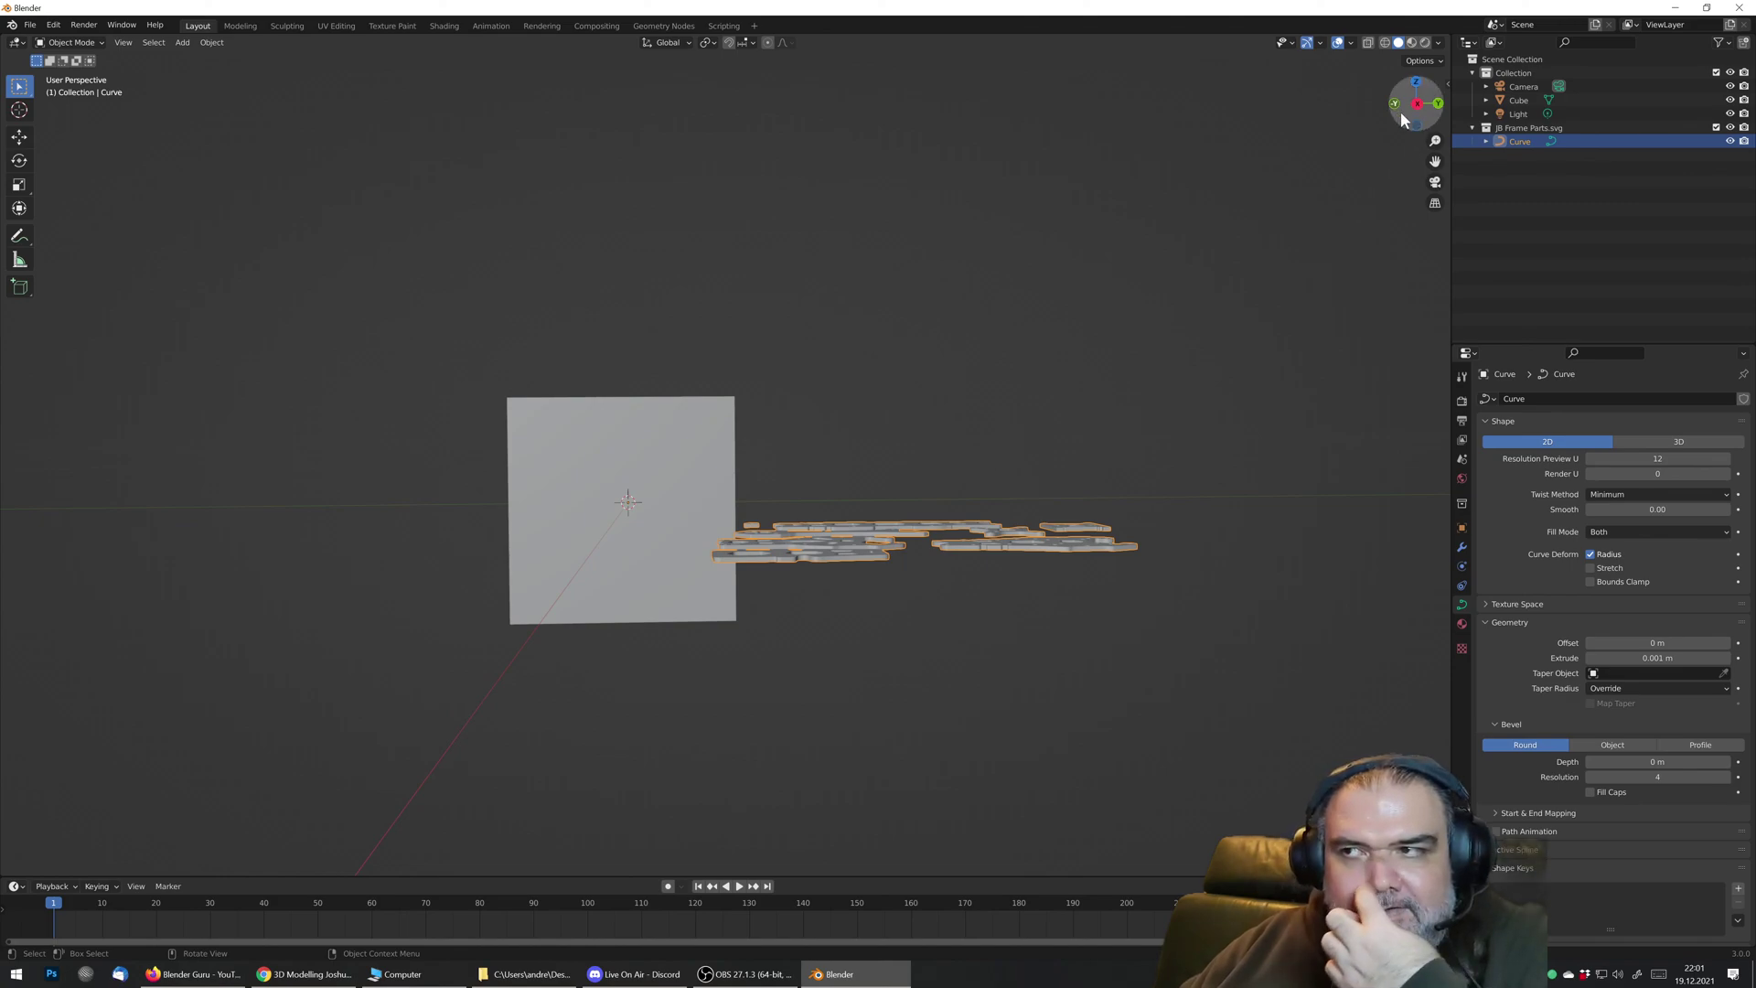
left_click_drag(1402, 105, 1369, 159)
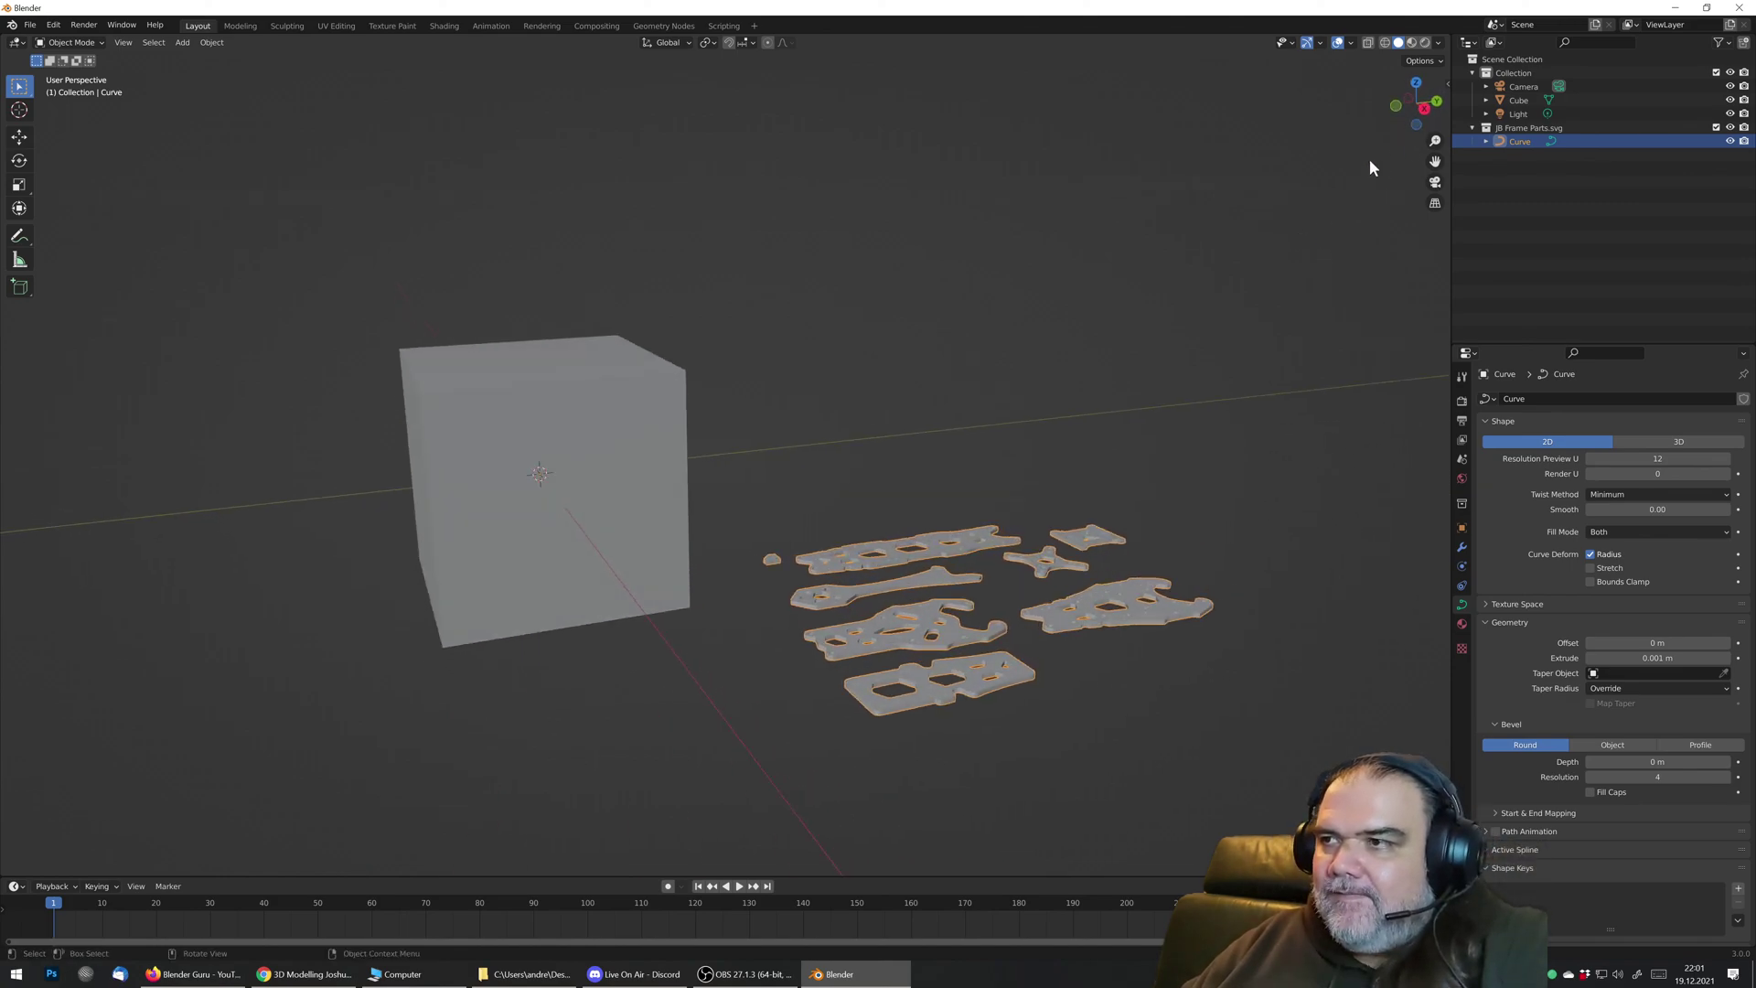
left_click(1425, 111)
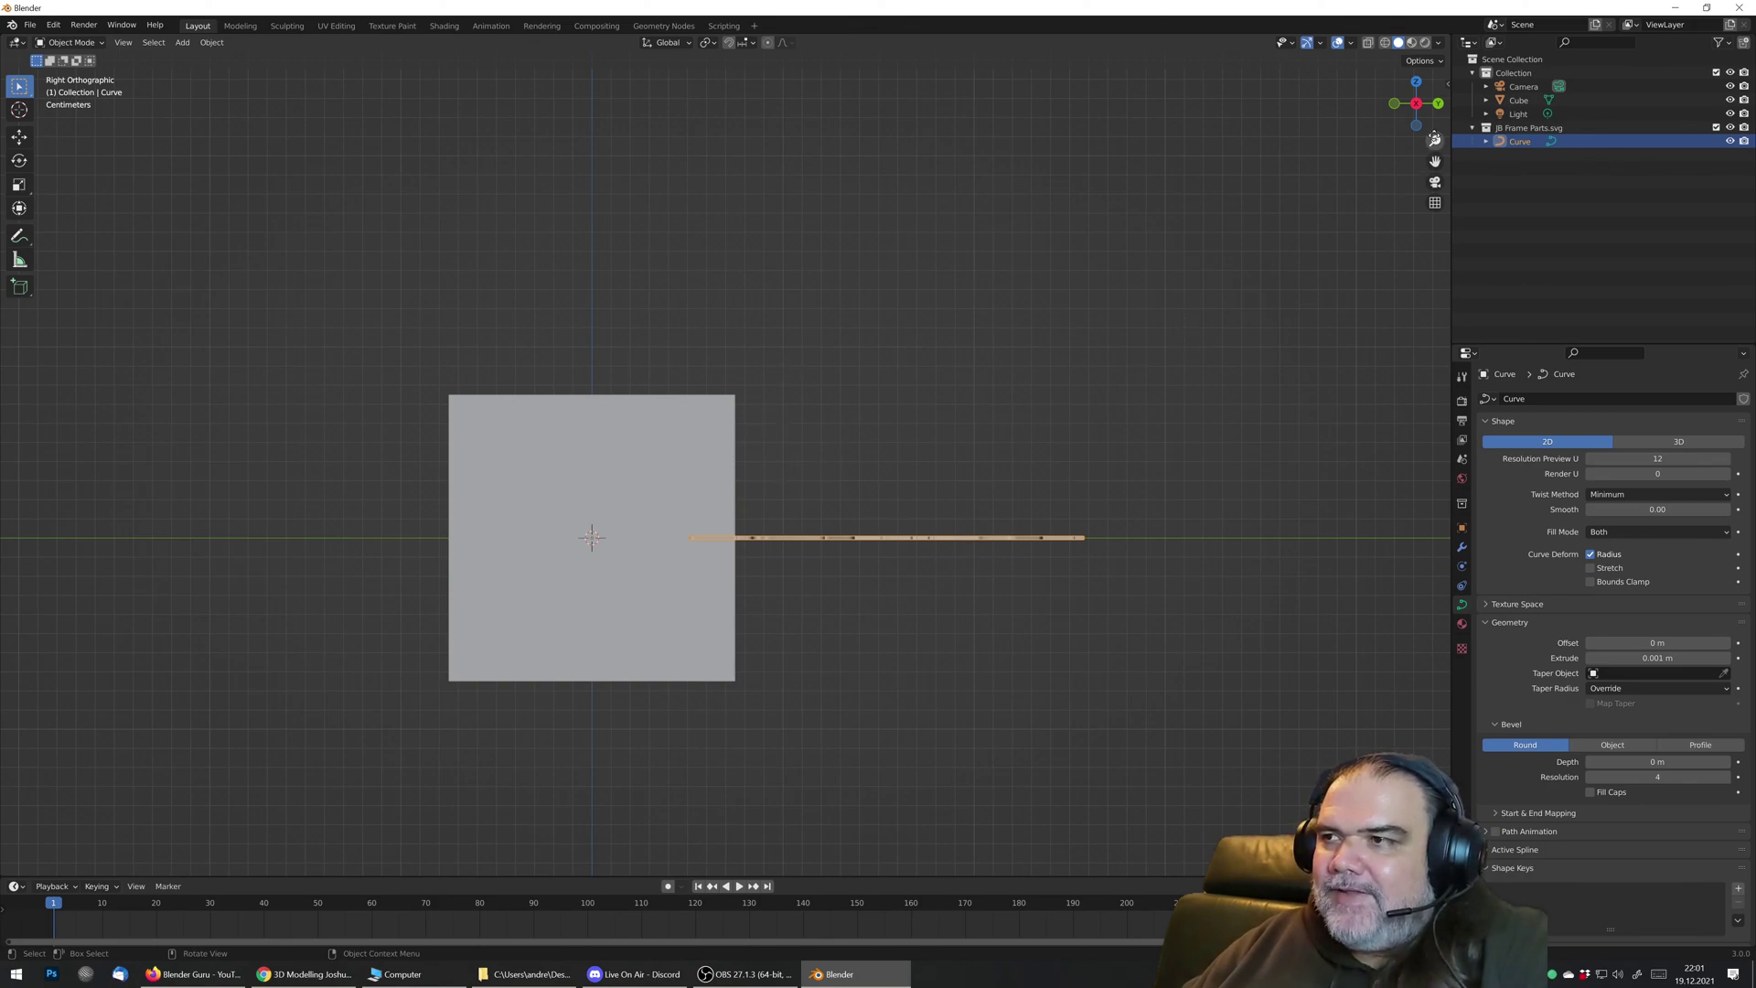
left_click(1438, 104)
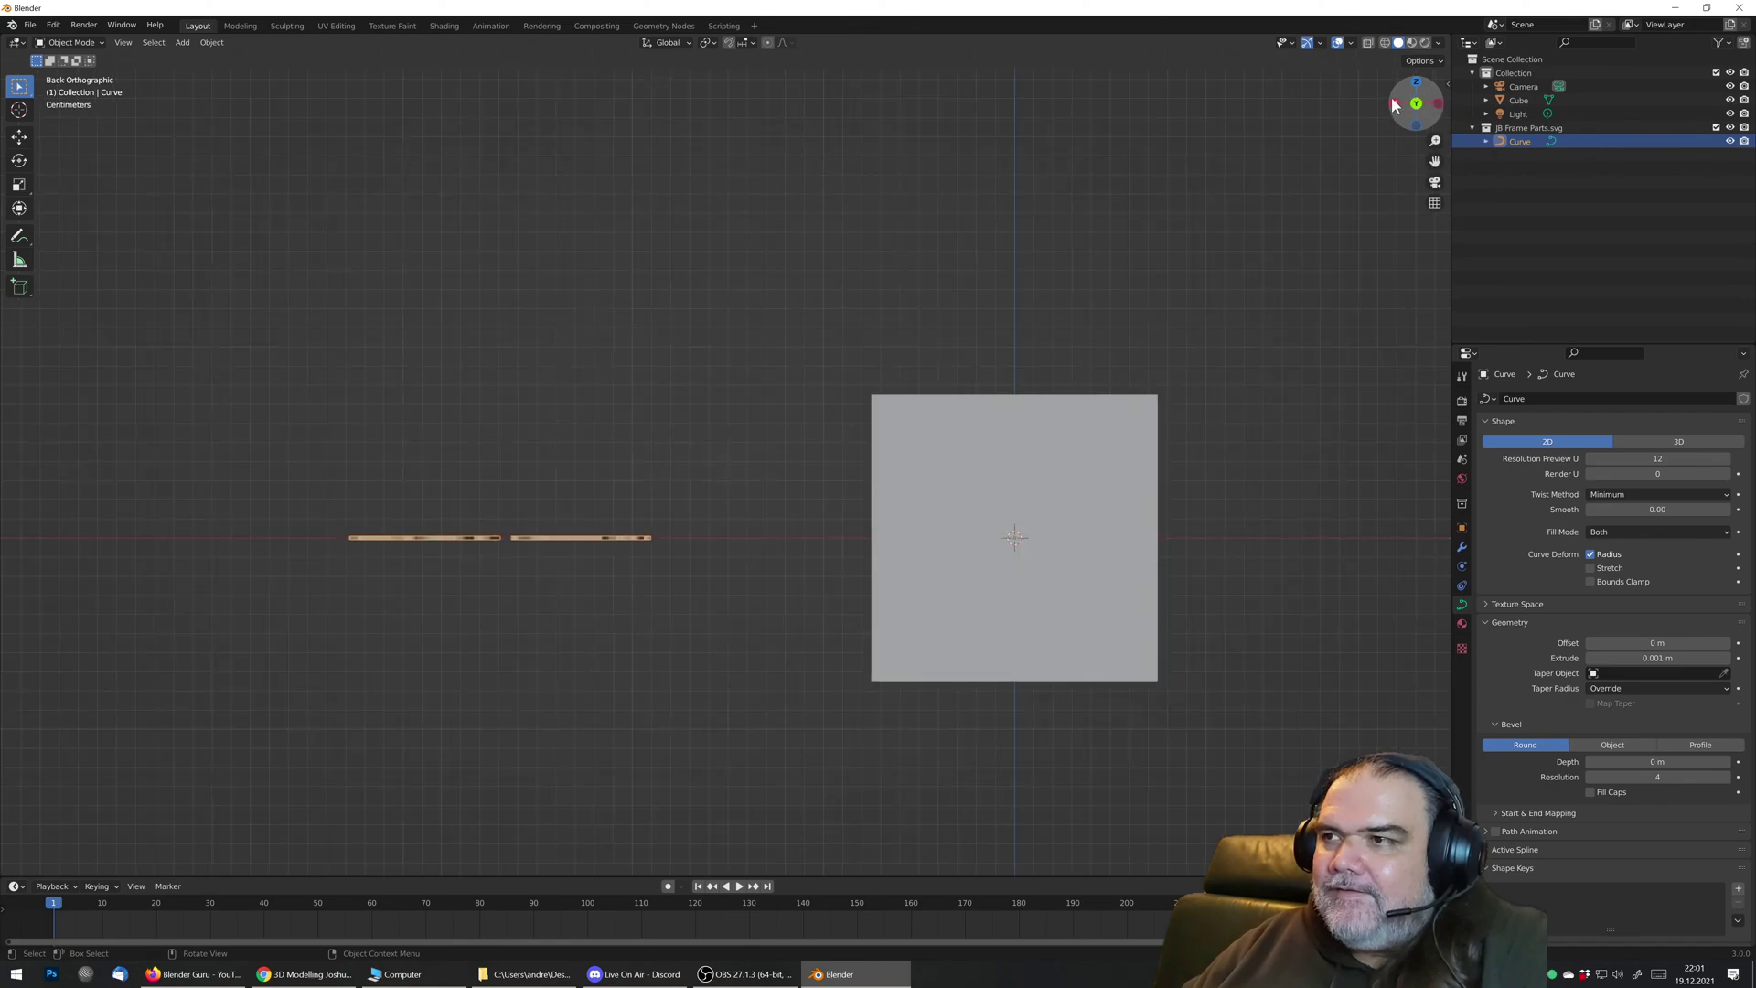
left_click(1396, 105)
left_click_drag(1416, 102, 1416, 87)
left_click(1415, 88)
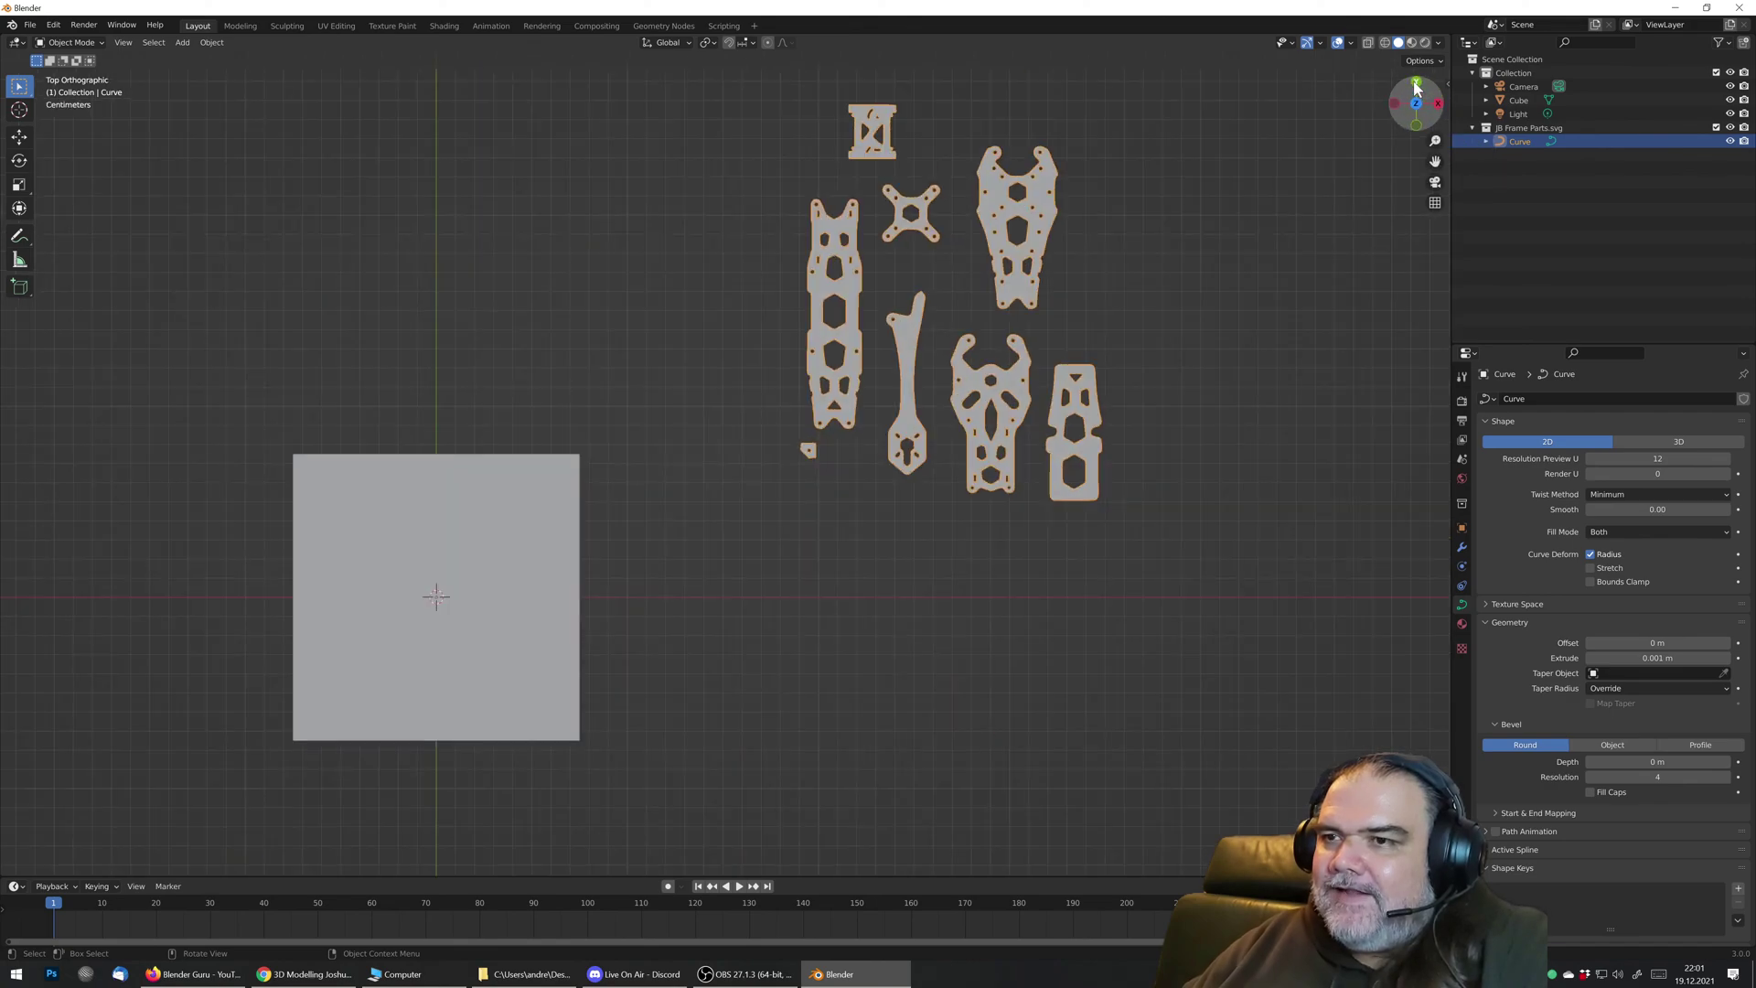
left_click(1417, 106)
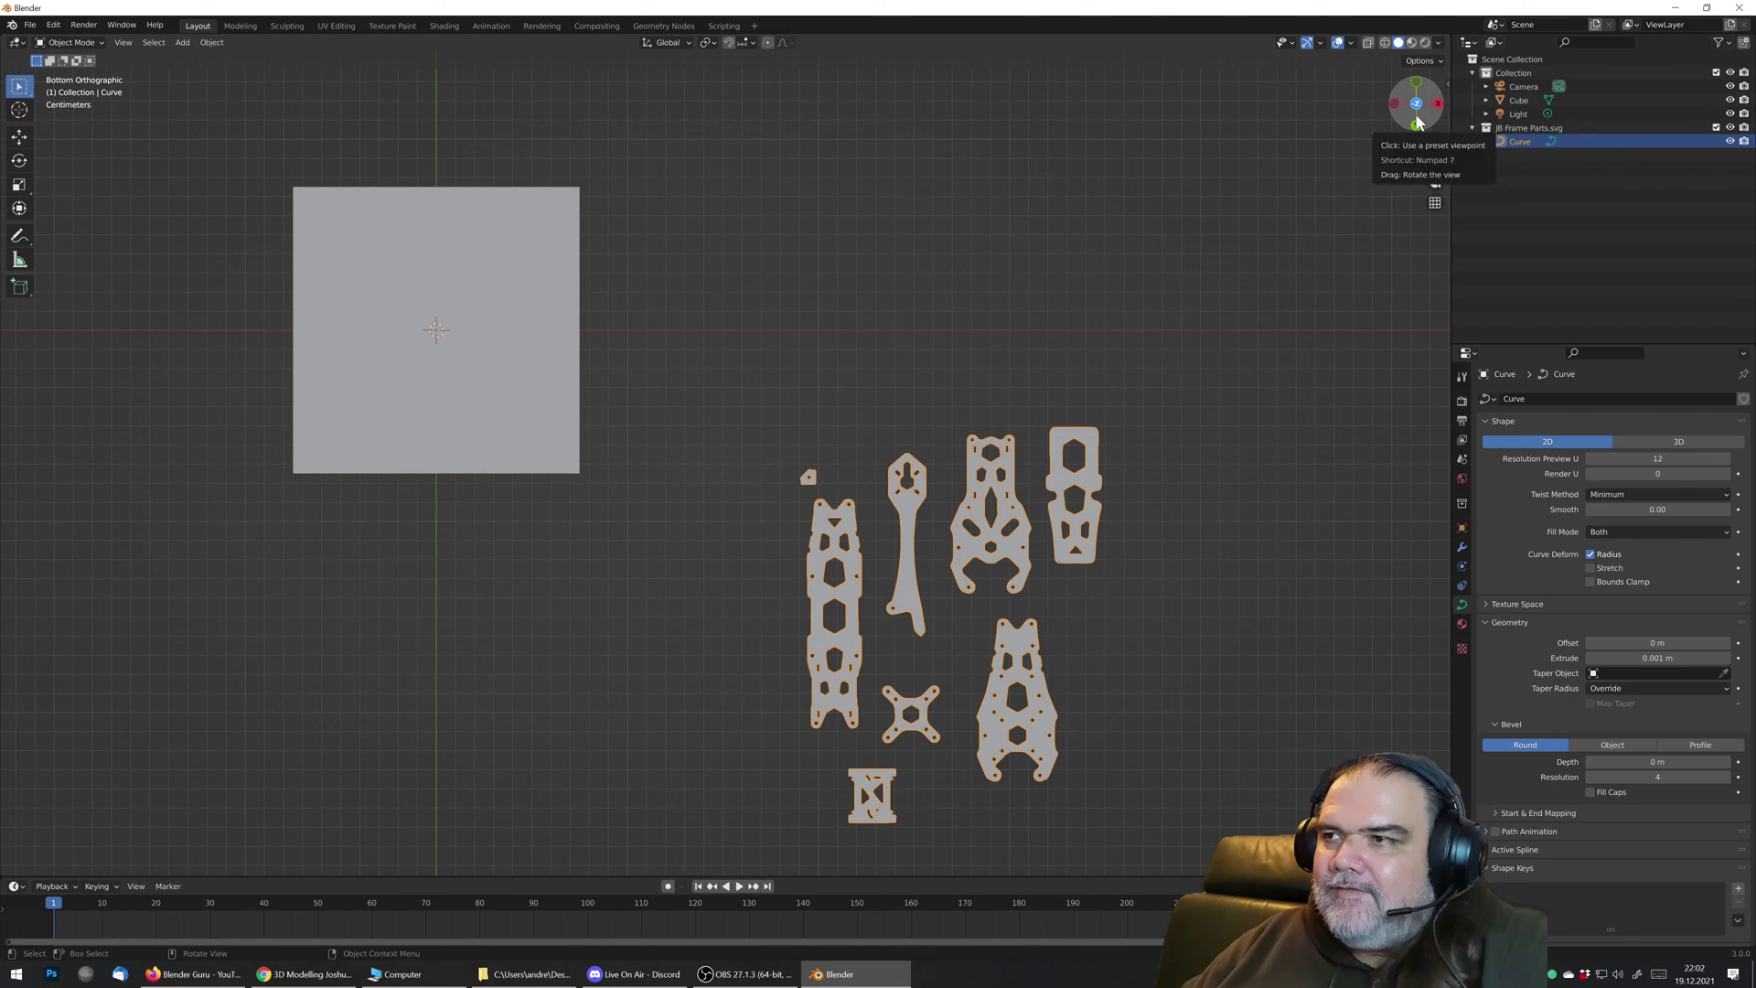
key("KP_1")
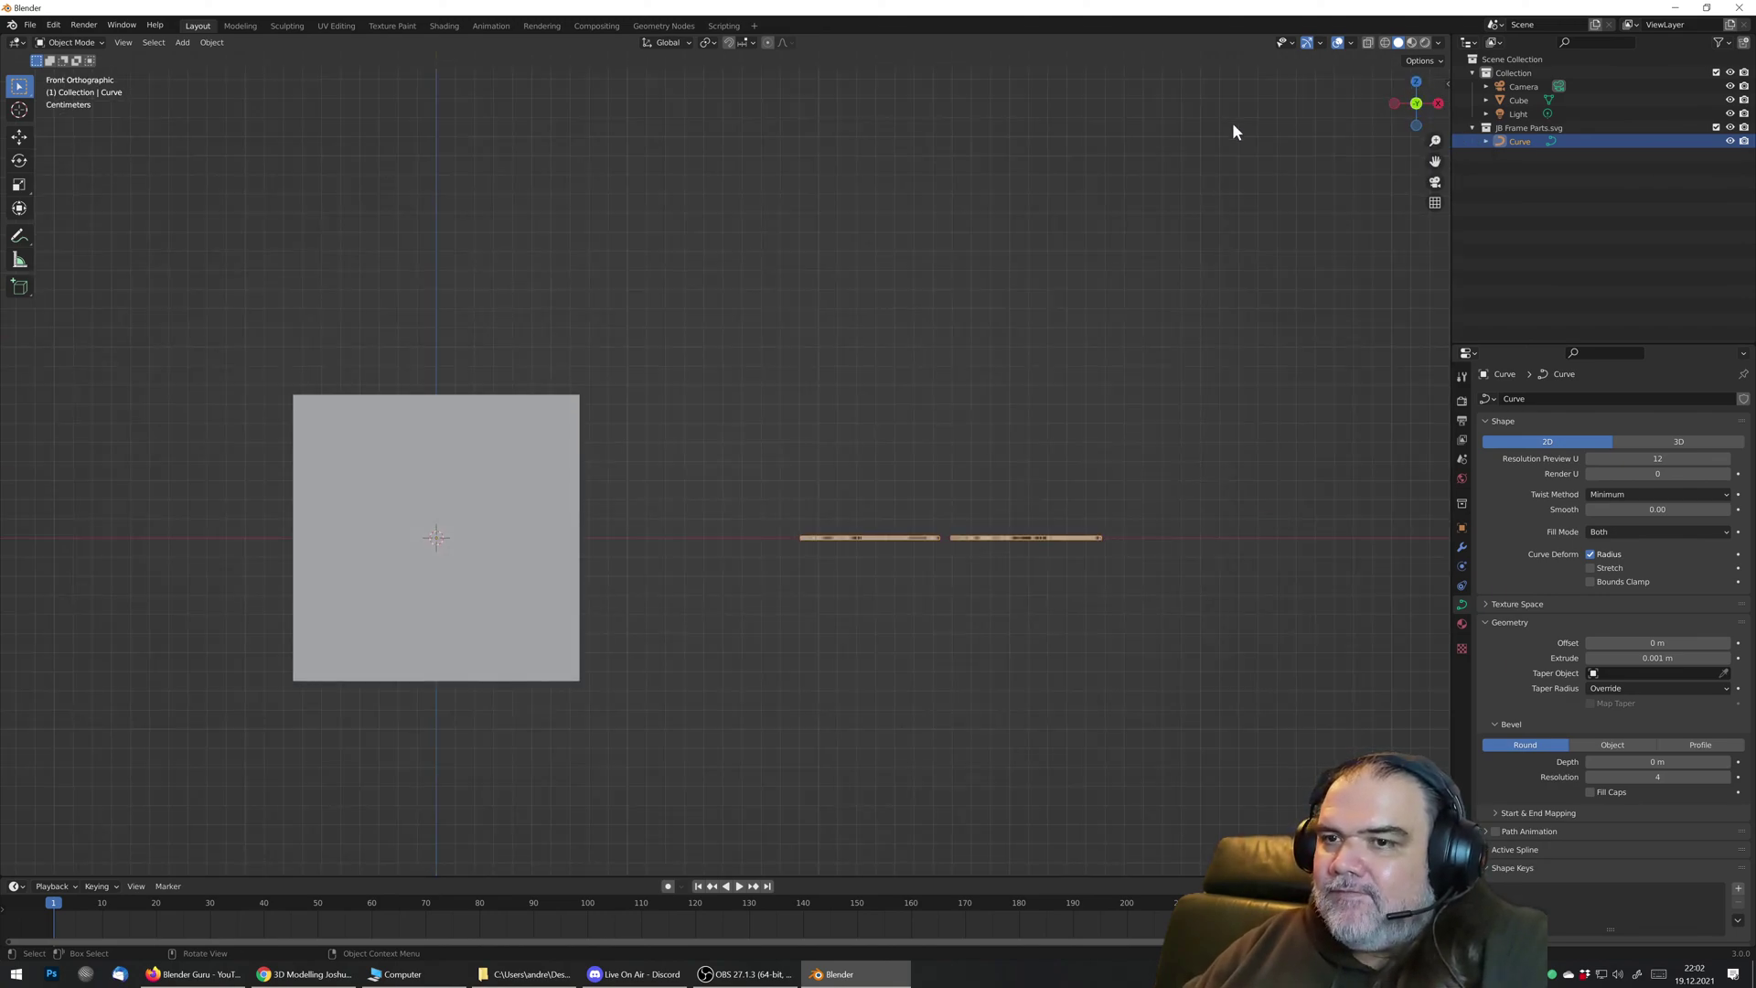
key("KP_3")
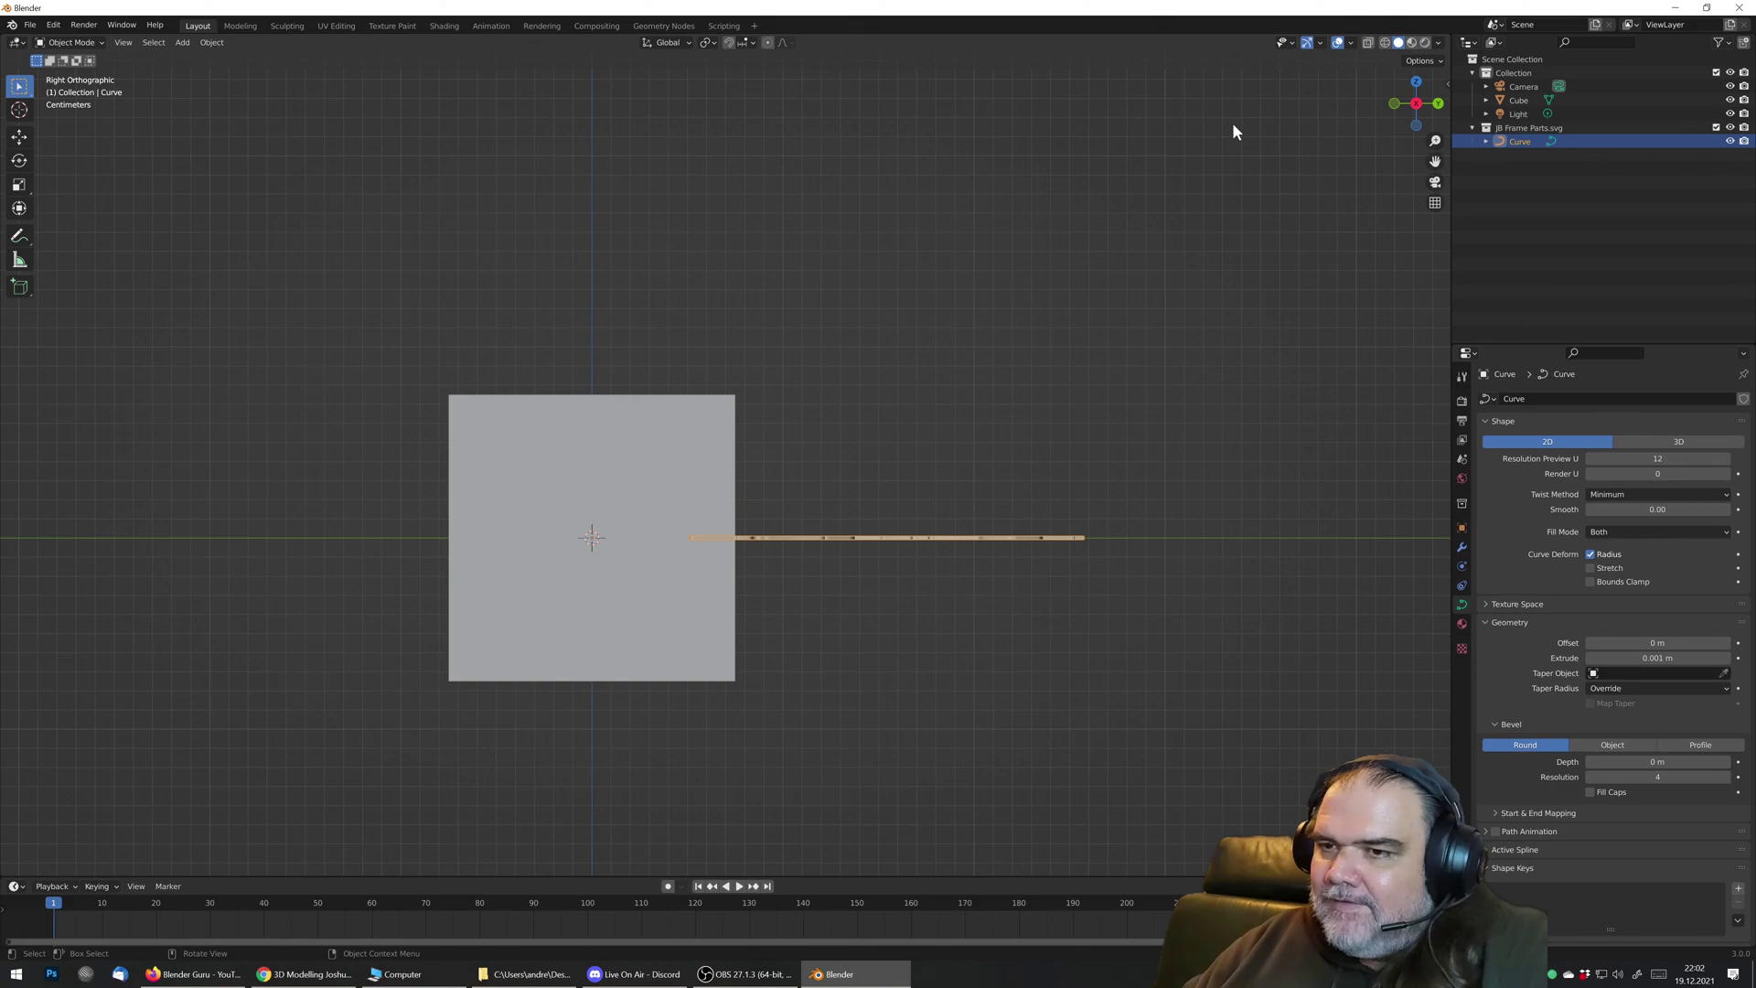
key("KP_7")
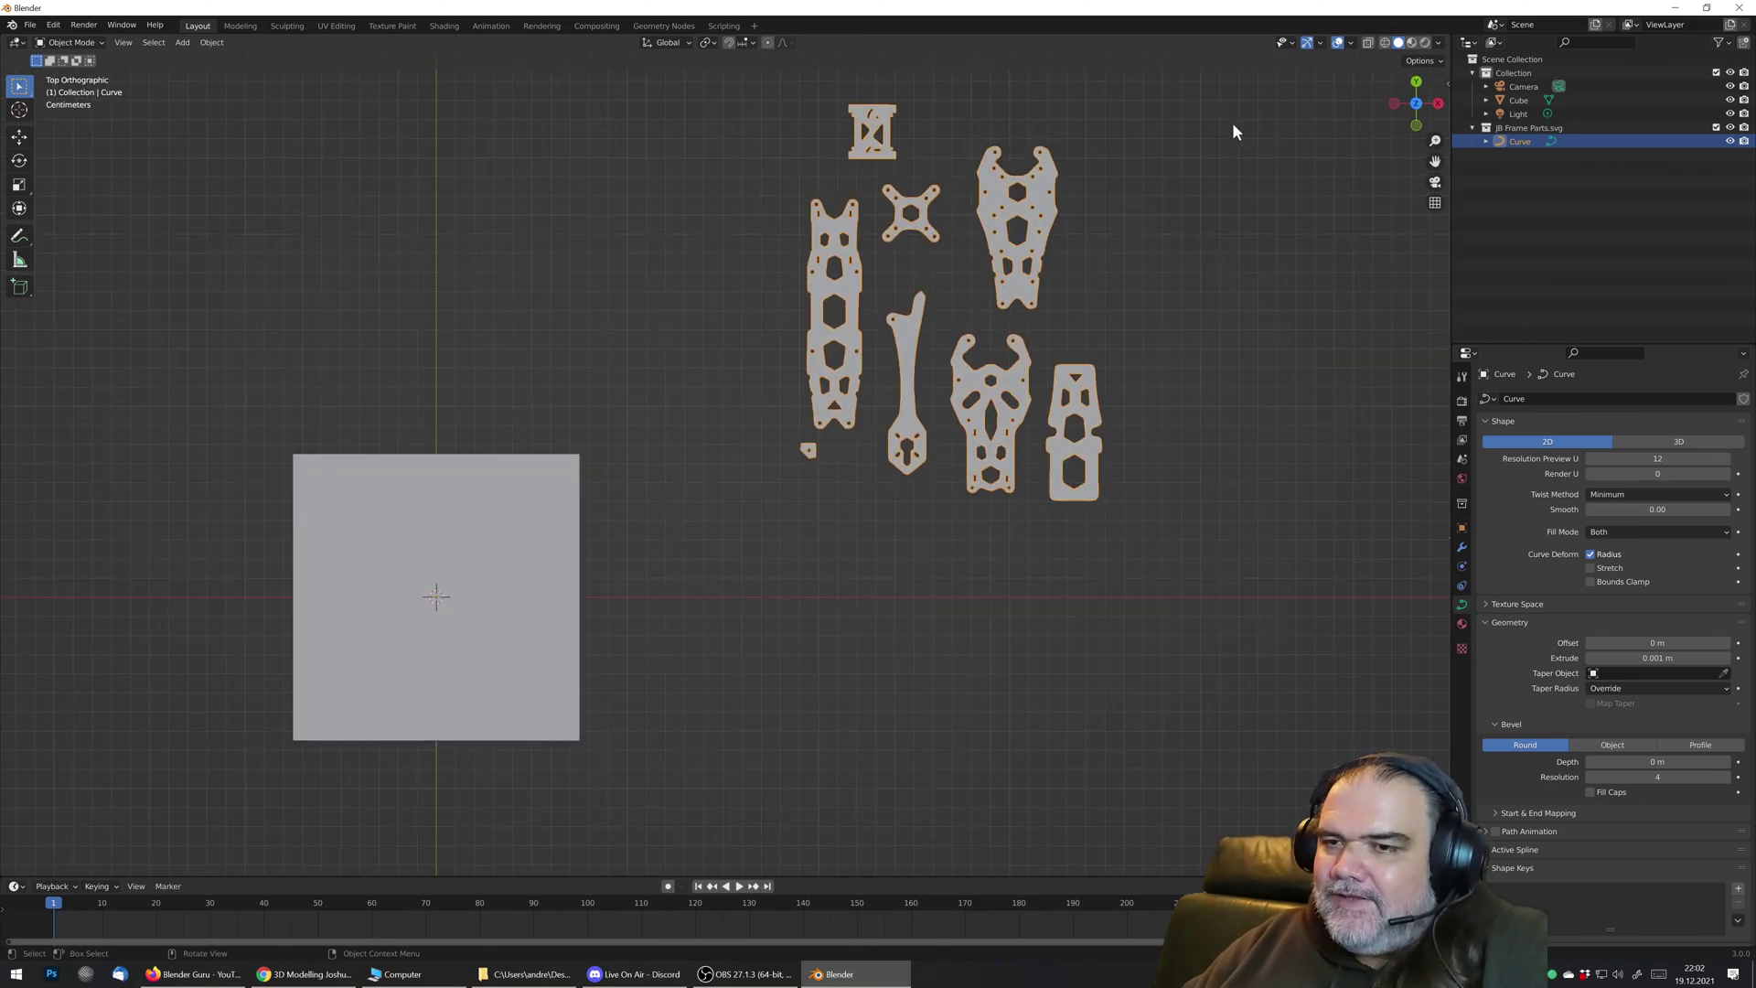
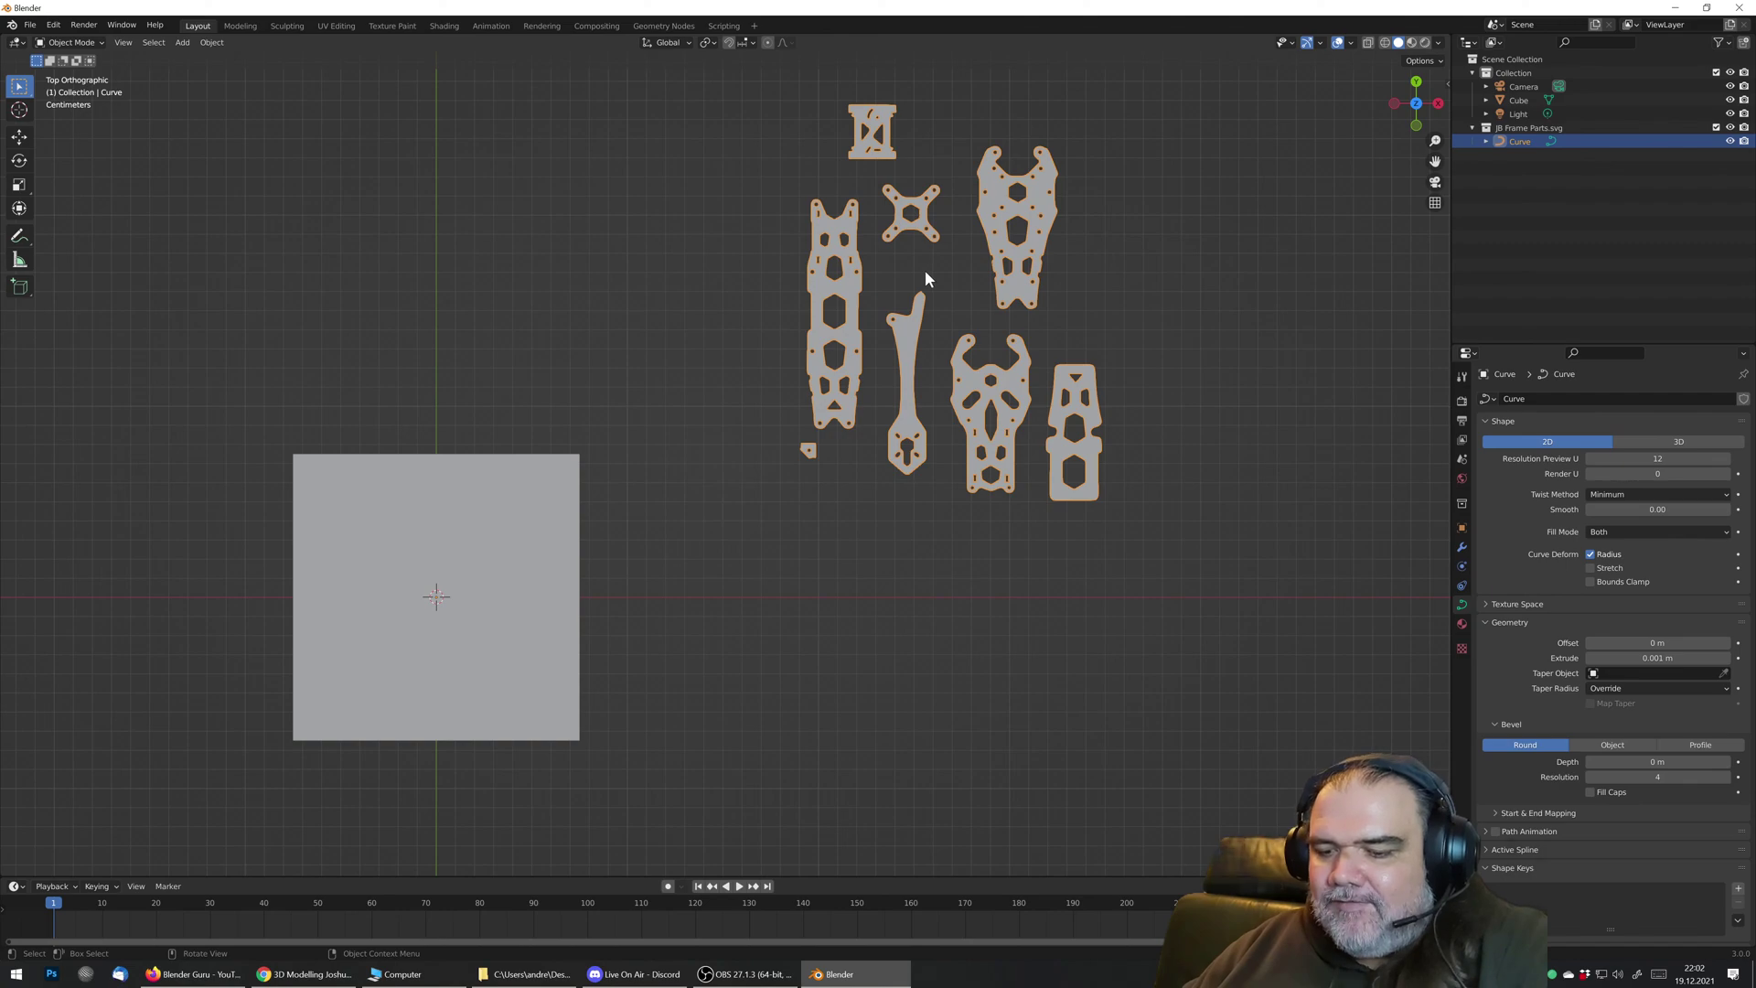
Step: Move the frame-parts curve close beside the cube, about -0.106 m in X and -0.154 m in Y
key("r")
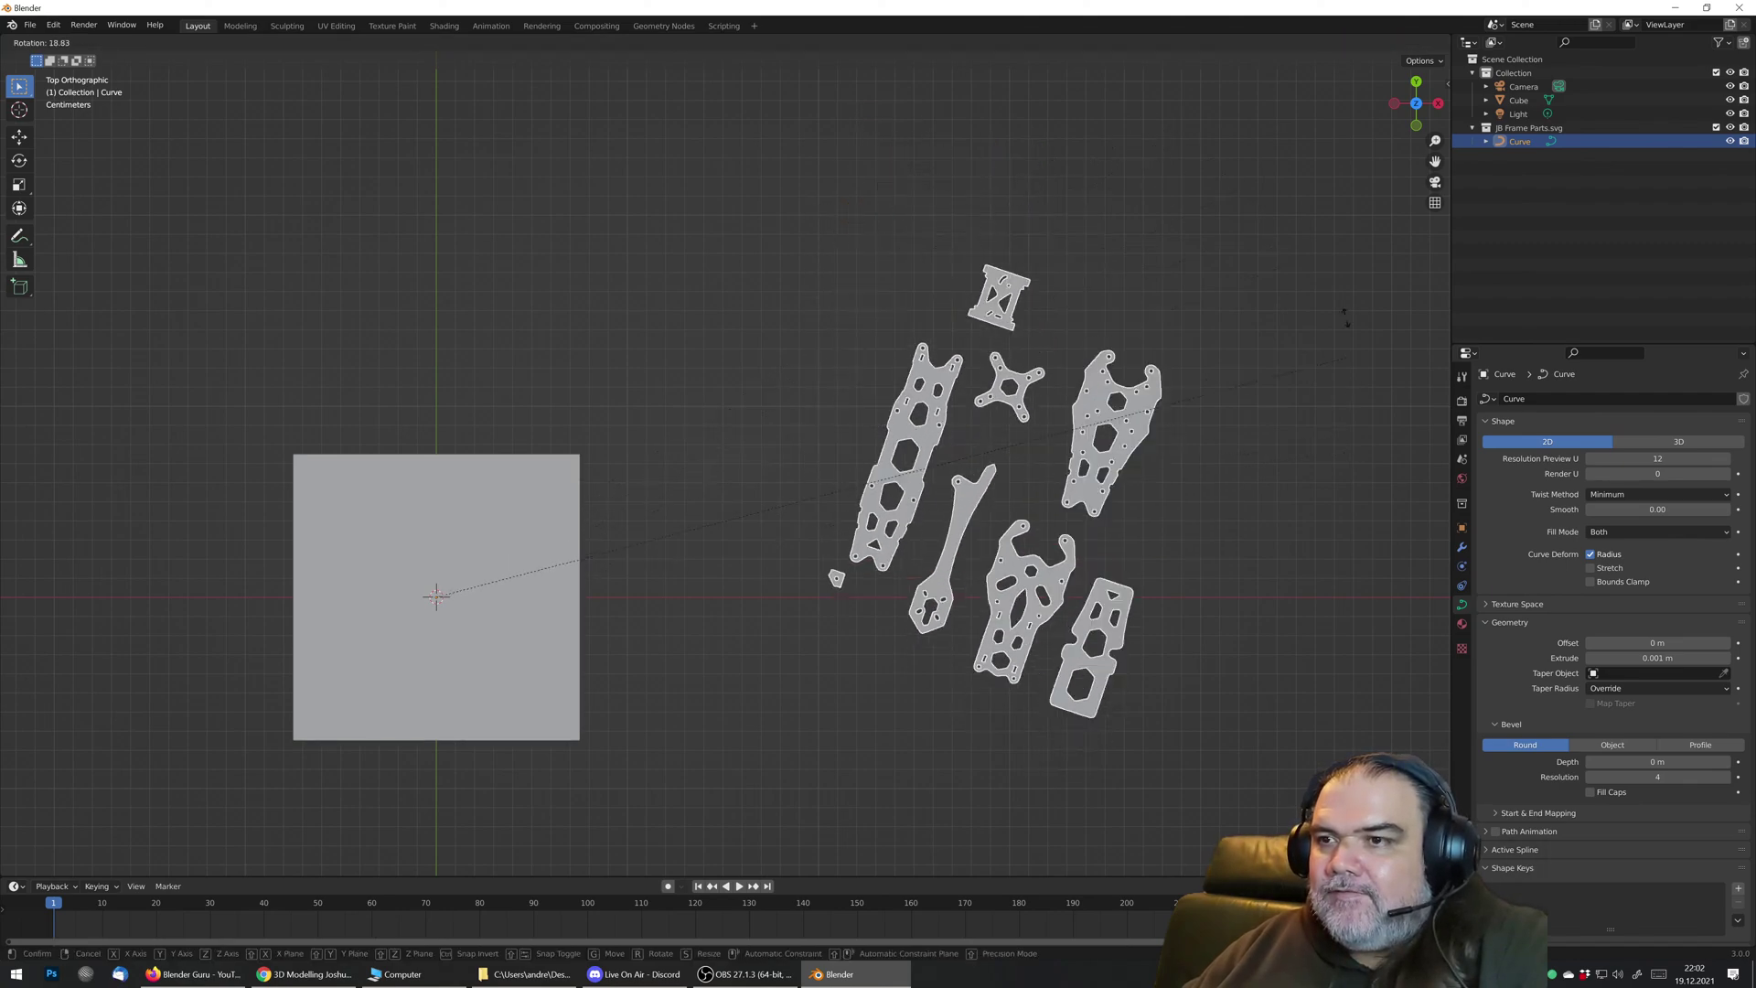
key("Escape")
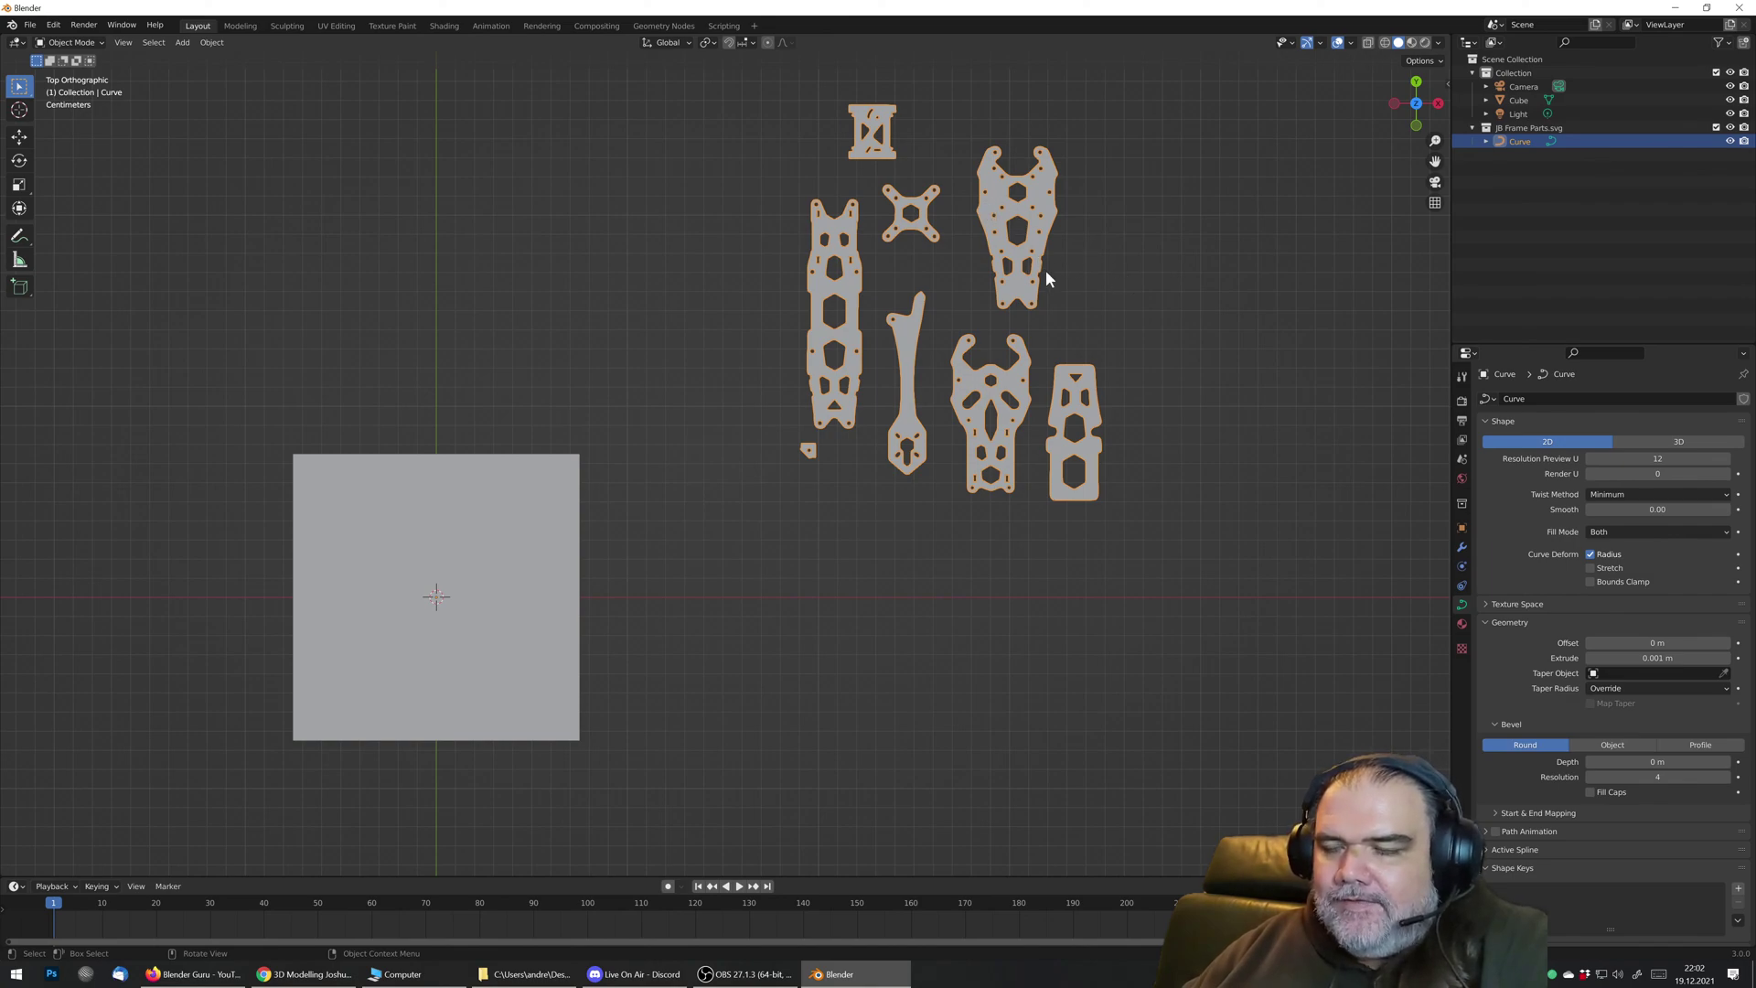
key("g")
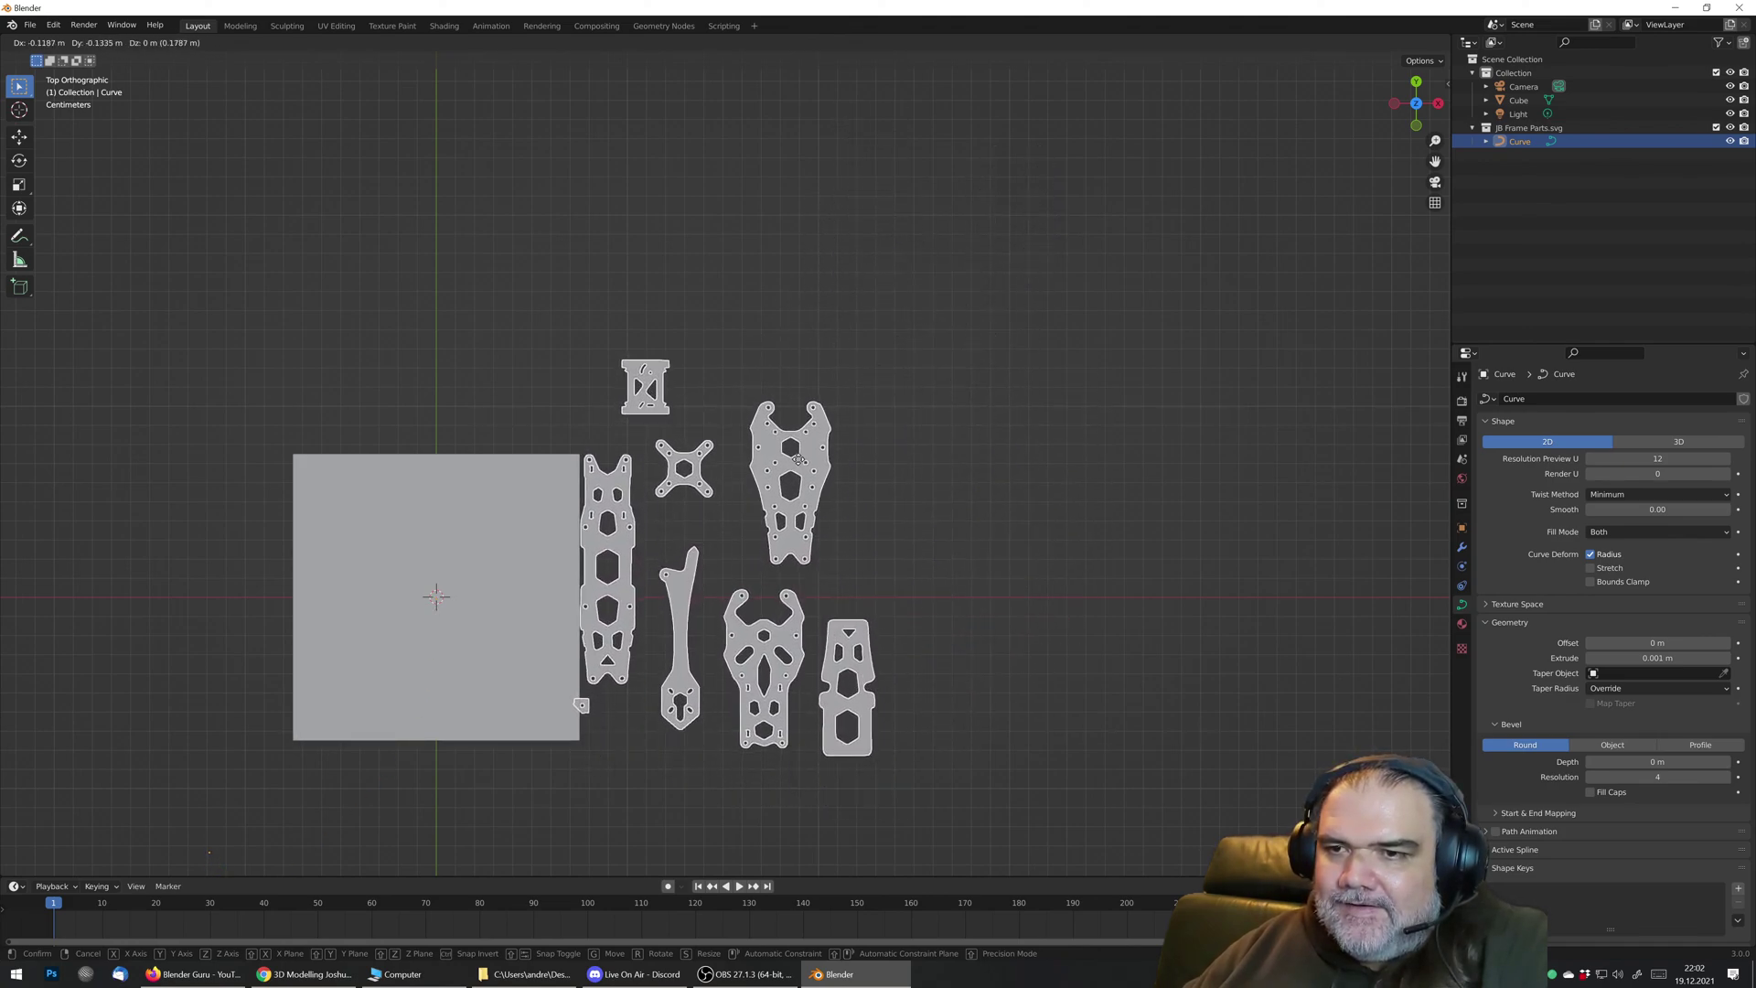
left_click(826, 506)
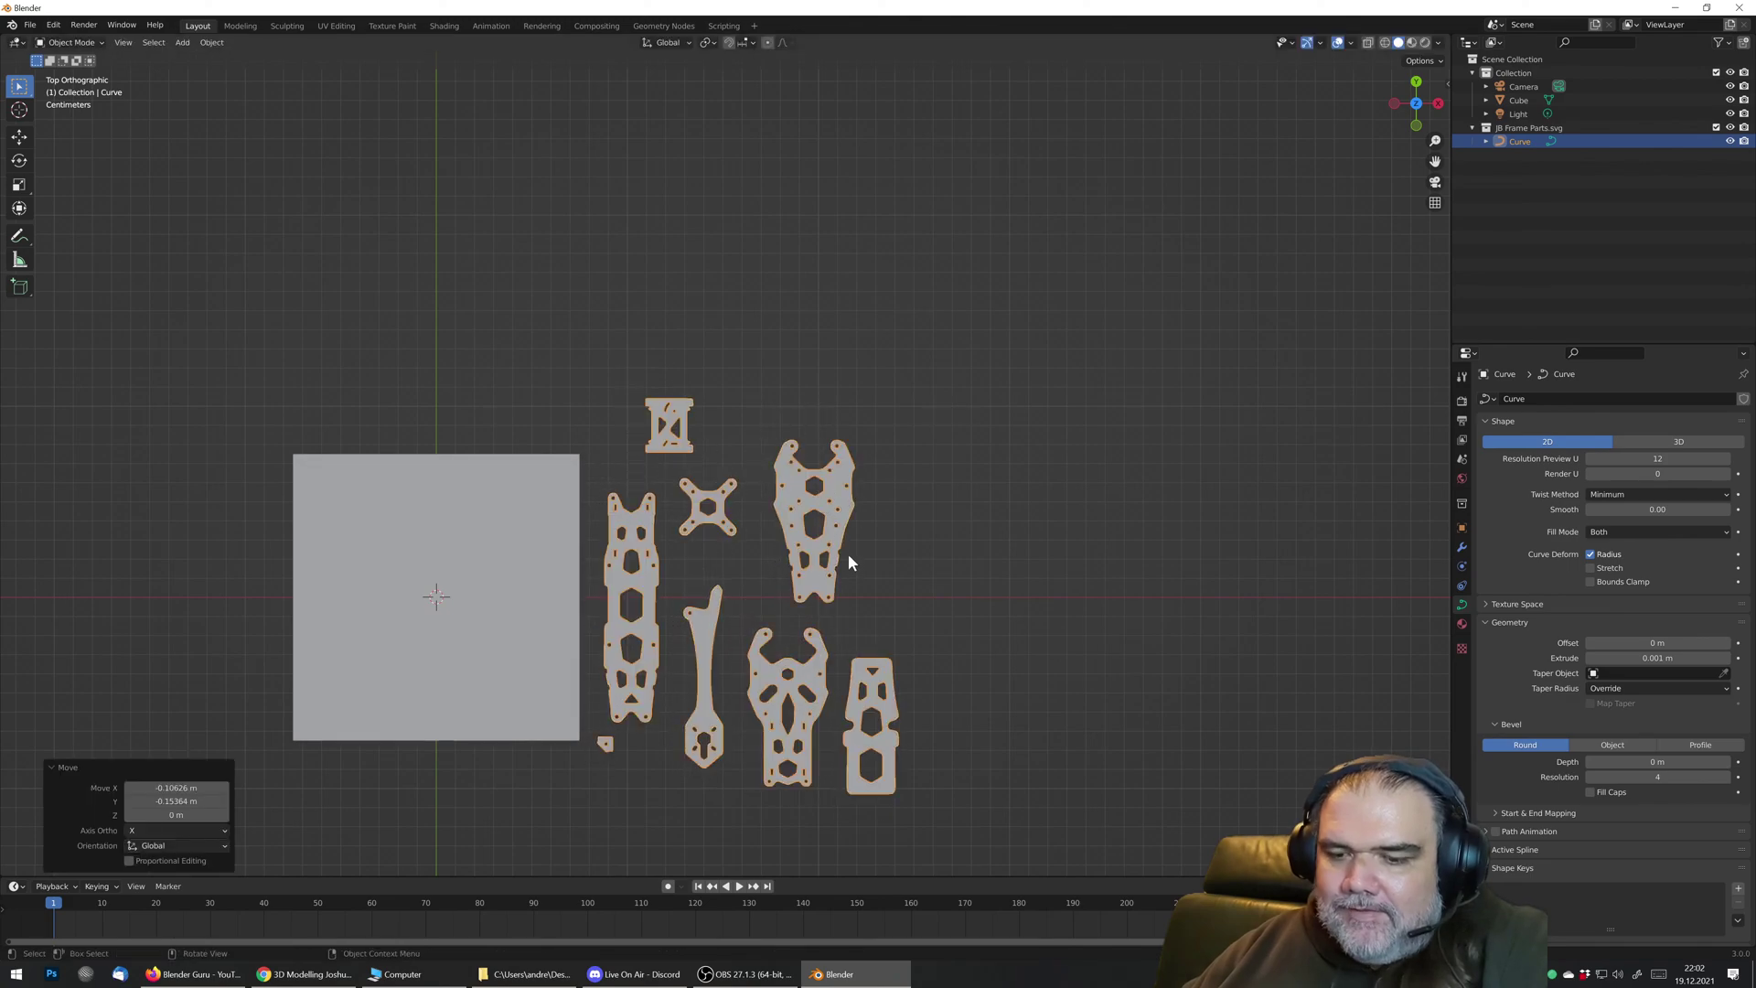
Step: Scale the frame-parts curve uniformly by about 1.437 and move it back beside the cube, about -0.086 m in X and -0.055 m in Y
key("s")
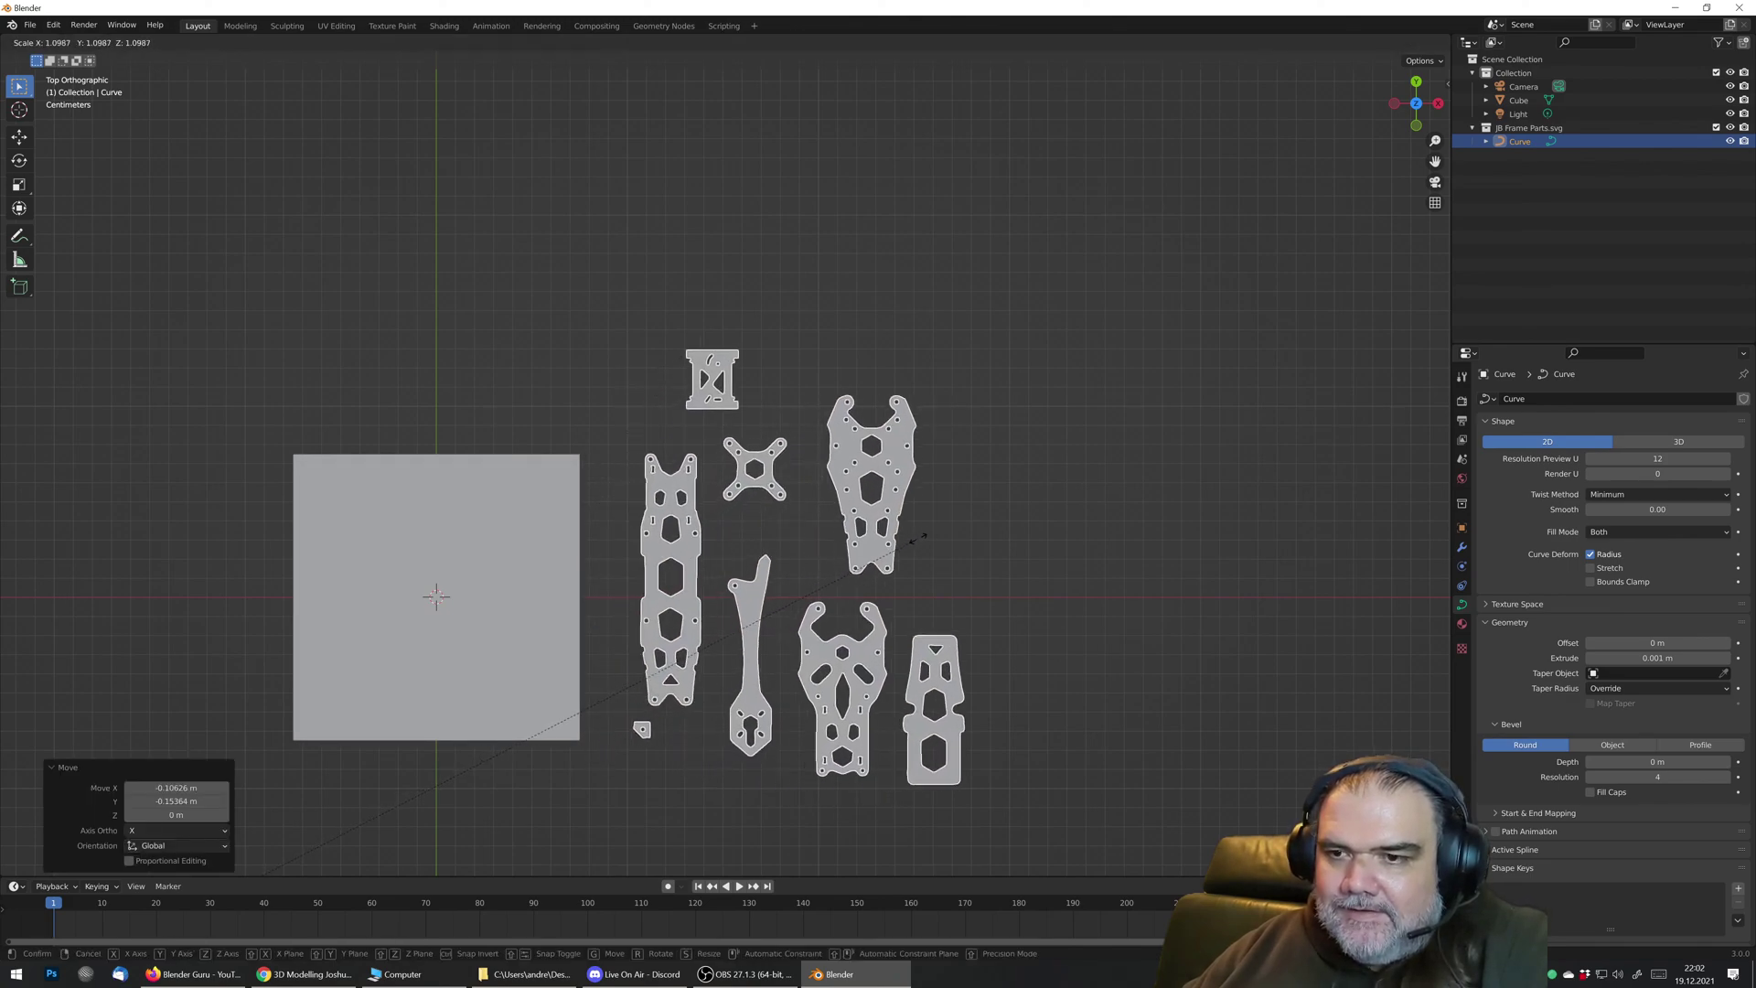
left_click(1021, 486)
key("g")
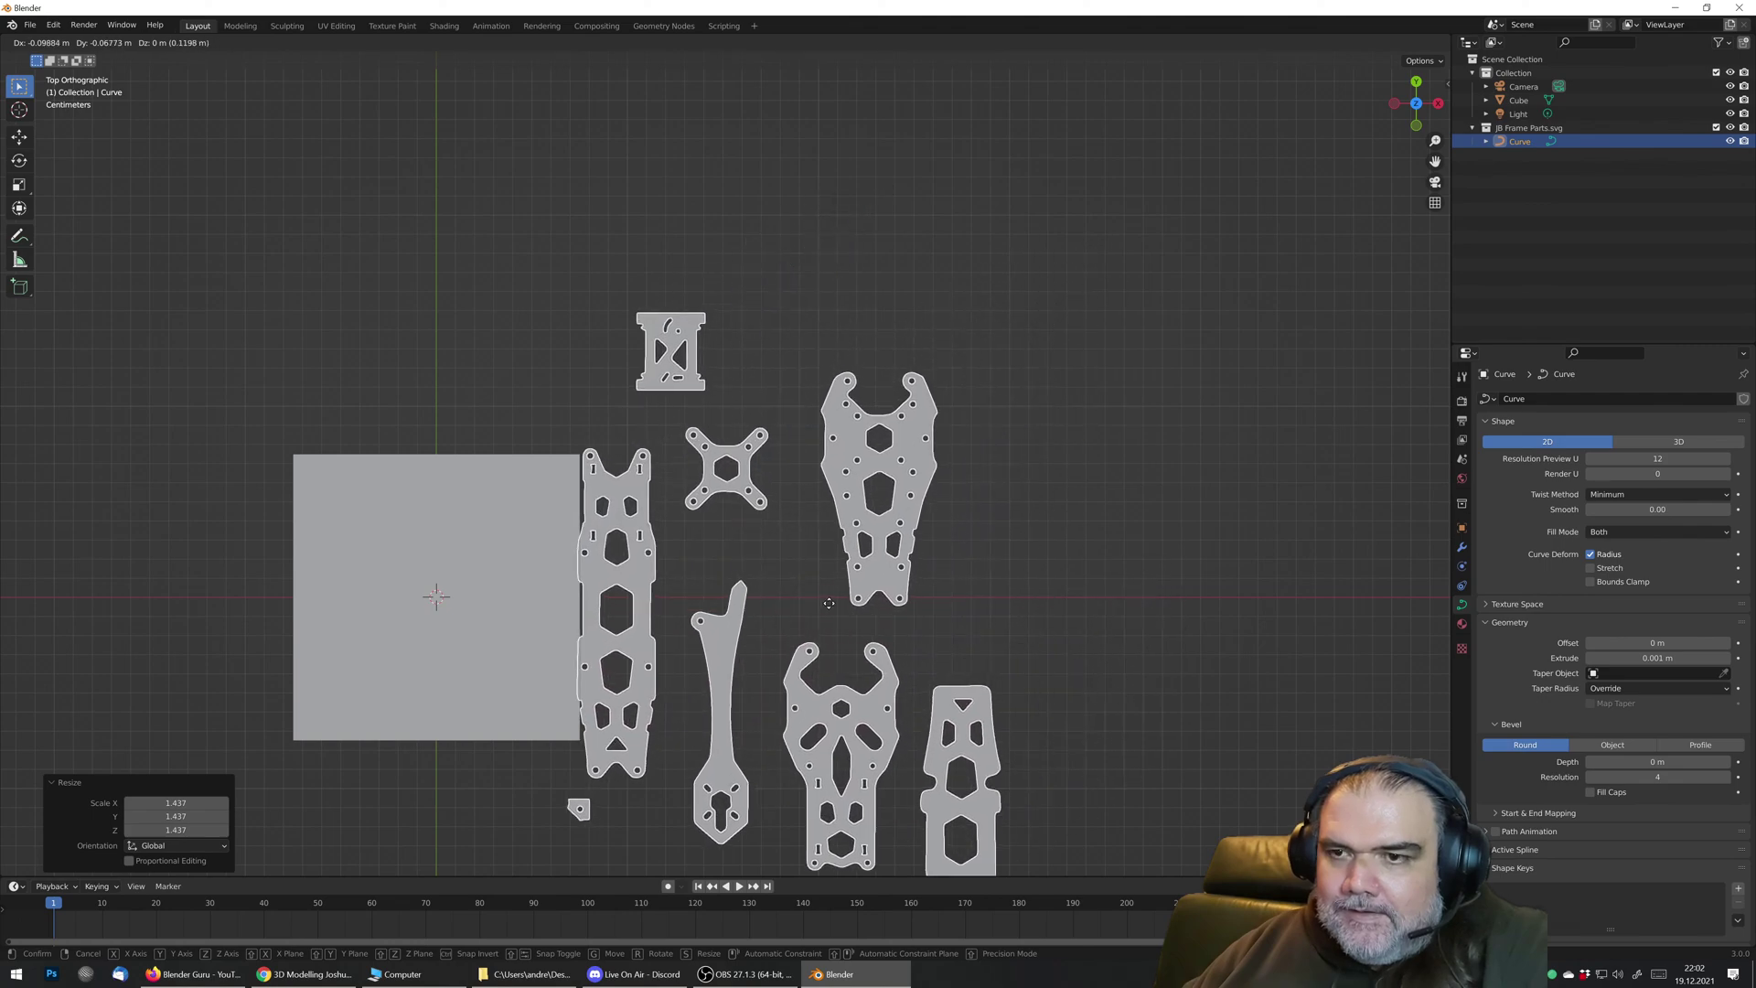
left_click(850, 583)
middle_click_drag(830, 613, 1038, 266, "shift")
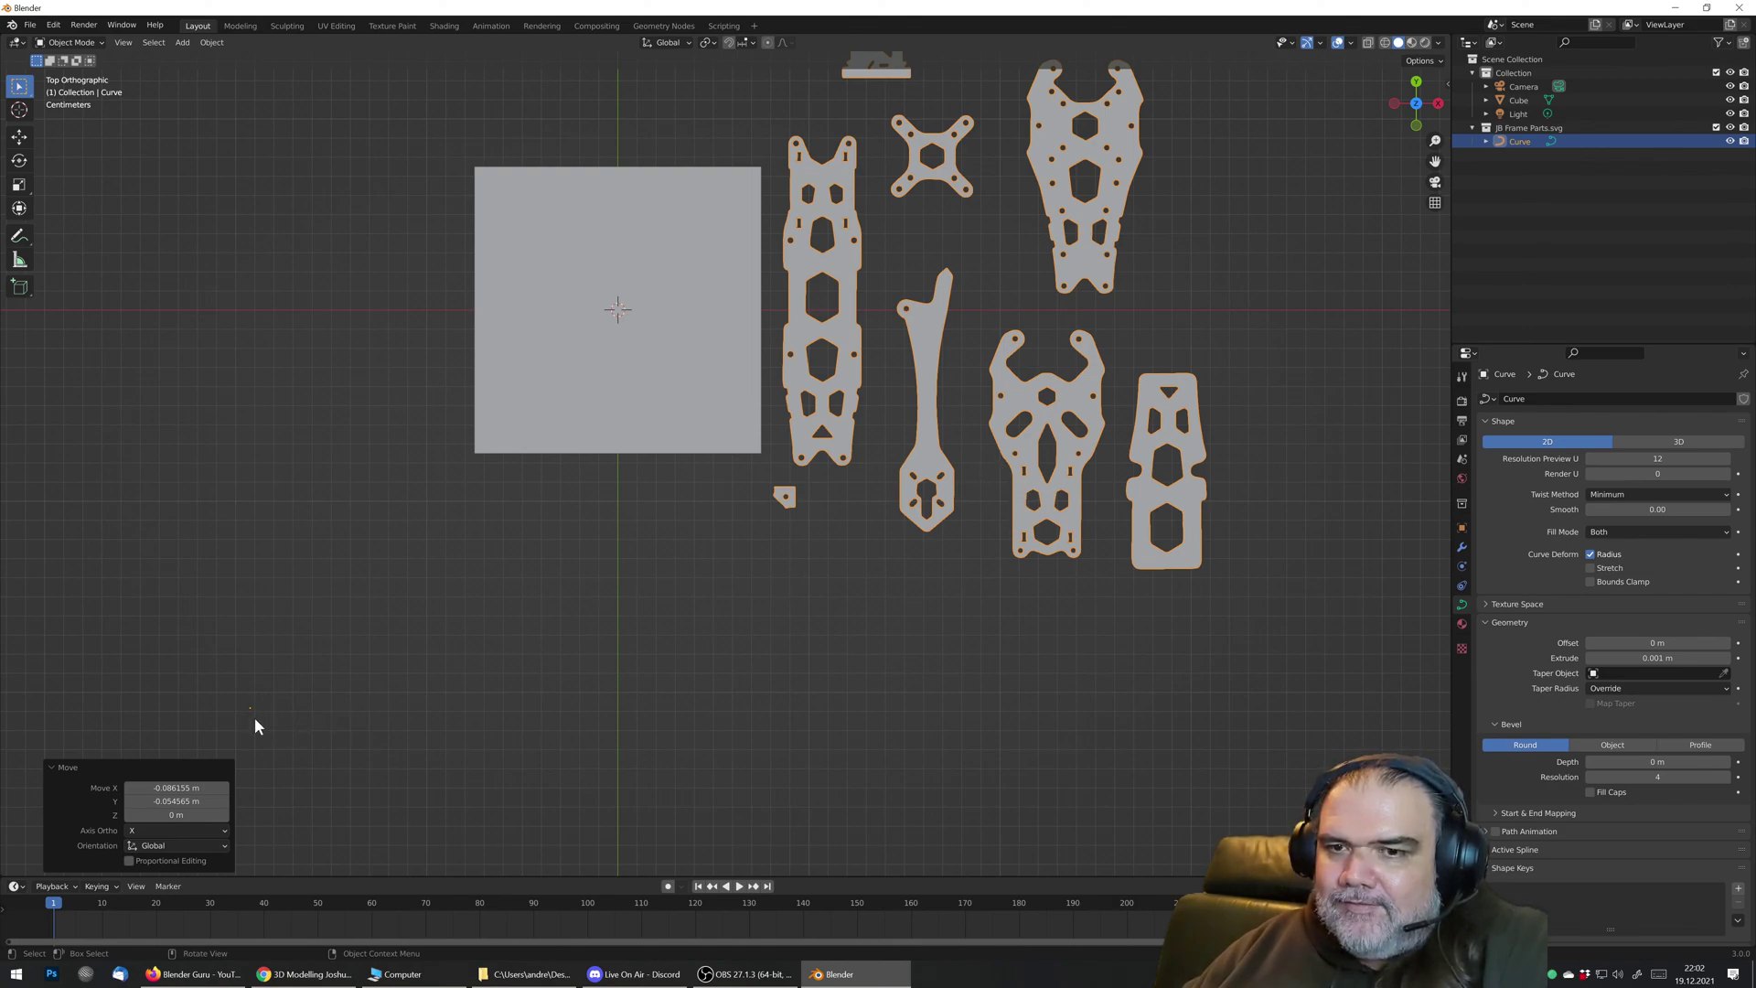
middle_click_drag(839, 602, 930, 673, "shift")
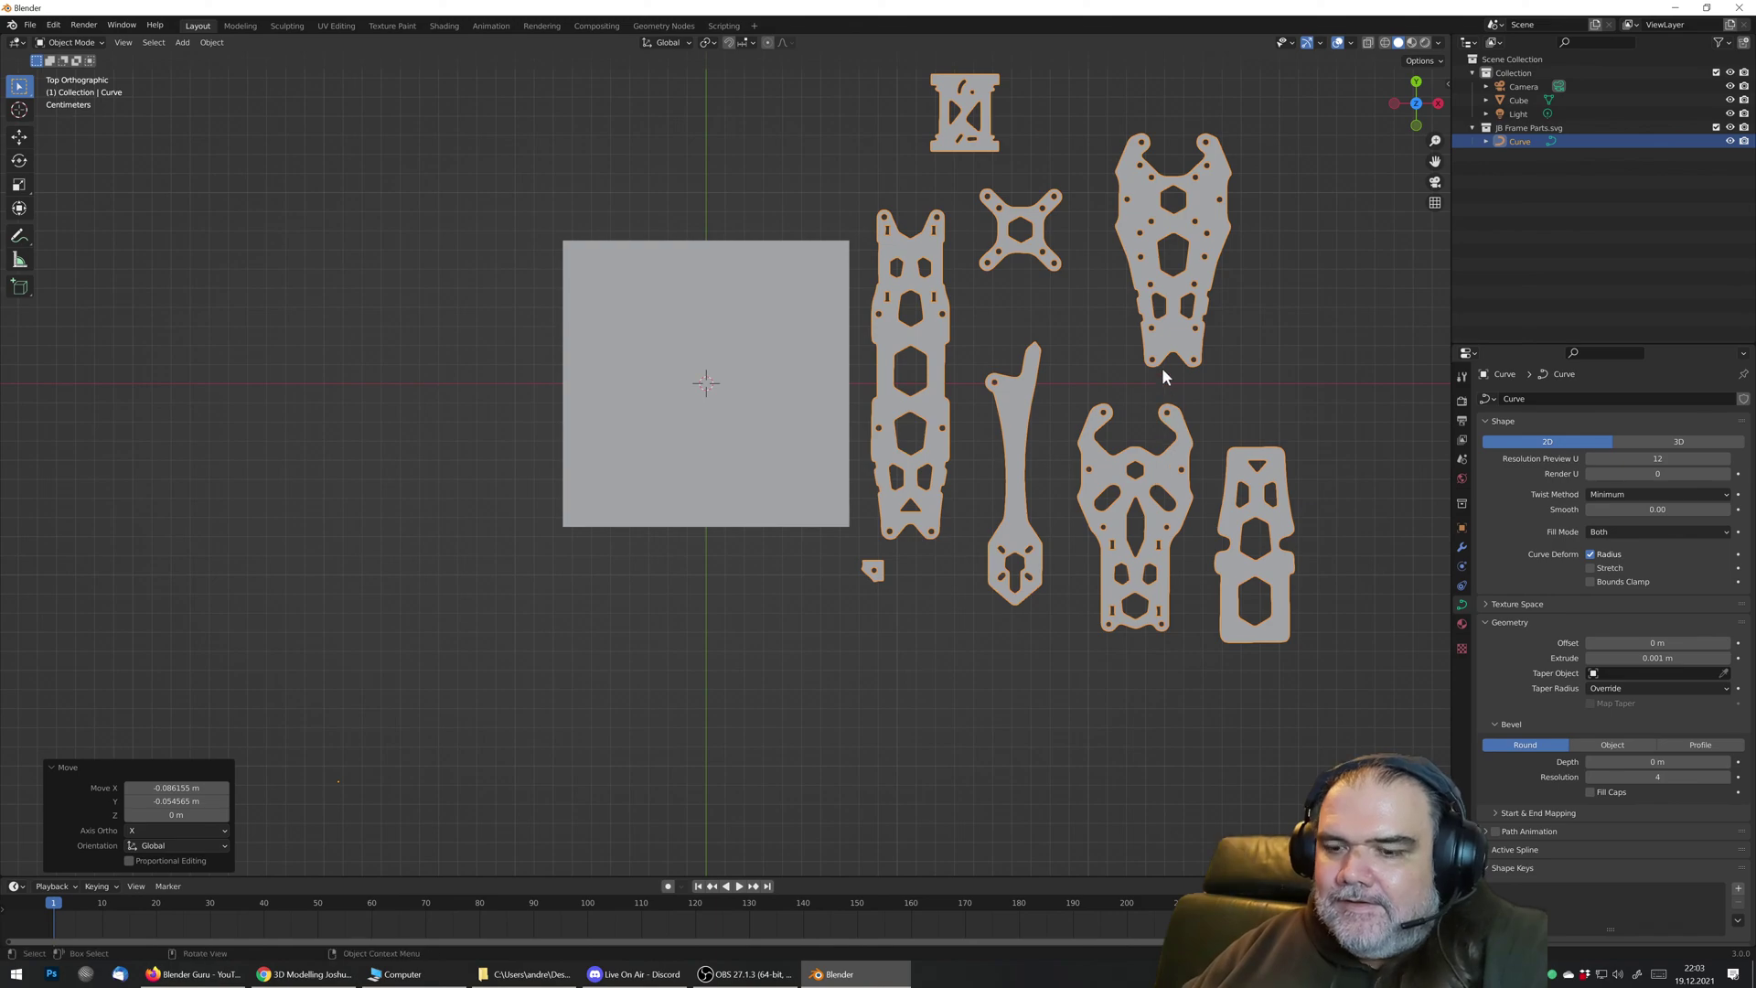
Step: Move the frame-parts curve over the cube, about -0.172 m in X and -0.008 m in Y, and set its origin to the 3D cursor
key("g")
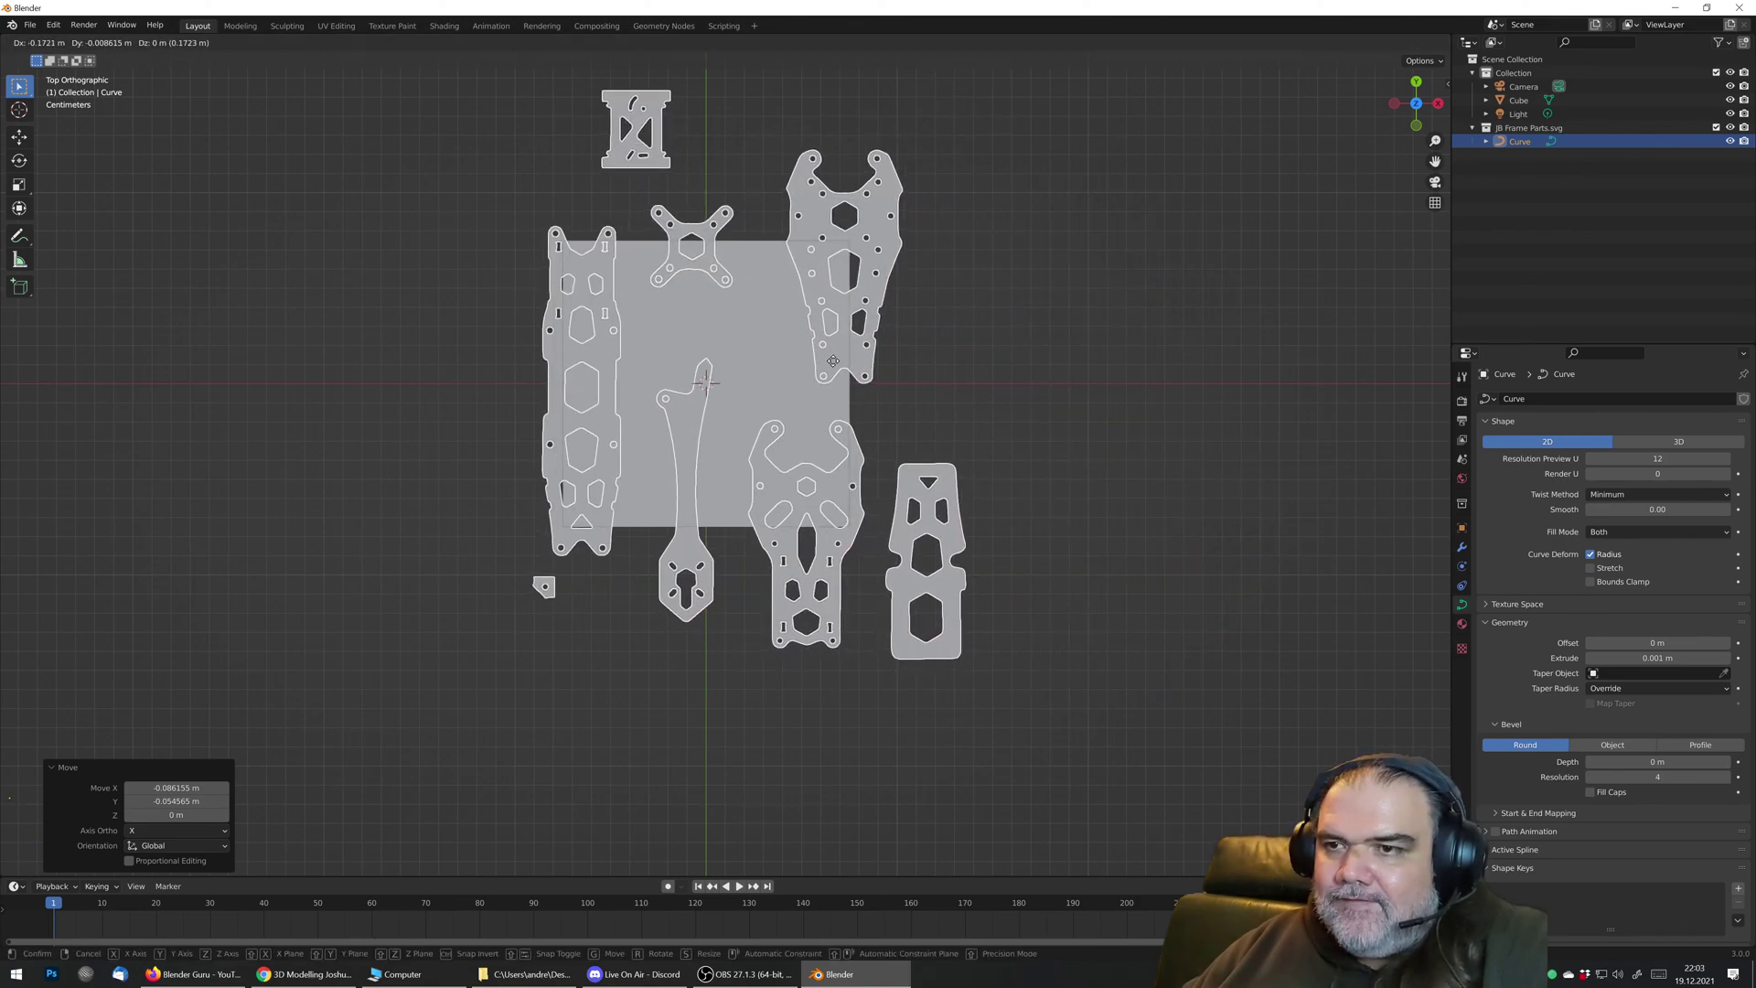
left_click(900, 424)
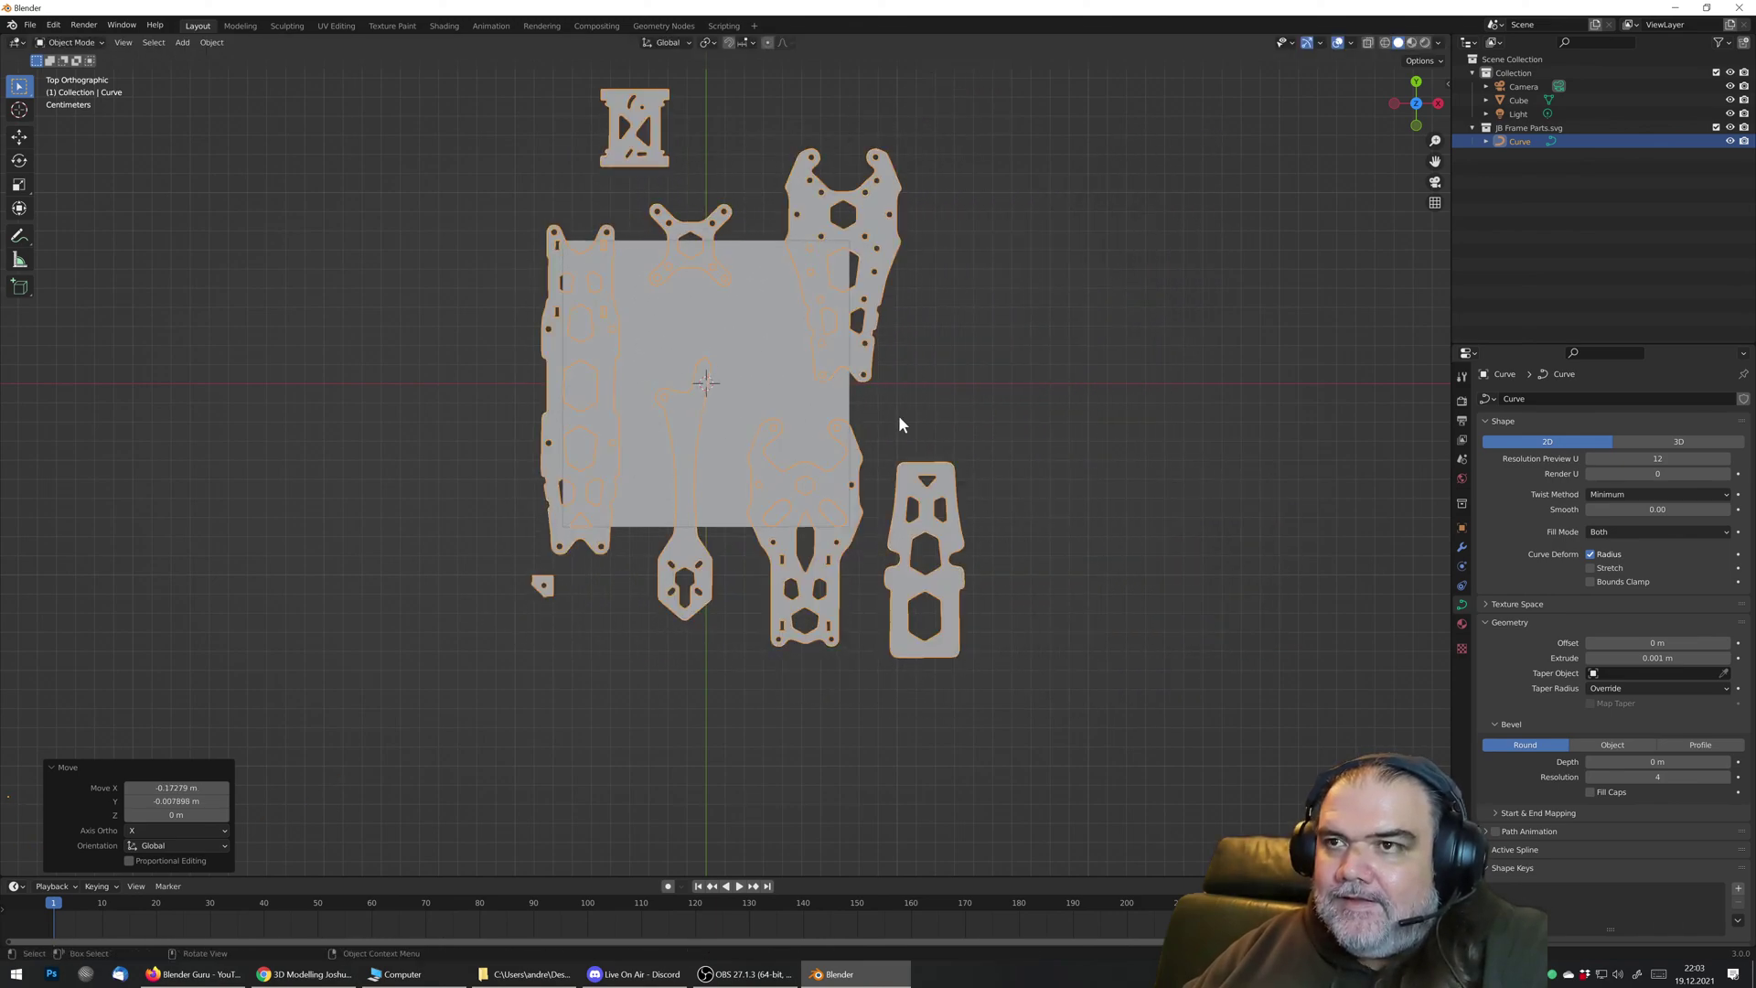
right_click(873, 199)
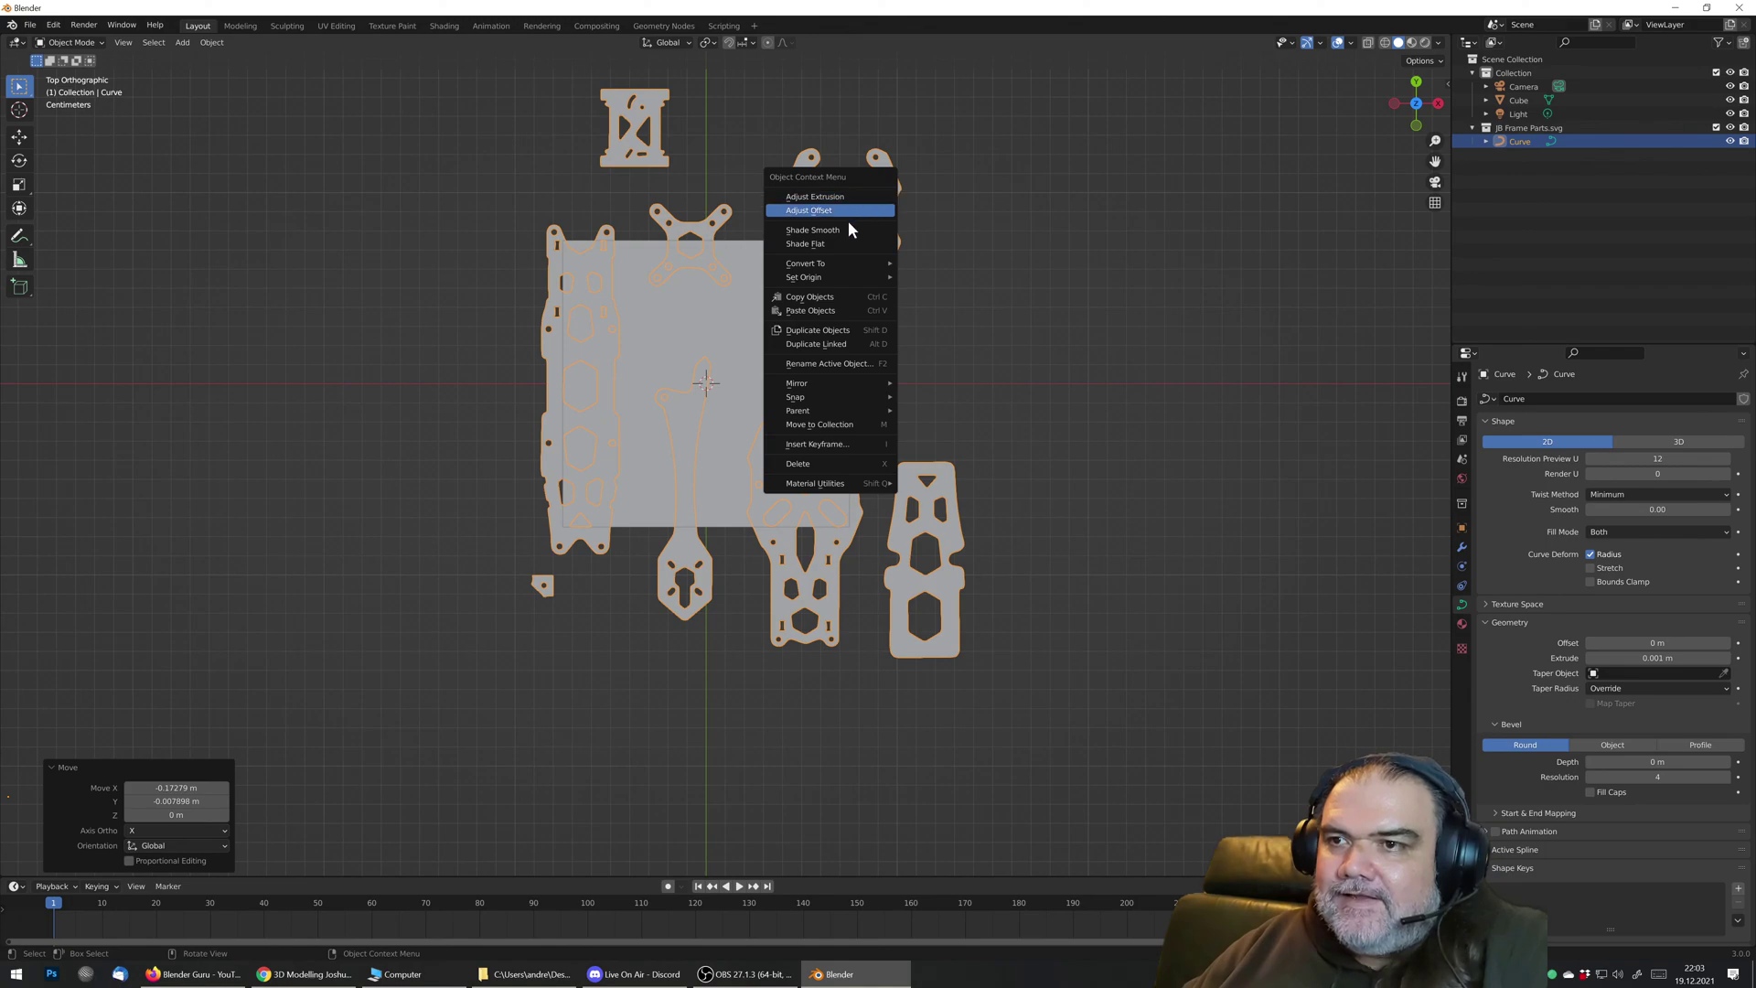
mouse_move(837, 275)
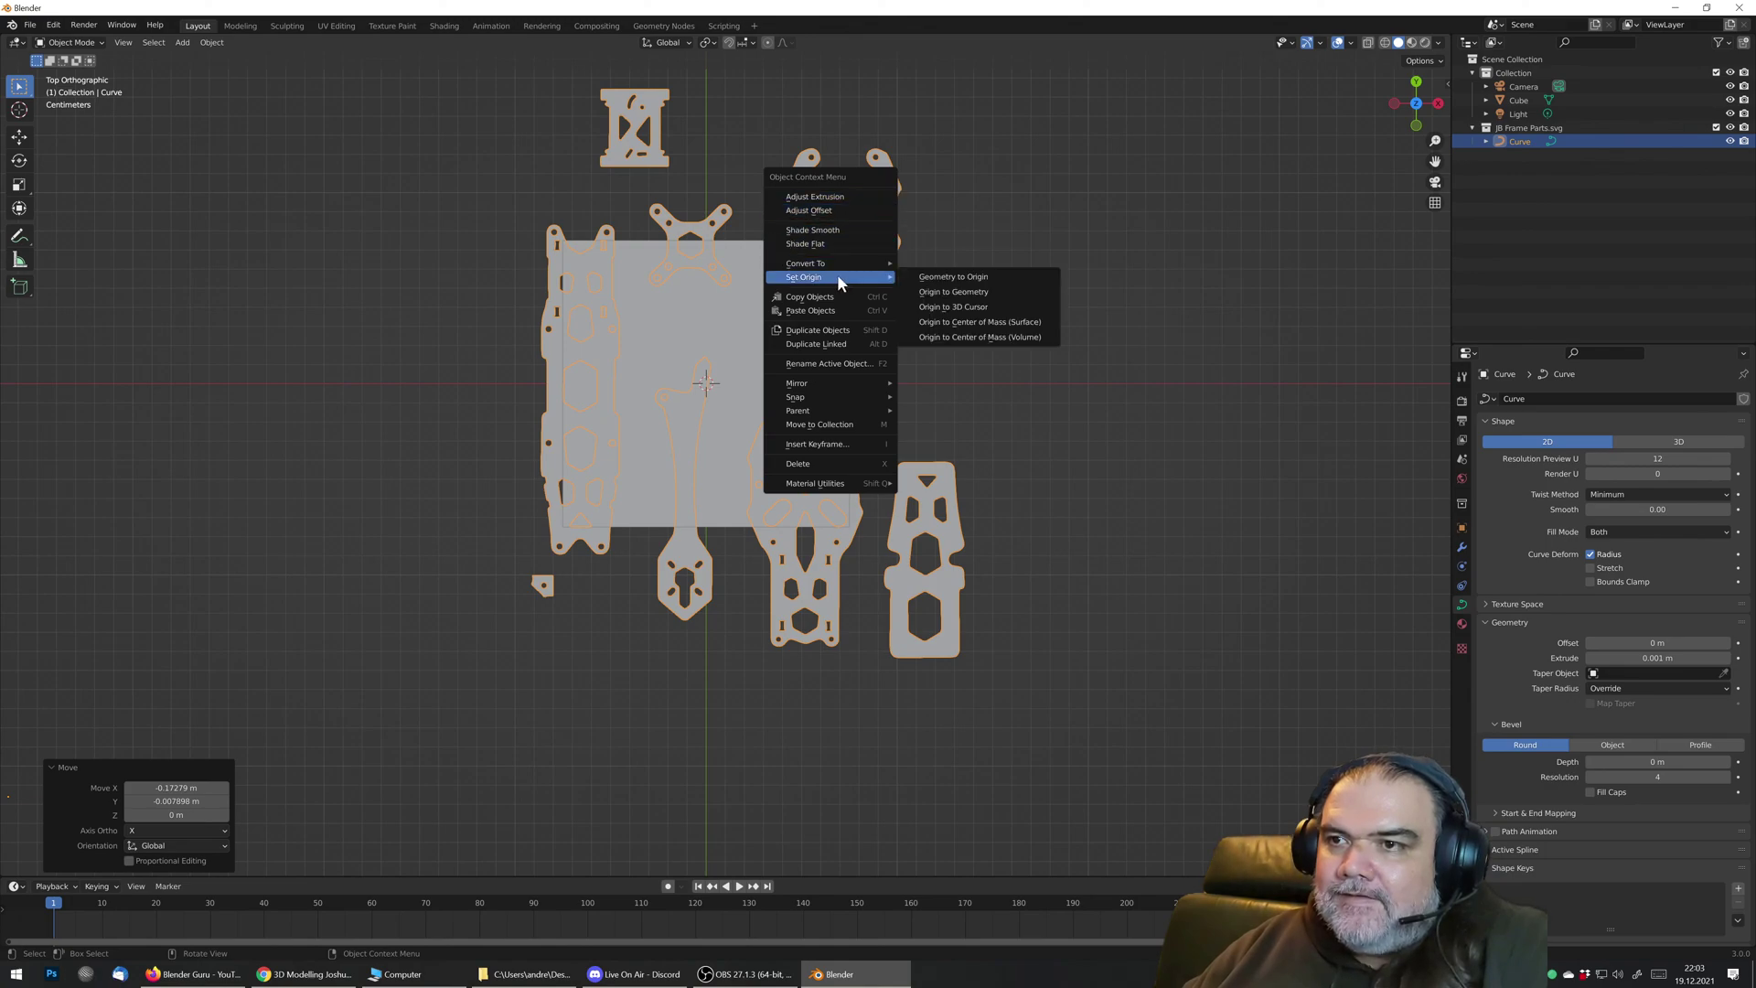
left_click(988, 313)
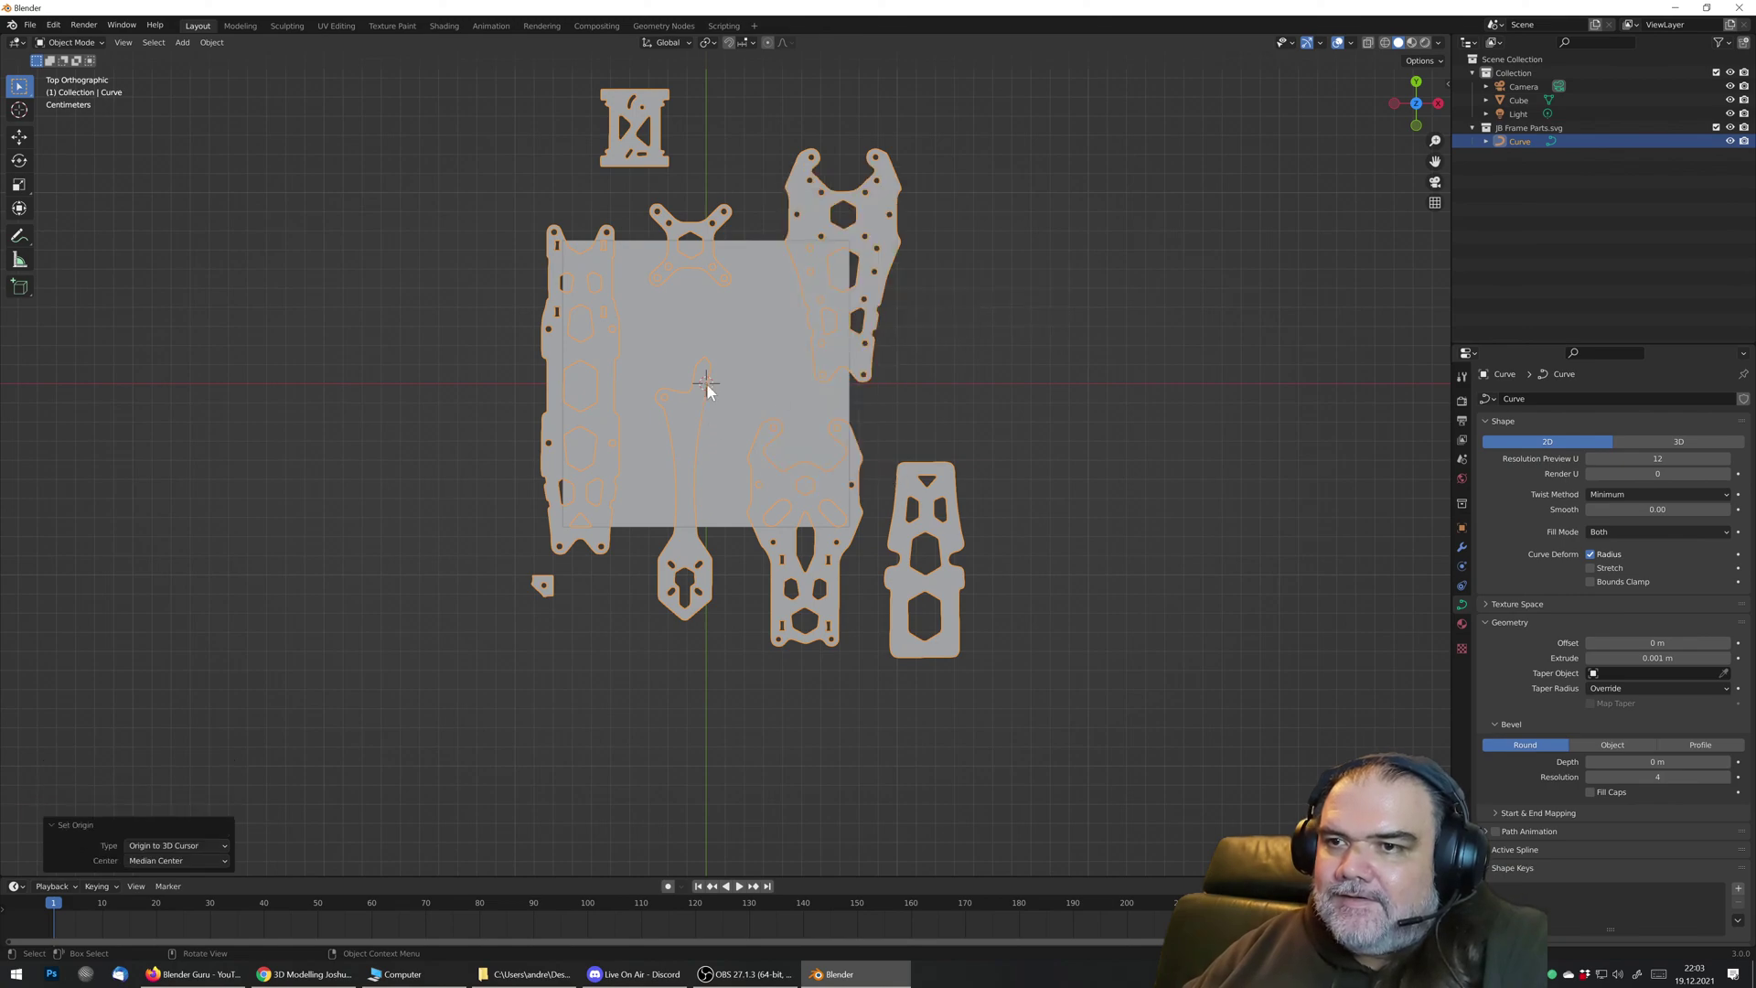
Step: Try to scale the frame-parts curve uniformly about its new origin in top view
middle_click_drag(716, 382, 643, 283)
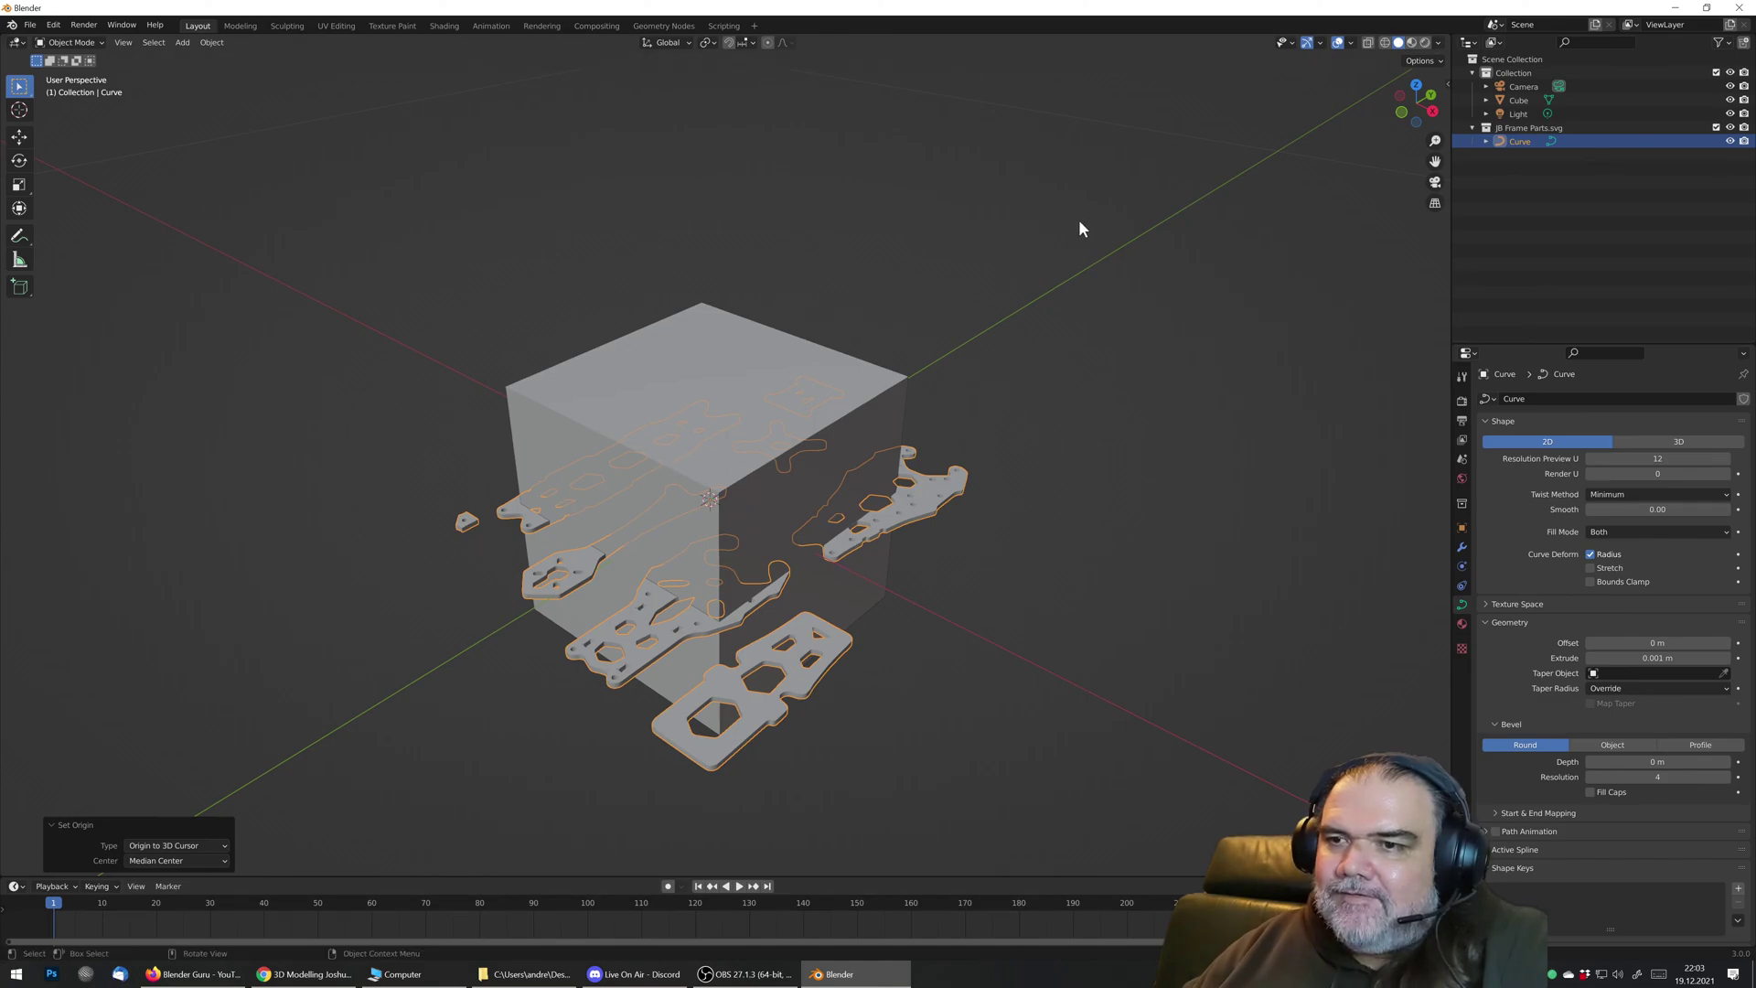
middle_click_drag(699, 465, 803, 527)
key("KP_7")
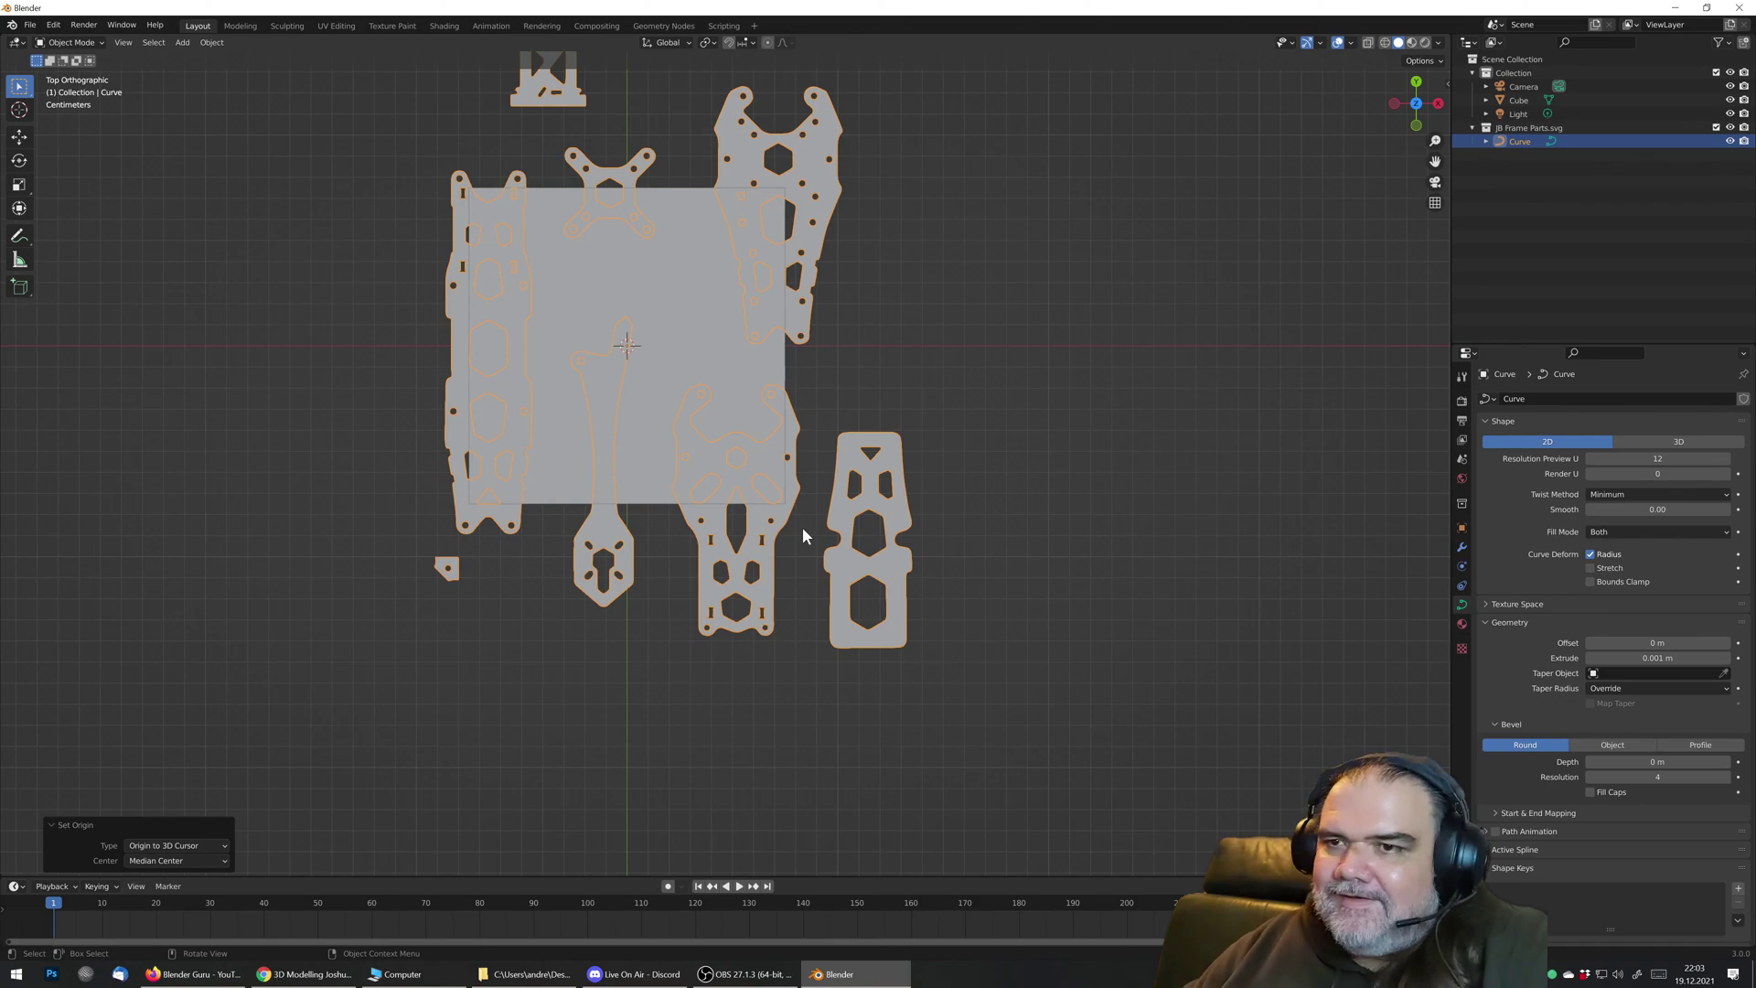
scroll(803, 535, "down", 3)
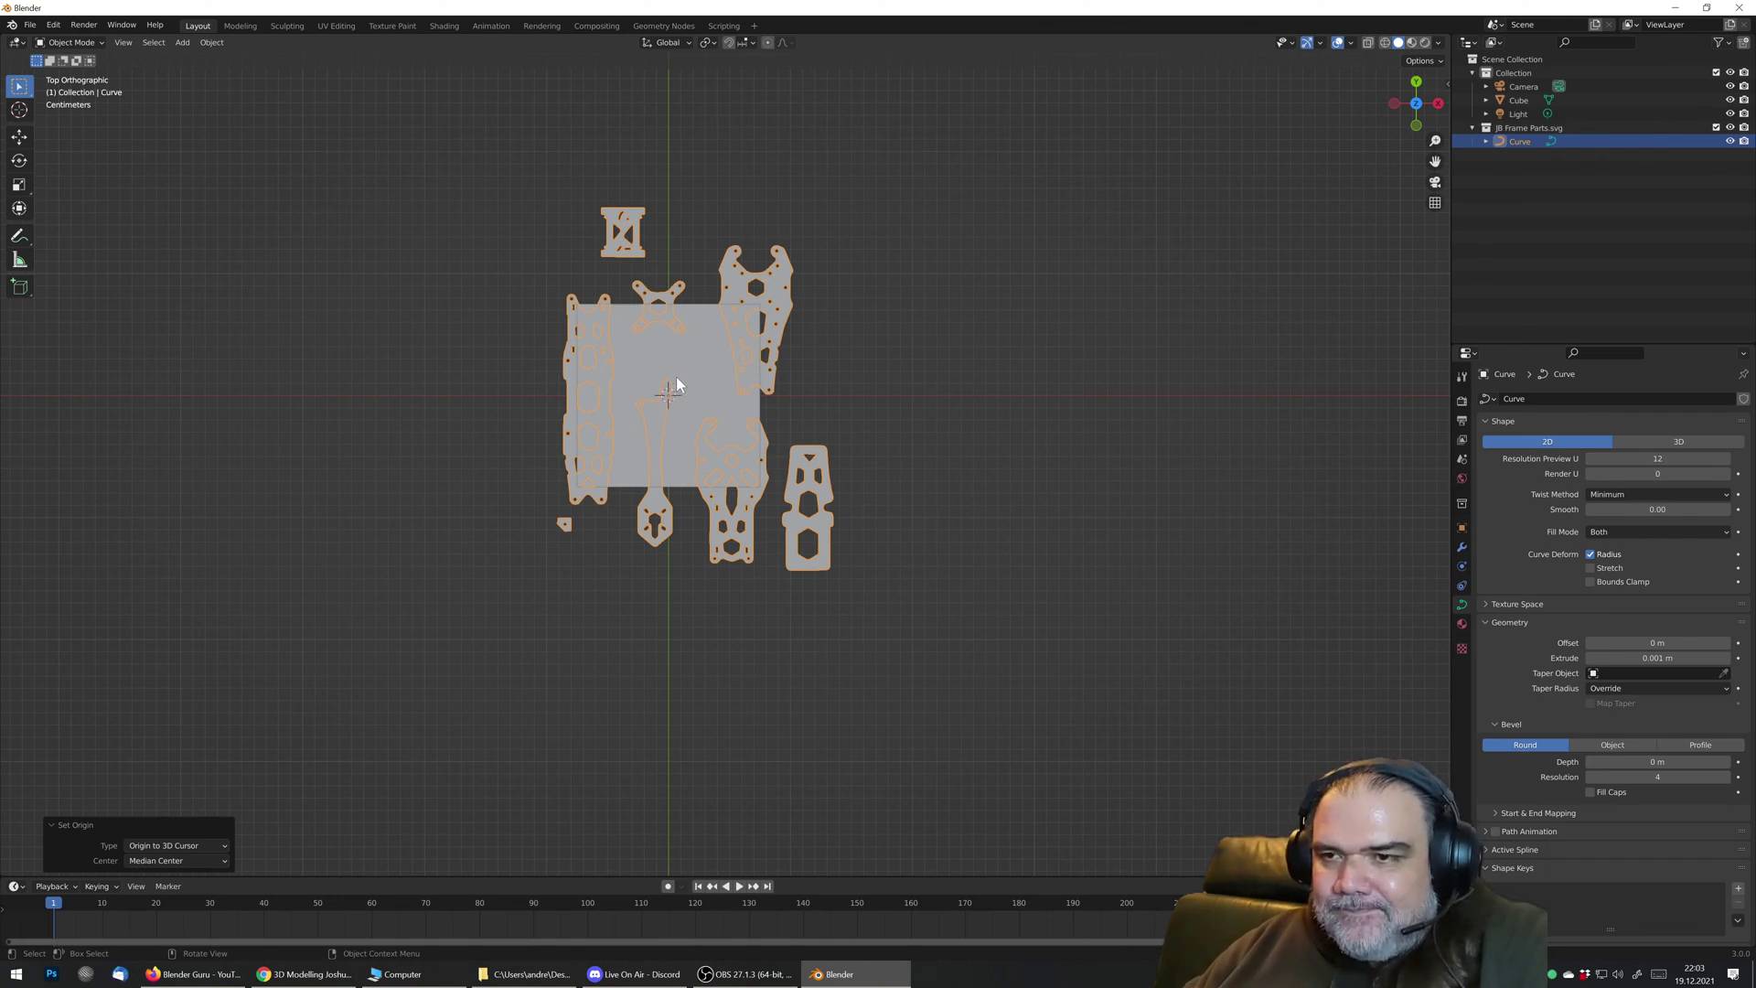
key("s")
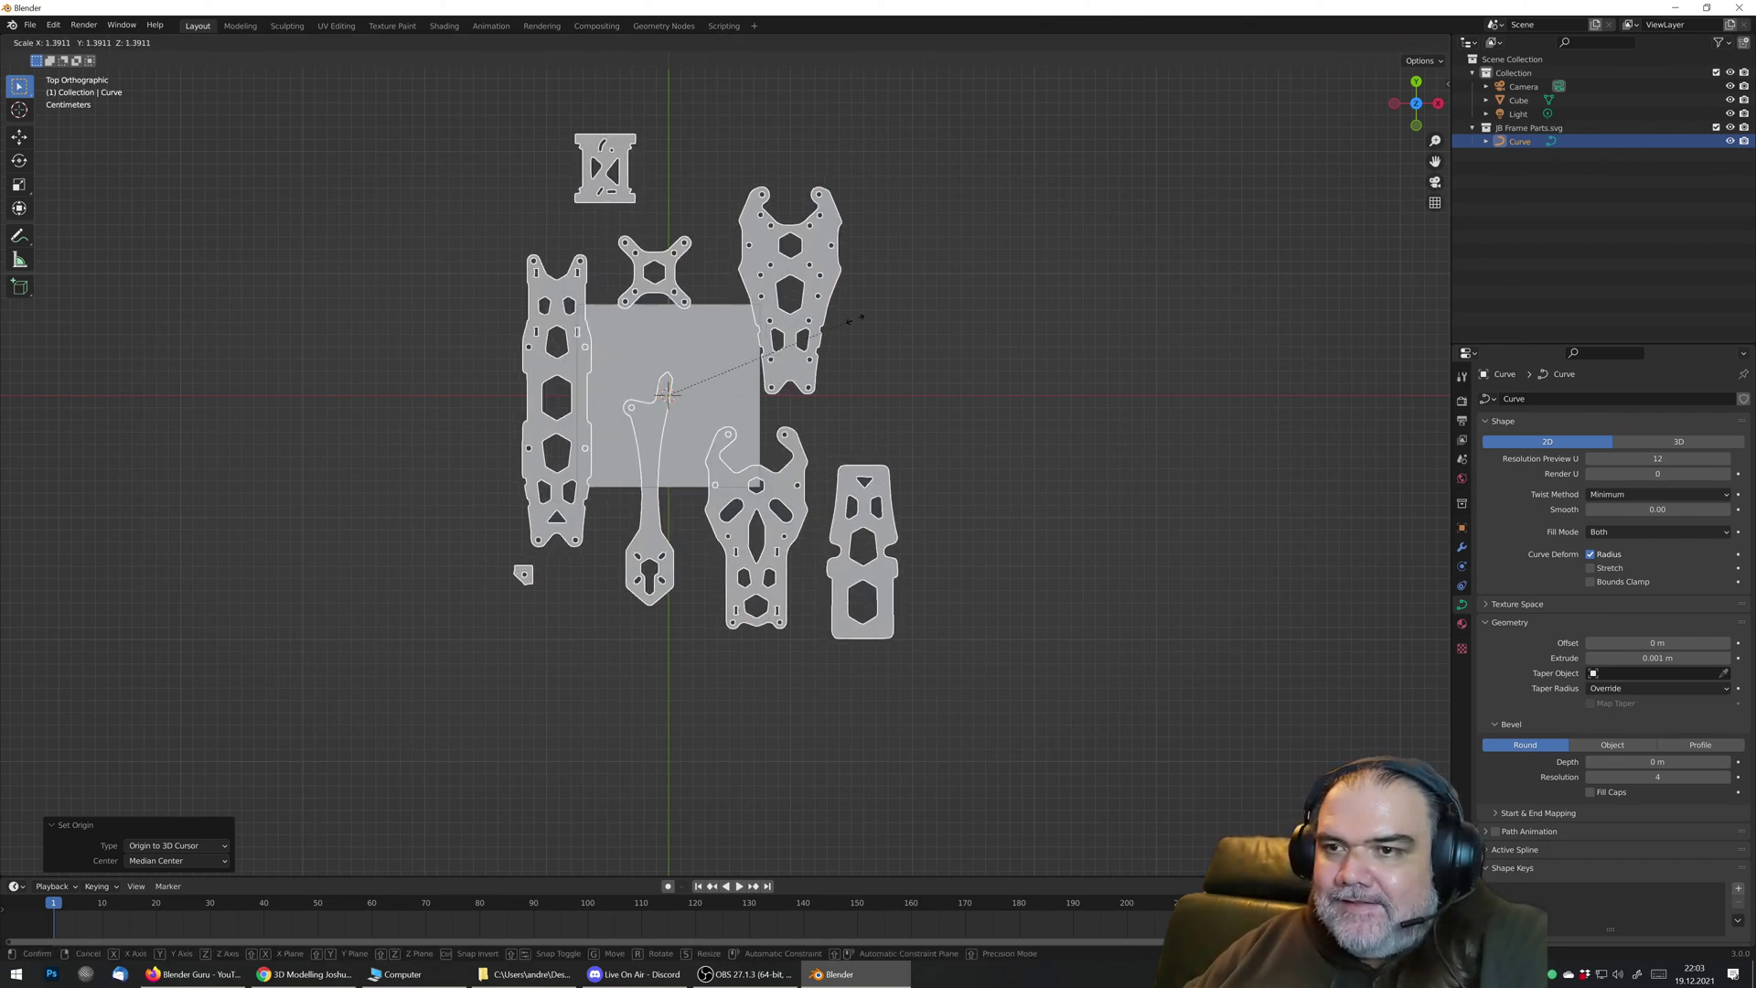
left_click(822, 351)
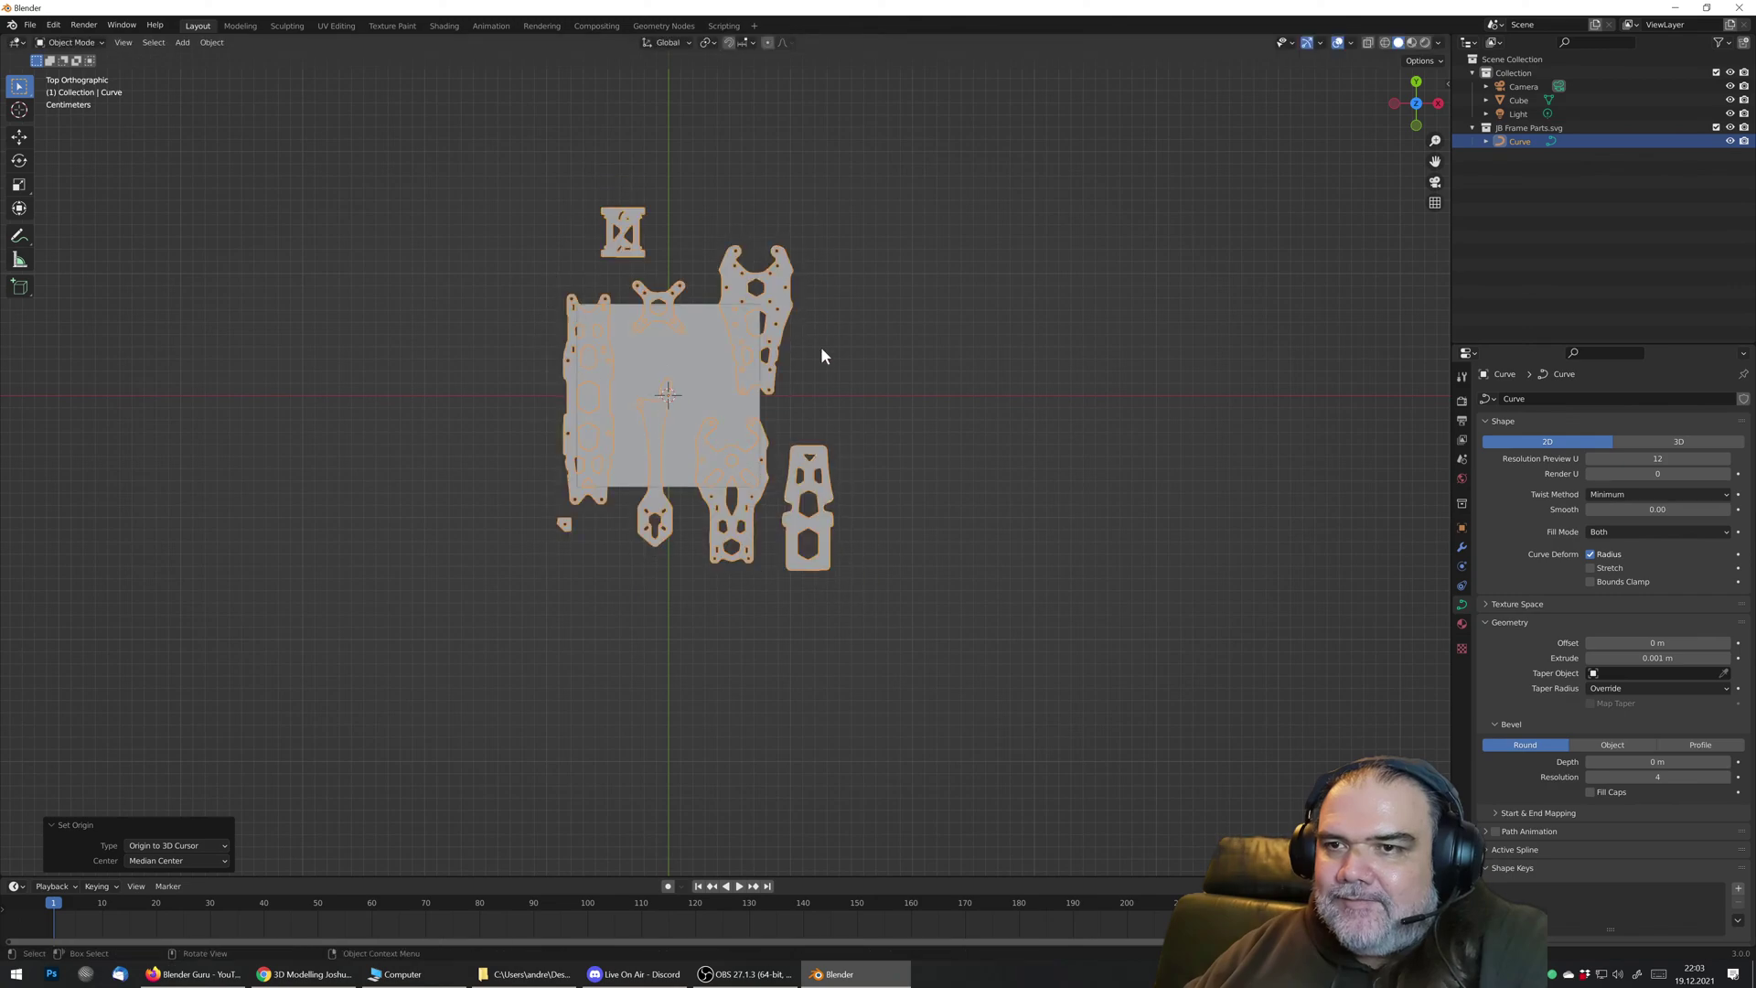
key("g")
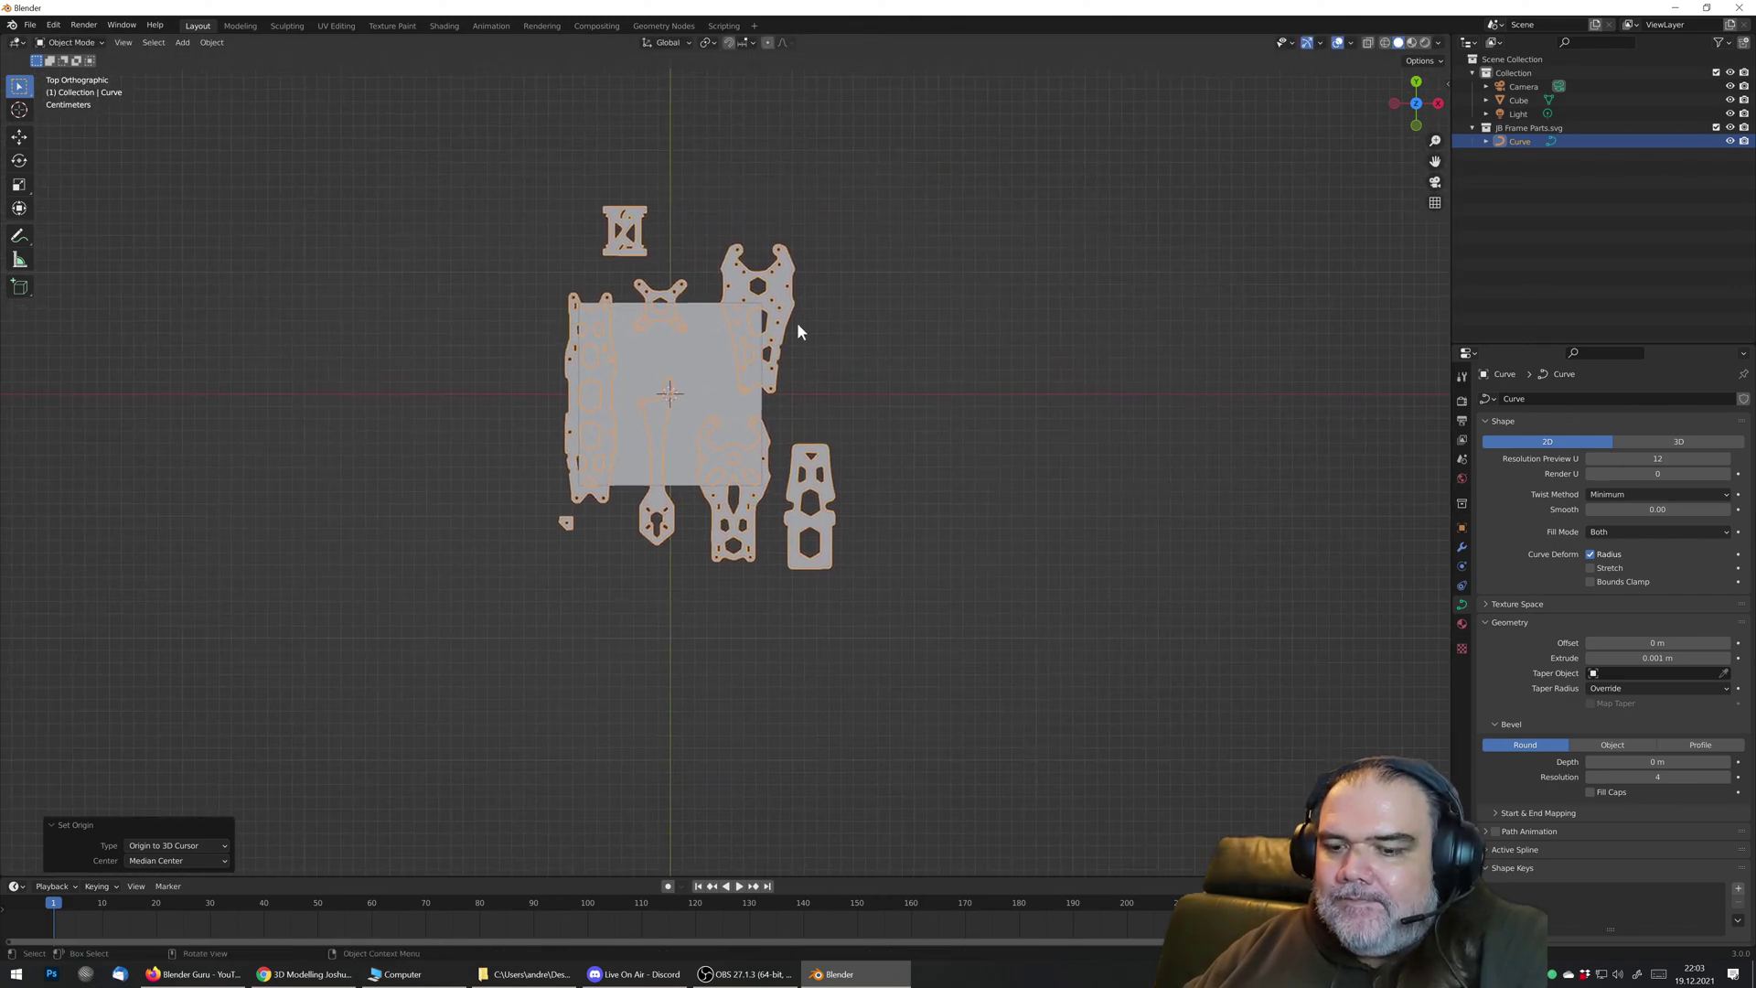
Step: Move the frame-parts curve off the cube, about 0.249 m in X and 0.018 m in Y, and set its origin mid-way along the long plate
left_click(1096, 313)
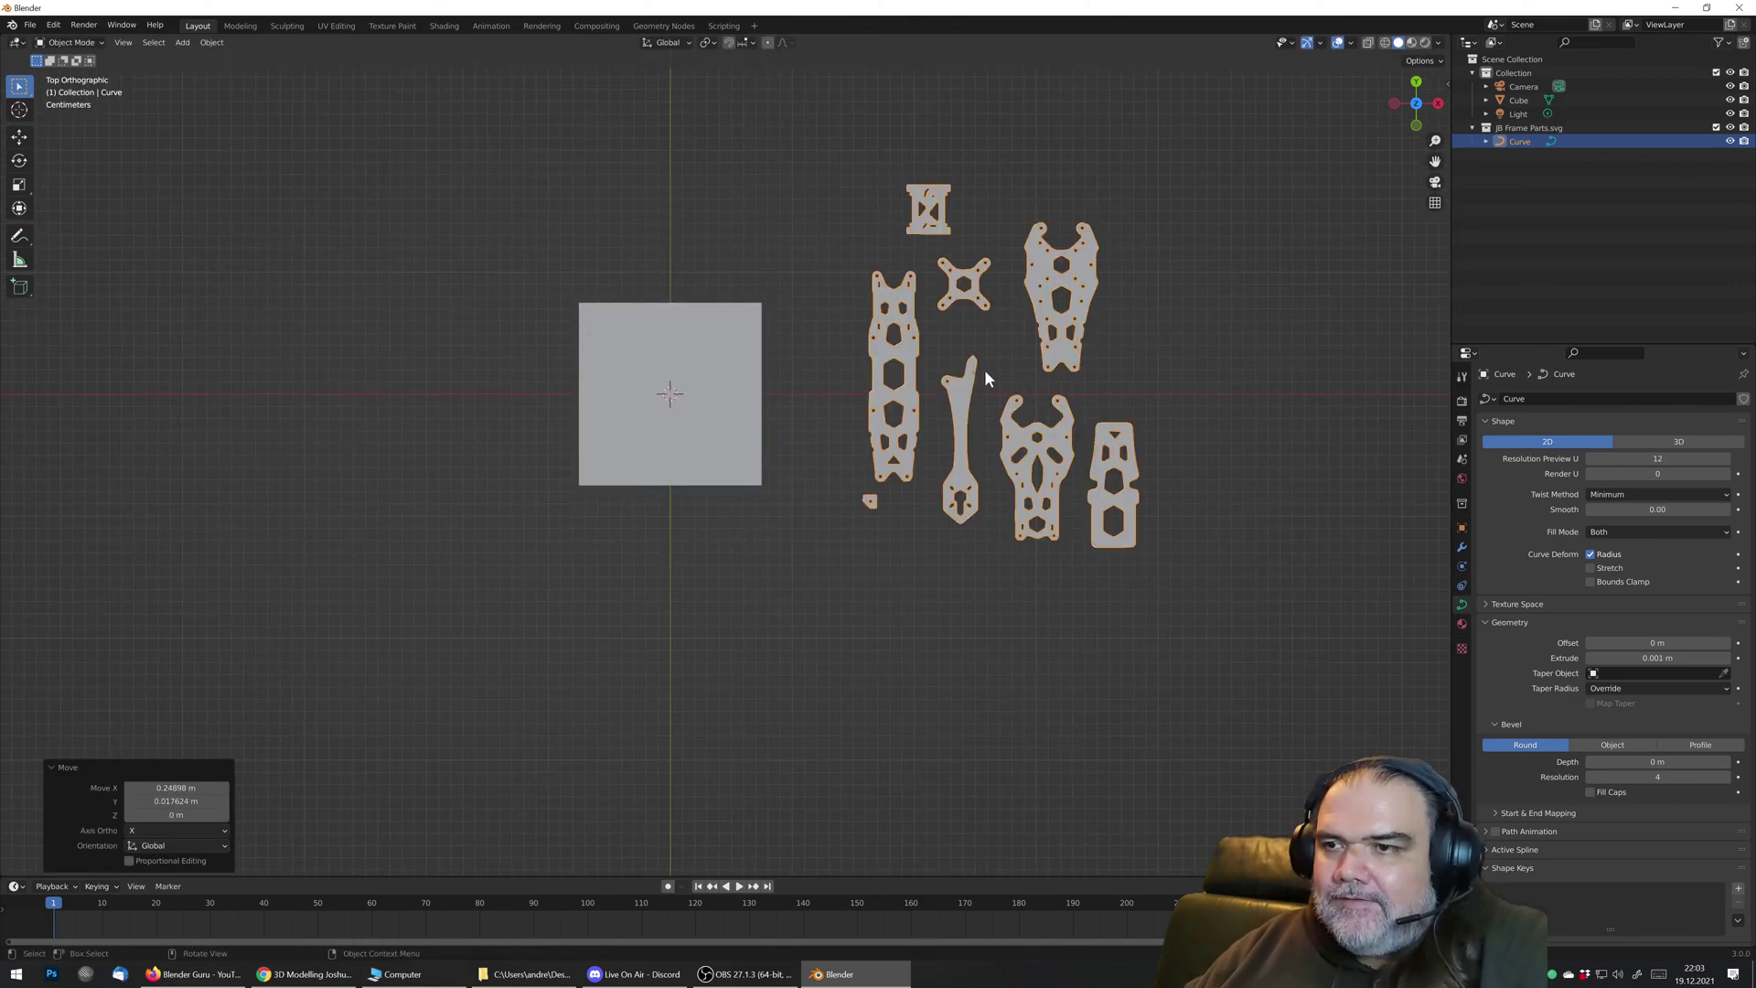
right_click(893, 388, "shift")
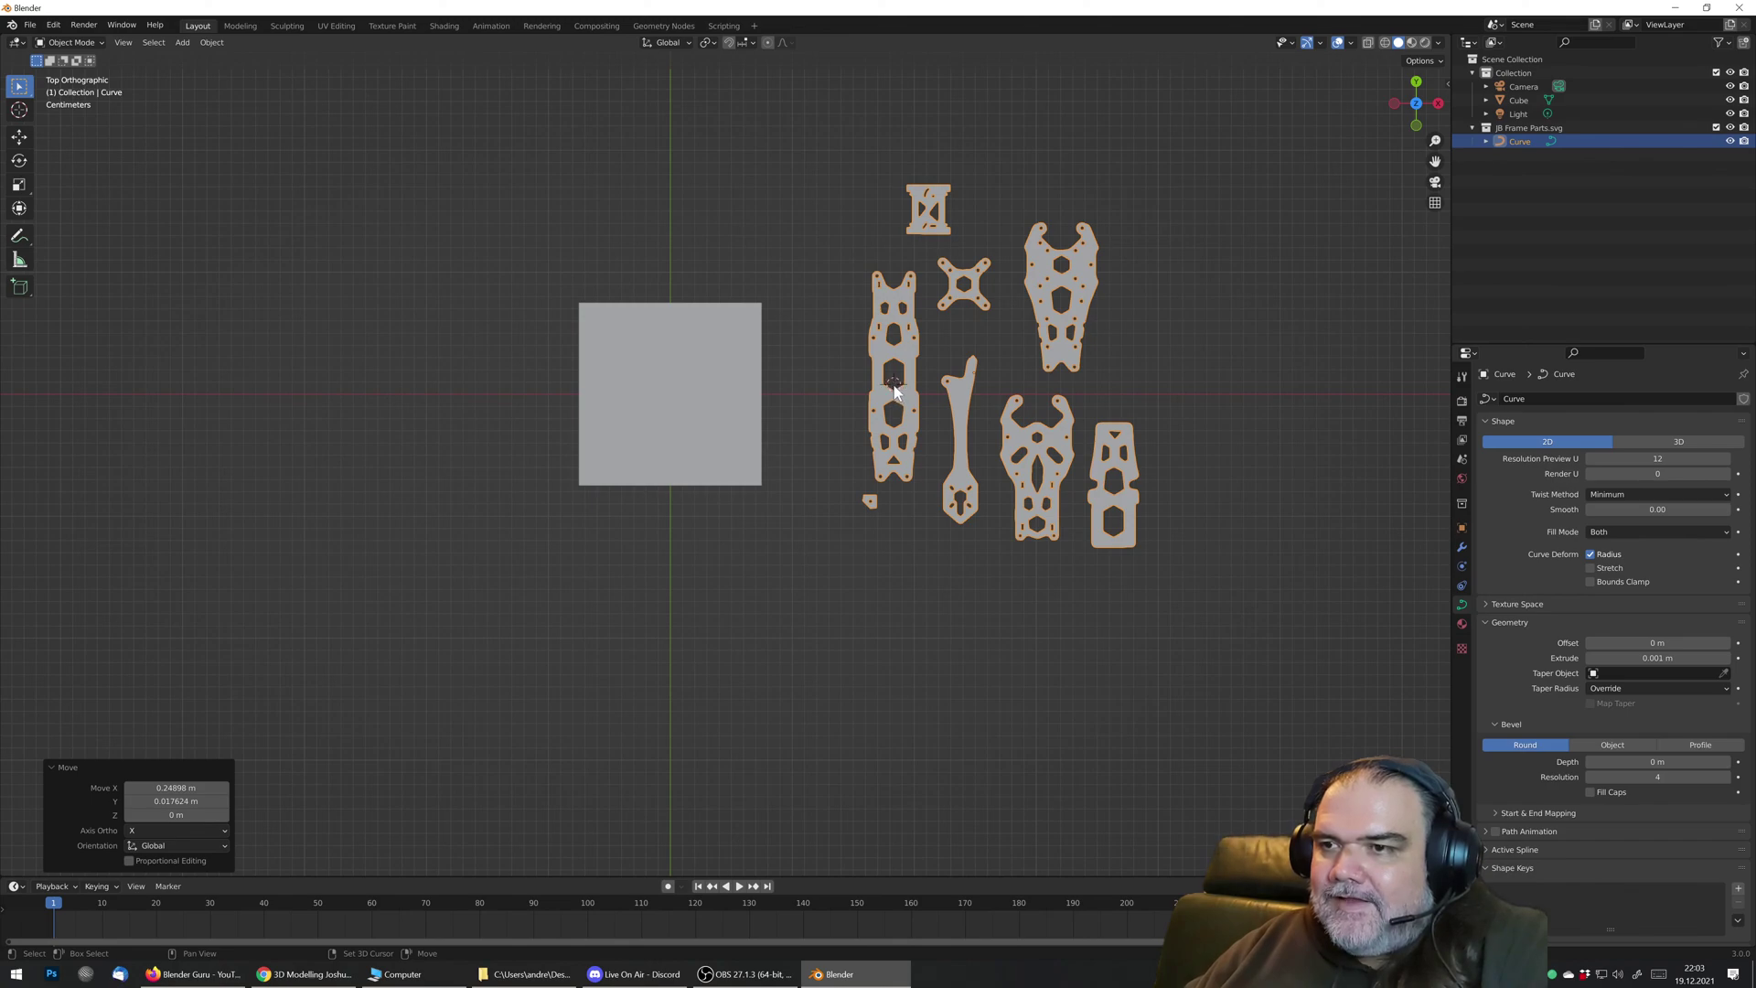
right_click(904, 344)
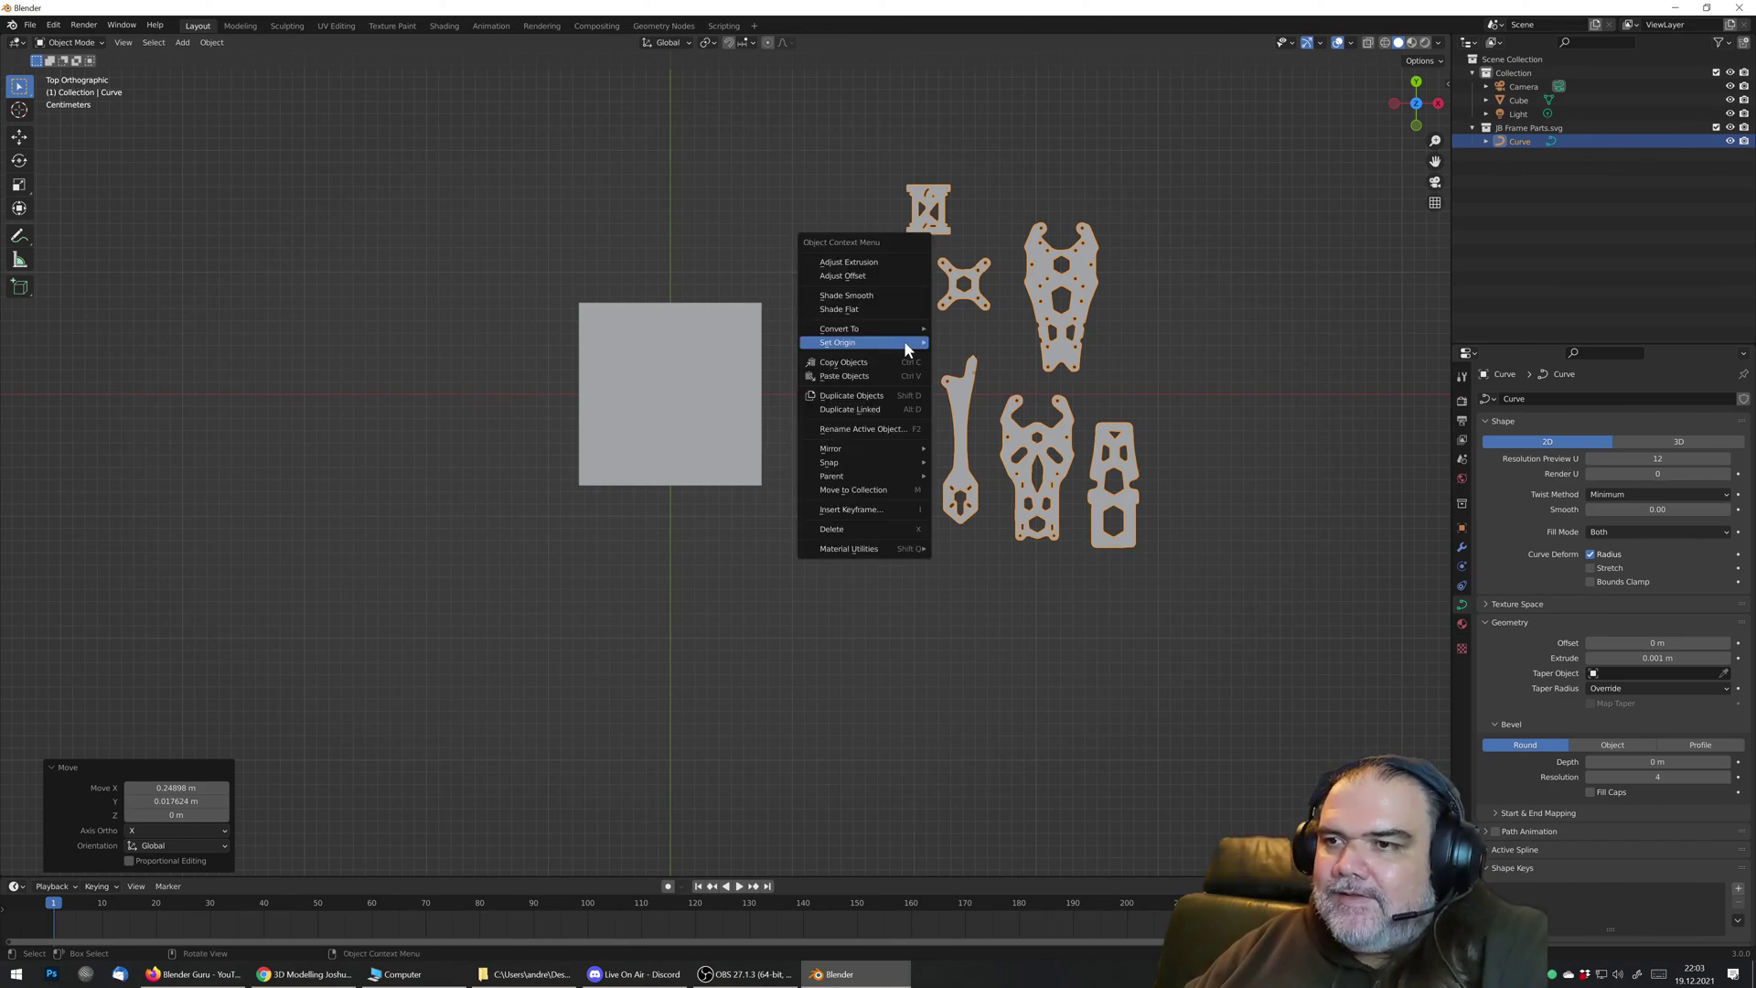
mouse_move(903, 340)
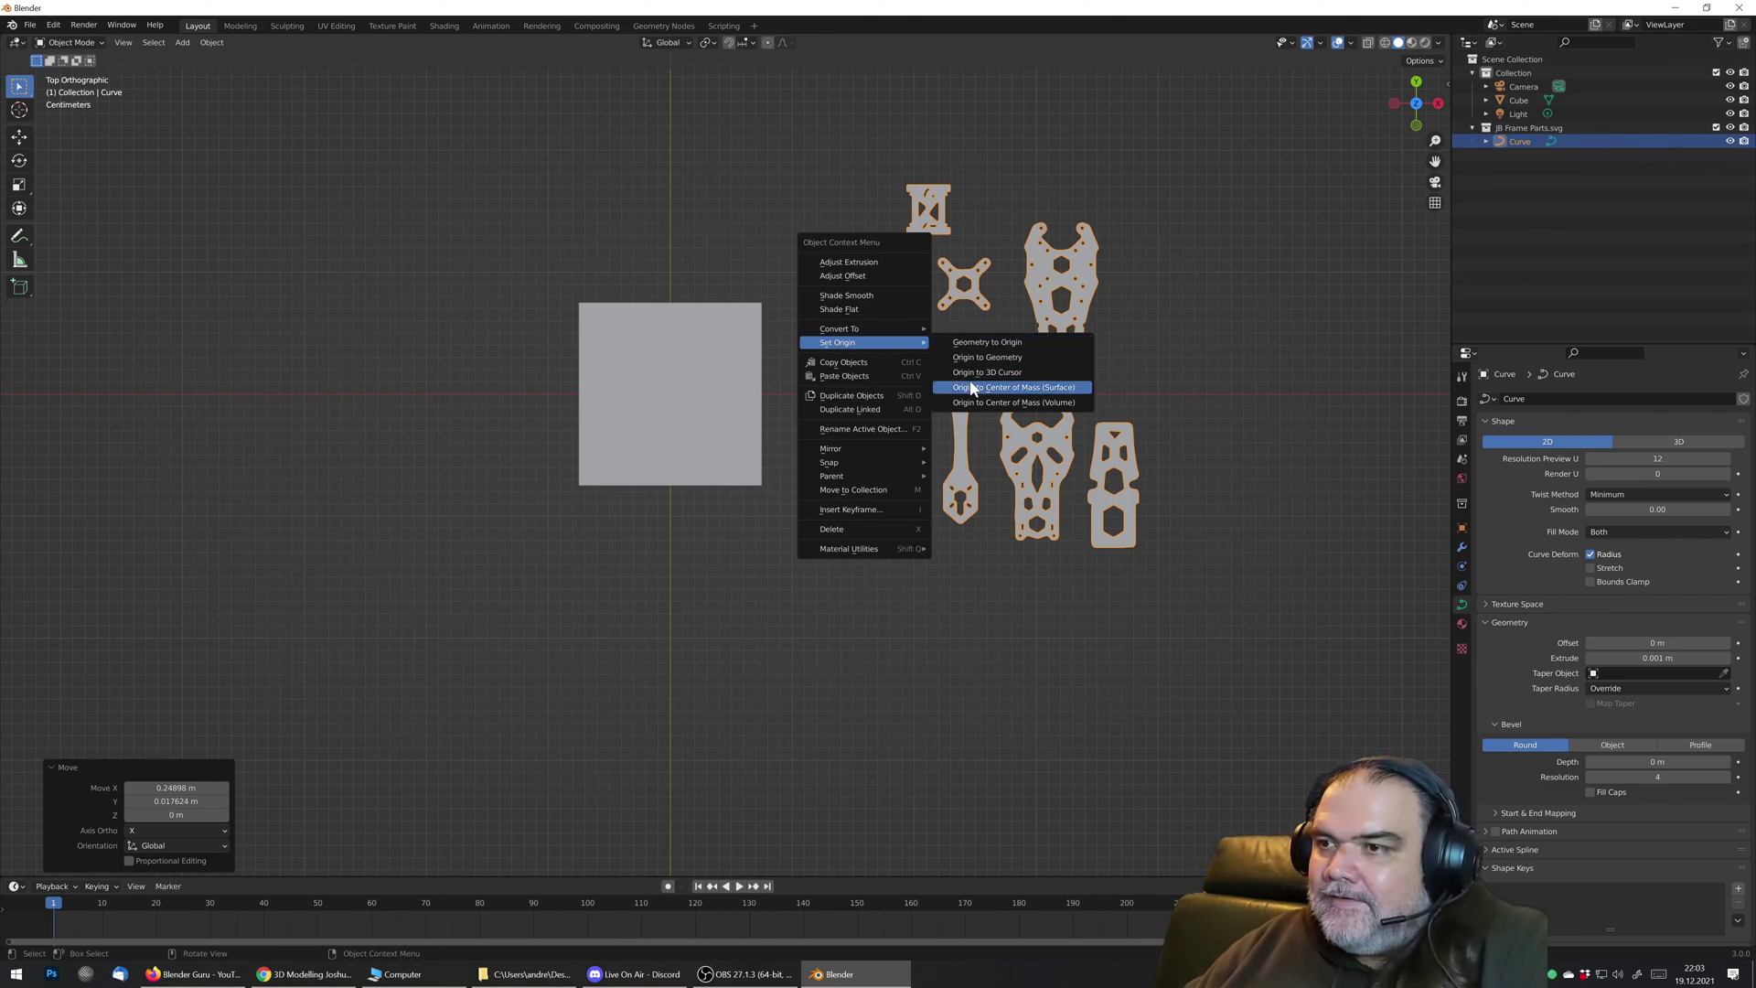
left_click(1008, 372)
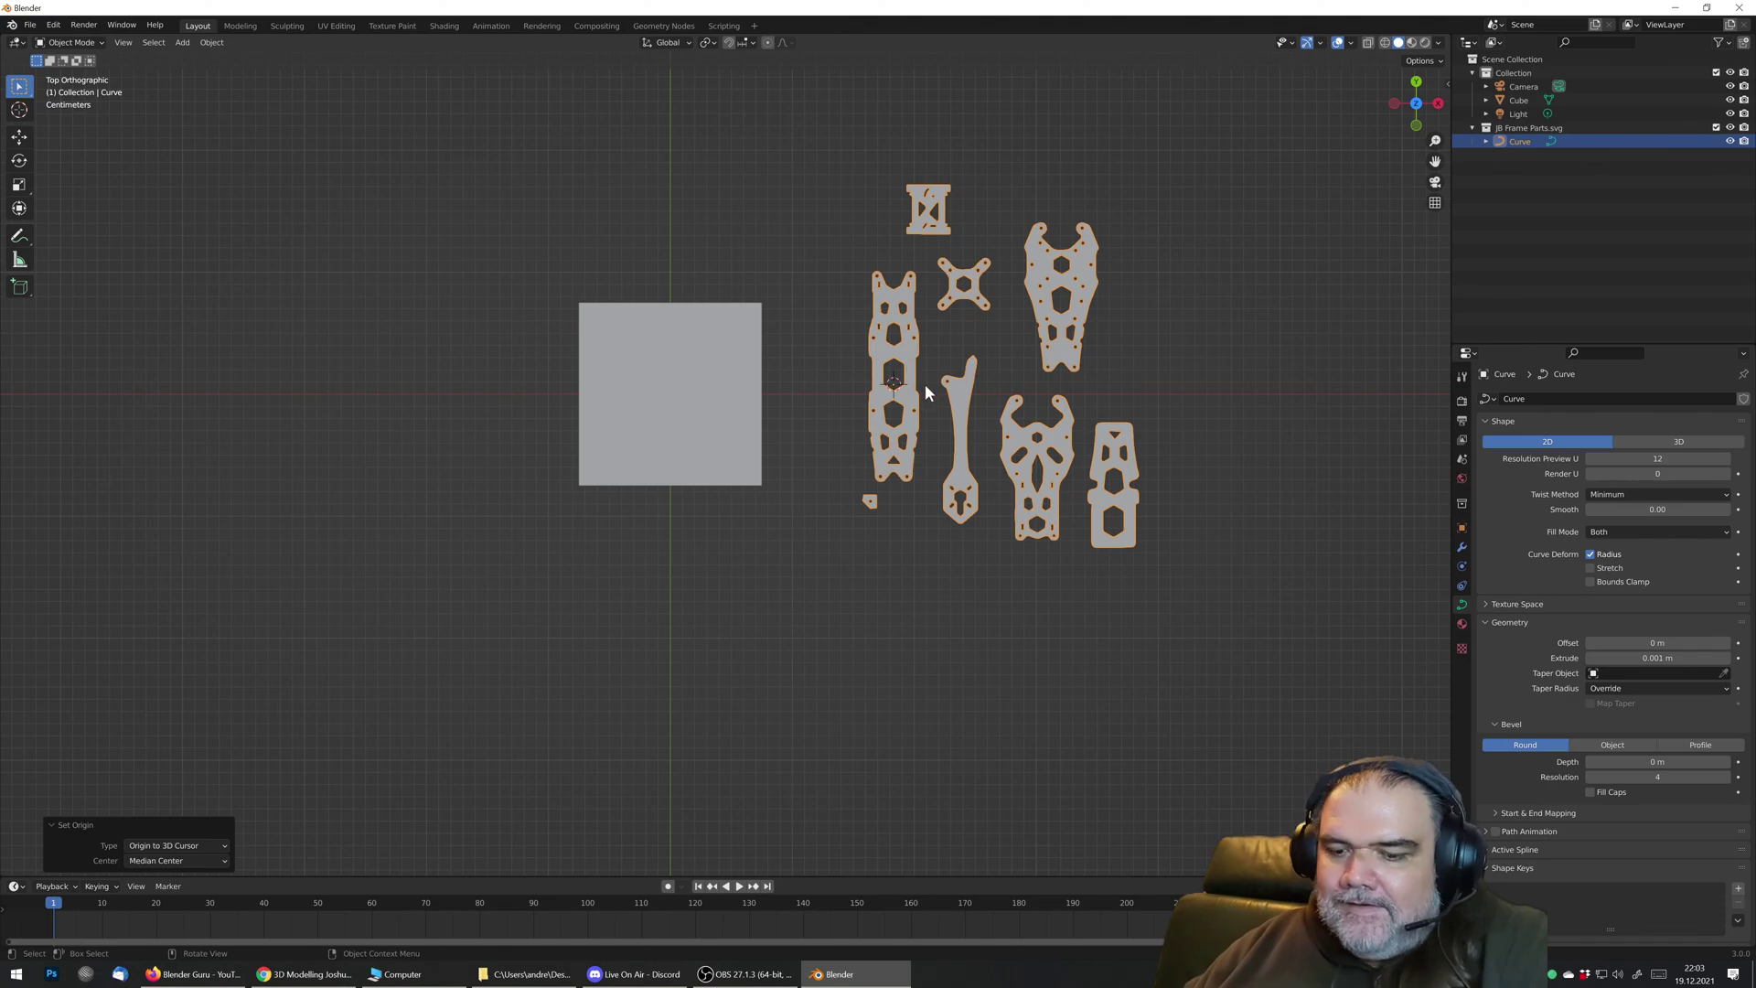
key("s")
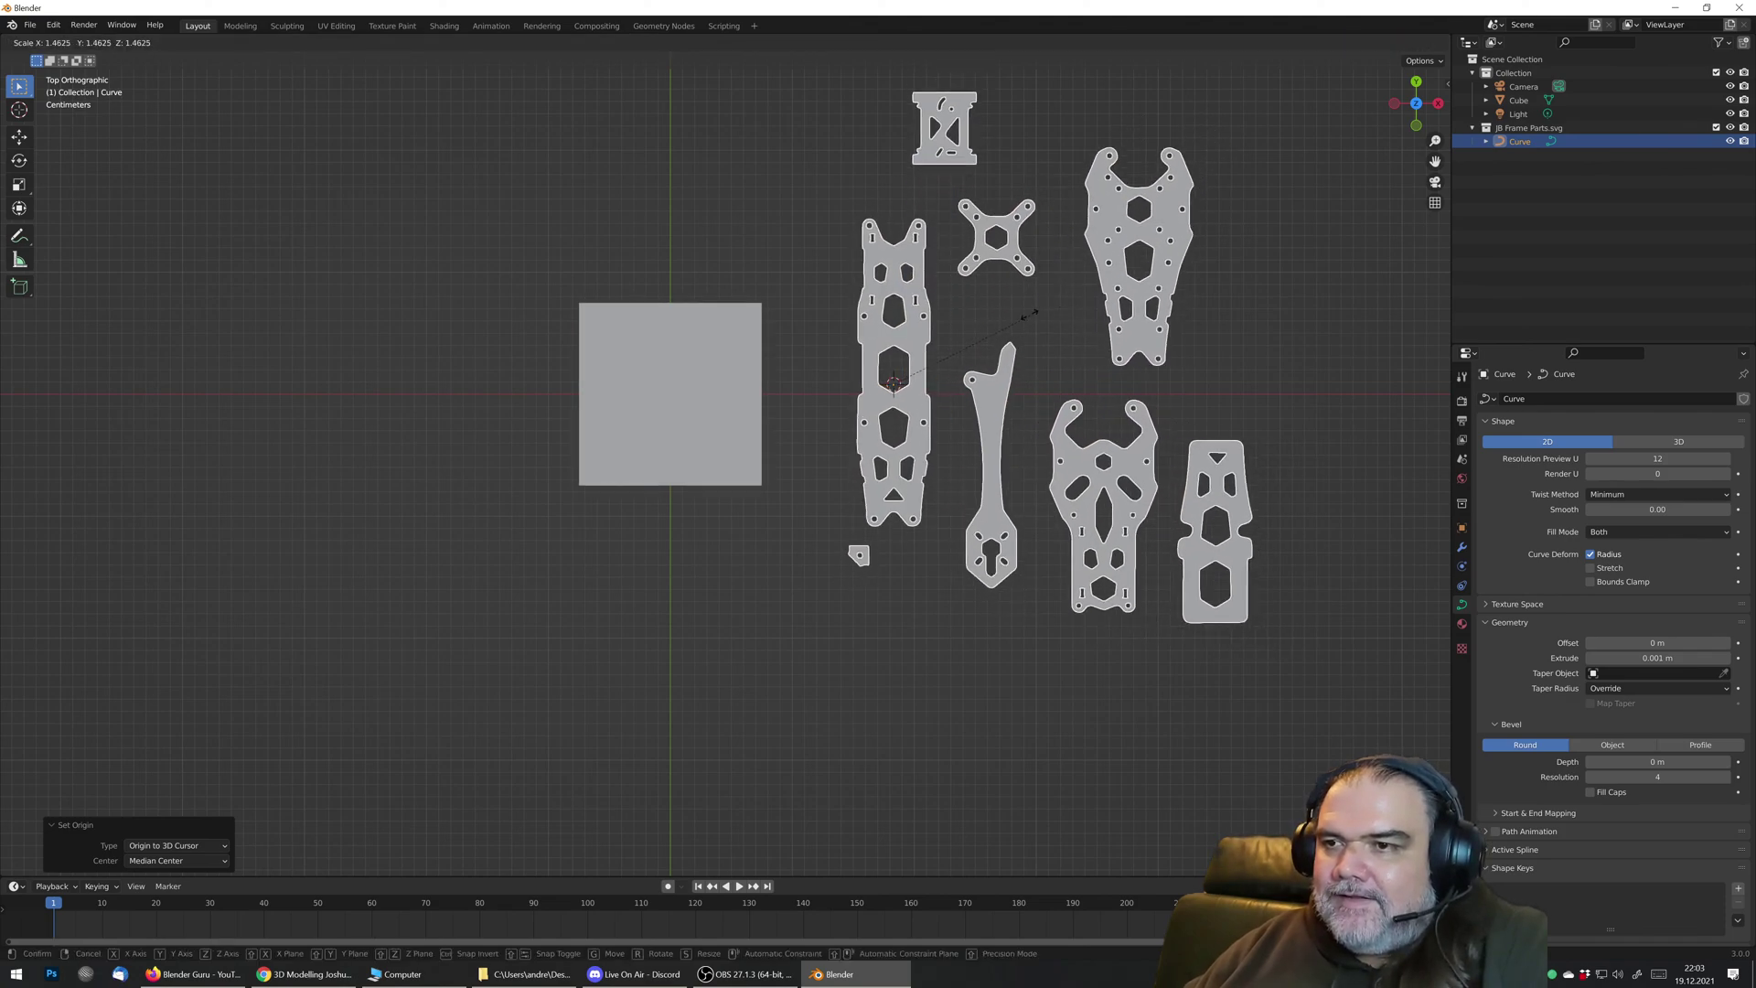
key("Escape")
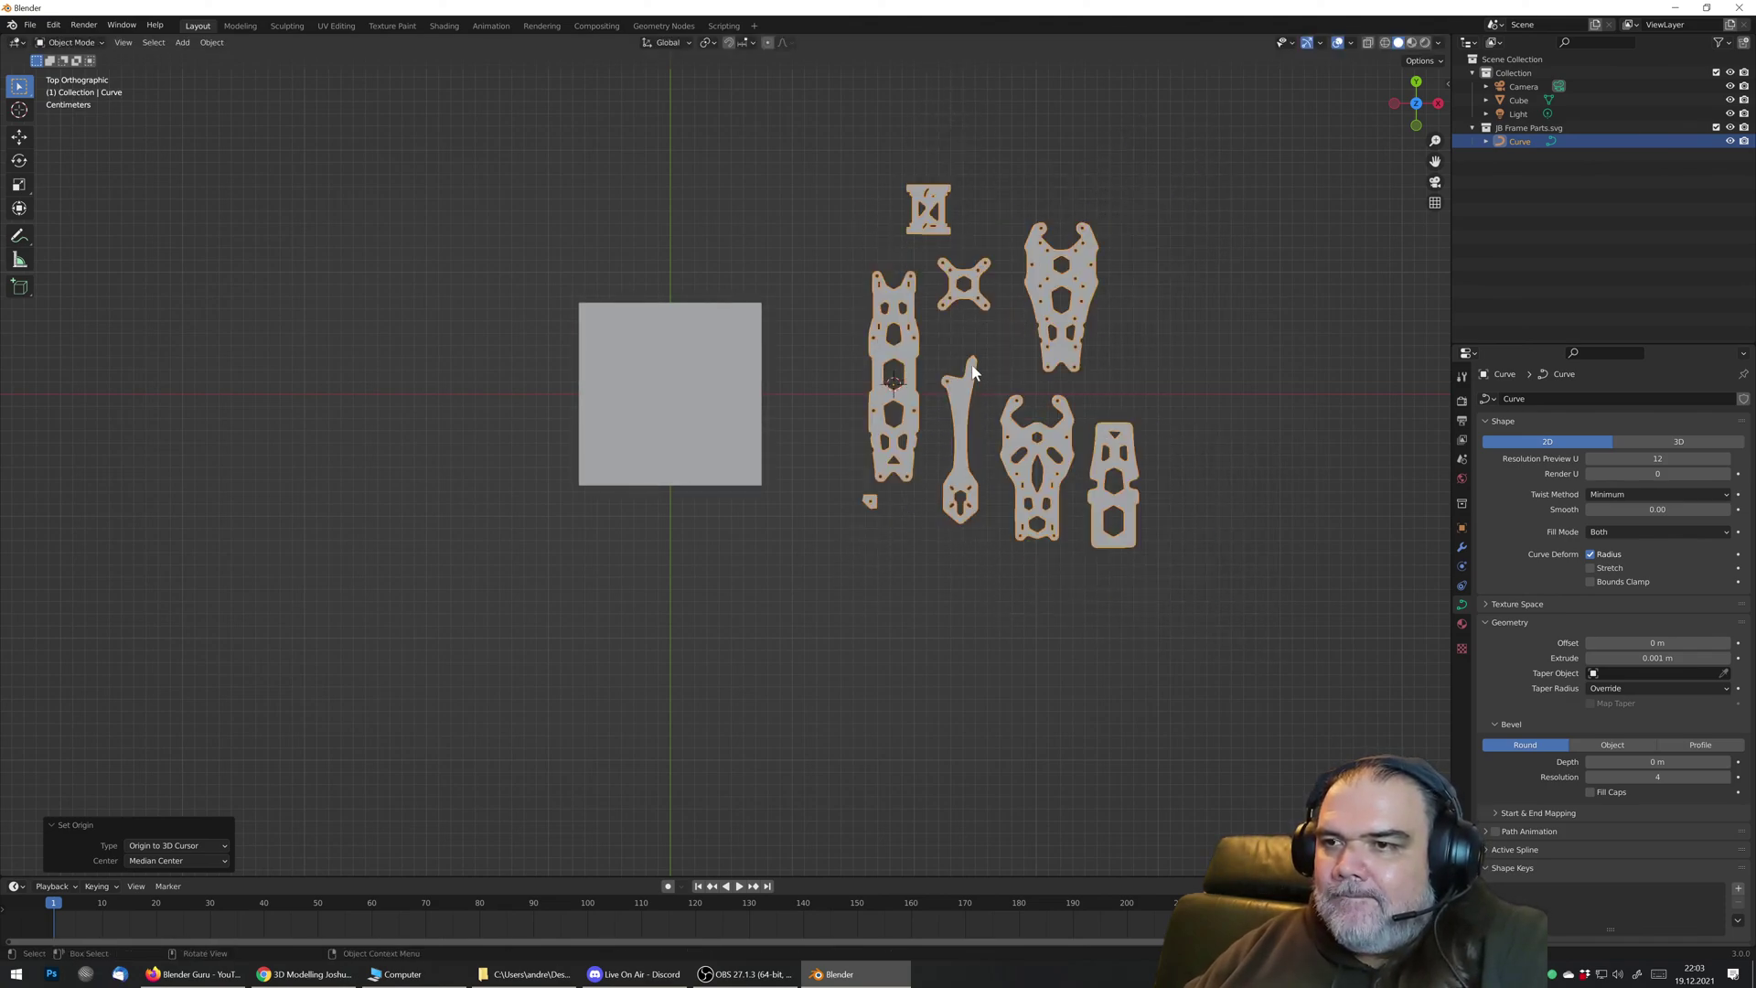
Step: Move the curve so its long plate lies over the cube's centre, and scale it down uniformly until the plate roughly spans the cube
key("g")
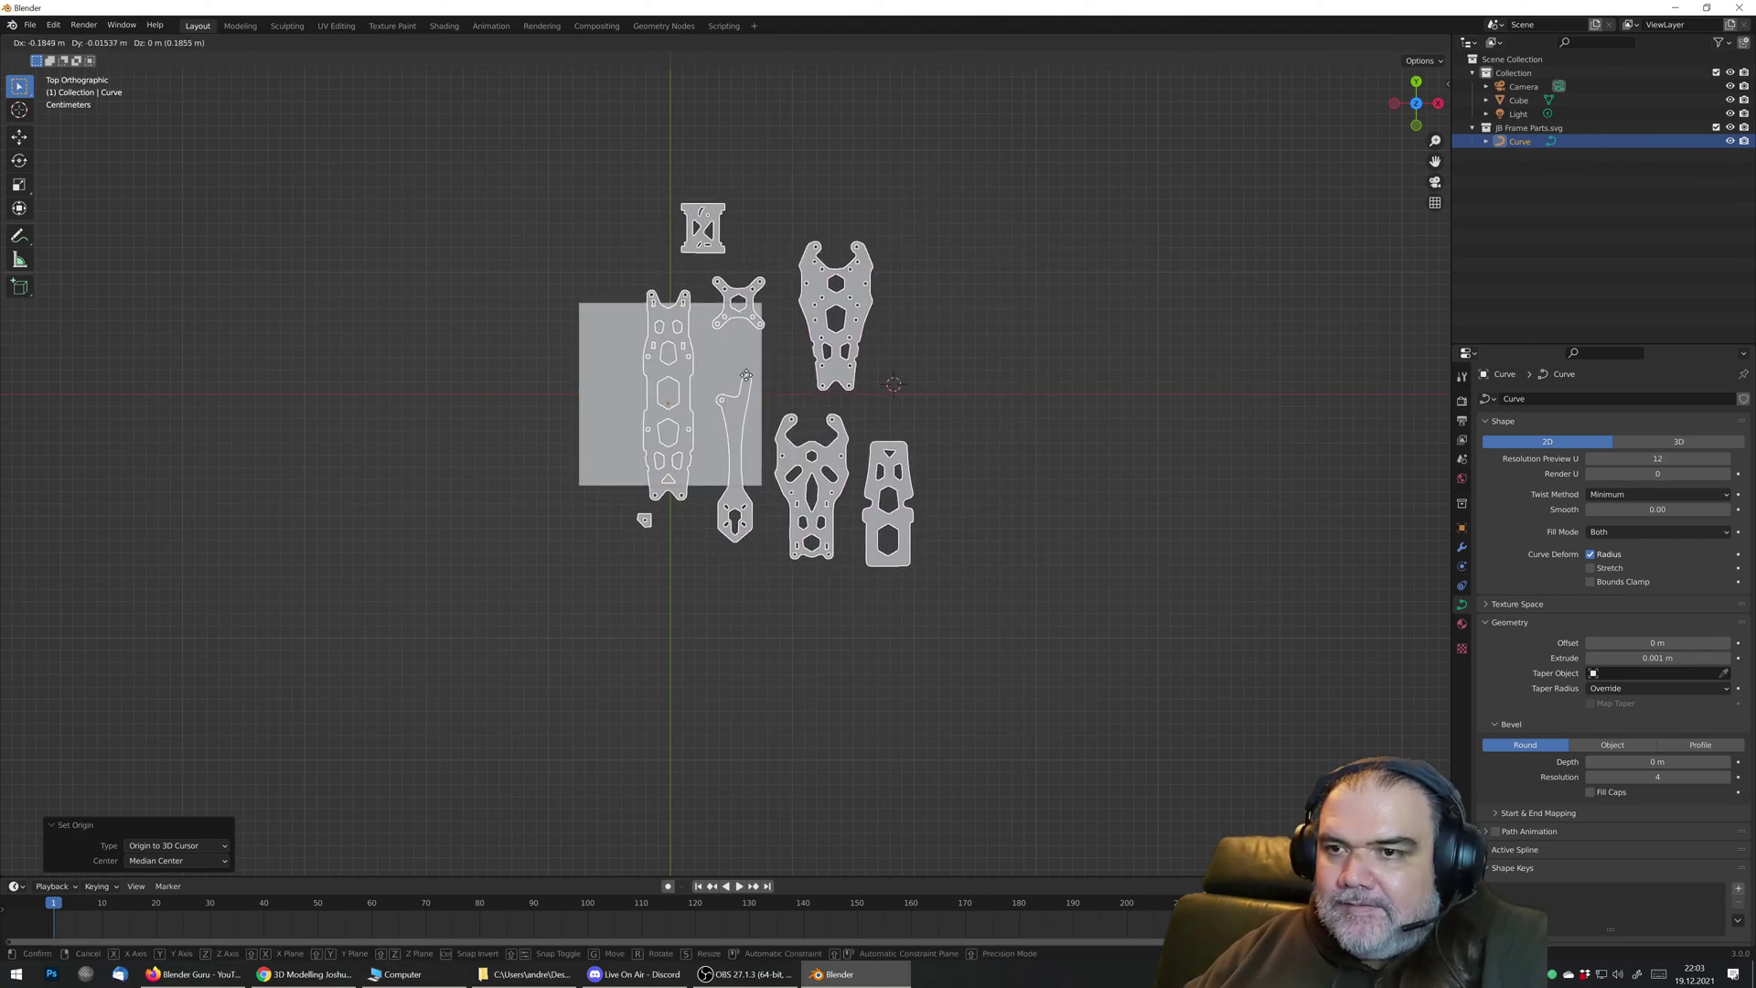
left_click(749, 375)
key("s")
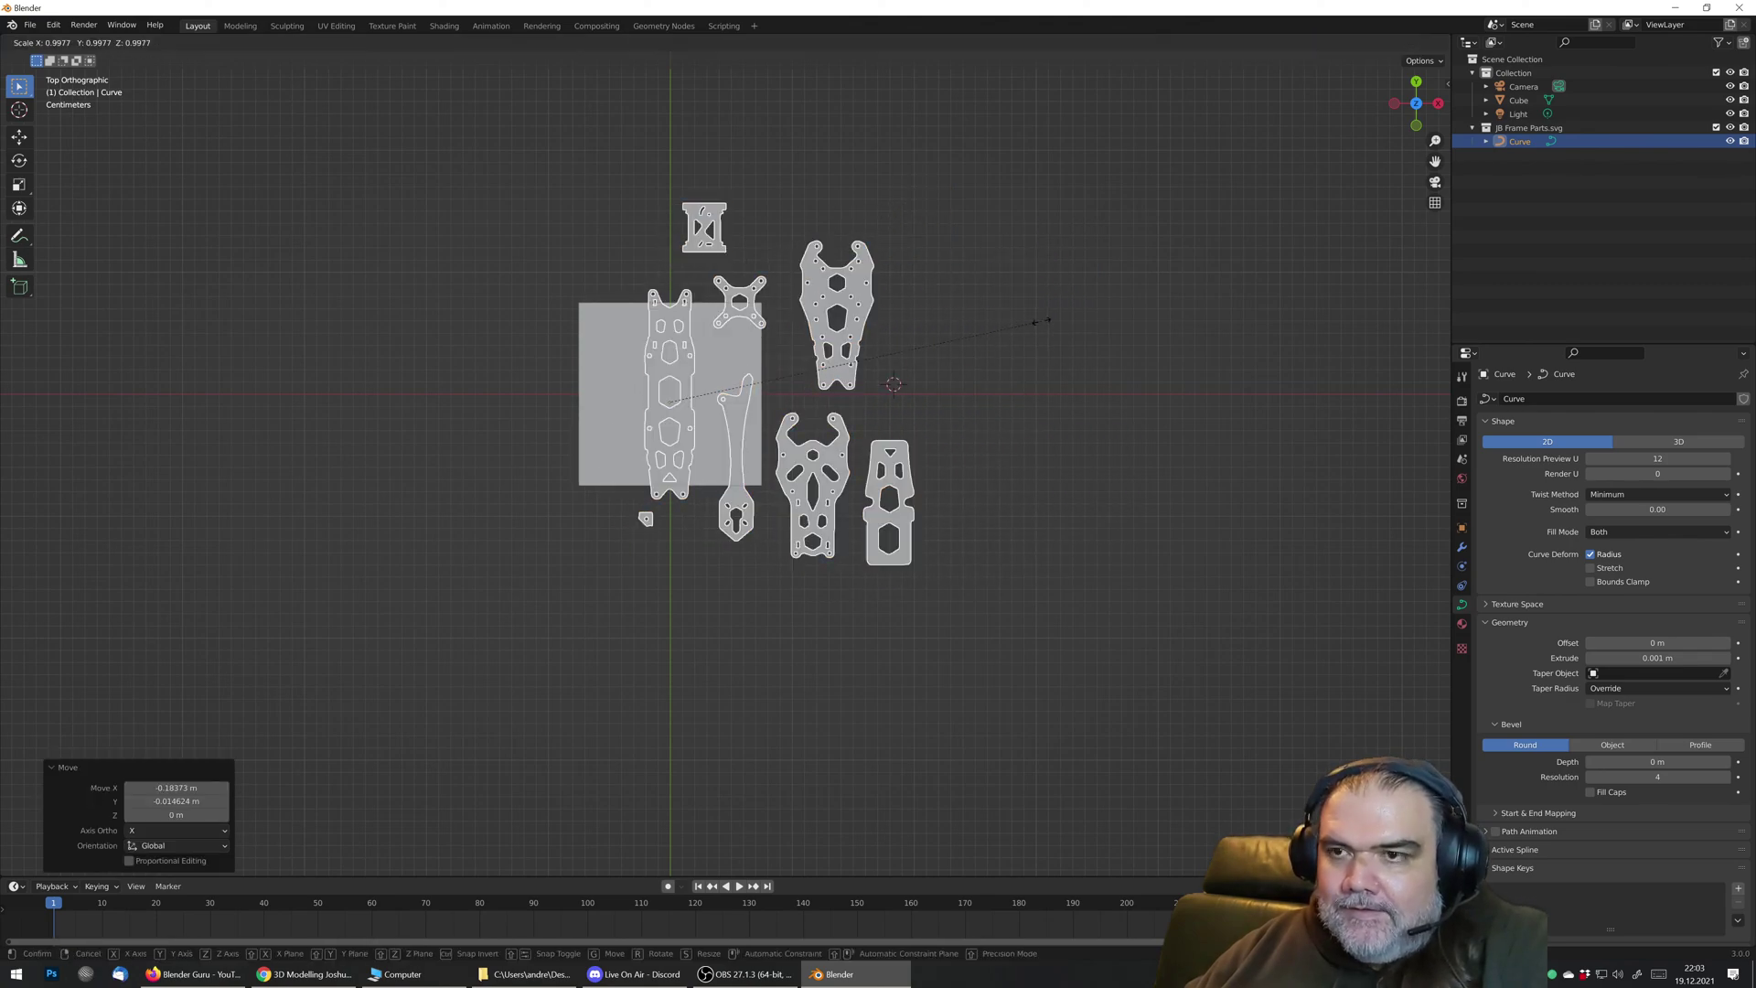
left_click(990, 339)
key("g")
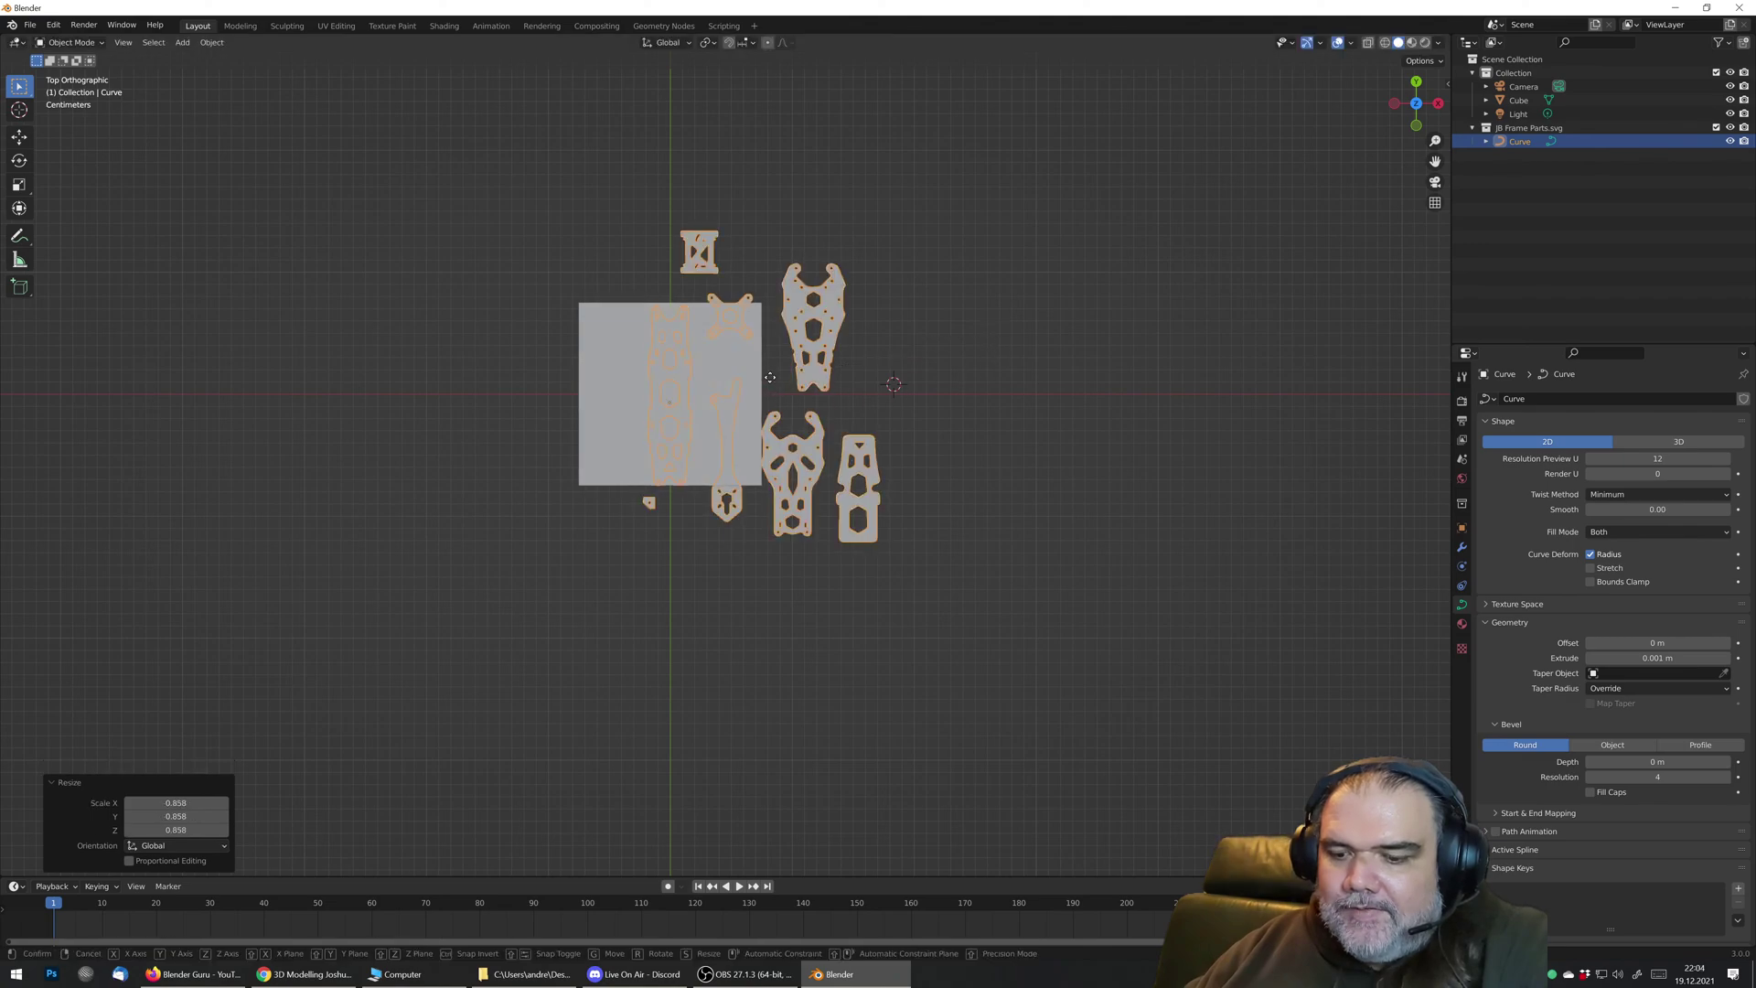
left_click(770, 377)
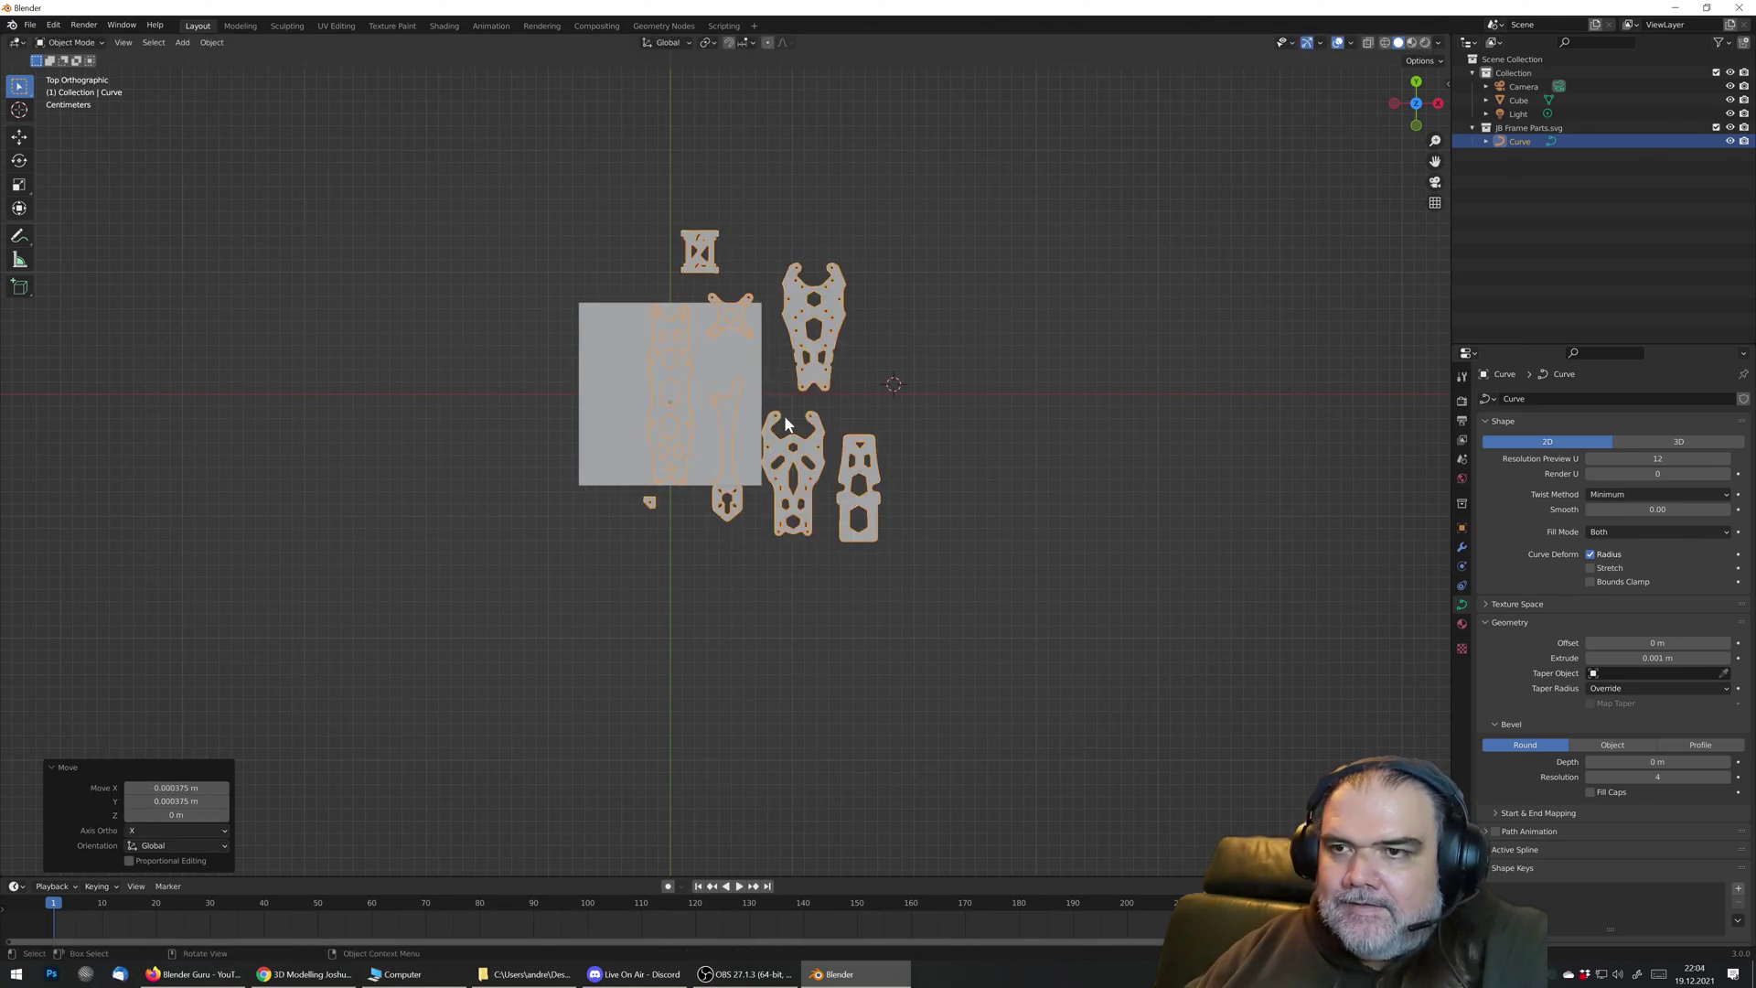
Step: Delete the reference cube
middle_click_drag(761, 371, 608, 427)
left_click(658, 329)
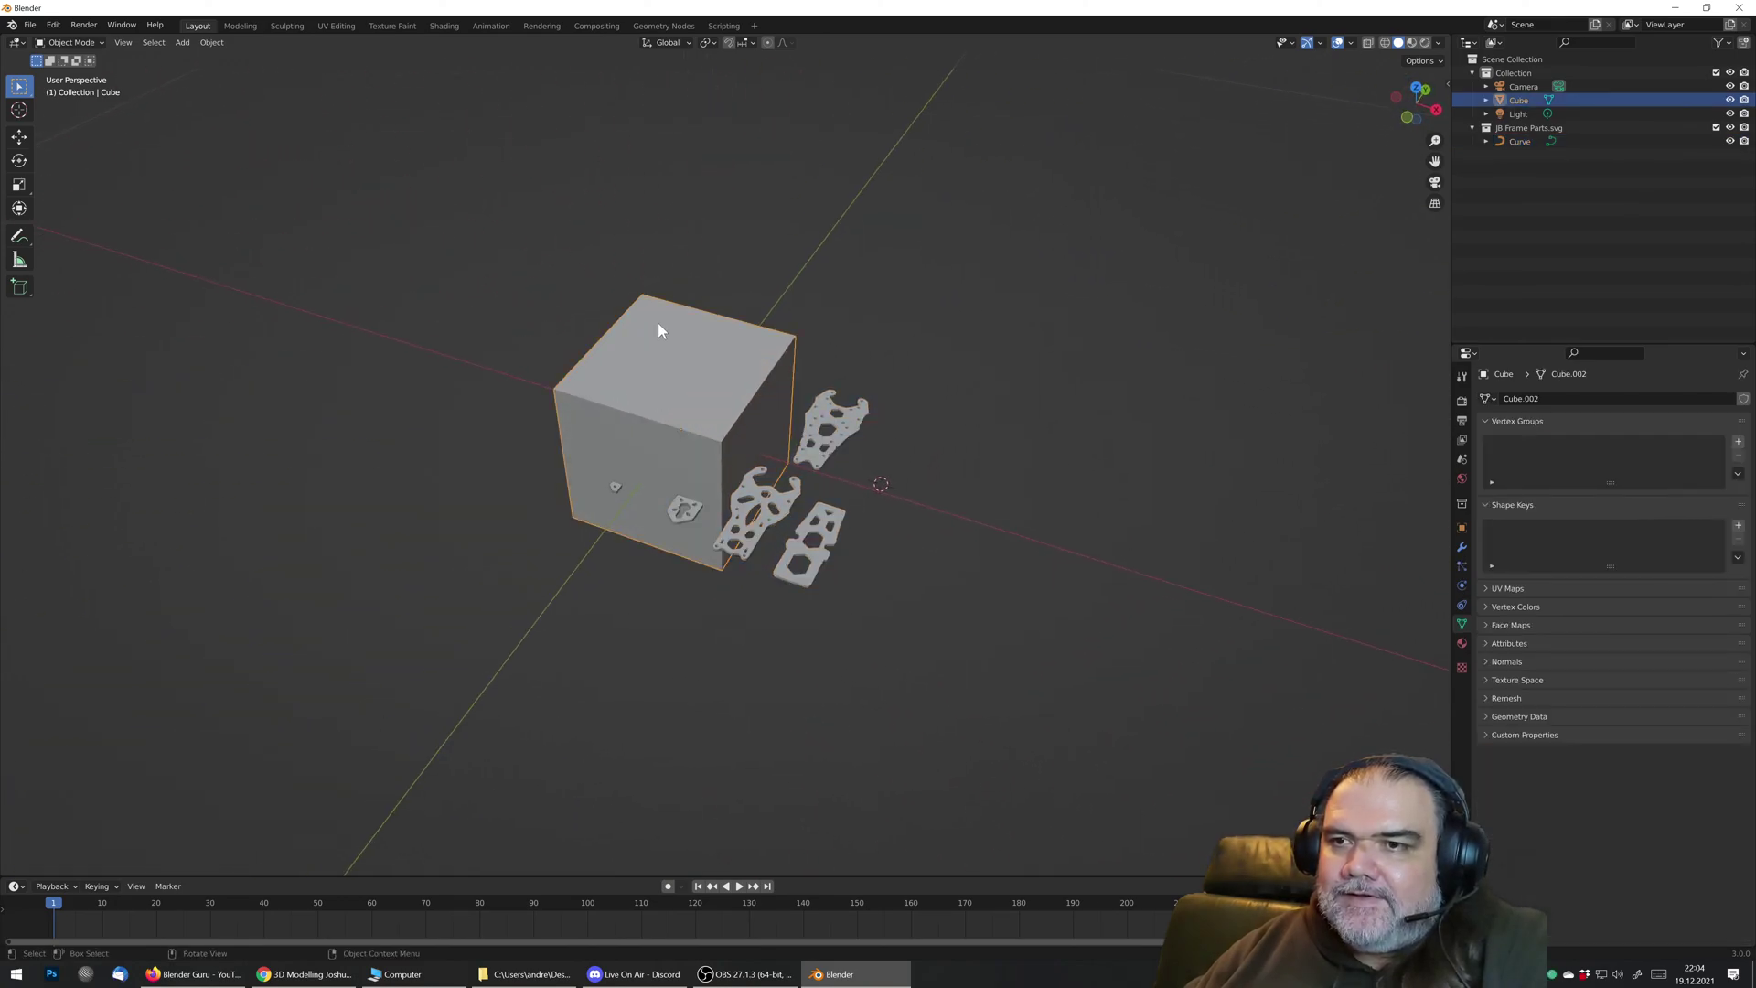
key("Delete")
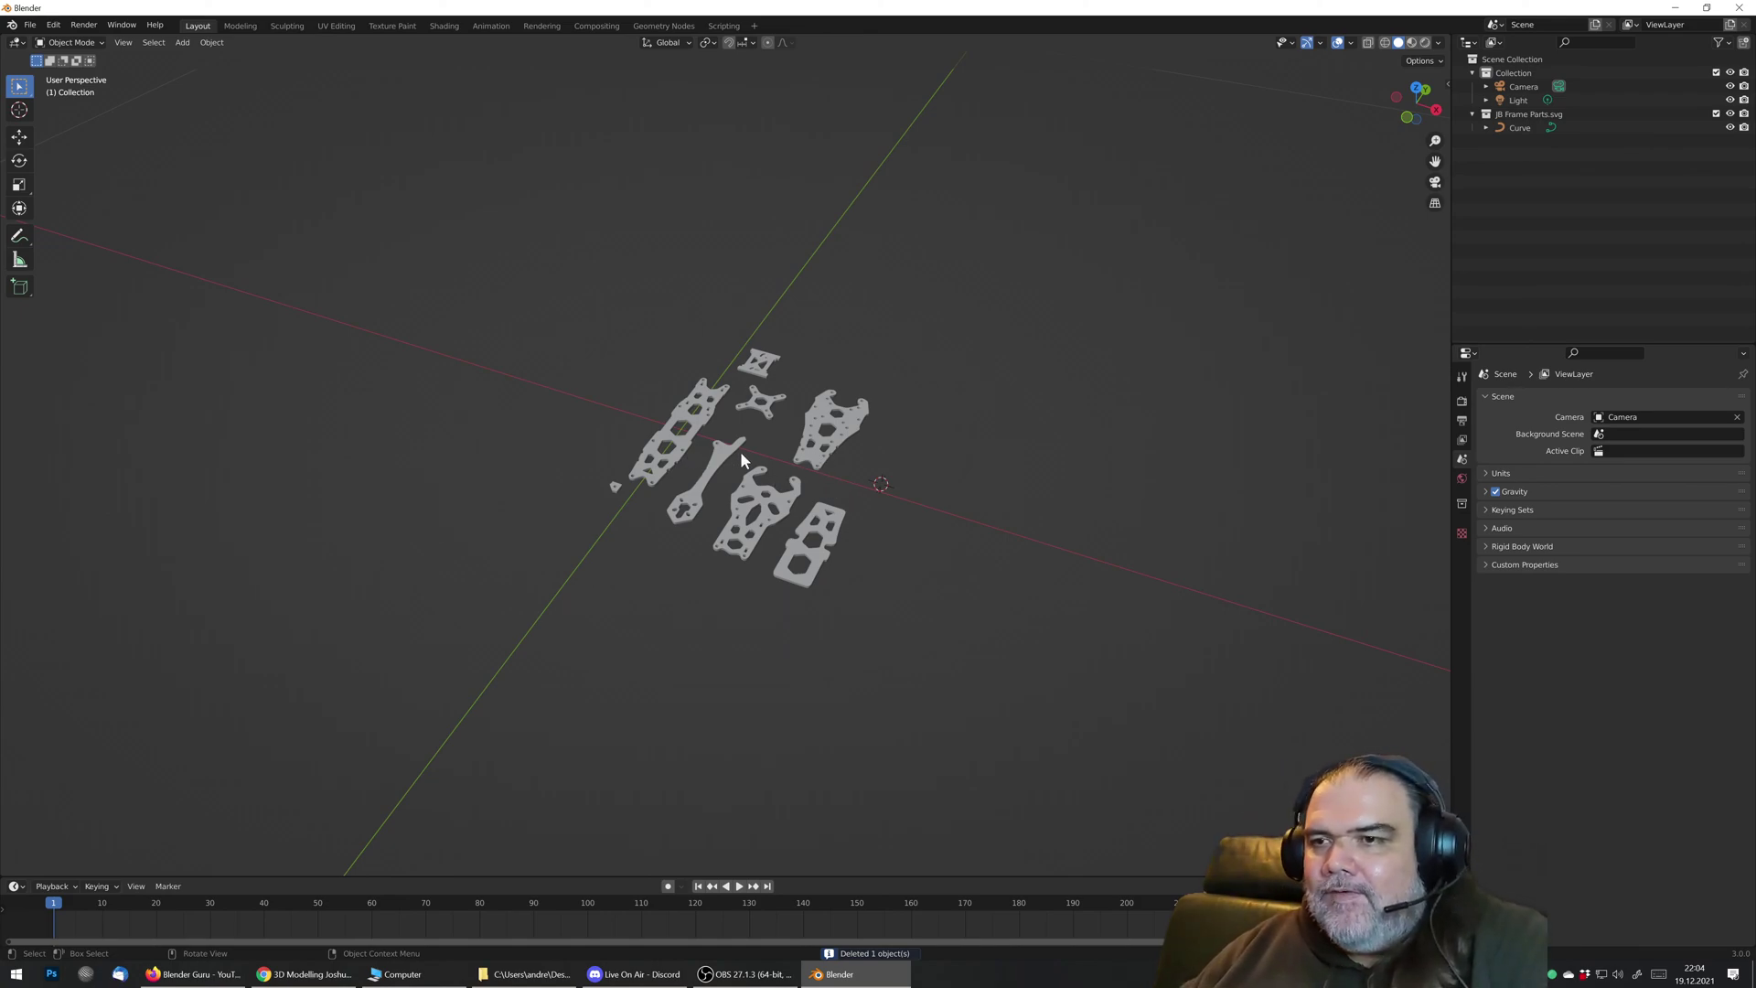
Step: Select the frame-parts curve and examine the shape and thickness of its extruded plates up close and from several angles
middle_click_drag(746, 461, 678, 443)
scroll(678, 443, "up", 10)
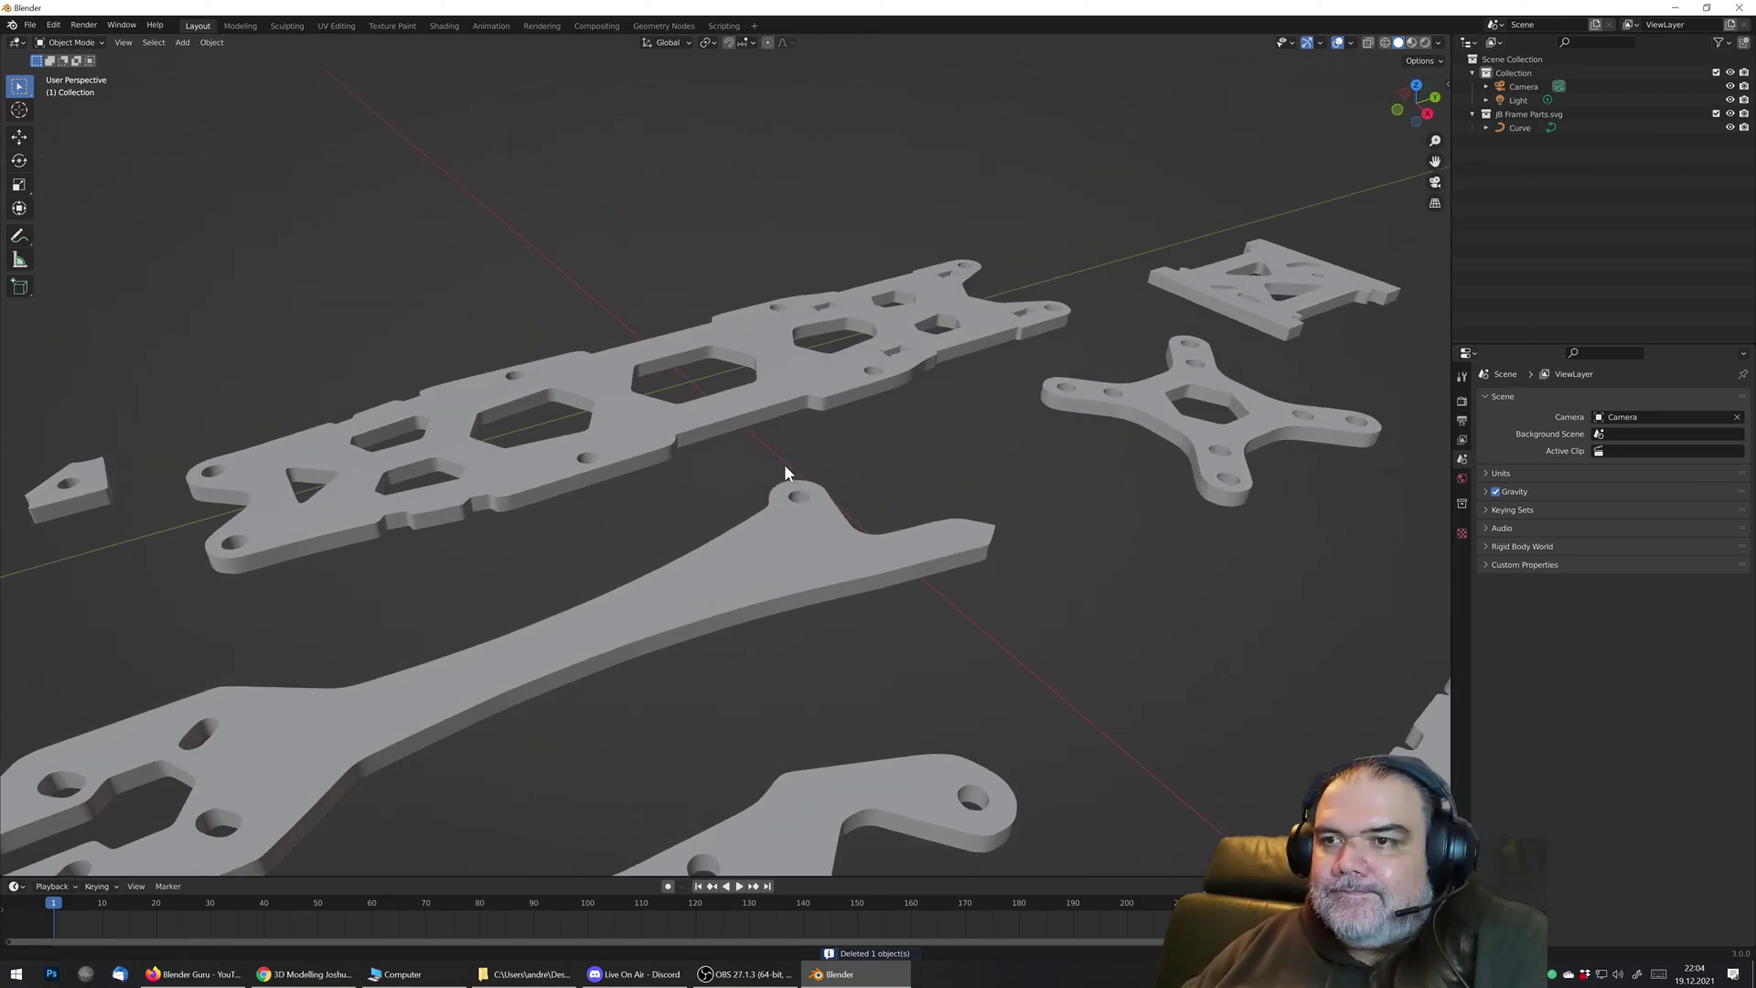
left_click(785, 393)
middle_click_drag(784, 391, 770, 437)
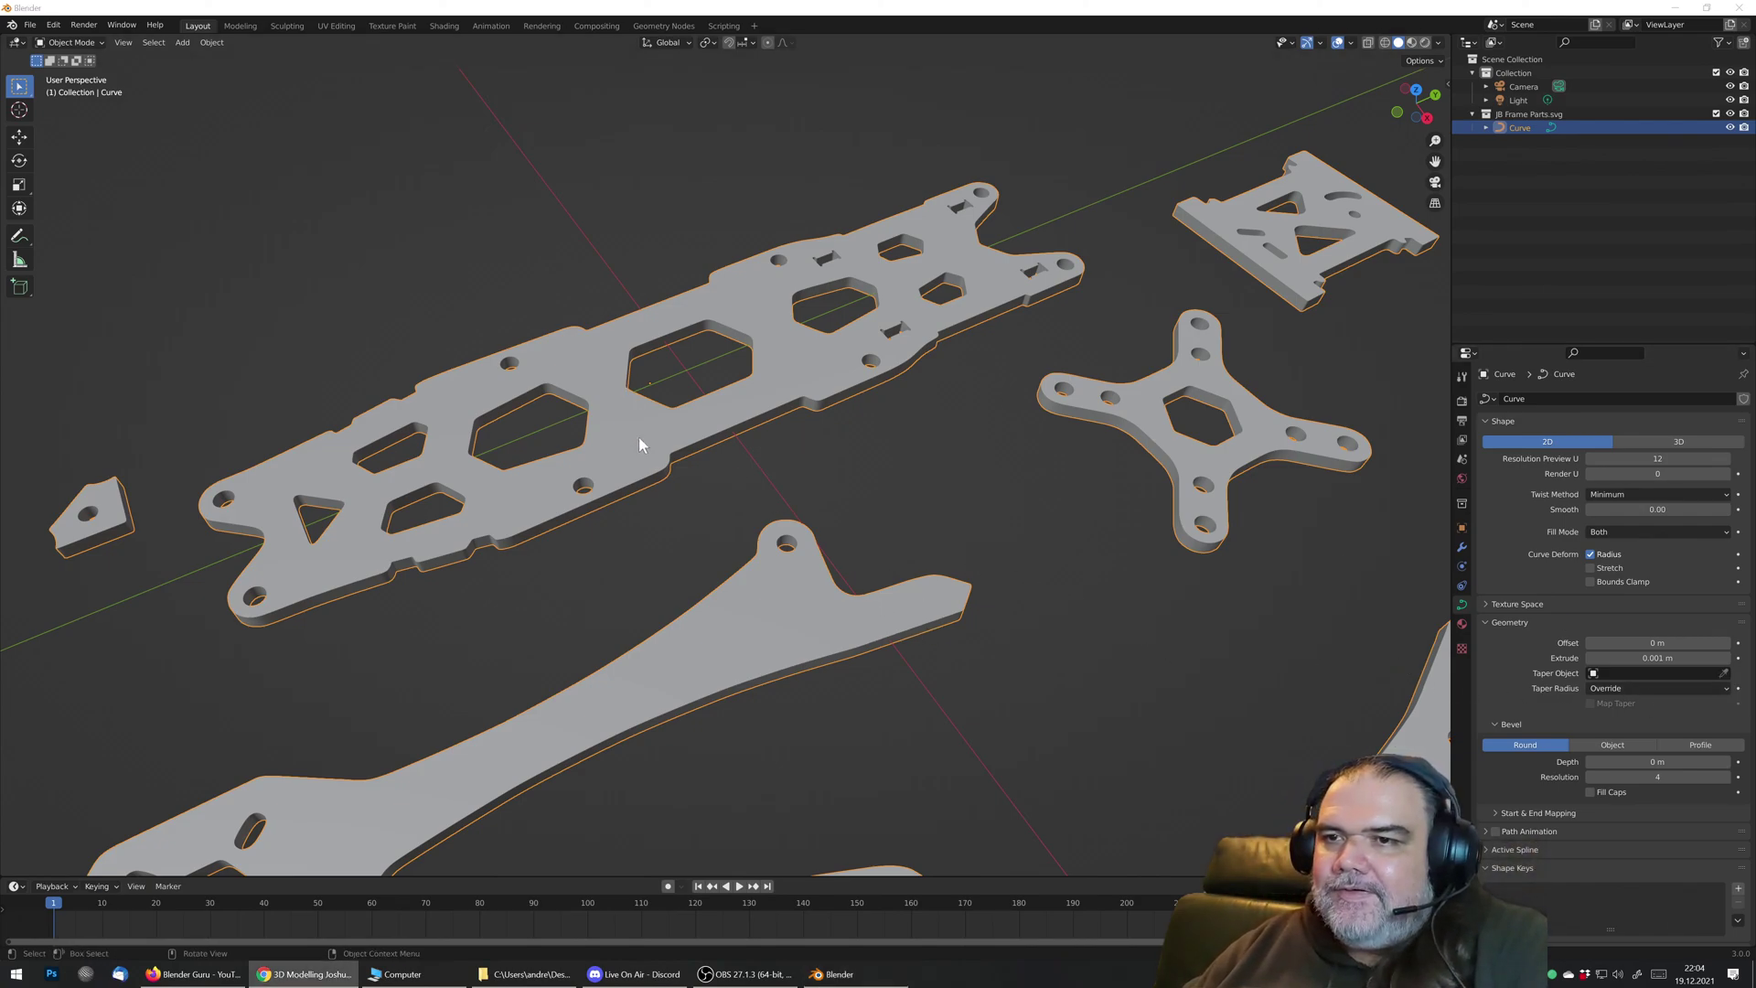
scroll(638, 436, "down", 5)
mouse_move(739, 448)
middle_mouse_down()
mouse_move(789, 422)
mouse_move(704, 427)
mouse_move(739, 466)
middle_mouse_up()
scroll(774, 529, "down", 3)
middle_click_drag(774, 528, 781, 457, "shift")
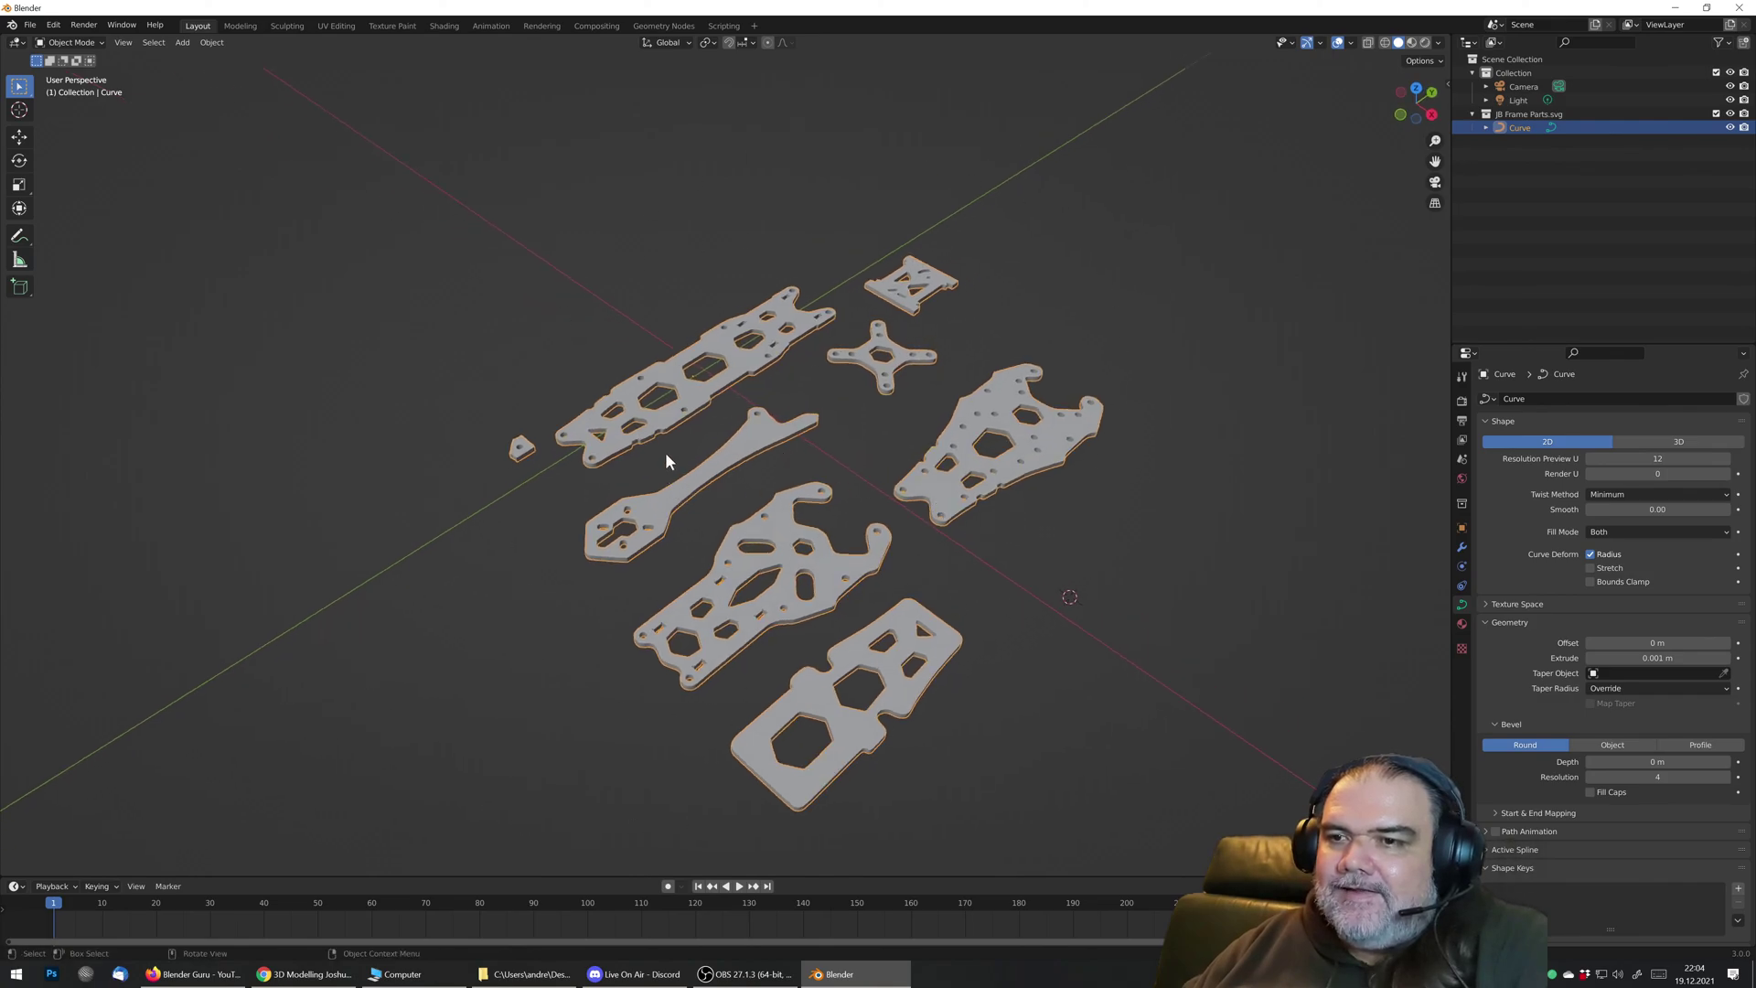
middle_click_drag(666, 452, 717, 480)
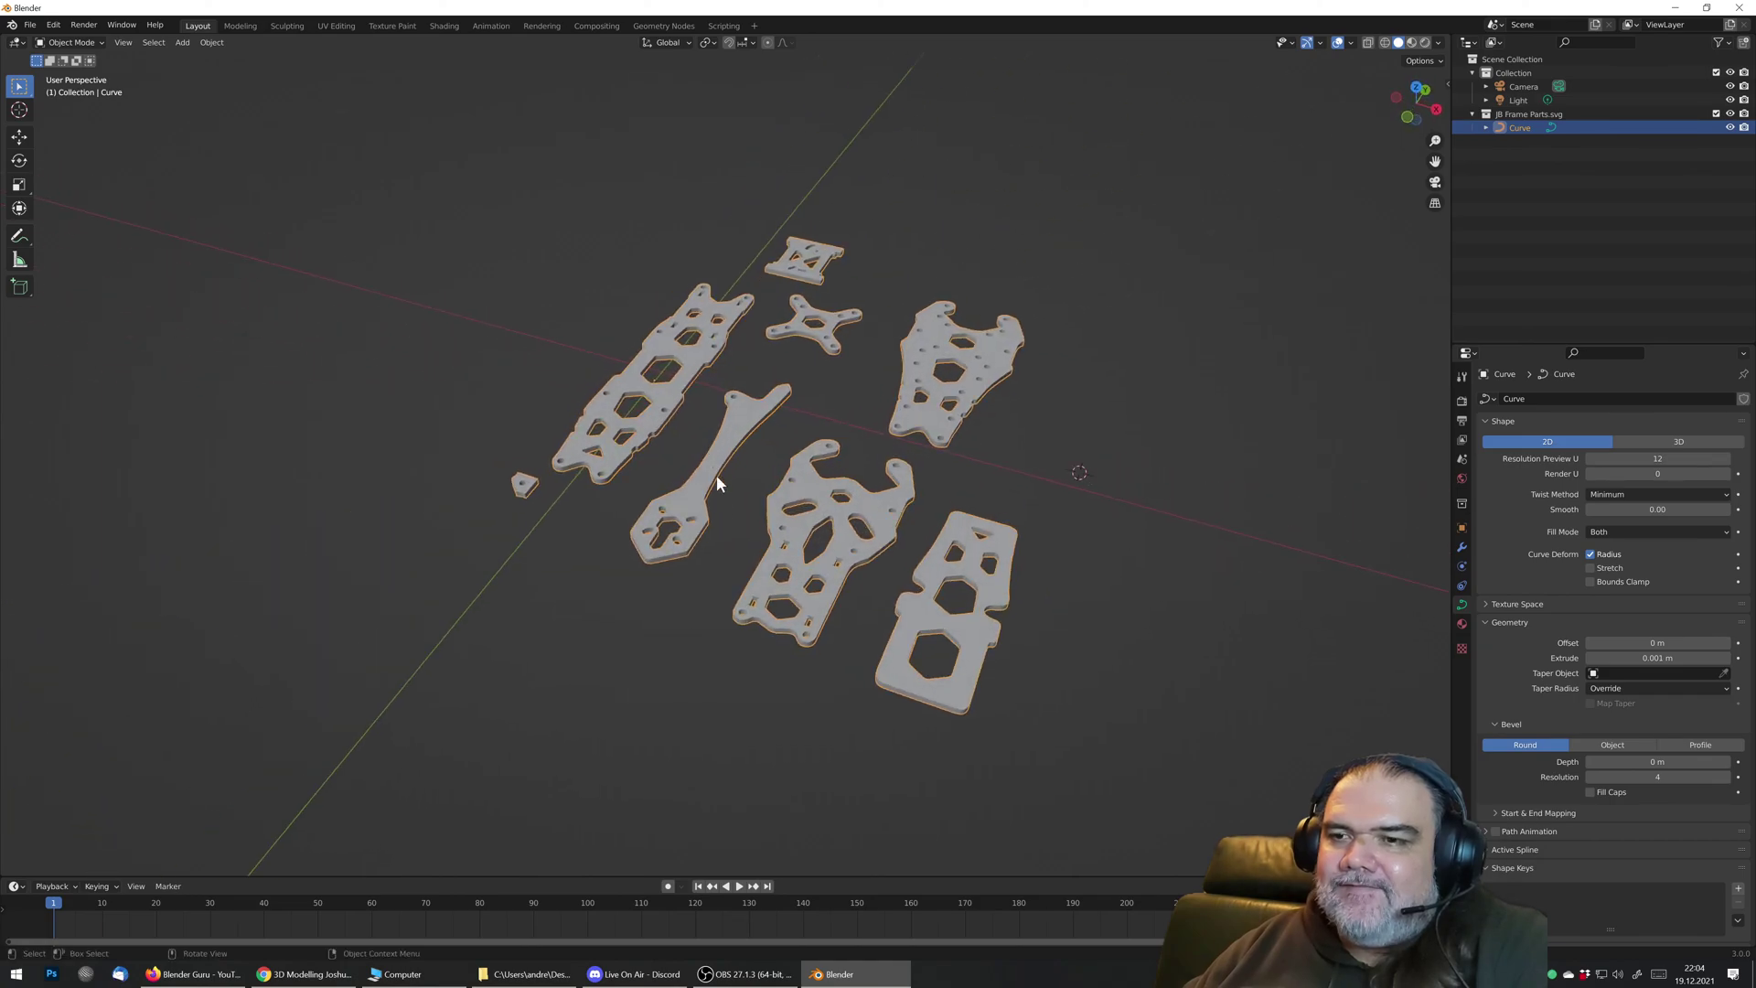
scroll(717, 476, "up", 5)
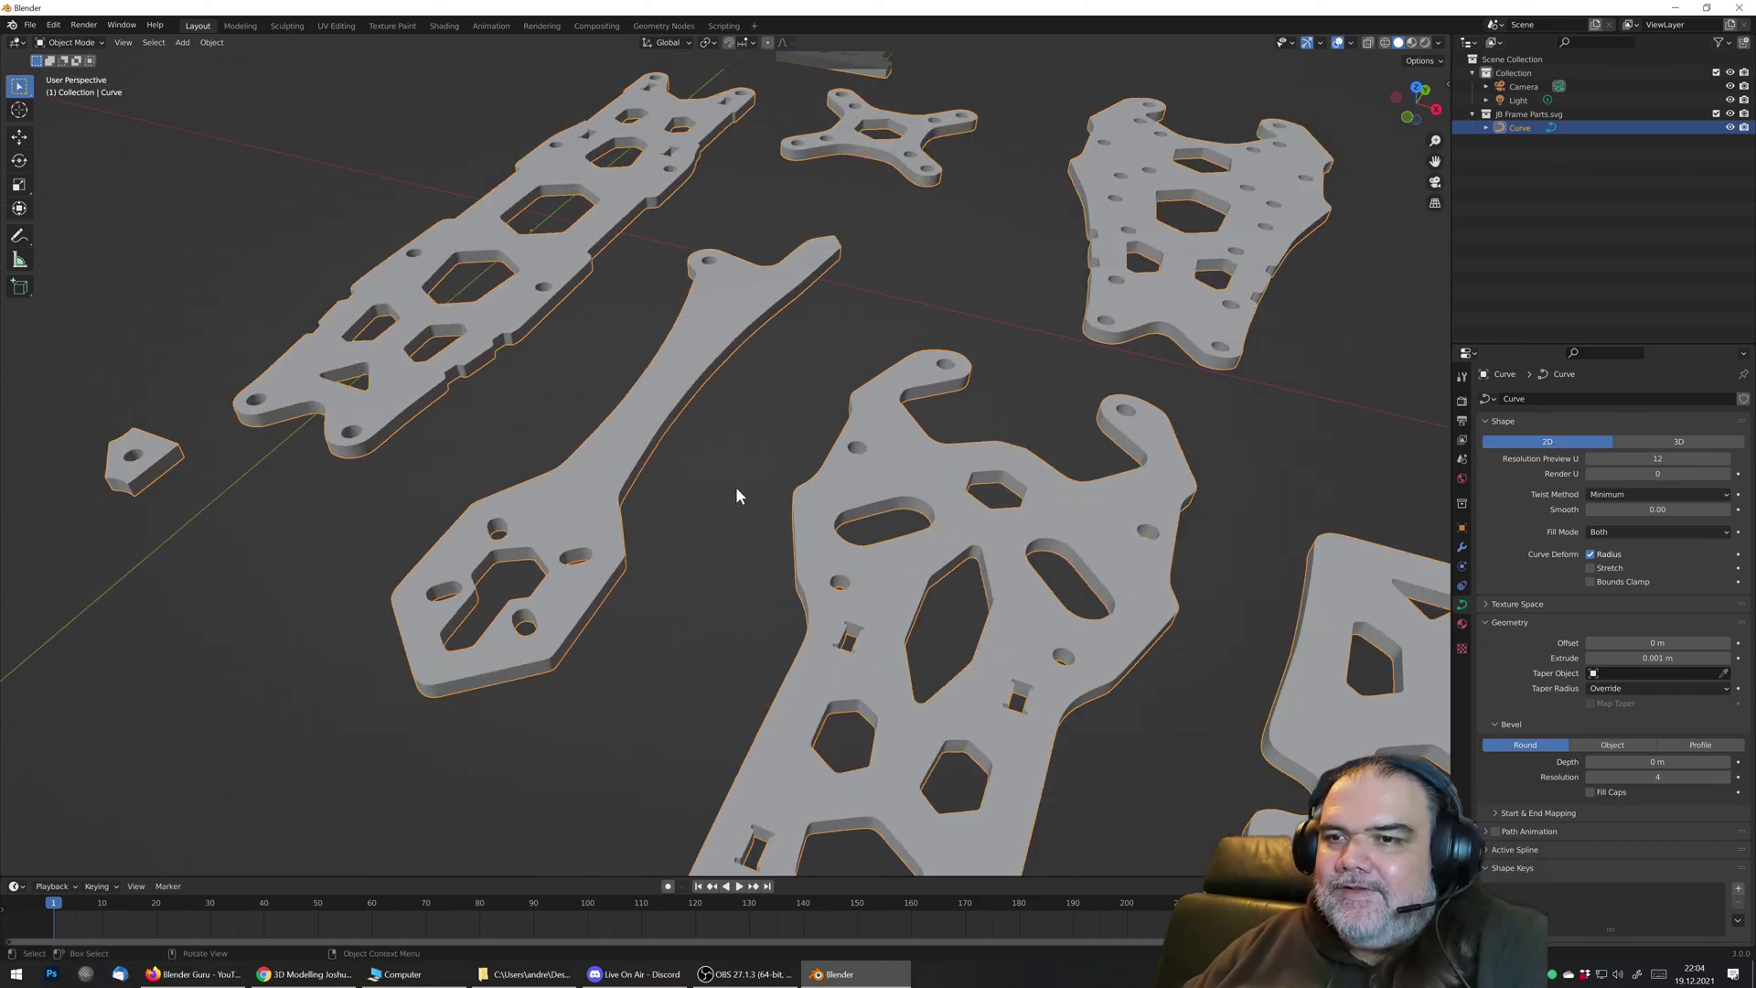
Step: Convert the frame-parts curve to a mesh
left_click(732, 456)
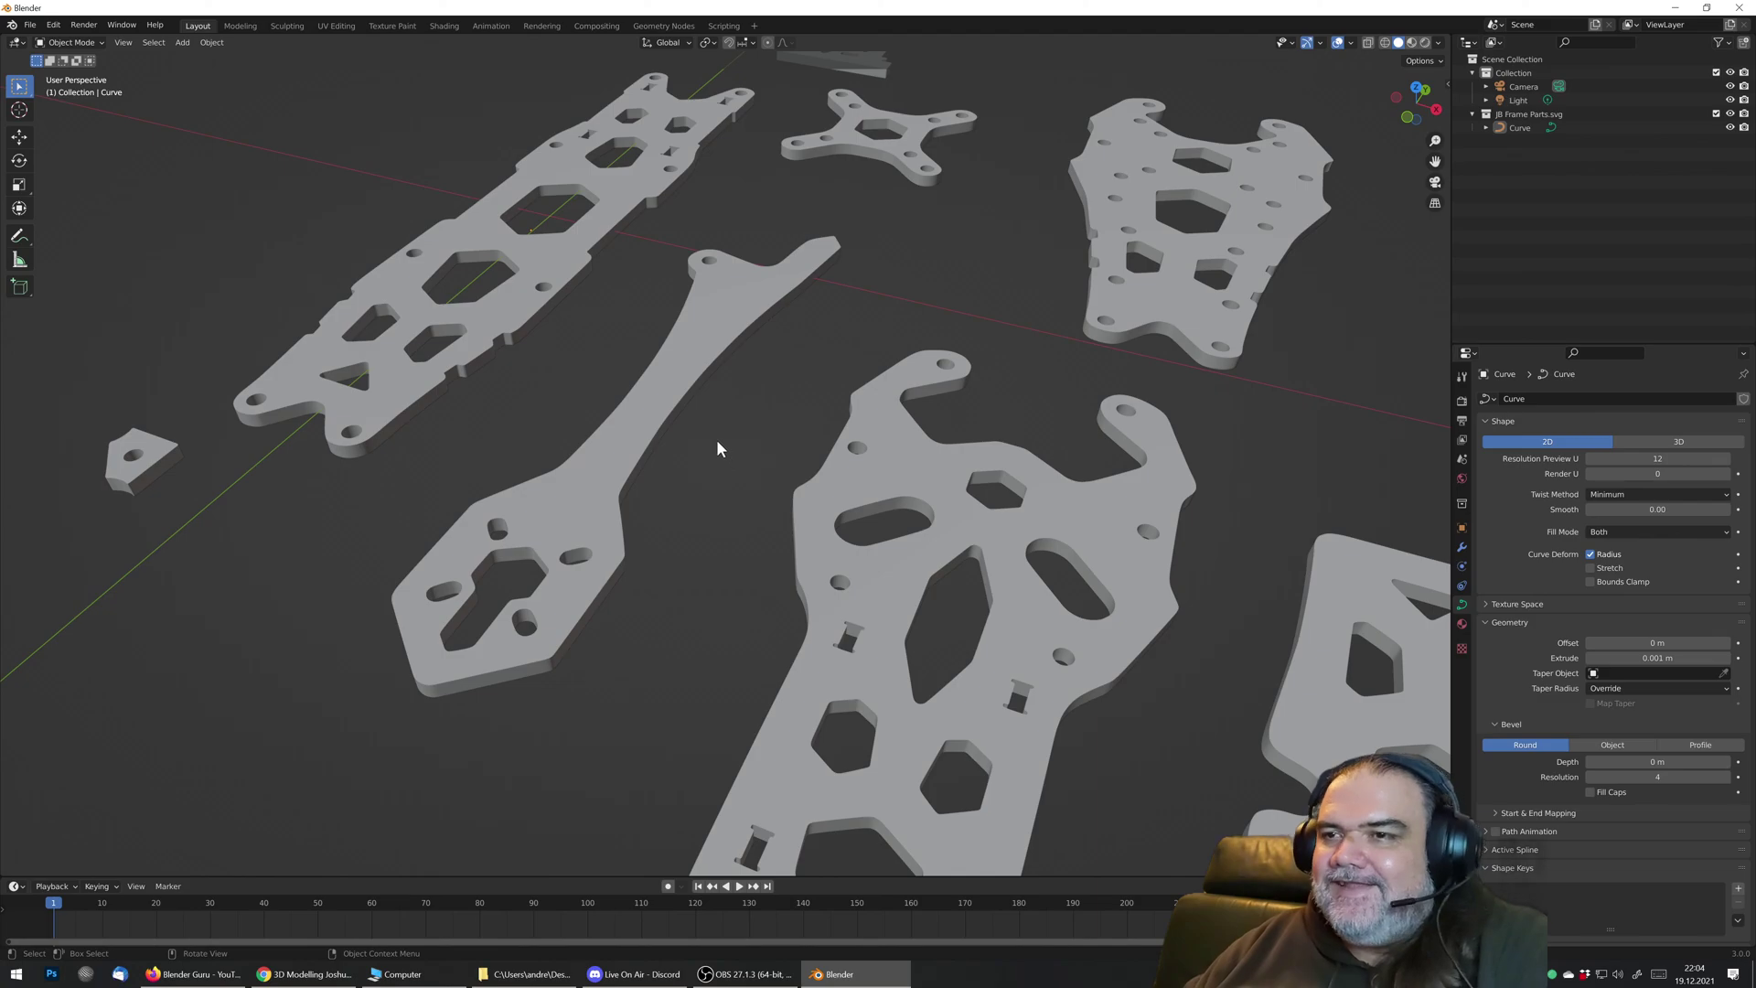
left_click(686, 398)
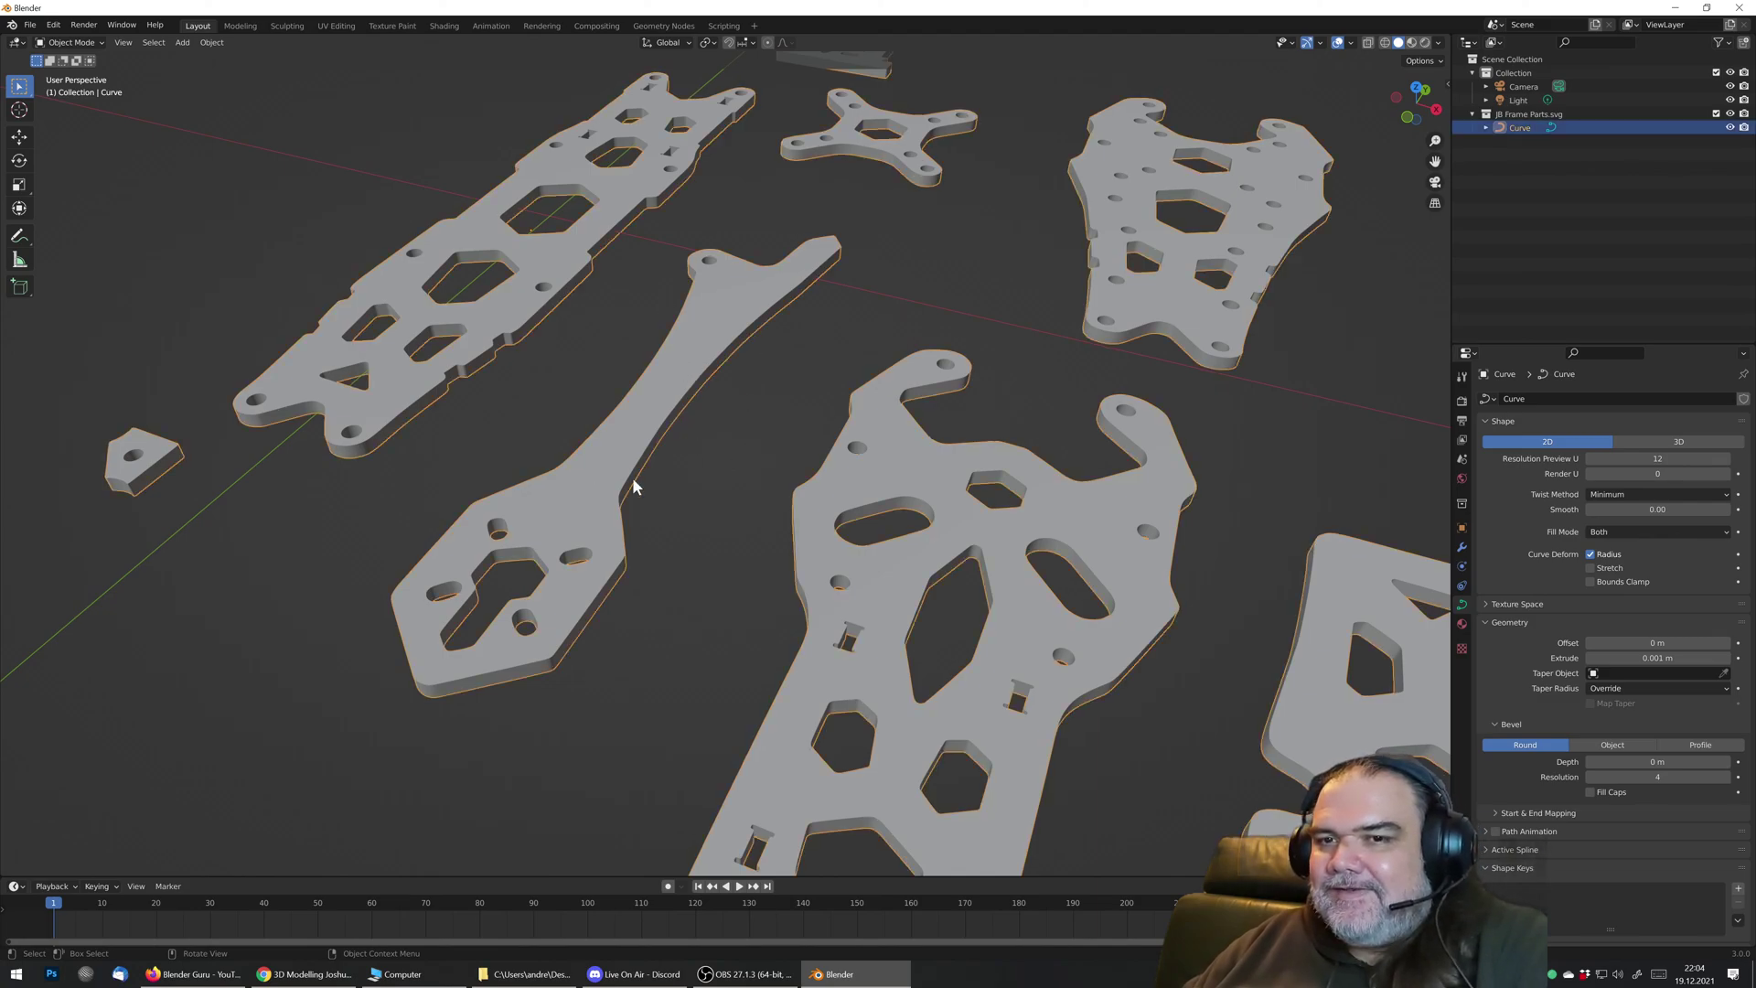
middle_click_drag(633, 476, 779, 521)
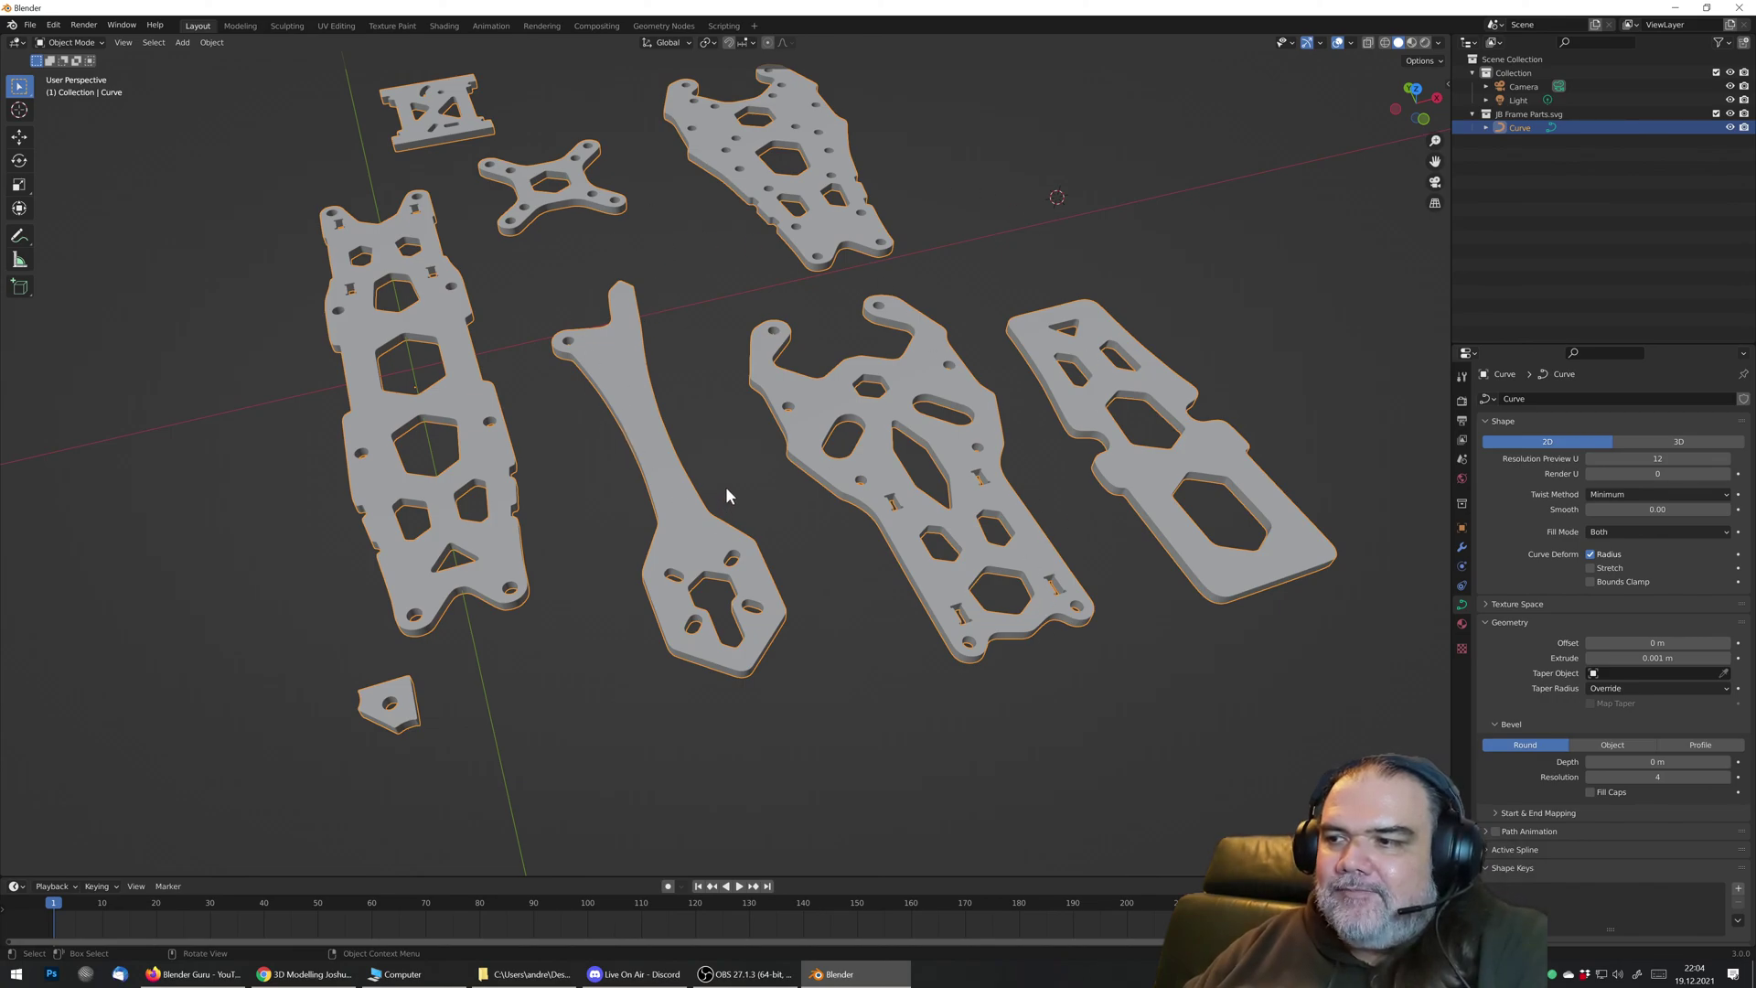
right_click(615, 360)
mouse_move(613, 358)
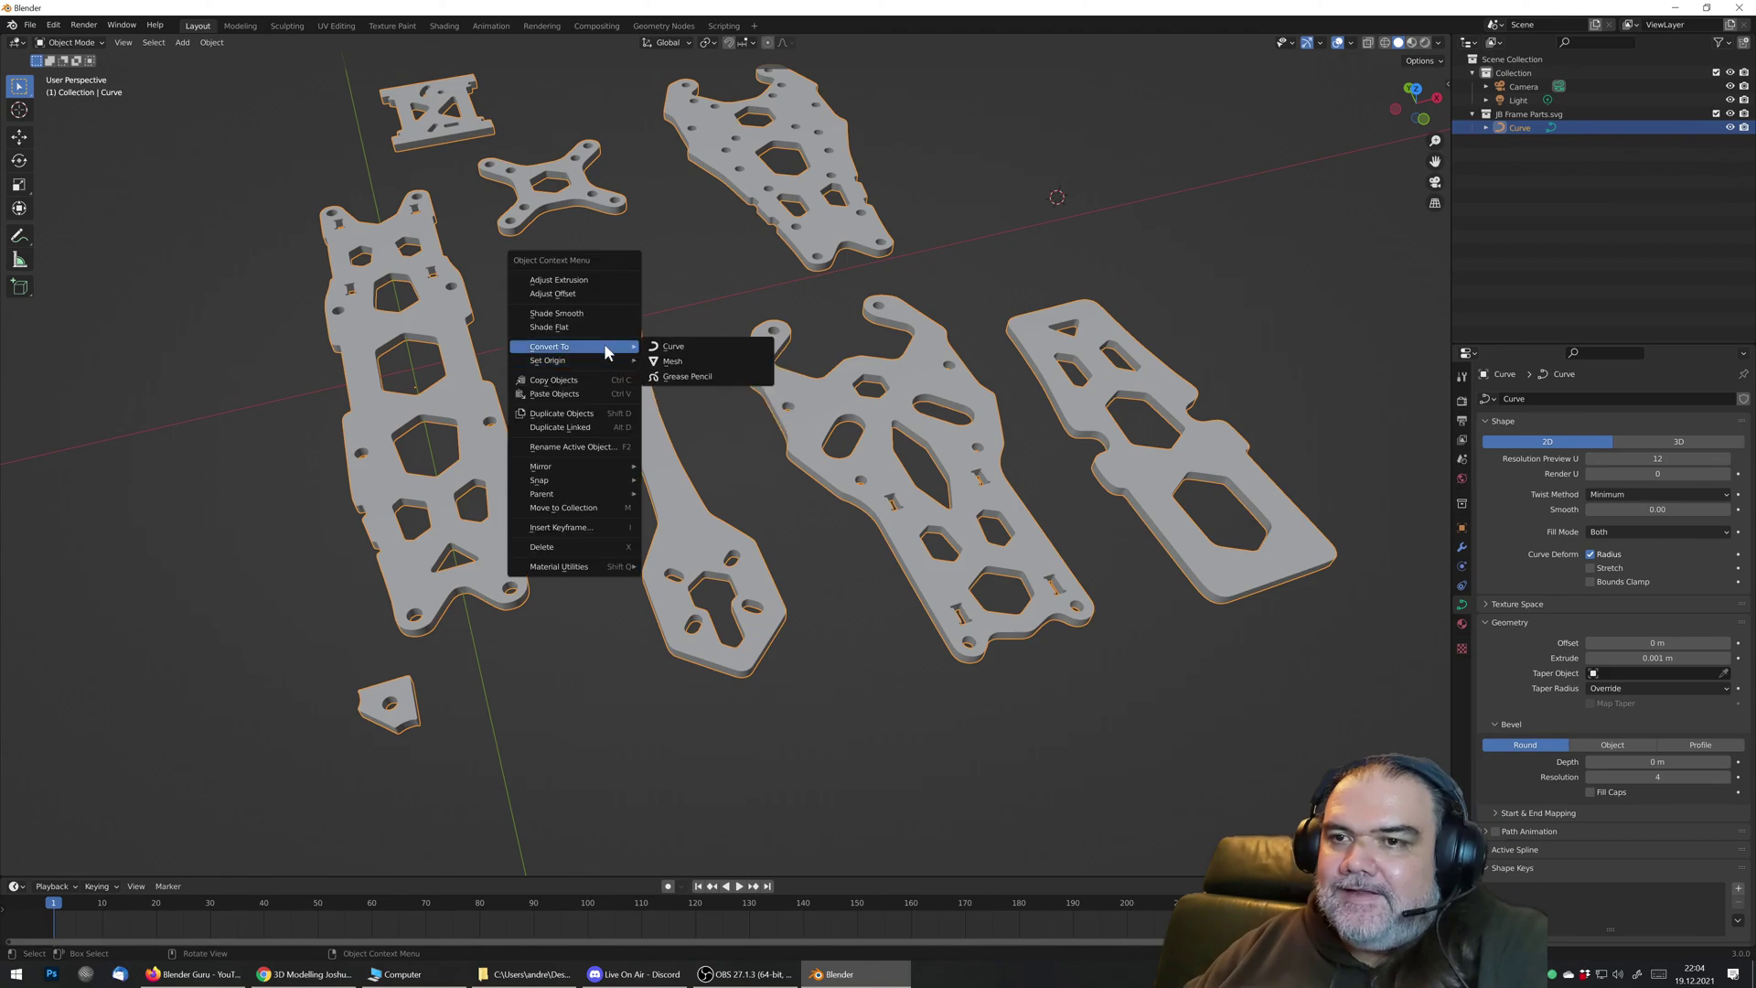
left_click(684, 362)
Step: Inspect the converted mesh's faces in Edit Mode, box-selecting the middle section of the arm, and return to Object Mode
middle_click_drag(688, 434, 616, 439)
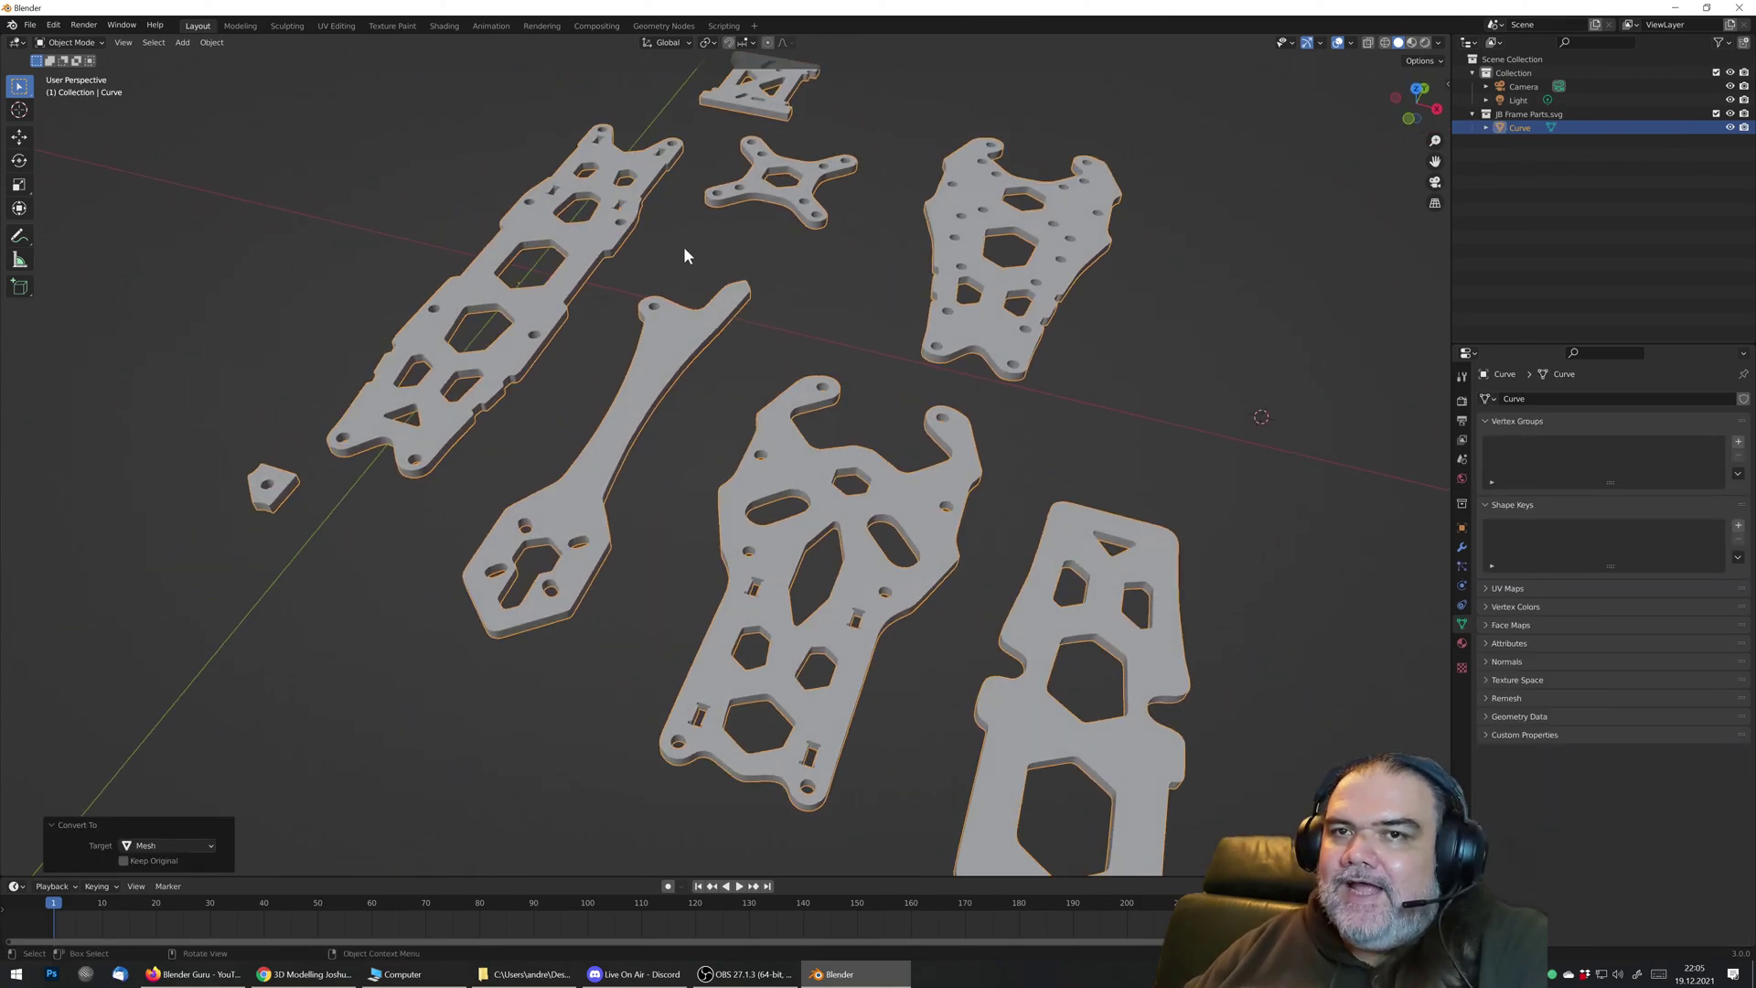
scroll(595, 447, "up", 4)
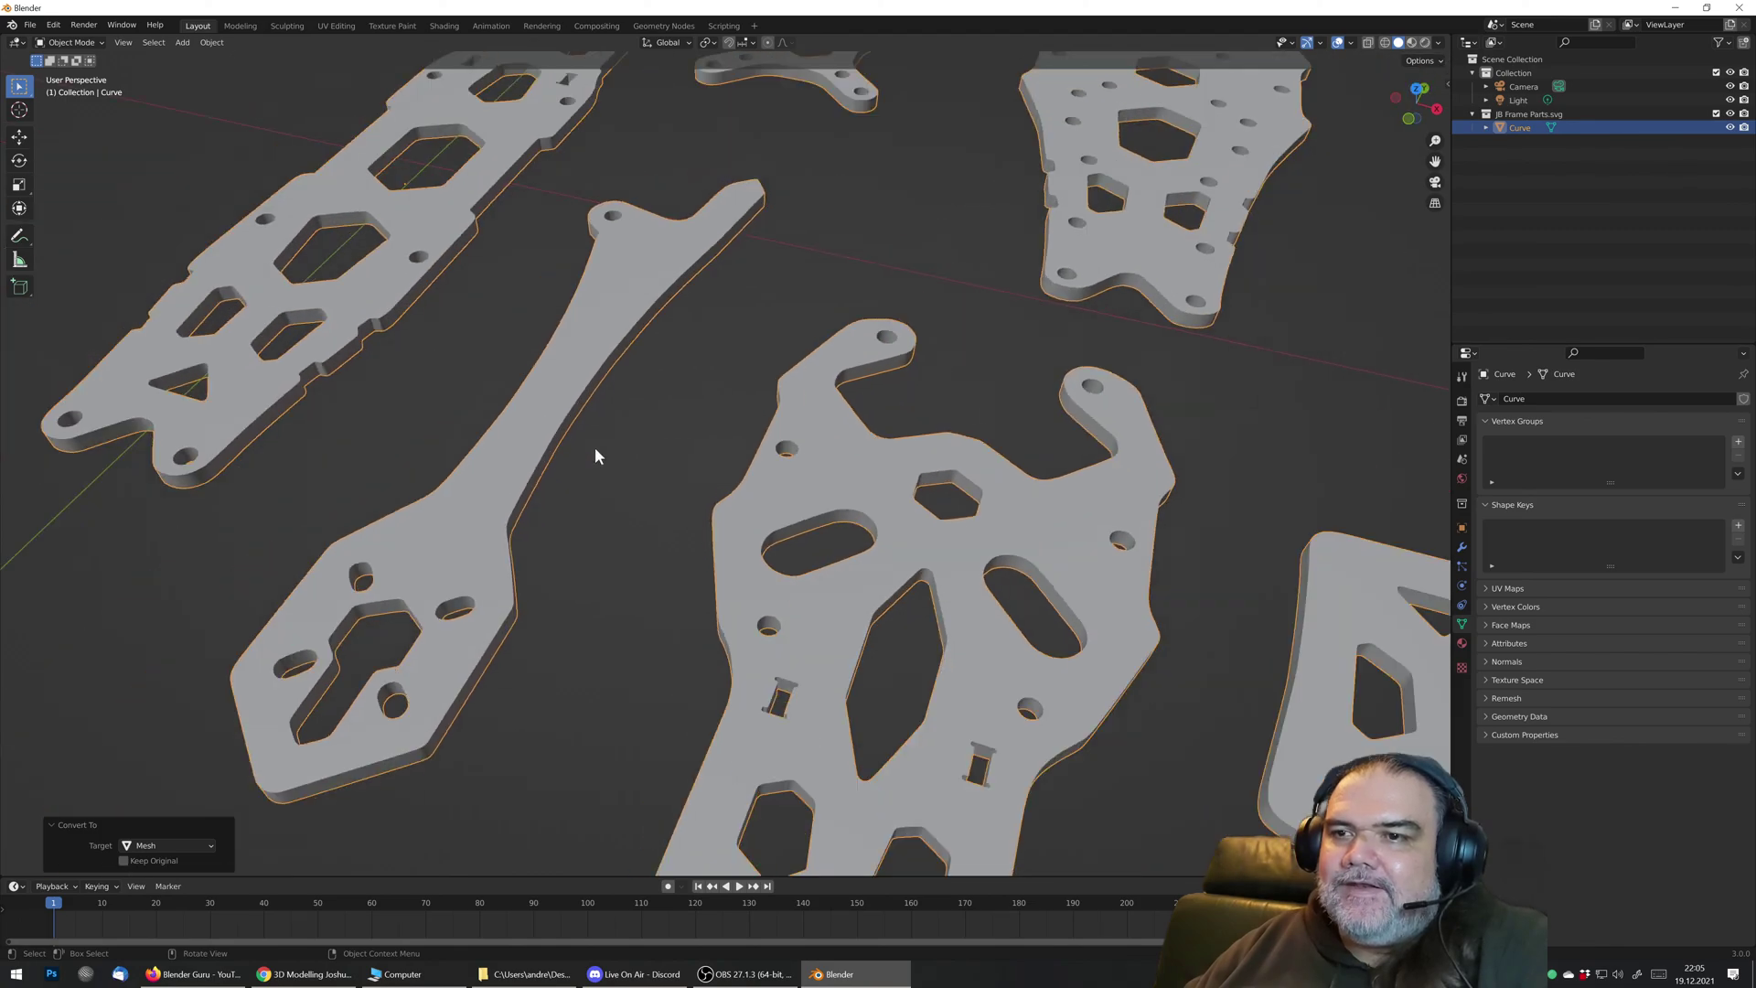
key("Tab")
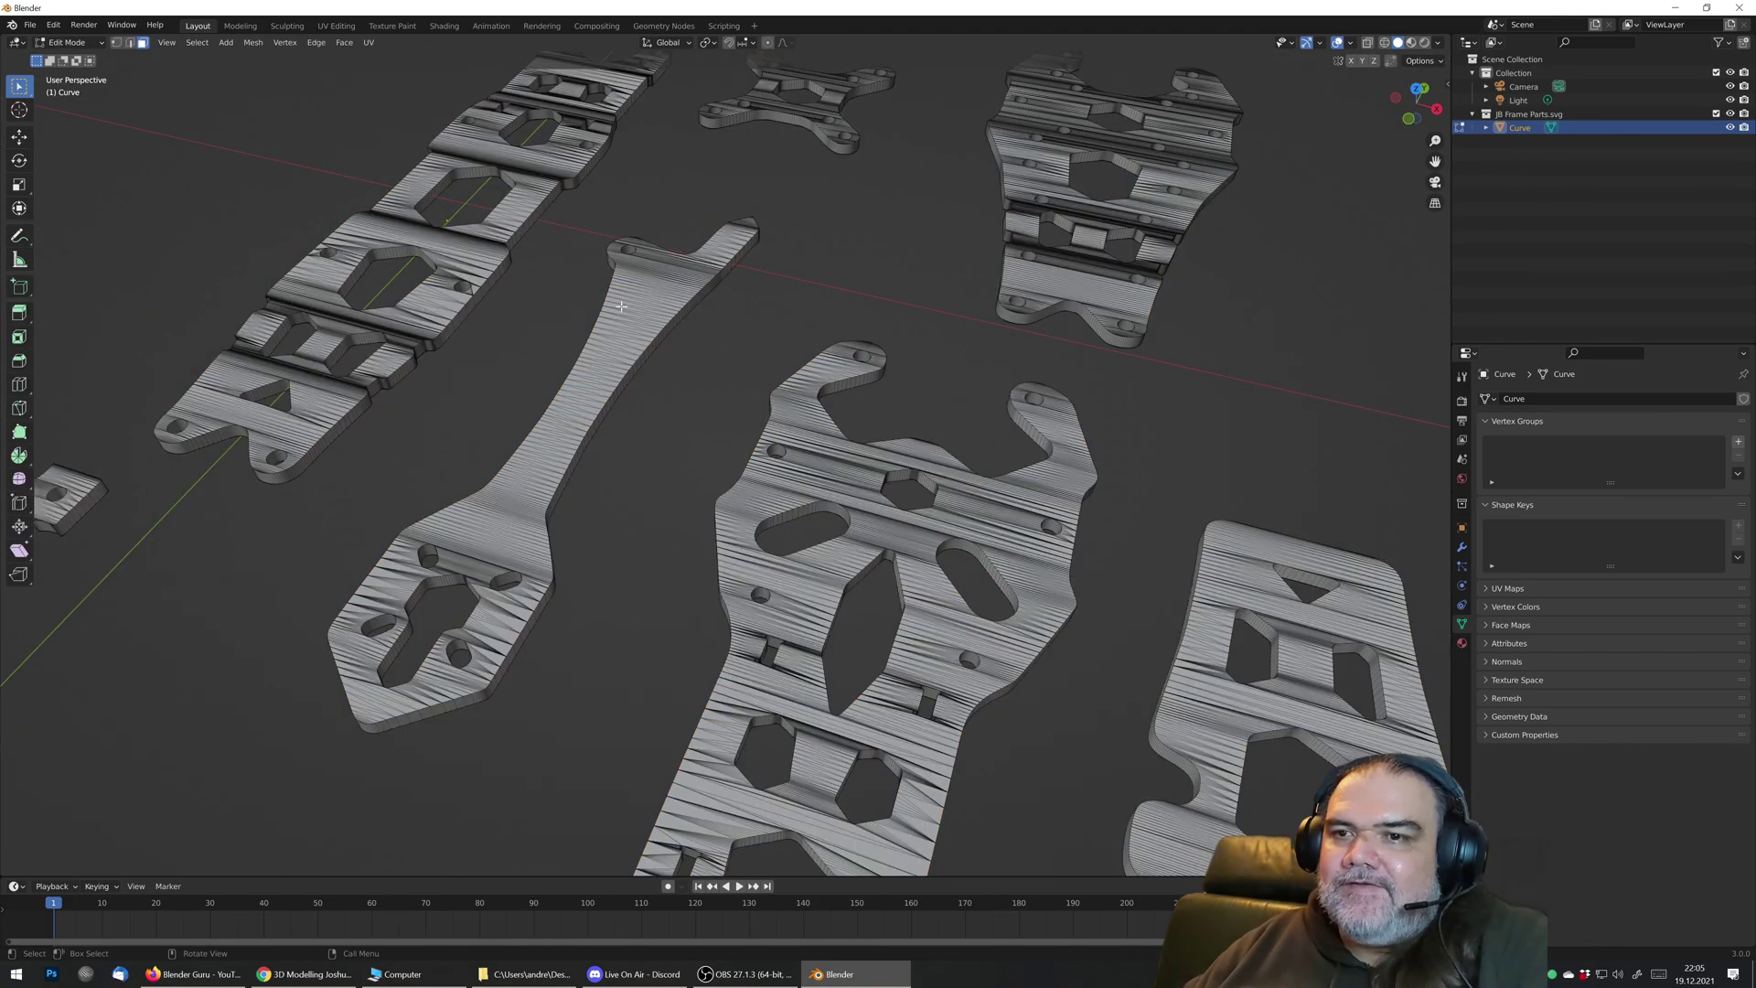
left_click_drag(474, 353, 609, 479)
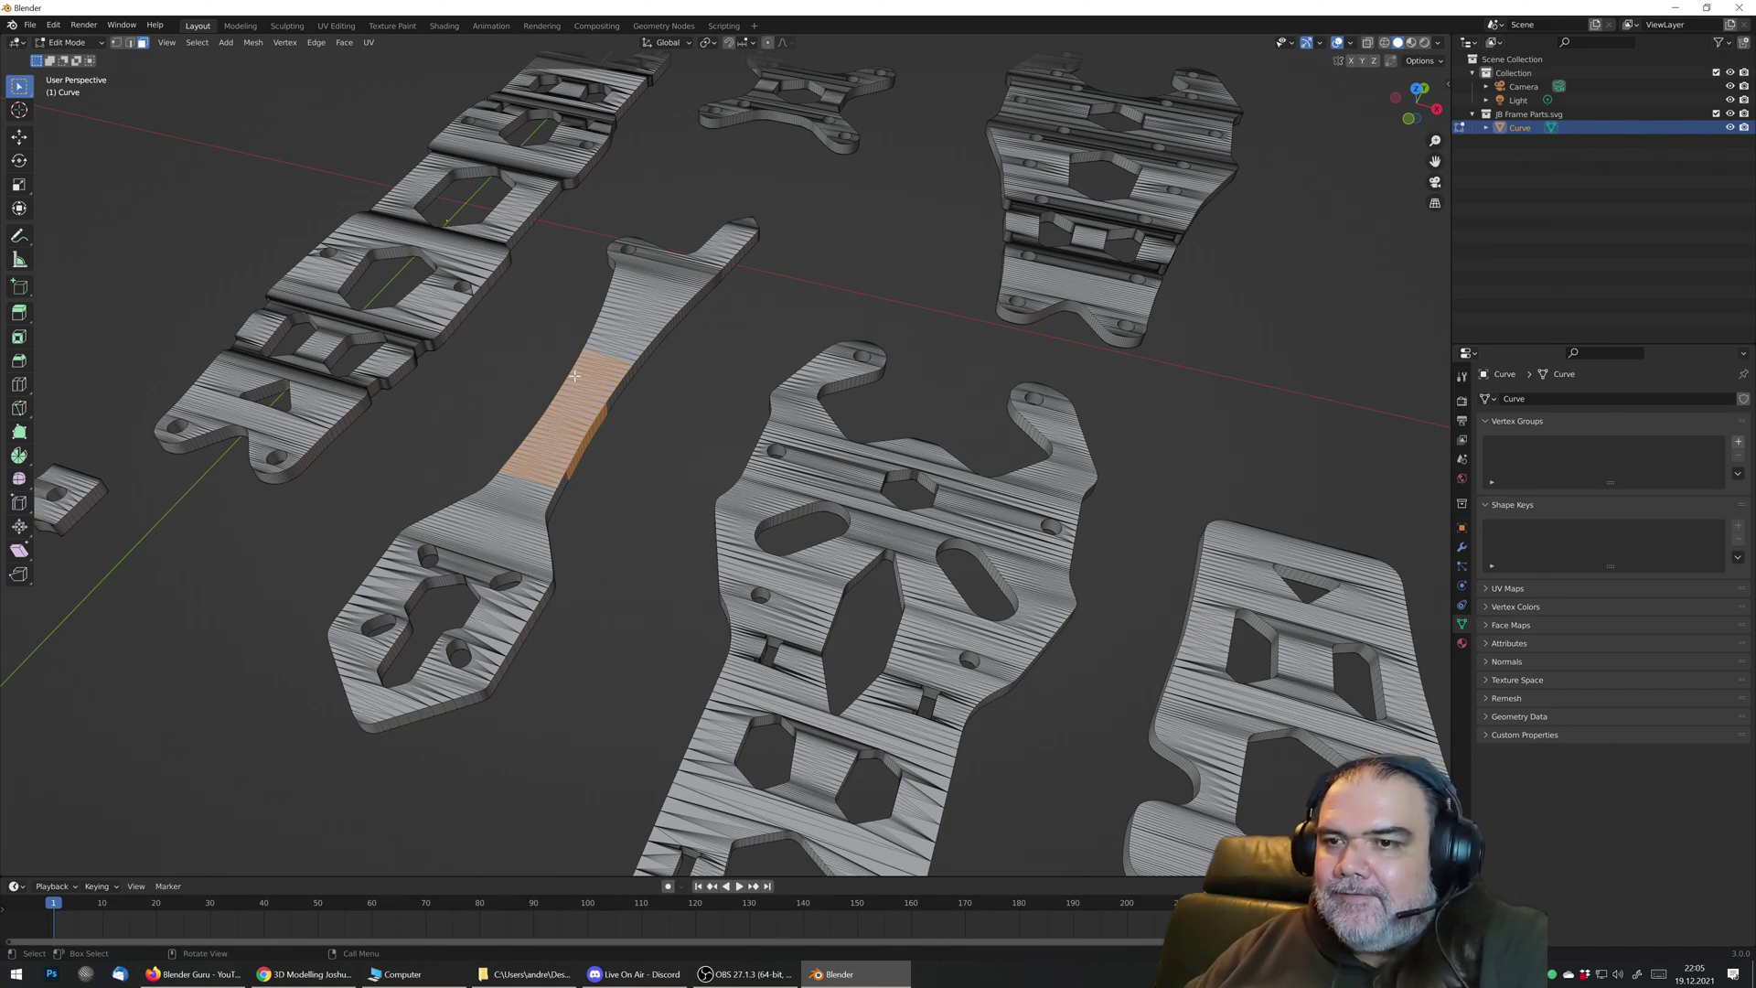
key("Tab")
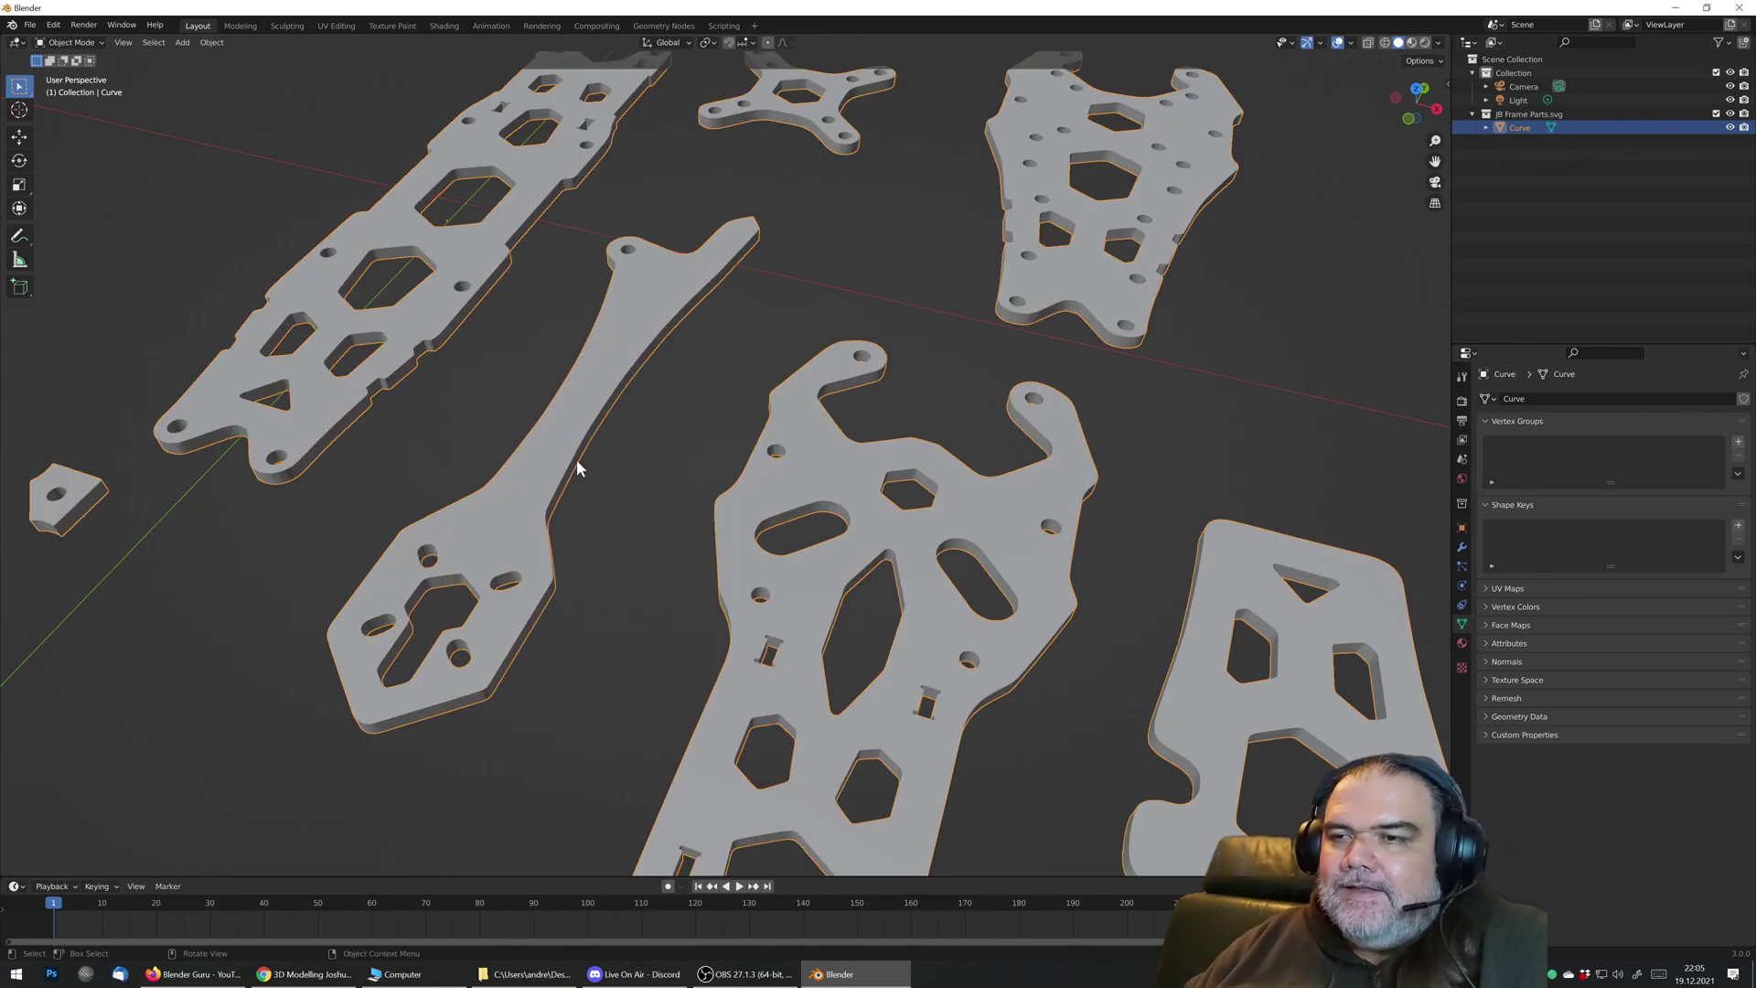
scroll(616, 443, "up", 3)
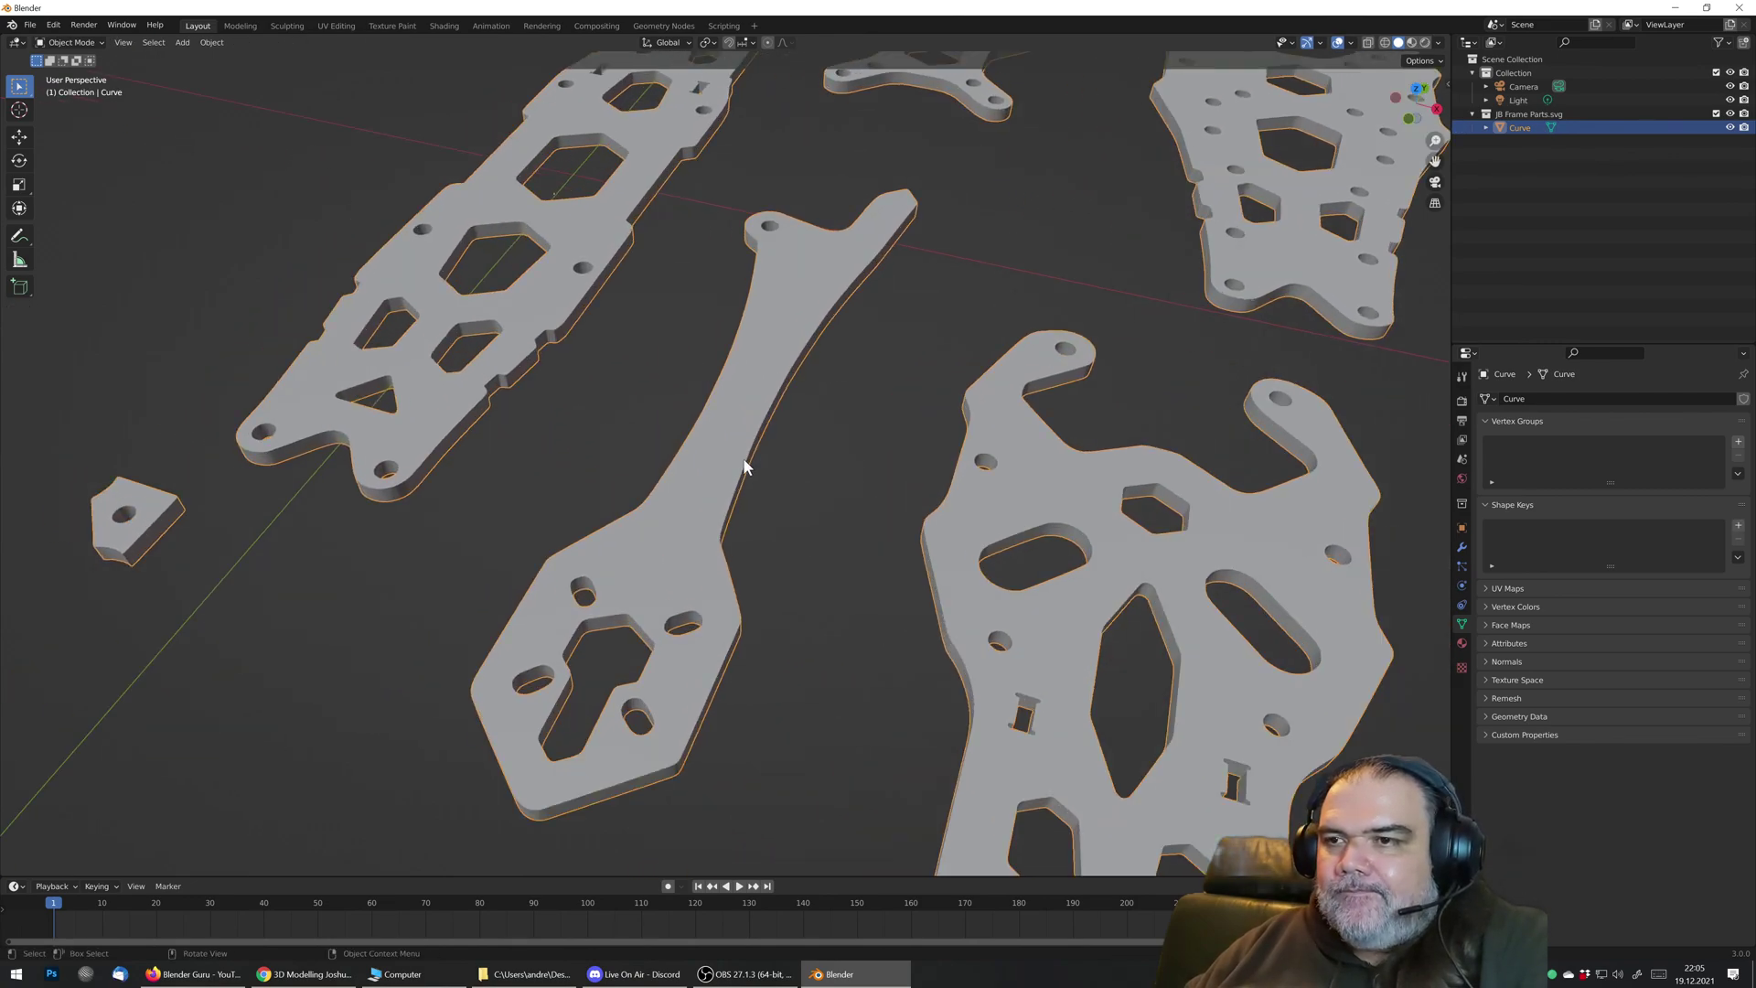
scroll(744, 466, "down", 2)
Step: In Edit Mode, select a face on top of the arm near its narrow end and extend the selection to all linked faces
key("Tab")
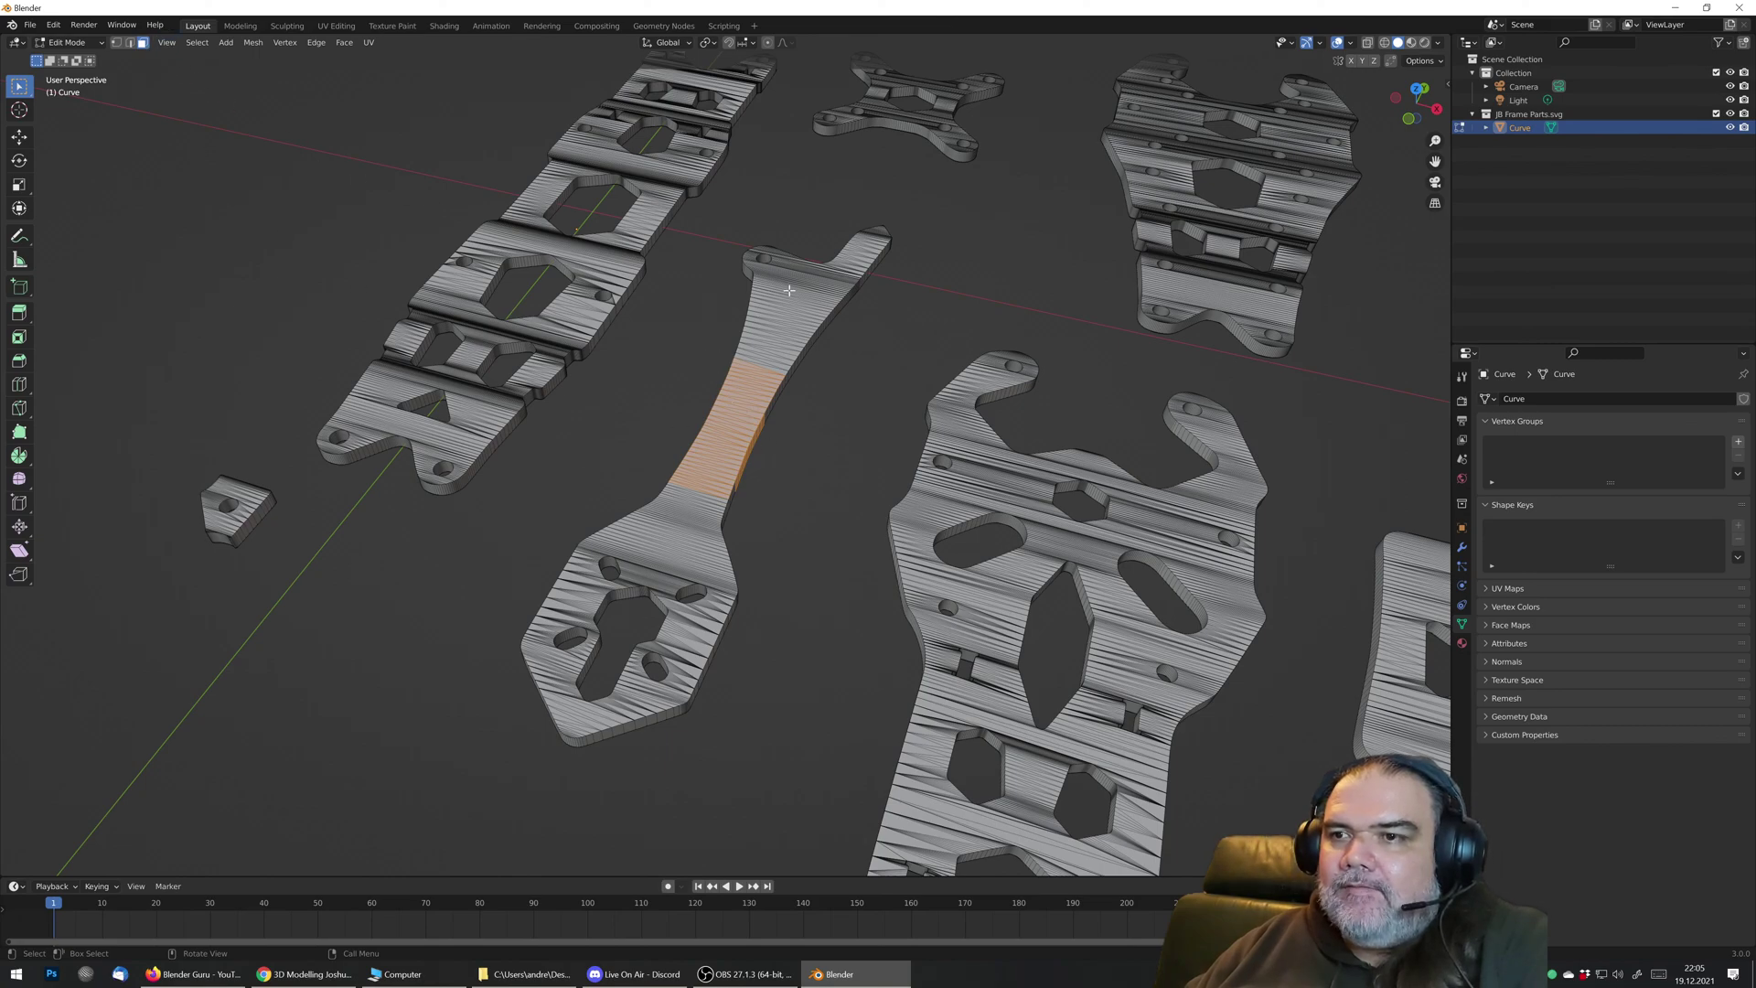
left_click(775, 315)
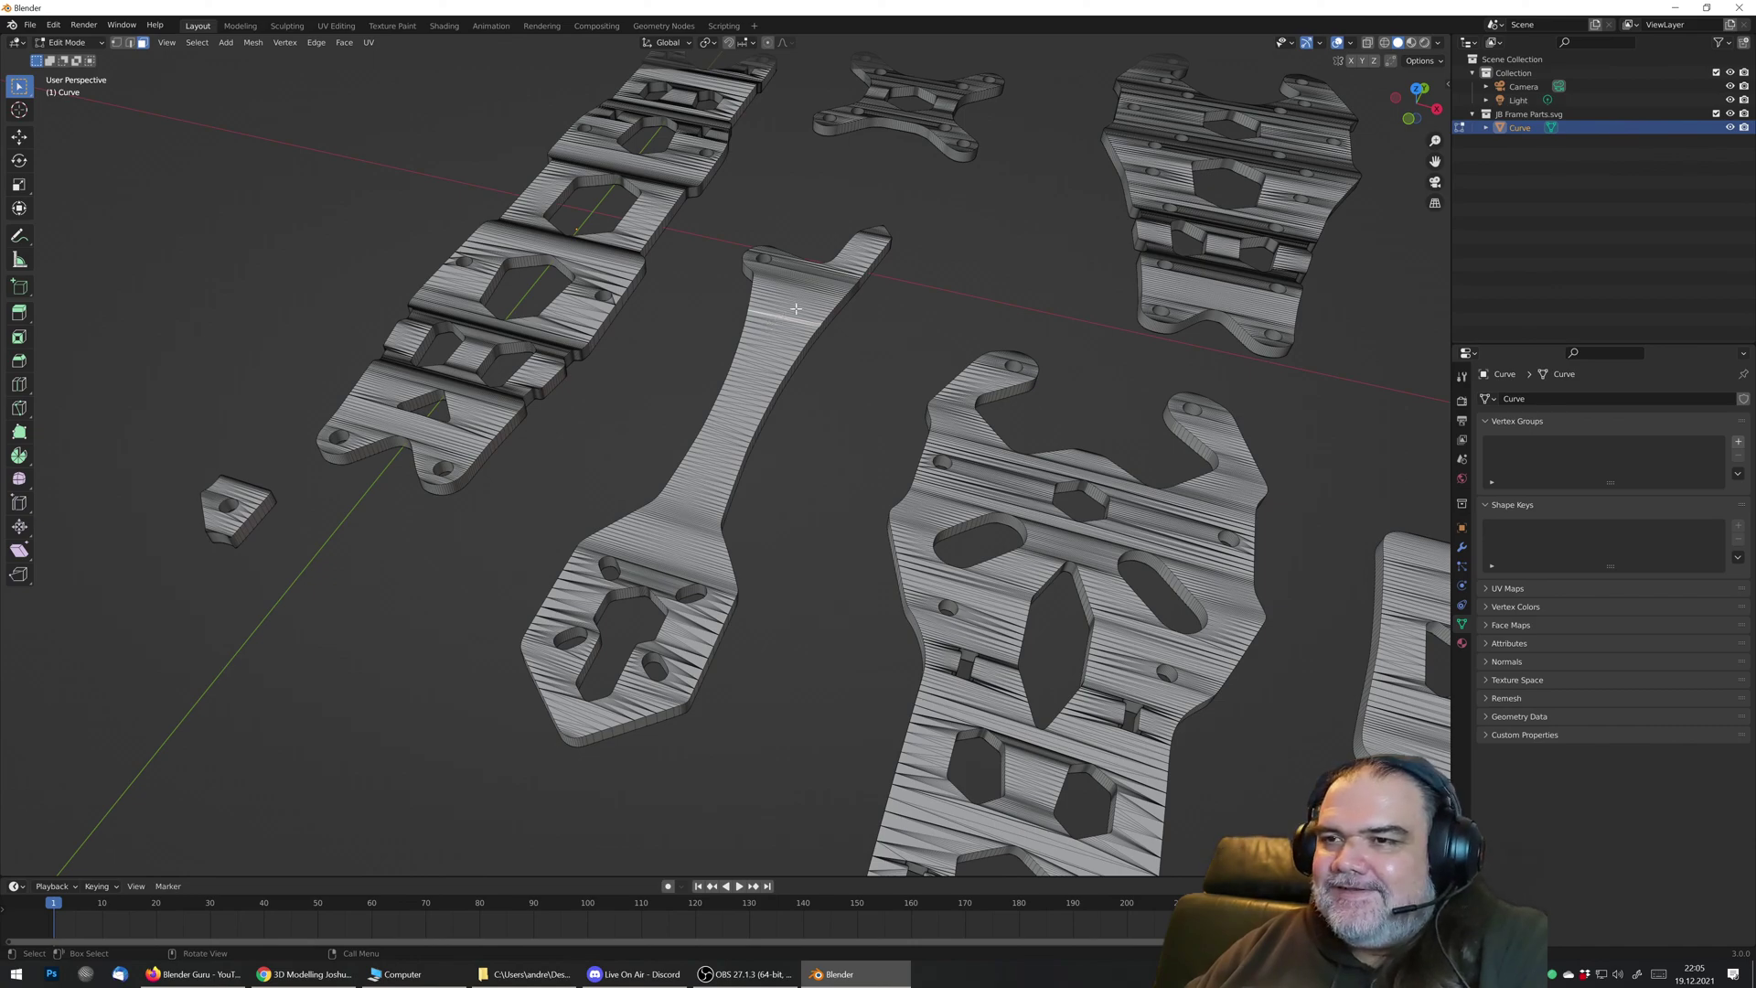
middle_click_drag(809, 291, 750, 416, "shift")
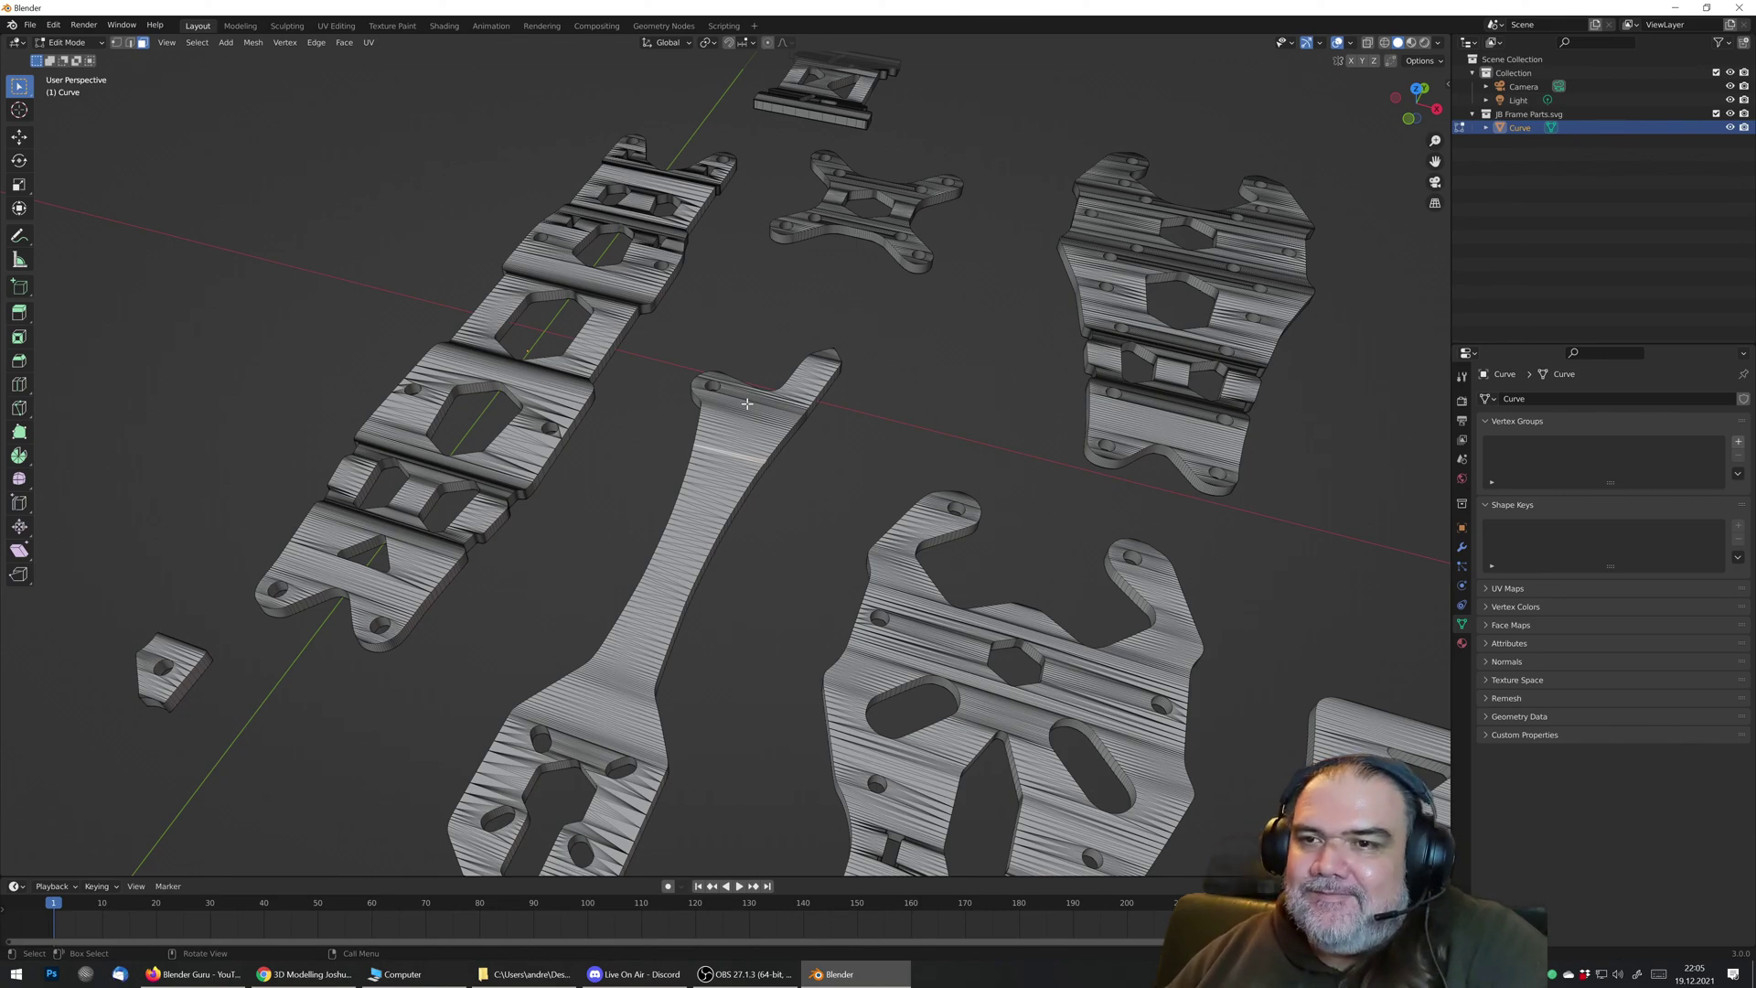
middle_click_drag(747, 404, 763, 378)
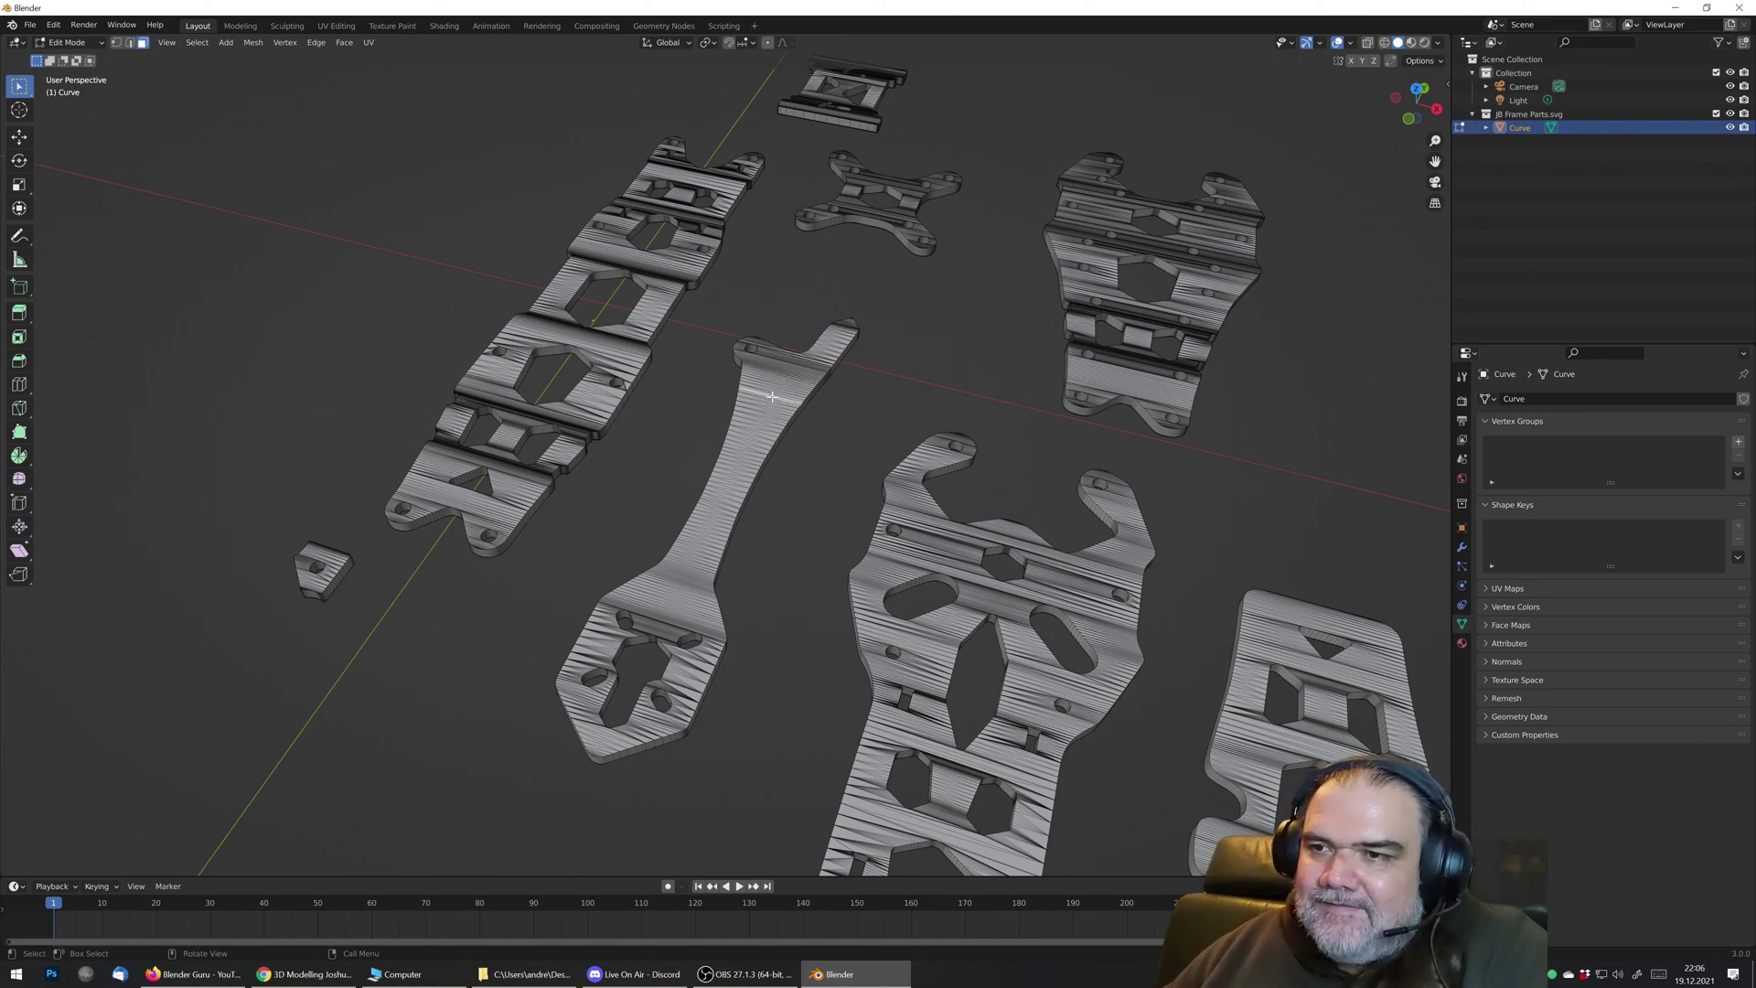
key("ctrl+l")
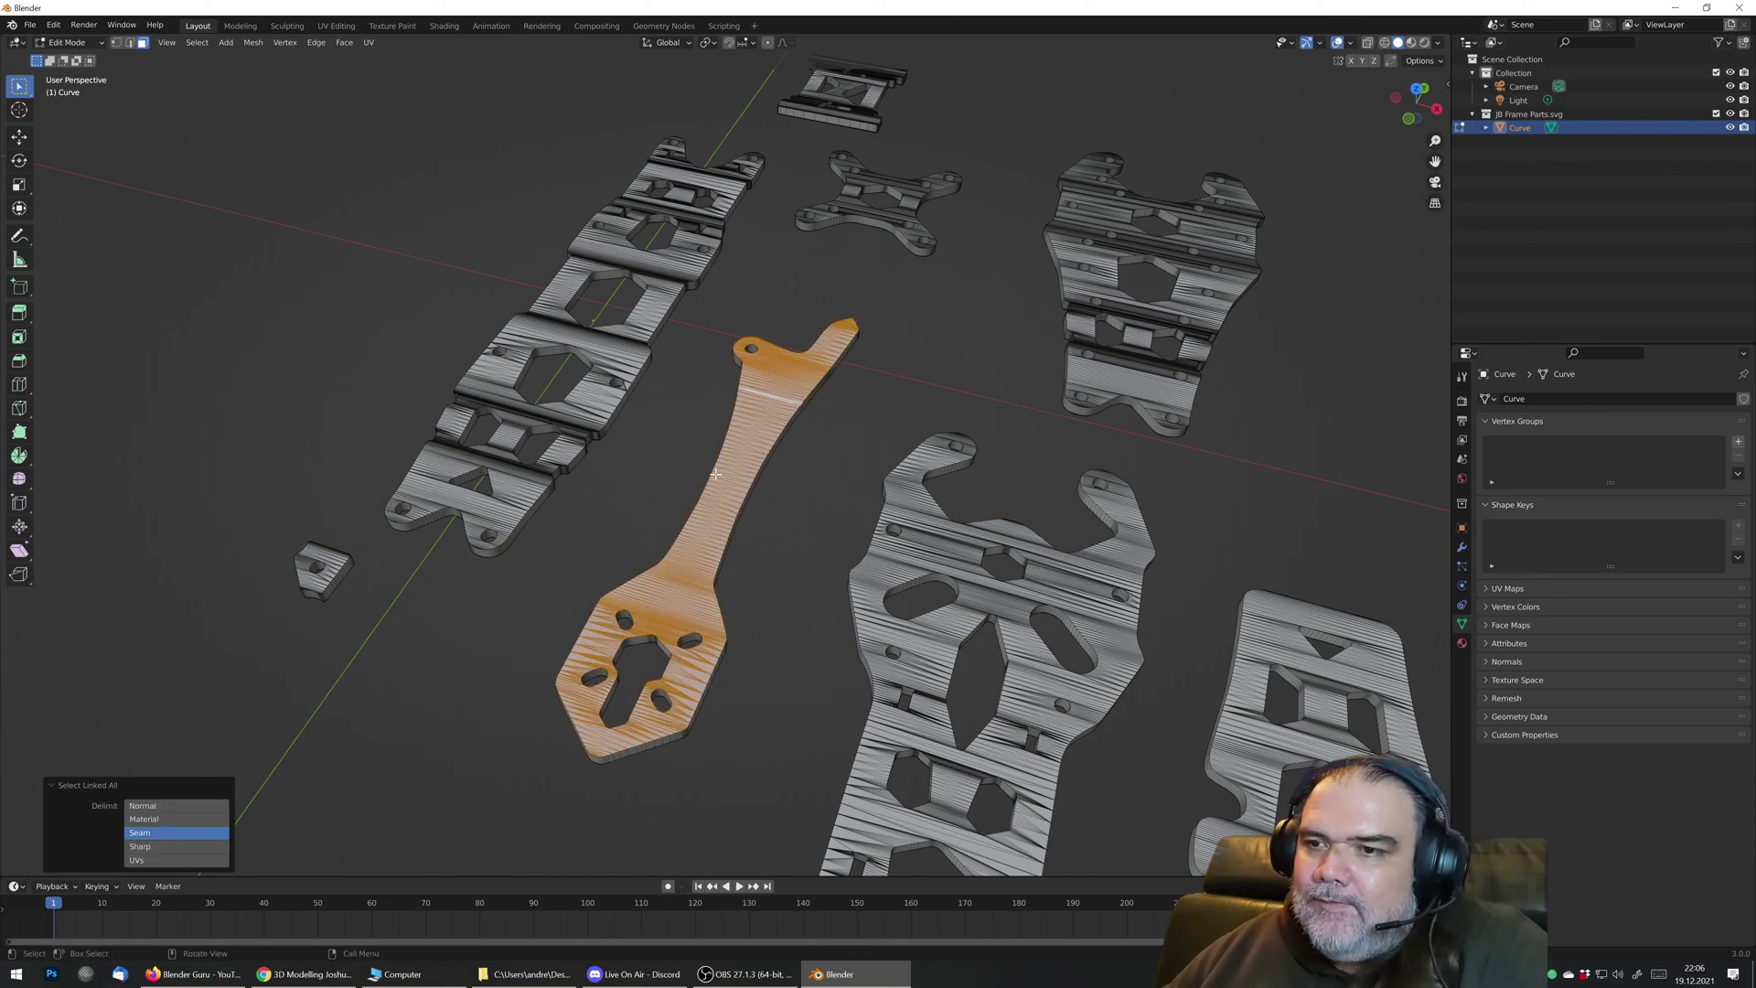
Step: Add side faces at the arm's wide motor end to the selection and extend it to all linked geometry of the arm
middle_click_drag(762, 423, 640, 549)
left_click(682, 619, "shift")
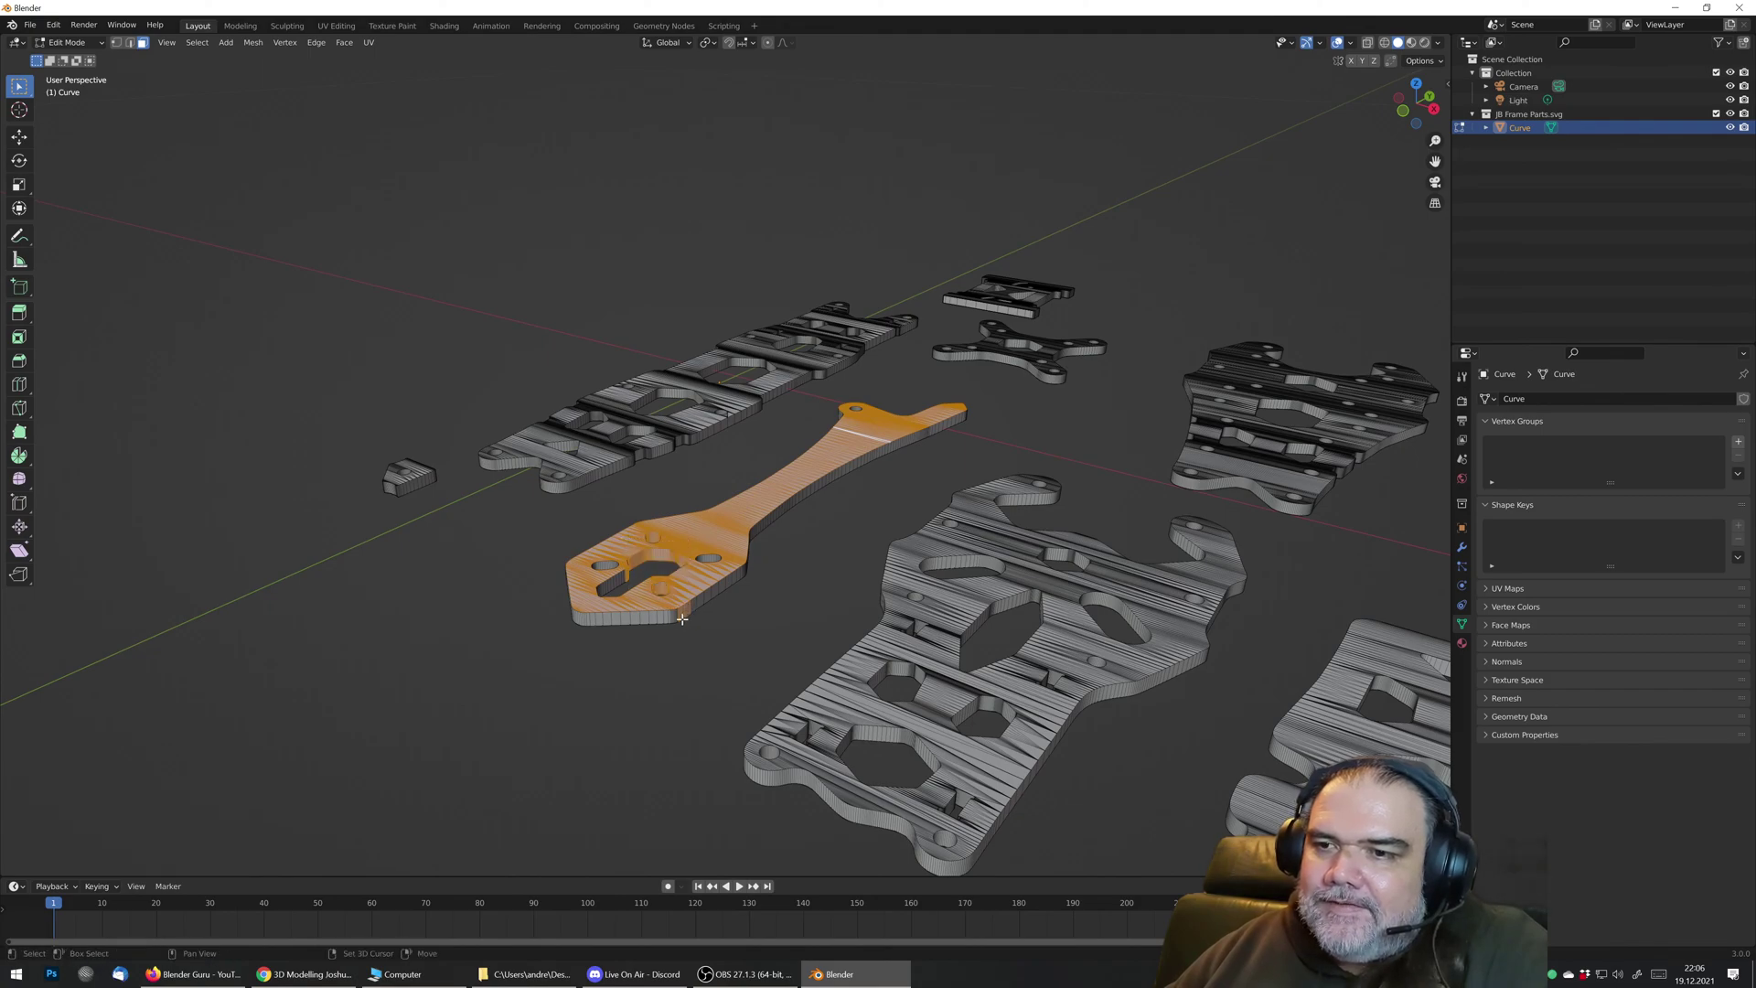
middle_click_drag(681, 619, 698, 482)
left_click_drag(603, 552, 682, 634)
middle_click_drag(682, 634, 626, 792)
key("ctrl+l")
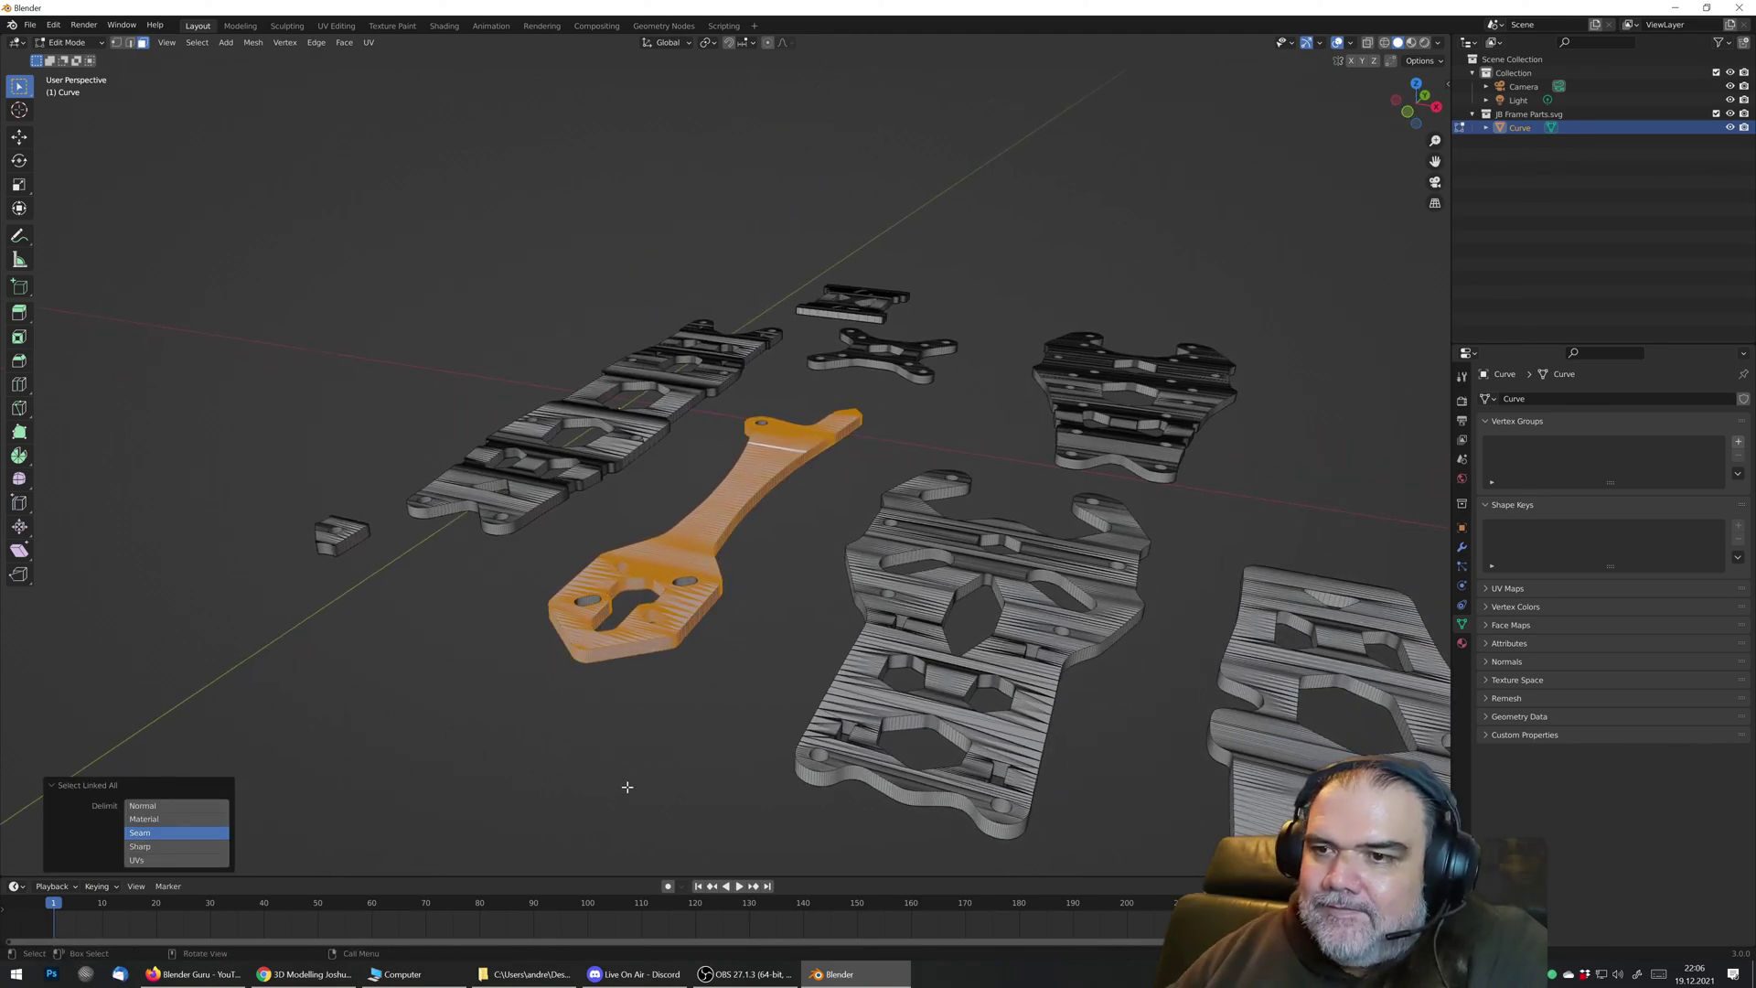
Step: Examine the arm's geometry from several angles, clear its selection, and return to Object Mode to view the frame parts
middle_click_drag(691, 684, 680, 646)
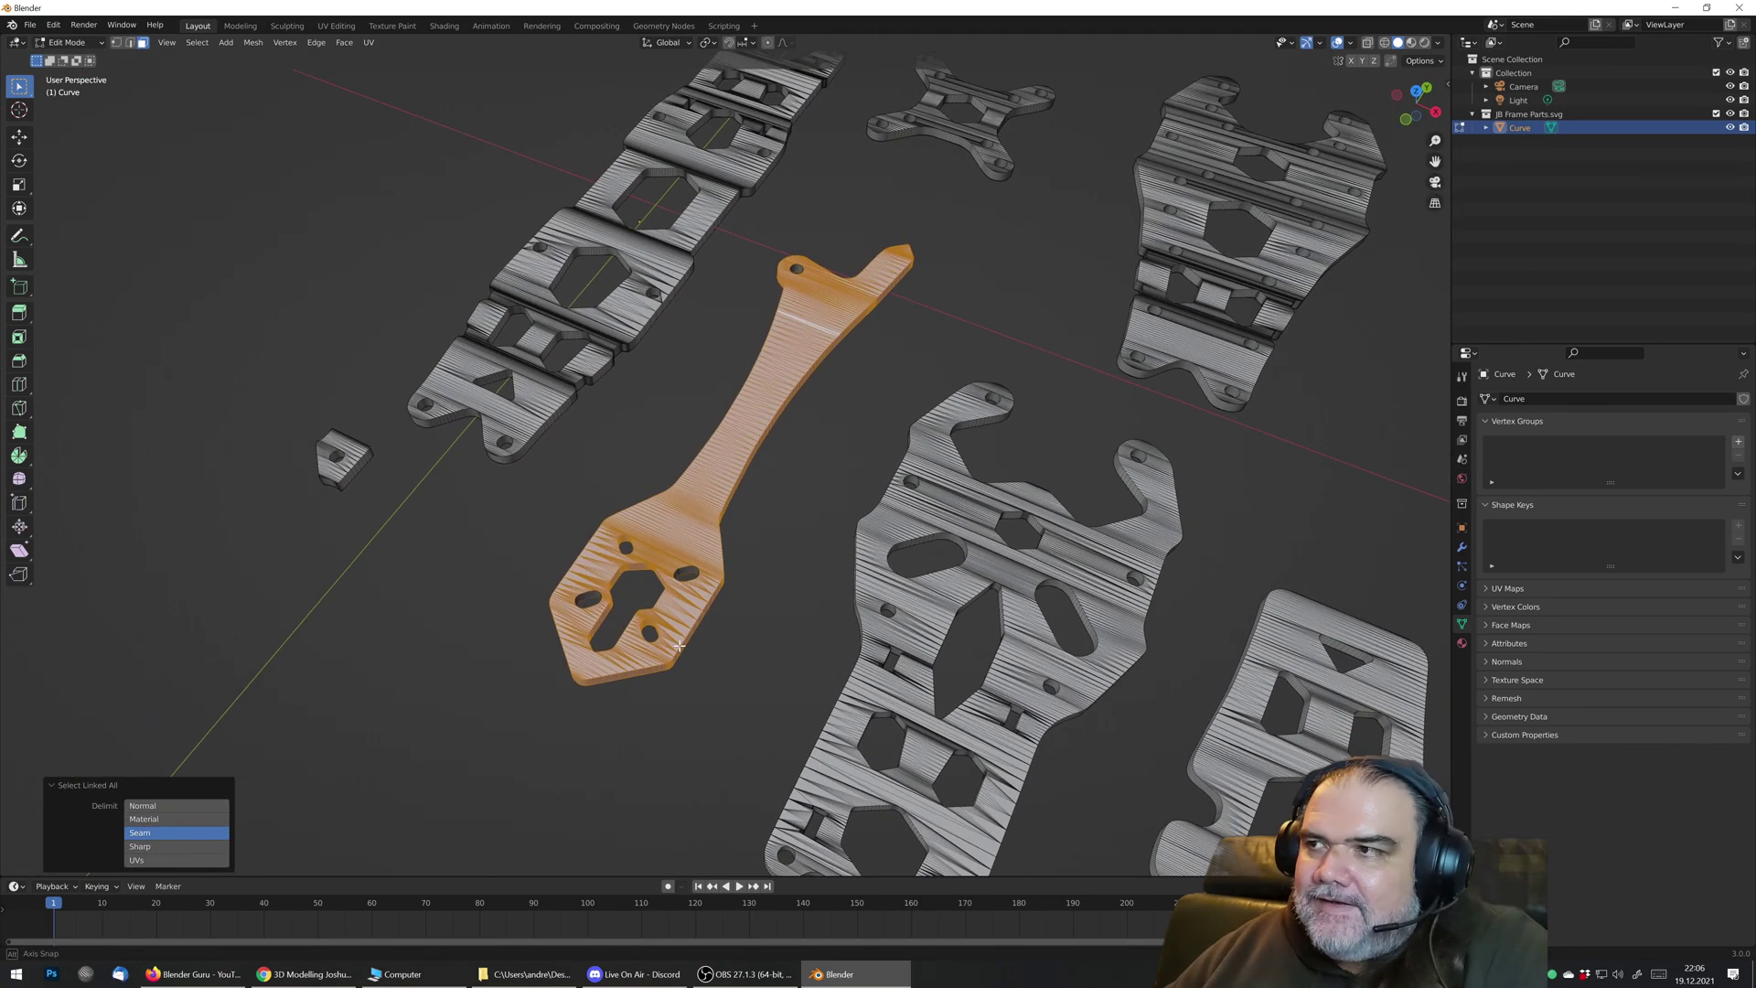
scroll(681, 631, "up", 3)
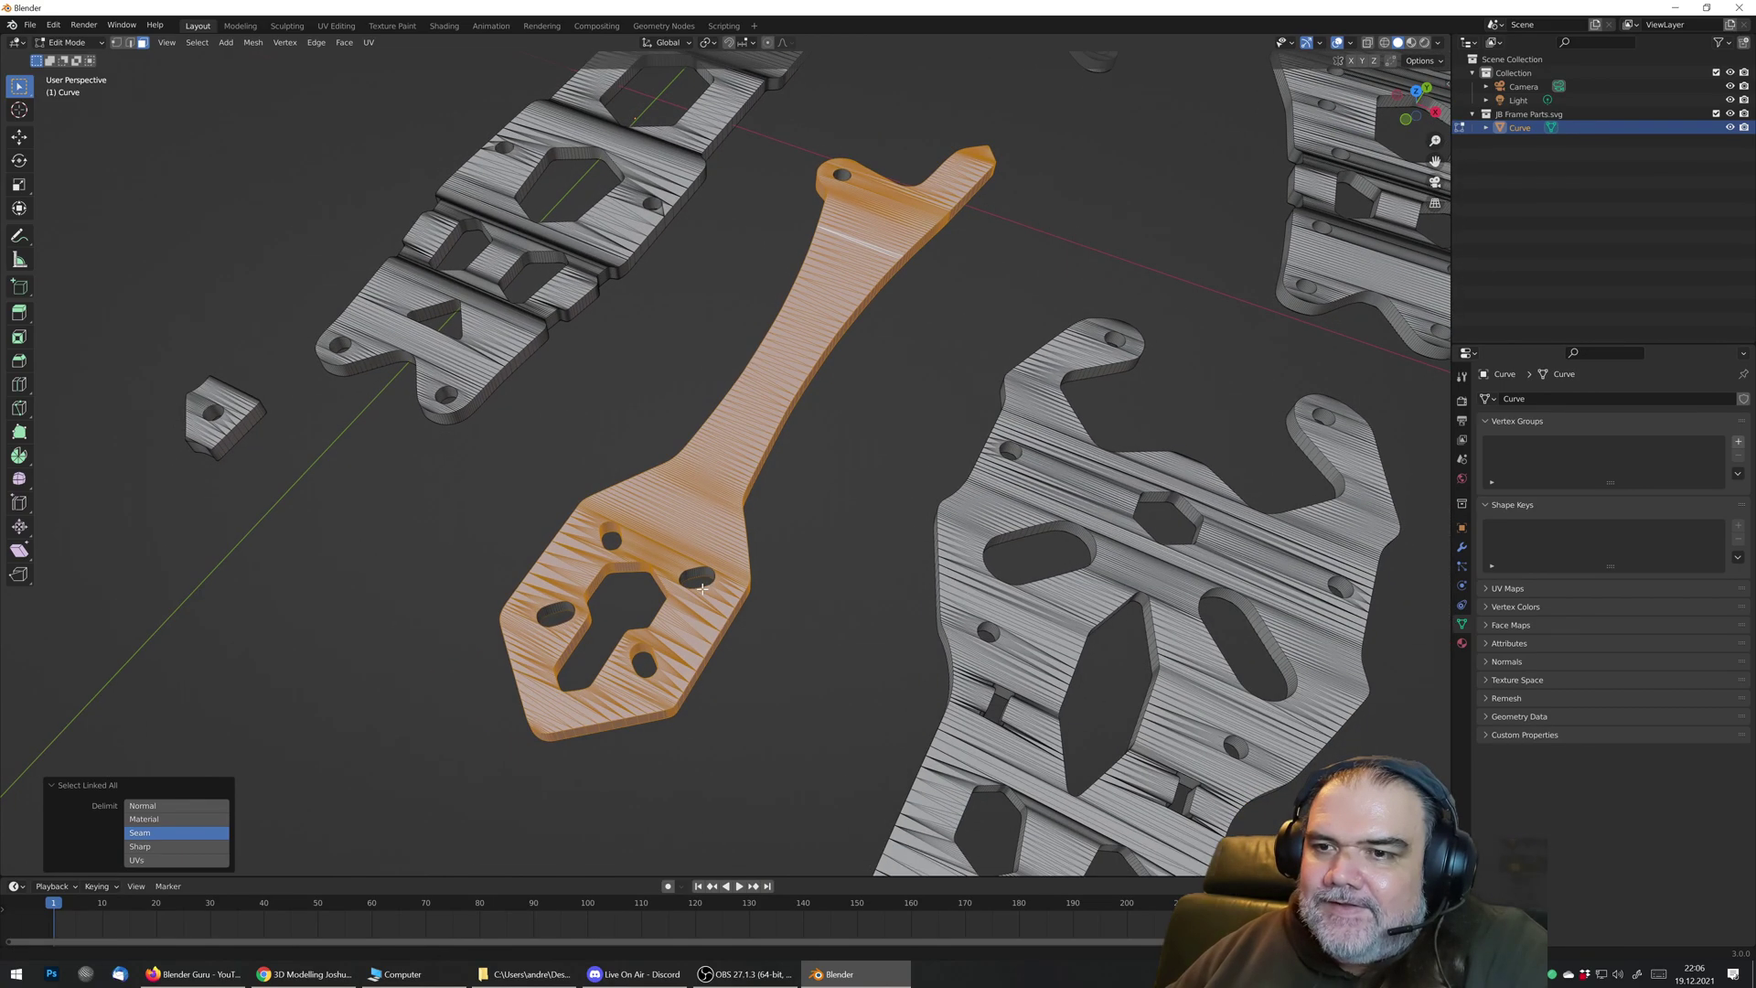
left_click(742, 666)
middle_click_drag(698, 580, 682, 503)
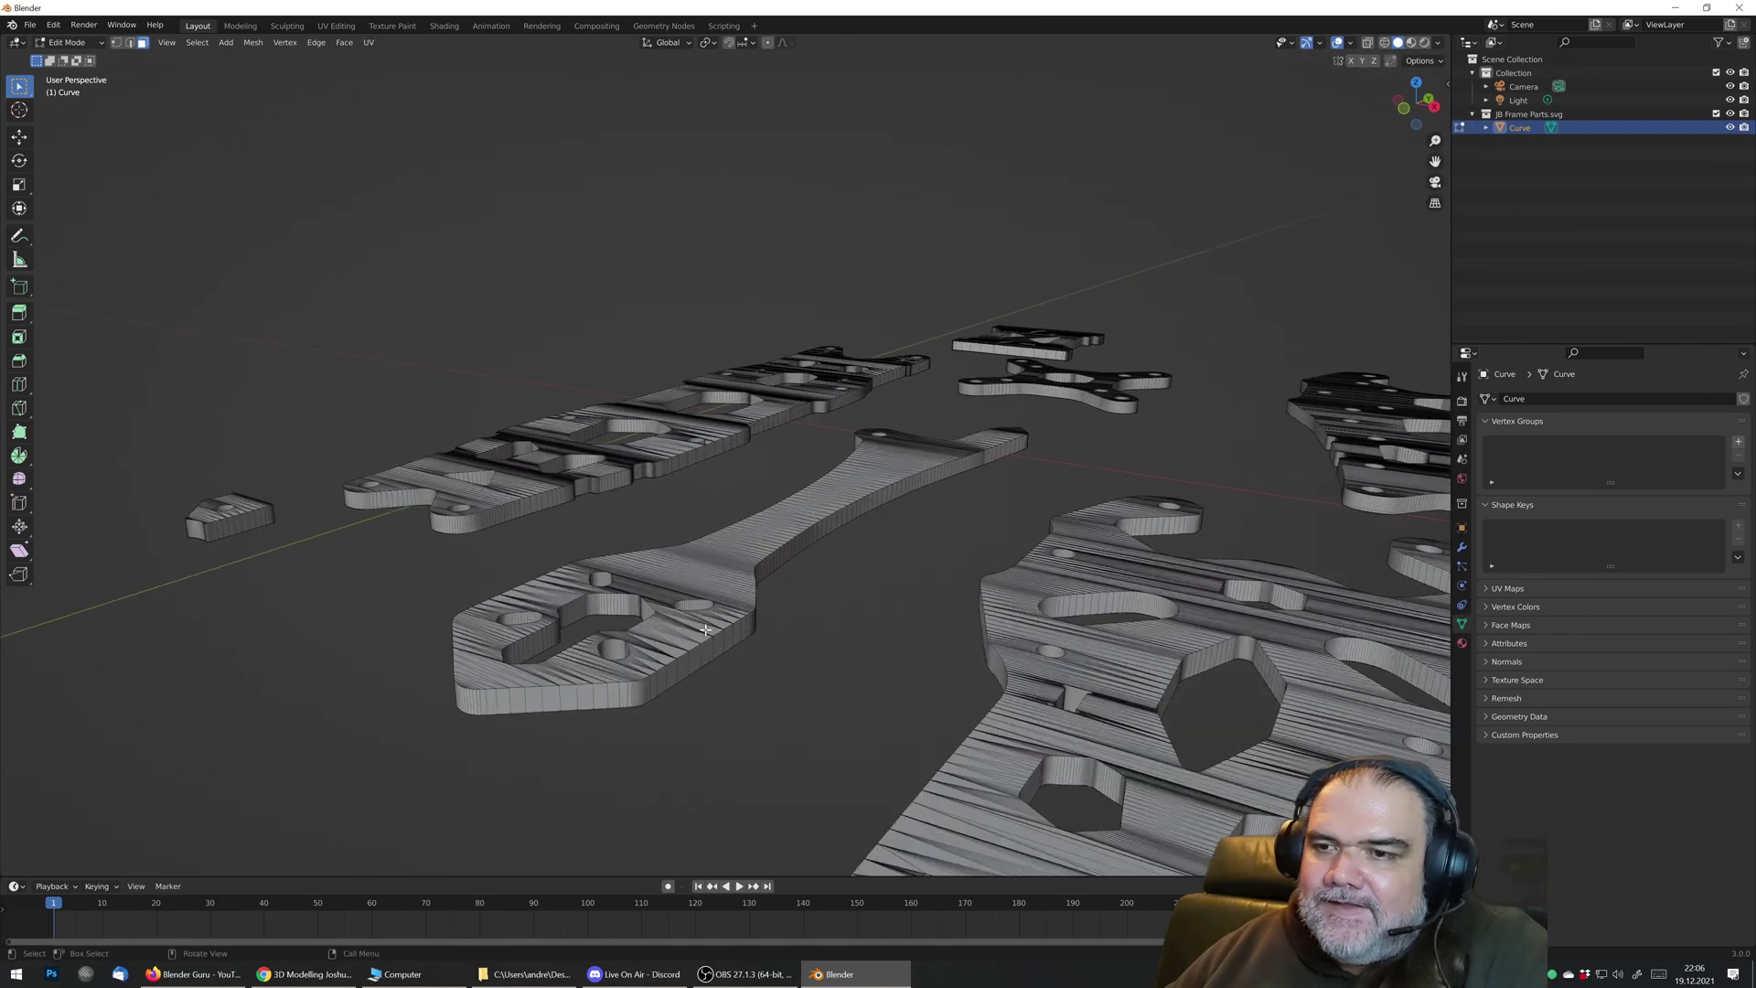
scroll(686, 594, "up", 3)
middle_click_drag(663, 746, 744, 523)
scroll(863, 518, "down", 5)
key("Tab")
scroll(805, 554, "down", 3)
scroll(701, 520, "up", 5)
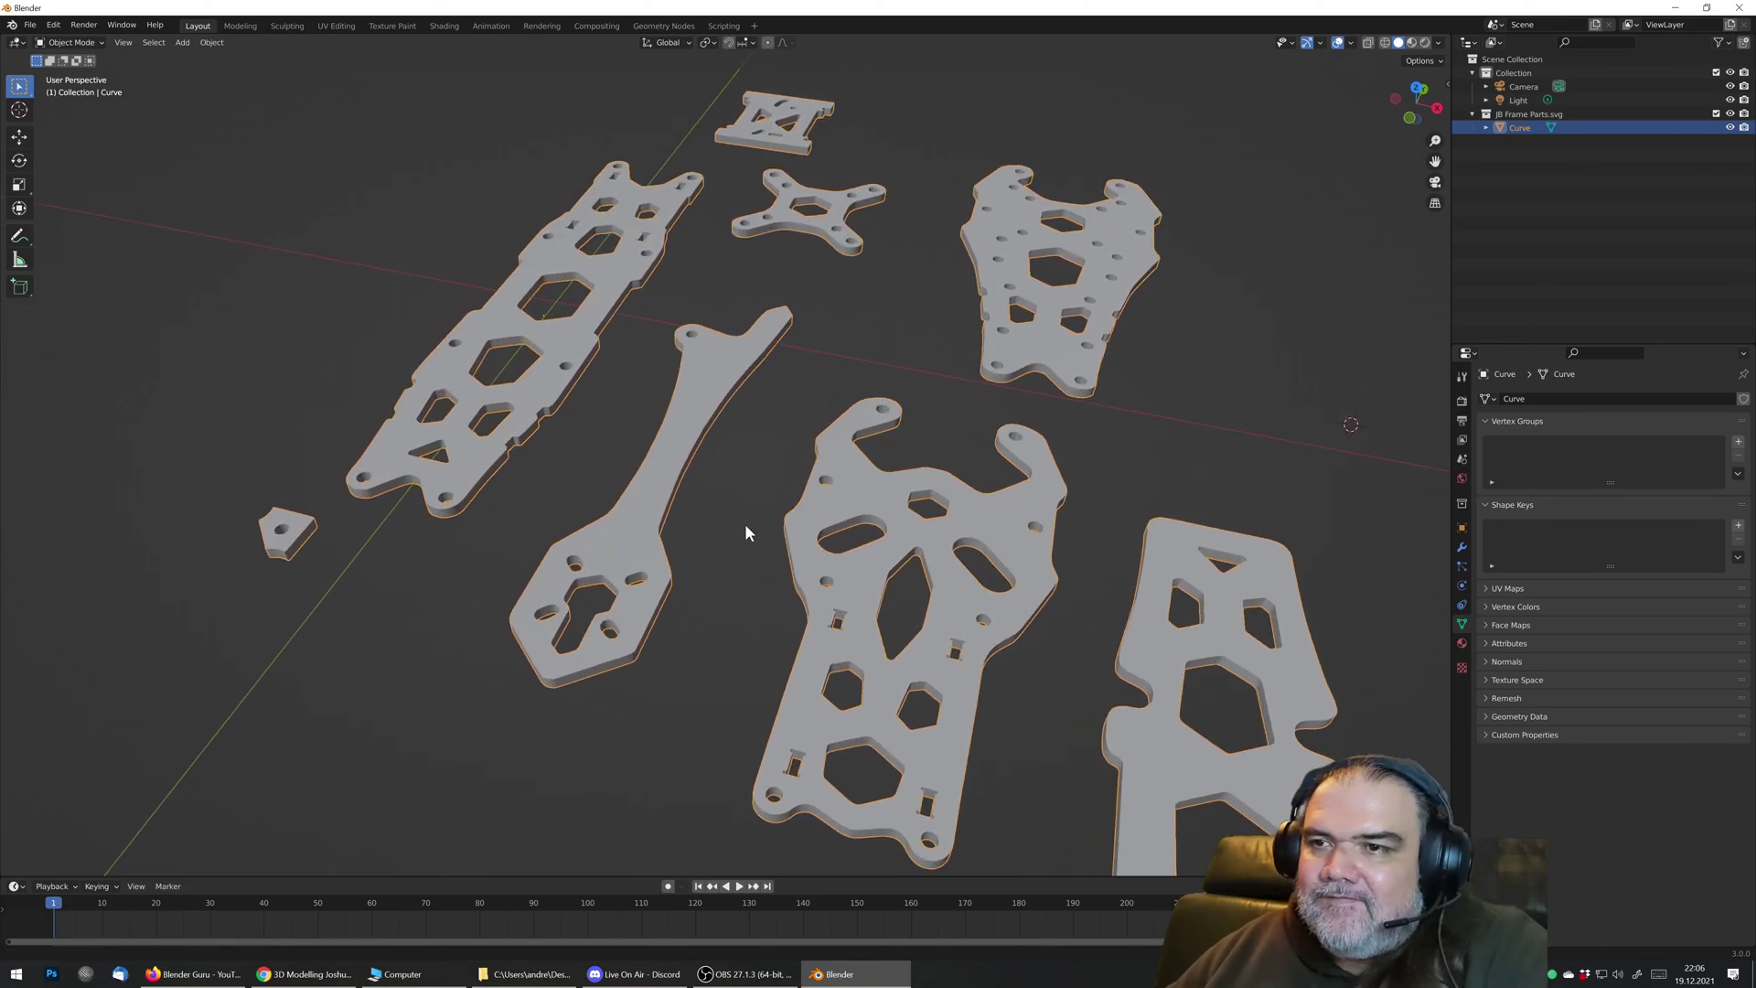
Step: In Edit Mode, merge all vertices of the frame-parts mesh by distance at 0.00001 m, clear the selection and return to Object Mode
key("Tab")
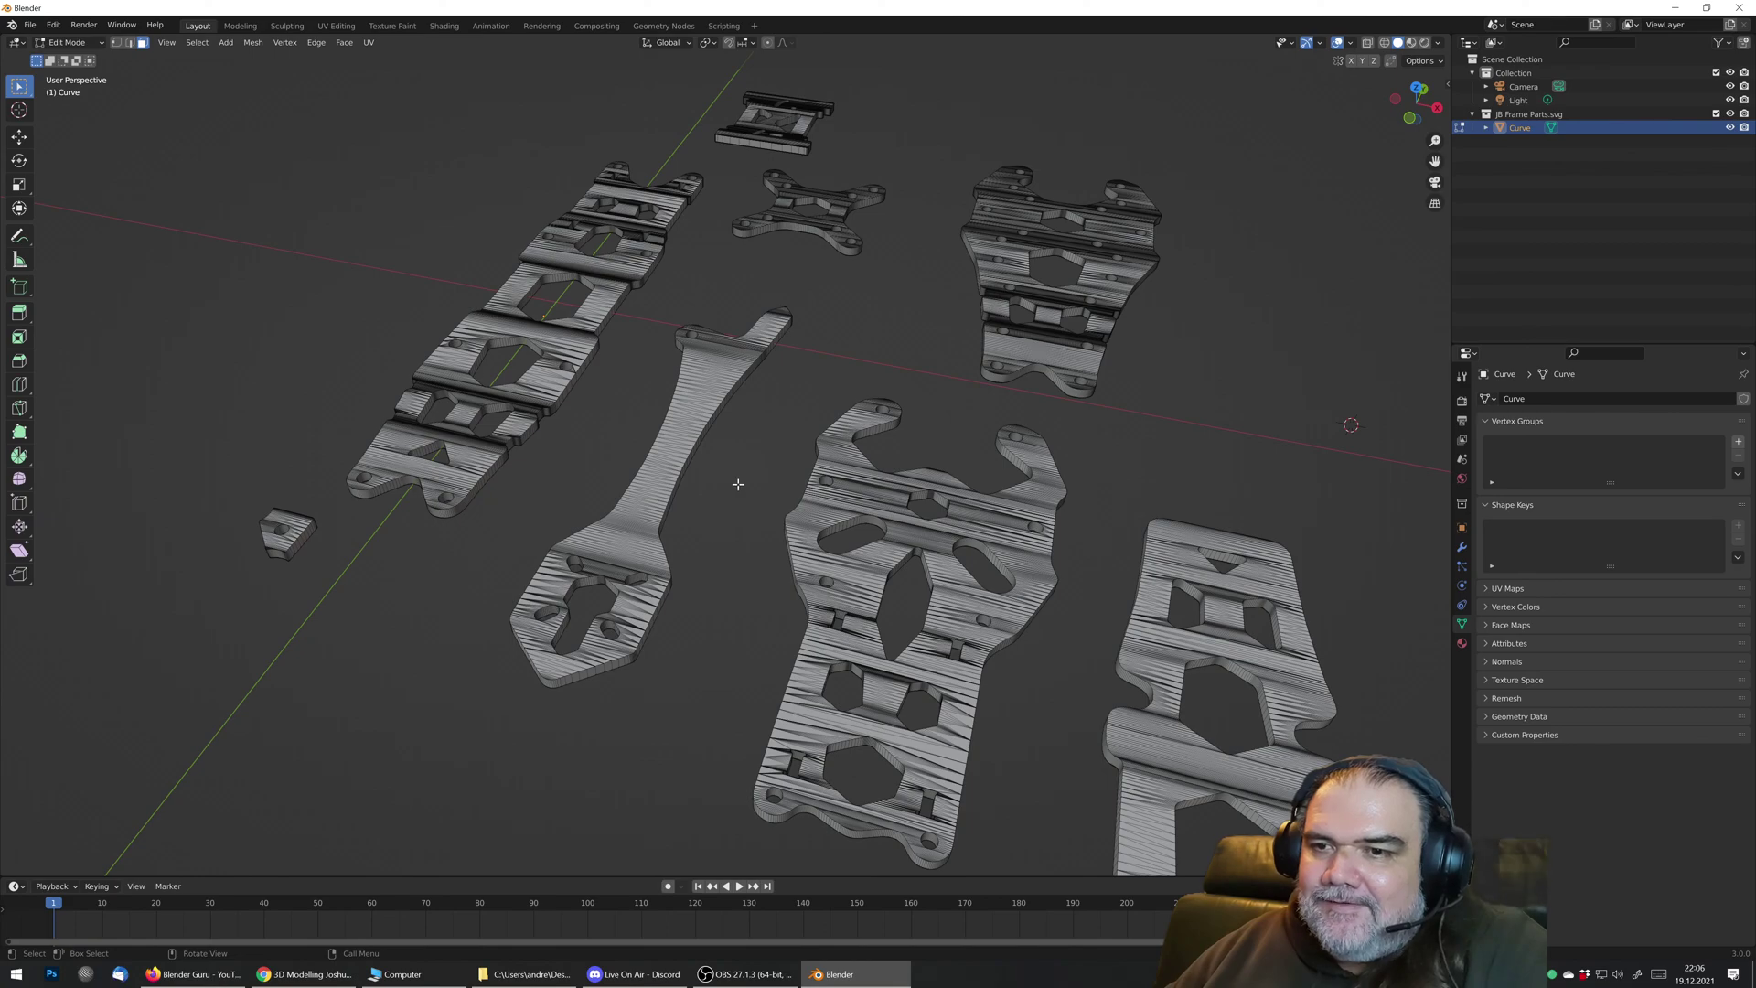
left_click(115, 42)
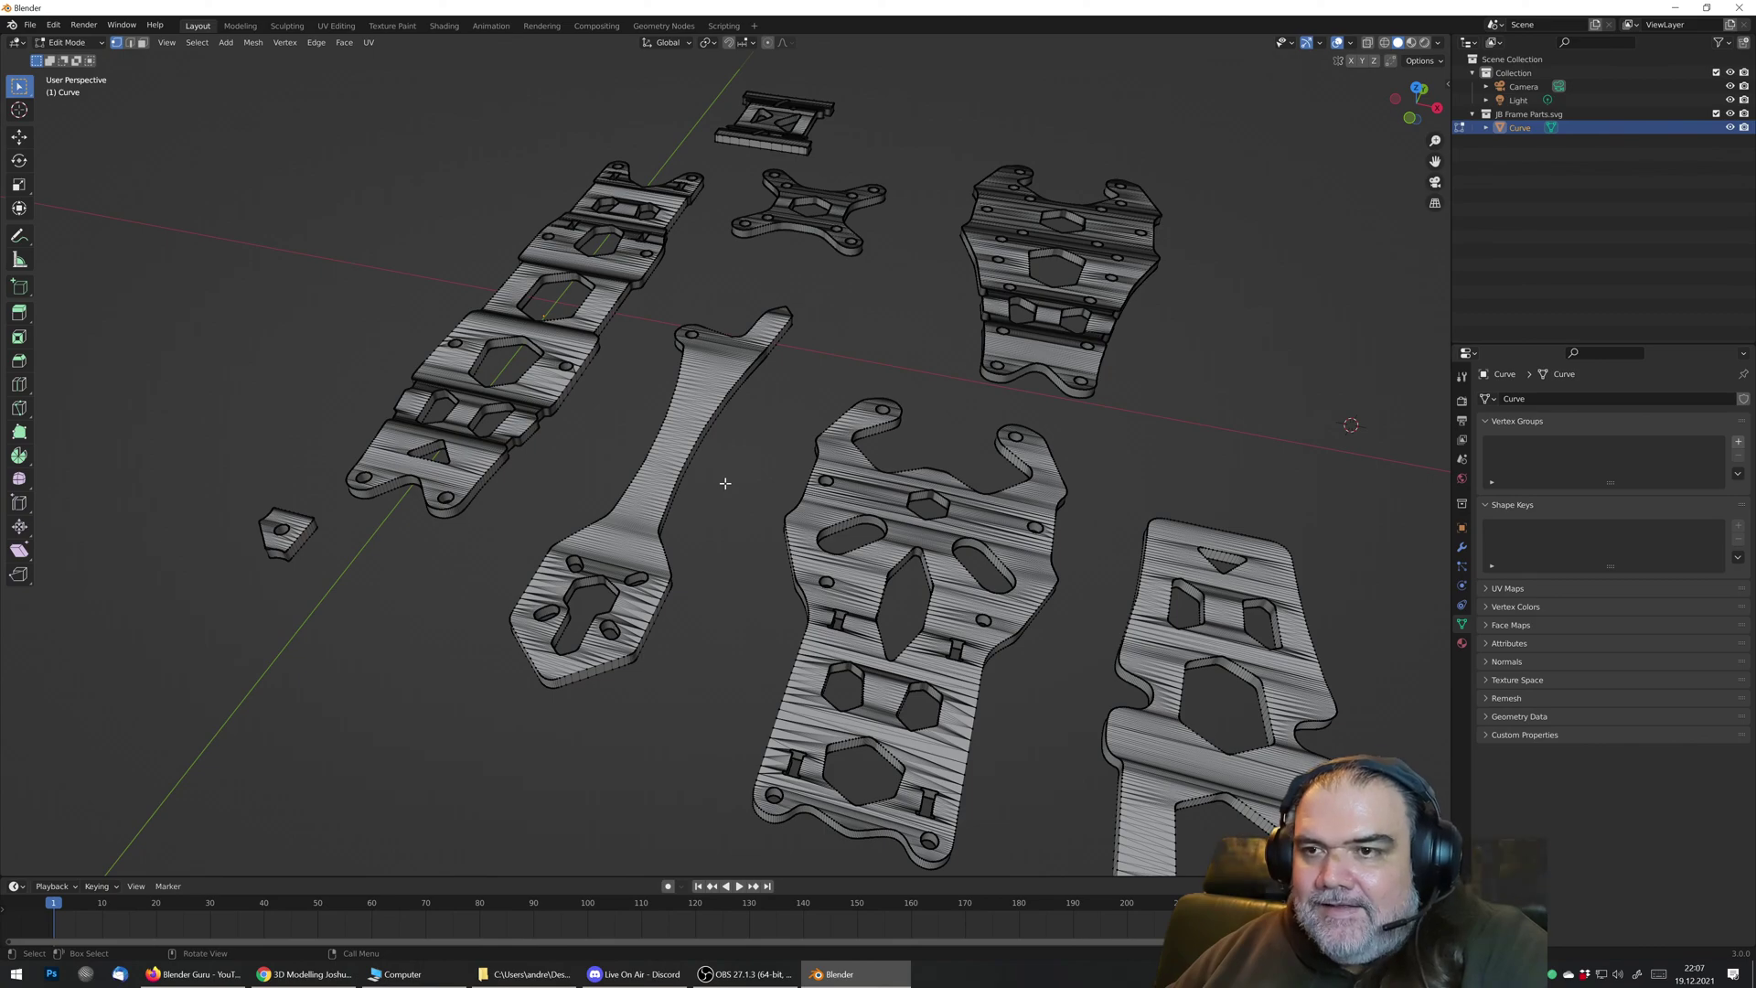
key("a")
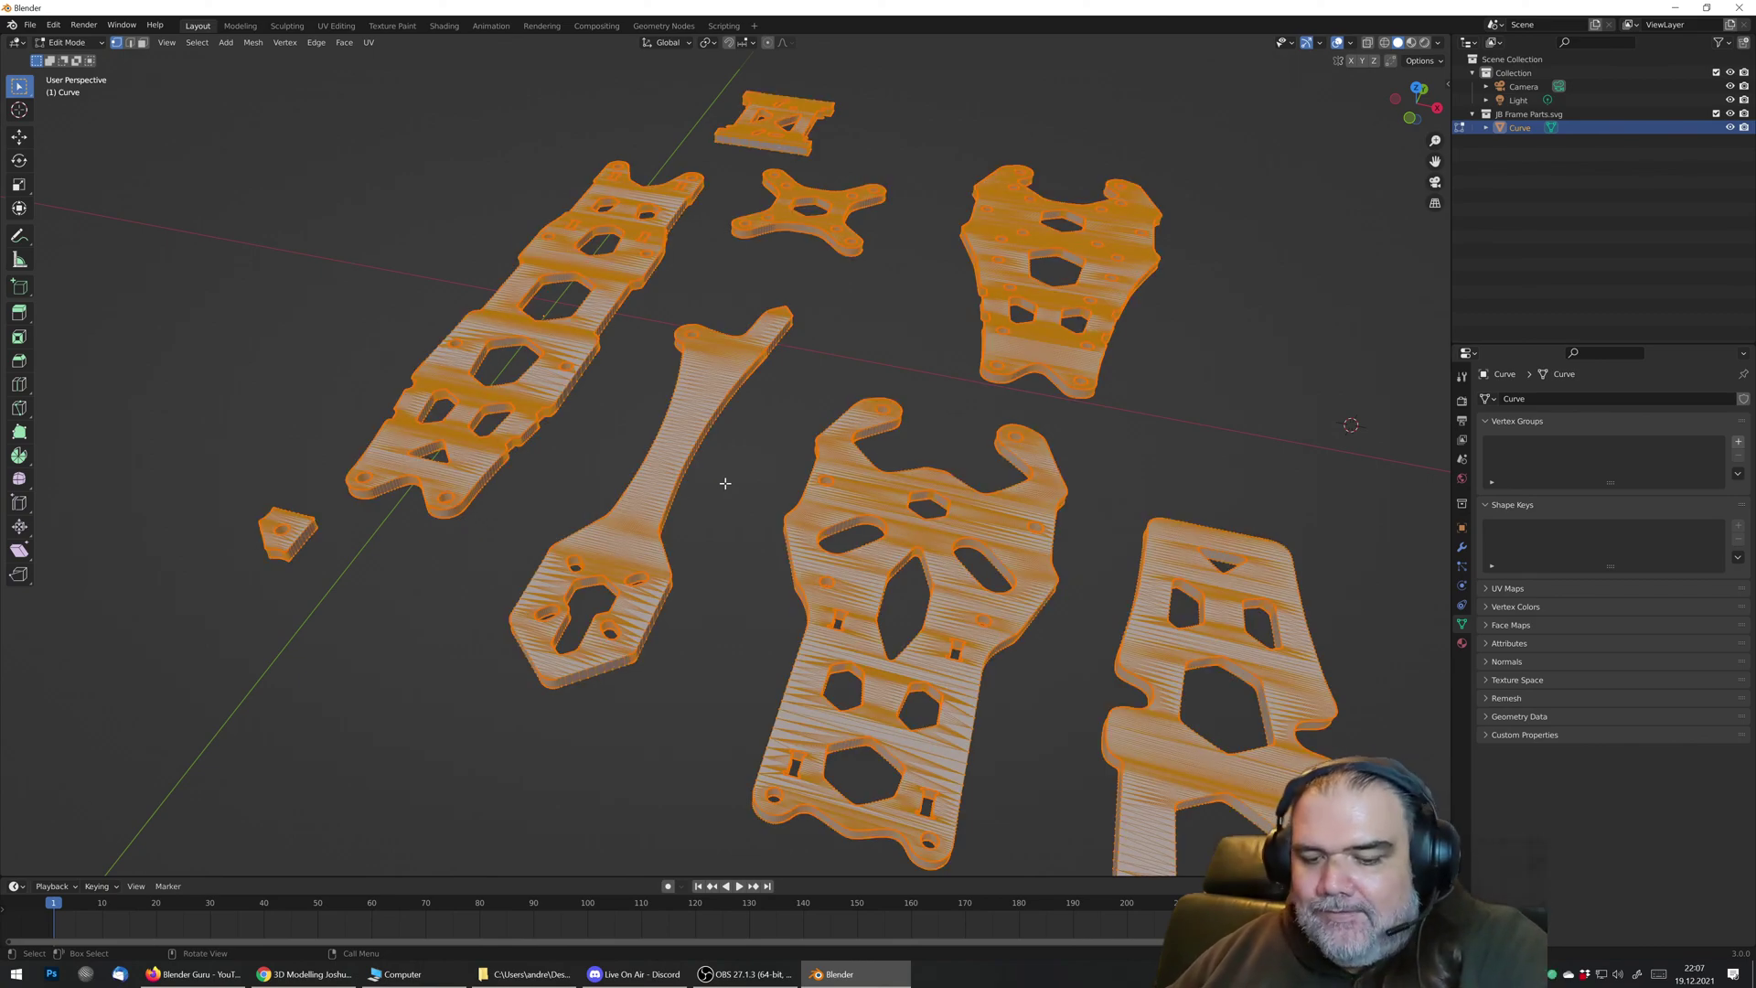
key("m")
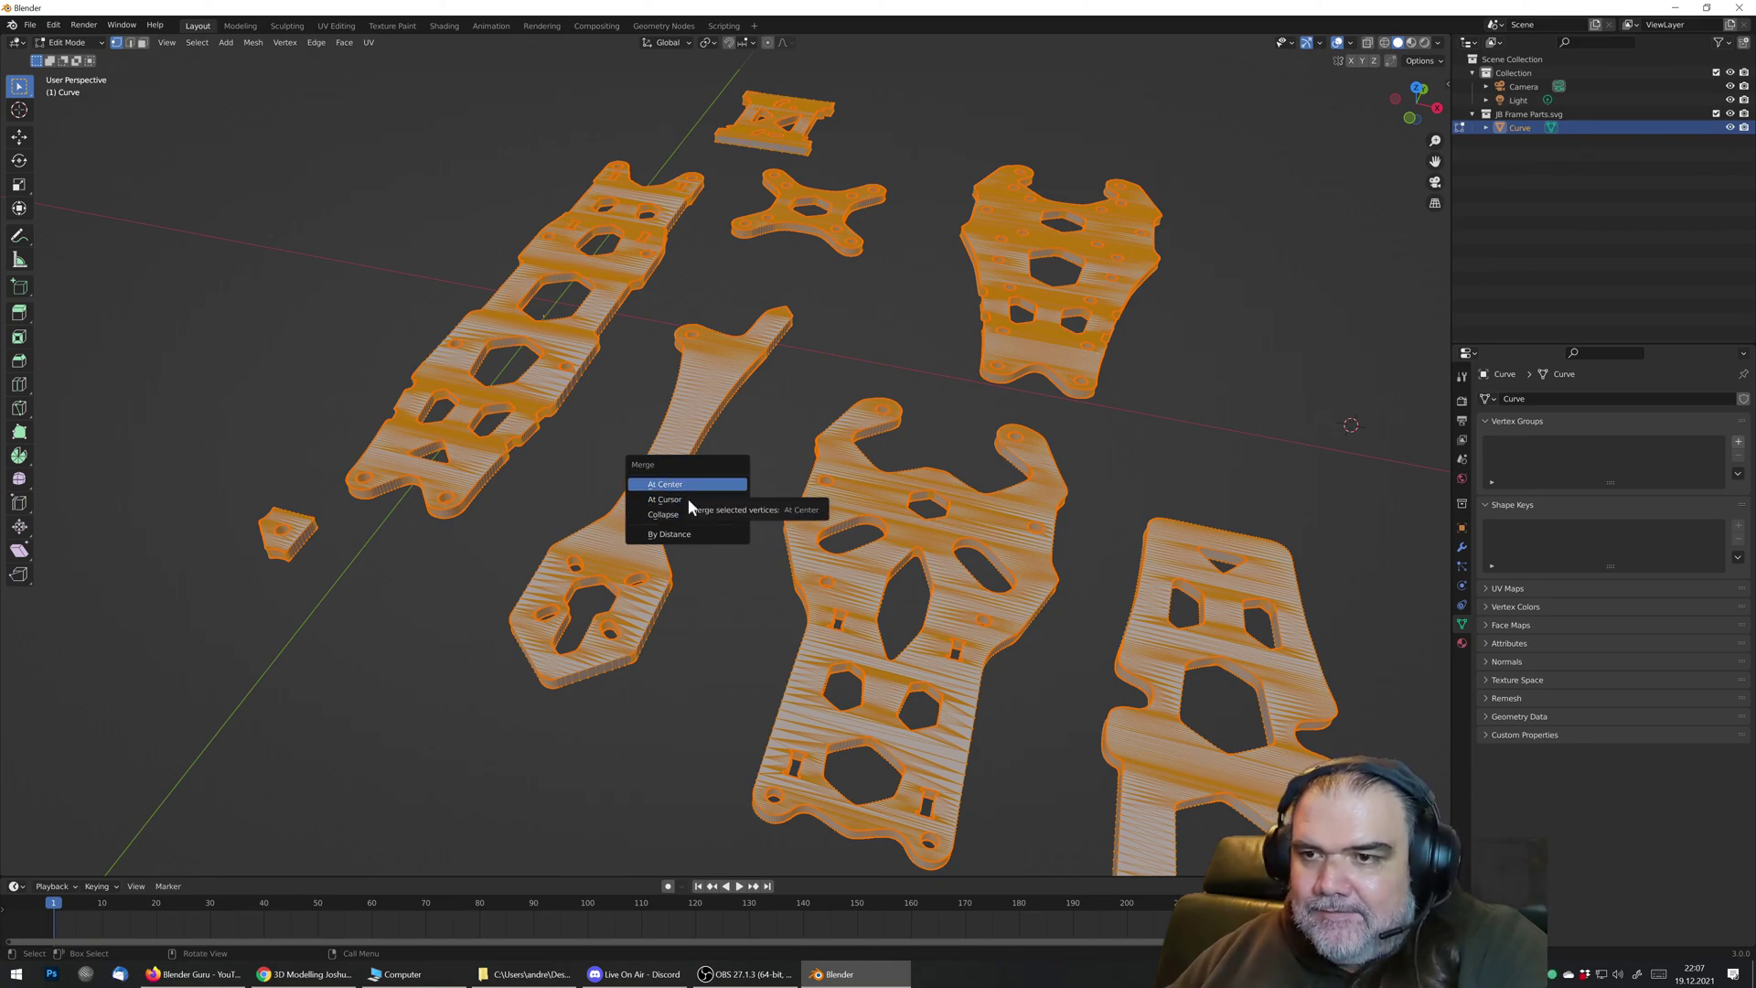
left_click(691, 537)
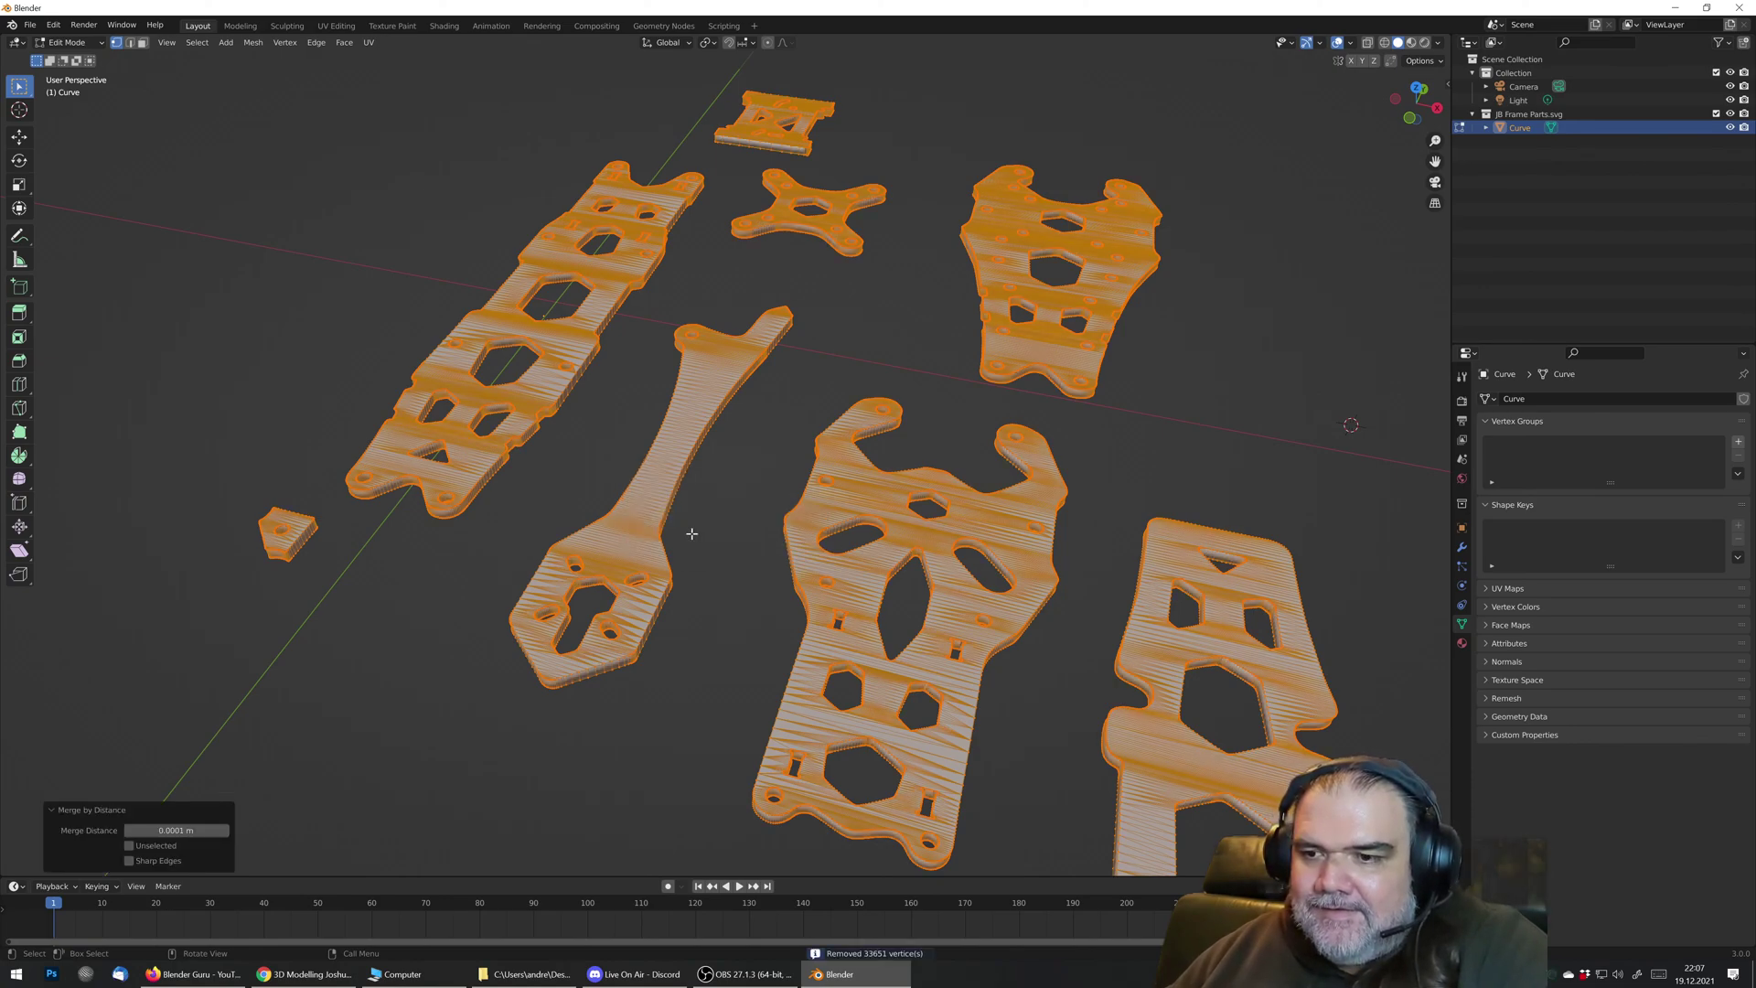
left_click(194, 830)
type("0.00001")
key("Return")
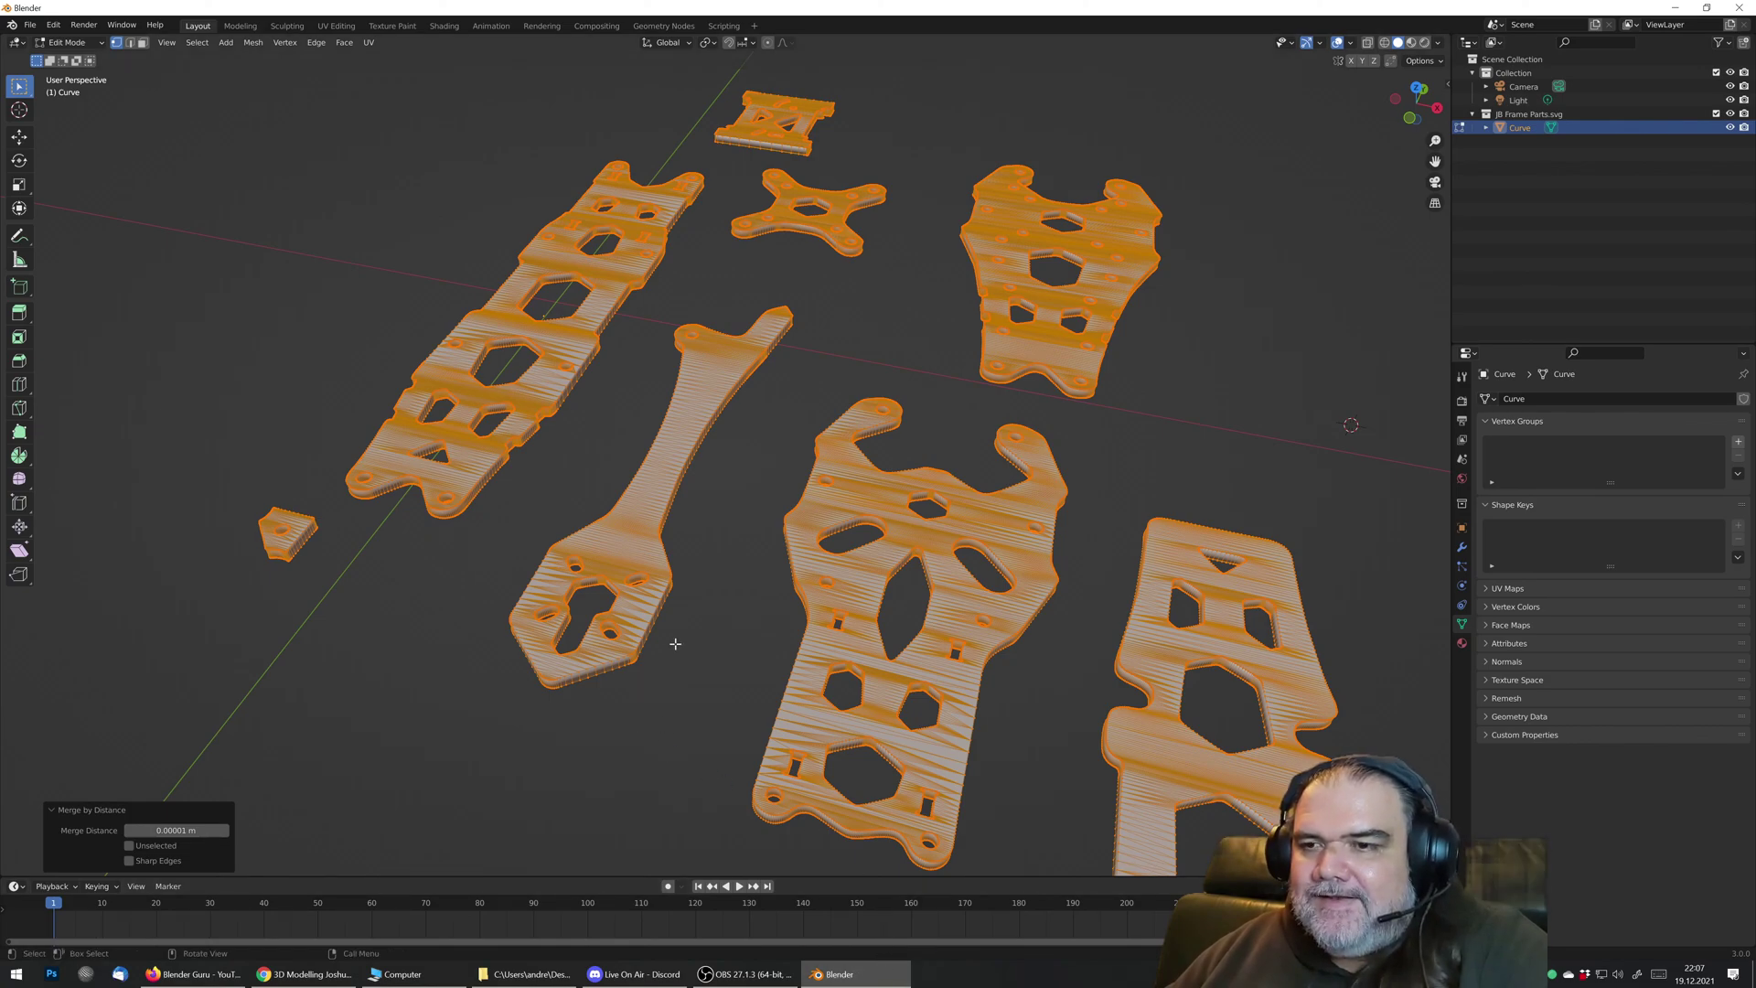
key("alt+a")
key("Tab")
Step: Examine the shading along the edges and holes of the merged arm and neighbouring plates from above and from the side
scroll(666, 605, "up", 6)
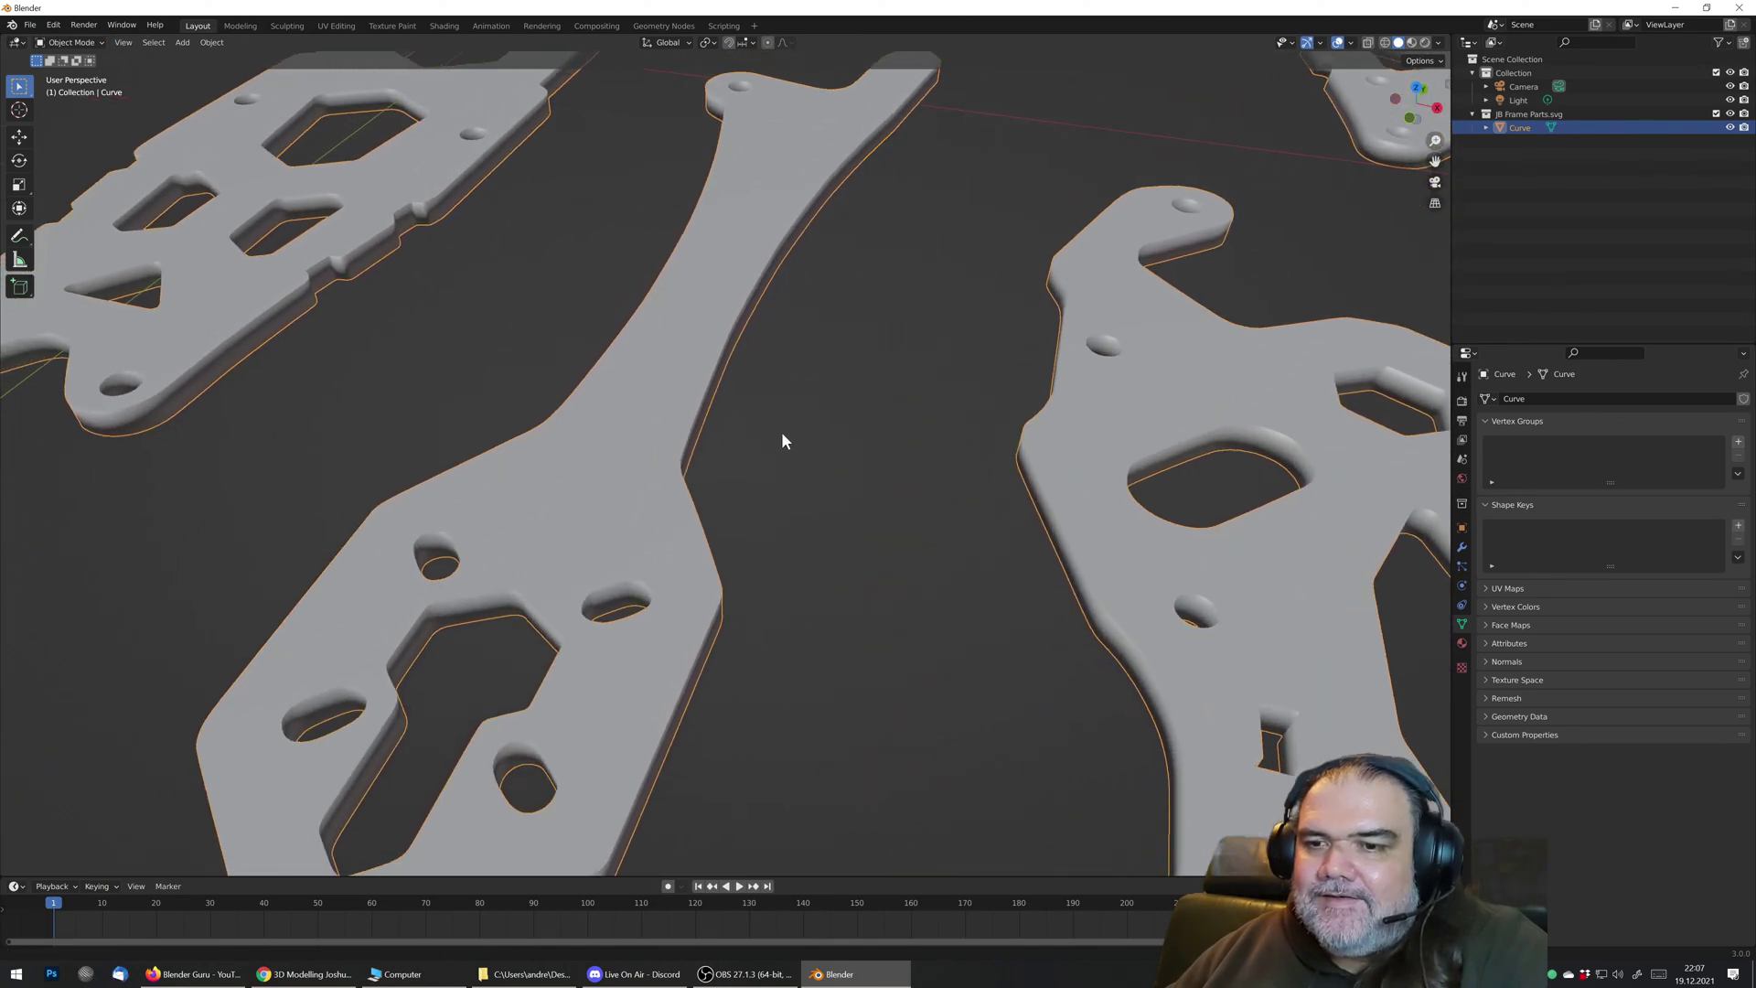
middle_click_drag(781, 441, 700, 565)
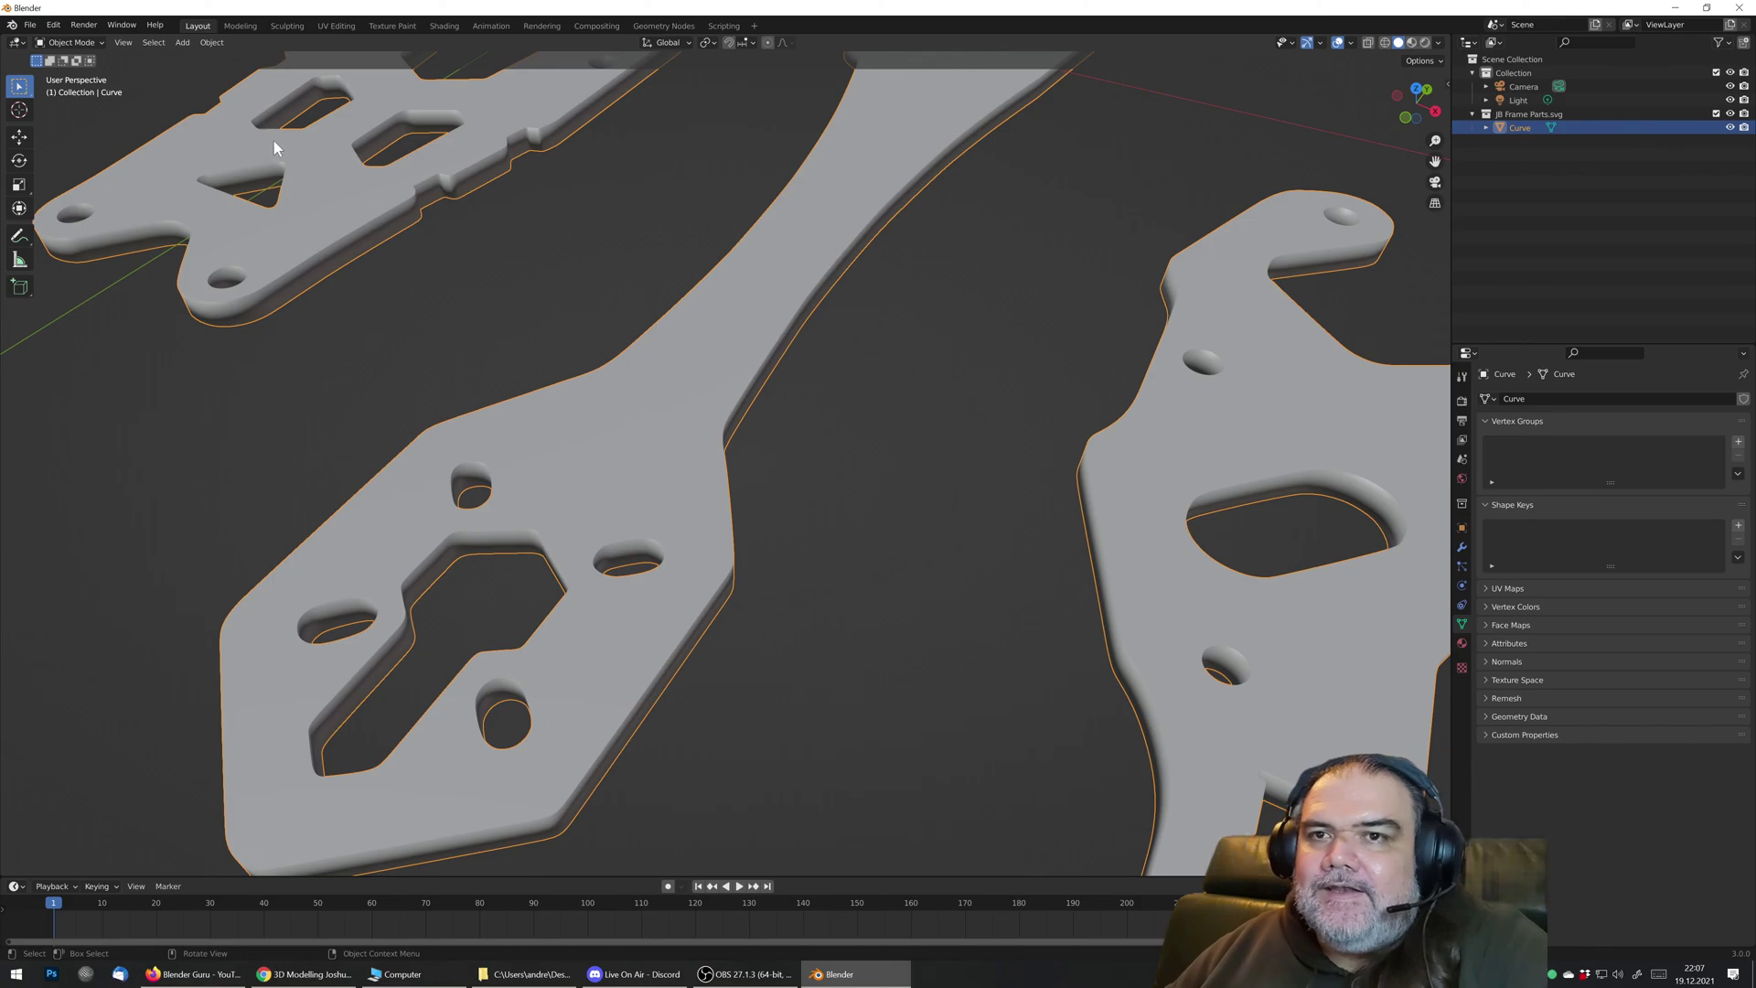
middle_click_drag(624, 465, 620, 413)
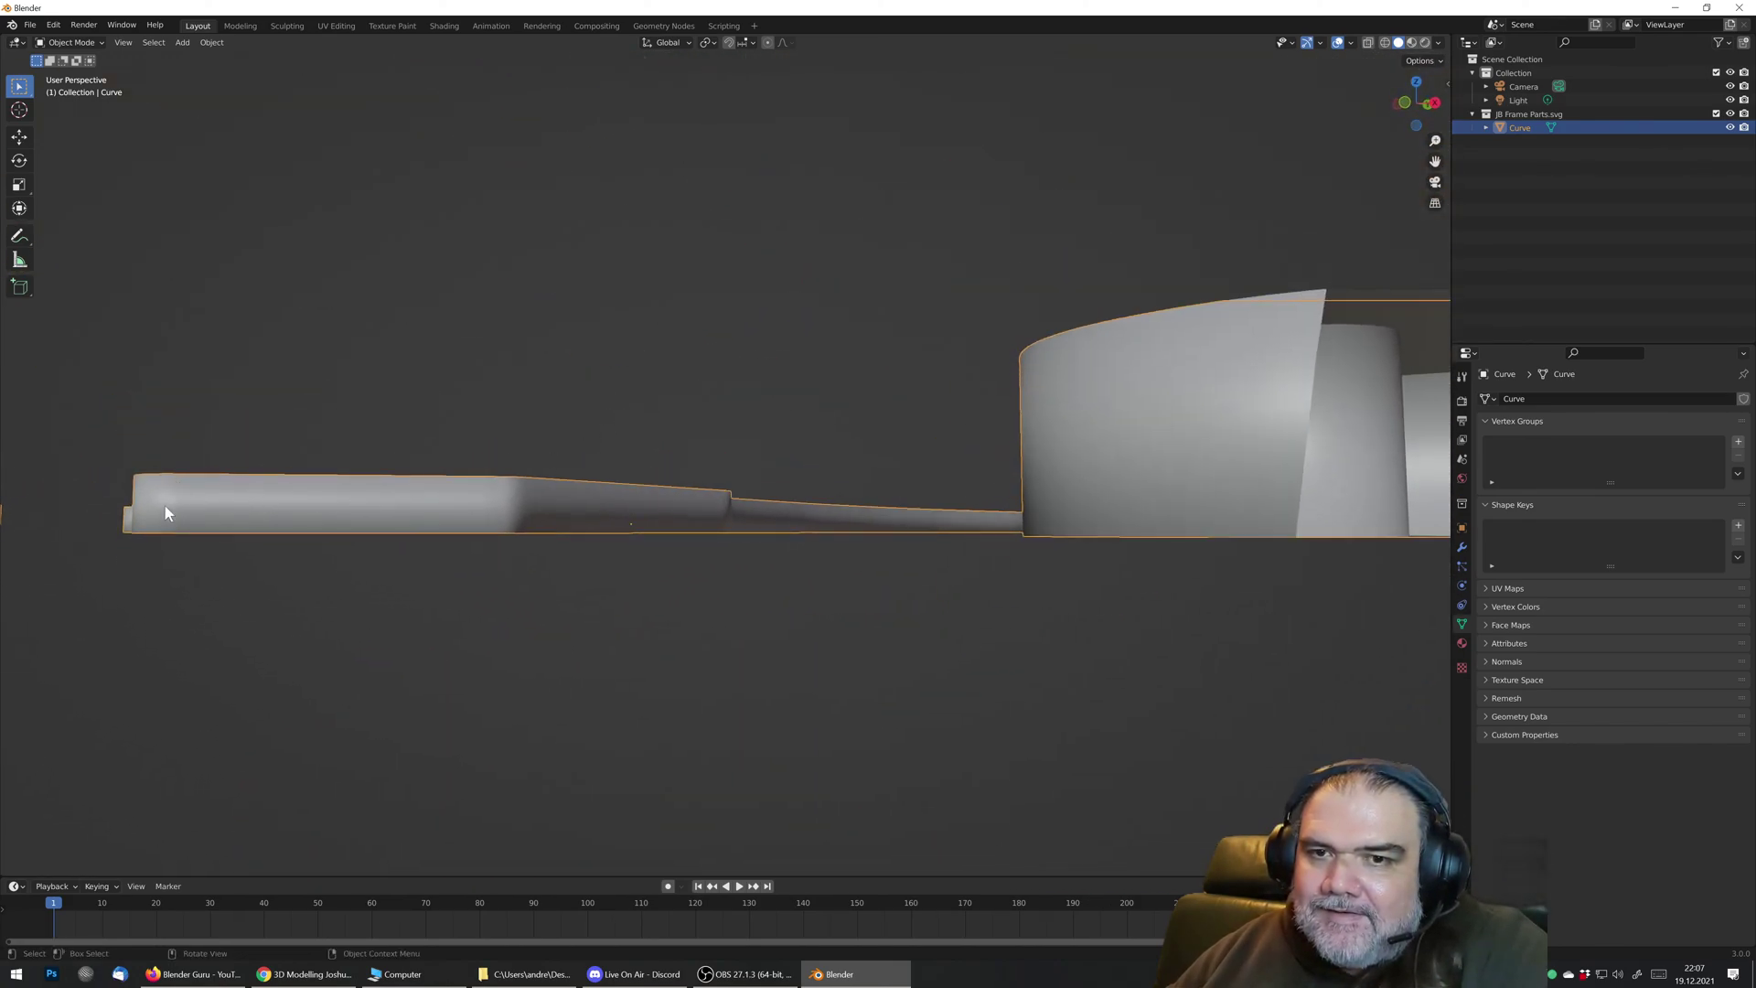
middle_click_drag(178, 495, 618, 542)
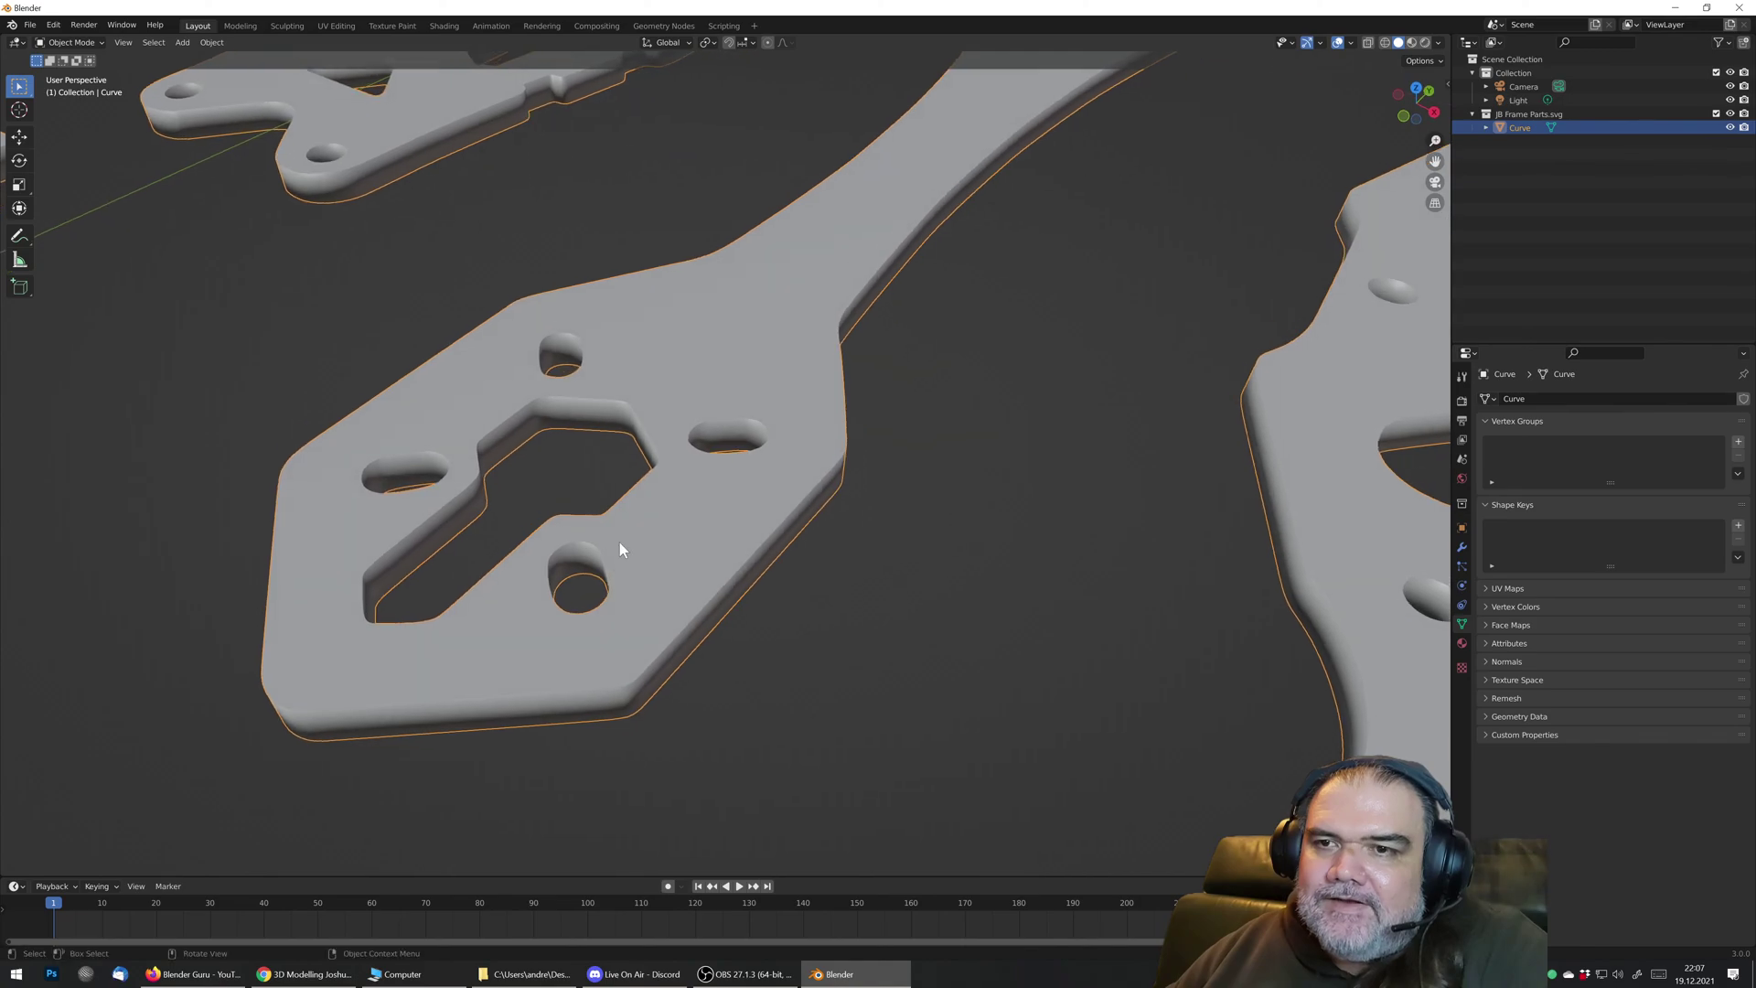
scroll(697, 427, "down", 4)
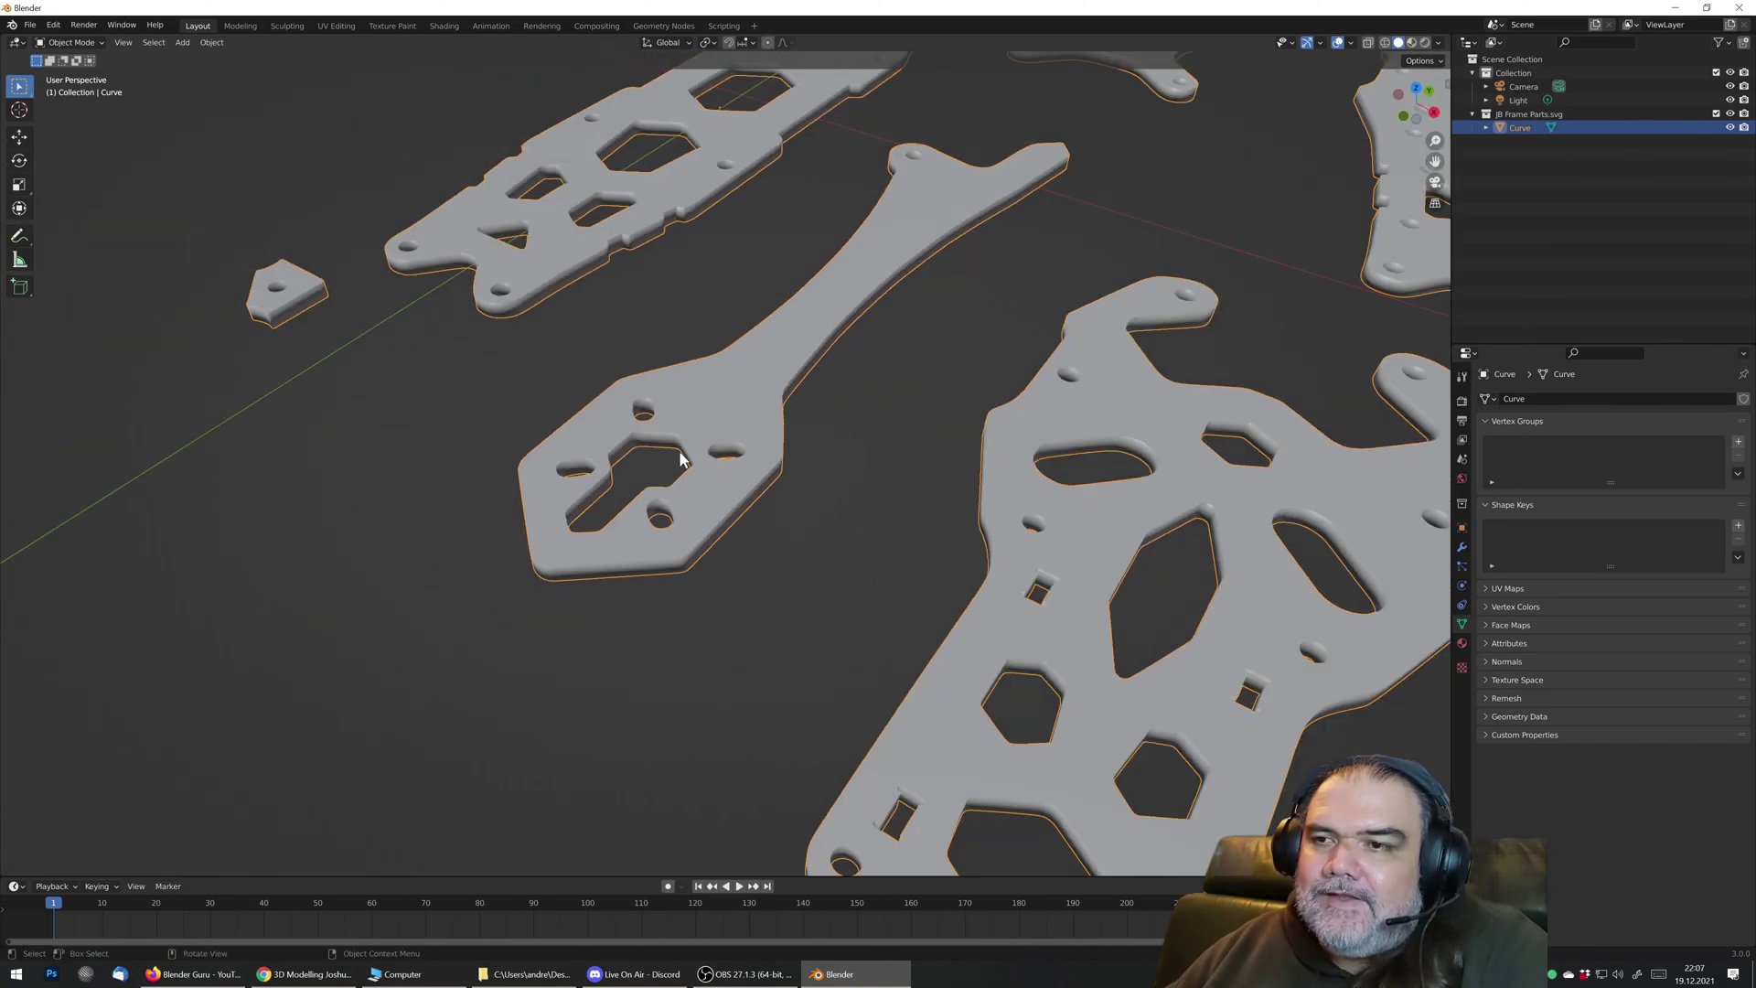
mouse_move(739, 397)
middle_mouse_down()
mouse_move(733, 481)
mouse_move(768, 414)
middle_mouse_up()
scroll(733, 485, "up", 4)
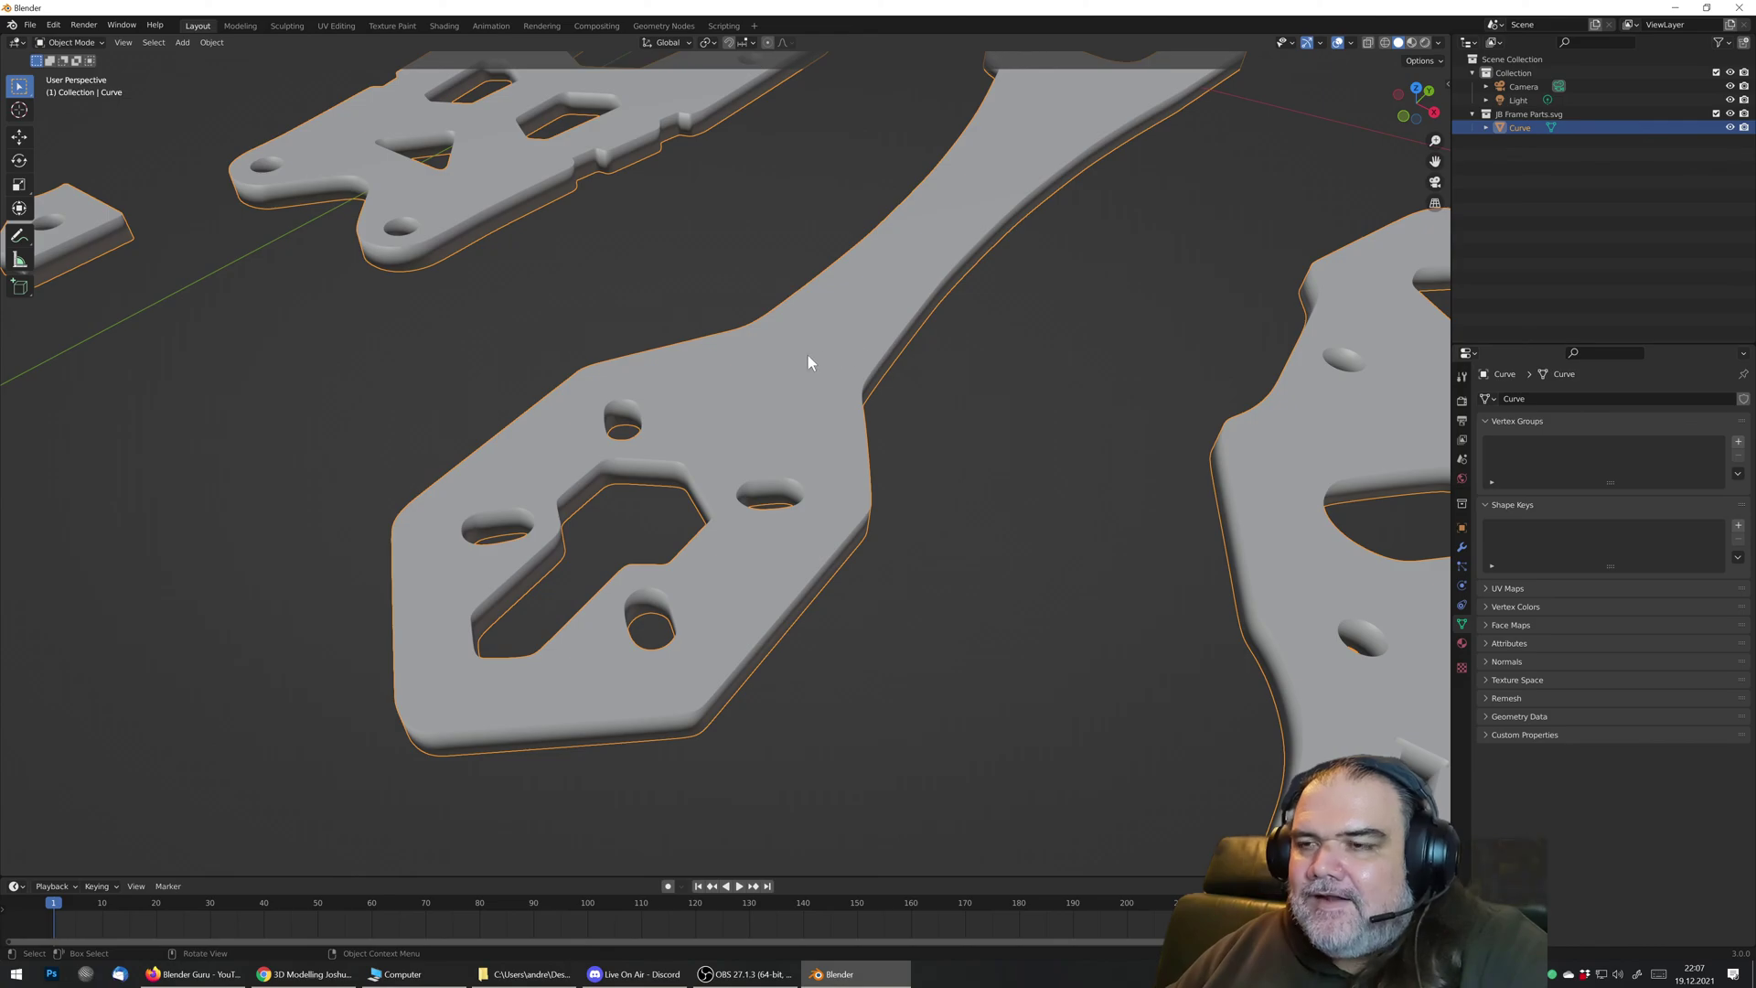
scroll(814, 439, "down", 3)
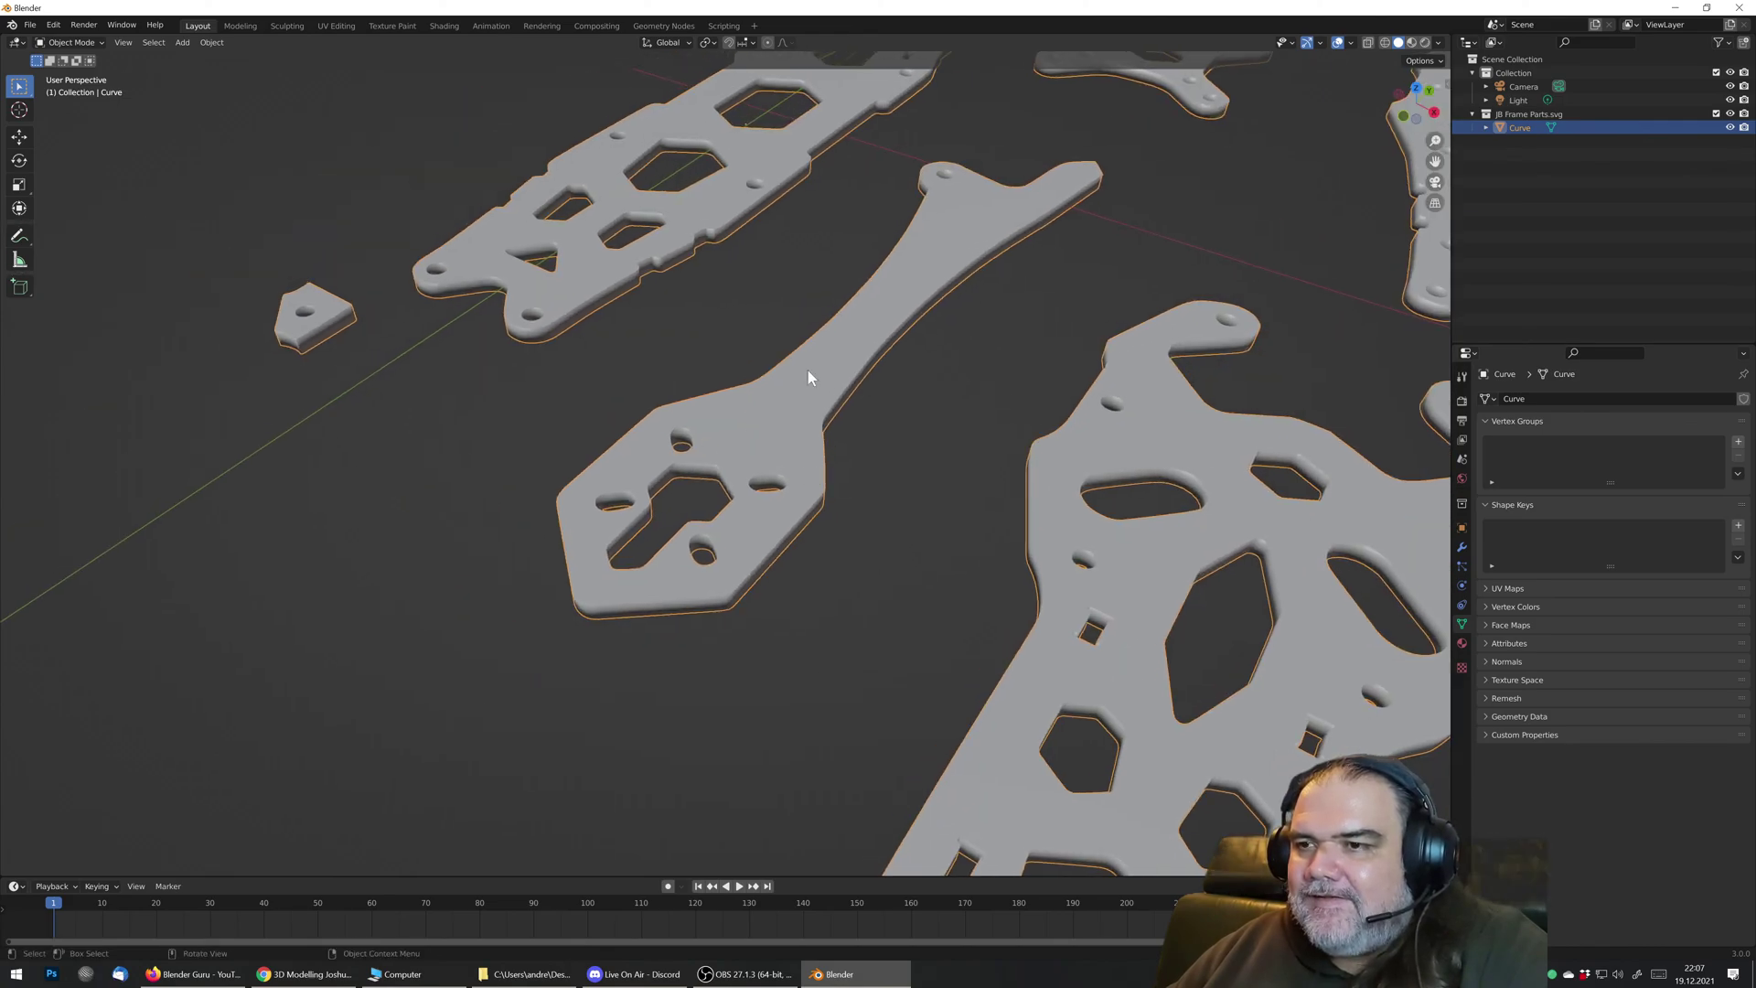
scroll(677, 470, "up", 2)
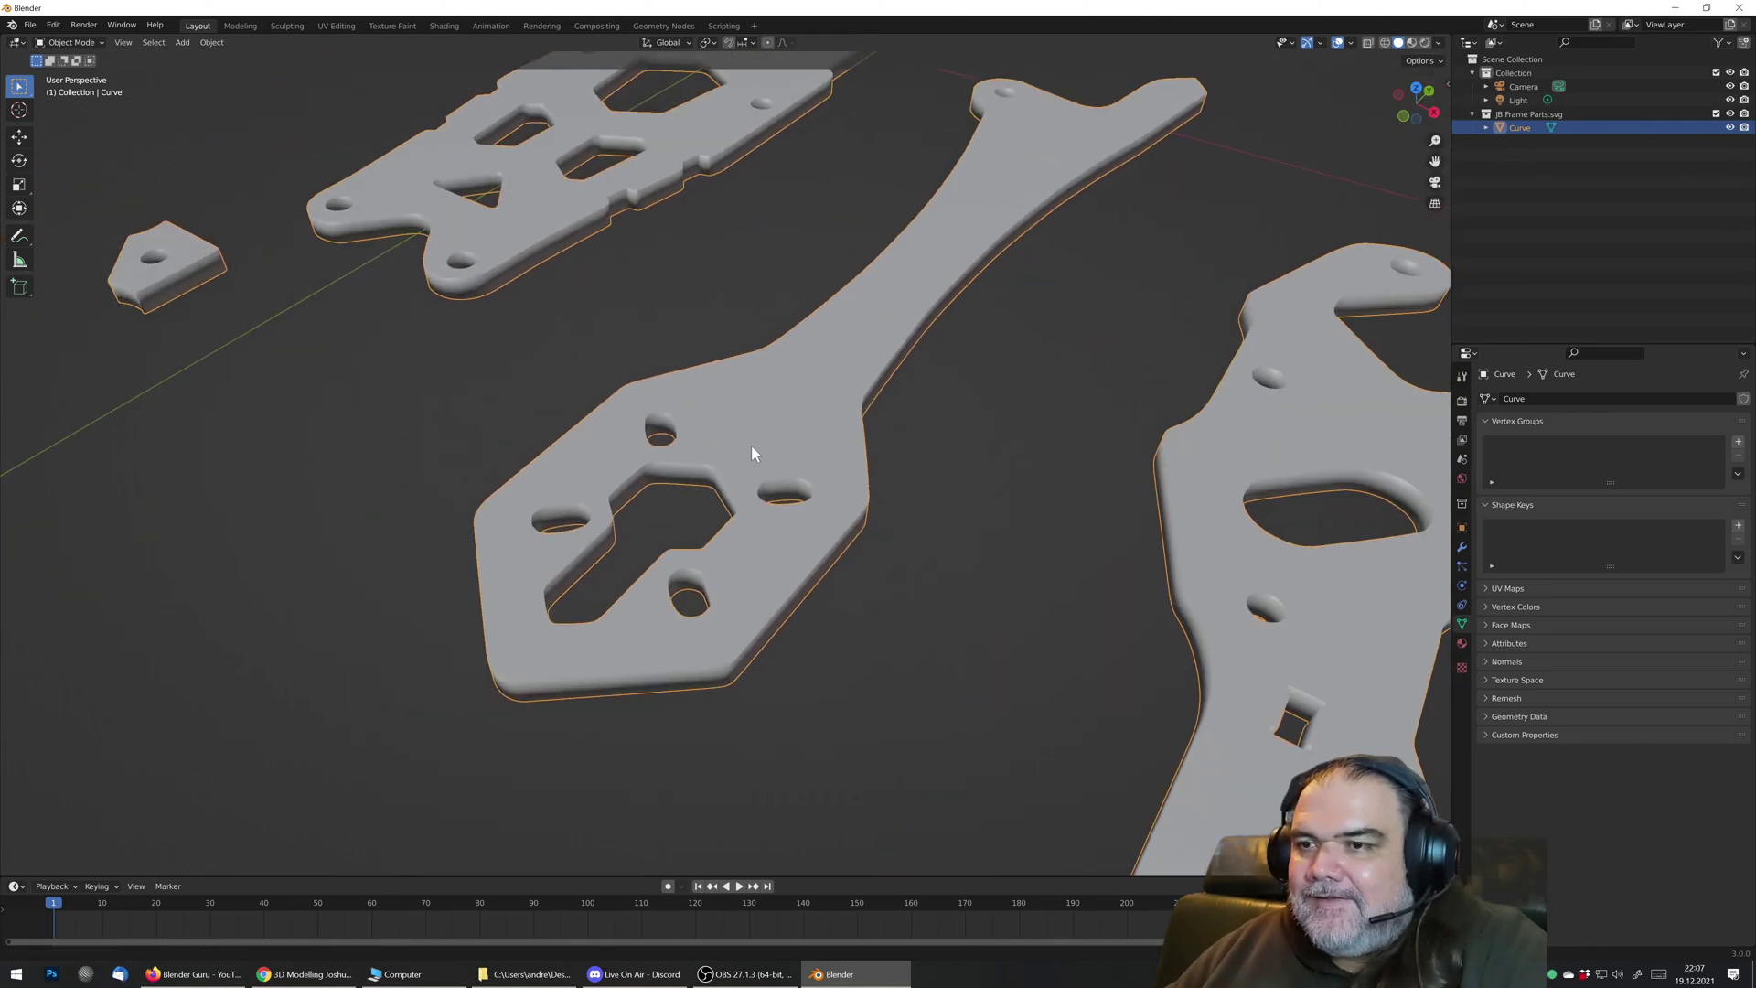
middle_click_drag(750, 444, 743, 439, "shift")
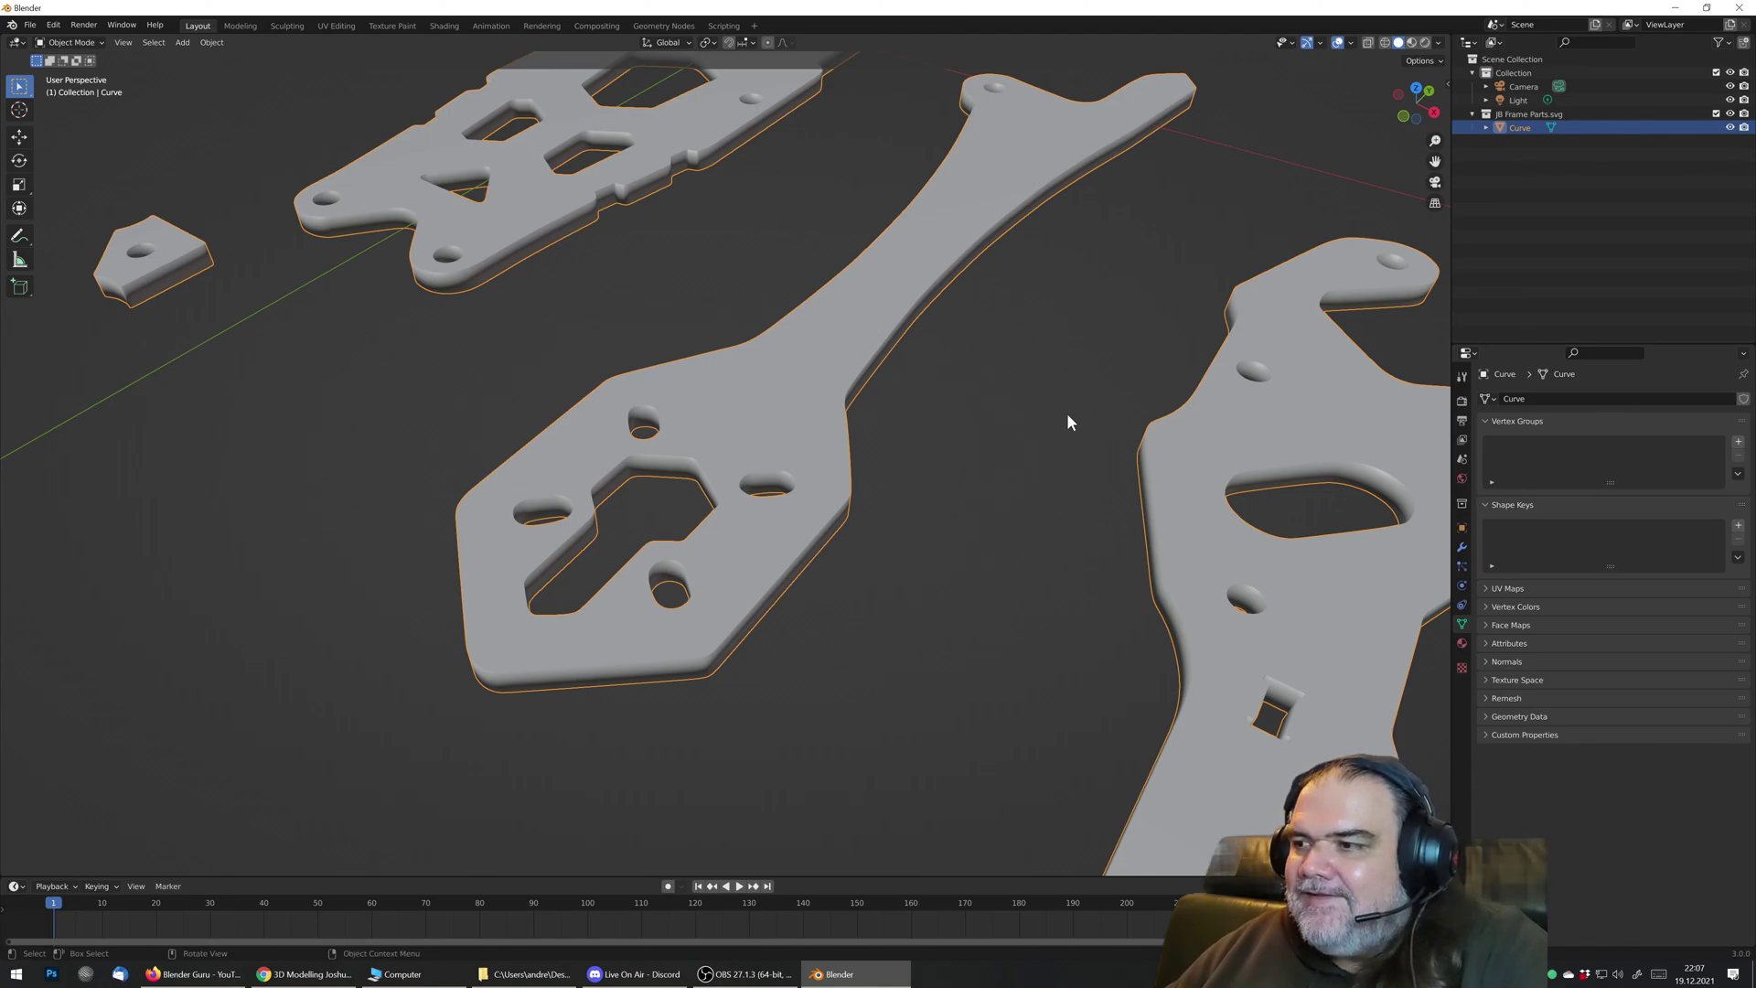
Step: Enable Auto Smooth for the normals of the frame-parts mesh
left_click(1485, 659)
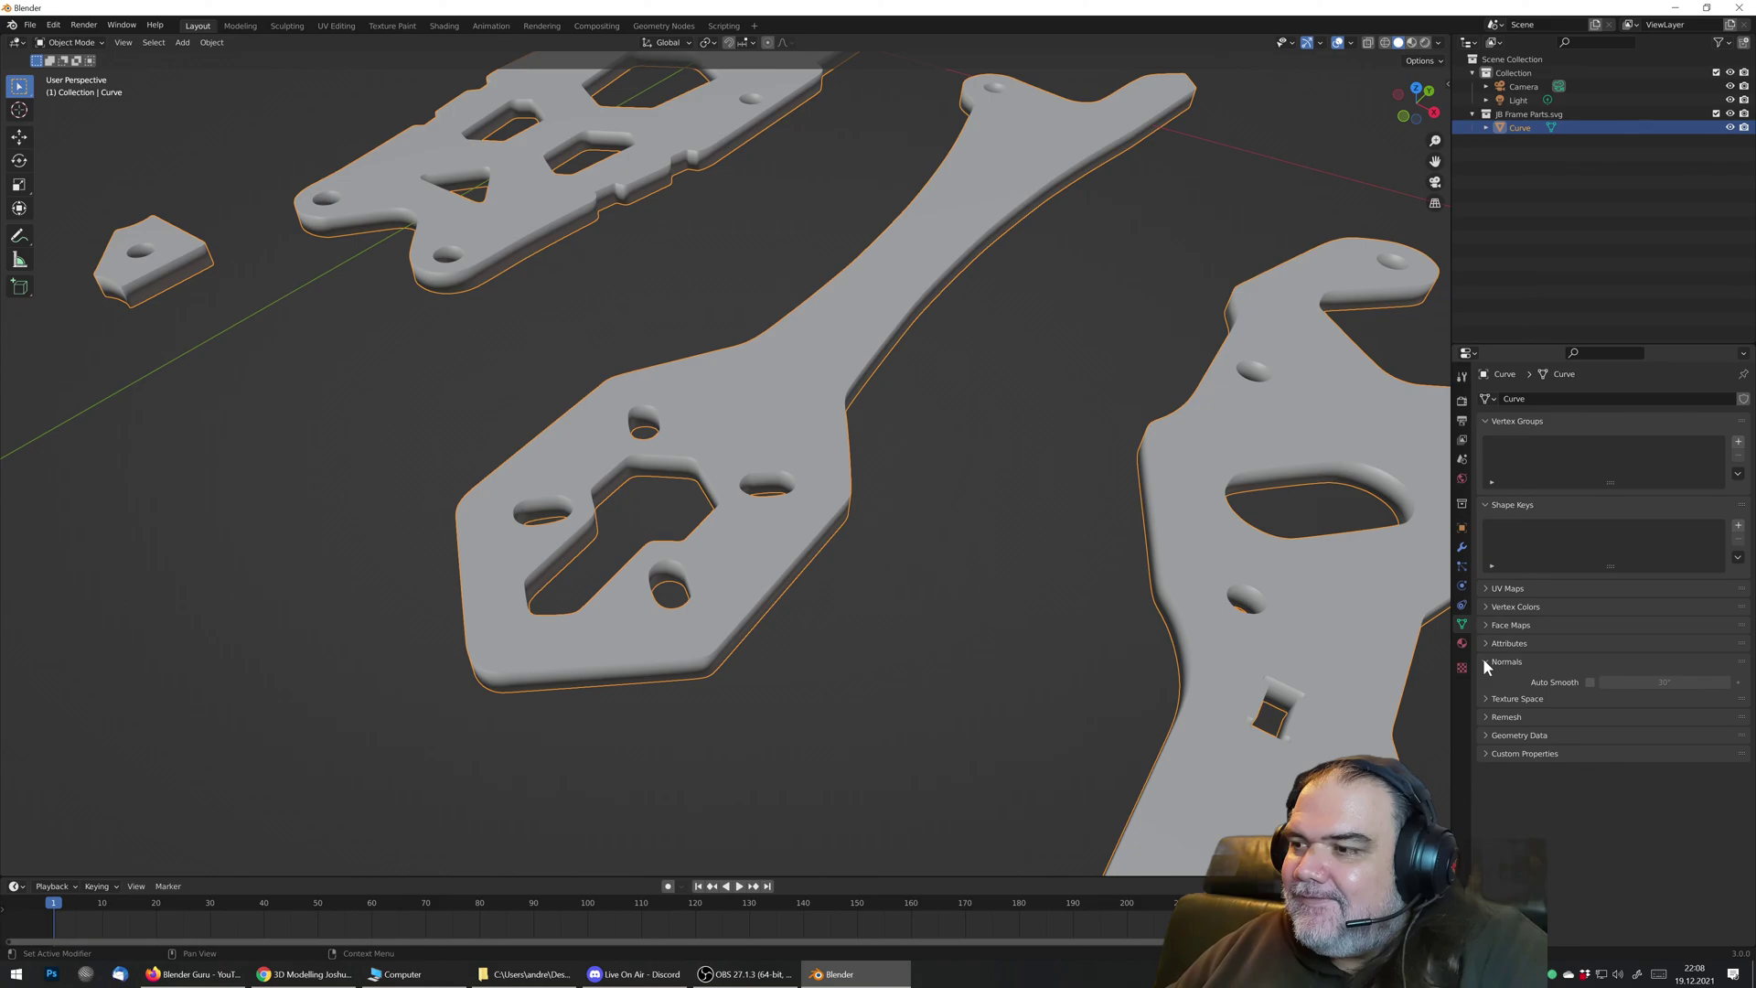
left_click(1590, 683)
mouse_move(758, 452)
middle_mouse_down()
mouse_move(678, 404)
mouse_move(709, 402)
mouse_move(796, 469)
mouse_move(752, 437)
mouse_move(753, 470)
mouse_move(941, 452)
mouse_move(980, 481)
mouse_move(972, 450)
mouse_move(897, 402)
mouse_move(869, 414)
middle_mouse_up()
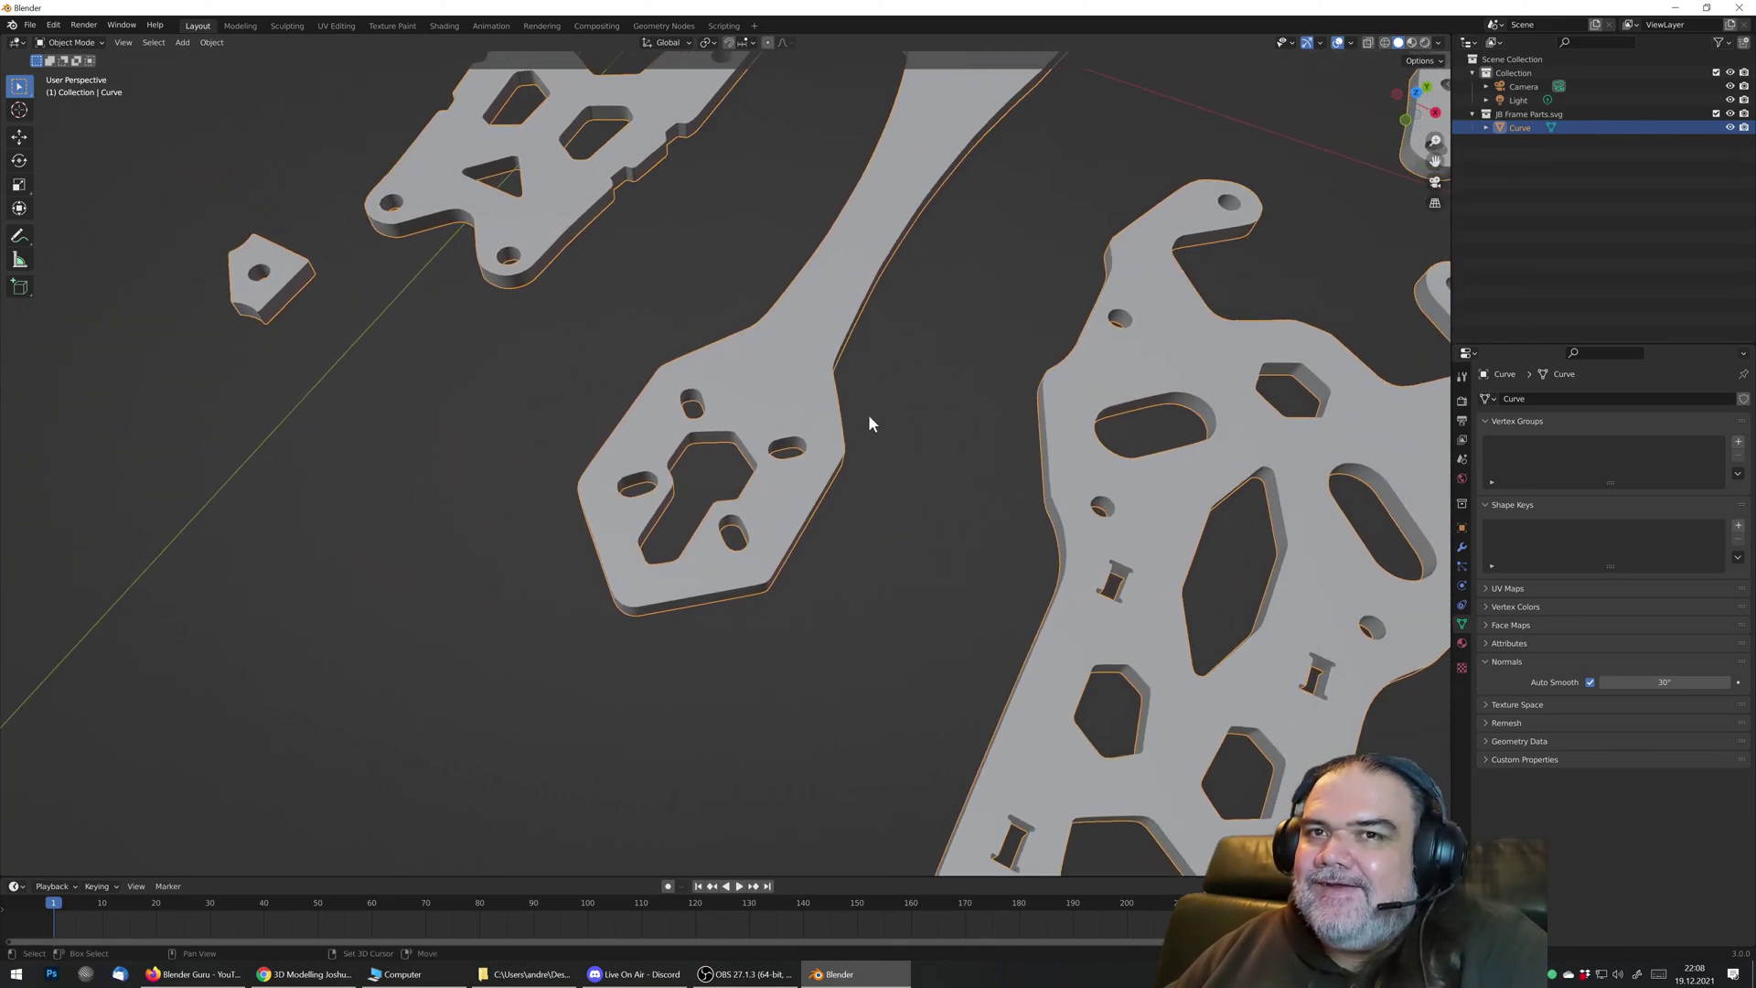
Step: In Edit Mode with face selection, select a face on the arm's narrow middle and extend the selection to all linked geometry
key("Tab")
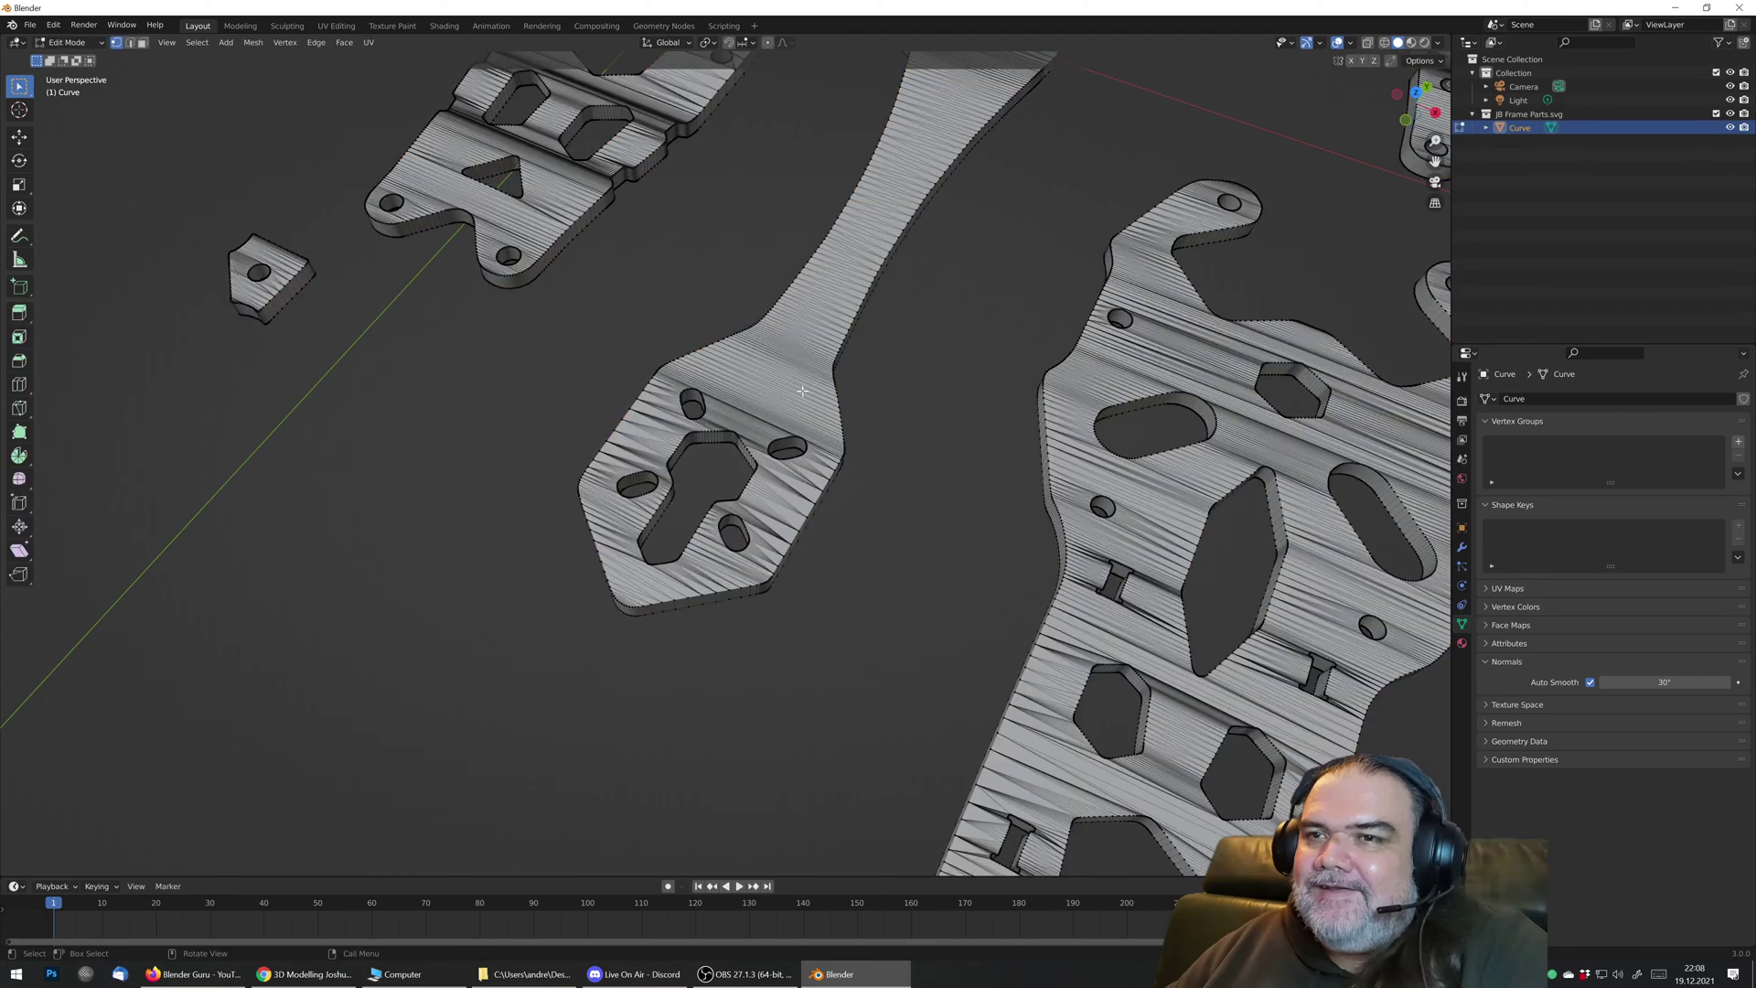
left_click(142, 42)
left_click(829, 299)
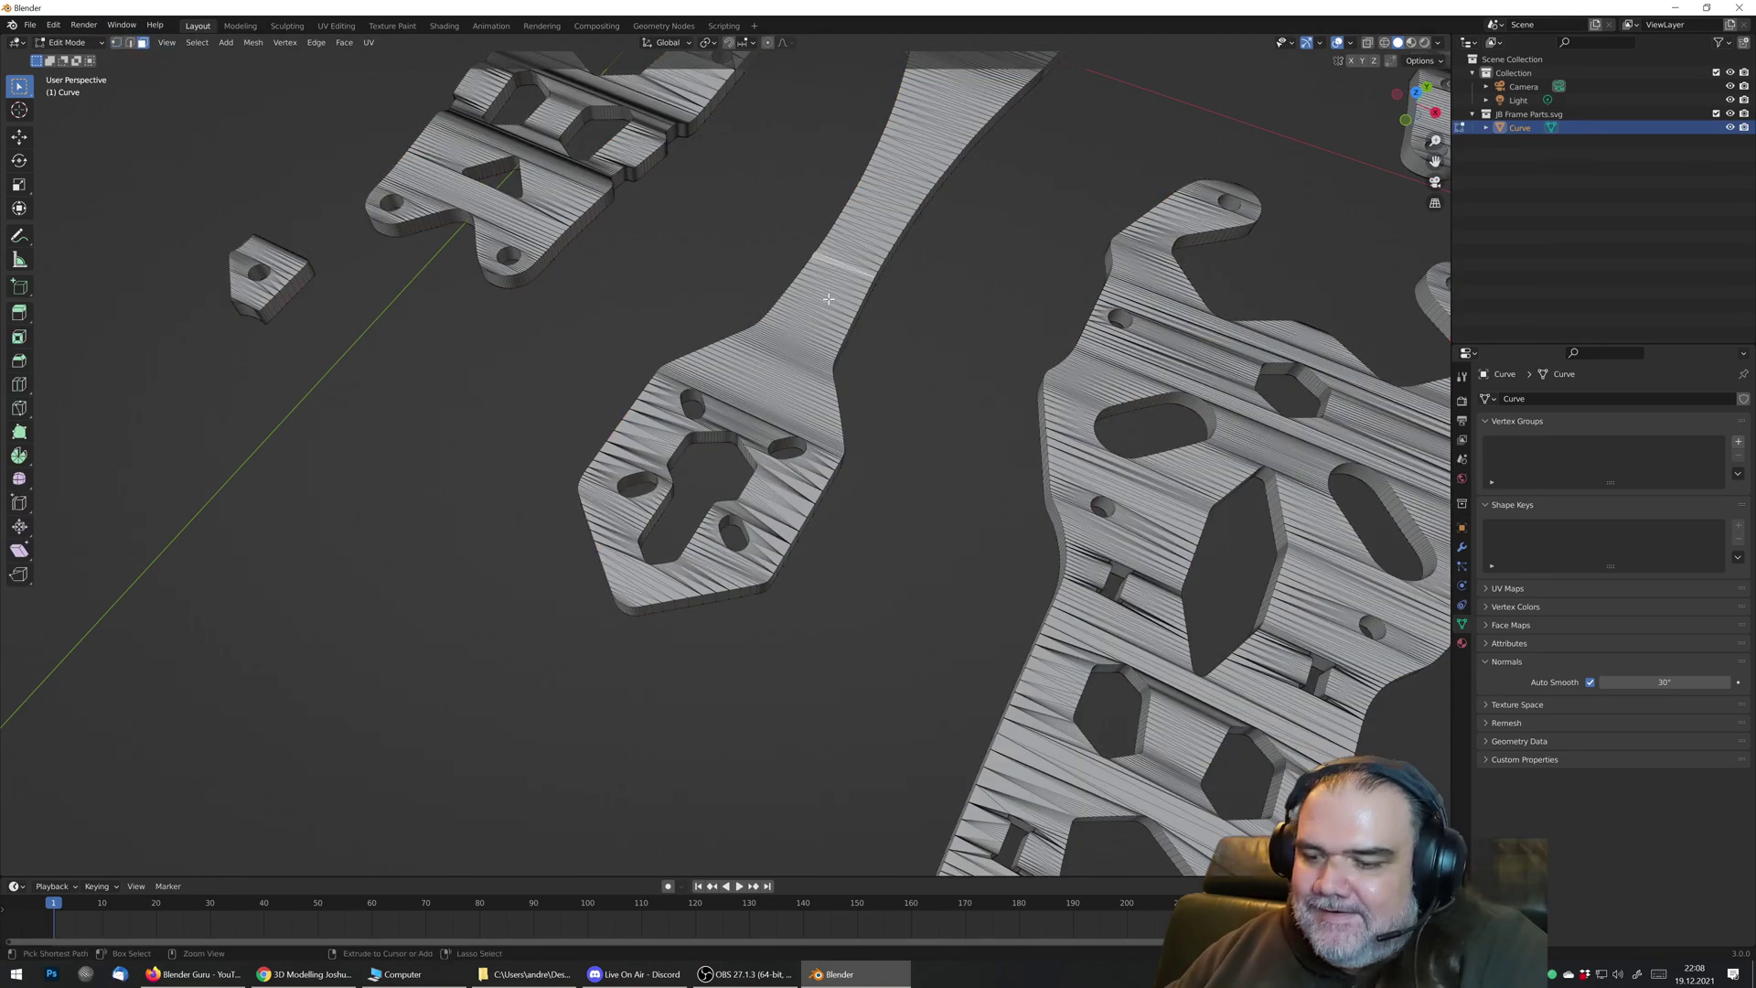
key("ctrl+l")
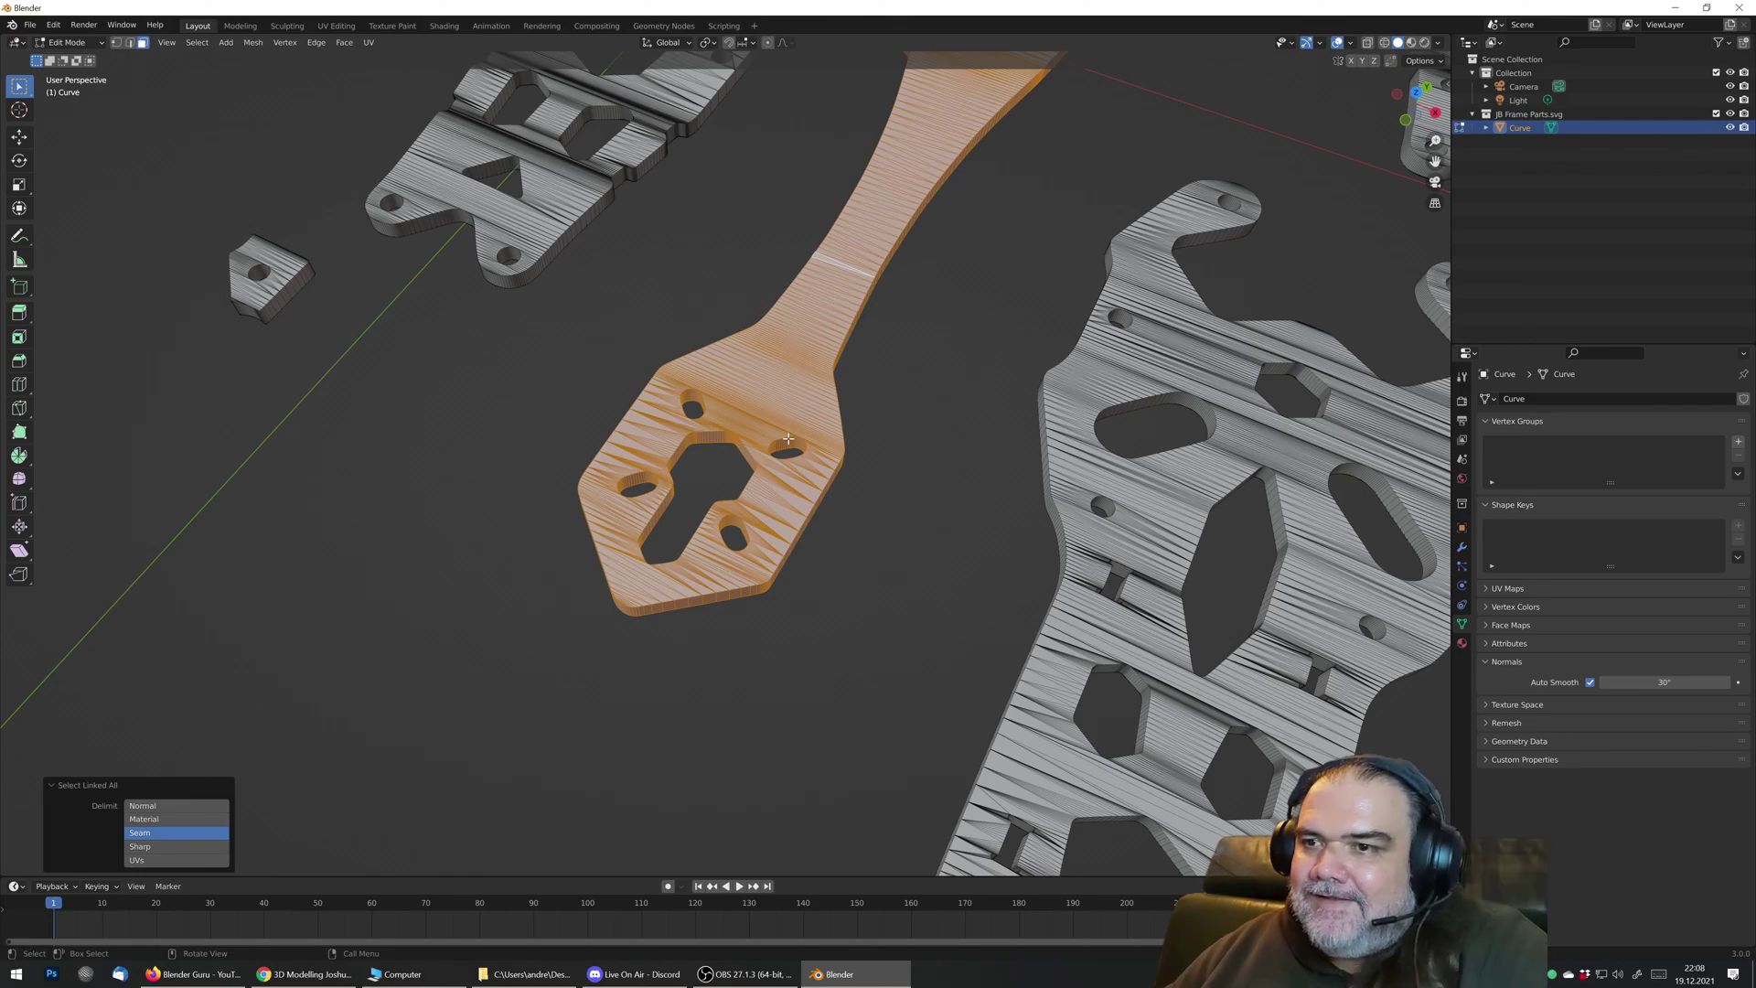
mouse_move(788, 439)
middle_mouse_down()
mouse_move(819, 223)
mouse_move(792, 419)
middle_mouse_up()
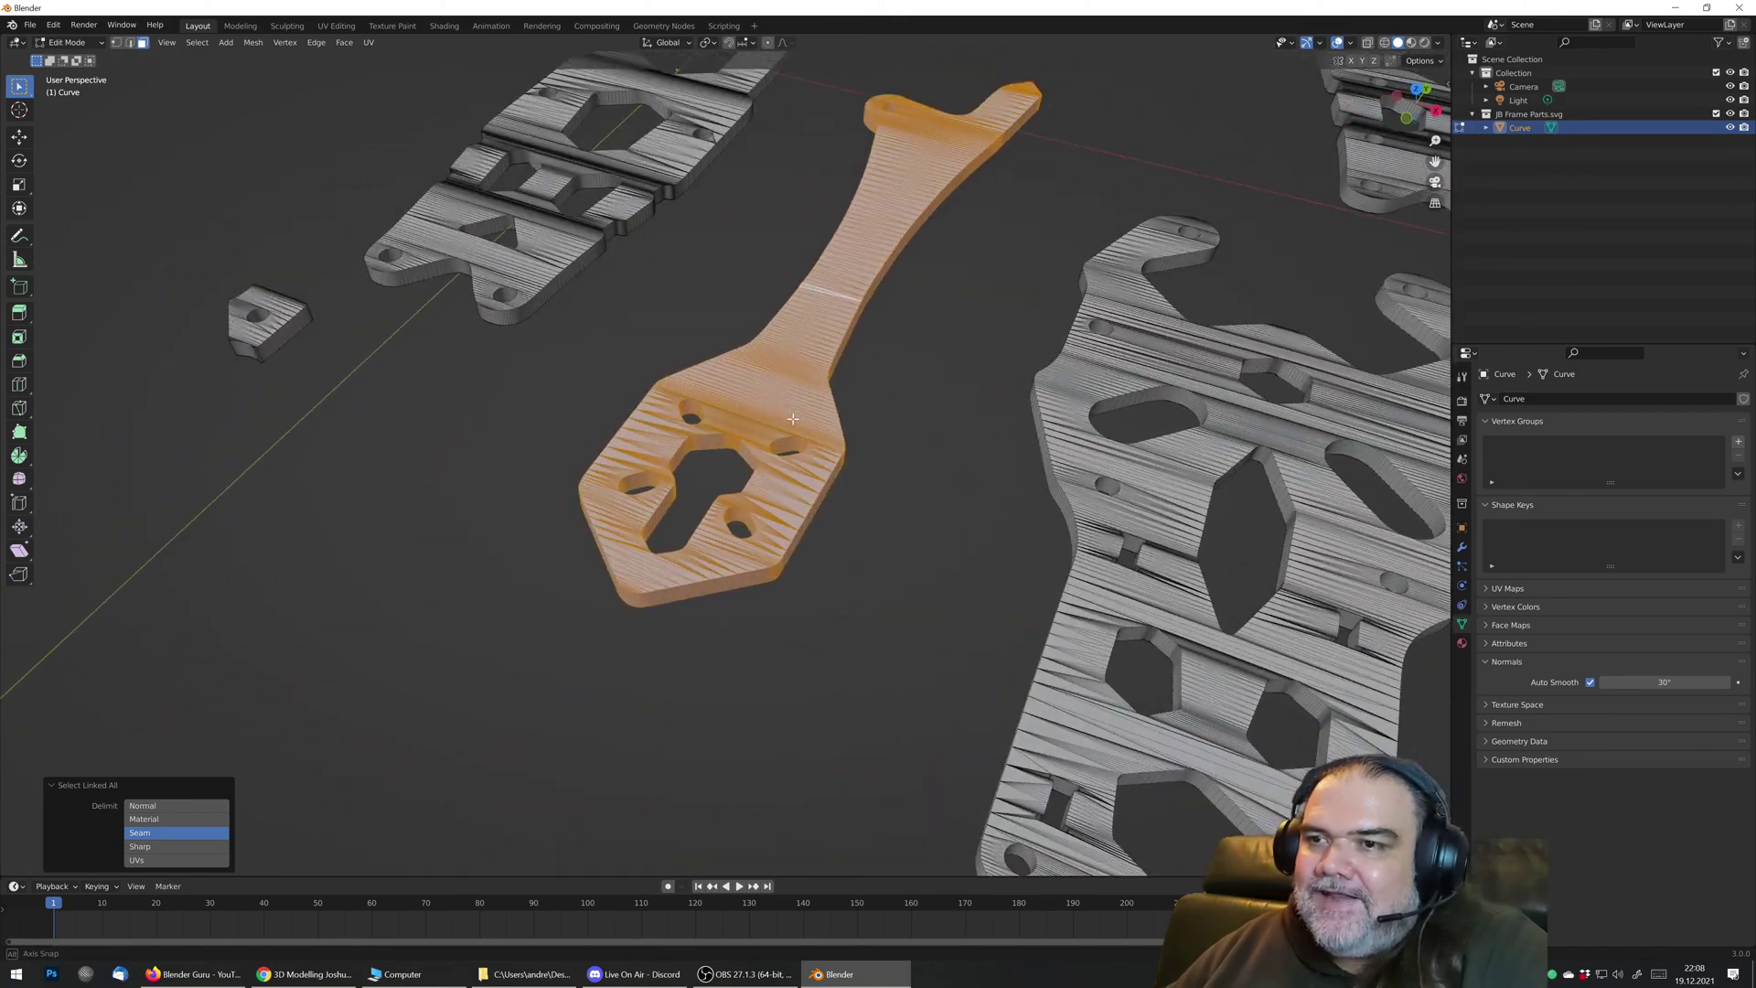
scroll(793, 418, "down", 3)
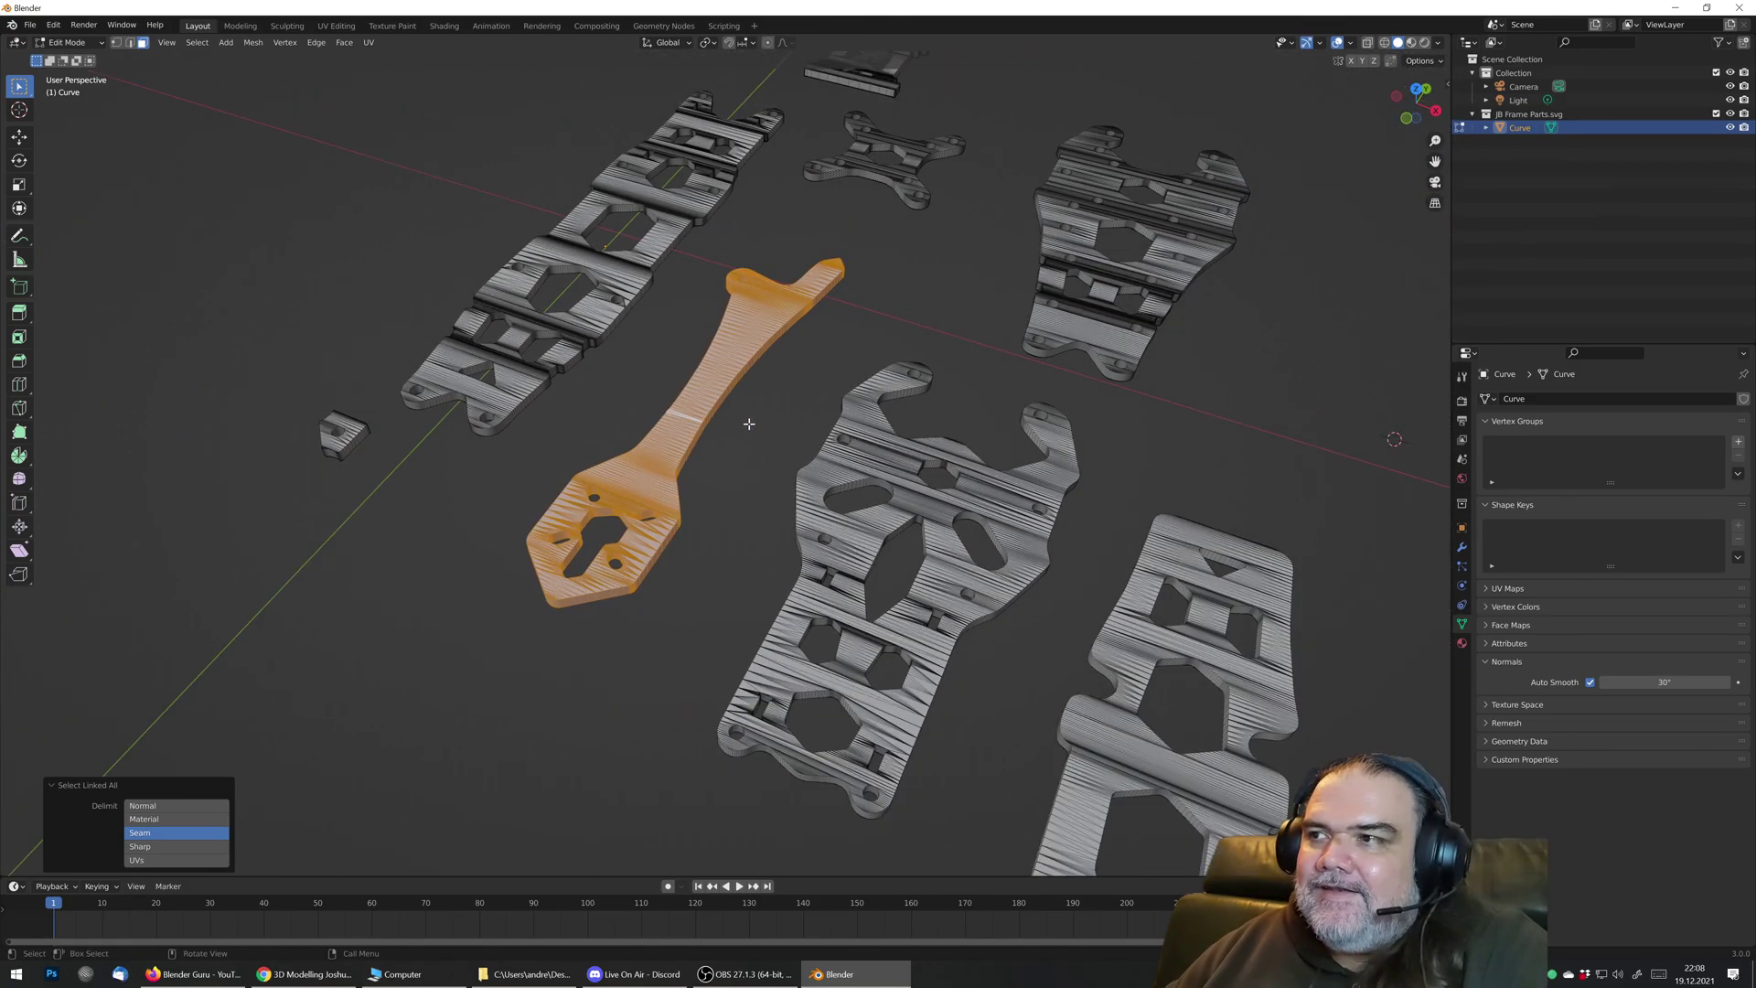
middle_click_drag(966, 478, 948, 420)
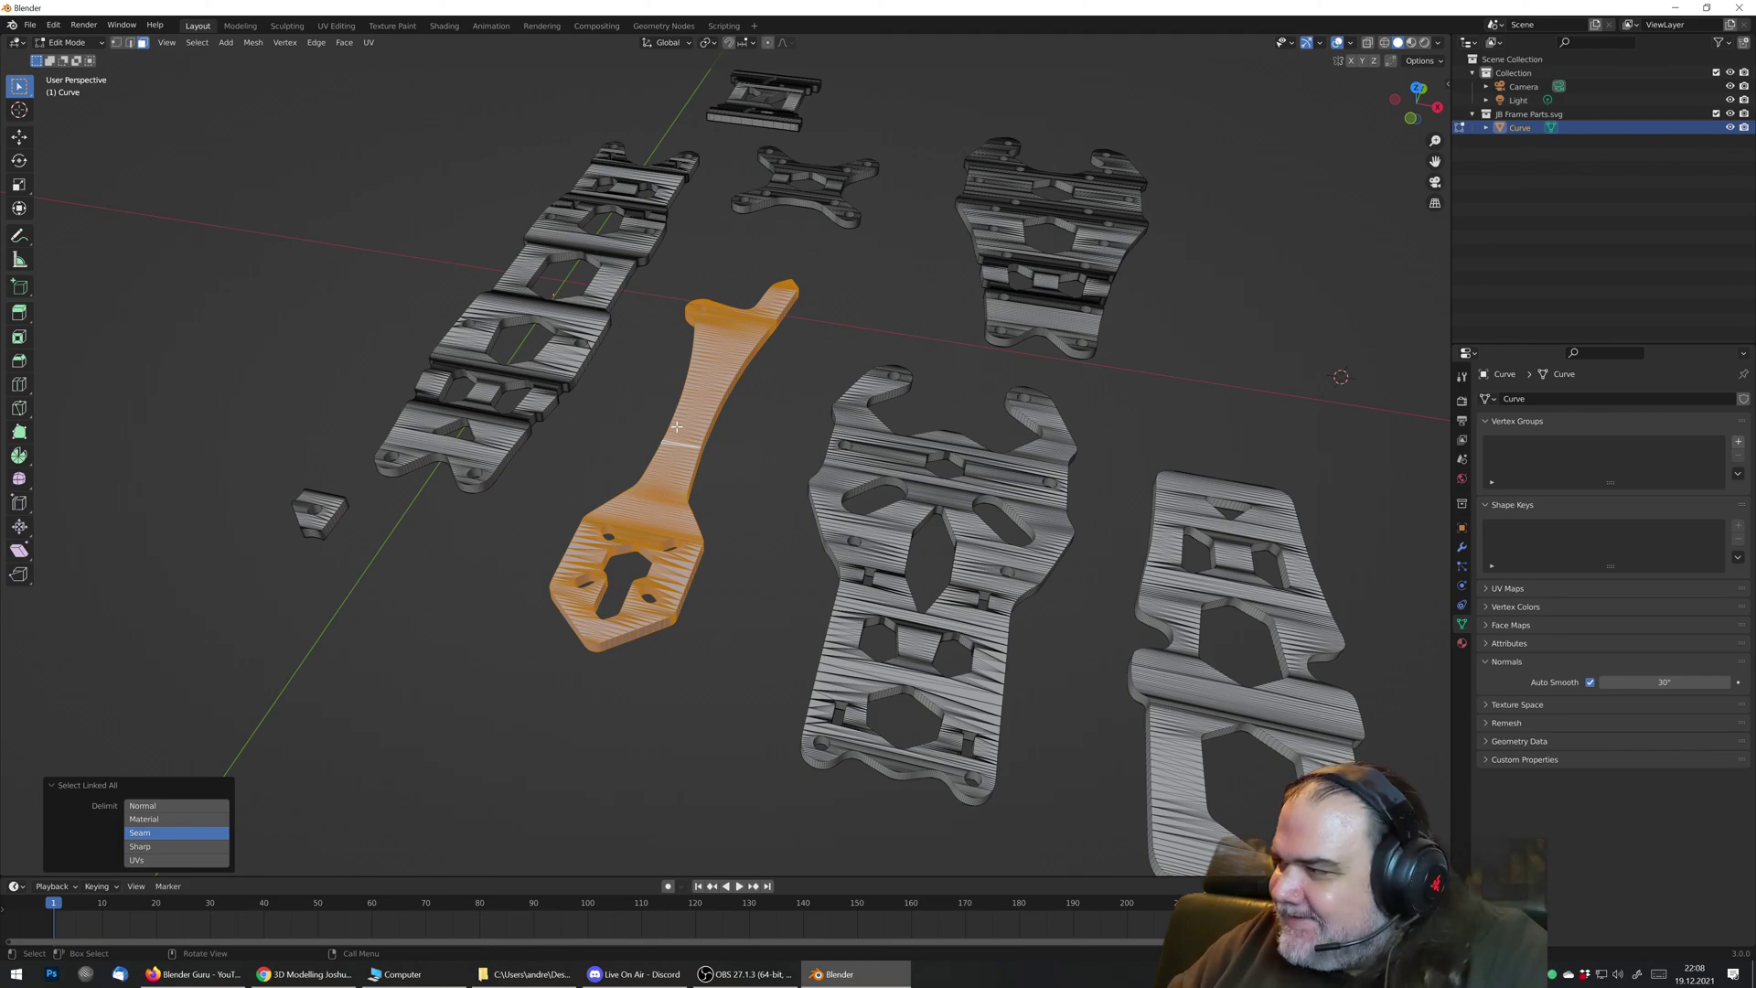
Step: Separate the selected arm into its own object and return to Object Mode
key("p")
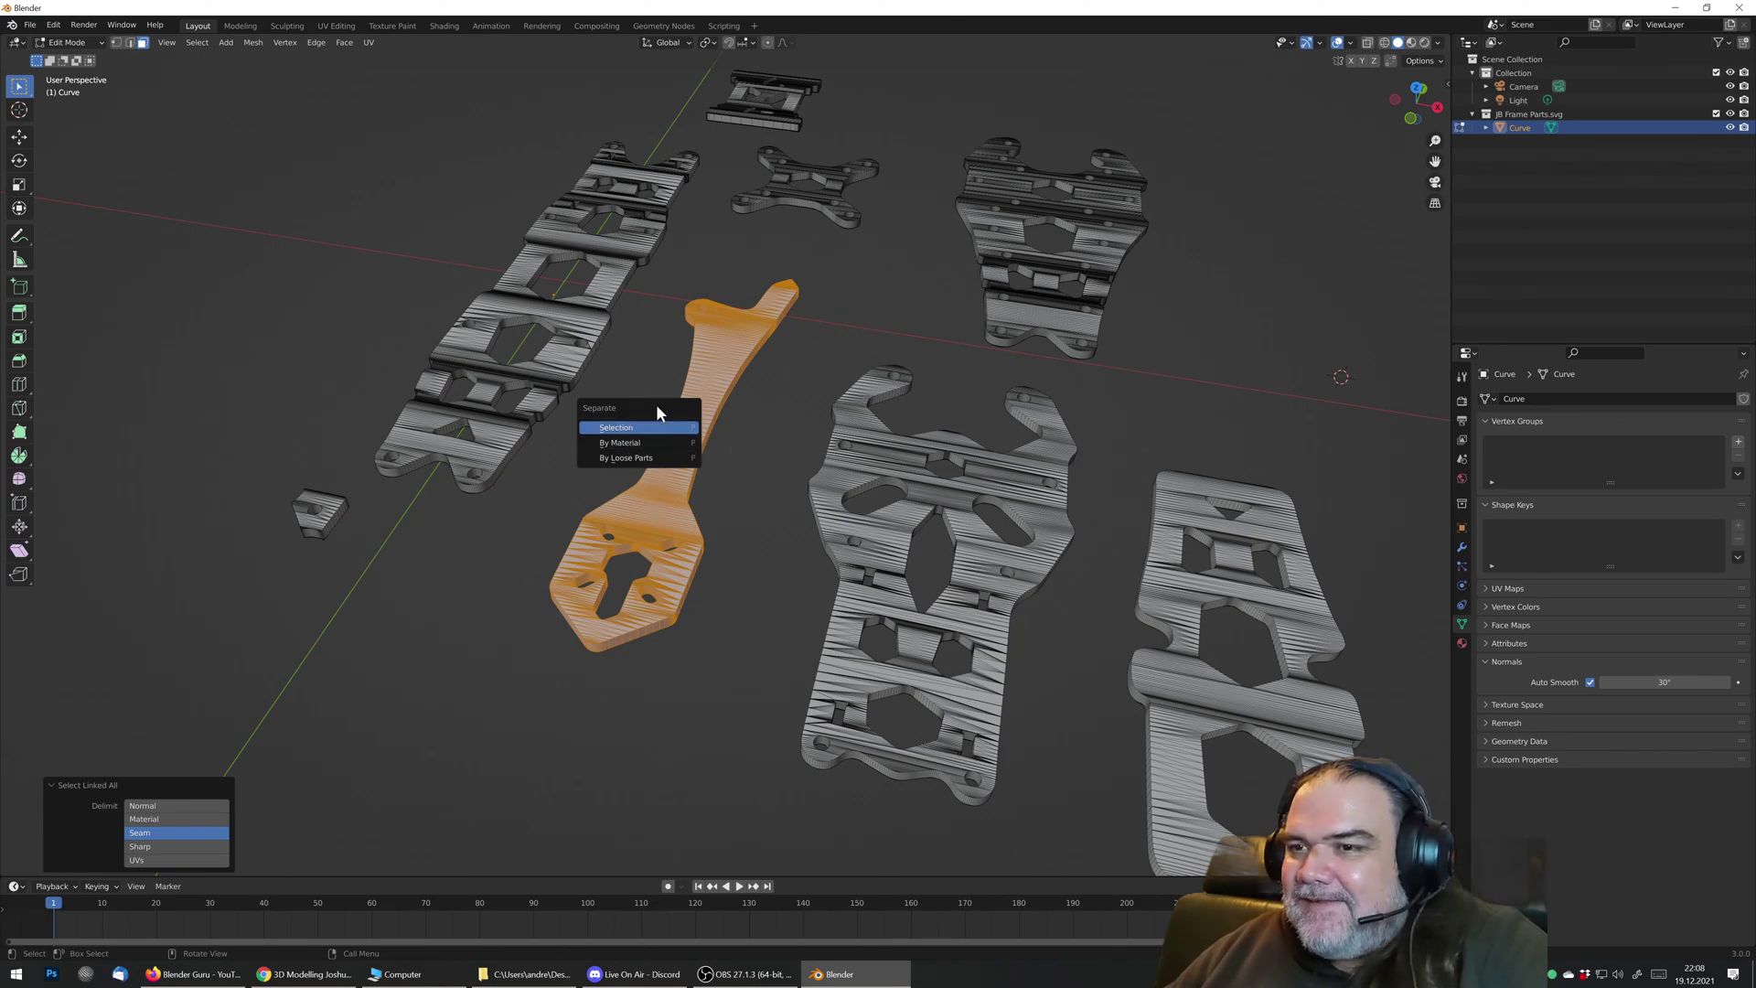
left_click(618, 430)
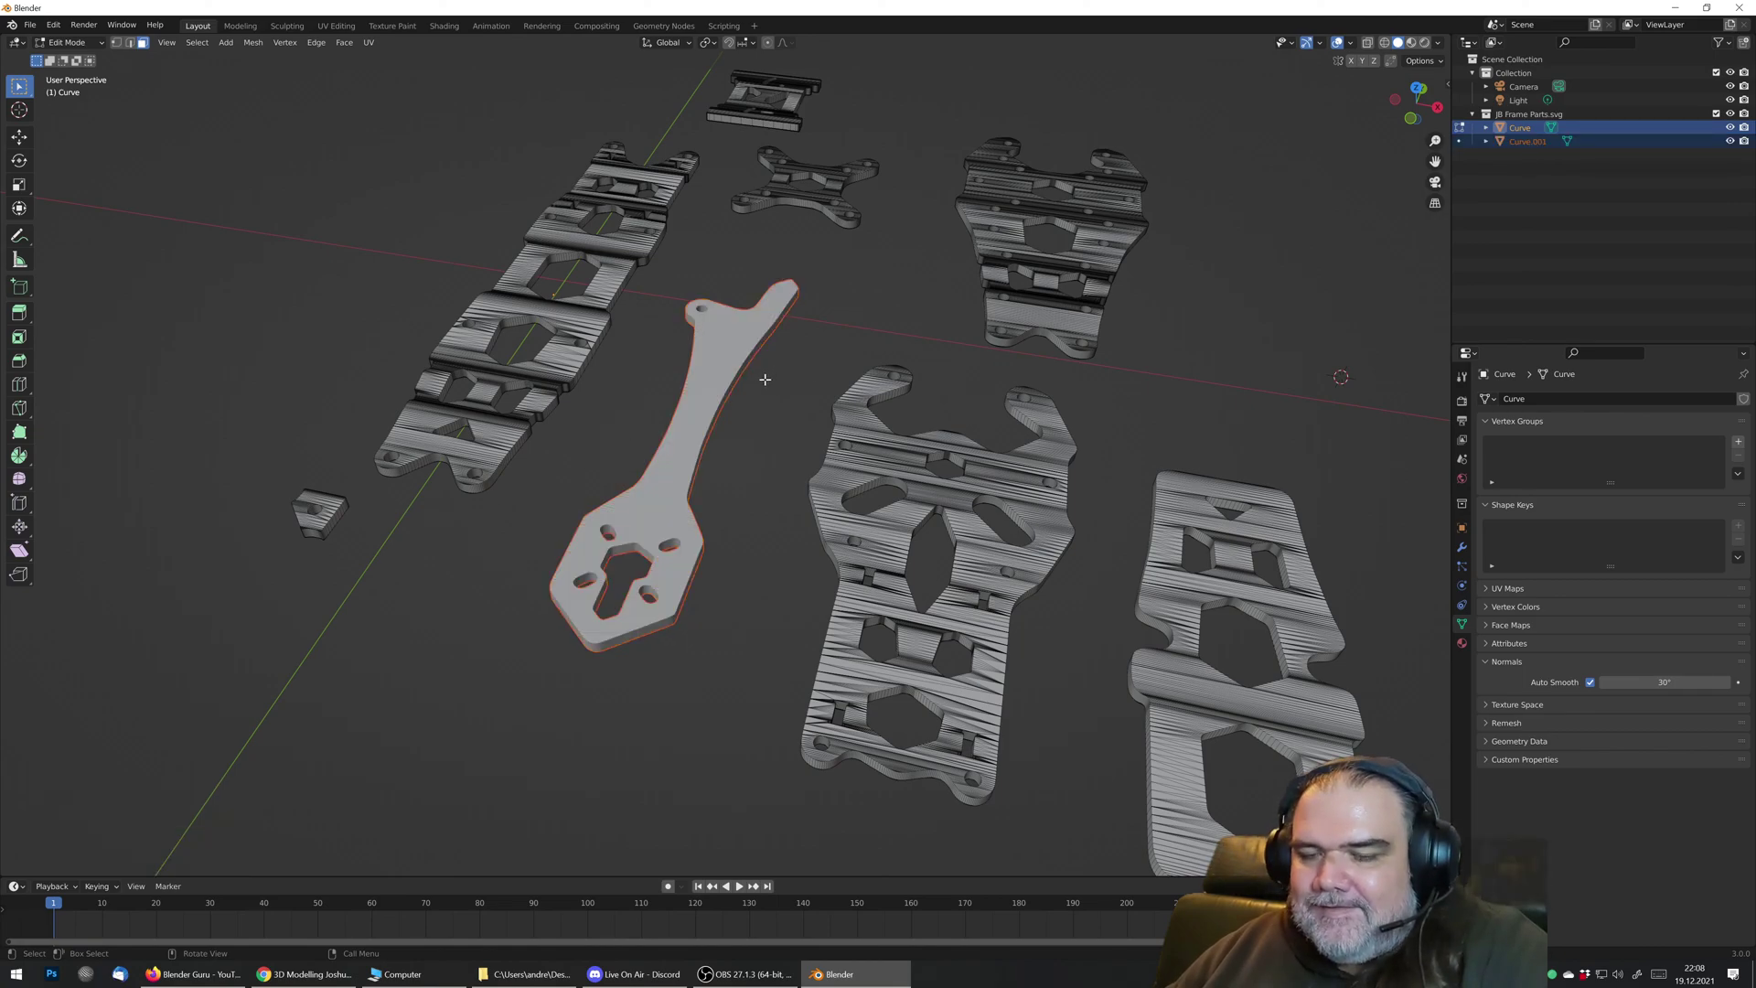
key("Tab")
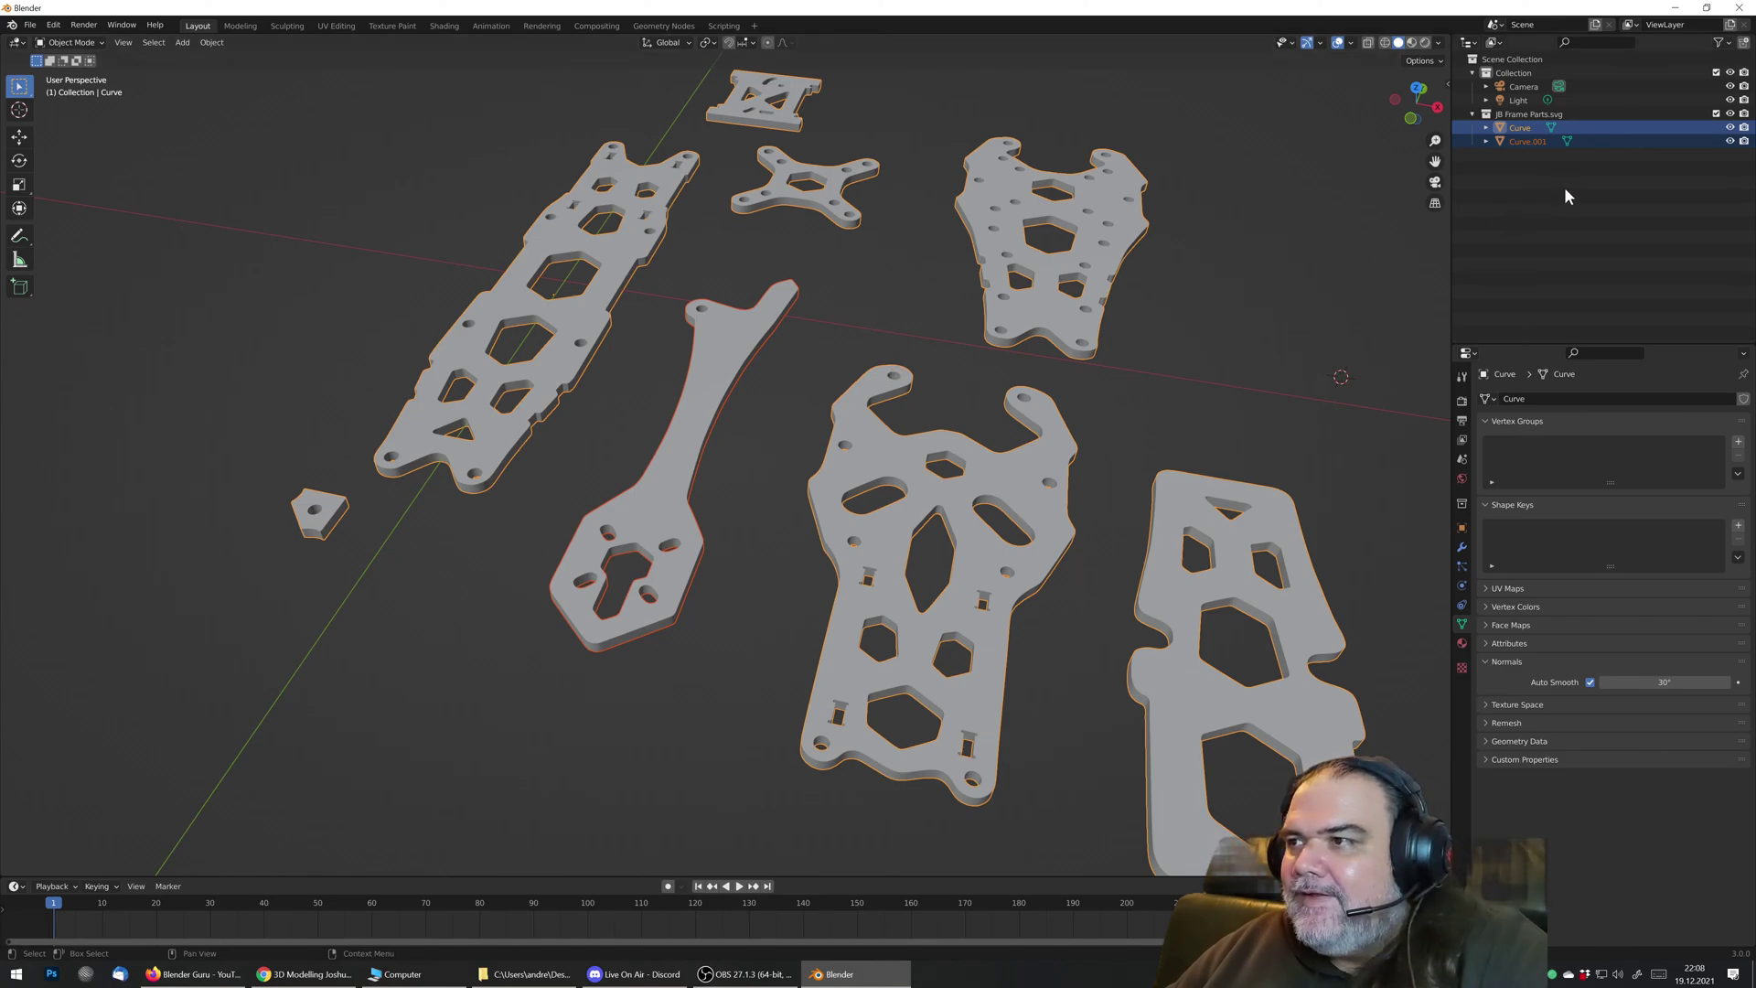
Step: Select the separated arm and the remaining frame parts in turn to check them as individual objects, finishing with the arm selected
left_click(1528, 139, "ctrl")
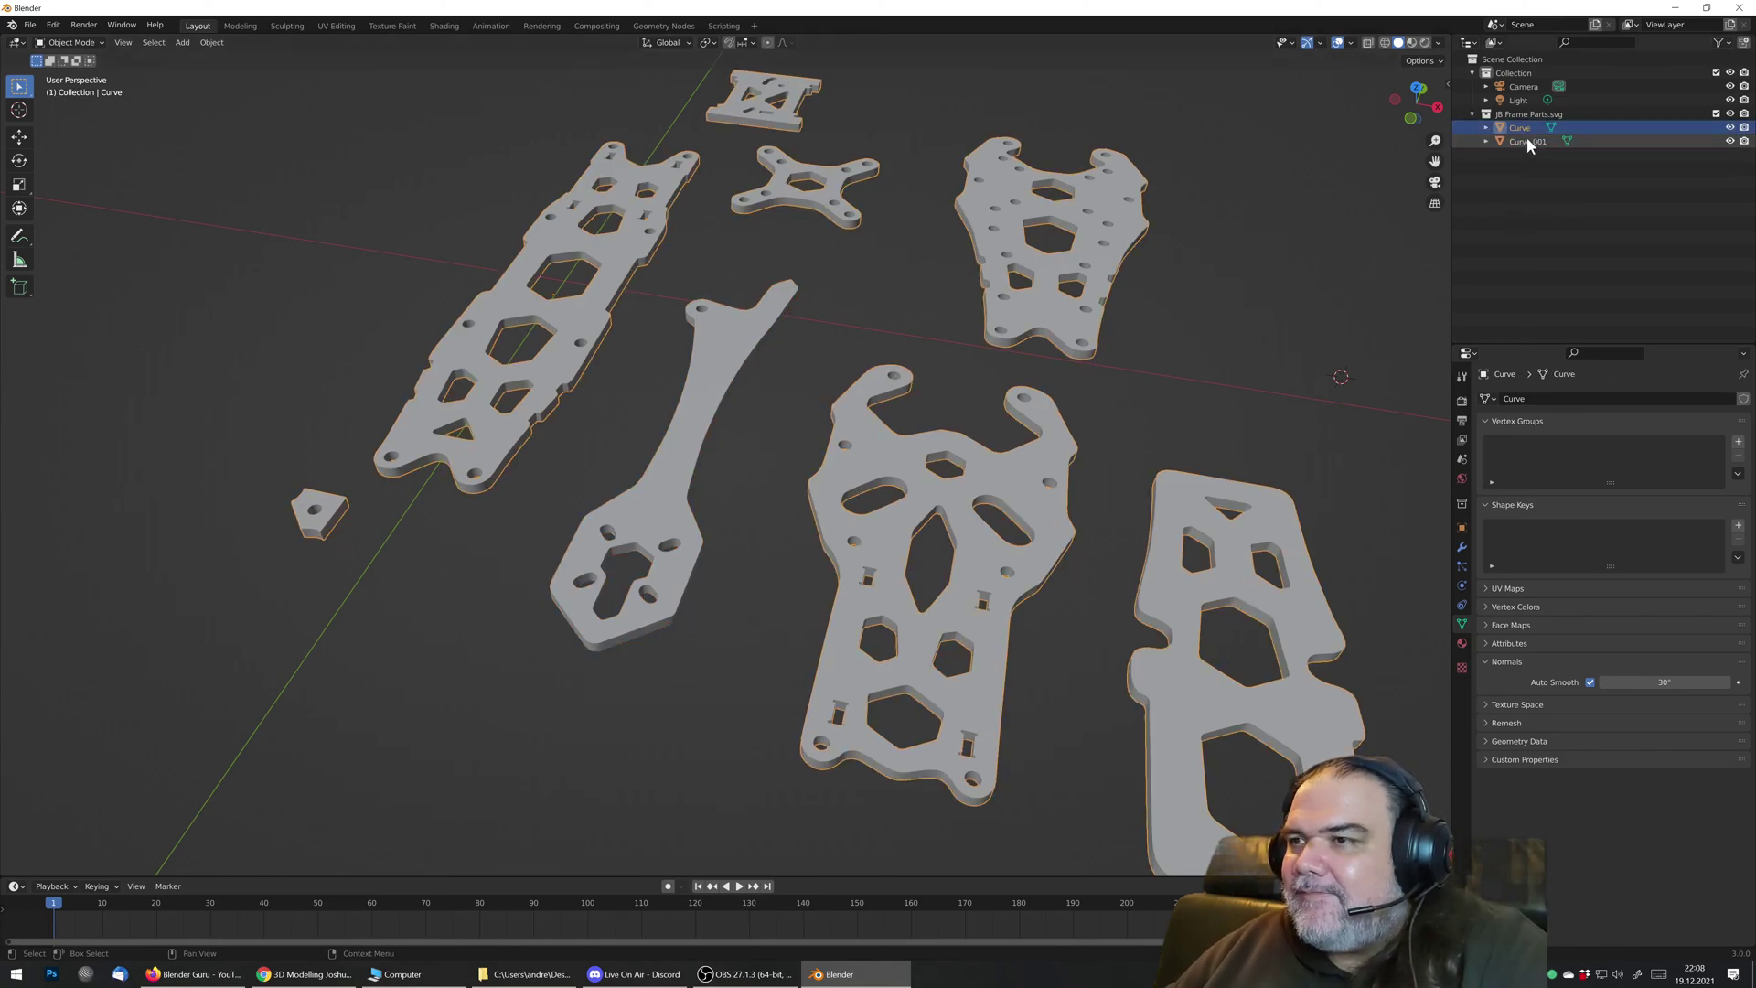
left_click(1526, 139)
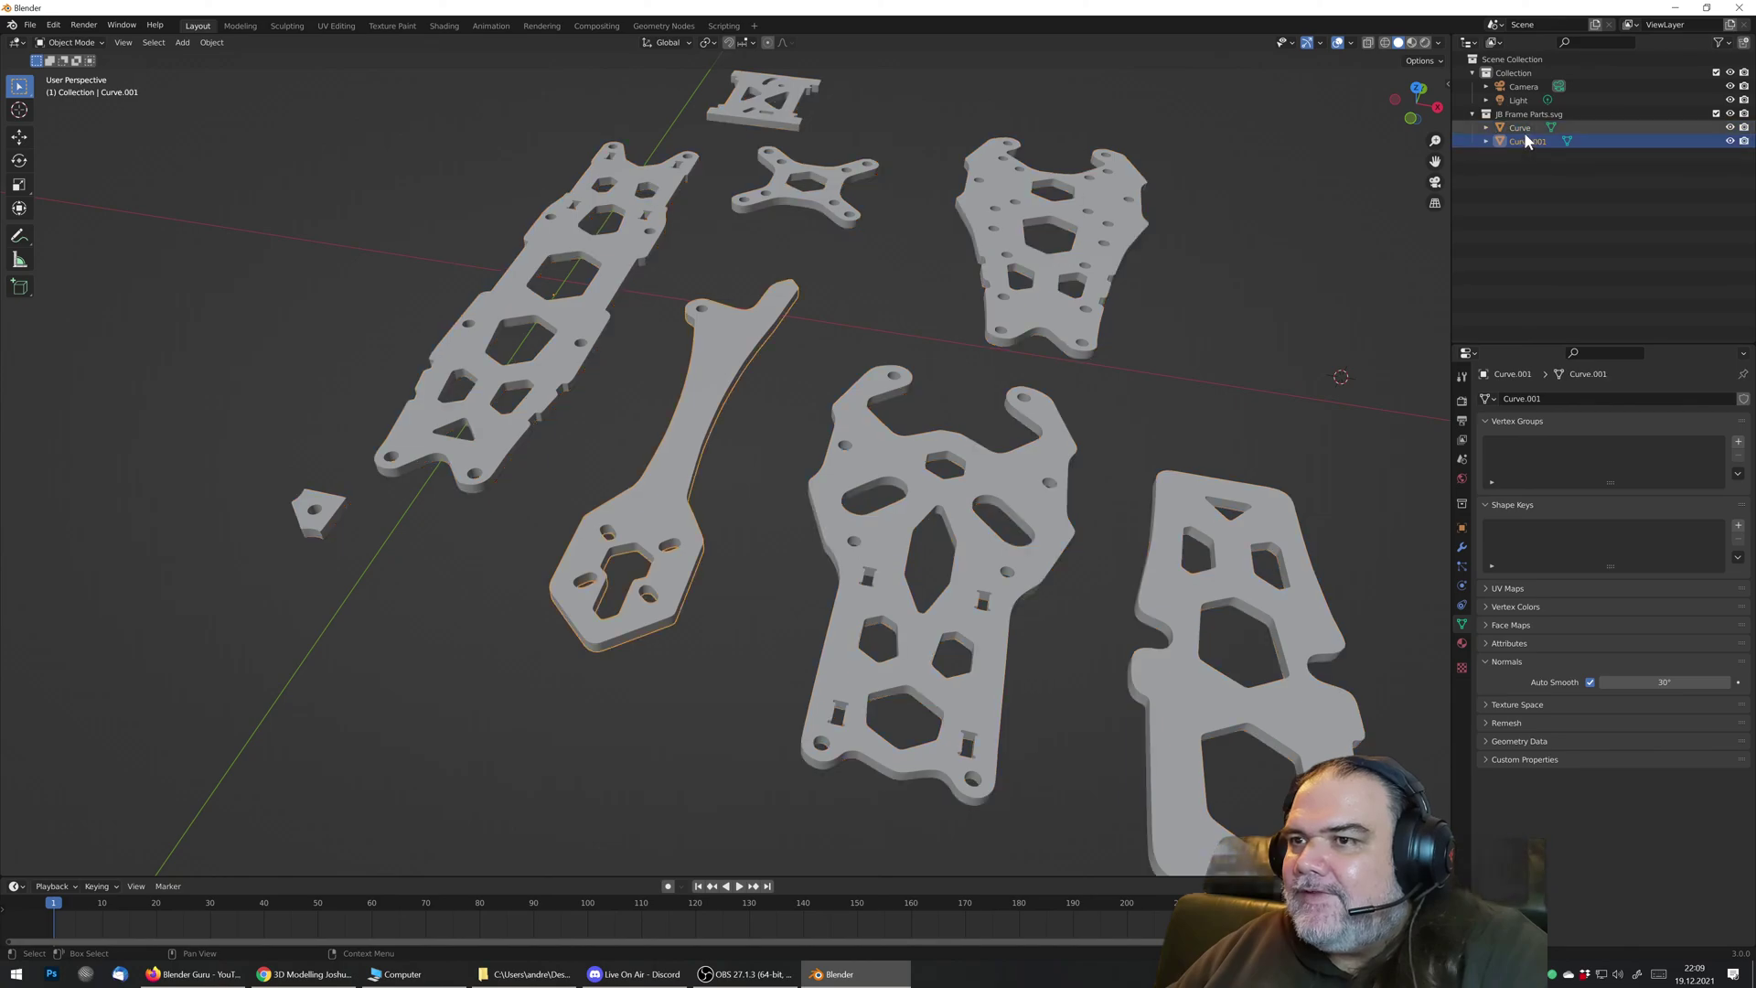
left_click(1523, 129)
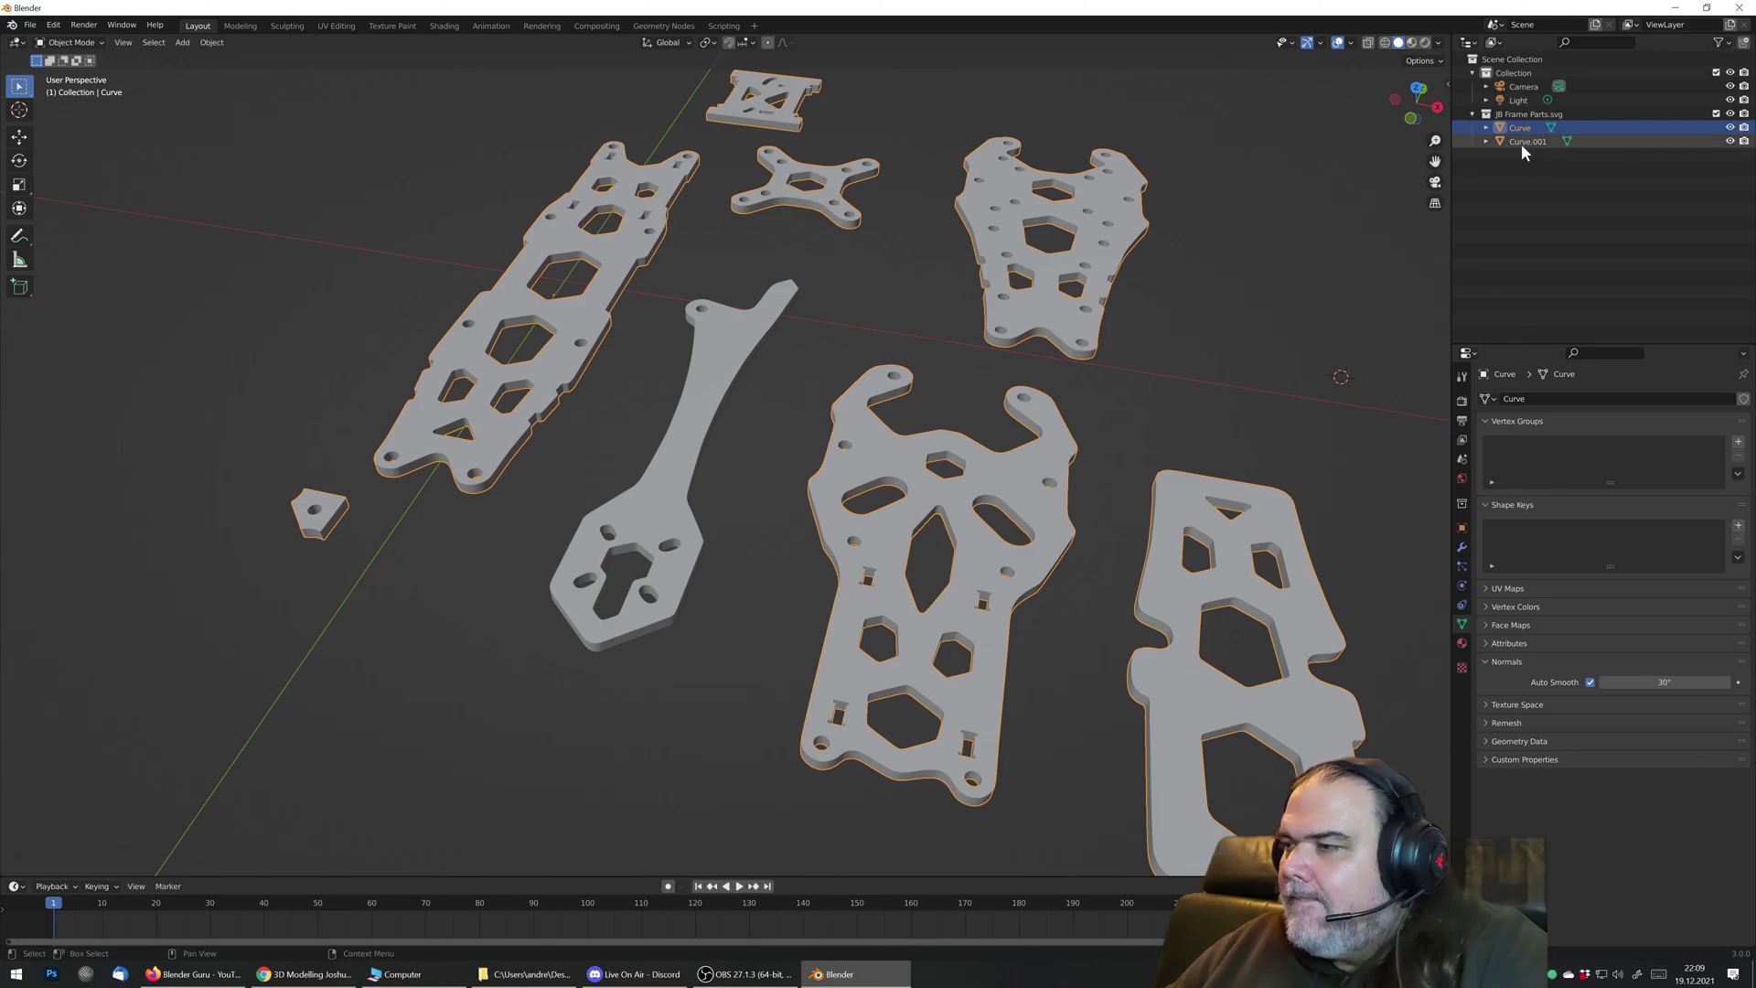
left_click(696, 395)
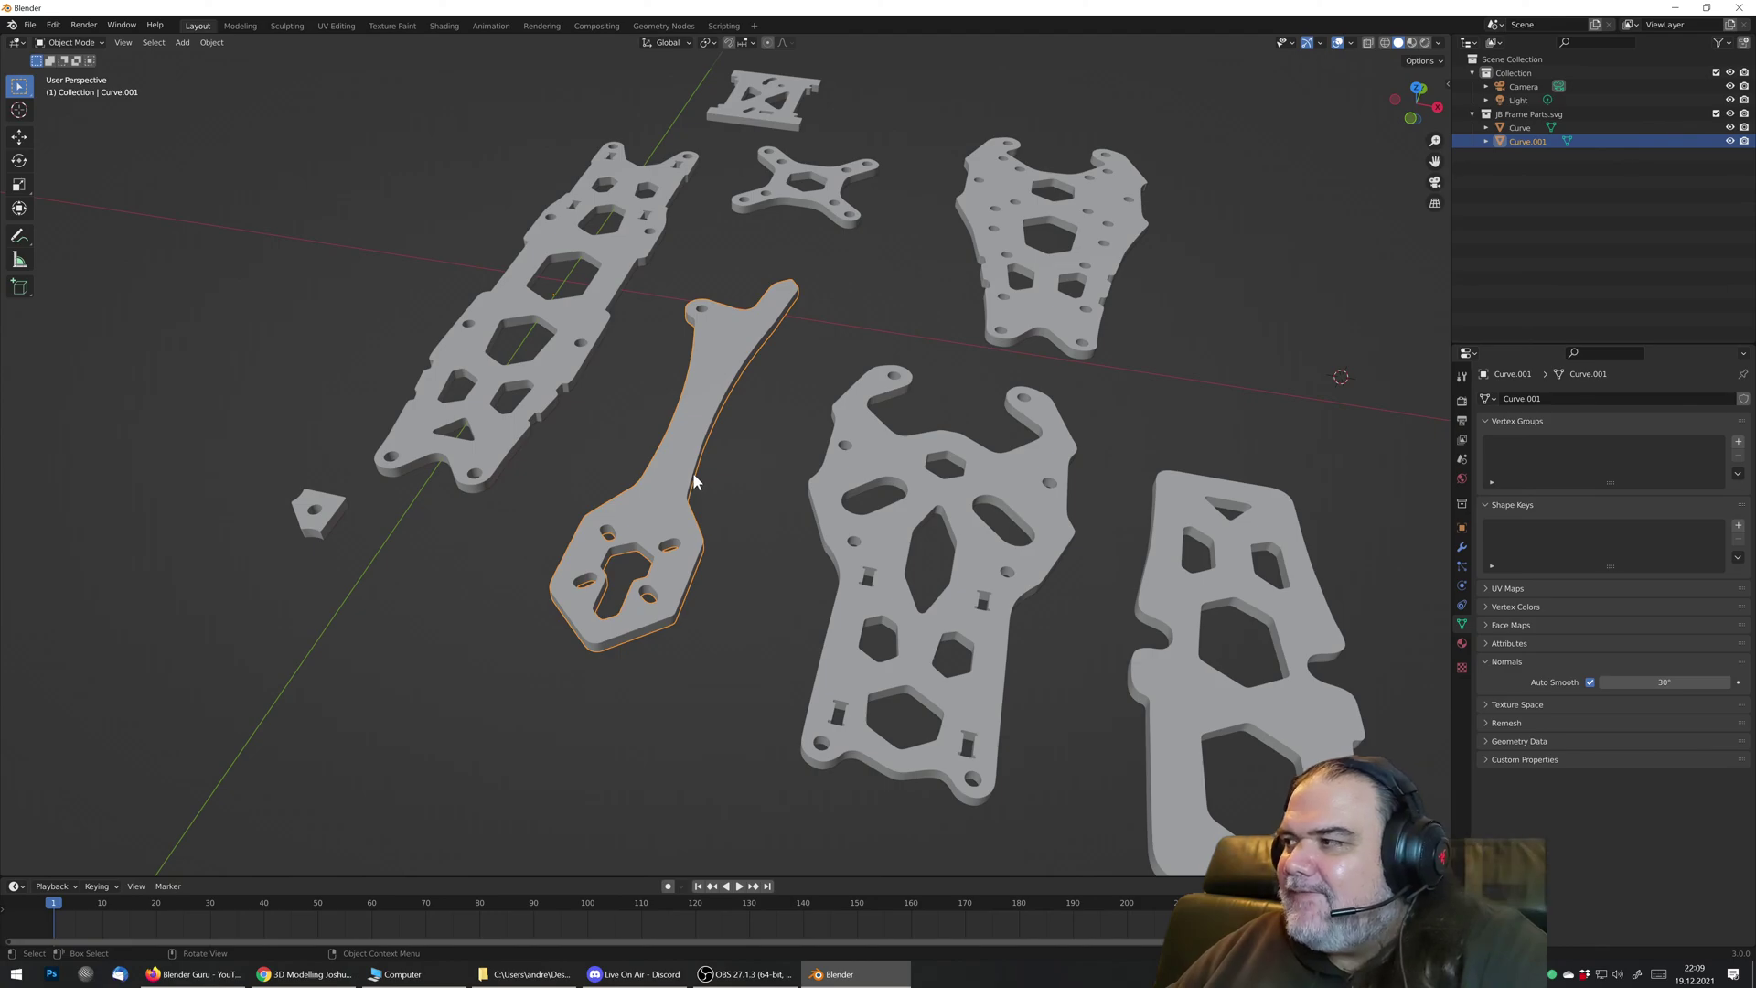
middle_click_drag(692, 468, 679, 447)
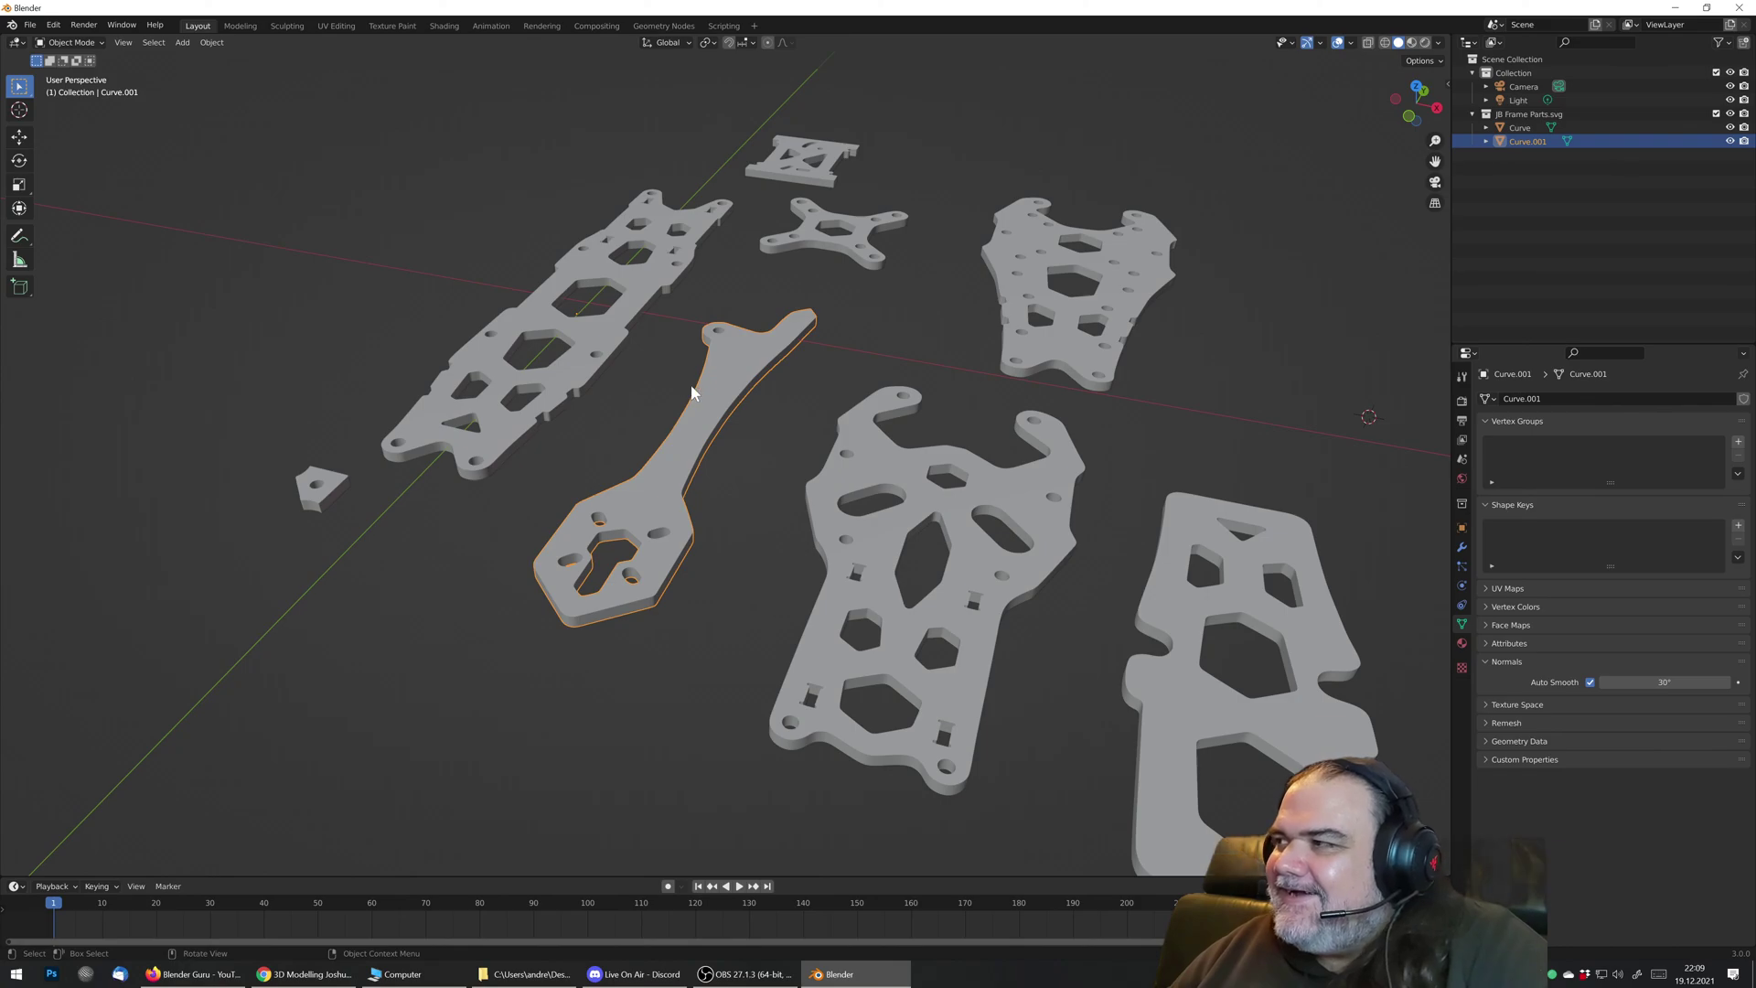
Step: Switch to Discord, move its window off to the other monitor, and return to Blender
middle_click_drag(718, 416, 684, 471, "shift")
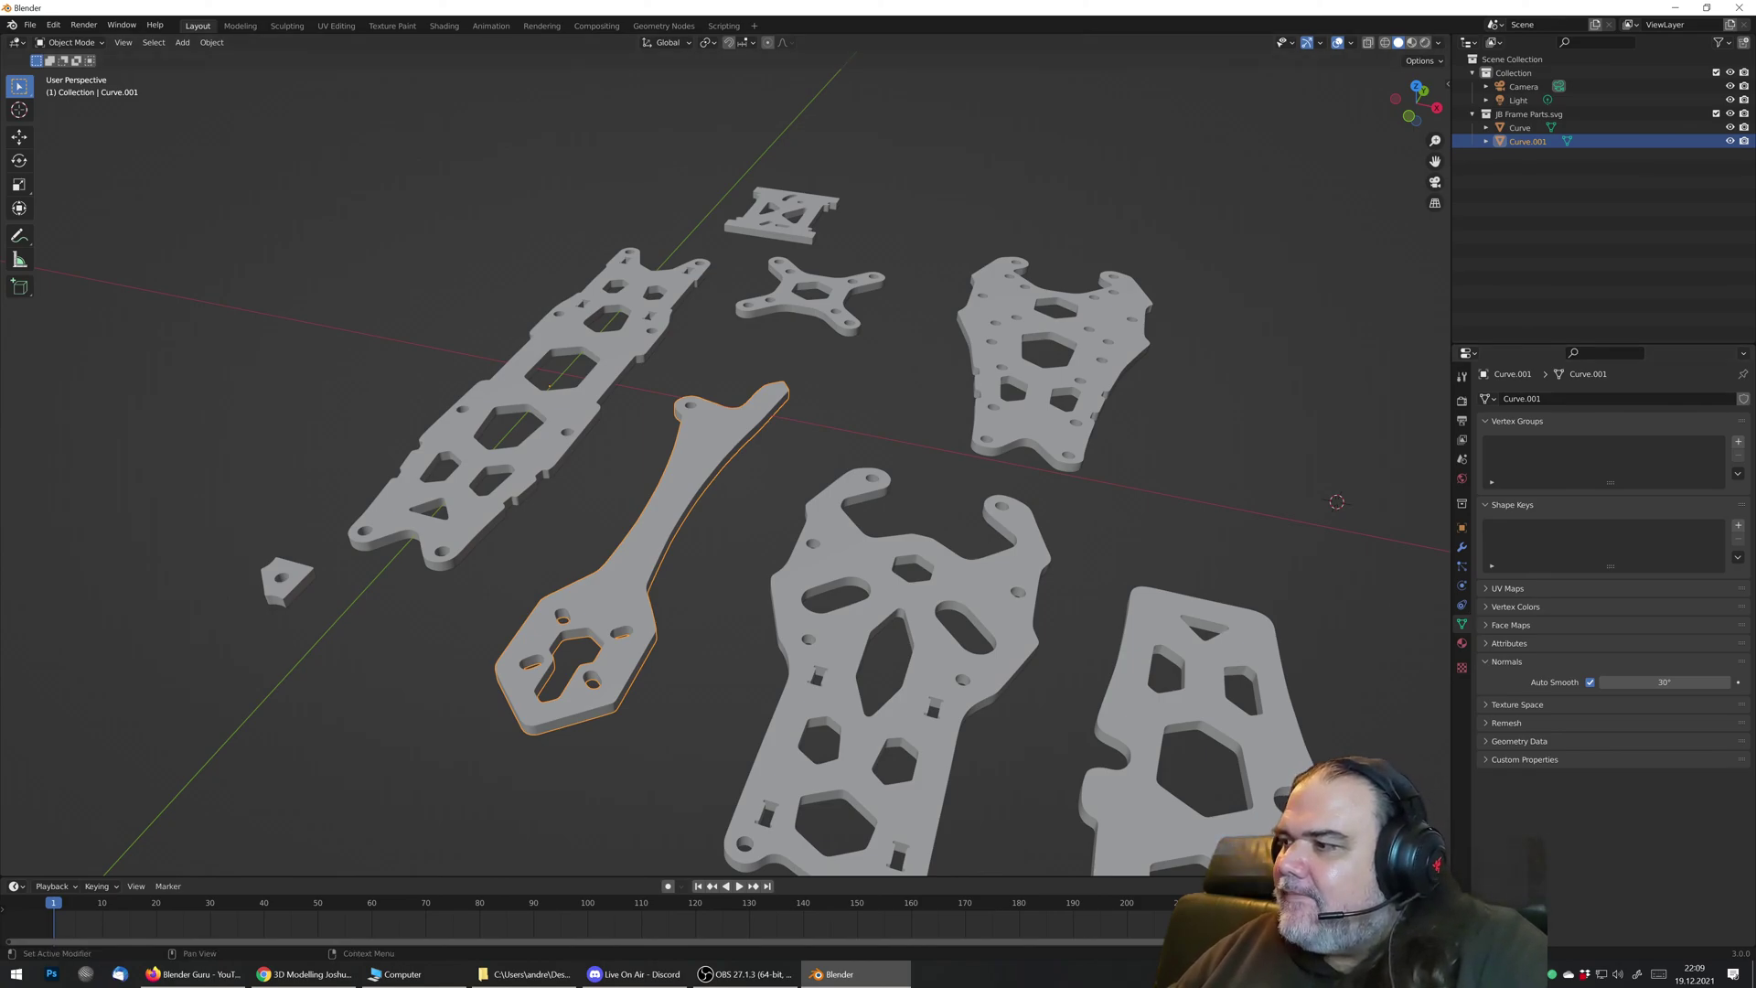
key("alt+Tab")
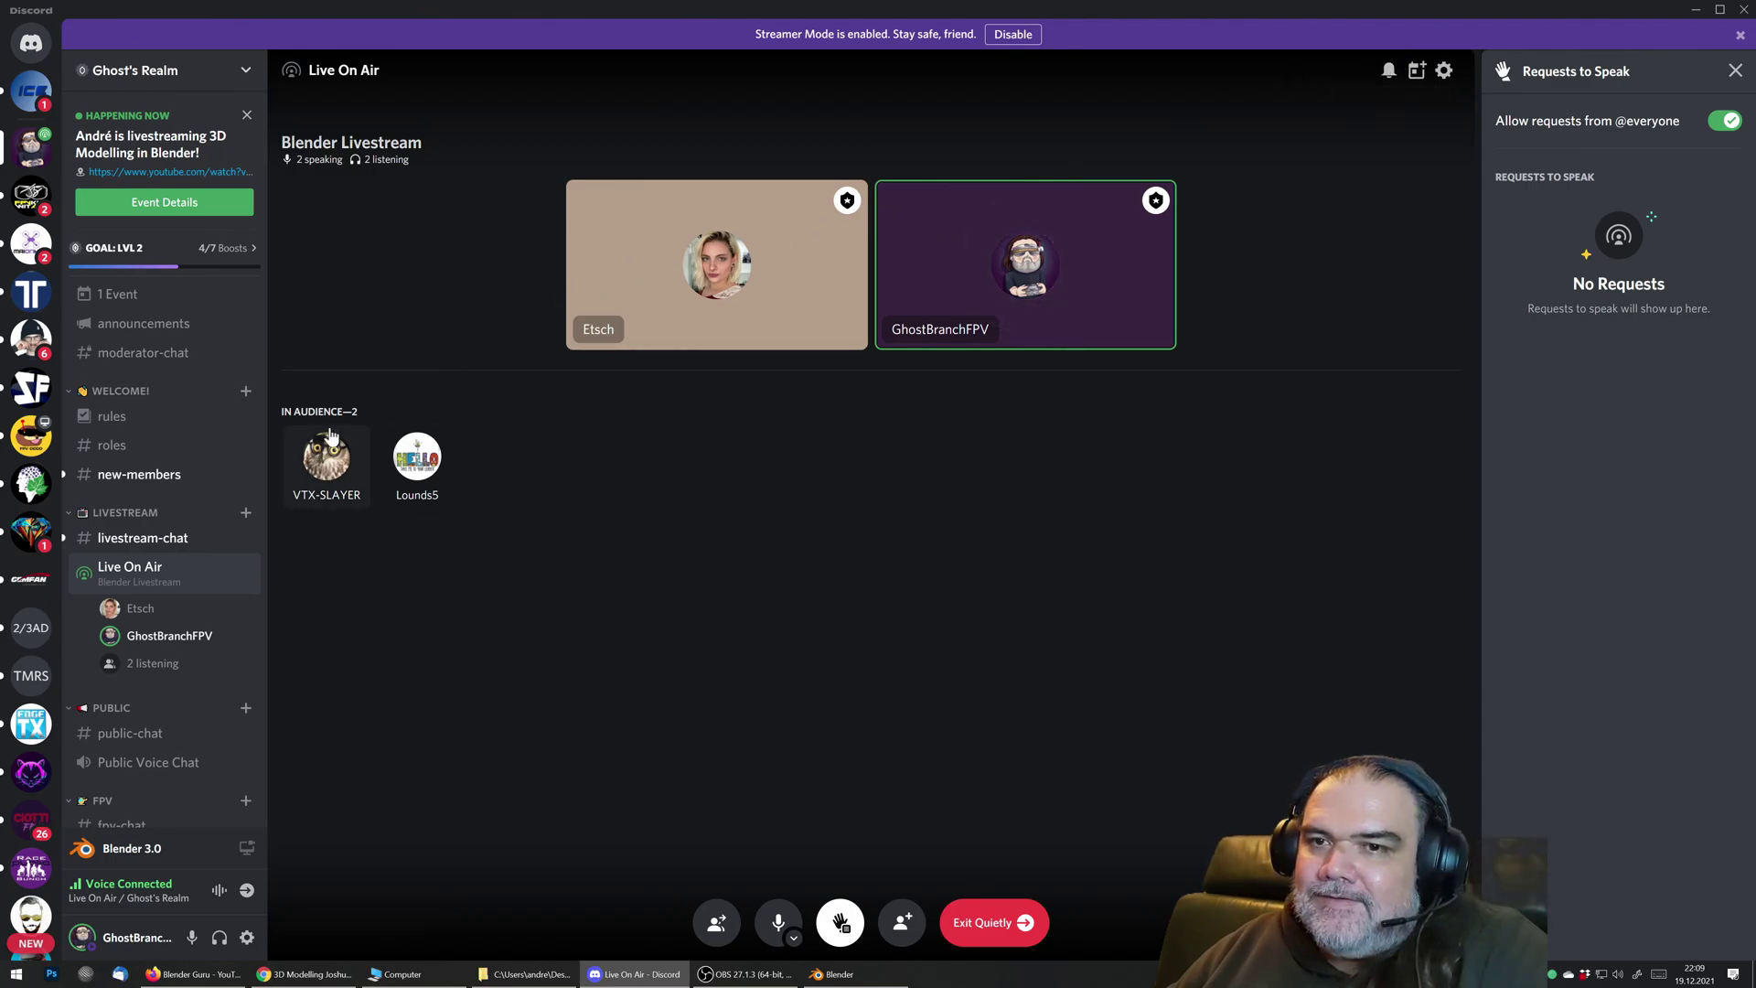
left_click_drag(611, 2, 1755, 338)
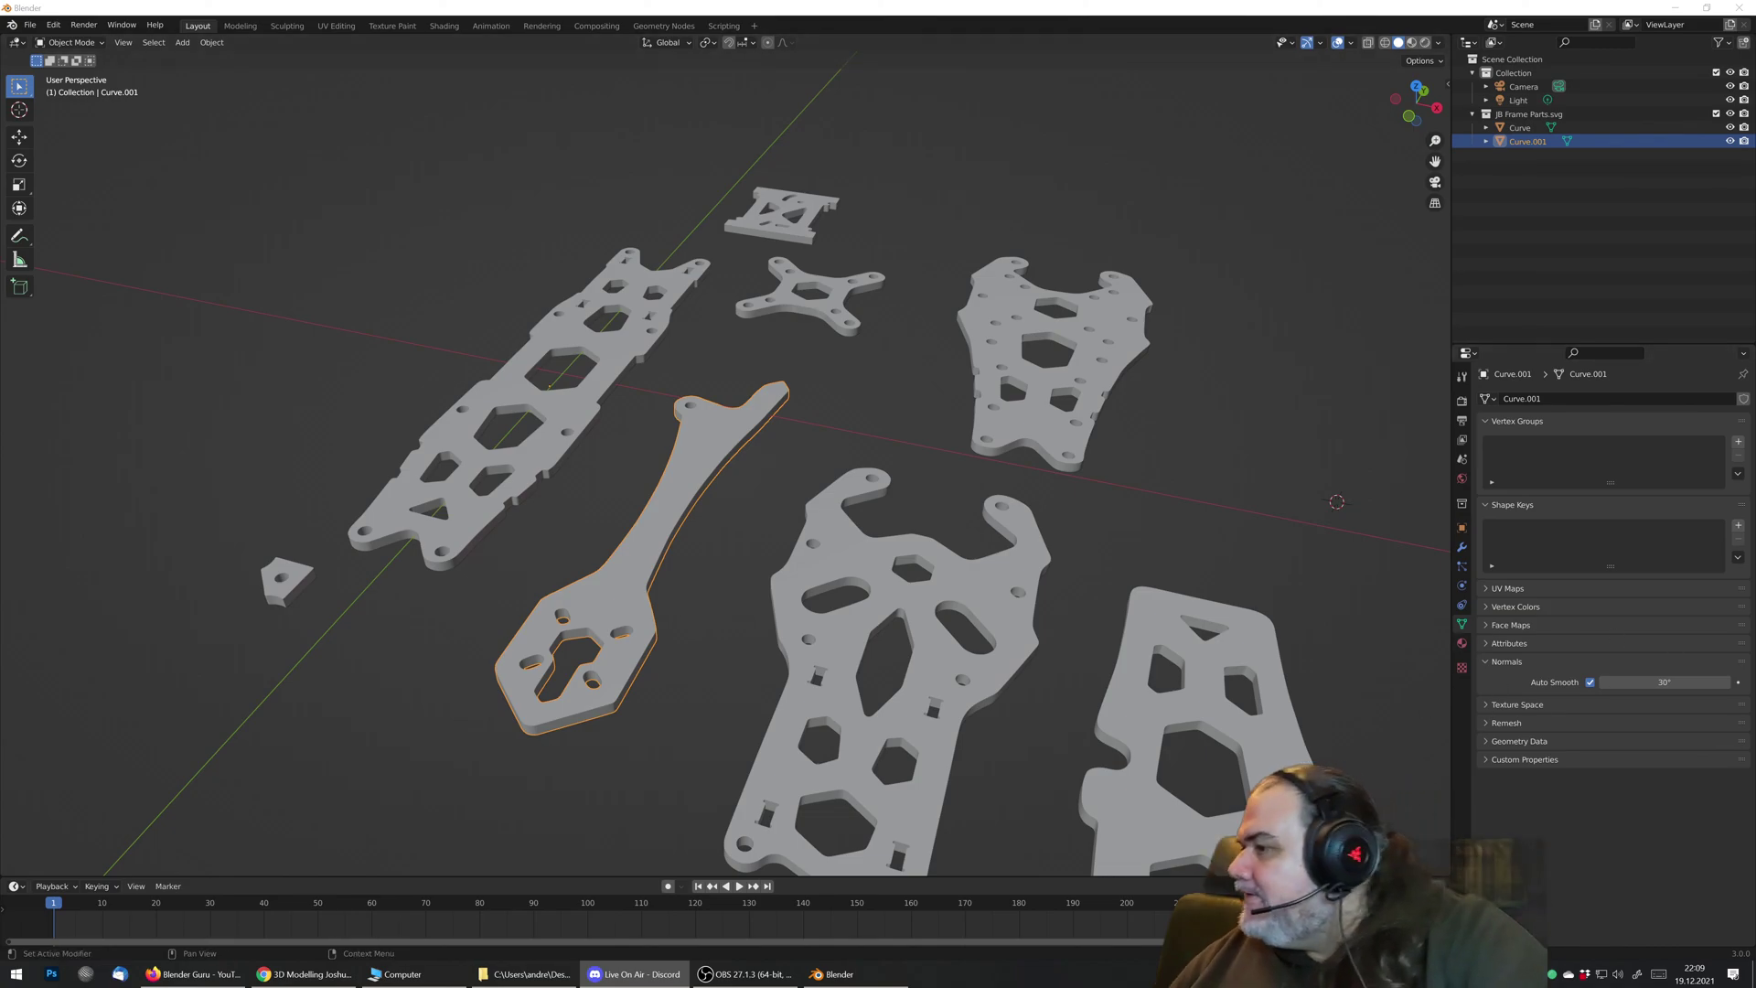
key("alt+Tab")
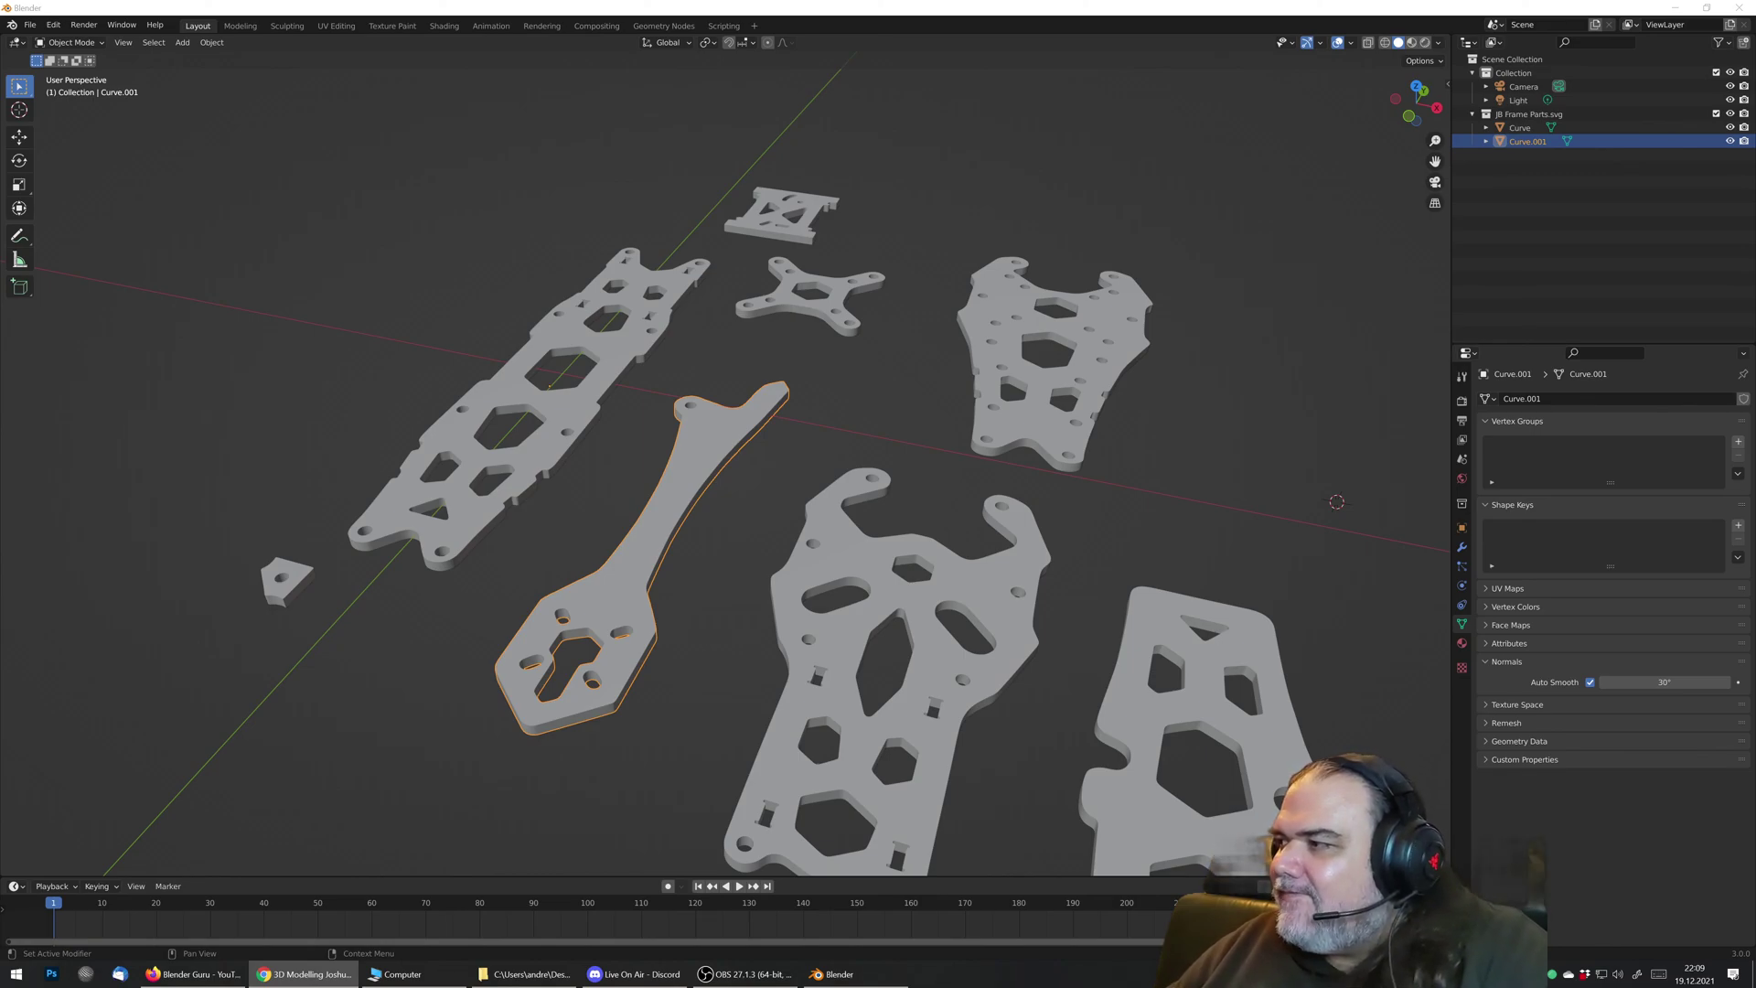
key("alt+Tab")
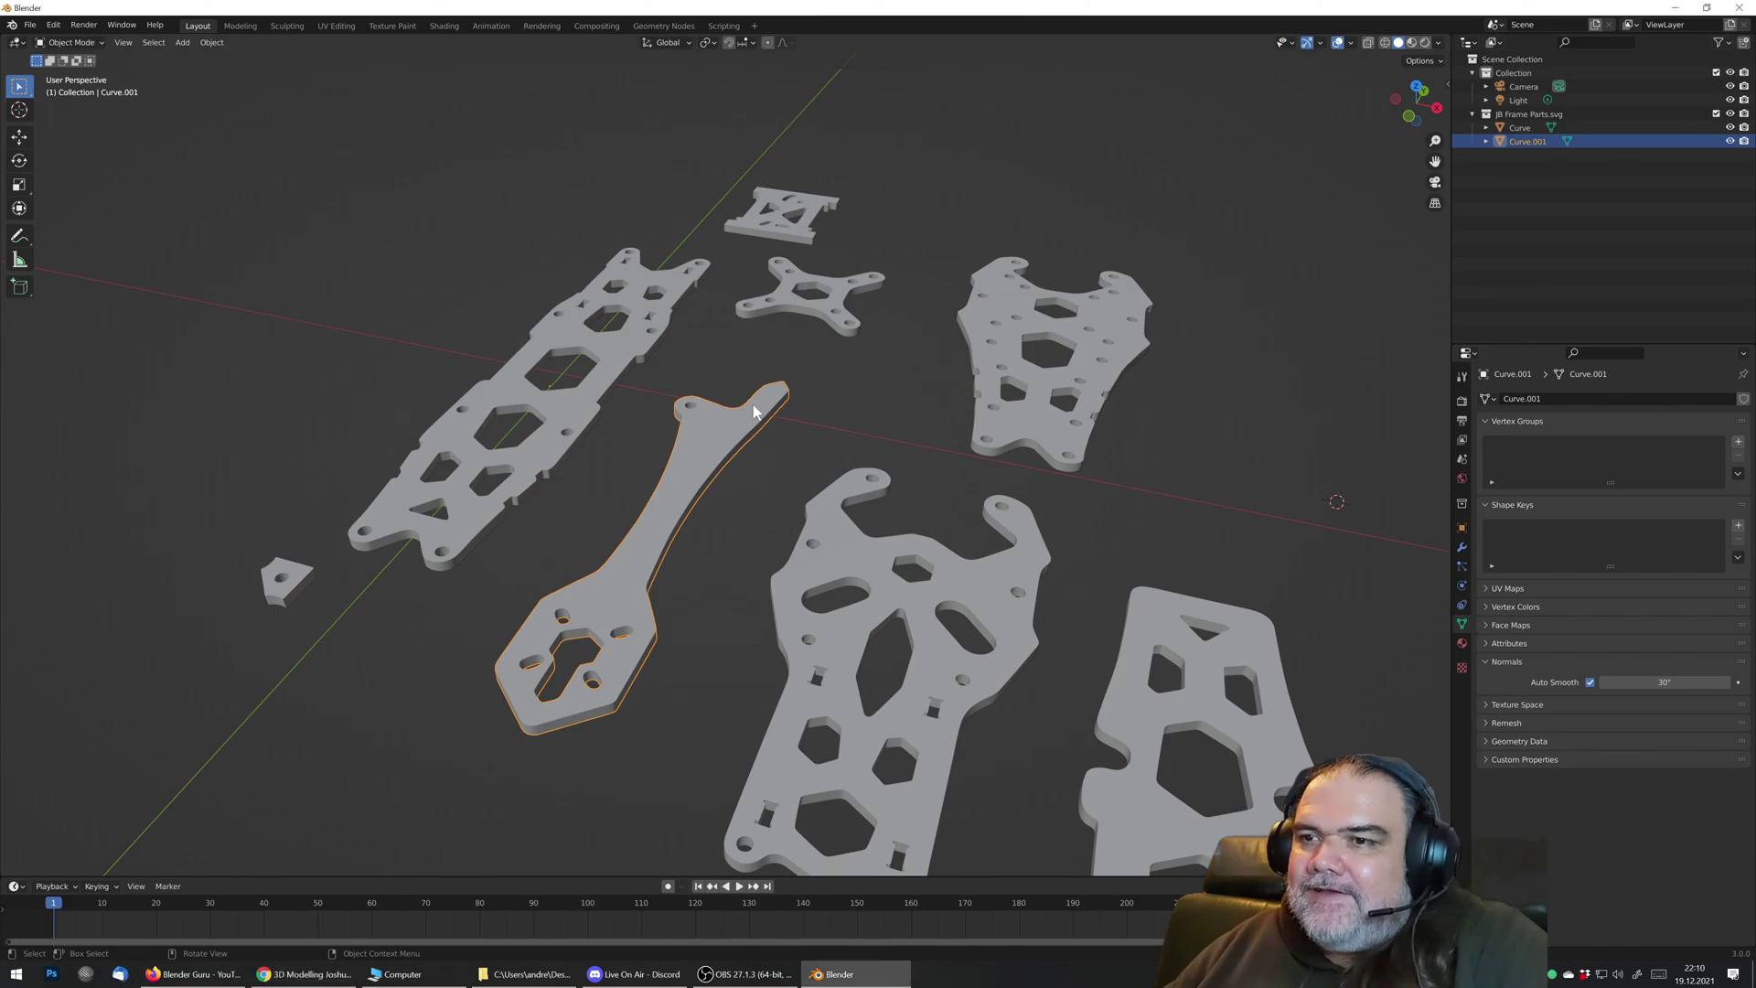
Step: Inspect the frame parts from several angles, selecting the remaining parts object and reselecting the separated arm
middle_click_drag(697, 483, 732, 359)
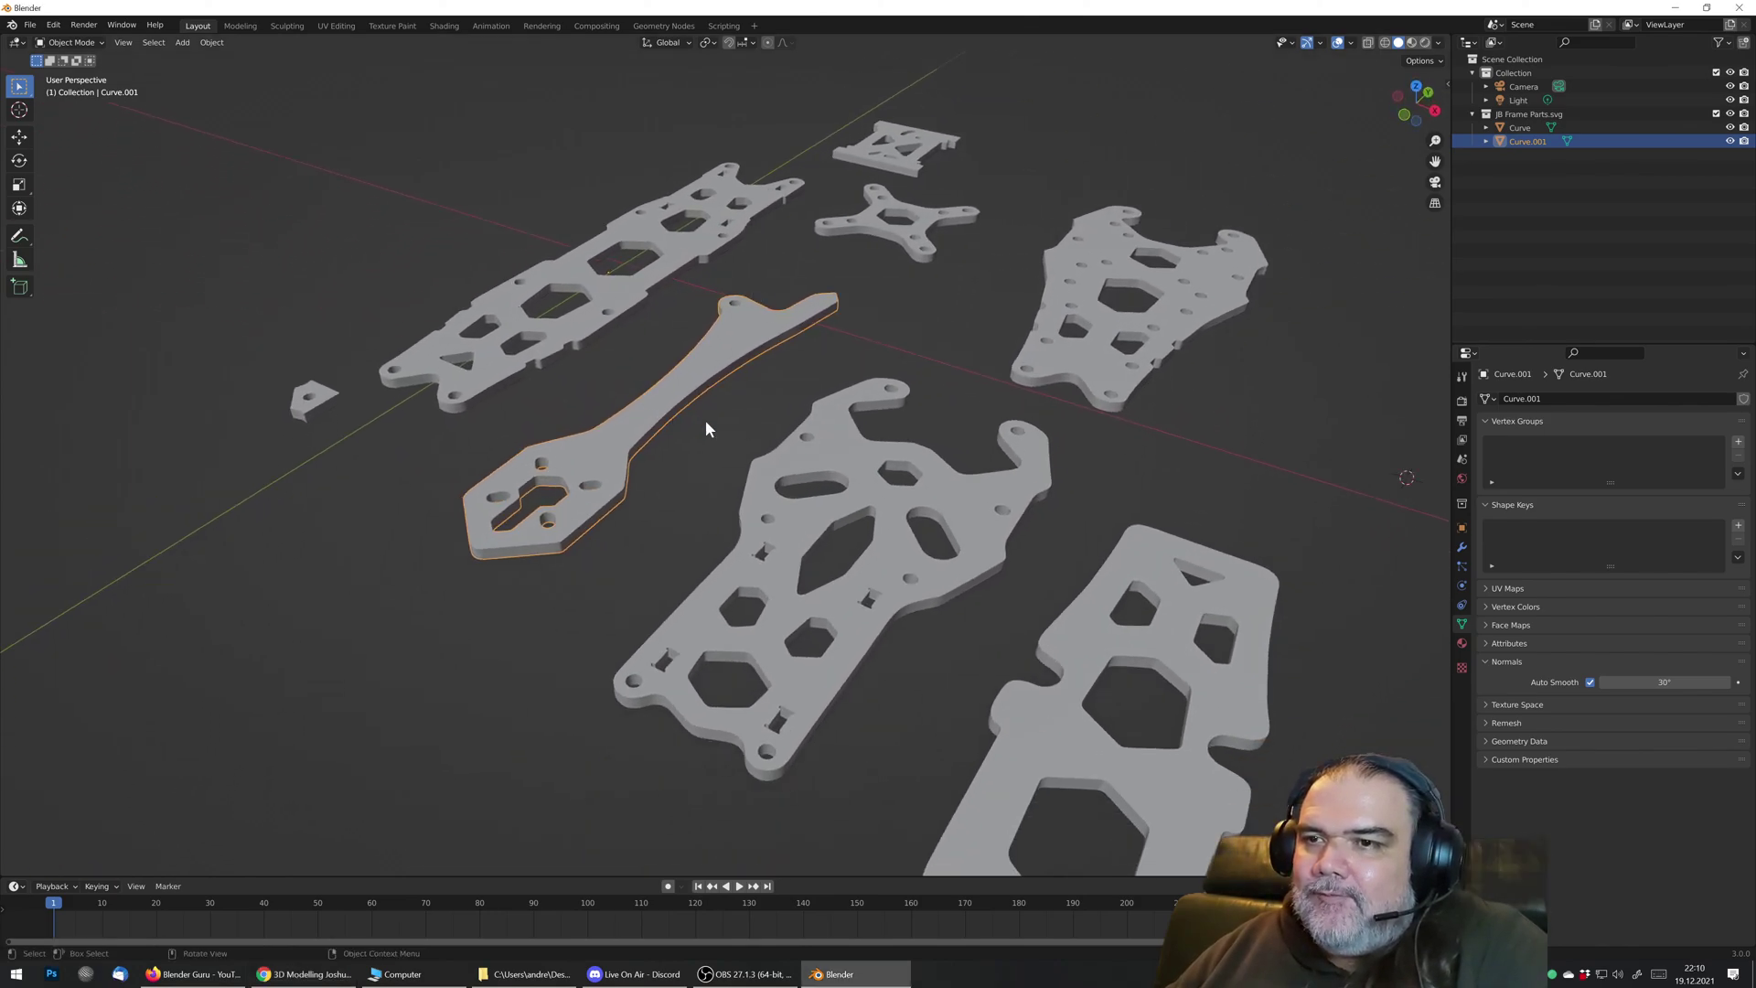
left_click(780, 485)
middle_click_drag(777, 557, 833, 561)
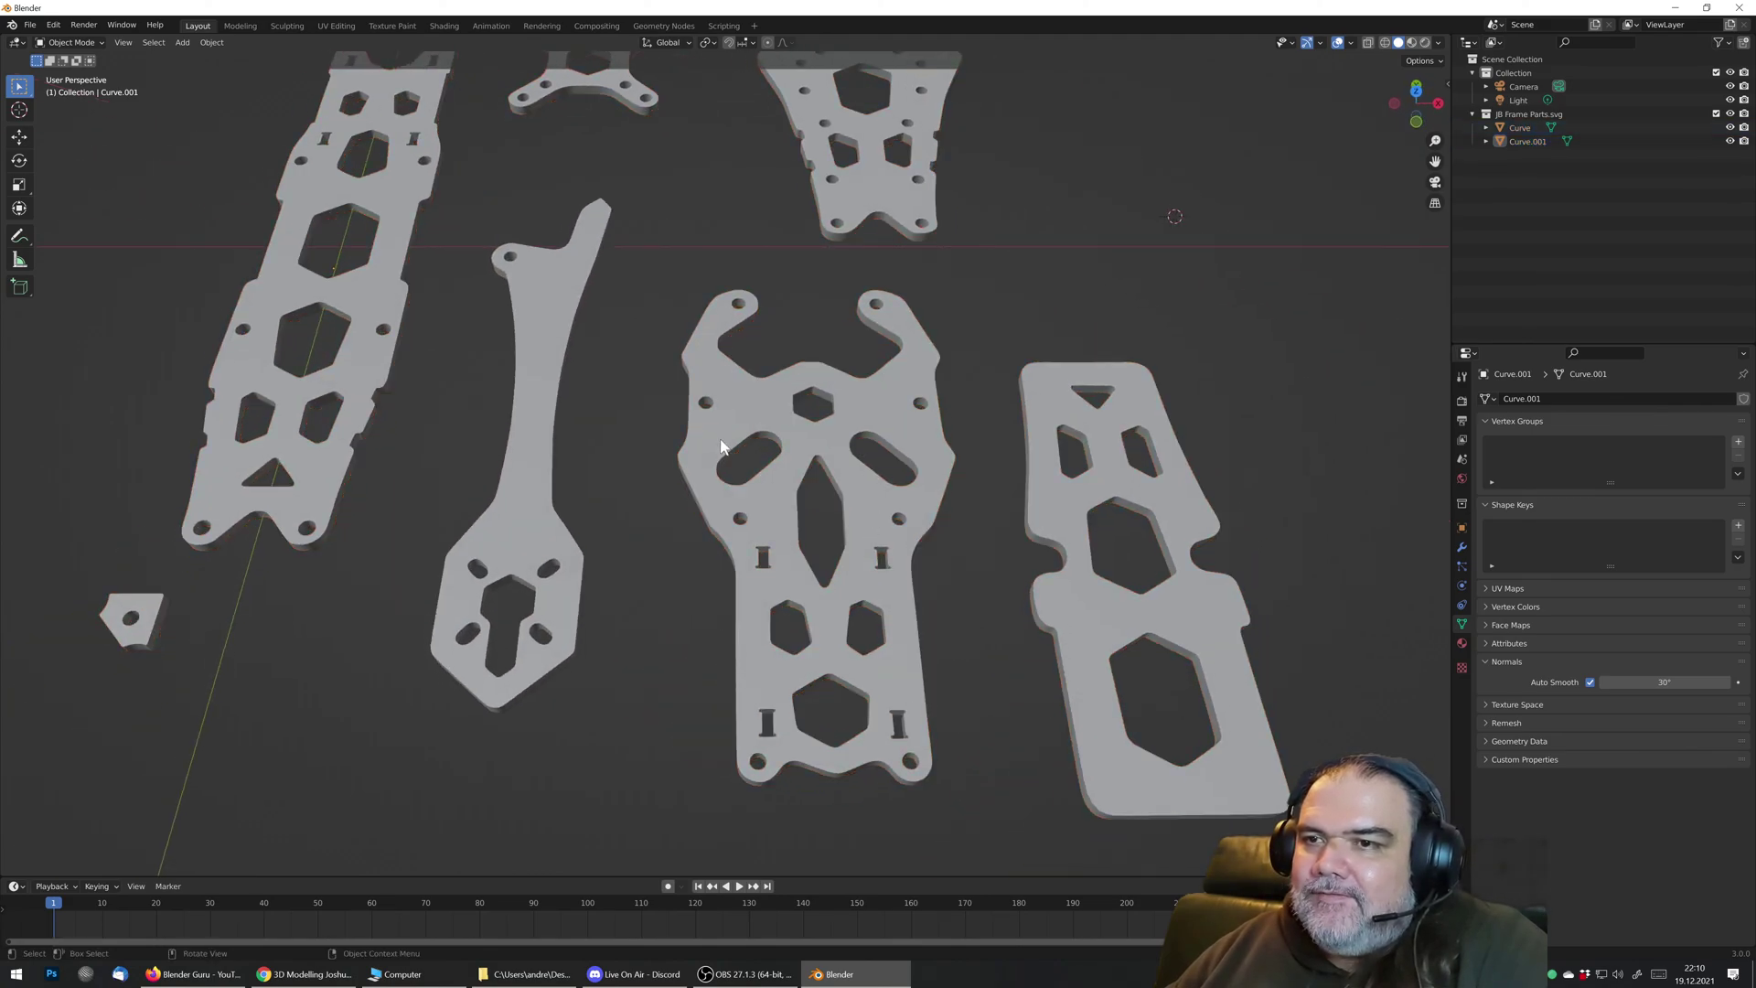
middle_click_drag(721, 446, 702, 400)
left_click(736, 495)
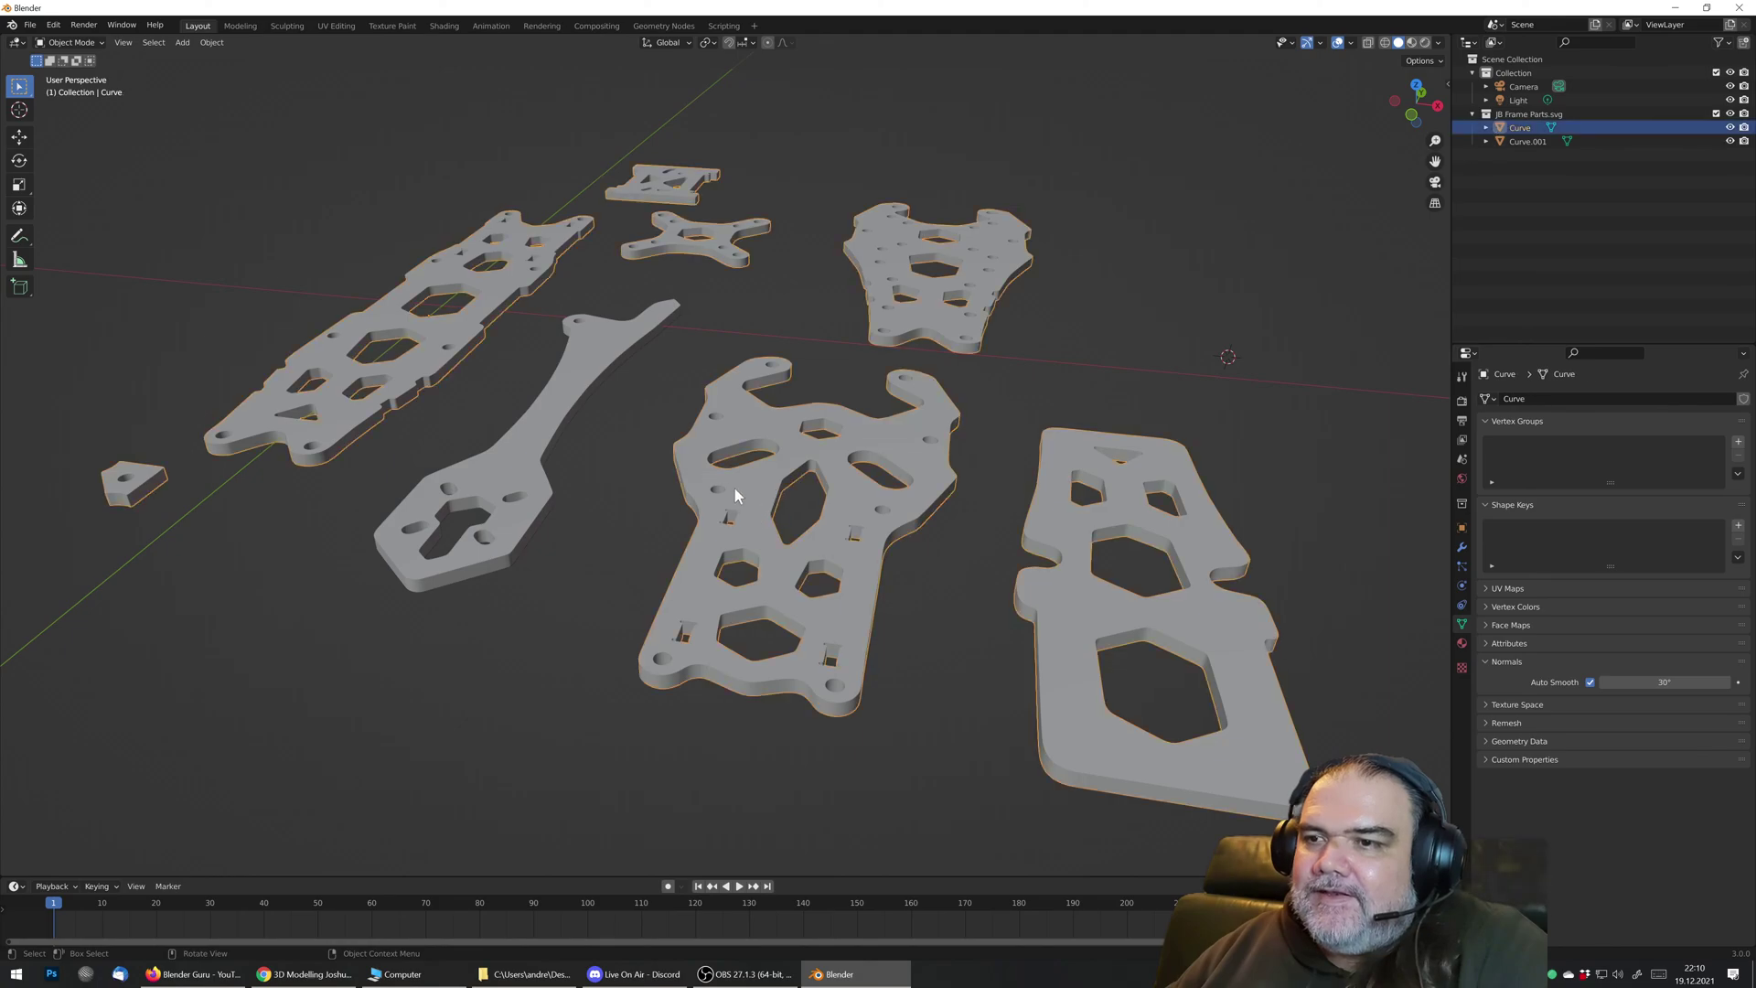
left_click(562, 439)
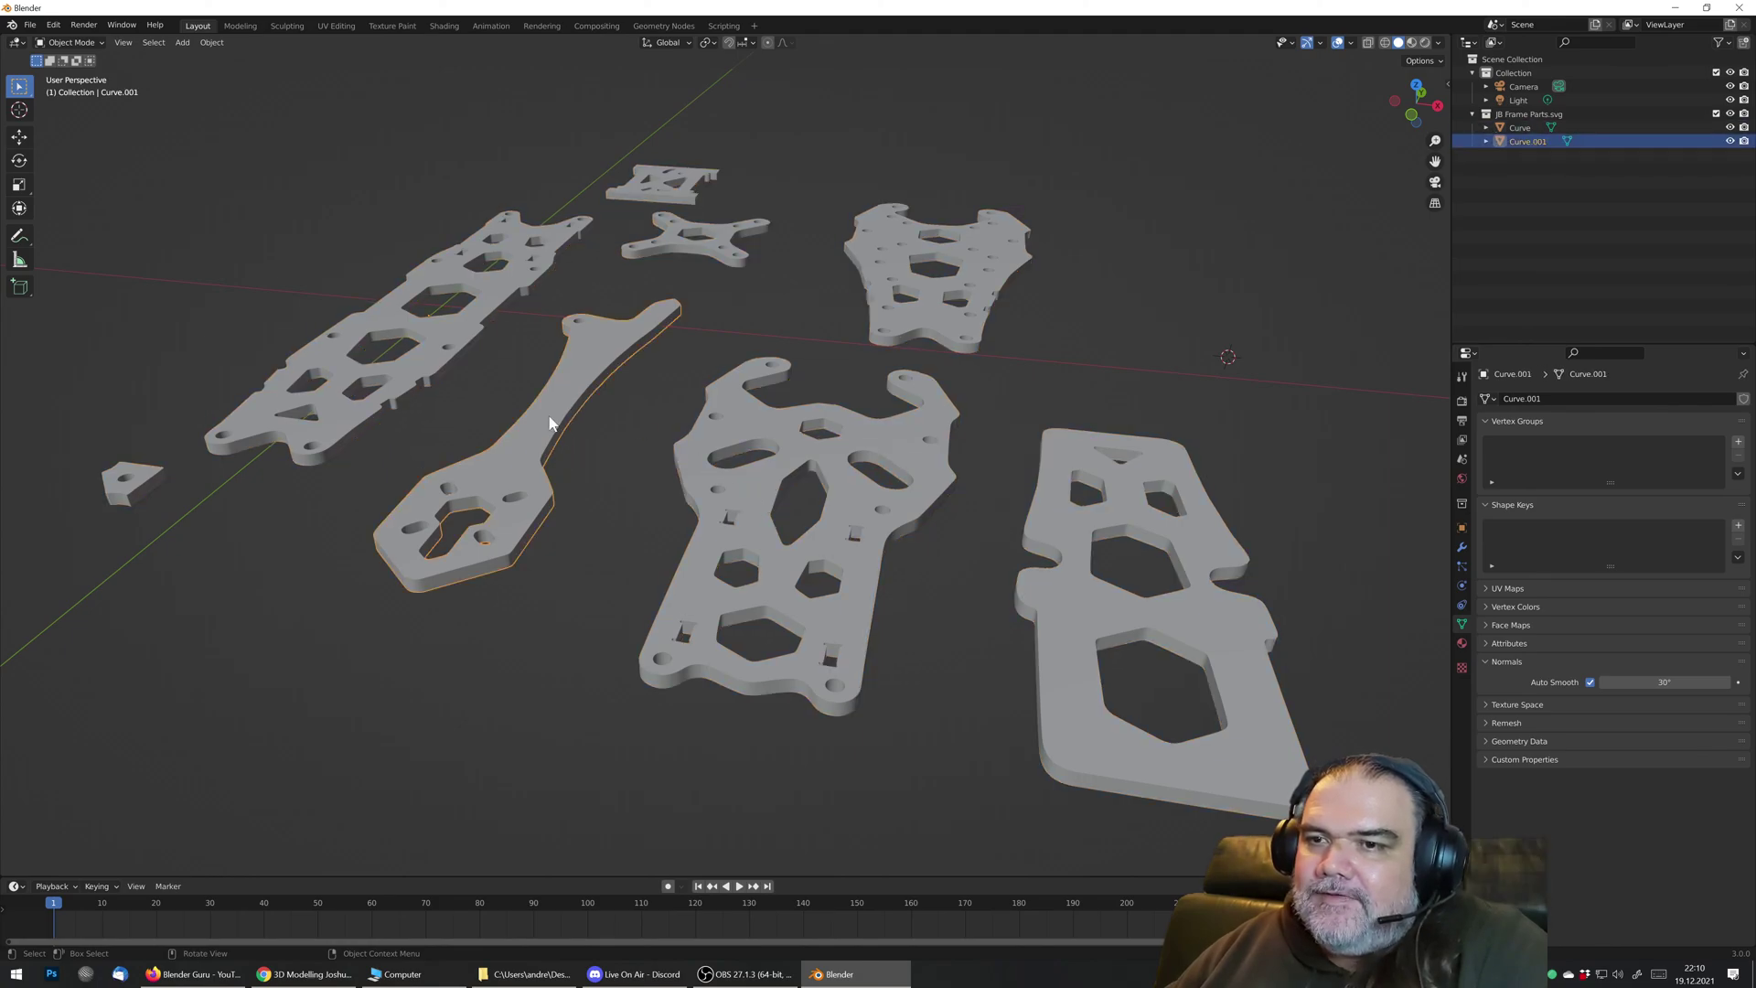
middle_click_drag(547, 348, 732, 455)
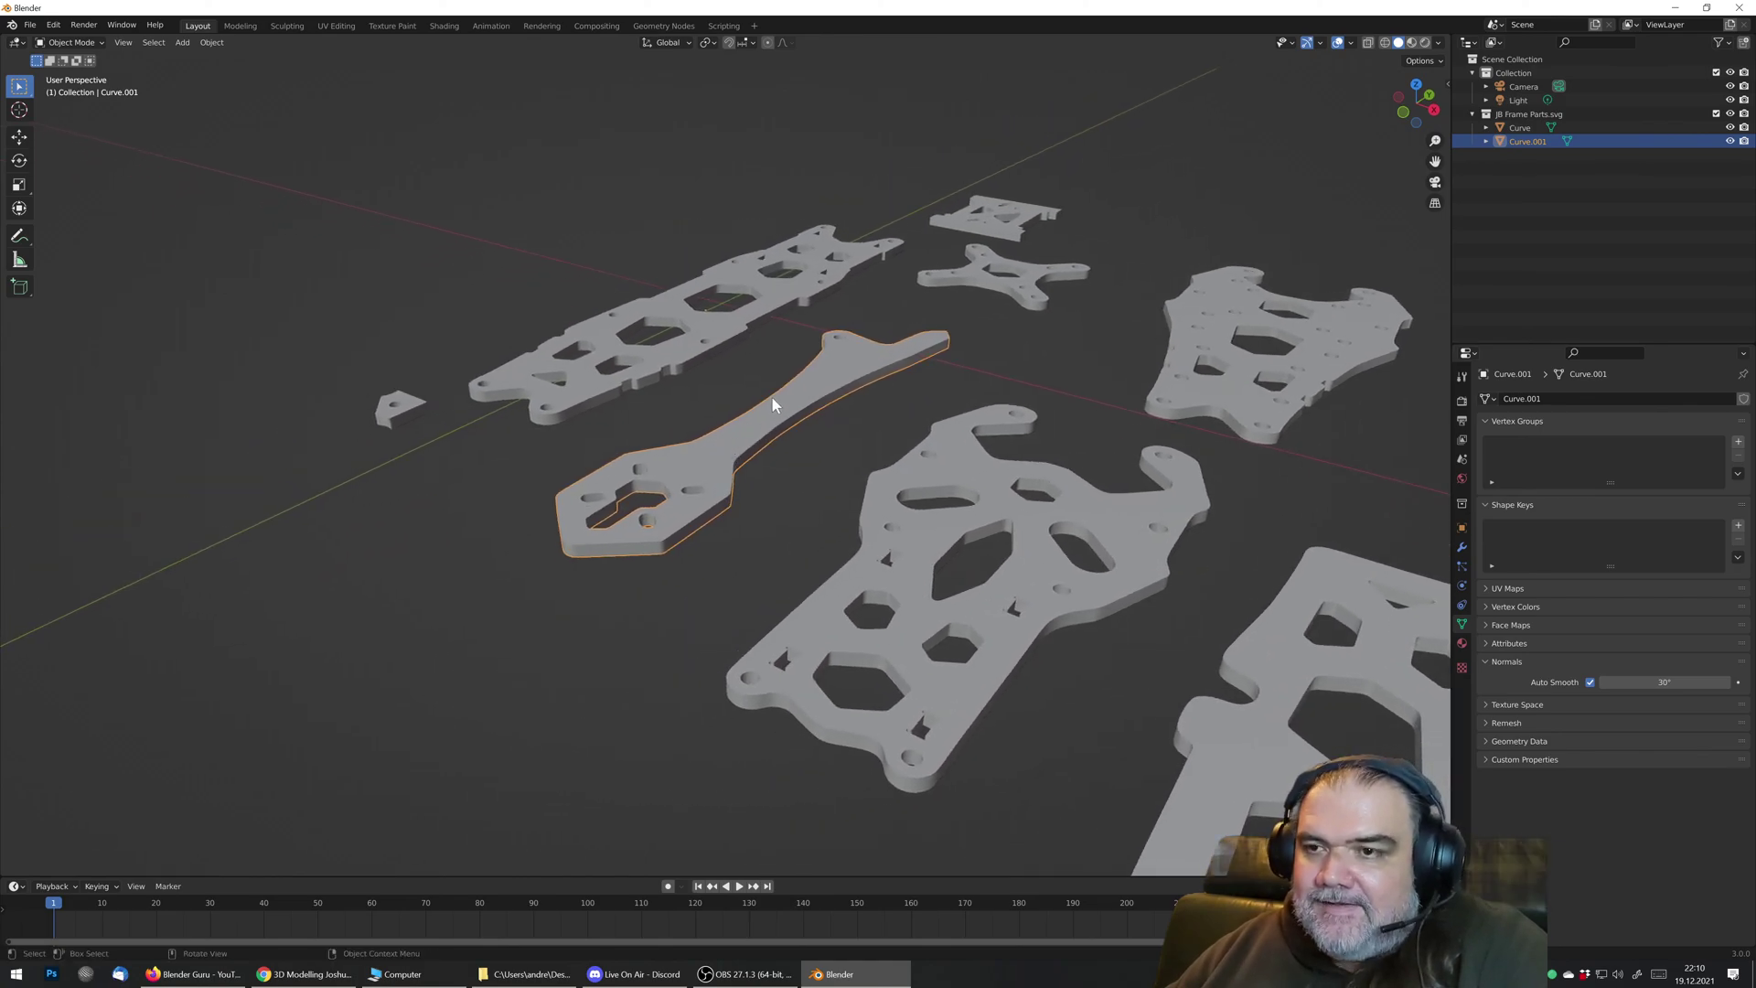
key("s")
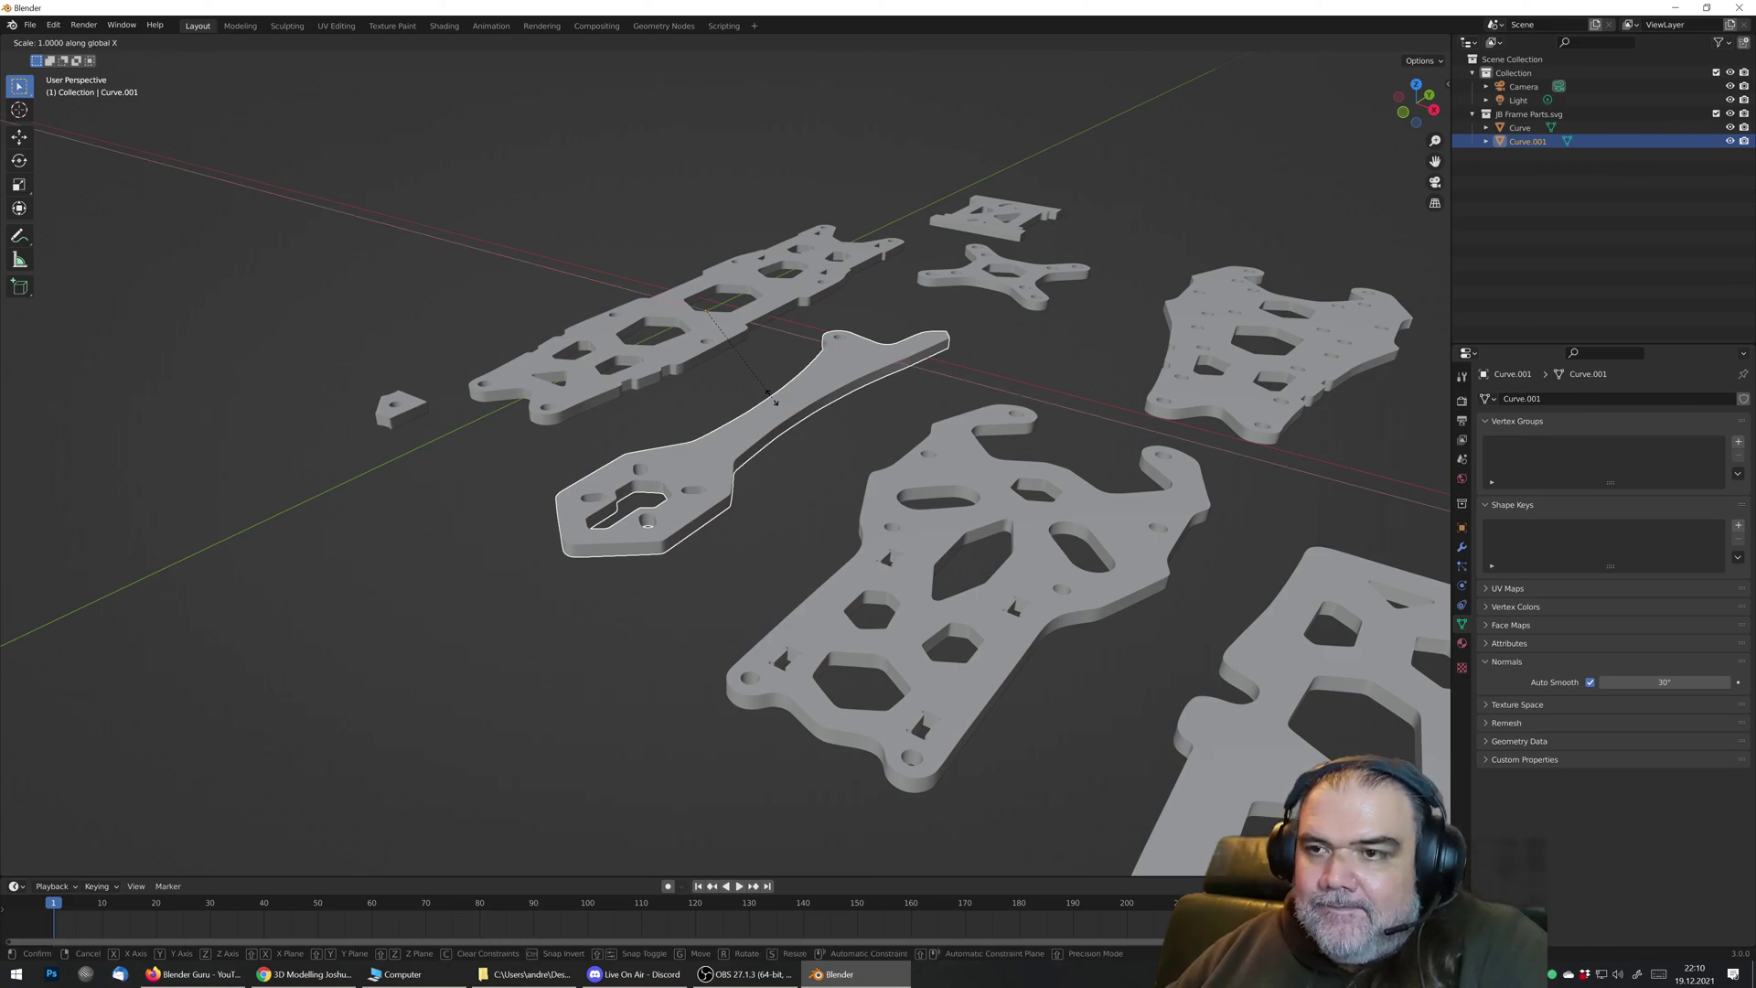
key("x")
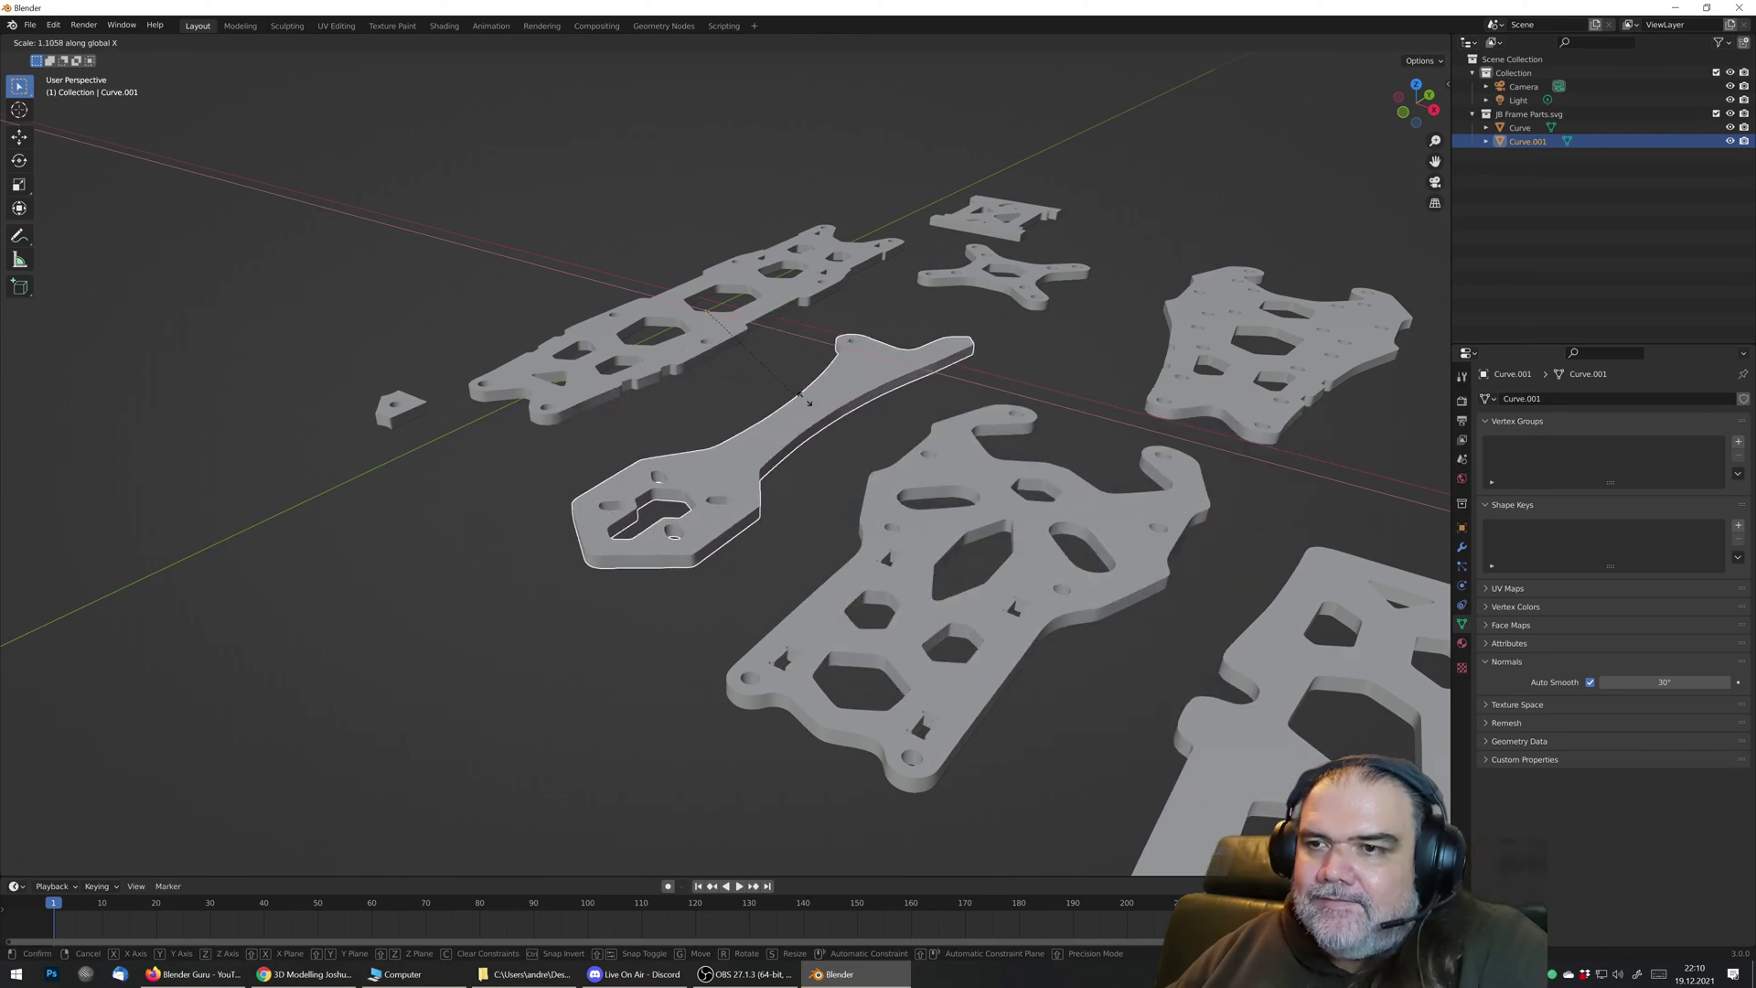
left_click(798, 399)
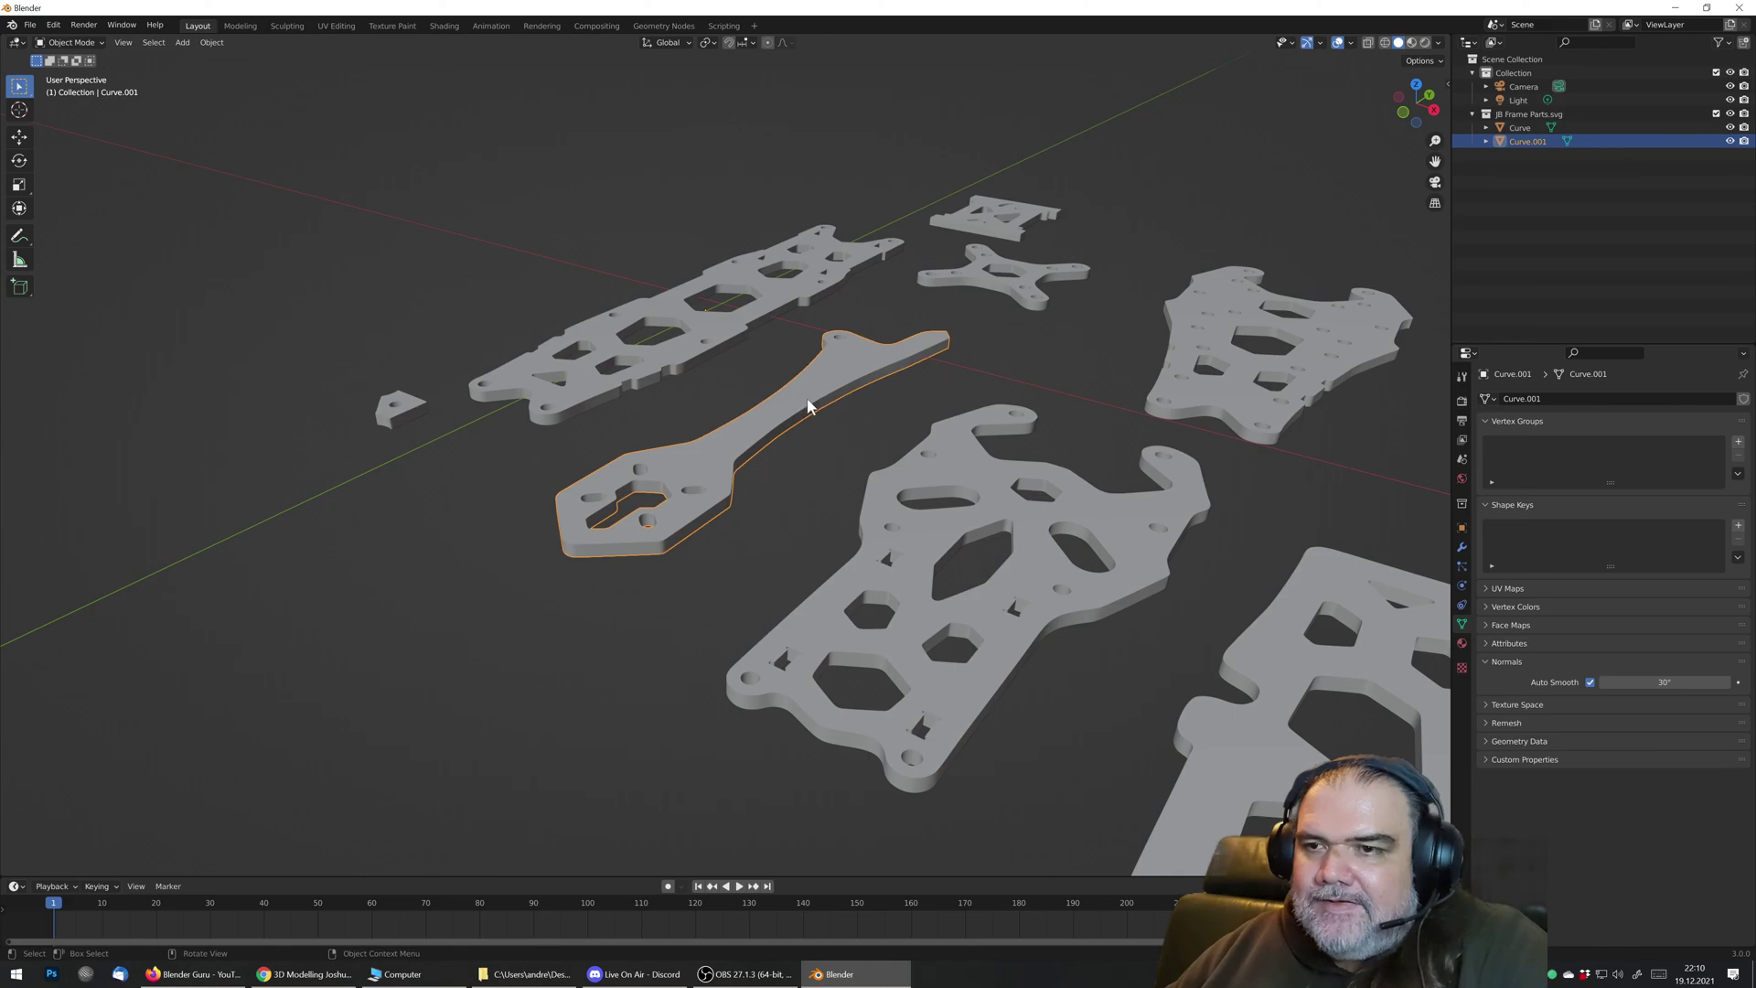
Step: Scale the arm along the Z axis by about 2.318 to make it thicker, and check the result
key("s")
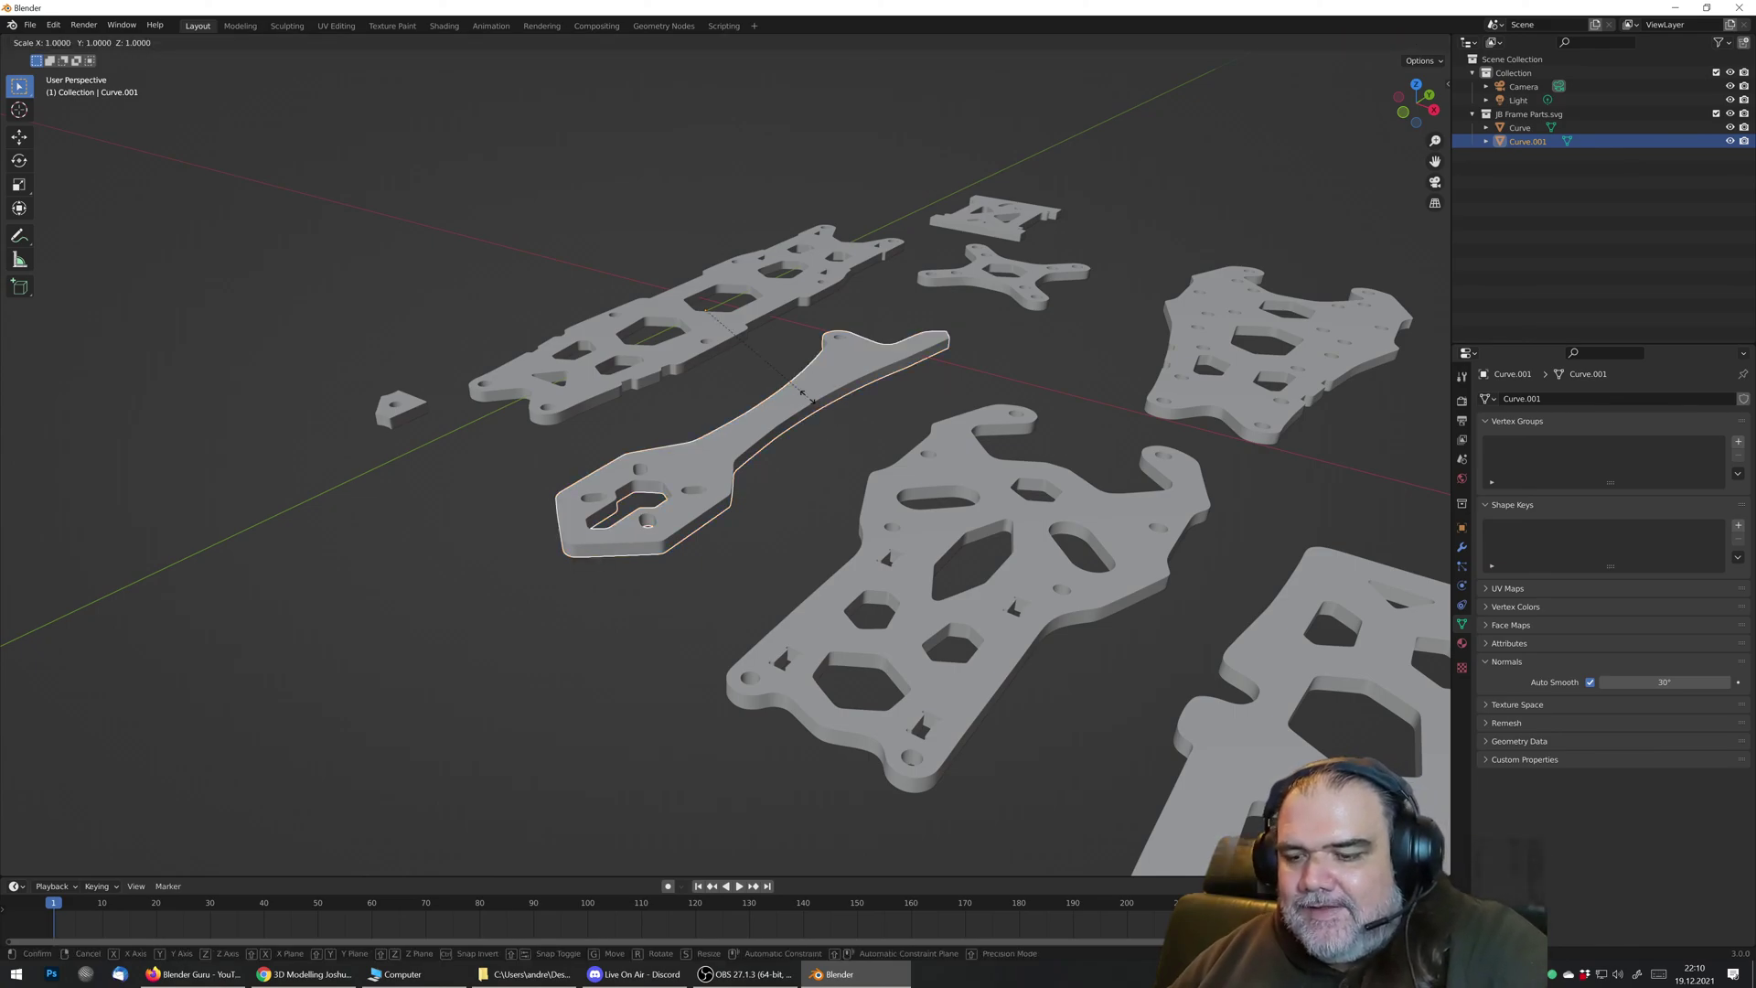
key("z")
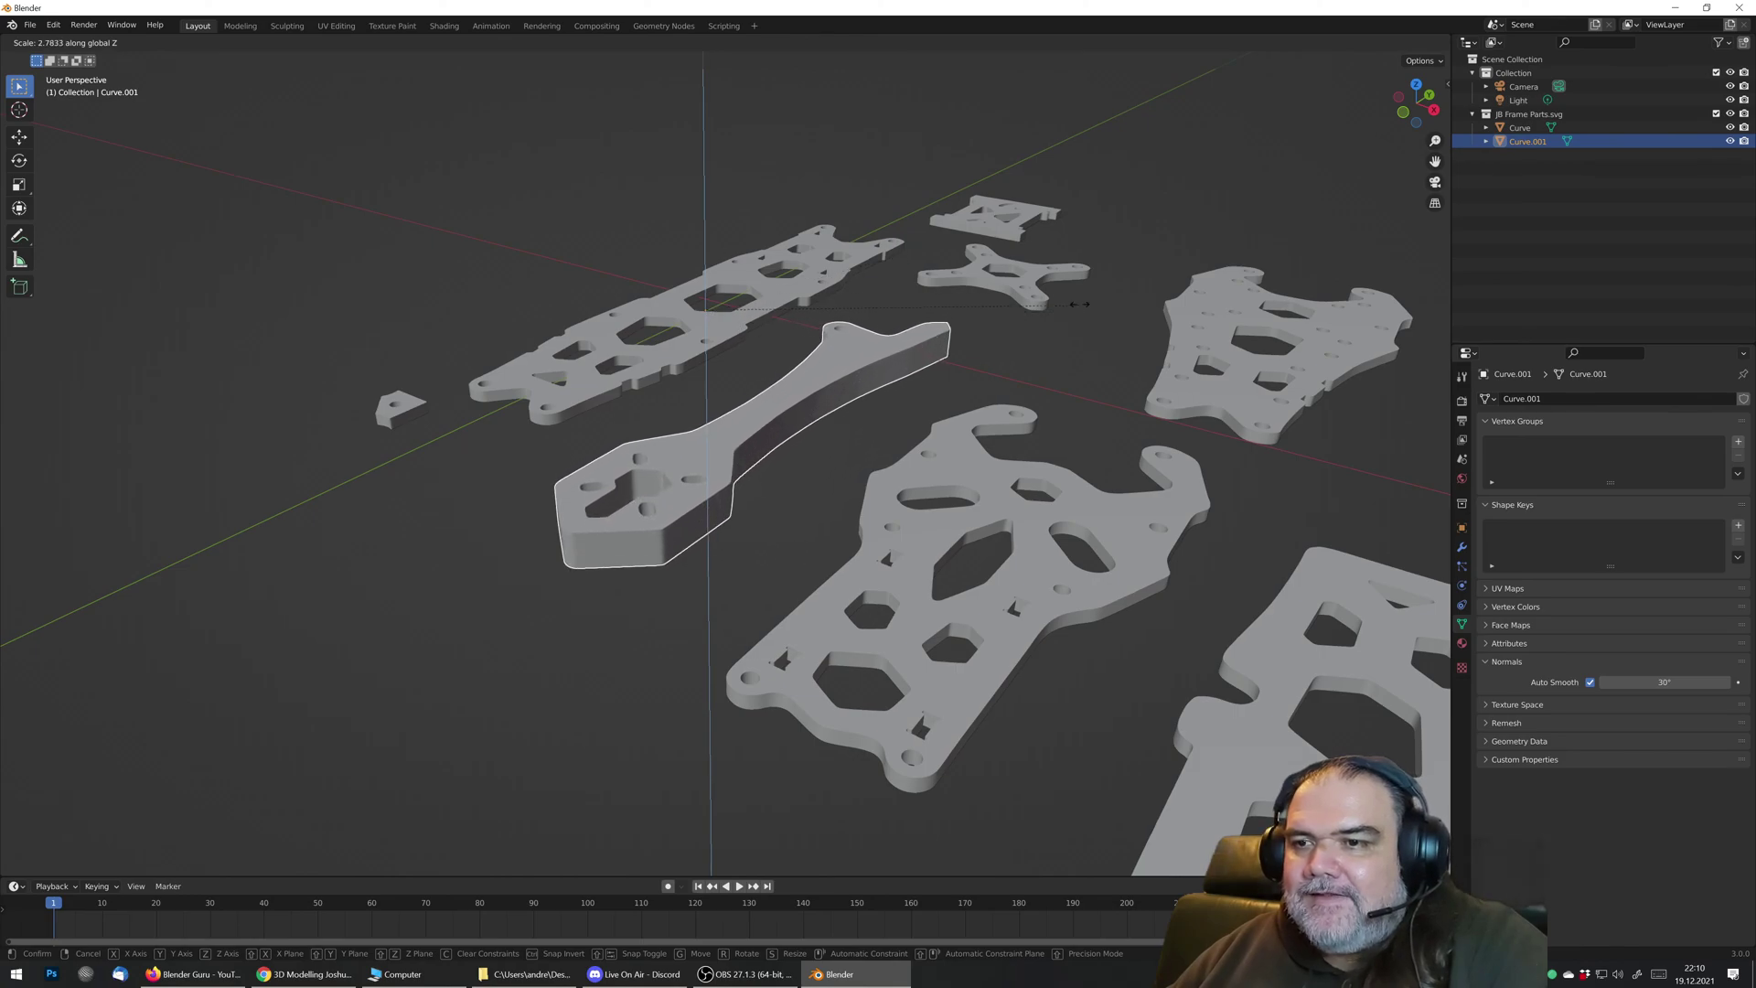
left_click(1015, 295)
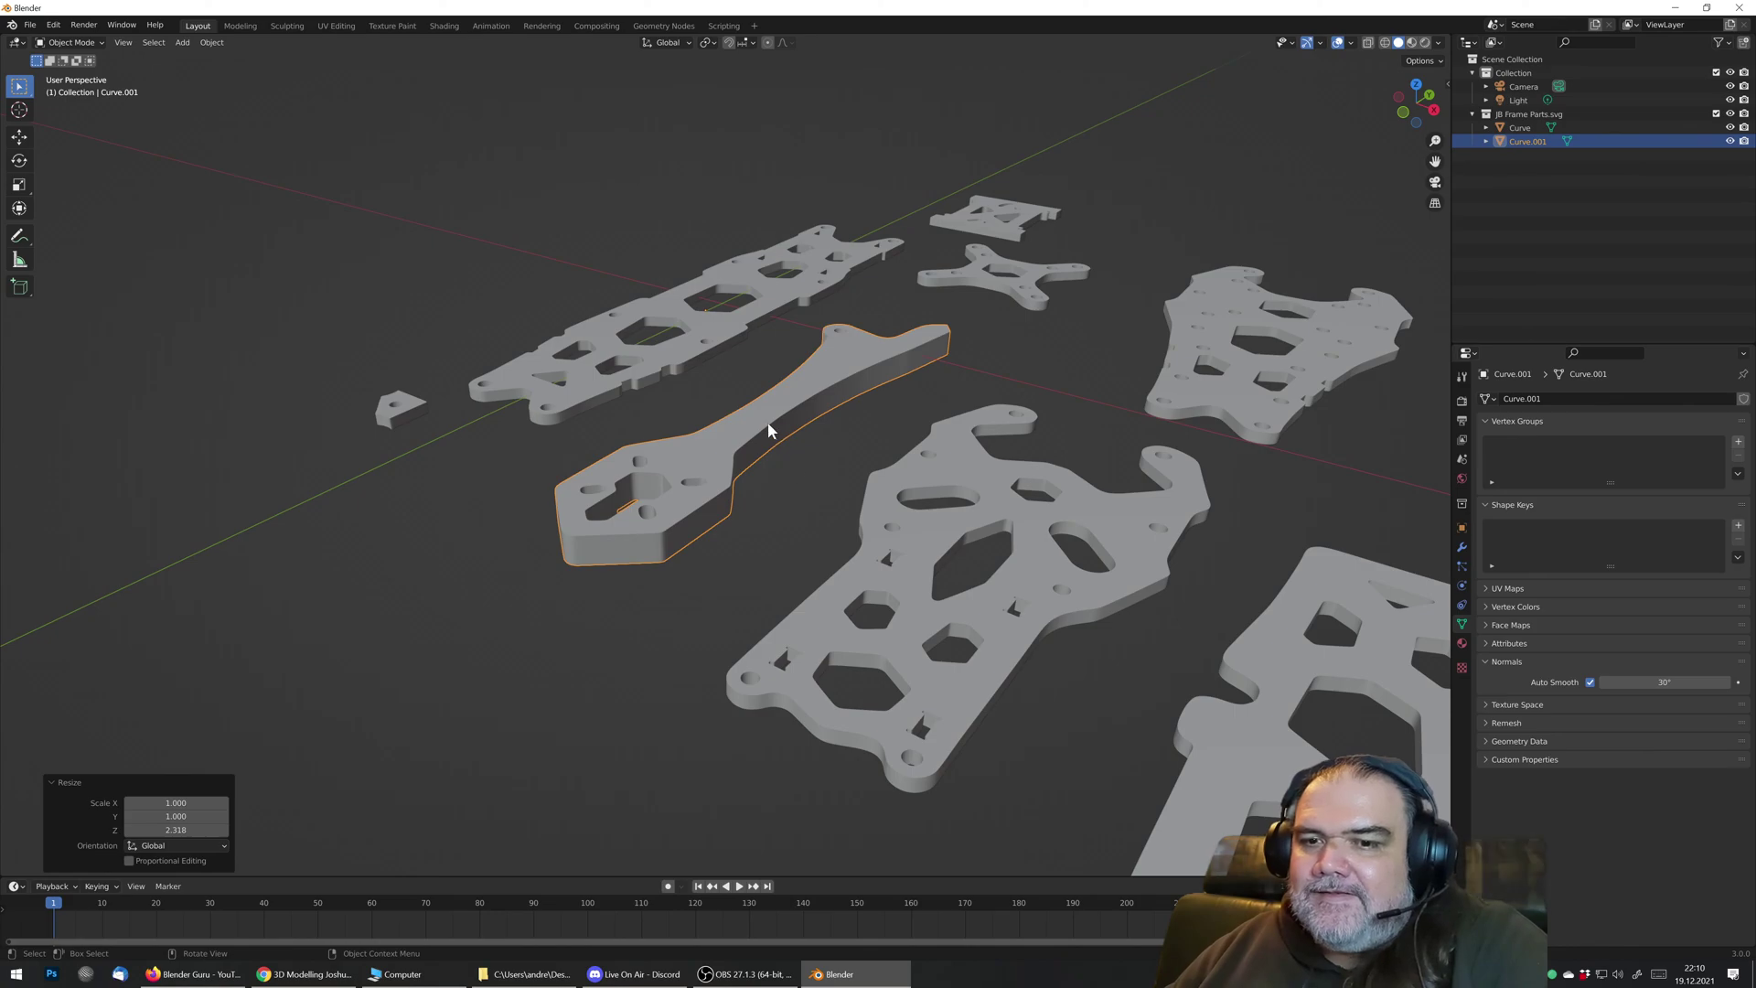
mouse_move(718, 414)
middle_mouse_down()
mouse_move(649, 387)
mouse_move(713, 423)
middle_mouse_up()
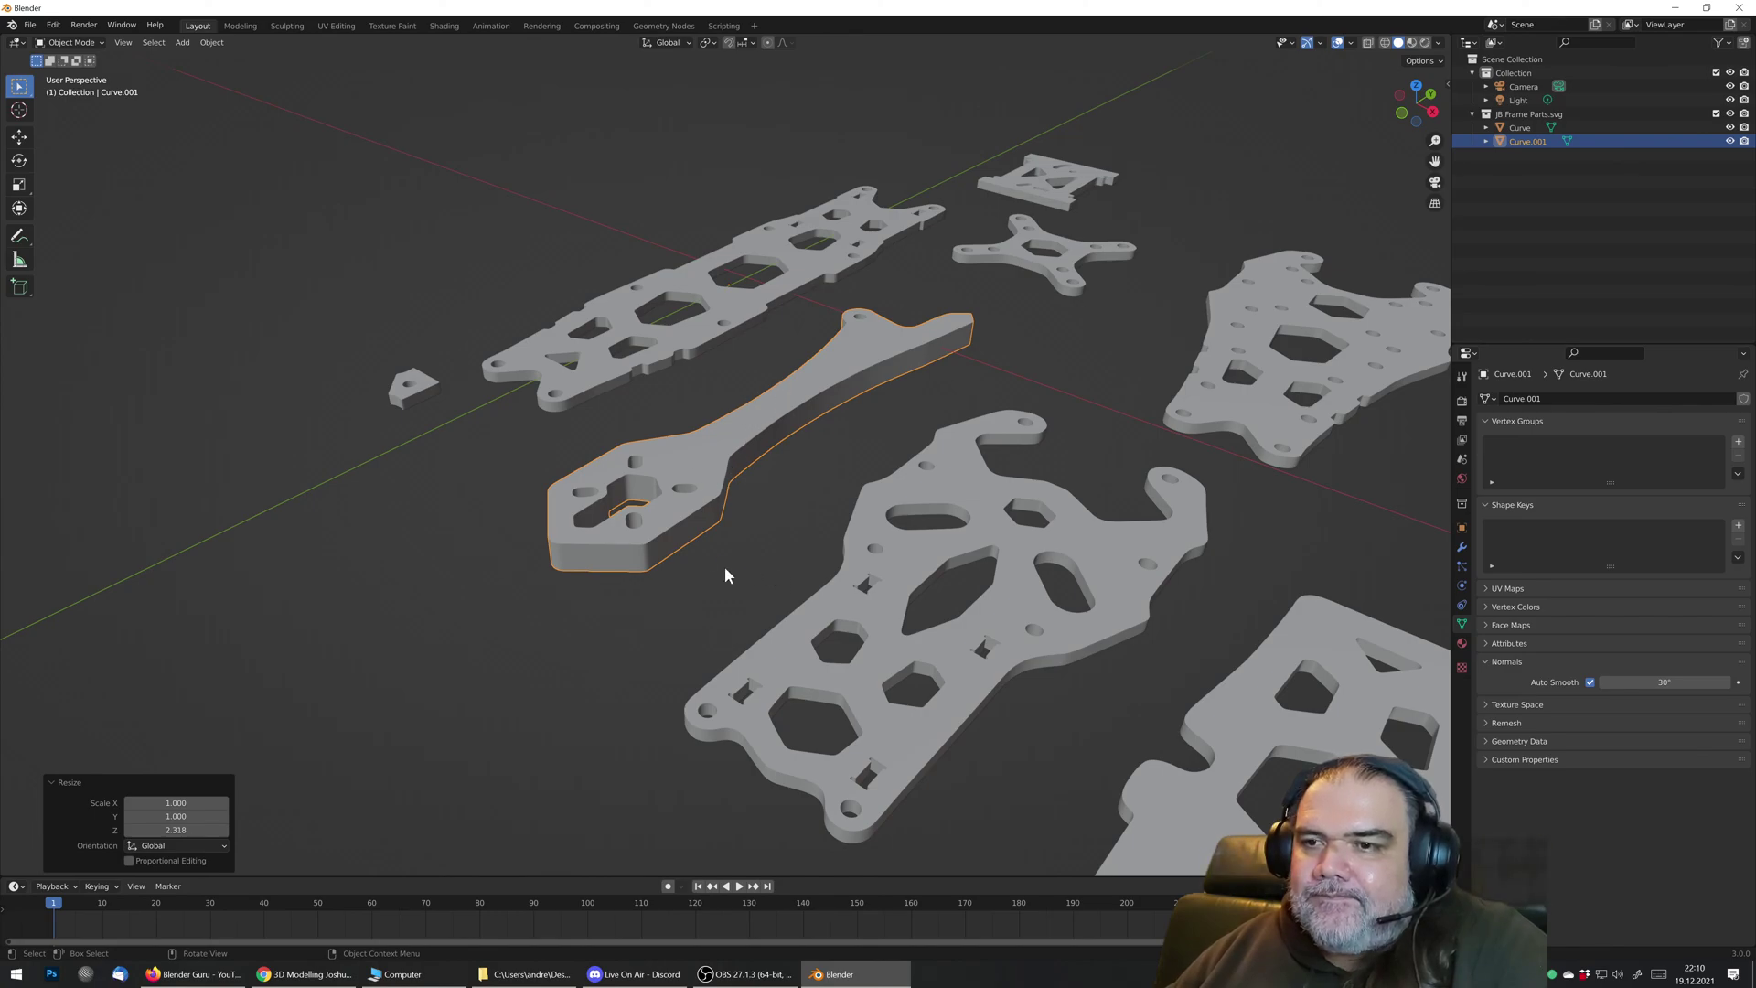
middle_click_drag(748, 432, 761, 434)
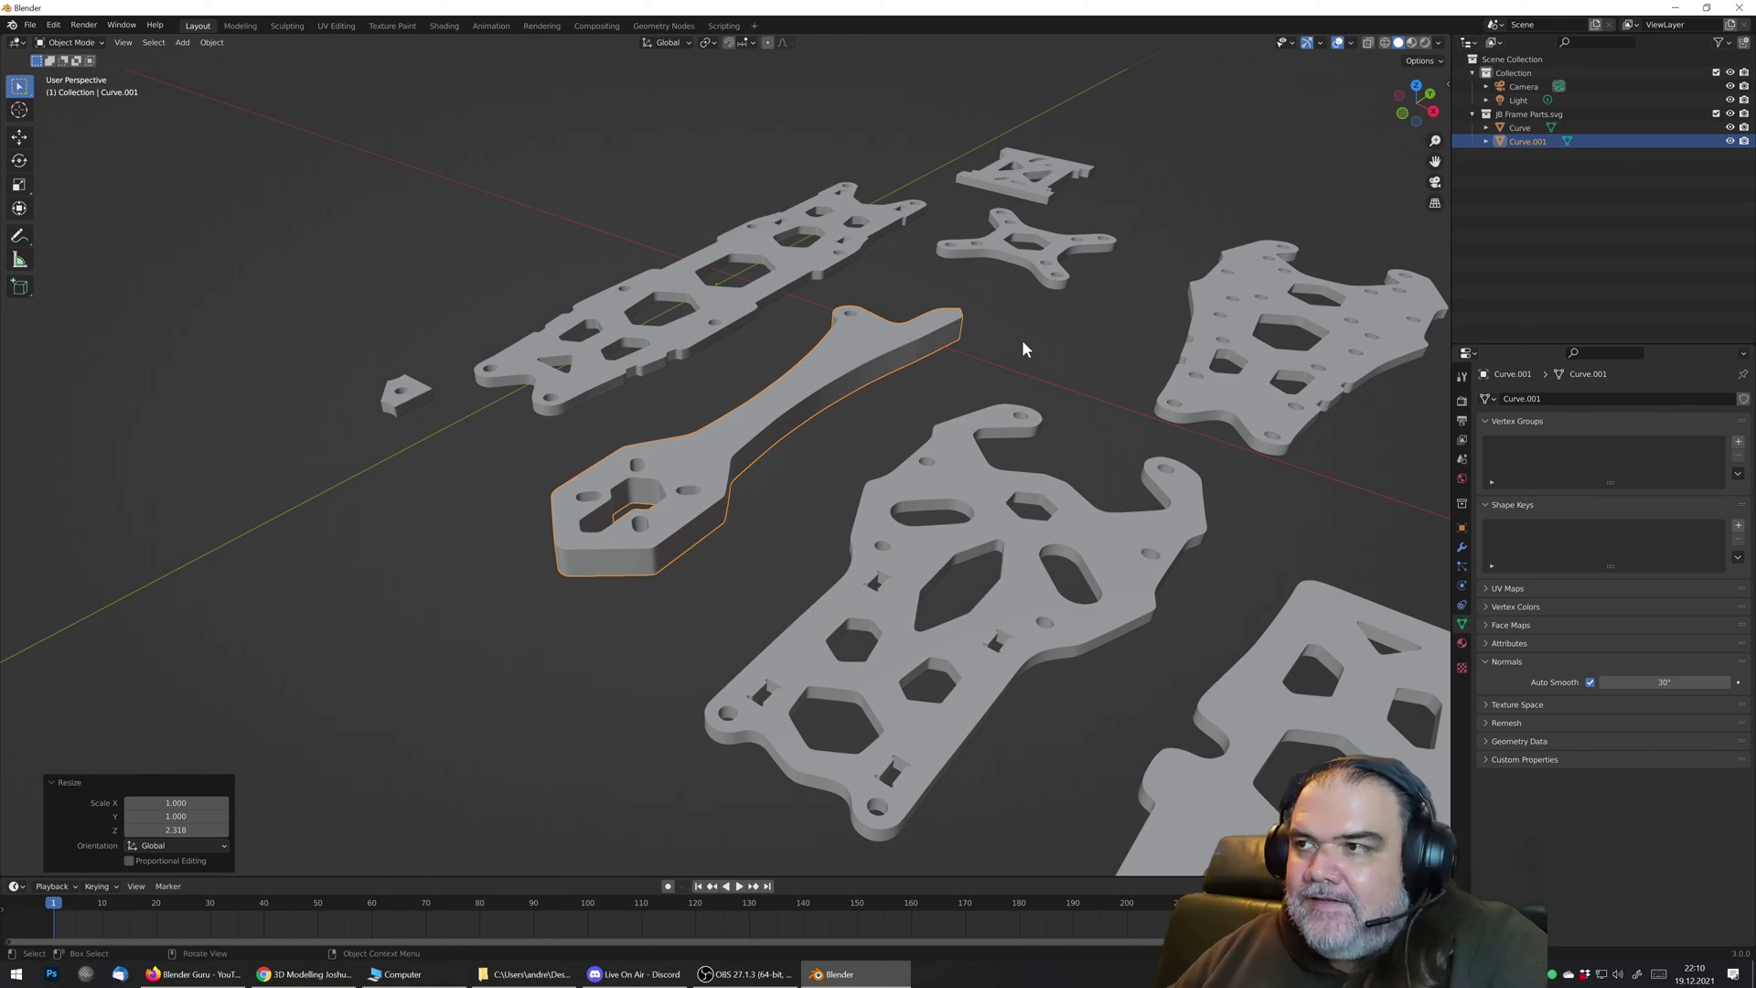
Step: Show the object's transform values and scale the arm along Z by about 0.875 to a thickness of 0.005 m
key("n")
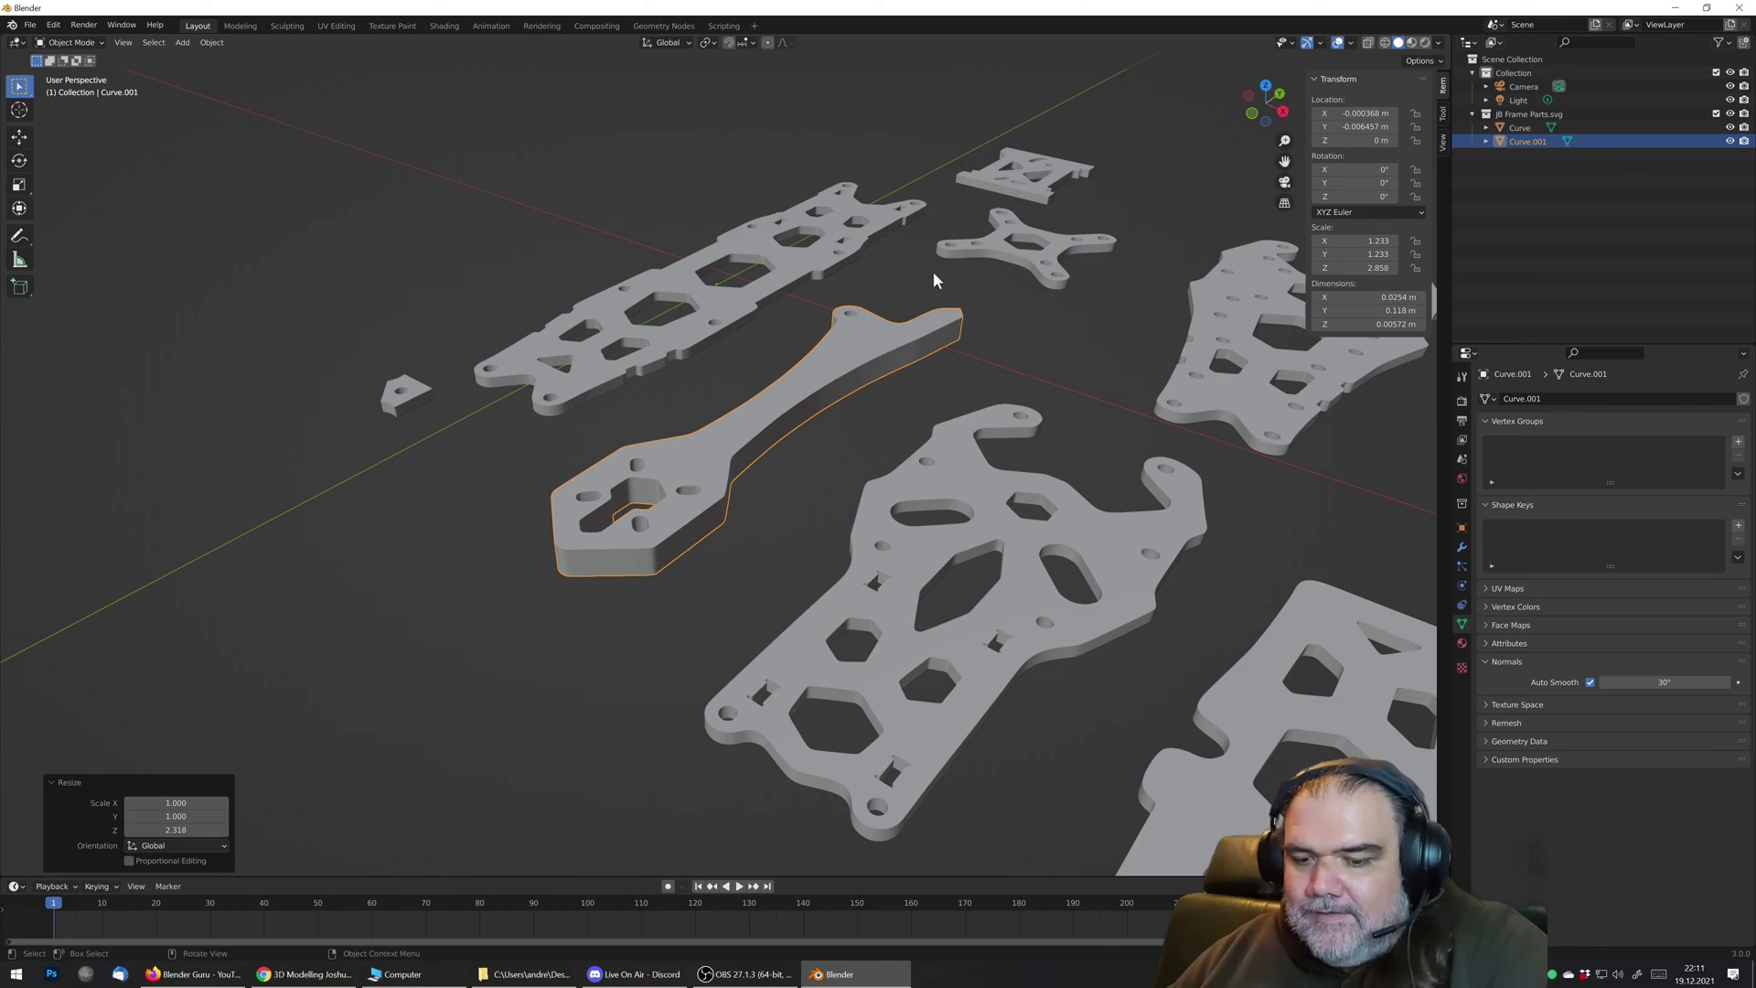
key("s")
key("z")
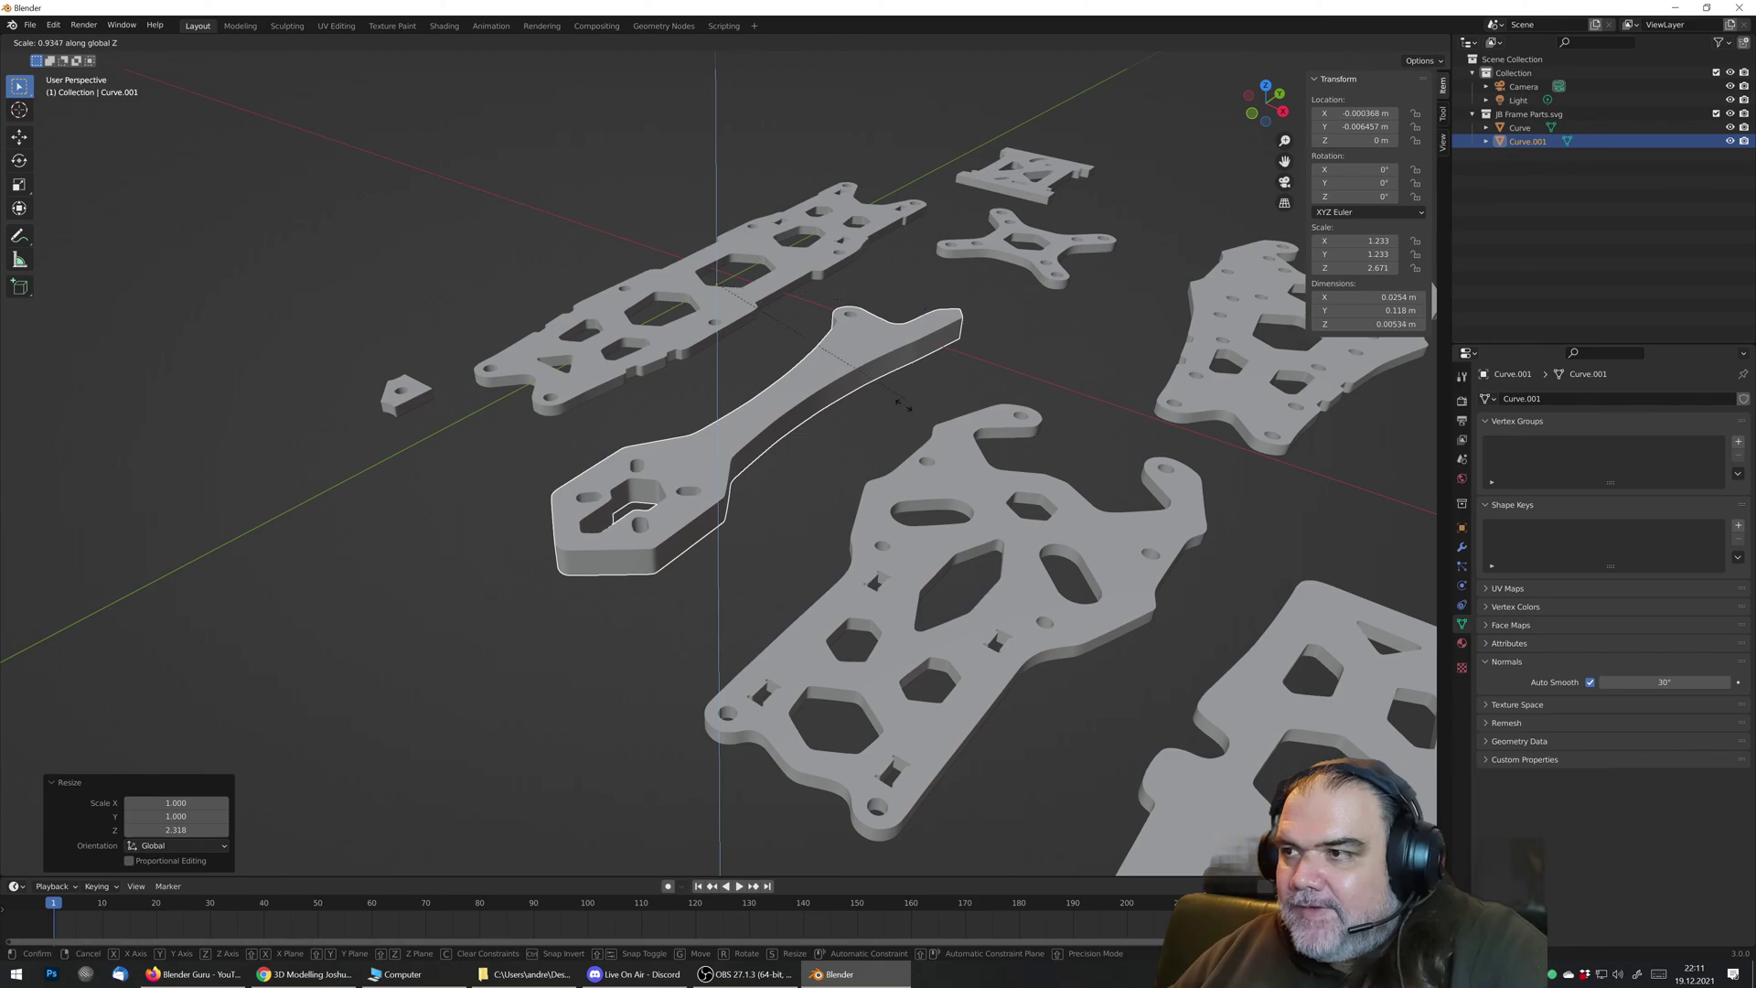
left_click(784, 312)
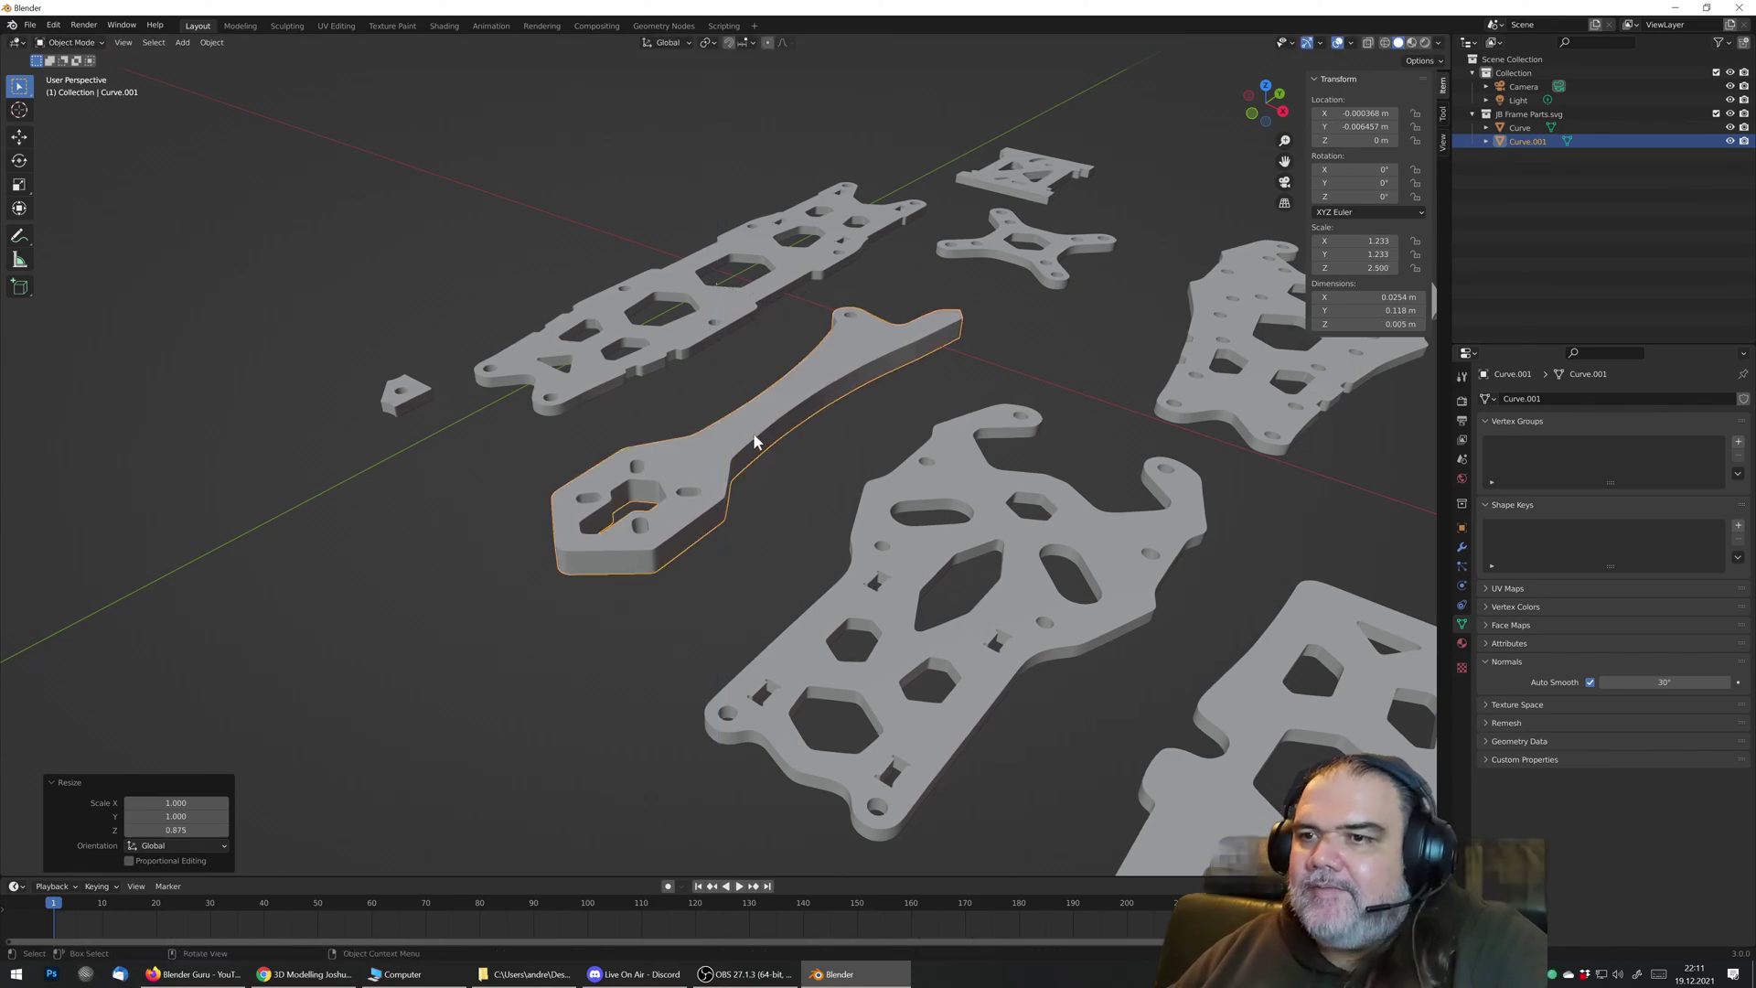
Step: Select the object with all the remaining frame parts and delete it, keeping only the arm
middle_click_drag(802, 364, 794, 444)
left_click(821, 281)
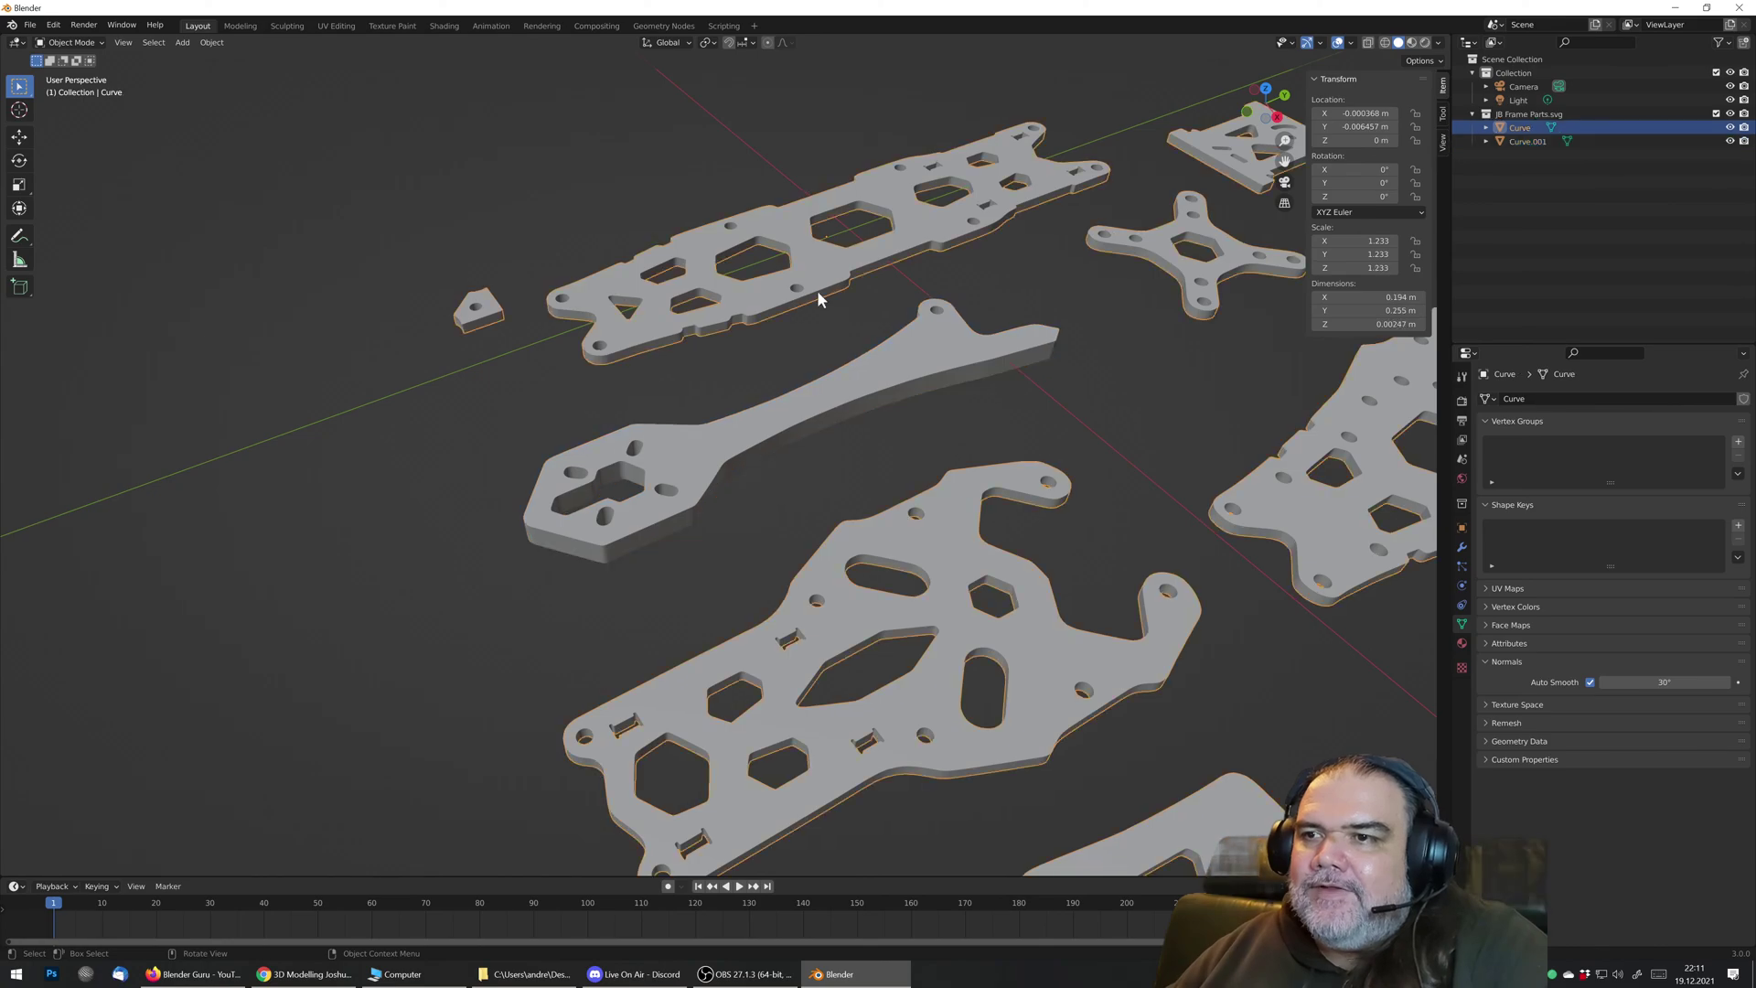
scroll(737, 317, "down", 6)
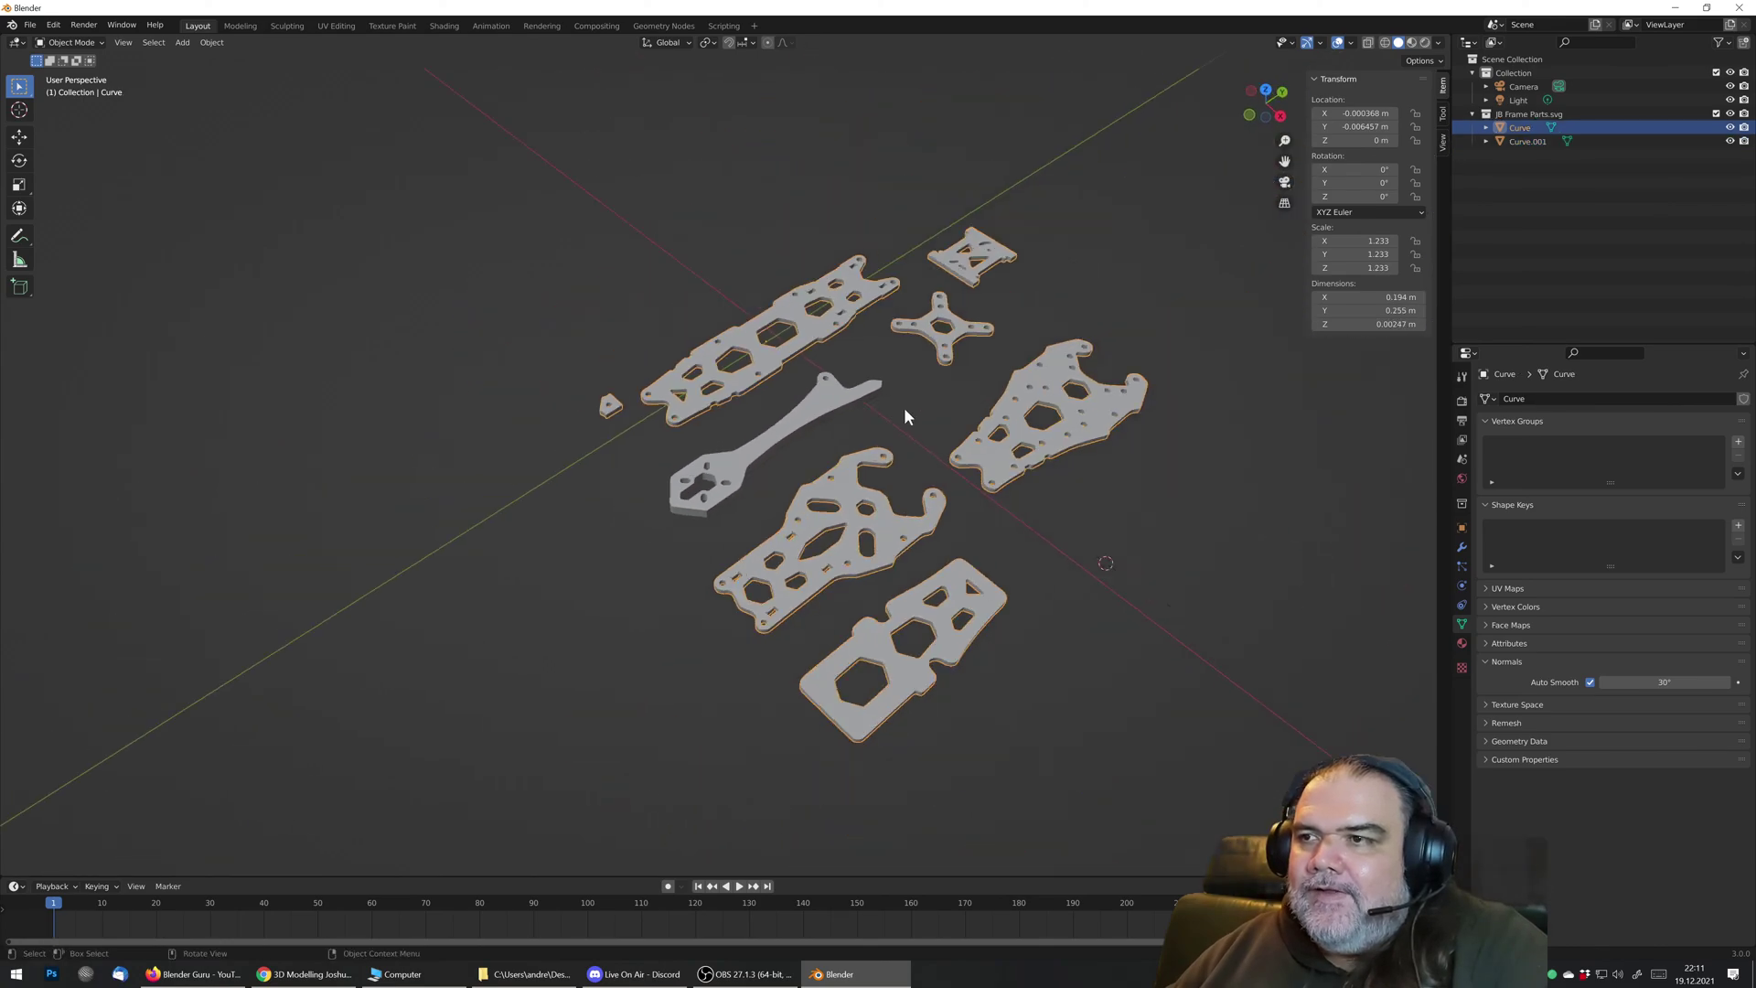
scroll(731, 335, "up", 3)
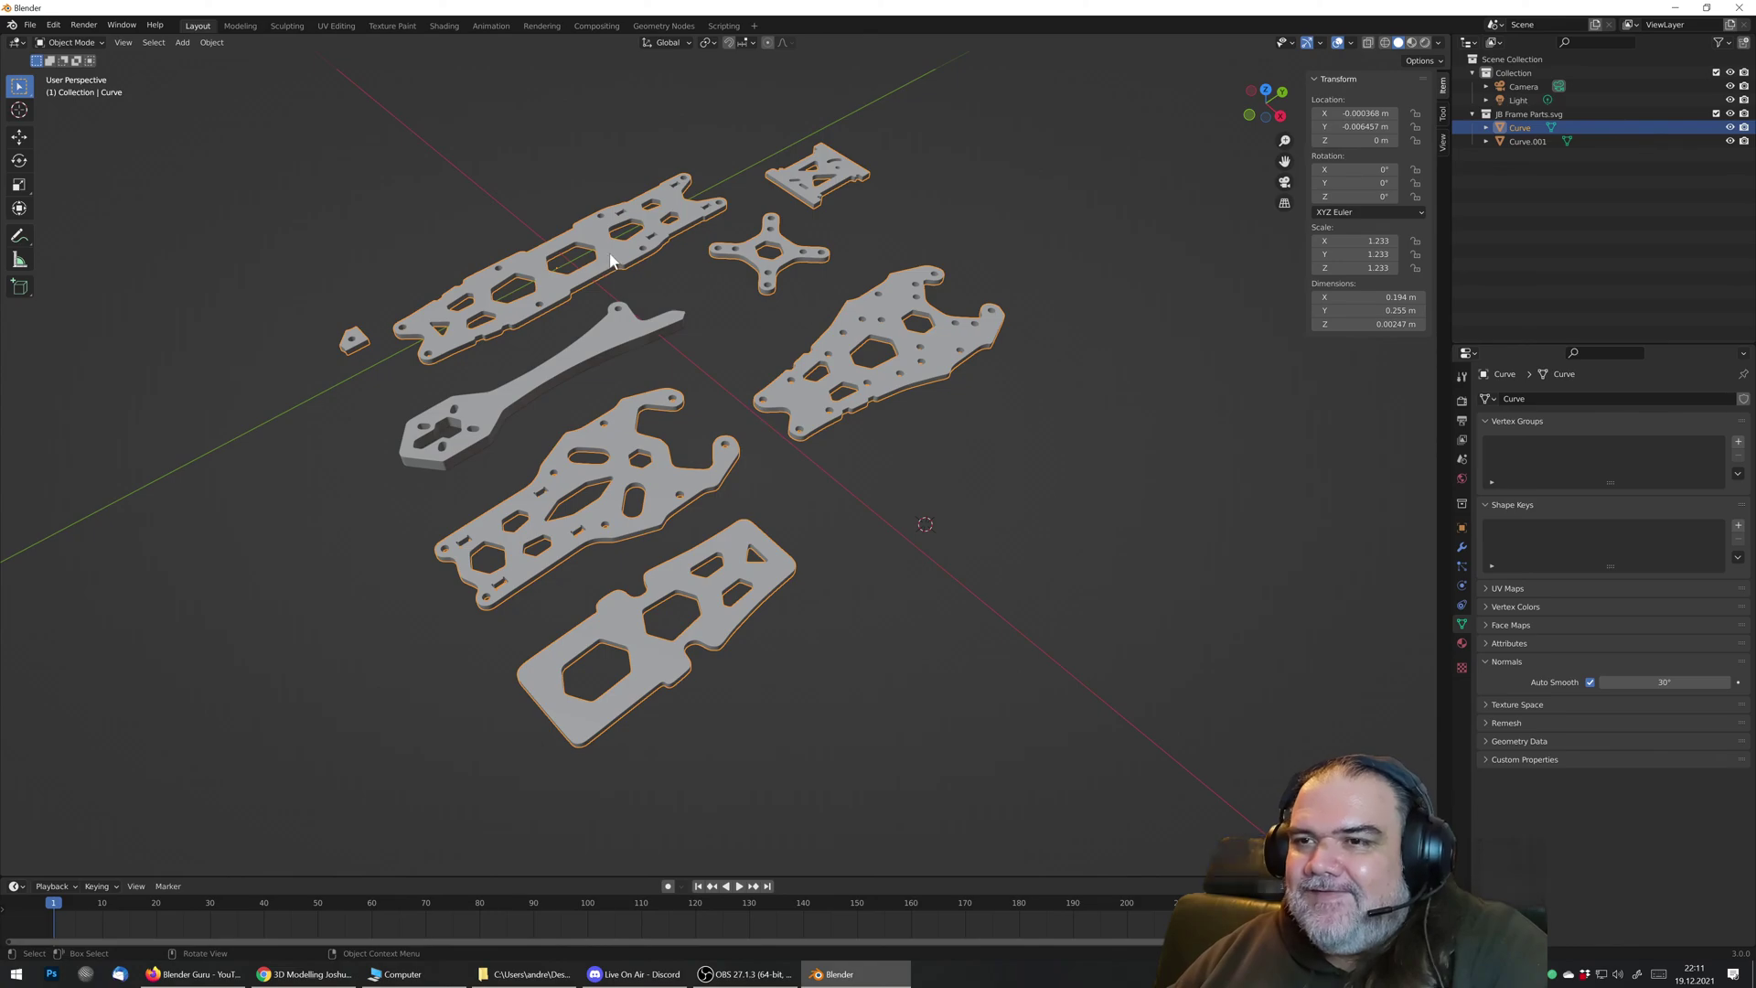
key("Delete")
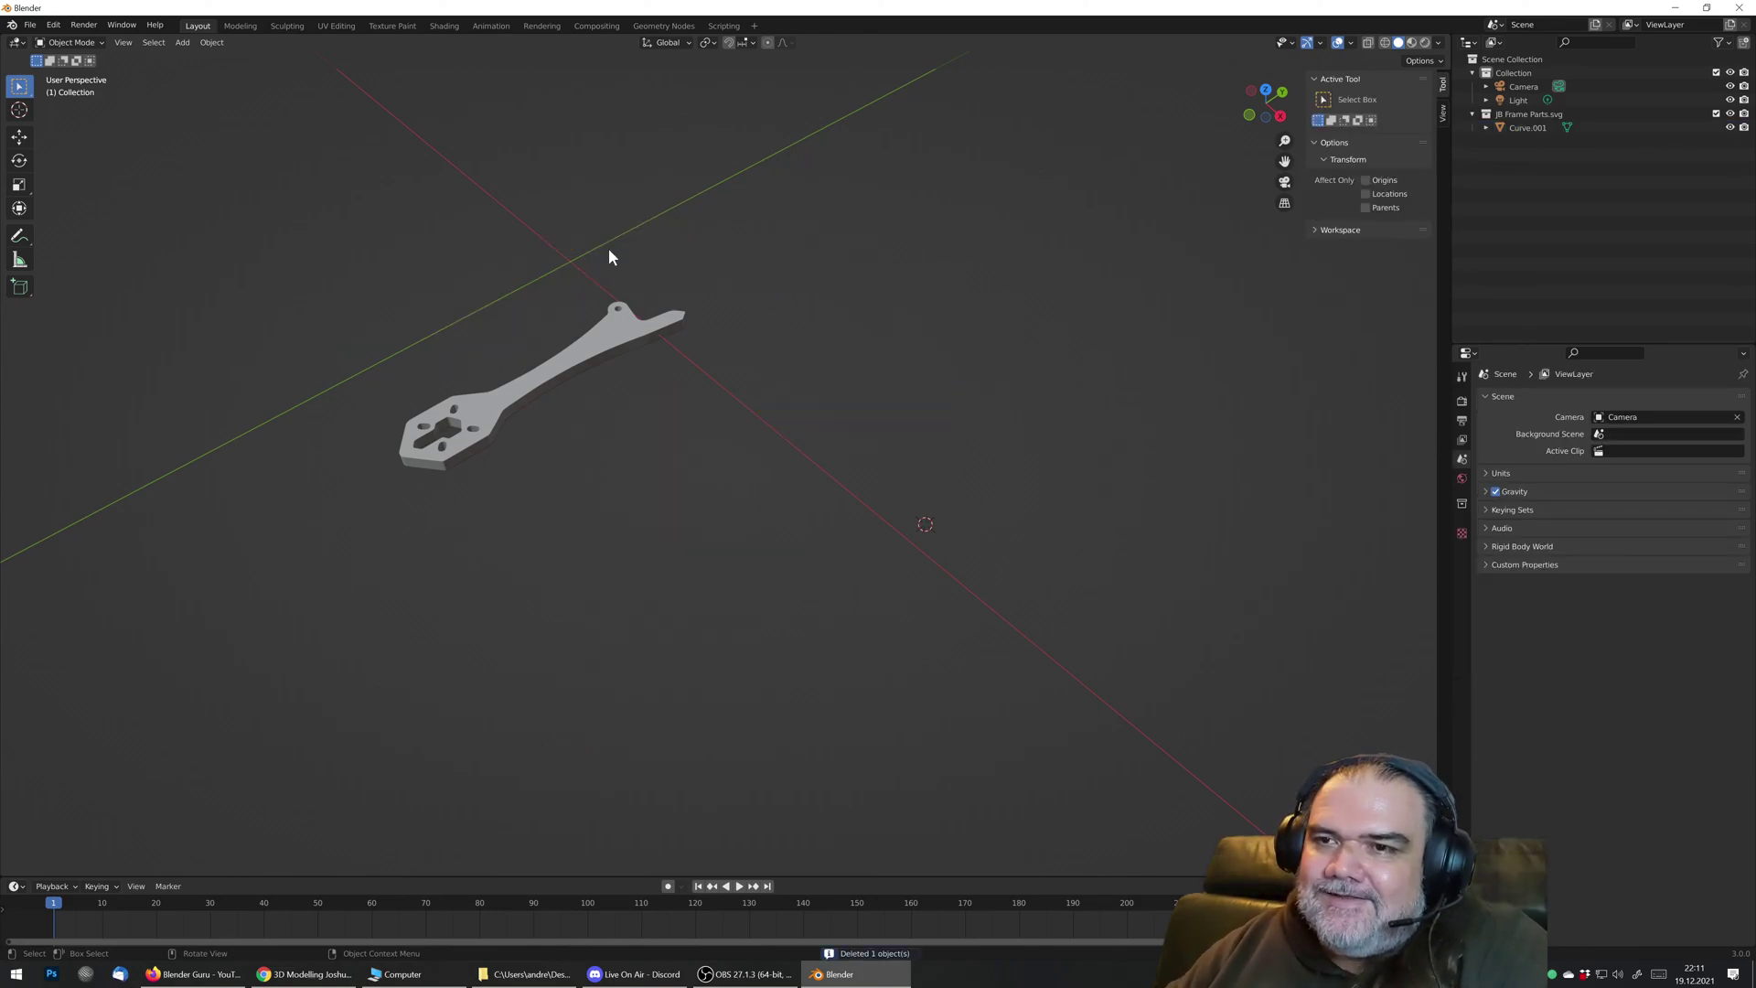
Step: In top view, move the arm about -0.047 m in X and 0.043 m in Y to centre it on the world origin
left_click(589, 349)
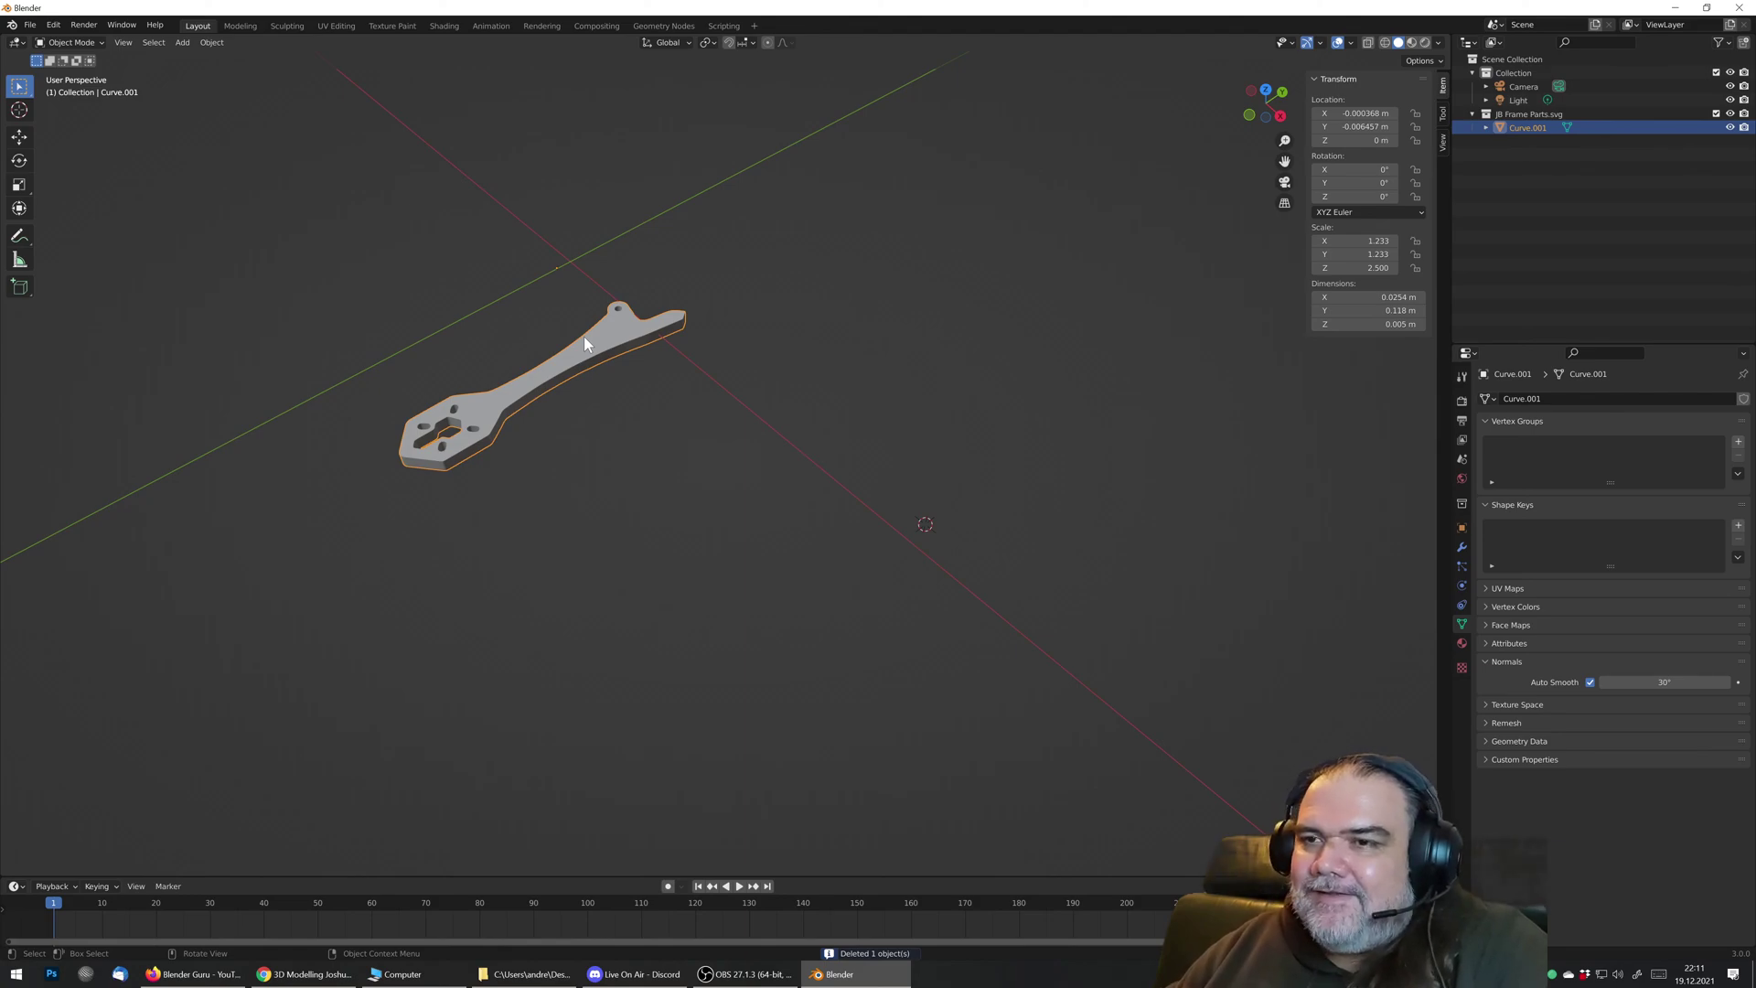
key("KP_7")
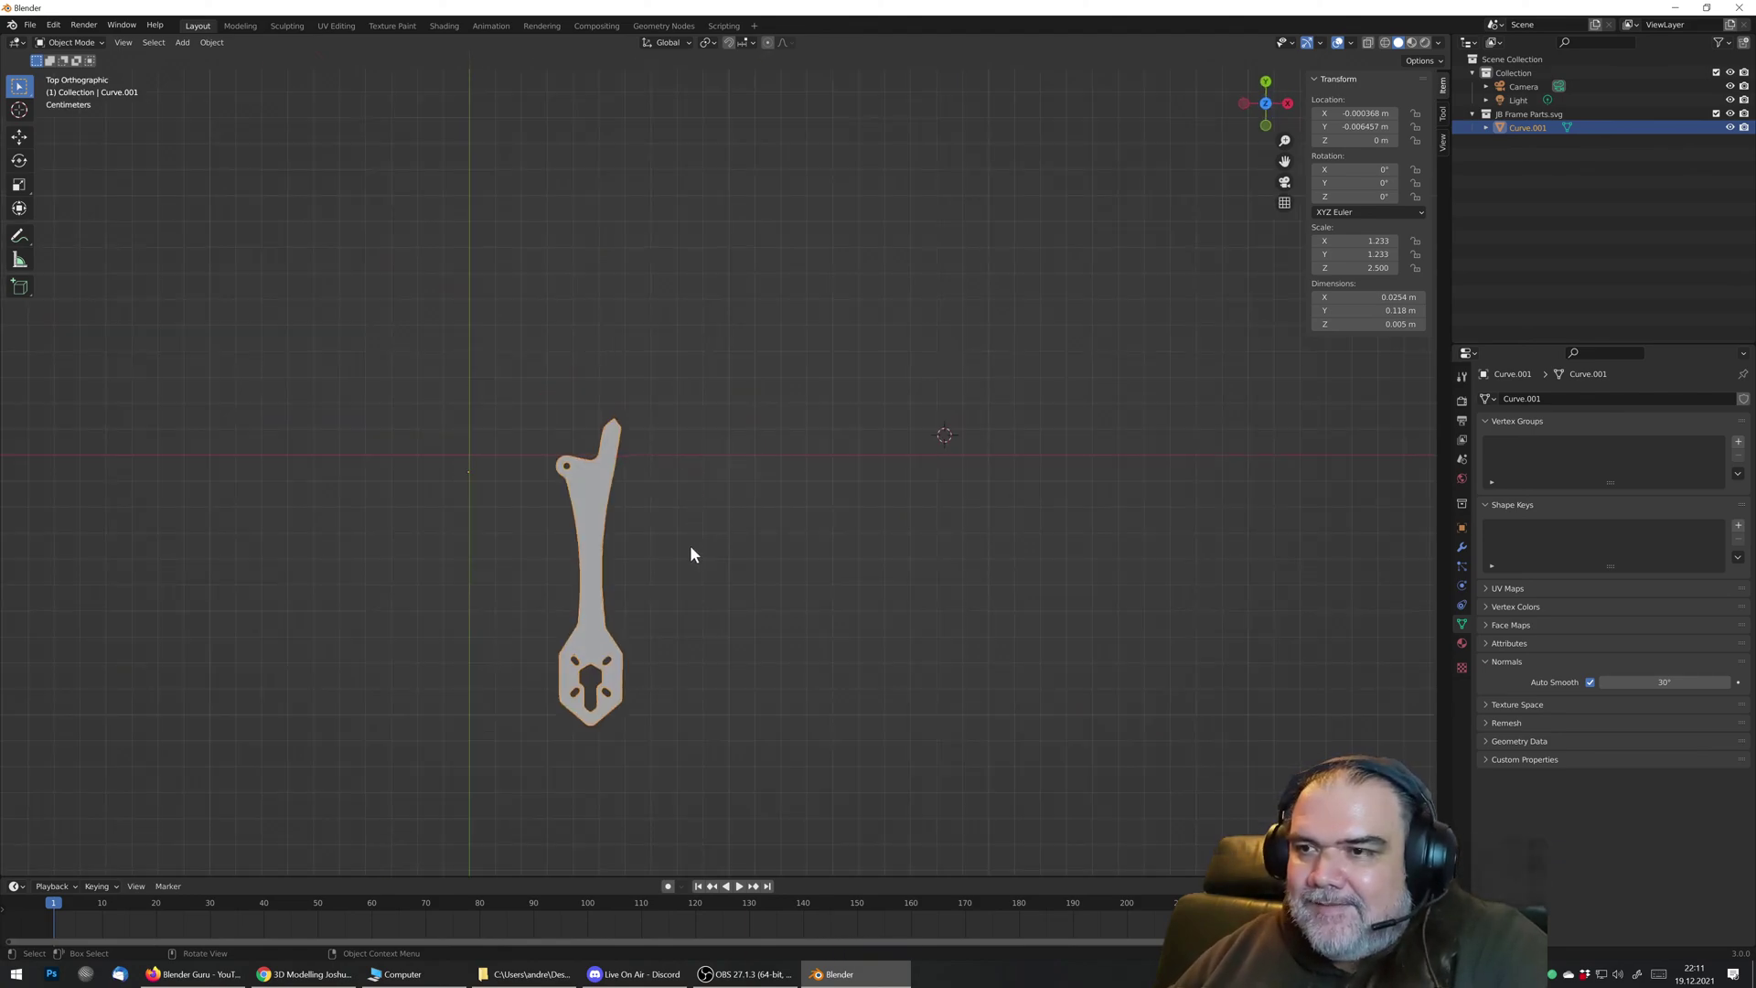
key("g")
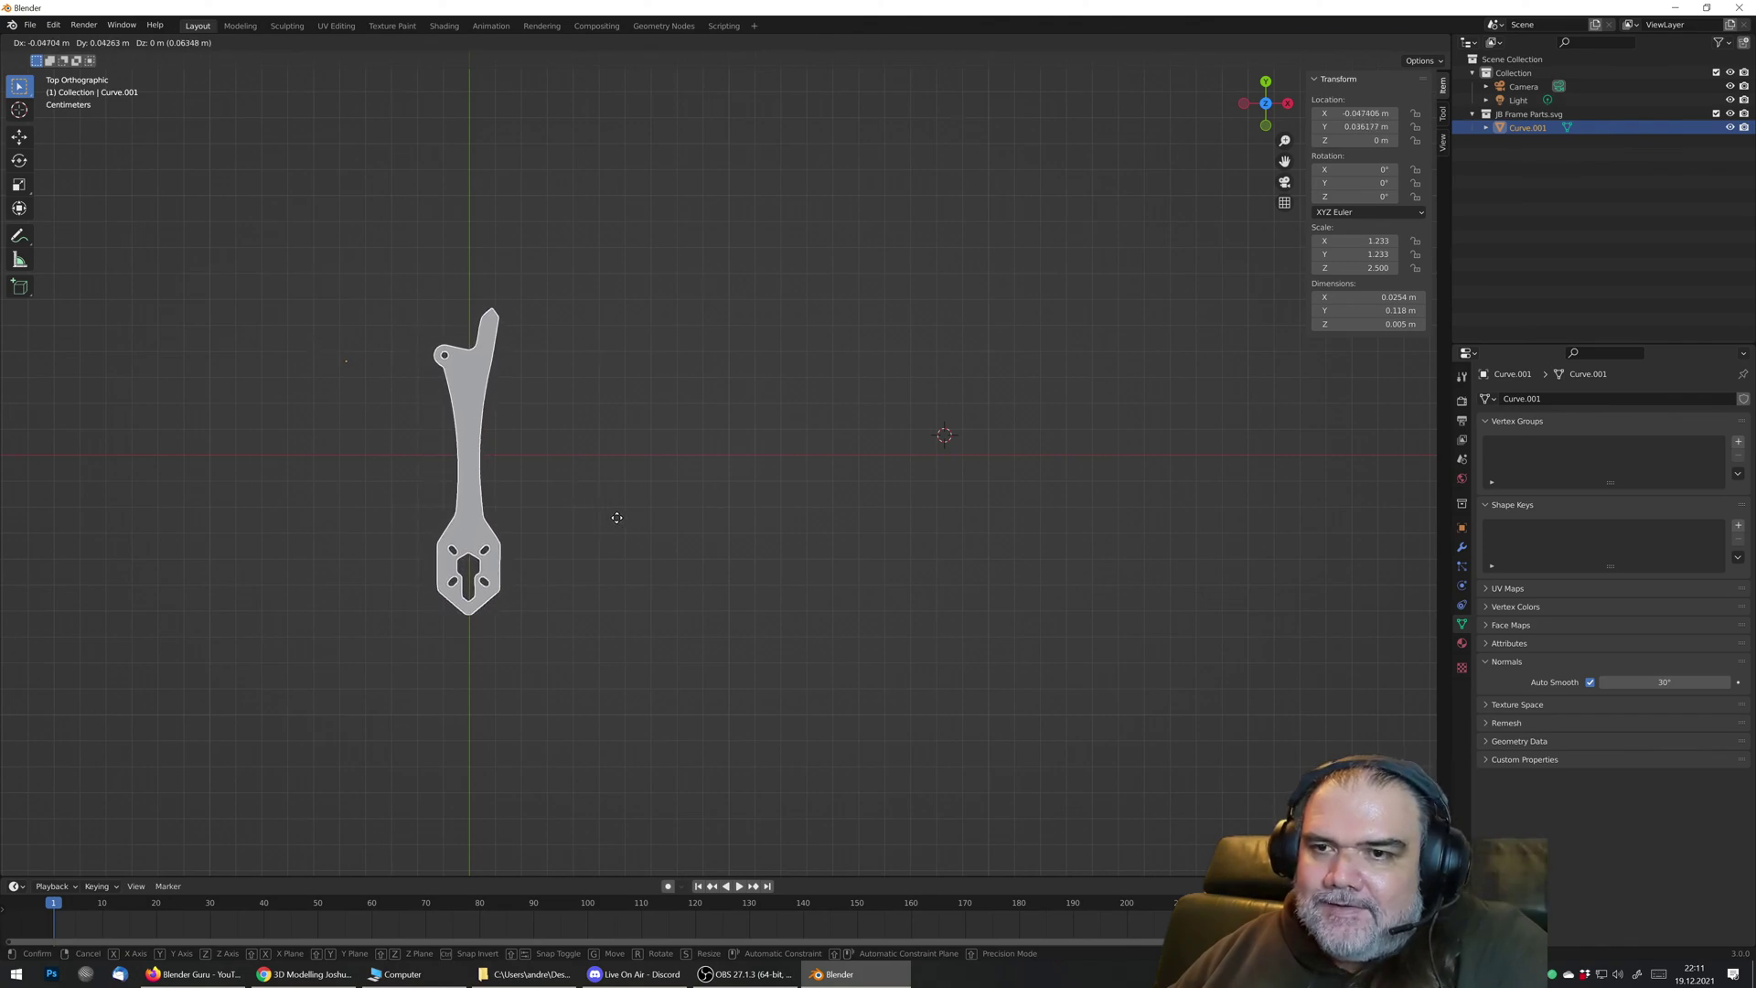
left_click(617, 518)
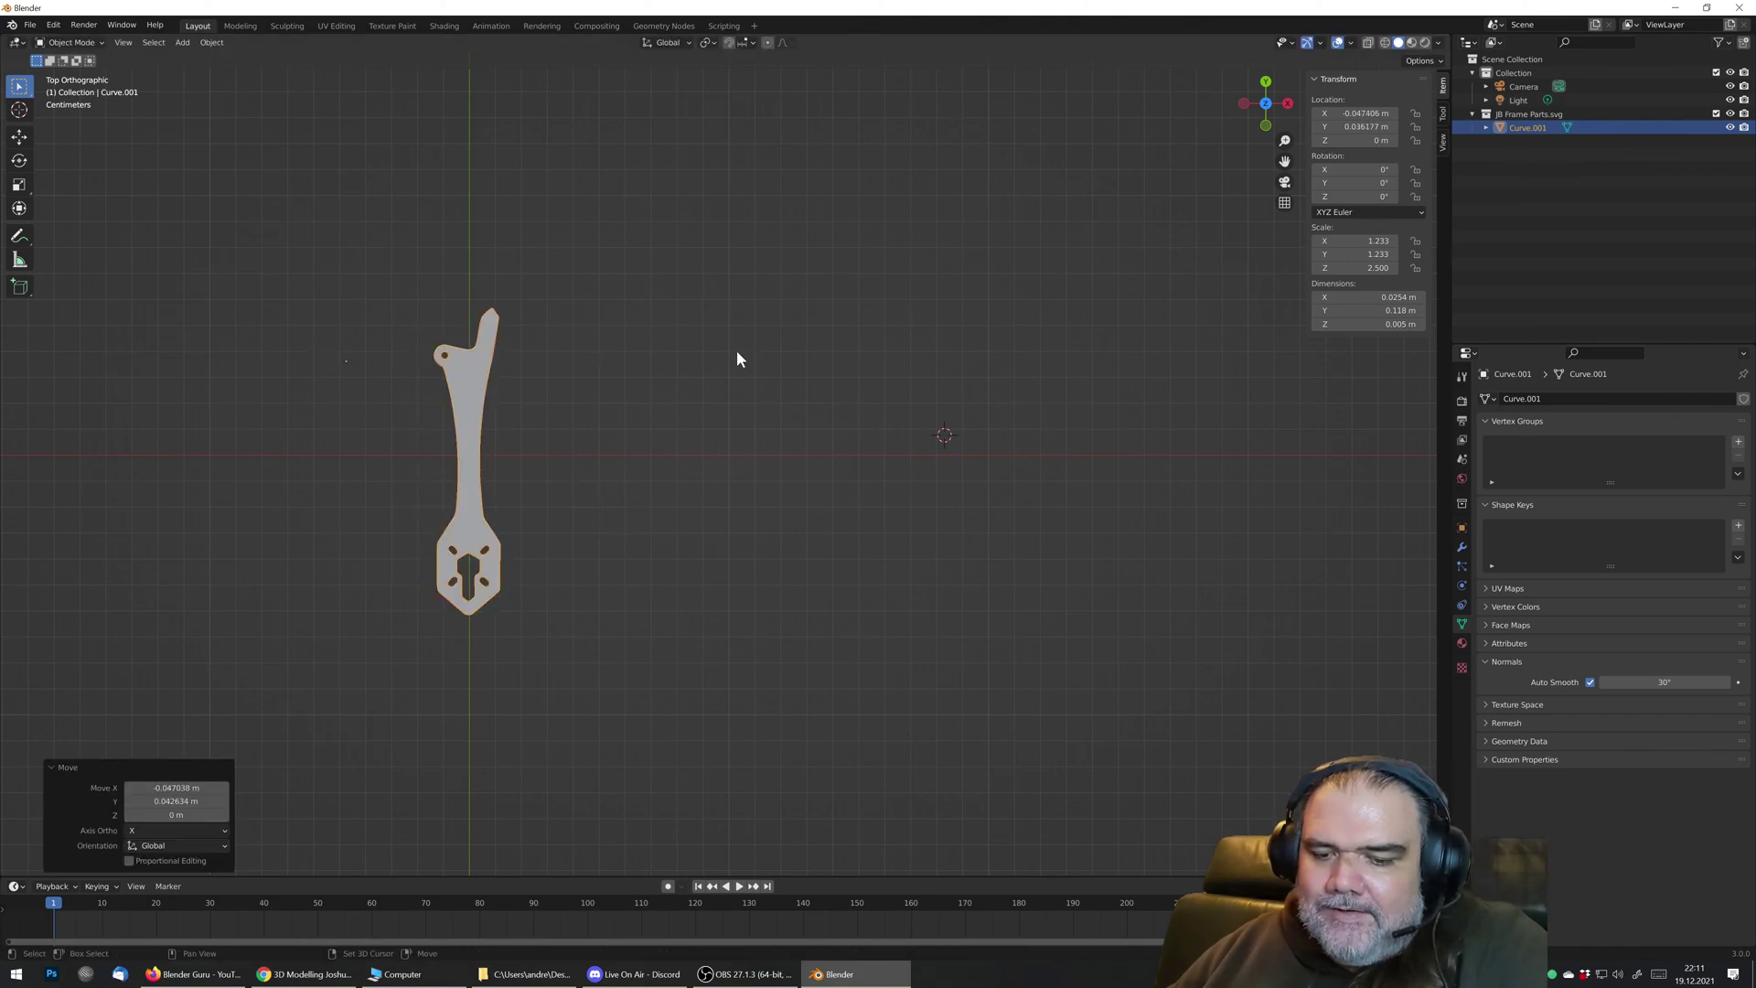
Step: Snap the 3D cursor to the world origin and set the arm's origin to the 3D cursor
key("shift+s")
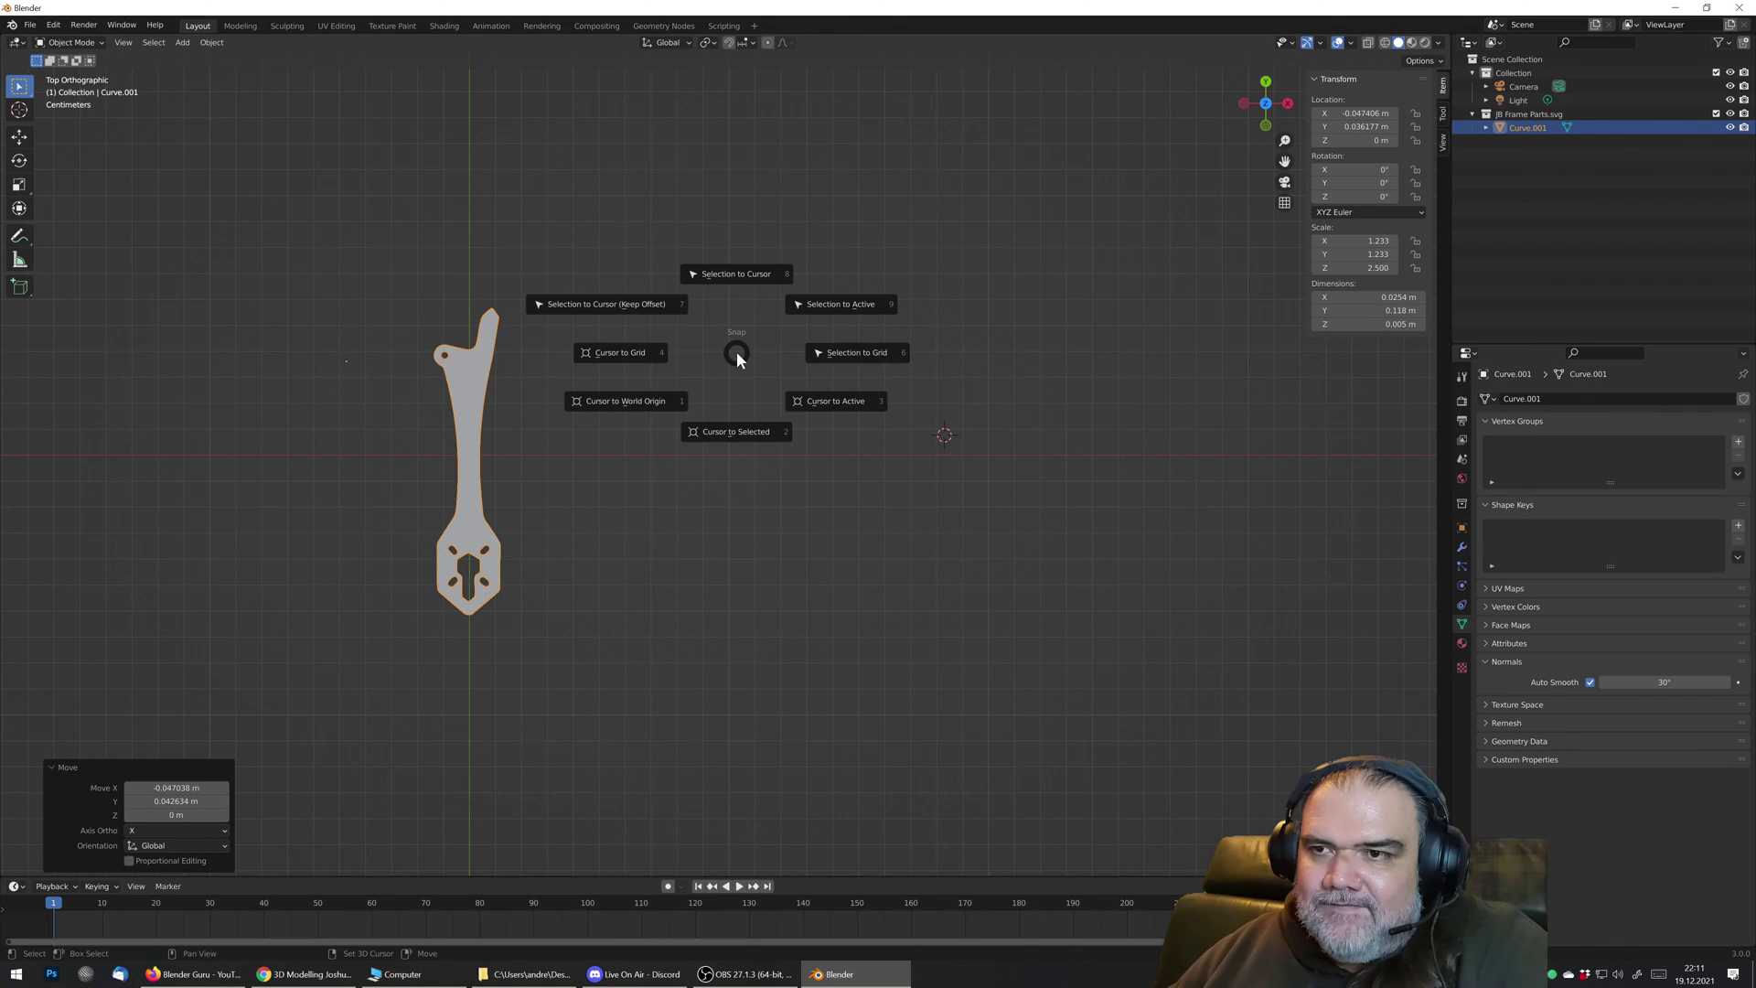
left_click(631, 408)
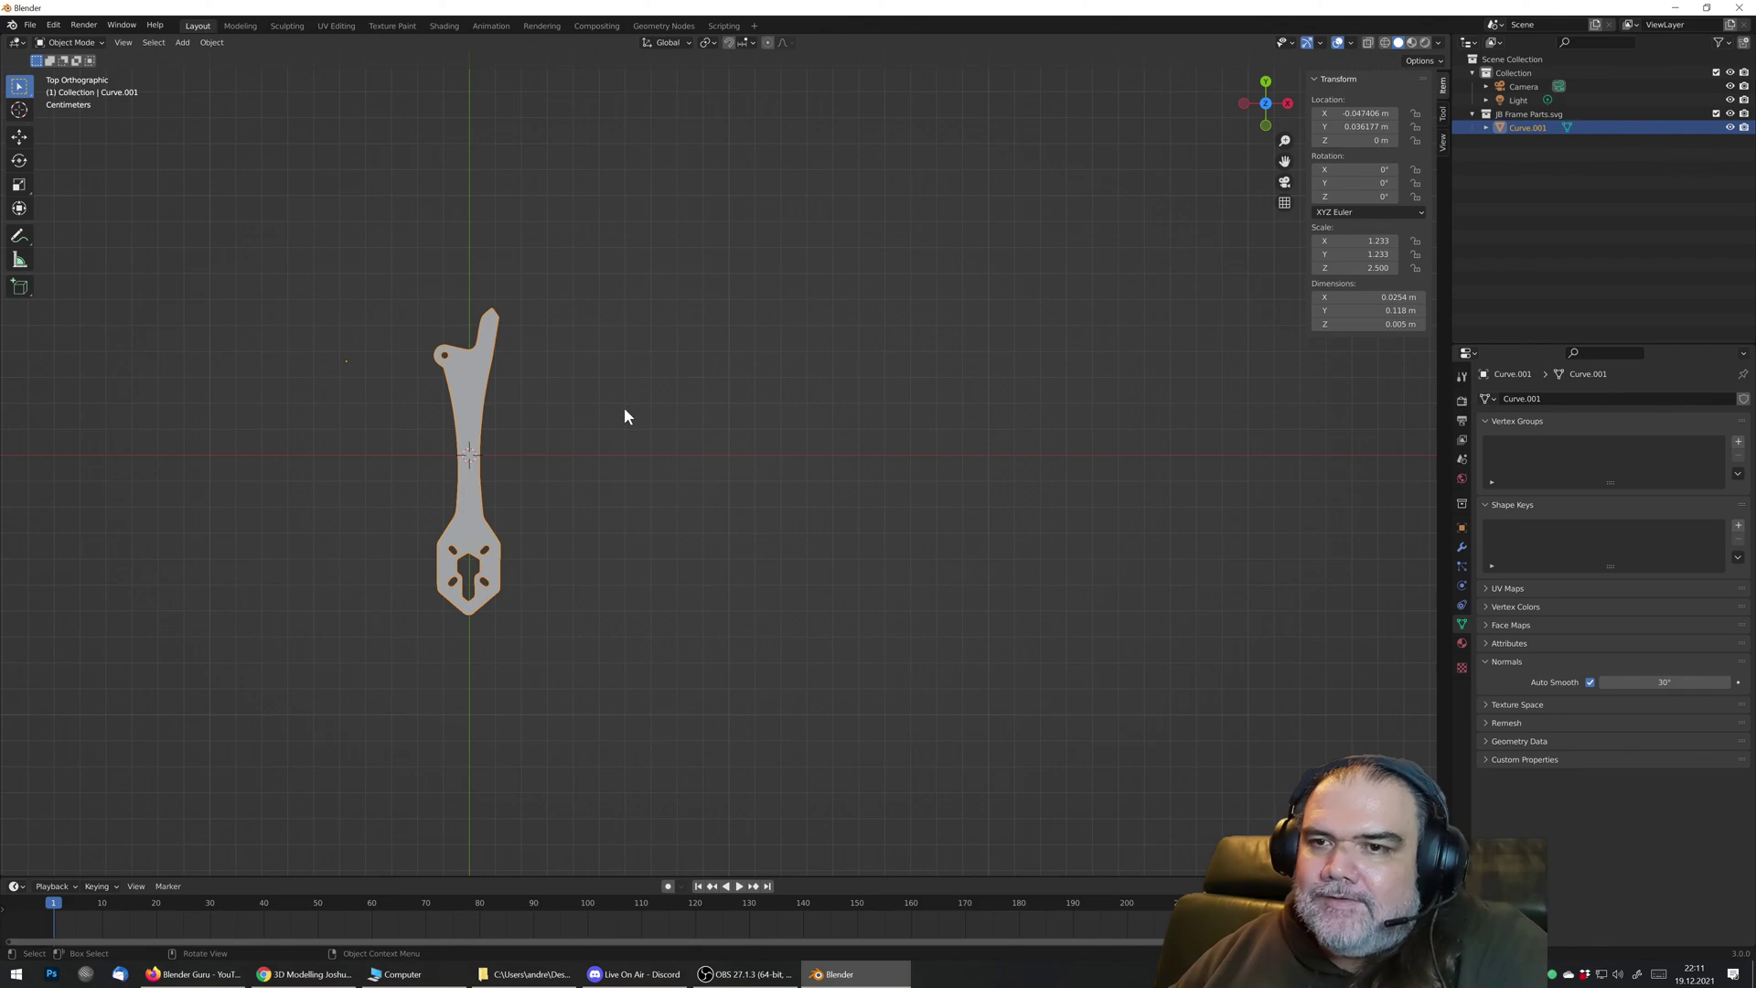
right_click(471, 373)
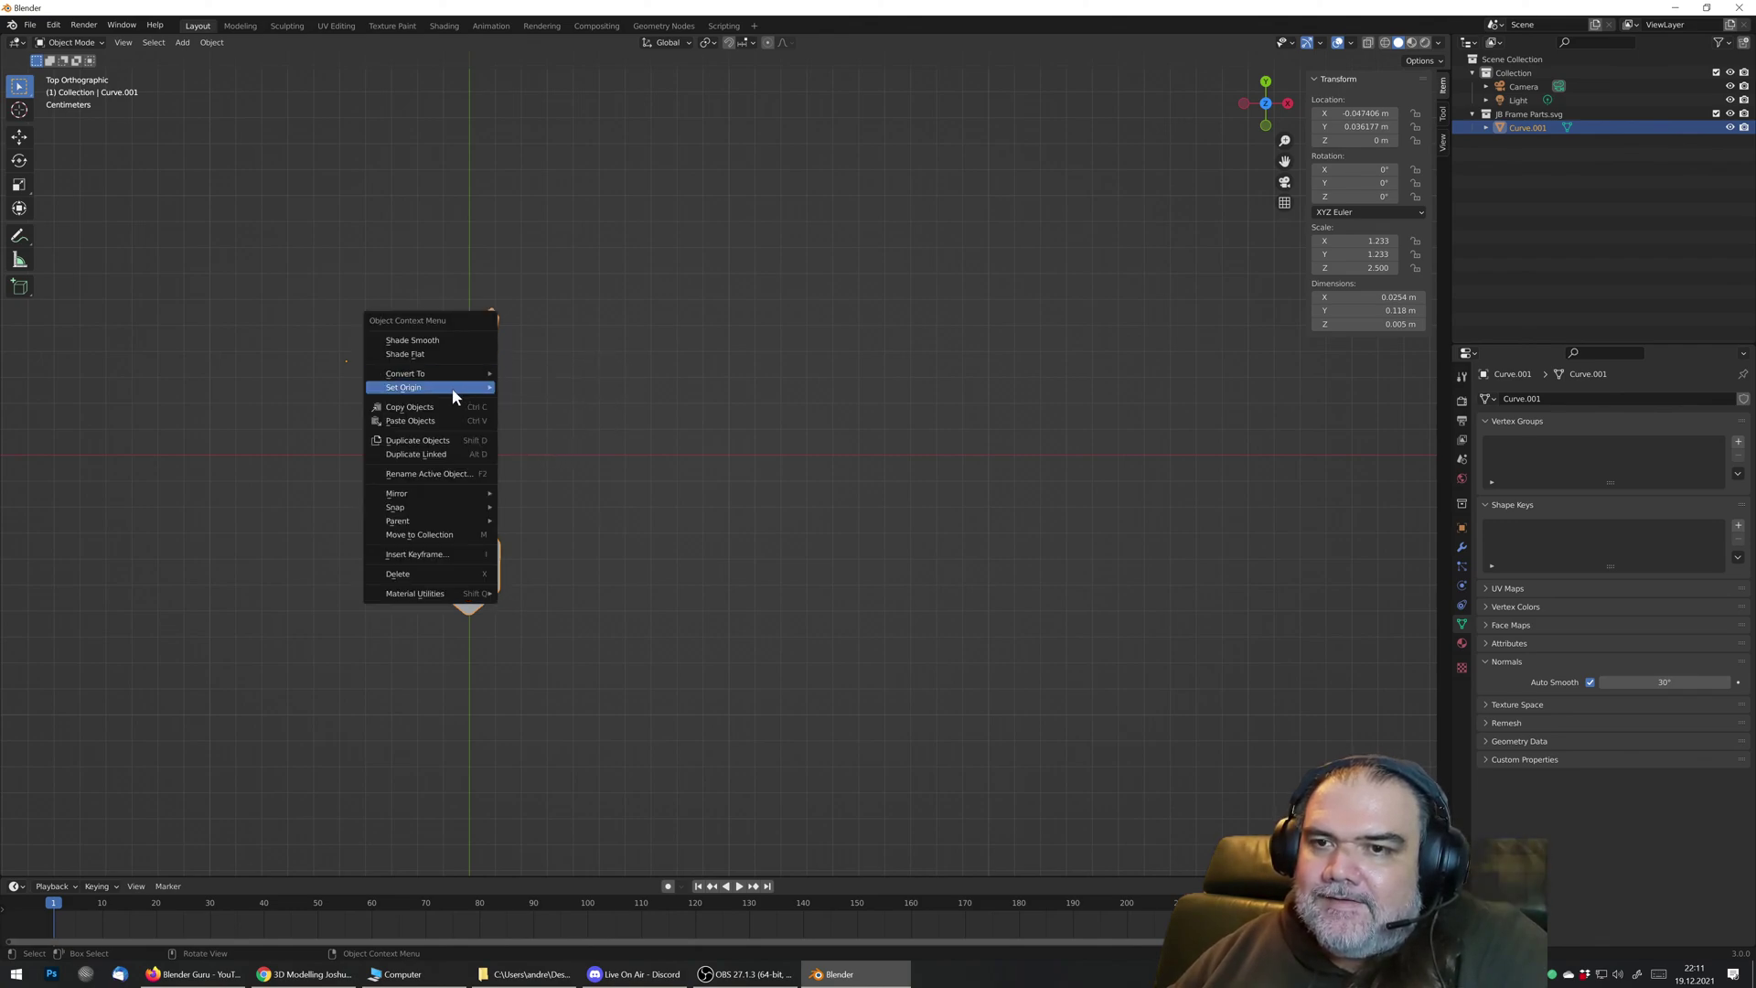
mouse_move(452, 387)
left_click(593, 418)
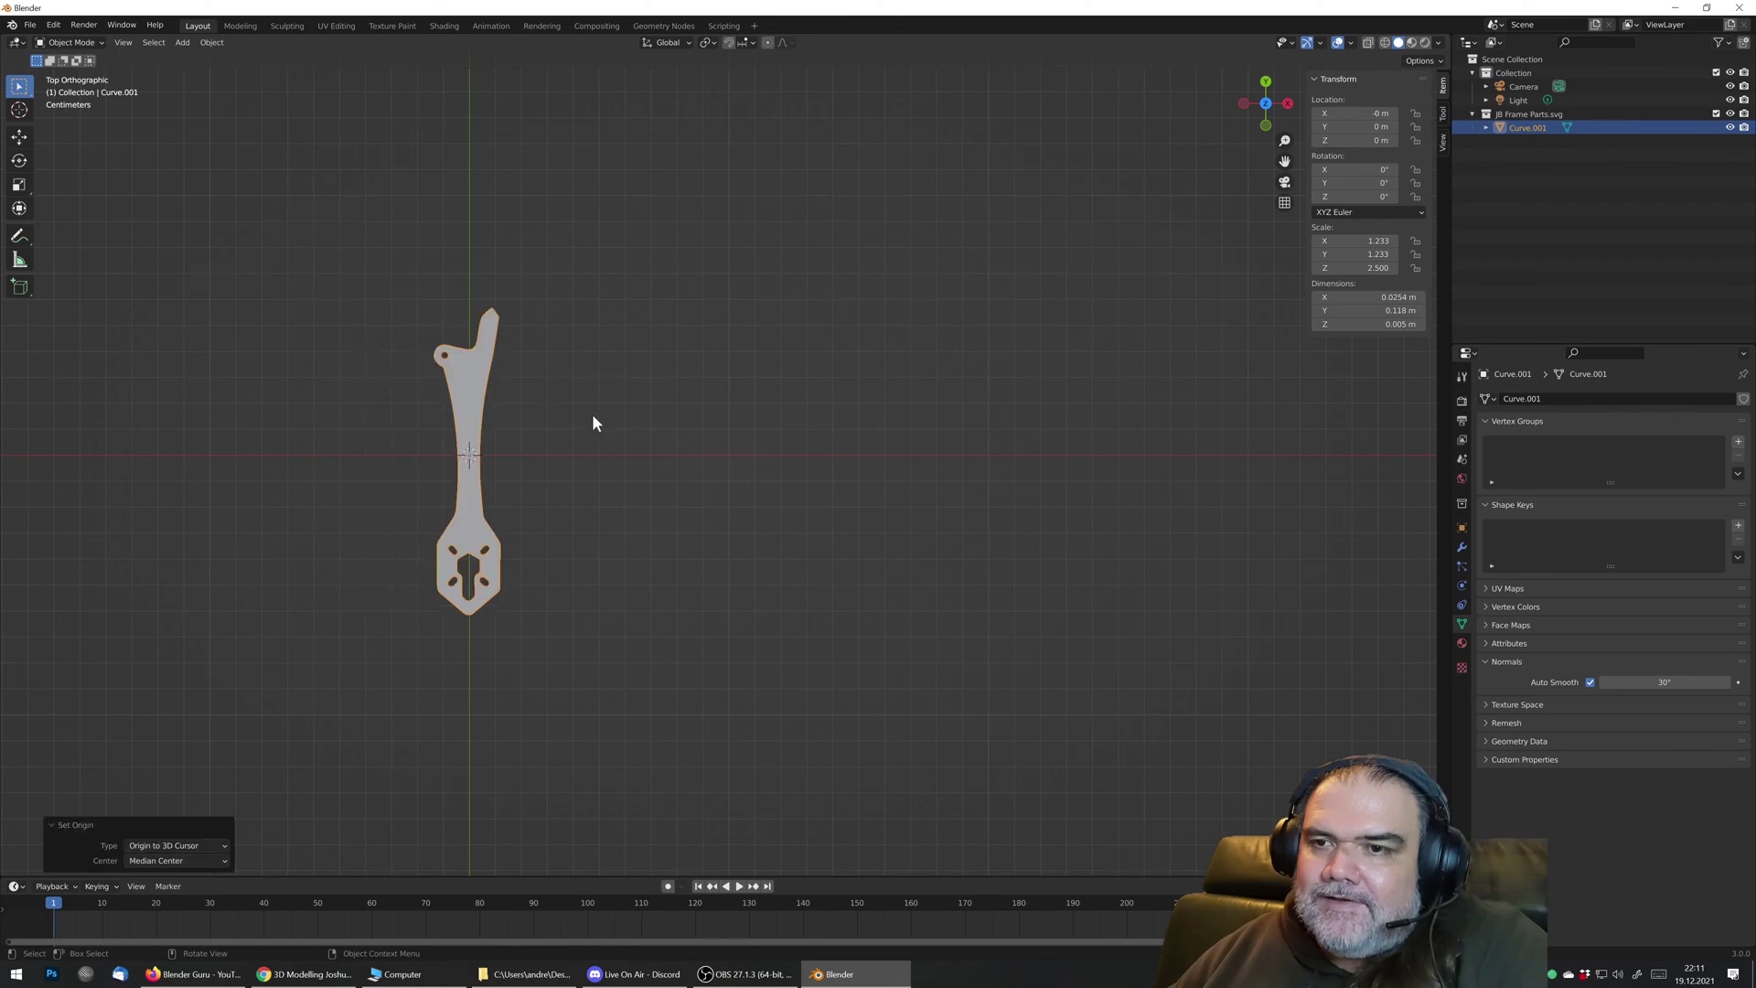
middle_click_drag(478, 459, 381, 333)
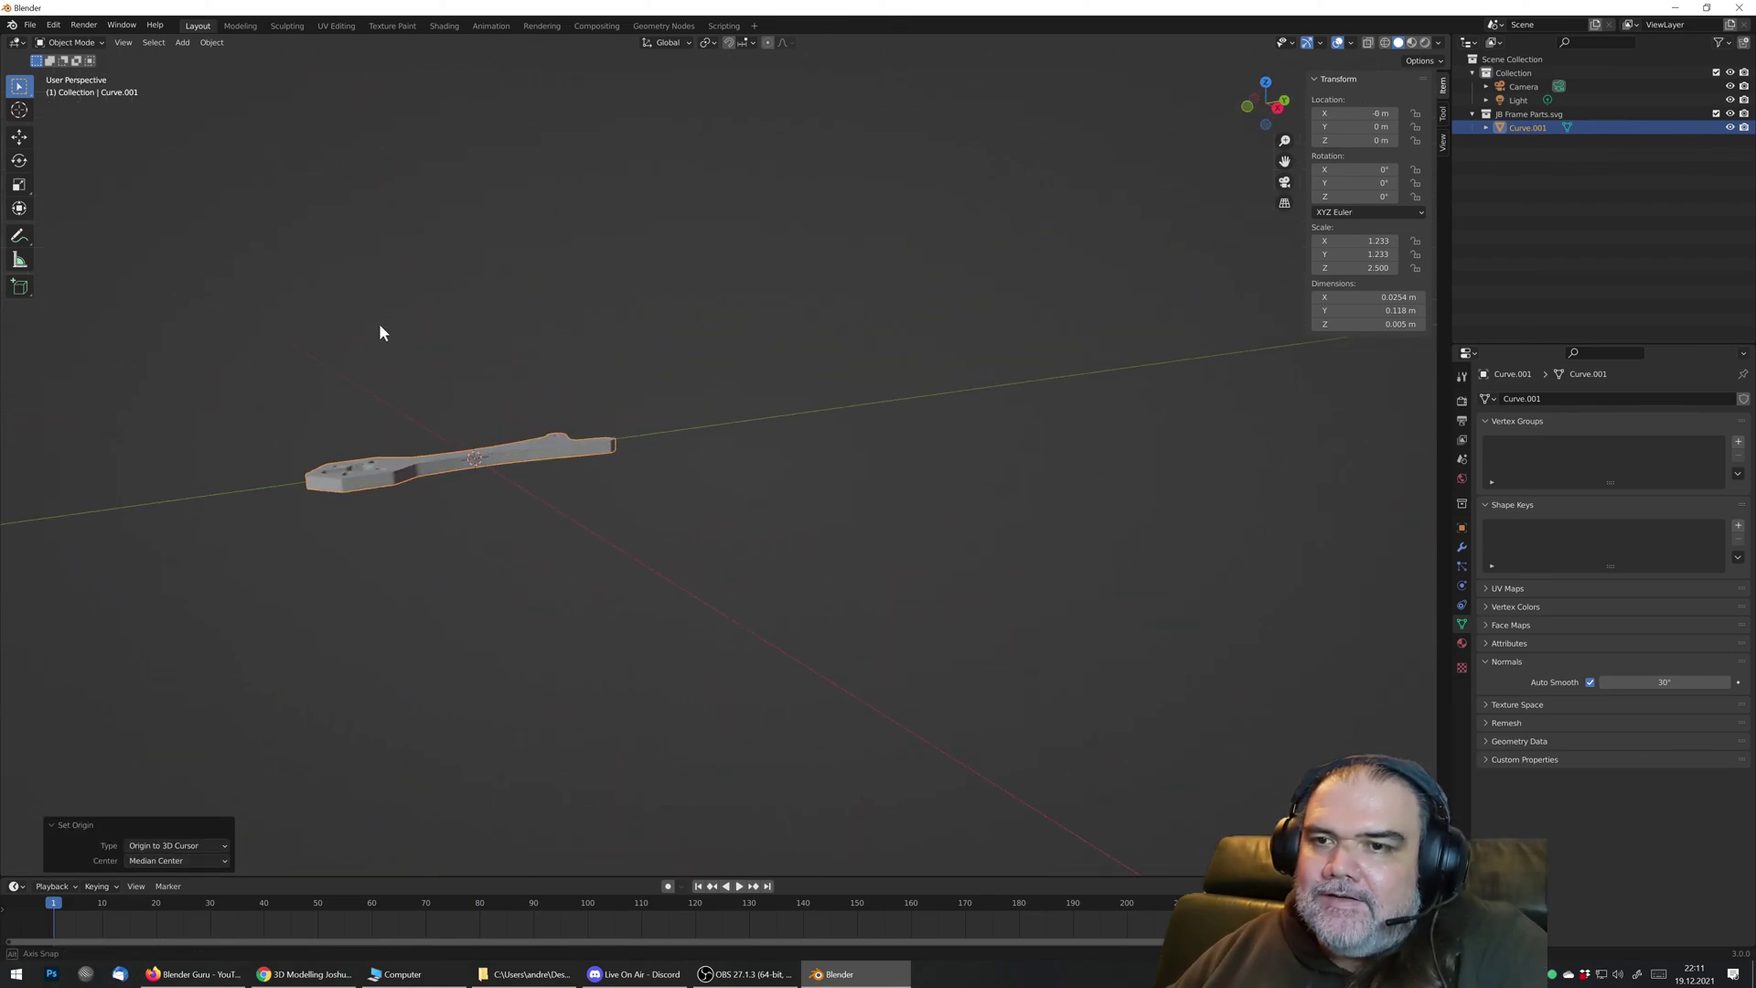
scroll(474, 463, "up", 4)
middle_click_drag(475, 463, 673, 493)
key("s")
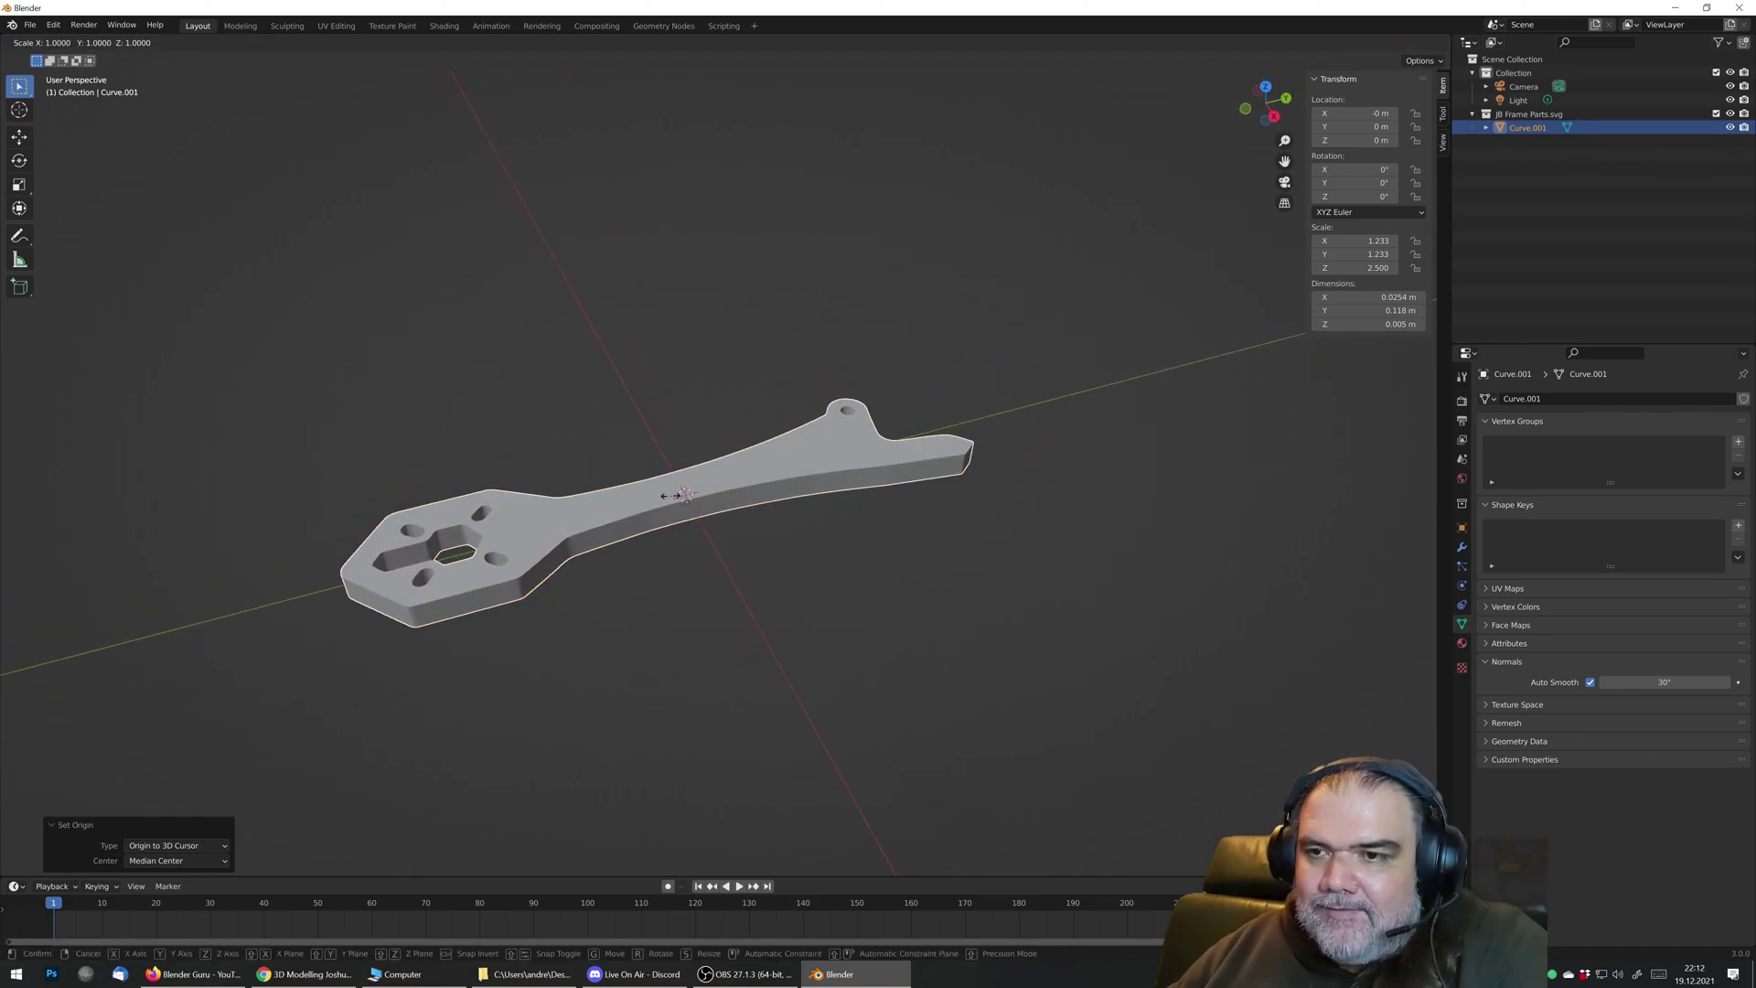
key("x")
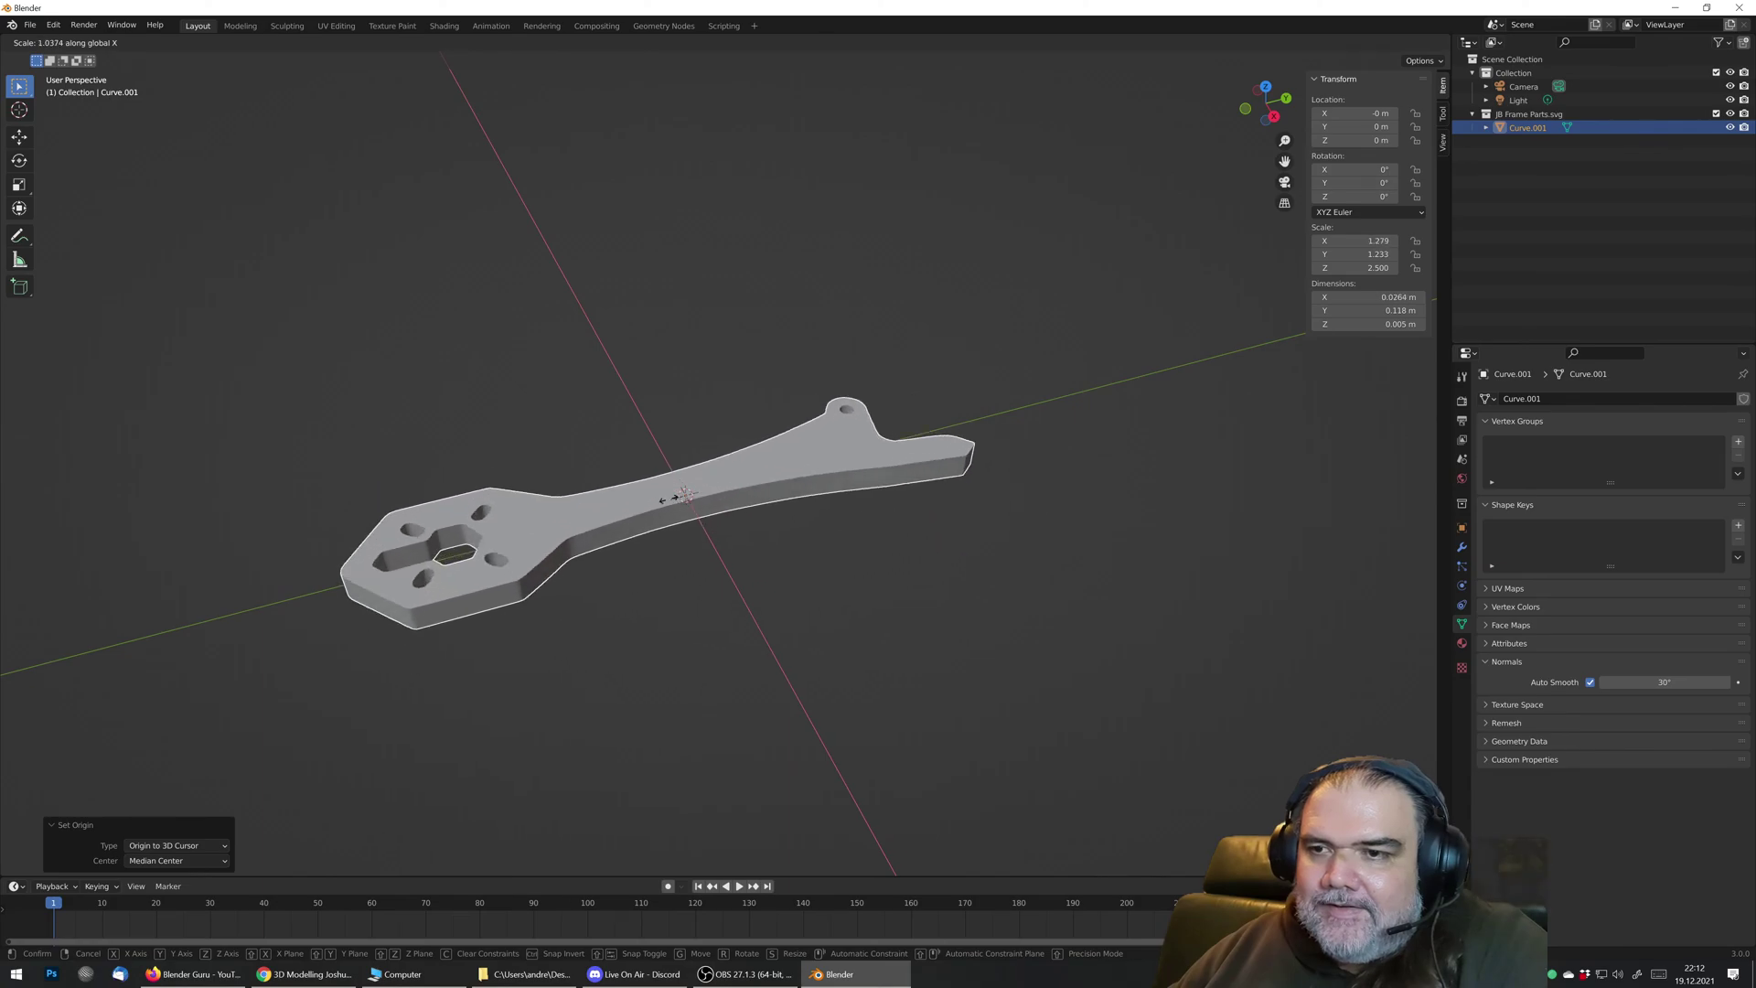
key("y")
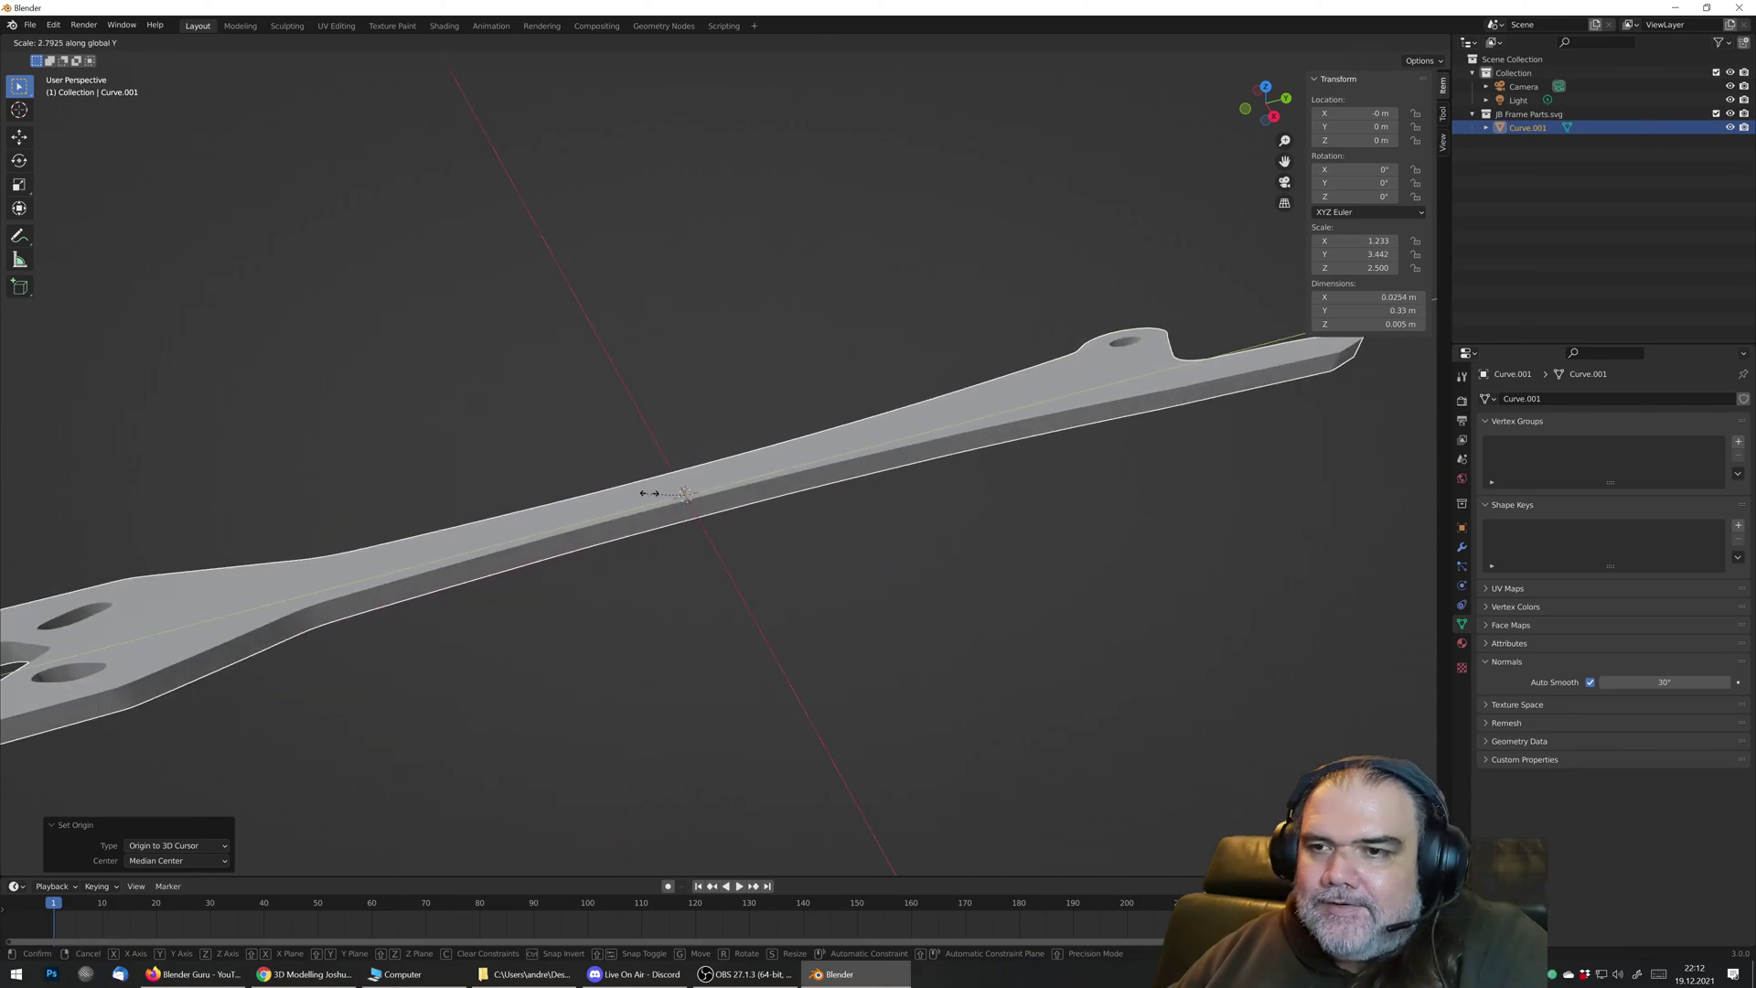
key("Escape")
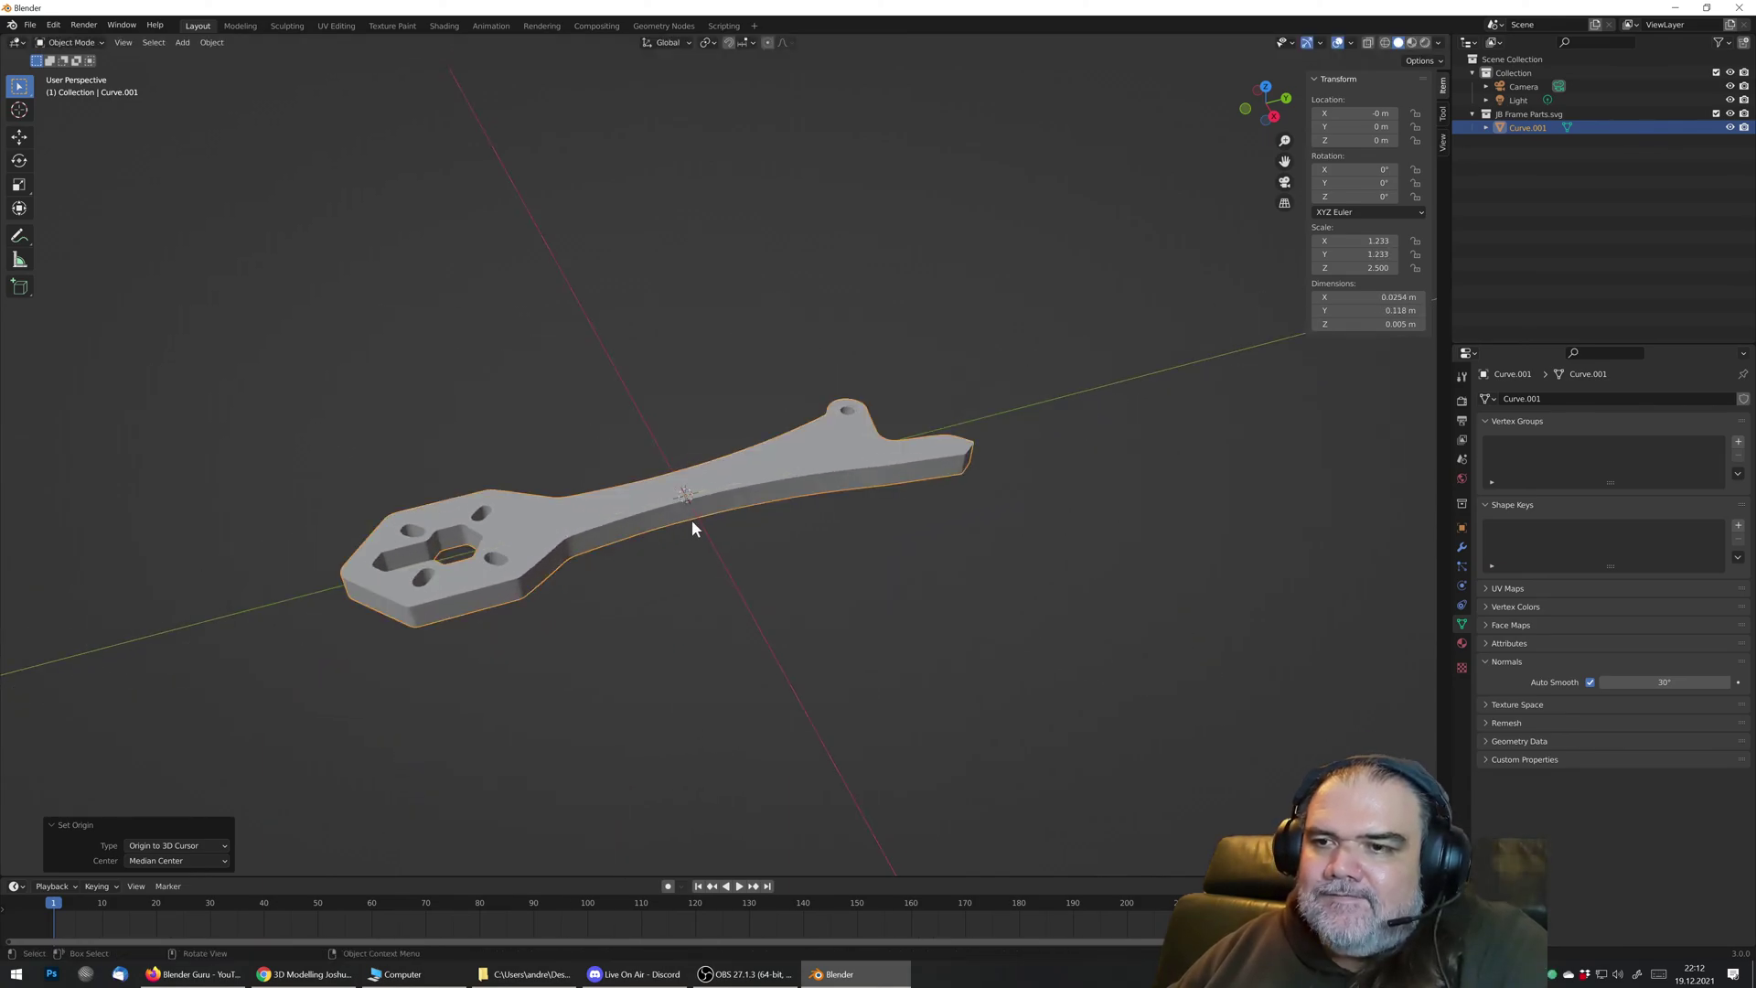
Step: Switch to the Shading workspace and frame the selected arm in the material preview
middle_click_drag(675, 547, 755, 457)
scroll(785, 479, "up", 2)
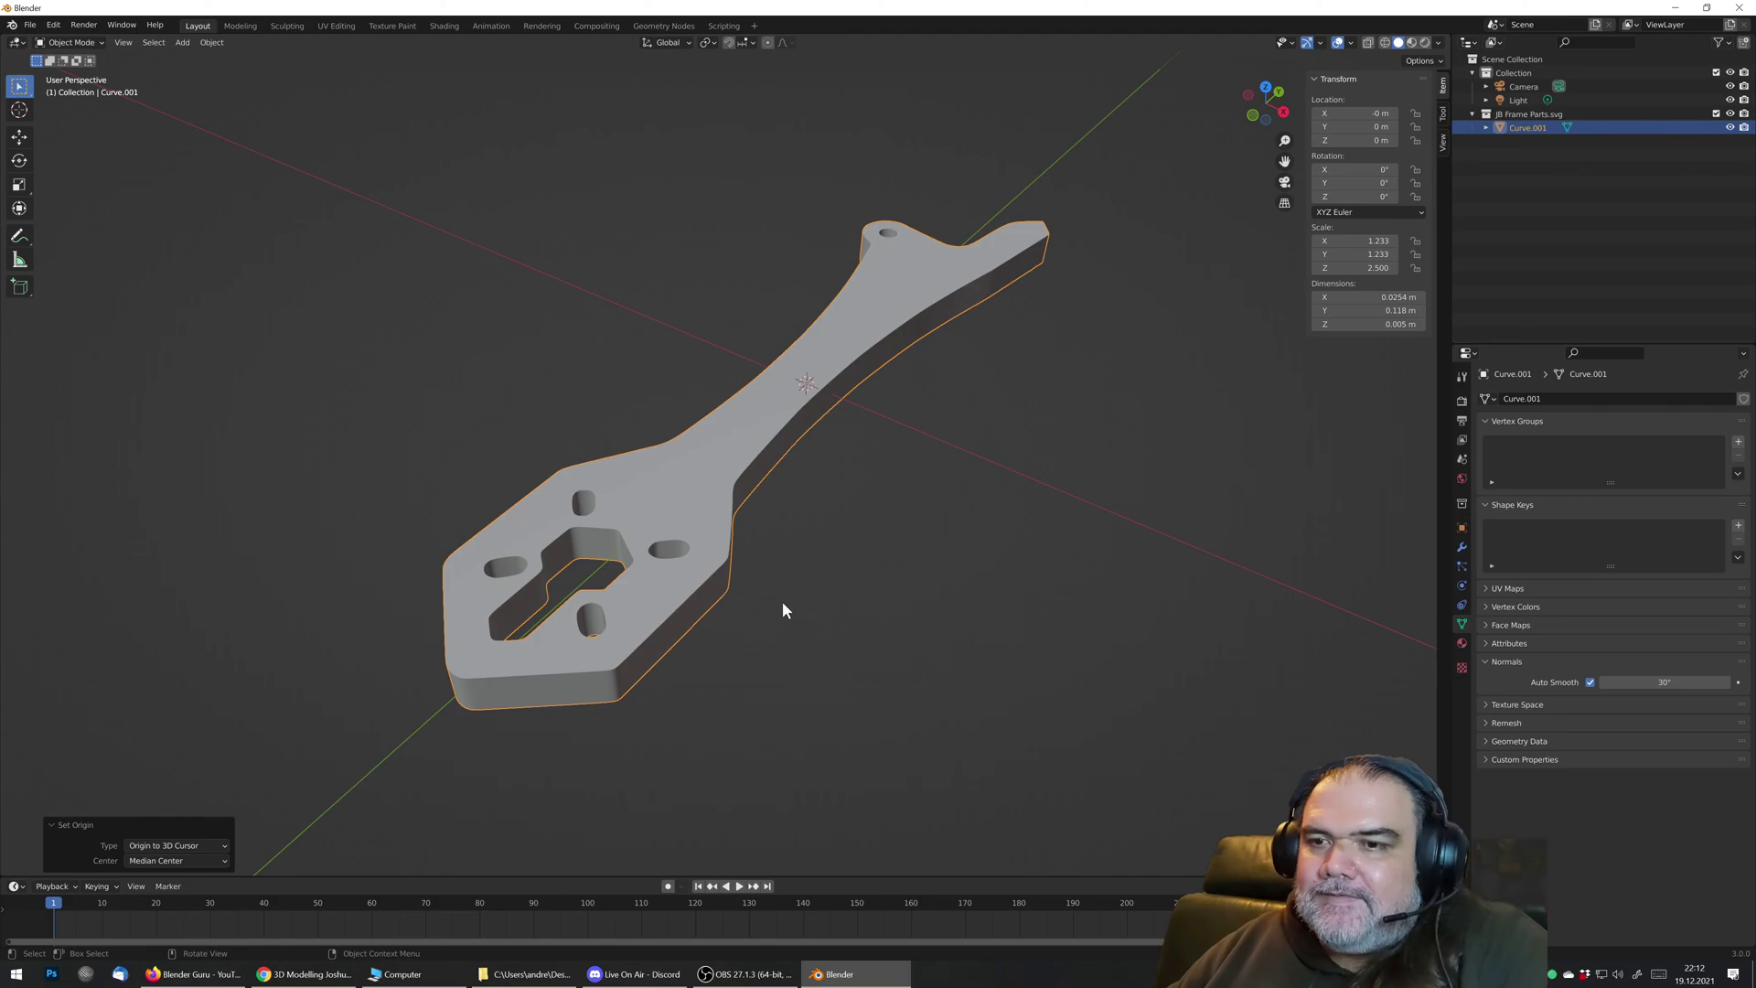
middle_click_drag(783, 610, 701, 487)
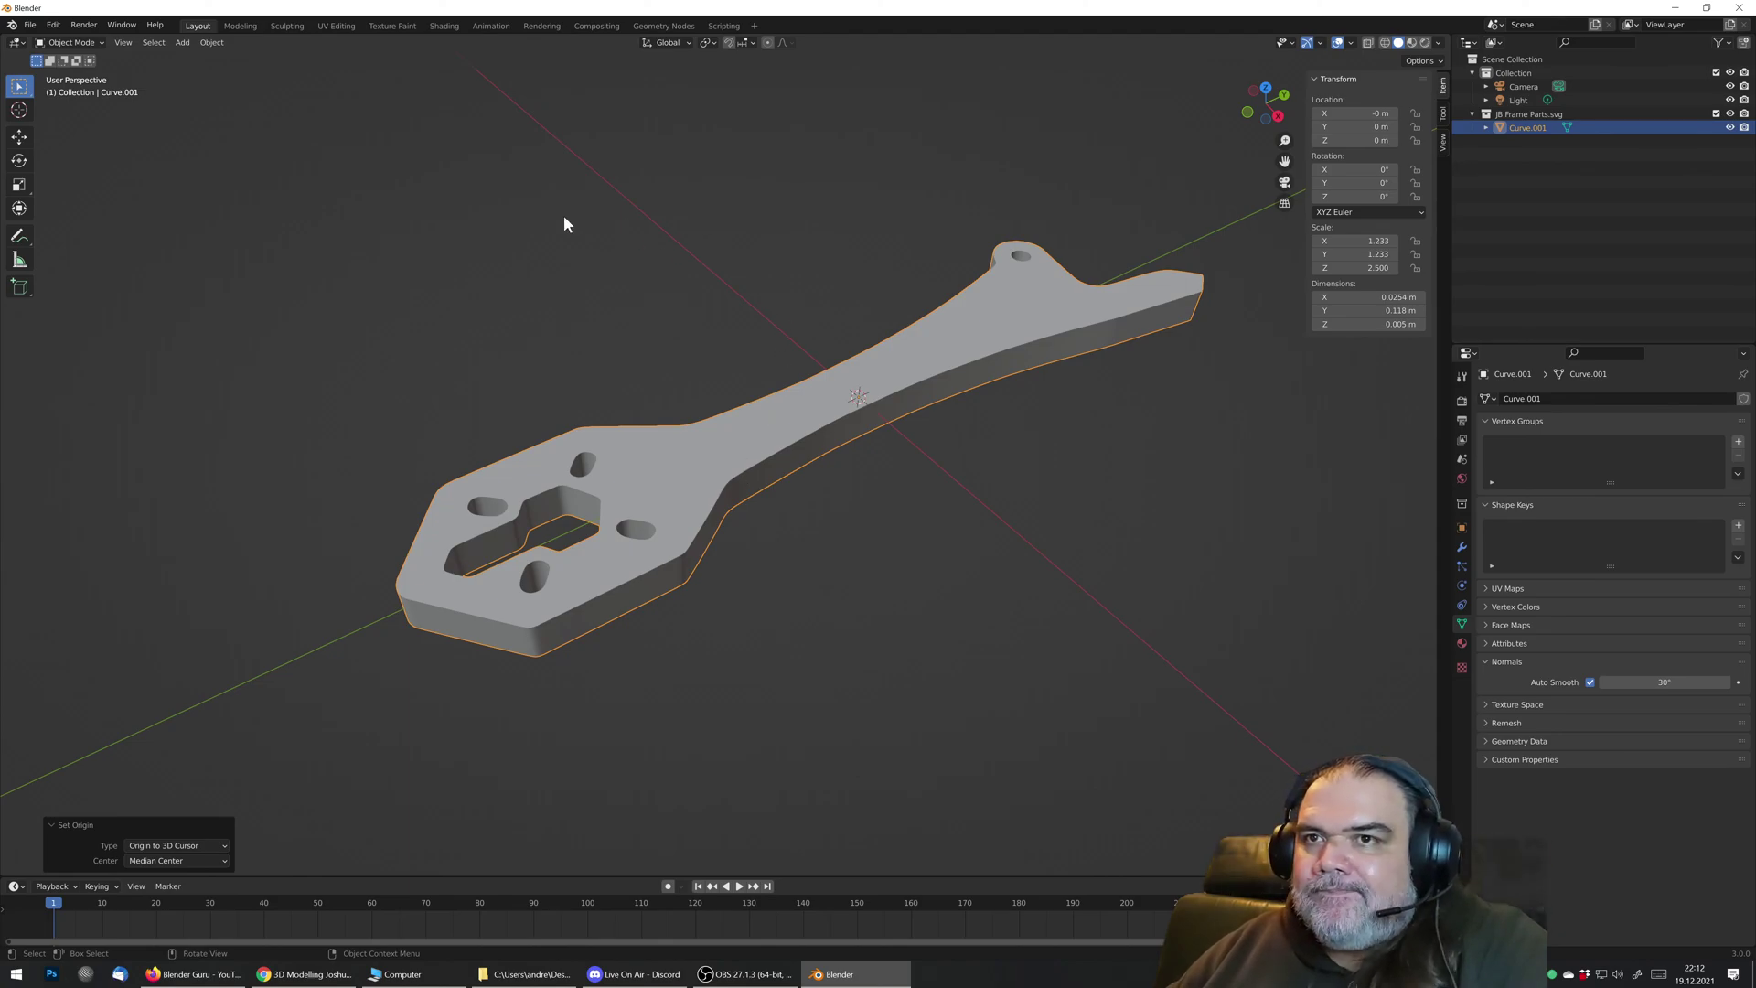
left_click(443, 27)
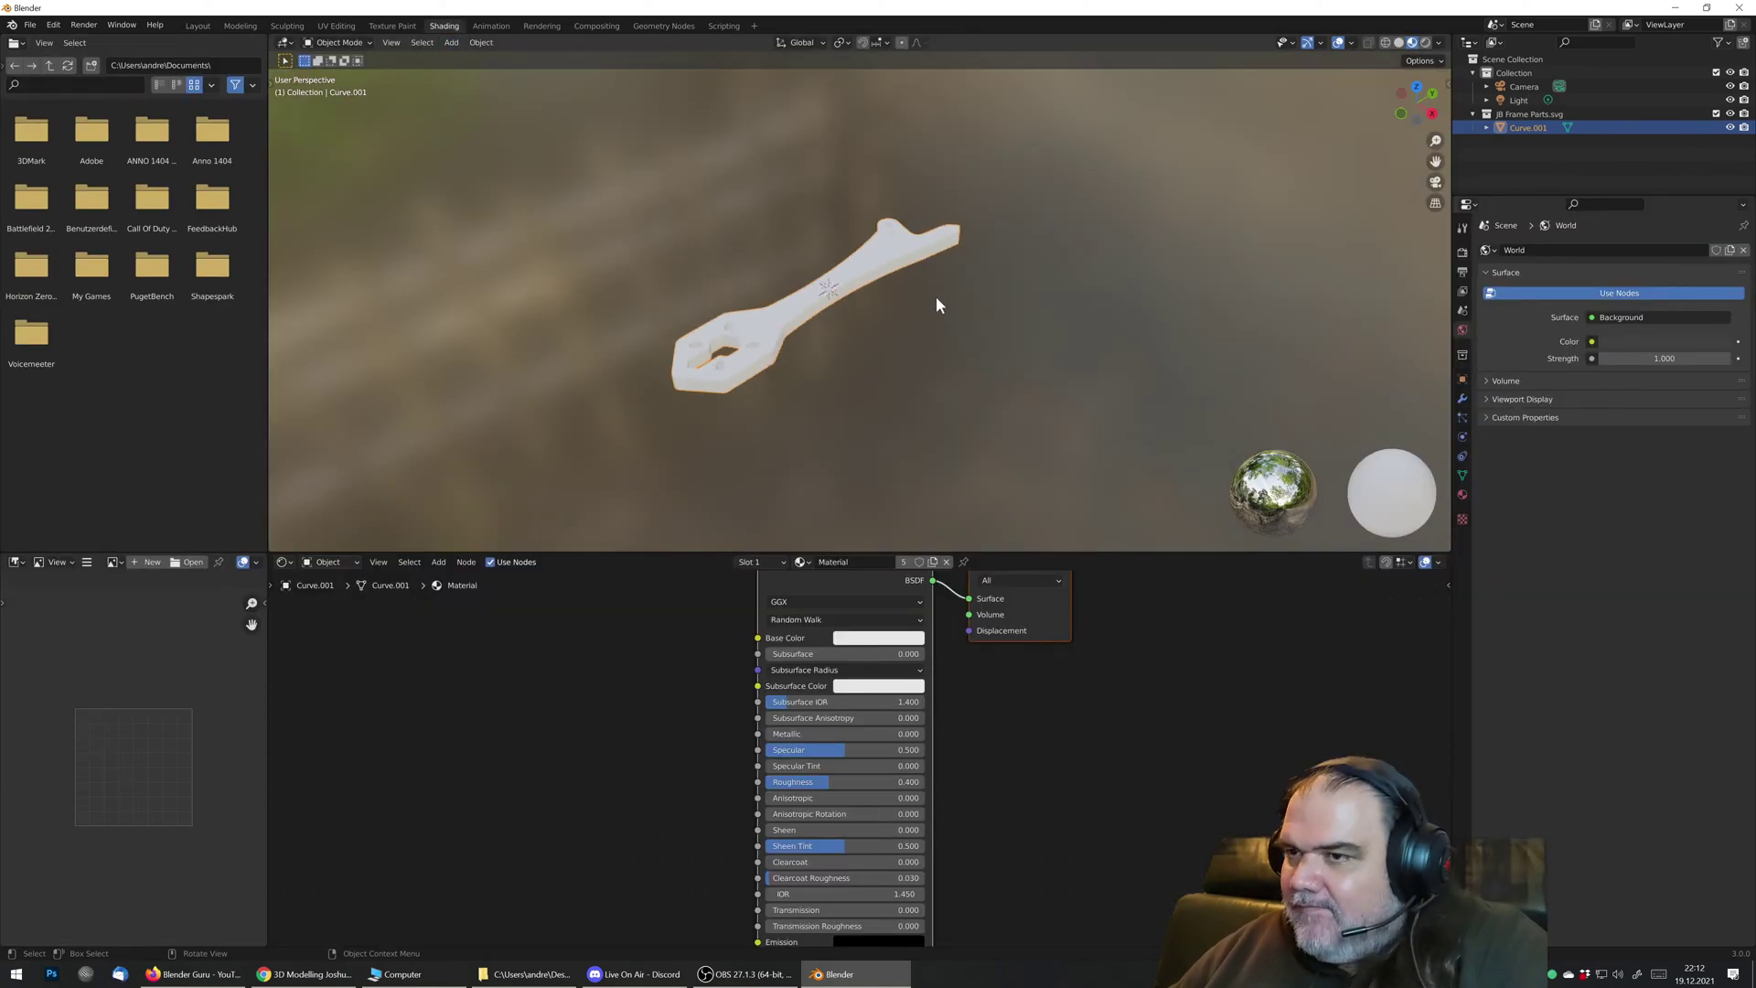
scroll(892, 276, "up", 4)
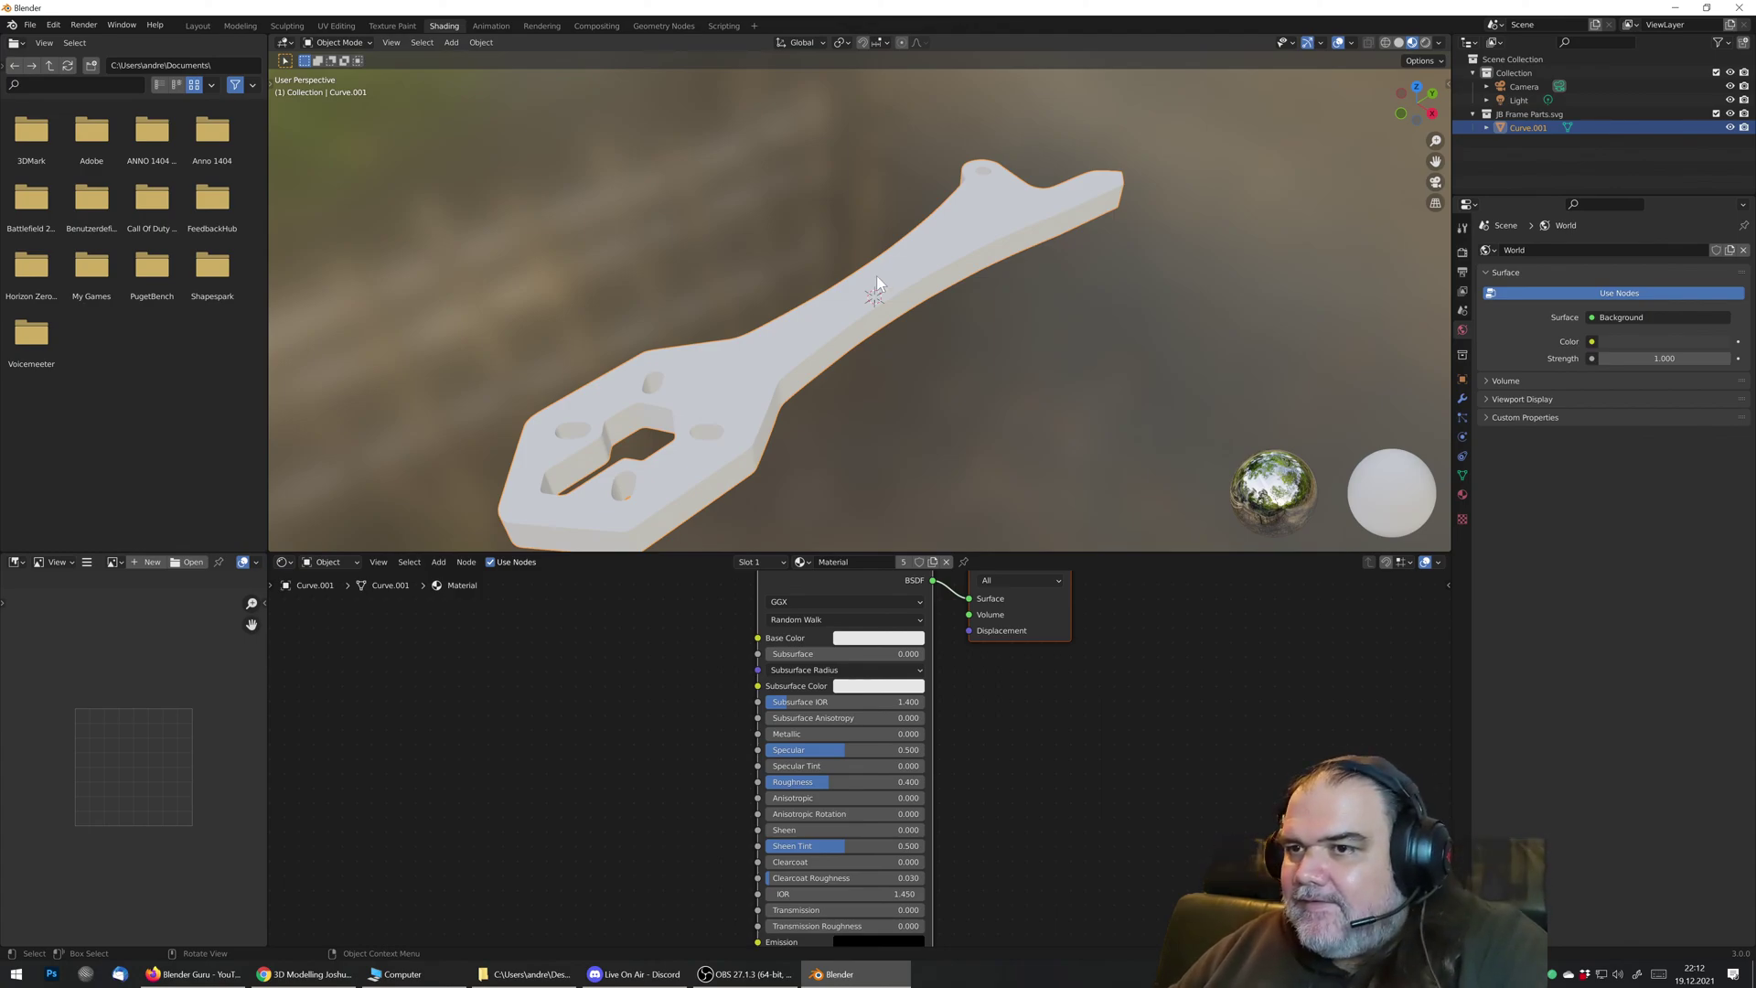
scroll(876, 276, "down", 3)
scroll(879, 272, "up", 1)
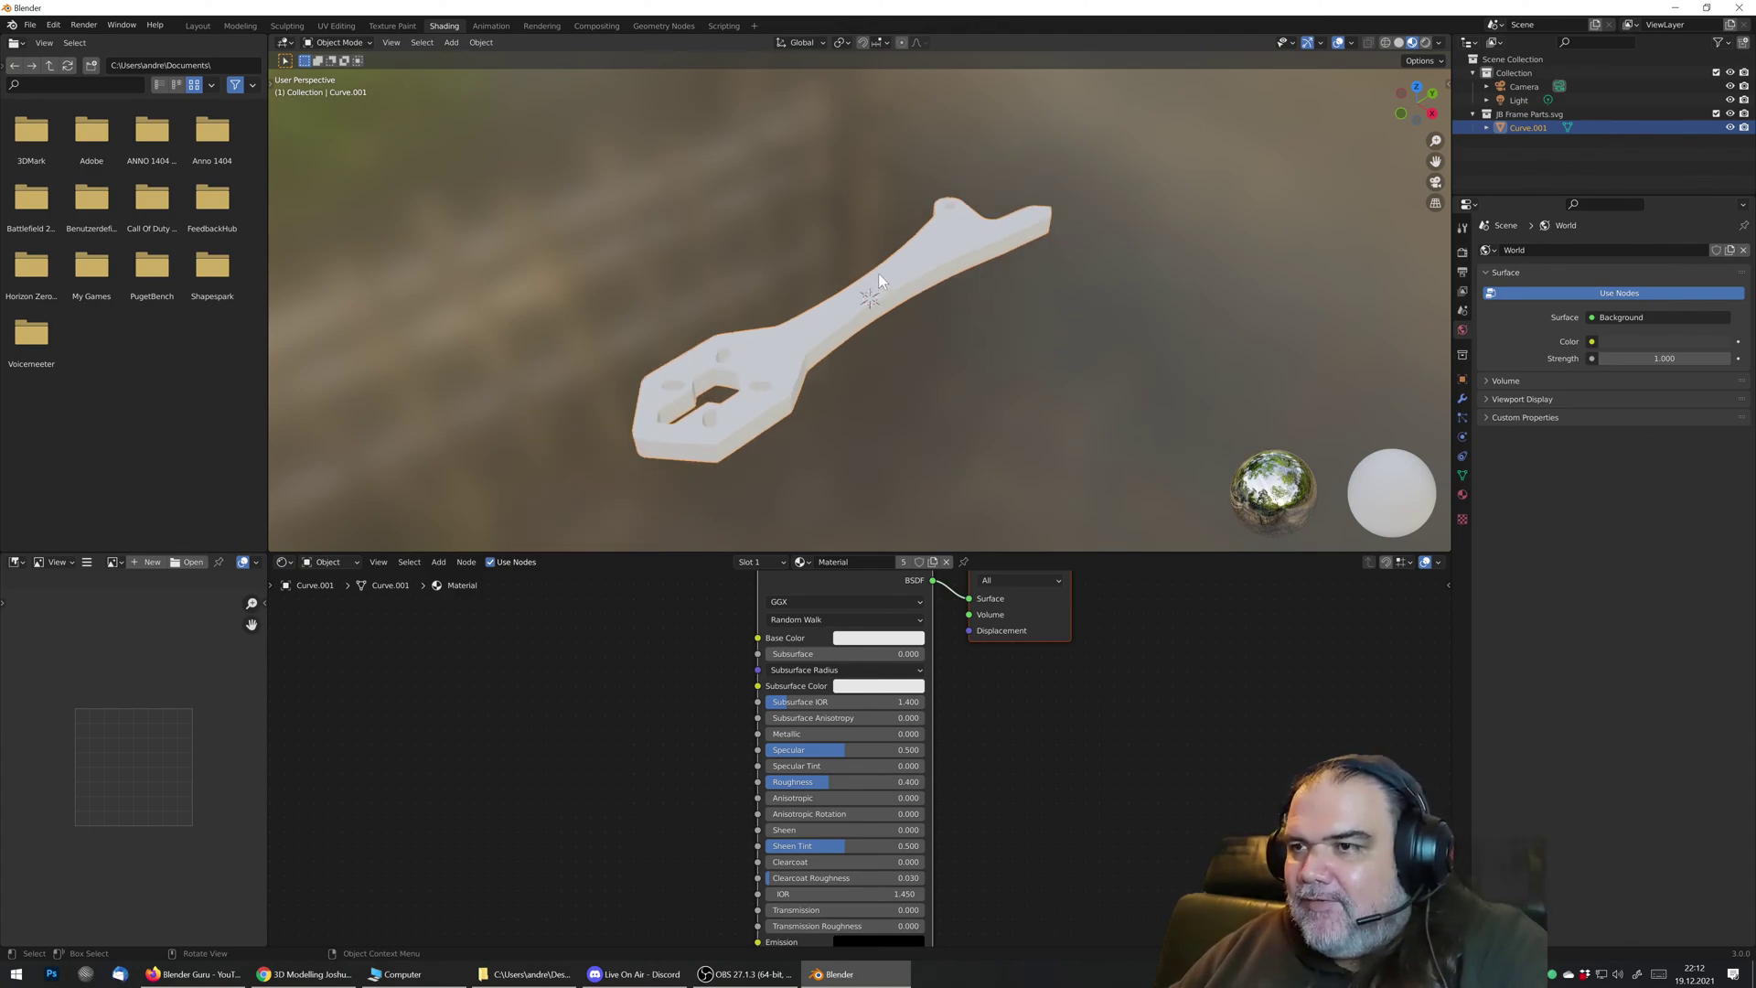
middle_click_drag(942, 321, 667, 201)
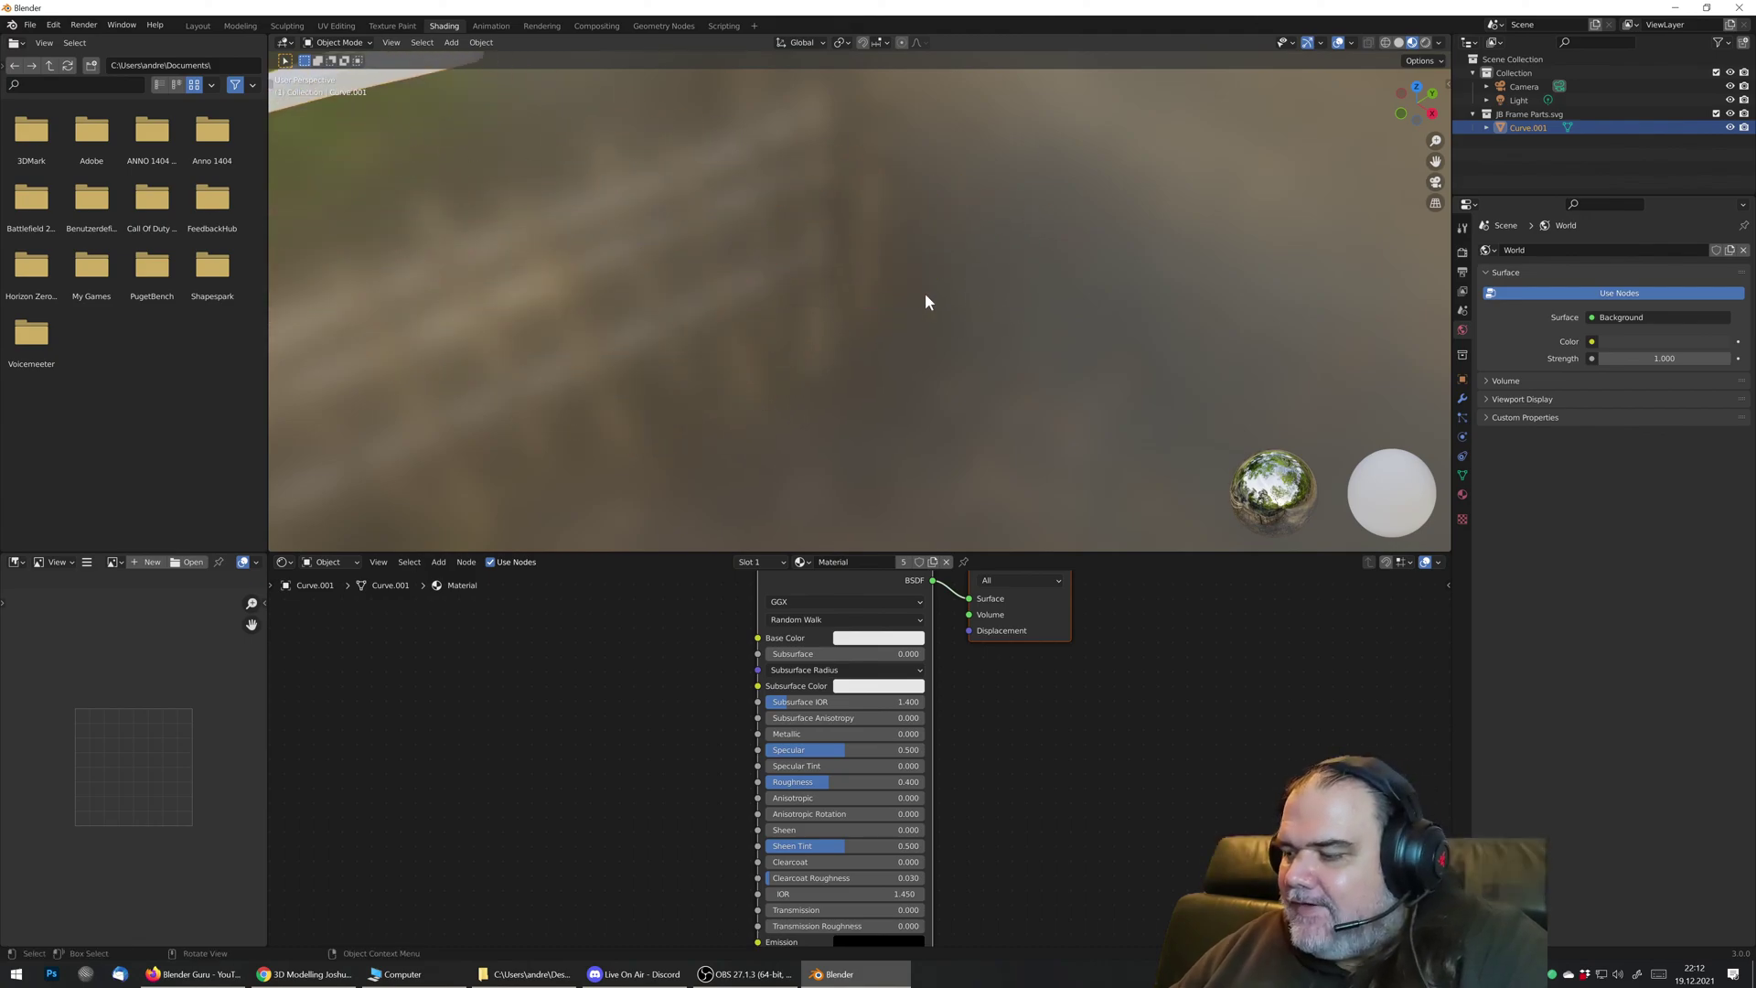
key("KP_Decimal")
scroll(827, 303, "up", 4)
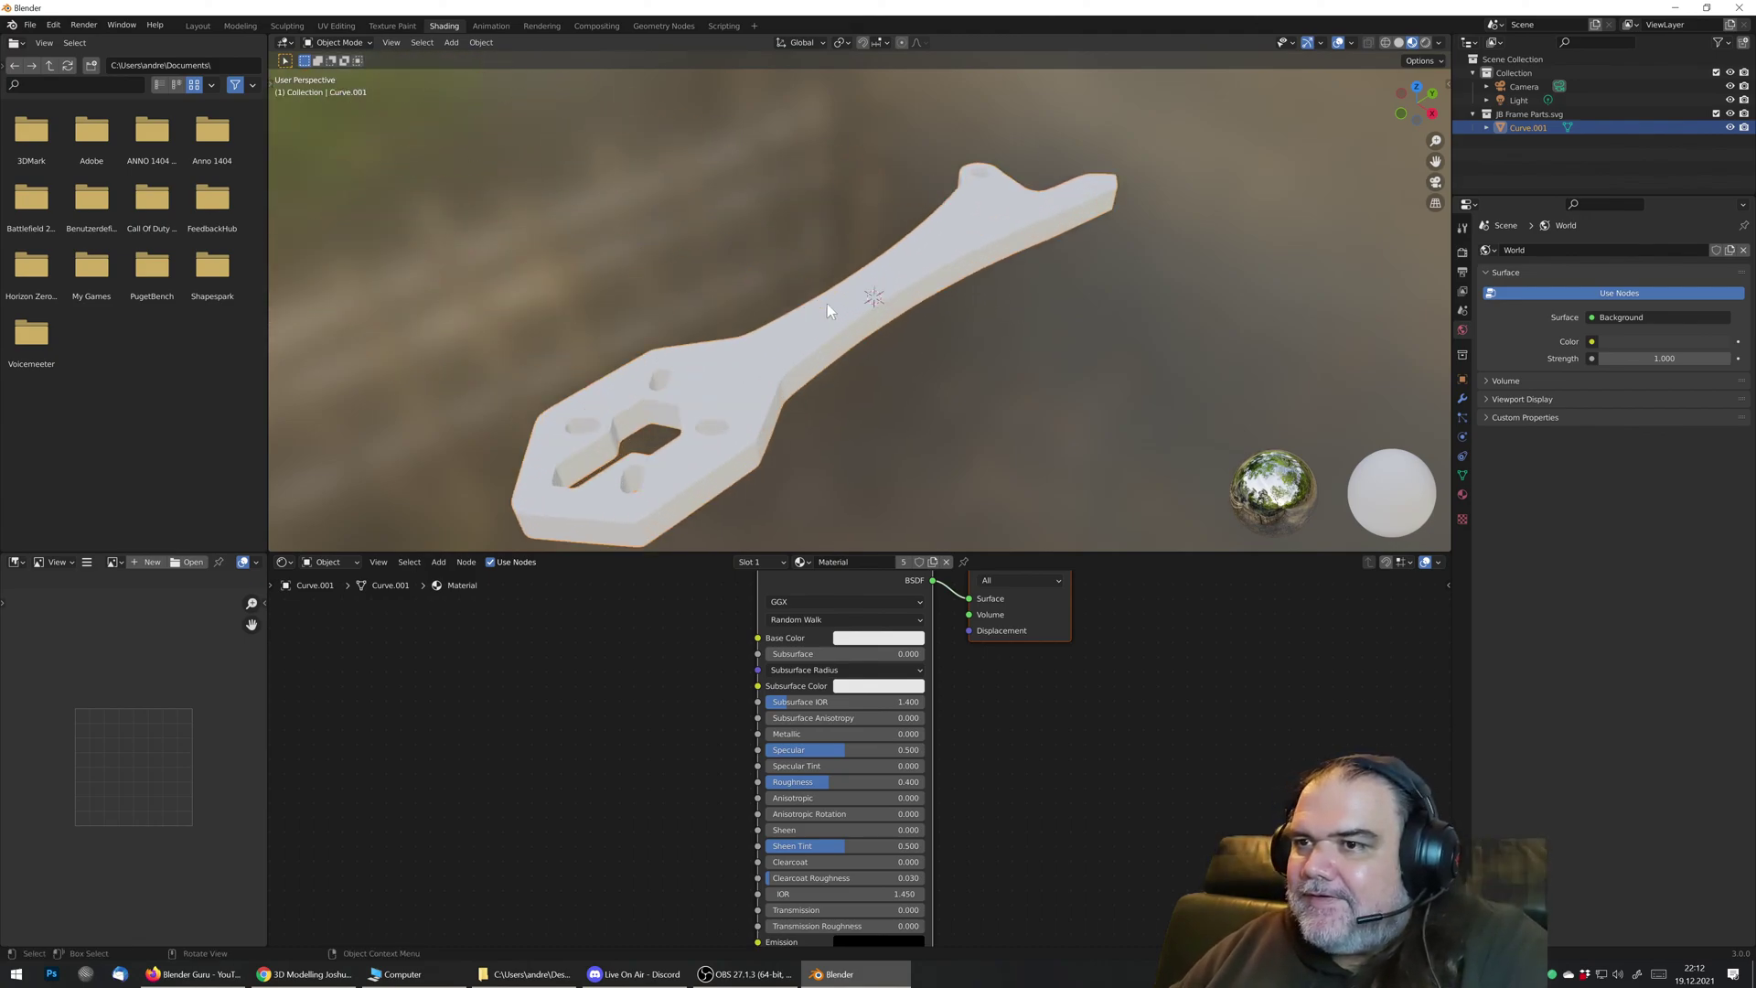
scroll(827, 304, "down", 2)
middle_click_drag(843, 311, 919, 265)
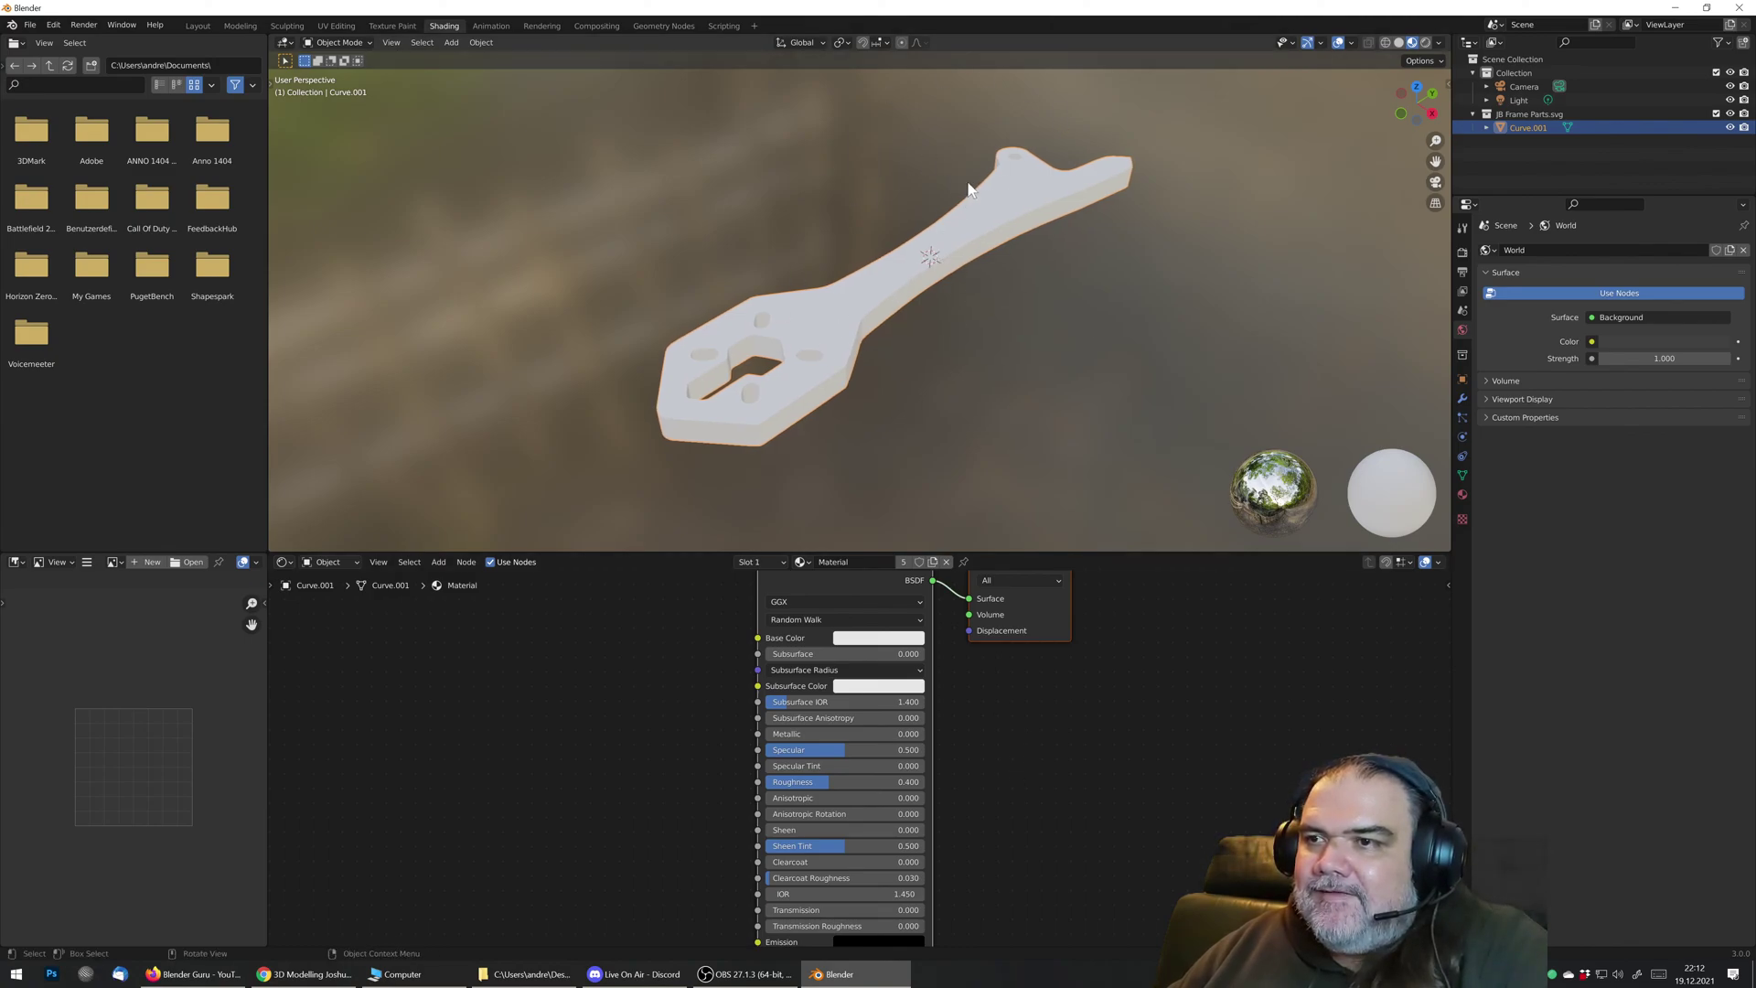
Step: Enlarge the shader editor area and bring the Principled BSDF node's base colour and surface settings into readable view
scroll(1006, 716, "down", 2)
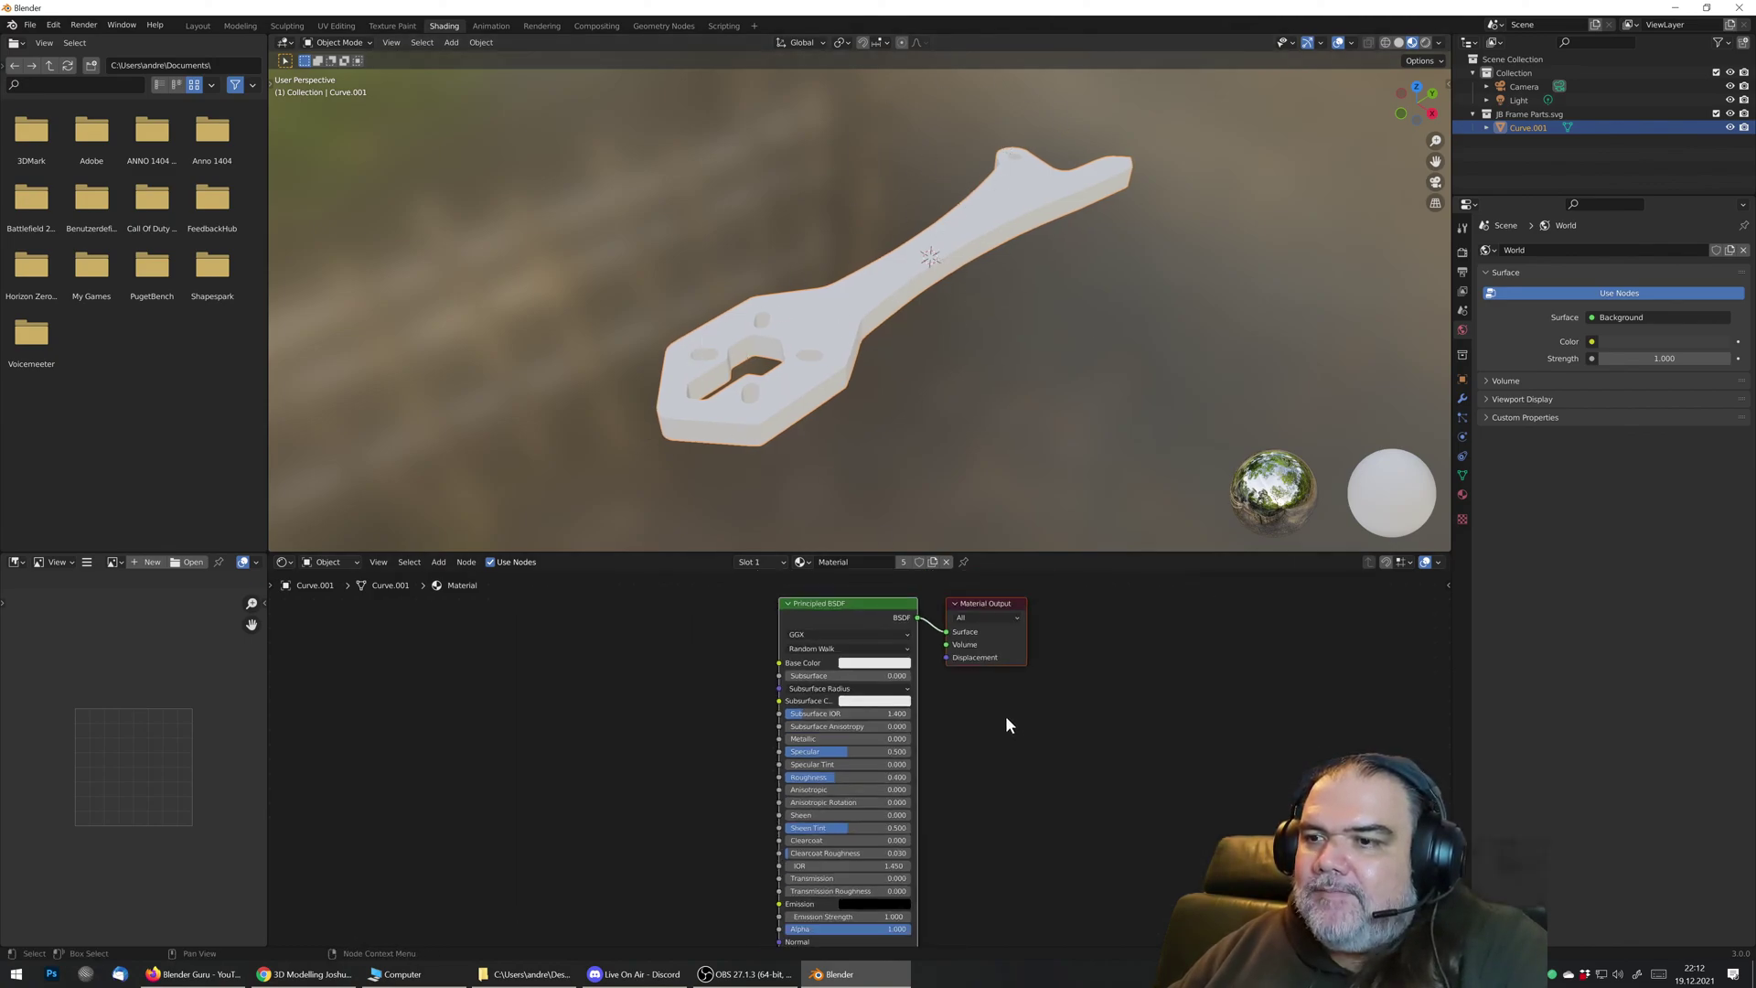
scroll(956, 699, "down", 2, "shift")
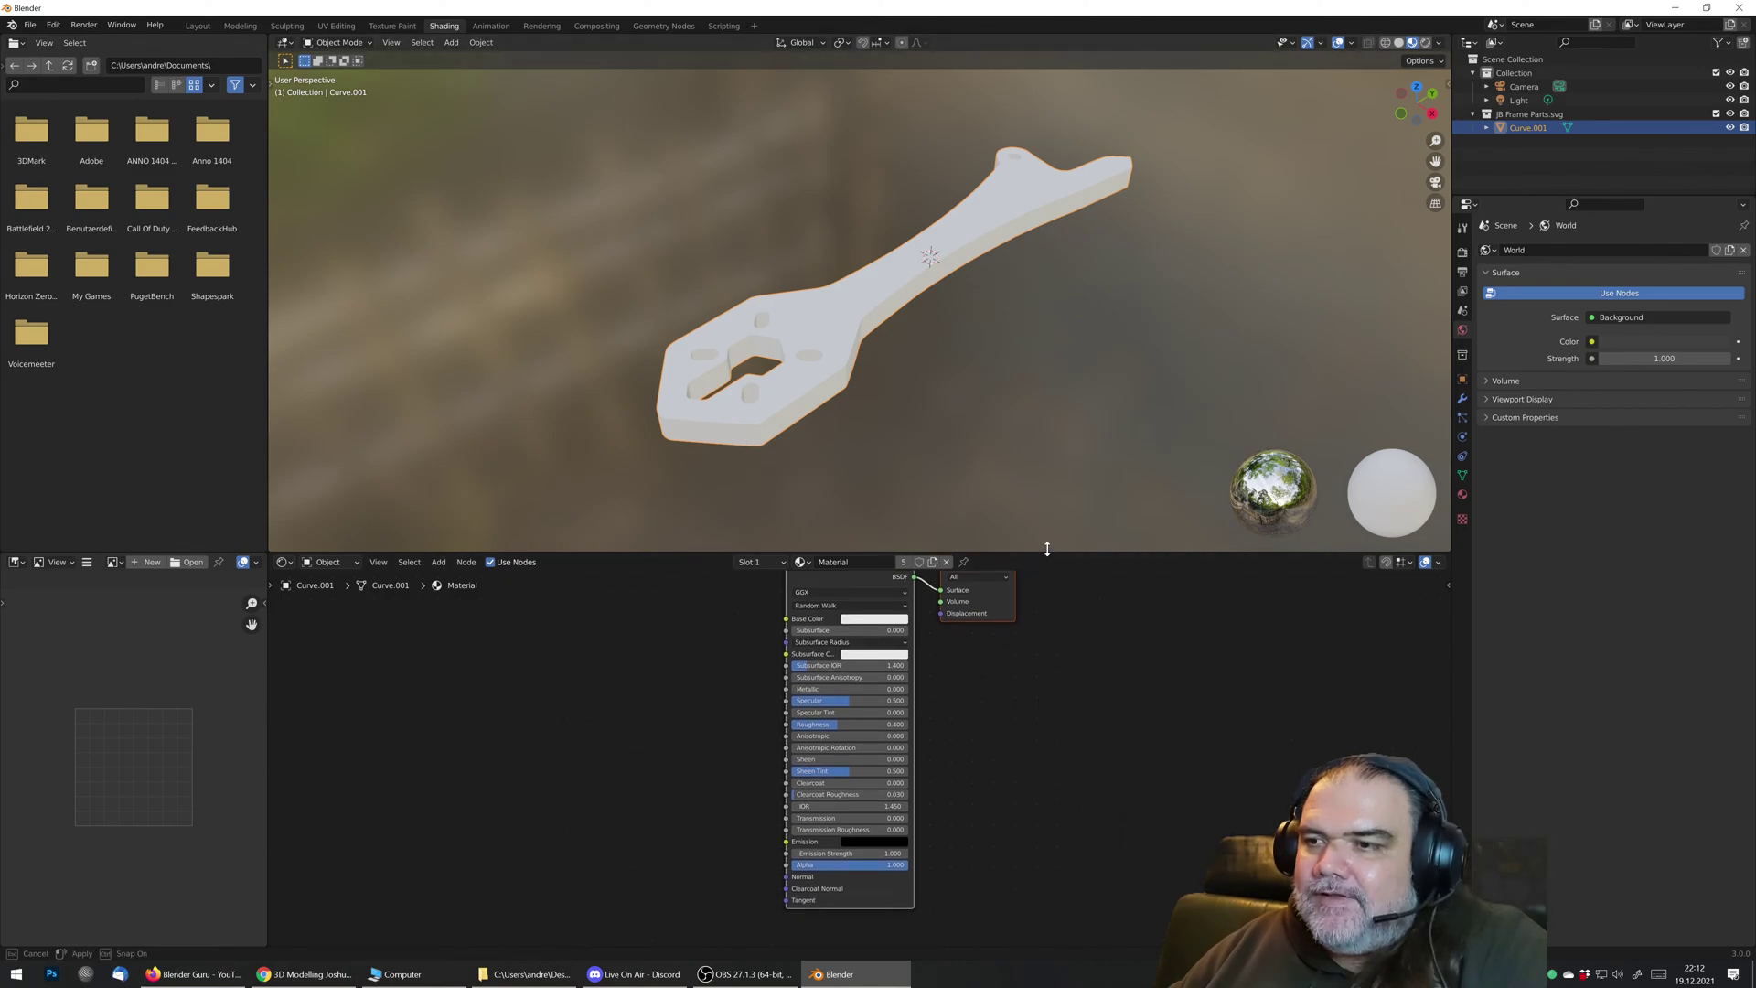
left_click_drag(1046, 555, 1046, 518)
scroll(951, 710, "up", 1)
scroll(951, 710, "up", 1)
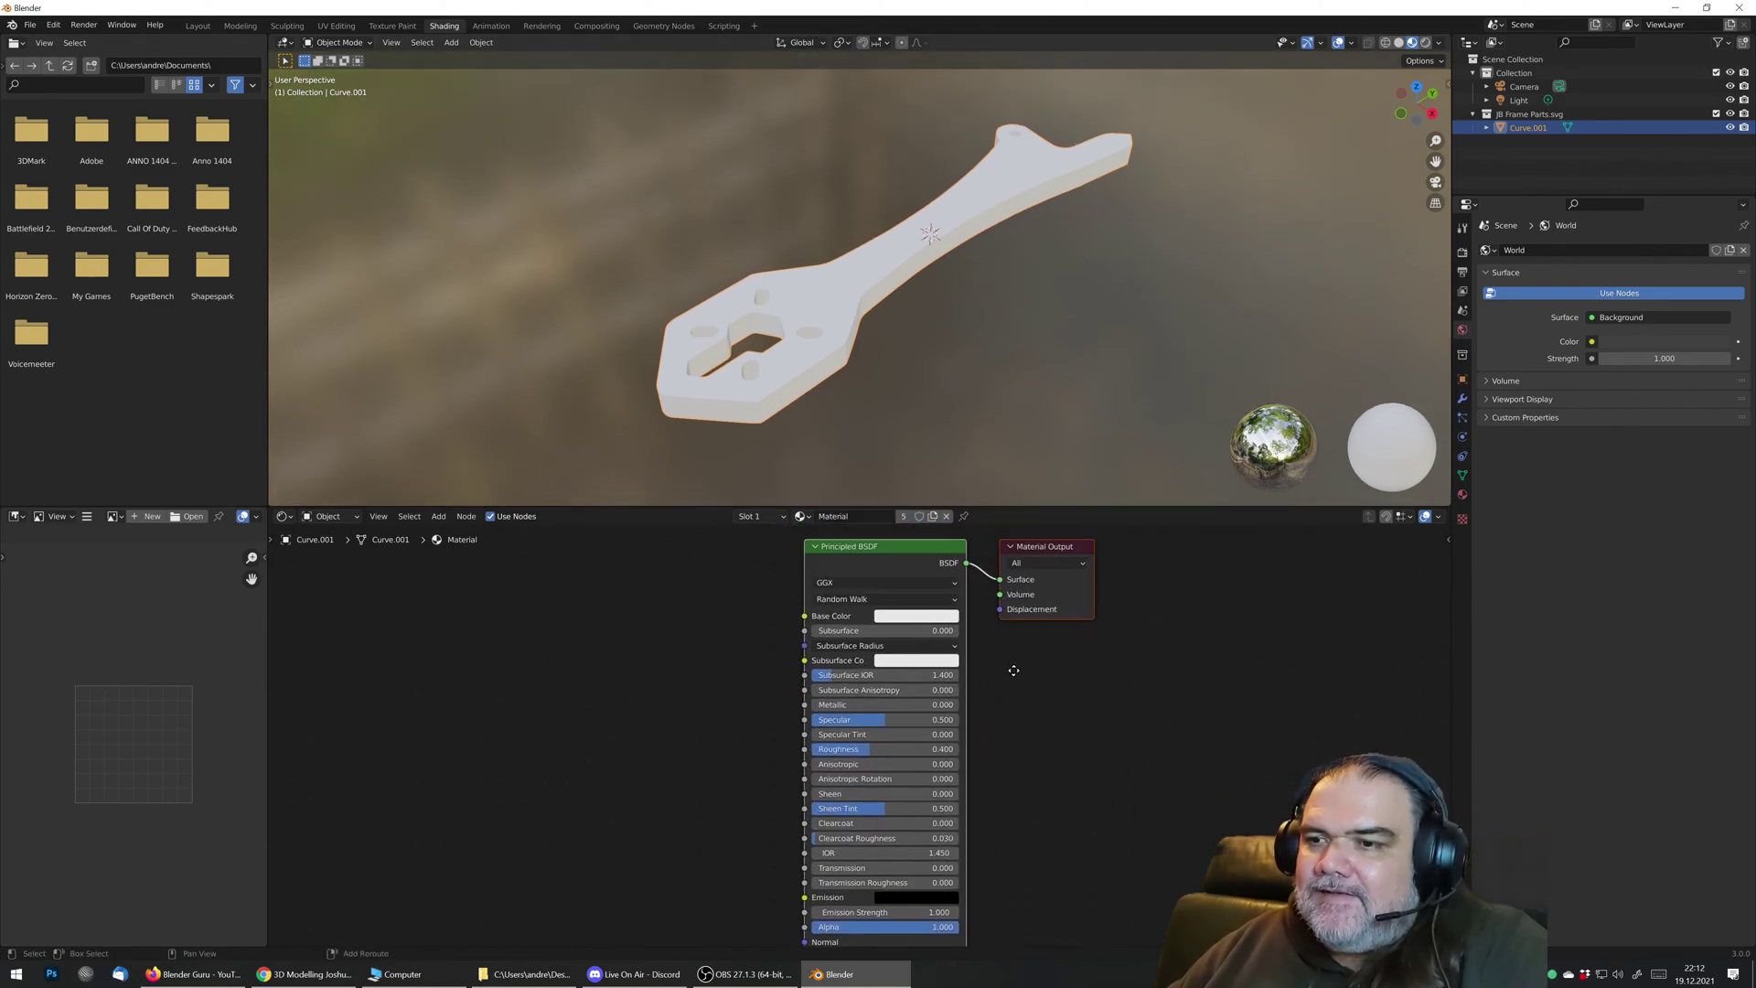
scroll(929, 729, "up", 1)
scroll(930, 725, "up", 2)
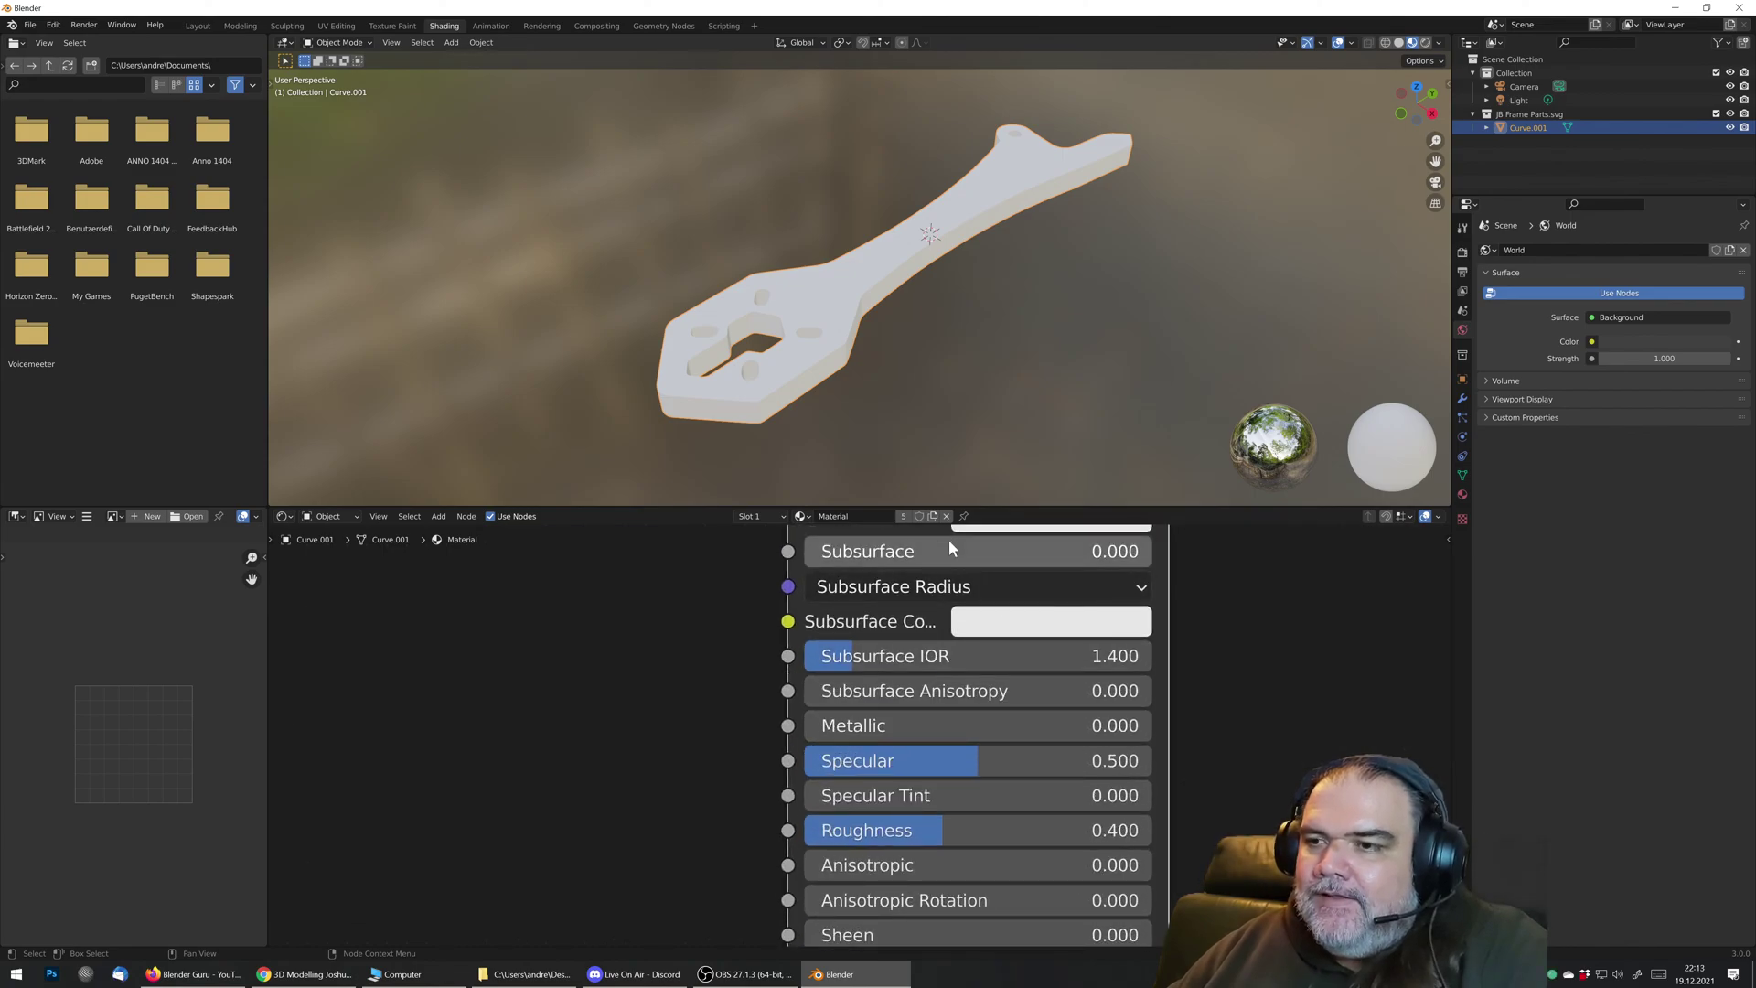
scroll(958, 761, "down", 3)
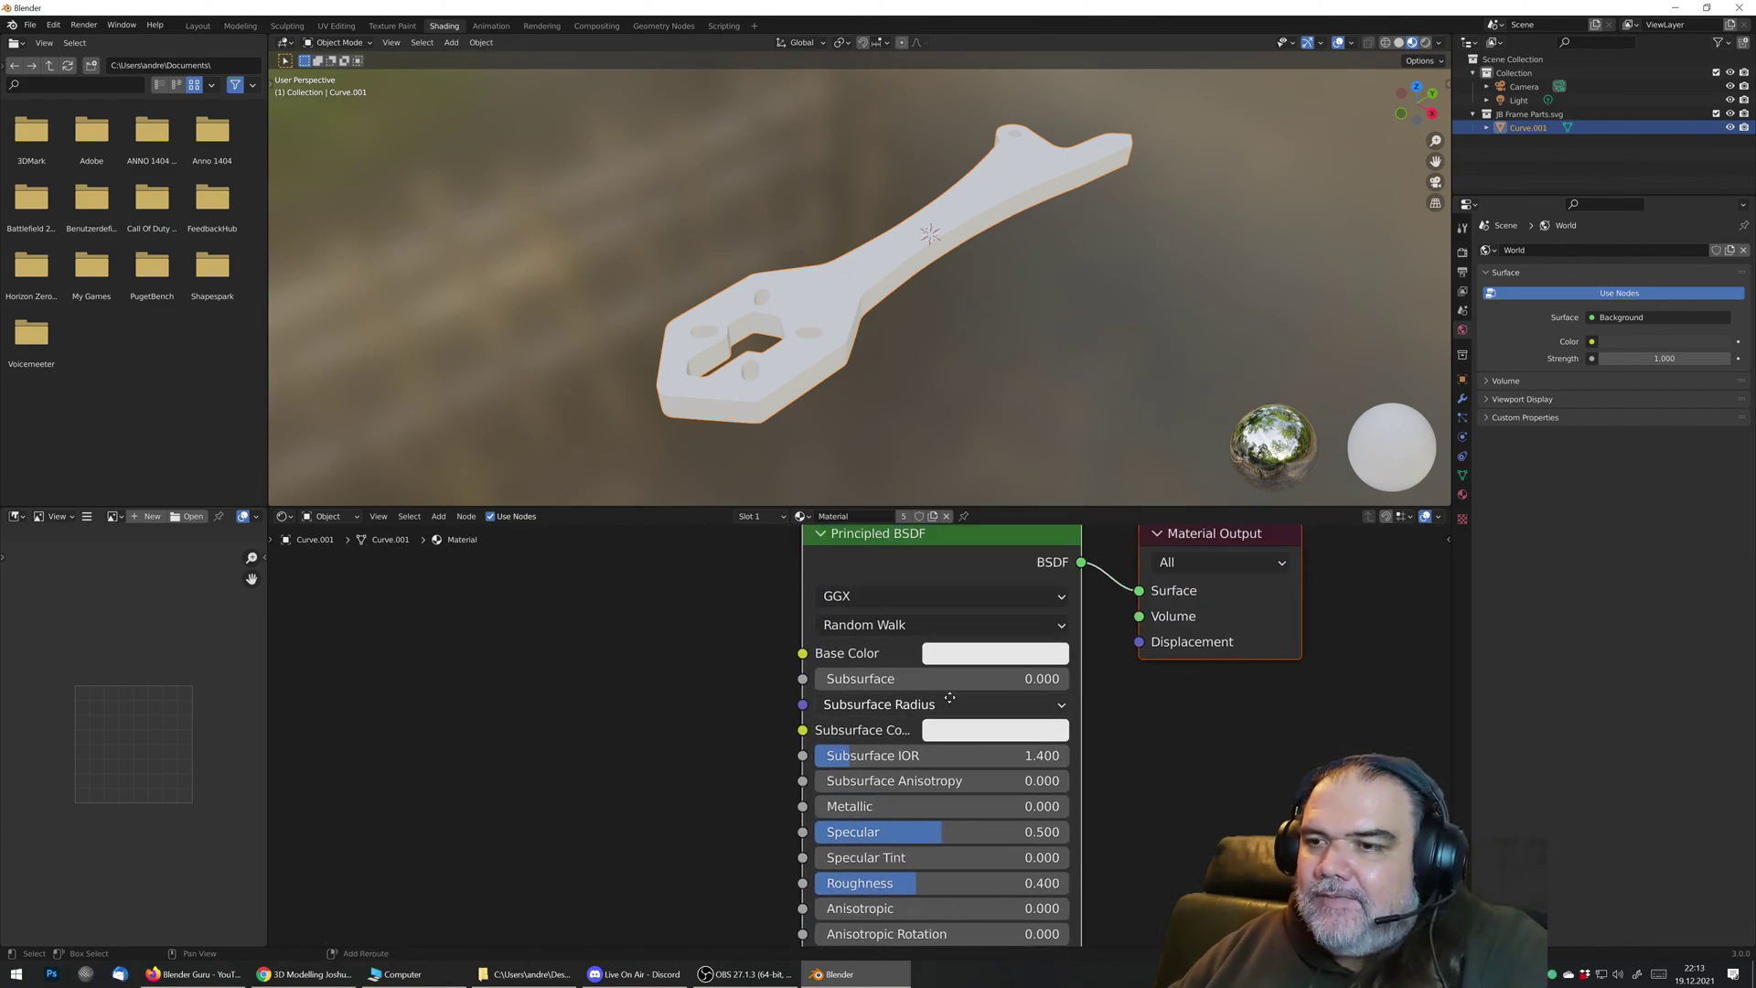
Step: Set the Principled BSDF base colour of the arm's material to pink and check it on the arm up close
left_click(995, 653)
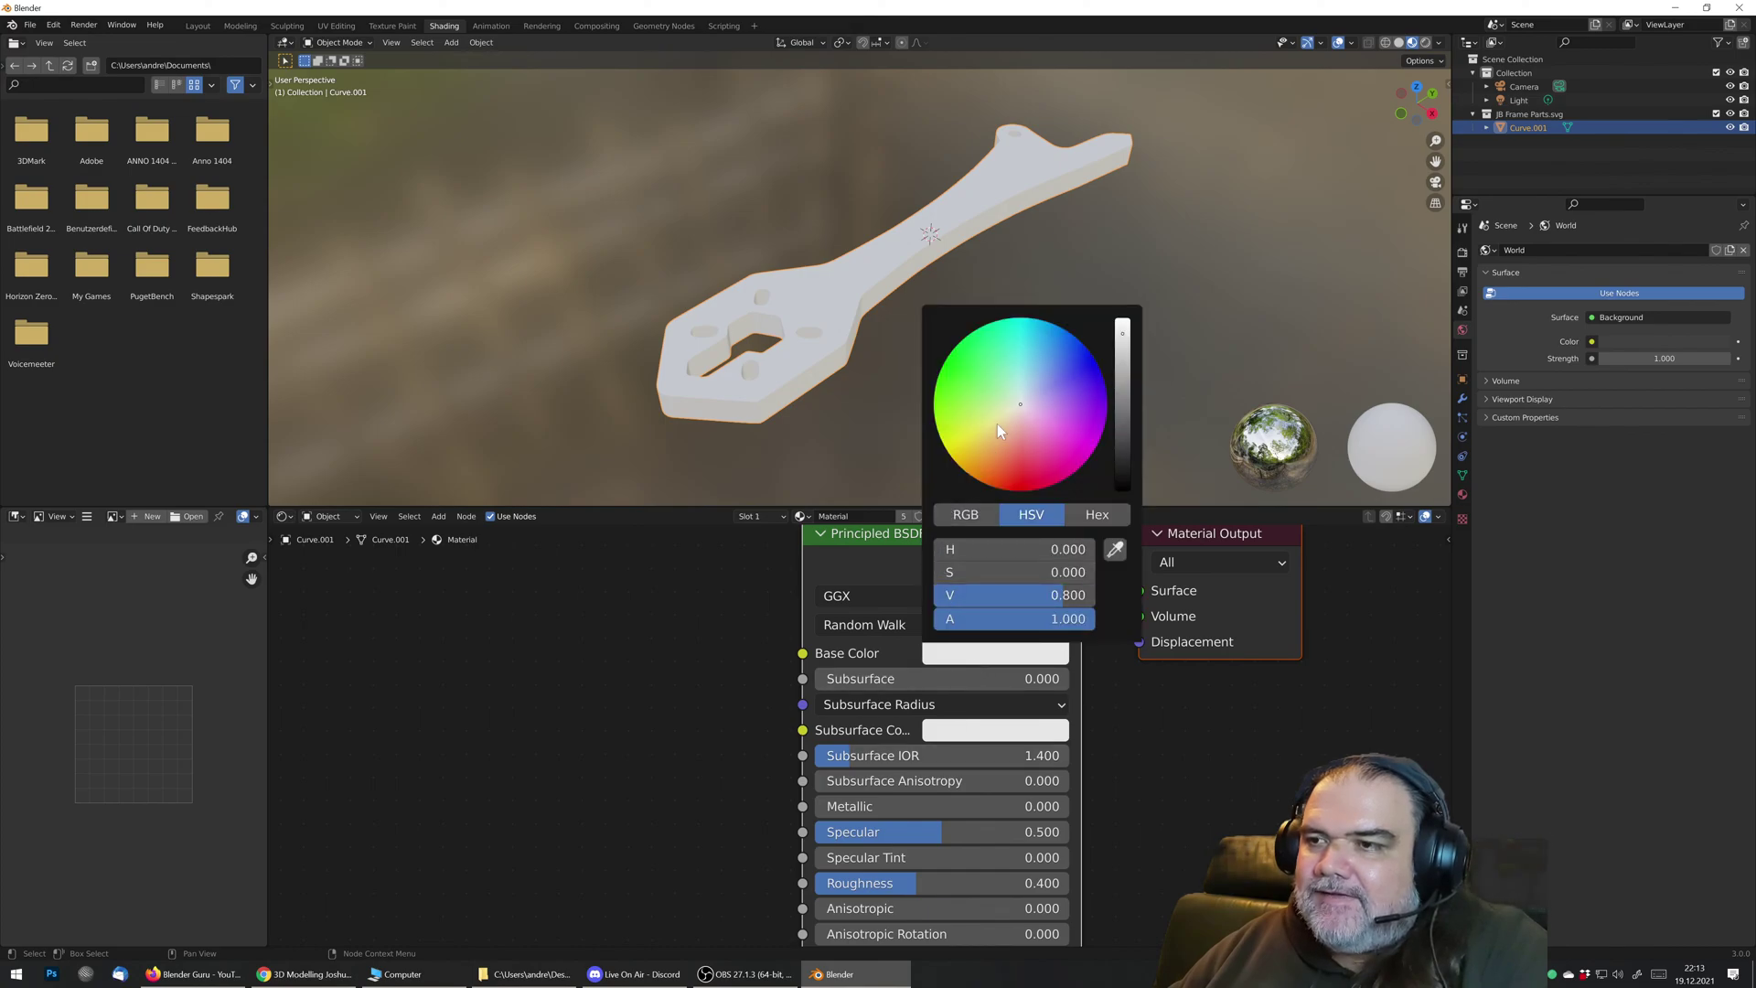
left_click(1024, 418)
mouse_move(1025, 418)
left_mouse_down()
mouse_move(1014, 462)
mouse_move(1033, 489)
left_mouse_up()
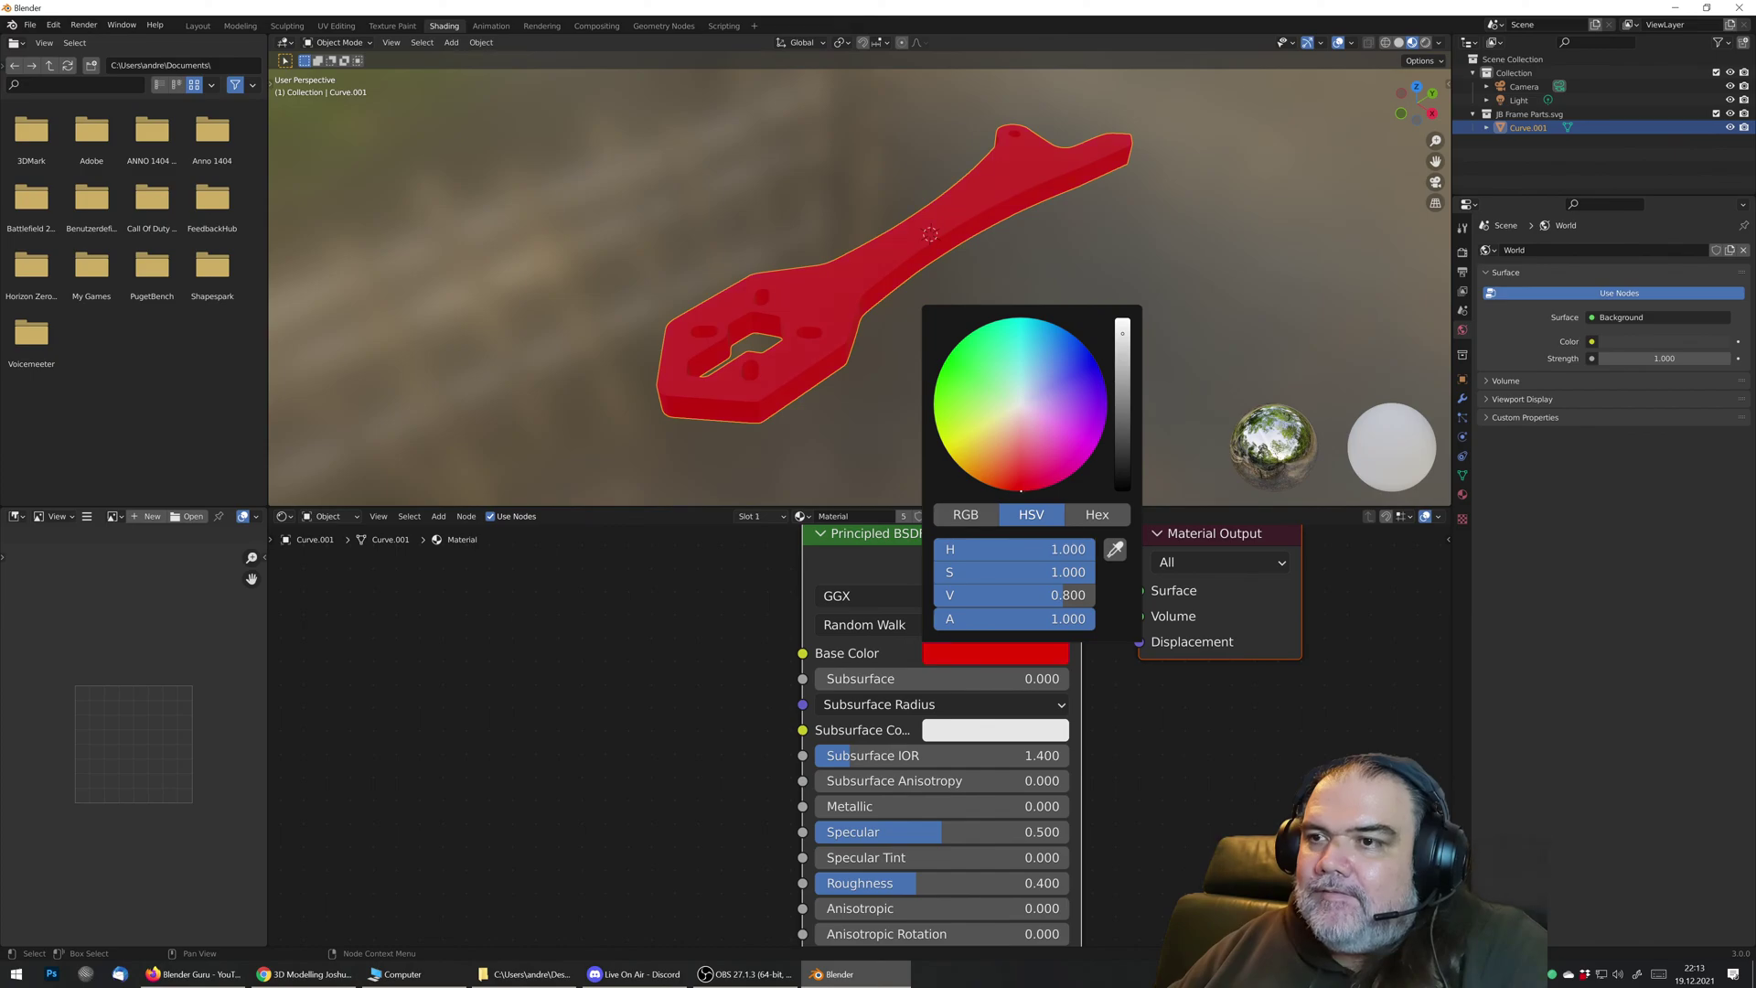
left_click_drag(1039, 432, 1043, 427)
middle_click_drag(831, 342, 879, 338)
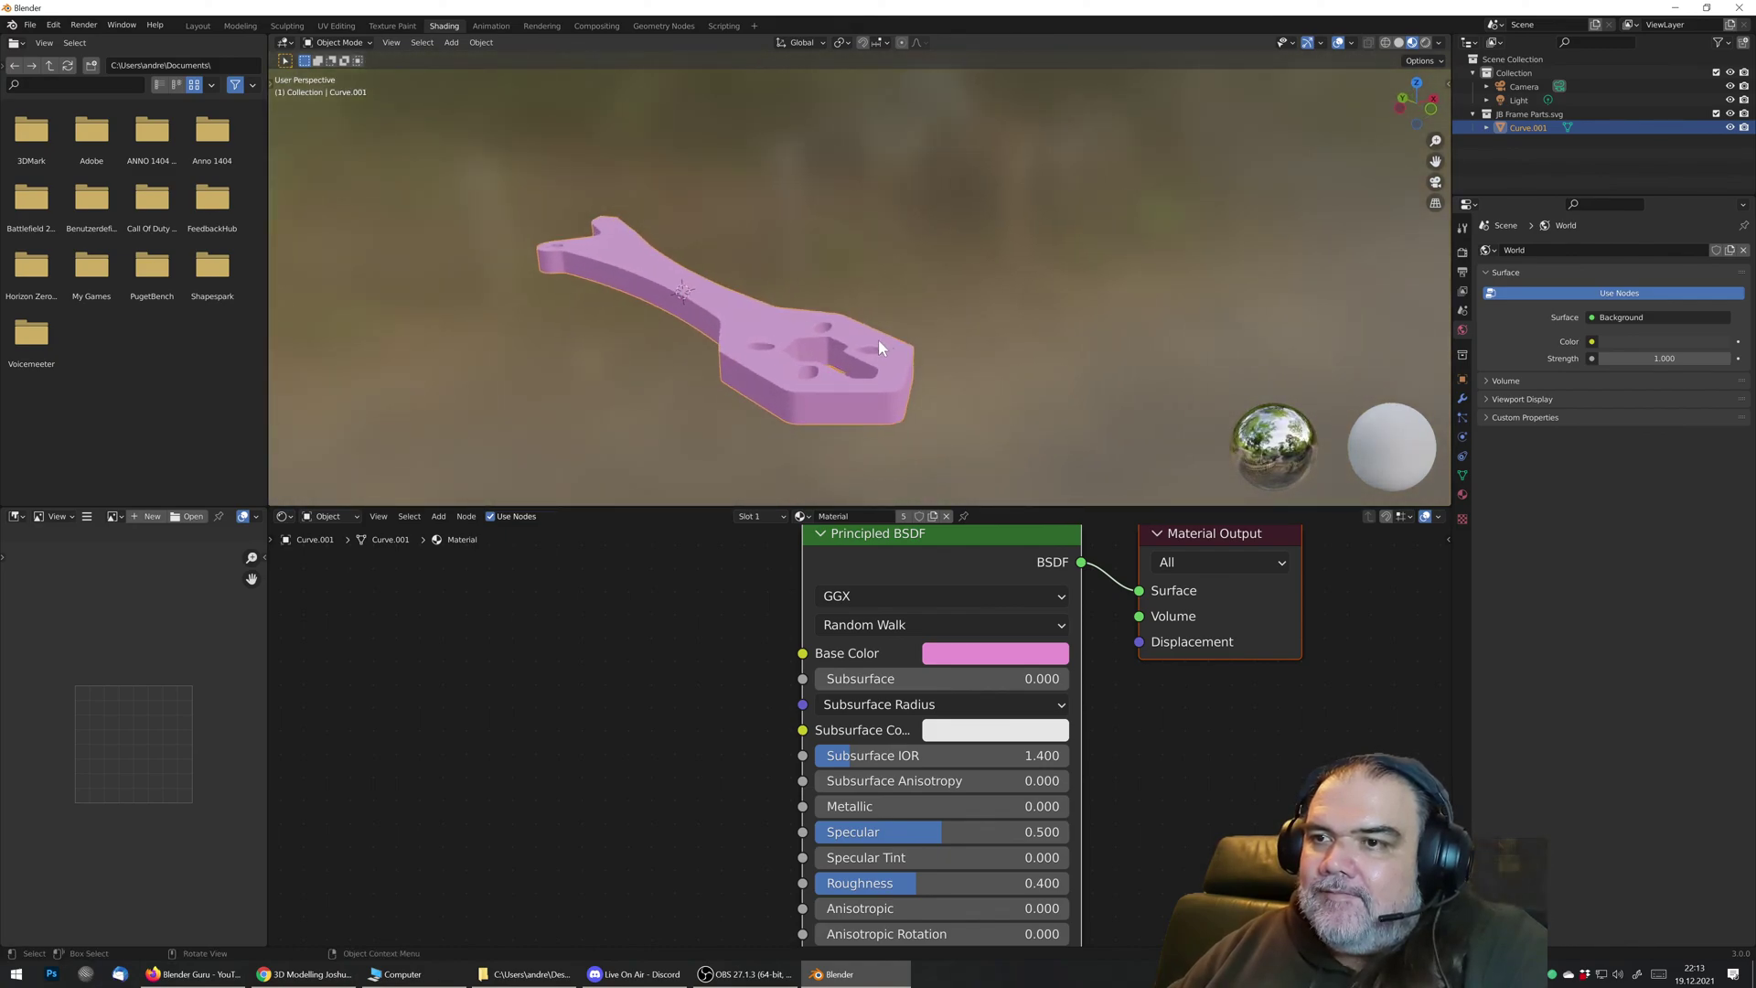
scroll(878, 338, "up", 5)
middle_click_drag(924, 234, 1051, 239)
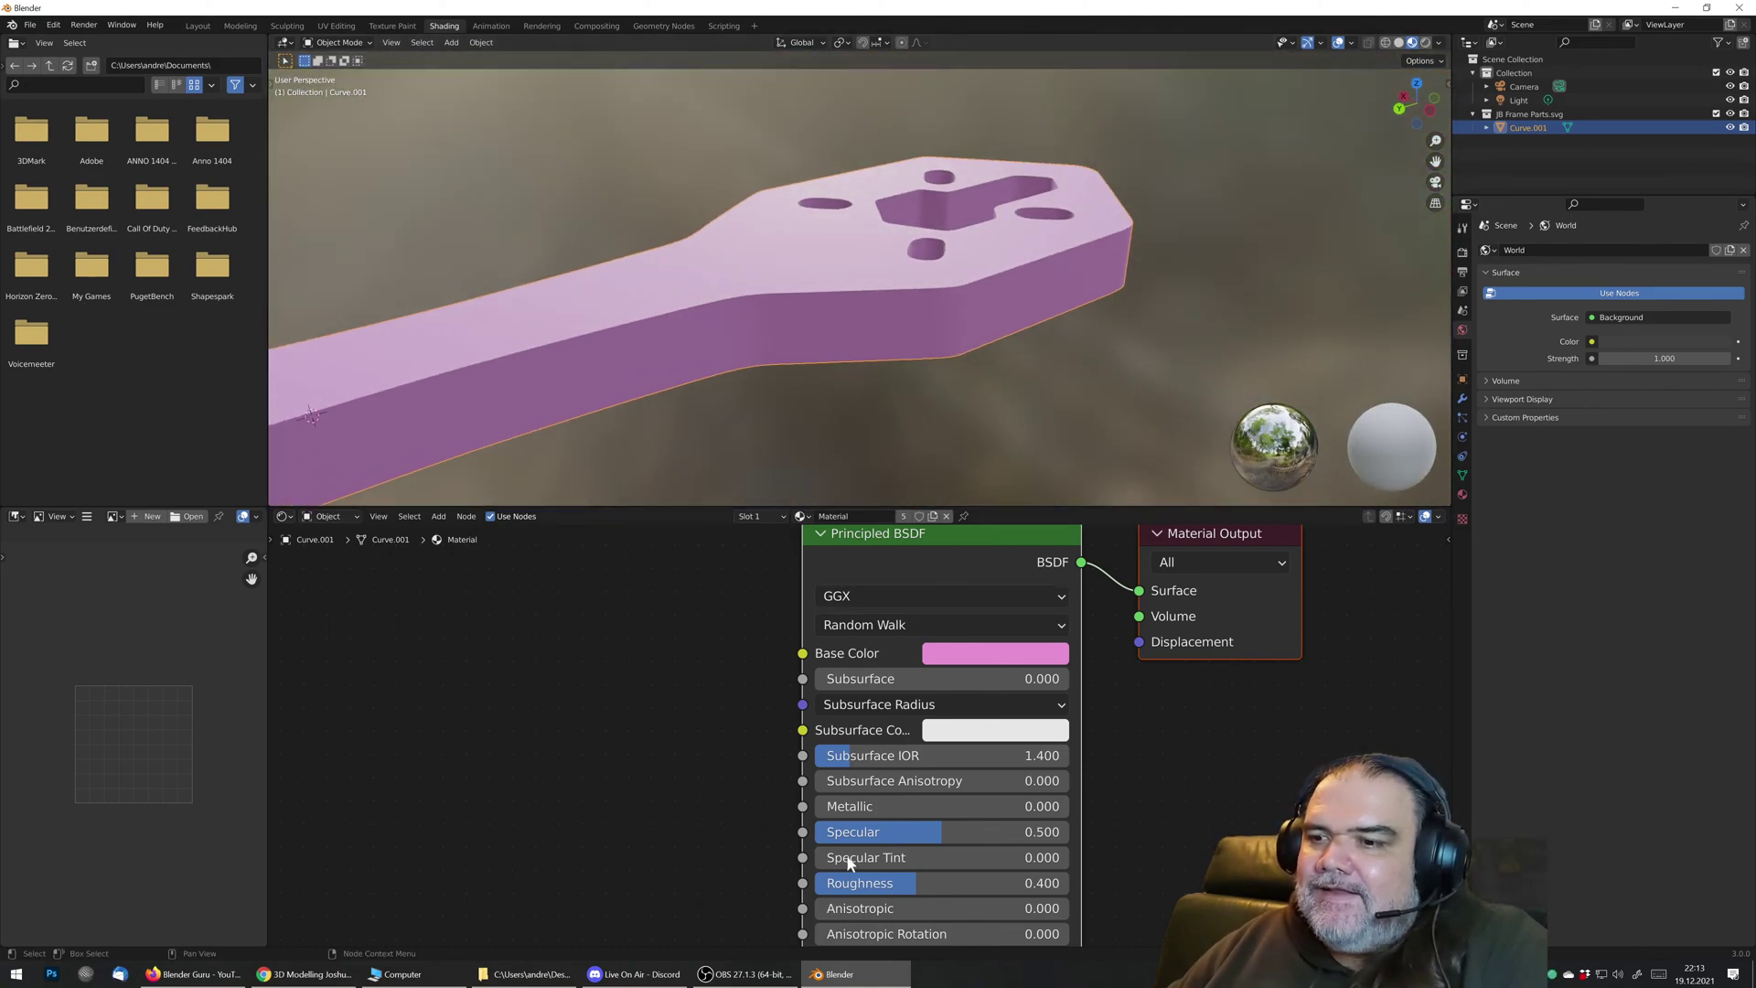
Step: Lower the material's roughness to 0 to see sharp reflections on the arm, and settle it at 0.161
left_click_drag(913, 886, 818, 886)
middle_click_drag(904, 268, 963, 255)
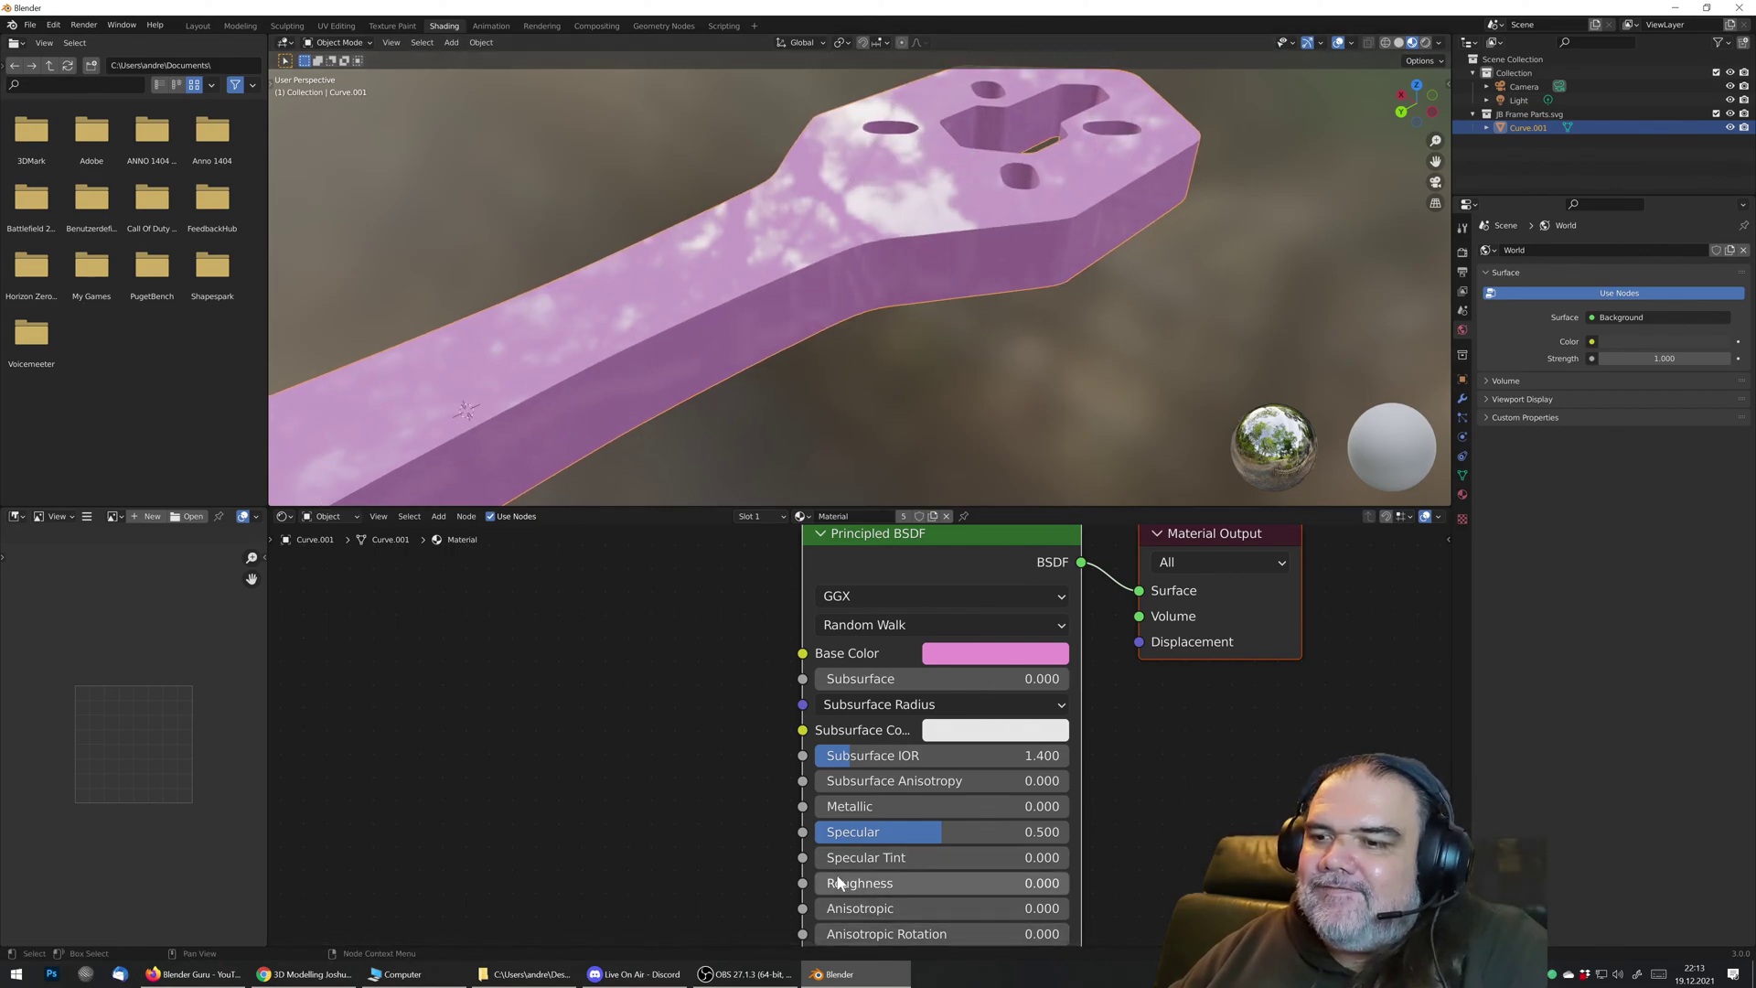
left_click_drag(821, 884, 848, 883)
middle_click_drag(874, 322, 853, 263)
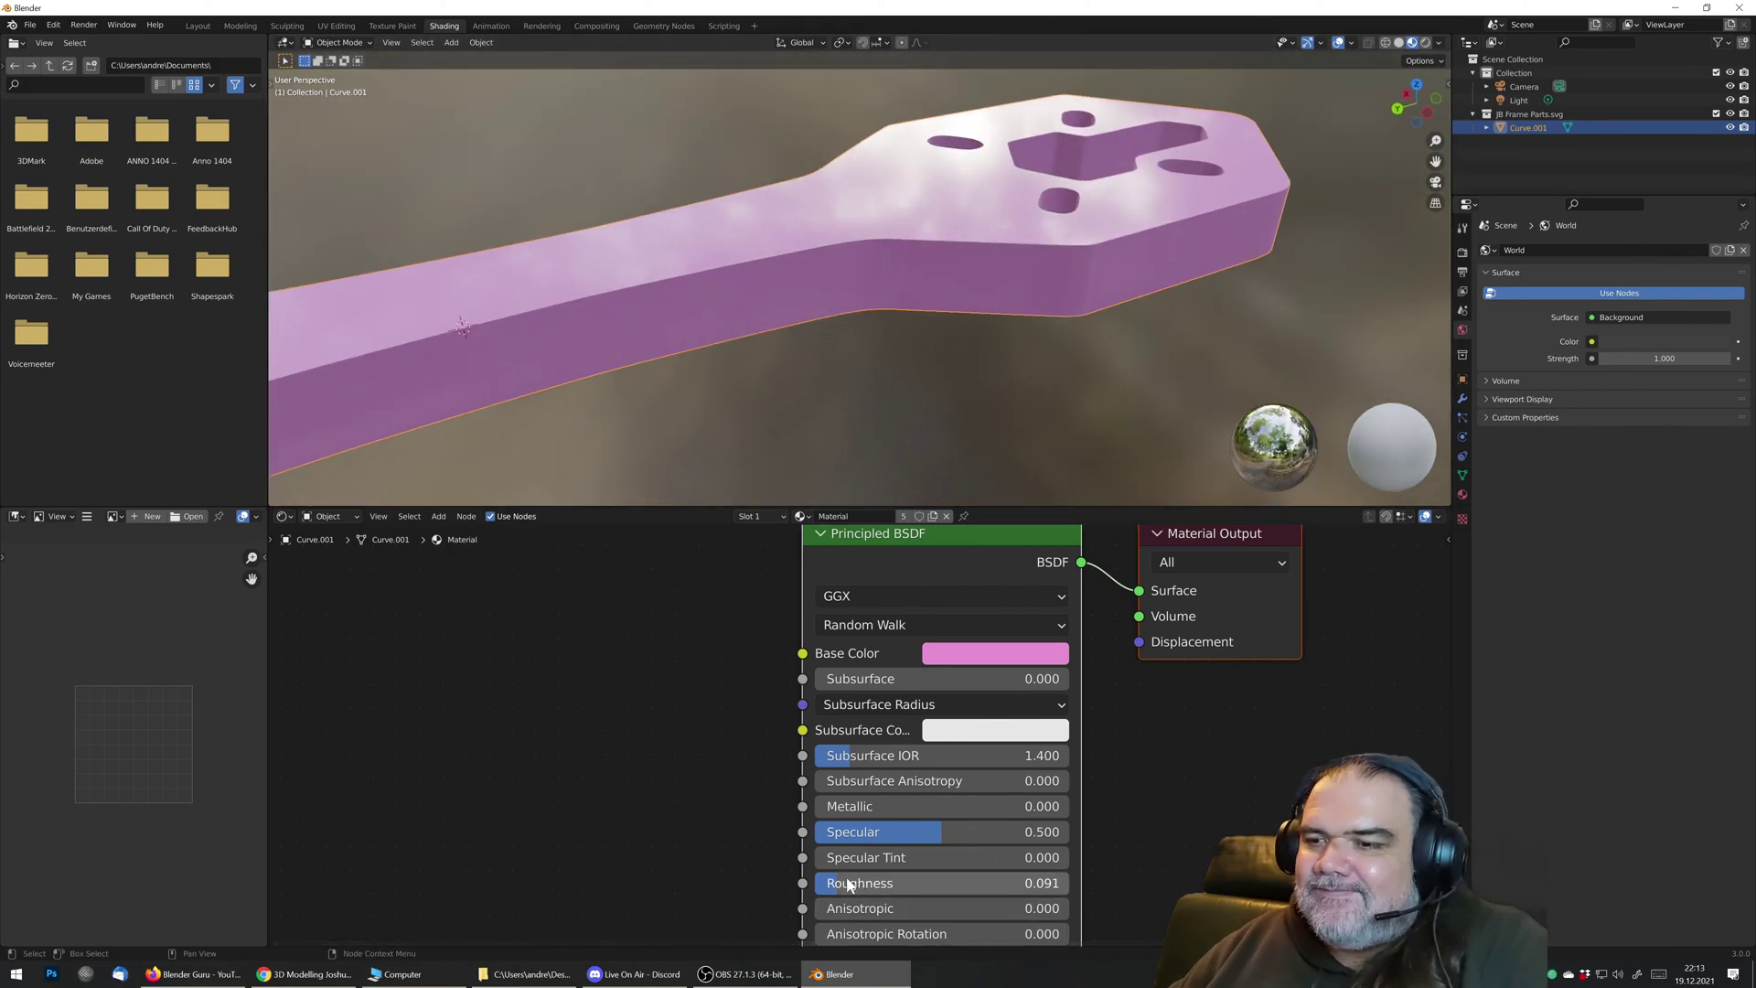
left_click_drag(850, 884, 869, 883)
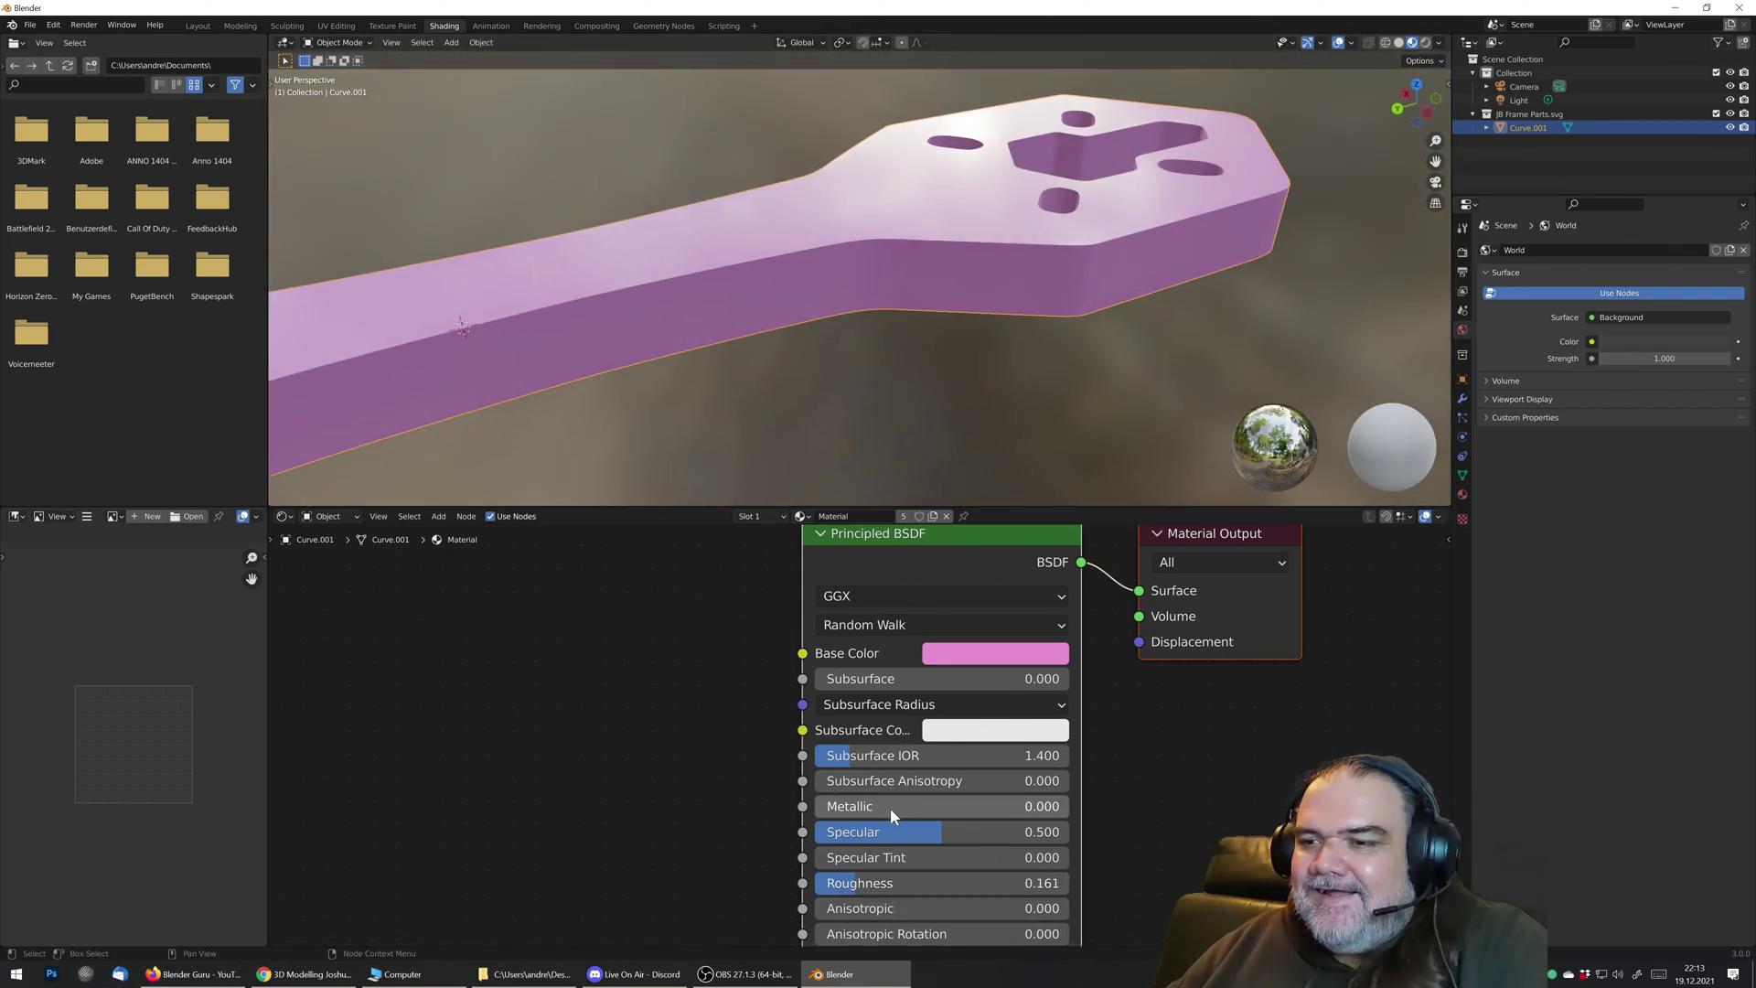
Step: Try Metallic at 1.000 on the arm's material, inspect the reflections, and return it to 0.000
left_click_drag(836, 809, 1088, 809)
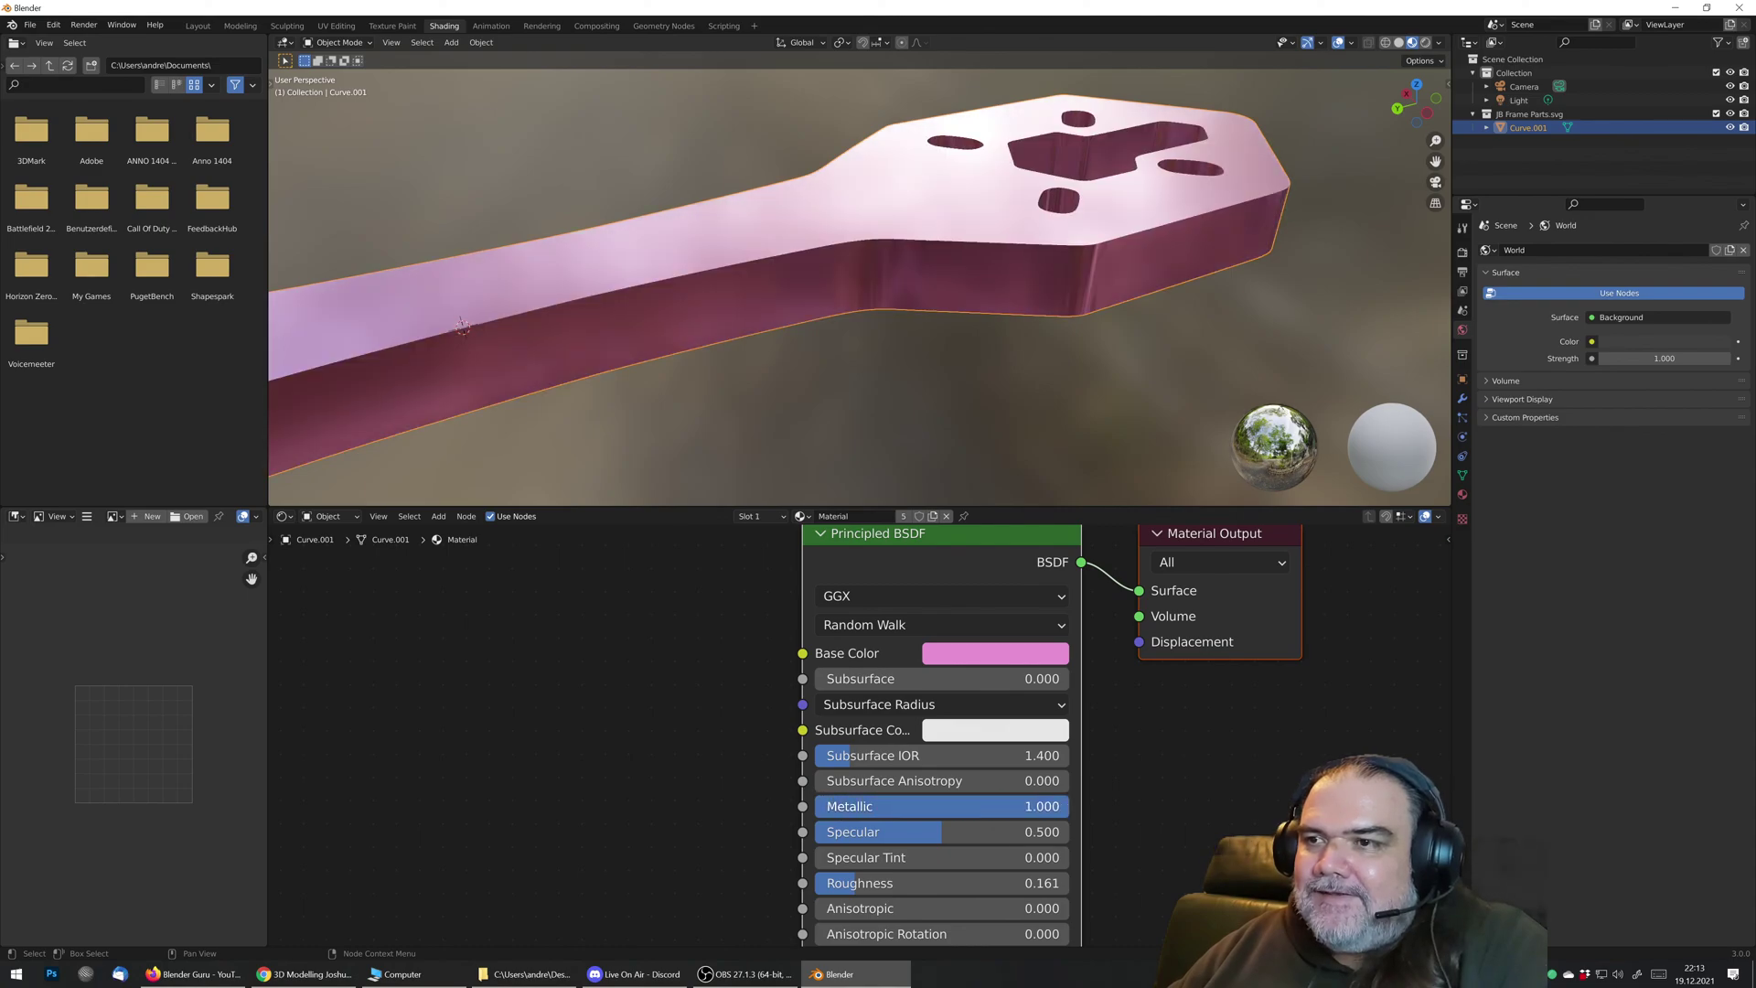
middle_click_drag(953, 194, 967, 119)
middle_click_drag(984, 146, 888, 296)
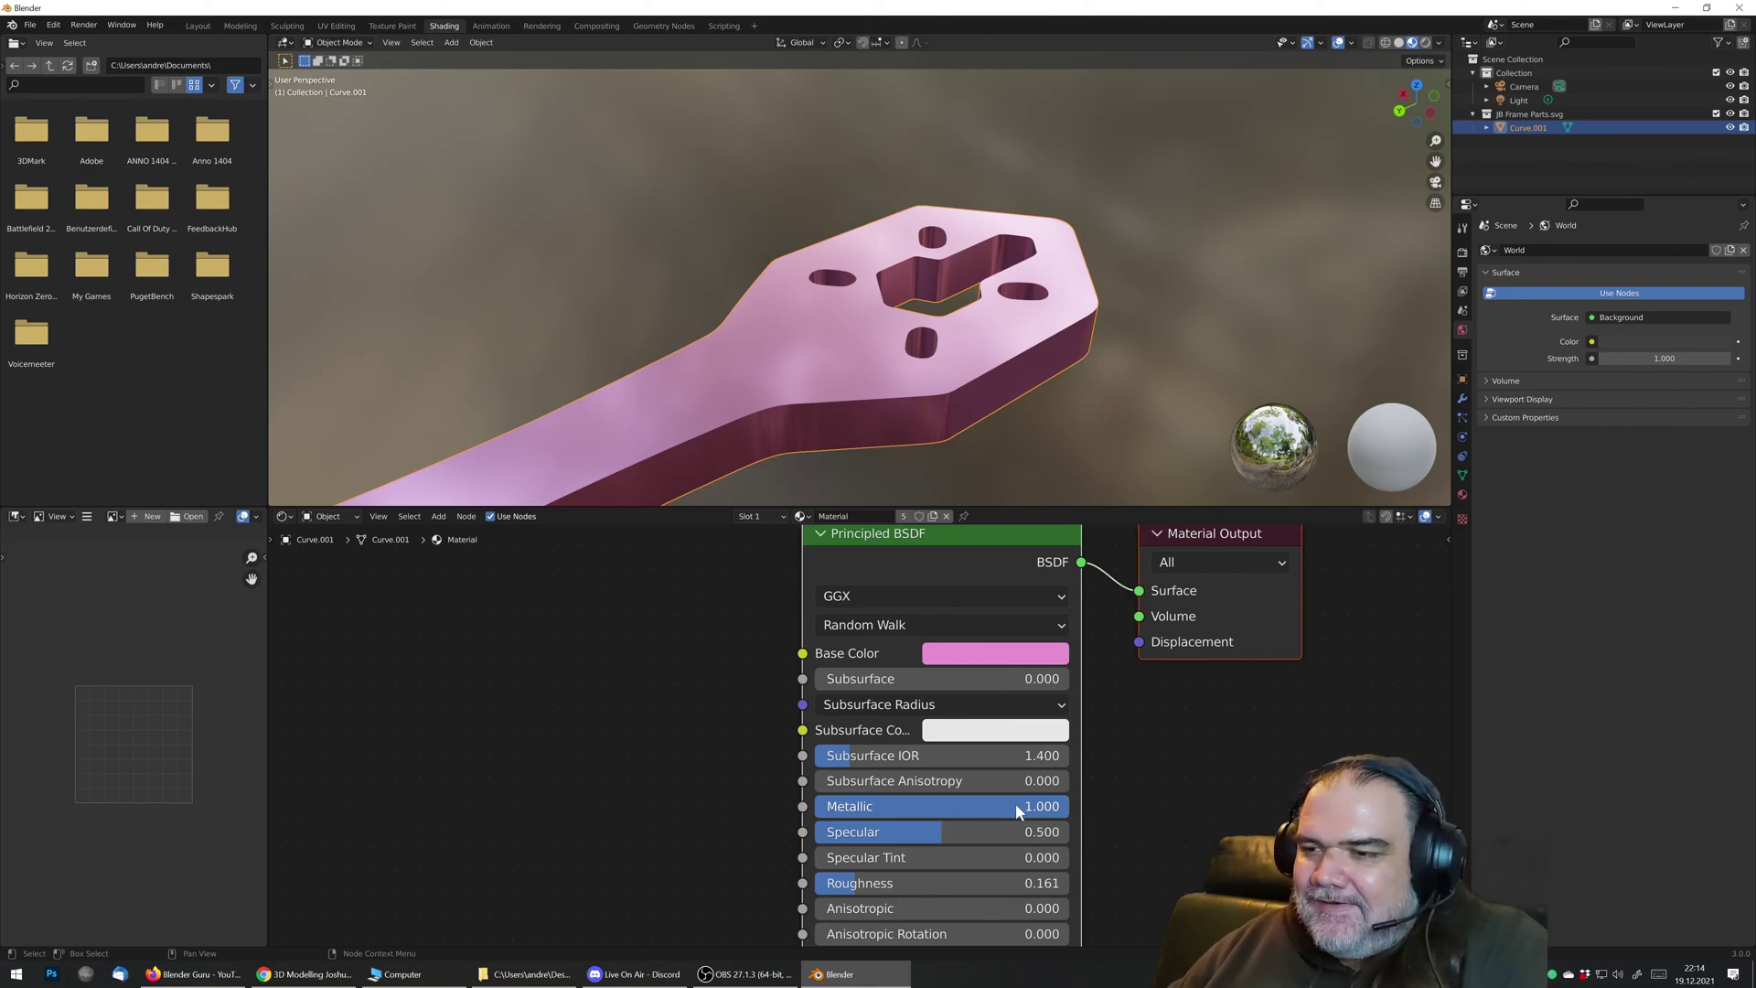
left_click_drag(1006, 806, 823, 806)
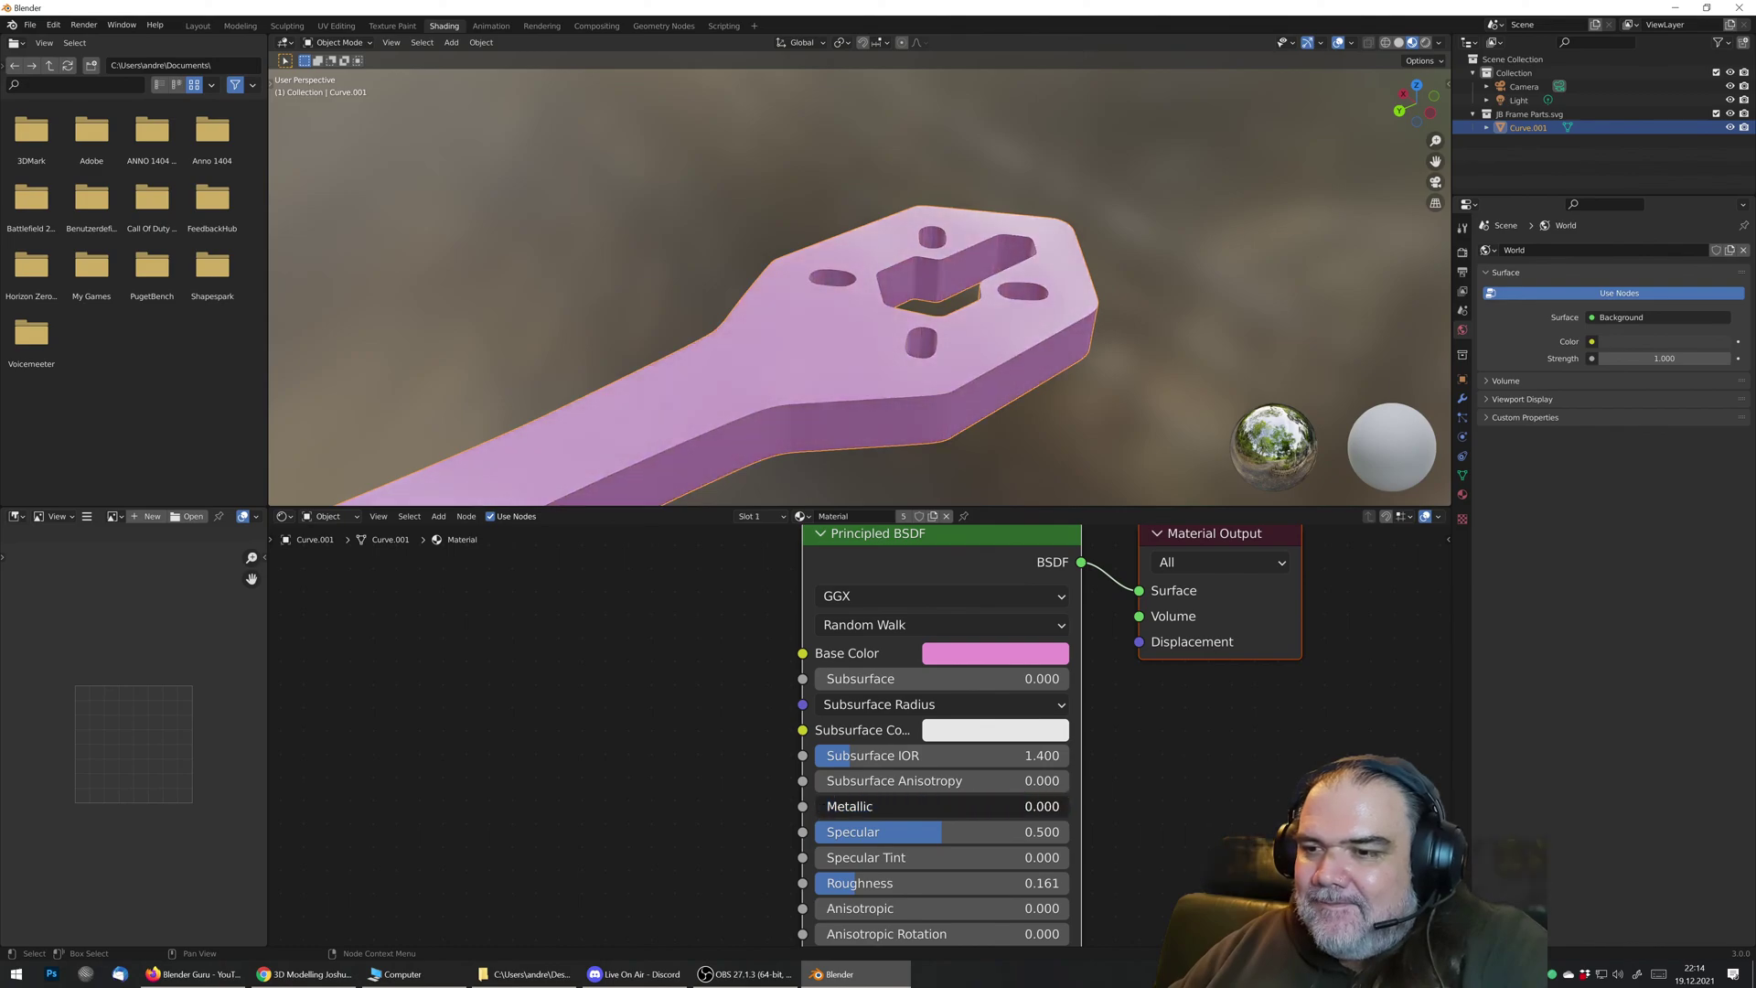
middle_click_drag(752, 391, 842, 291, "shift")
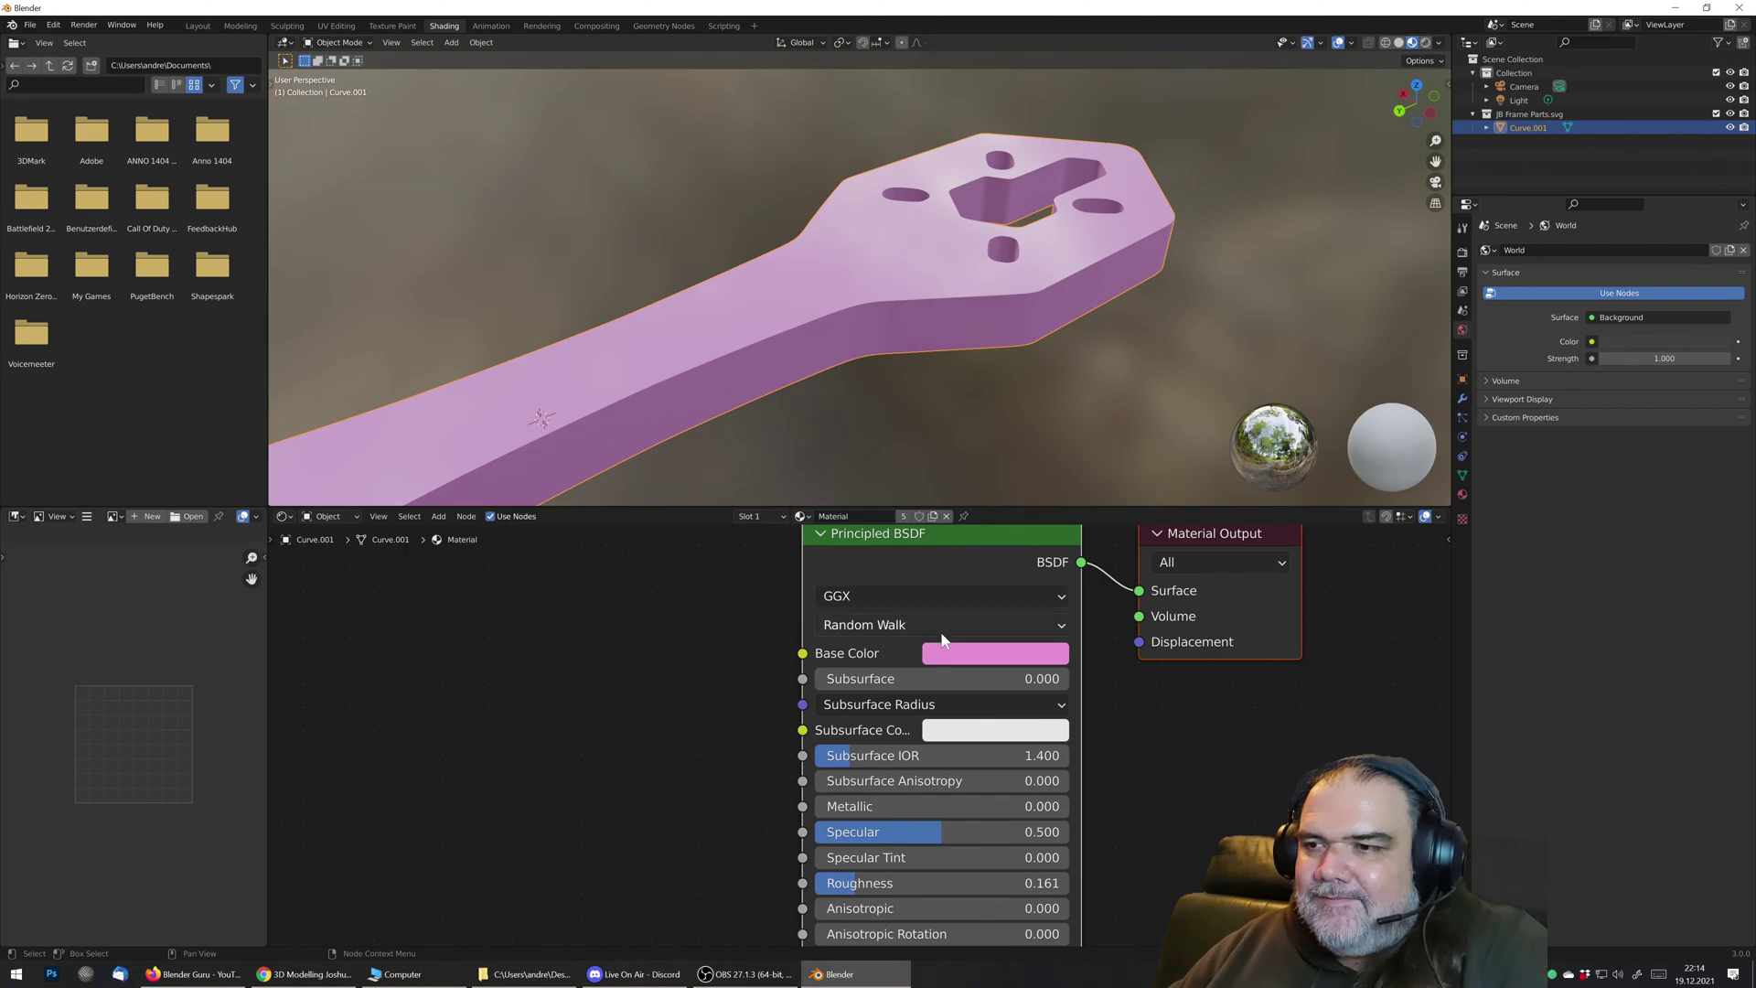
middle_click_drag(786, 558, 806, 610)
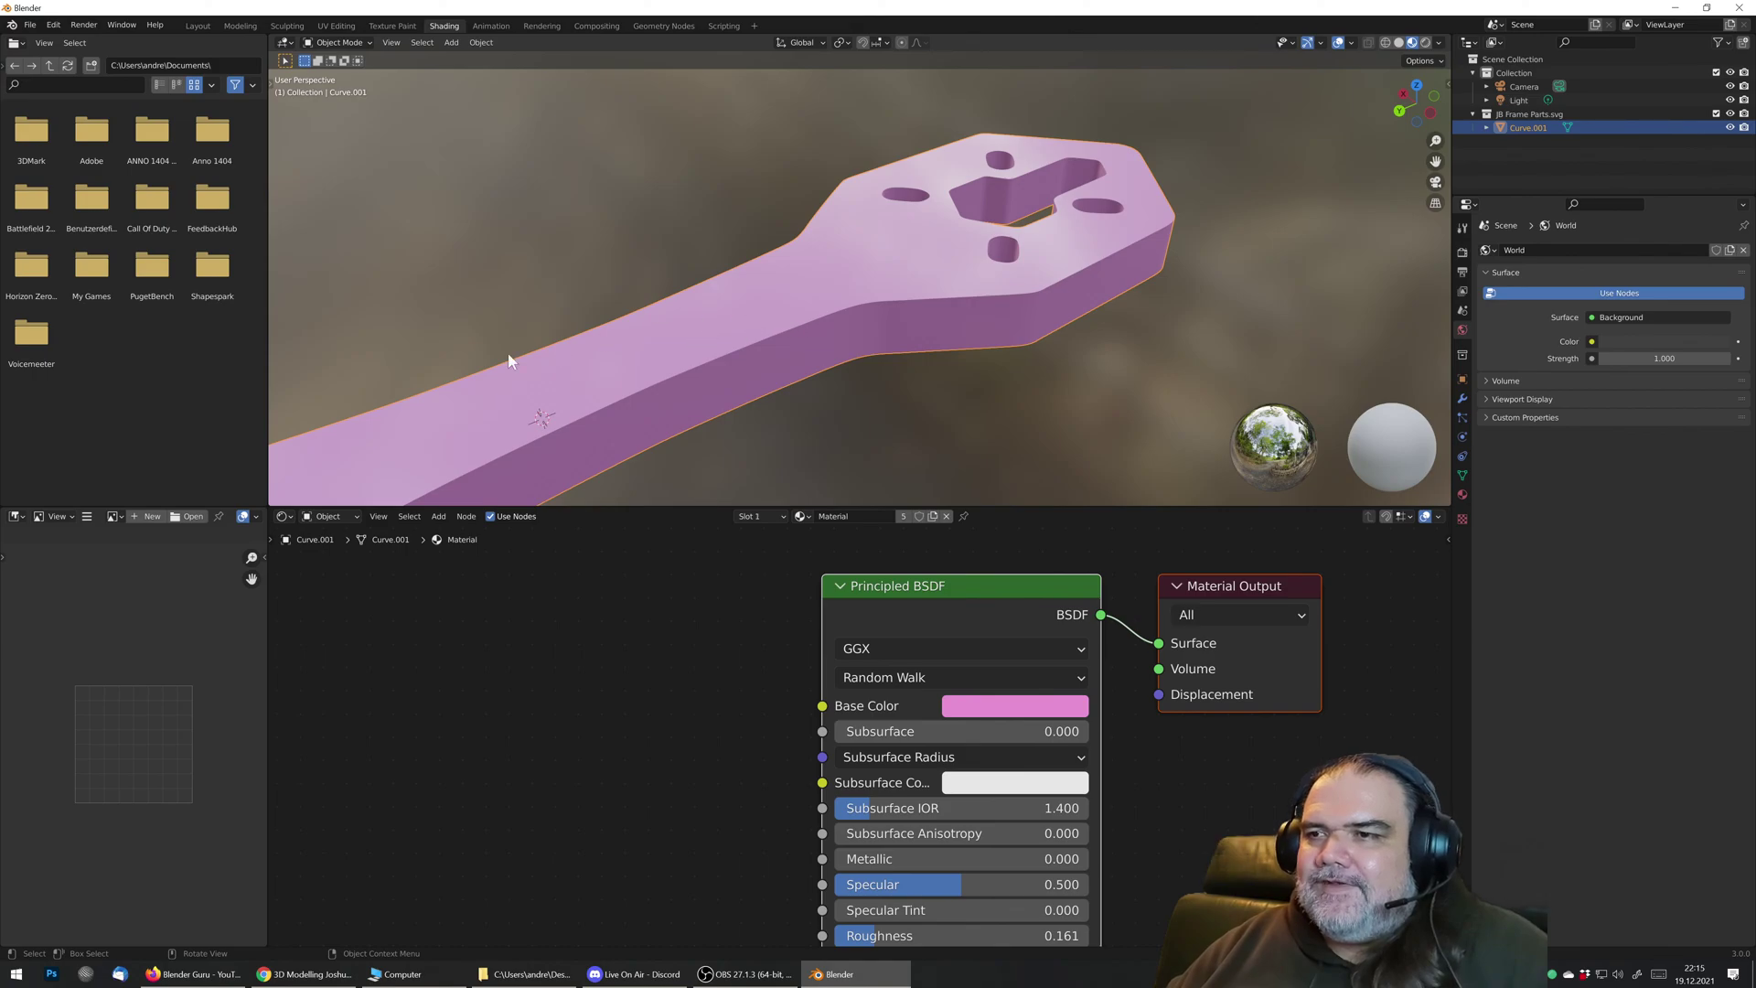
Step: Switch to the desktop, view the weave texture in carbon_fiber.jpg, and return to the desktop
left_click(1677, 7)
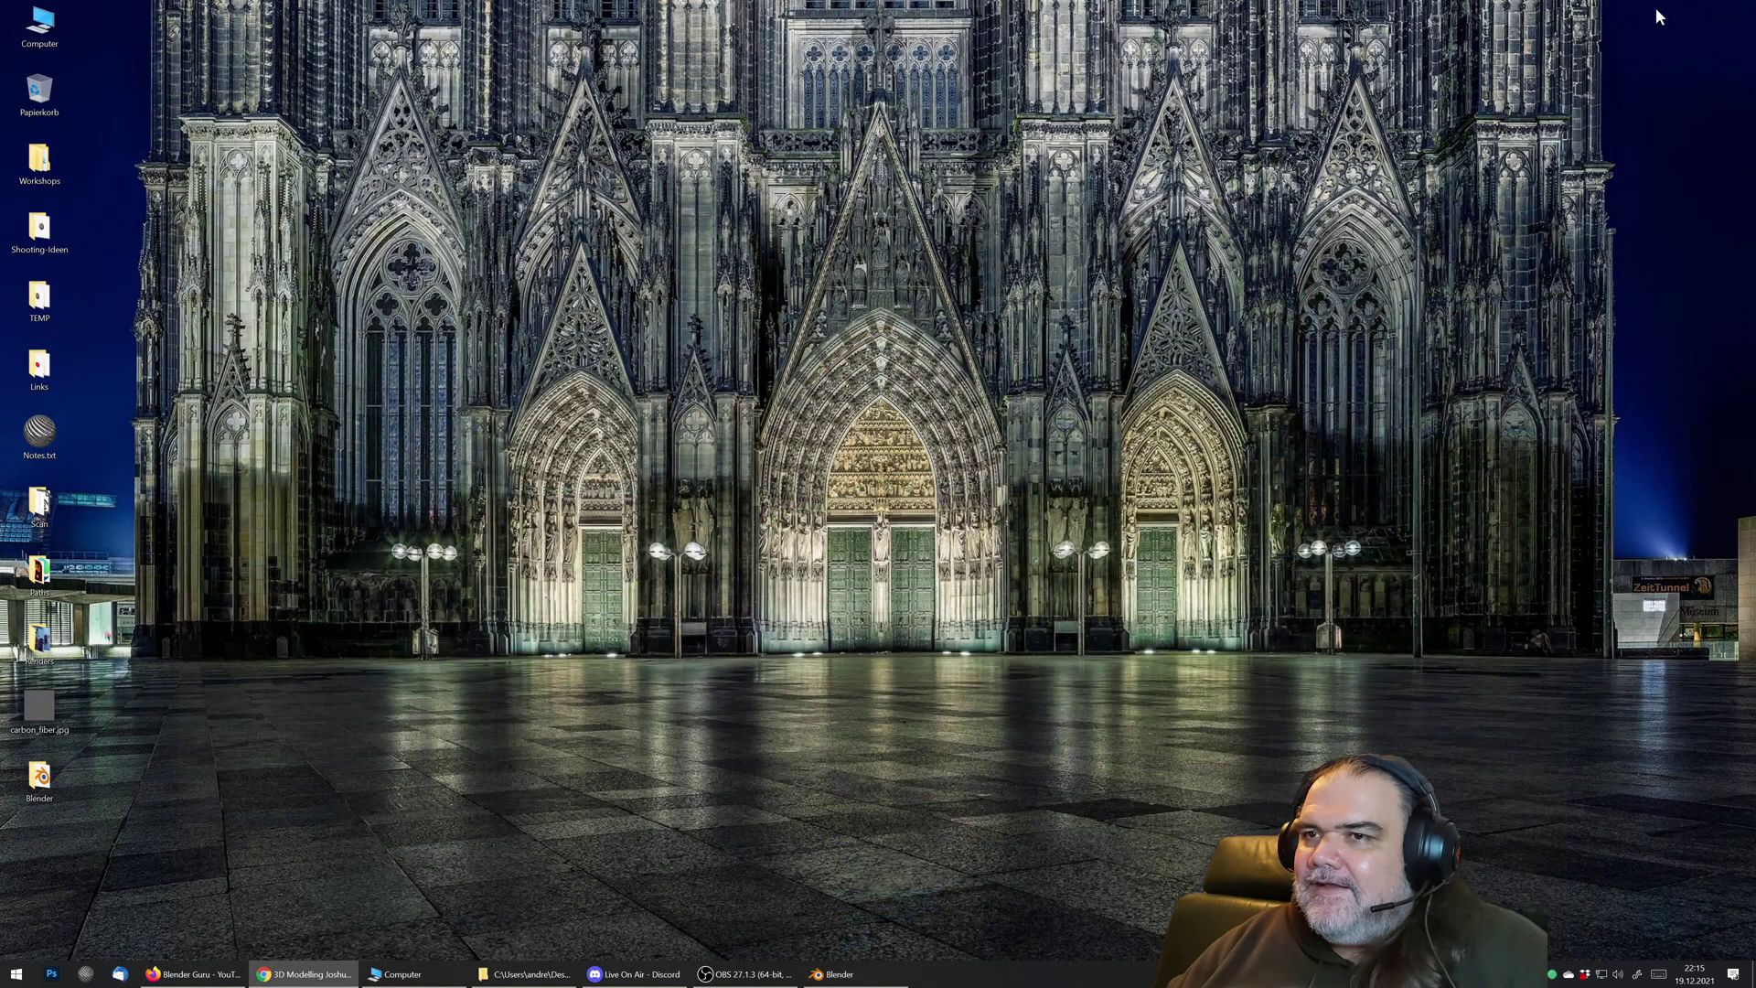
double_click(40, 705)
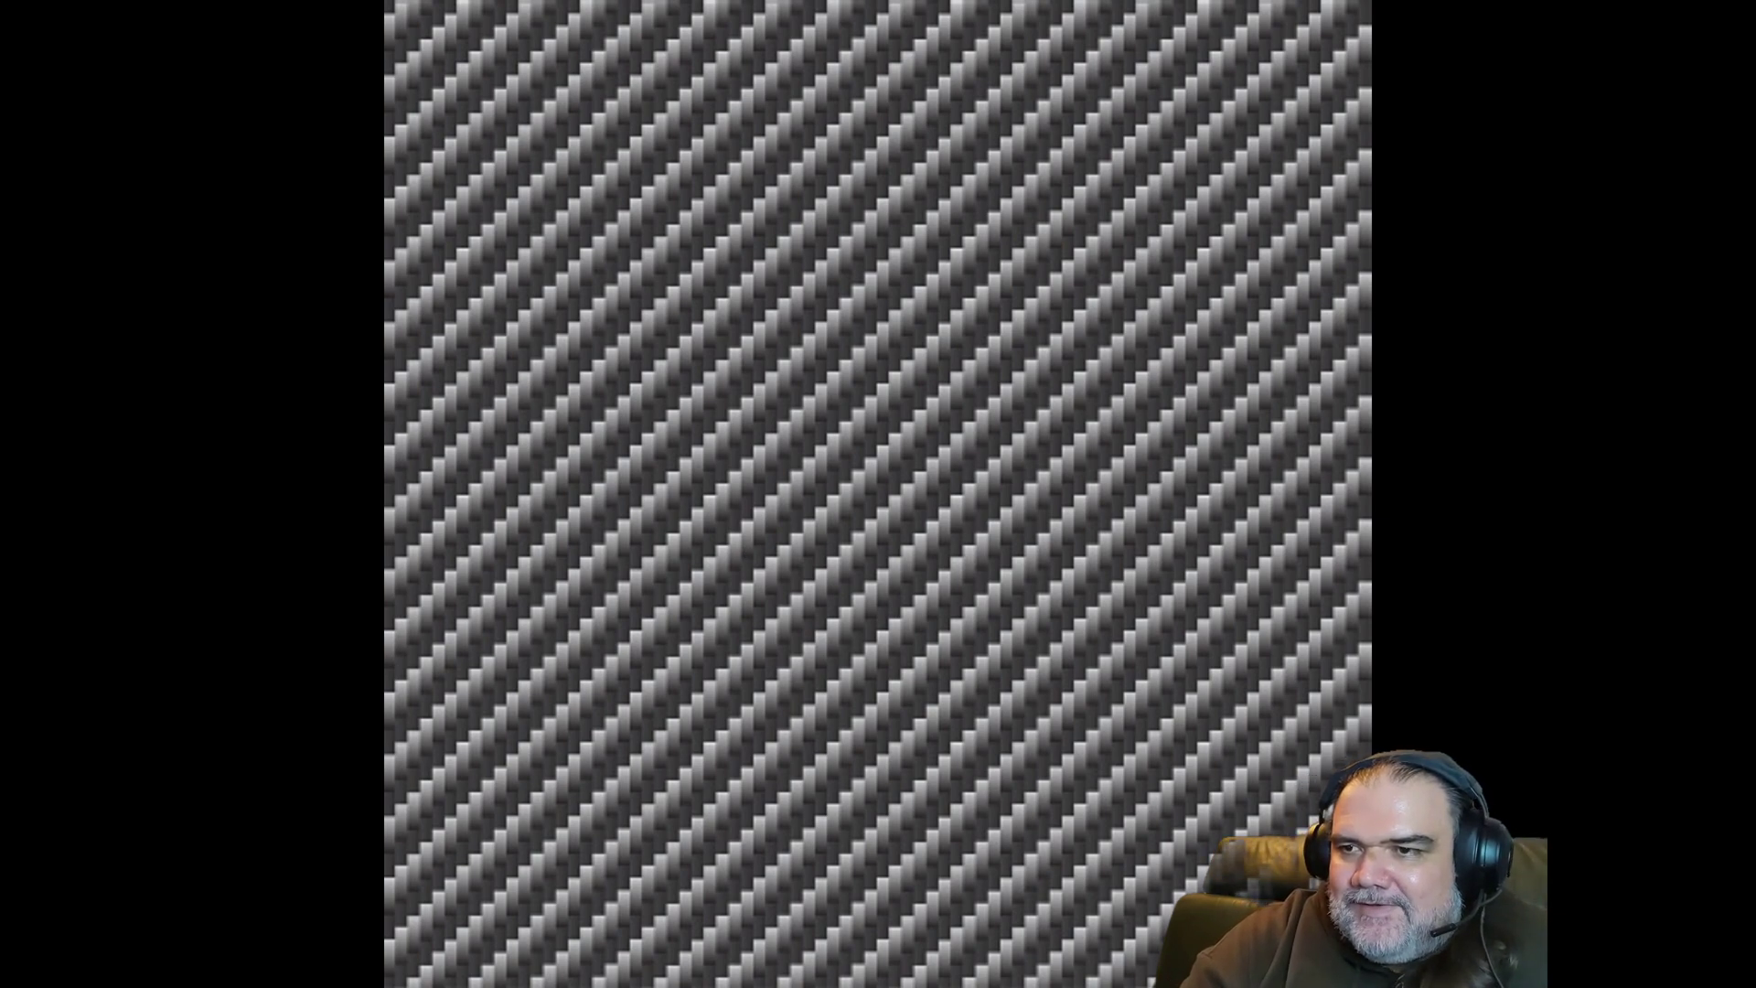
key("Escape")
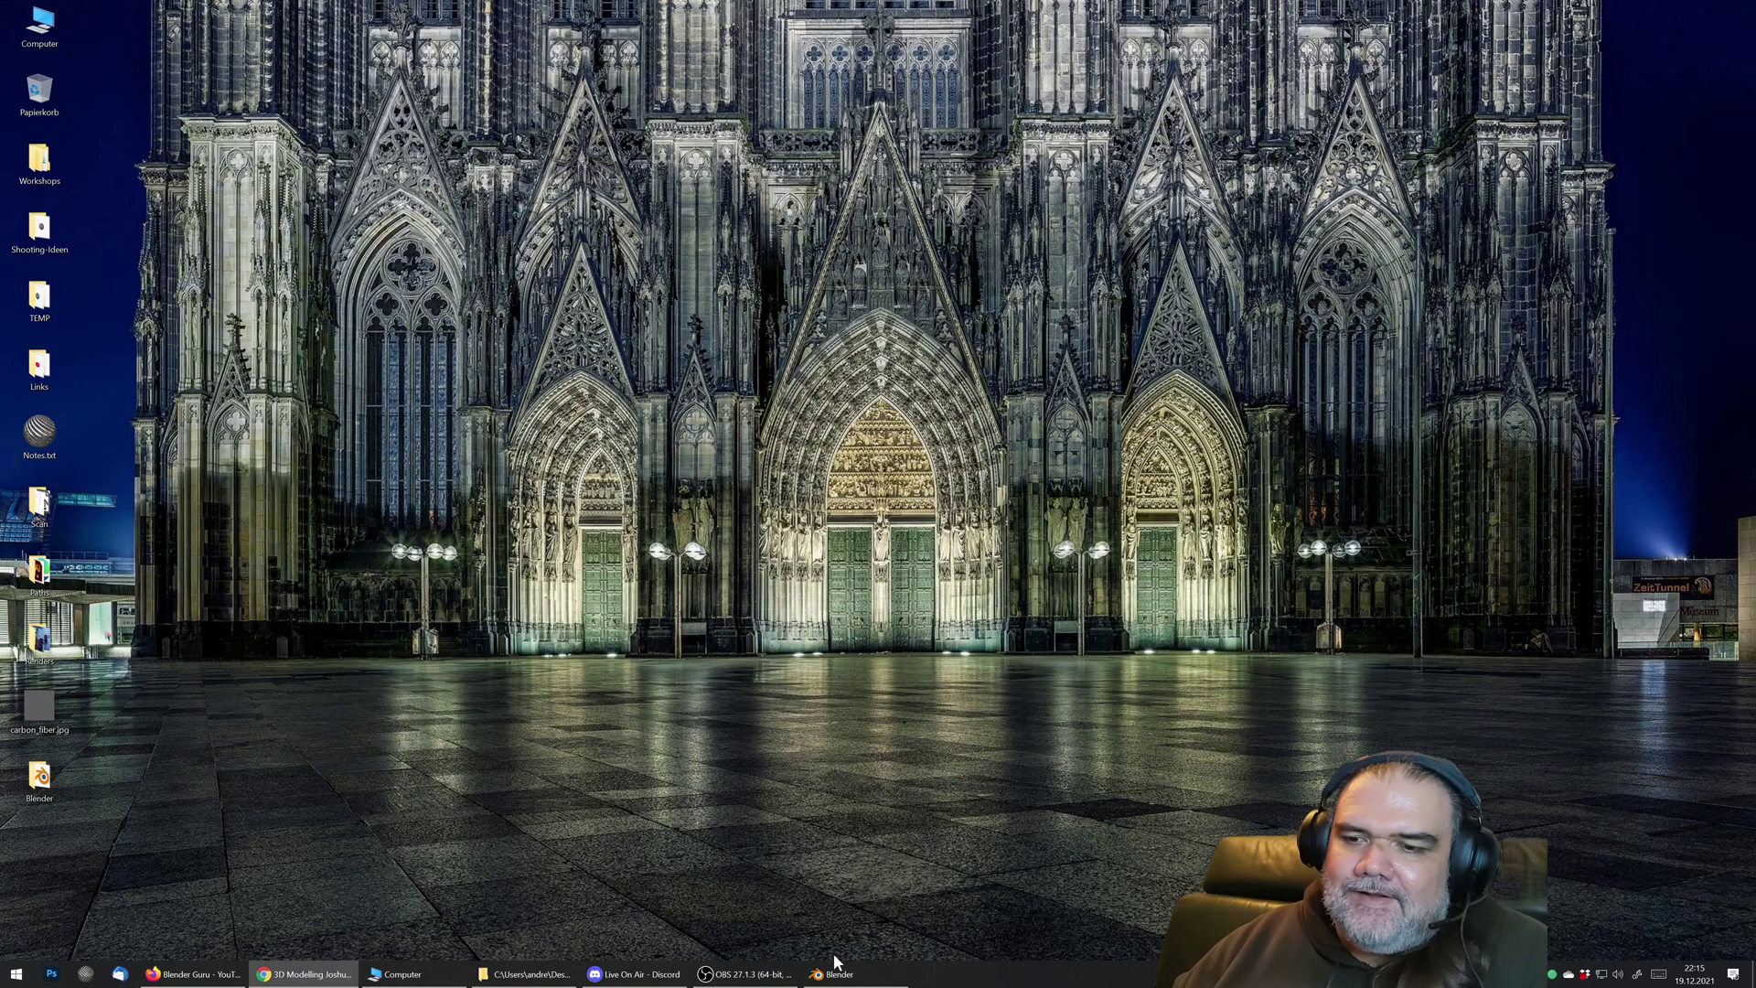
left_click(835, 972)
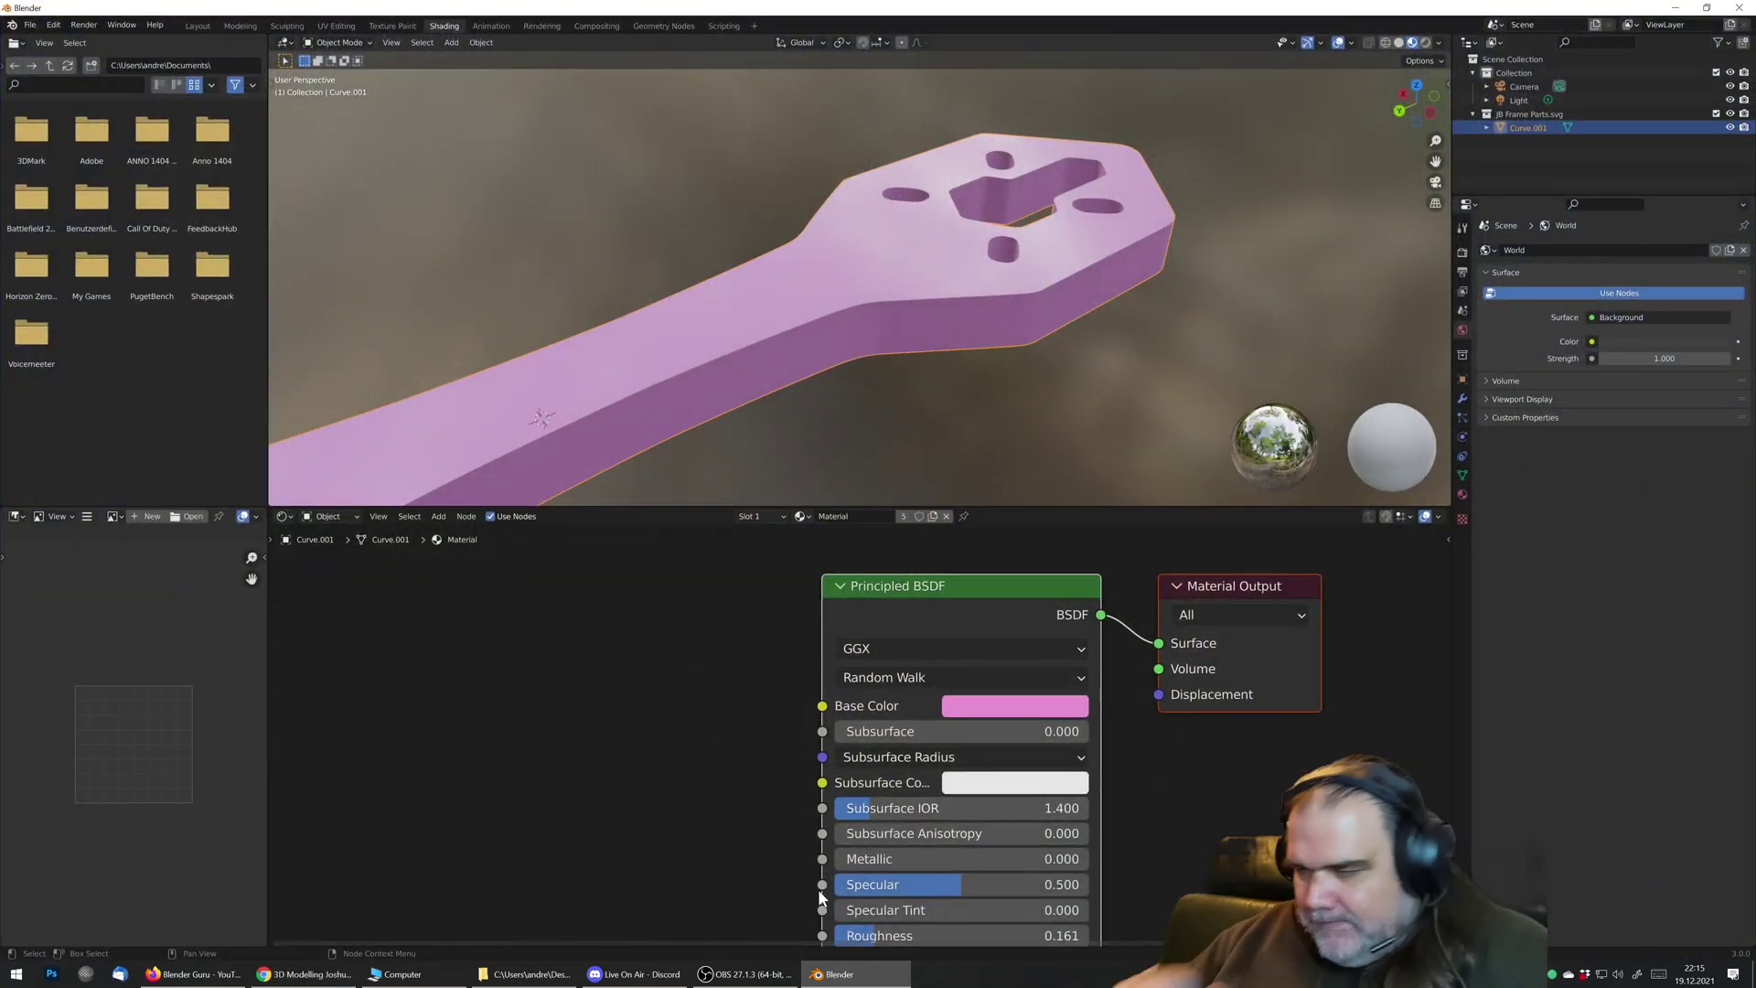
left_click(883, 977)
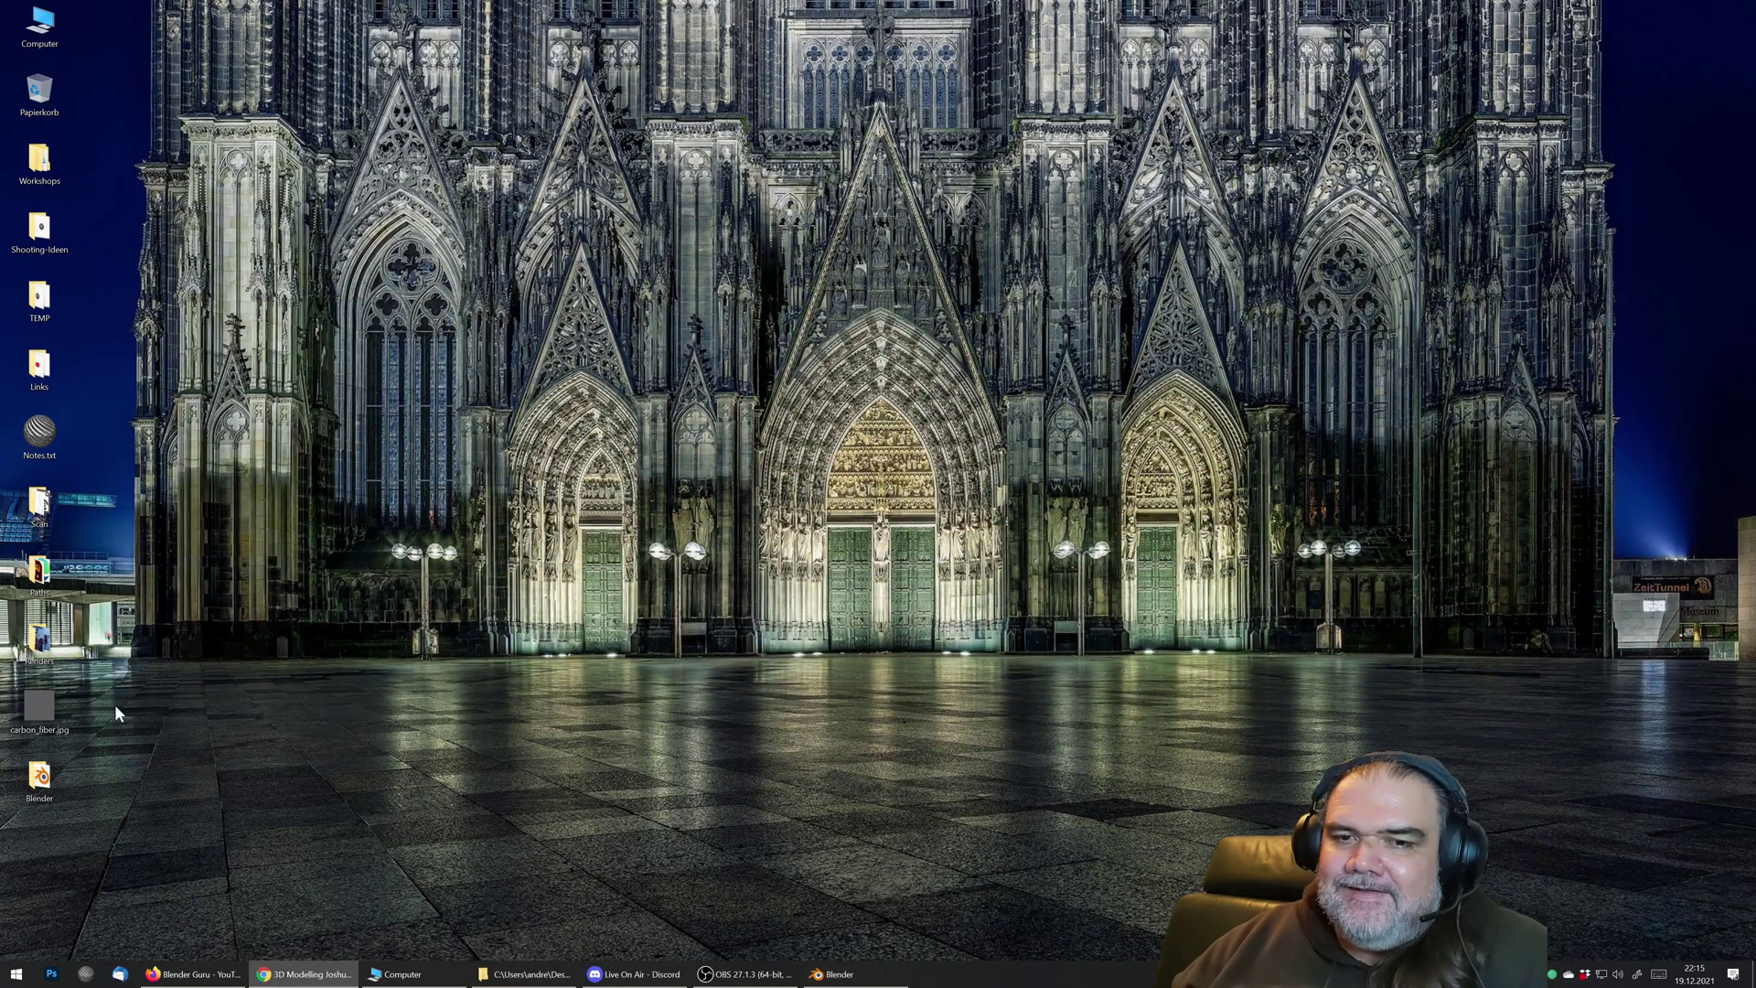
Step: Add carbon_fiber.jpg from the desktop as an image texture node and connect its Color to the Principled BSDF's Base Color
left_click_drag(721, 679, 512, 665)
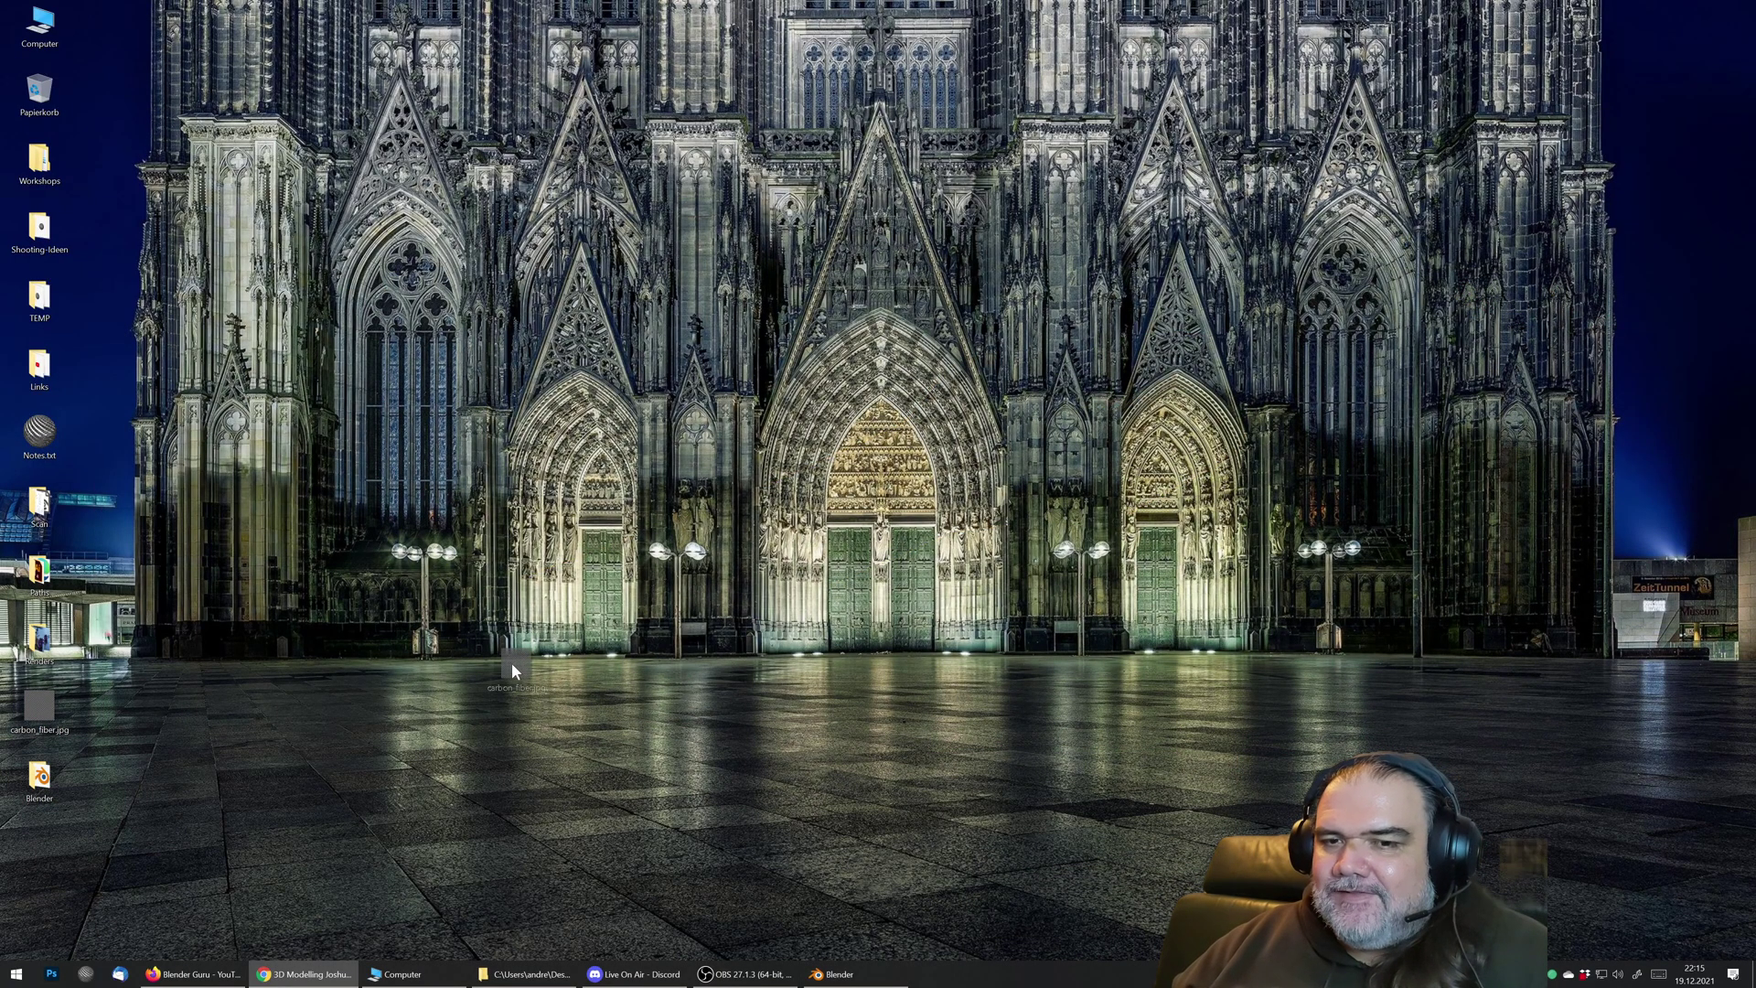
left_click_drag(56, 691, 606, 795)
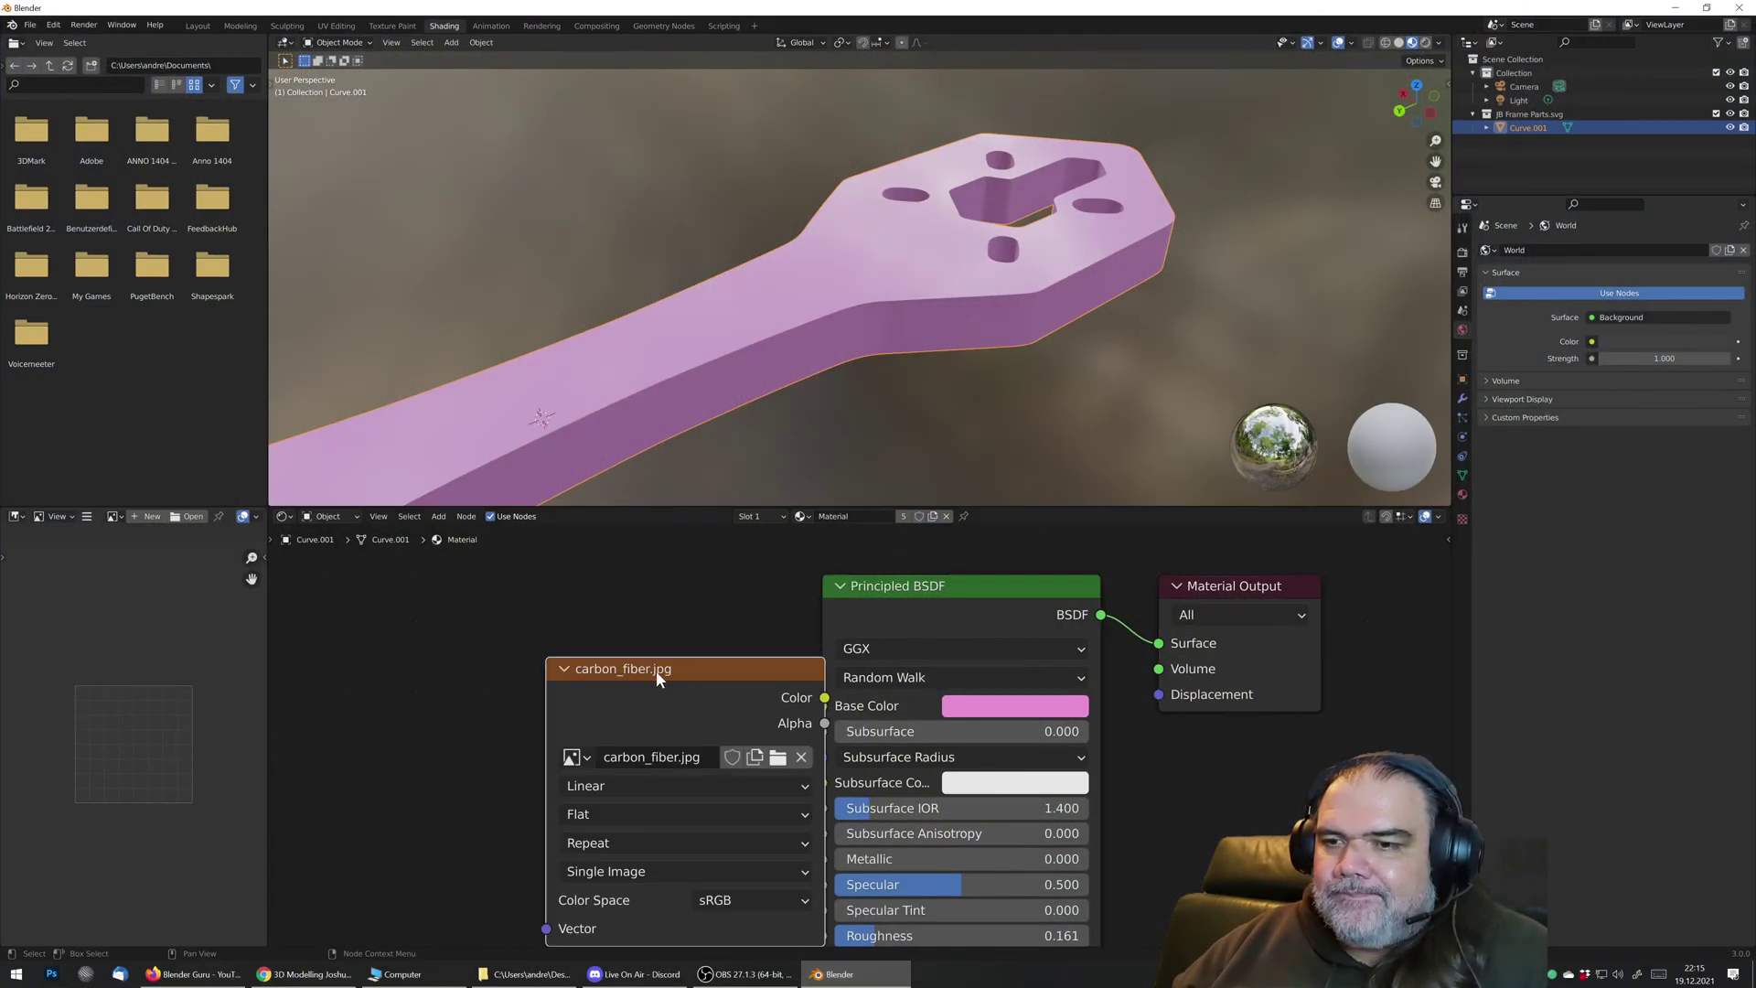
left_click_drag(656, 672, 494, 627)
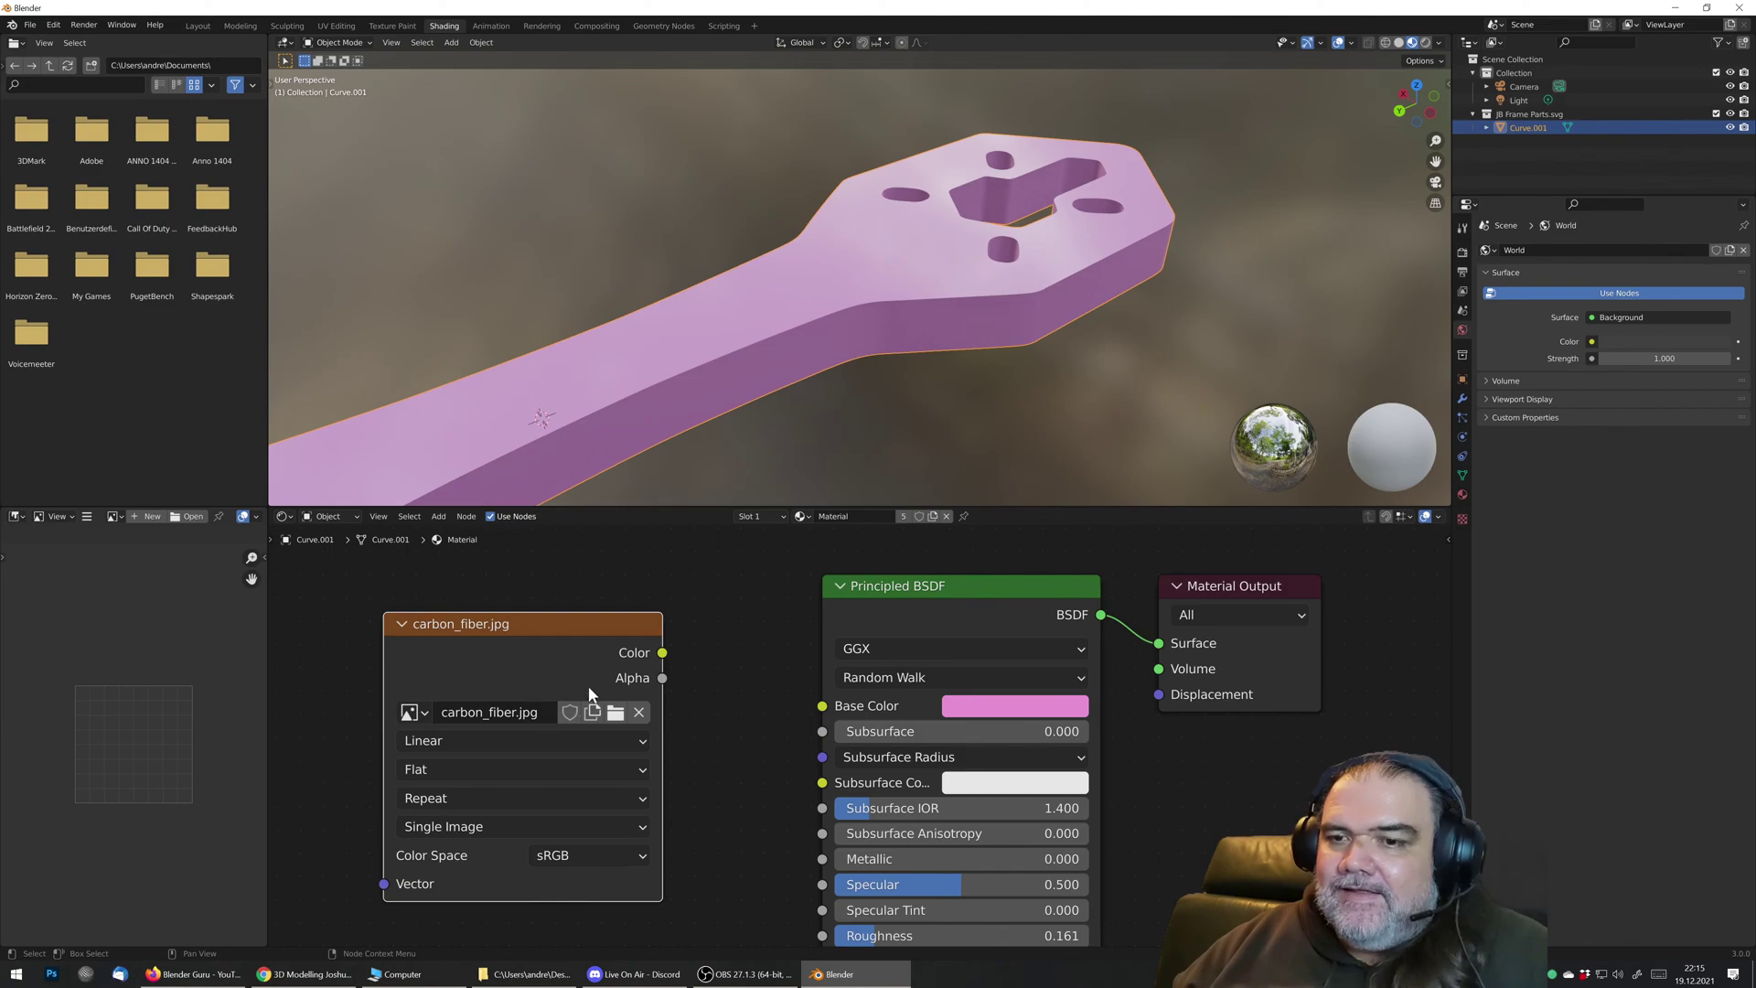
scroll(499, 629, "down", 2)
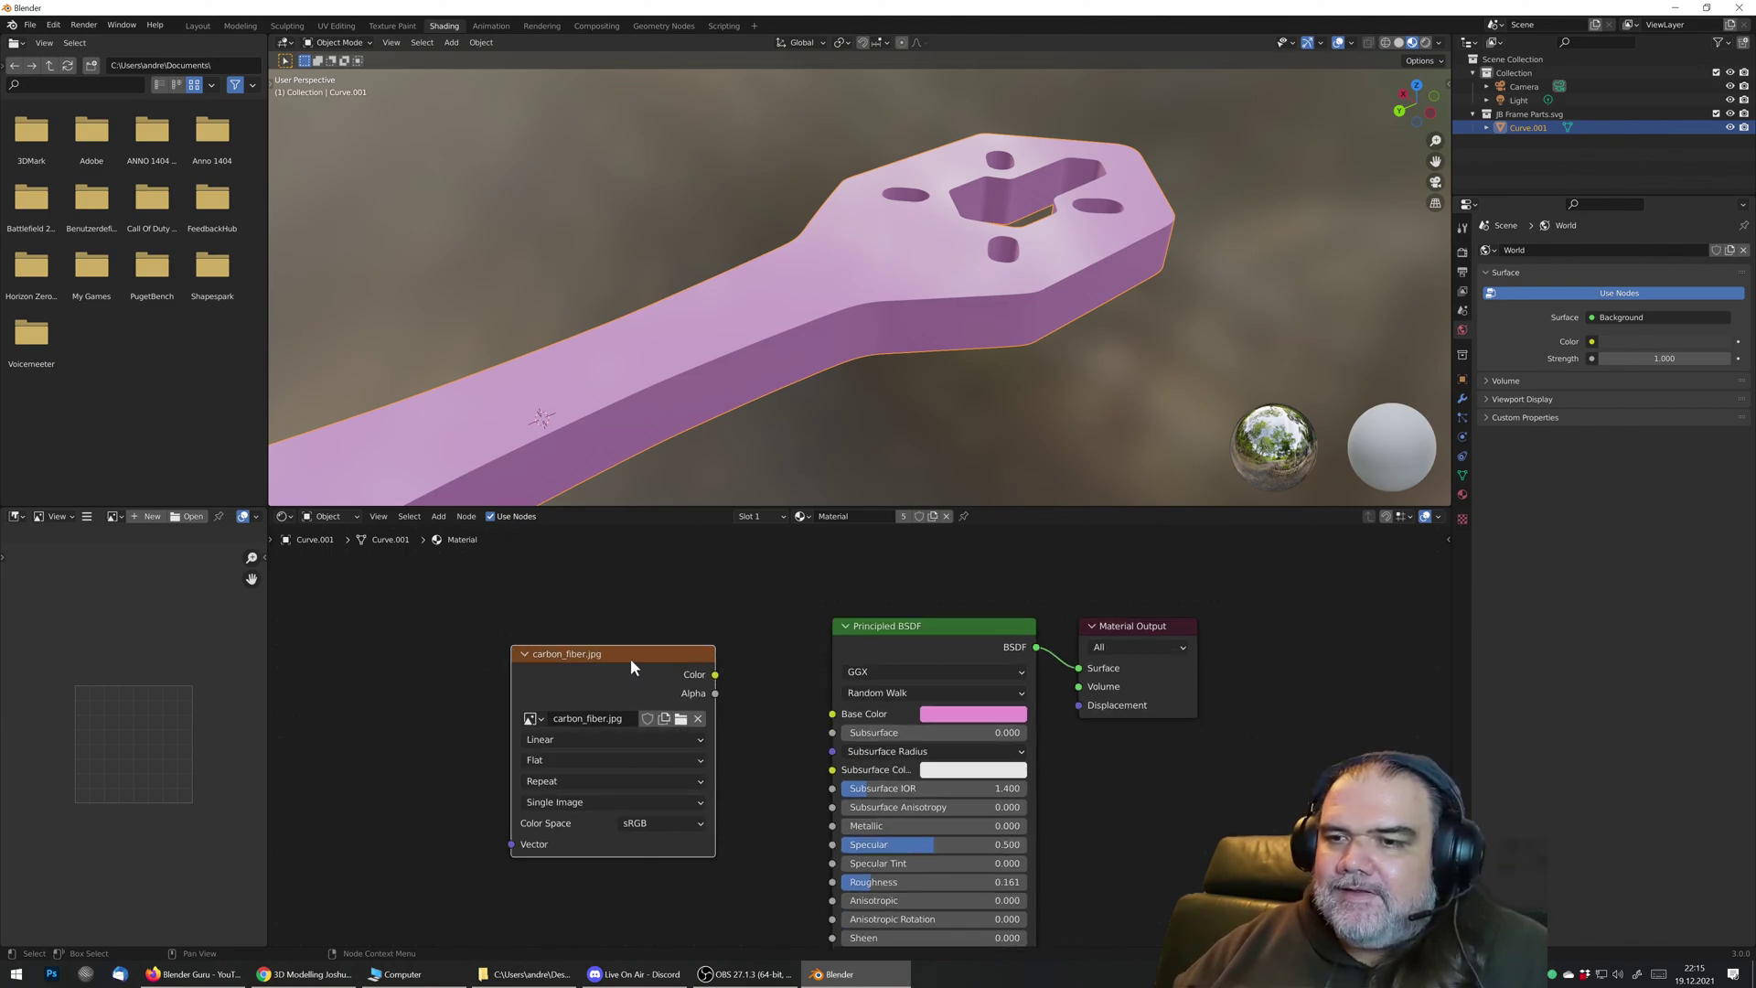
left_click_drag(631, 660, 520, 635)
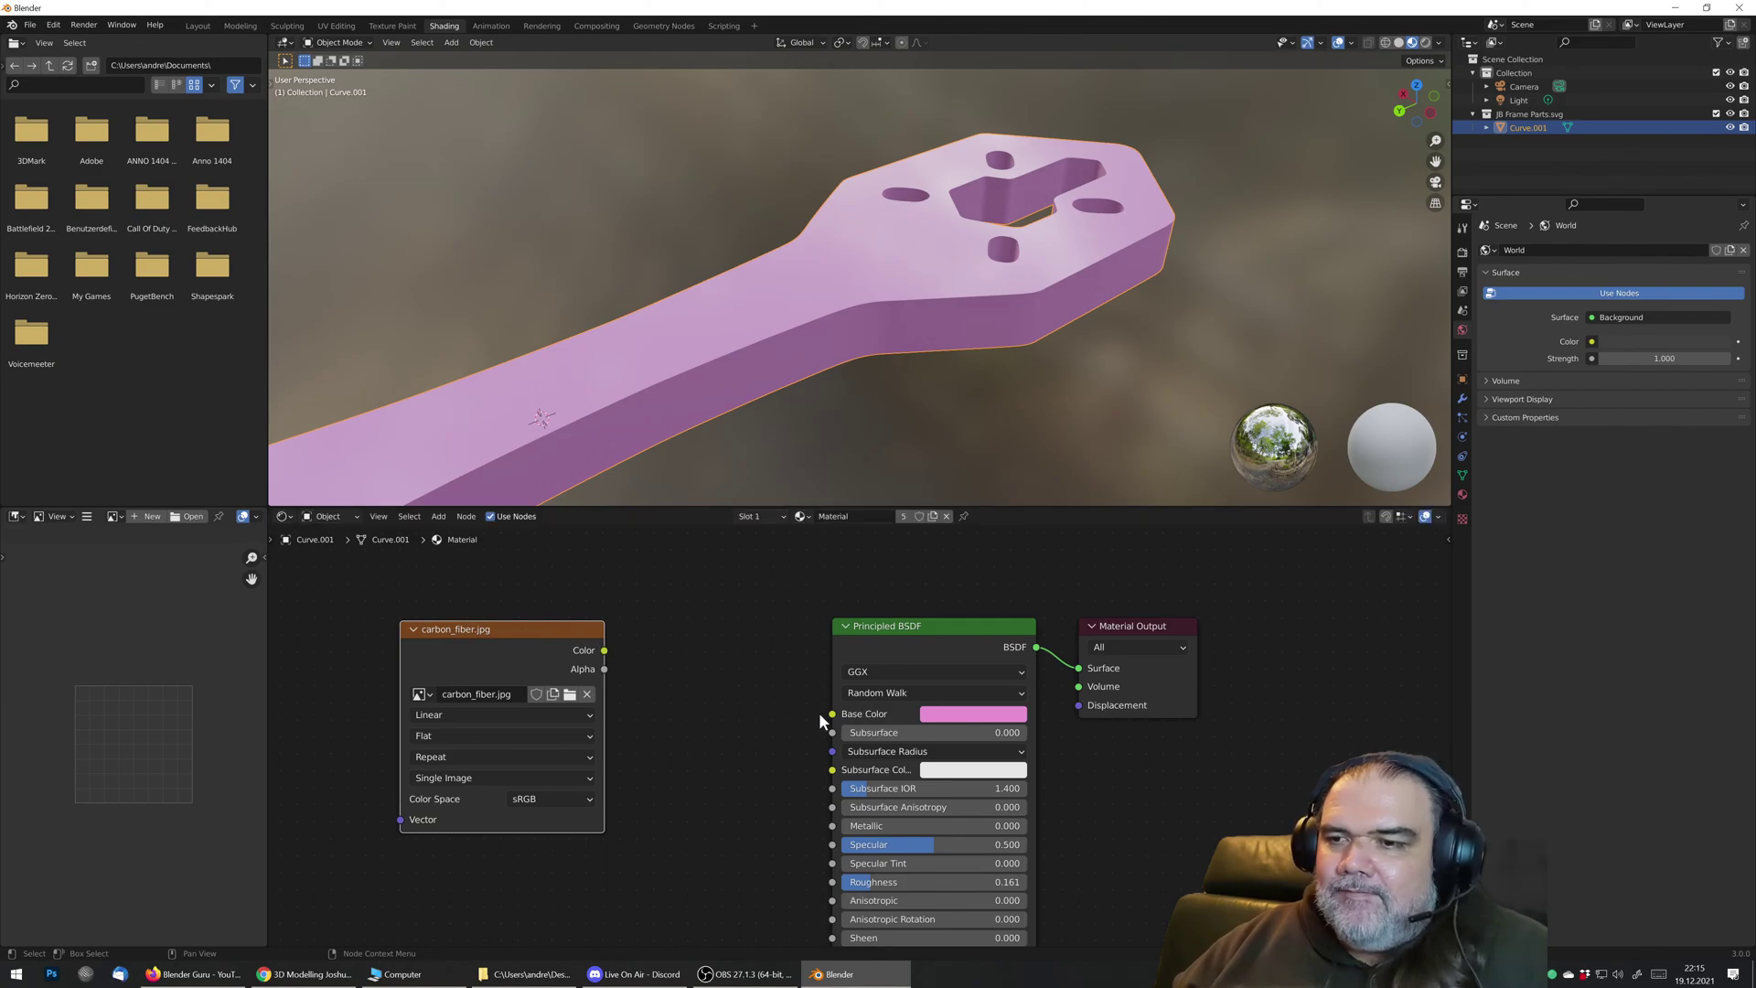
left_click_drag(607, 650, 832, 712)
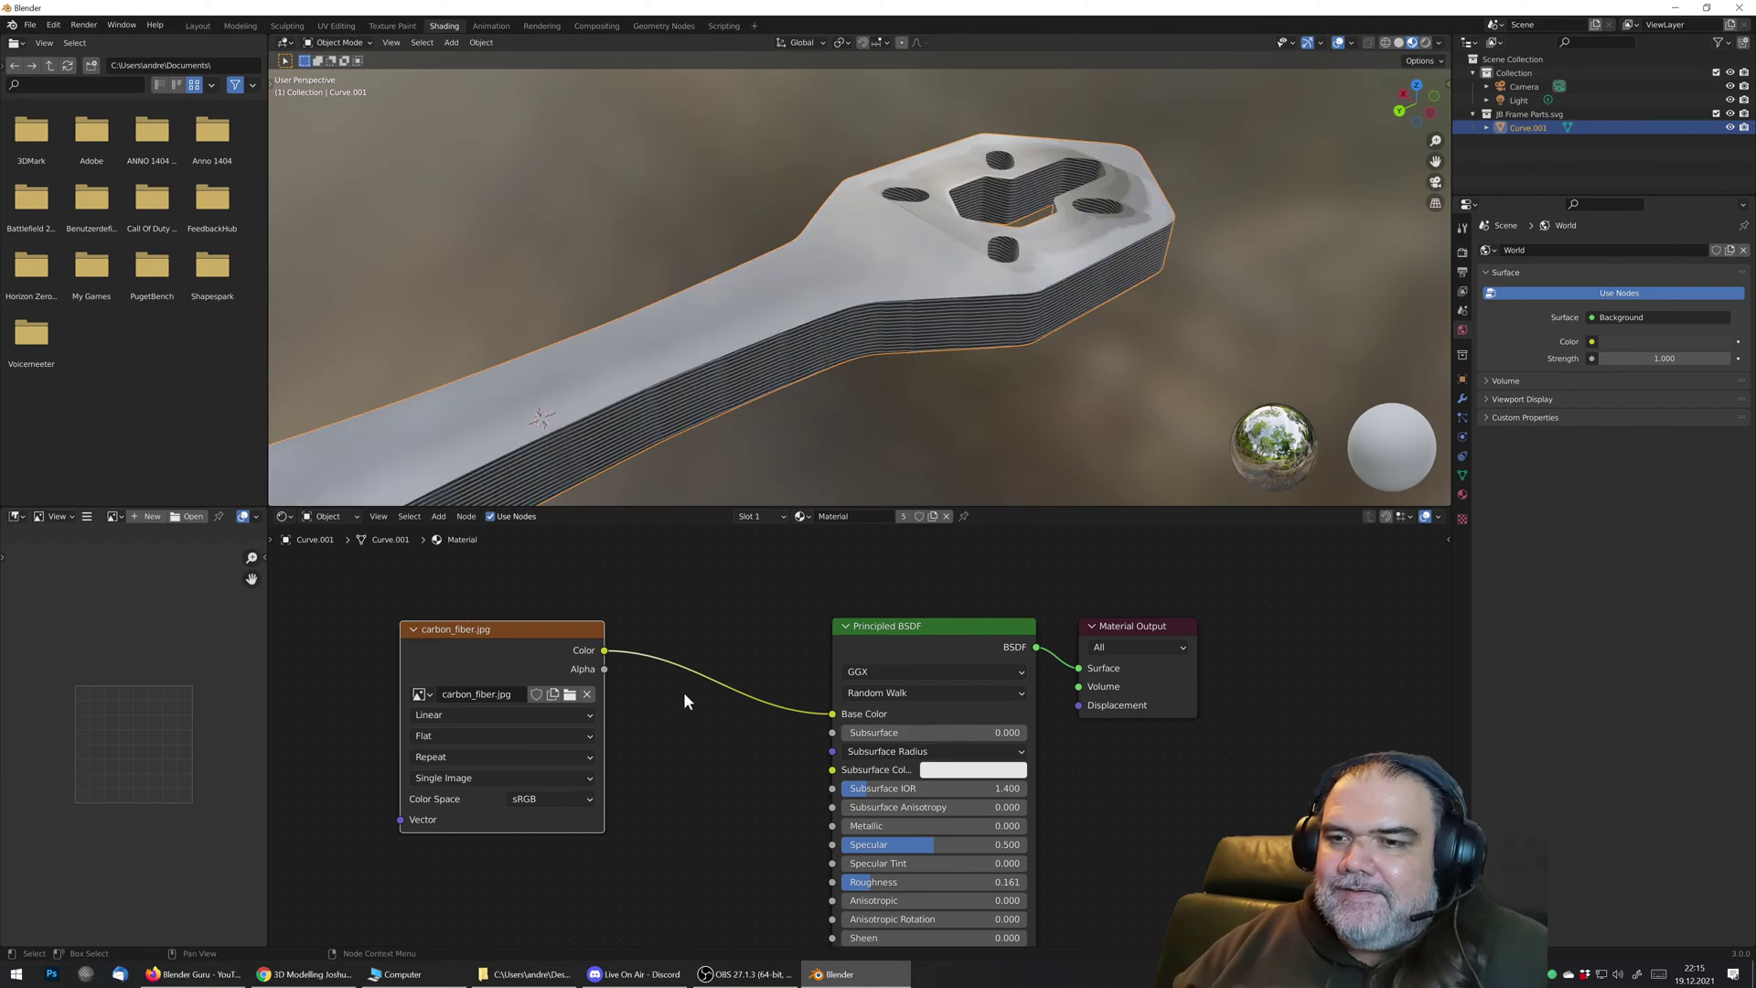
middle_click_drag(721, 432, 667, 383)
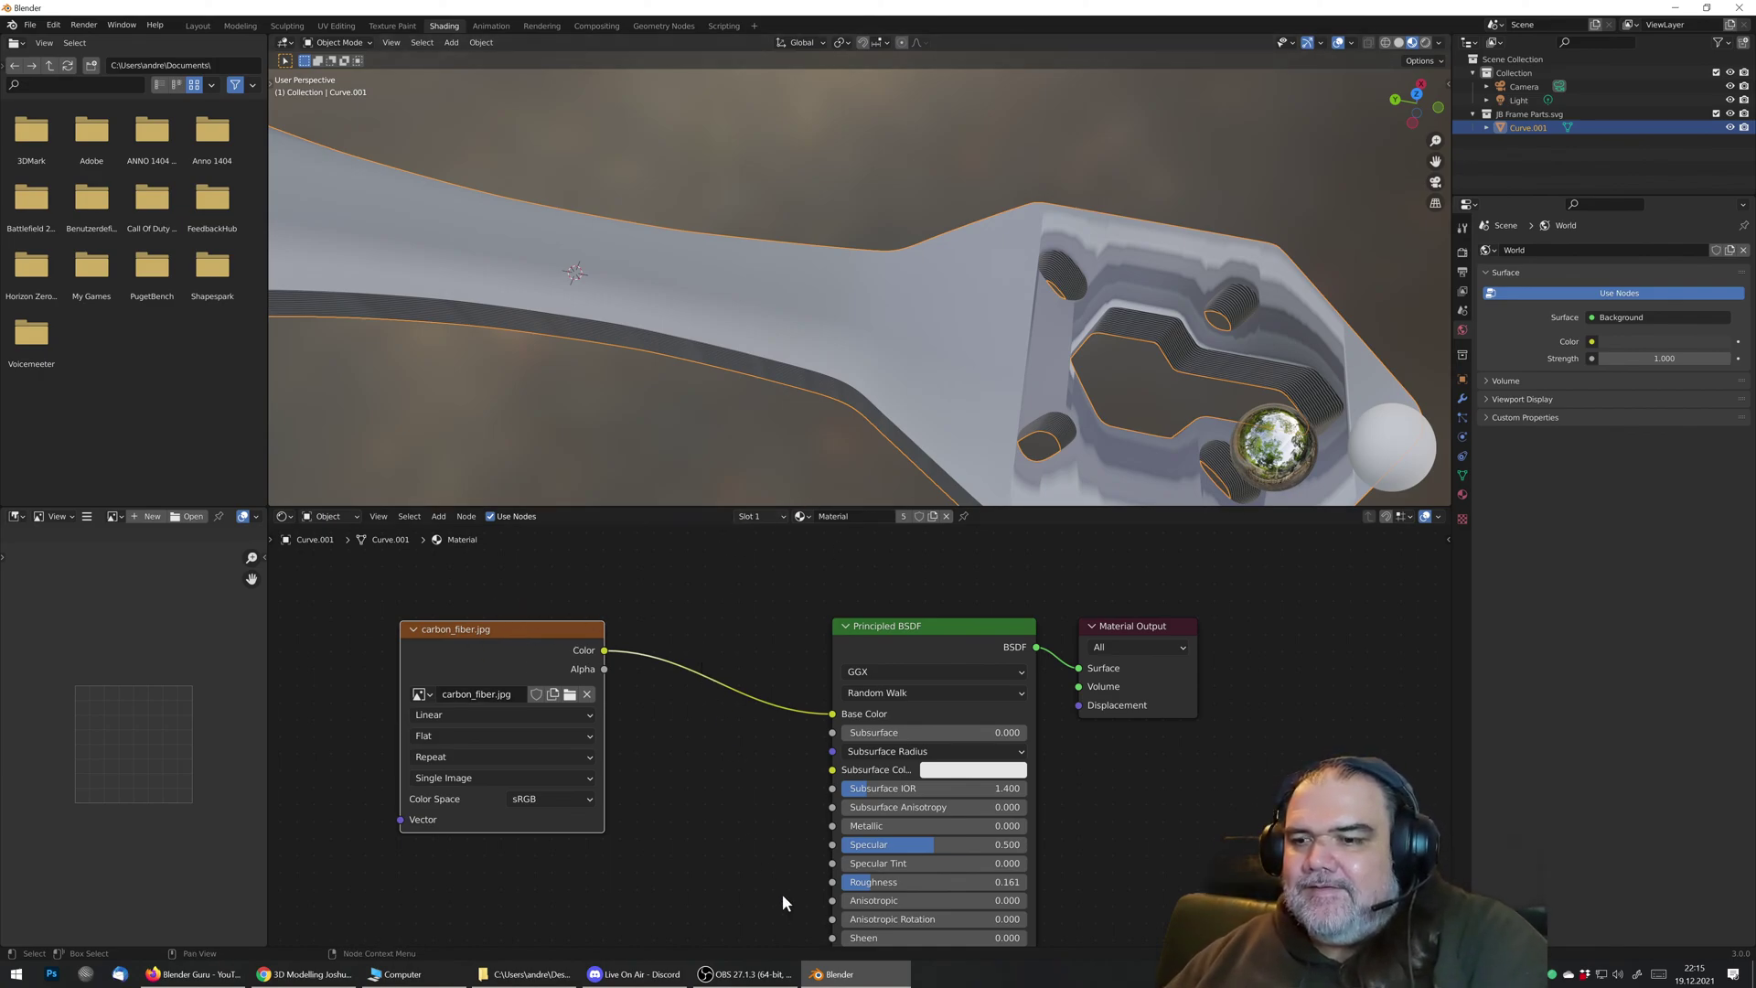
Step: Compare the weave in carbon_fiber.jpg with how the texture maps onto the arm's top face and edges in Blender
left_click(838, 974)
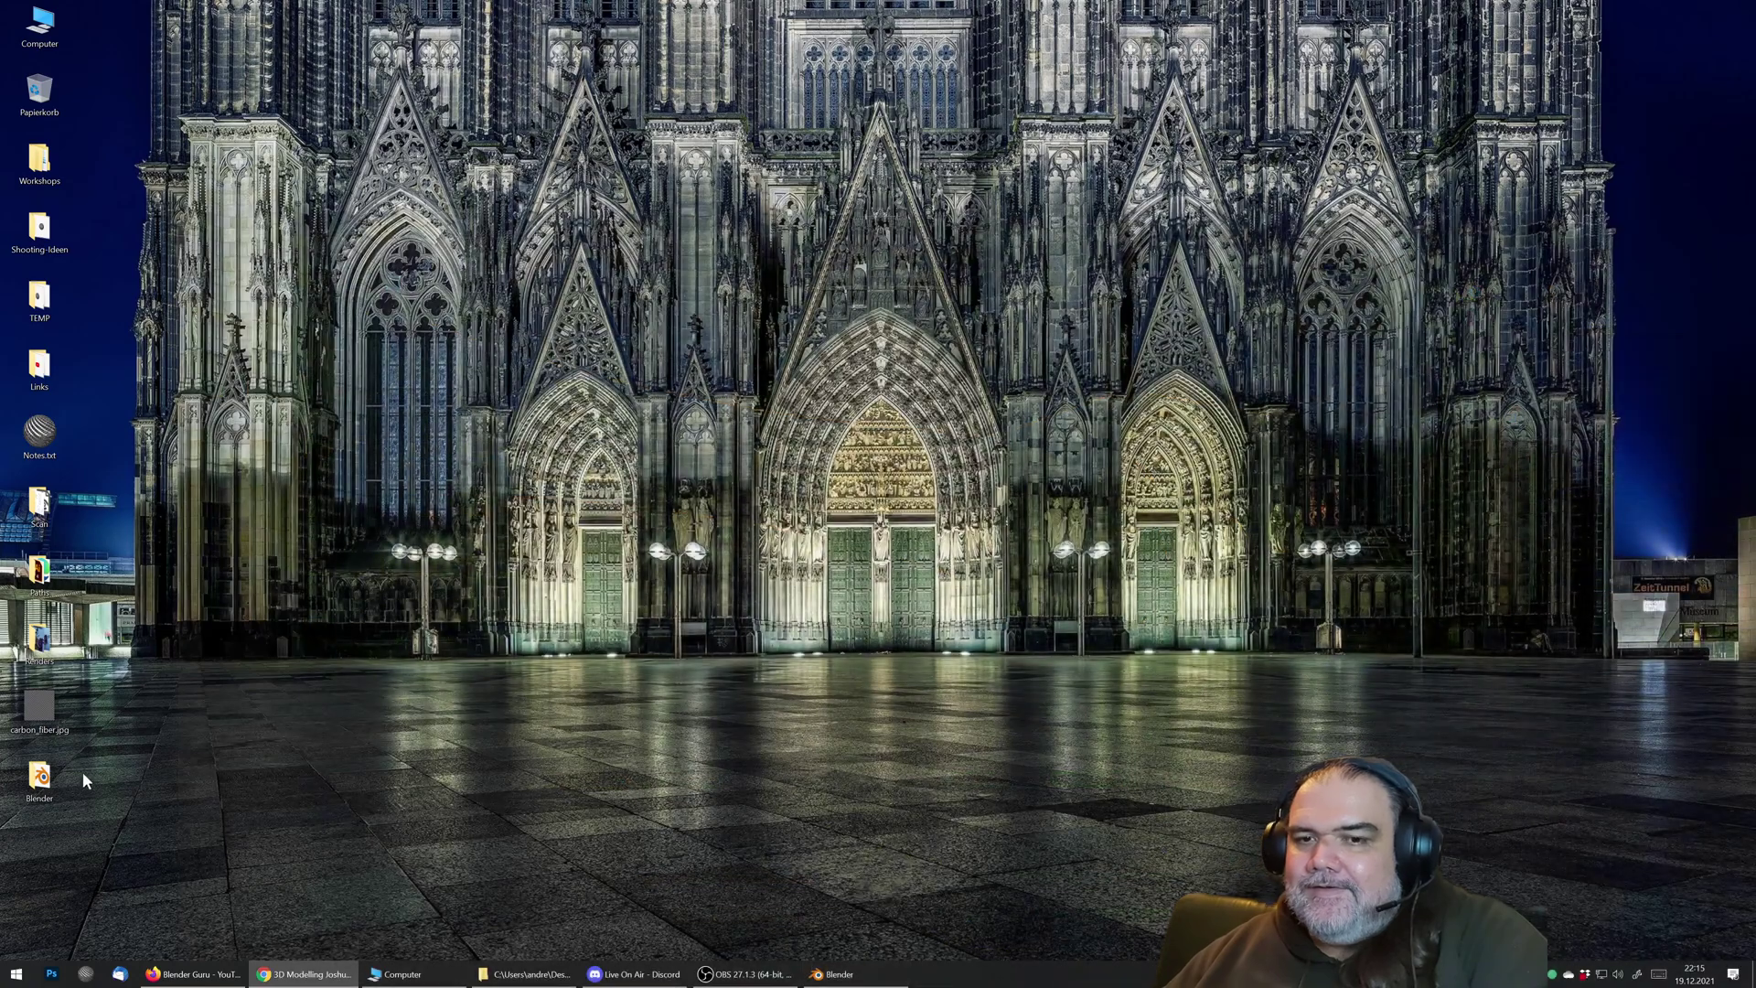
double_click(56, 707)
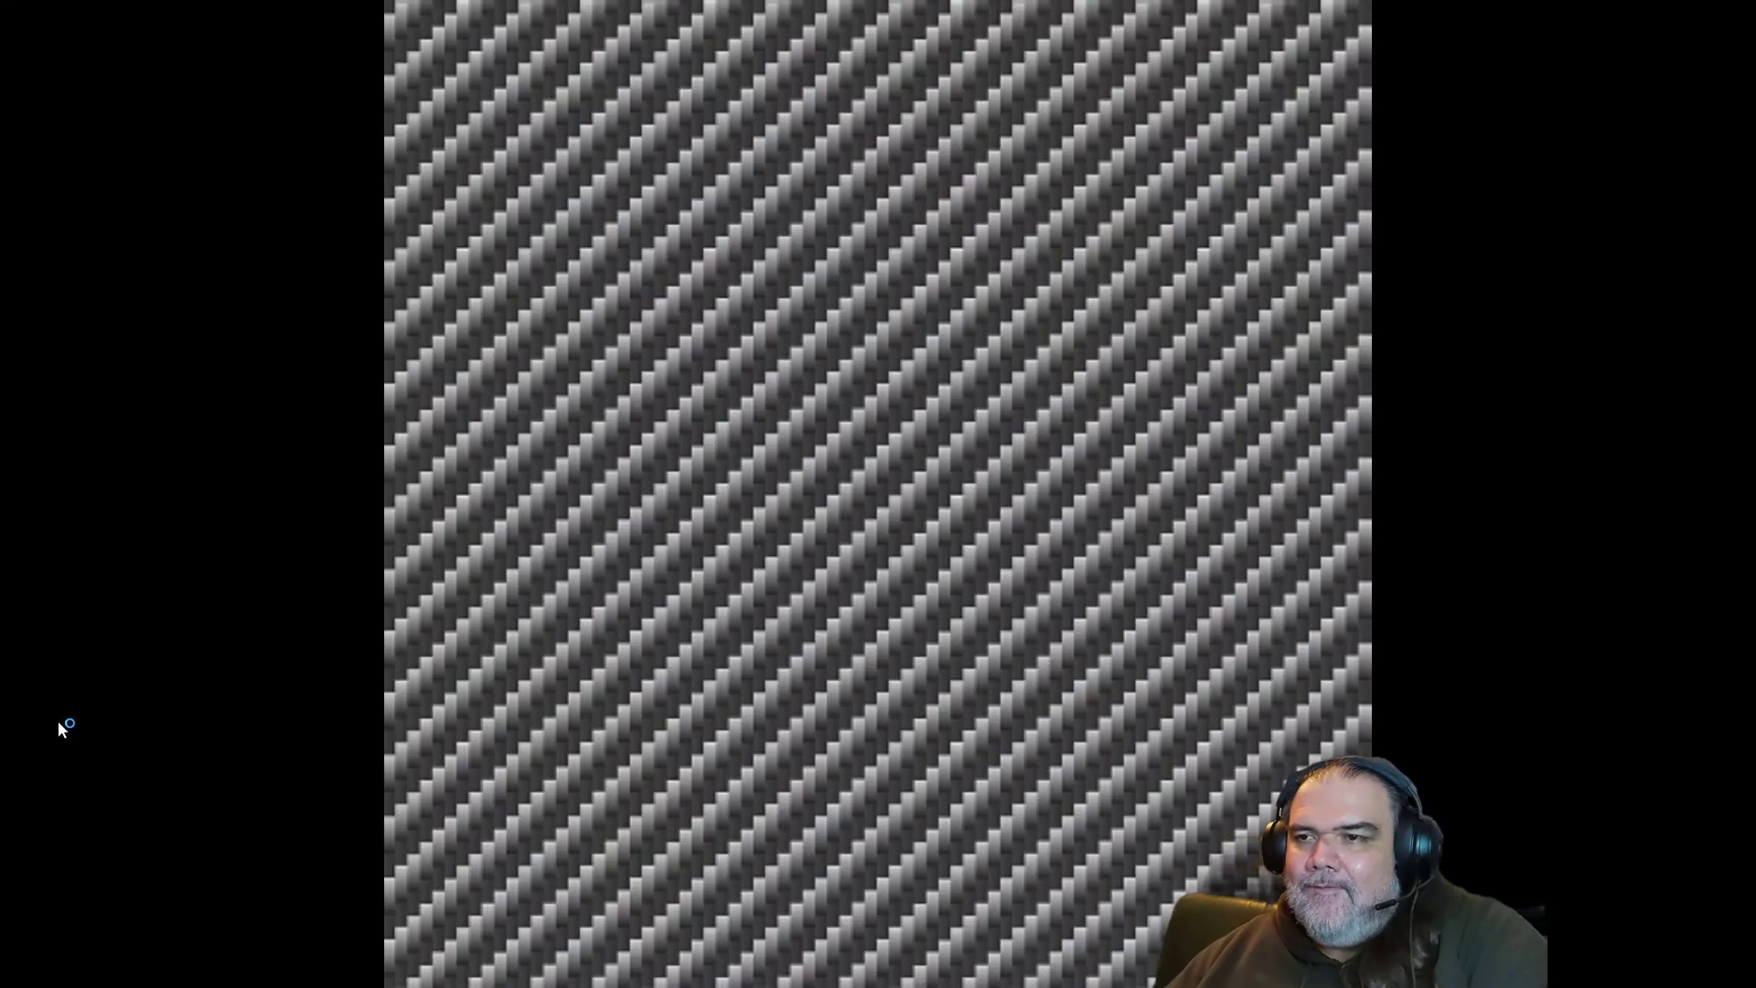
key("Escape")
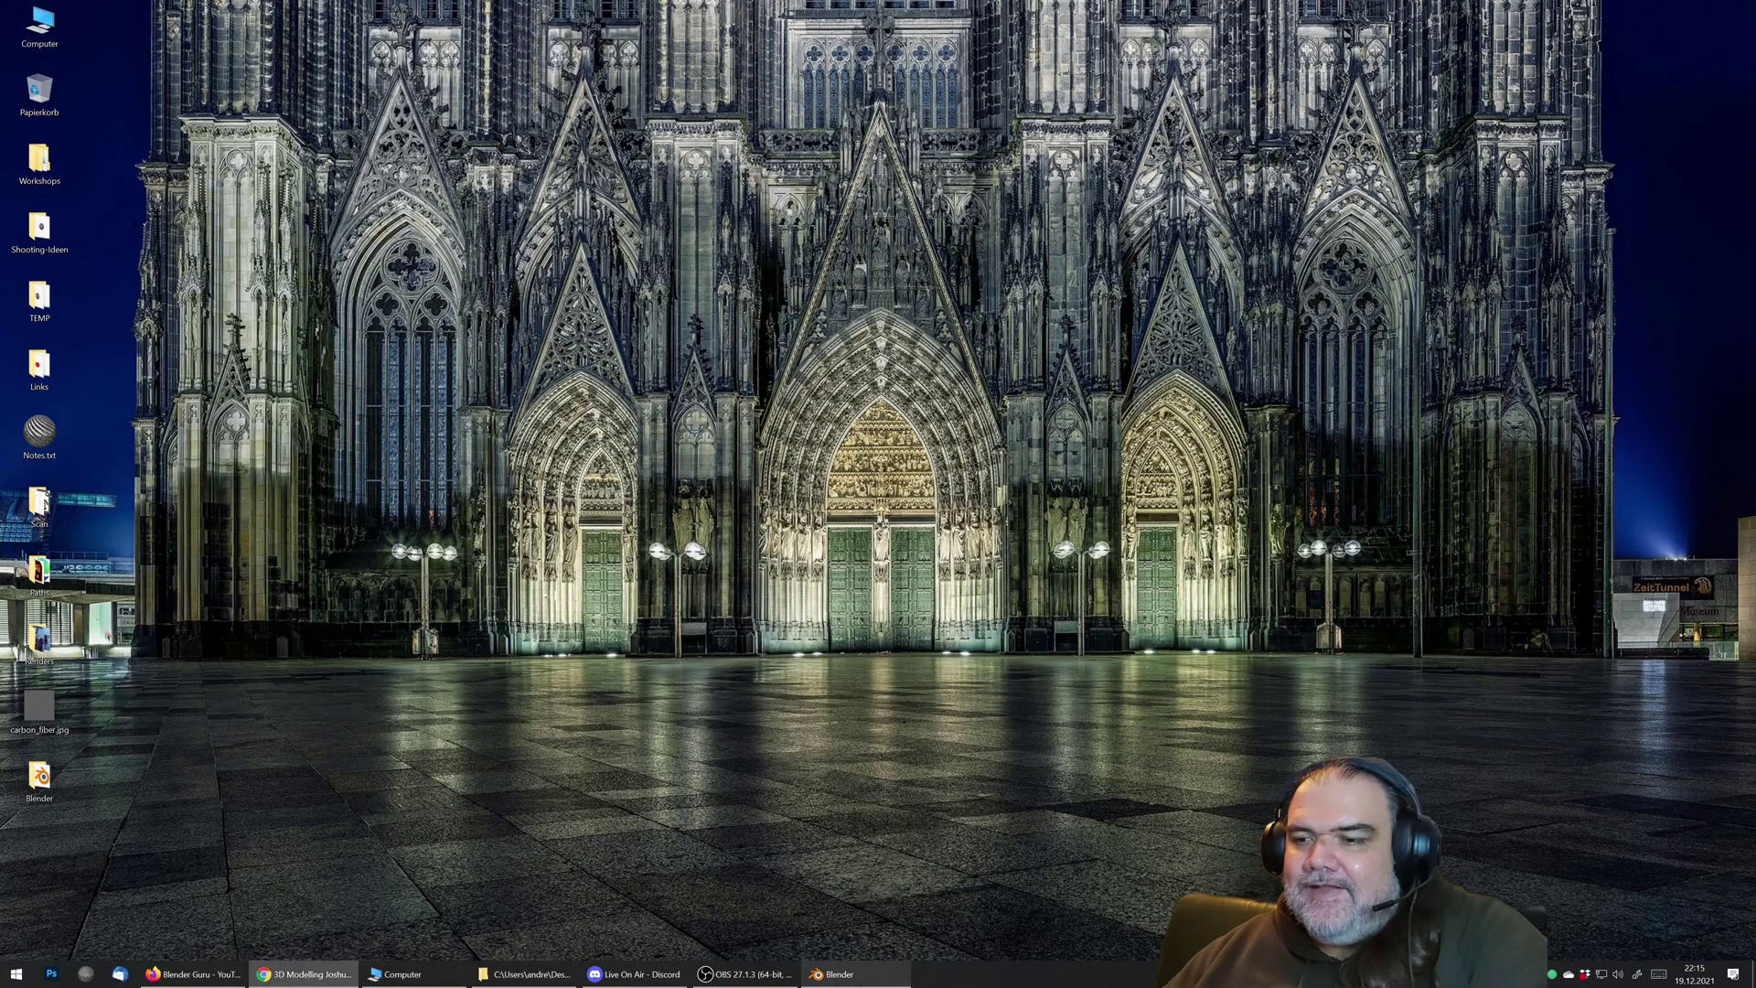
left_click(830, 979)
middle_click_drag(1068, 382, 943, 390)
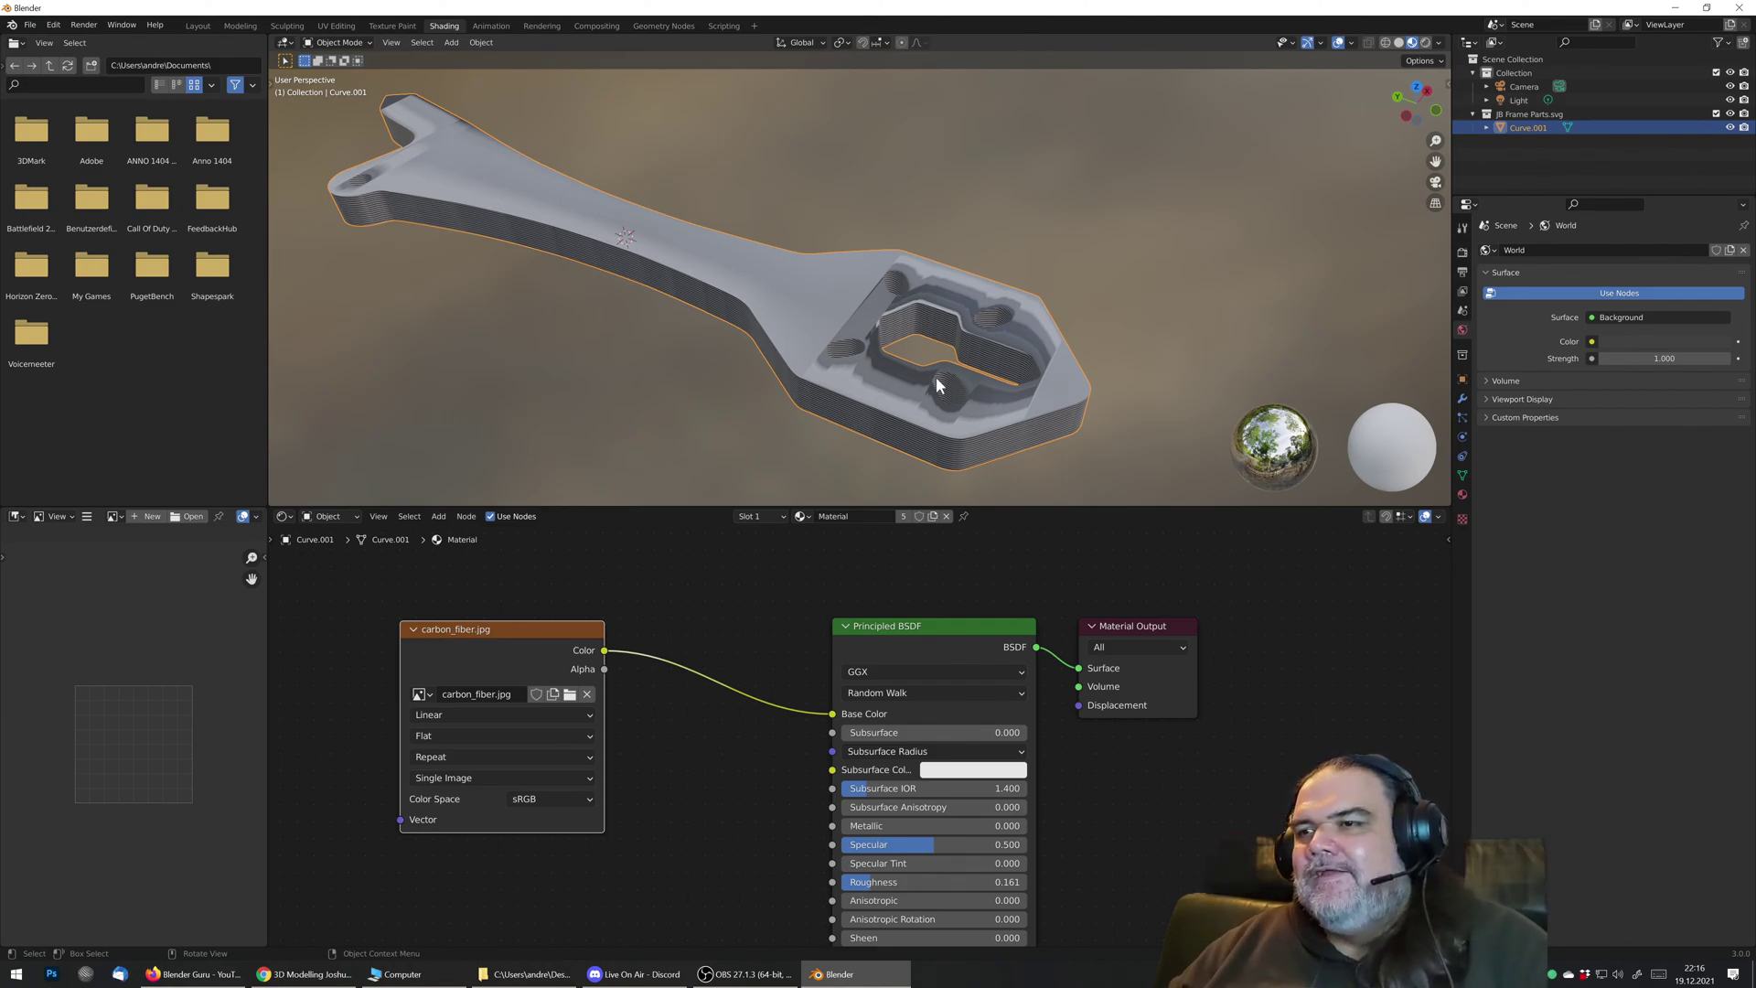
middle_click_drag(788, 285, 851, 263)
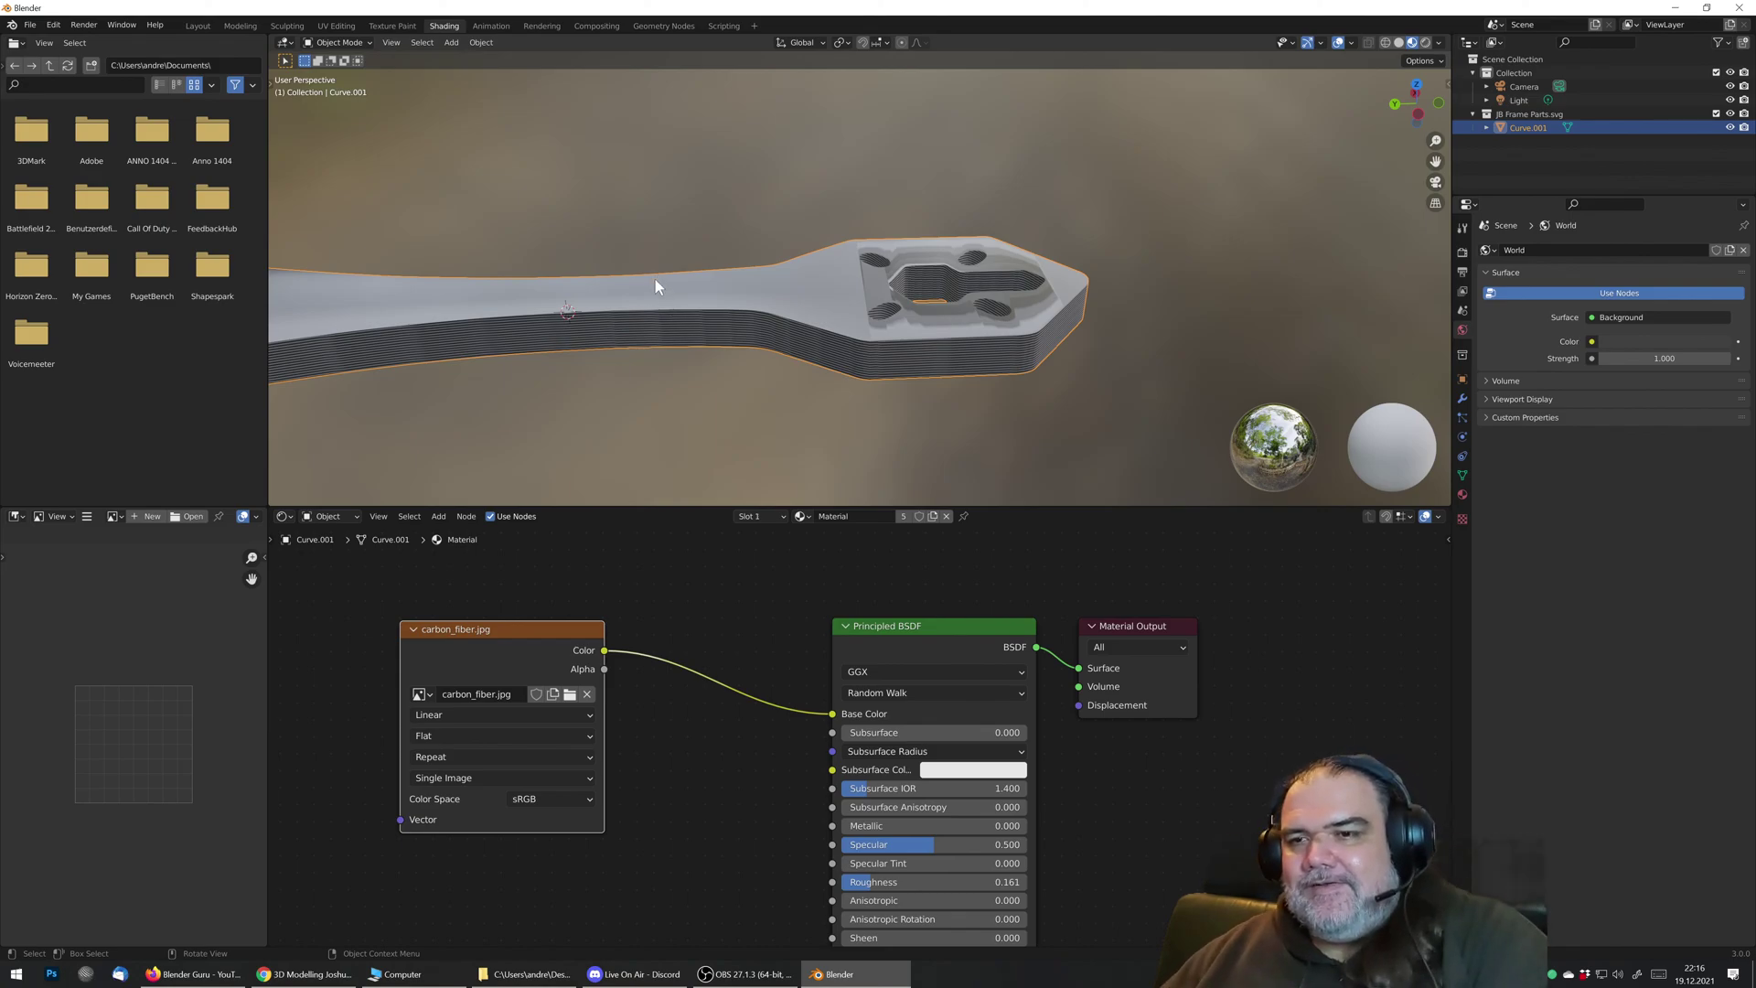
middle_click_drag(618, 309, 796, 311)
Step: Add Texture Coordinate and Mapping nodes ahead of the carbon_fiber.jpg node and space them out from it
scroll(820, 677, "down", 2)
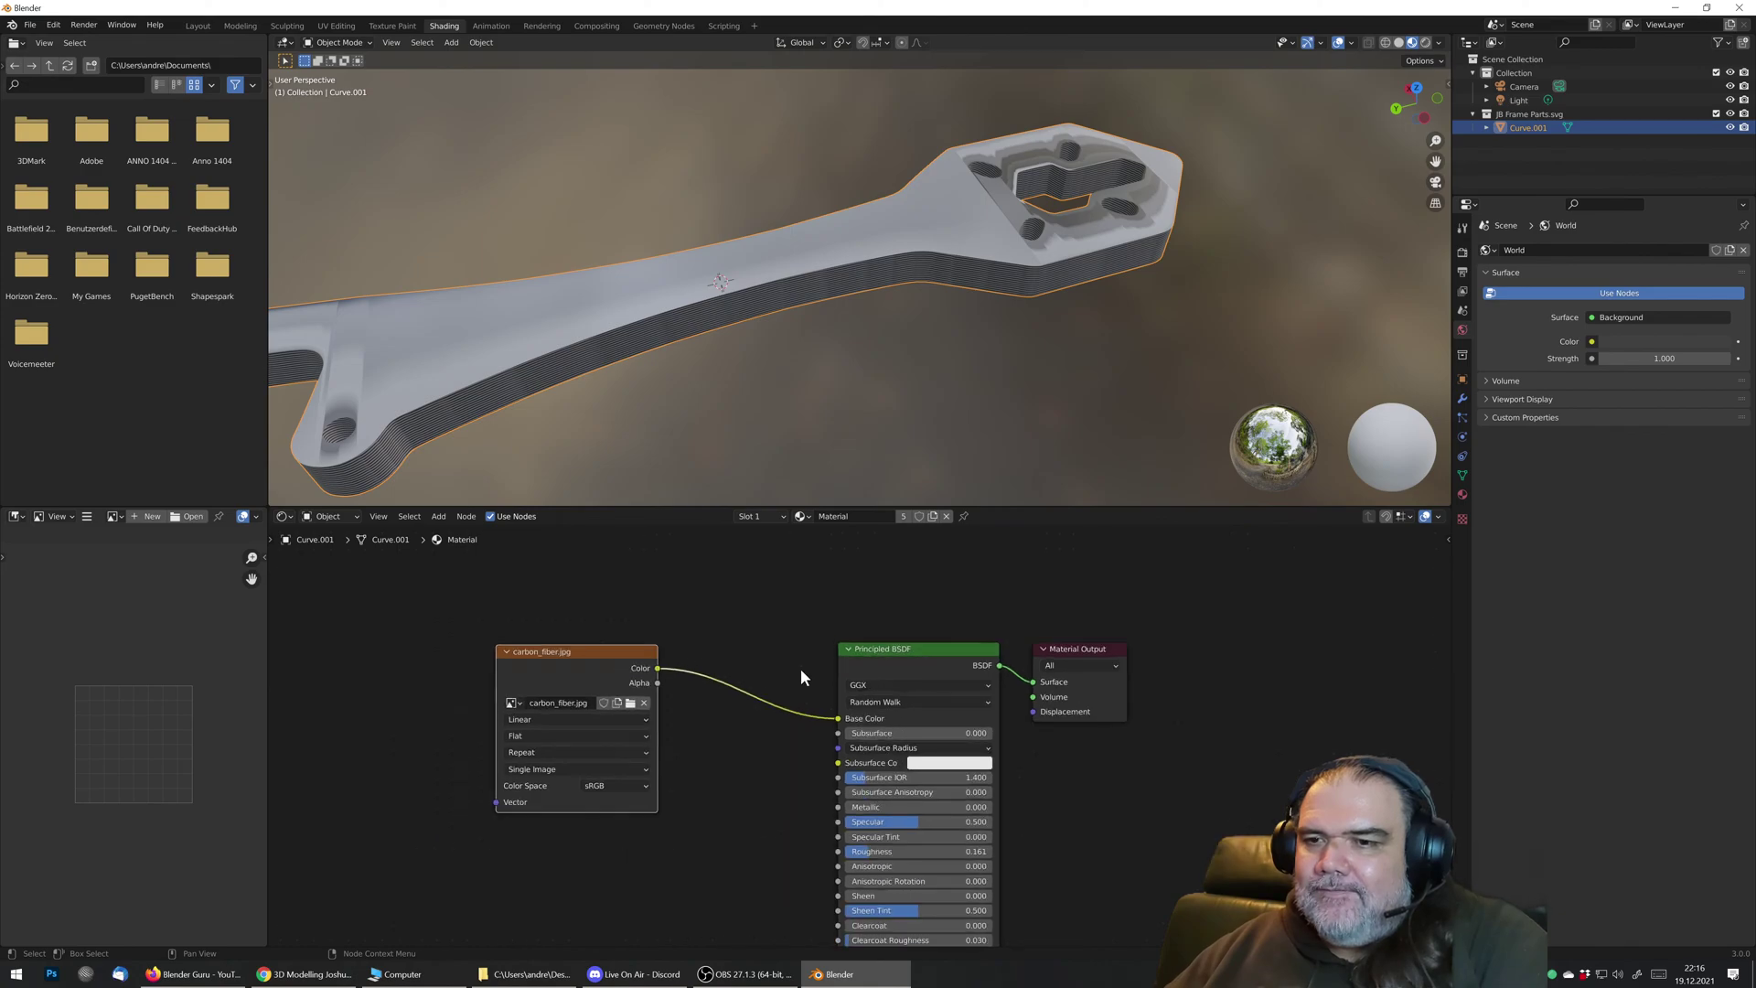
middle_click_drag(799, 668, 965, 638)
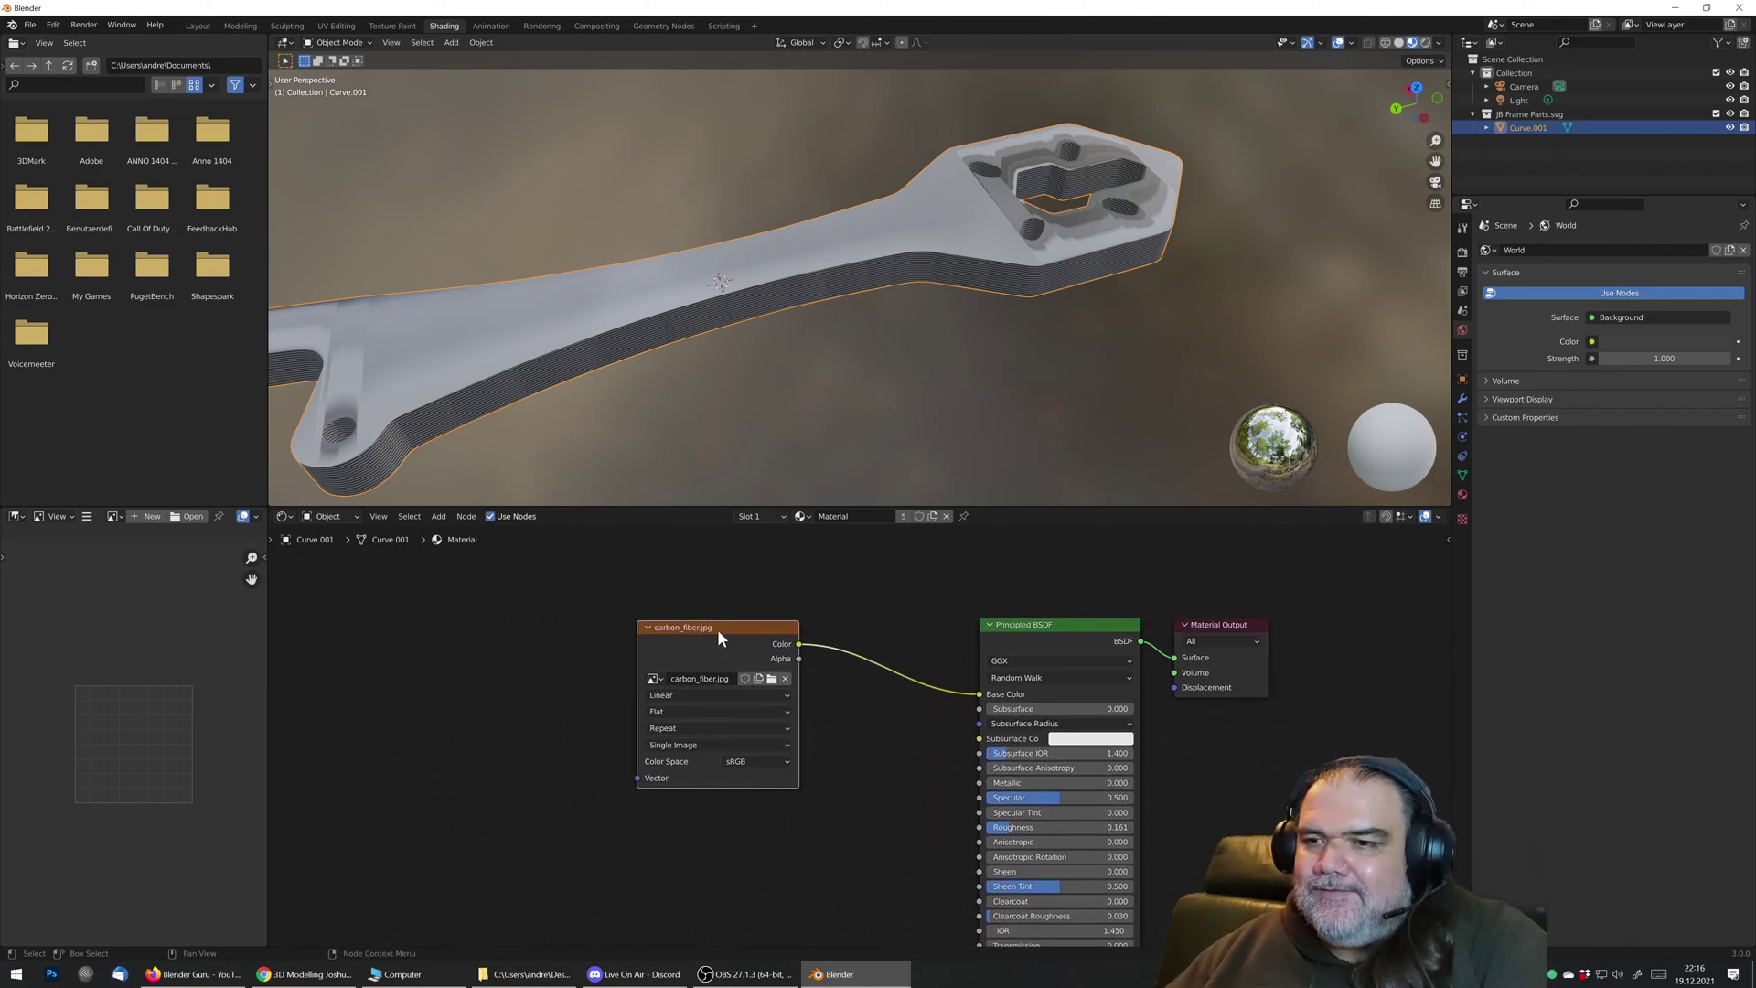
mouse_move(724, 628)
left_mouse_down()
mouse_move(830, 631)
mouse_move(759, 626)
left_mouse_up()
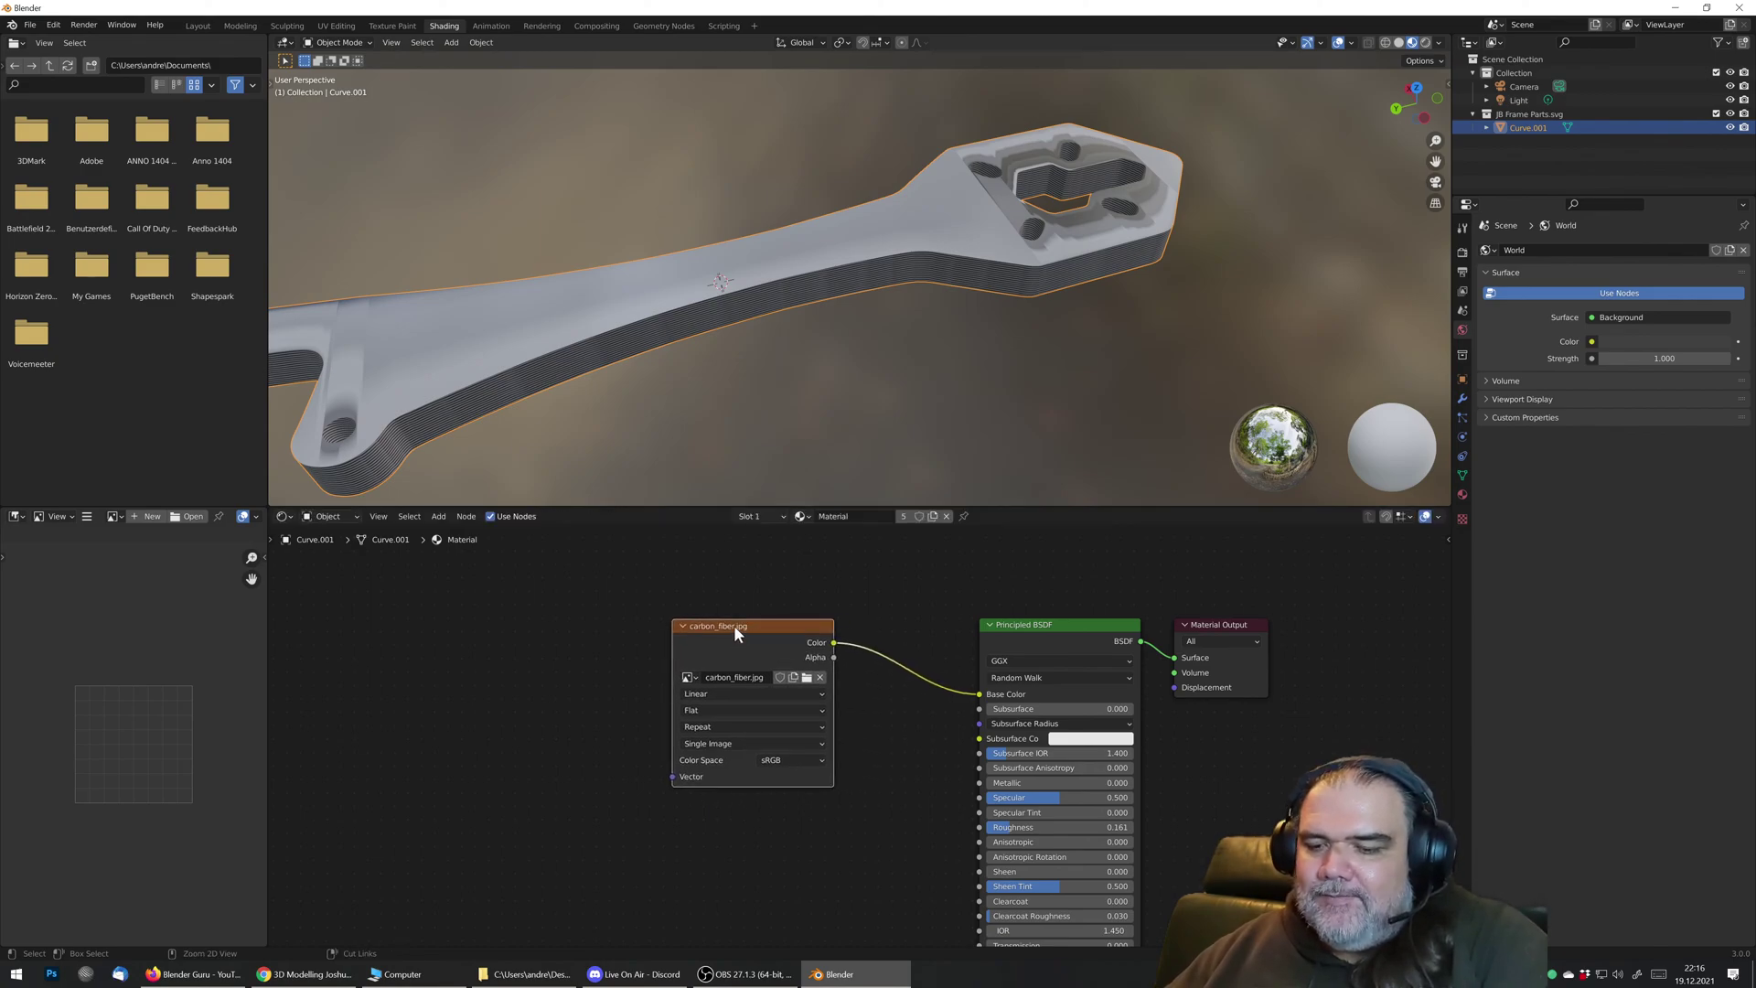
key("ctrl+t")
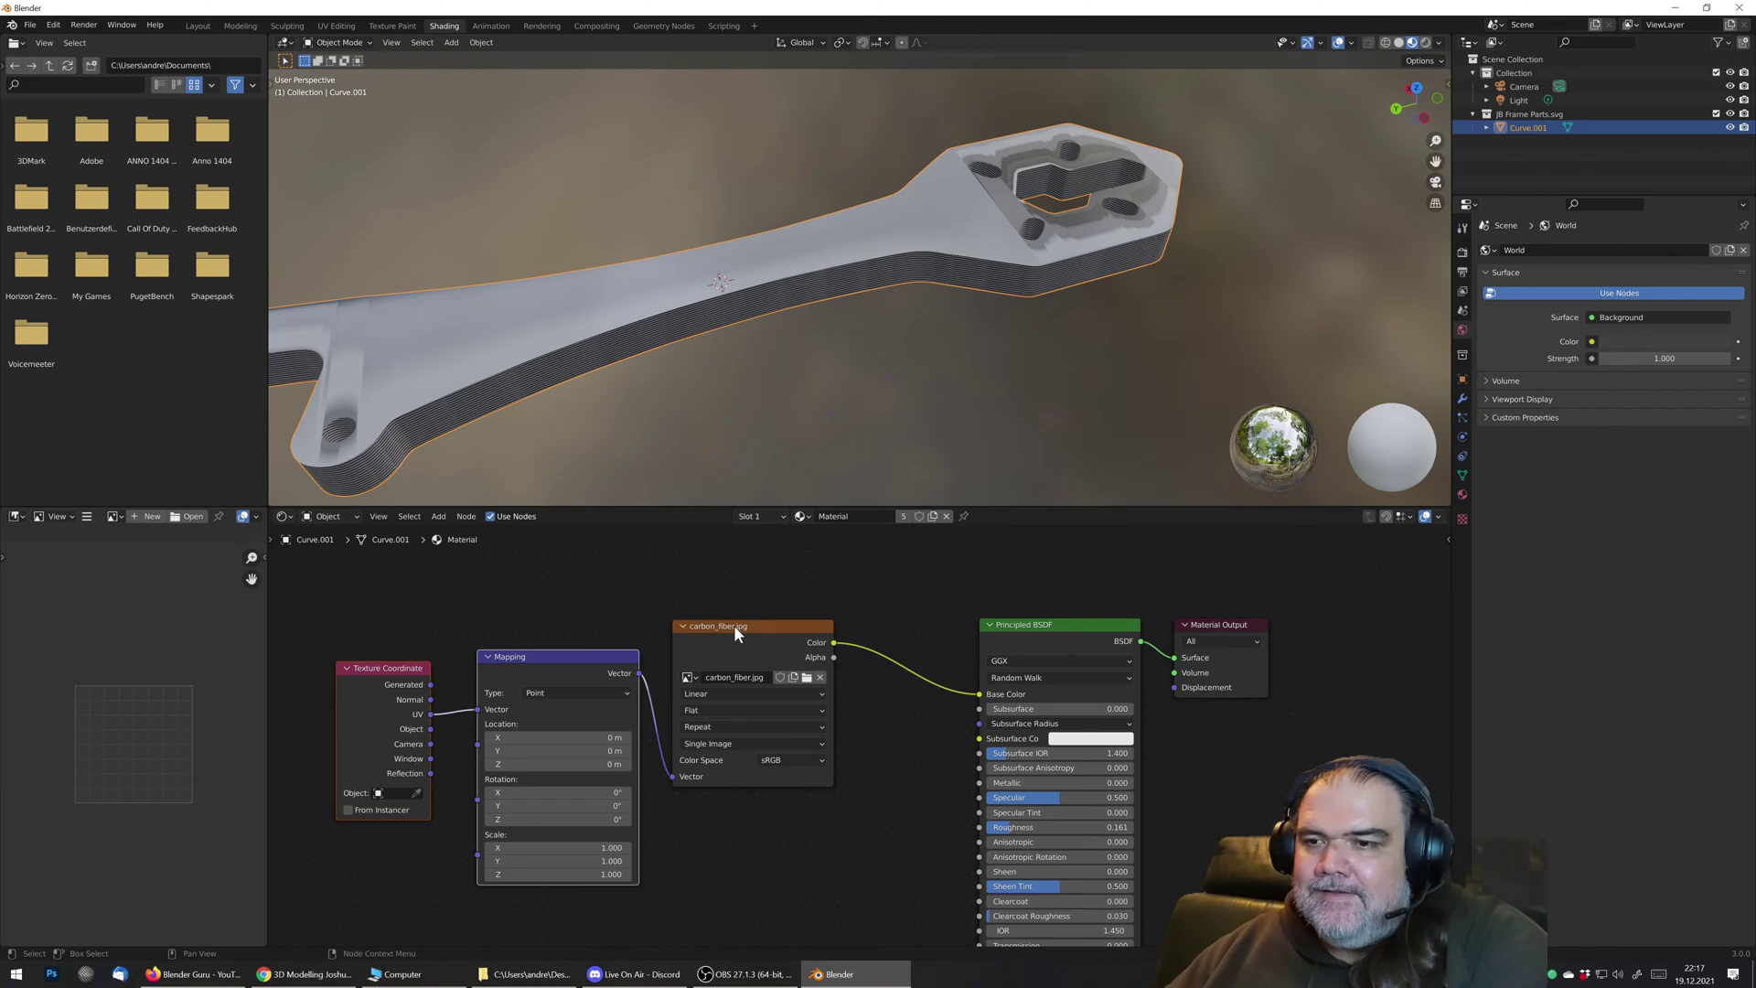
left_click_drag(339, 594, 496, 821)
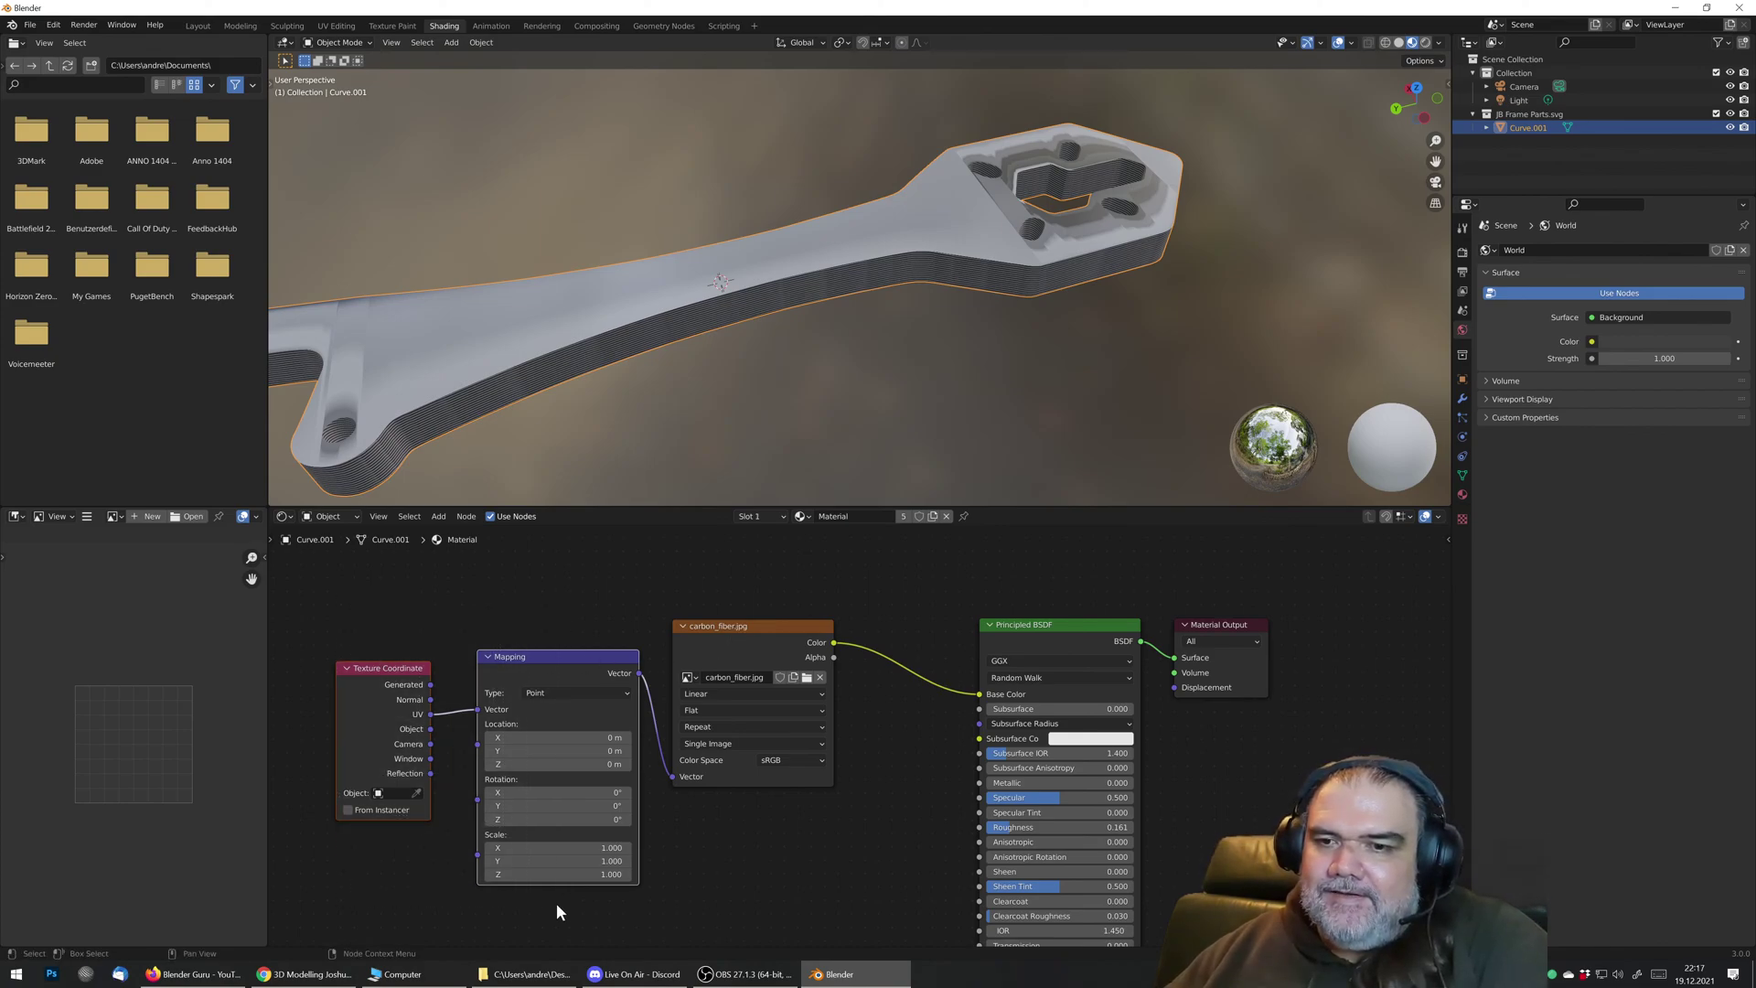
left_click_drag(560, 663, 511, 619)
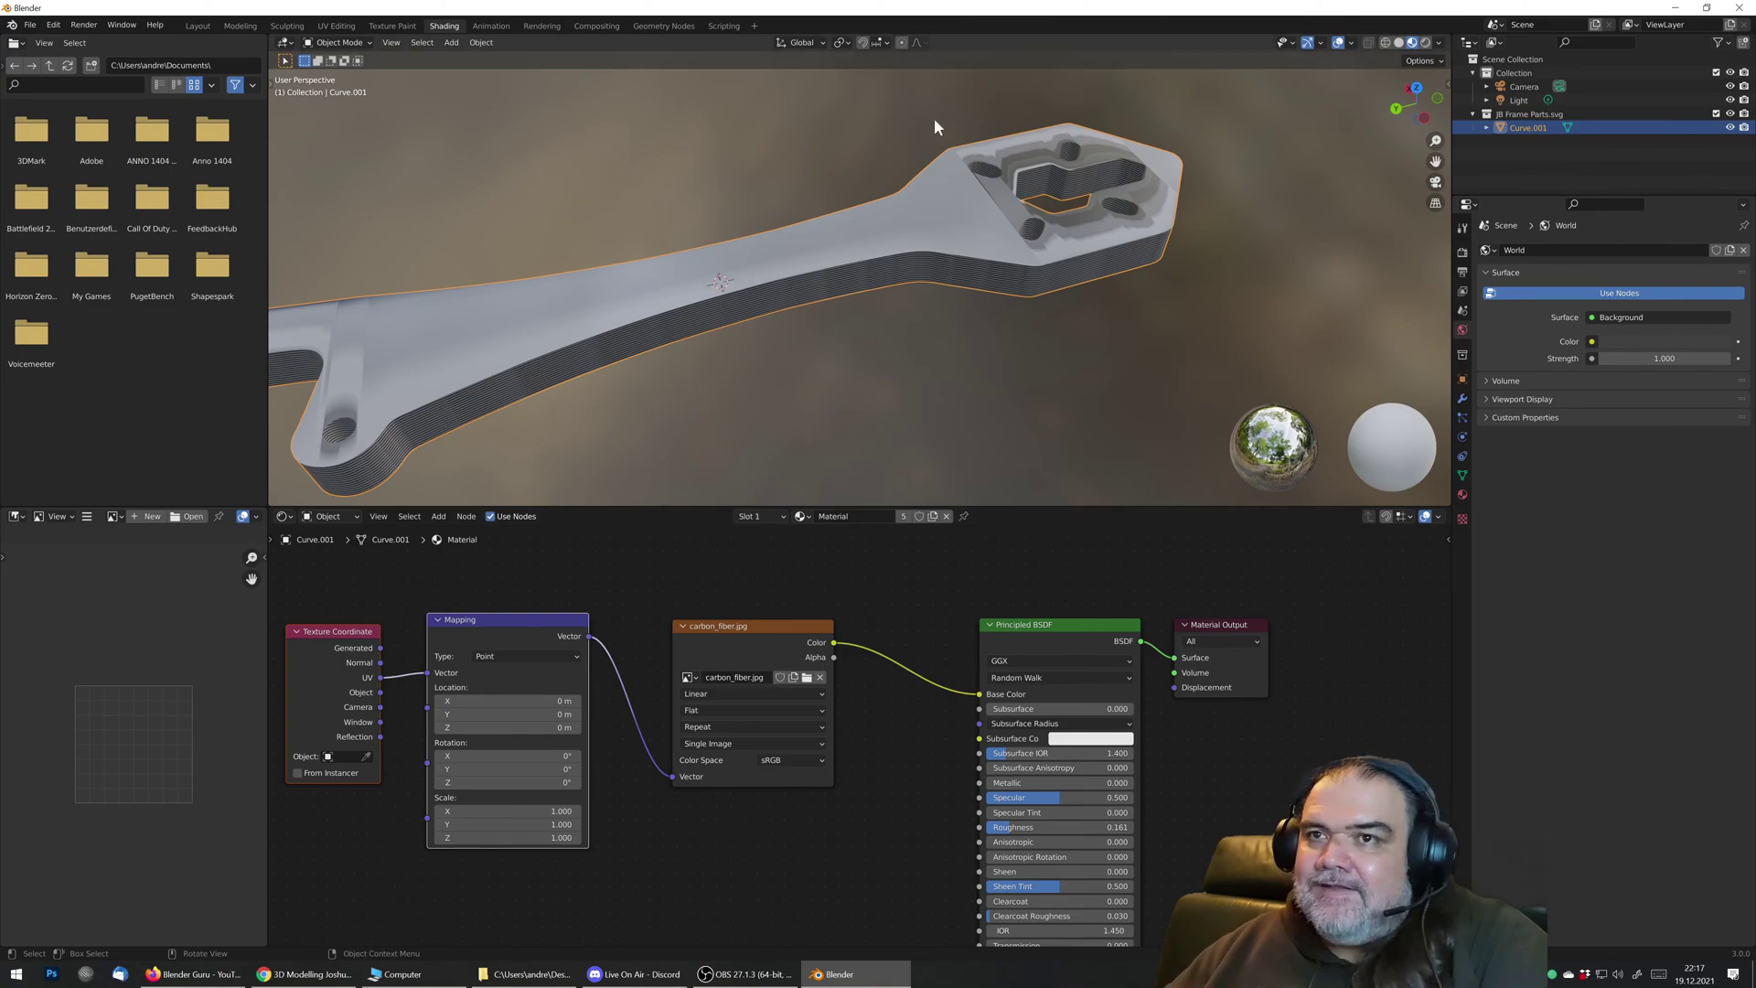
Step: Switch to the UV Editing workspace, frame the whole arm and widen the 3D view beside the UV editor
left_click(335, 26)
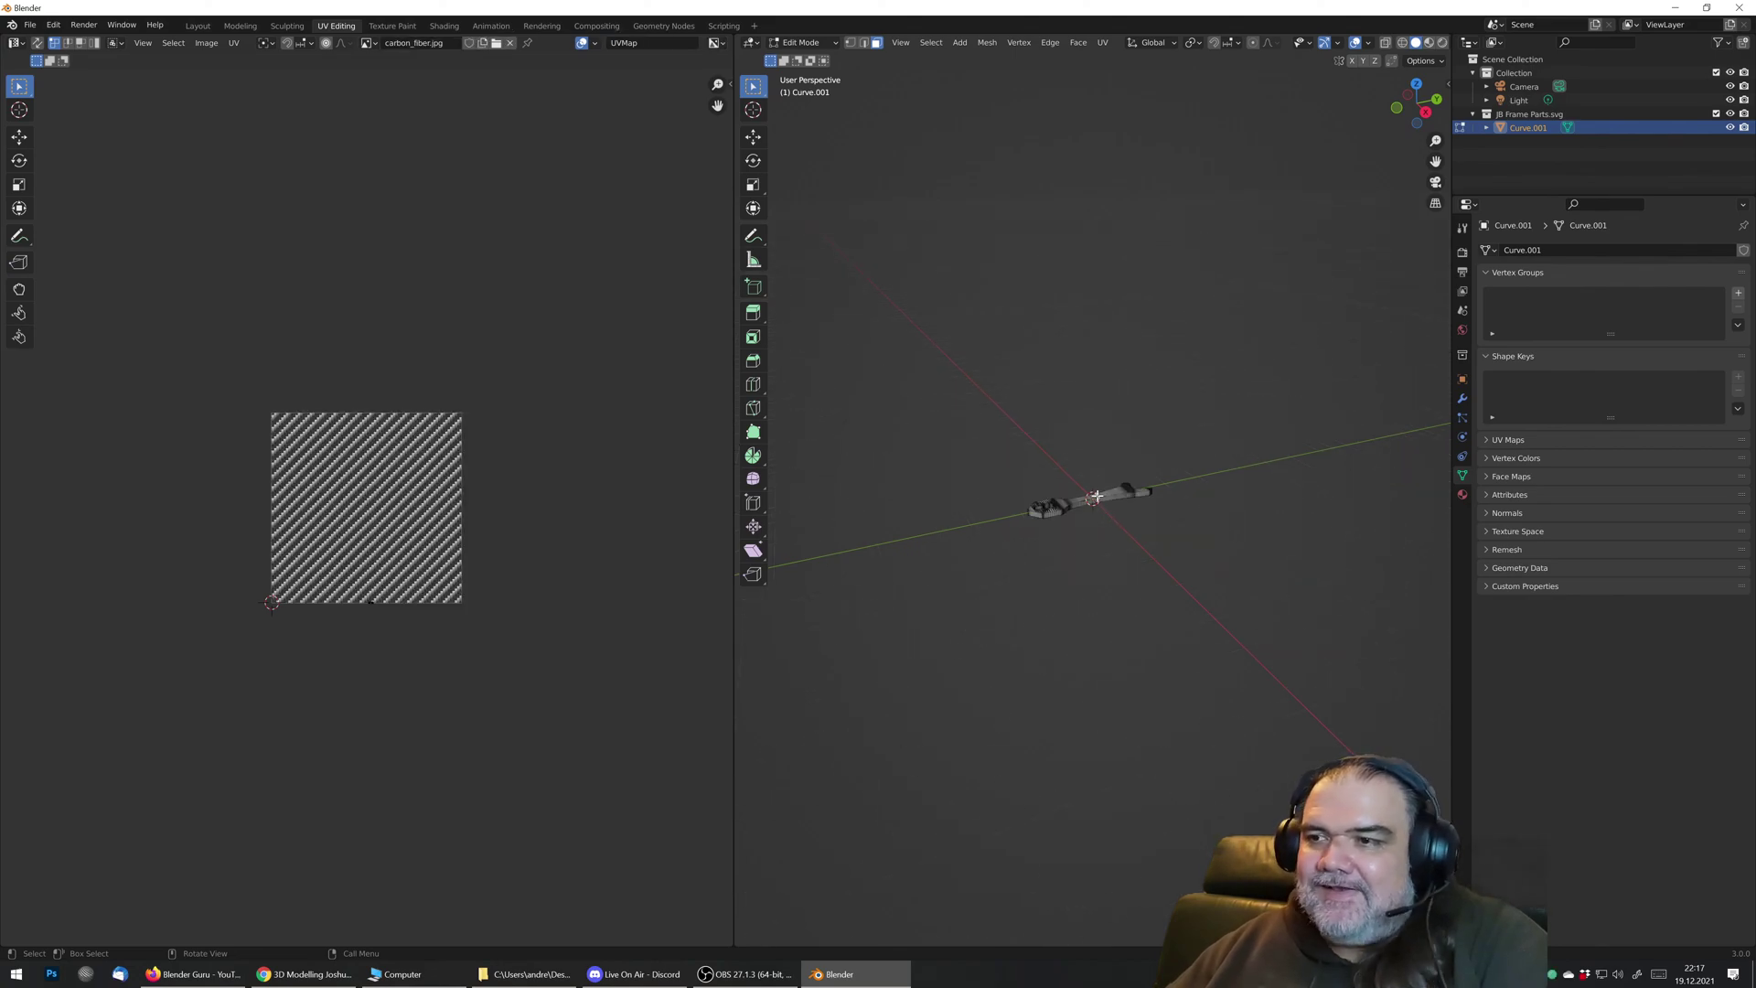
scroll(1095, 495, "up", 12)
scroll(1140, 496, "down", 4)
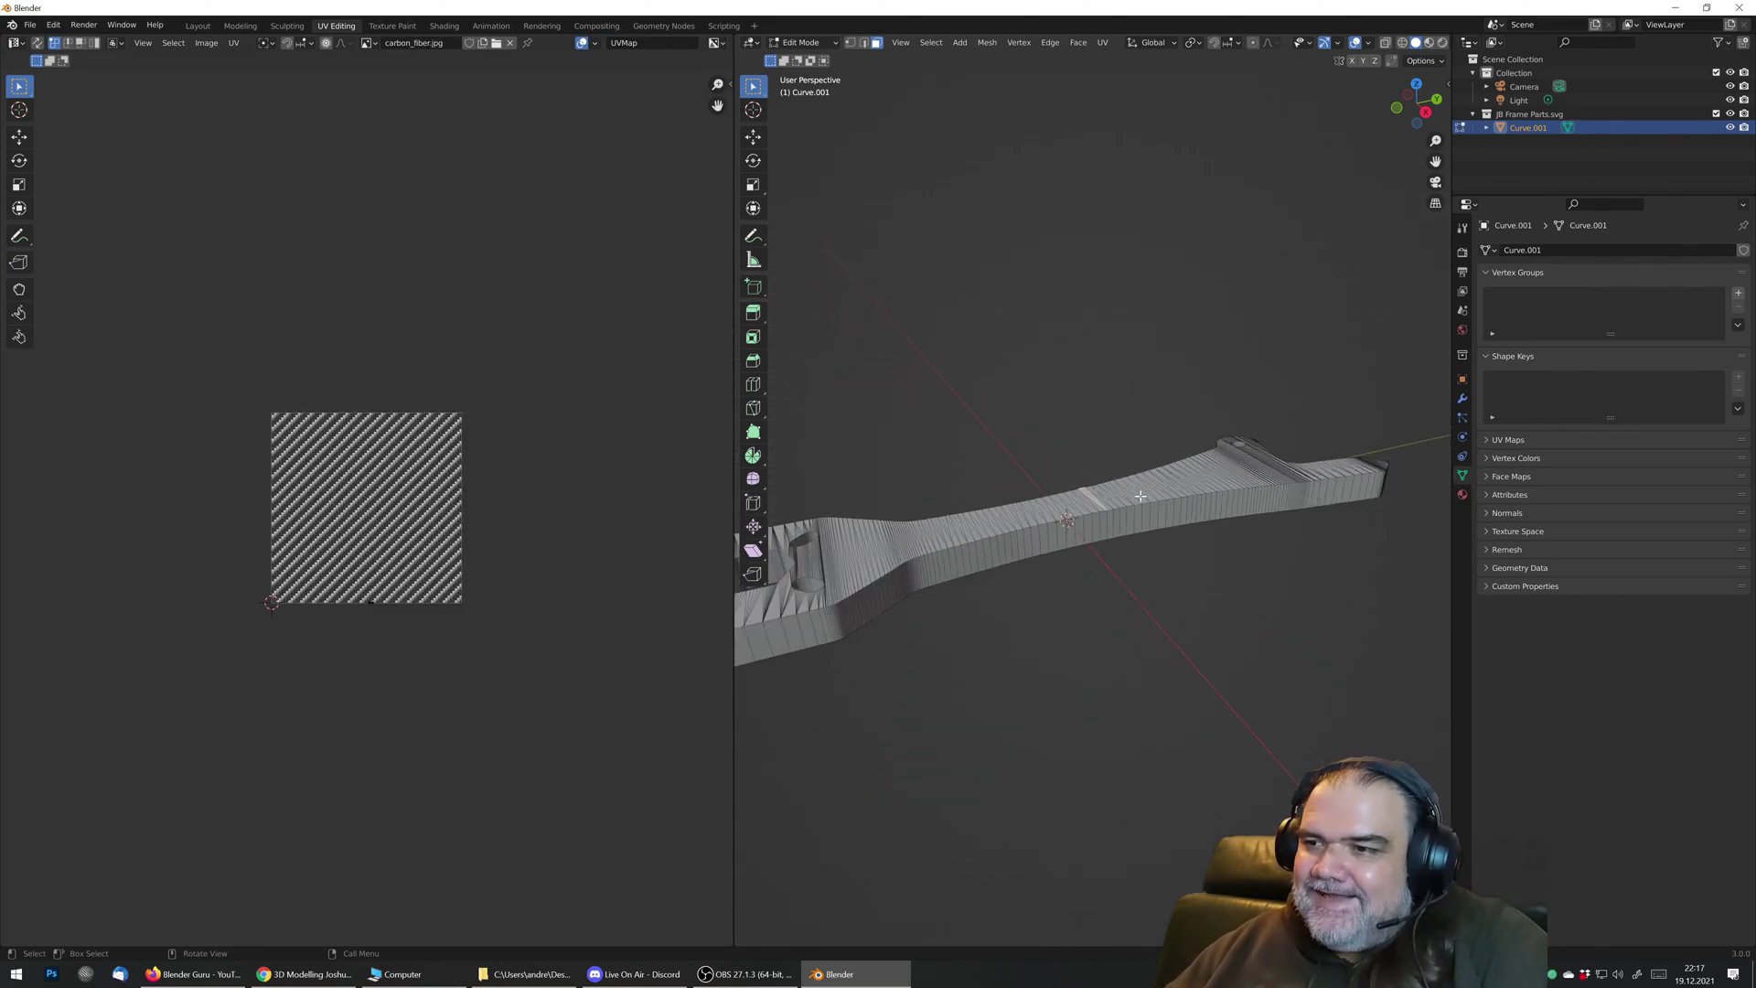
scroll(1140, 496, "down", 1)
scroll(1141, 496, "up", 2)
scroll(1140, 496, "down", 2)
middle_click_drag(1060, 509, 1149, 510, "shift")
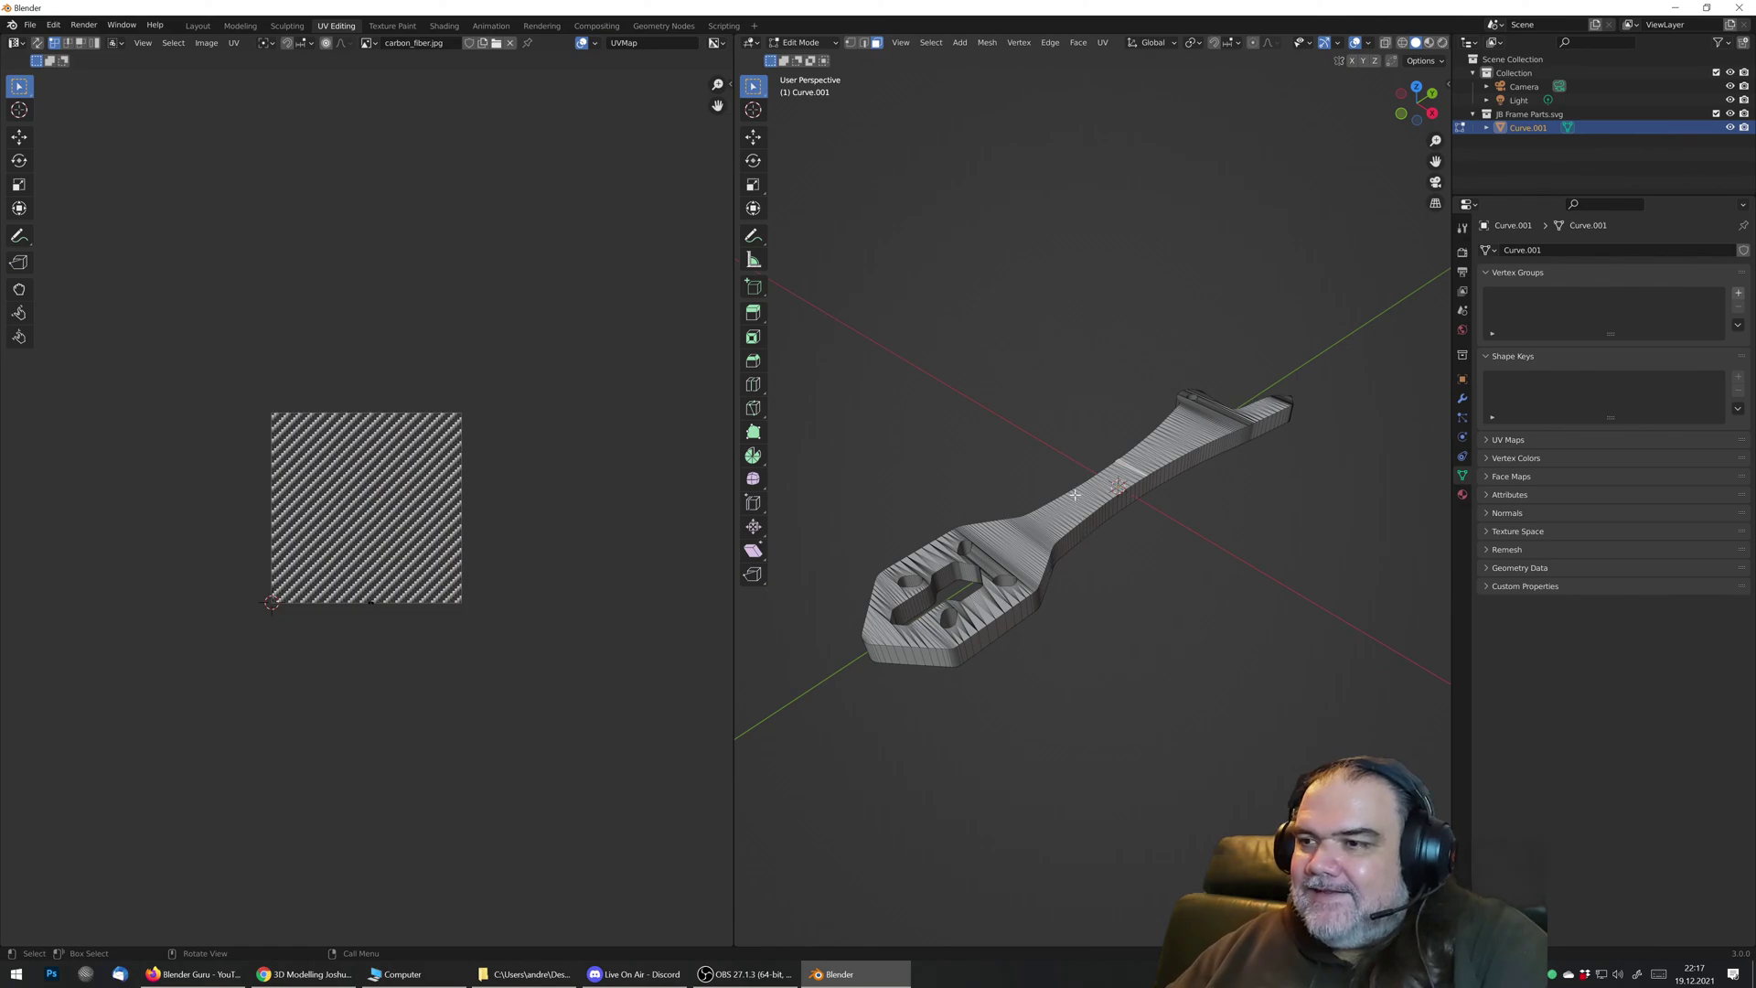
scroll(1088, 510, "up", 1)
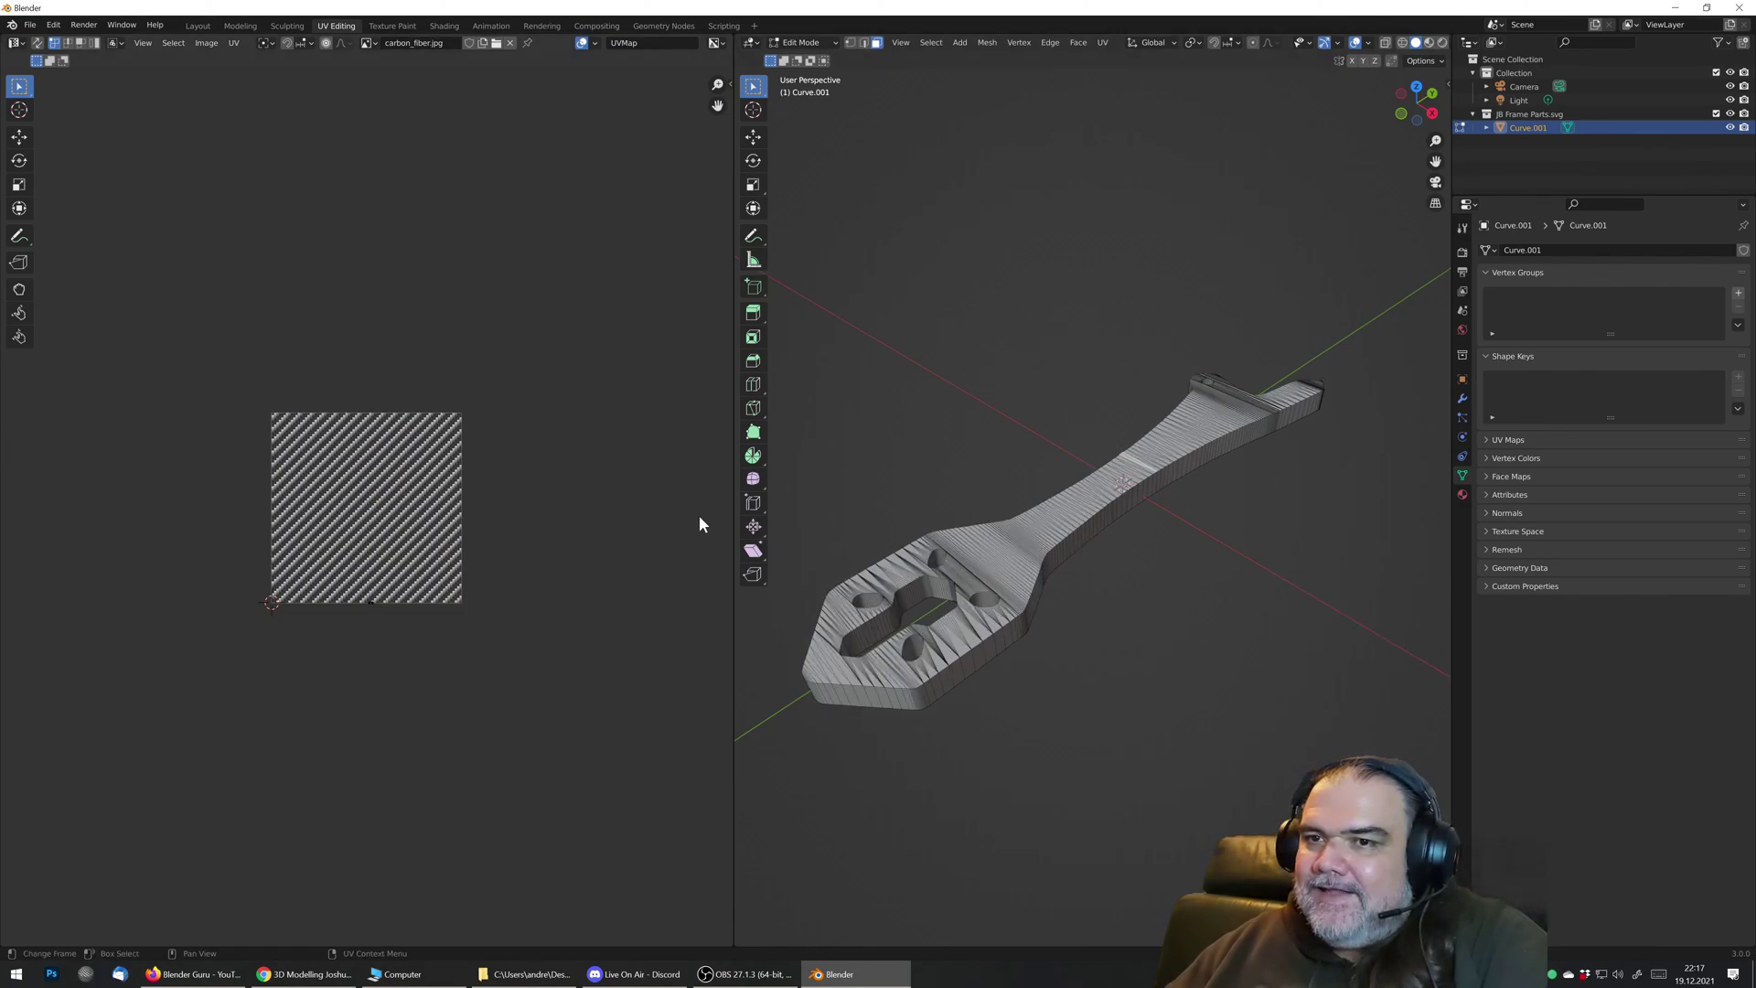
left_click_drag(735, 587, 603, 586)
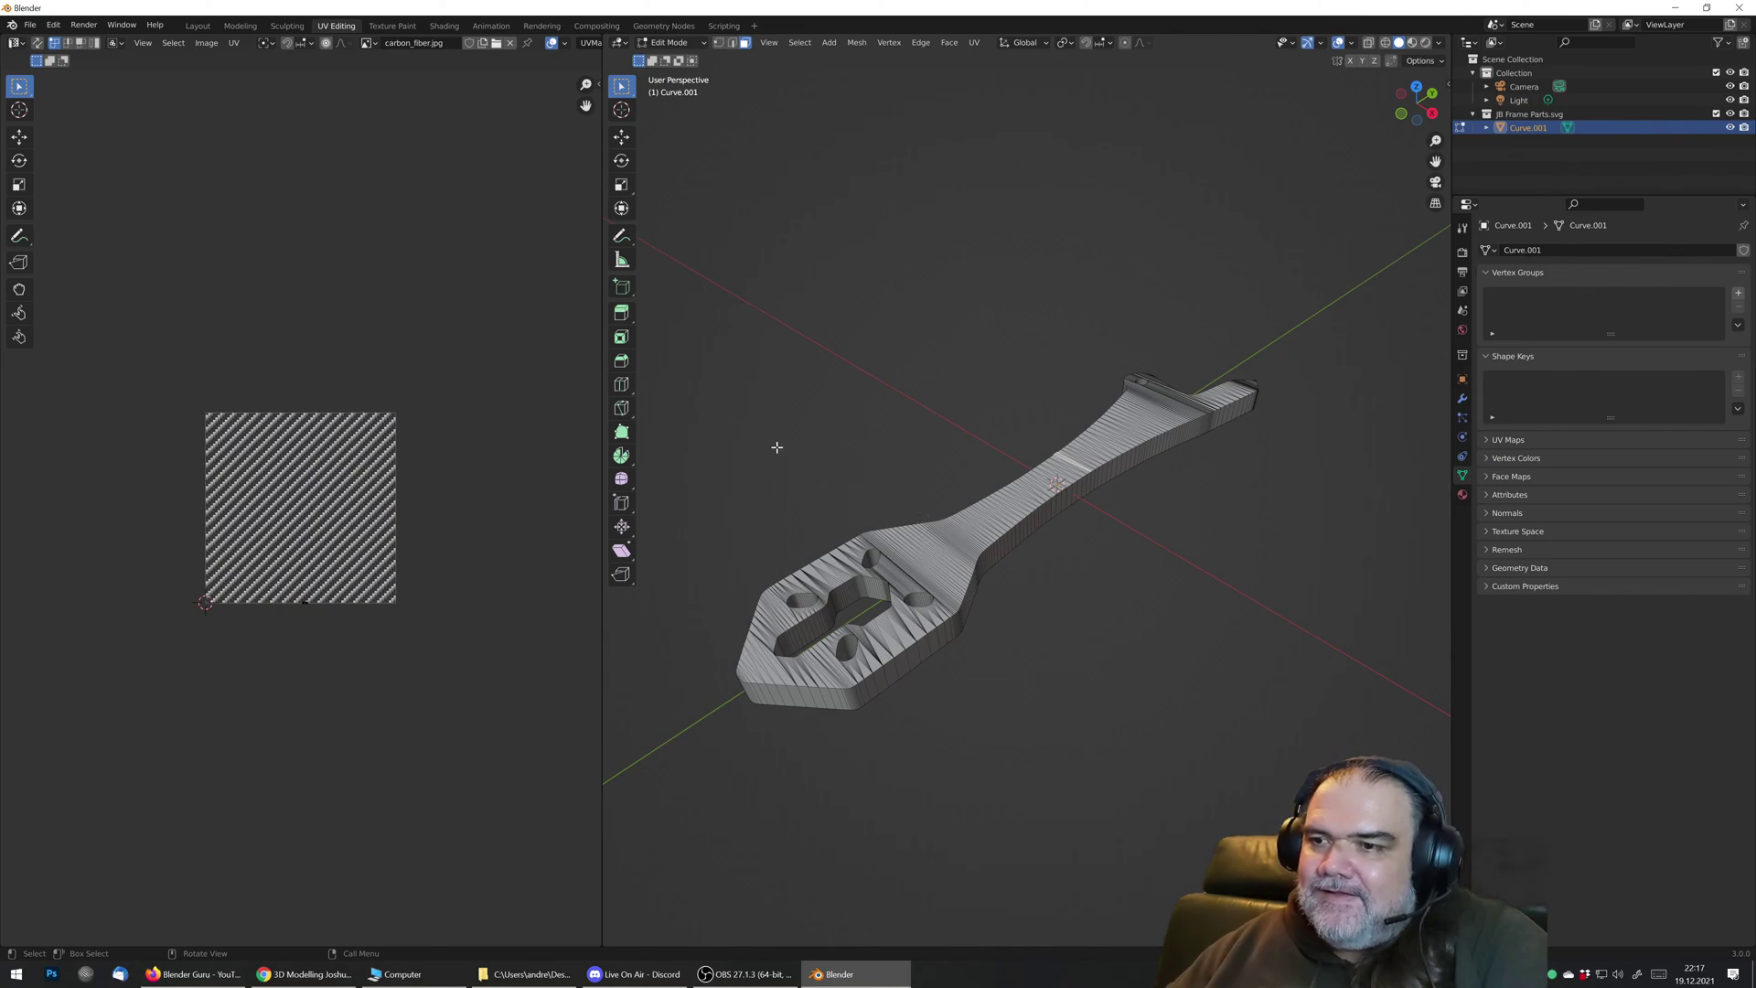
Step: Select faces around the arm's head, move part of their UVs and stretch them along X, and check the arm in Material Preview
left_click_drag(781, 457, 1012, 647)
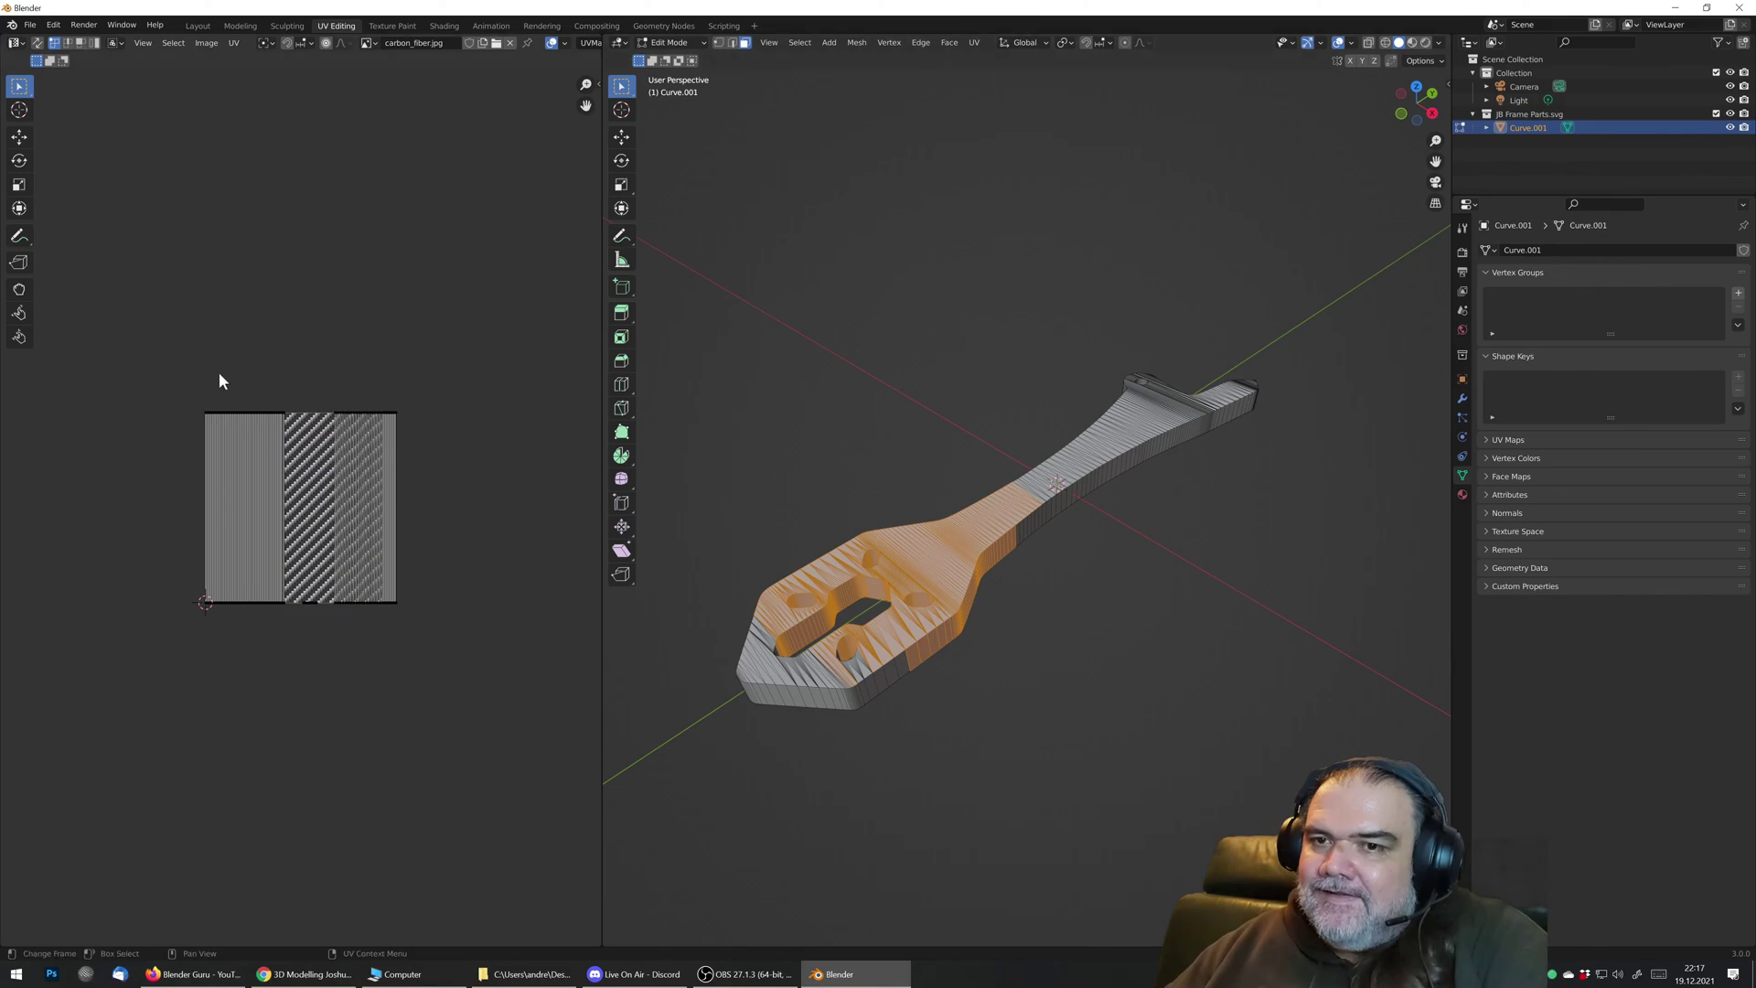
scroll(294, 510, "up", 5)
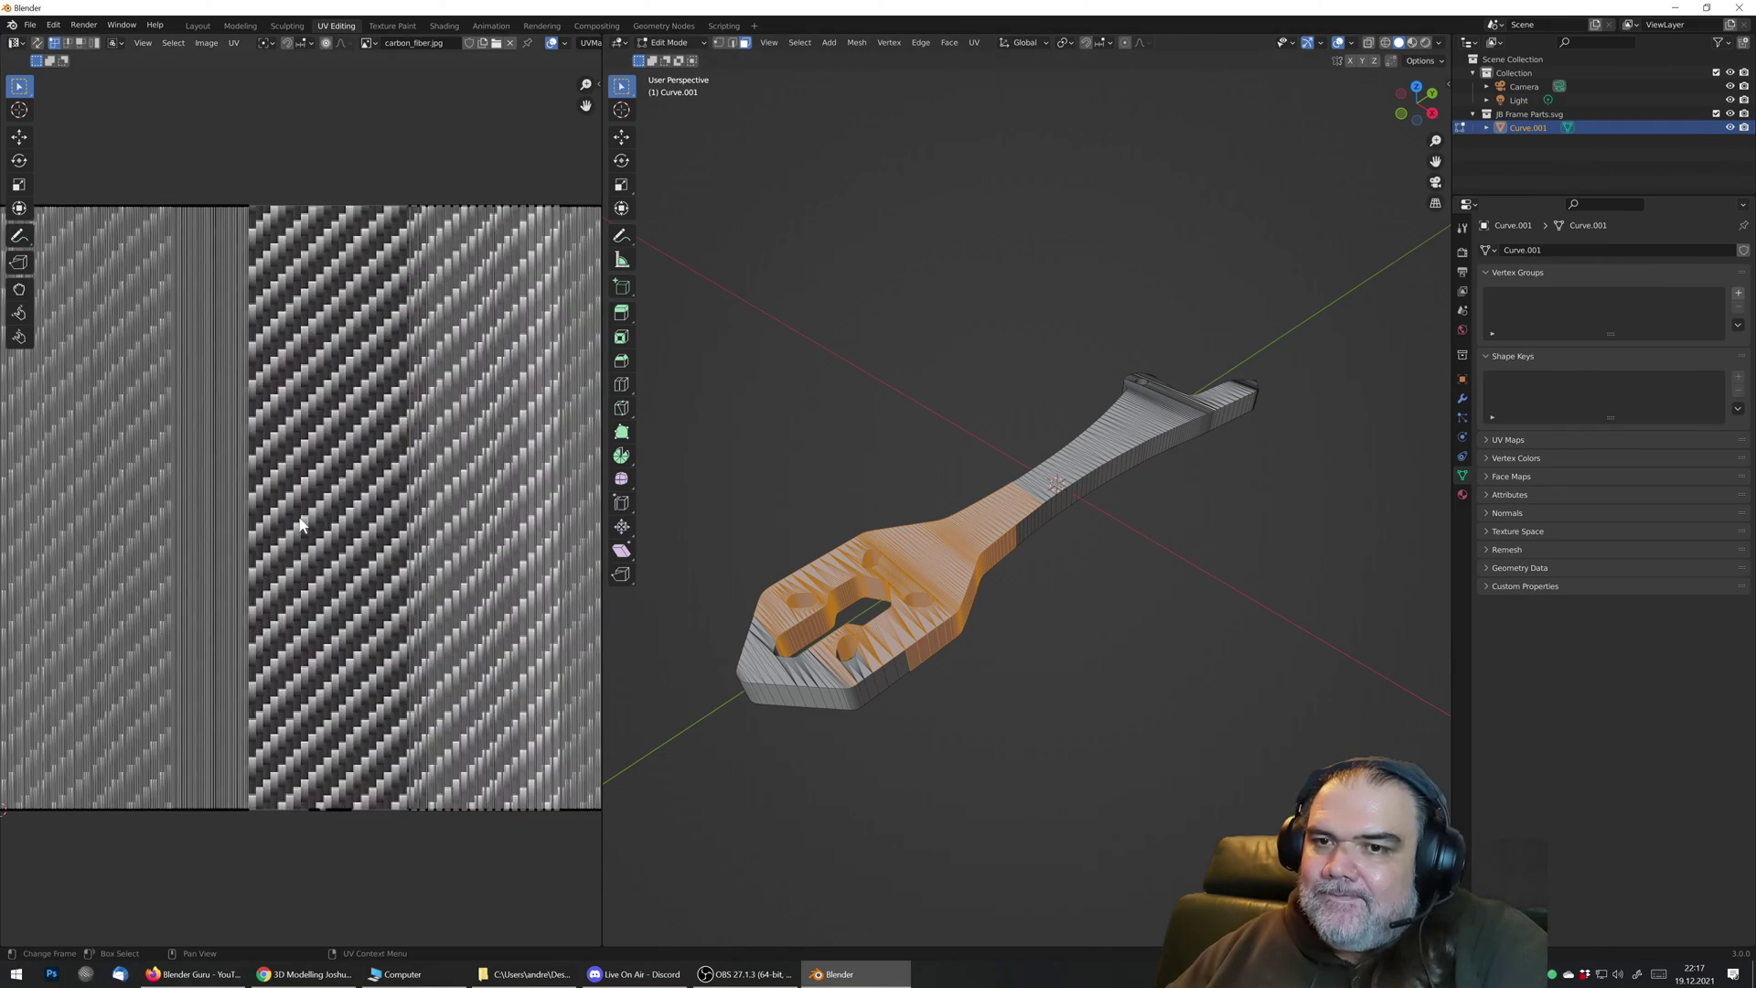
scroll(294, 510, "down", 2)
left_click_drag(46, 260, 338, 741)
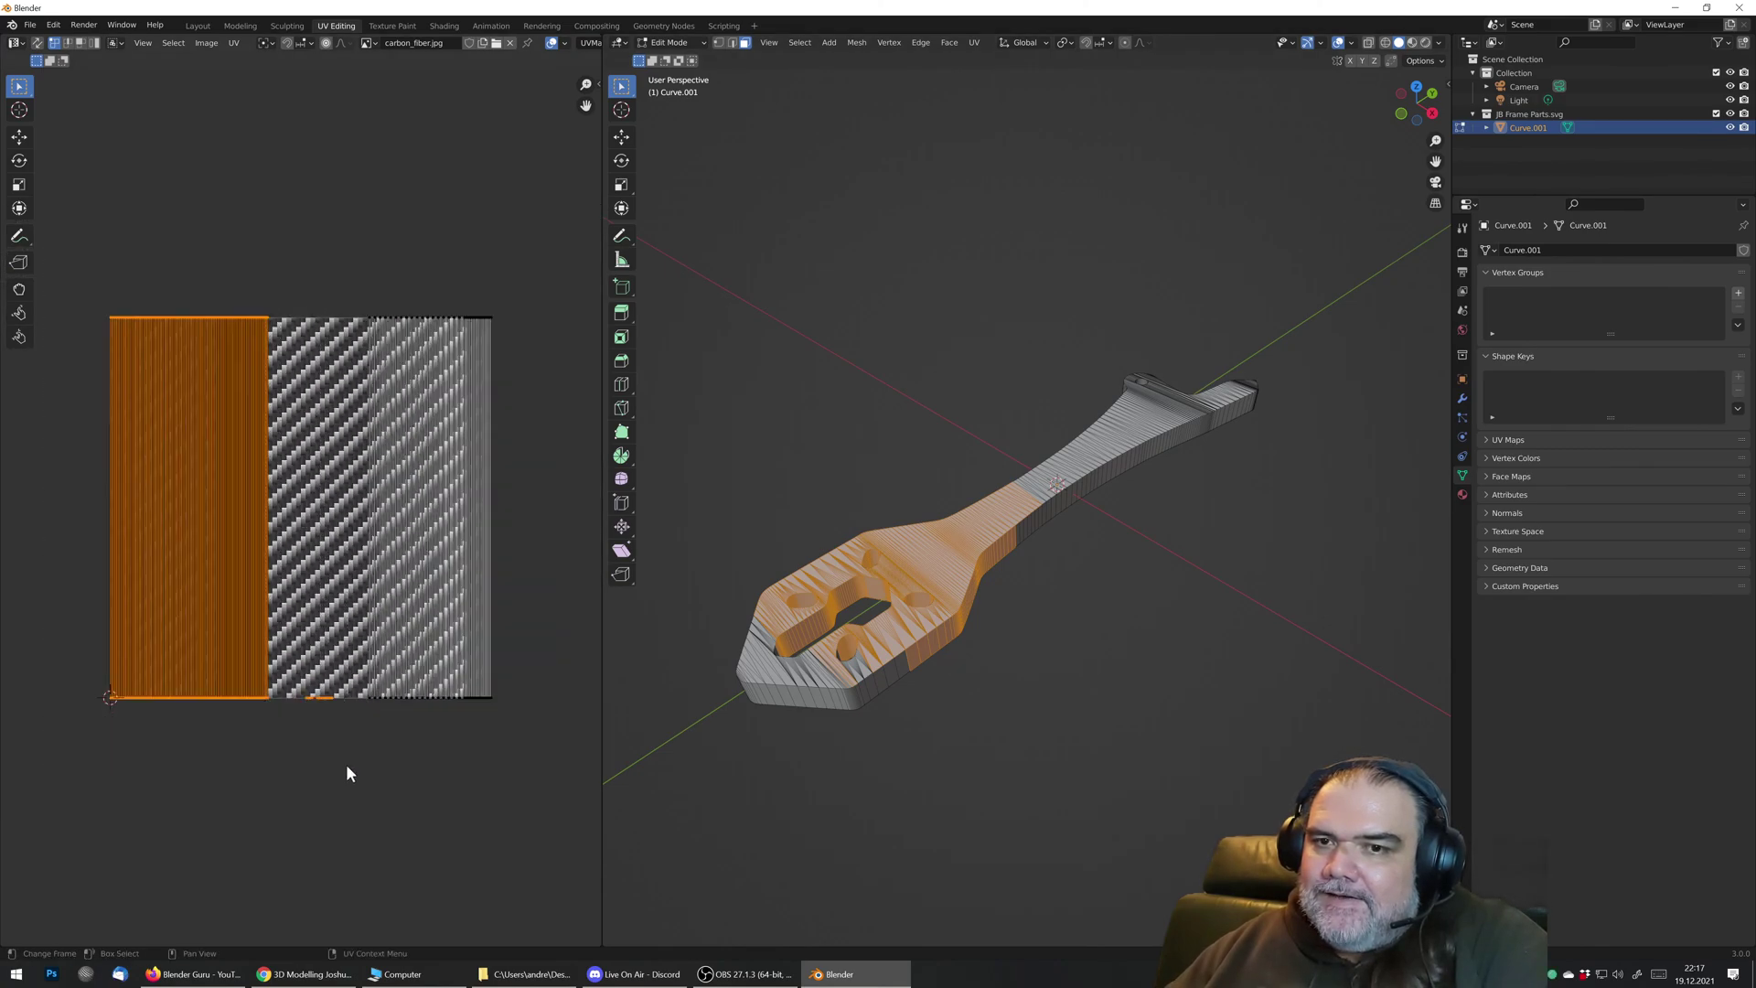
key("g")
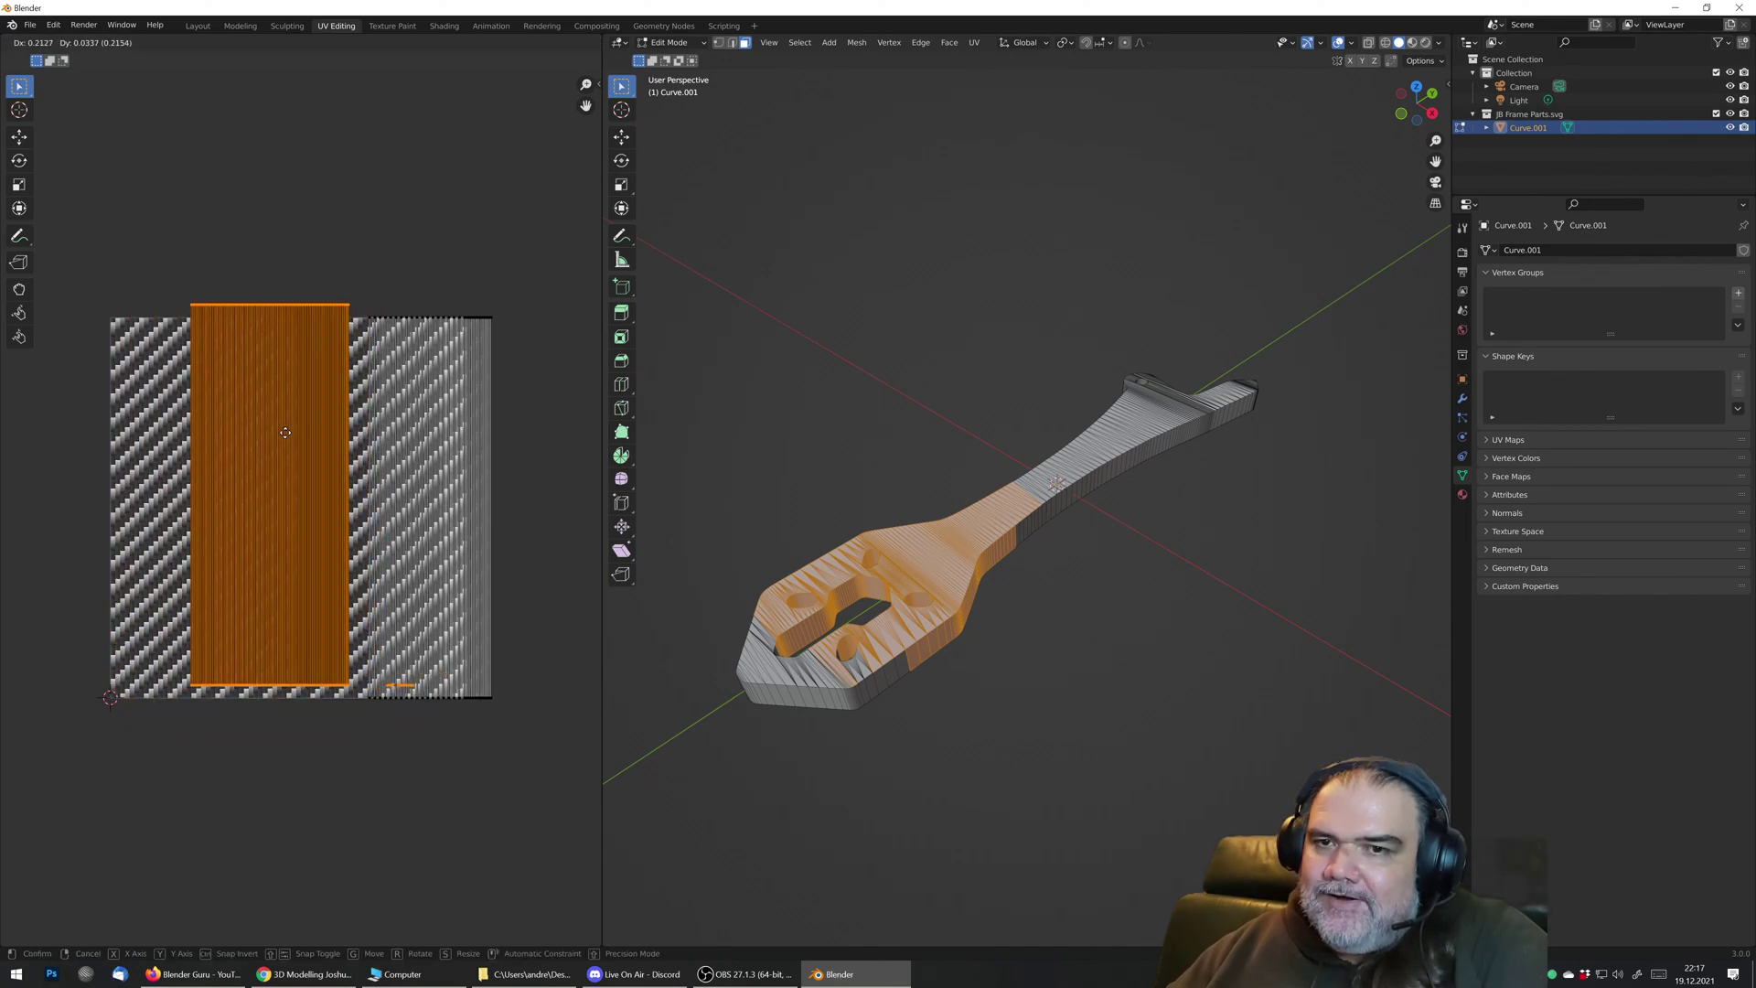
left_click(254, 457)
key("s")
key("x")
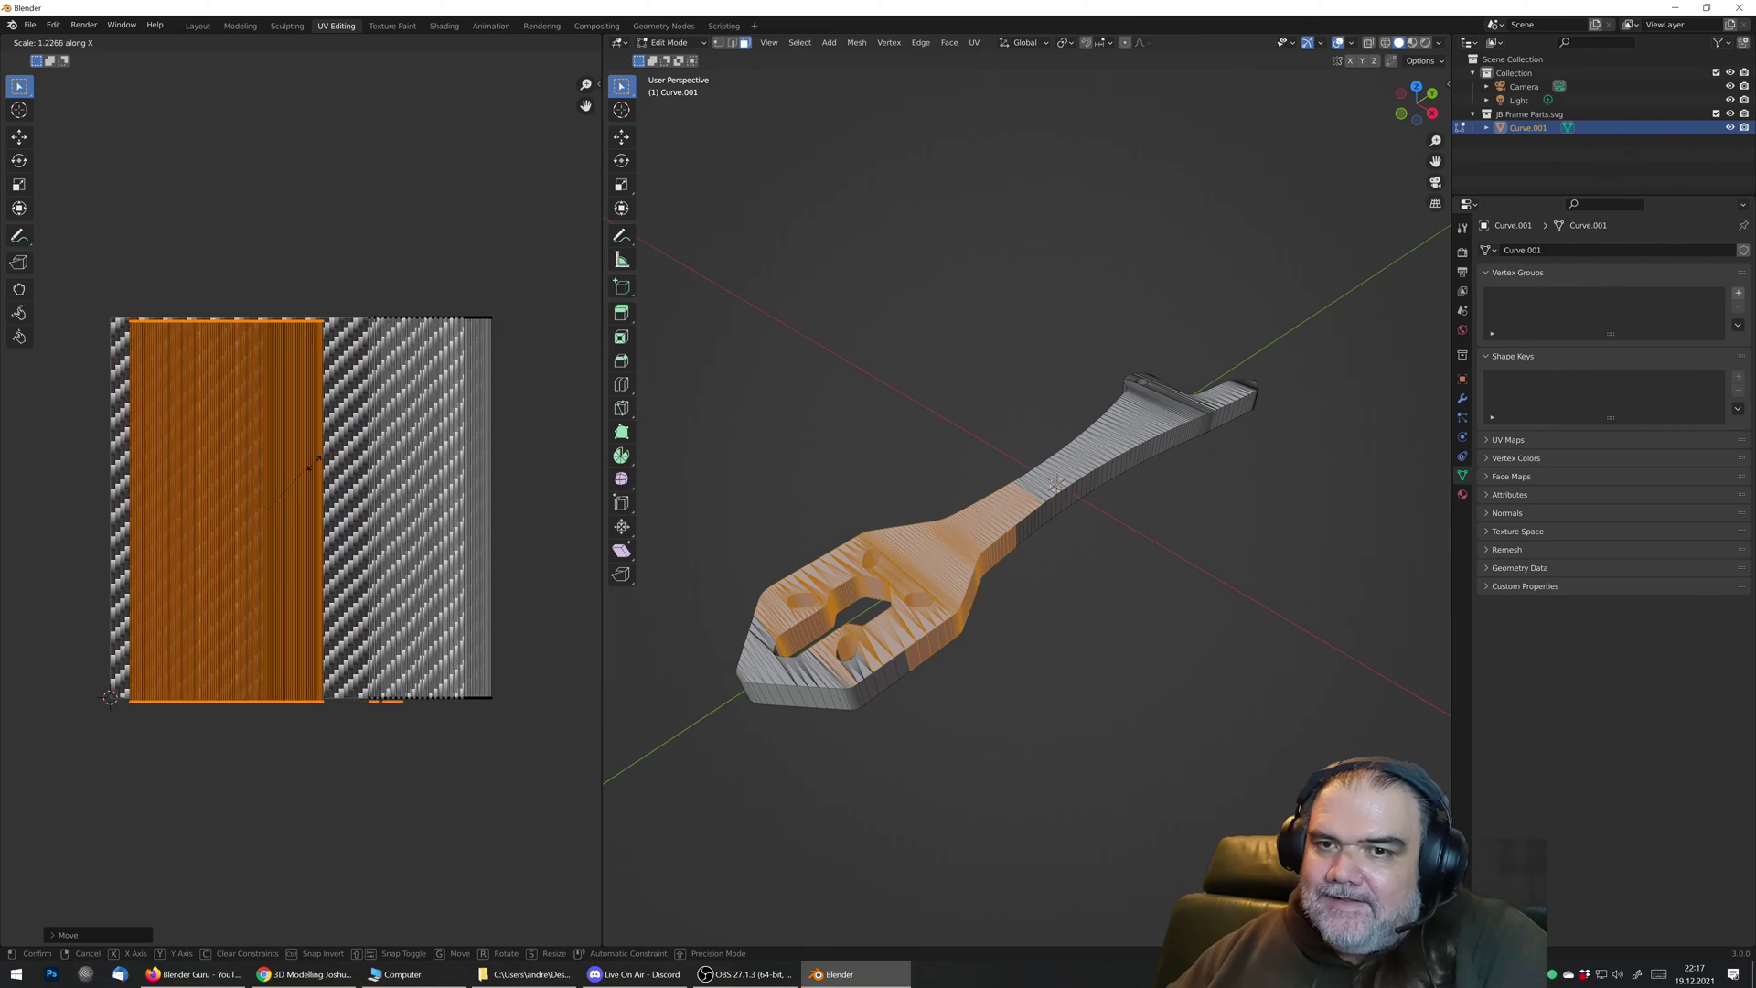
left_click(420, 522)
key("Tab")
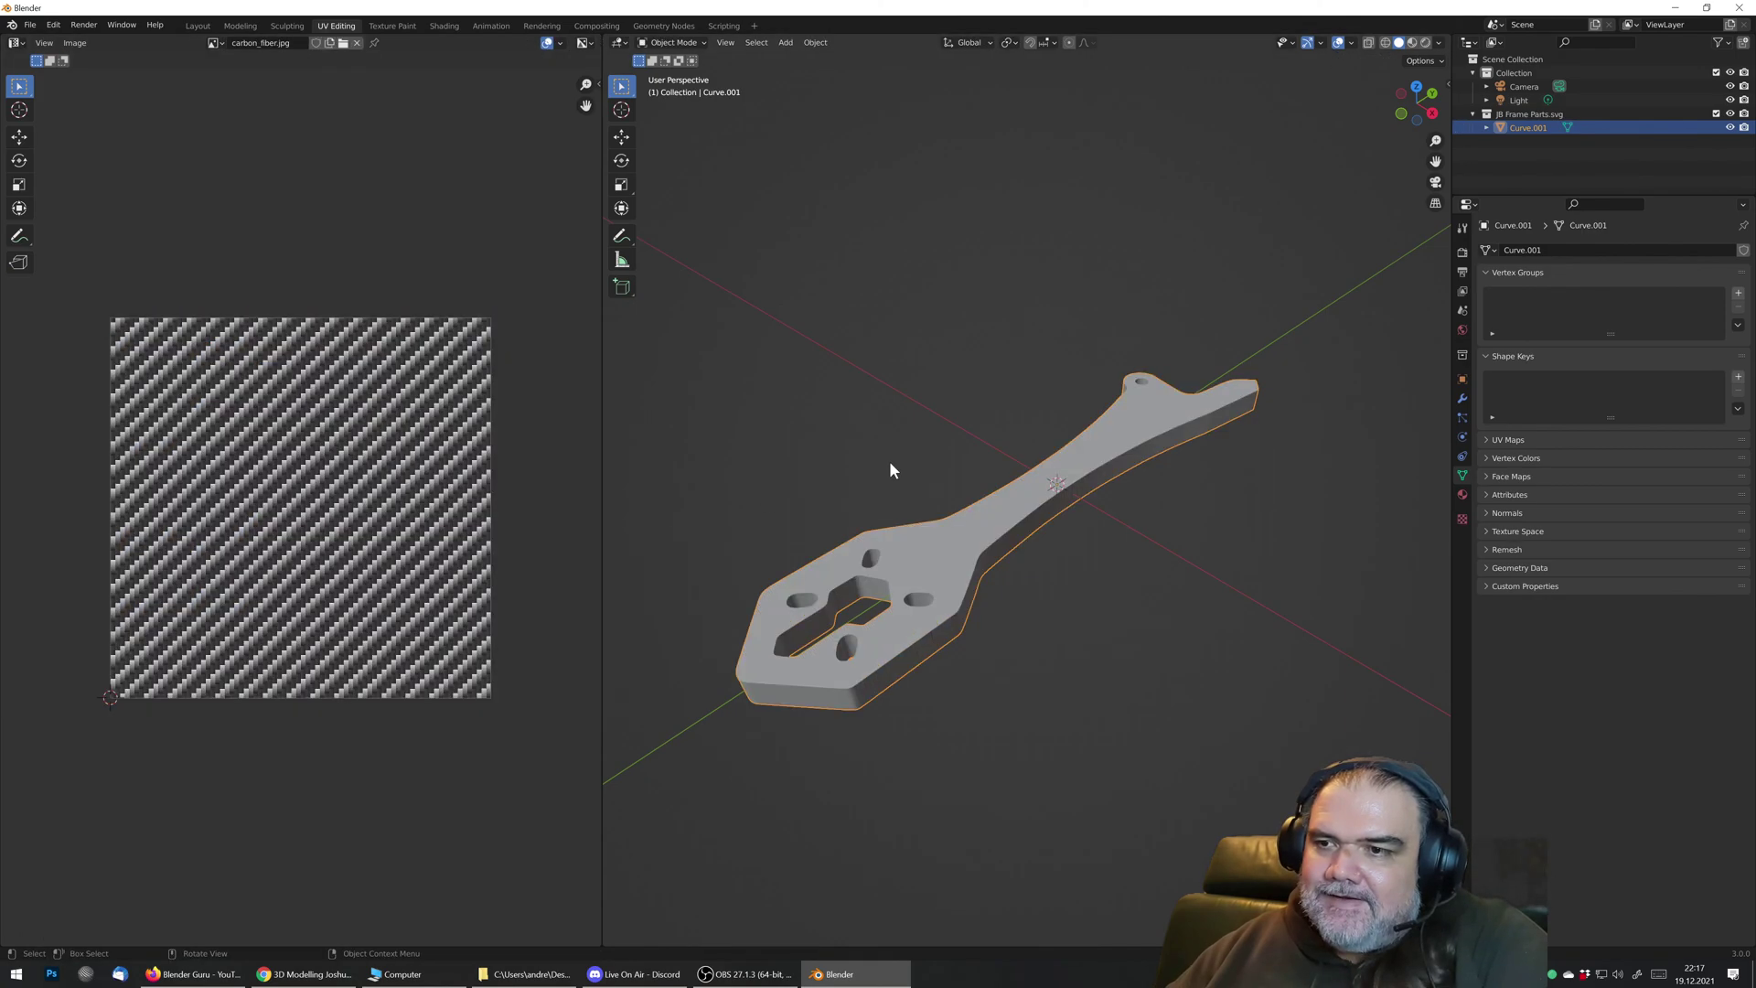
left_click(1412, 42)
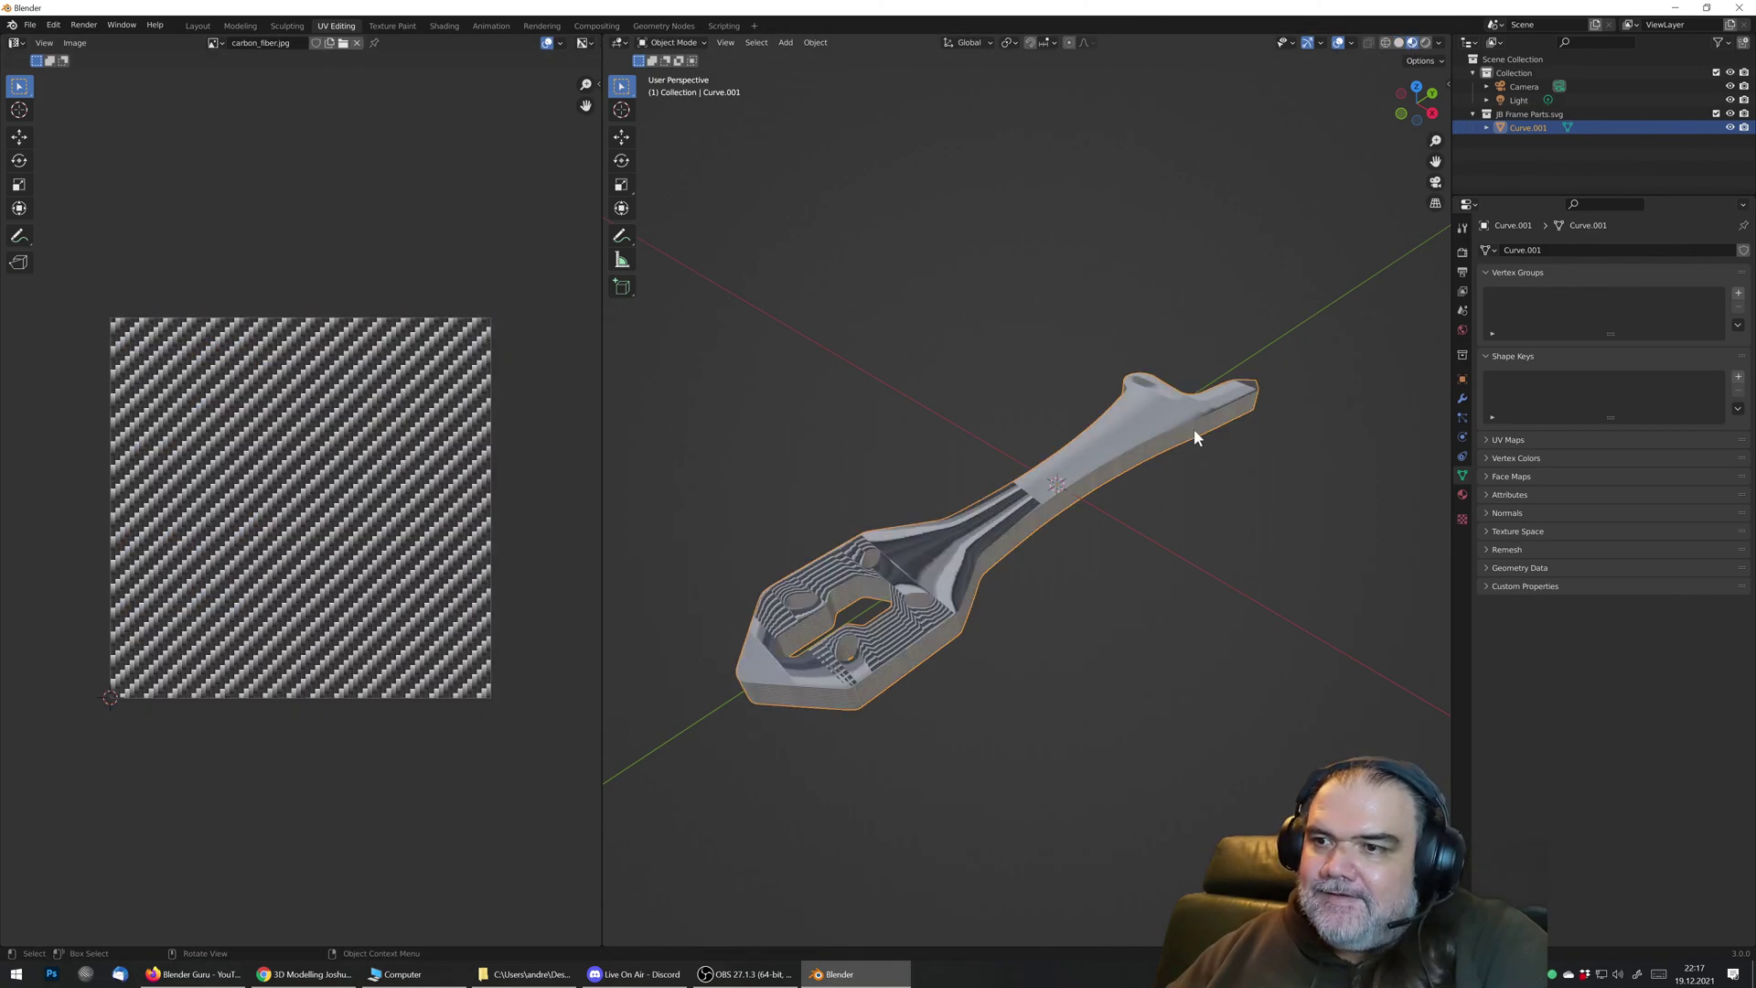
Step: Try moving the widened UVs of the arm's head faces across the weave image in Edit Mode
key("Tab")
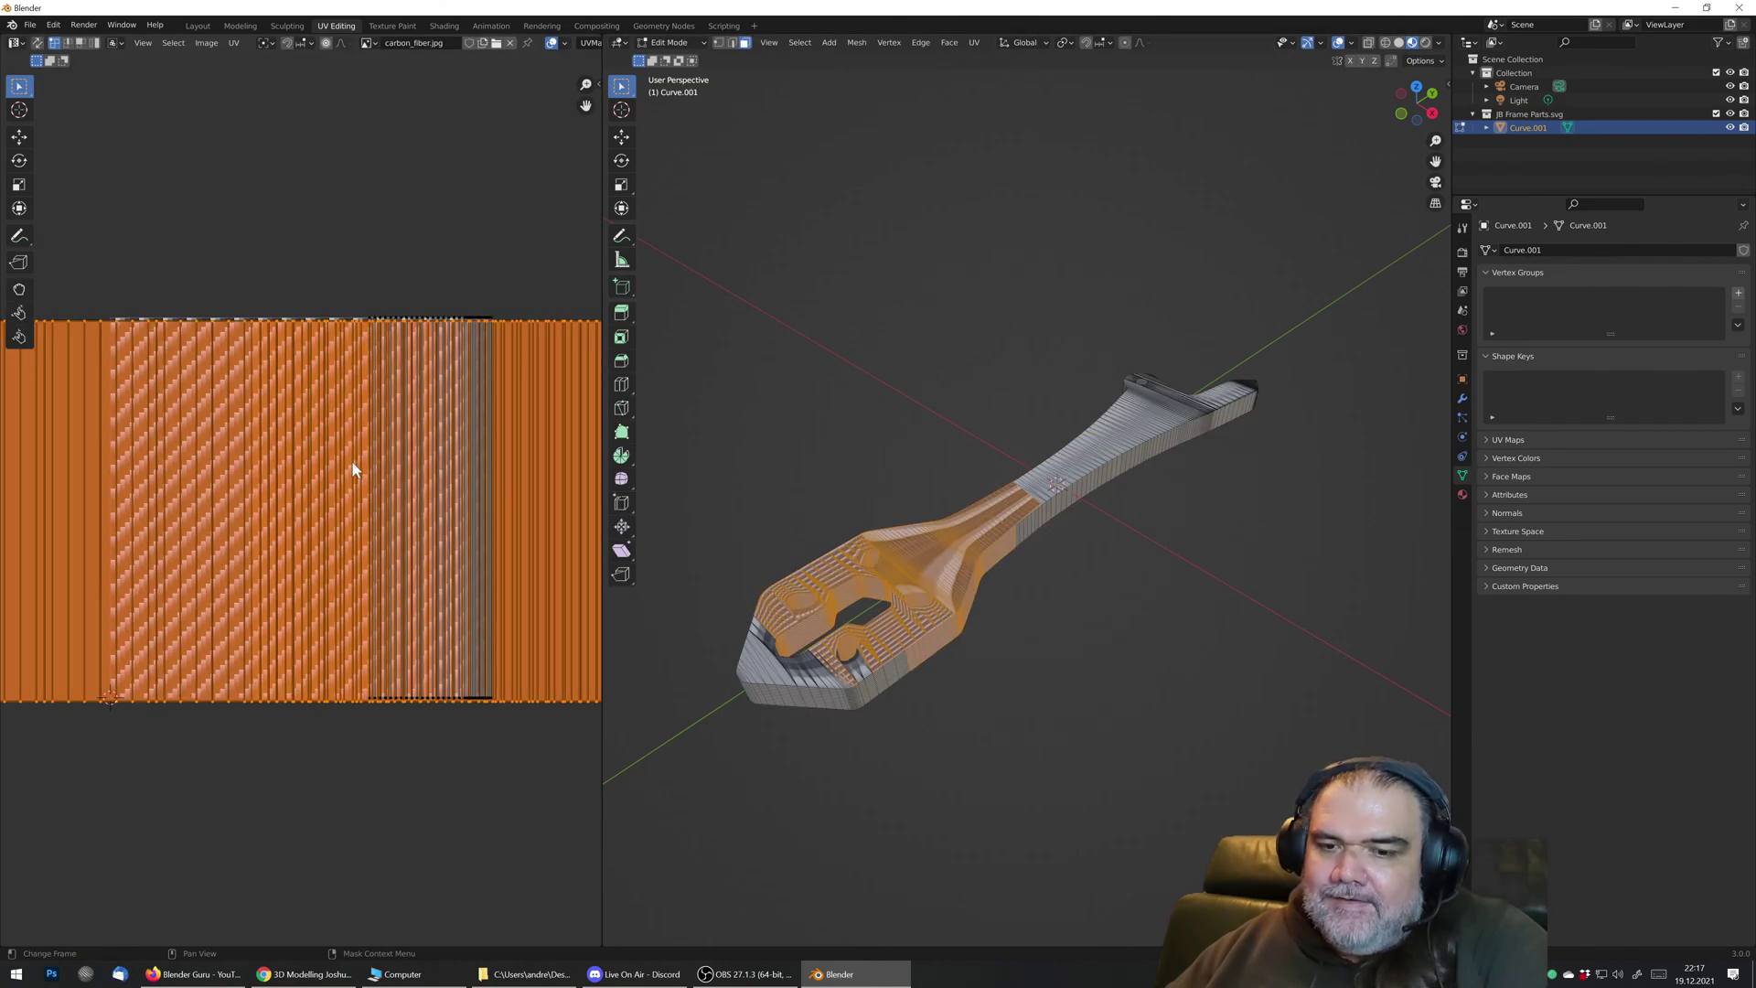
key("g")
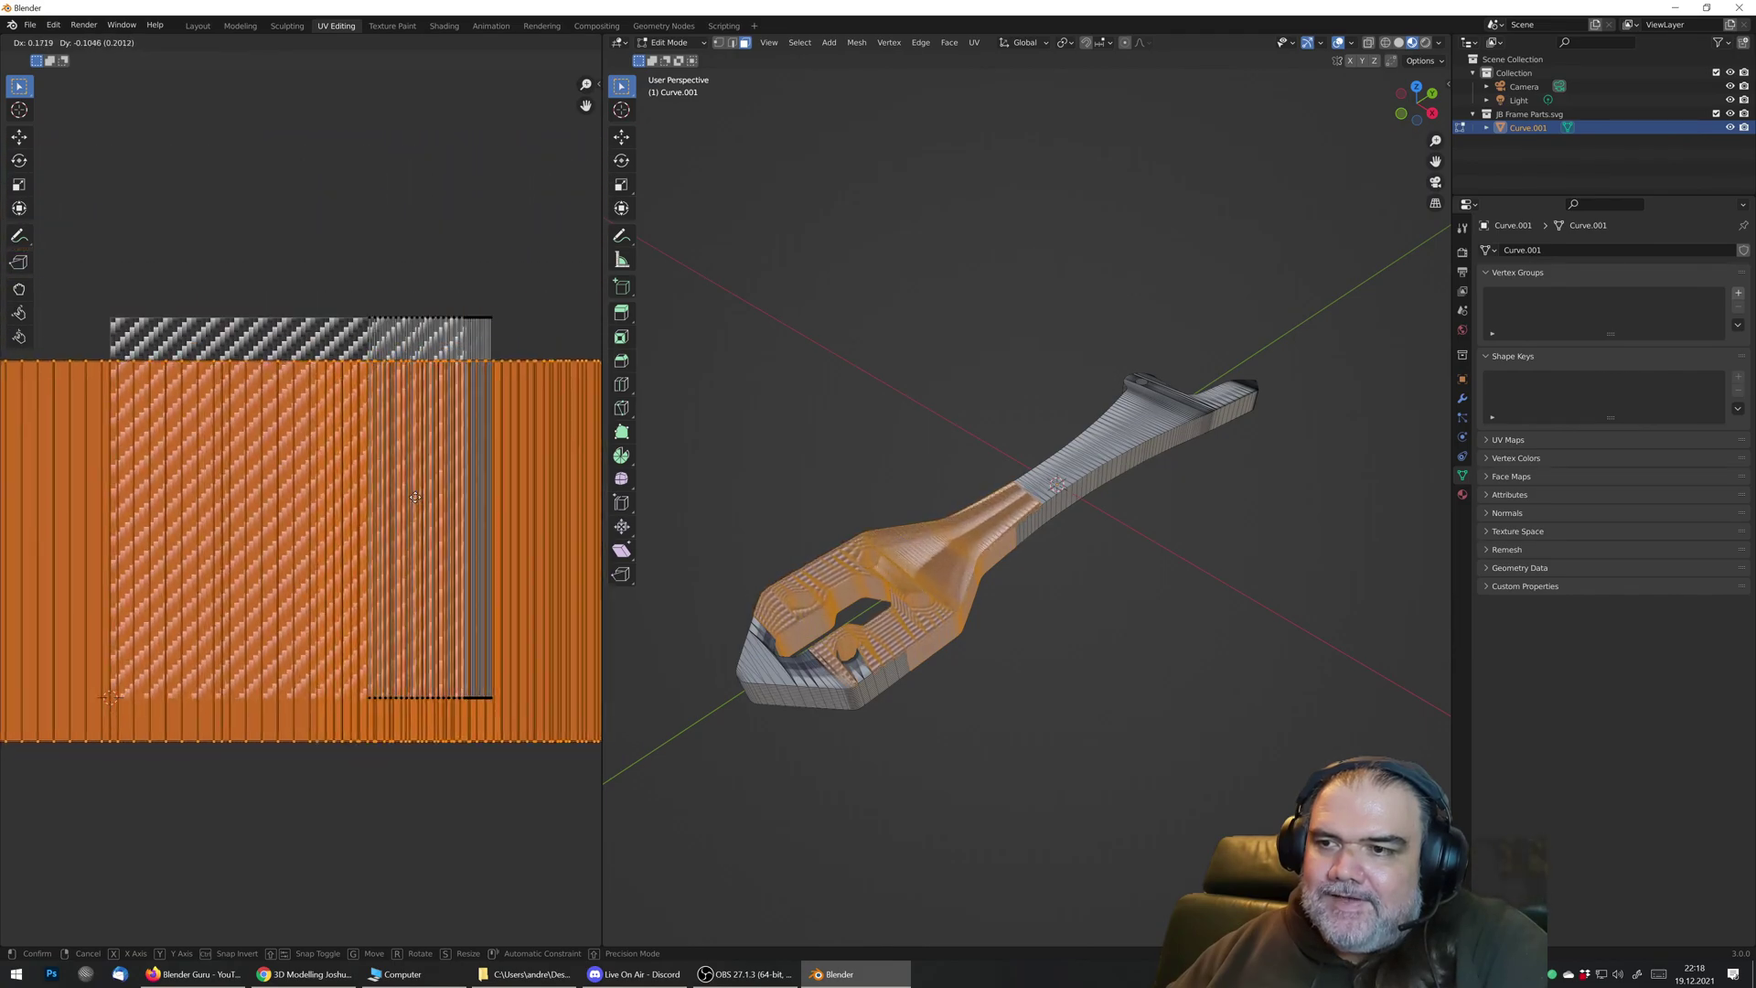
left_click(360, 568)
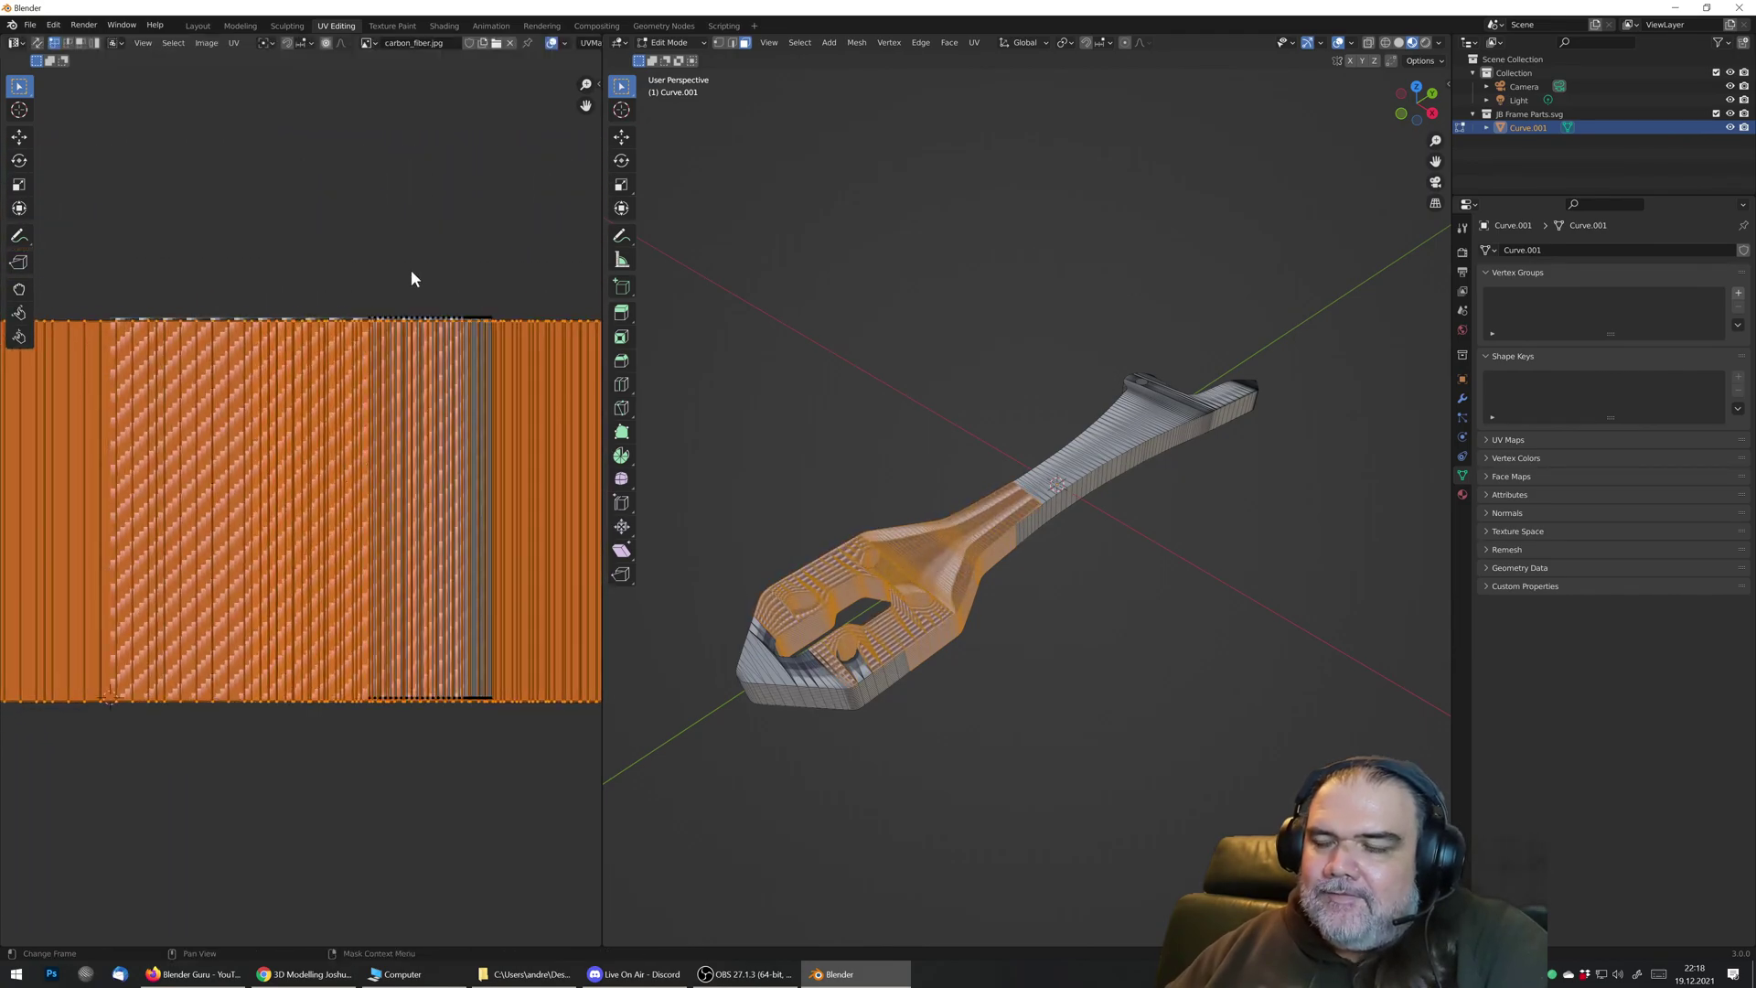
Step: Select different groups of faces along the arm to examine their UV layout, and return to Object Mode
left_click_drag(839, 198, 1303, 548)
left_click_drag(949, 262, 1139, 475, "shift")
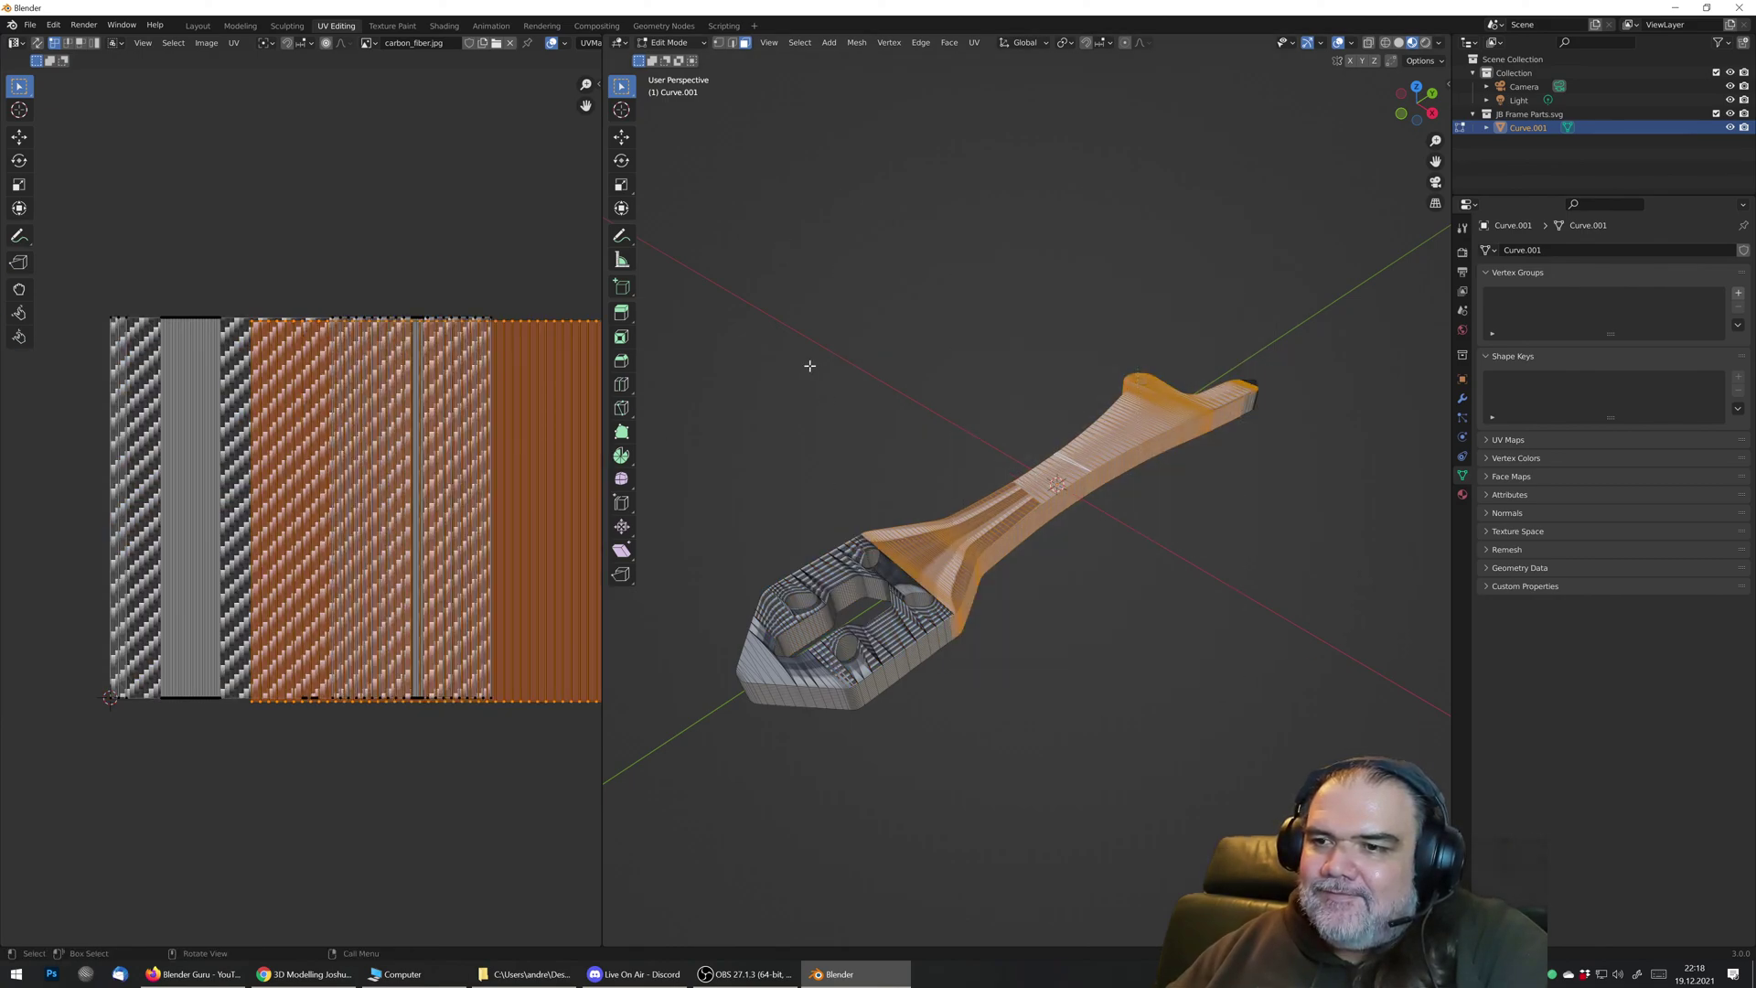
left_click_drag(756, 425, 1149, 772, "shift")
middle_click_drag(906, 320, 855, 590)
key("Tab")
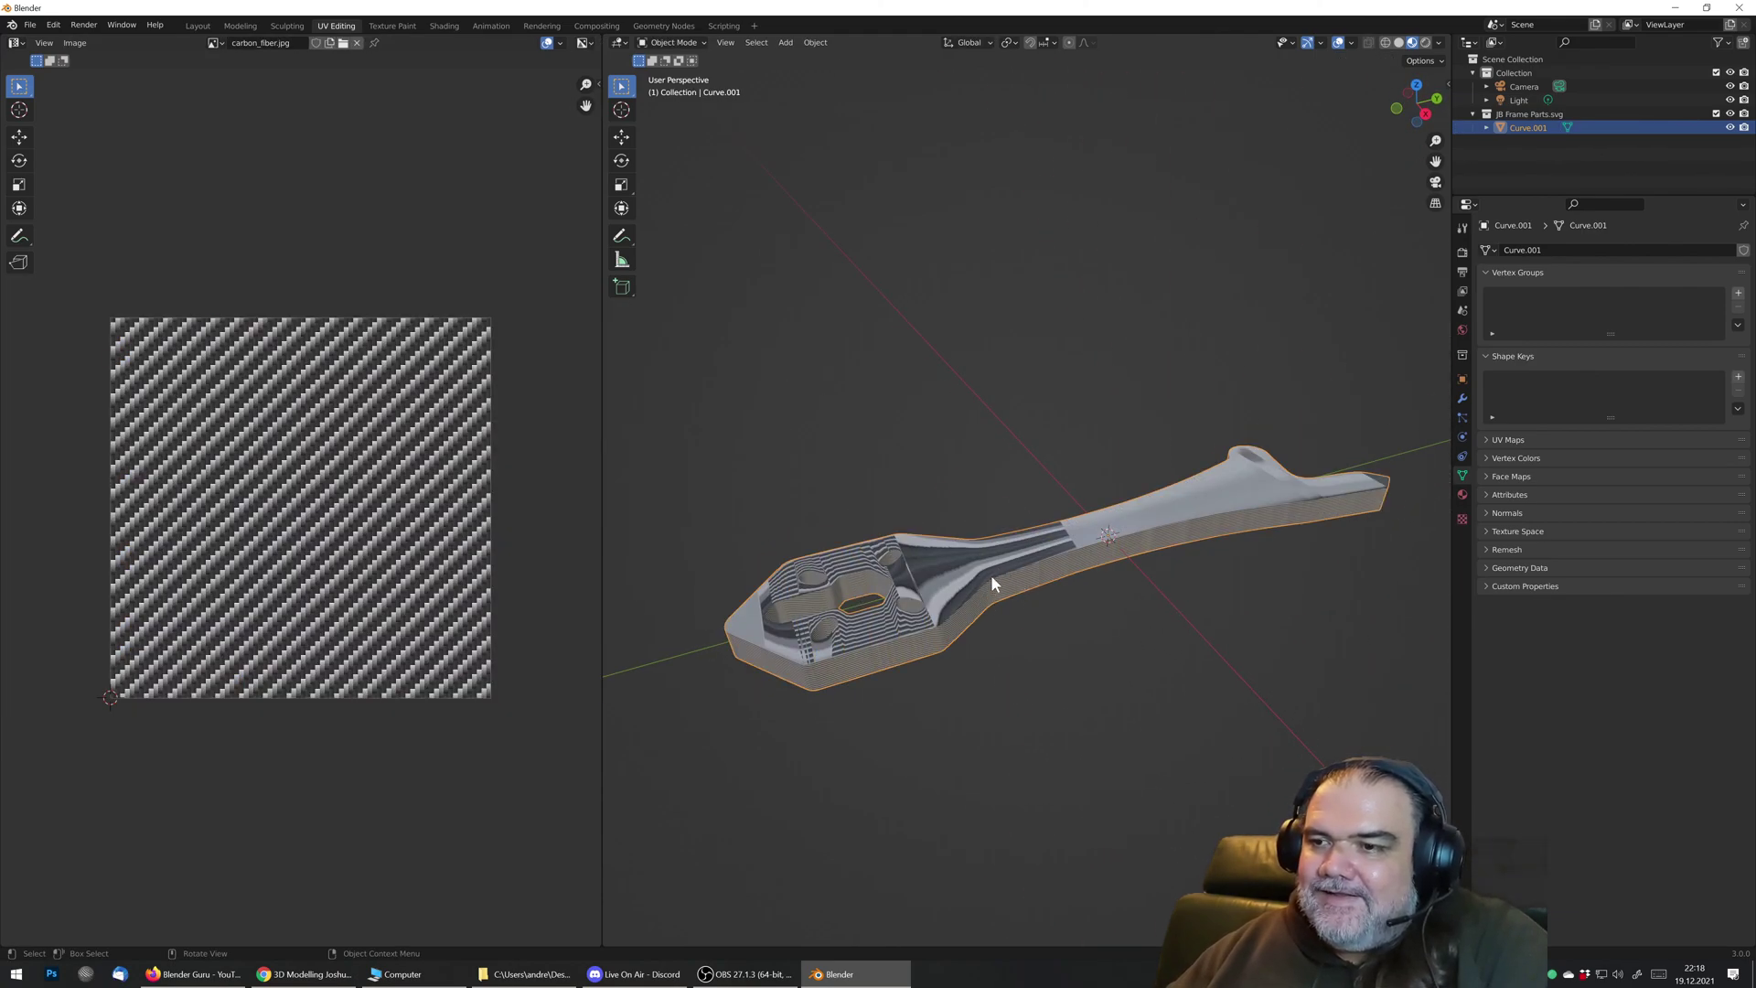
Step: Select all vertices along the arm's upper side in the front view, using vertex select mode with X-ray enabled
key("KP_1")
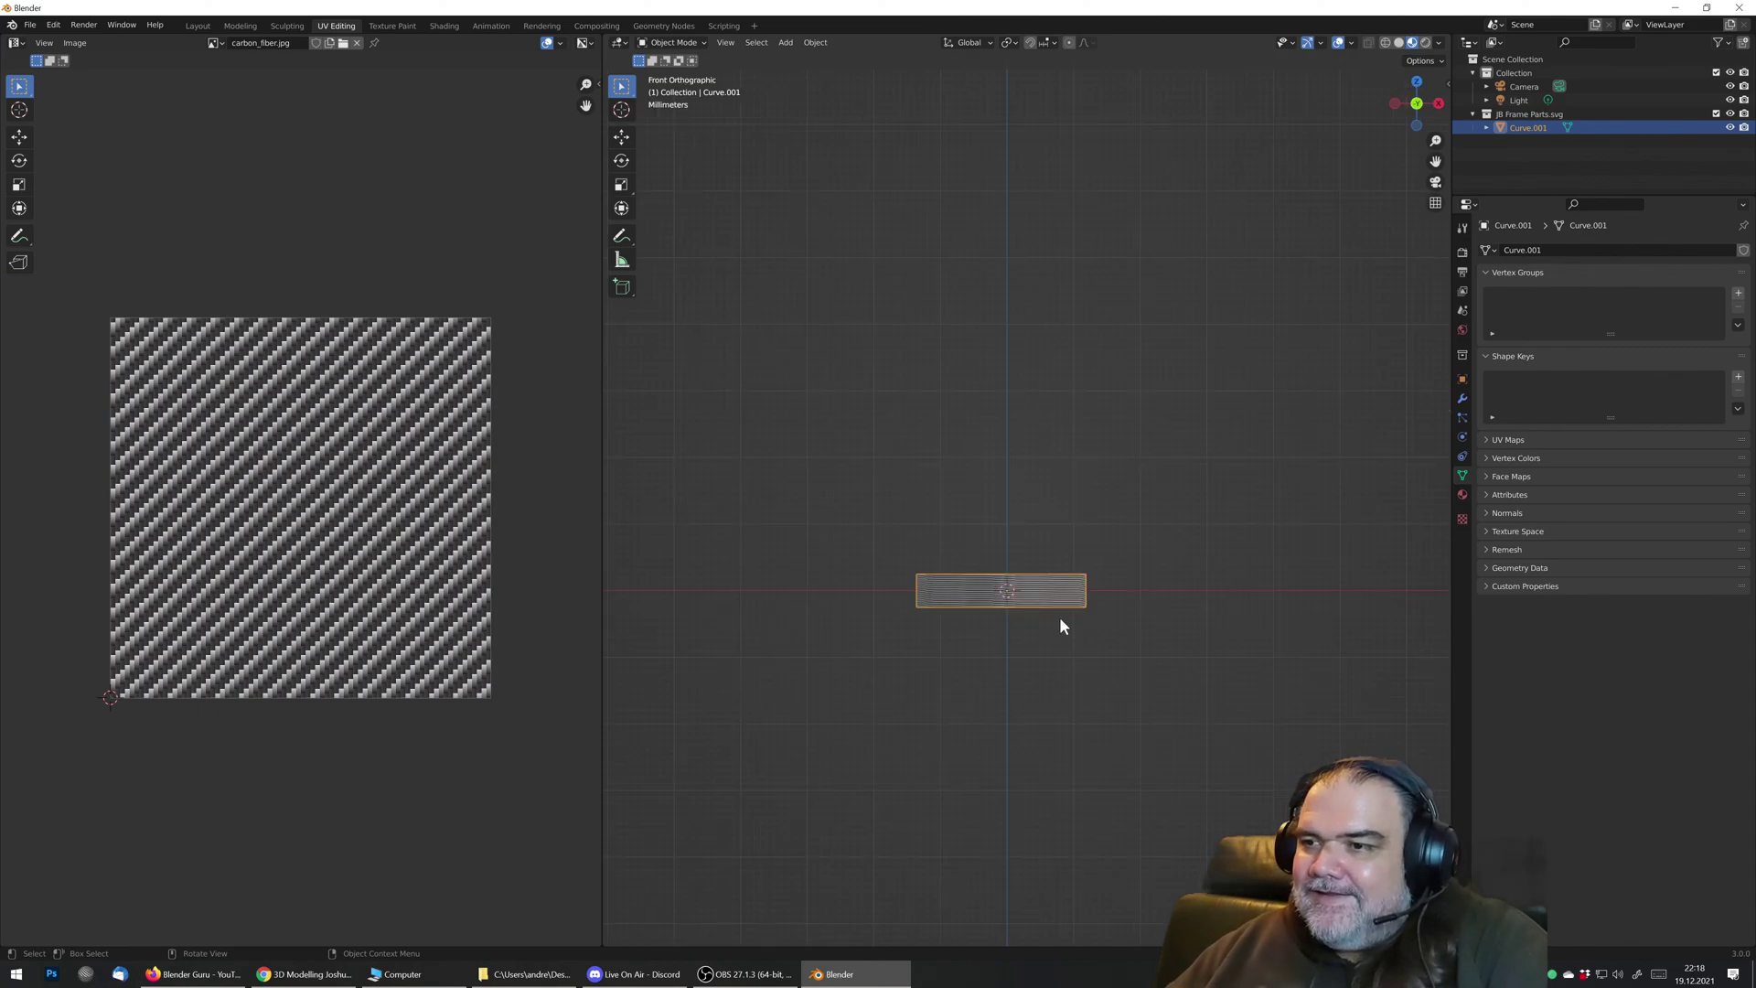
key("Tab")
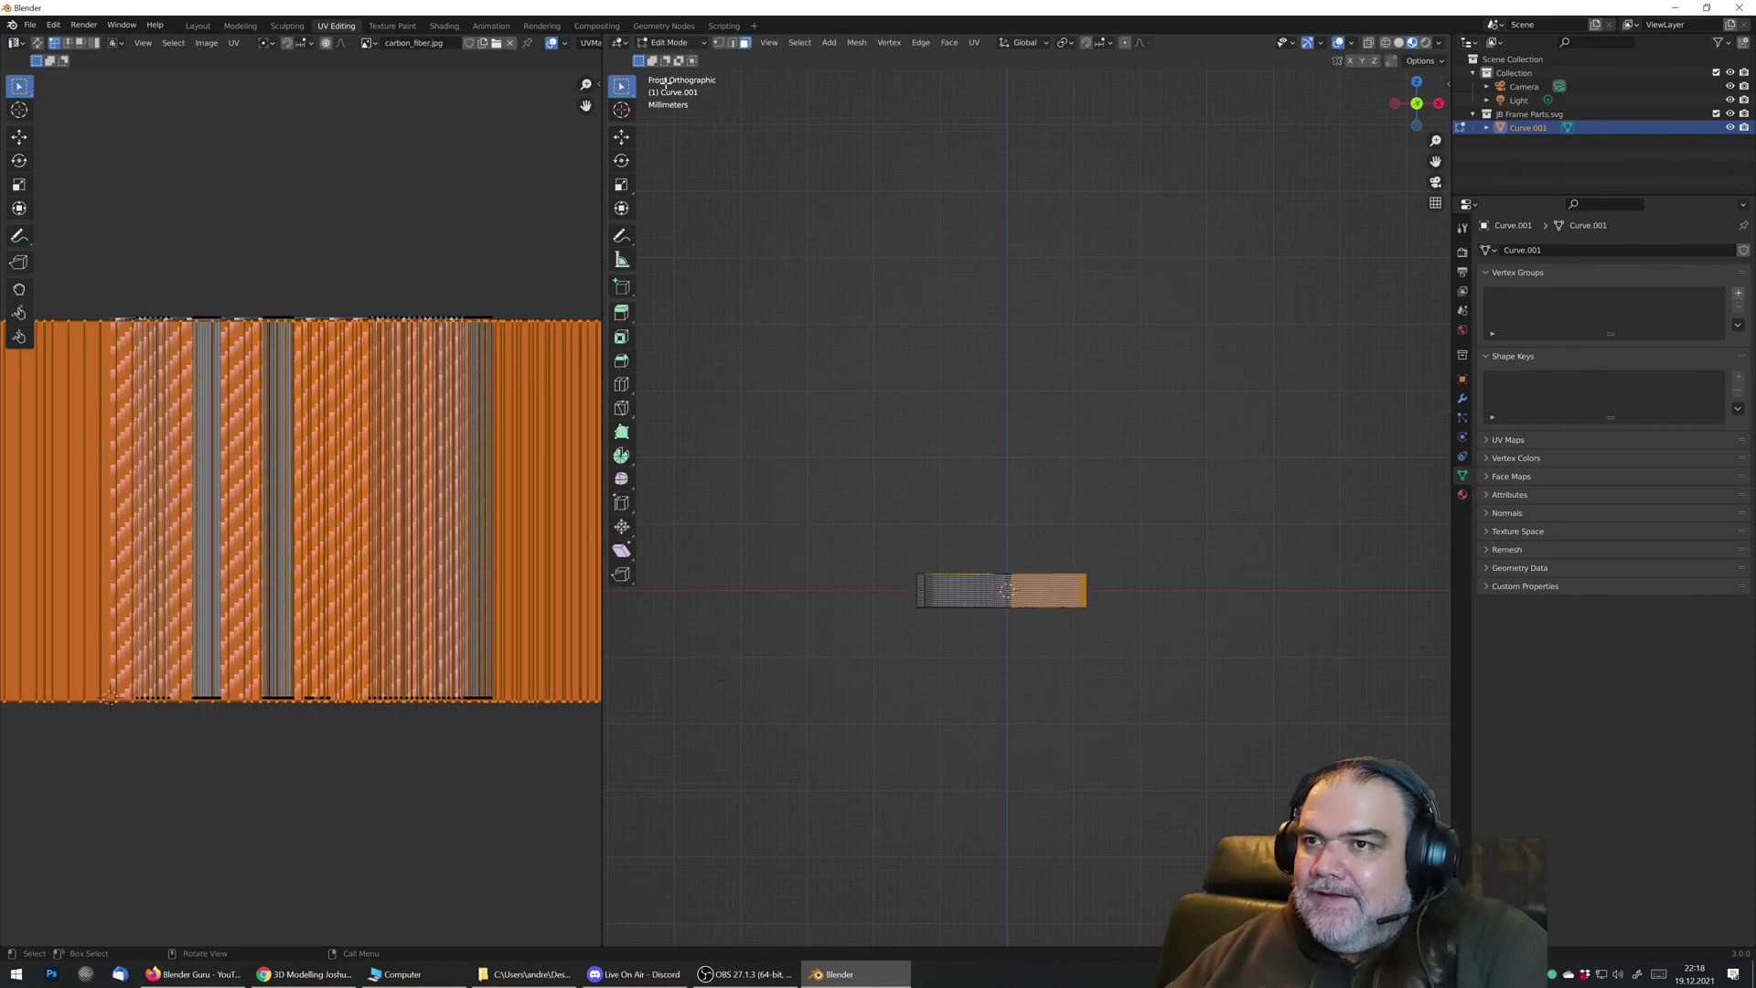
left_click(719, 43)
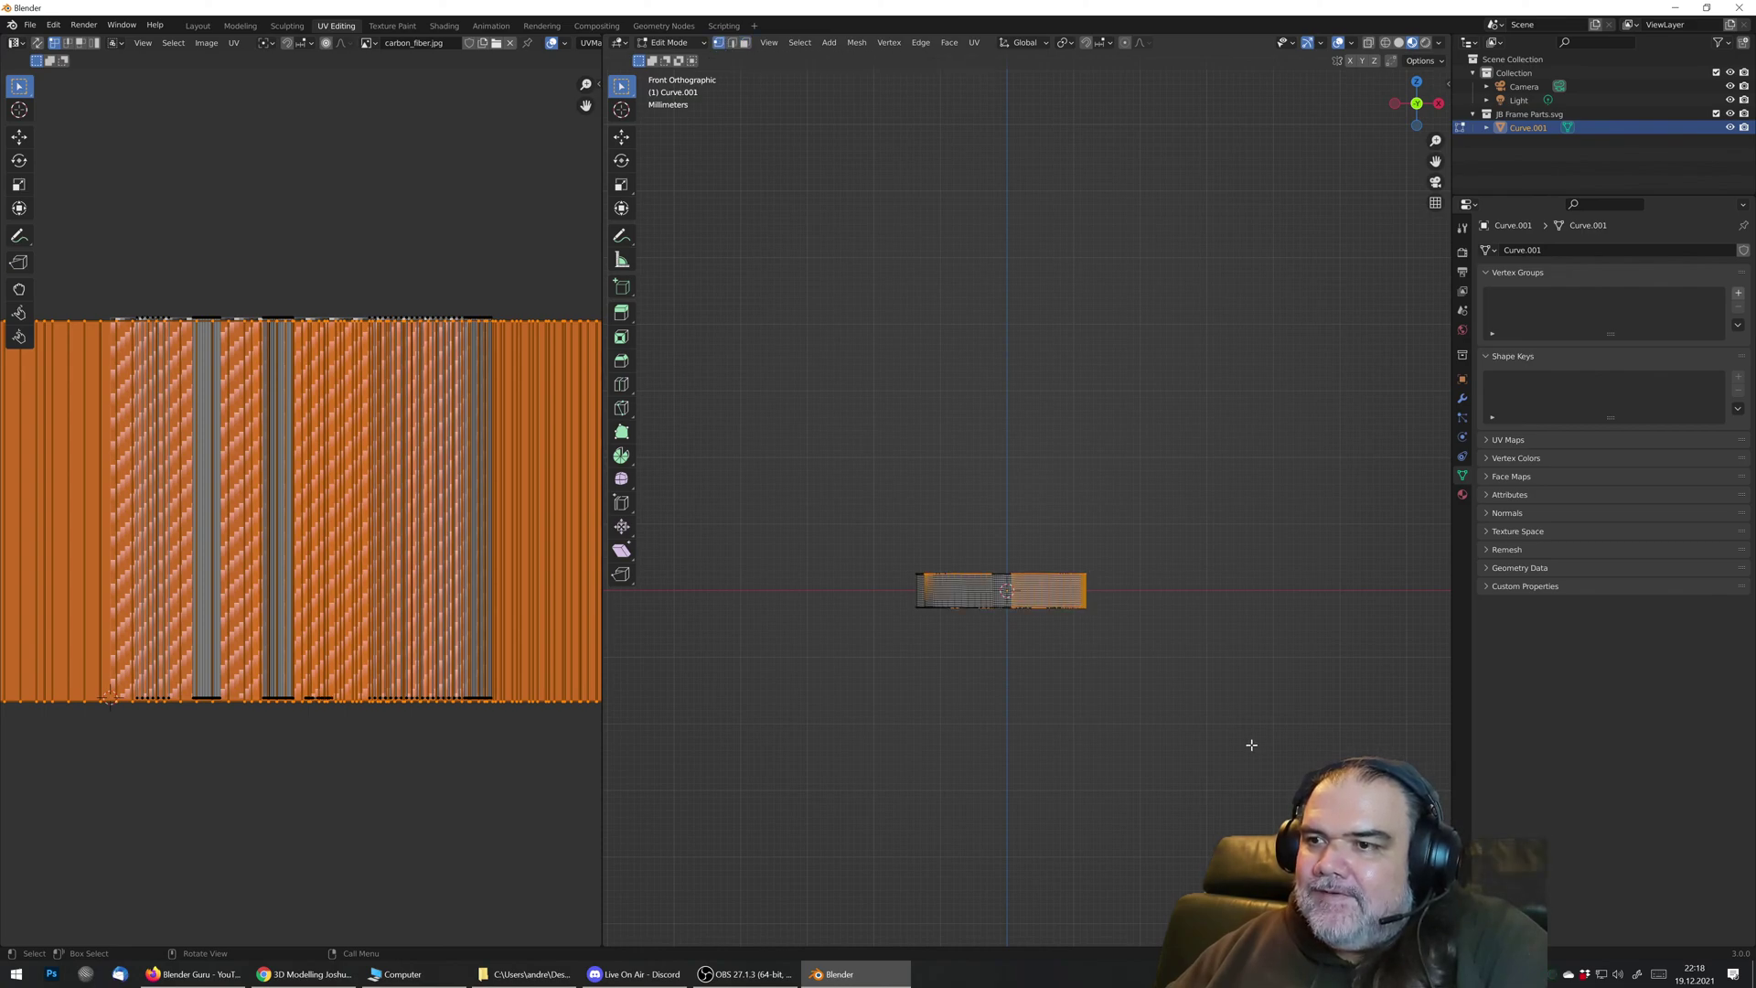
scroll(1235, 727, "up", 3)
middle_click_drag(1144, 686, 1164, 616, "shift")
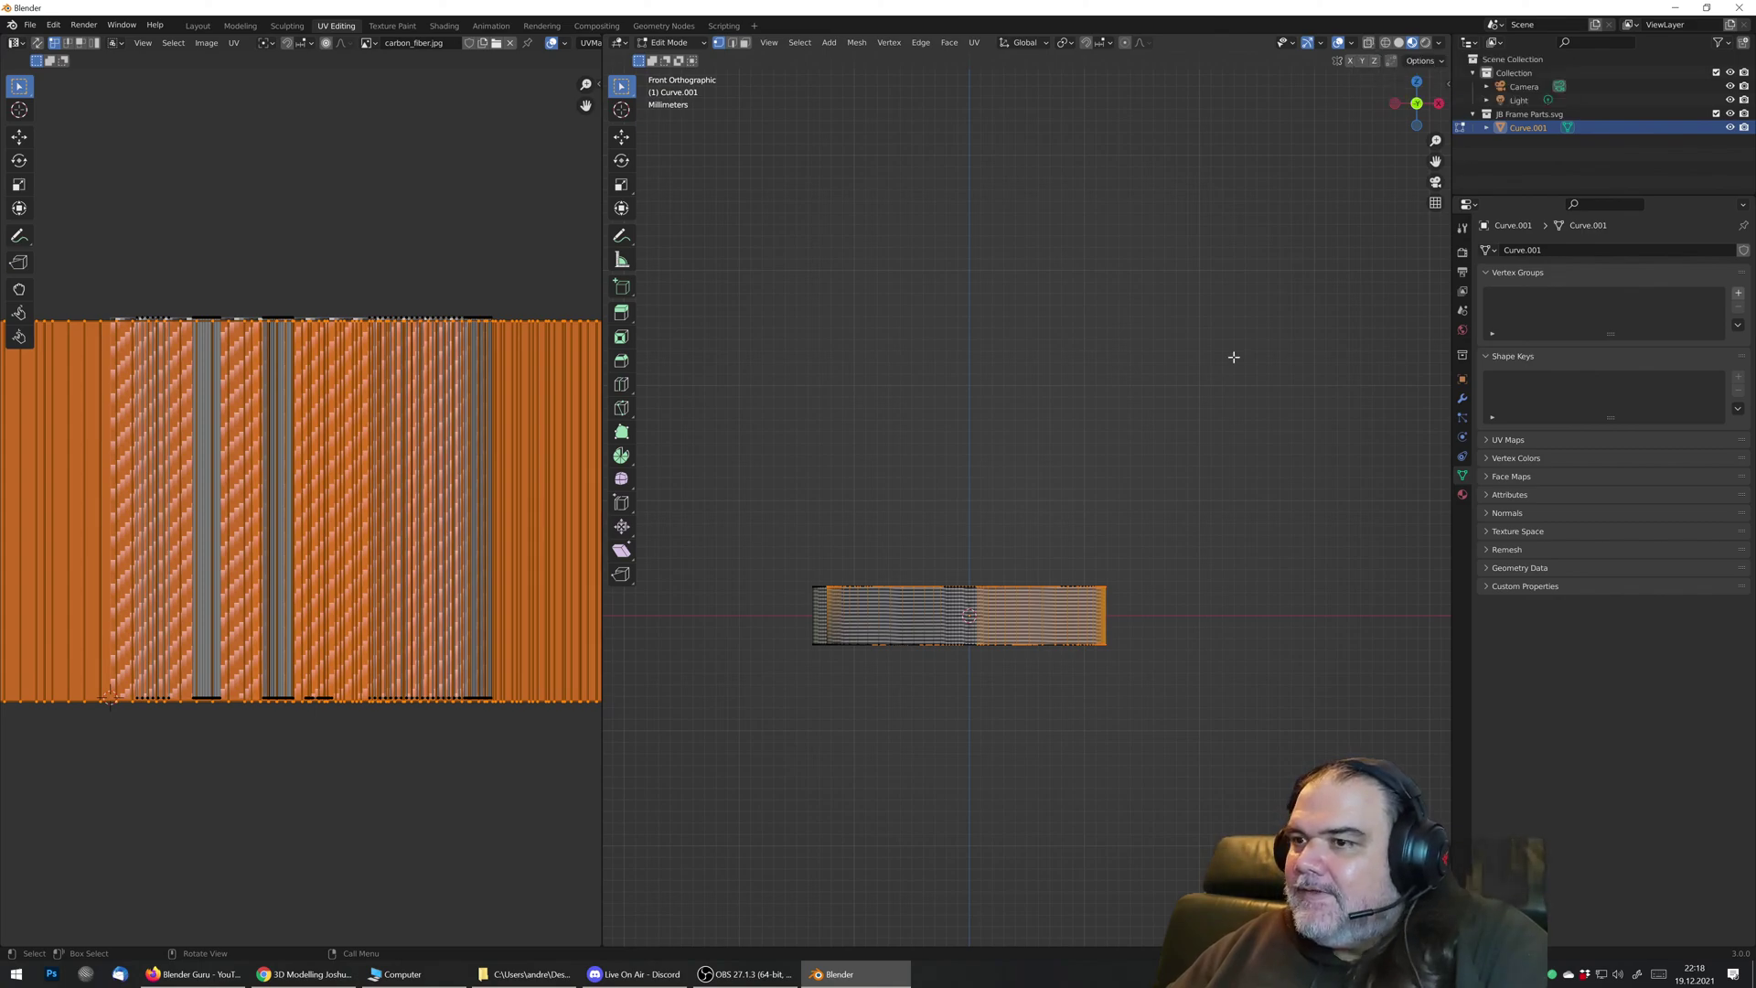
scroll(992, 564, "up", 3)
middle_click_drag(1039, 565, 1140, 525, "shift")
scroll(1104, 515, "up", 3)
scroll(1104, 515, "down", 2)
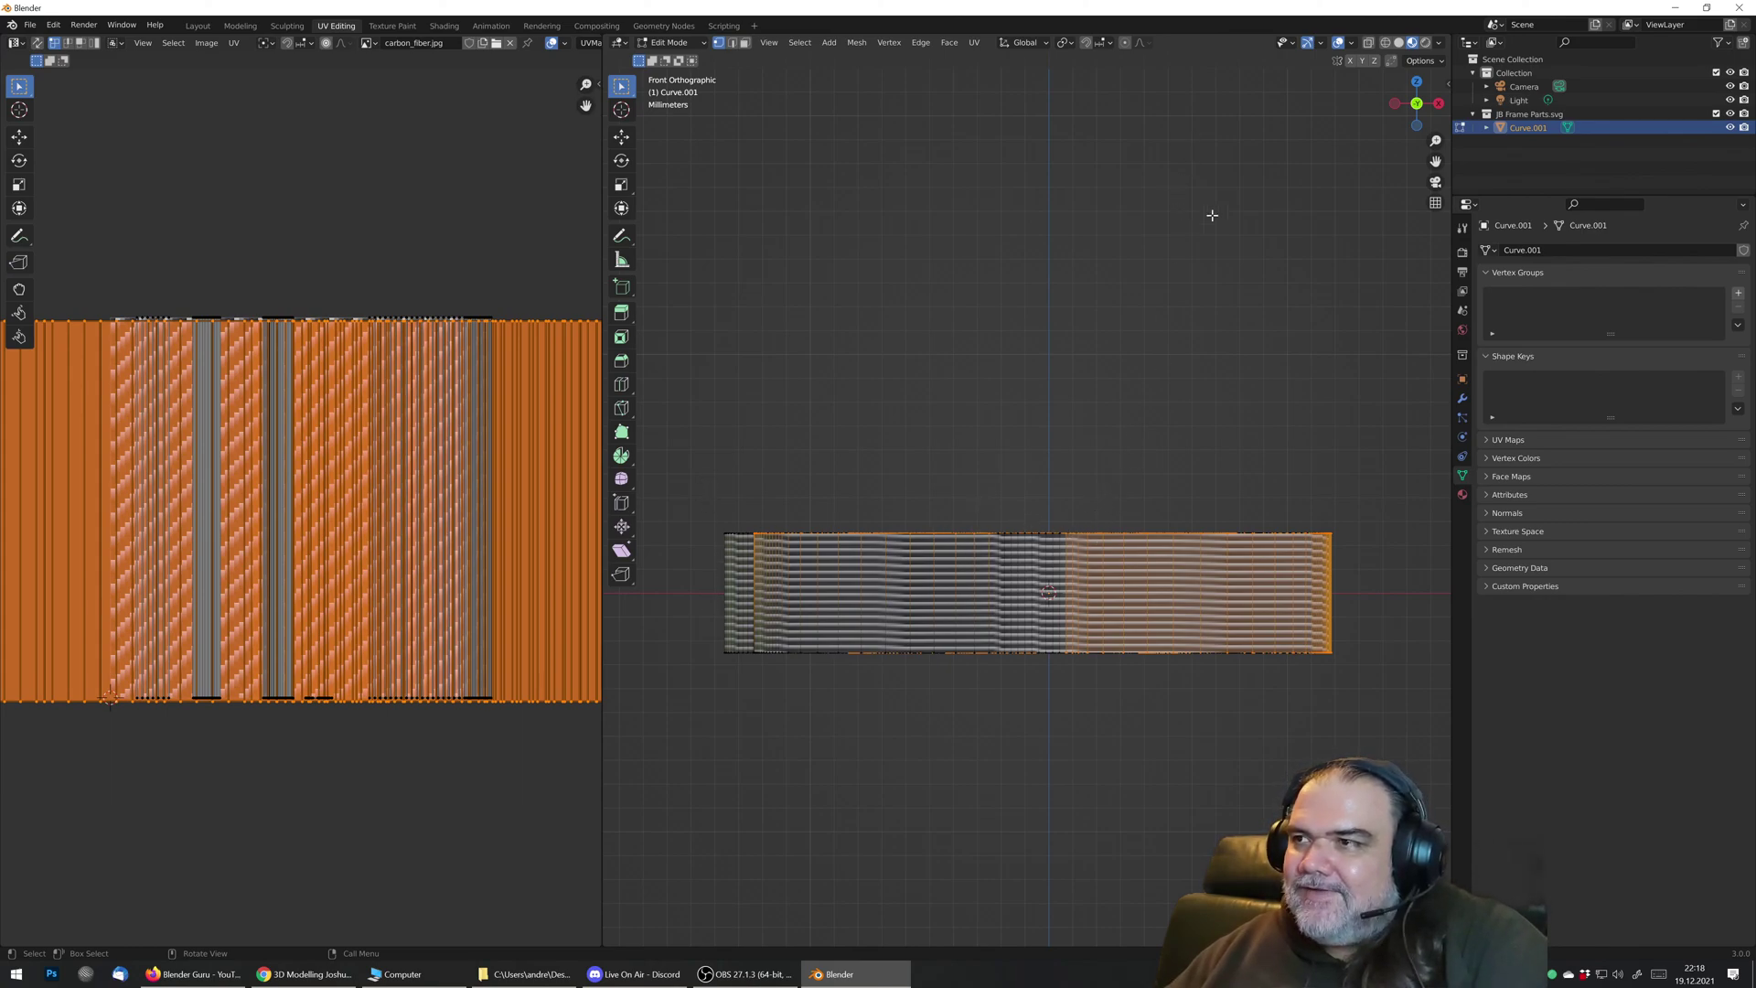
left_click(1368, 42)
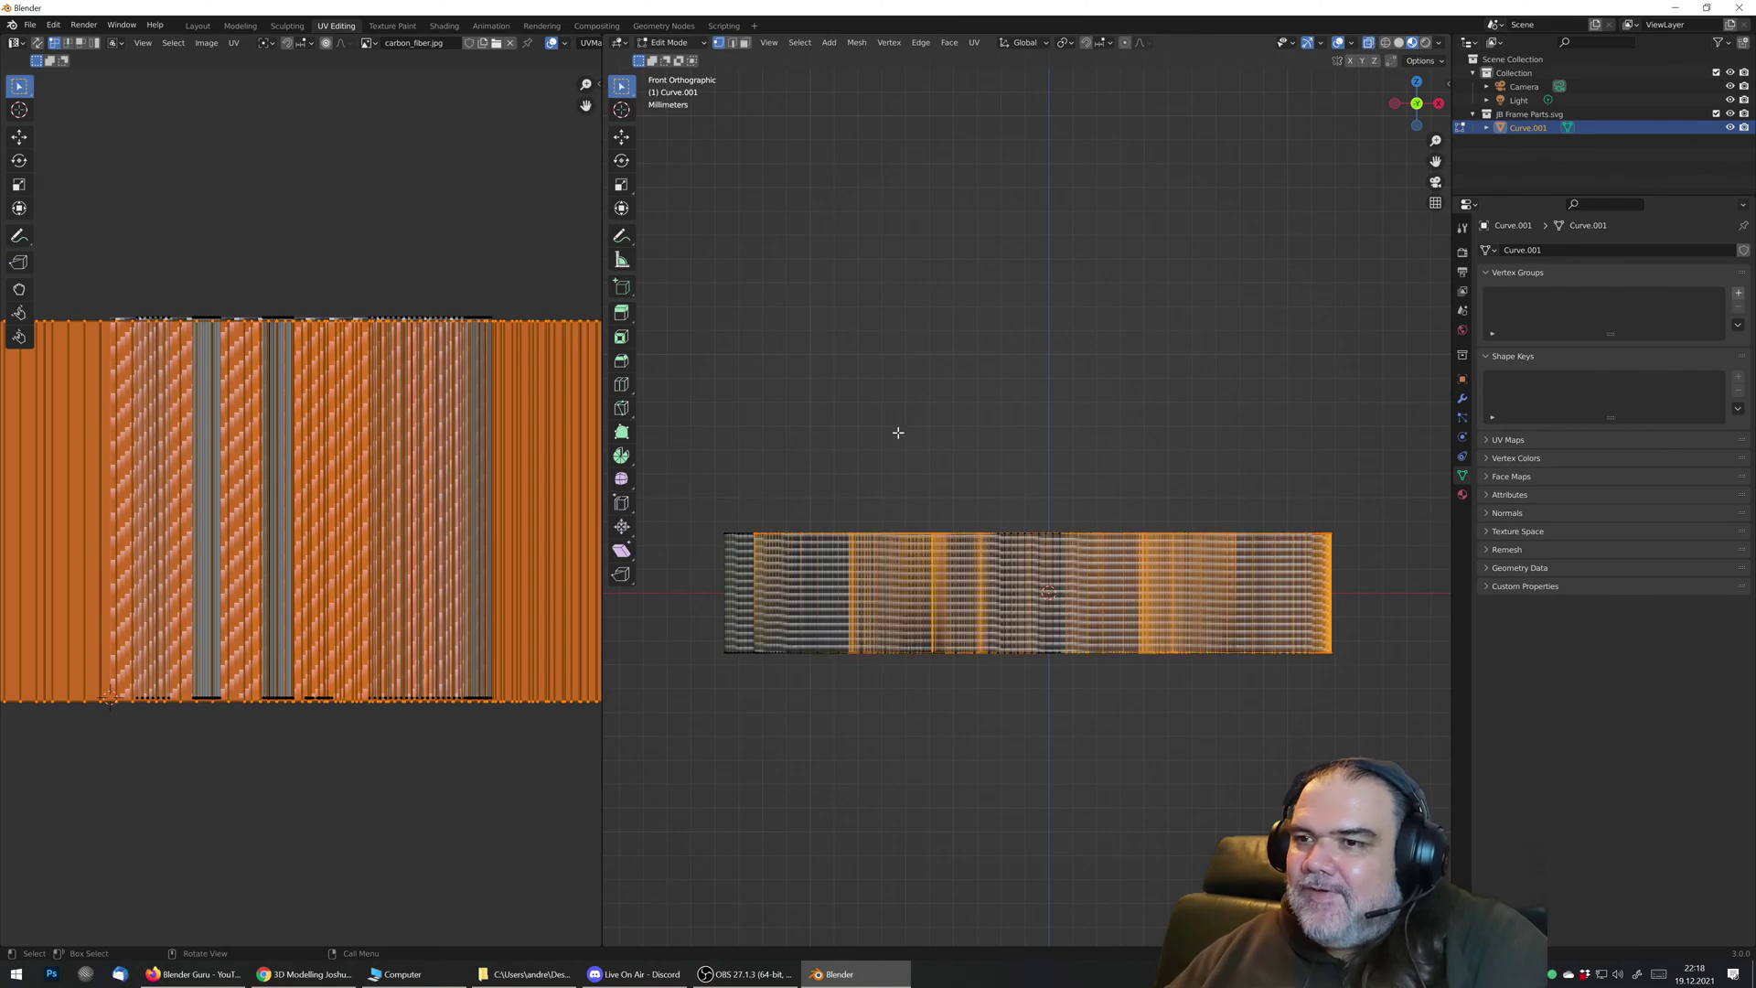
left_click_drag(693, 479, 1434, 559)
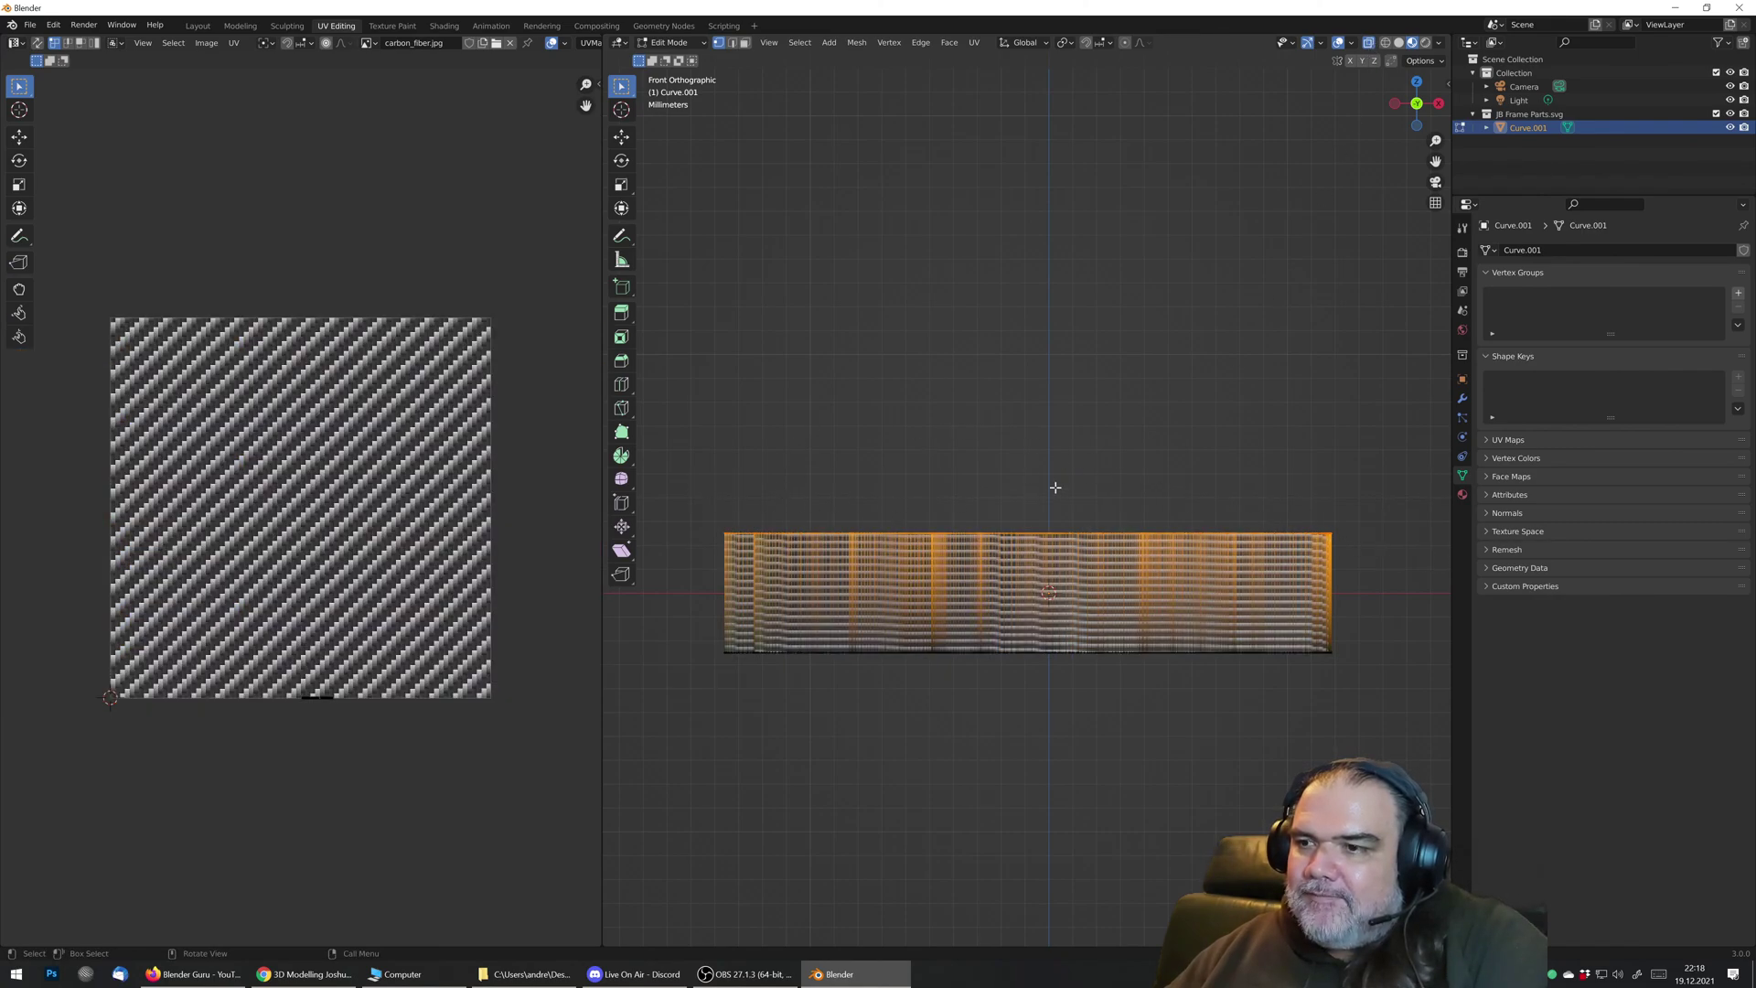
Step: Switch to face select mode and unwrap the selected top faces with Smart UV Project at a 66° angle limit
middle_click_drag(1093, 395, 914, 229)
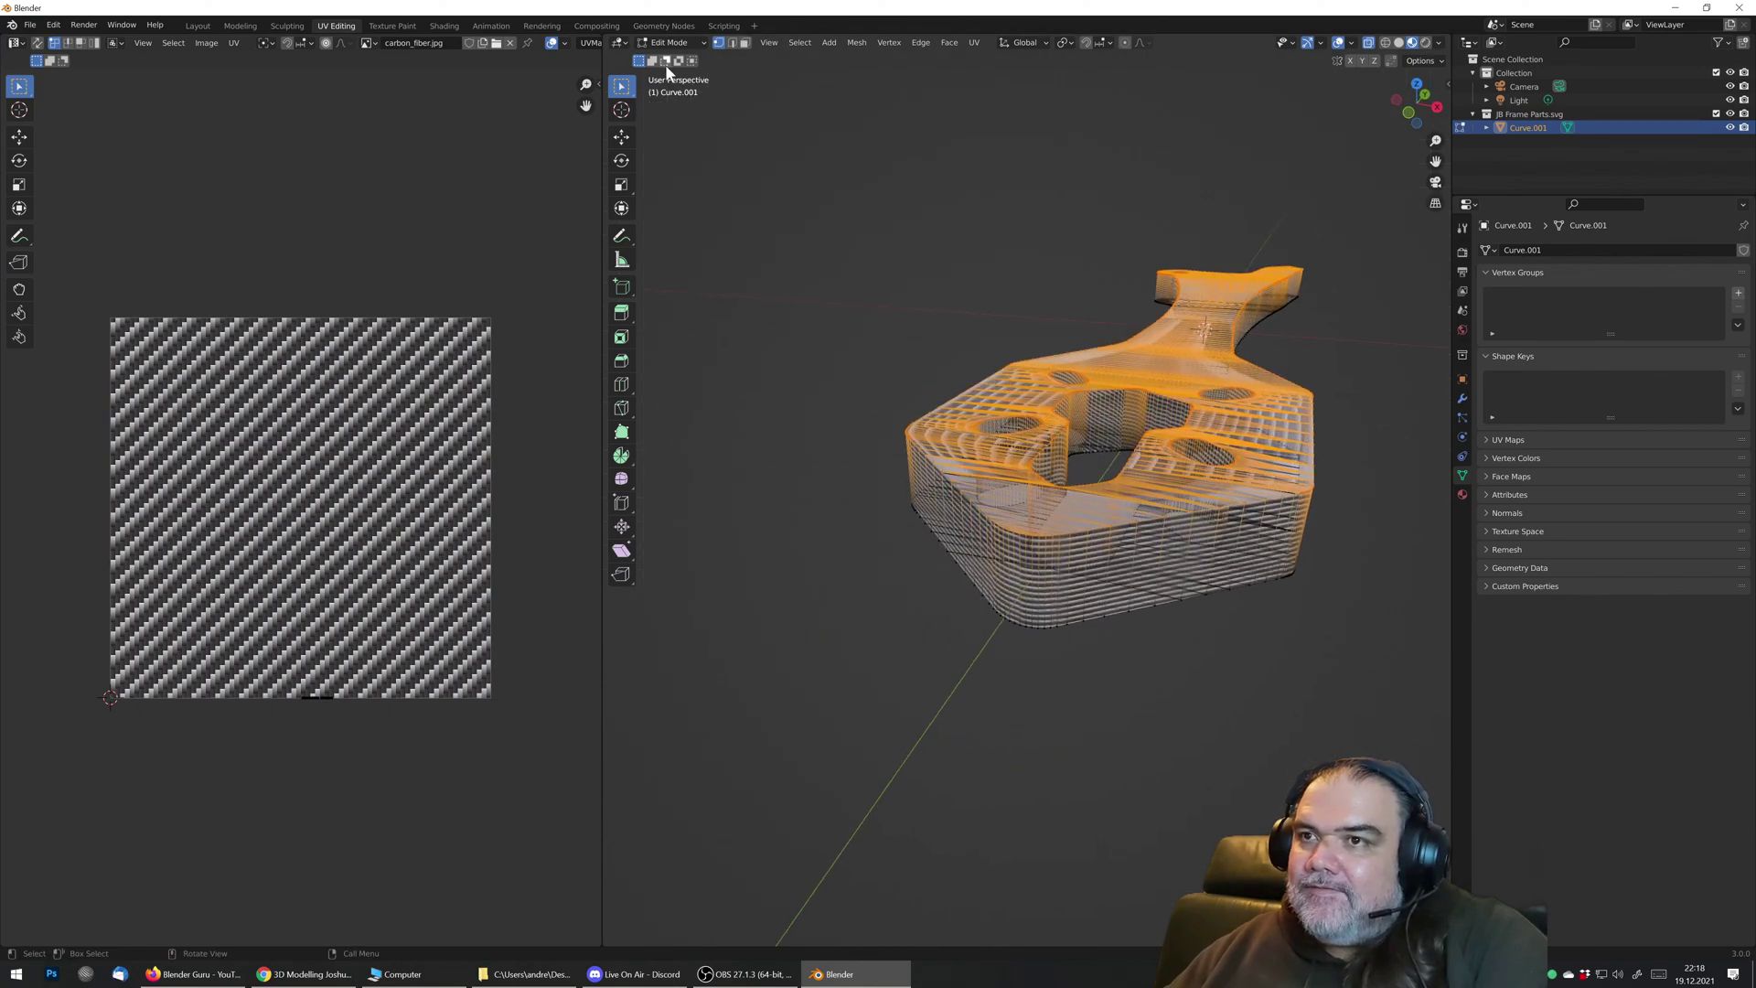
left_click(743, 43)
middle_click_drag(1314, 398, 1129, 522)
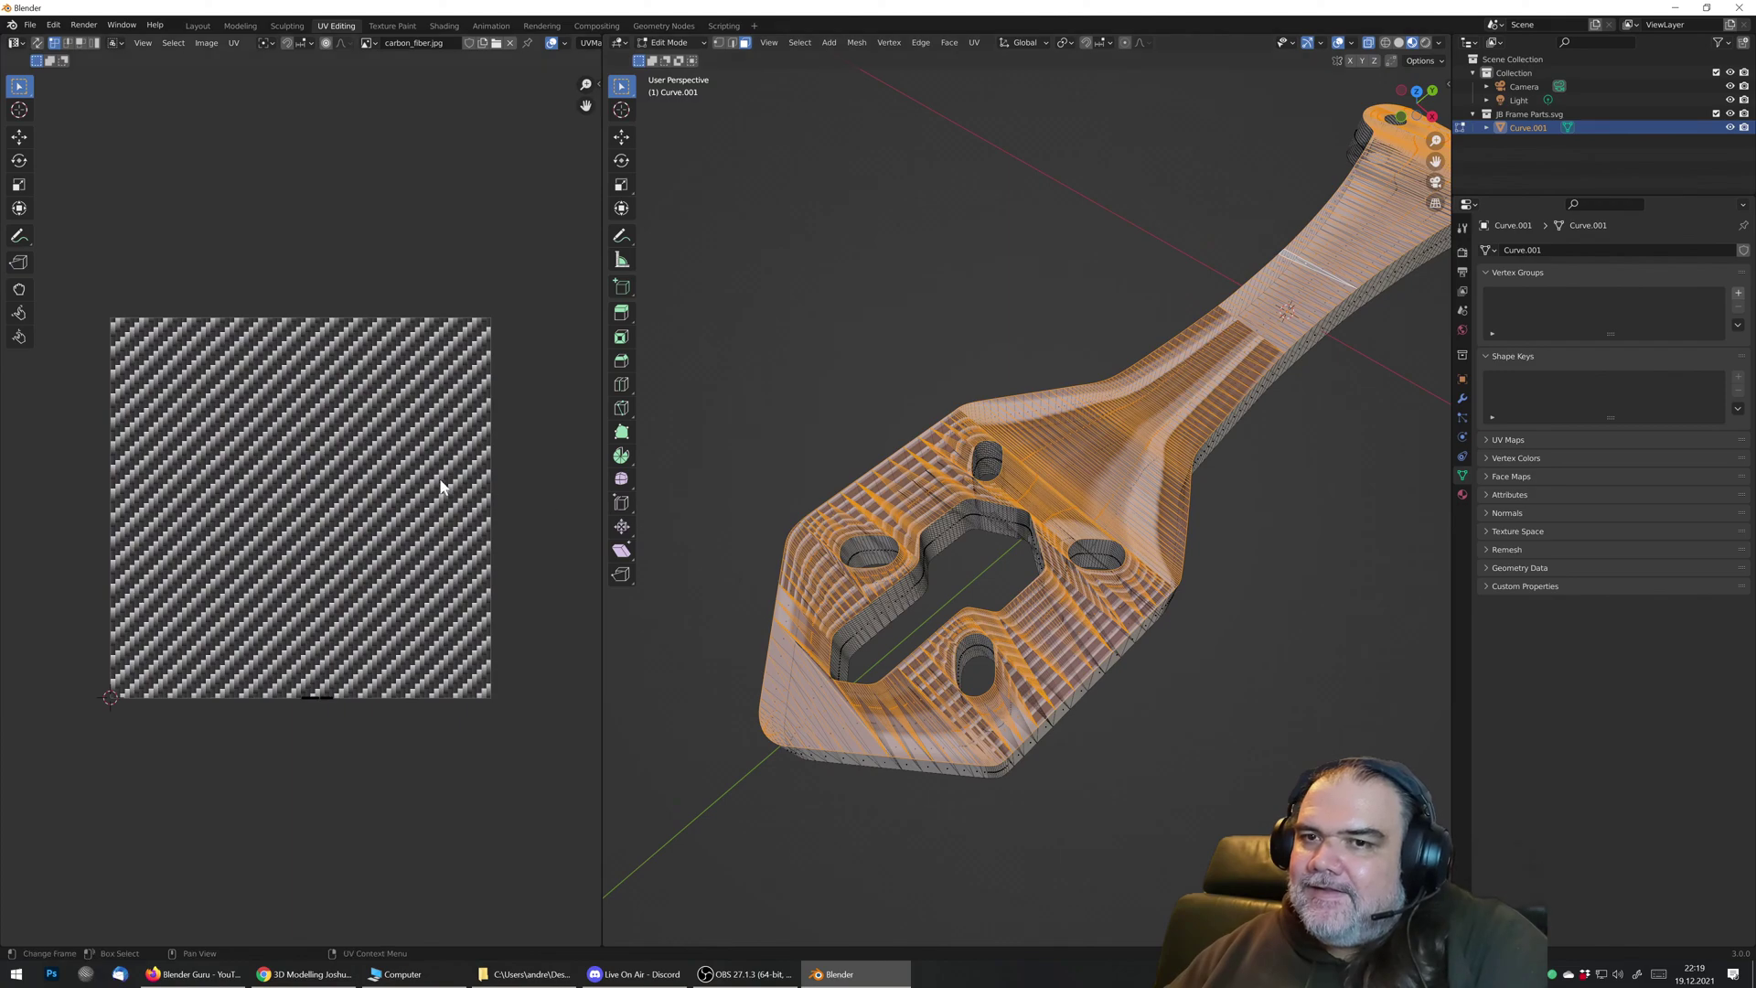
scroll(408, 639, "down", 3)
scroll(400, 631, "up", 2)
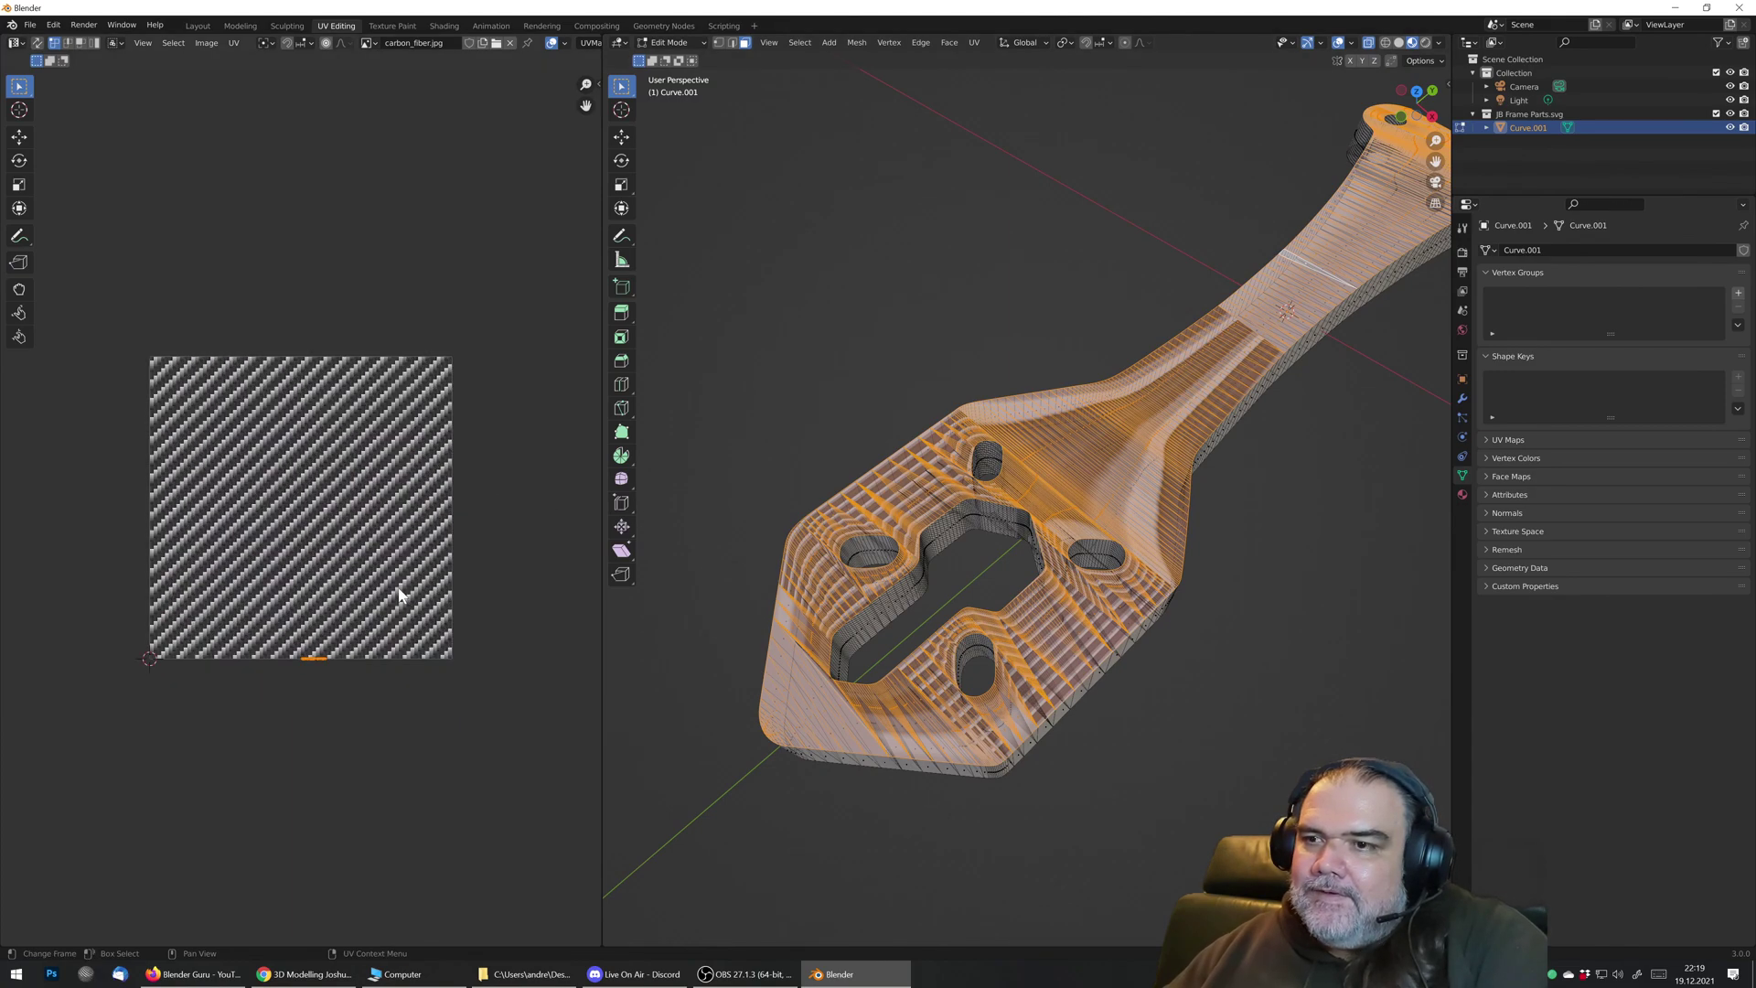
key("u")
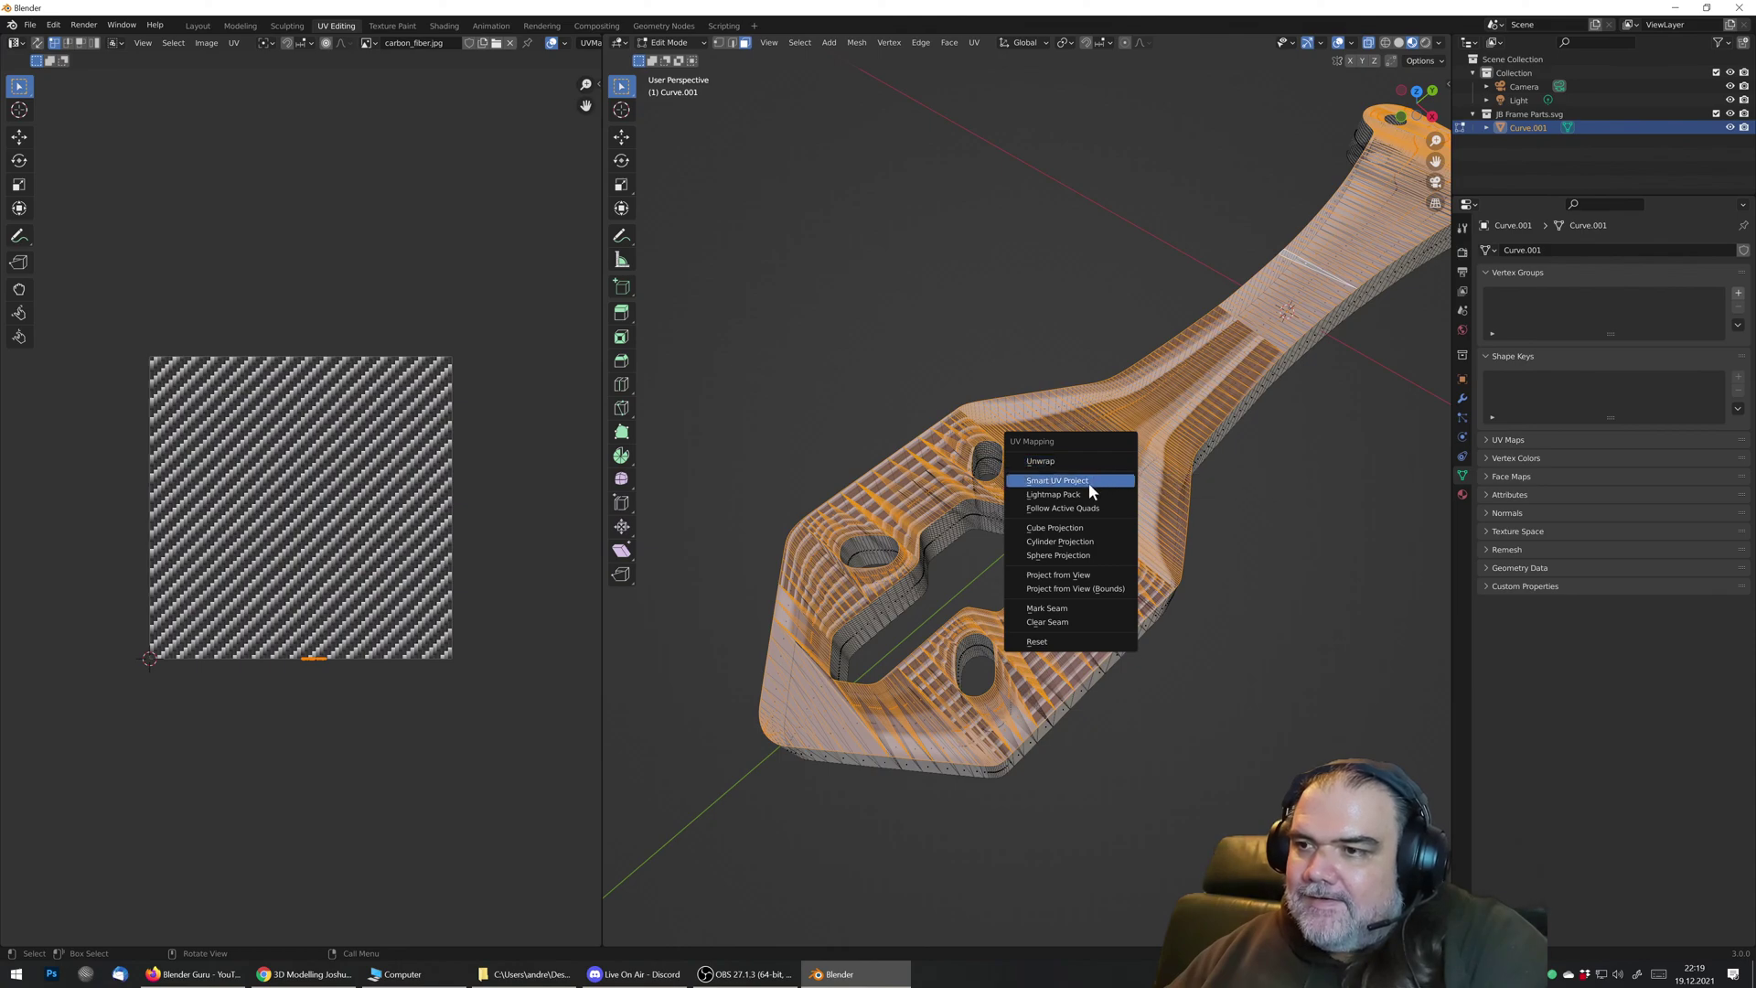
left_click(1087, 483)
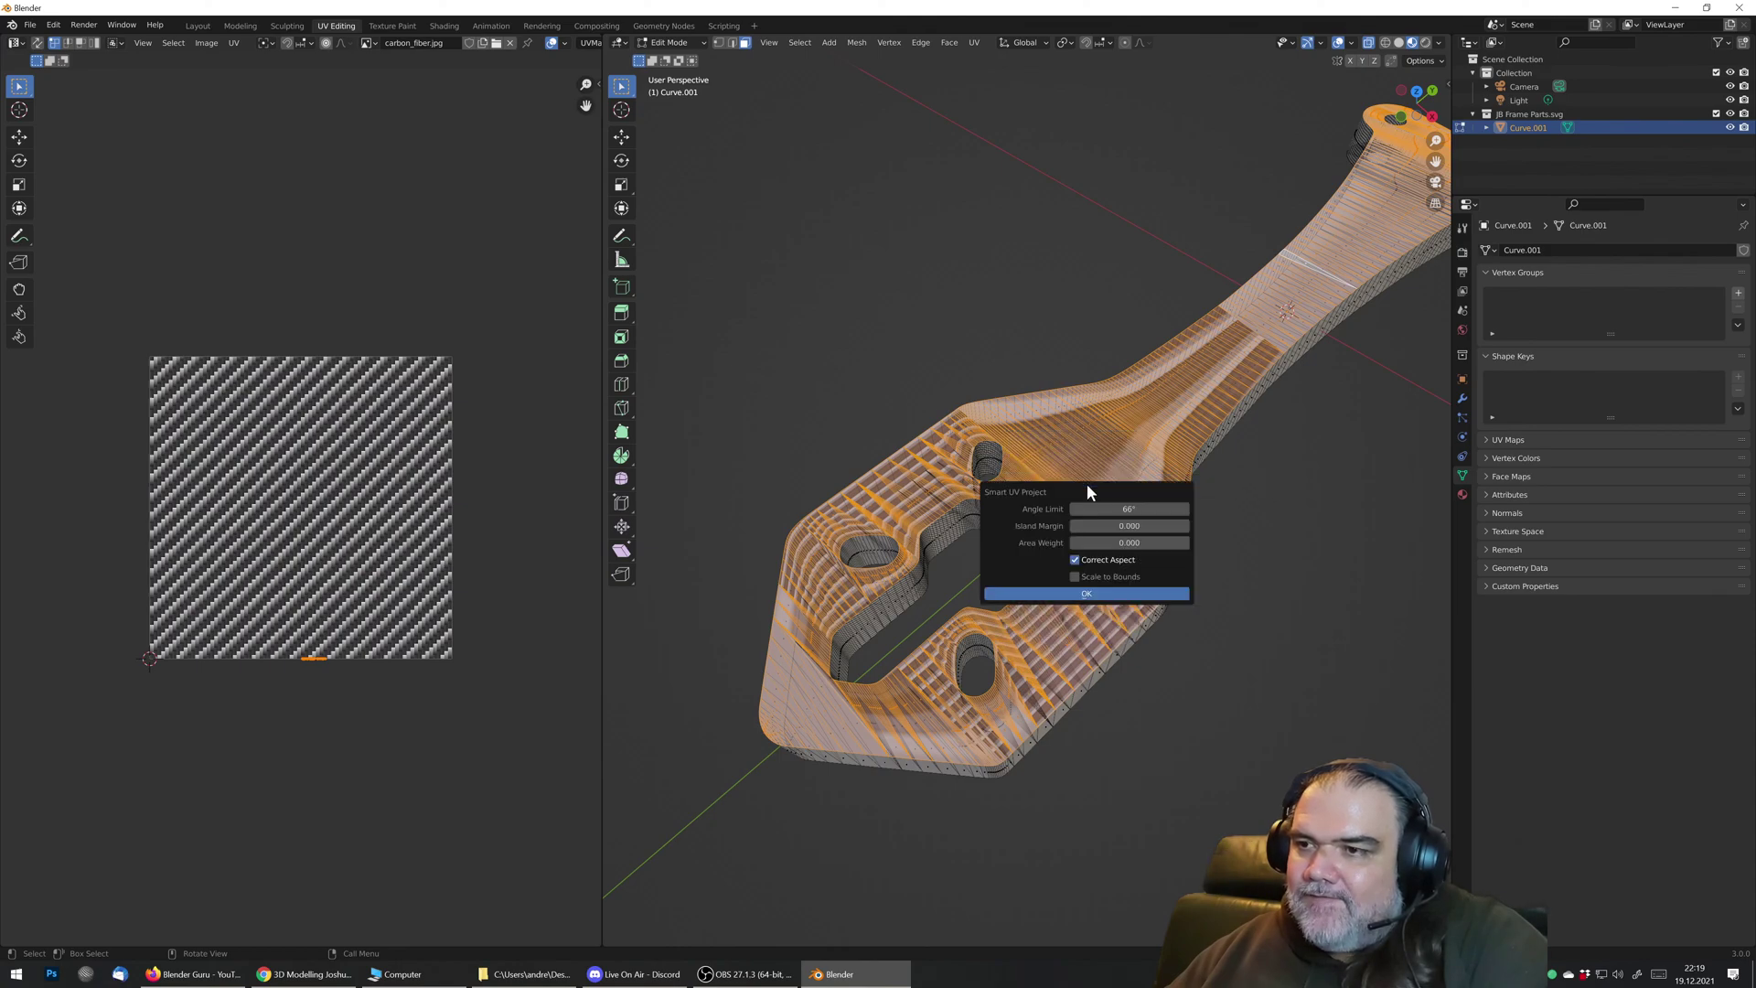
left_click(1088, 593)
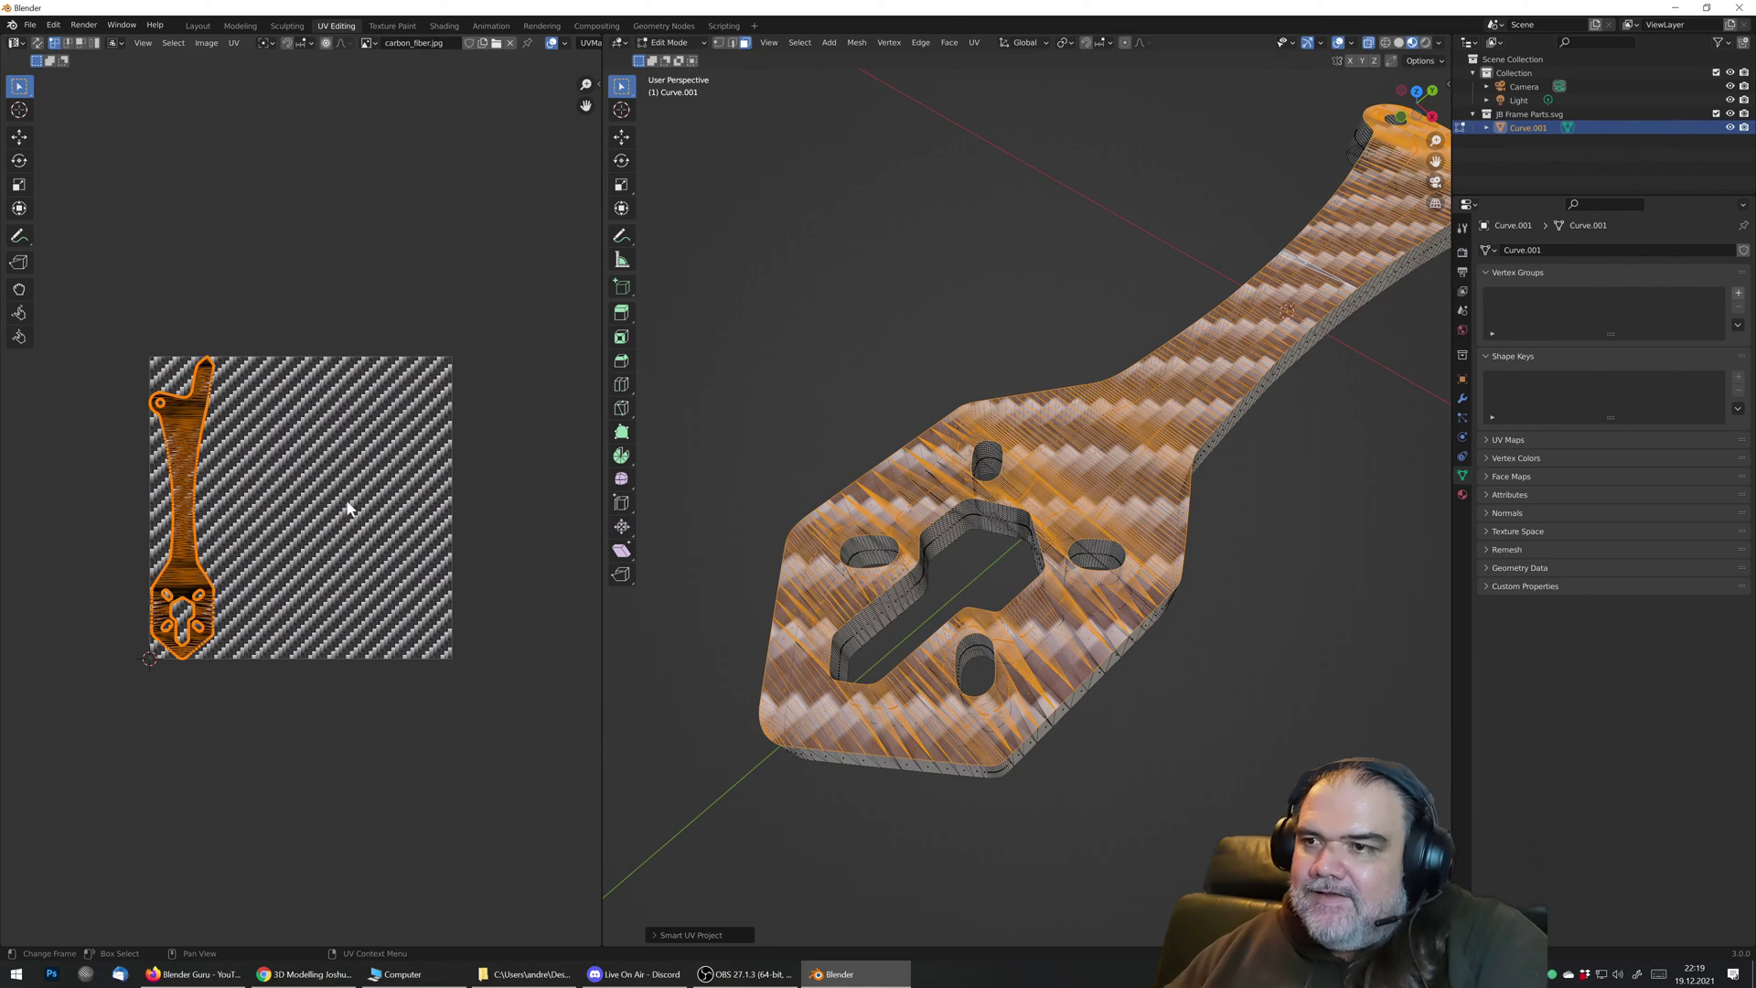
Step: Move the top faces' UV island towards the middle of the weave image, enlarge it past the image's ends, and return to Object Mode
scroll(264, 482, "down", 3)
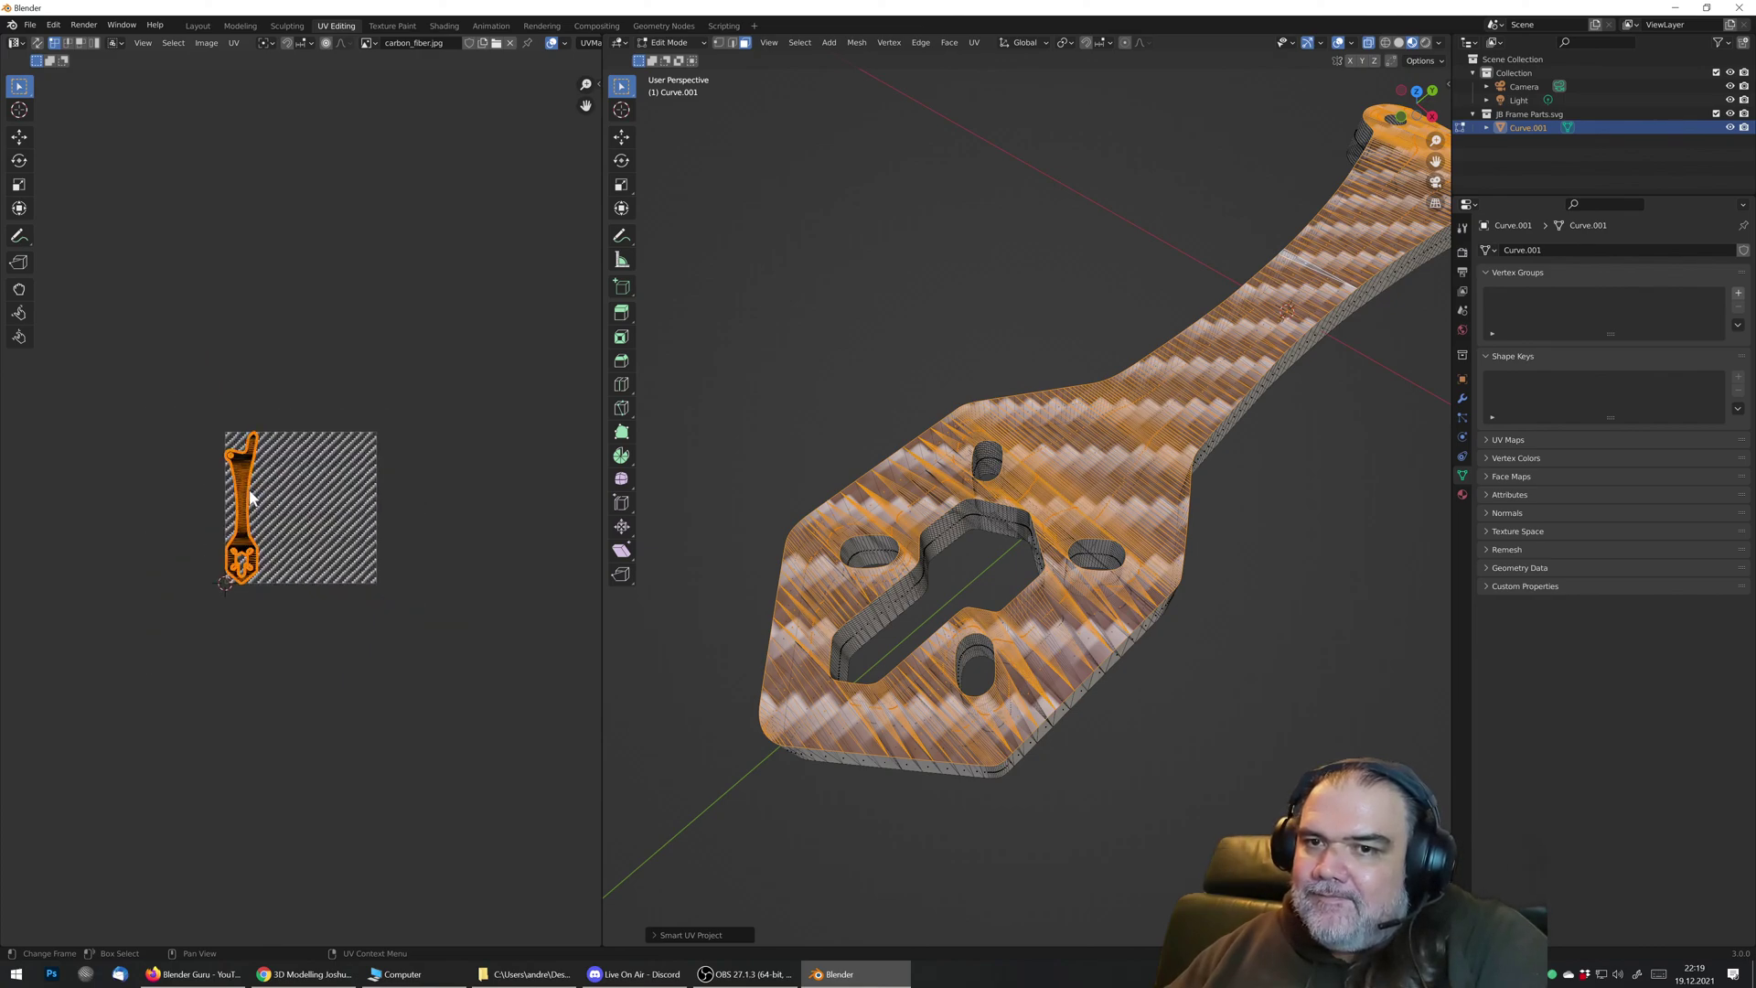
scroll(250, 497, "up", 3)
middle_click_drag(224, 470, 320, 487)
scroll(334, 485, "down", 1)
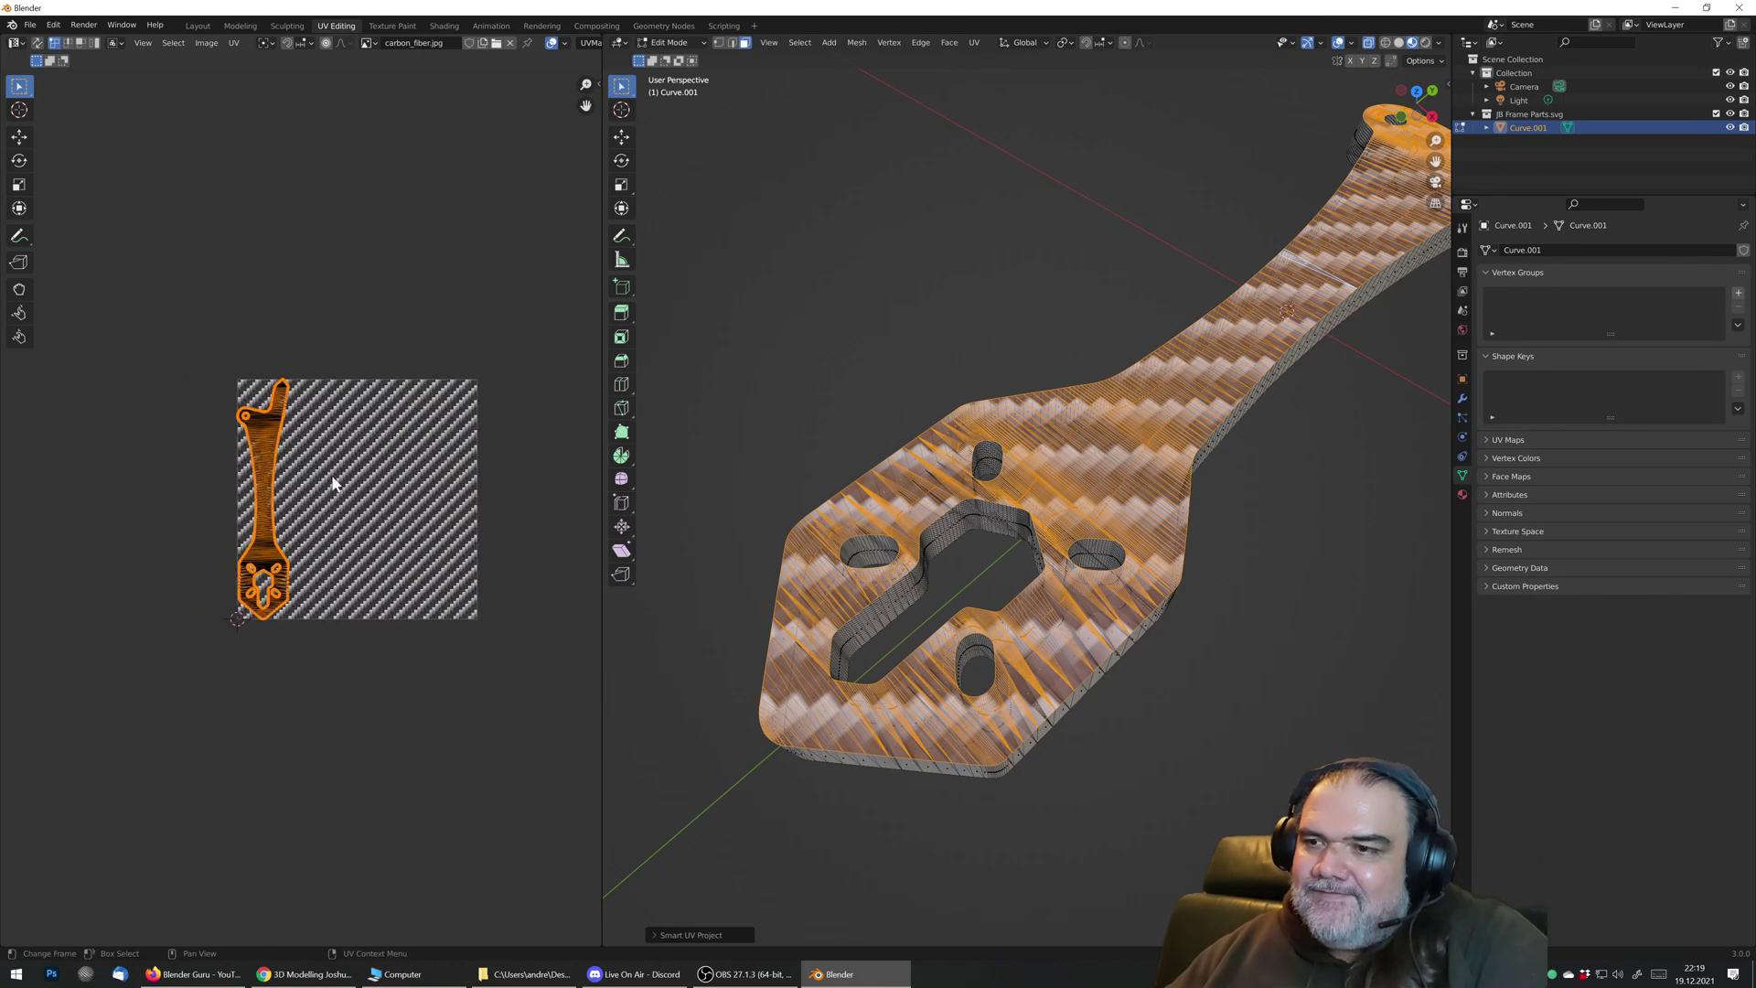
scroll(334, 483, "up", 1)
key("g")
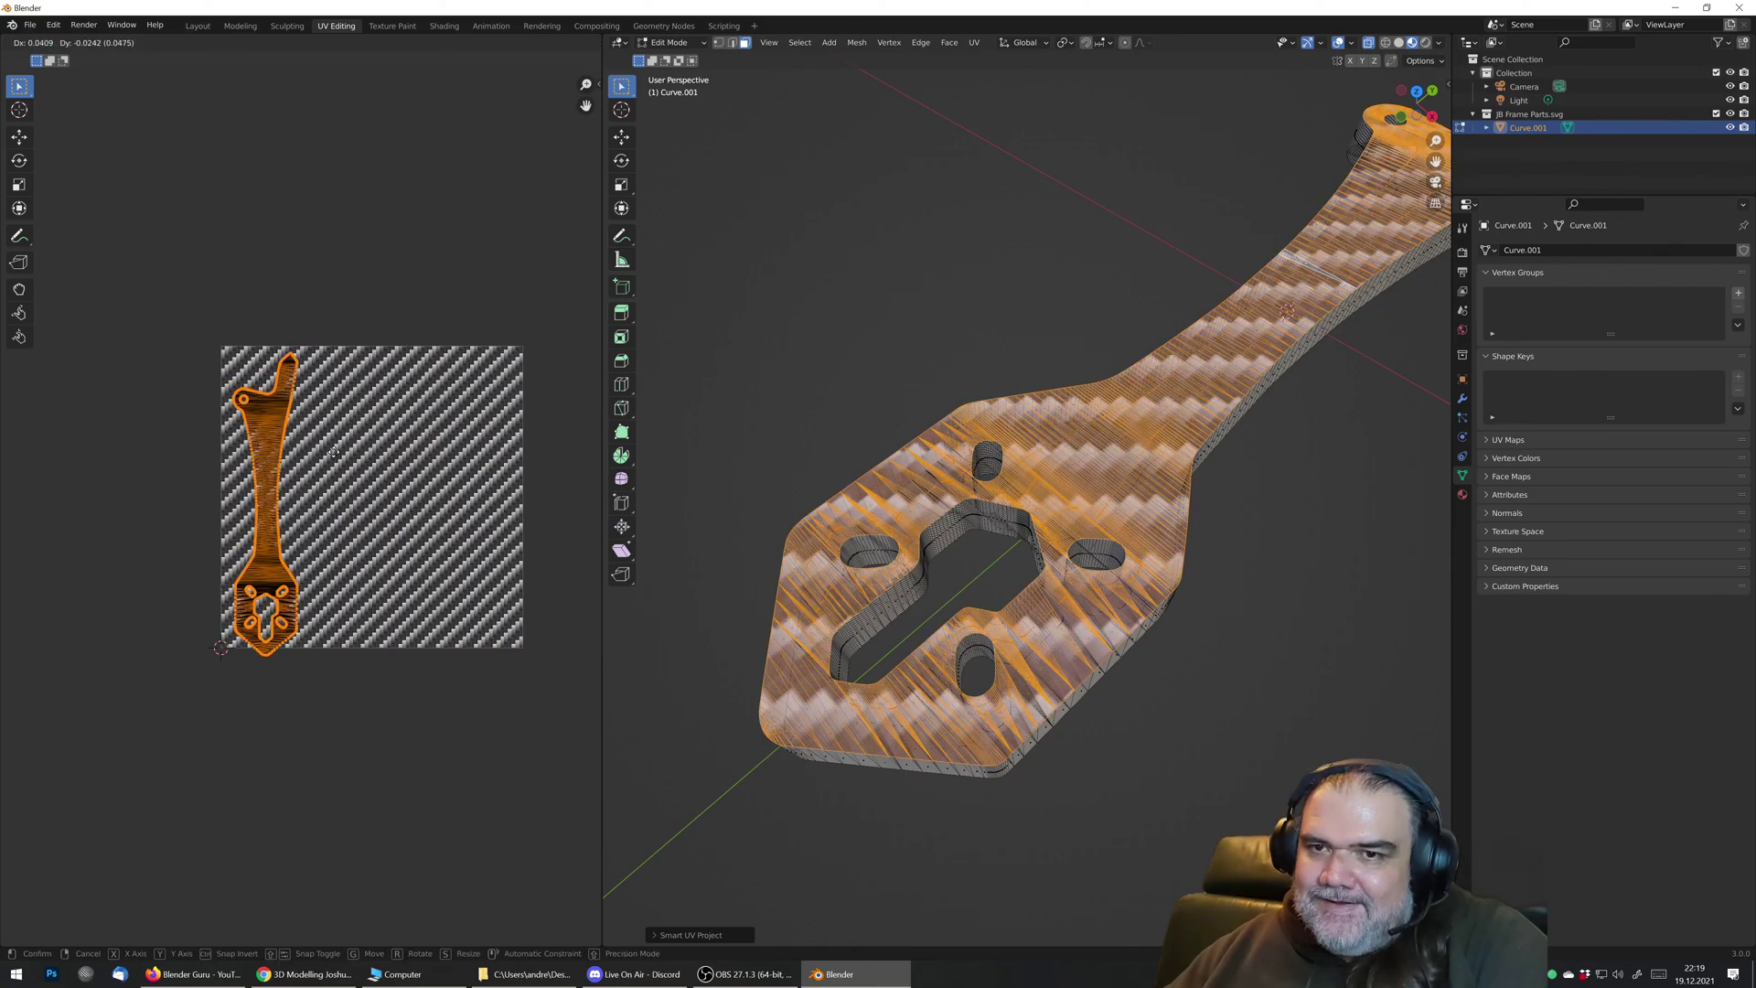
left_click(409, 450)
key("s")
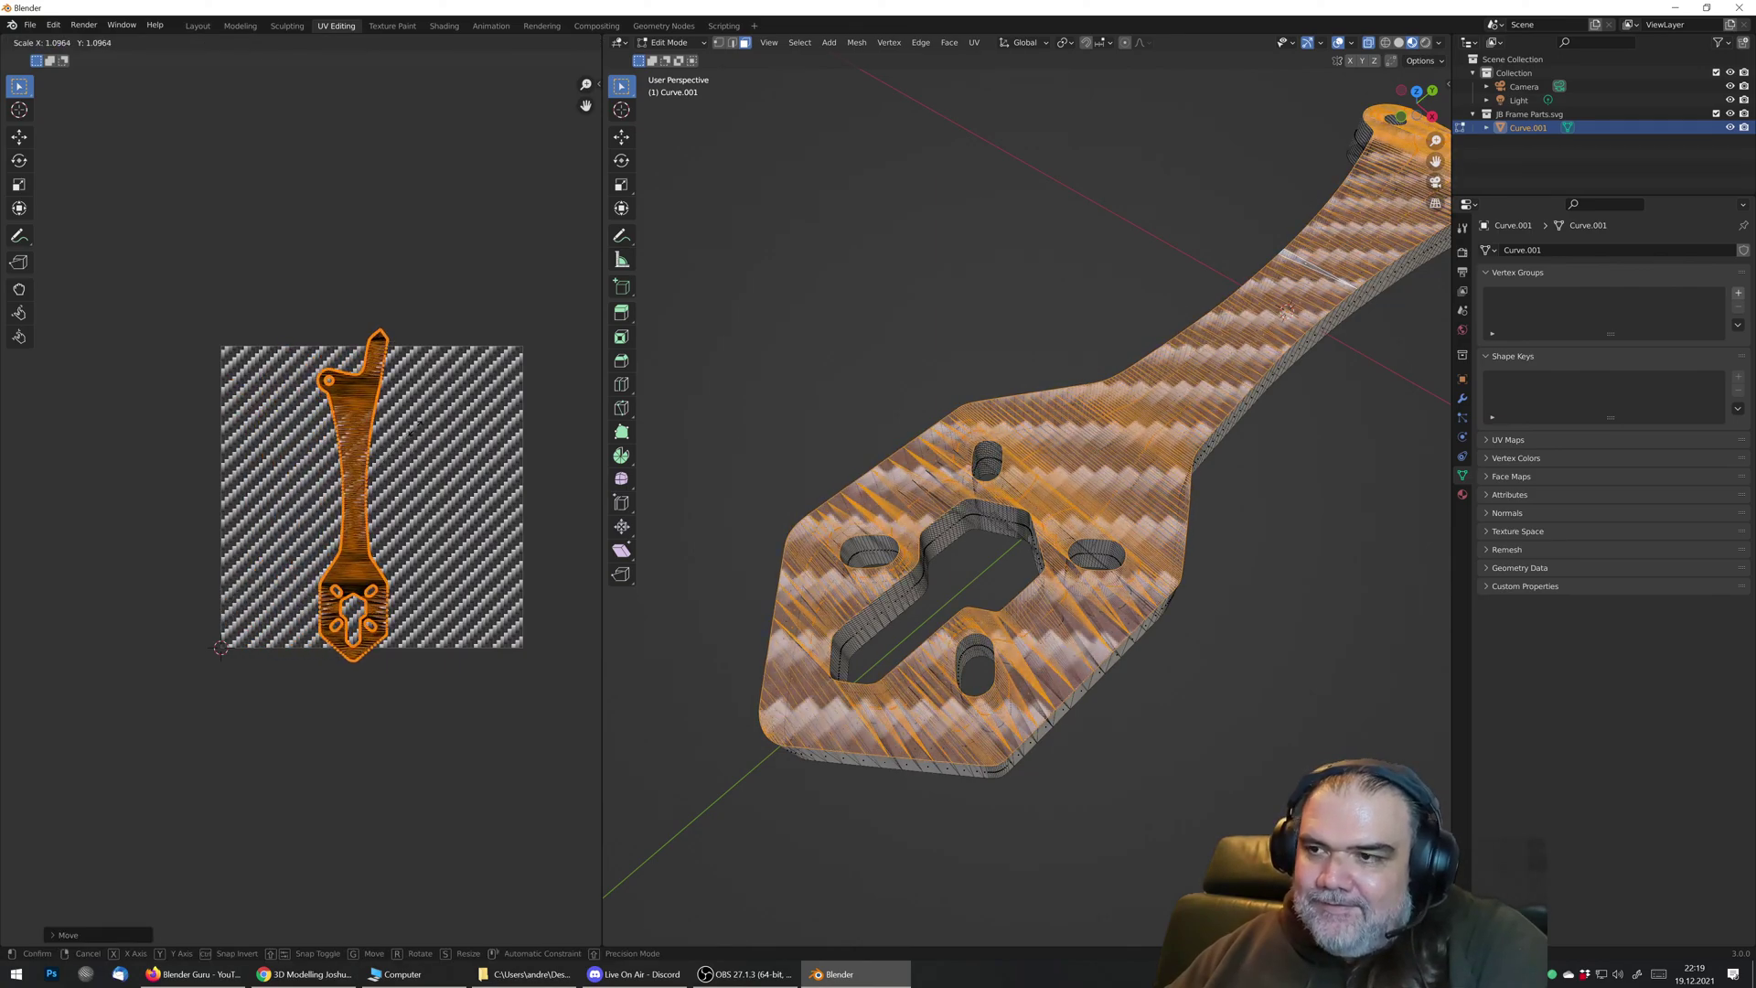
left_click(458, 423)
key("Tab")
Step: Select only the arm's bottom faces in the front view in Edit Mode, and return to Object Mode
middle_click_drag(1091, 392, 1190, 476)
key("KP_1")
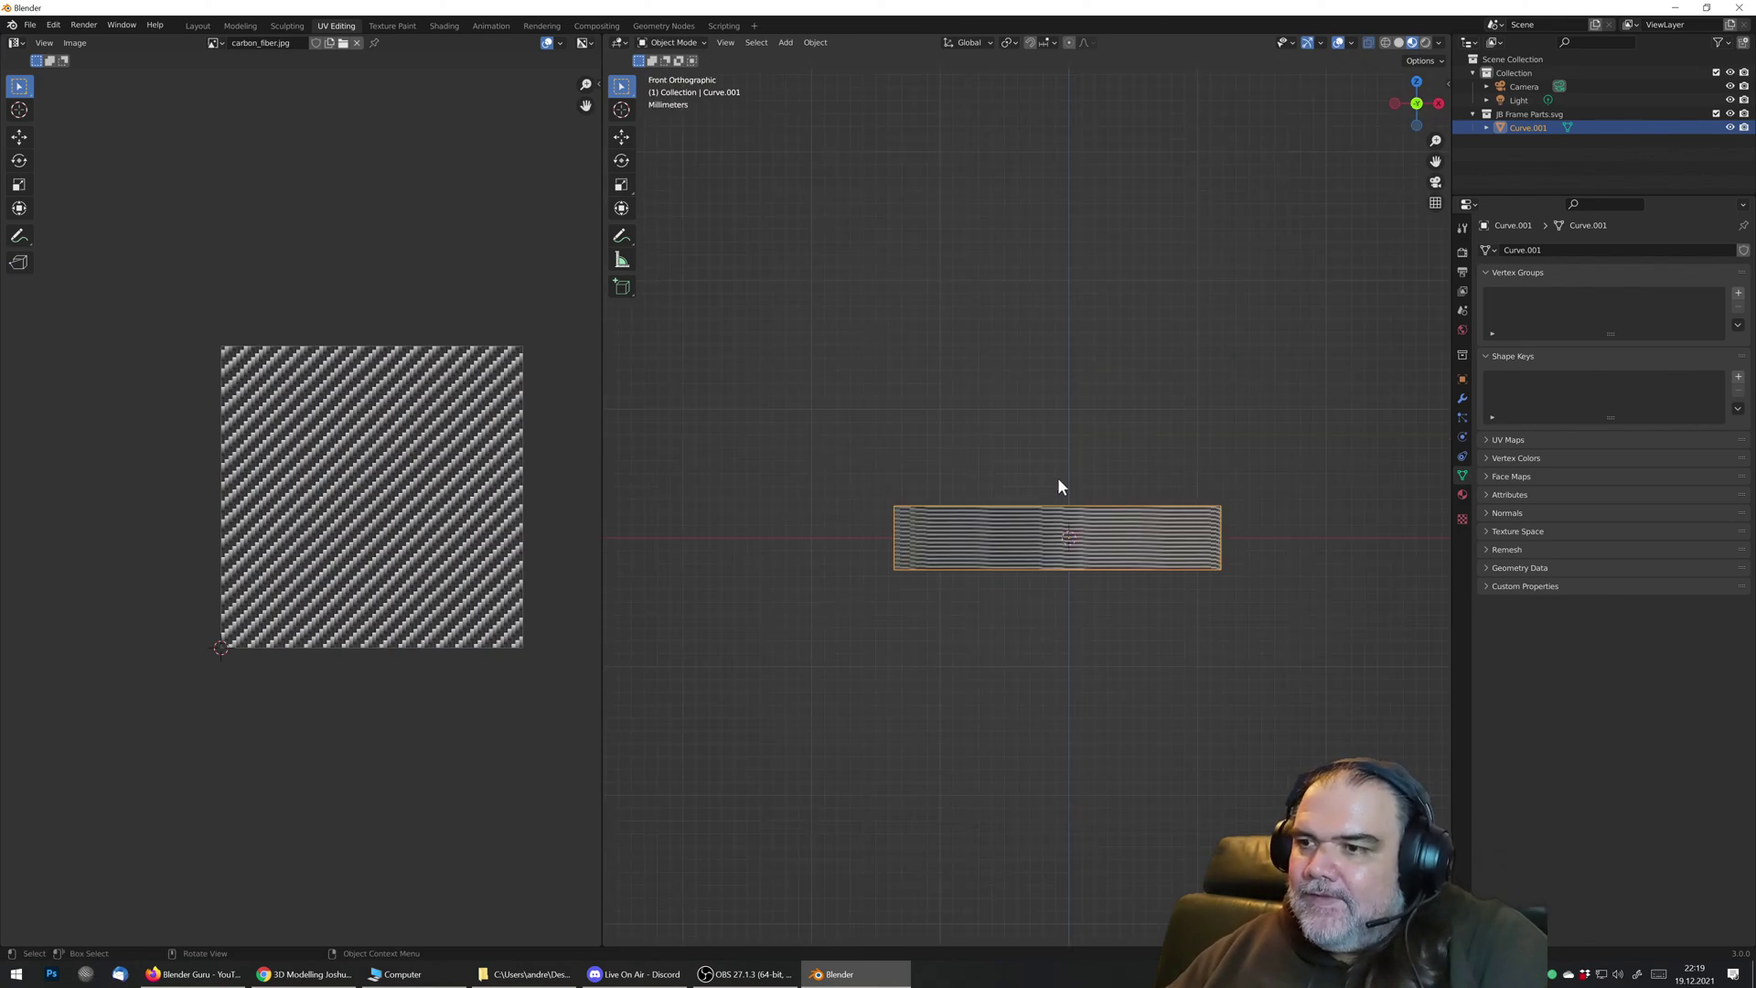
key("Tab")
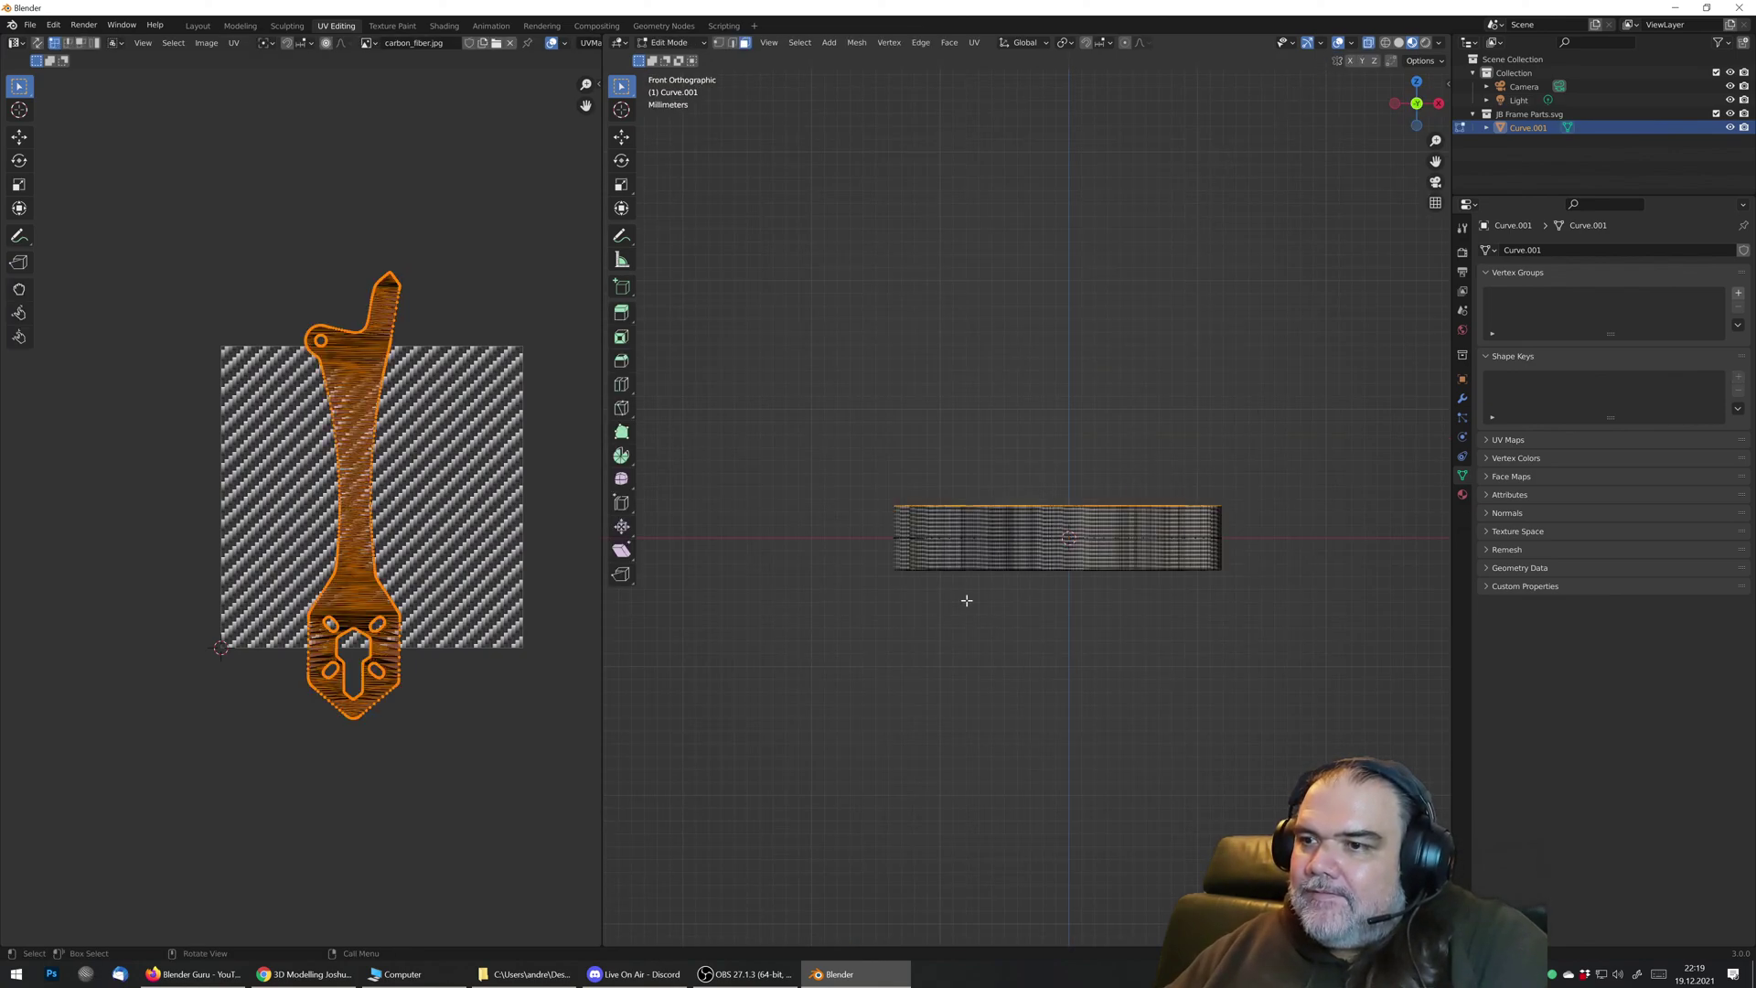
left_click_drag(847, 612, 1287, 567)
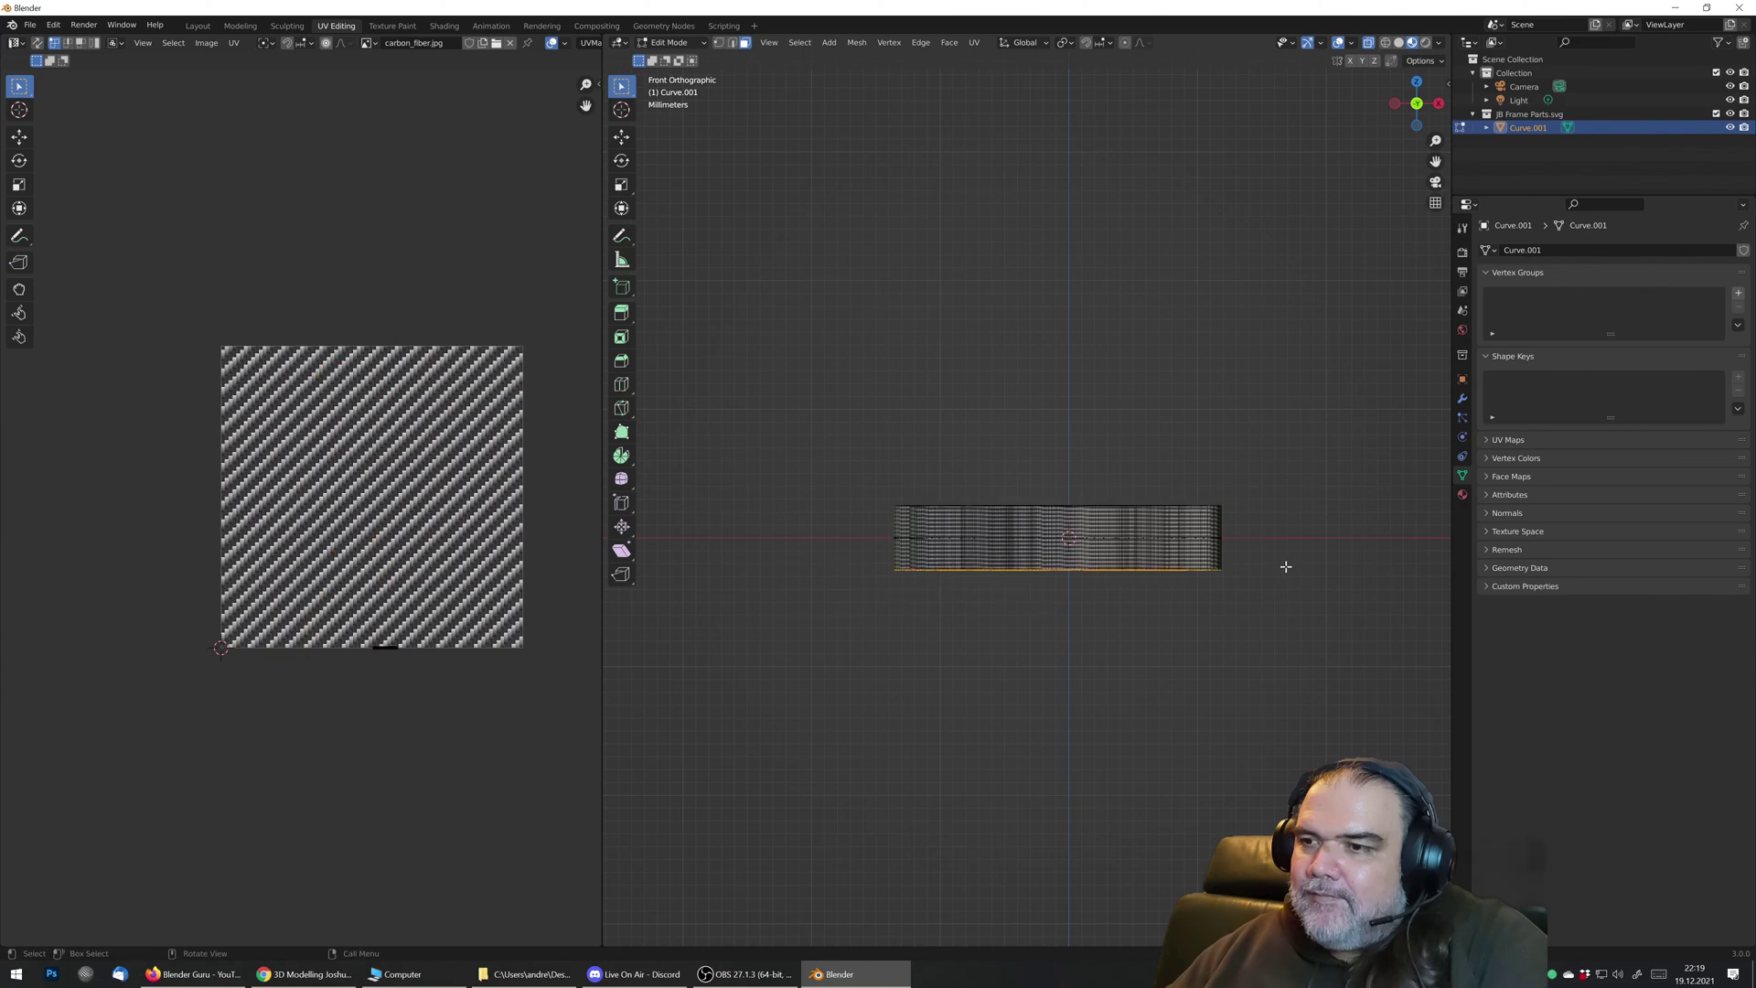
key("Tab")
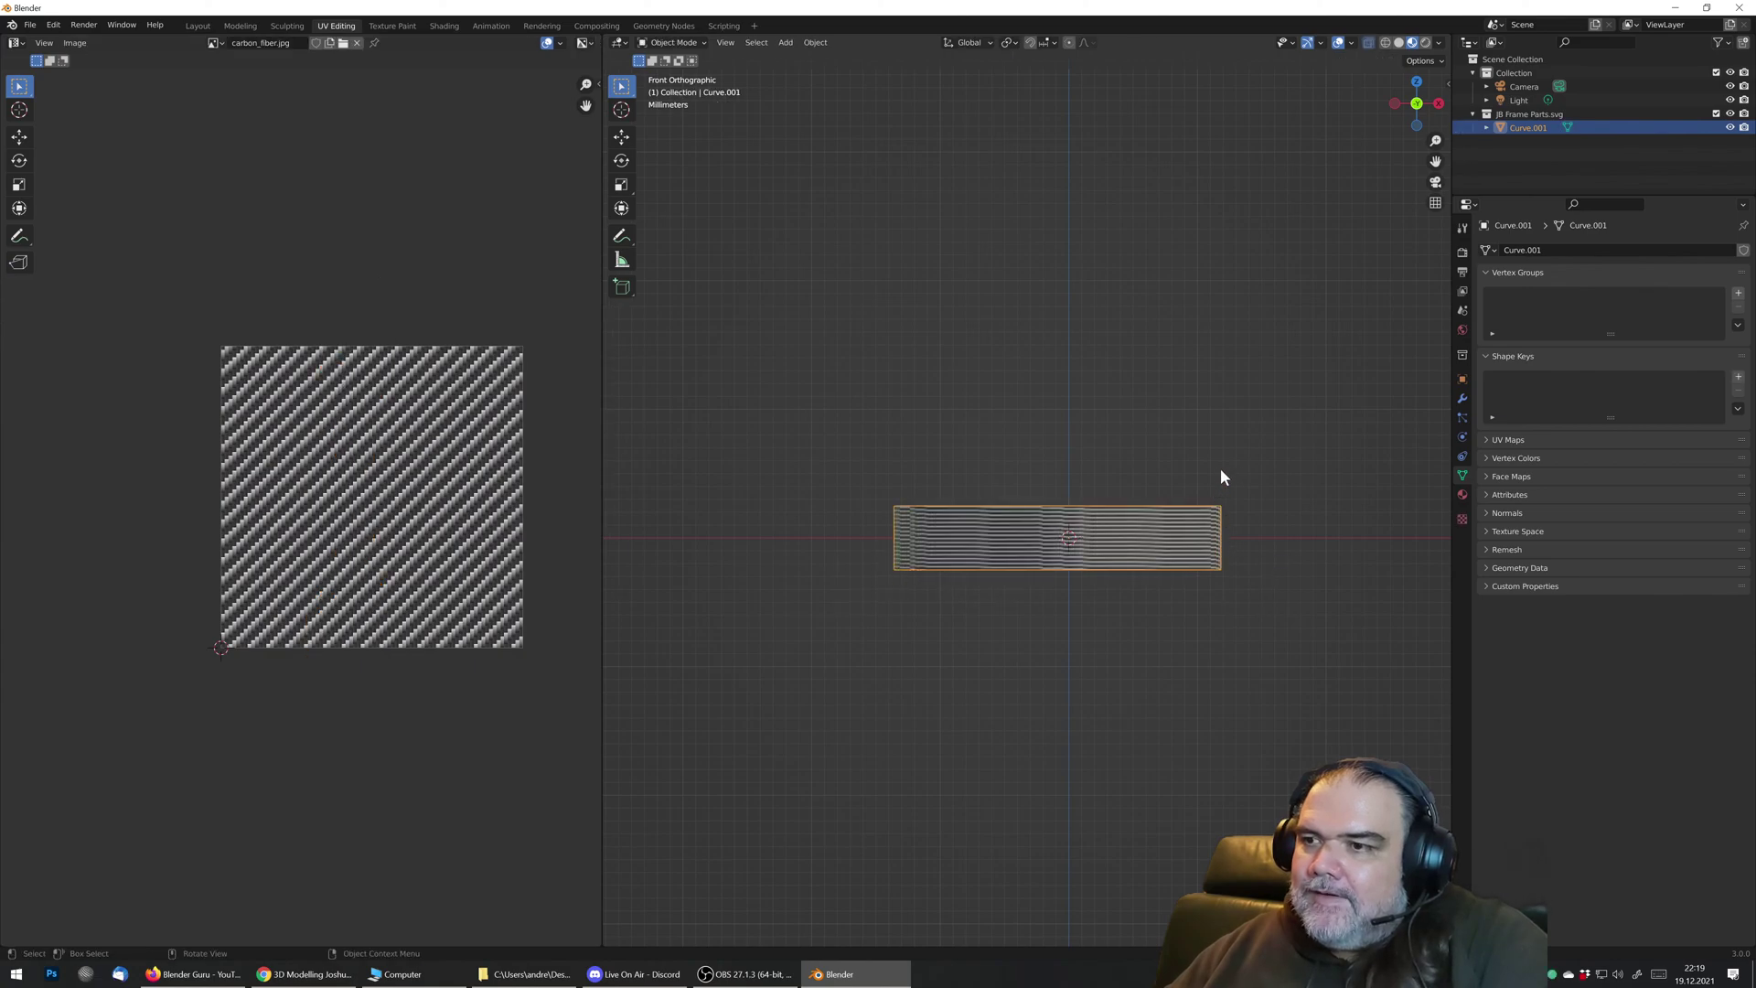
Step: Unwrap the selected bottom faces in Edit Mode with Smart UV Project
middle_click_drag(1220, 475, 1043, 476)
key("Tab")
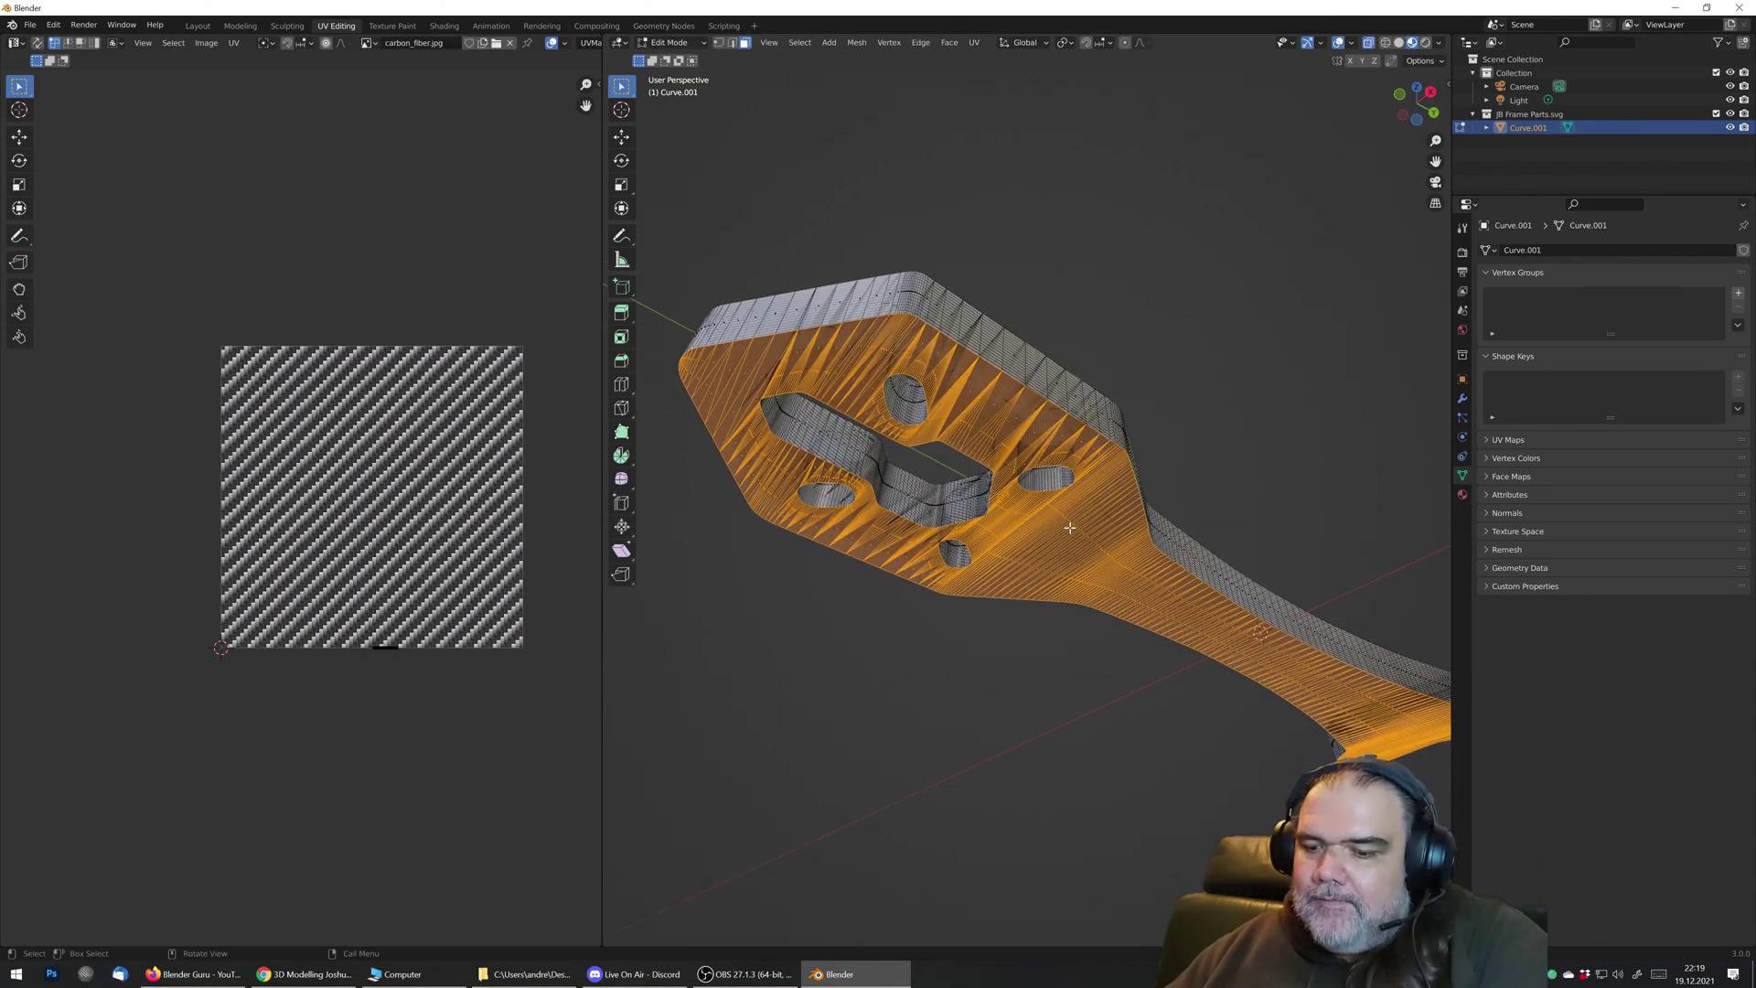
key("u")
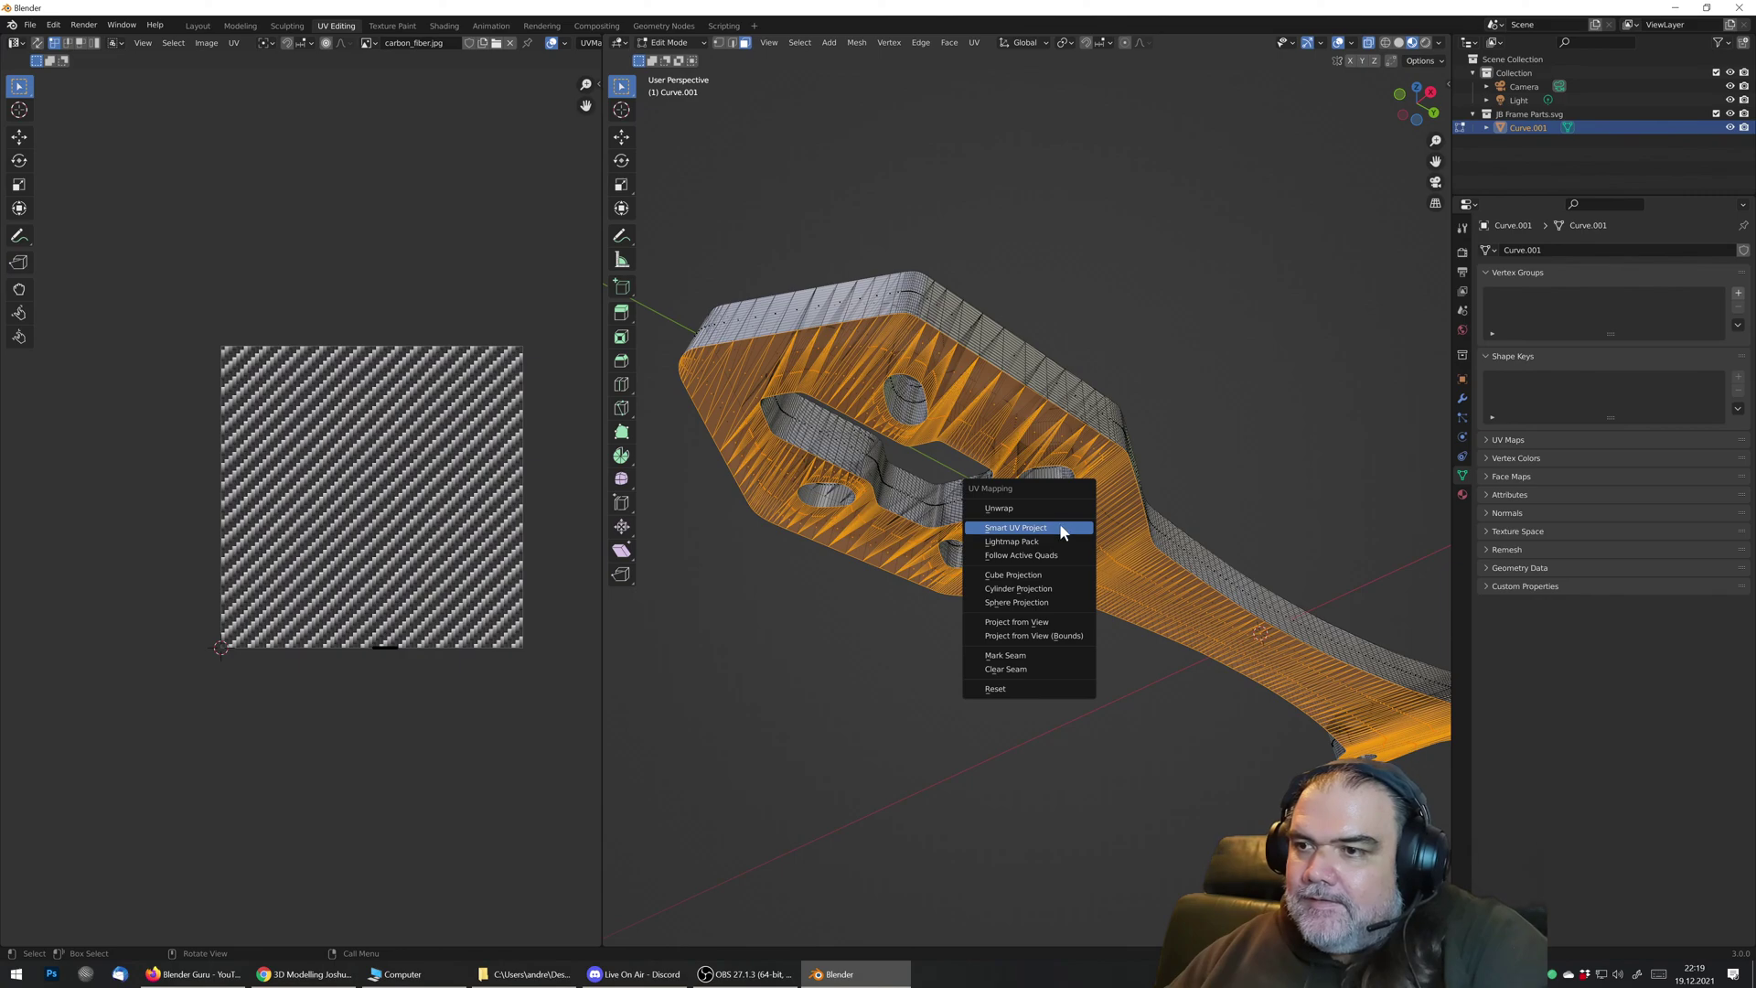
left_click(1060, 526)
left_click(1070, 633)
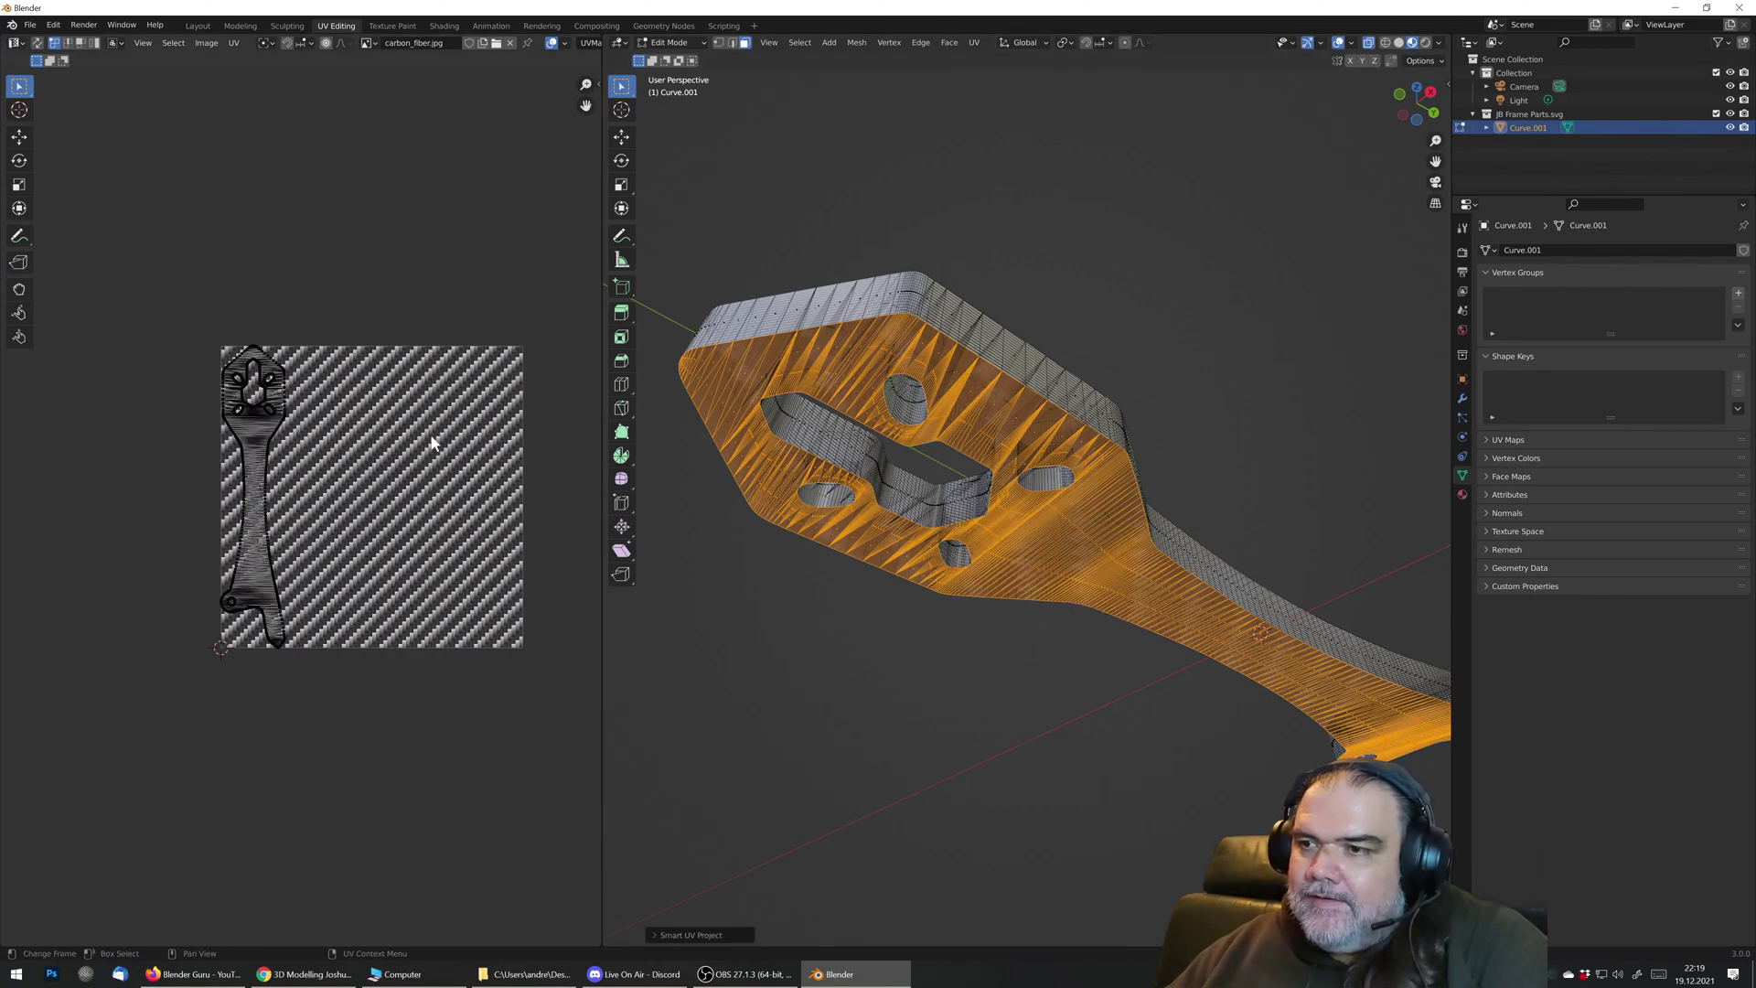
Step: Enlarge the bottom faces' whole UV island past the weave image's ends and move it to the middle of the image
key("a")
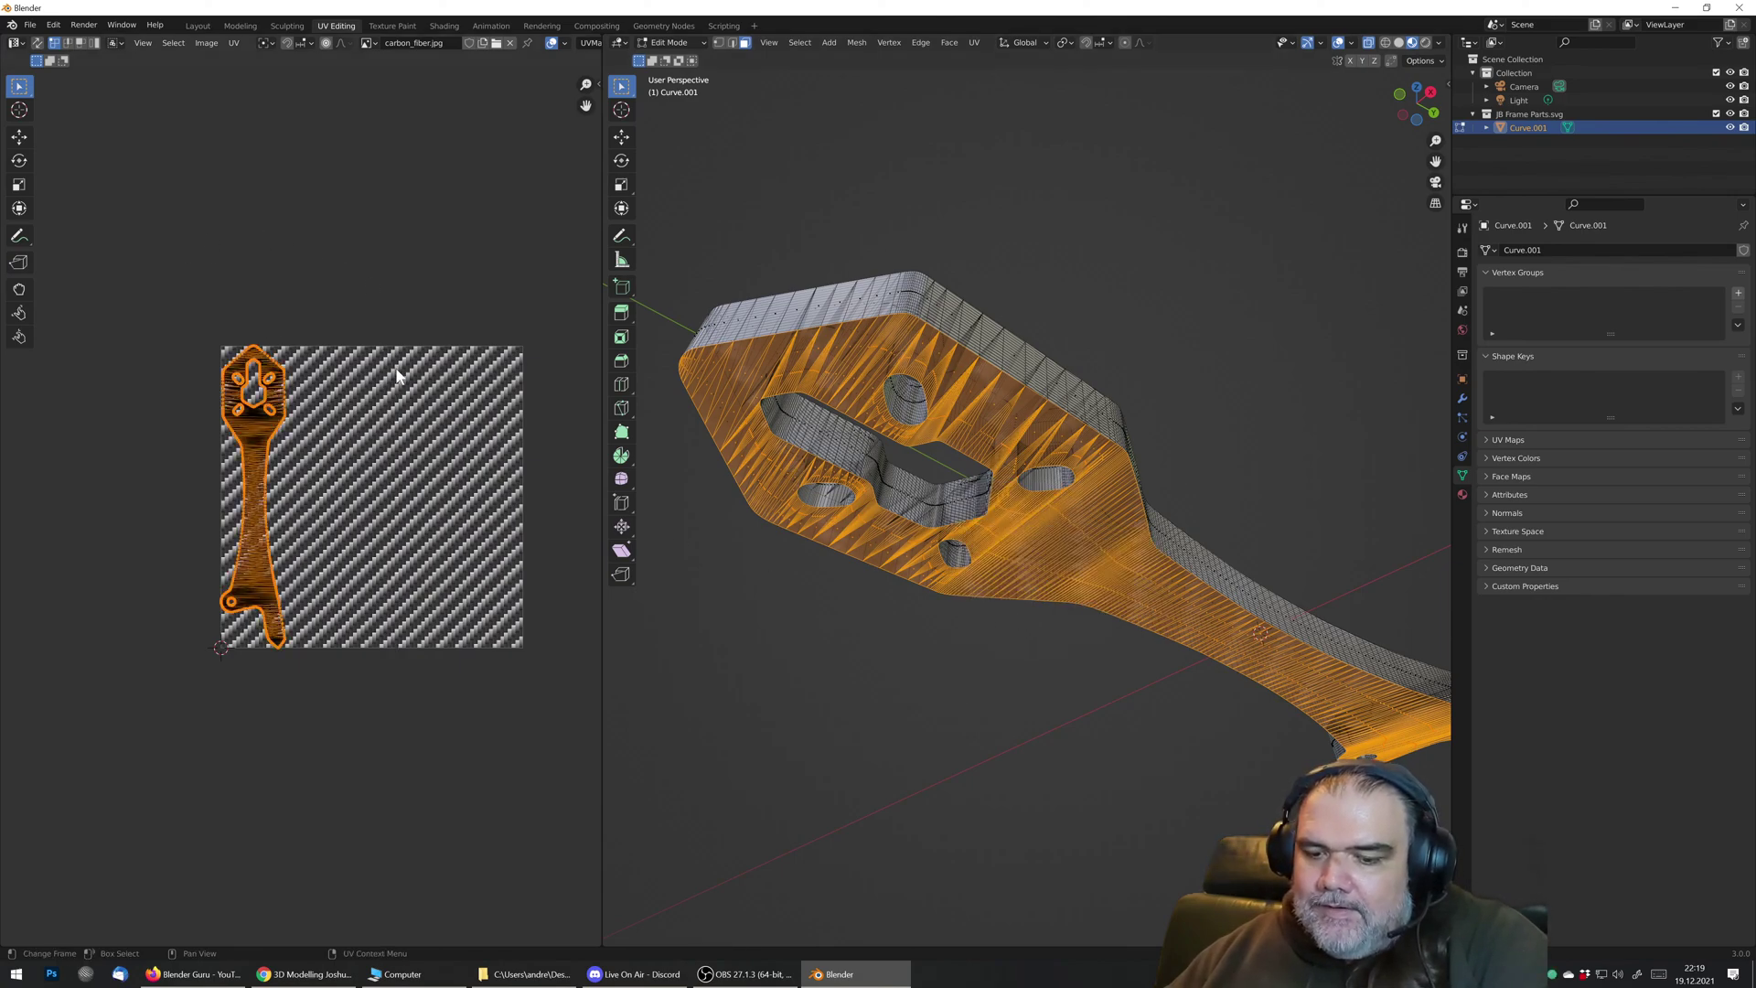
key("s")
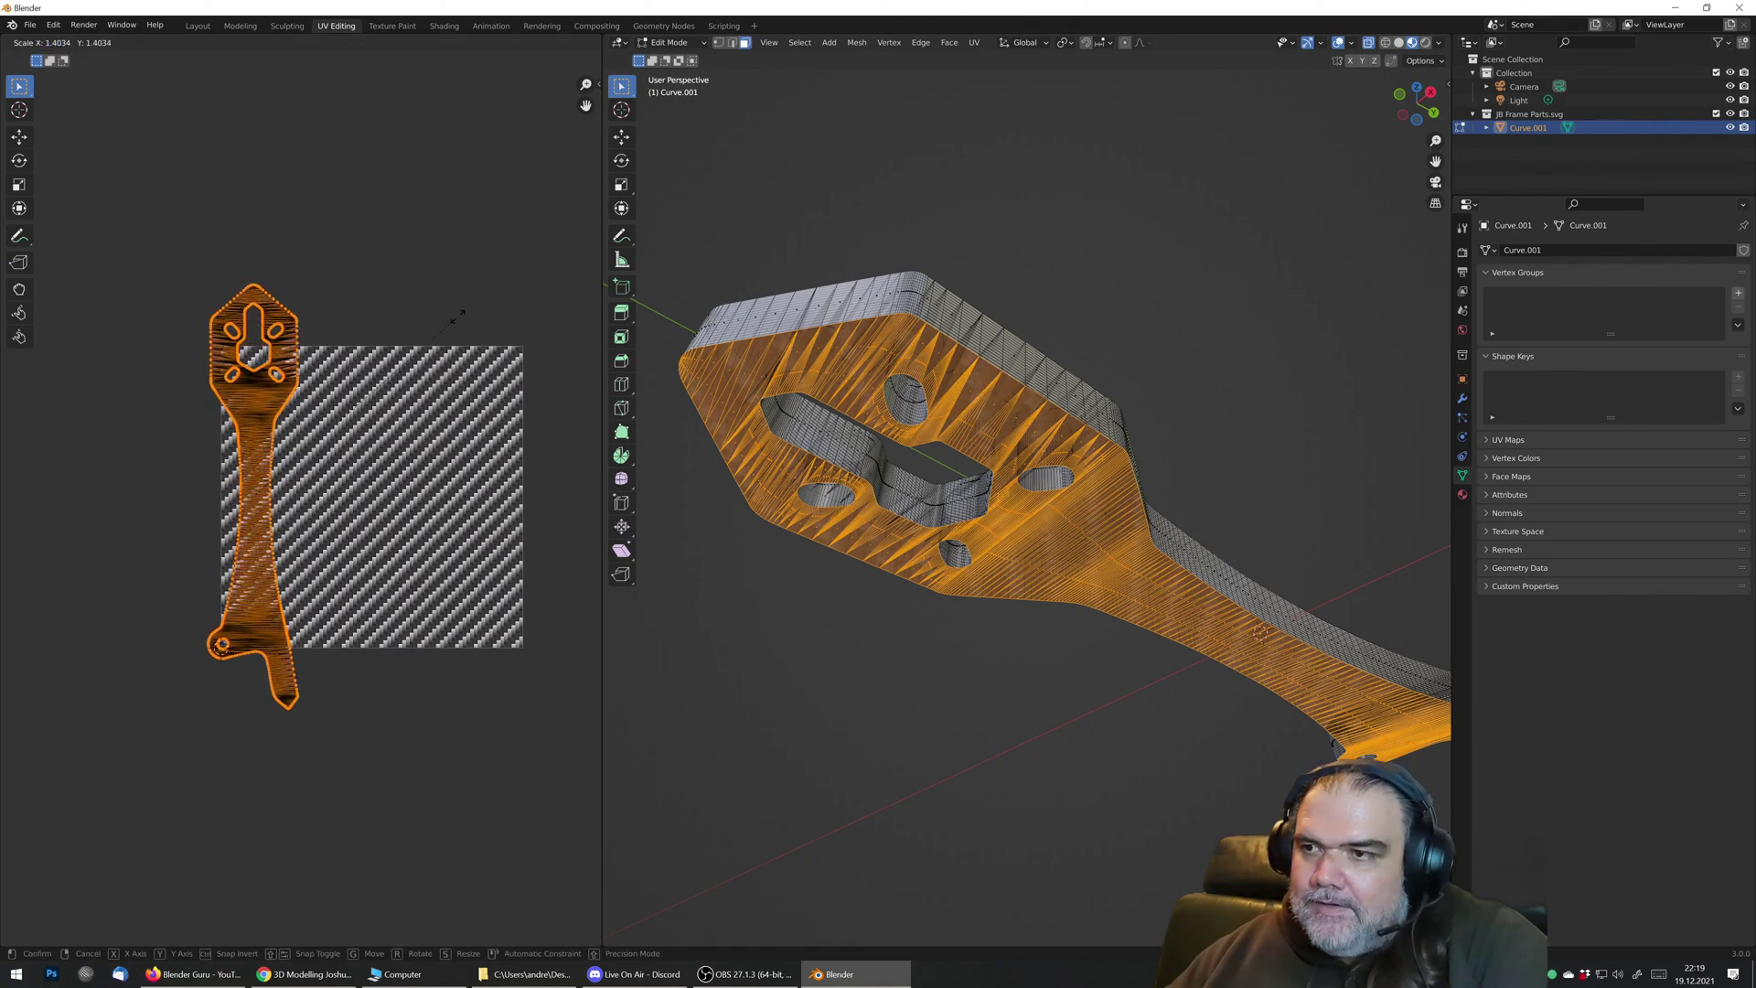
left_click(470, 306)
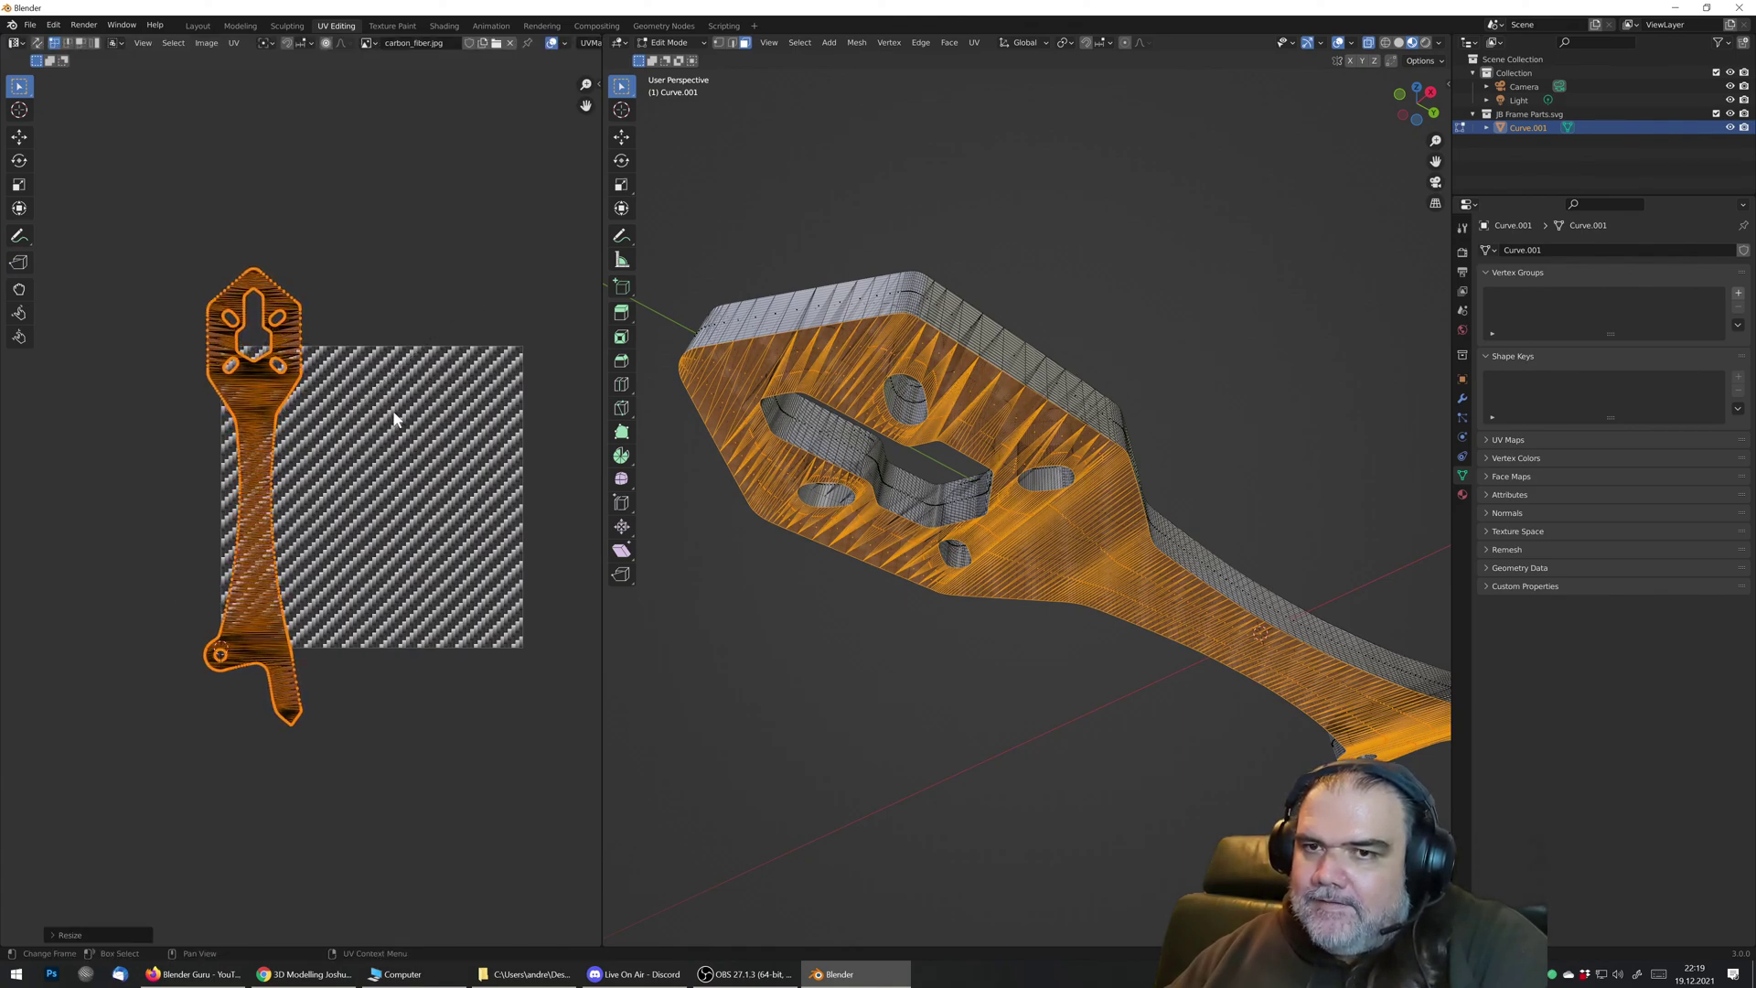
key("g")
left_click(466, 413)
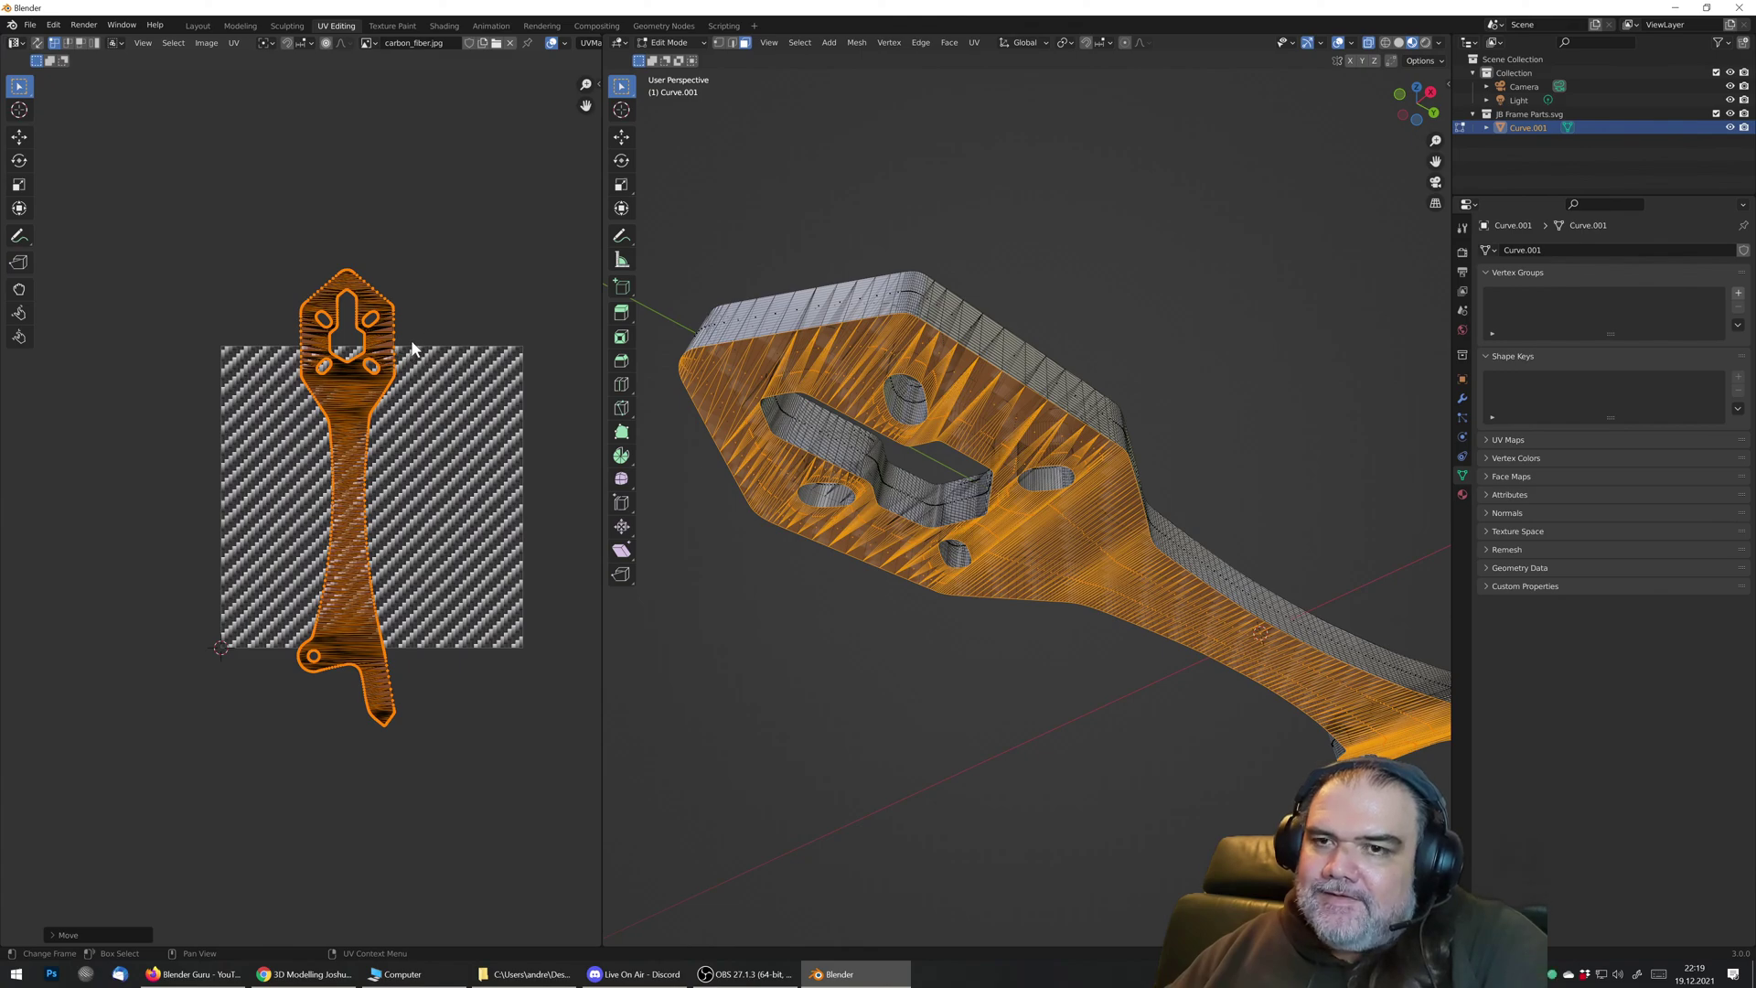
key("g")
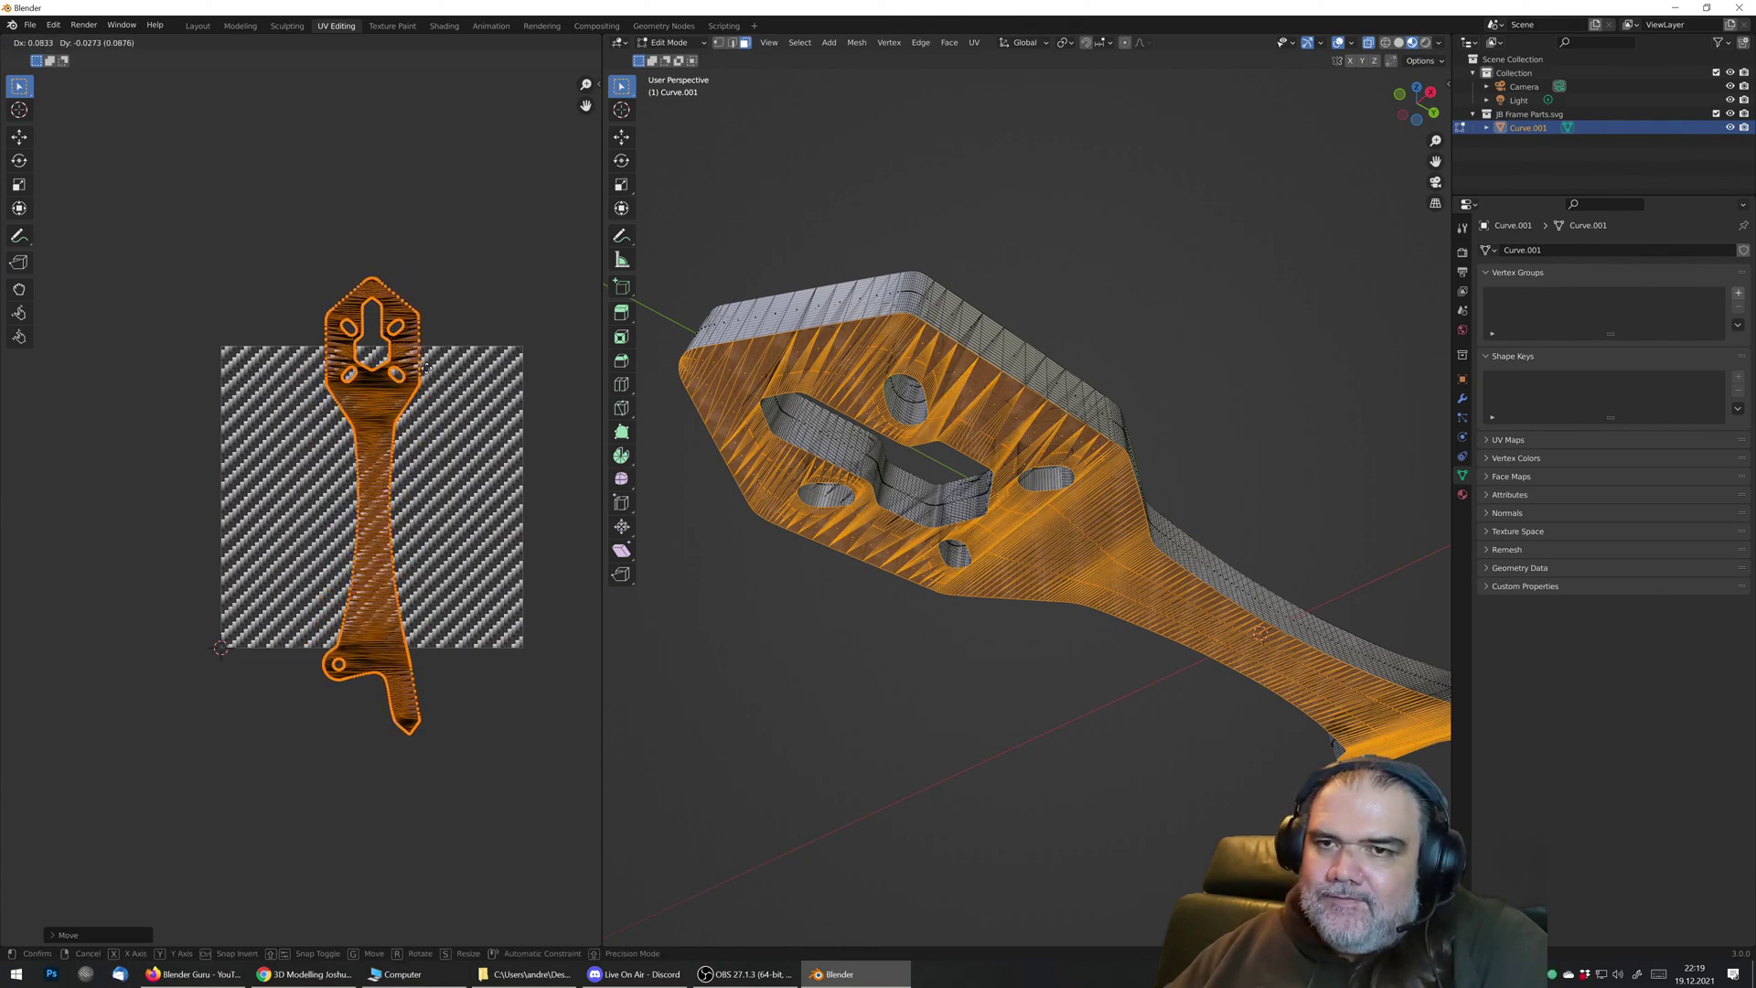
left_click(414, 352)
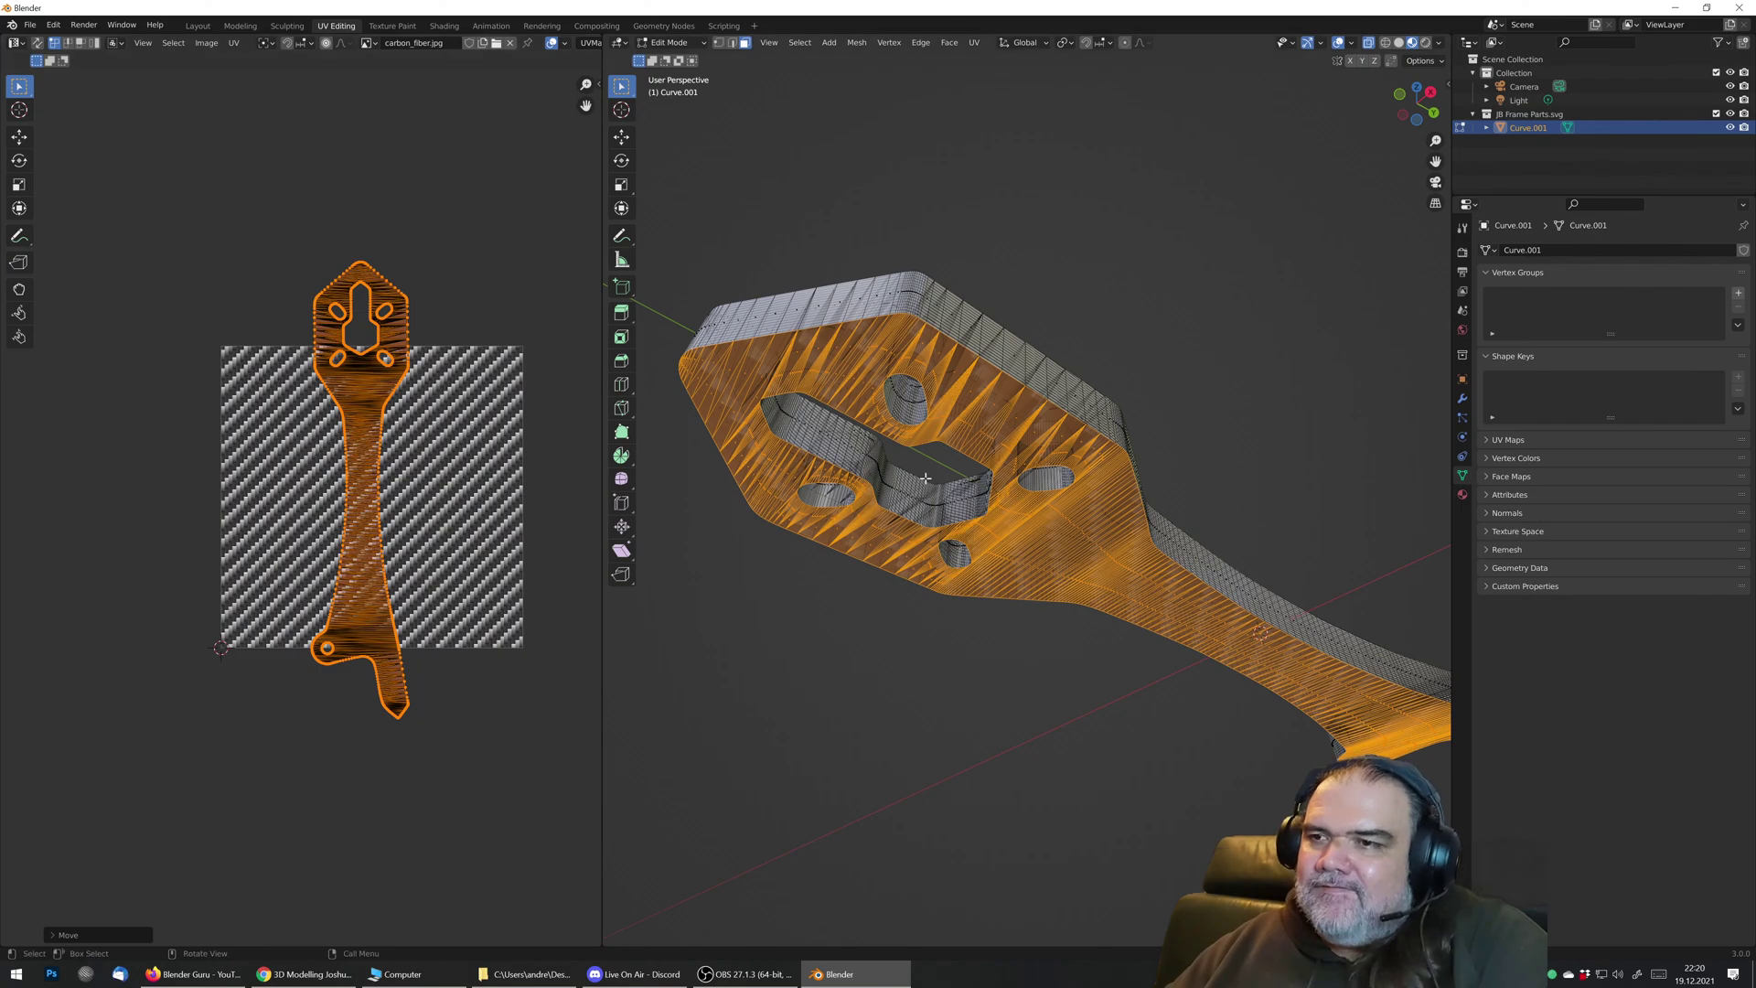
Step: Return to Object Mode, switch to the Layout workspace, and examine the arm's weave on its top and side faces in Material Preview
key("Tab")
middle_click_drag(1061, 534, 1217, 503)
left_click(198, 25)
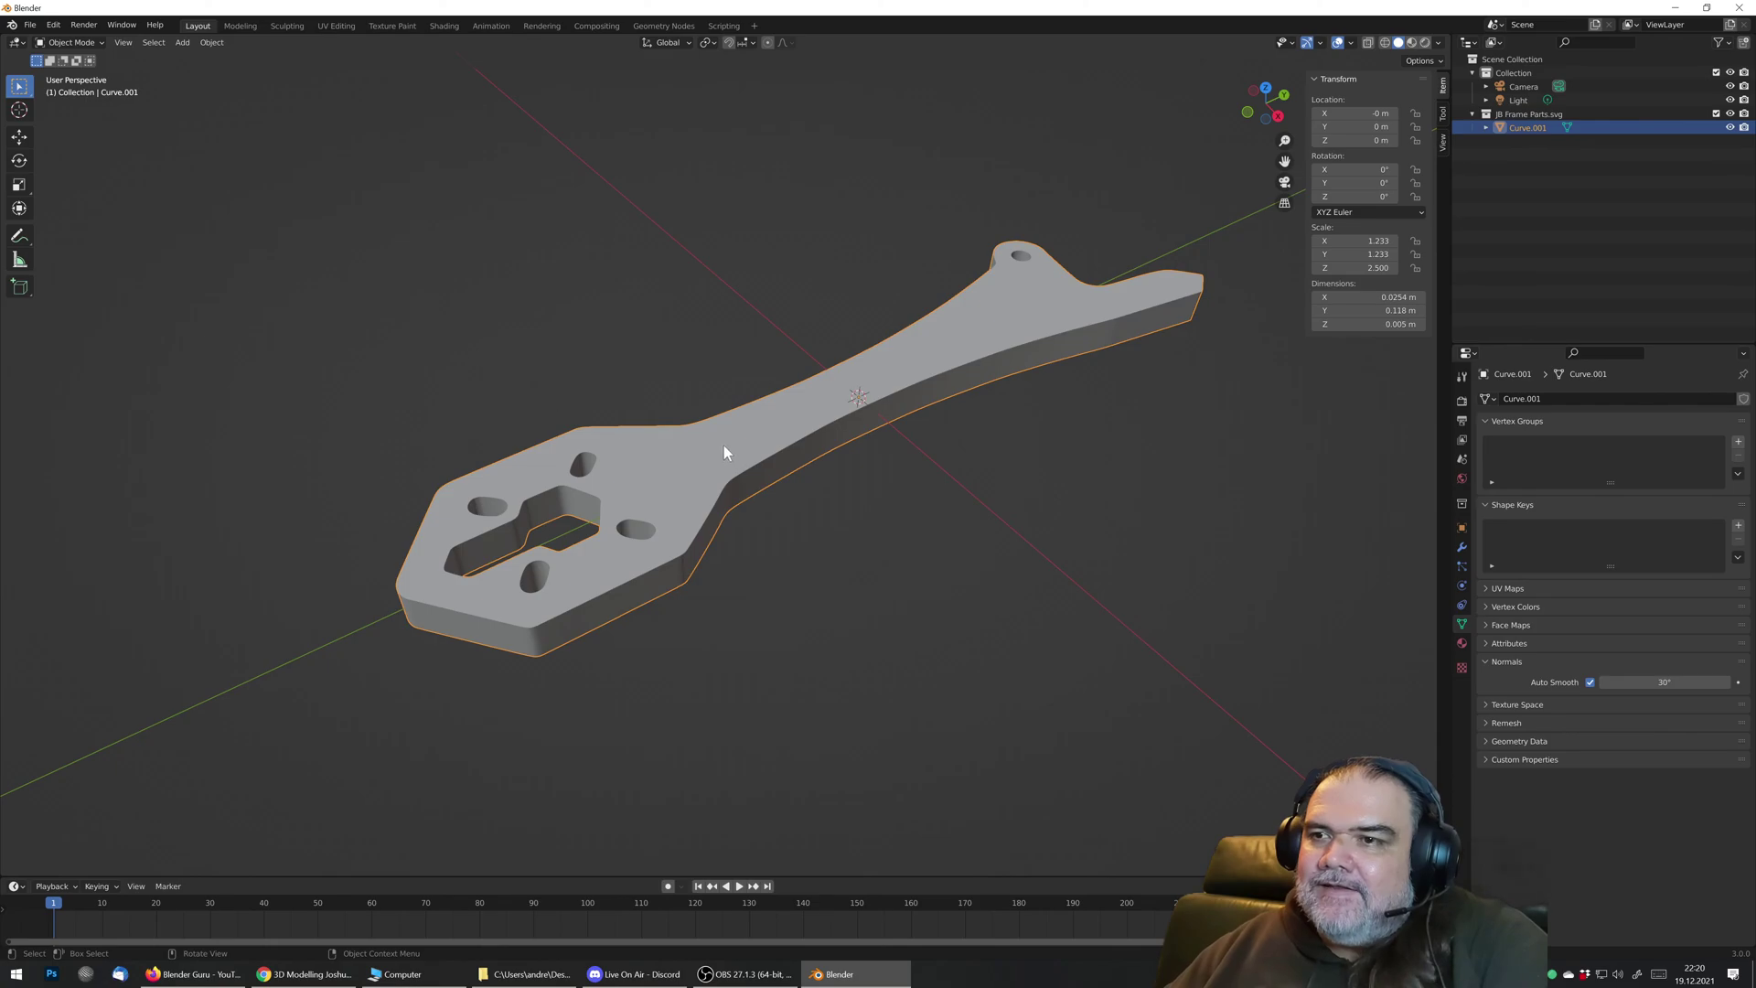
left_click(1412, 43)
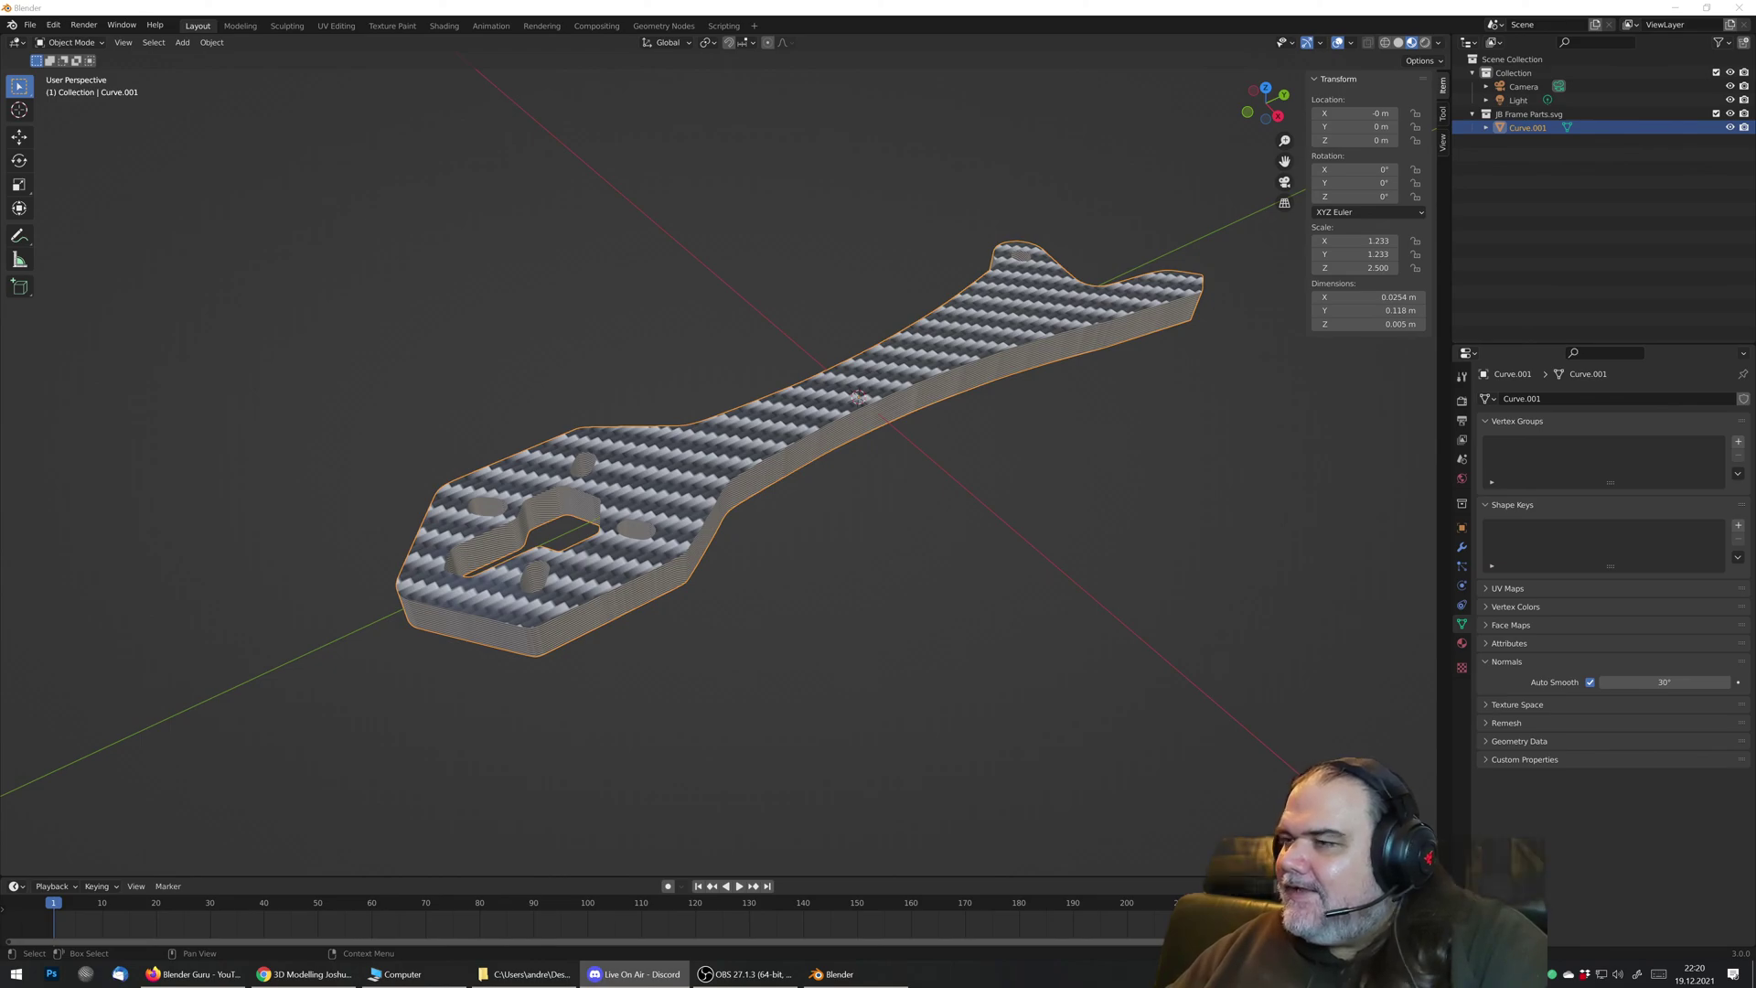
left_click(942, 9)
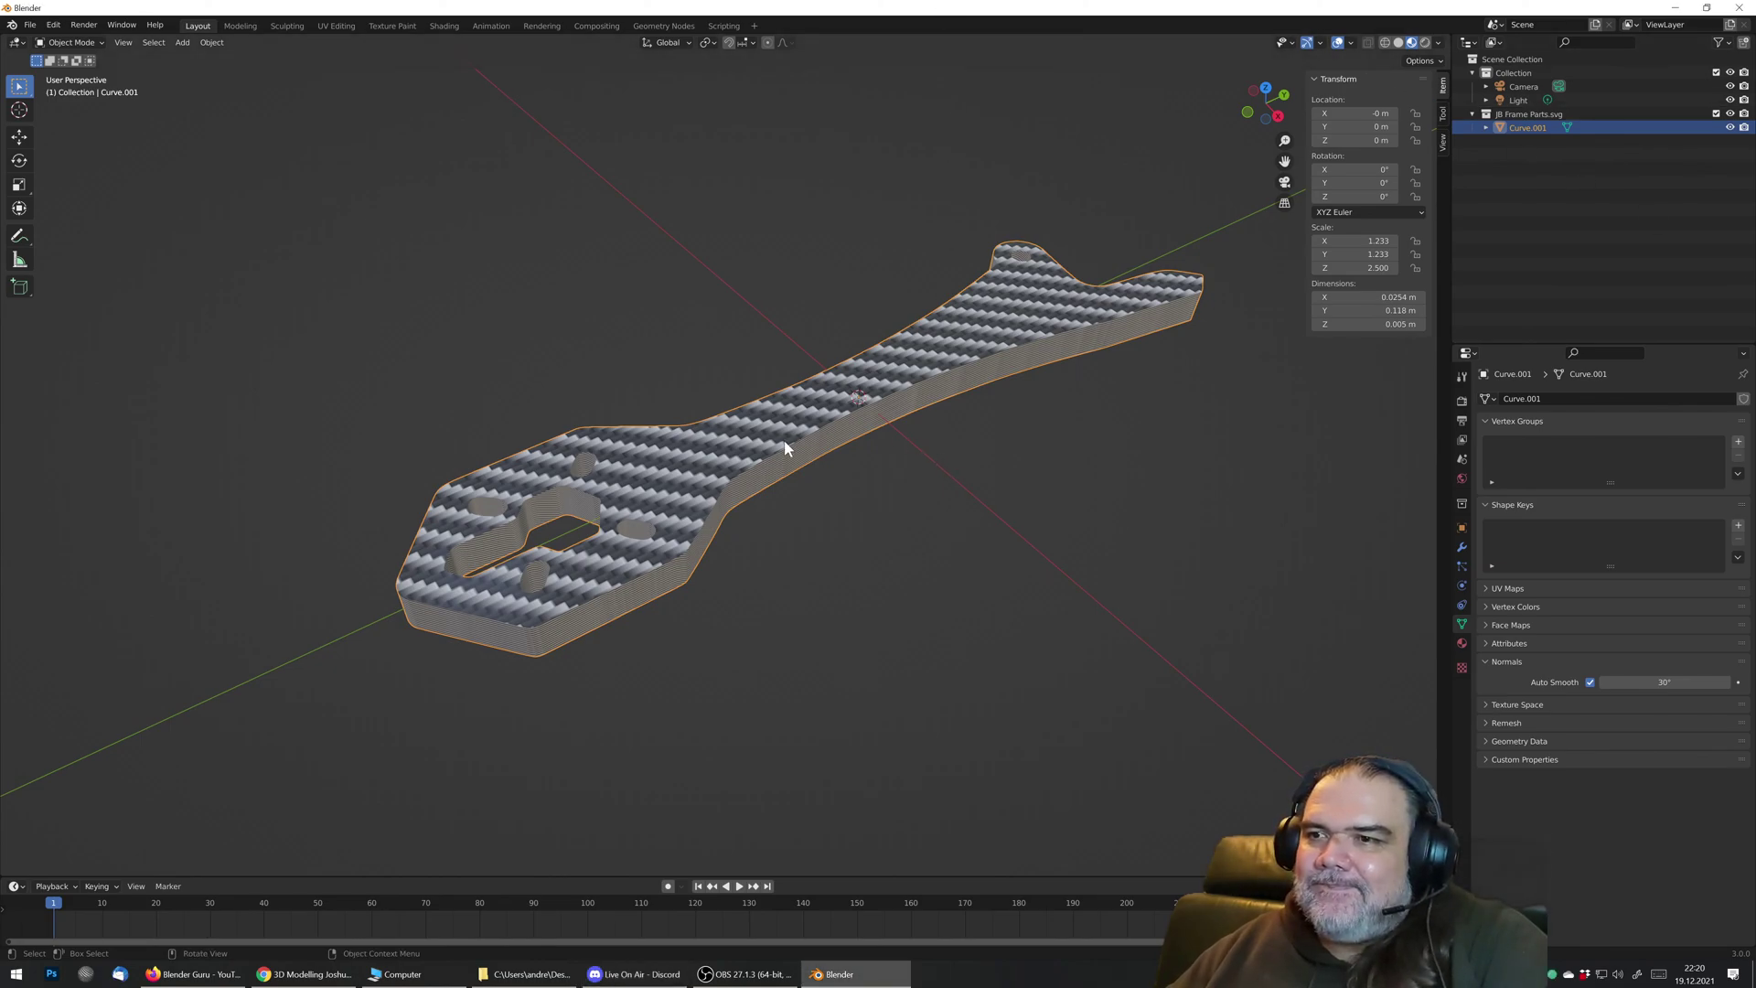
middle_click_drag(783, 441, 711, 452)
scroll(766, 449, "up", 3)
scroll(801, 520, "down", 6)
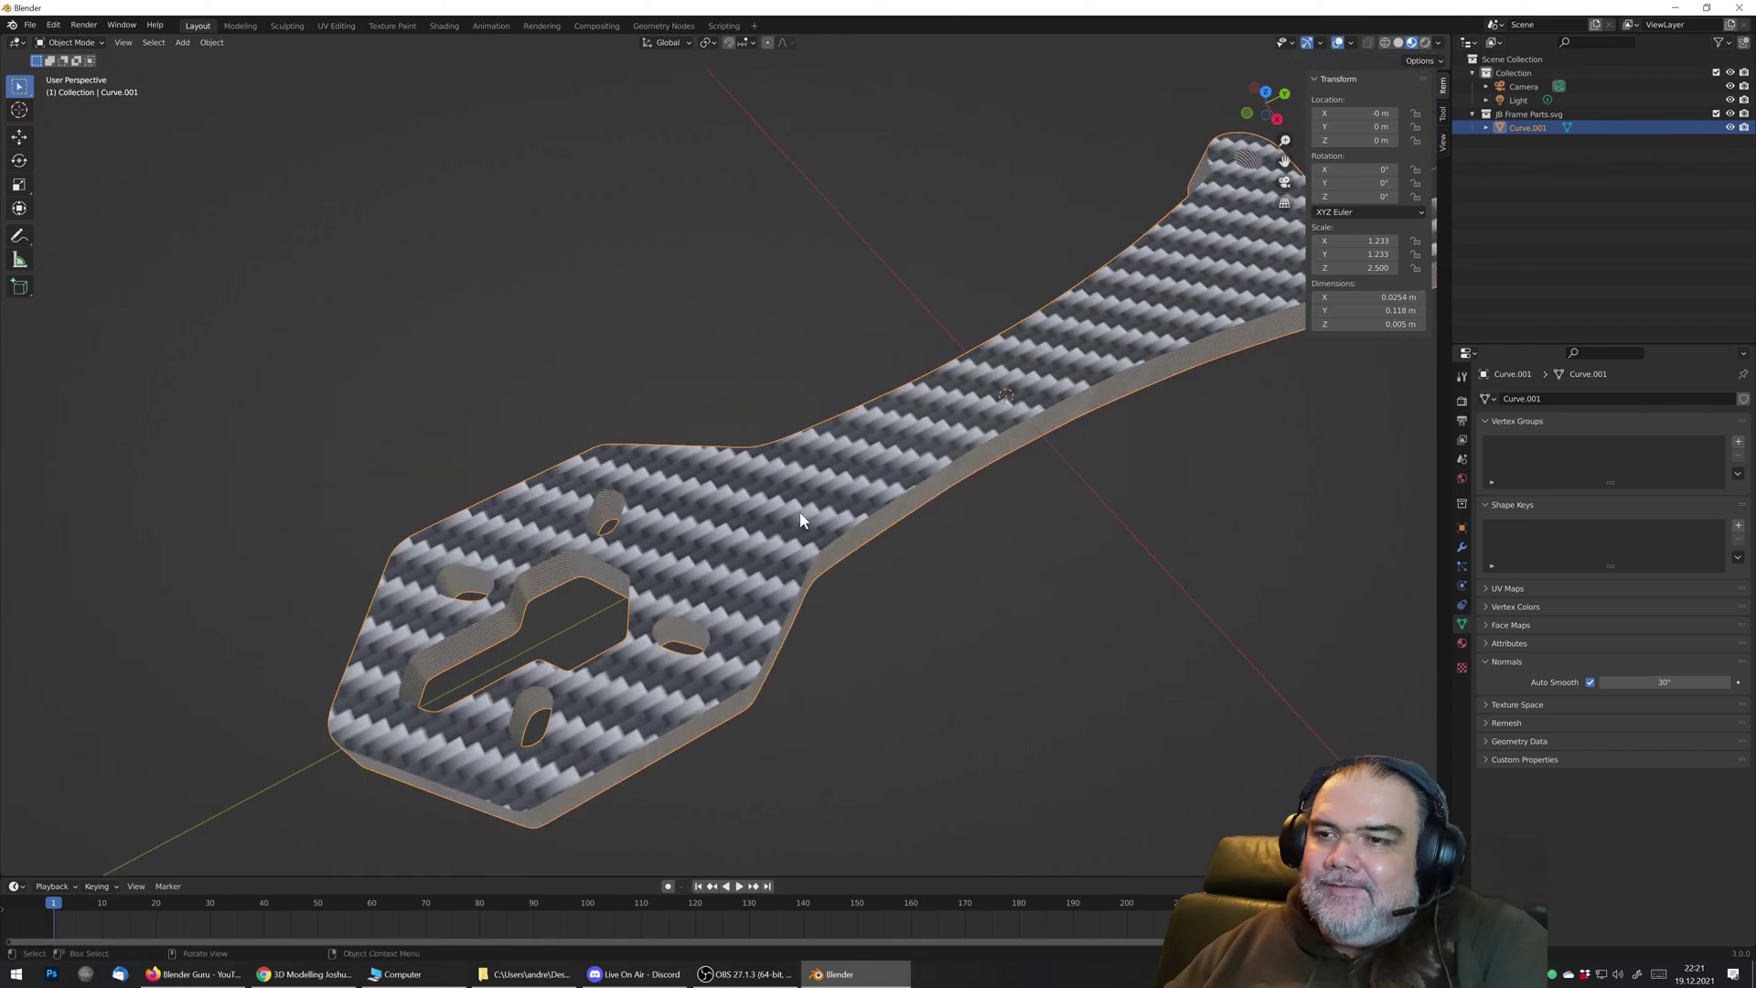
middle_click_drag(802, 520, 815, 392)
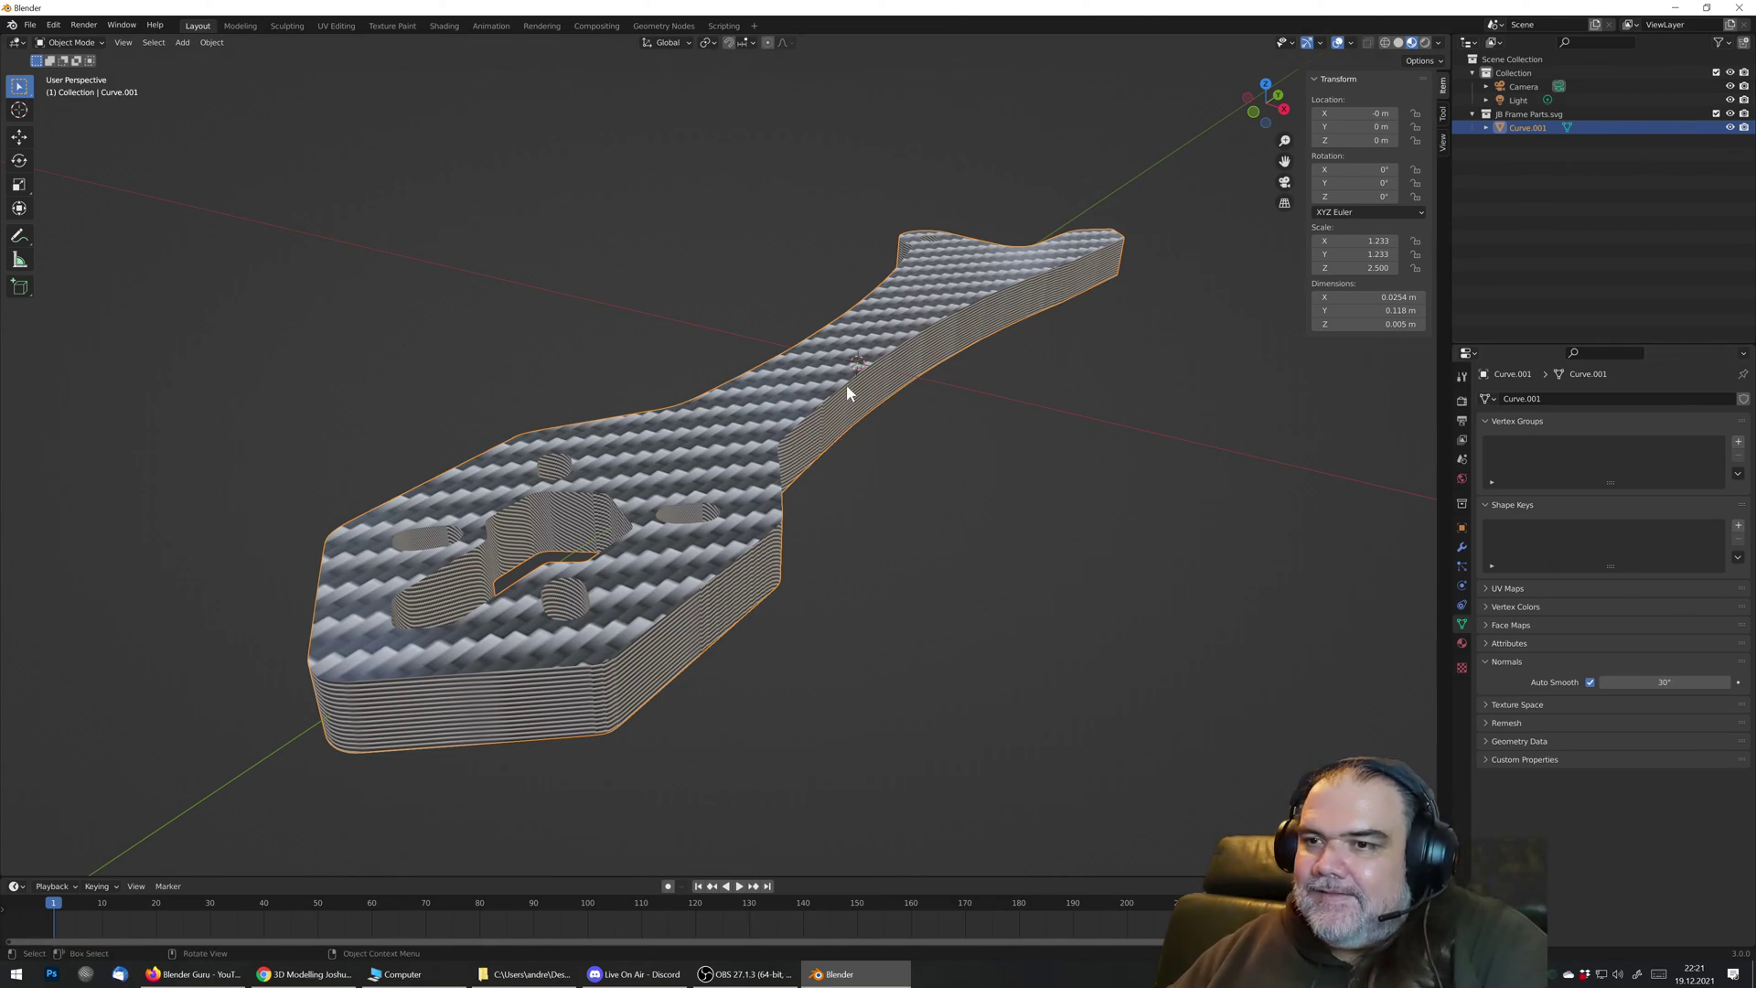
Step: Switch to the Shading workspace and lower the Principled BSDF's Roughness to 0.142
middle_click_drag(836, 370, 649, 522)
scroll(668, 518, "up", 4)
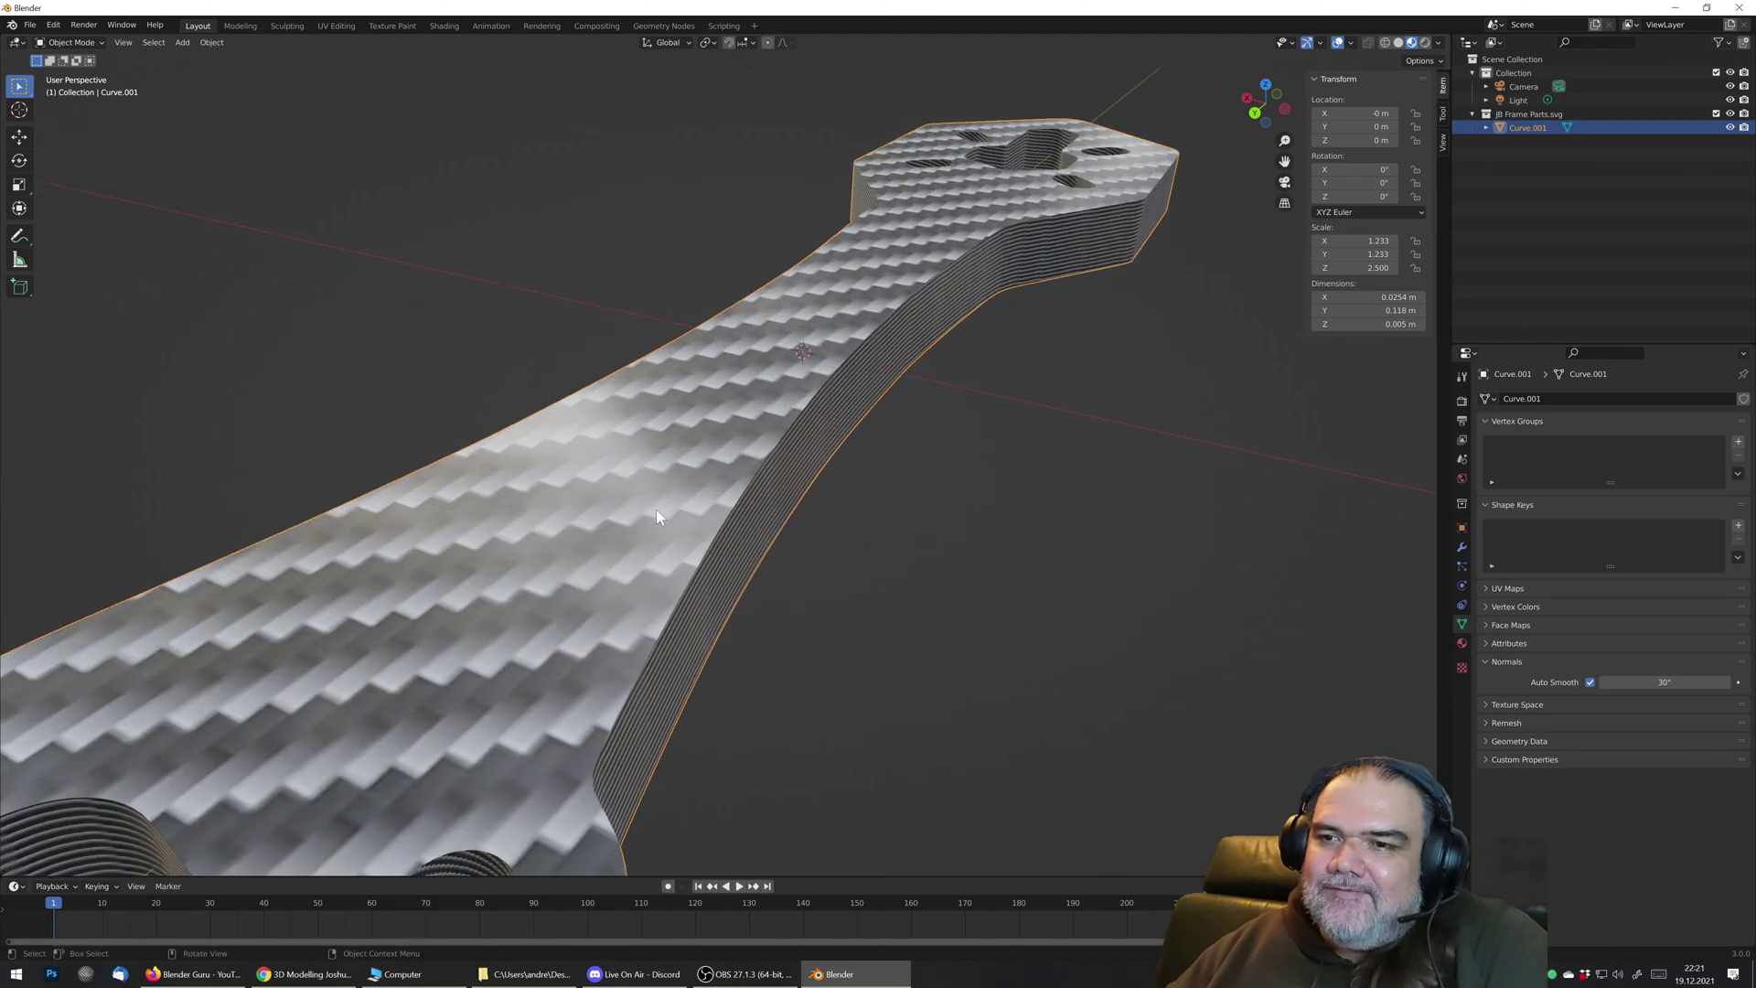
left_click(445, 26)
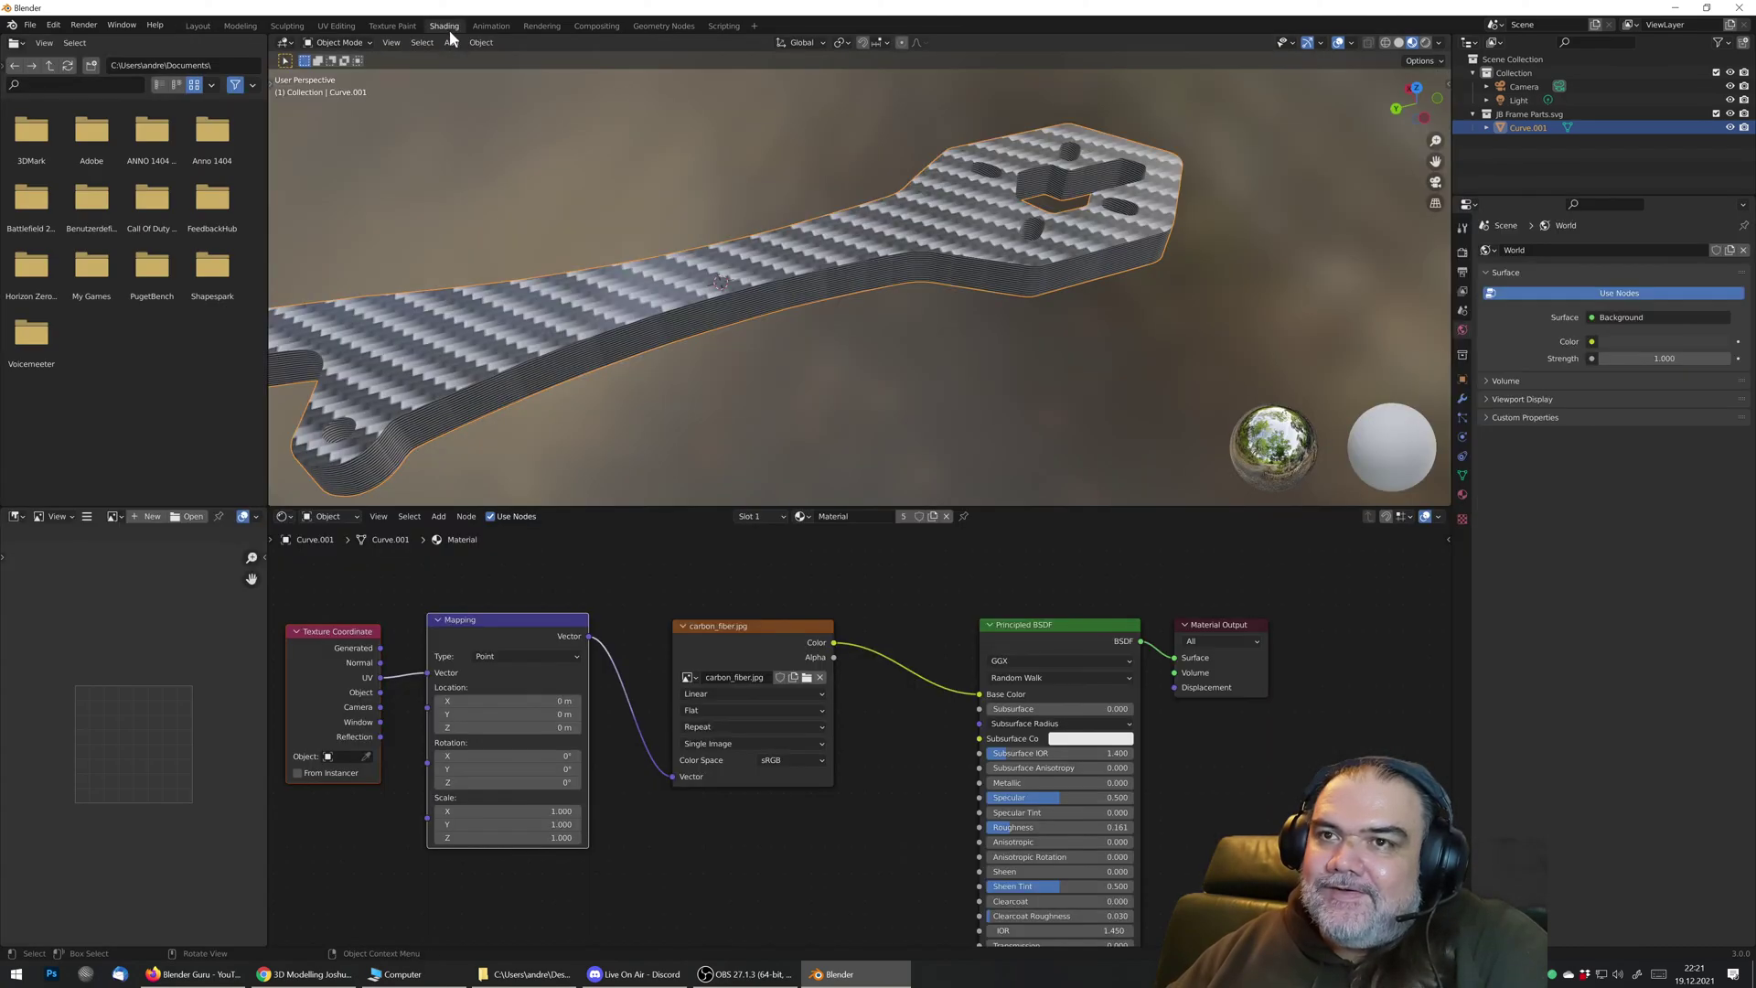
middle_click_drag(702, 308, 790, 296)
scroll(723, 273, "up", 2)
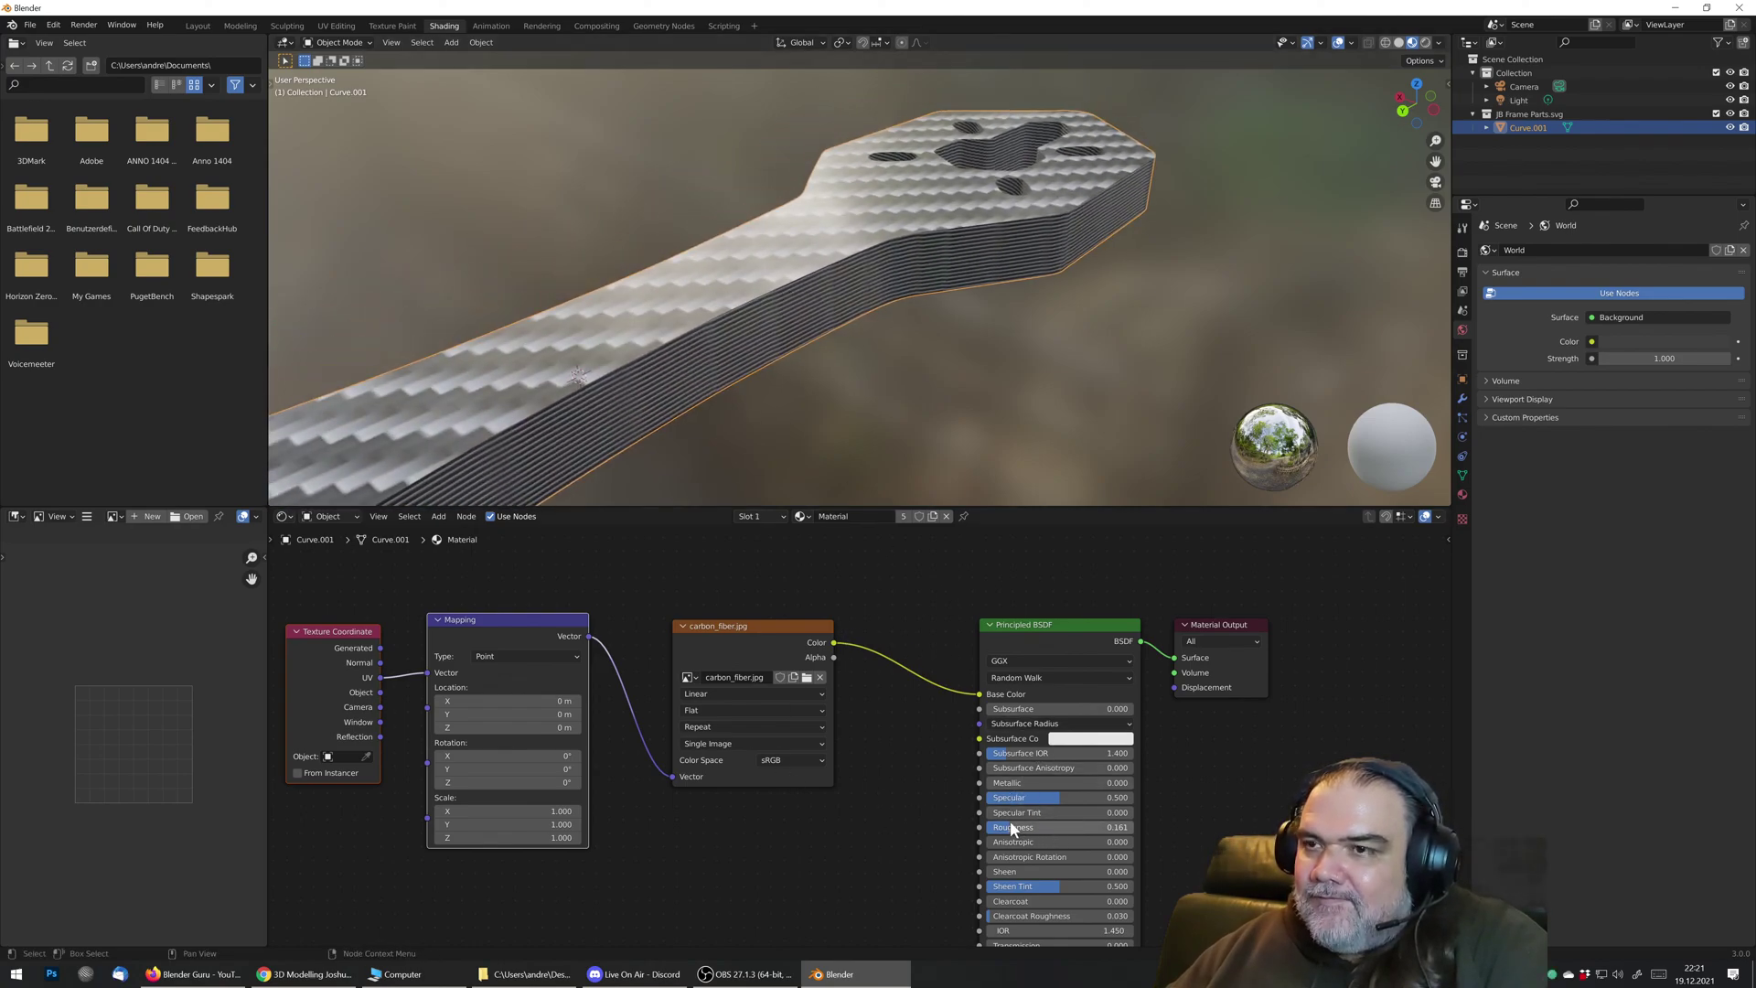
left_click_drag(1010, 820, 1003, 819)
middle_click_drag(819, 458, 759, 427)
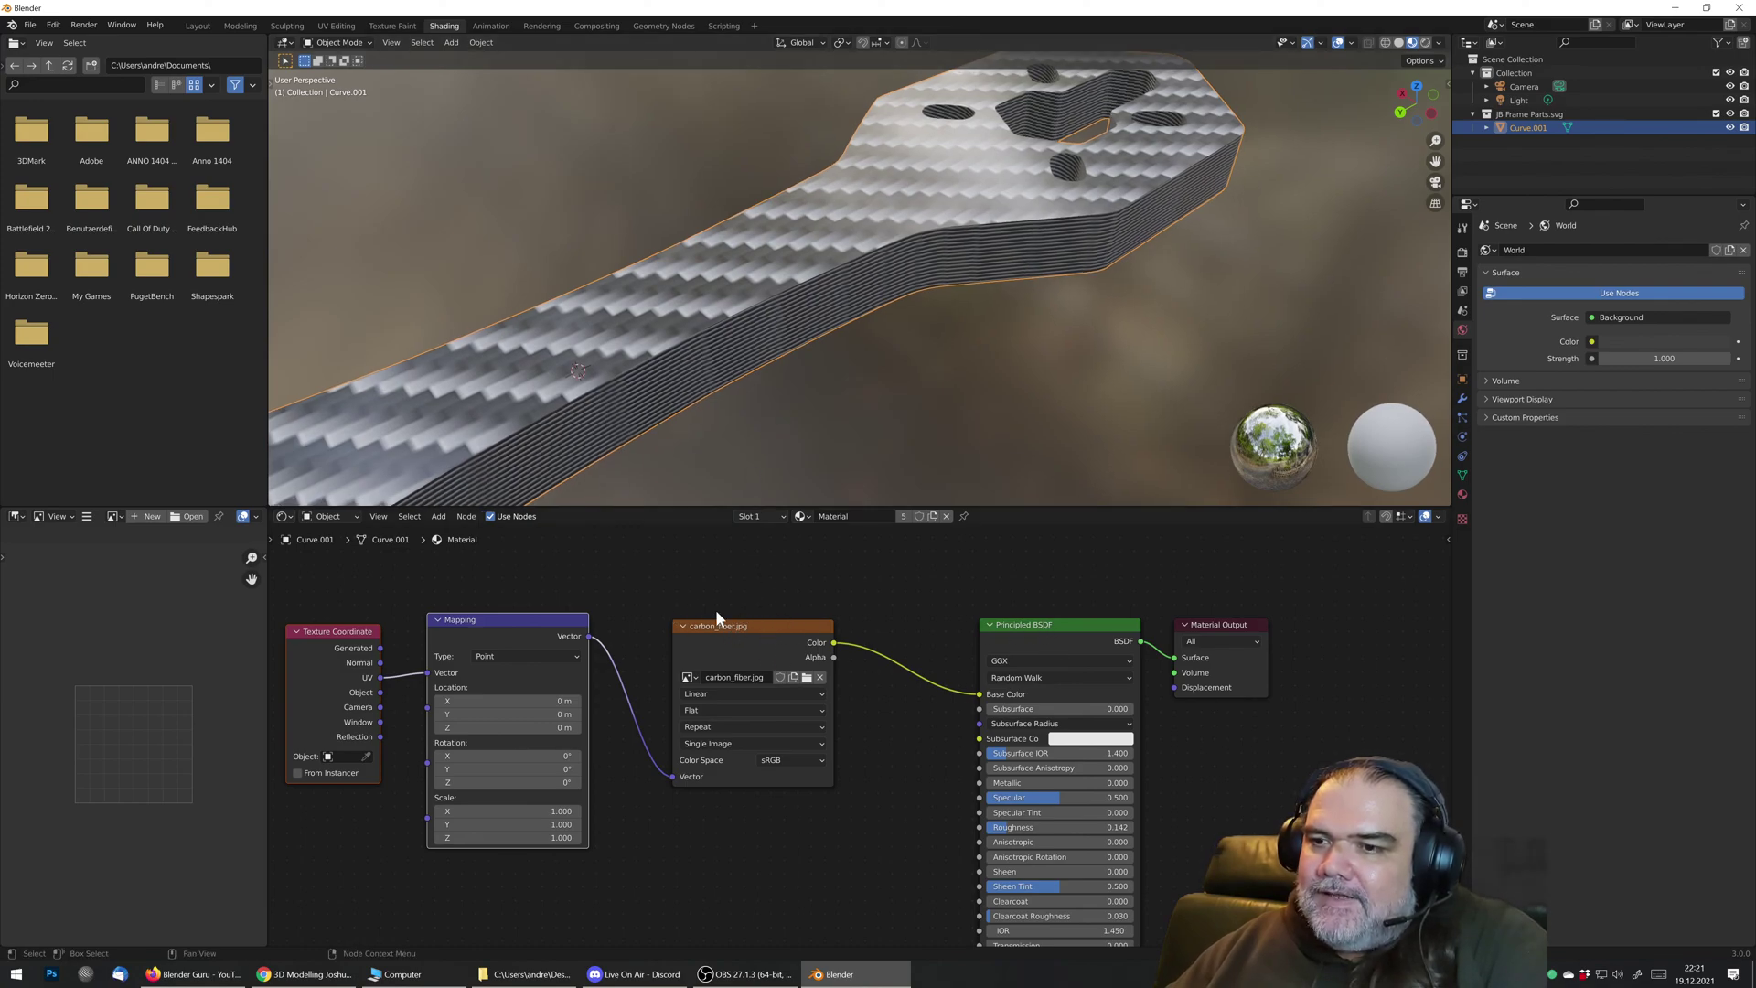
Step: Connect the carbon_fiber.jpg texture's Color output to the Principled BSDF's Roughness input as well
left_click_drag(834, 642, 982, 831)
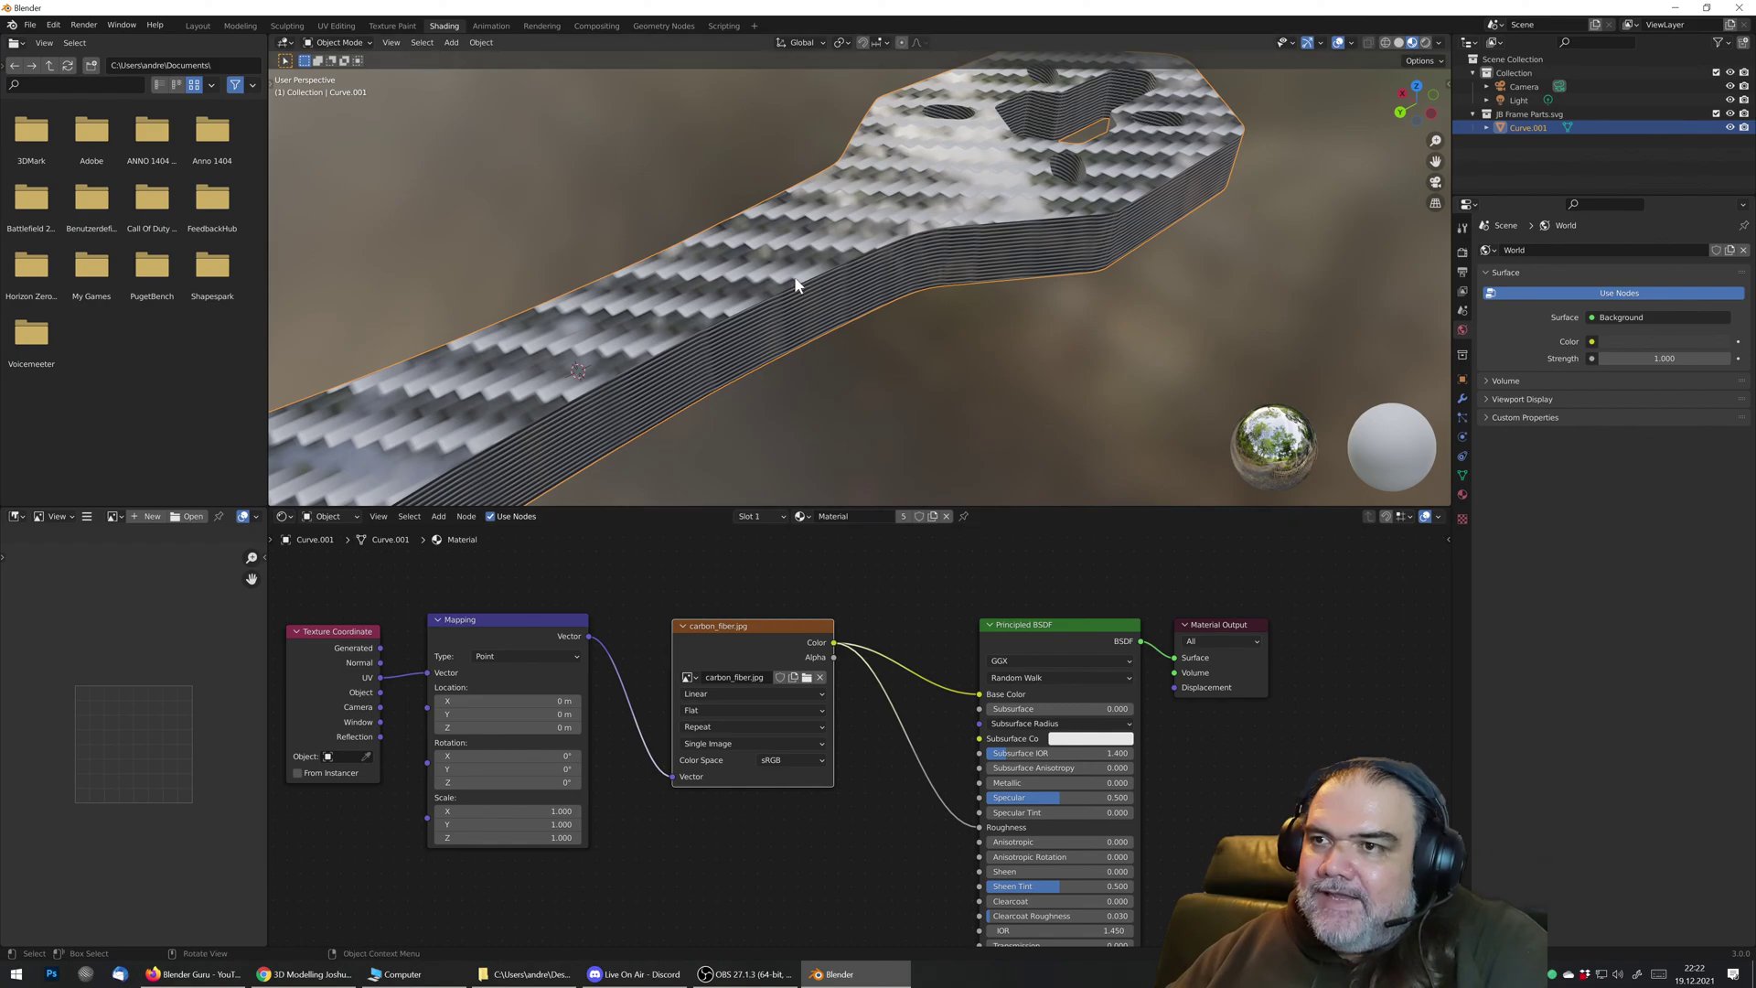
mouse_move(796, 283)
middle_mouse_down()
mouse_move(854, 242)
mouse_move(792, 306)
mouse_move(695, 316)
mouse_move(855, 265)
mouse_move(871, 236)
mouse_move(784, 316)
mouse_move(788, 278)
mouse_move(855, 234)
mouse_move(721, 292)
mouse_move(706, 254)
mouse_move(776, 229)
mouse_move(830, 248)
mouse_move(816, 240)
mouse_move(810, 260)
middle_mouse_up()
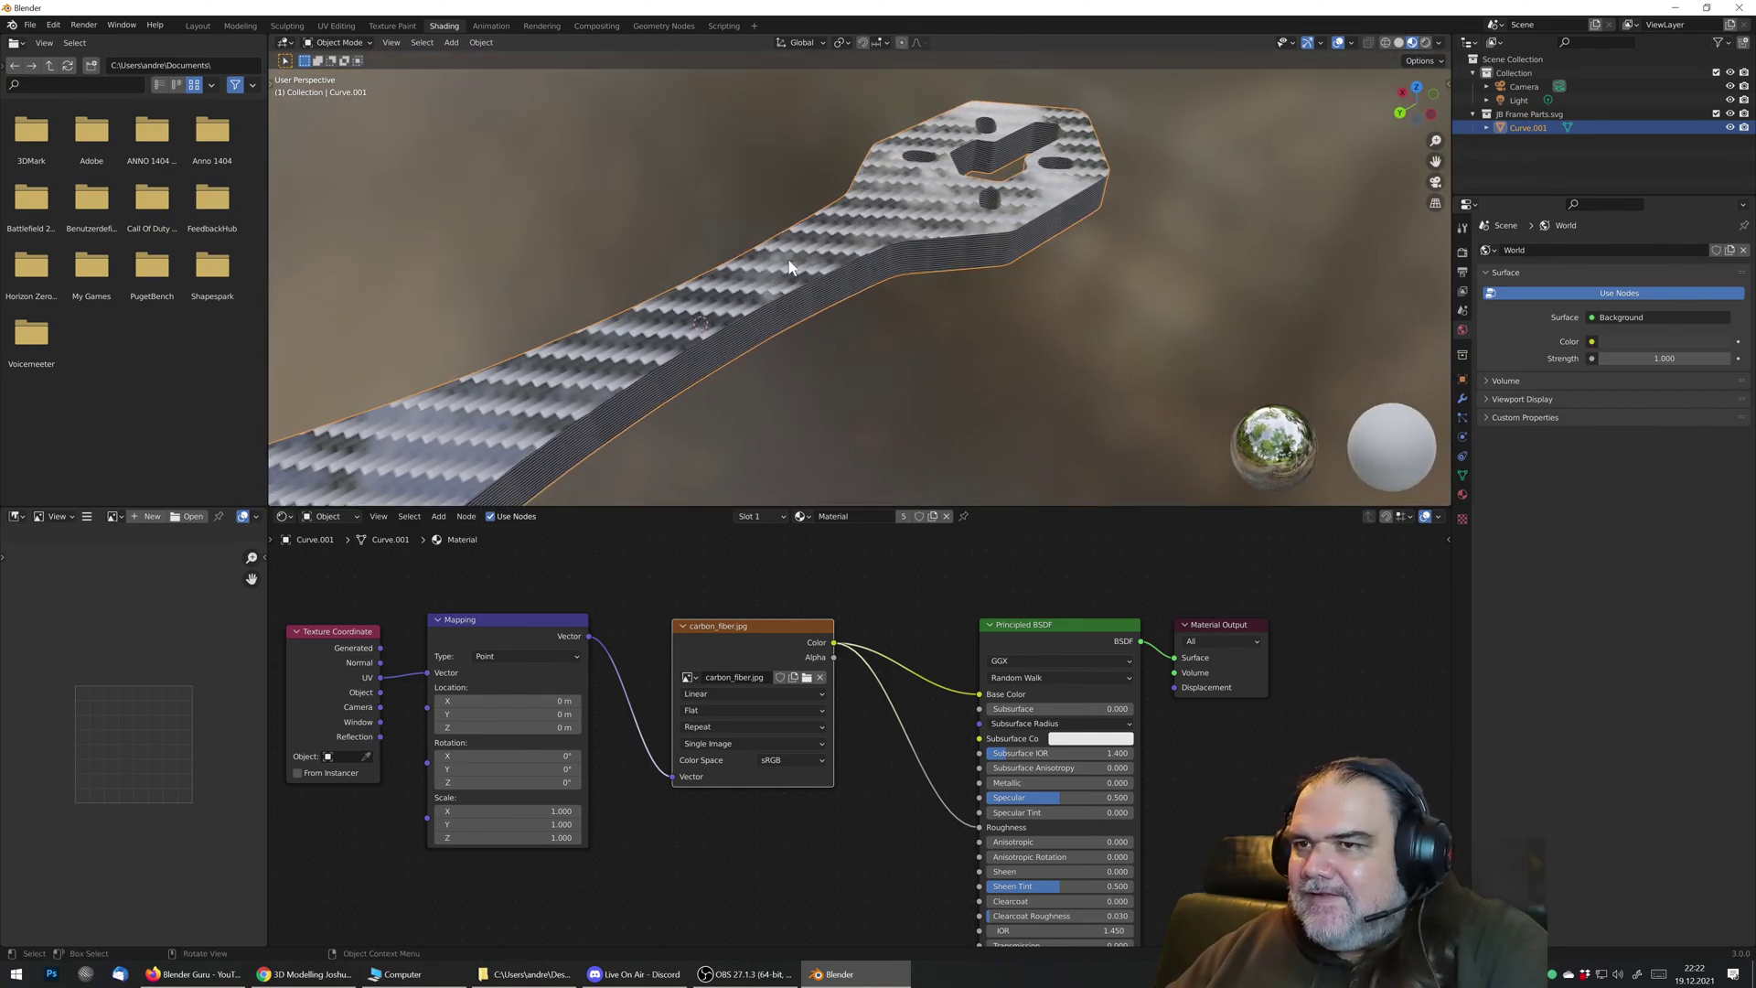
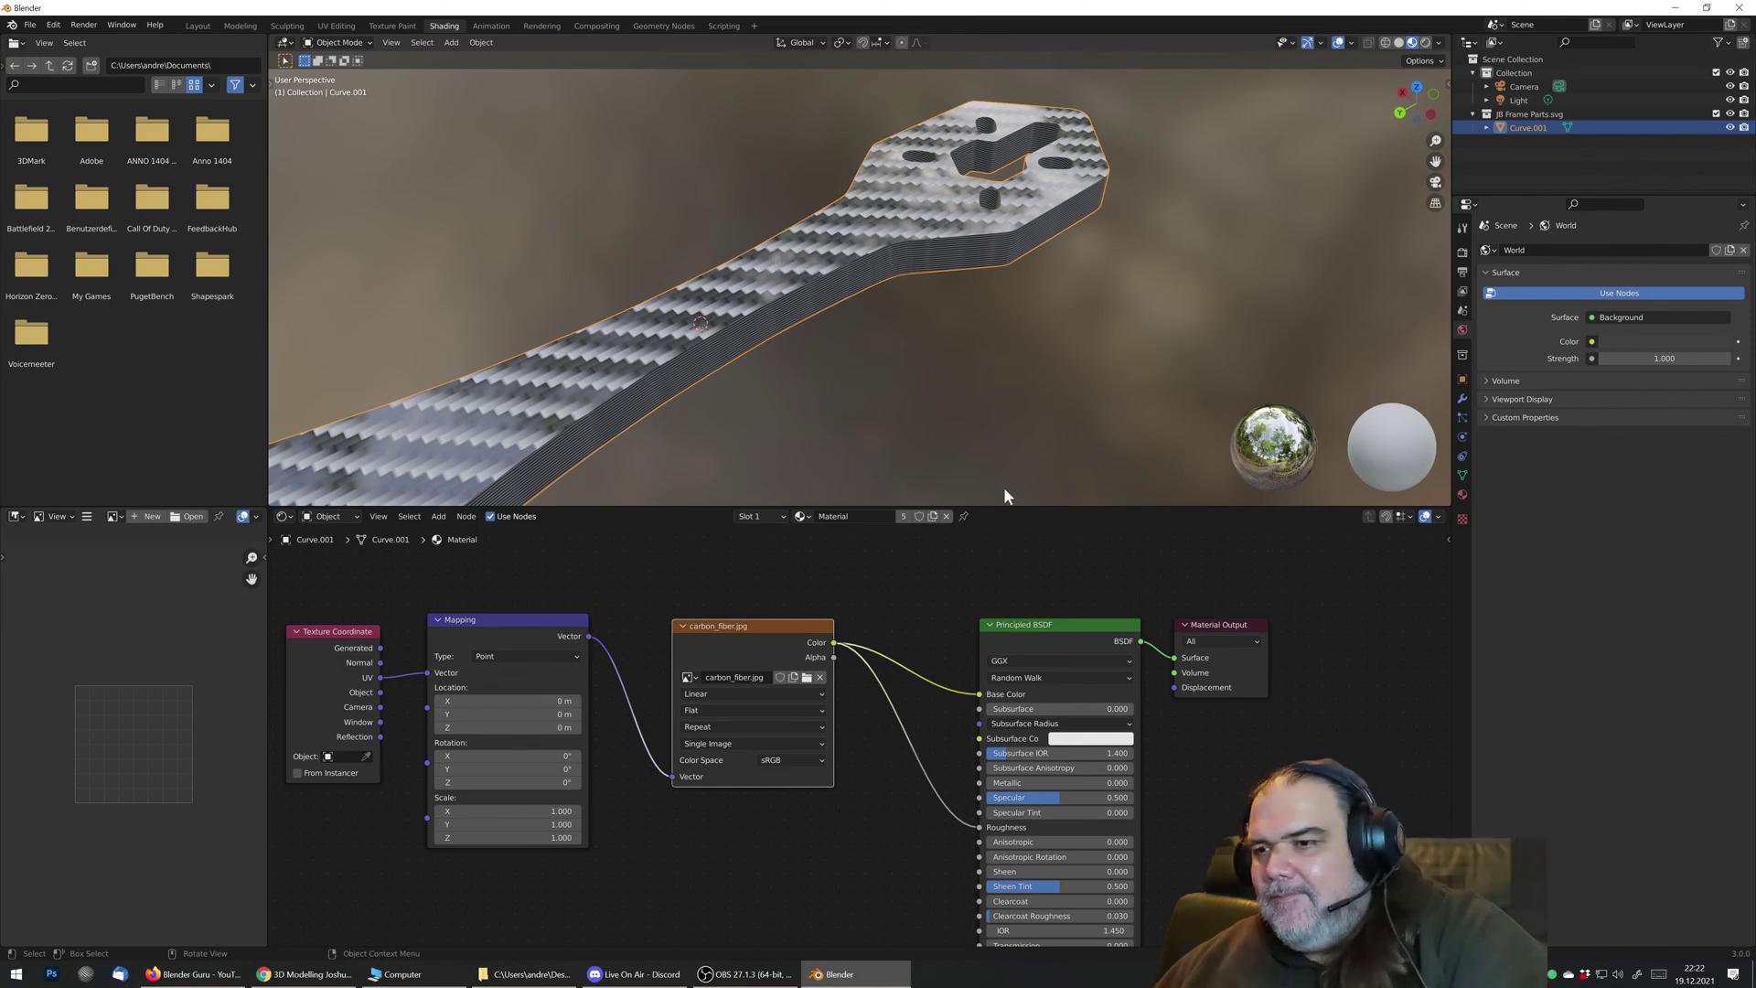
scroll(897, 651, "down", 2)
middle_click_drag(928, 699, 1033, 672)
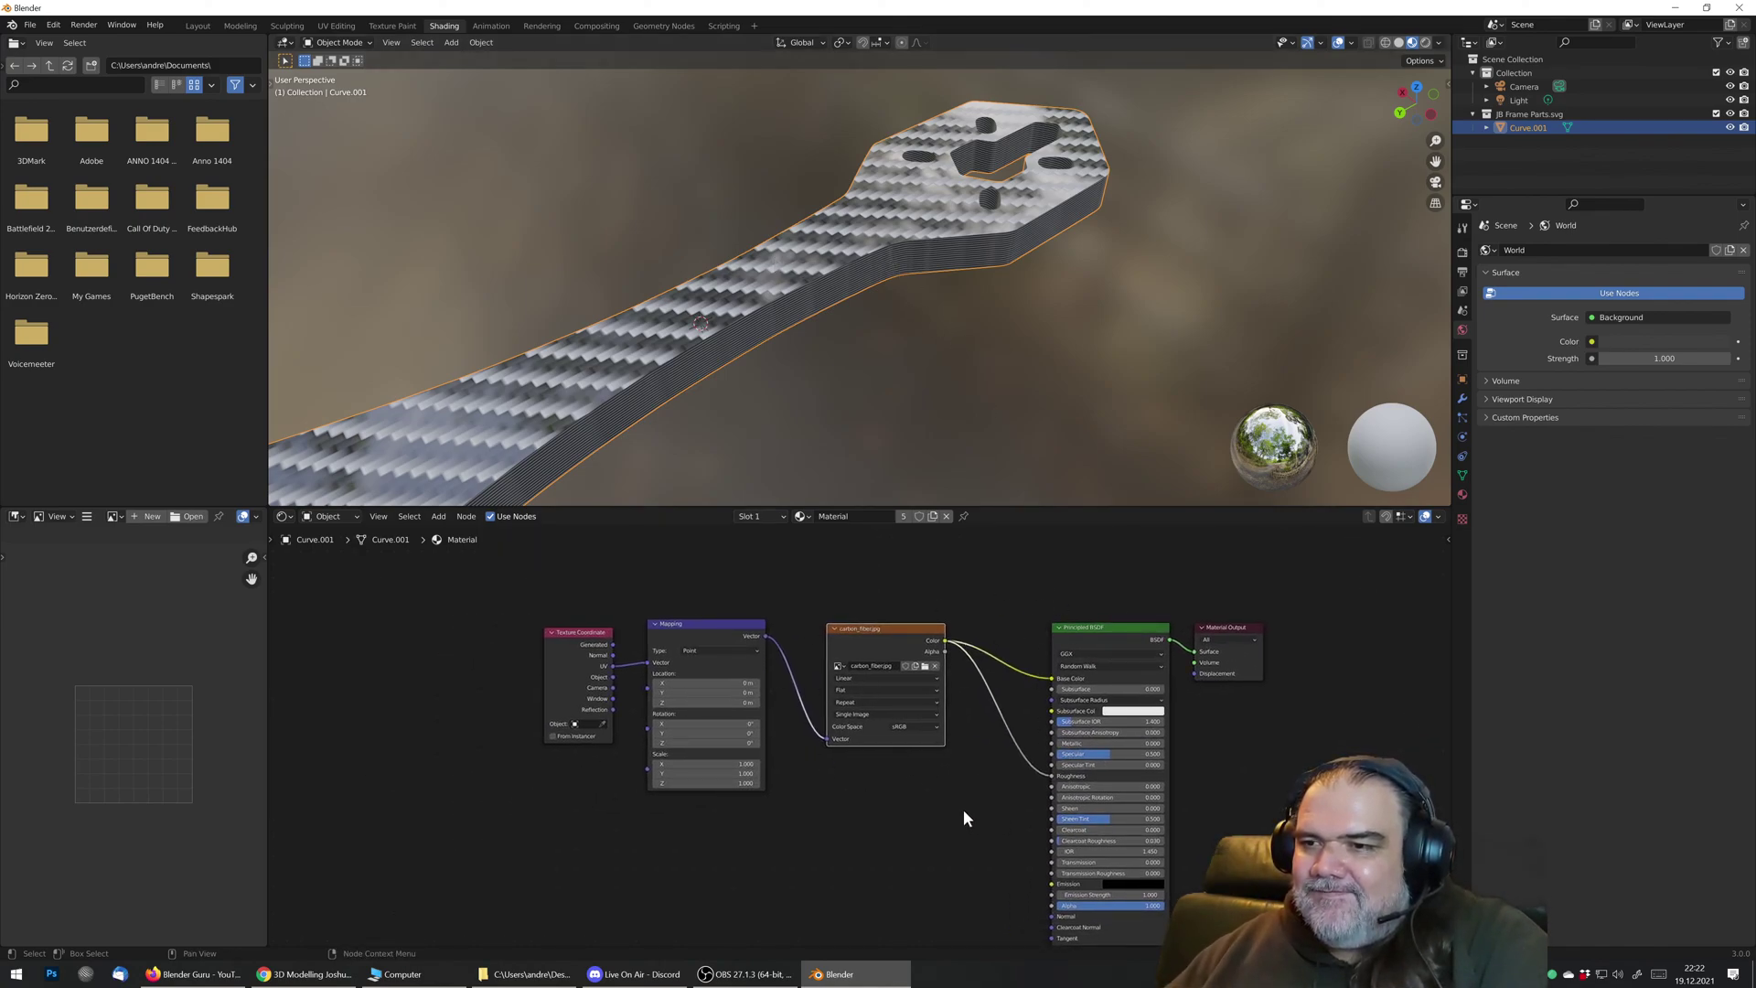
scroll(1041, 688, "down", 1)
scroll(1038, 691, "up", 2)
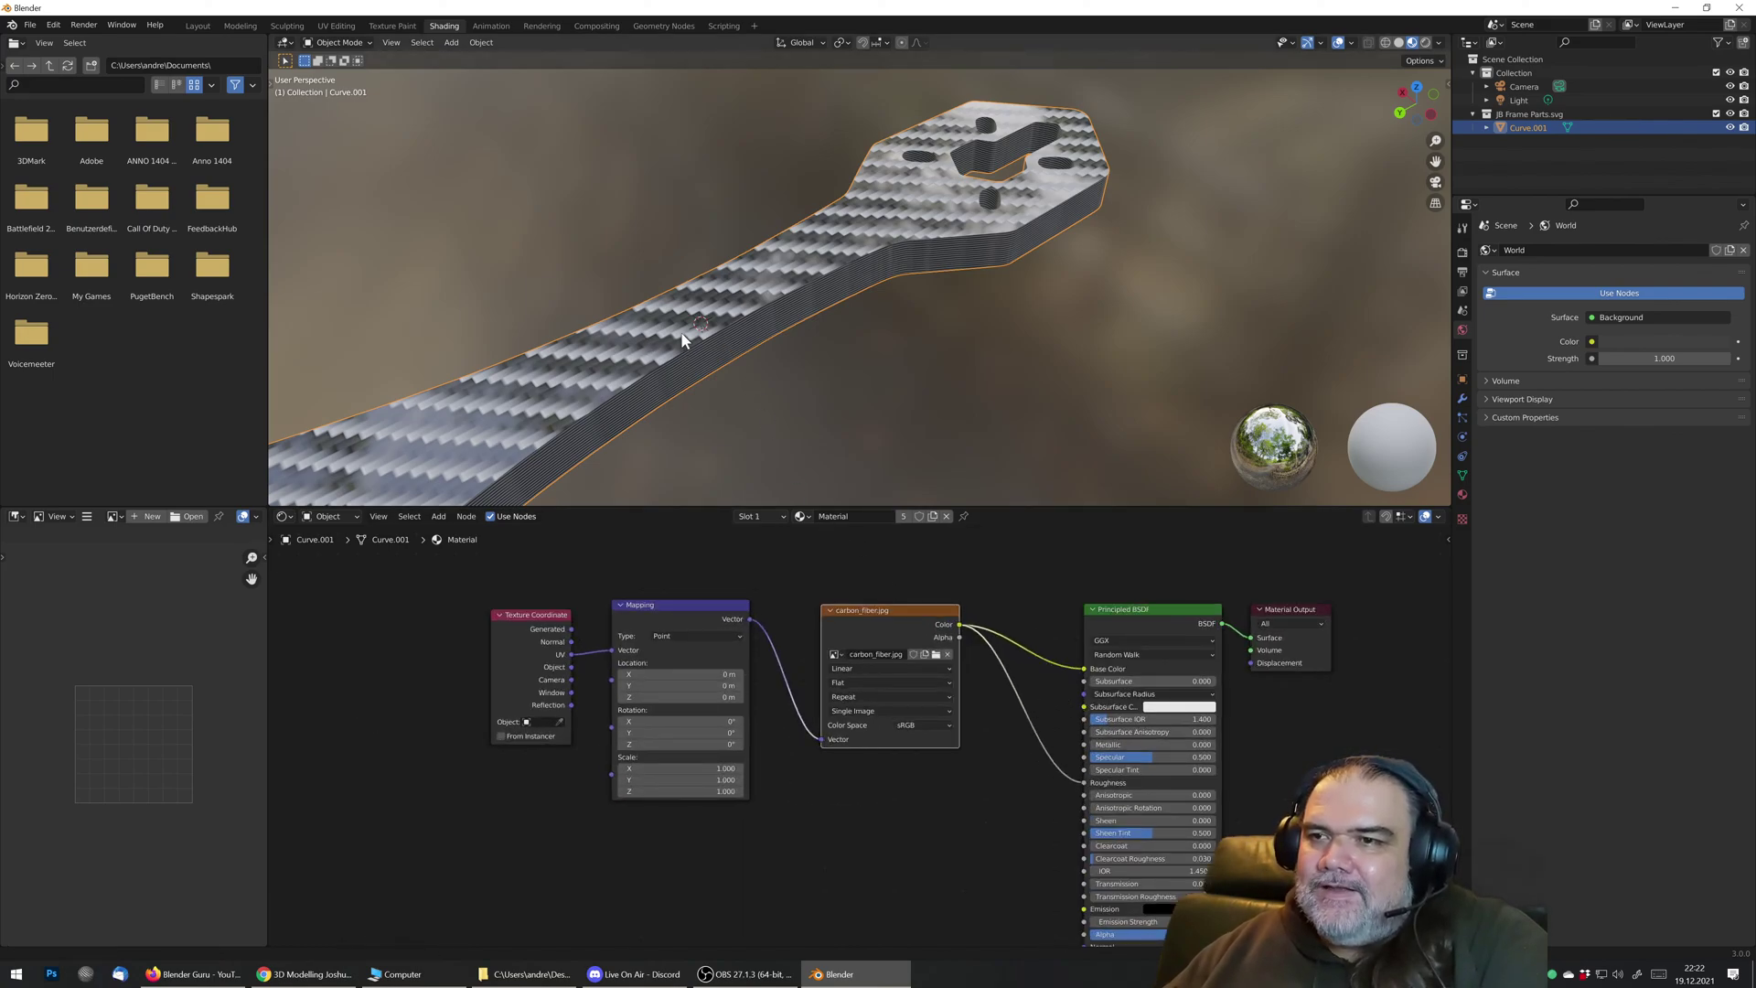
Step: Examine the weave and its reflections on the arm's top surface up close and from several angles
middle_click_drag(681, 331, 981, 267, "shift")
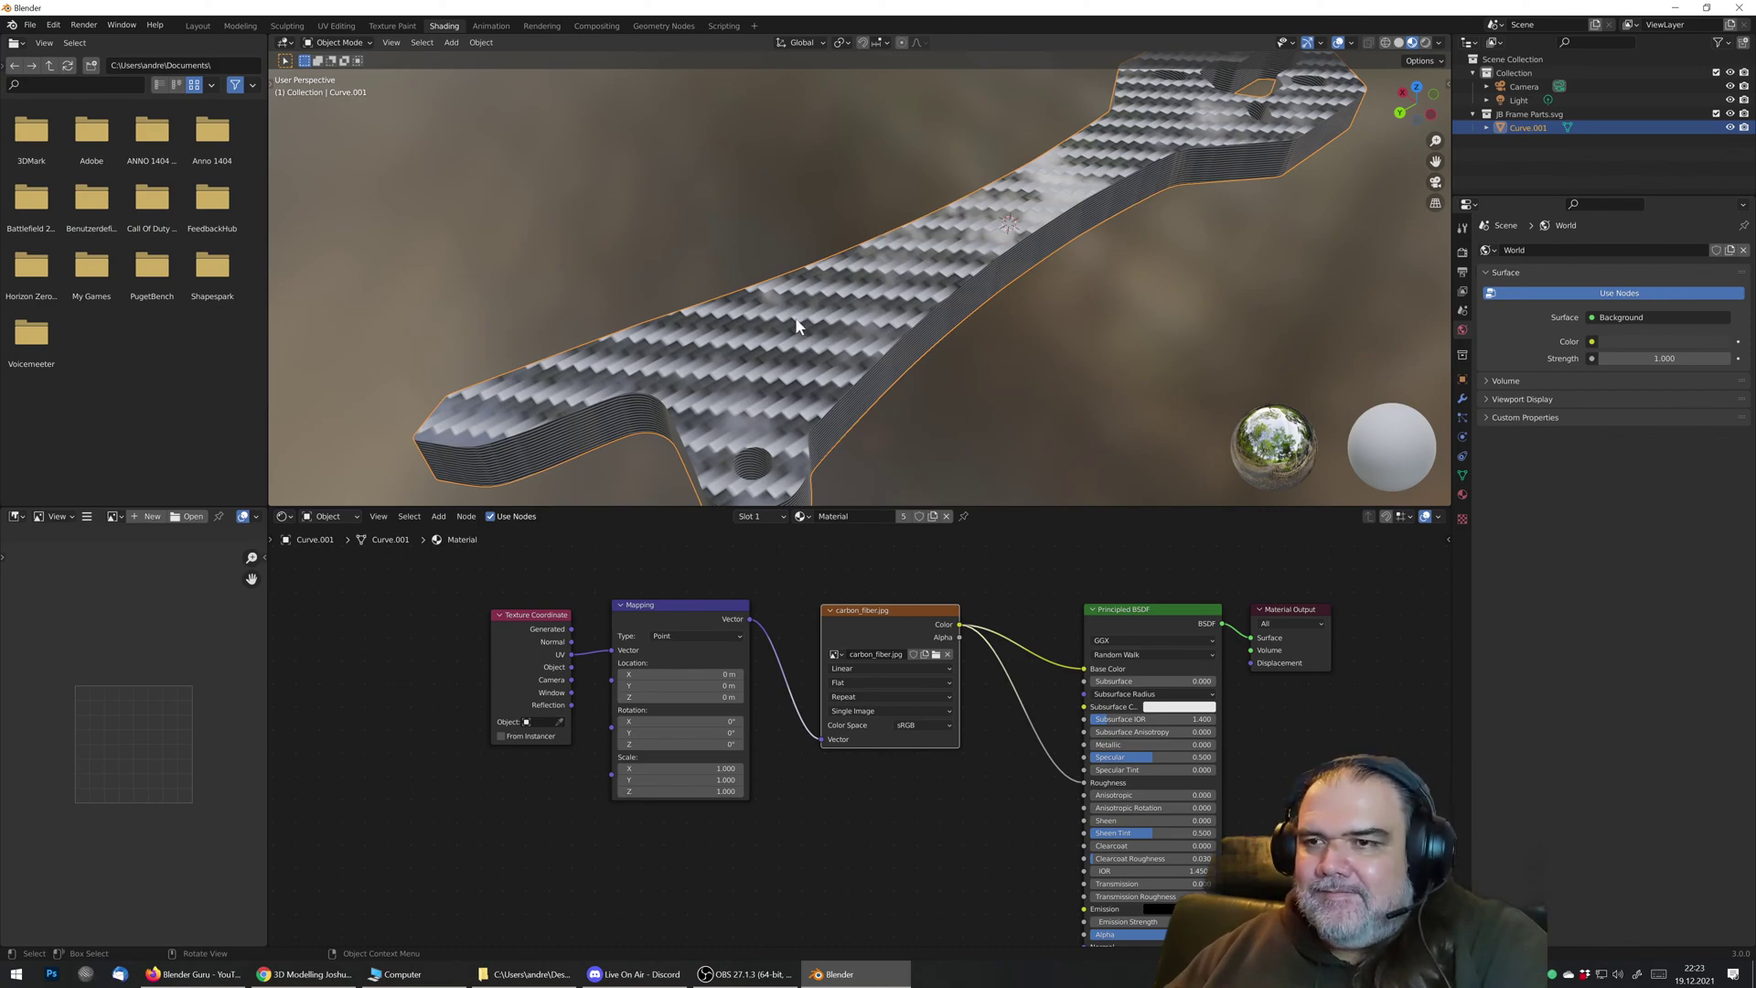
middle_click_drag(796, 325, 919, 402)
scroll(832, 332, "up", 8)
middle_click_drag(924, 580, 920, 584)
mouse_move(928, 384)
middle_mouse_down()
mouse_move(913, 451)
mouse_move(941, 345)
mouse_move(951, 403)
middle_mouse_up()
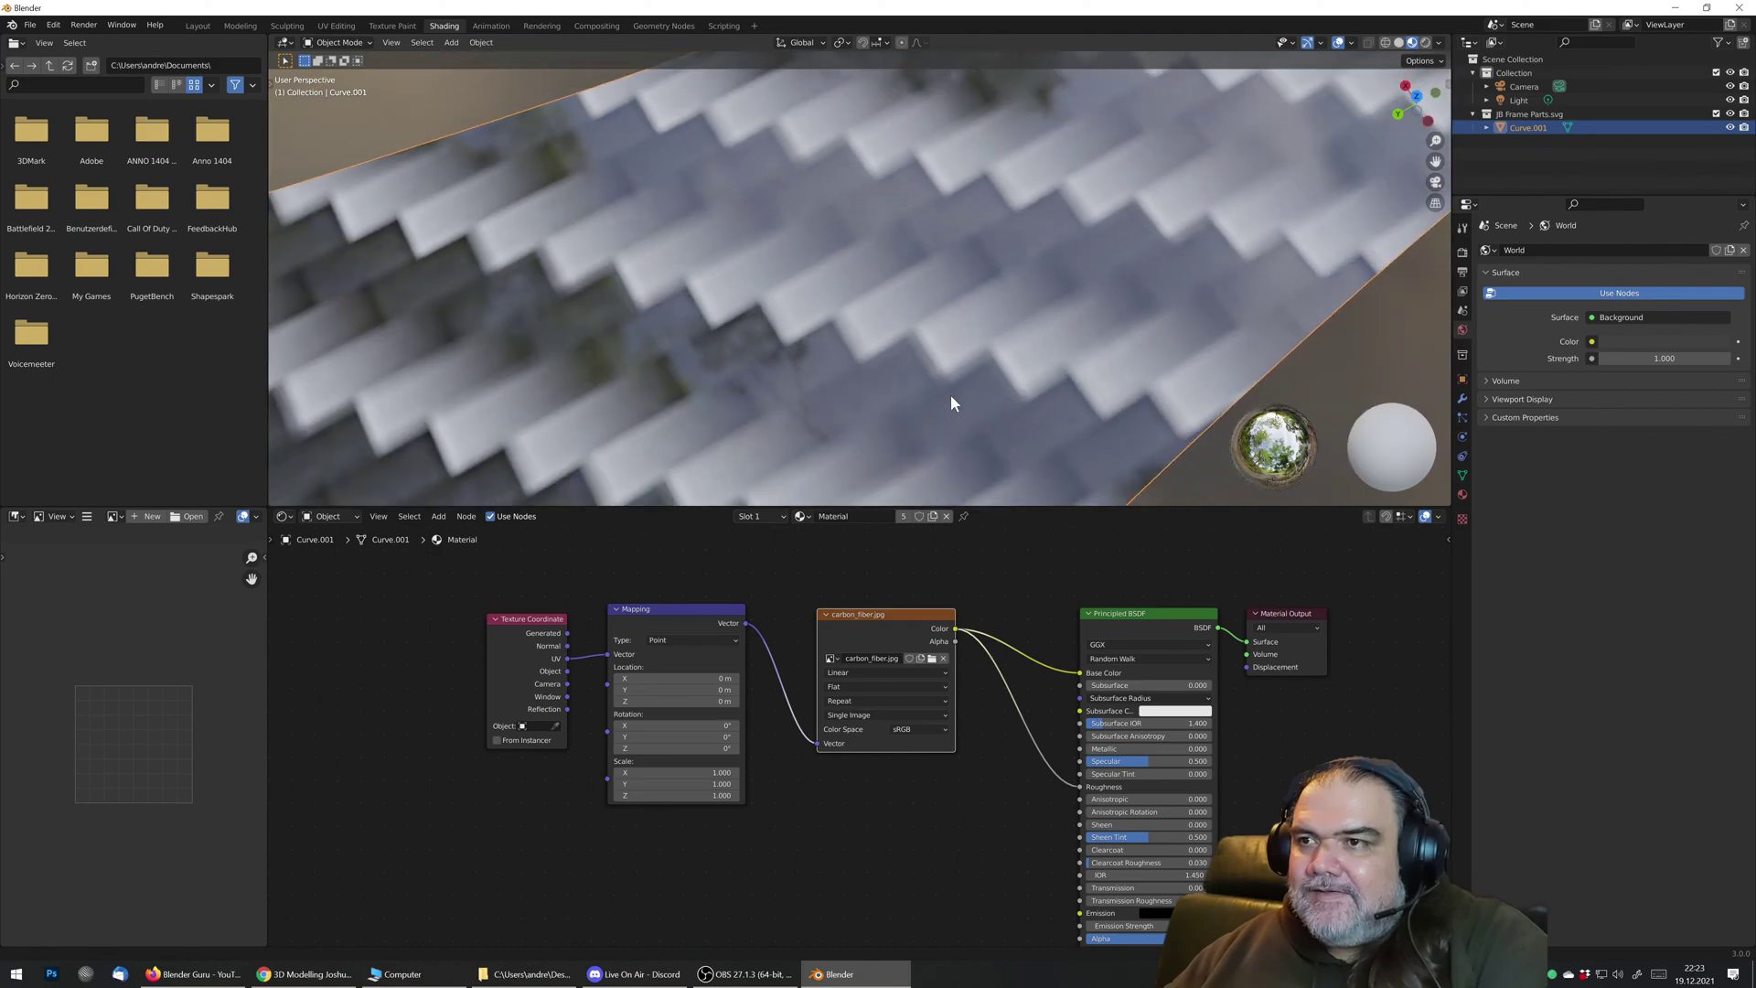
middle_click_drag(912, 328, 871, 261)
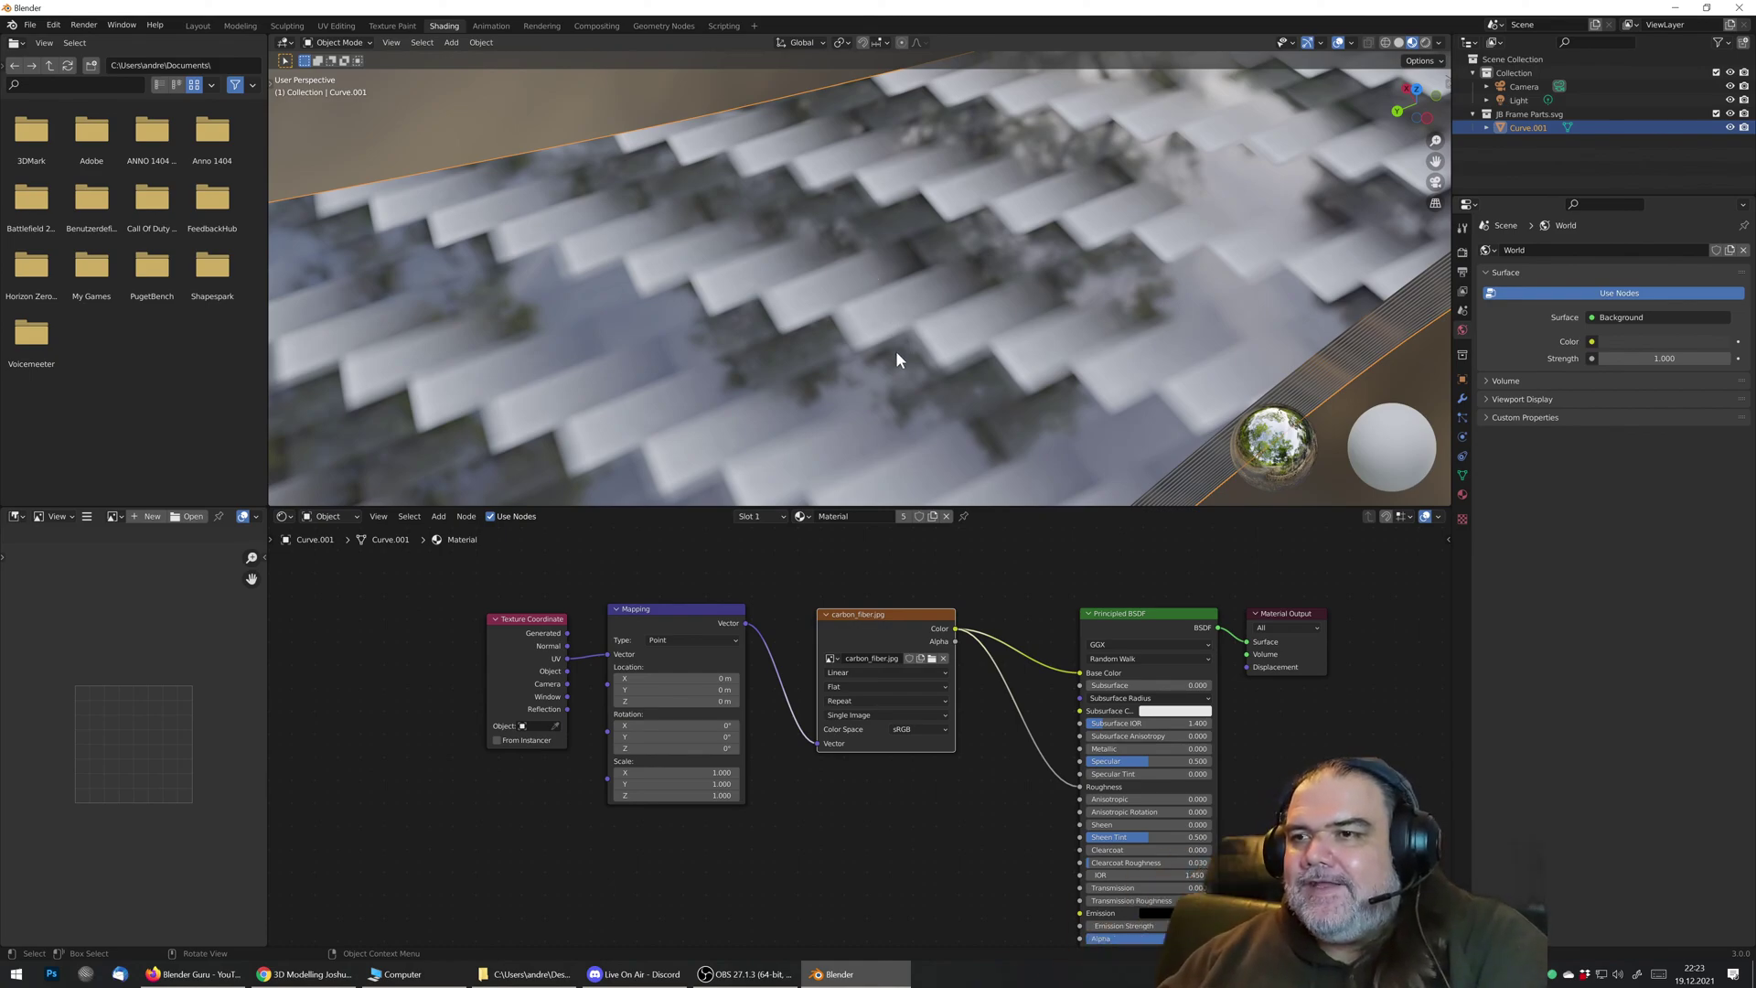
scroll(885, 369, "down", 4)
scroll(886, 370, "down", 4)
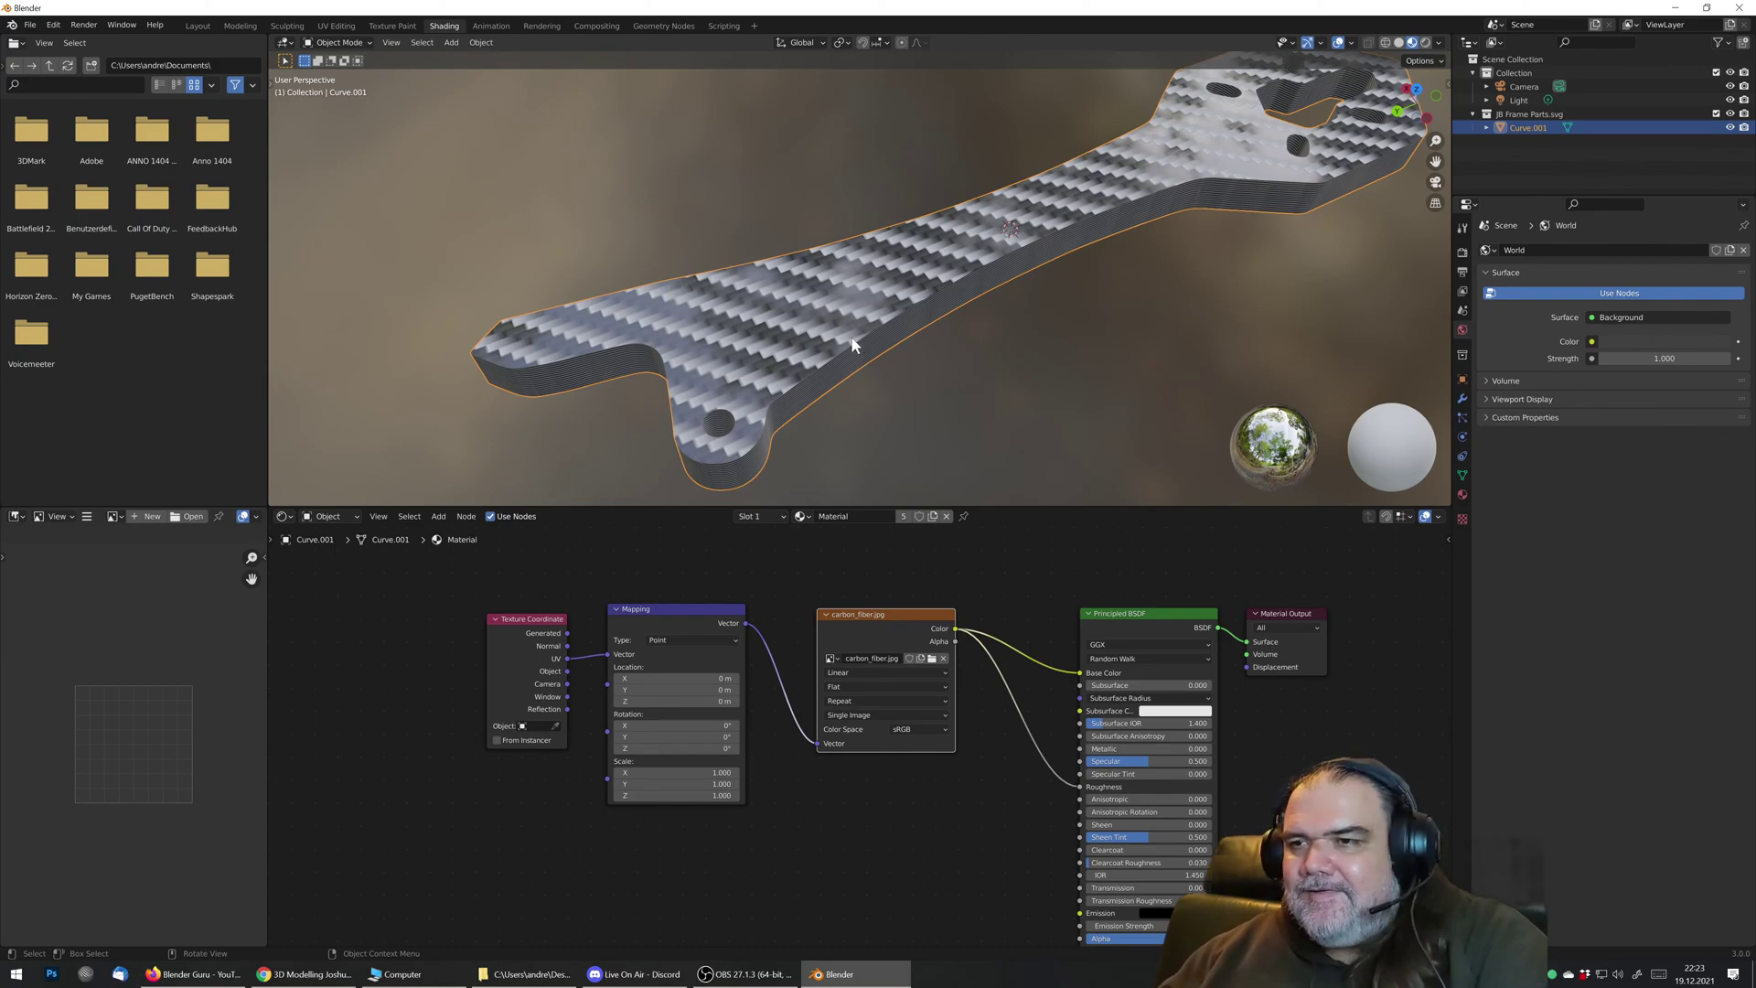
middle_click_drag(828, 345, 855, 315)
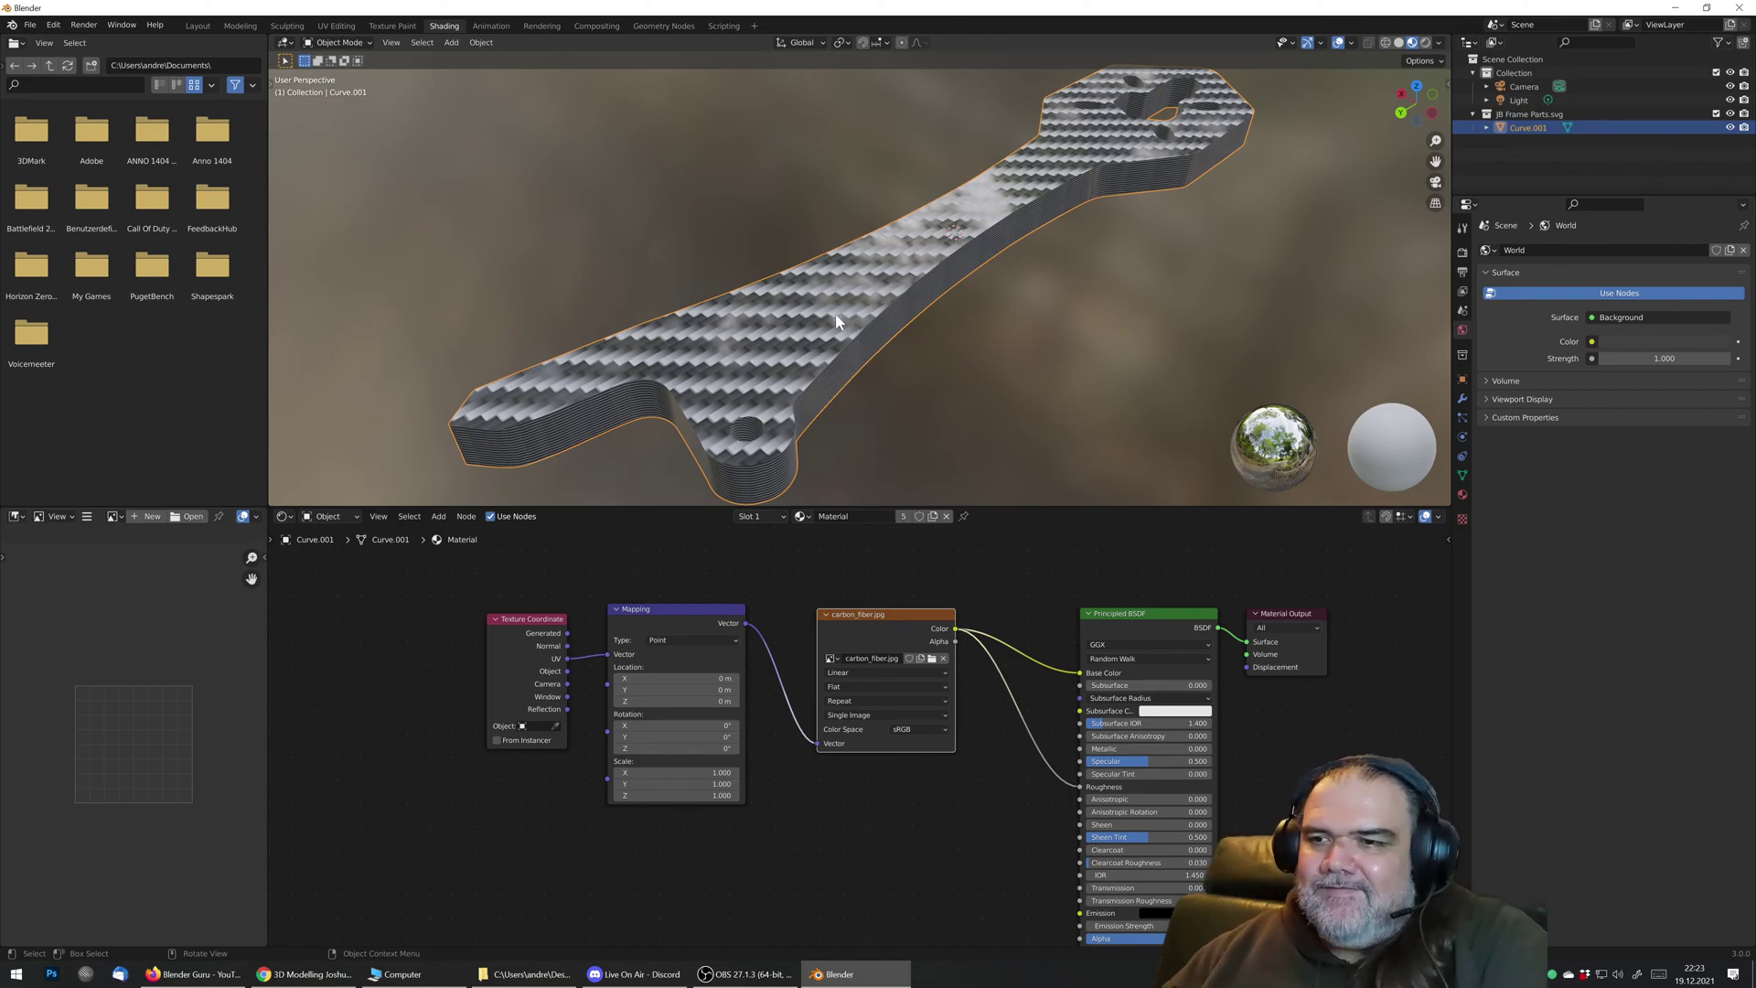
middle_click_drag(439, 577, 485, 590)
scroll(804, 780, "down", 1)
middle_click_drag(602, 660, 684, 633)
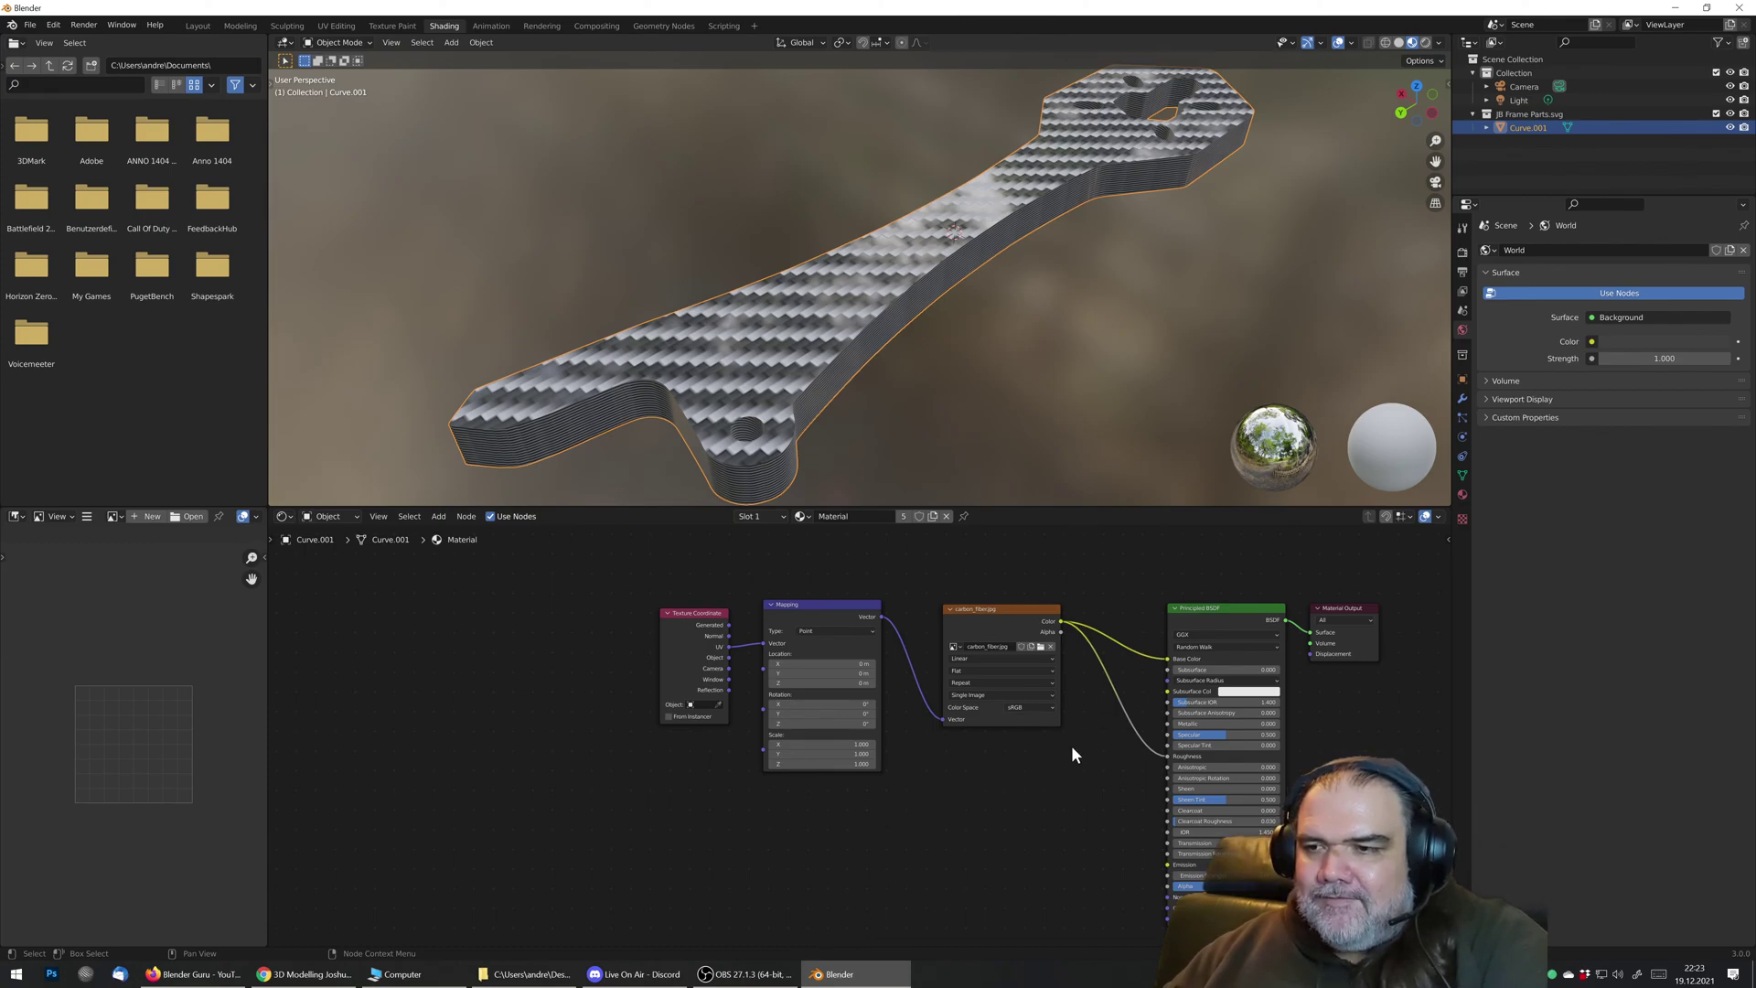
middle_click_drag(1010, 770, 916, 786)
middle_click_drag(980, 743, 1010, 867, "ctrl")
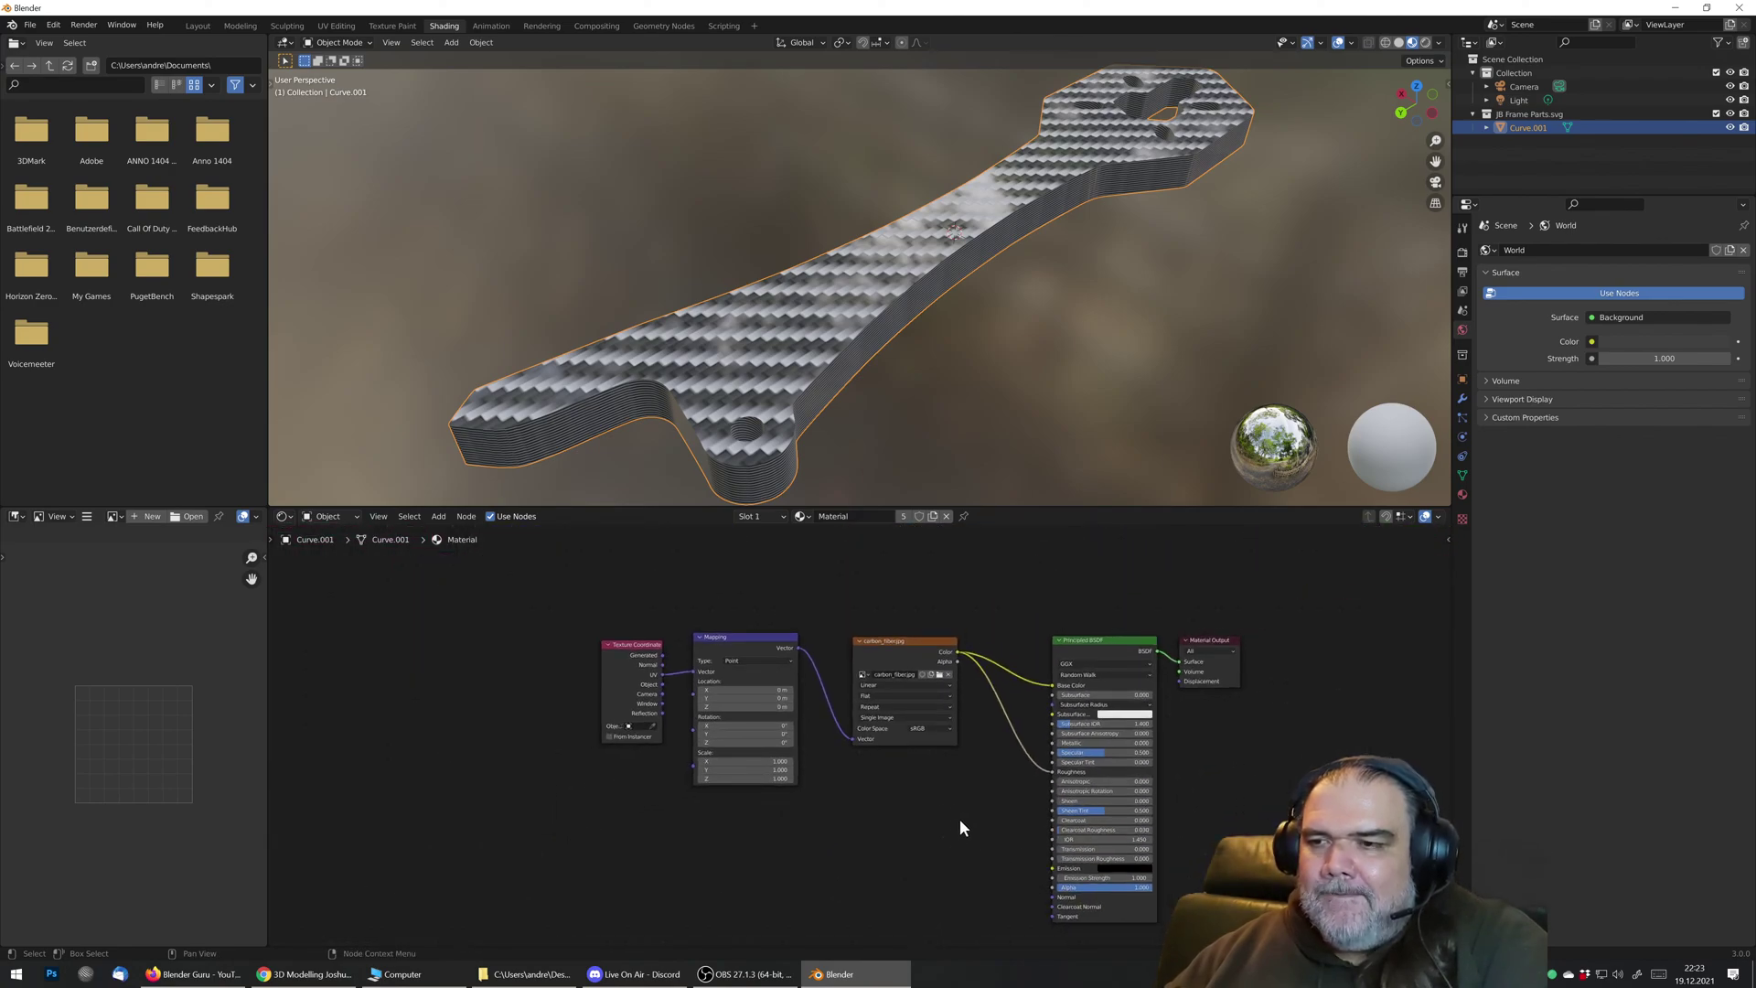
scroll(946, 789, "up", 2)
scroll(944, 804, "up", 4)
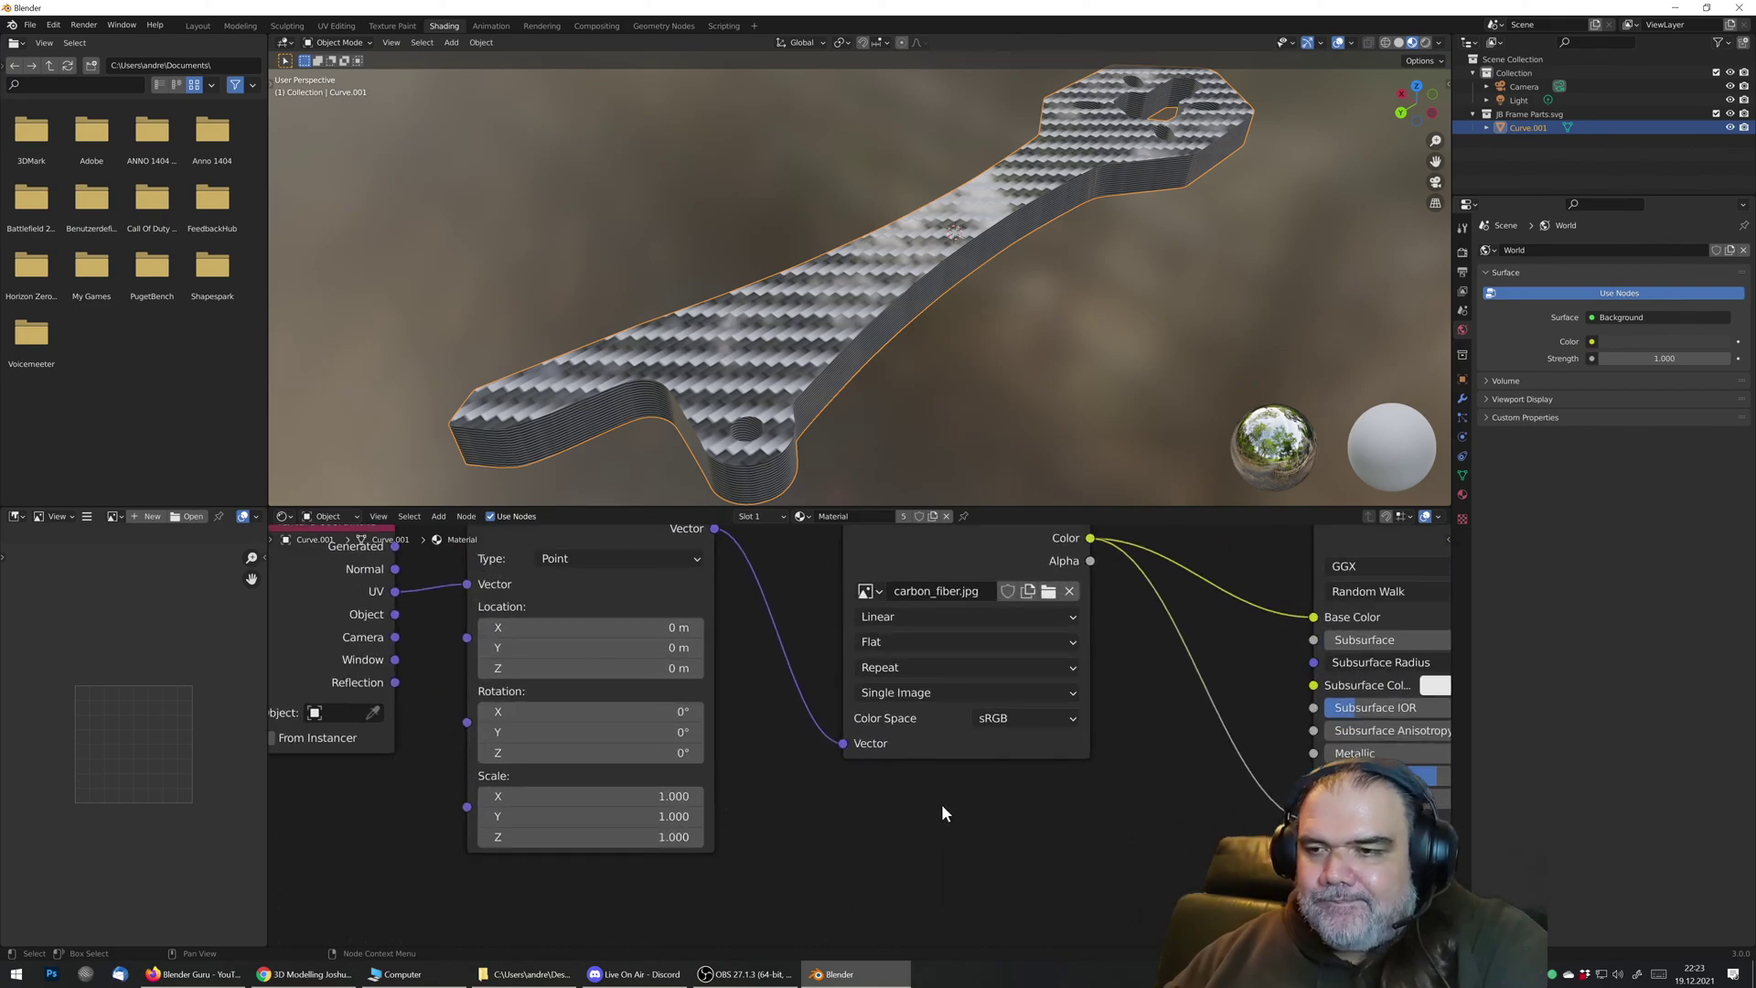
scroll(859, 718, "down", 6)
scroll(866, 740, "up", 1)
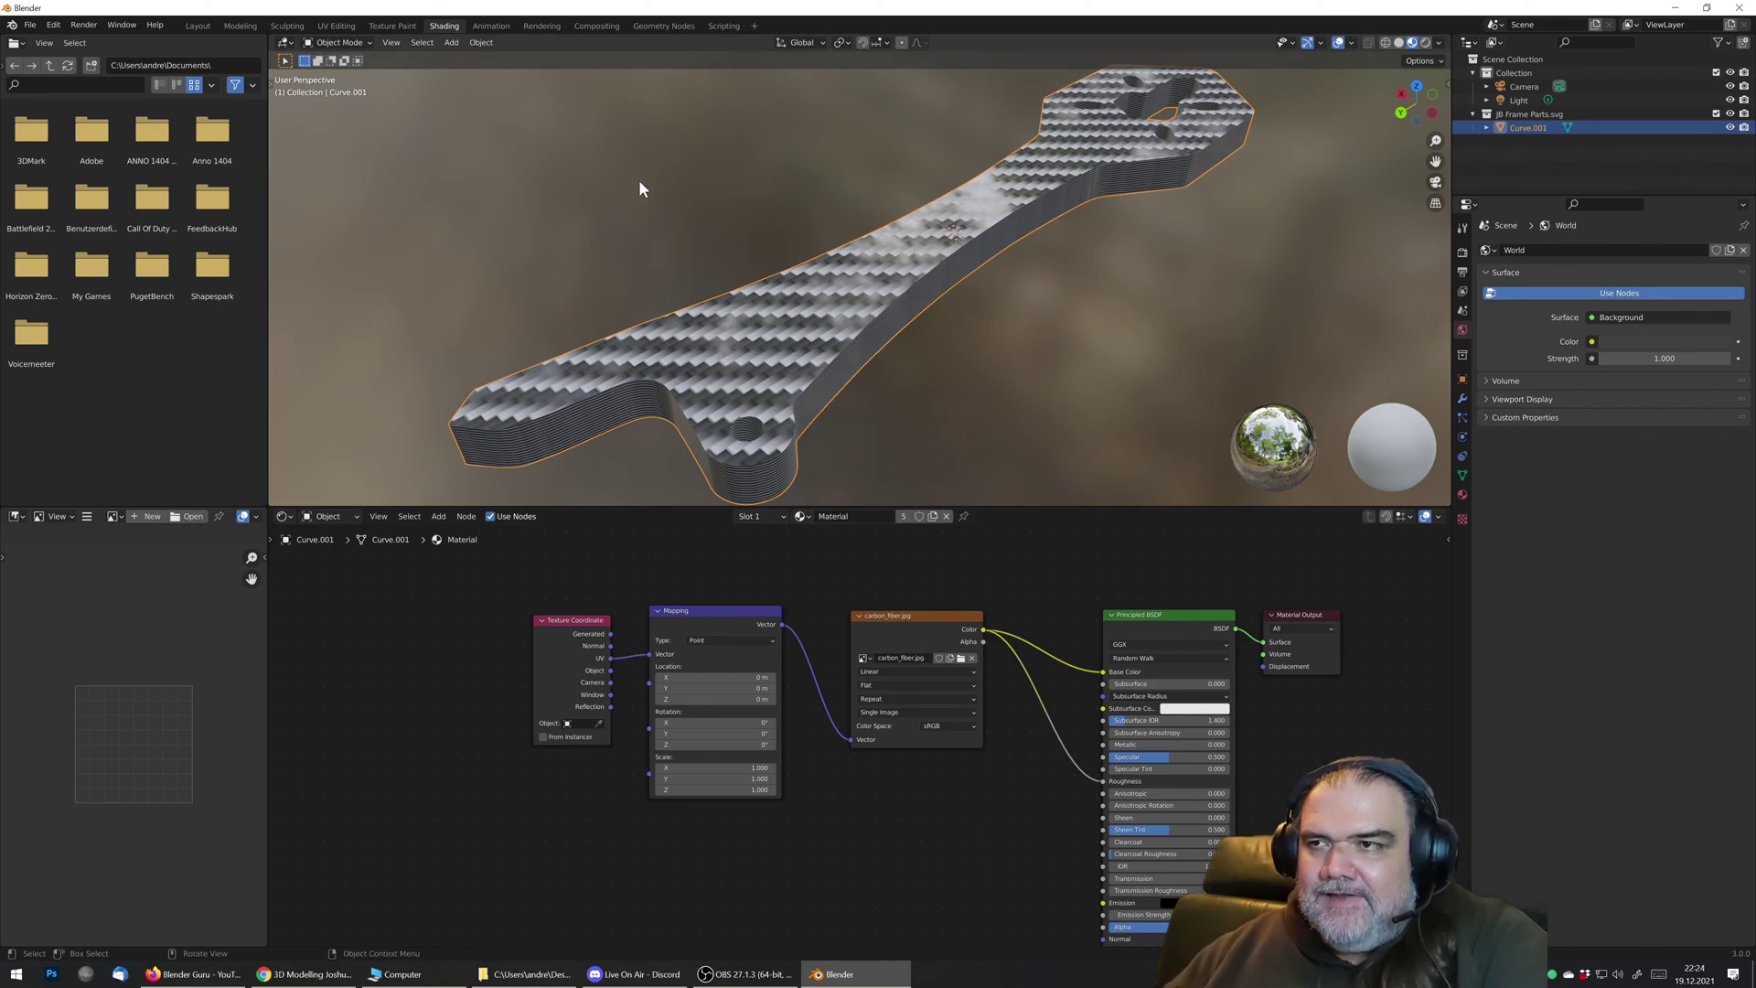
Step: Add a Noise Texture node below the carbon_fiber.jpg image node
scroll(898, 766, "down", 1)
middle_click_drag(939, 852, 1039, 815)
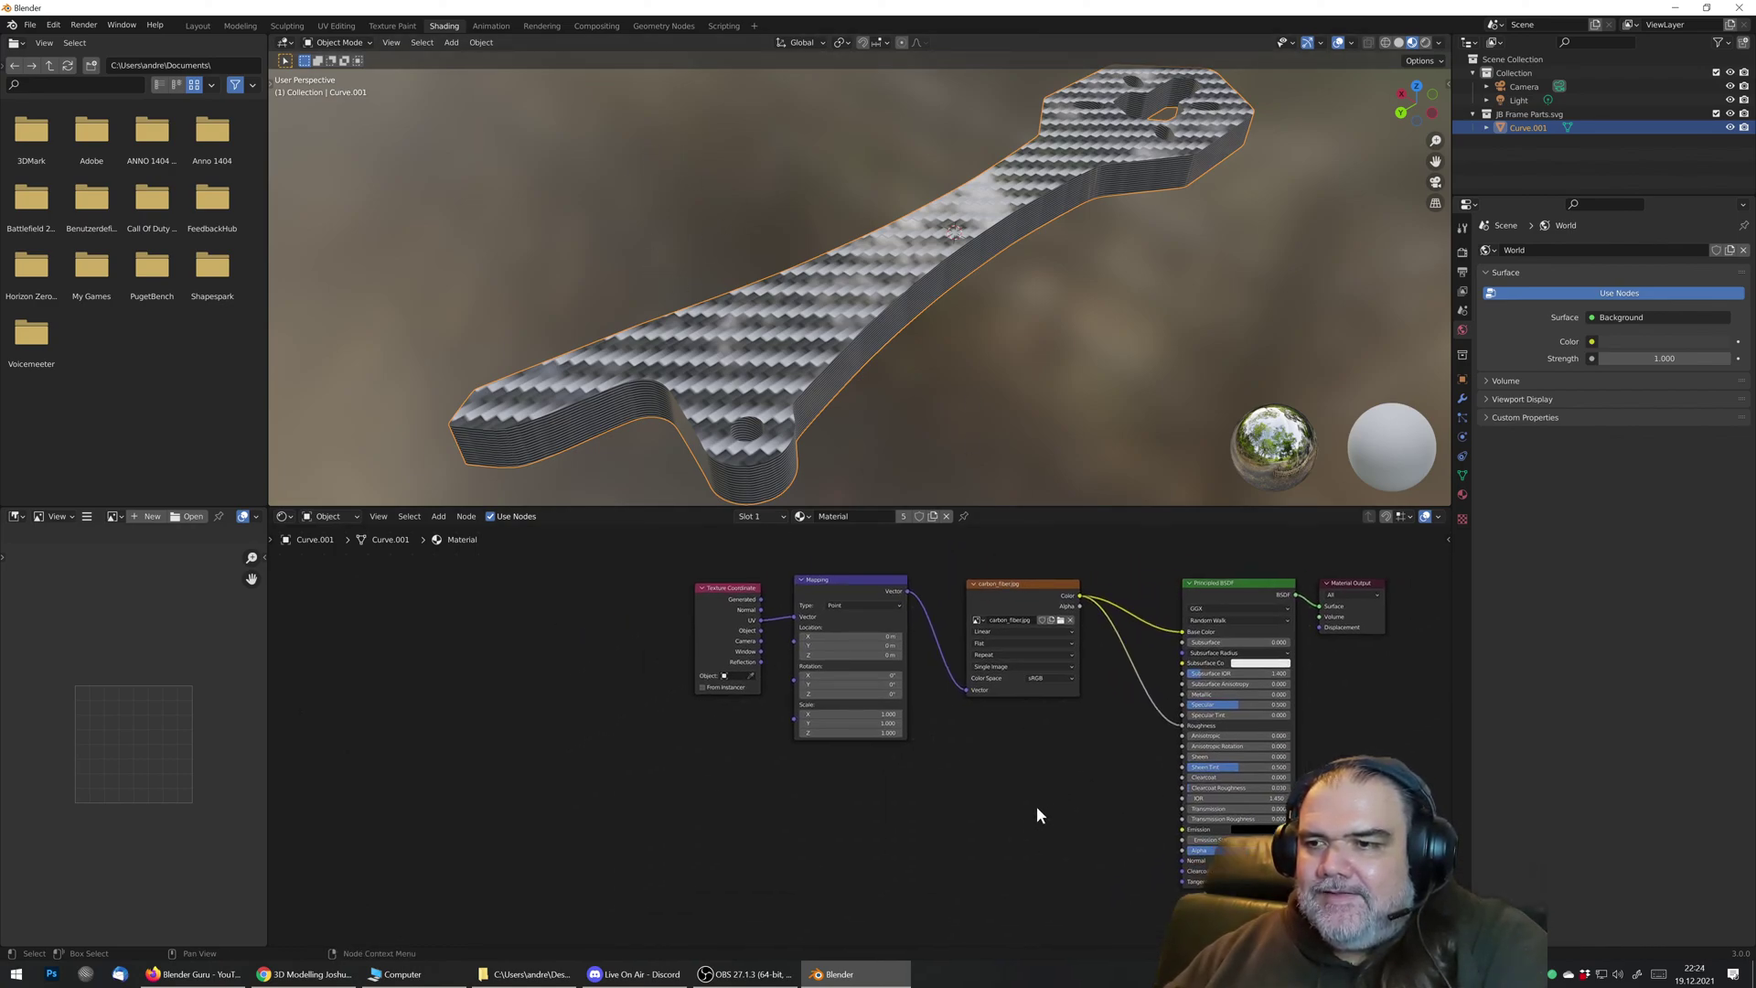
key("shift+a")
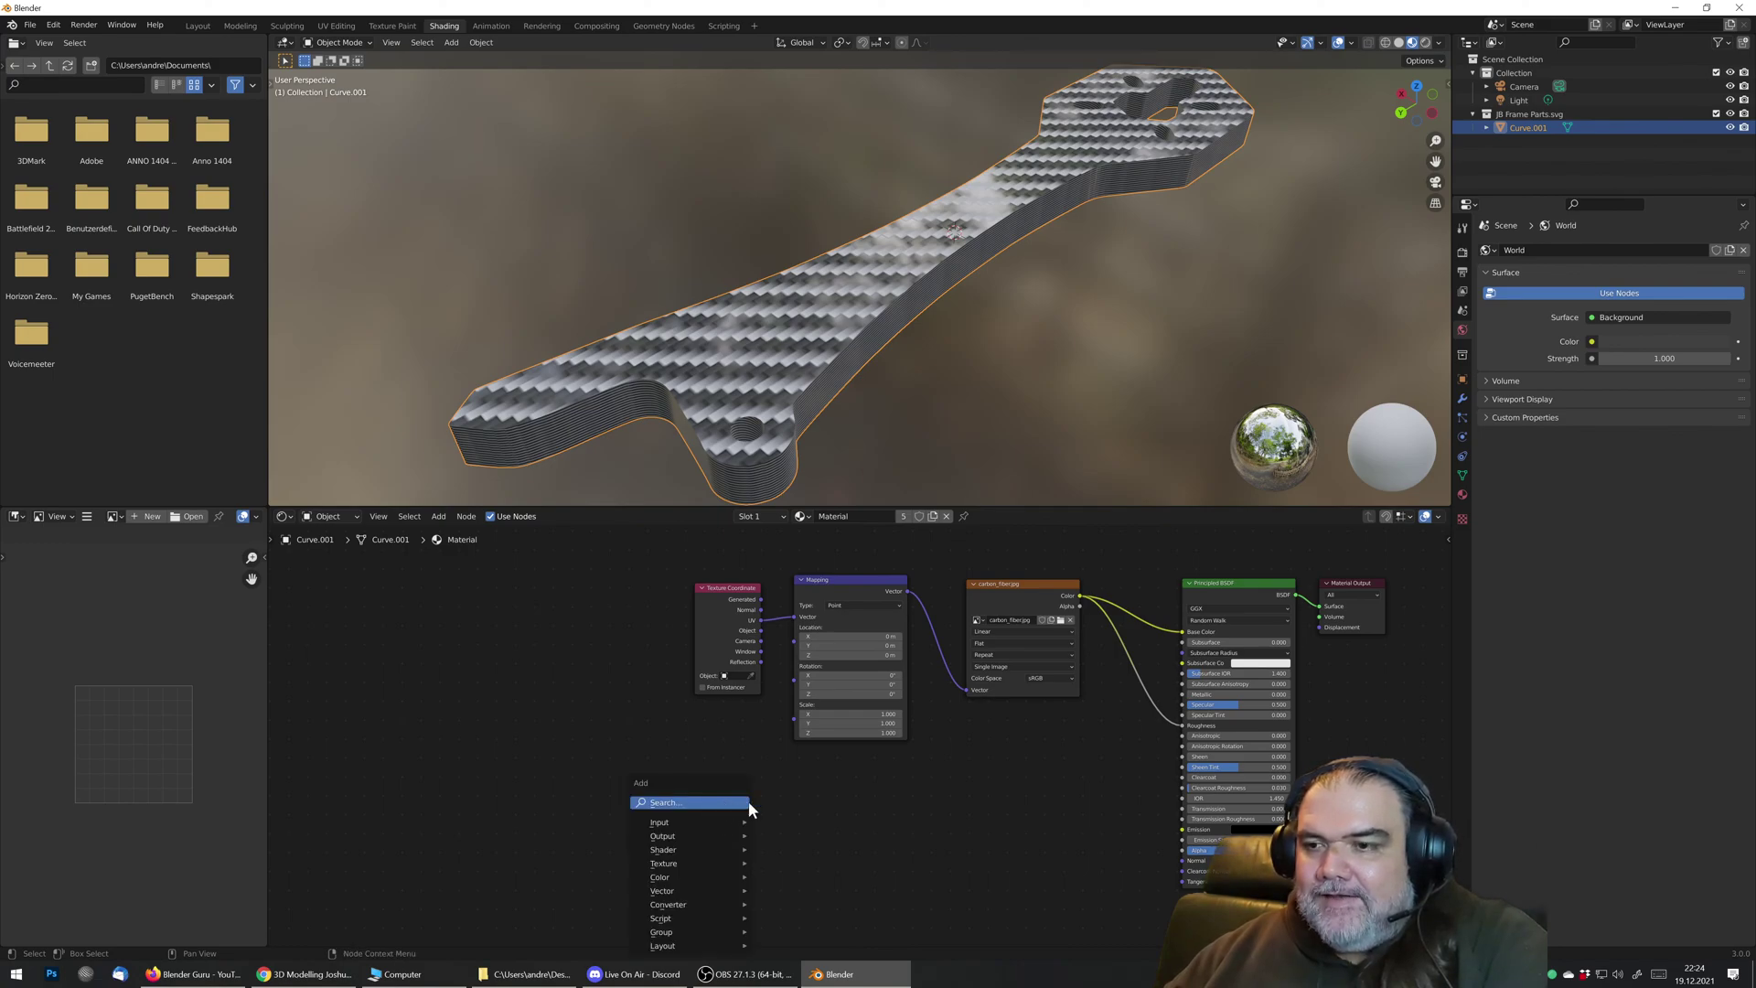
key("Escape")
key("shift+a")
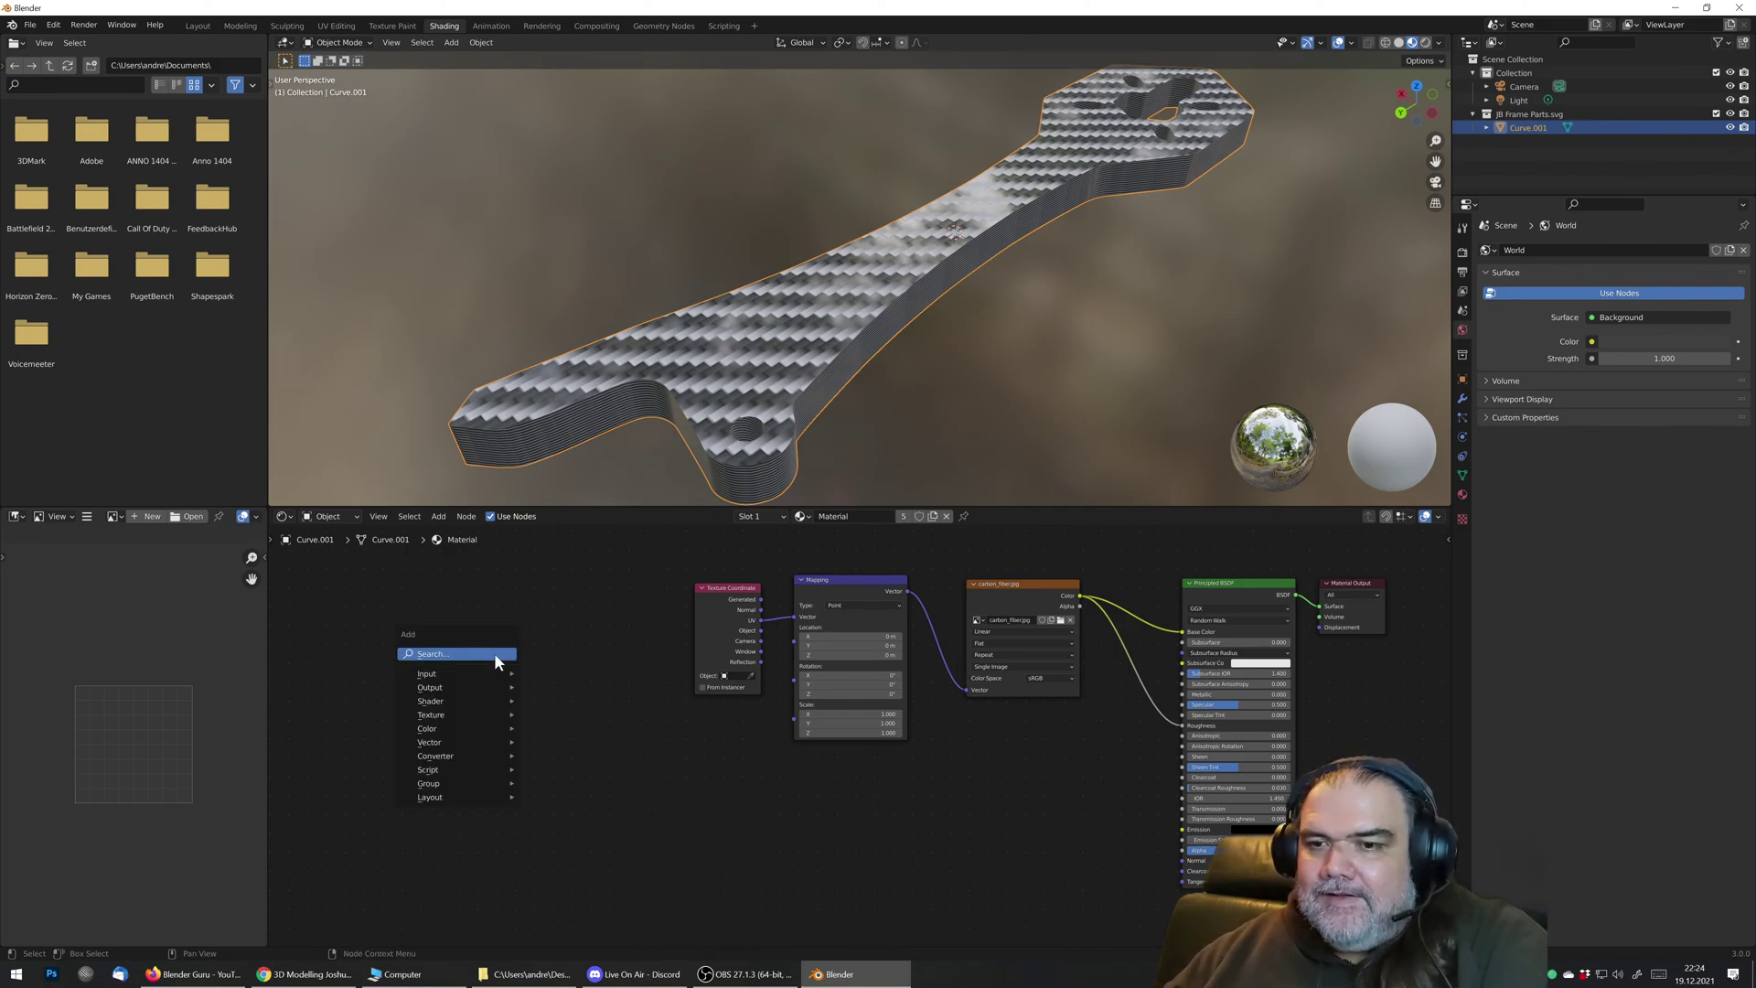
mouse_move(459, 714)
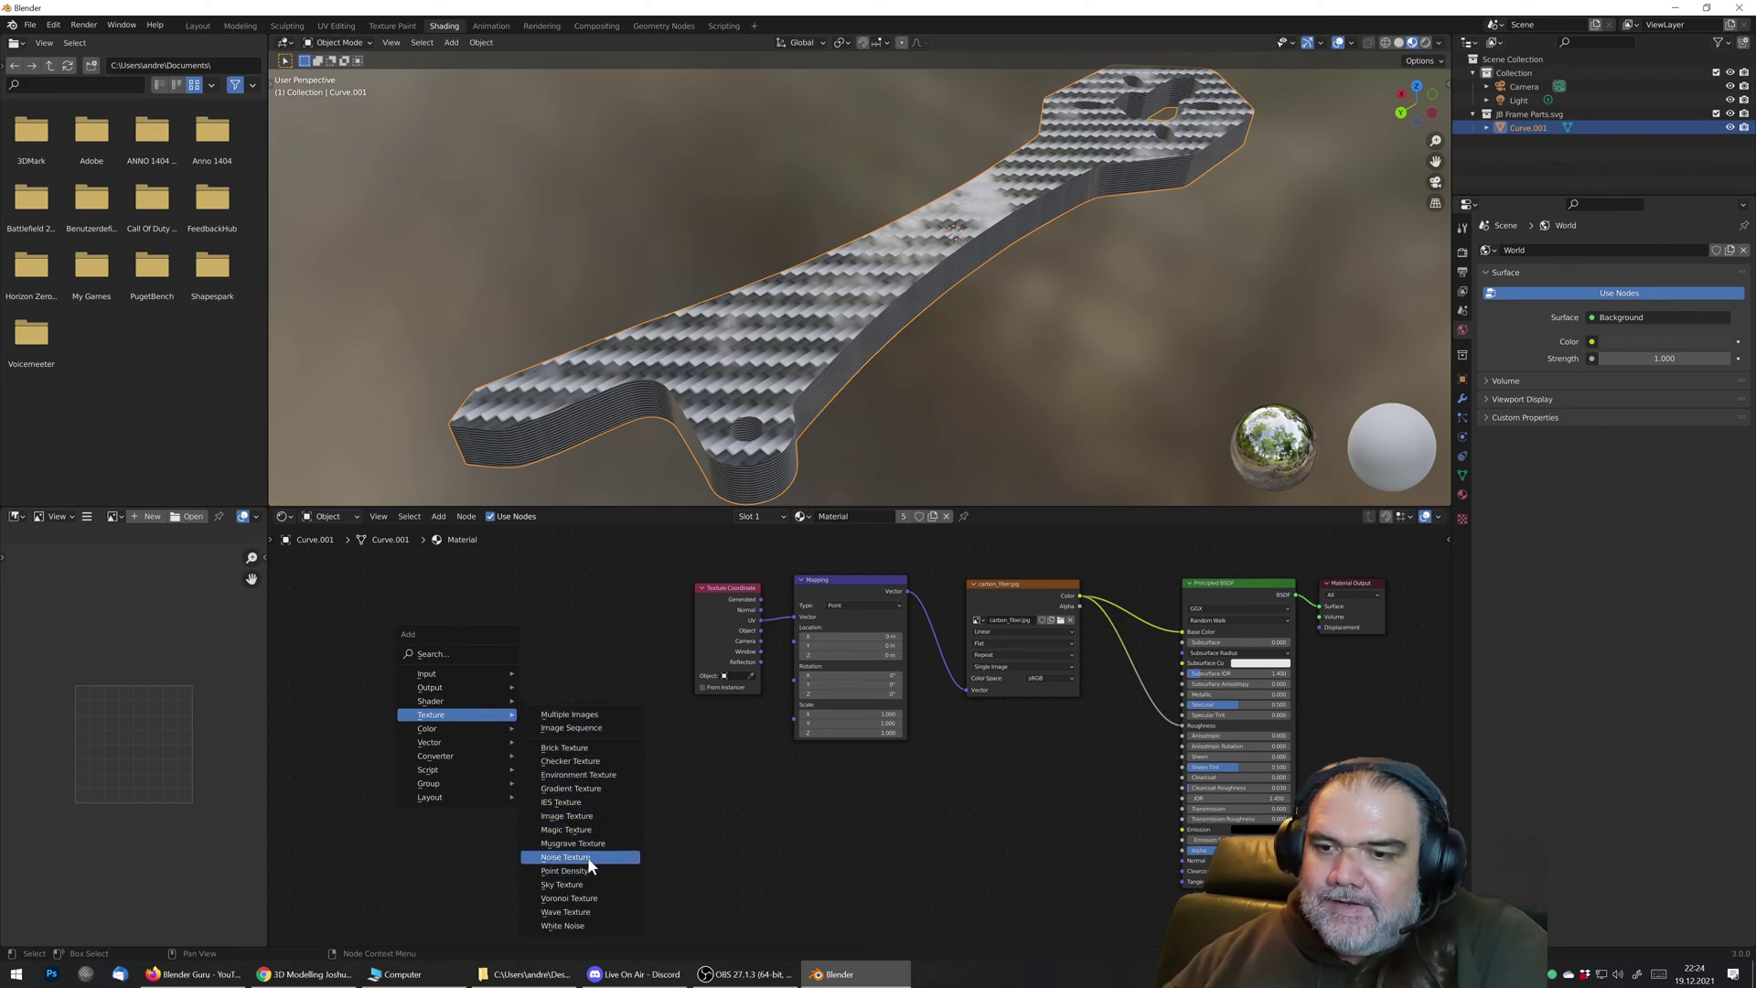
left_click(590, 858)
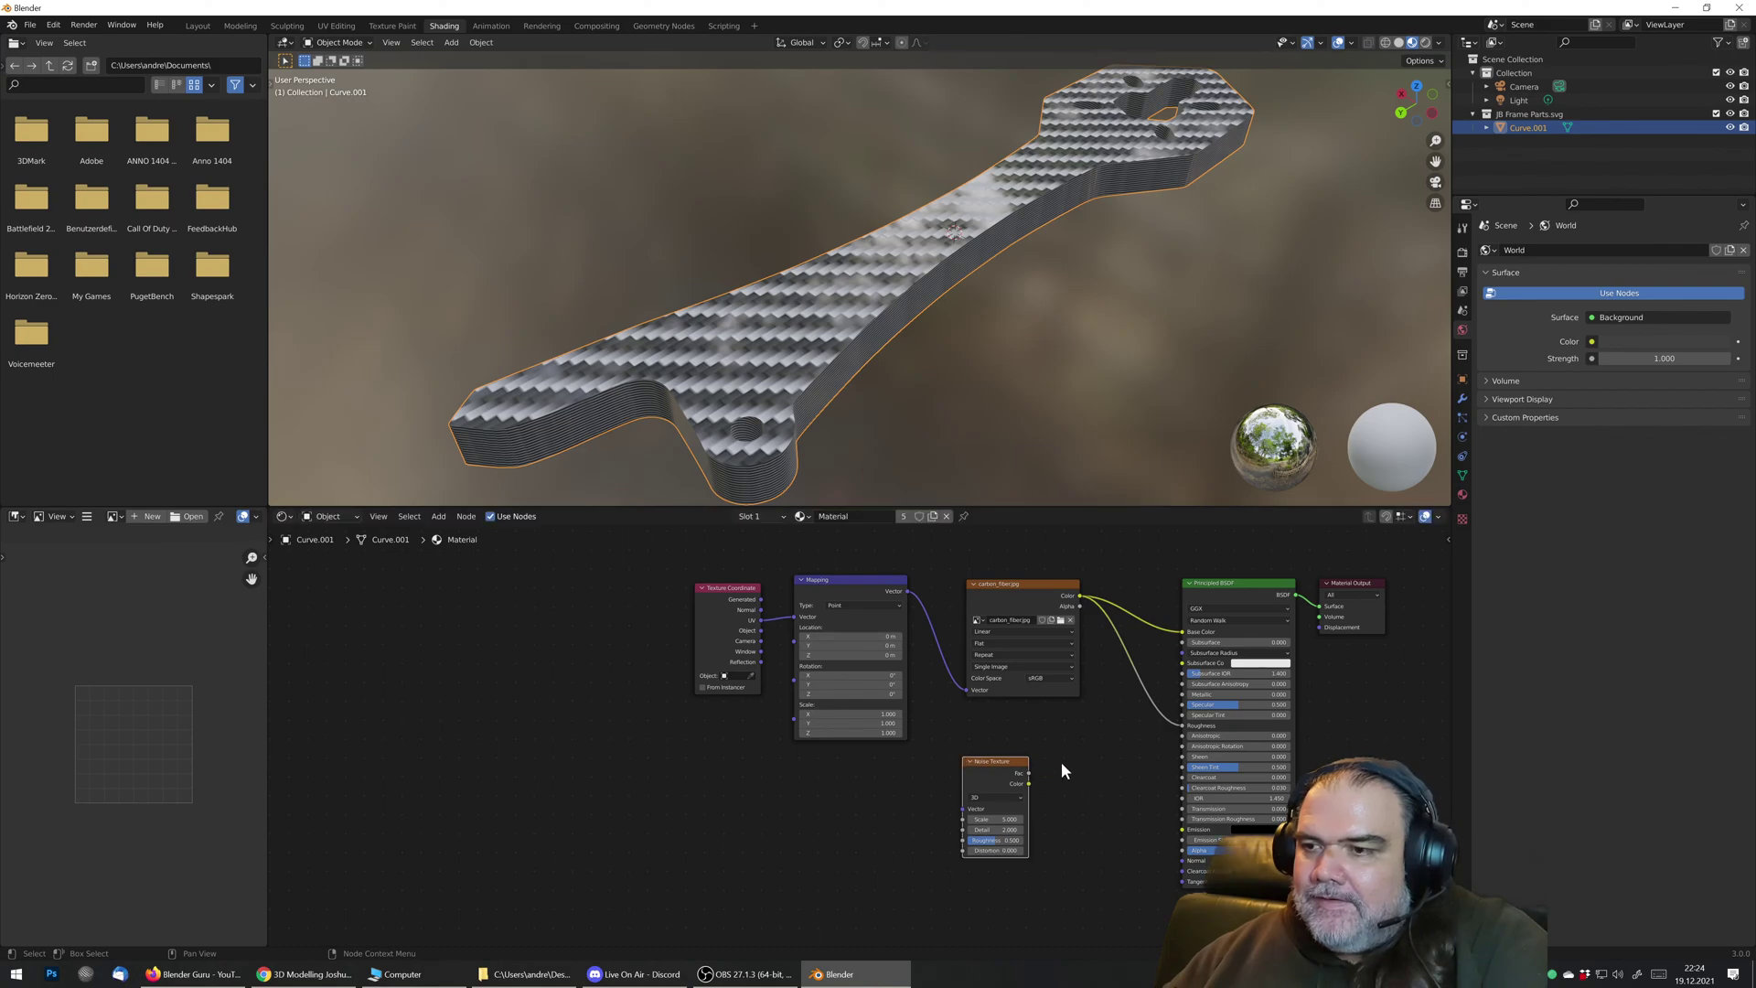
Step: Disconnect the carbon_fiber.jpg node from Base Color and Roughness, and connect the Noise Texture's Fac output to Base Color
left_click_drag(1182, 632, 1135, 536)
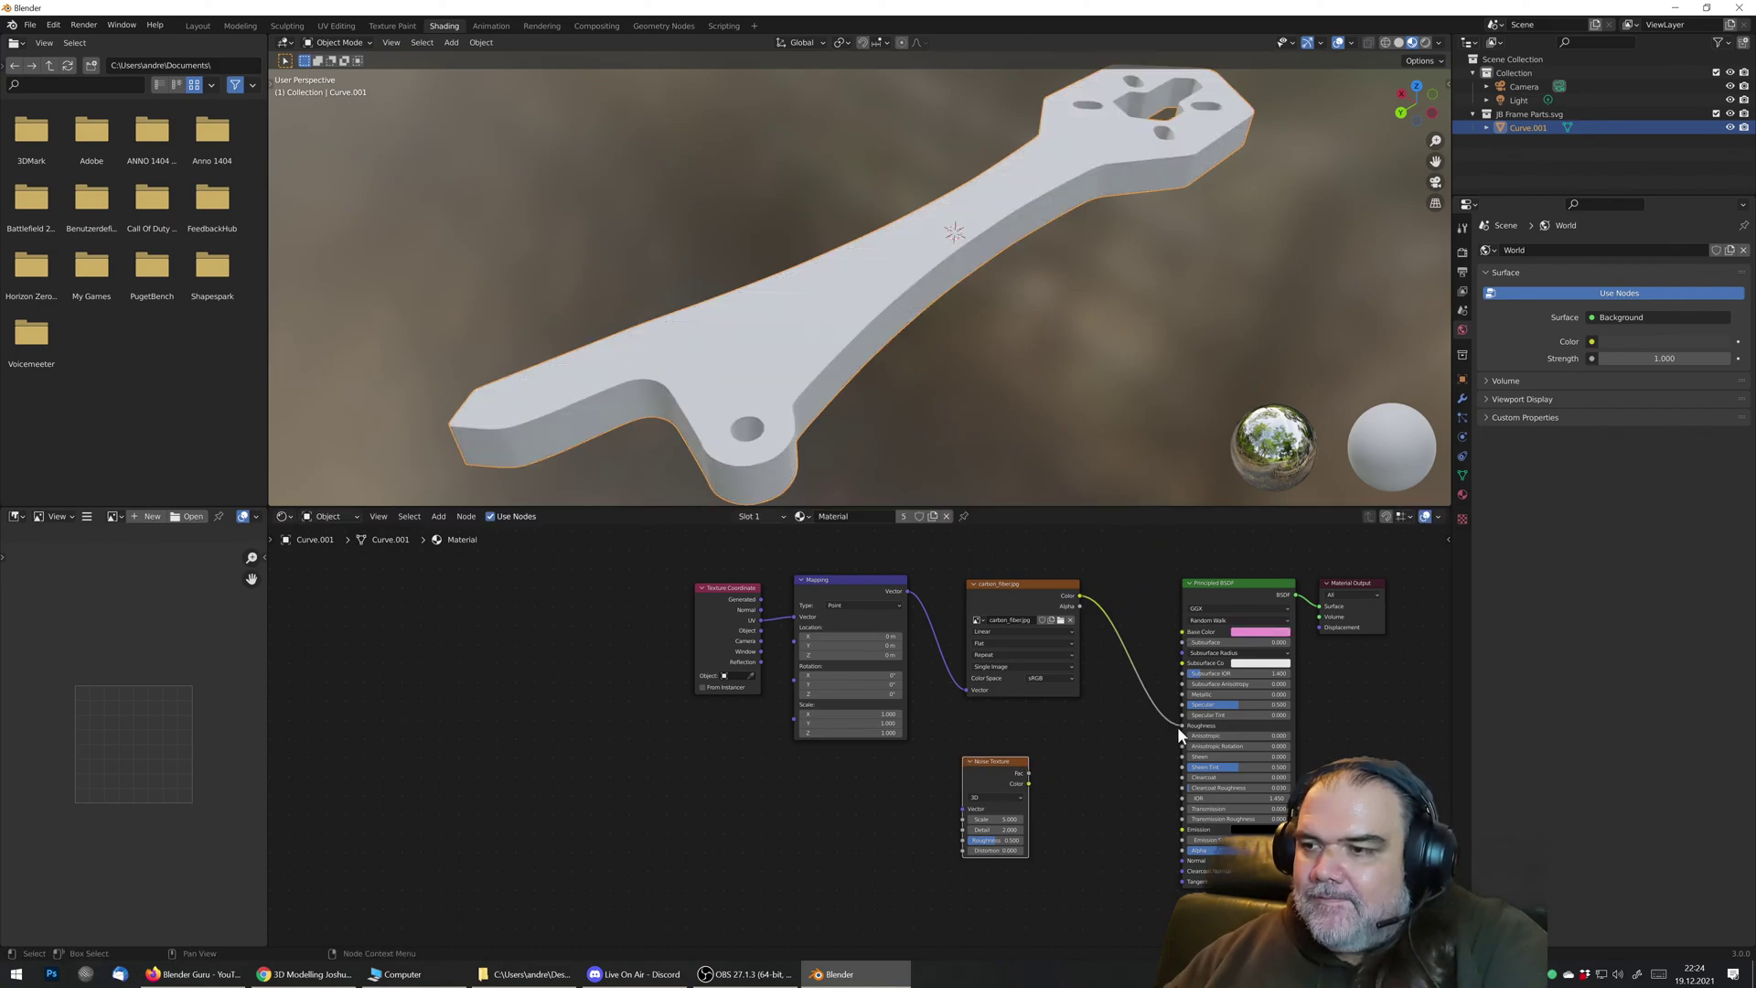
left_click_drag(1185, 729, 1182, 631)
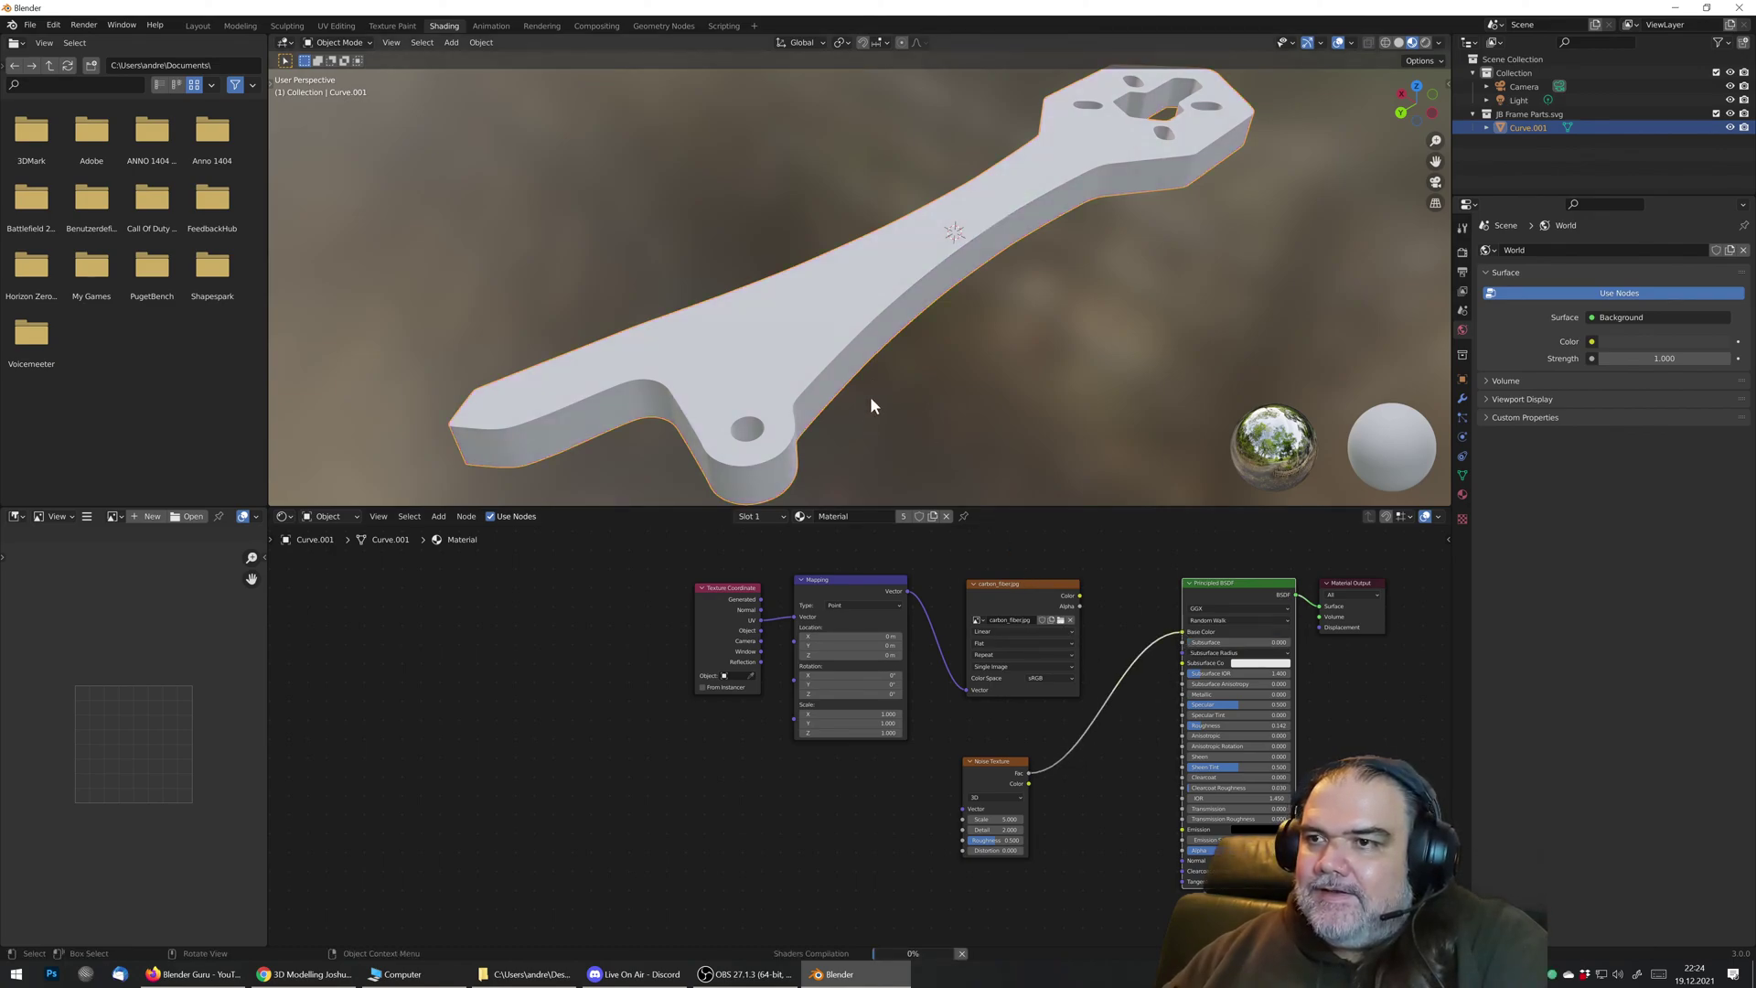
scroll(873, 375, "up", 4)
middle_click_drag(876, 333, 894, 315)
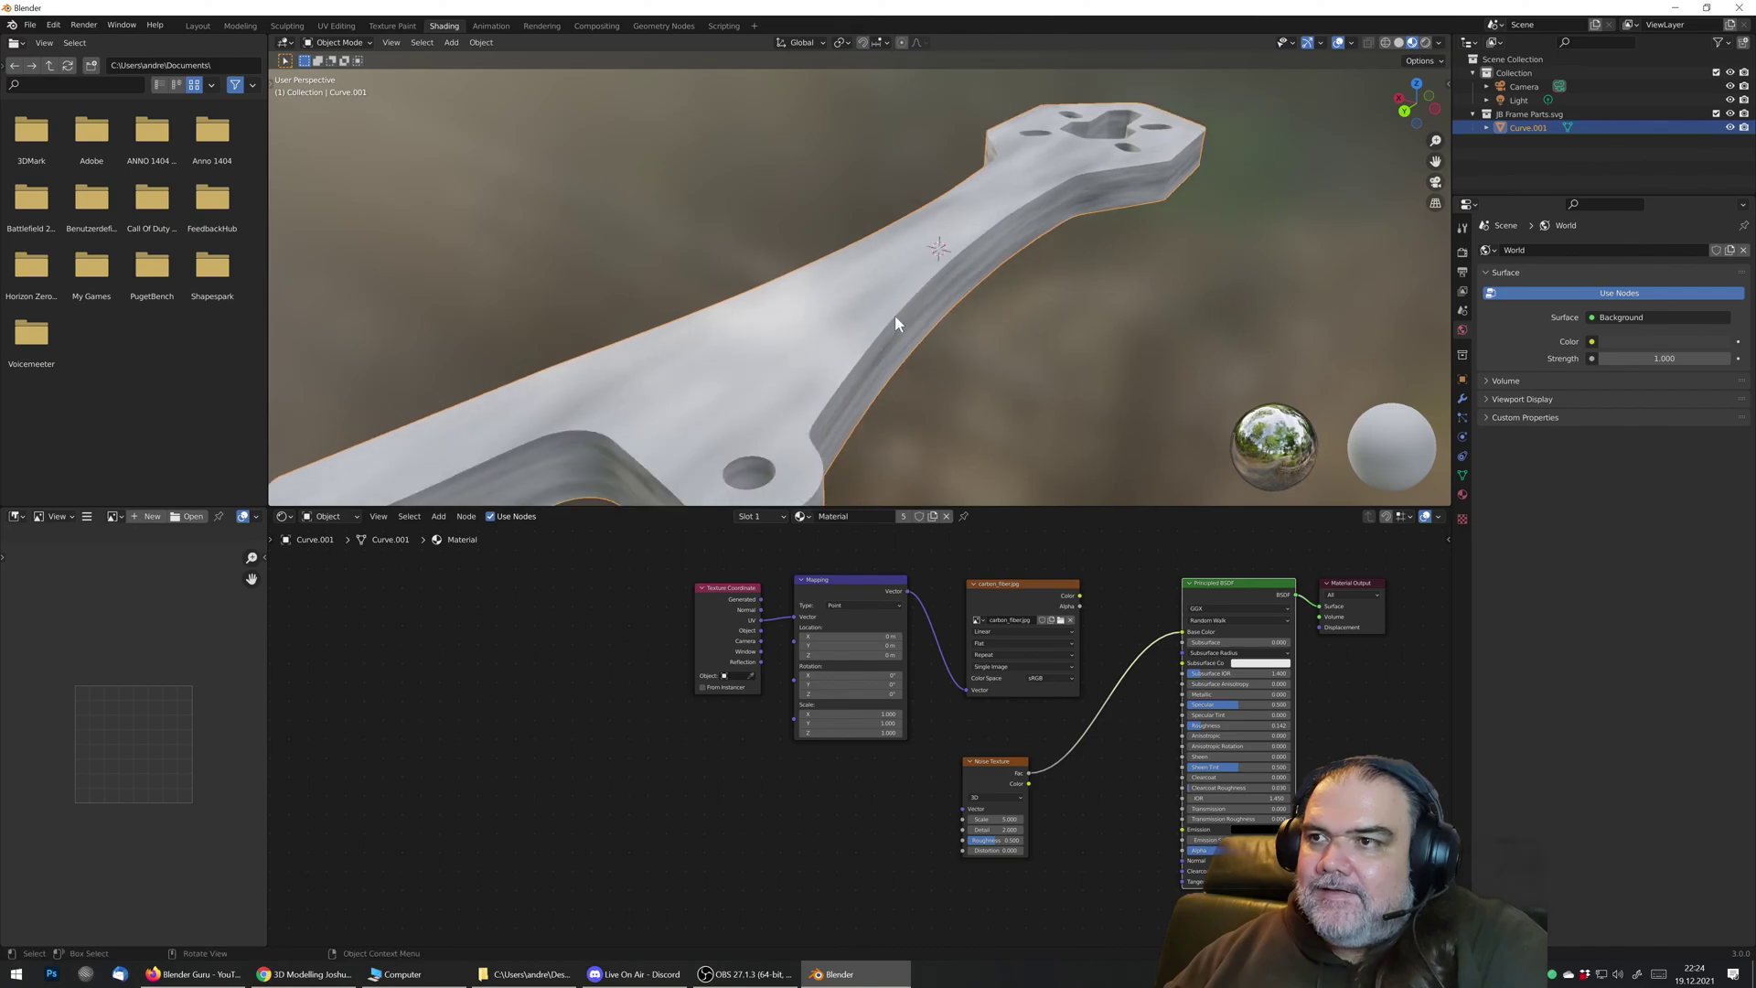
scroll(895, 315, "down", 2)
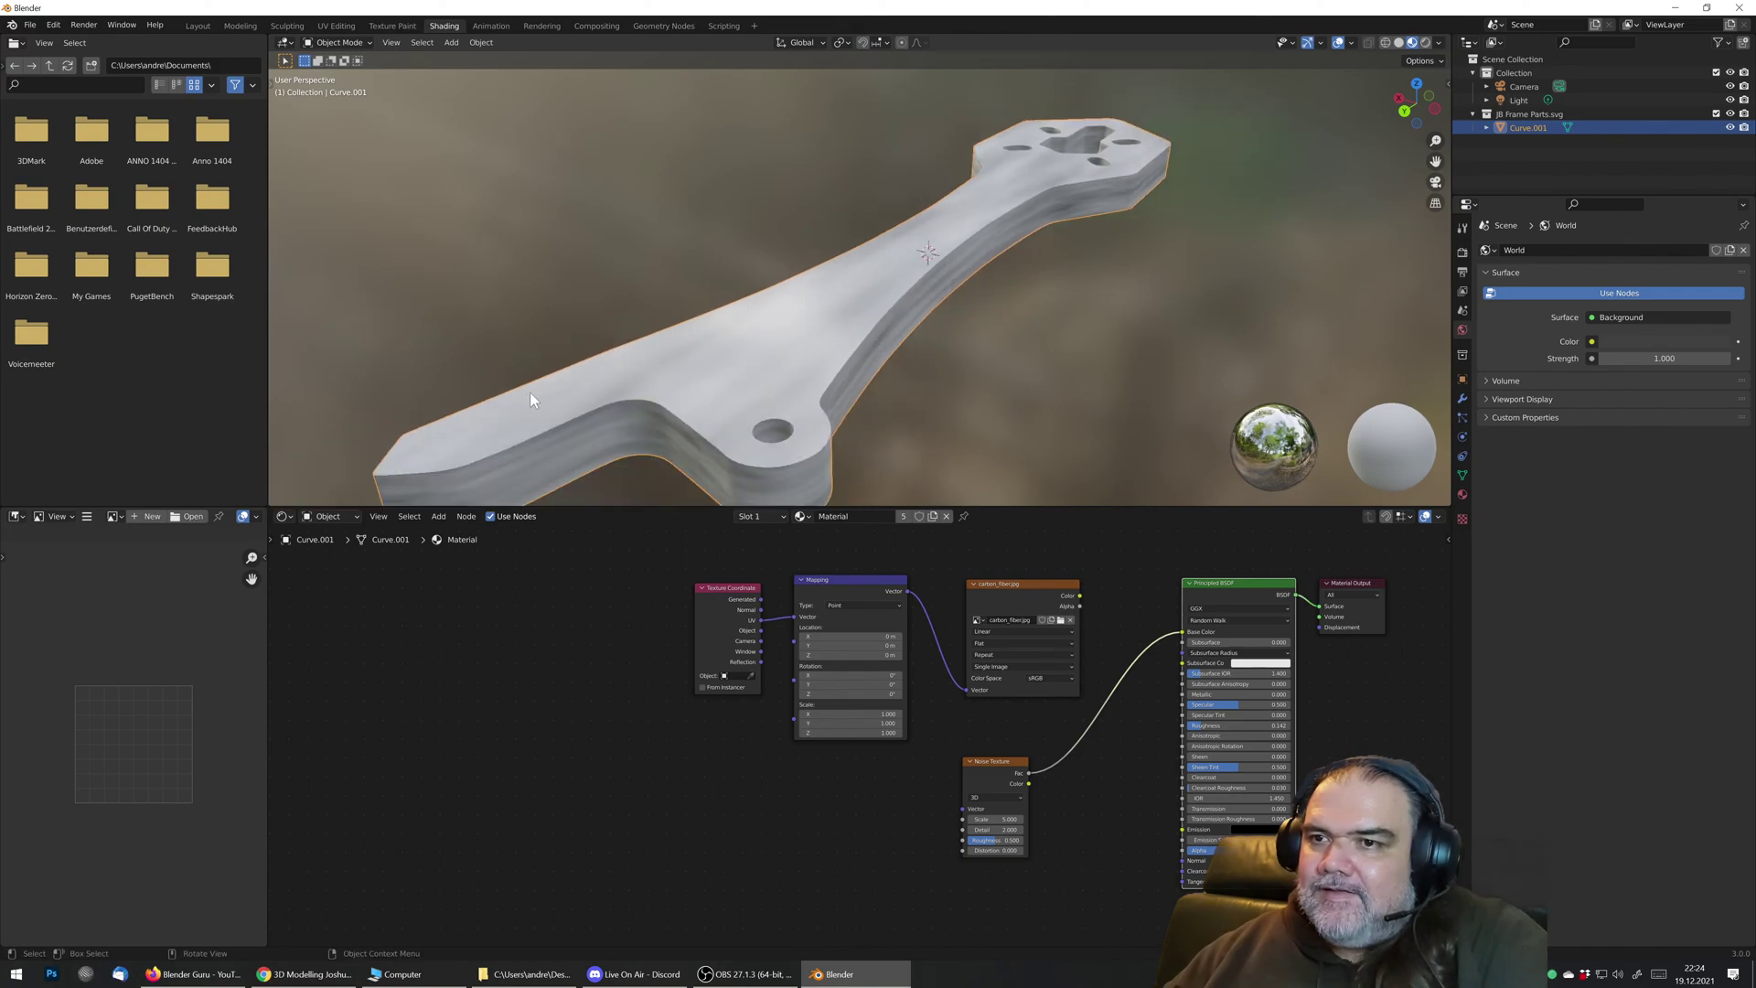
scroll(631, 384, "up", 2)
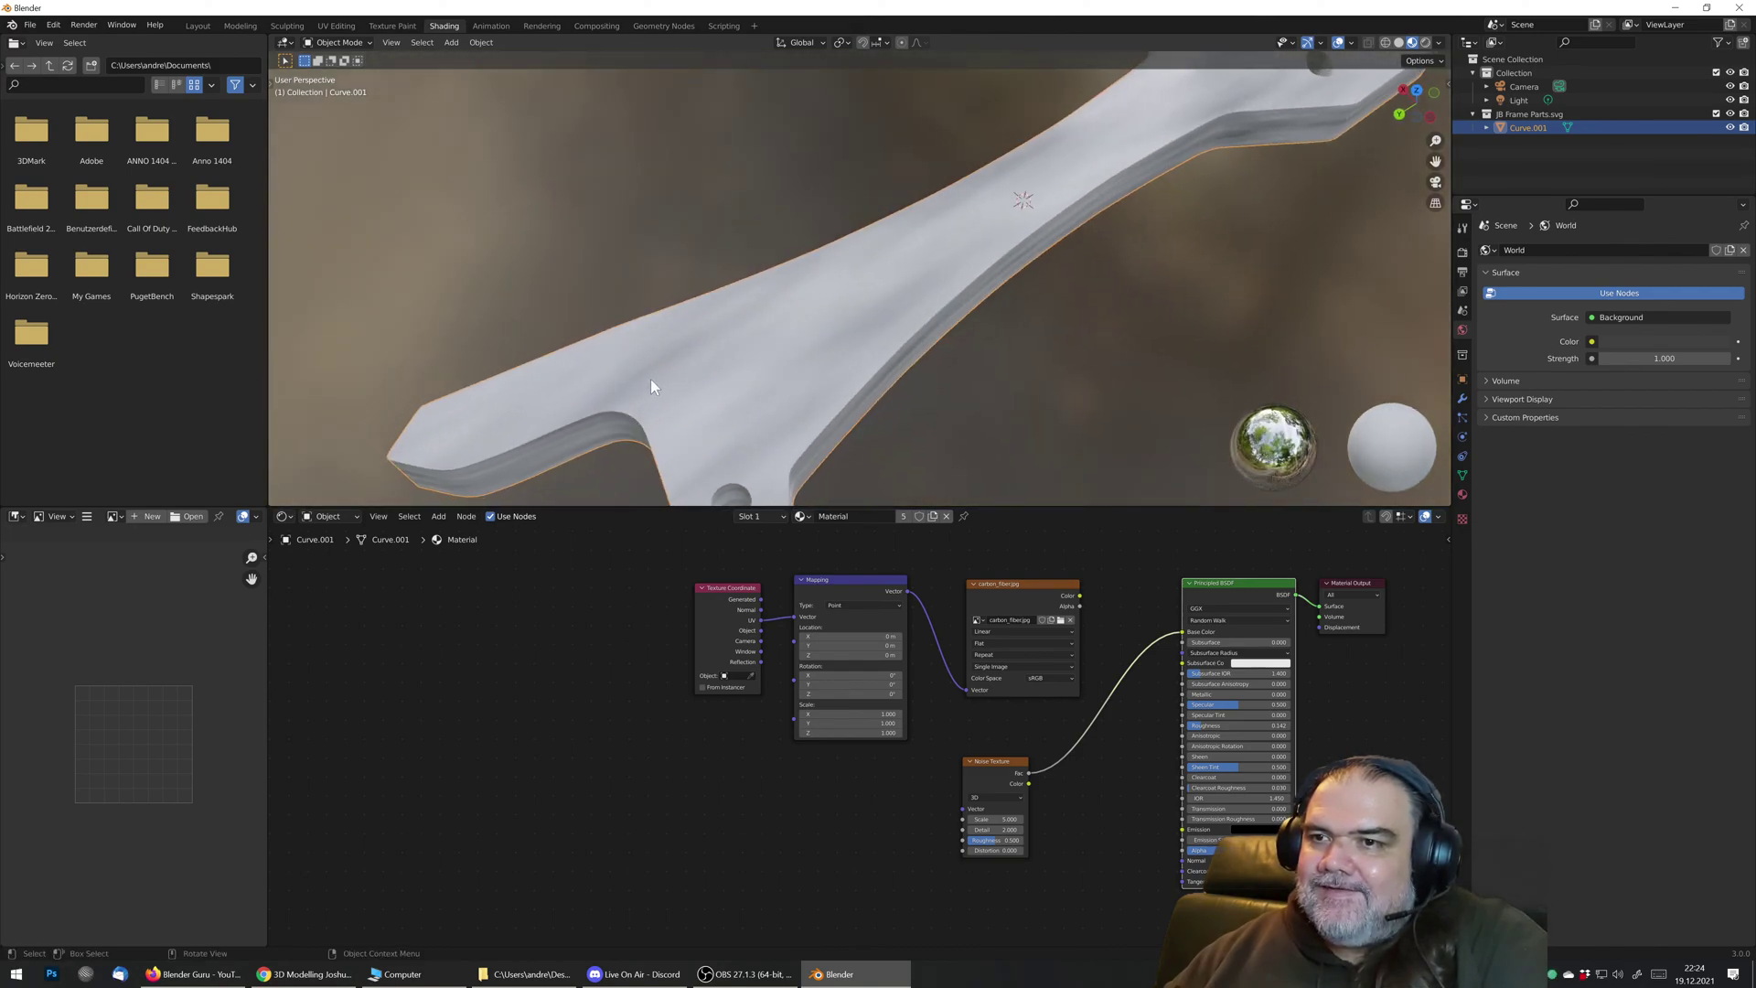
Step: Increase the Noise Texture's Scale until a fine grain covers the arm
middle_click_drag(1156, 119, 933, 470)
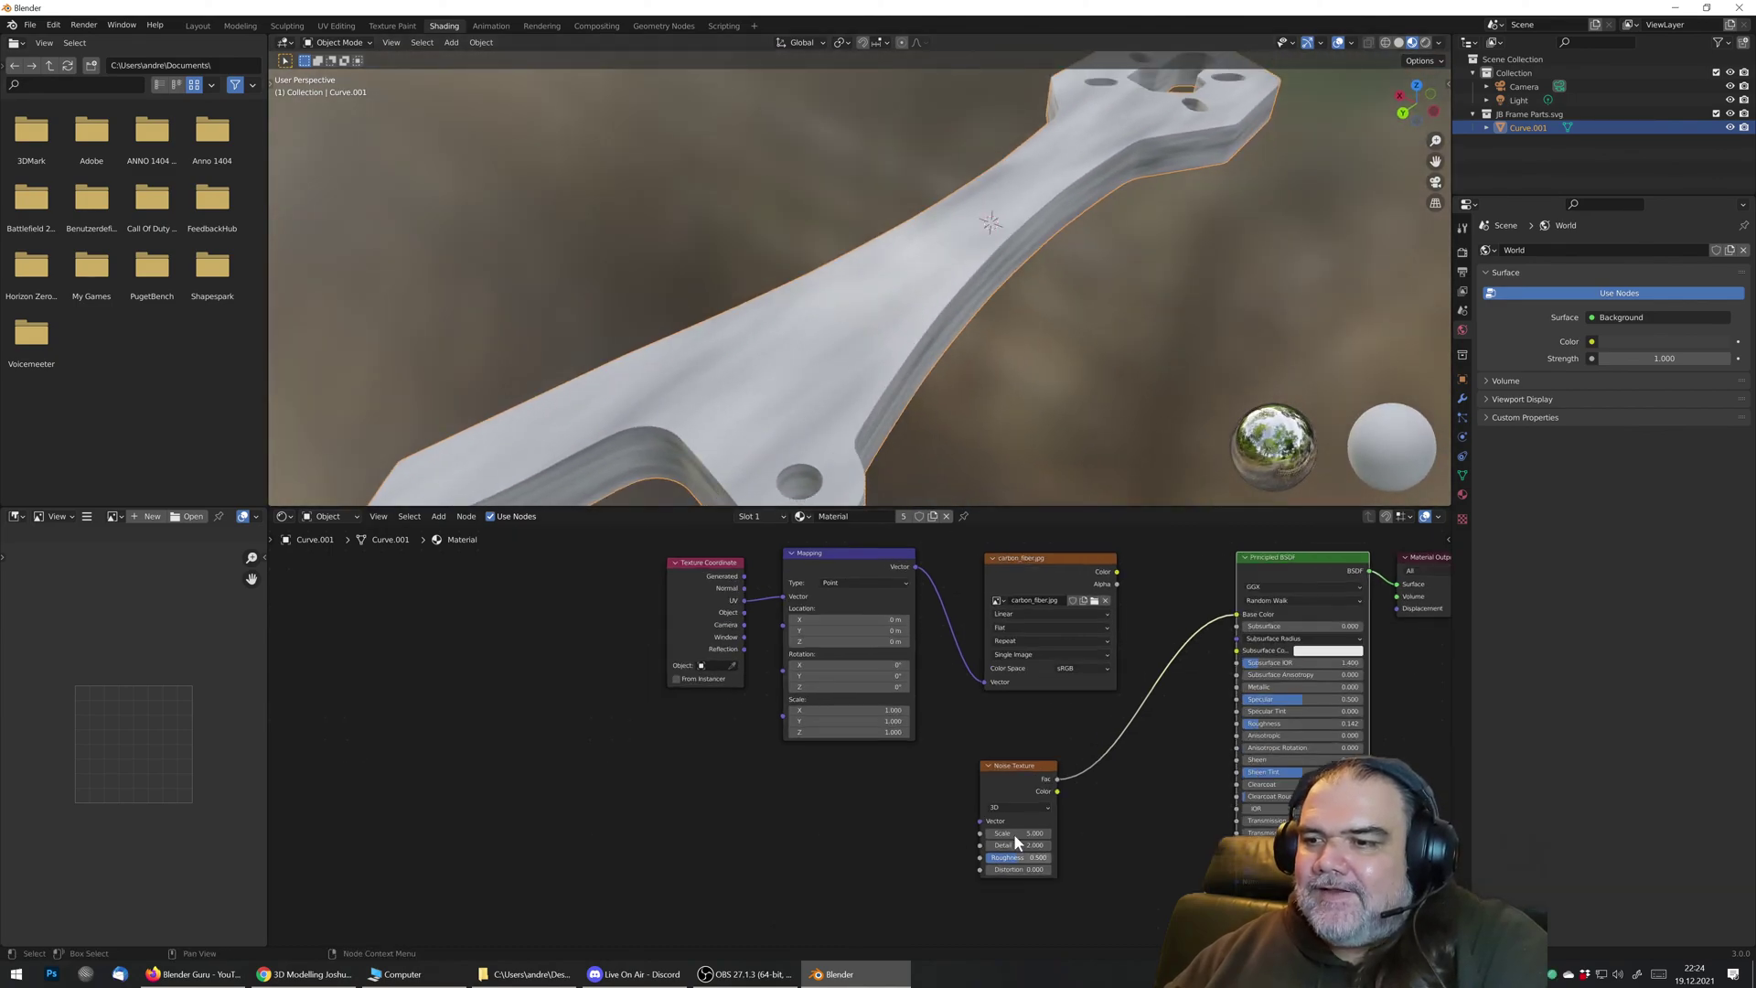
scroll(1013, 832, "up", 4)
left_click_drag(914, 680, 1105, 680)
mouse_move(823, 325)
middle_mouse_down()
mouse_move(784, 310)
mouse_move(832, 337)
mouse_move(842, 320)
middle_mouse_up()
scroll(902, 707, "down", 4)
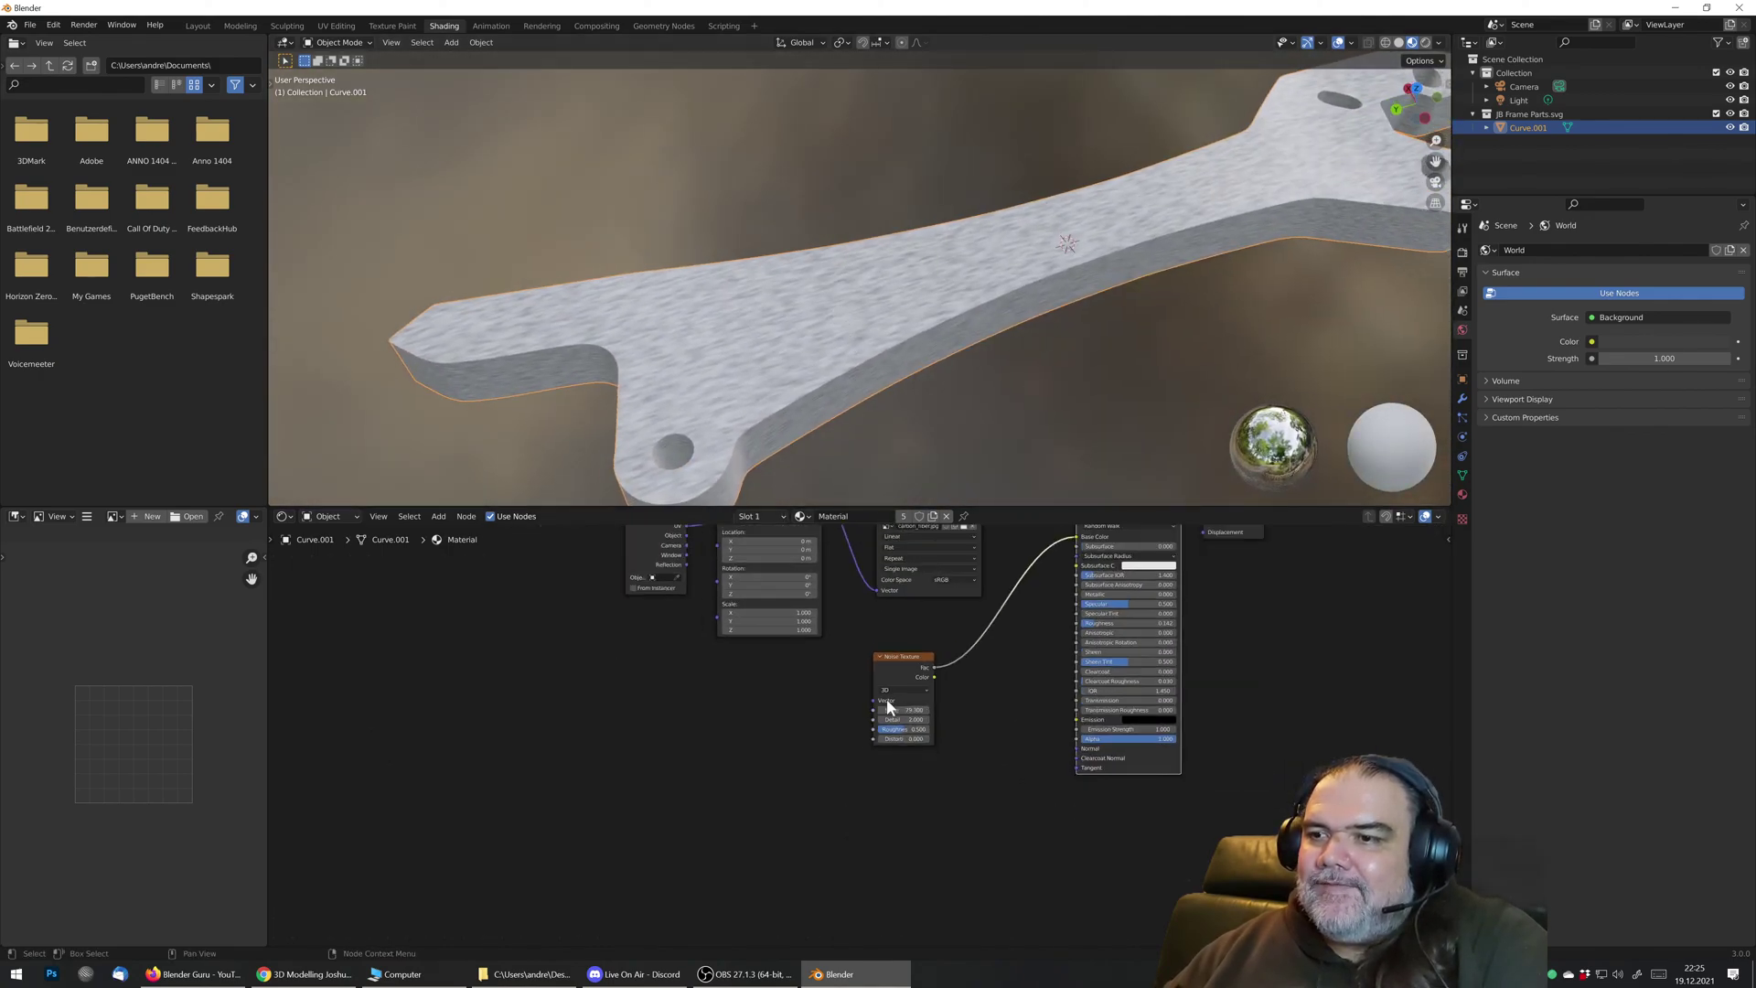
Step: Replace the Noise Texture node with a Checker Texture node and connect its Color output to the Principled BSDF's Base Color
left_click_drag(902, 660, 748, 722)
key("Delete")
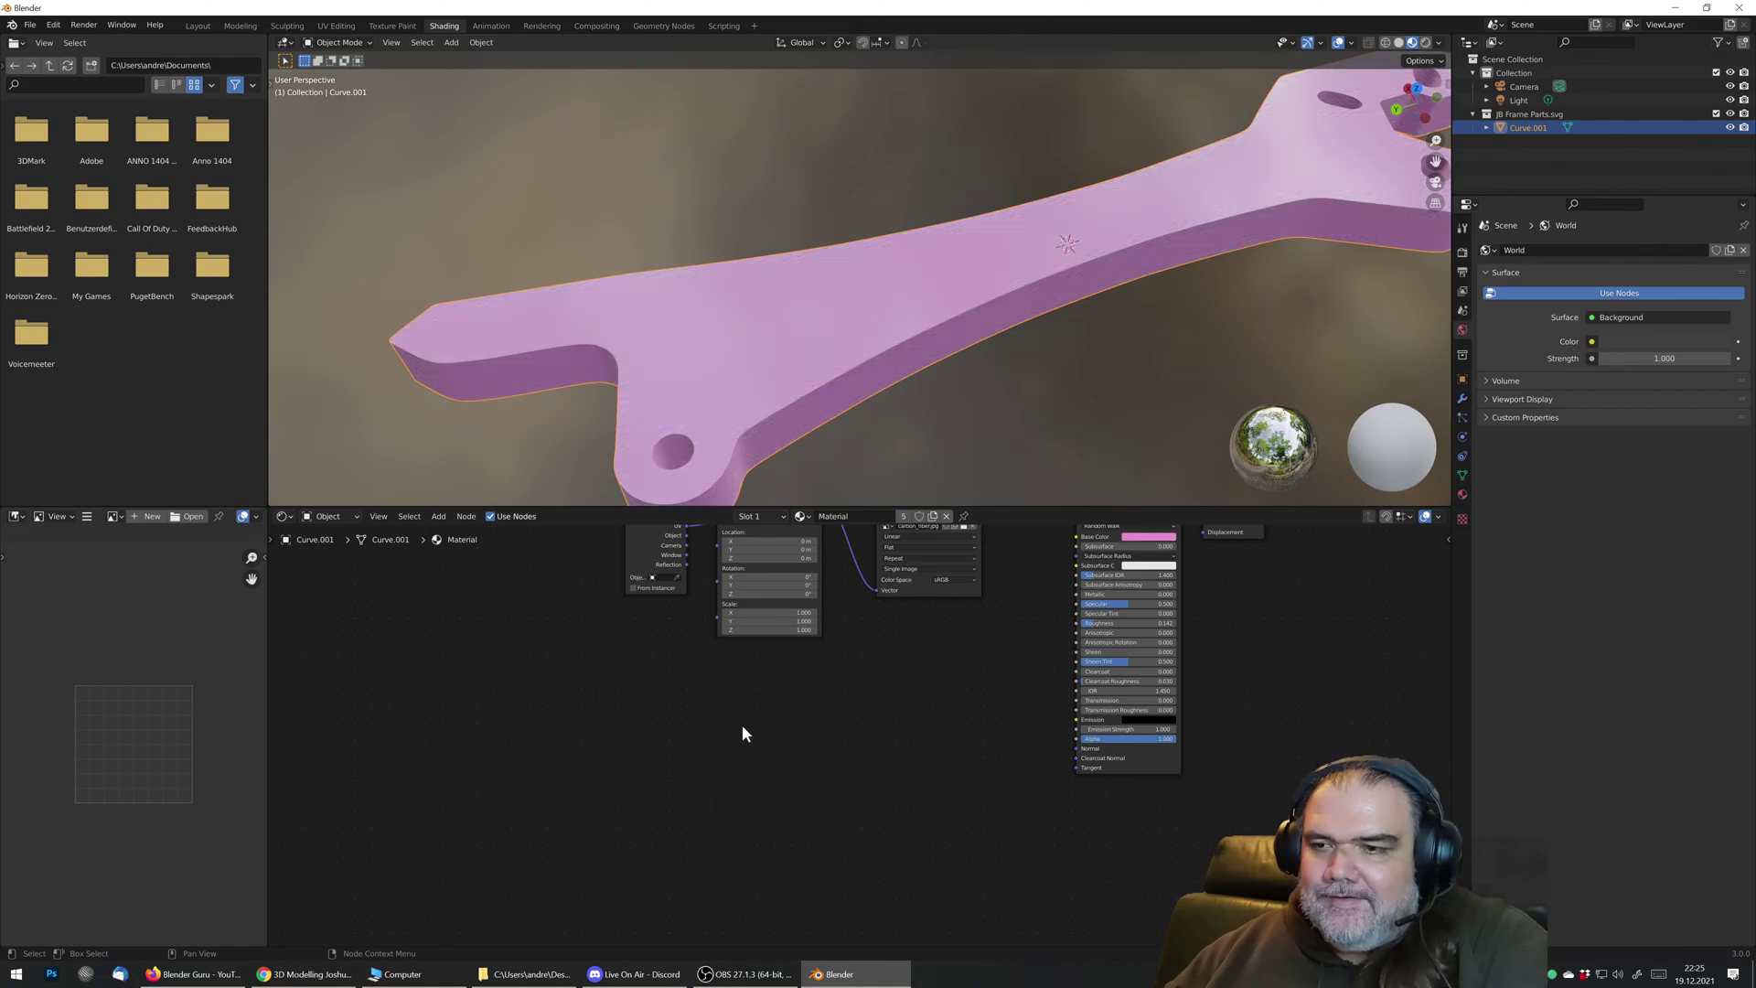
key("shift+a")
mouse_move(706, 728)
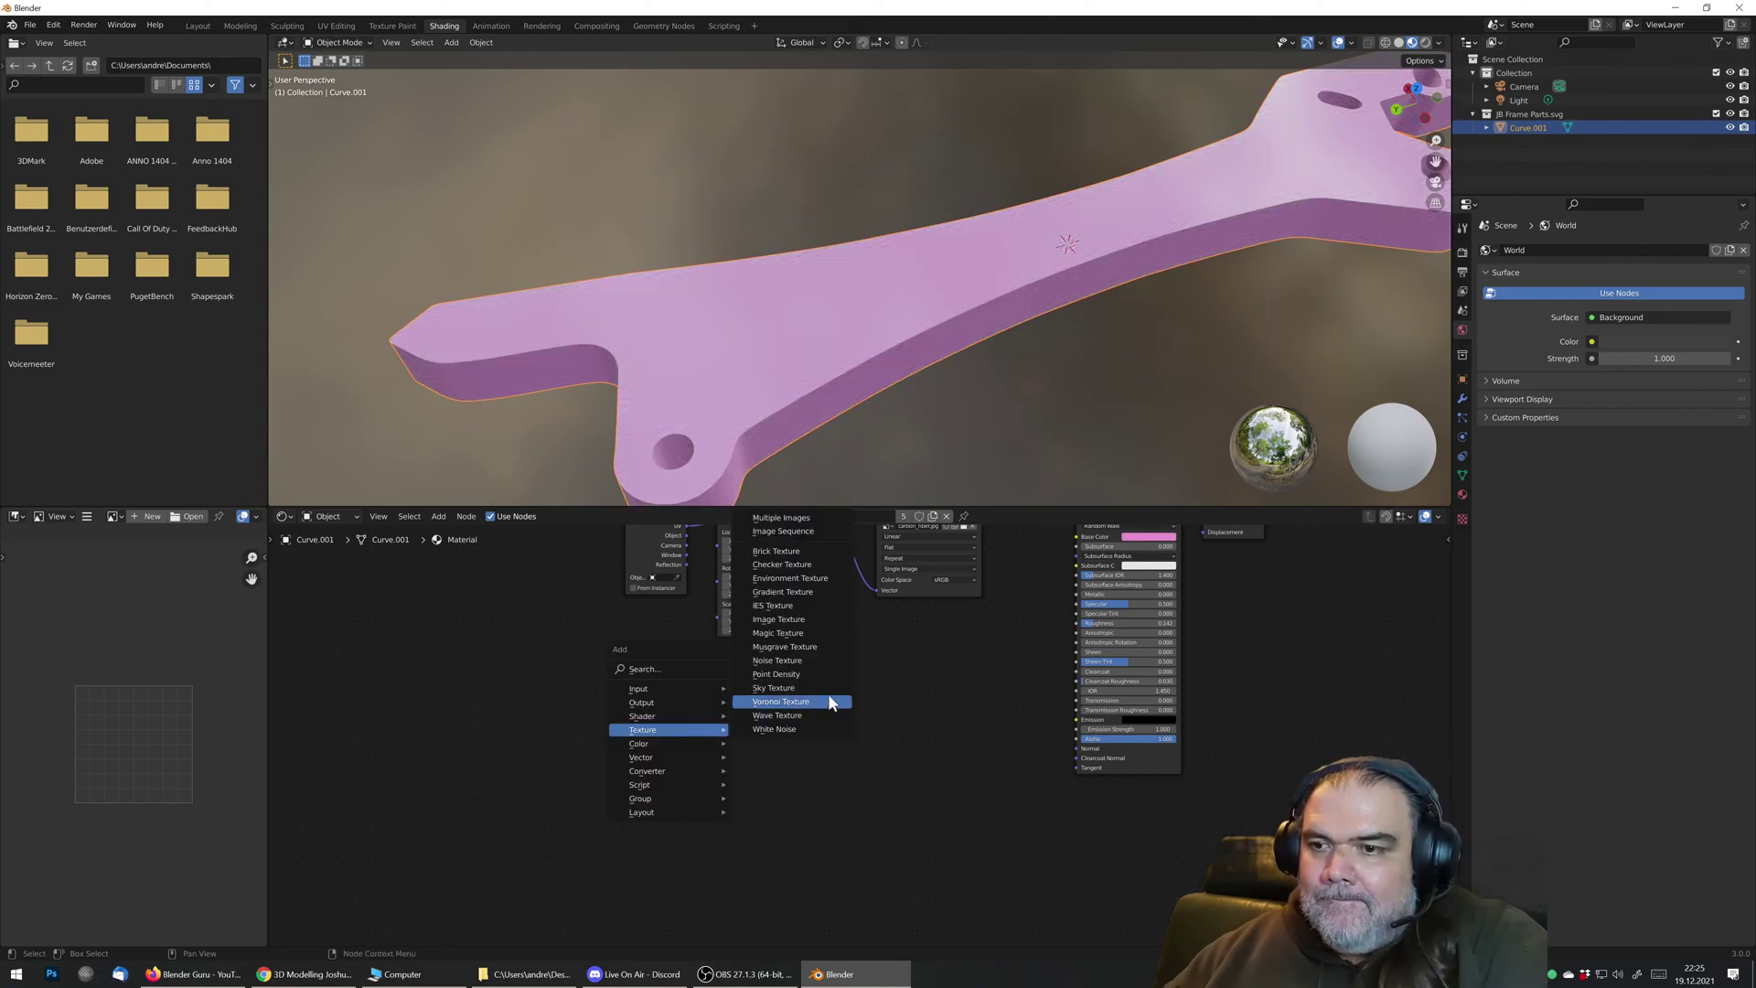
left_click(817, 563)
left_click(851, 789)
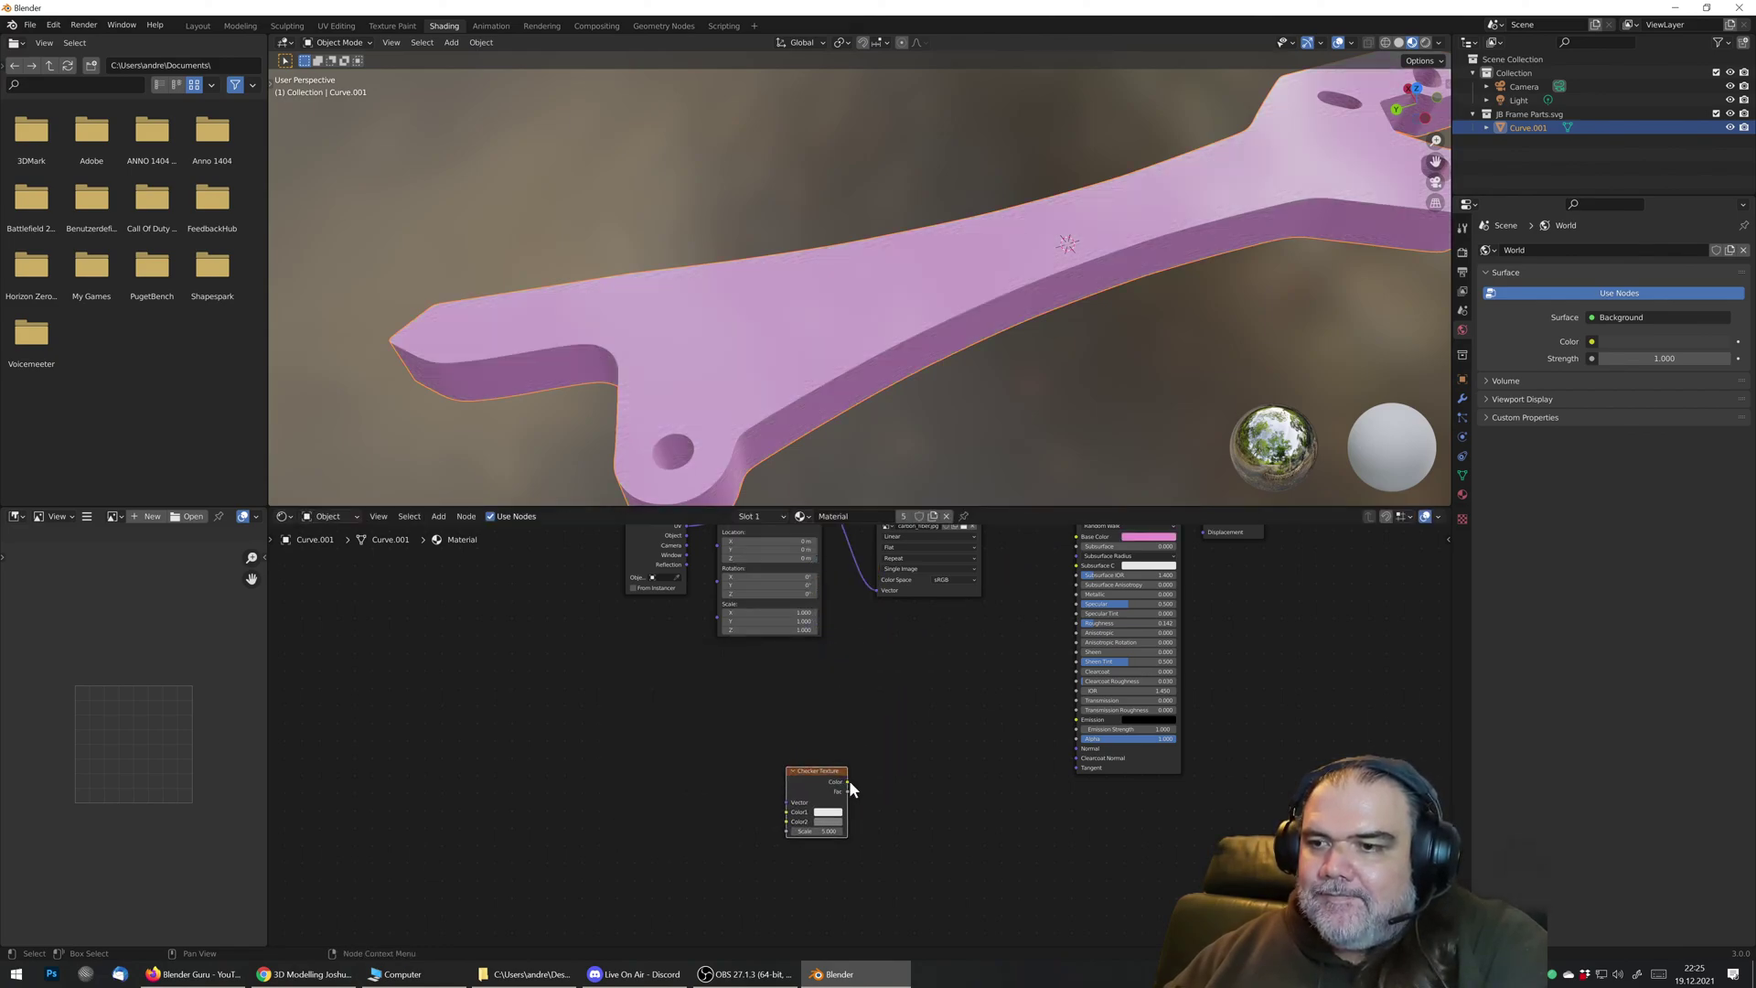
left_click_drag(847, 782, 1067, 655)
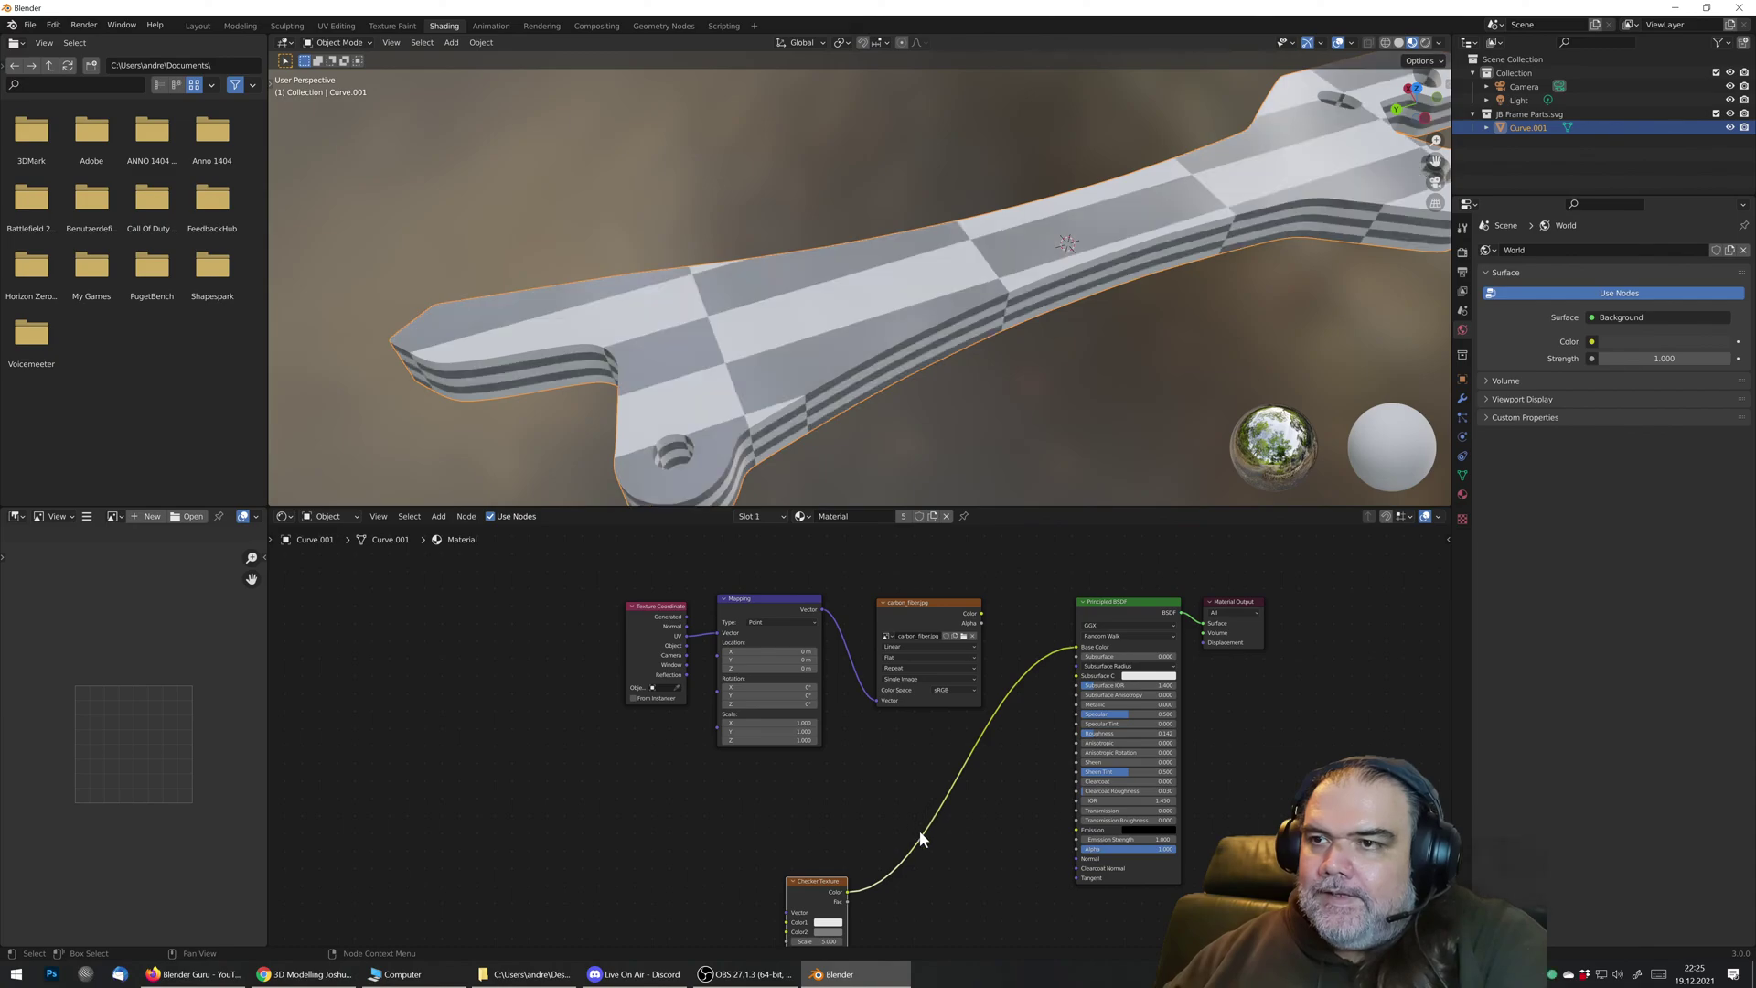
key("KP_Decimal")
scroll(901, 803, "up", 4)
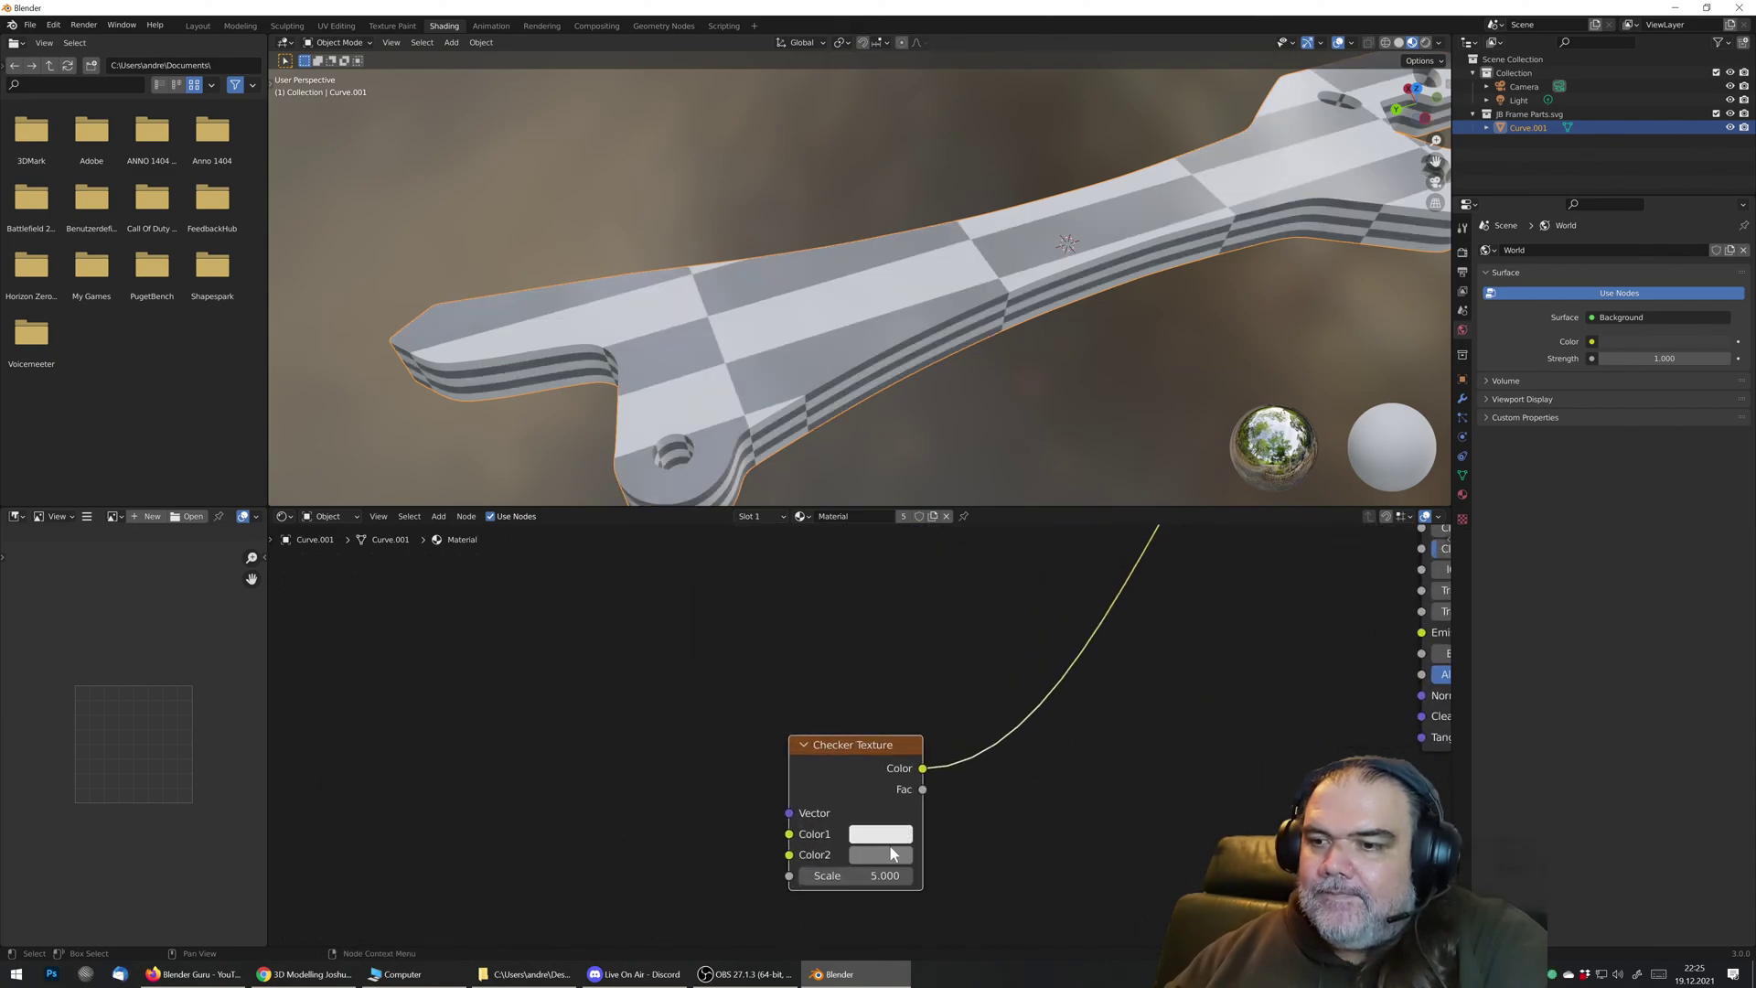
Step: Set the Checker Texture's Scale to 22.2 and connect the Mapping node's Vector output to its Vector input
left_click_drag(873, 875, 1265, 876)
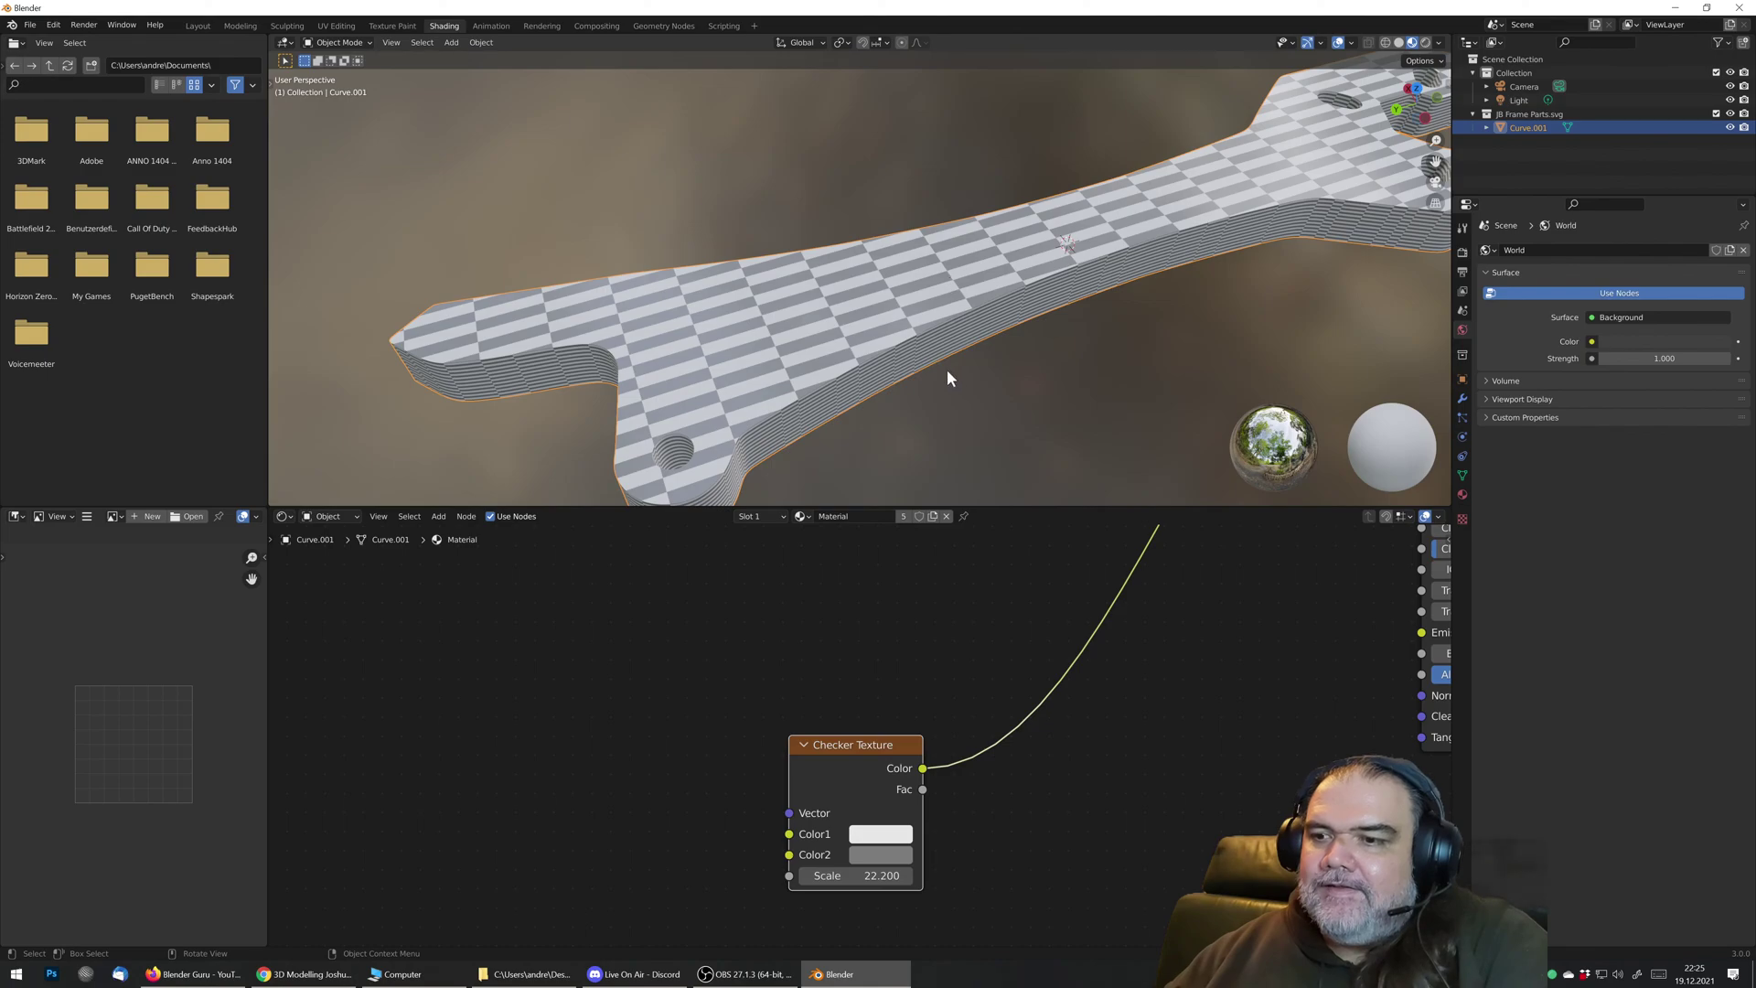
scroll(901, 620, "down", 3)
middle_click_drag(920, 613, 973, 716)
left_click_drag(1008, 636, 900, 884)
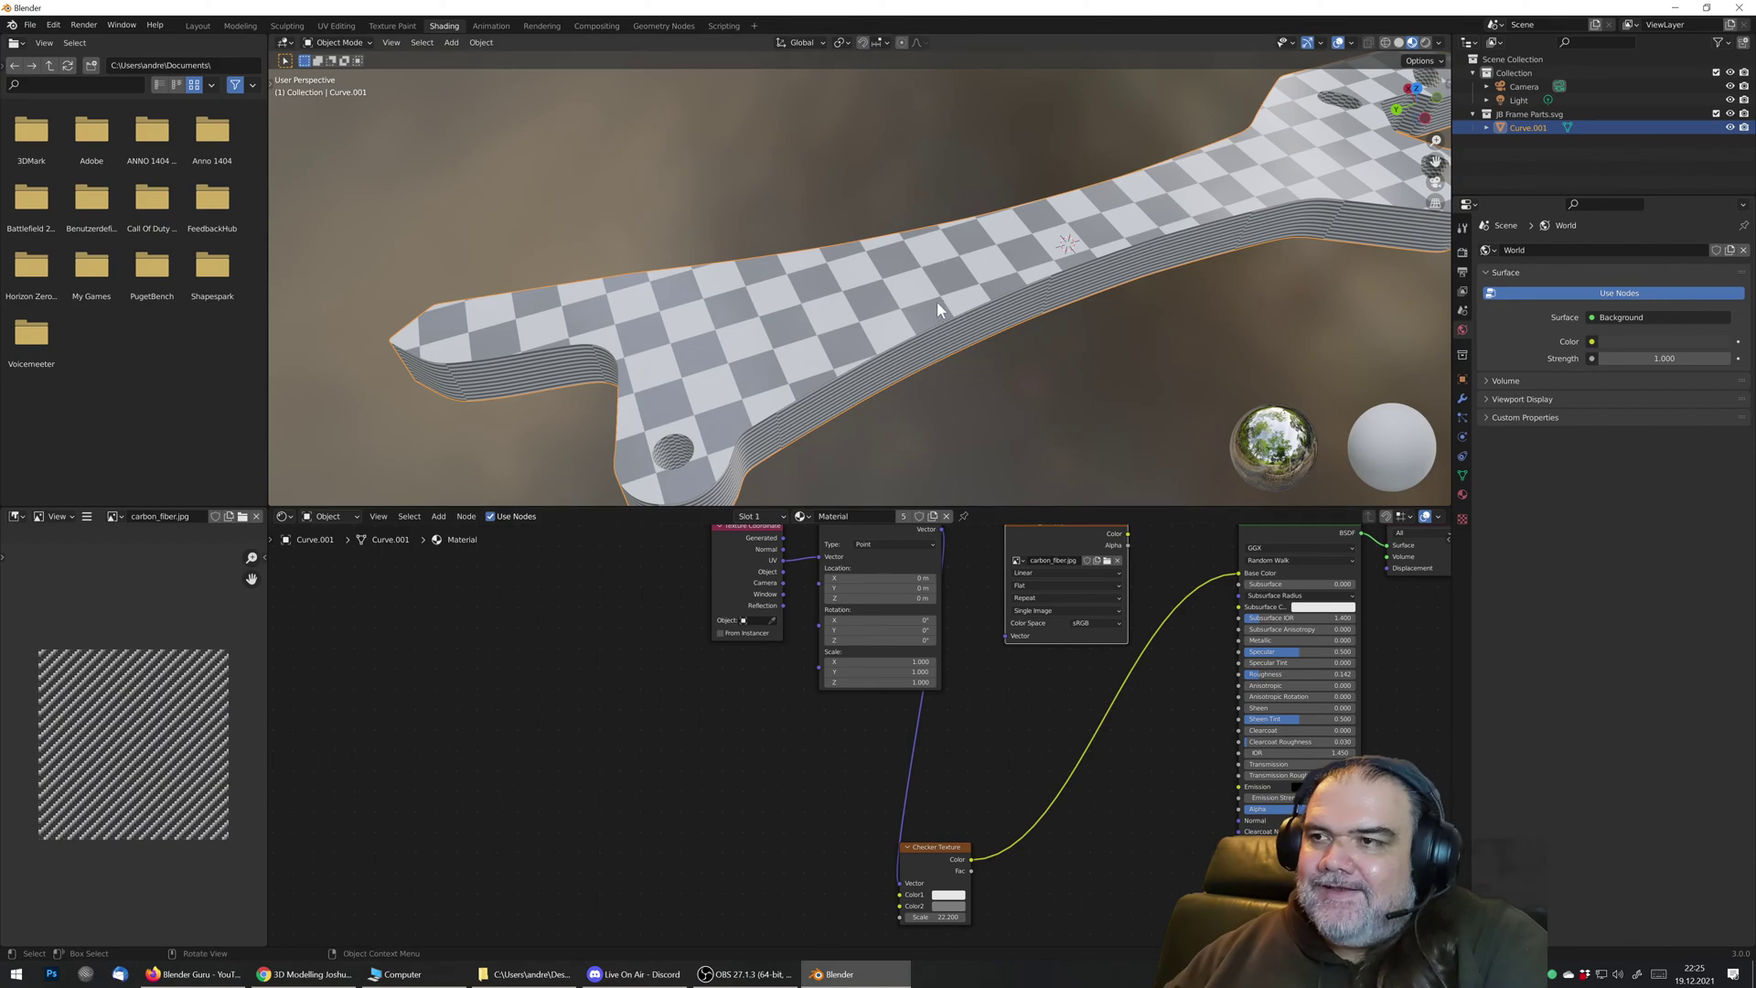
mouse_move(938, 301)
middle_mouse_down()
mouse_move(975, 300)
mouse_move(955, 271)
middle_mouse_up()
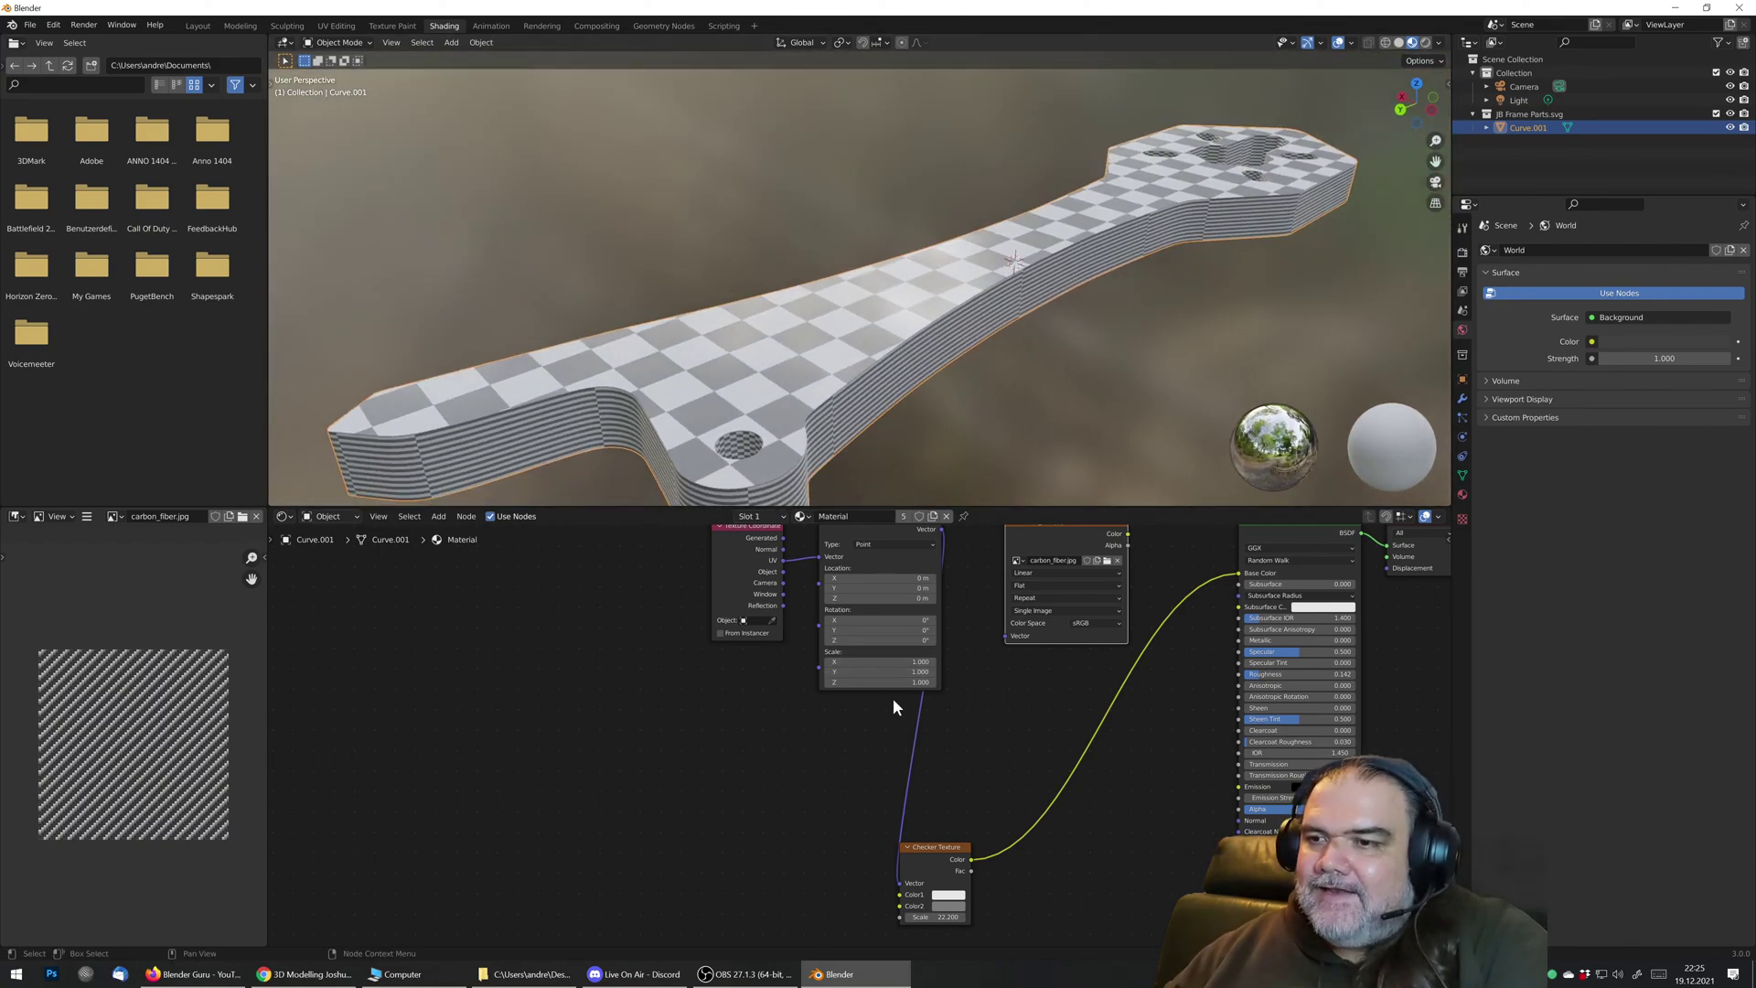
middle_click_drag(873, 240, 880, 276)
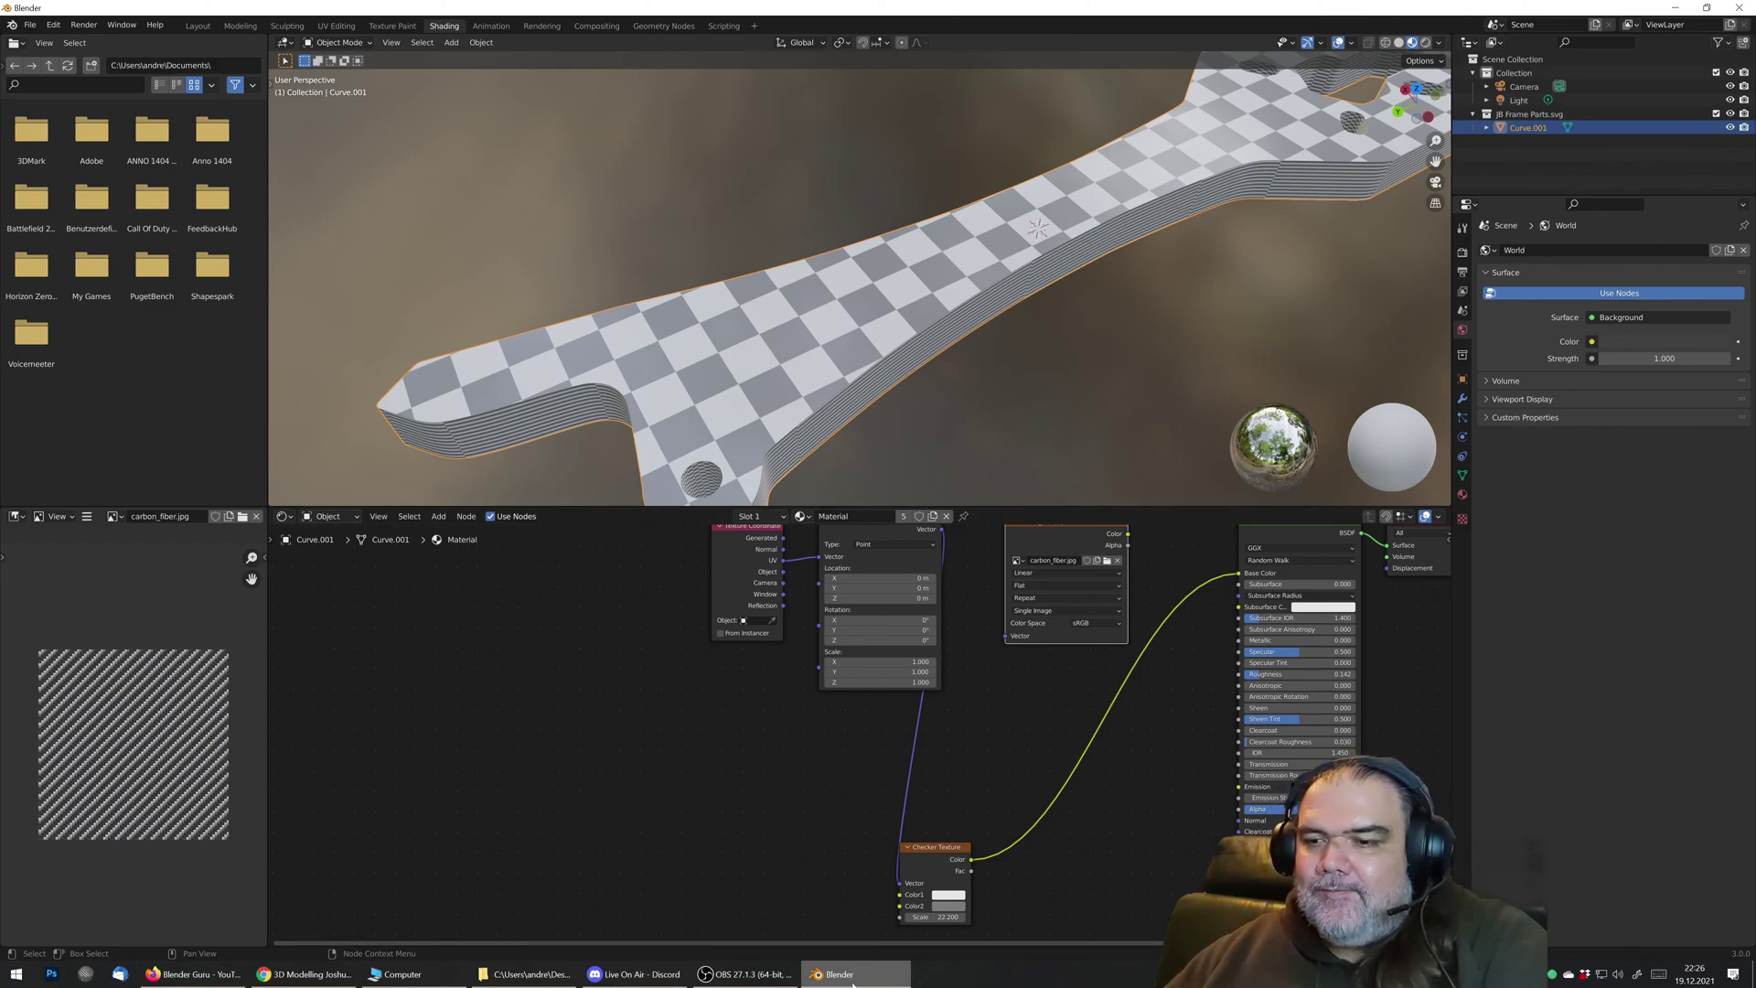
Step: Minimize Blender and open the "Blender 2.8 Tutorial - Procedural Carbon Fiber Shader" link from the desktop's Links folder
mouse_move(853, 985)
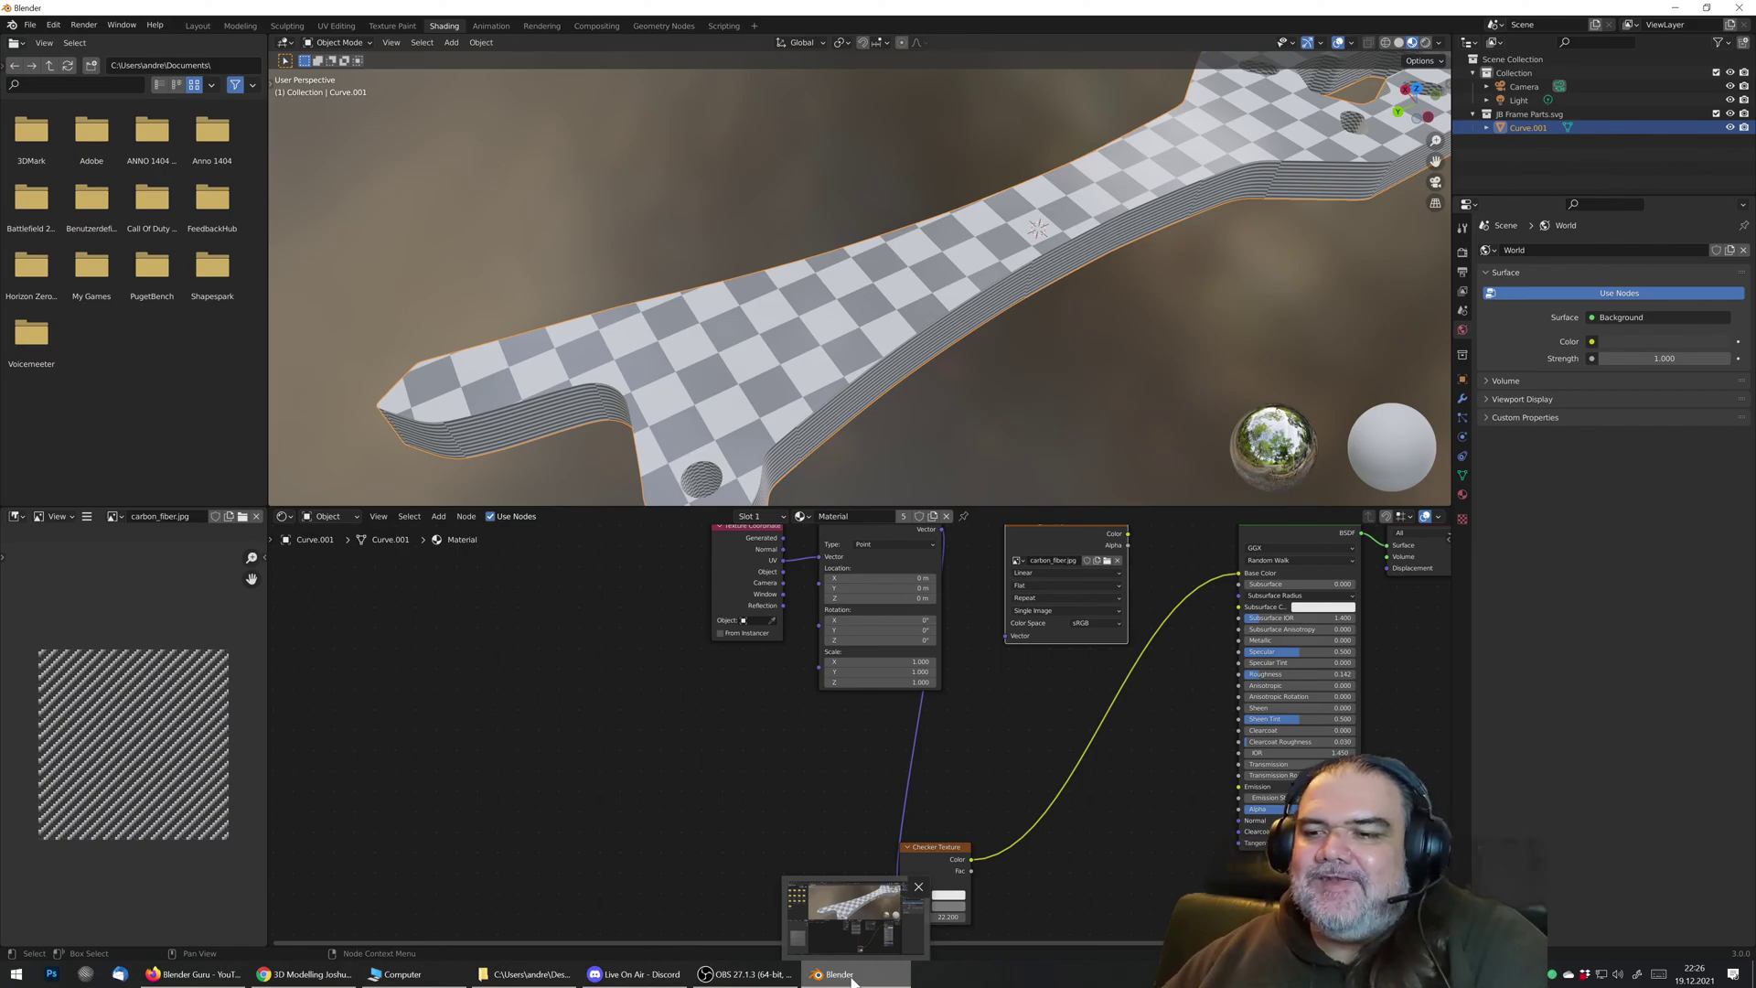
left_click(851, 977)
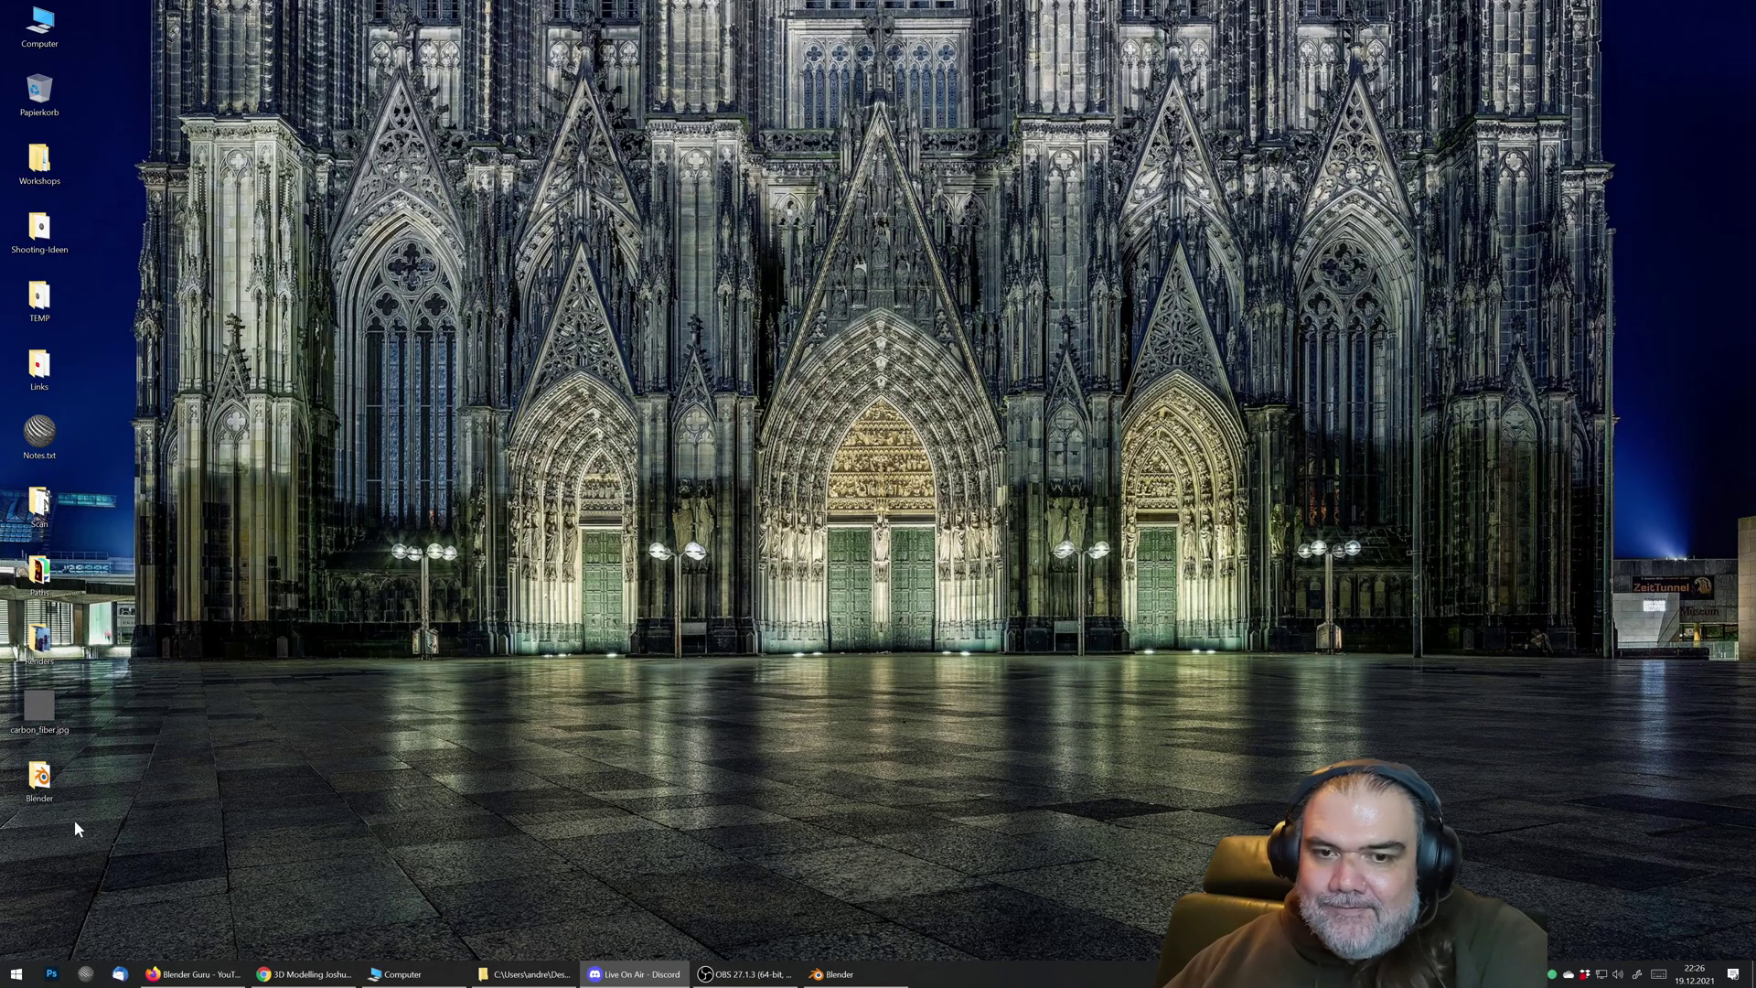
double_click(39, 367)
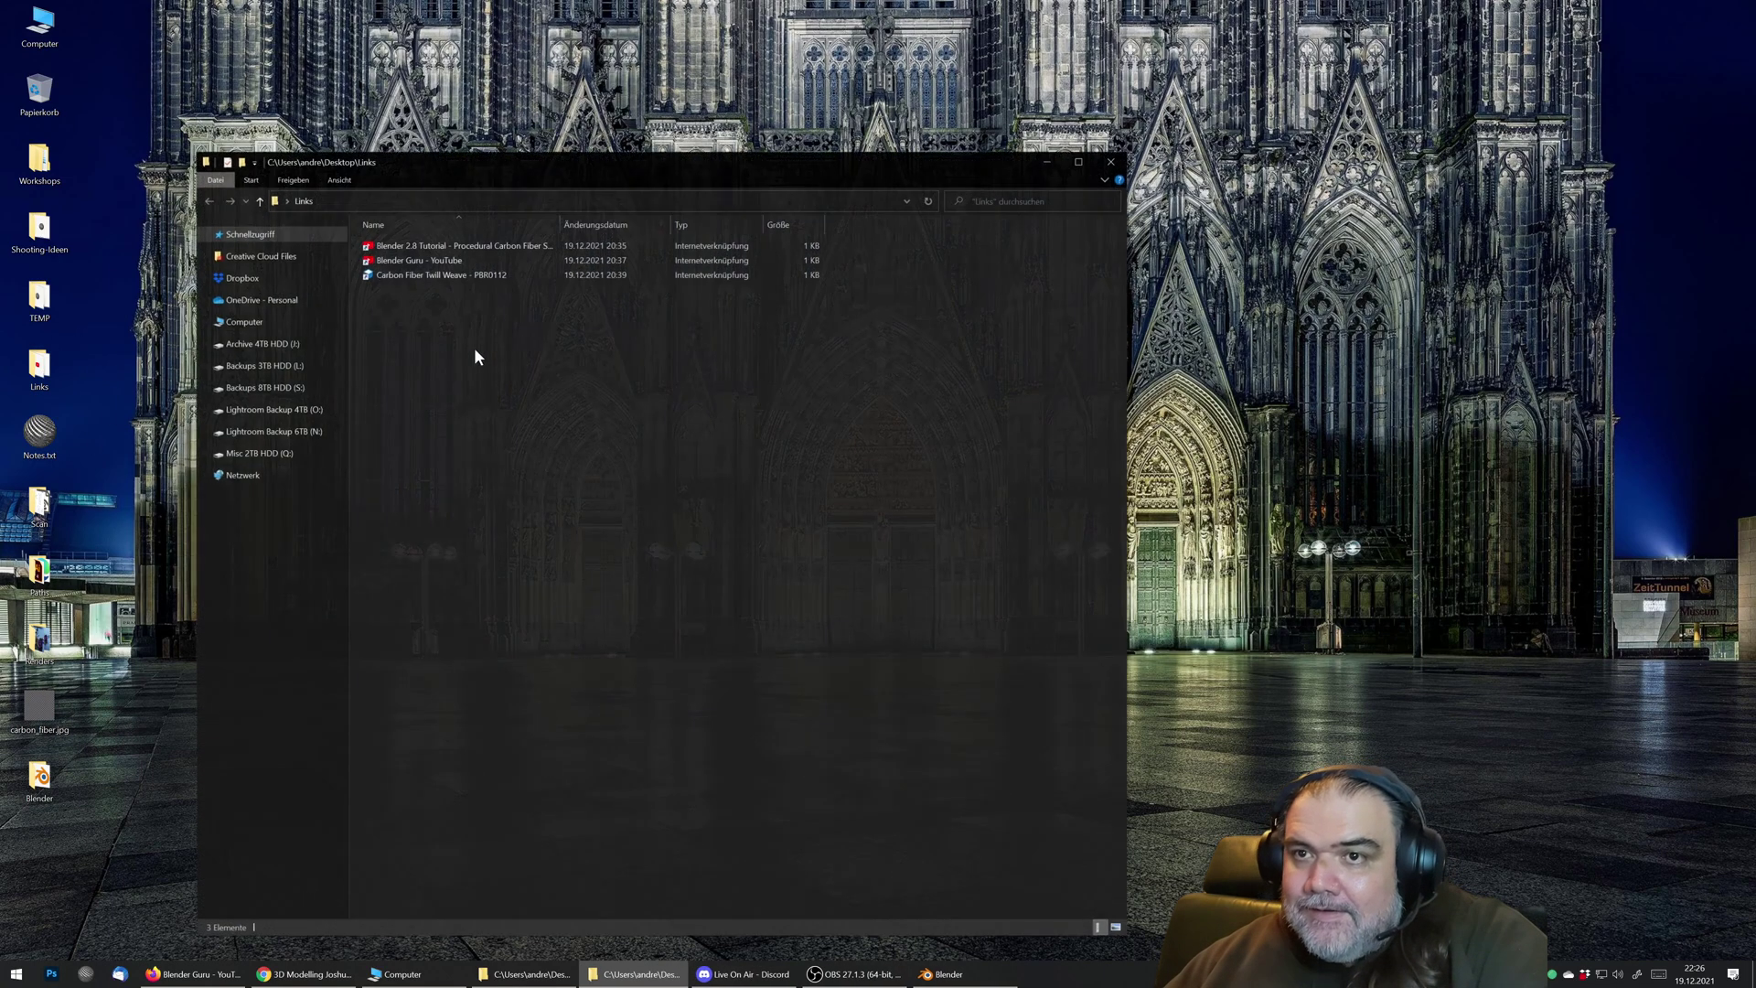
double_click(481, 245)
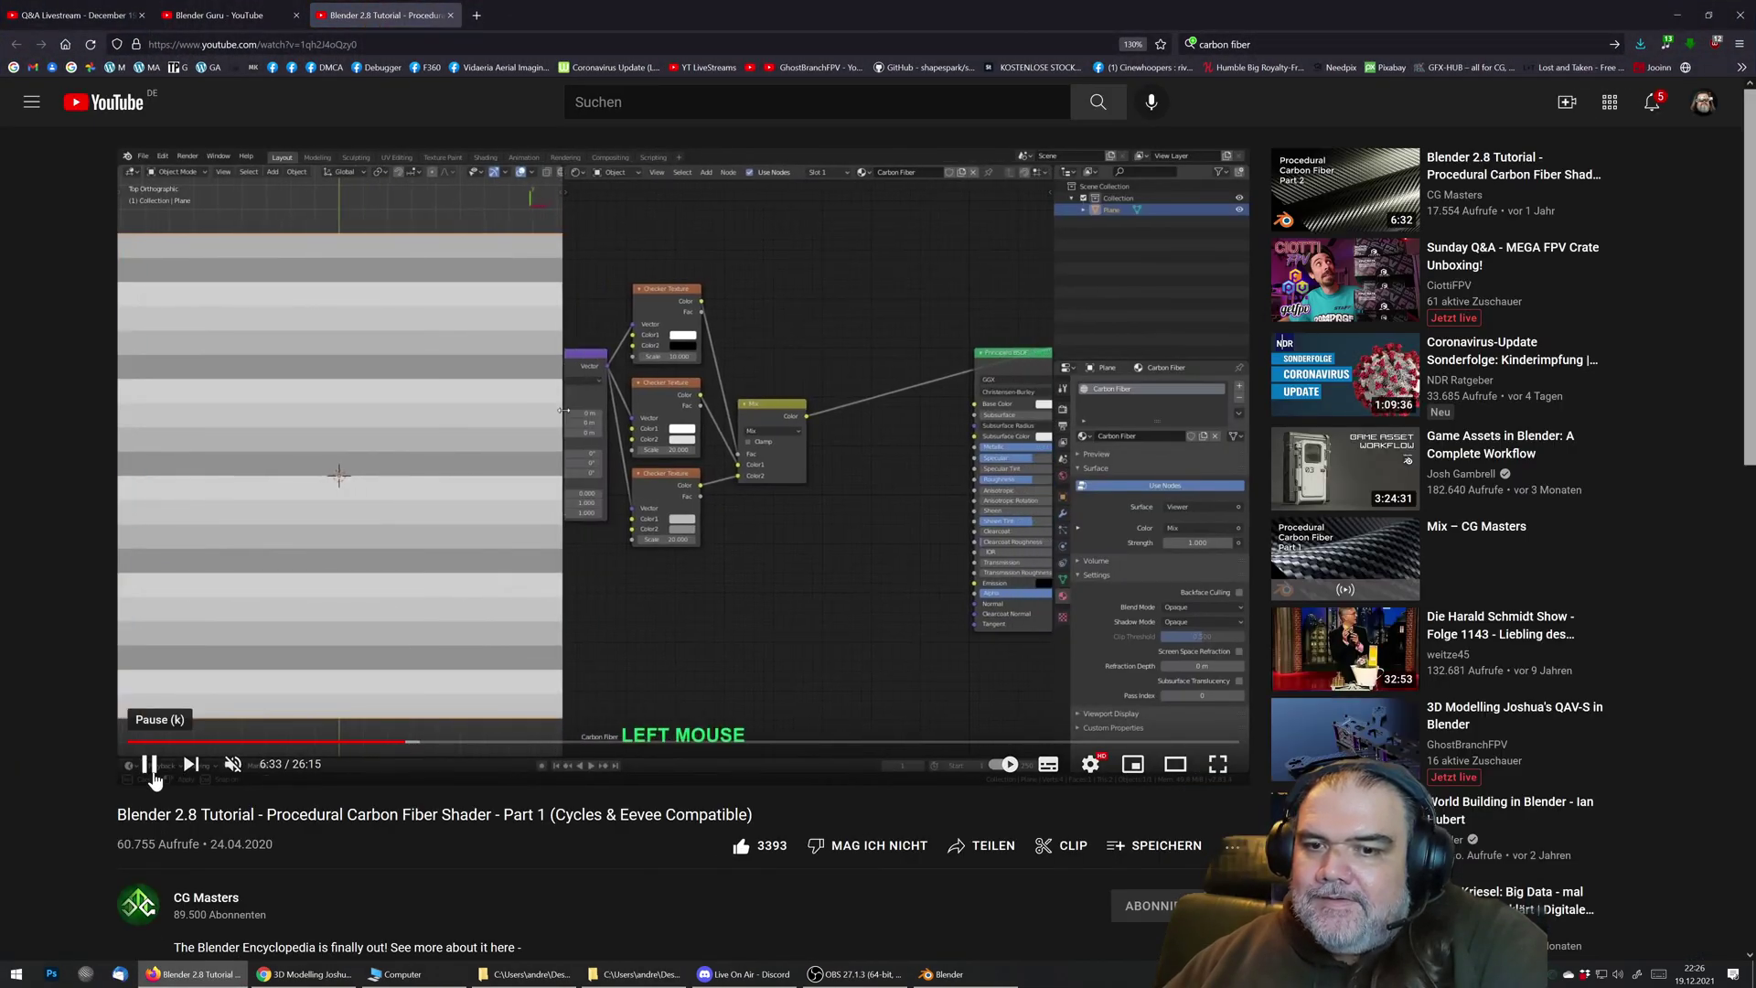
Step: Skim the opening minutes of the carbon fiber tutorial video and pause it at the Checker Texture setup around 3:11
left_click(149, 766)
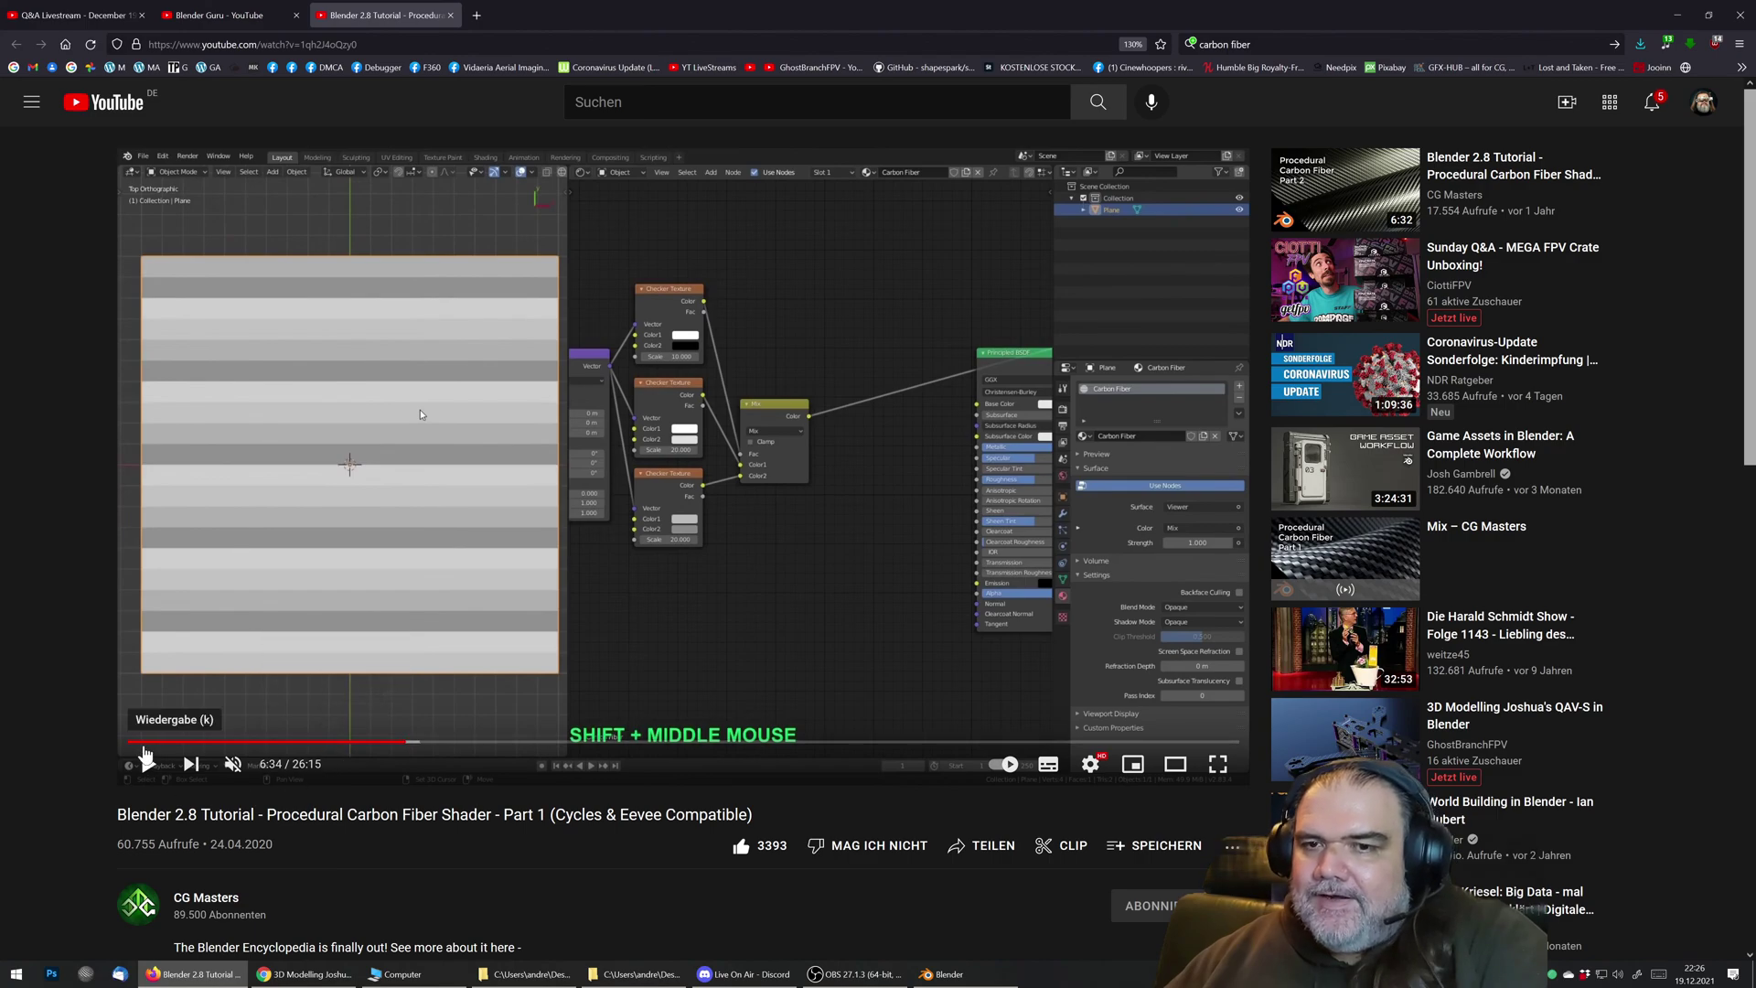
left_click(133, 741)
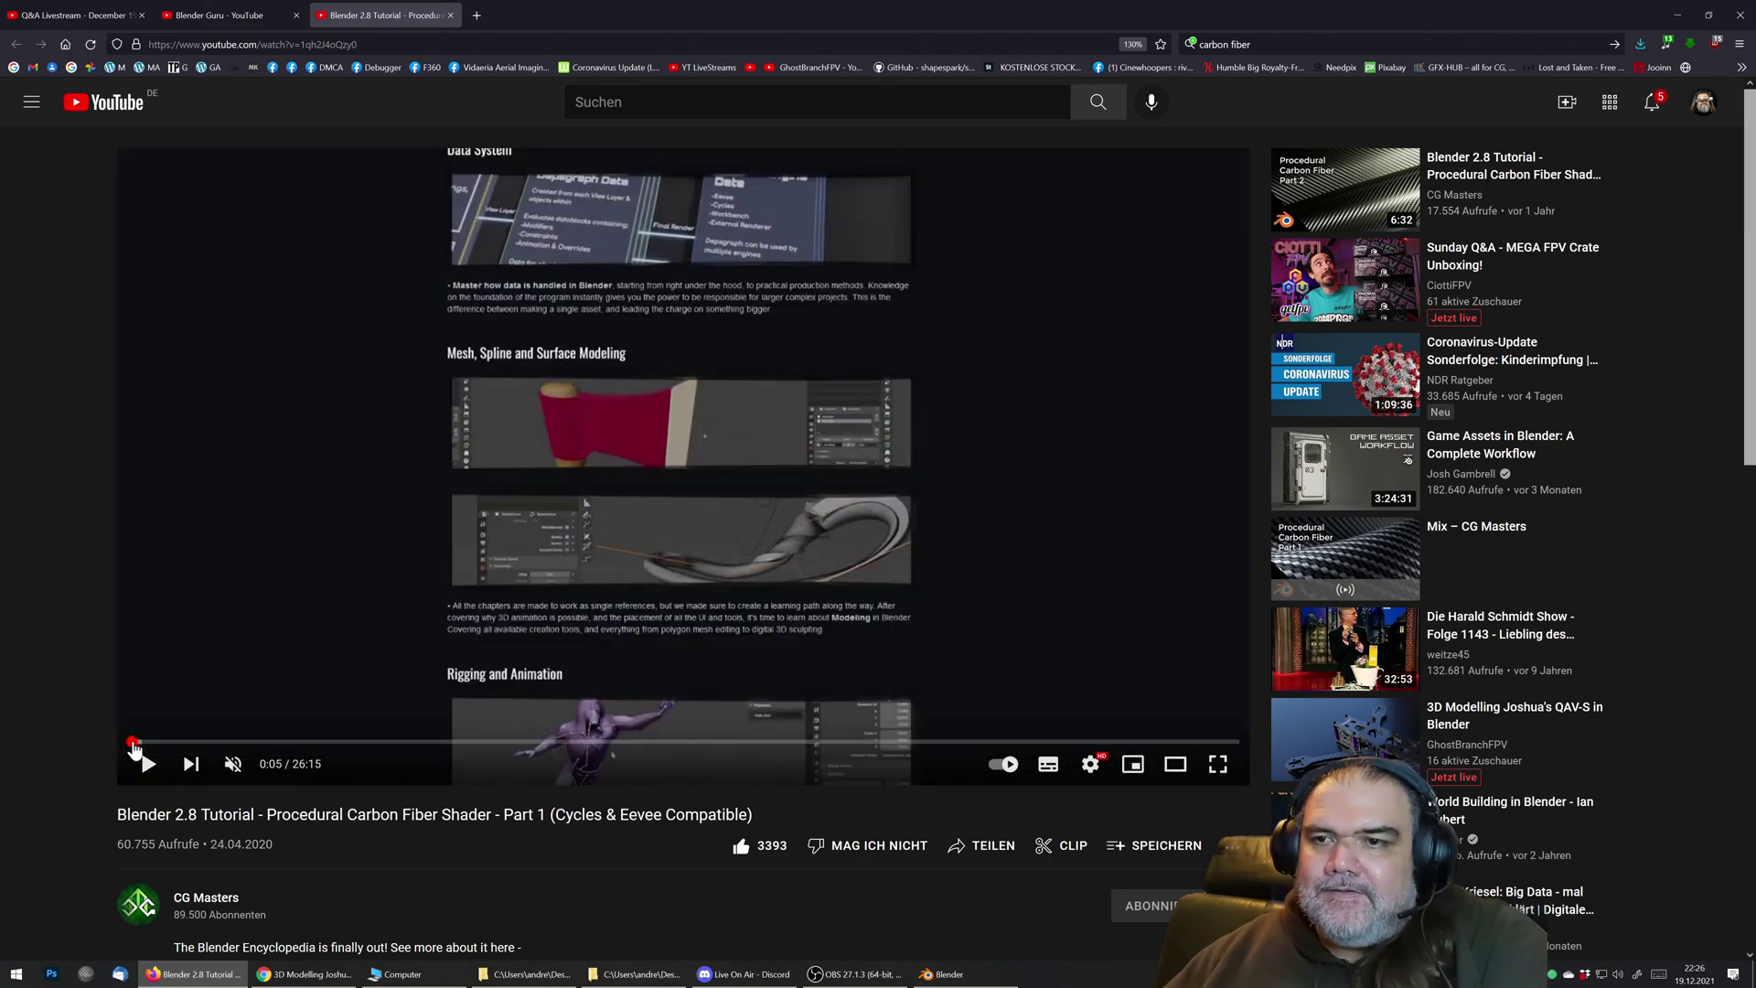
left_click(161, 742)
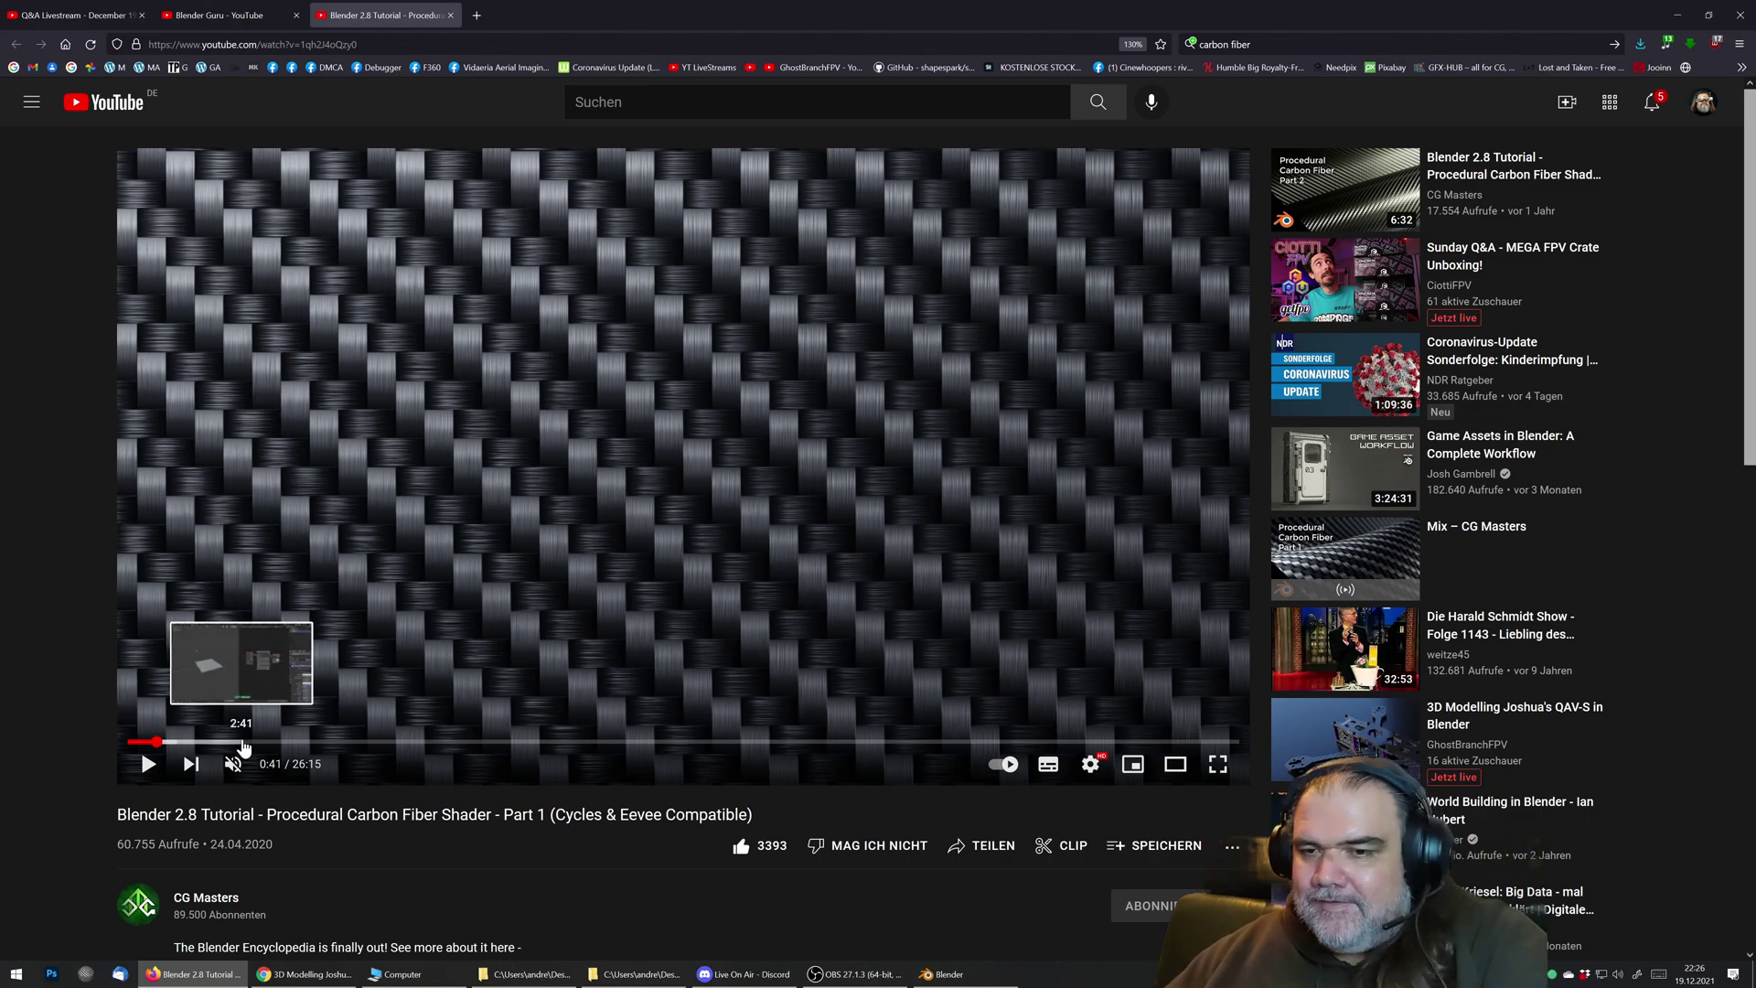
left_click(148, 764)
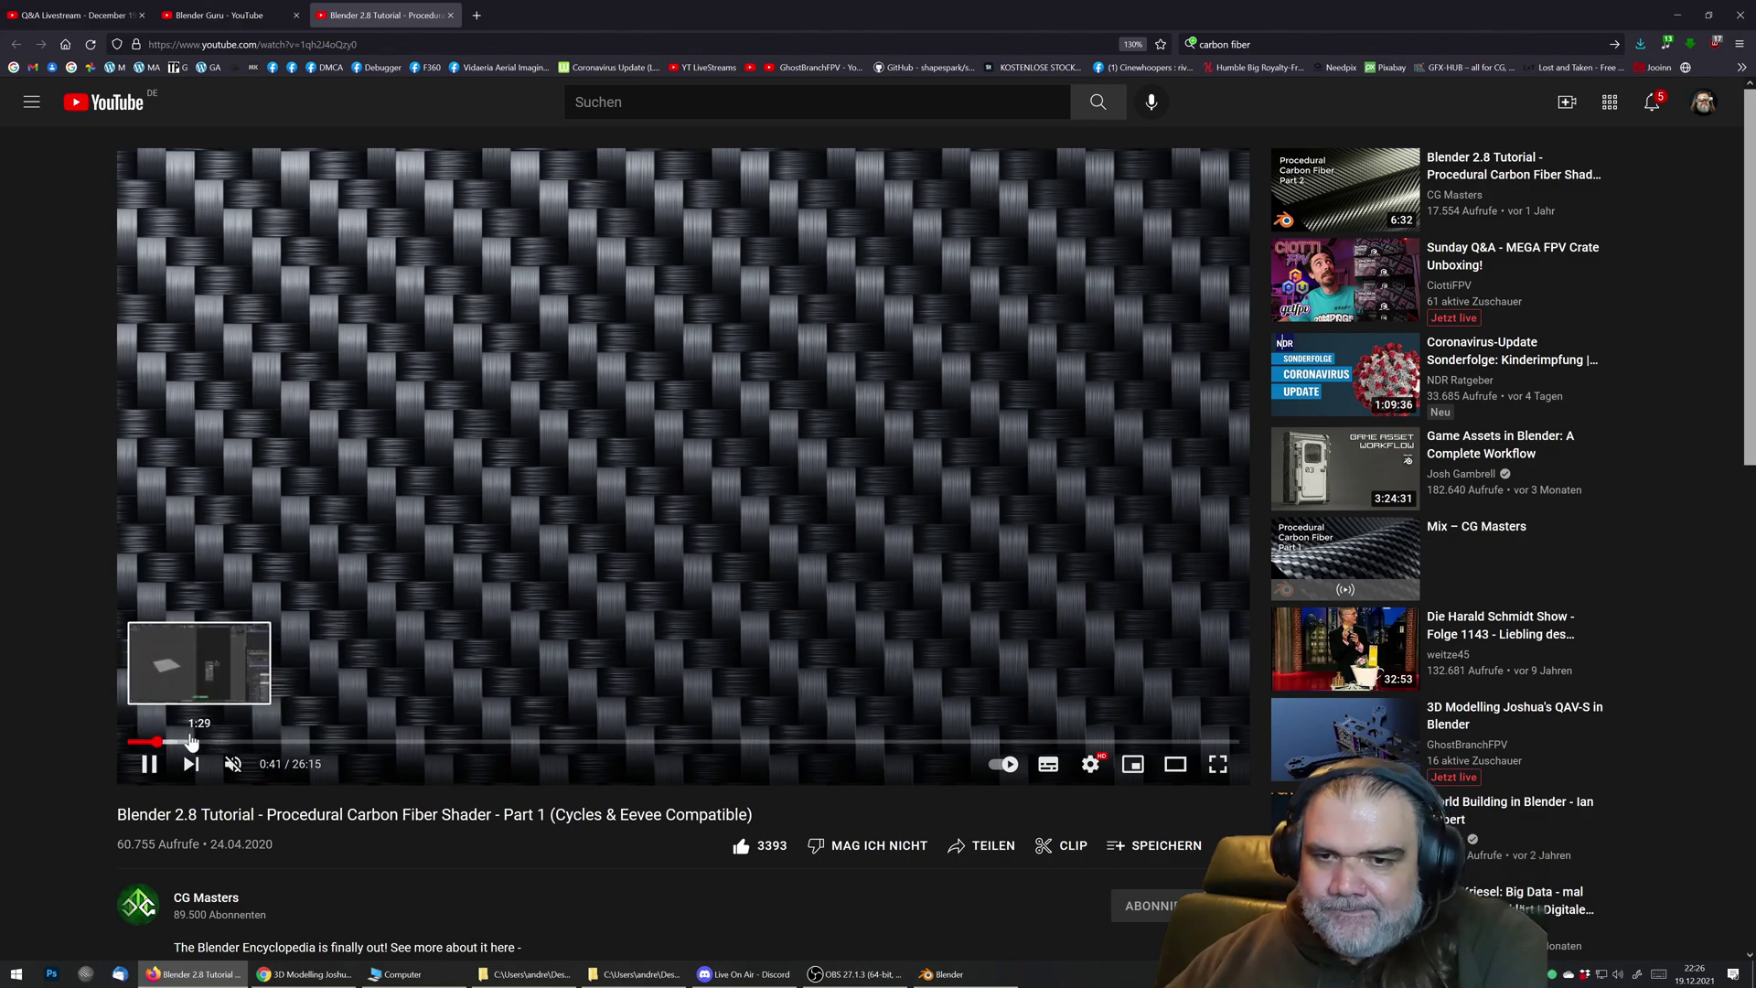
left_click(265, 741)
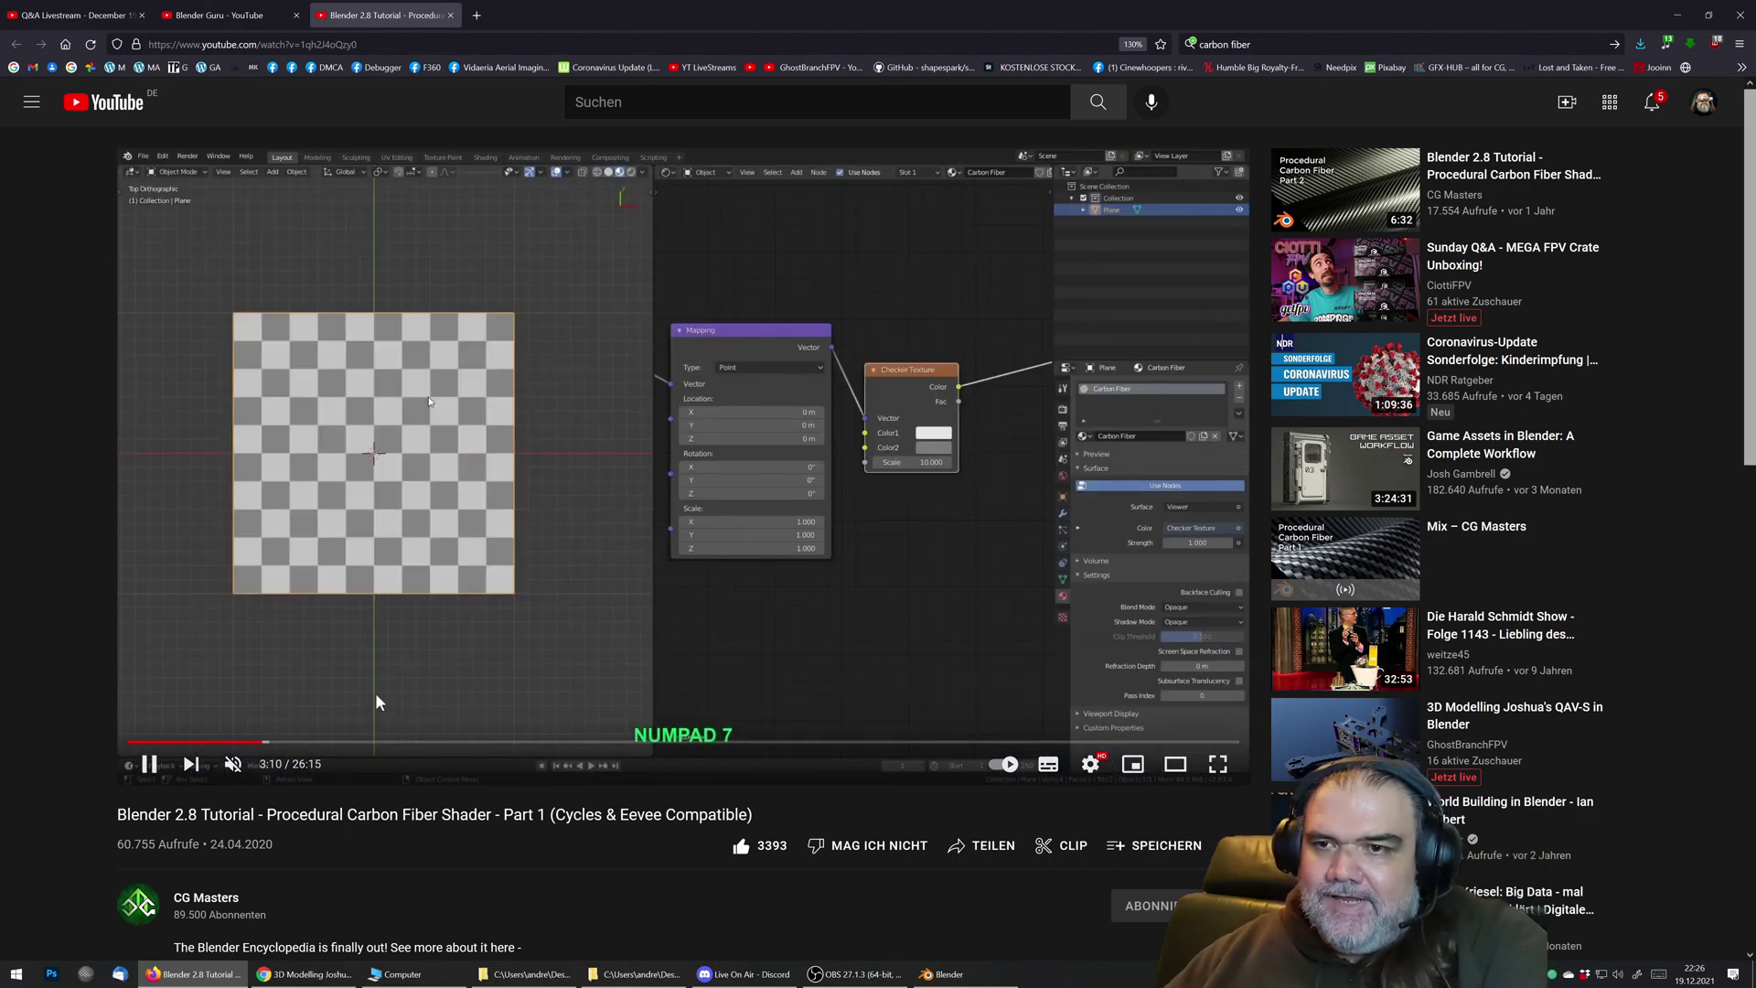
left_click(407, 664)
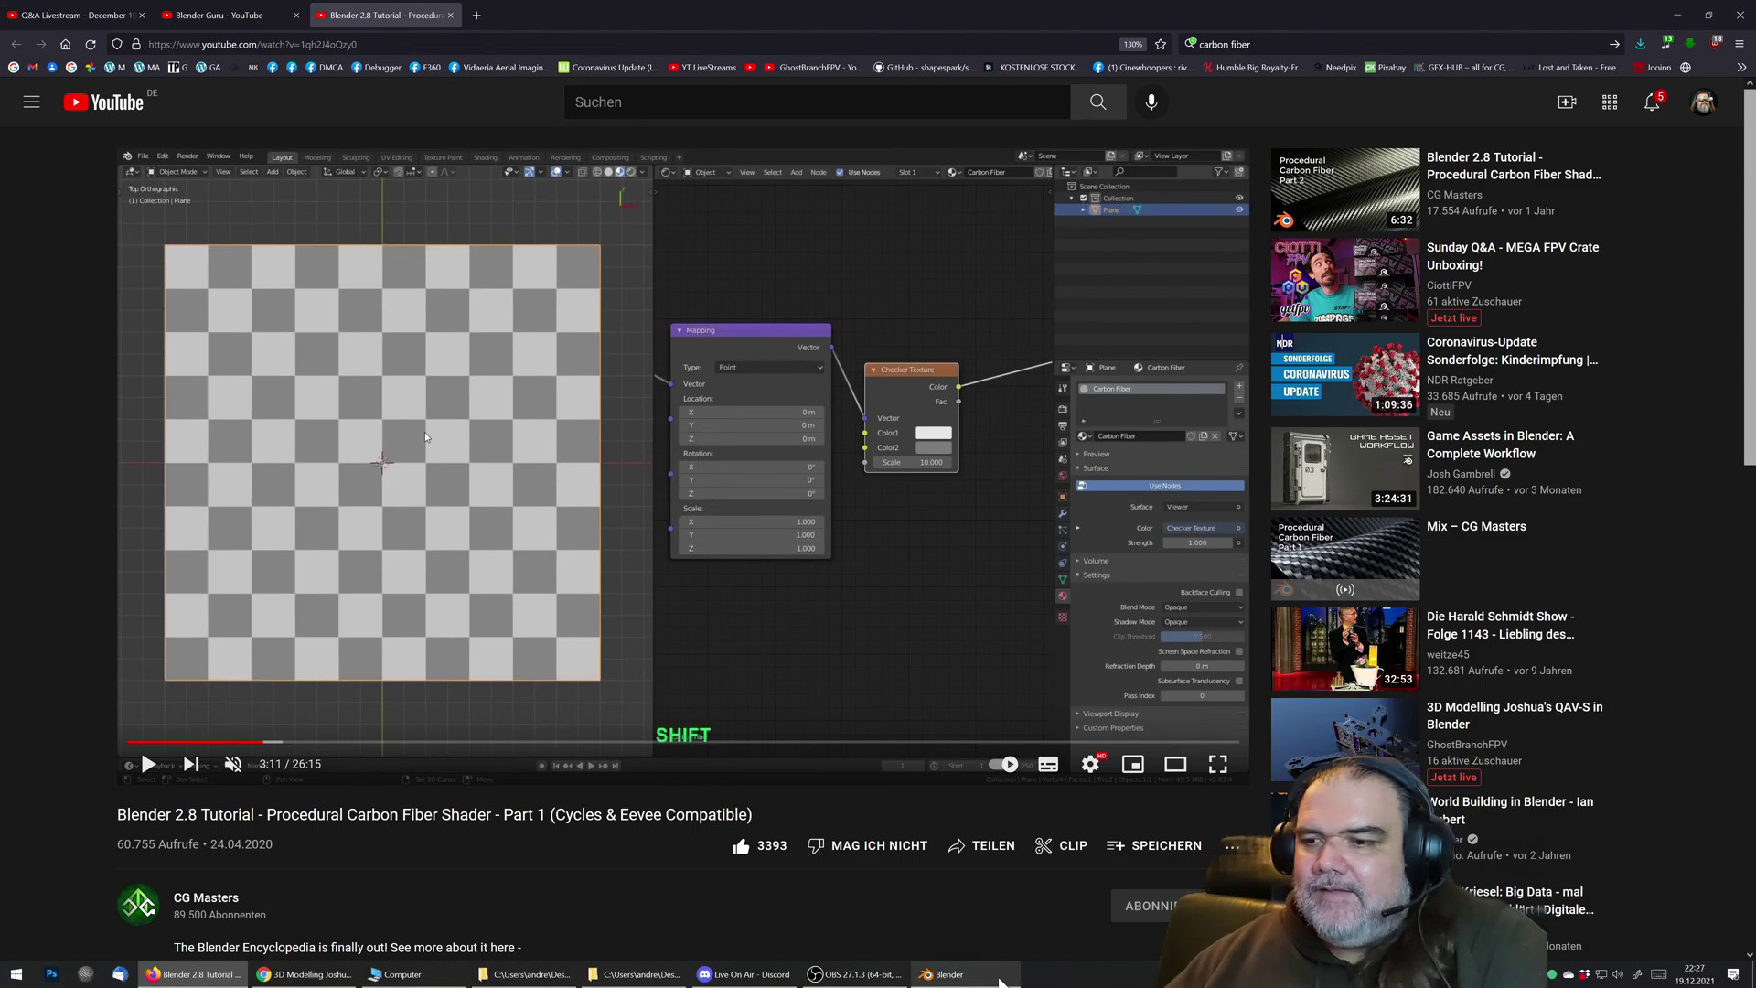
Step: Switch back to Blender and replace the File Browser with an Asset Browser showing the FPV Assets library
left_click(943, 974)
scroll(740, 753, "down", 2)
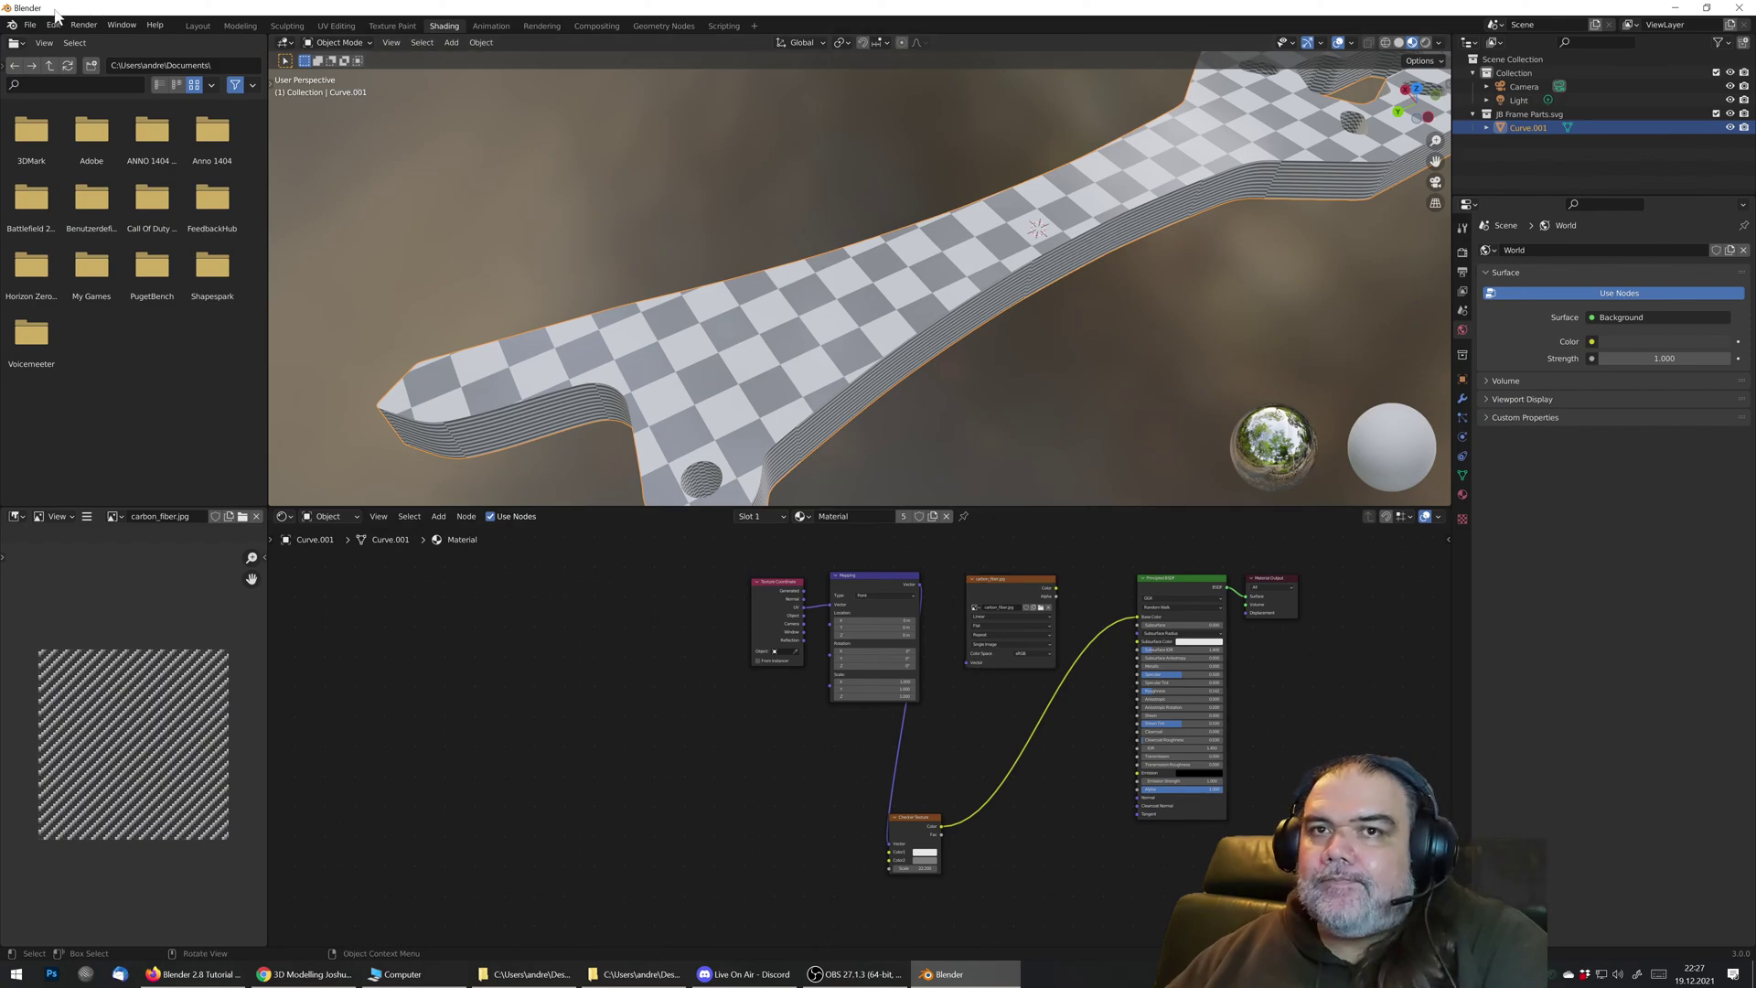
left_click(15, 43)
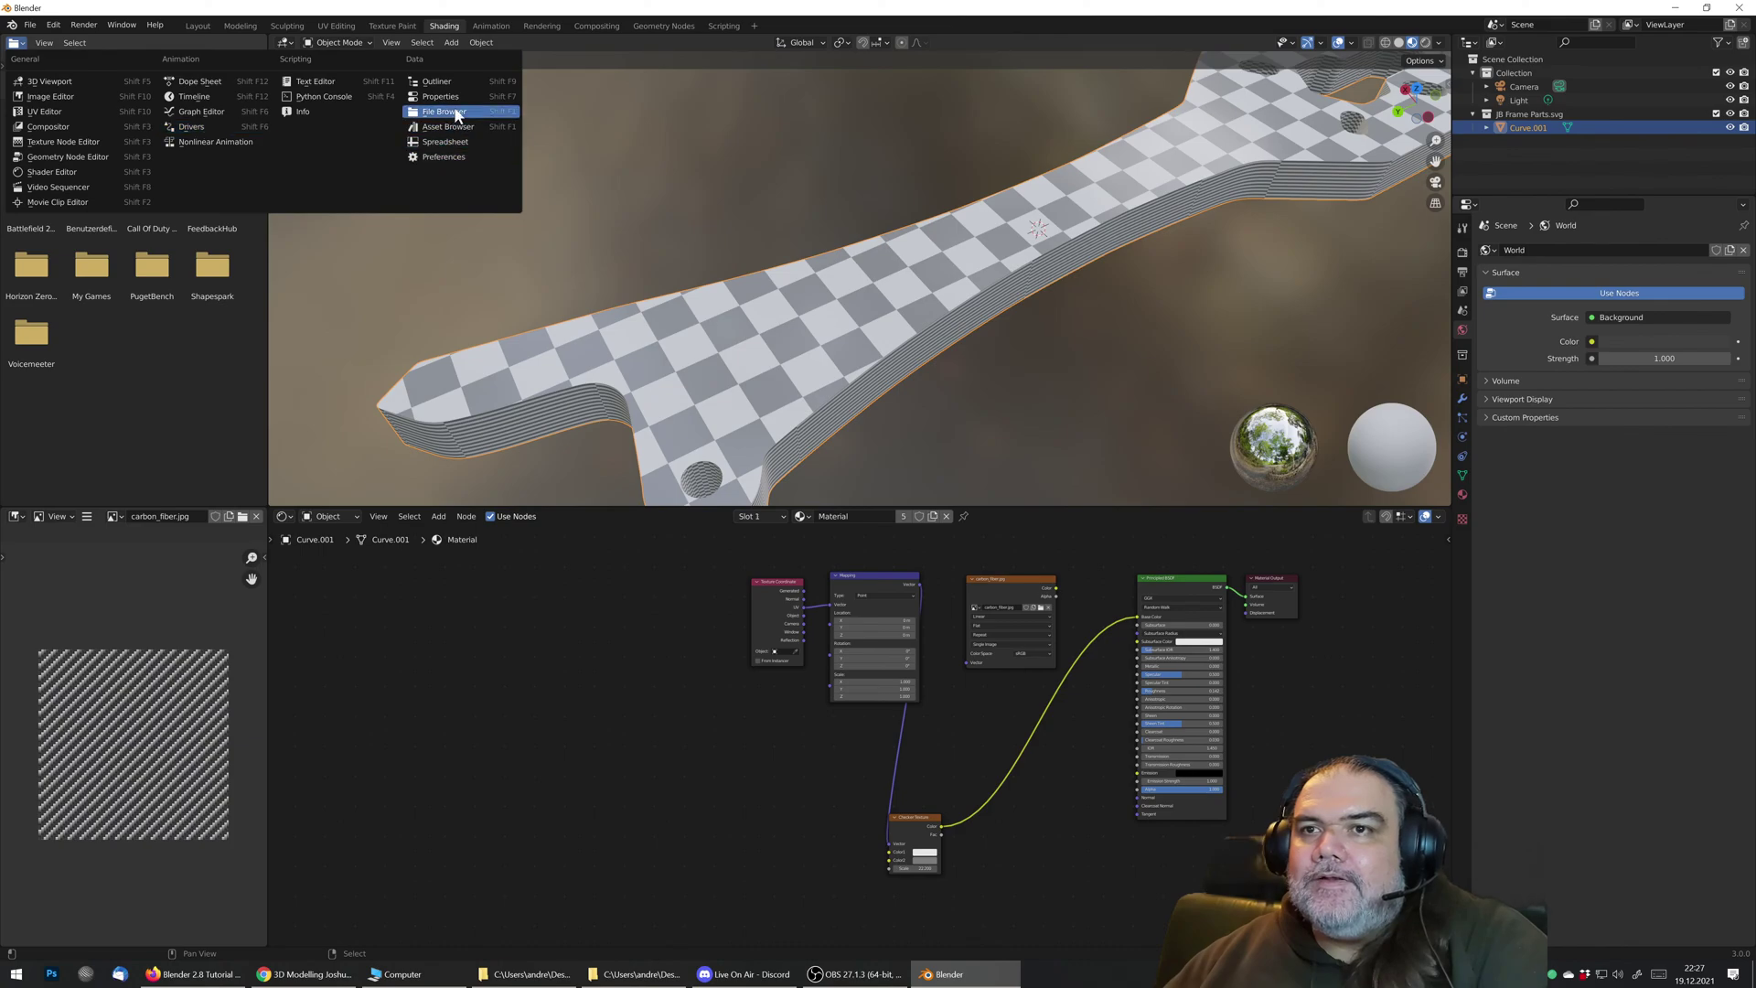
left_click(463, 130)
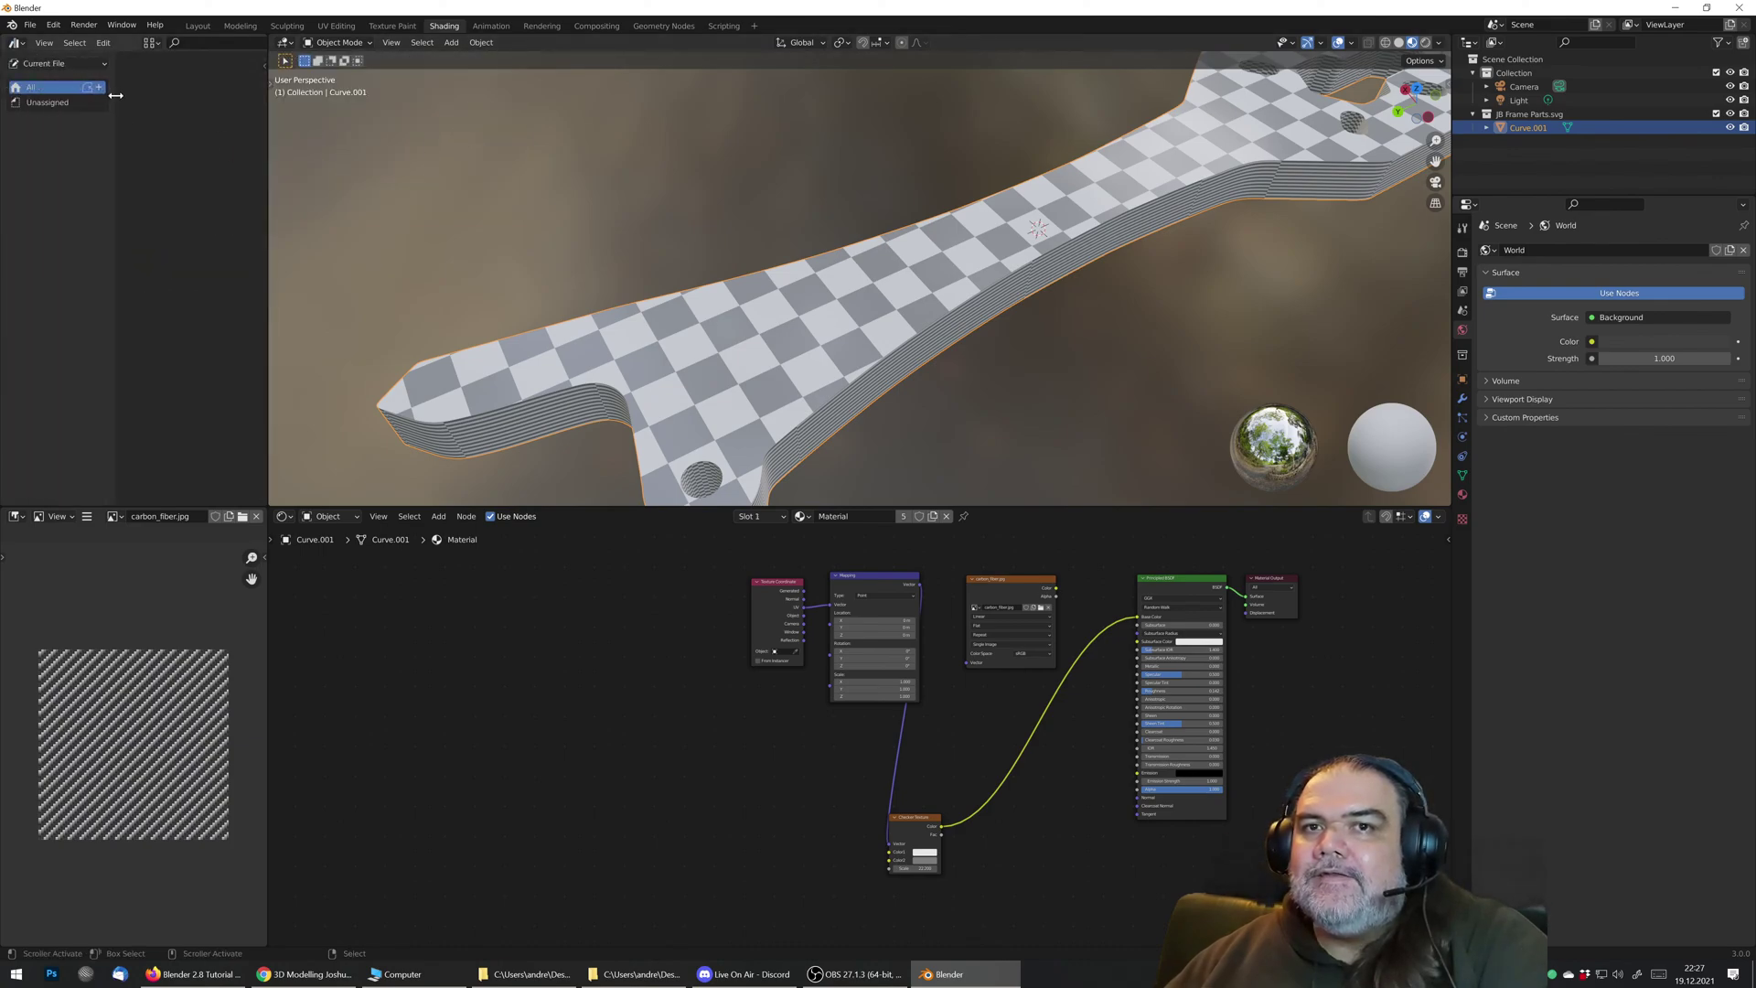
left_click(46, 62)
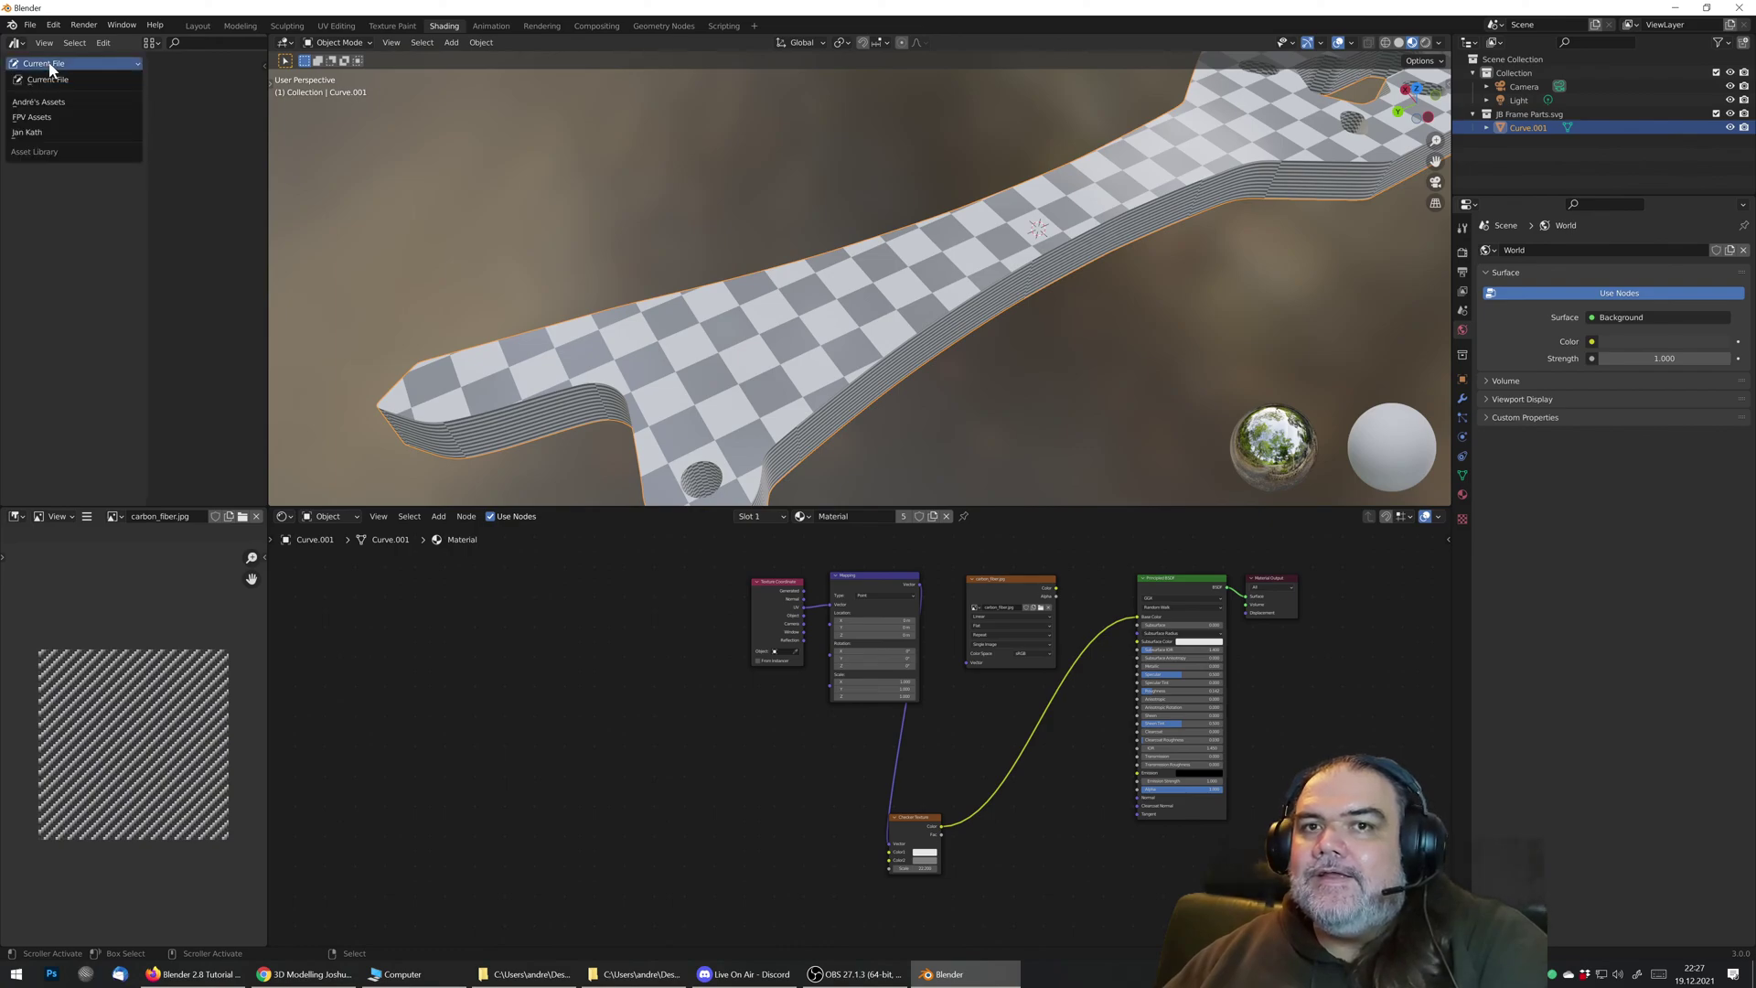
left_click(66, 118)
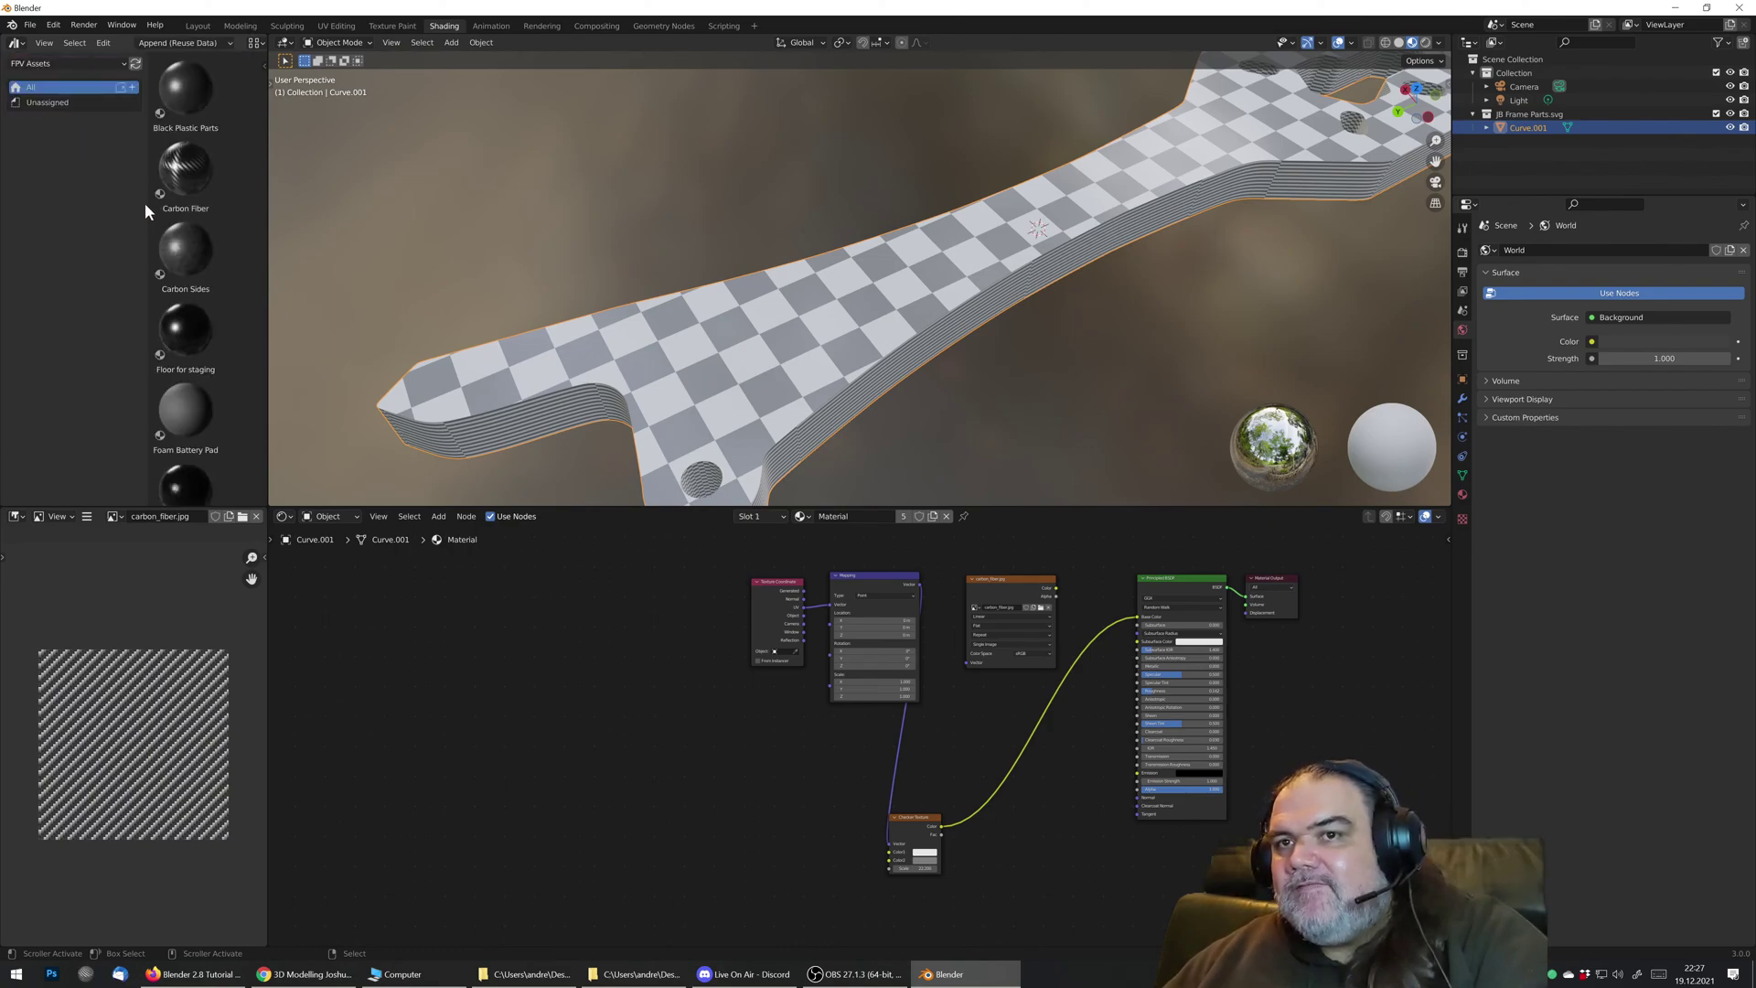
Step: Apply the Carbon Fiber material asset to the drone arm and look over its node tree
left_click_drag(188, 166, 881, 292)
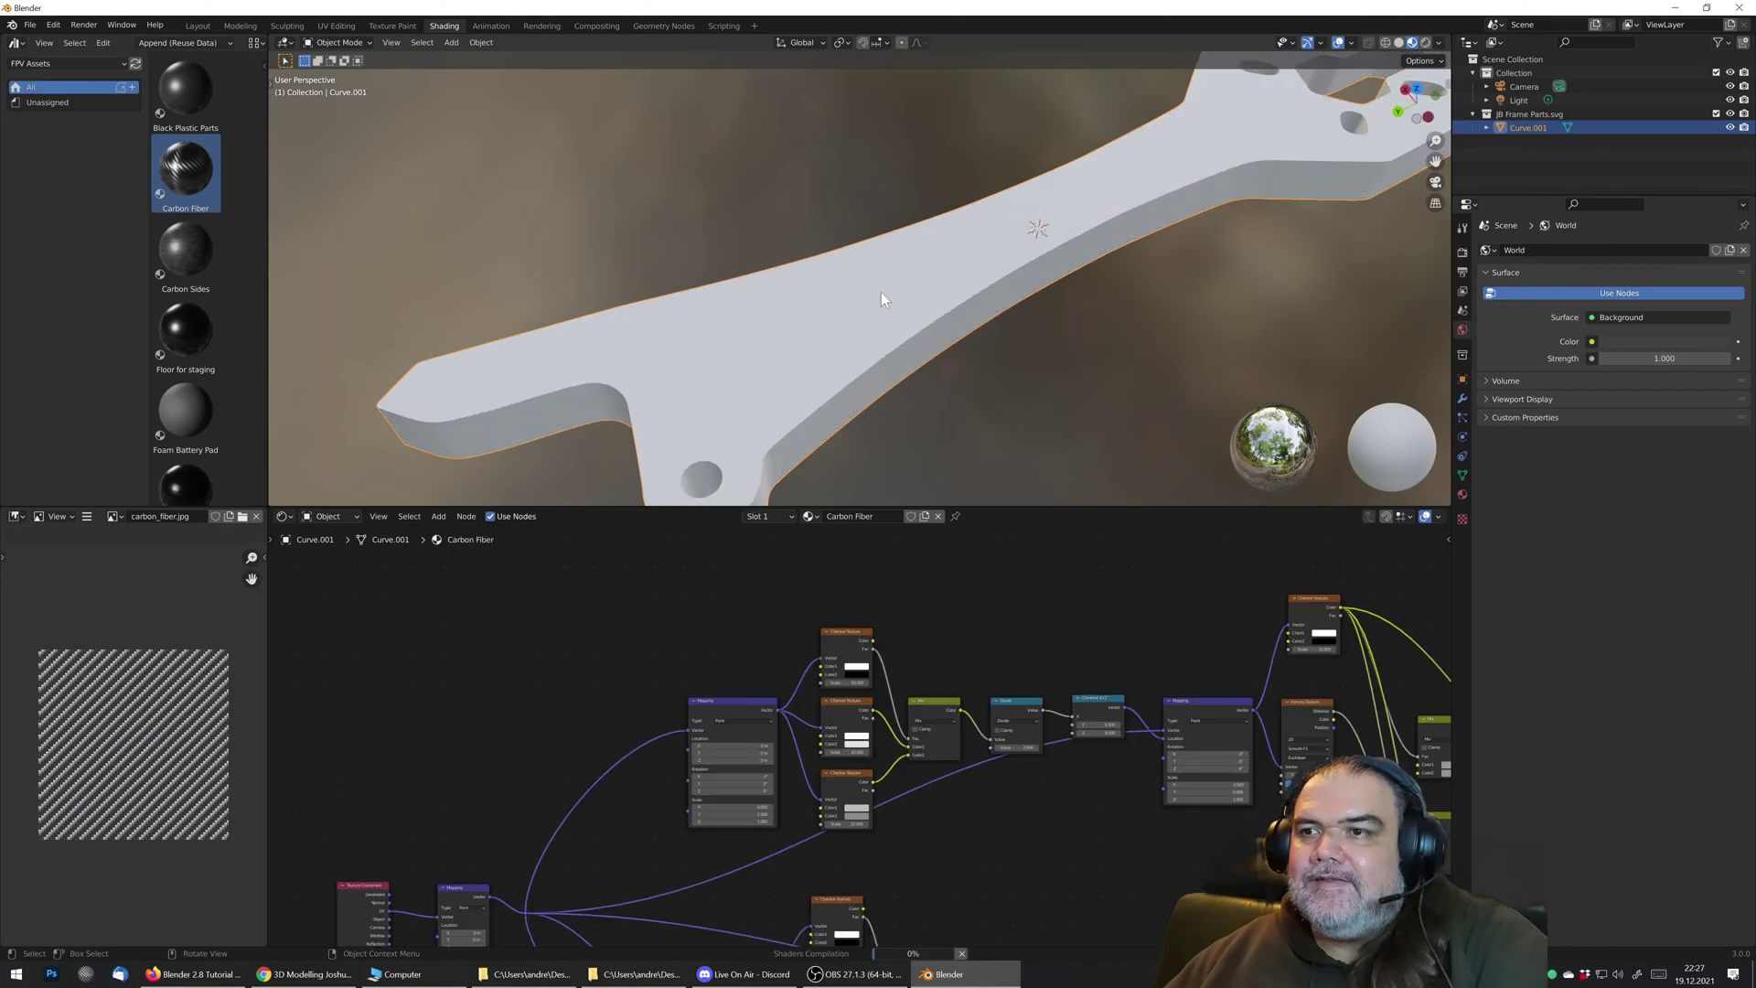
scroll(914, 655, "down", 2)
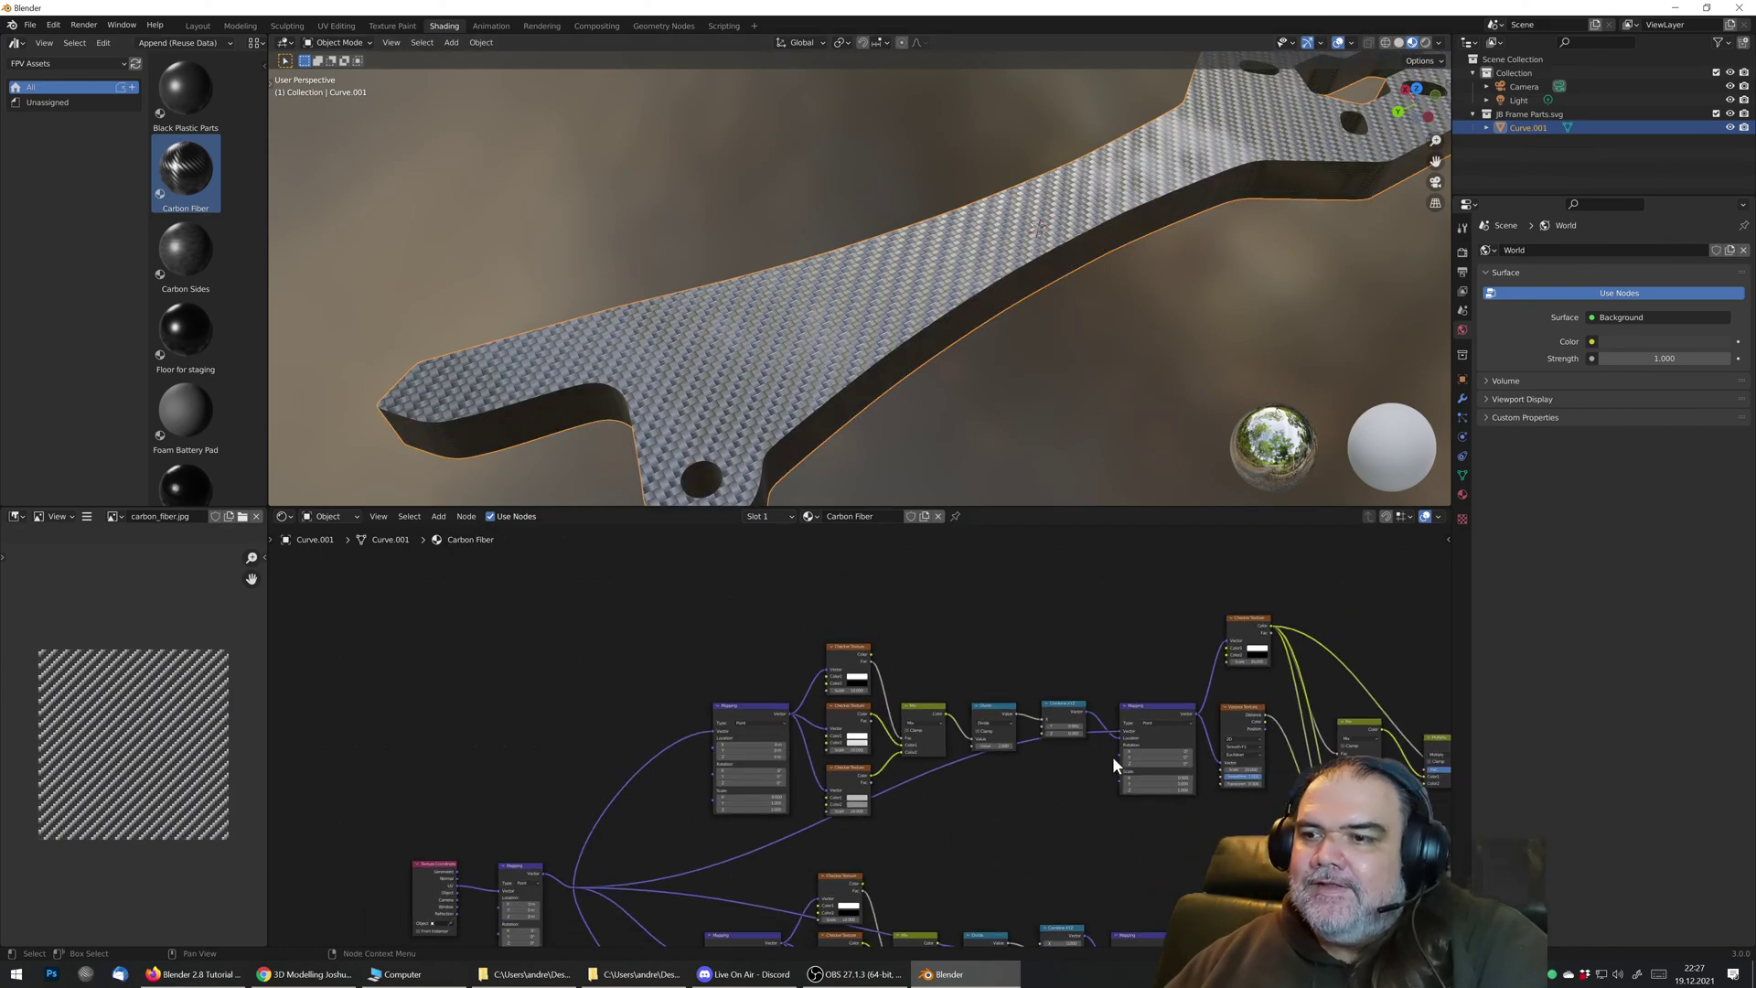
middle_click_drag(951, 588, 956, 663)
scroll(1061, 718, "down", 2)
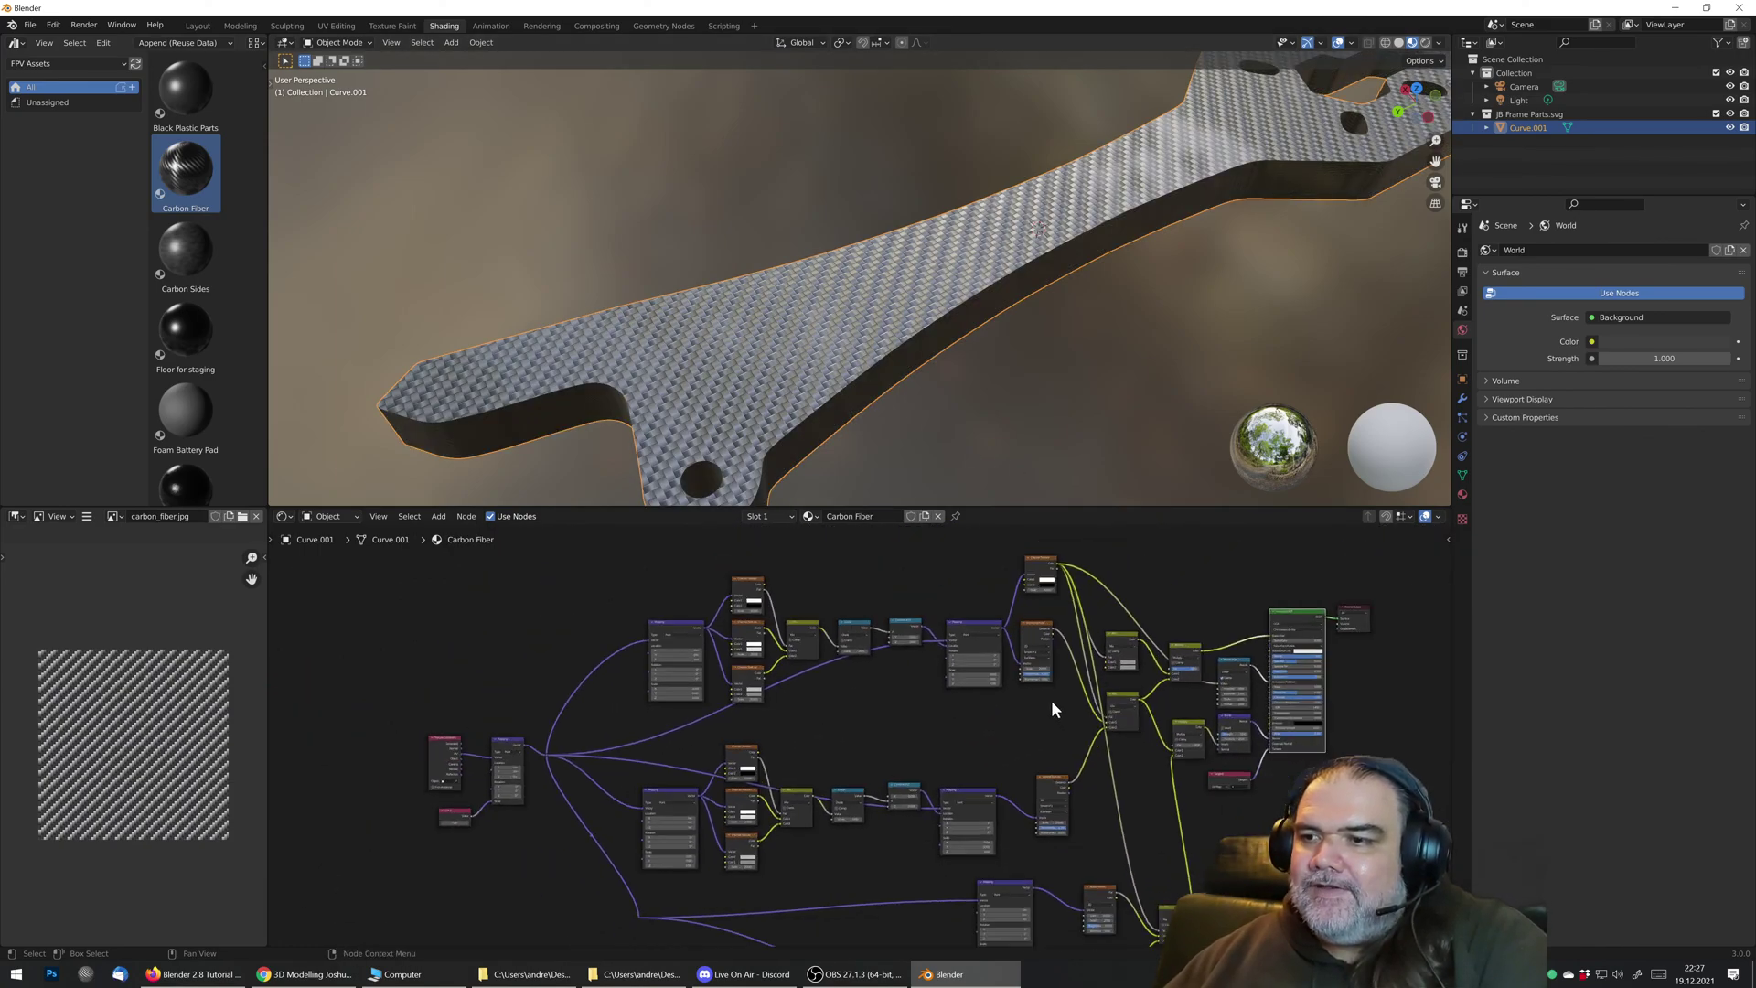
mouse_move(1051, 706)
middle_mouse_down()
mouse_move(1029, 700)
mouse_move(965, 543)
mouse_move(1022, 715)
middle_mouse_up()
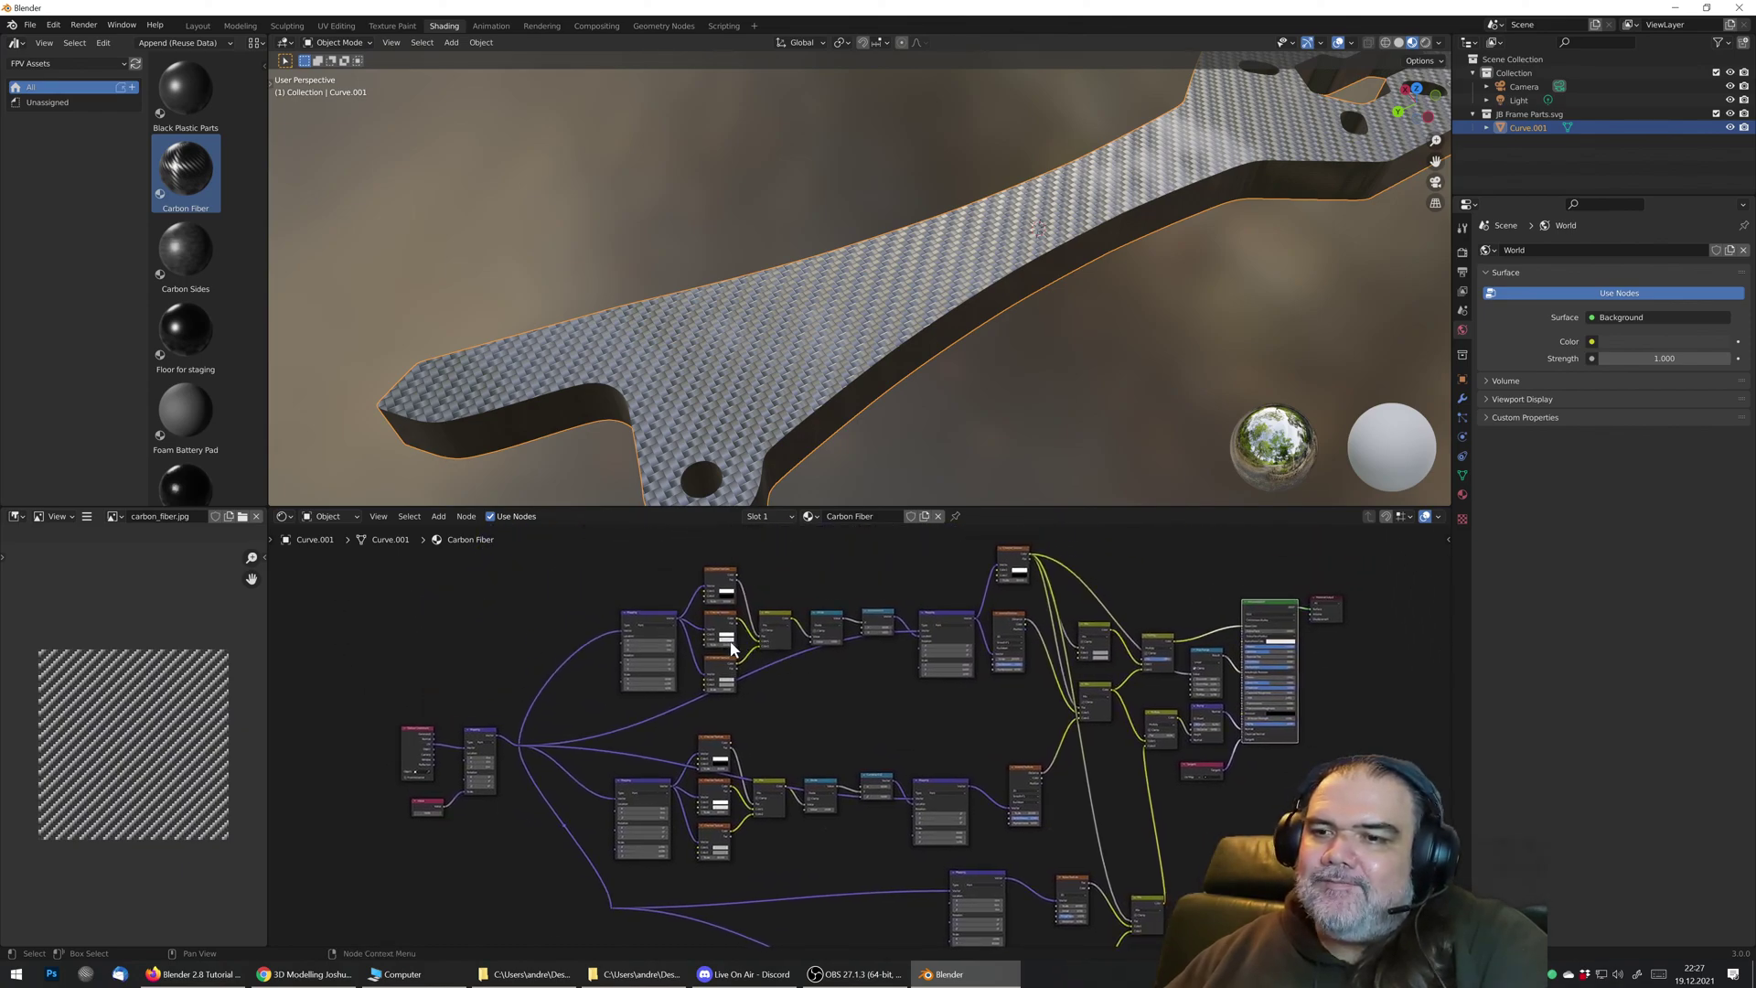
Step: Preview on the arm each of the upper branch's three Checker Texture nodes and the Mix node that combines them
middle_click_drag(731, 649, 755, 517)
left_click(732, 974)
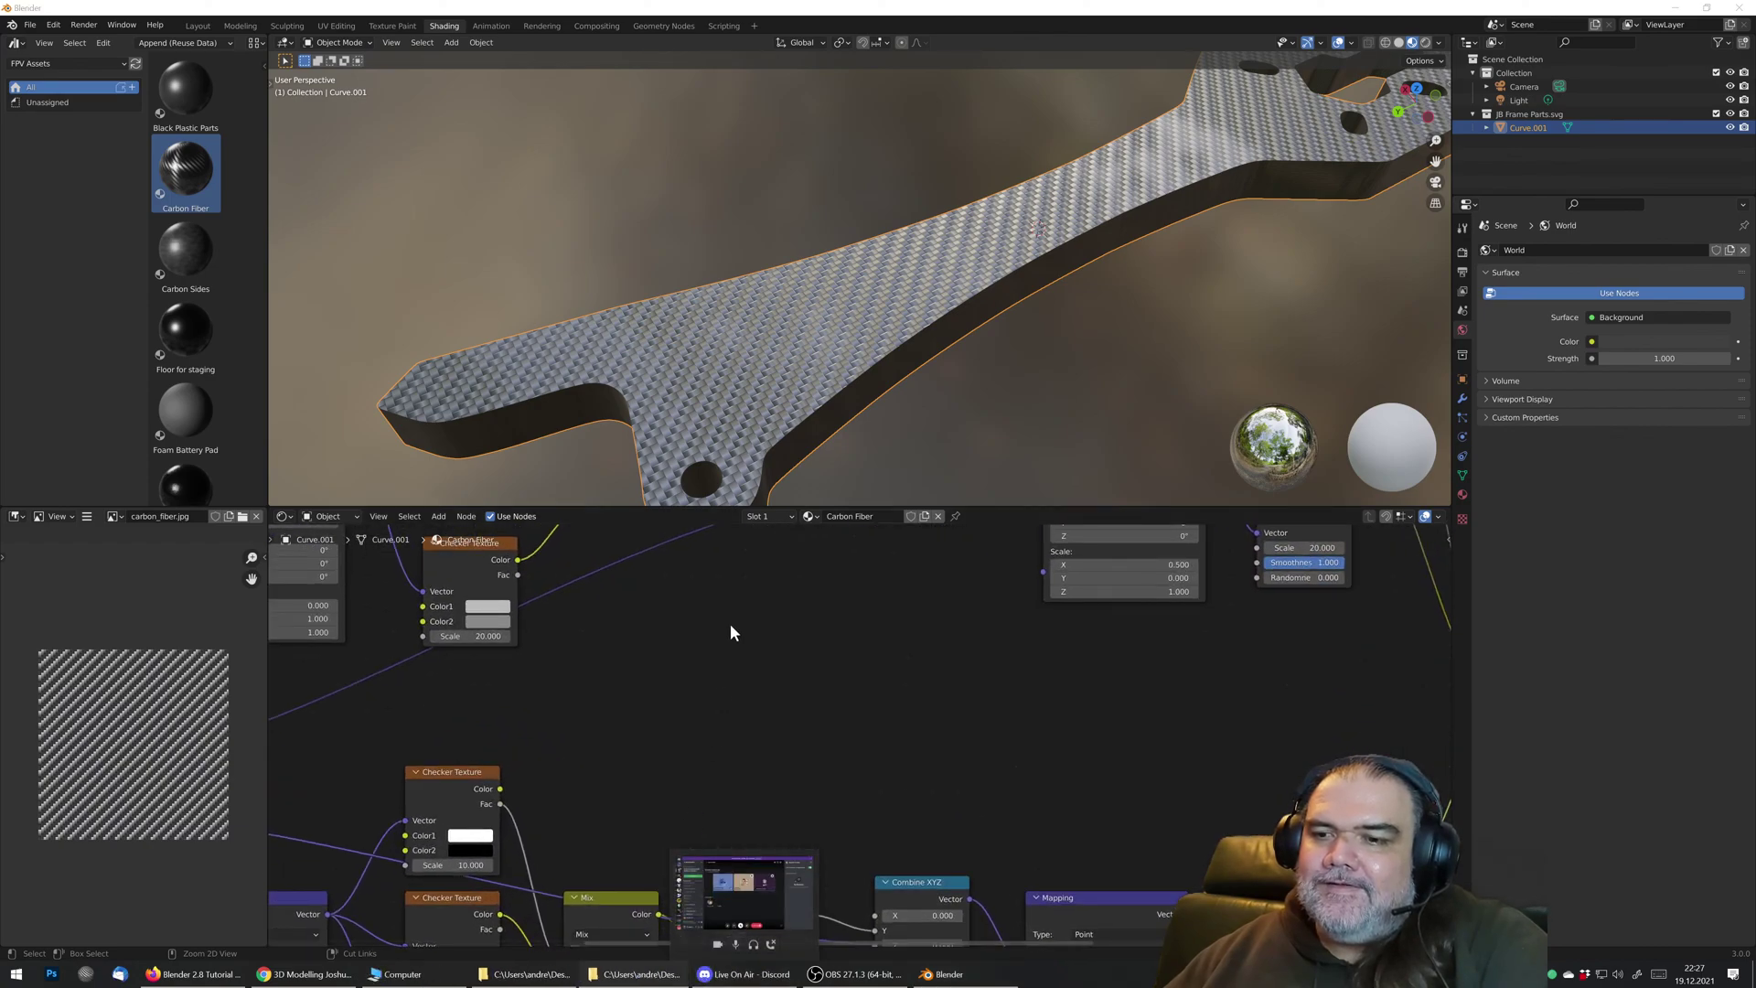
left_click(677, 667)
middle_click_drag(605, 655, 812, 788, "shift")
left_click(726, 556, "ctrl+shift")
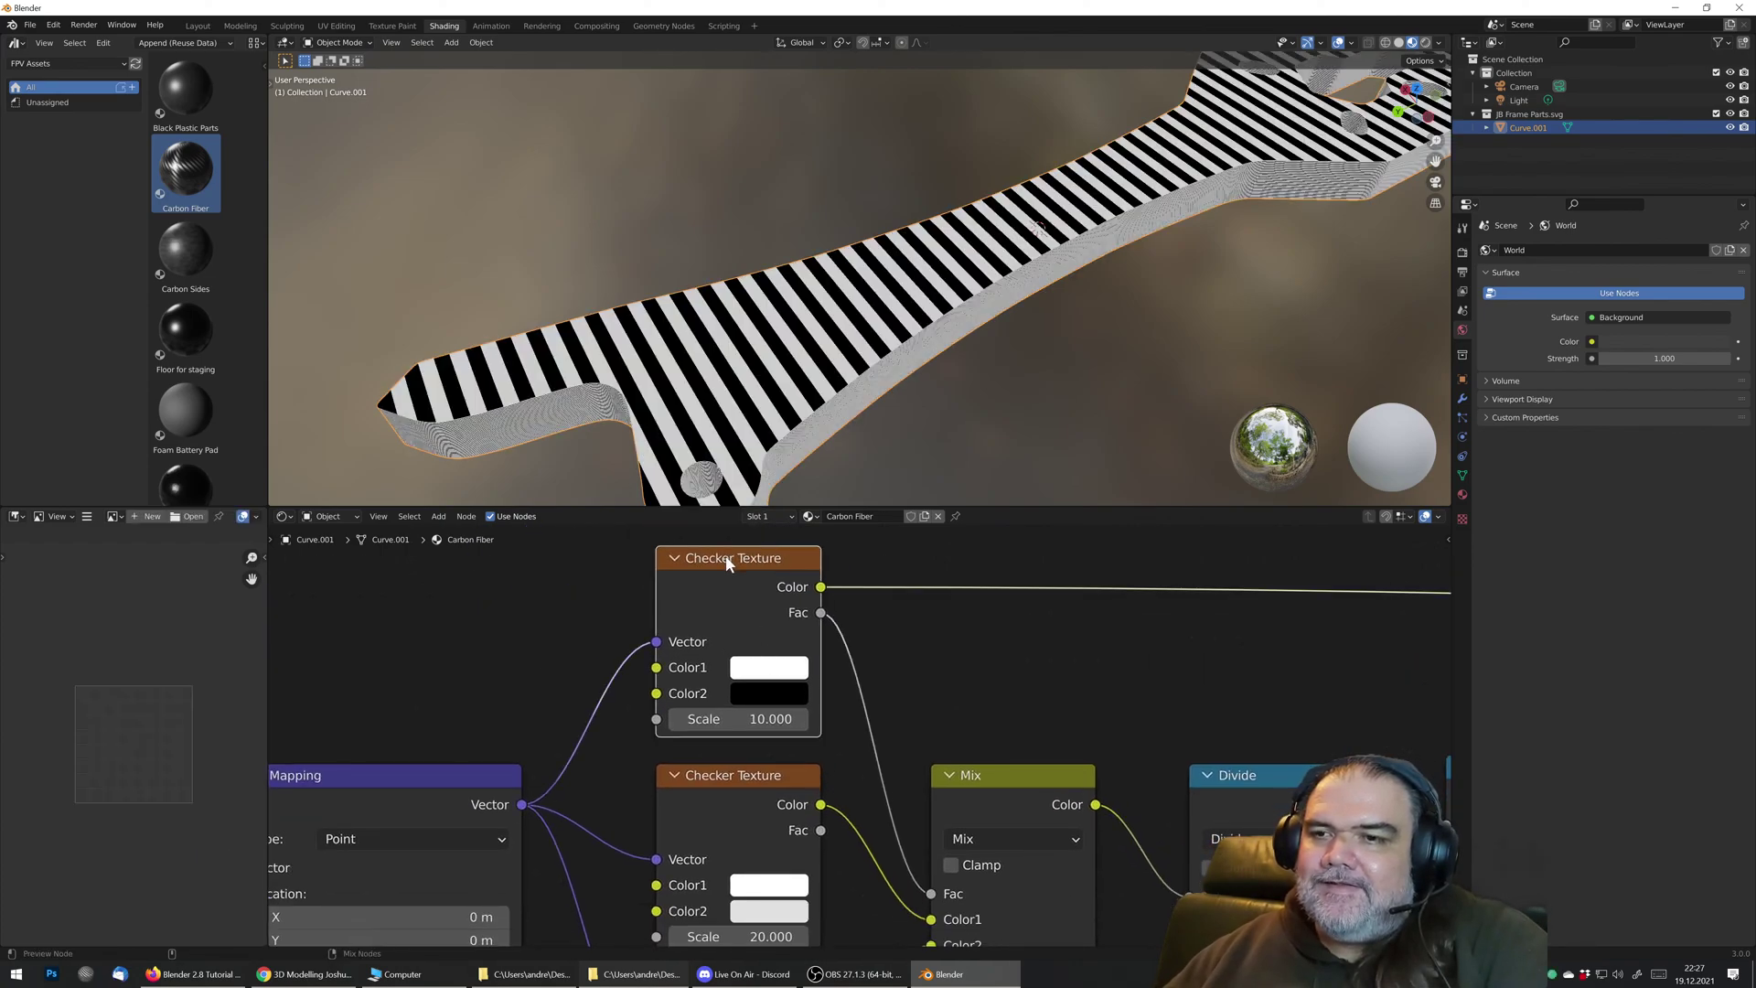
middle_click_drag(837, 702, 810, 620, "shift")
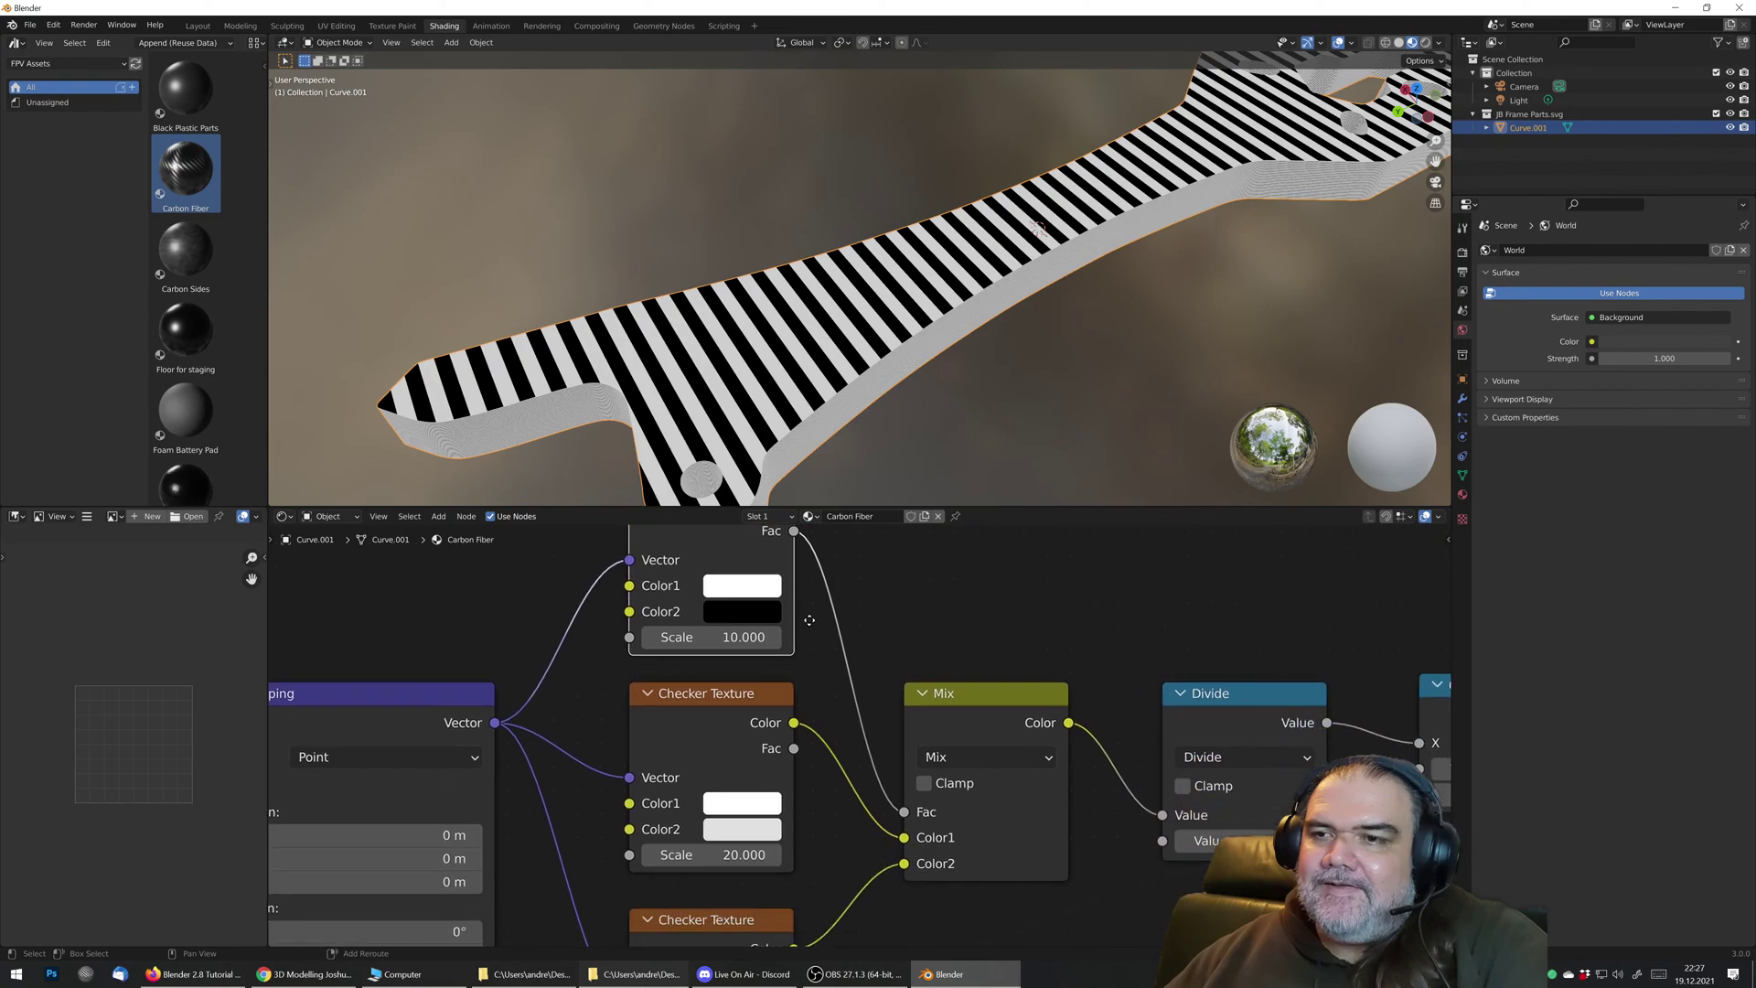
left_click(705, 693, "ctrl+shift")
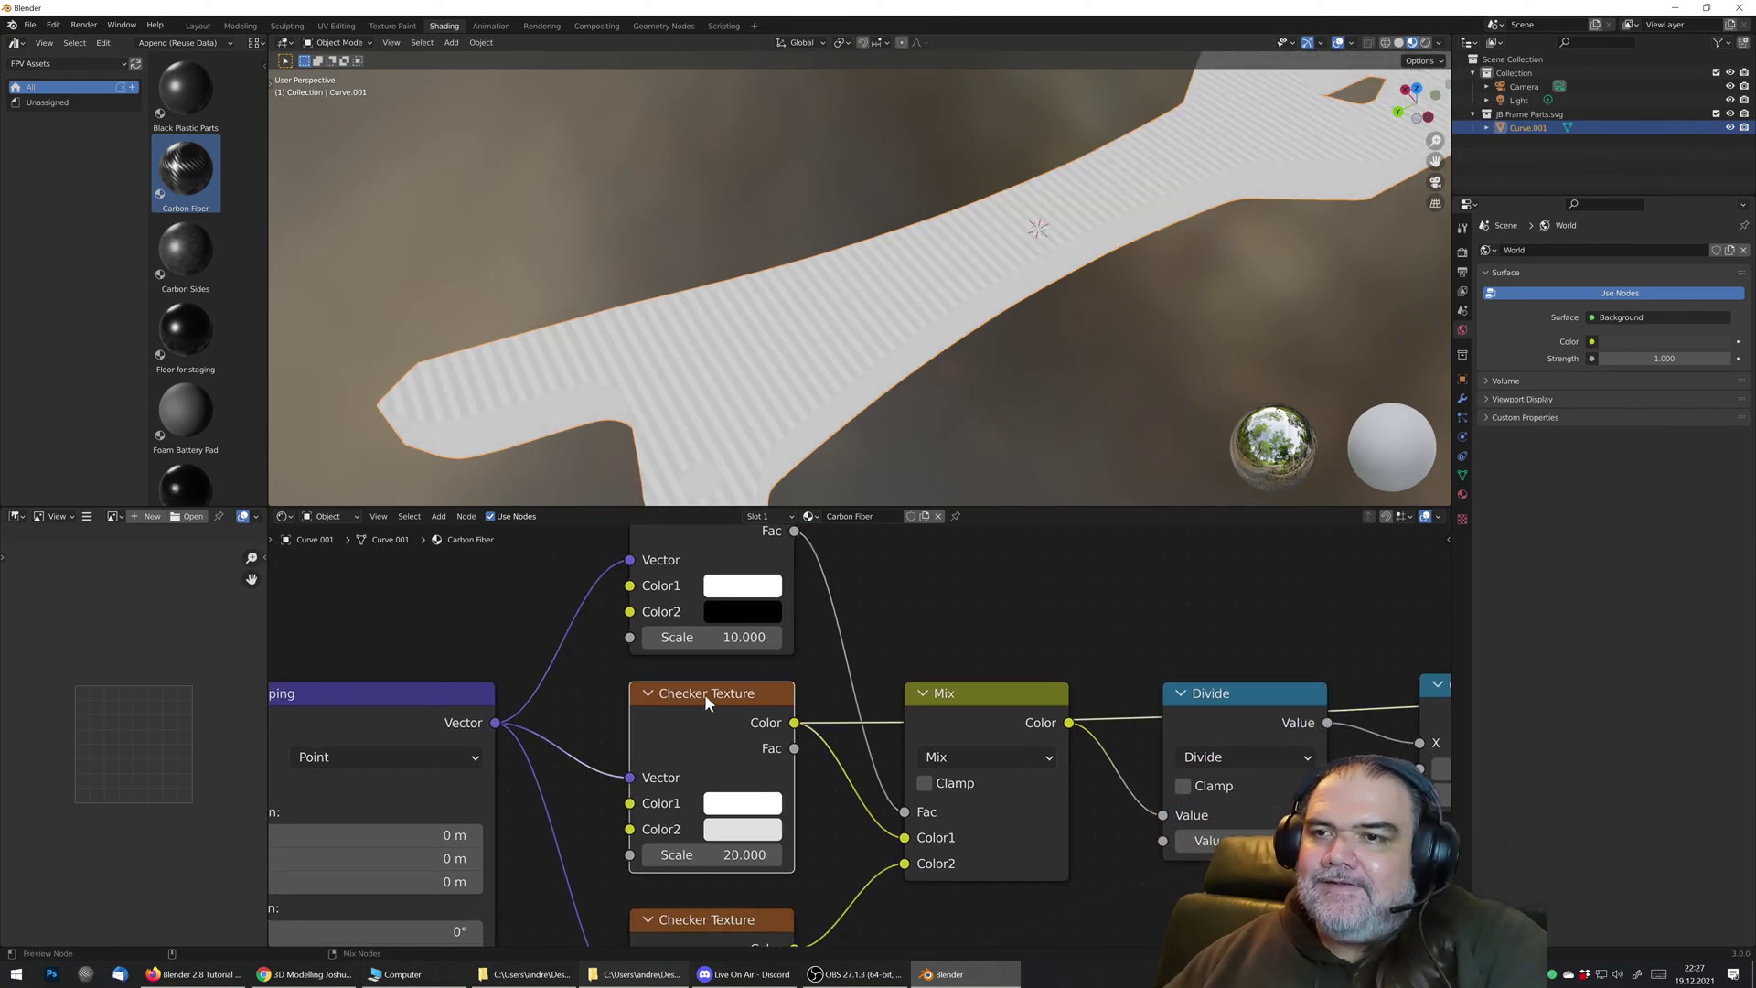
middle_click_drag(919, 766, 924, 607, "shift")
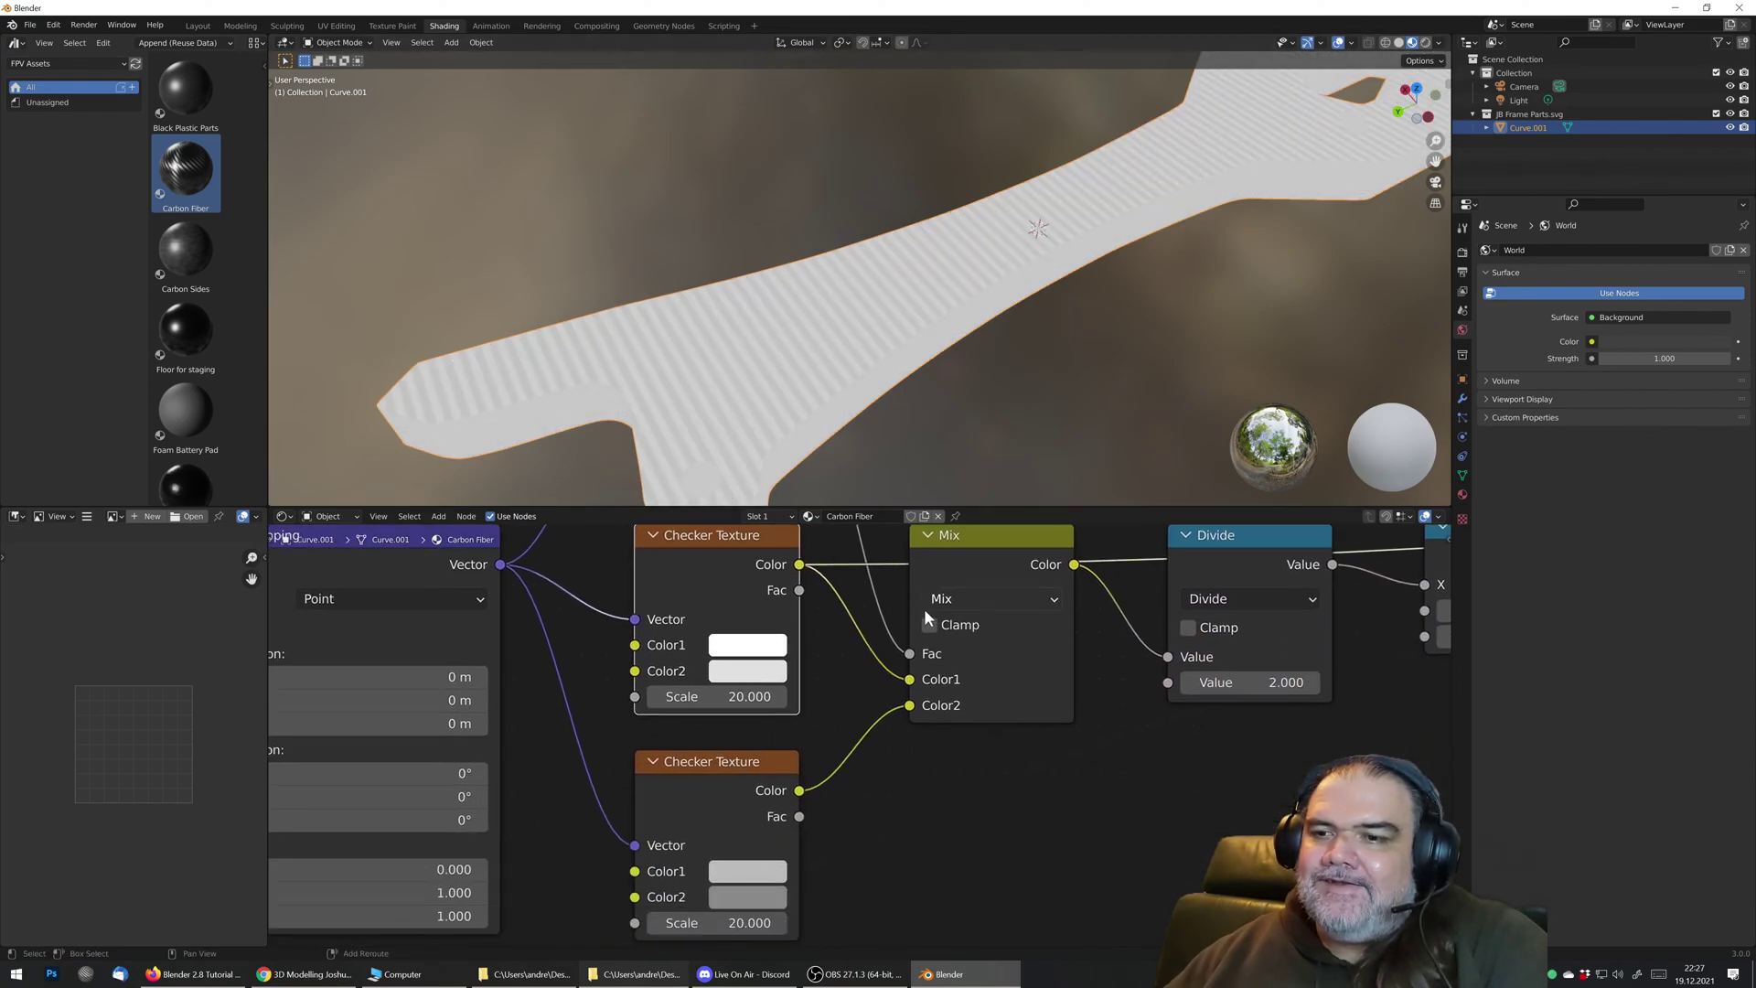
left_click(698, 765, "ctrl+shift")
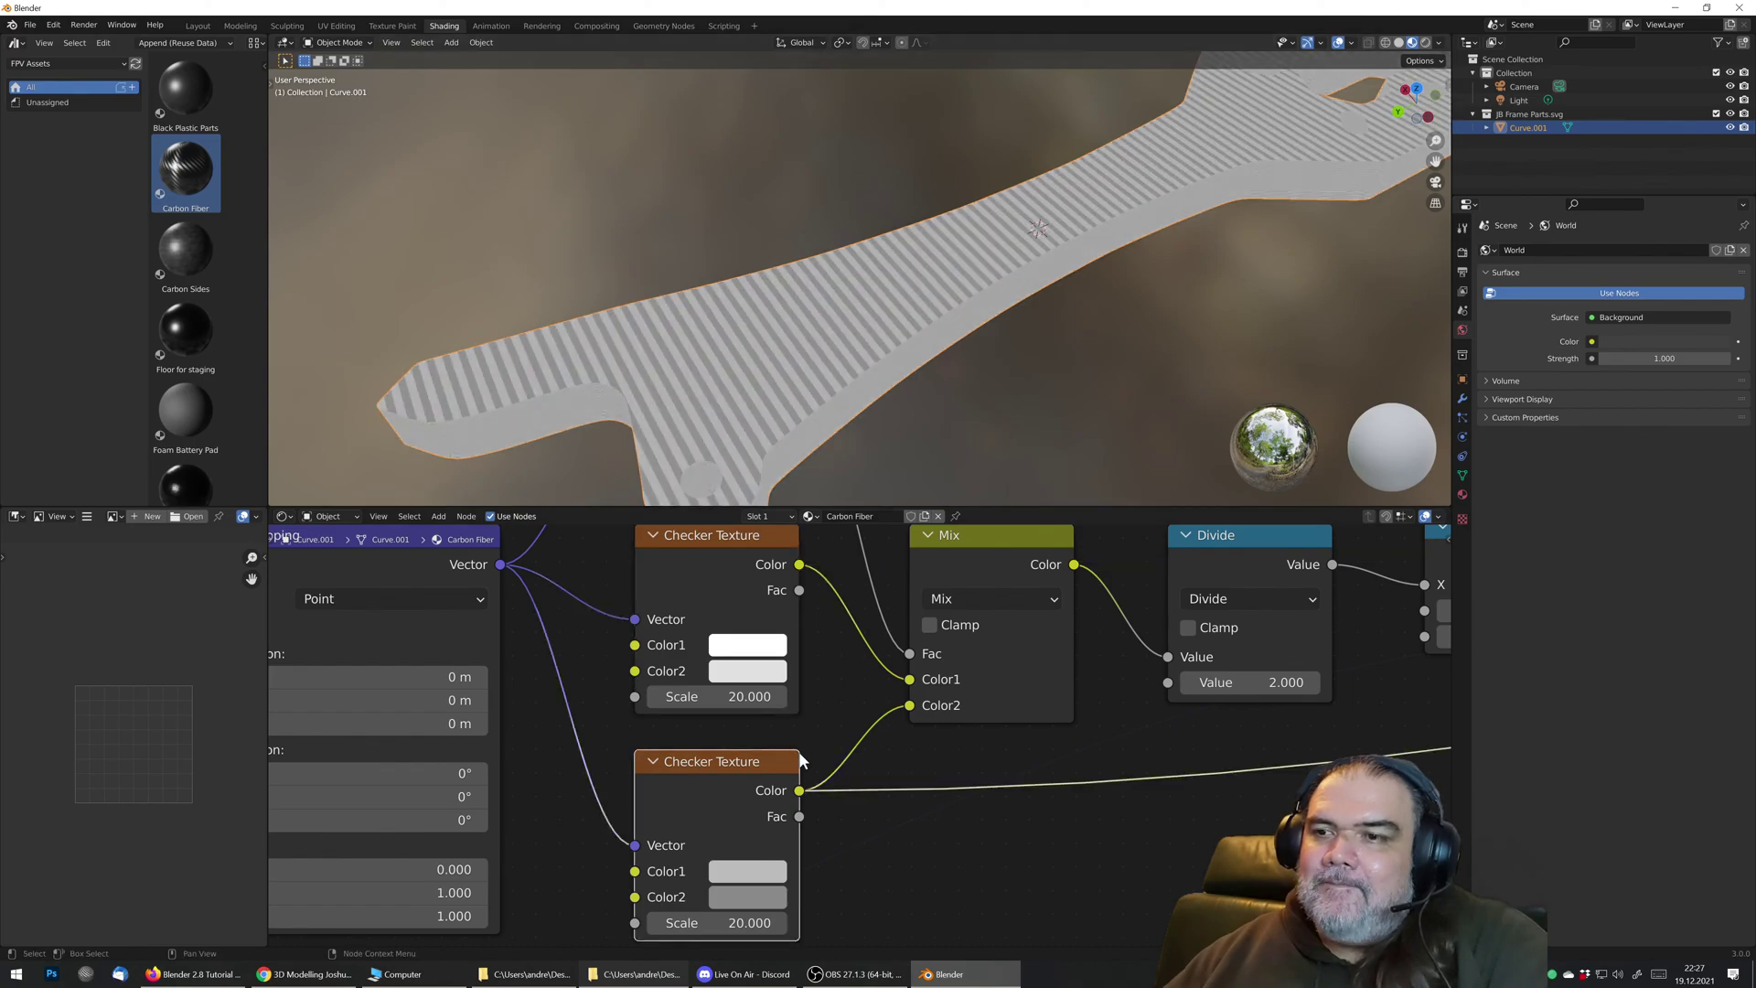
middle_click_drag(941, 728, 889, 805, "shift")
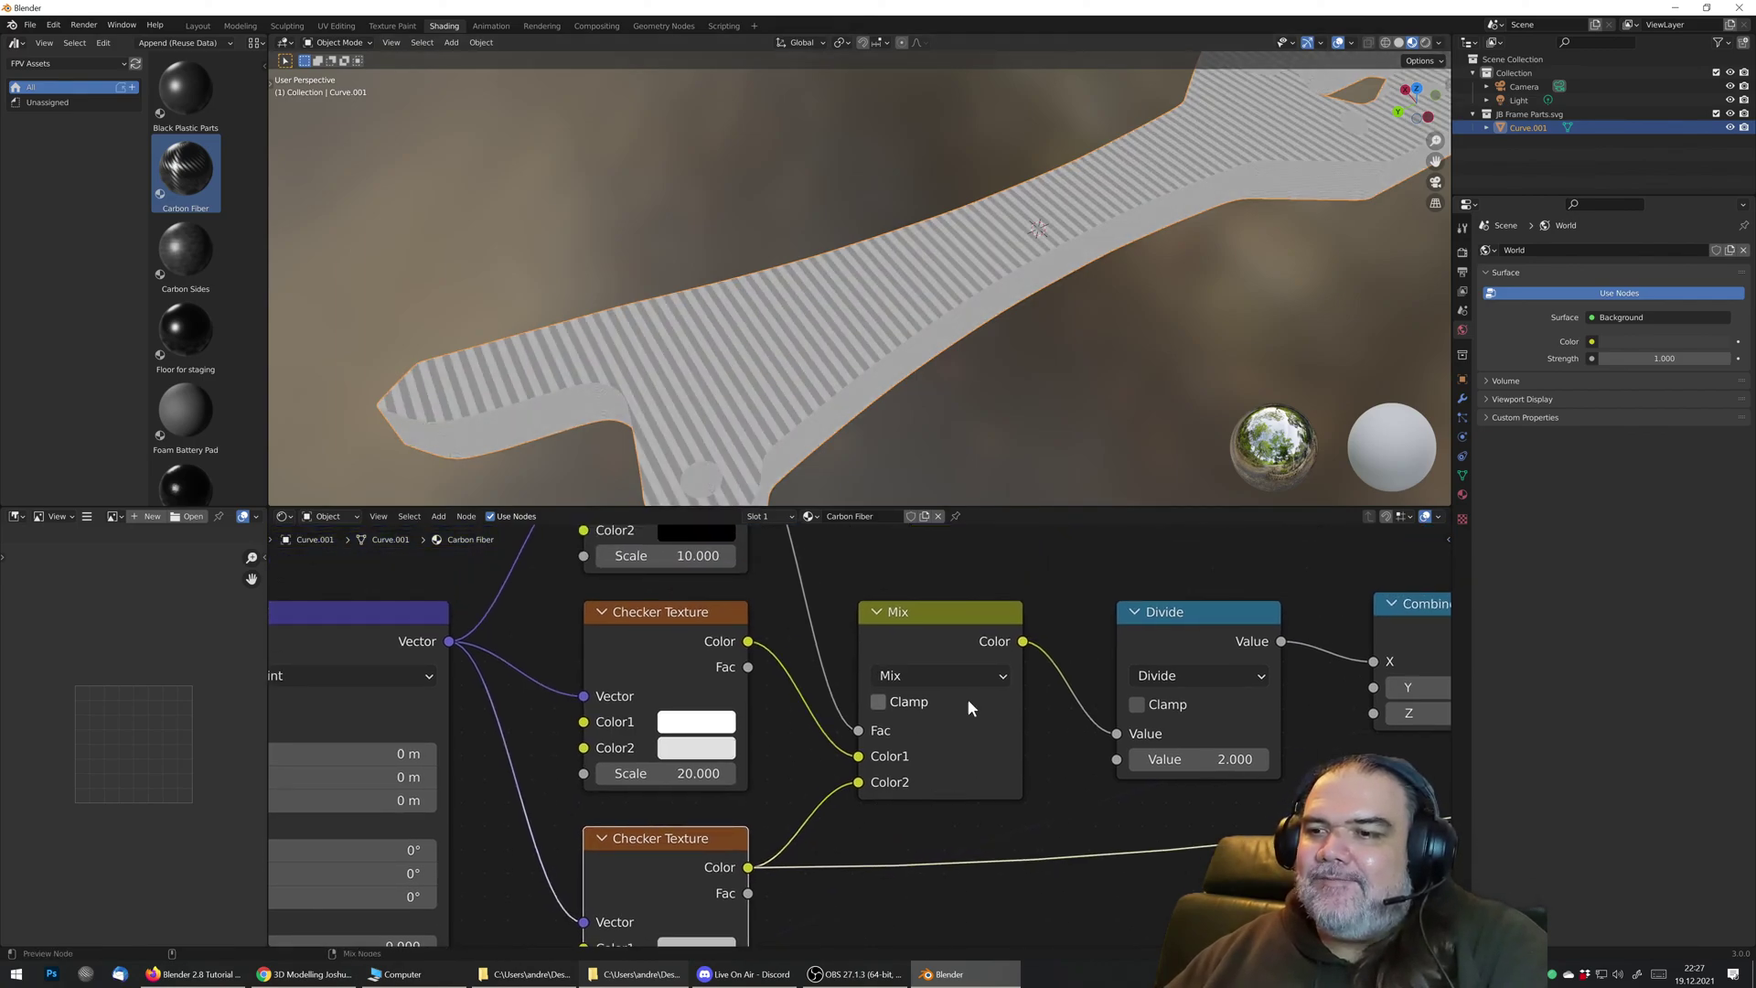
left_click(968, 699, "ctrl+shift")
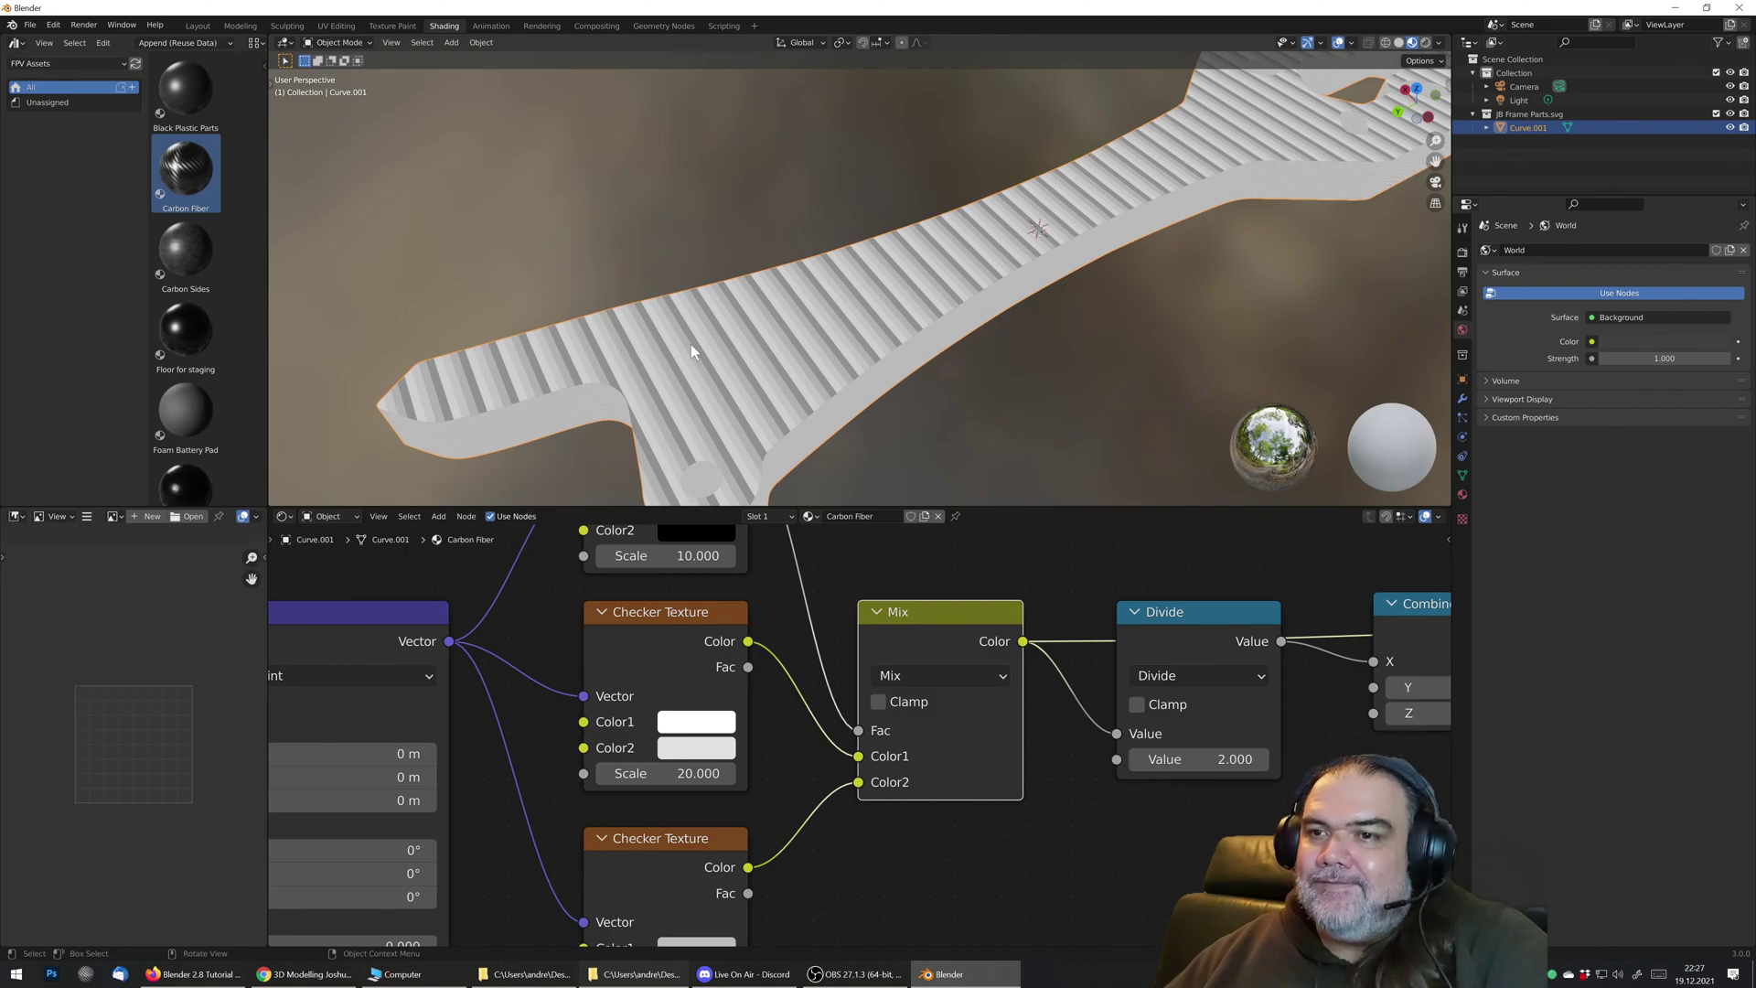
Step: Enable Clamp on the Divide node and preview the outputs of the Combine XYZ and following Mapping nodes on the arm
middle_click_drag(1228, 712, 726, 694)
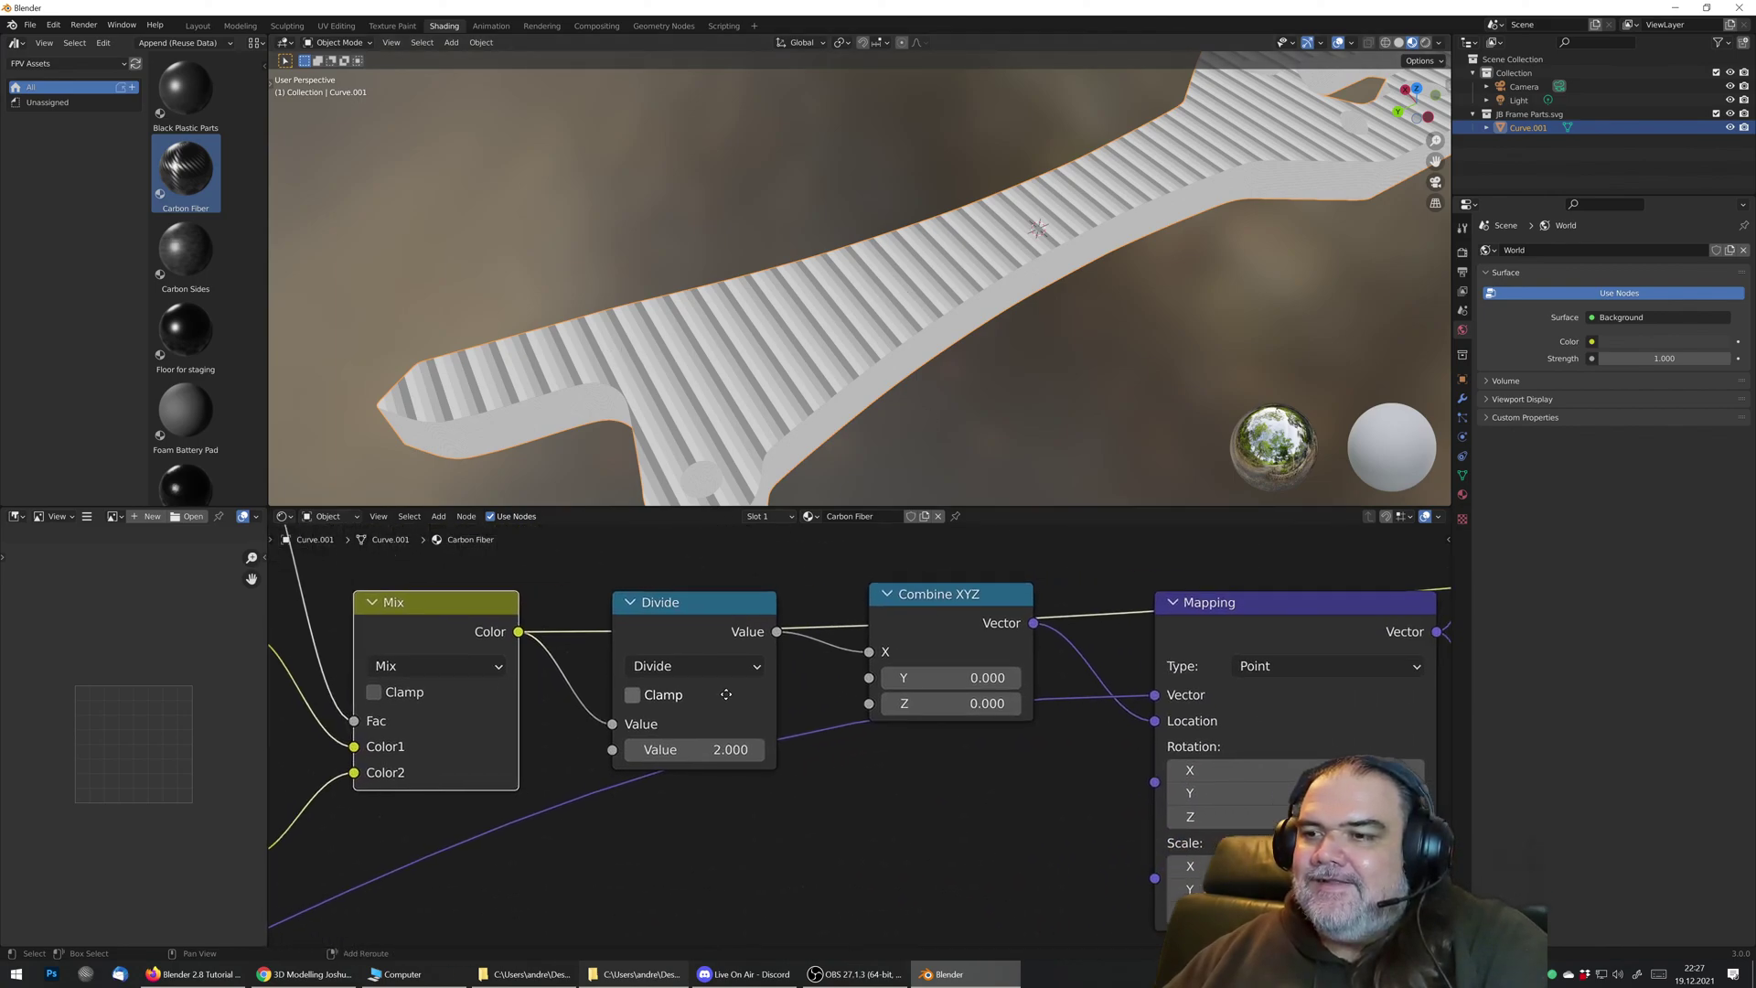
left_click(727, 694)
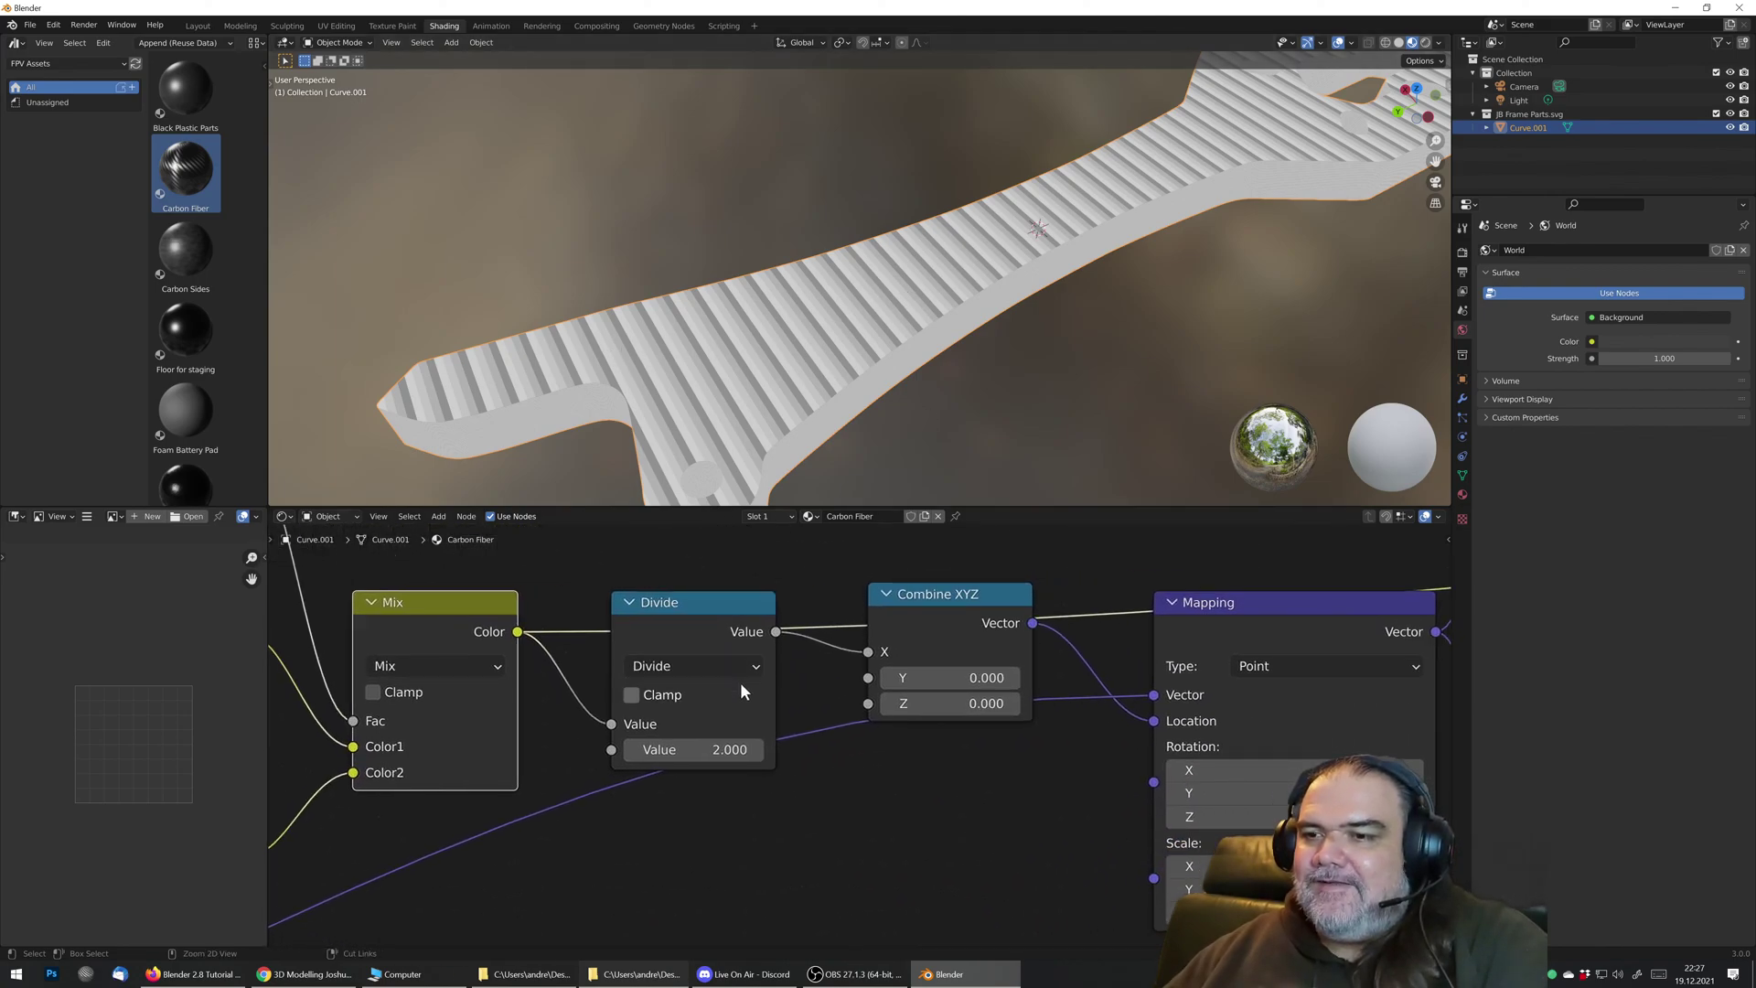
left_click(940, 655, "ctrl+shift")
left_click(1266, 634, "ctrl+shift")
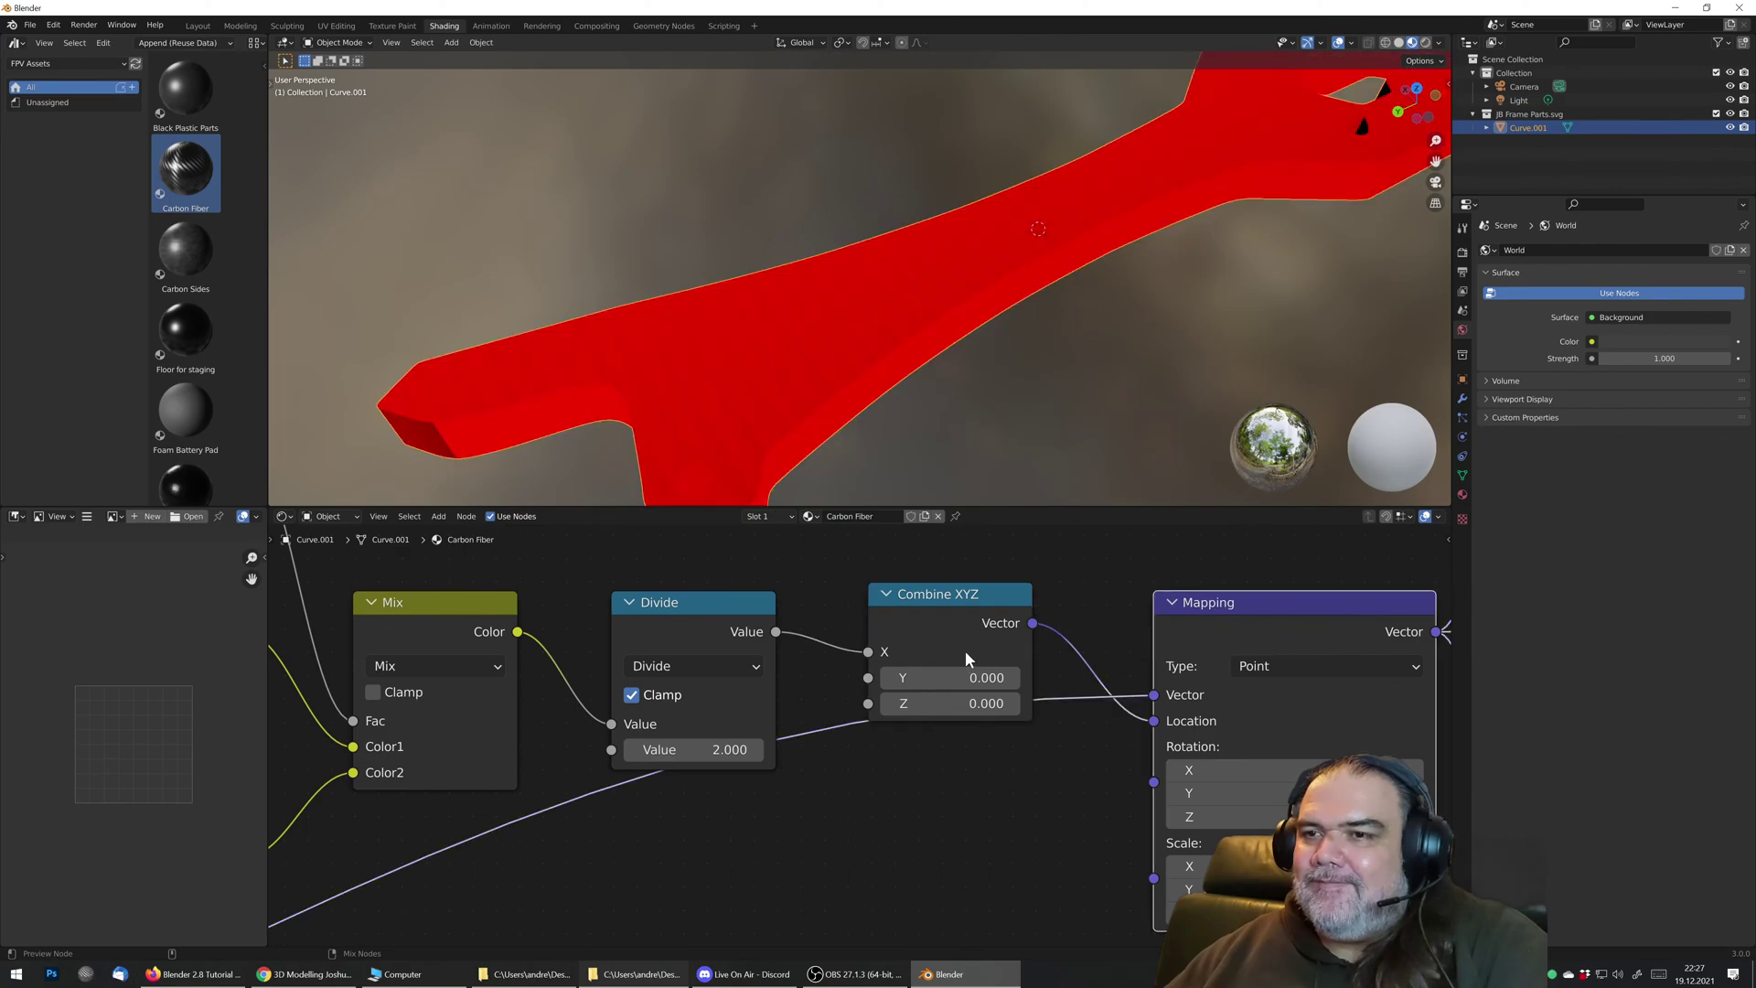
middle_click_drag(1295, 677, 664, 695)
scroll(908, 809, "down", 1)
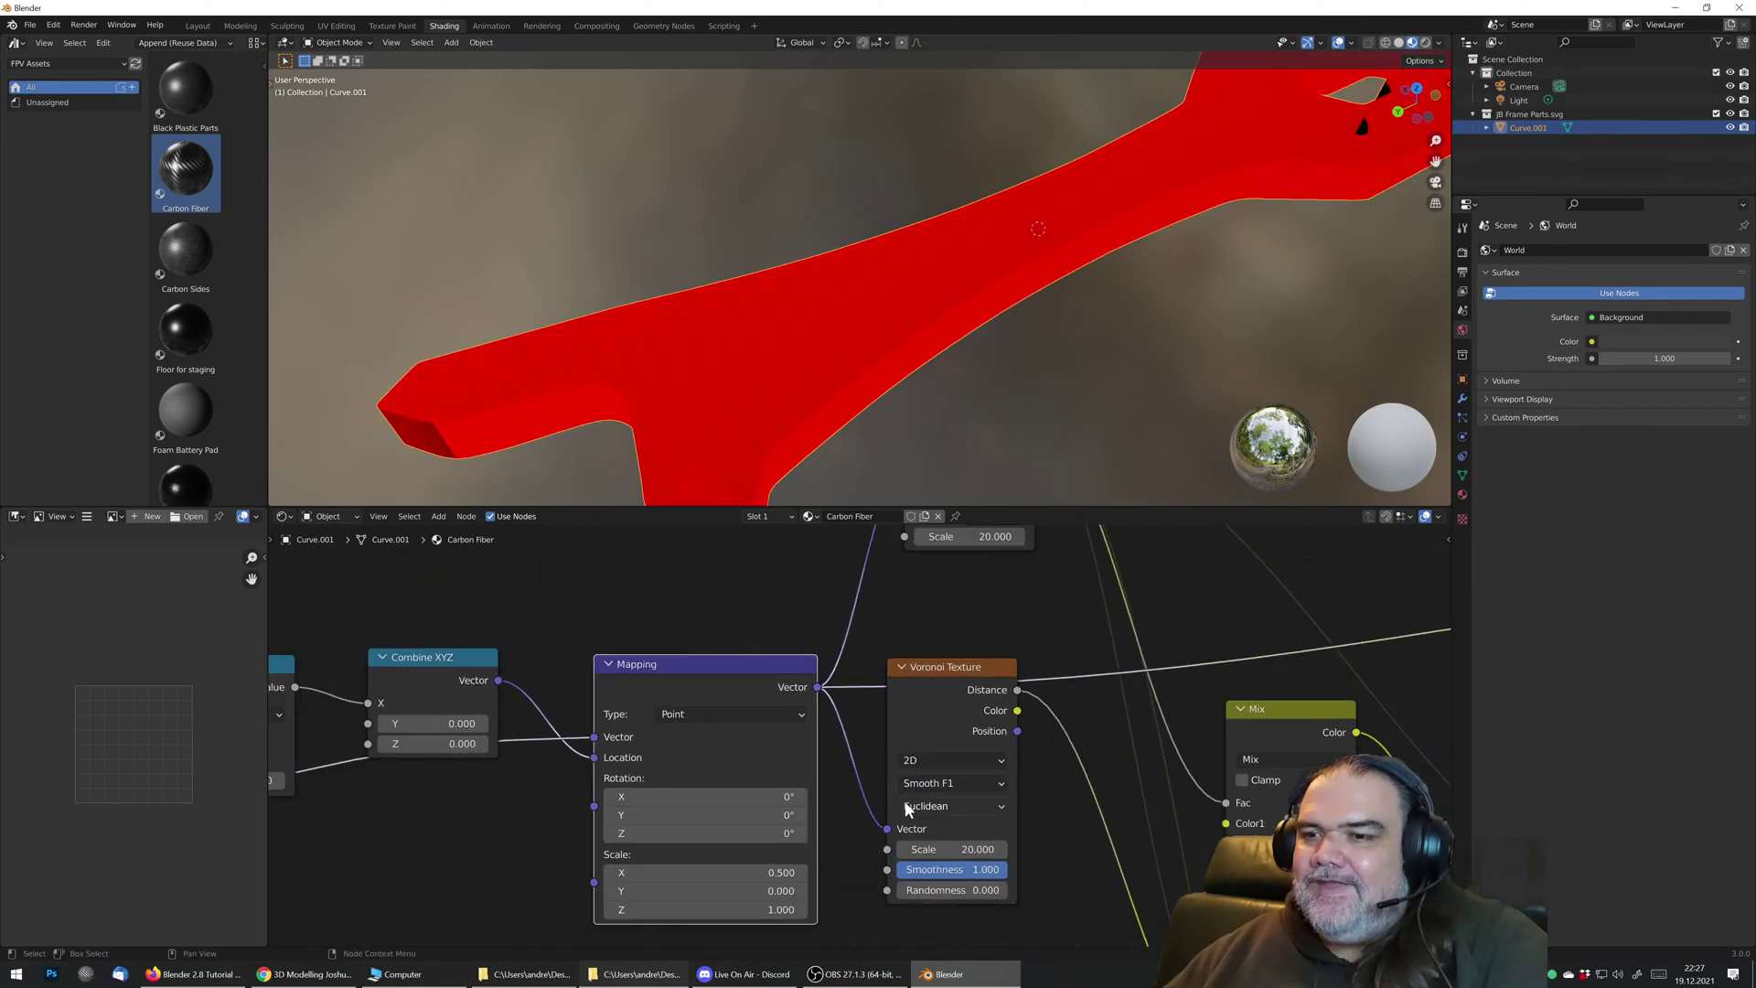
Step: Preview the upper branch's Voronoi Texture on the arm and inspect its weave pattern up close
middle_click_drag(908, 809, 917, 752)
left_click(881, 619, "ctrl+shift")
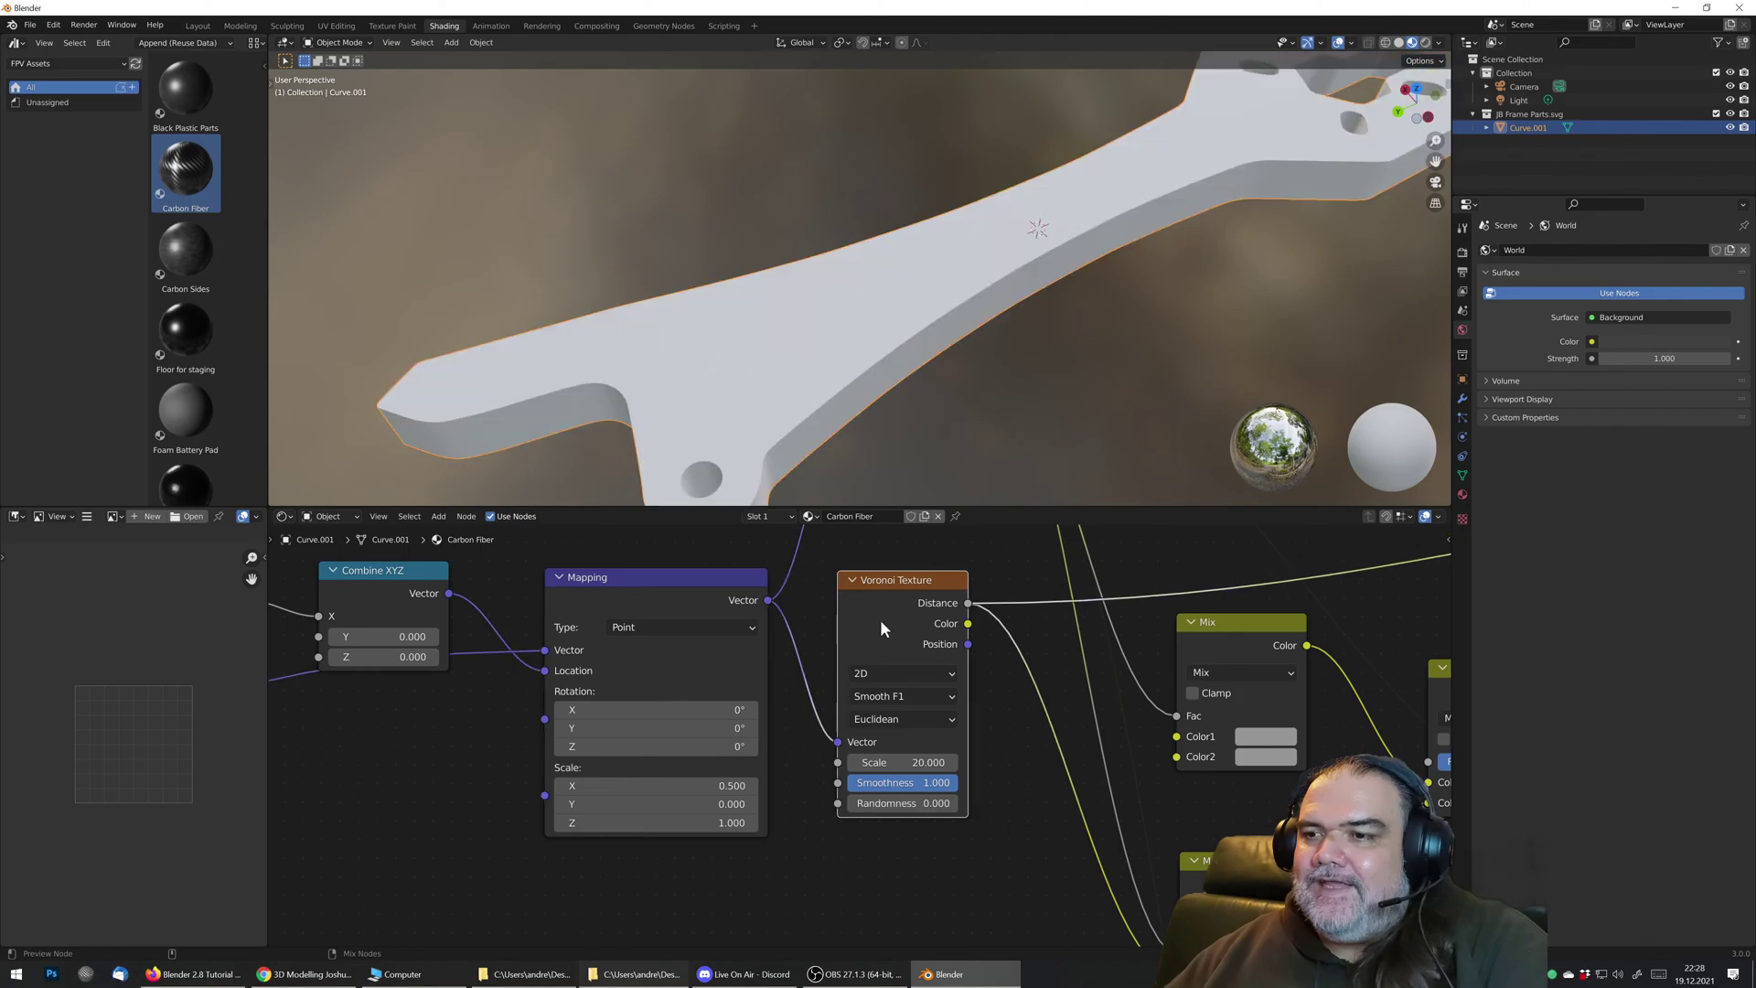
scroll(698, 439, "up", 6)
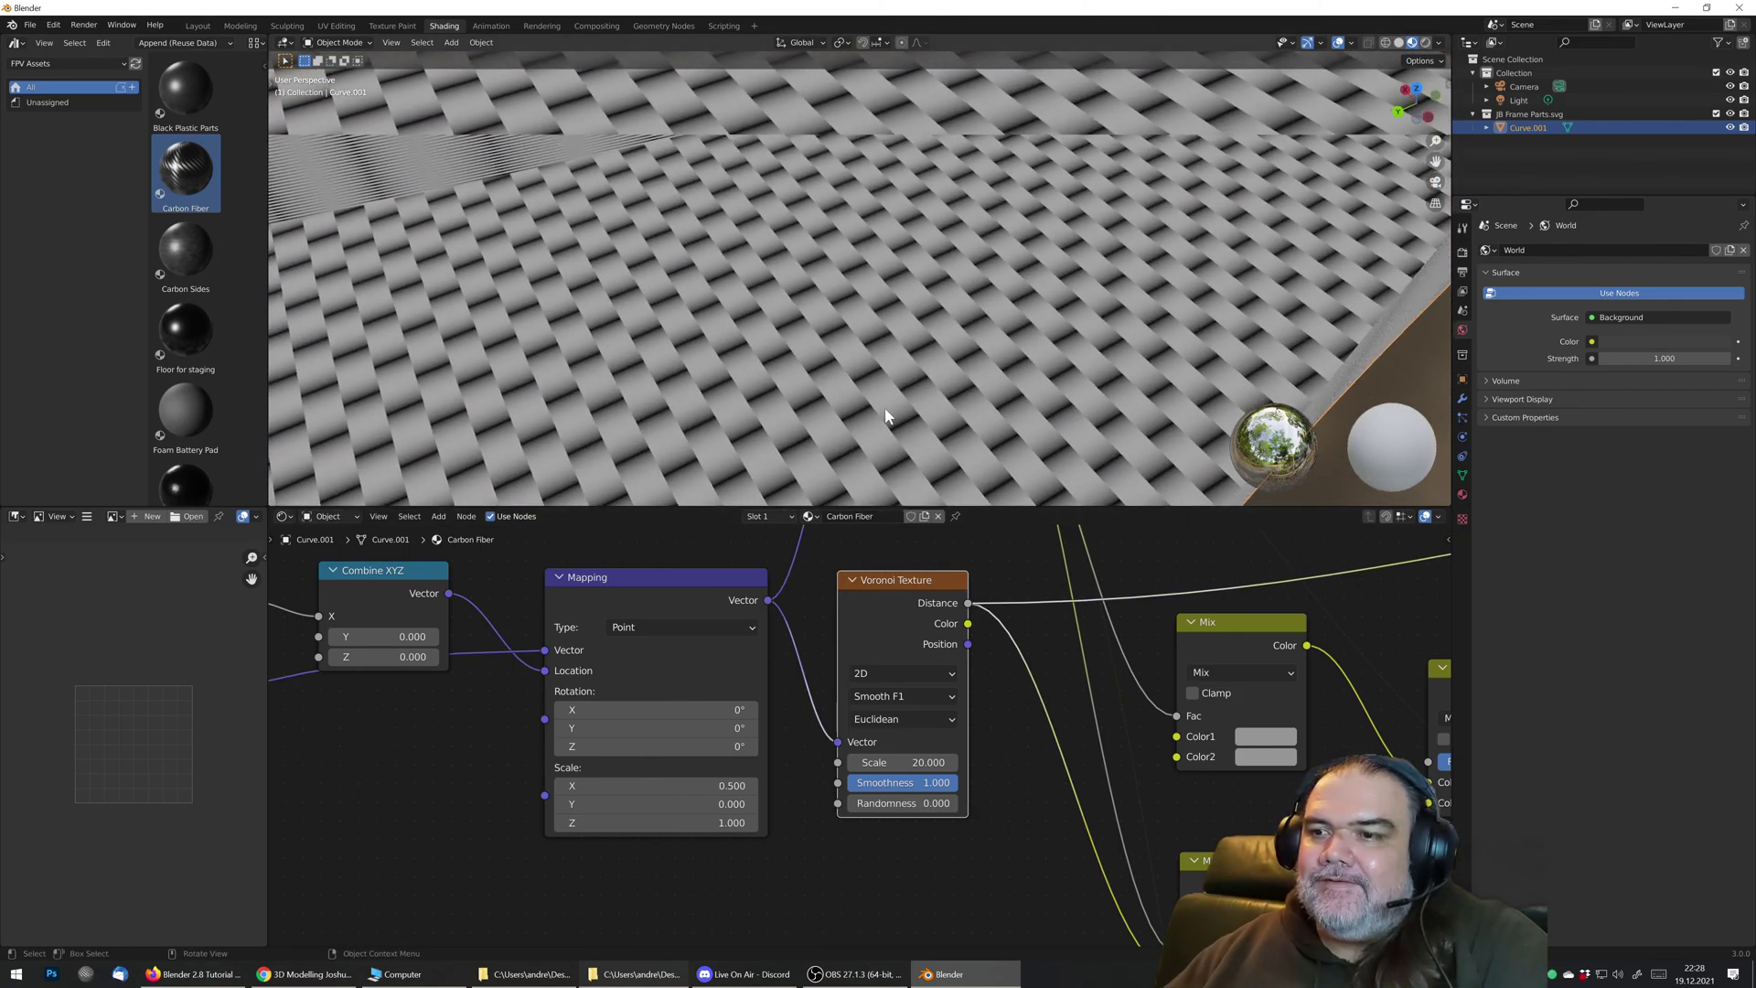
scroll(886, 417, "down", 5)
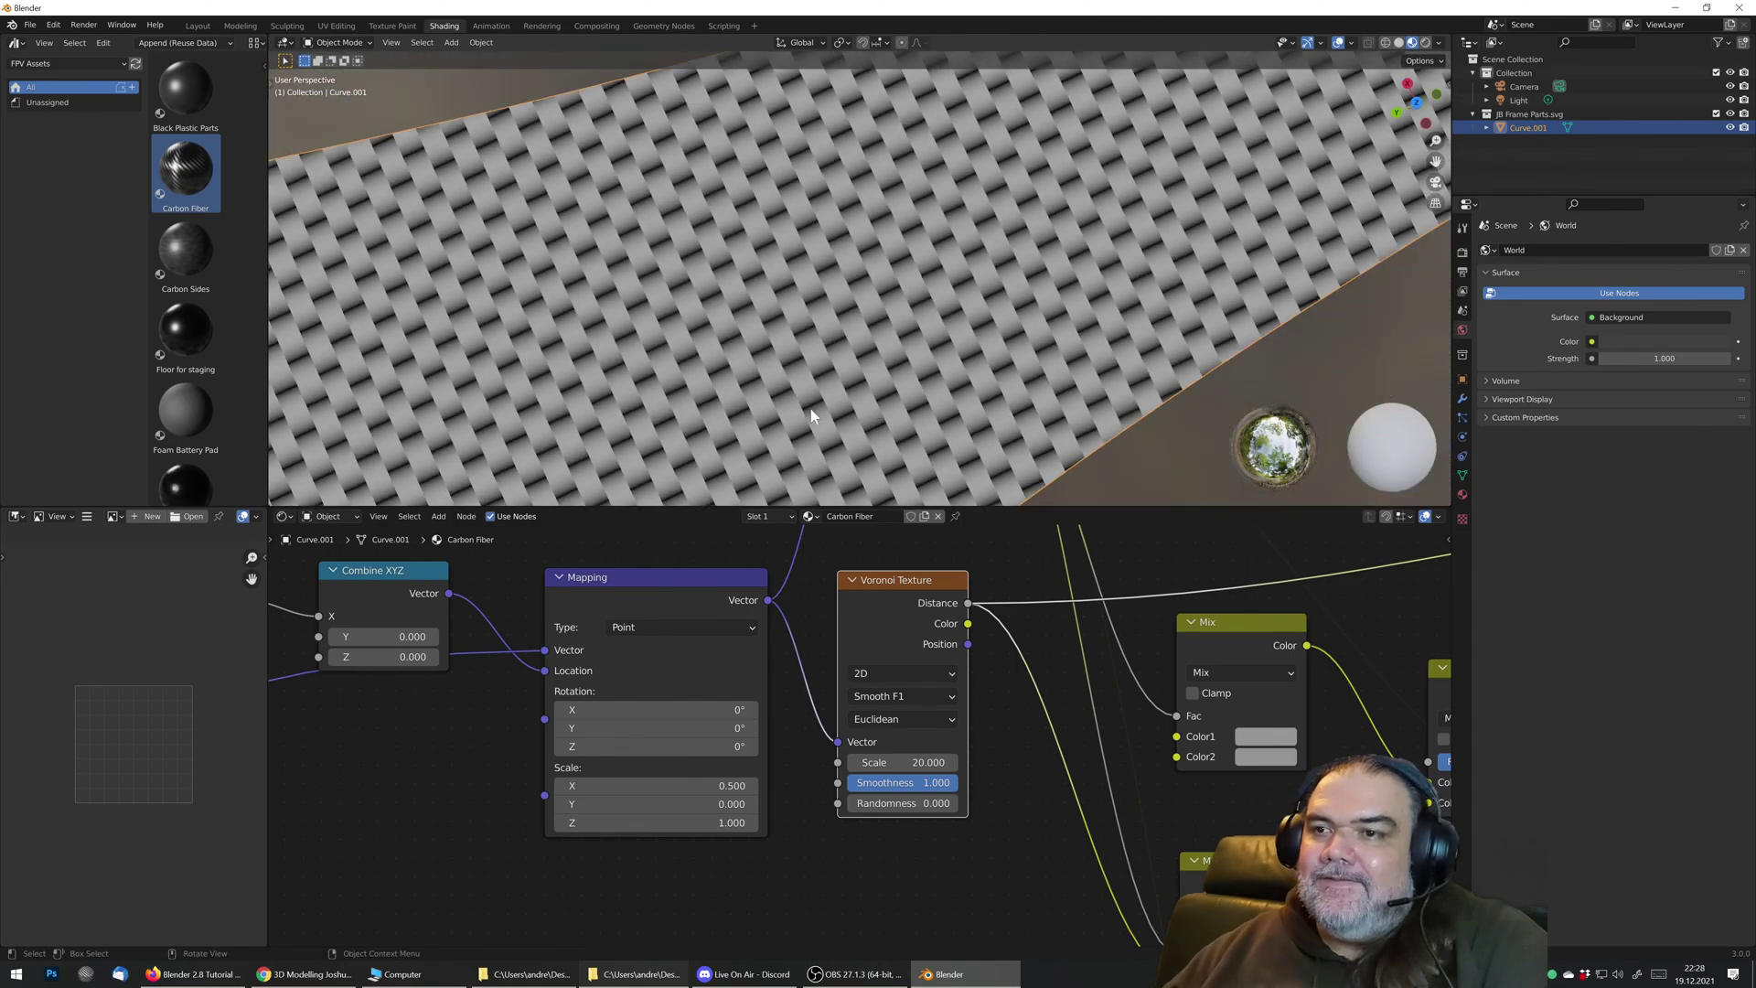
middle_click_drag(810, 417, 788, 343)
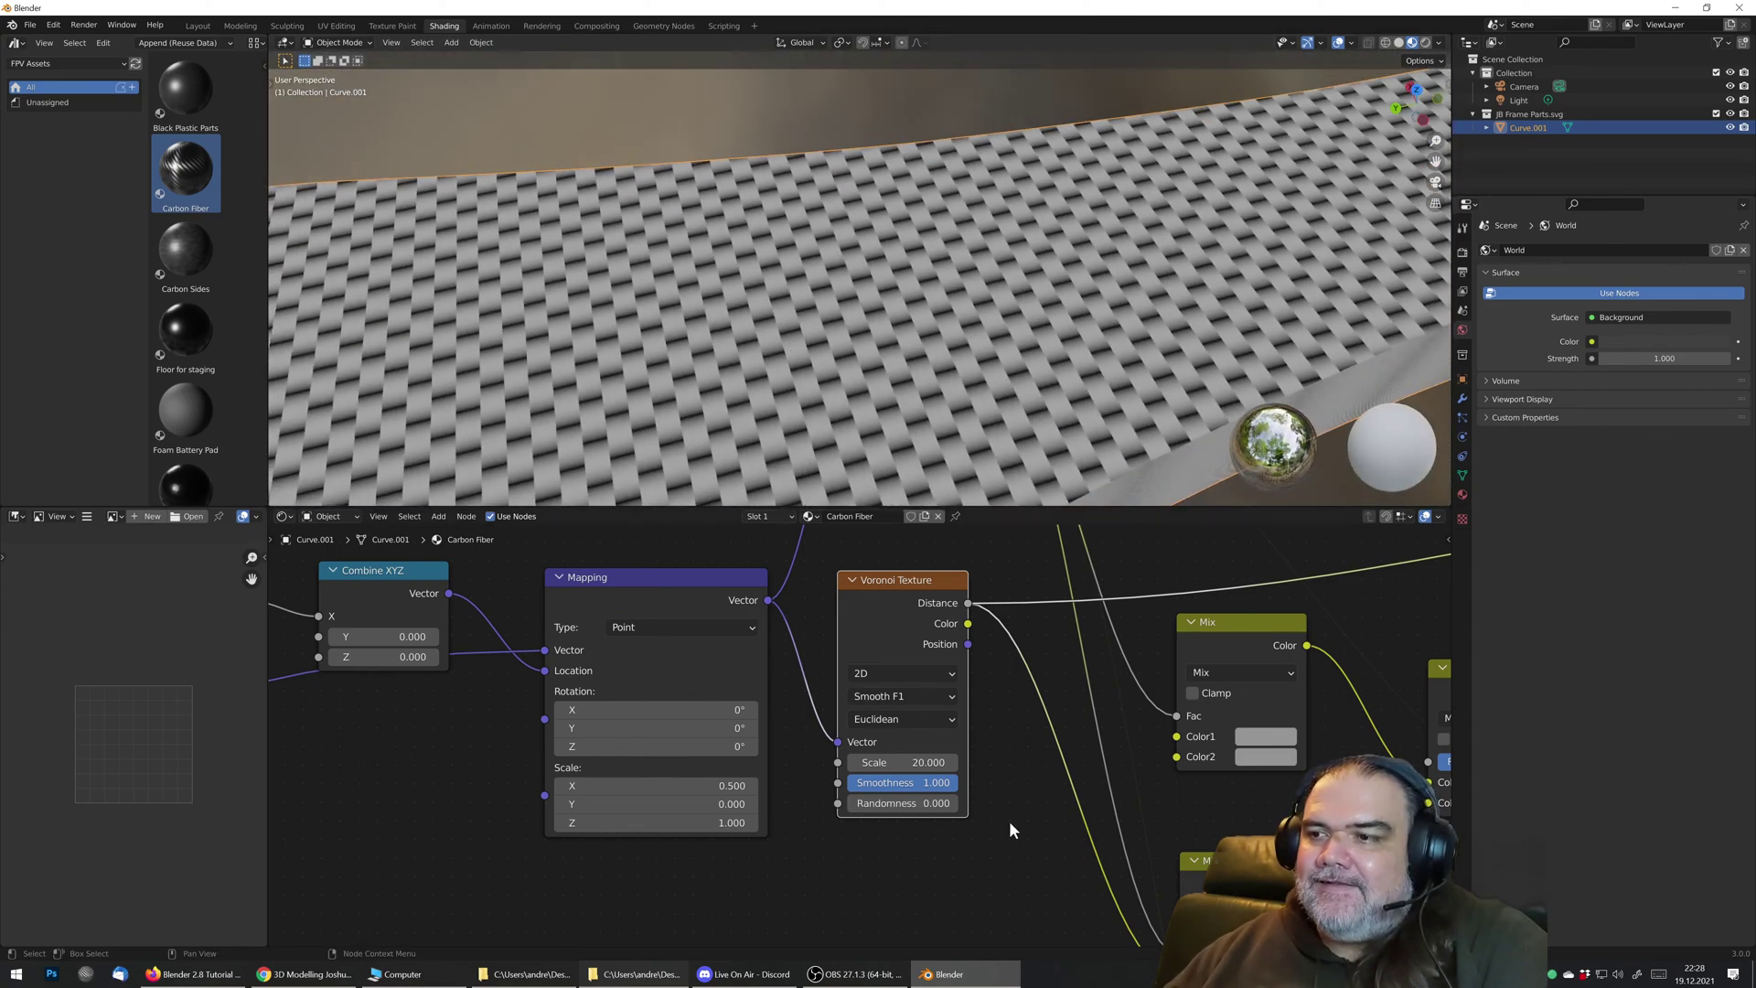
Step: Preview on the arm the second branch's first two Checker Textures, their Mix node and the branch's Voronoi Texture
scroll(1010, 830, "down", 6)
middle_click_drag(1037, 802, 1188, 583)
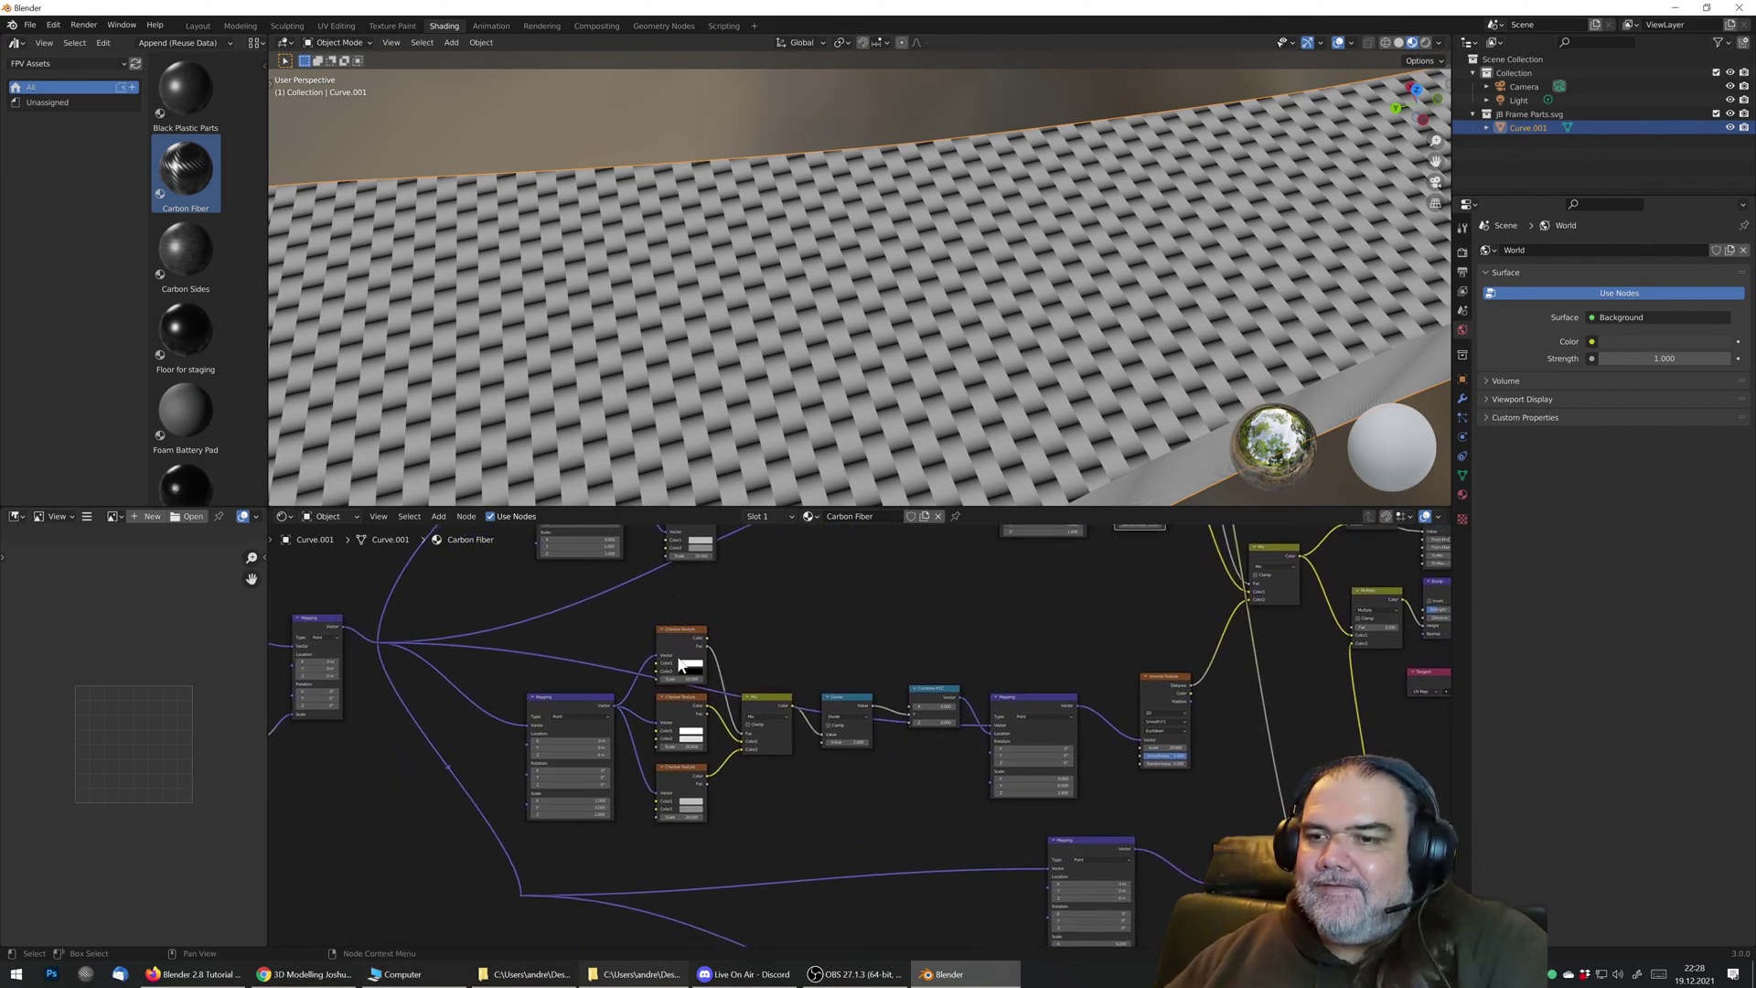
left_click(679, 631, "ctrl+shift")
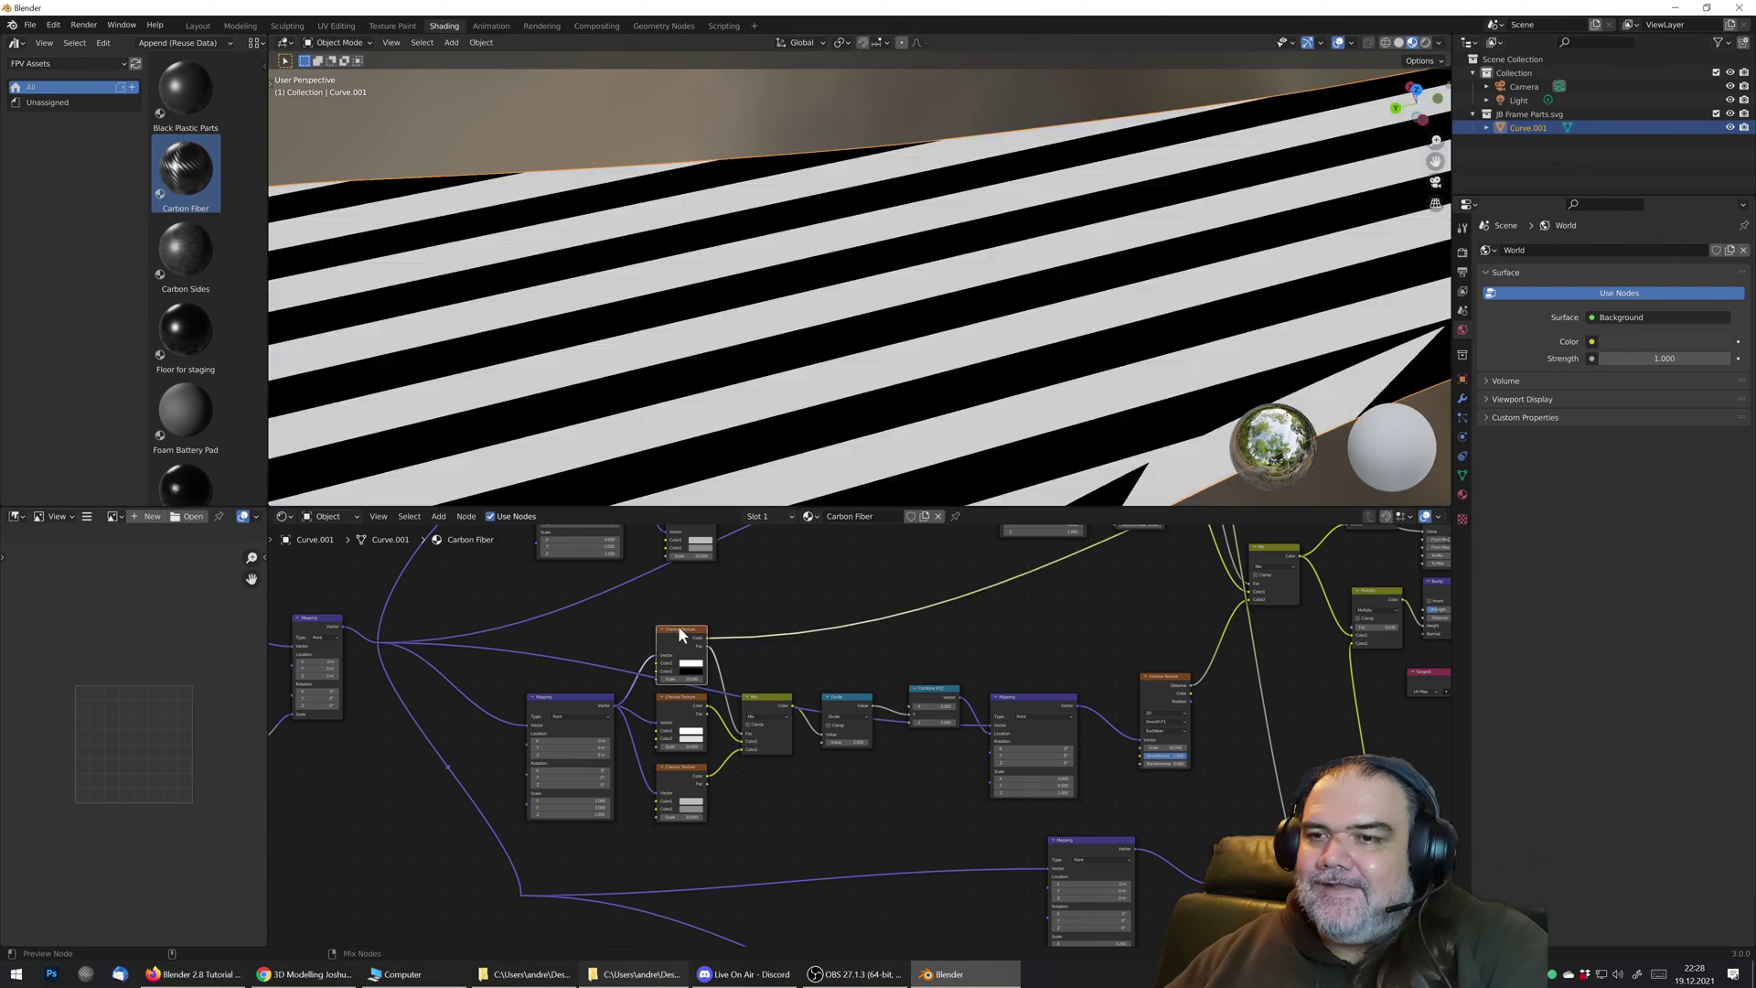
left_click(675, 698, "ctrl+shift")
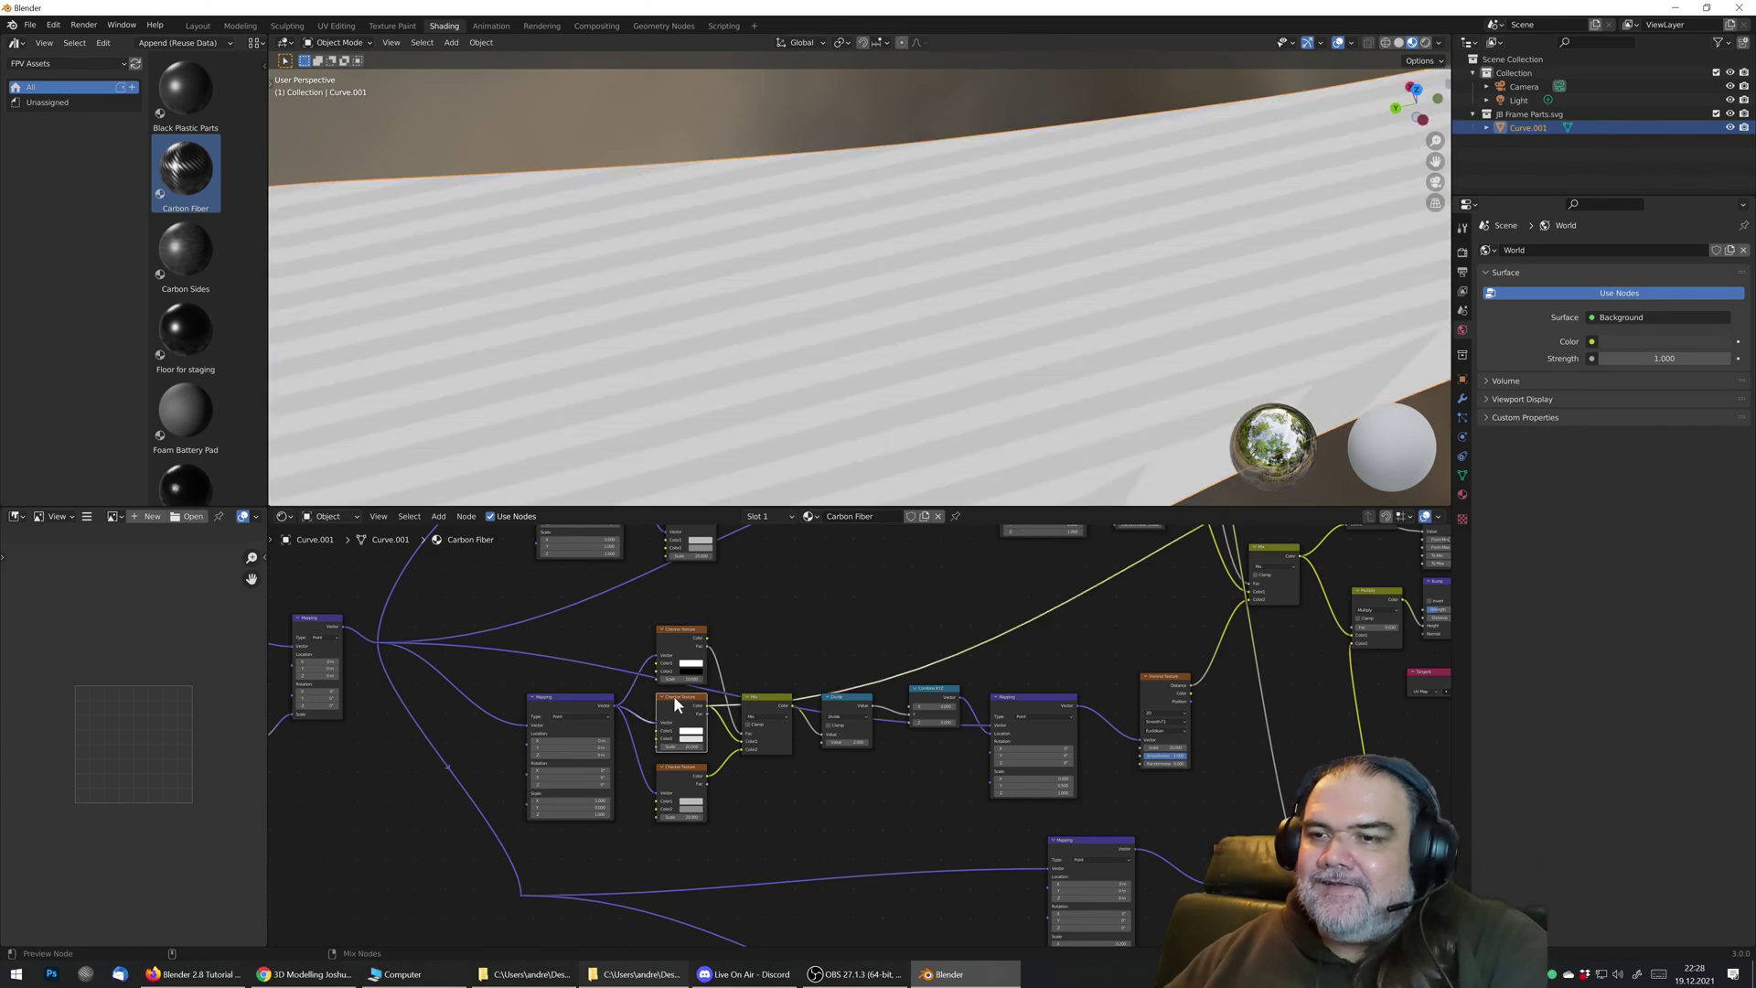
left_click(766, 699, "ctrl+shift")
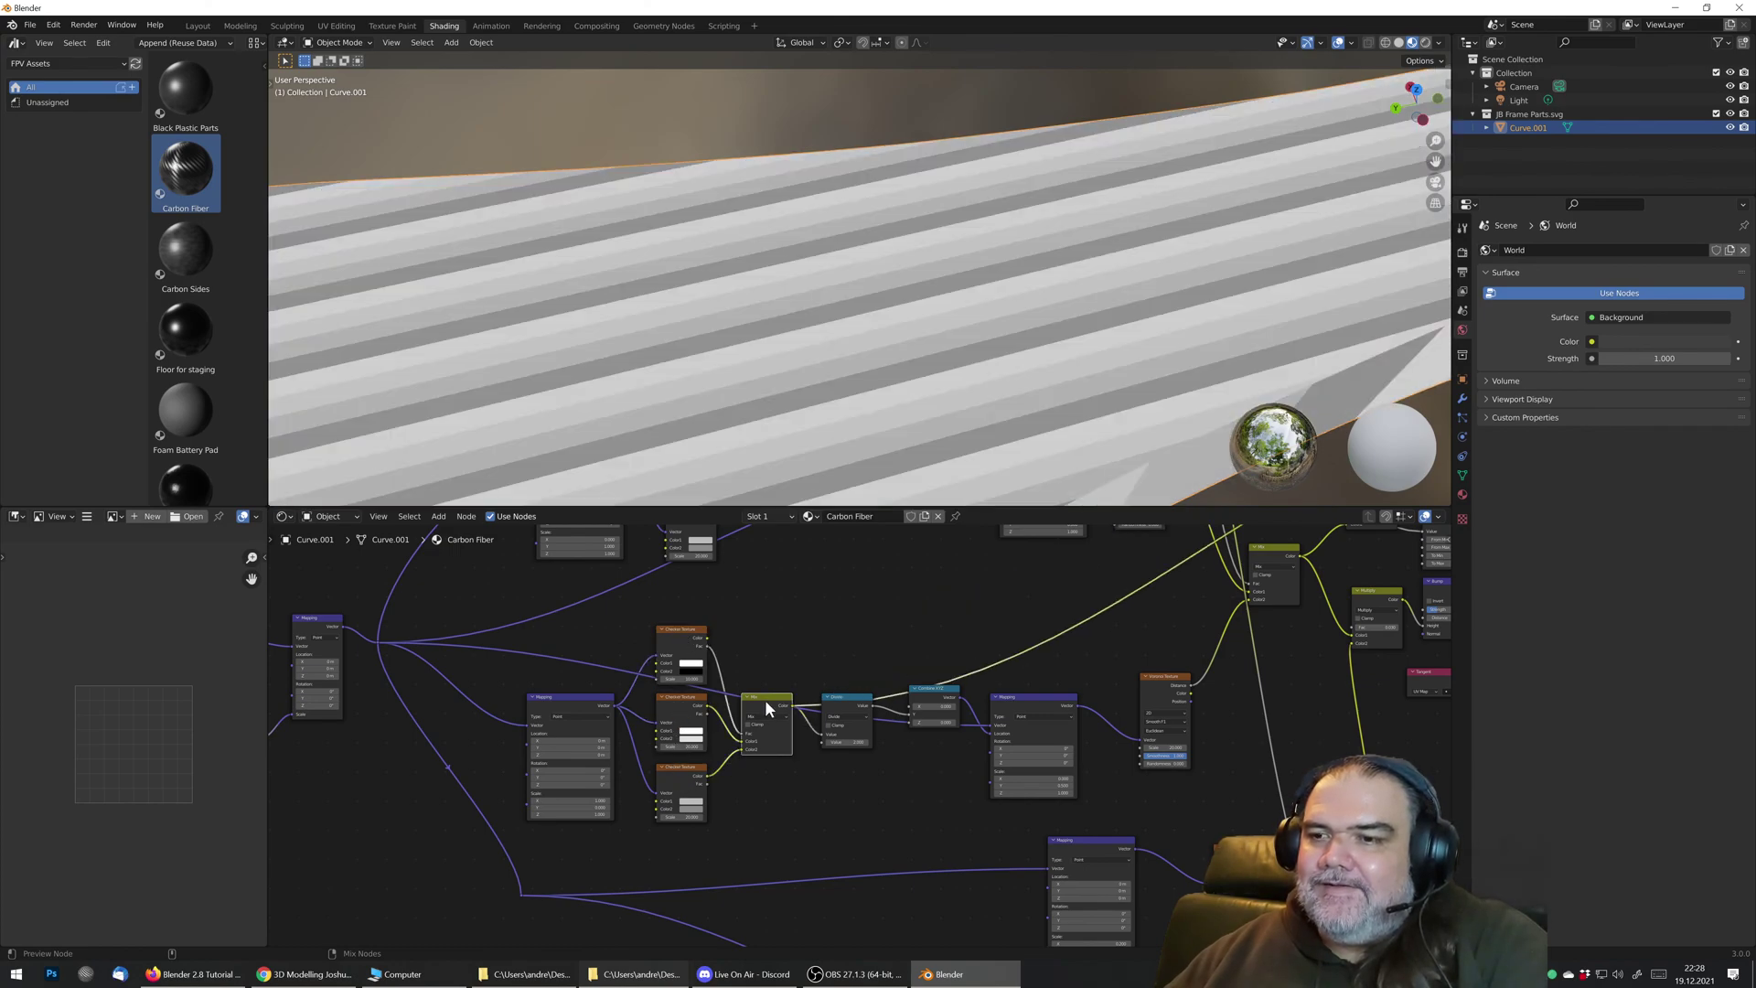
left_click(1154, 685, "ctrl+shift")
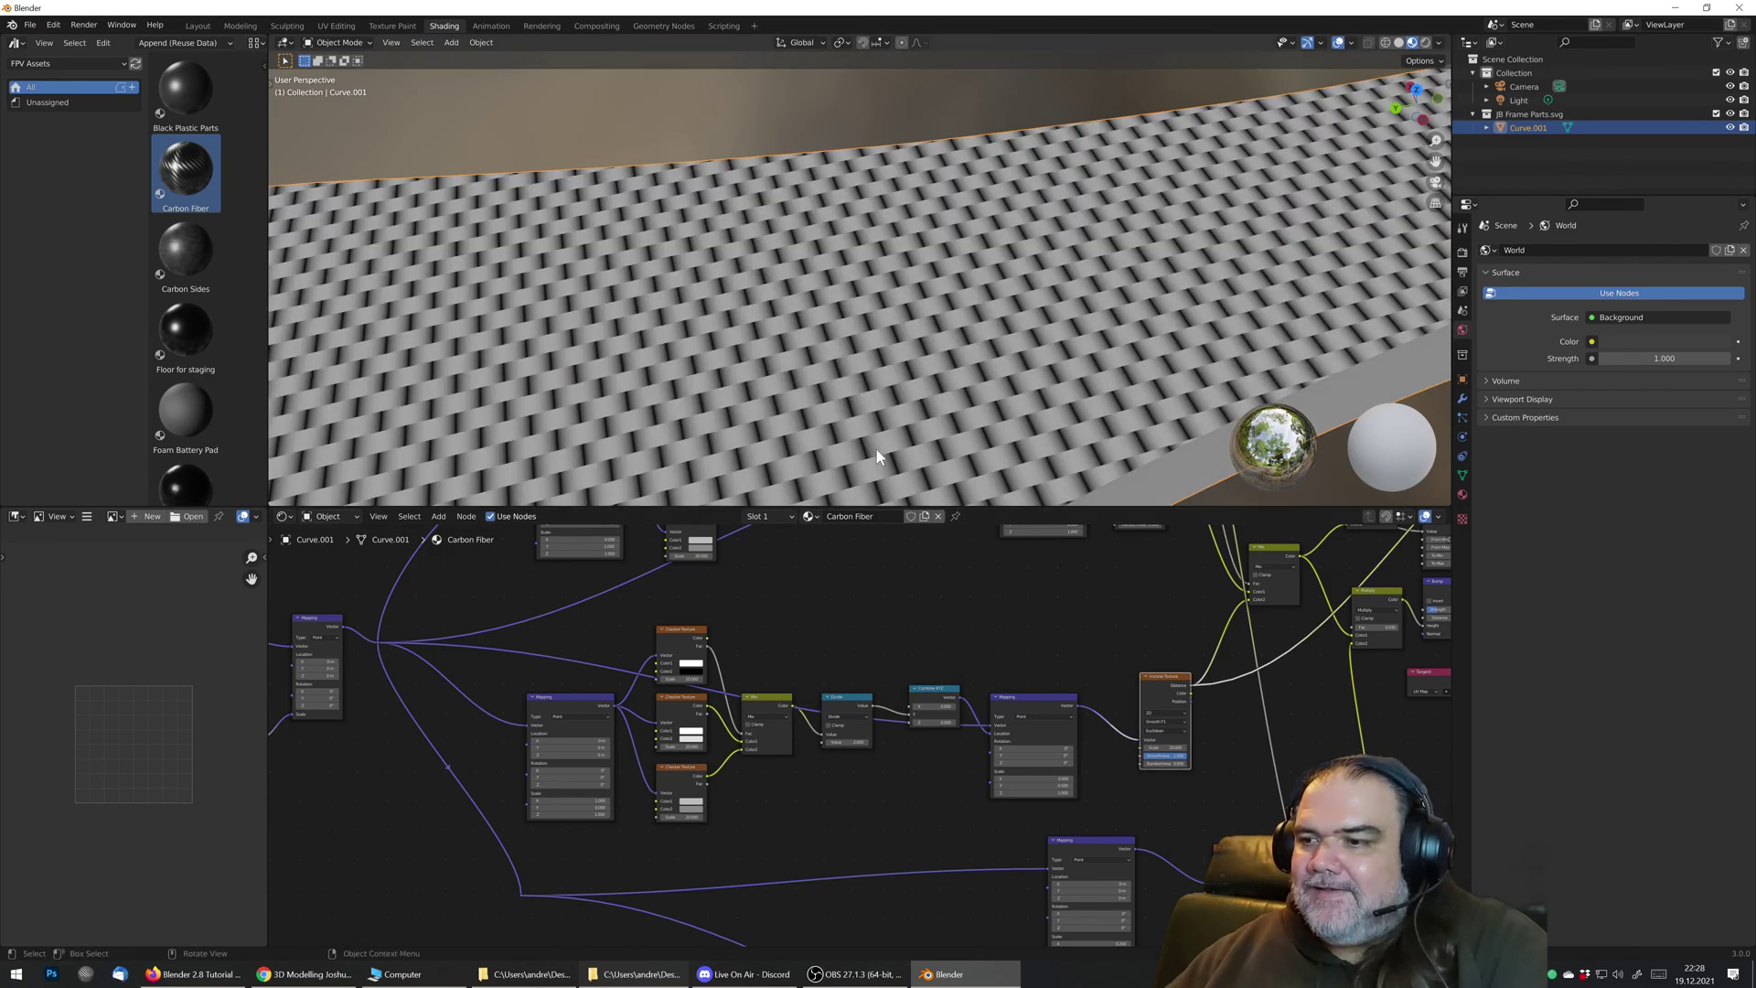
Step: Preview on the arm each of the two Noise Texture nodes in the lowest branches
middle_click_drag(914, 763, 781, 586)
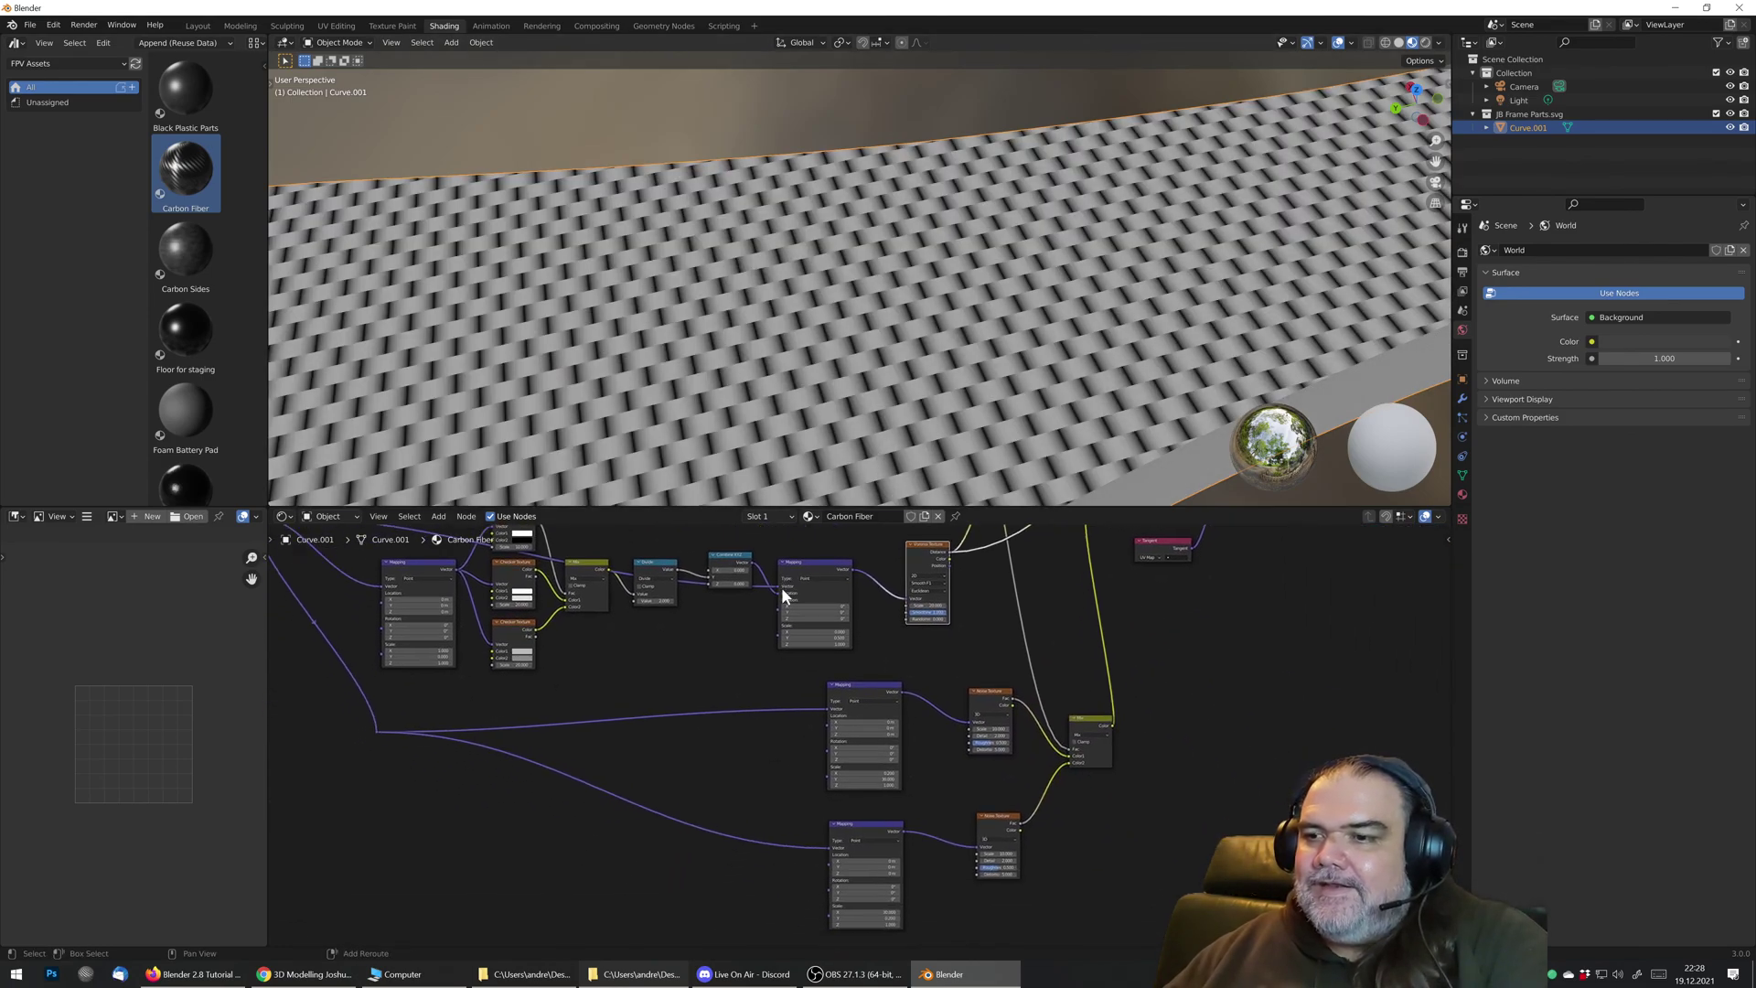
scroll(865, 684, "up", 4)
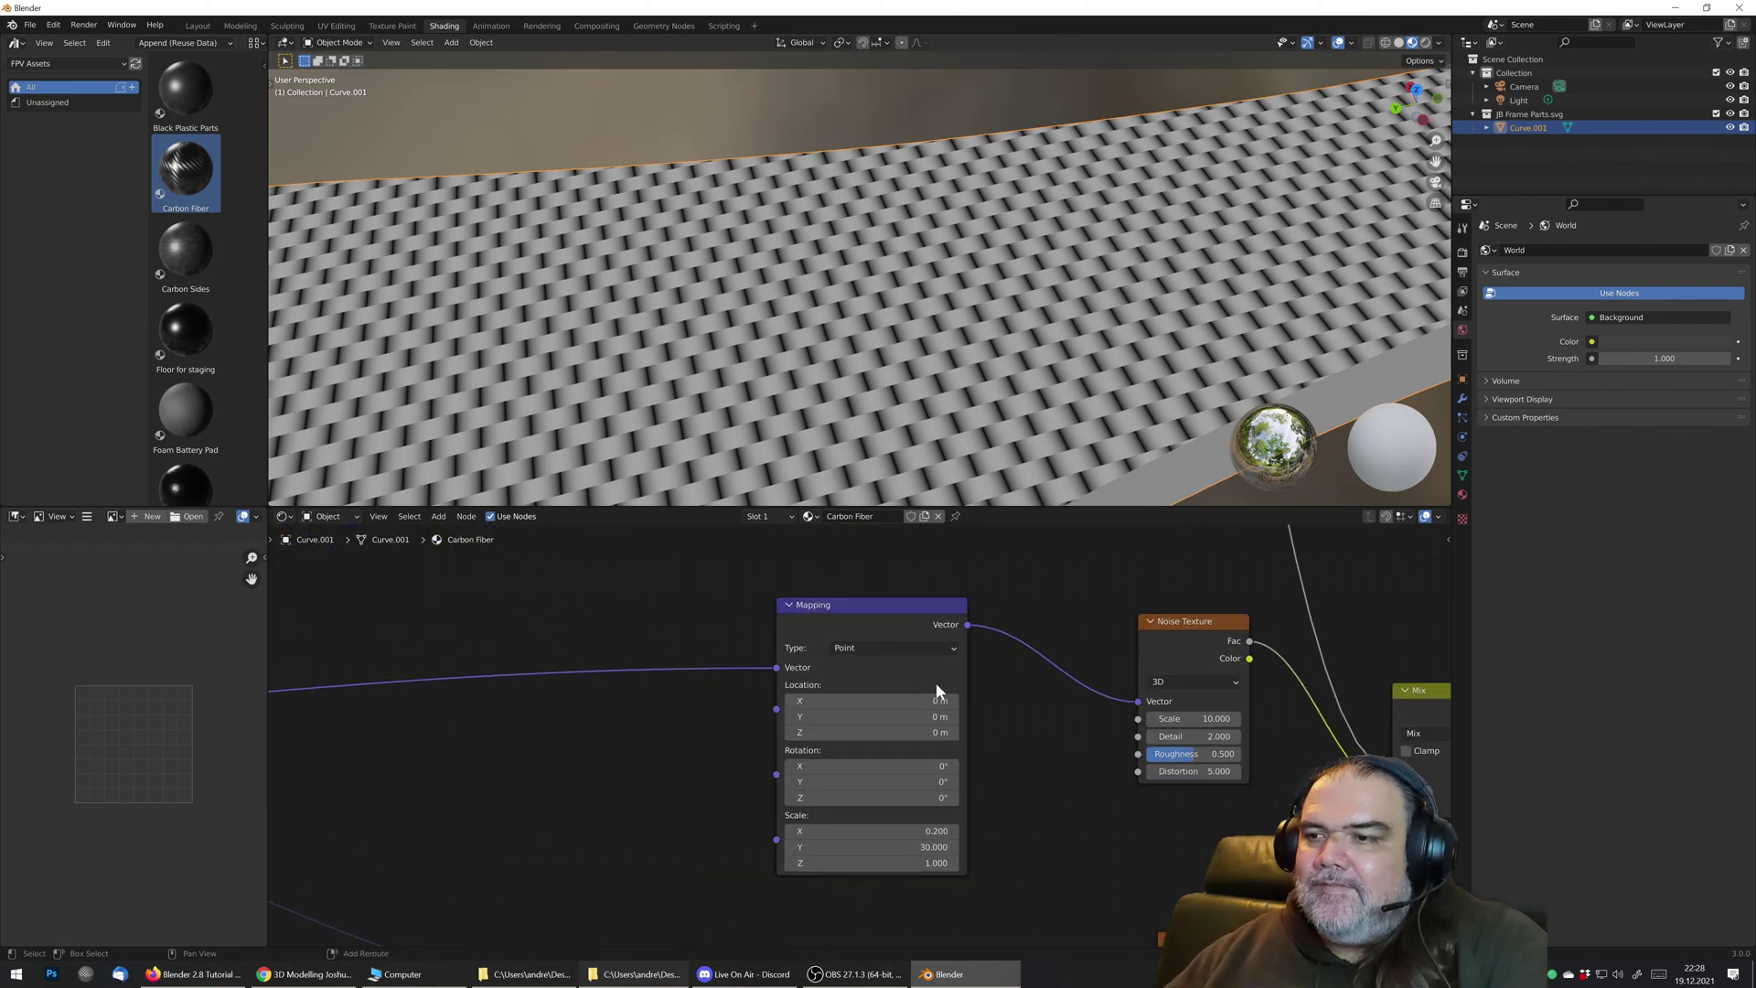
scroll(875, 686, "down", 5, "ctrl")
left_click(837, 673, "ctrl+shift")
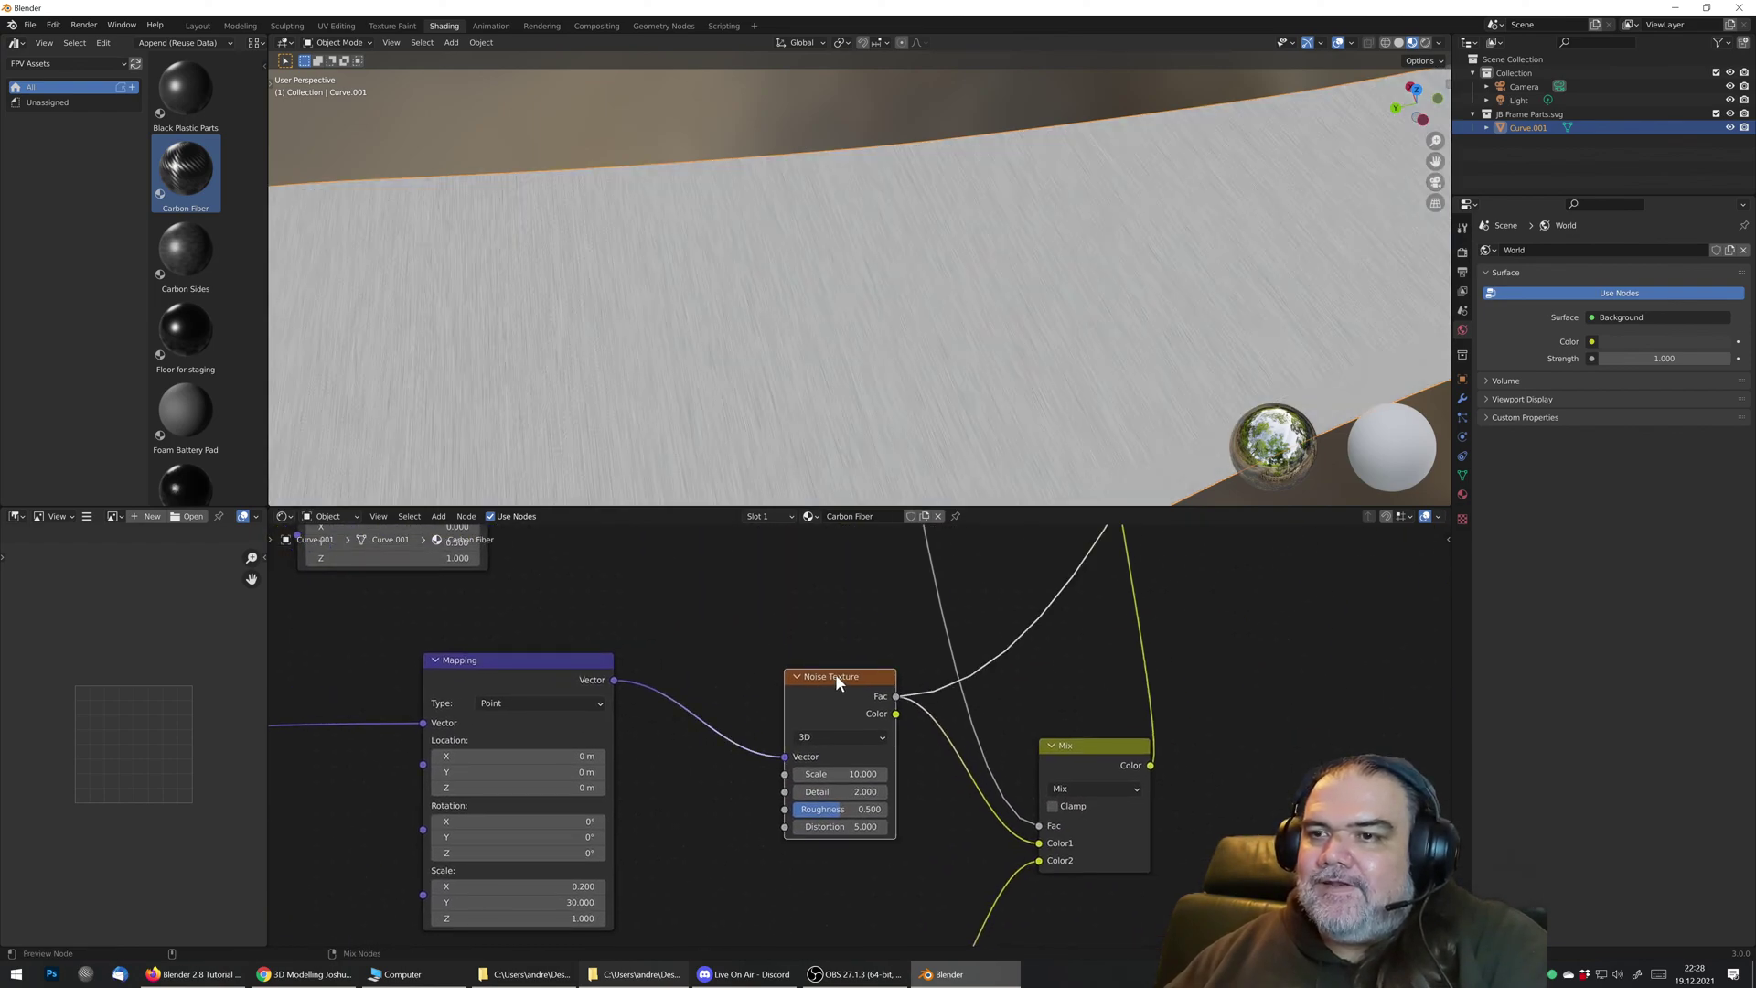
middle_click_drag(743, 291, 732, 145)
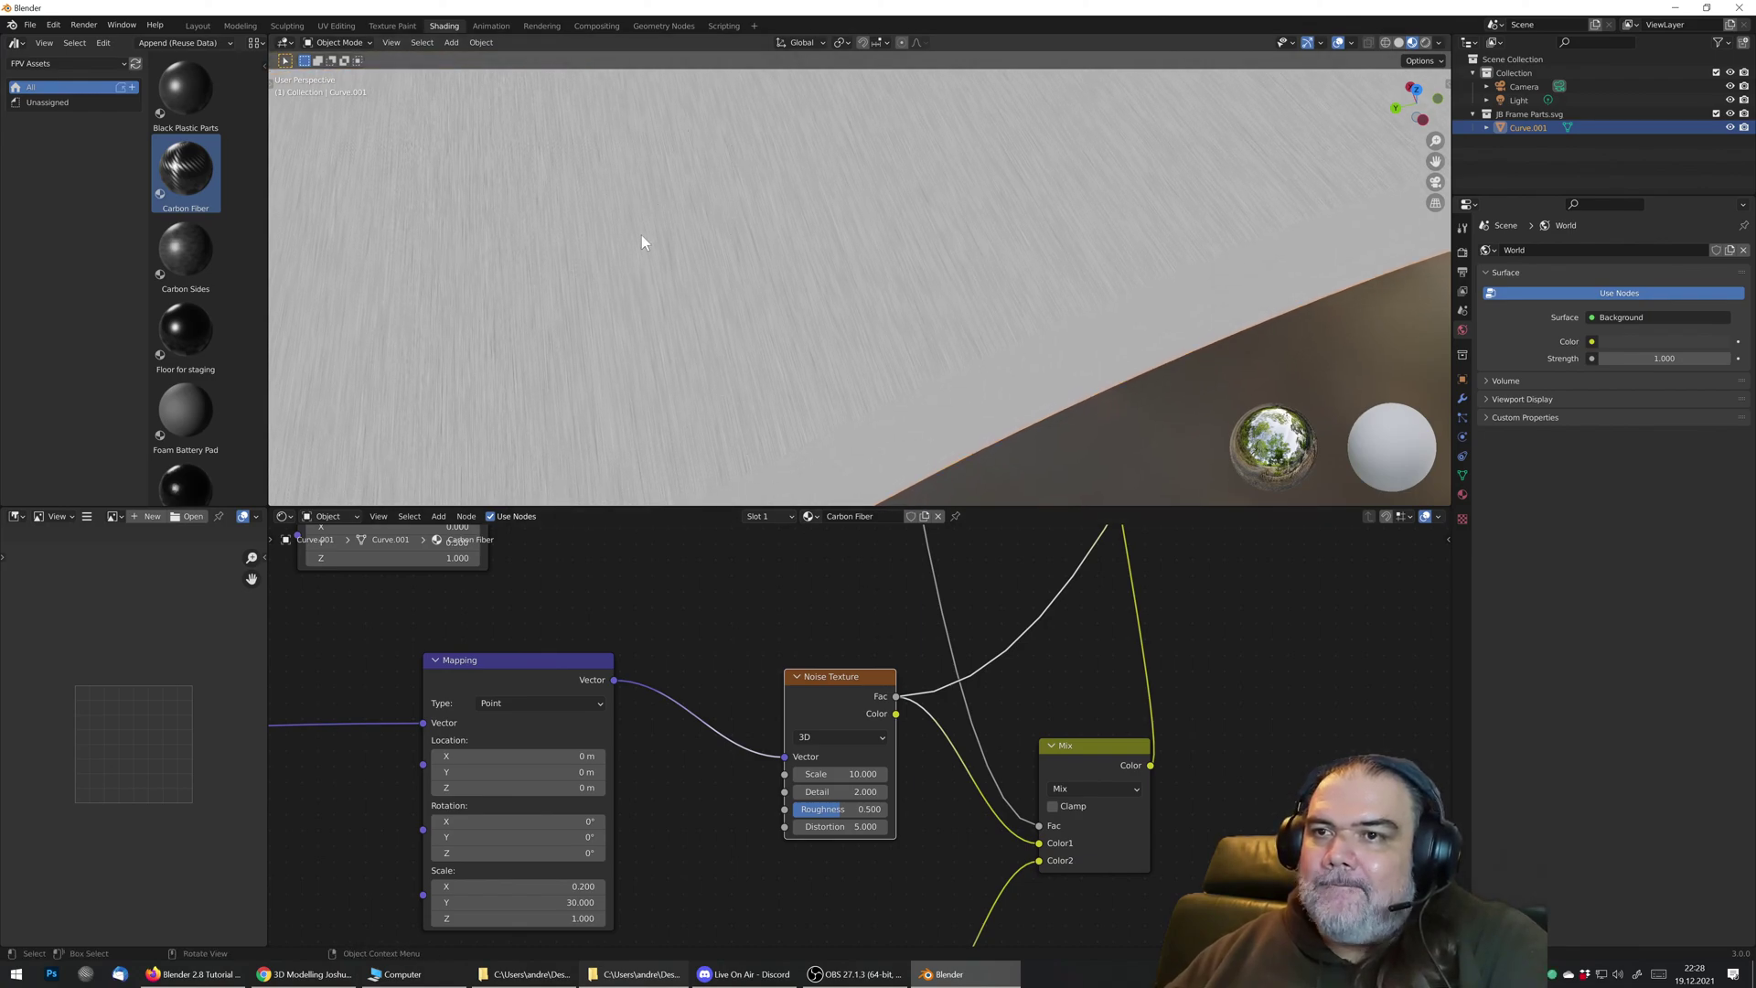
scroll(869, 823, "down", 3)
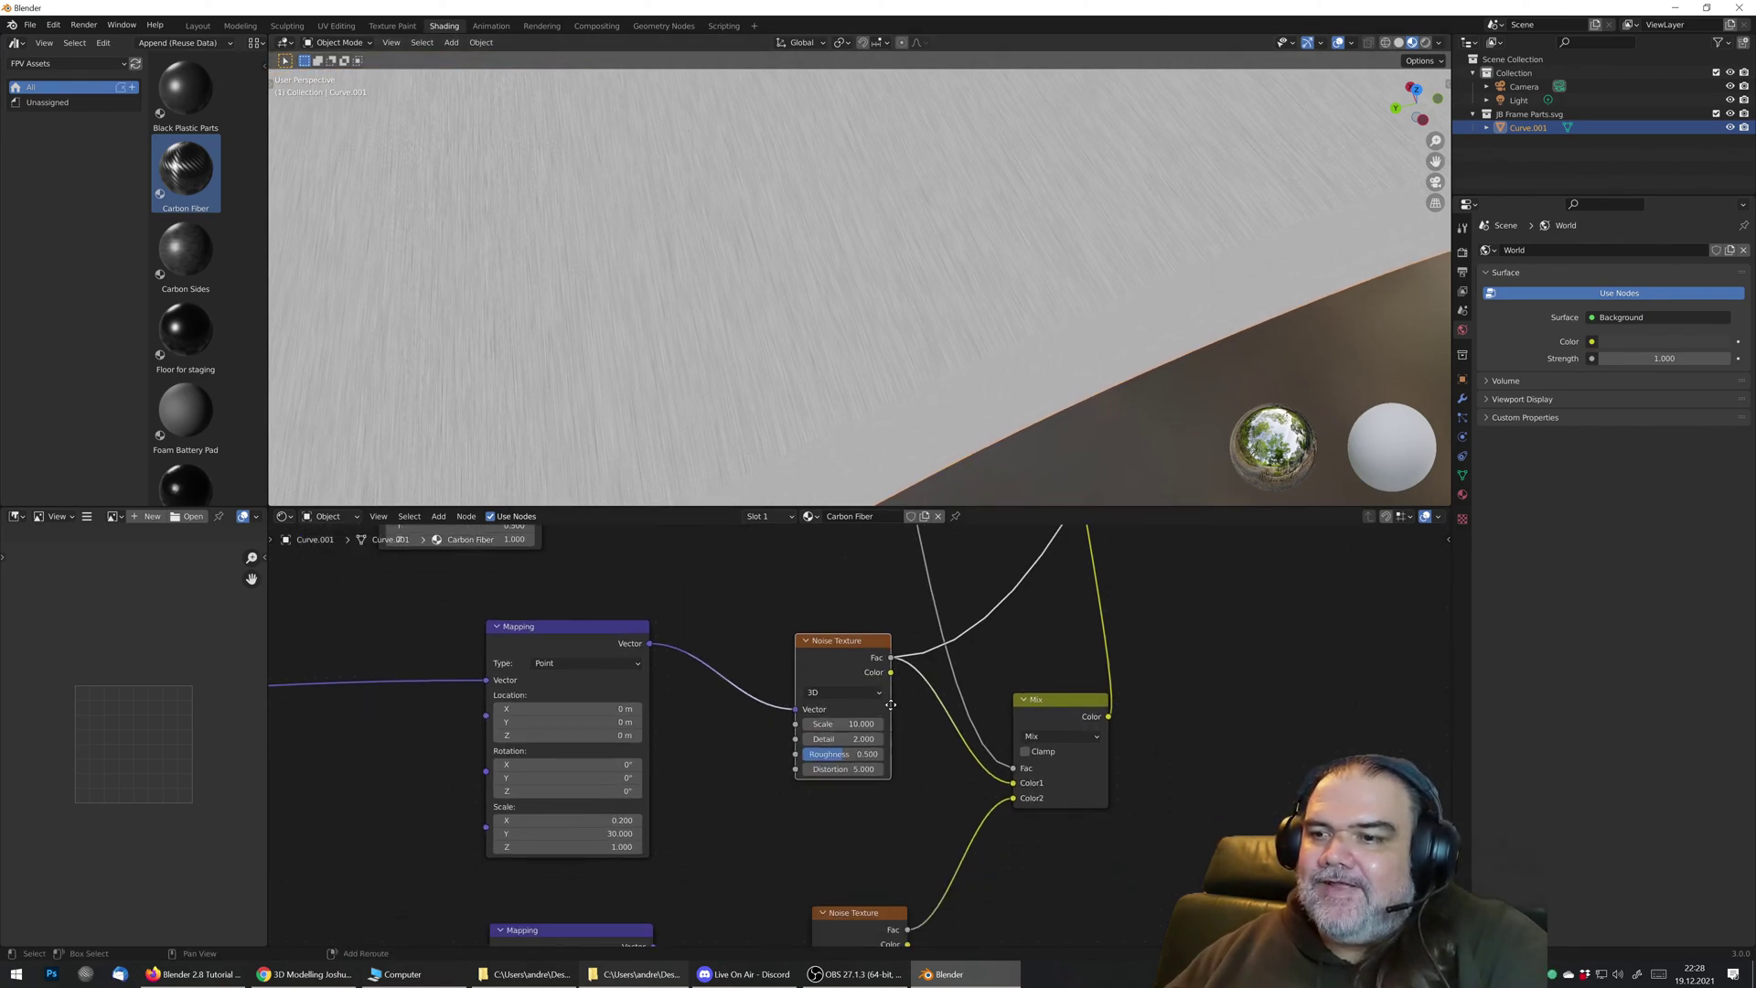
middle_click_drag(876, 905, 858, 811)
left_click(856, 819, "ctrl+shift")
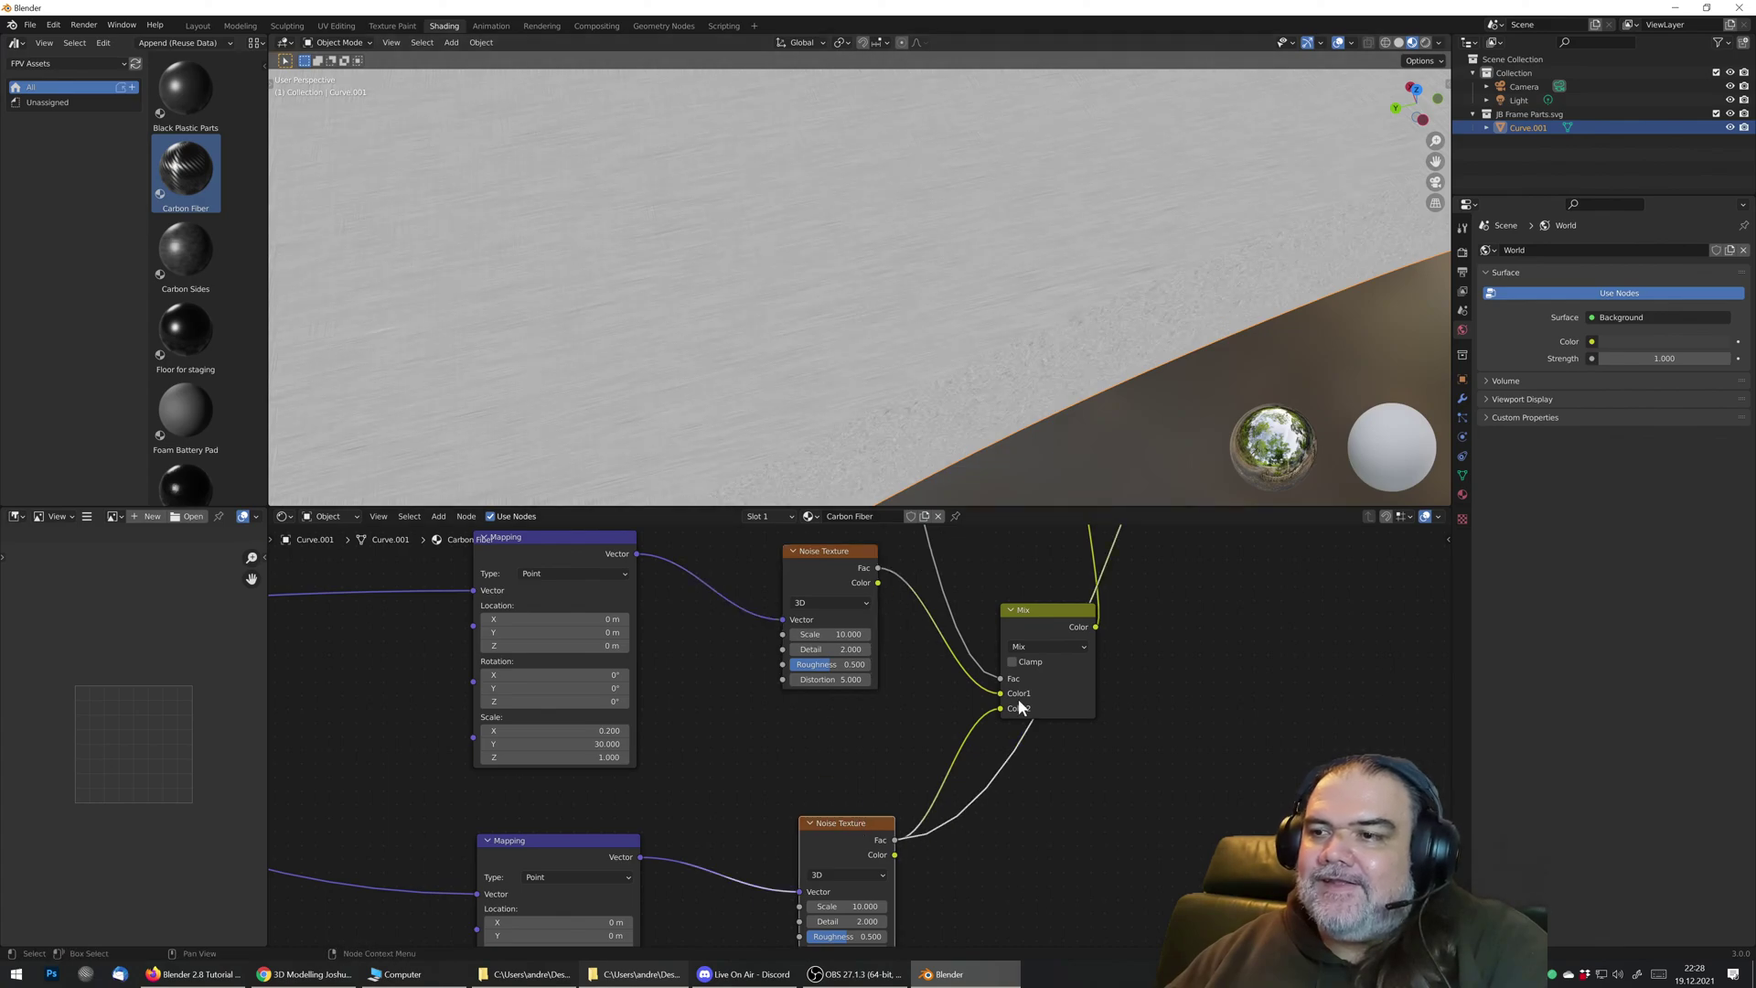
Step: Preview on the arm the Mix node that combines the two Noise Textures
scroll(1017, 699, "up", 2)
scroll(1016, 700, "down", 3)
middle_click_drag(1006, 693, 907, 525)
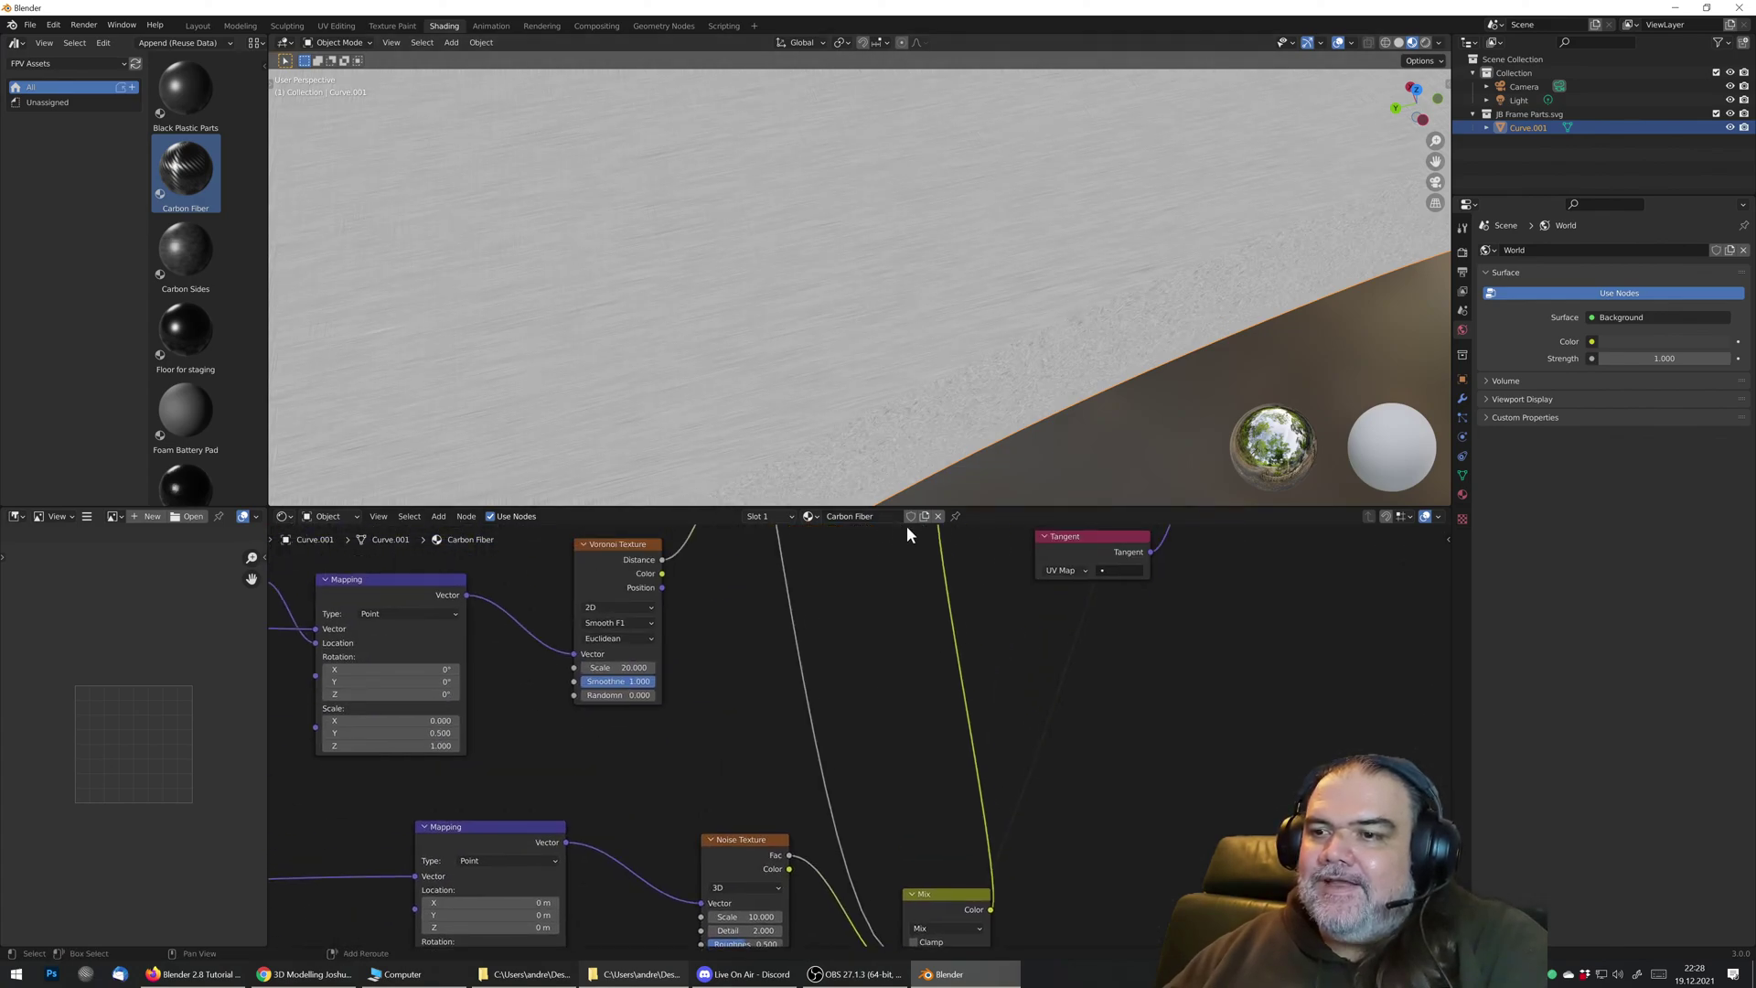
left_click(935, 889, "ctrl+shift")
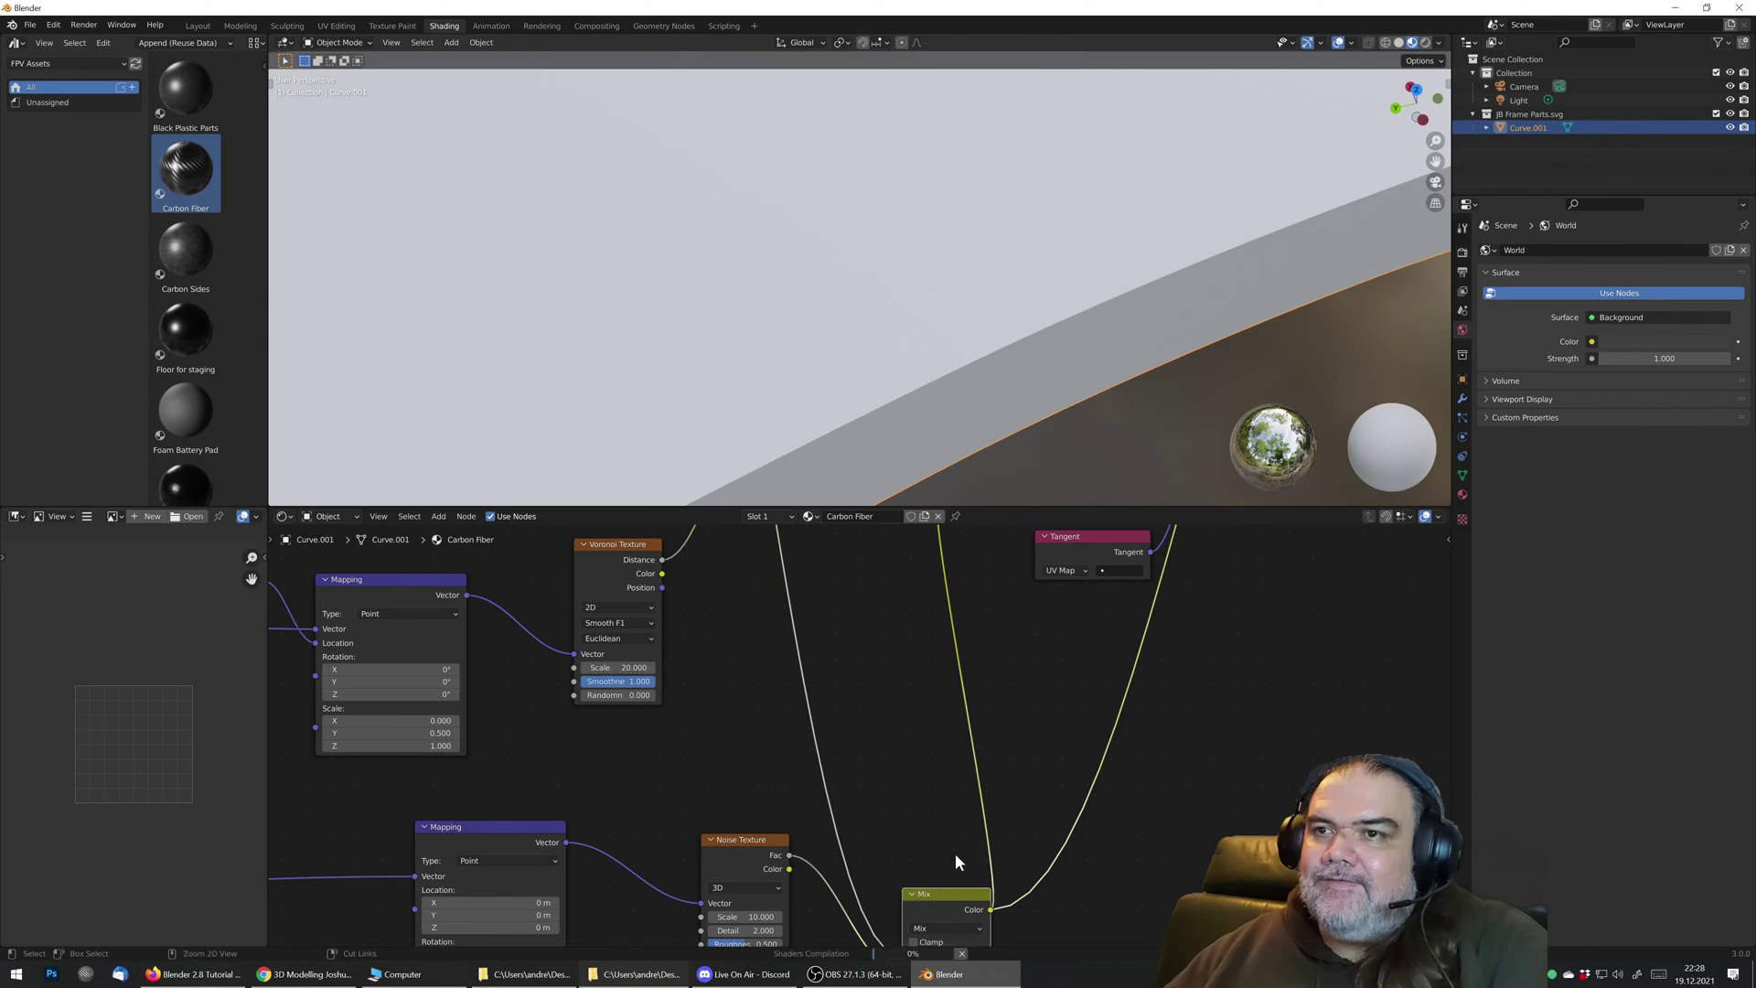
scroll(776, 582, "down", 5)
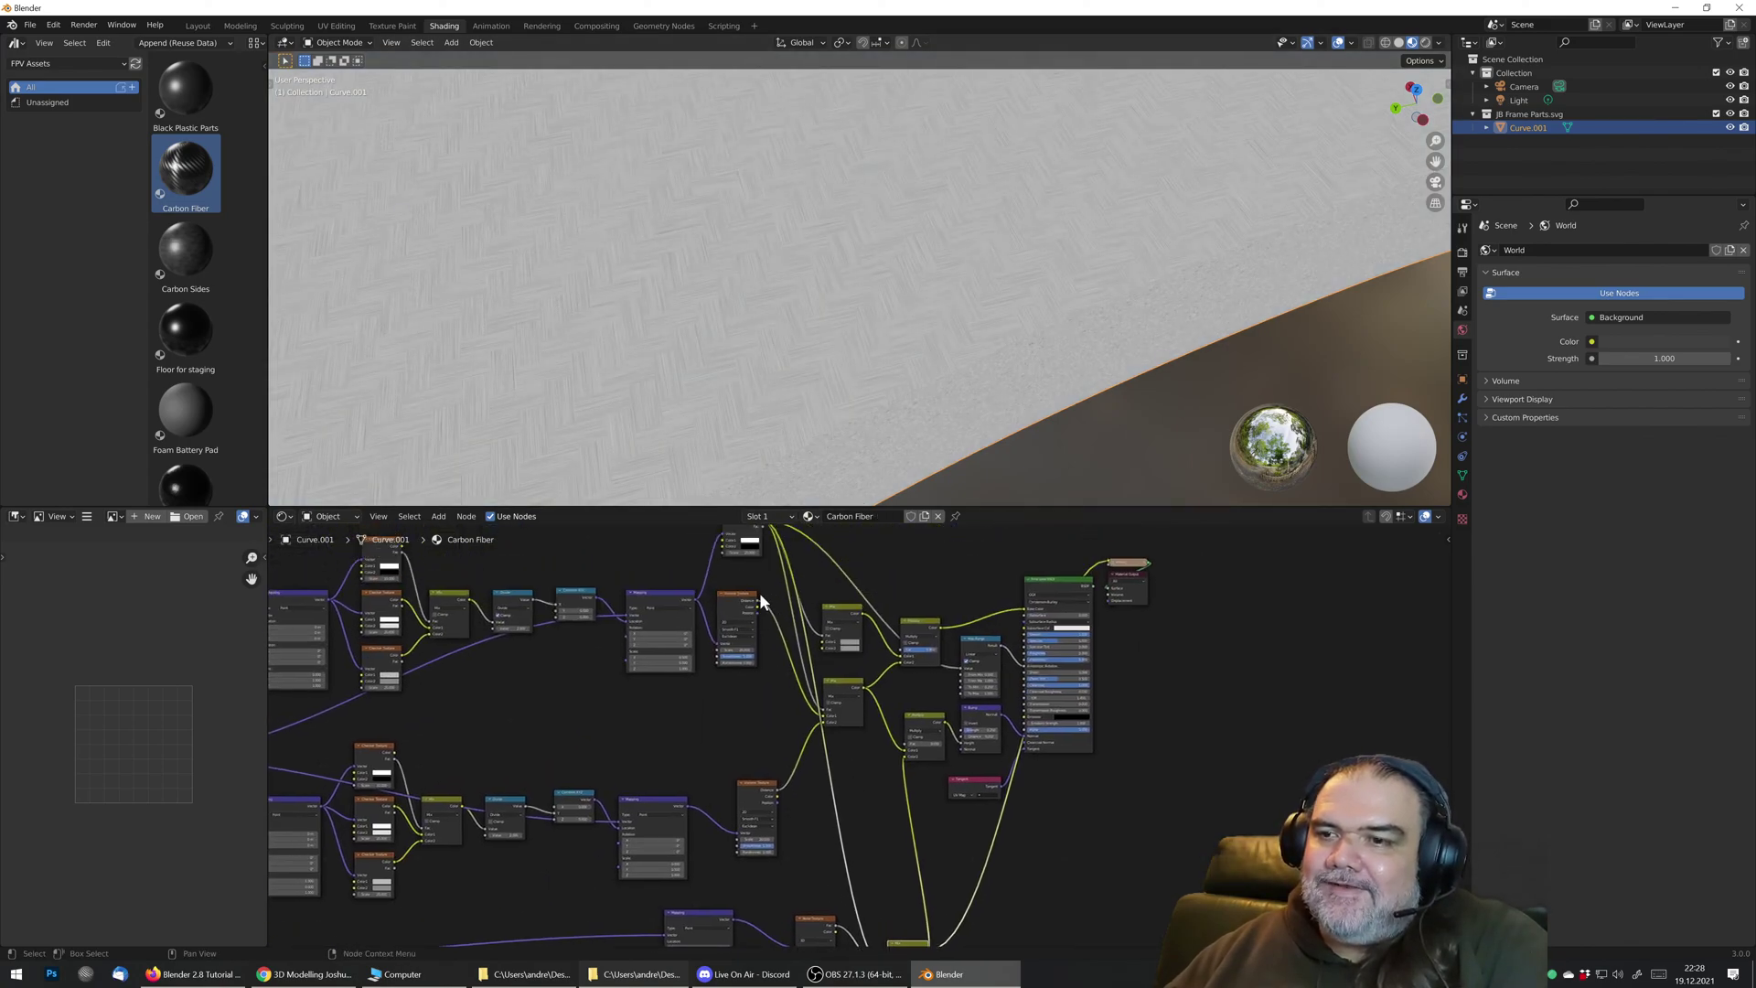
Step: Preview on the arm the color-mixing node that feeds the Bump node, and glance at the procedural carbon fiber tutorial in the browser
middle_click_drag(823, 695, 815, 820)
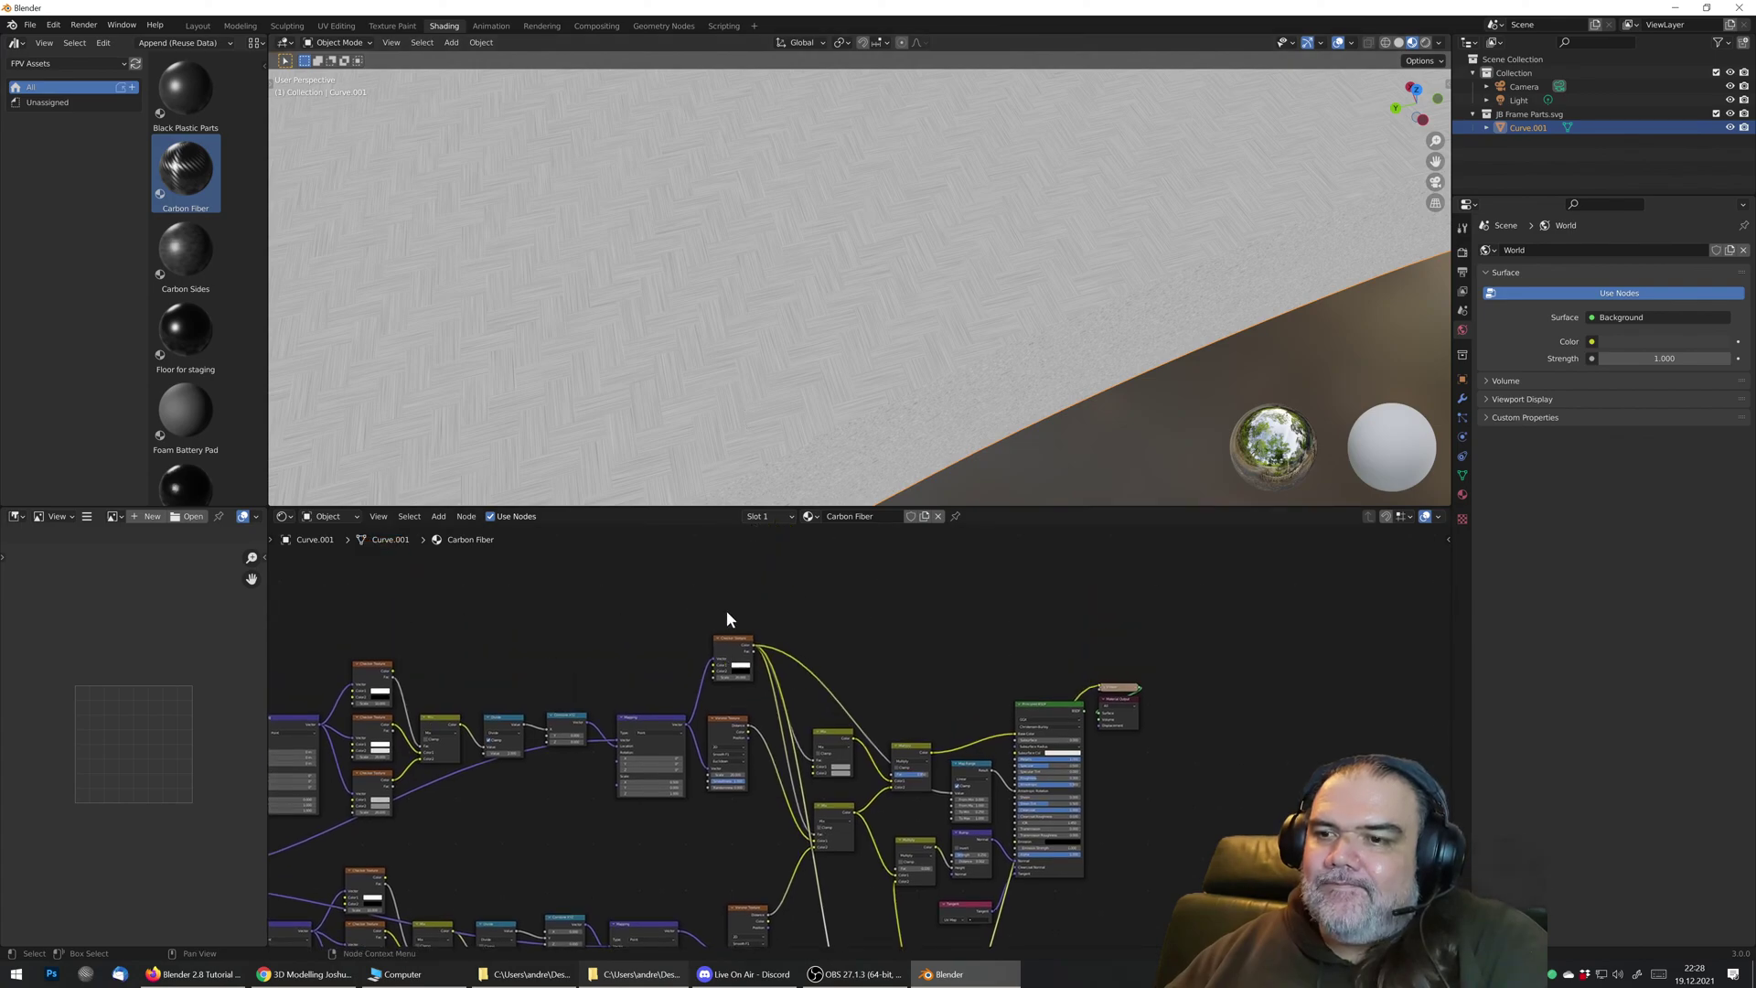
scroll(750, 382, "up", 3)
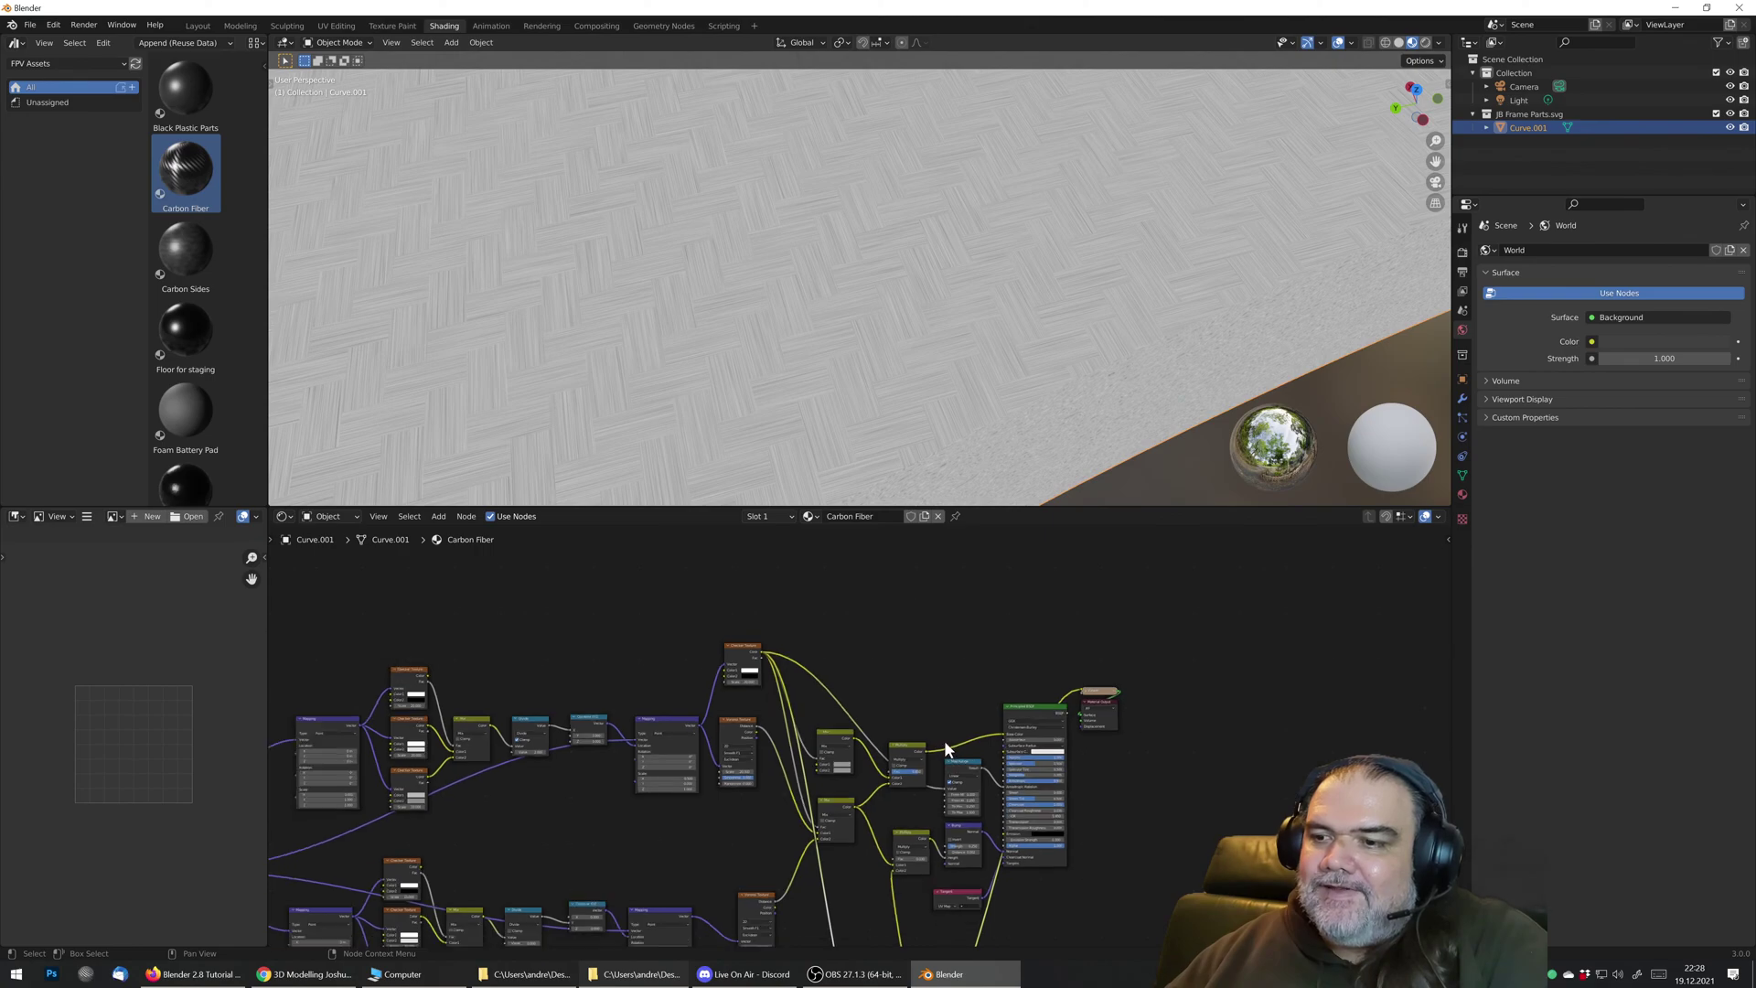
middle_click_drag(944, 739, 994, 712)
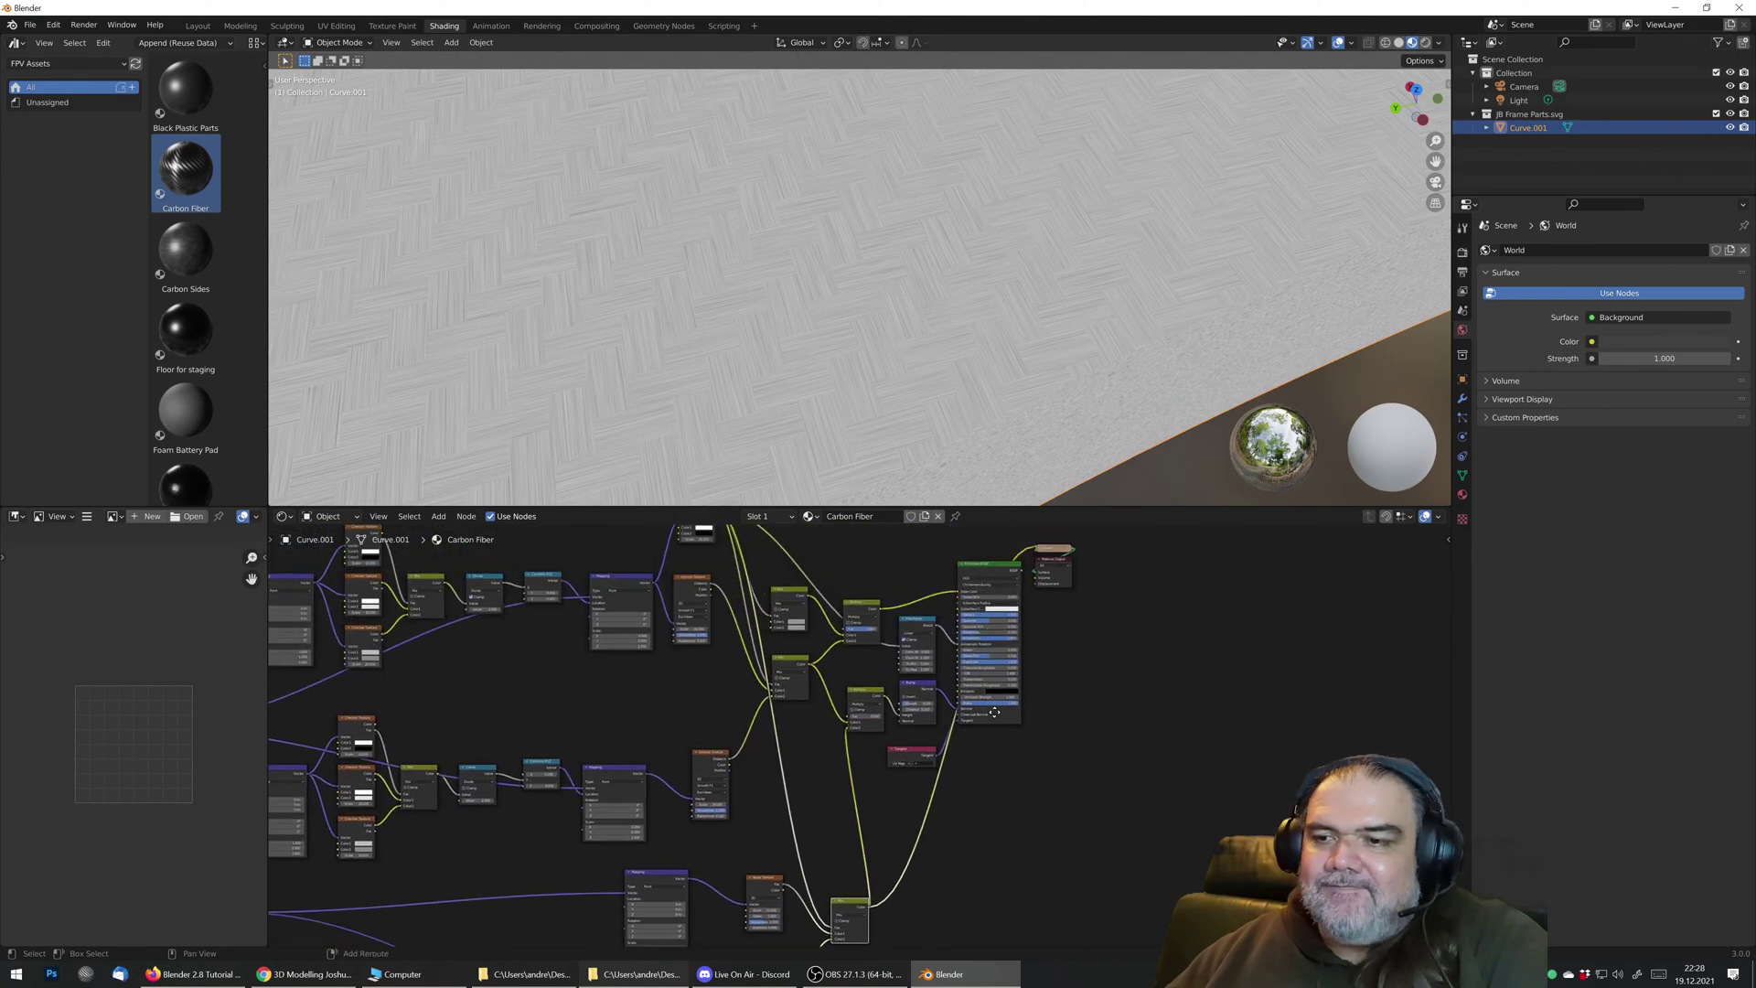
left_click(864, 695, "ctrl+shift")
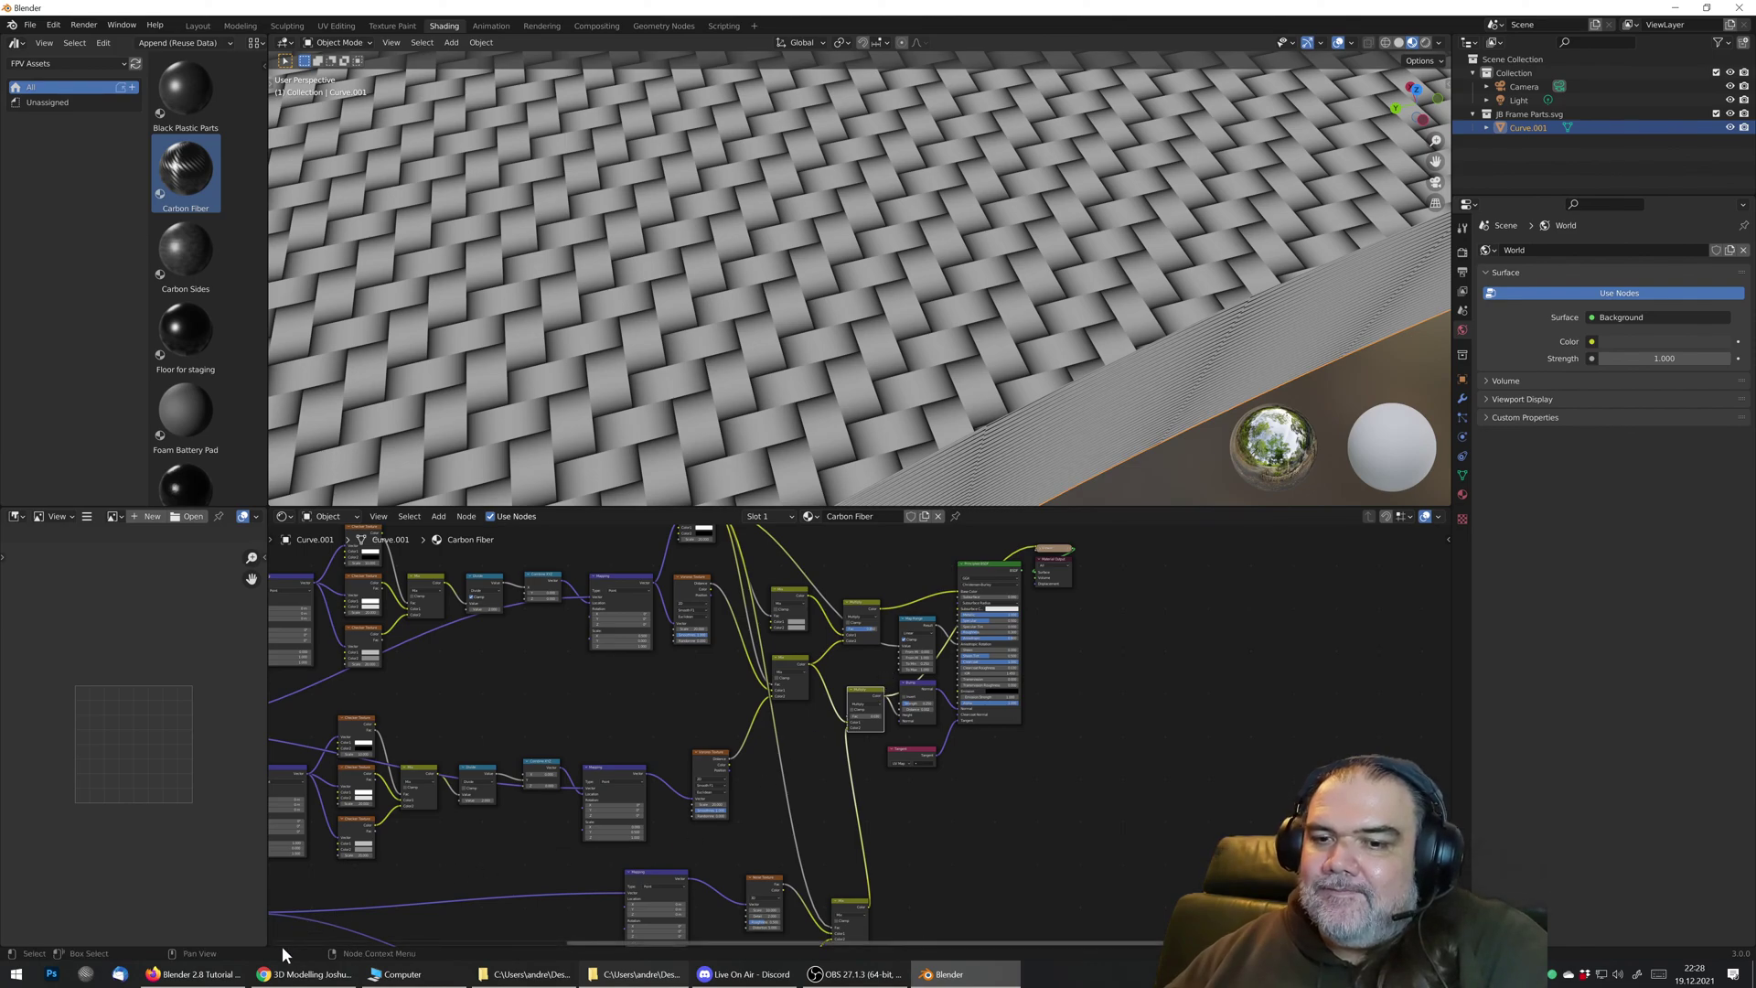
left_click(195, 974)
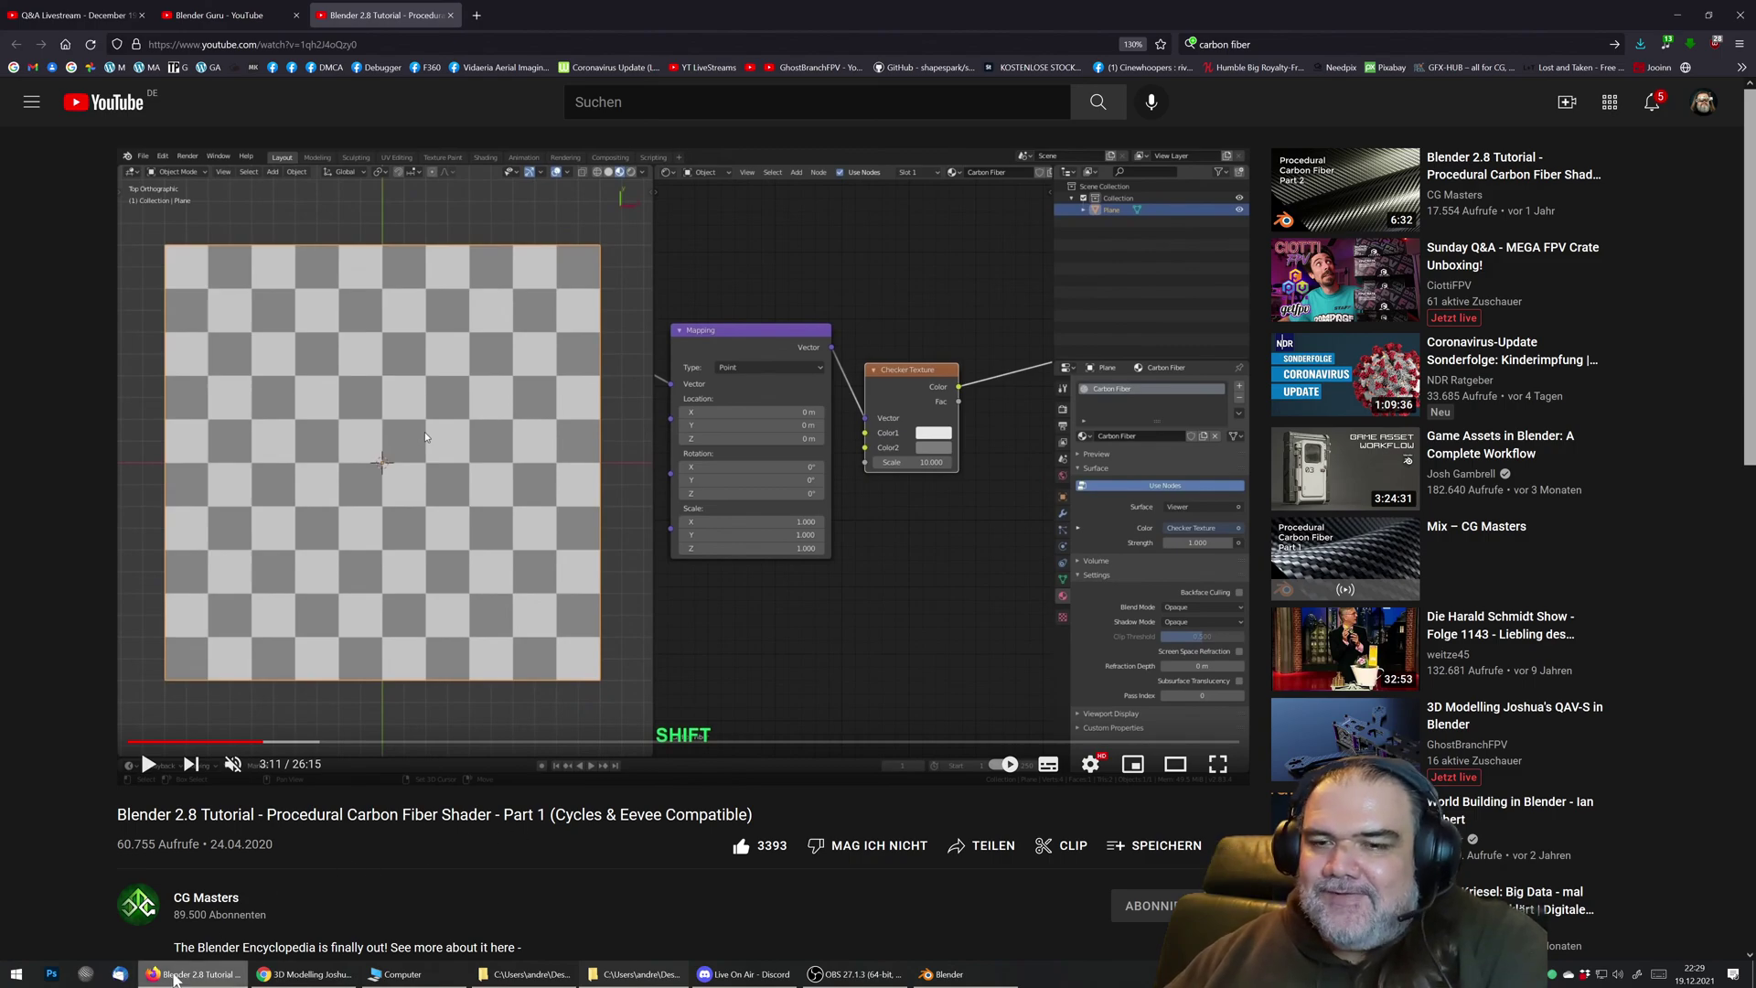
left_click(187, 975)
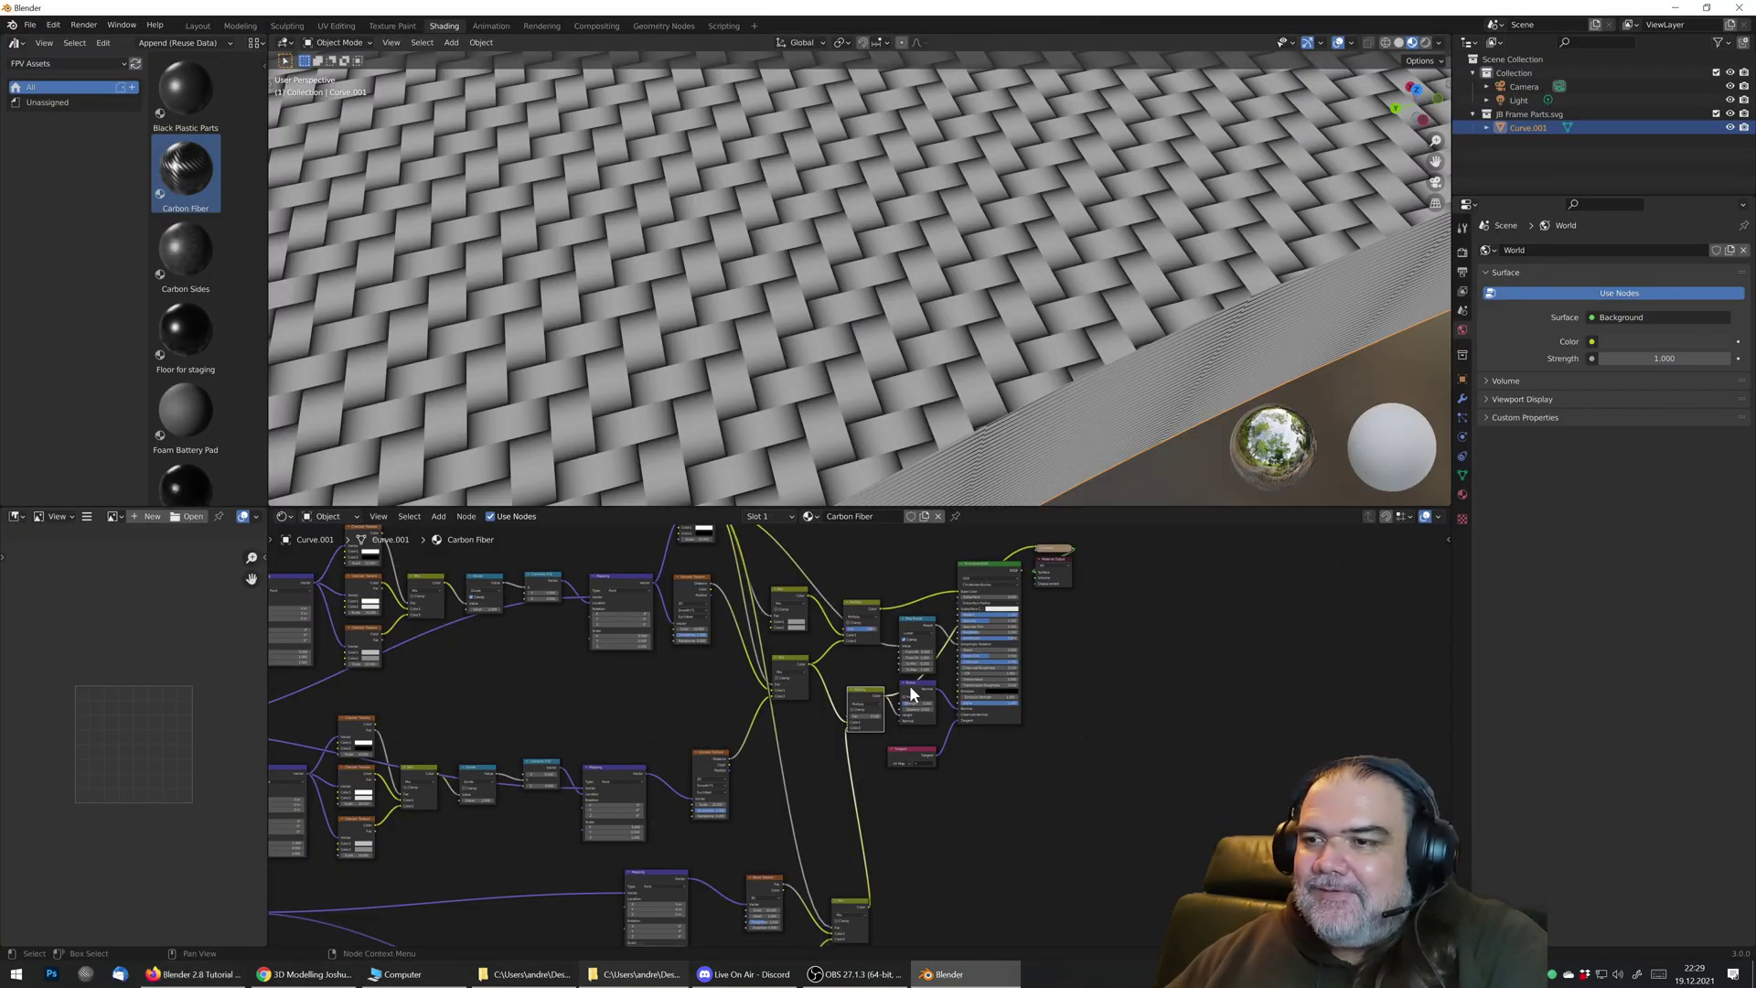
Step: Reconnect the Principled BSDF to the Material Output and view the arm in the Layout workspace
scroll(909, 684, "up", 3)
left_click(959, 662, "ctrl+shift")
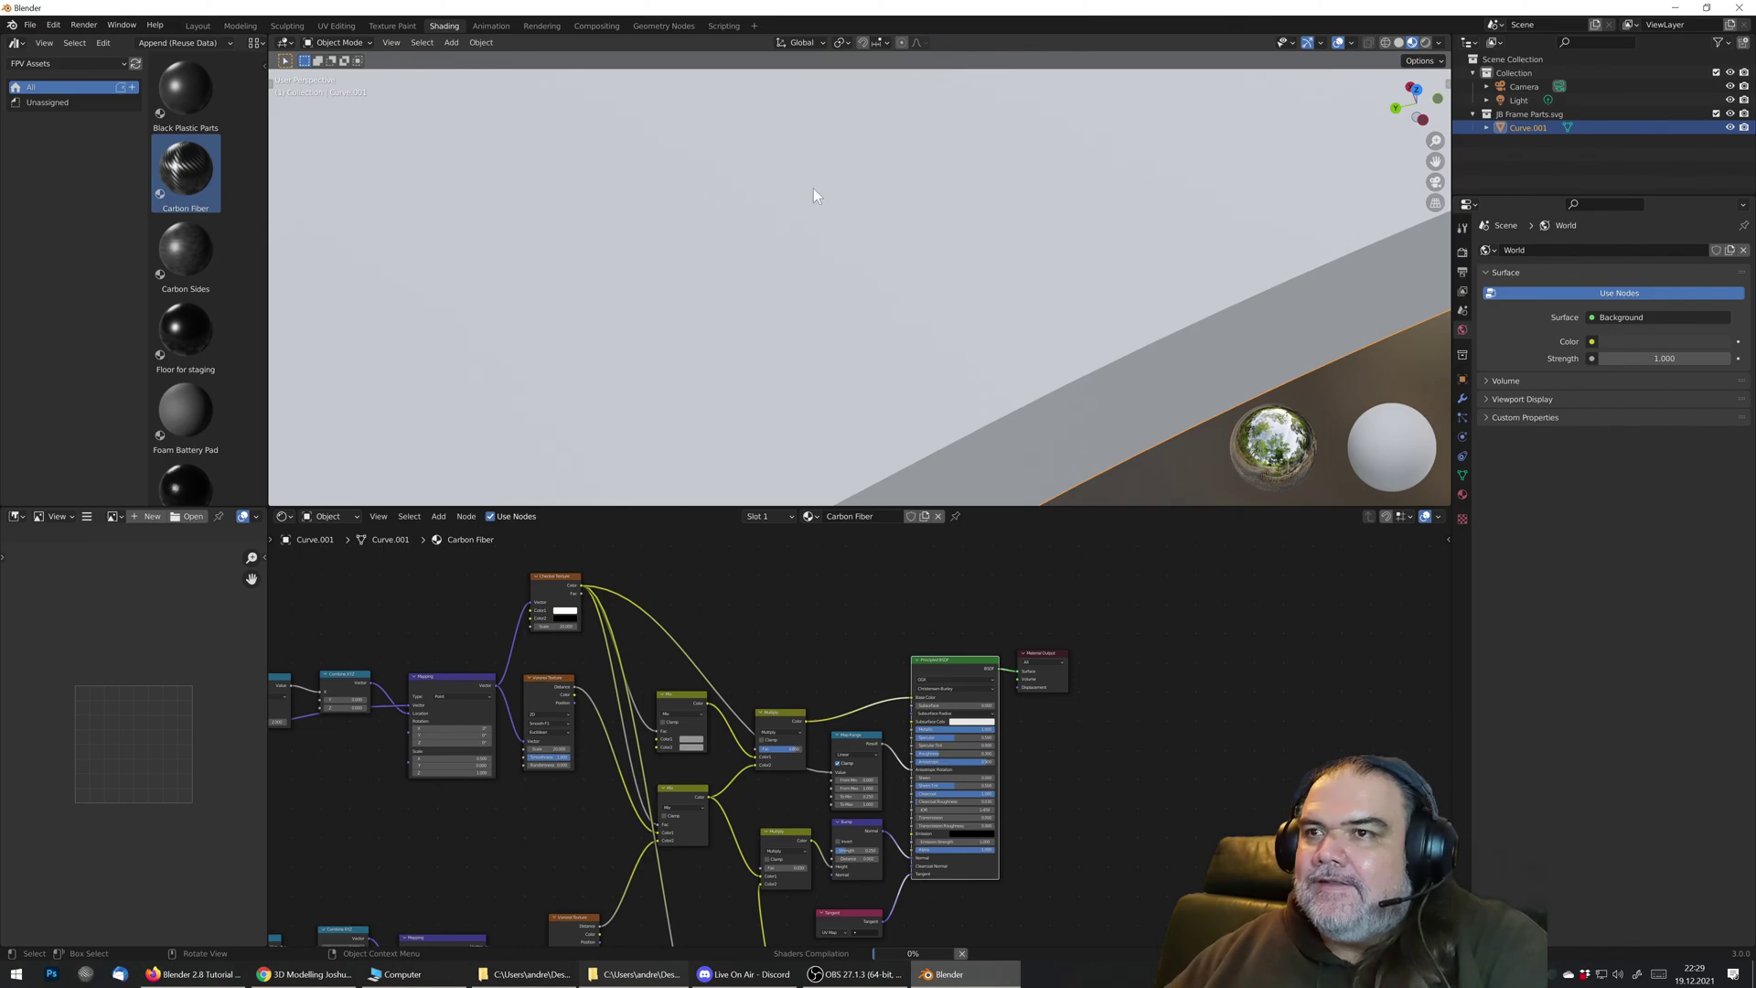
left_click(208, 24)
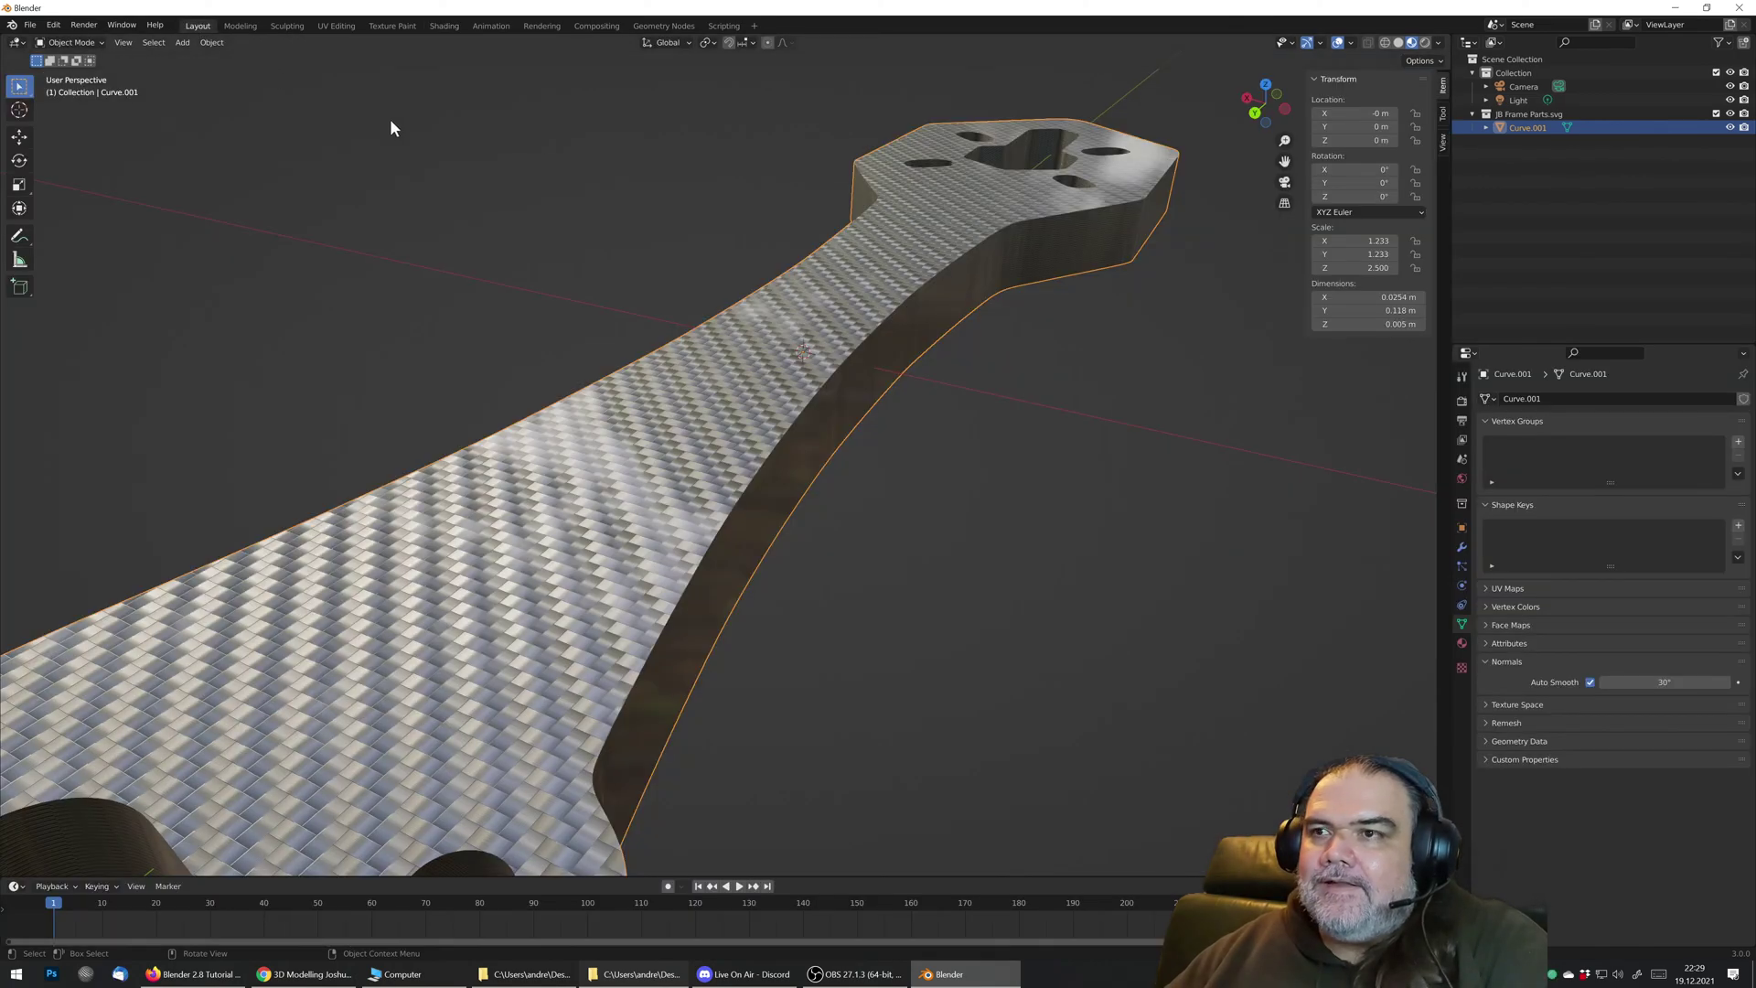
middle_click_drag(600, 500, 774, 525)
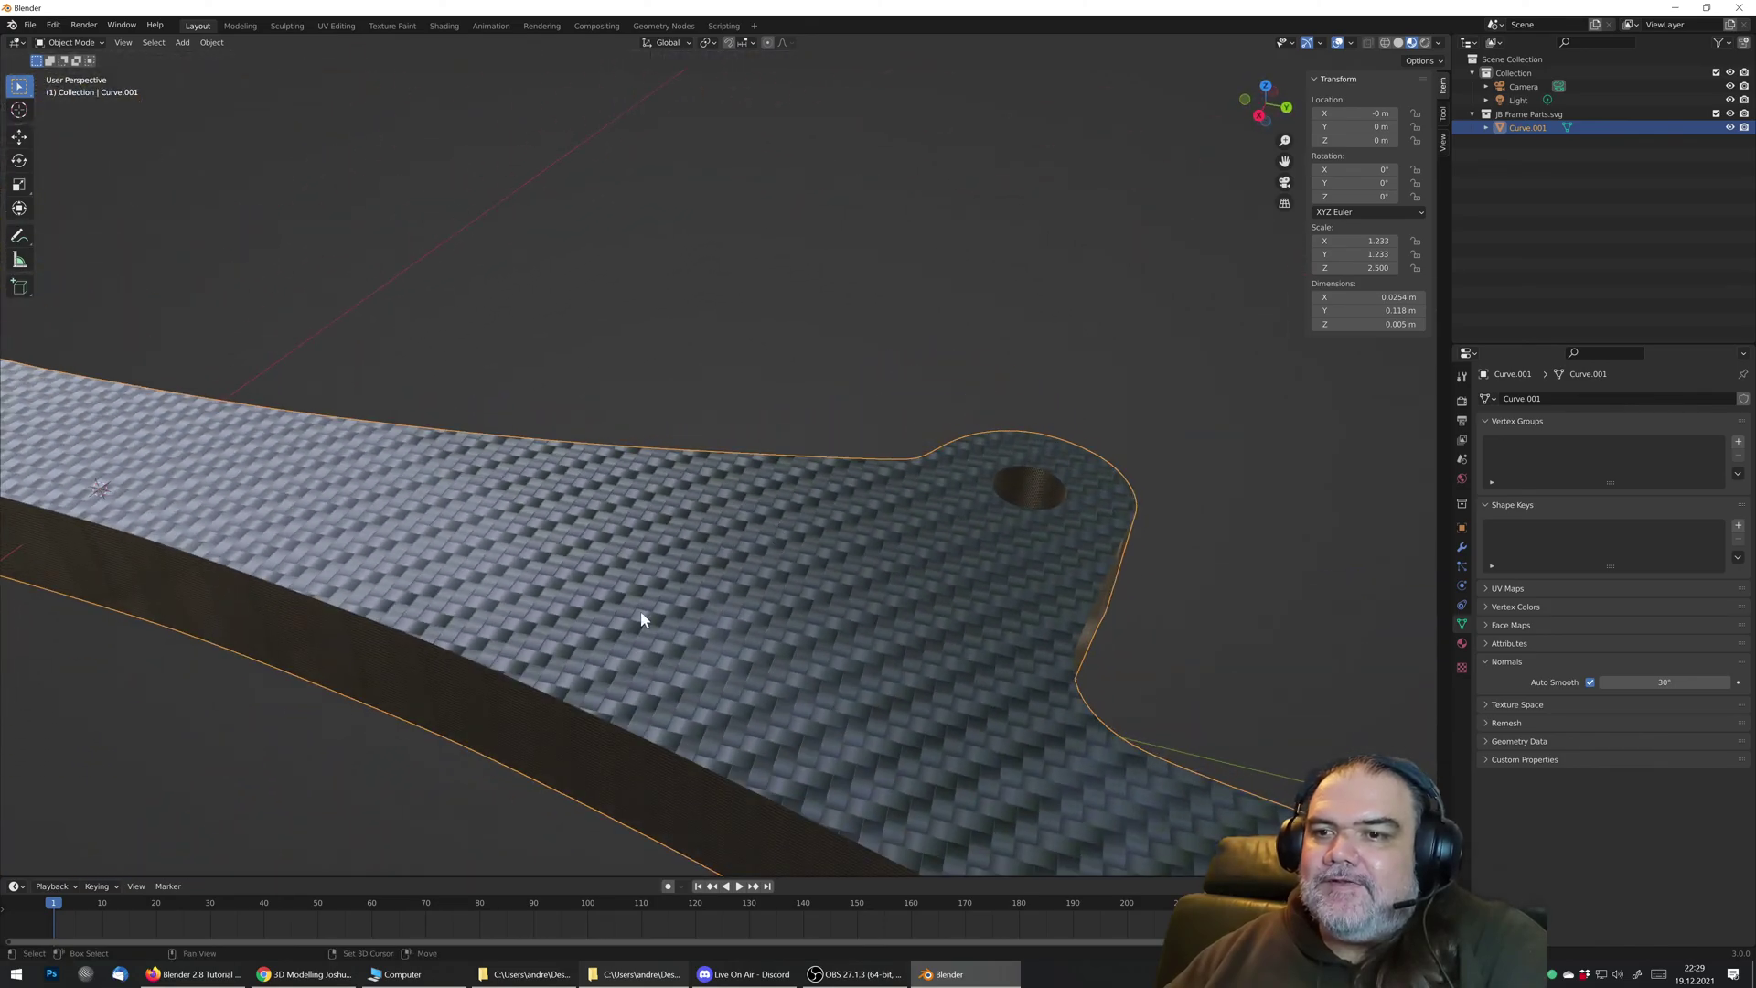
Step: Set the viewport's Clip Start to 0.001 m for a close-up view of the arm's weave
scroll(640, 611, "up", 4)
middle_click_drag(547, 668, 494, 344)
scroll(494, 344, "up", 2)
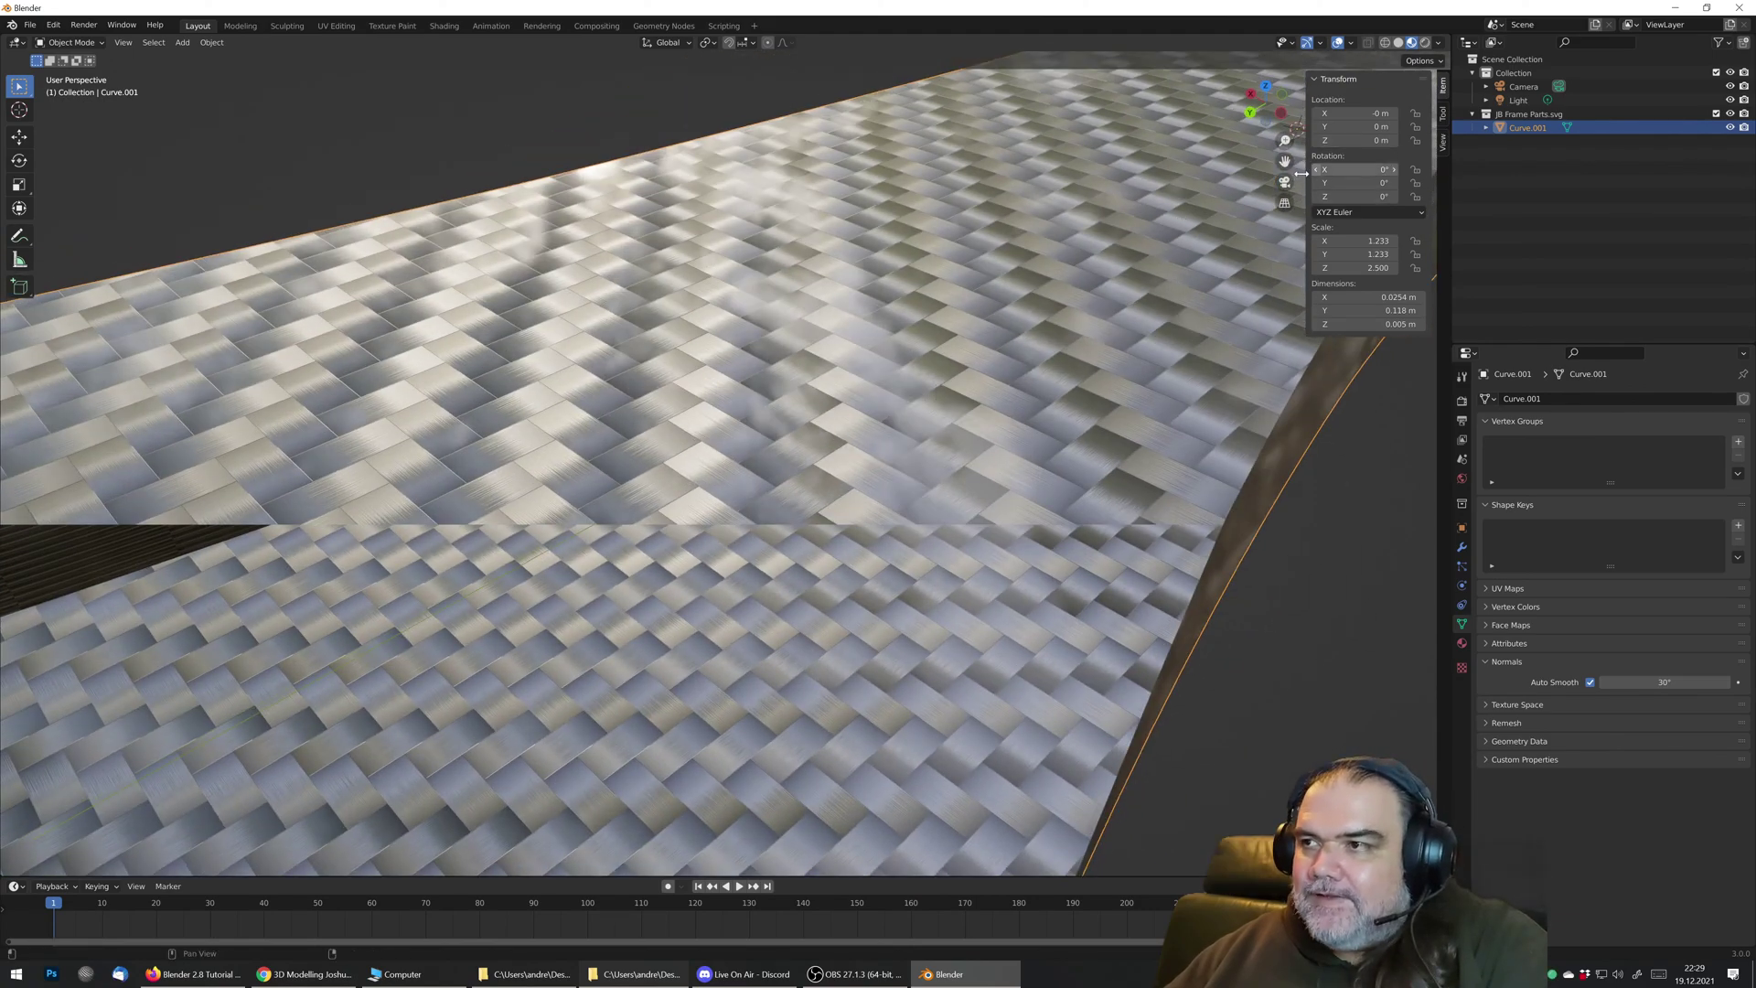
left_click(1442, 141)
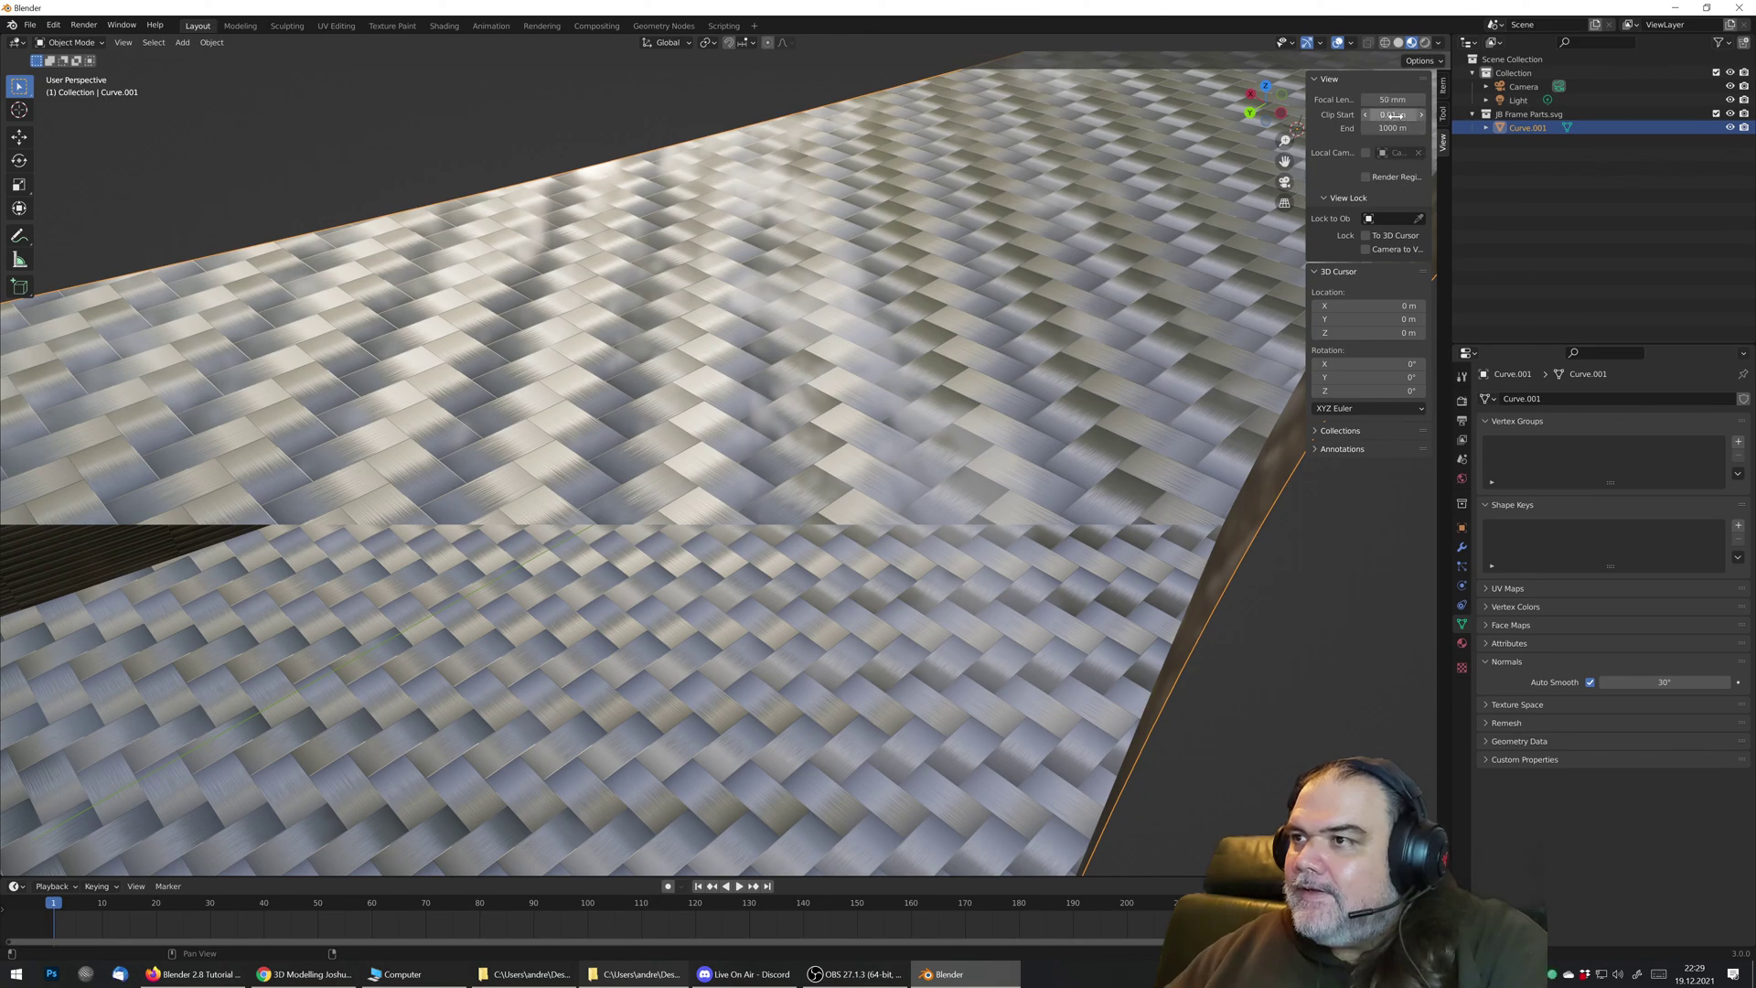
left_click_drag(1407, 114, 1386, 114)
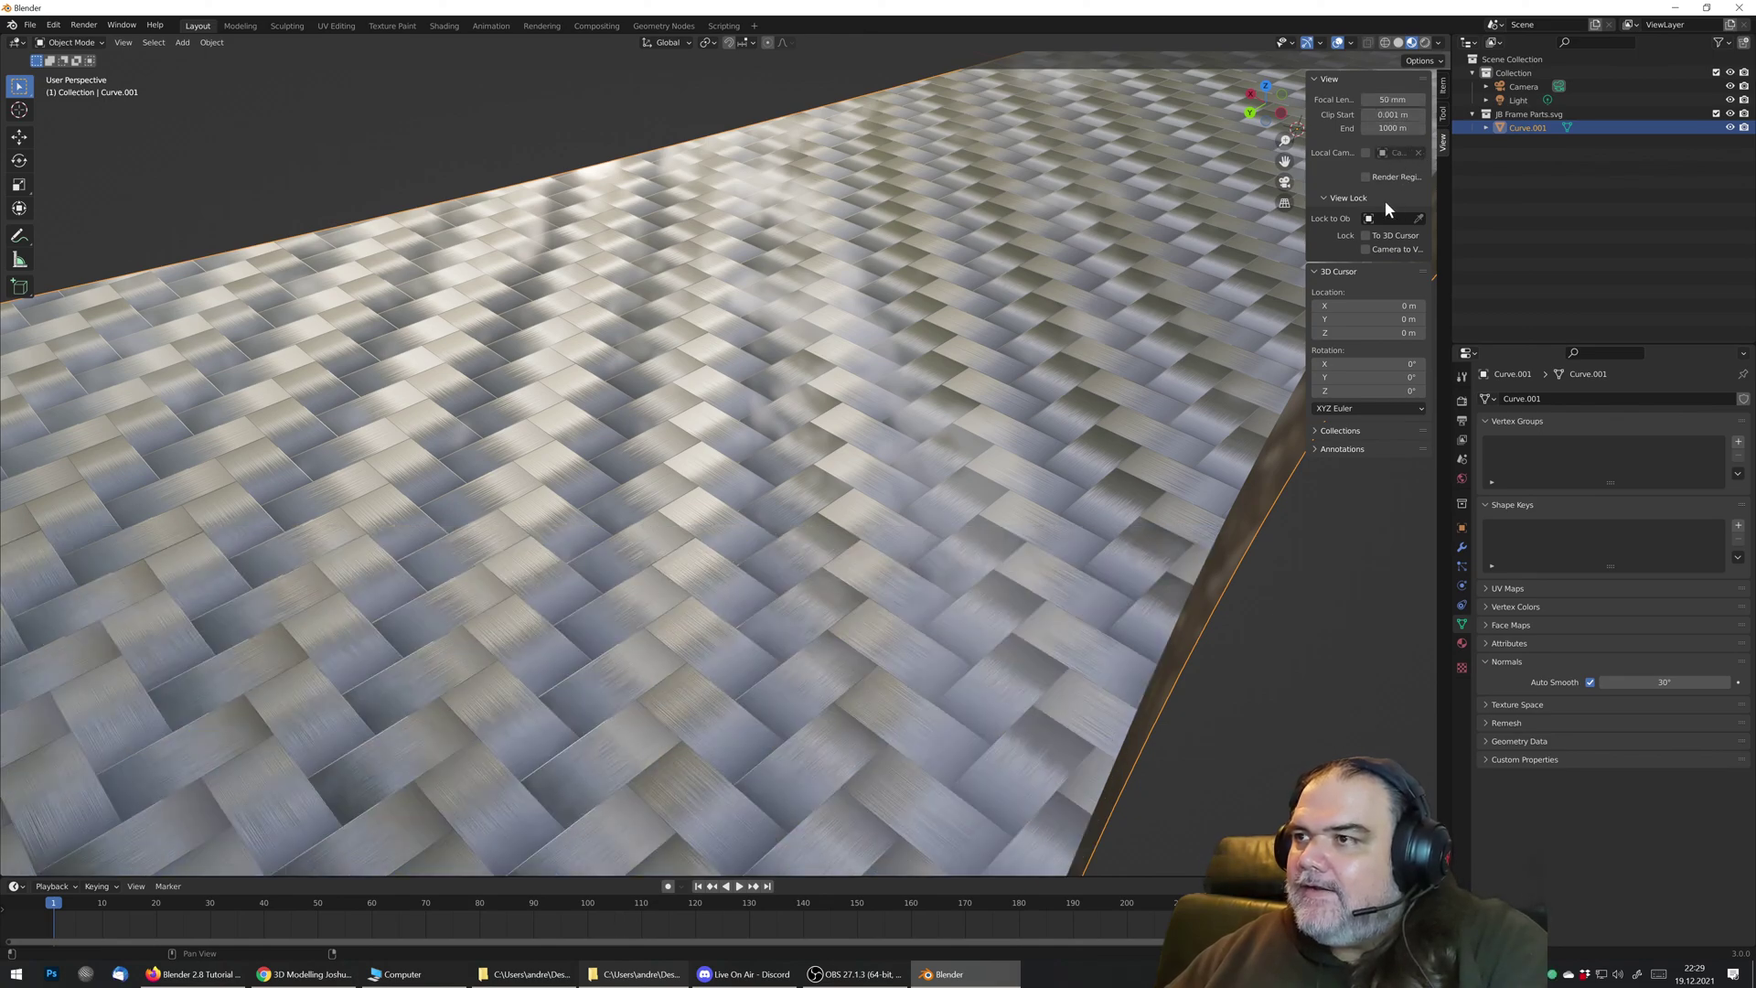
Step: Examine the carbon fibre weave and the side faces along the arm from several angles
scroll(699, 461, "down", 3)
mouse_move(699, 461)
middle_mouse_down()
mouse_move(777, 426)
mouse_move(721, 482)
mouse_move(655, 482)
mouse_move(717, 498)
mouse_move(811, 437)
mouse_move(876, 442)
mouse_move(919, 490)
mouse_move(870, 529)
mouse_move(684, 502)
mouse_move(641, 441)
mouse_move(783, 459)
mouse_move(933, 444)
mouse_move(691, 476)
mouse_move(629, 437)
mouse_move(630, 398)
mouse_move(690, 506)
mouse_move(715, 477)
middle_mouse_up()
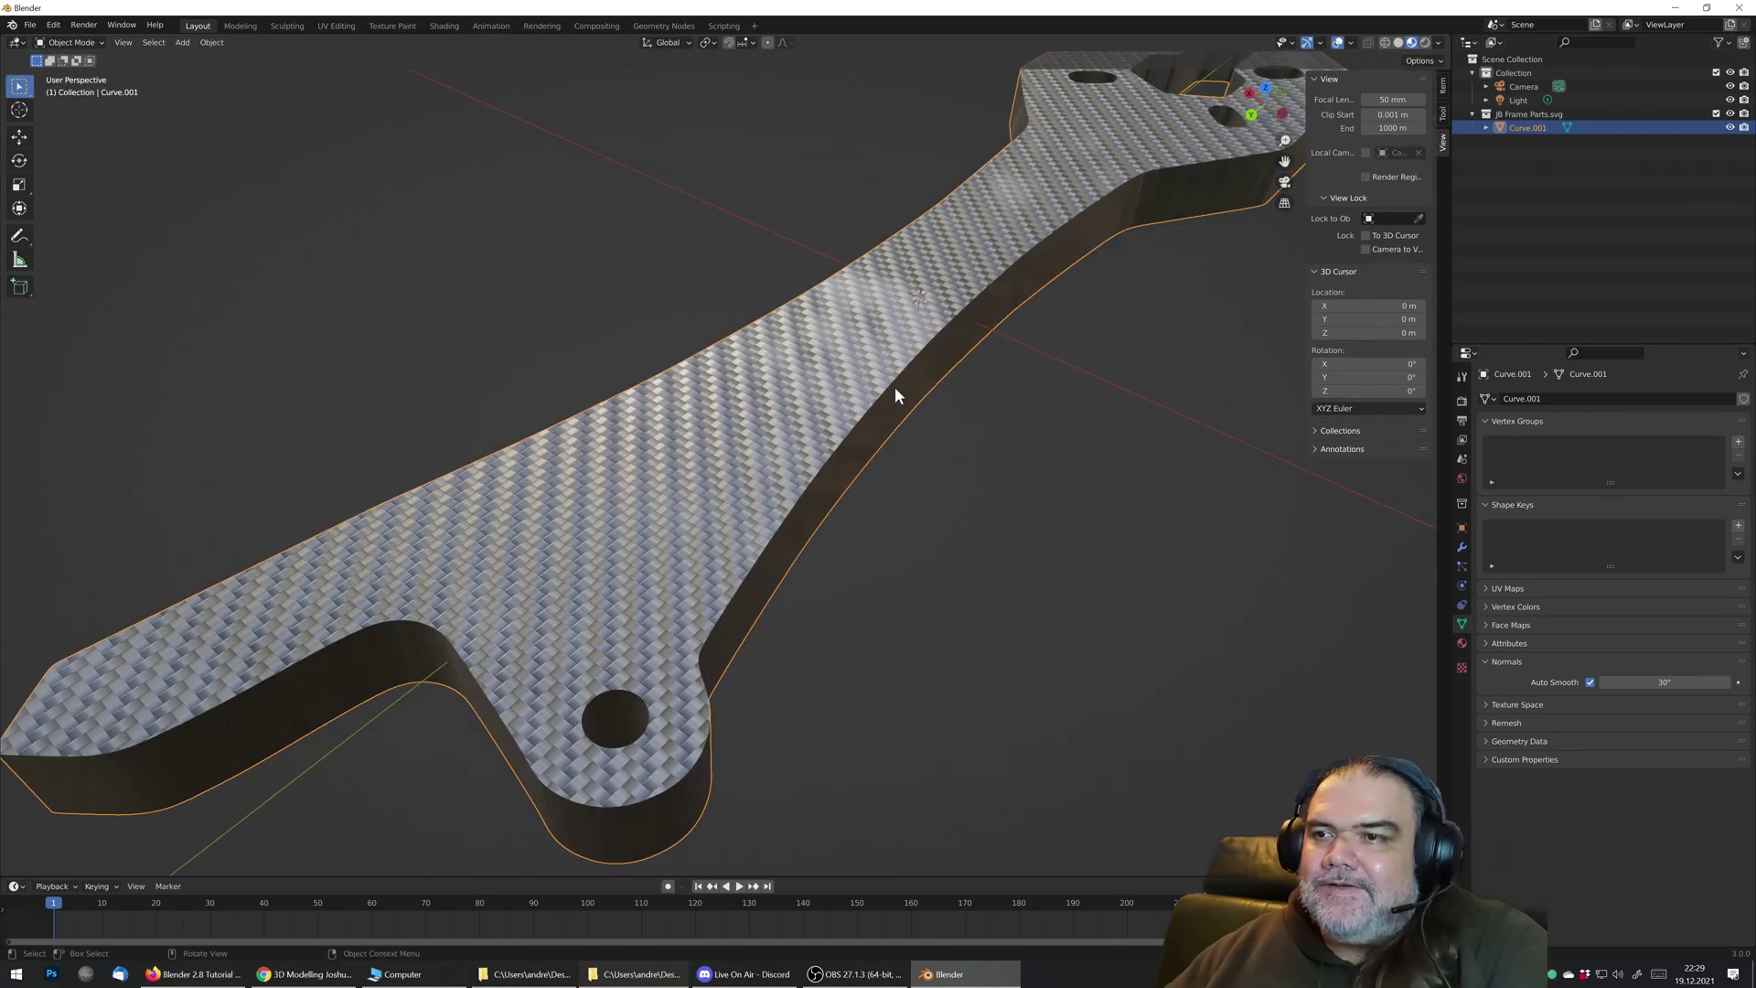
middle_click_drag(876, 265, 860, 487)
scroll(859, 458, "up", 4)
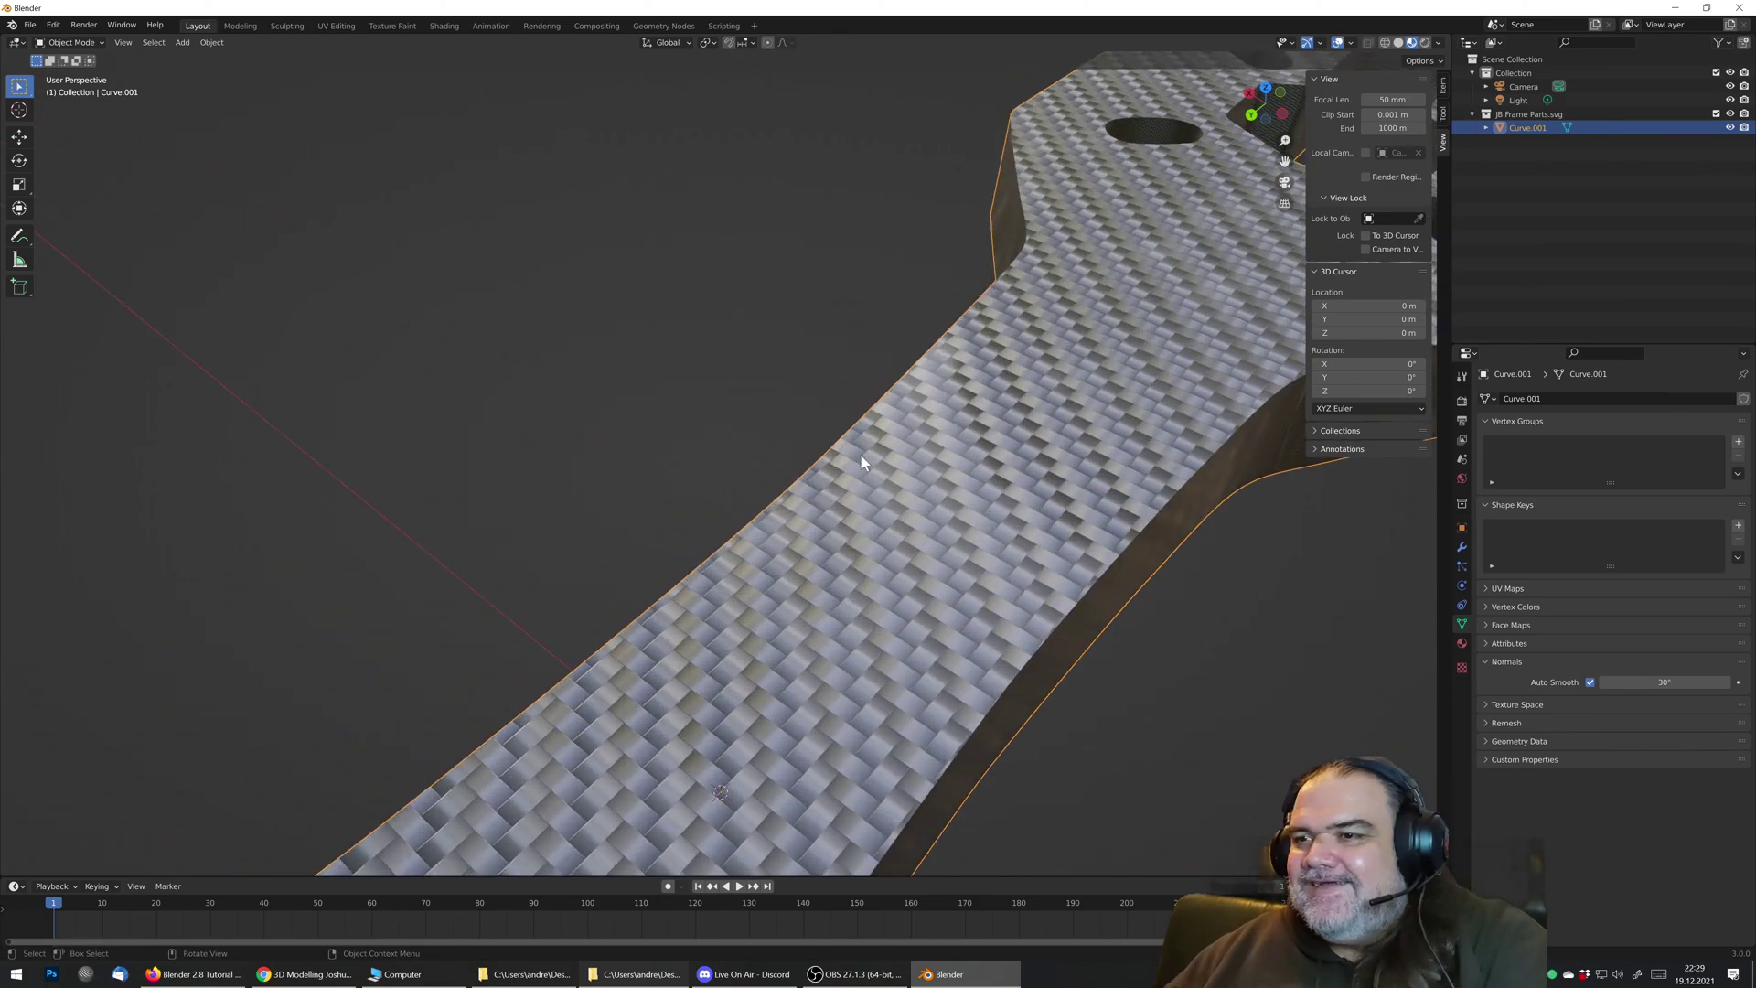
scroll(864, 474, "down", 2)
middle_click_drag(723, 445, 696, 490)
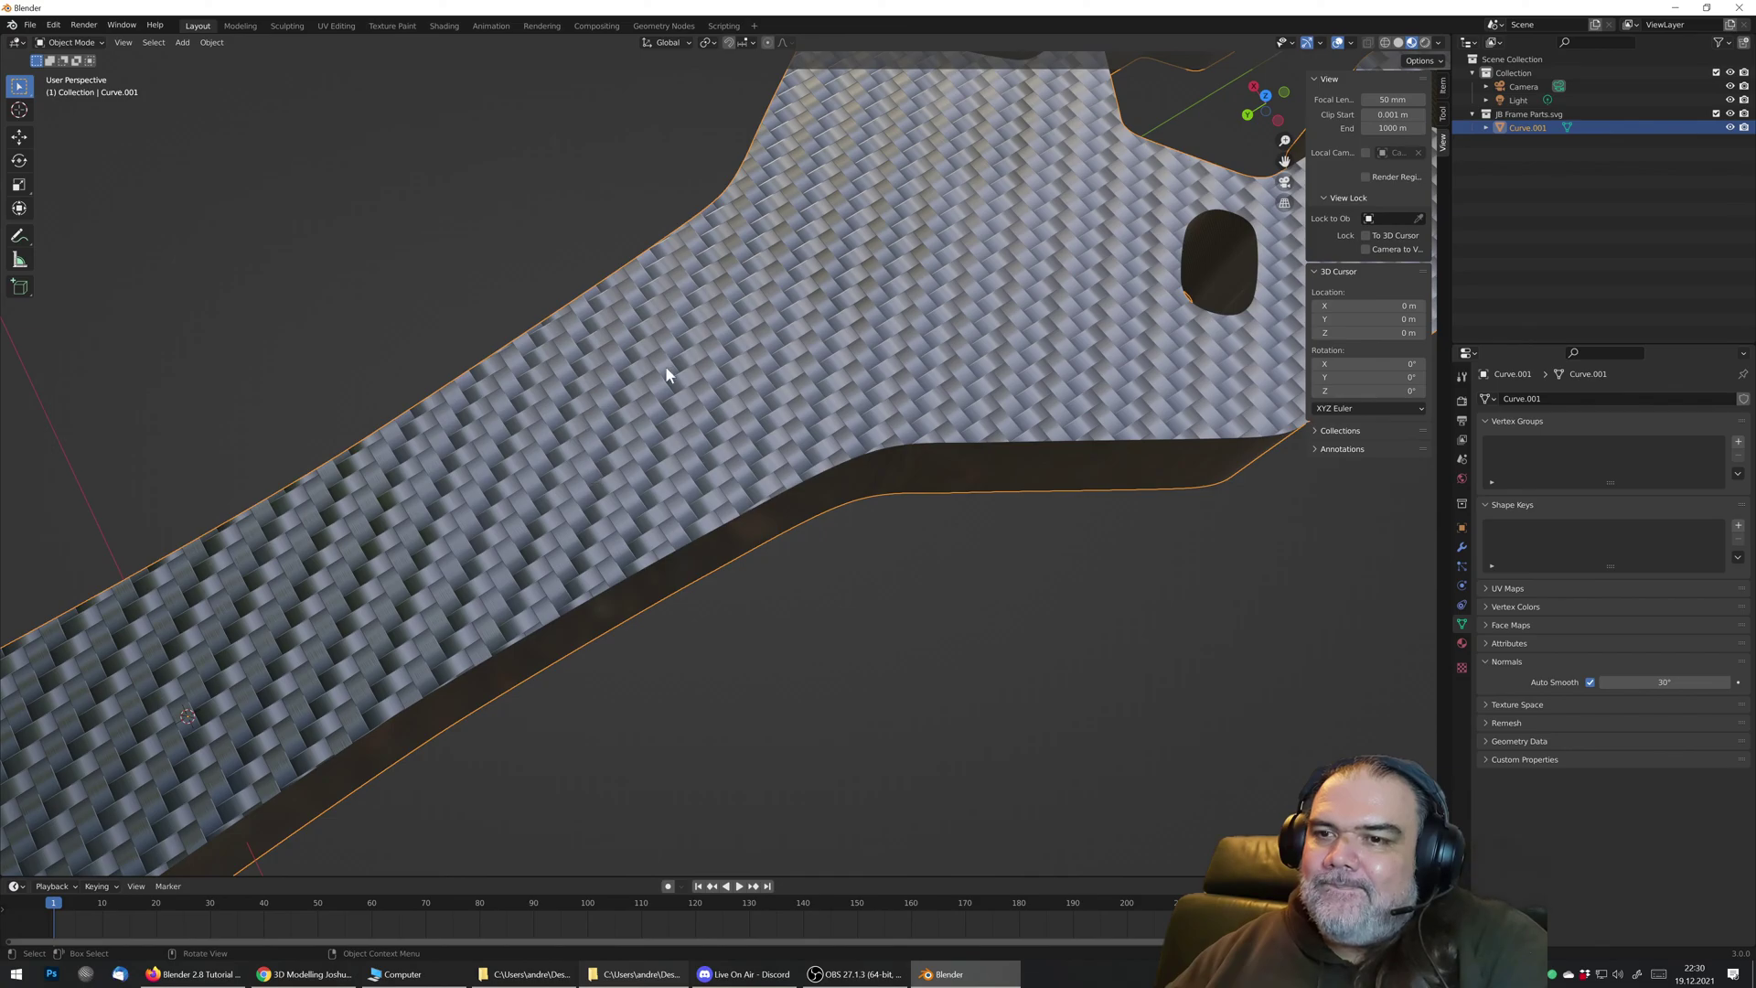
middle_click_drag(701, 454, 815, 302)
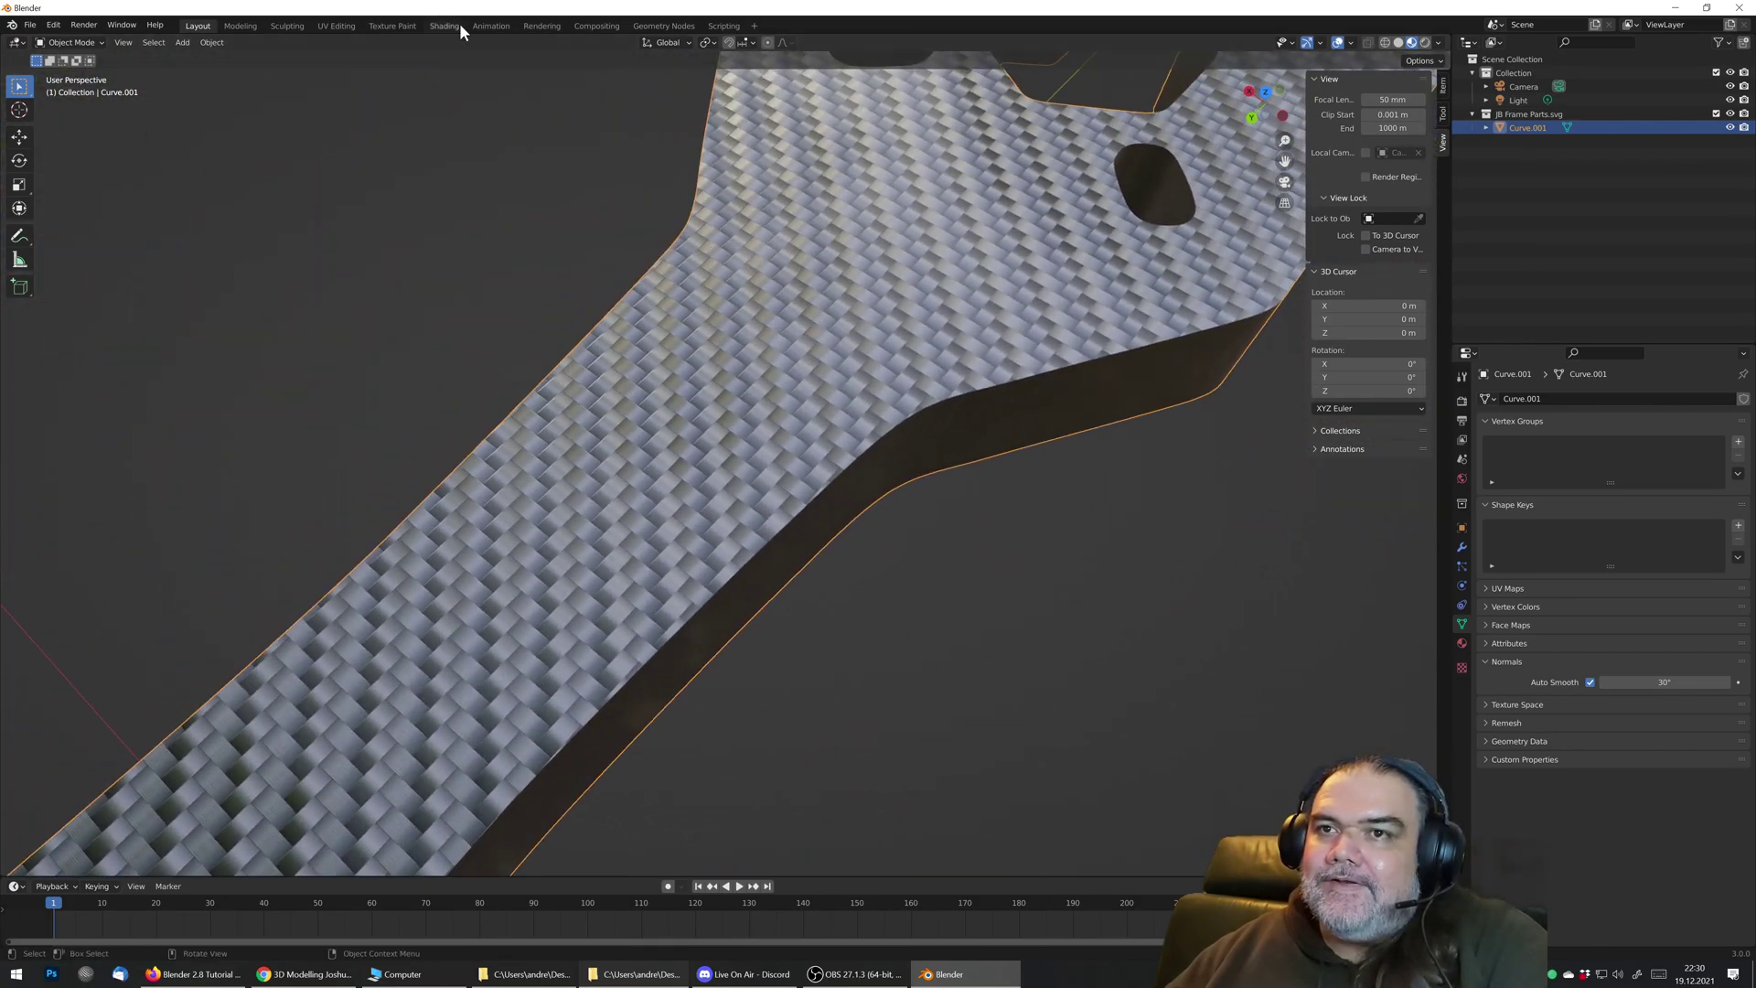
Step: Open the UV Editing workspace and scale the arm's entire UV layout down strongly to enlarge the carbon fiber weave
left_click(336, 26)
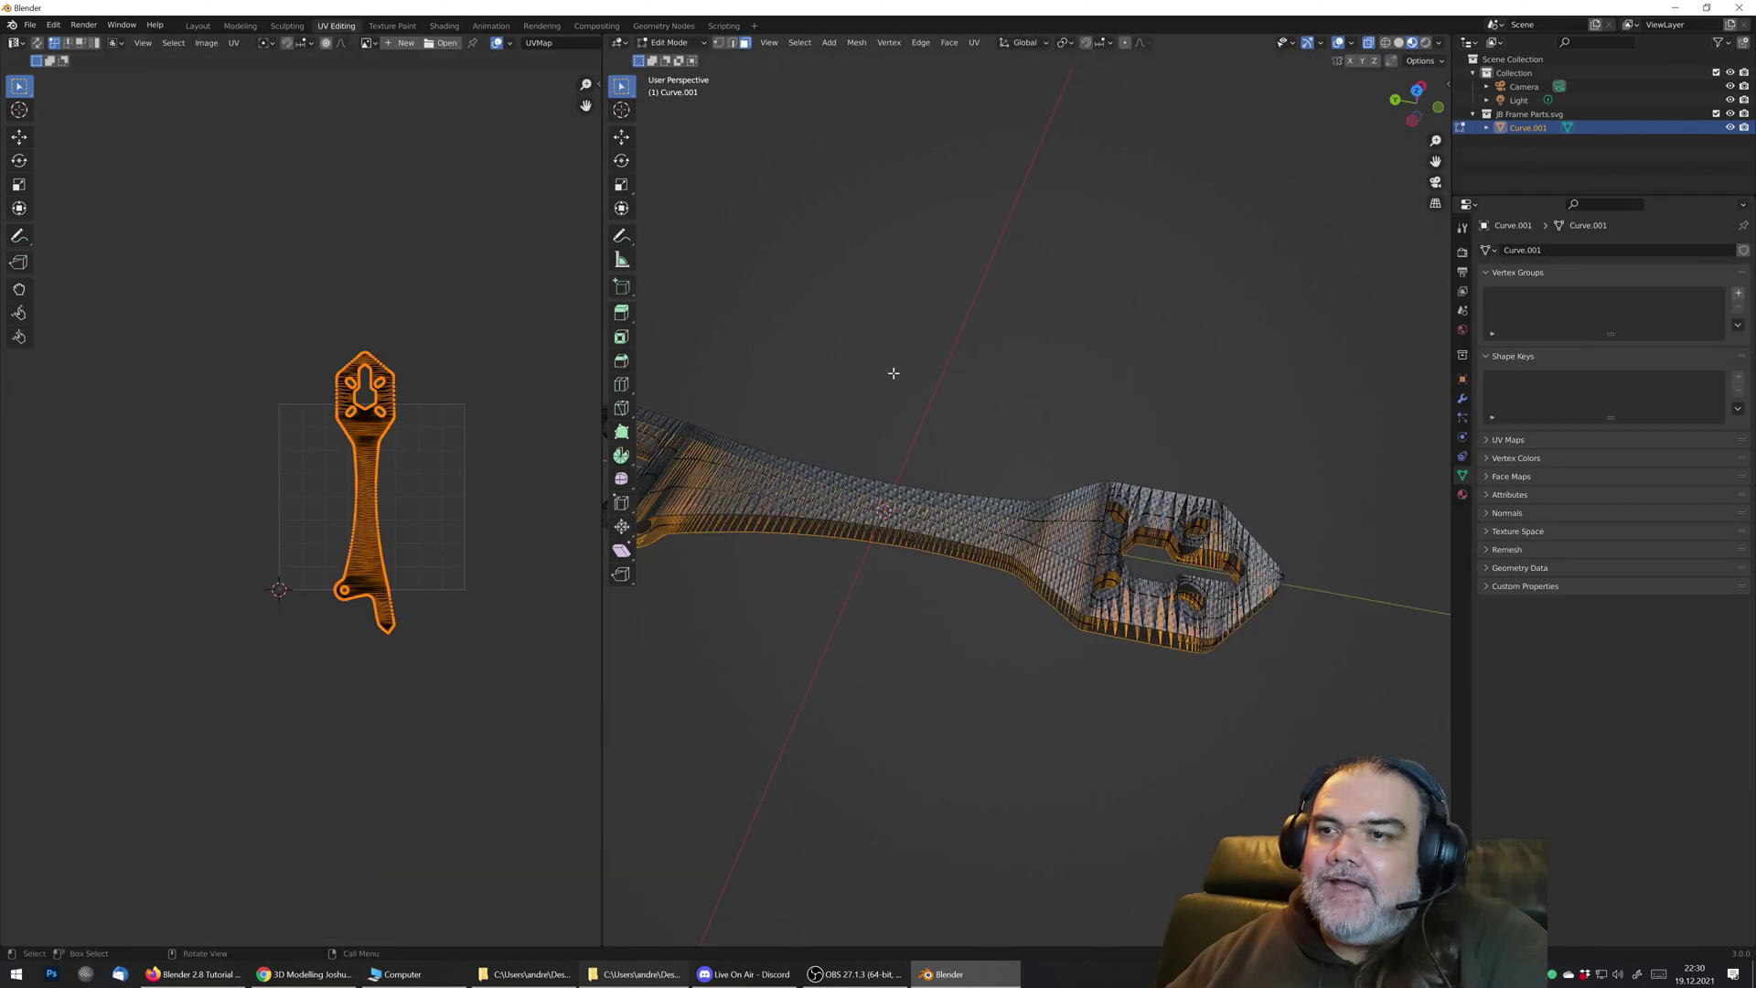
scroll(928, 480, "up", 5)
scroll(928, 481, "down", 3)
middle_click_drag(961, 419, 902, 310)
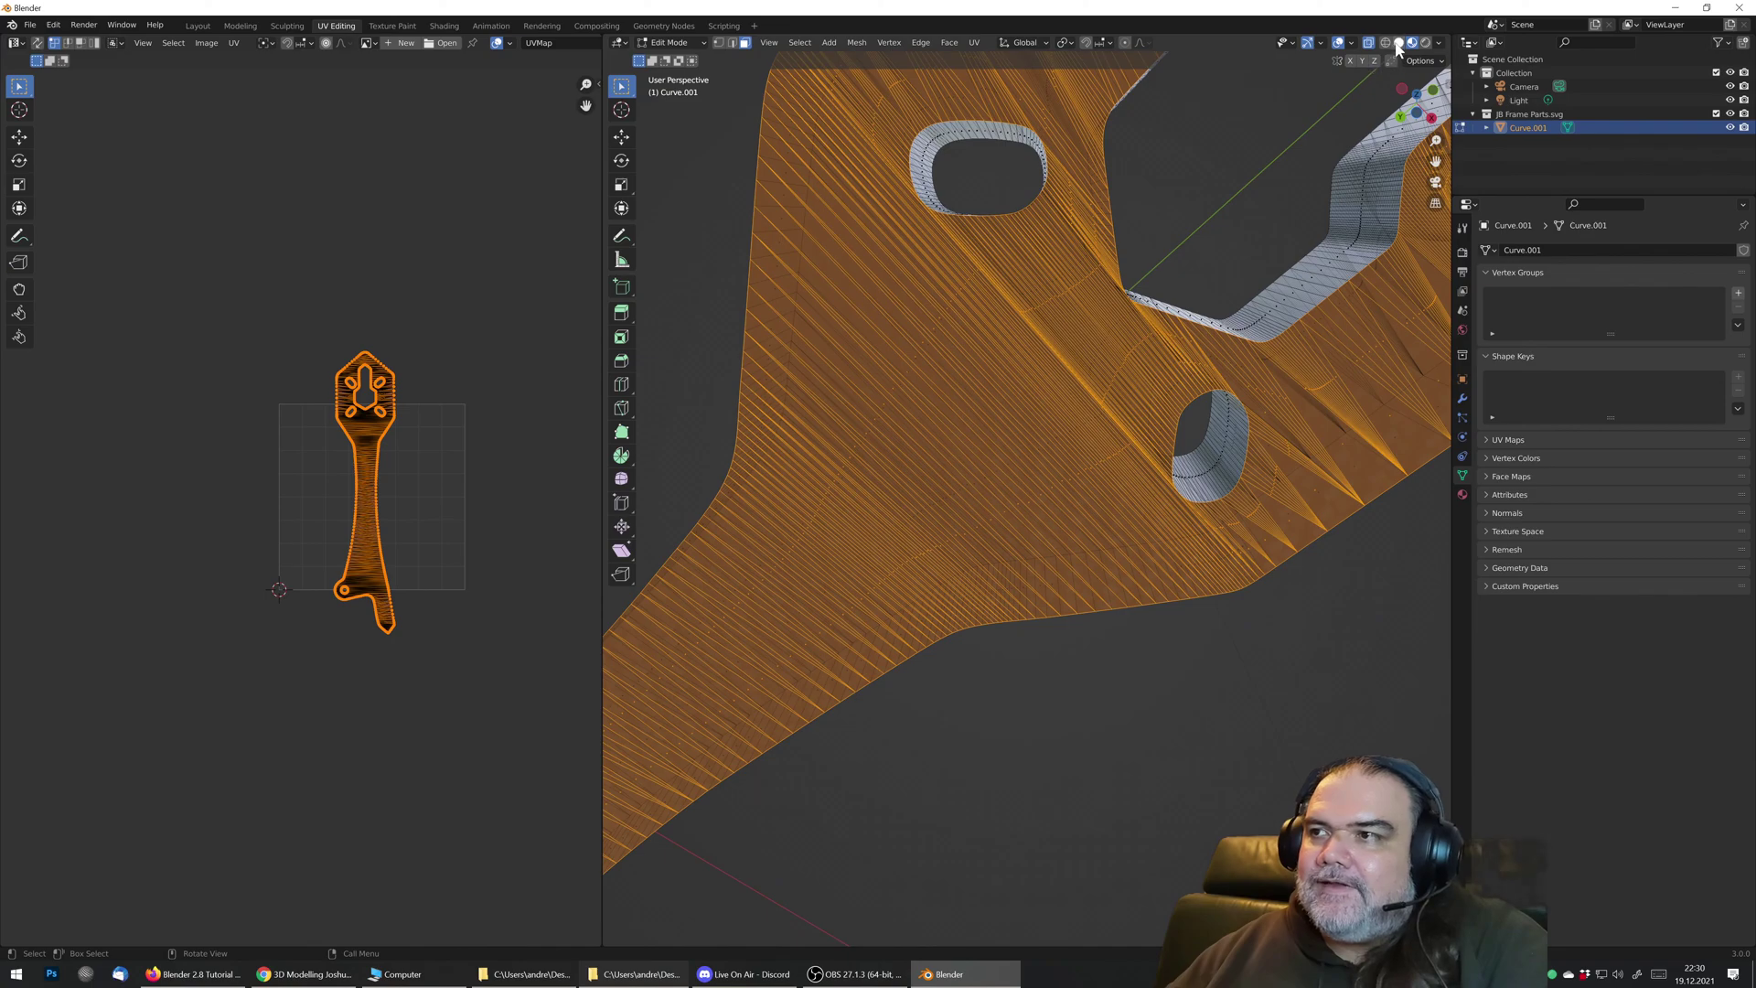
scroll(913, 459, "up", 2)
scroll(1046, 431, "up", 2)
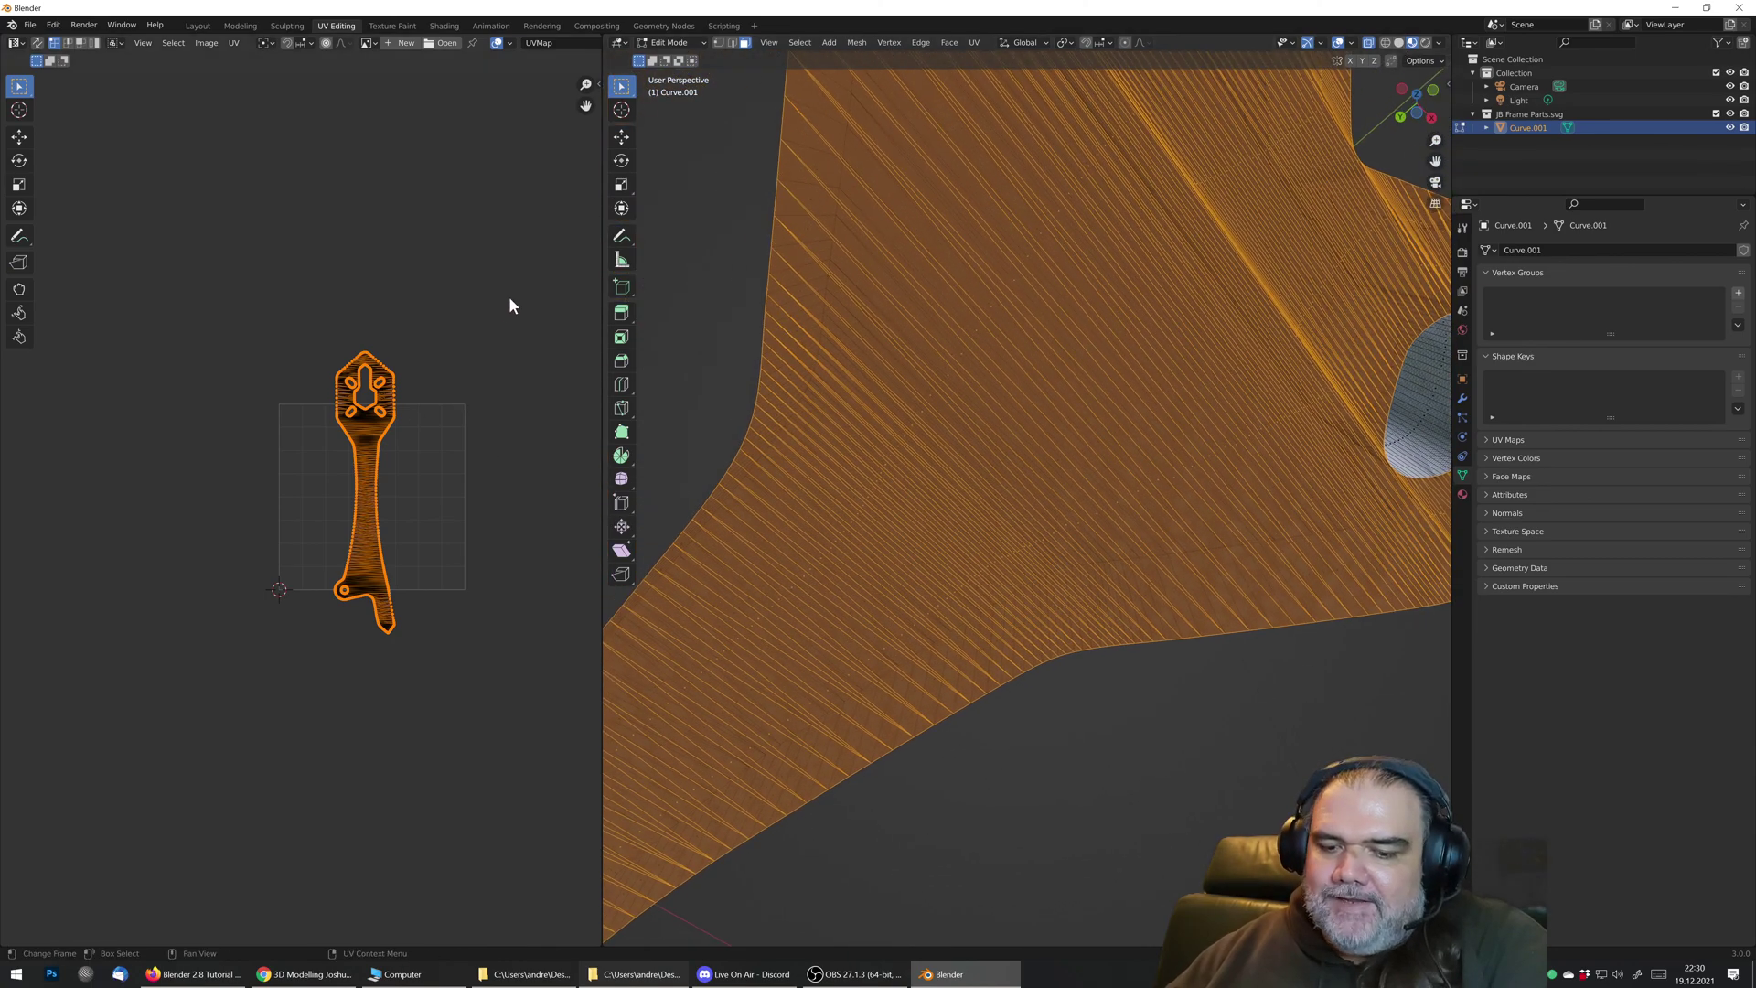
key("s")
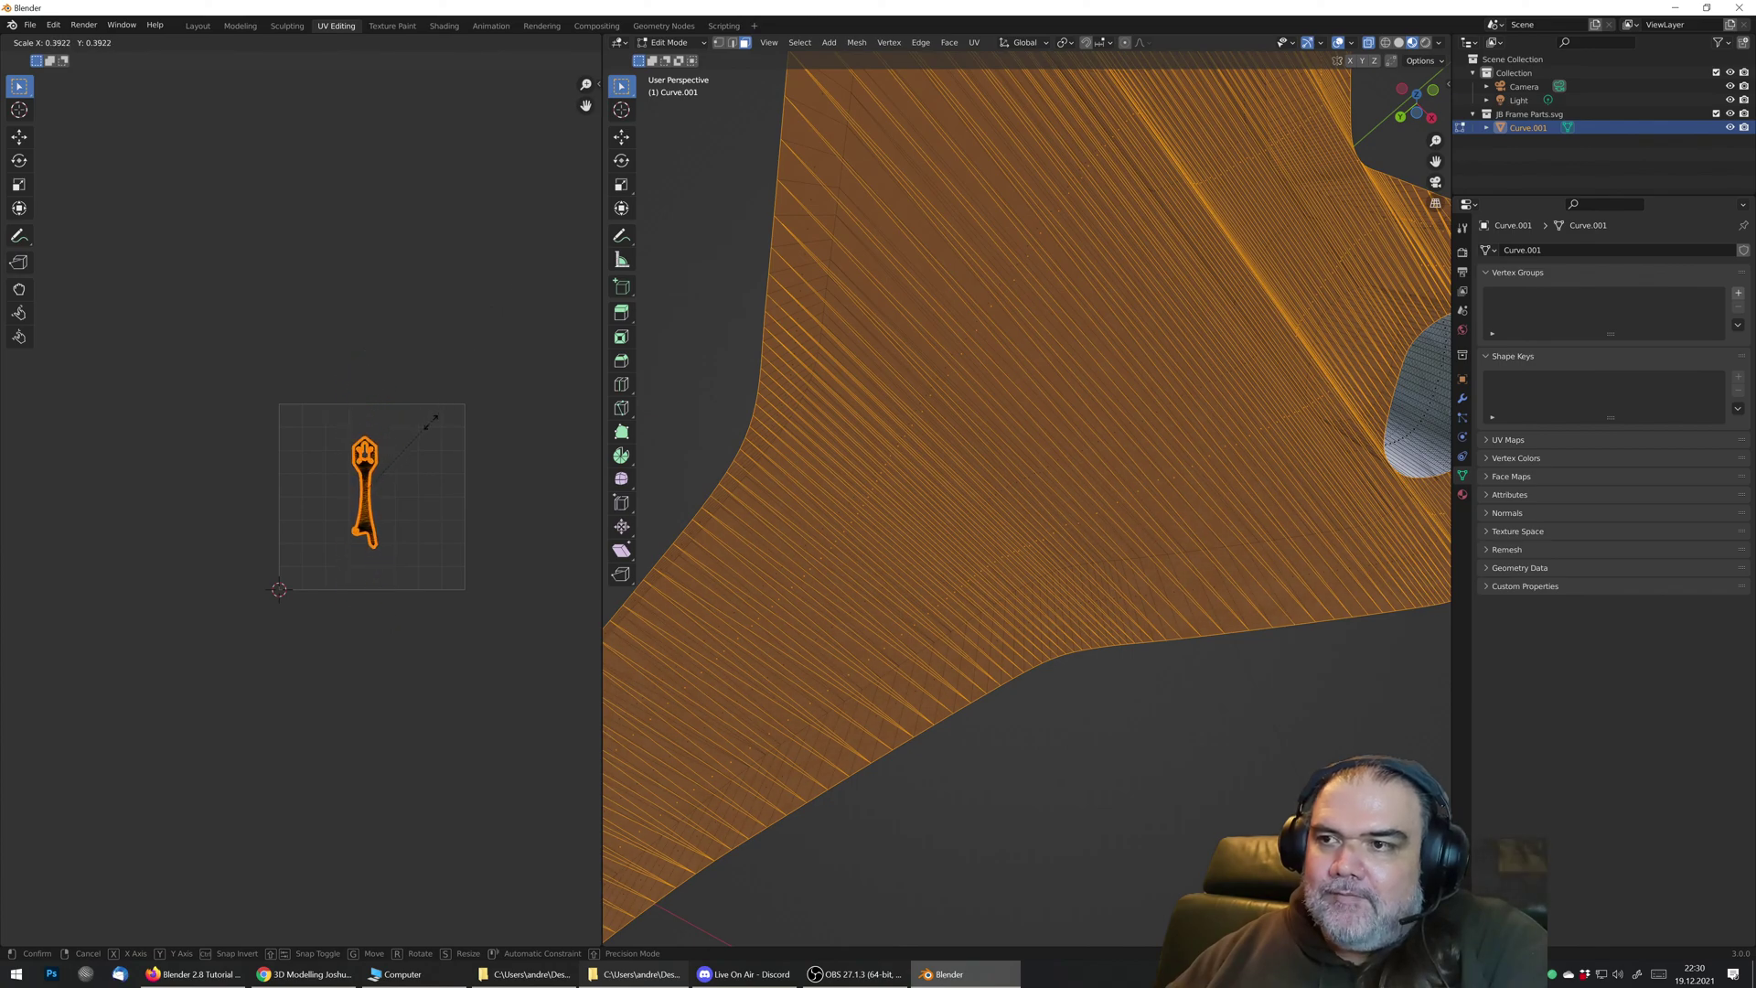
left_click(411, 439)
key("Tab")
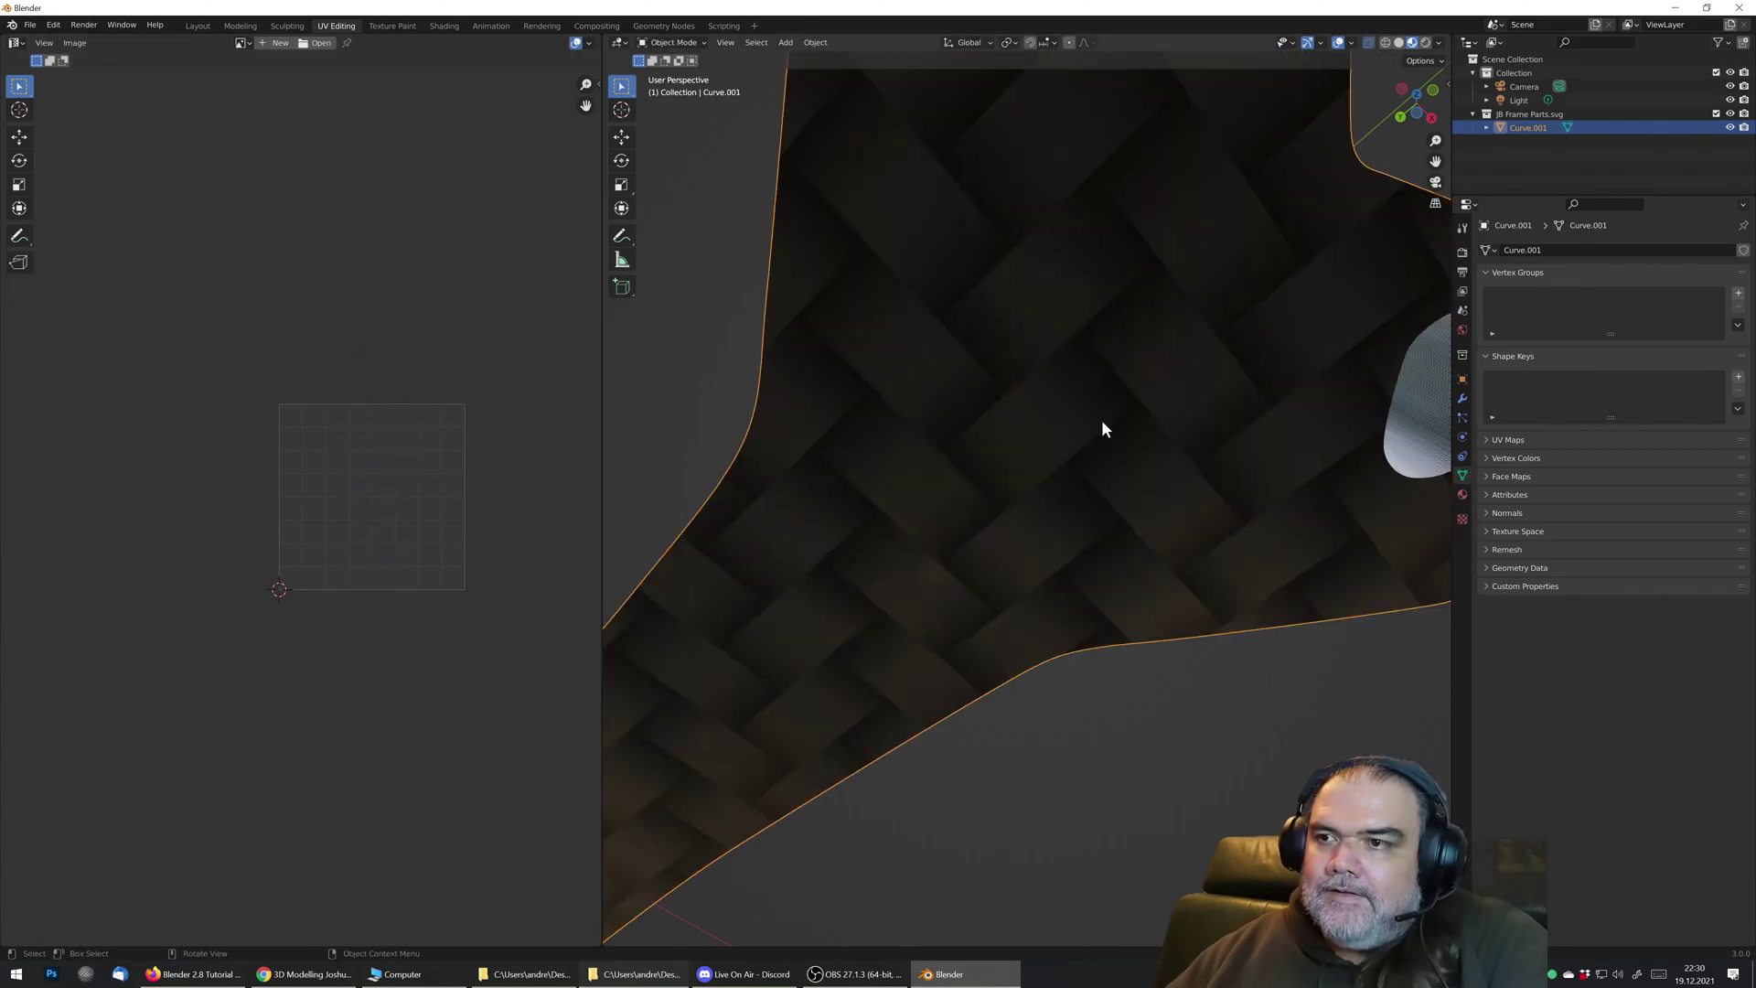
Step: Scale the arm's UV layout back up to nearly the height of the UV grid and check the weave
key("Tab")
key("s")
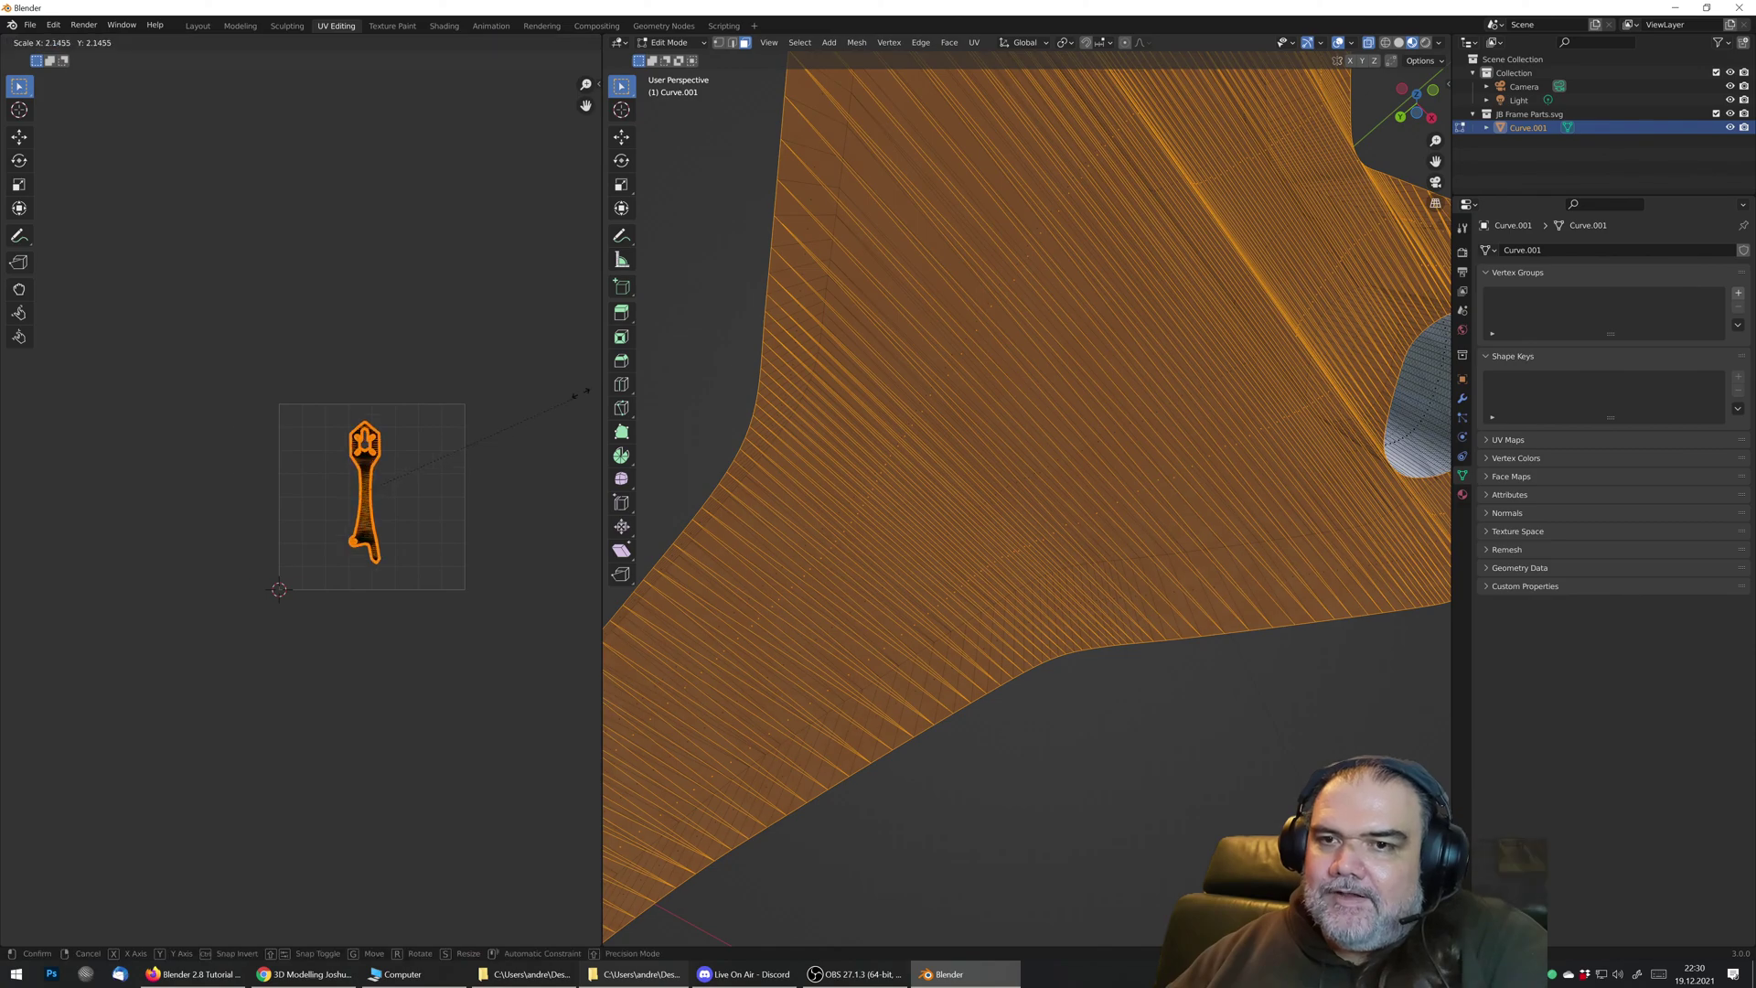
left_click(117, 290)
key("Tab")
middle_click_drag(1039, 408, 941, 484)
key("Tab")
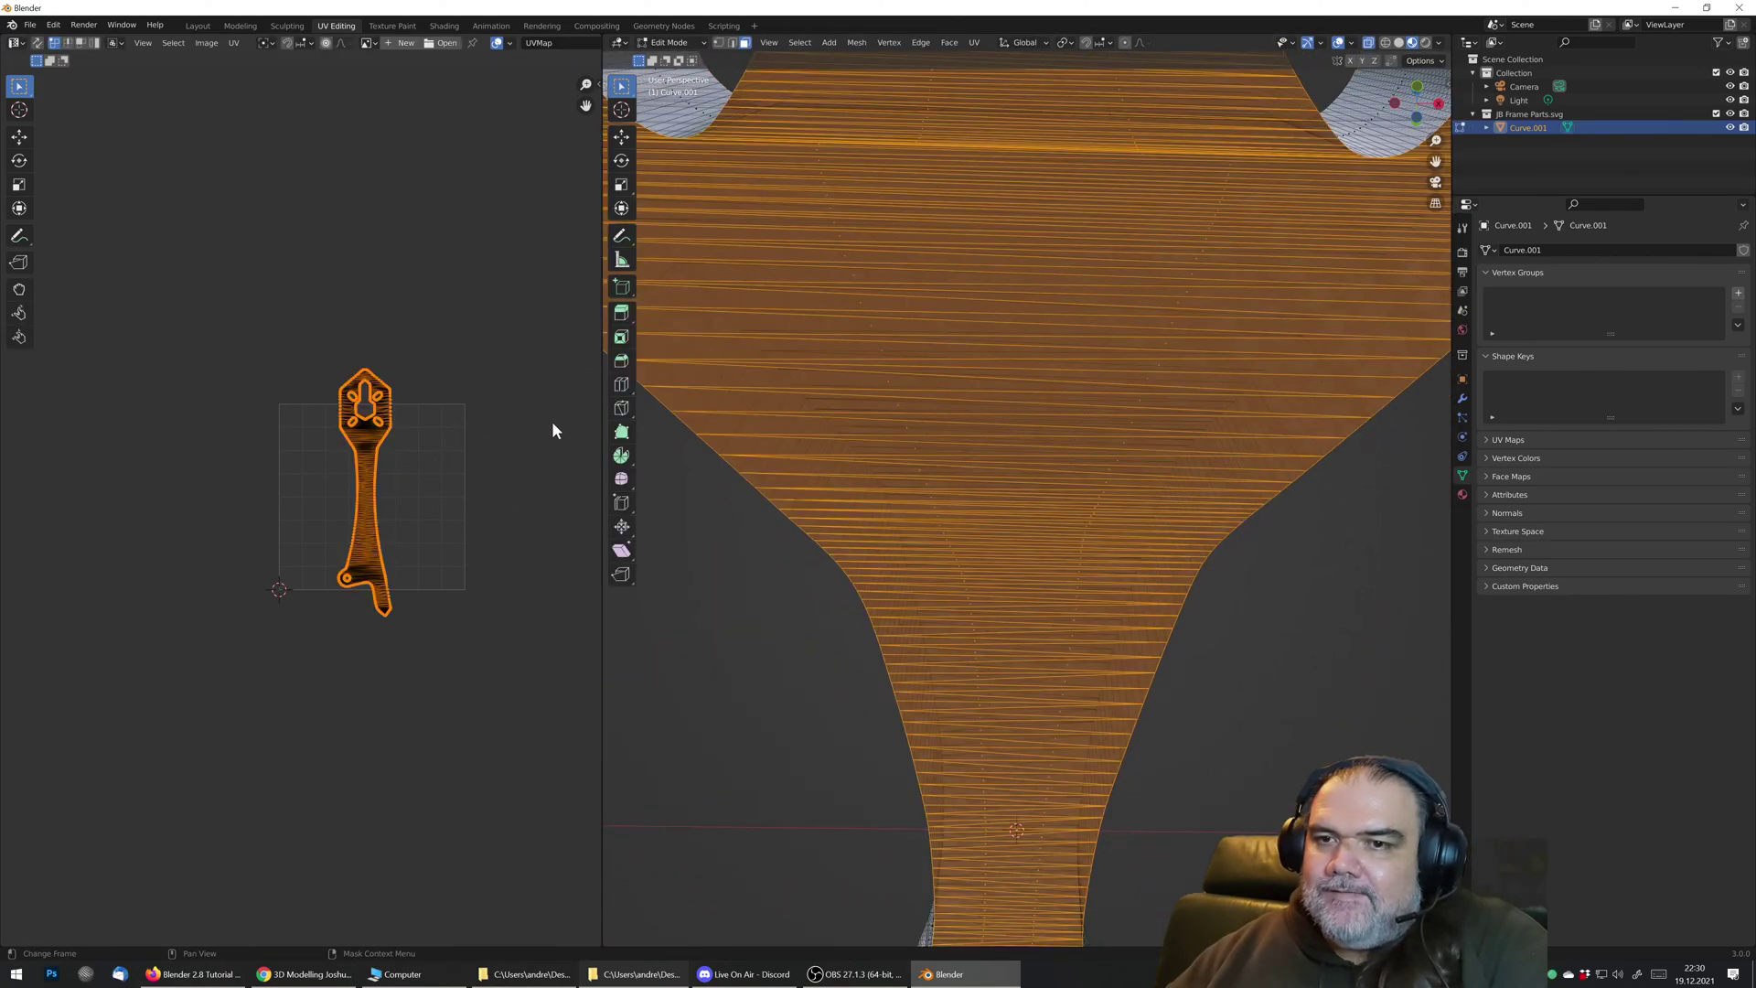
Step: Enlarge the arm's UV layout a little more for a finer weave and view the result in Object Mode
key("s")
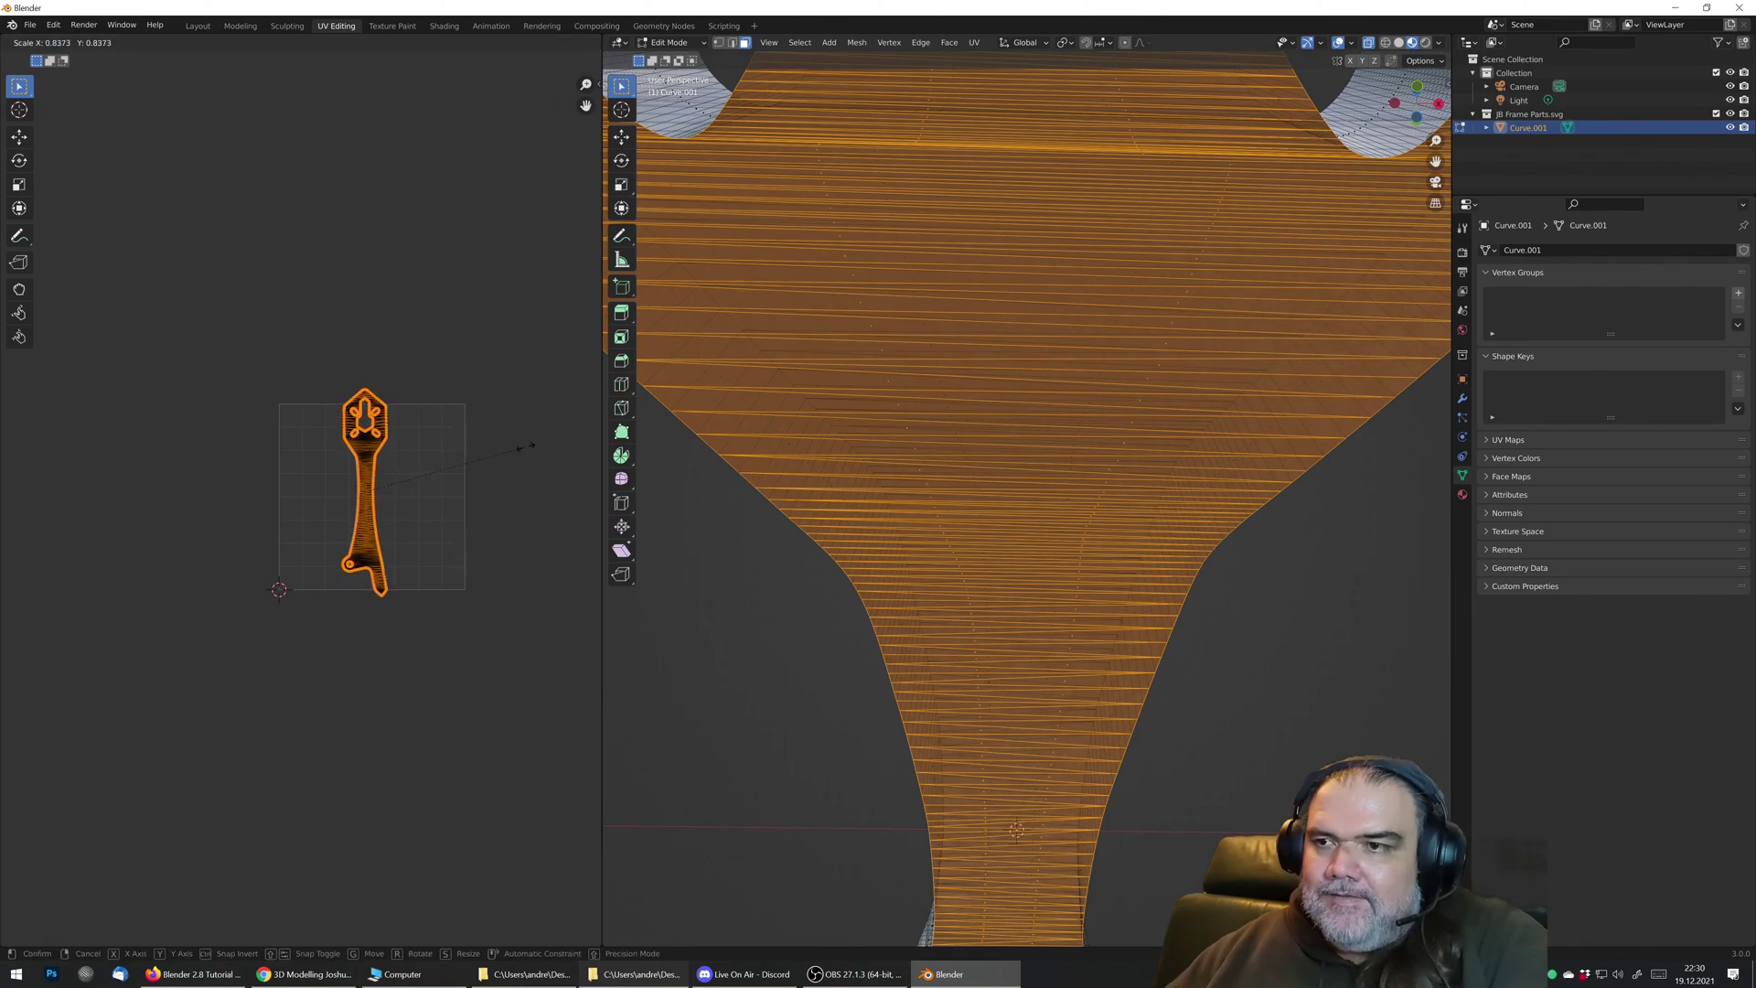
left_click(580, 403)
key("Tab")
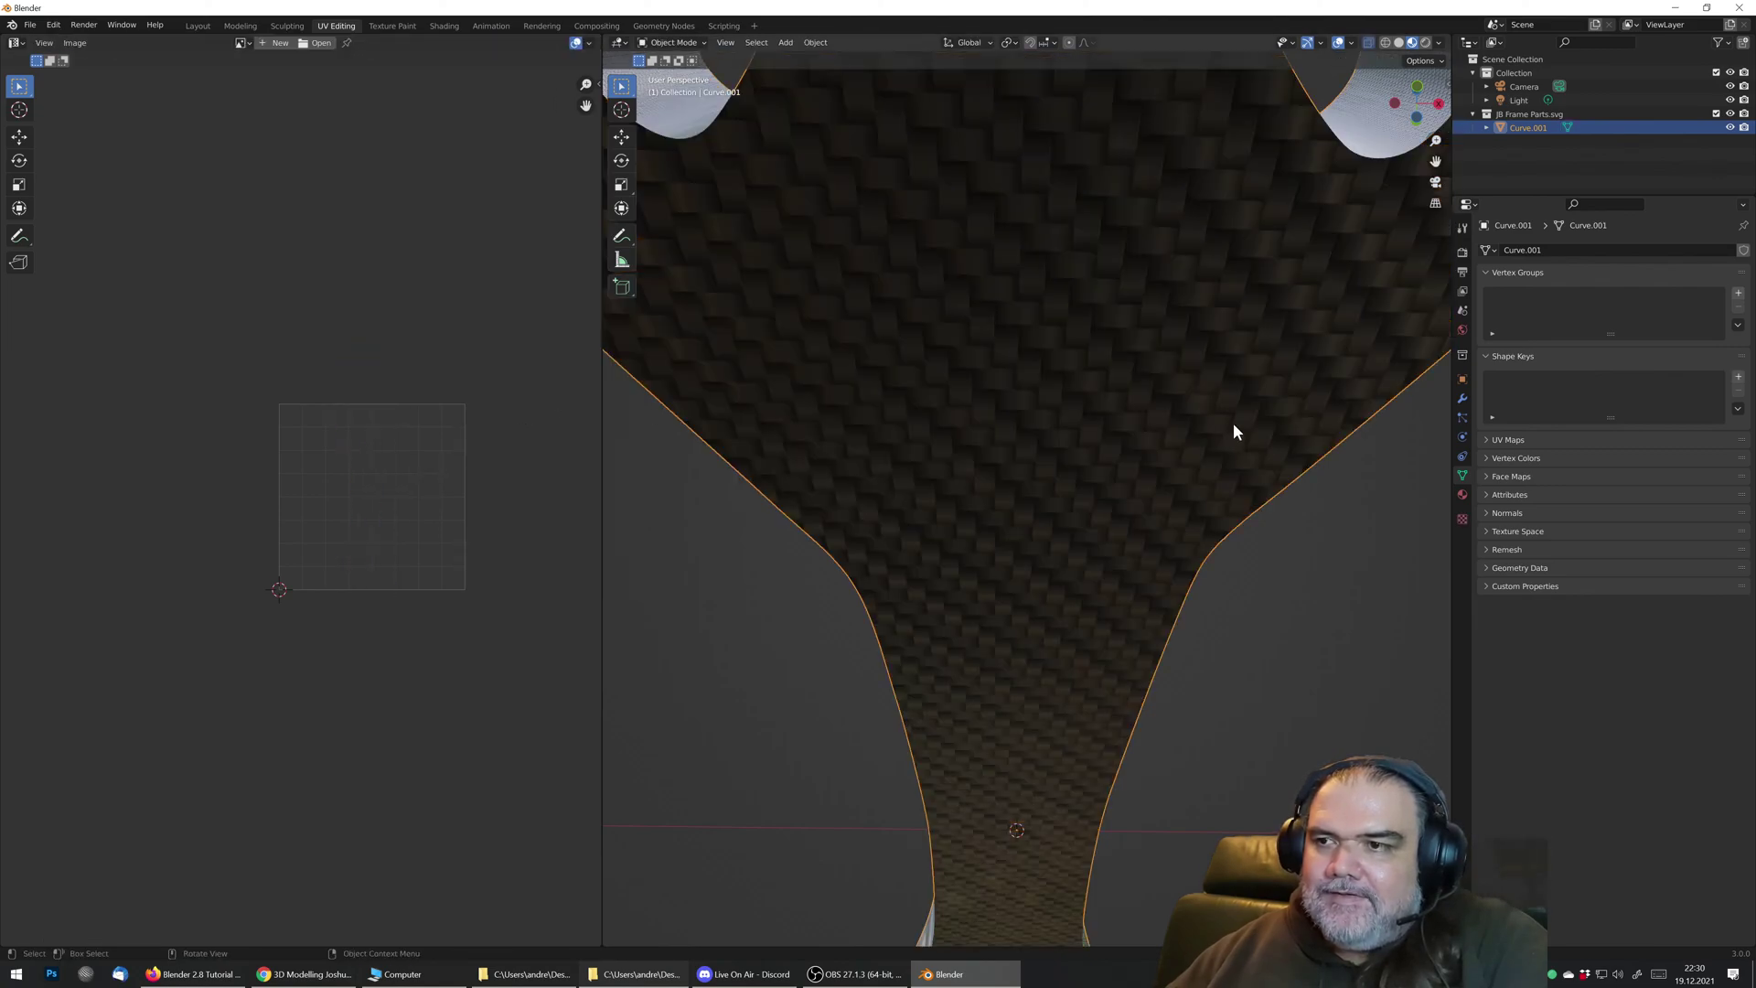
Step: Scale the UV layout down slightly for a coarser weave and inspect it across the whole arm
key("Tab")
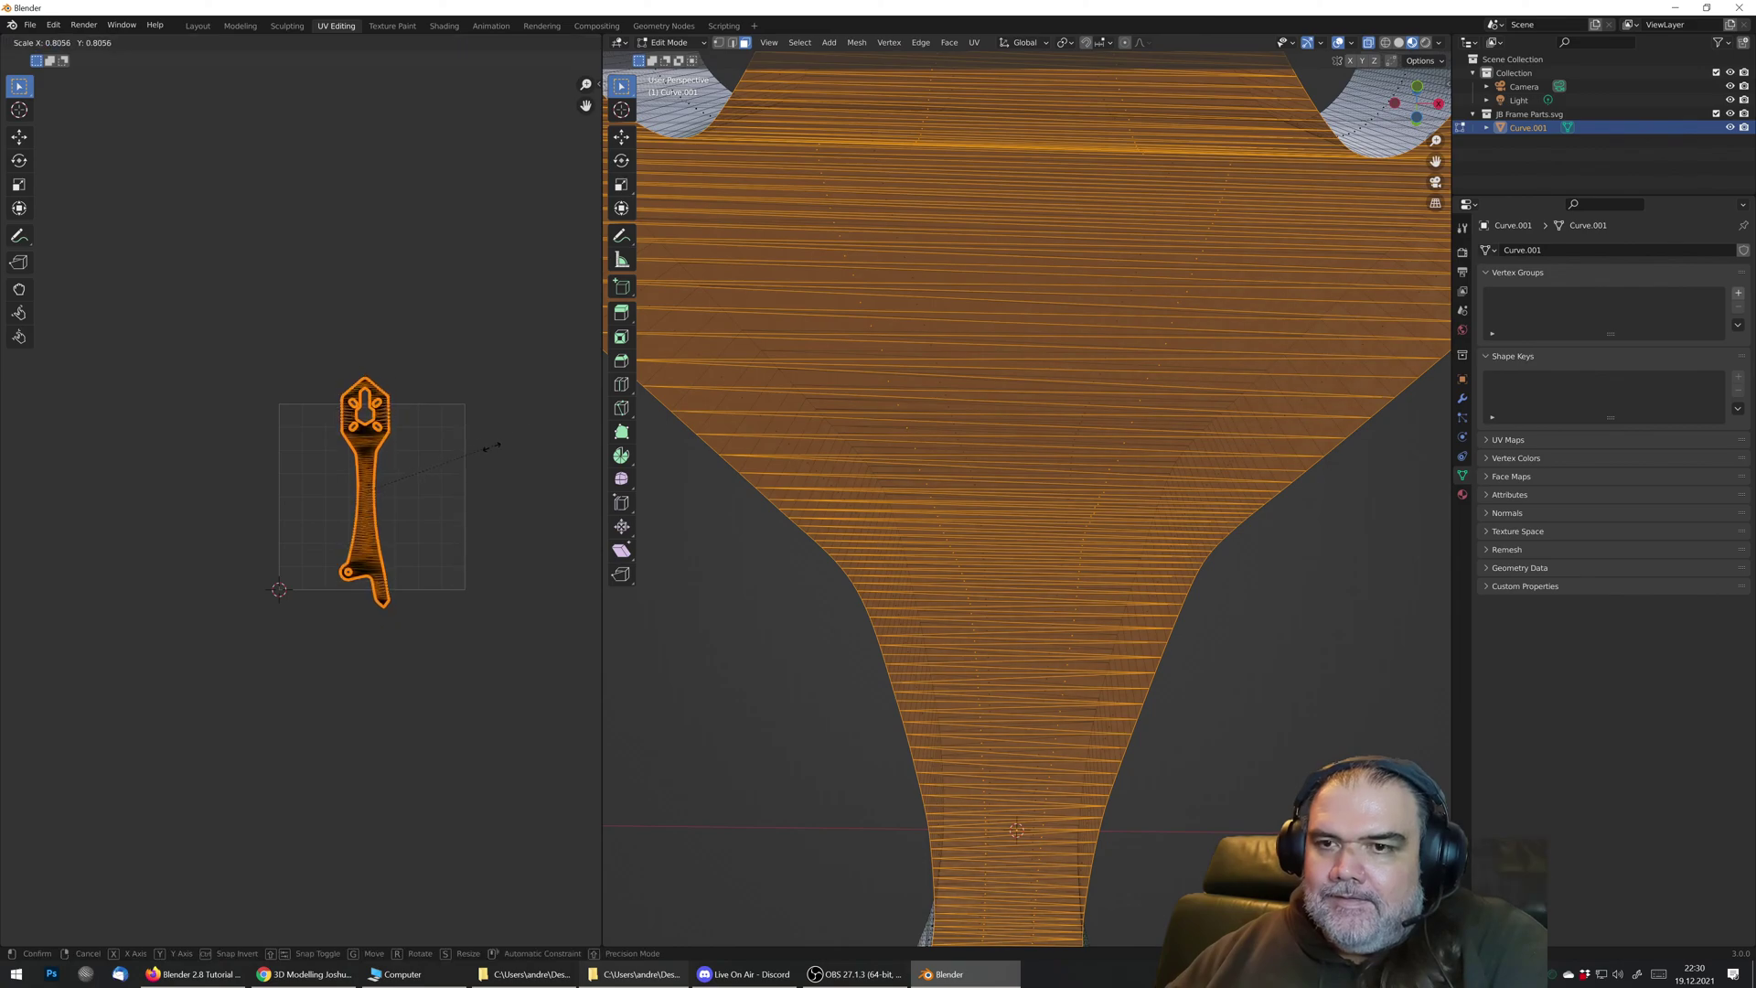
key("Tab")
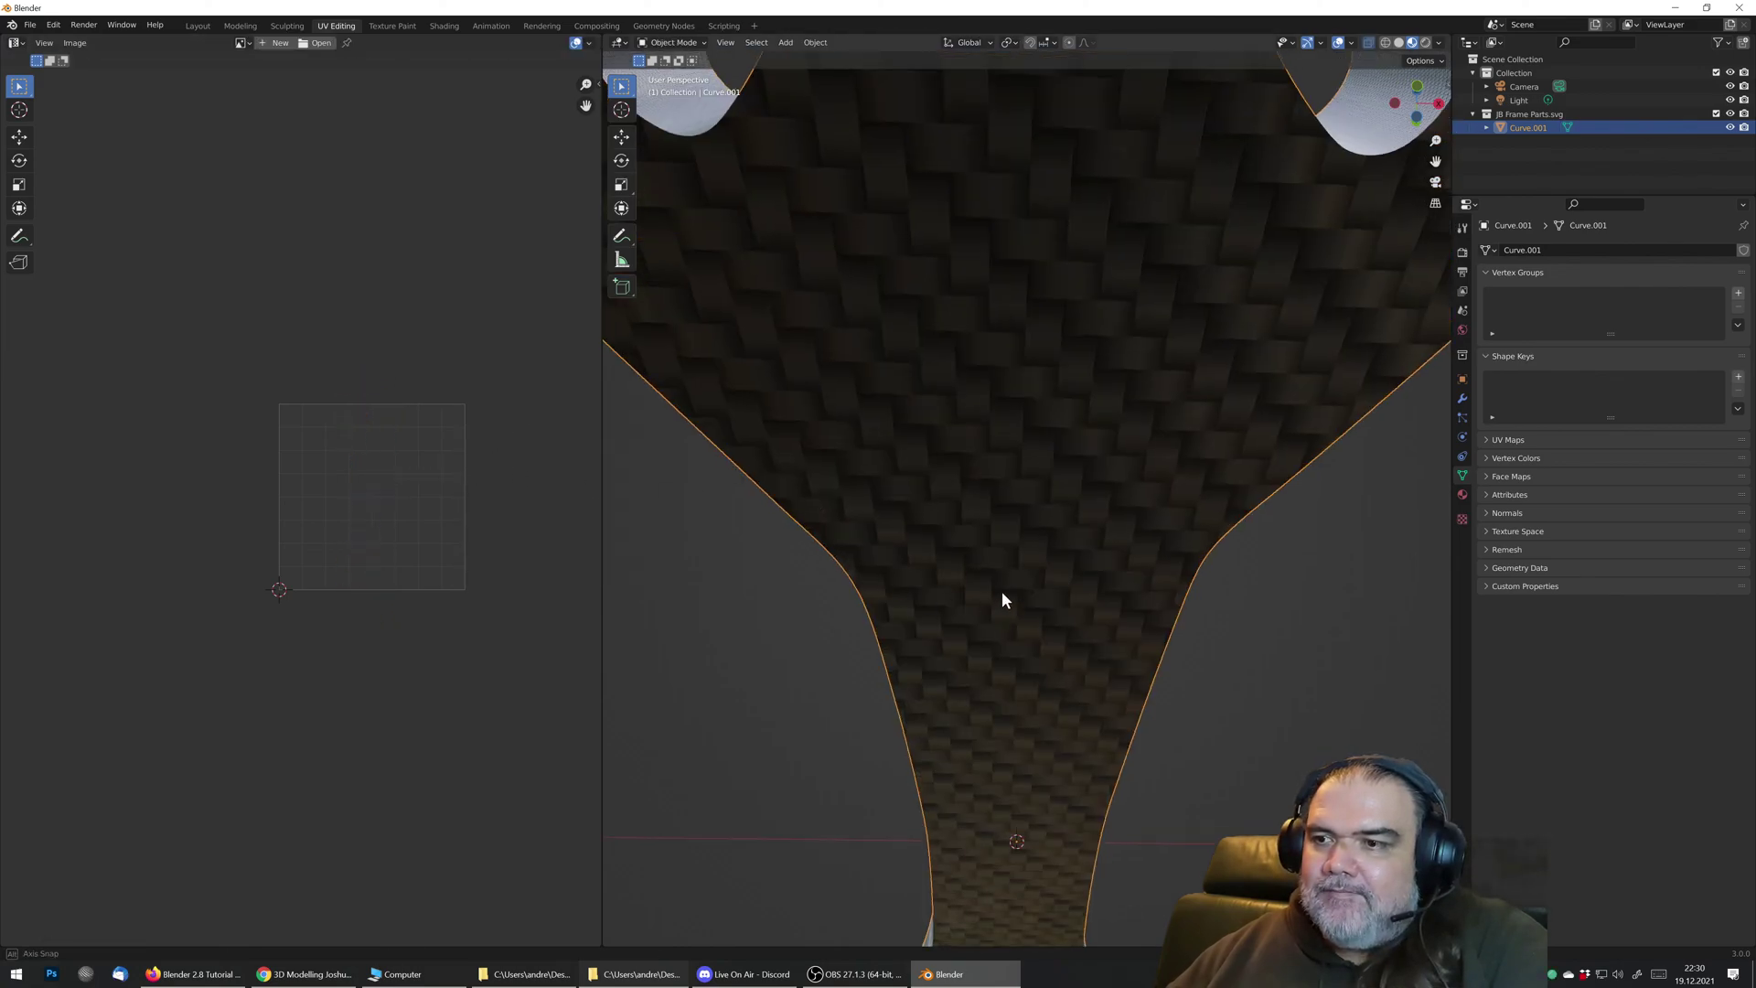
middle_click_drag(1004, 600, 971, 686)
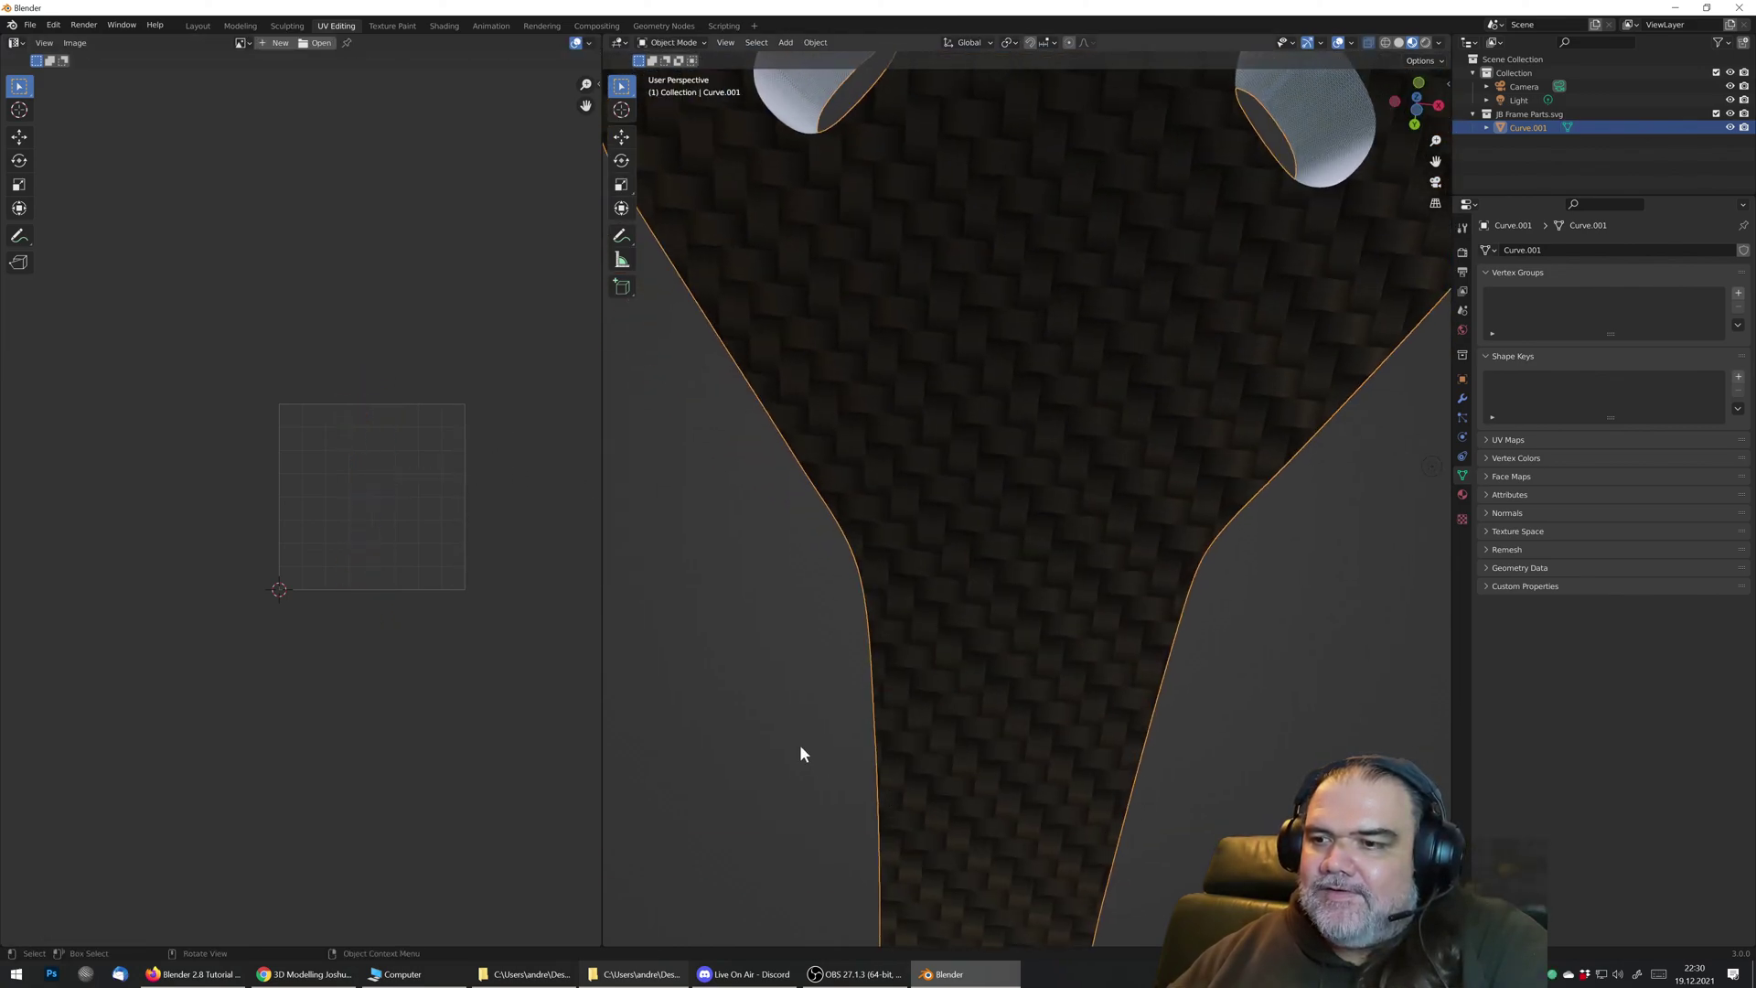
middle_click_drag(1046, 803, 1094, 485)
scroll(1095, 485, "down", 8)
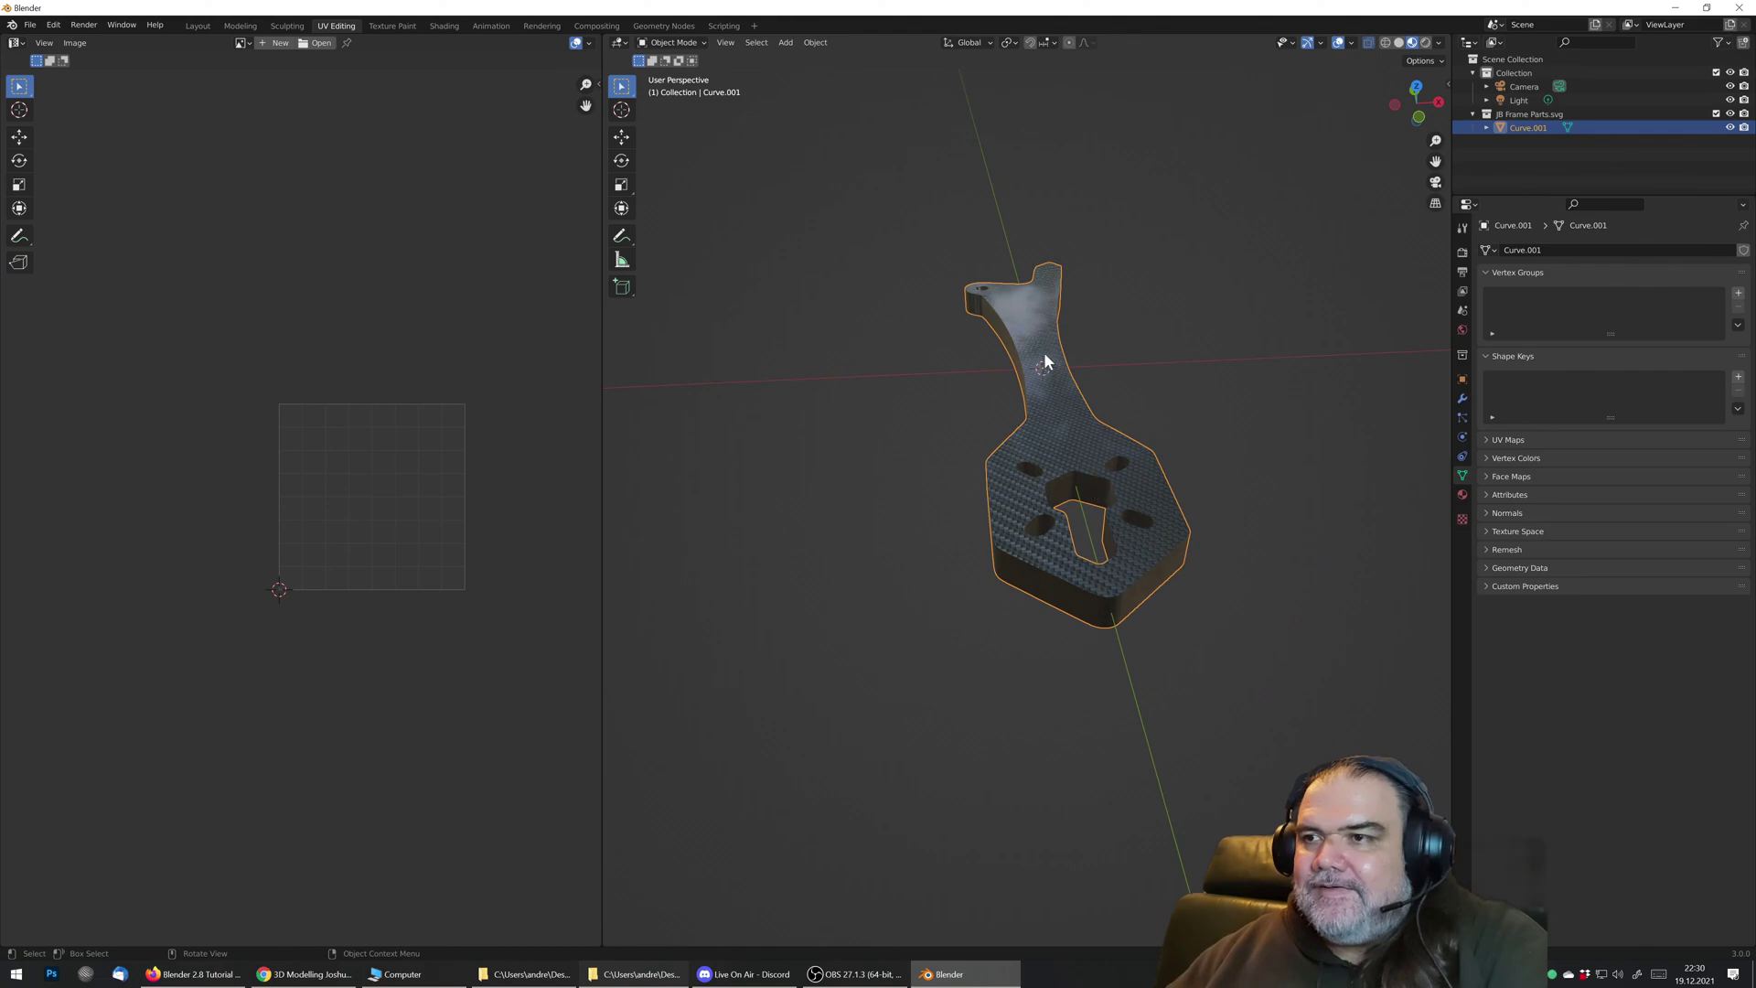
Step: Duplicate the arm and place the copy beside the original
key("shift+d")
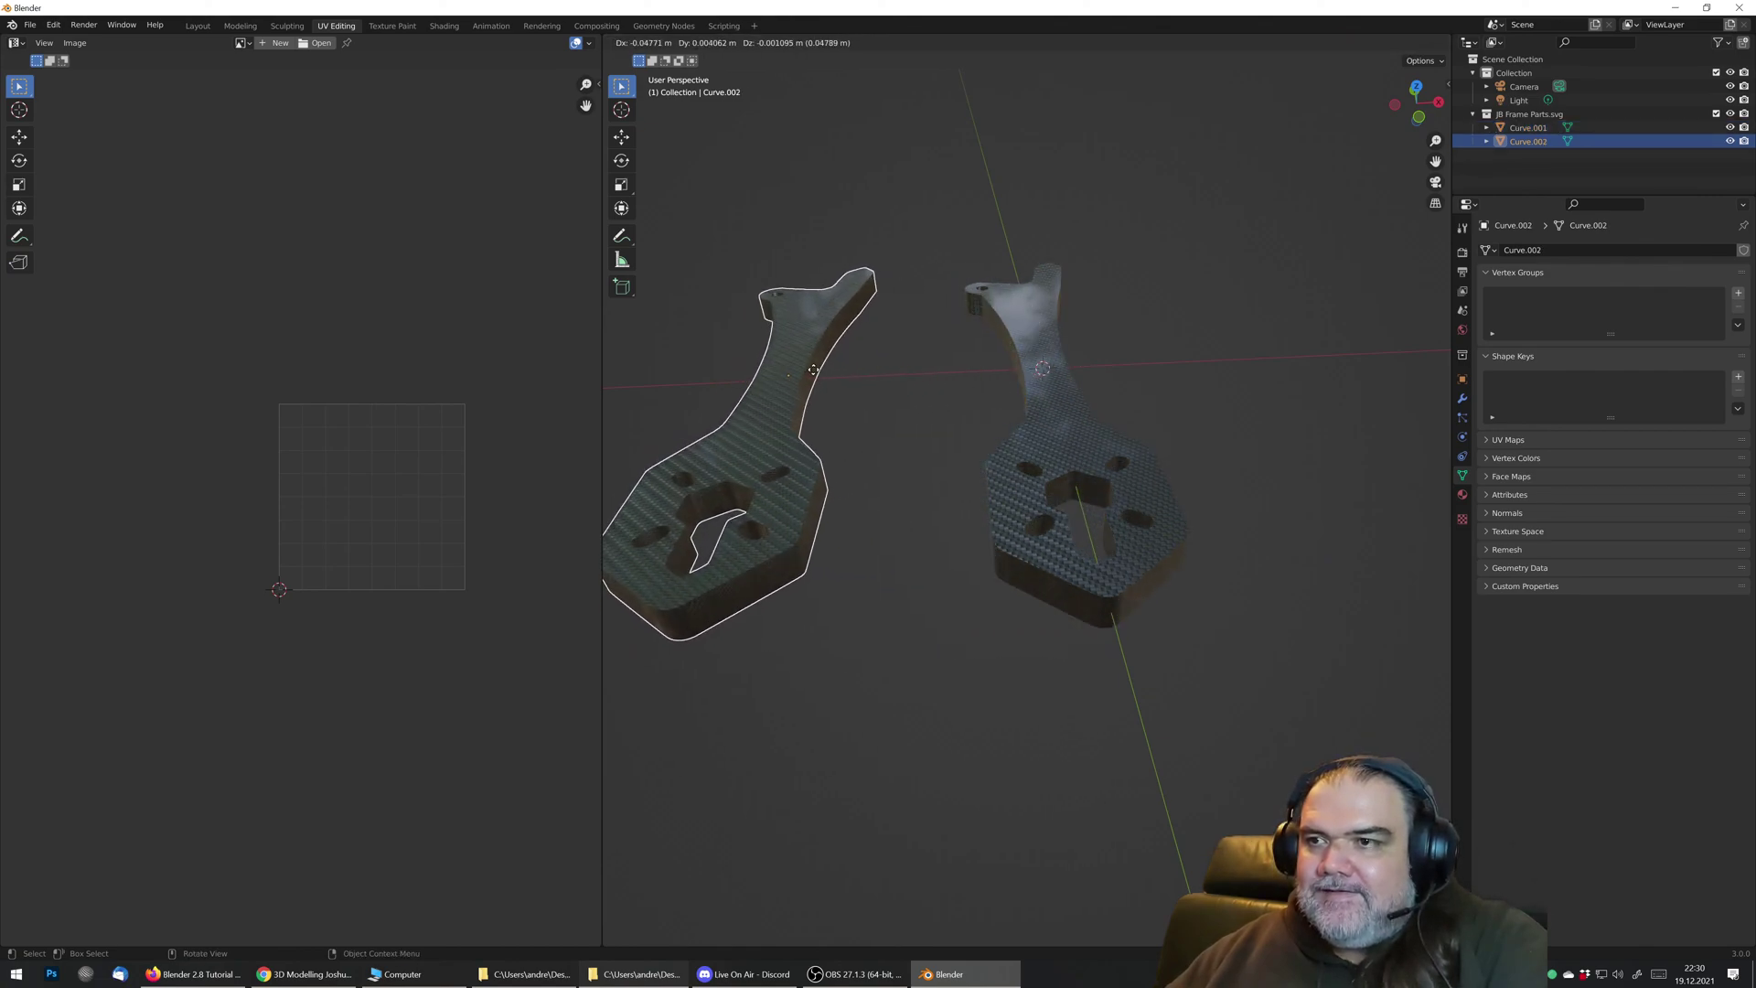
left_click(831, 381)
middle_click_drag(851, 383, 1134, 487)
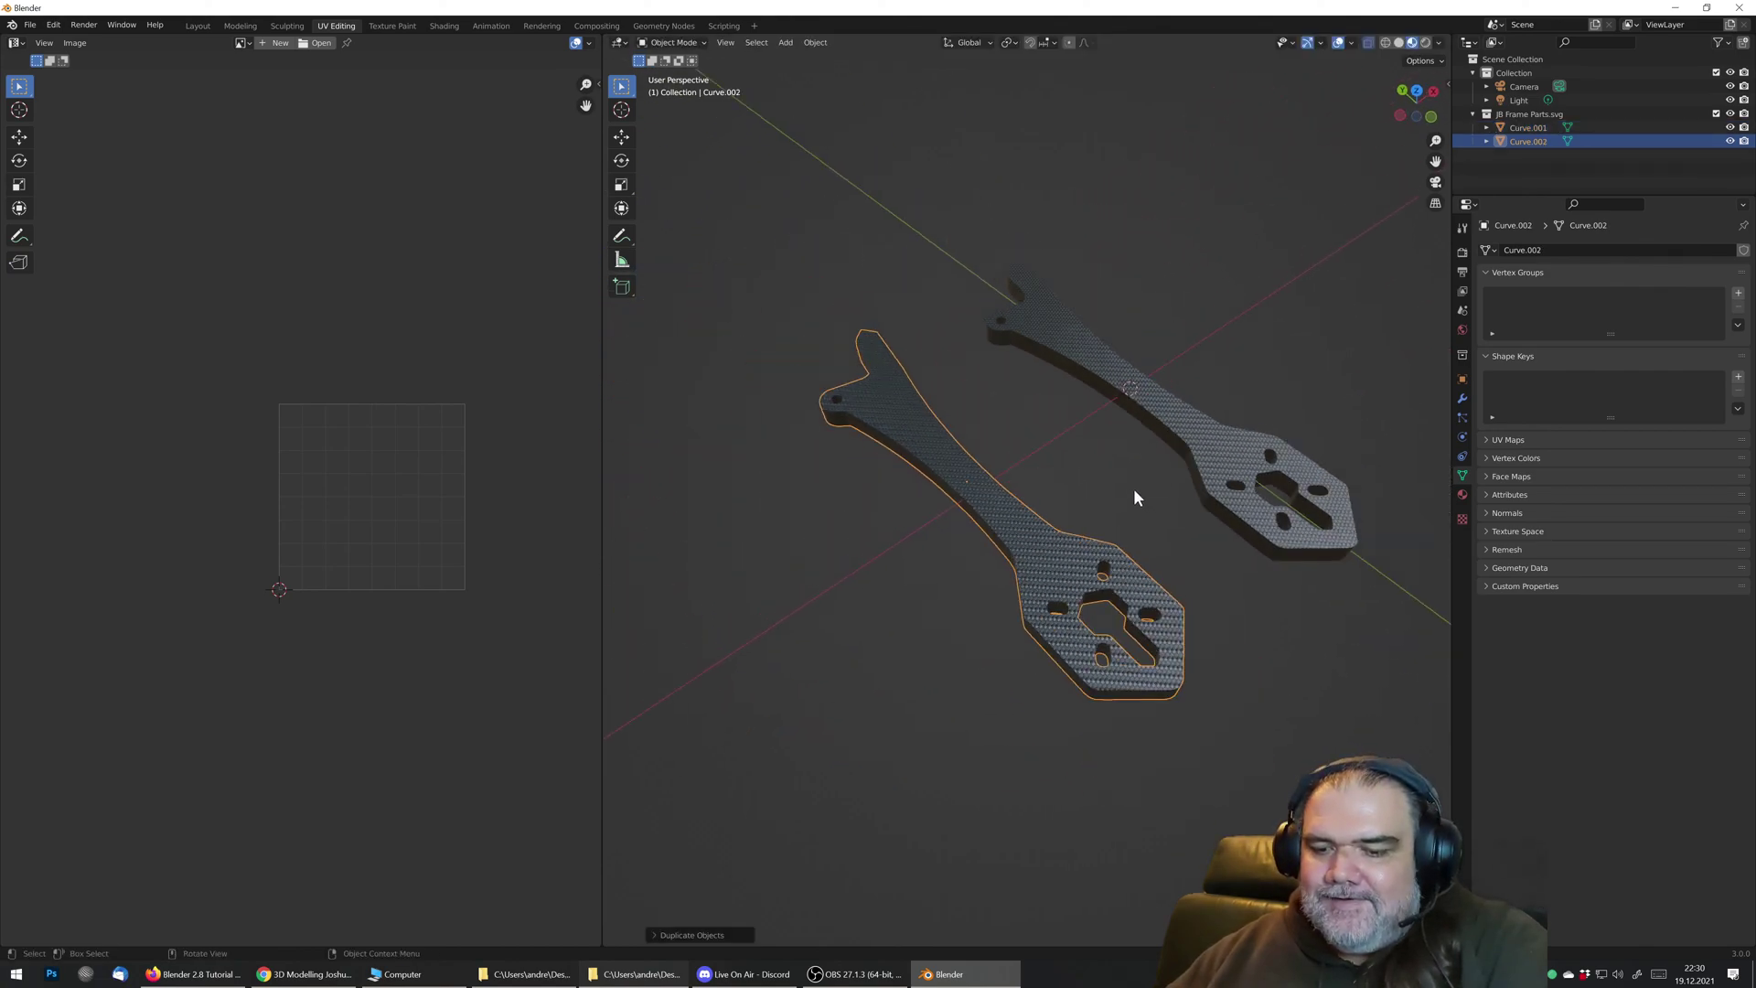
Step: Rotate the copied arm about the global Z axis and move it clear of the original so their narrow ends nearly meet
key("g")
key("r")
key("z")
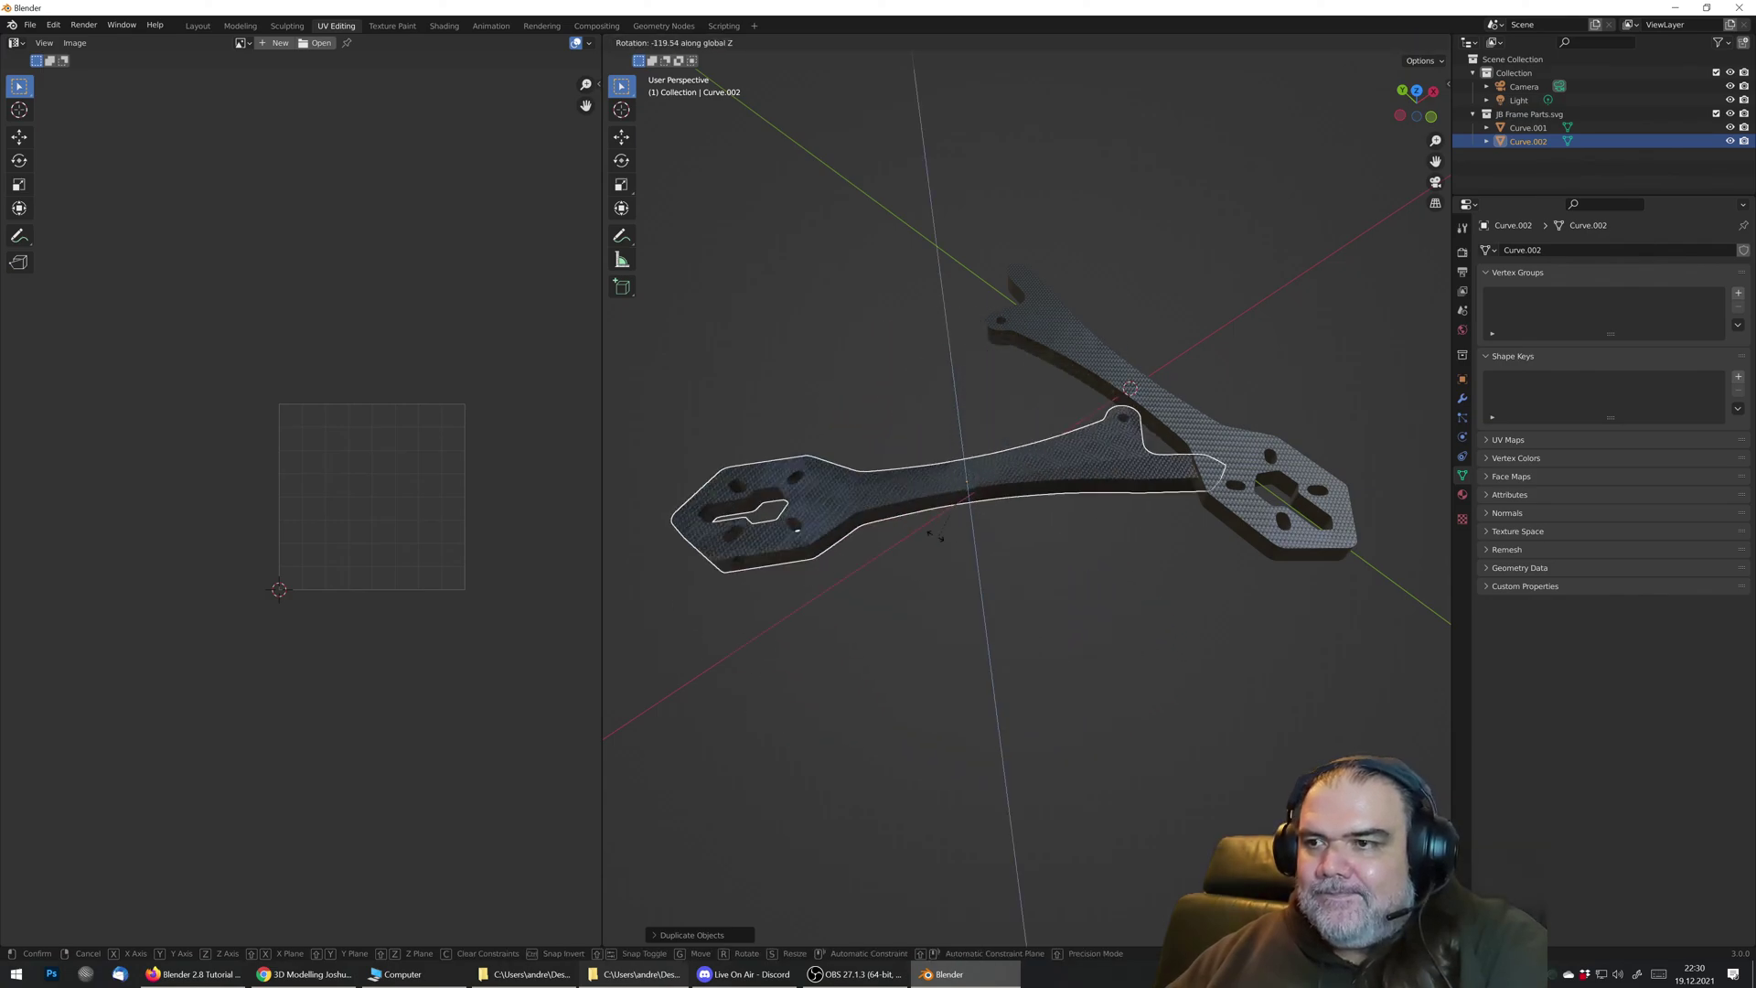
left_click(958, 540)
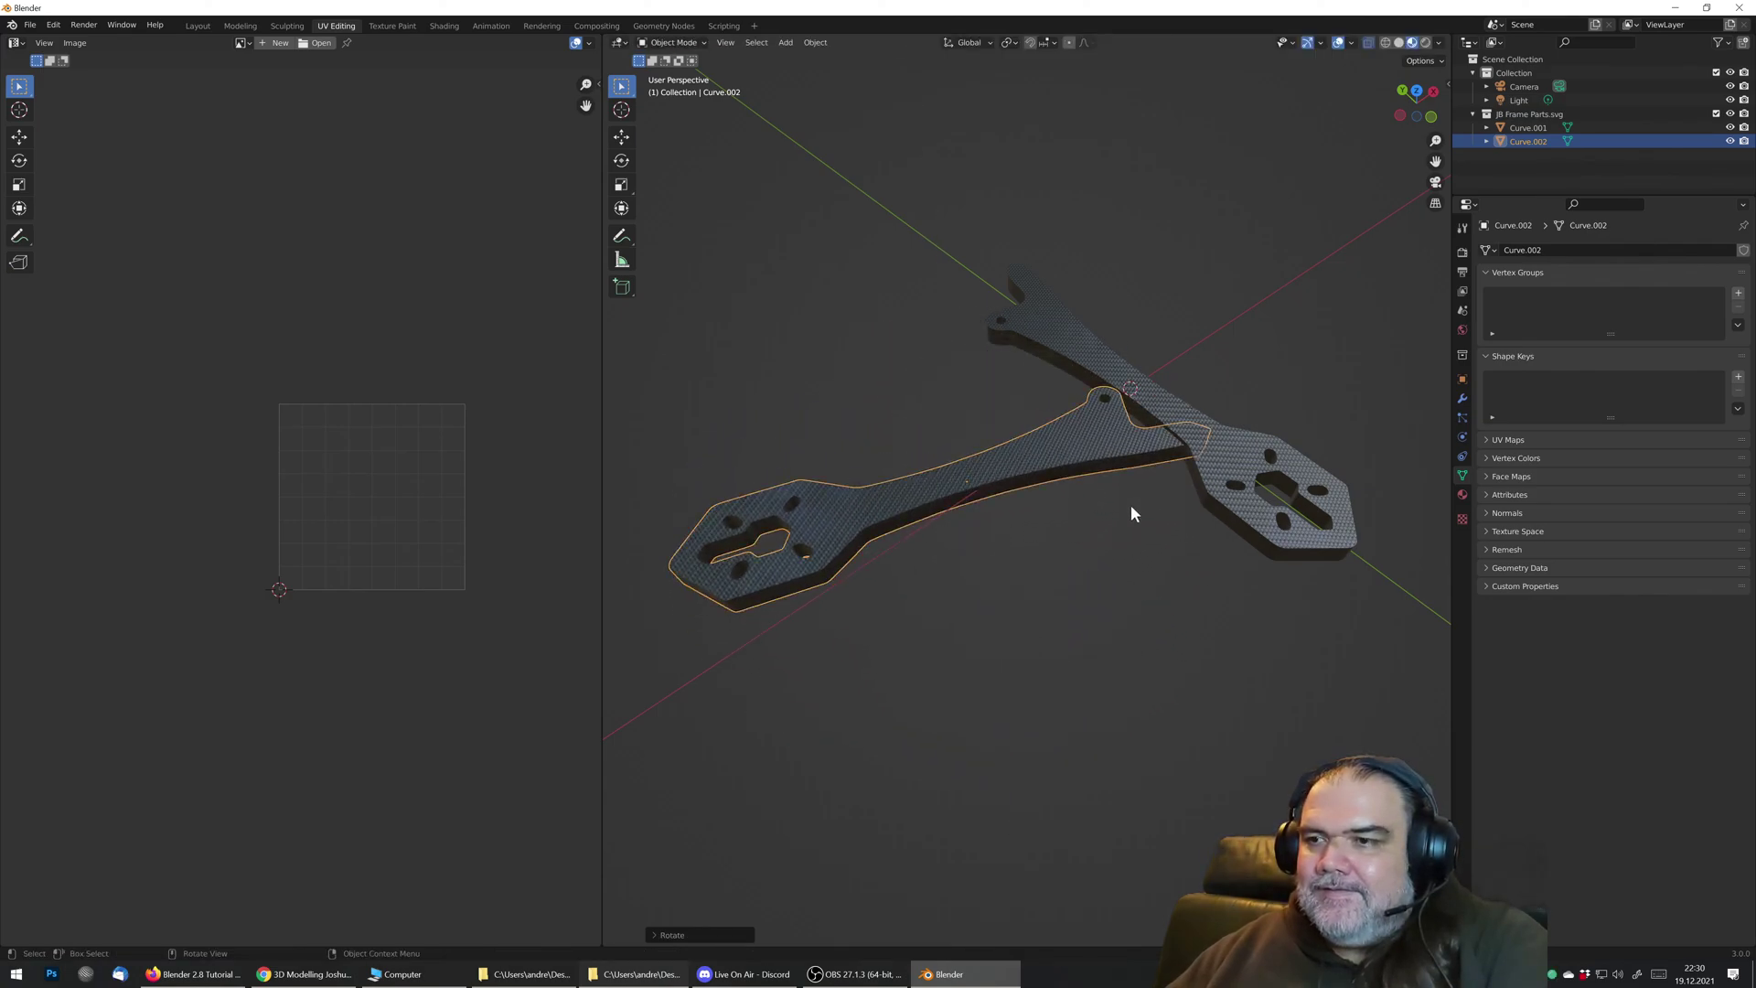
key("g")
left_click(848, 382)
scroll(920, 464, "down", 5)
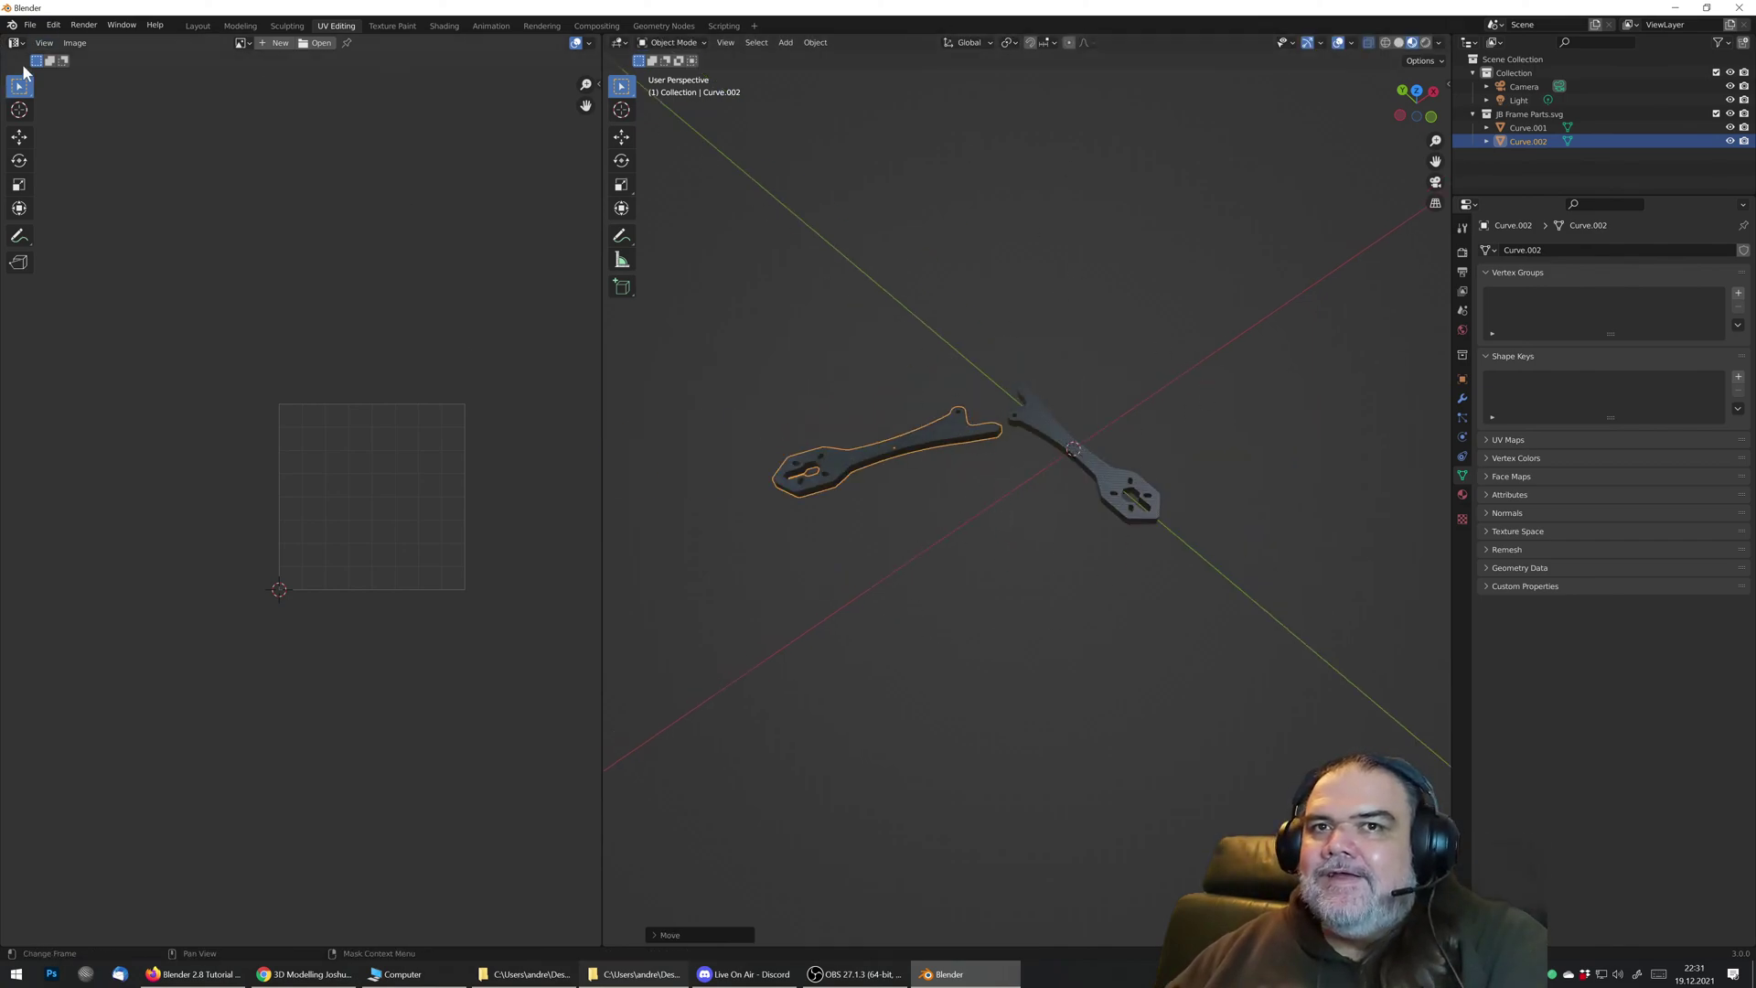
Step: Open the file JB_Frame_Finished.blend, discarding the unsaved changes to the current scene
left_click(31, 25)
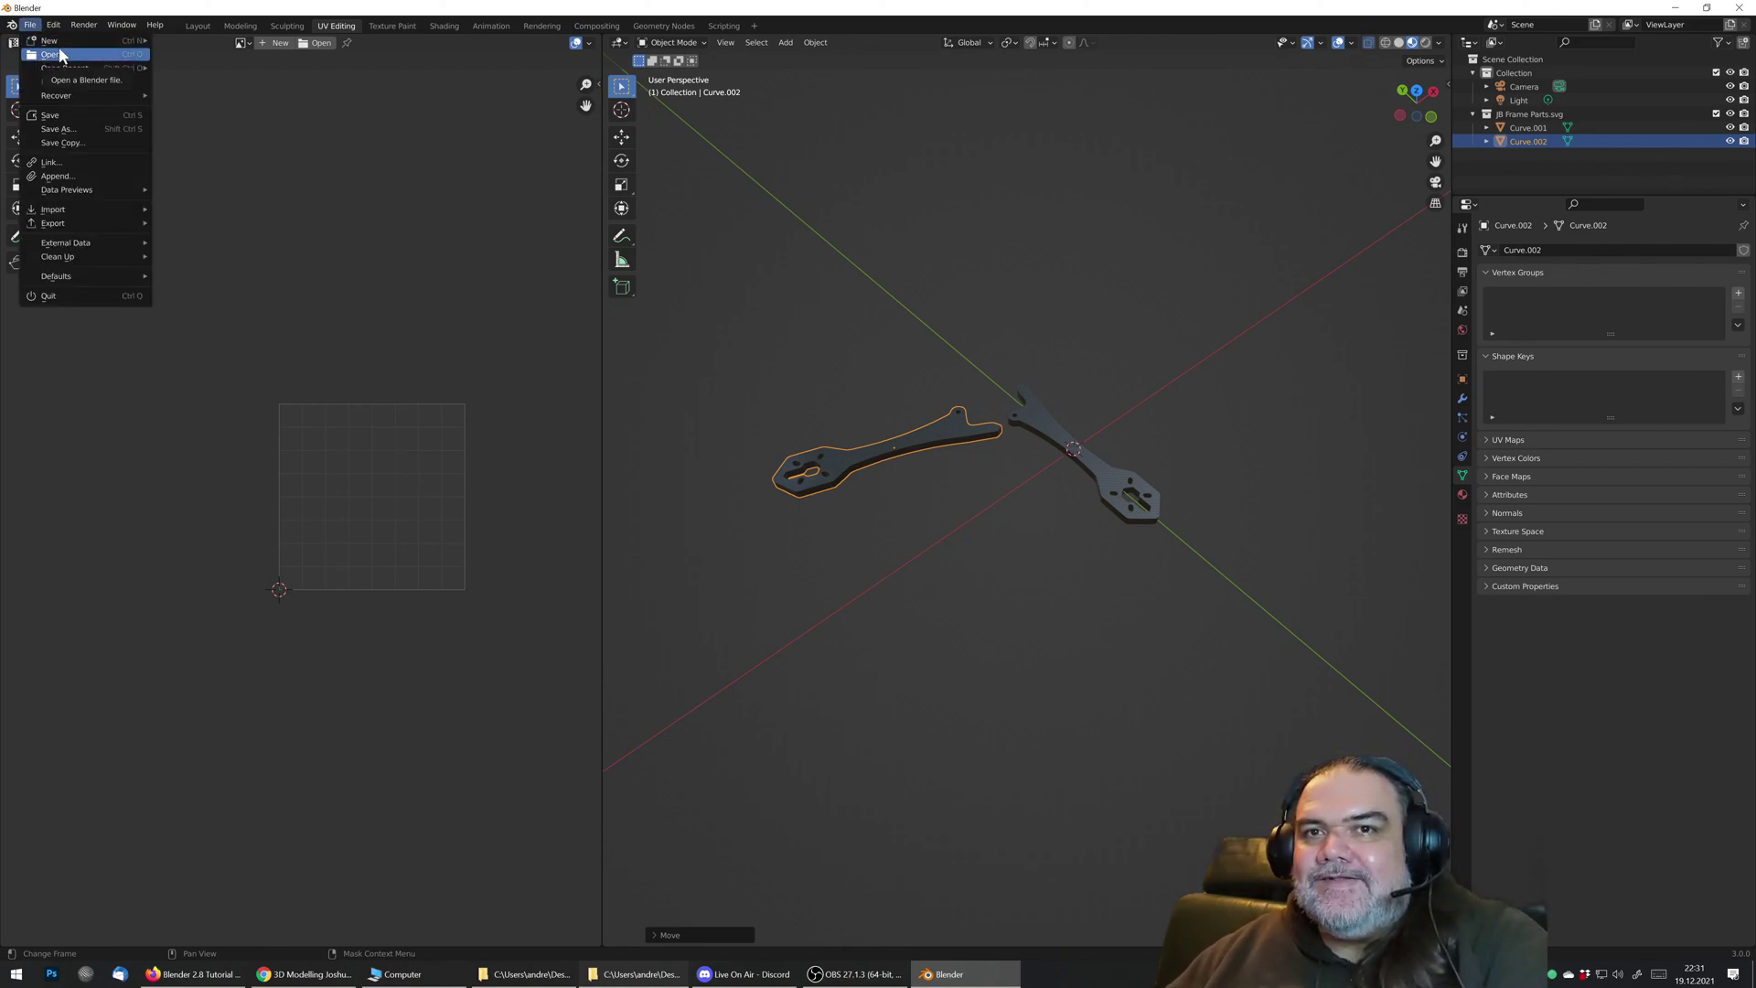
left_click(50, 55)
left_click(902, 512)
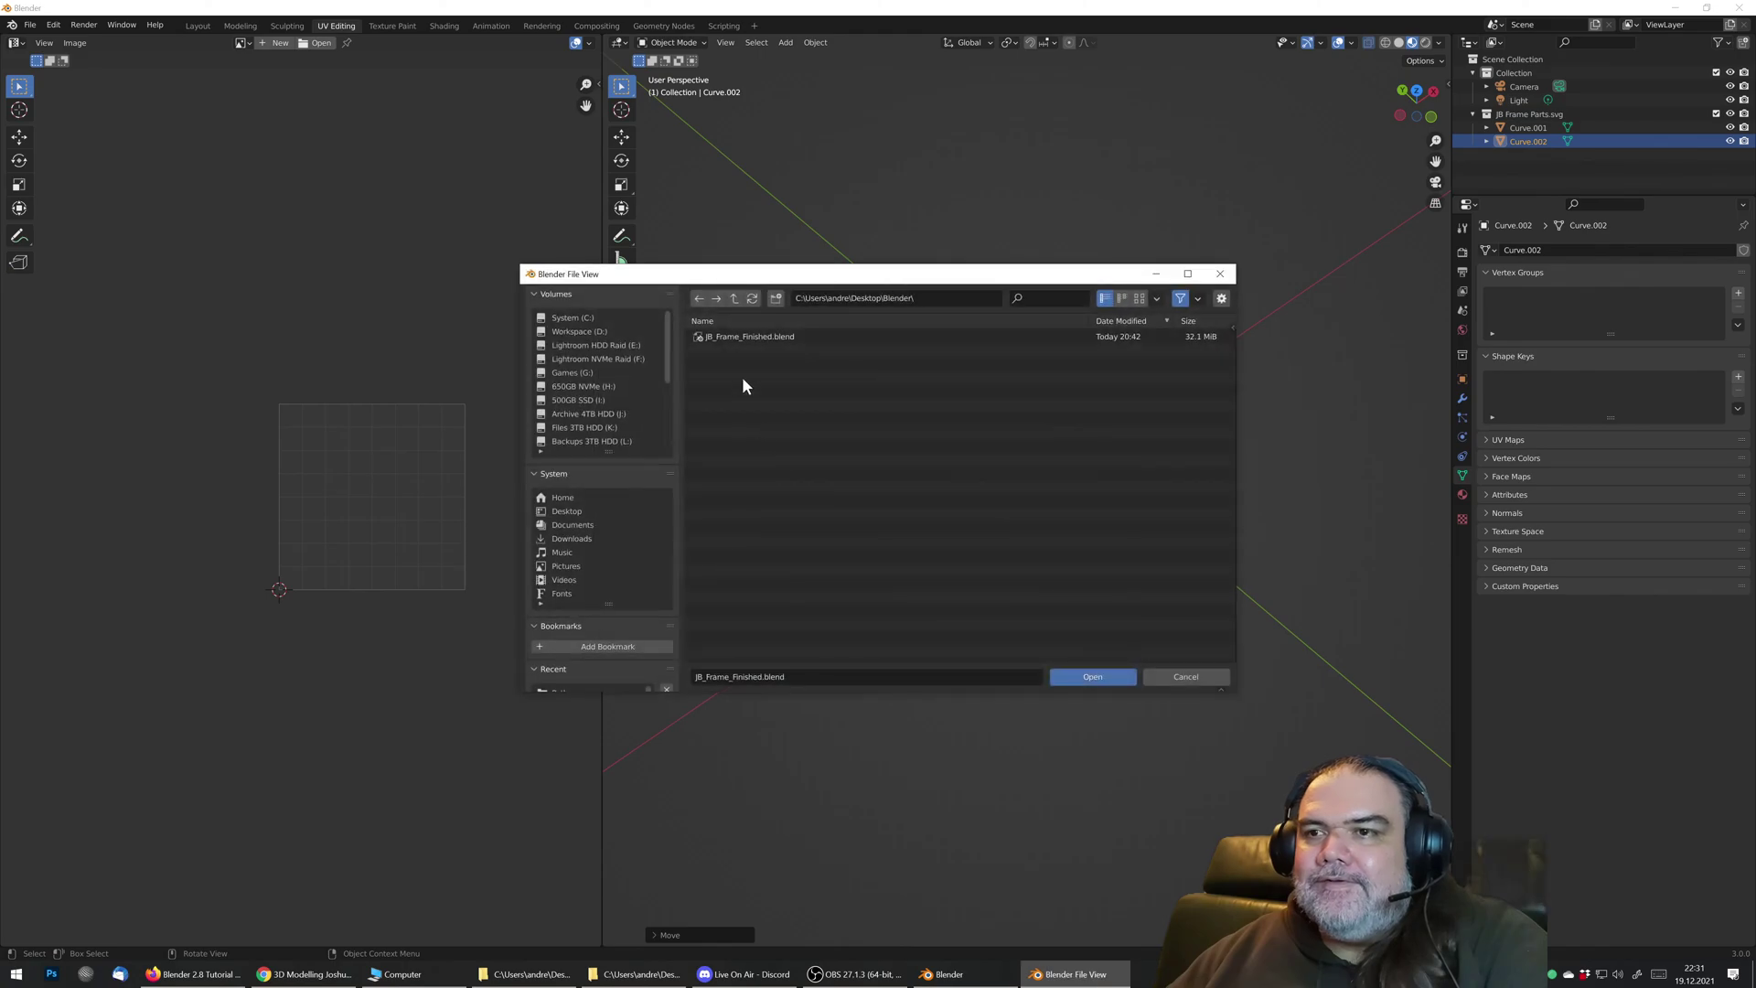
double_click(753, 339)
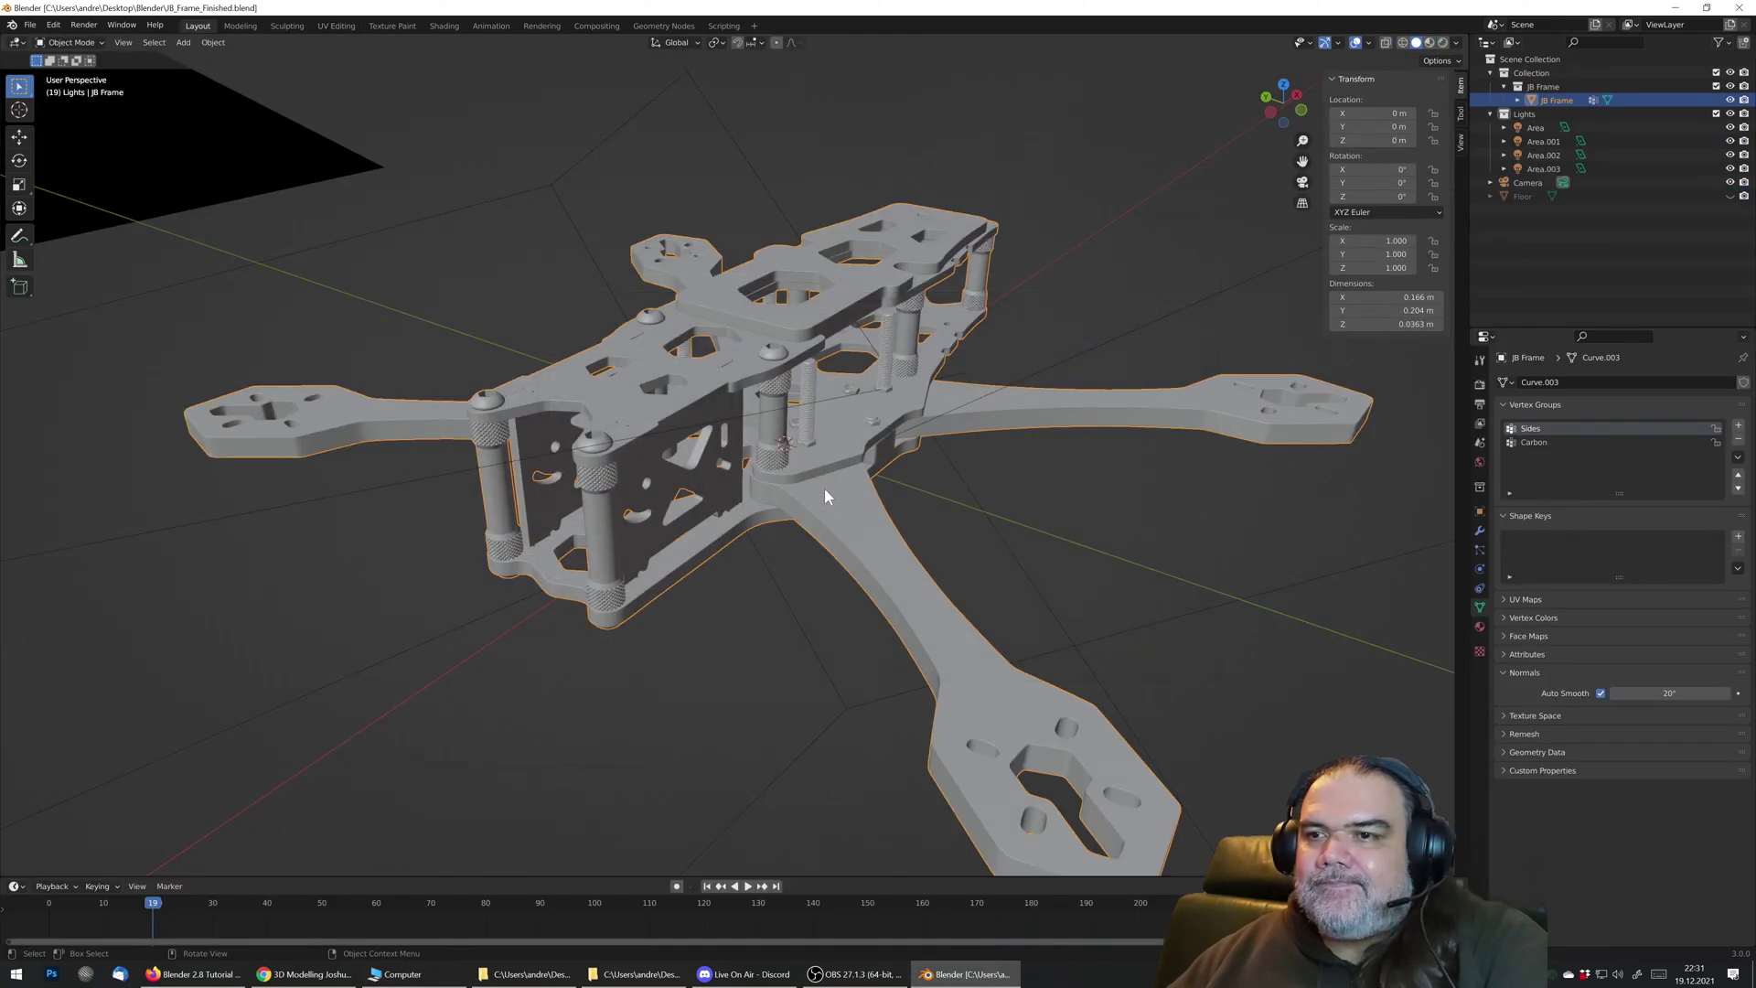
Step: Examine the assembled JB Frame model from several angles, including its arms, plates and standoffs
middle_click_drag(825, 487, 794, 454)
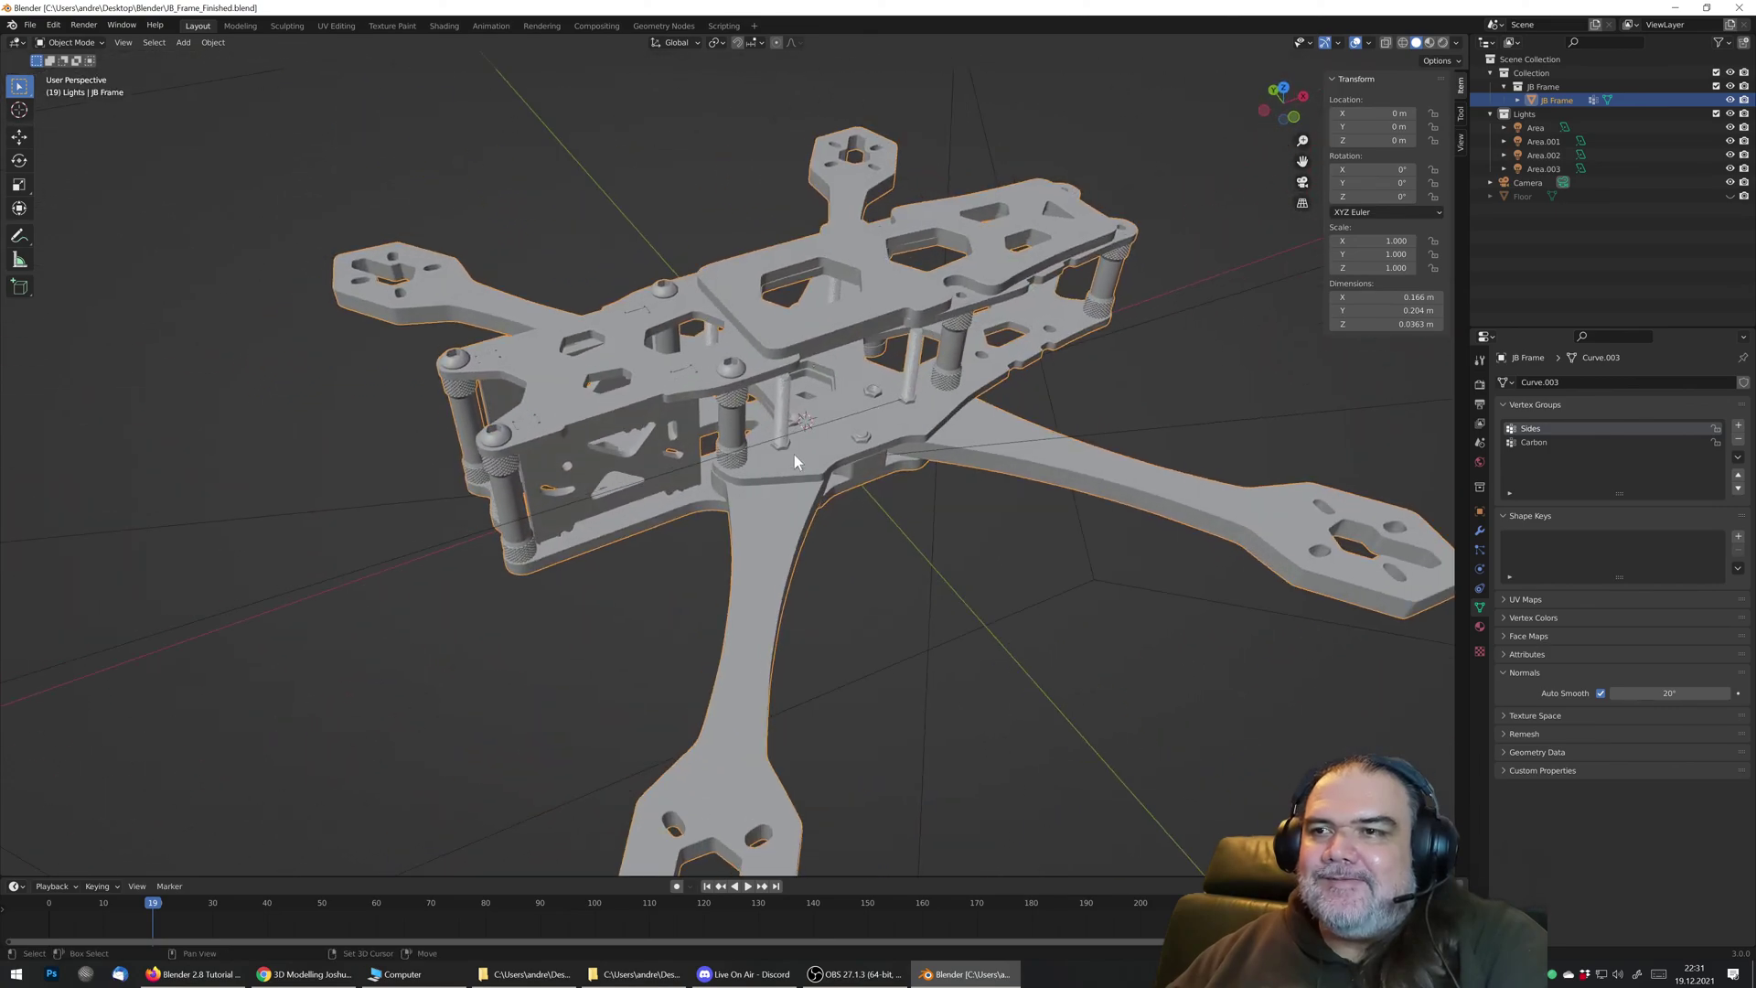
scroll(842, 412, "down", 2)
scroll(849, 417, "down", 3)
scroll(832, 421, "up", 6)
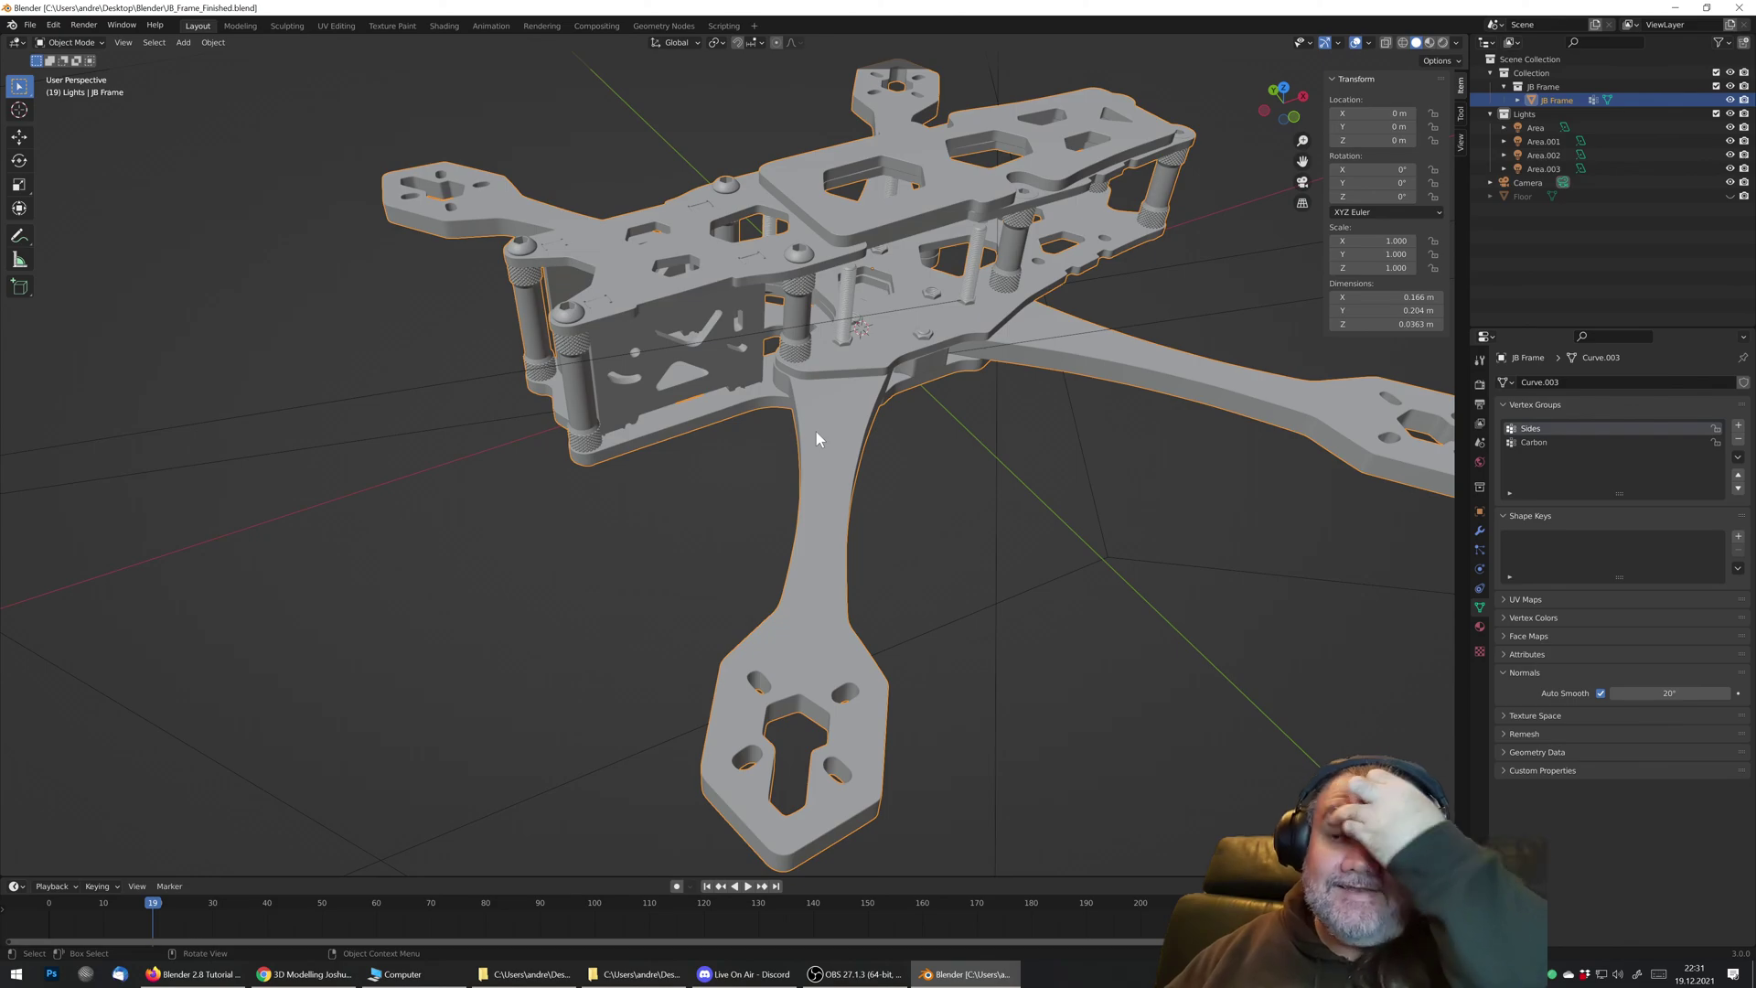
middle_click_drag(756, 387, 874, 349)
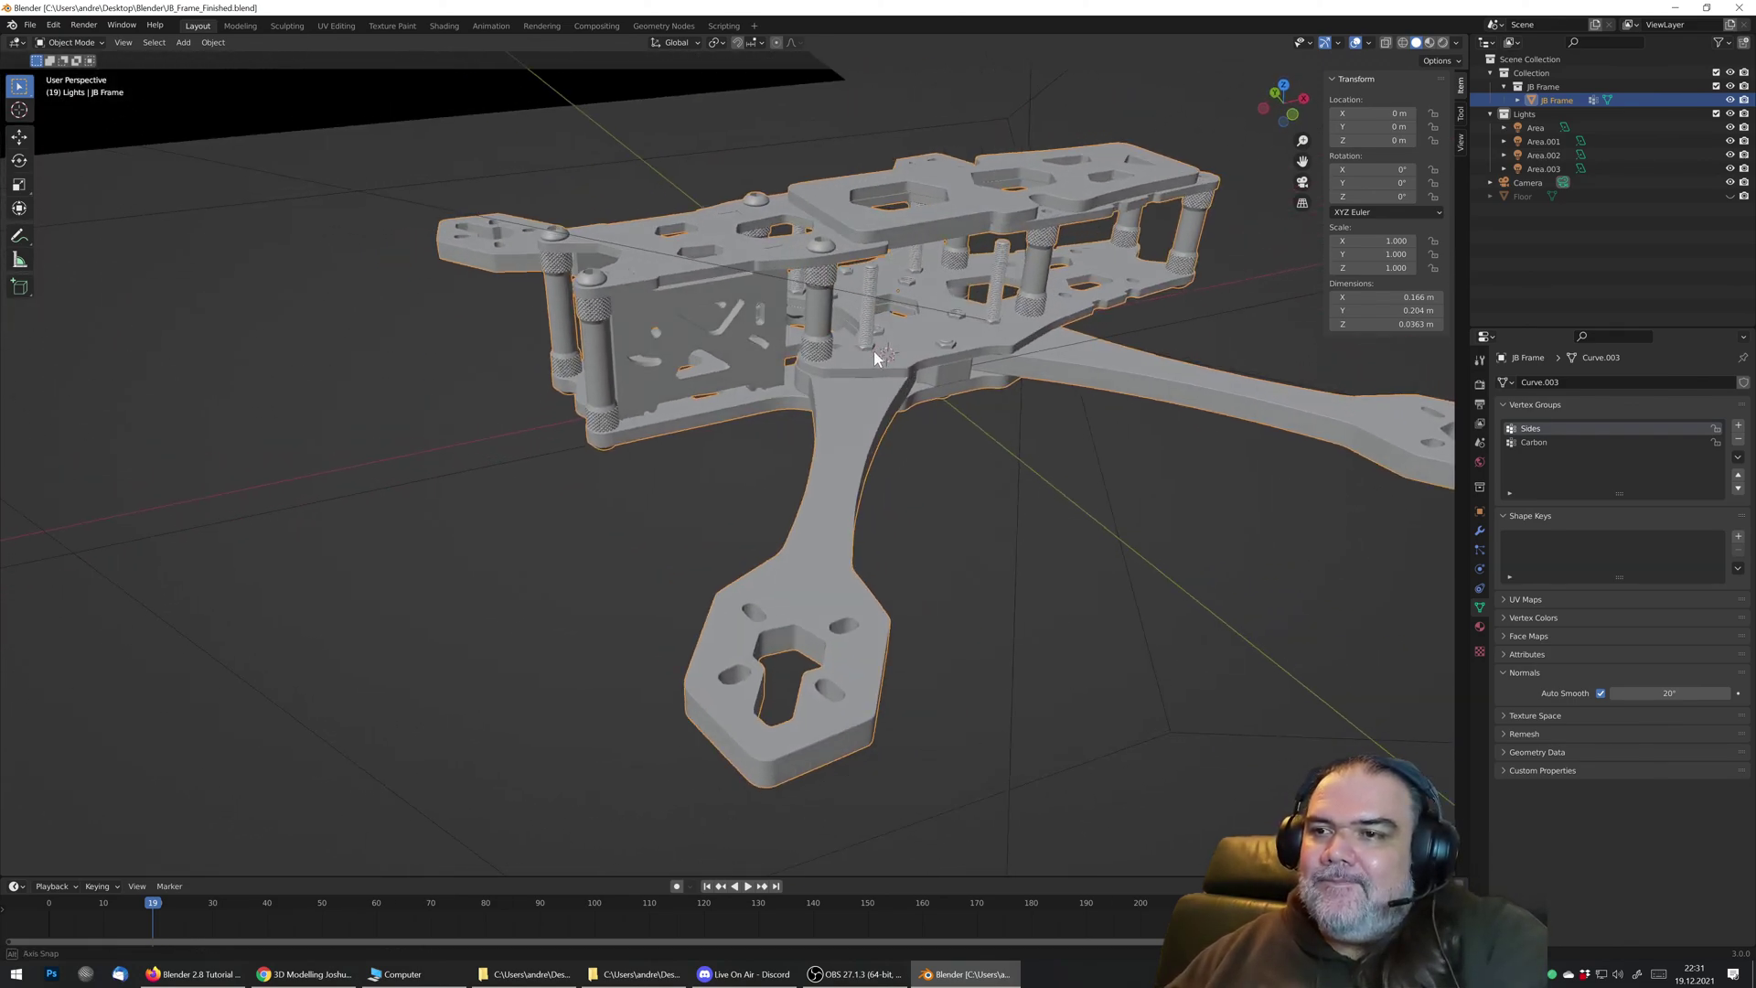
scroll(860, 382, "up", 5)
scroll(861, 379, "down", 4)
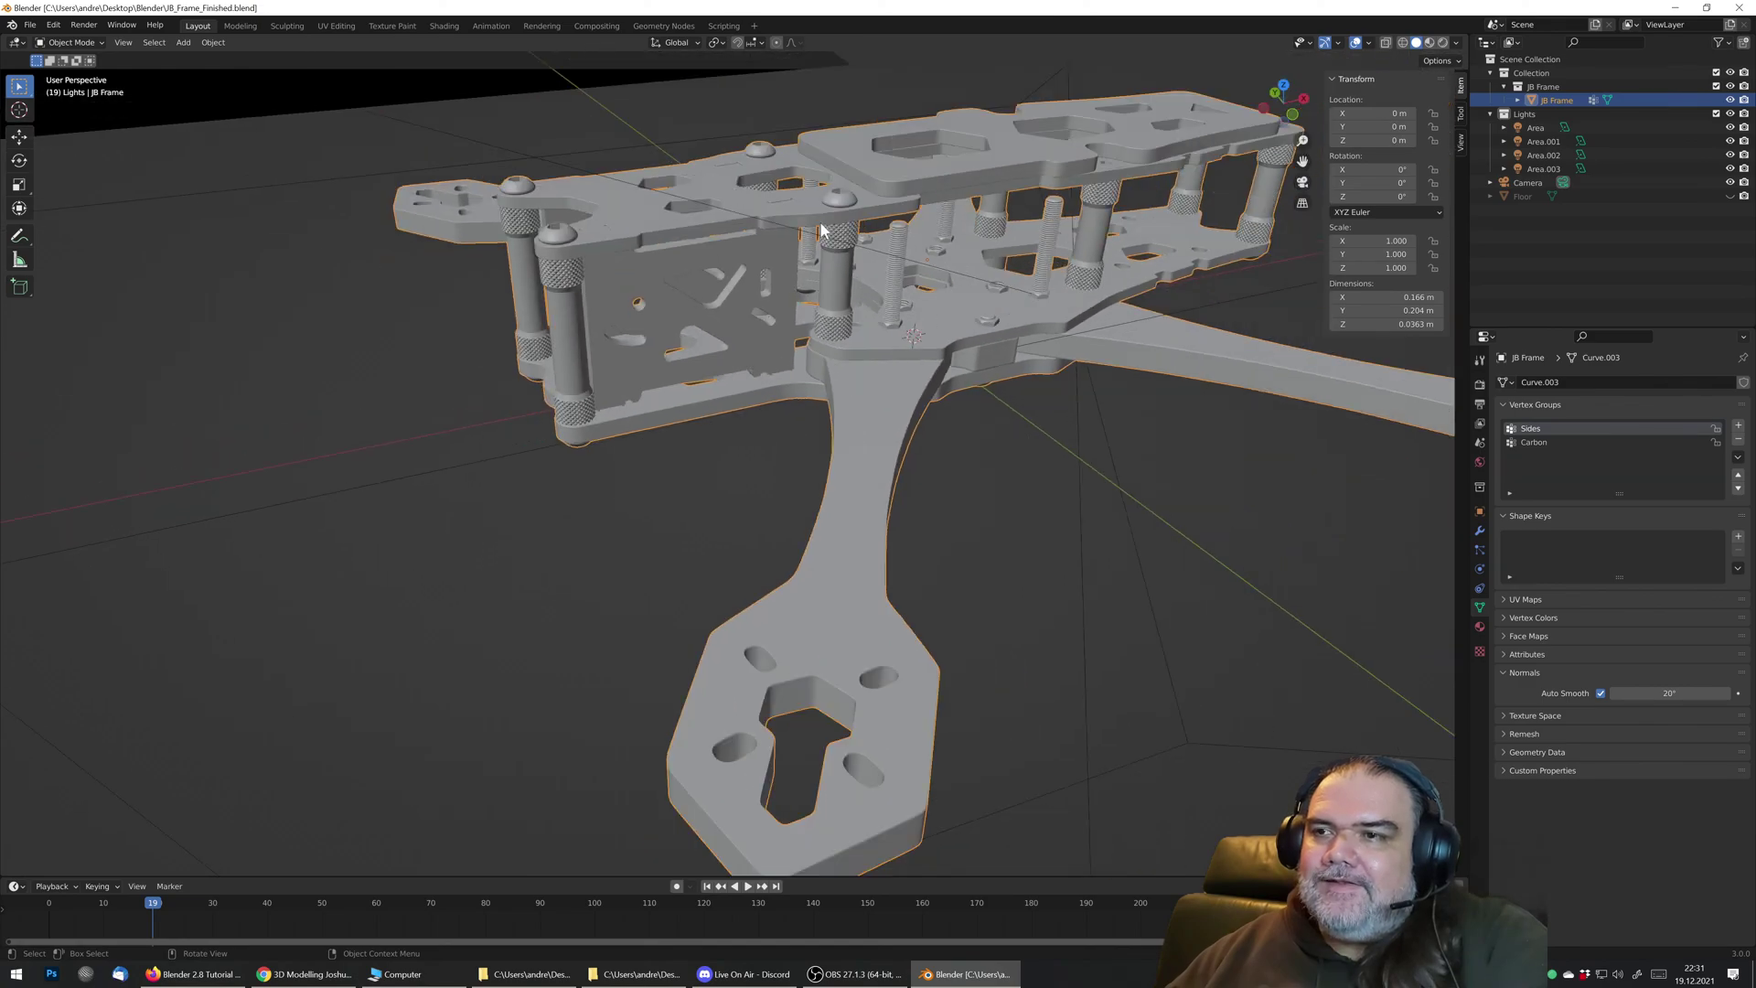
Step: Examine the drone frame's knurled standoffs, threaded bolts, nuts and dome-head screws from several angles
middle_click_drag(897, 303, 951, 521)
scroll(717, 357, "up", 5)
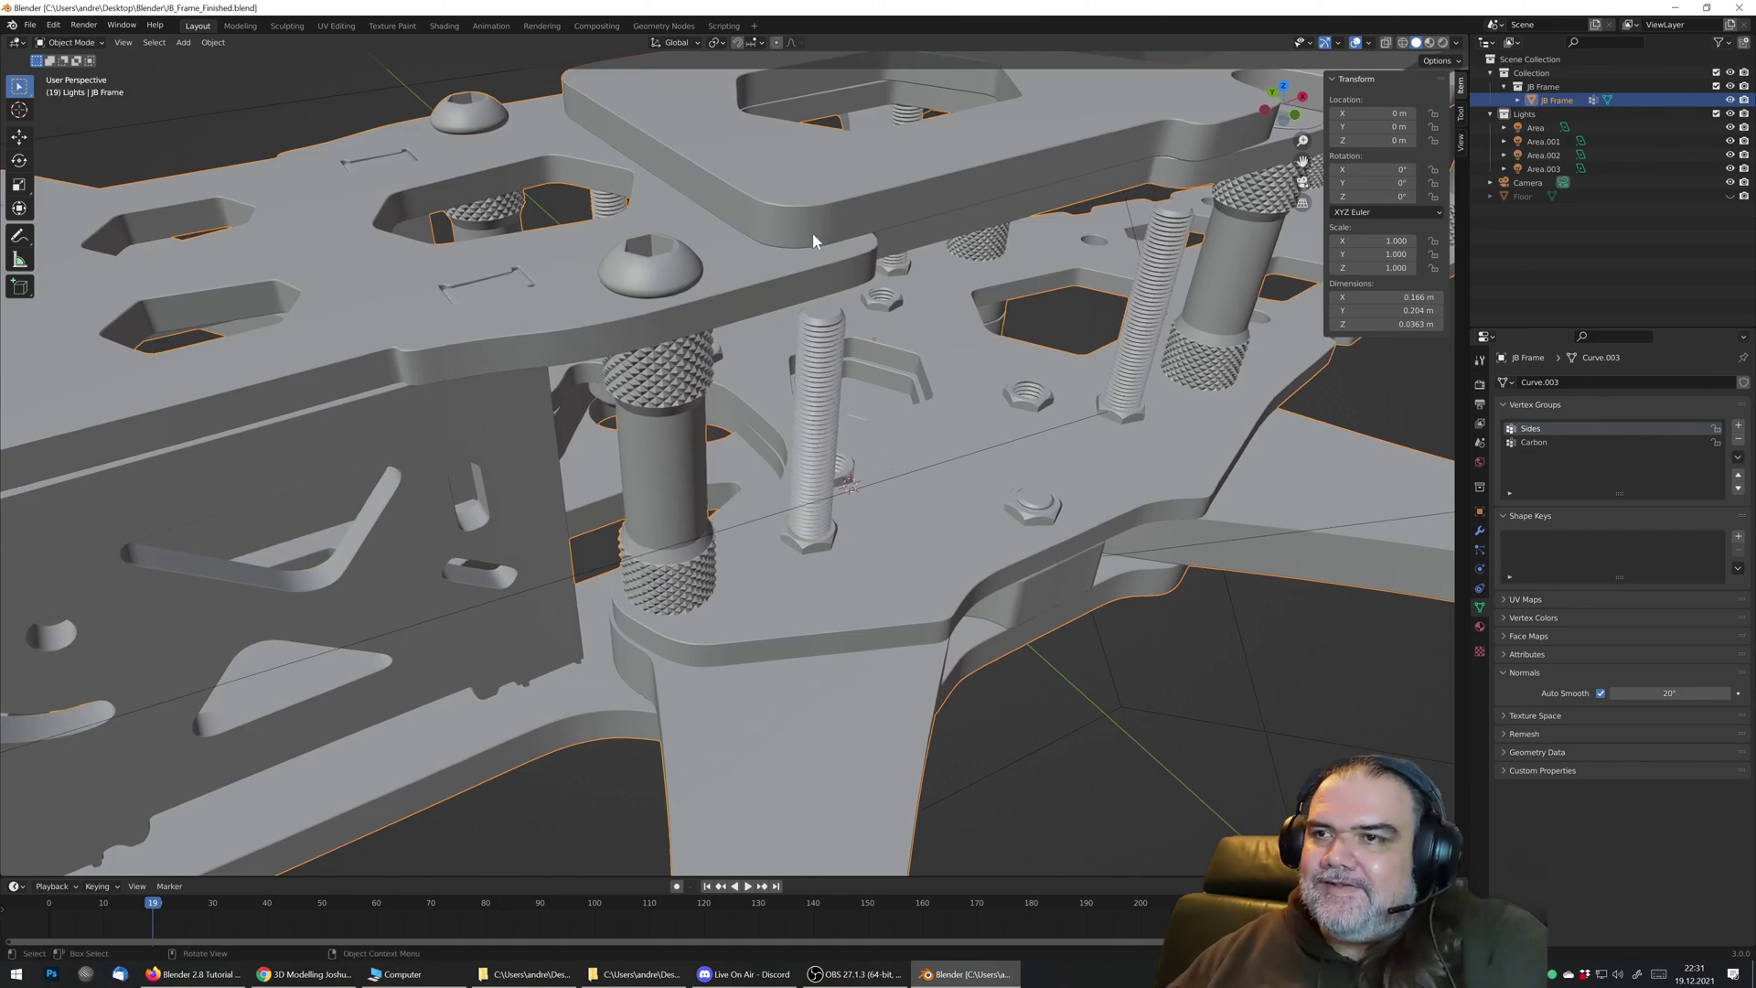
scroll(723, 278, "down", 3)
scroll(723, 278, "up", 3)
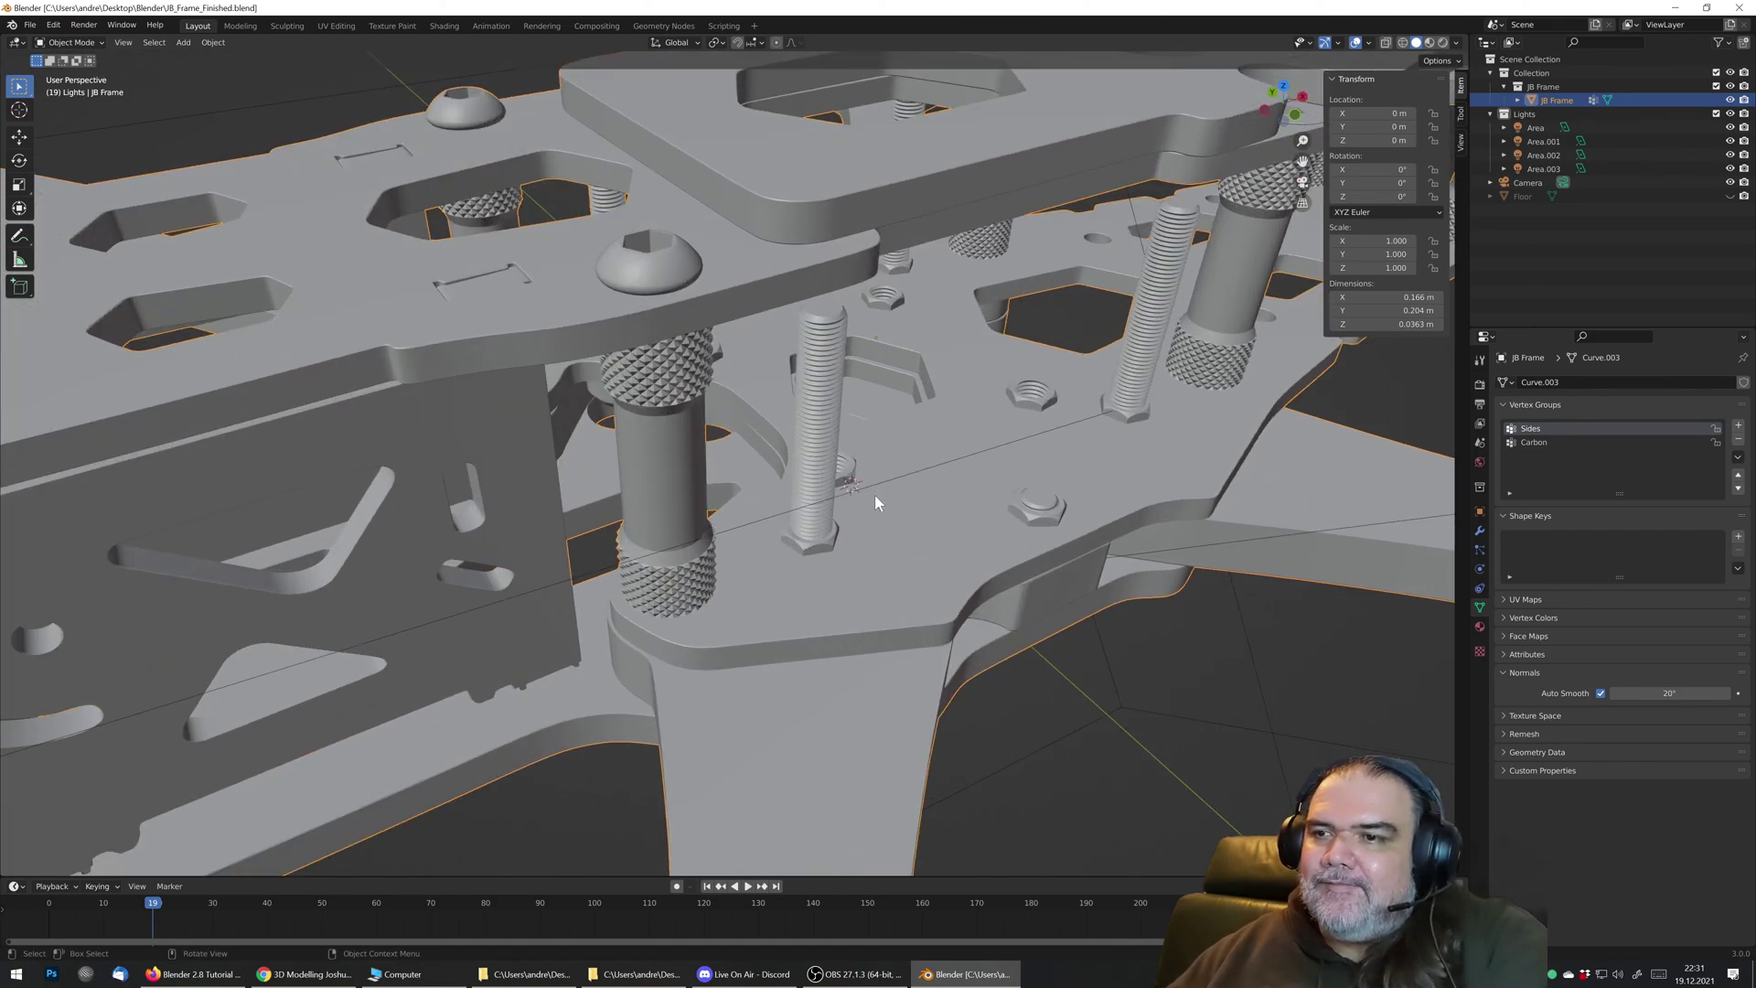
middle_click_drag(876, 497, 804, 497)
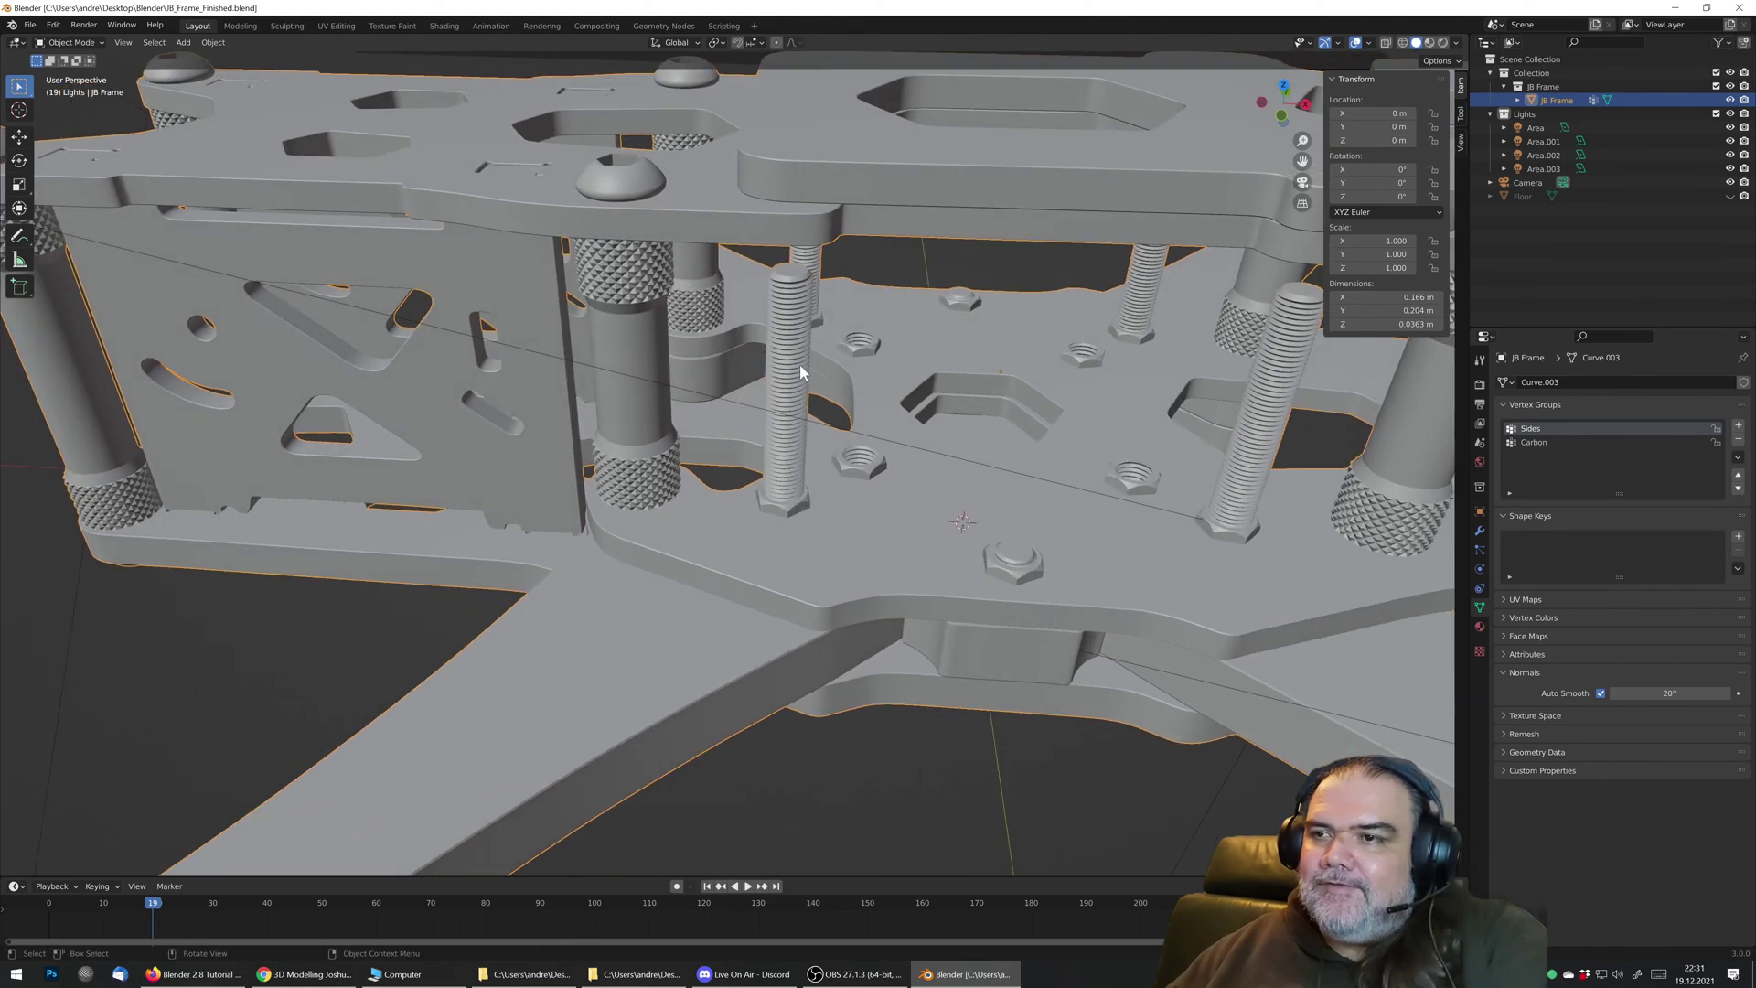
middle_click_drag(400, 365, 767, 215)
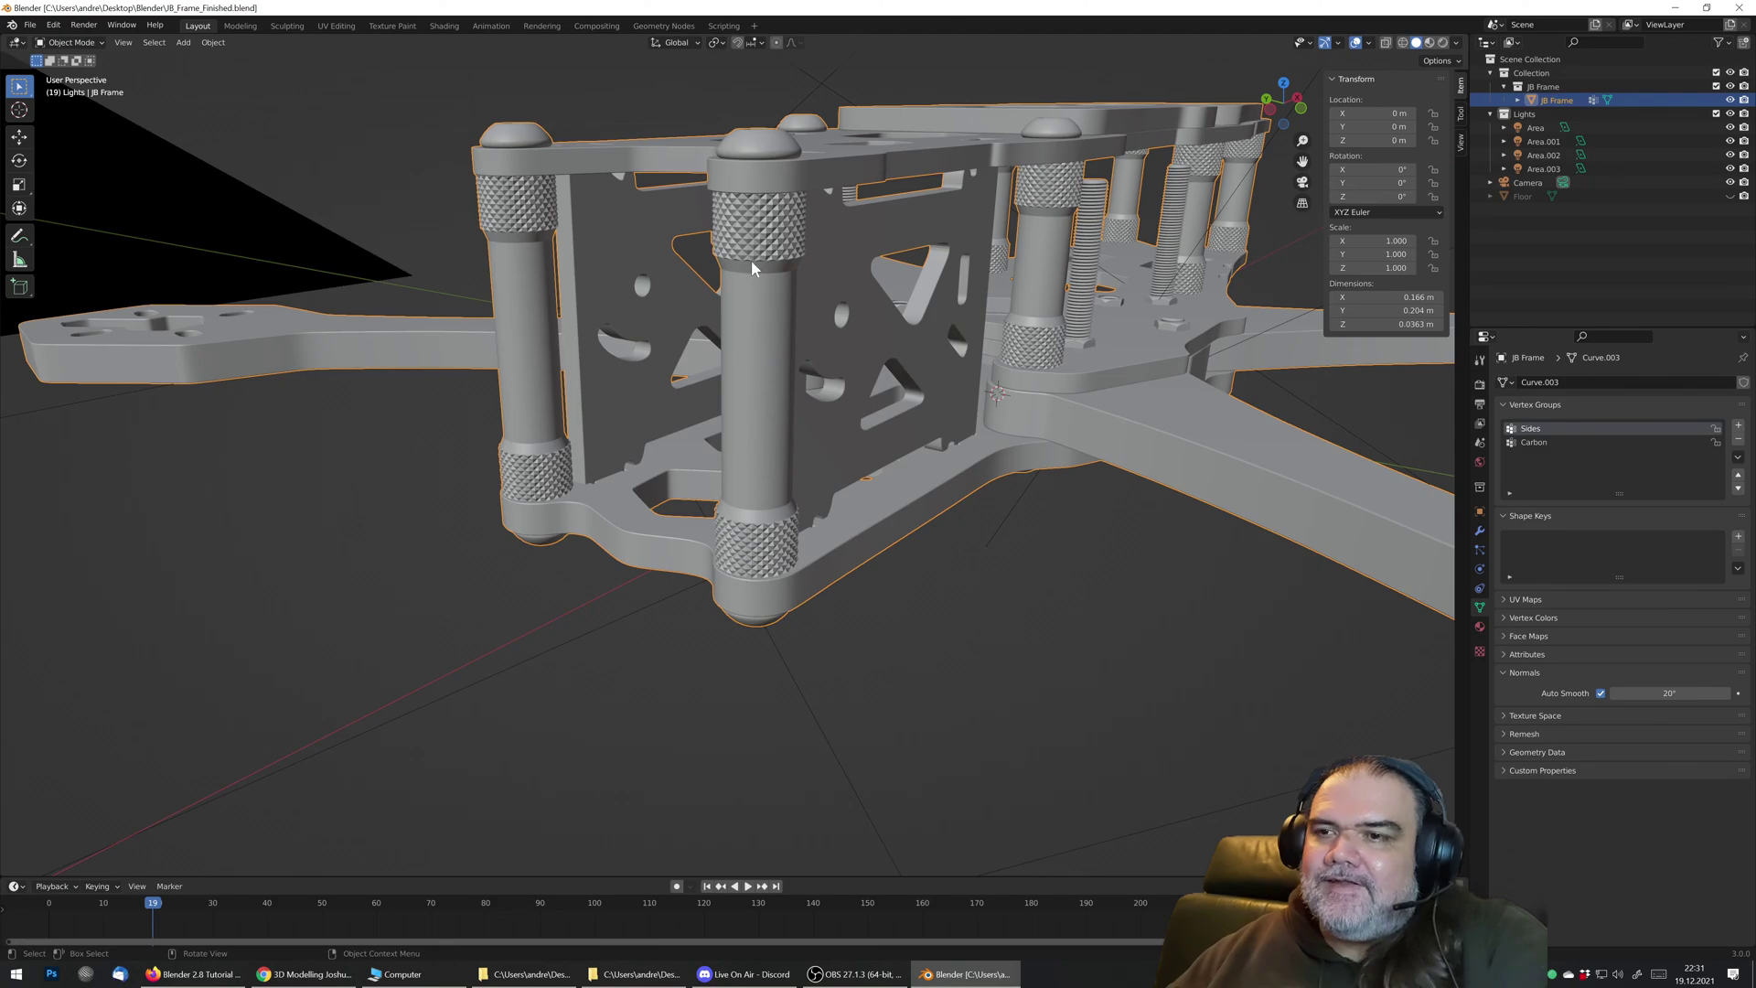
middle_click_drag(766, 280, 838, 454)
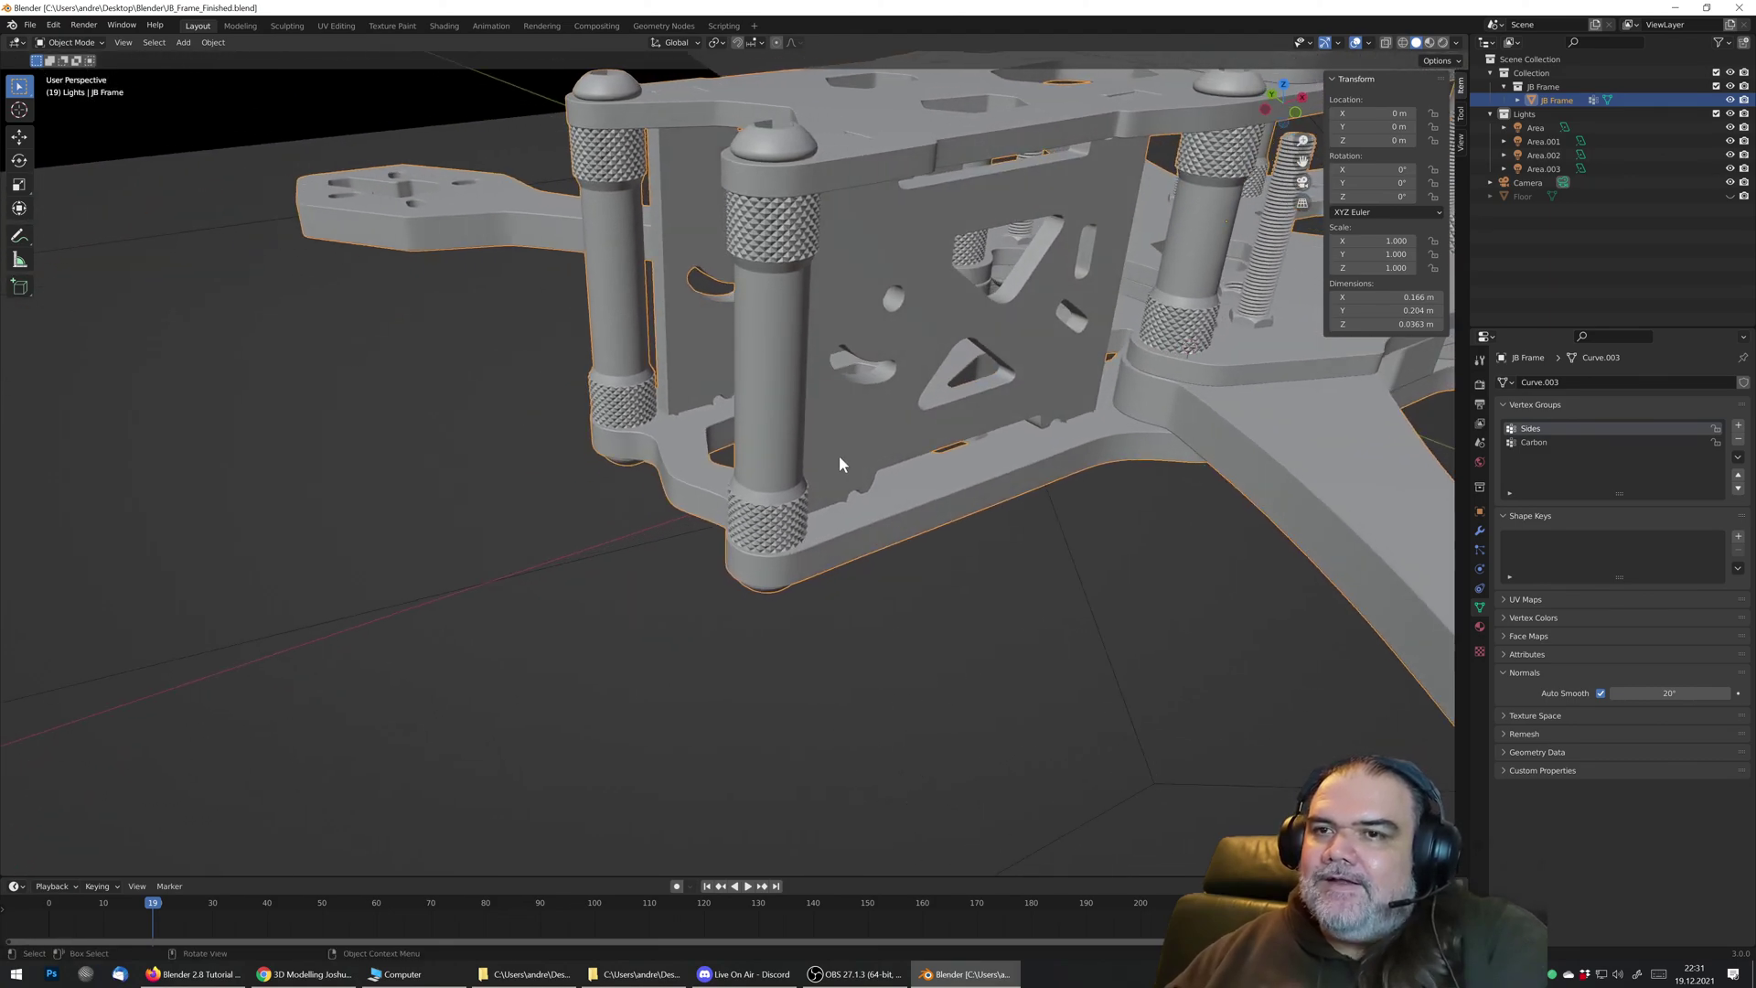
scroll(838, 454, "down", 5)
scroll(832, 441, "up", 2)
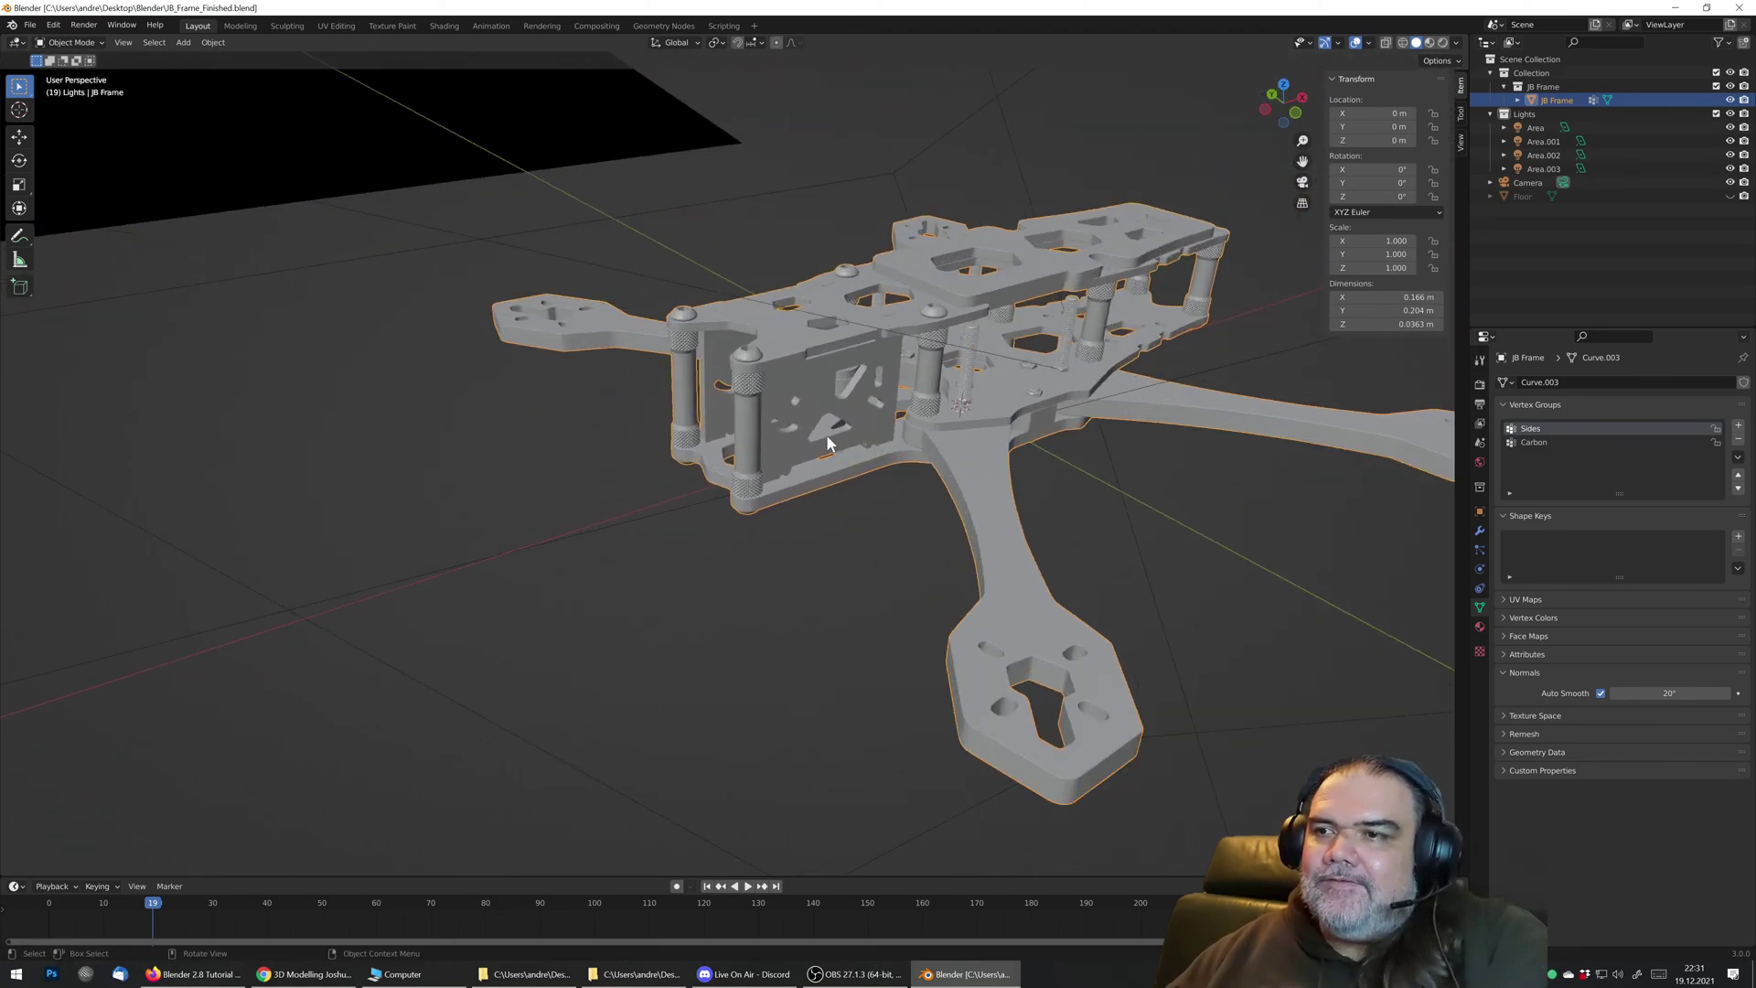
Step: Start a new General file and delete the default cube
left_click(30, 25)
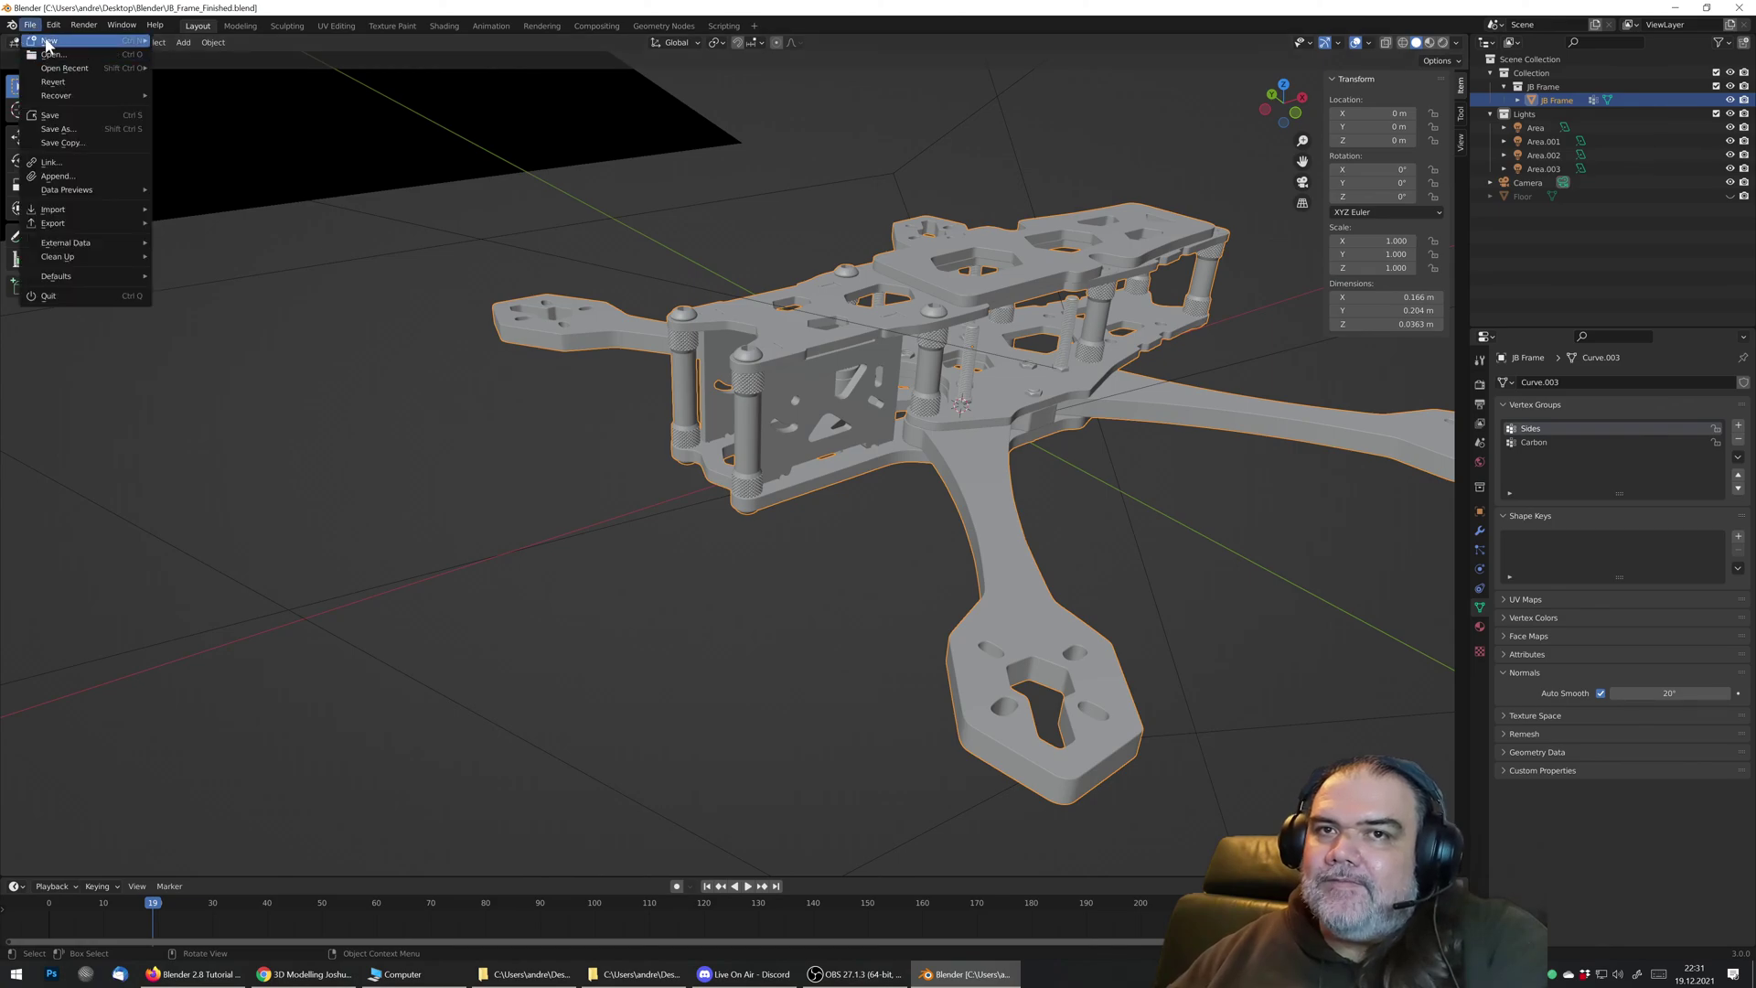
mouse_move(47, 42)
left_click(188, 40)
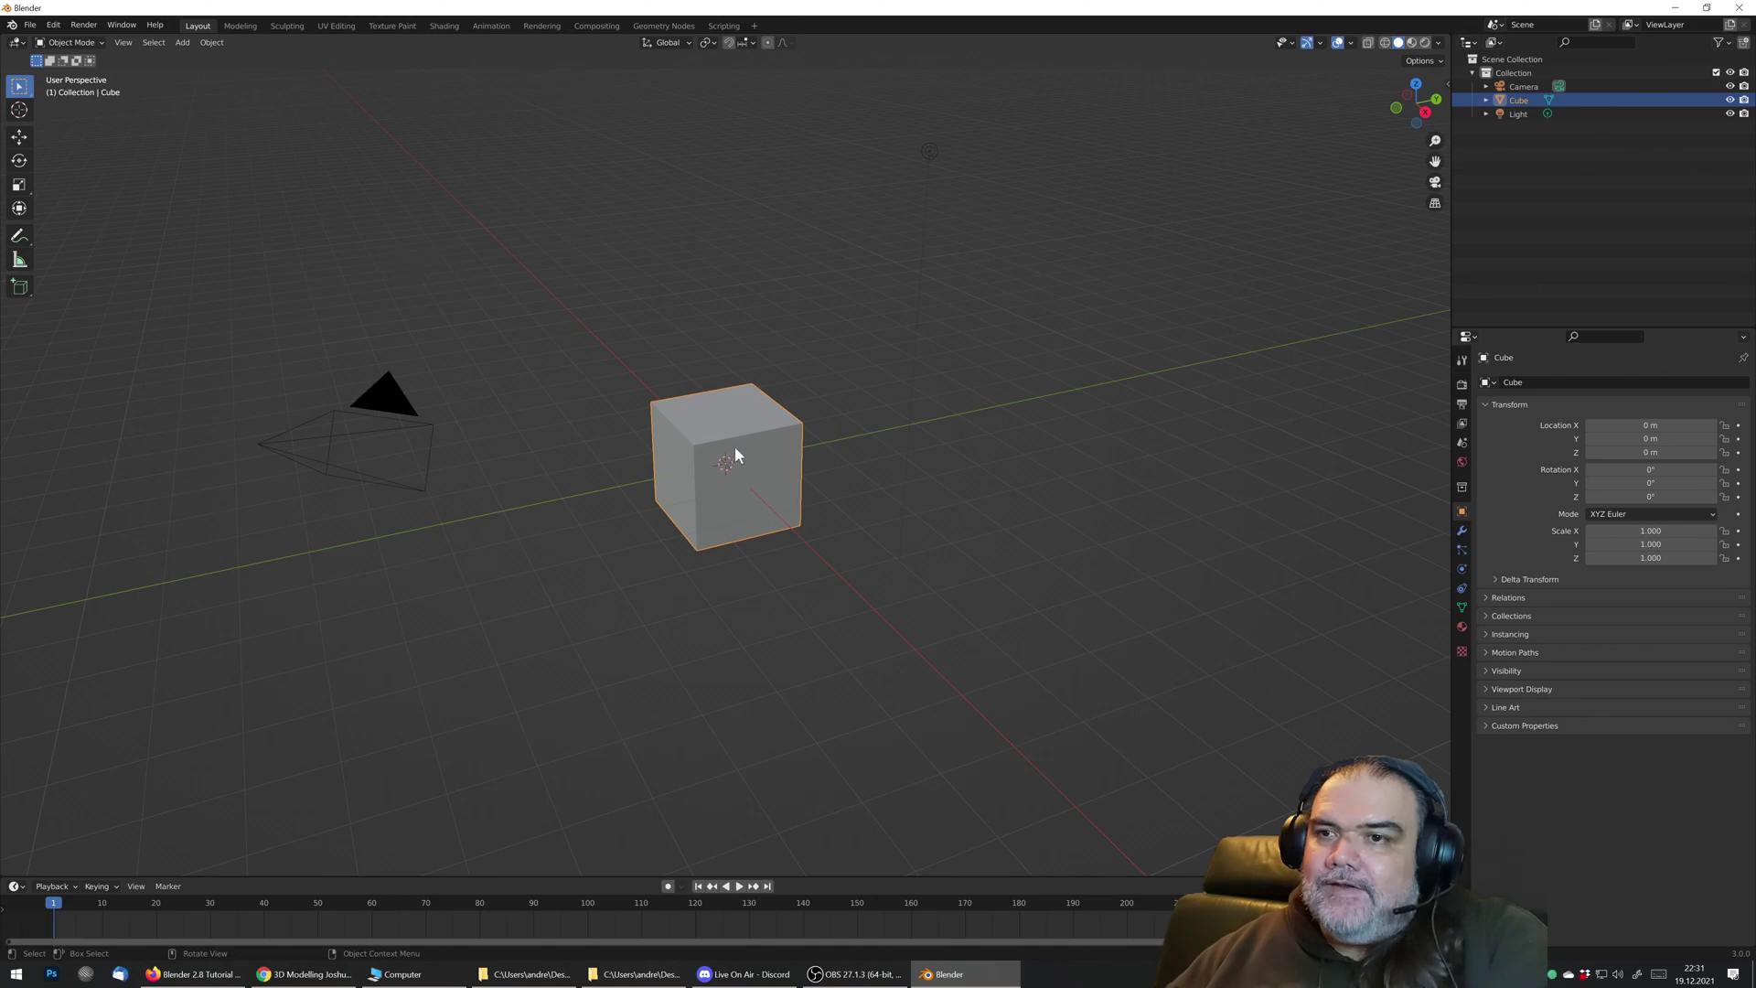
key("Delete")
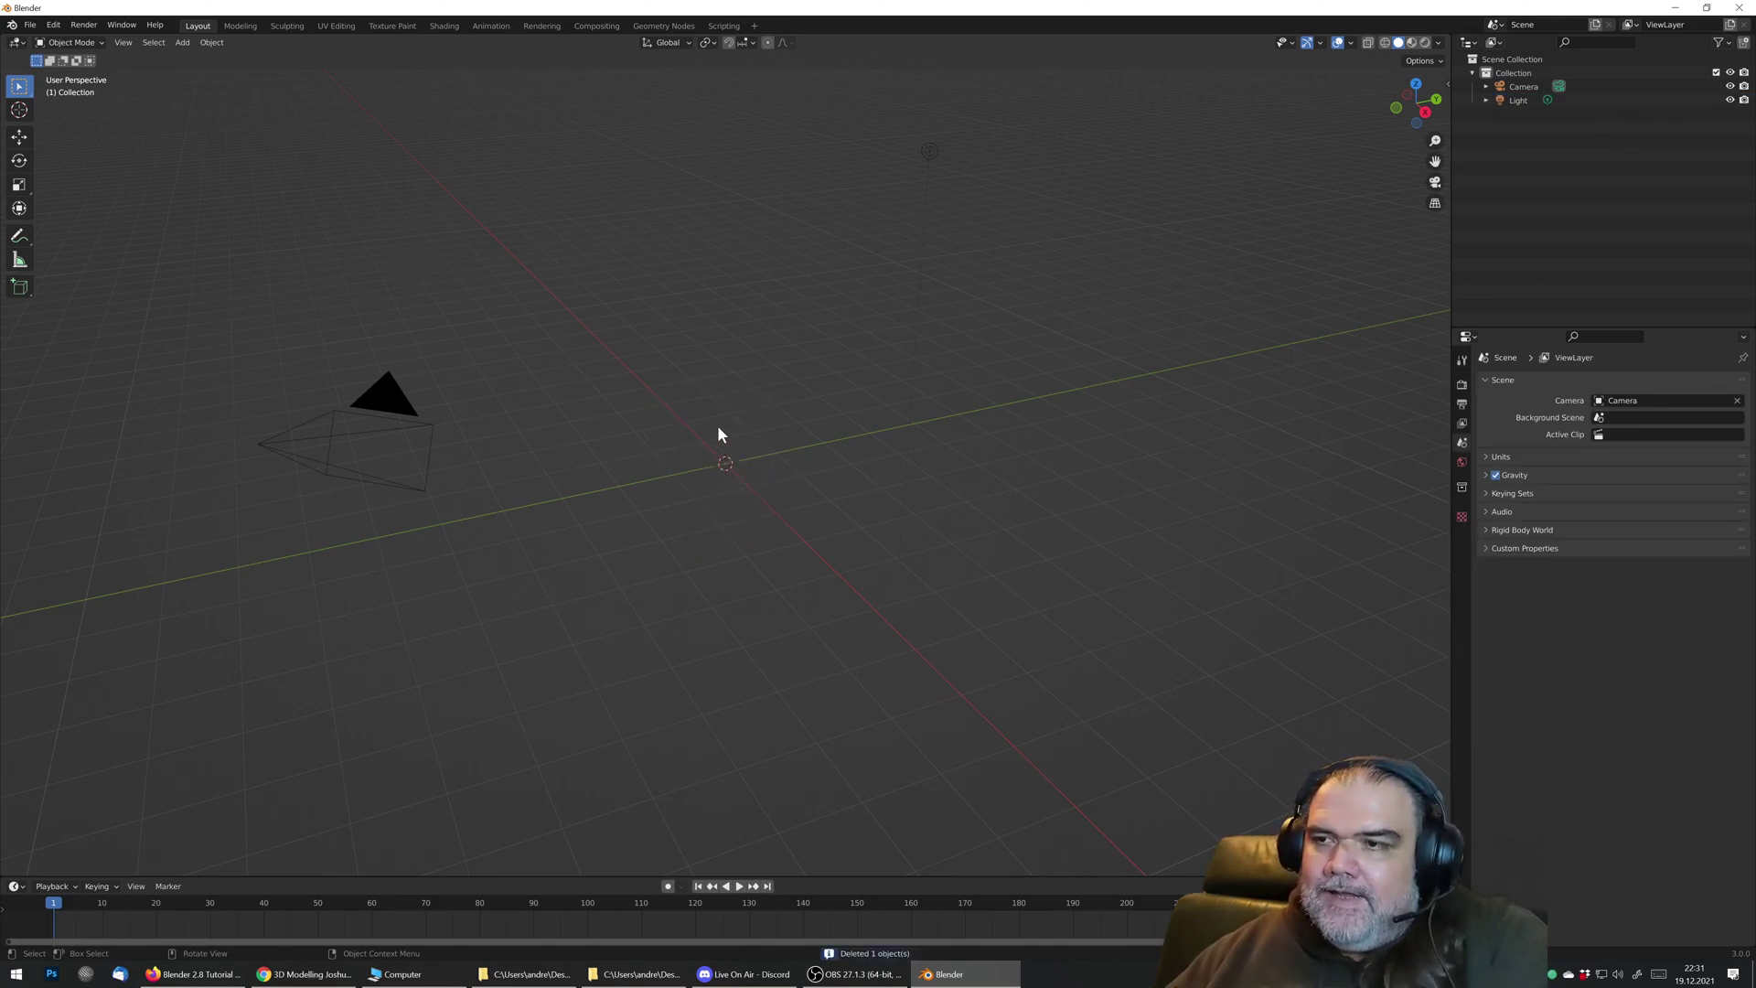
Step: Search the add-on preferences for "bolt" to check whether the BoltFactory add-on is enabled
left_click(52, 26)
left_click(107, 217)
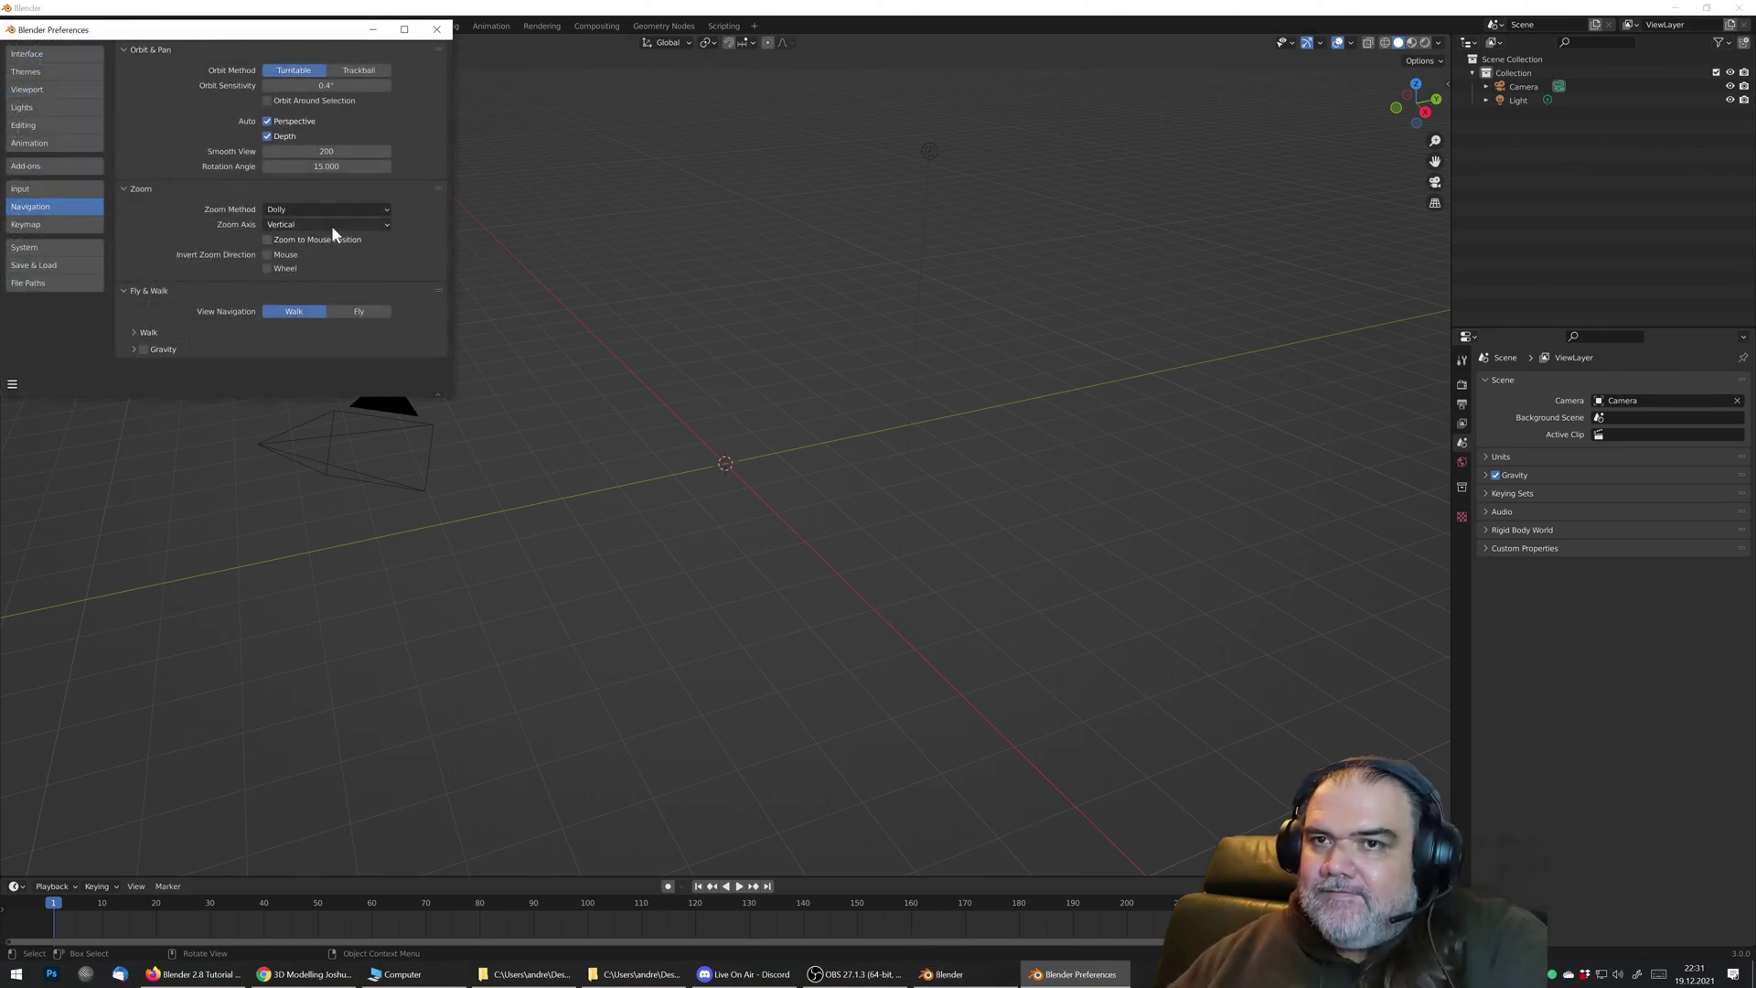
left_click_drag(181, 37, 577, 88)
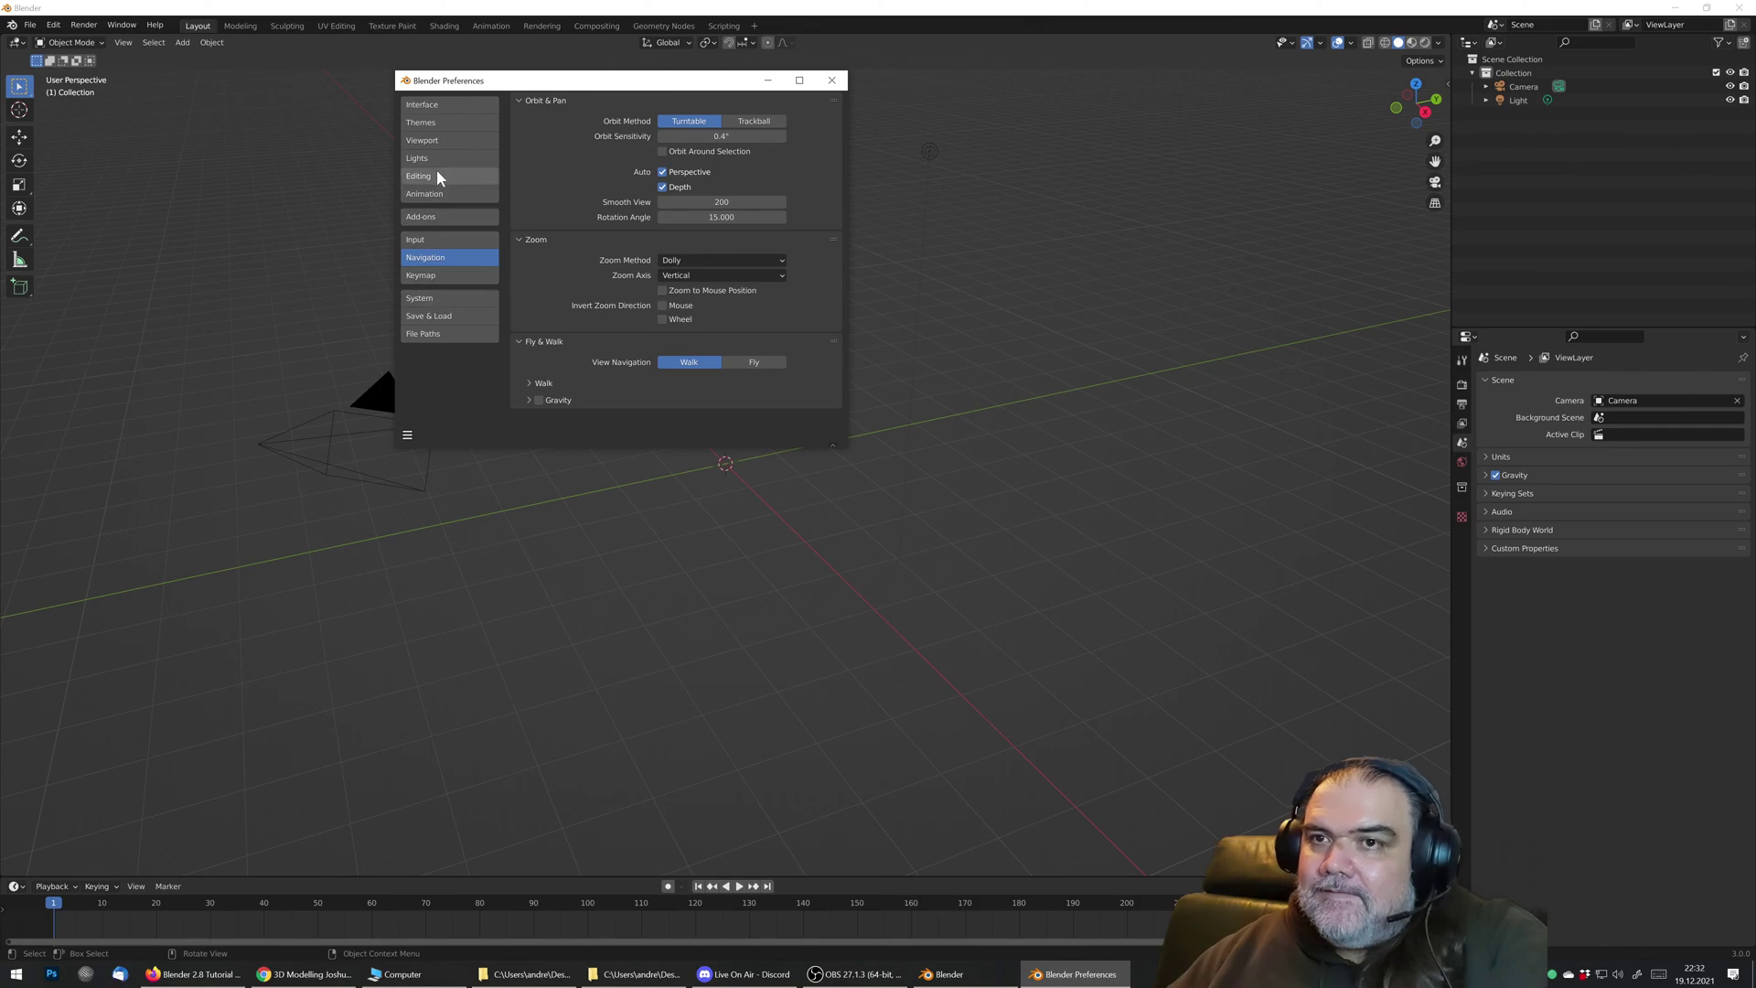
left_click(434, 218)
left_click(765, 119)
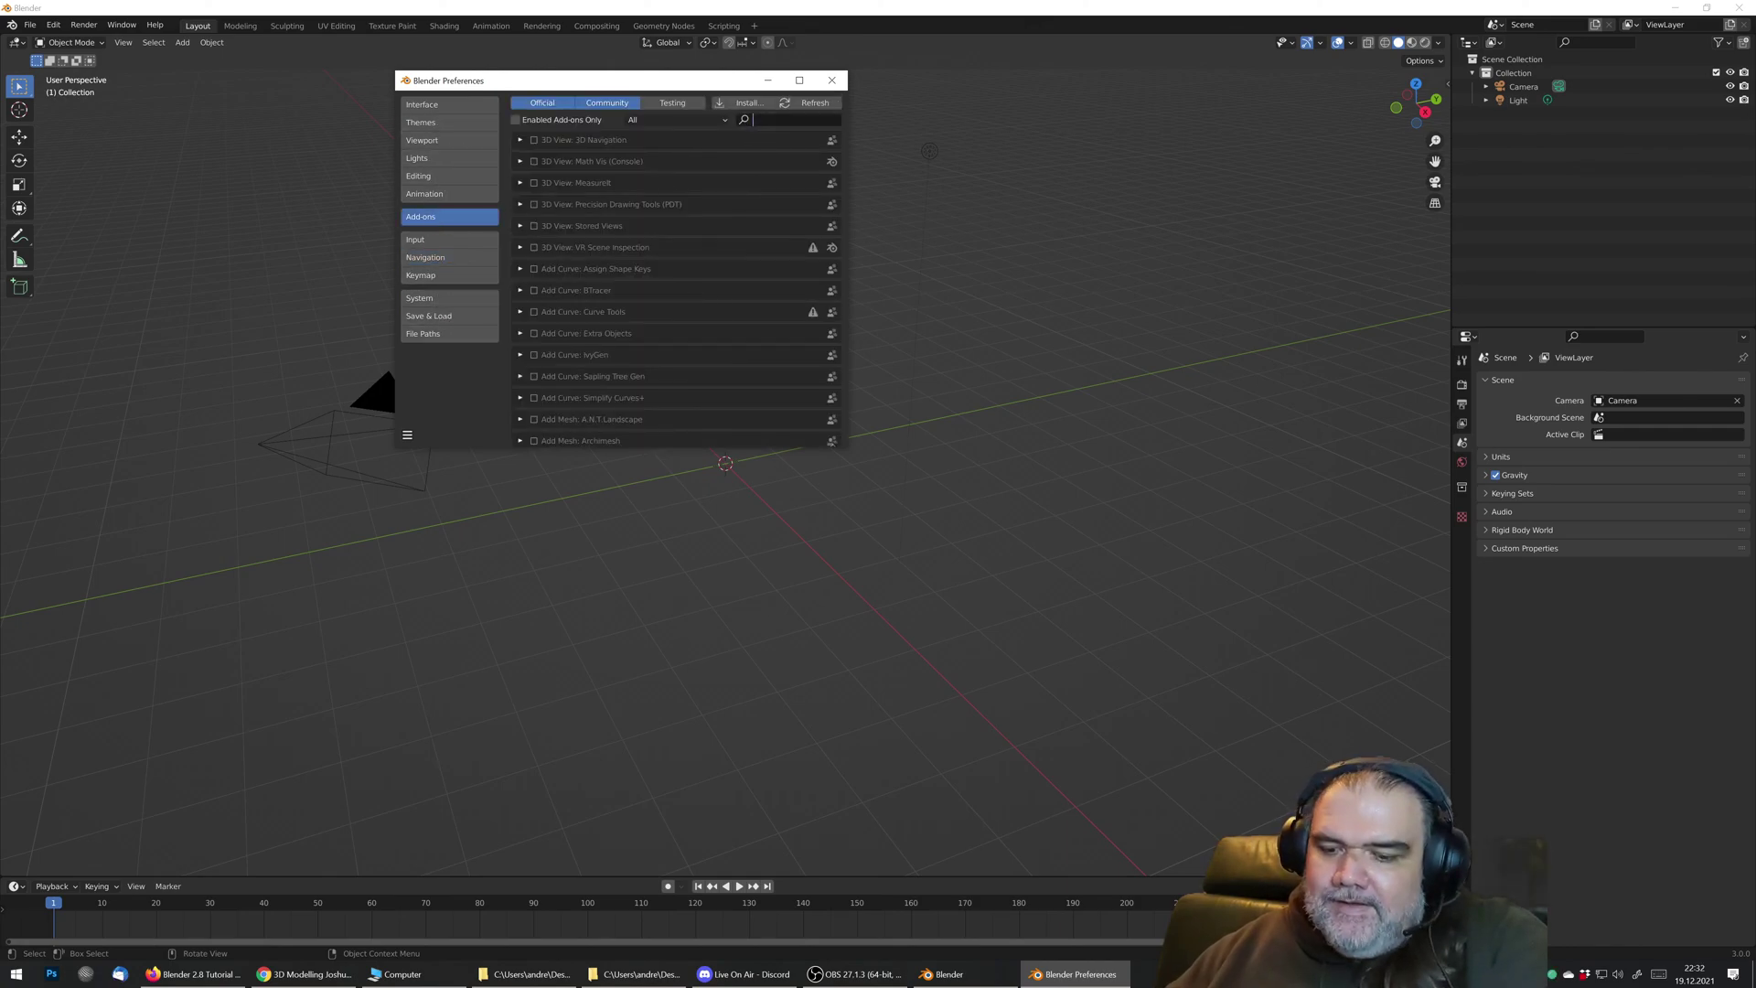
type("bolt")
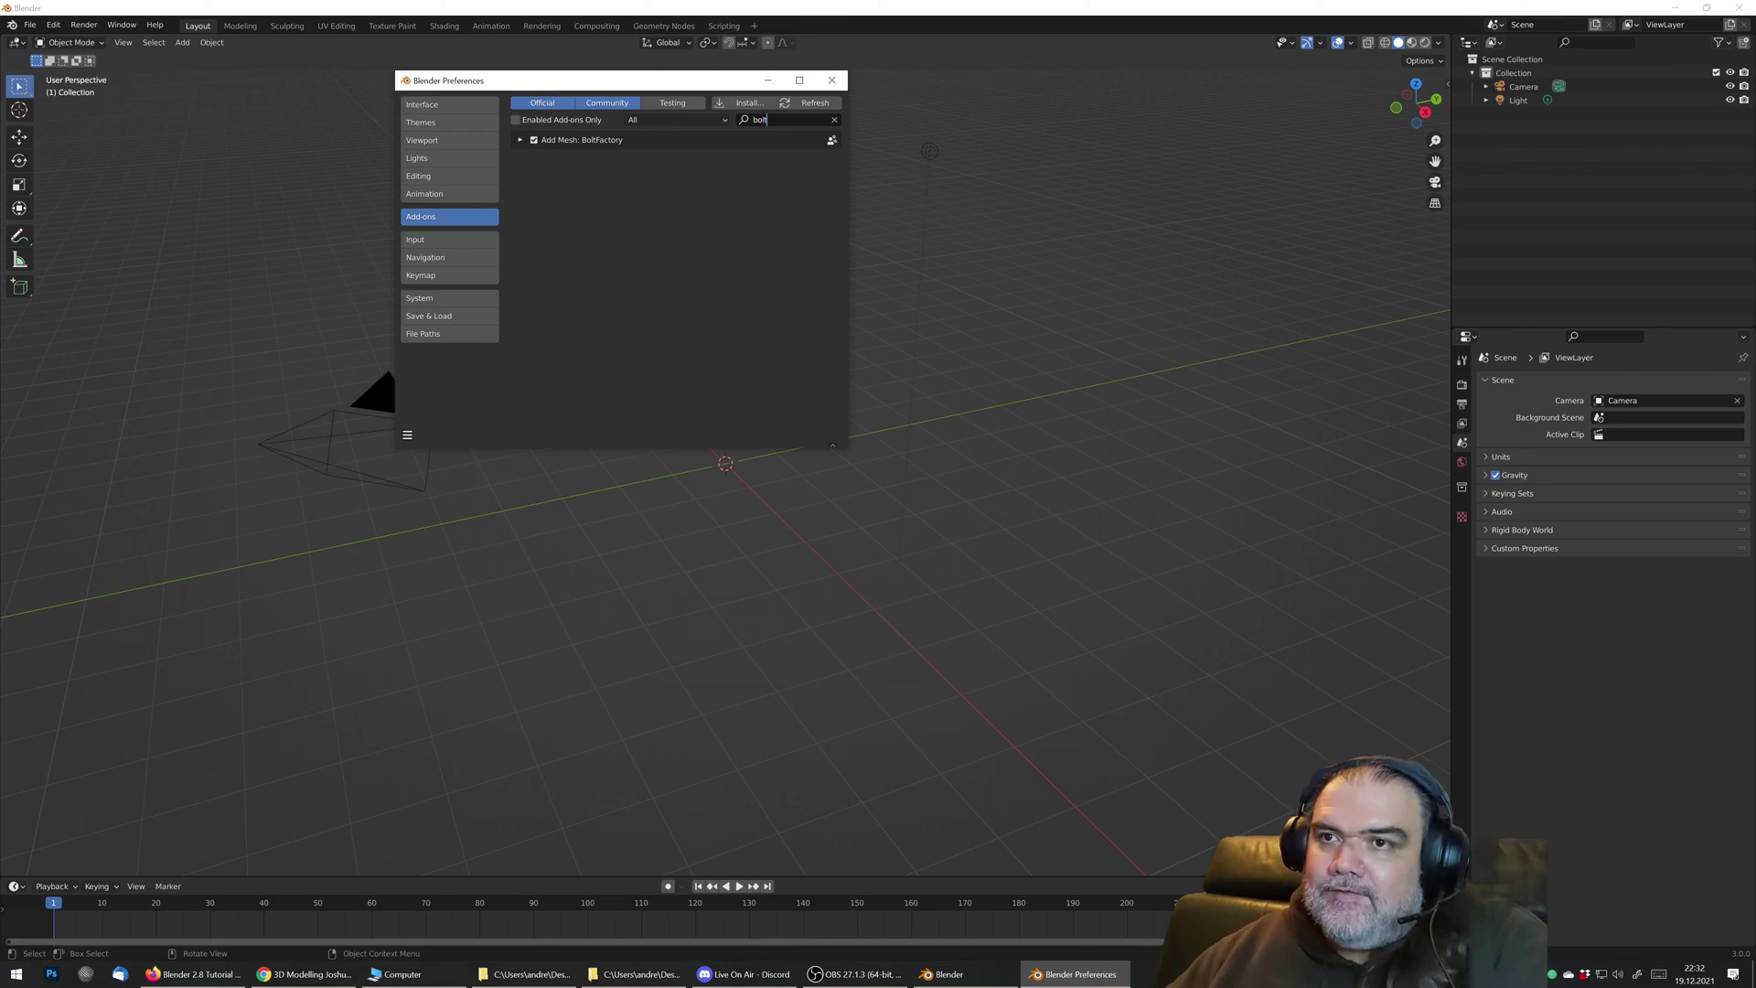
left_click(831, 80)
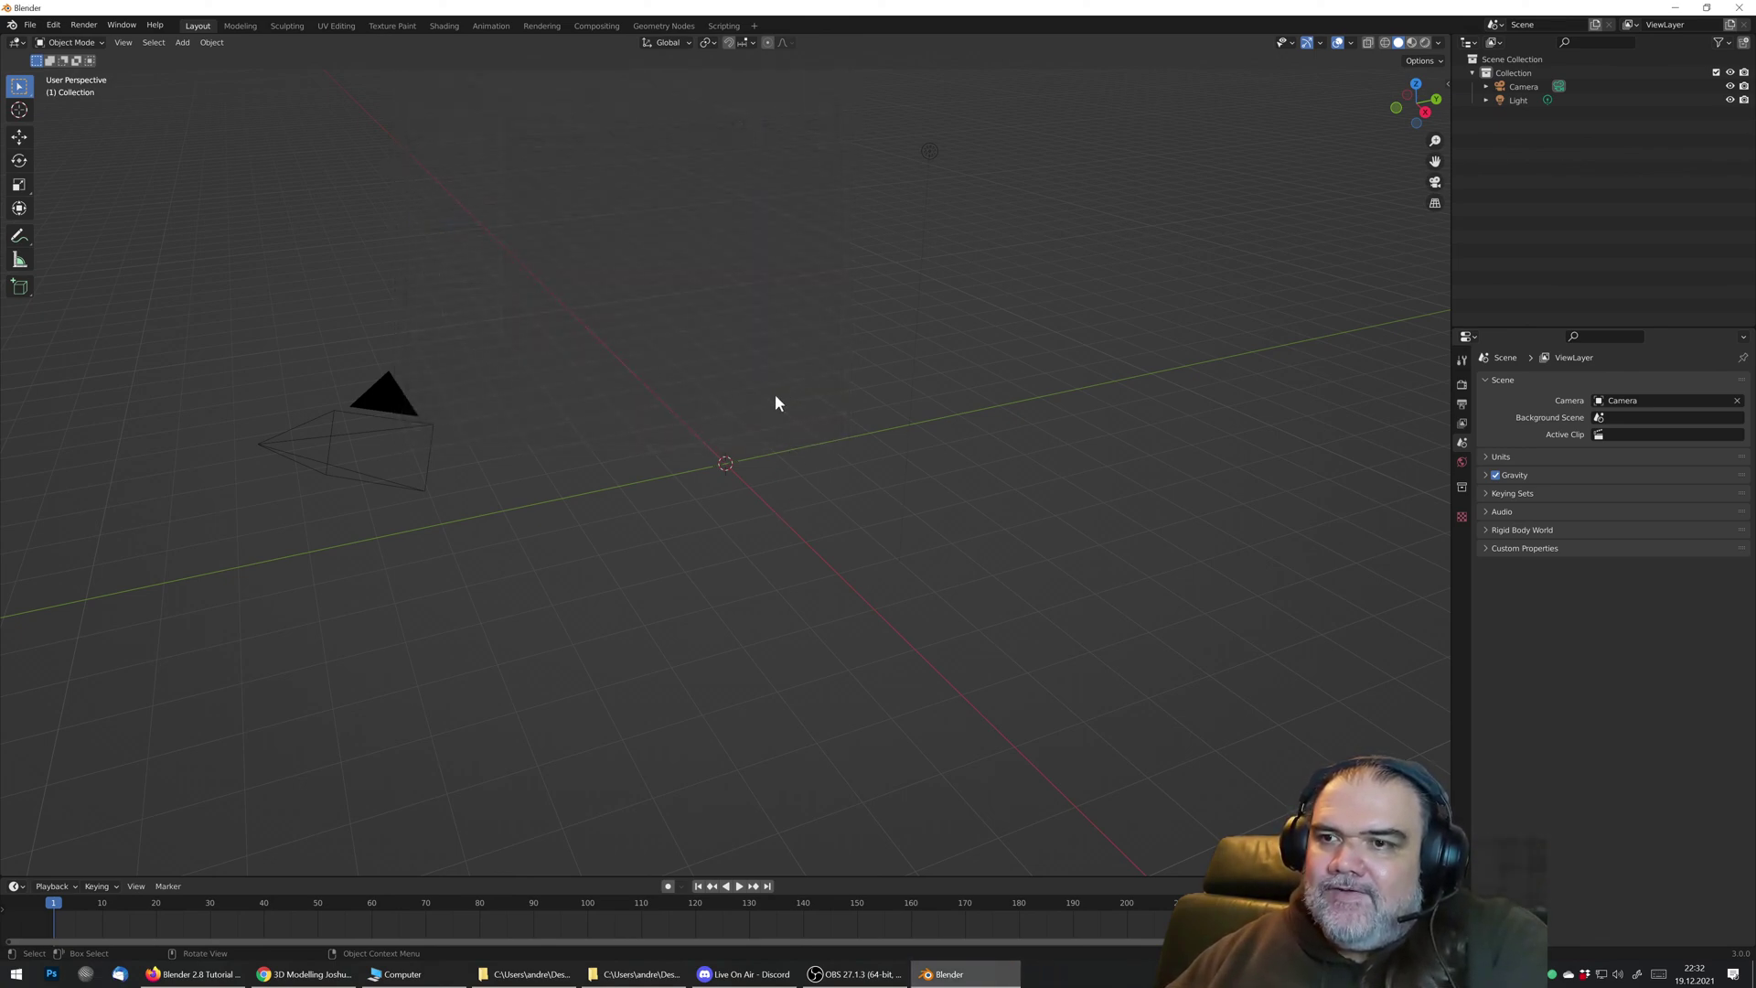
Step: Add a bolt mesh at the world origin and expand its creation settings
key("shift+a")
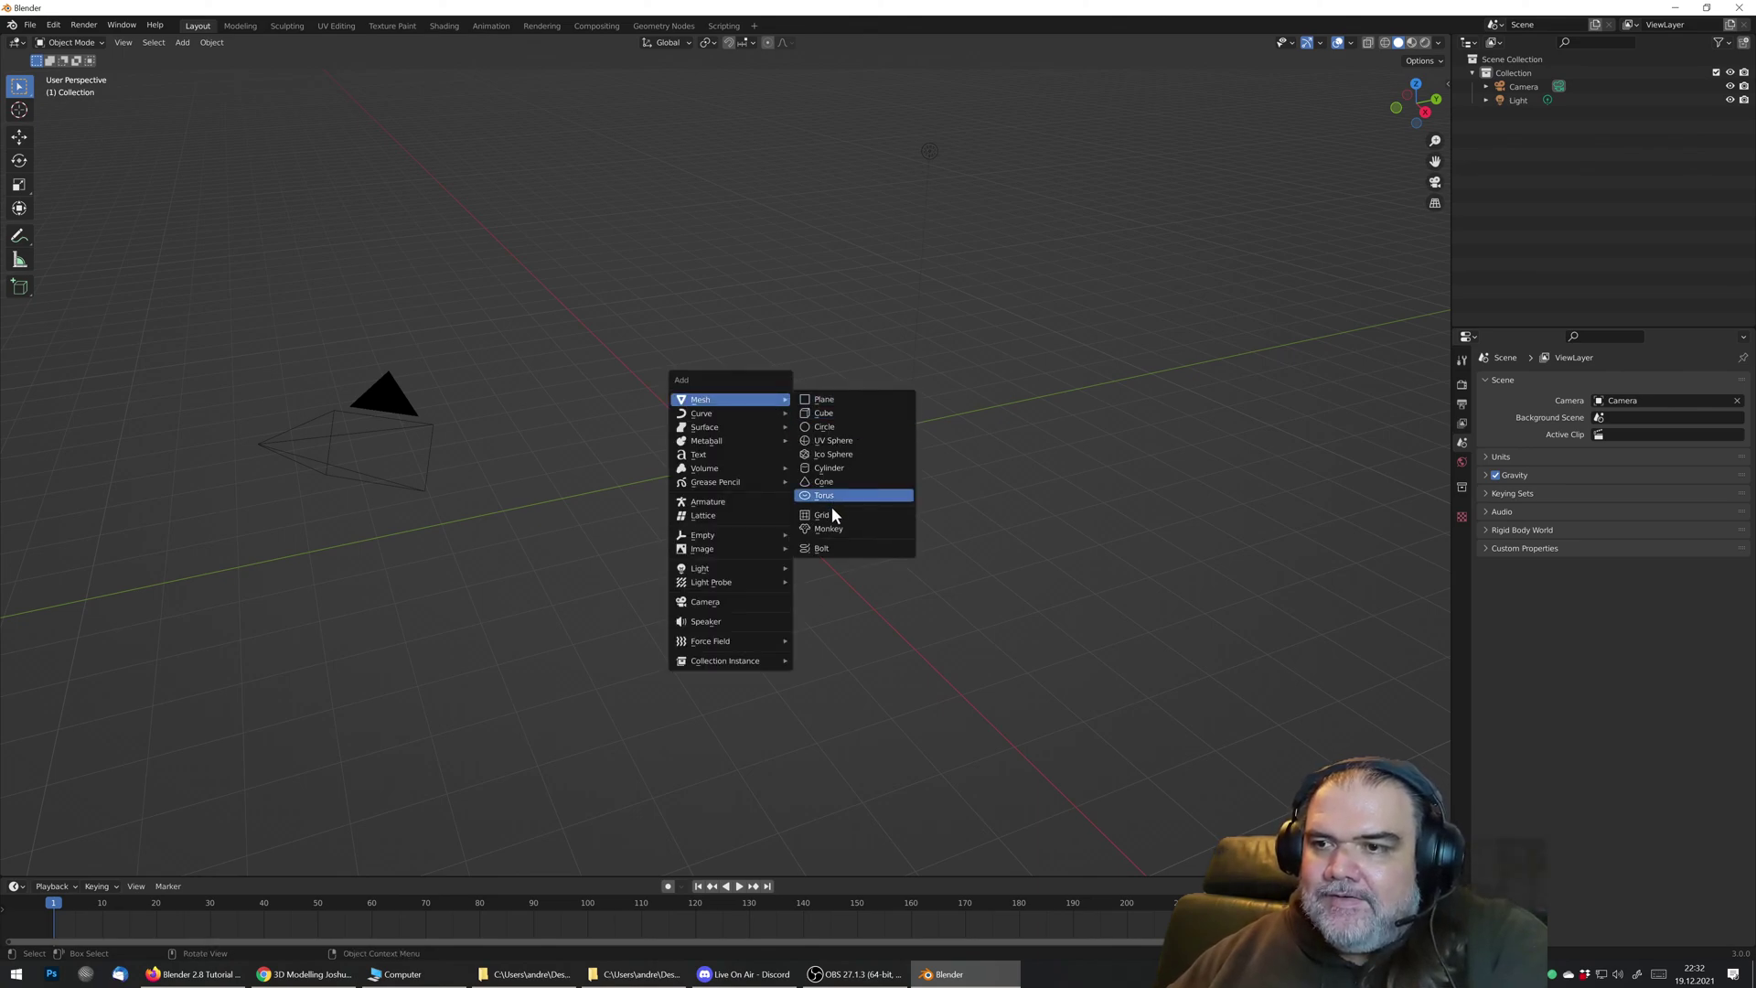
left_click(824, 548)
scroll(784, 392, "down", 3)
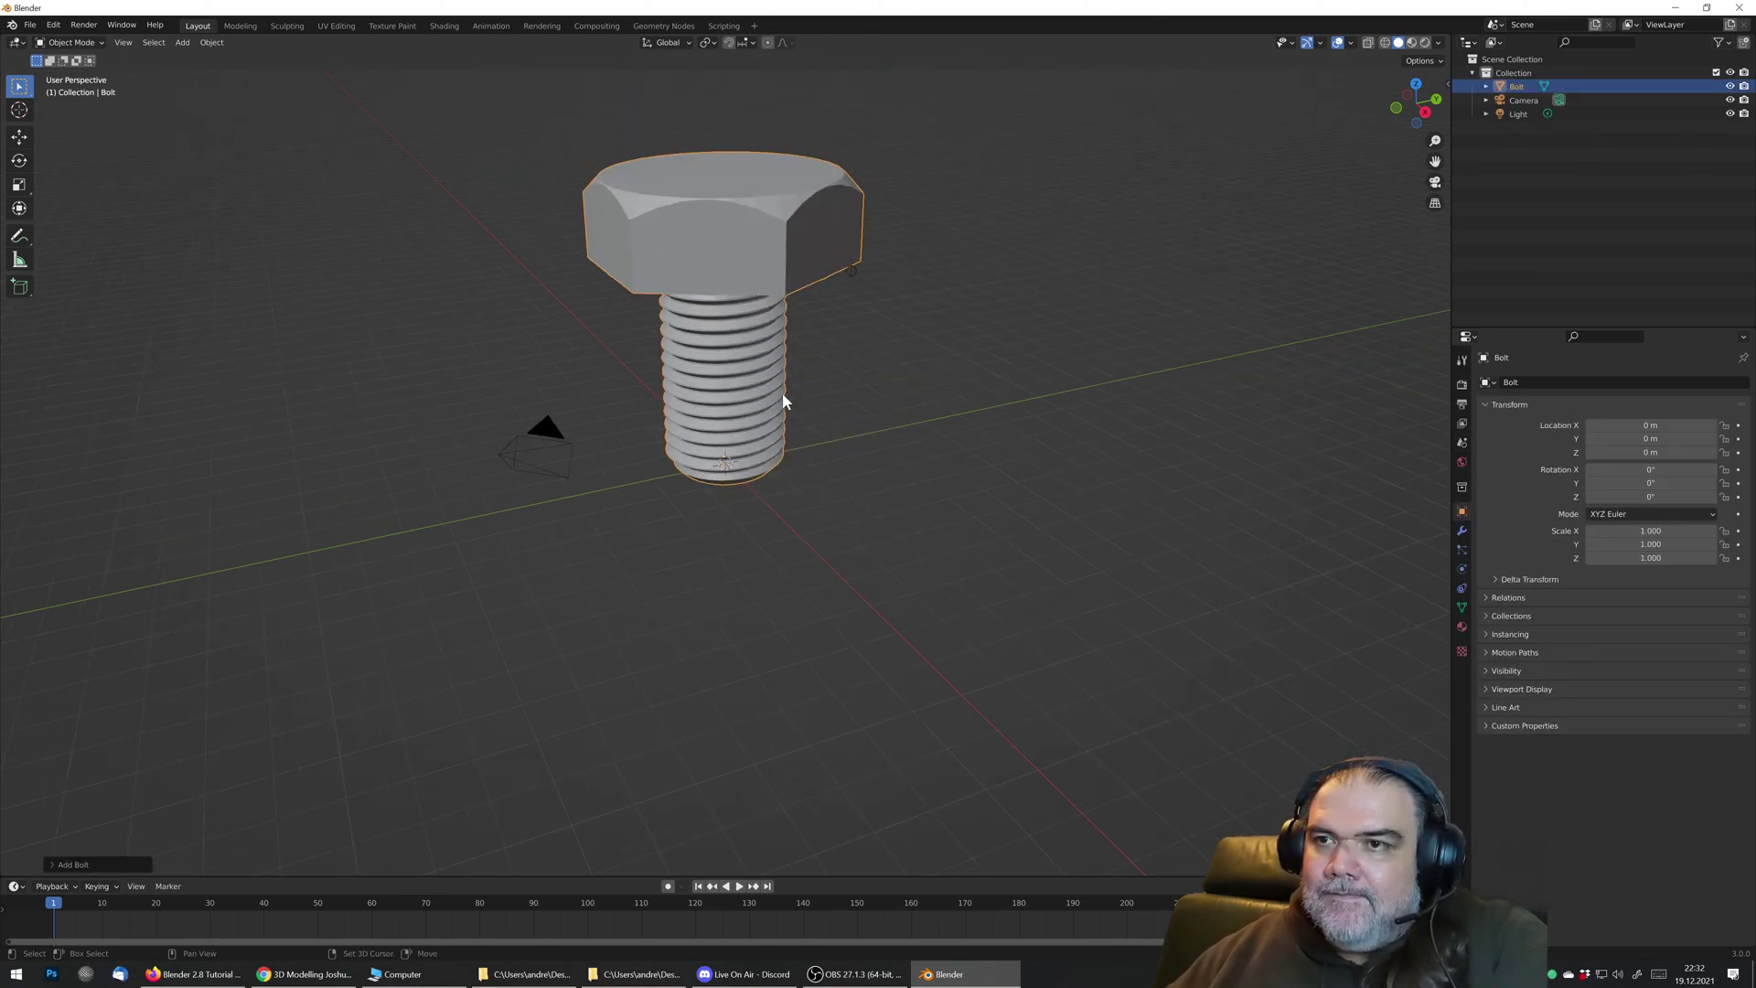
middle_click_drag(784, 392, 560, 605)
left_click(61, 868)
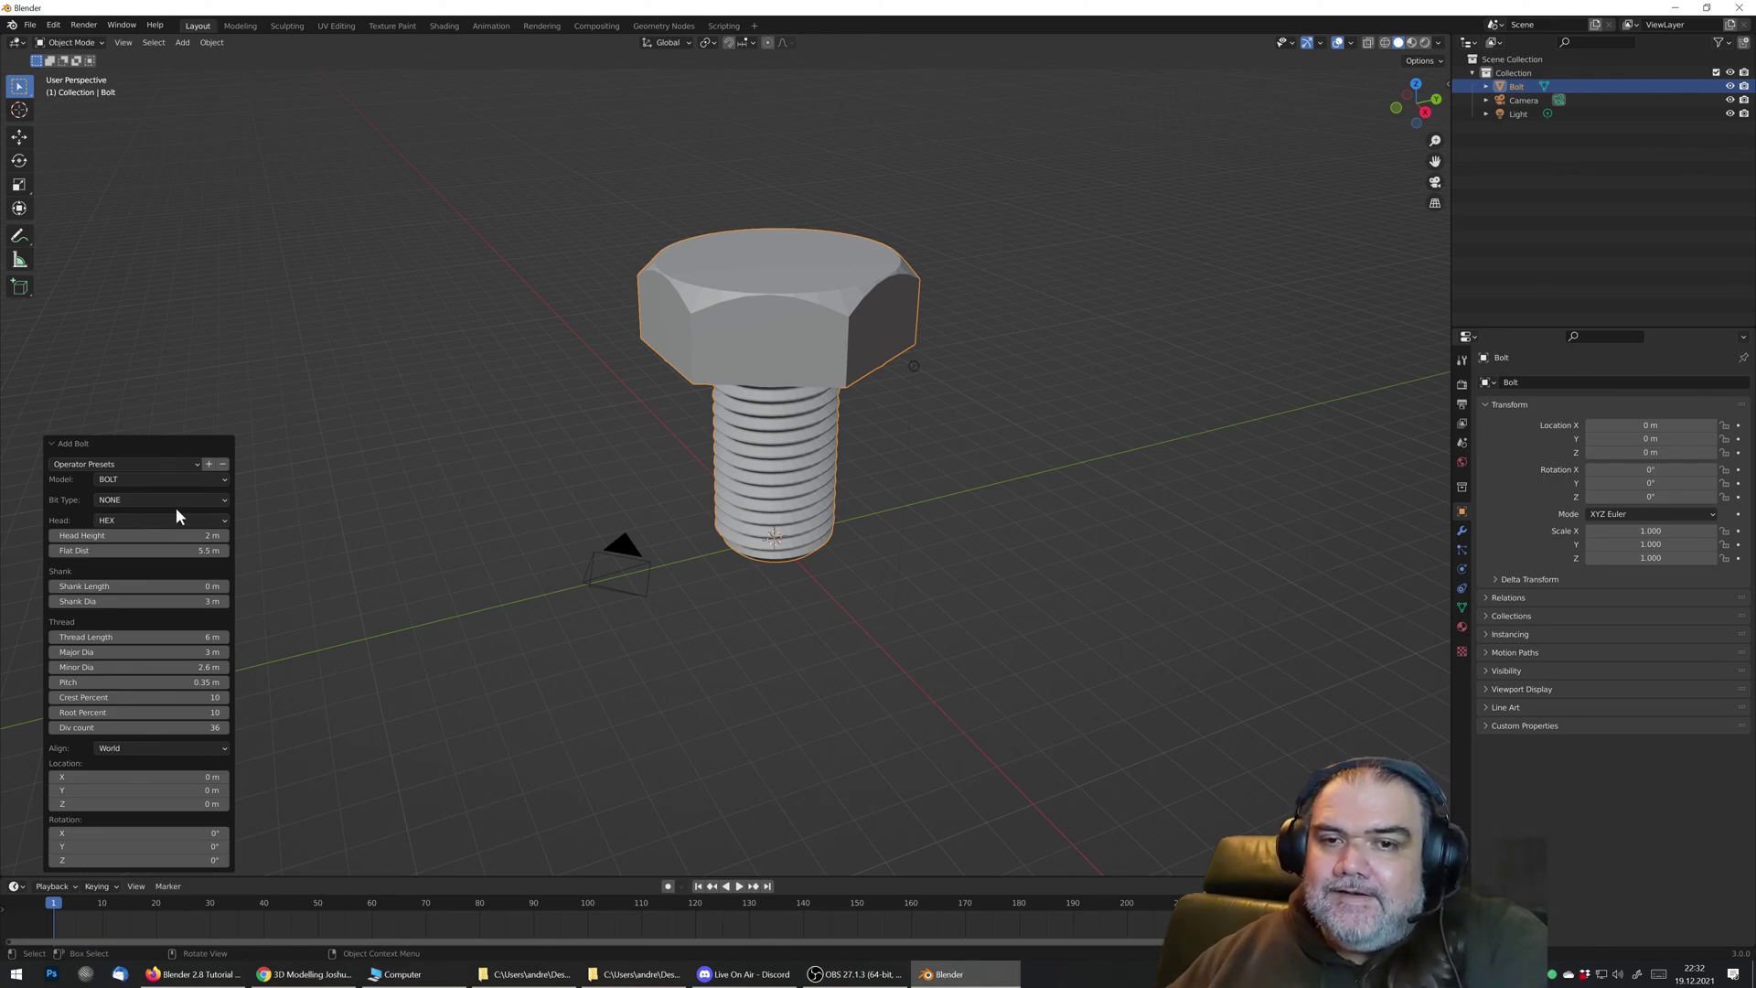
left_click(130, 477)
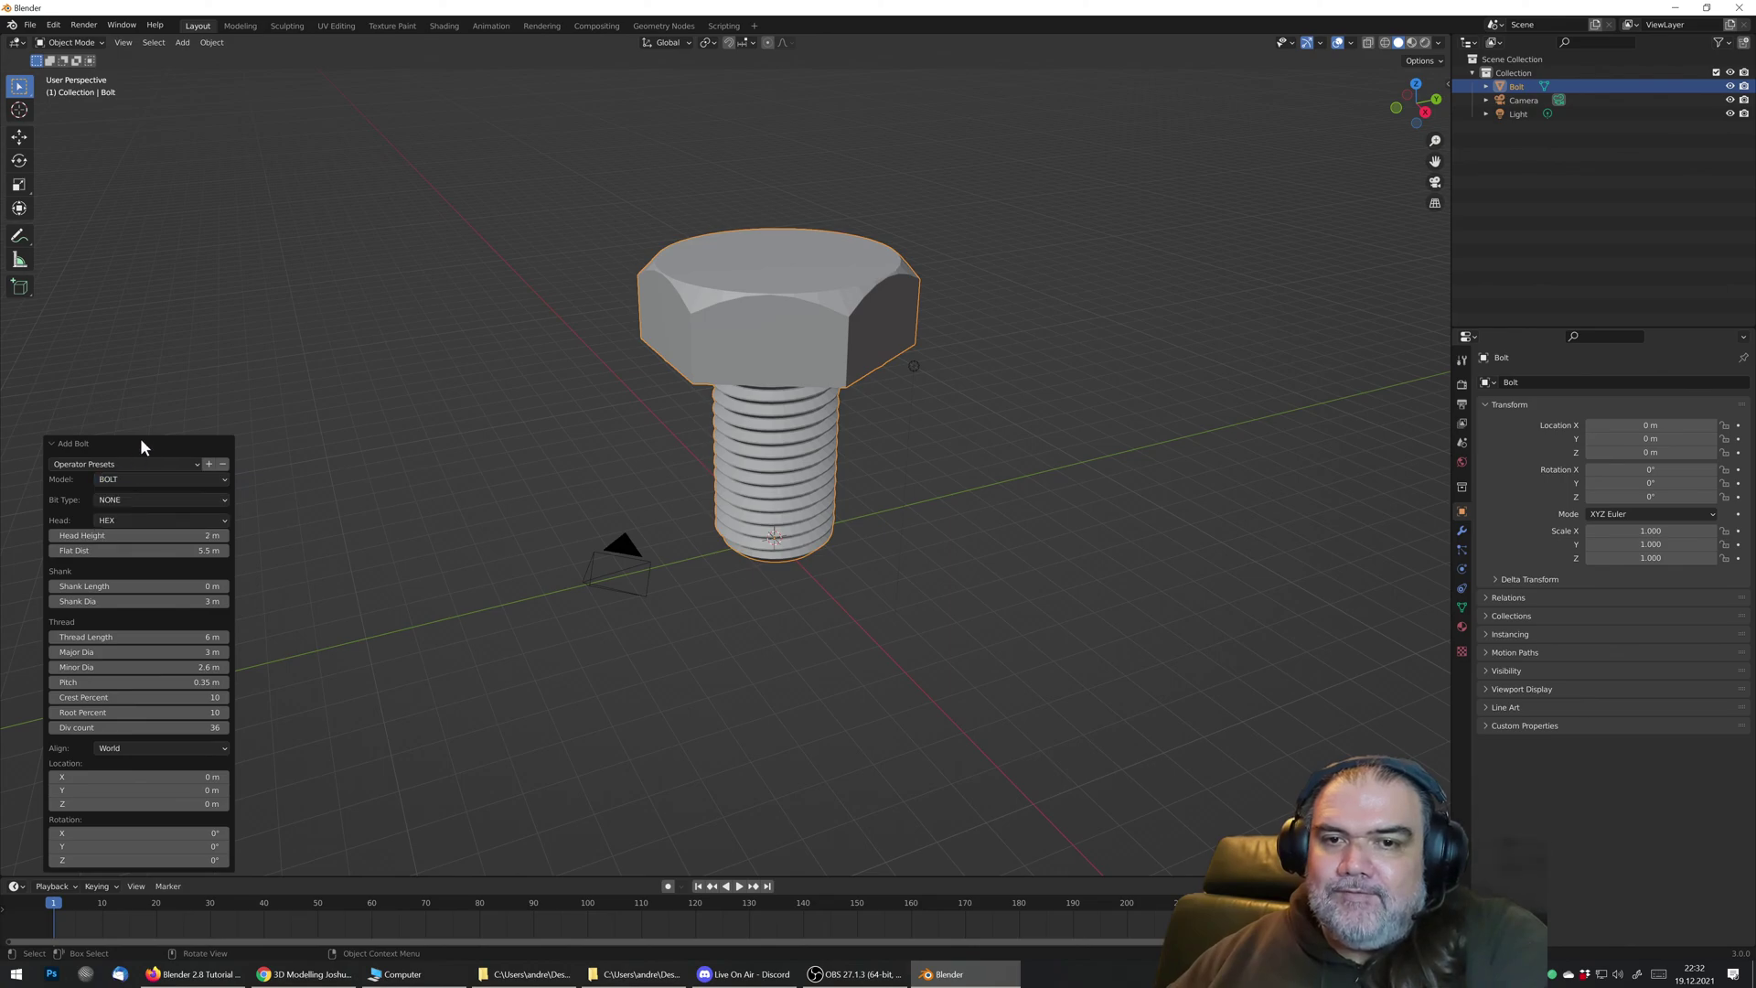
left_click(141, 442)
left_click(68, 857)
Step: Set the bolt's bit type to ALLEN
left_click(150, 499)
left_click(145, 531)
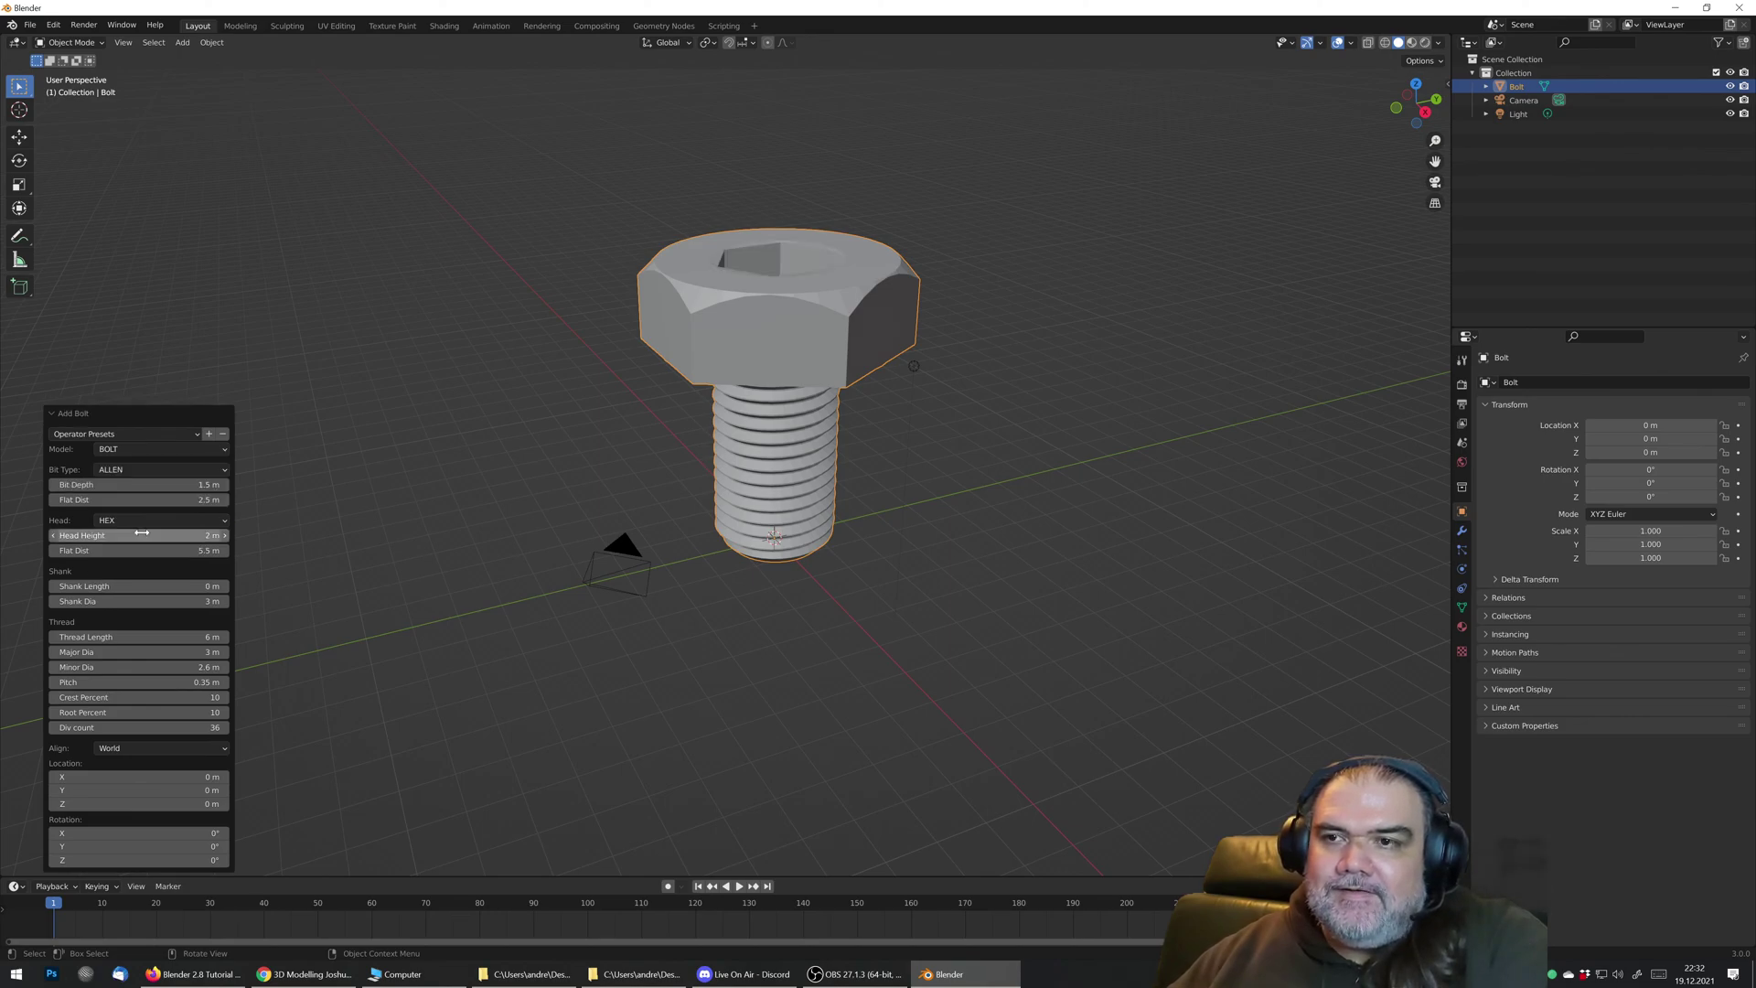
middle_click_drag(778, 293, 810, 411)
Step: Try the TORX and PHILLIPS bit types on the bolt, and return to ALLEN
left_click(130, 474)
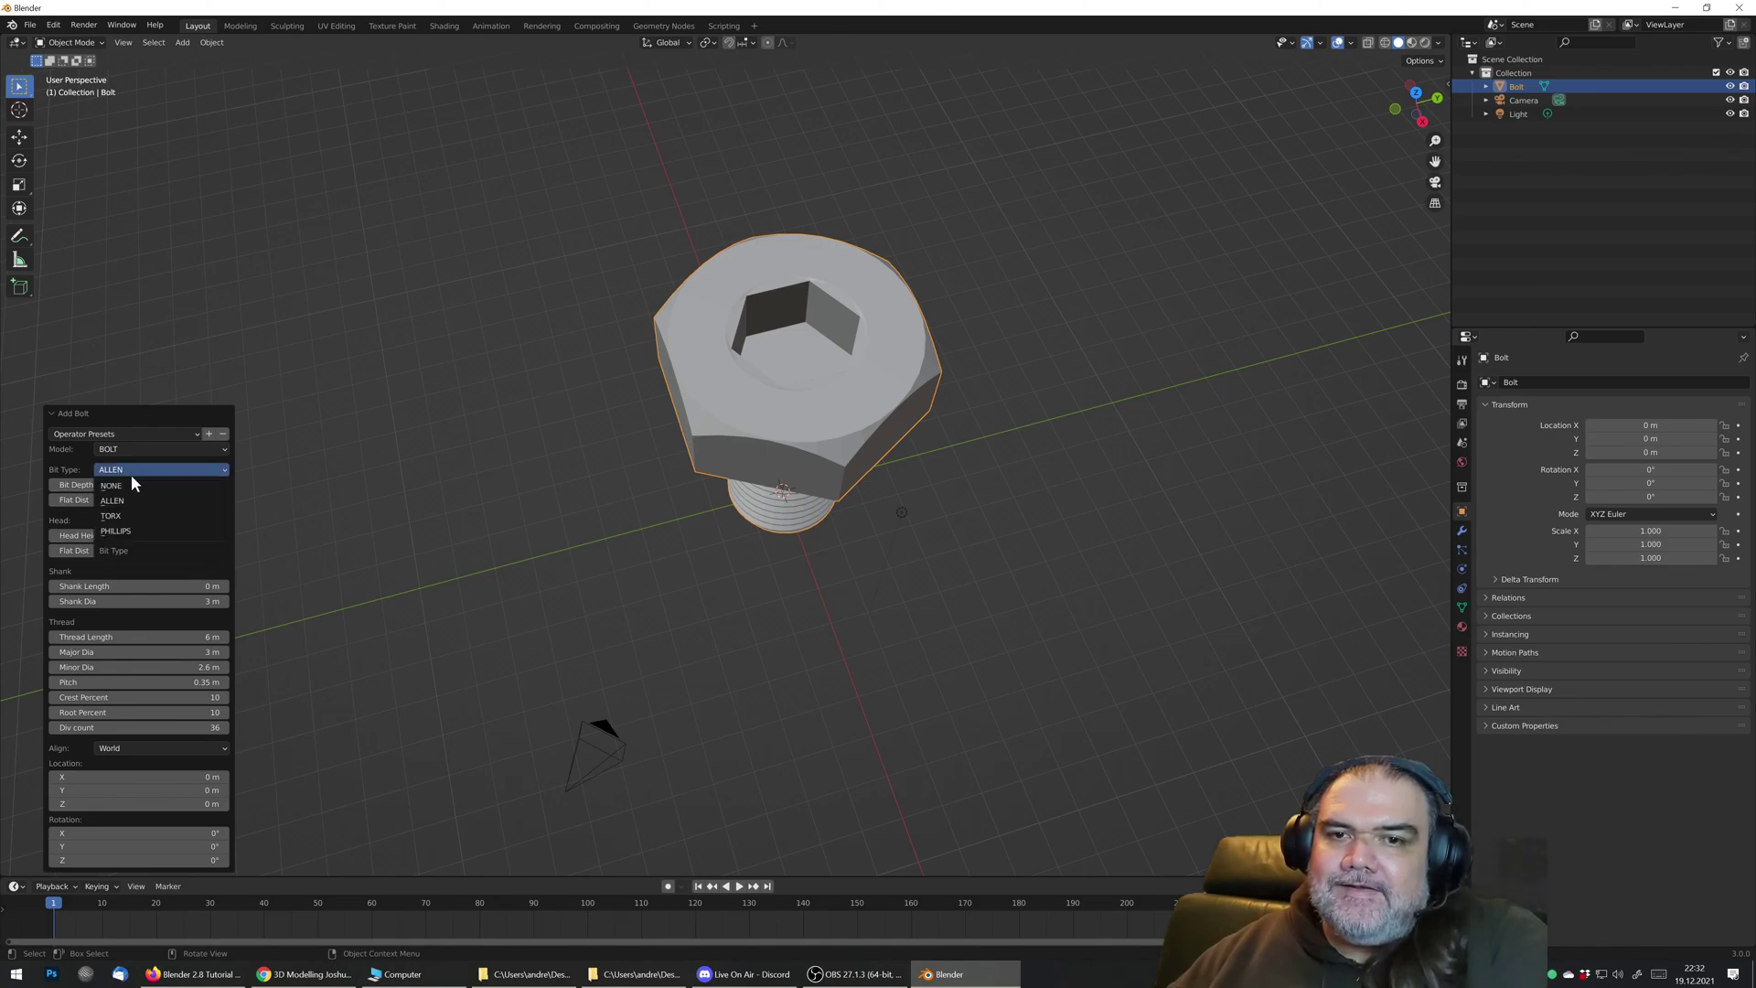
left_click(130, 513)
left_click(134, 468)
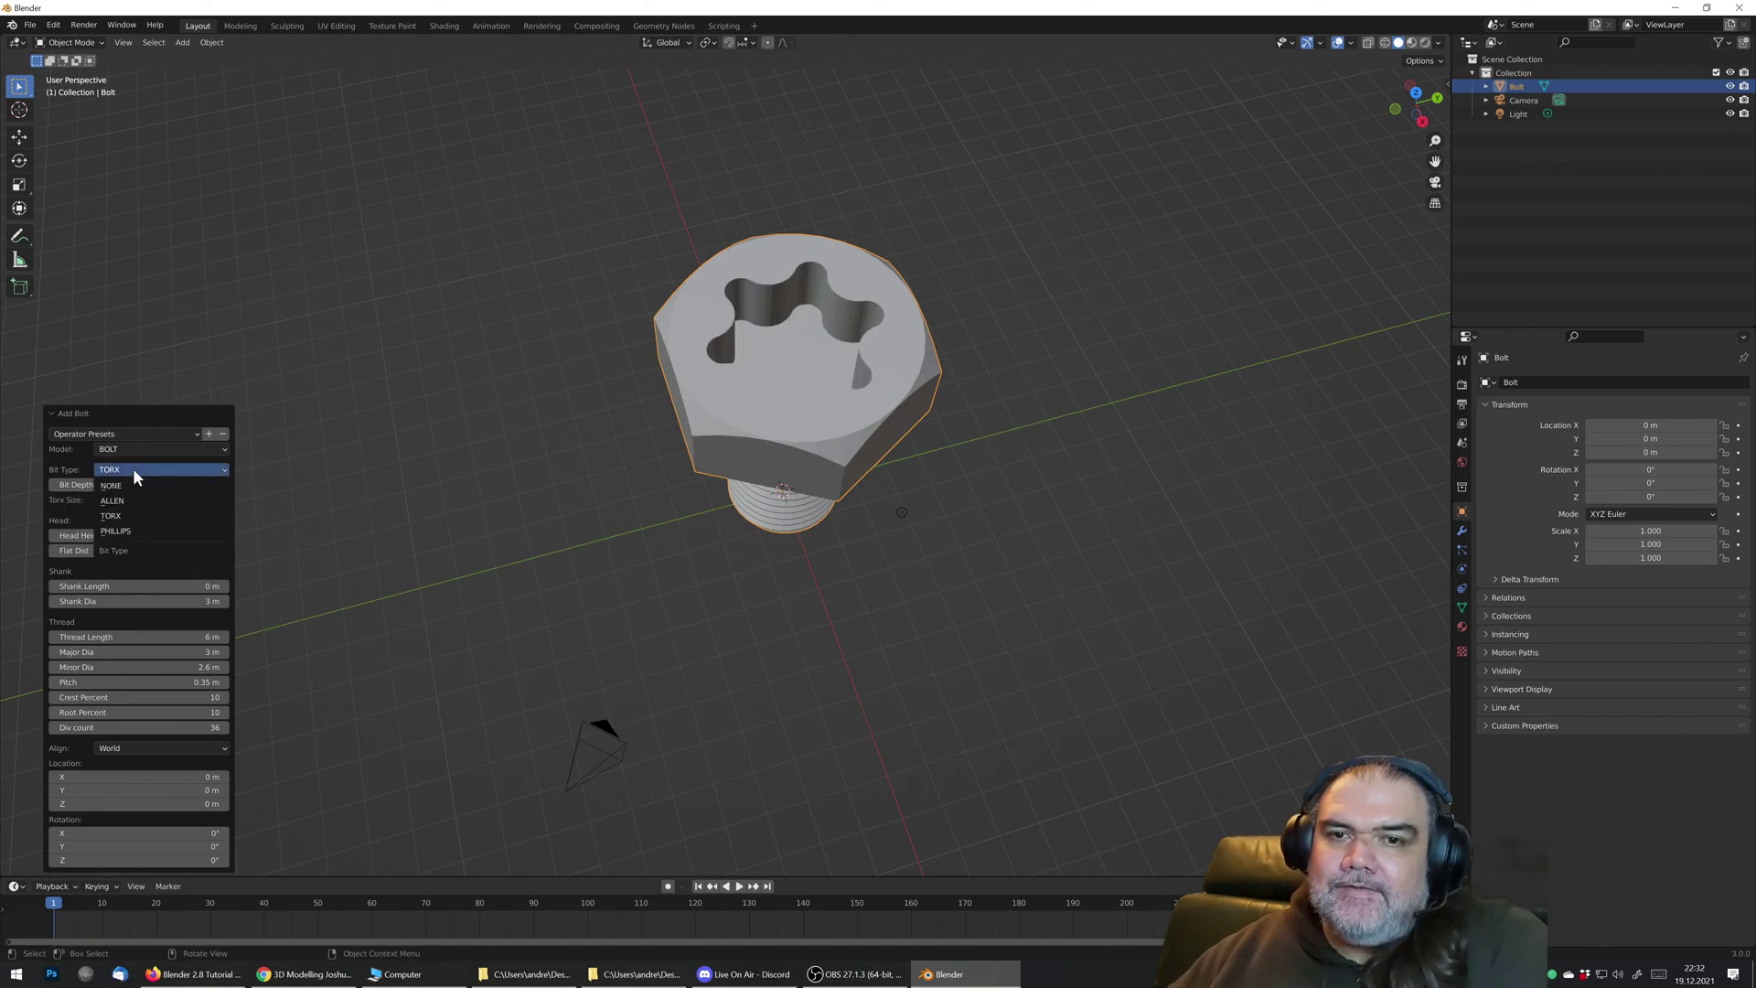
left_click(130, 528)
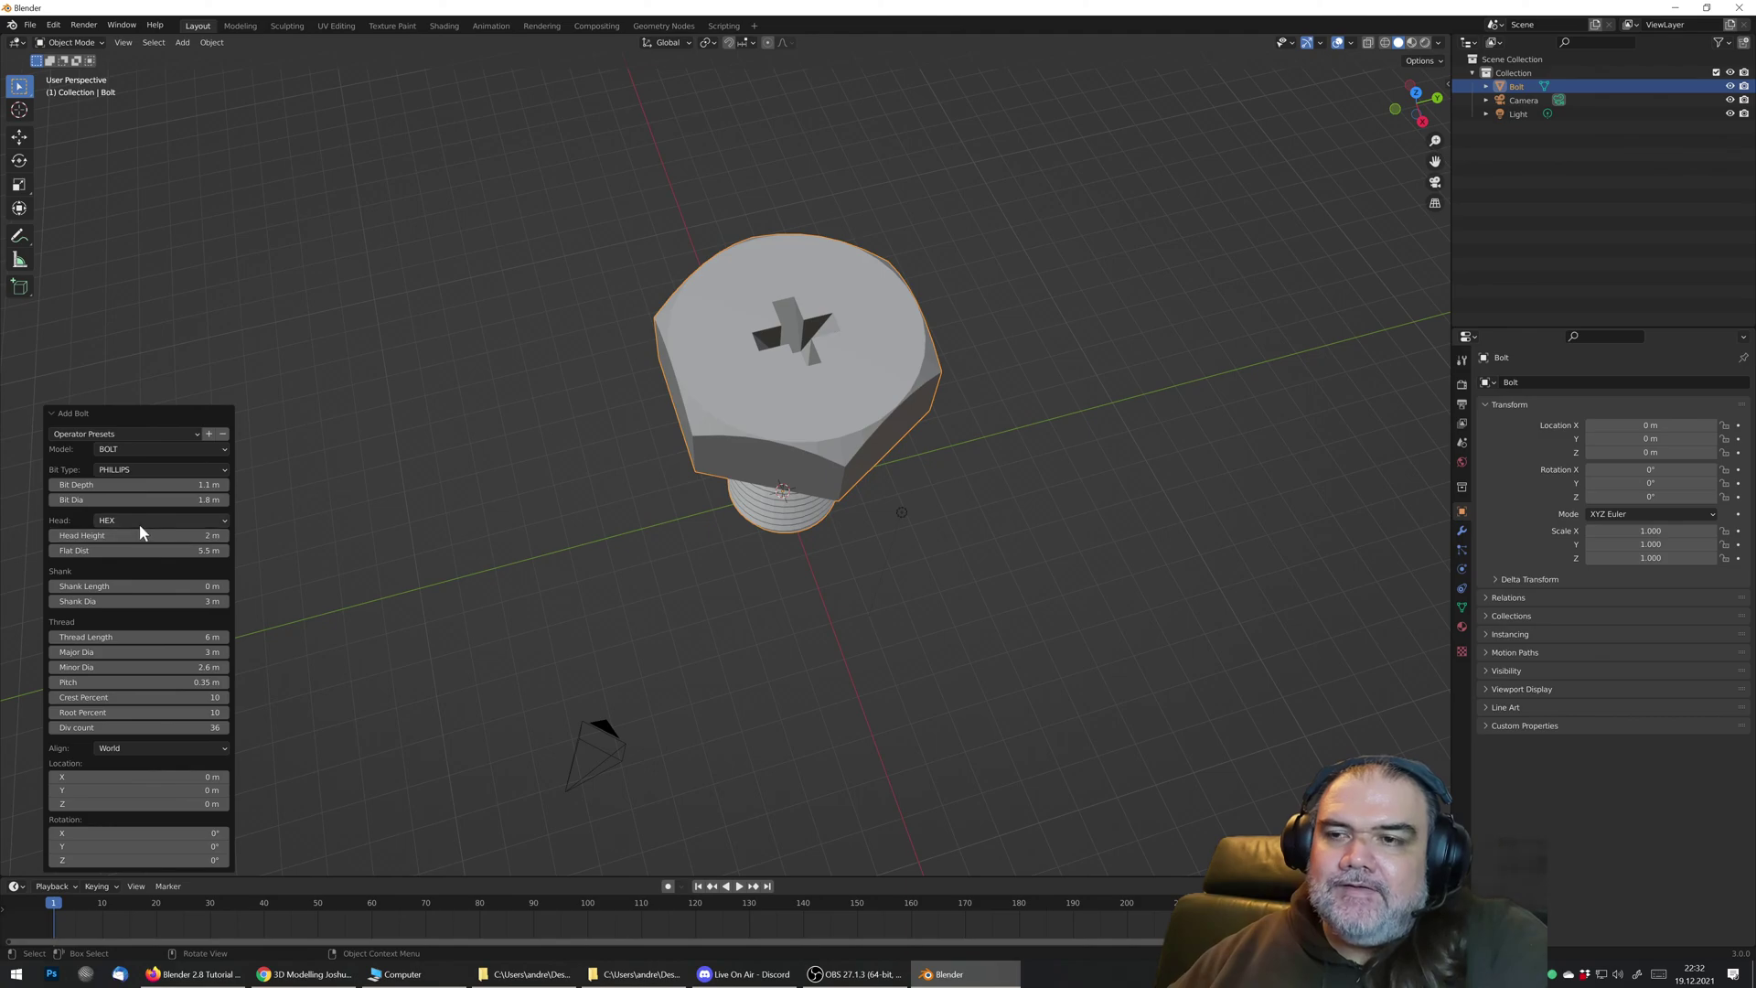
left_click(143, 469)
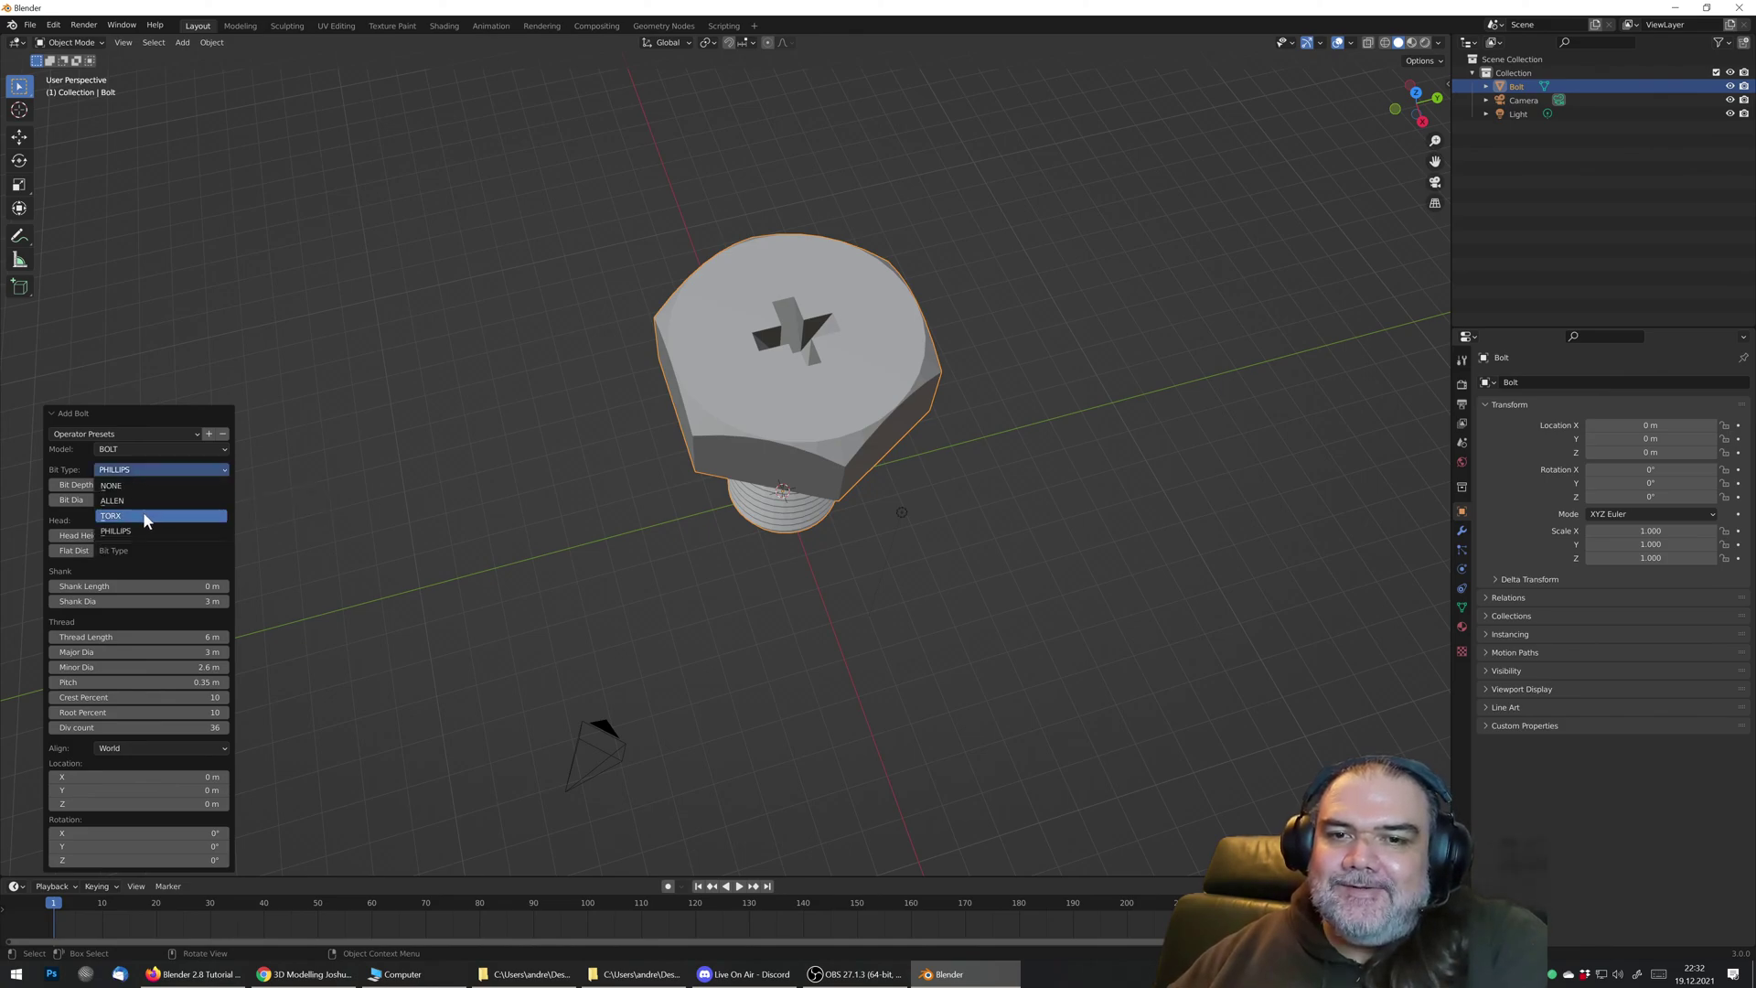
left_click(144, 517)
left_click(156, 472)
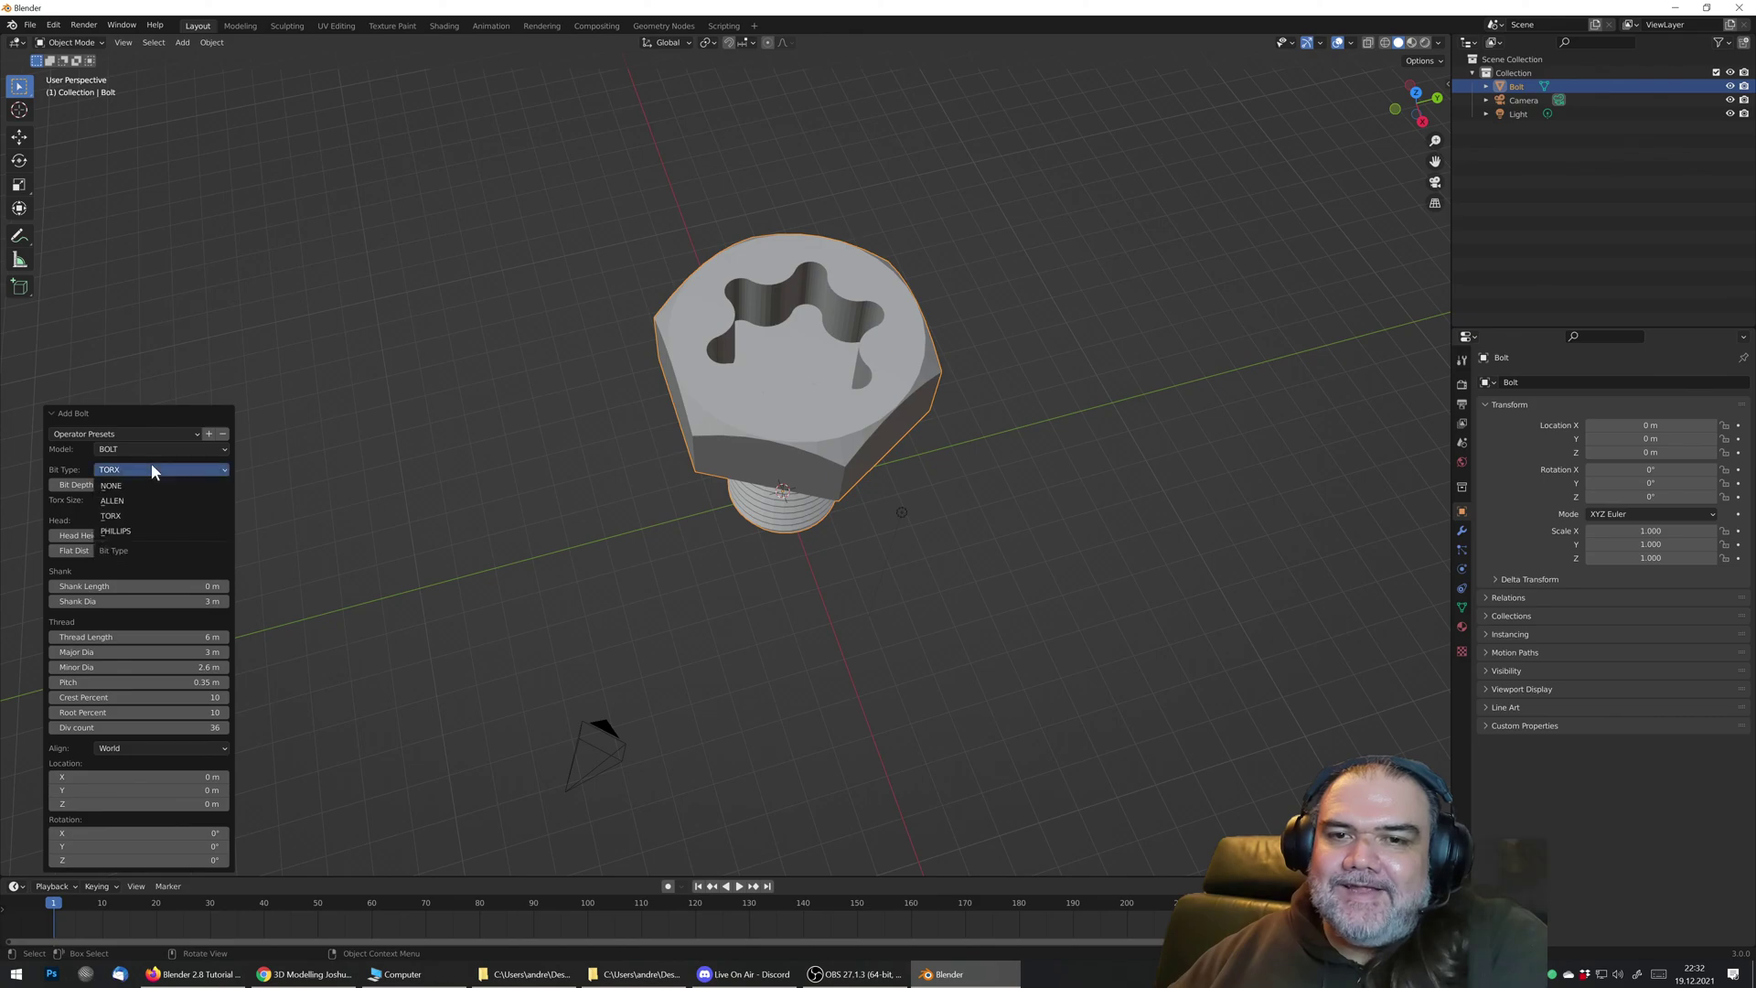
left_click(152, 495)
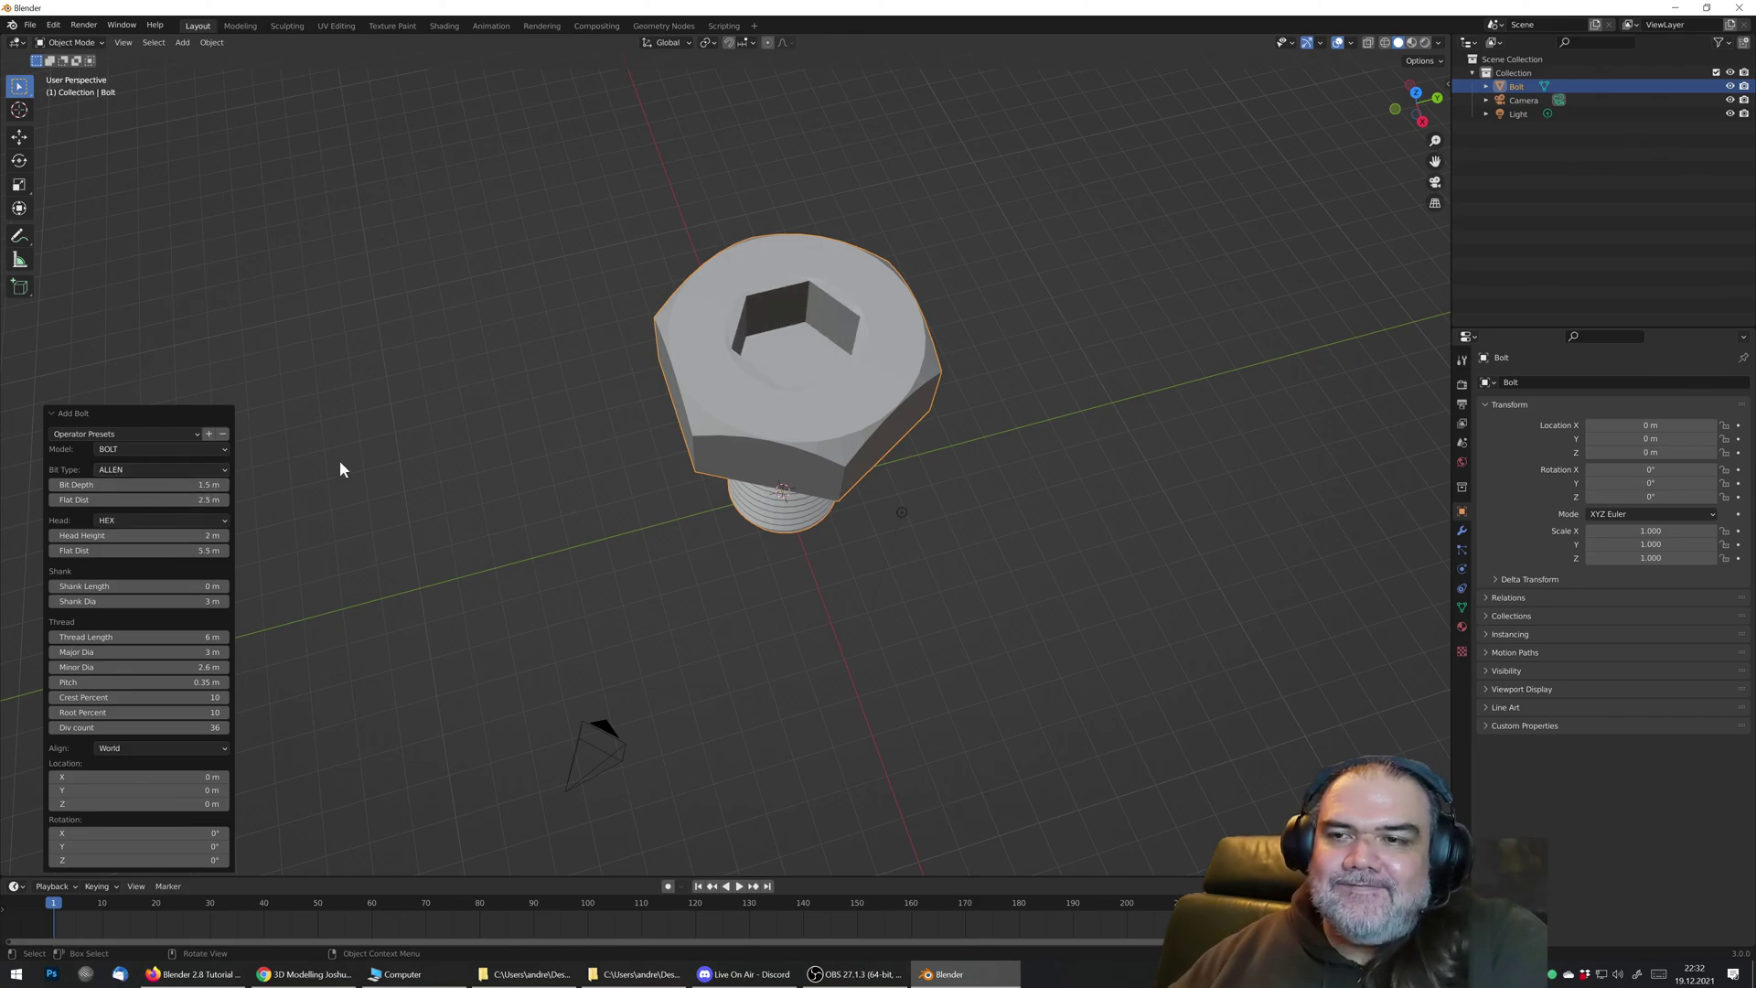
Step: Try the CAP head on the bolt, and set the head type to DOME
middle_click_drag(787, 375, 831, 337)
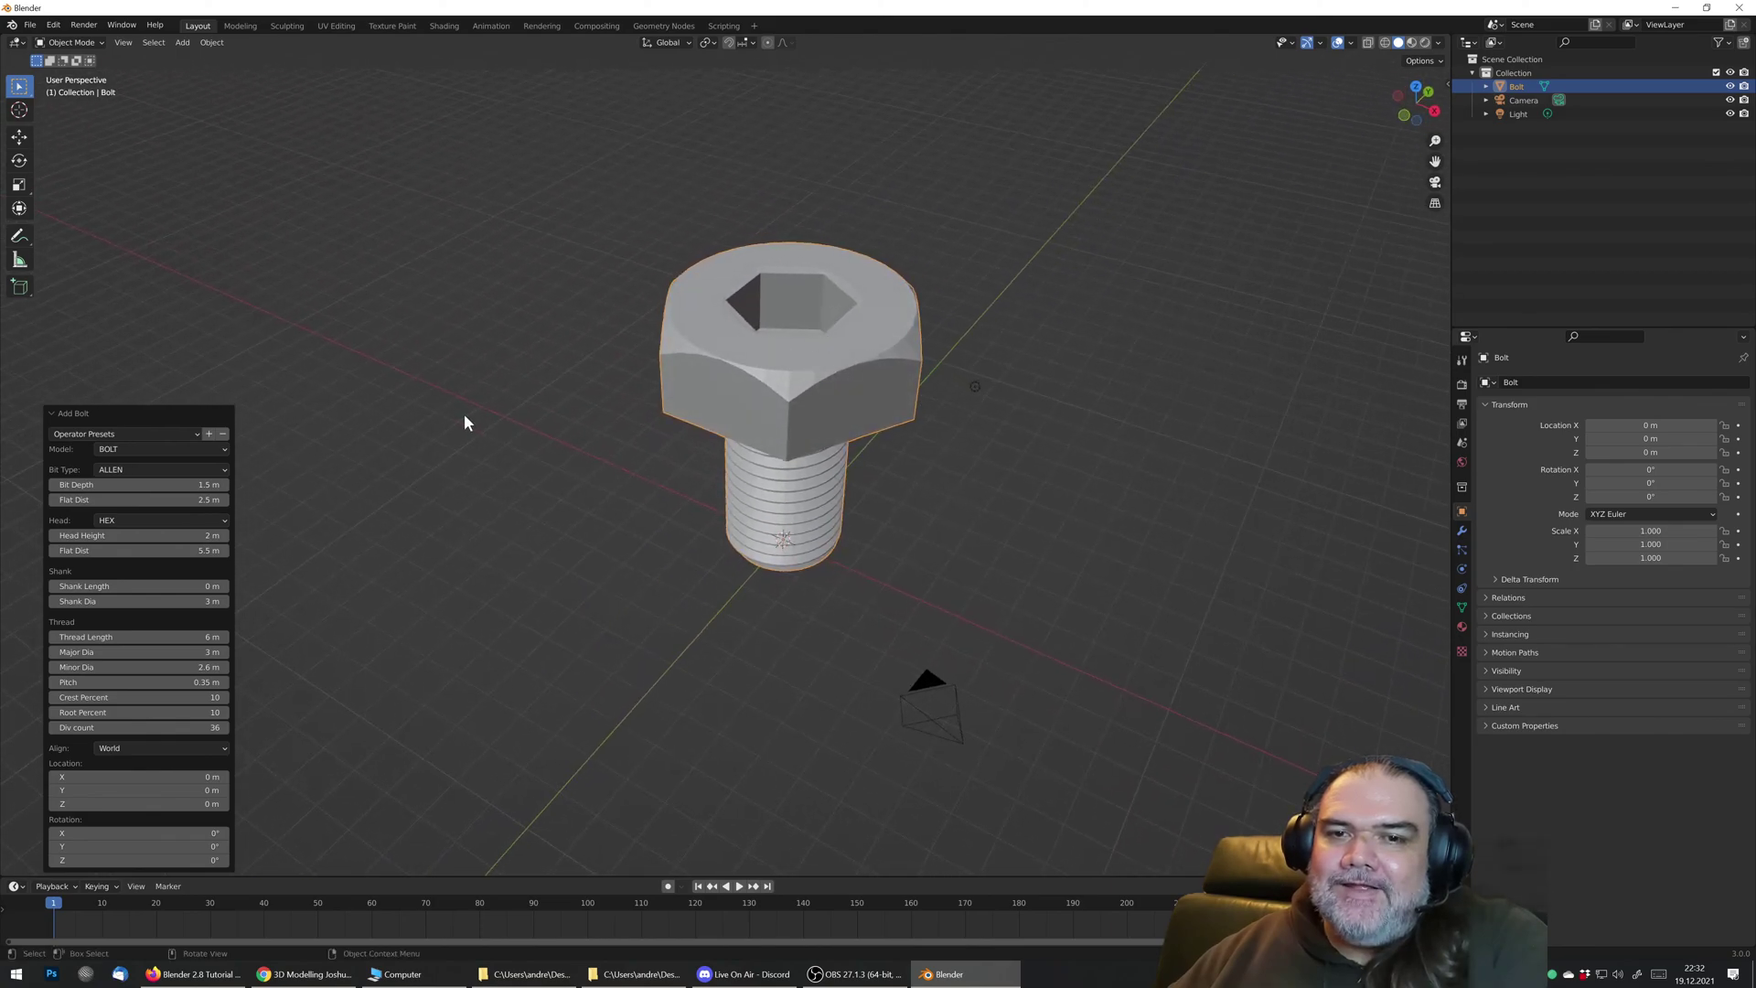
left_click(134, 519)
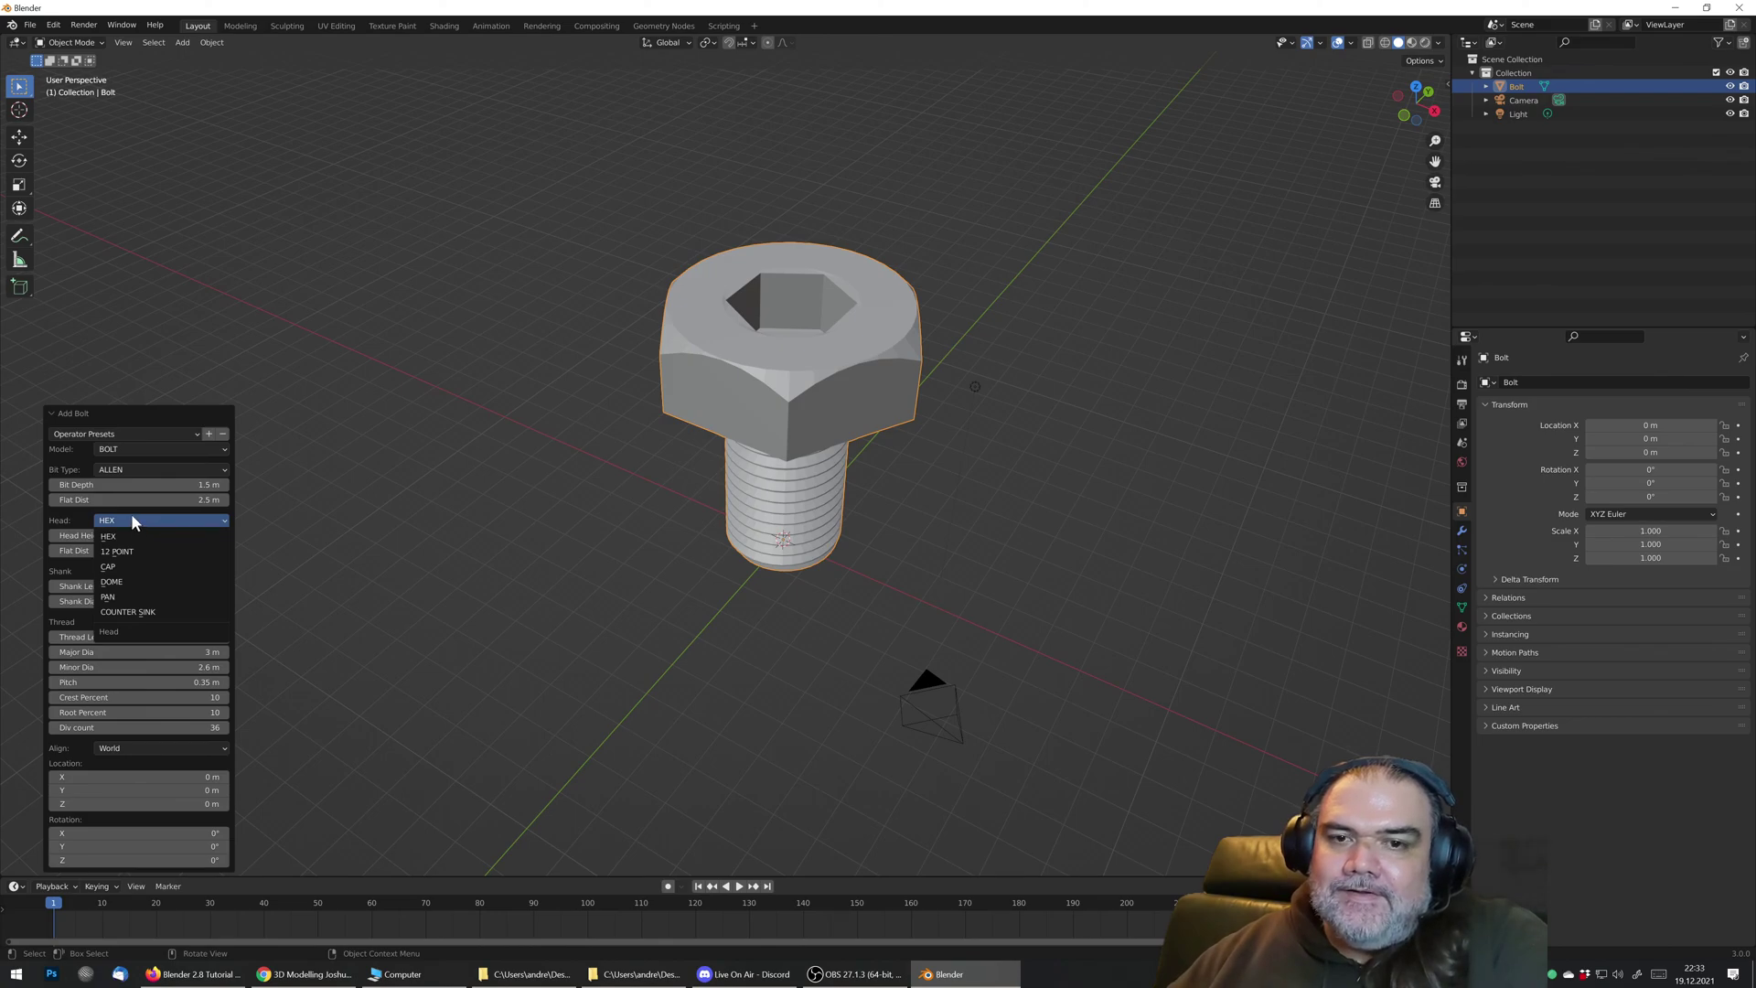
left_click(134, 564)
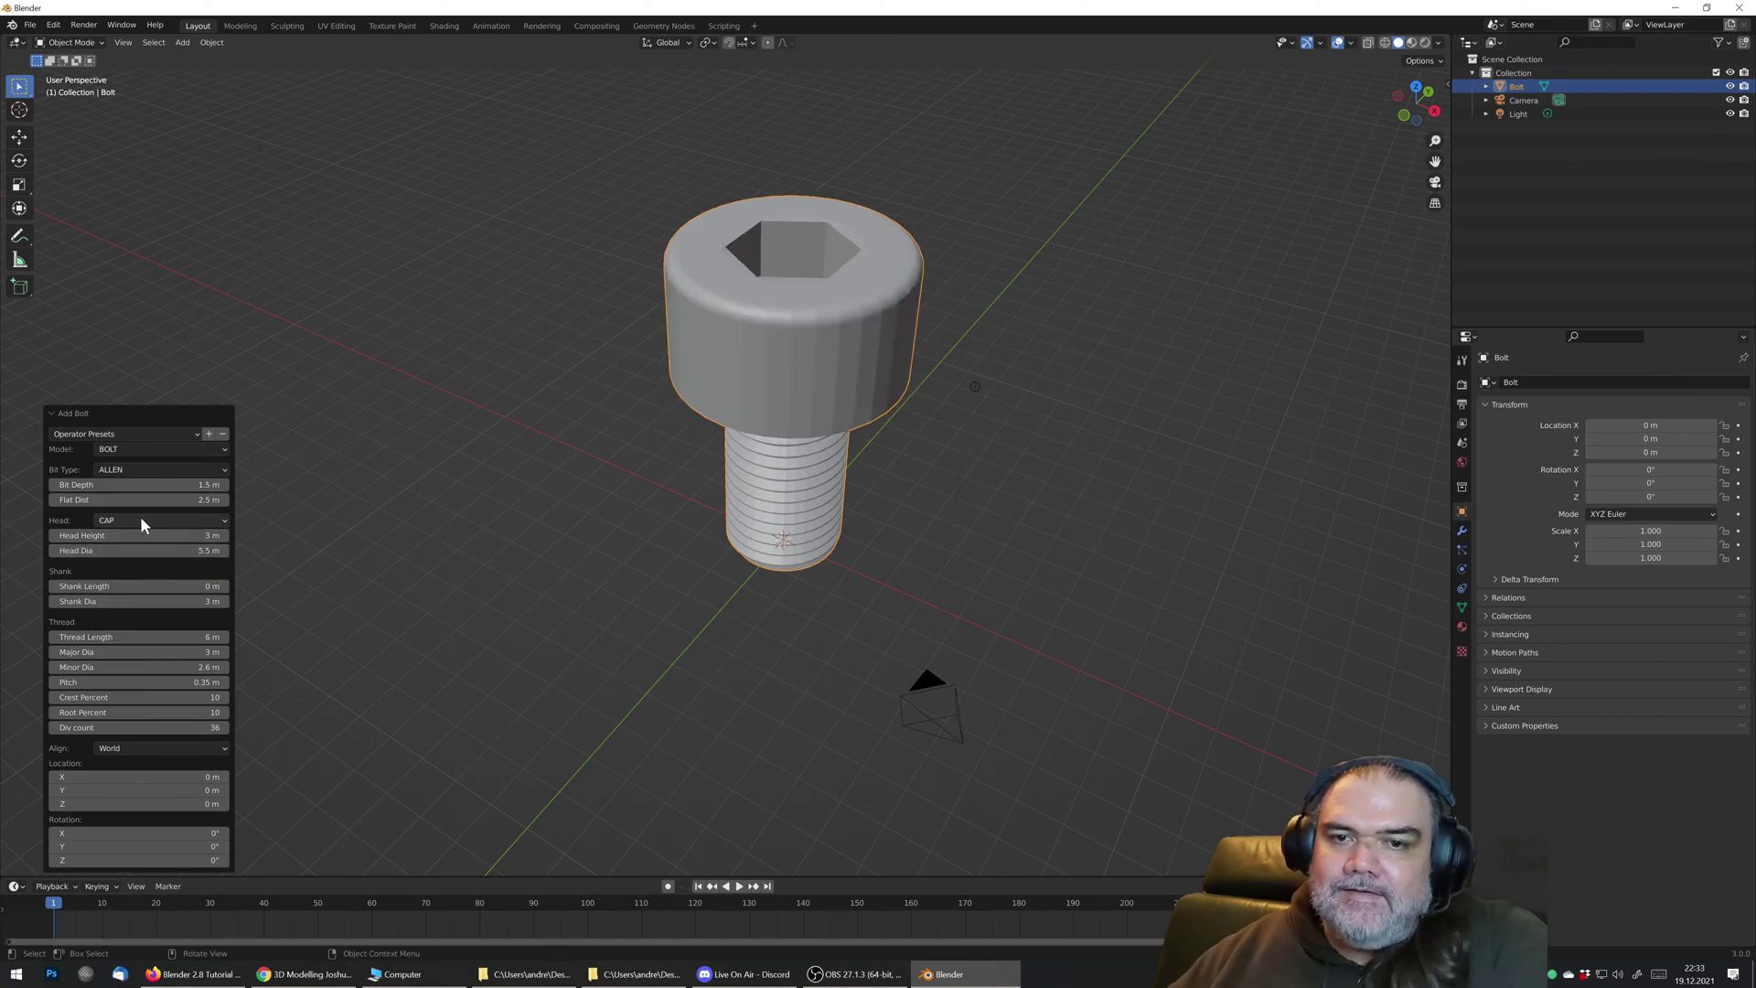
left_click(141, 520)
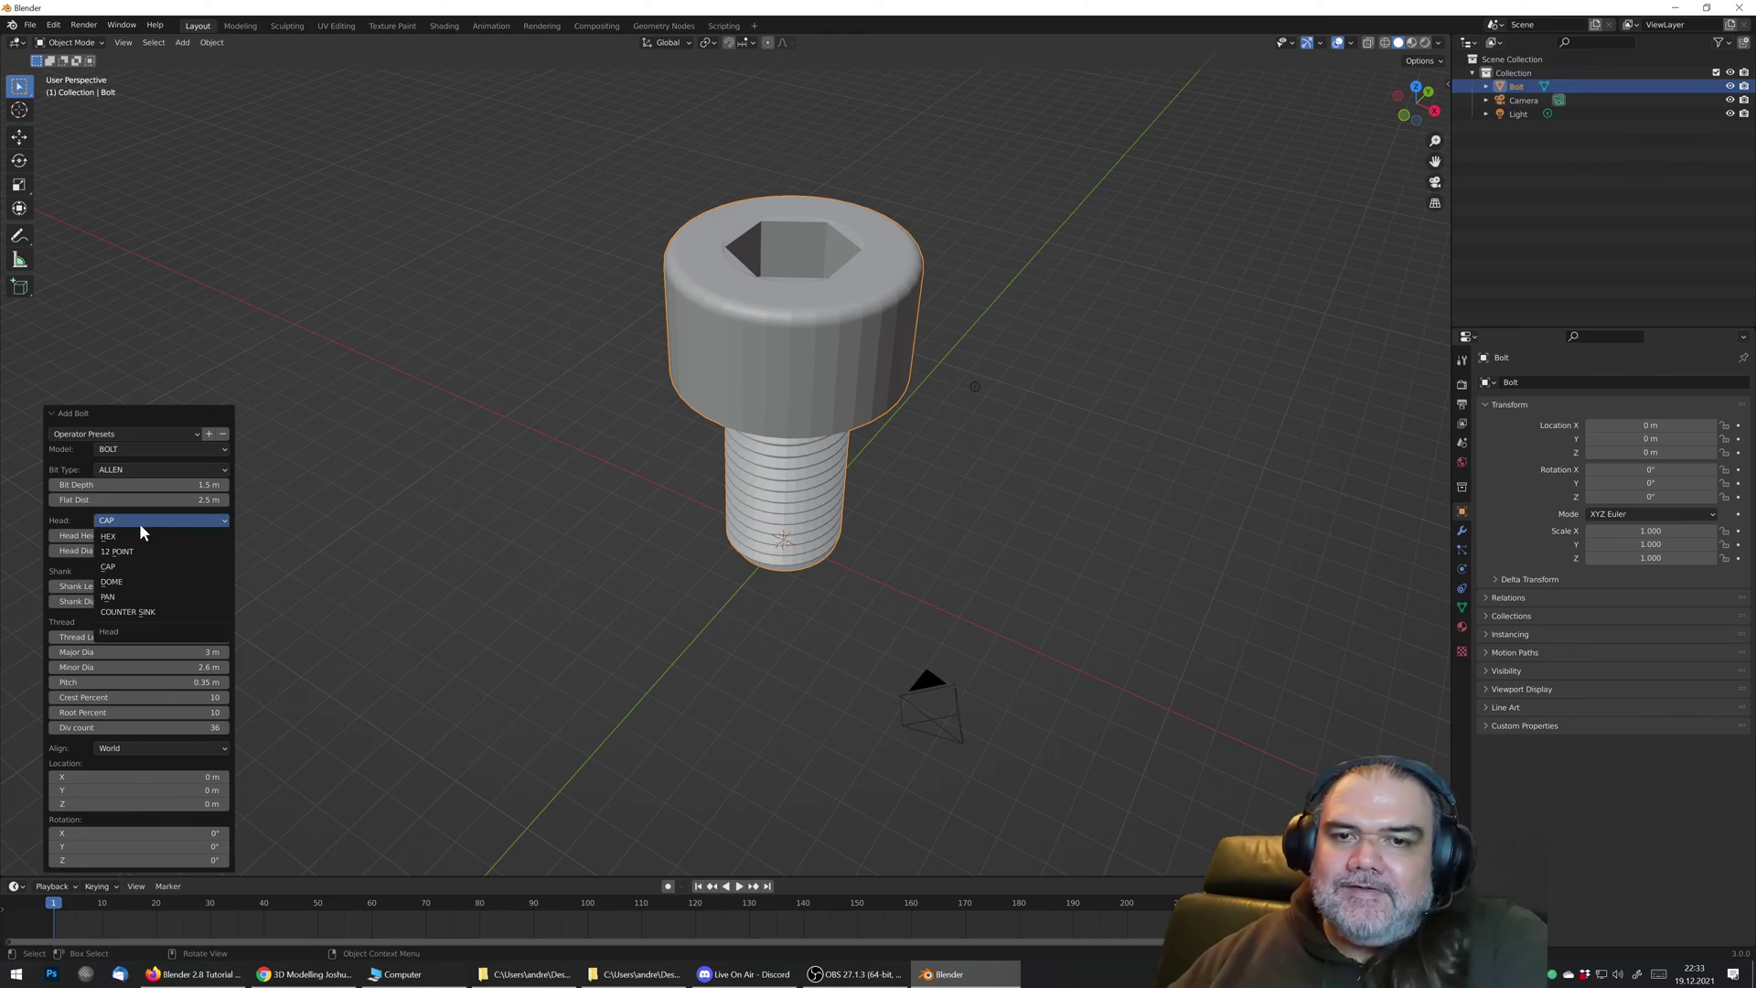
left_click(144, 578)
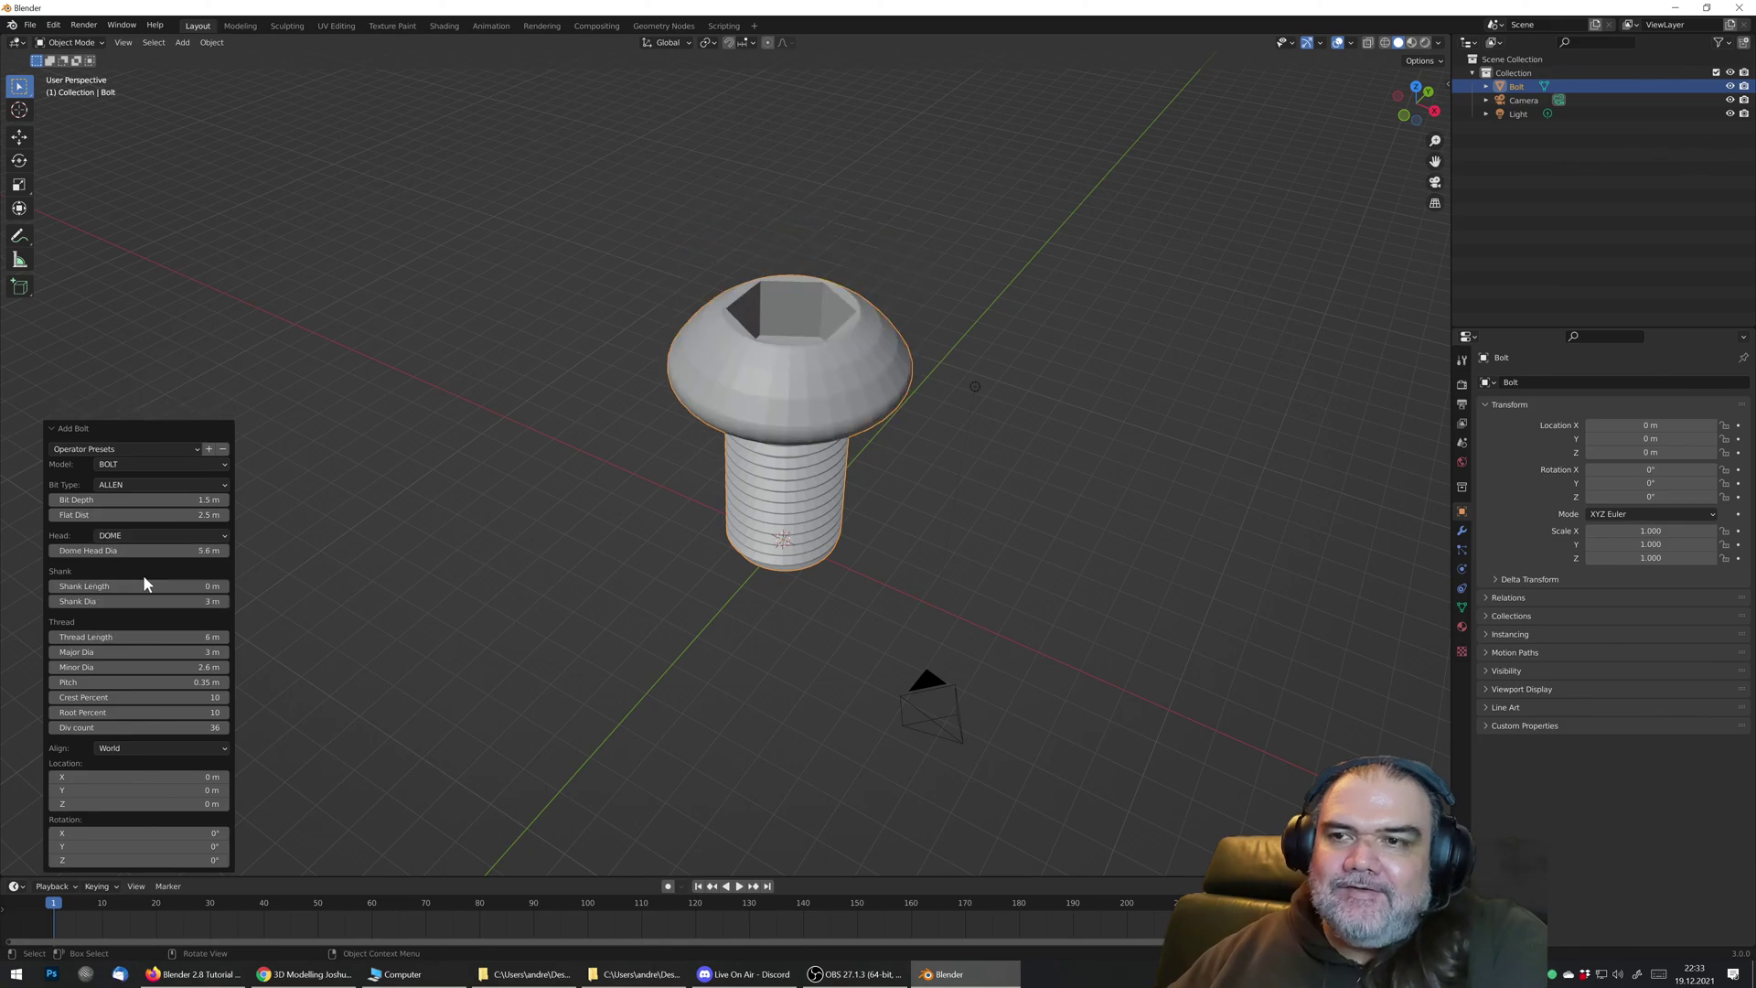
middle_click_drag(687, 480, 727, 428)
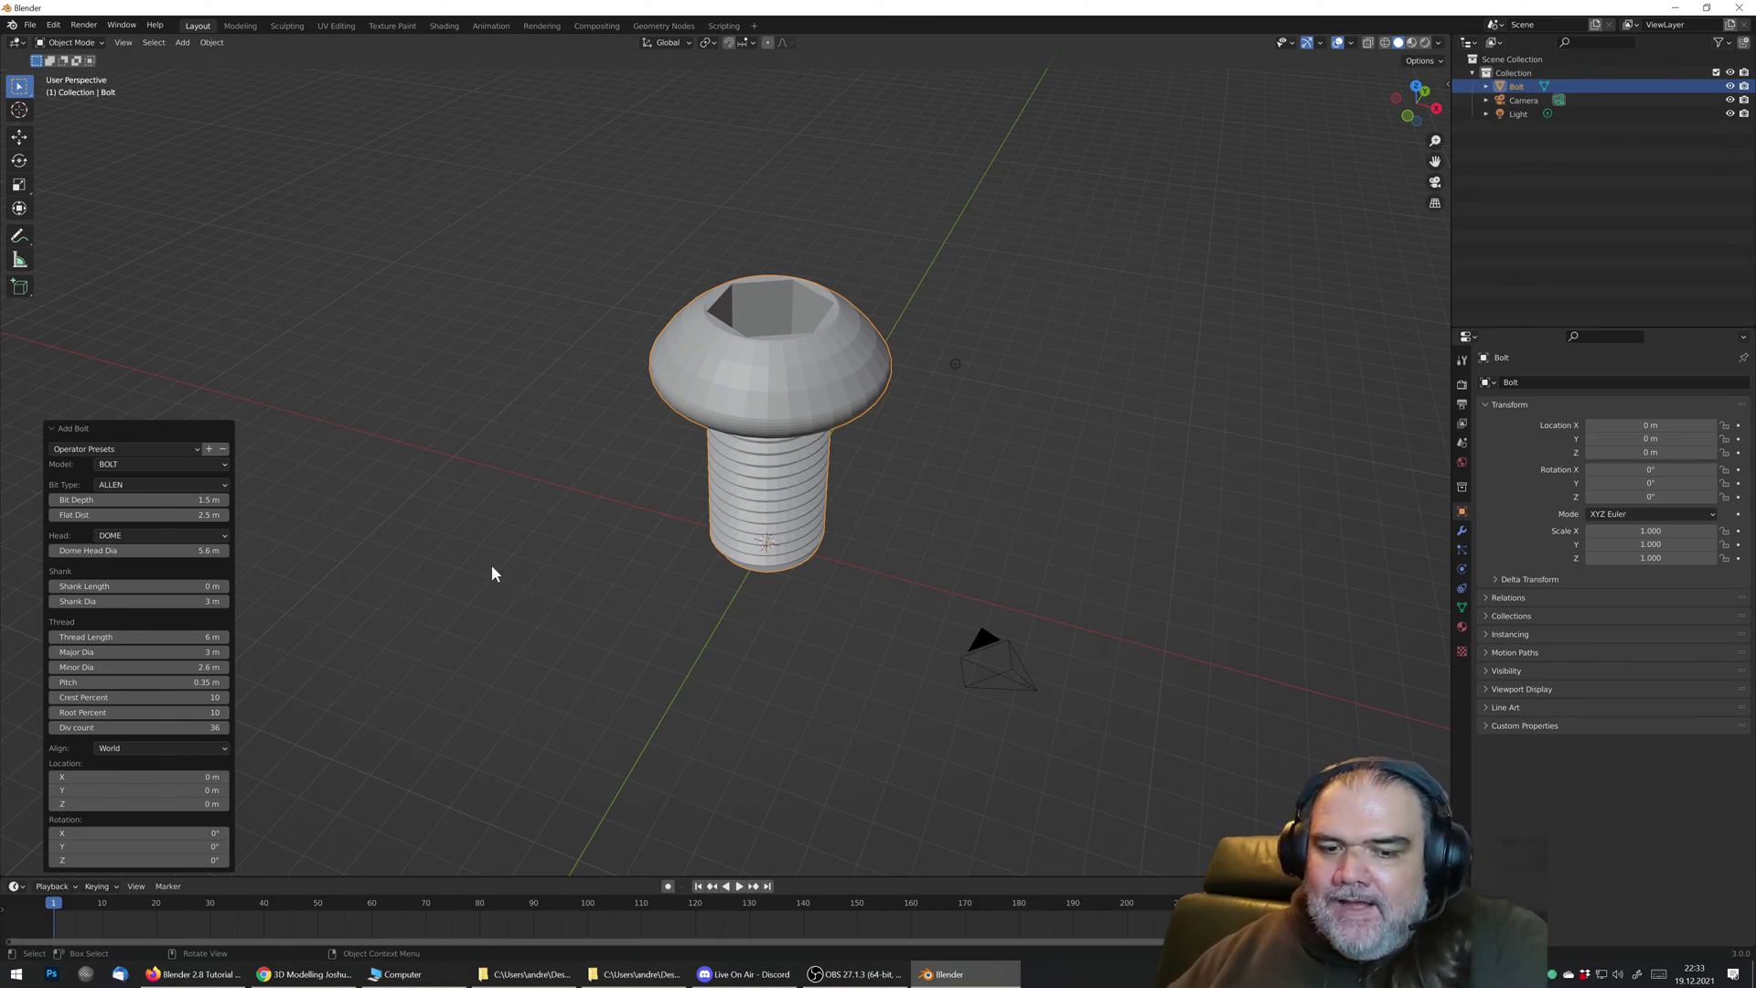
Step: Try the COUNTER SINK head on the bolt, and return the head type to DOME
left_click(147, 546)
left_click(200, 530)
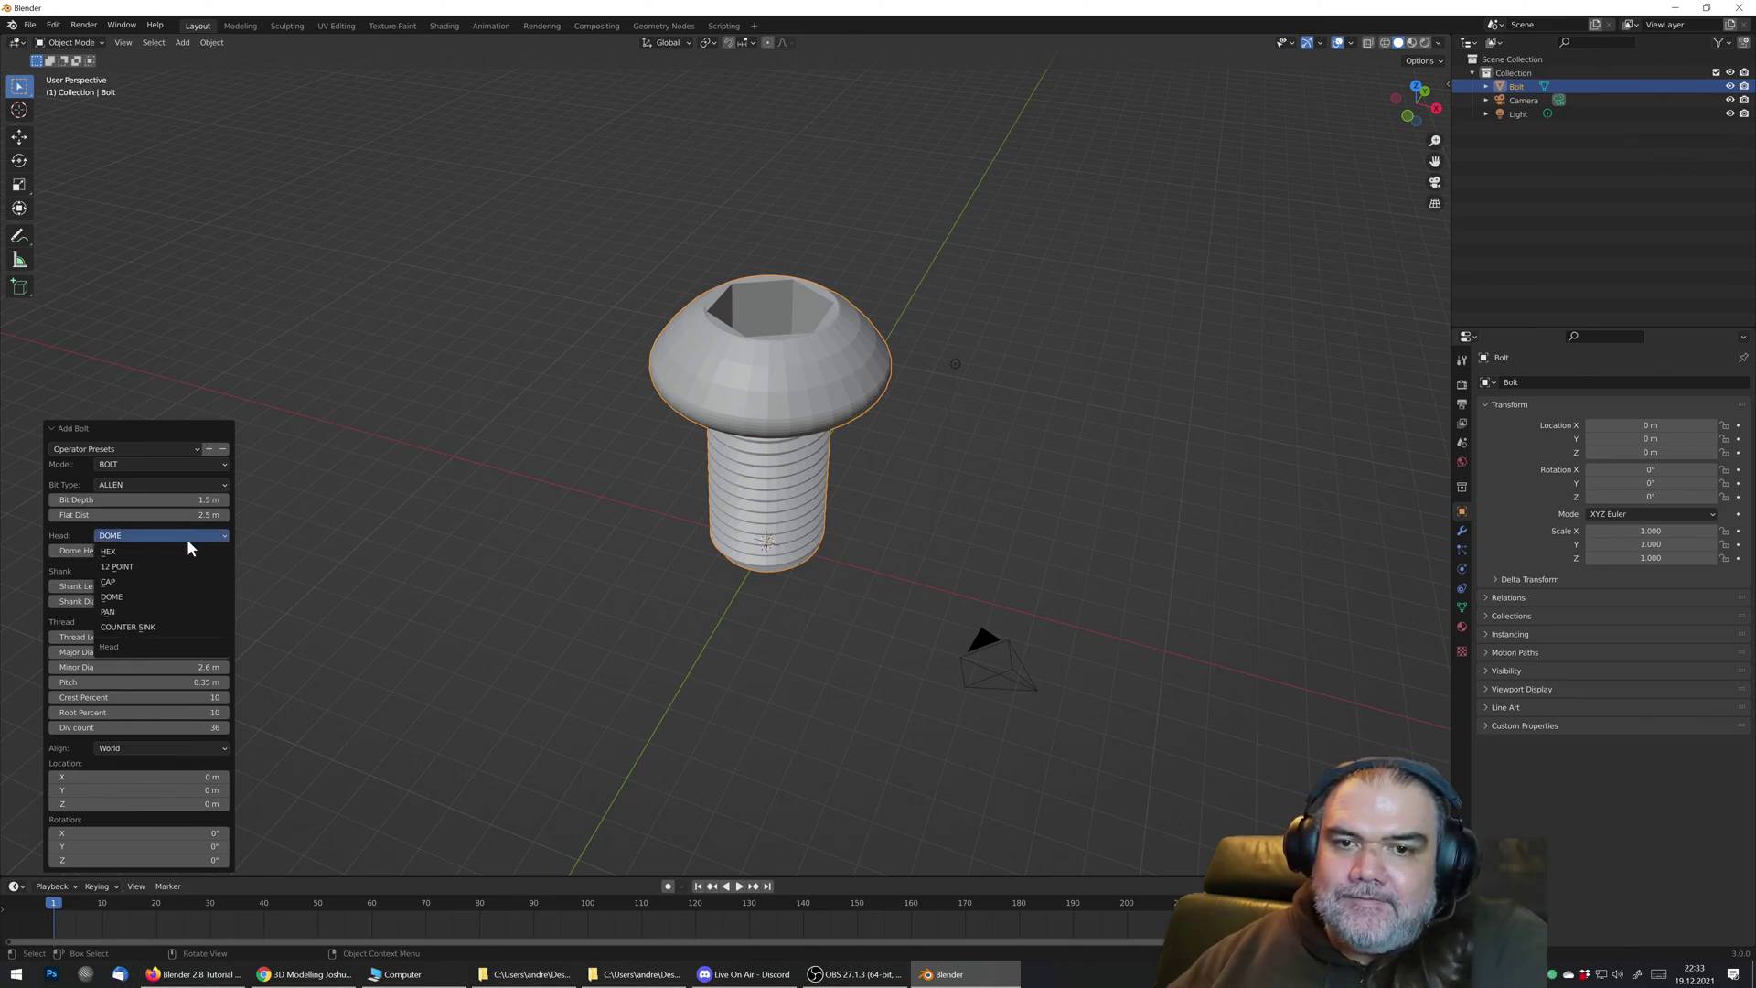
left_click(128, 626)
middle_click_drag(627, 424, 668, 371)
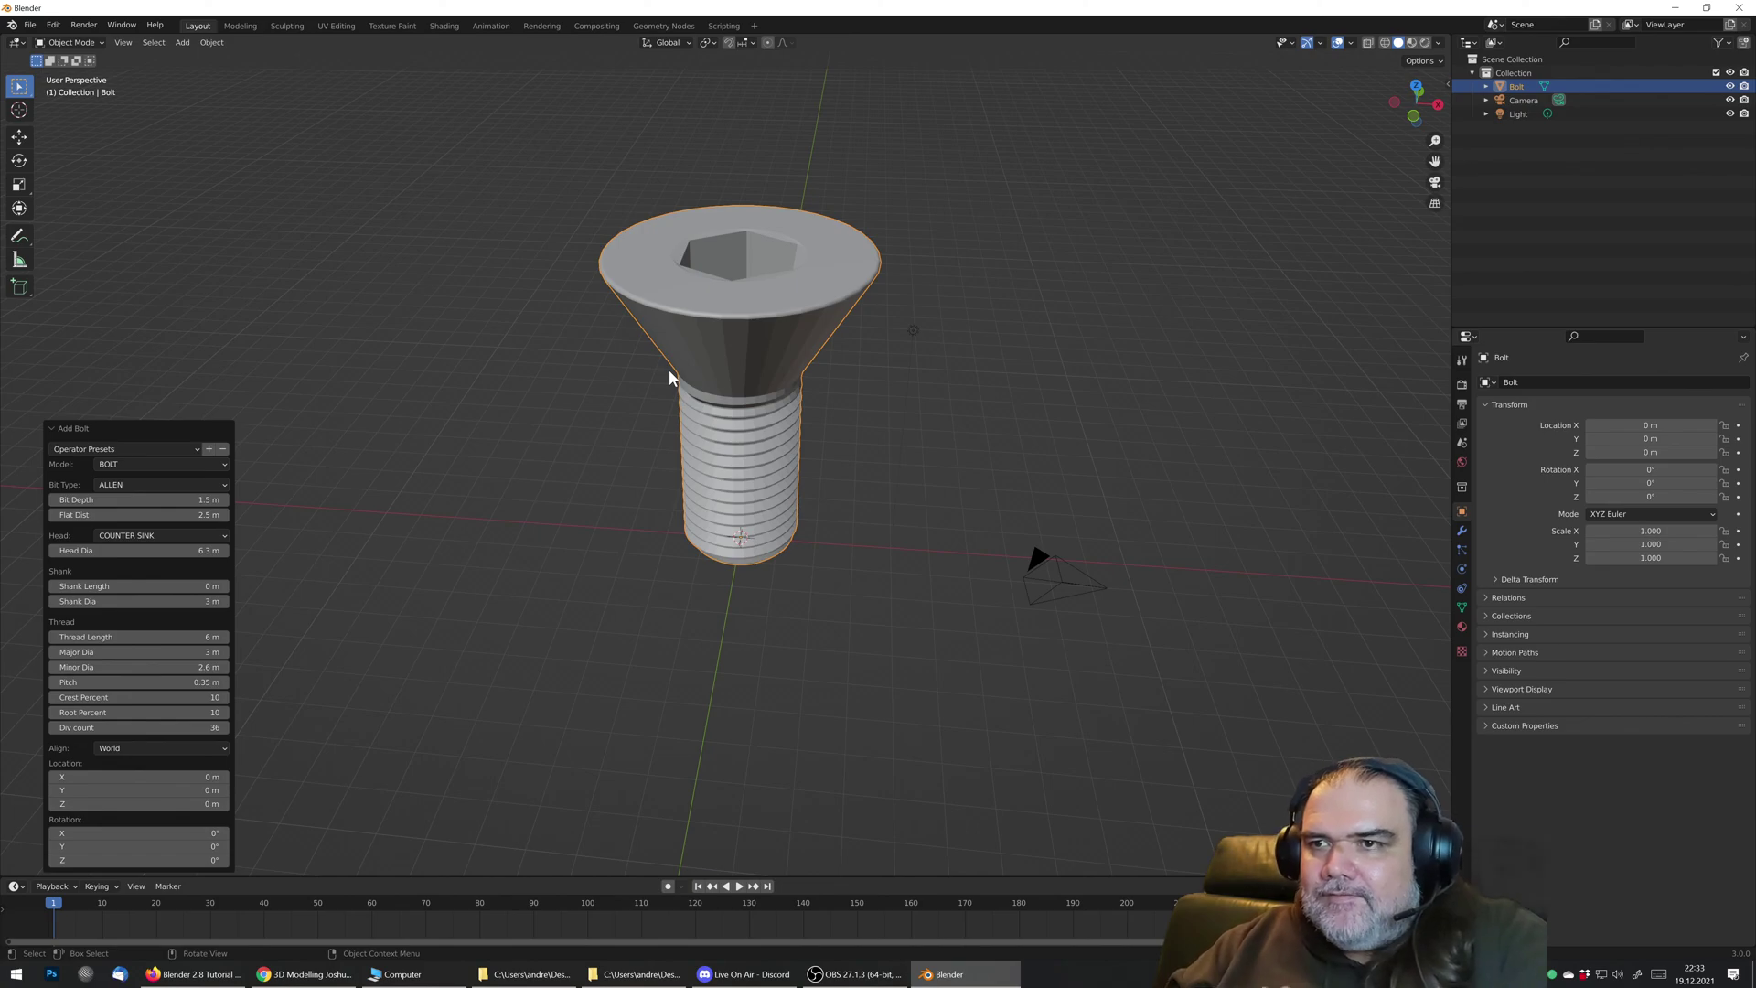
left_click(160, 536)
left_click(135, 598)
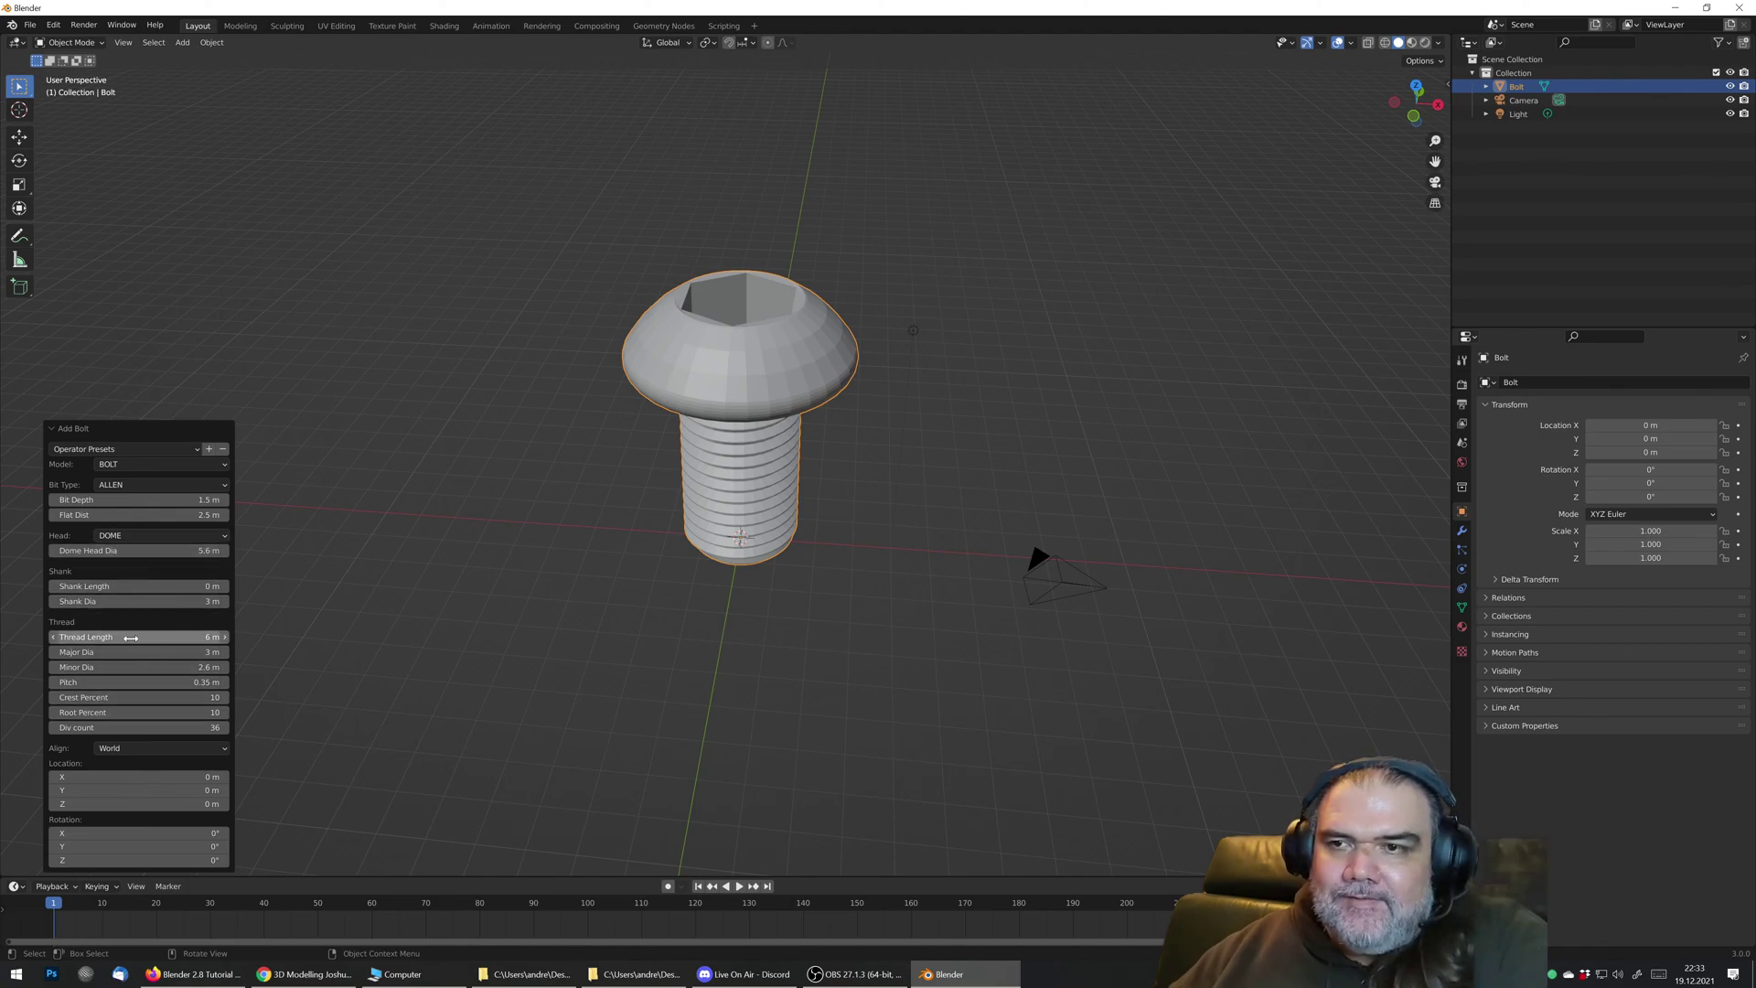
Step: Shade the bolt smooth and enable Auto Smooth in its normals settings
right_click(750, 360)
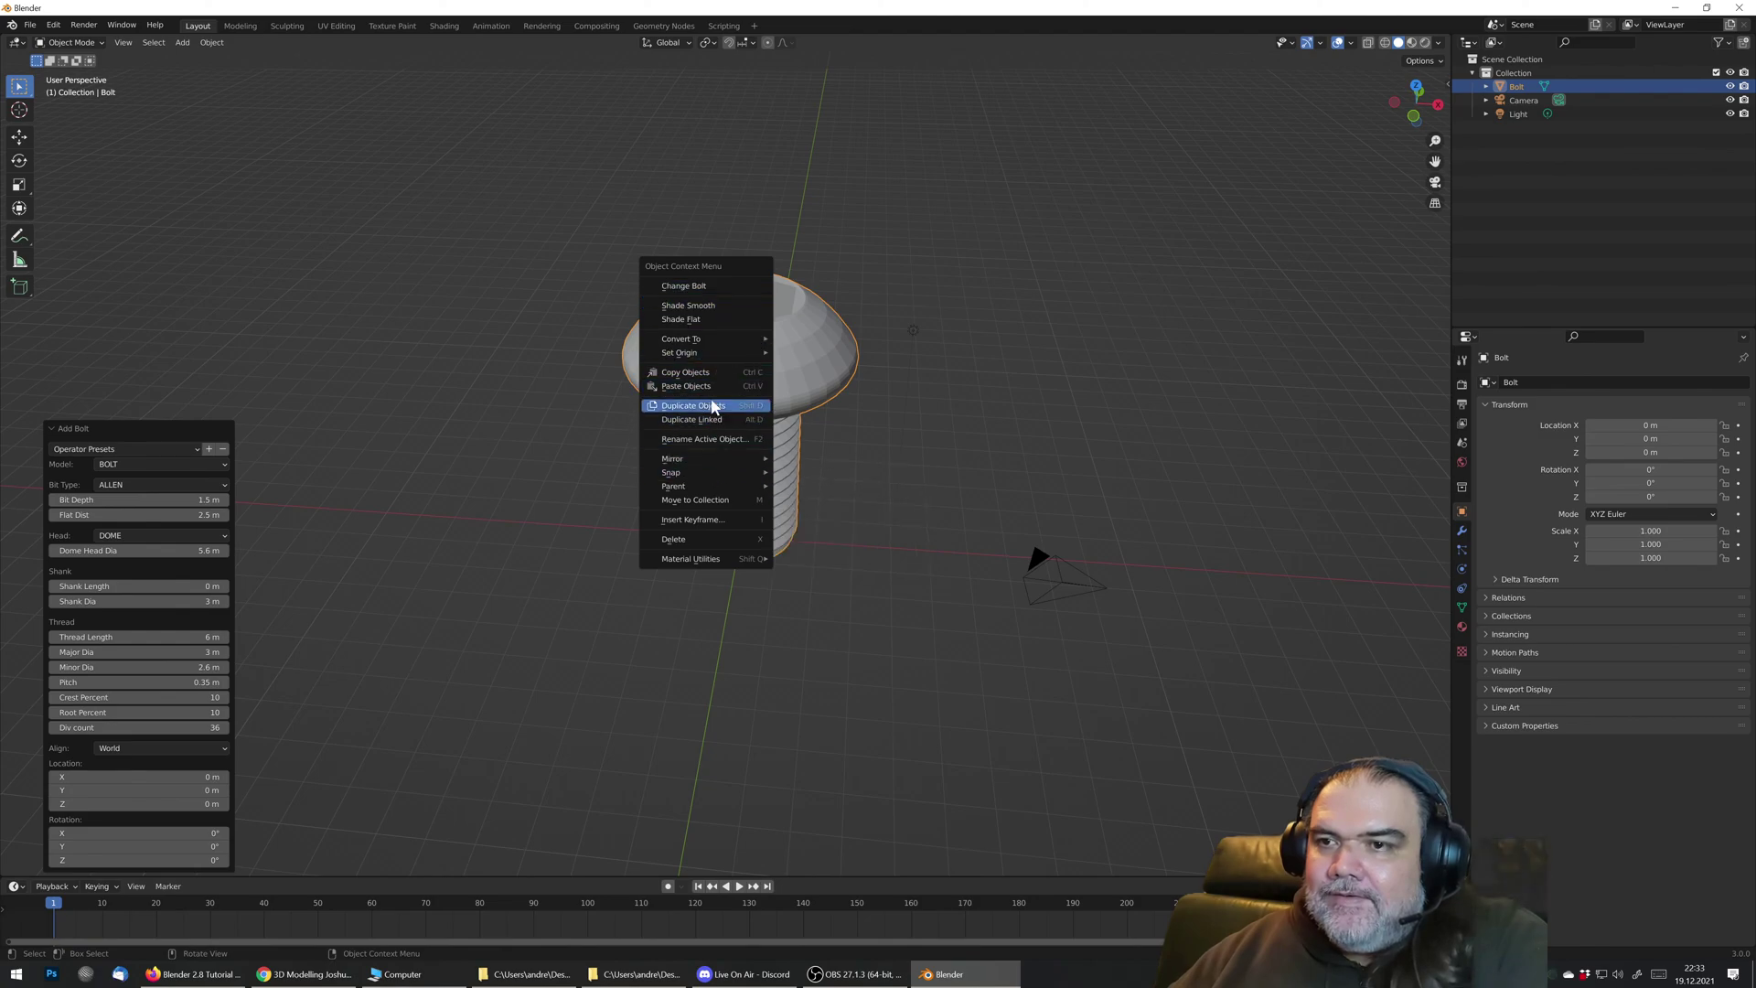
left_click(714, 307)
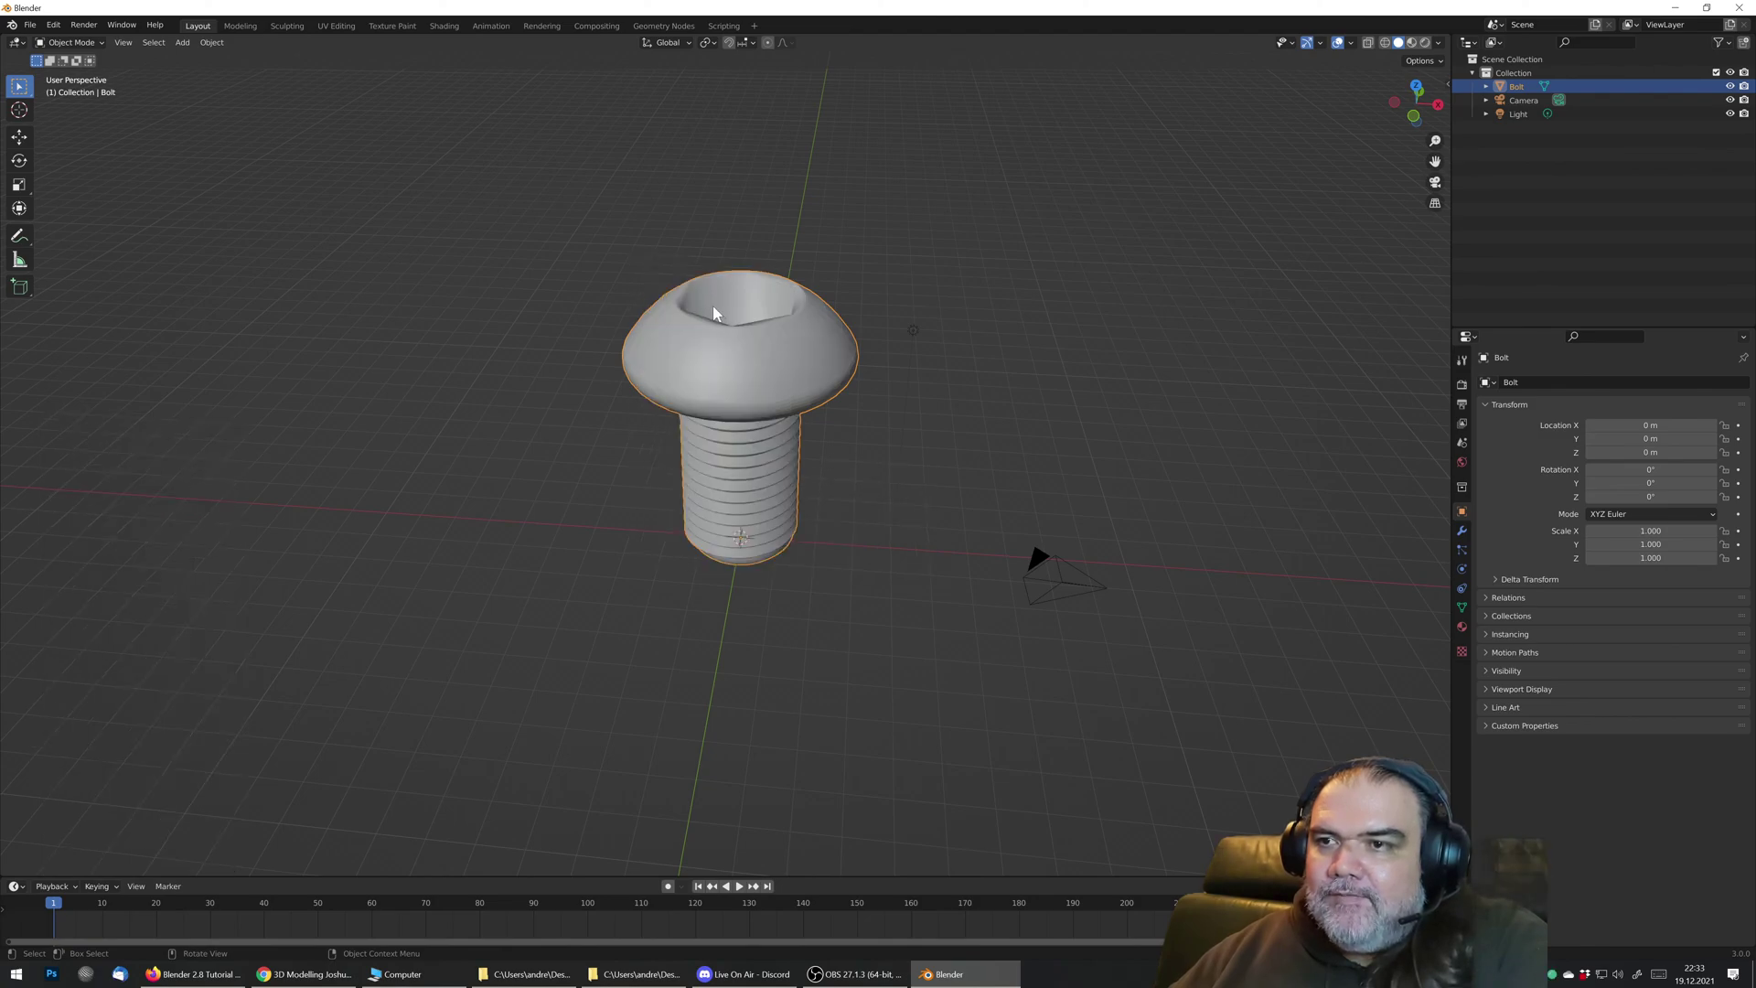
scroll(761, 340, "up", 3)
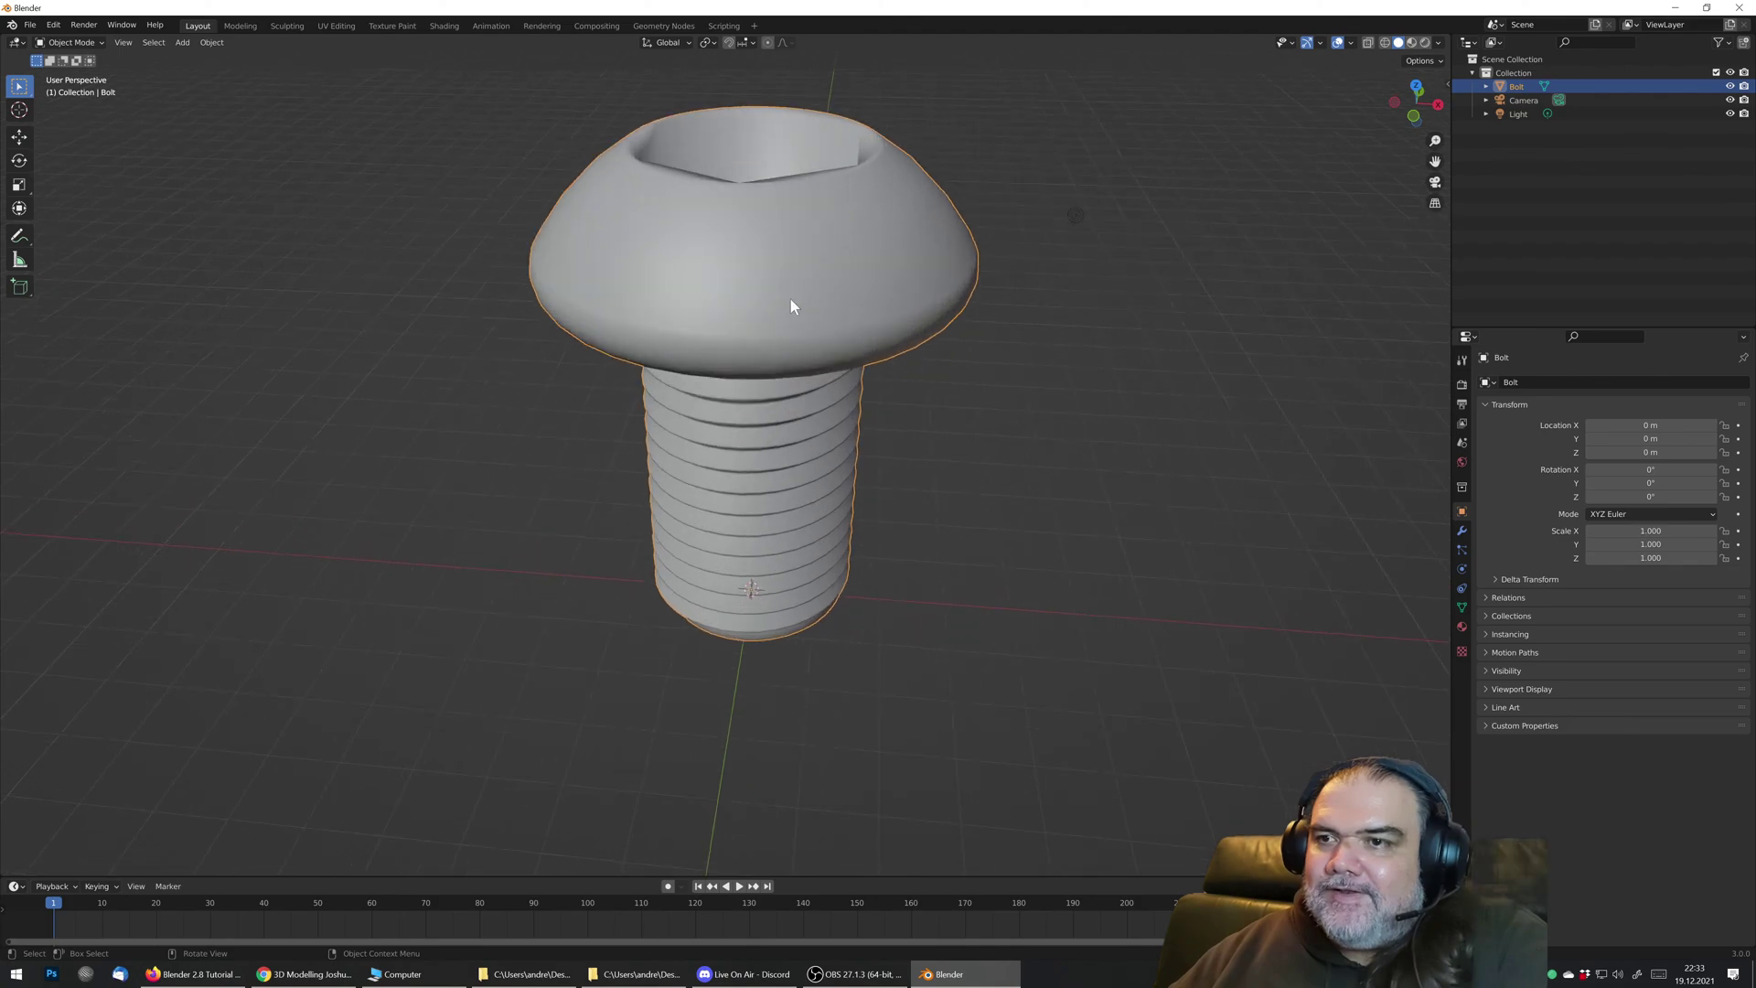
middle_click_drag(790, 298, 716, 351)
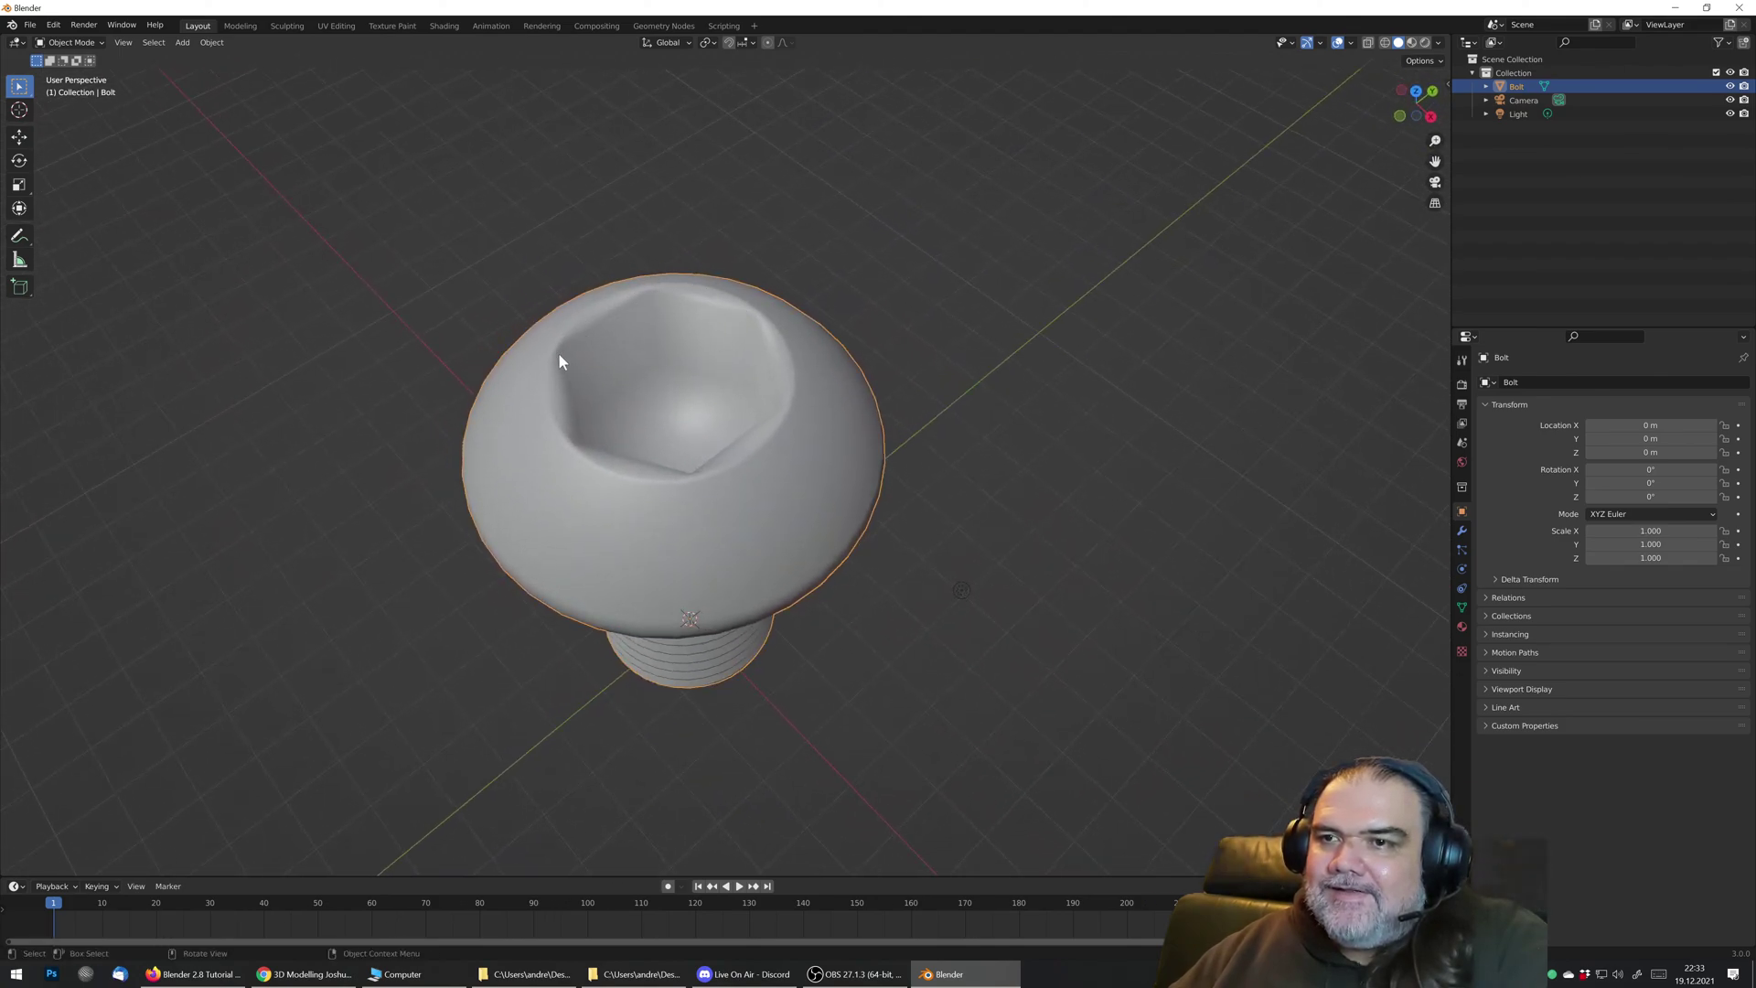
left_click(1462, 607)
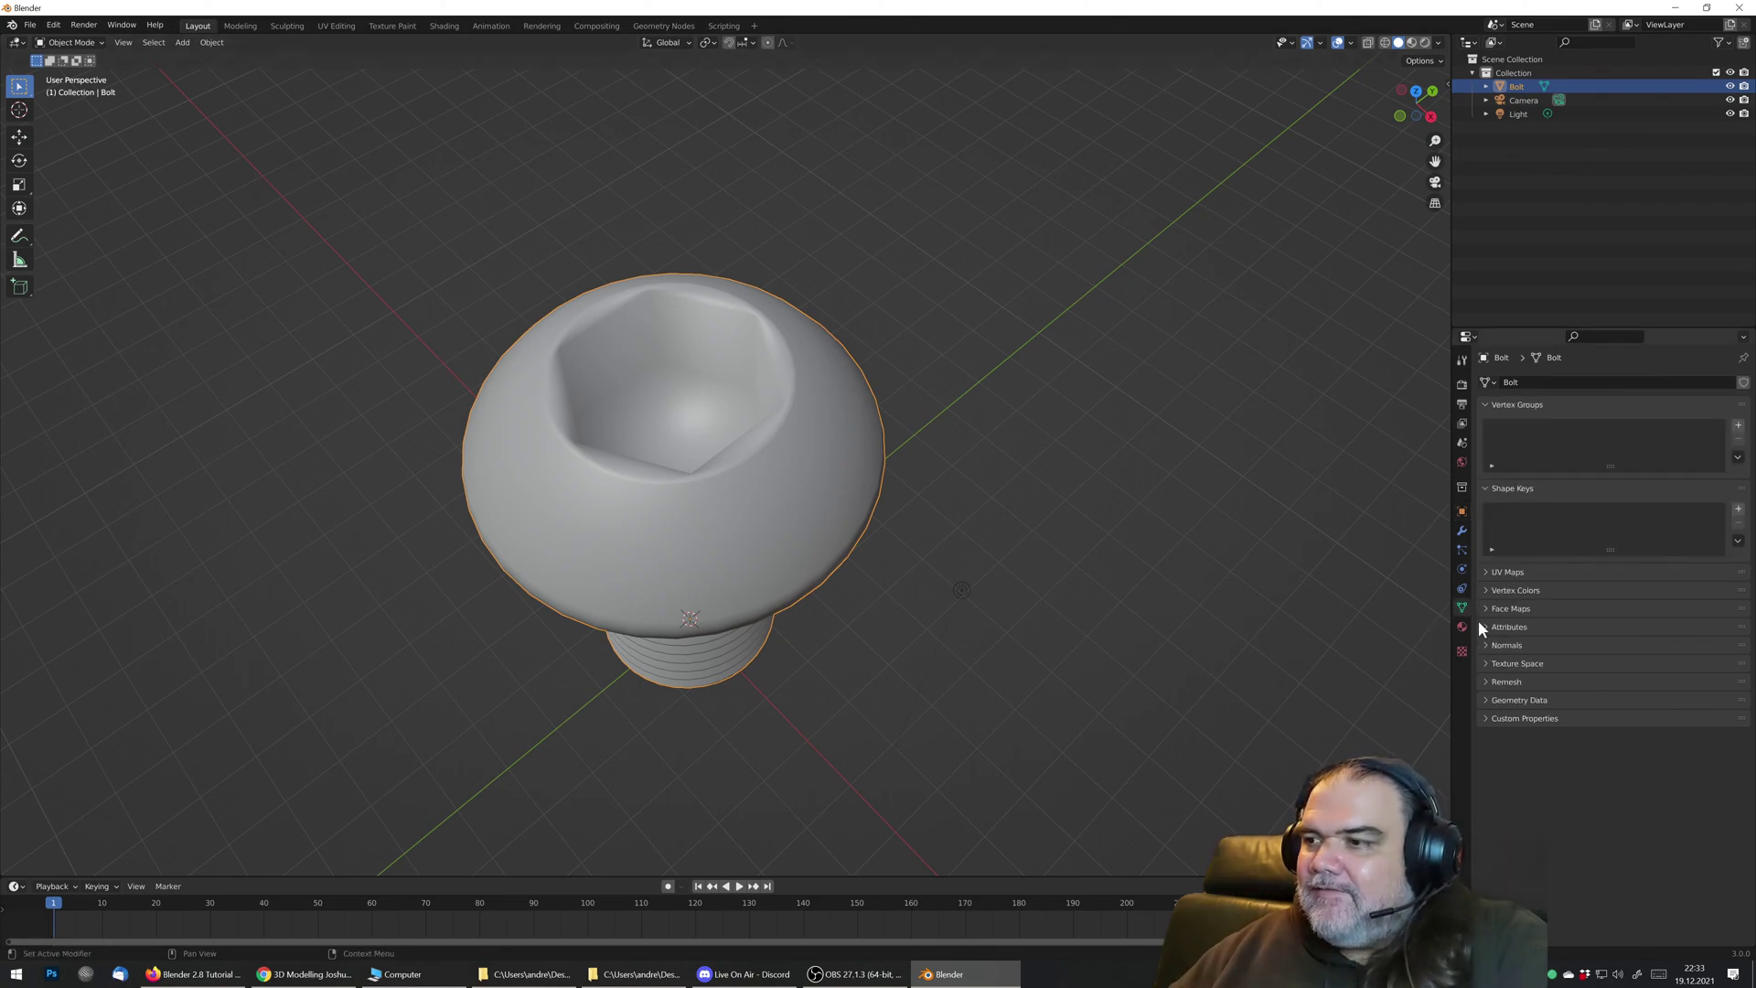
left_click(1507, 644)
left_click(1591, 666)
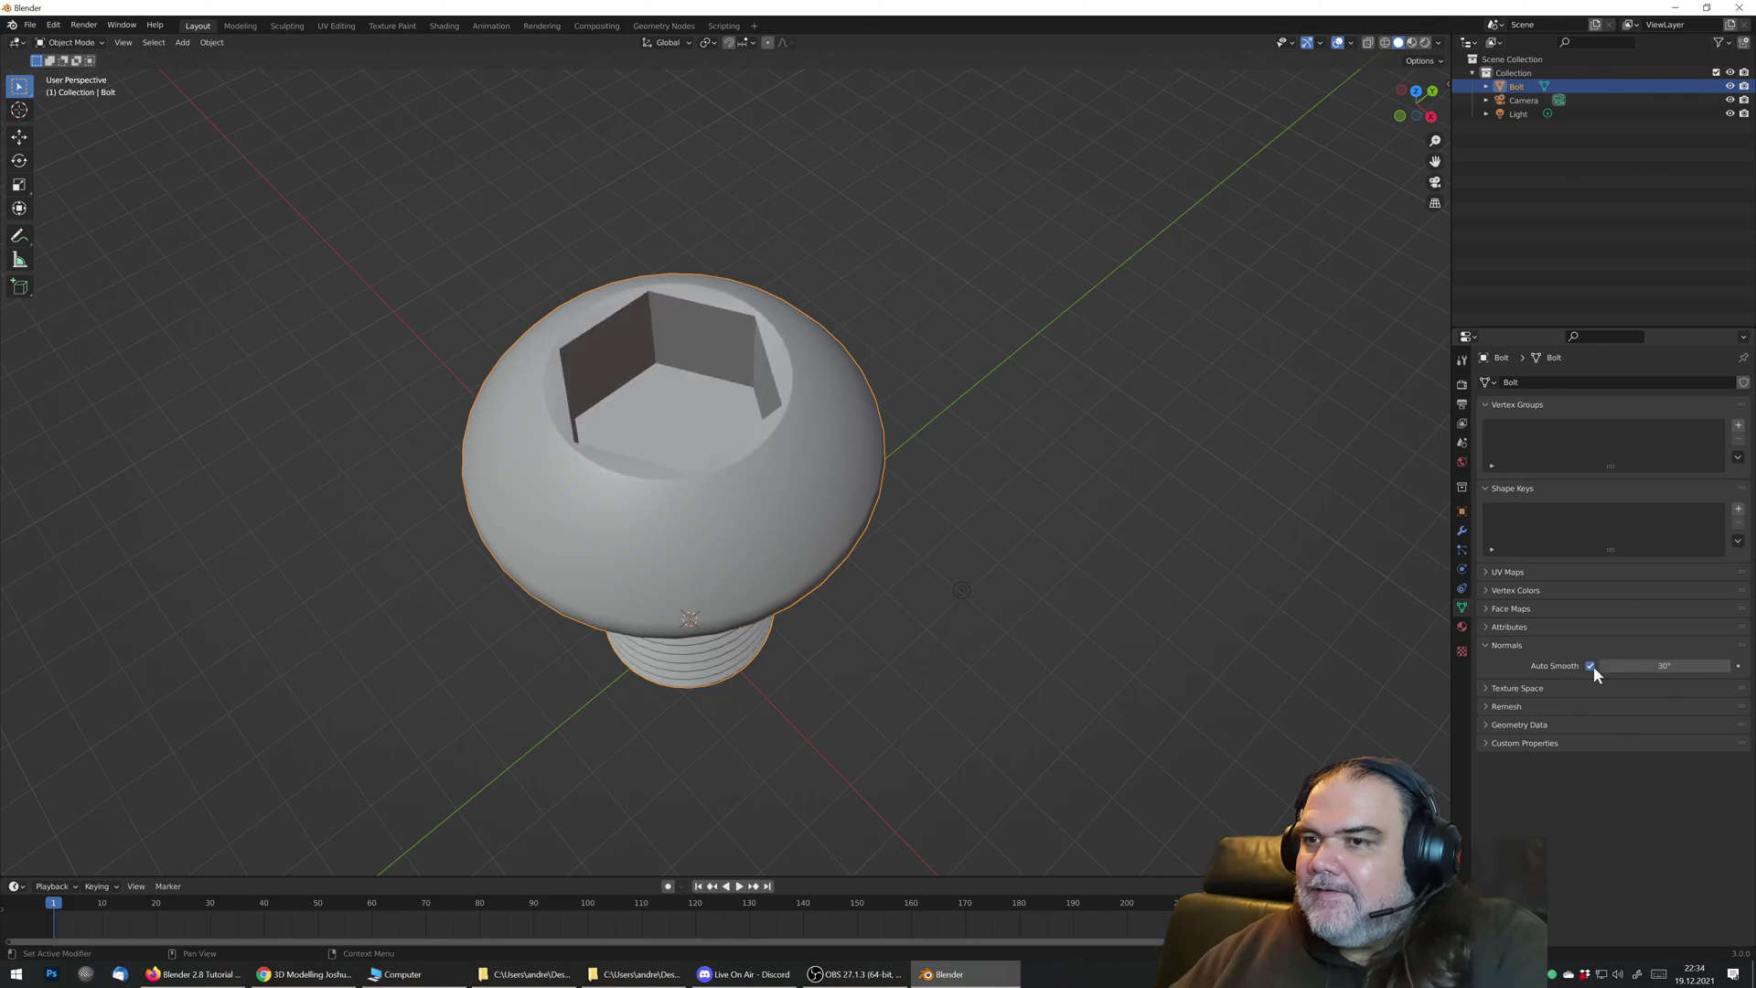
mouse_move(778, 468)
middle_mouse_down()
mouse_move(688, 419)
mouse_move(748, 420)
mouse_move(721, 558)
mouse_move(780, 368)
mouse_move(802, 364)
mouse_move(431, 415)
mouse_move(780, 451)
middle_mouse_up()
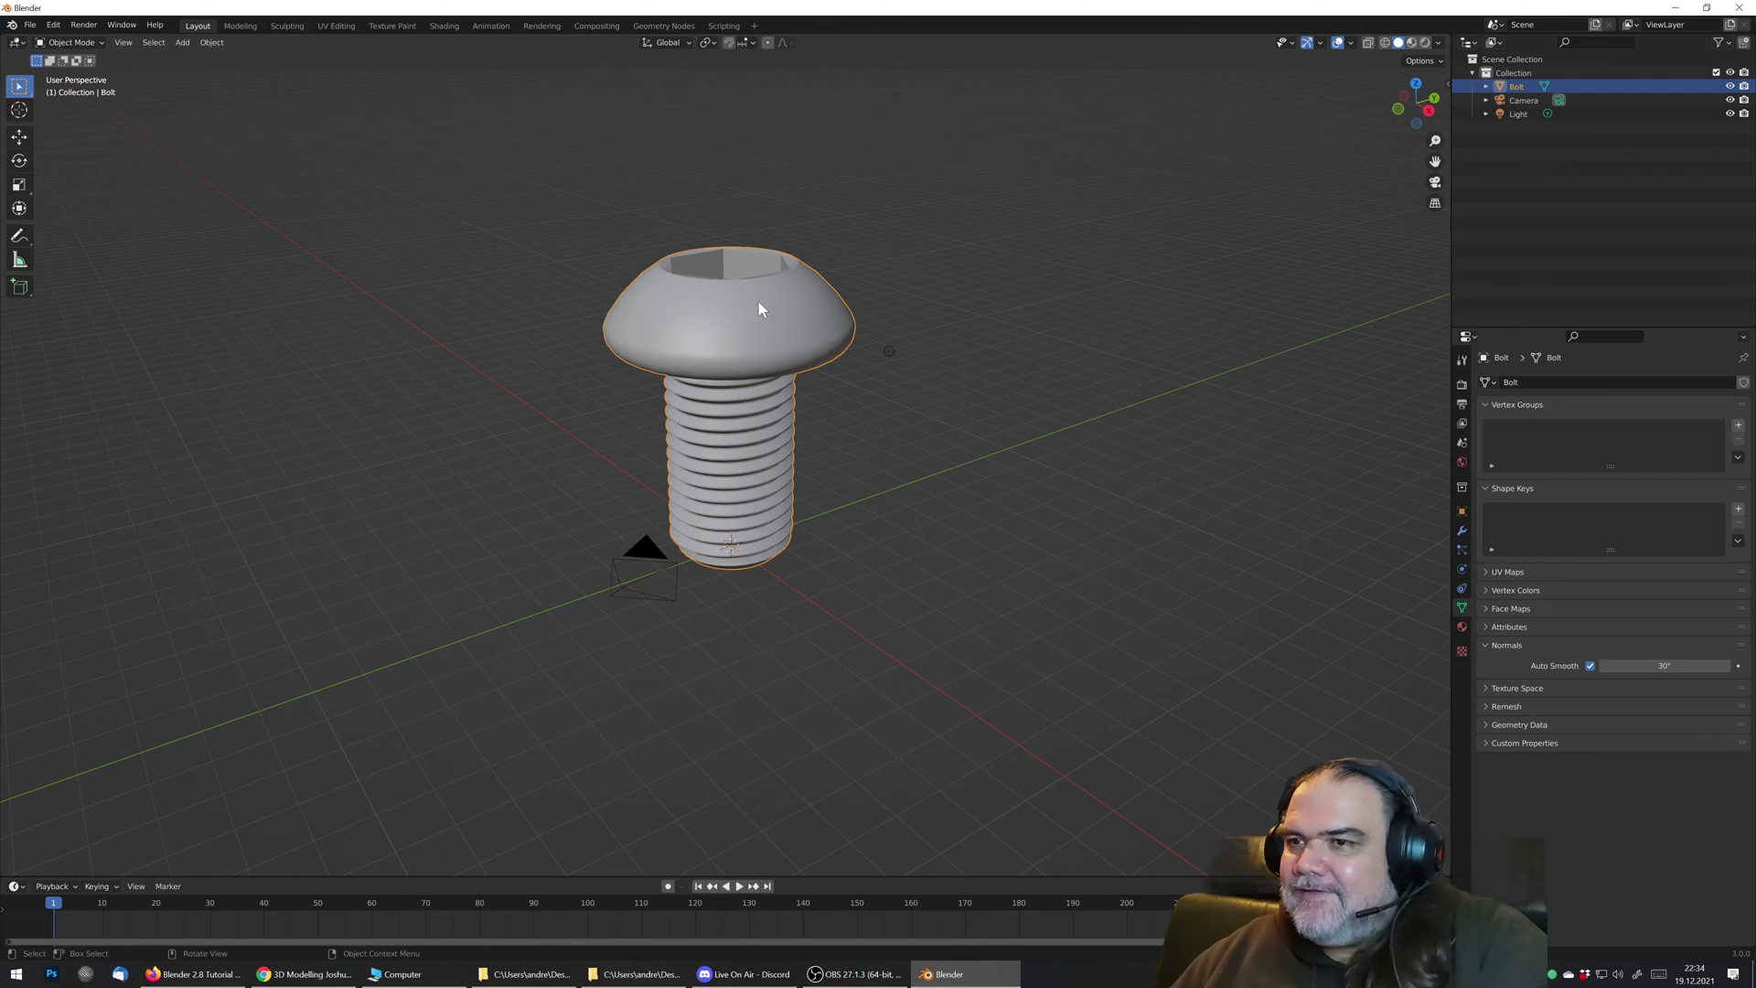
Step: Create a new material for the bolt in the Shading workspace and name it Screw Material
left_click(446, 28)
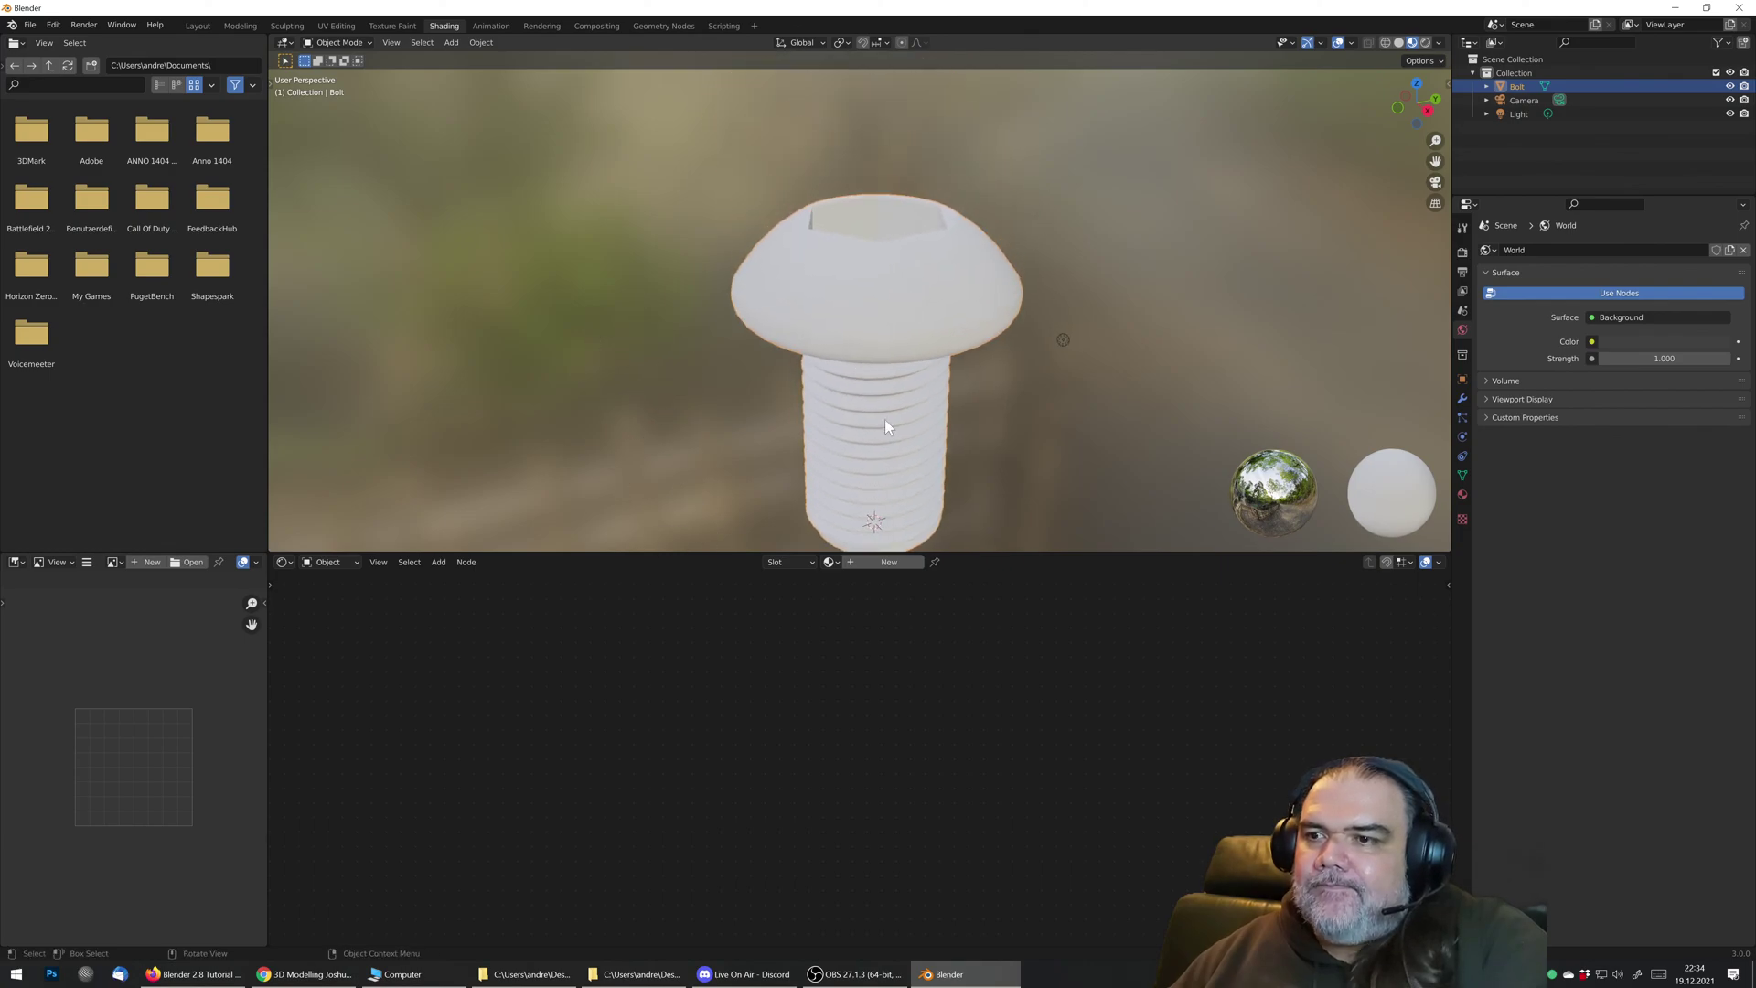
left_click(876, 562)
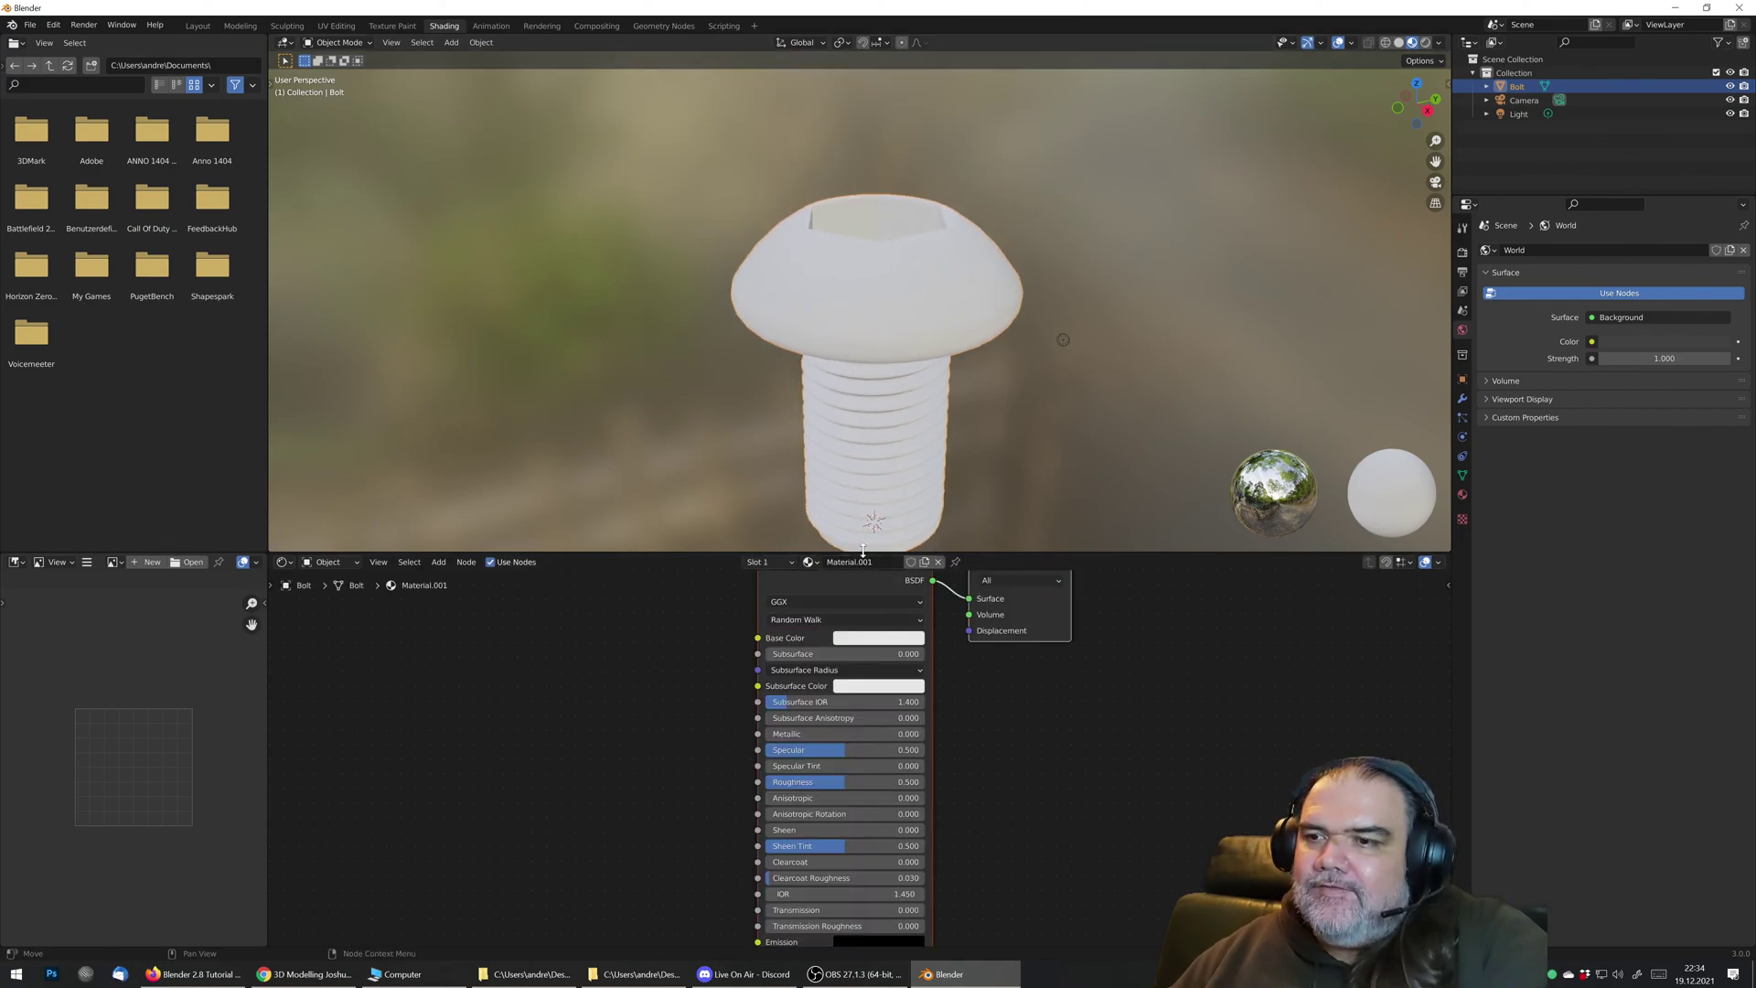
type("Sc")
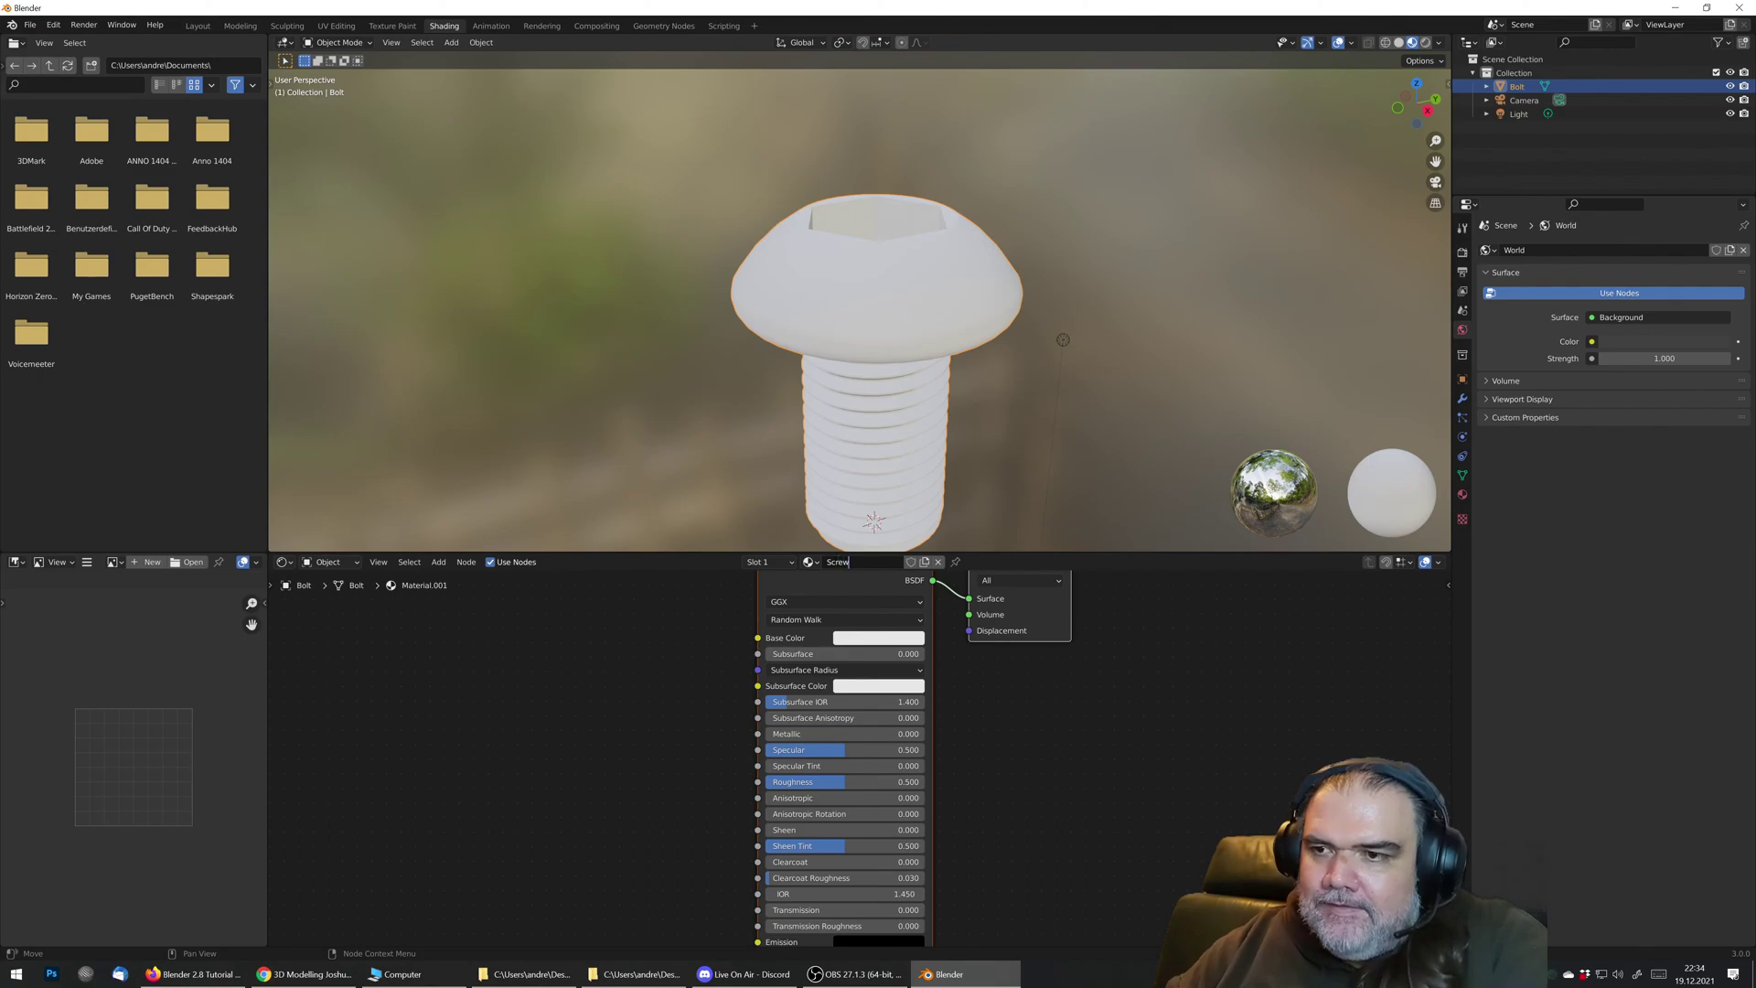
type("rew")
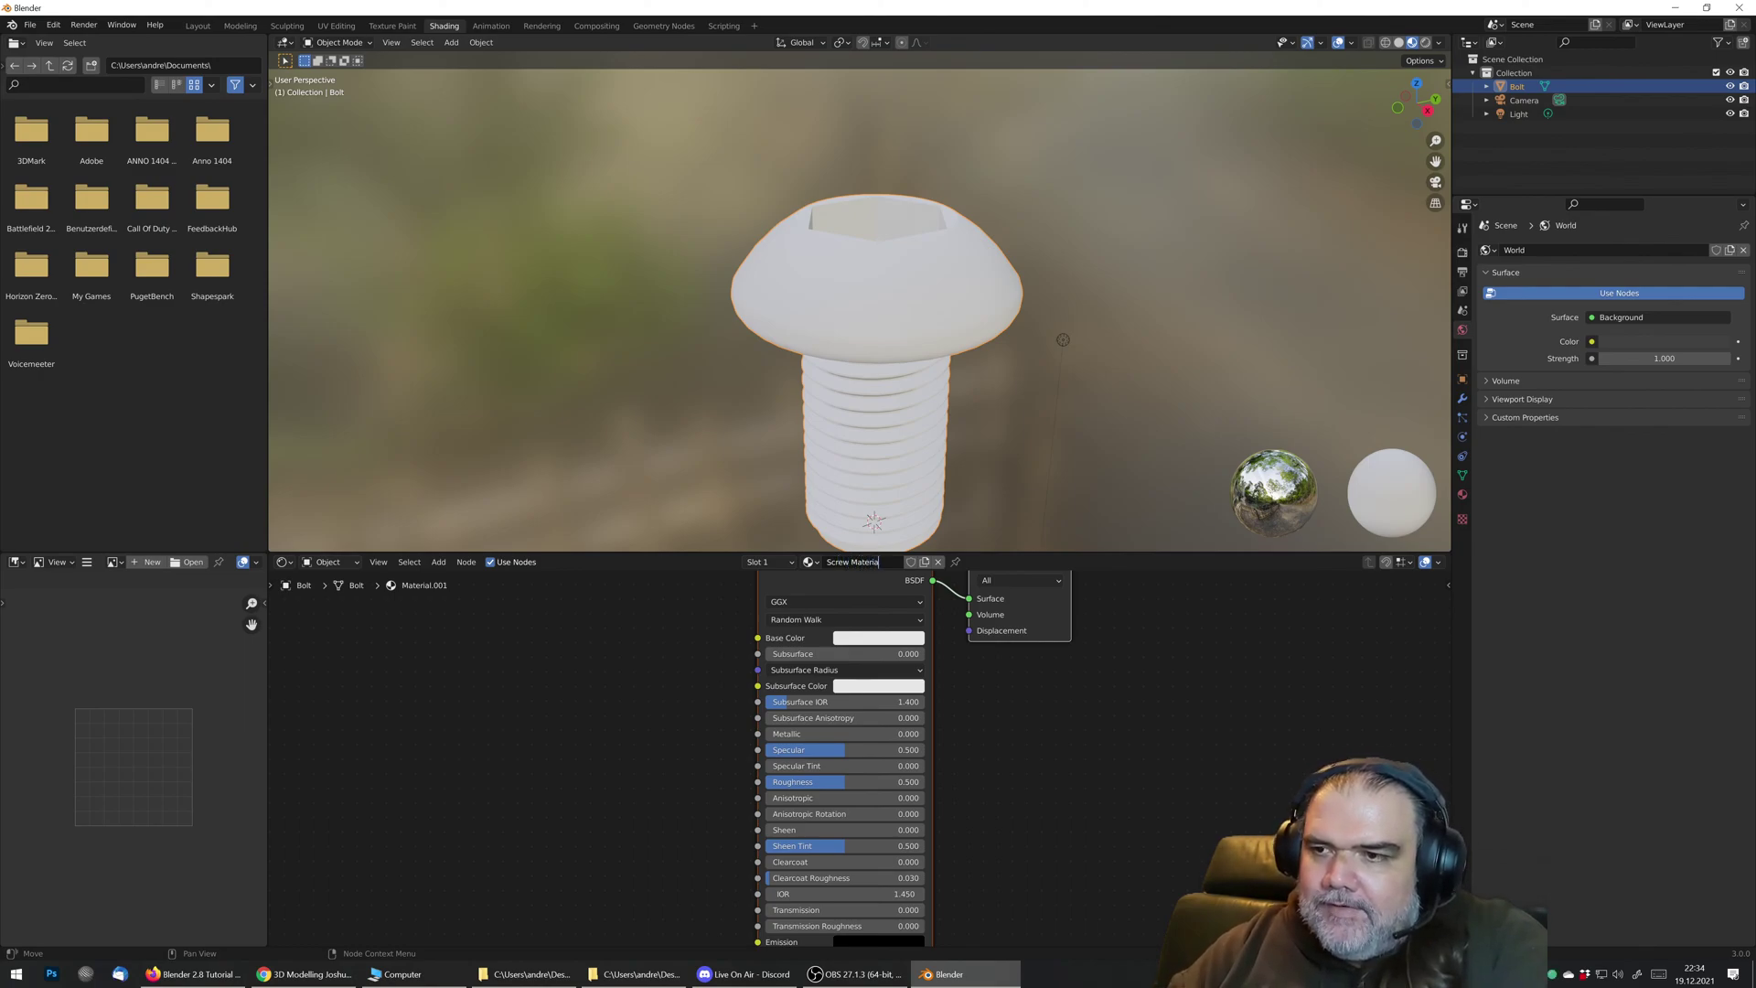
Step: Set the Principled BSDF's Metallic value to 1.000 and inspect the bolt from several angles
scroll(908, 756, "down", 1)
middle_click_drag(886, 695, 1017, 701)
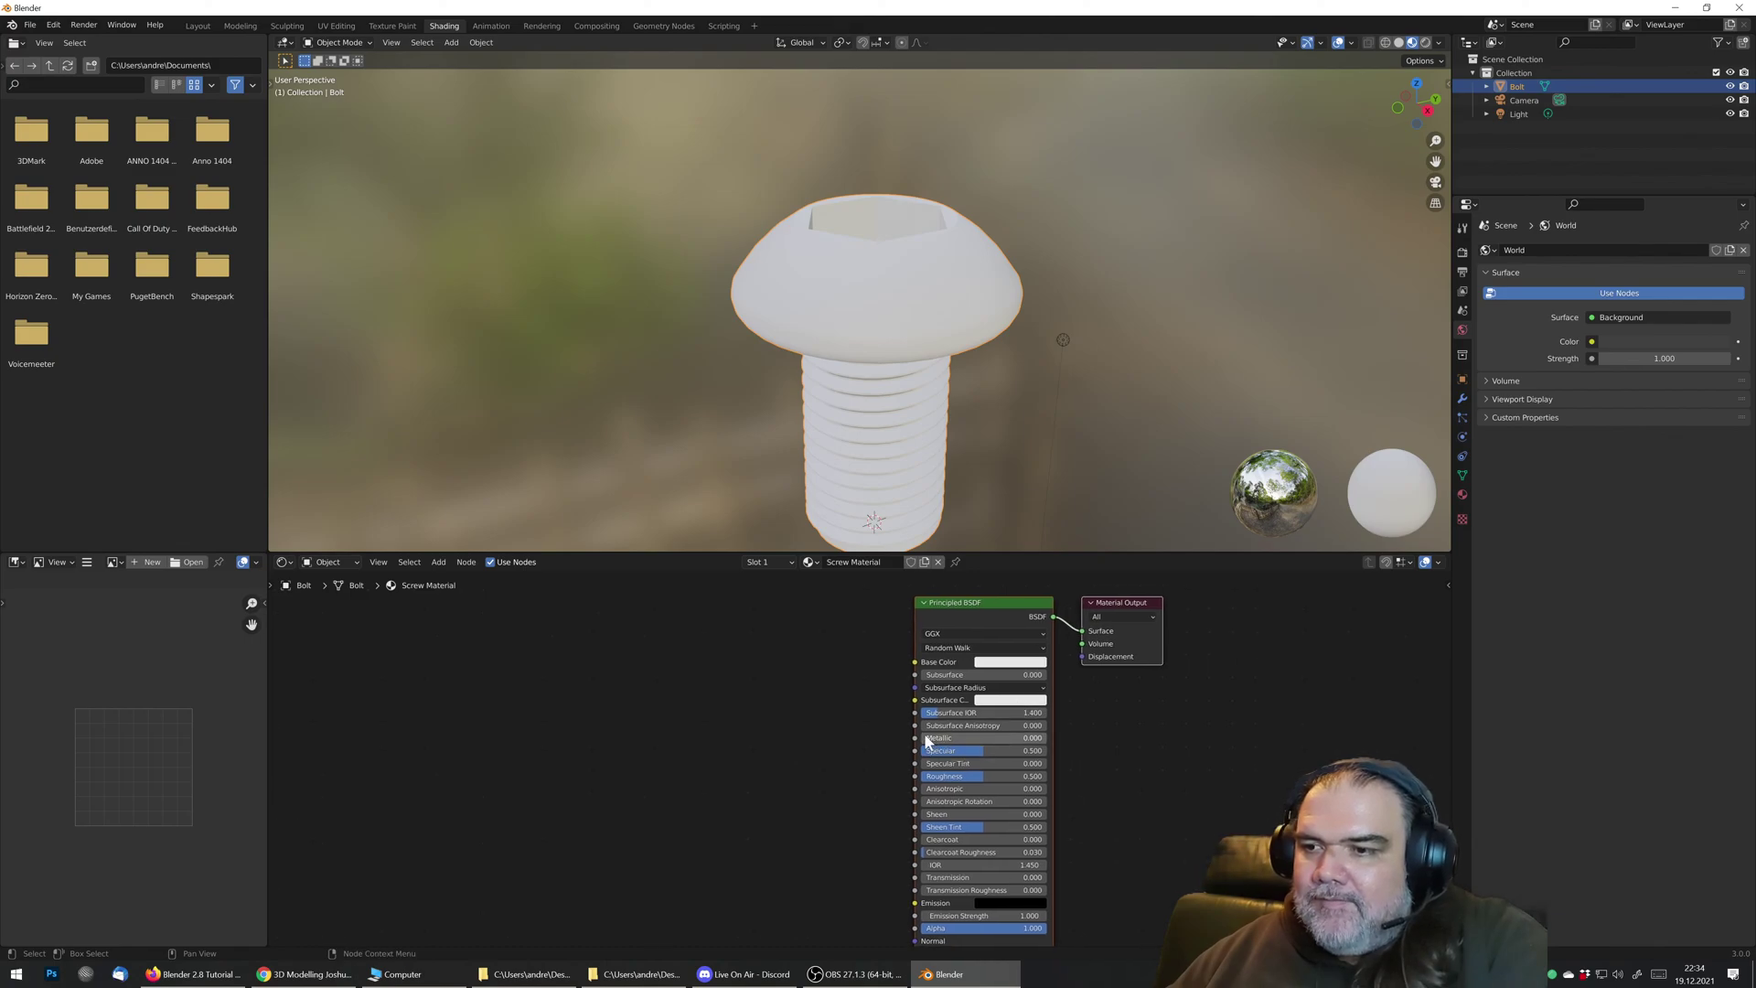
left_click_drag(928, 741, 1048, 741)
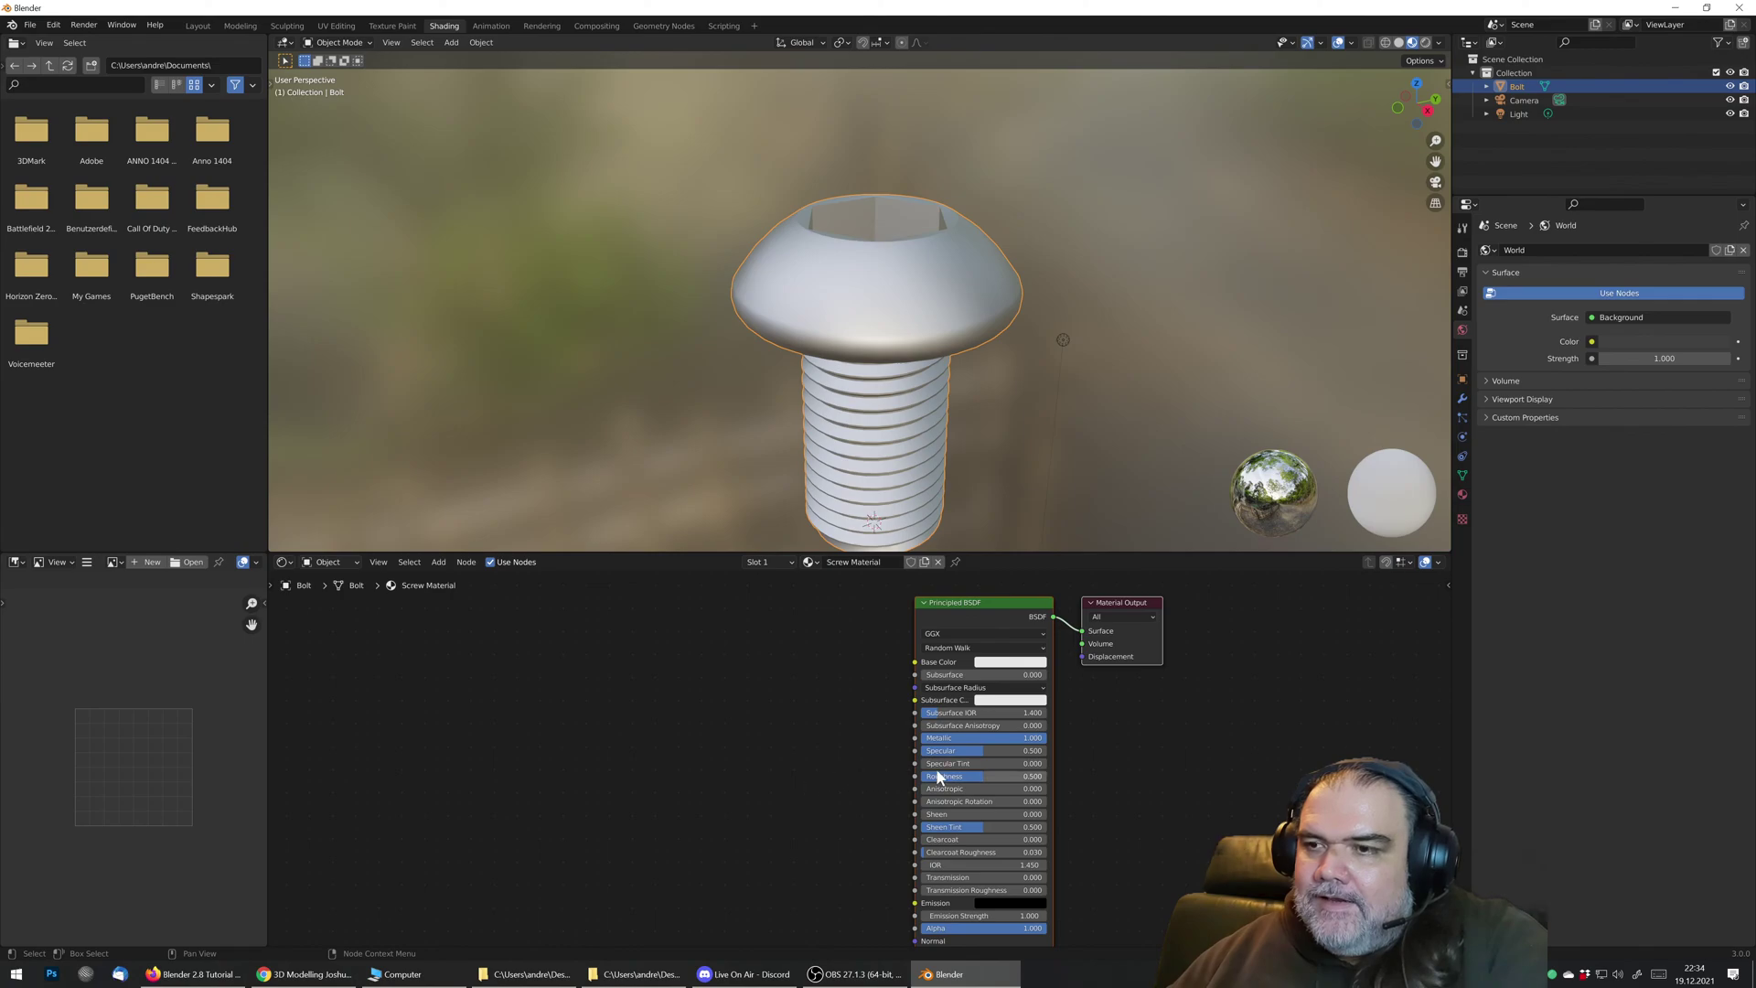
scroll(920, 753, "up", 1)
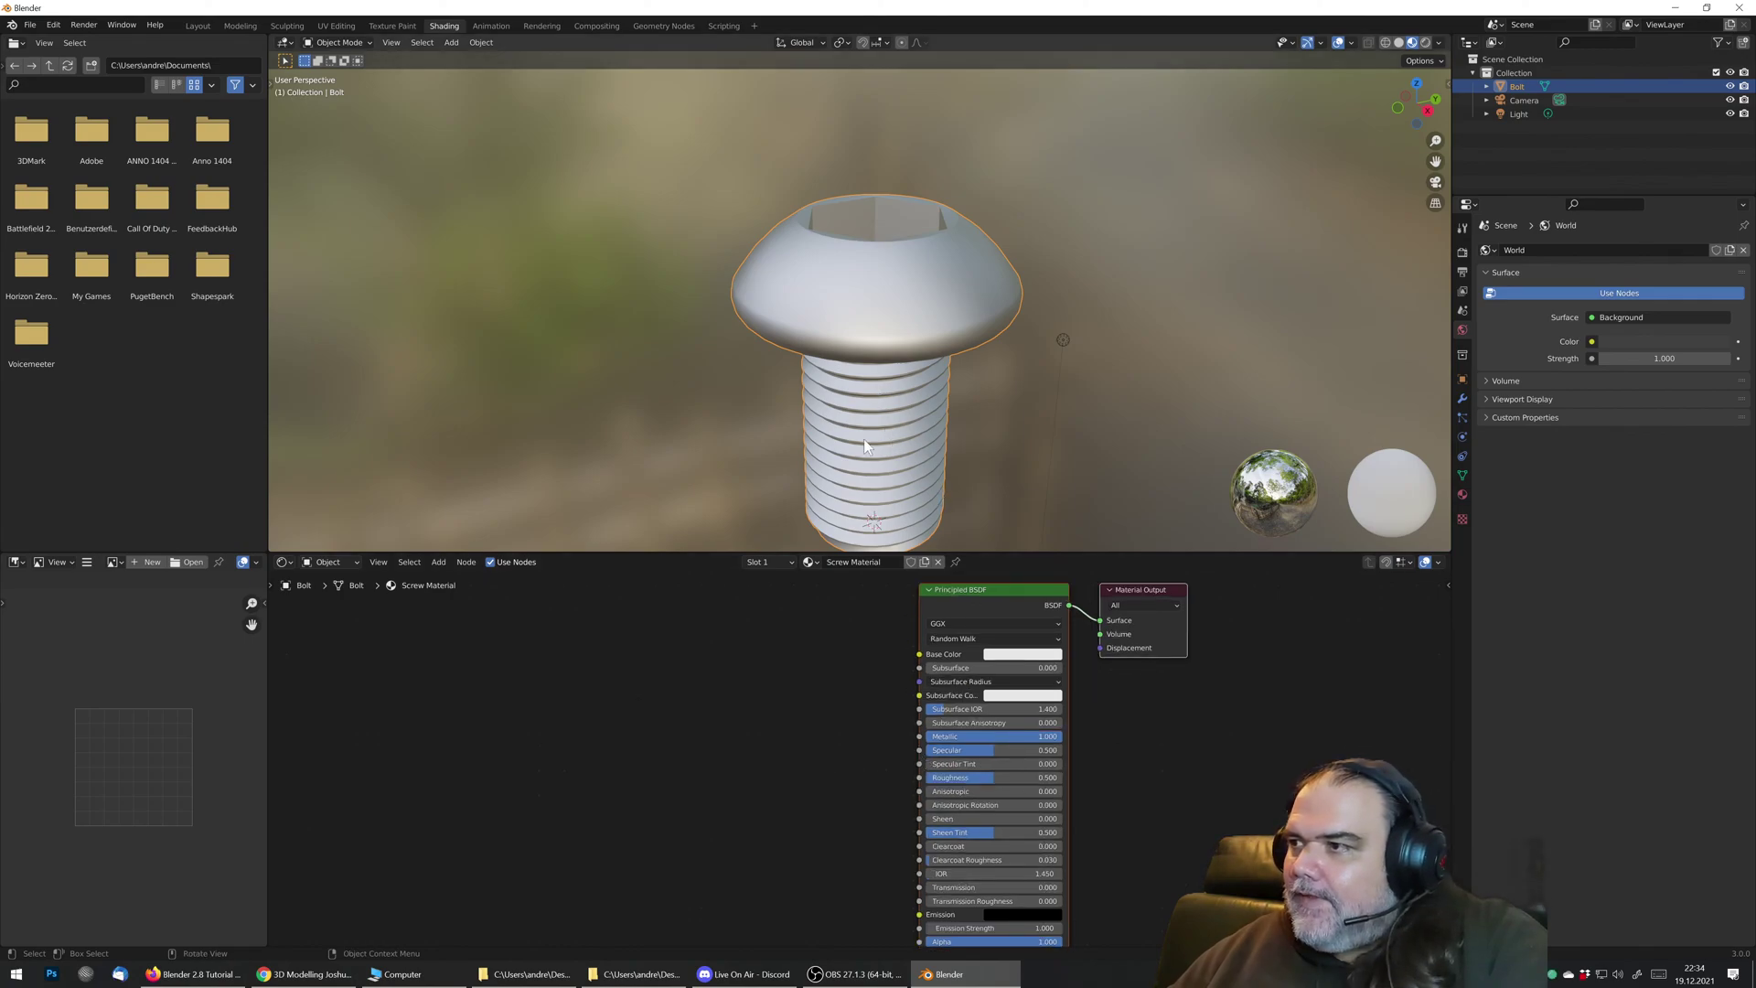
middle_click_drag(851, 386, 920, 322)
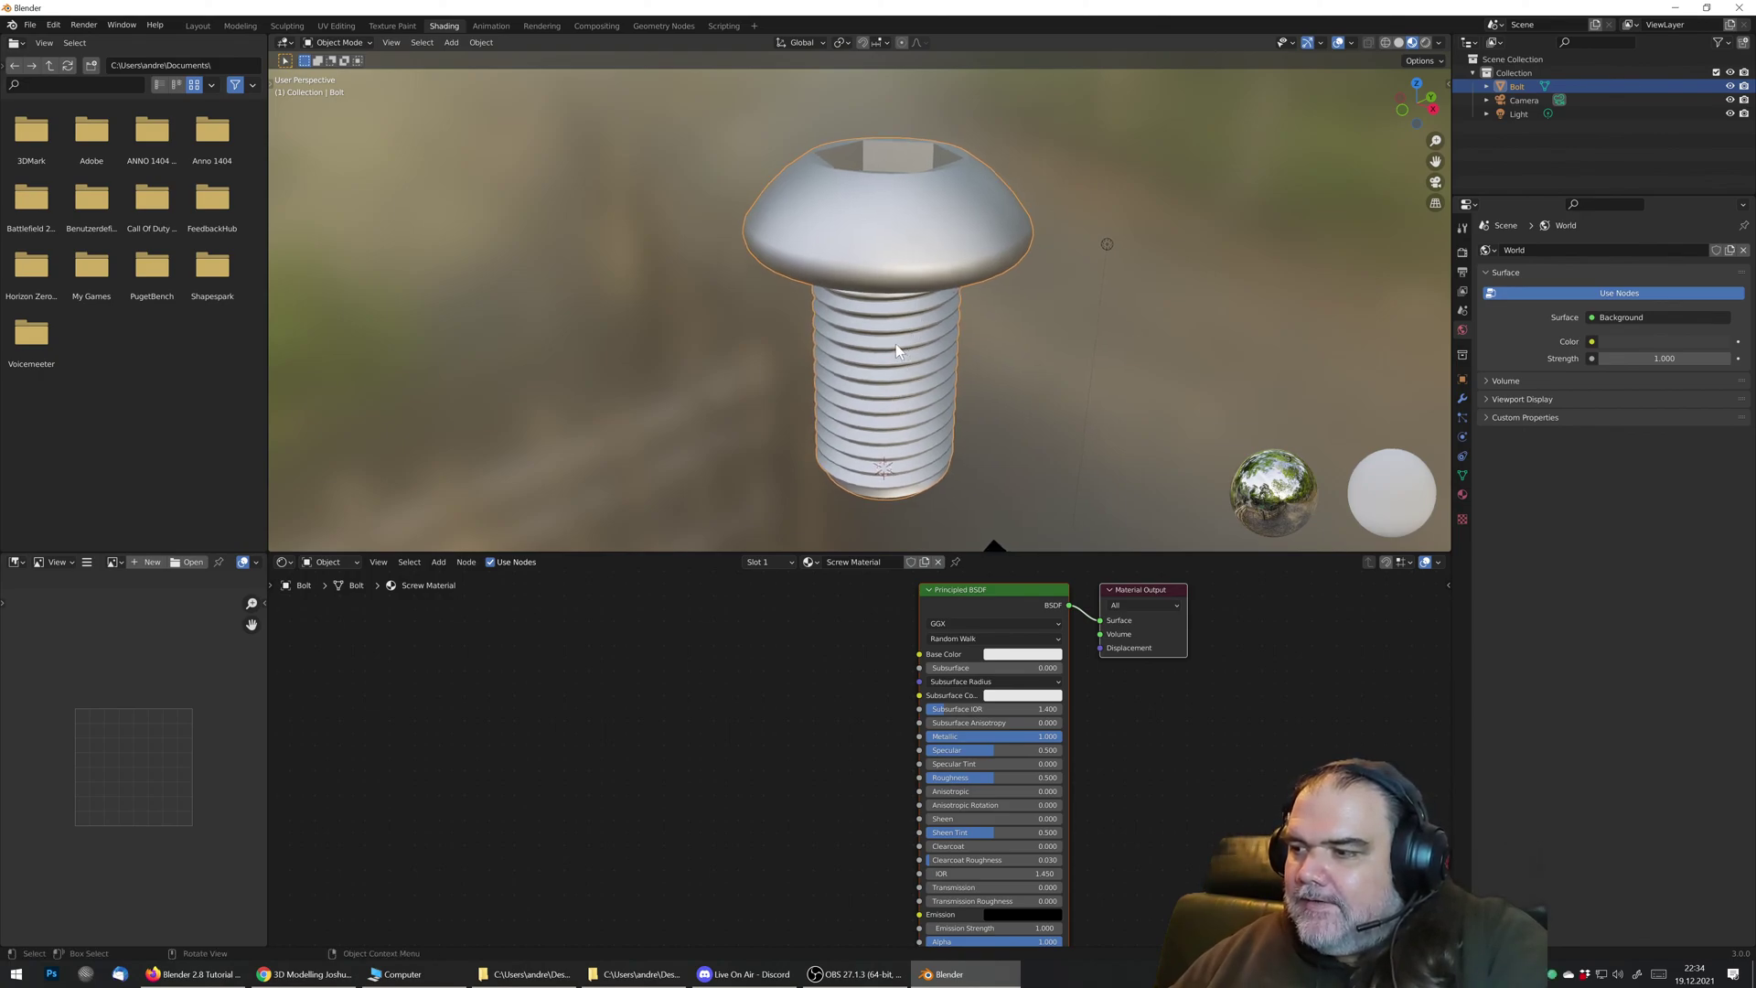
middle_click_drag(892, 322, 906, 376)
scroll(887, 386, "up", 3)
mouse_move(895, 307)
middle_mouse_down()
mouse_move(889, 333)
mouse_move(893, 311)
middle_mouse_up()
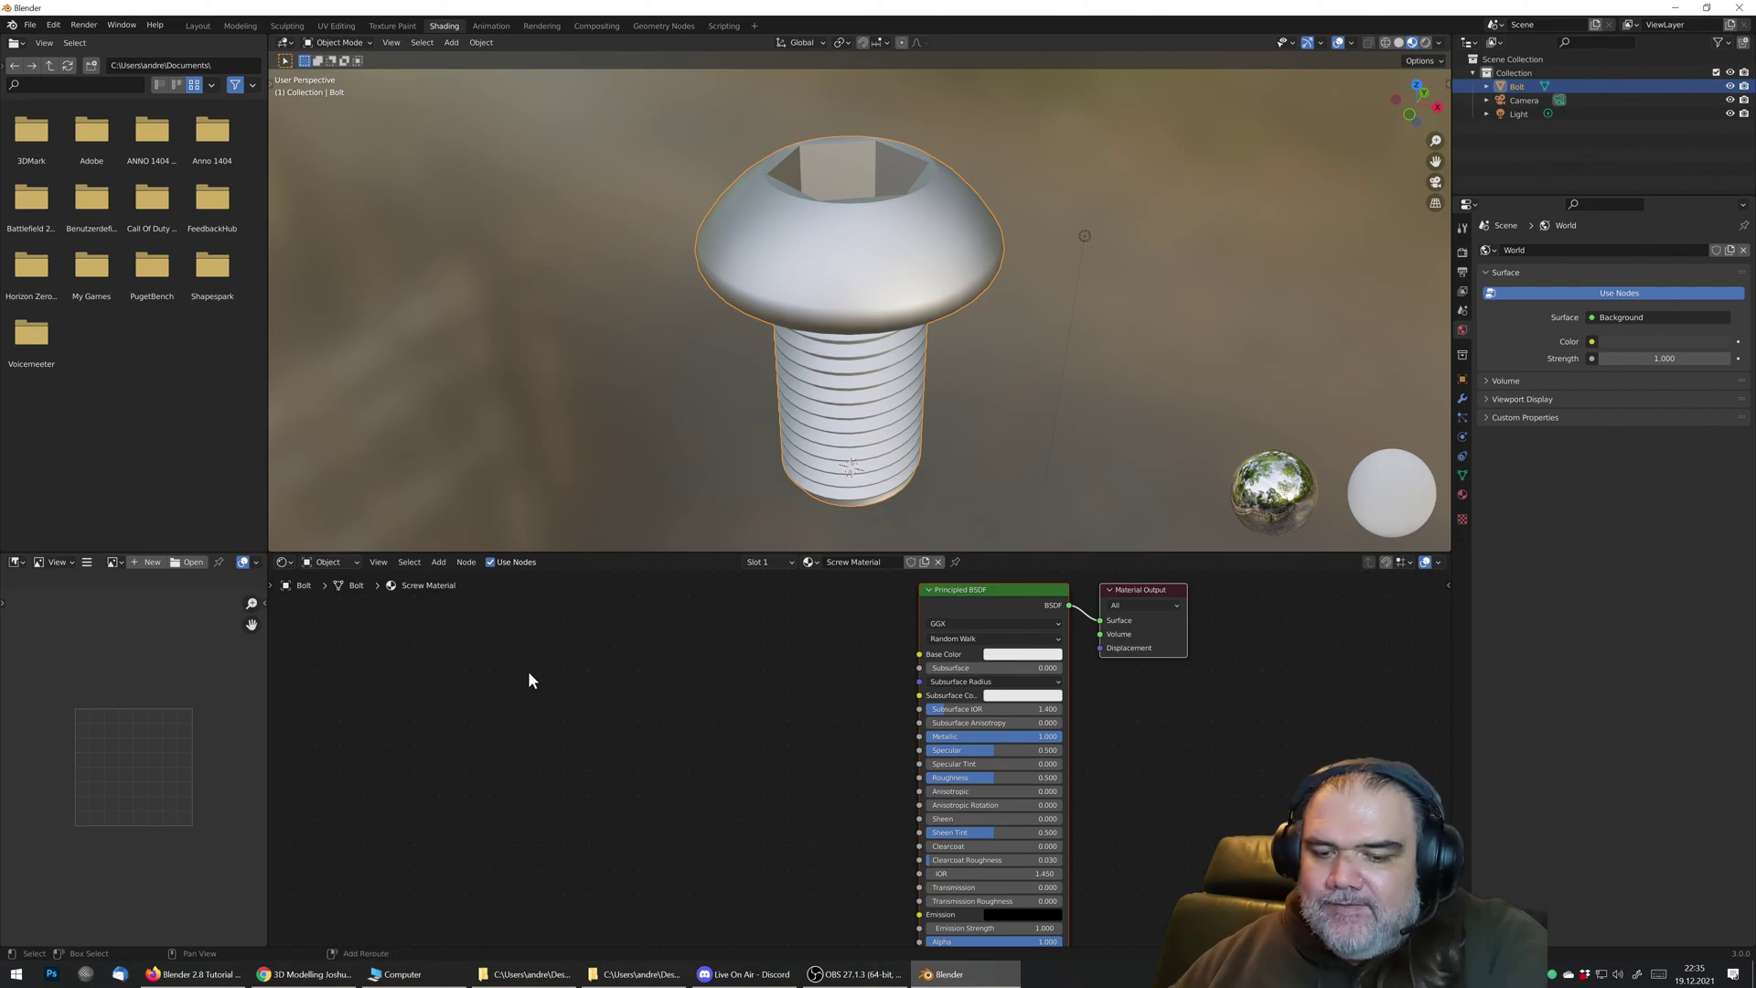
Step: Add a Musgrave Texture node and connect its Height output to the Principled BSDF's Roughness input
key("shift+a")
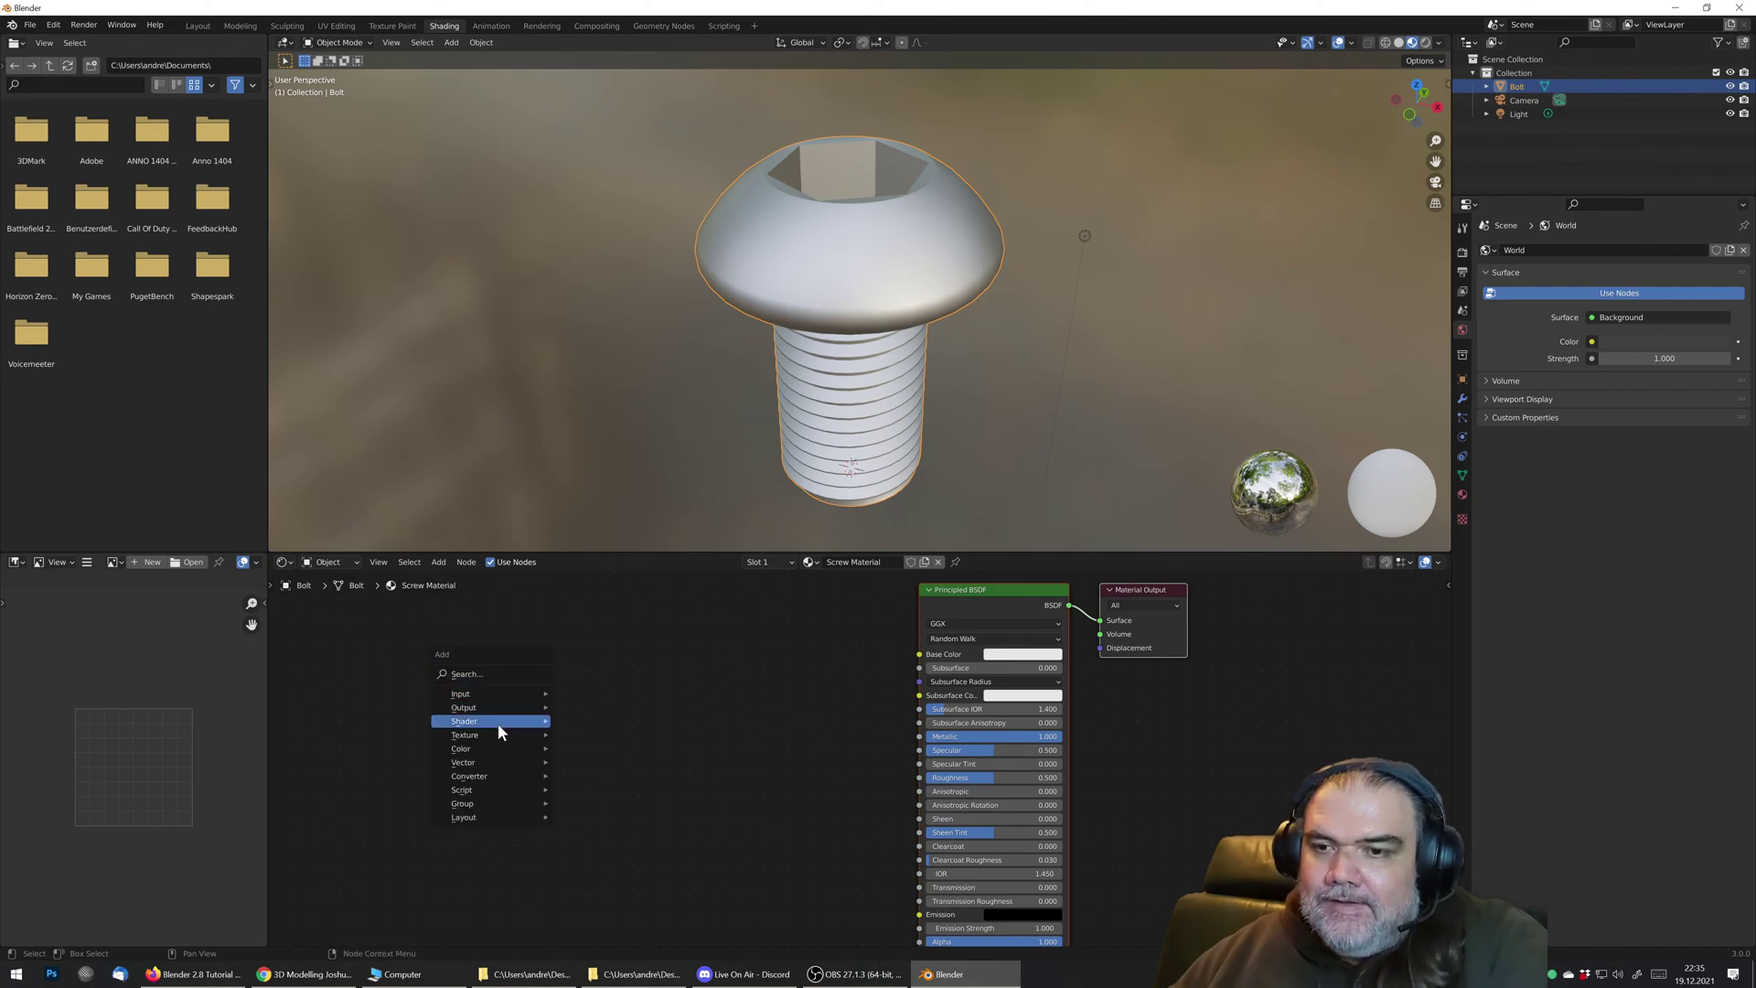
mouse_move(496, 734)
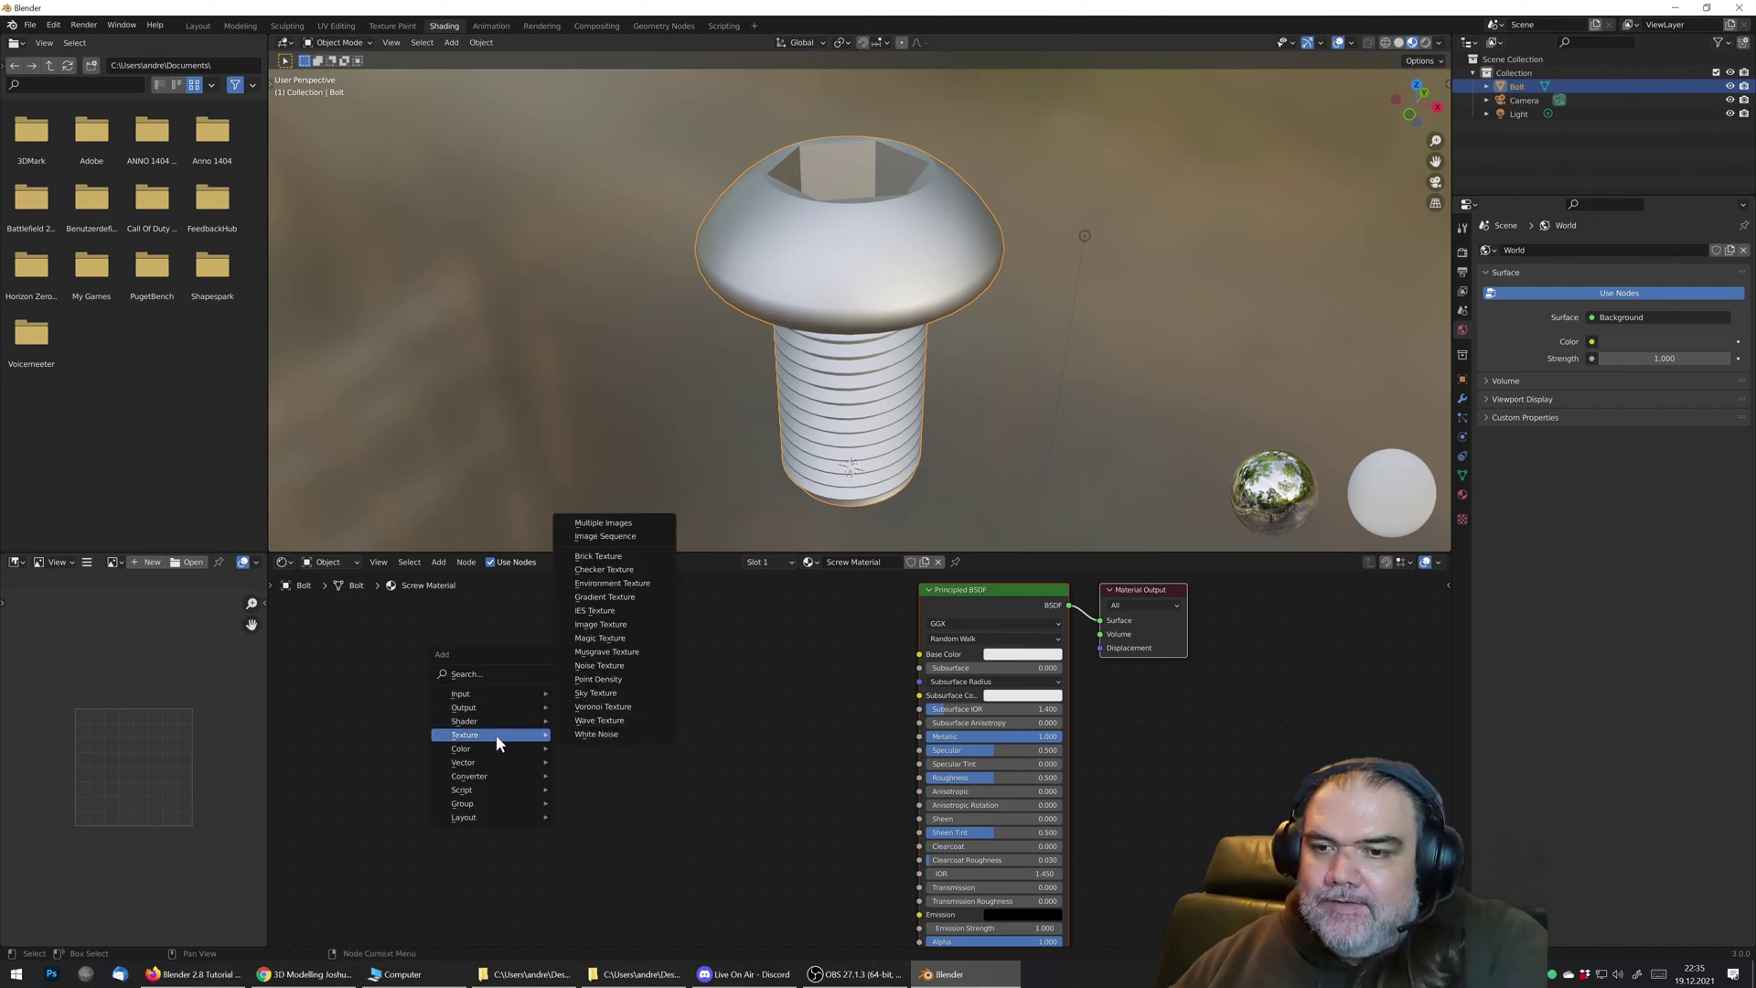
left_click(618, 653)
left_click(618, 669)
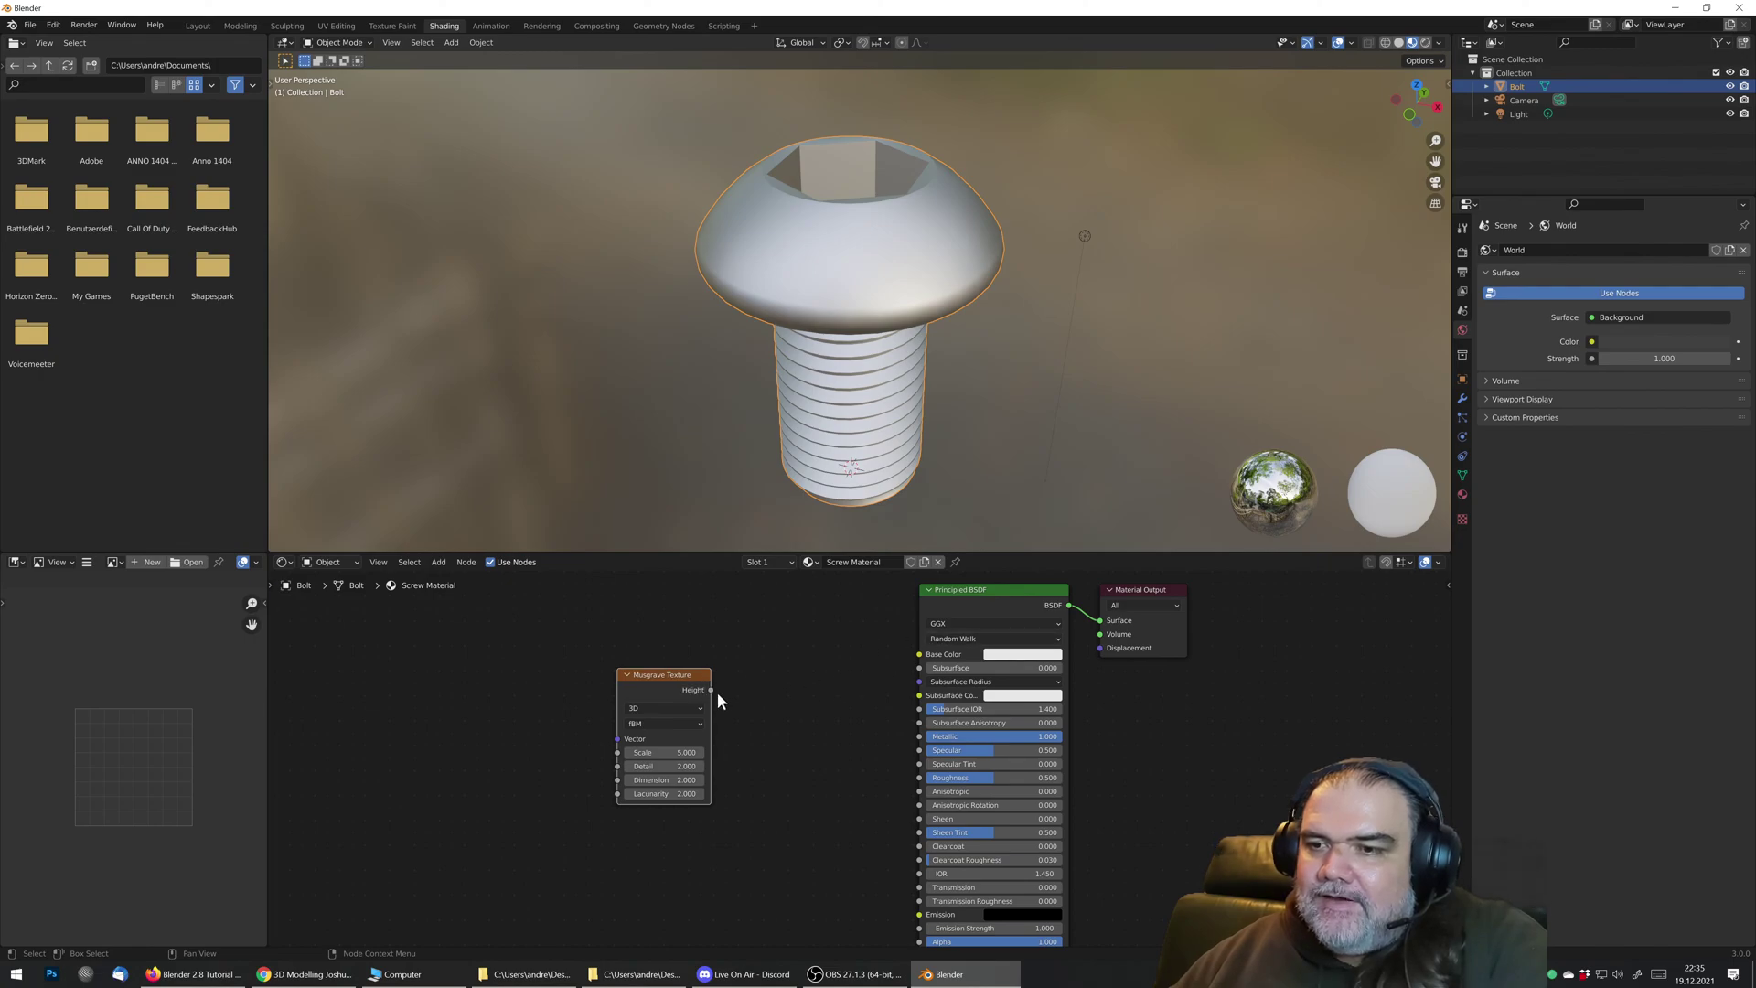
left_click_drag(710, 690, 918, 783)
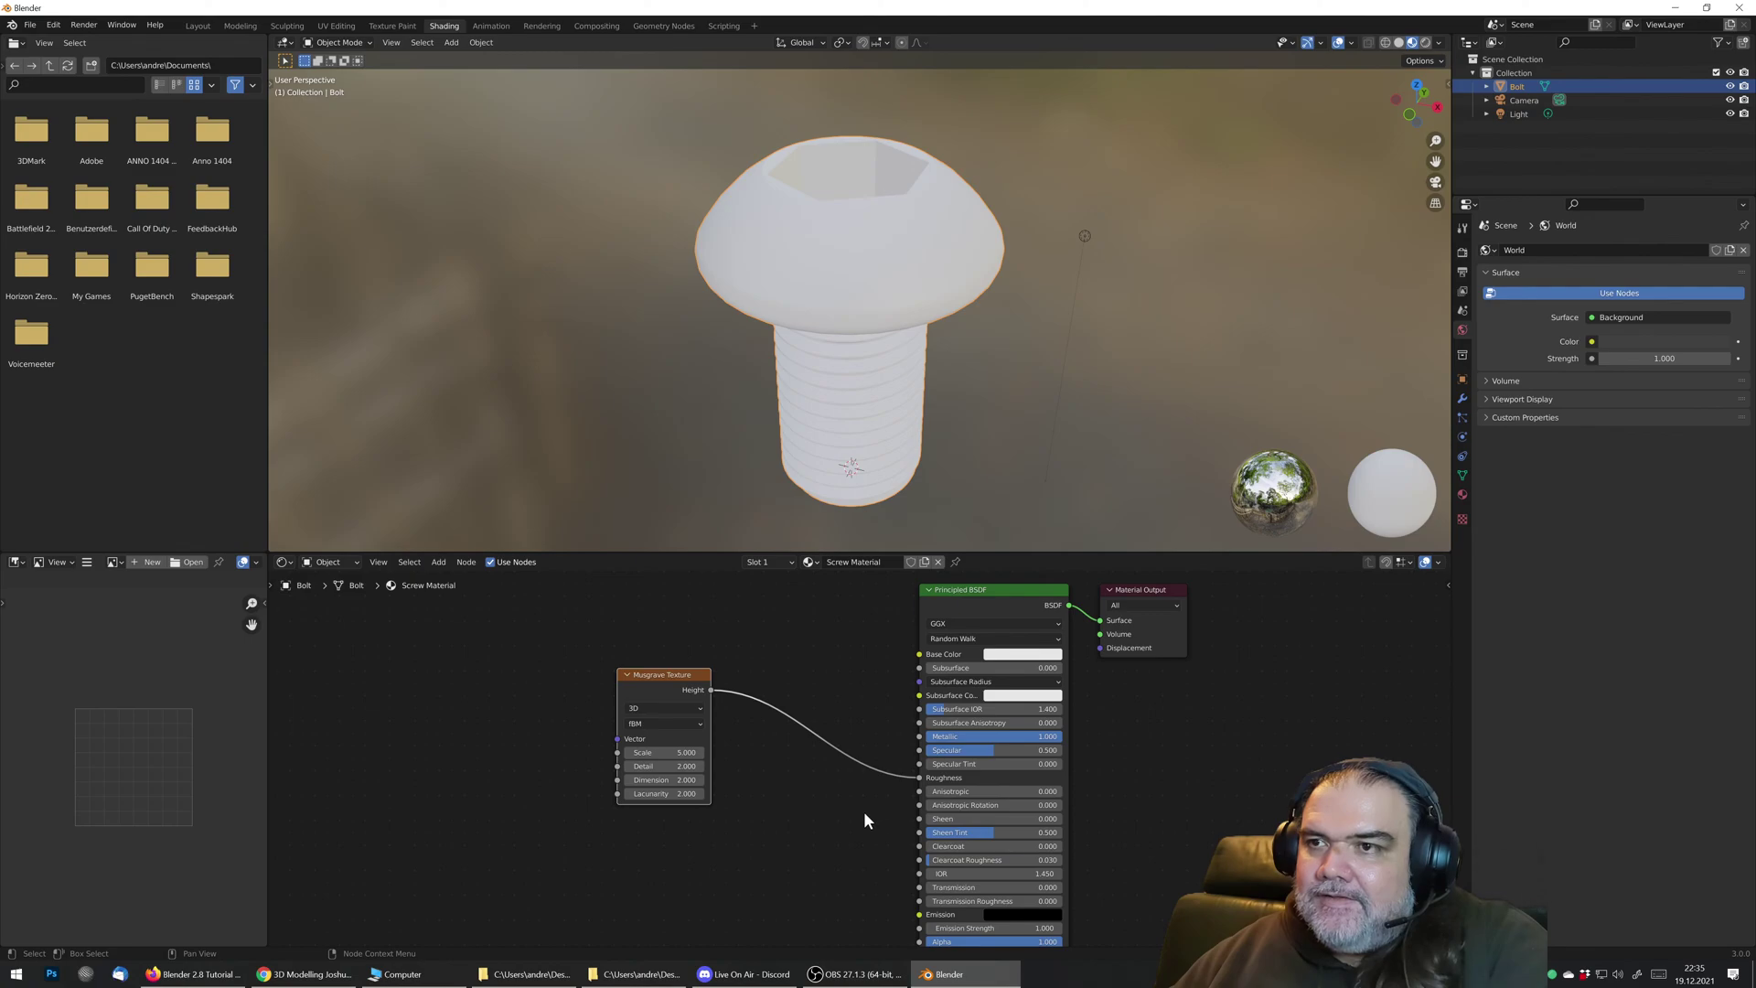
middle_click_drag(834, 547, 876, 364)
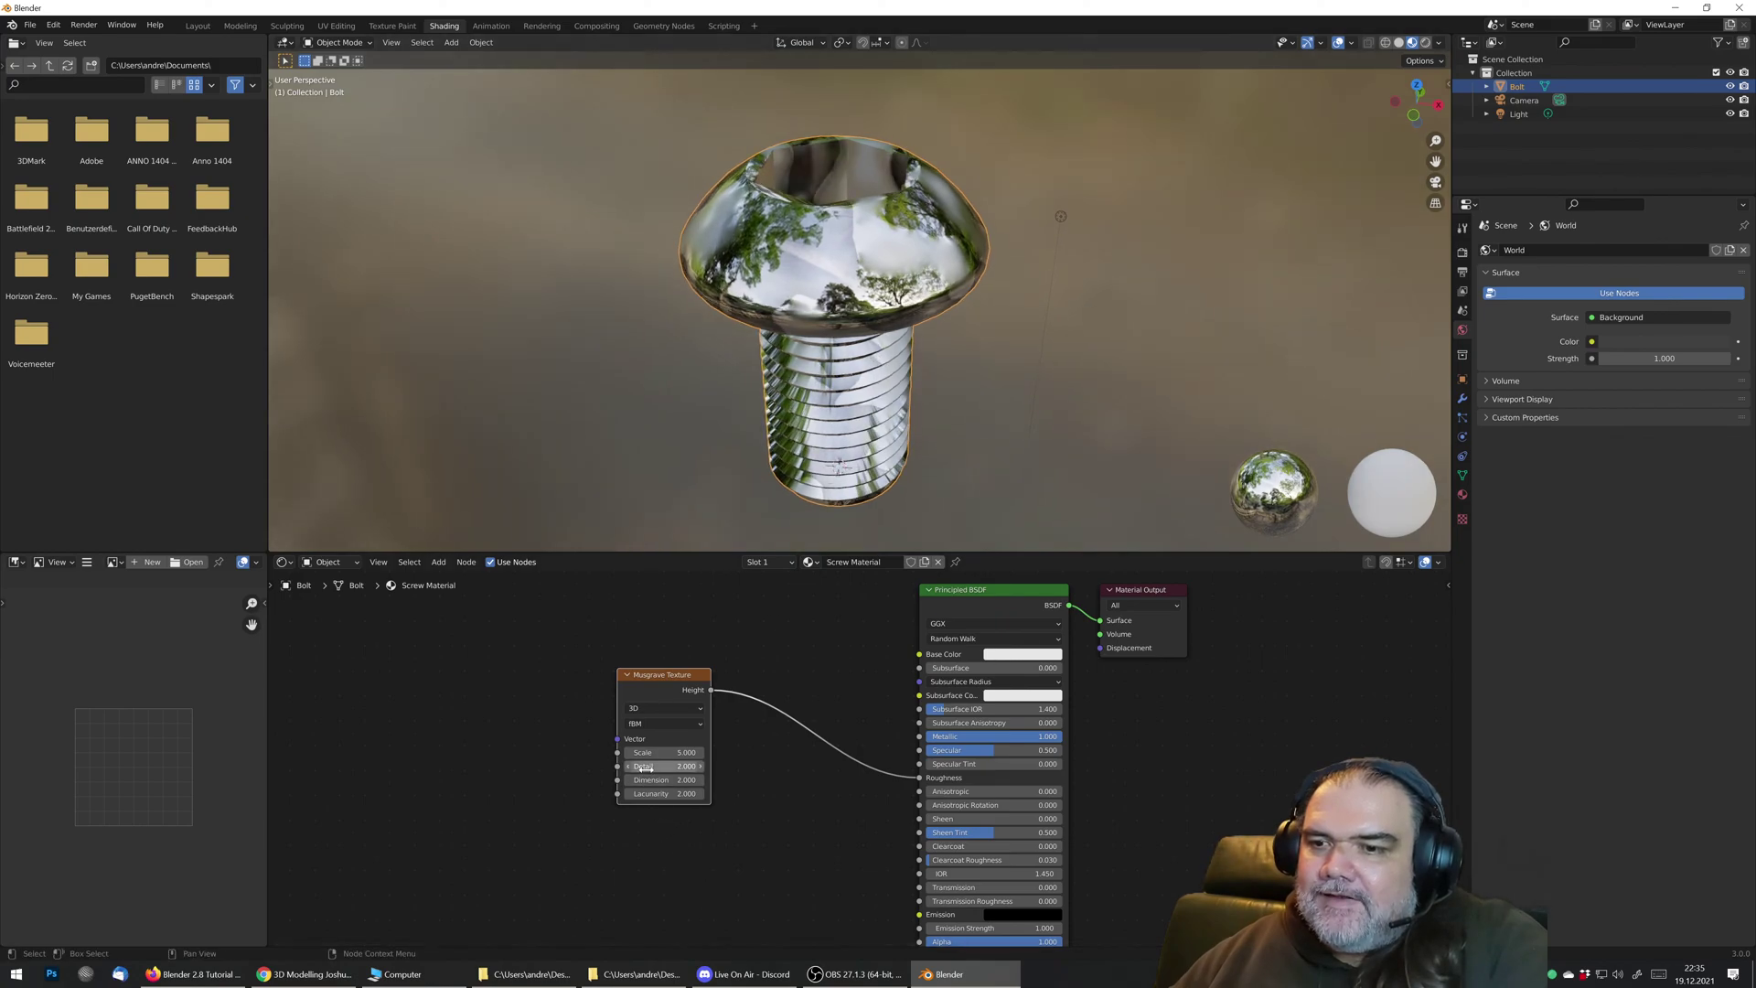
Step: Set the Musgrave texture's Scale to 1.300, Detail to 15 and Dimension to about 0.1, and move the node farther from the Principled BSDF
left_click_drag(645, 768, 732, 768)
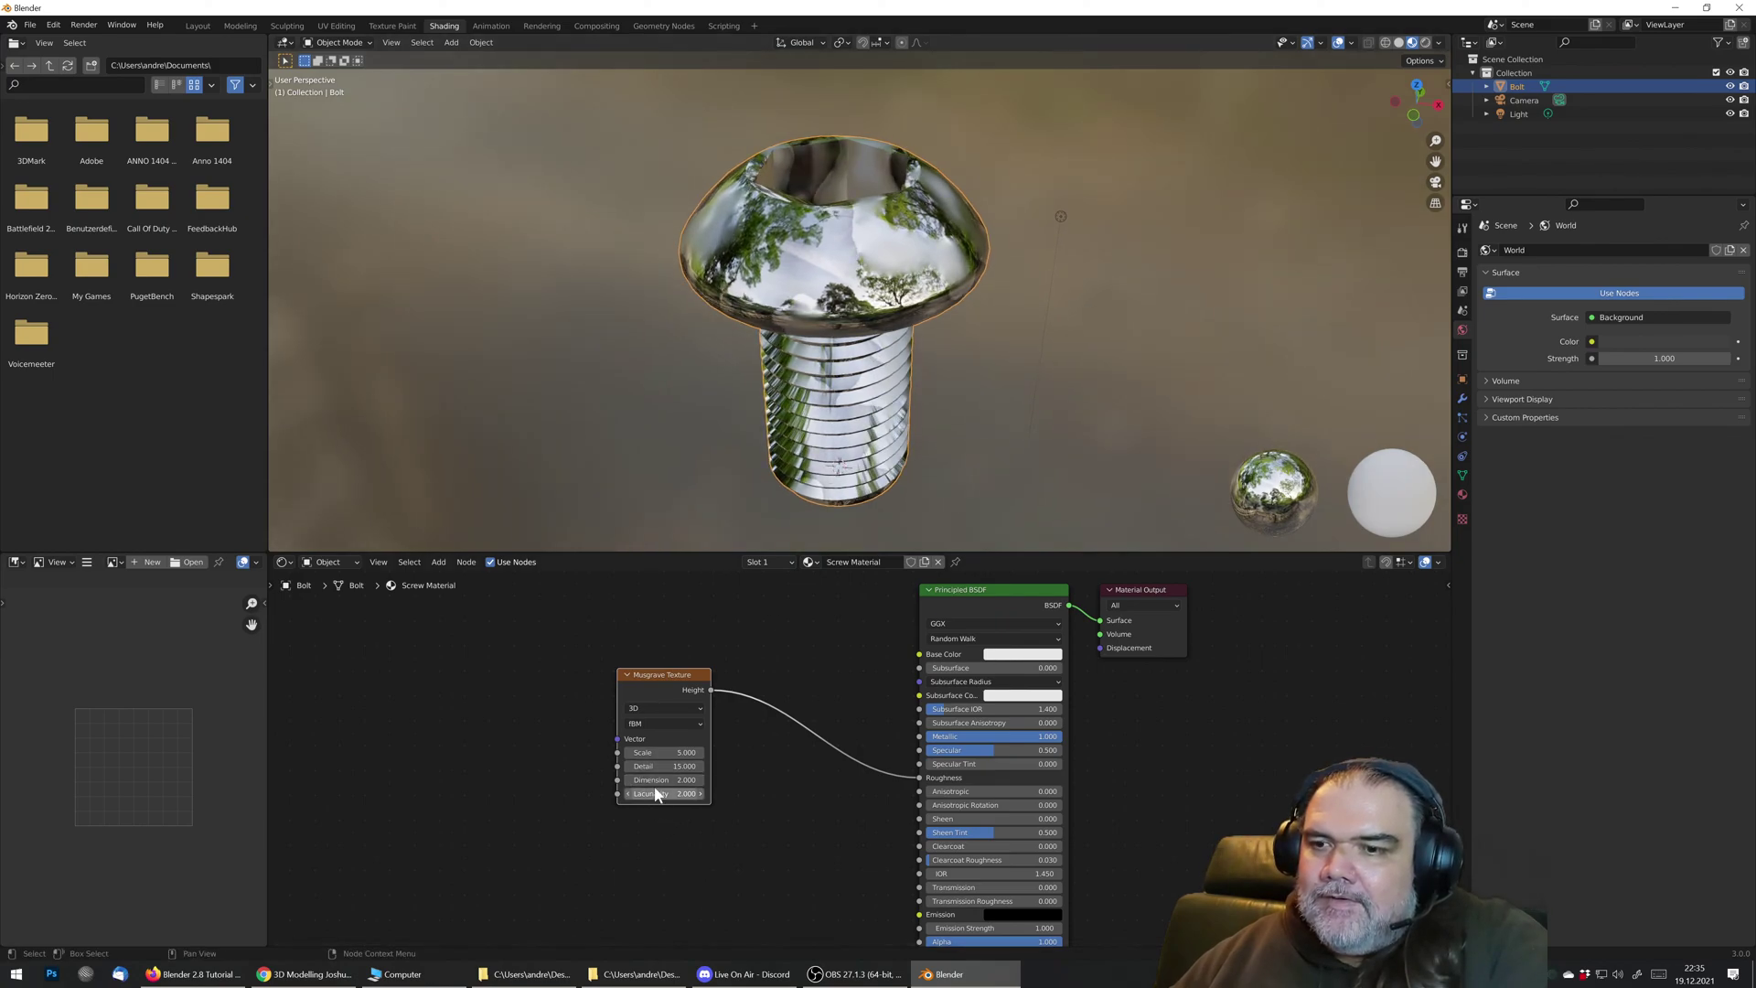
left_click_drag(675, 752, 787, 752)
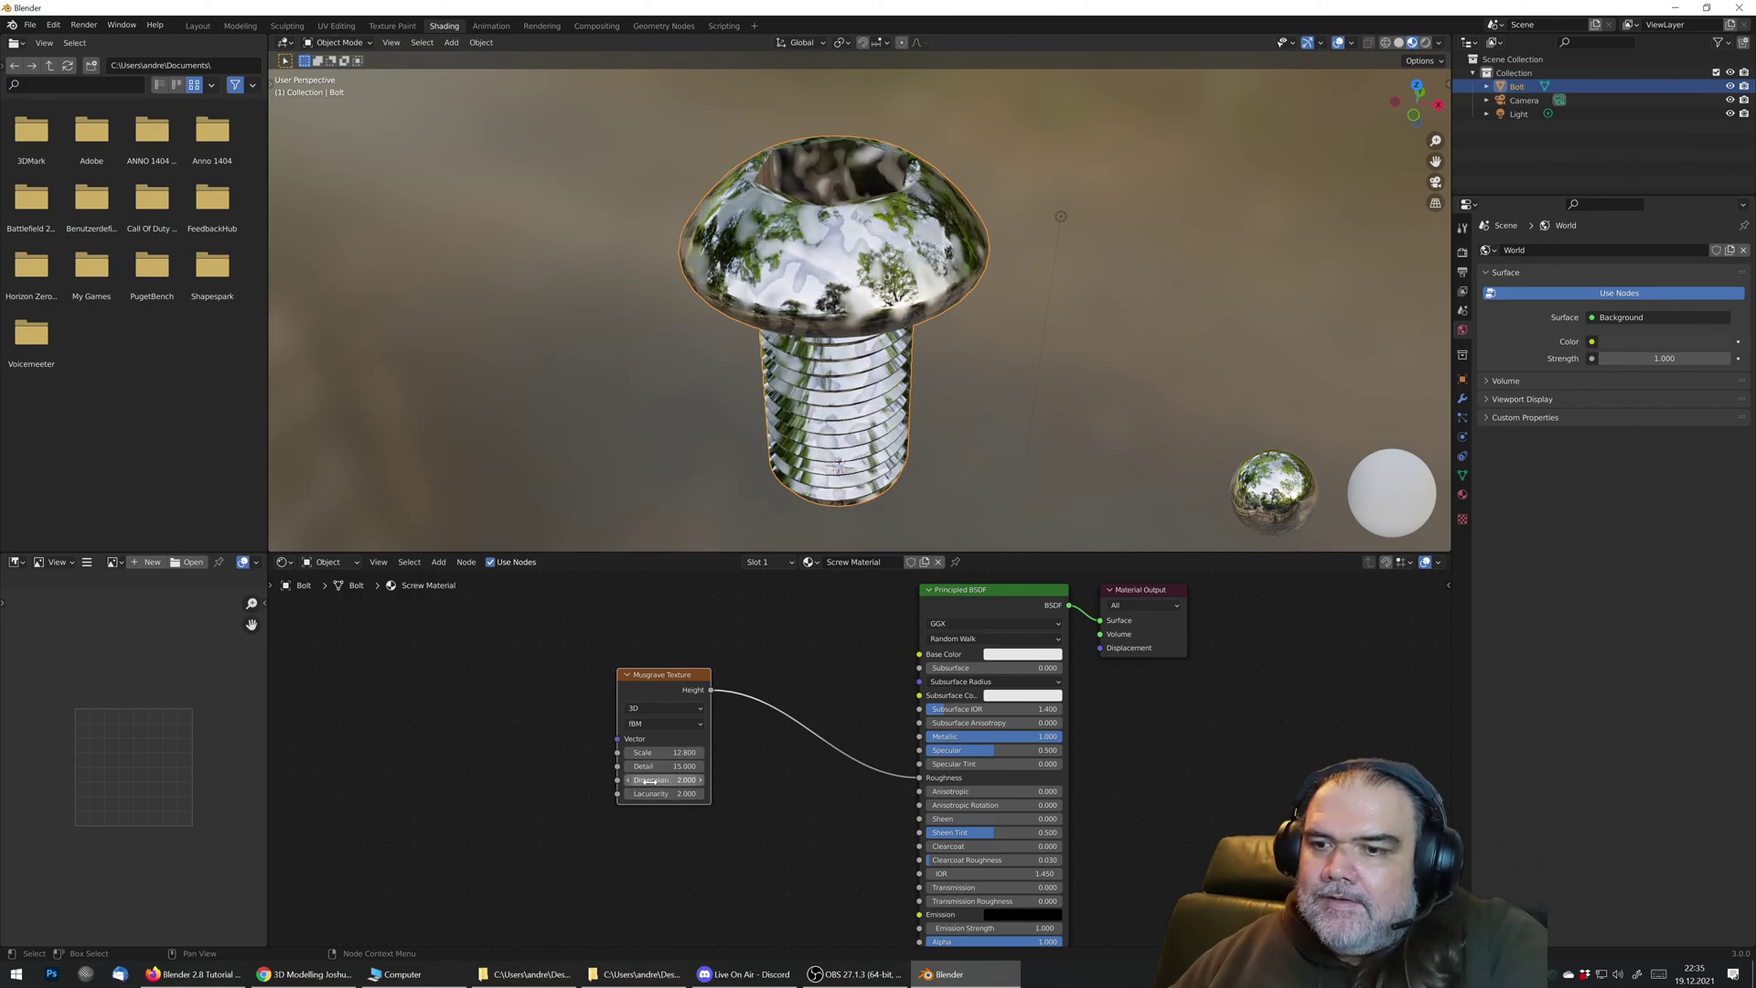
left_click_drag(649, 781, 599, 757)
left_click_drag(672, 685, 525, 705)
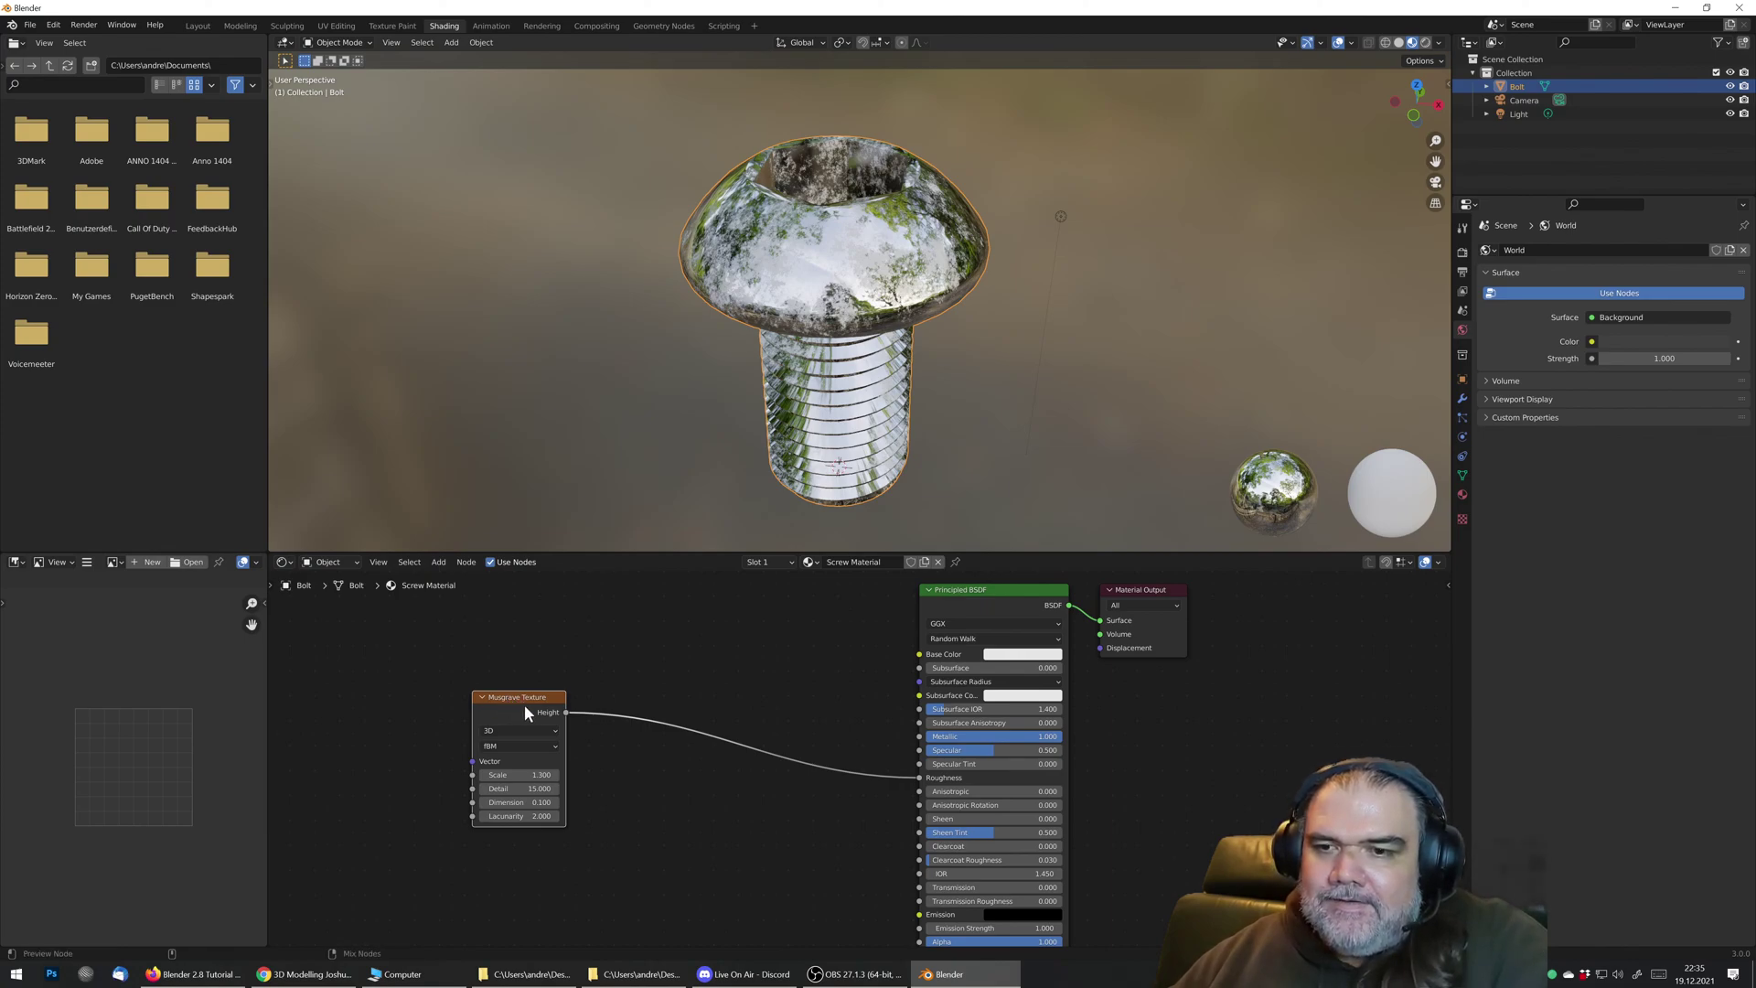
Step: Preview the Musgrave texture's output on the bolt and set its Dimension to 0.110
left_click(513, 702, "ctrl+shift")
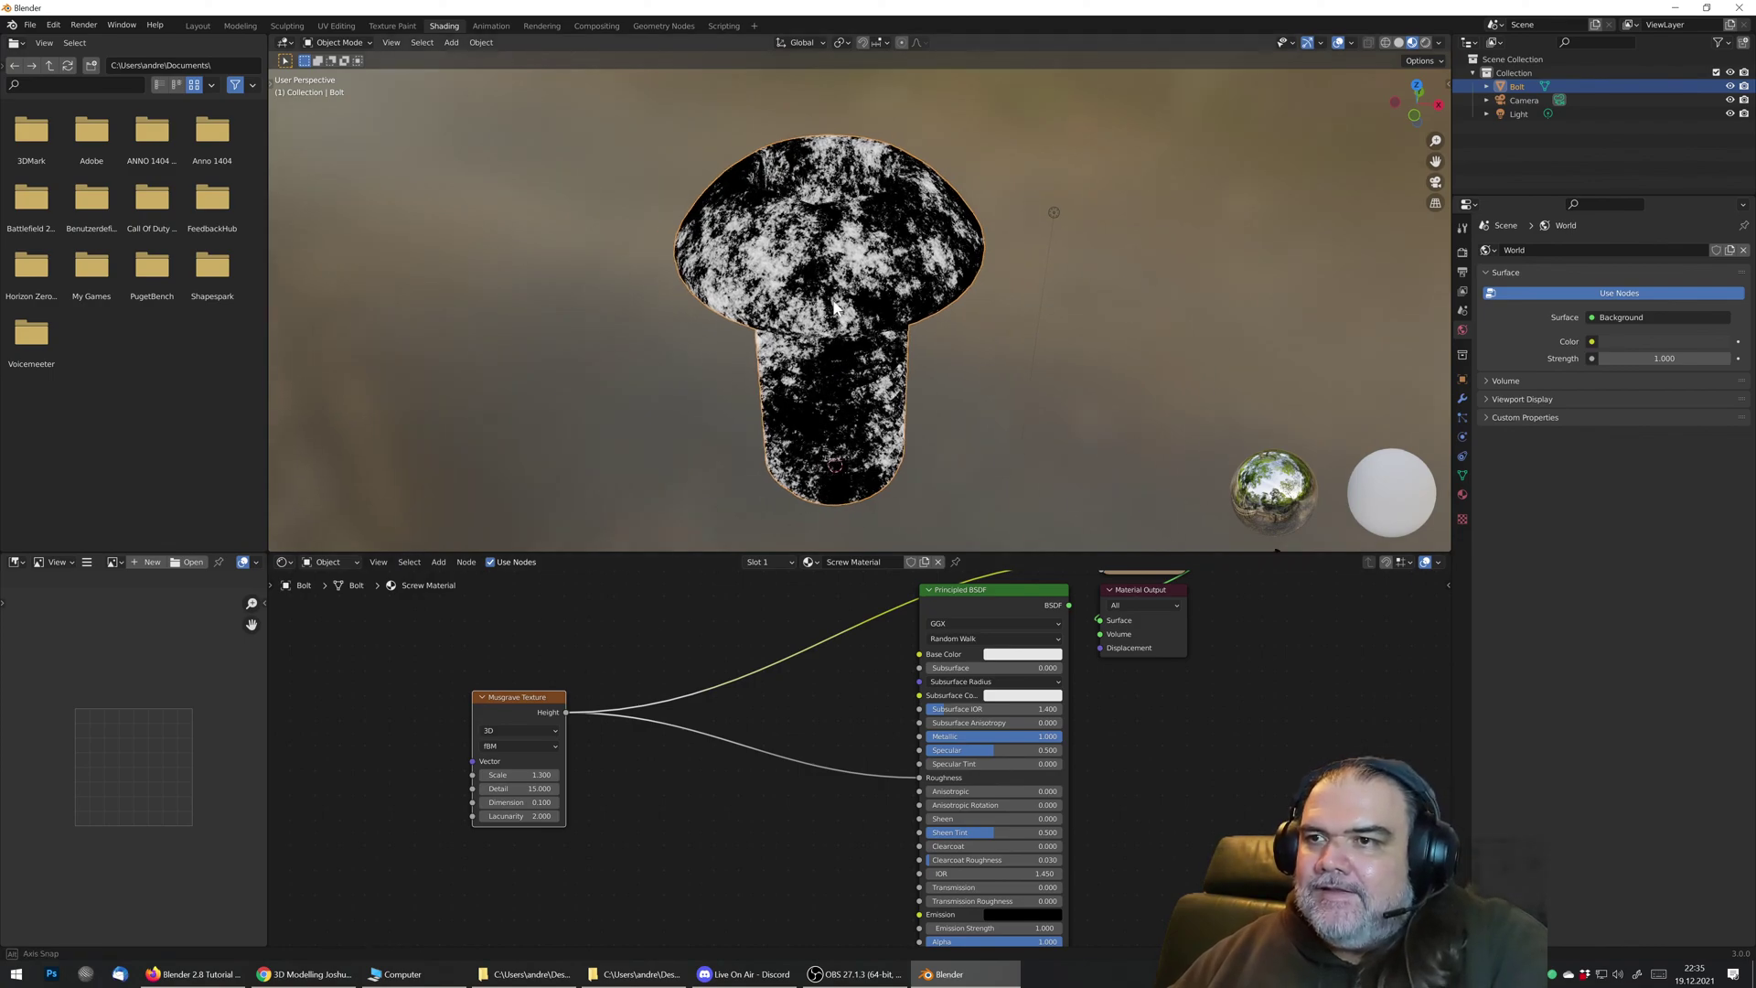
middle_click_drag(848, 393, 892, 403)
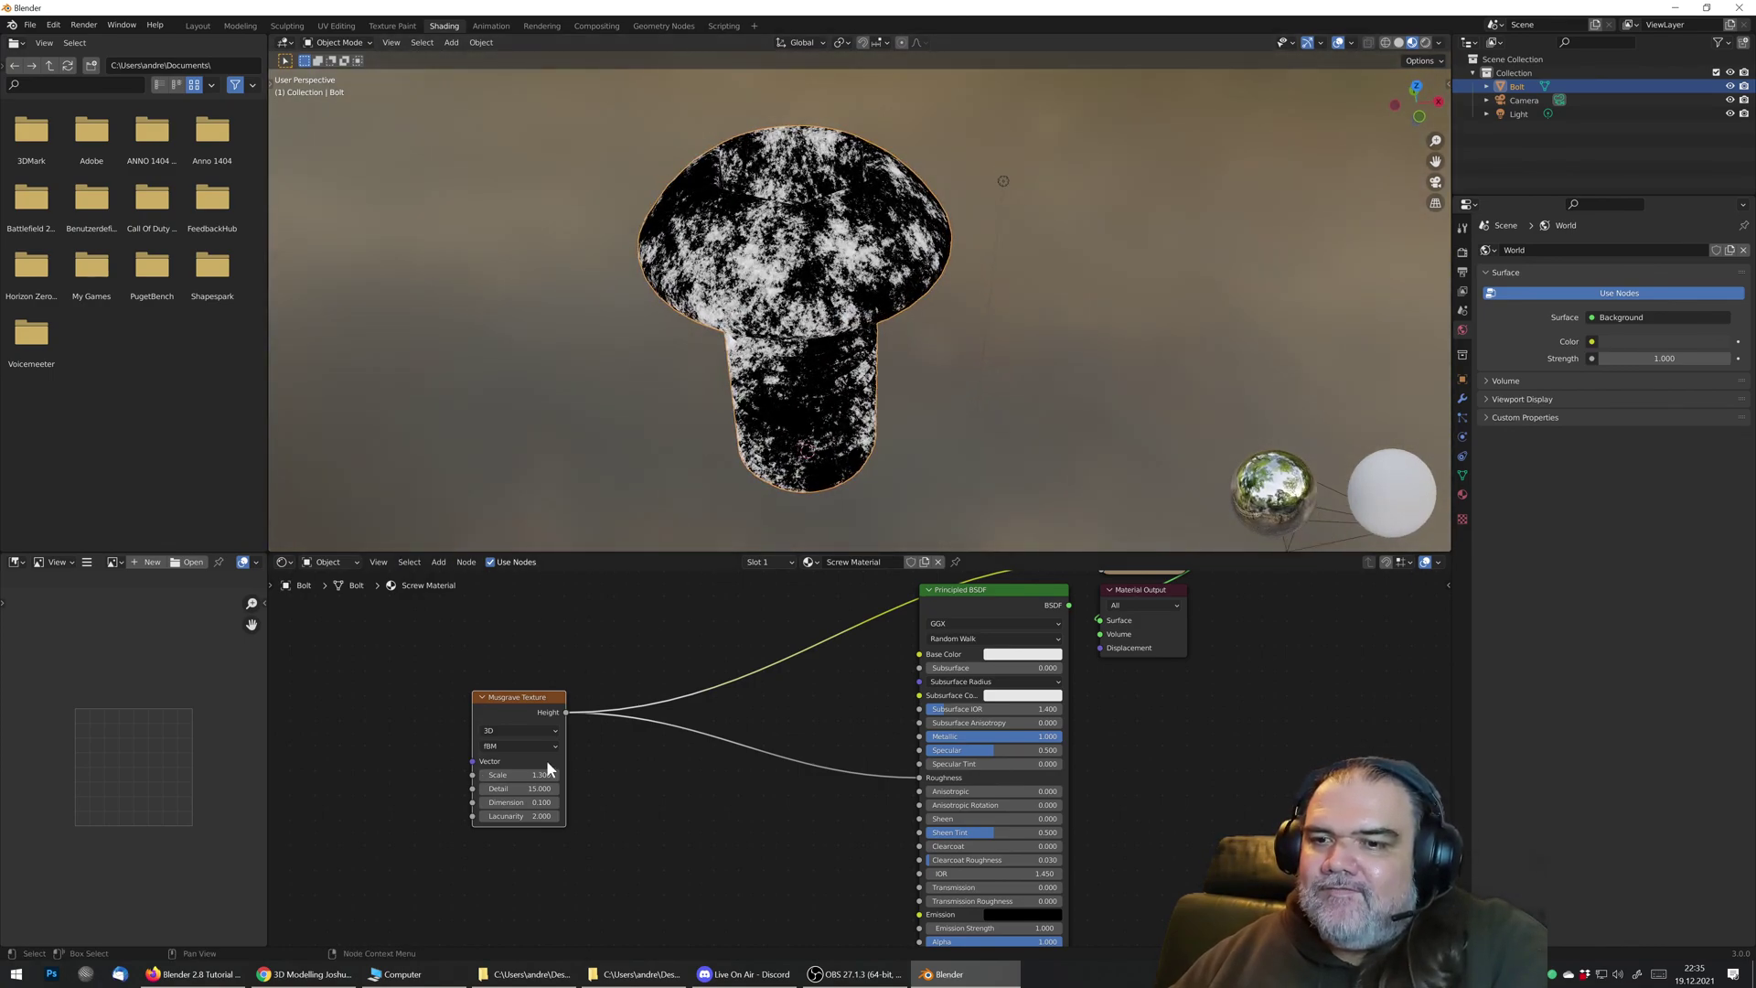
mouse_move(519, 775)
left_mouse_down()
mouse_move(476, 775)
mouse_move(604, 789)
mouse_move(484, 803)
mouse_move(515, 802)
left_mouse_up()
key("ctrl+c")
key("ctrl+v")
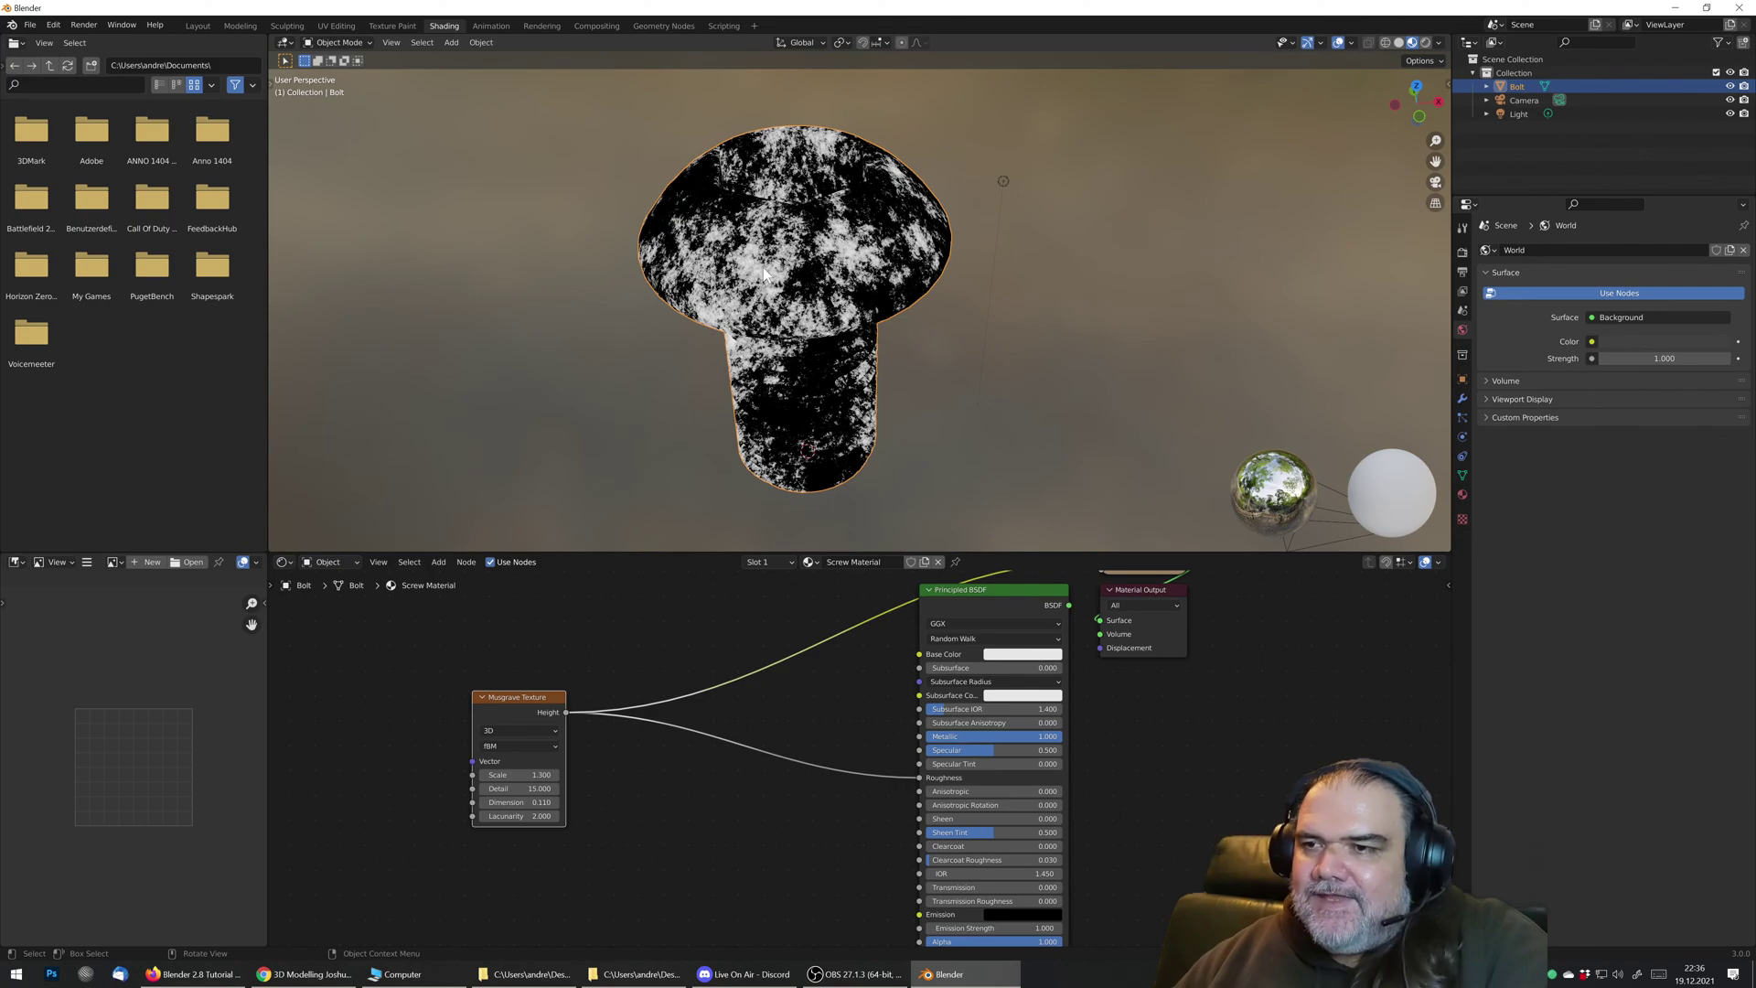
Step: Compare the full Principled BSDF material with the Musgrave texture preview on the bolt, ending on the full material
left_click(1004, 604, "ctrl+shift")
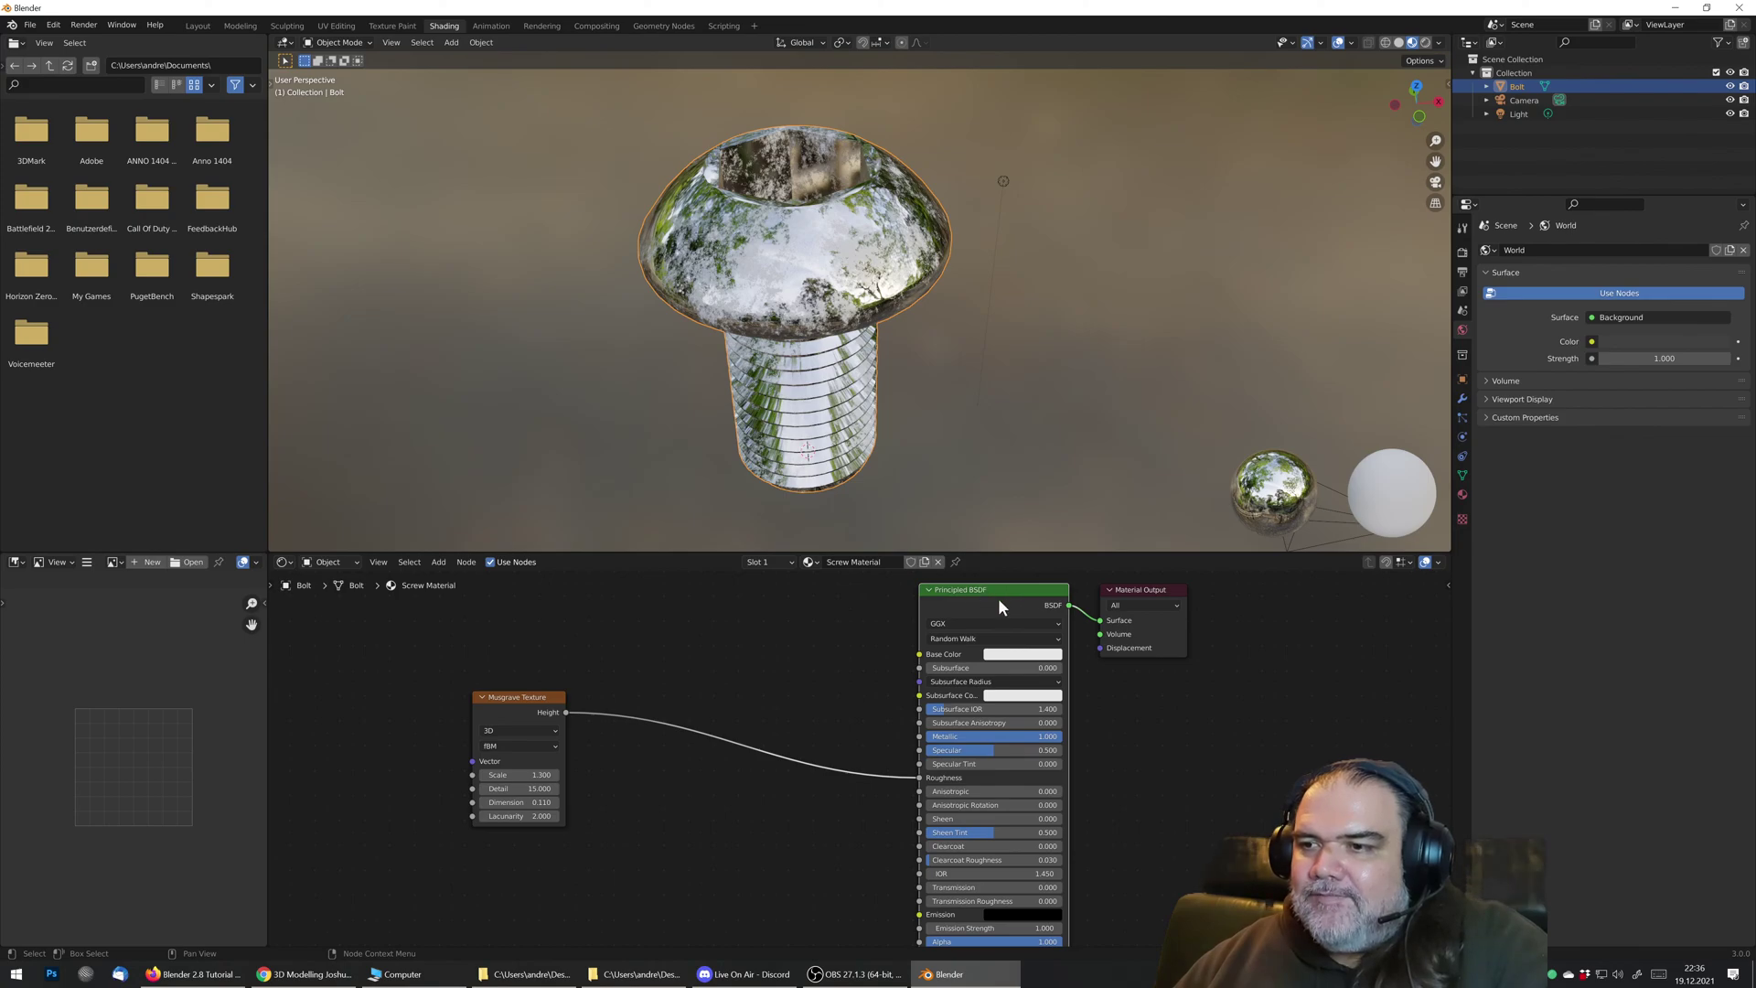
mouse_move(776, 205)
middle_mouse_down()
mouse_move(886, 179)
mouse_move(841, 143)
mouse_move(694, 189)
mouse_move(771, 203)
mouse_move(758, 189)
middle_mouse_up()
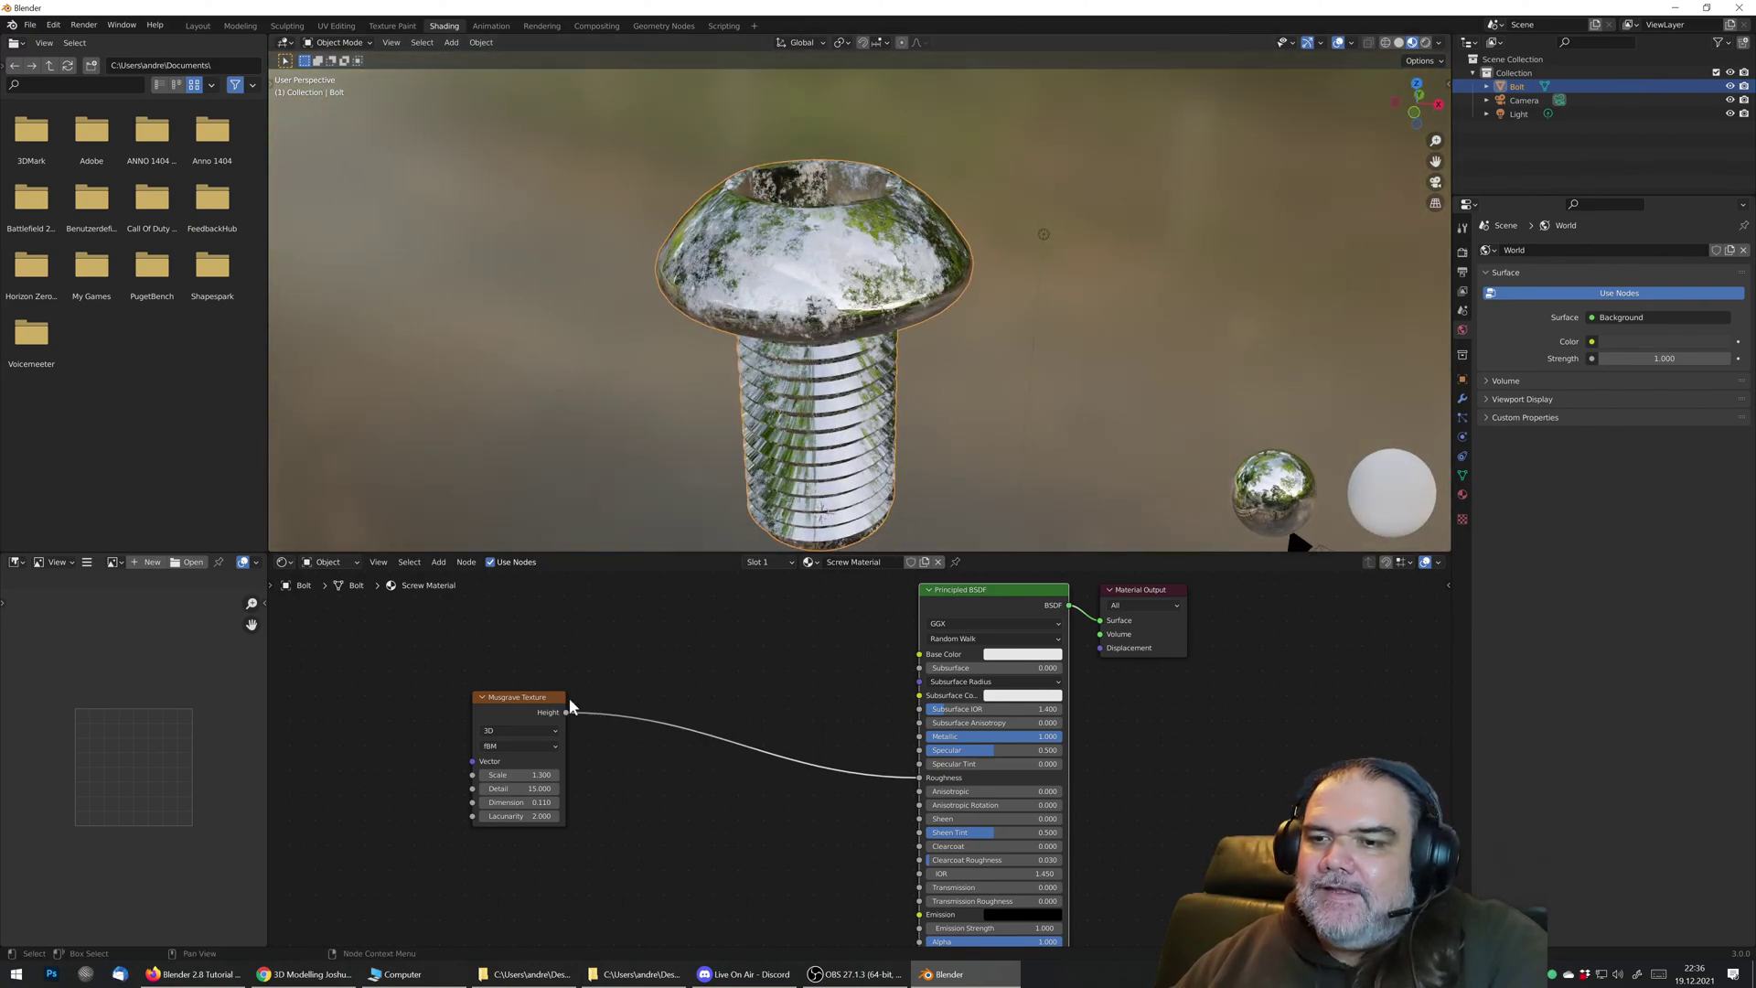
left_click(507, 697, "ctrl+shift")
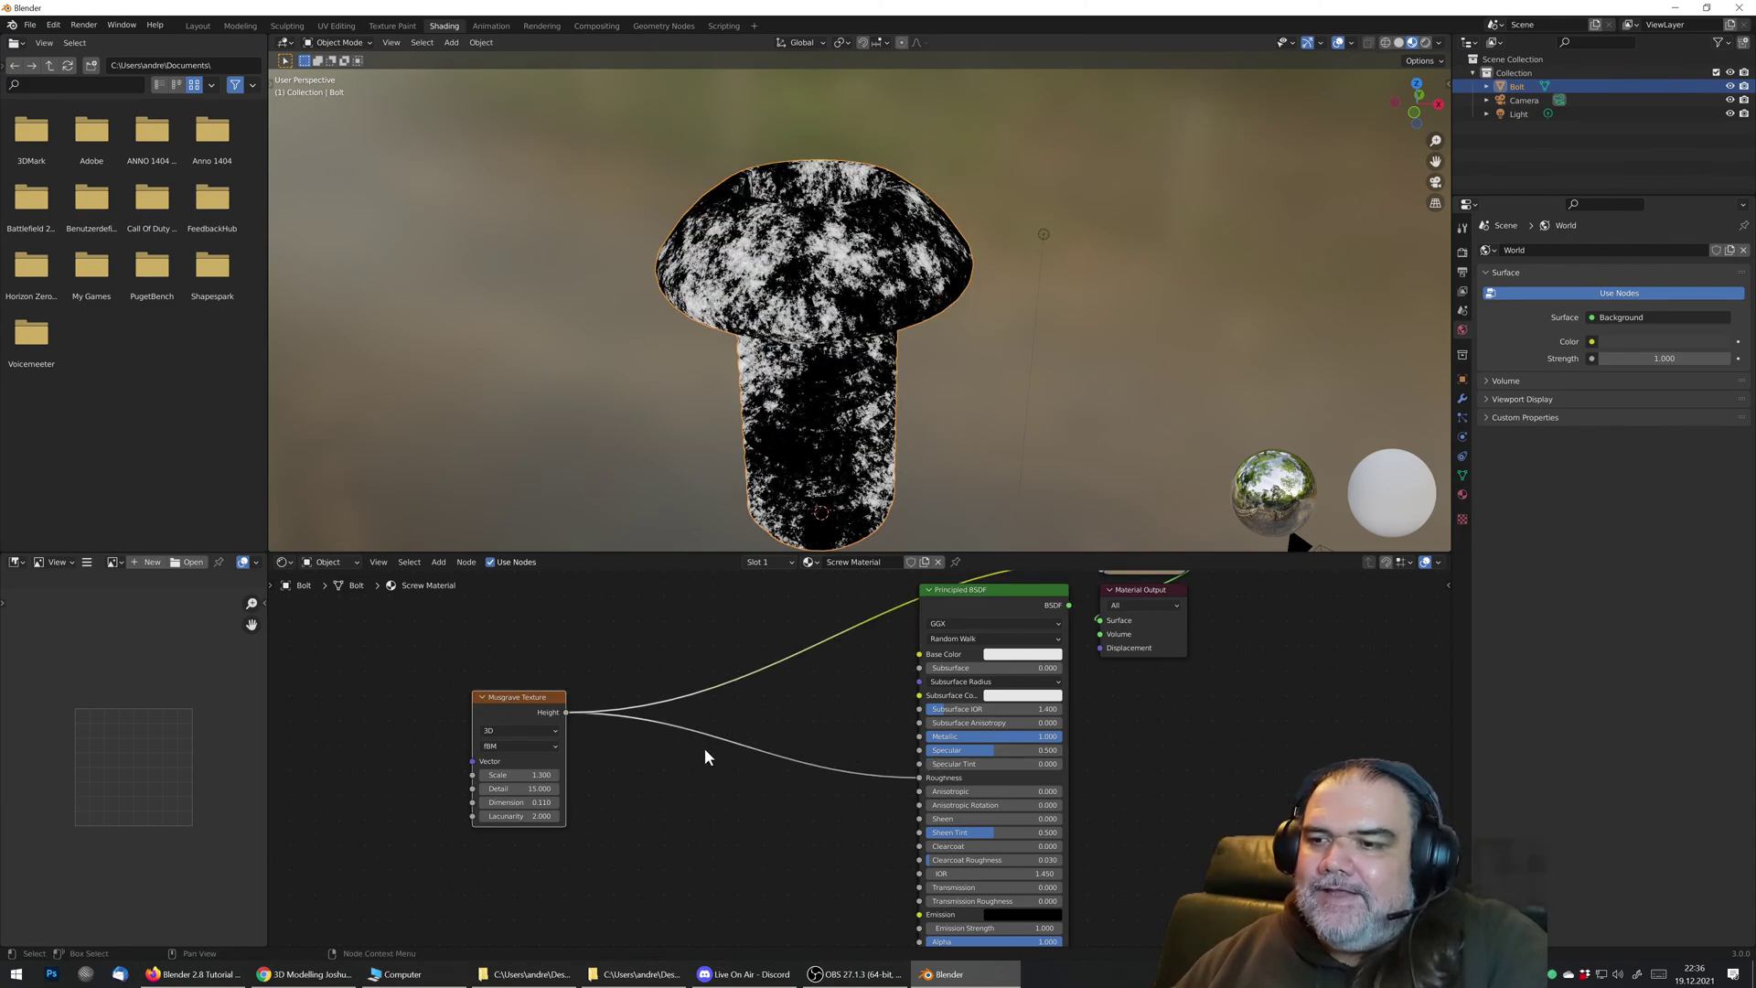
left_click(984, 598, "ctrl+shift")
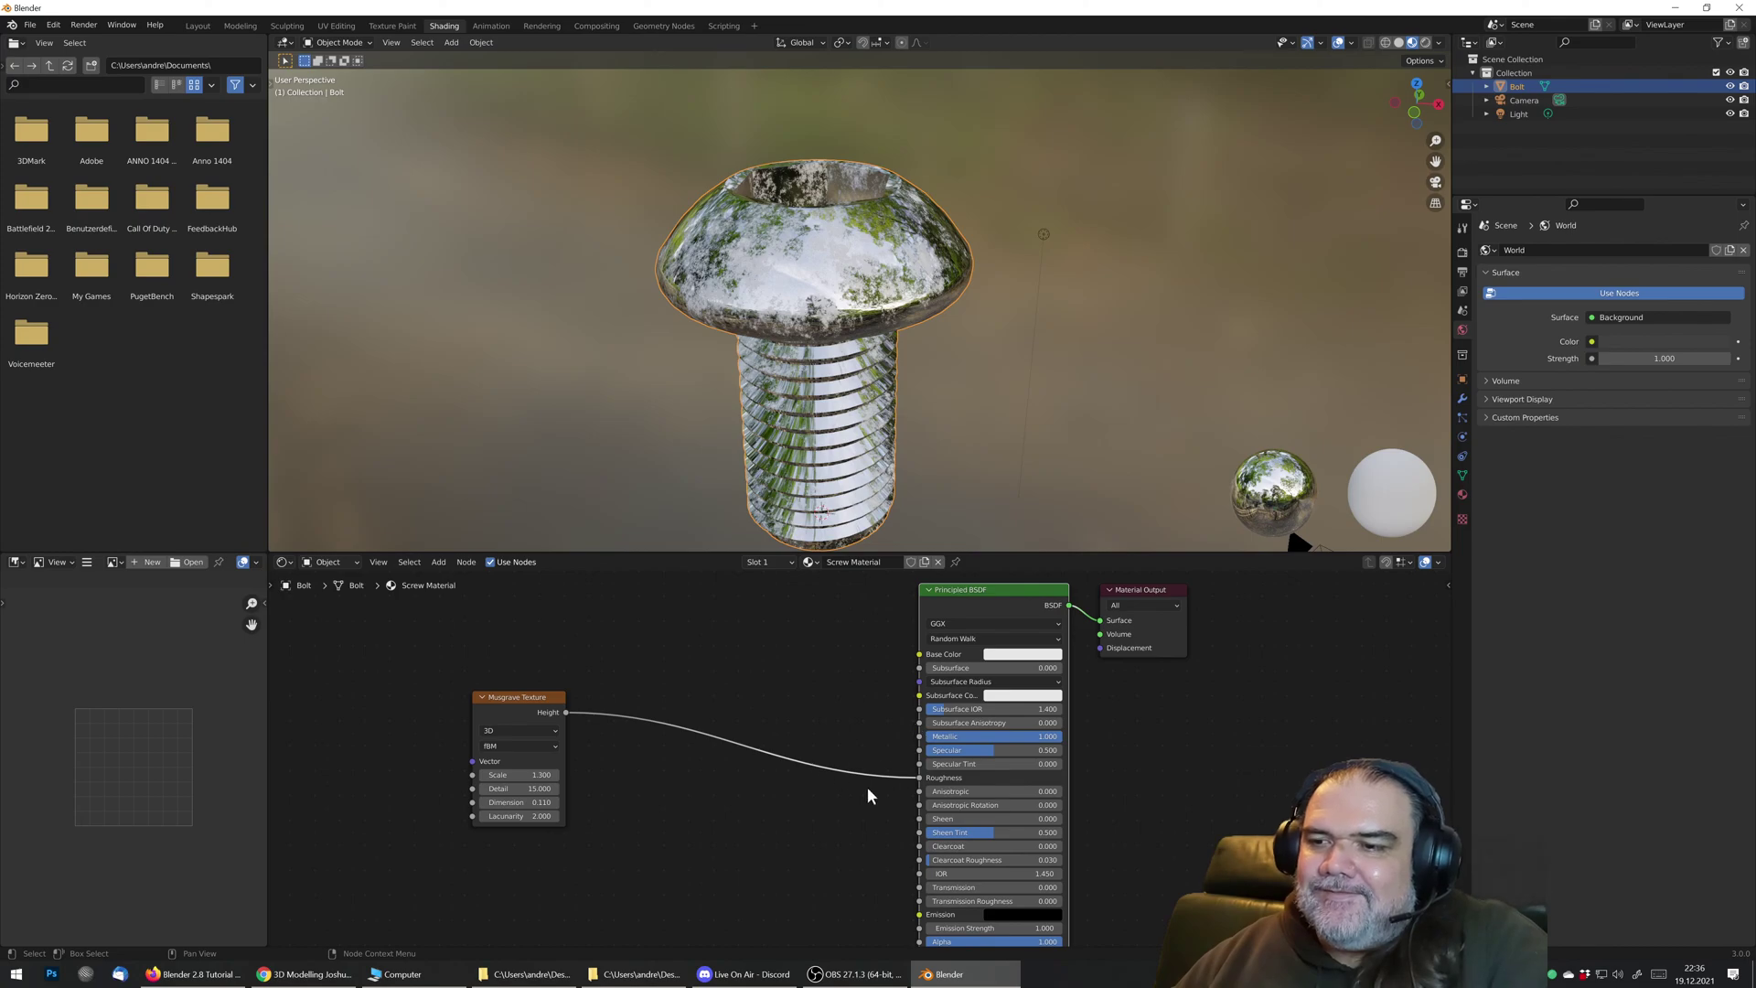
Step: Insert an RGB Curves node between the Musgrave texture and the Roughness input, and preview its output on the bolt
key("shift+a")
mouse_move(675, 672)
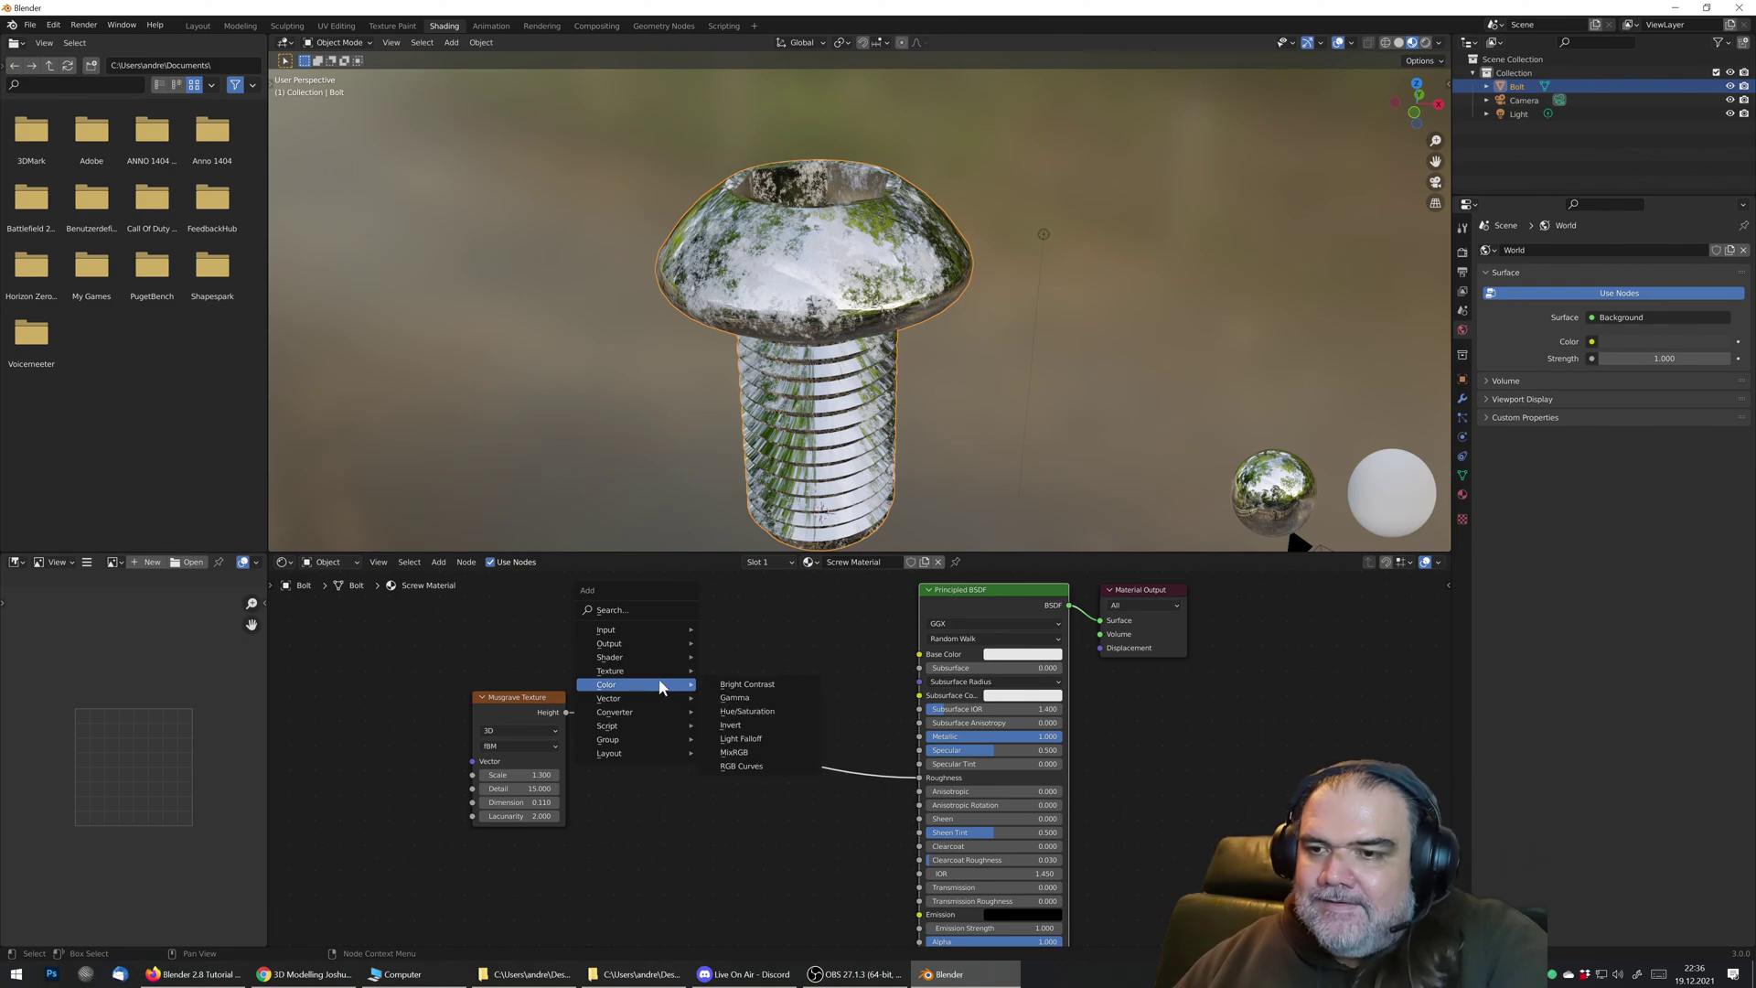
left_click(771, 765)
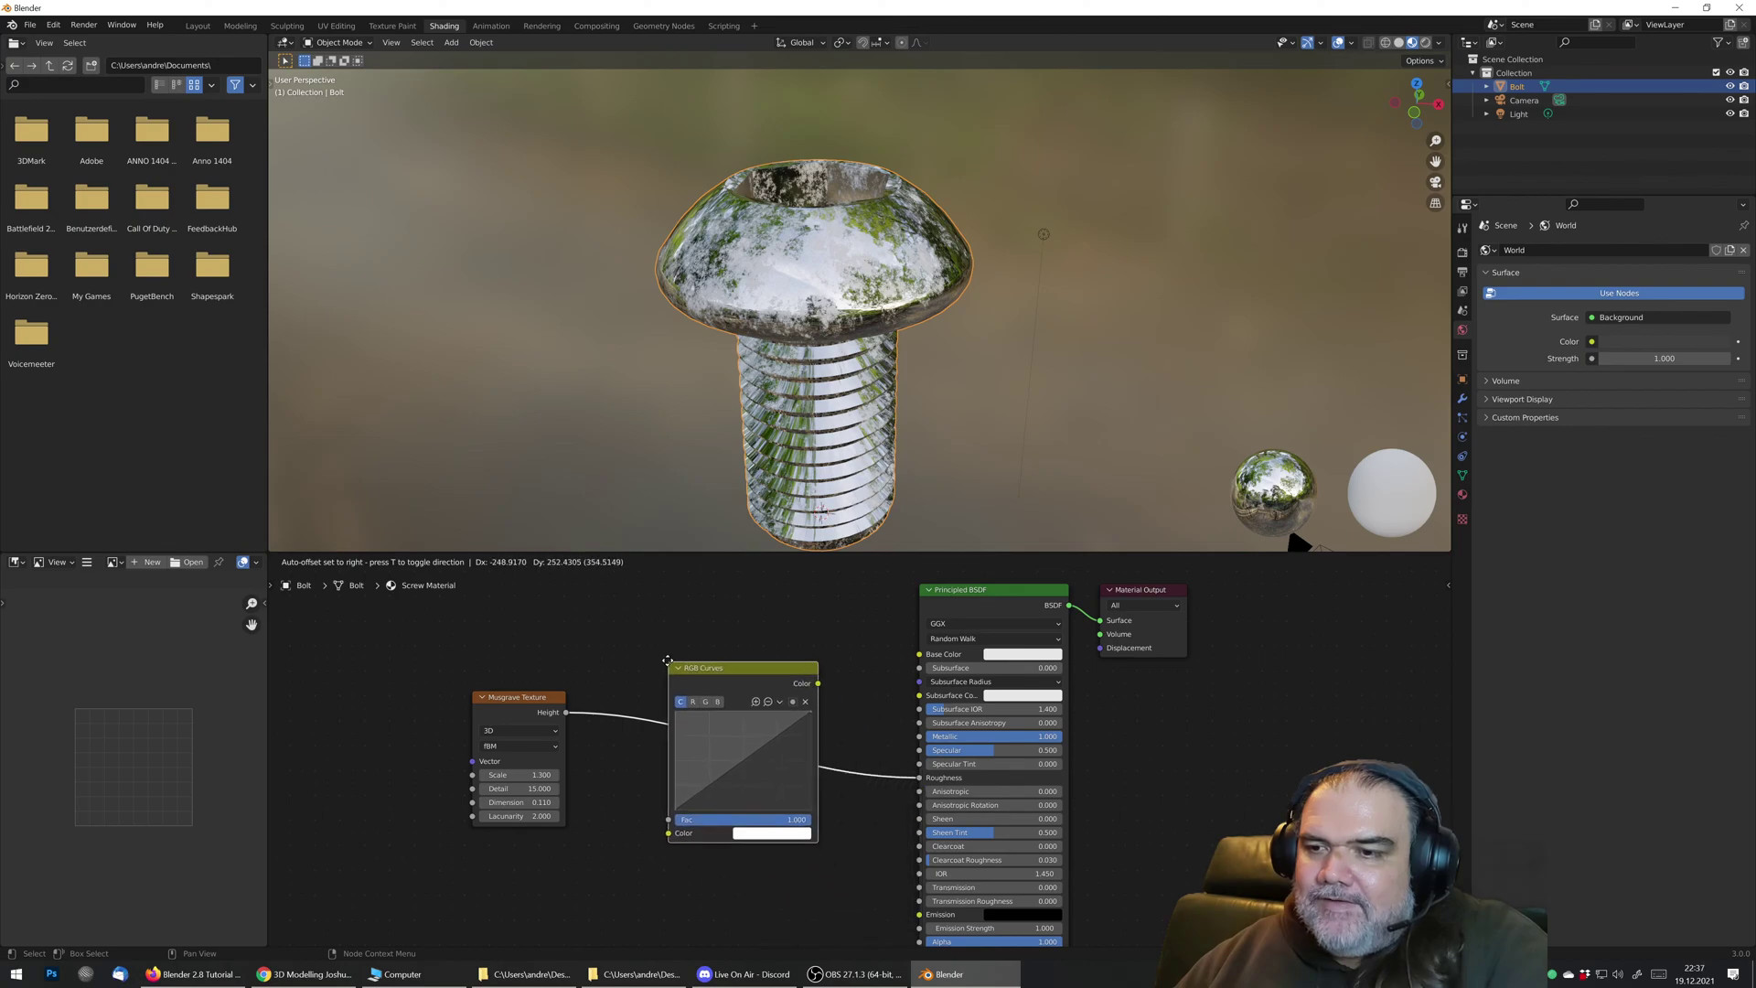
left_click(672, 775)
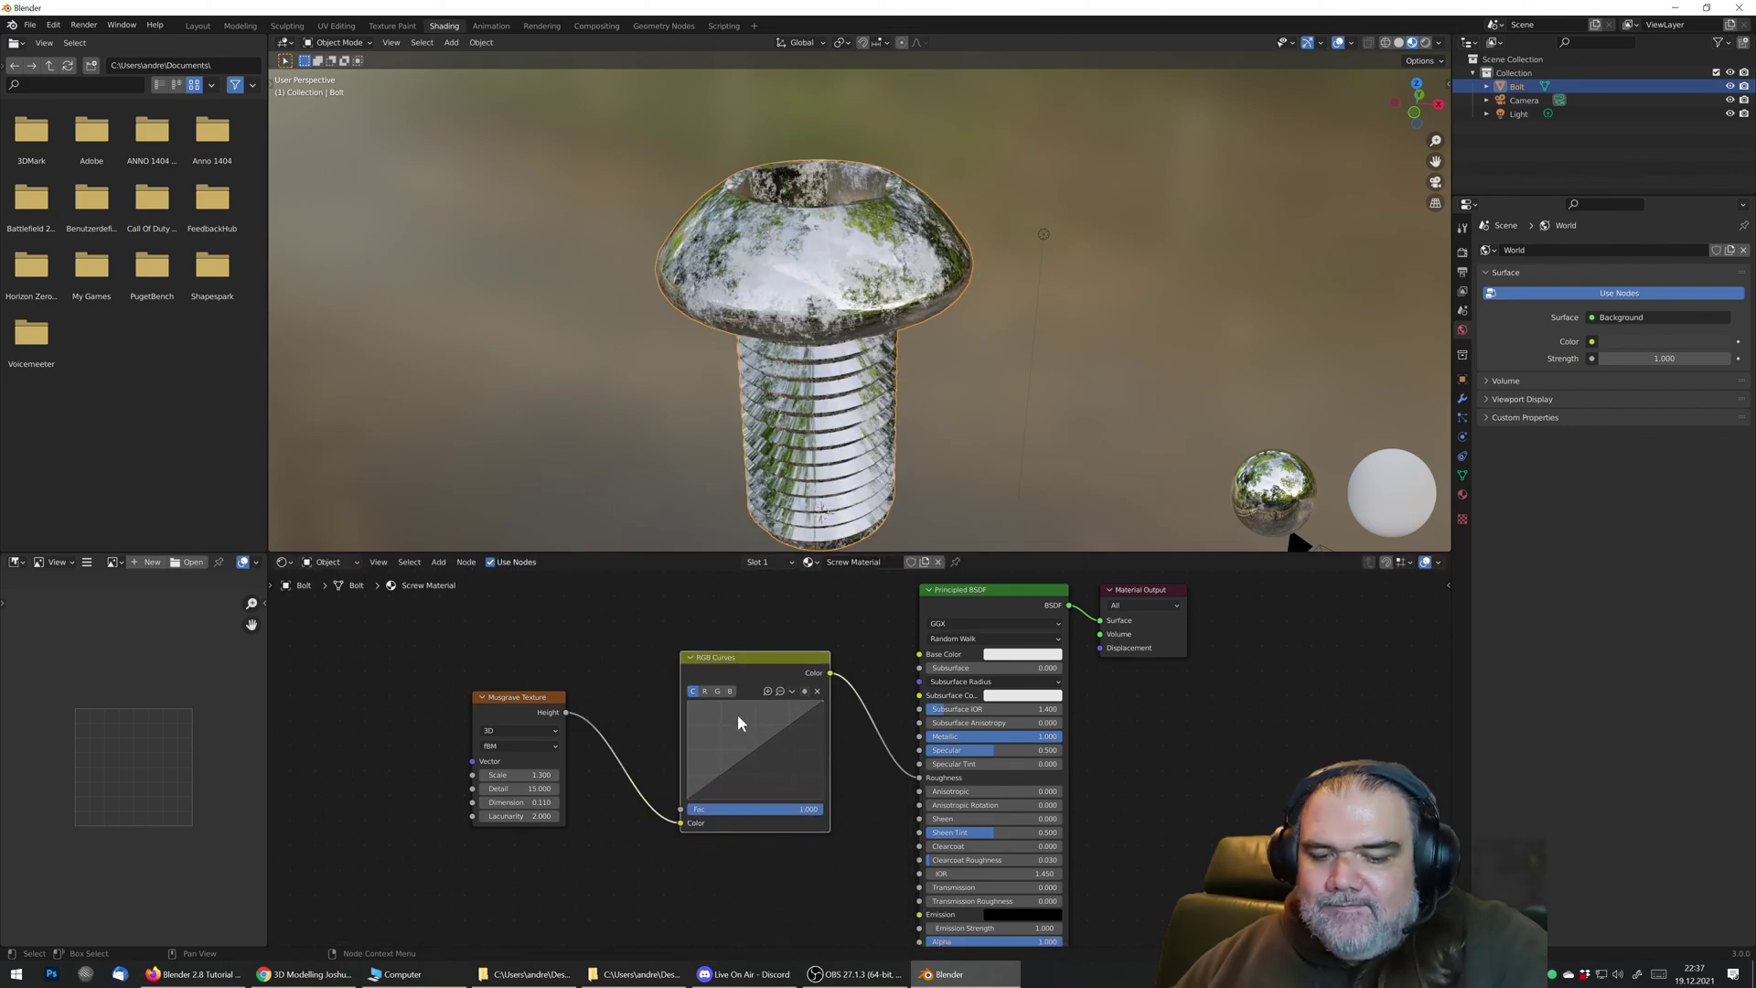
left_click(750, 661, "ctrl+shift")
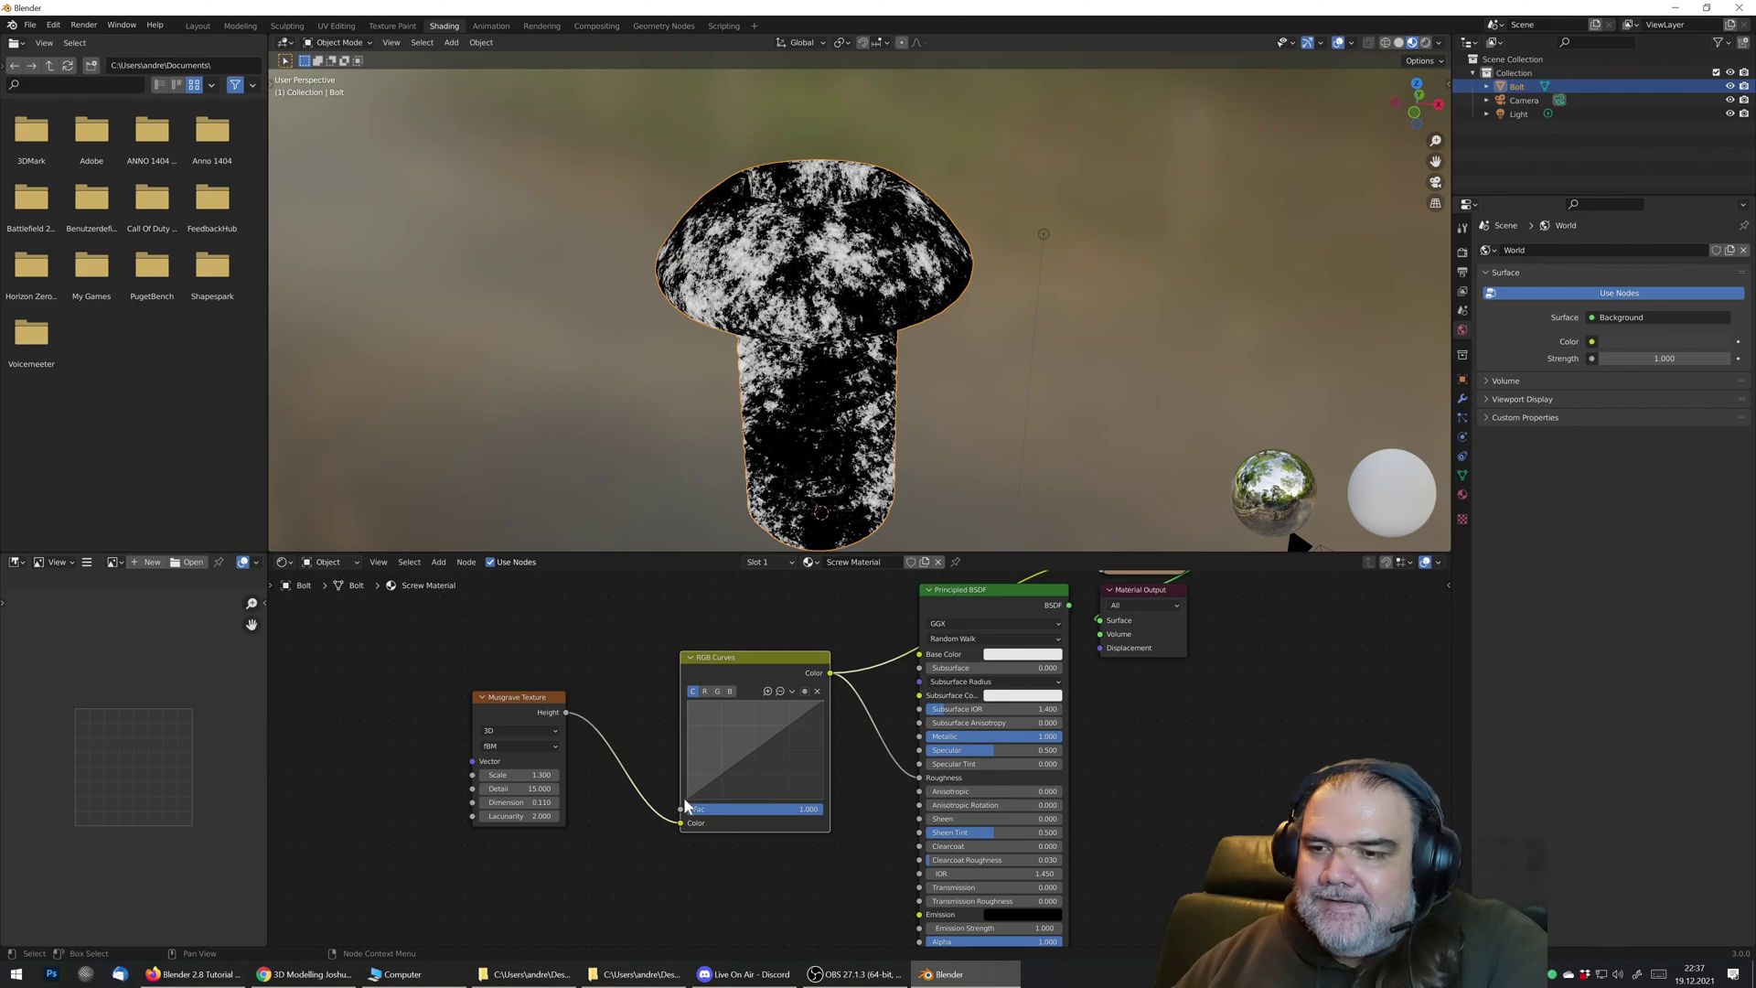
Step: Adjust the RGB Curves end points, setting the black end to about Y 0.09 and the white end to about 0.45, and preview the full material
left_click_drag(687, 796, 695, 758)
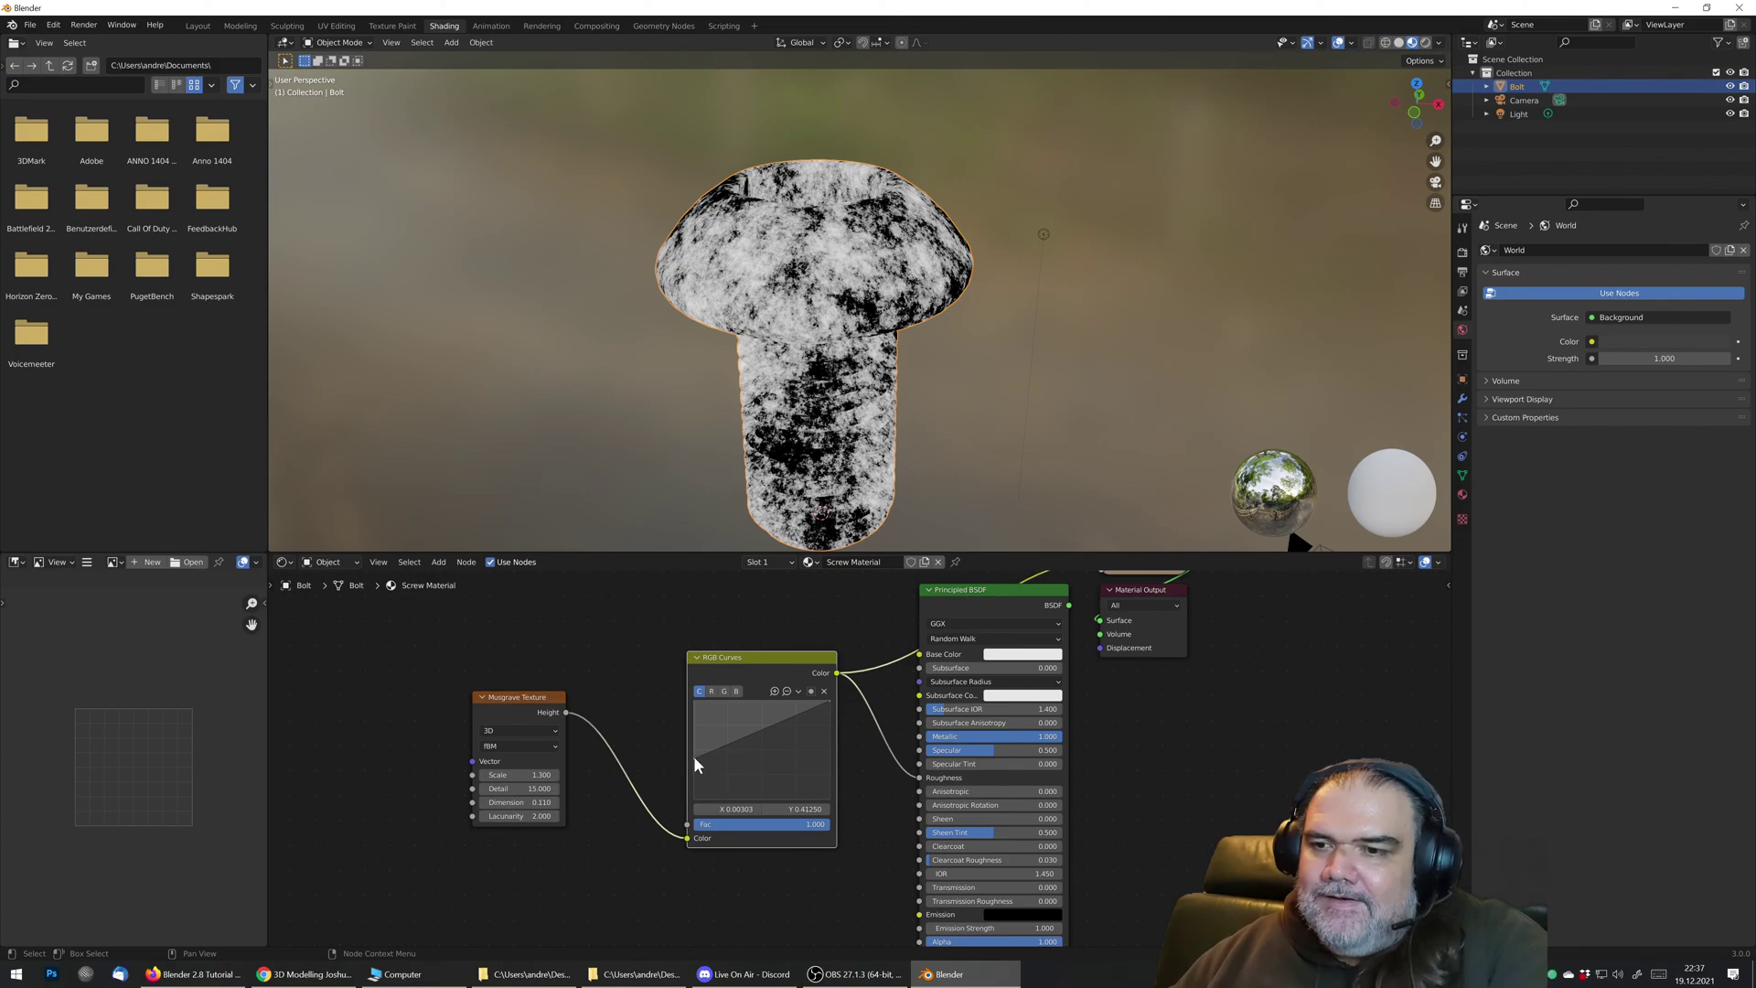
left_click_drag(694, 759, 693, 790)
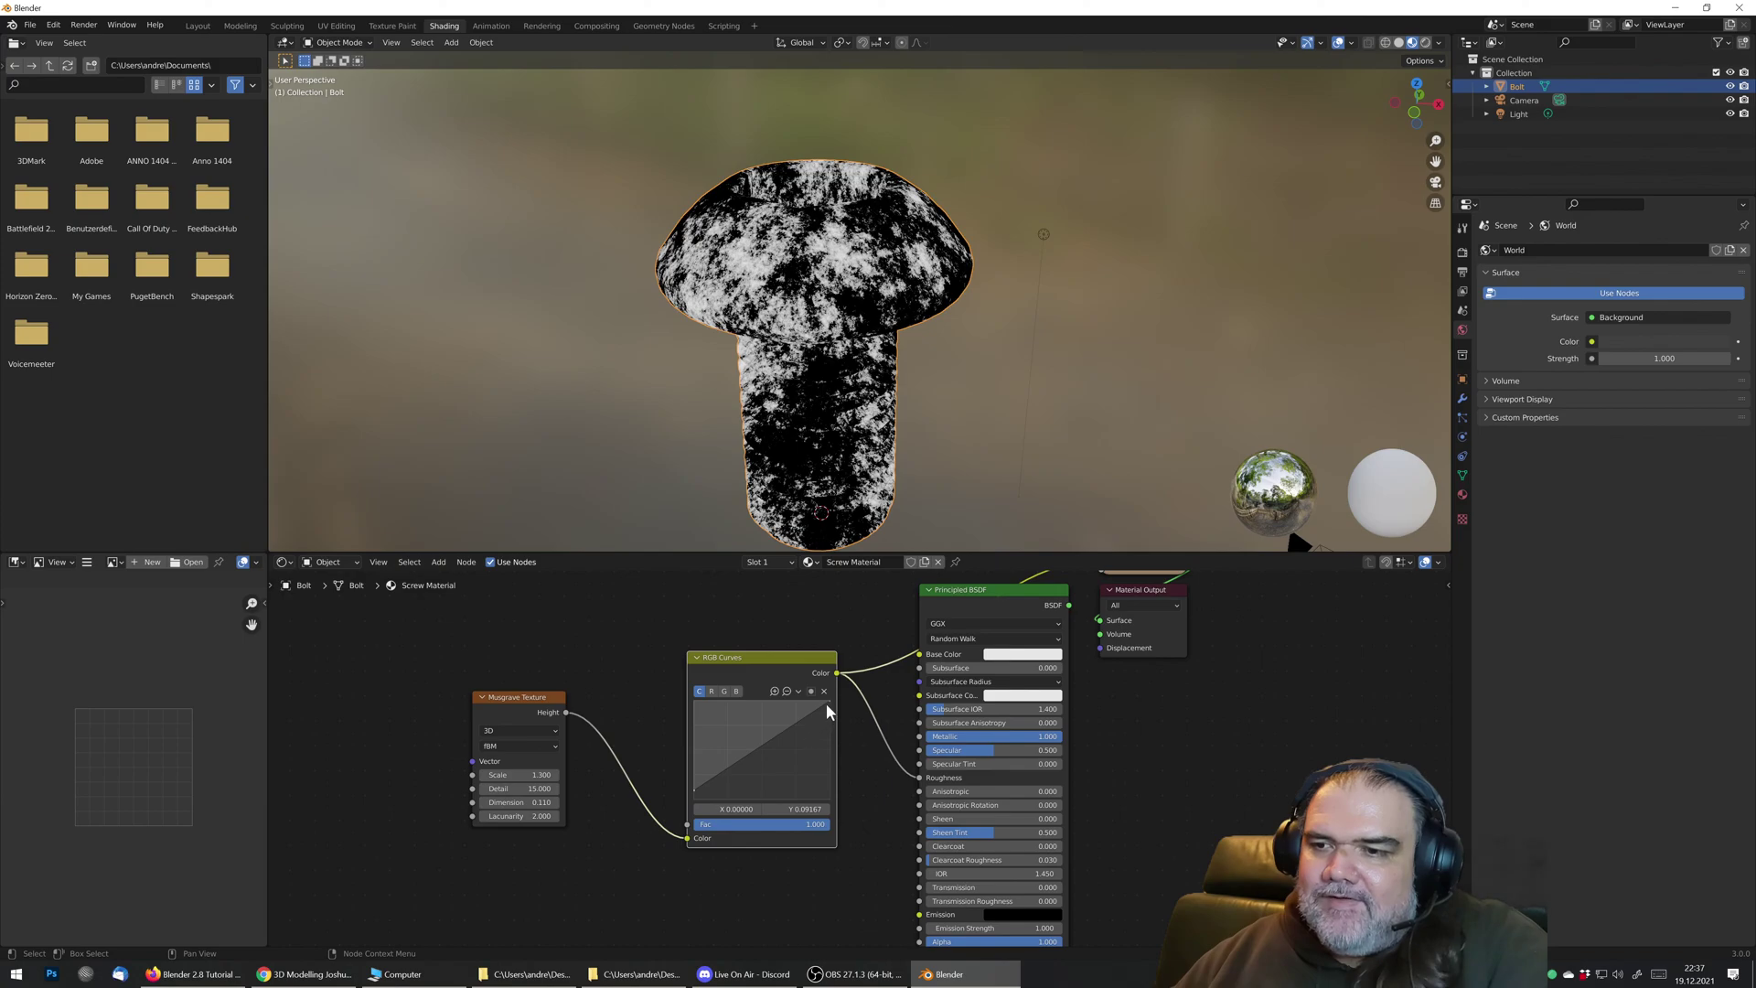
left_click_drag(829, 702, 829, 753)
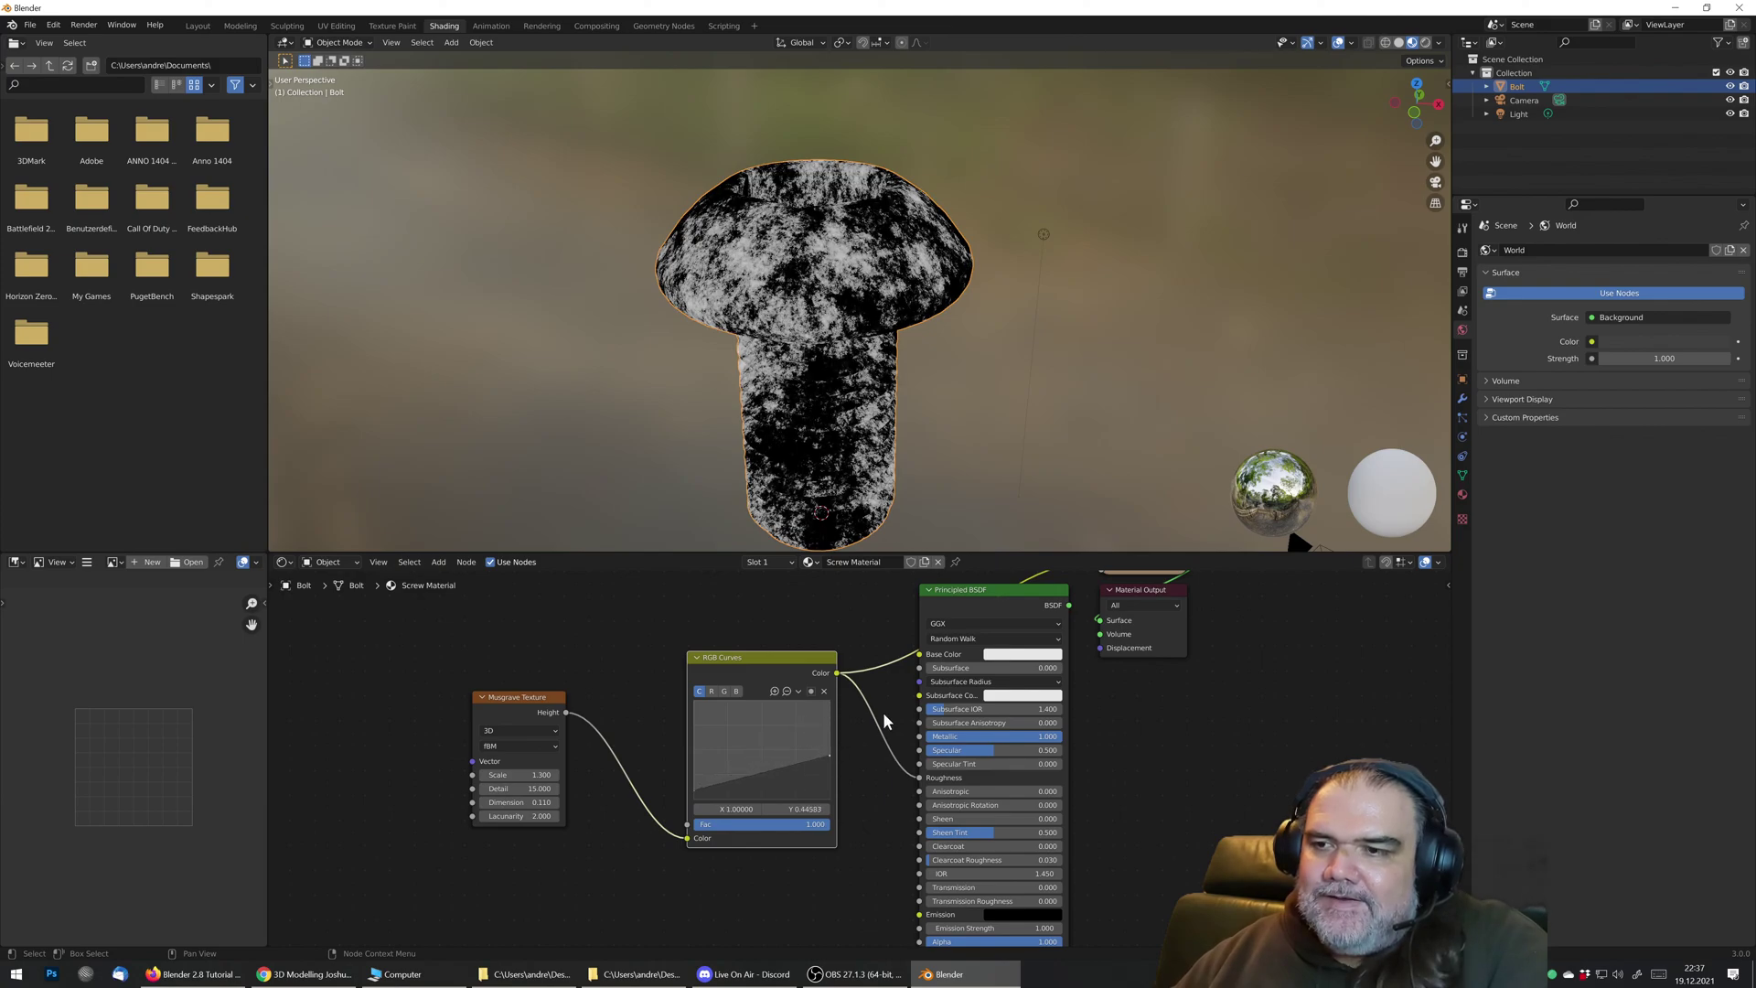
left_click(1002, 593, "ctrl+shift")
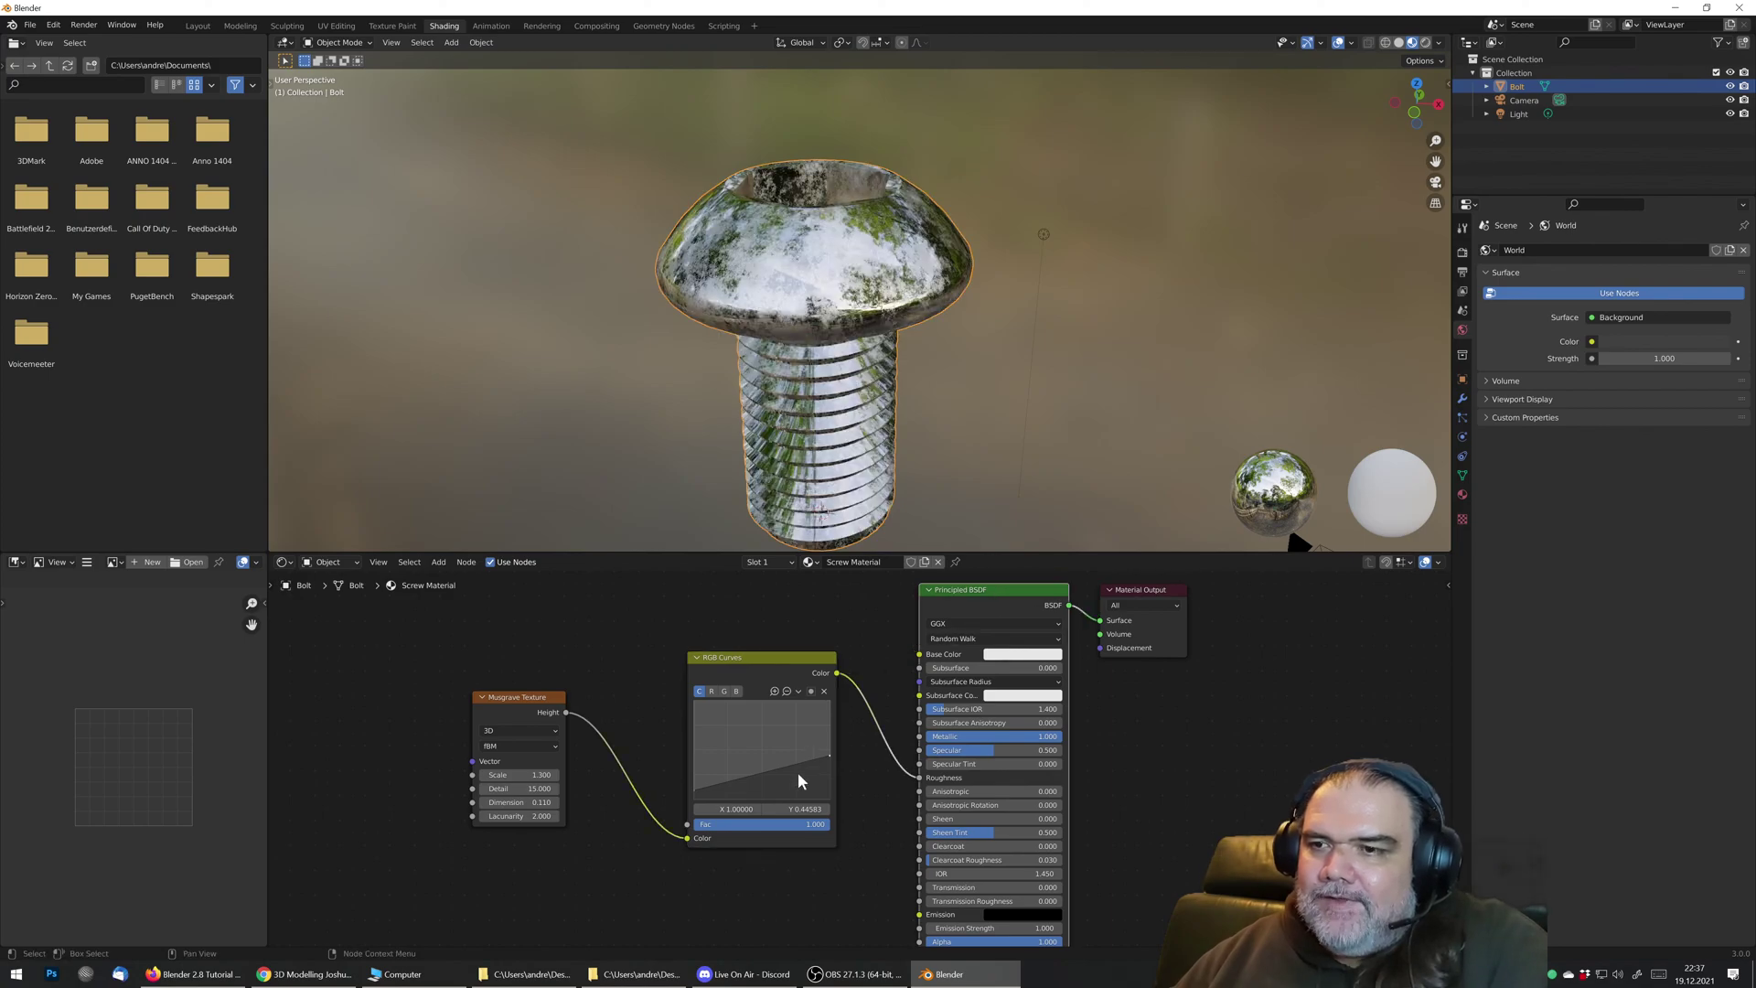
Step: Bend the RGB curve downward through a point near X 0.615, Y 0.108, and lower its white end to about Y 0.34
mouse_move(828, 762)
left_mouse_down()
mouse_move(767, 778)
mouse_move(830, 753)
left_mouse_up()
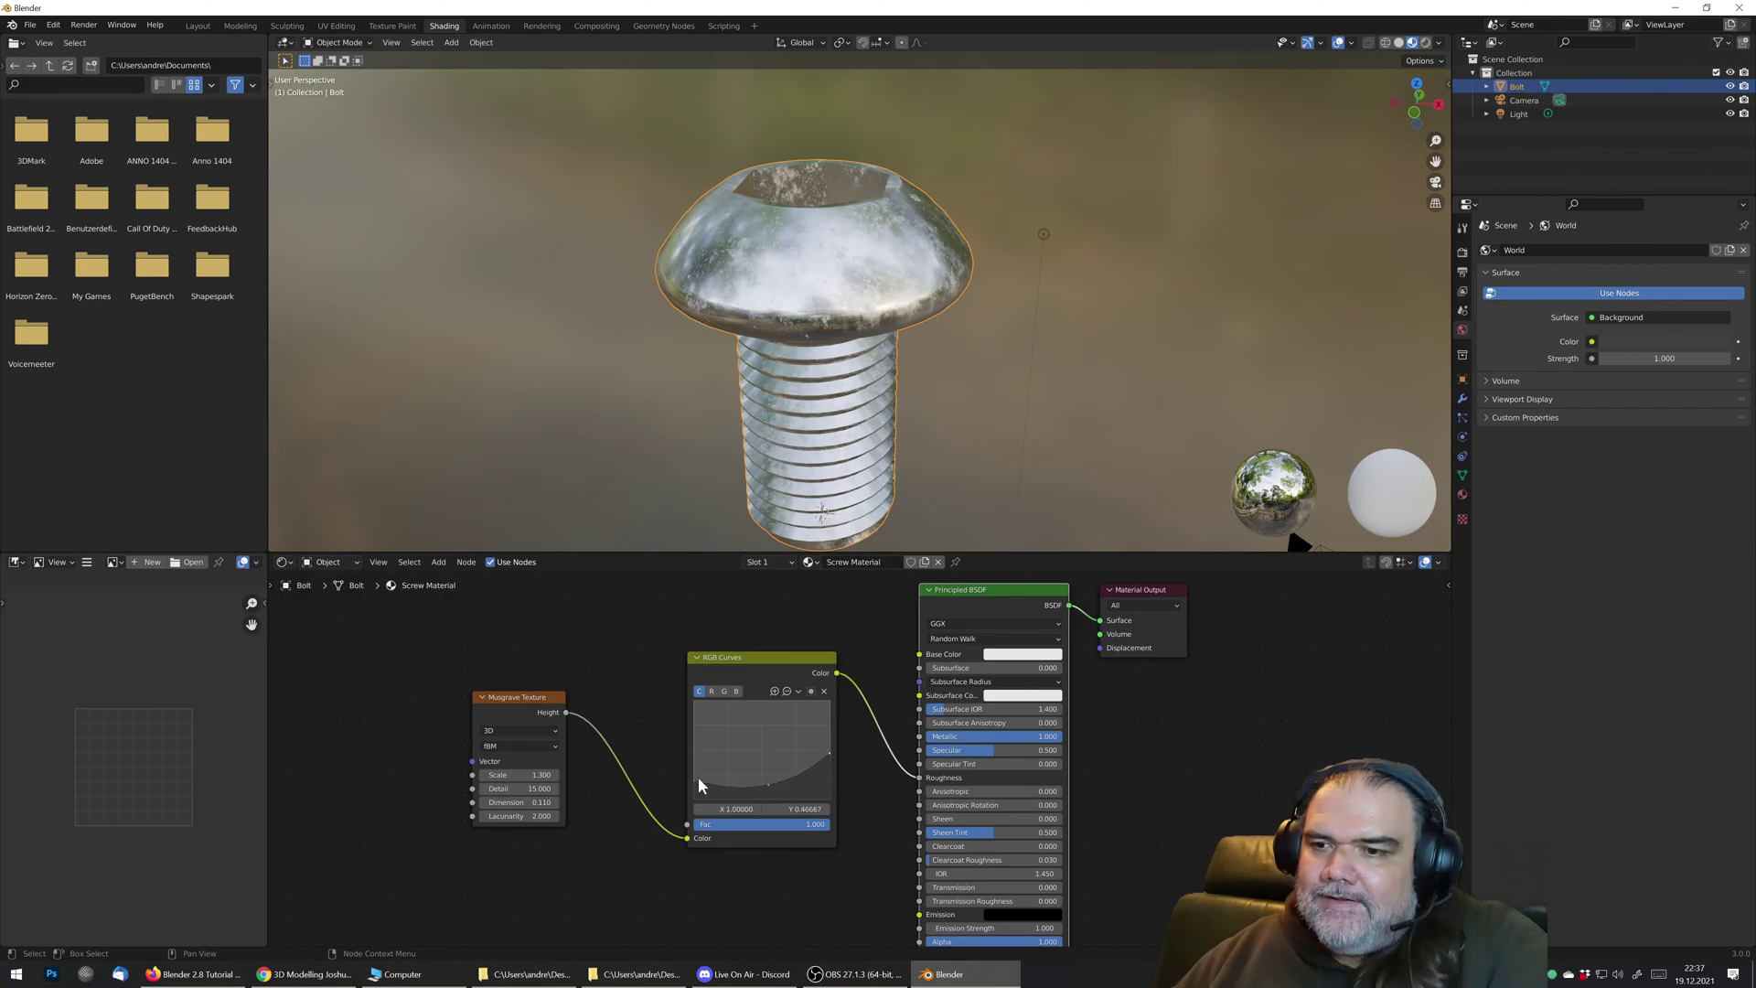
left_click_drag(699, 779, 832, 773)
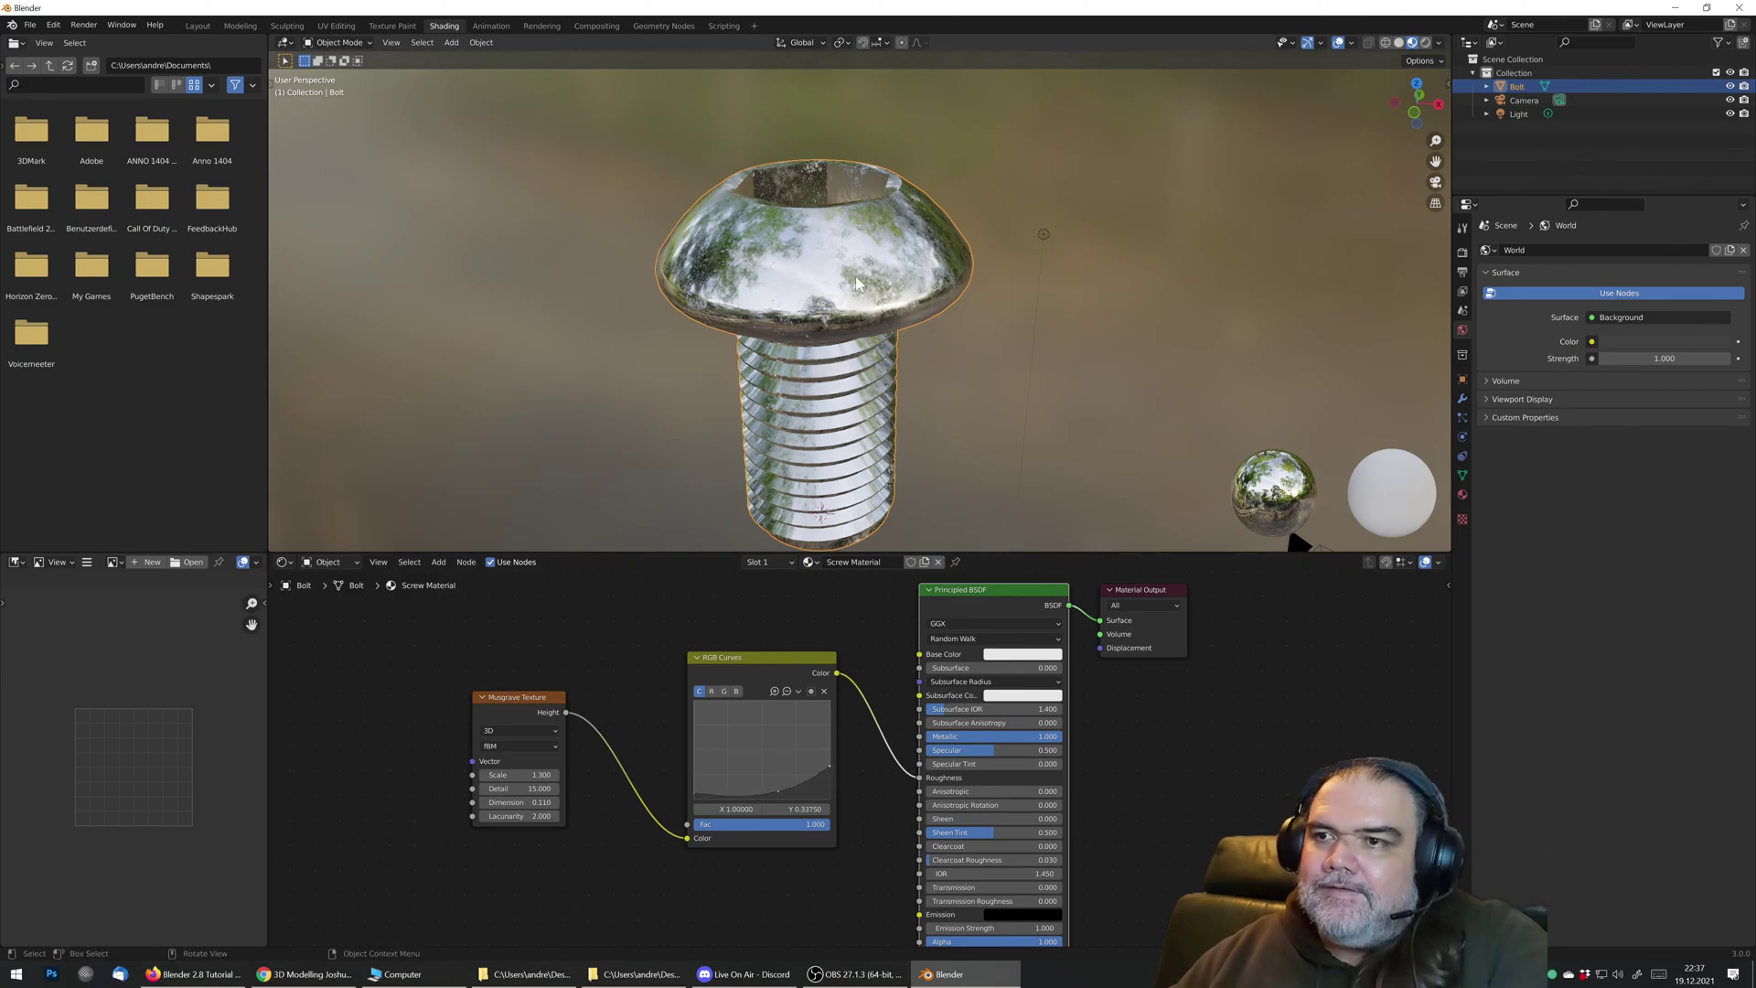
middle_click_drag(829, 260, 840, 317)
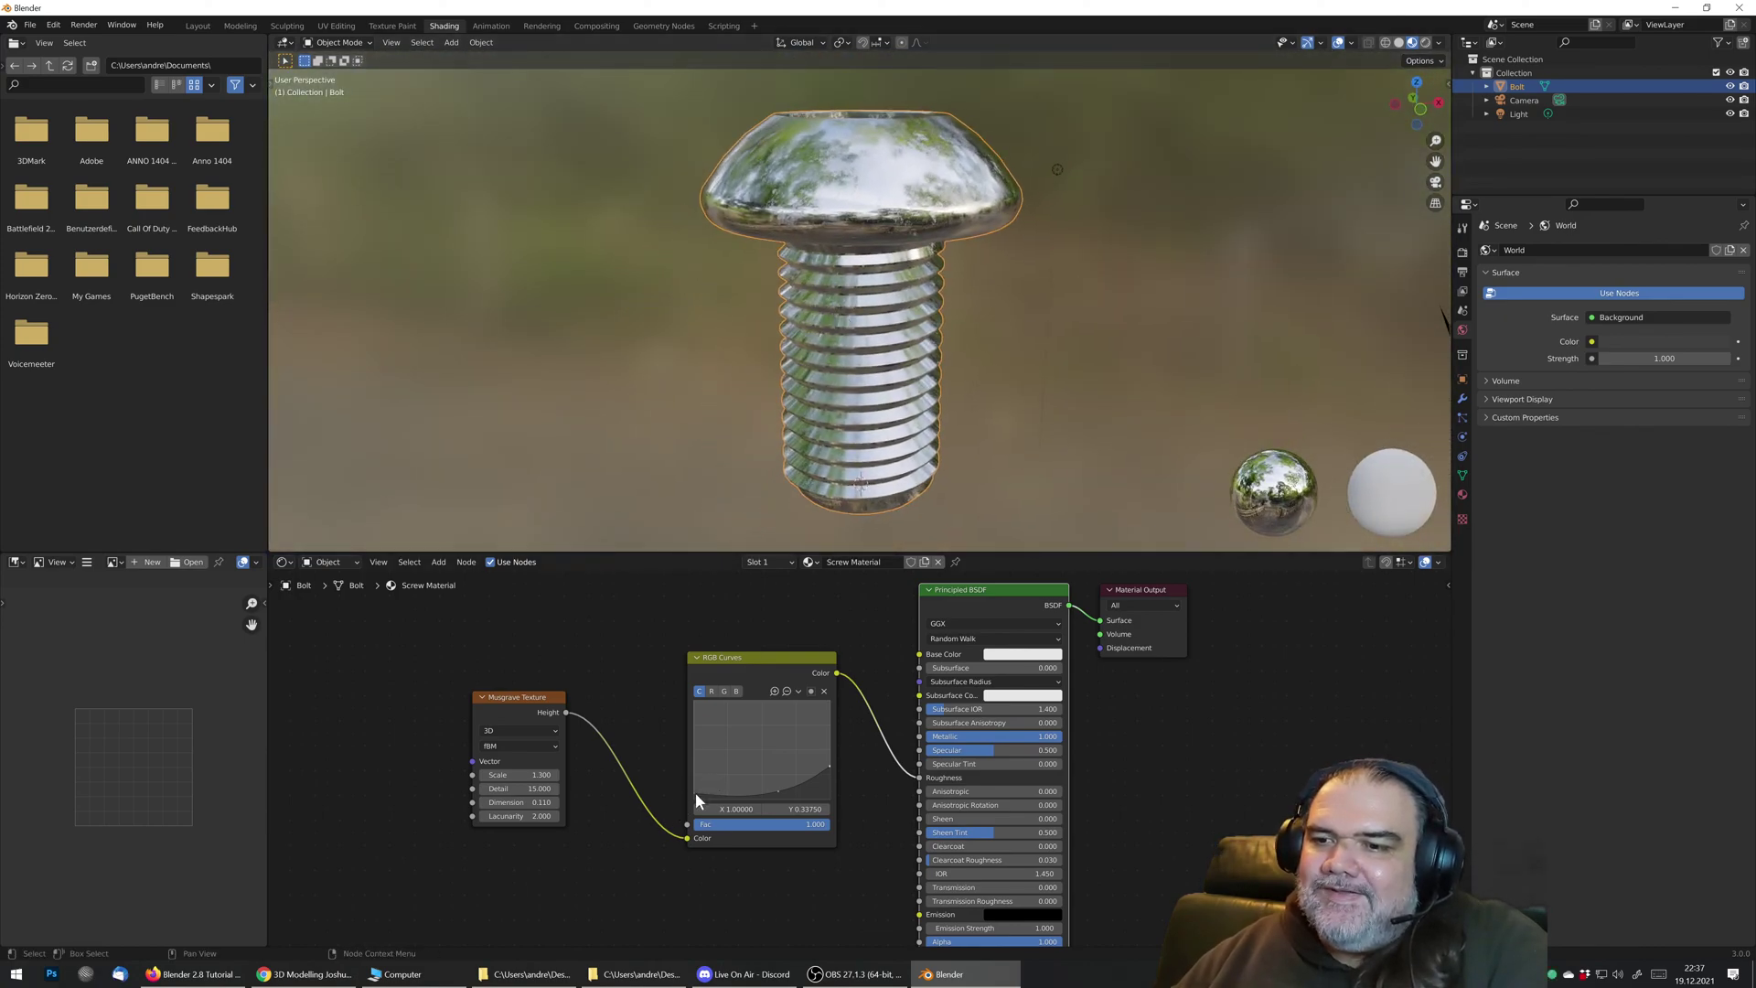
left_click(777, 789)
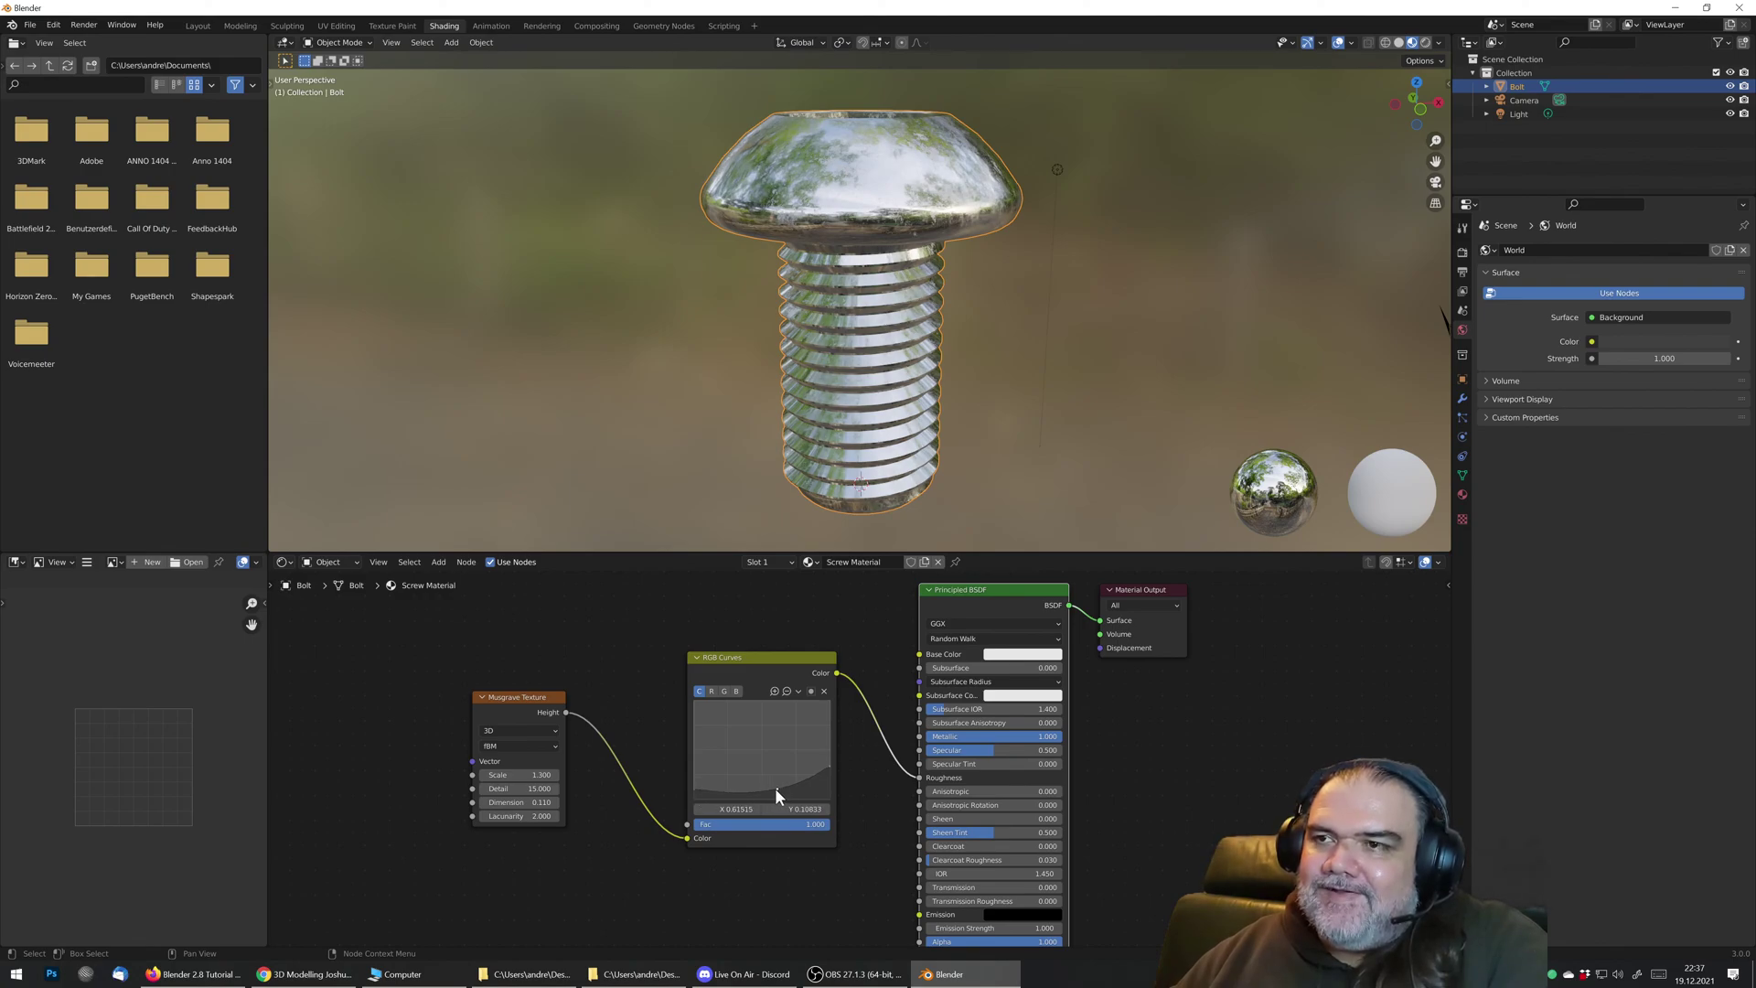
middle_click_drag(855, 367, 929, 289)
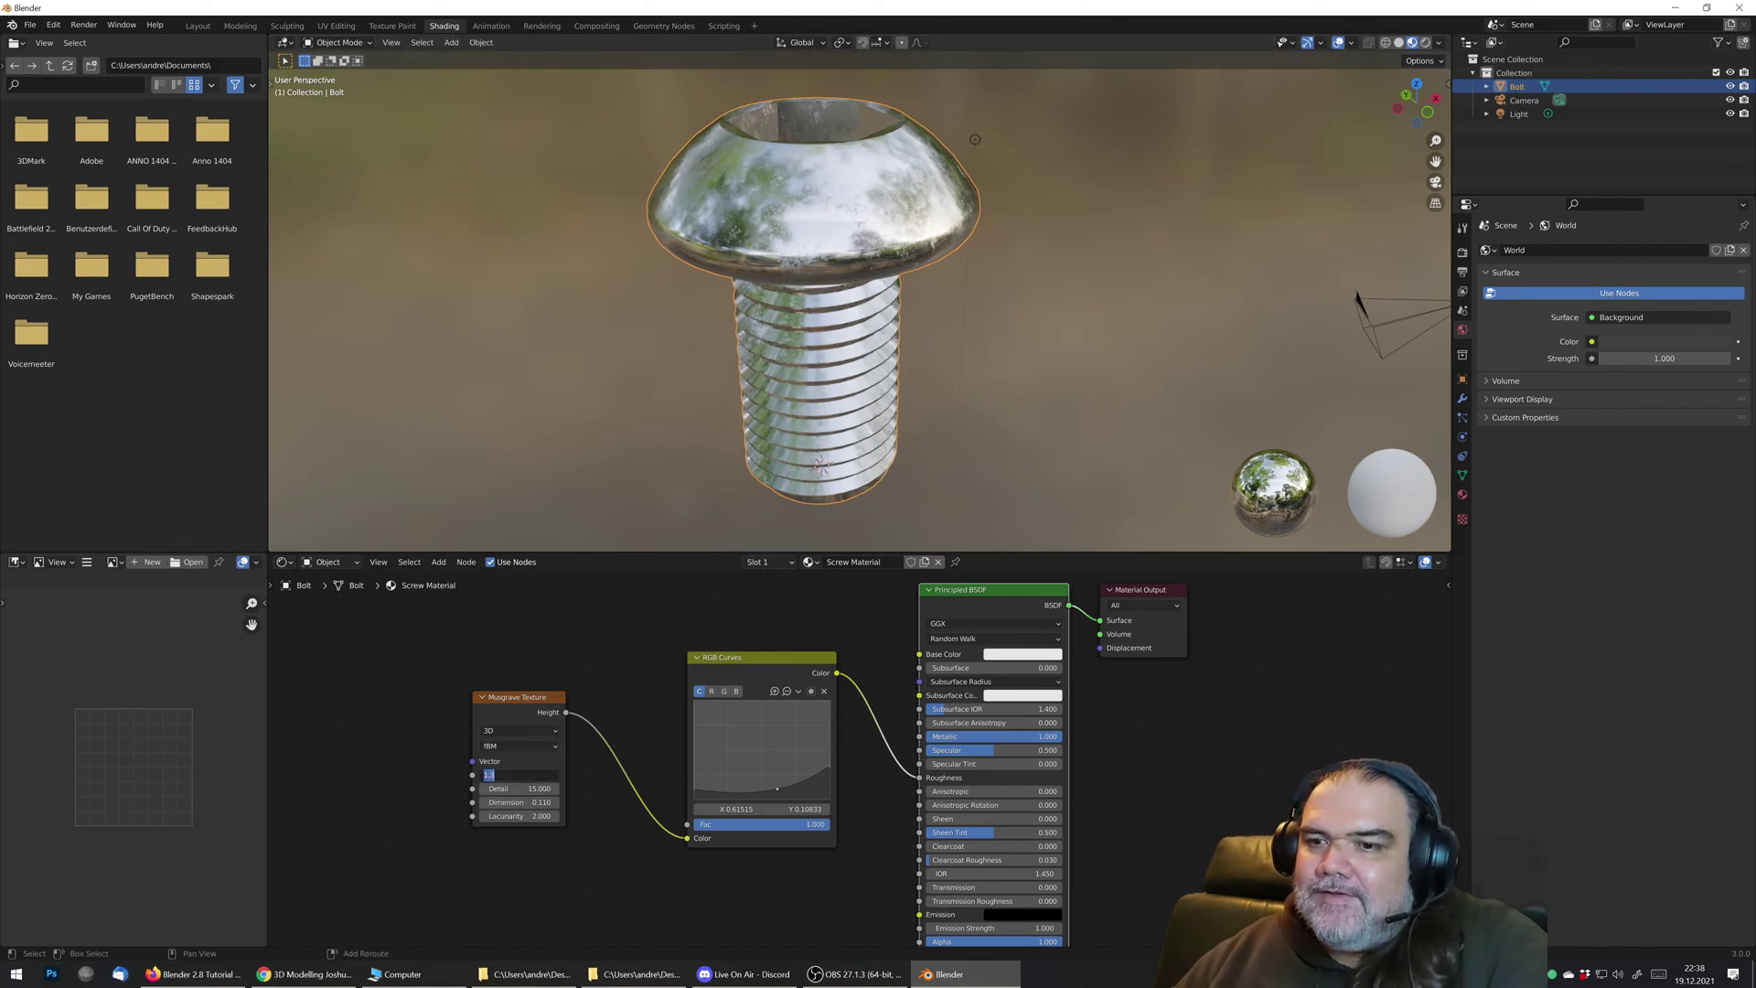
Step: Set the Musgrave texture's Scale to 2.180 and raise the white end of the RGB curve to about Y 0.48
left_click_drag(531, 774, 593, 775)
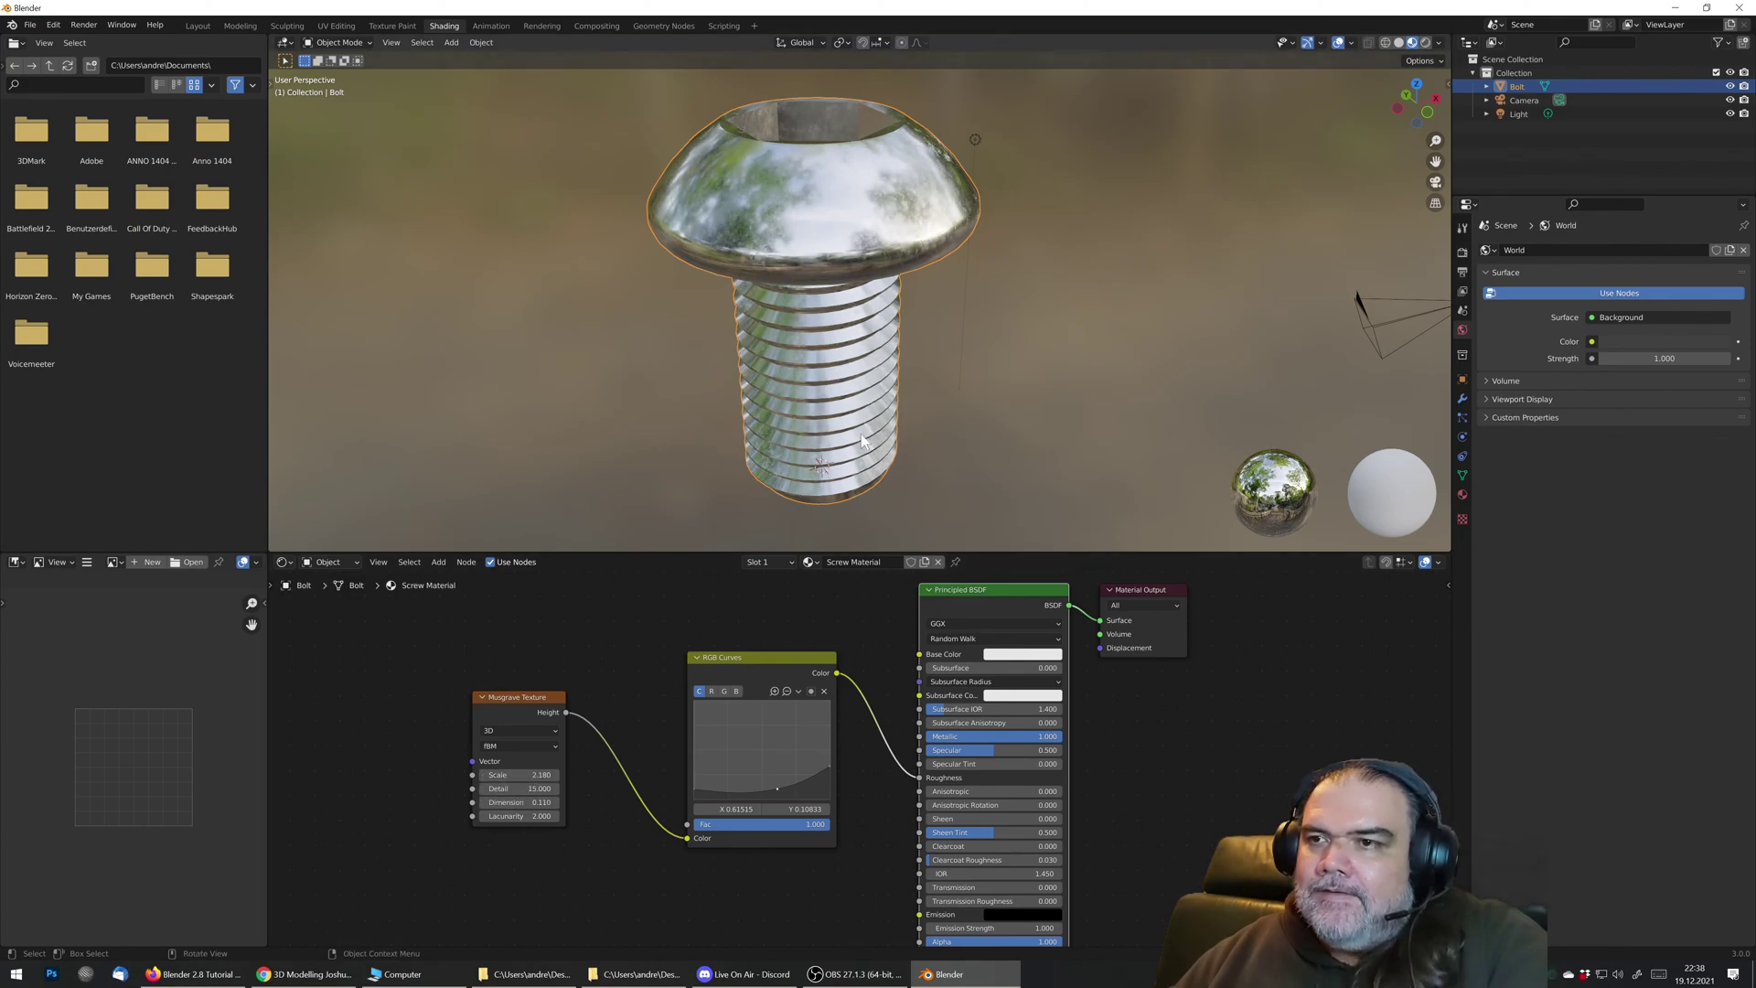
left_click_drag(782, 778, 830, 744)
middle_click_drag(884, 275, 697, 307)
scroll(864, 299, "up", 5)
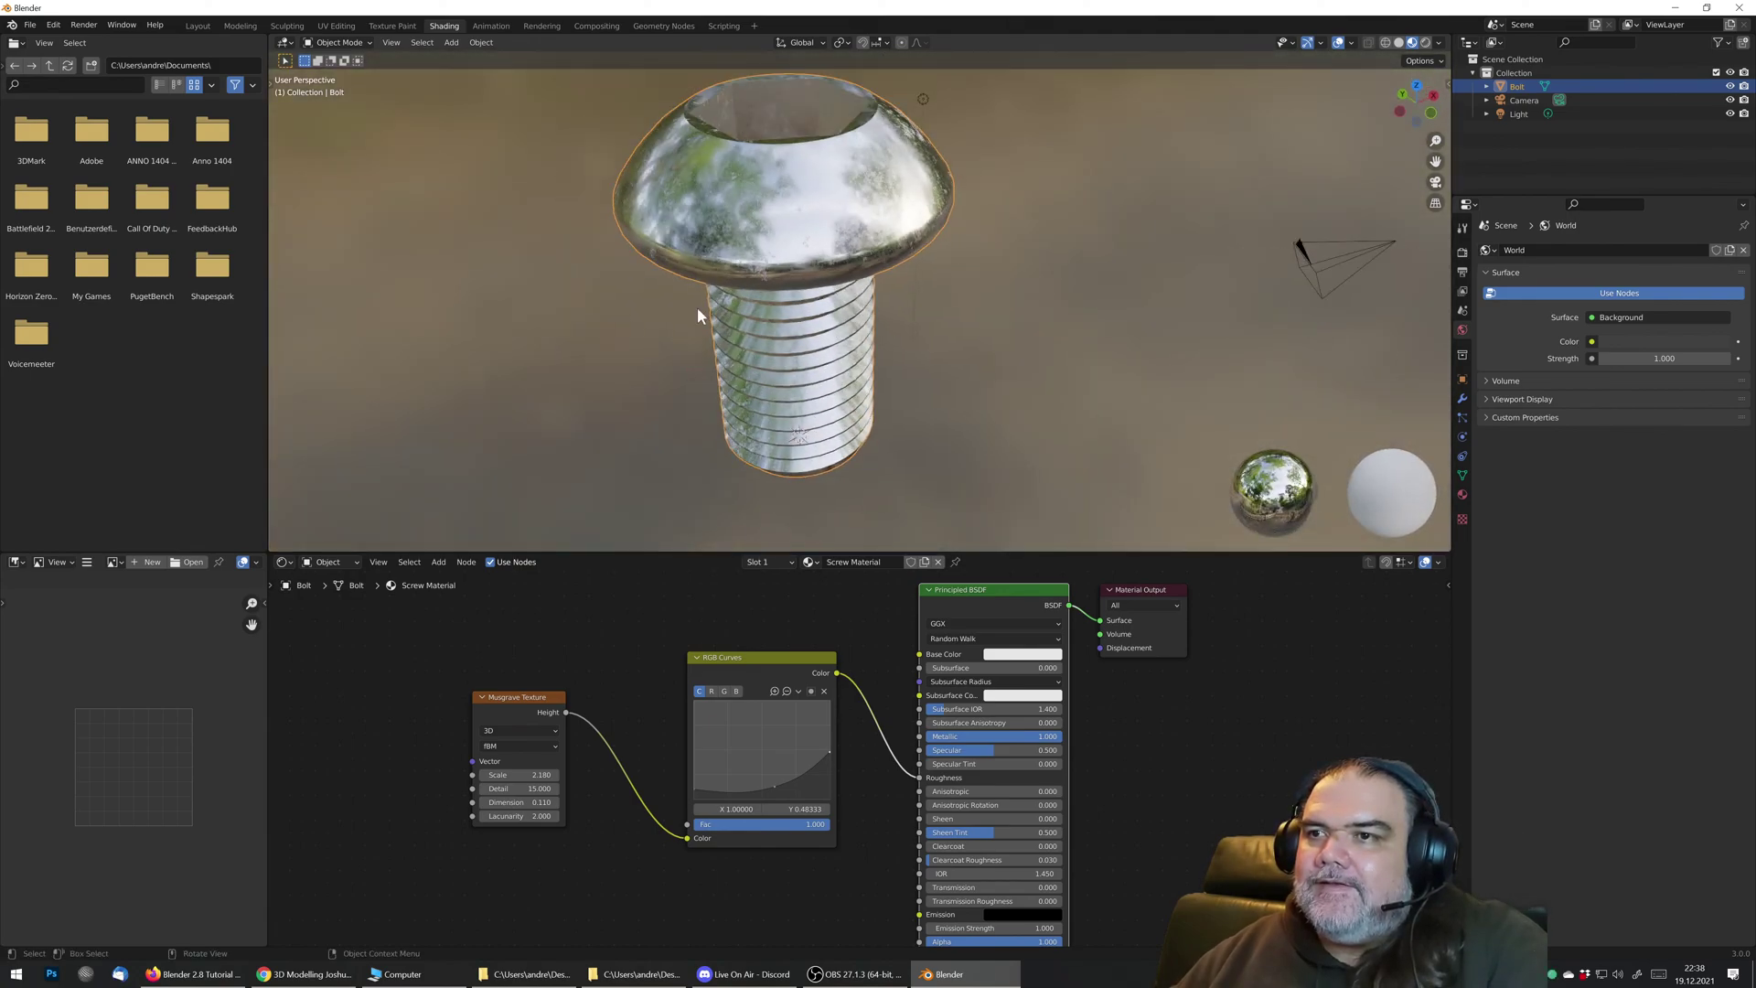
Step: Move the Musgrave Texture and RGB Curves nodes farther away from the Principled BSDF to free up space
middle_click_drag(752, 359, 667, 515)
left_click_drag(508, 695, 420, 689)
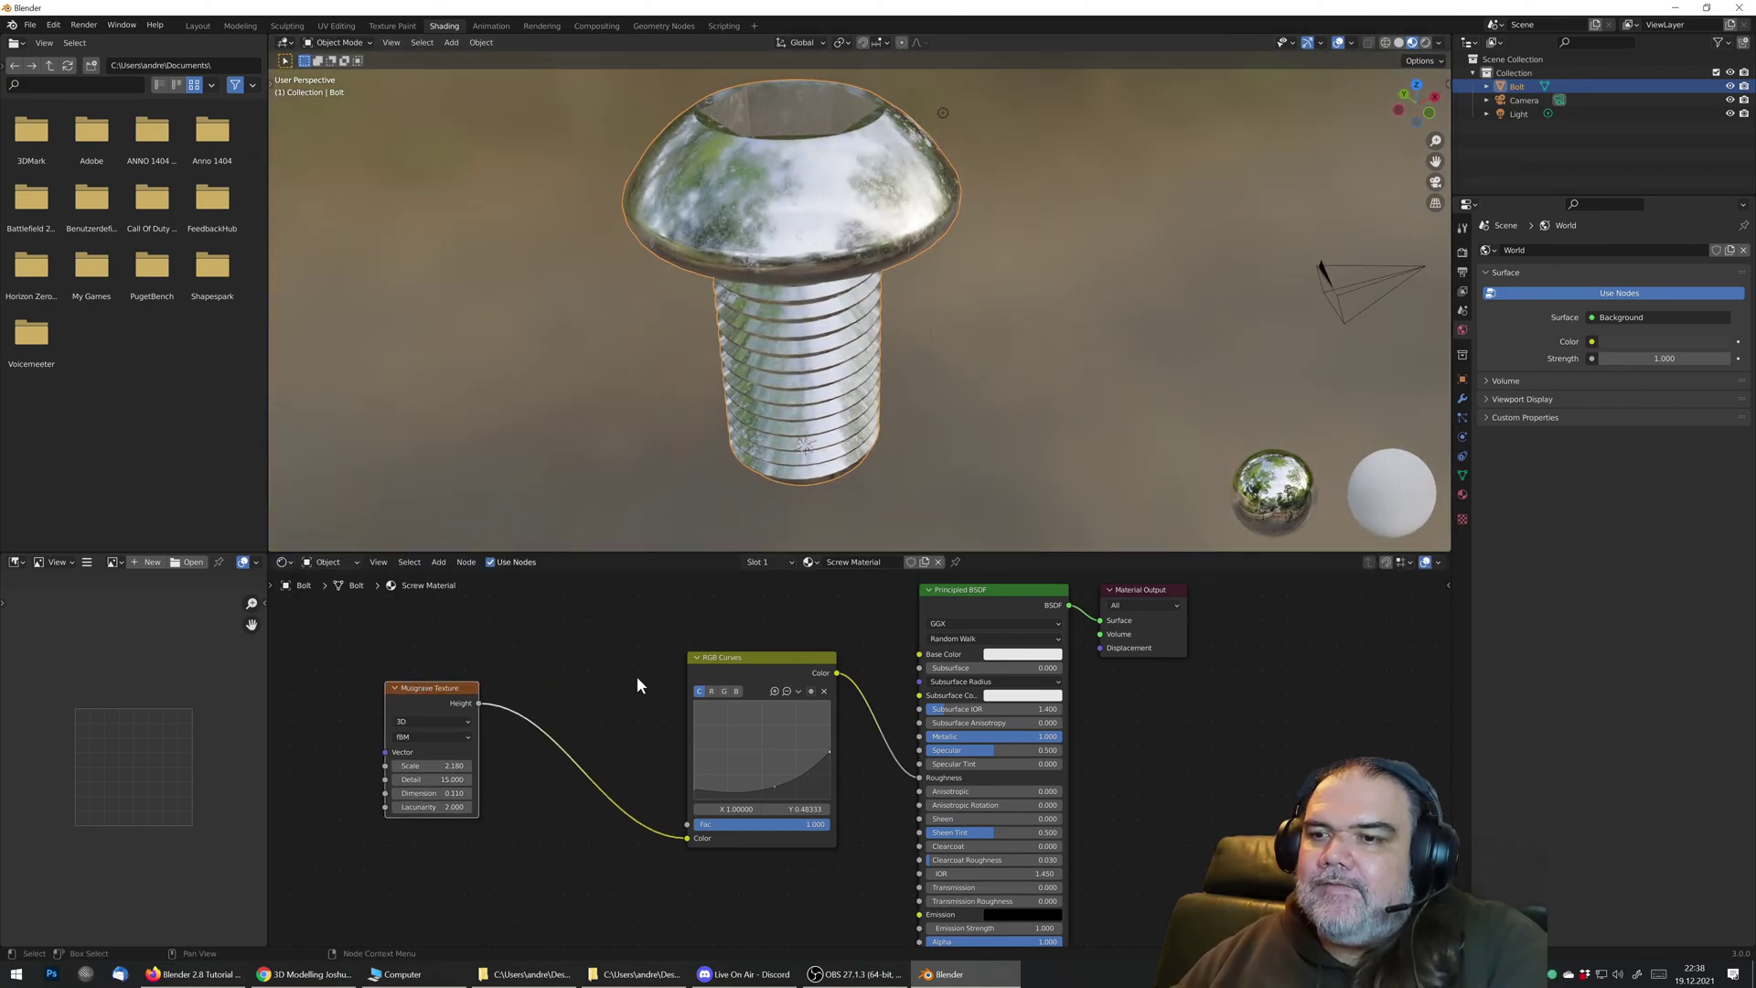
left_click_drag(739, 656, 658, 595)
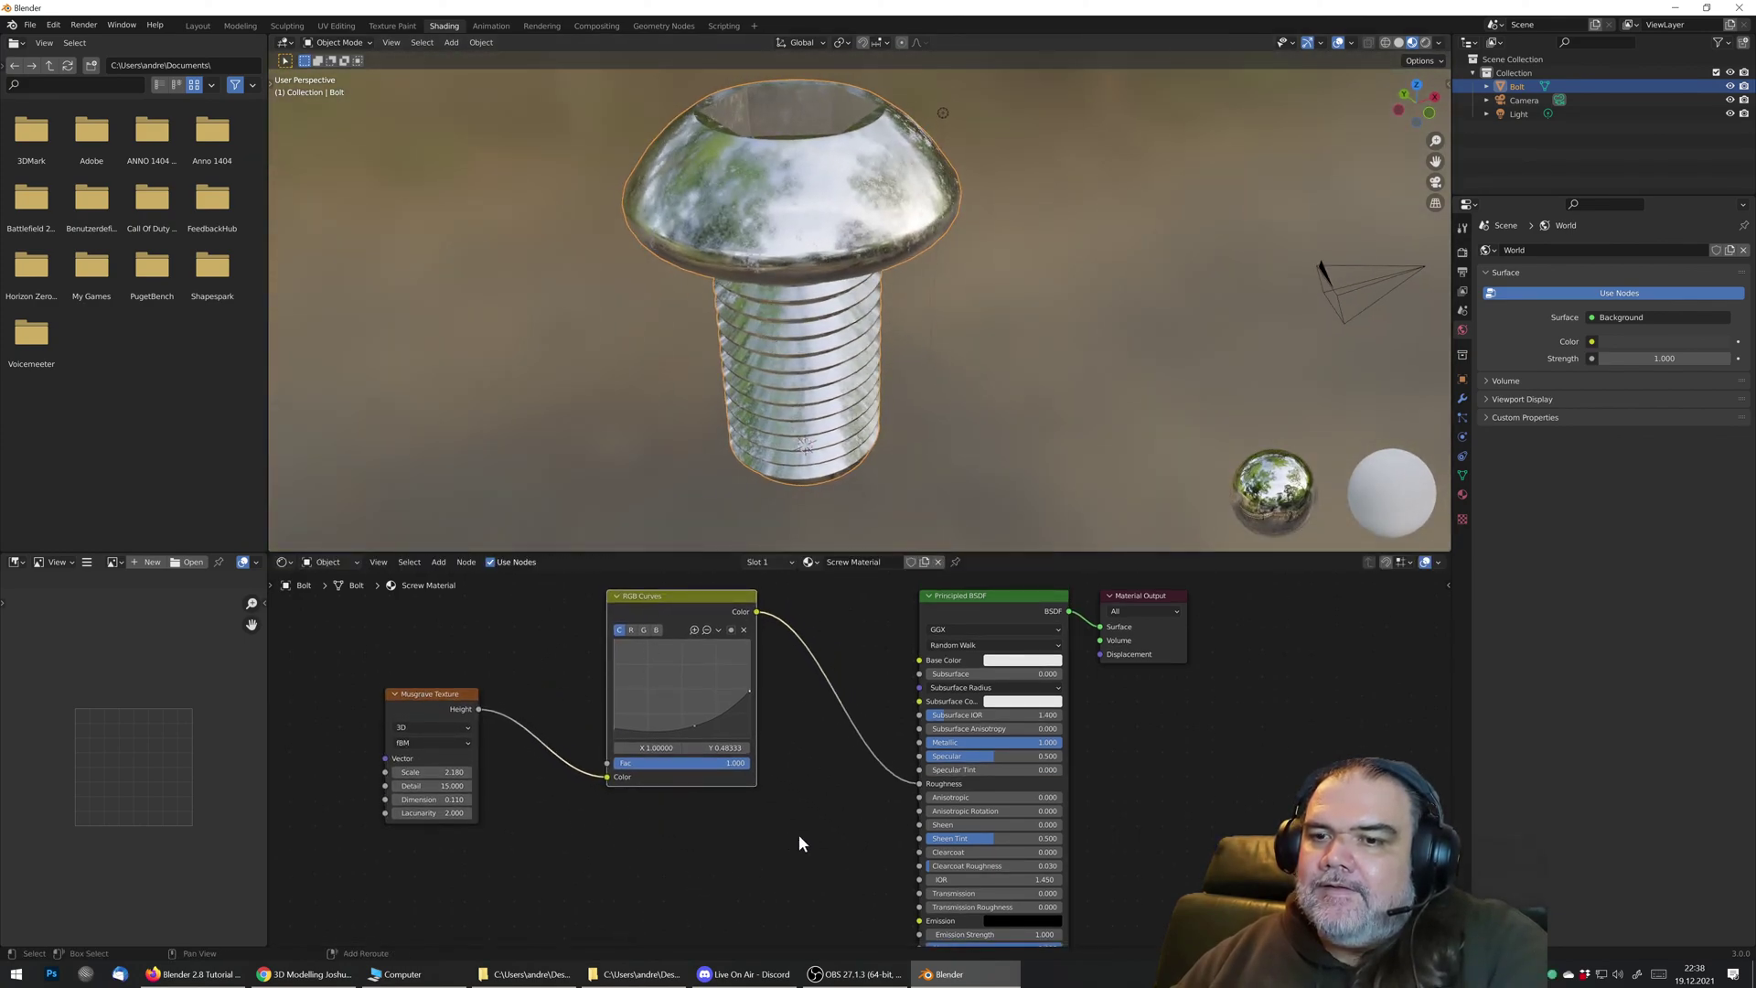
Step: Add a Bump node, link its Normal to the Principled BSDF's Normal input, and feed its Height from the Musgrave texture's Height
middle_click_drag(798, 843, 945, 821)
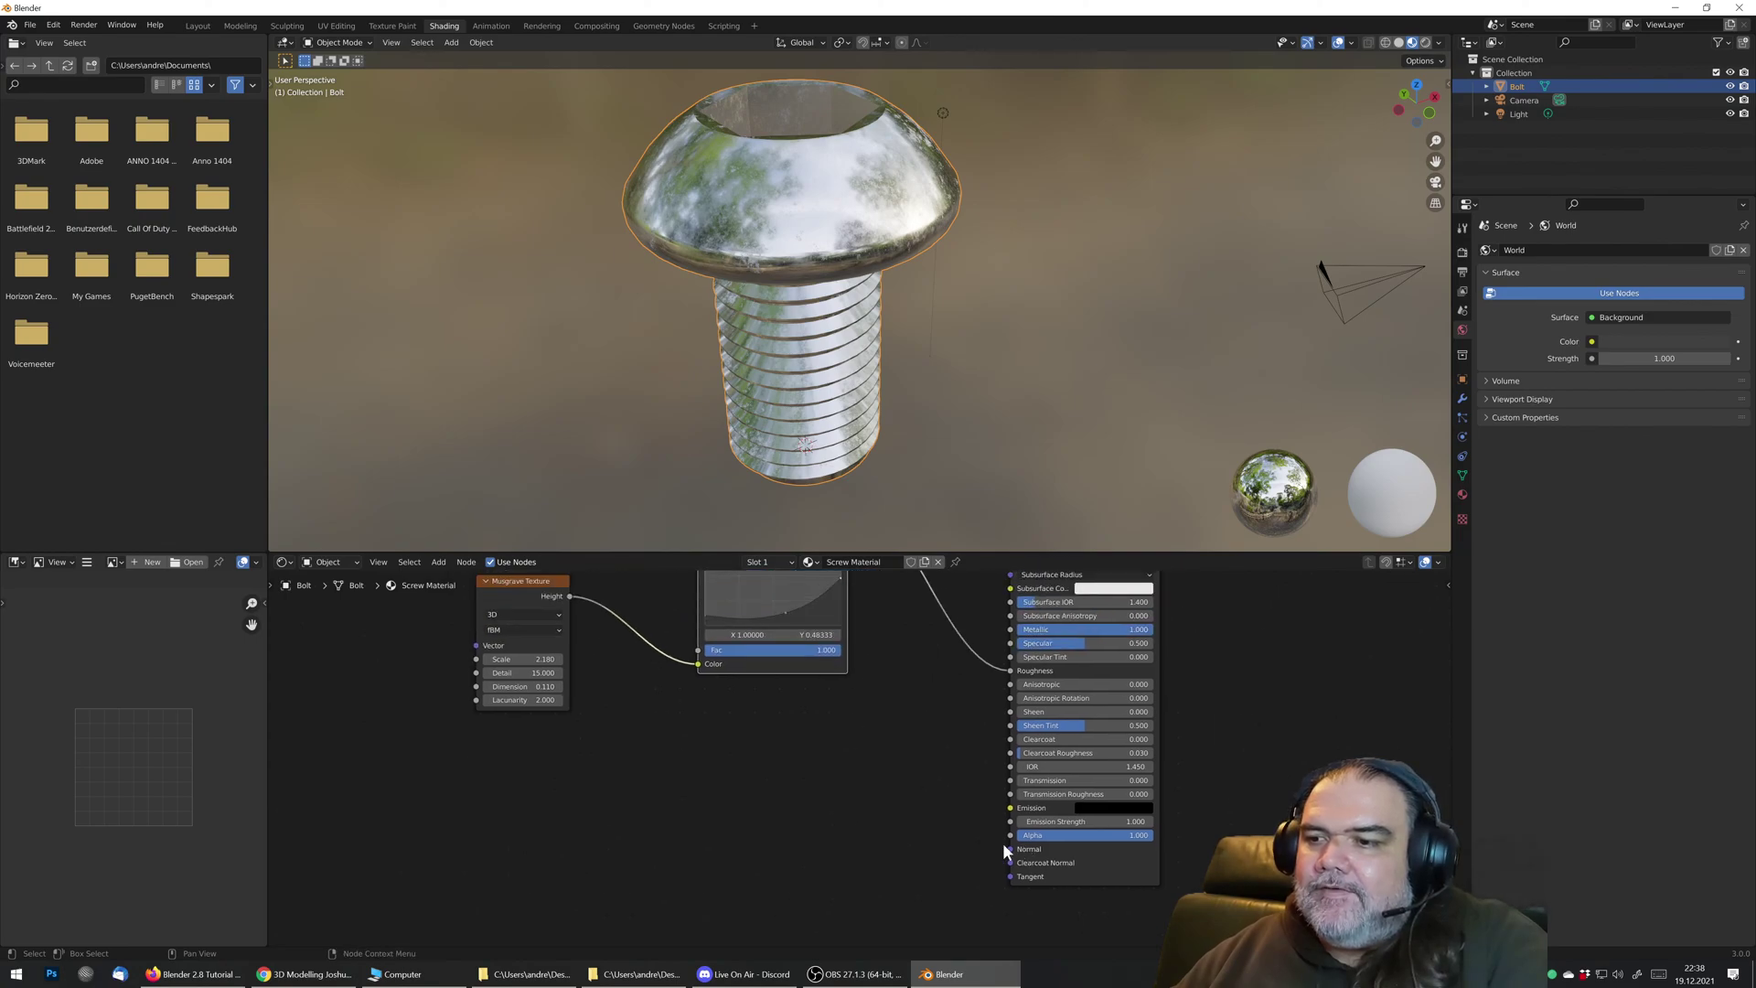
key("shift+a")
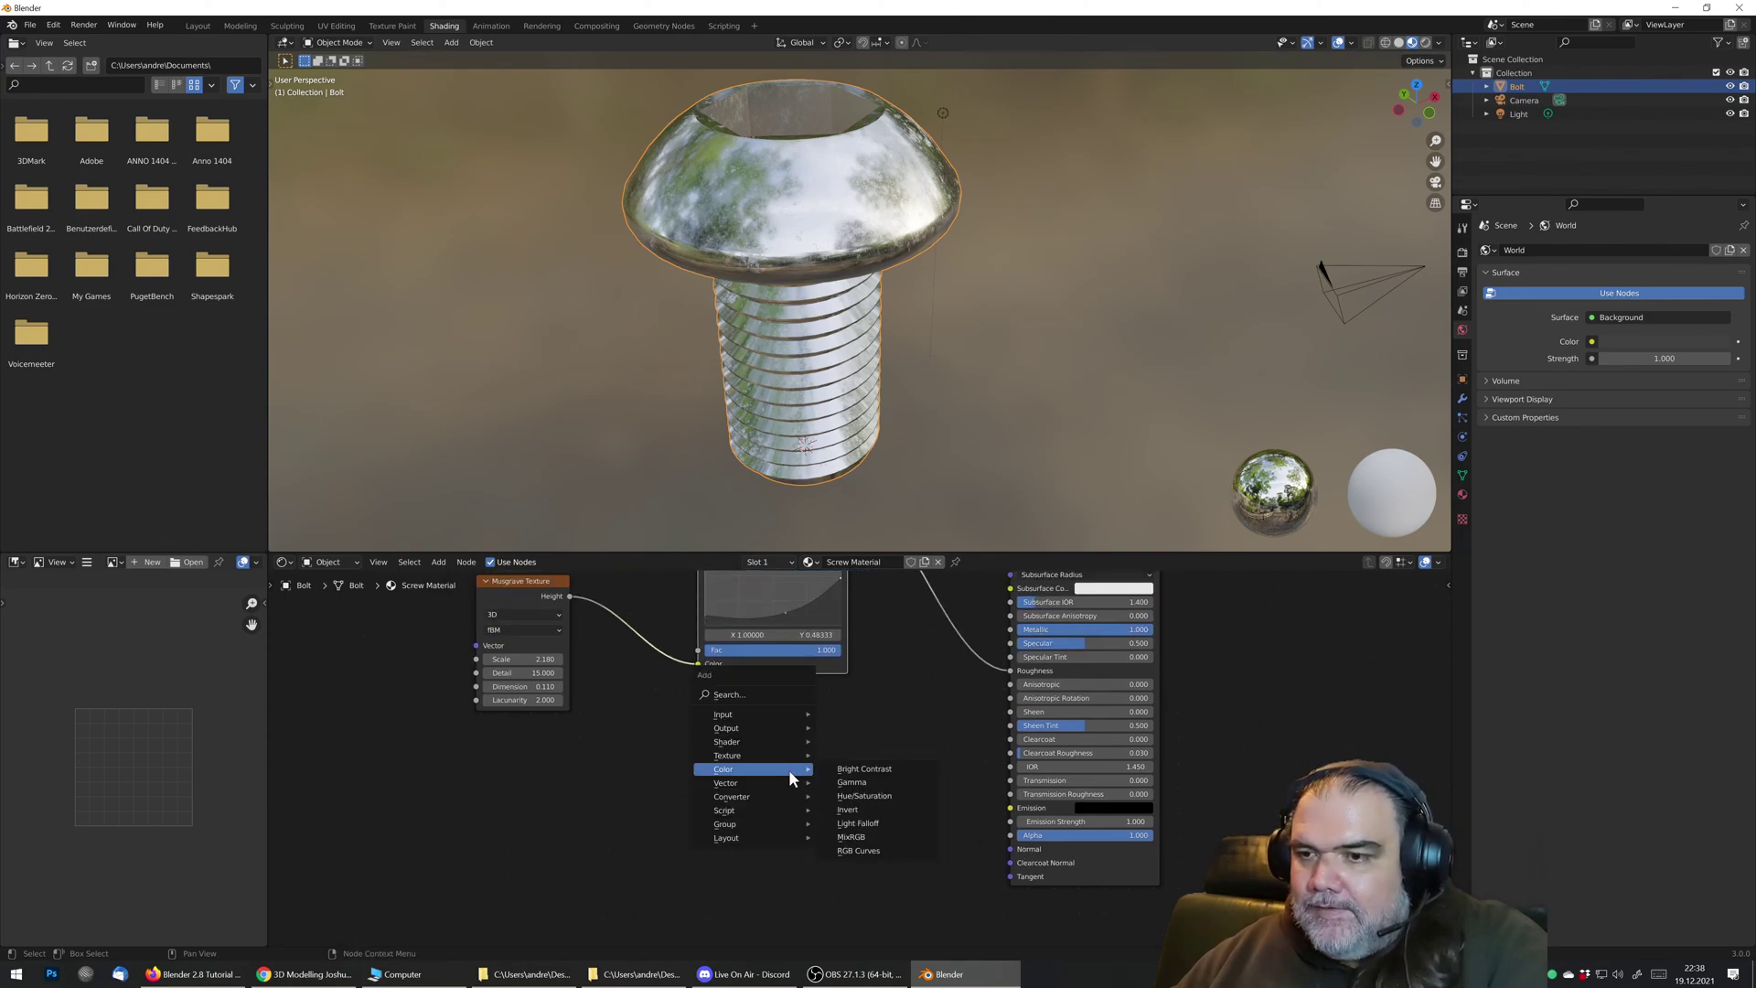
mouse_move(761, 785)
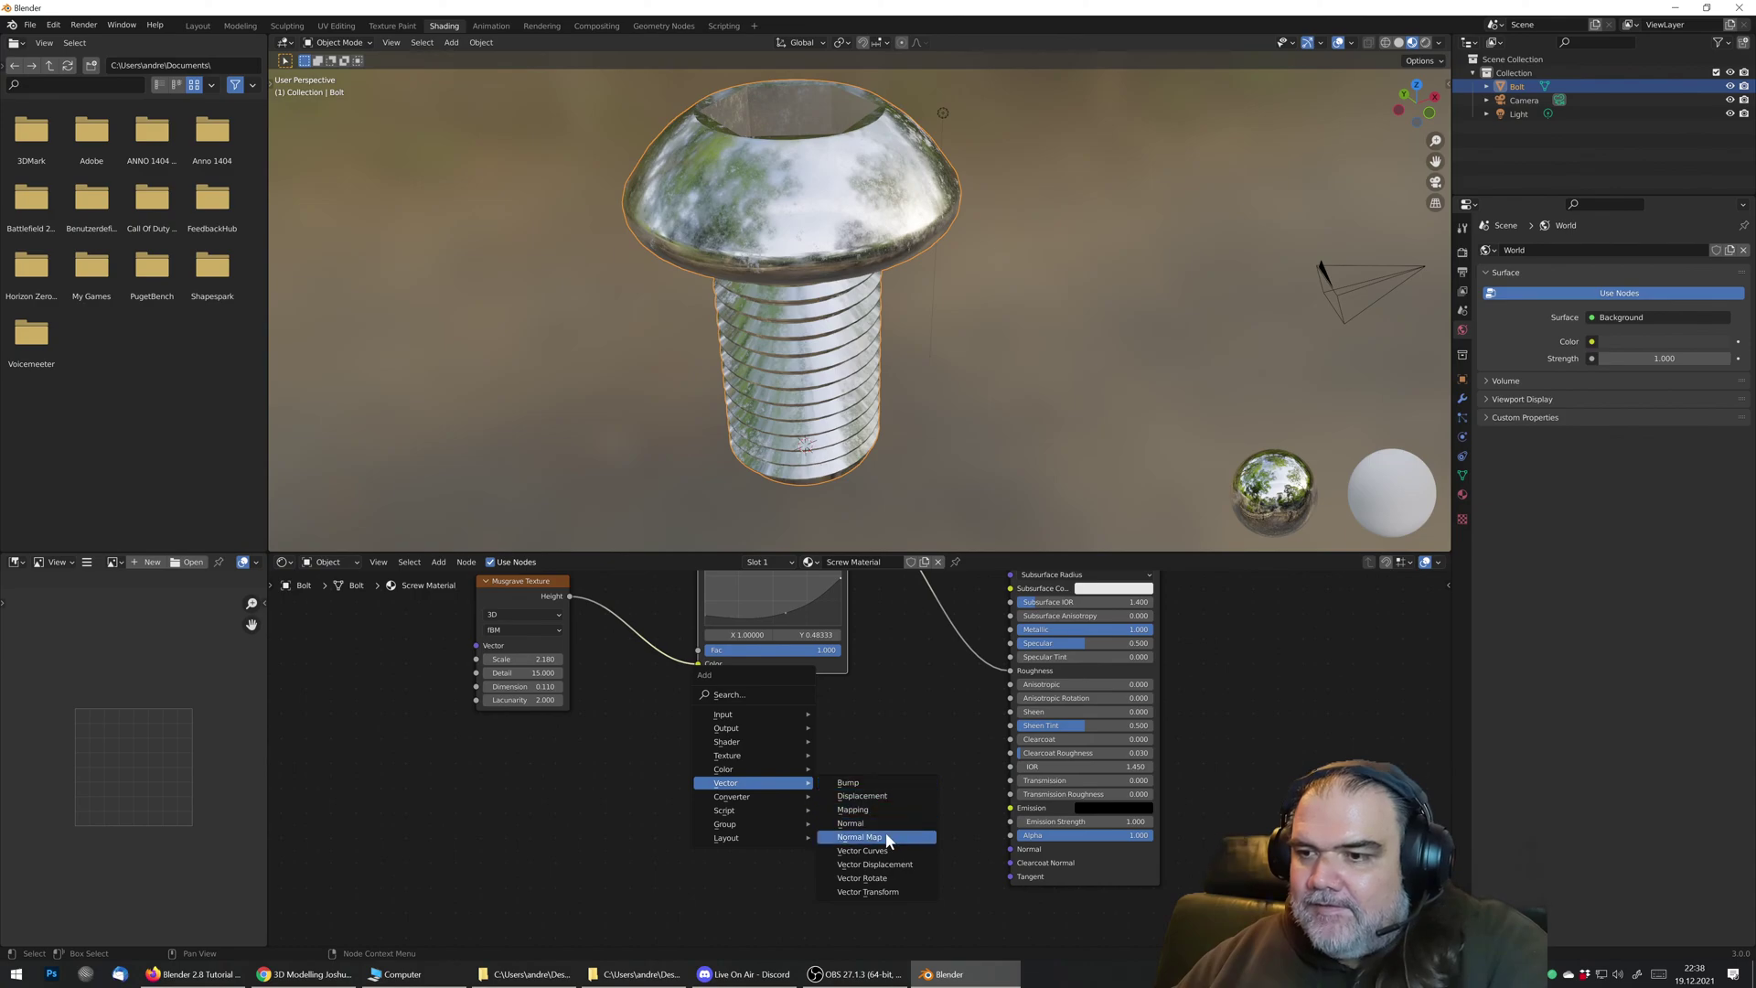
left_click(880, 784)
left_click(843, 797)
left_click_drag(927, 813, 1010, 849)
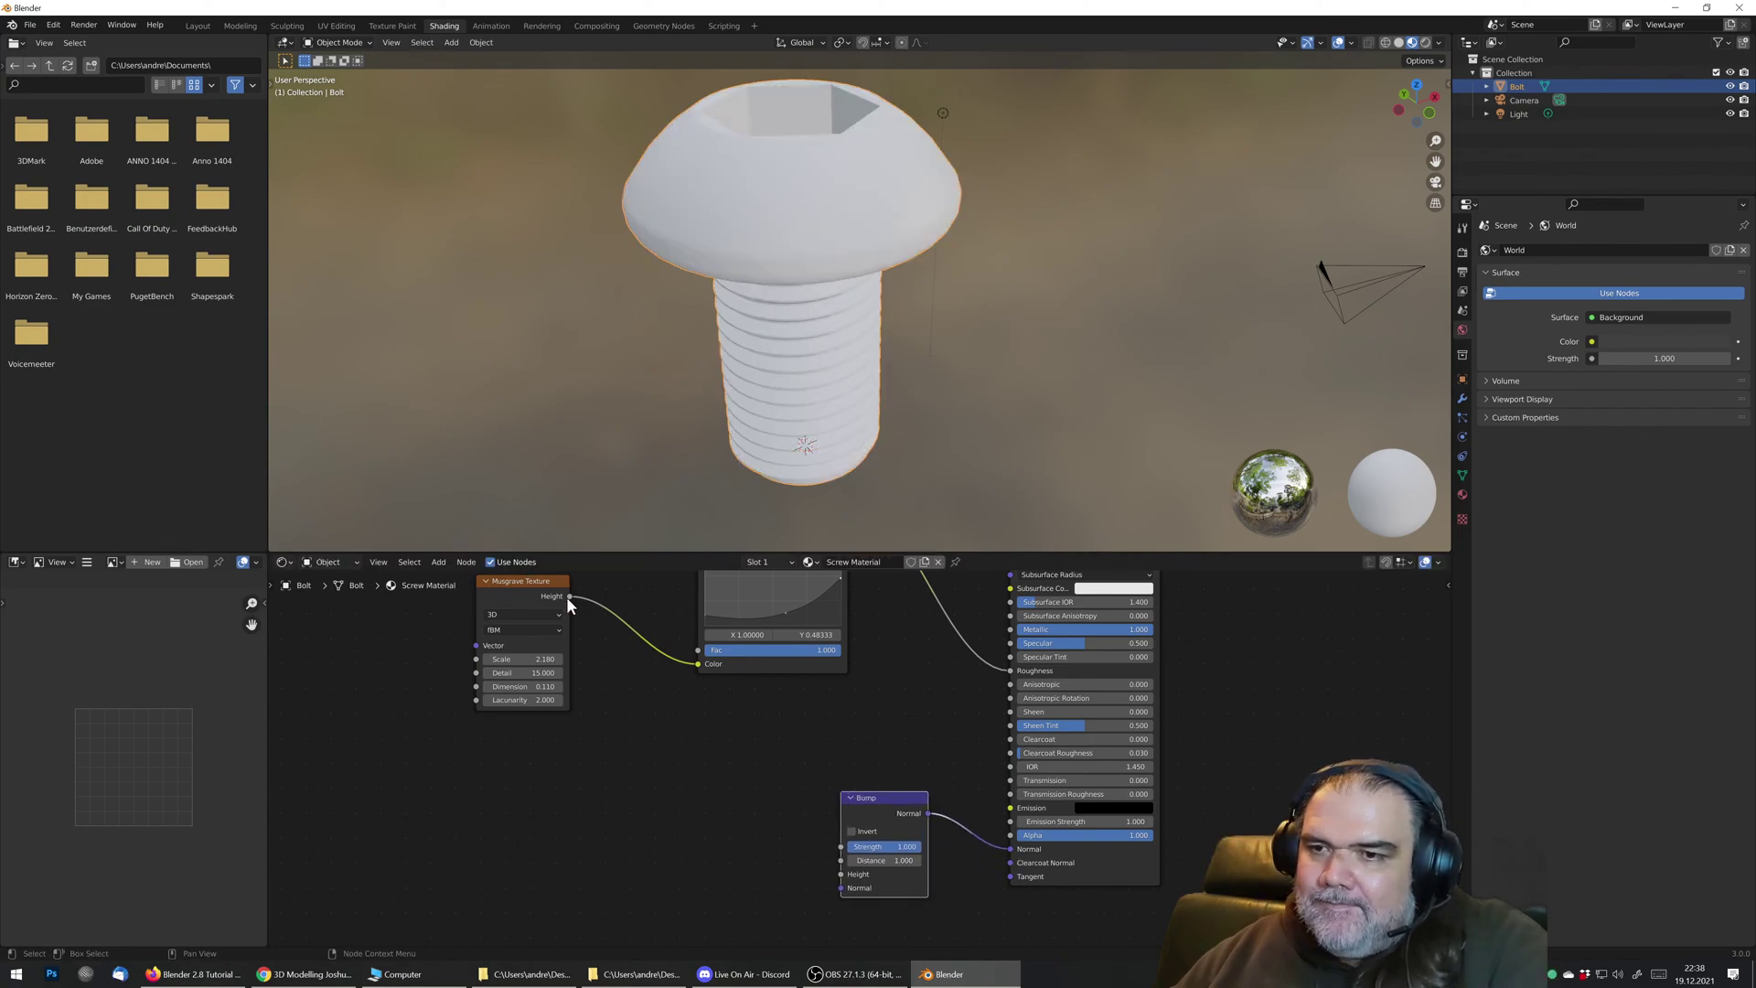
left_click_drag(569, 596, 841, 875)
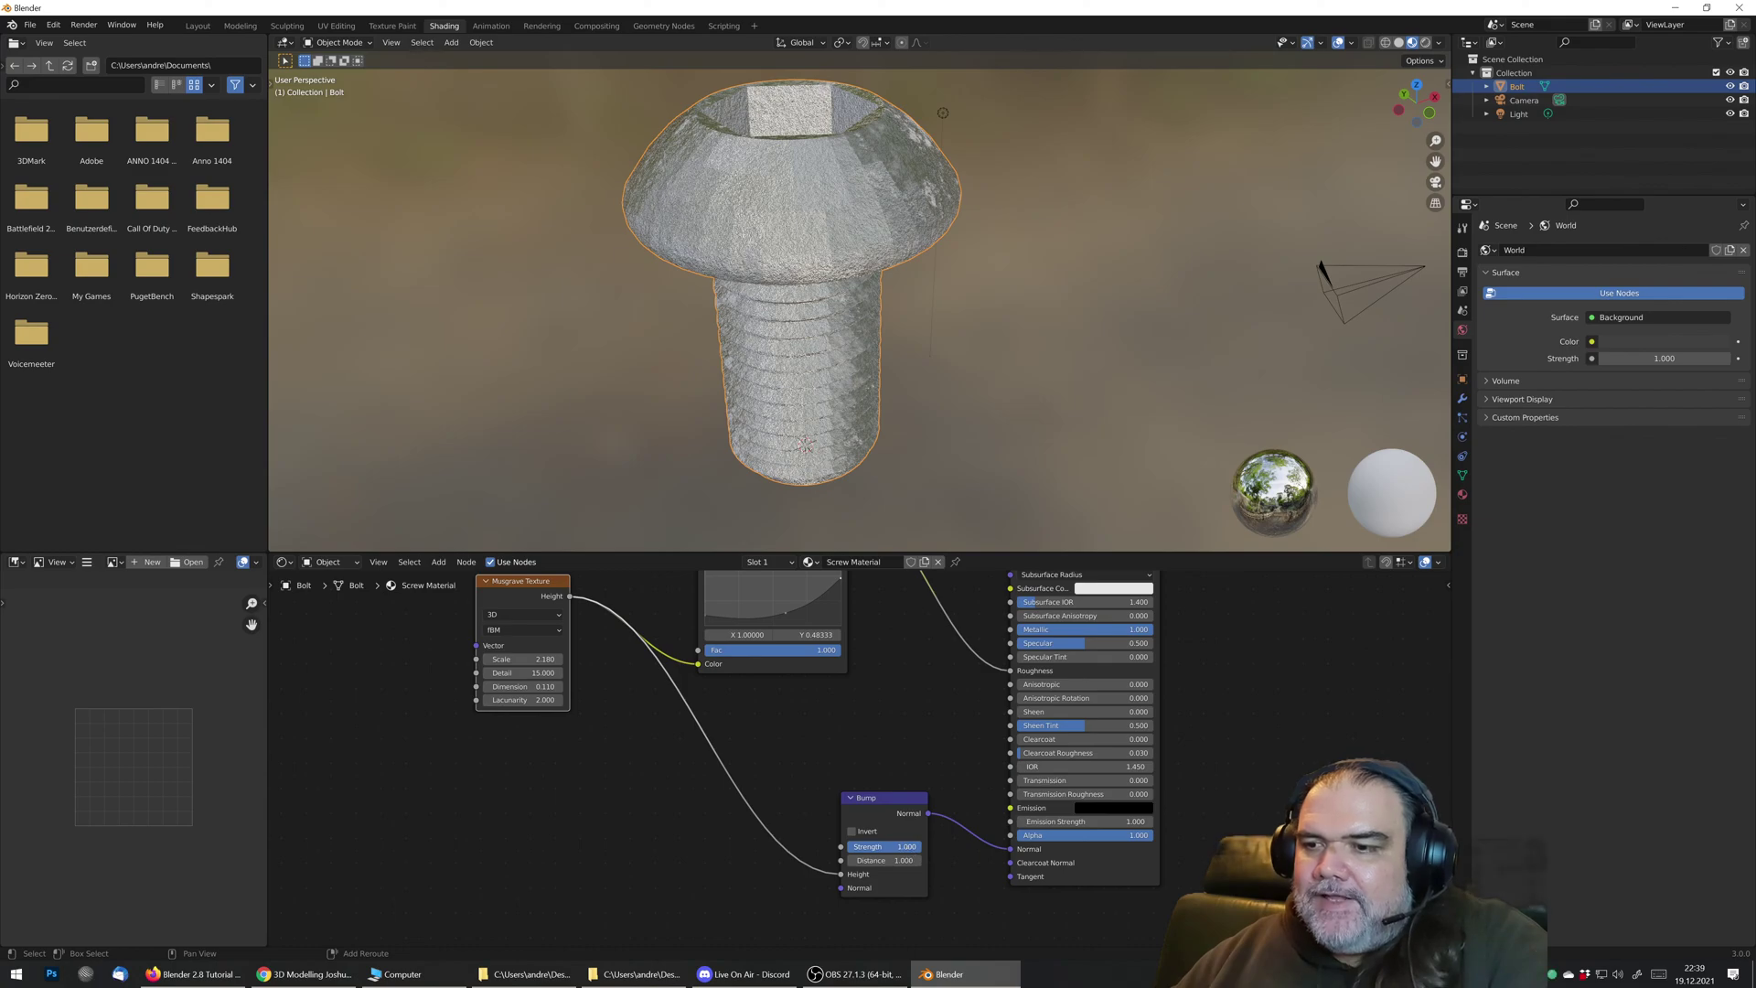
Step: Reduce the Bump node's Strength to about 0.06 and inspect the surface of the bolt
left_click_drag(883, 846, 798, 846)
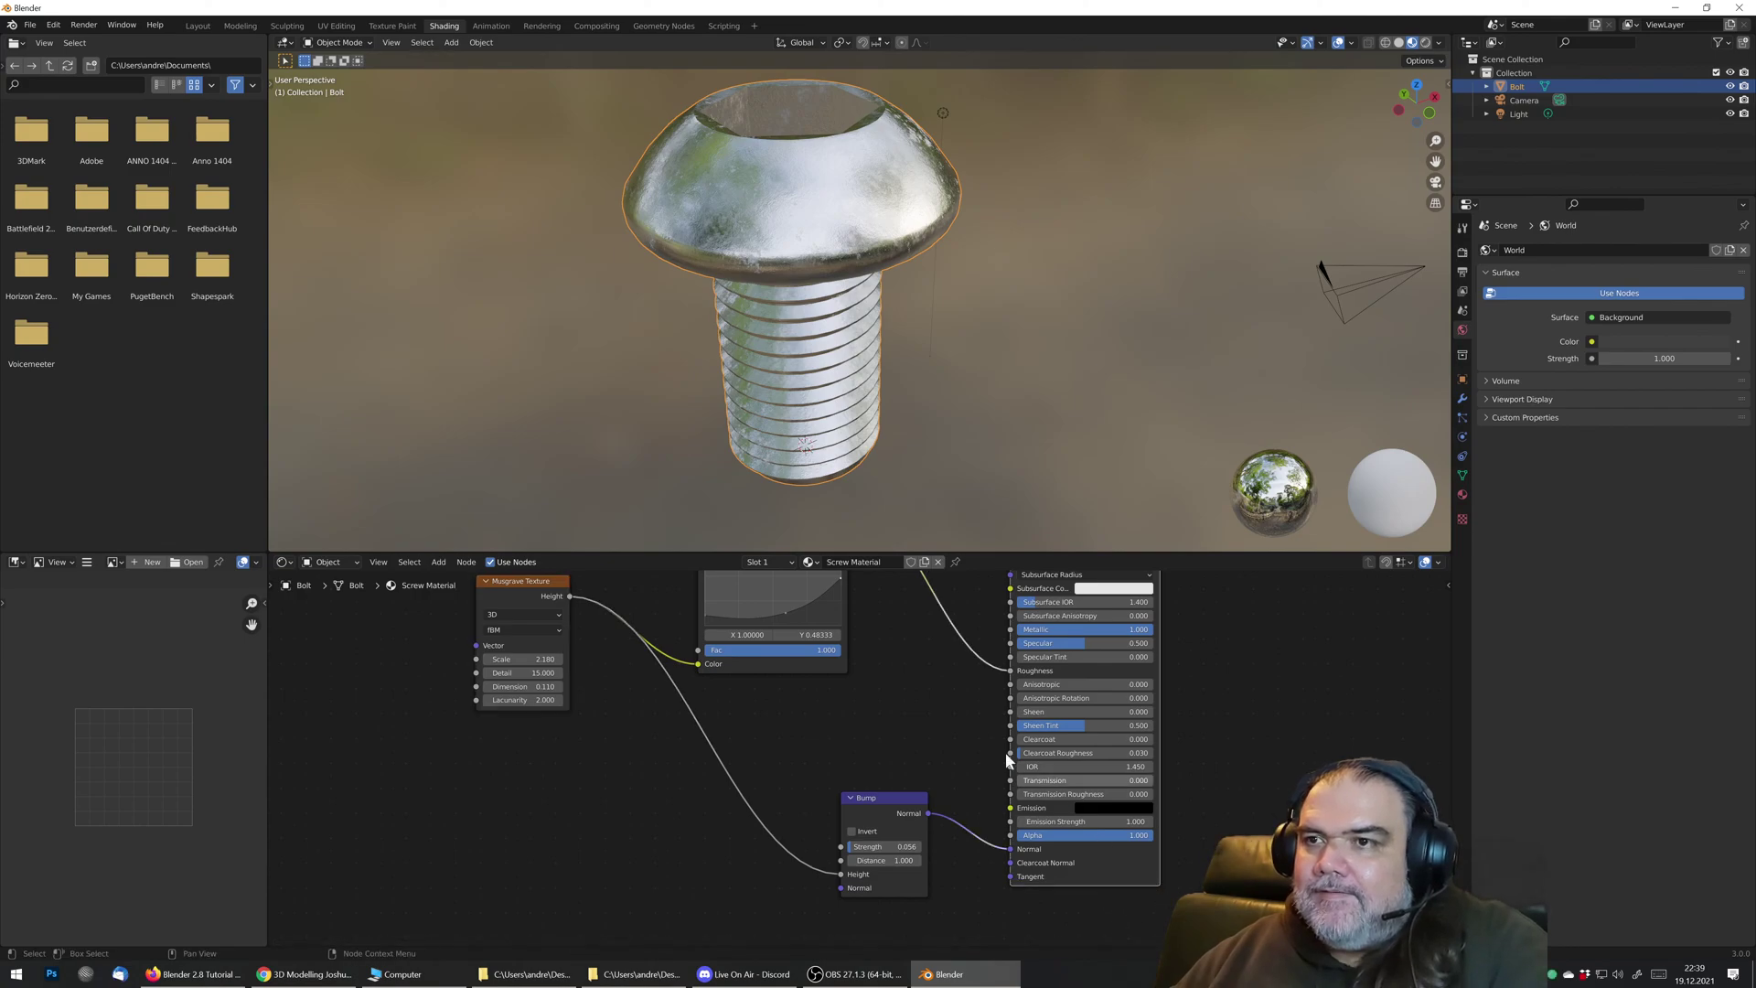
middle_click_drag(823, 411, 732, 318)
scroll(791, 342, "up", 8)
scroll(856, 364, "down", 6)
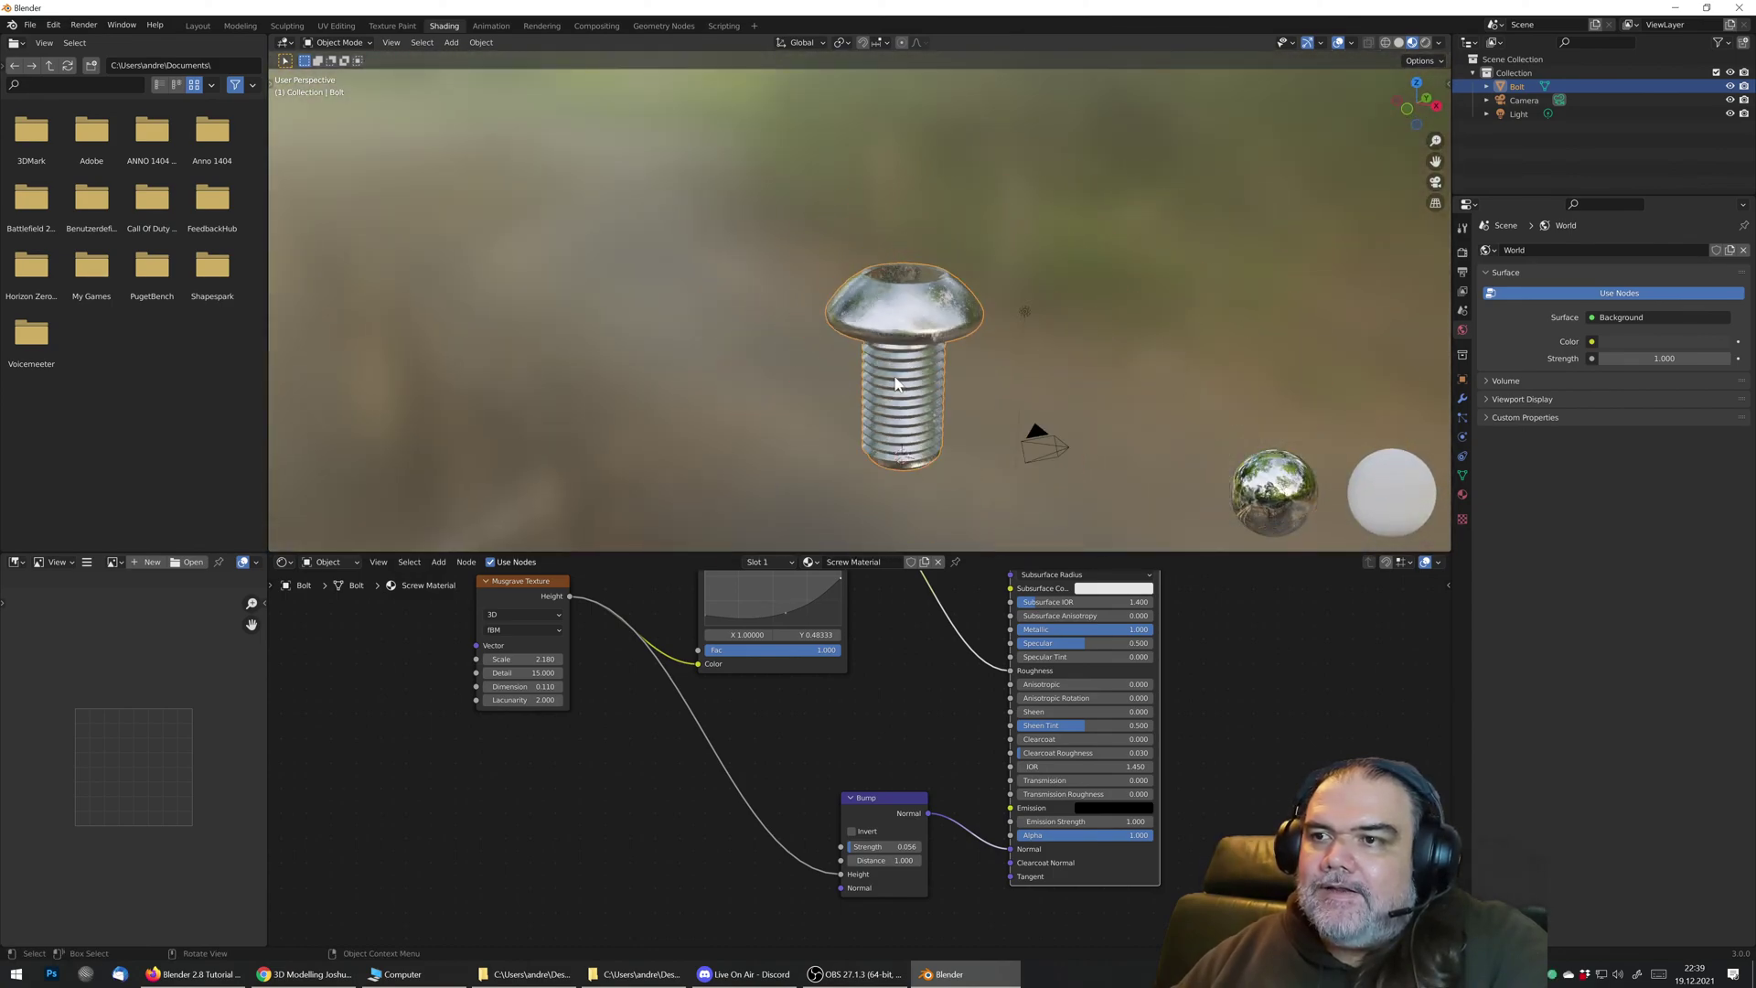
mouse_move(920, 382)
middle_mouse_down()
mouse_move(940, 393)
mouse_move(1051, 302)
mouse_move(922, 373)
middle_mouse_up()
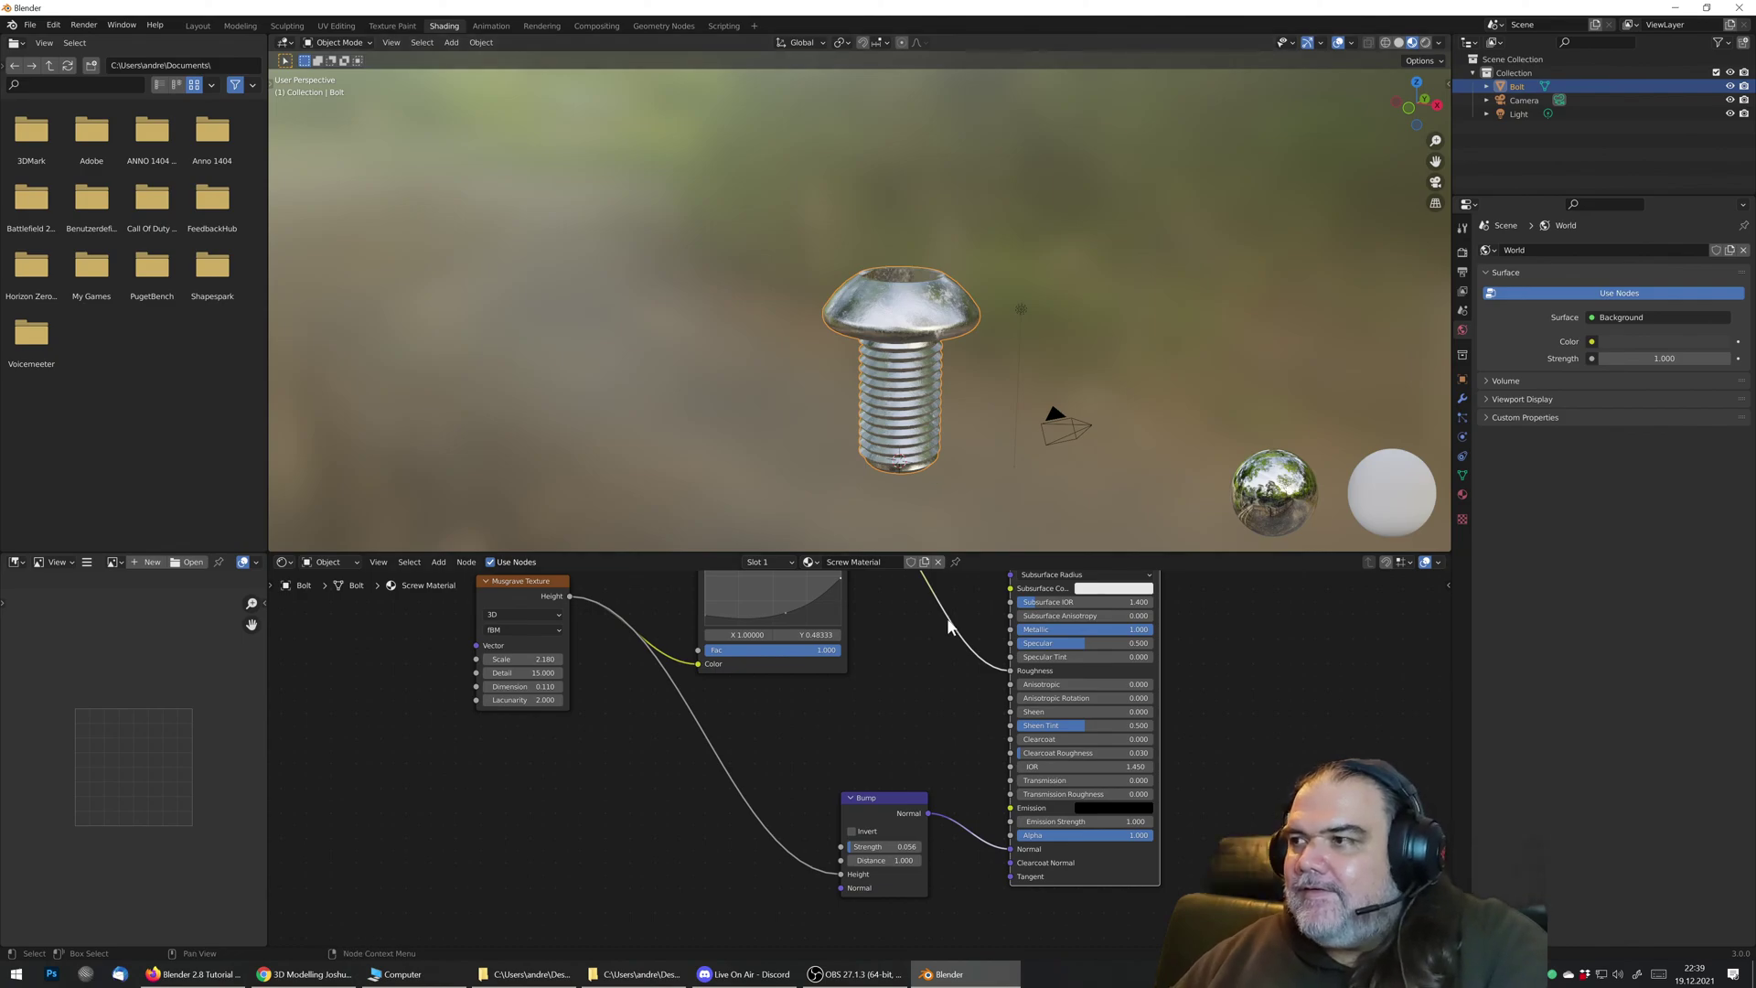
Step: Lower the RGB Curves node beside the Principled BSDF, and change the material's Base Color to a saturated magenta
middle_click_drag(937, 646, 826, 875)
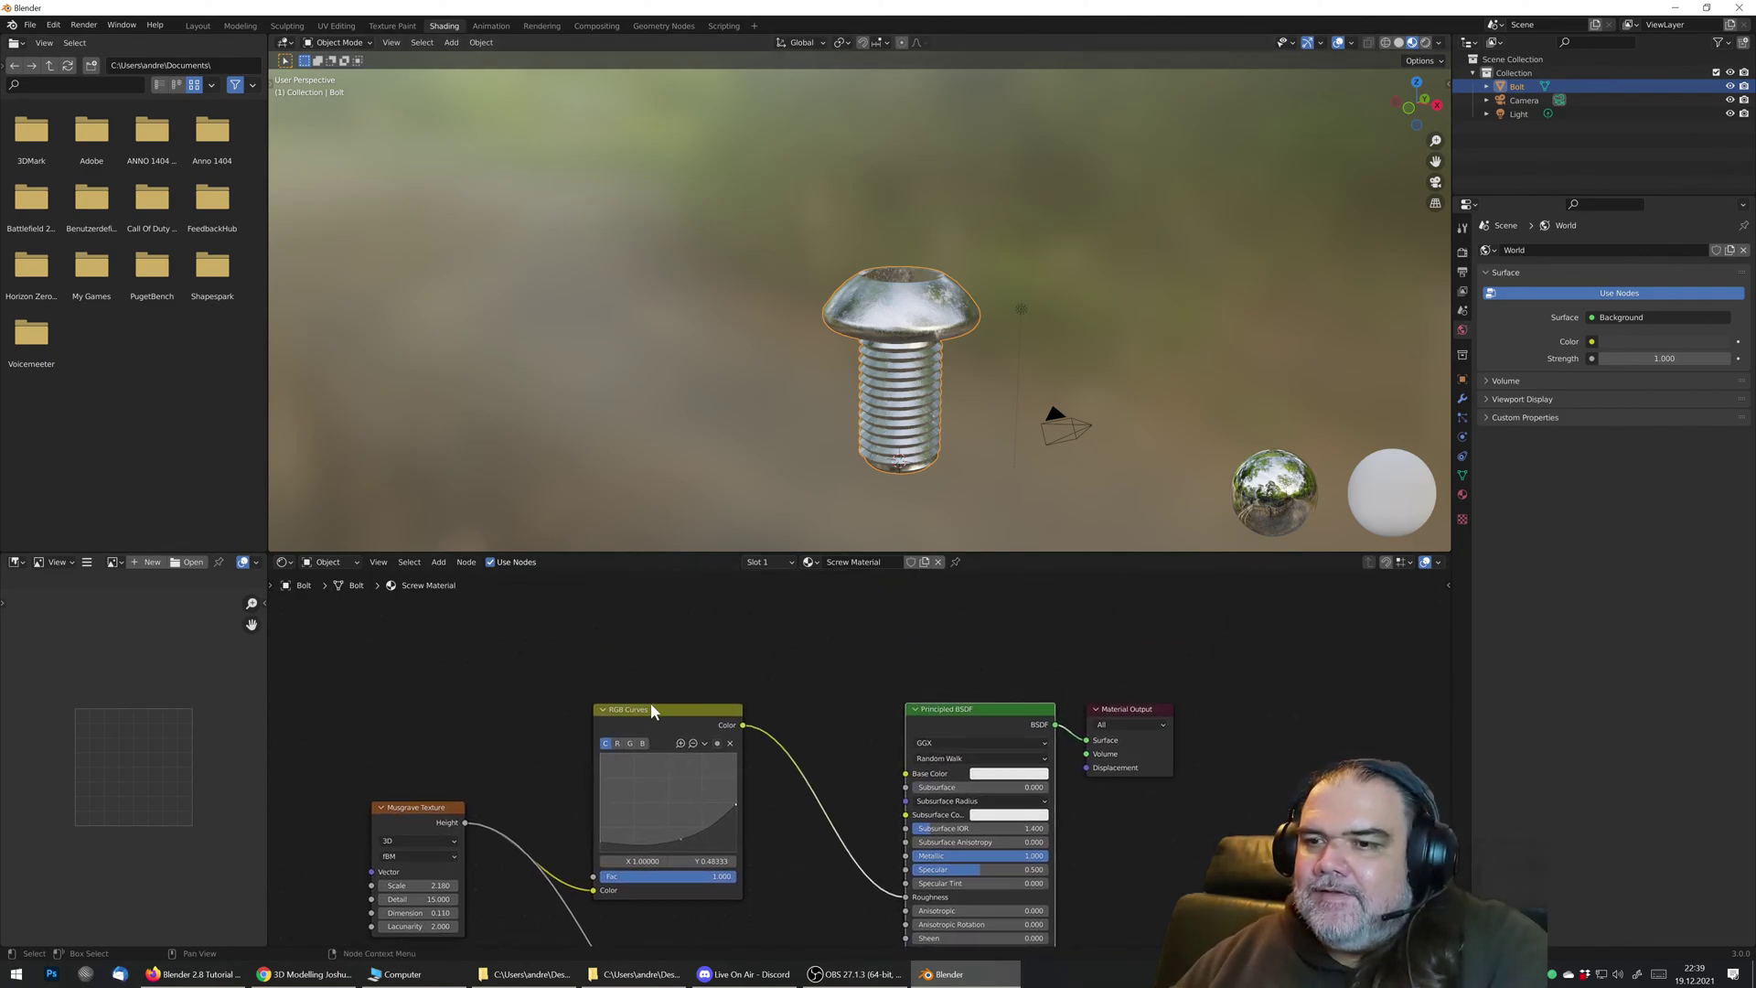
left_click_drag(651, 706, 655, 817)
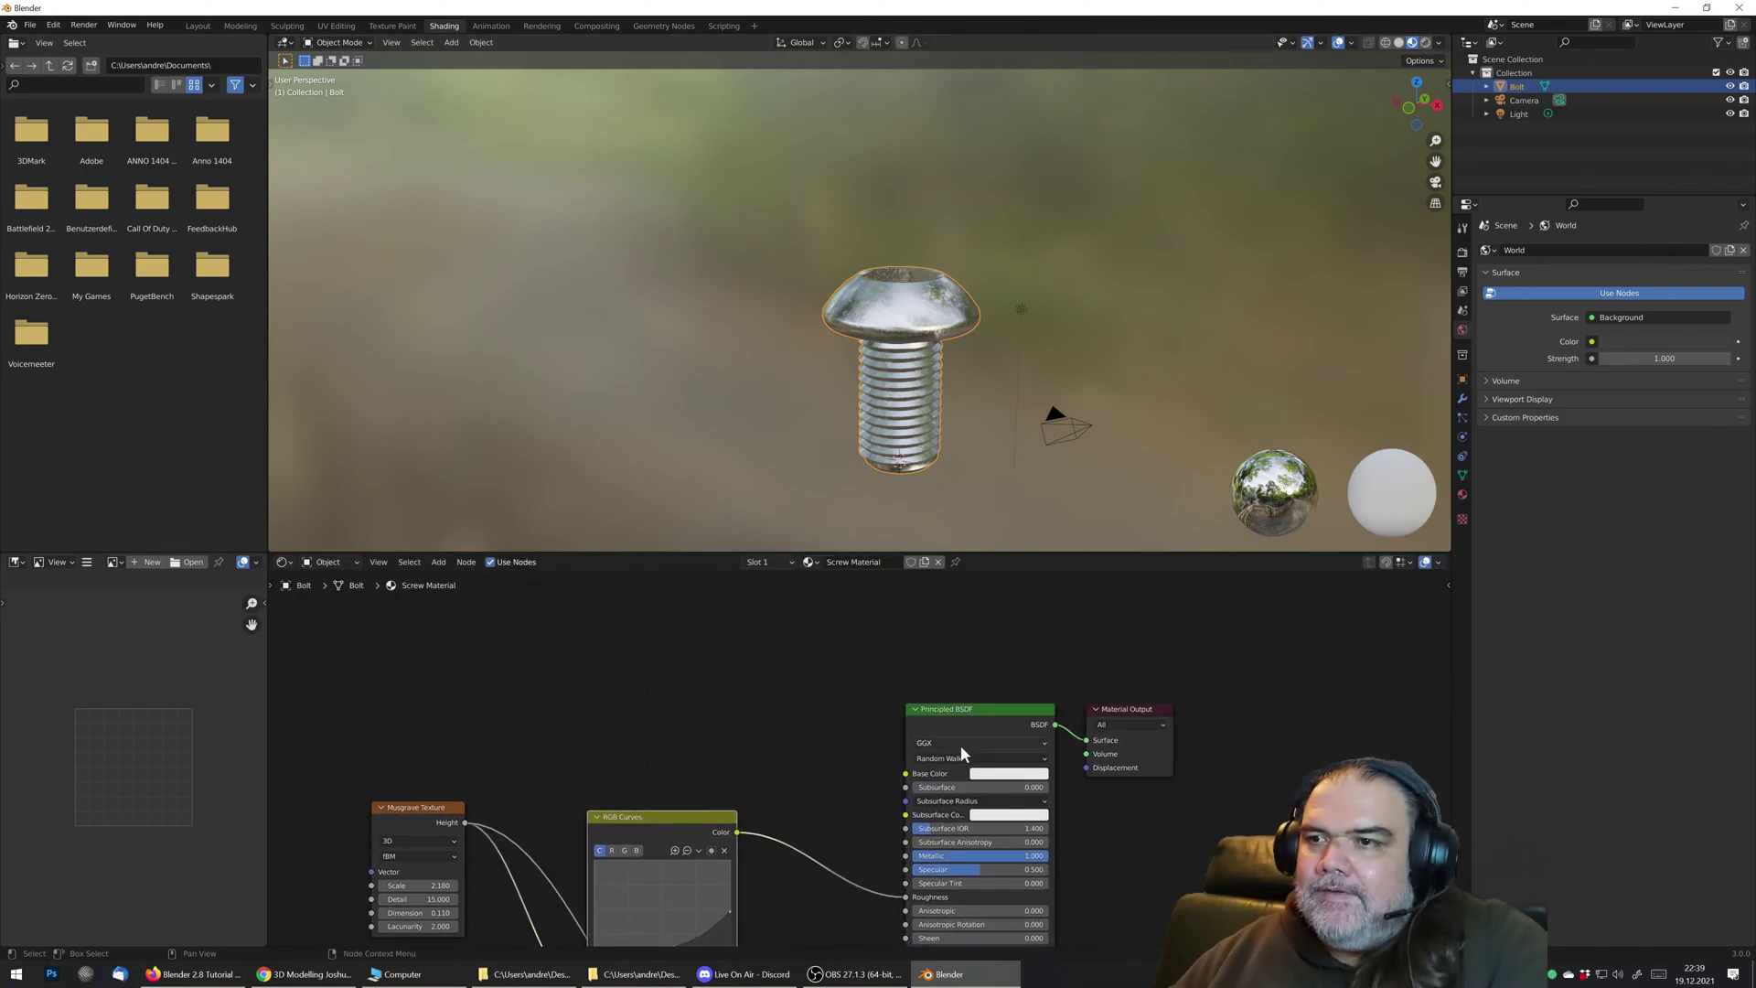
left_click(1004, 774)
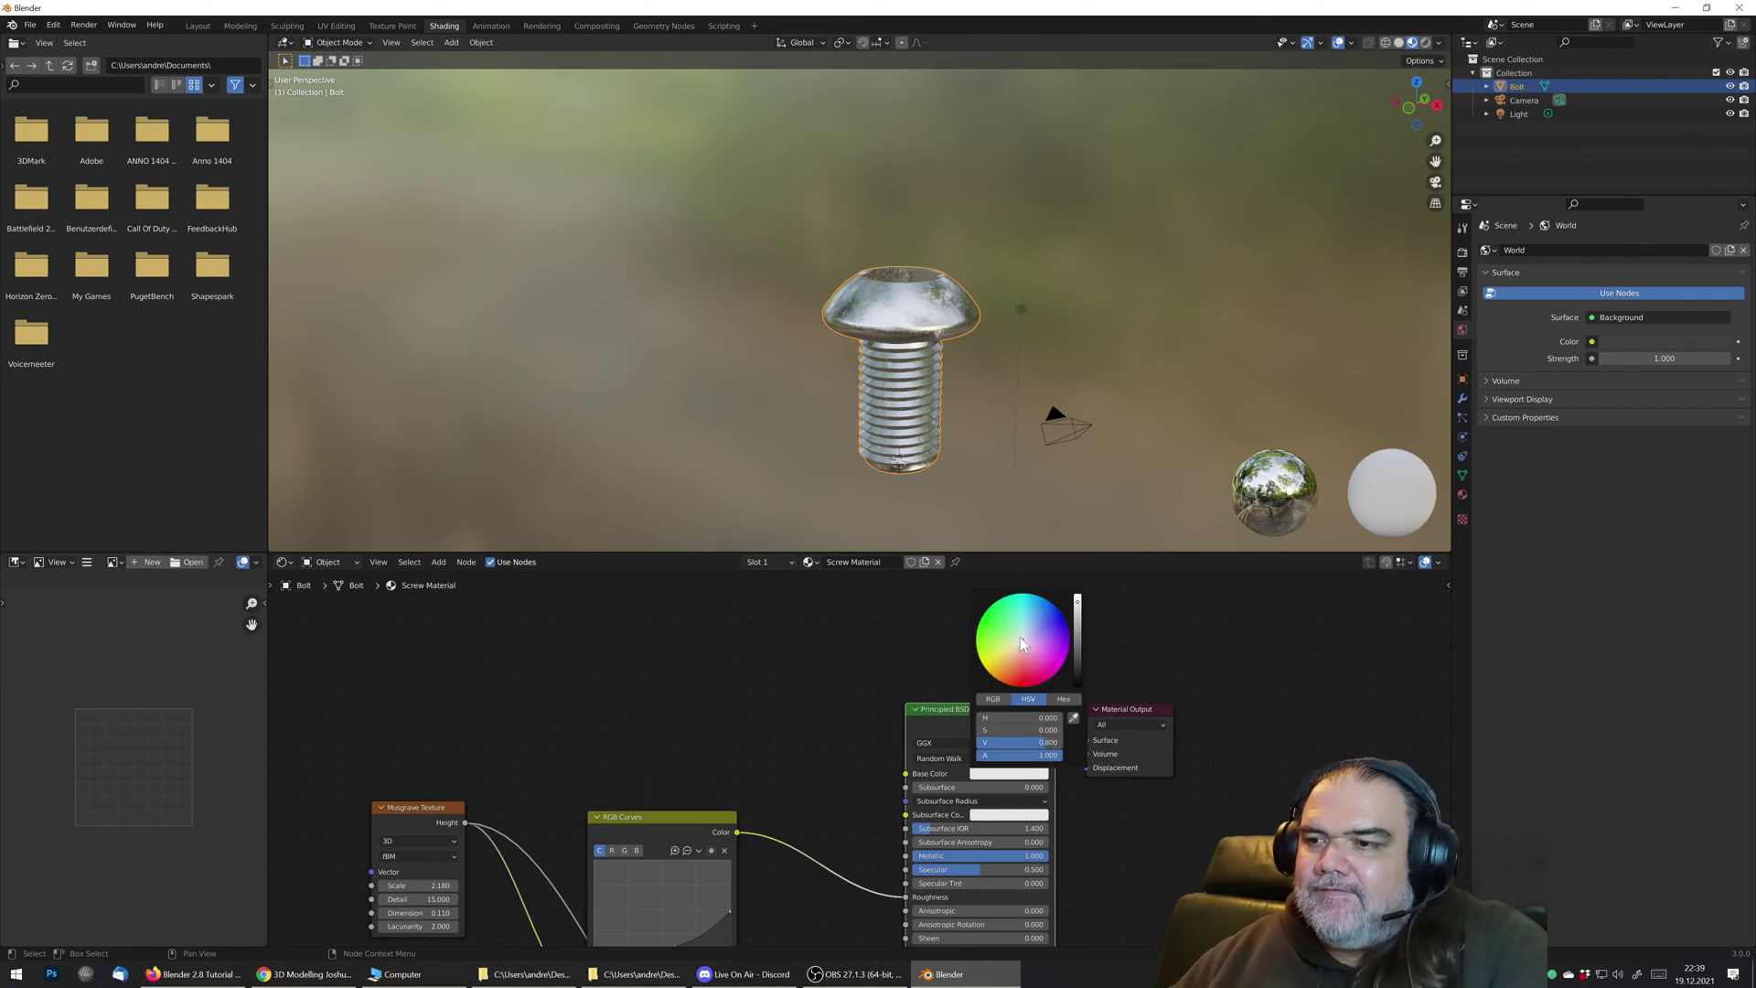
mouse_move(1023, 644)
left_mouse_down()
mouse_move(1033, 684)
mouse_move(1065, 632)
mouse_move(1059, 661)
left_mouse_up()
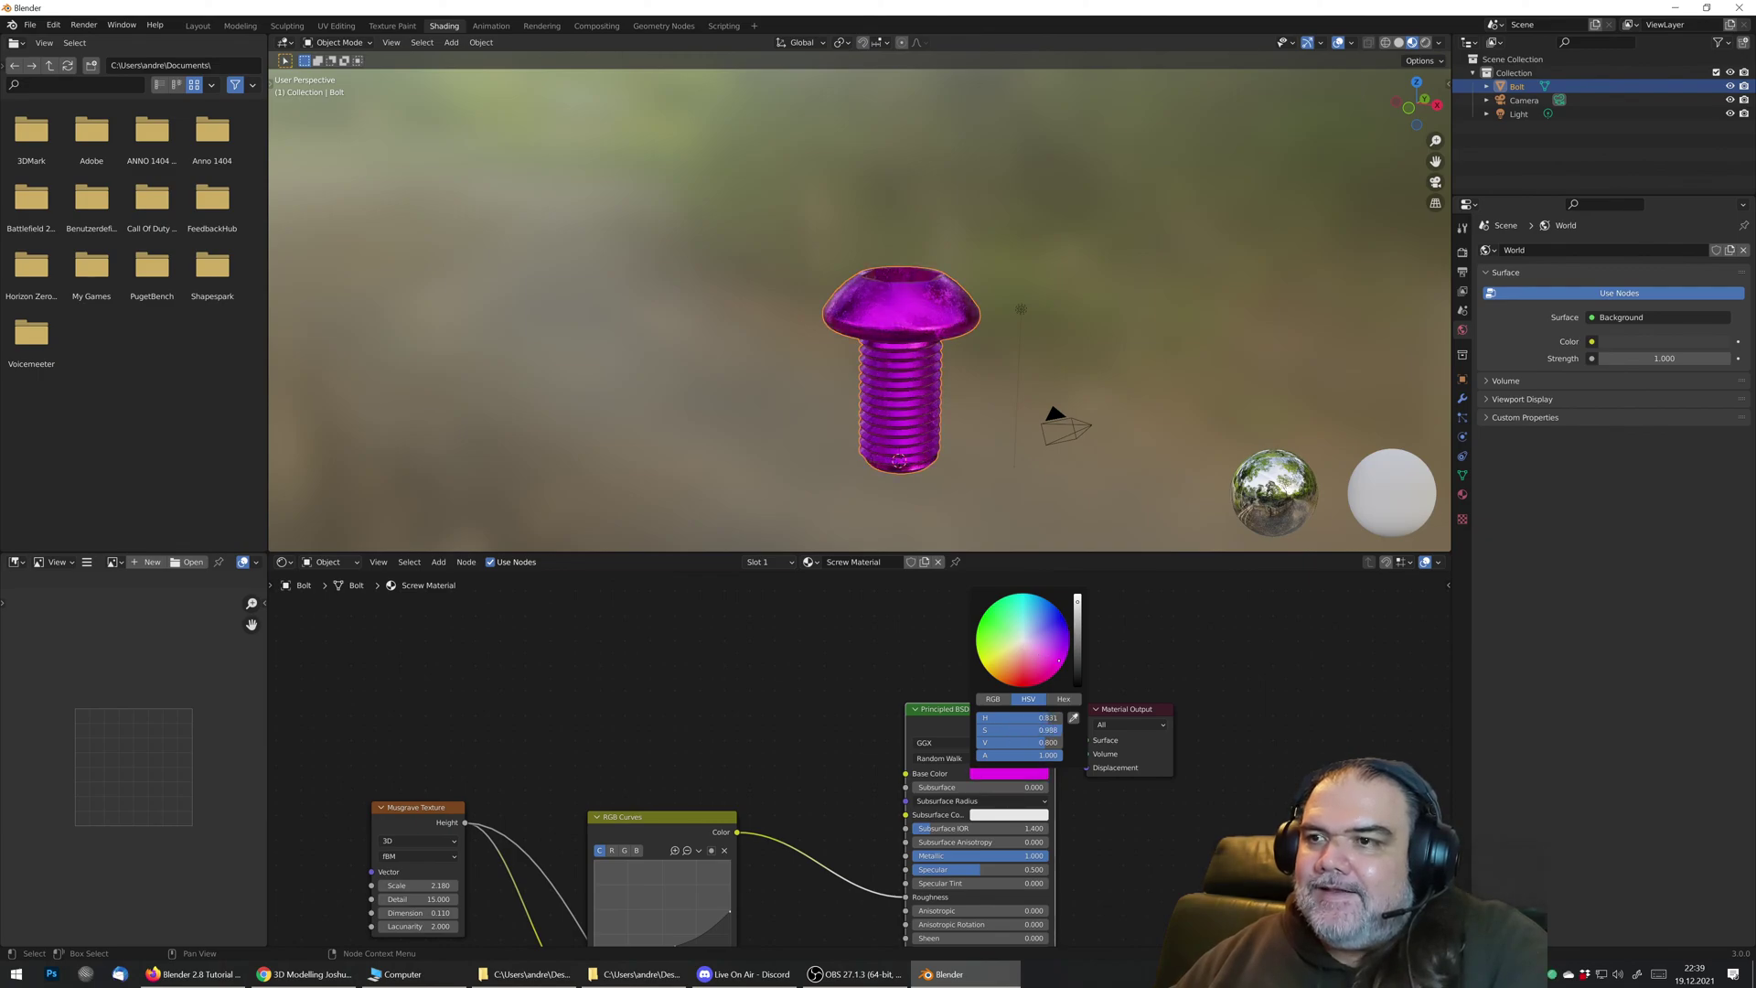
middle_click_drag(949, 366, 888, 349)
scroll(929, 327, "up", 4)
scroll(944, 391, "down", 6)
scroll(933, 390, "up", 2)
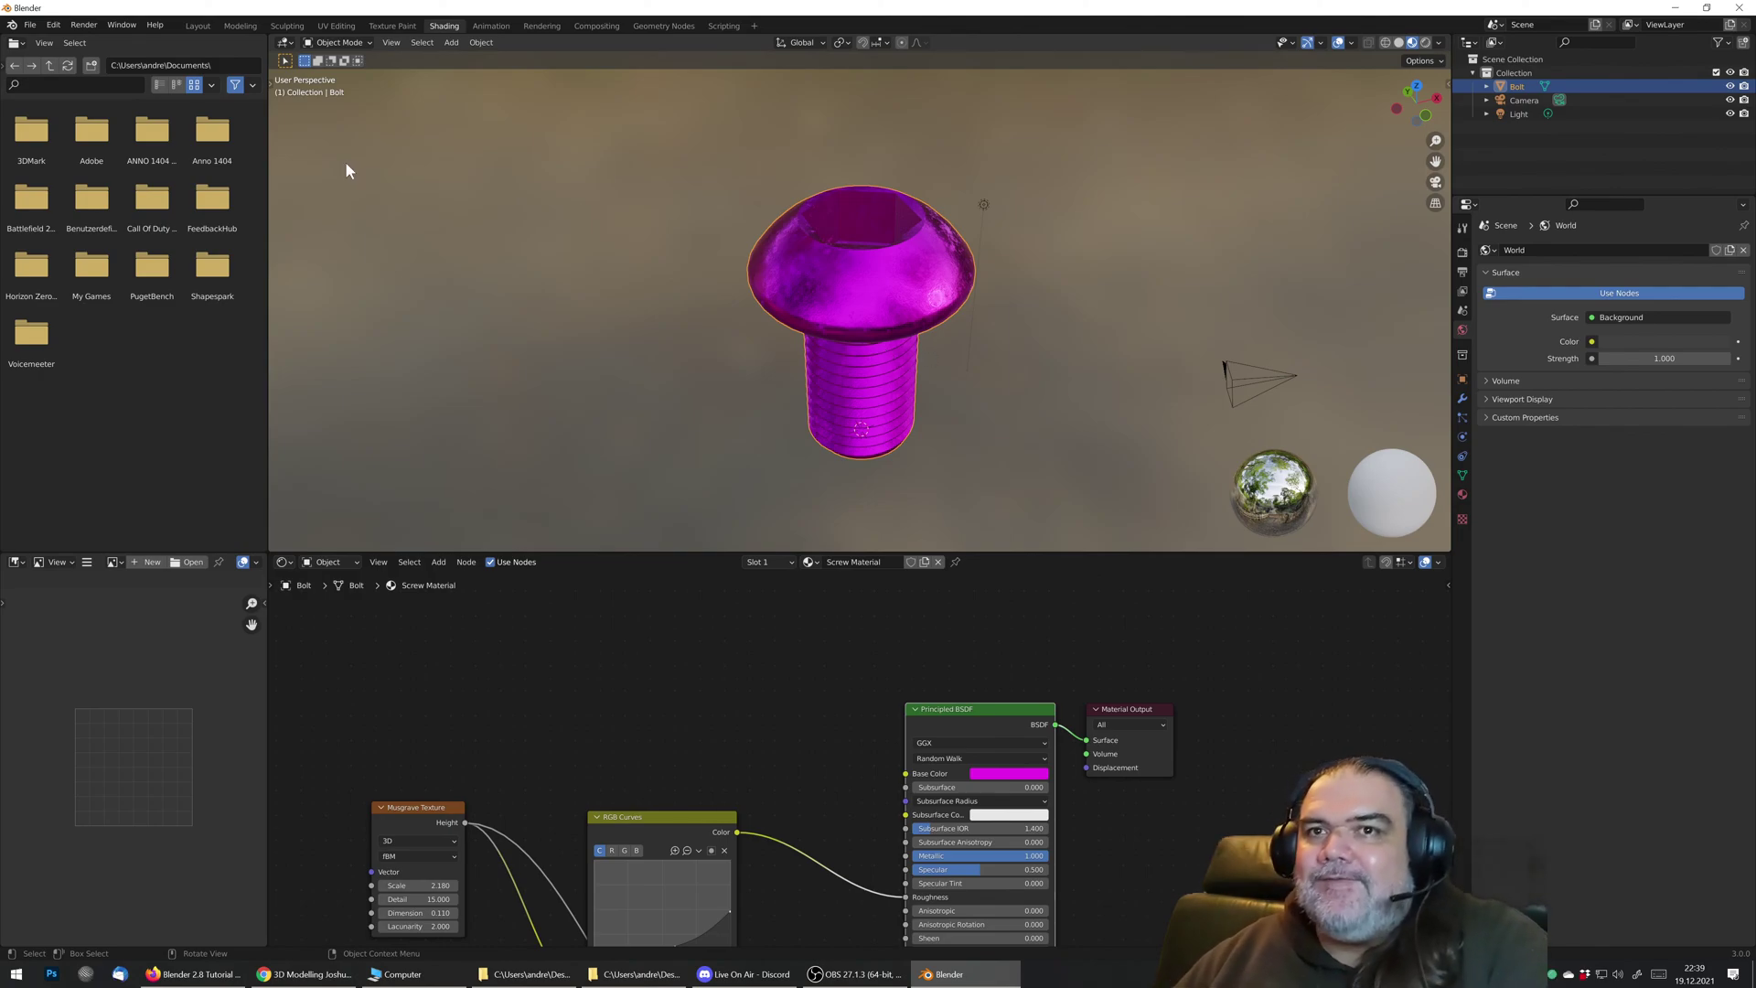
Step: In the Layout workspace, delete the bolt and add a cylinder mesh at the world origin
left_click(196, 26)
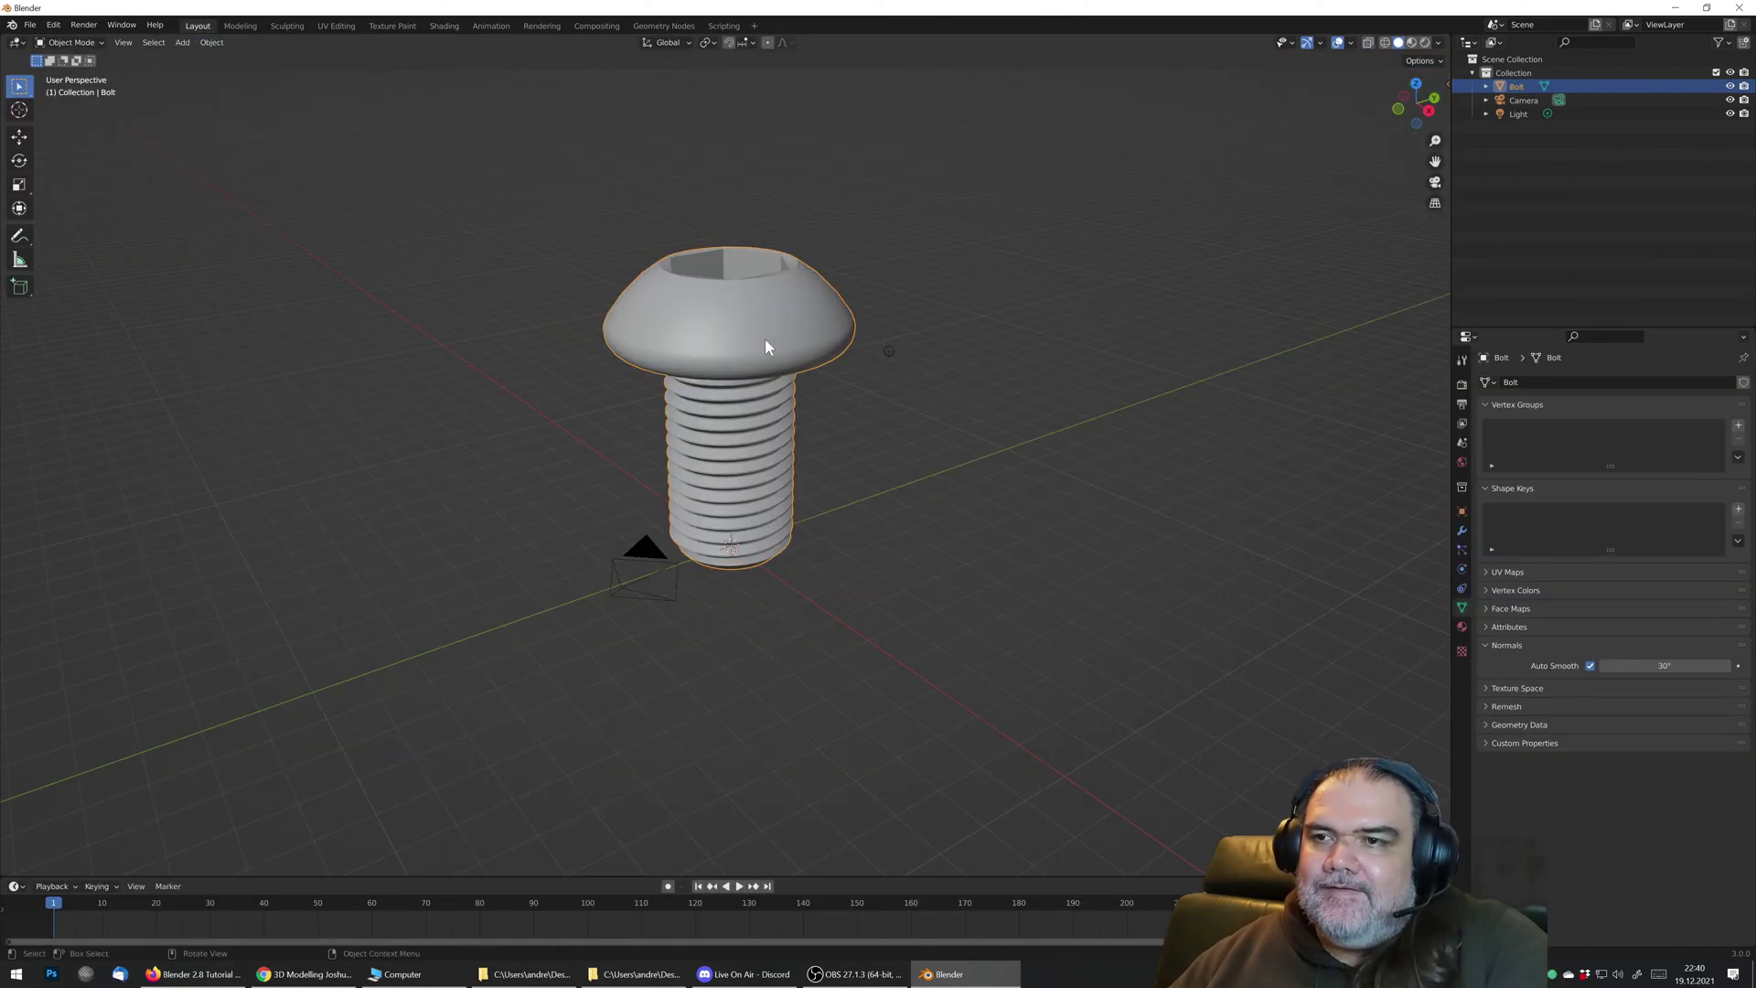
key("Delete")
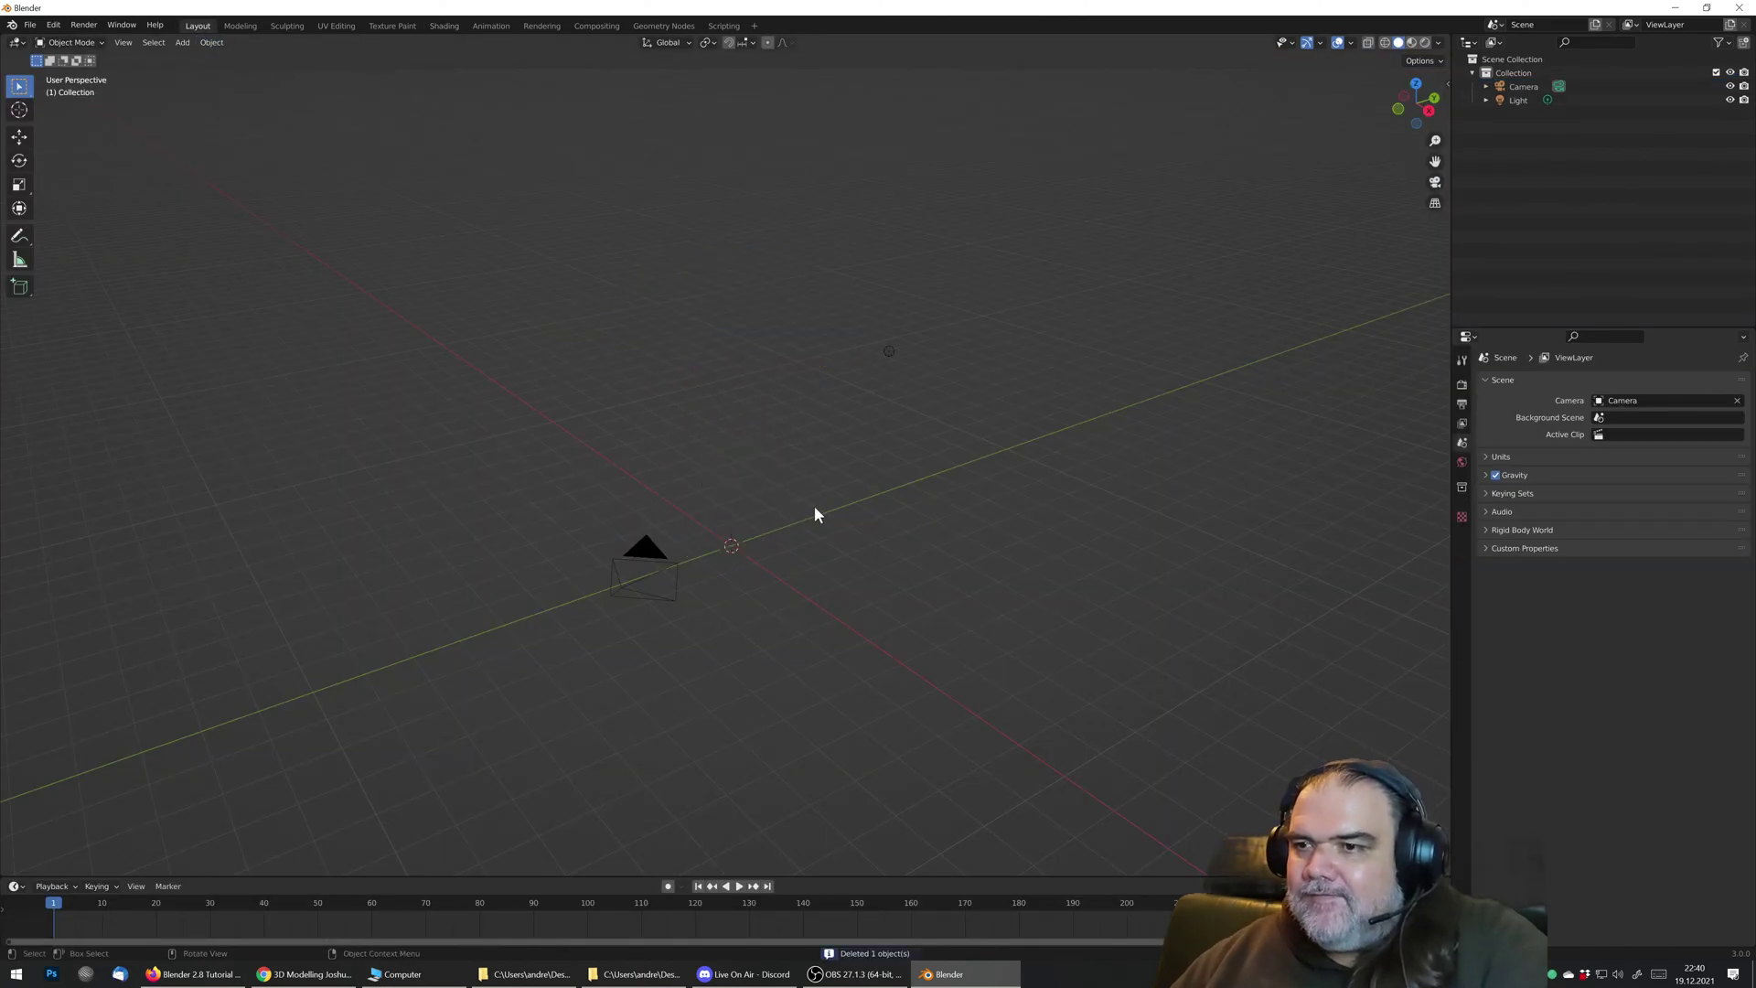
key("shift")
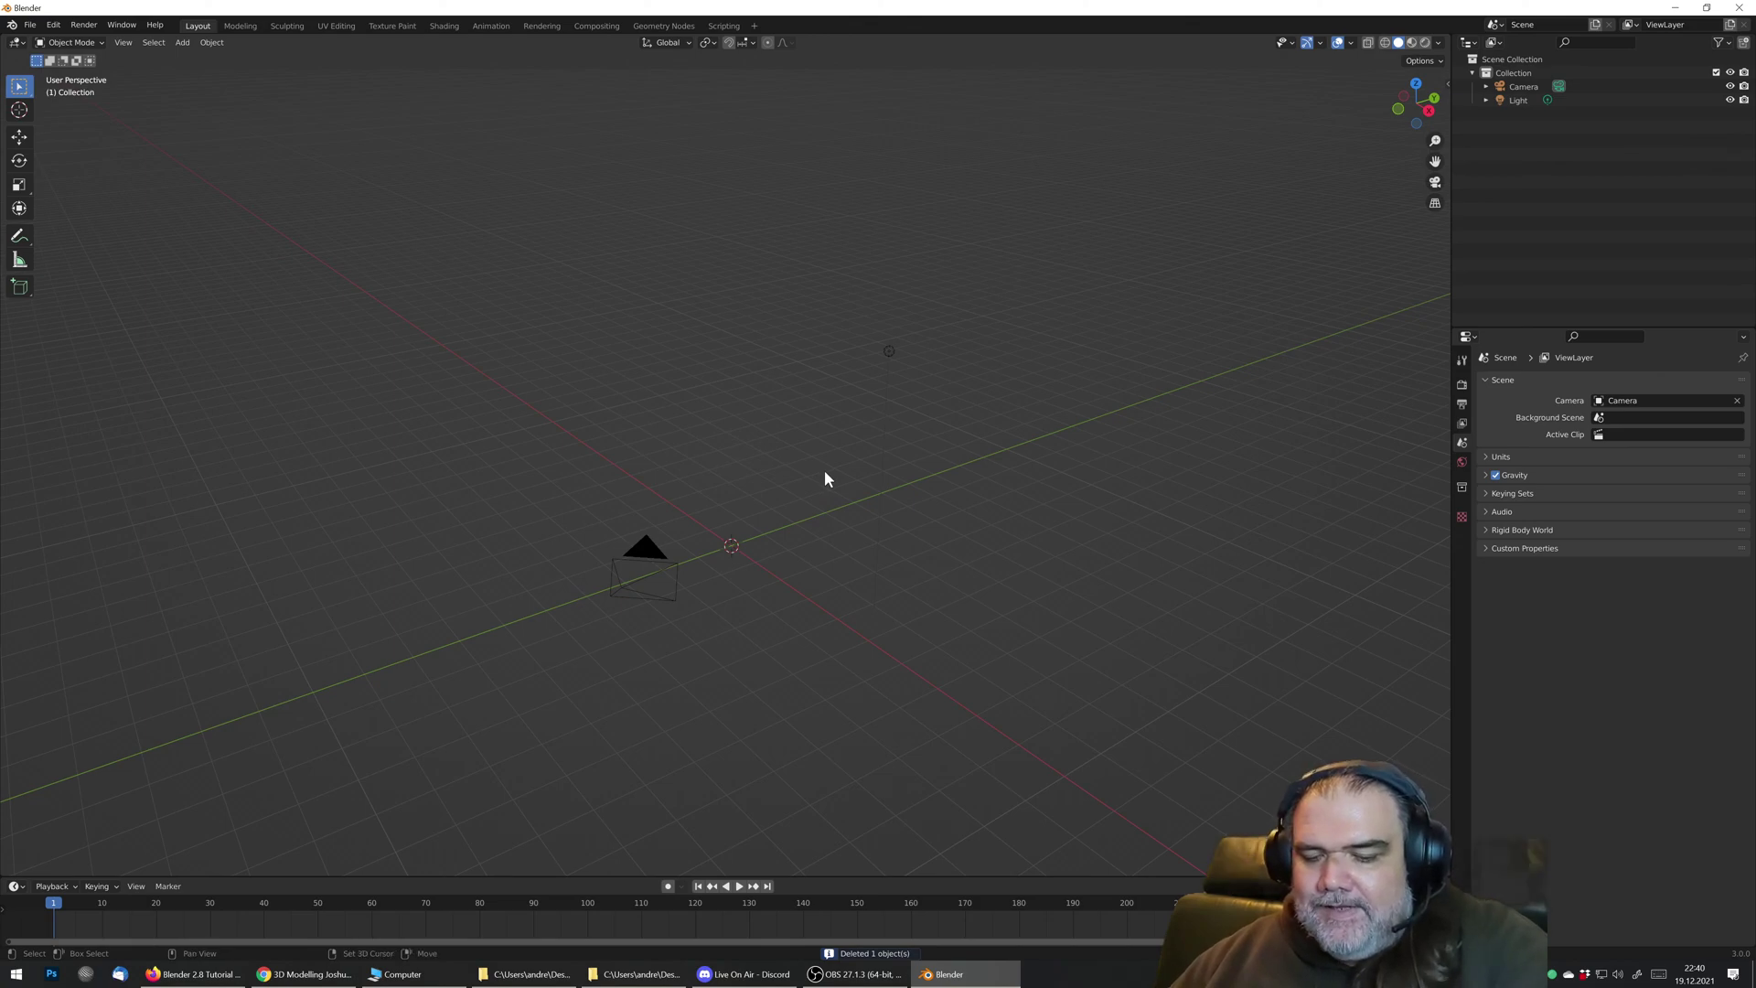
key("shift+a")
mouse_move(825, 472)
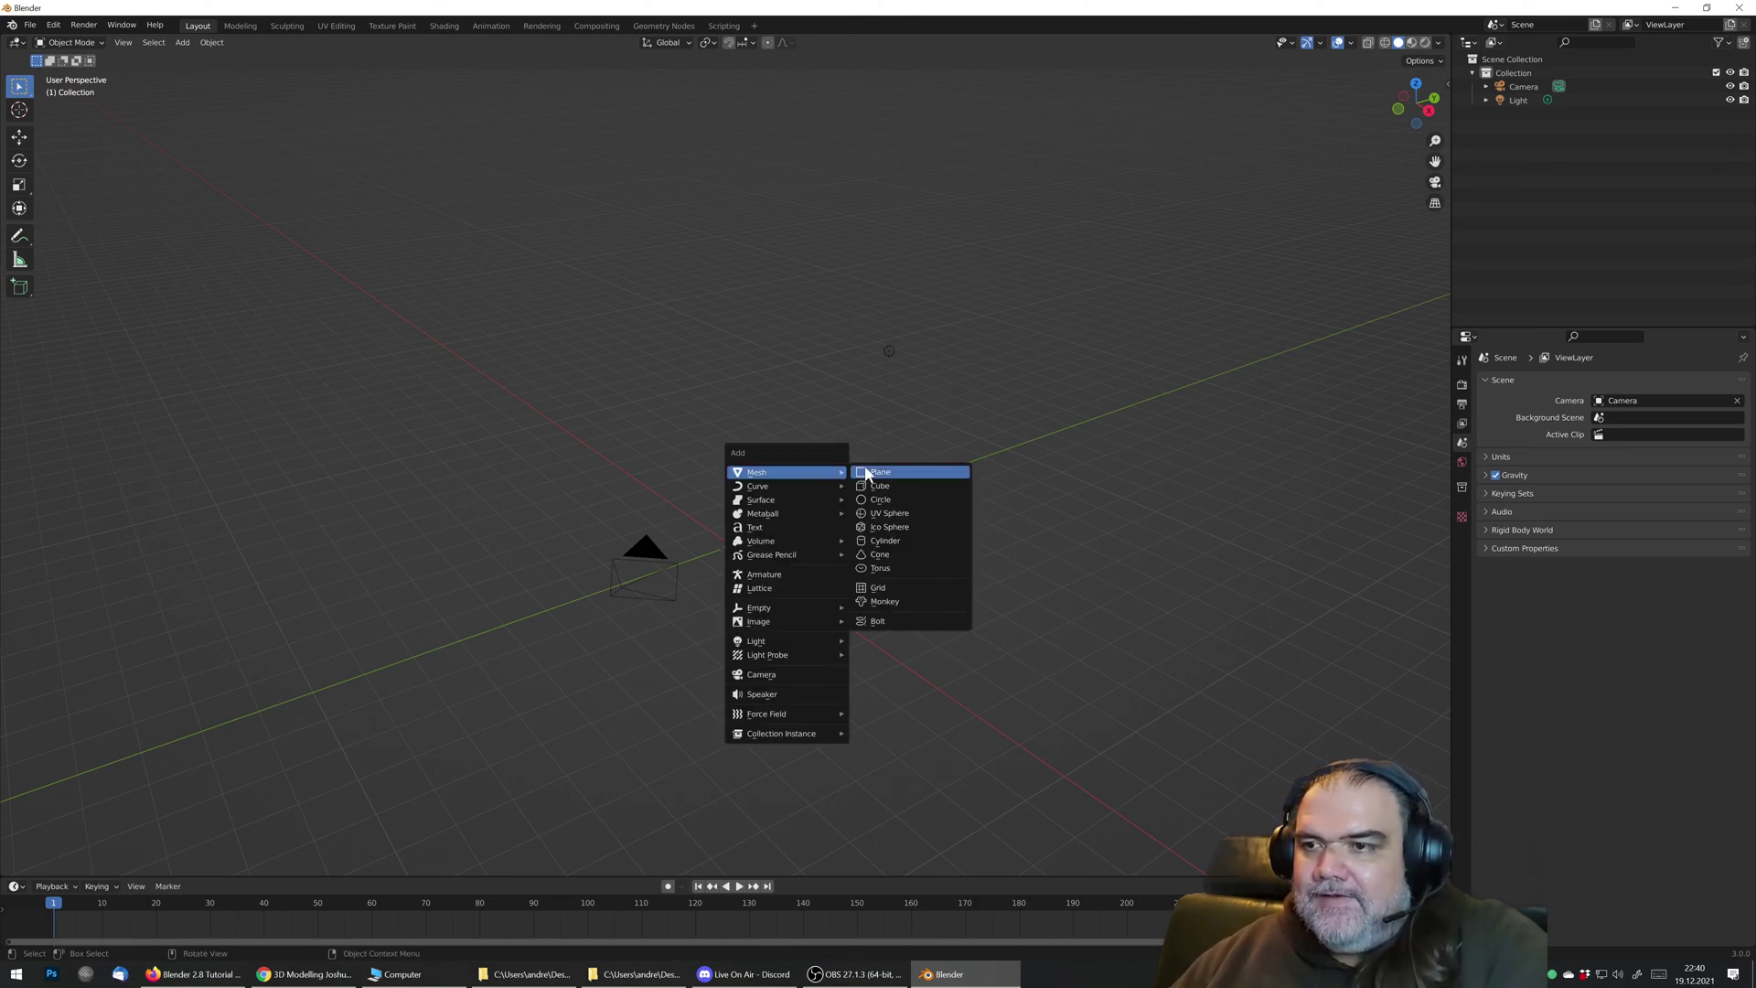
left_click(919, 542)
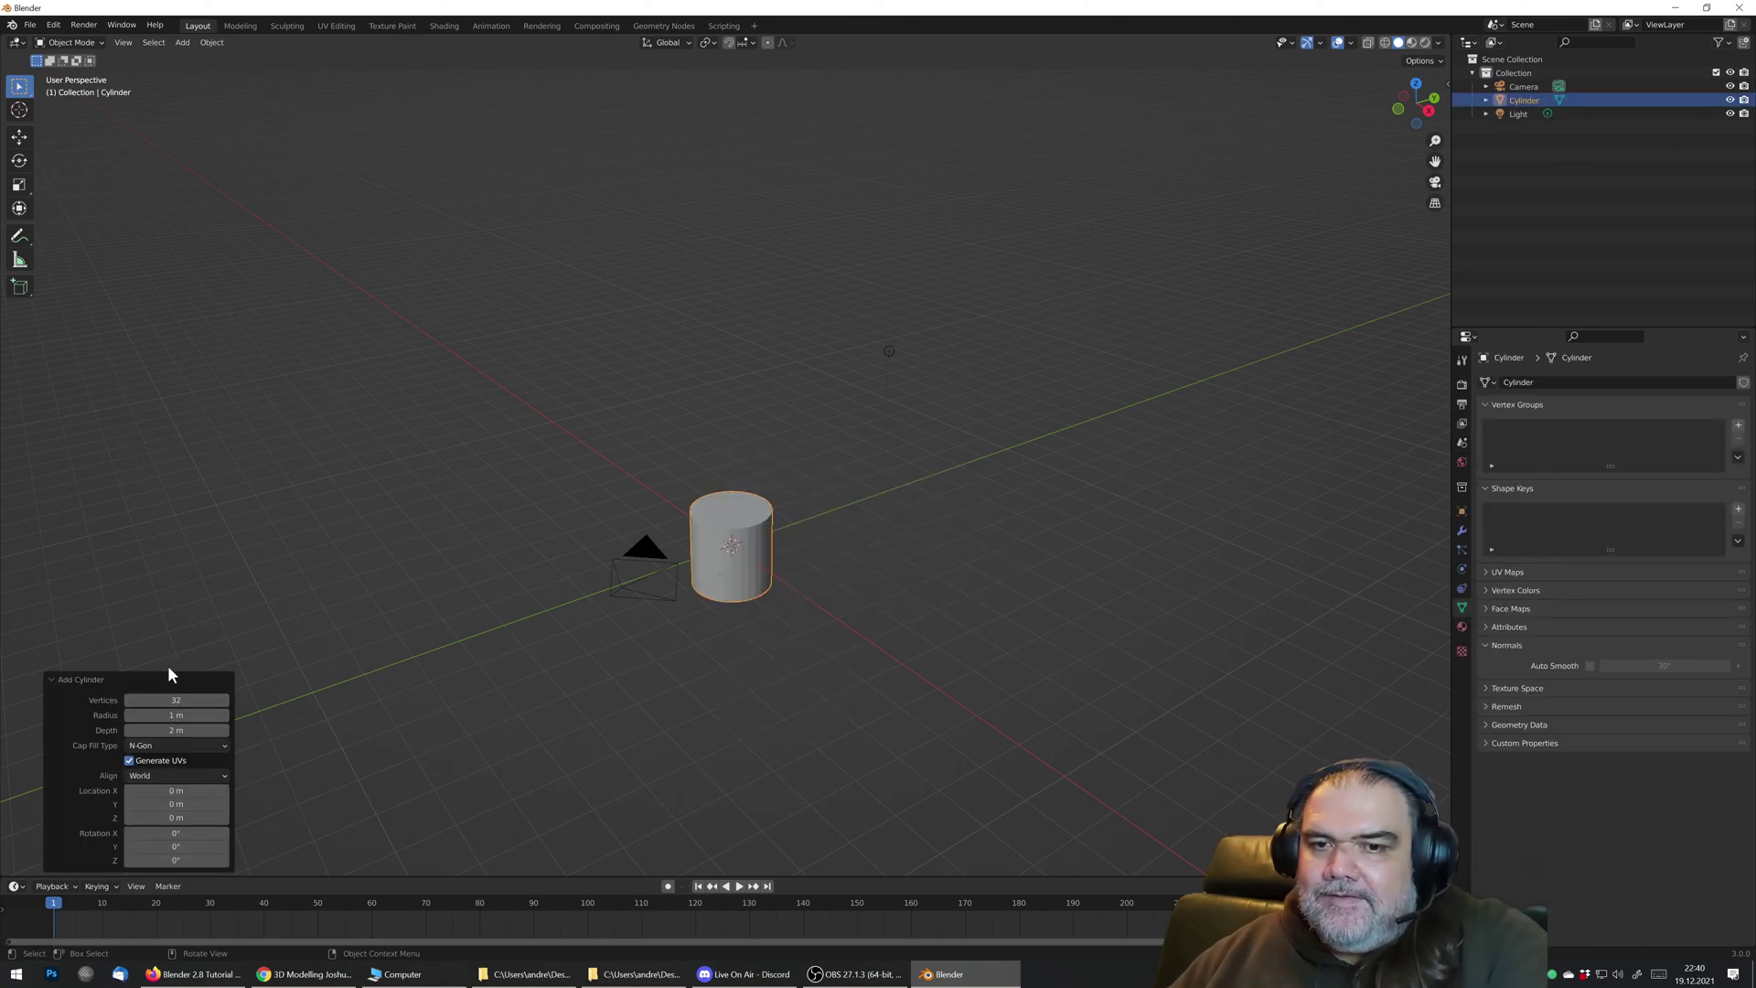
Step: Set the new cylinder's radius to 3 mm and its depth to 0.03 m
left_click(176, 715)
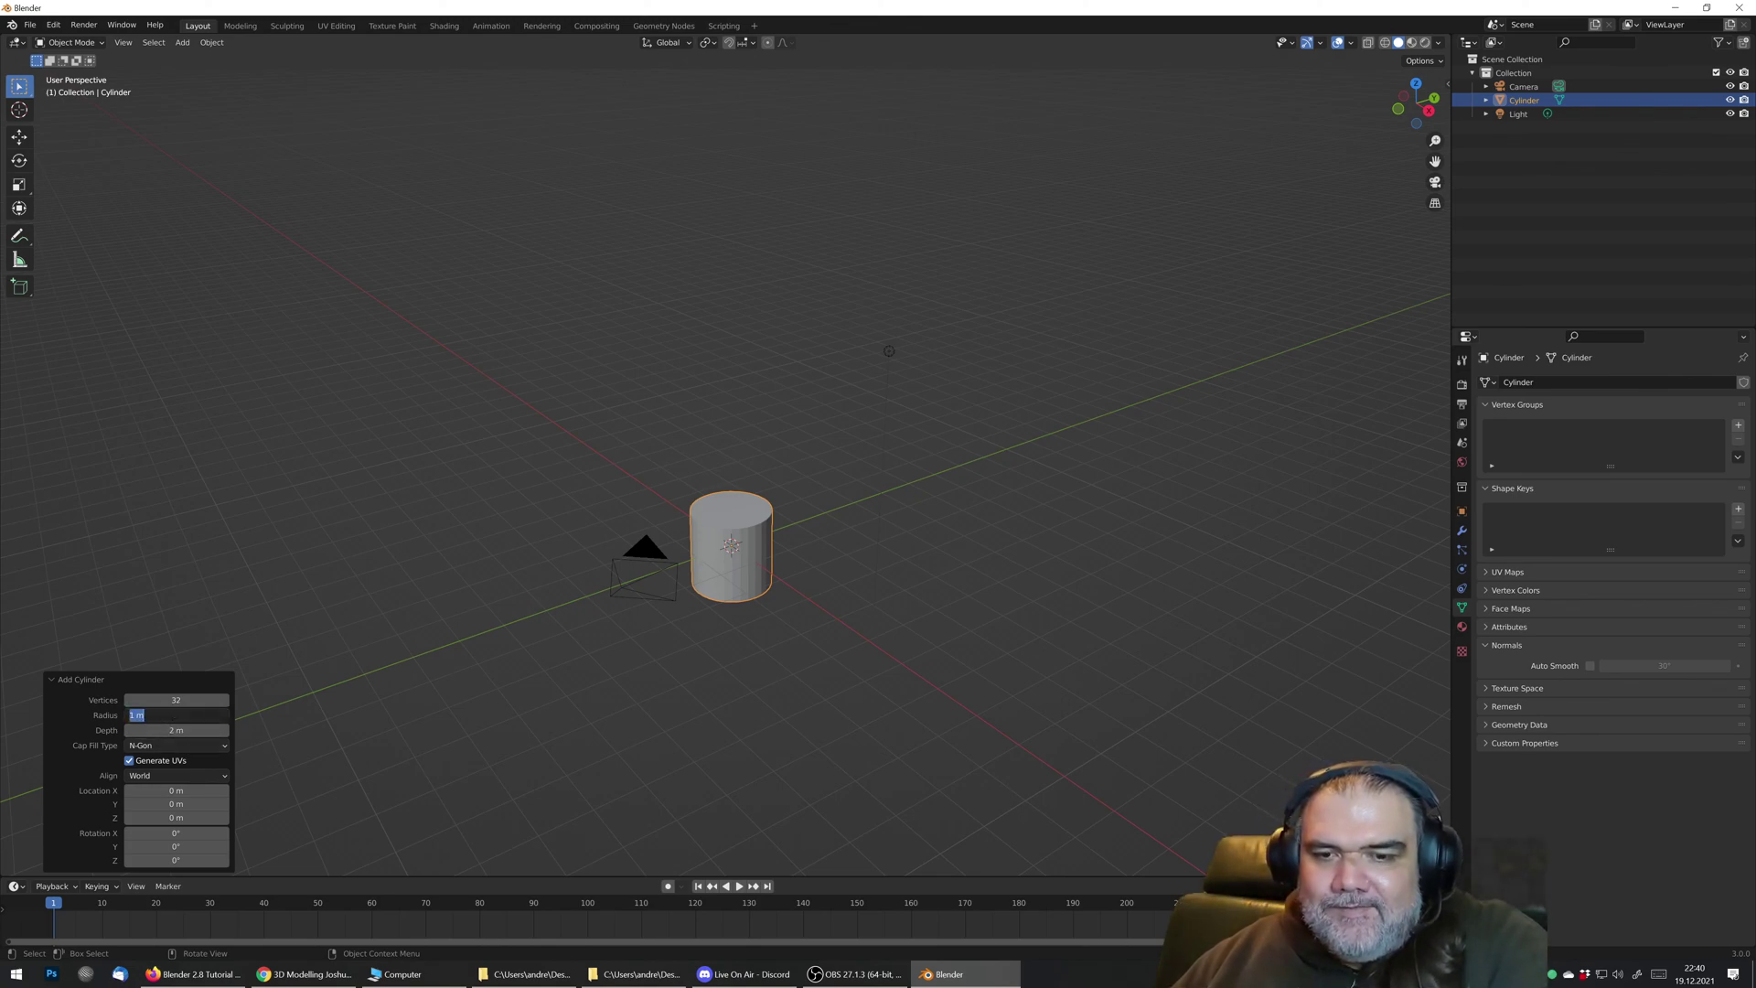
type("3mm")
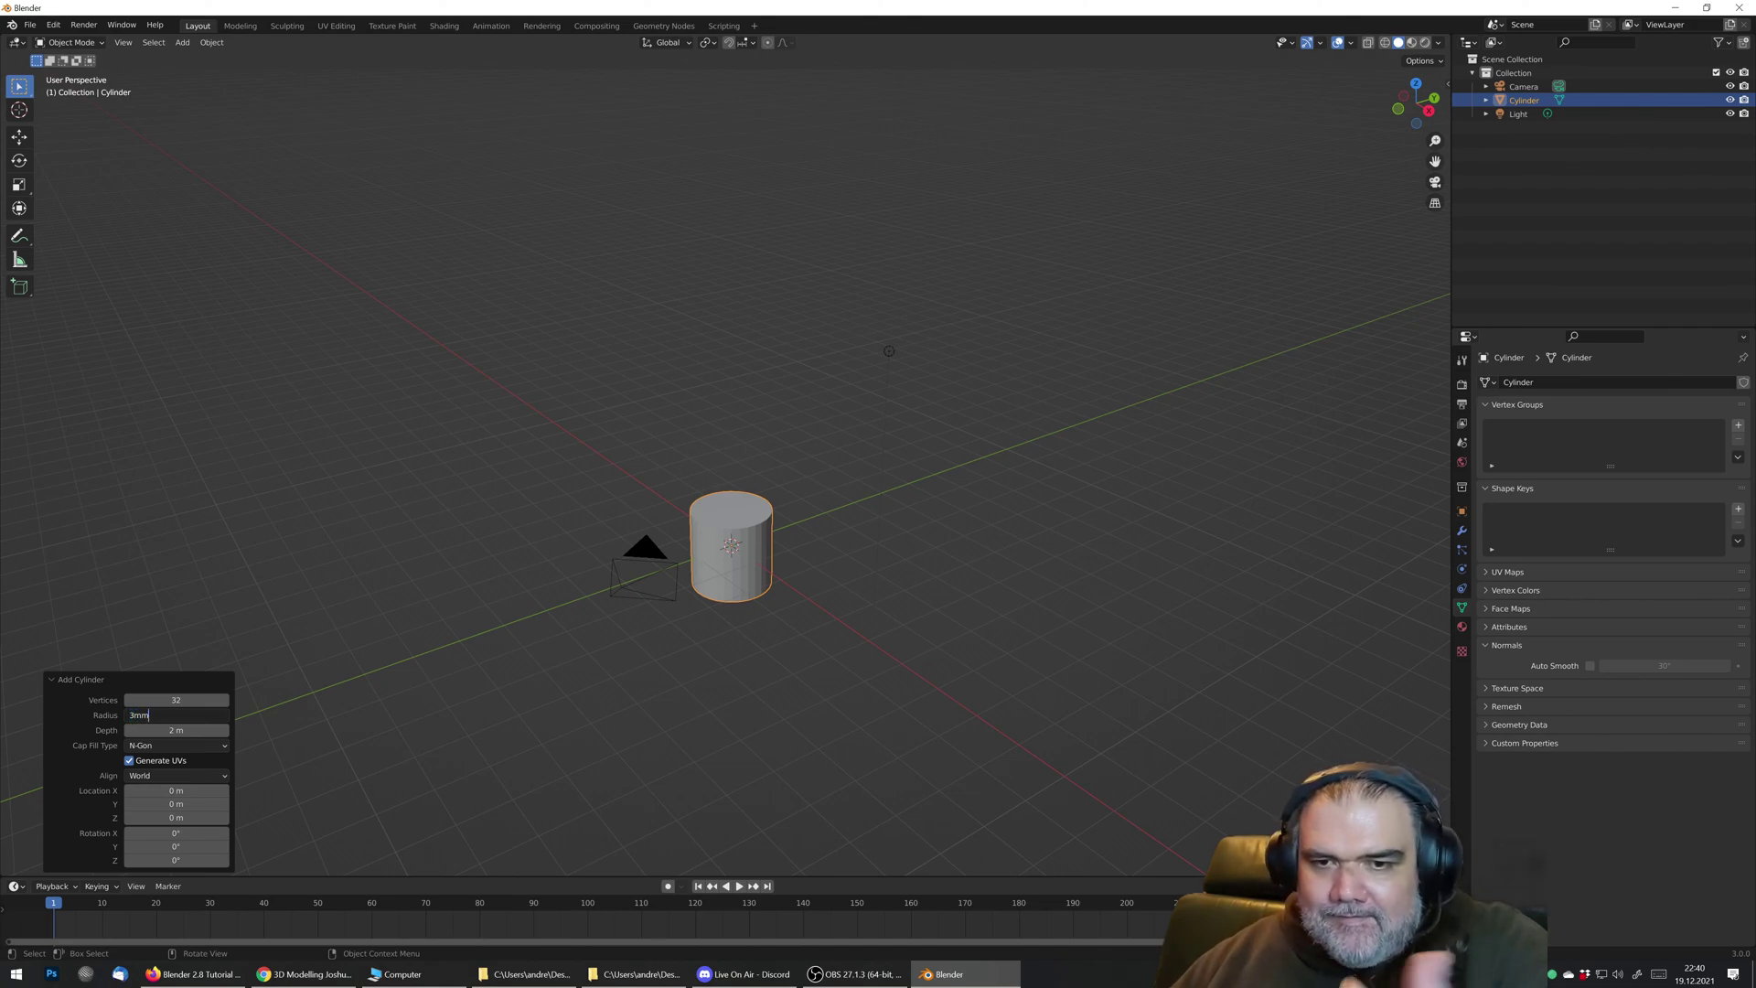
key("Tab")
type("0.03")
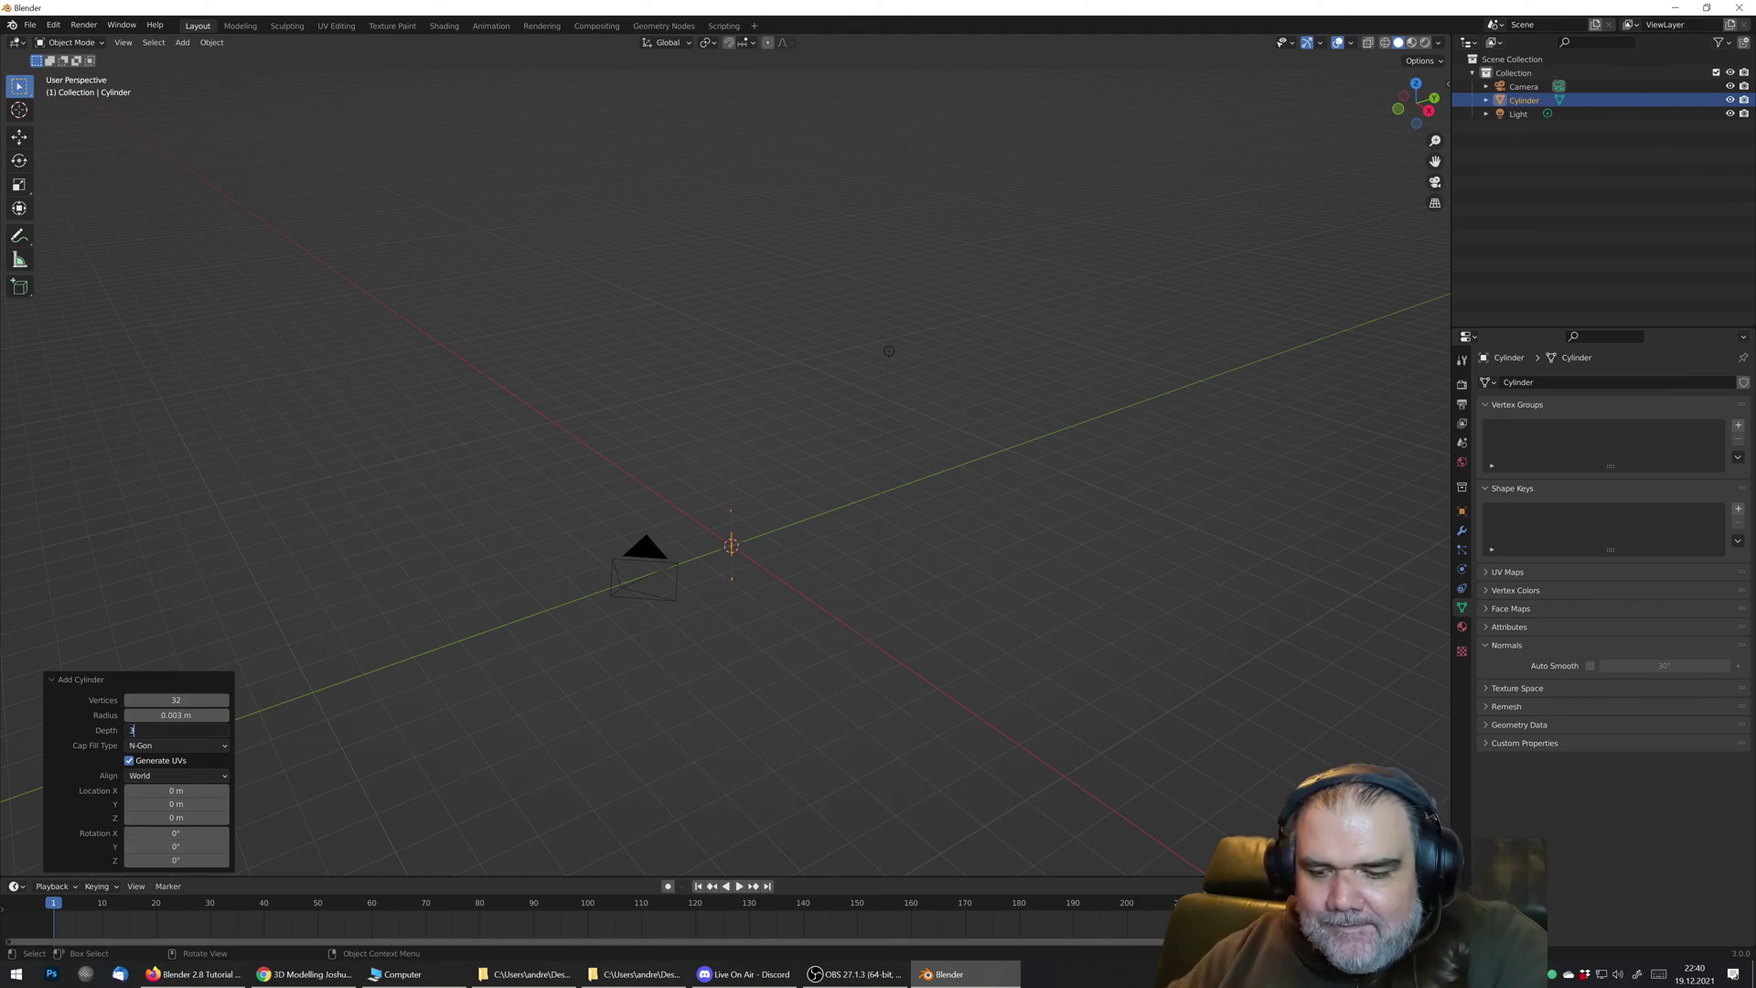
key("Return")
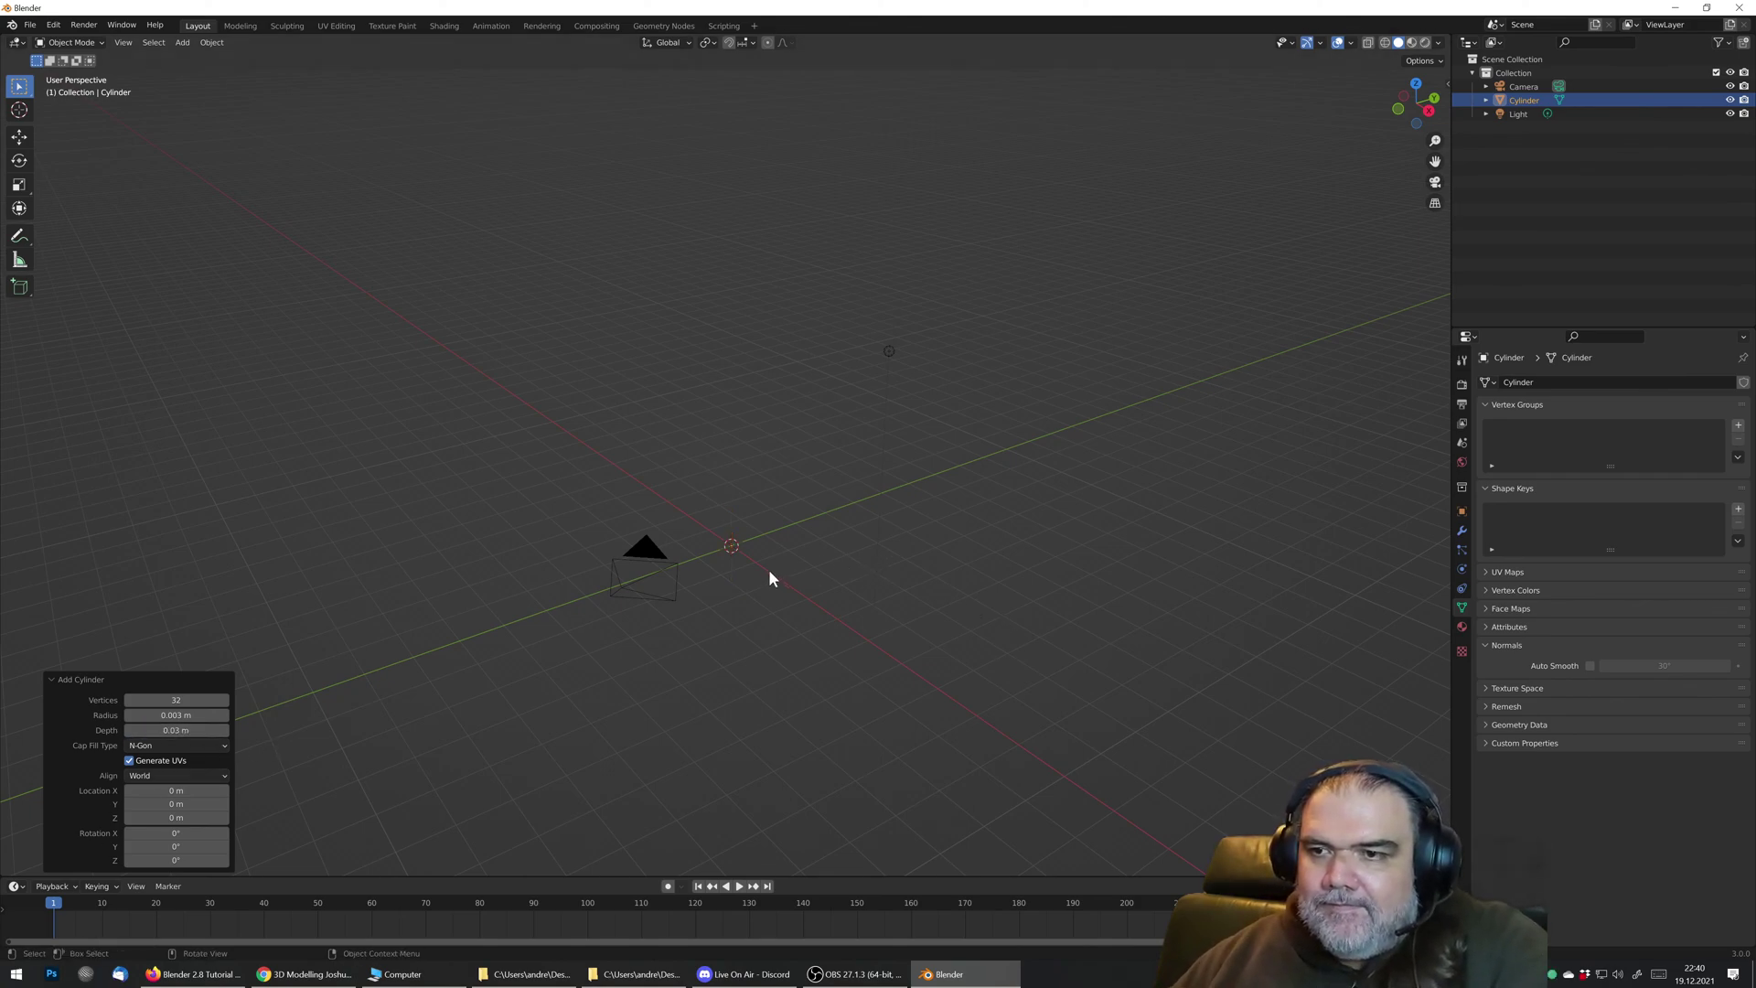
Step: Set the new cylinder's depth to 2.5 cm
scroll(768, 569, "up", 5)
middle_click_drag(752, 645, 780, 411)
key("KP_Decimal")
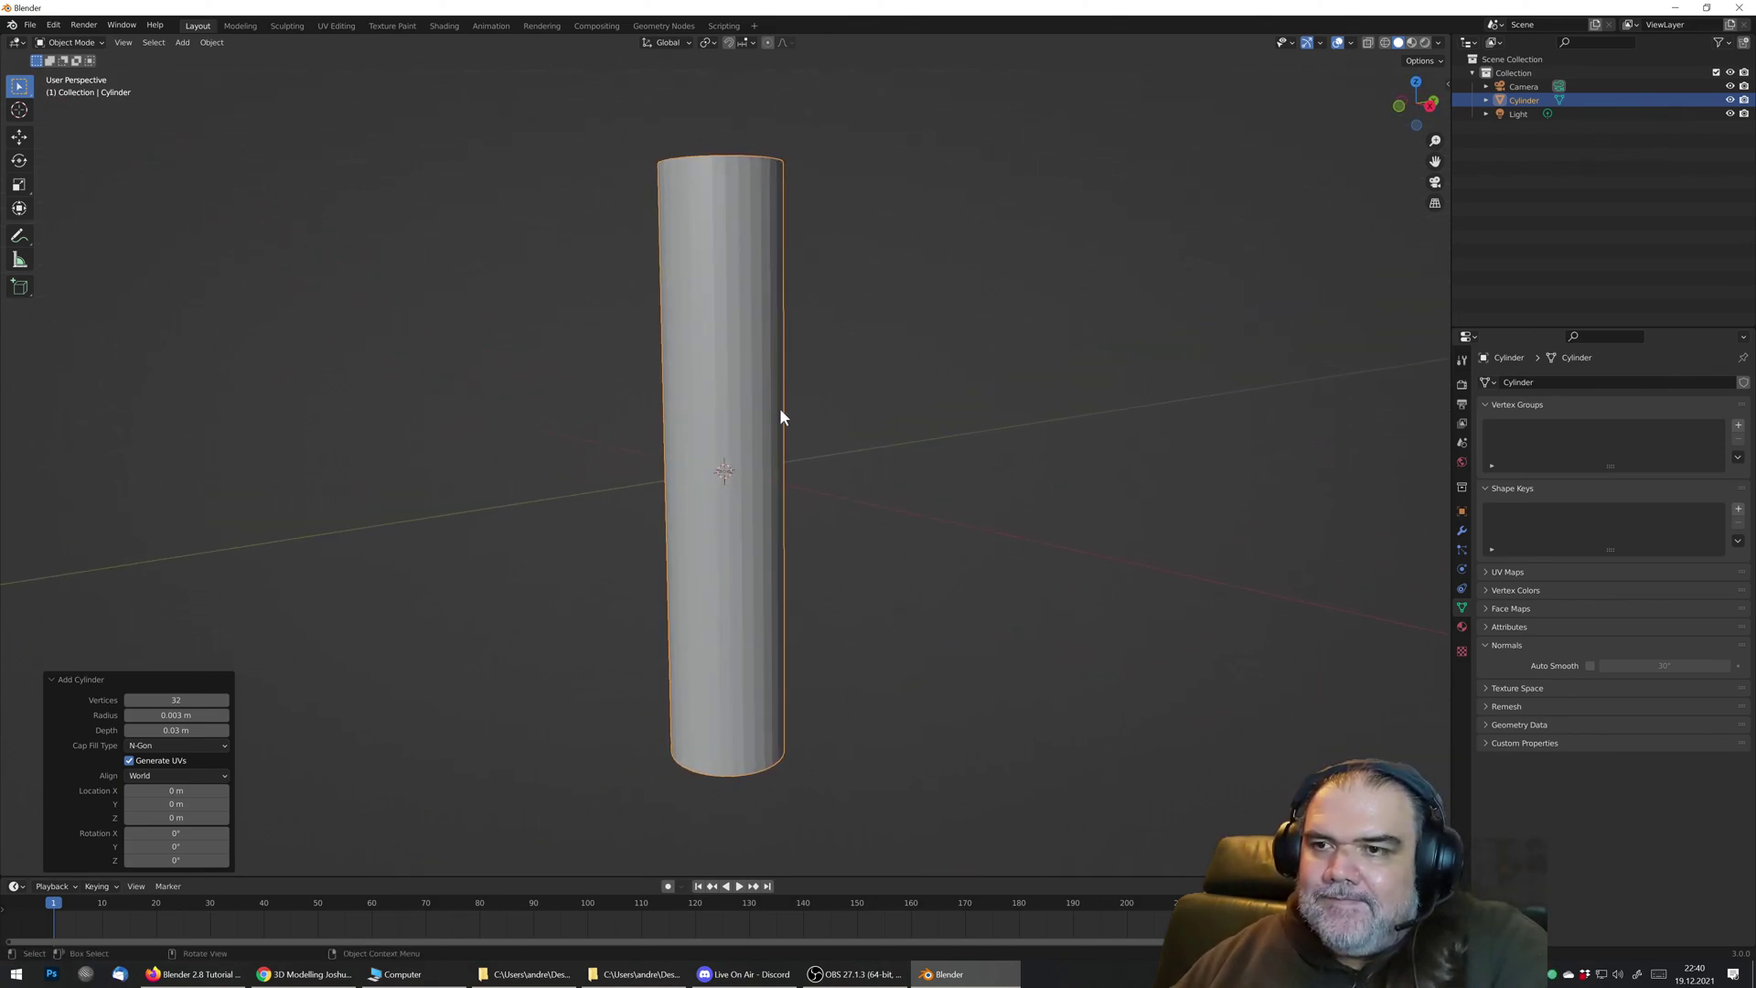
left_click(206, 730)
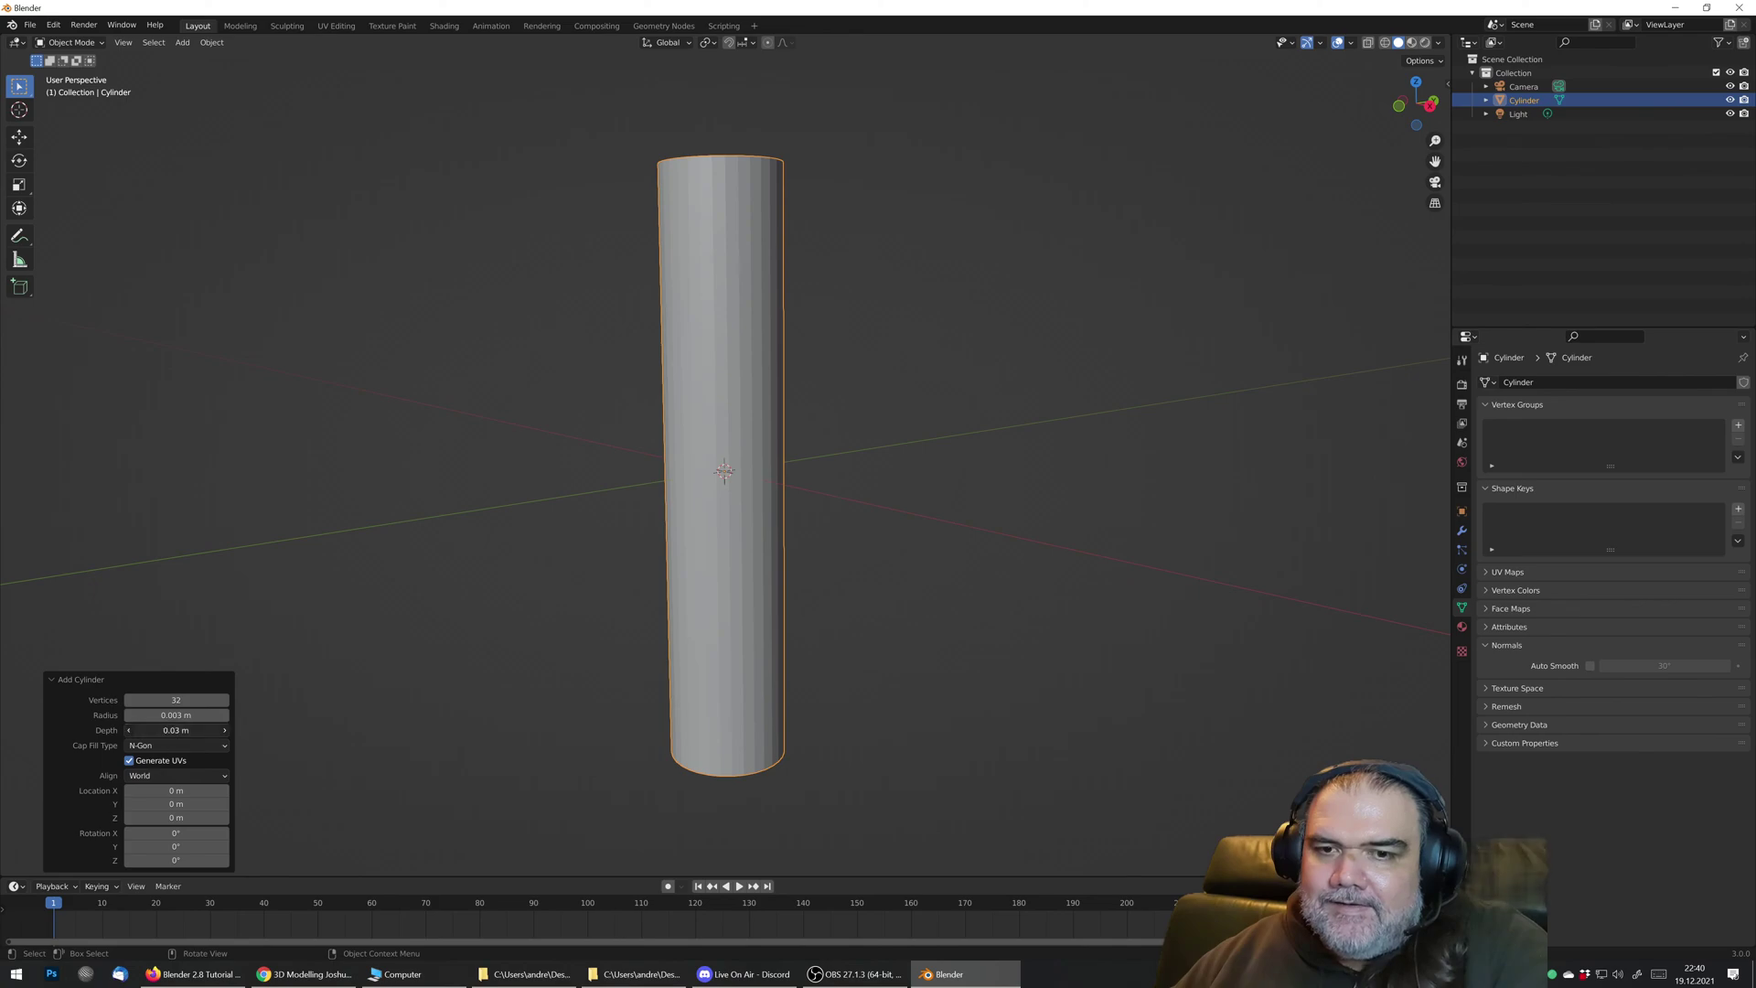
type("2")
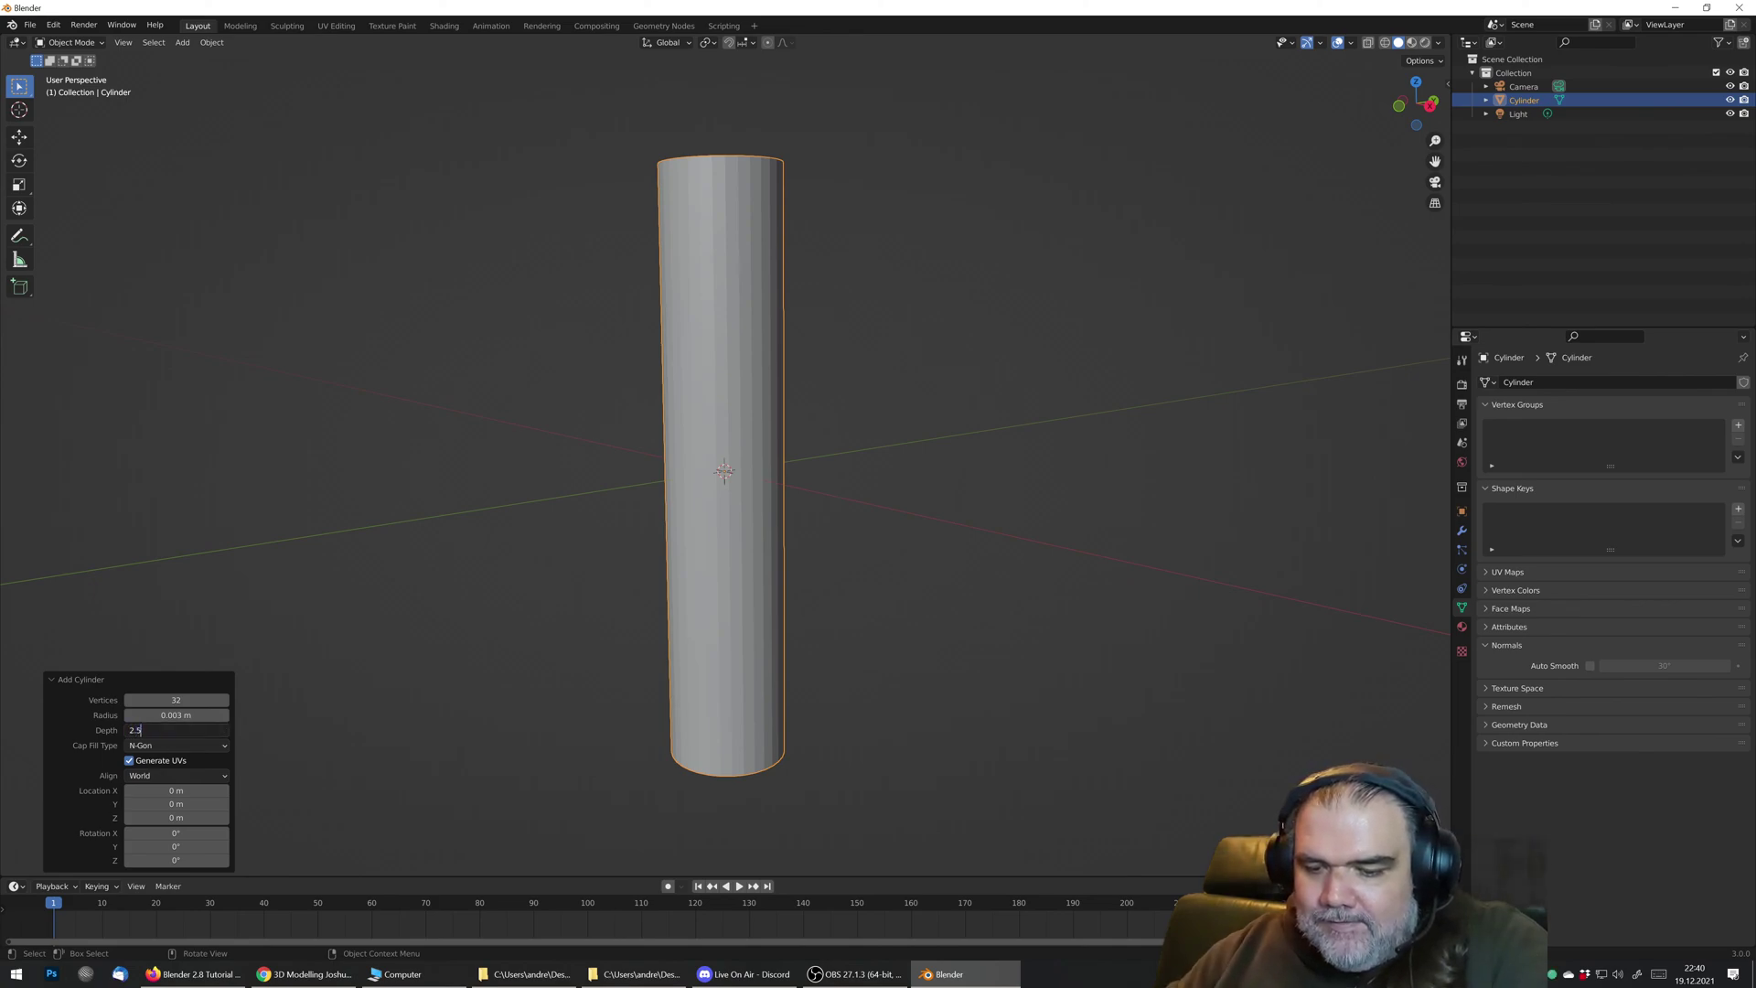
type(".5")
key("Return")
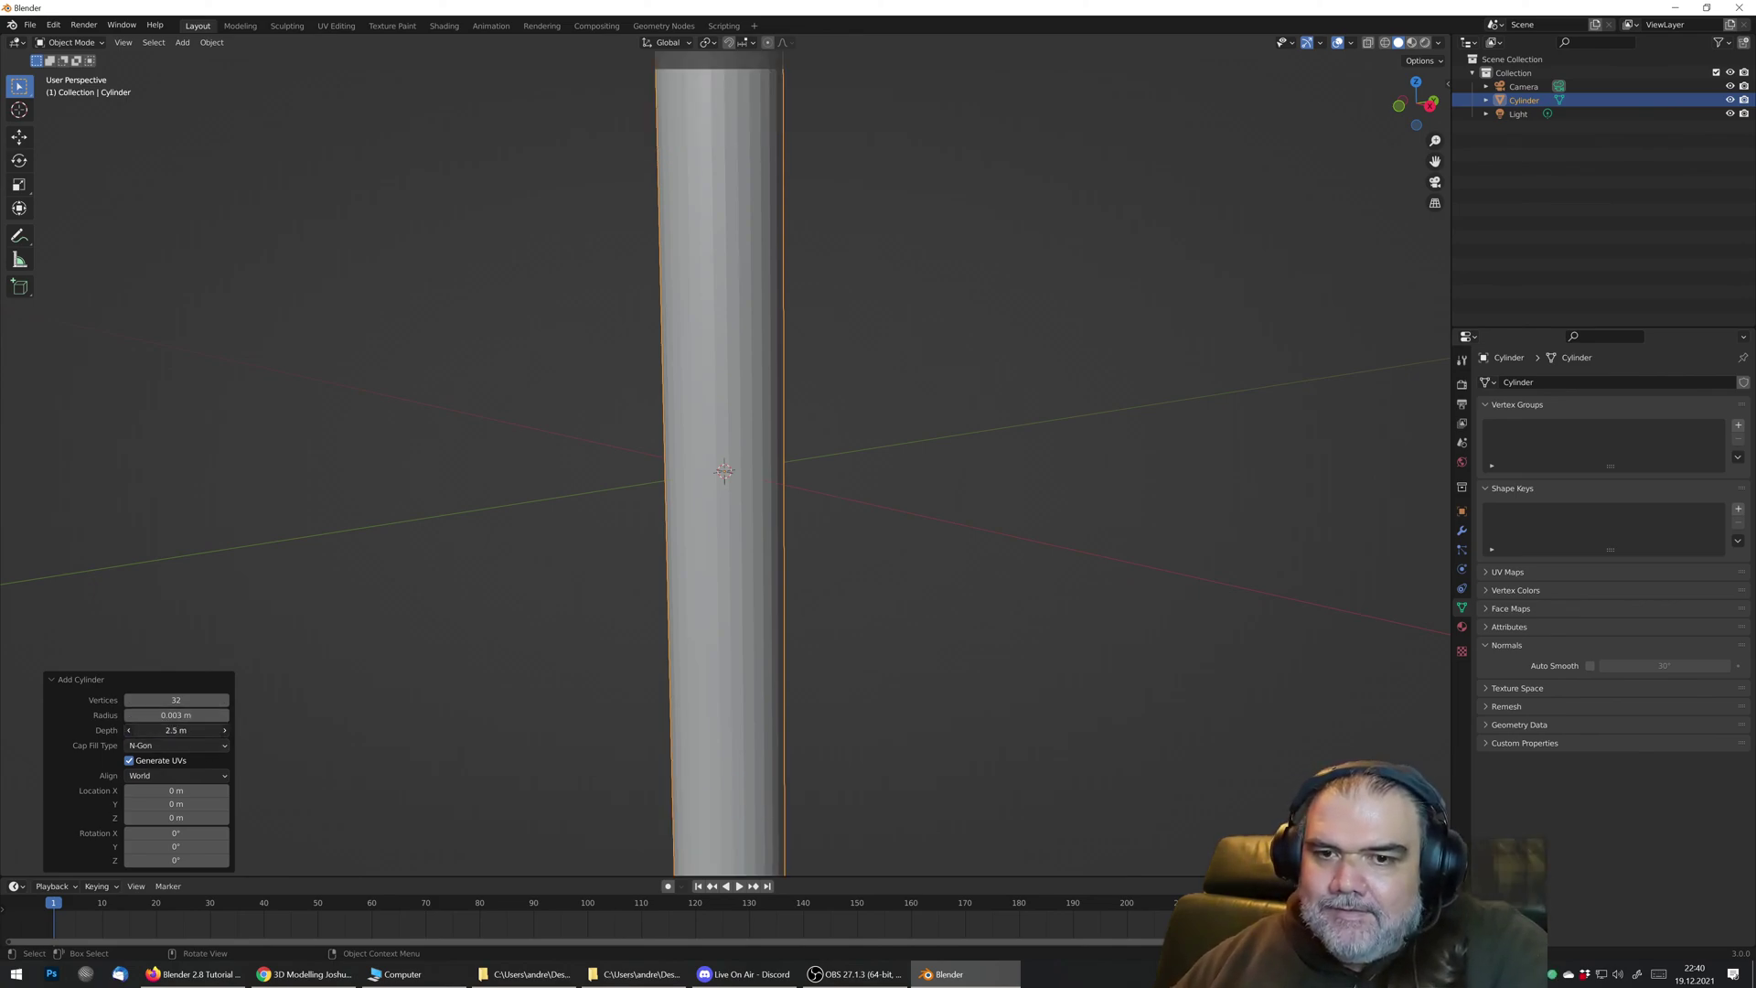
left_click(176, 730)
type("2.5")
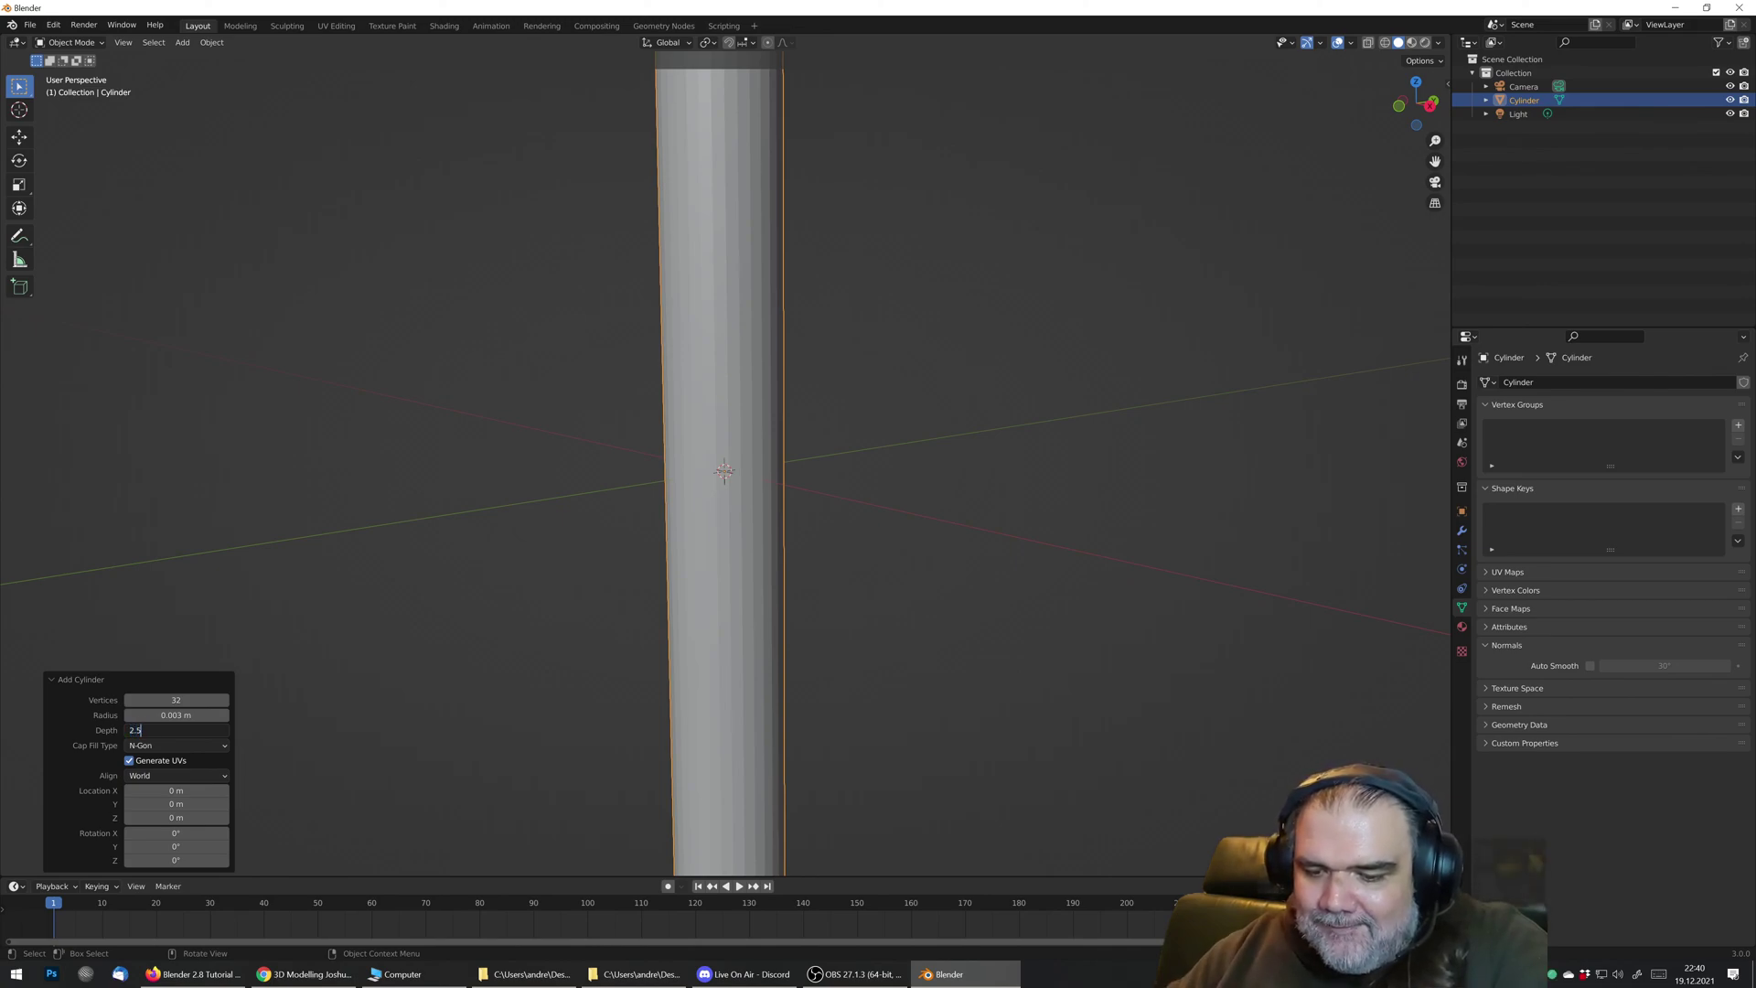
type("cm")
key("Return")
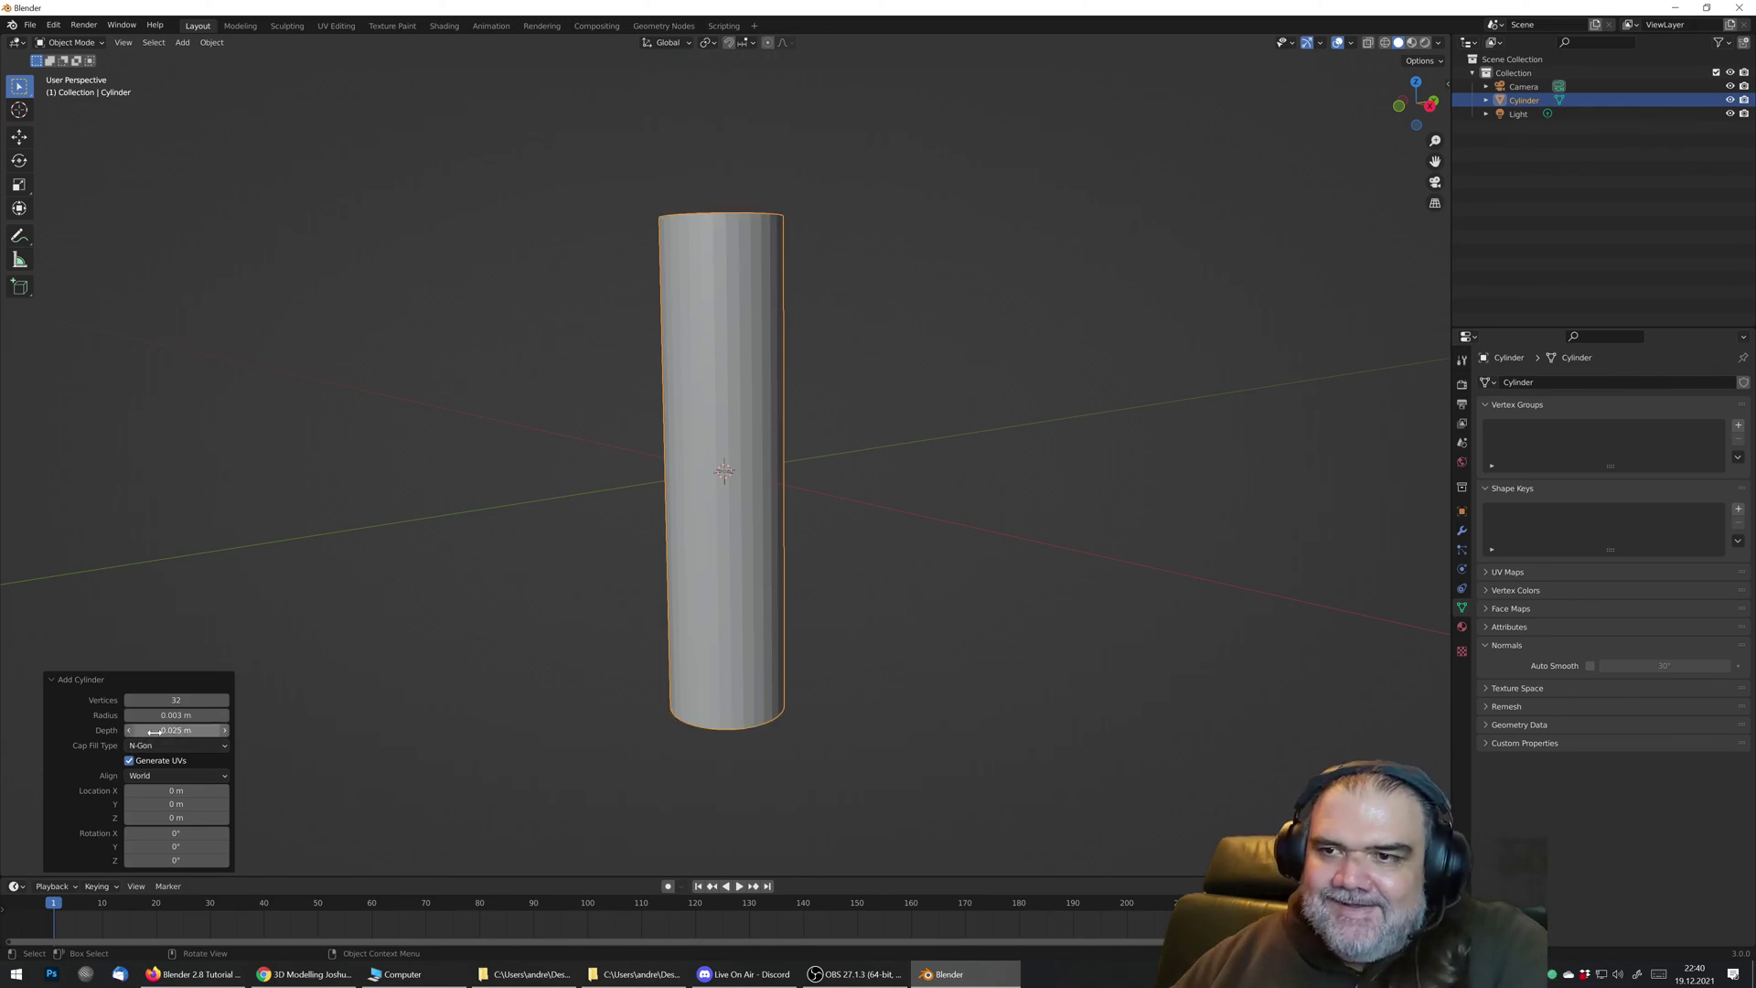
Step: Set the cylinder's radius to 0.0035 m
left_click(174, 715)
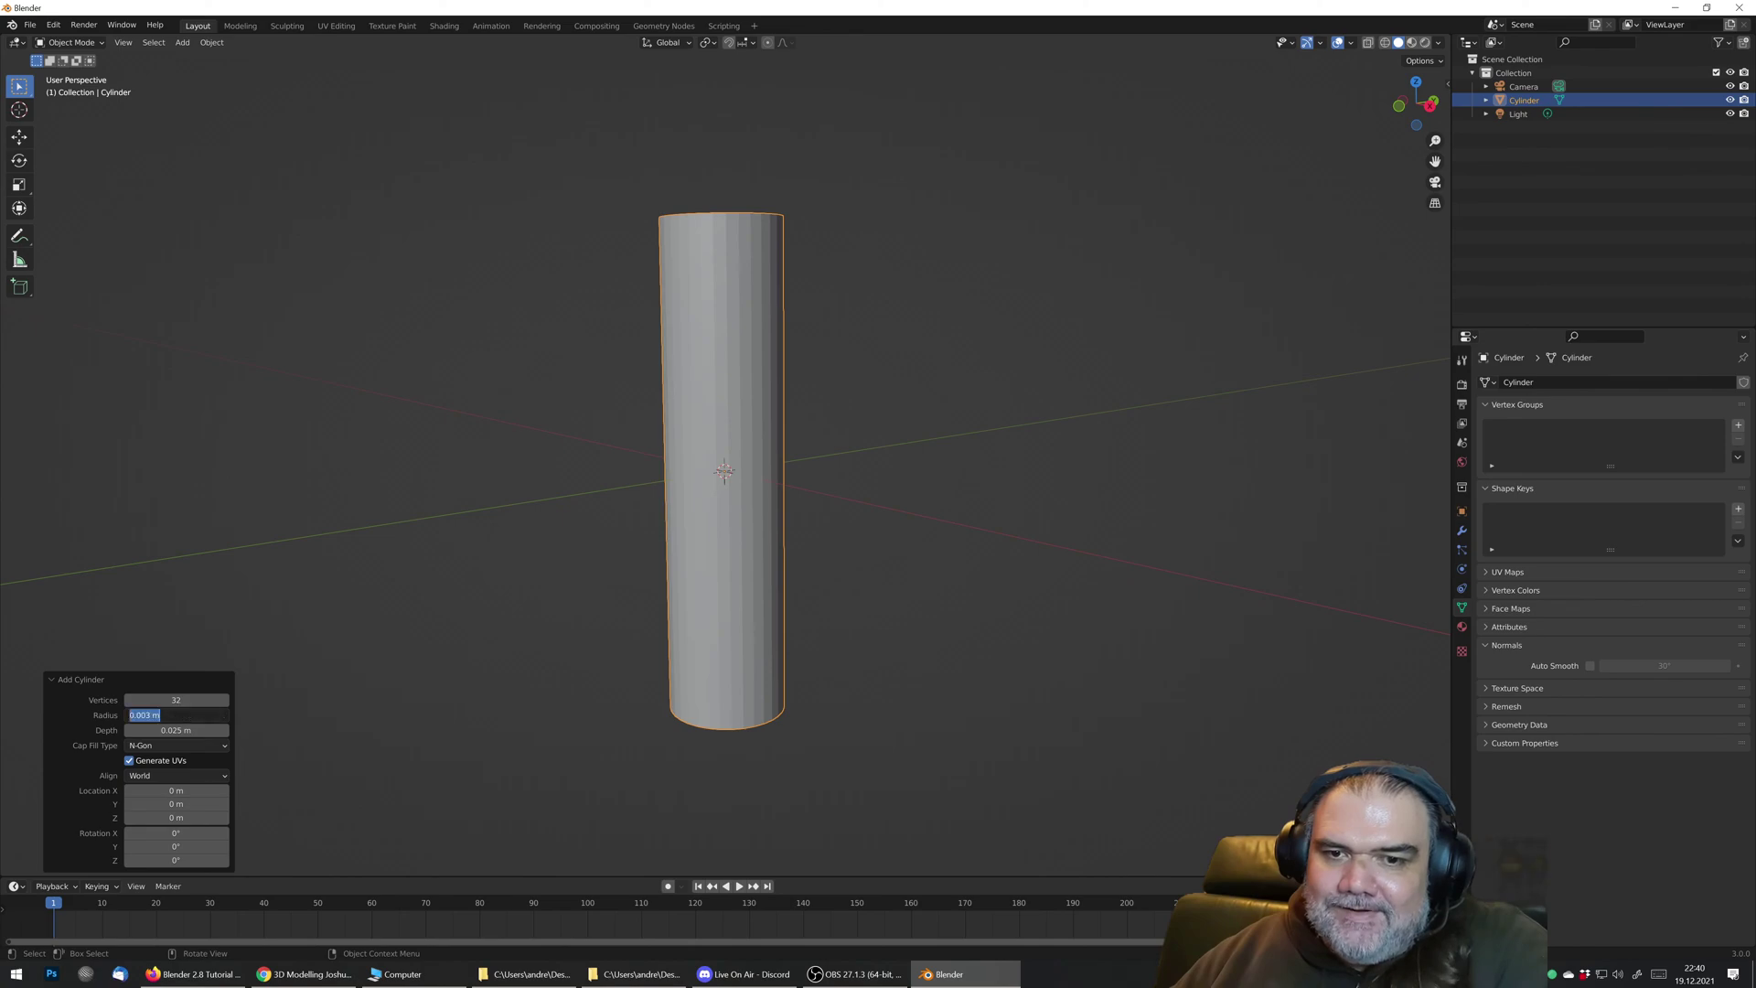
left_click(139, 715)
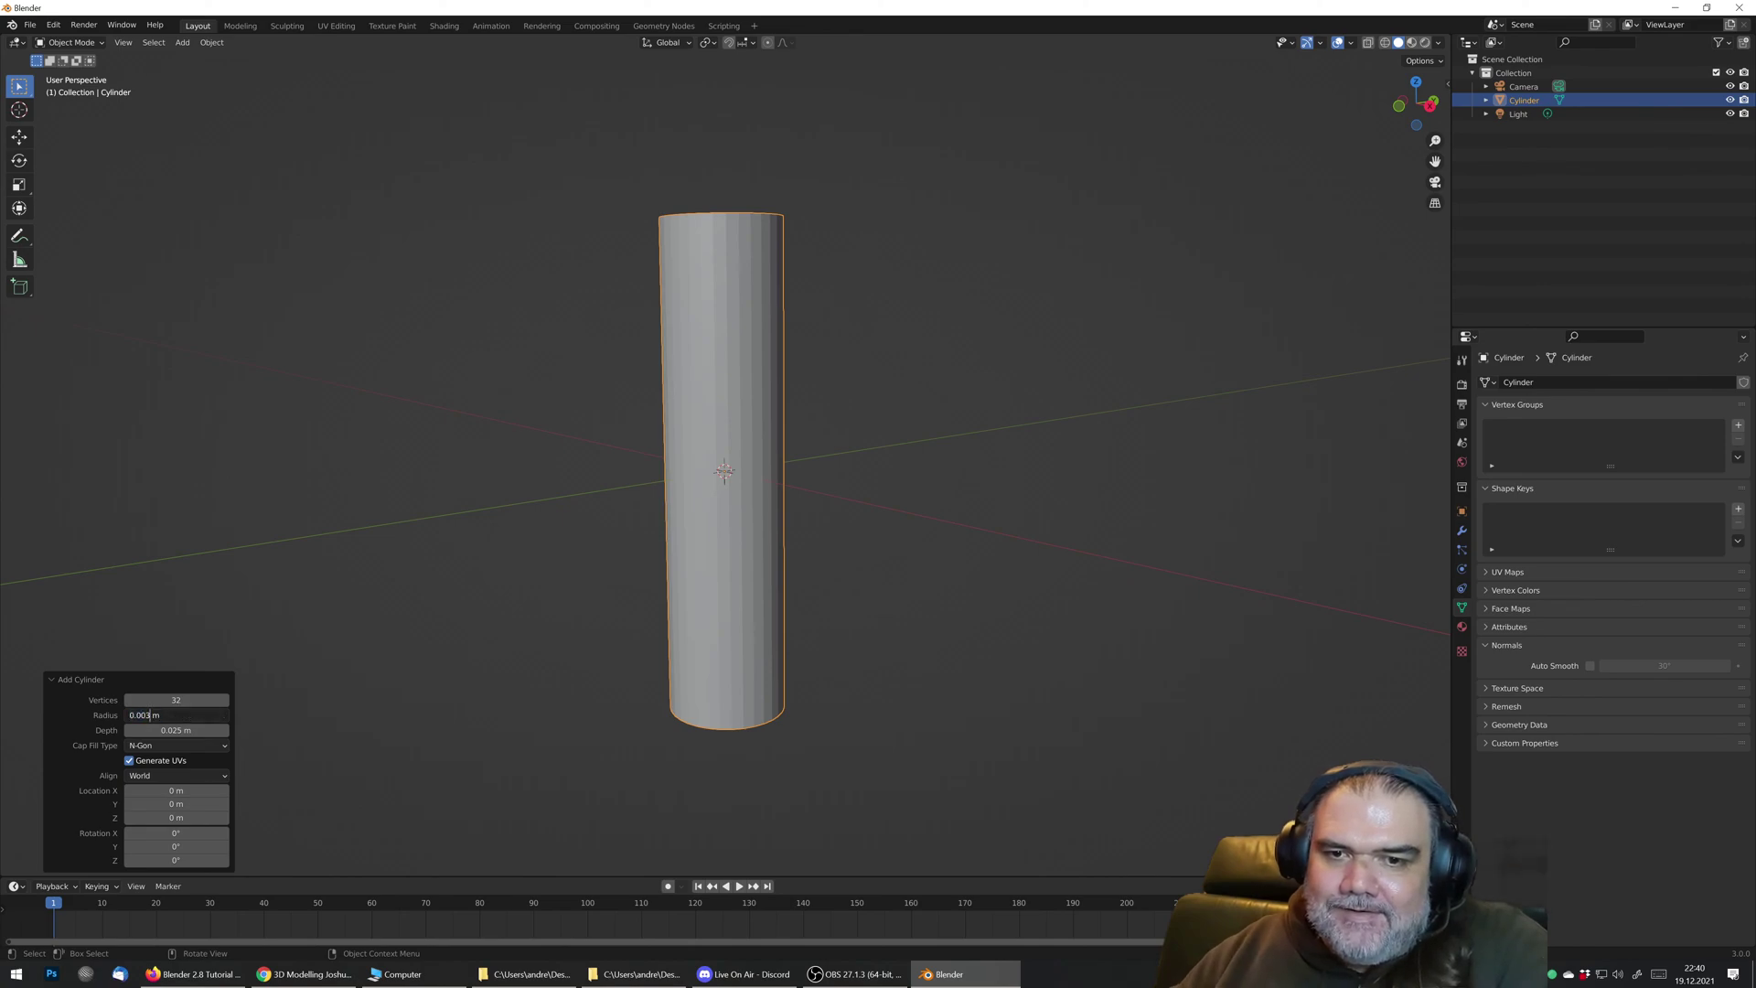
type("5")
key("Return")
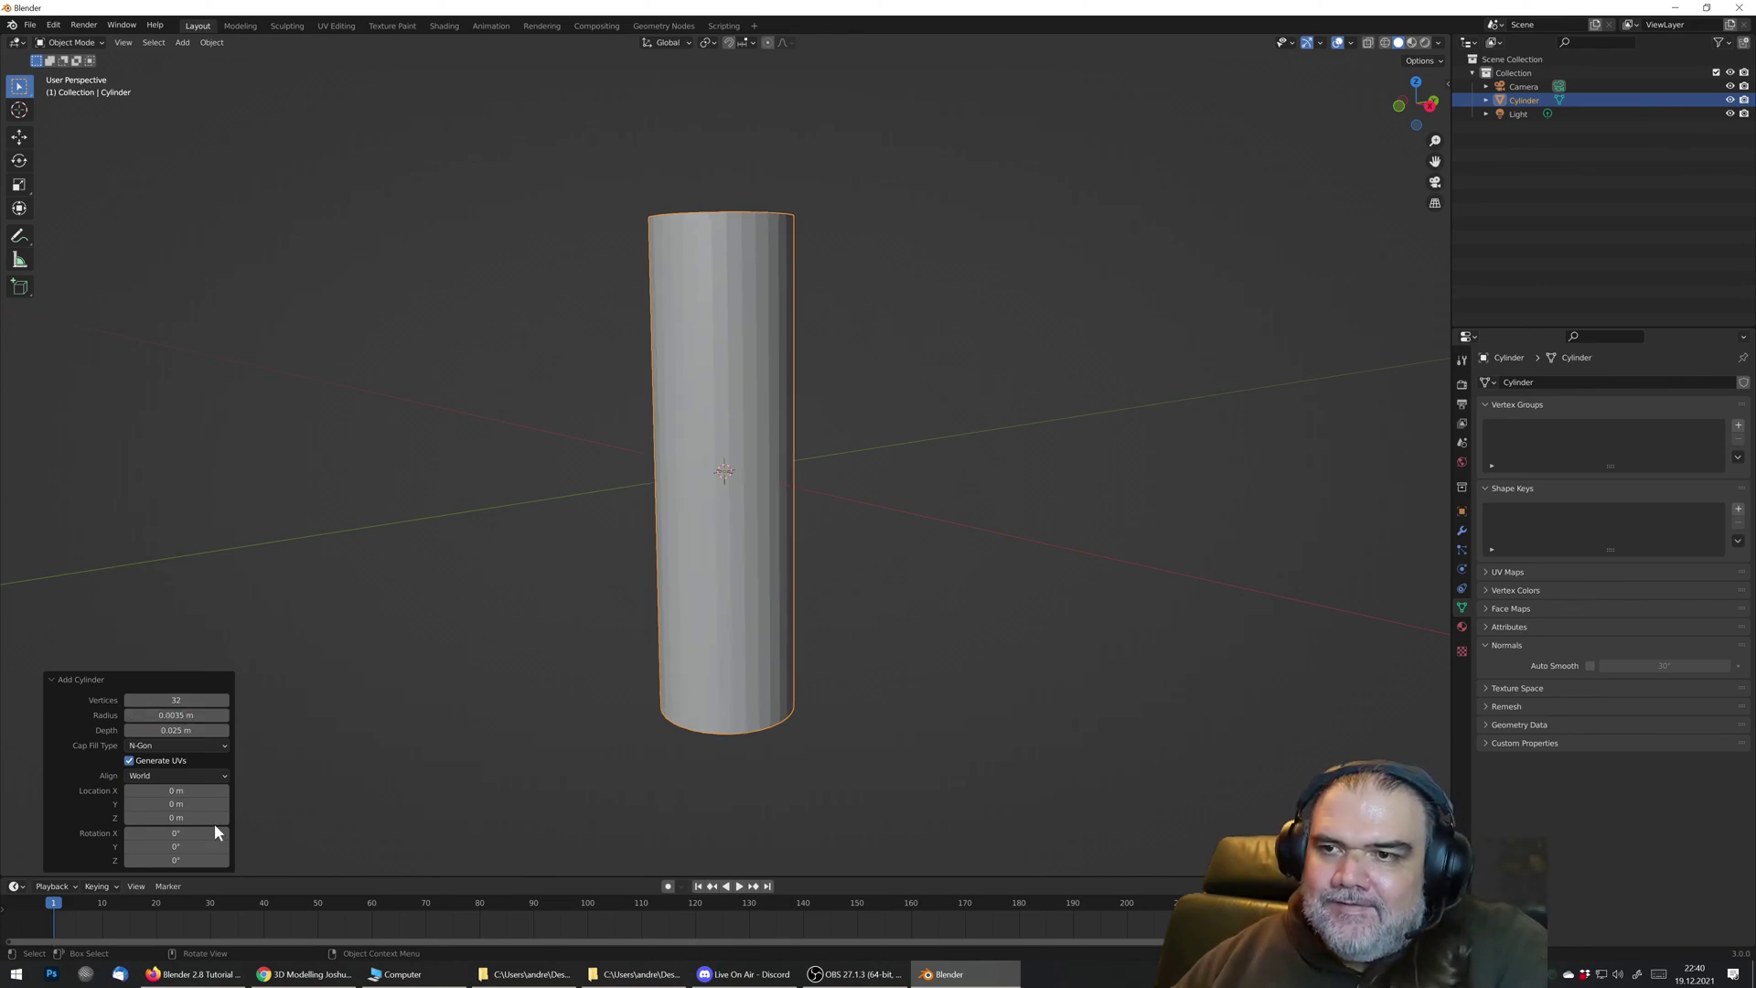
mouse_move(761, 524)
middle_mouse_down()
mouse_move(741, 562)
mouse_move(752, 538)
middle_mouse_up()
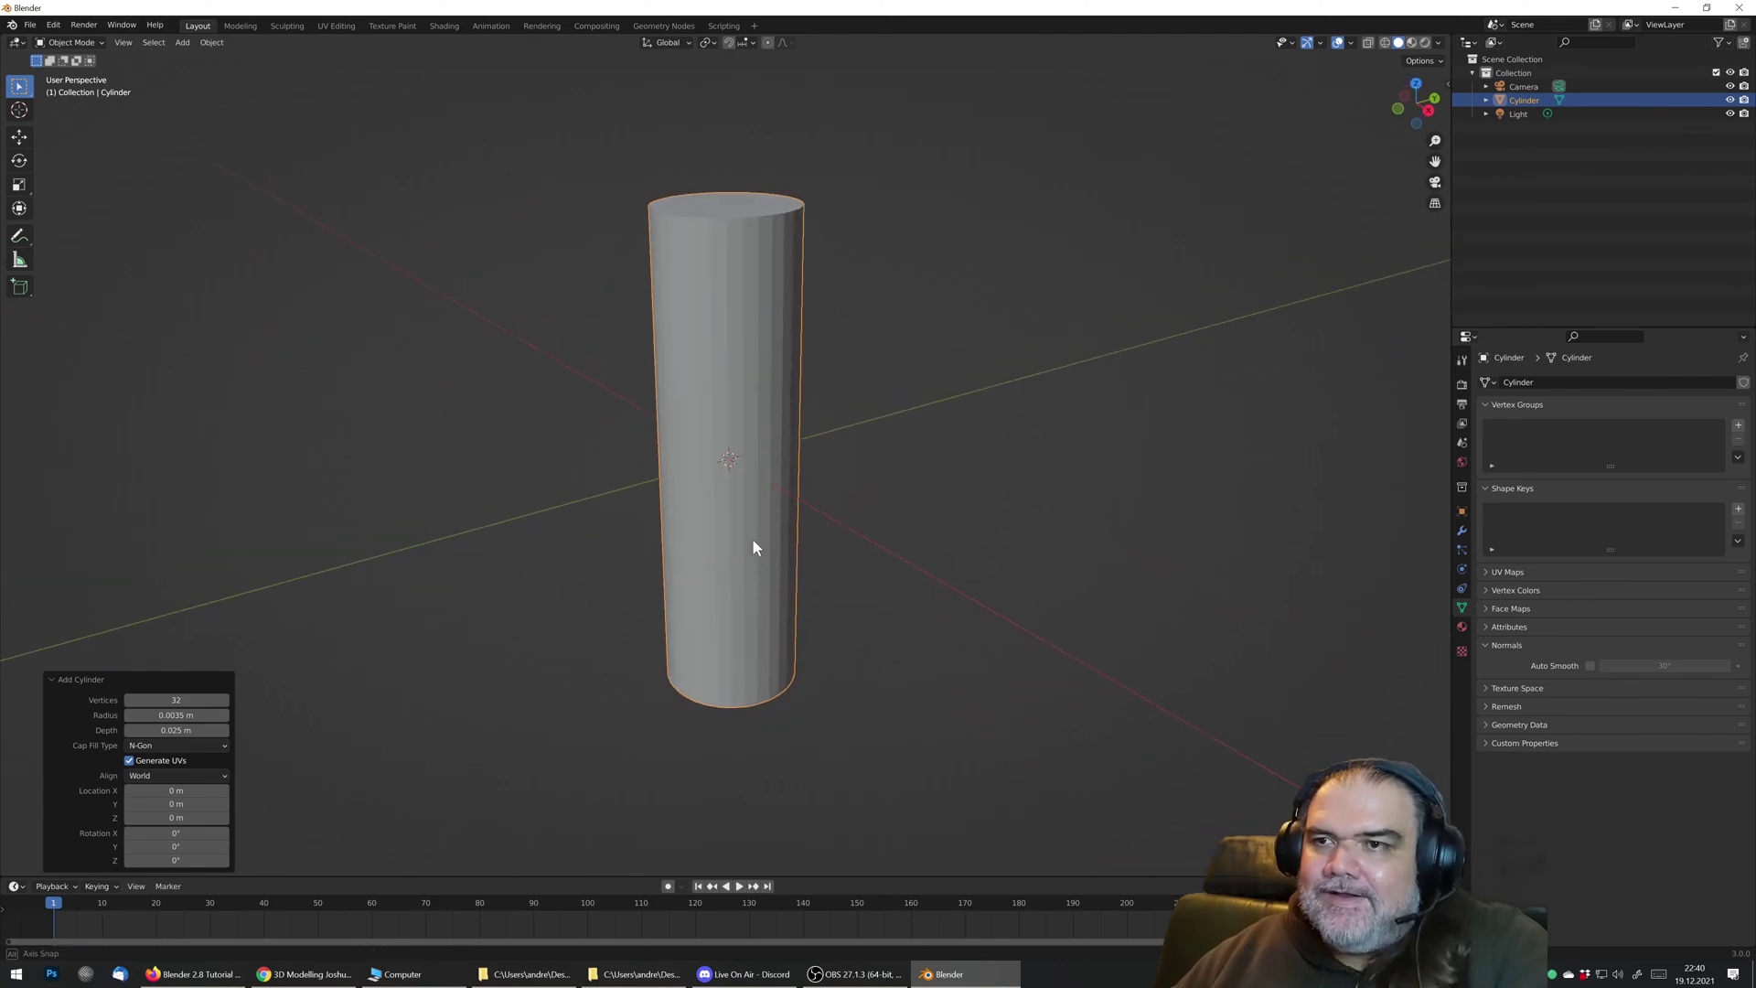
middle_click_drag(718, 375, 798, 426)
left_click(804, 467)
left_click(745, 471)
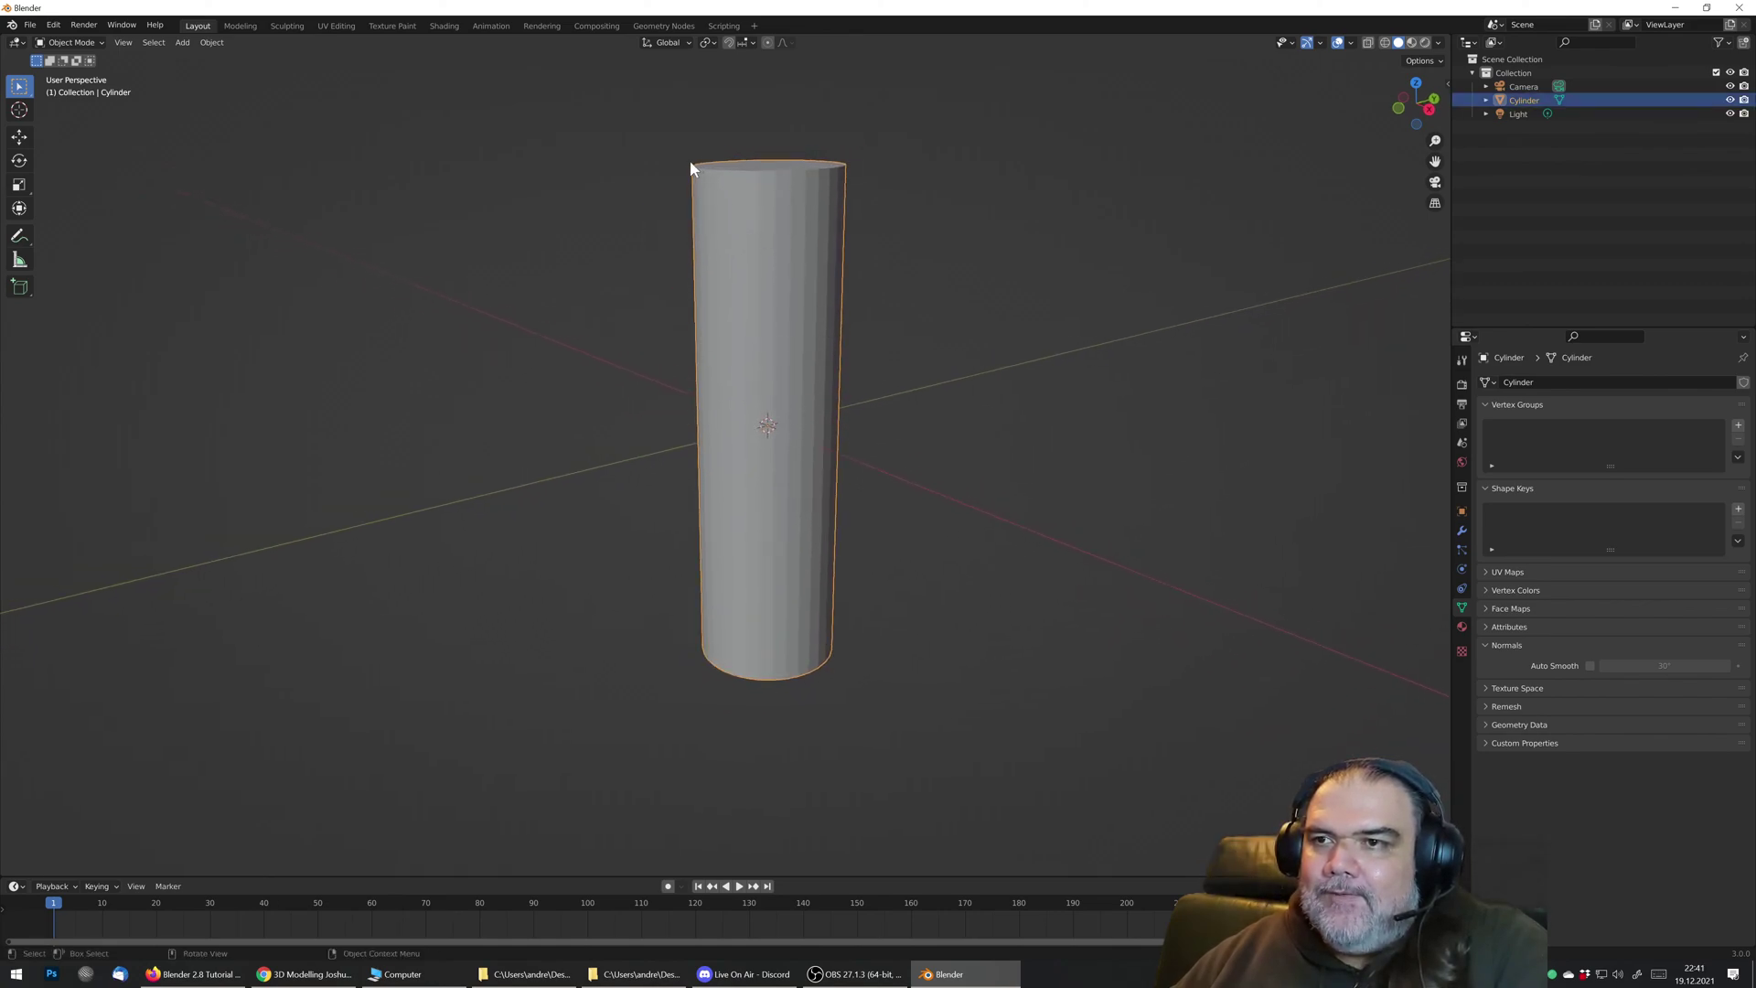
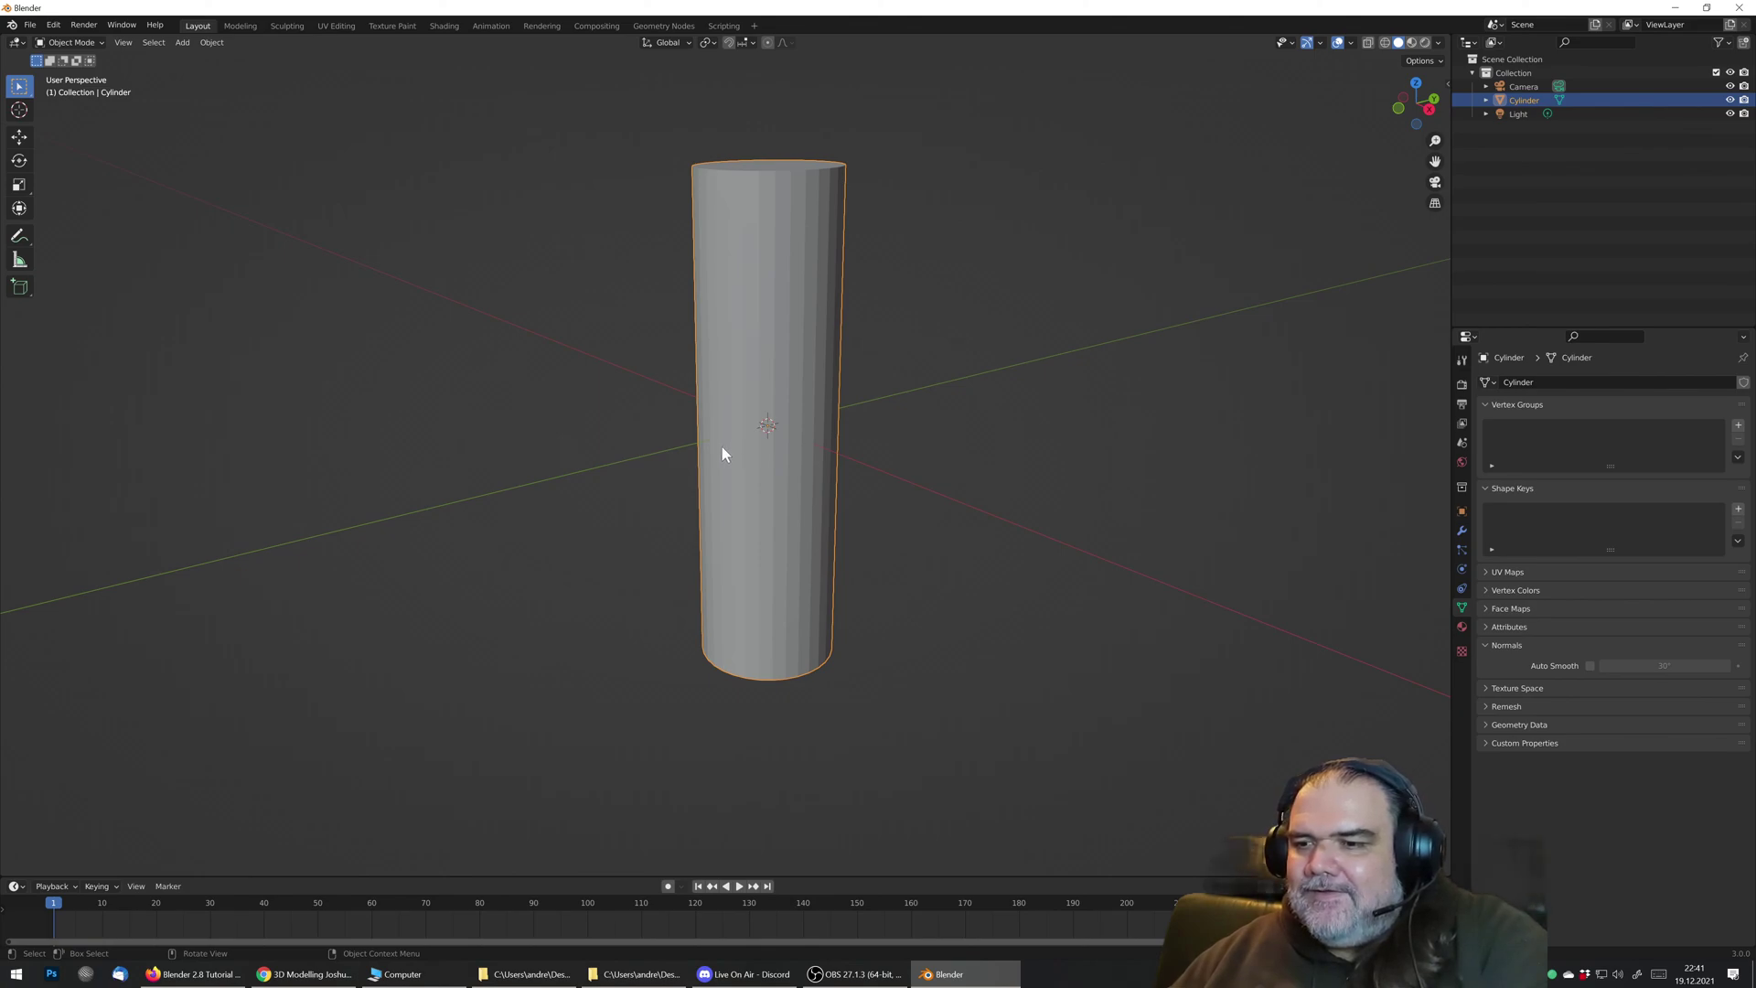
Step: In Edit Mode, add two unslid loop cuts around the cylinder and scale them apart along Z by about 1.58
middle_click_drag(764, 353, 792, 322)
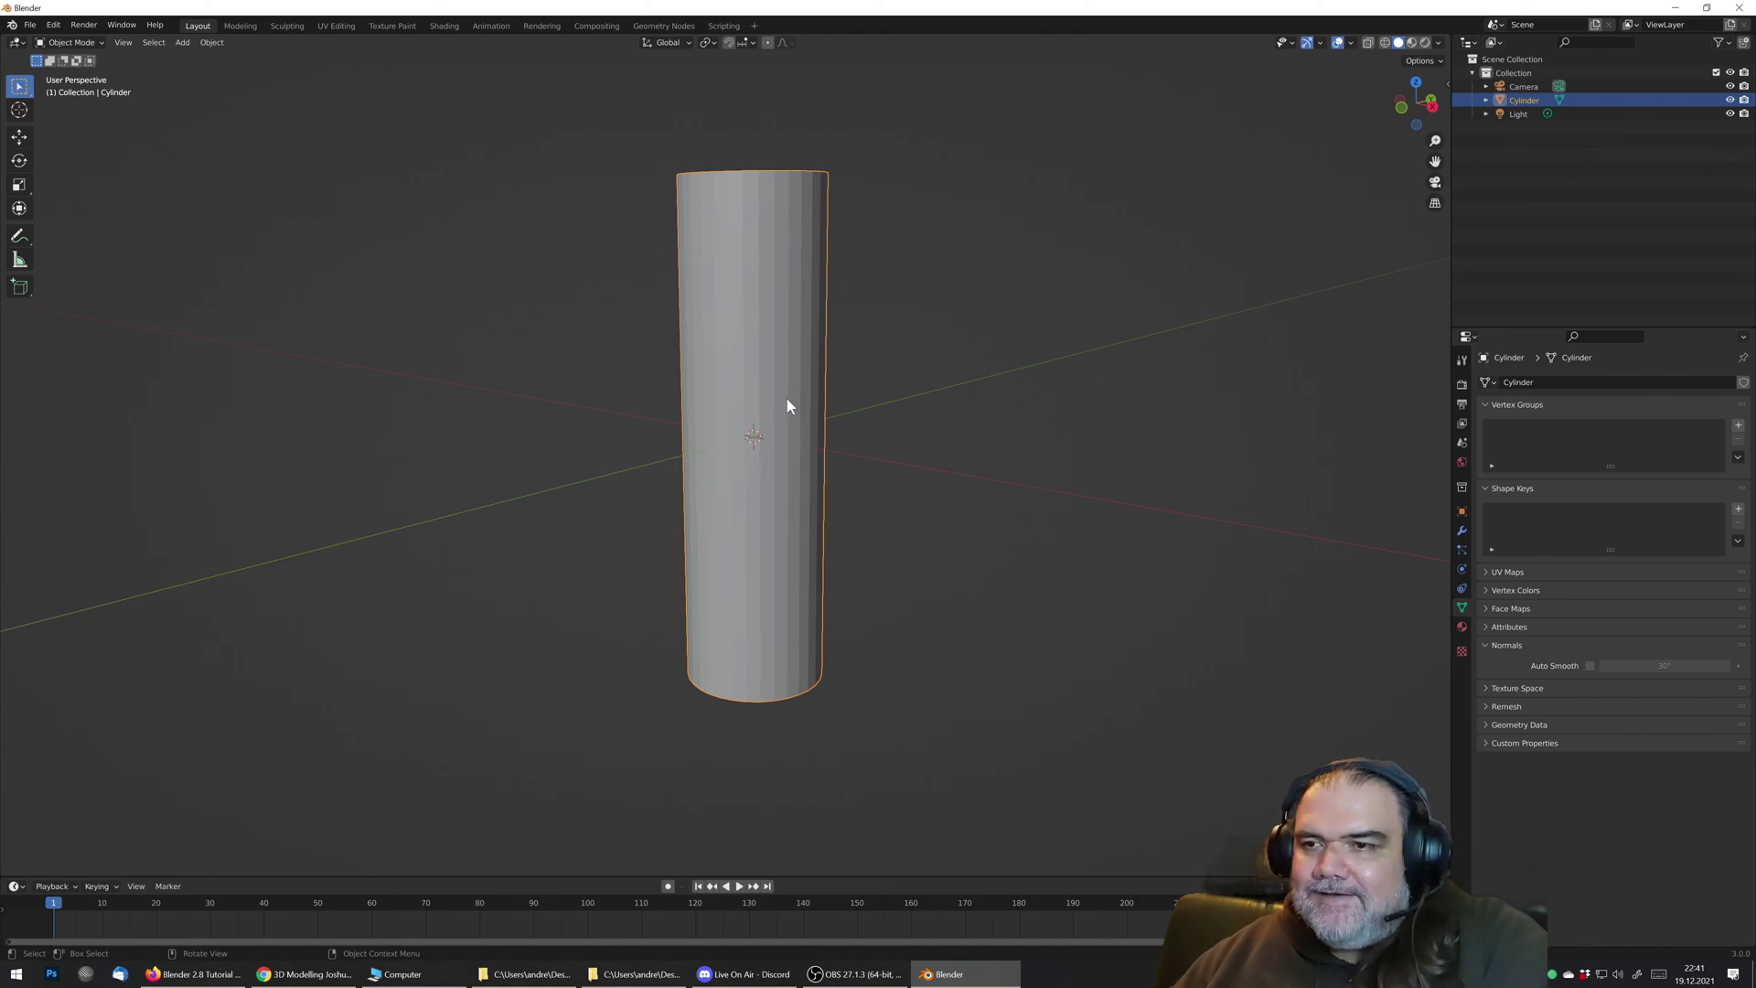
key("Tab")
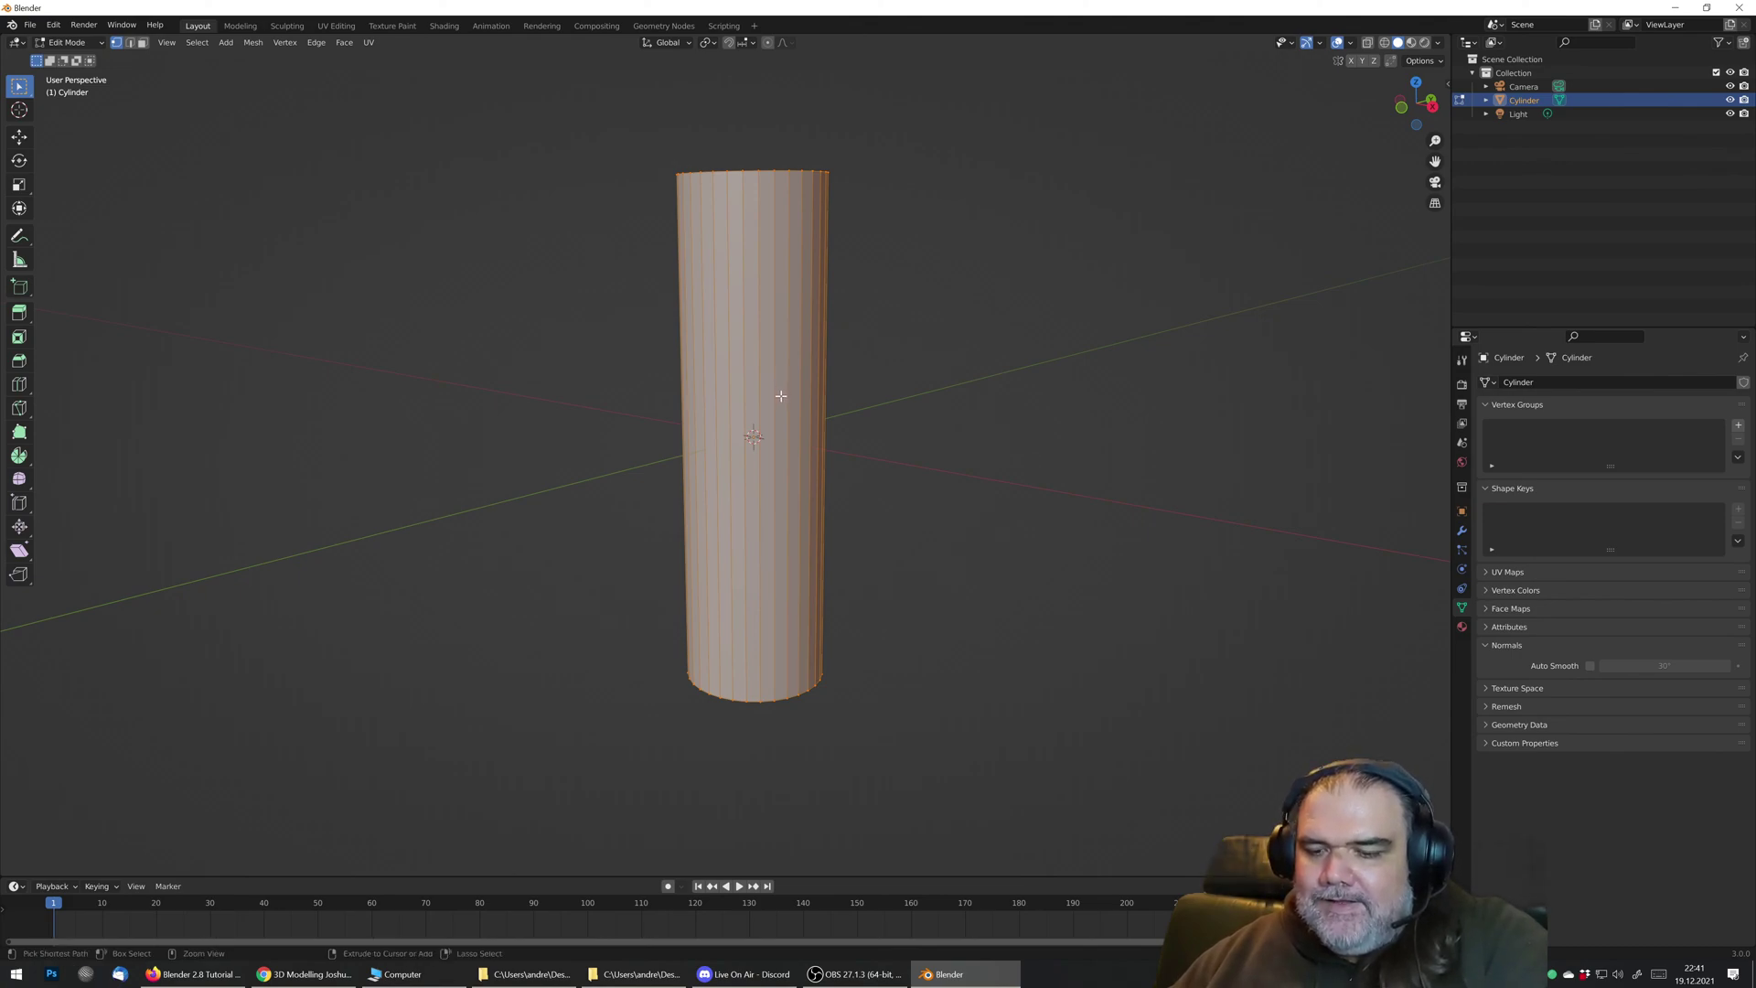
key("ctrl+r")
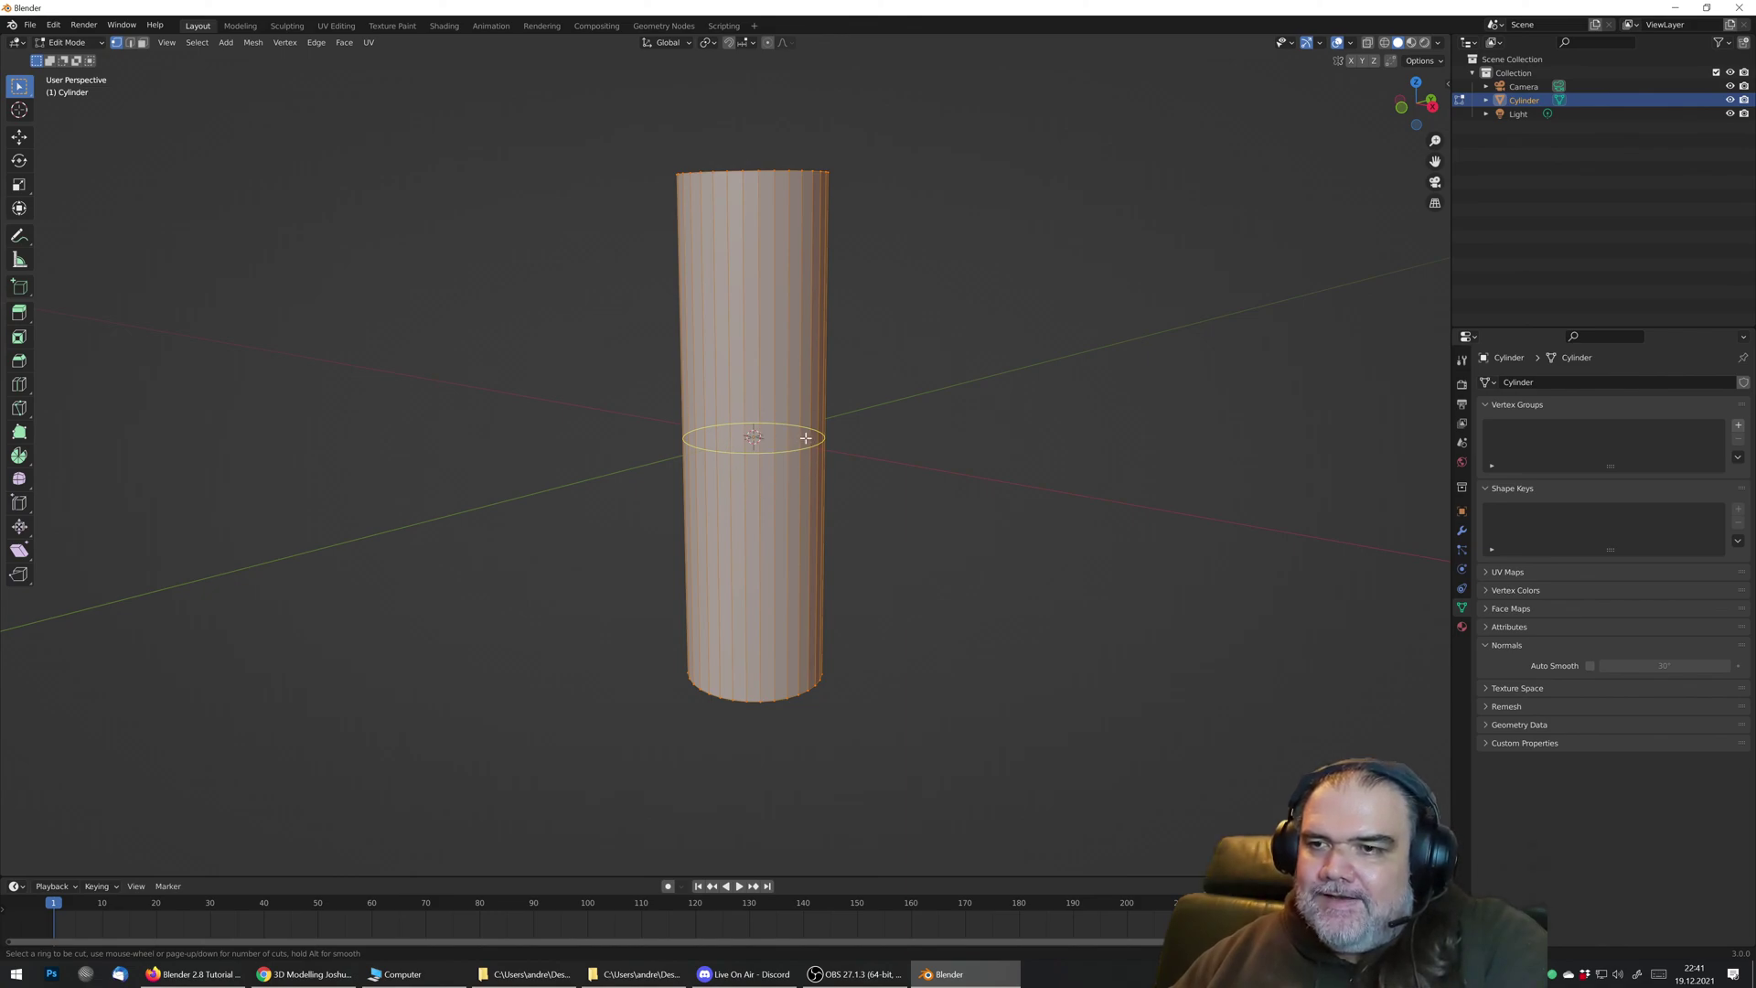
scroll(805, 437, "up", 1)
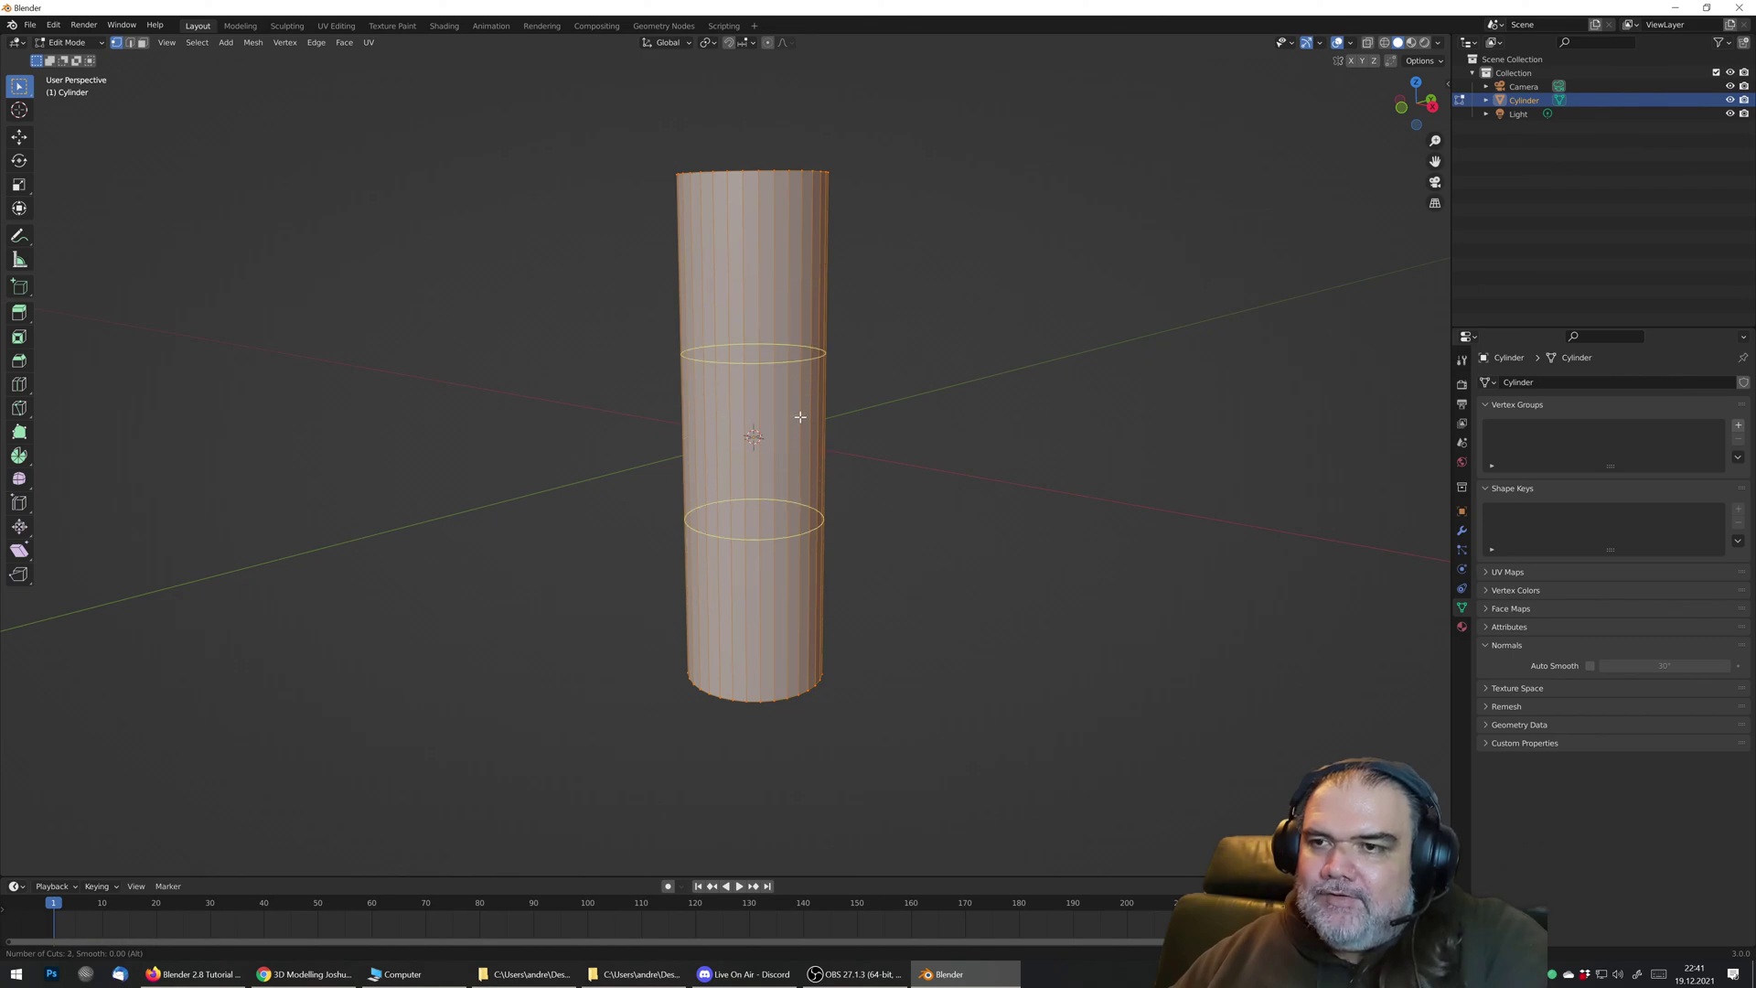
scroll(800, 419, "down", 1)
scroll(801, 417, "up", 1)
left_click(801, 417)
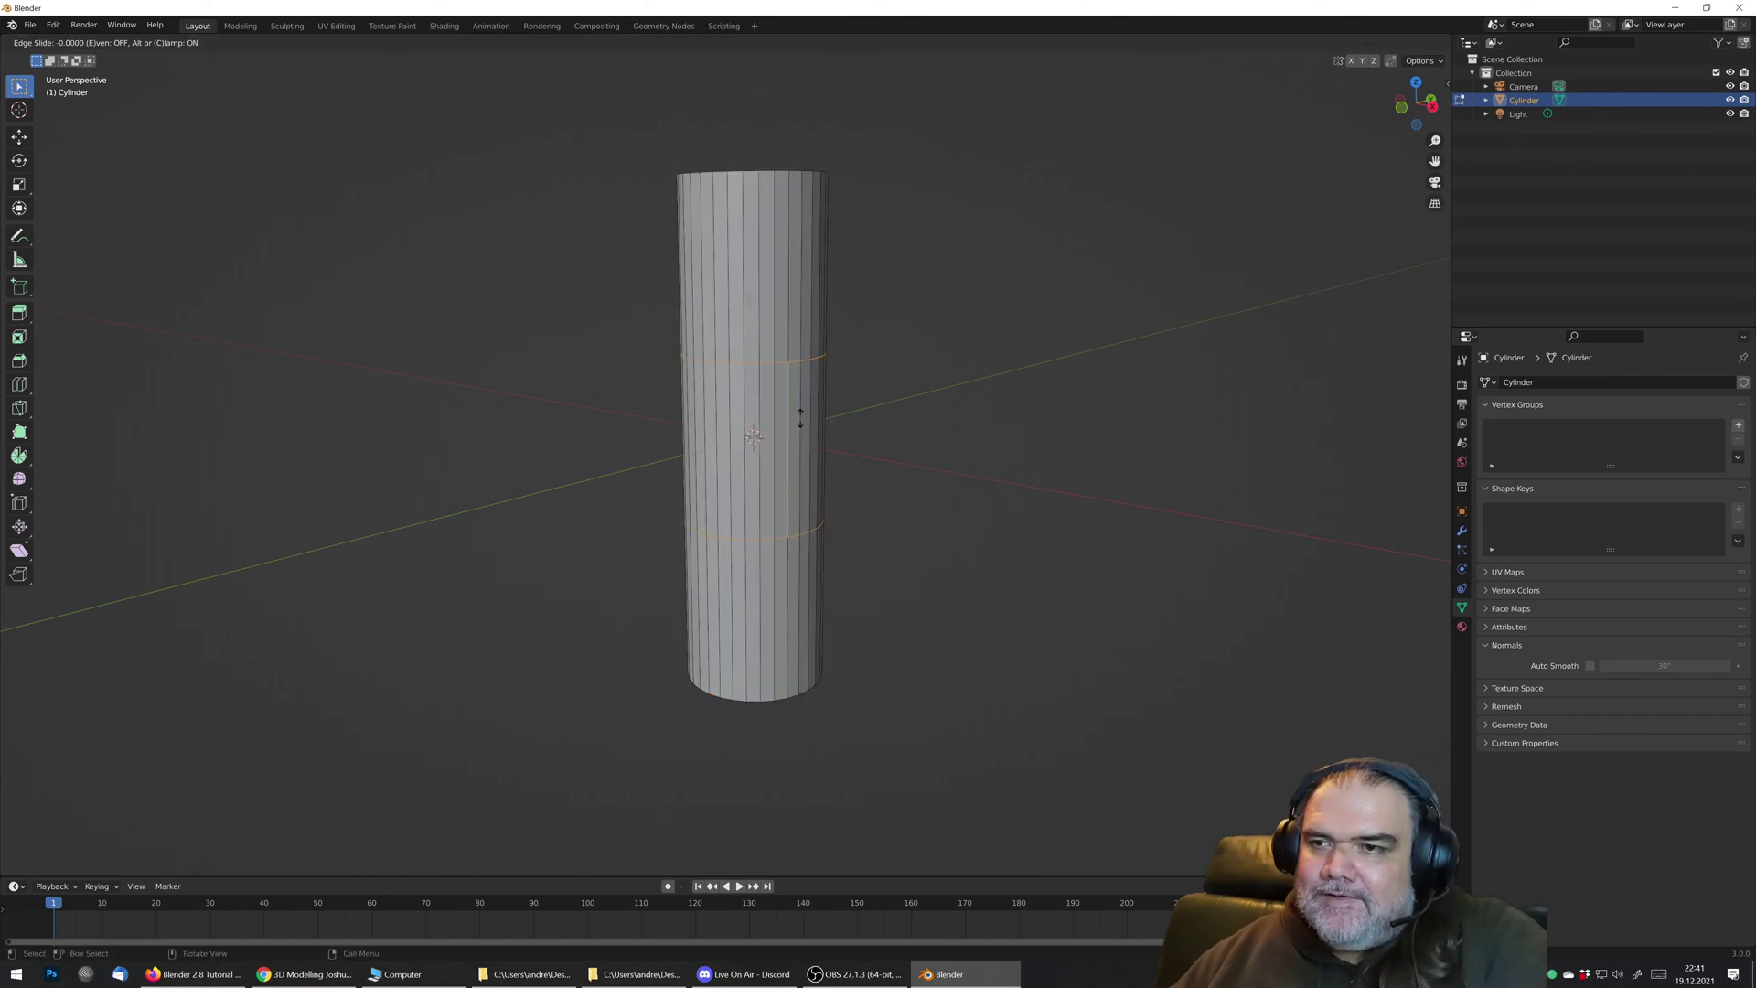
right_click(801, 417)
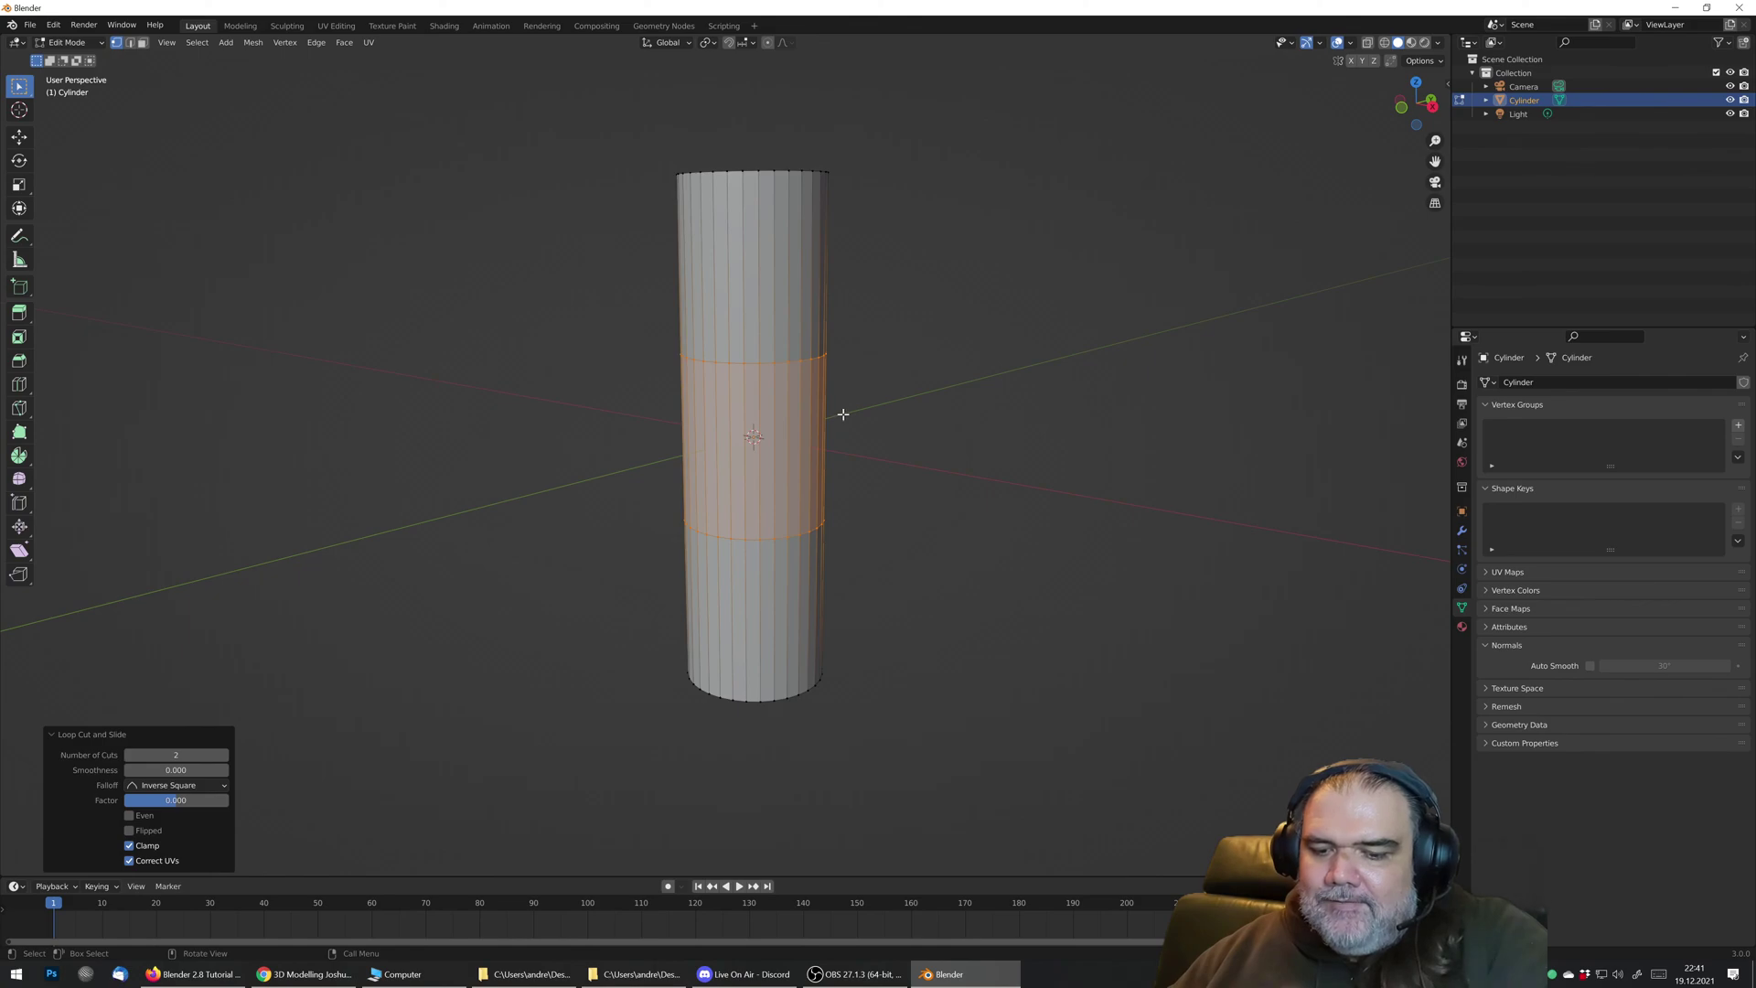
key("s")
key("z")
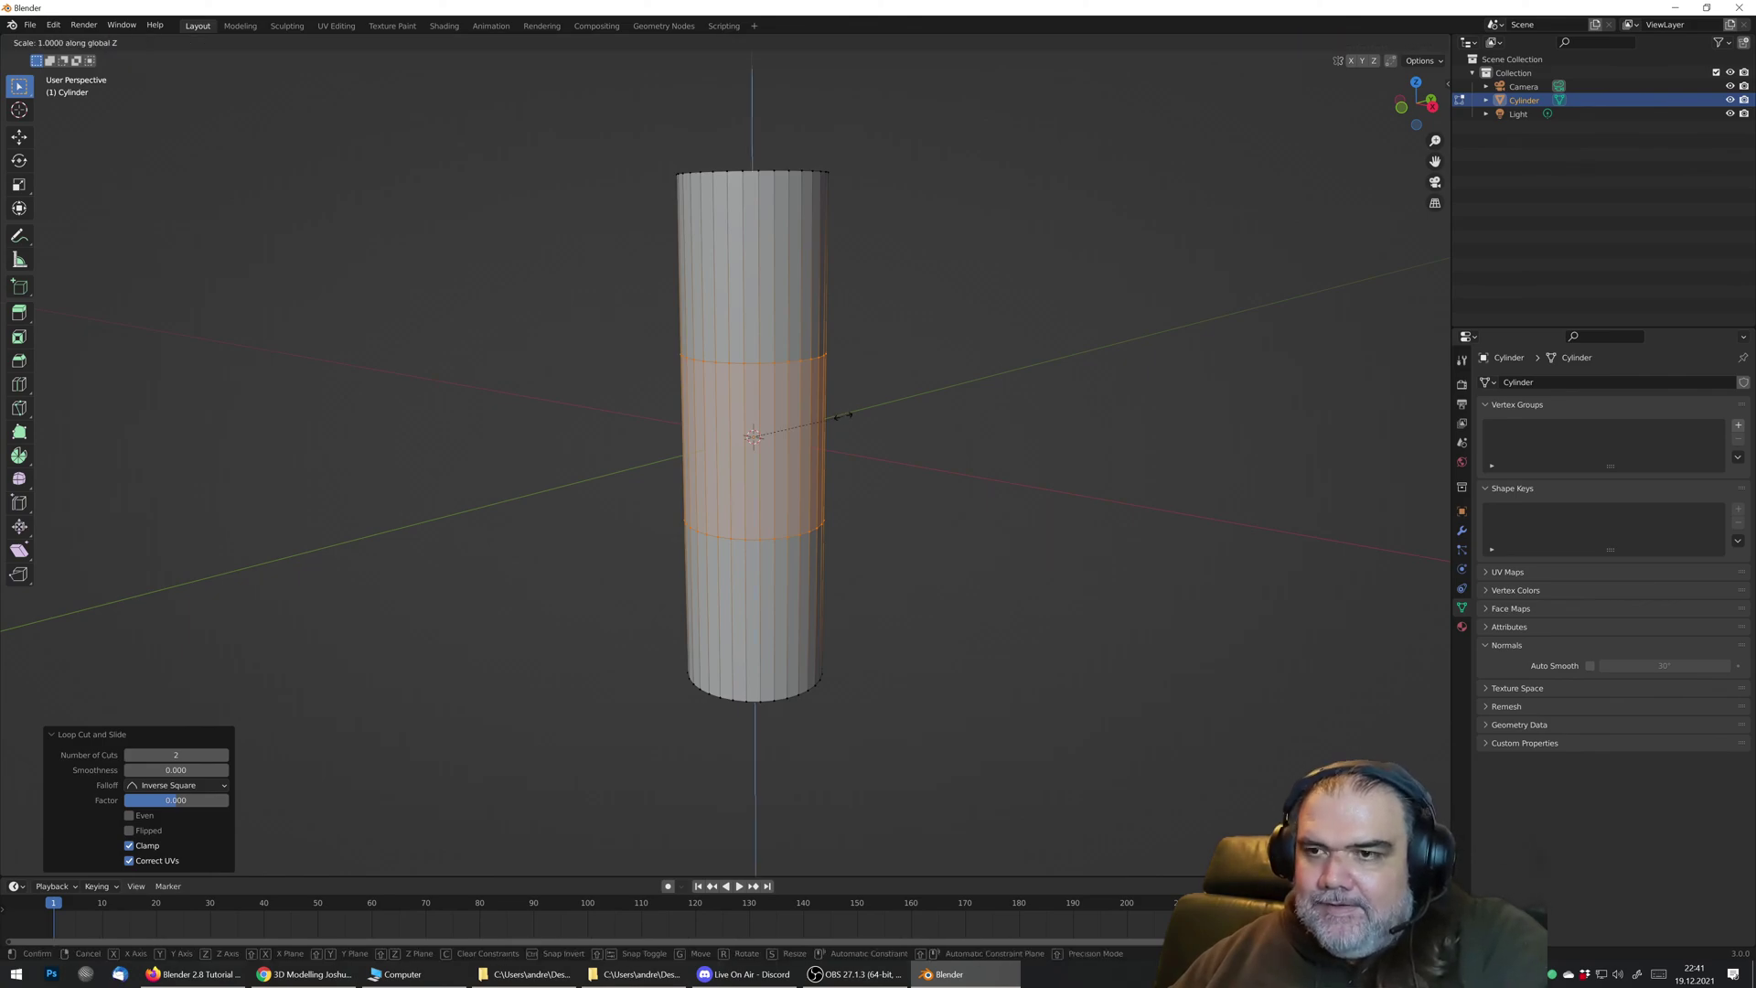
left_click(892, 391)
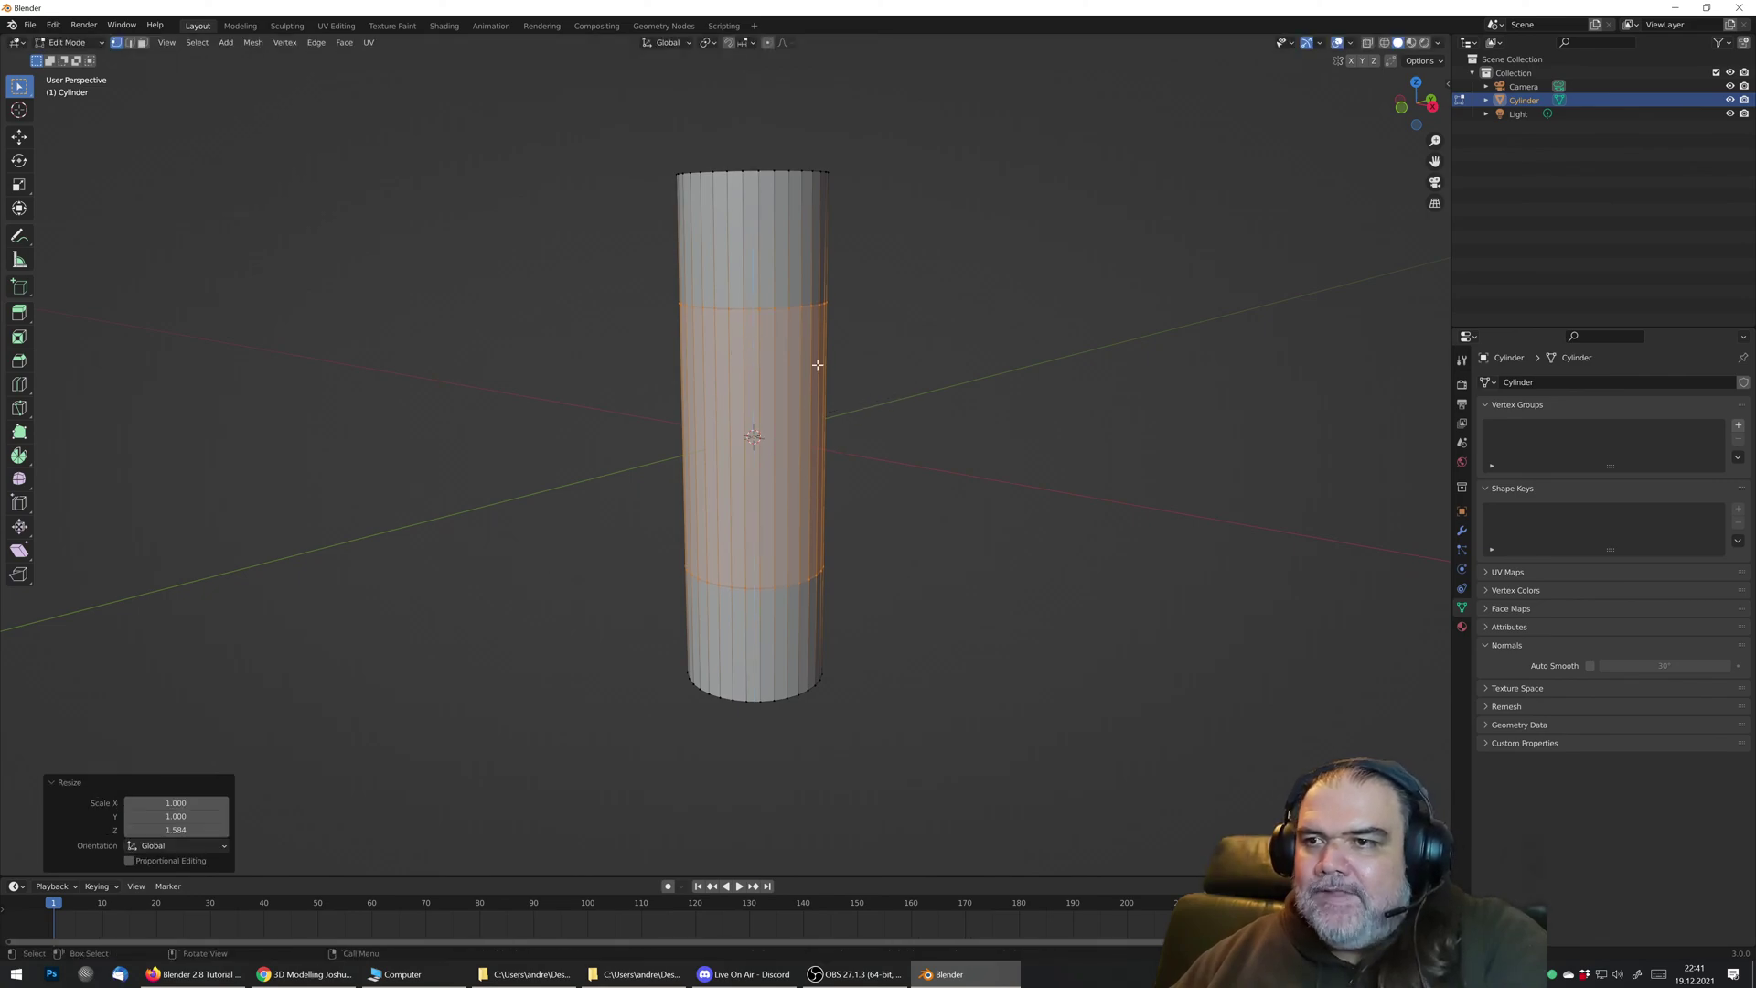
Step: Add two more loop cuts in the cylinder's middle section and scale them along Z by about 2.7, close to the outer loops
key("ctrl+r")
scroll(782, 438, "up", 1)
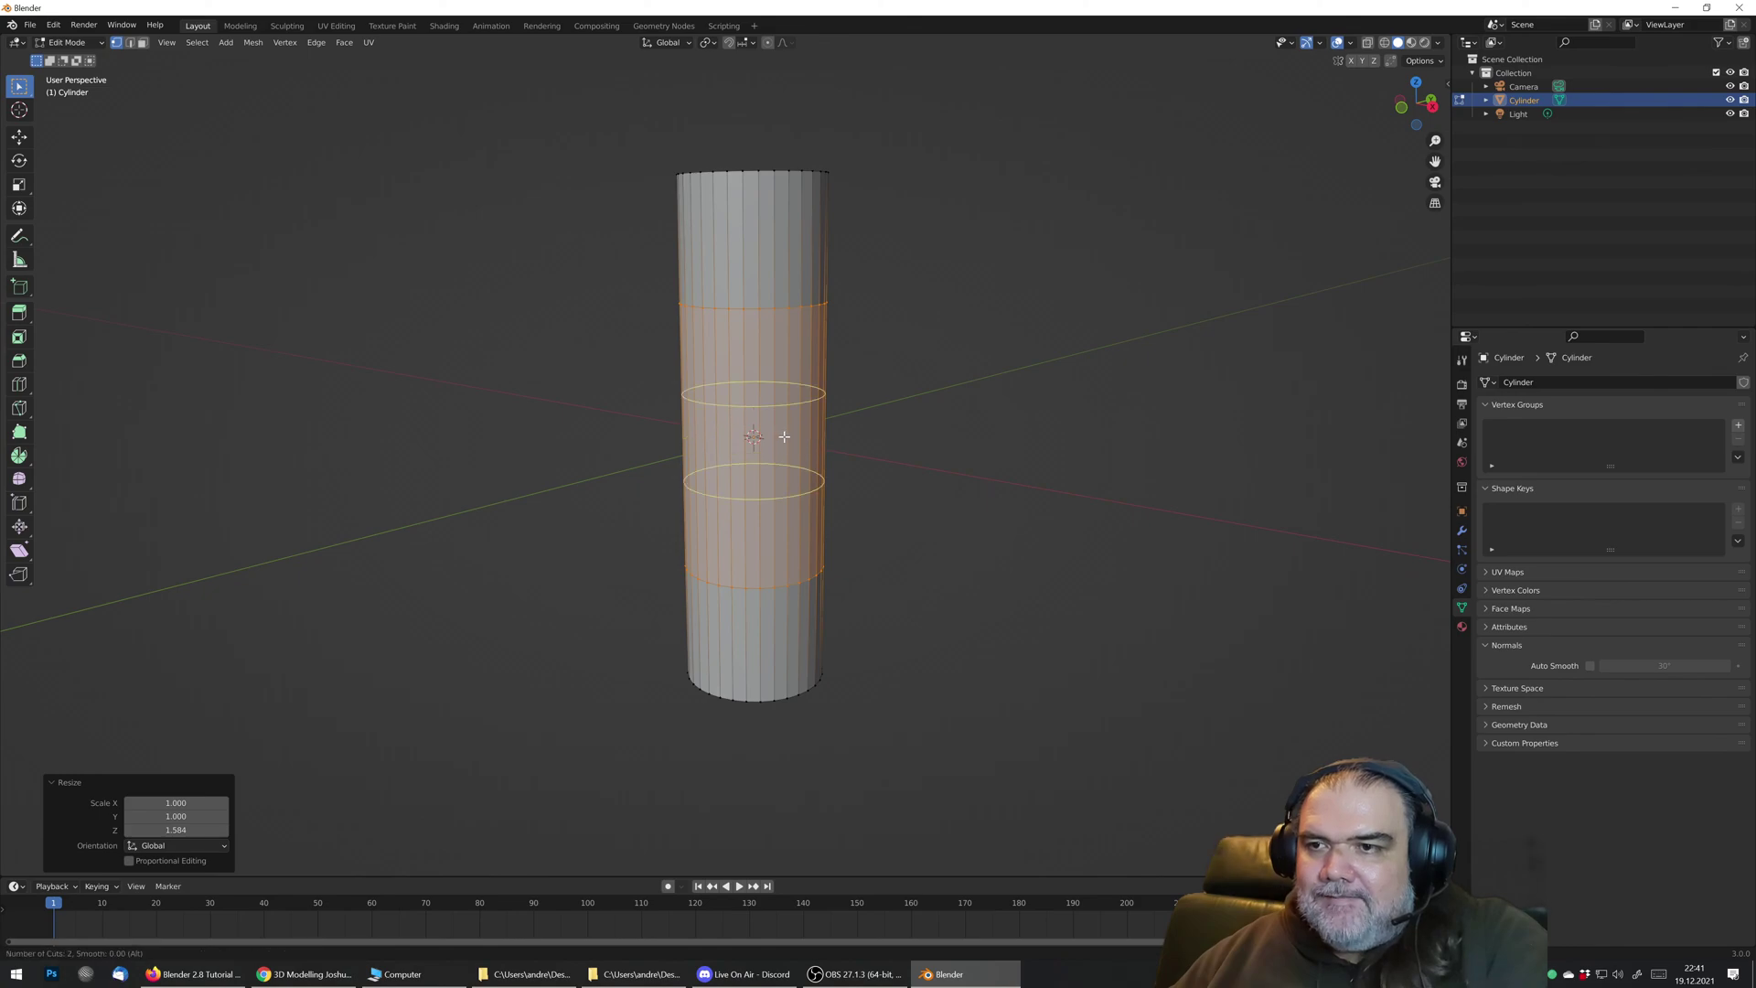
left_click(784, 438)
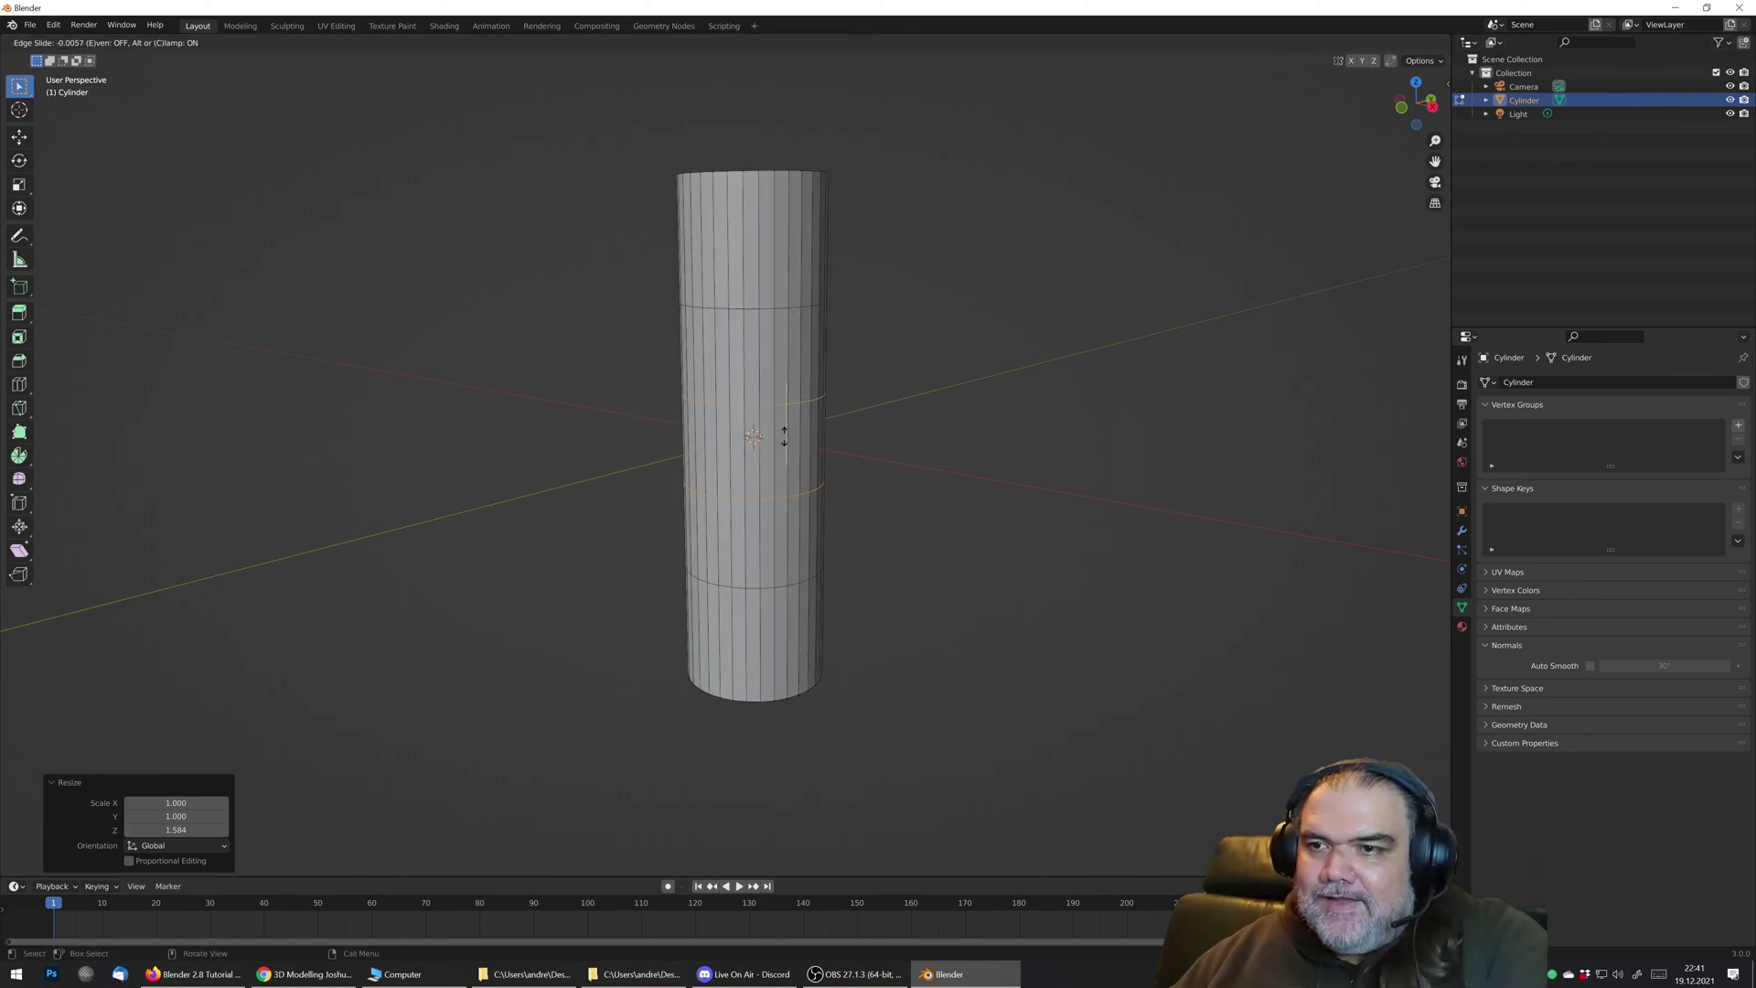
right_click(784, 436)
key("s")
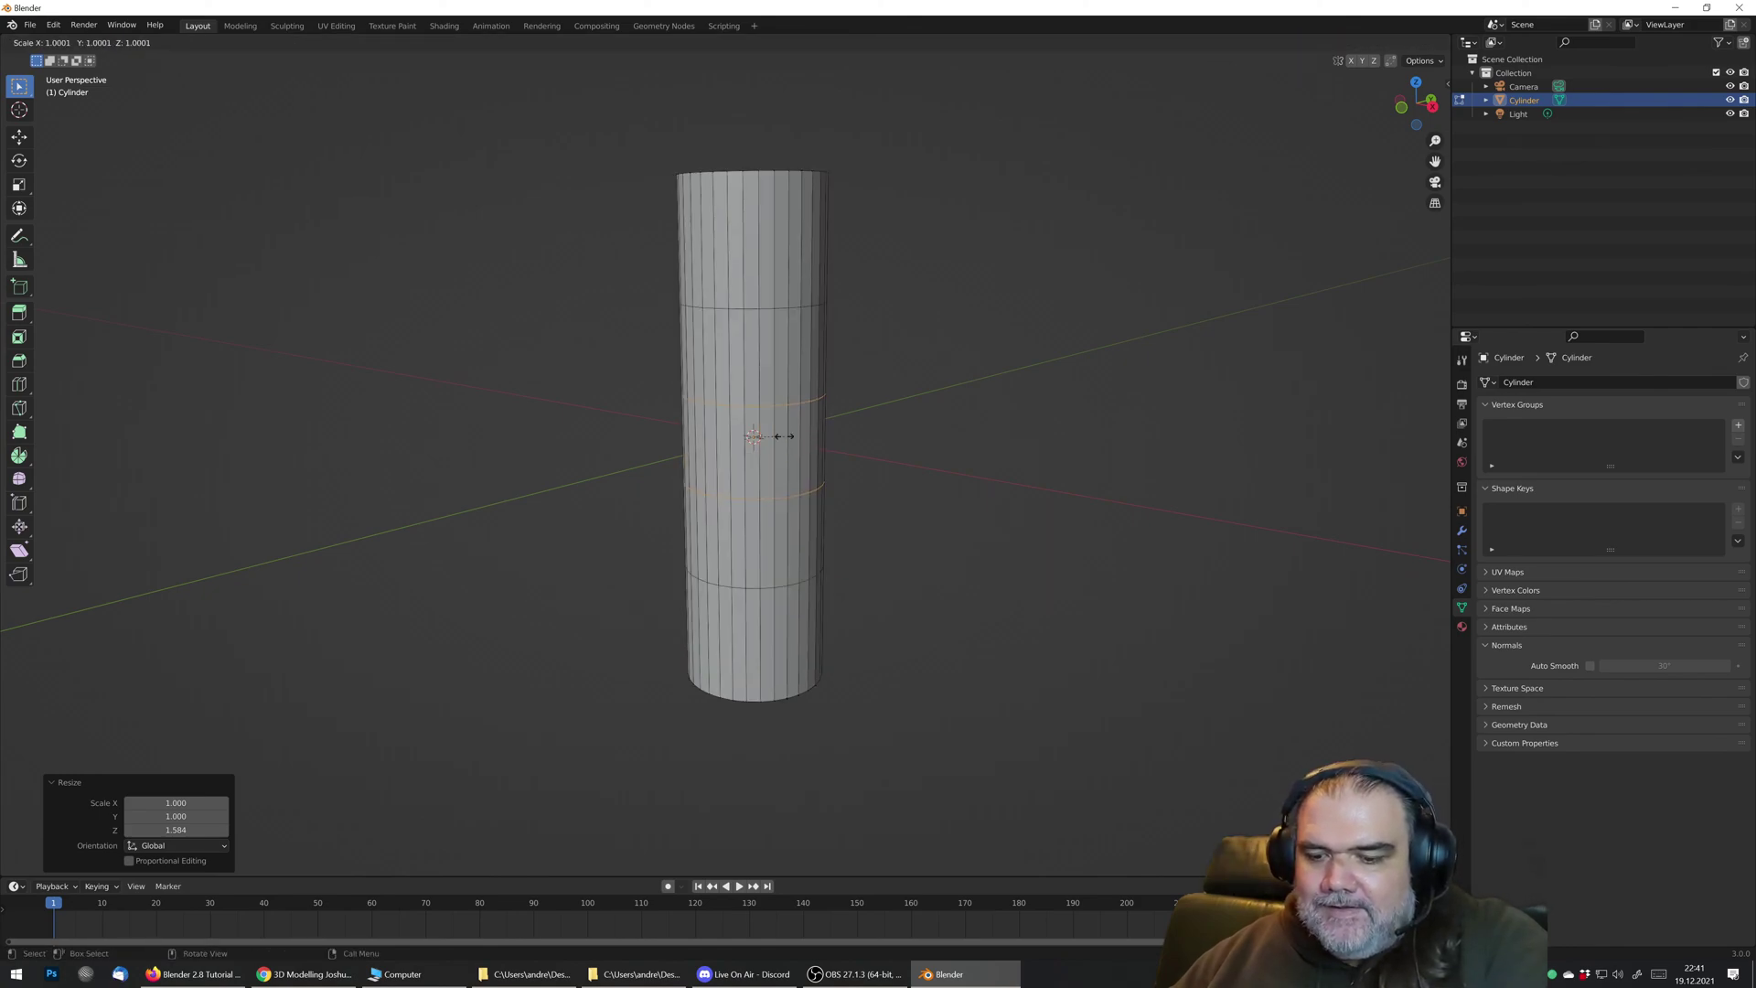
key("z")
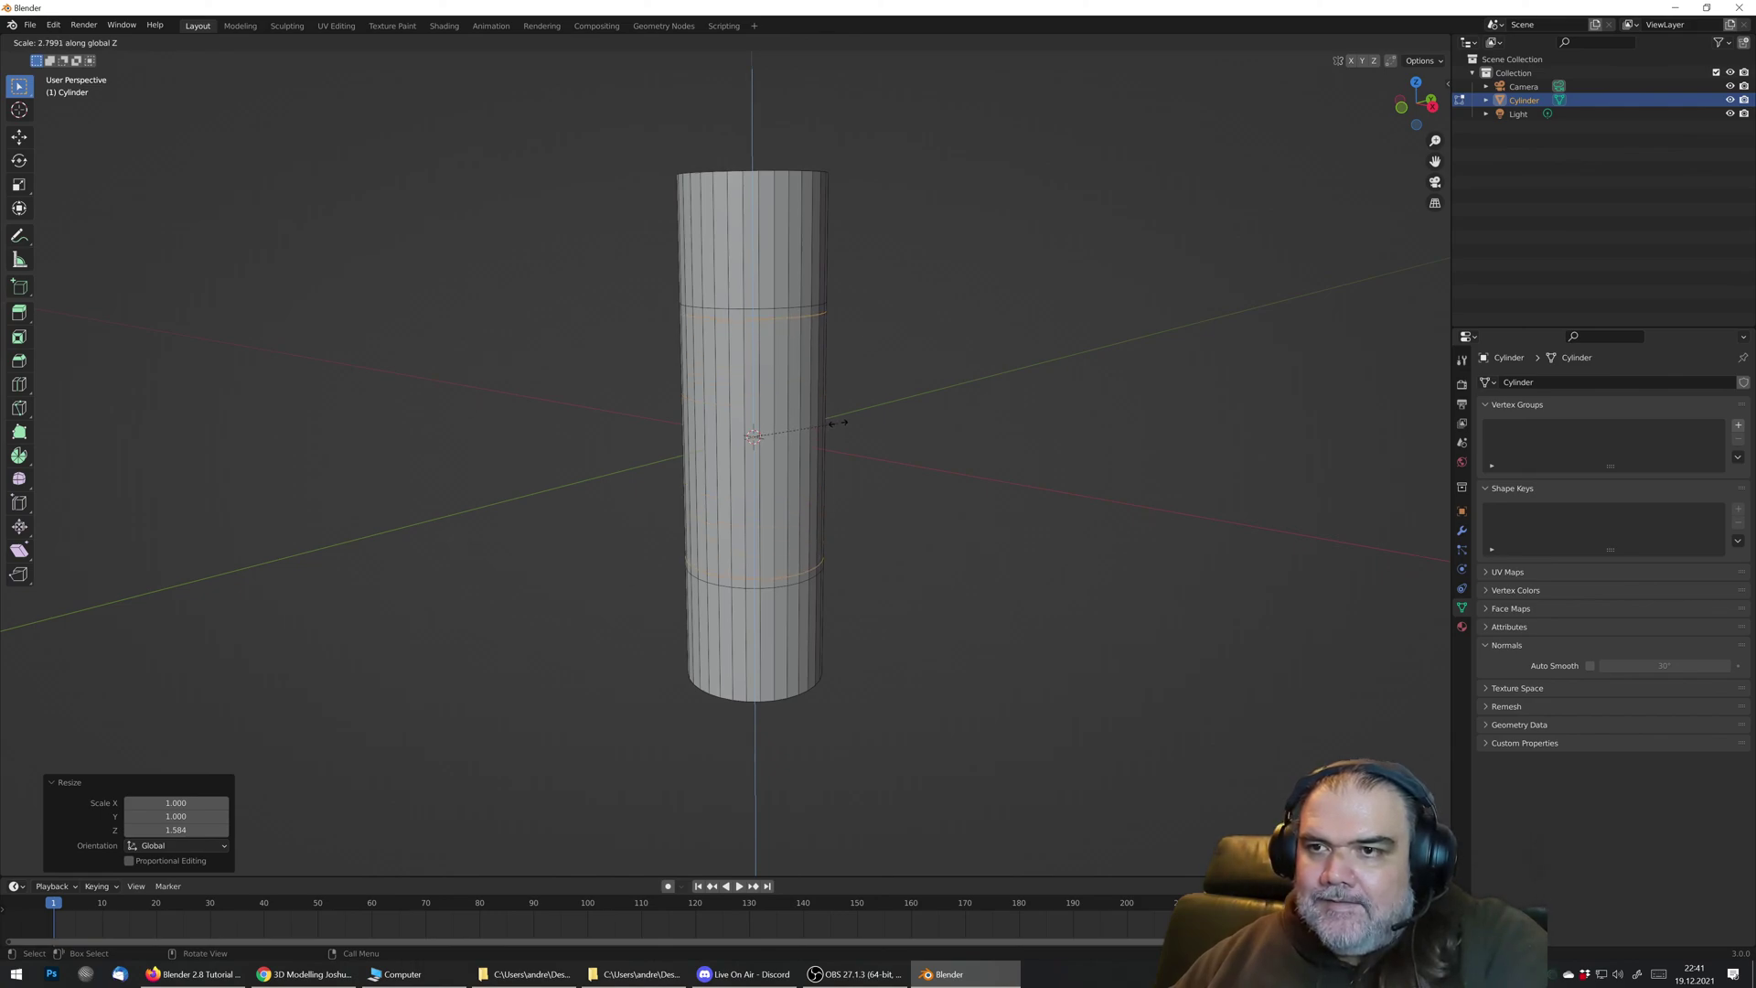
left_click(833, 423)
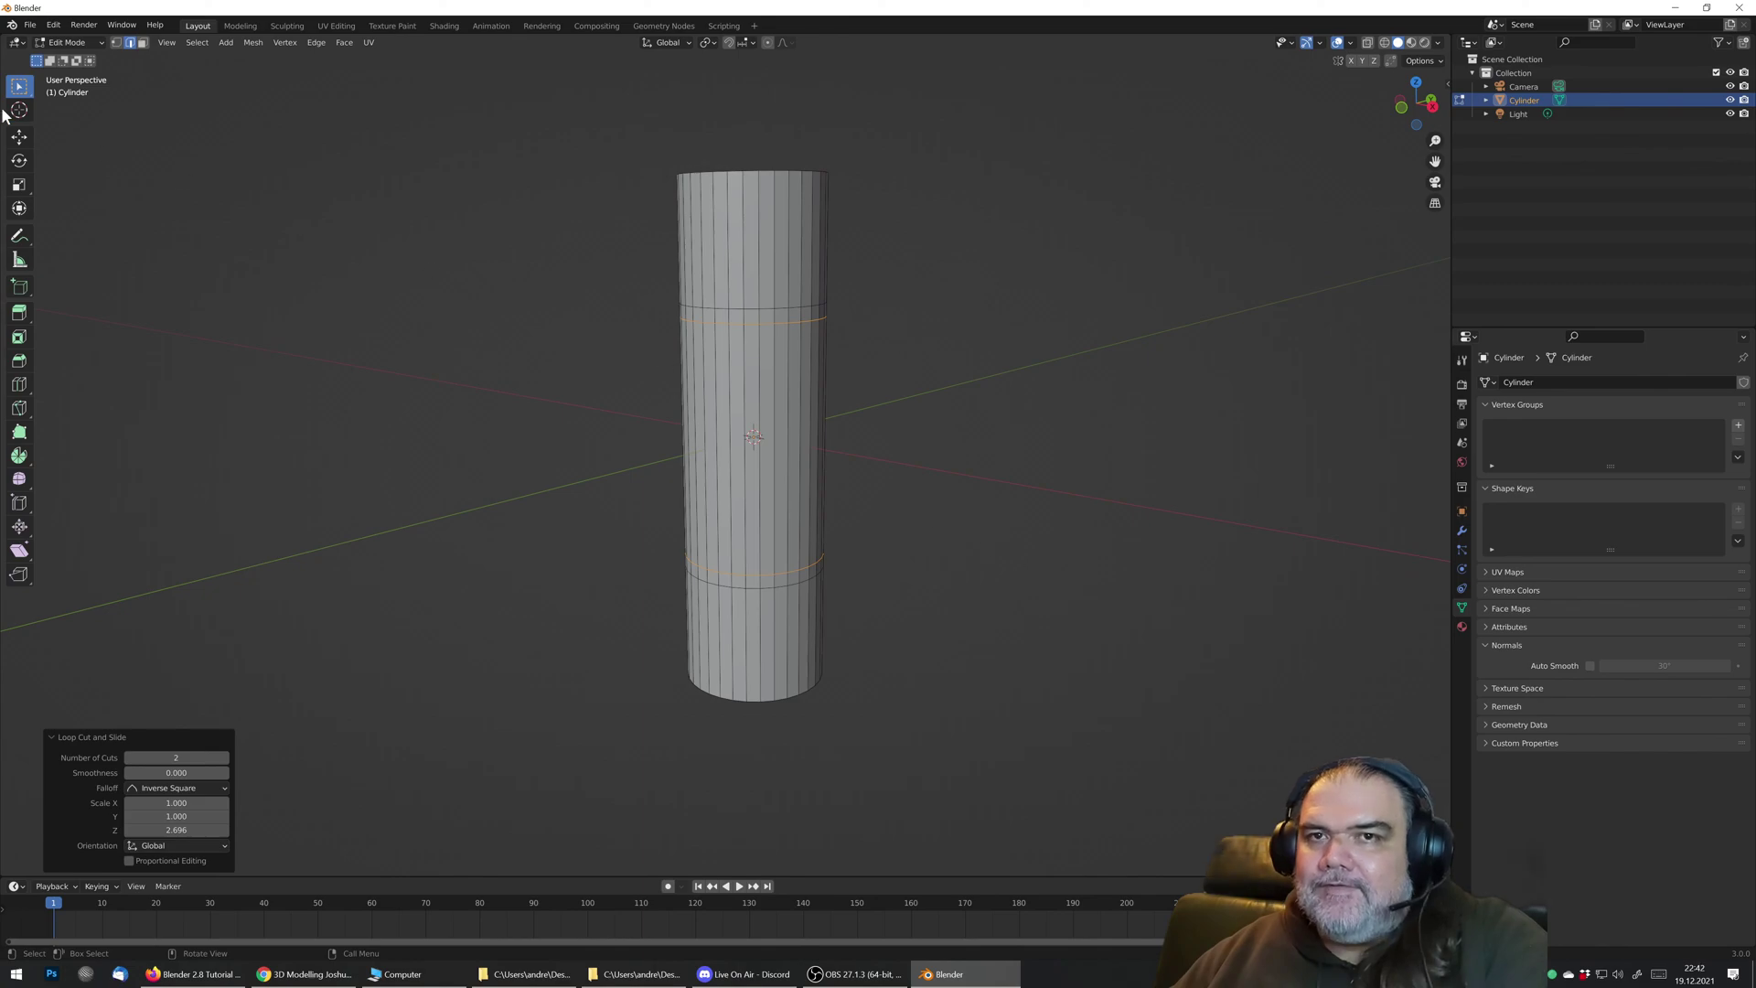
Step: Select the face loops of the cylinder's upper and lower end sections and scale them outward by about 1.11 in X and Y only
left_click(142, 43)
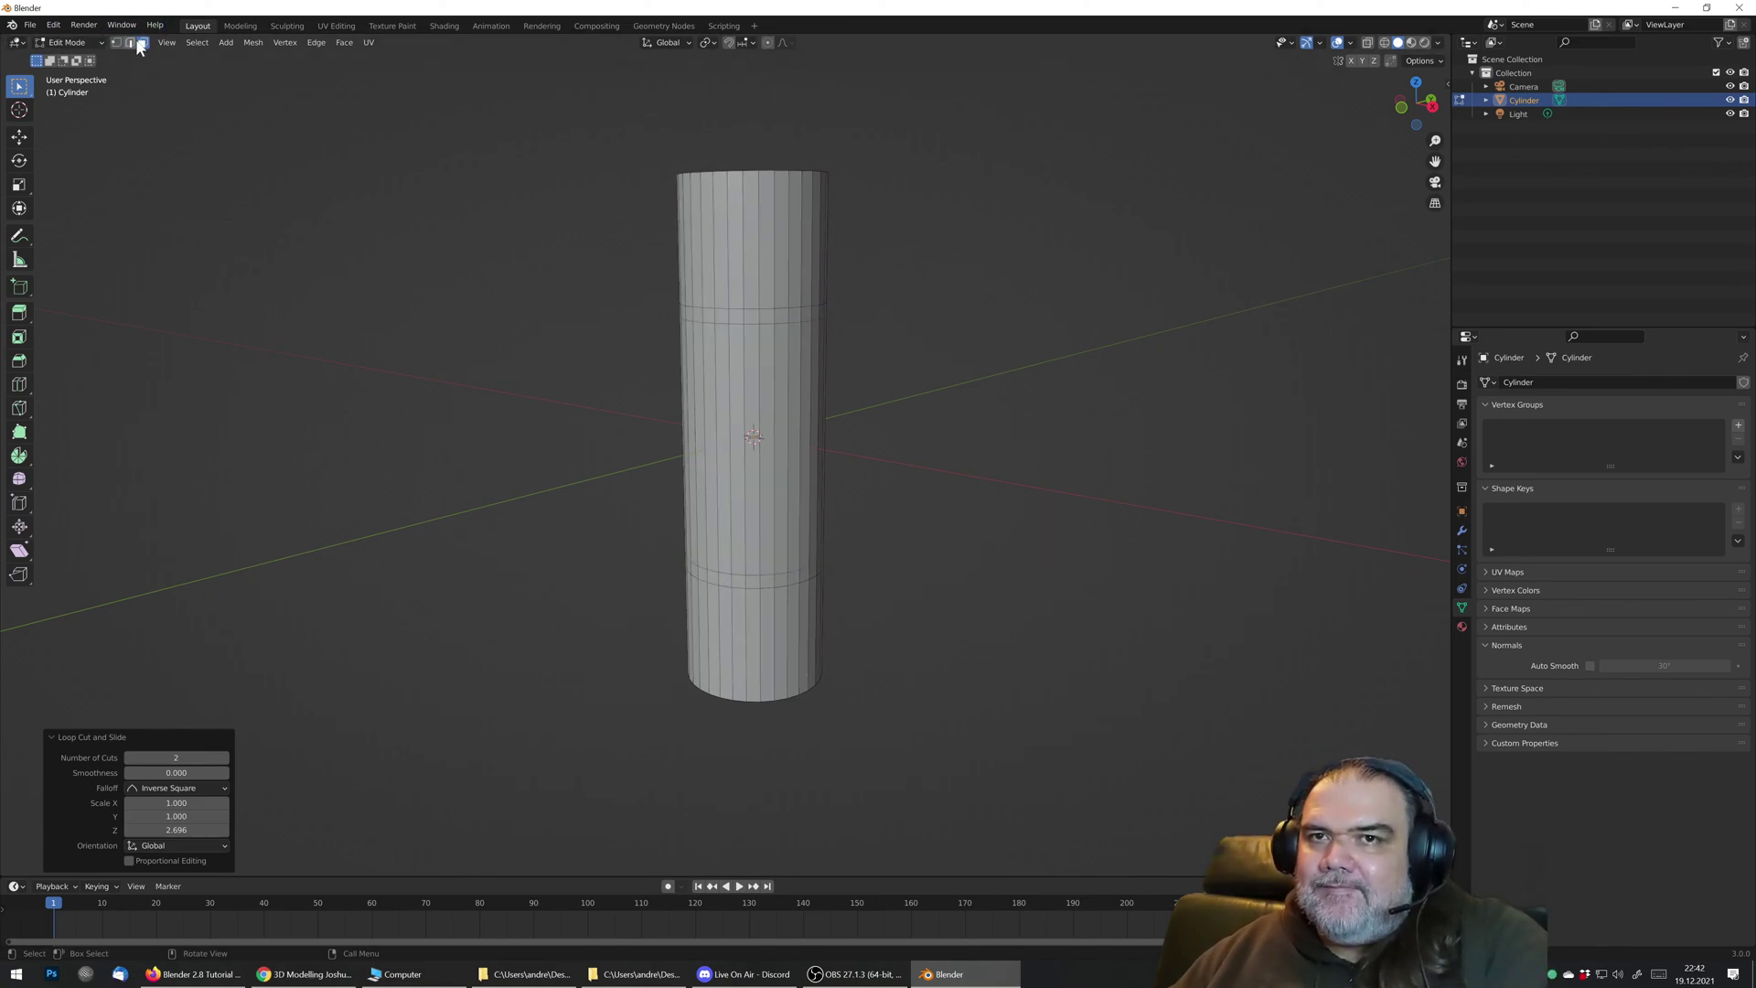
left_click(738, 236)
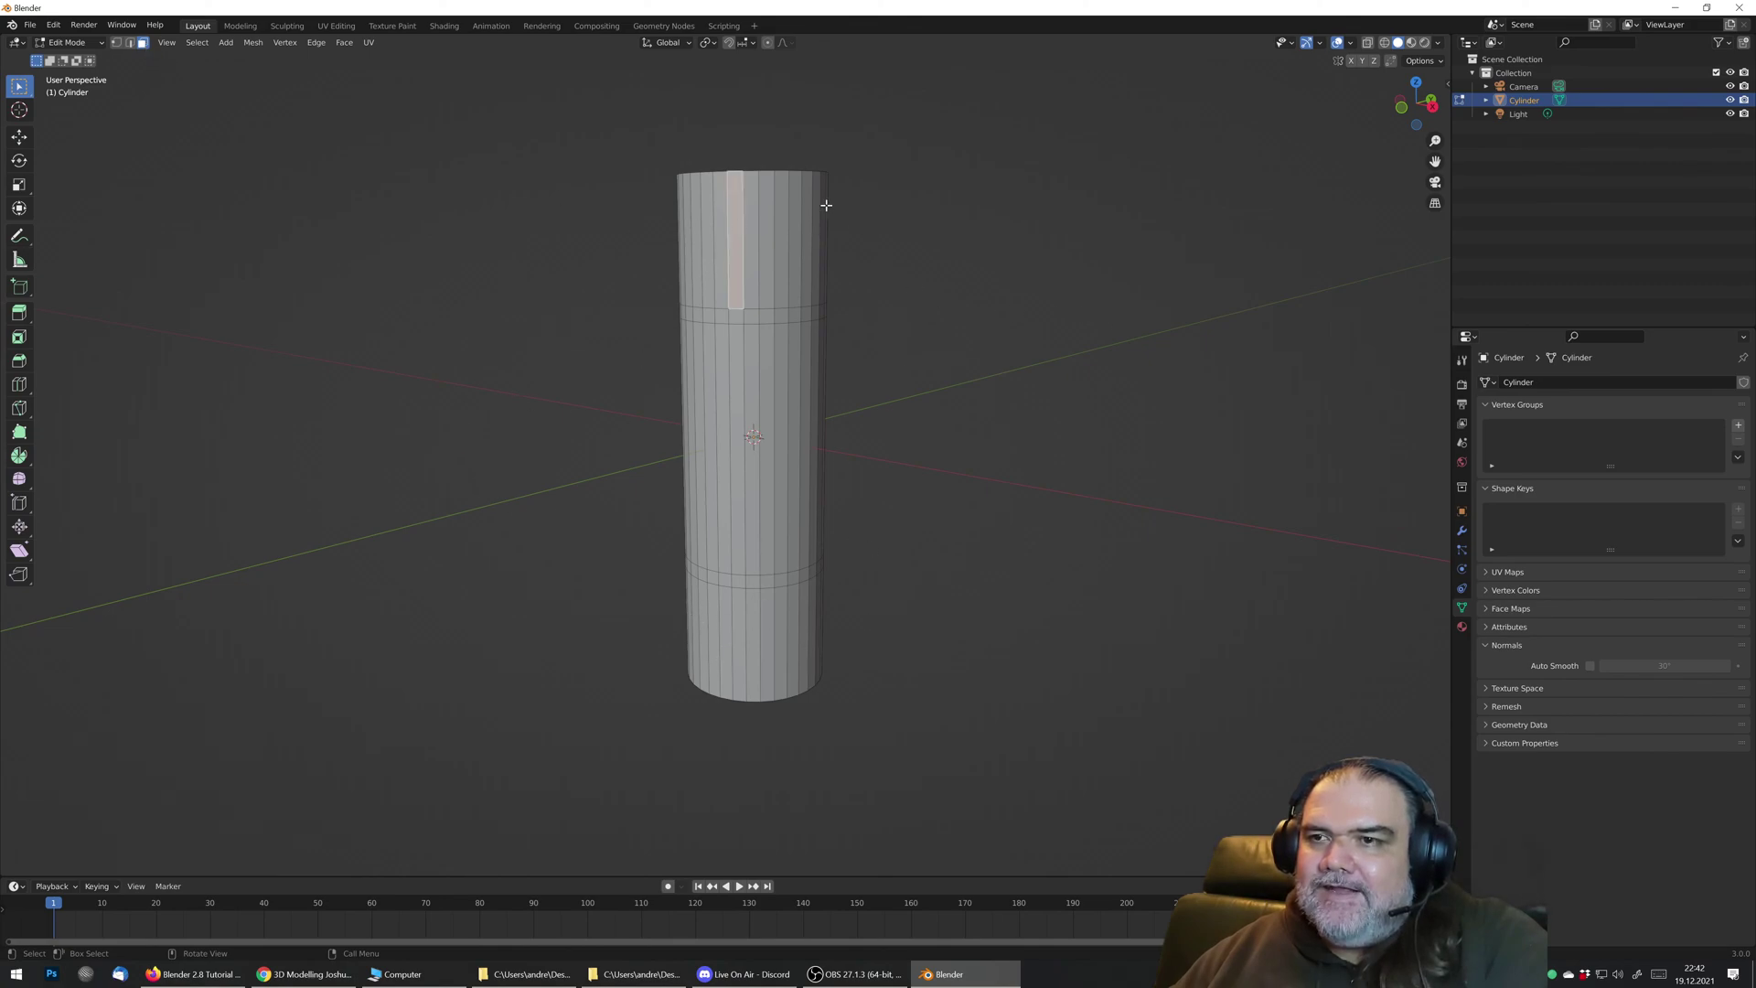
left_click(727, 225, "alt")
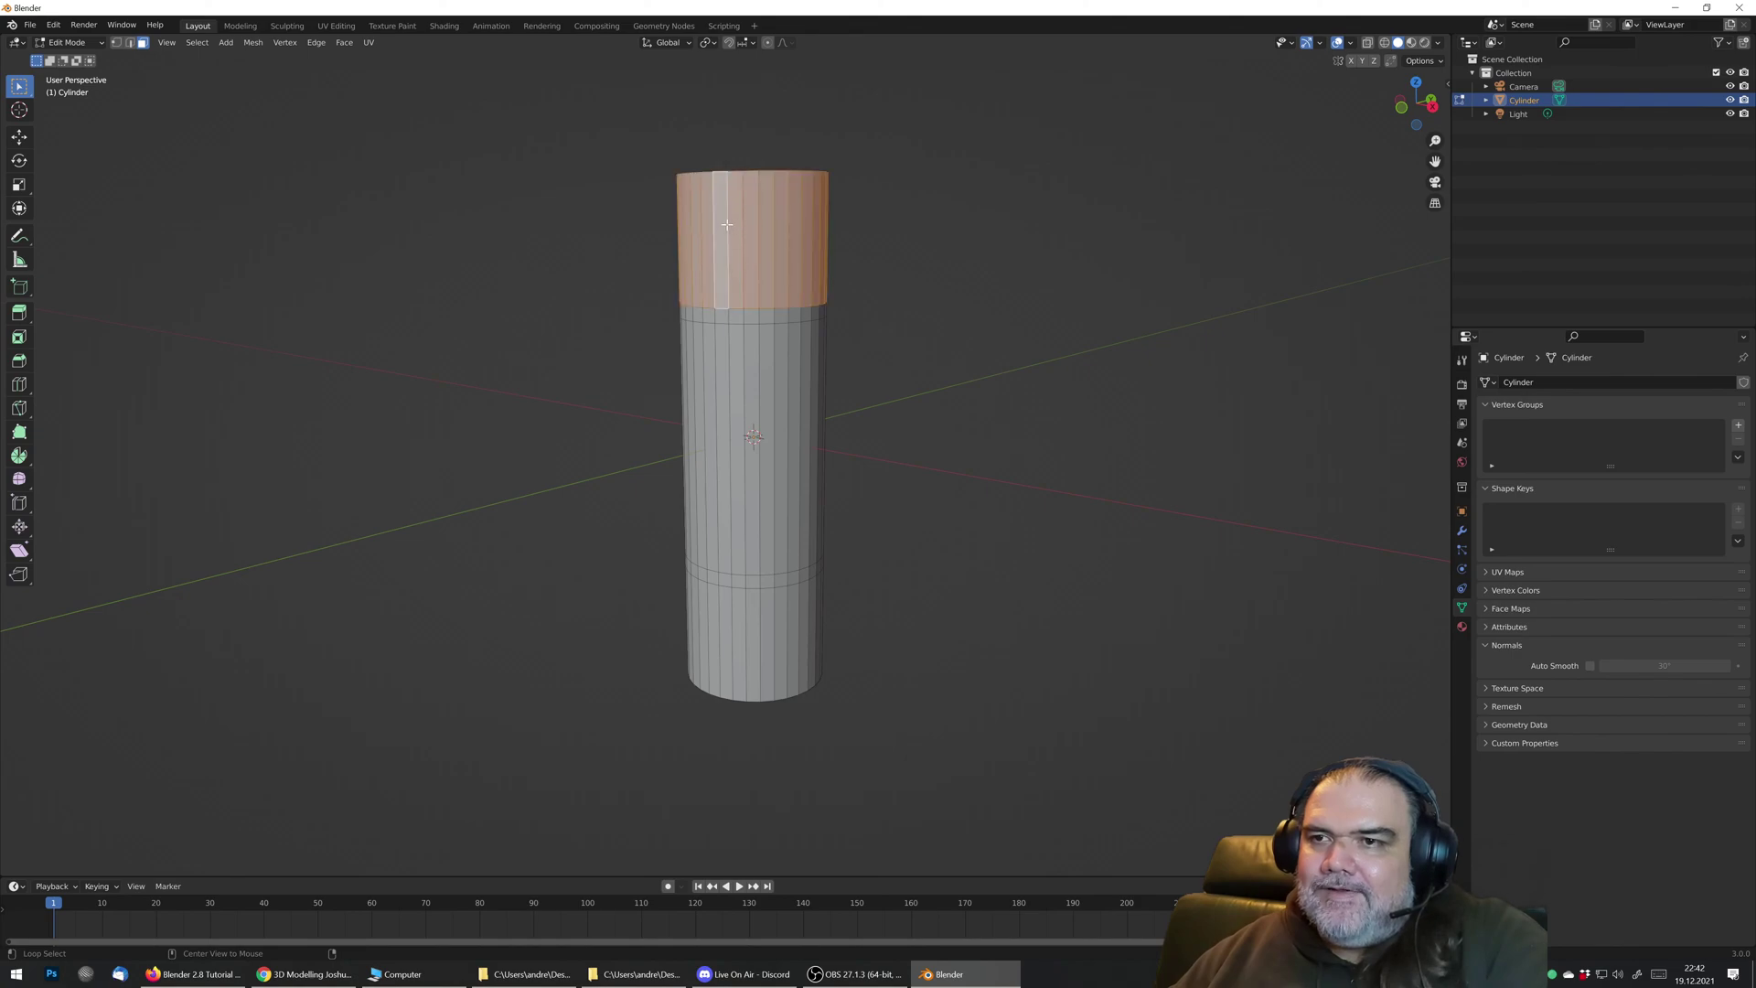
left_click(734, 648, "alt+shift")
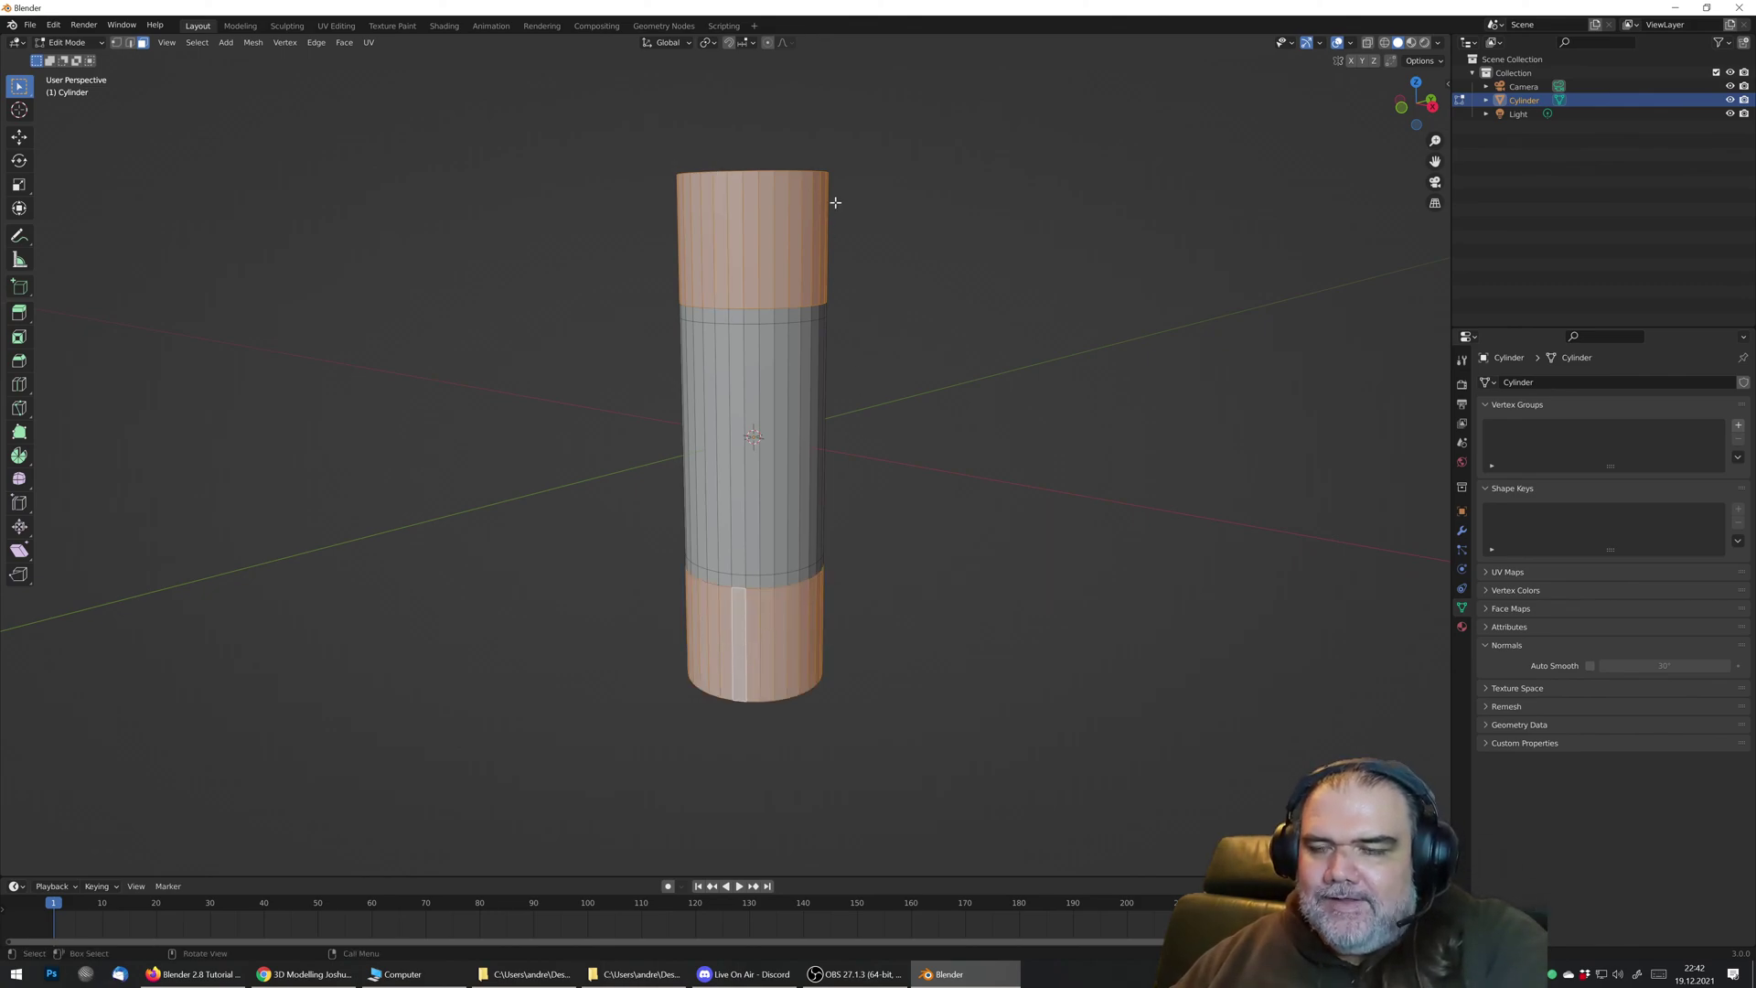
key("s")
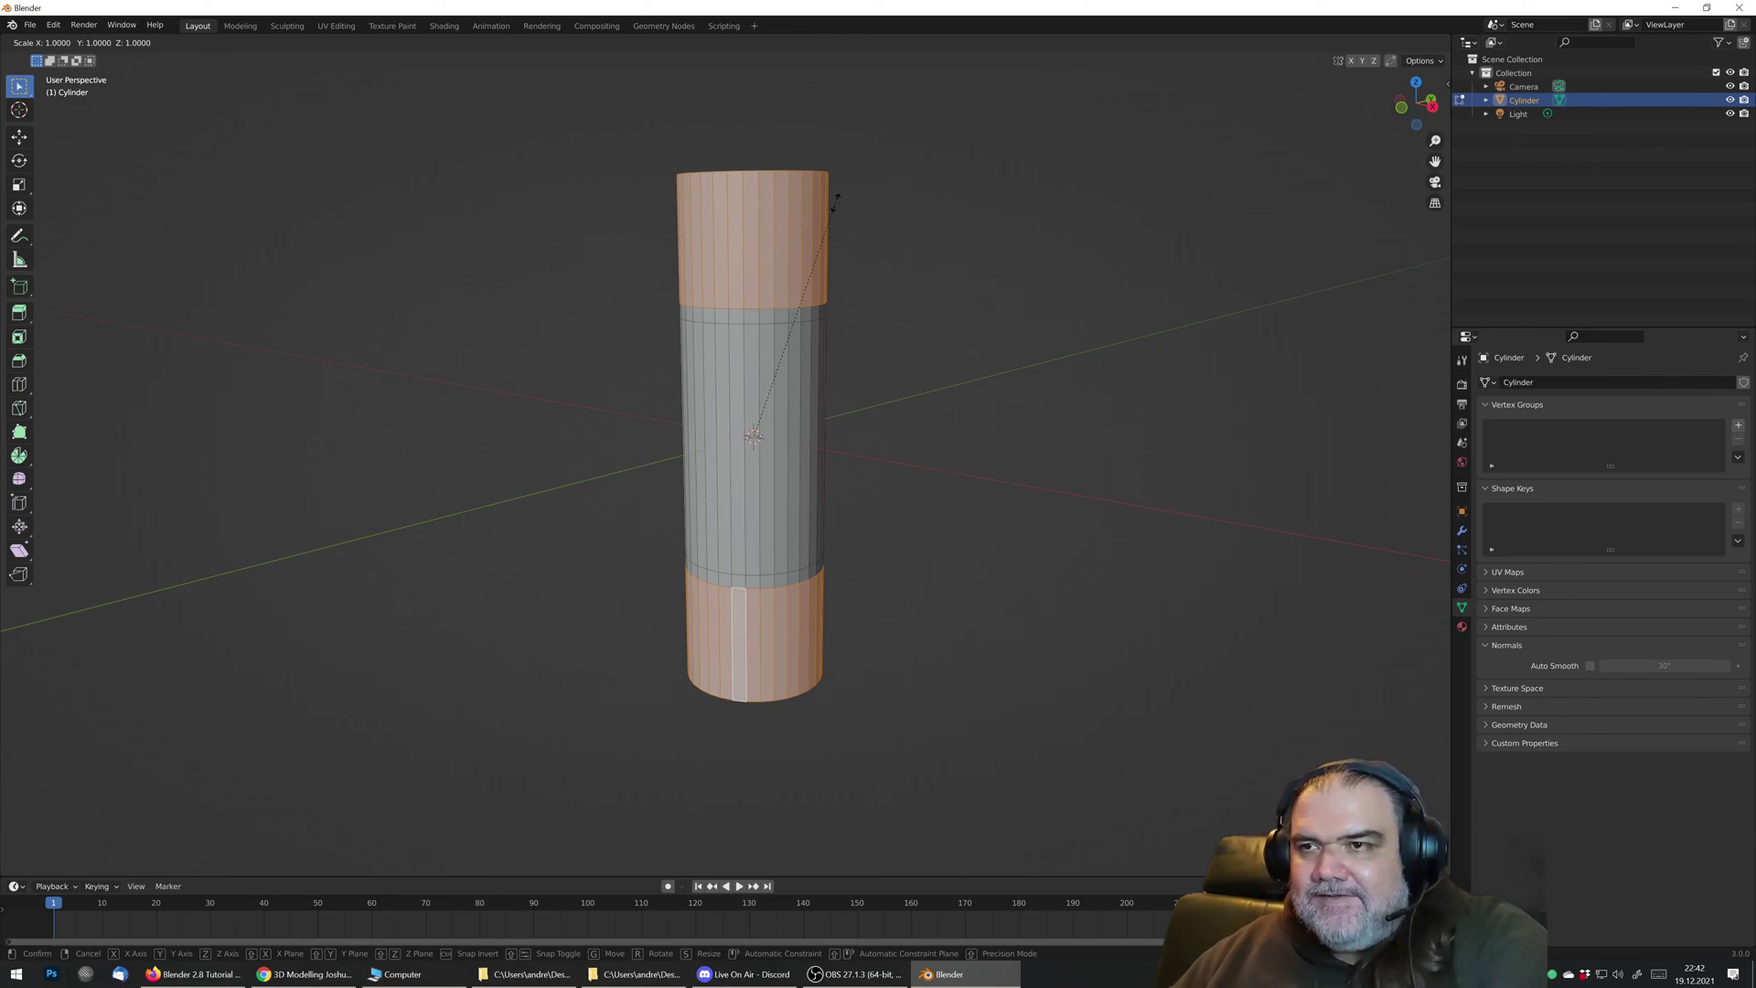
key("shift+z")
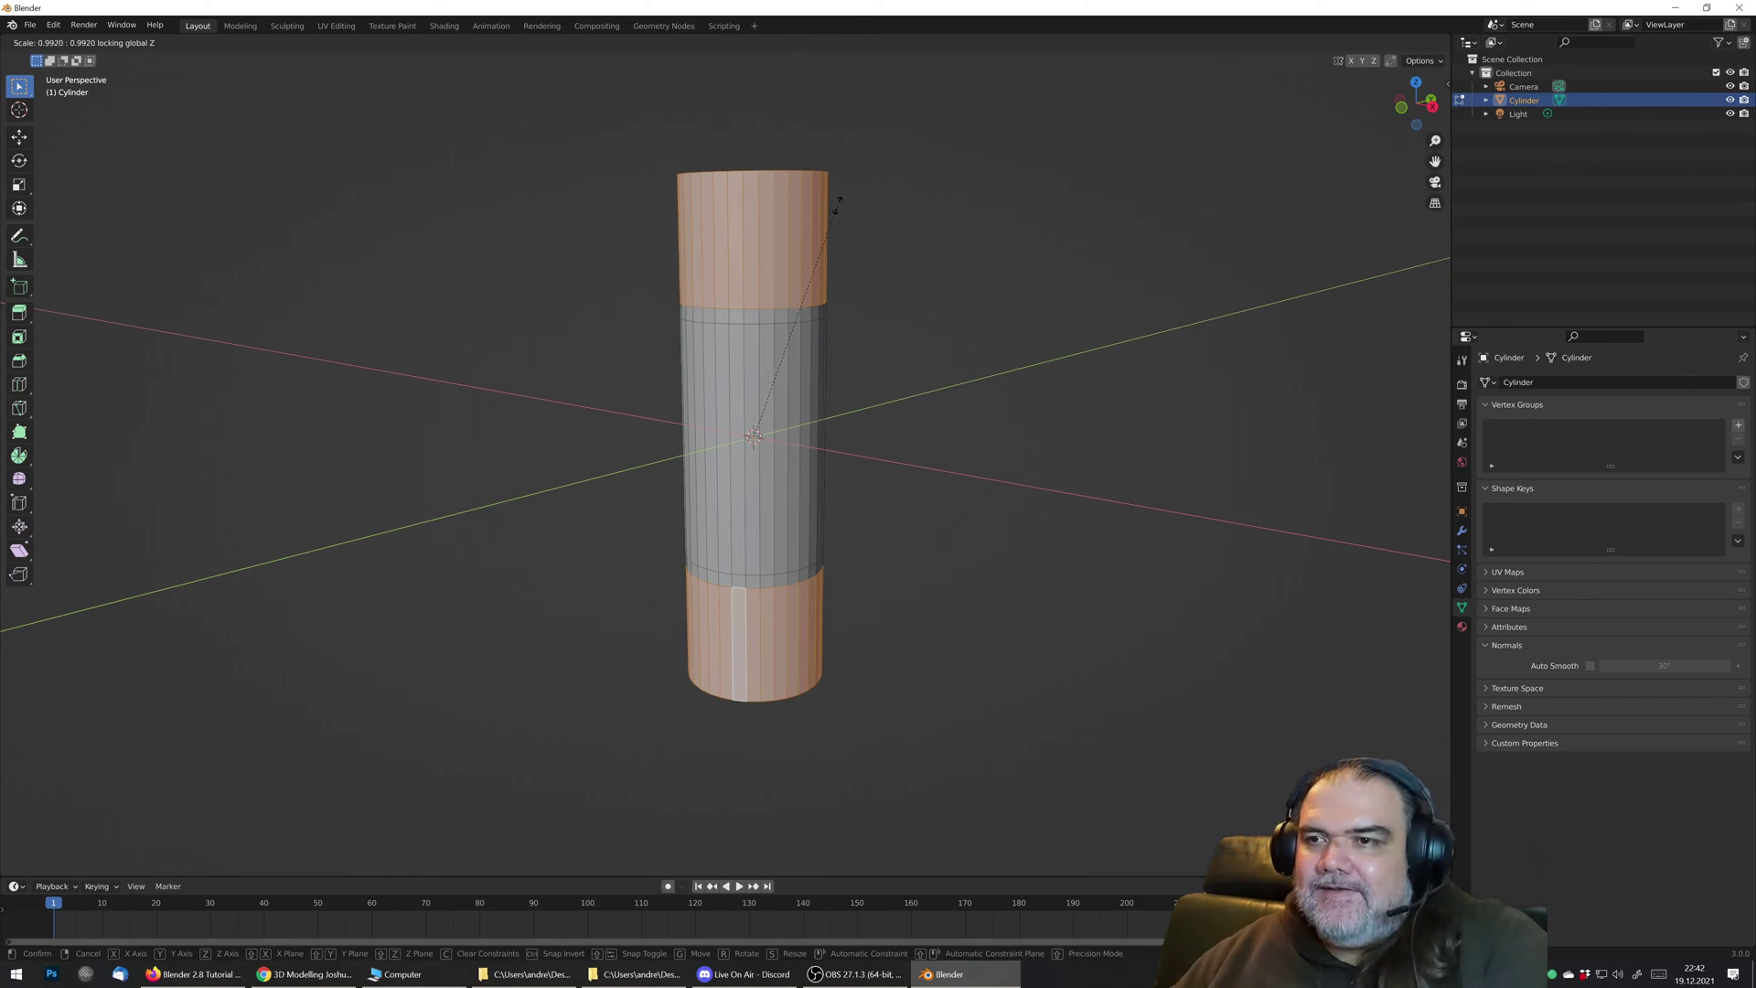
left_click(895, 197)
middle_click_drag(854, 455, 811, 462)
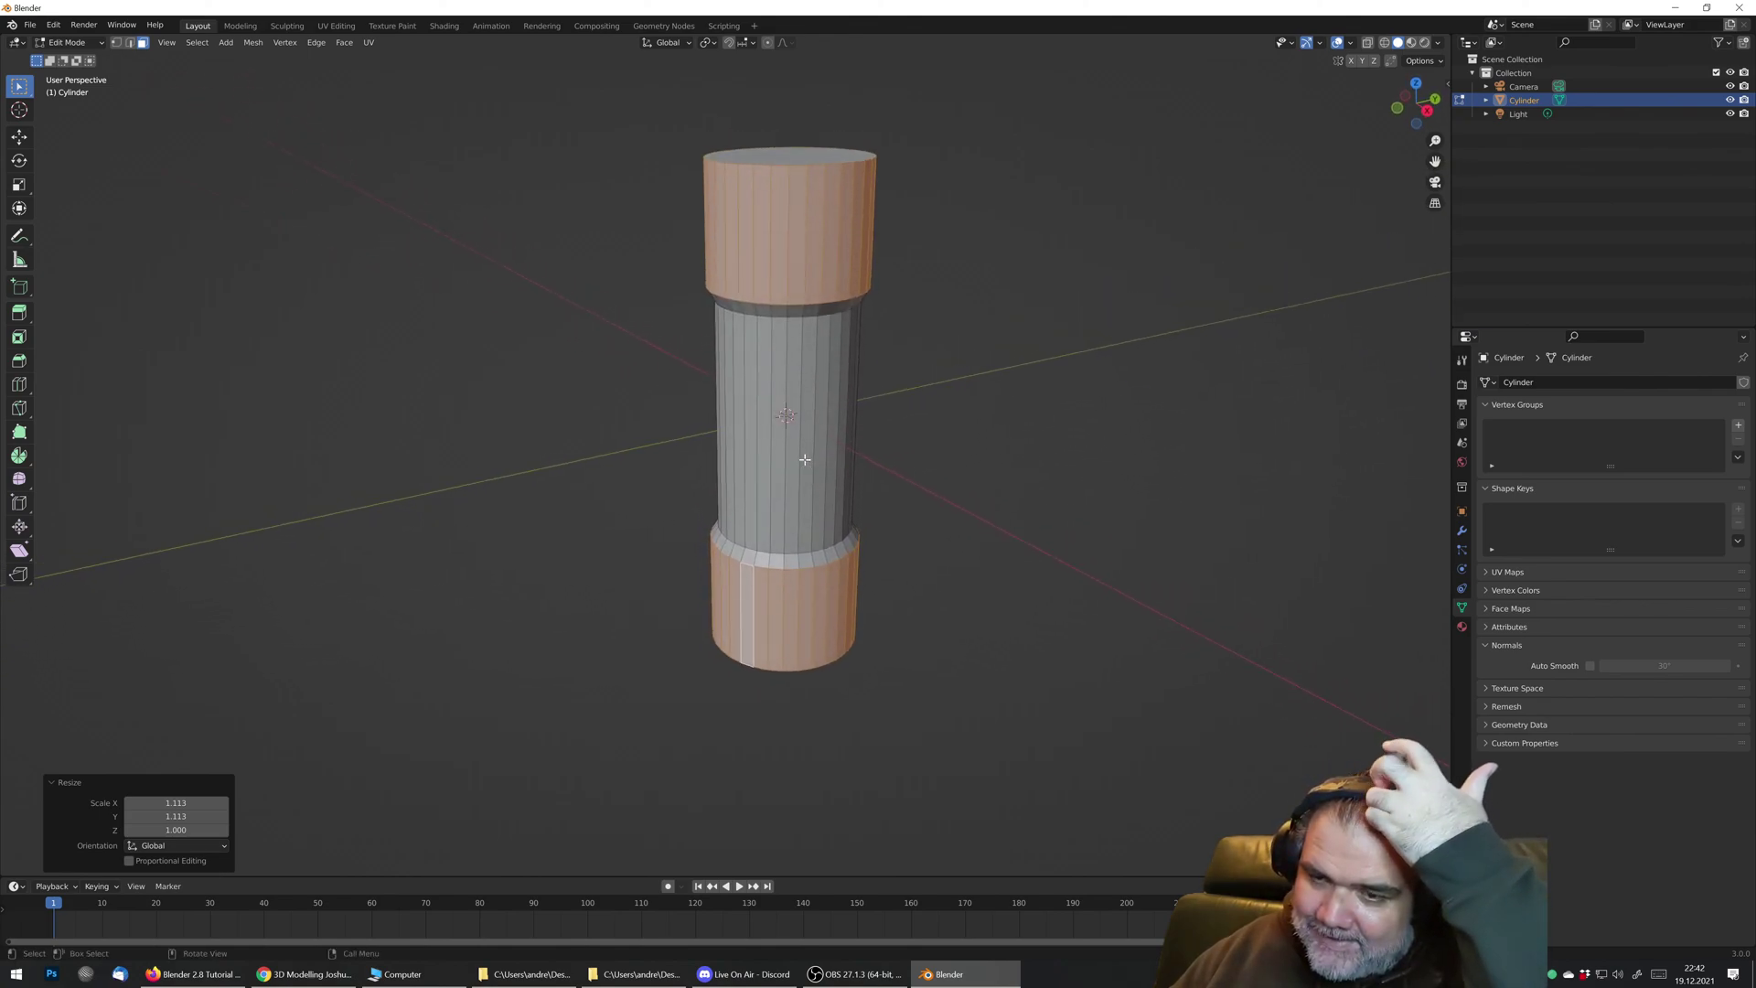
Step: Add six evenly spaced, unslid loop cuts around the cylinder's upper widened section
mouse_move(778, 276)
middle_mouse_down()
mouse_move(808, 255)
mouse_move(803, 283)
middle_mouse_up()
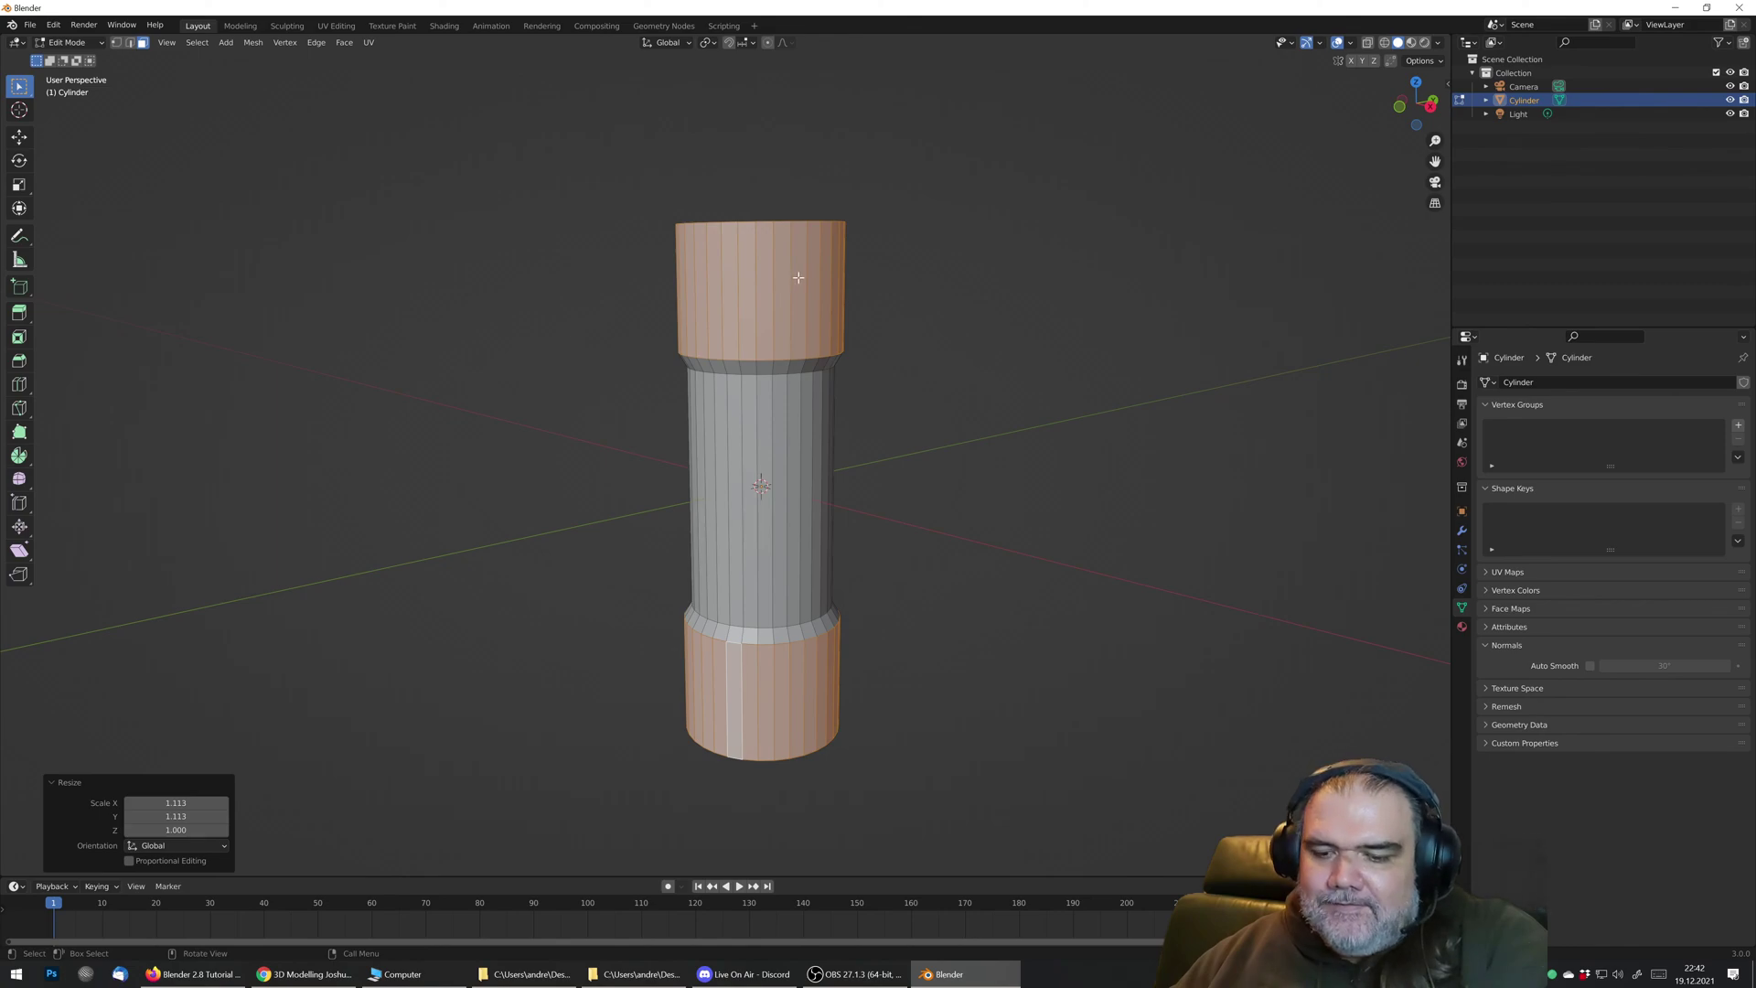
left_click(748, 366)
key("ctrl+r")
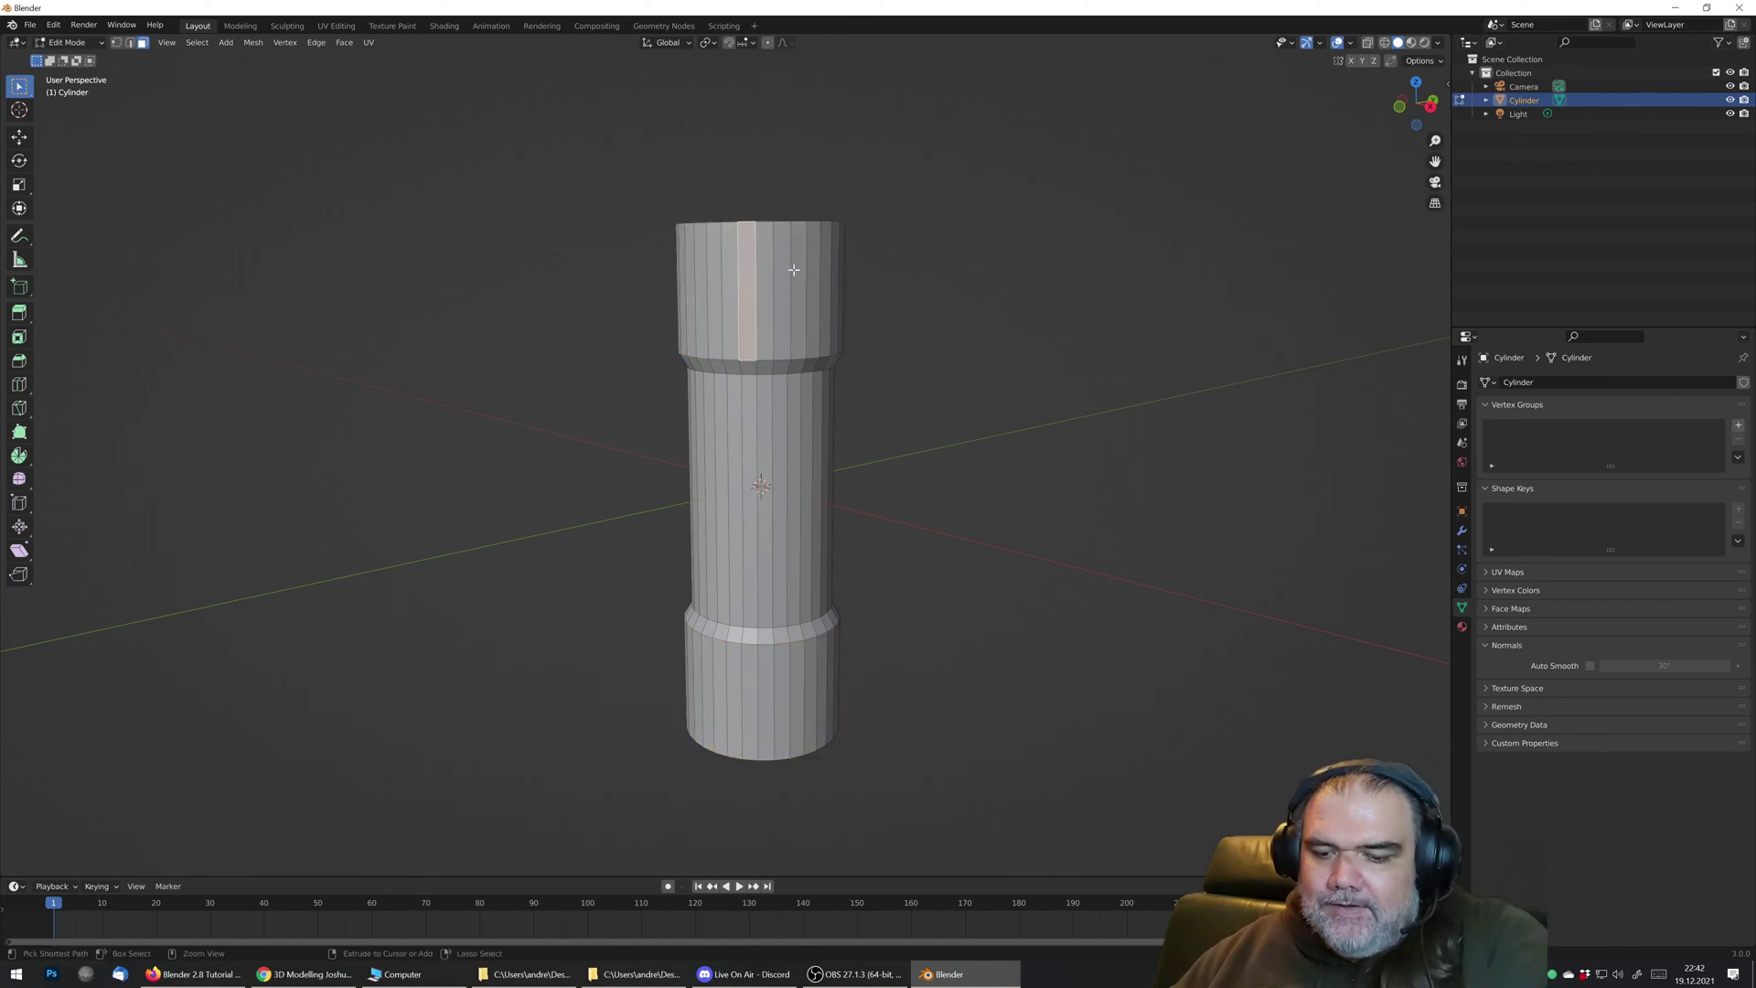
scroll(793, 297, "up", 5)
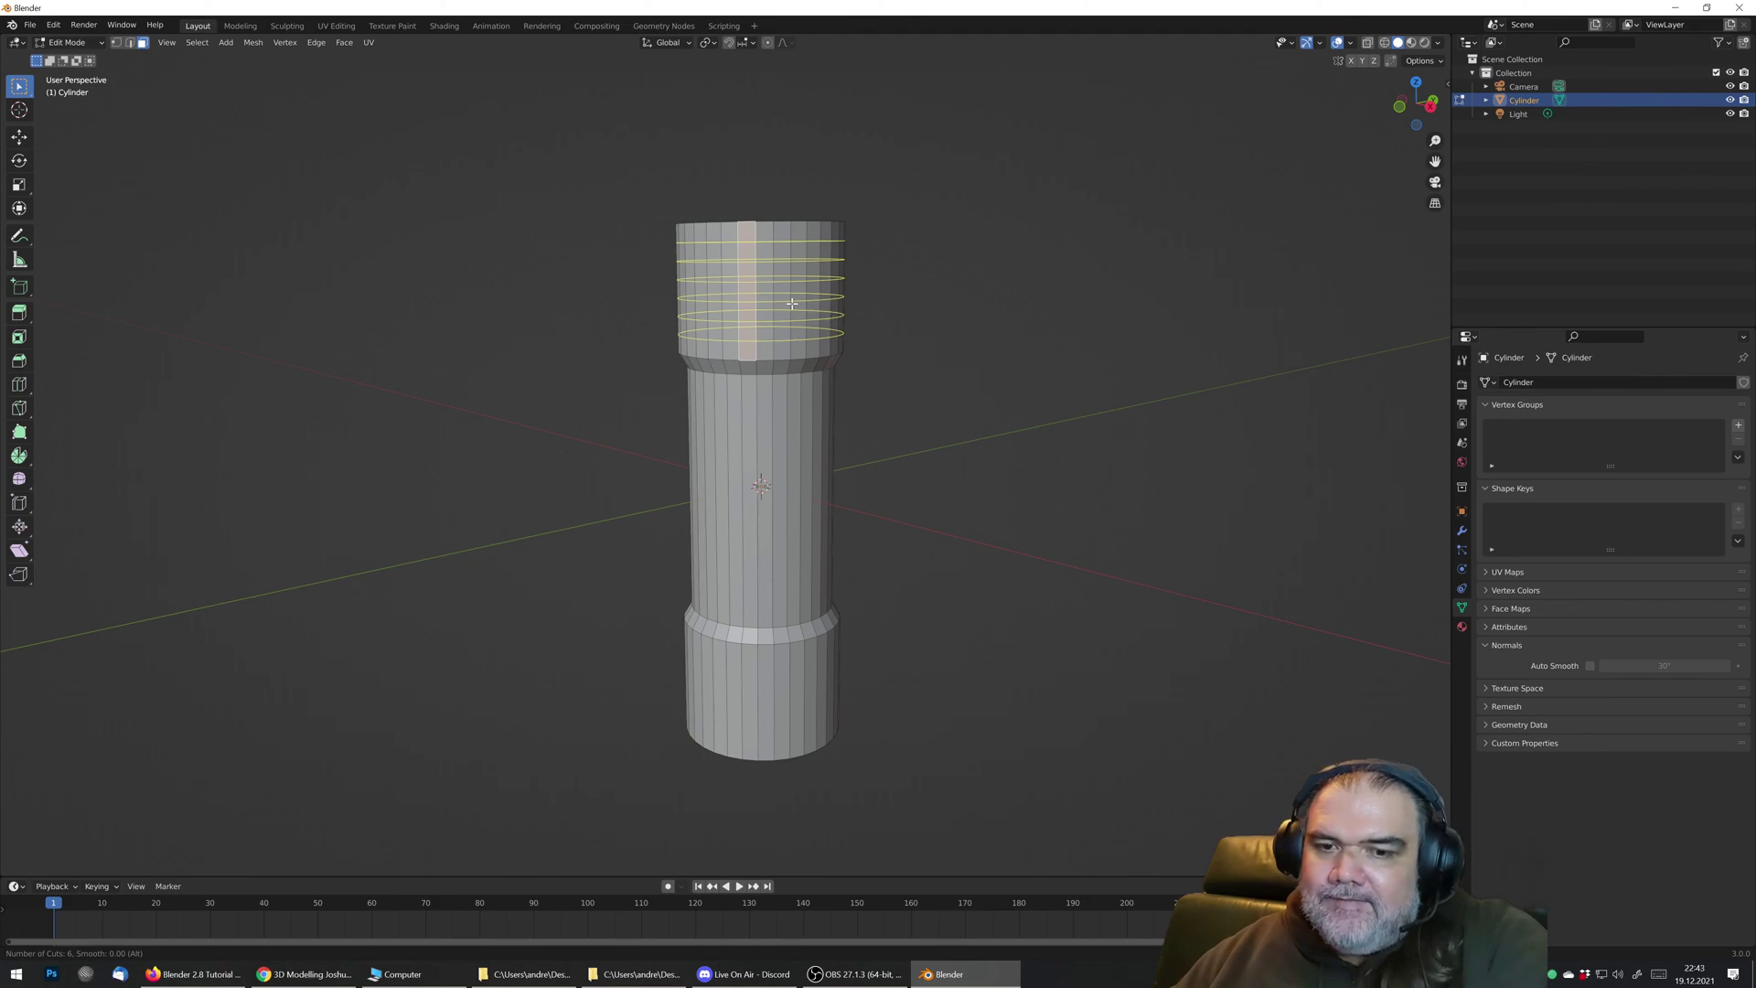
left_click(792, 303)
right_click(792, 302)
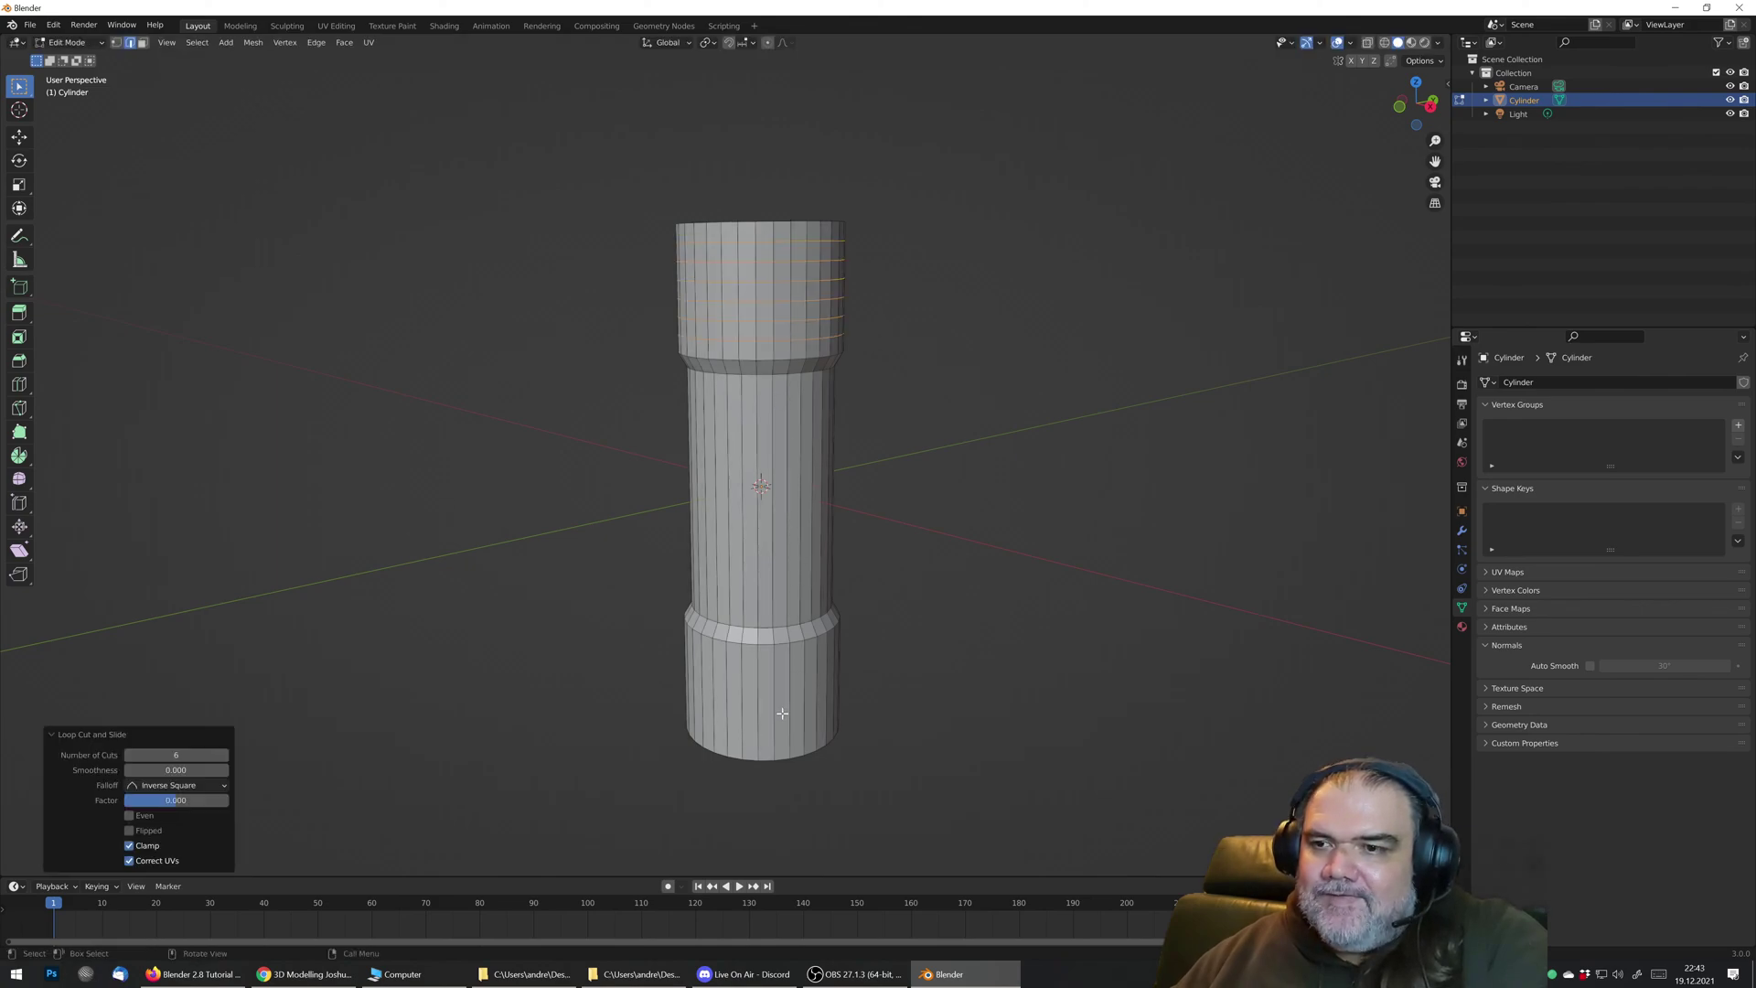
key("ctrl+r")
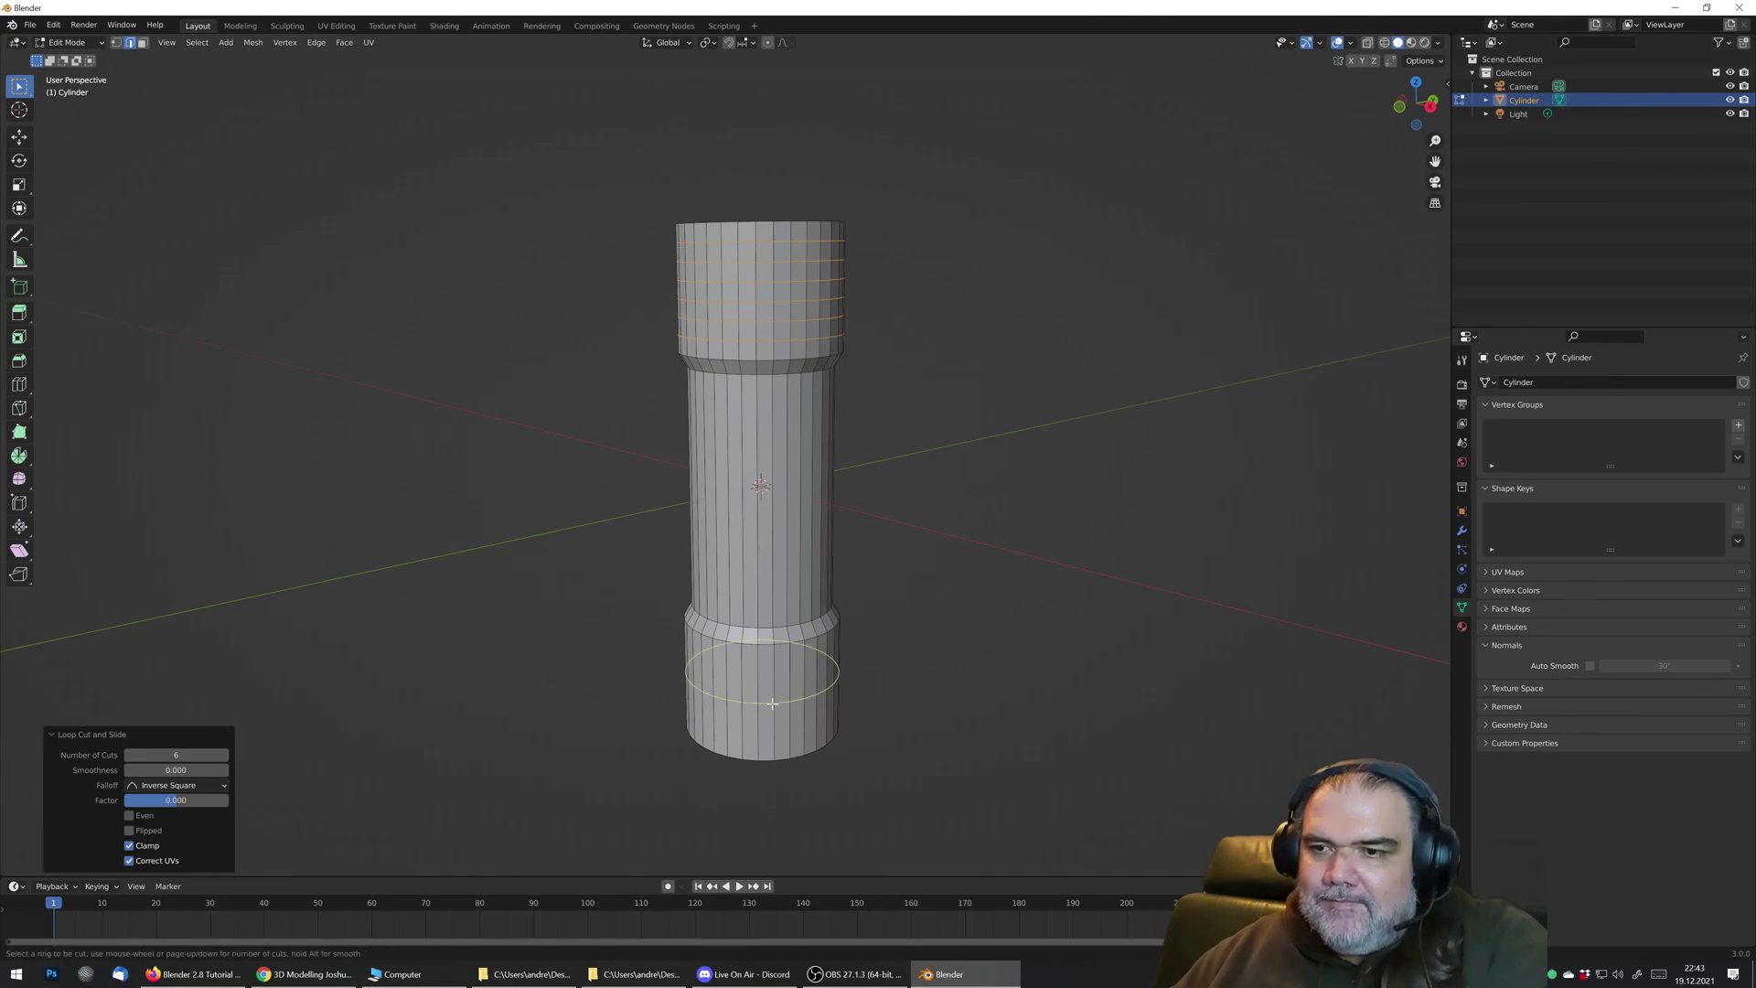
scroll(772, 704, "up", 2)
scroll(772, 703, "up", 1)
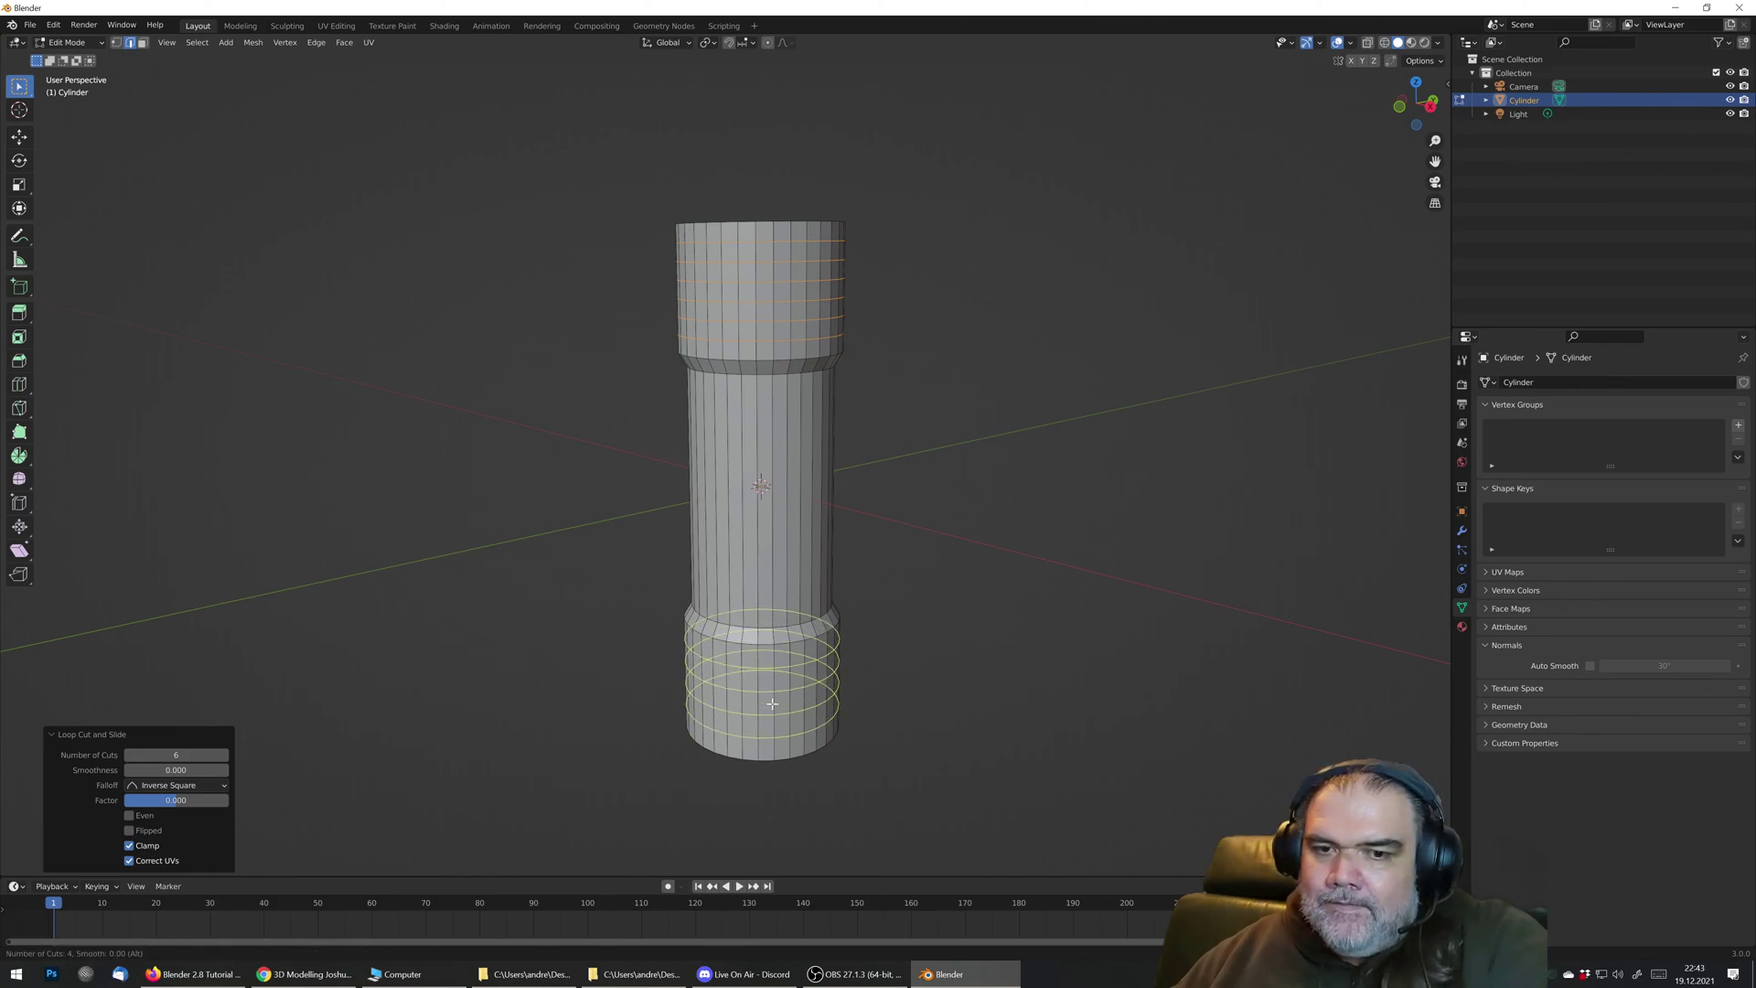
scroll(772, 703, "up", 2)
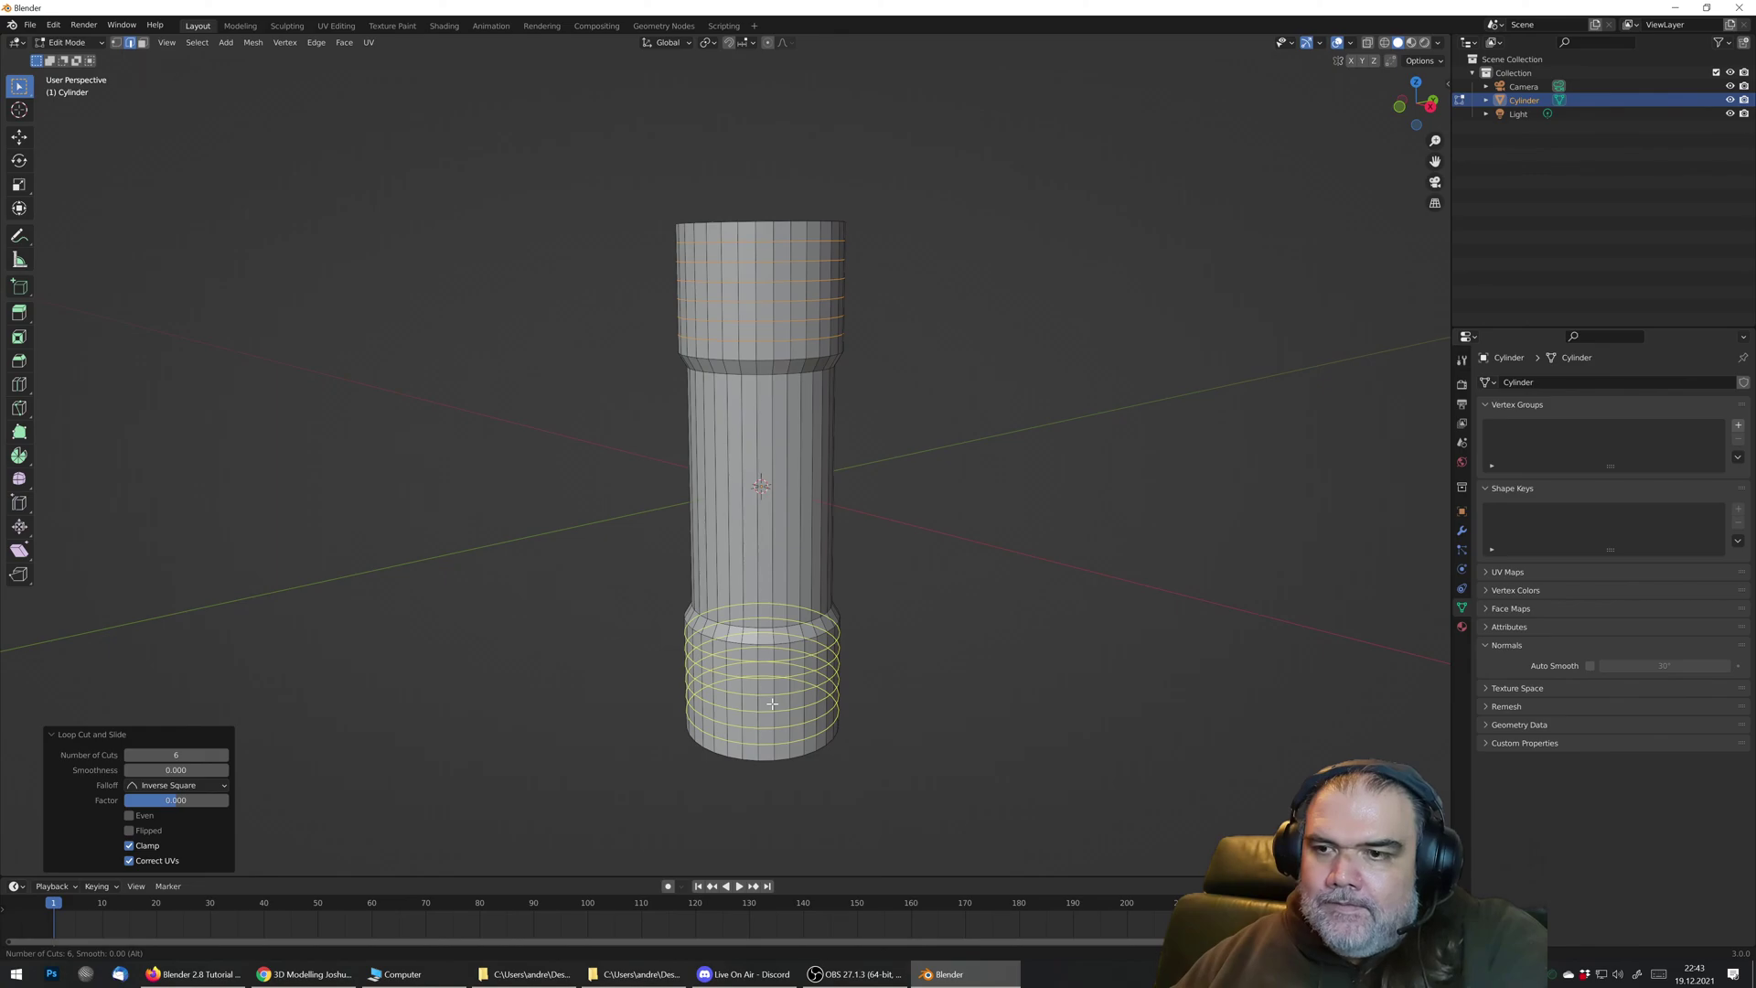
right_click(772, 704)
Step: Add six evenly spaced, unslid loop cuts around the cylinder's lower widened section
key("ctrl+r")
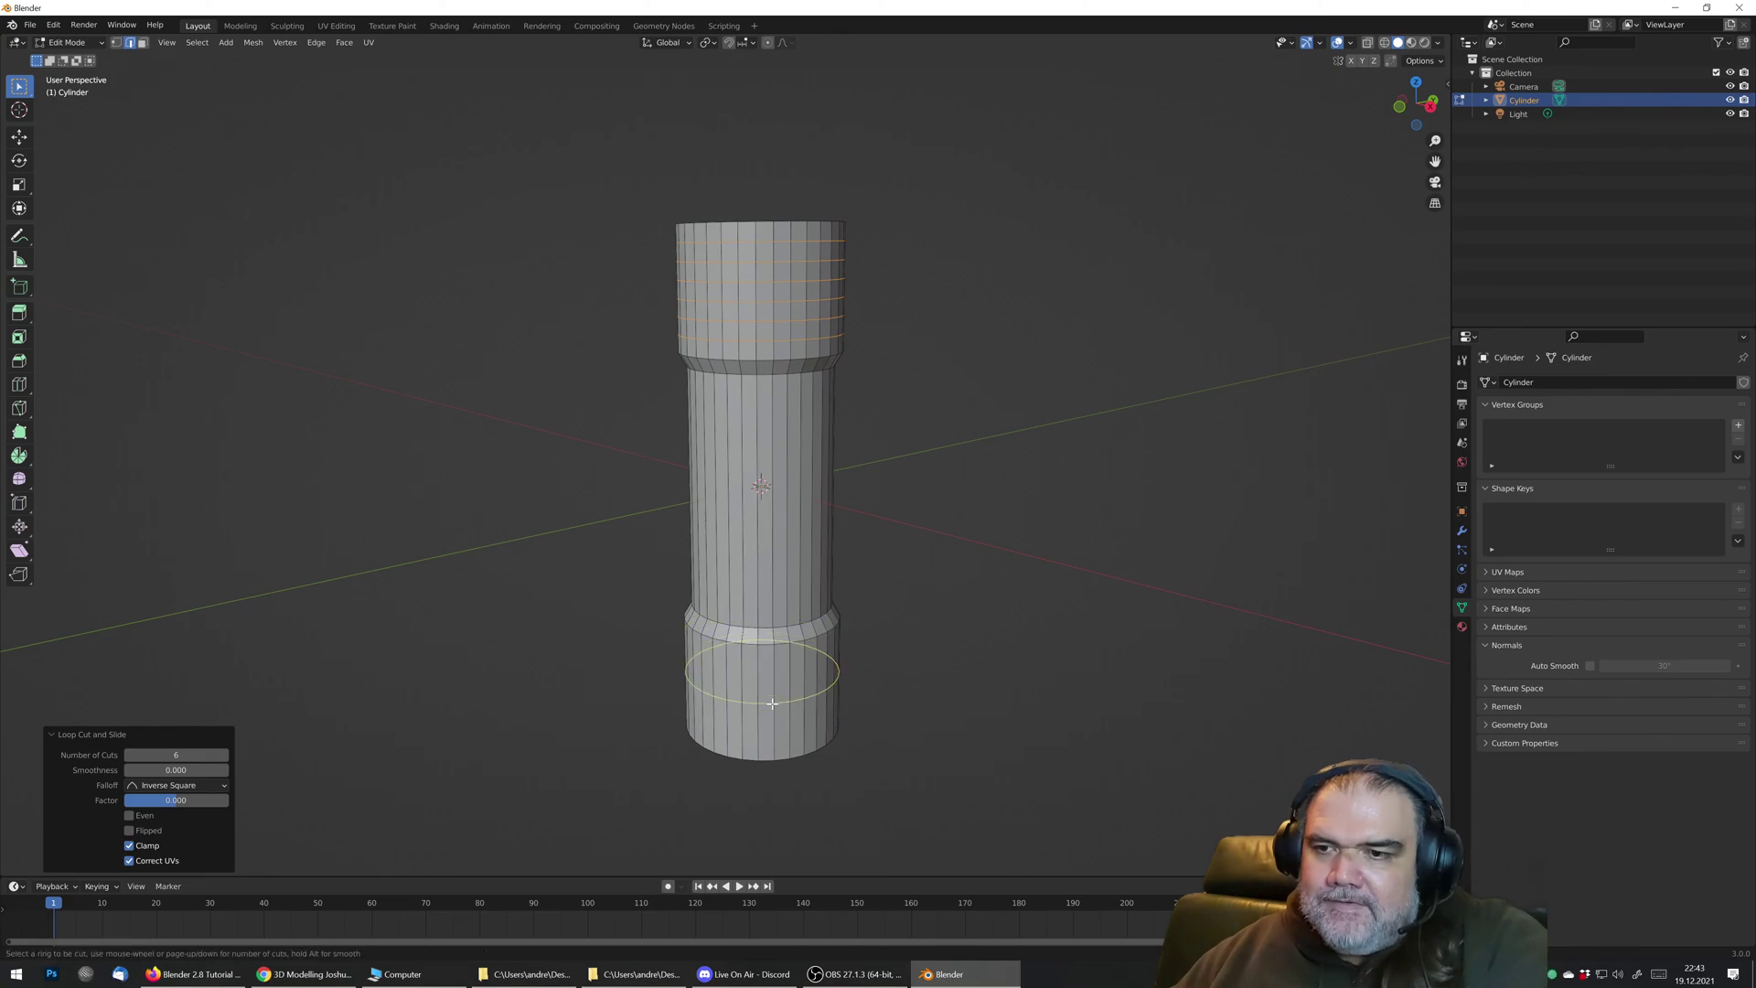
scroll(772, 703, "up", 5)
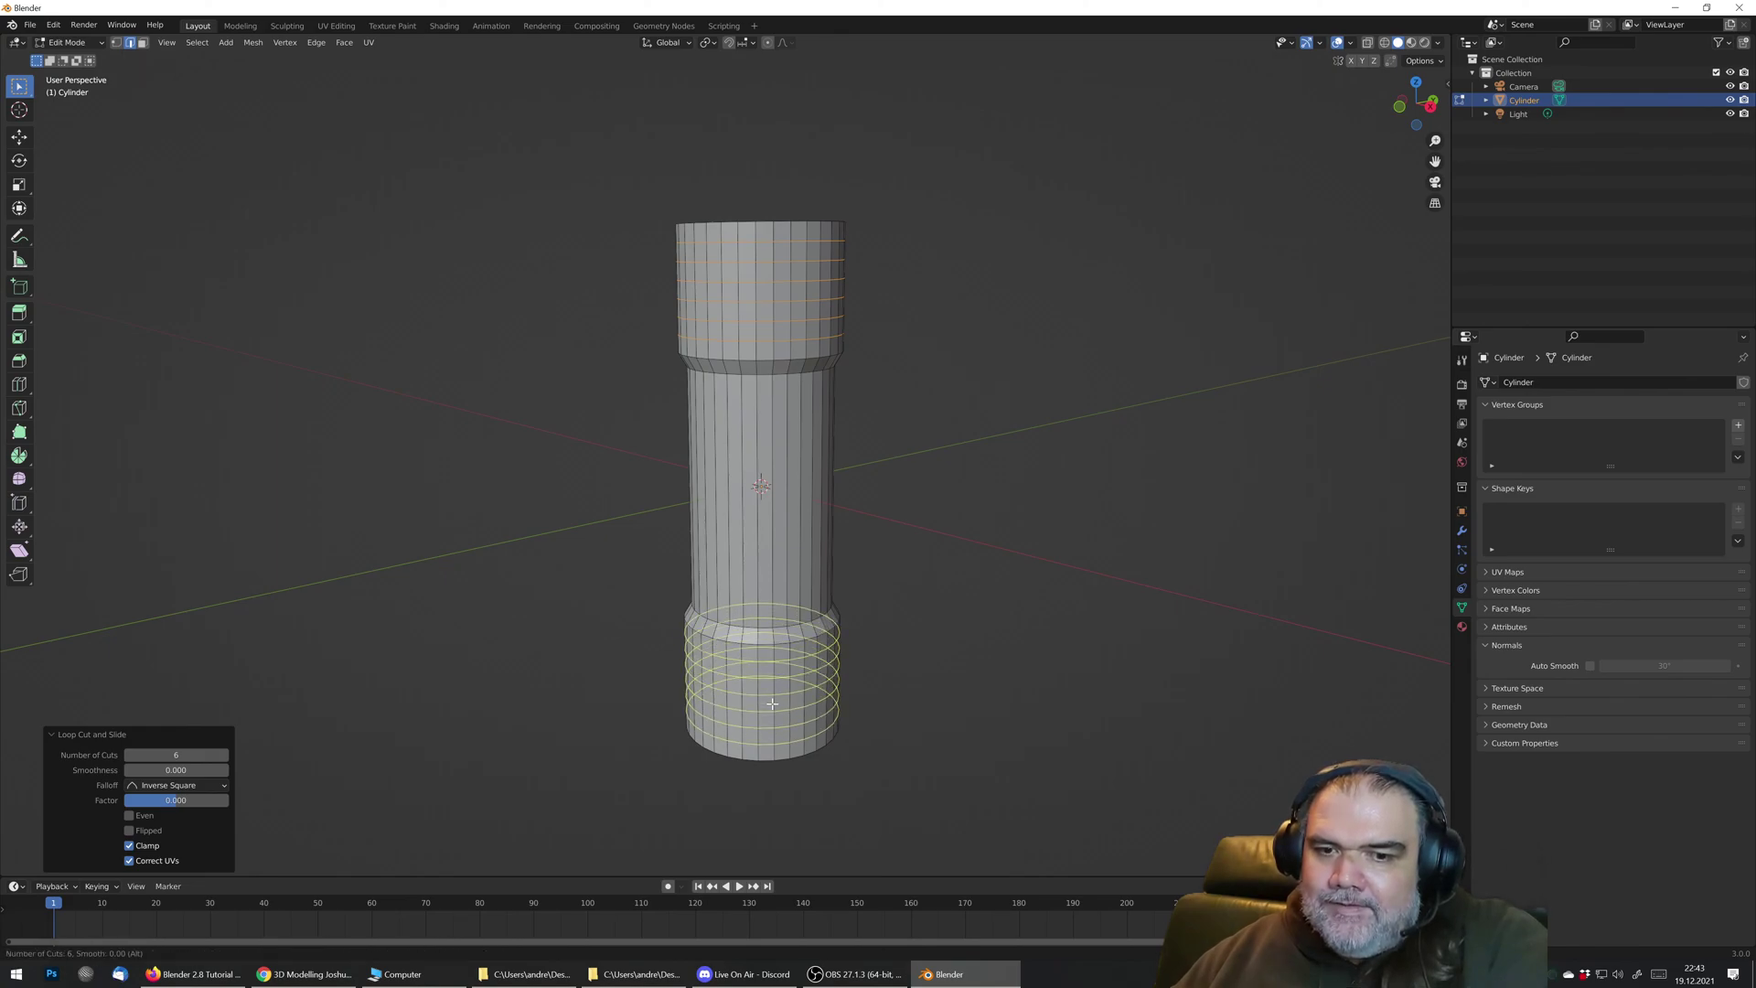
left_click(772, 703)
right_click(772, 704)
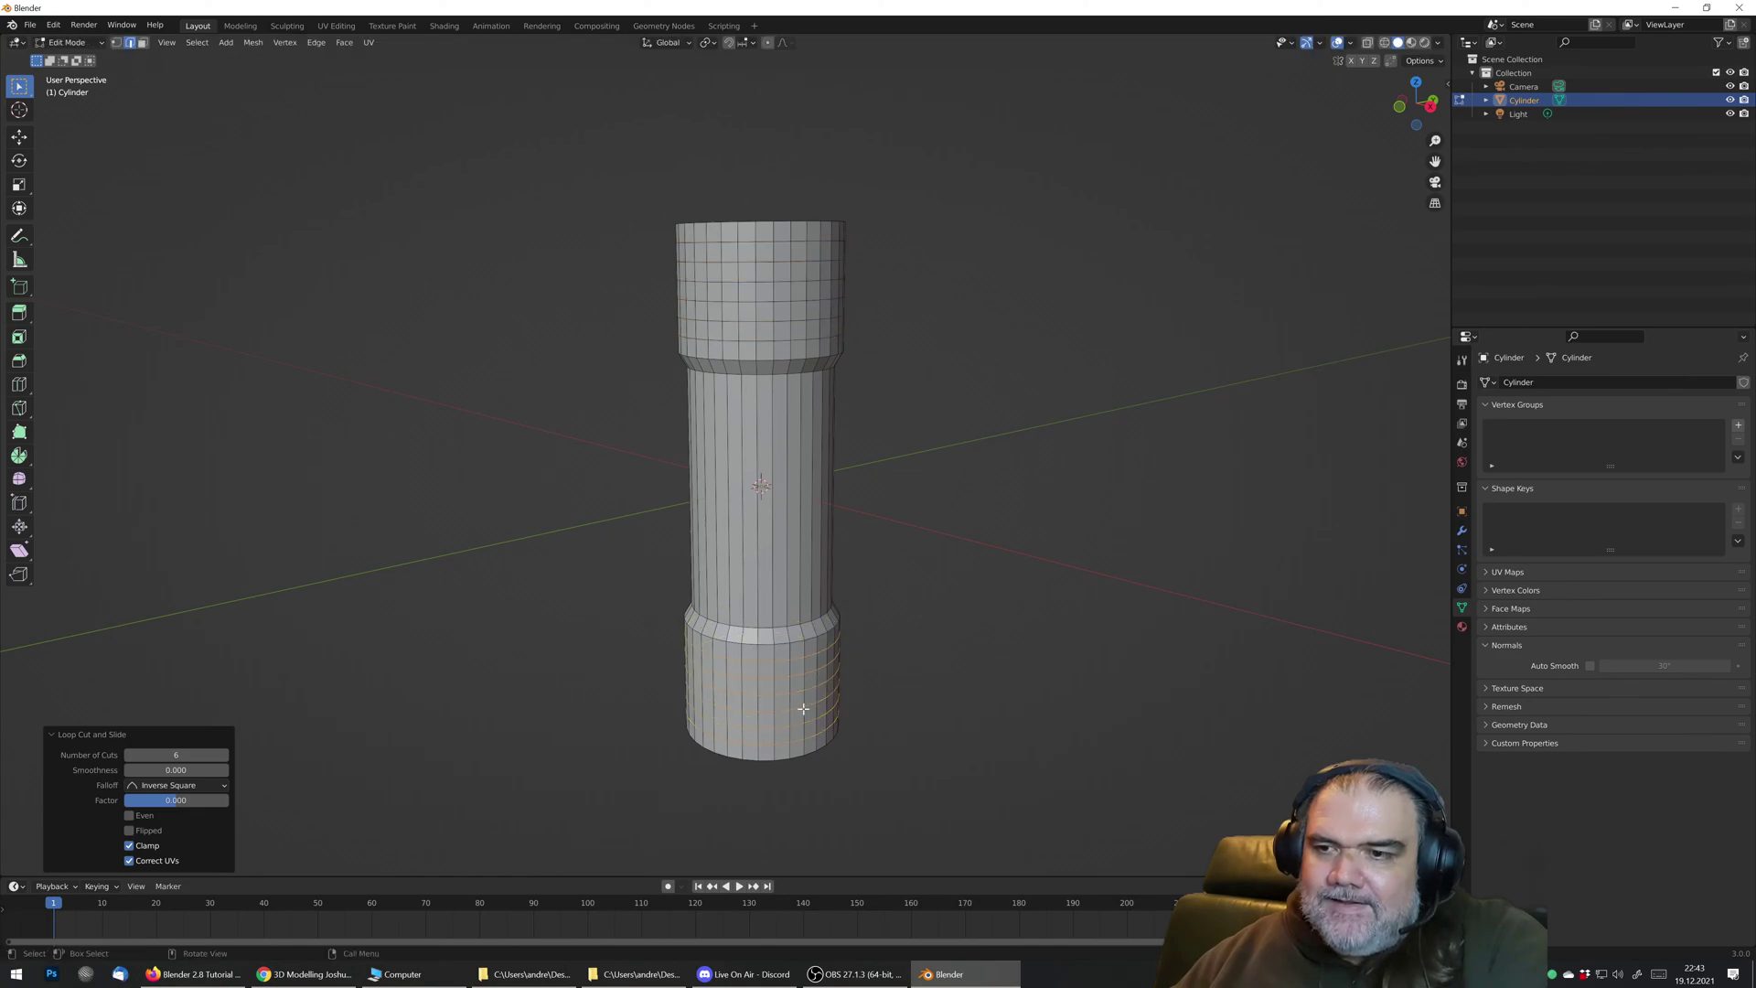
Step: Switch to face selection and show the whole cylinder in front view with X-ray on
middle_click_drag(849, 649, 775, 176)
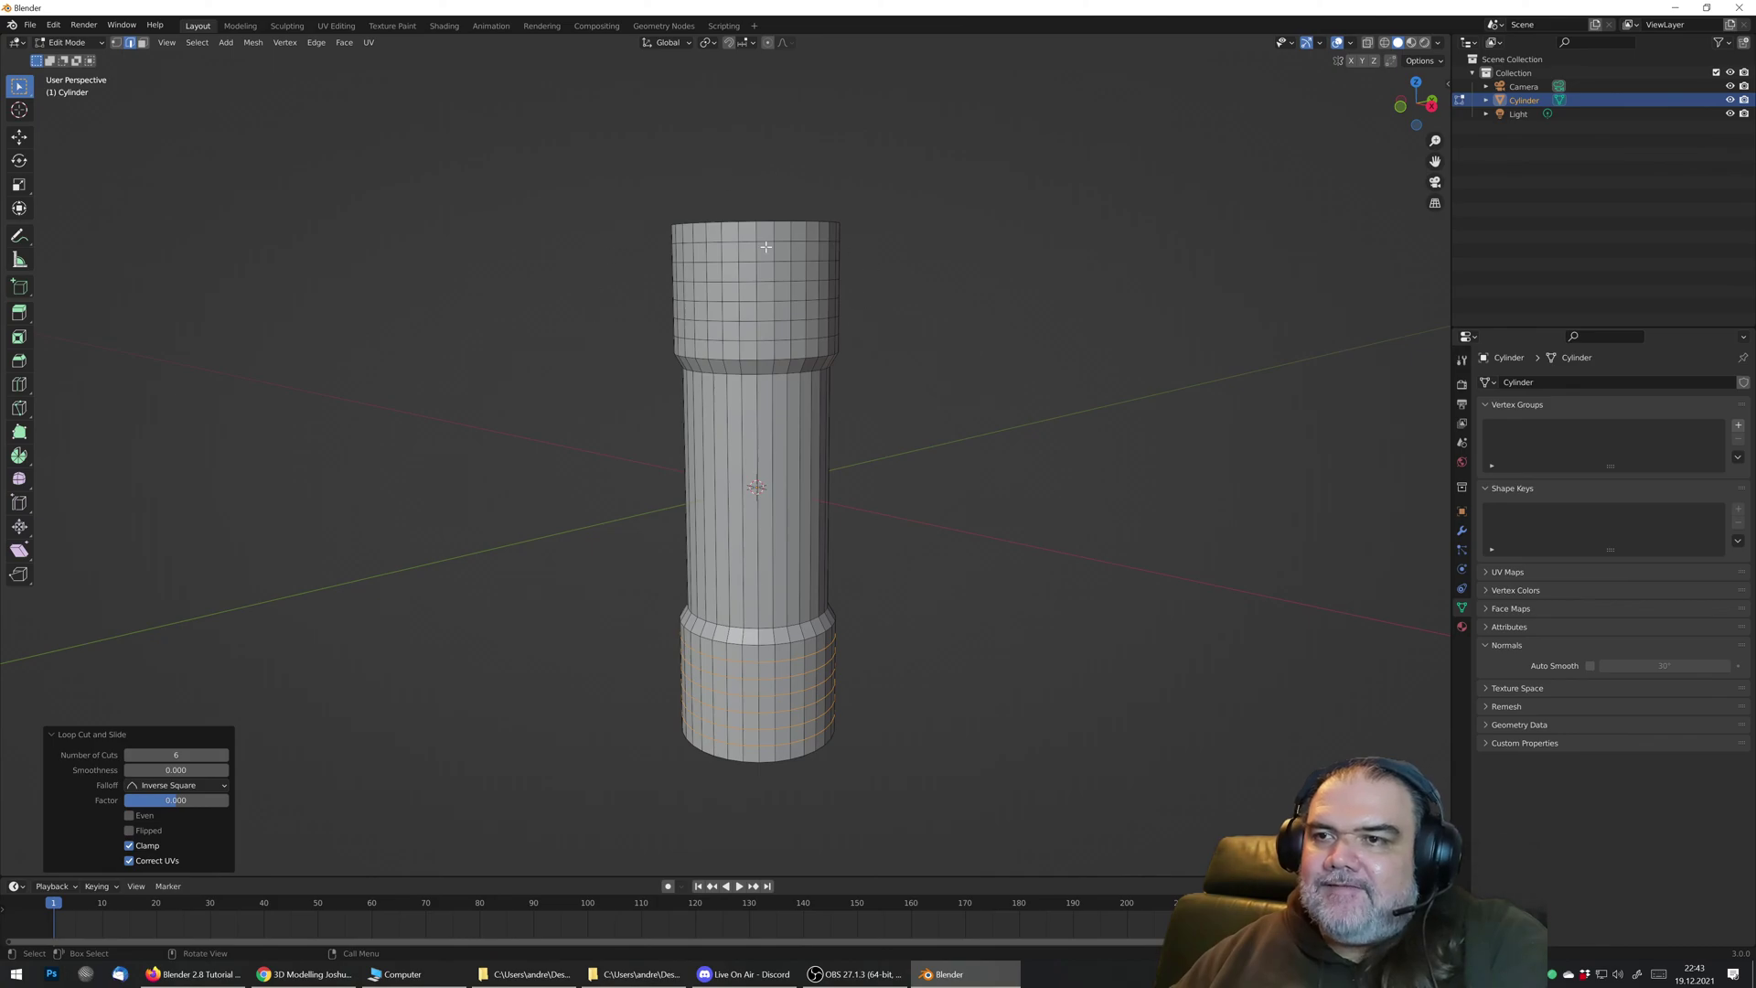
scroll(729, 291, "up", 2)
middle_click_drag(737, 291, 749, 376)
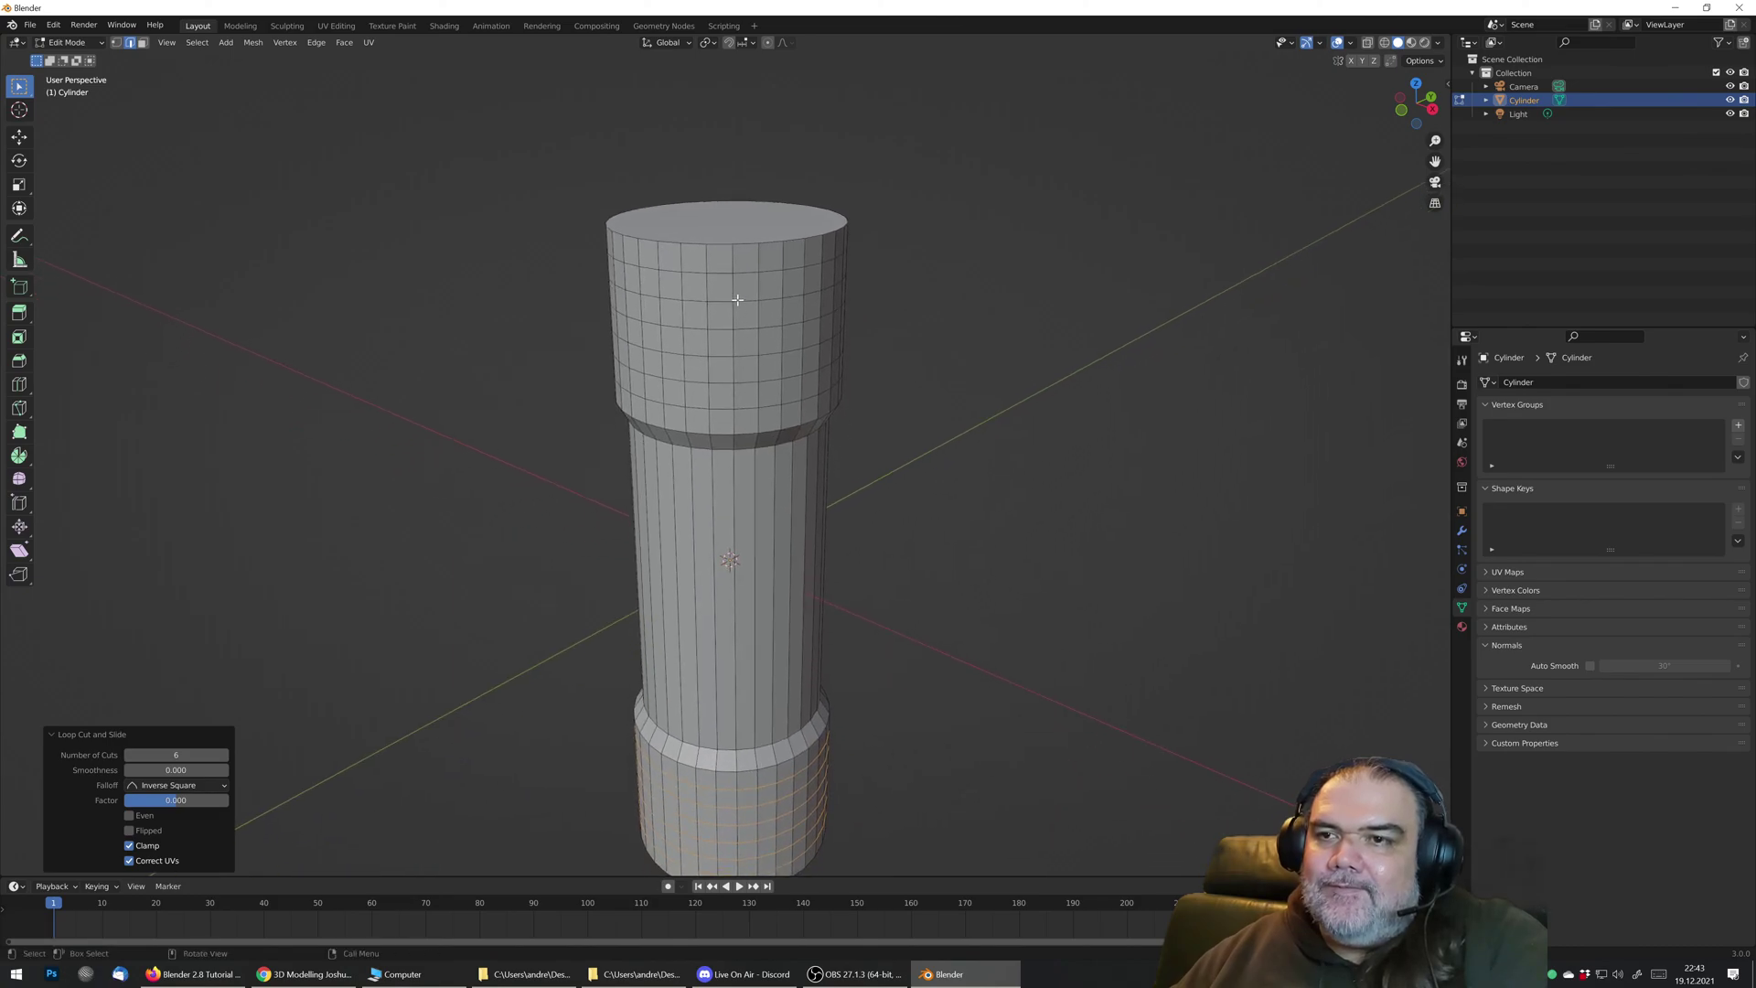
left_click(139, 43)
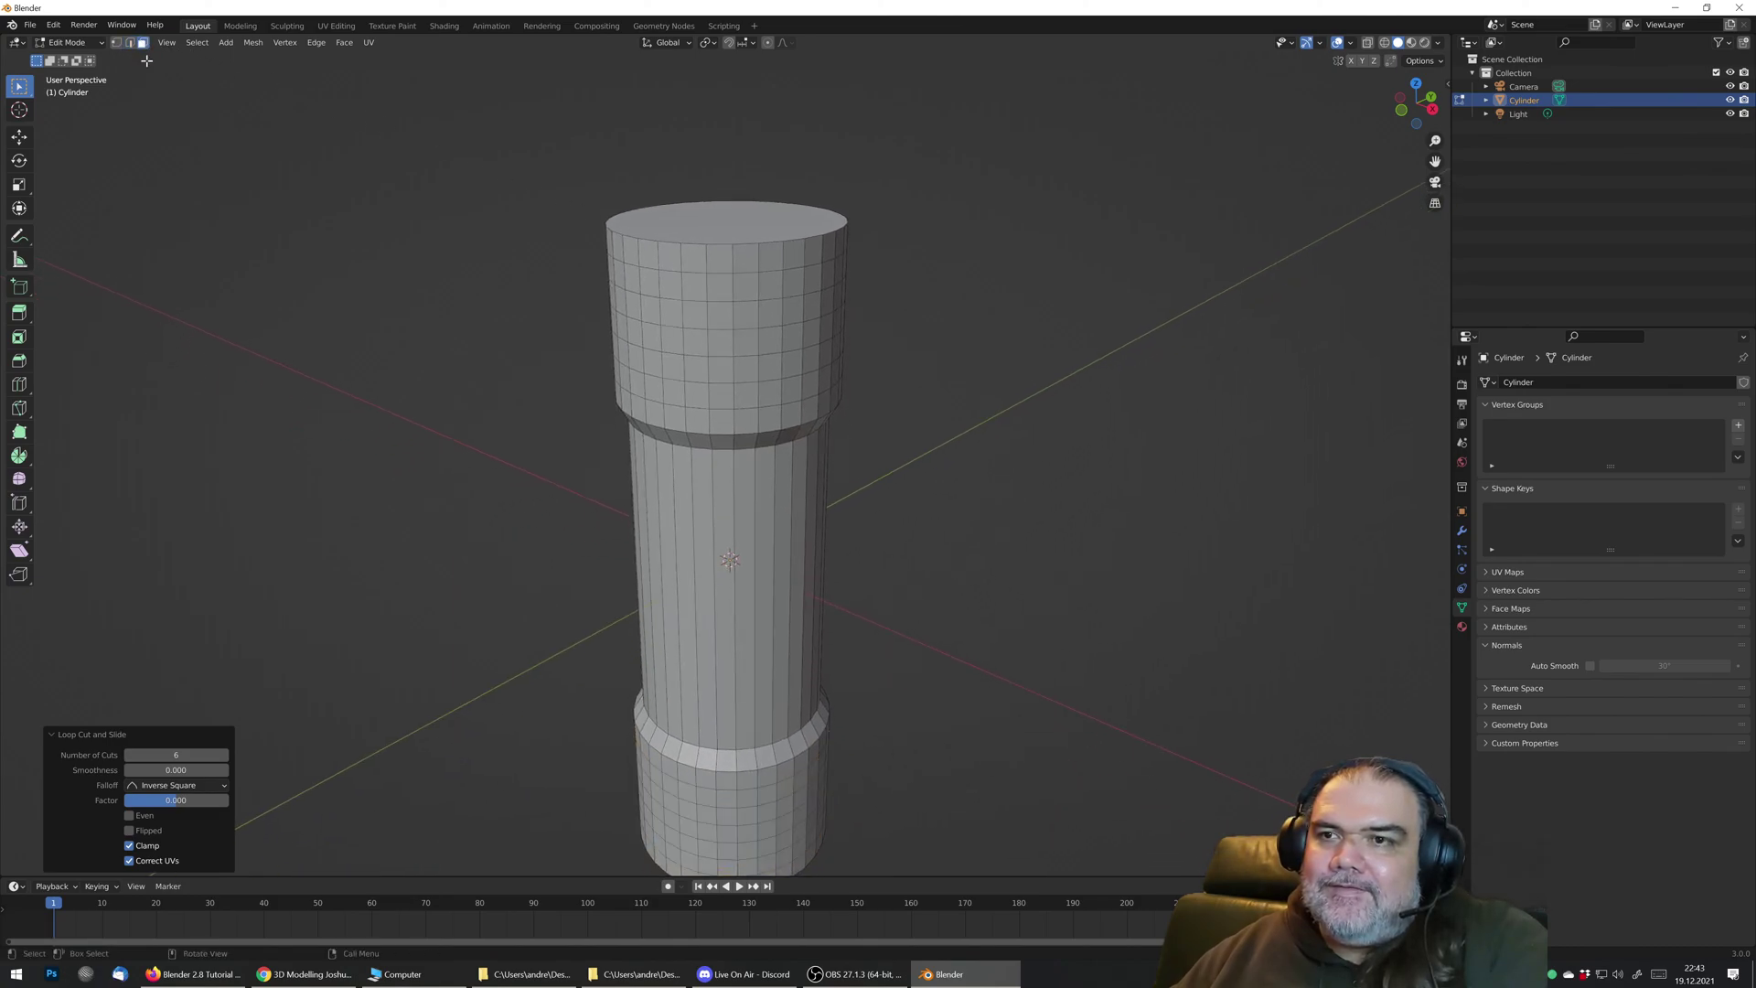
key("KP_1")
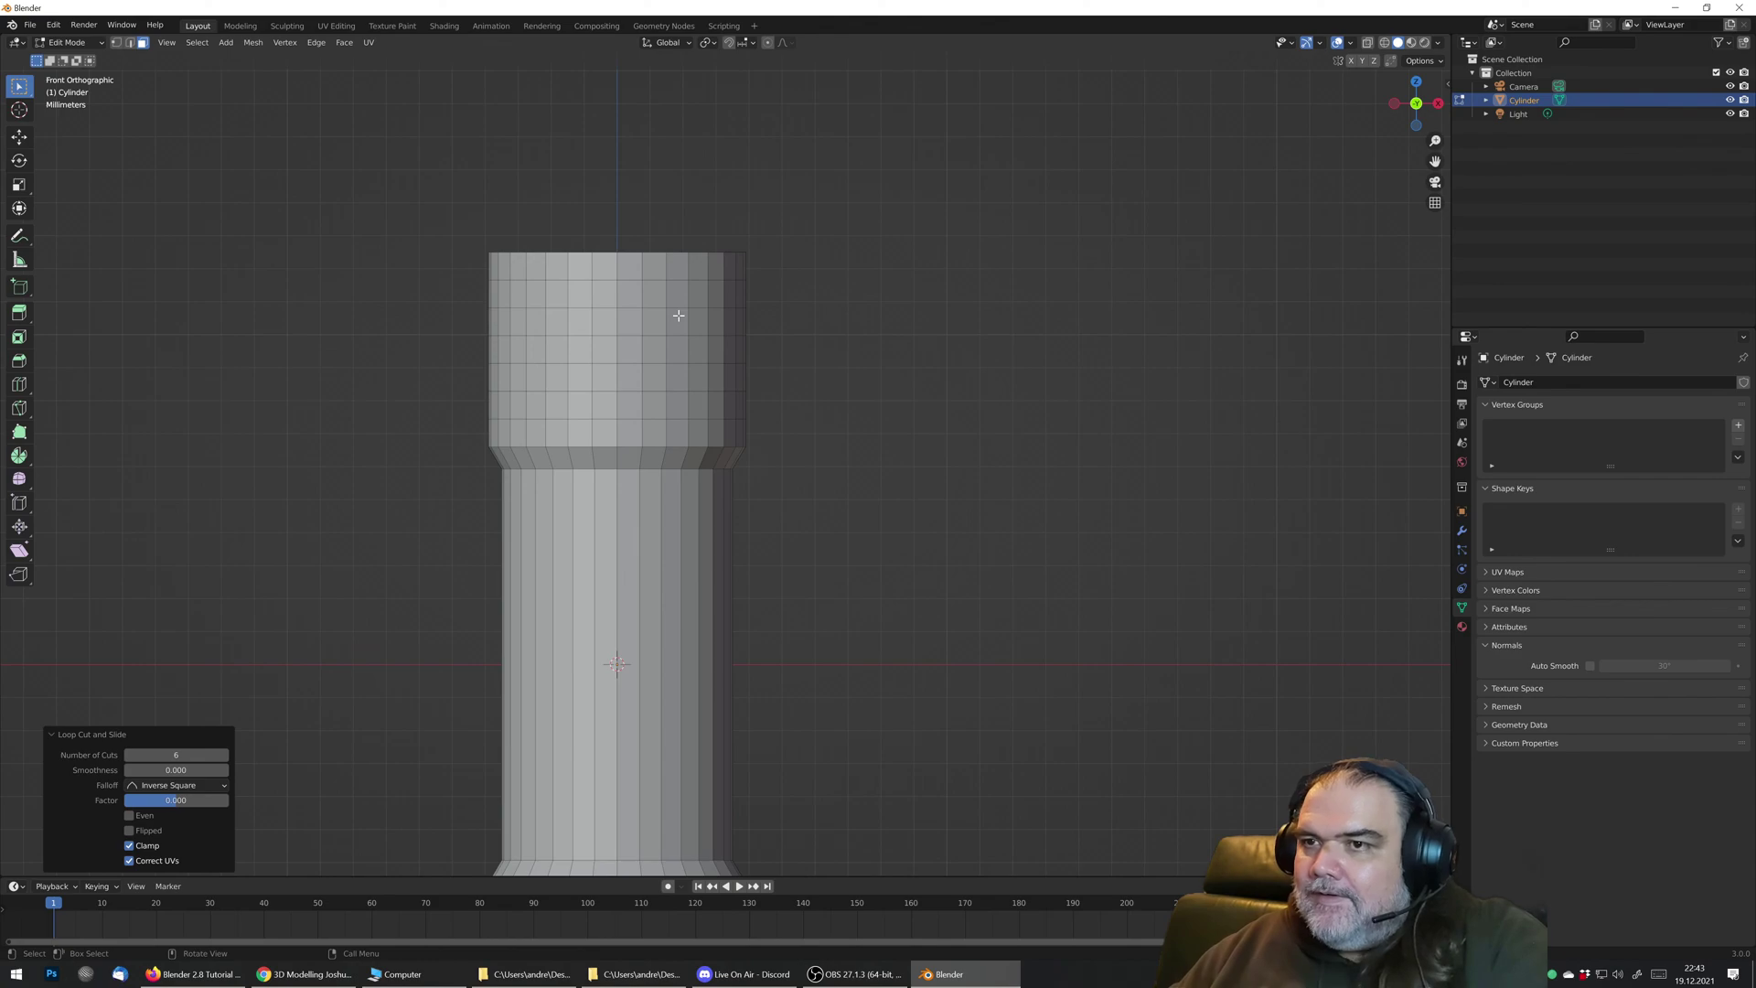
scroll(599, 442, "down", 4)
middle_click_drag(815, 502, 839, 467, "shift")
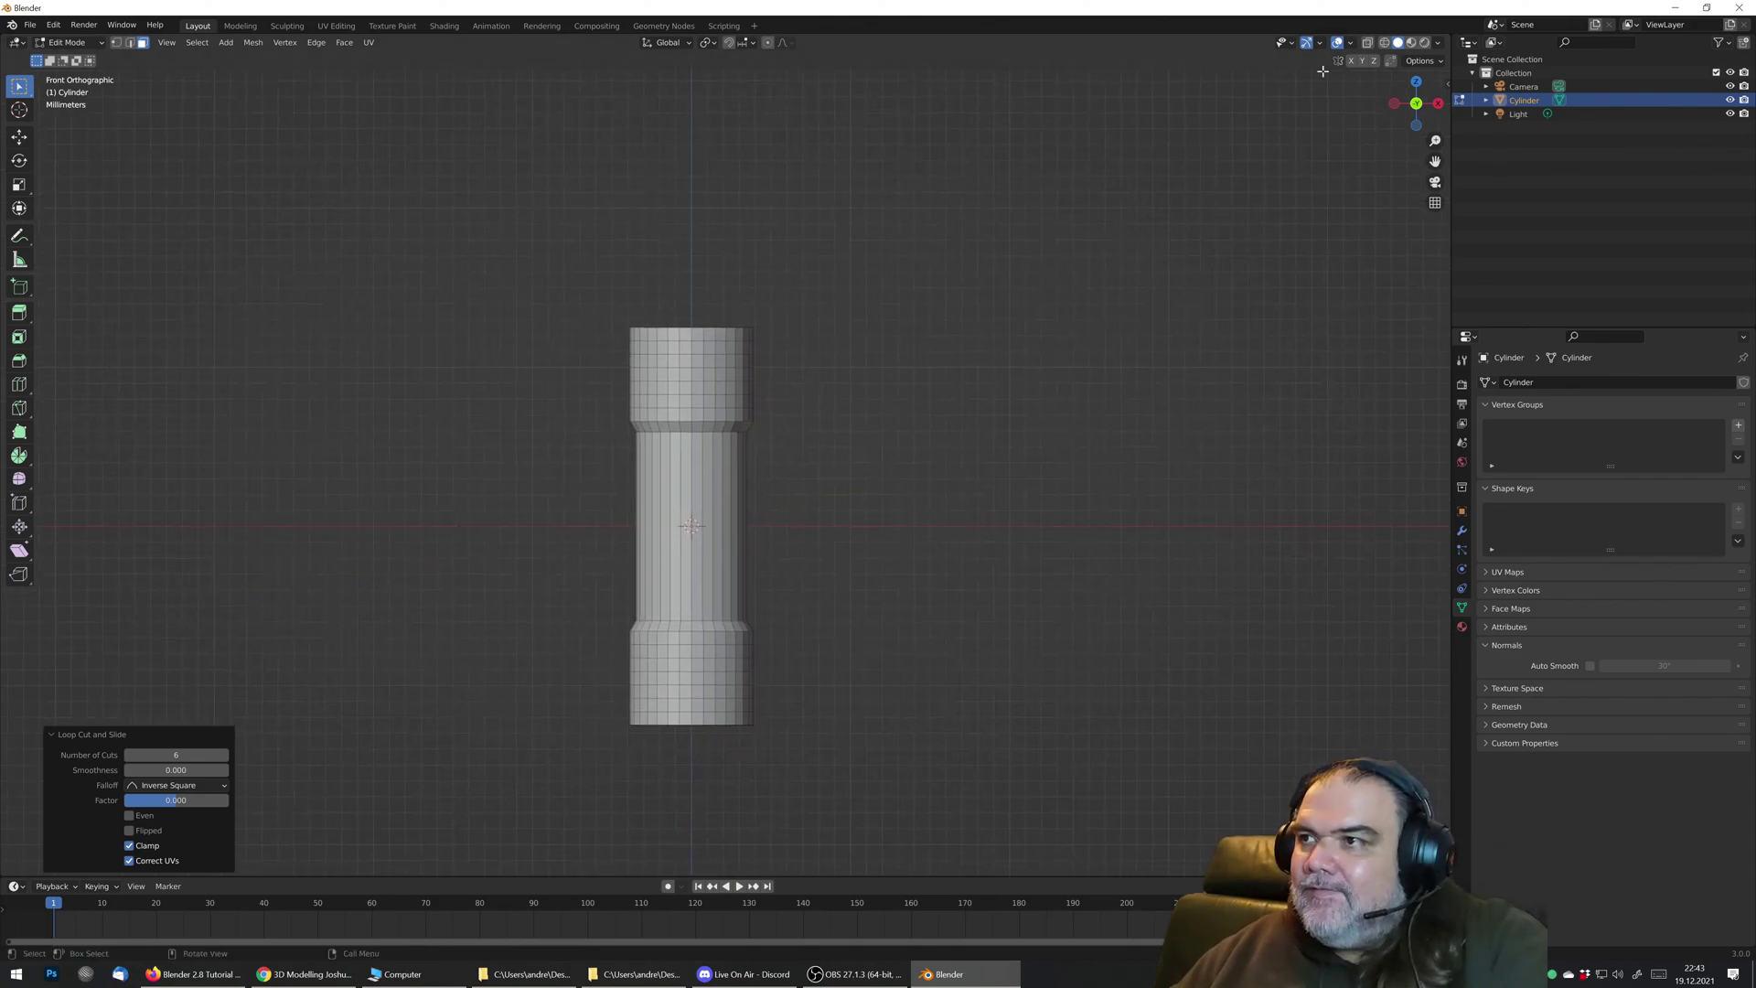
left_click(1369, 45)
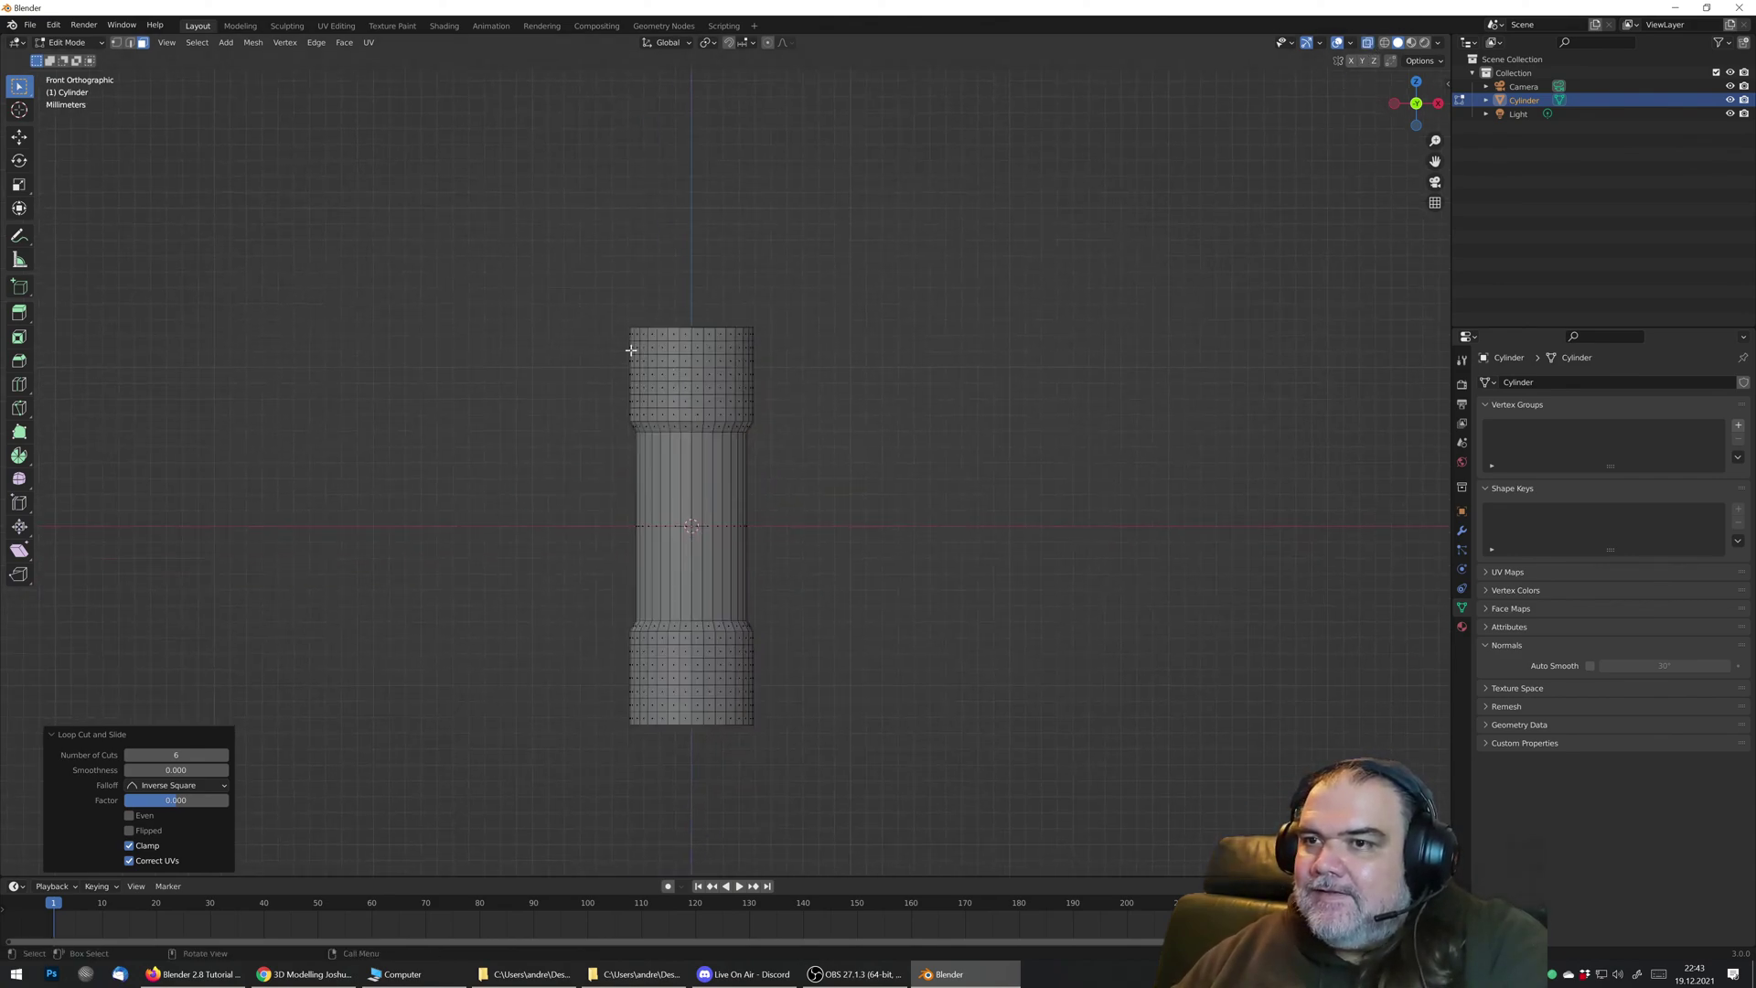
left_click(1368, 39)
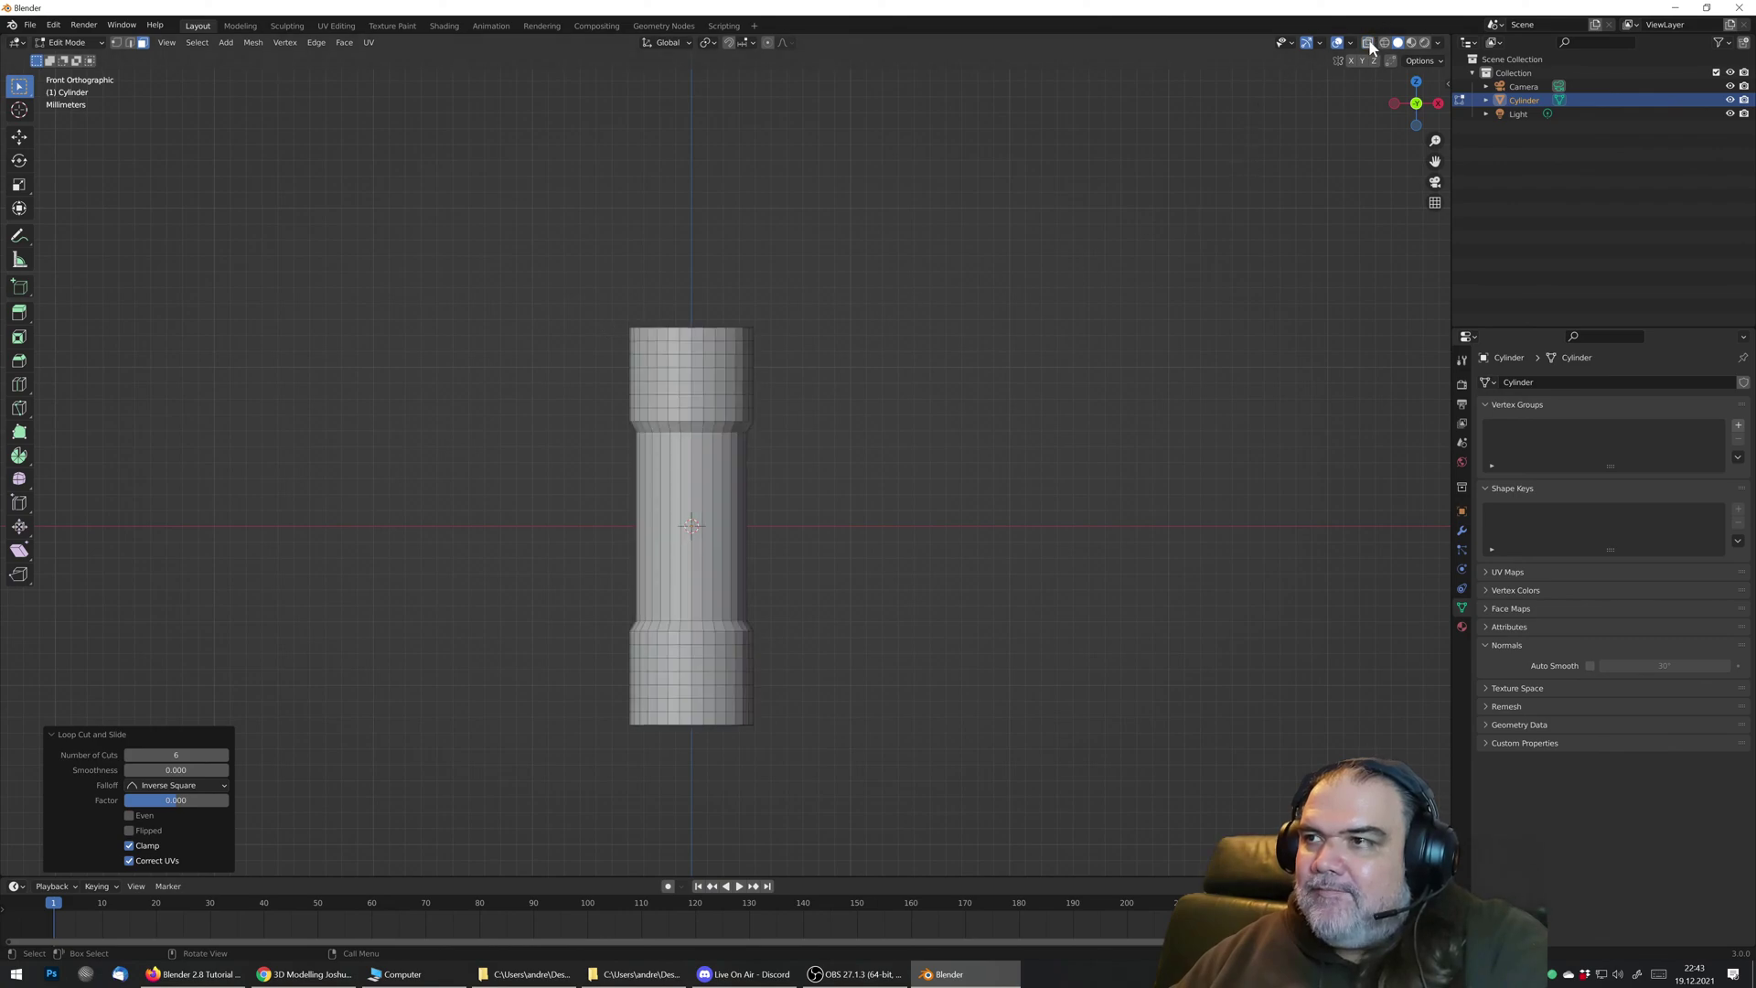
left_click(1369, 40)
left_click(1369, 40)
left_click(1368, 40)
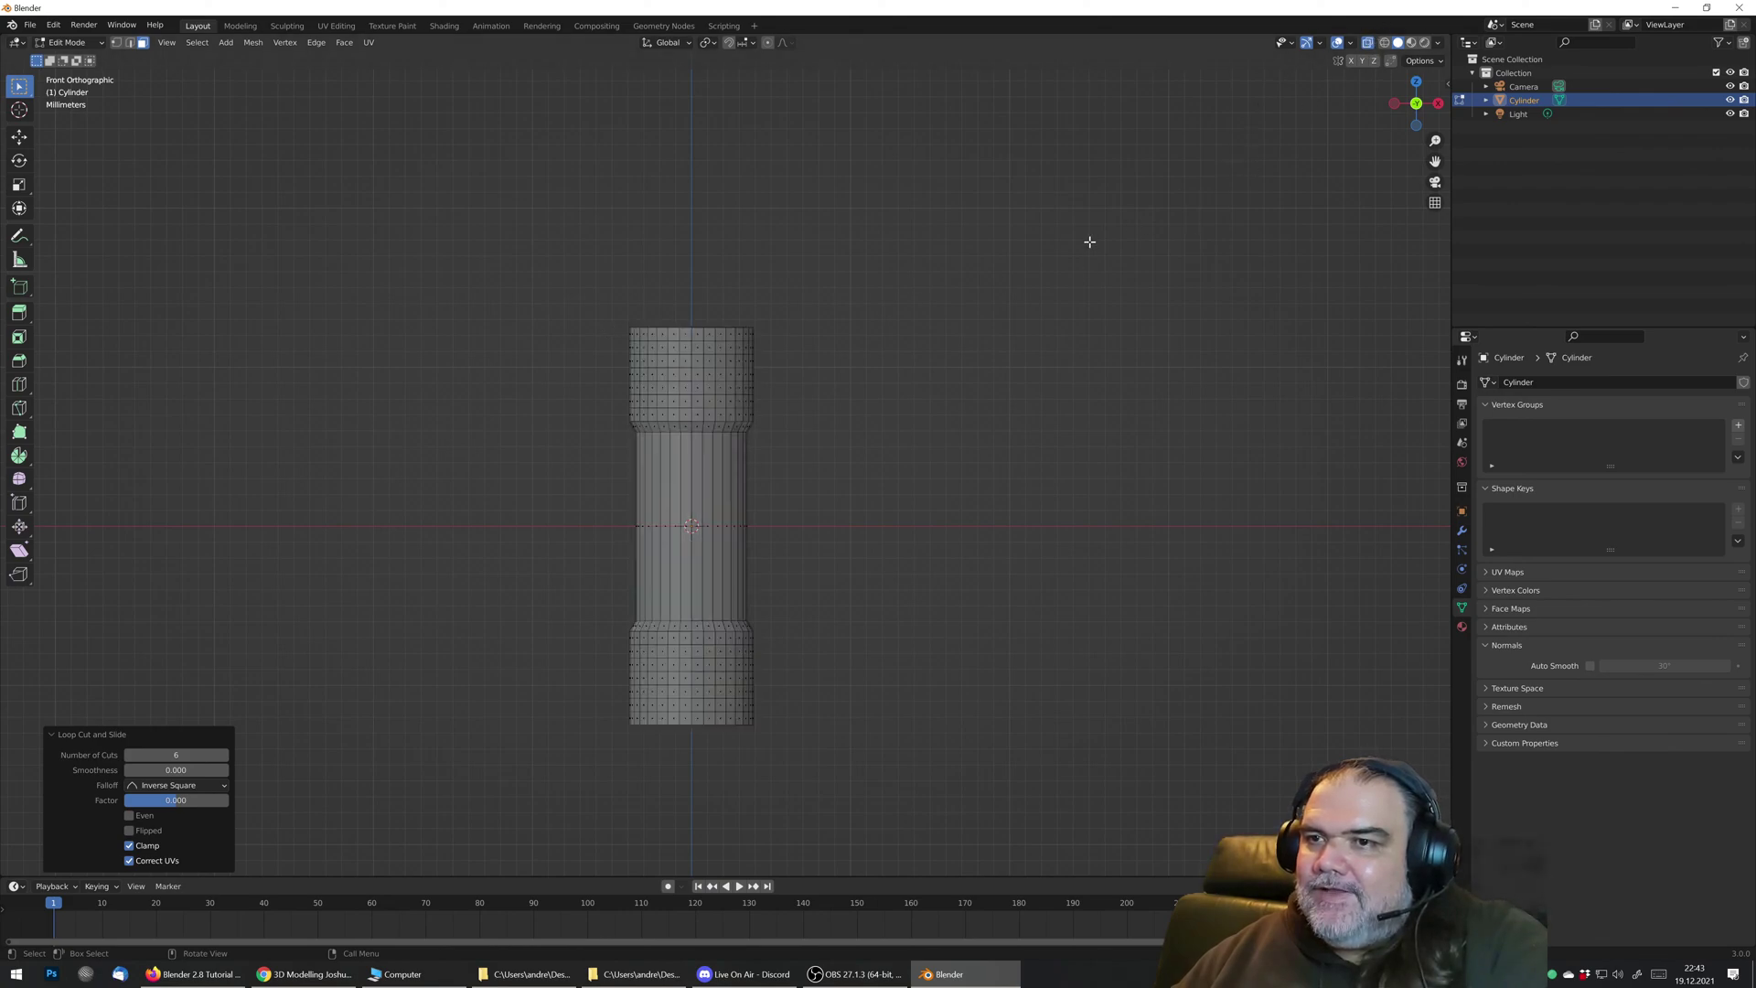
Step: Select all side faces of the upper and lower widened sections, through the mesh, and apply Poke Faces
left_click_drag(600, 327, 838, 418)
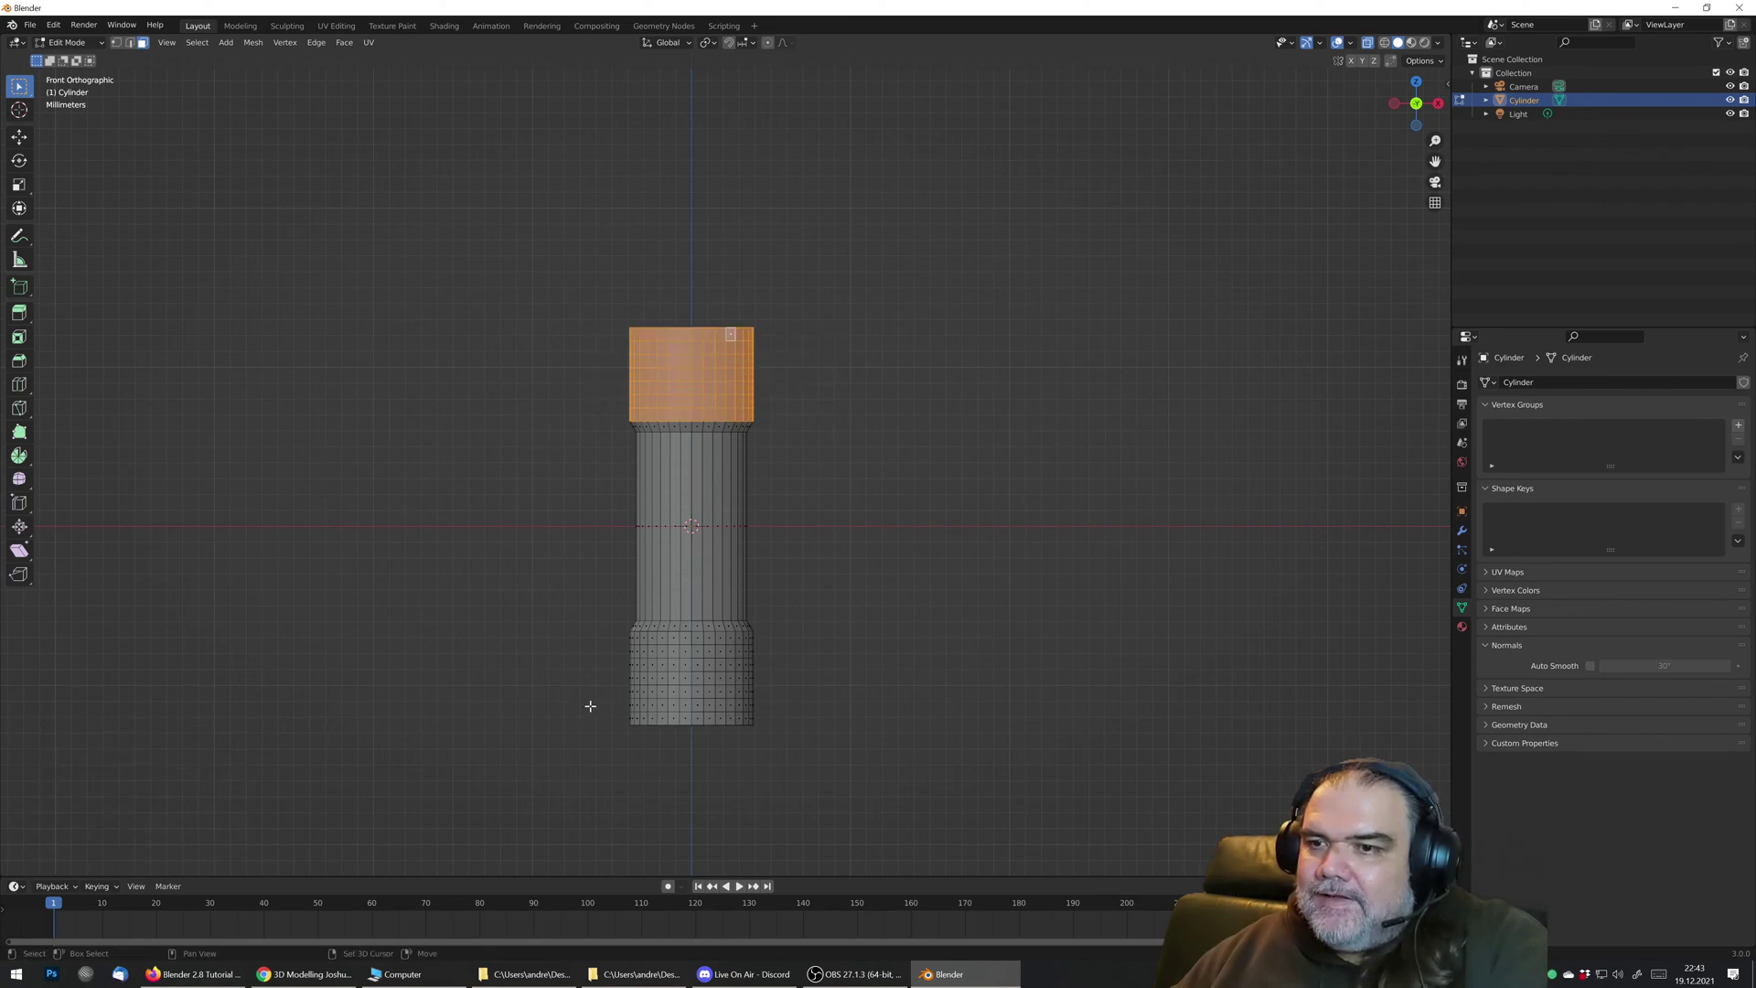
left_click_drag(609, 725, 906, 633)
middle_click_drag(723, 404, 690, 266)
scroll(720, 368, "up", 6)
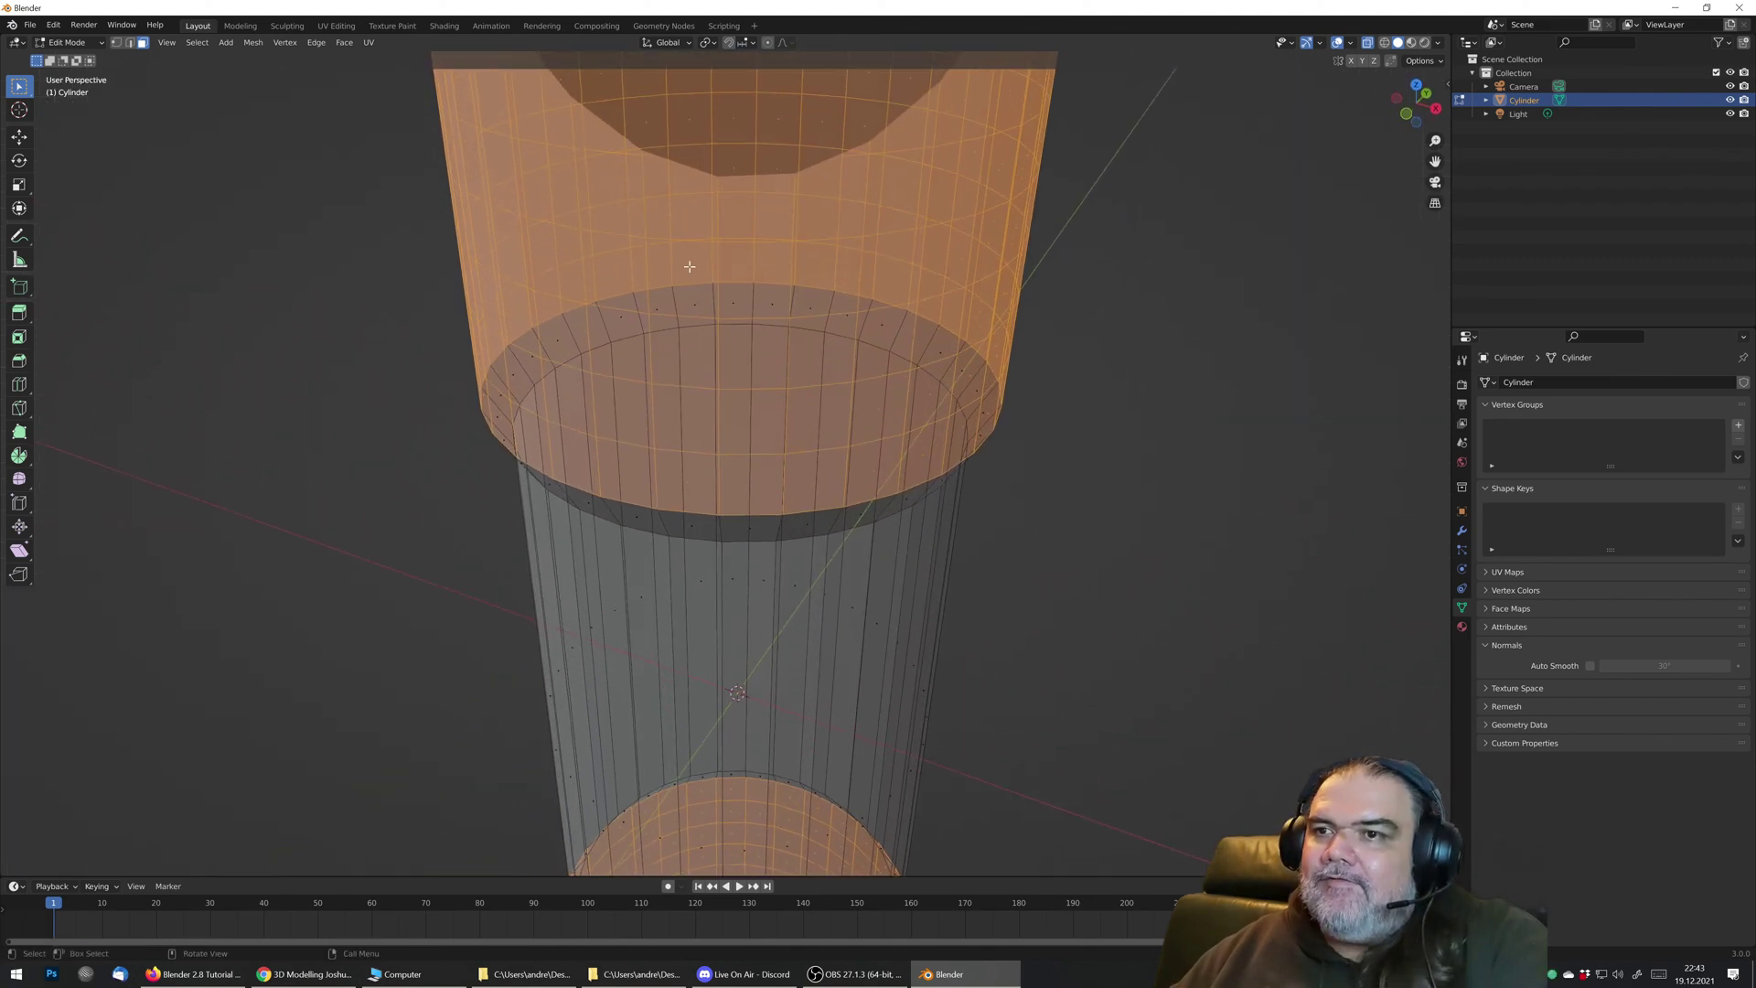
right_click(688, 266)
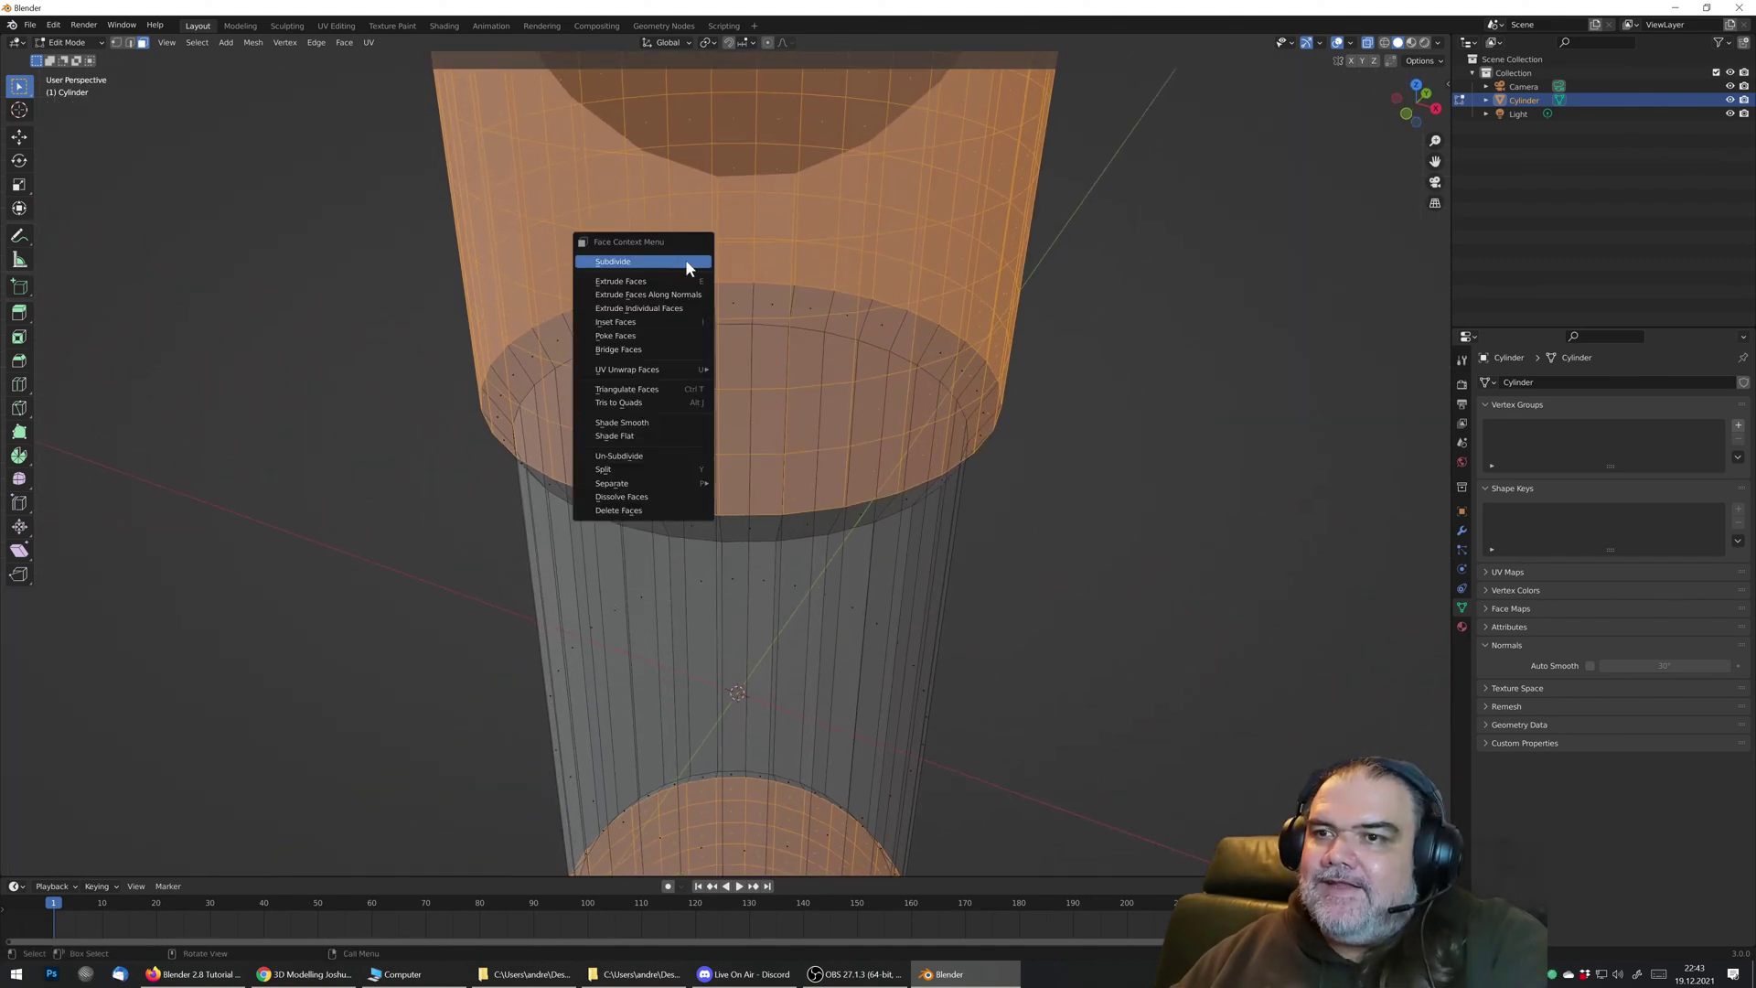
left_click(655, 337)
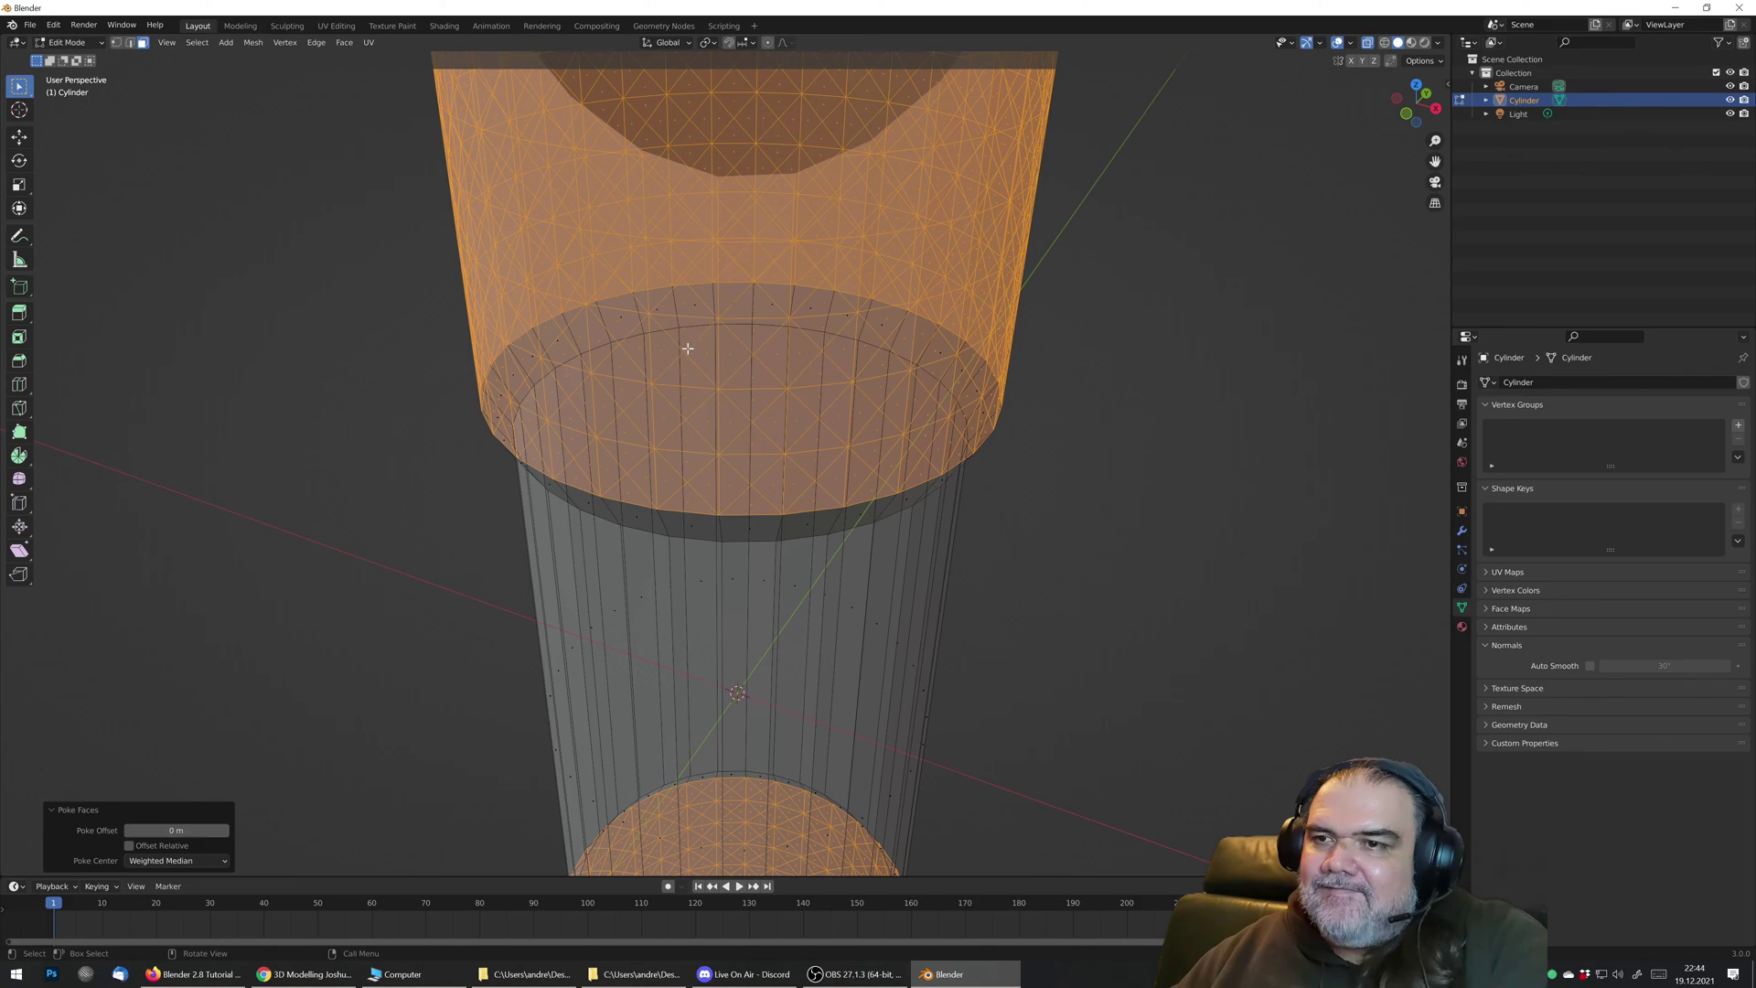
Step: Check the poked sections in Object Mode, return to Edit Mode with edge selection and turn X-ray off
scroll(692, 383, "down", 4)
scroll(710, 360, "up", 2)
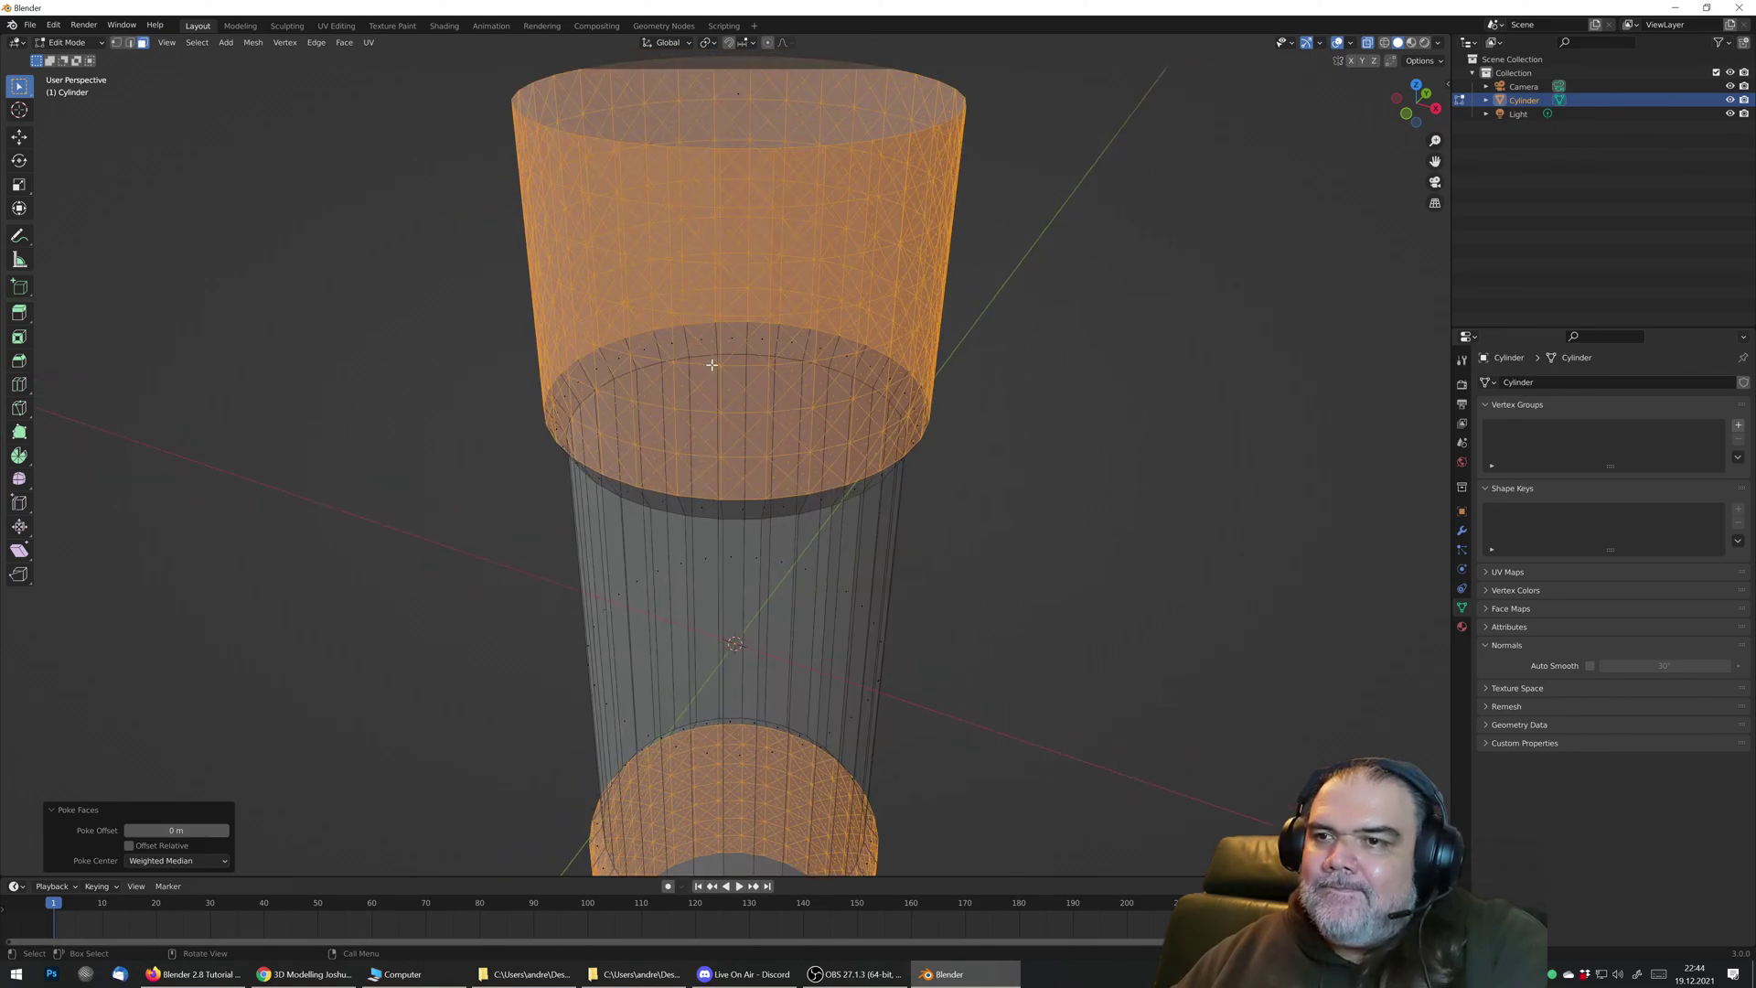
middle_click_drag(754, 376, 765, 353)
key("Tab")
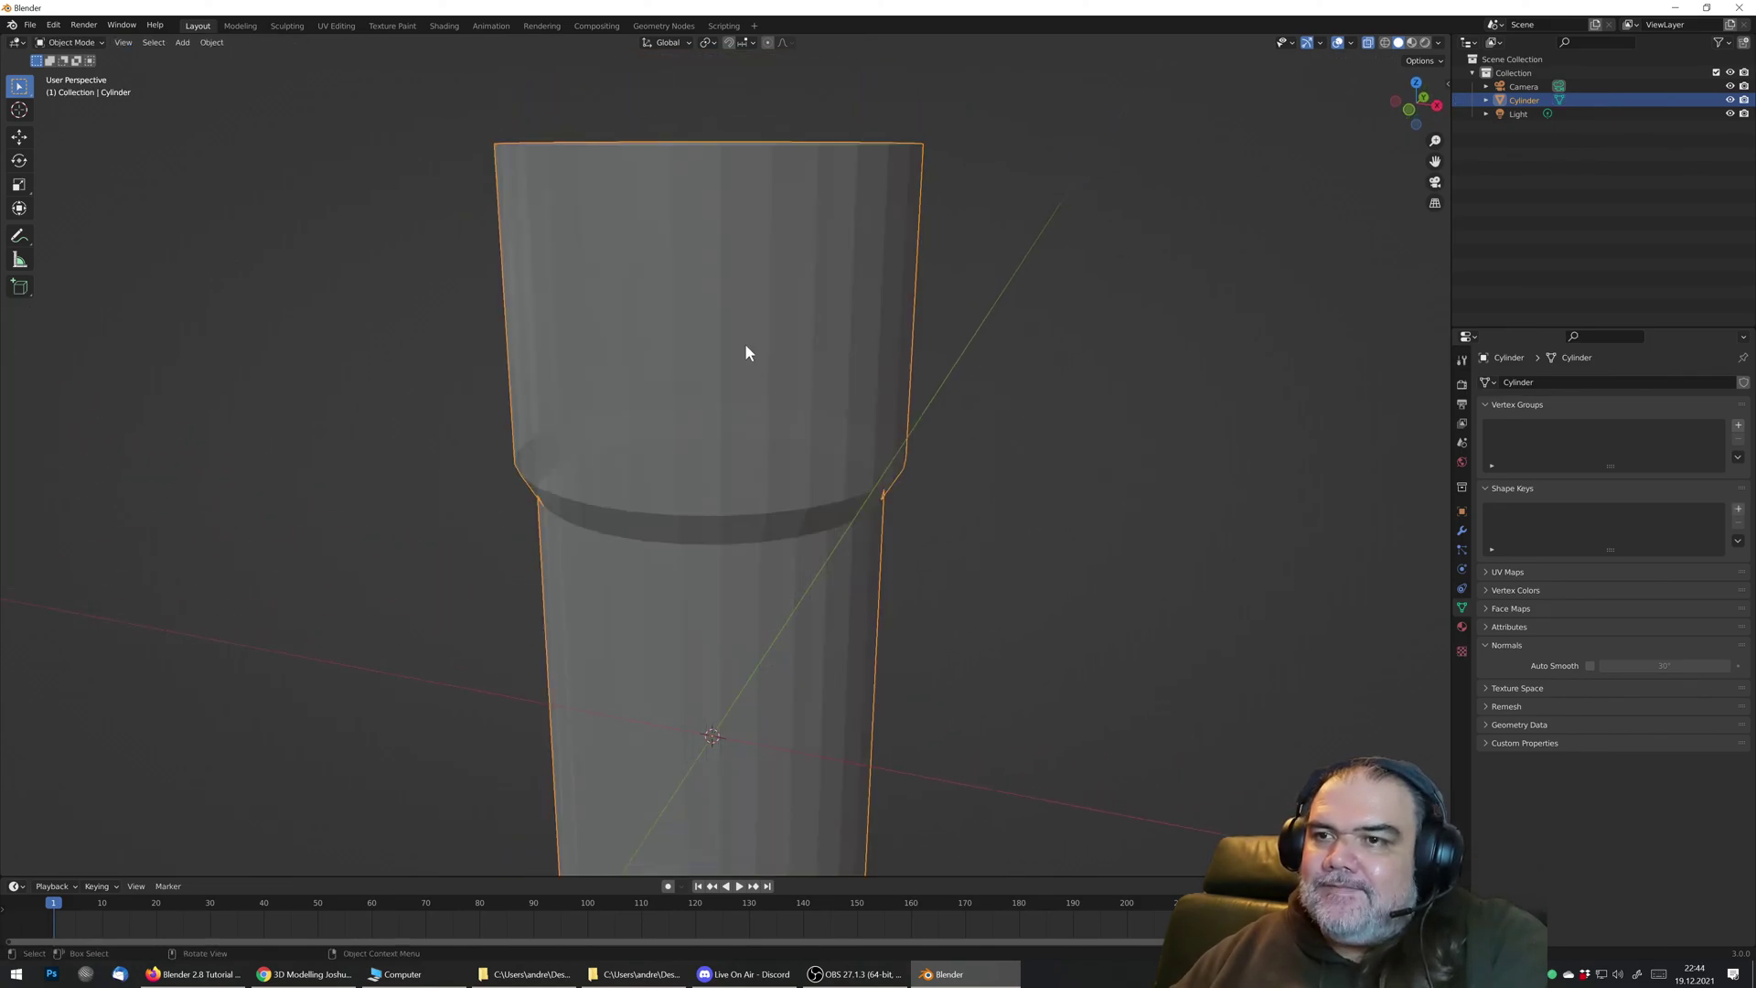
key("Tab")
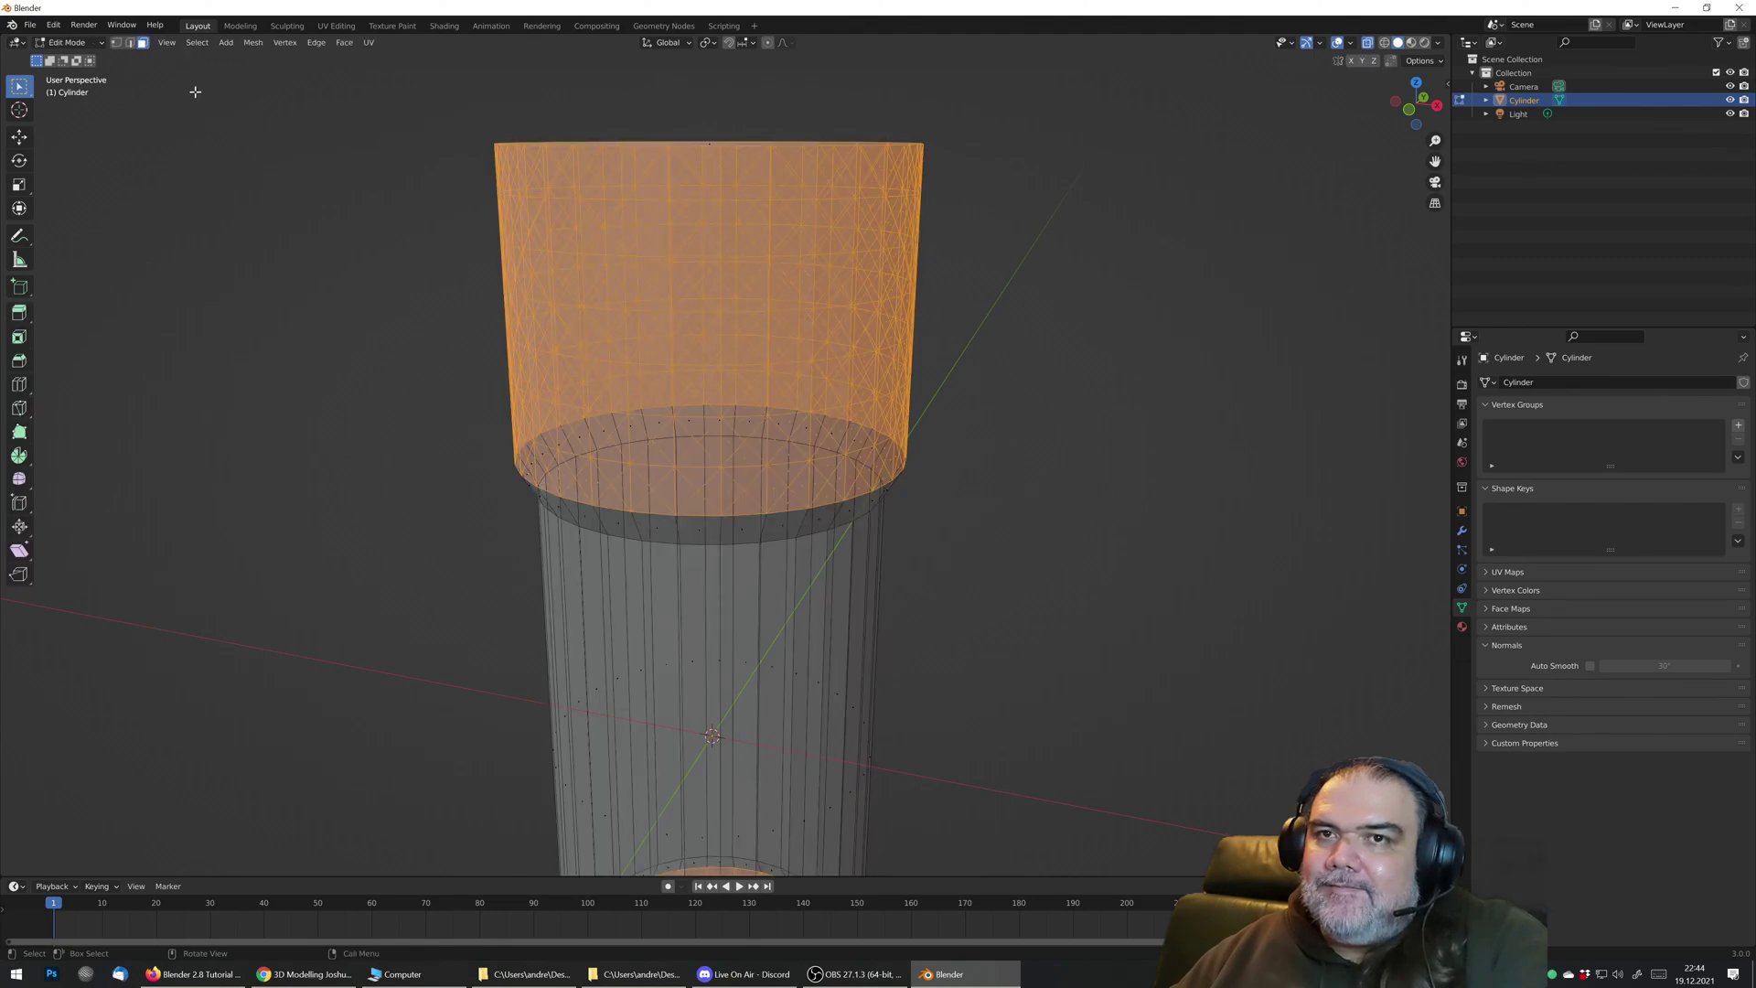
left_click(130, 44)
left_click(684, 289)
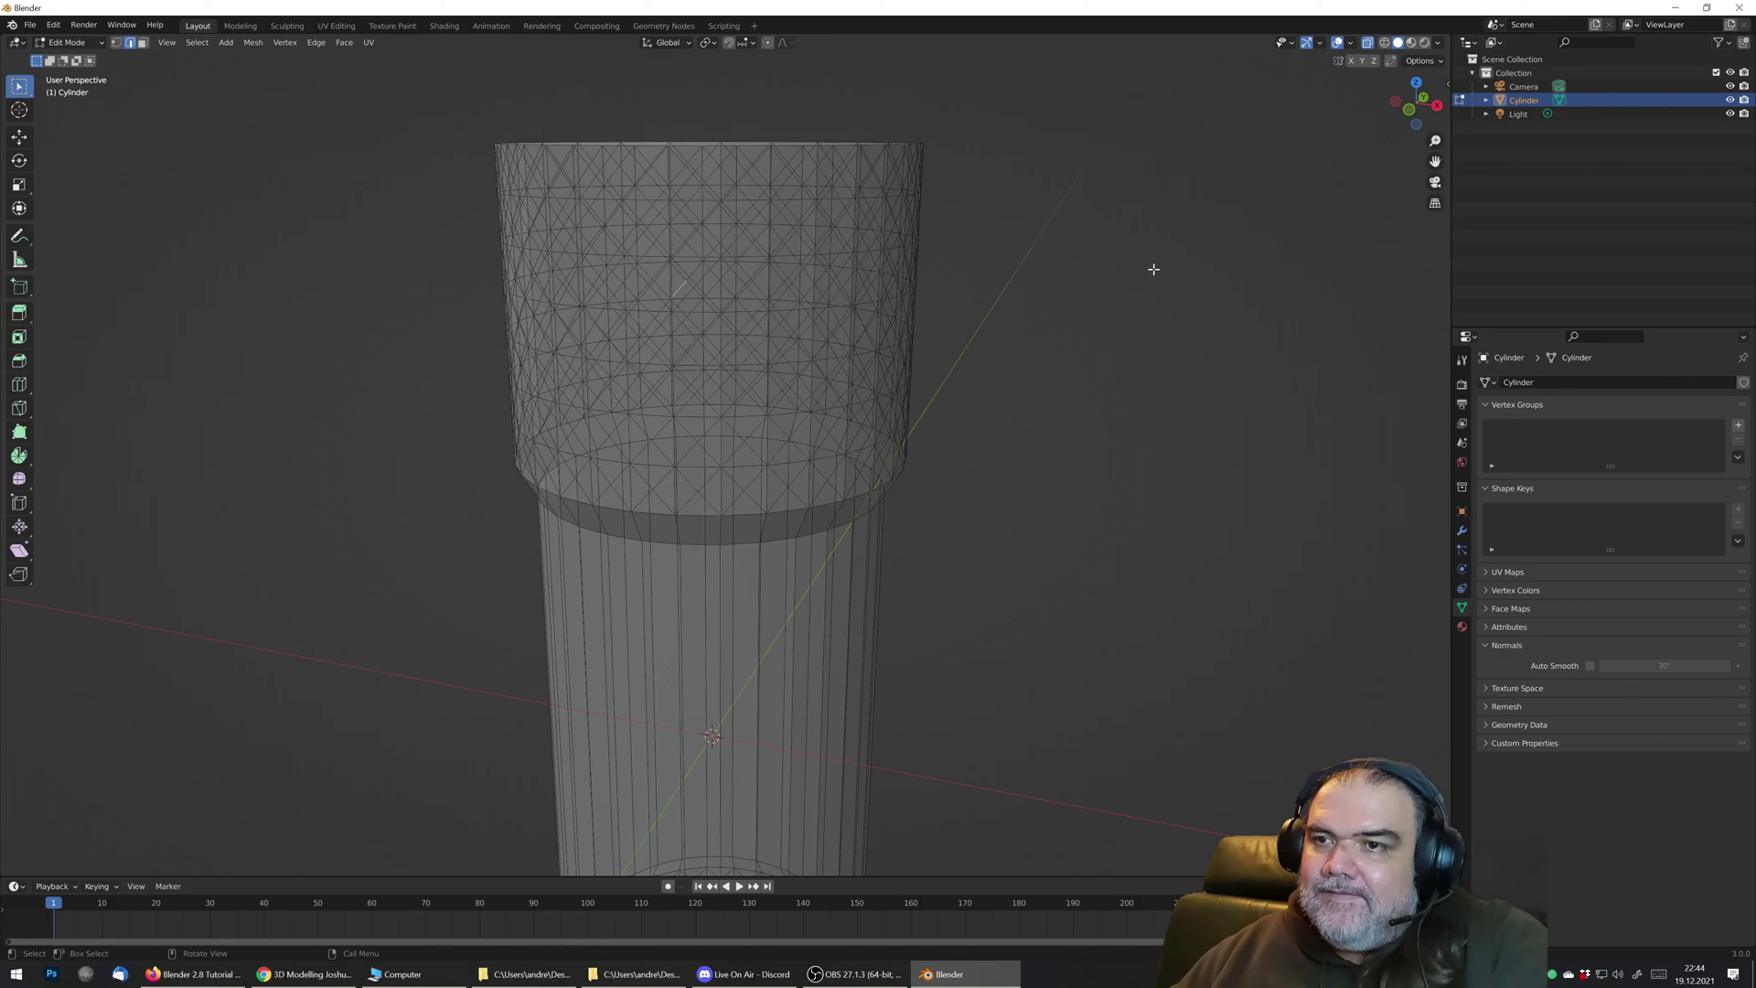
left_click(1368, 43)
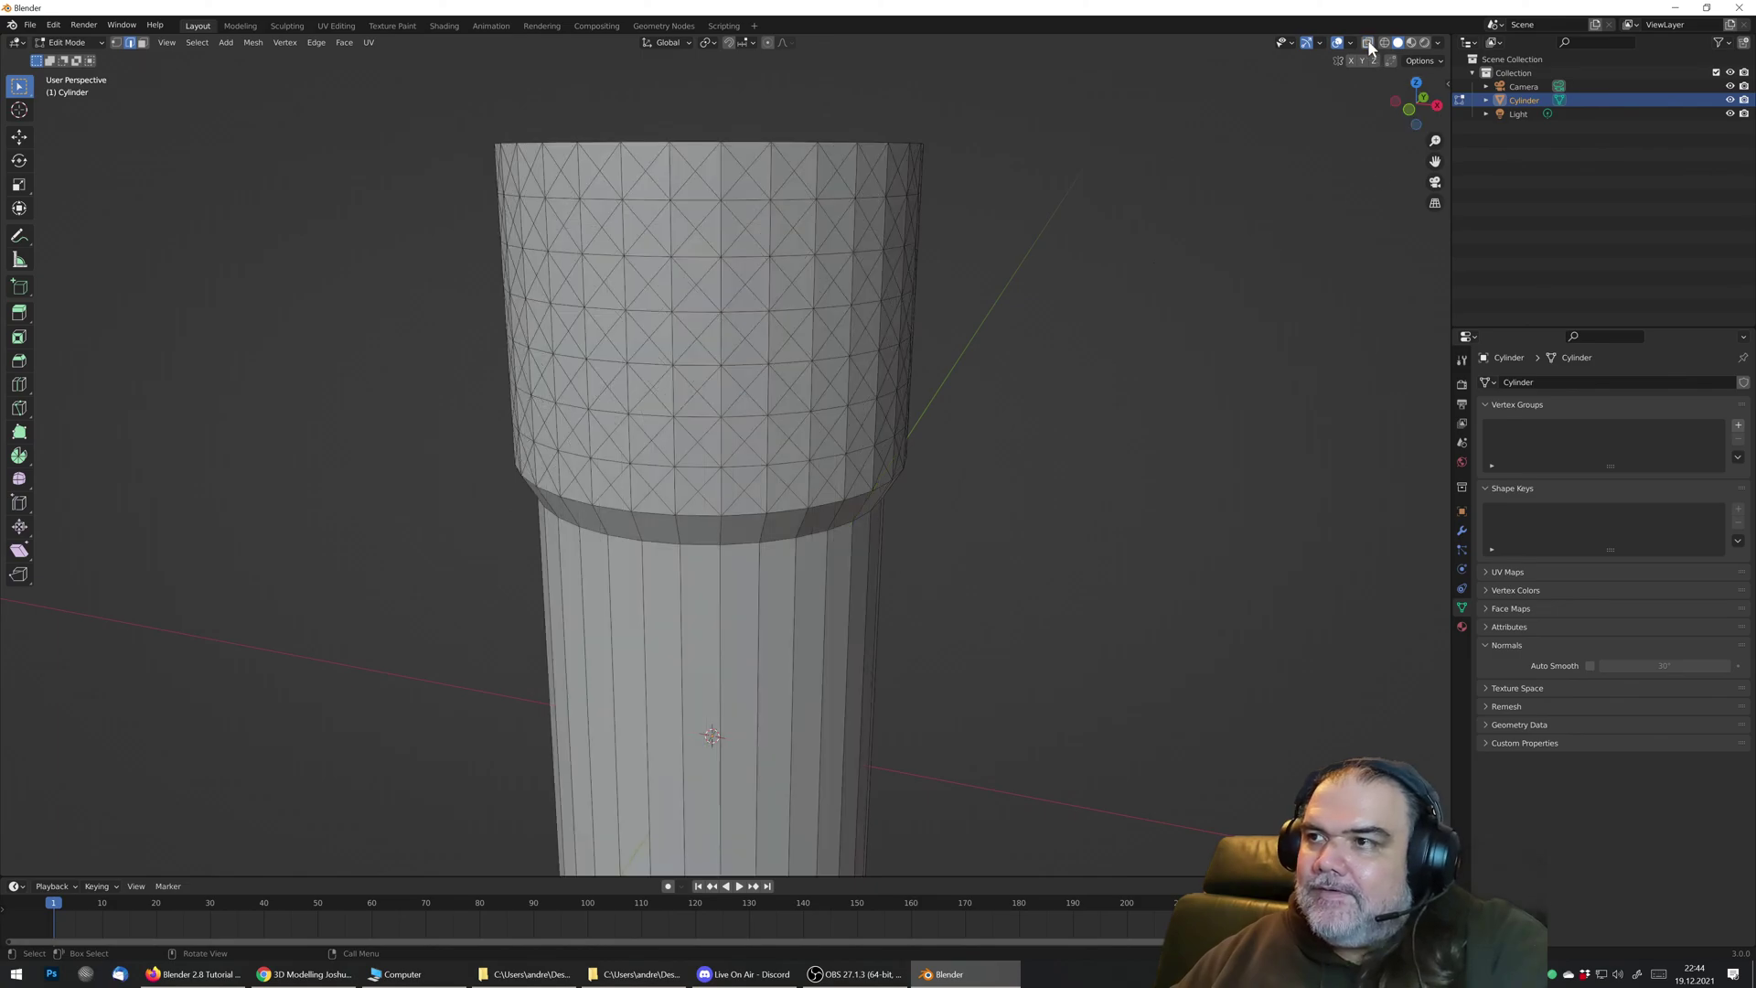
Step: Select the four border edges of one poked square in the upper section and try Select Similar by Length
left_click(668, 221)
left_click(692, 208, "shift")
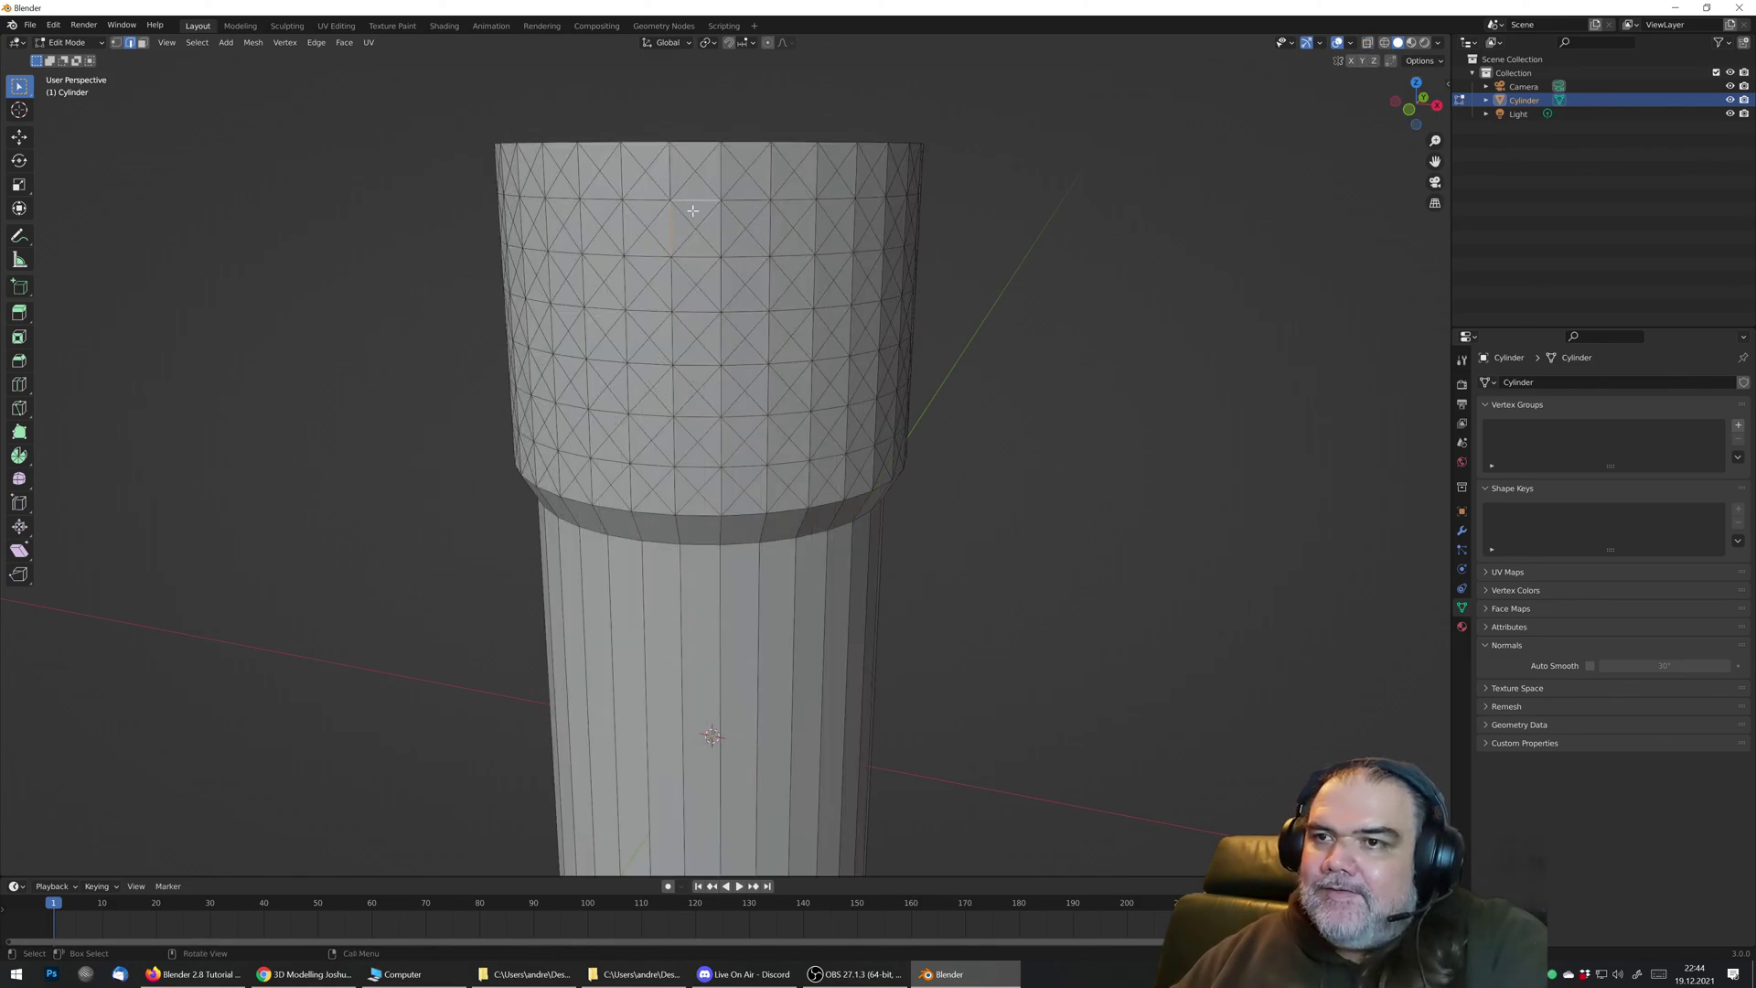
left_click(721, 240, "shift")
left_click(695, 256, "shift")
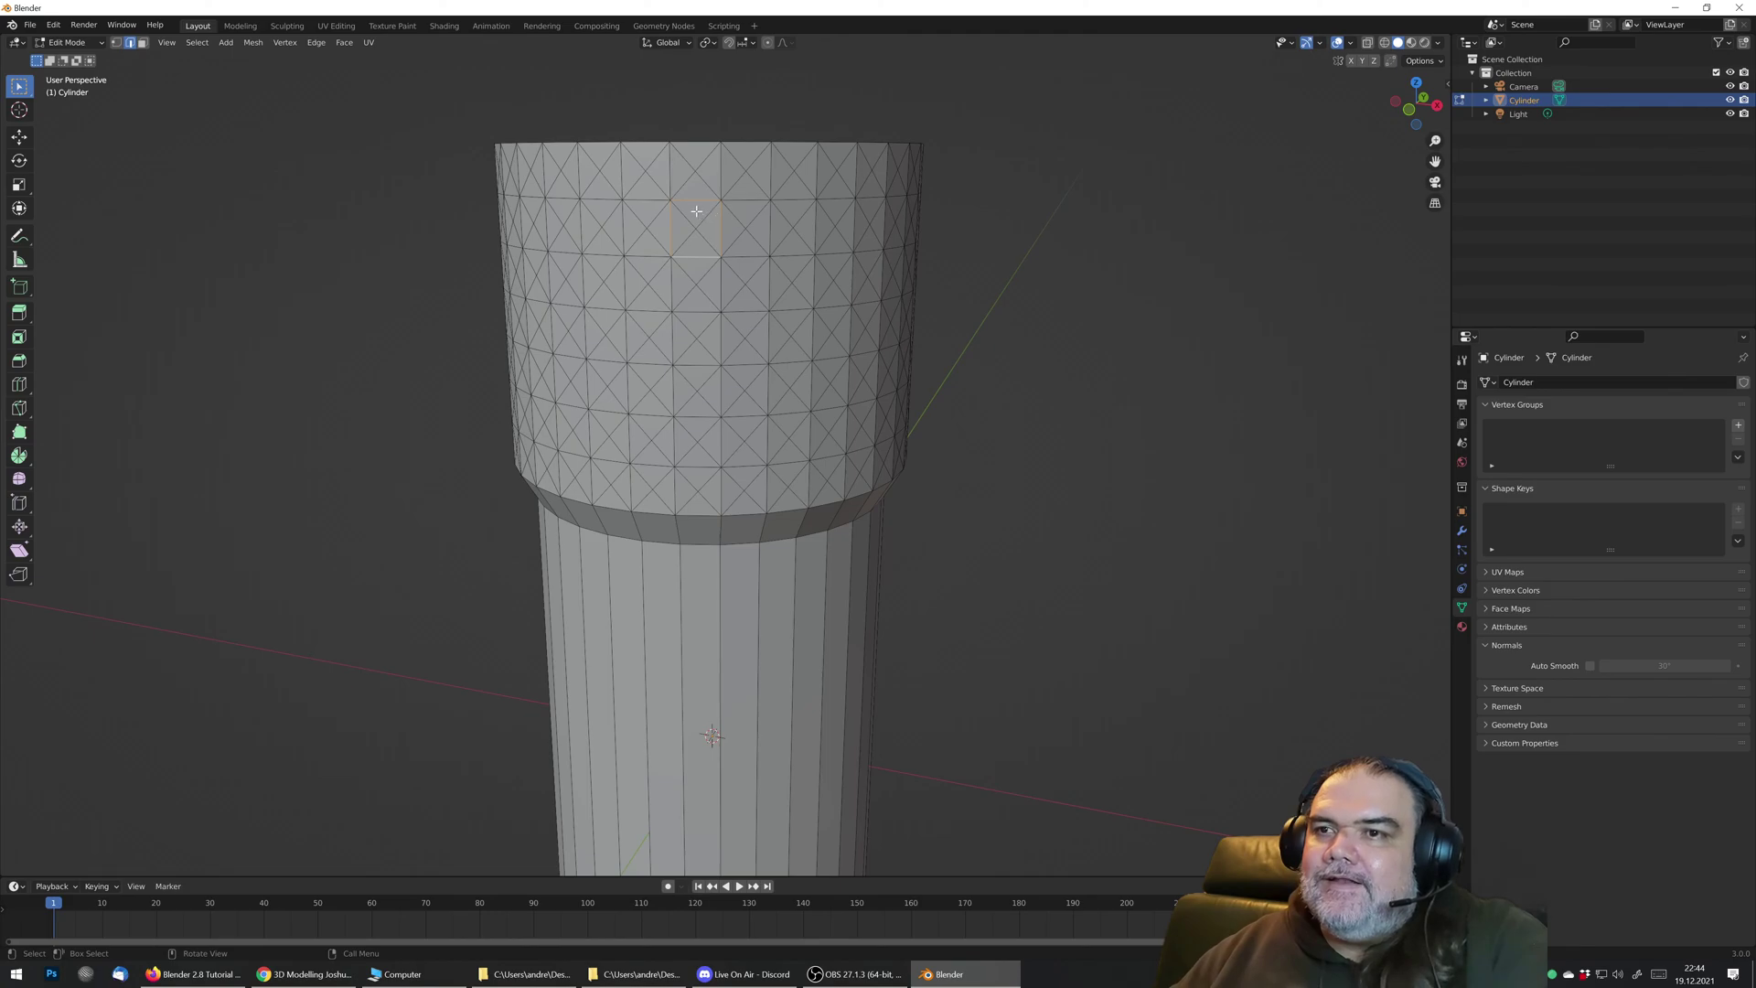
left_click(196, 42)
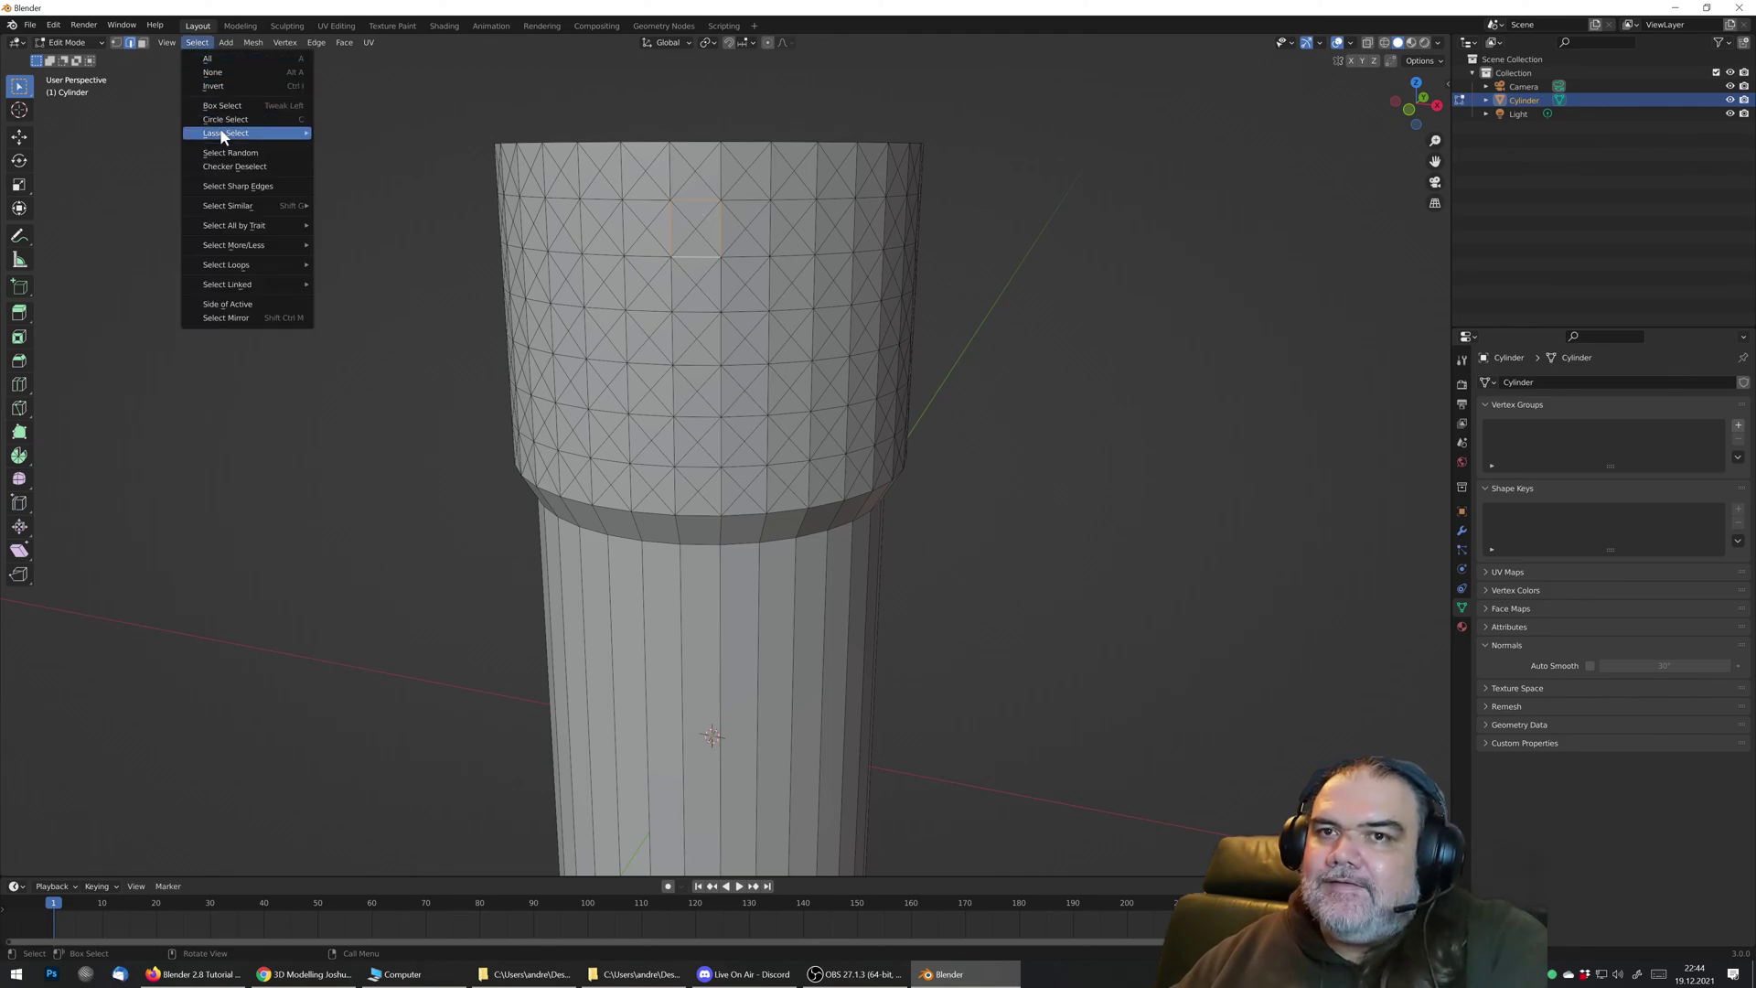
mouse_move(229, 138)
mouse_move(255, 207)
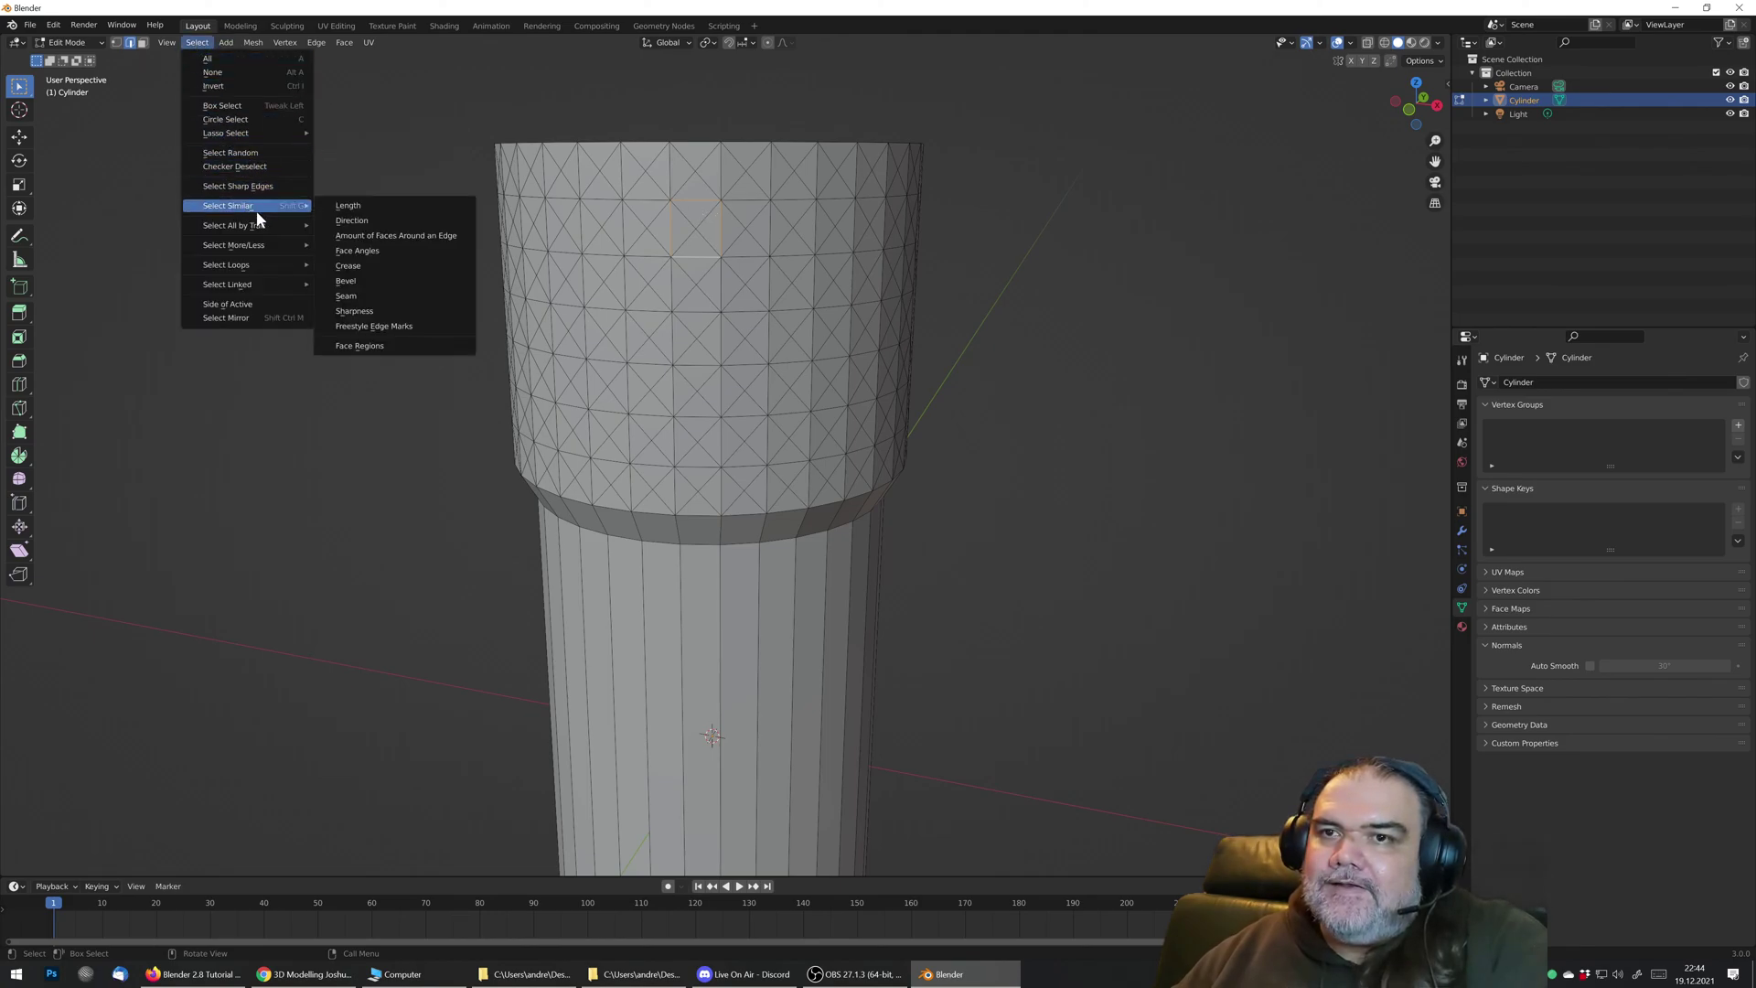
left_click(348, 207)
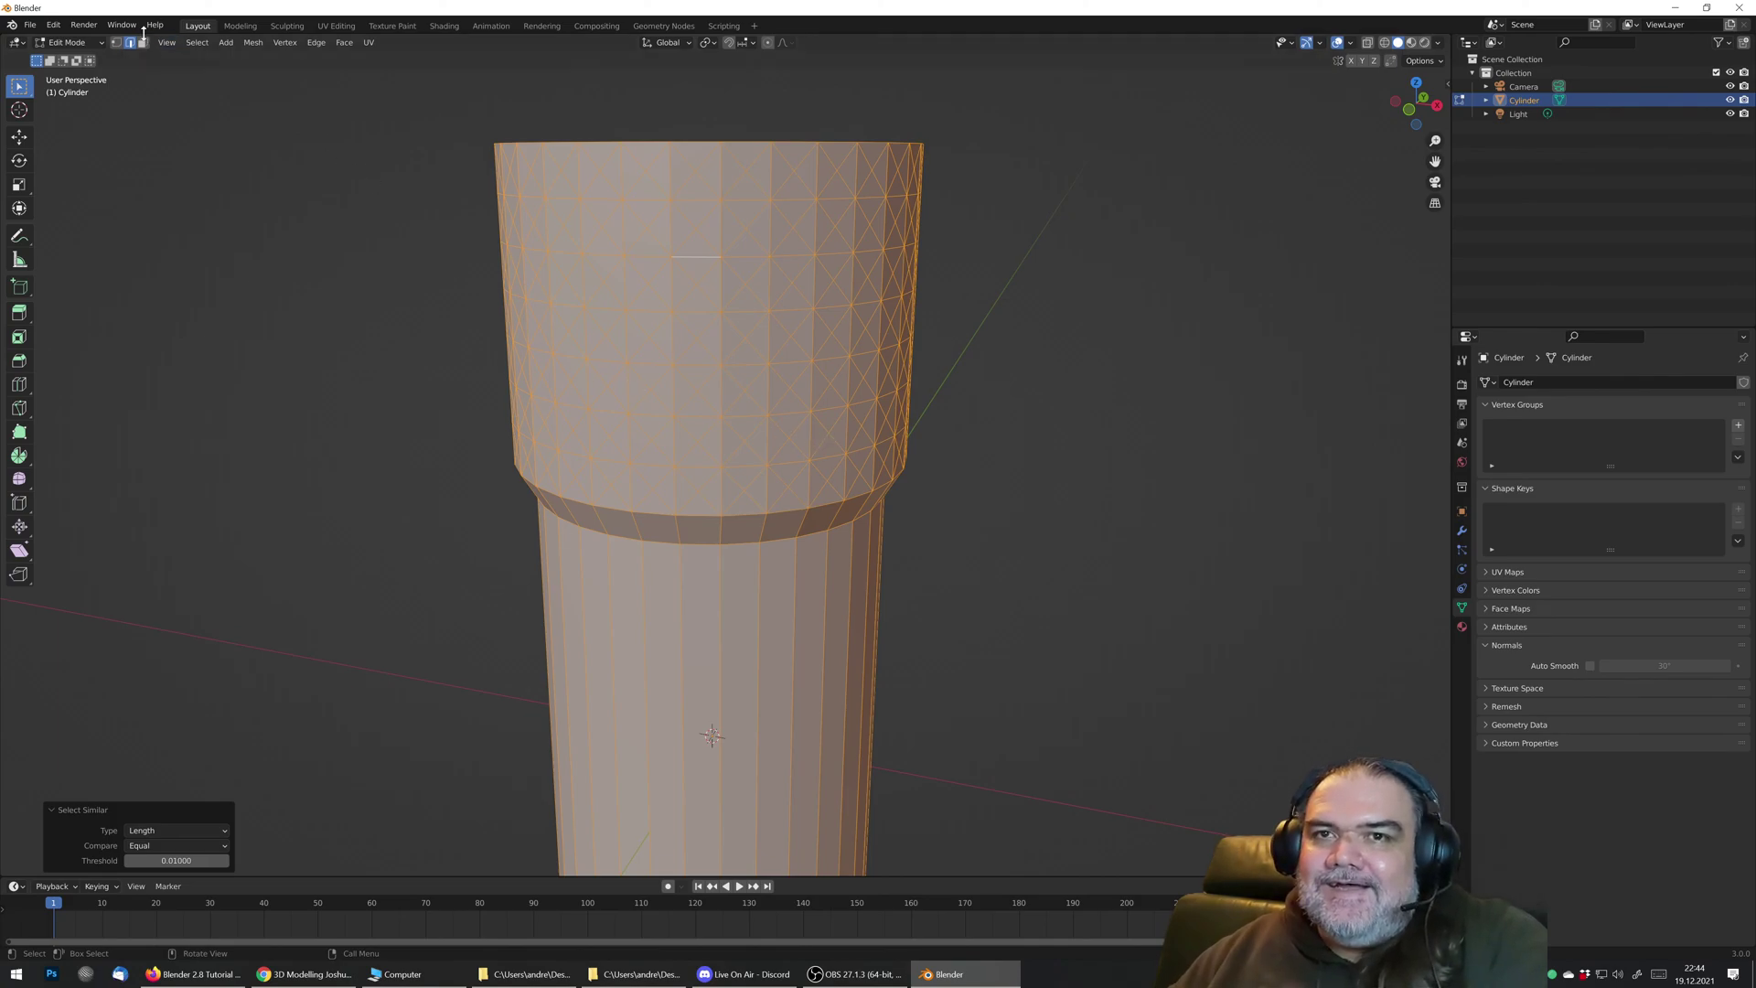
Step: In vertex selection, pick one poked centre point, select similar vertices by Amount of Adjacent Faces, and invert the selection
left_click(115, 43)
left_click(721, 349)
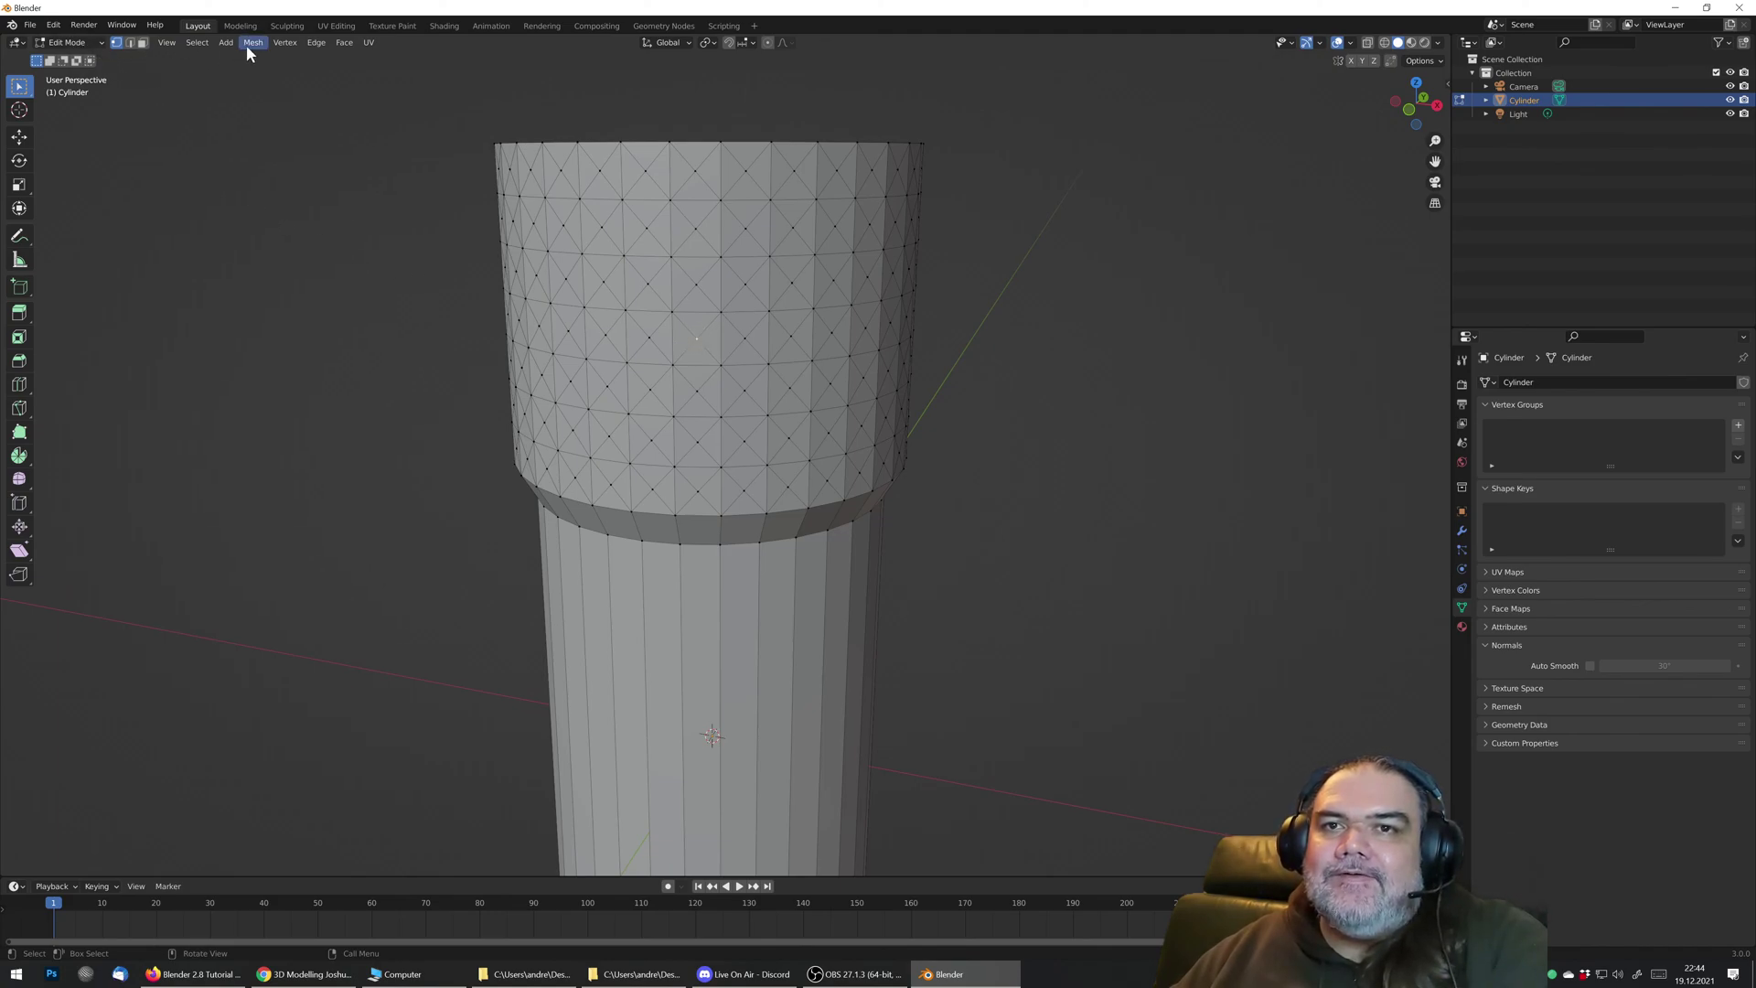
left_click(198, 42)
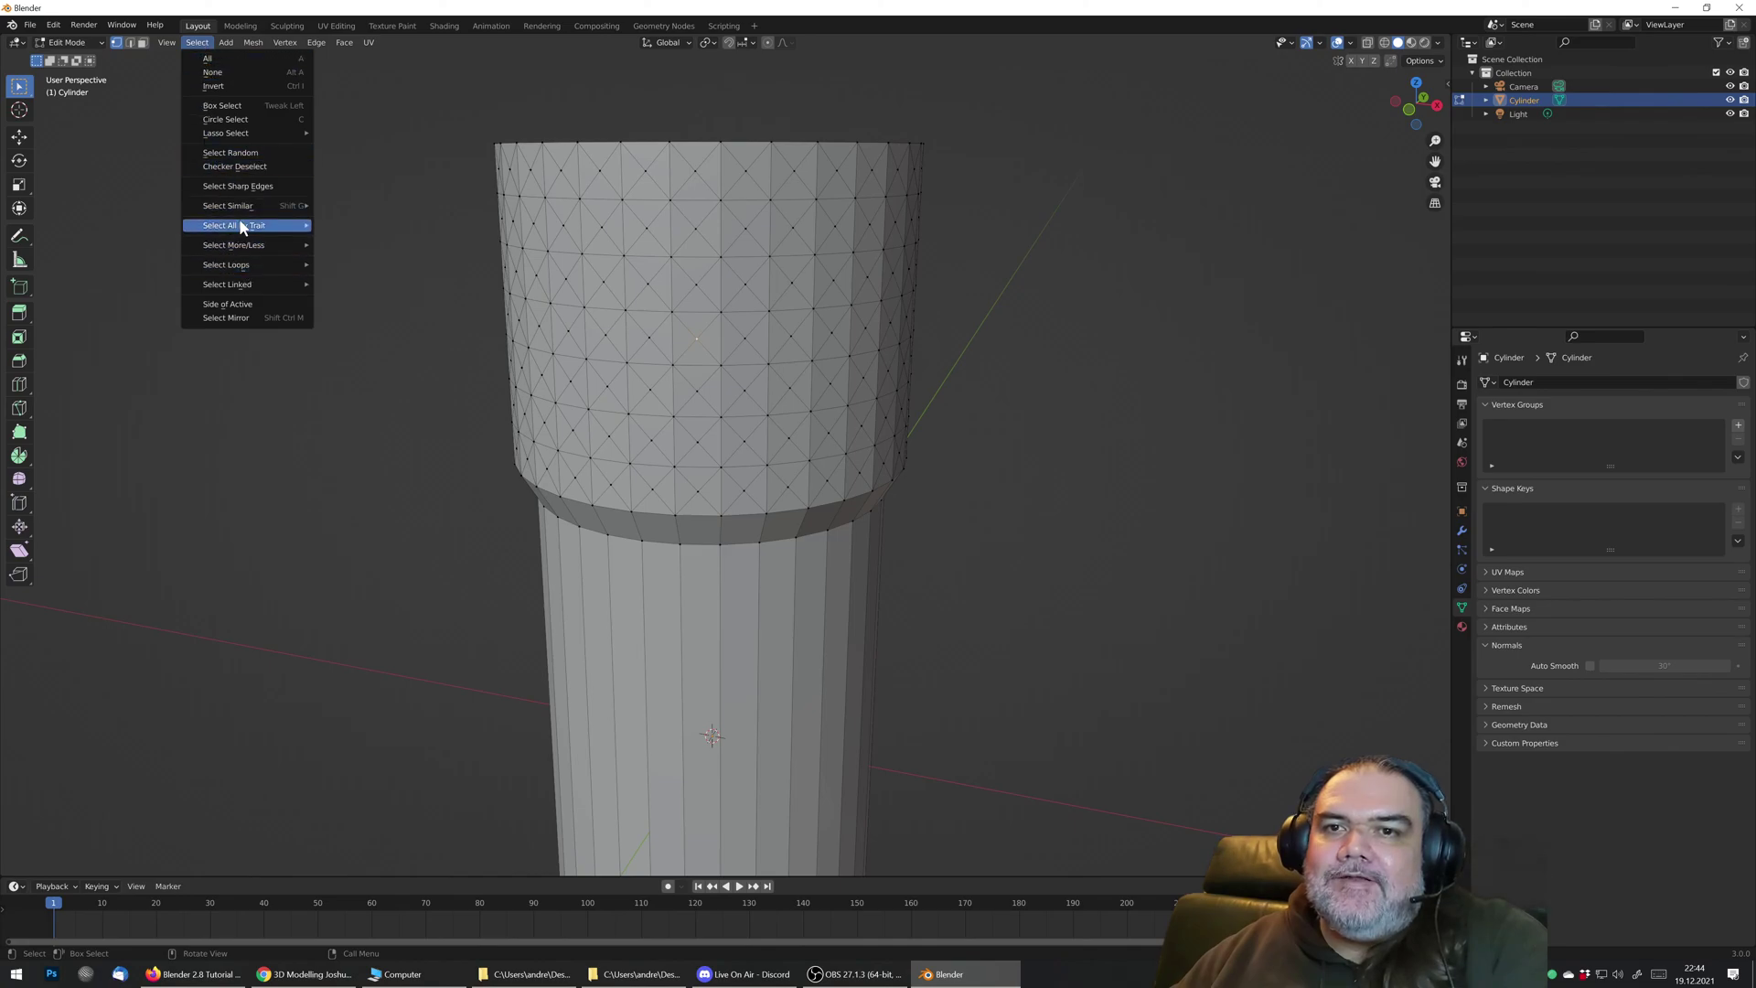
mouse_move(236, 207)
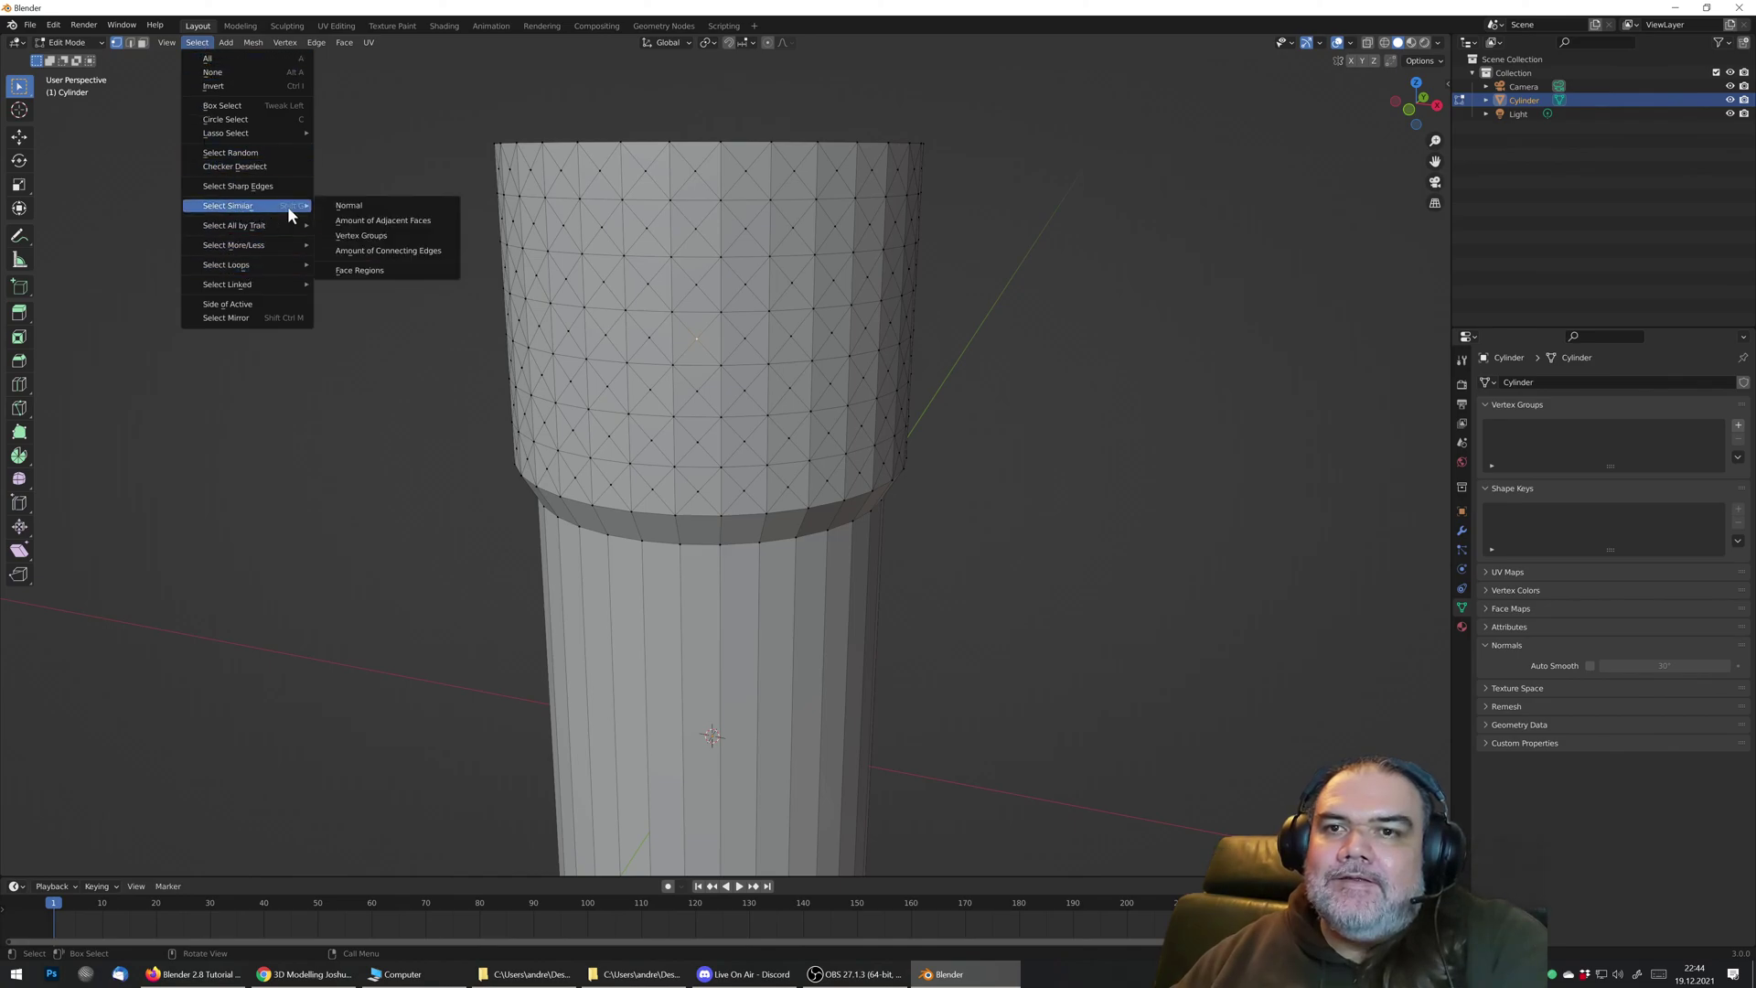
left_click(393, 222)
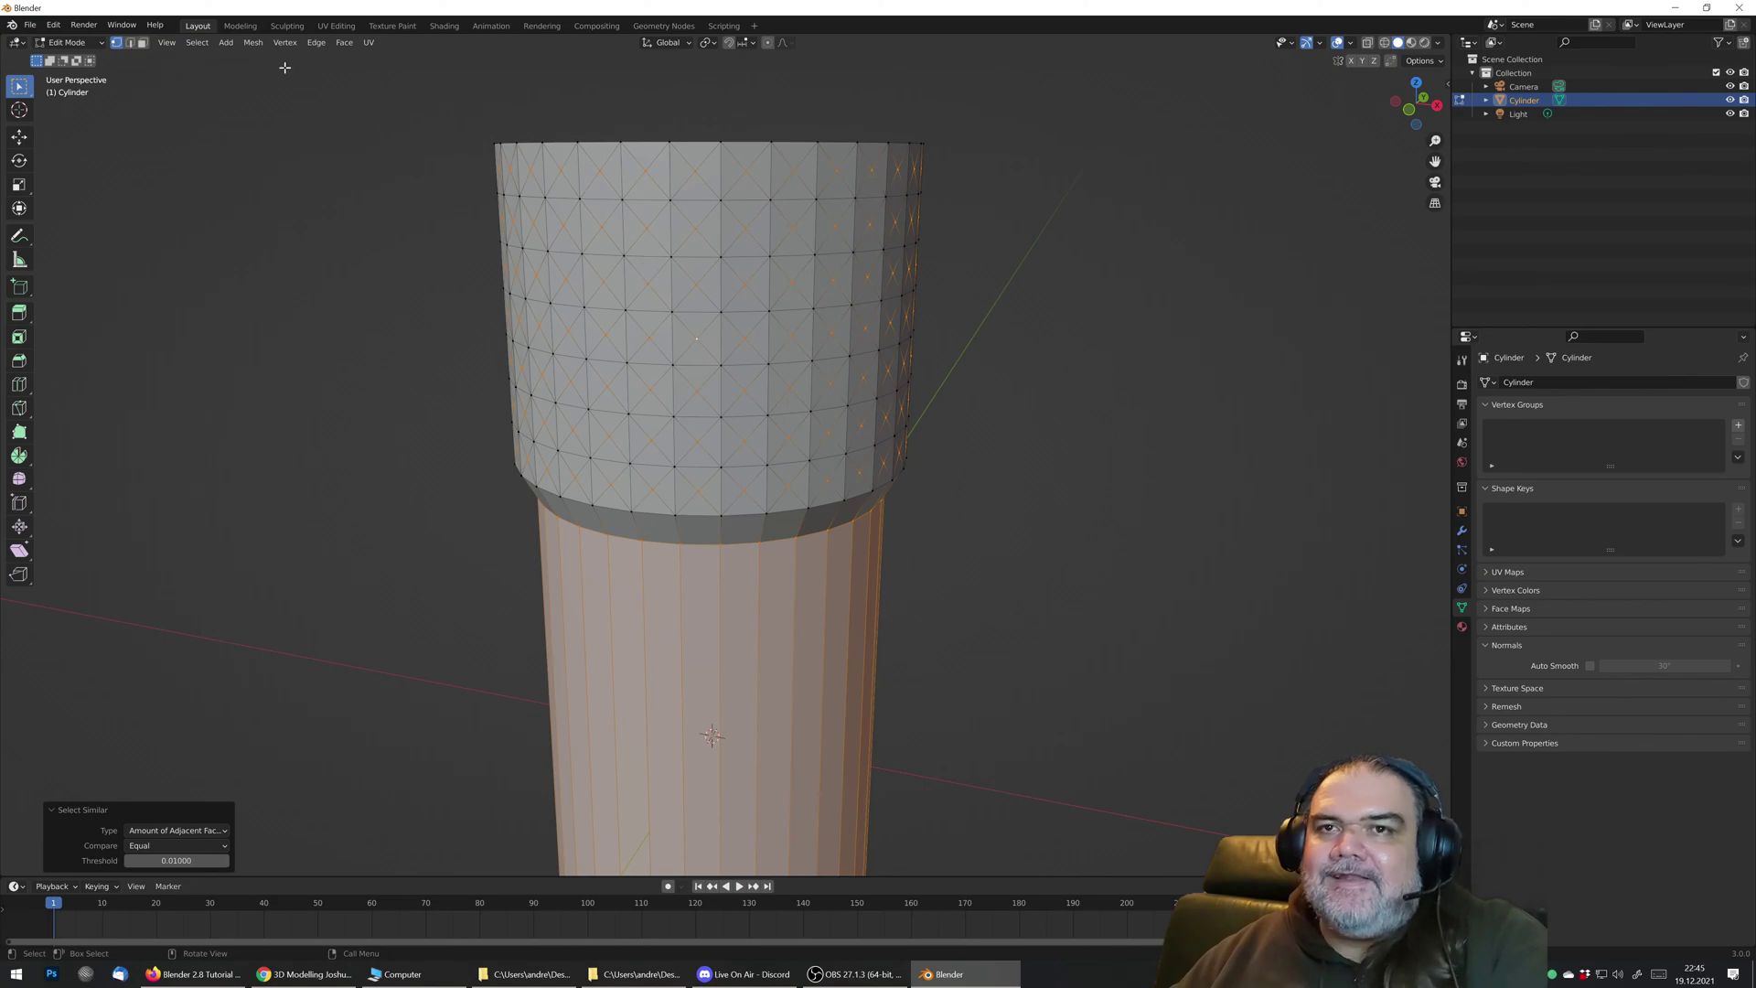
left_click(195, 43)
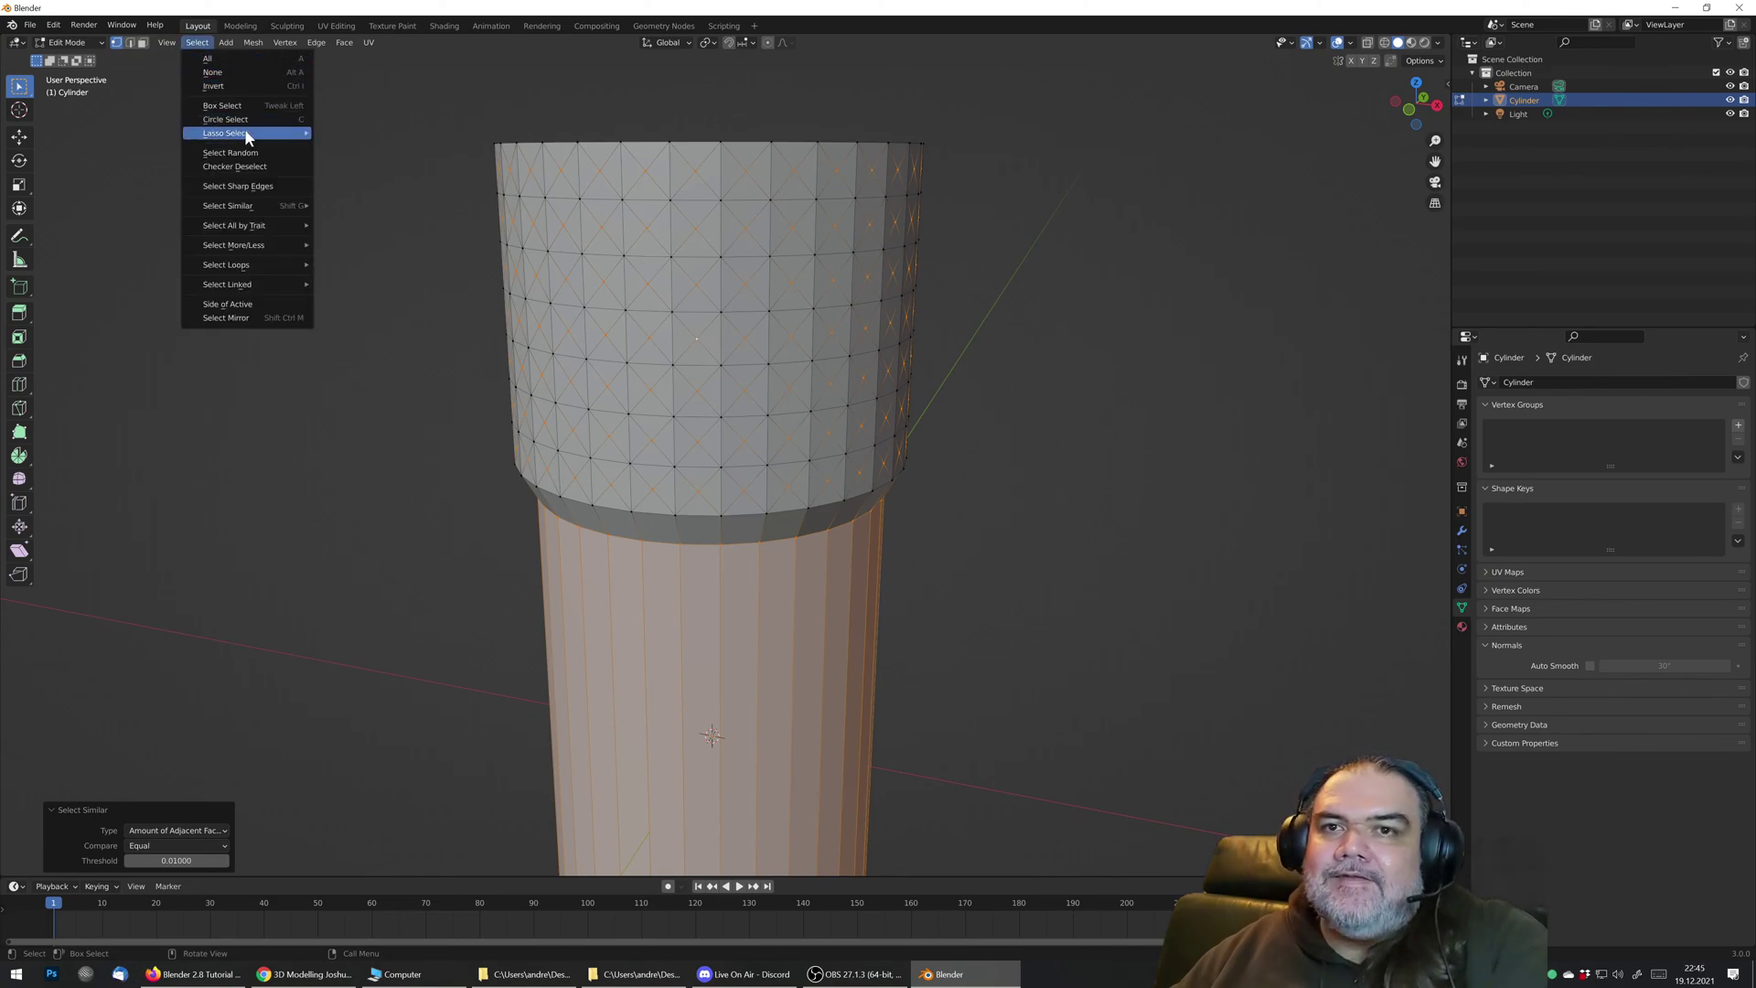
left_click(222, 85)
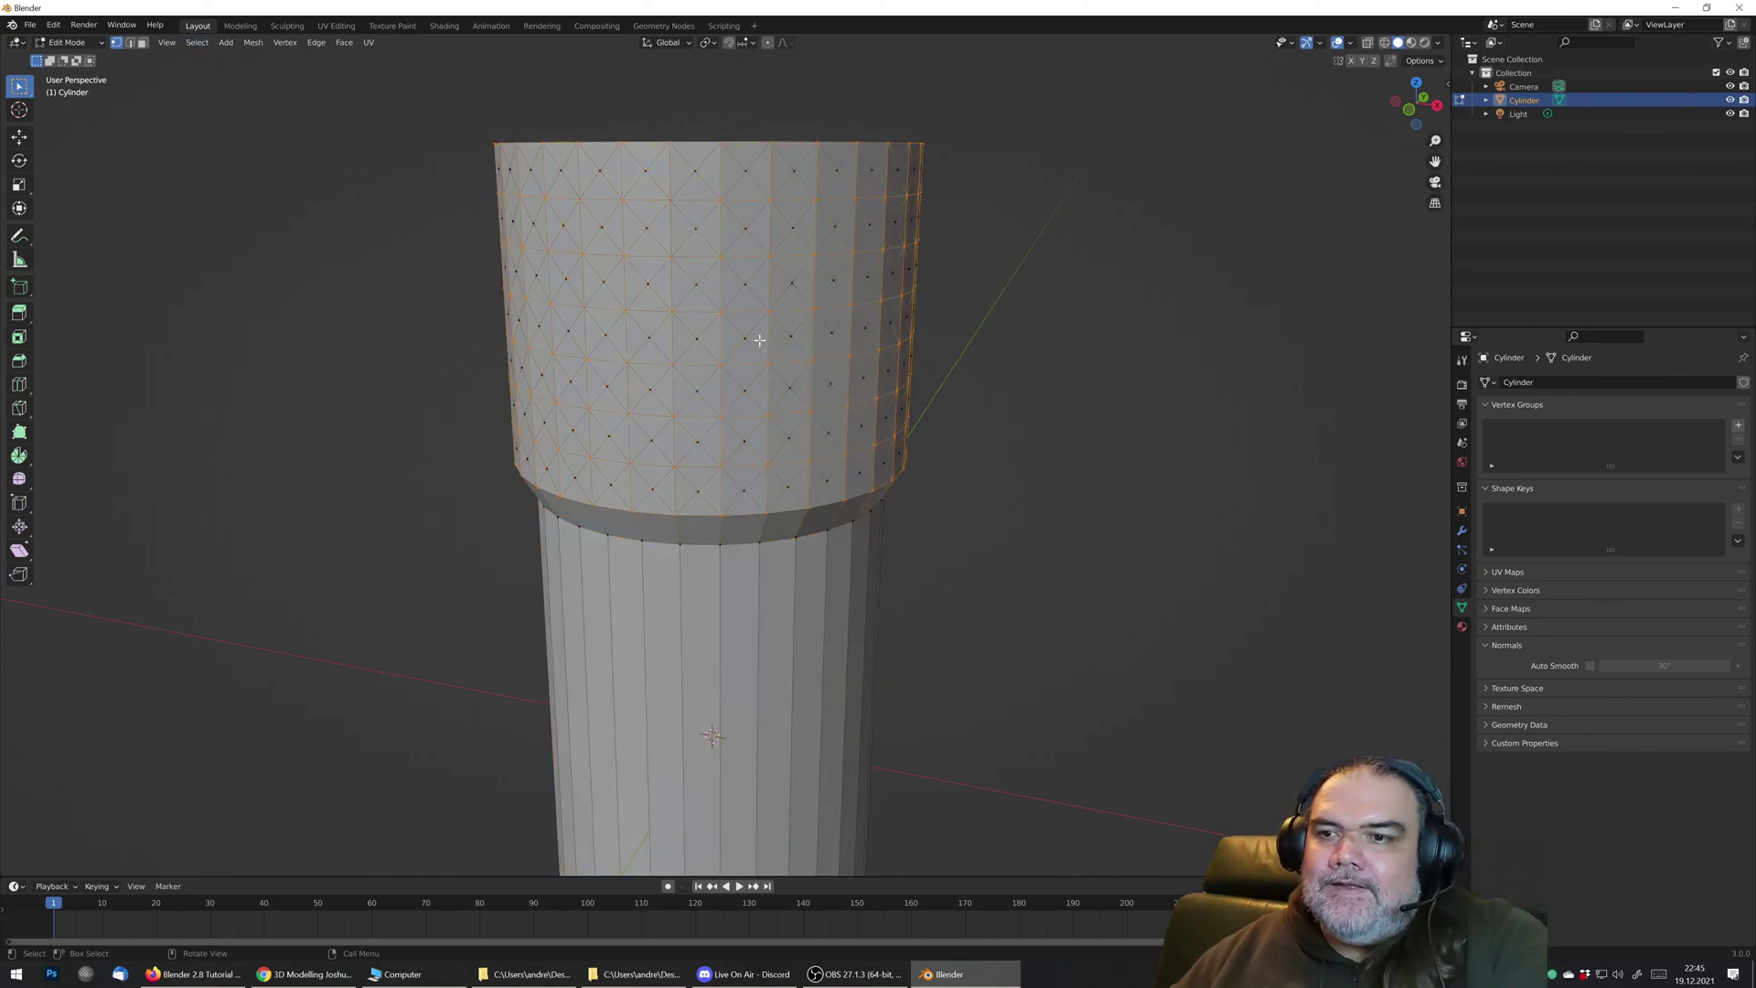
Step: Switch to edge selection and dissolve the selected horizontal and vertical edges of the widened sections, keeping only the diagonal edges
middle_click_drag(735, 245, 705, 302)
right_click(674, 274)
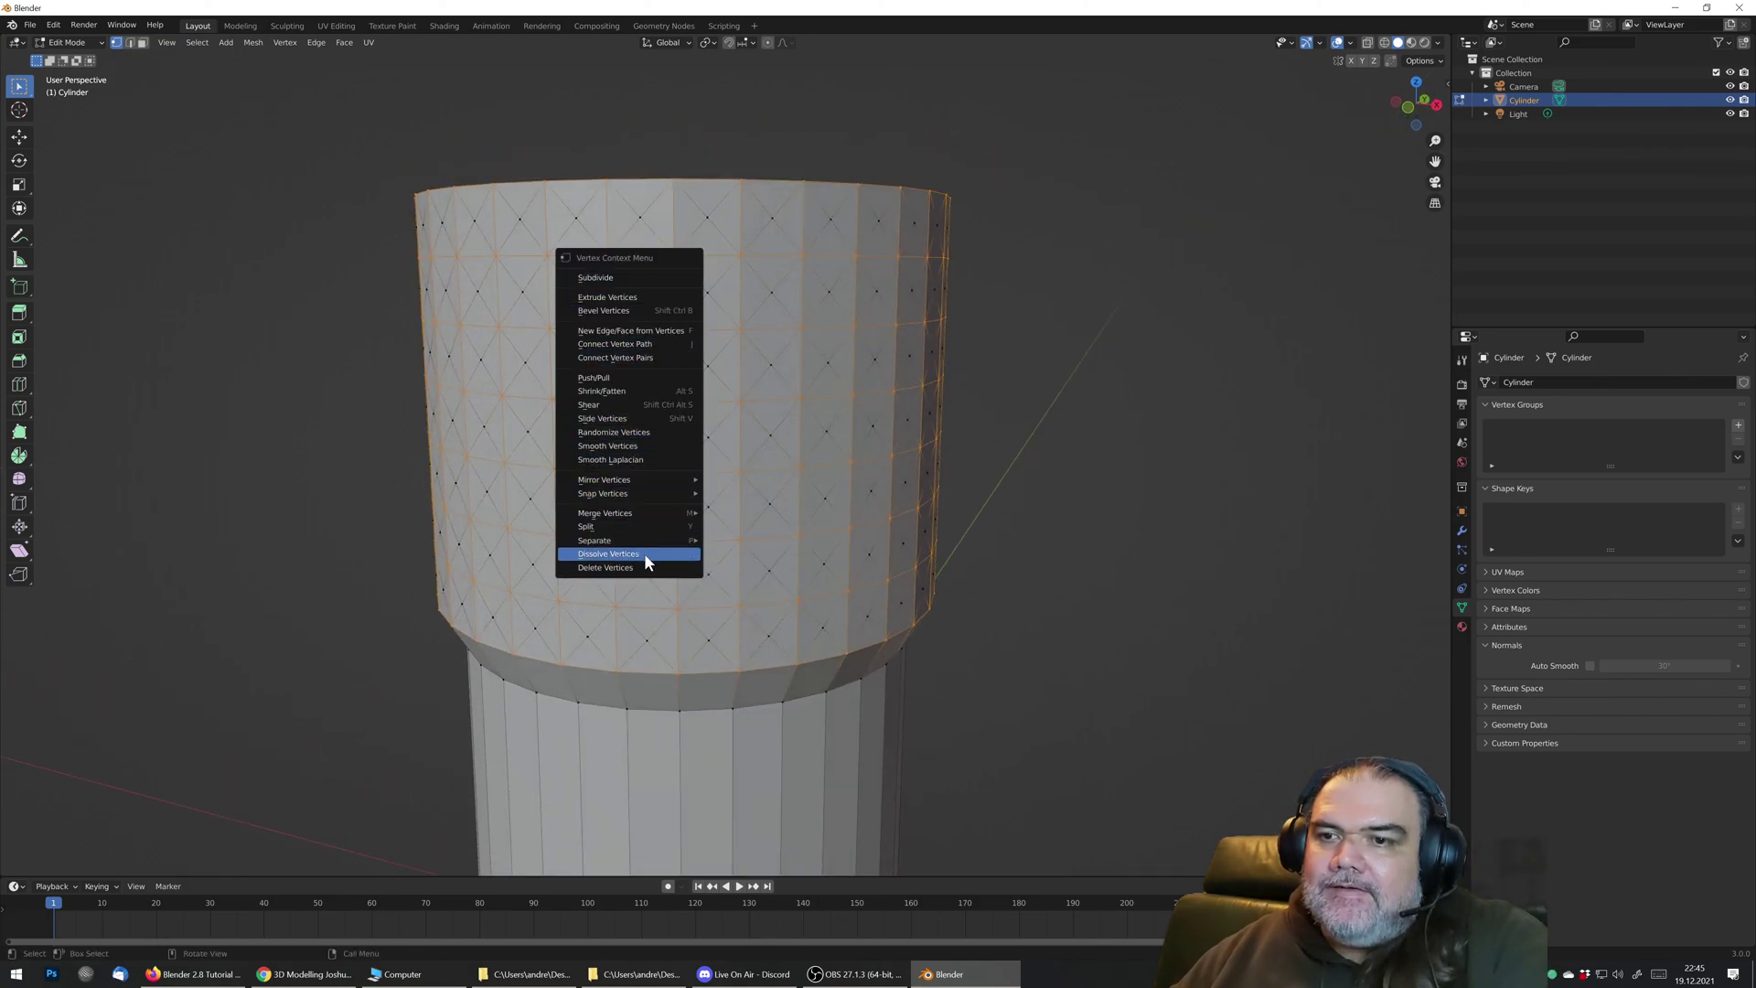
left_click(644, 553)
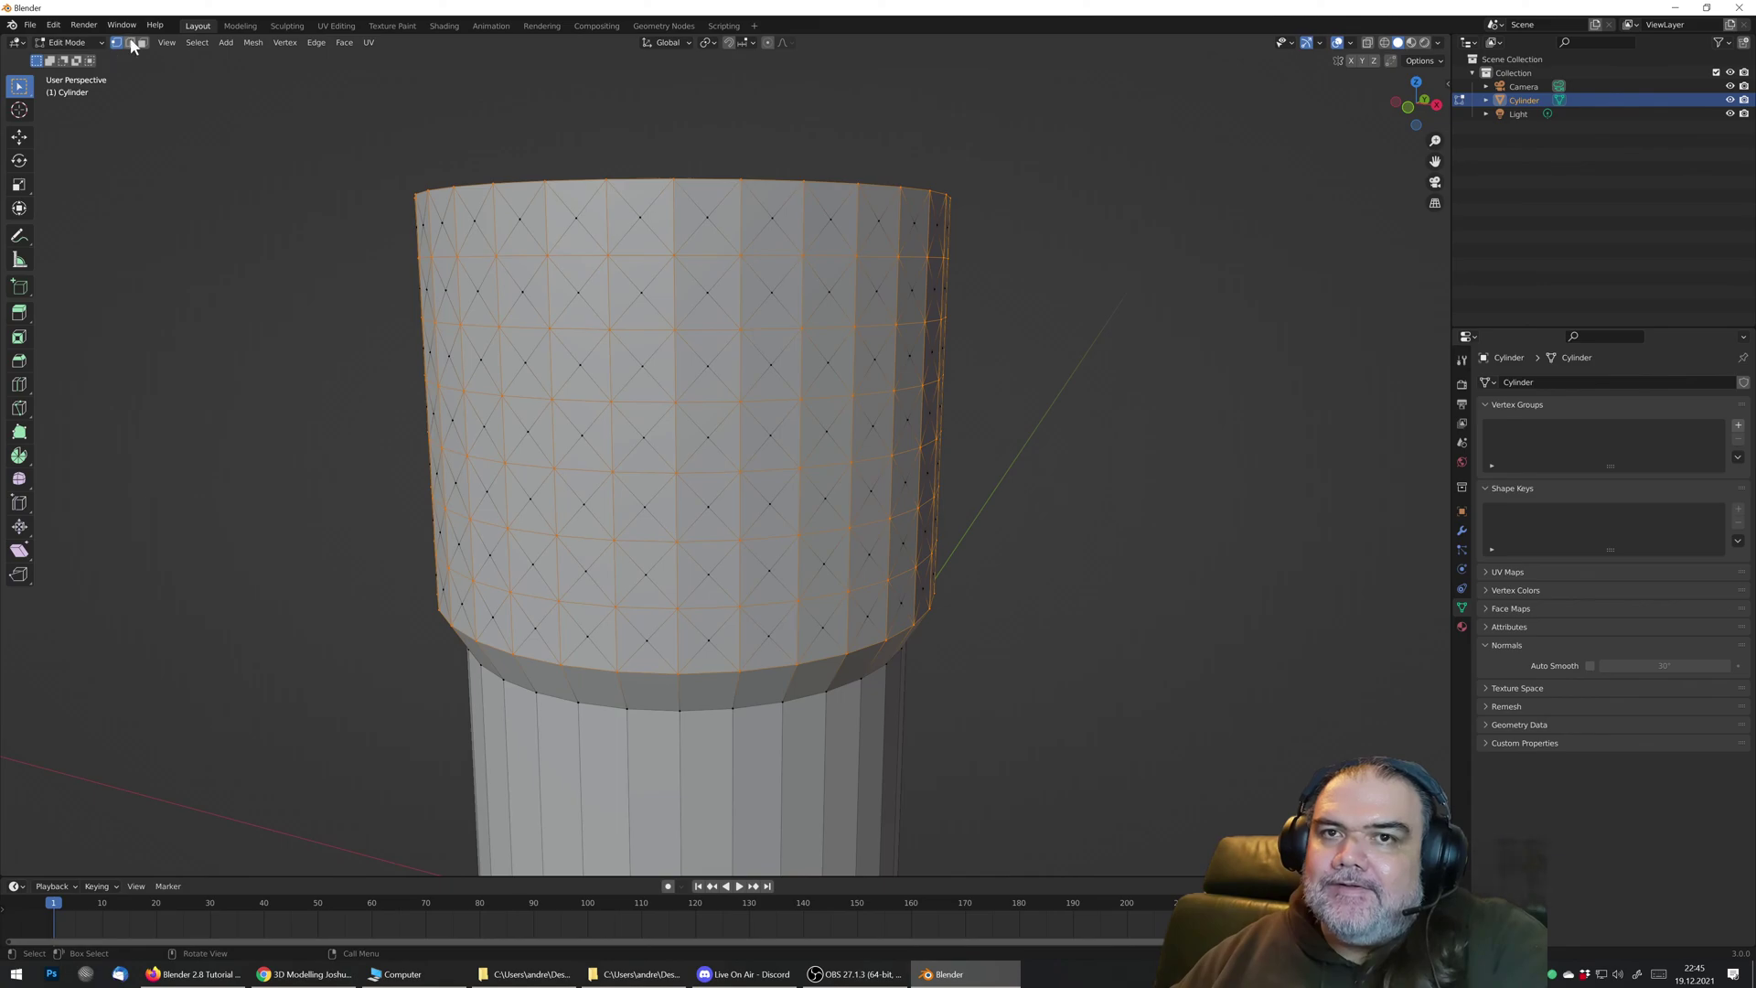
left_click(130, 43)
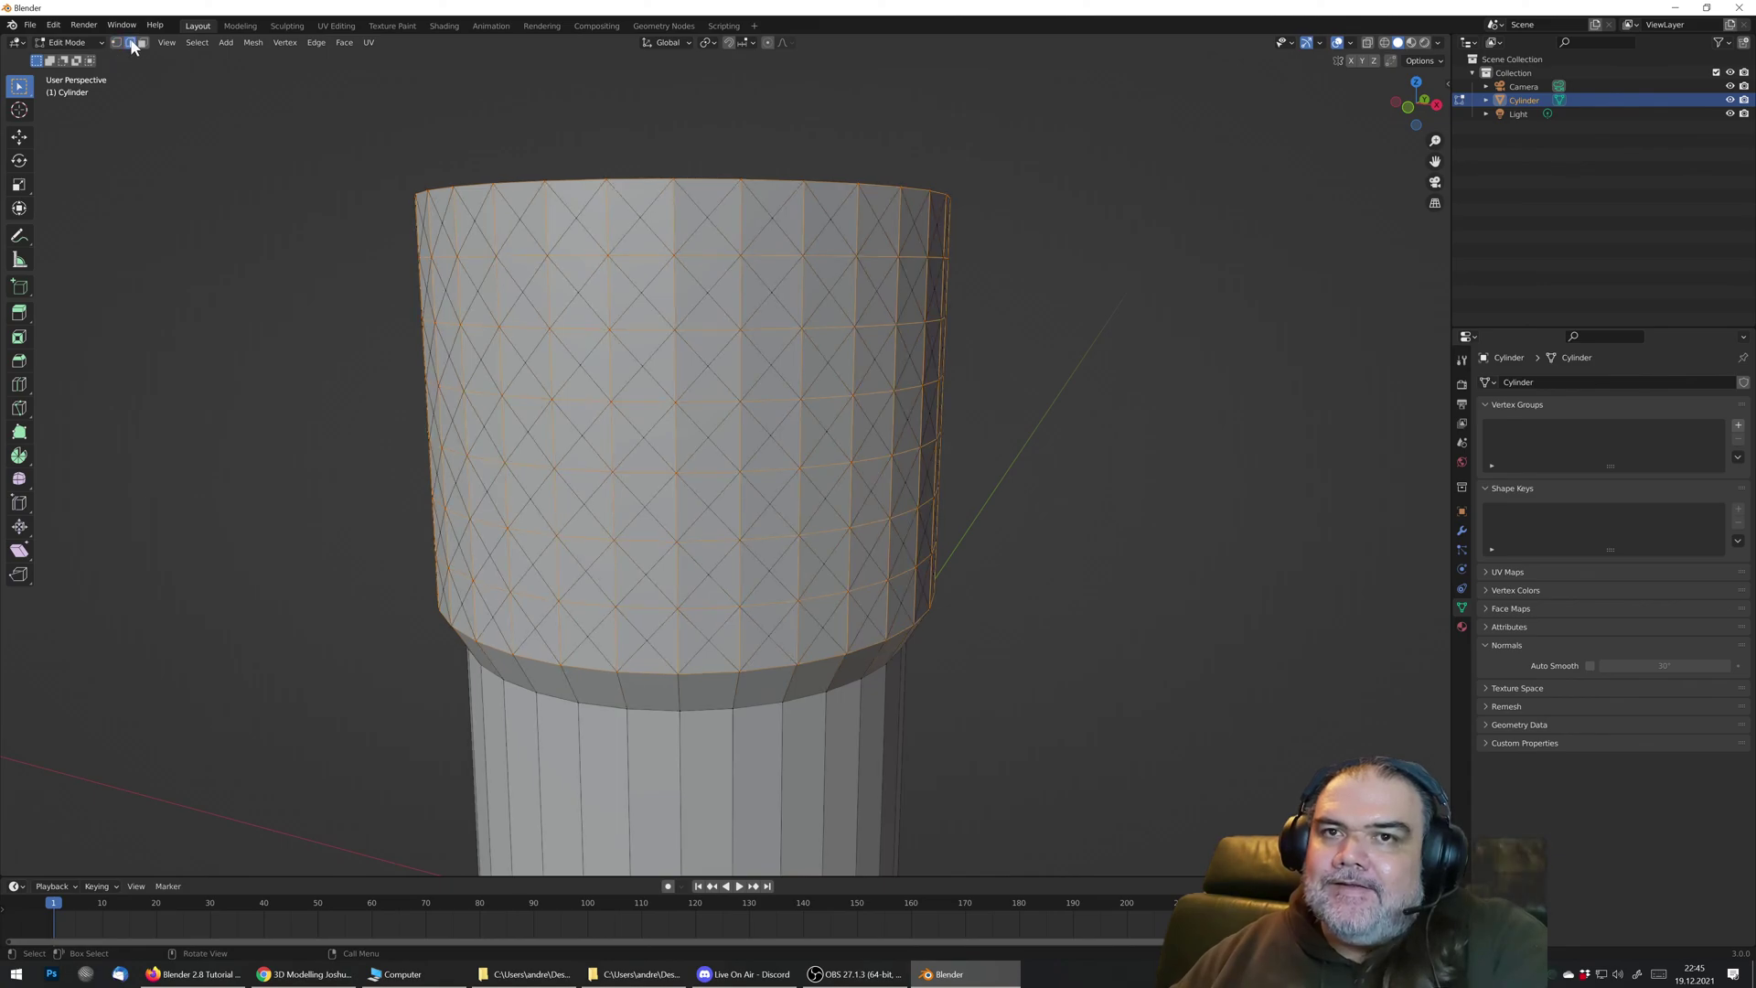
right_click(741, 348)
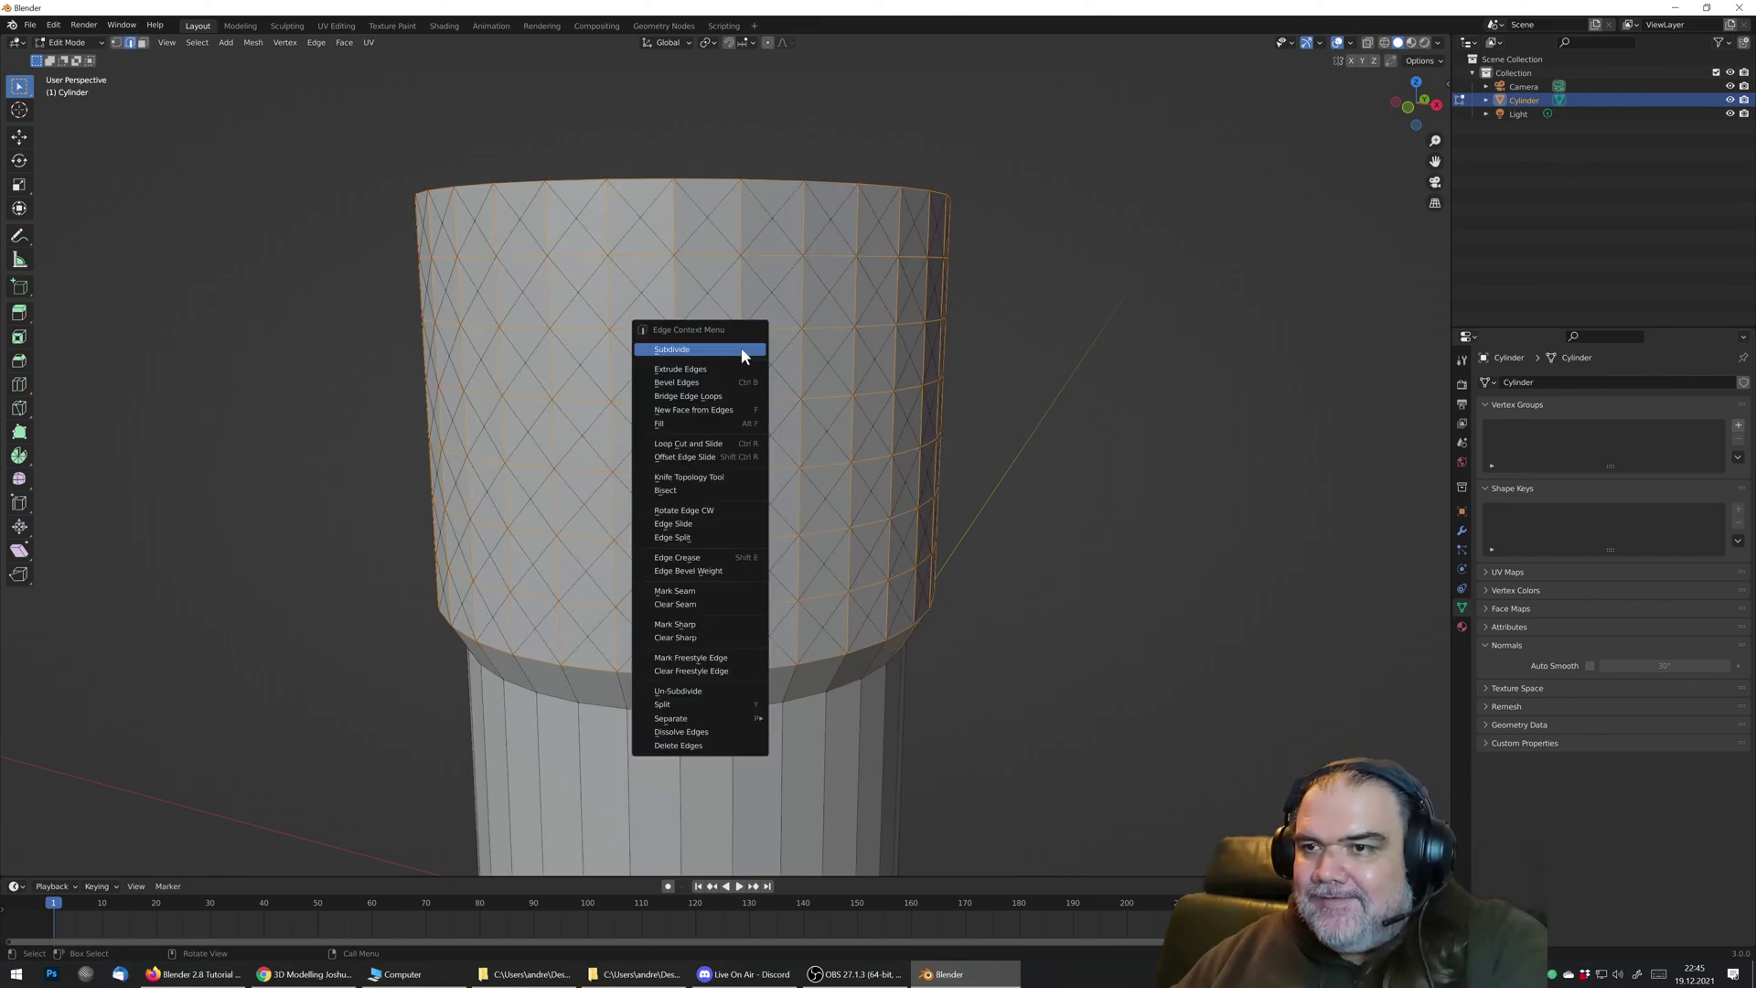
left_click(694, 731)
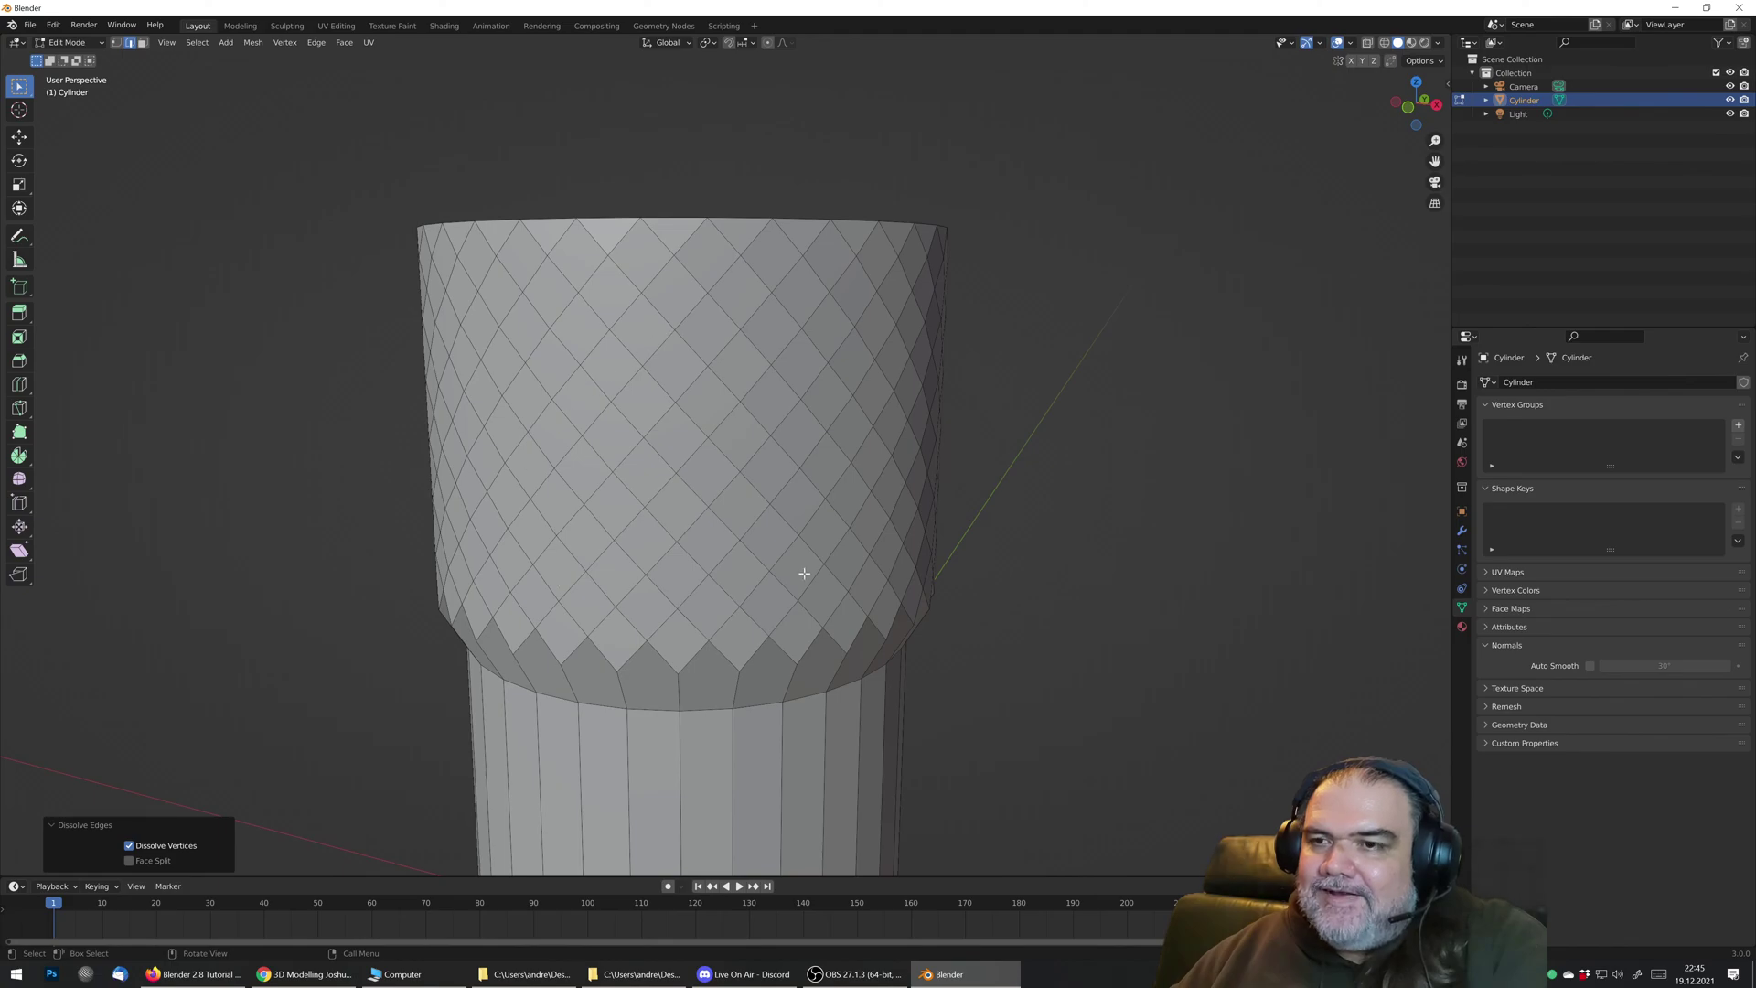
Step: Examine the diamond pattern and its jagged borders on the upper and lower widened sections from several angles
middle_click_drag(854, 286, 786, 219)
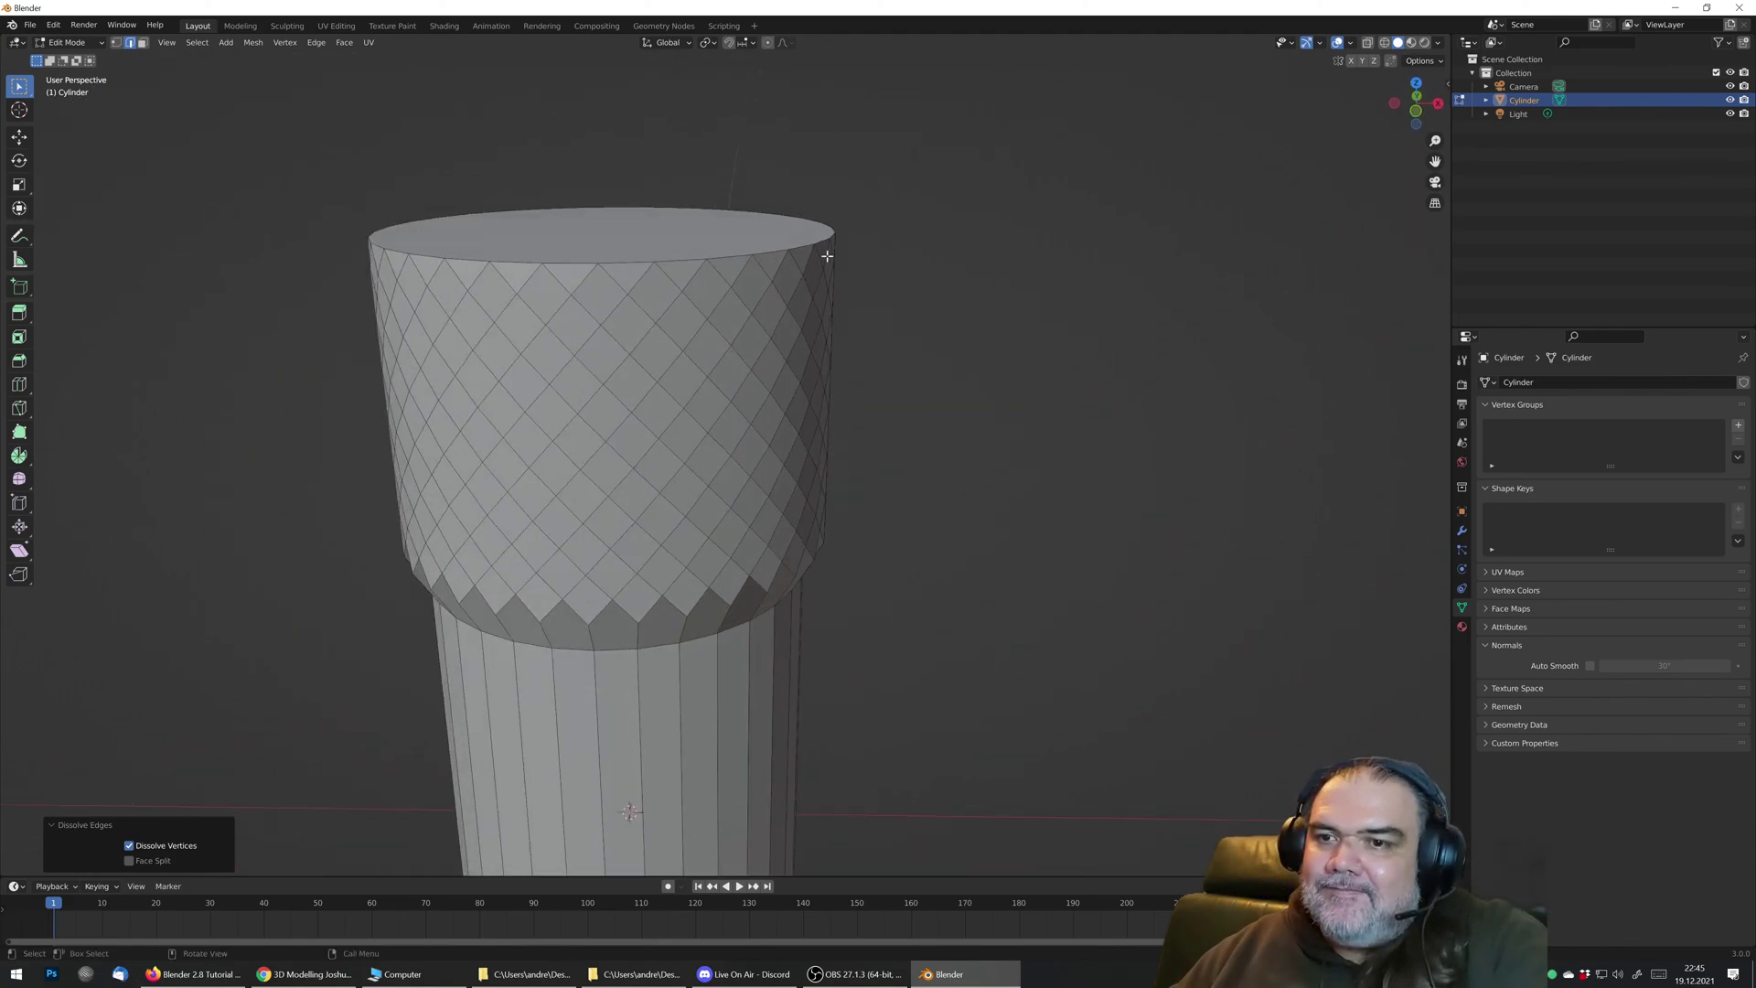
middle_click_drag(768, 319, 667, 396)
scroll(681, 410, "down", 4)
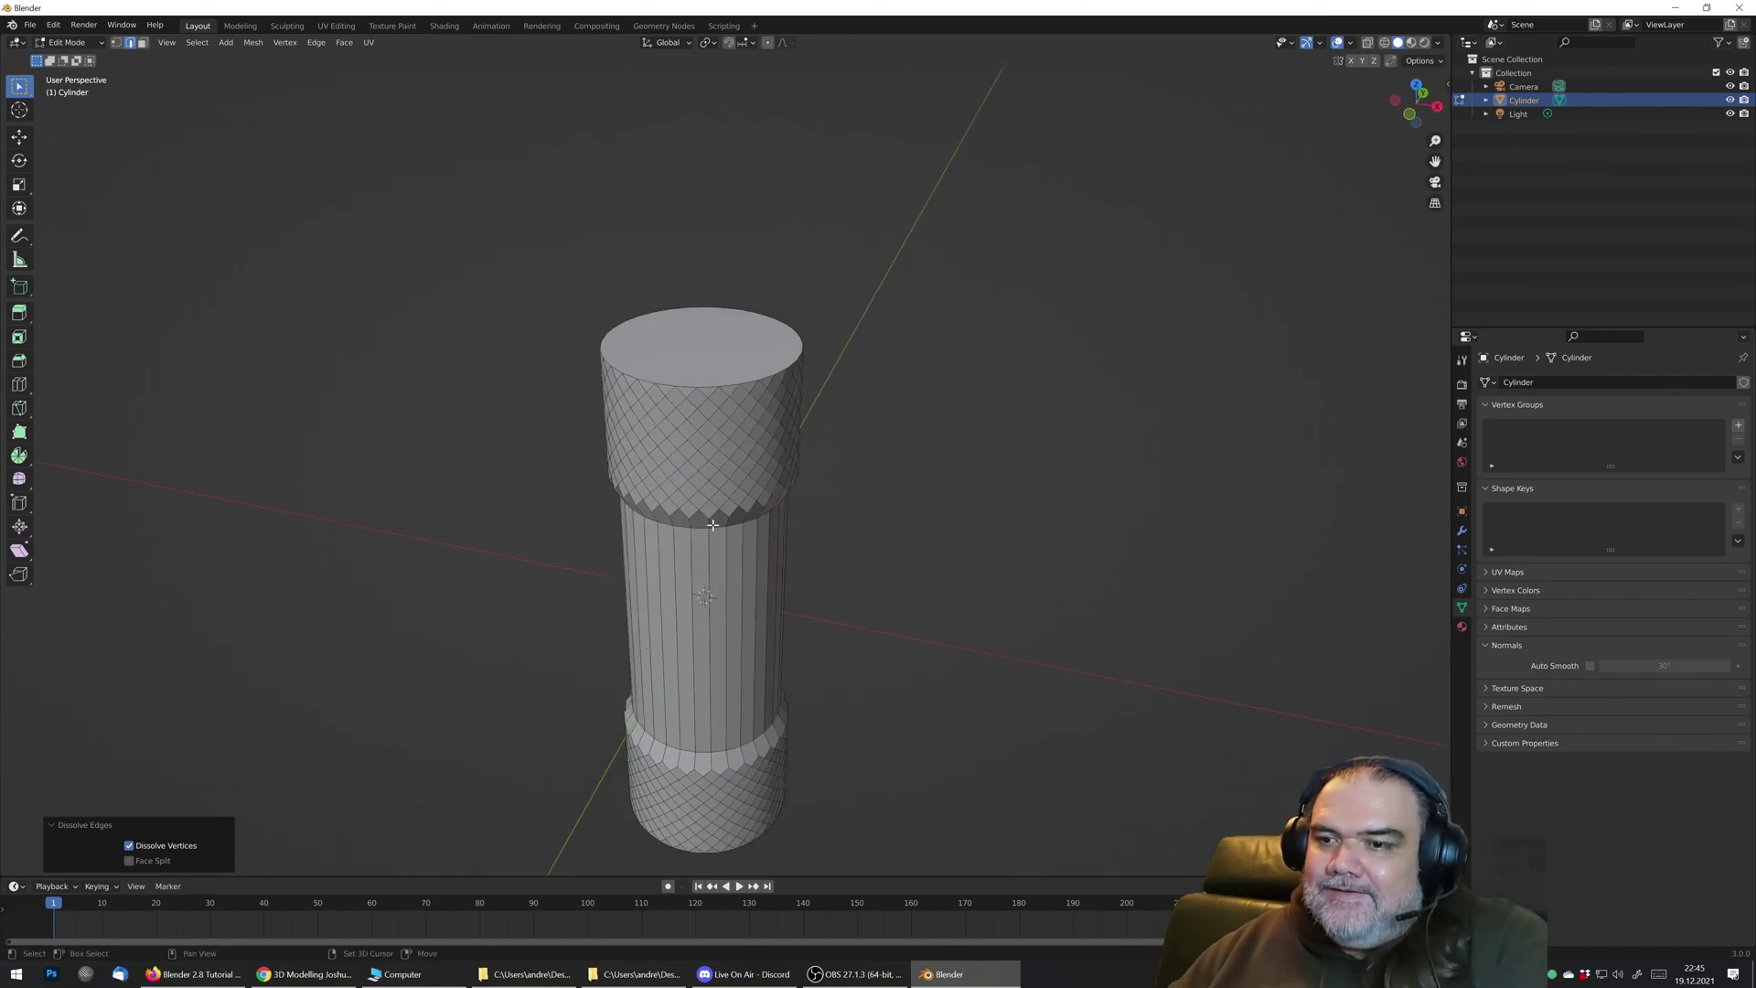
scroll(681, 410, "down", 4, "shift")
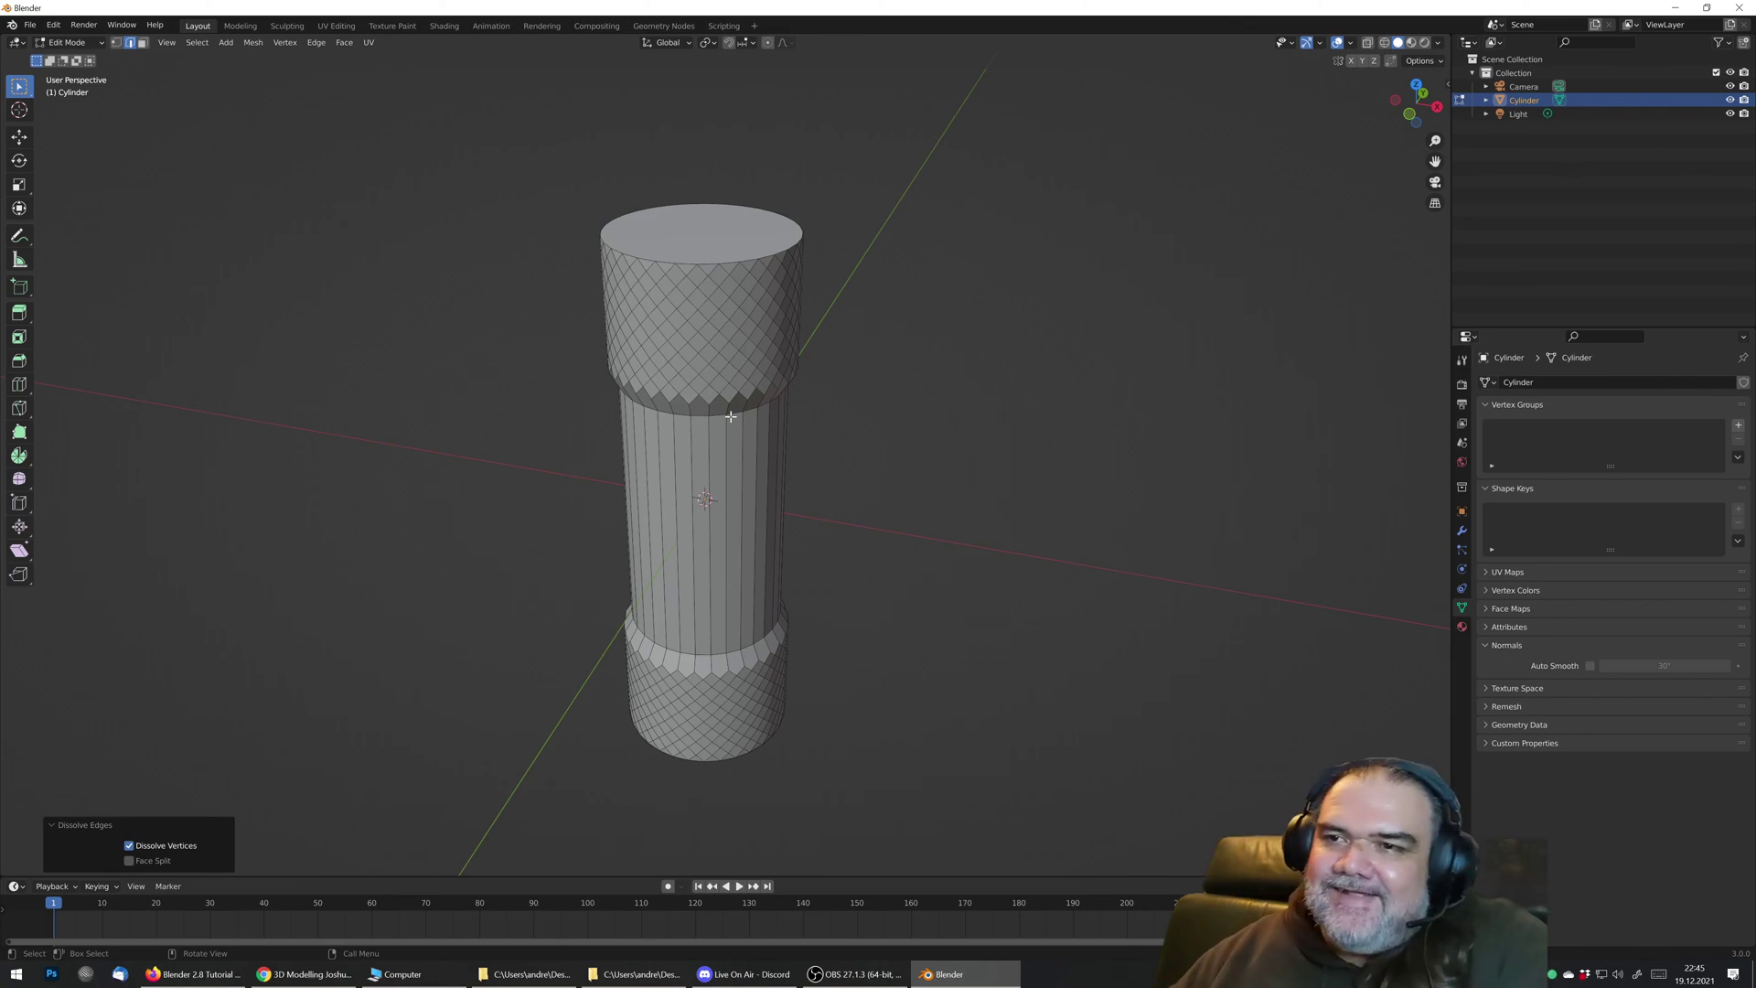
middle_click_drag(731, 416, 718, 463)
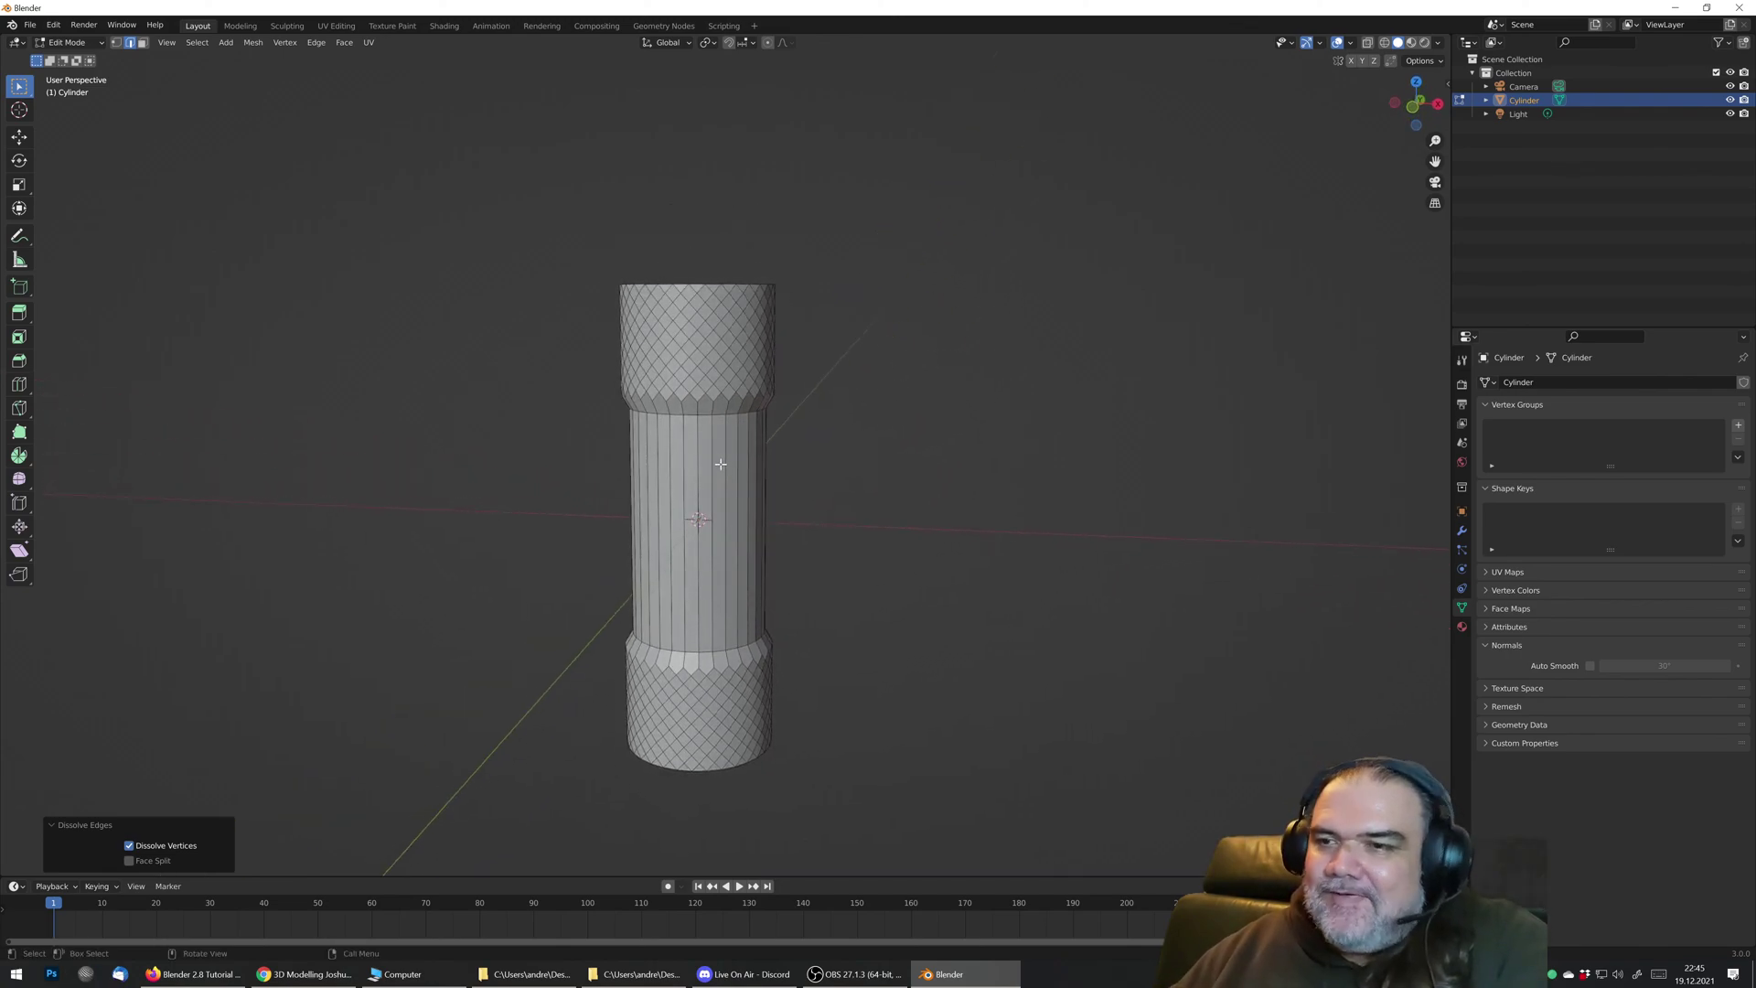
scroll(761, 662, "up", 3)
scroll(745, 412, "down", 3)
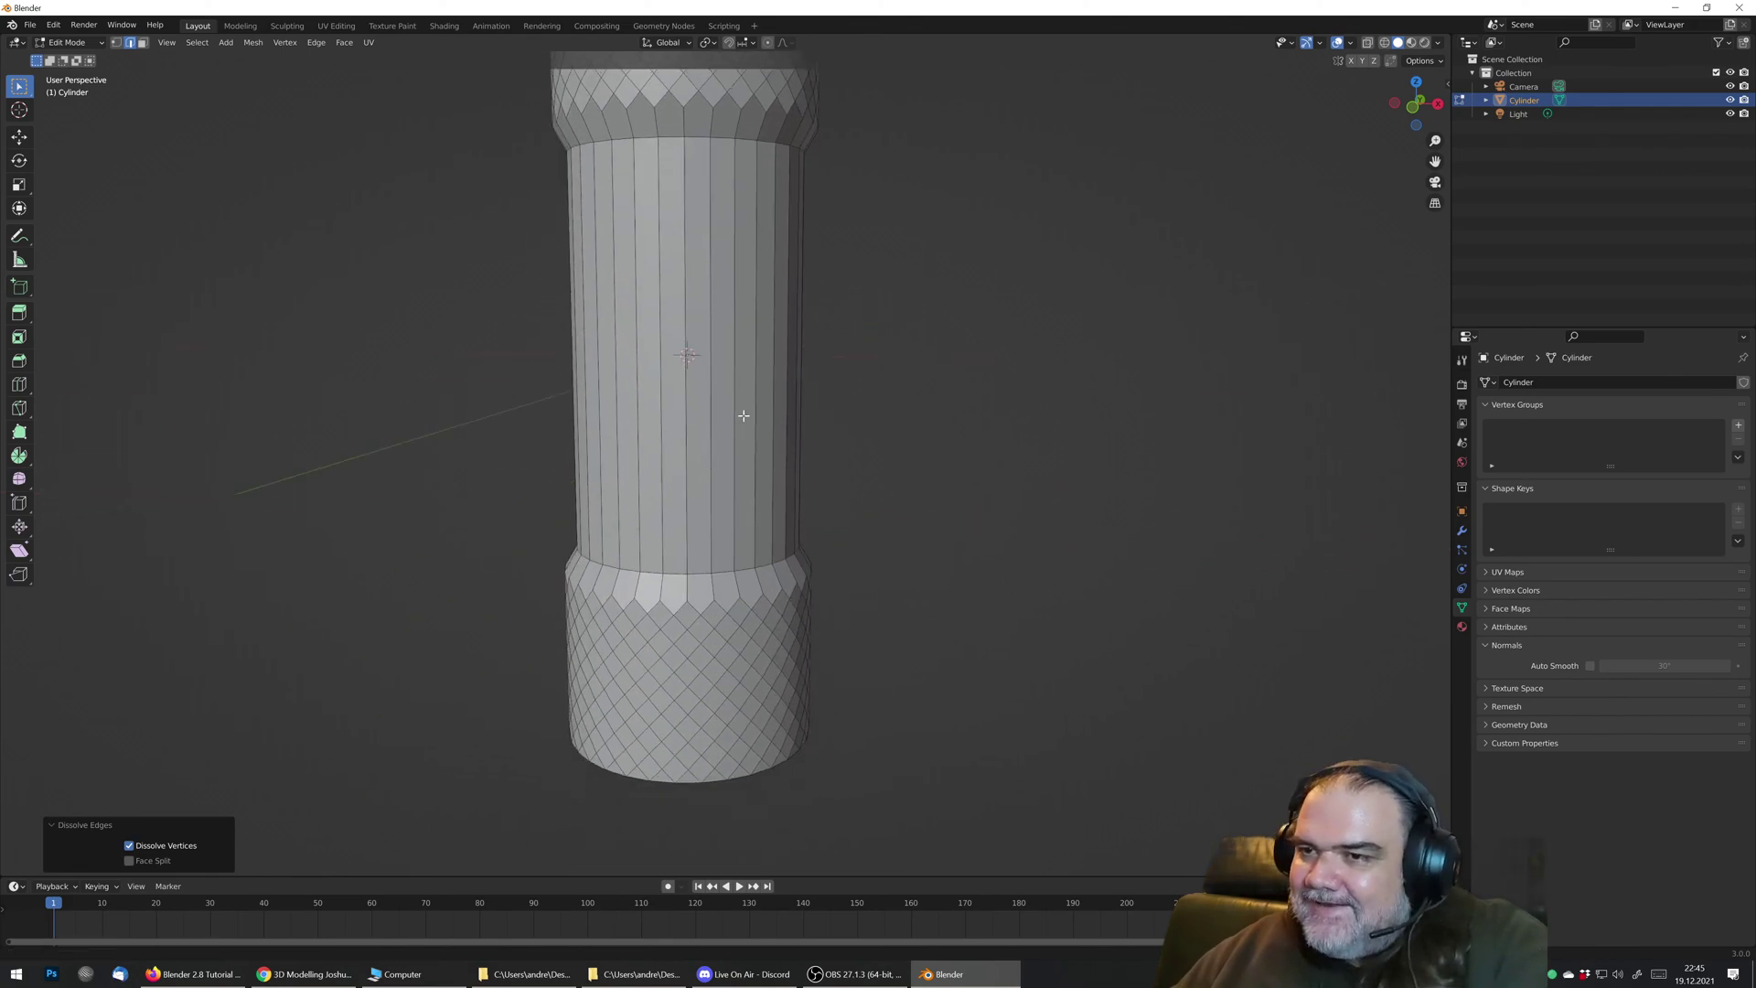
middle_click_drag(745, 412, 748, 512)
scroll(755, 576, "up", 3)
Step: In front view with face selection and X-ray on, select all diamond faces of both widened sections through the mesh, then turn X-ray off
key("KP_1")
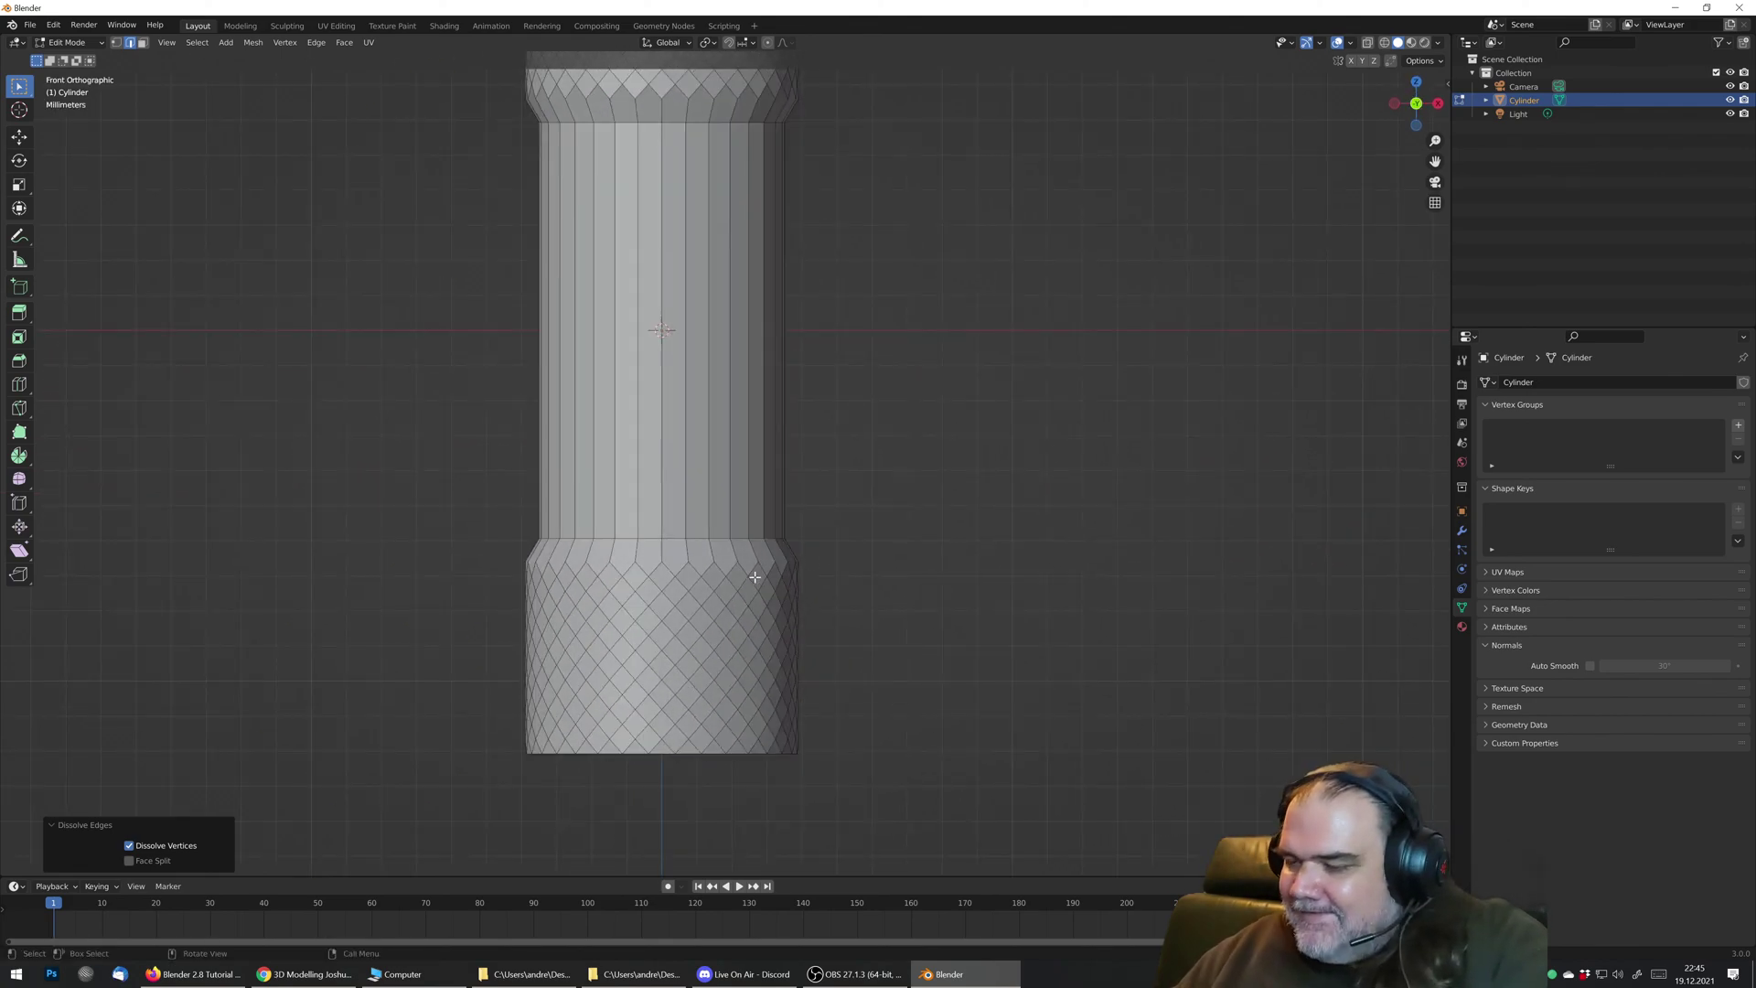
scroll(786, 604, "down", 2)
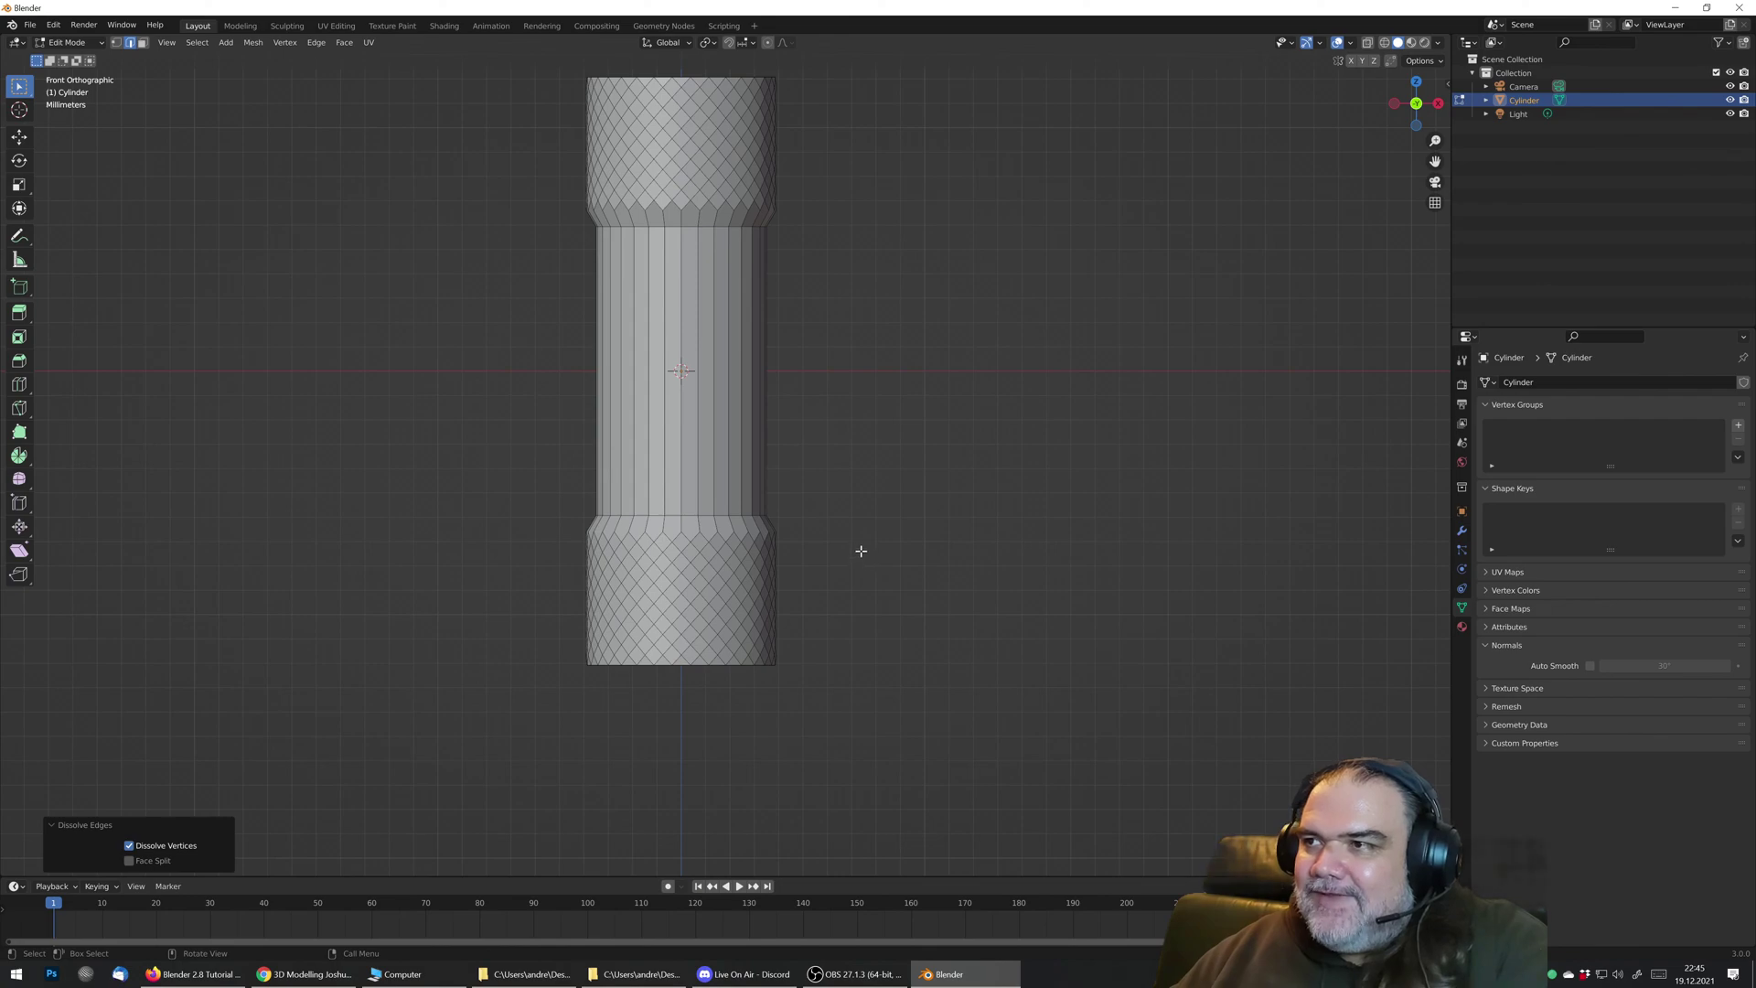
middle_click_drag(842, 541, 784, 698, "shift")
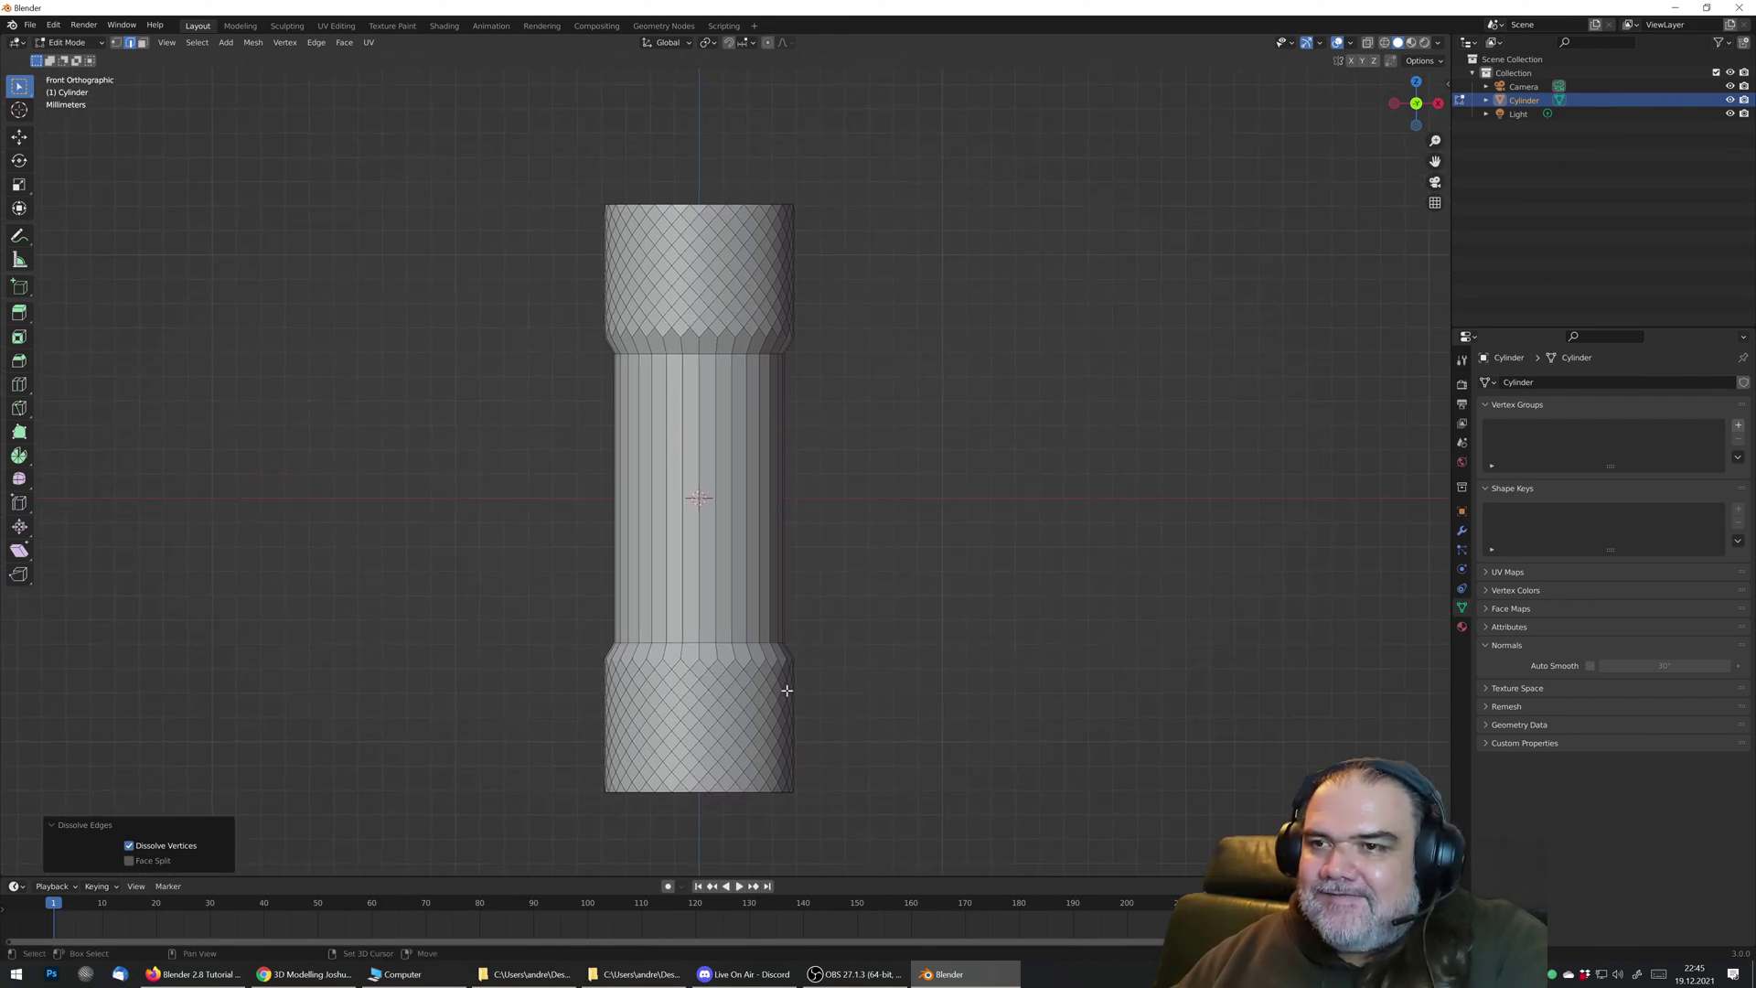
left_click(144, 42)
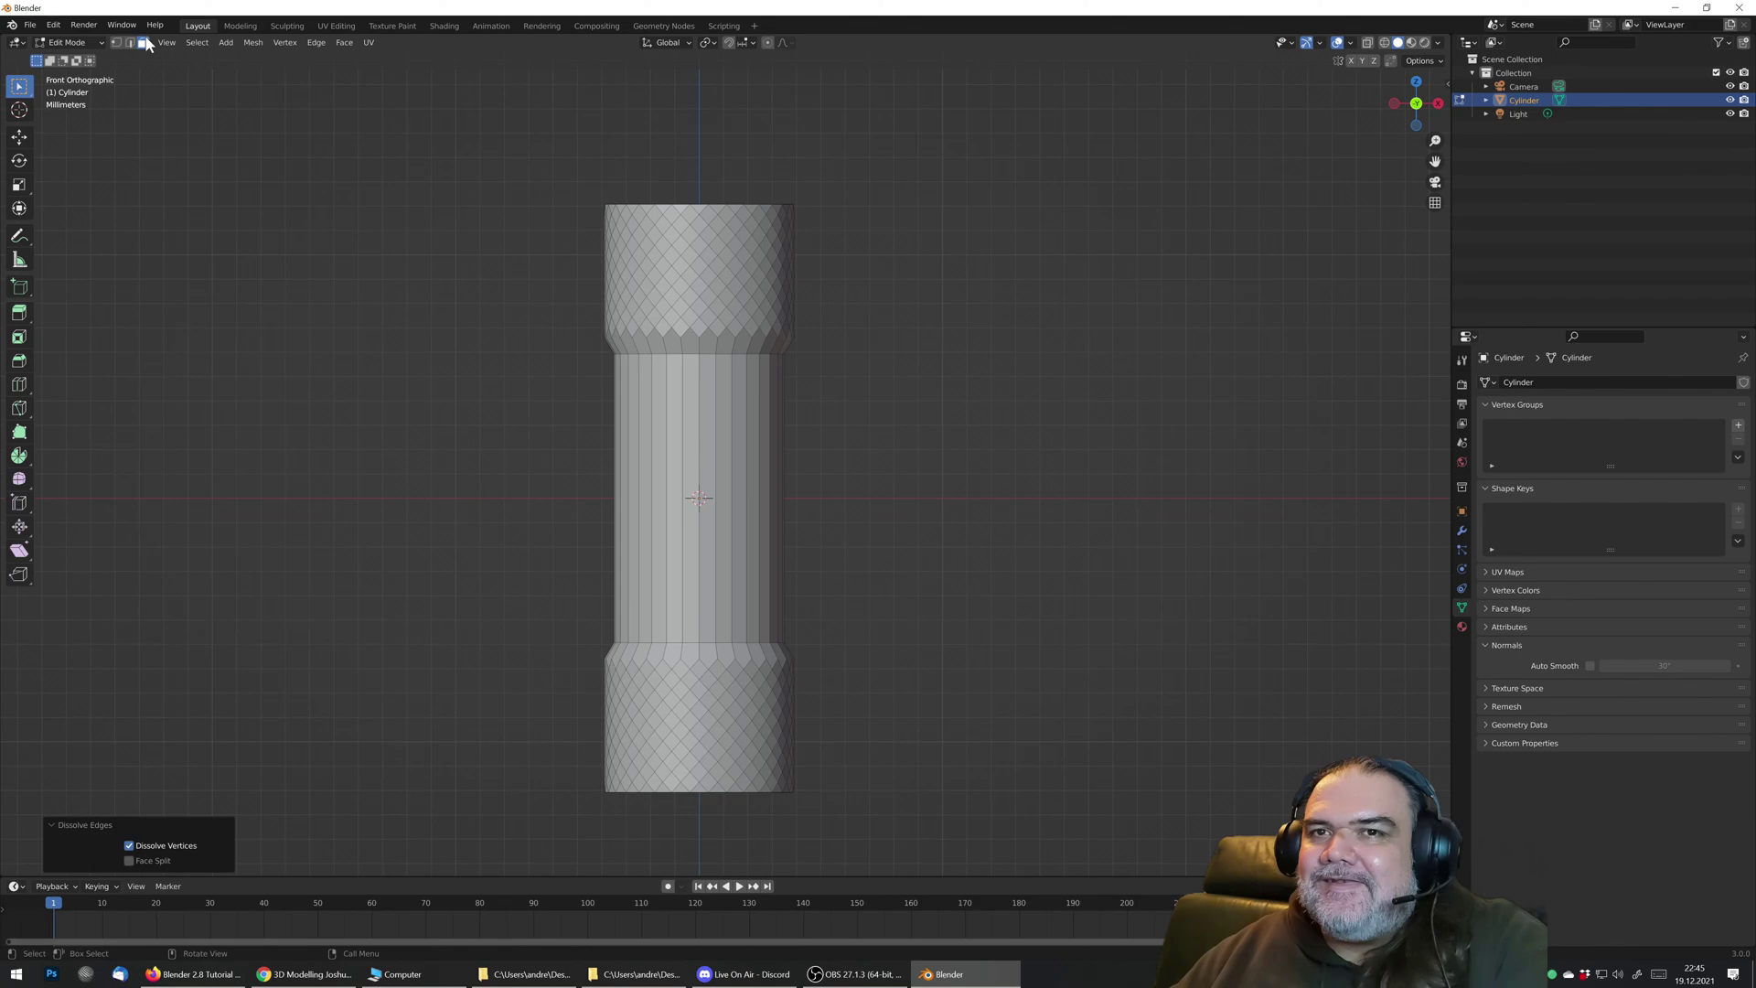
left_click(1368, 42)
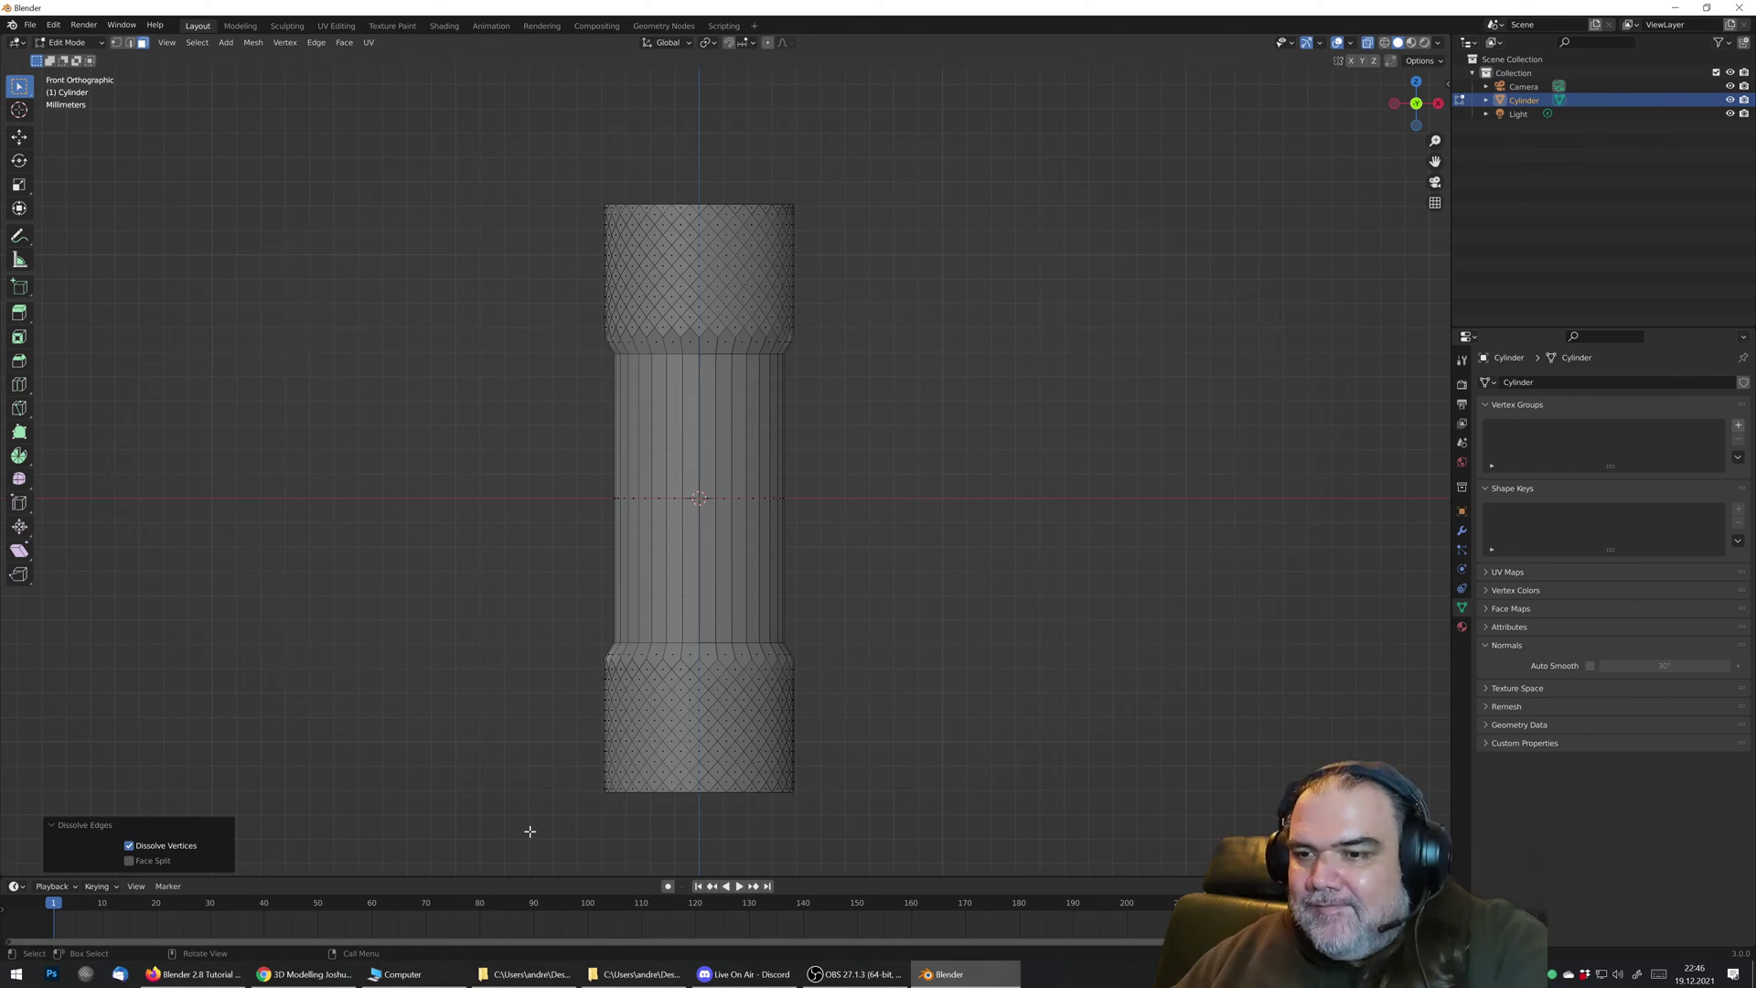
left_click_drag(588, 788, 981, 668)
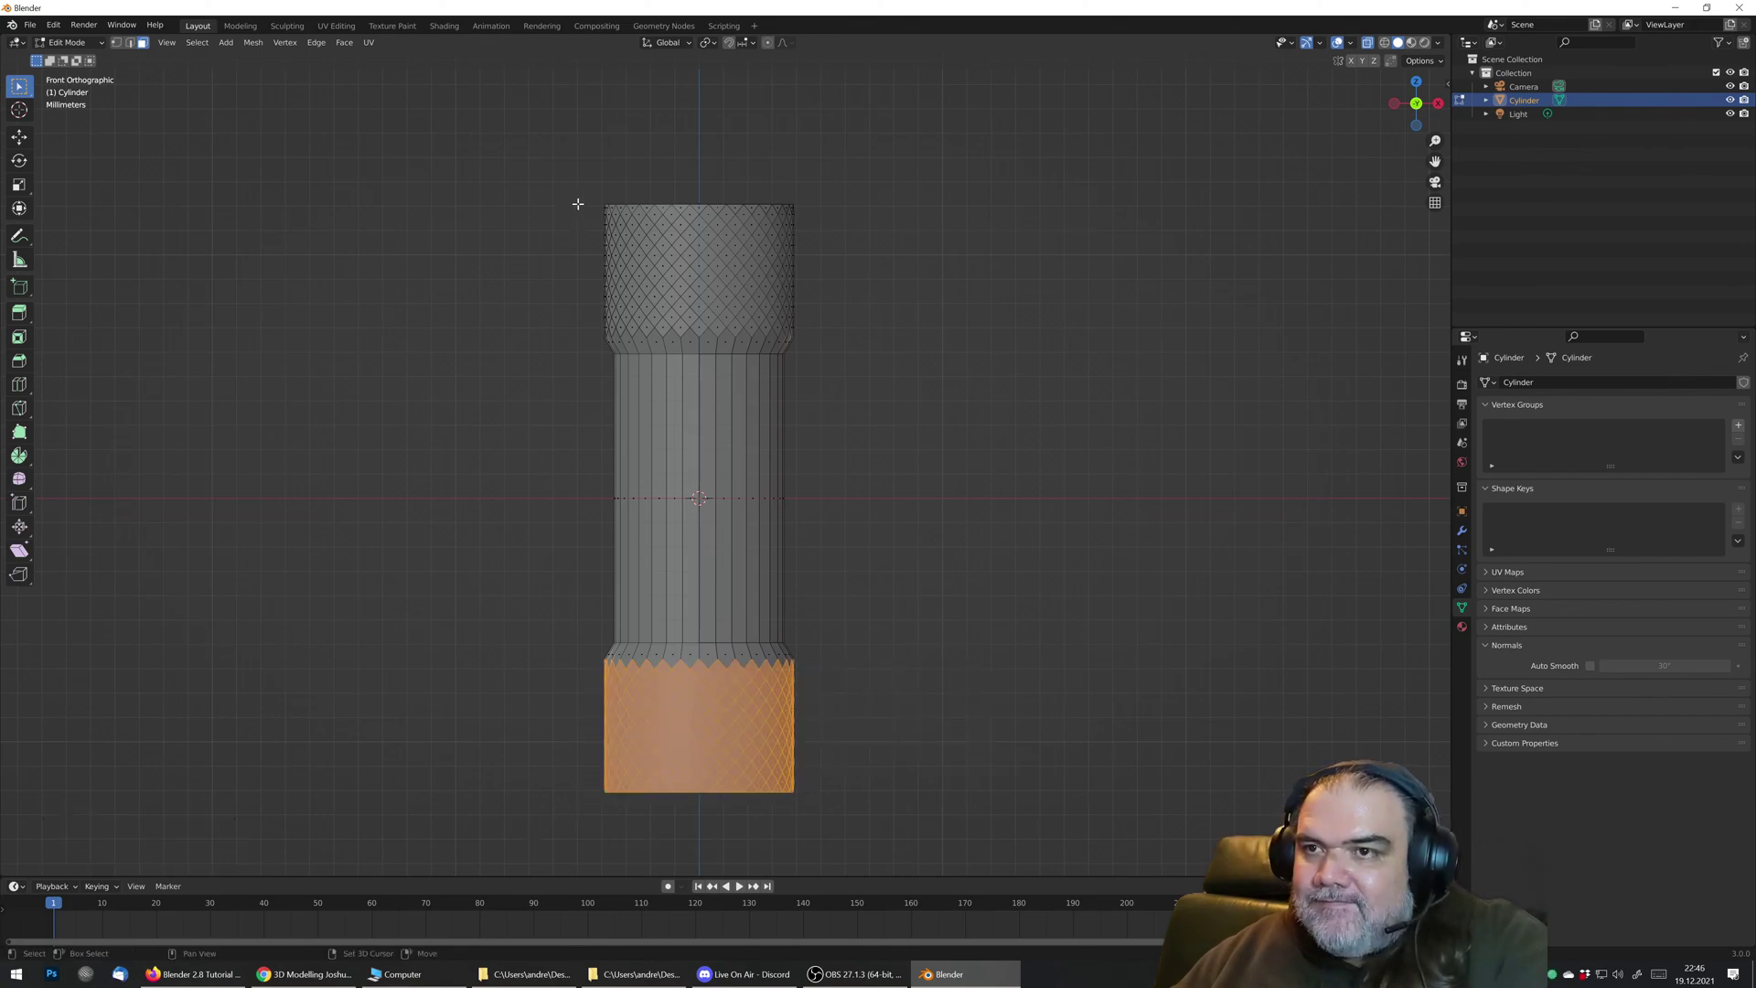
left_click_drag(580, 206, 887, 326)
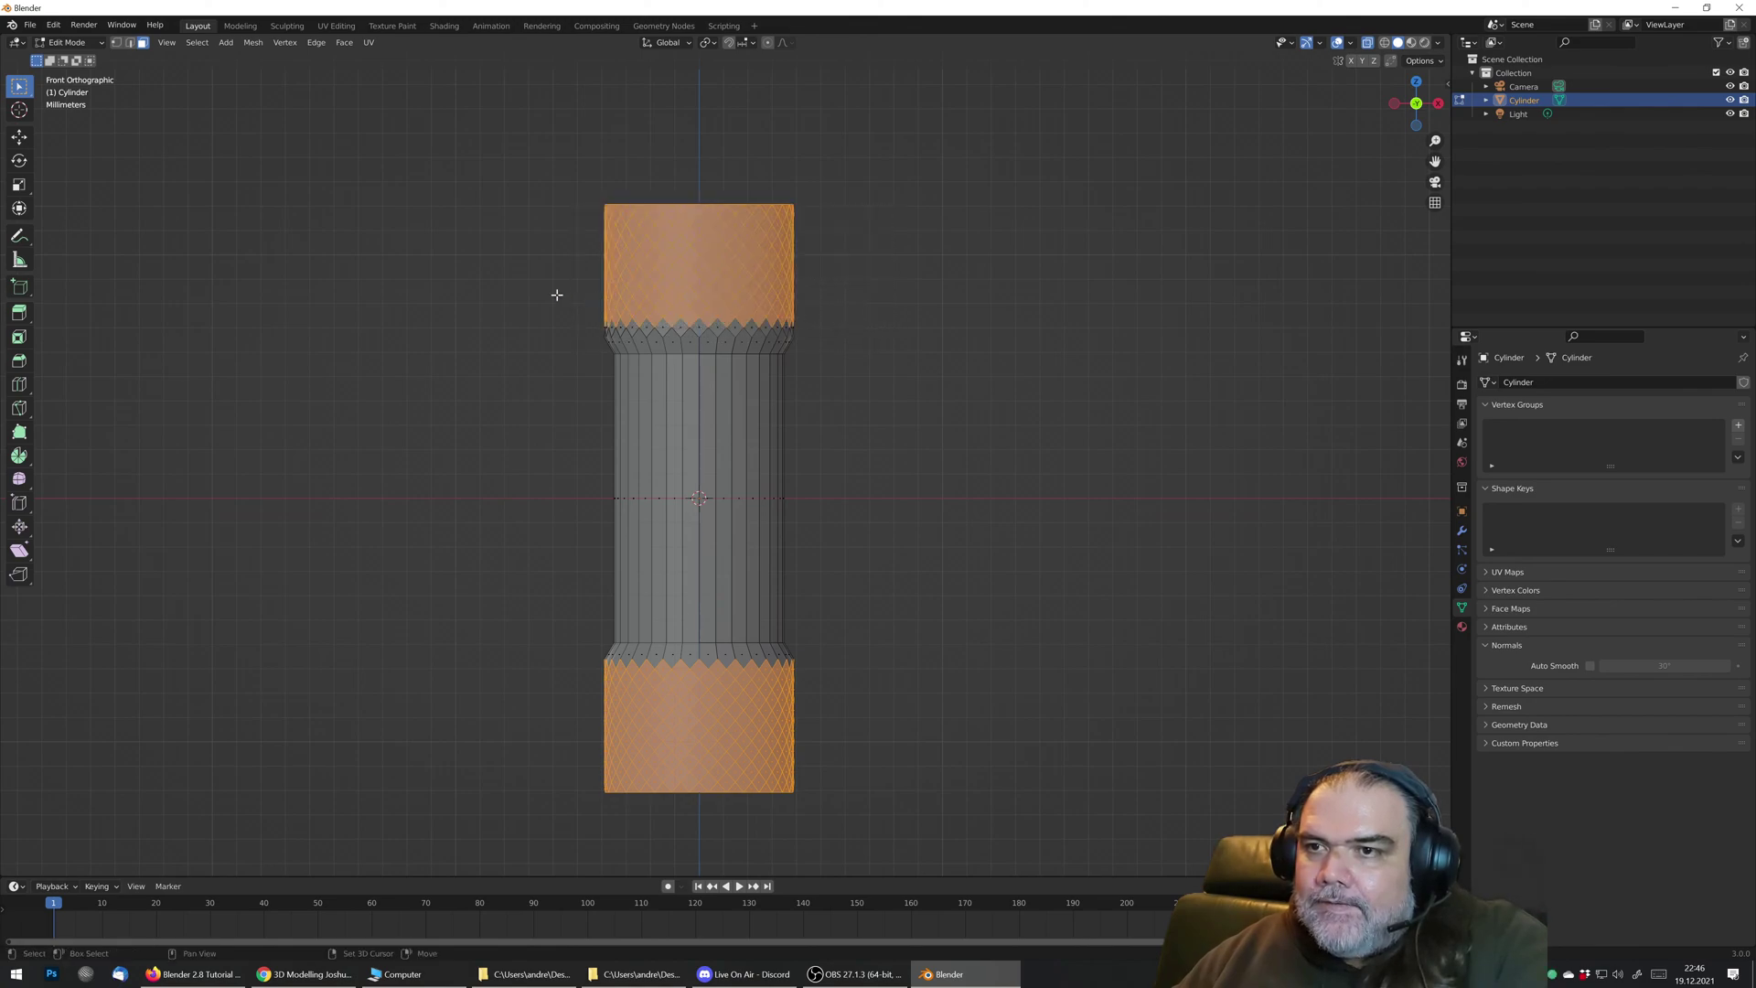
left_click_drag(543, 292, 910, 329)
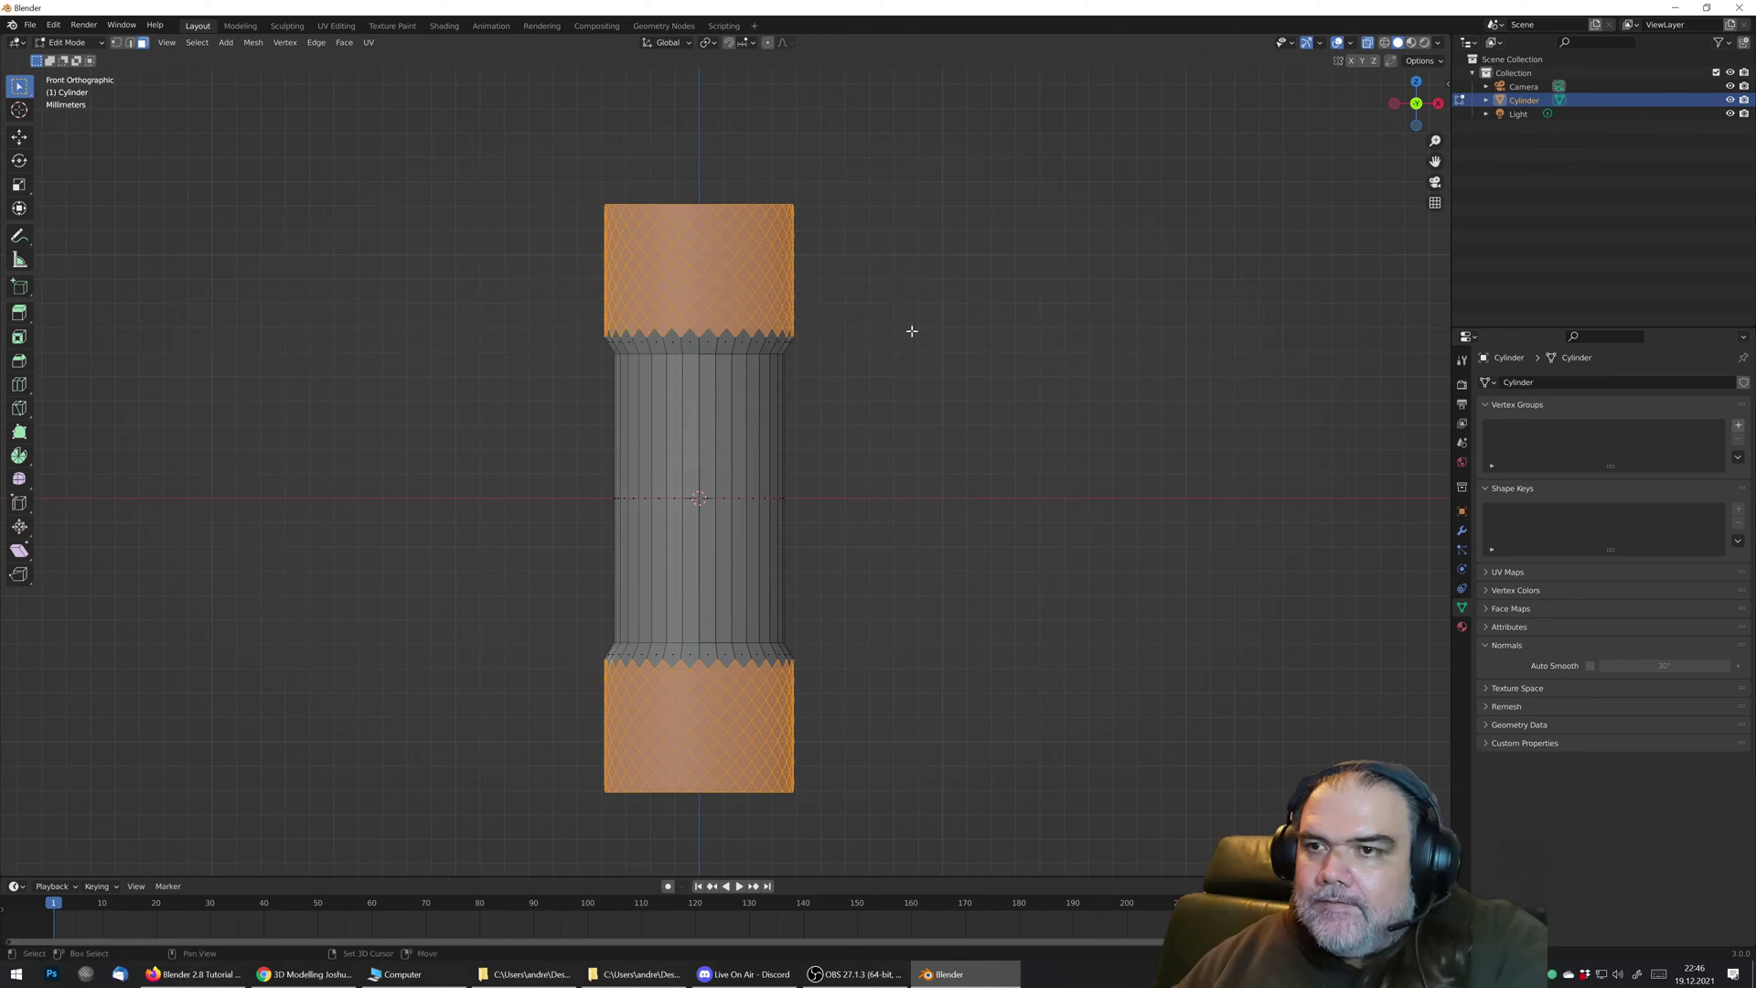
mouse_move(772, 298)
middle_mouse_down()
mouse_move(765, 373)
mouse_move(786, 348)
middle_mouse_up()
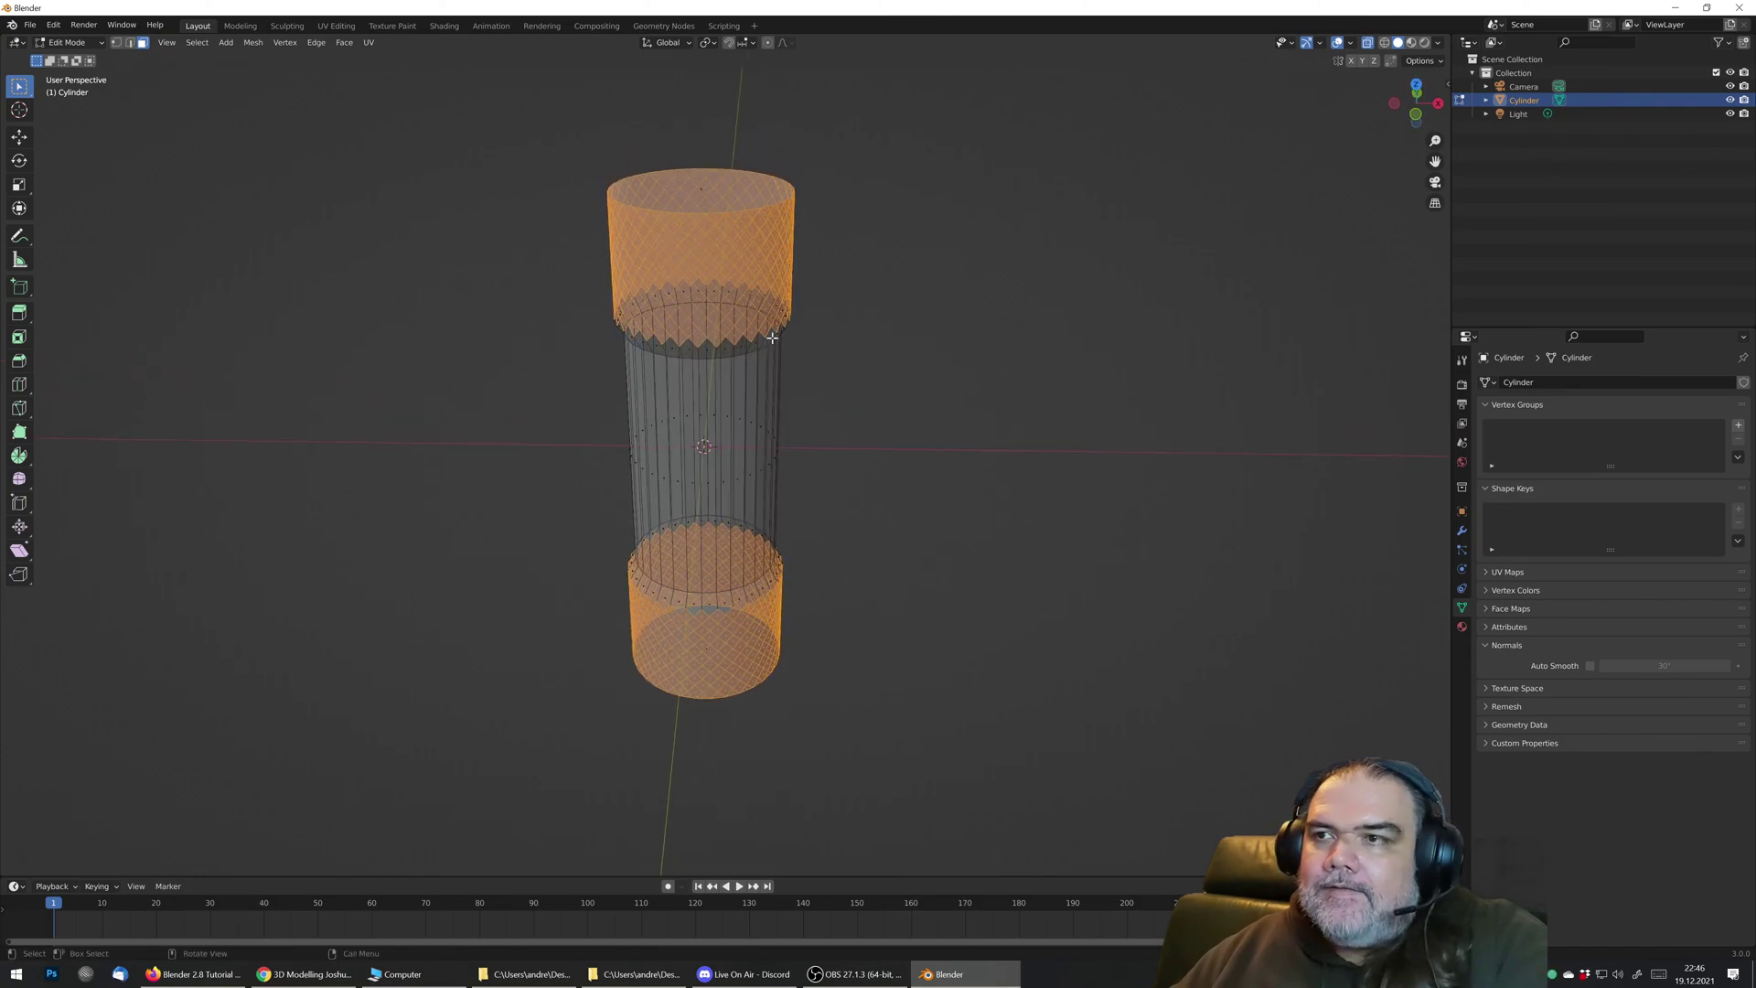
left_click(1368, 43)
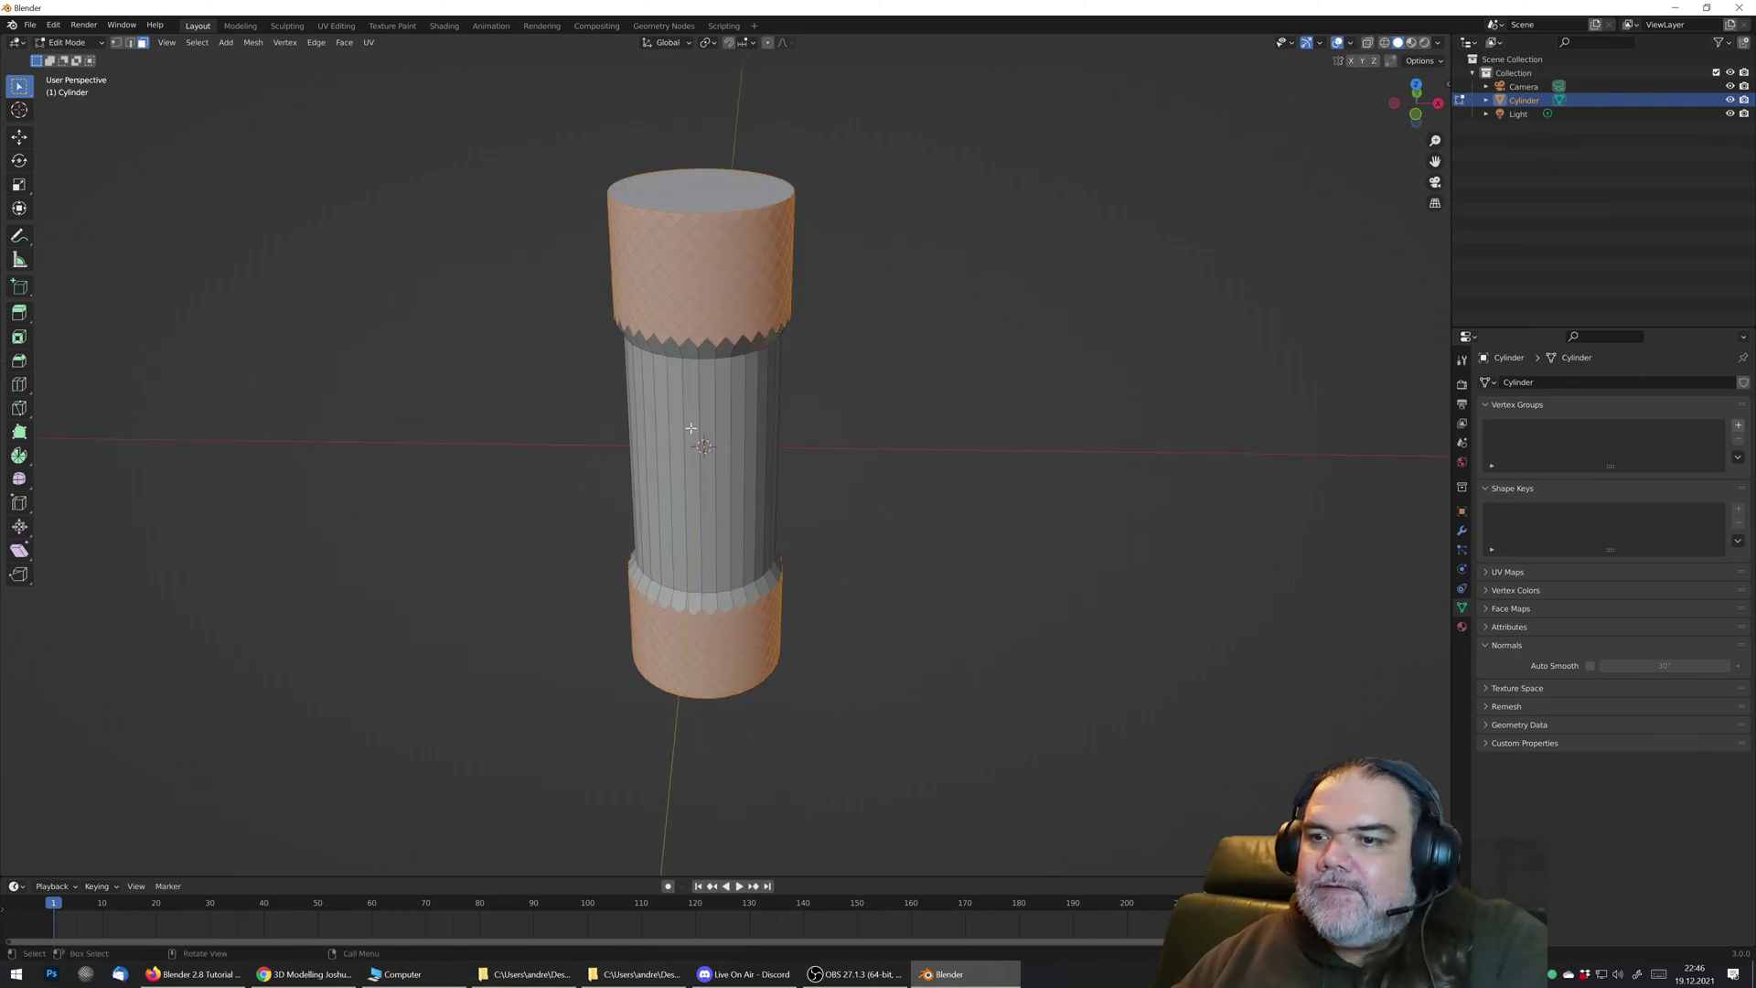
Step: Apply Poke Faces to the selected diamond faces of the upper and lower sections
scroll(790, 375, "up", 4)
middle_click_drag(713, 467, 659, 441)
scroll(655, 421, "up", 4)
scroll(658, 423, "down", 3)
right_click(664, 399)
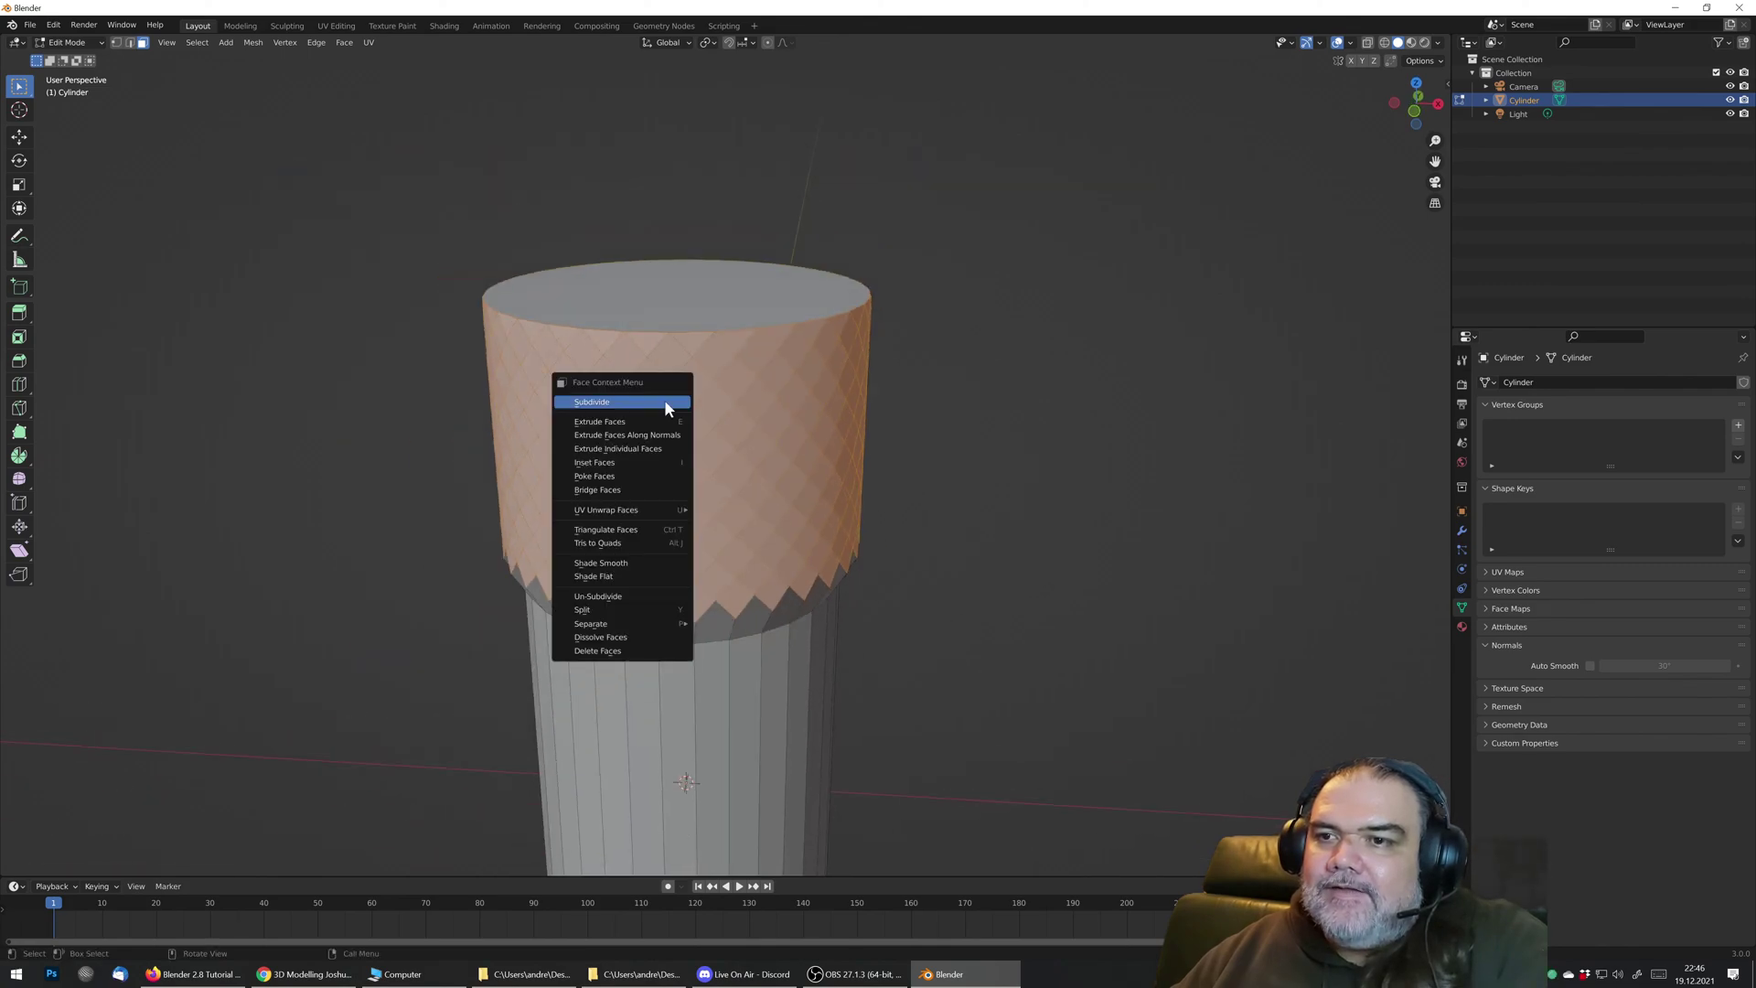
left_click(621, 474)
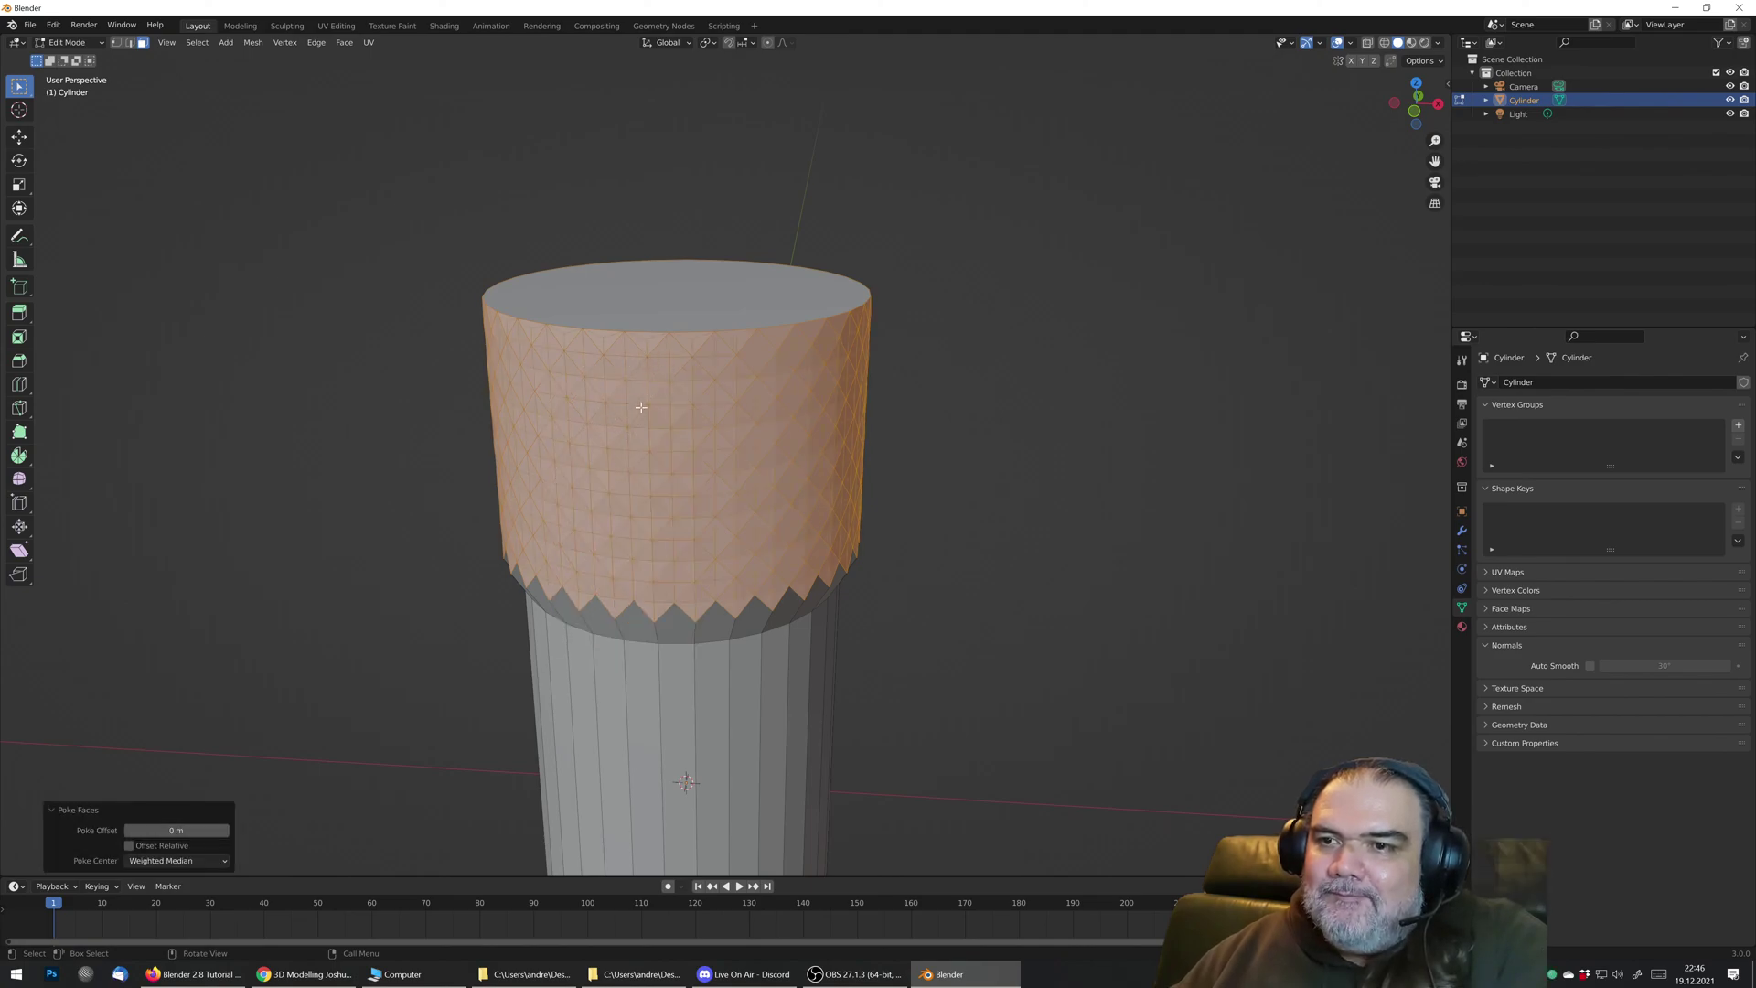
Step: Try a negative Poke Offset on the poked diamonds, and set the offset to 0.001 m
mouse_move(177, 829)
left_mouse_down()
mouse_move(146, 830)
mouse_move(179, 830)
left_mouse_up()
middle_click_drag(640, 549, 620, 531)
left_click(160, 830)
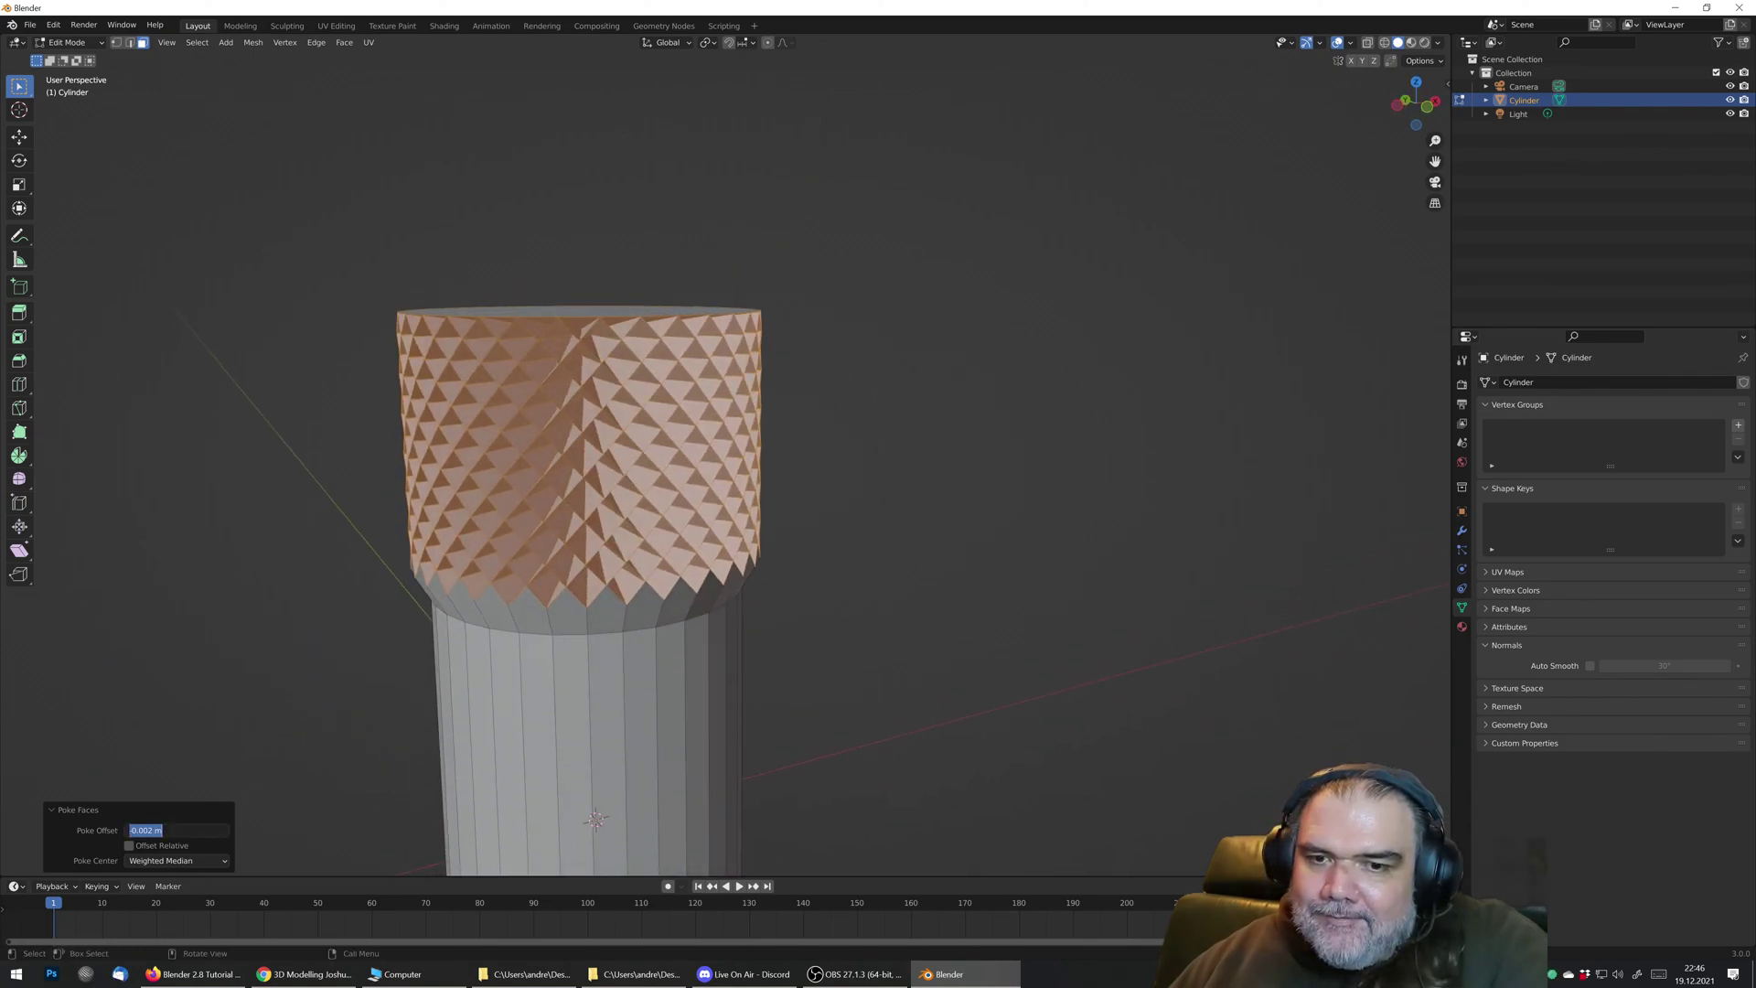
left_click(138, 830)
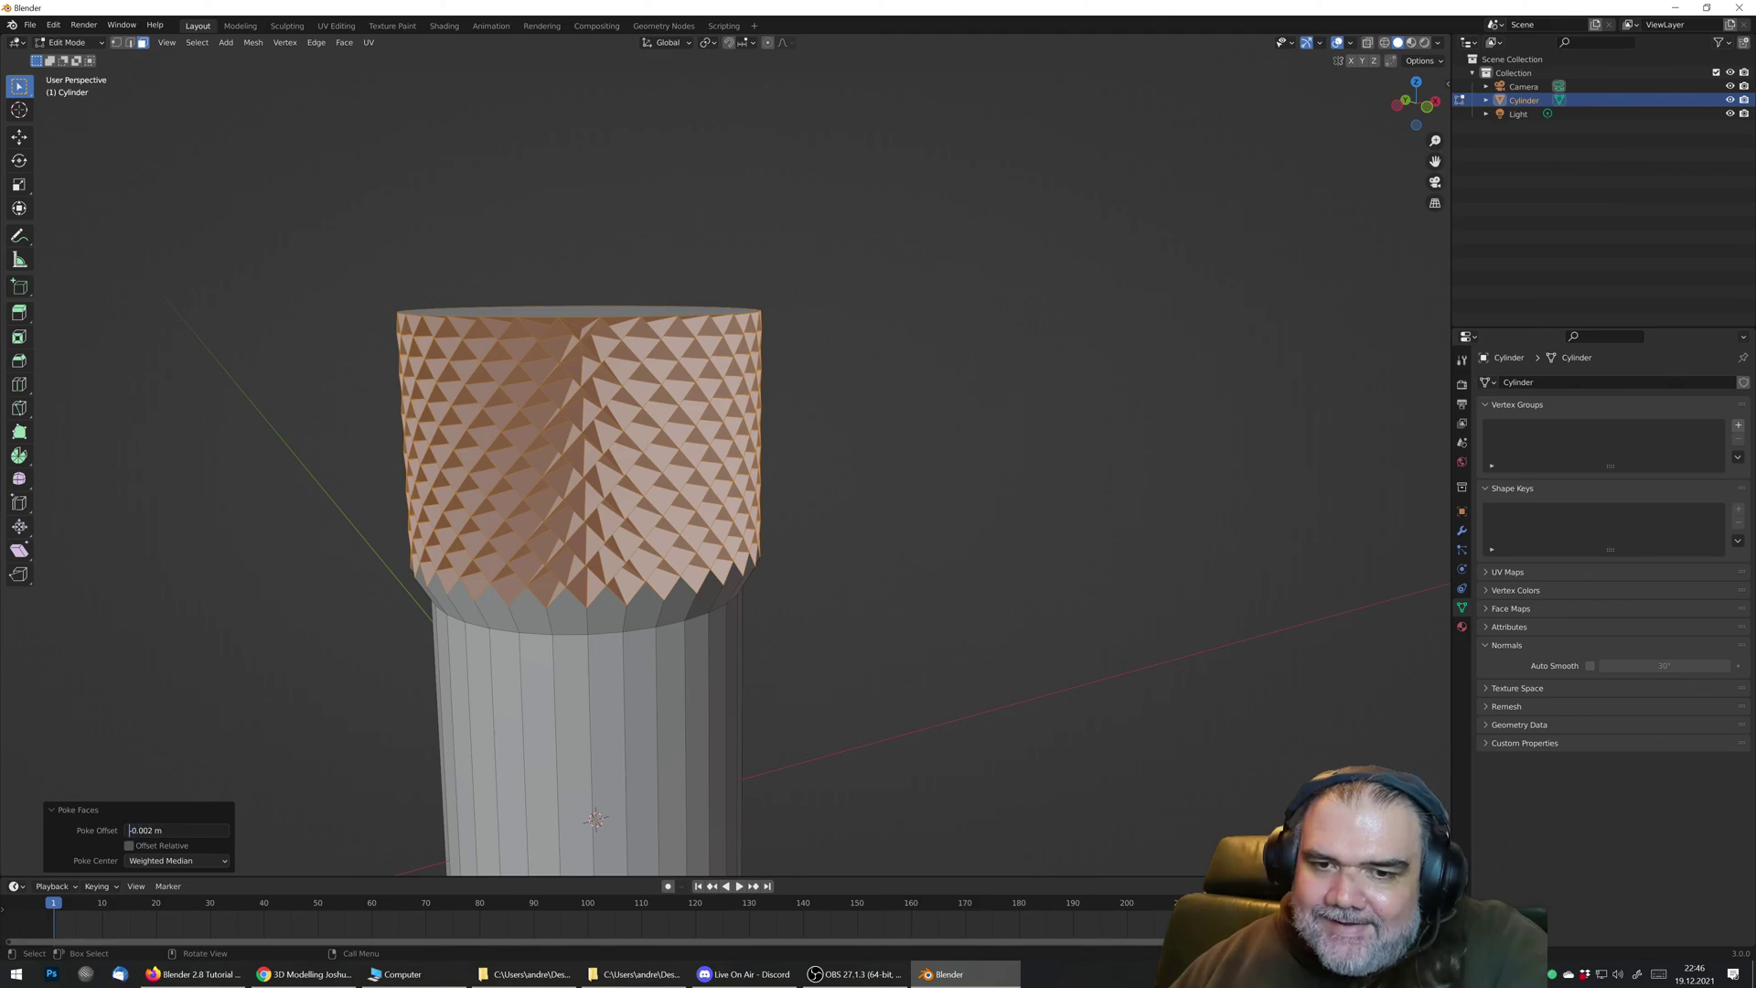
key("Delete")
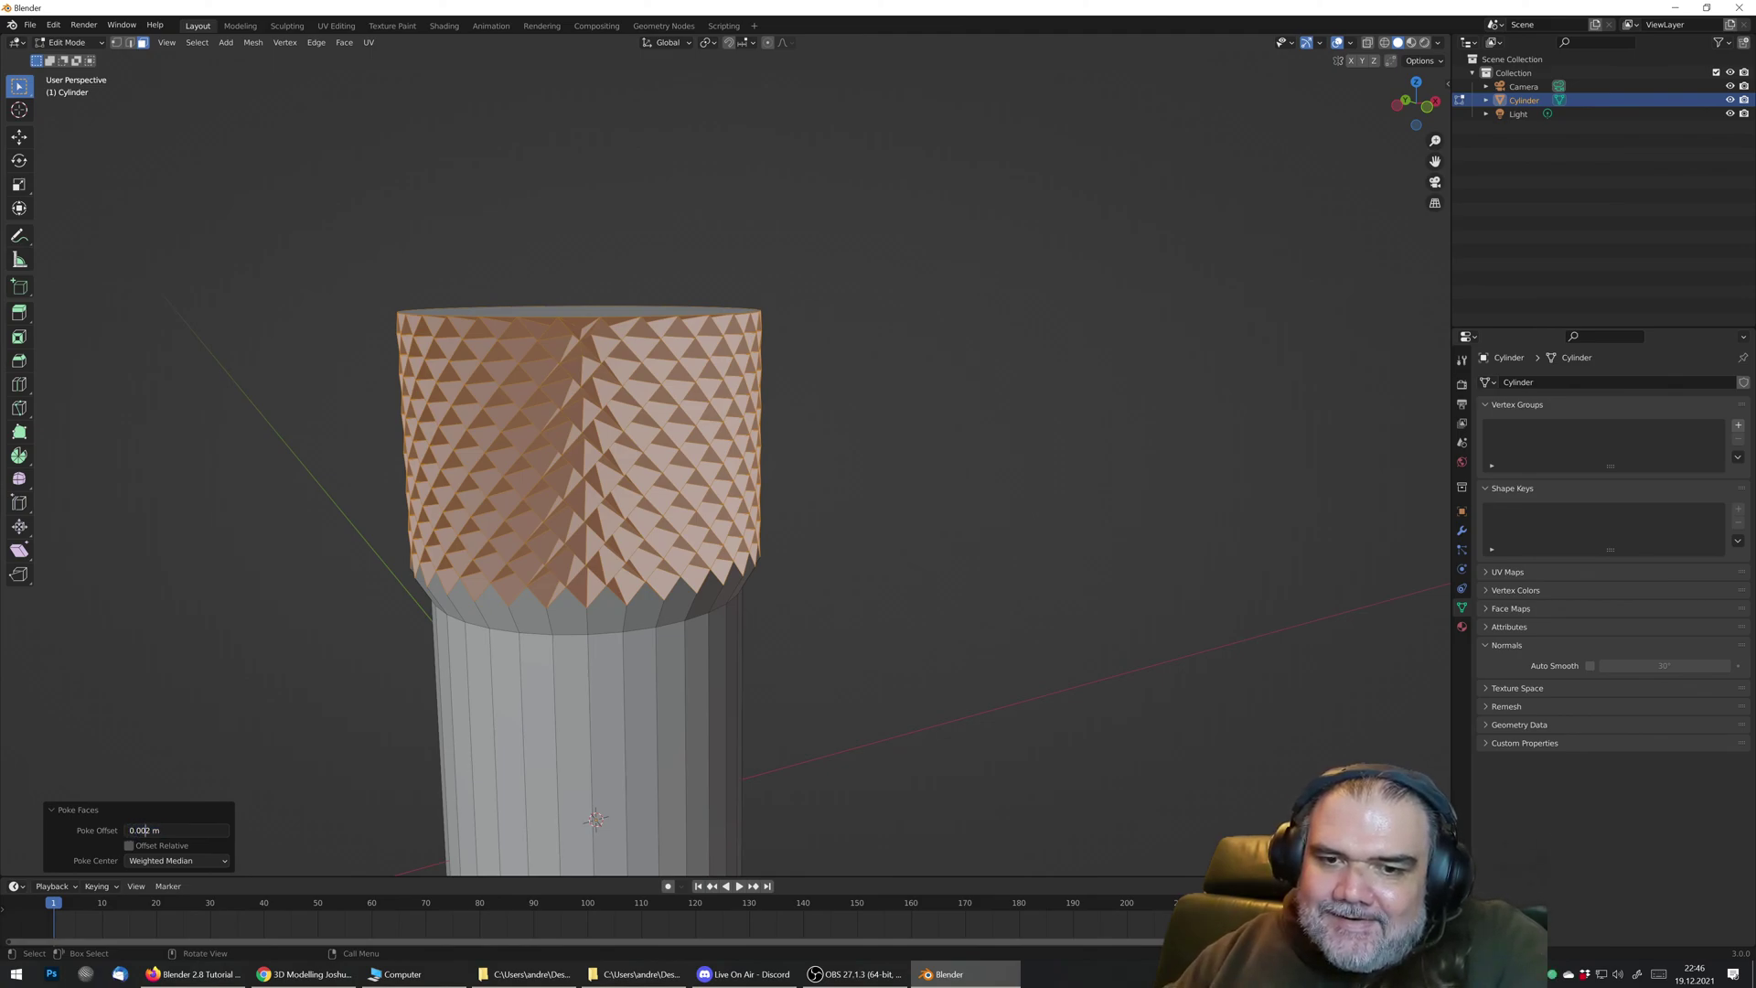
key("BackSpace")
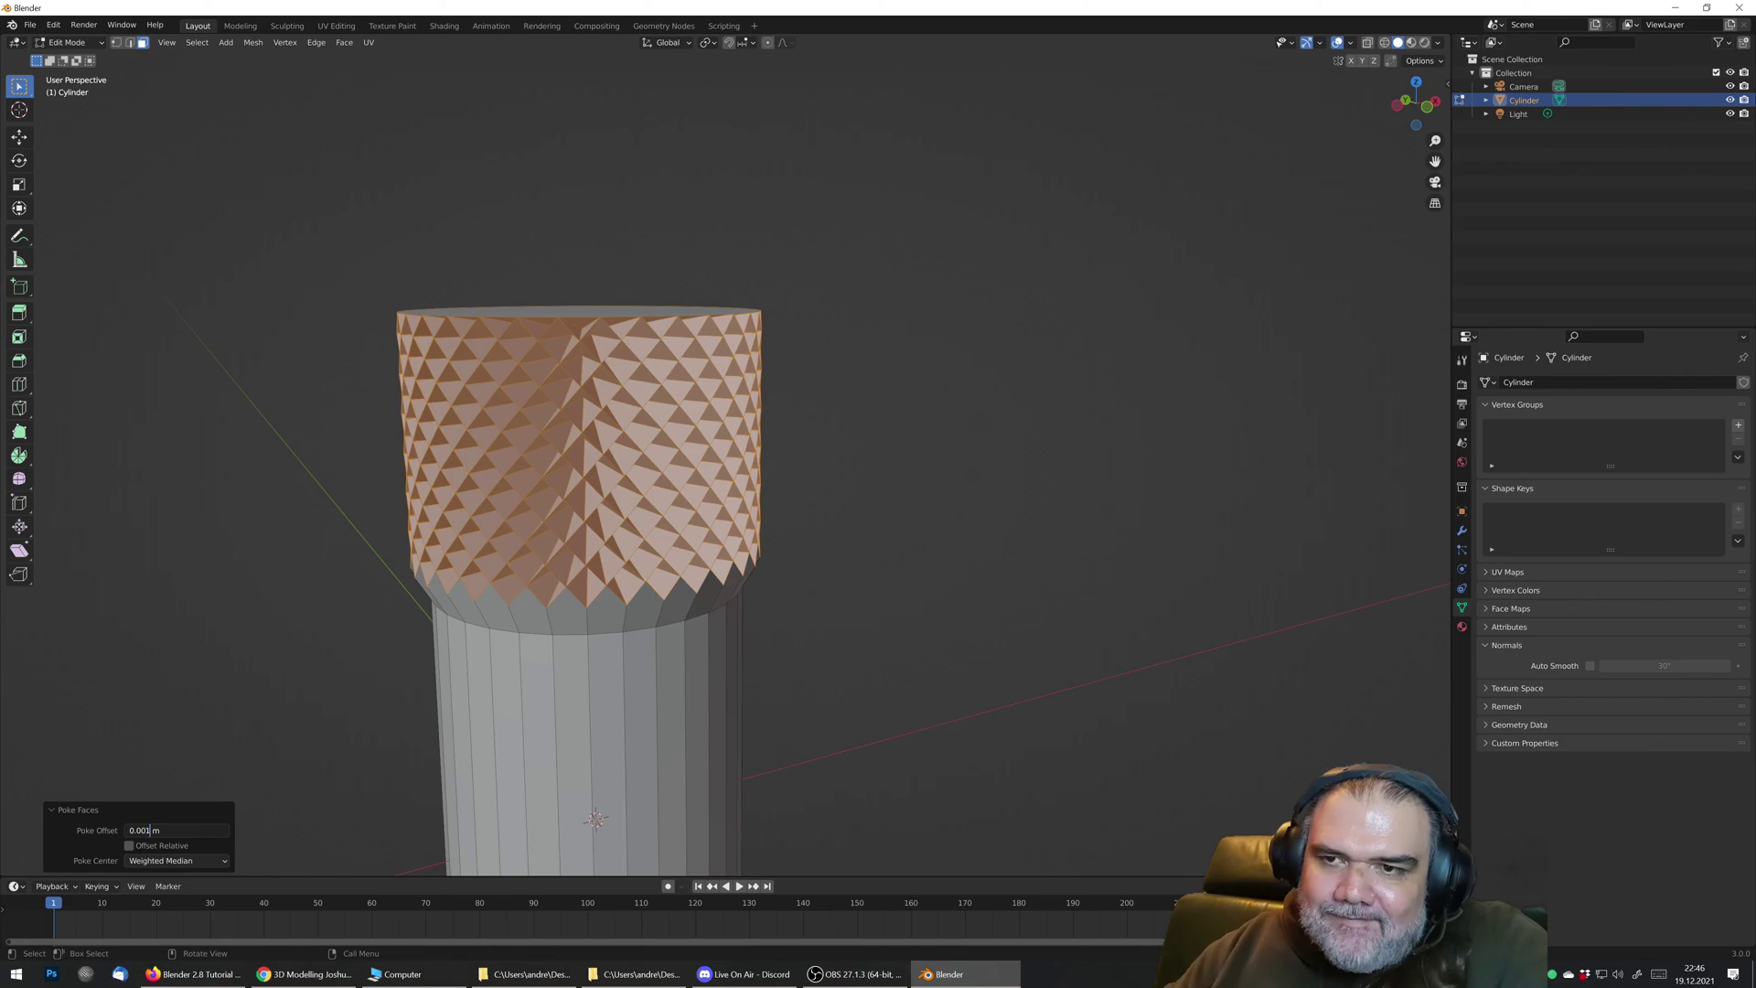
key("Return")
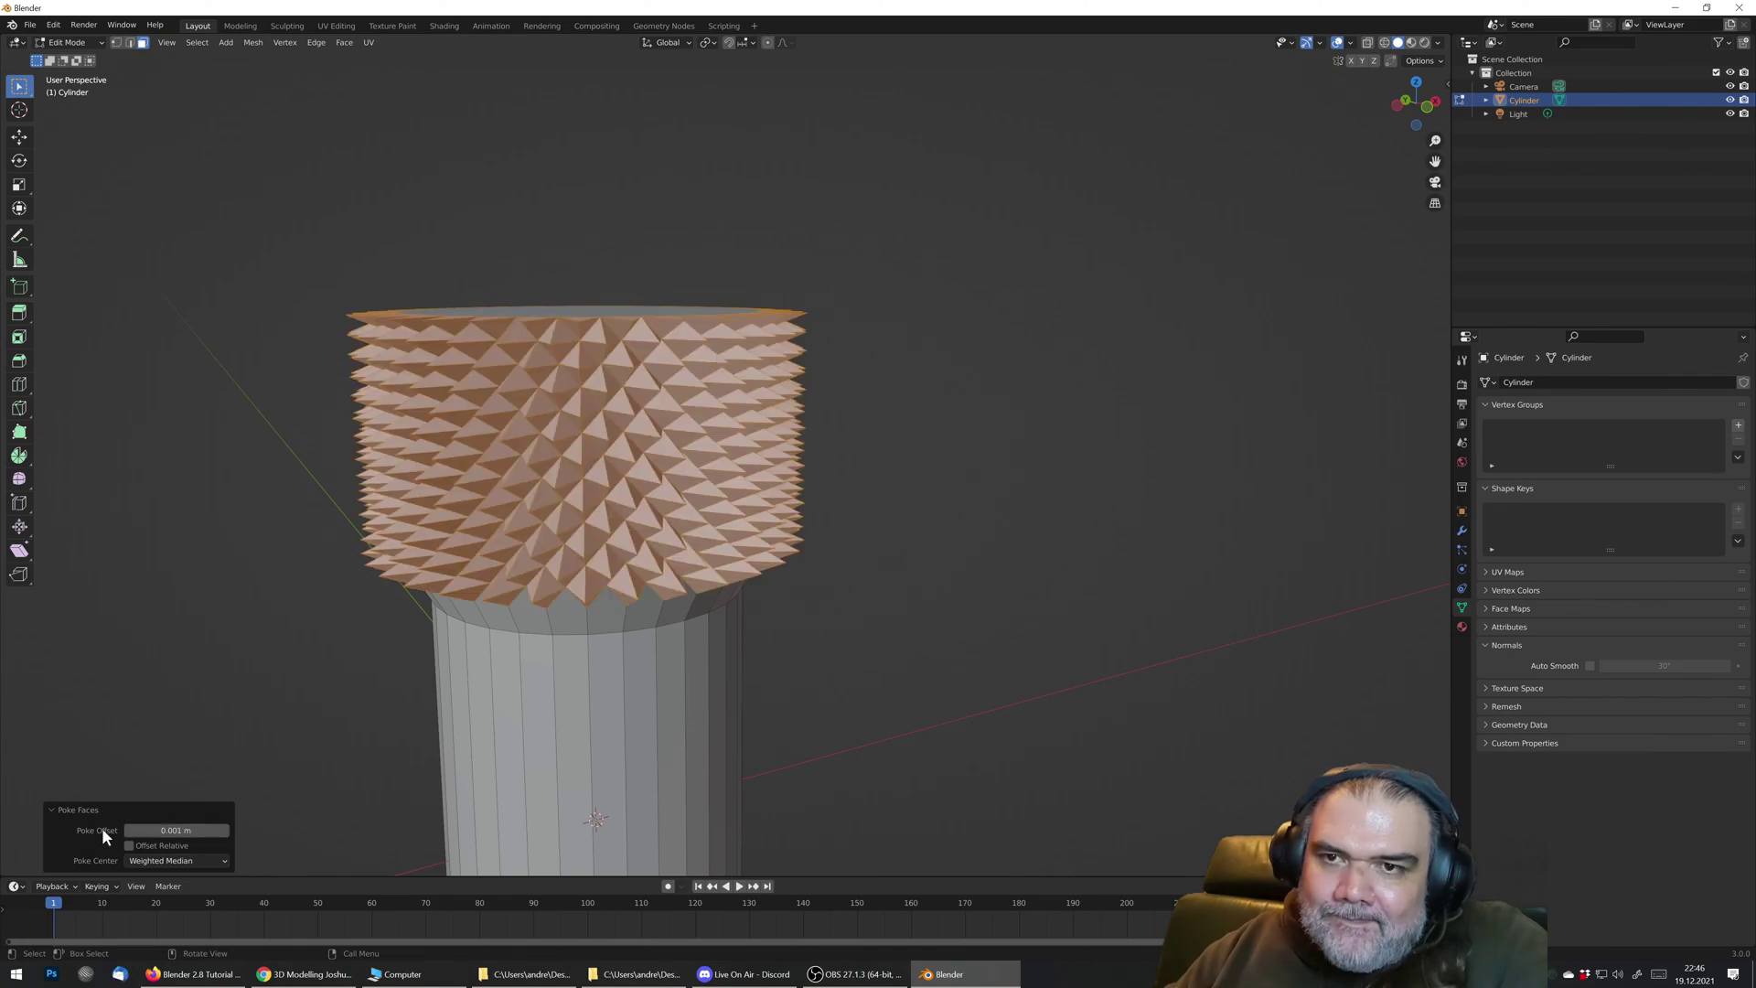
Step: View the spiked upper section from above and undo the offset poke of the diamond faces
left_click(172, 837)
middle_click_drag(680, 491, 583, 510)
key("ctrl+z")
key("ctrl+z")
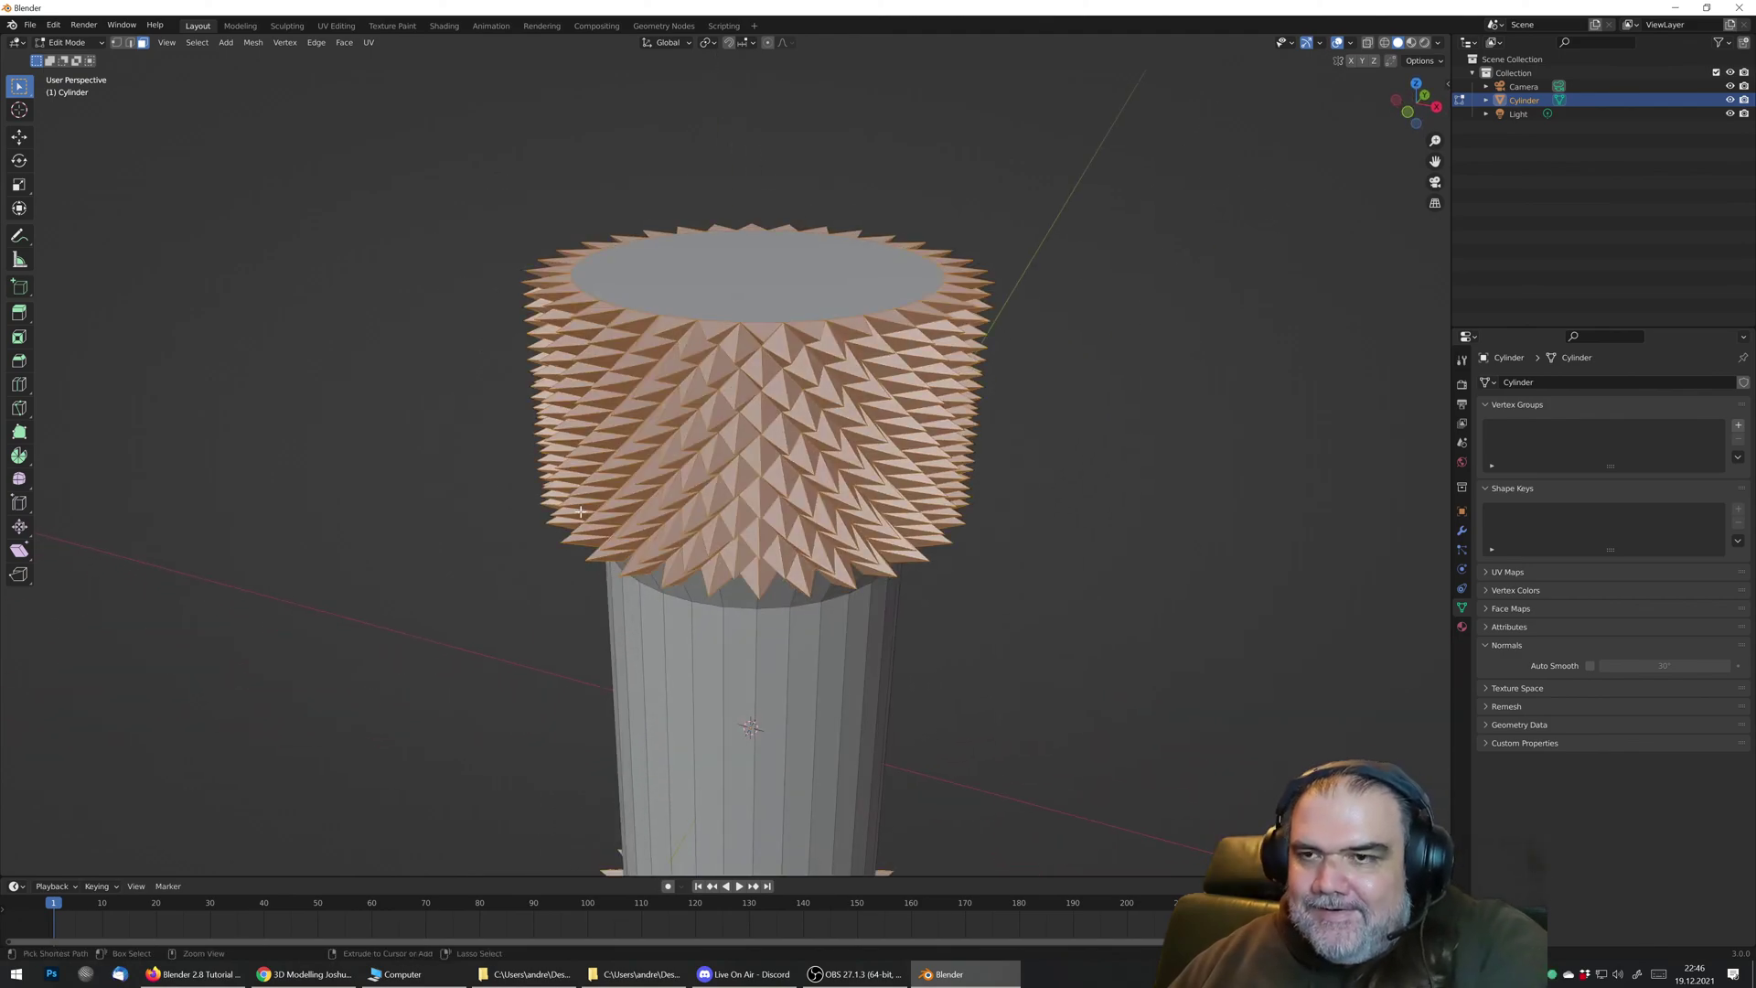
Step: Apply Poke Faces to the selected diamond faces with a Poke Offset of 0.0005 m
right_click(729, 388)
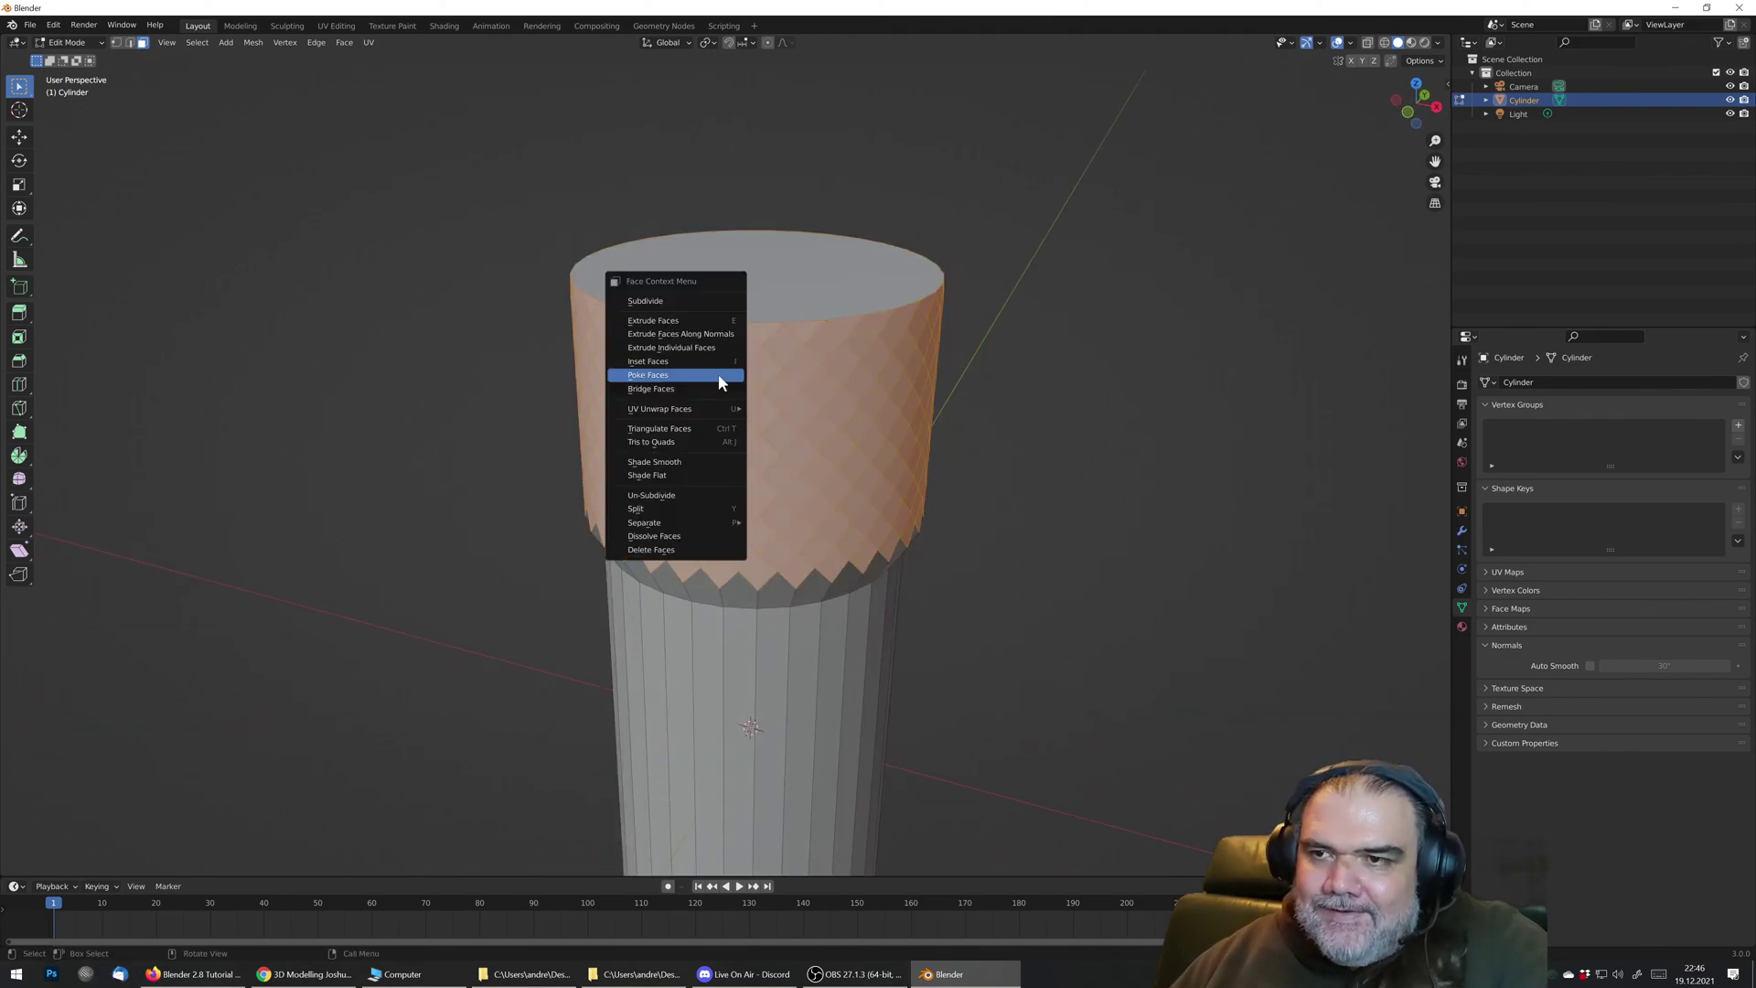
left_click(719, 375)
double_click(178, 830)
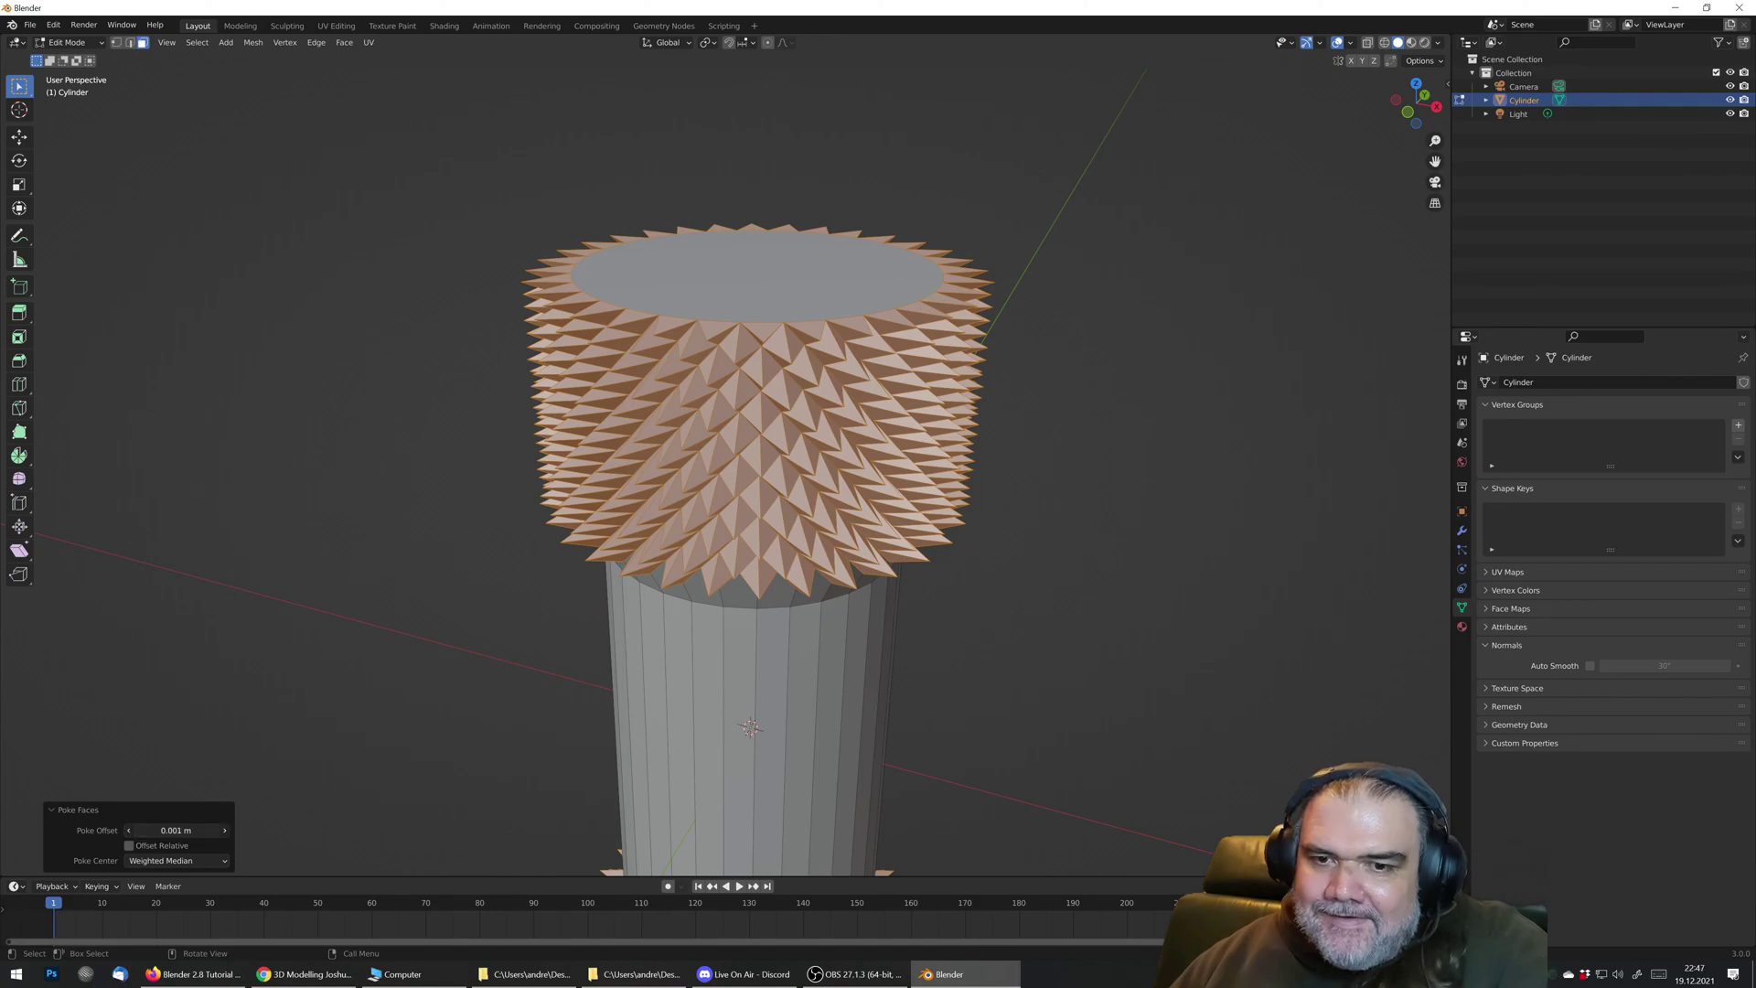
left_click(150, 830)
key("BackSpace")
type("05")
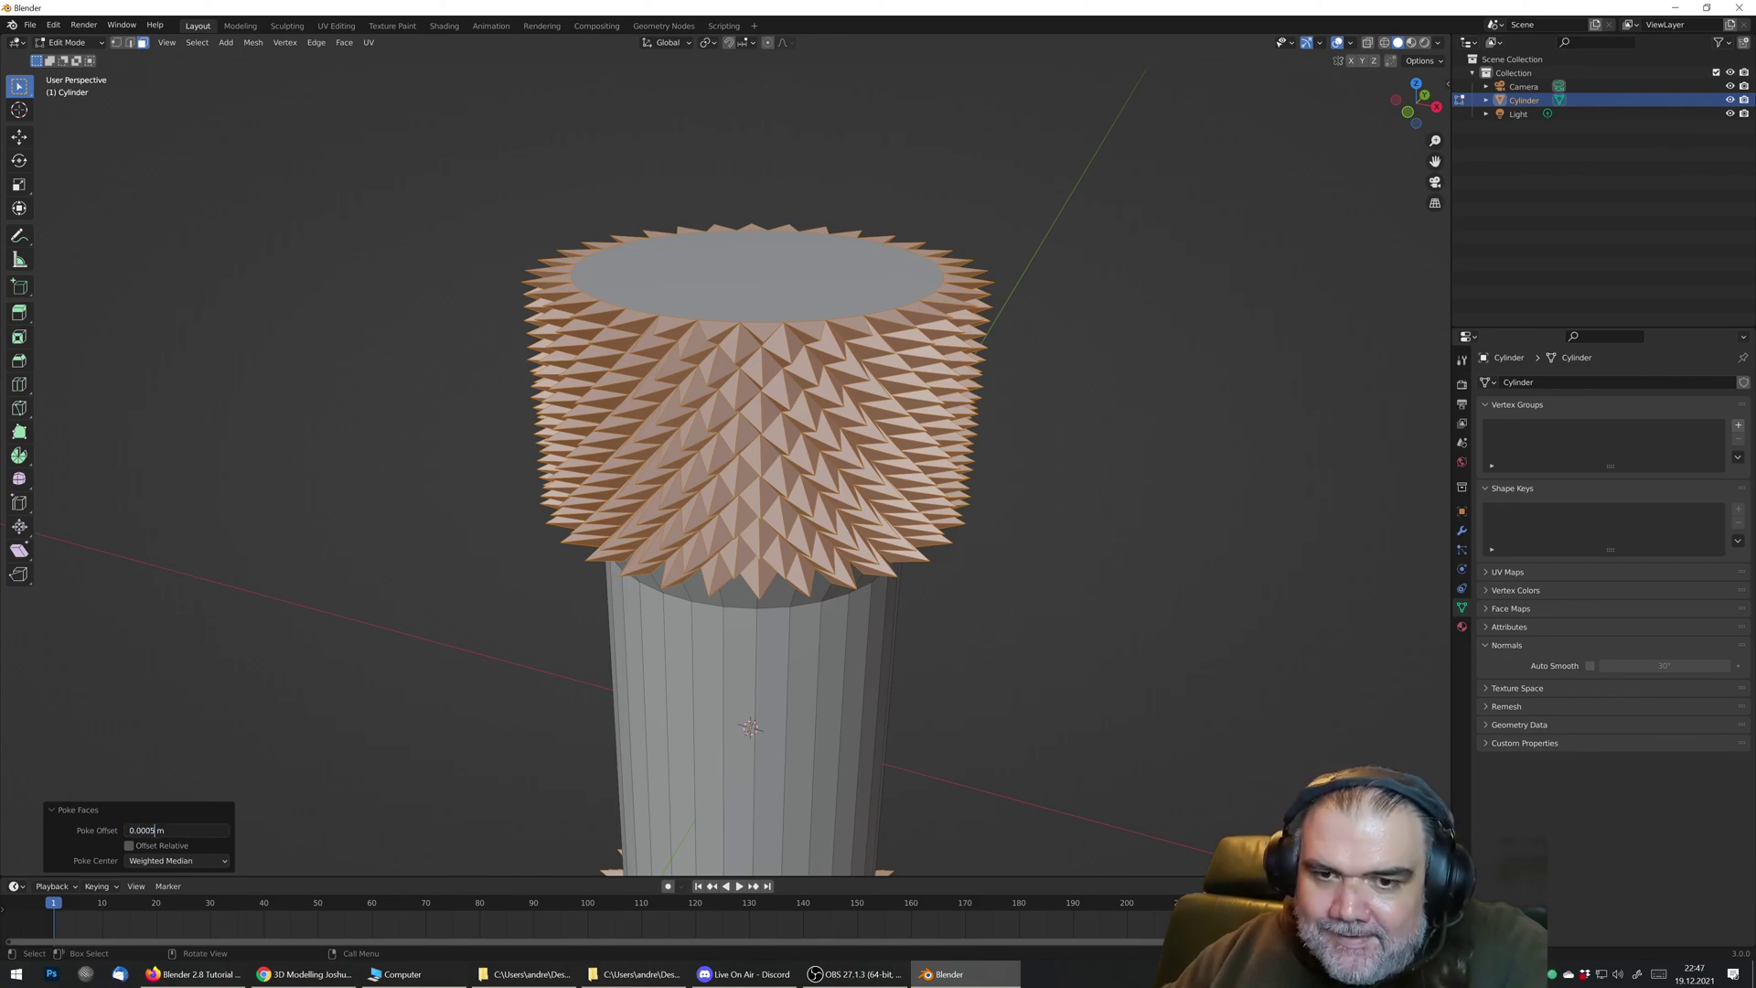
key("Return")
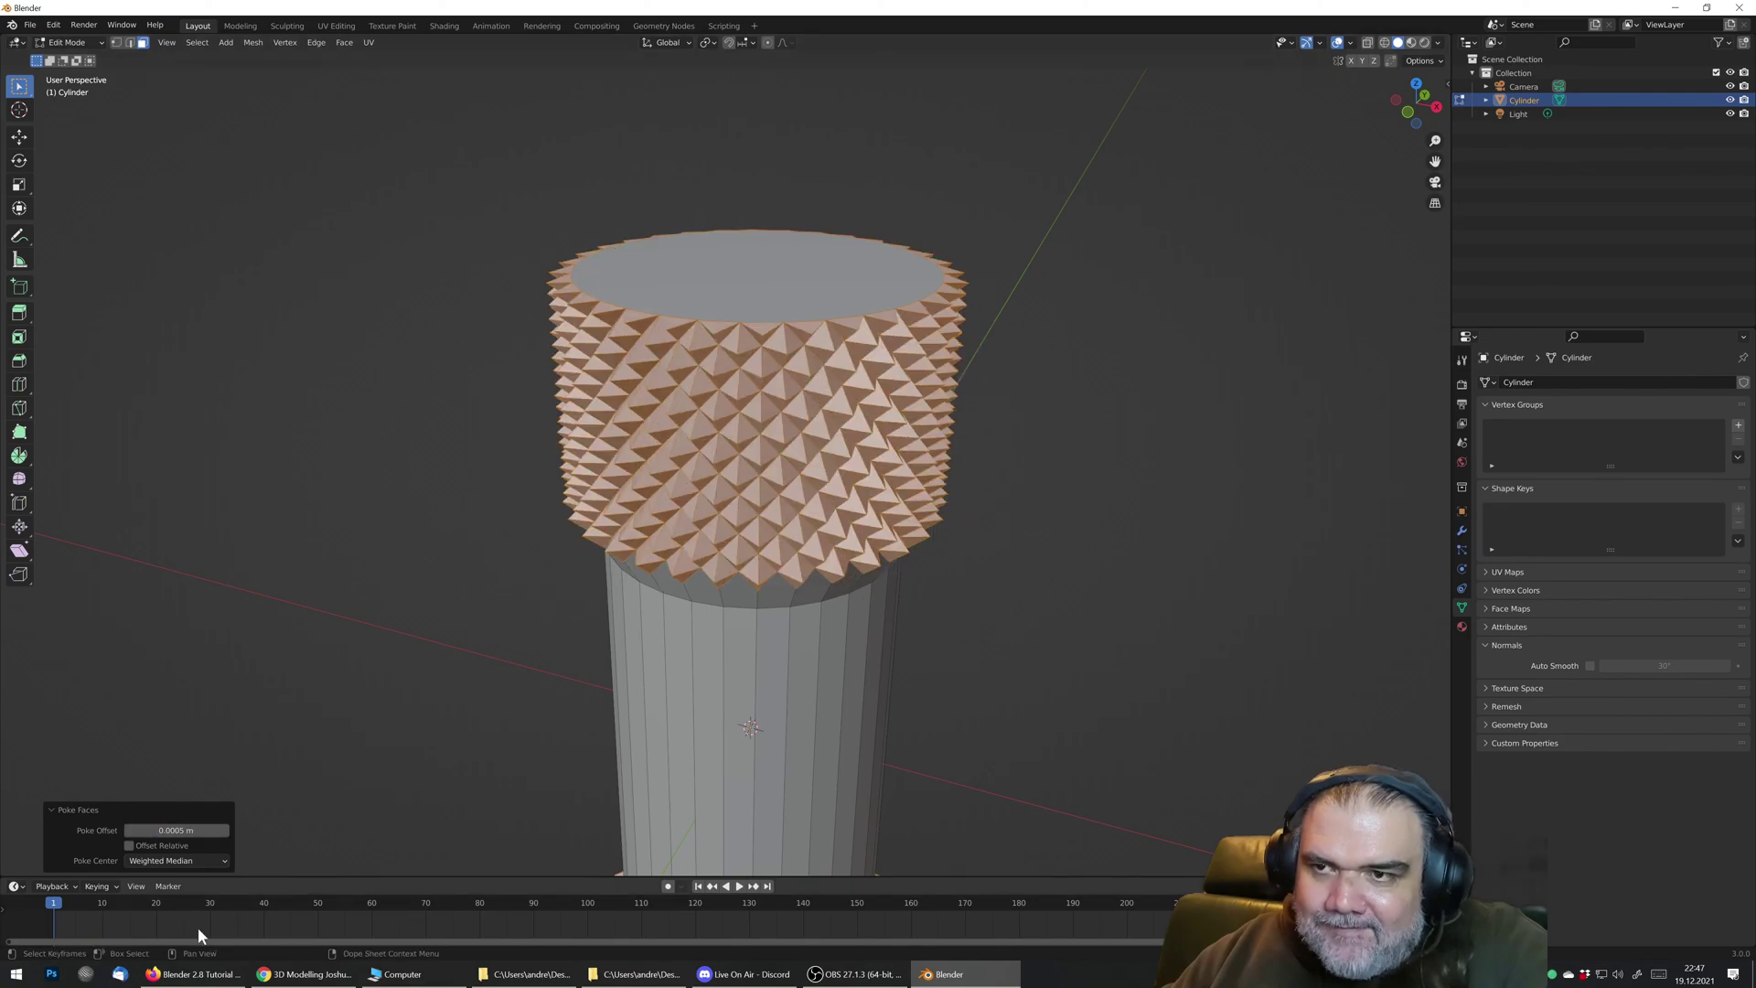
Step: Return to Object Mode and apply Shade Smooth to the whole knurled part
middle_click_drag(786, 512, 851, 476)
key("Tab")
scroll(857, 506, "down", 5)
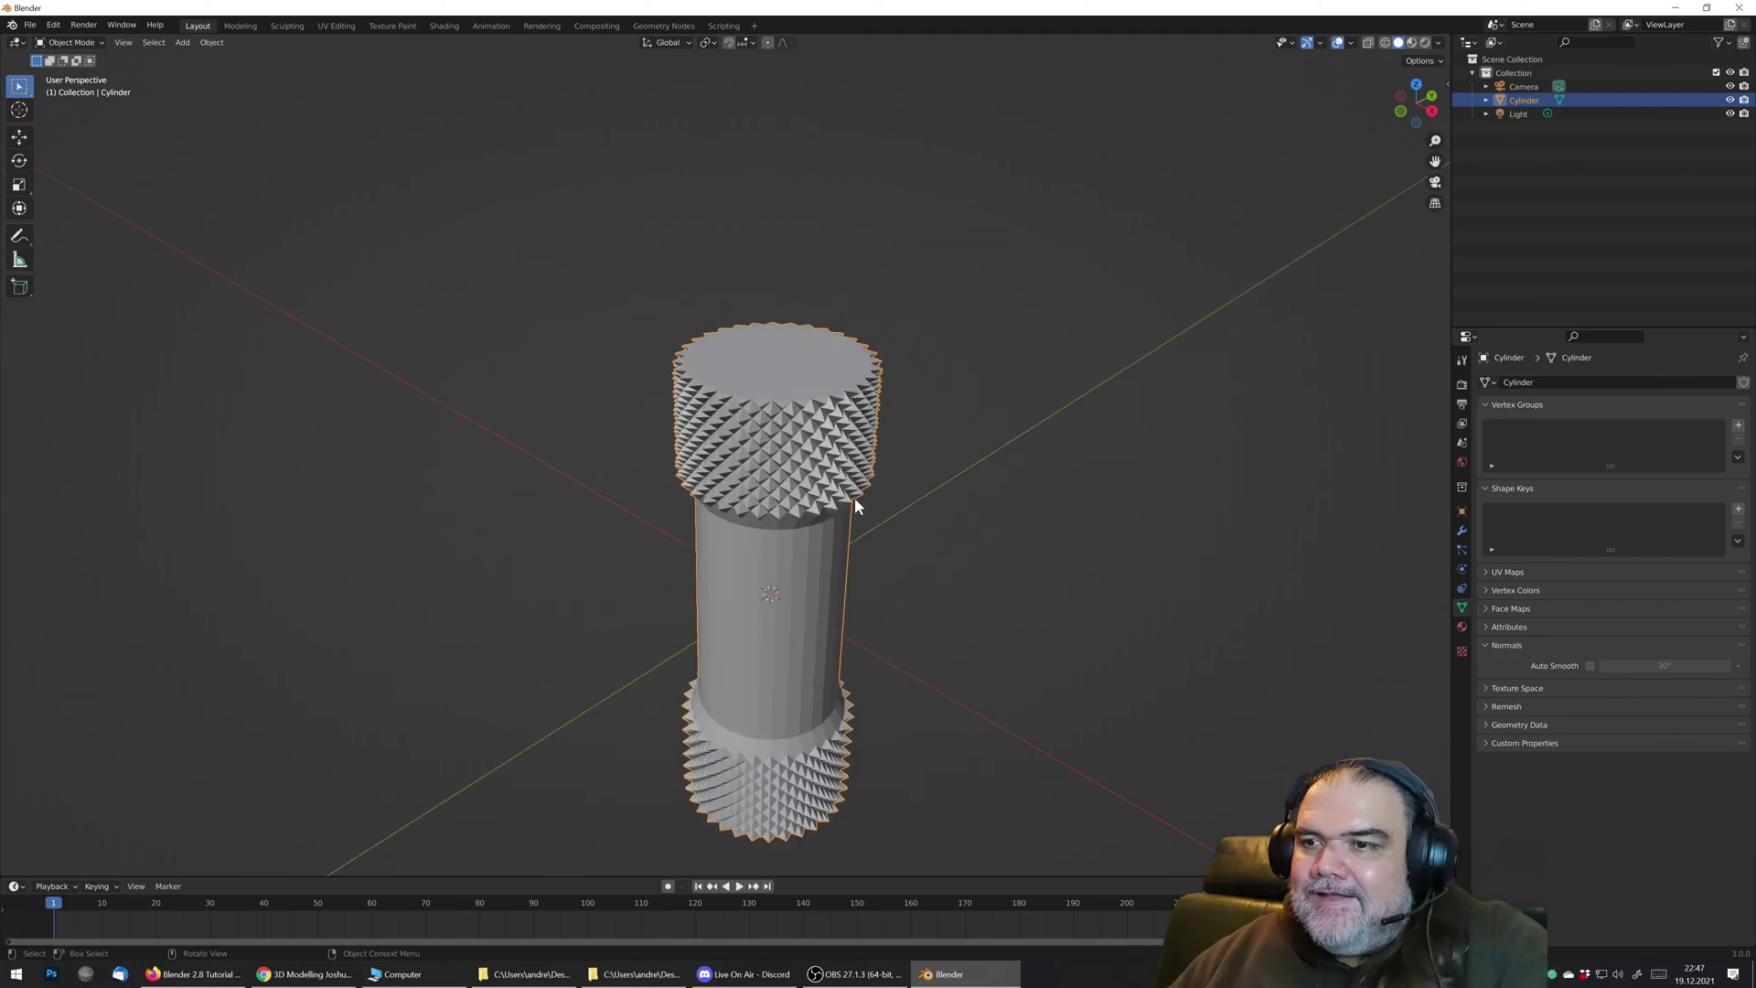
middle_click_drag(855, 499, 805, 604)
scroll(765, 446, "up", 2)
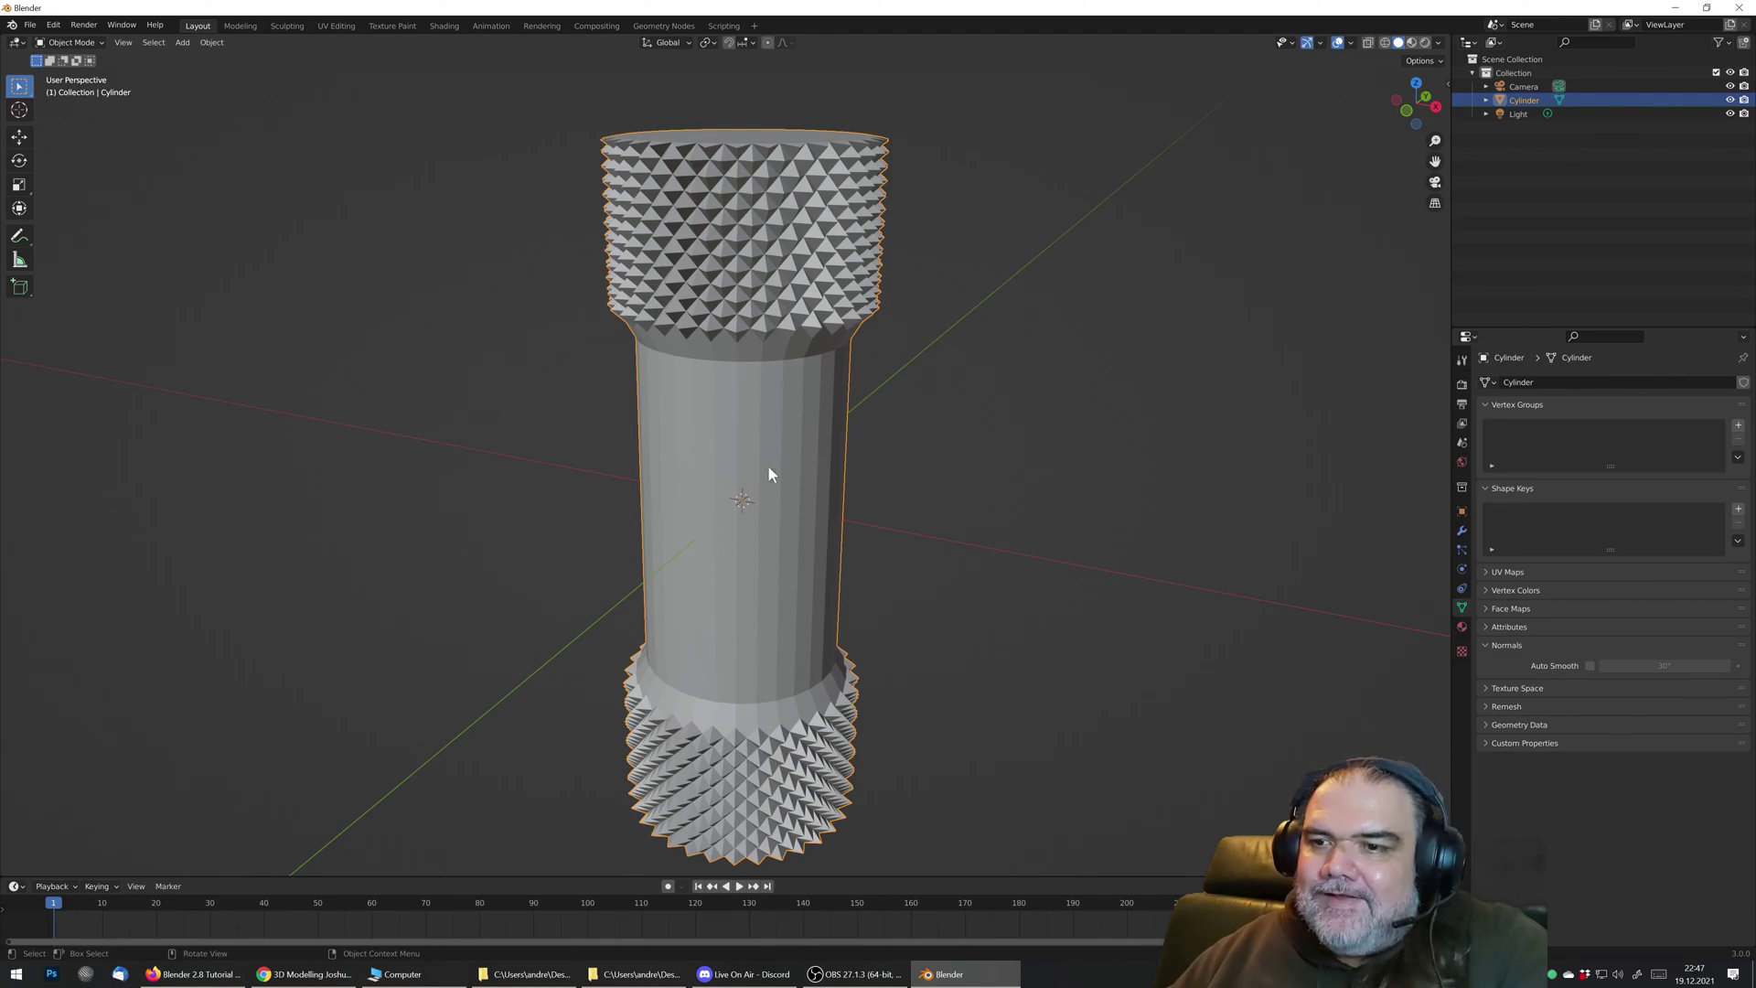
middle_click_drag(765, 575, 766, 425)
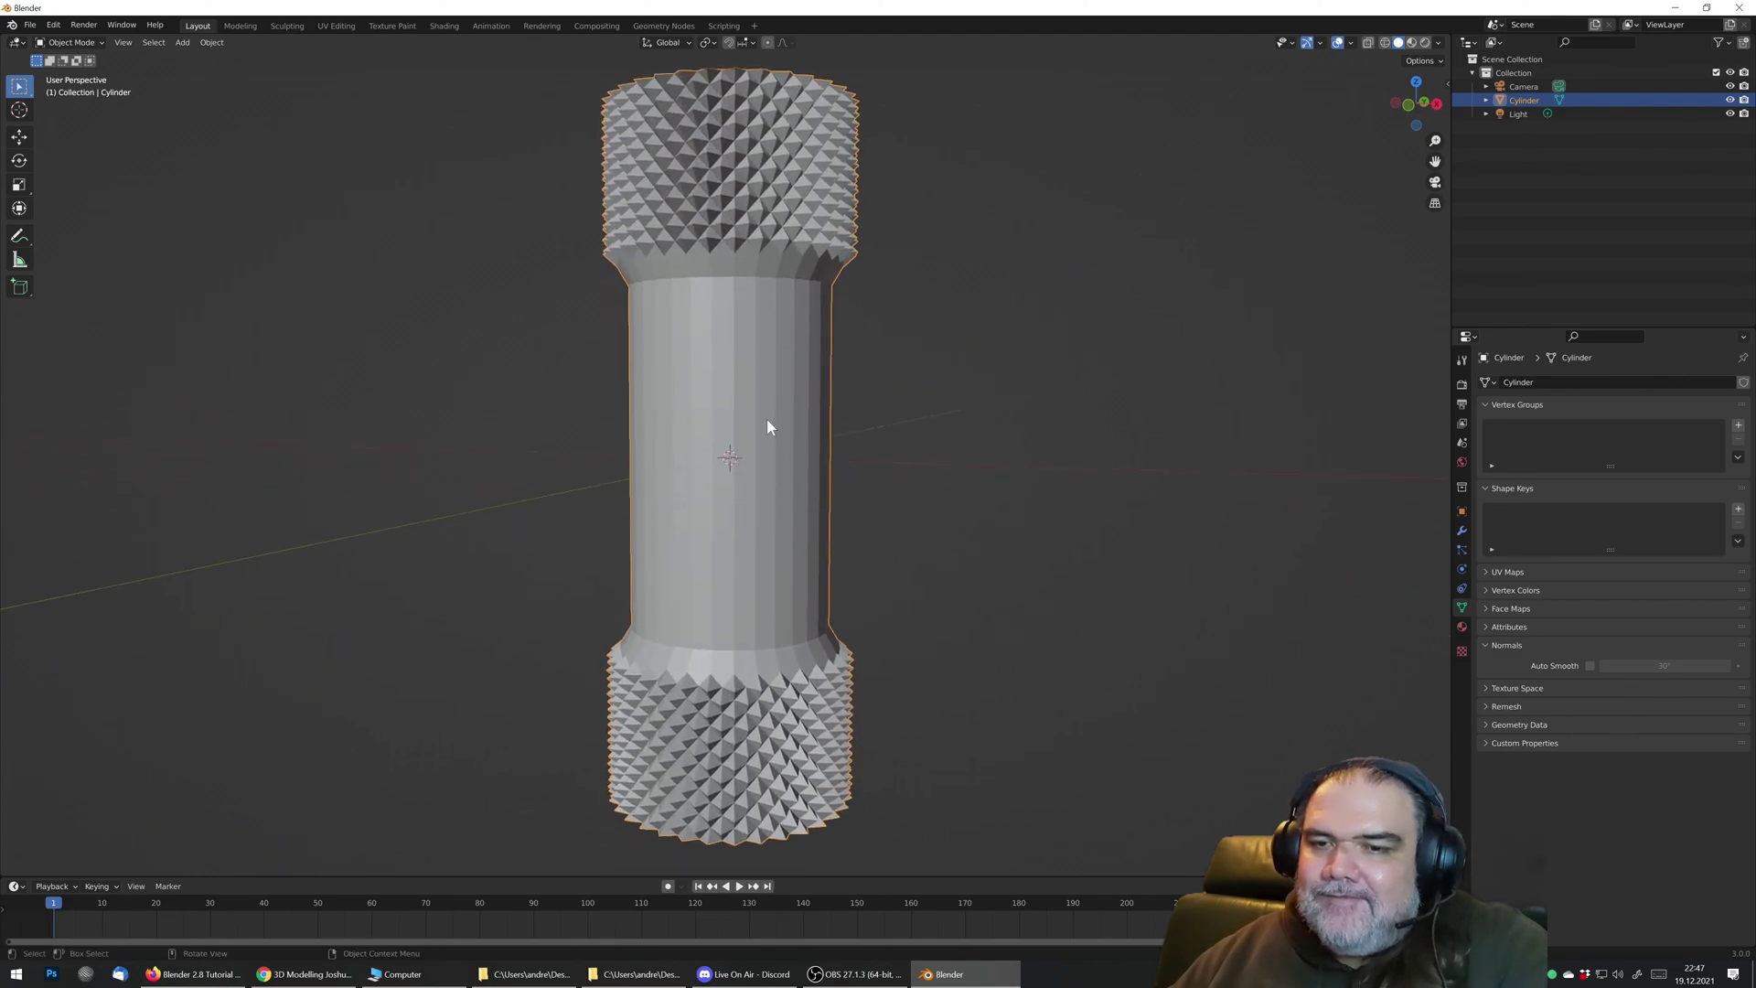
right_click(765, 410)
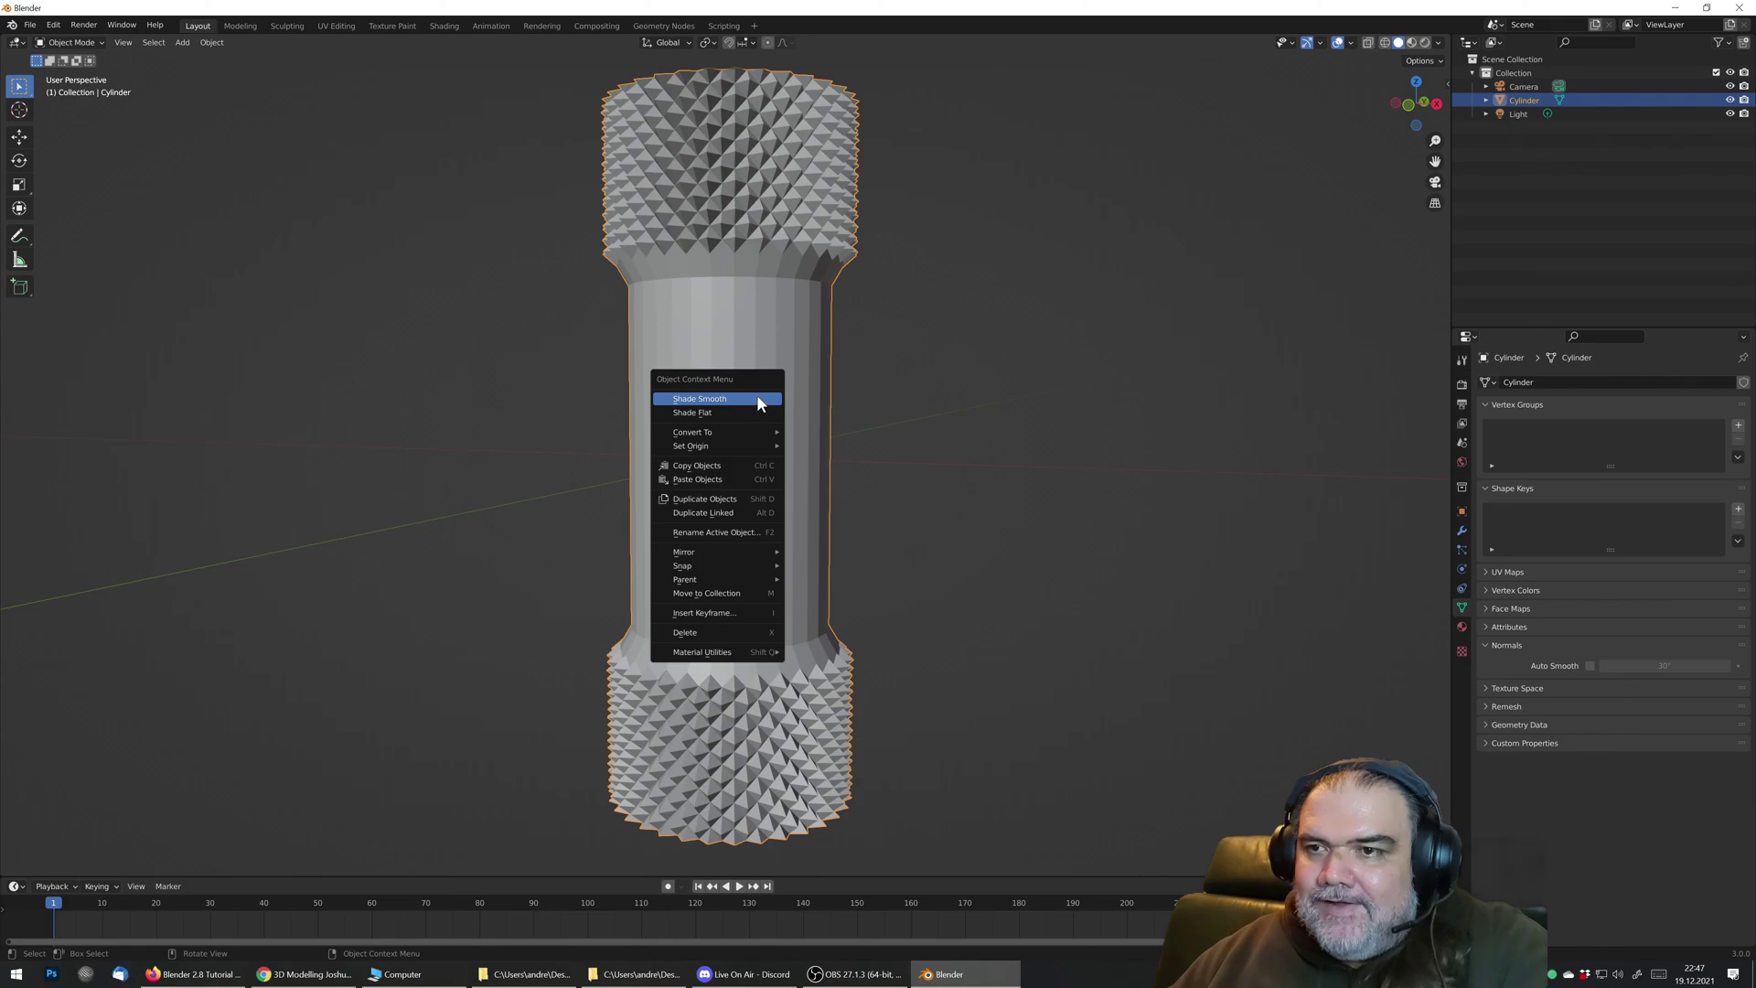
left_click(716, 403)
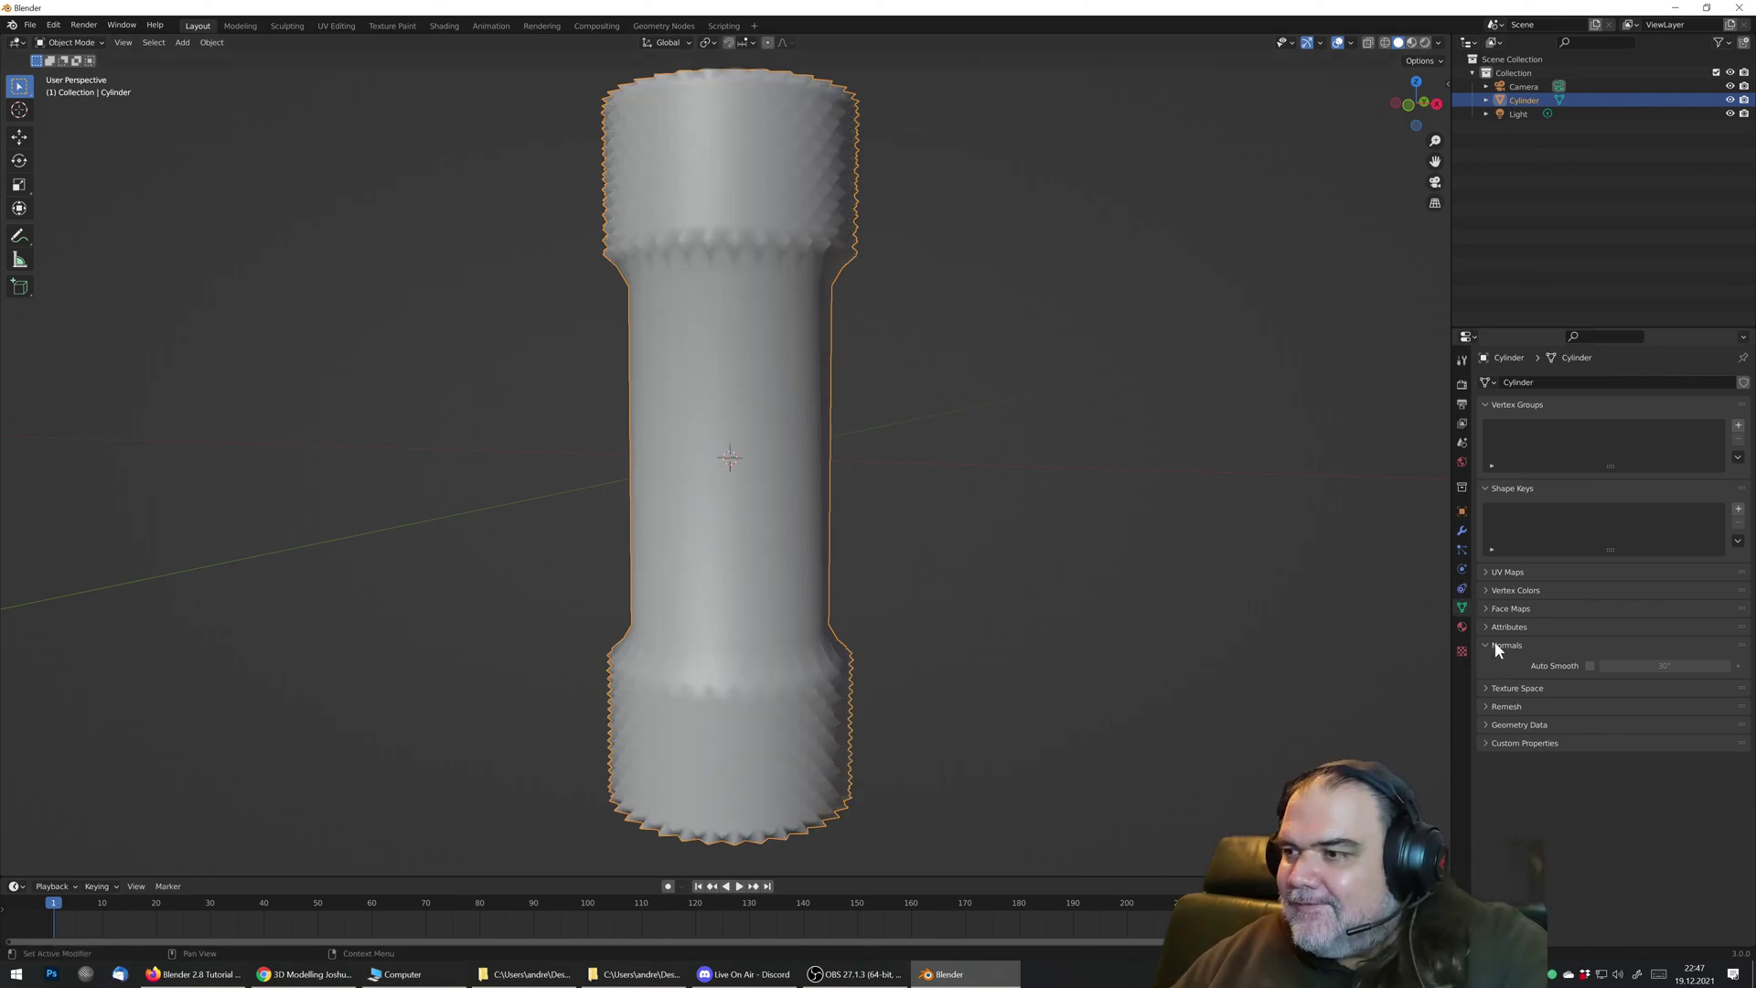
Step: Enable Auto Smooth for the part's normals and set its angle to 23.2°
left_click(1591, 666)
middle_click_drag(779, 478, 769, 463)
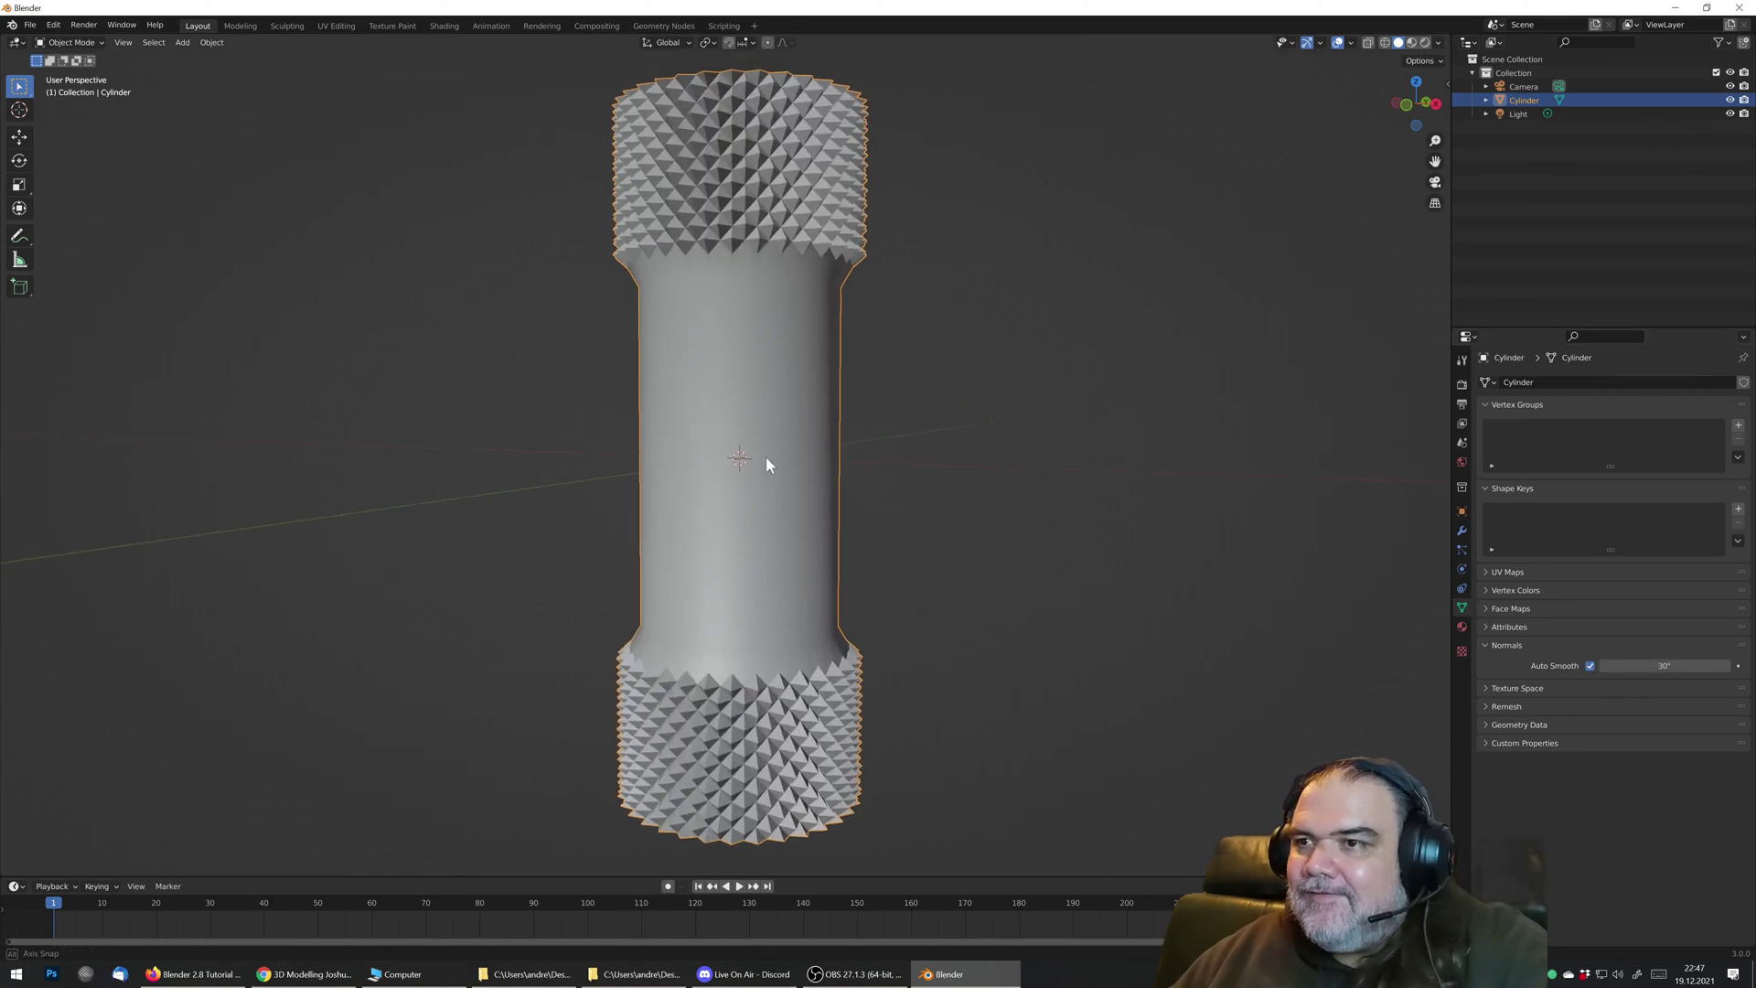
left_click_drag(1665, 666, 1629, 682)
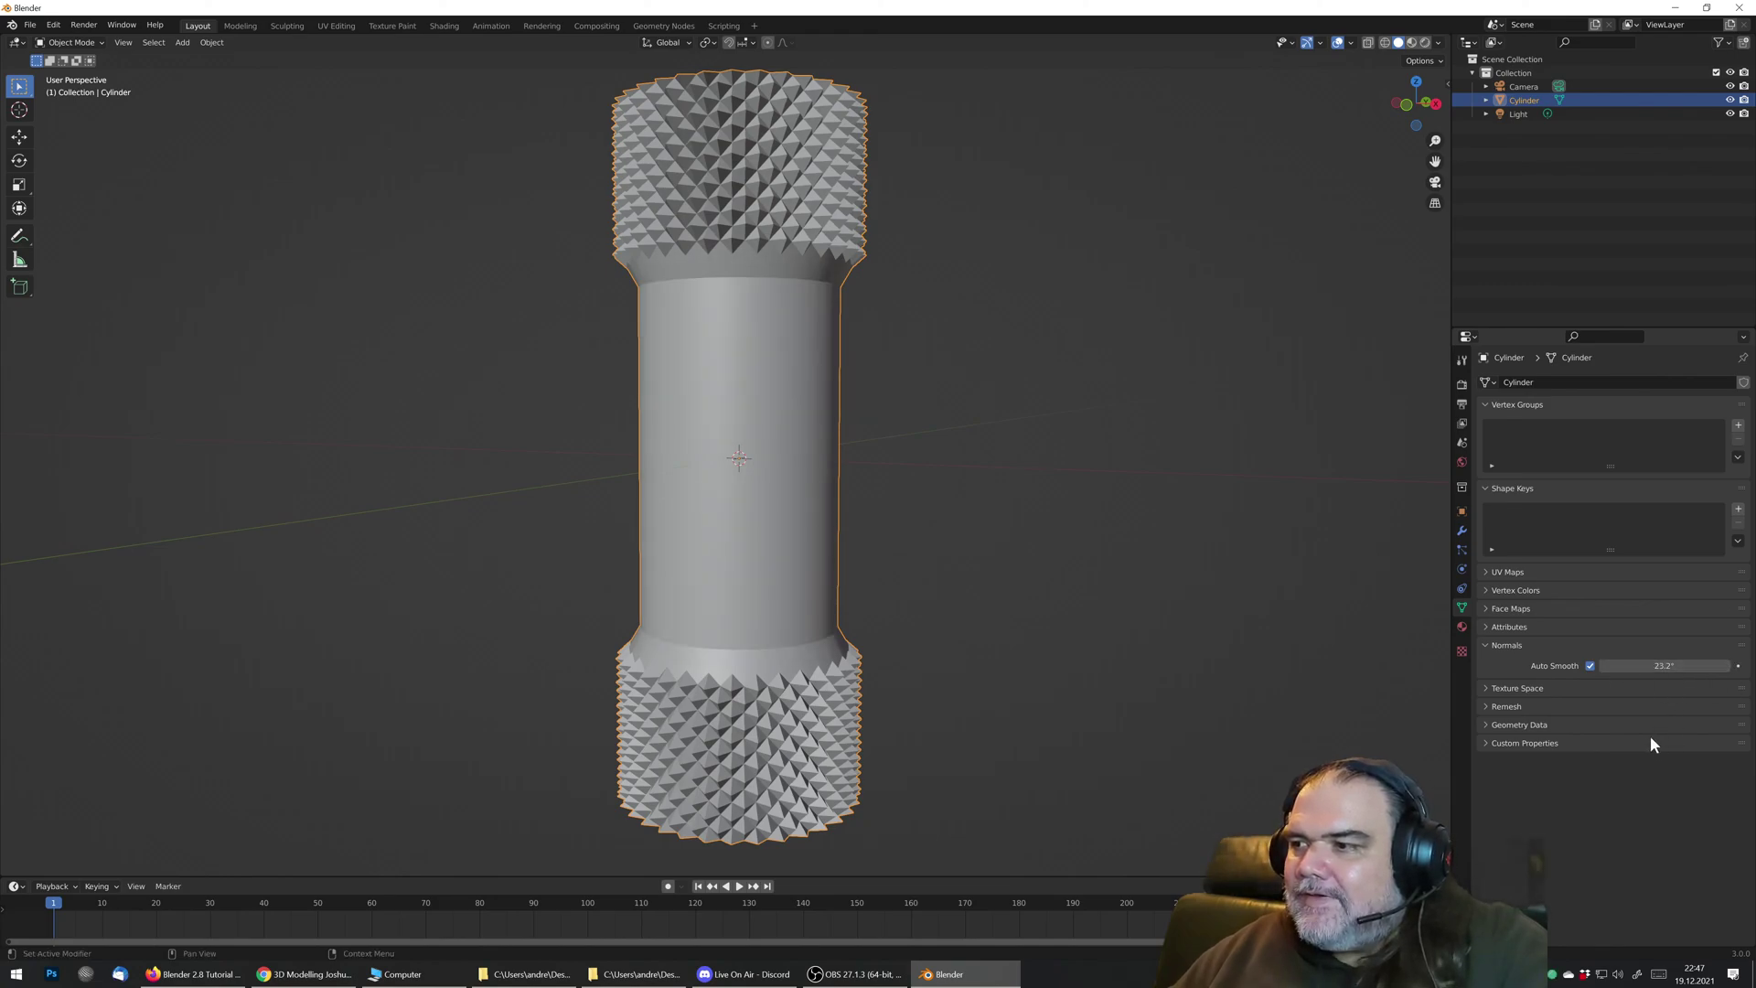
mouse_move(765, 379)
middle_mouse_down()
mouse_move(722, 427)
mouse_move(772, 396)
mouse_move(737, 393)
middle_mouse_up()
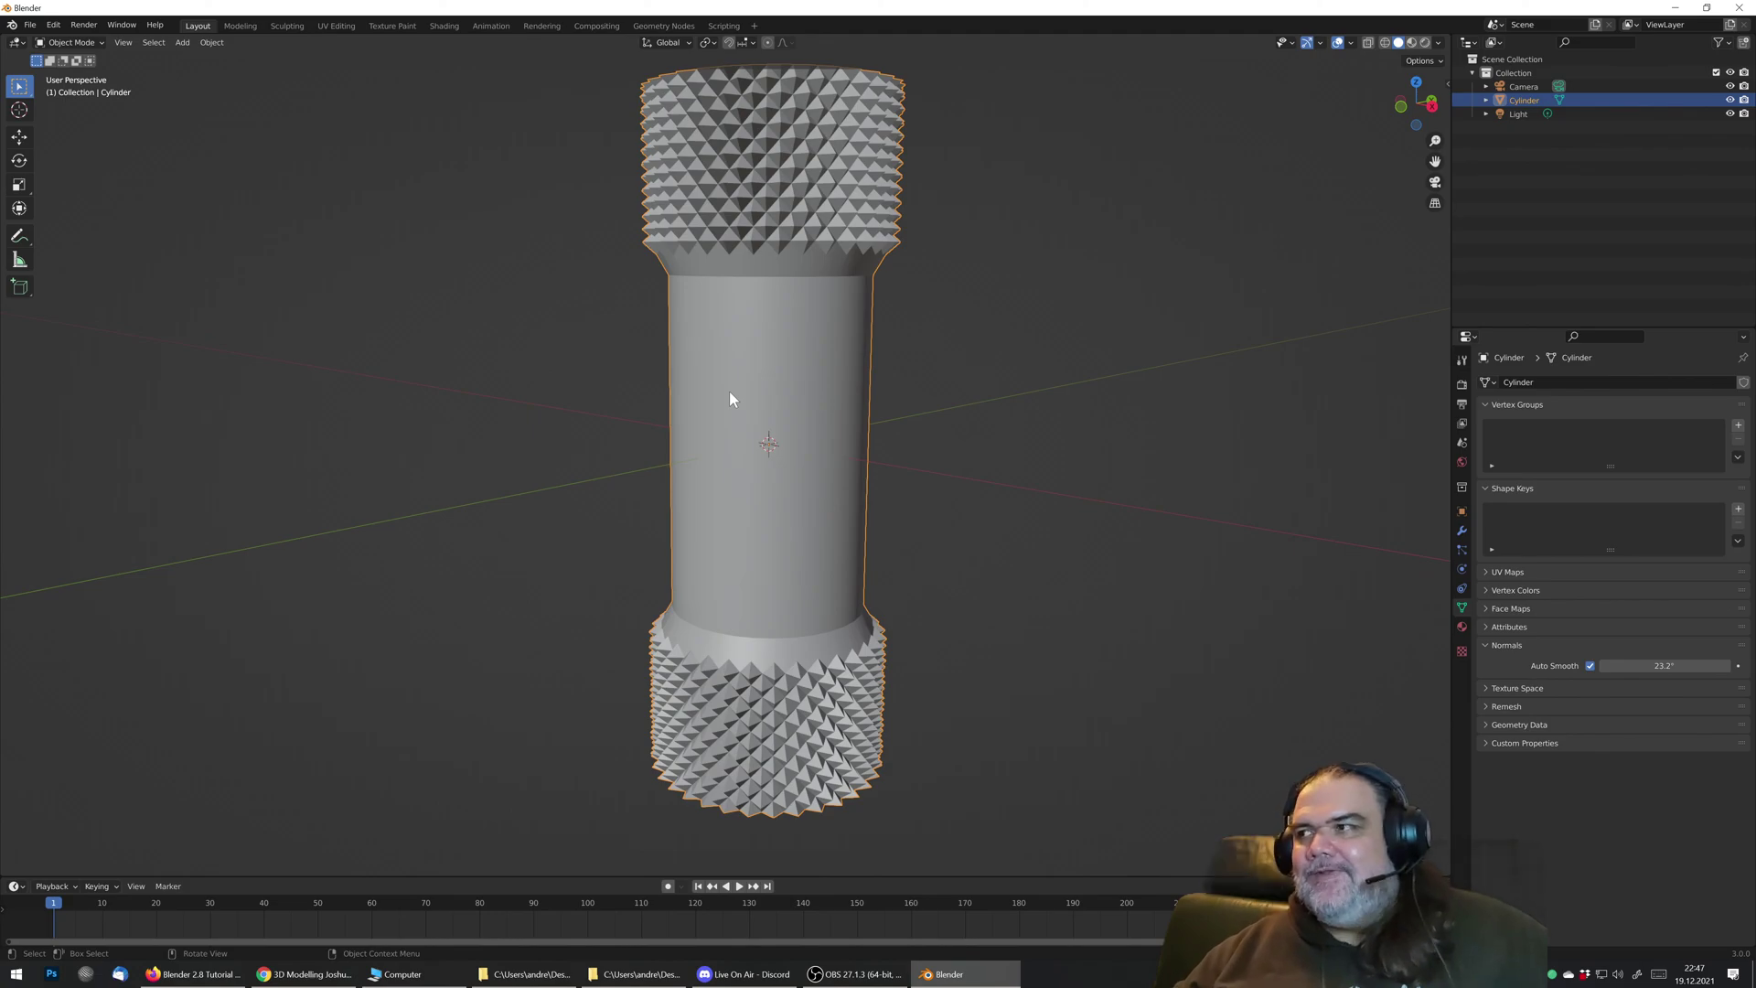
scroll(750, 409, "down", 2)
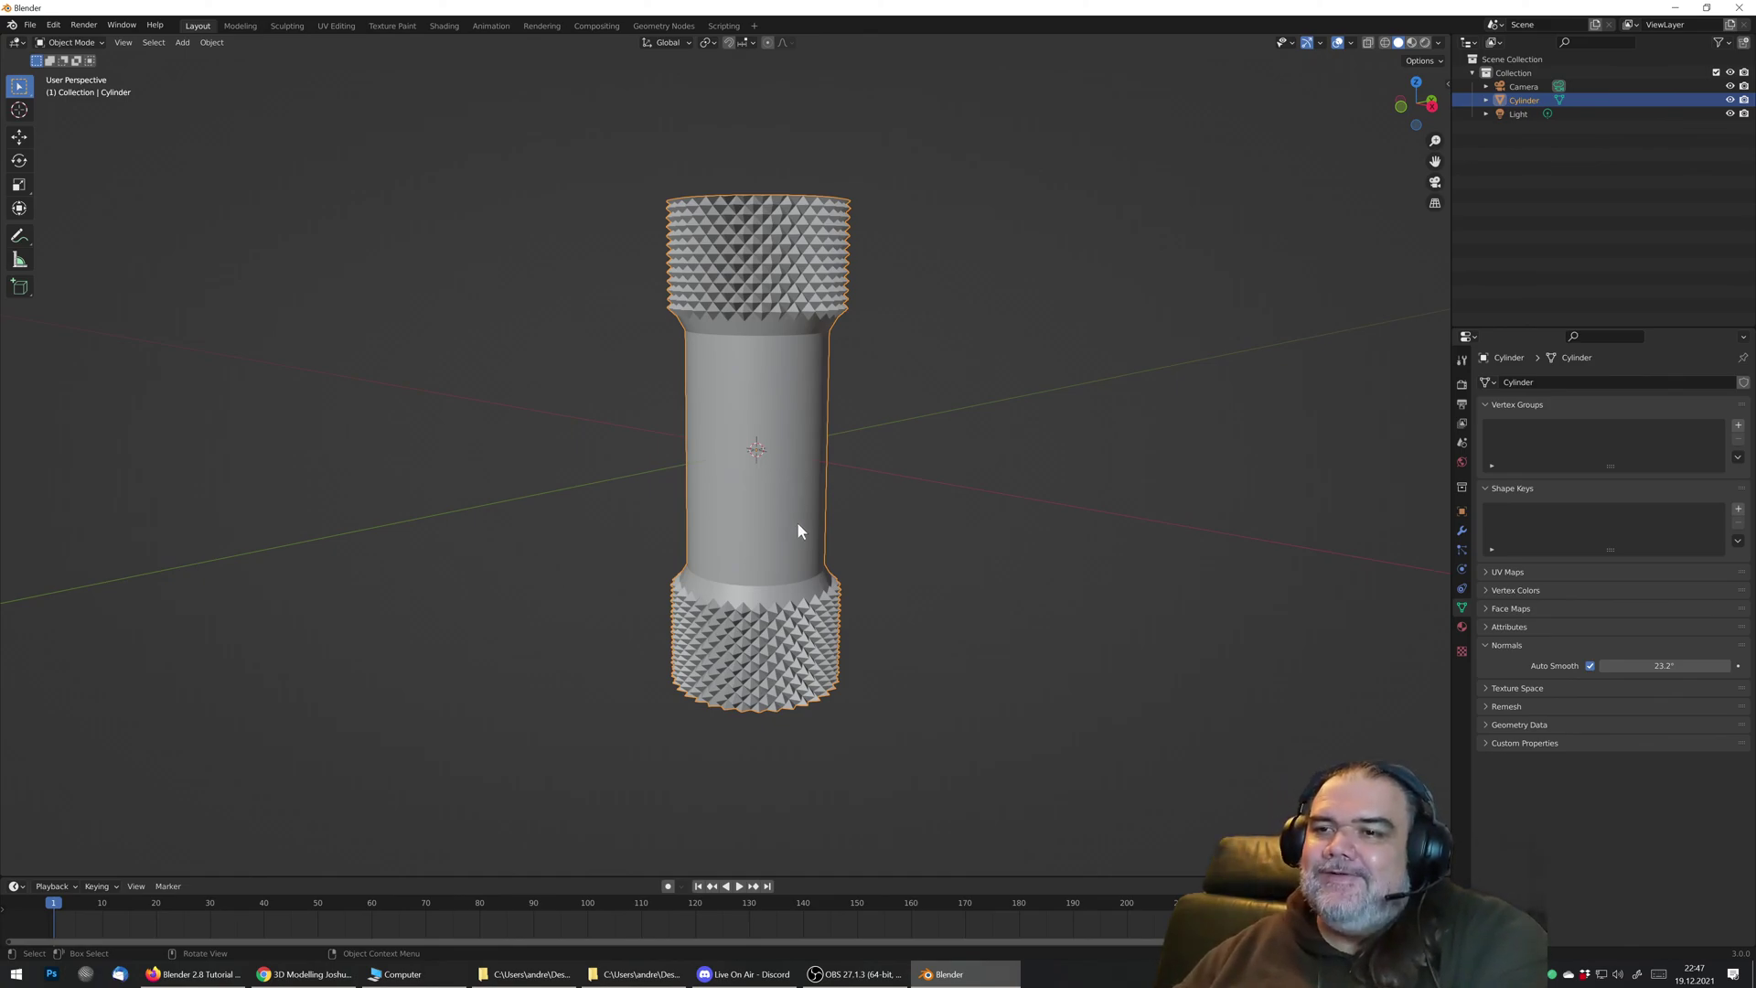
middle_click_drag(760, 465, 825, 411, "shift")
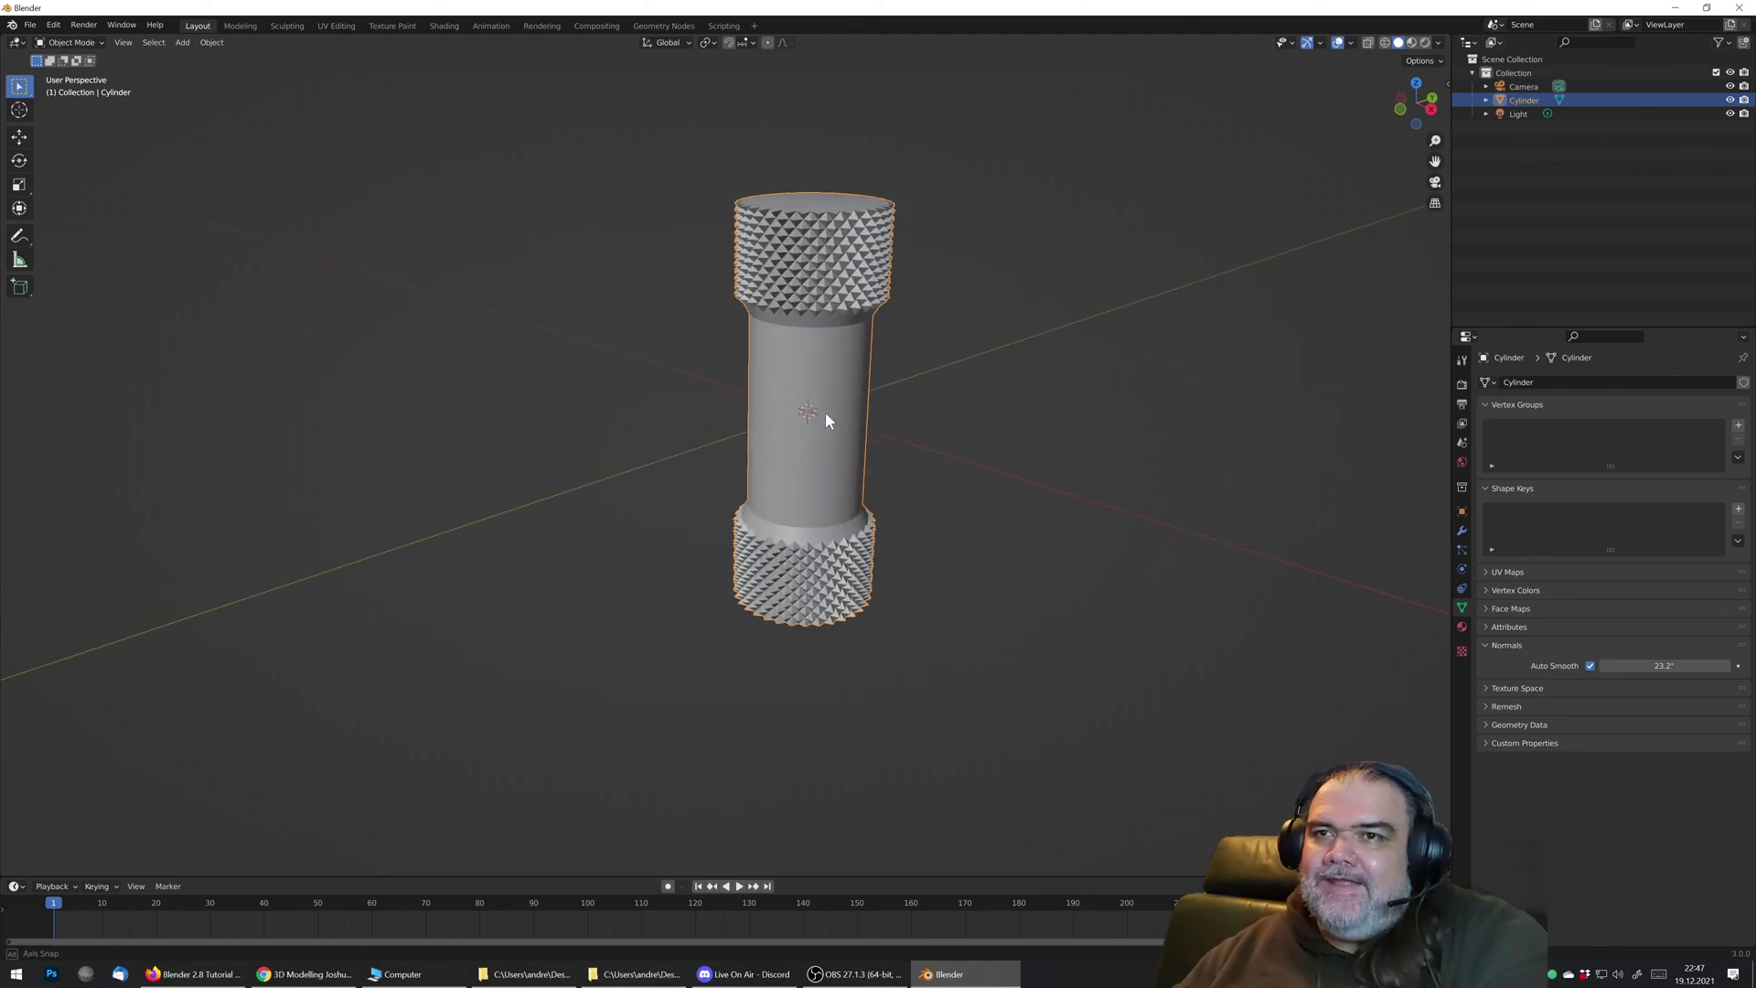
Step: Switch to the Shading workspace and assign the existing Screw Material to the cylinder
left_click(444, 26)
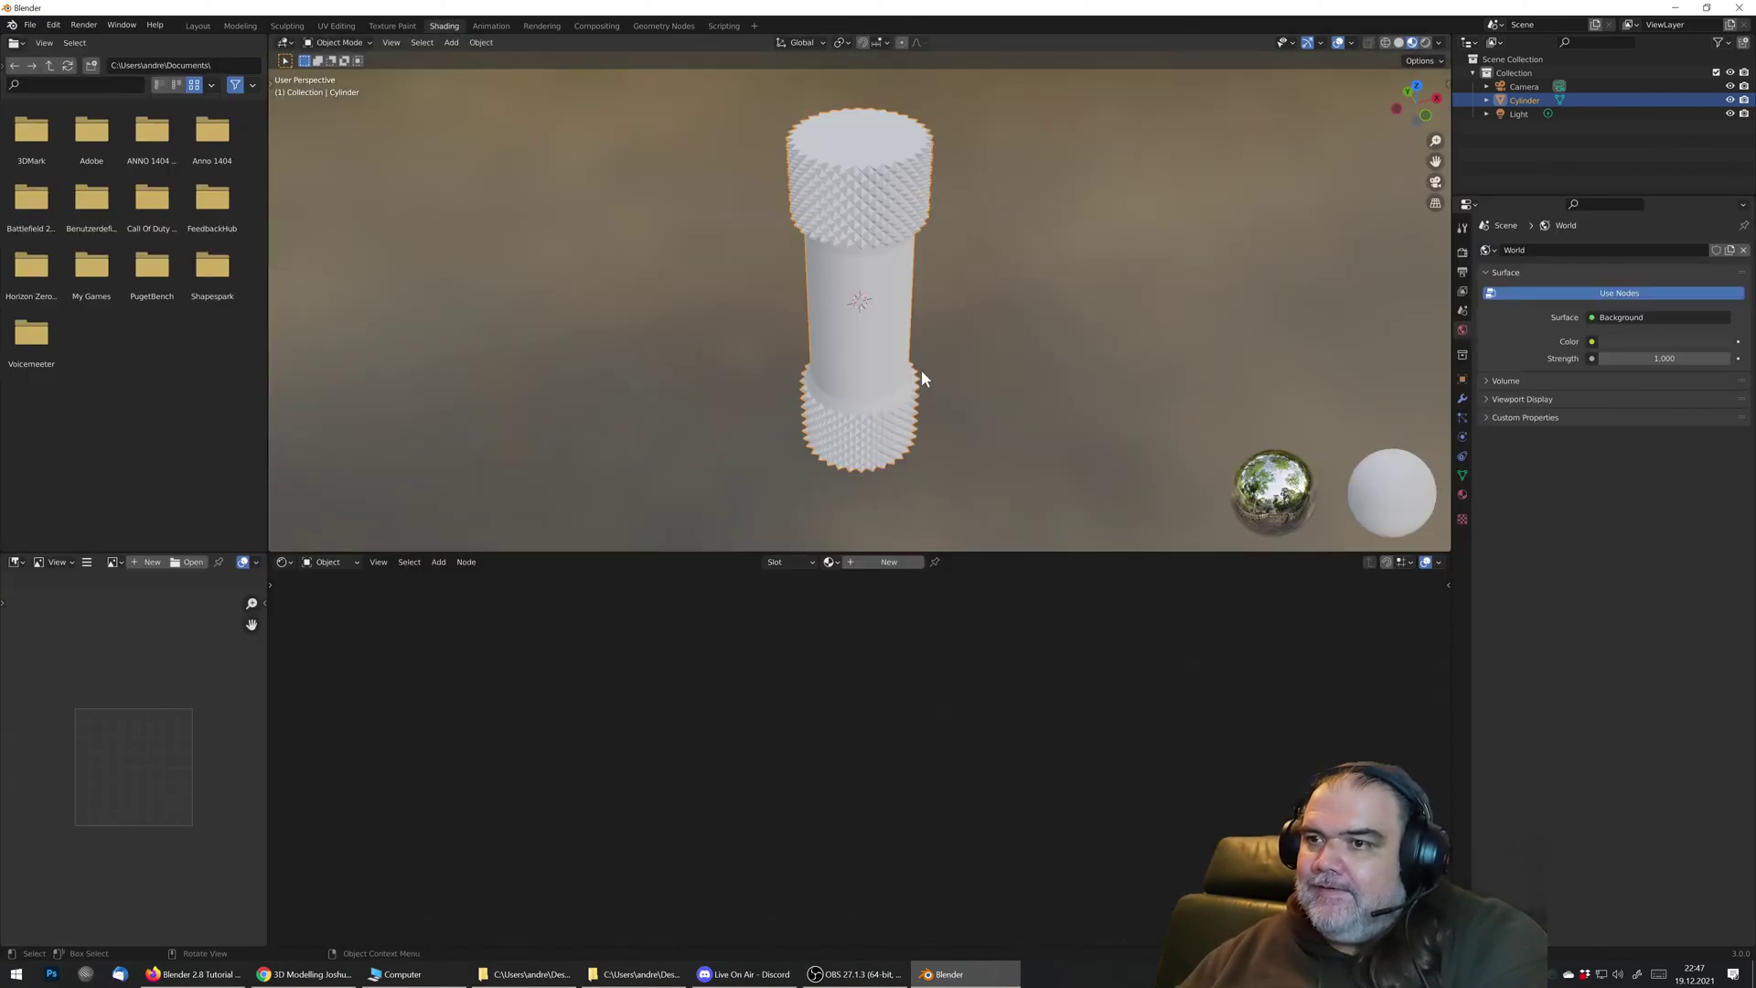
left_click(836, 560)
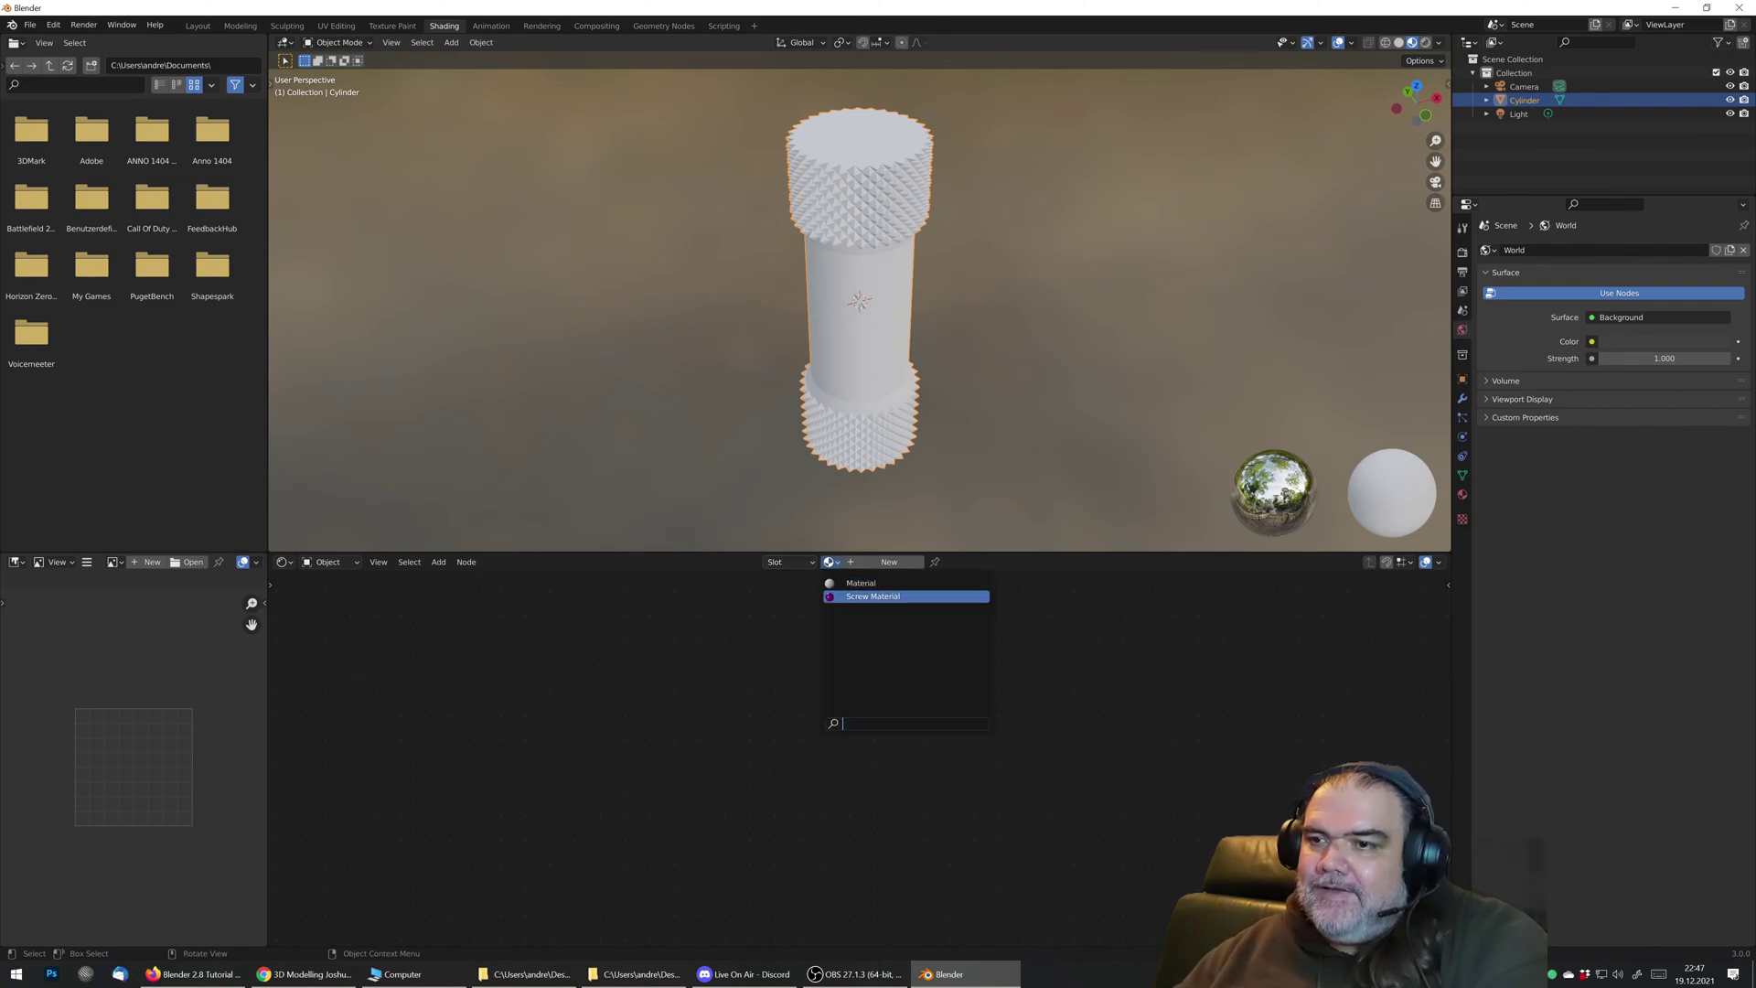
left_click(865, 597)
mouse_move(840, 237)
middle_mouse_down()
mouse_move(979, 146)
mouse_move(823, 240)
mouse_move(759, 172)
mouse_move(854, 178)
mouse_move(821, 132)
mouse_move(893, 197)
mouse_move(838, 223)
middle_mouse_up()
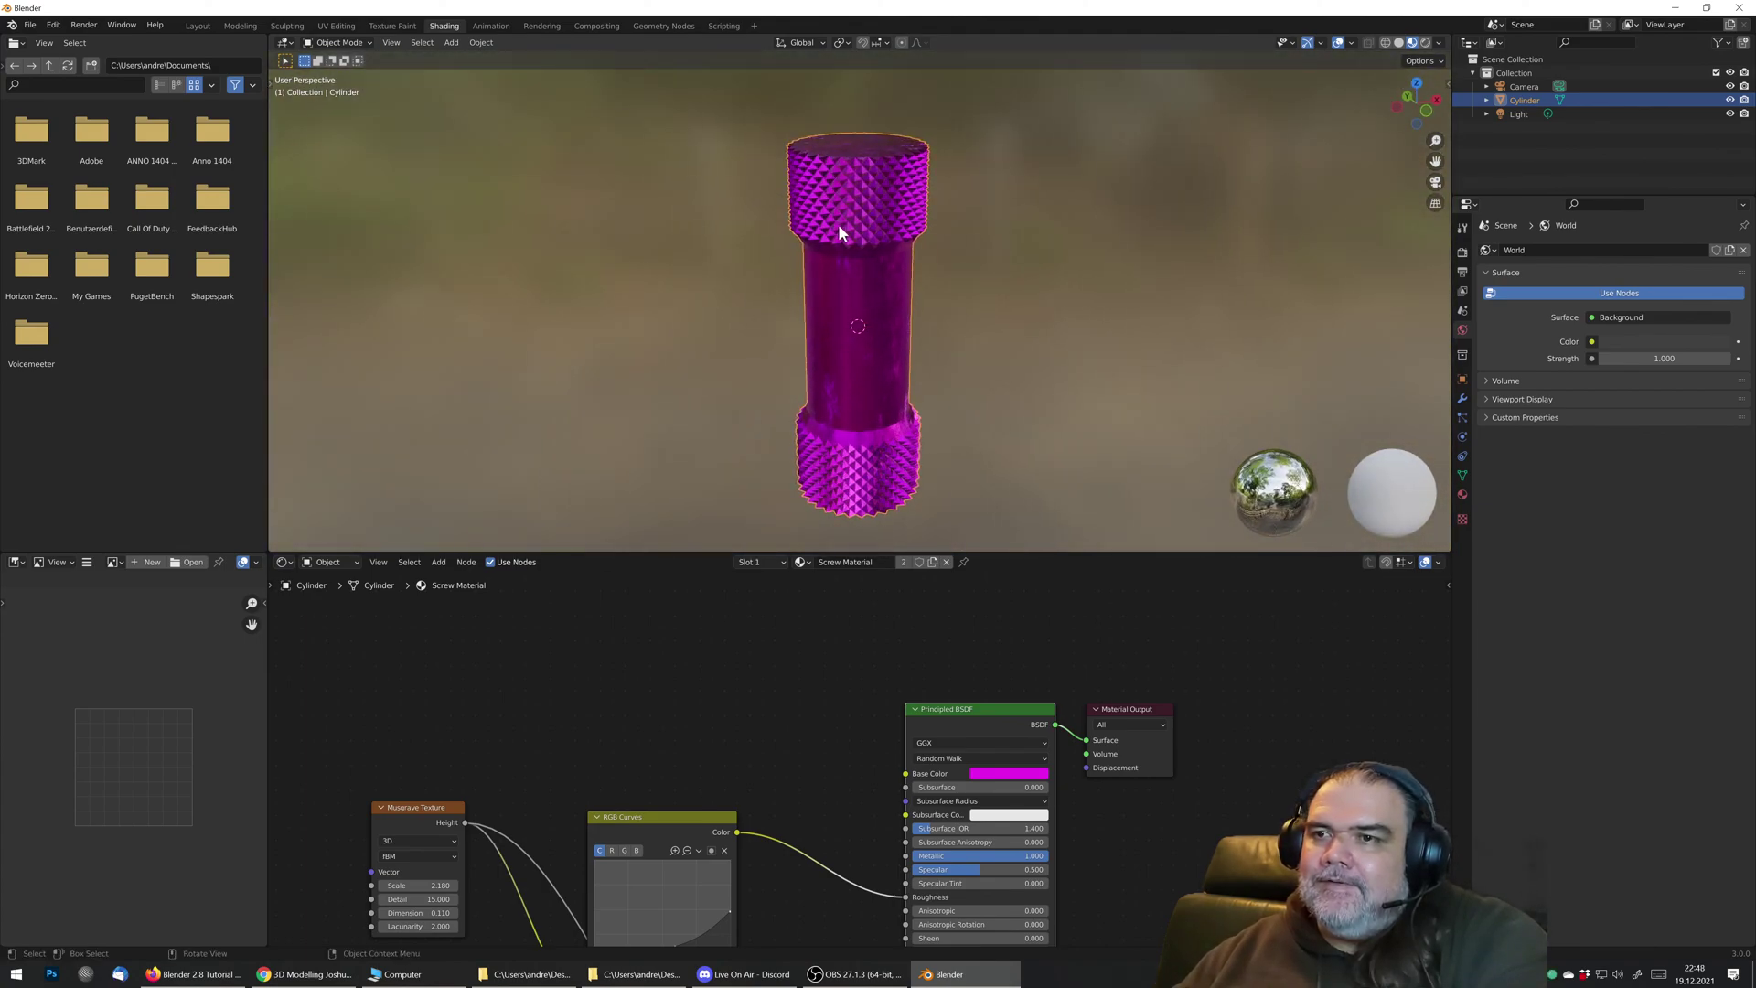
Step: Open the recent file JB_Frame_Finished.blend without saving the changes to the current scene
left_click(30, 24)
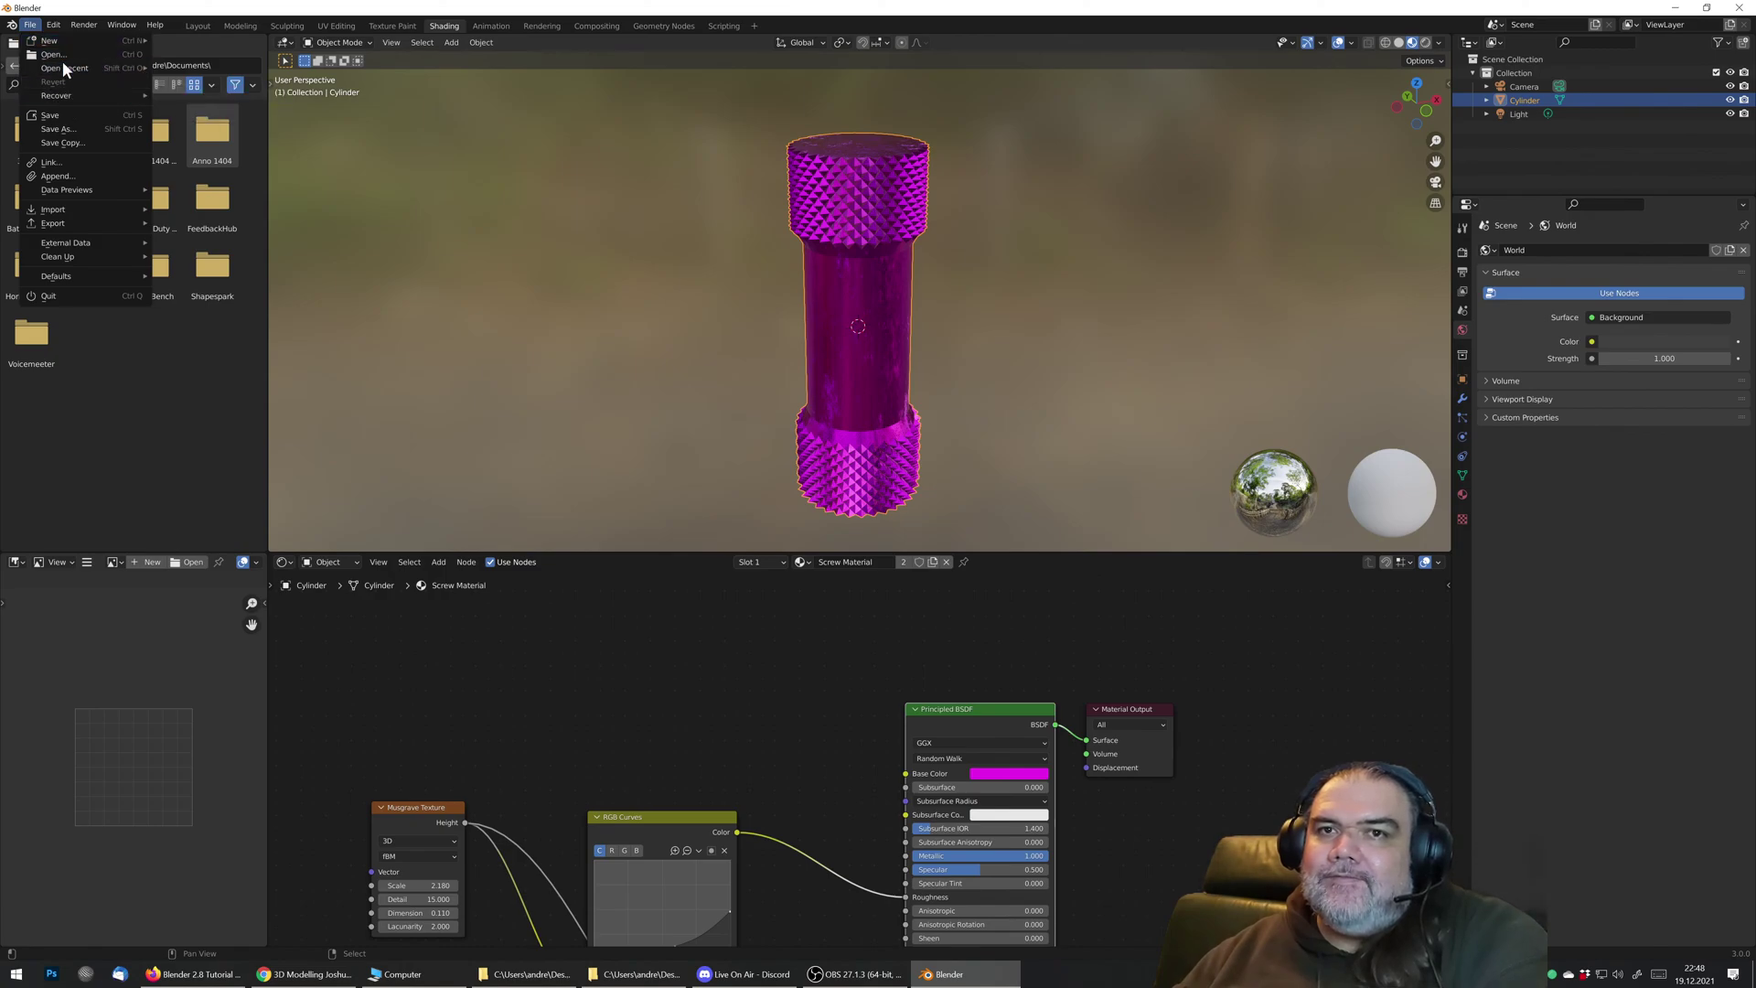
mouse_move(63, 46)
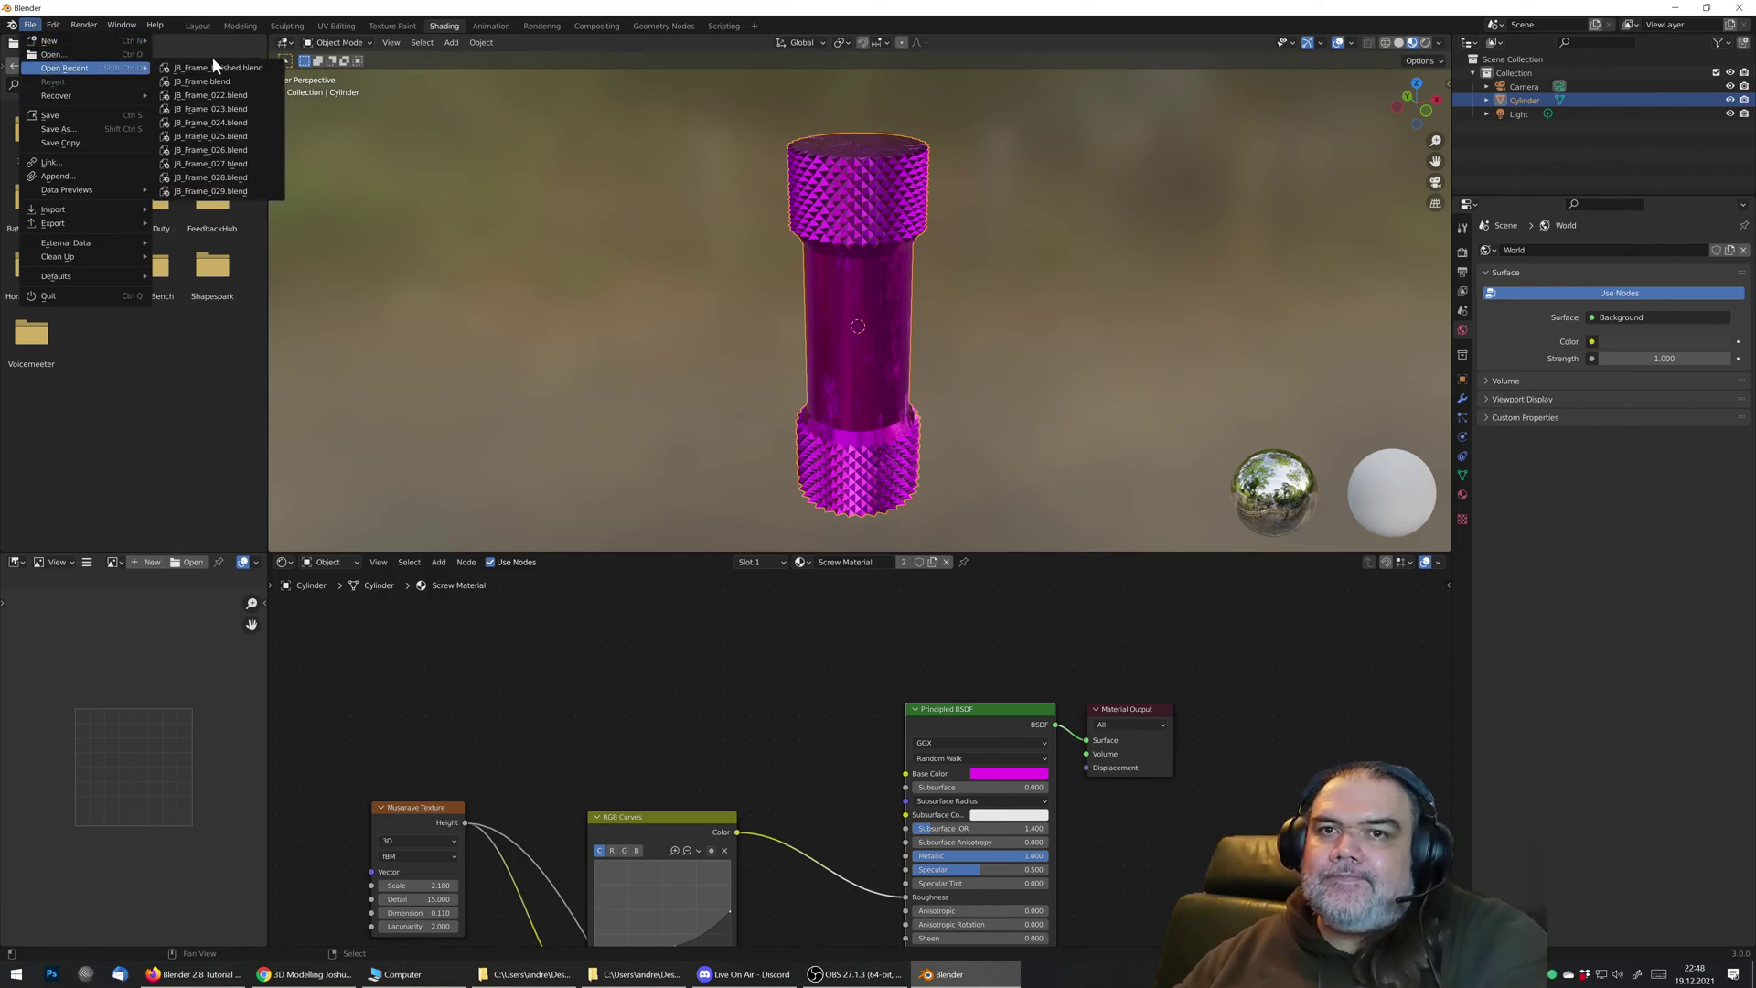
left_click(237, 69)
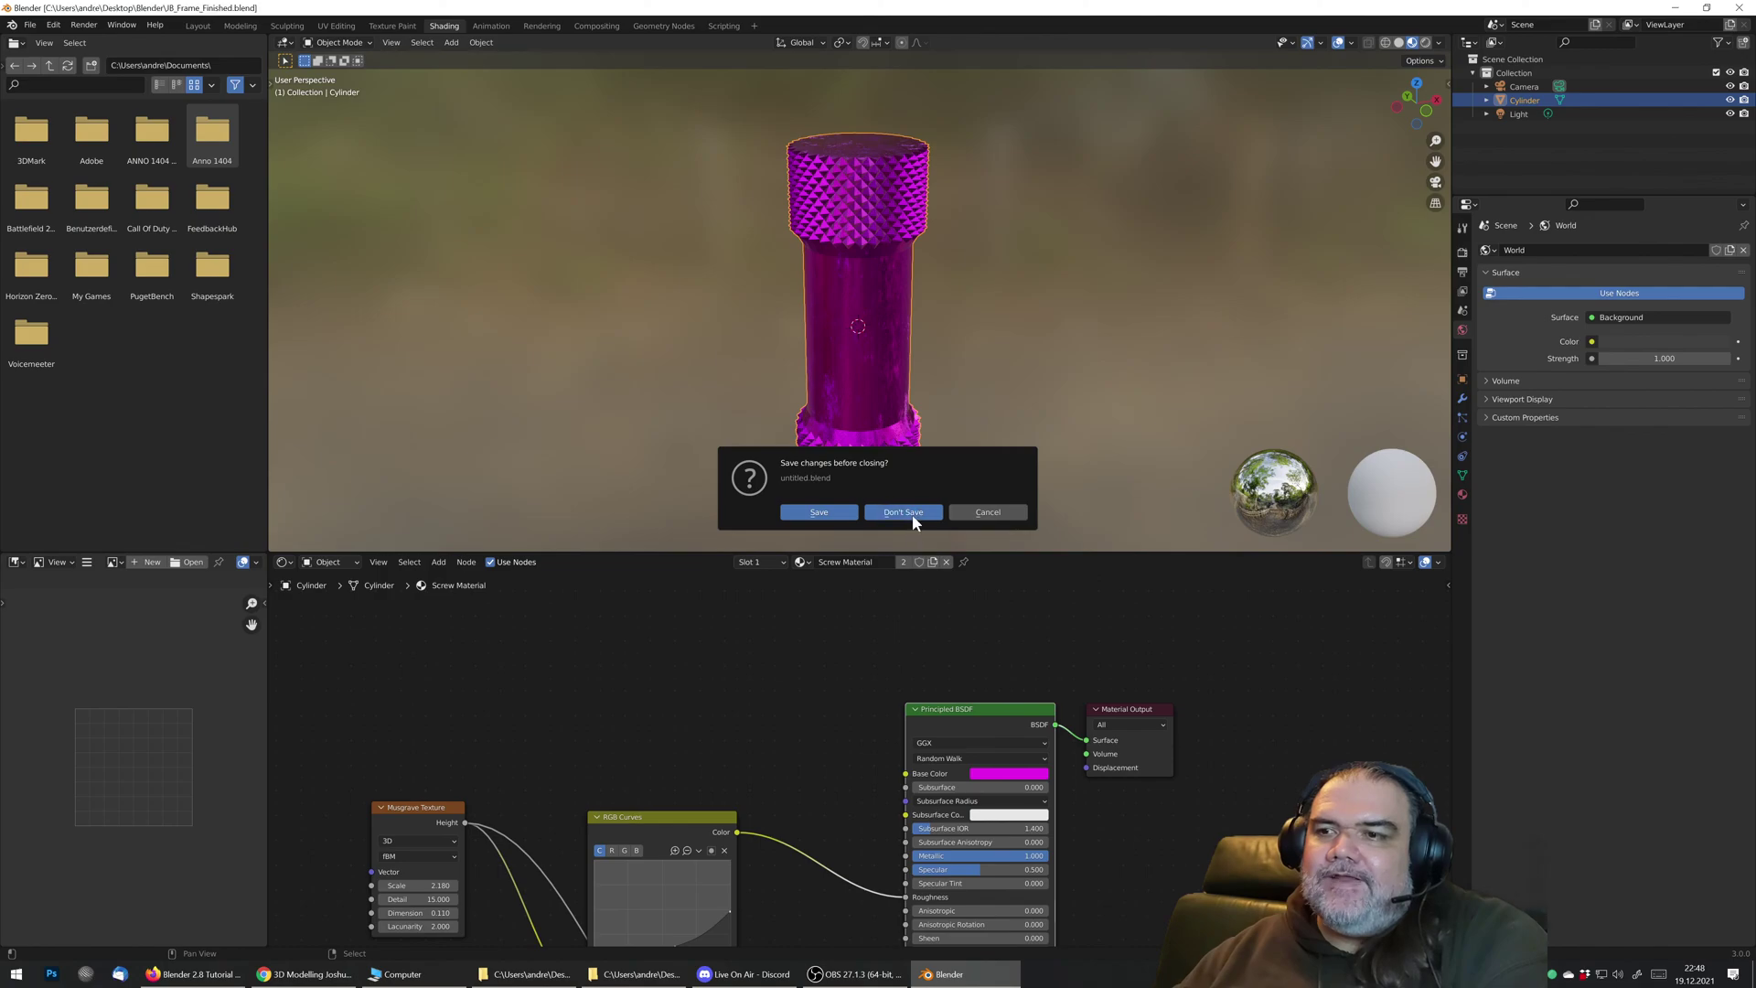
left_click(905, 513)
Step: Examine the knurled standoffs, screws and plates of the drone frame up close and from several angles
middle_click_drag(732, 419, 663, 378)
scroll(665, 387, "up", 6)
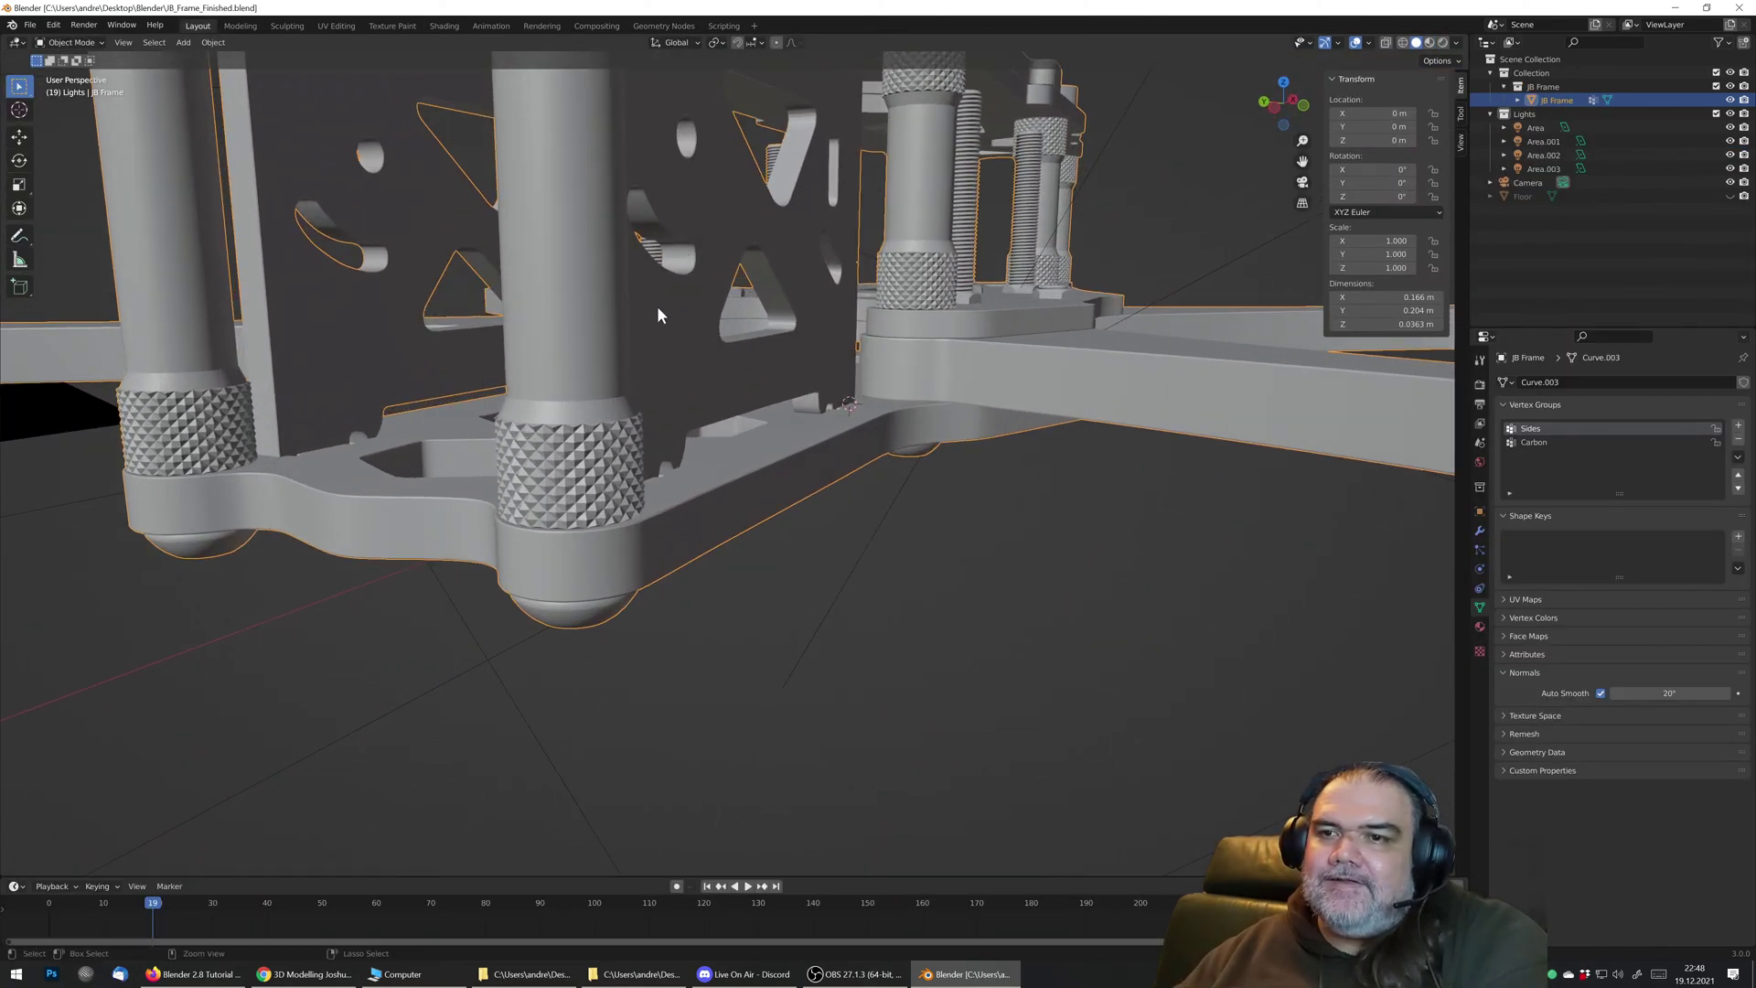
scroll(649, 443, "down", 3)
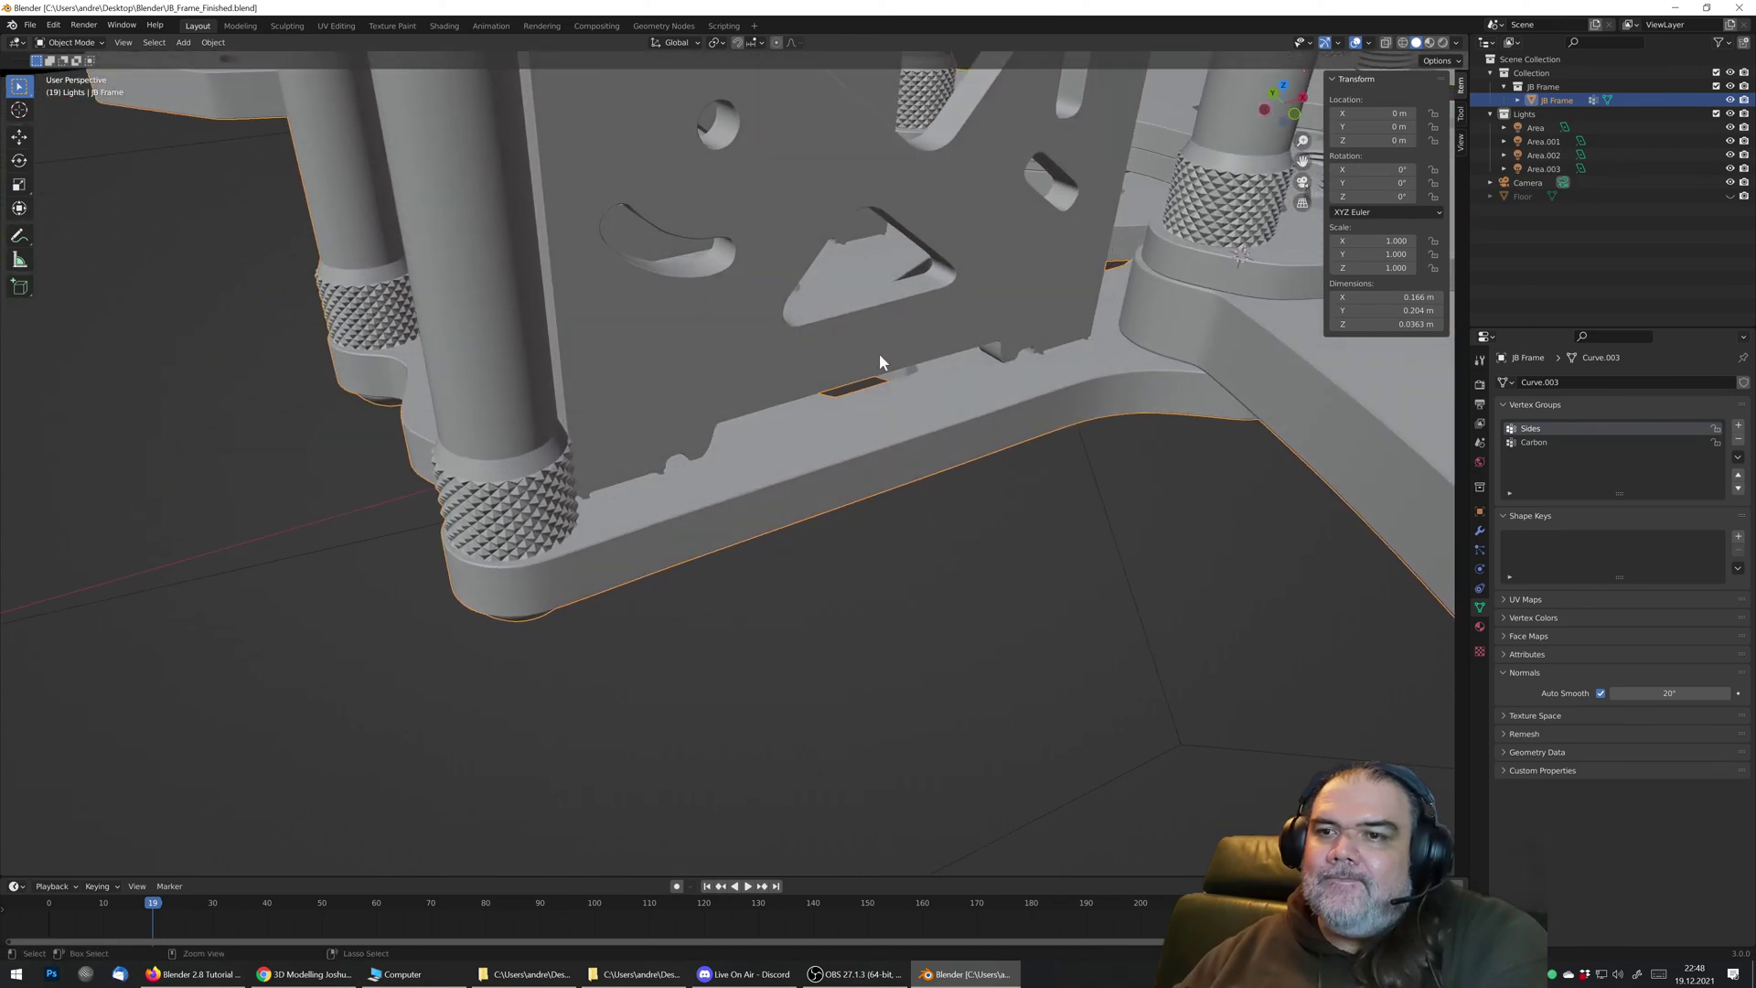
middle_click_drag(880, 353, 925, 419)
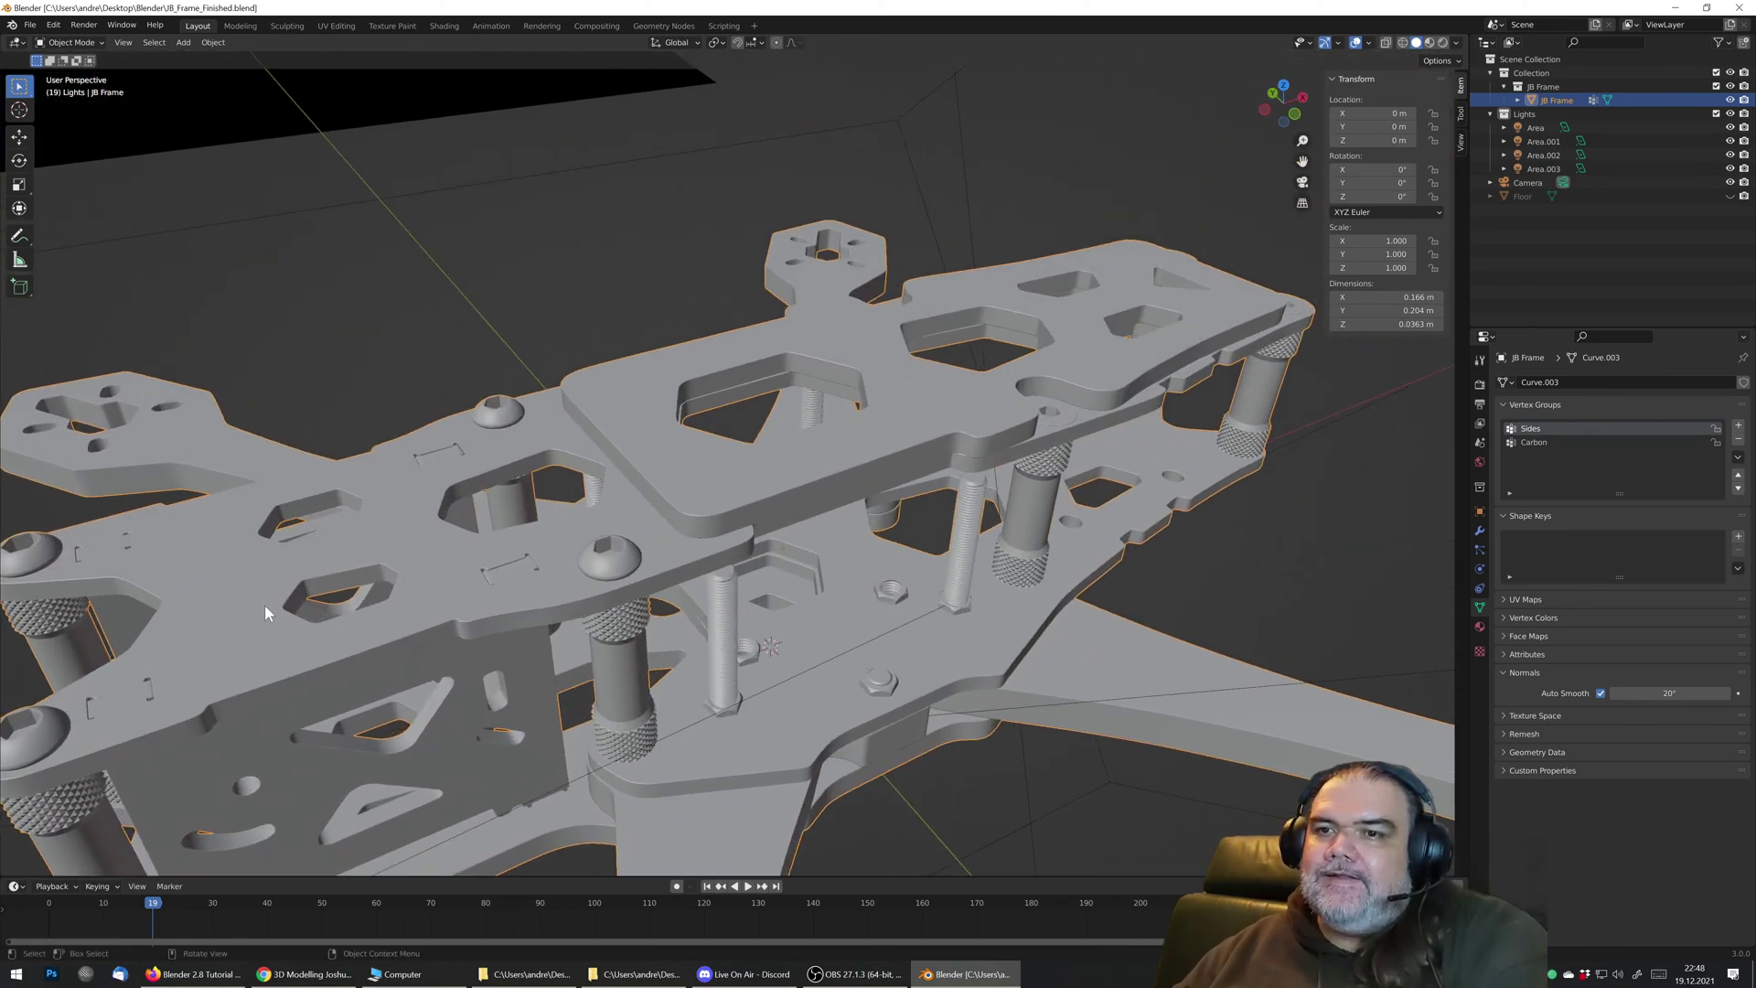
middle_click_drag(554, 560, 650, 467)
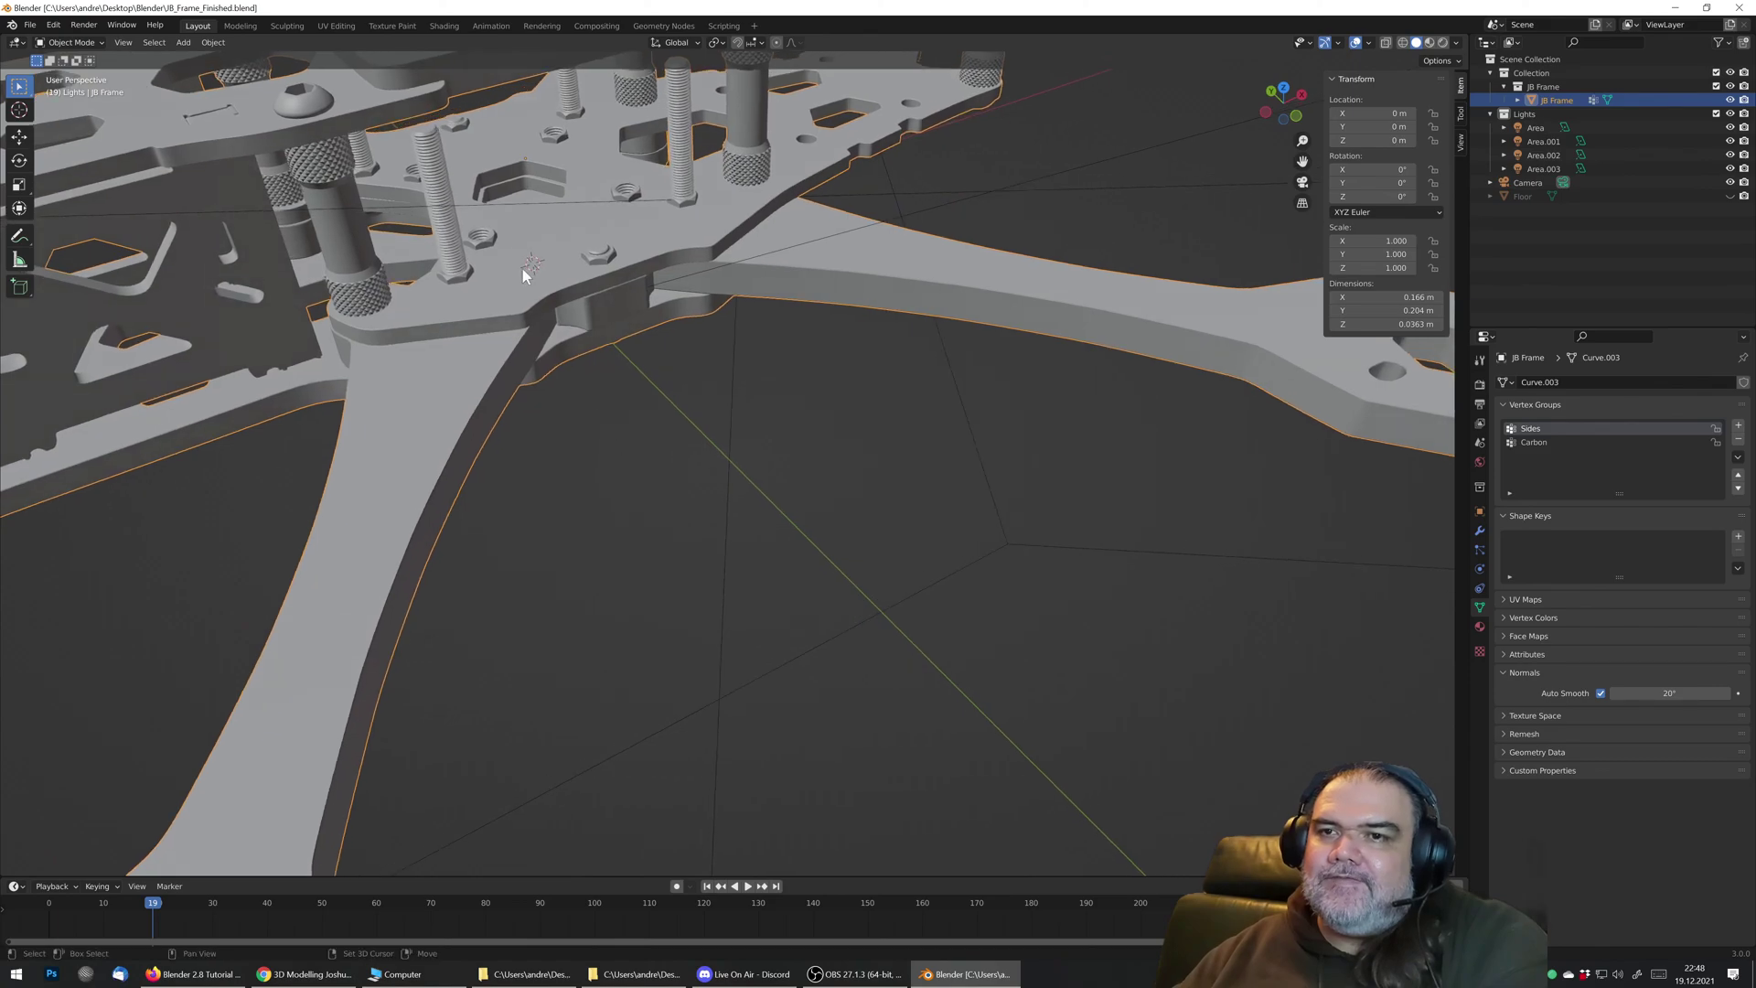
mouse_move(523, 267)
middle_mouse_down()
mouse_move(782, 471)
mouse_move(792, 392)
middle_mouse_up()
scroll(782, 470, "down", 5)
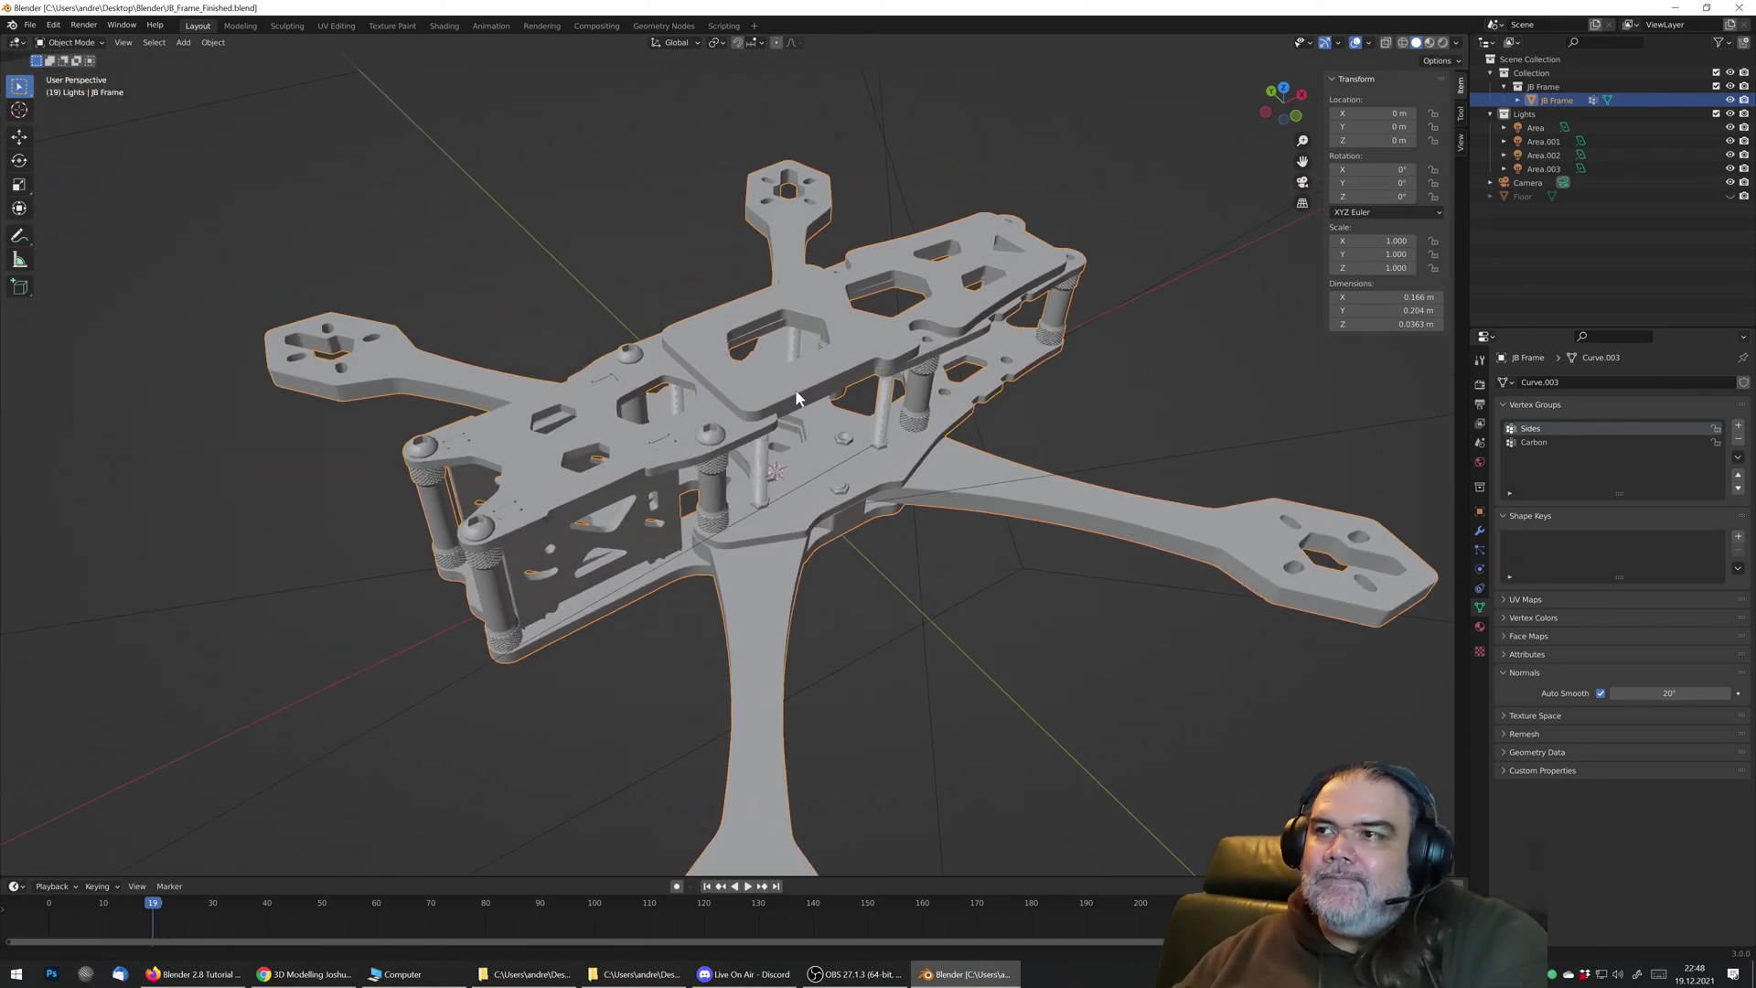
Step: Show the frame in Material Preview shading and examine its carbon plates and purple standoffs from different sides
left_click(1430, 42)
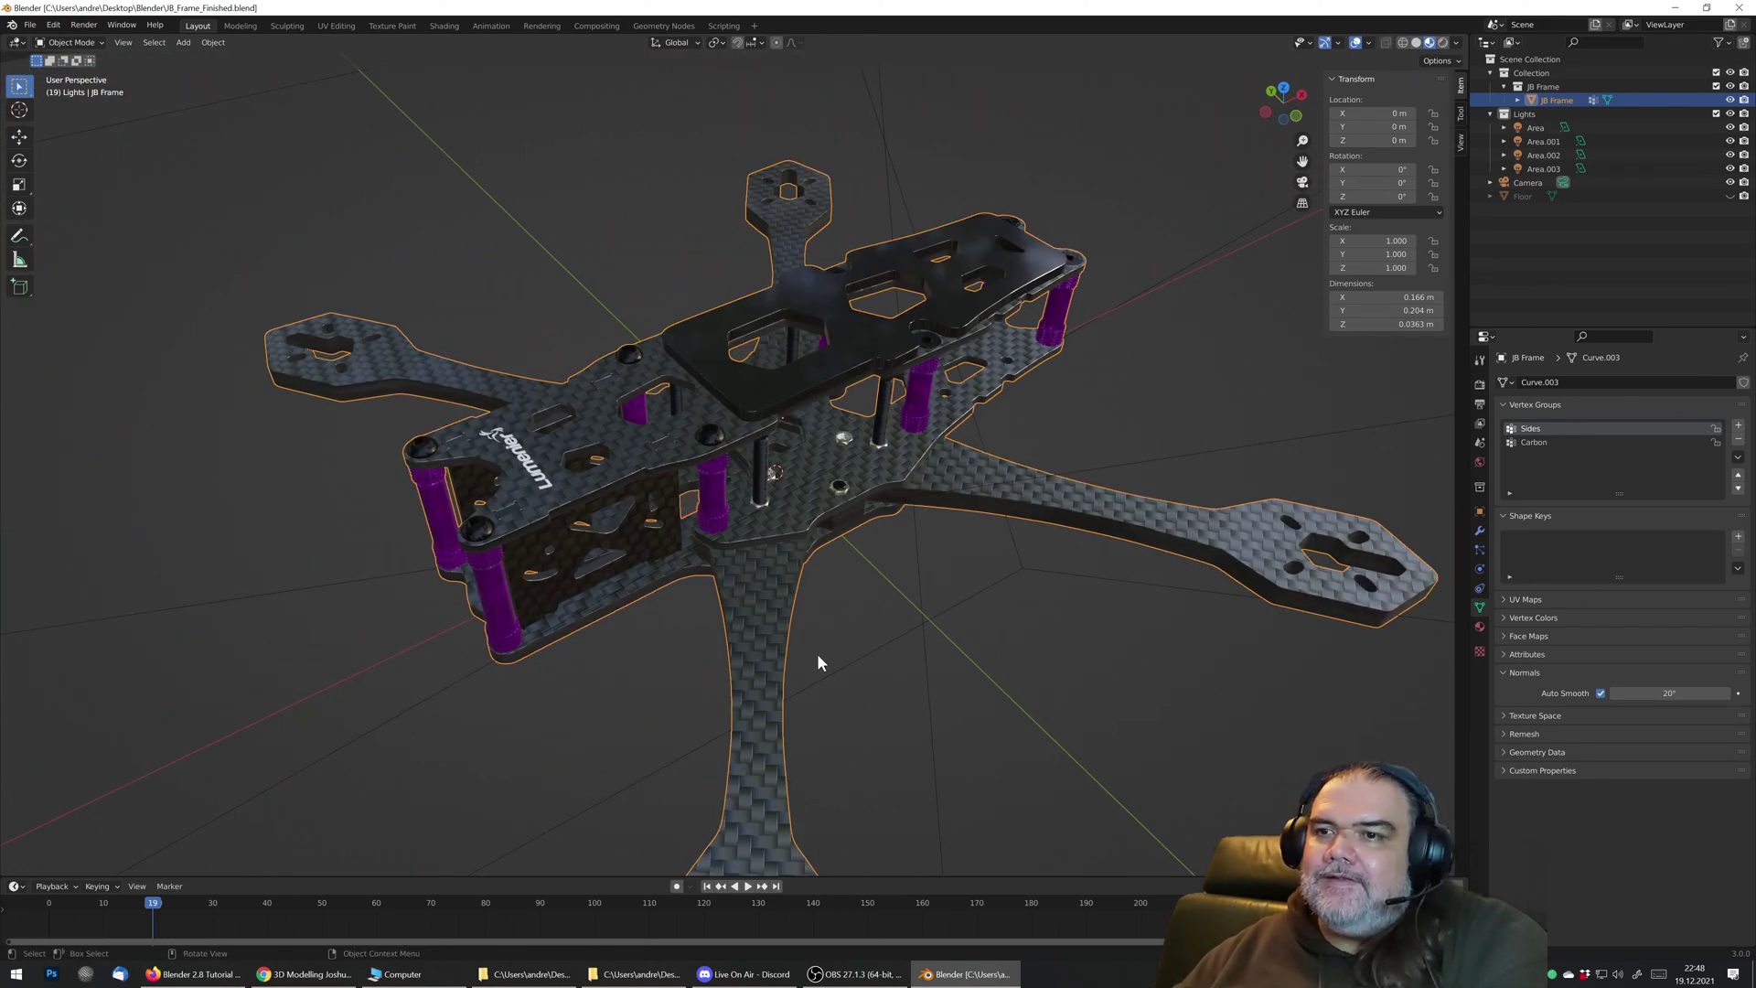
middle_click_drag(752, 512, 704, 505)
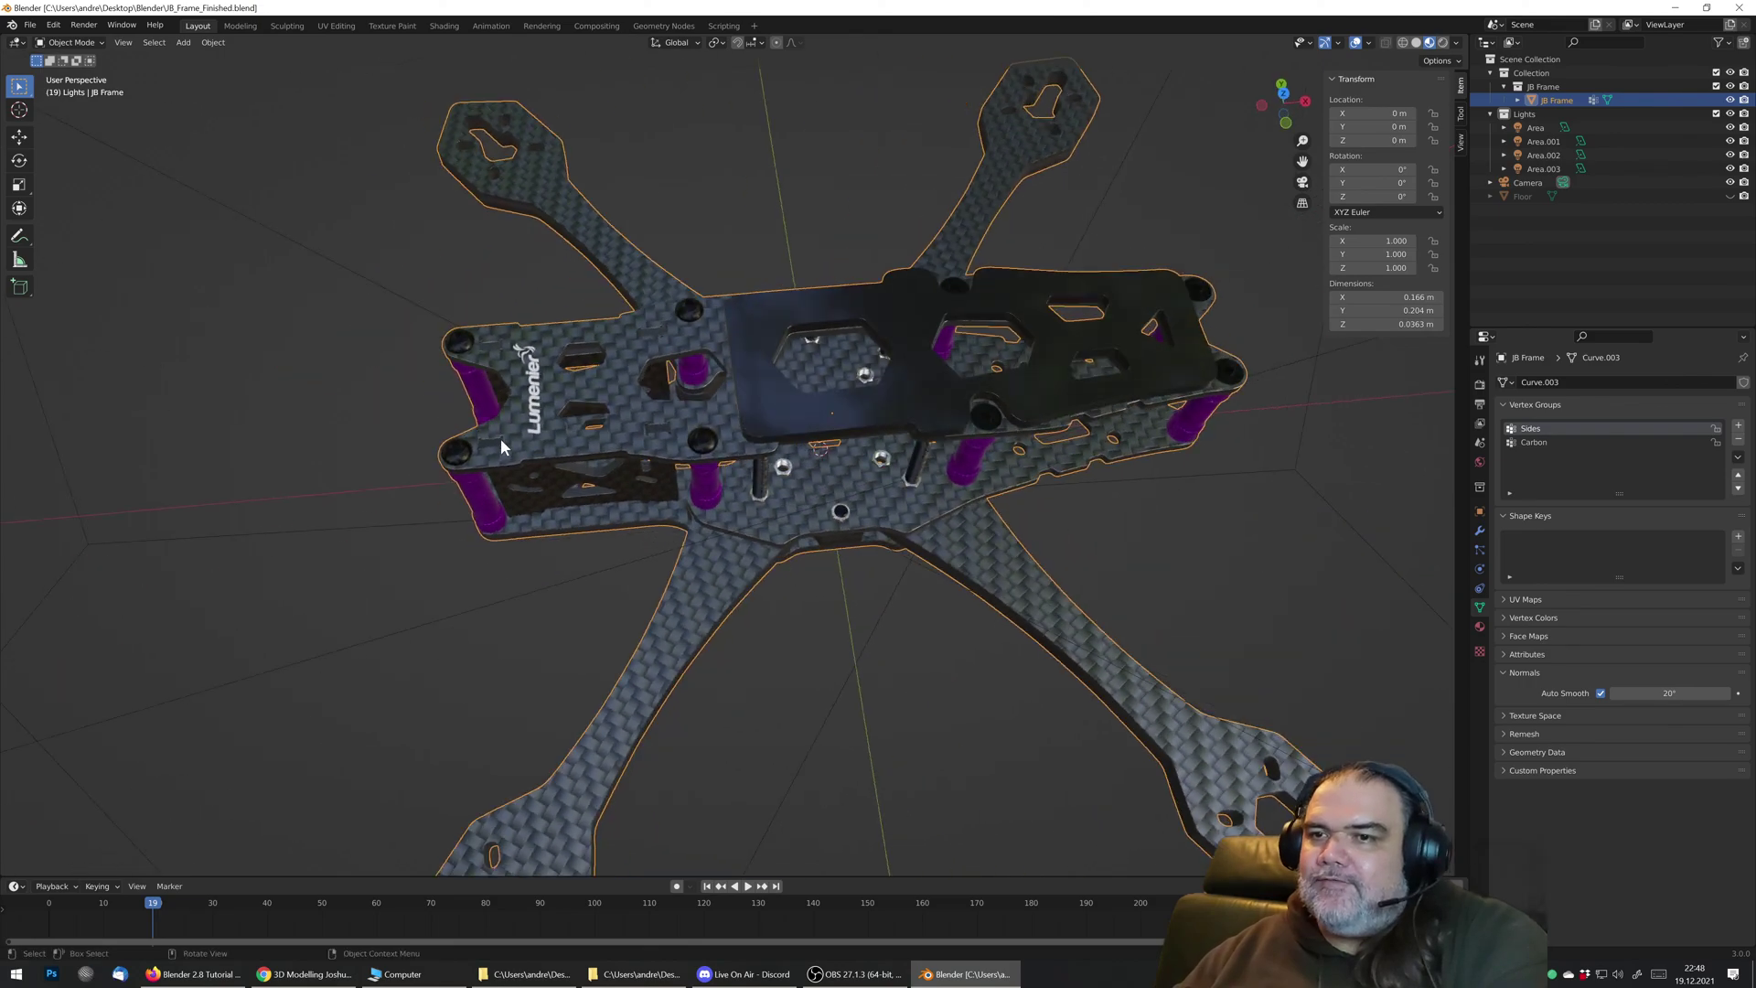
middle_click_drag(560, 392, 1047, 311)
scroll(781, 399, "up", 4)
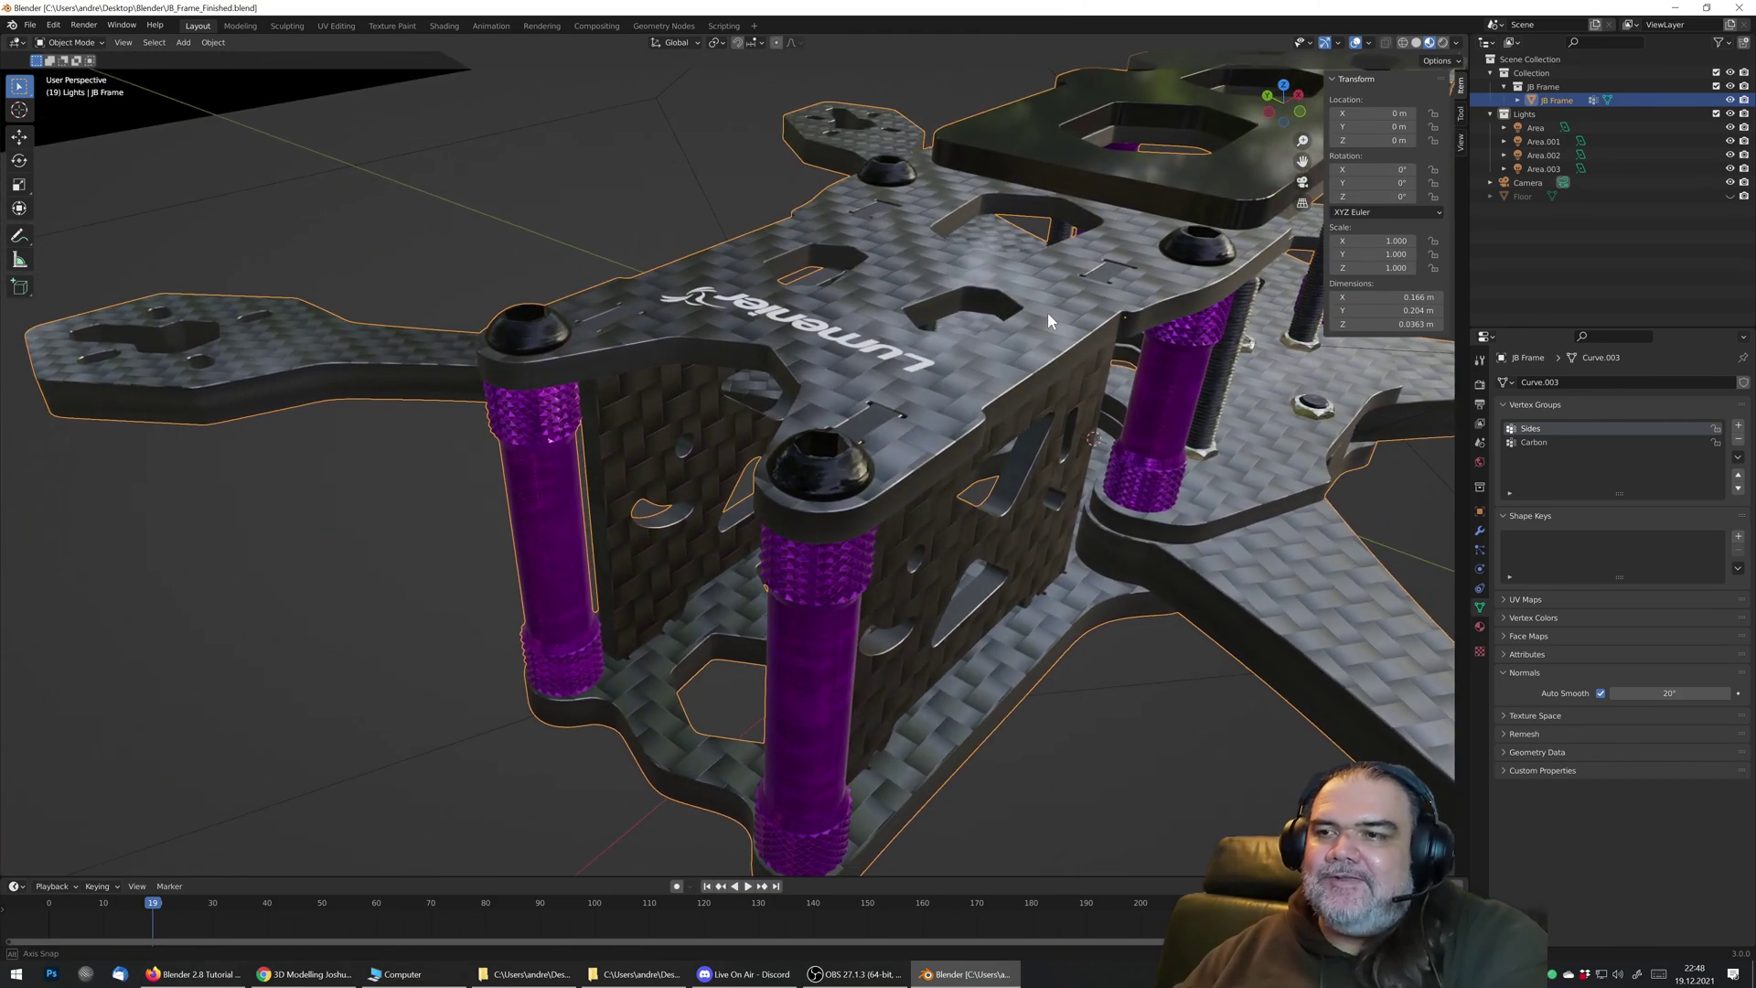
scroll(1040, 369, "down", 6)
middle_click_drag(892, 380, 754, 338)
scroll(749, 313, "up", 4)
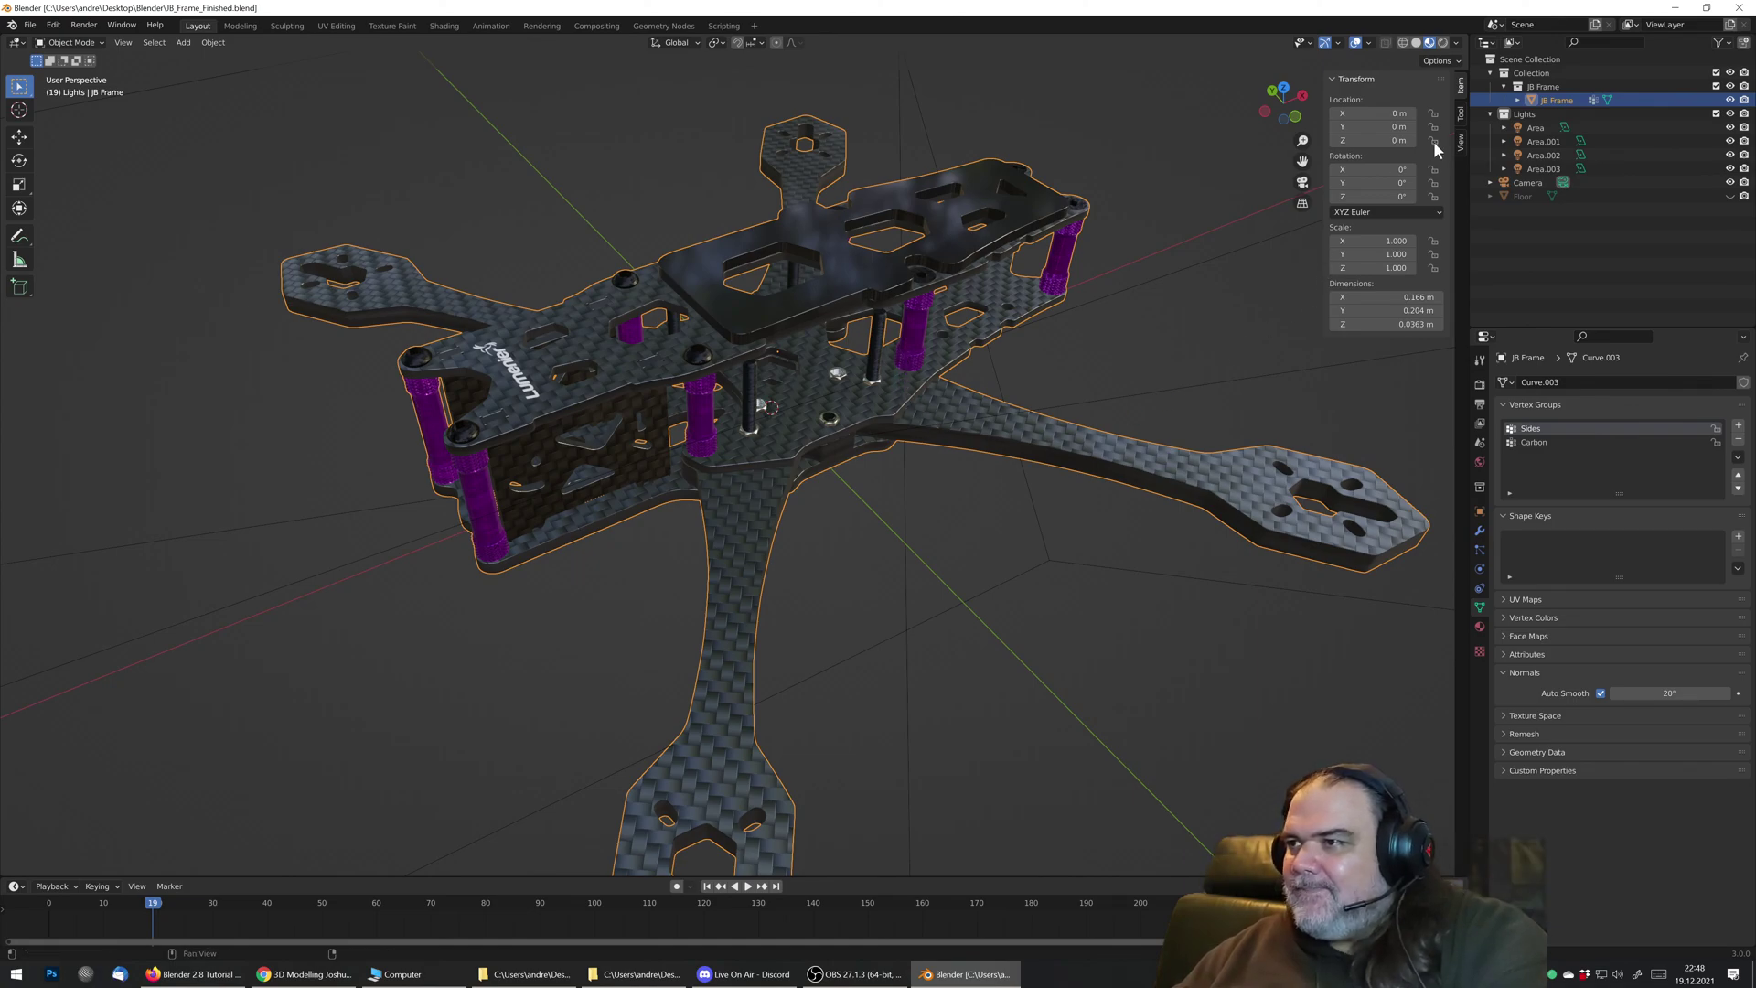
Step: Delete the four area lights, Area through Area.003, from the Lights collection
left_click(1533, 128)
left_click(1546, 167, "shift")
key("Delete")
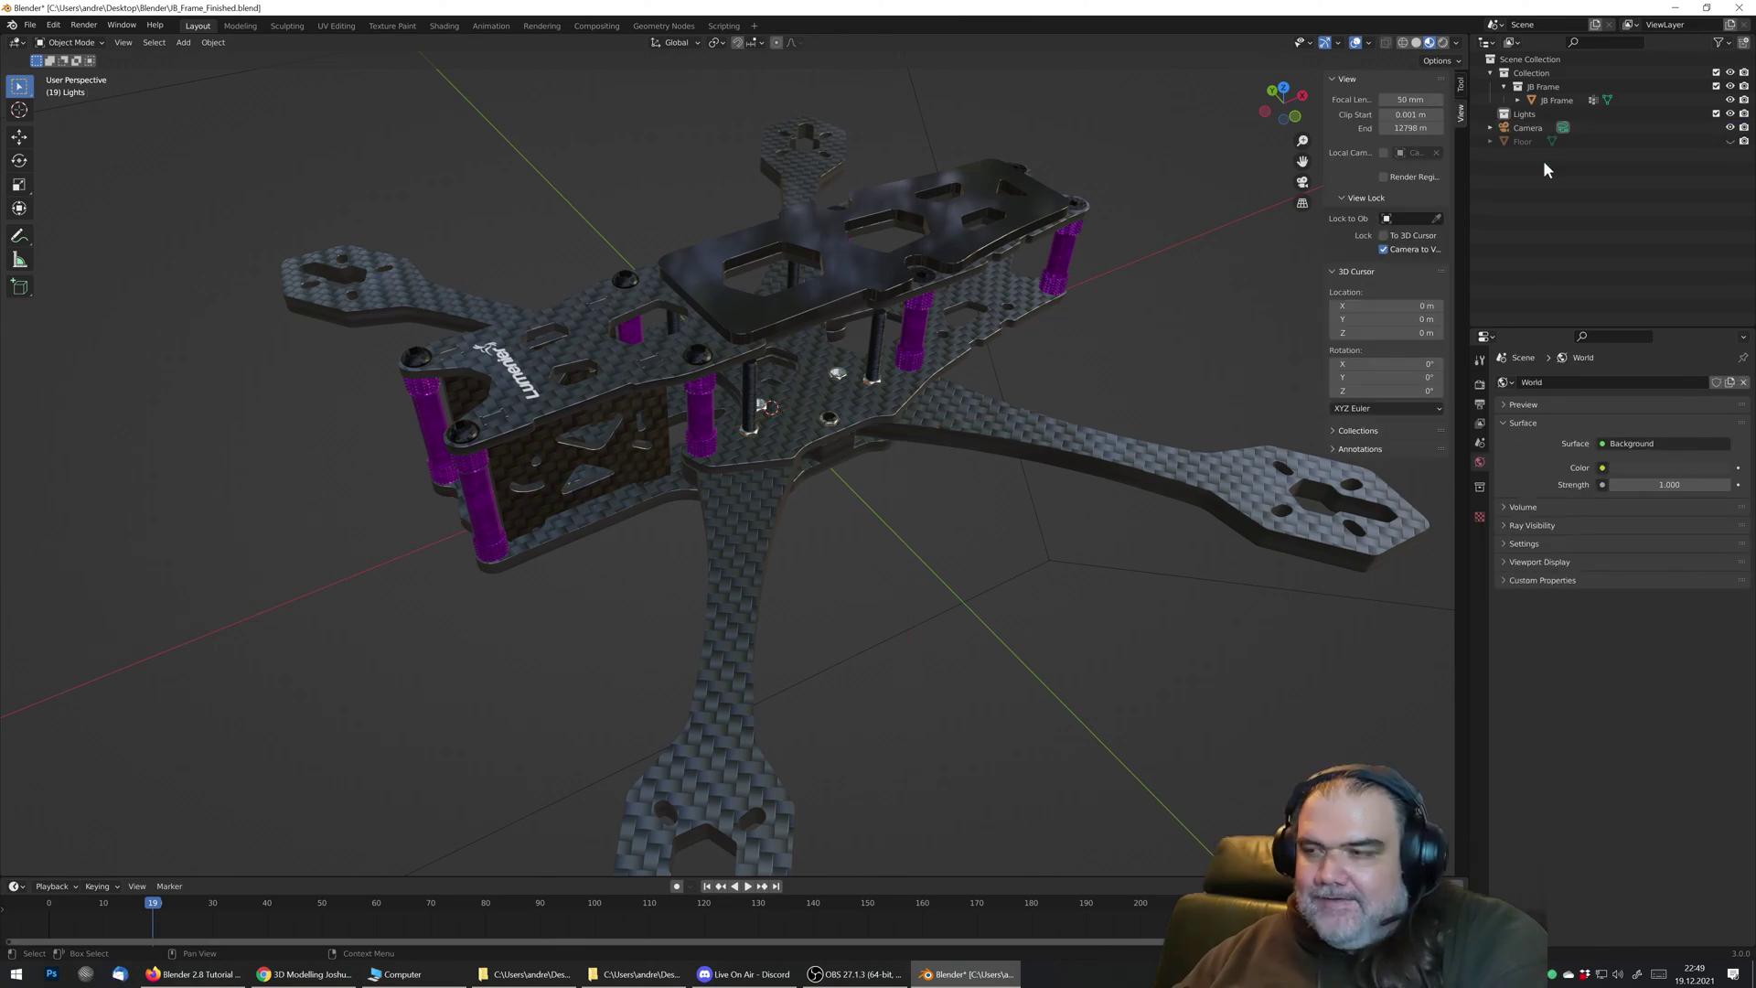
Step: Add a 2 m mesh plane at the world origin inside the Lights collection
left_click(1533, 110)
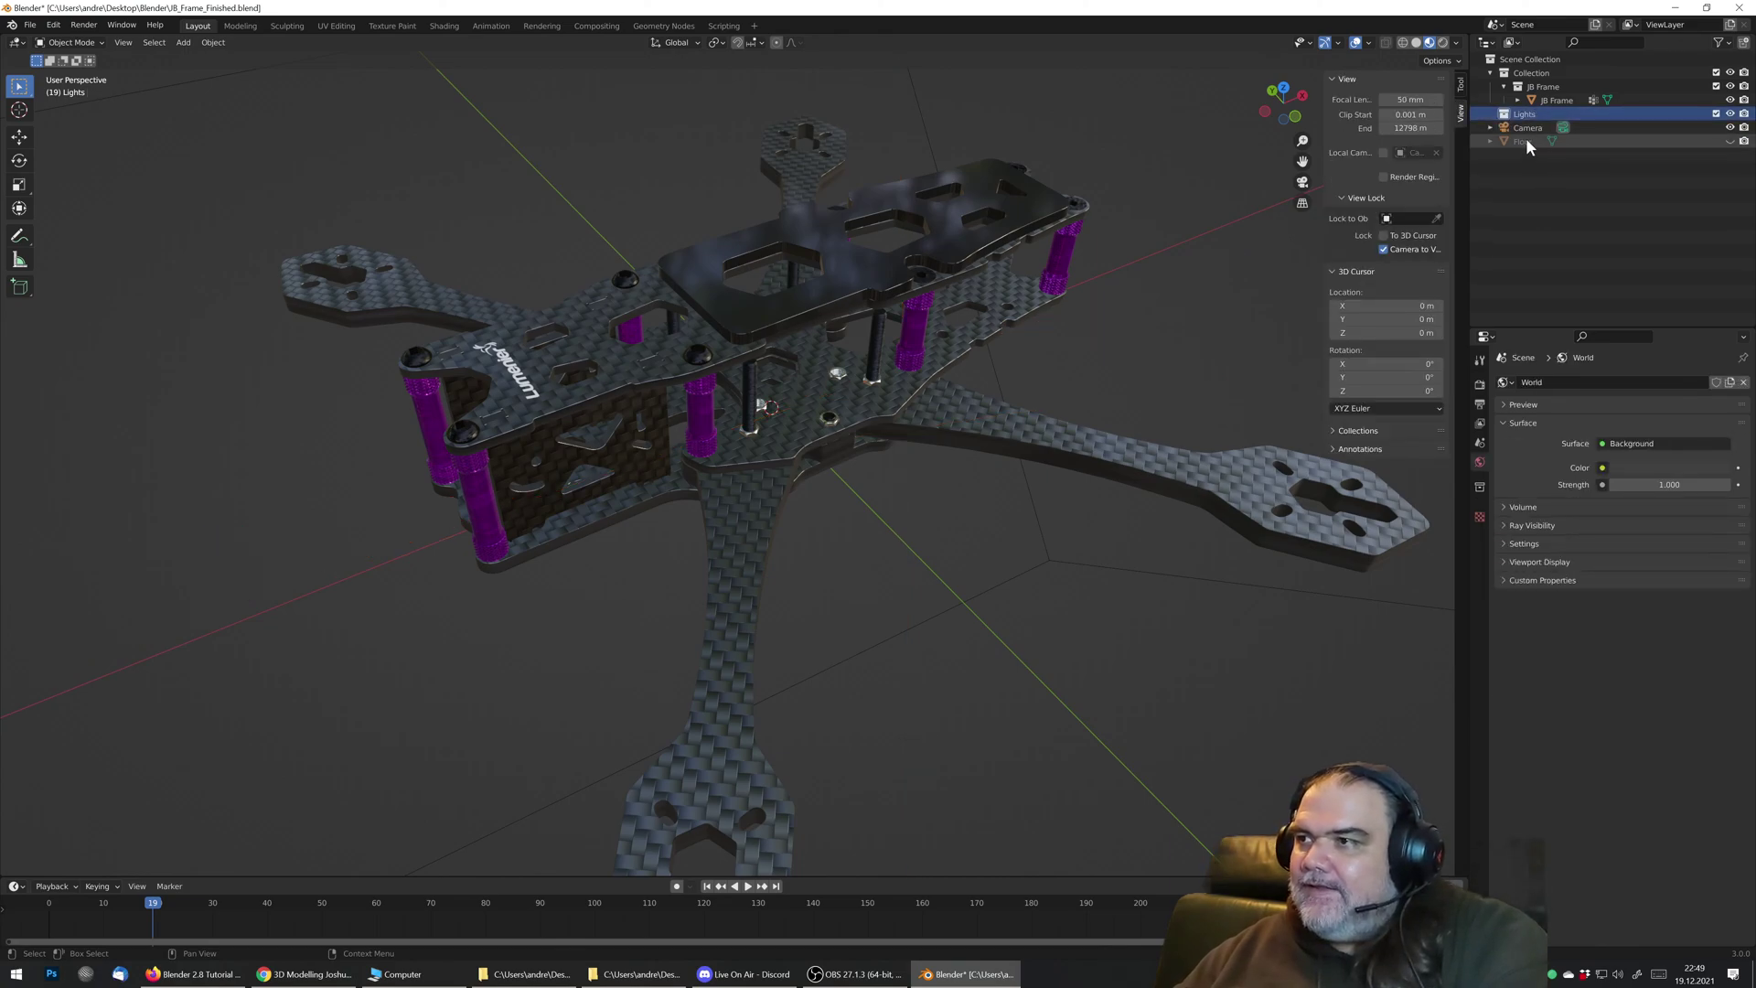
scroll(928, 323, "down", 6)
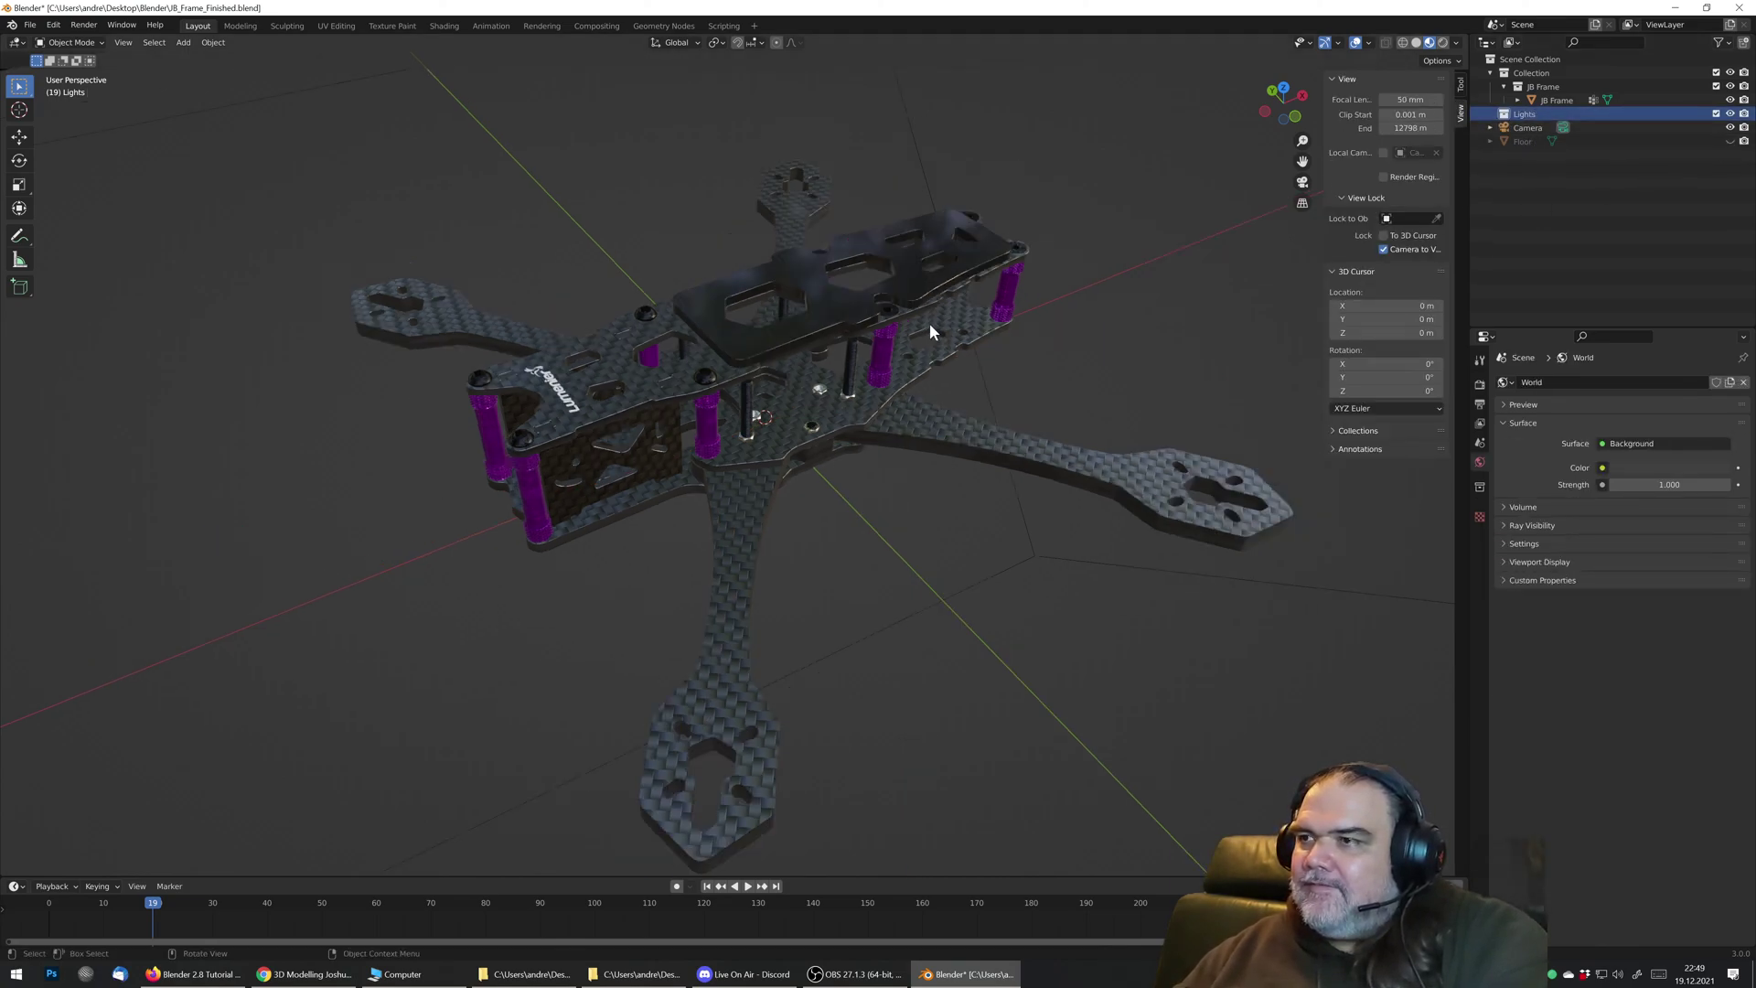
middle_click_drag(805, 405, 875, 253)
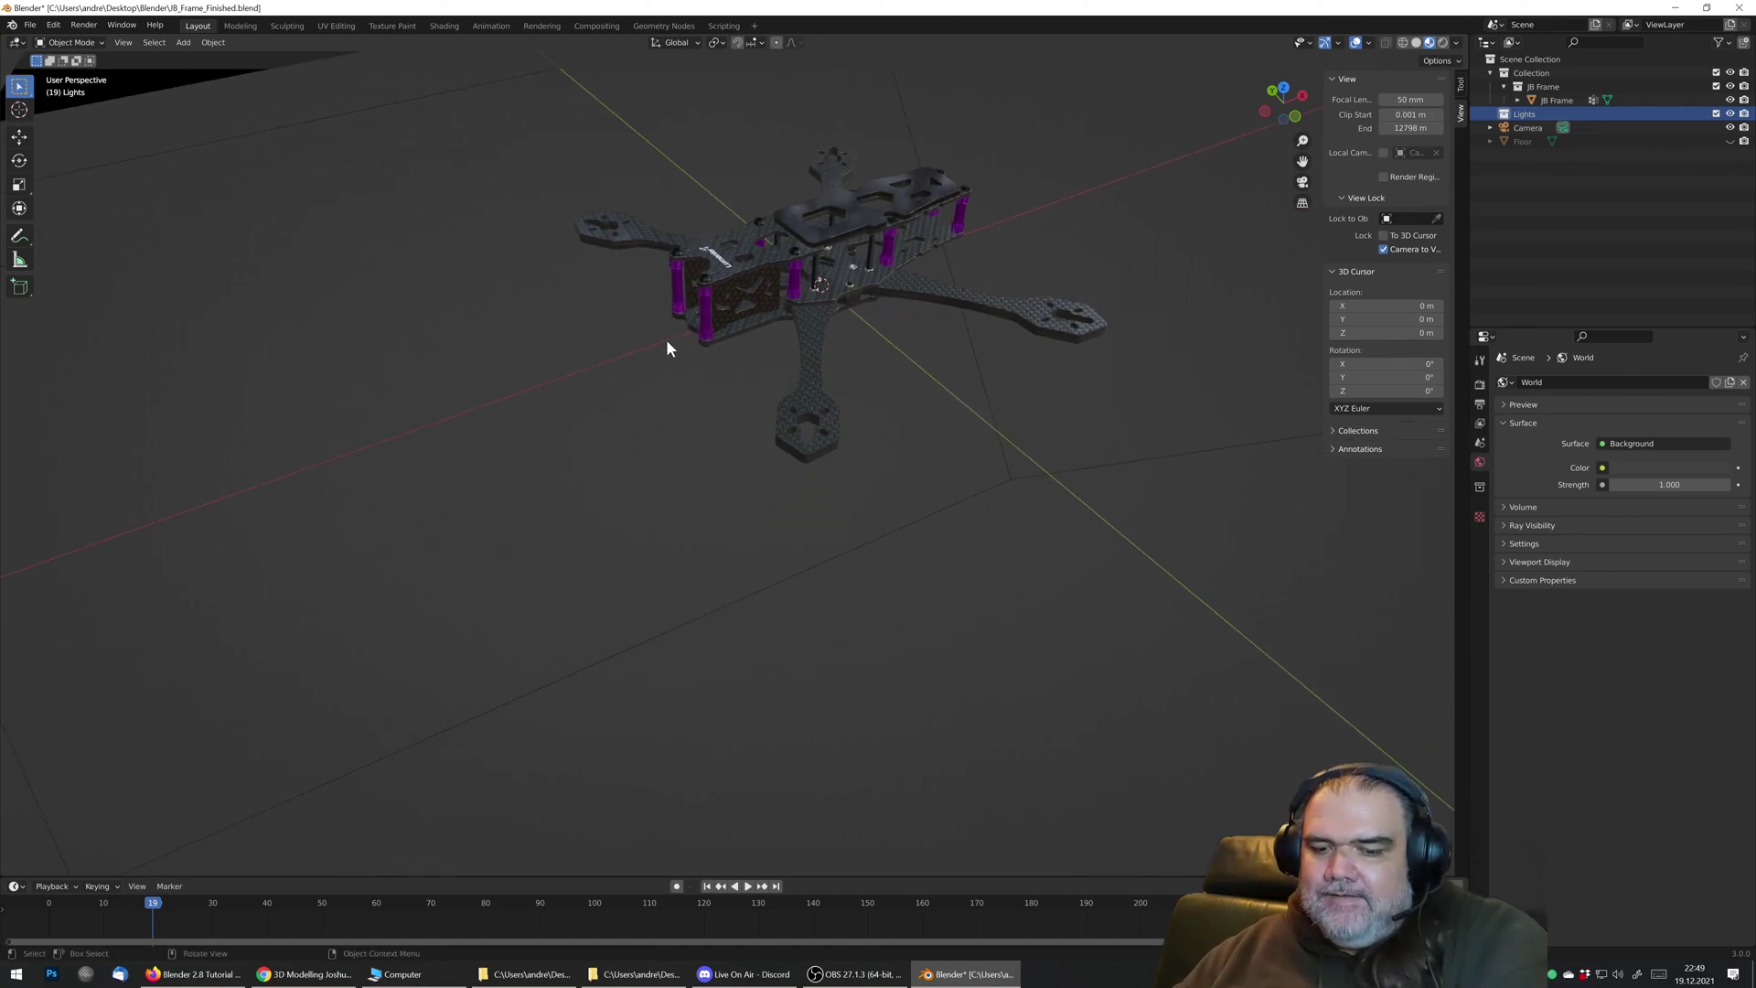
key("shift+a")
mouse_move(551, 348)
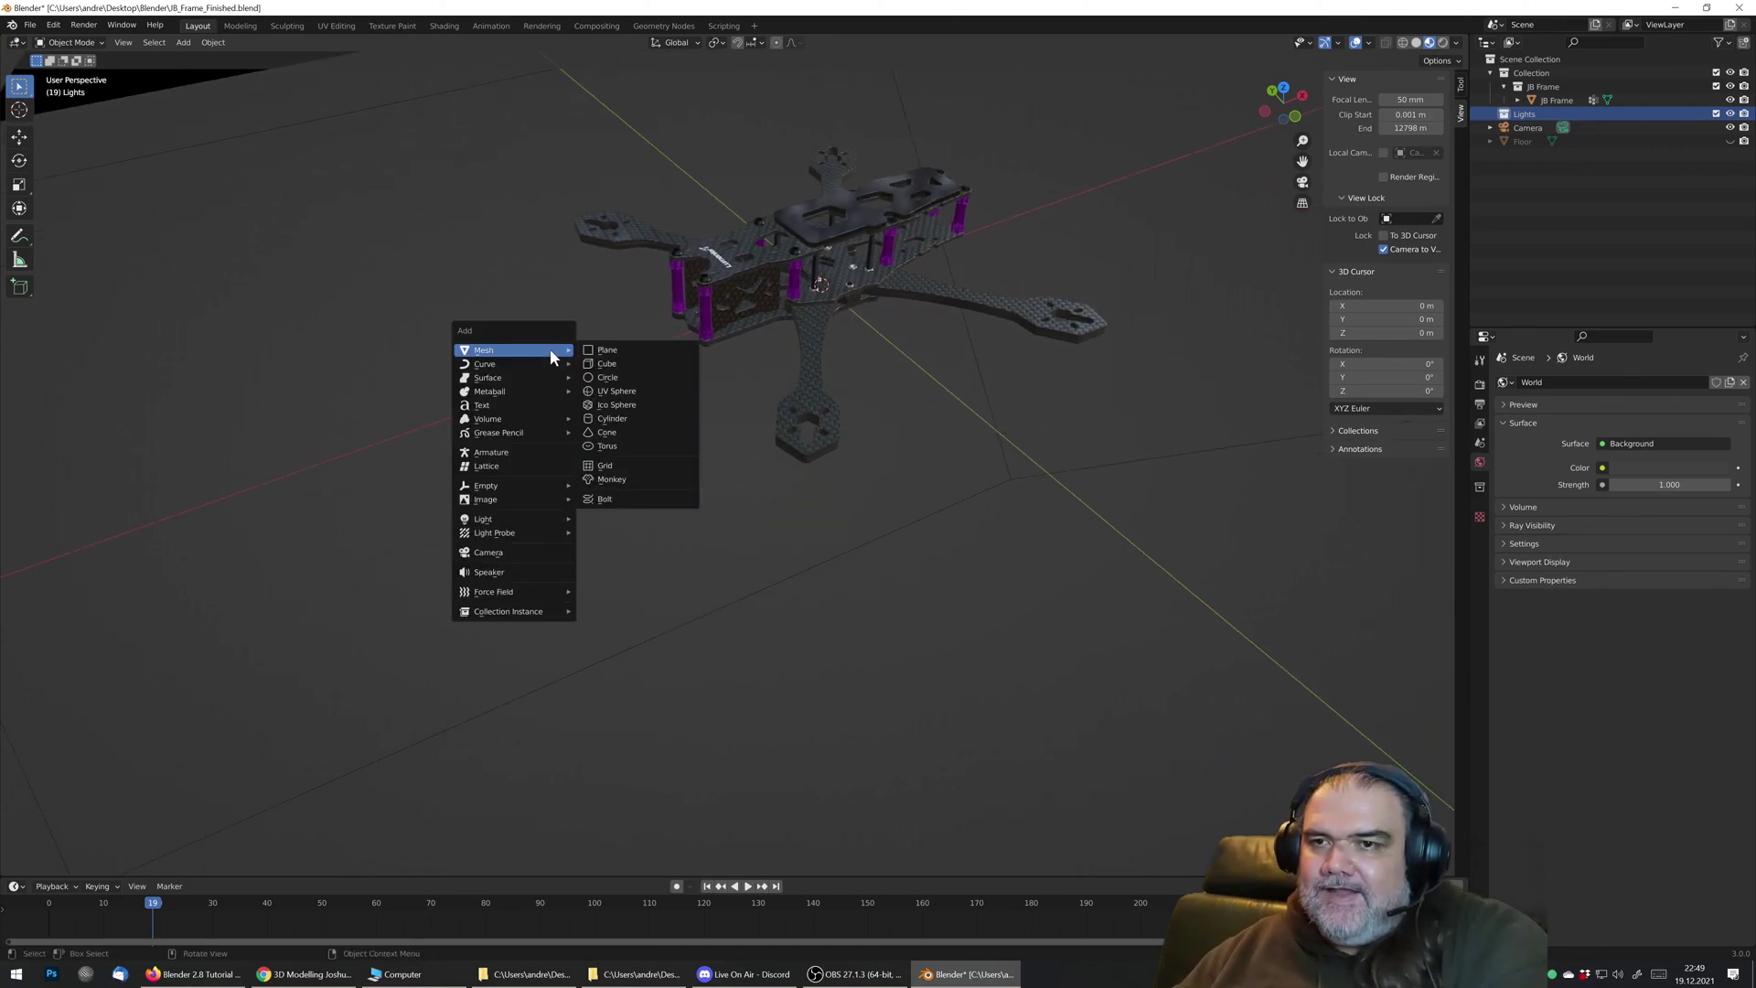
left_click(607, 350)
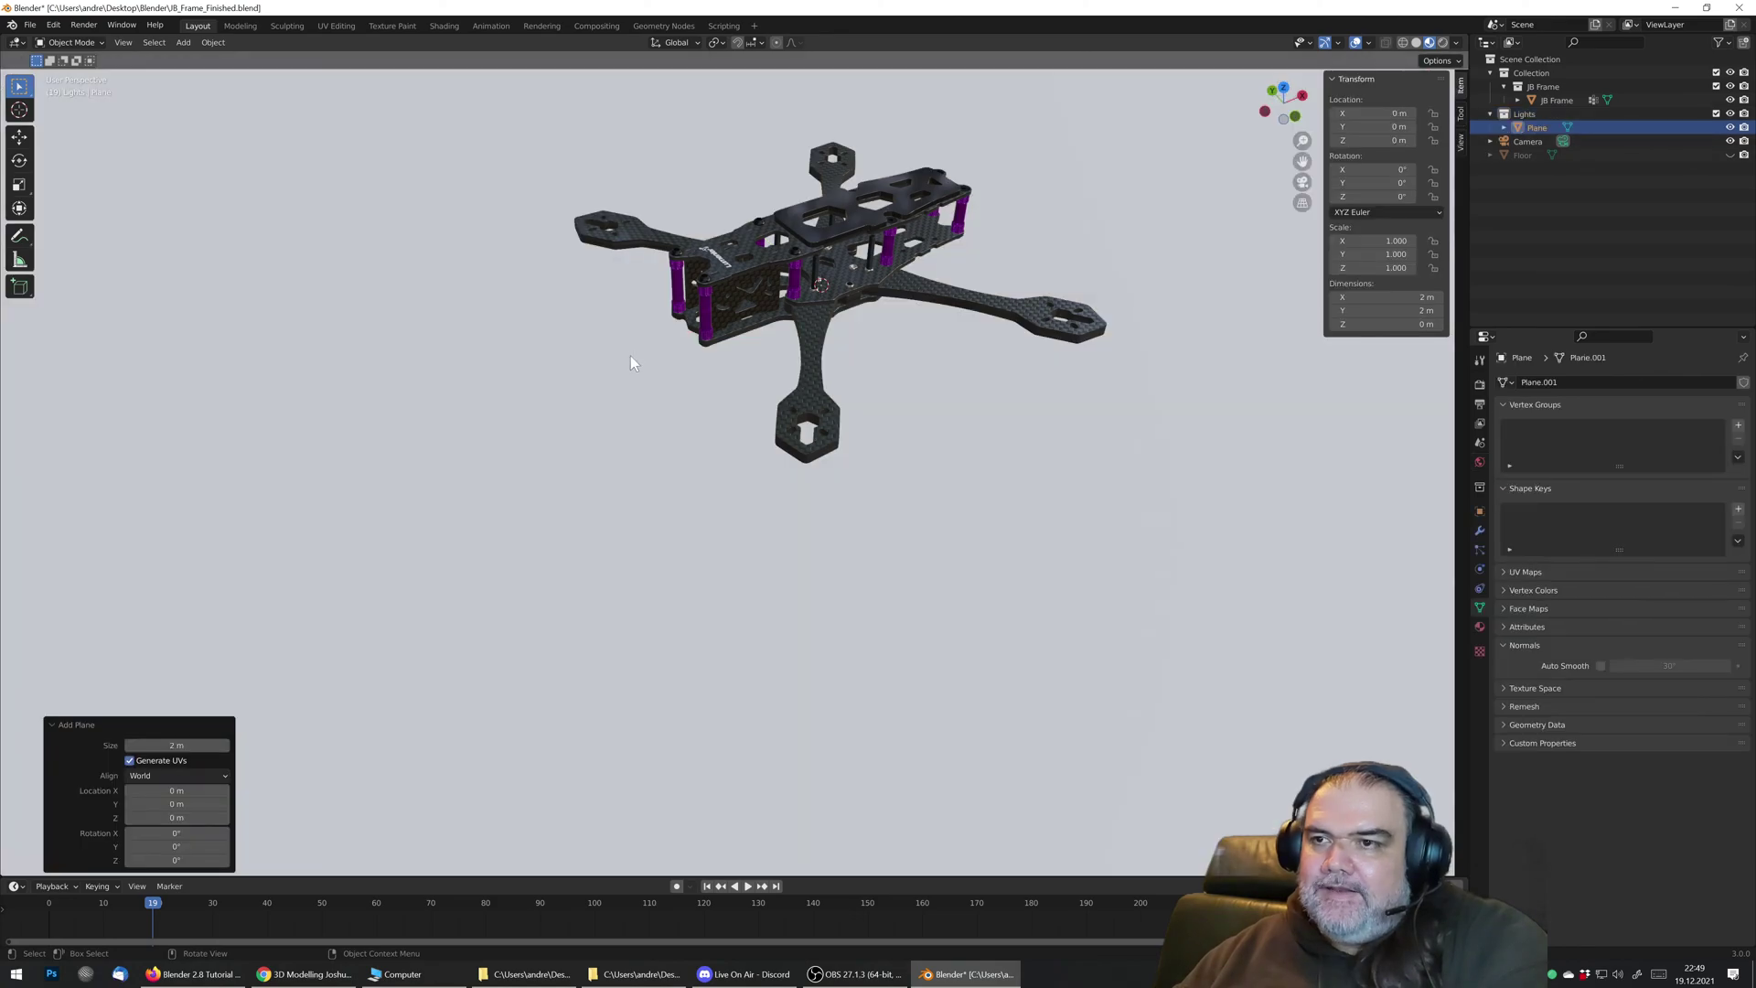
scroll(714, 357, "down", 5)
middle_click_drag(787, 361, 809, 347)
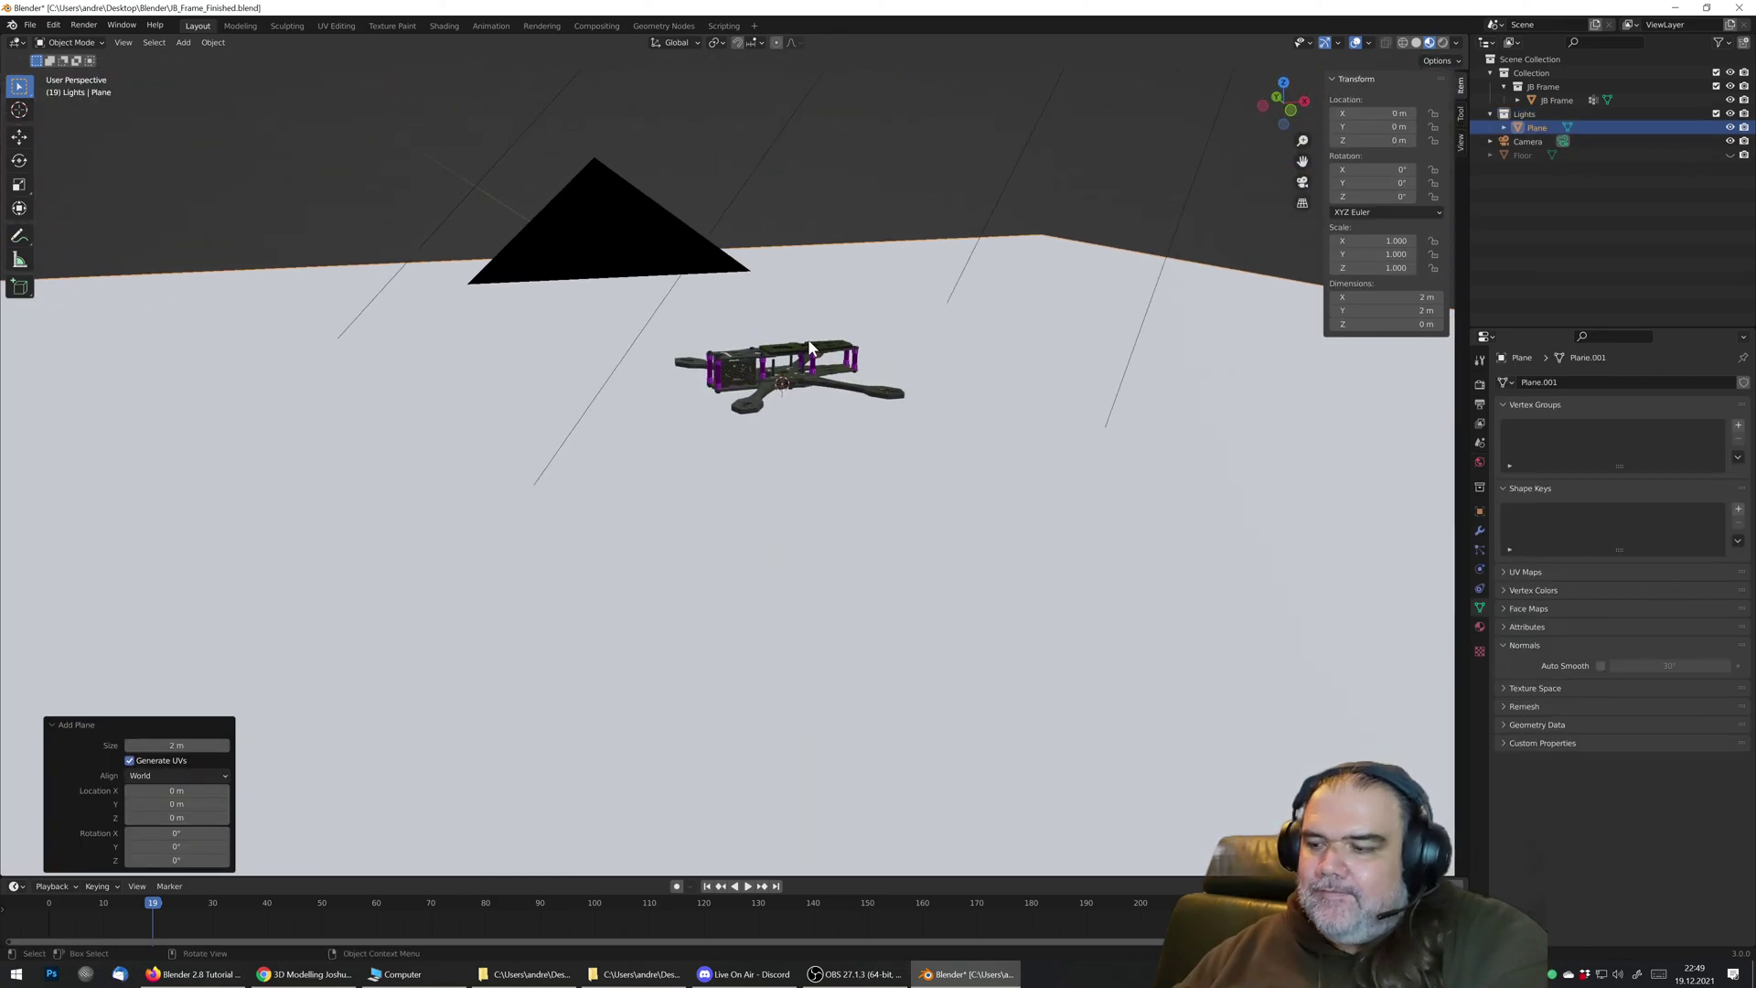
key("KP_1")
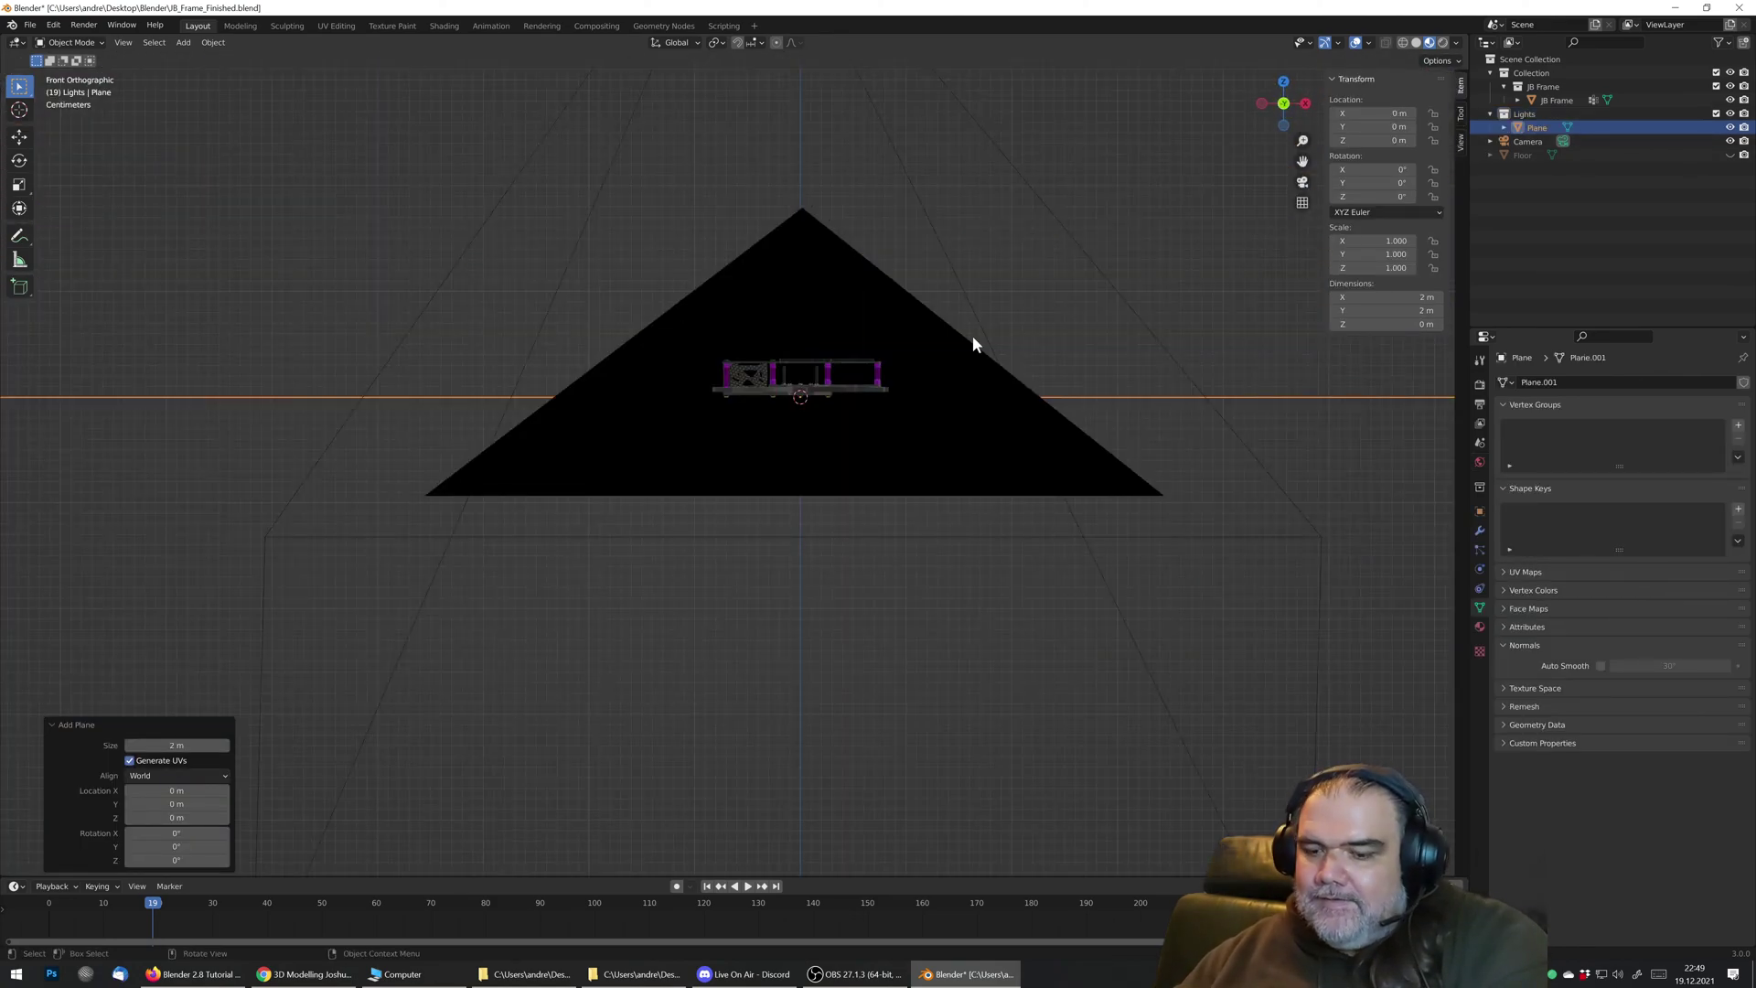
key("g")
key("z")
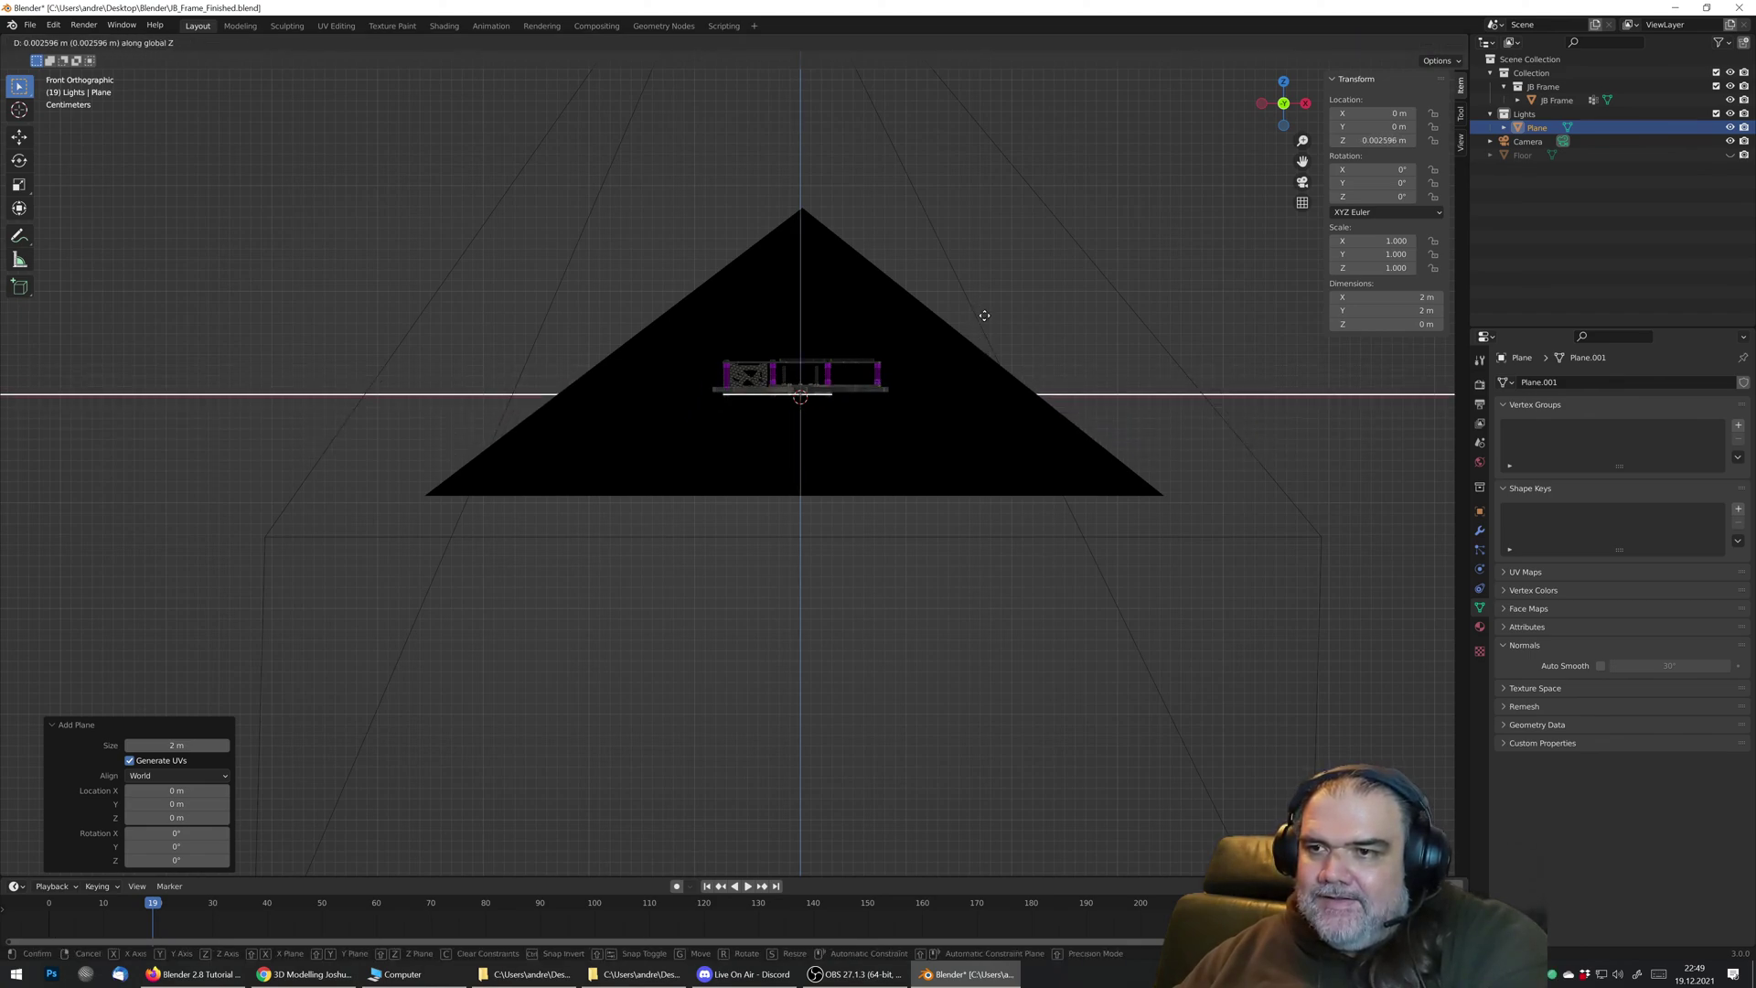
key("Escape")
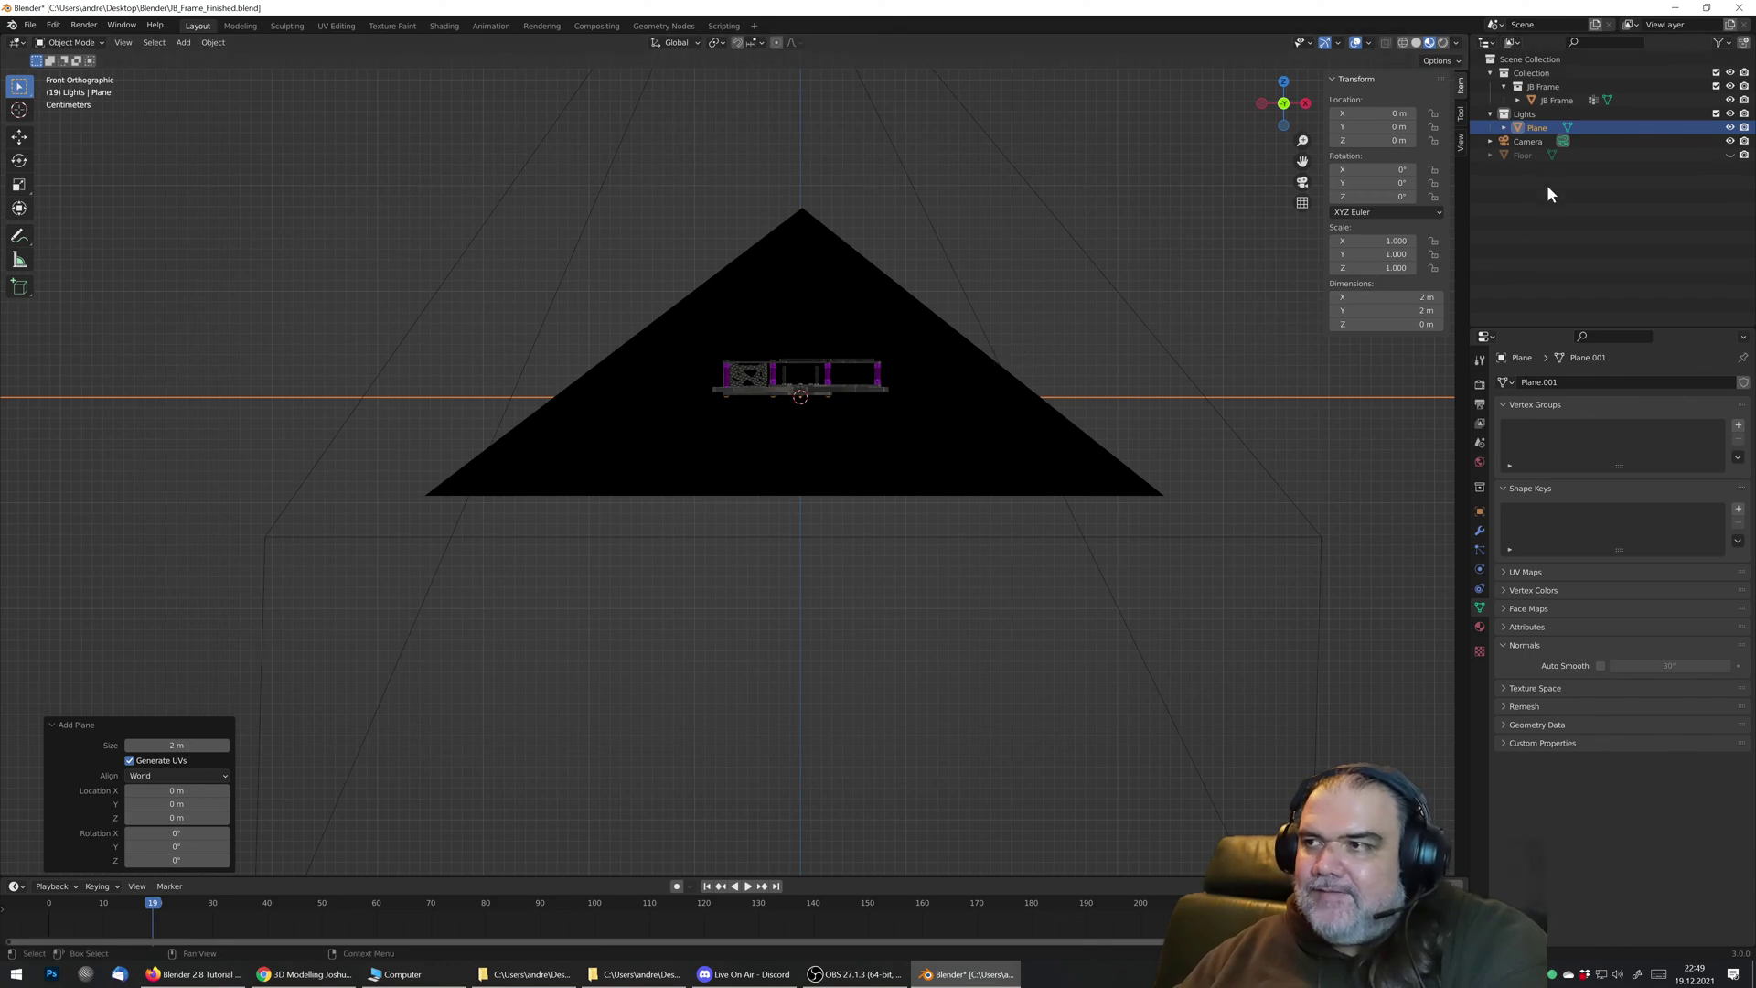
Step: Delete the new plane from the Lights collection and unhide the existing Floor object
left_click(1537, 128)
key("x")
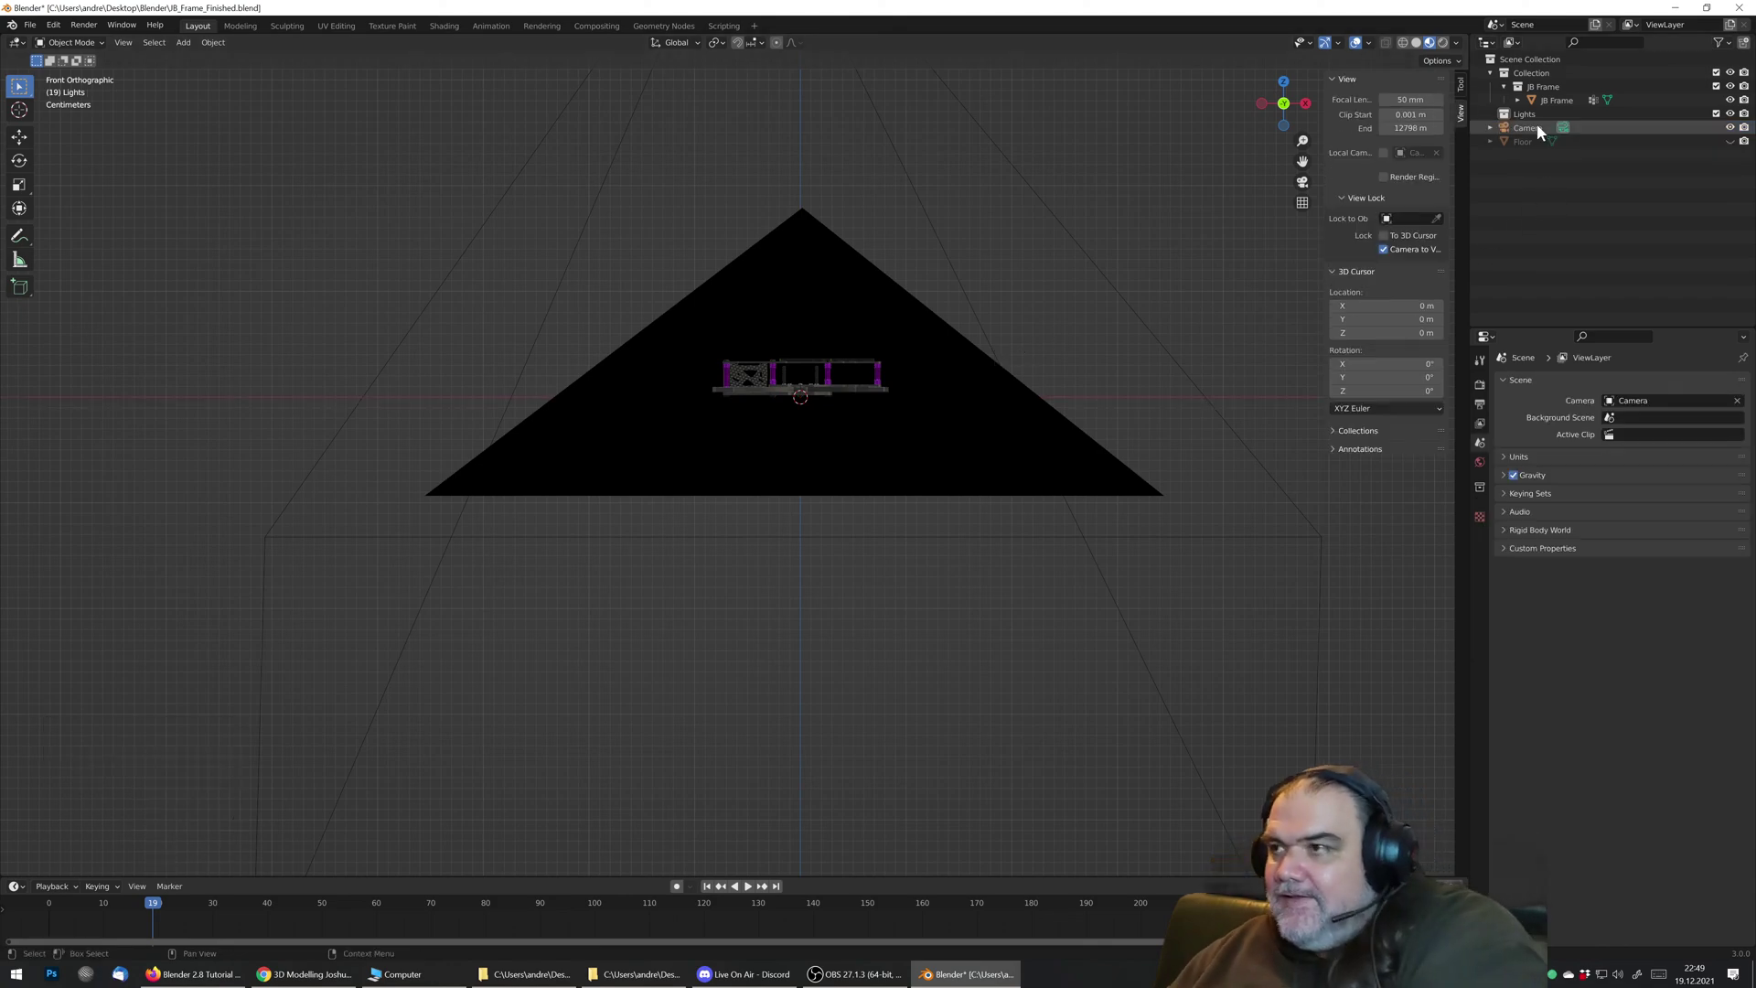
left_click(1685, 138)
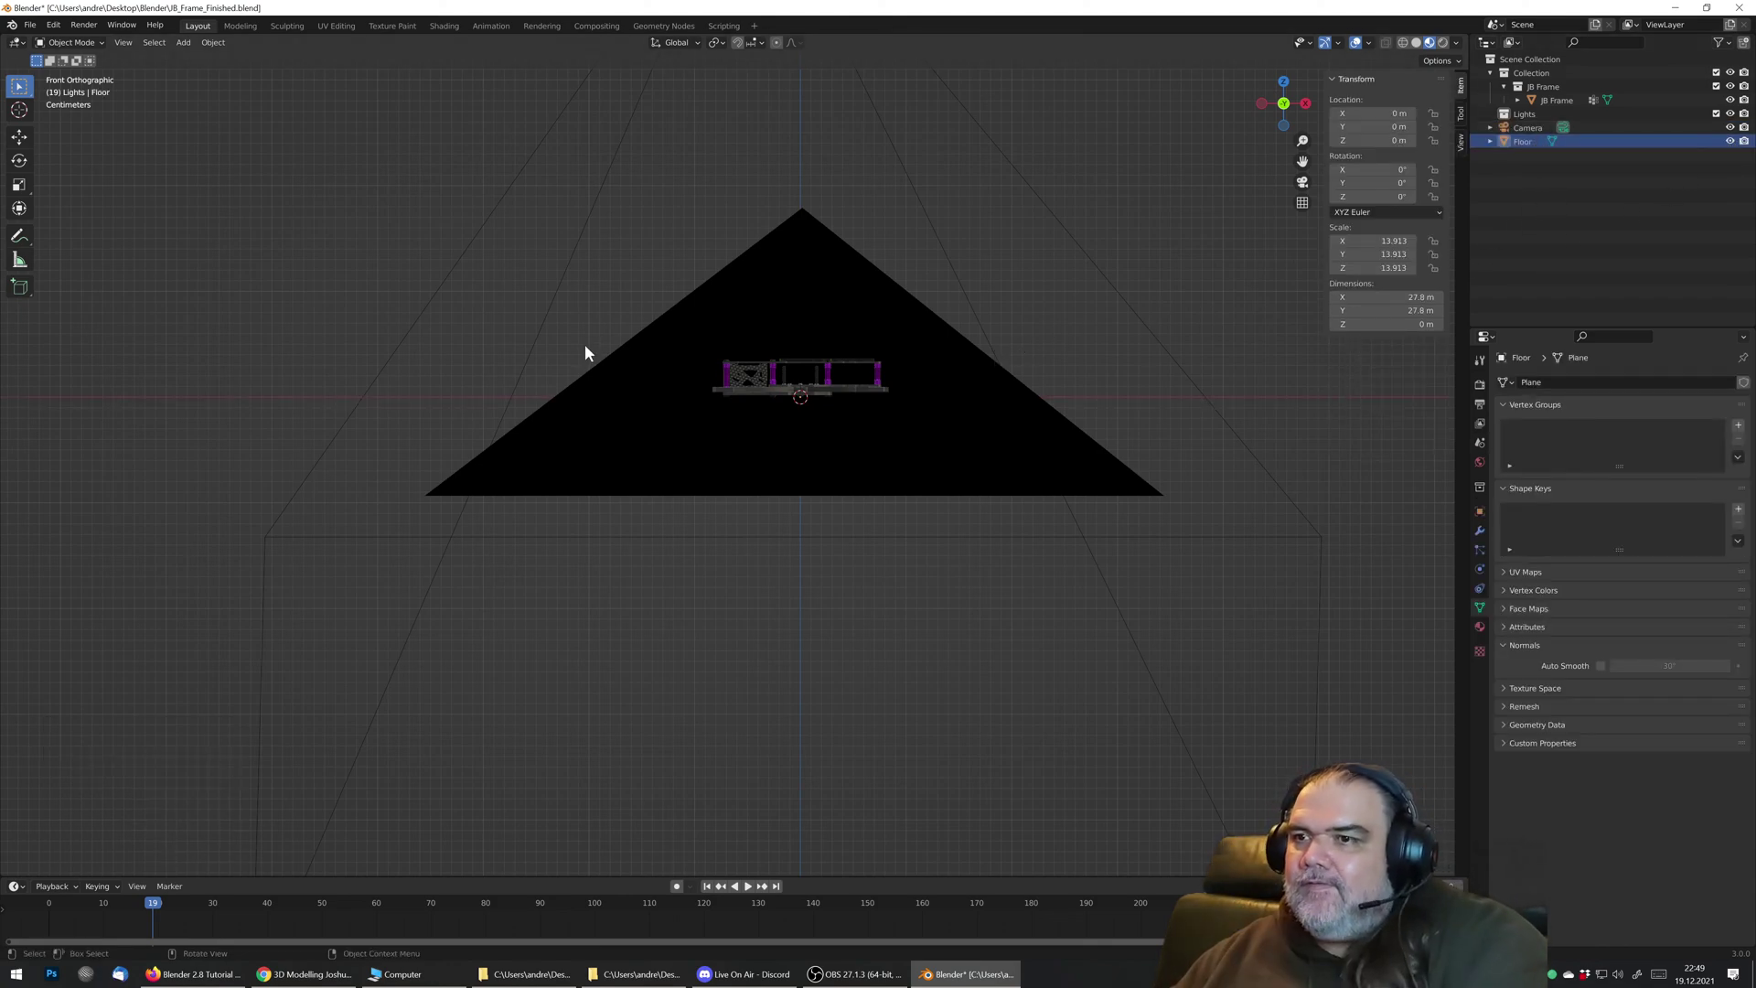
Step: Examine the drone frame above the Floor plane up close and from several angles
middle_click_drag(585, 344, 948, 418)
scroll(935, 409, "up", 4)
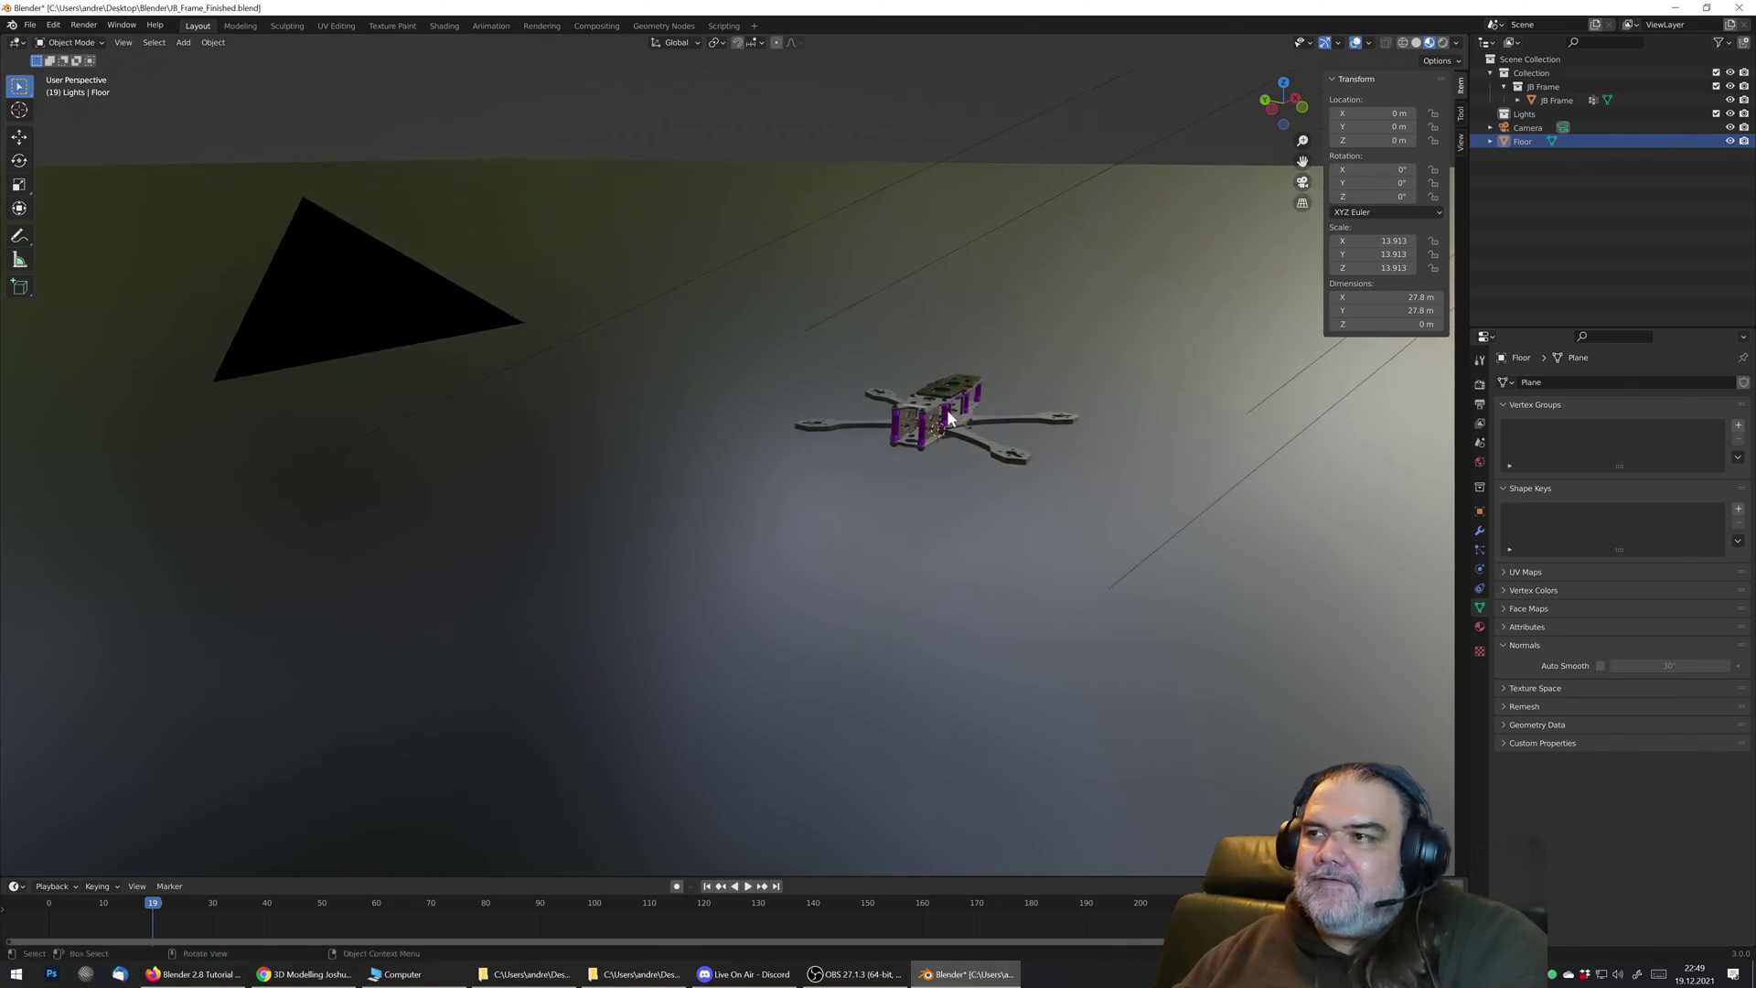
scroll(977, 406, "up", 3)
left_click(1159, 349)
middle_click_drag(1159, 349, 778, 377)
scroll(774, 403, "up", 4)
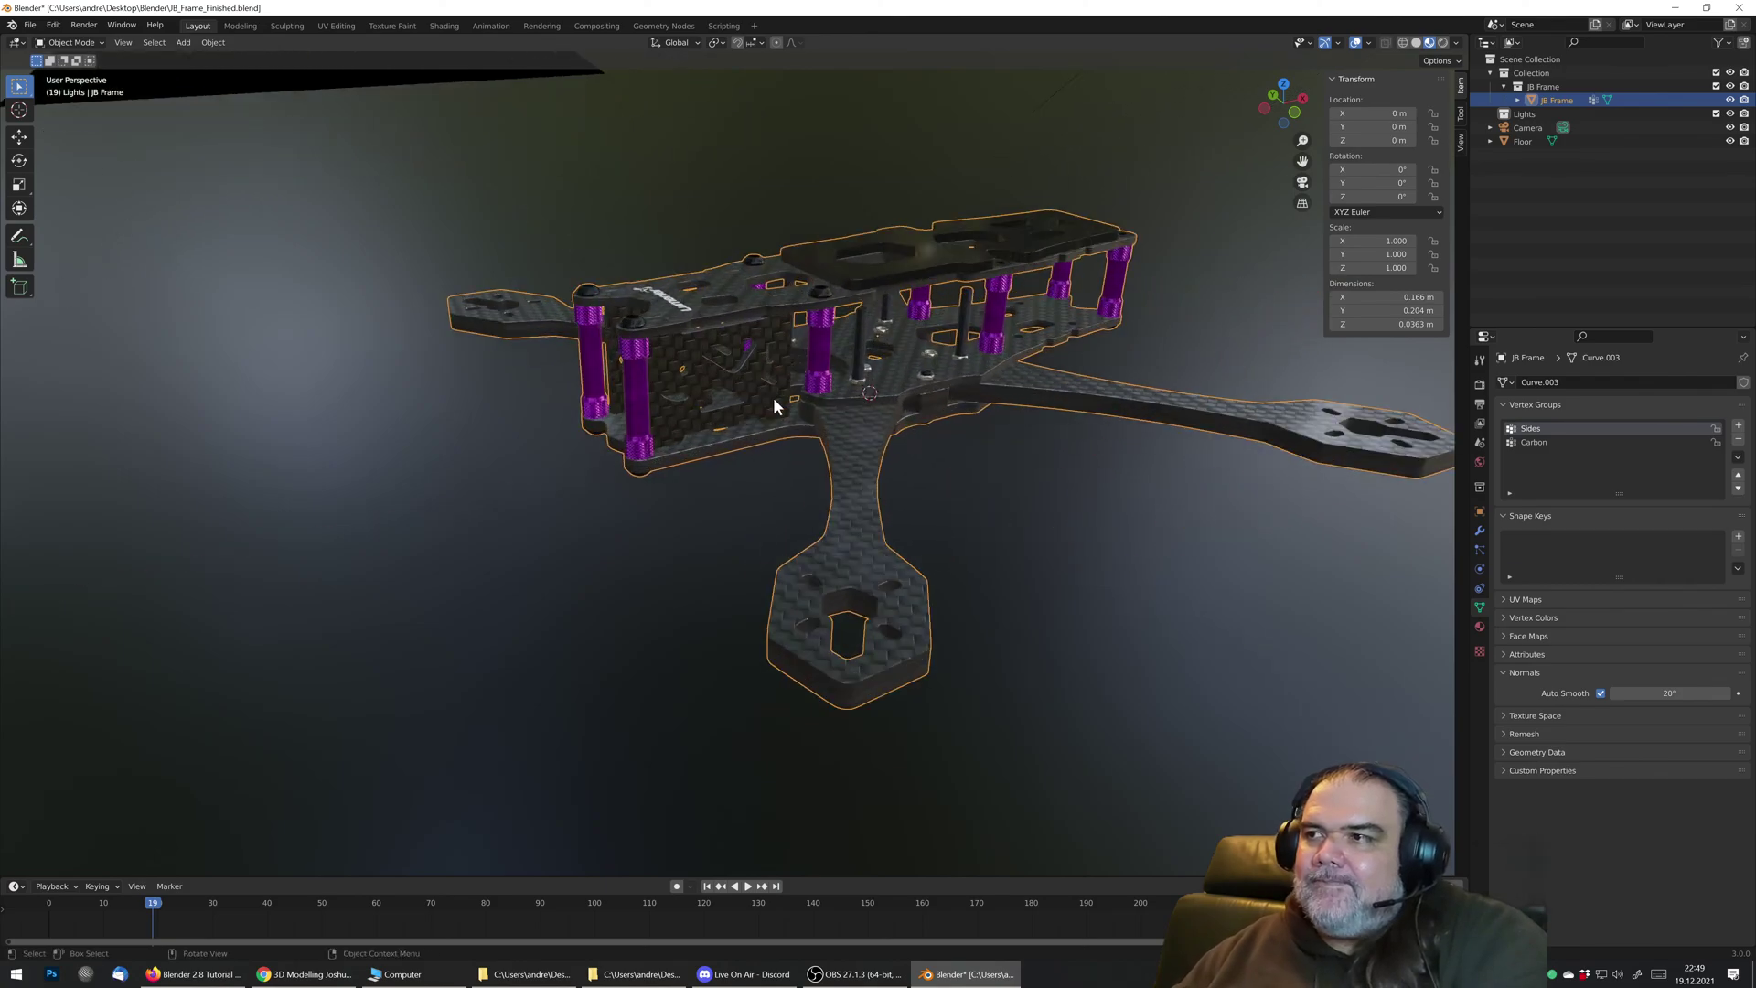
scroll(769, 399, "down", 5)
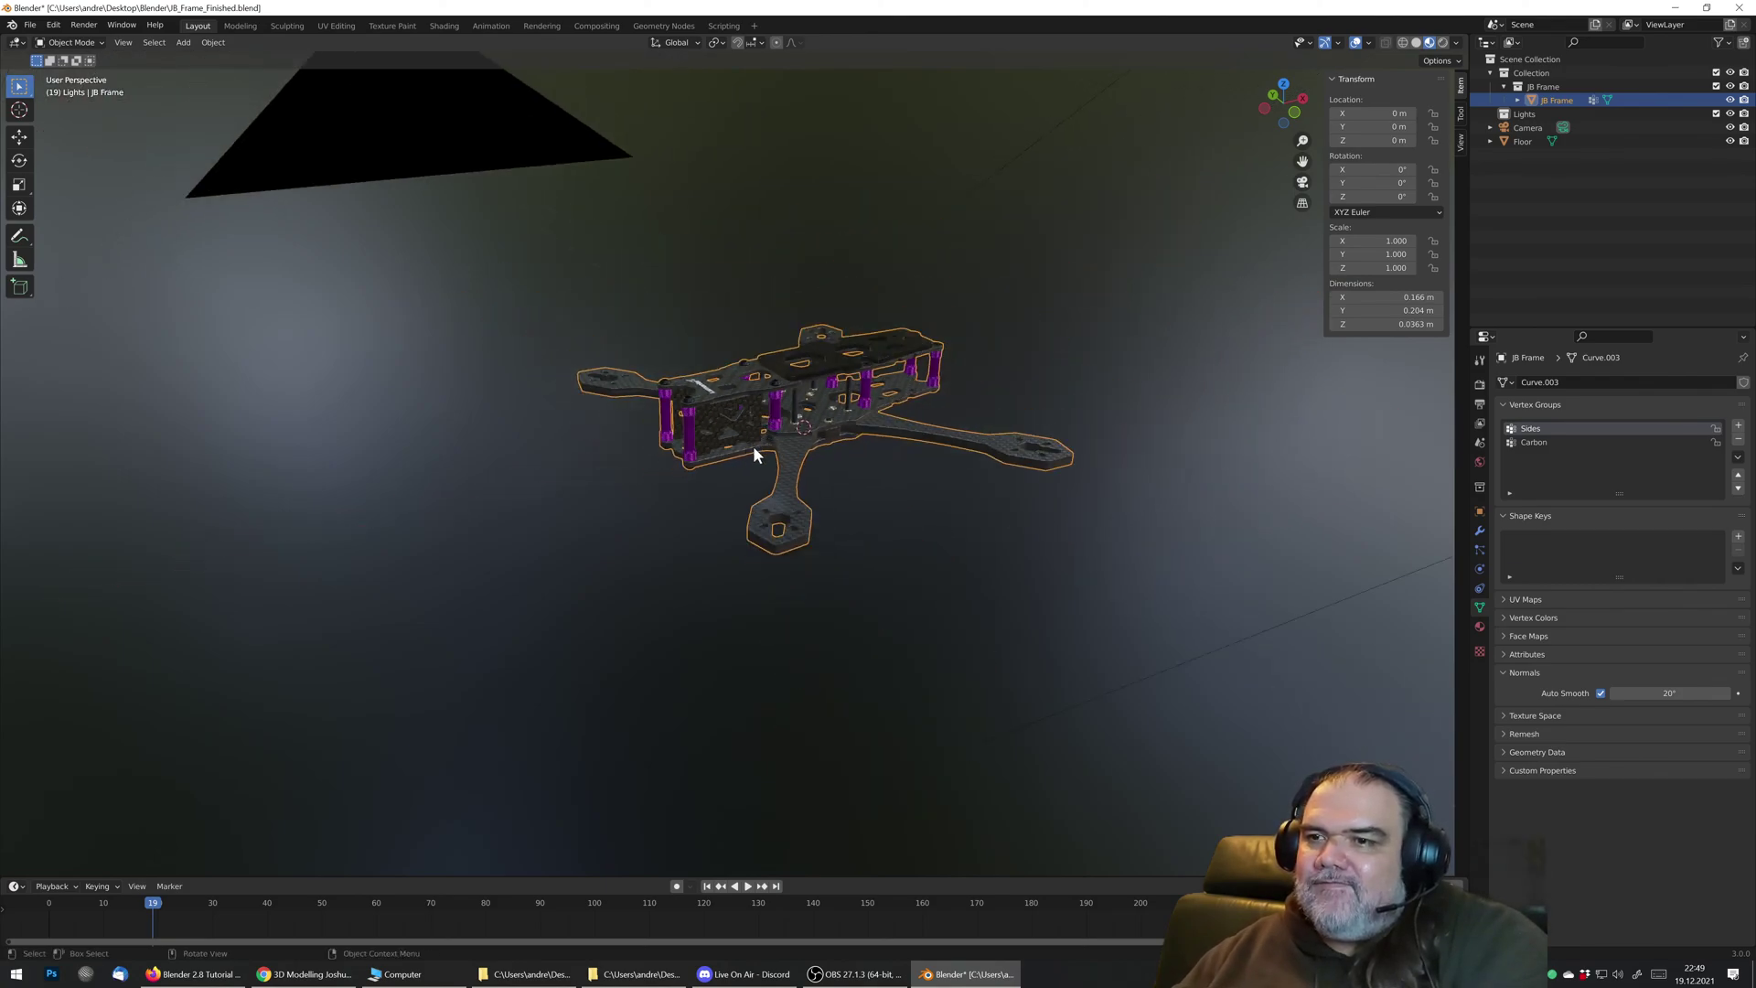
middle_click_drag(753, 447, 853, 405)
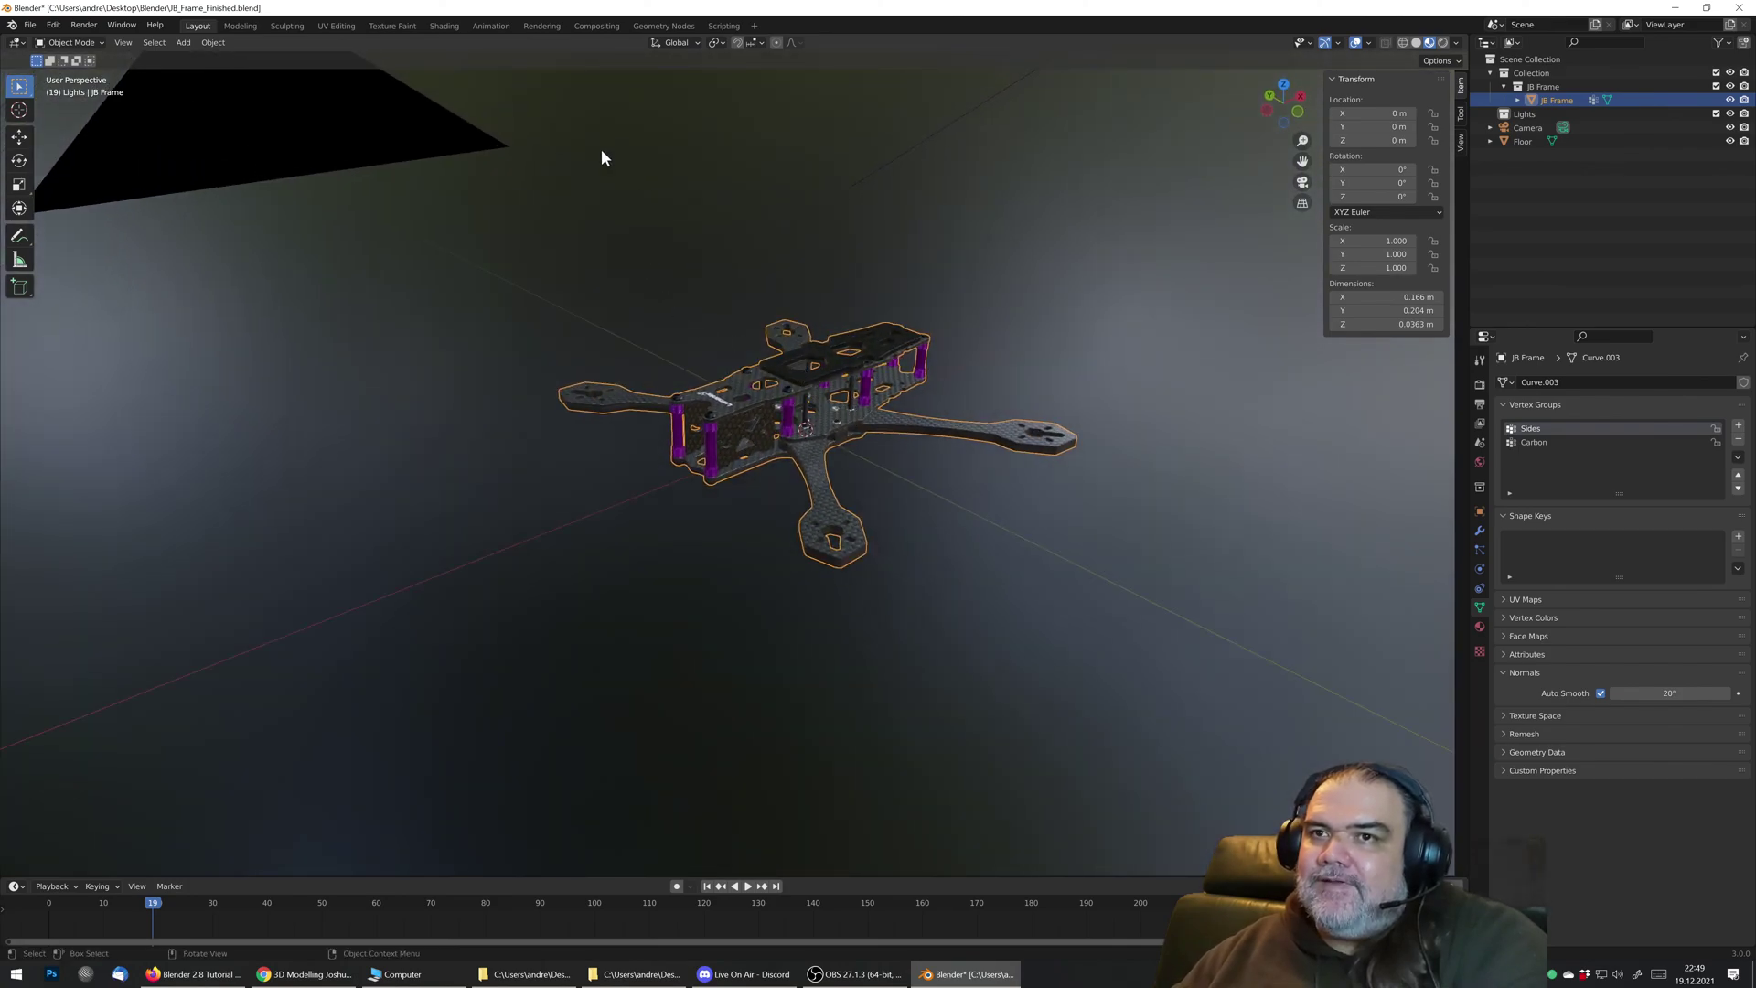
Step: Examine the Floor for staging material's Principled BSDF settings, such as base color and roughness, in the Shading workspace
left_click(446, 26)
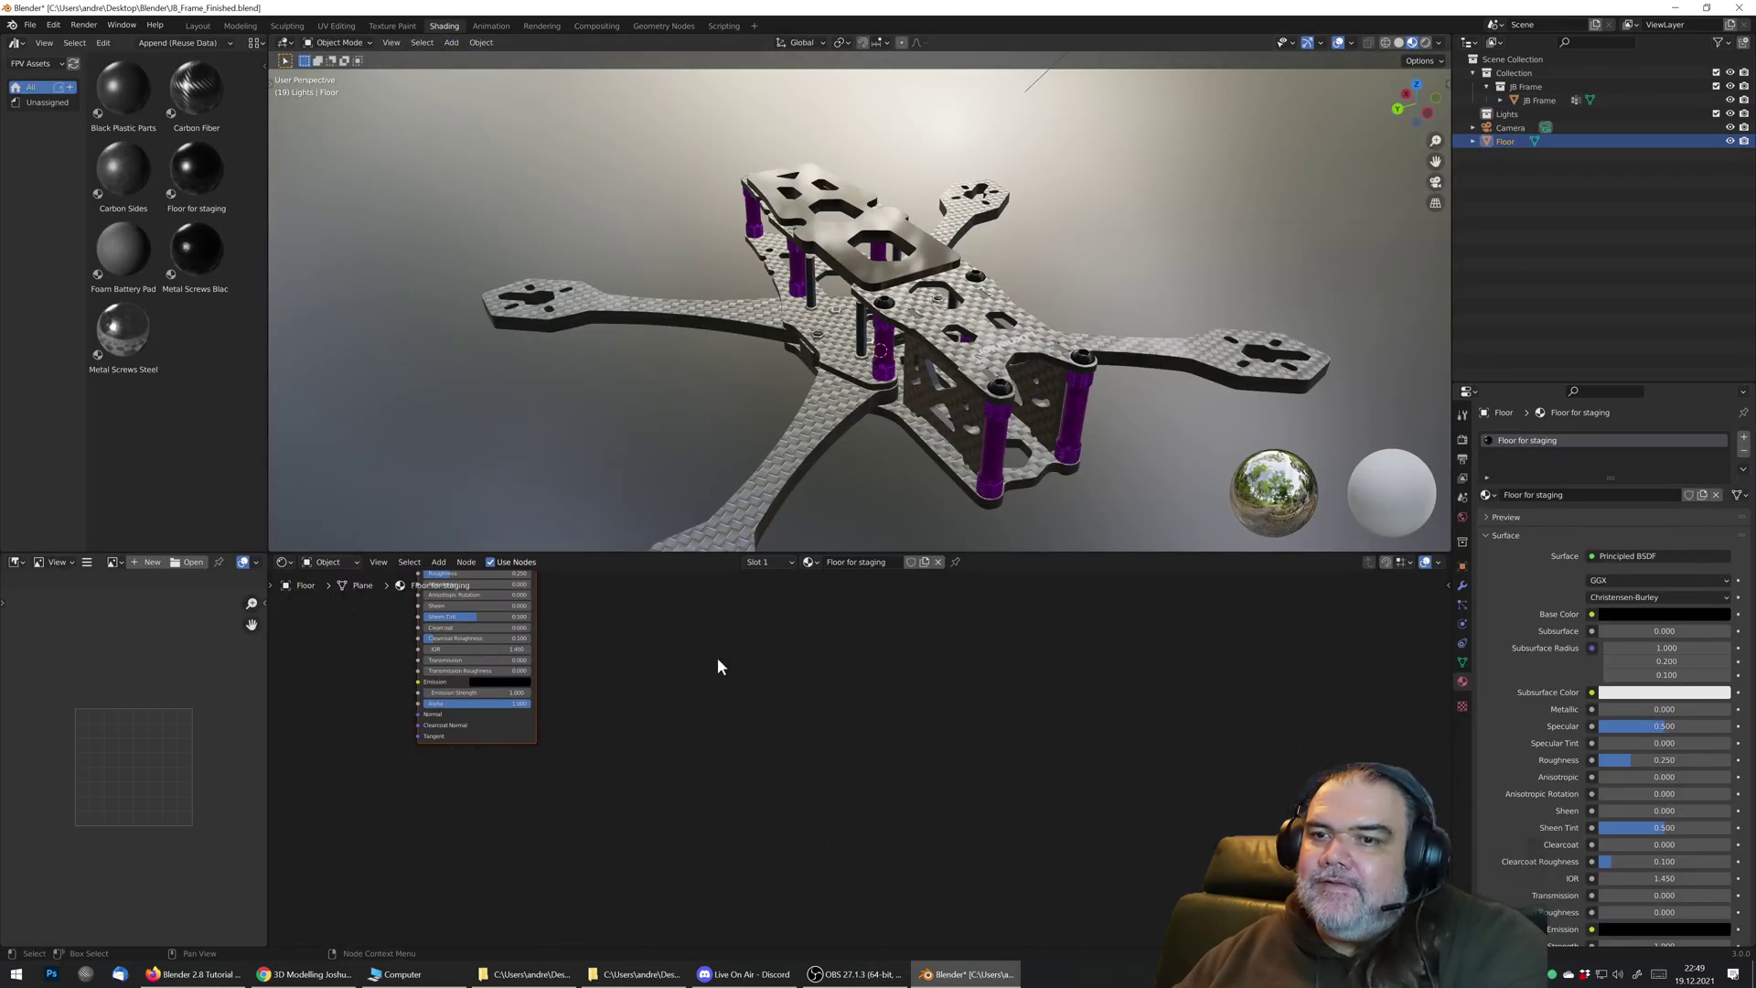
scroll(778, 747, "down", 4)
middle_click_drag(634, 710, 933, 870)
scroll(907, 771, "up", 10)
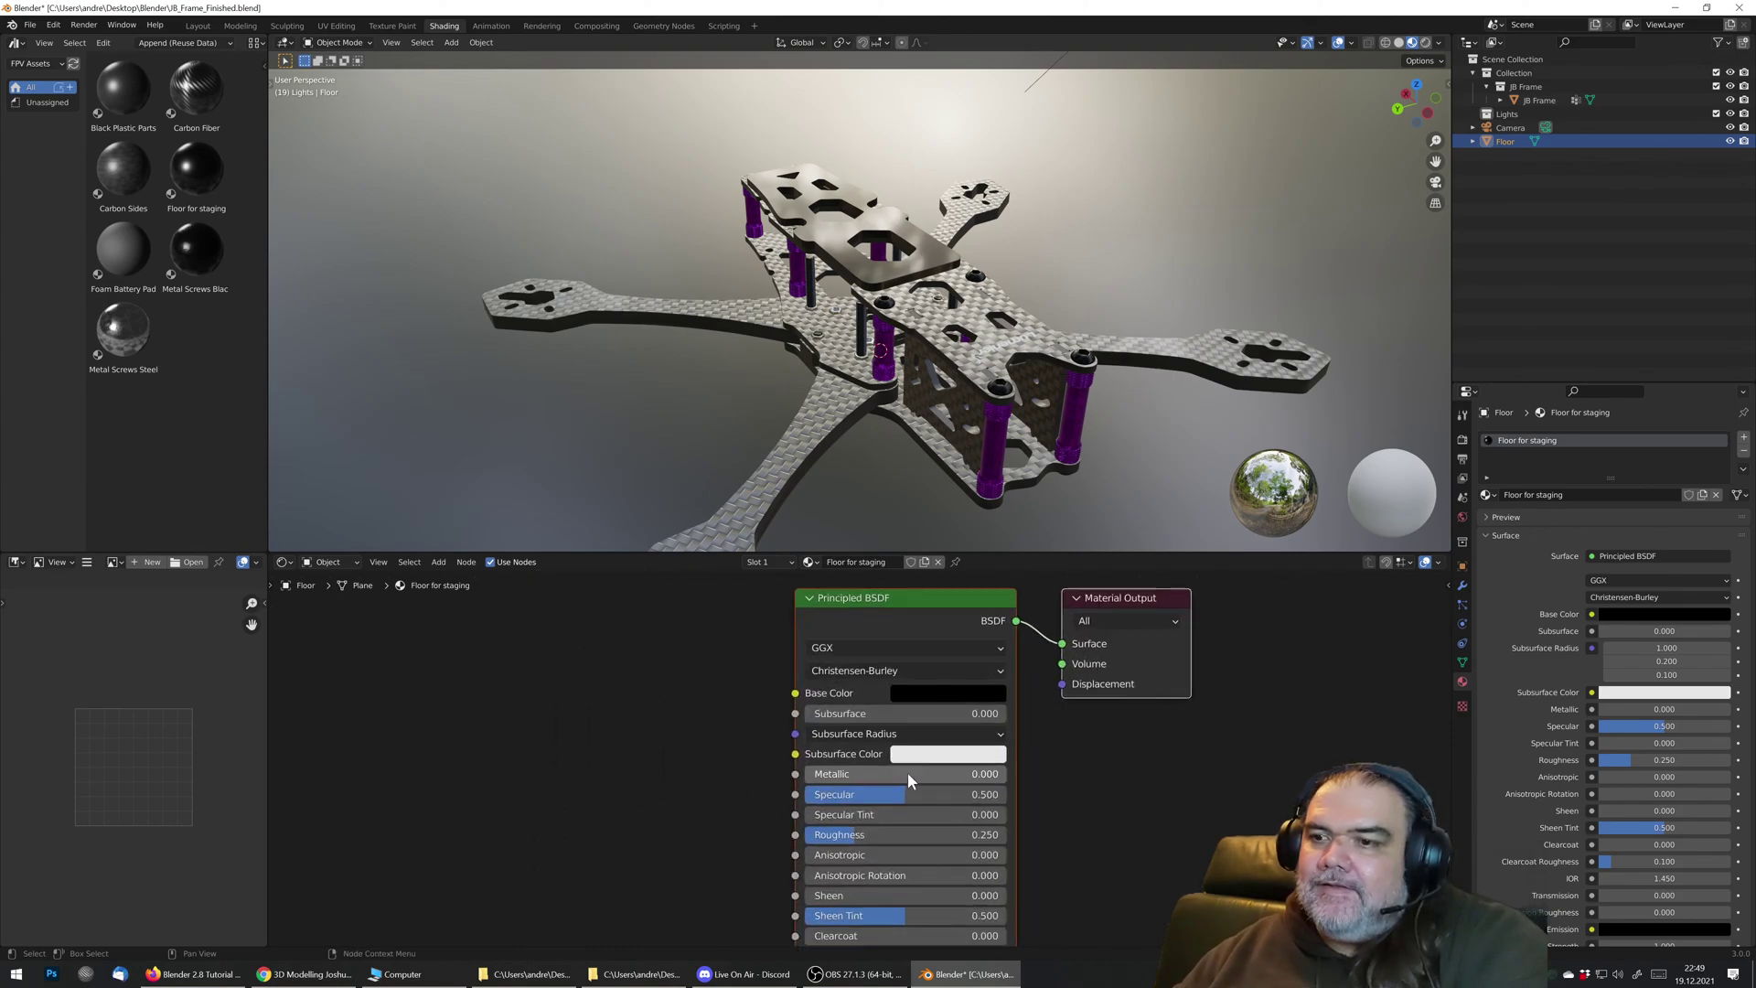
scroll(908, 772, "up", 1)
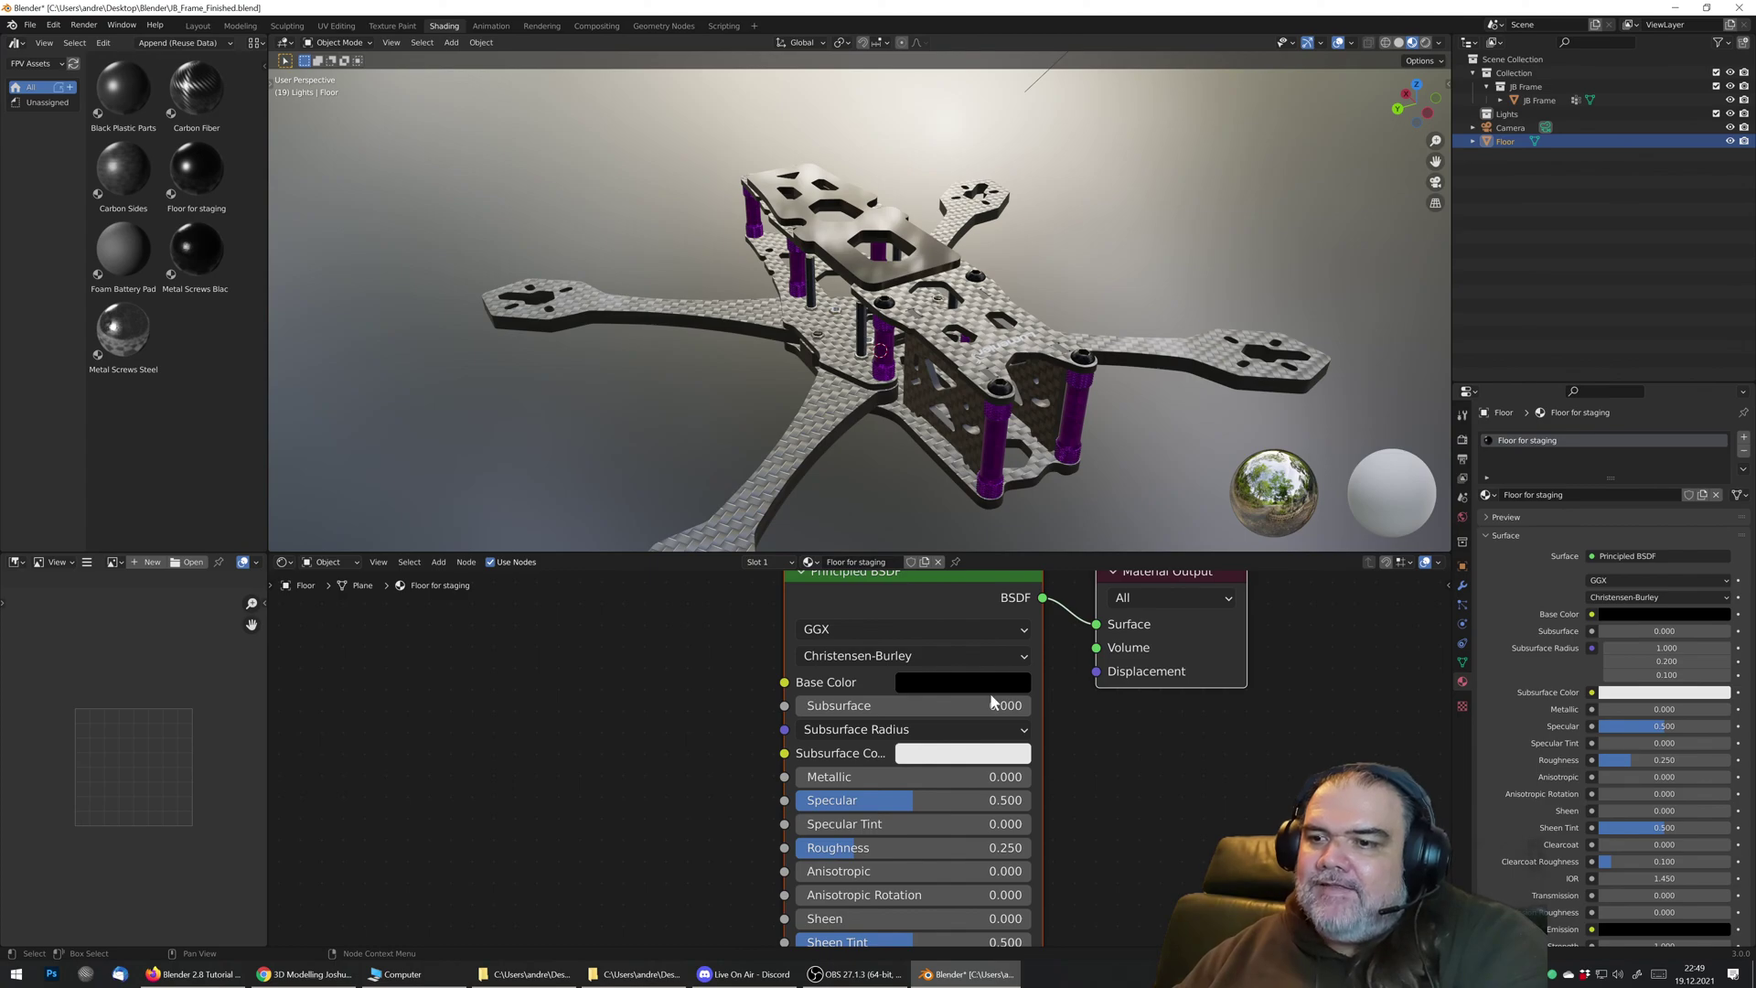
middle_click_drag(901, 844, 924, 737)
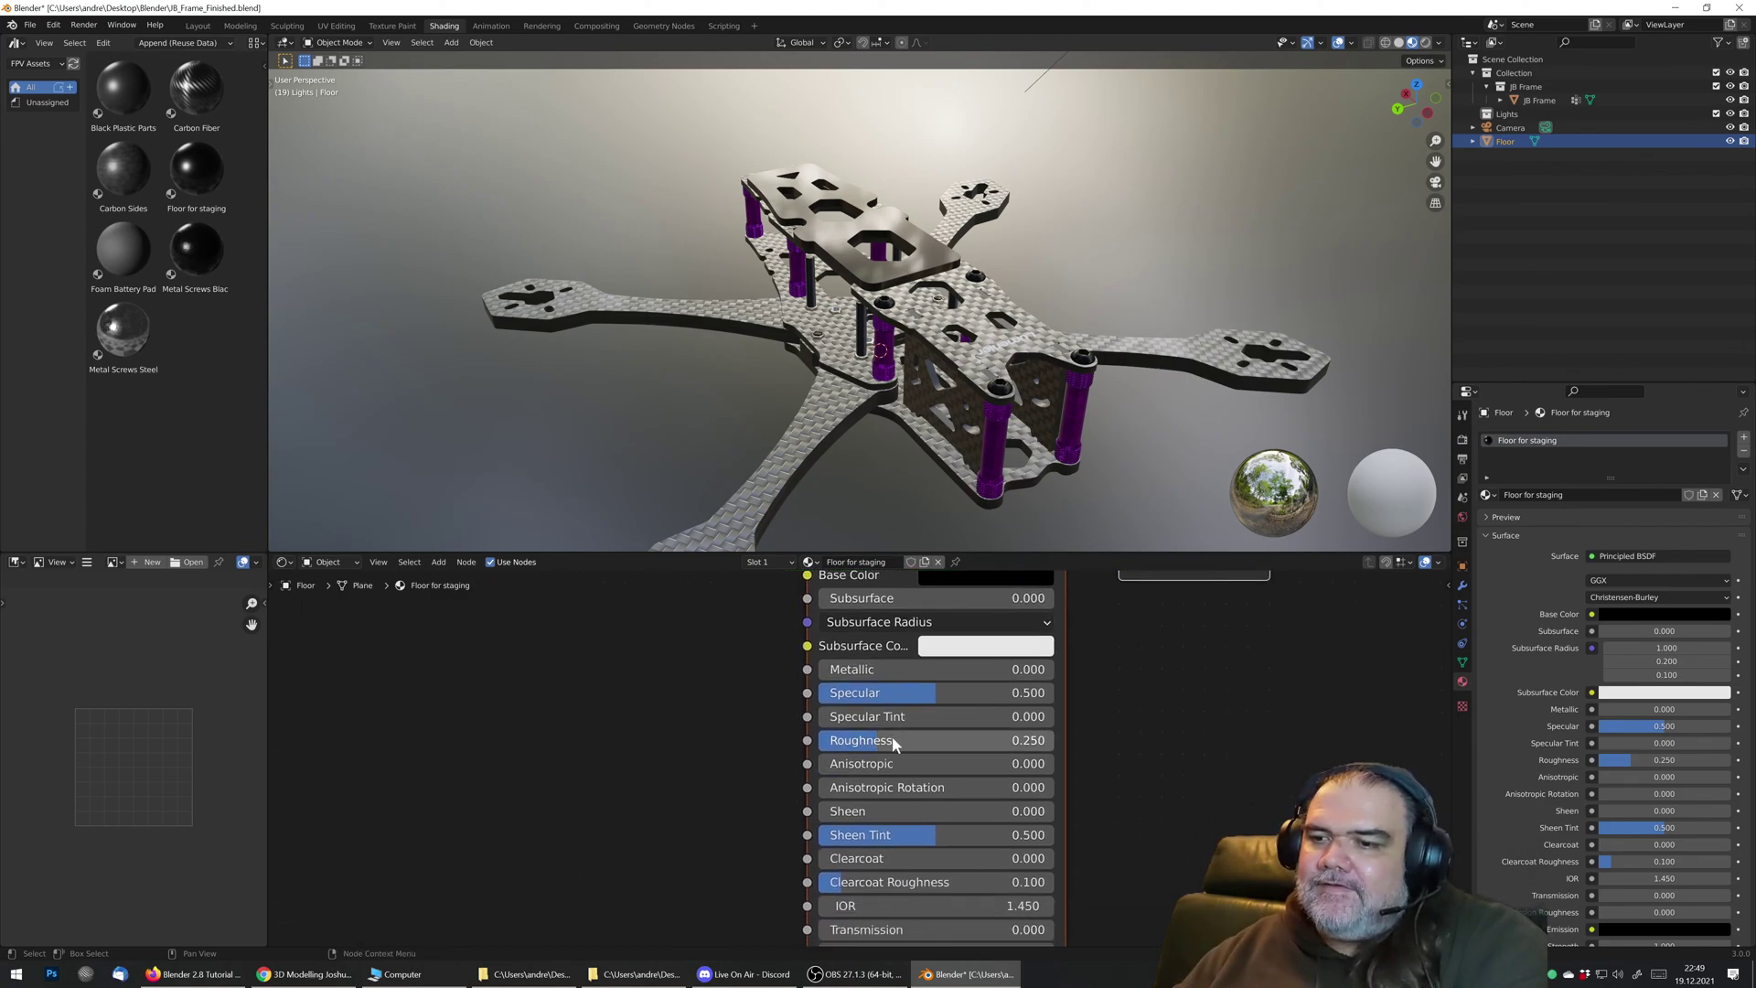
middle_click_drag(828, 355, 420, 81)
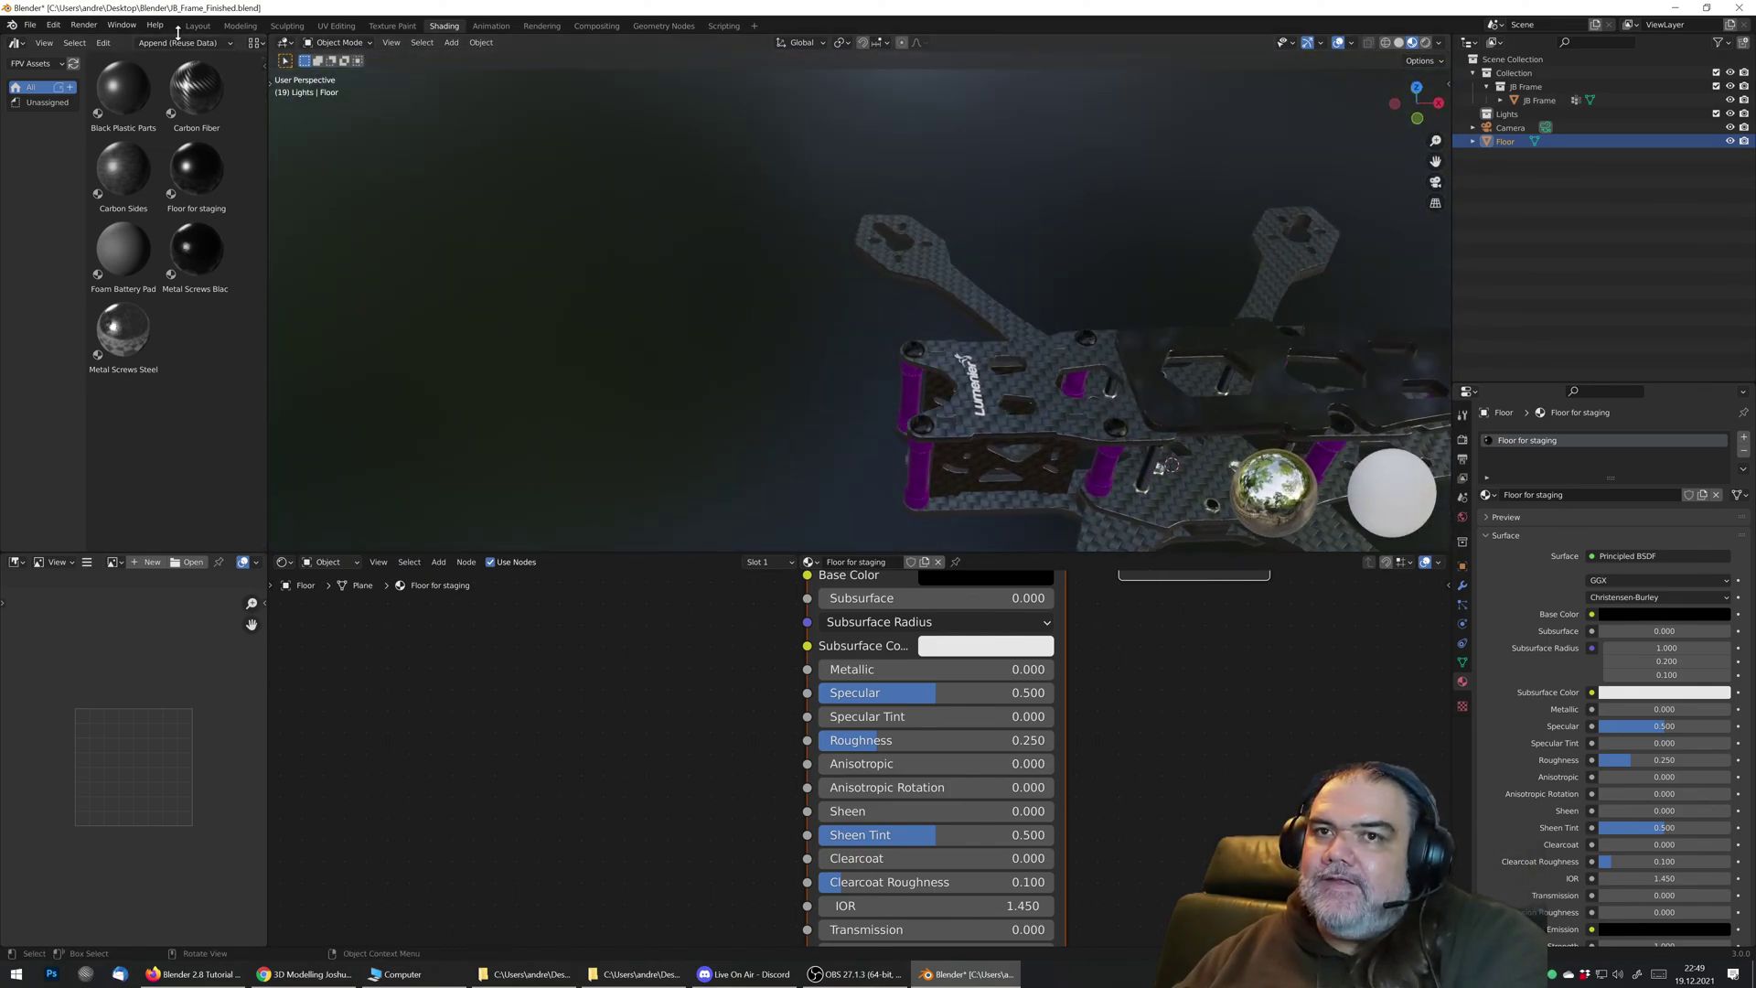
Step: Return to the Layout workspace and select the JB Frame object
left_click(196, 25)
mouse_move(783, 393)
middle_mouse_down()
mouse_move(824, 426)
mouse_move(770, 418)
mouse_move(775, 377)
mouse_move(815, 384)
mouse_move(714, 392)
middle_mouse_up()
scroll(824, 427, "up", 4)
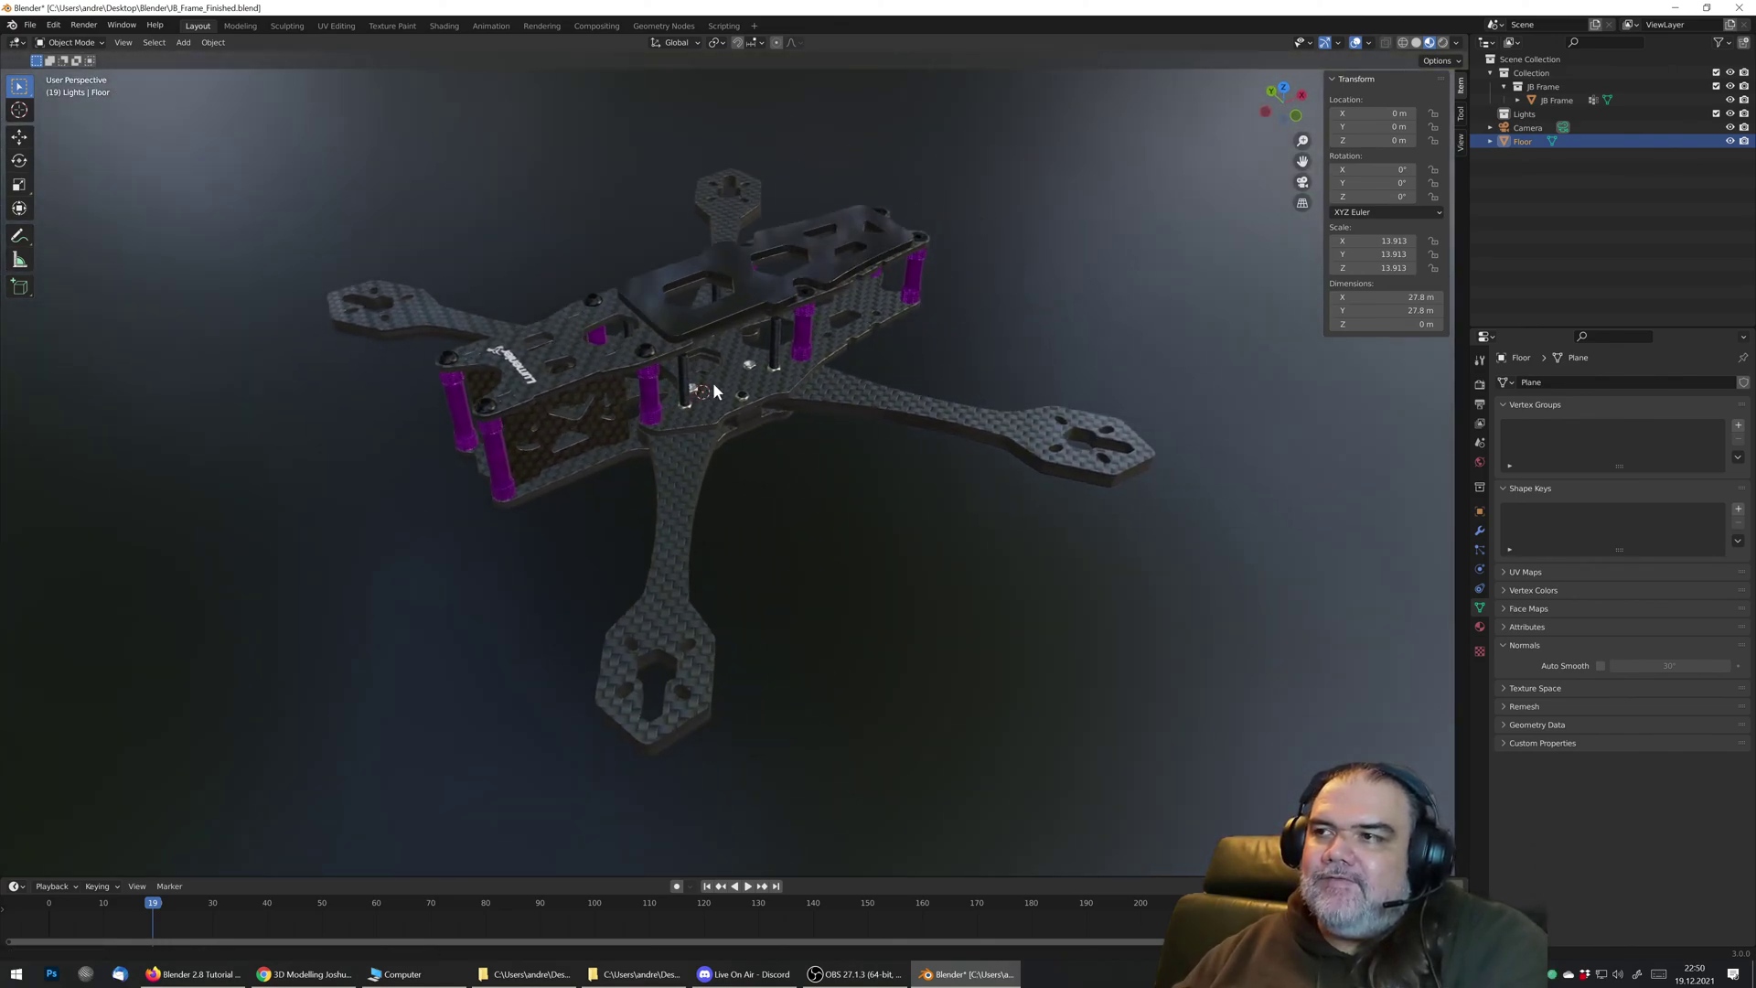
left_click(730, 402)
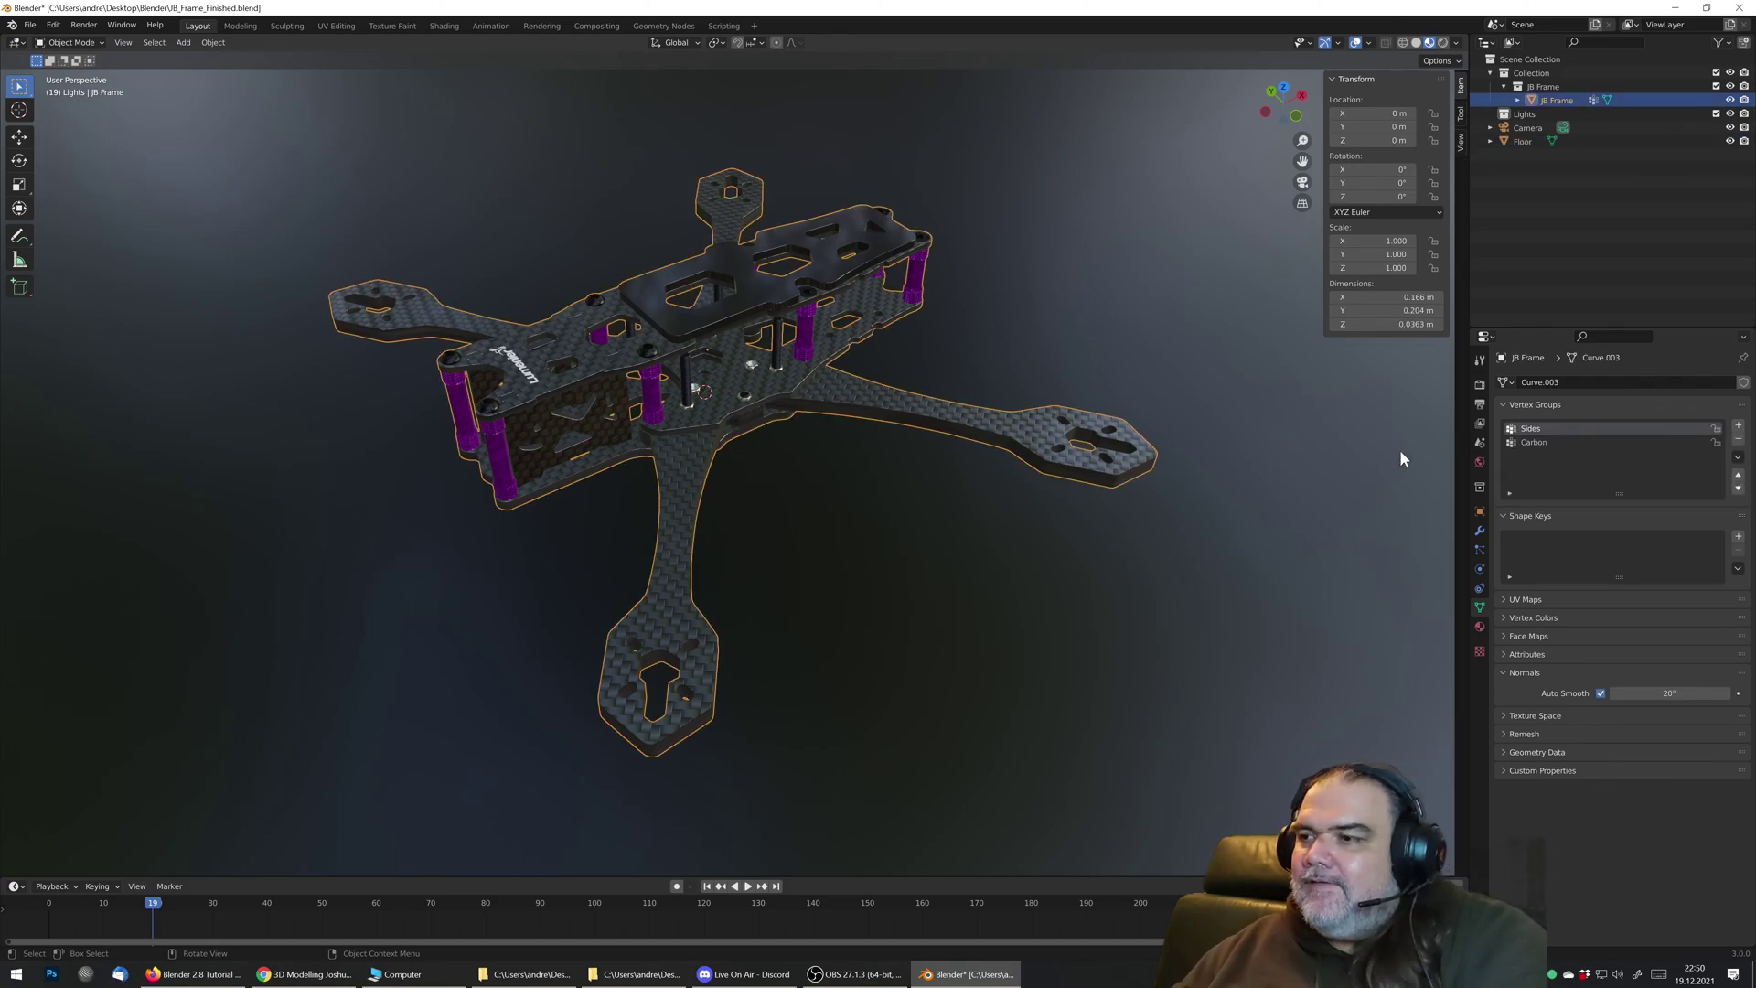
Step: Review the render engine choices and the viewport and final render sampling and denoising settings
left_click(1481, 386)
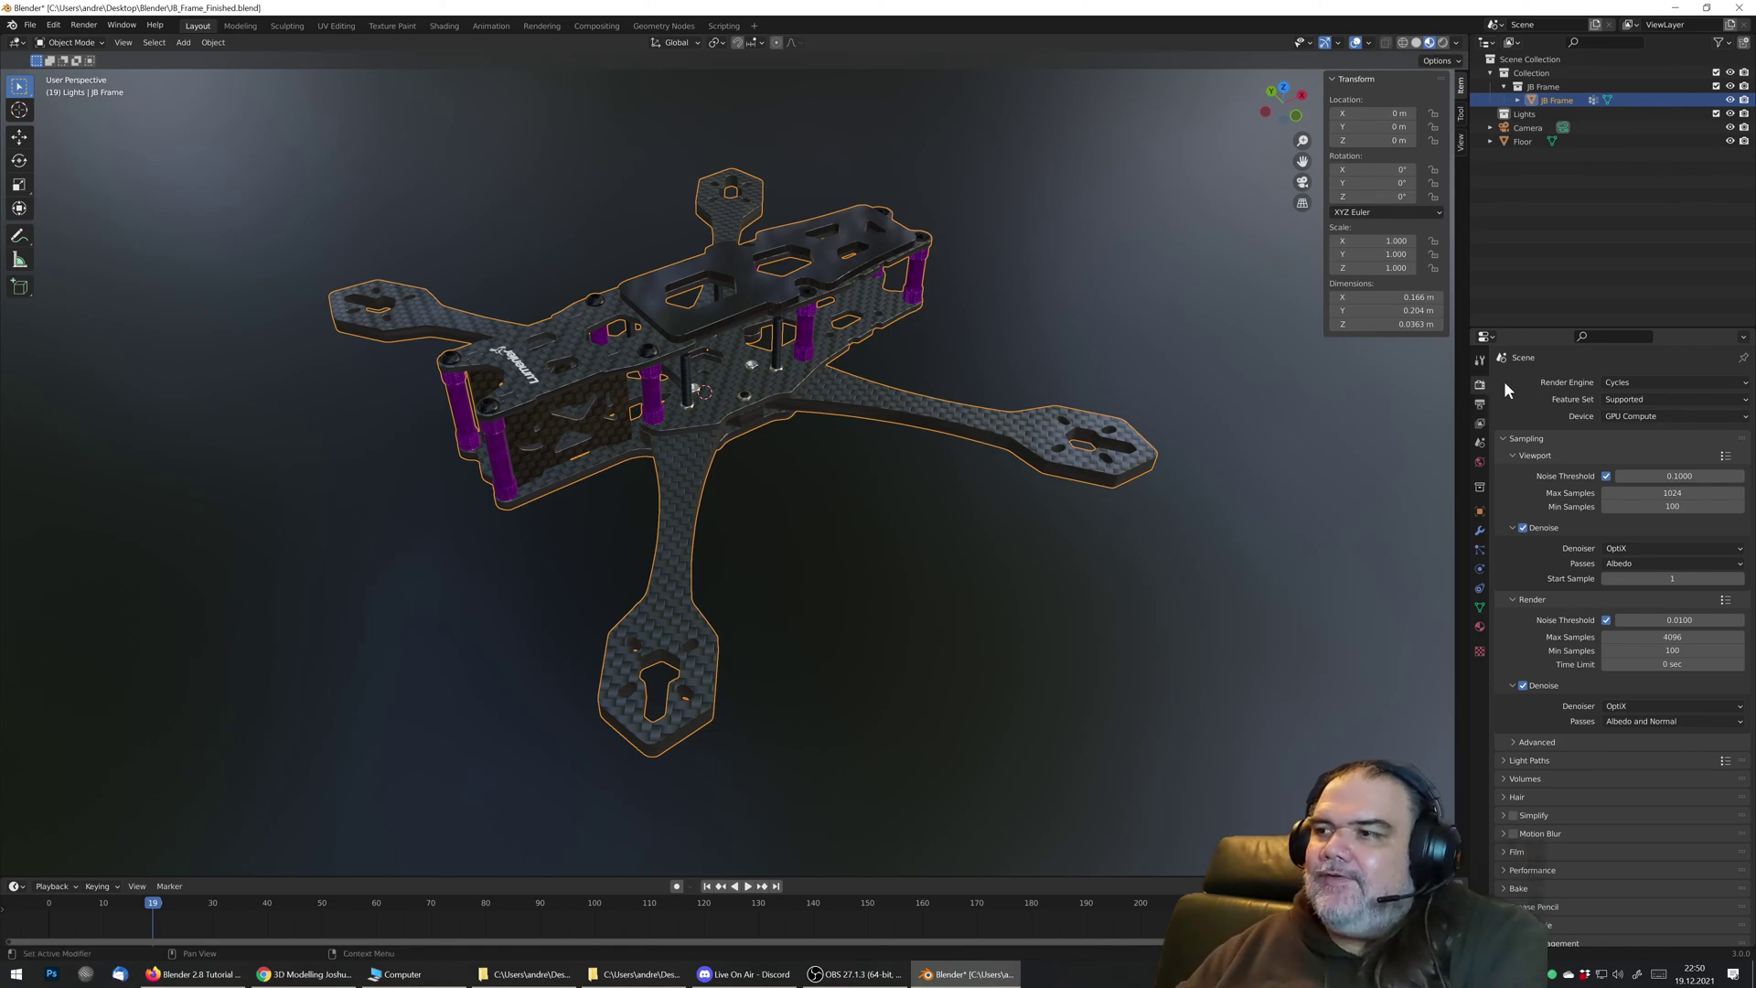
left_click(1647, 382)
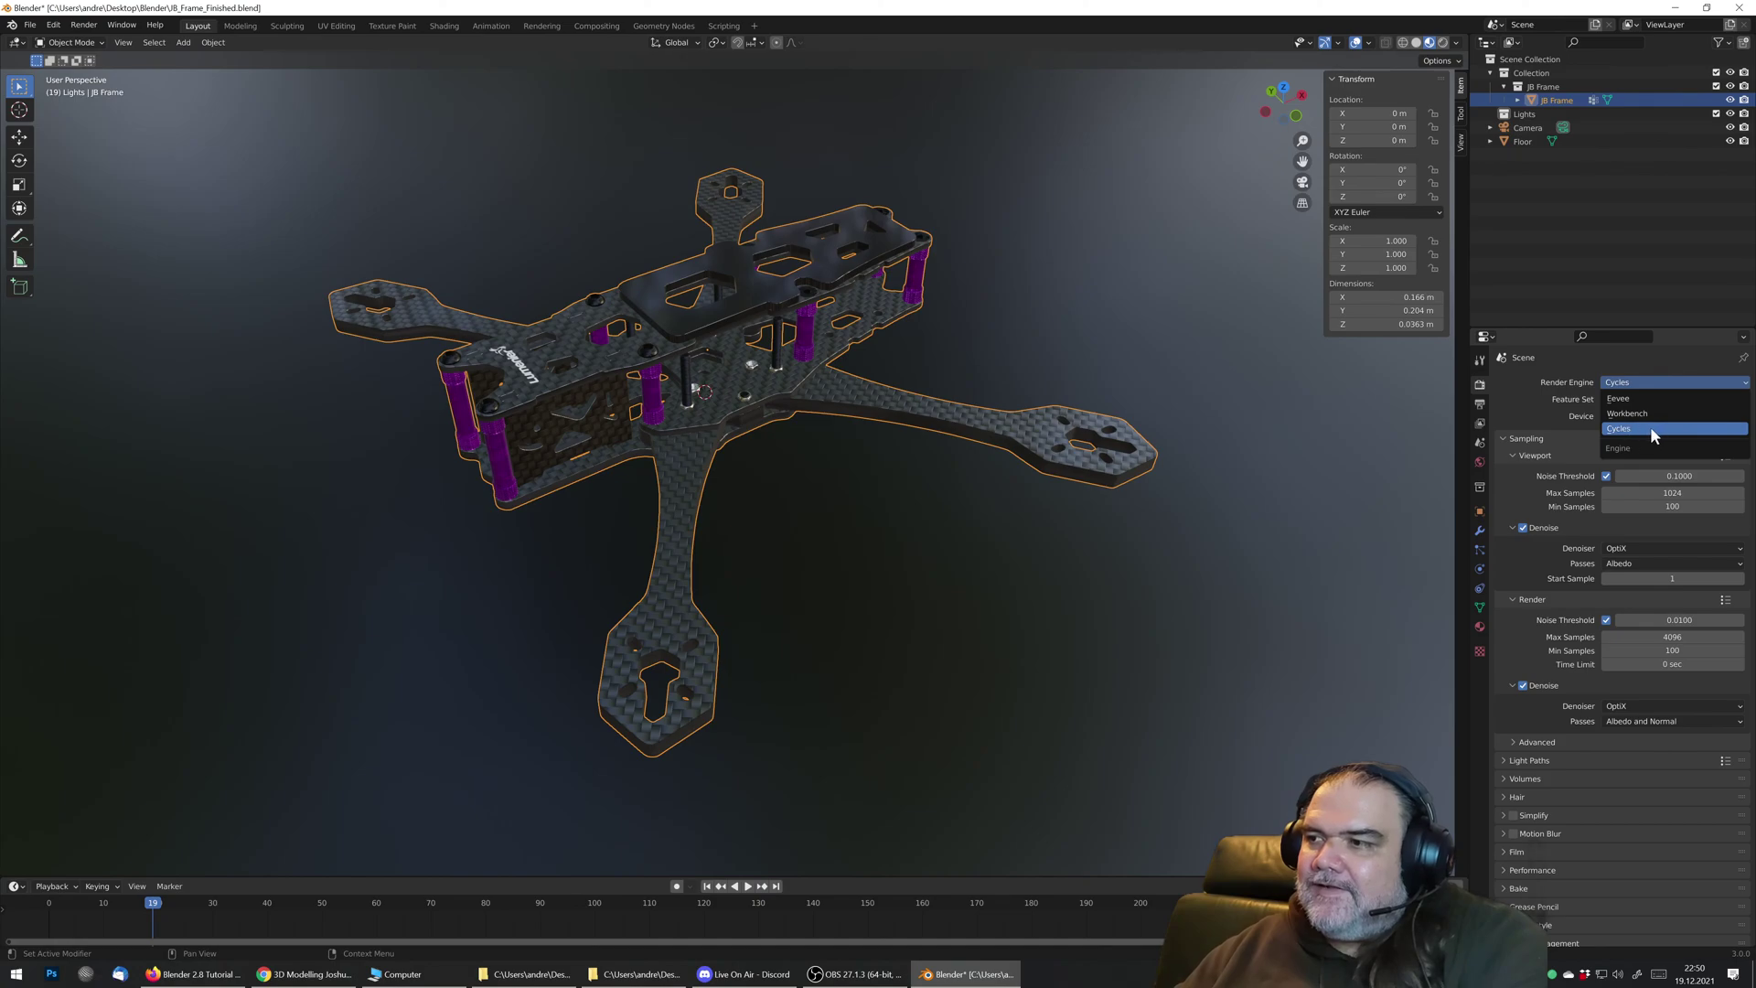
left_click(1650, 426)
left_click(1638, 382)
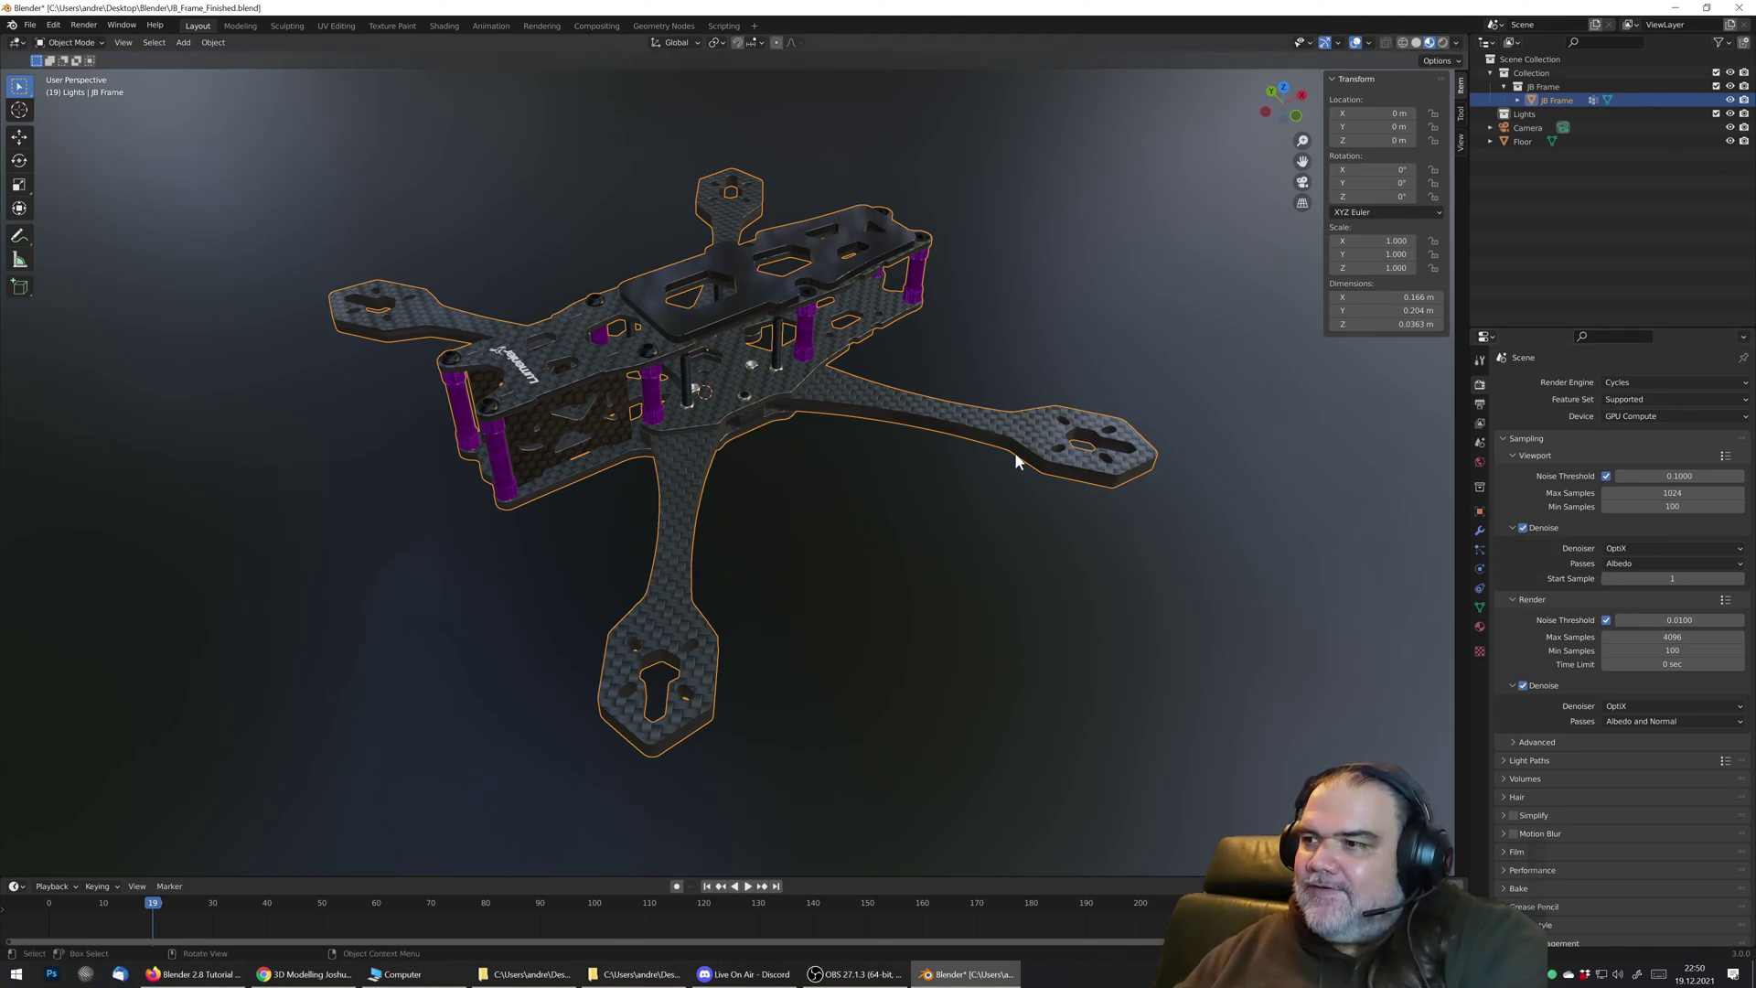
left_click(1670, 544)
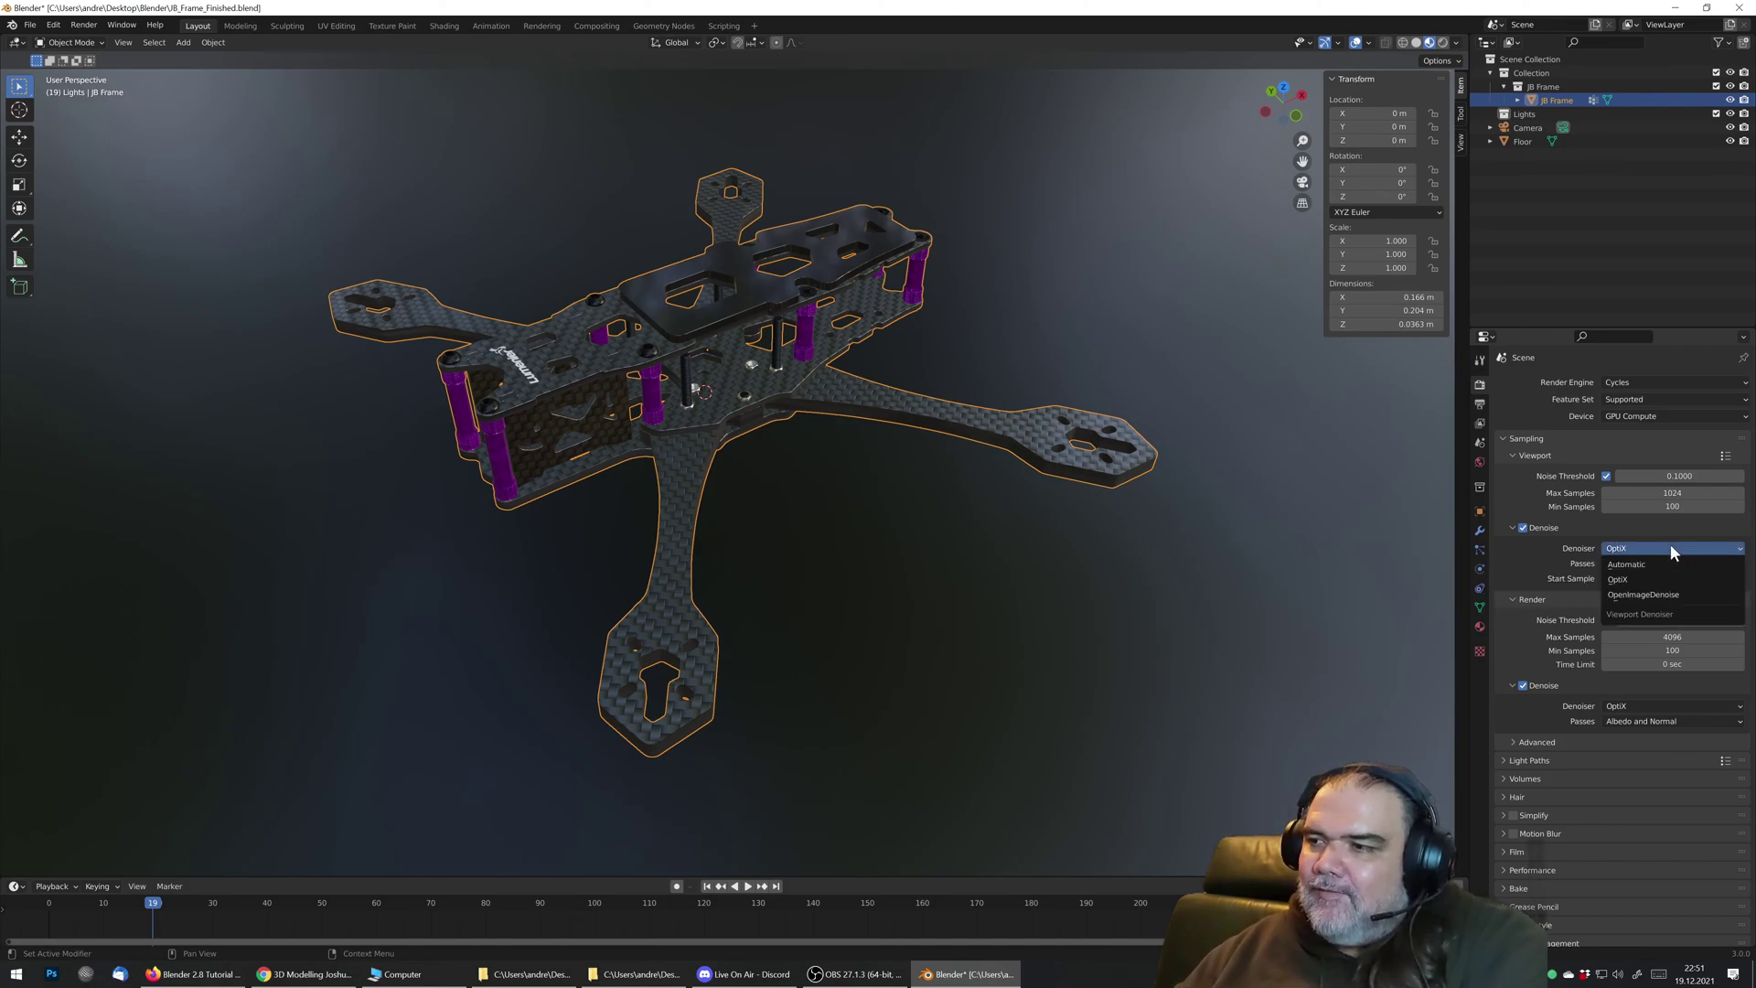
left_click(1692, 594)
left_click(1596, 526)
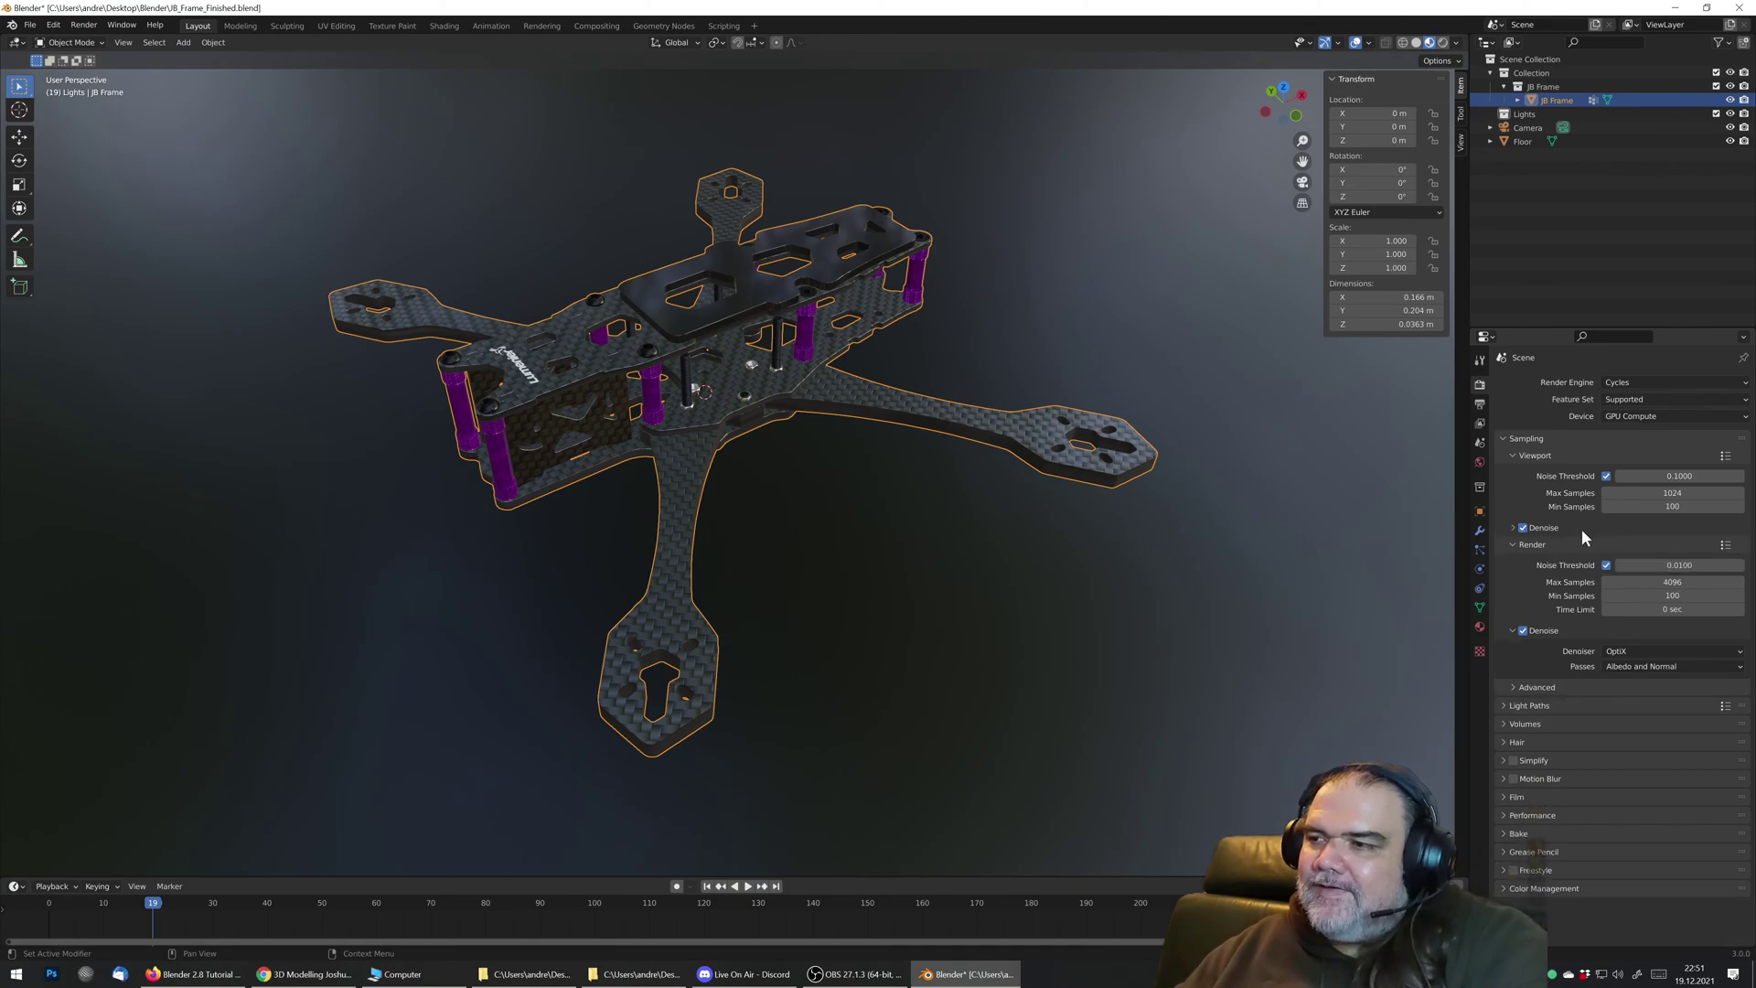
left_click(1585, 527)
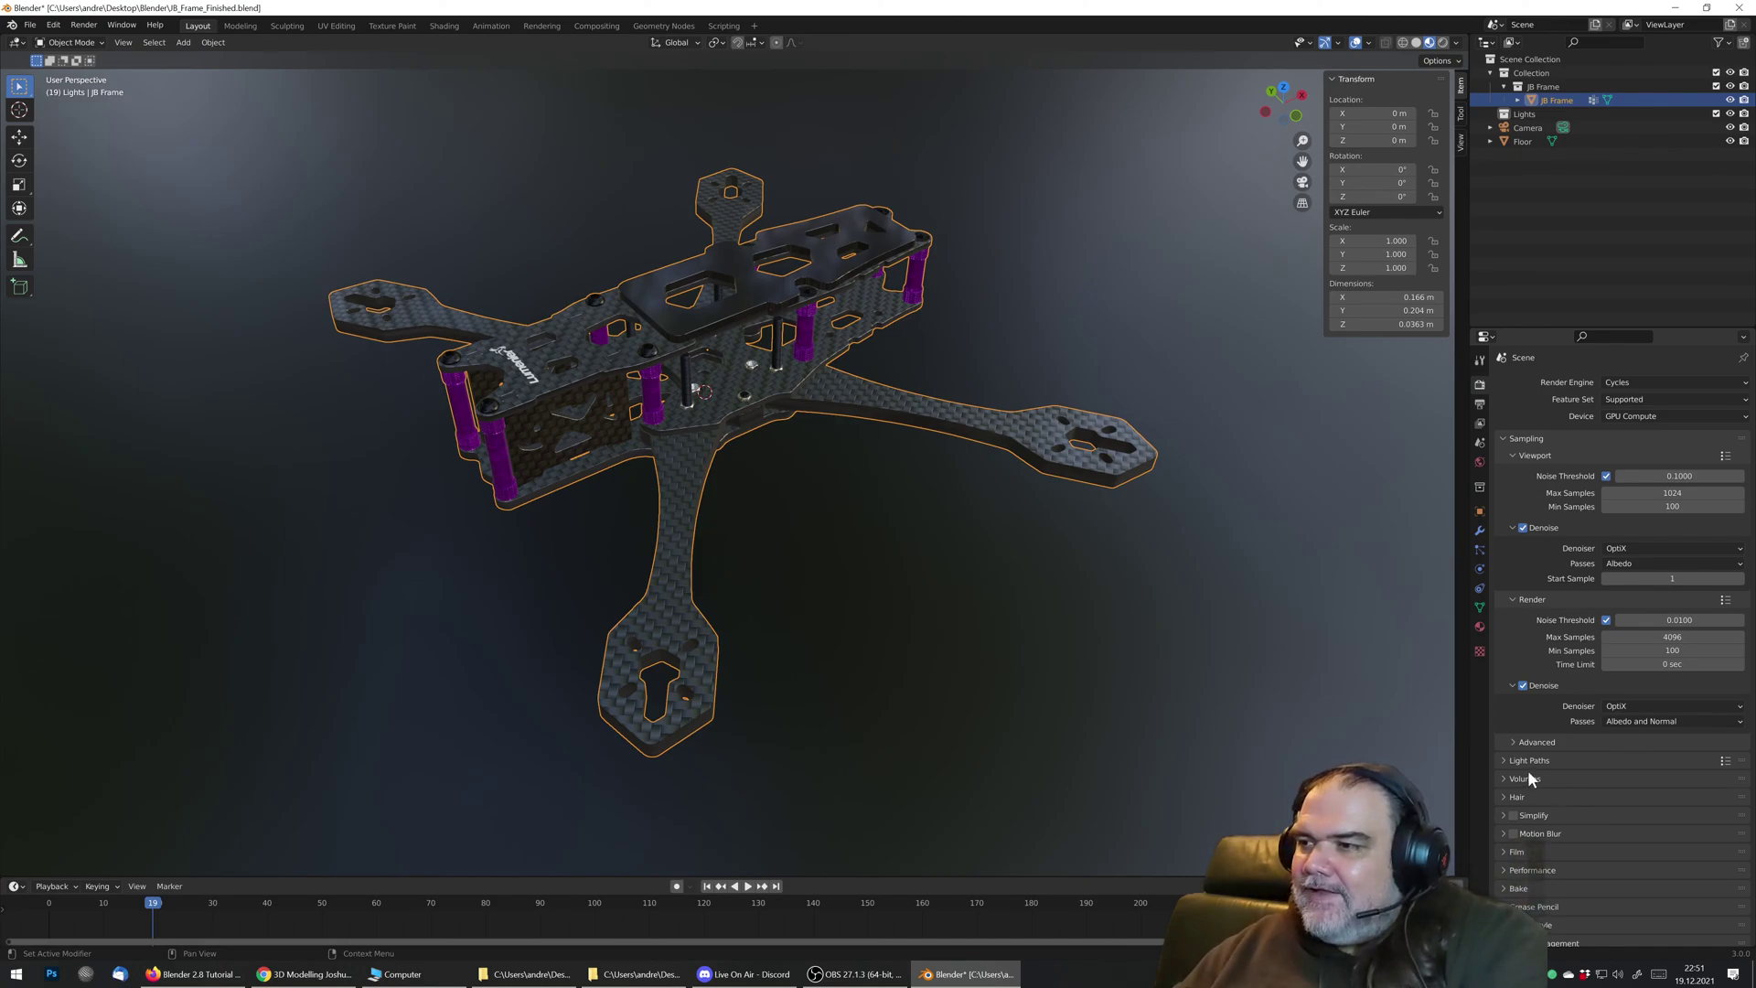
Step: Set the render output path to D:\JB_Test_Render_x and keep JPEG as the file format
left_click(1481, 405)
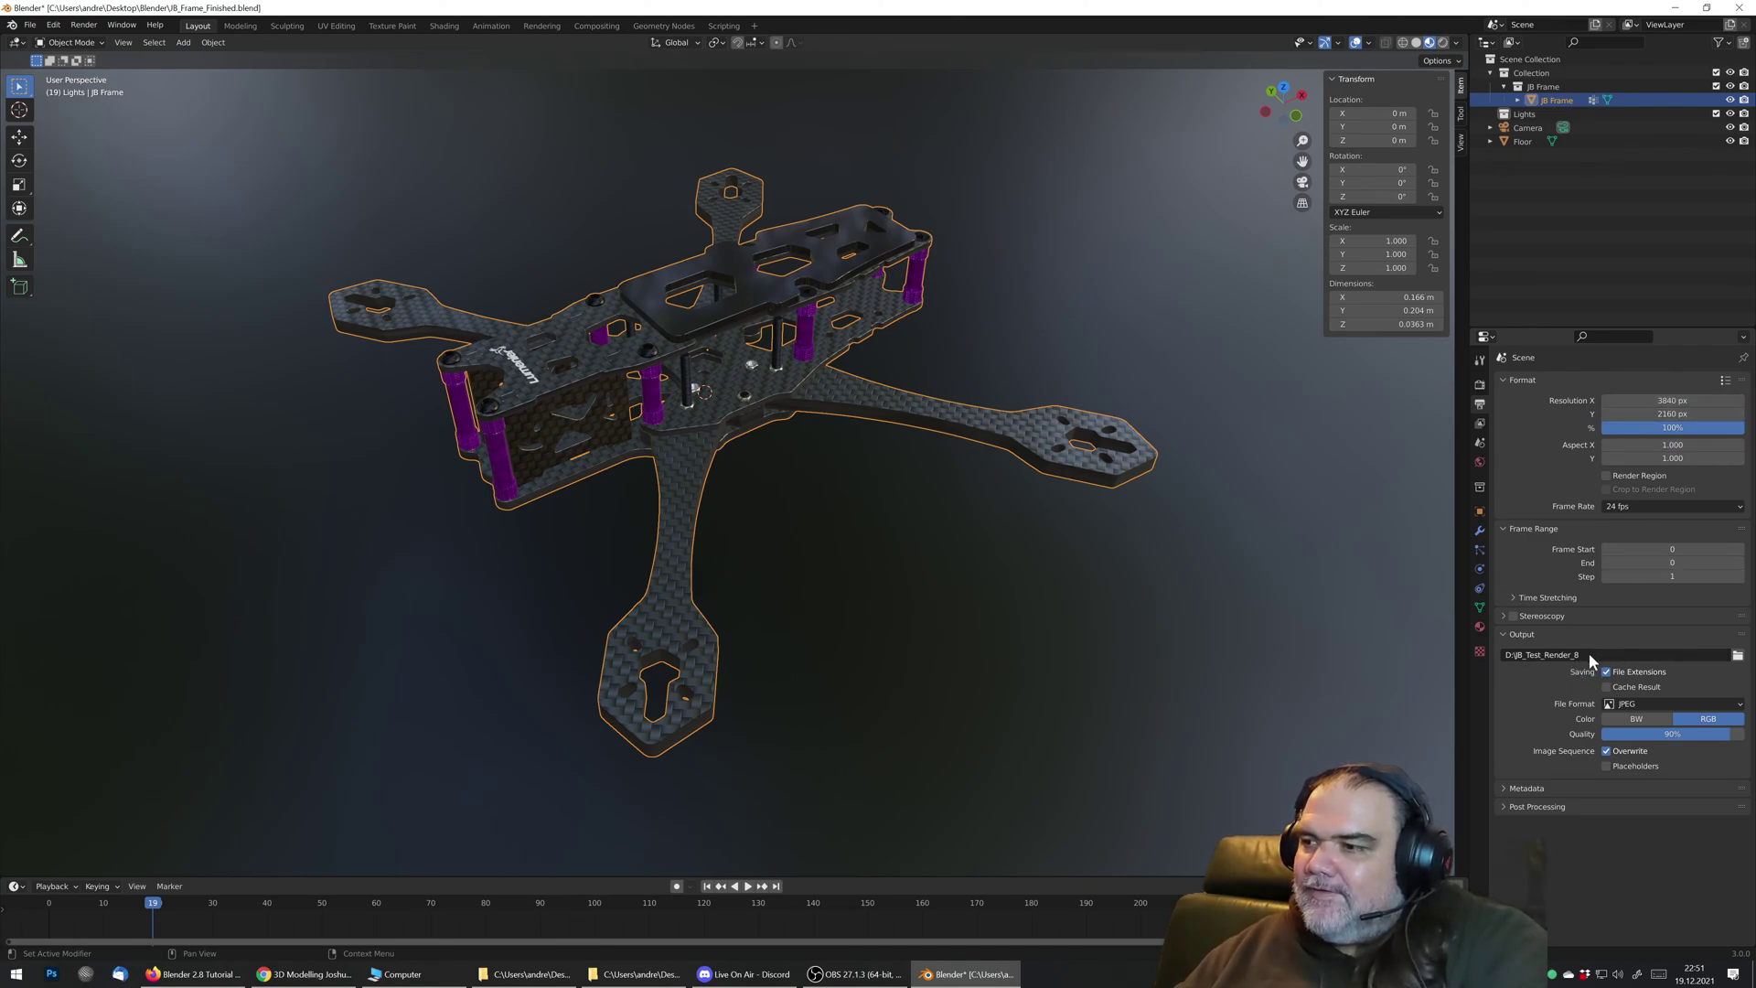
left_click(1671, 655)
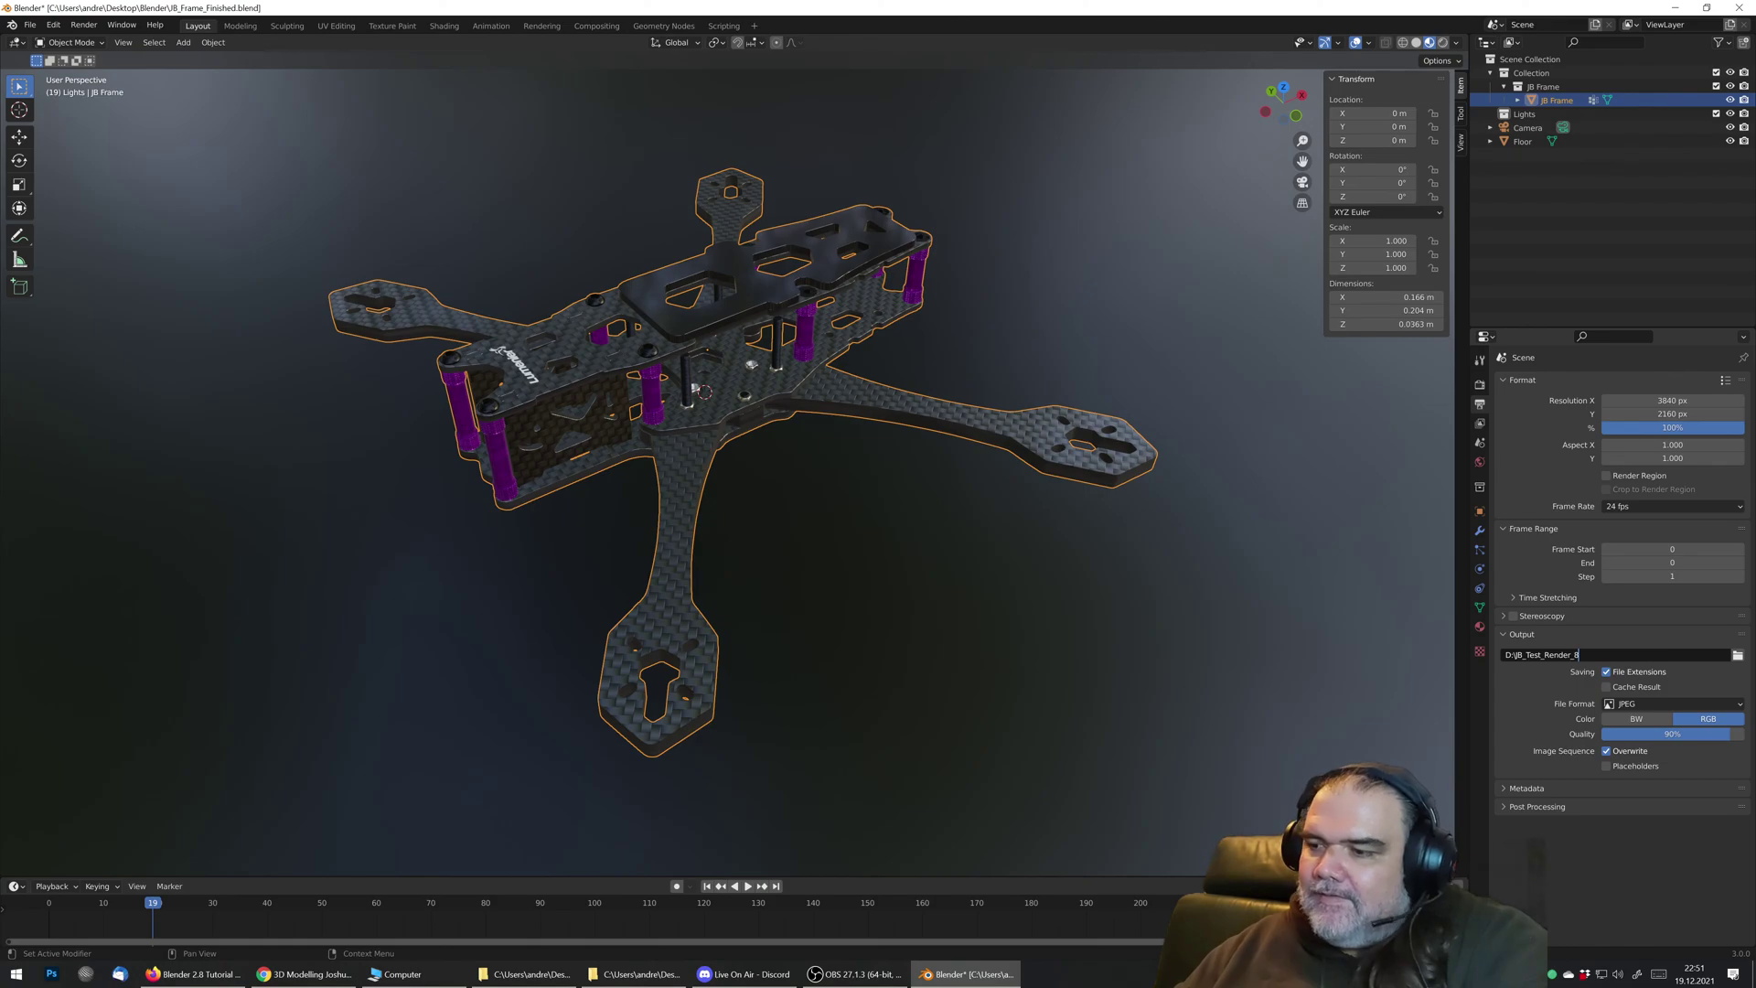
key("BackSpace")
type("x")
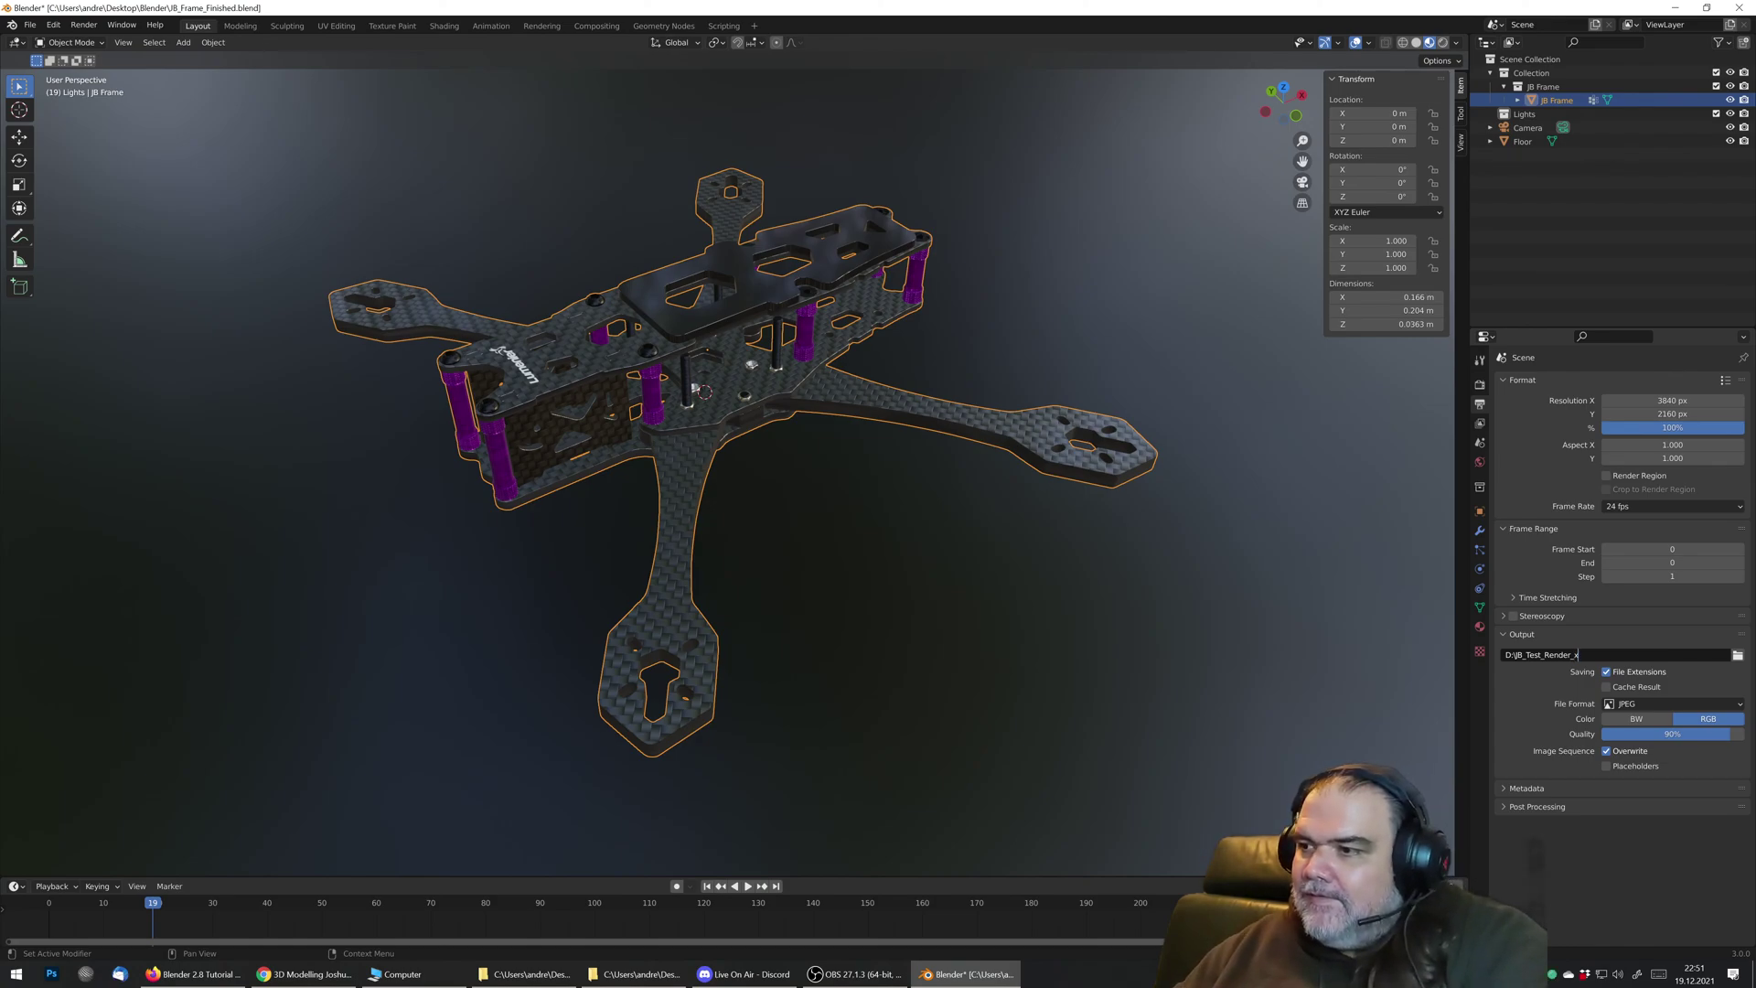
key("Return")
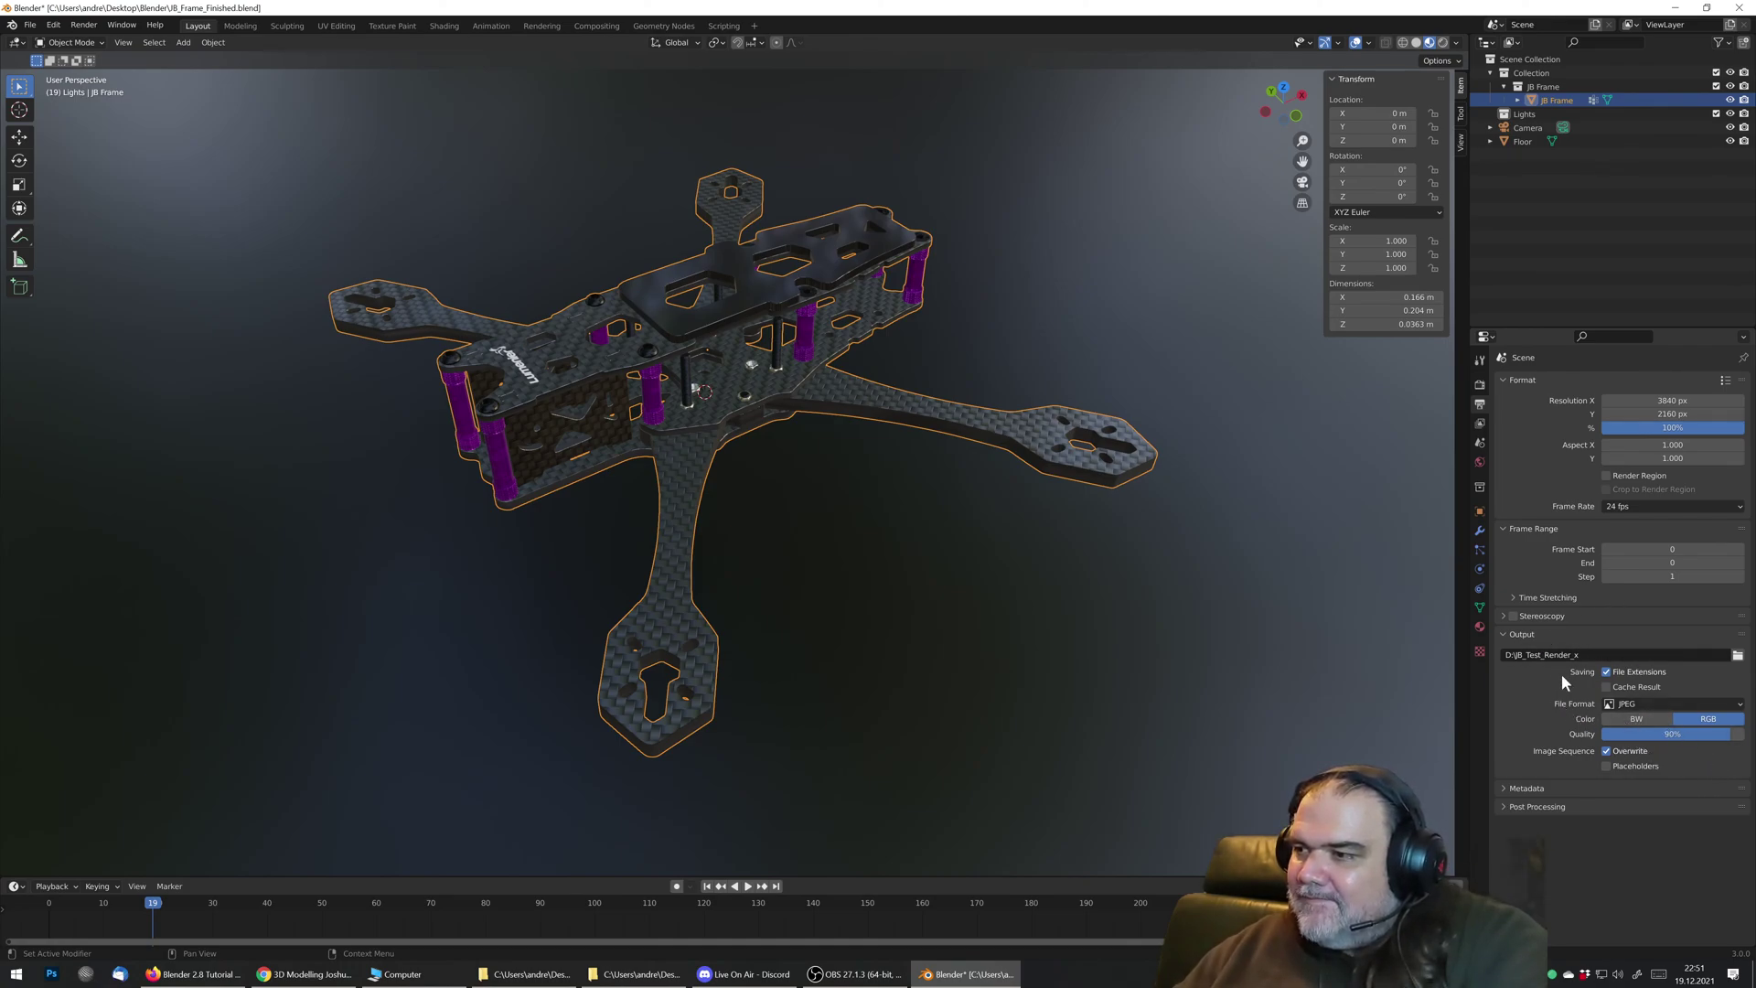
left_click(1650, 703)
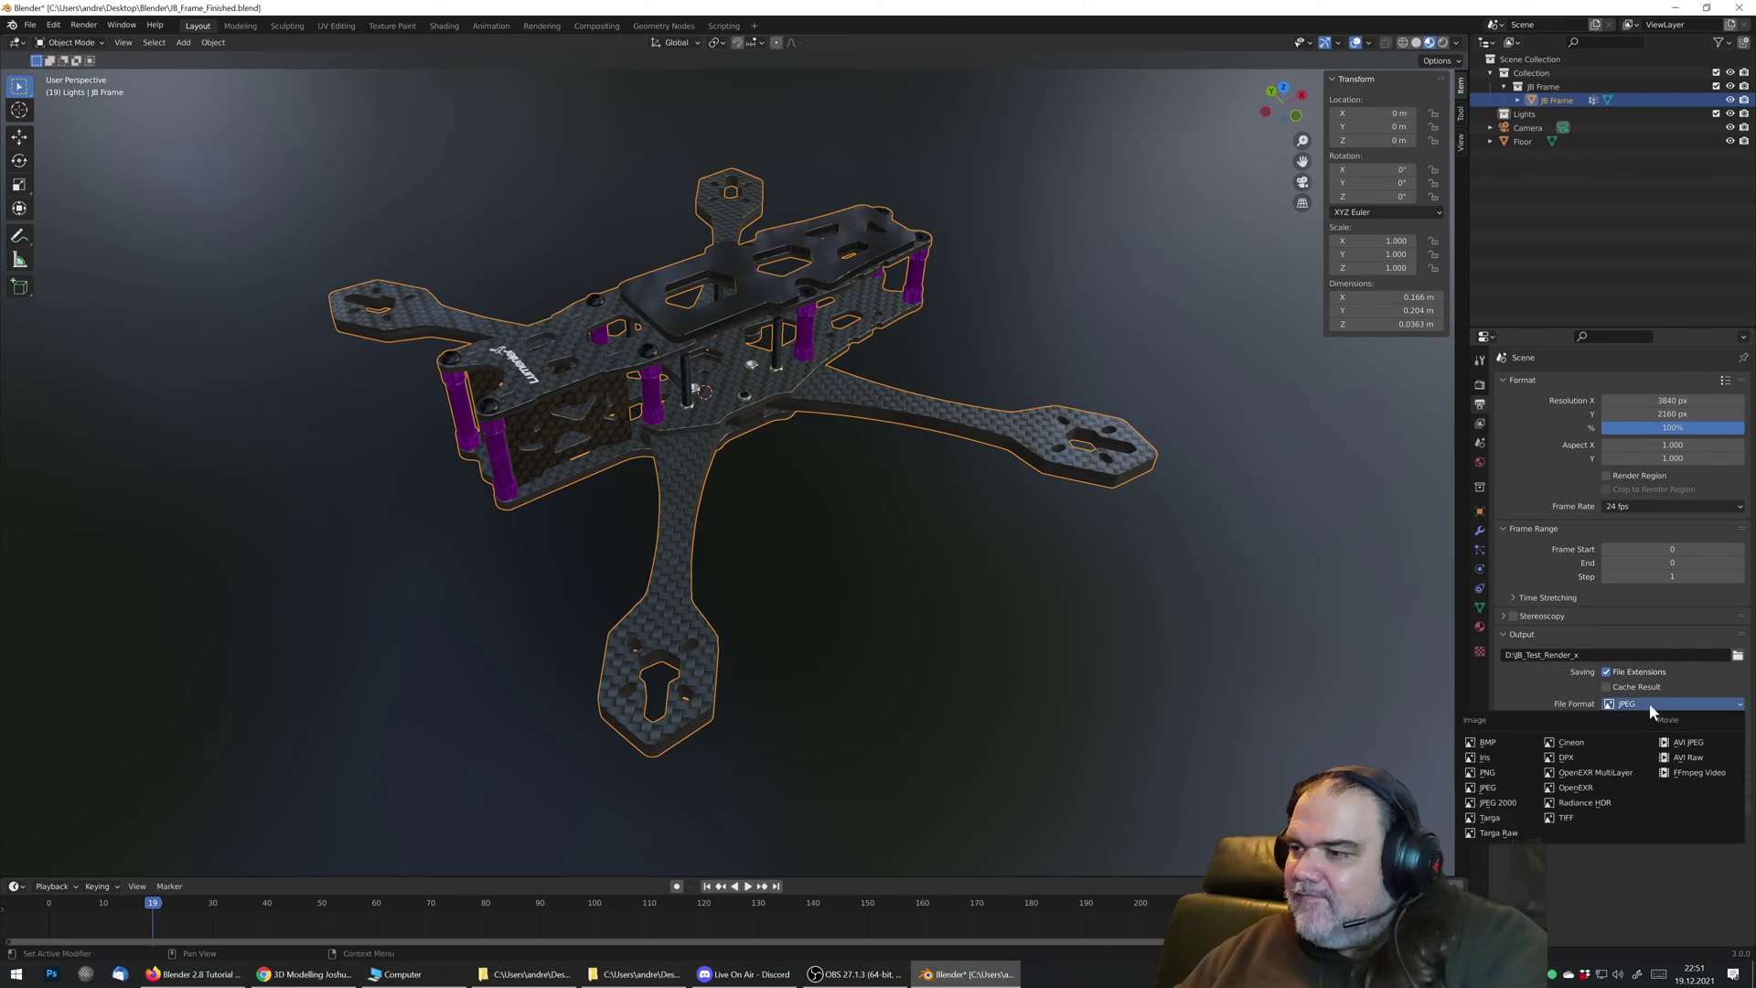
left_click(1658, 706)
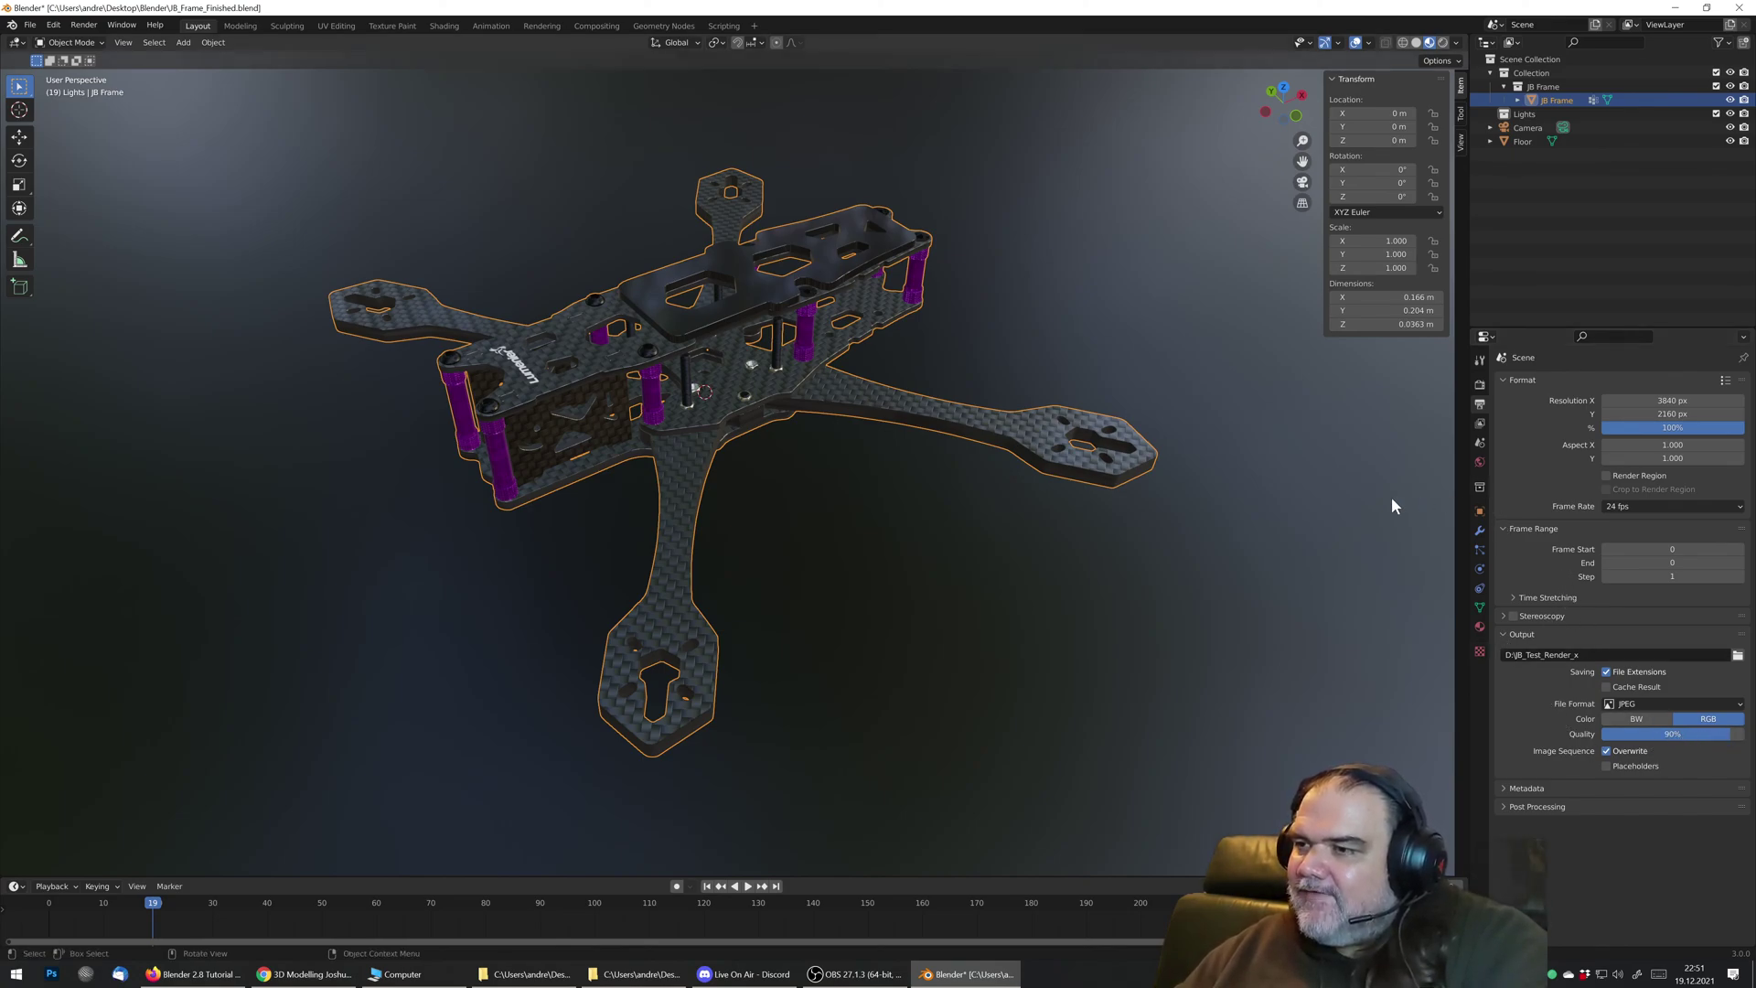
Step: Start a test render of the current frame, then cancel it and close the render window
middle_click_drag(727, 333, 820, 359)
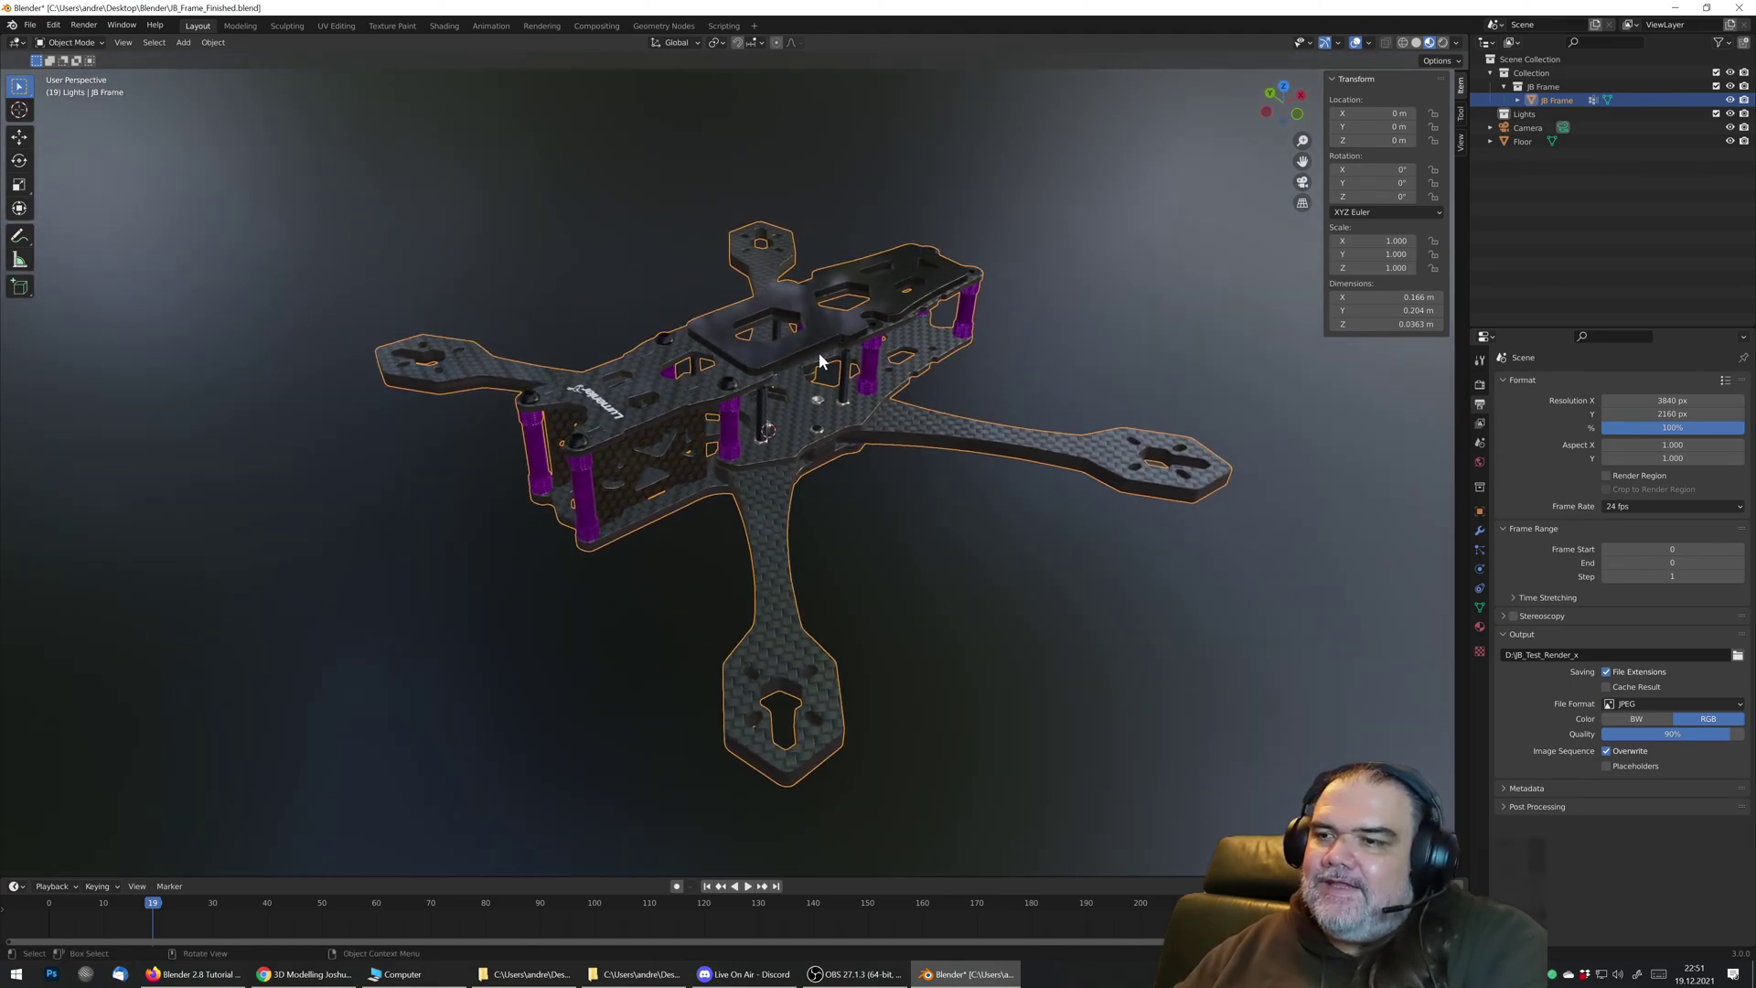
key("F12")
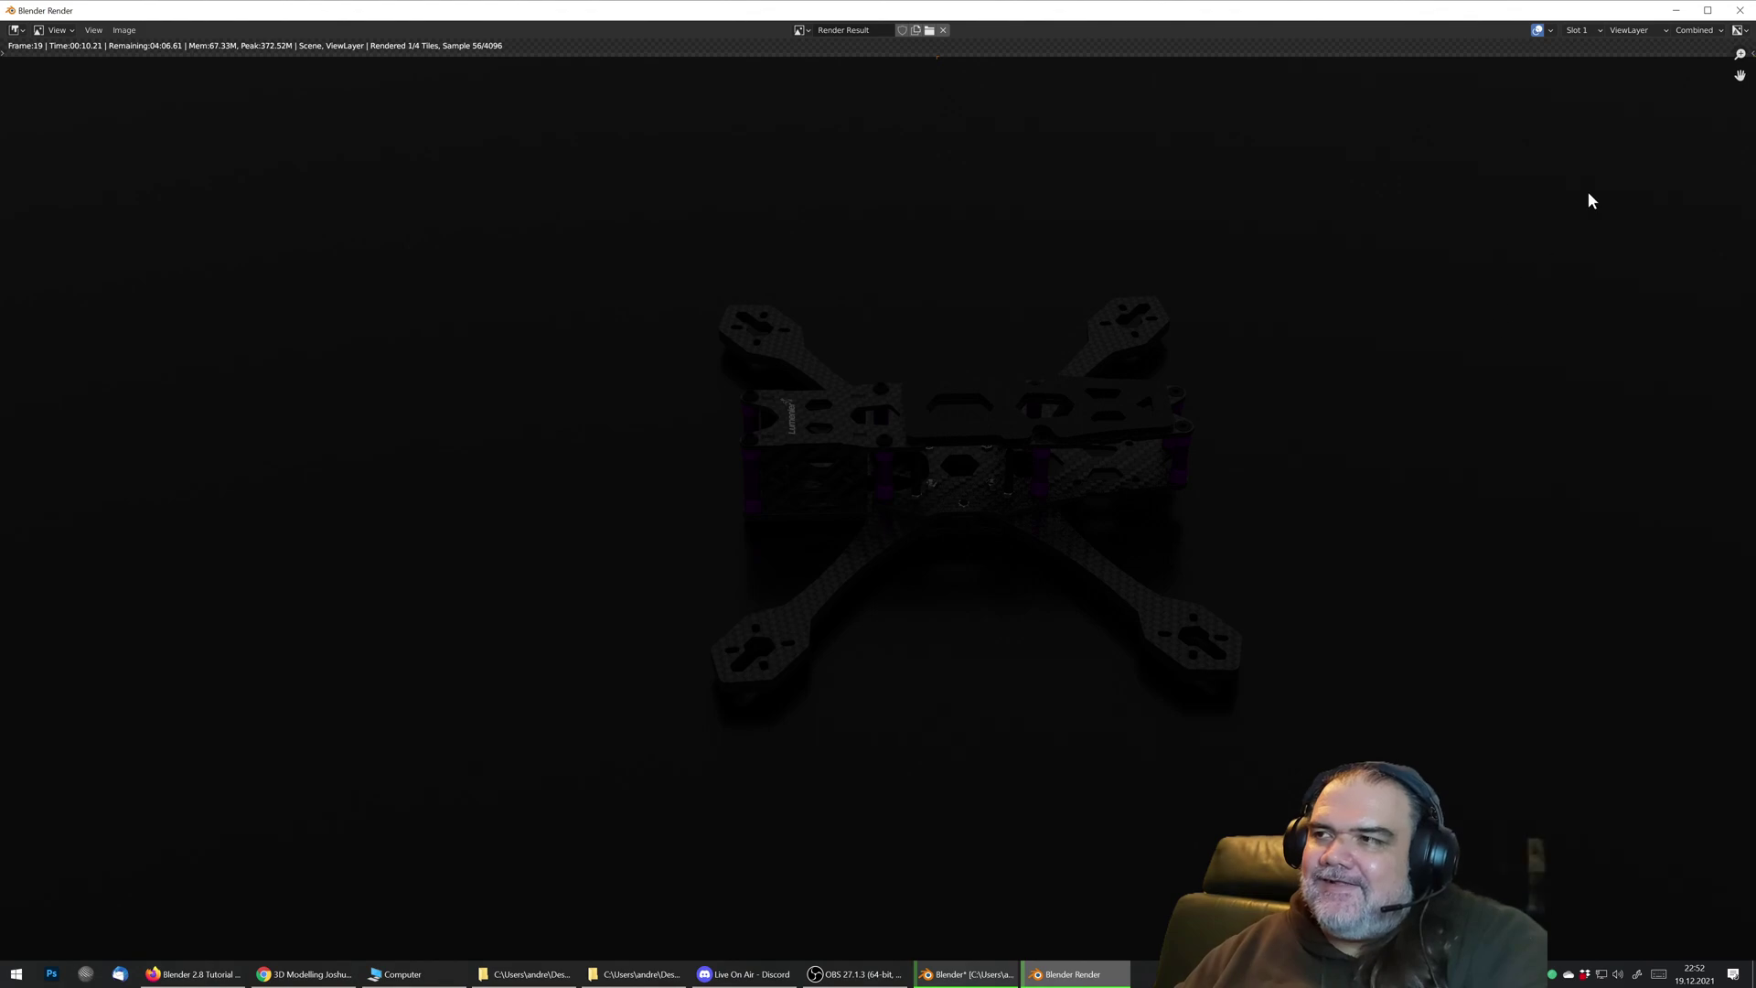
key("Escape")
key("Escape")
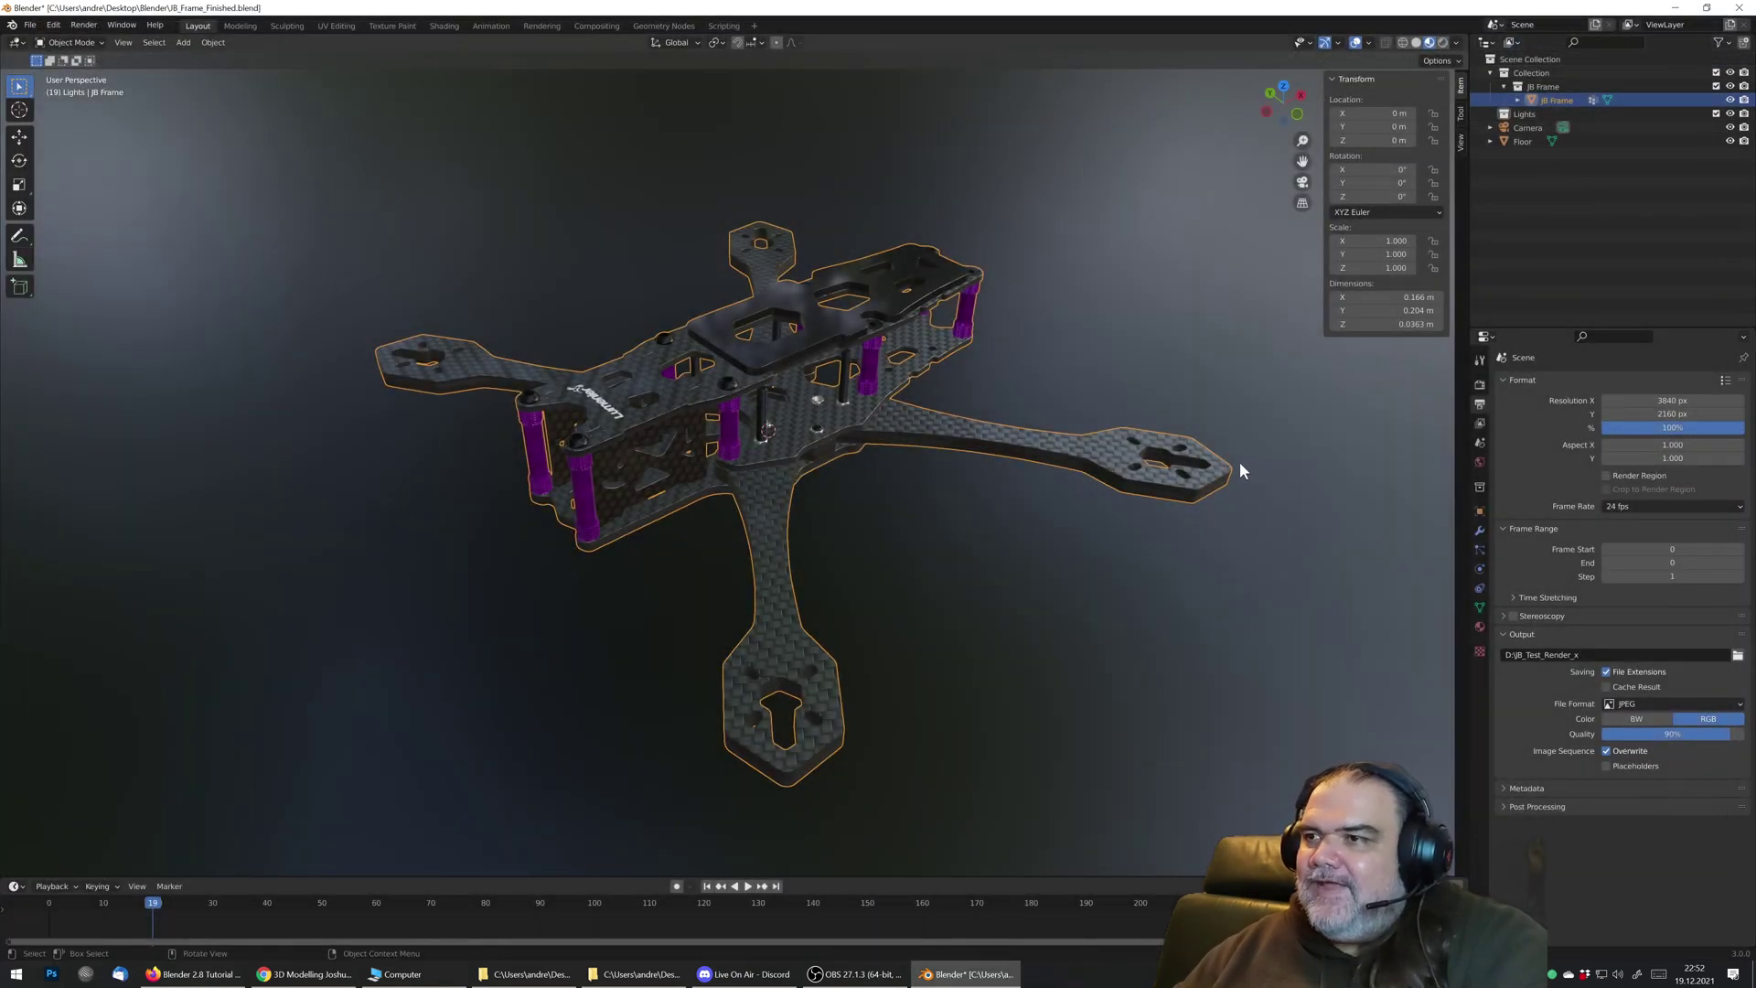
Step: Switch to the camera view and show the View Lock settings with their labels fully readable
left_click(1304, 184)
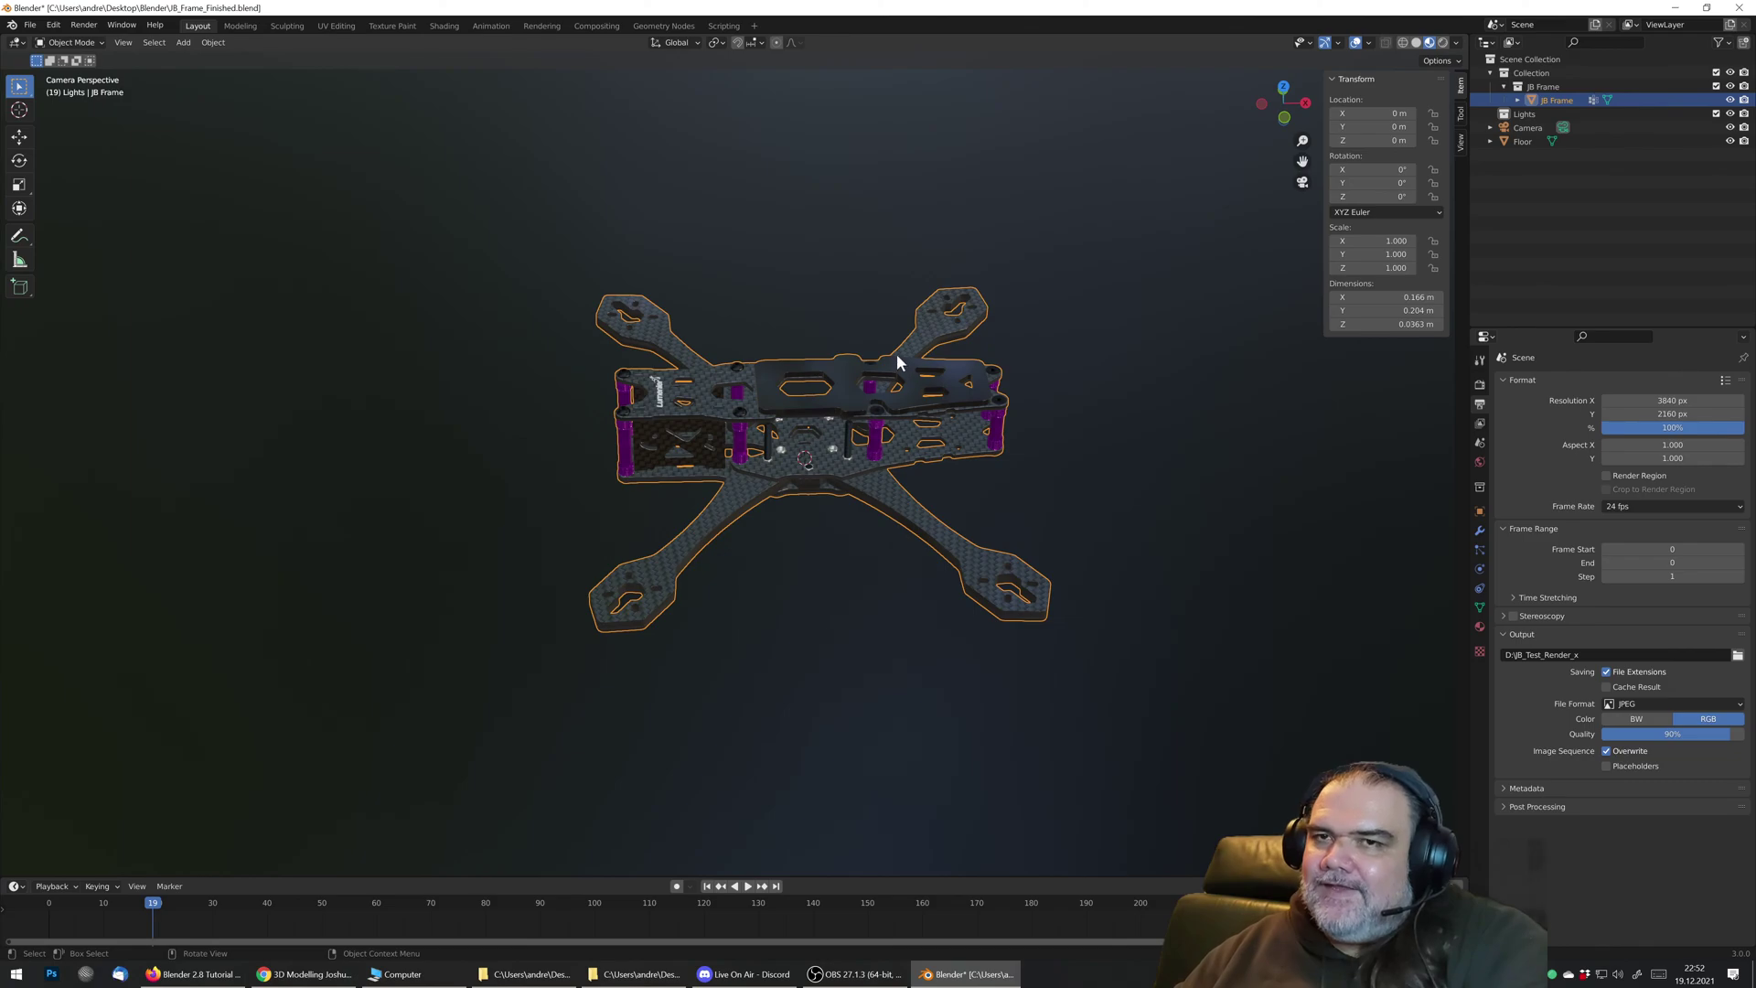
left_click(1461, 143)
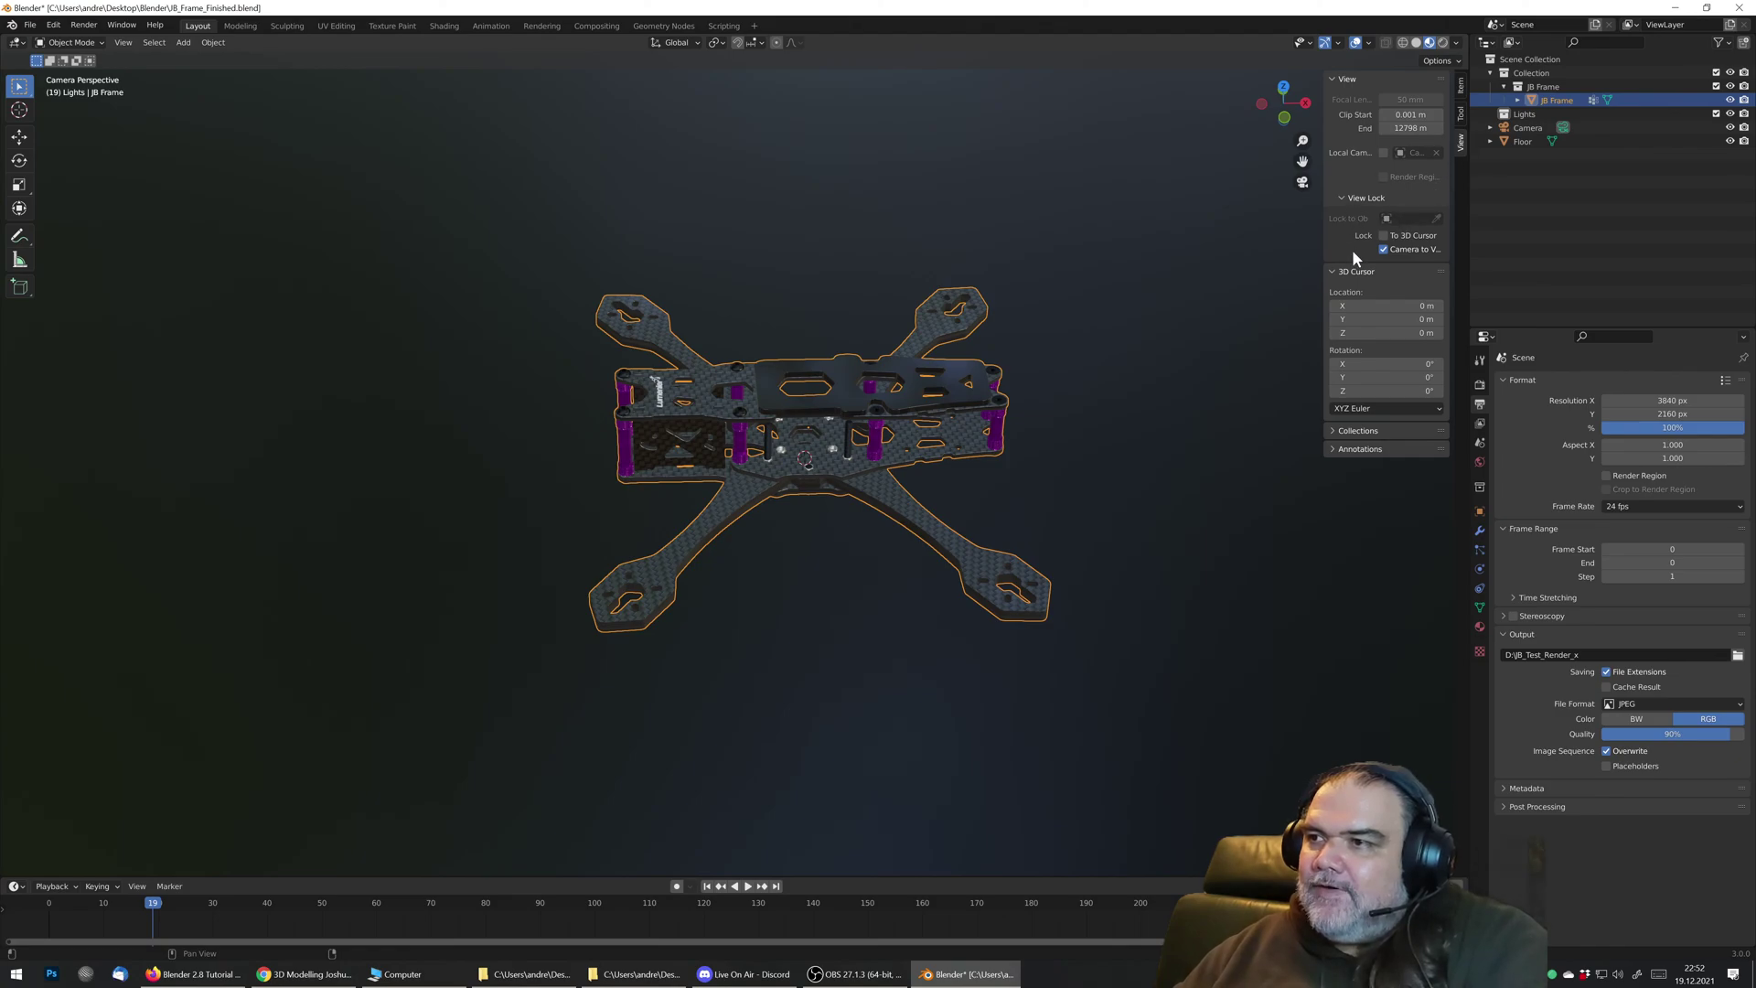
left_click_drag(1324, 239, 1259, 239)
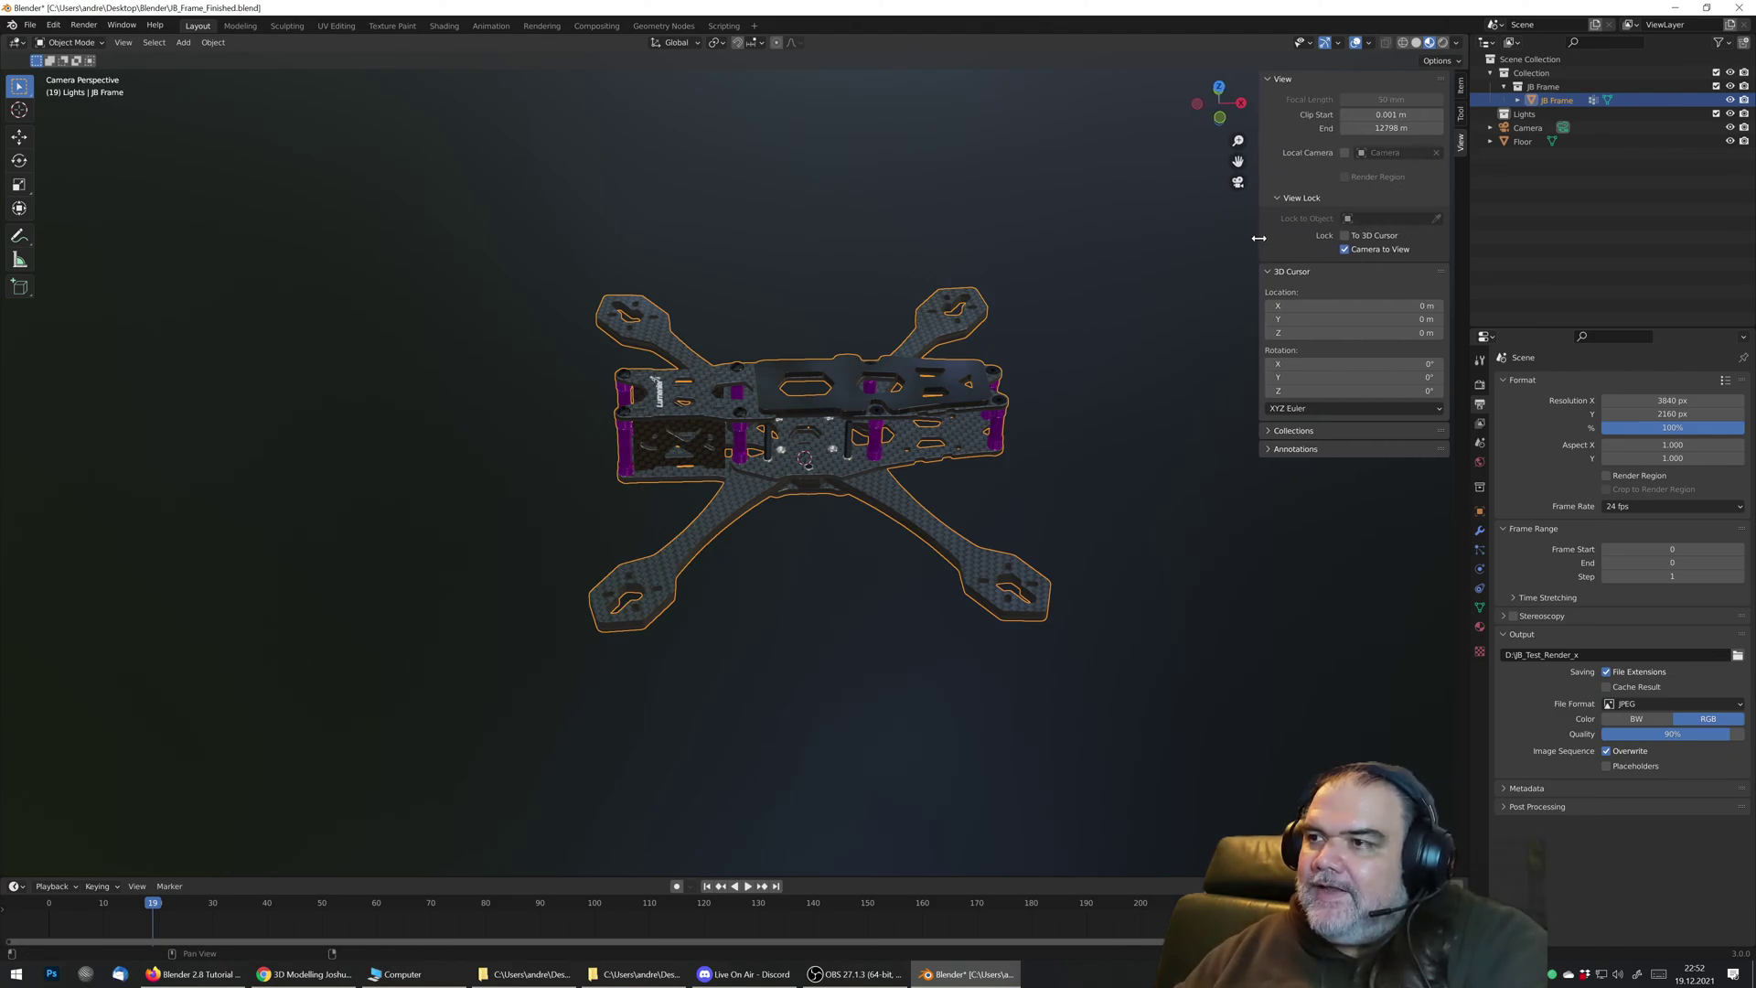
Step: Turn off the camera-to-view lock and try repositioning the camera by moving it as an object
left_click(1346, 249)
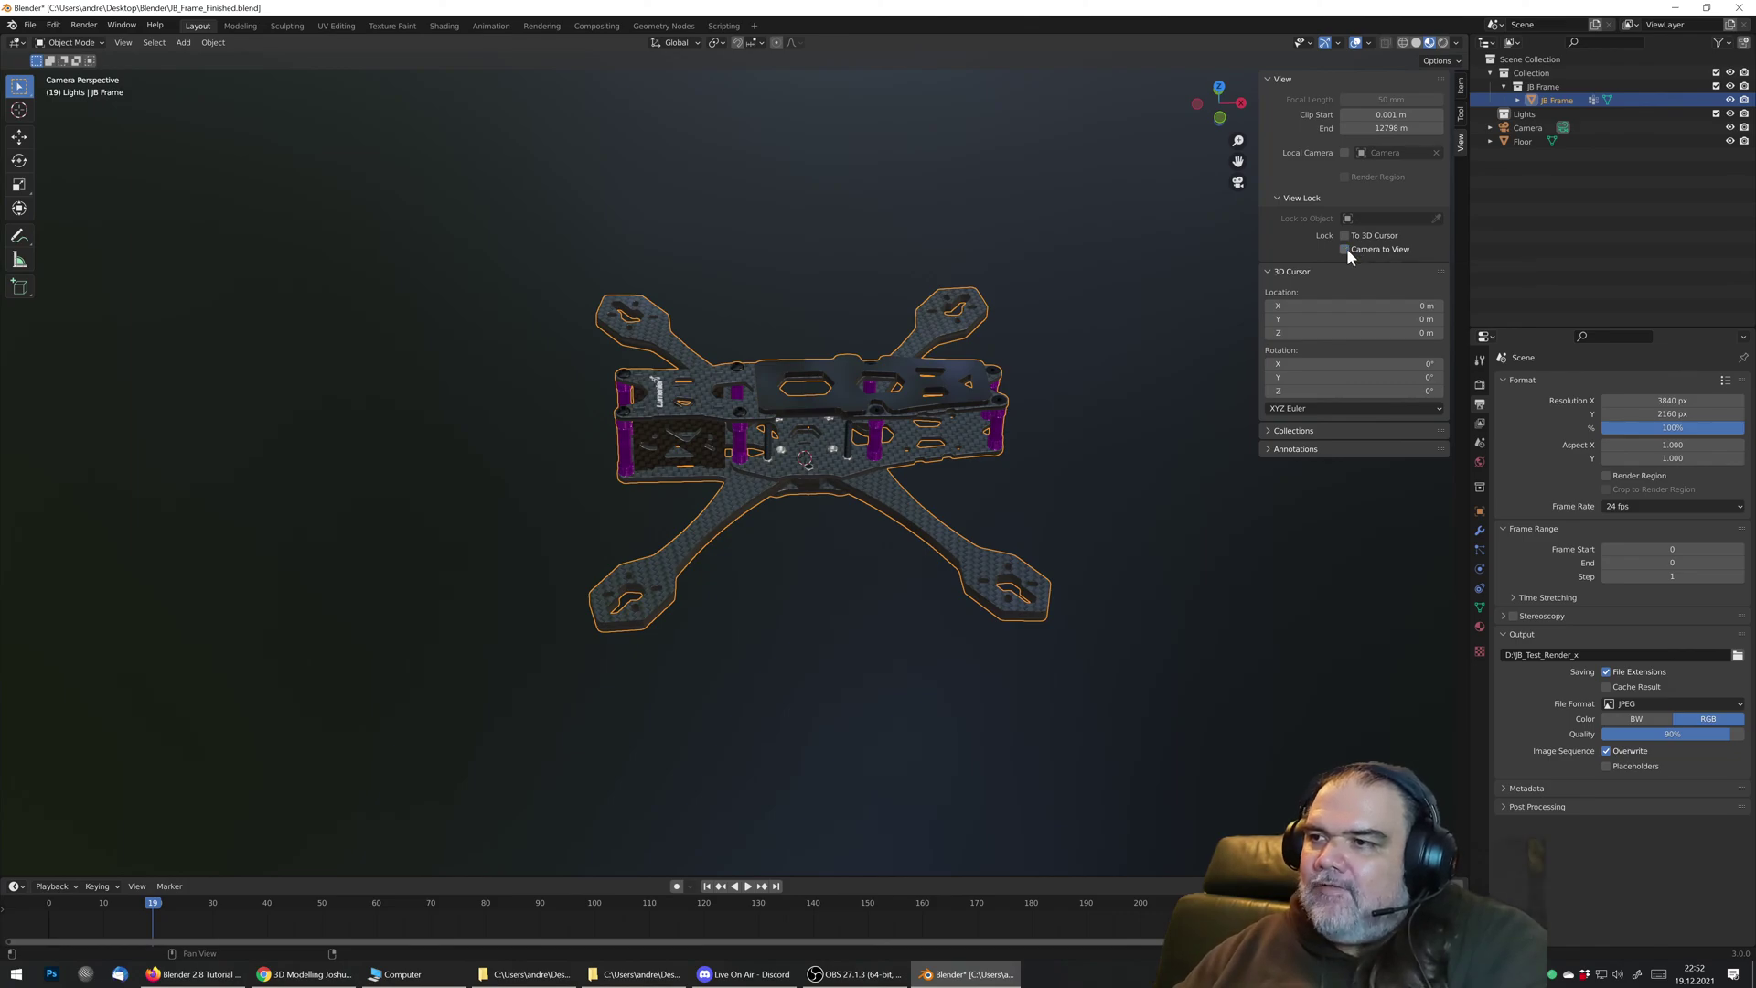
scroll(886, 443, "down", 3)
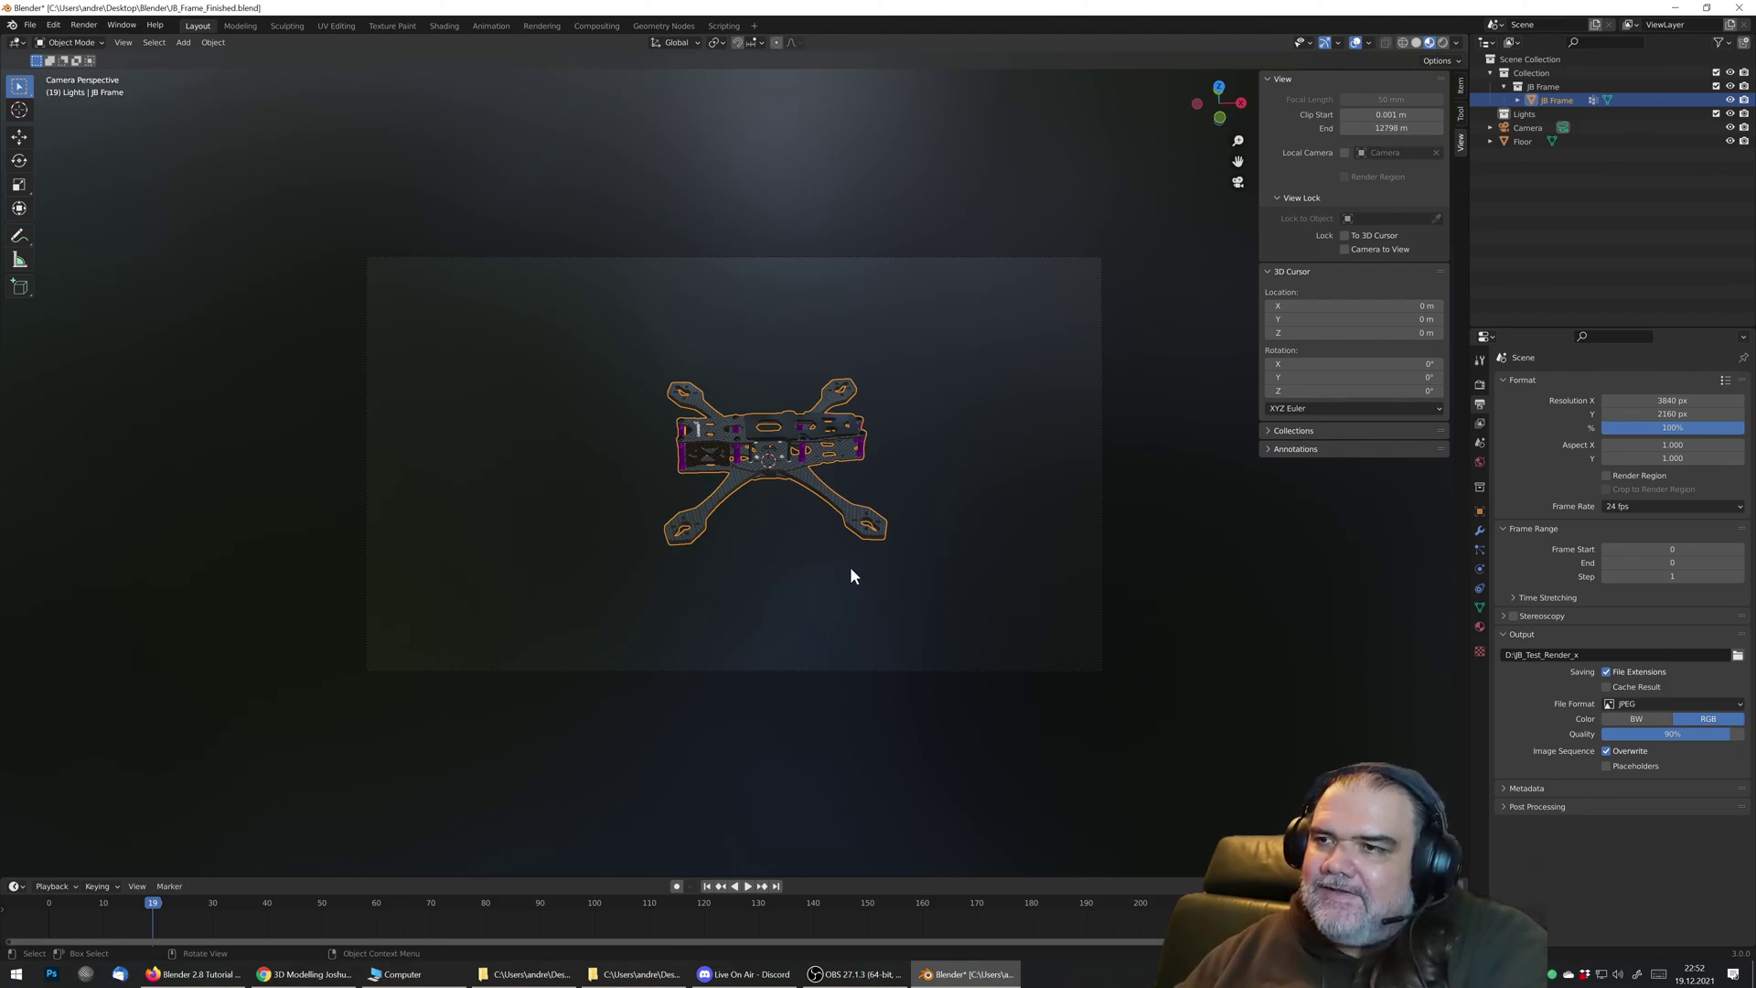
left_click(1525, 128)
key("g")
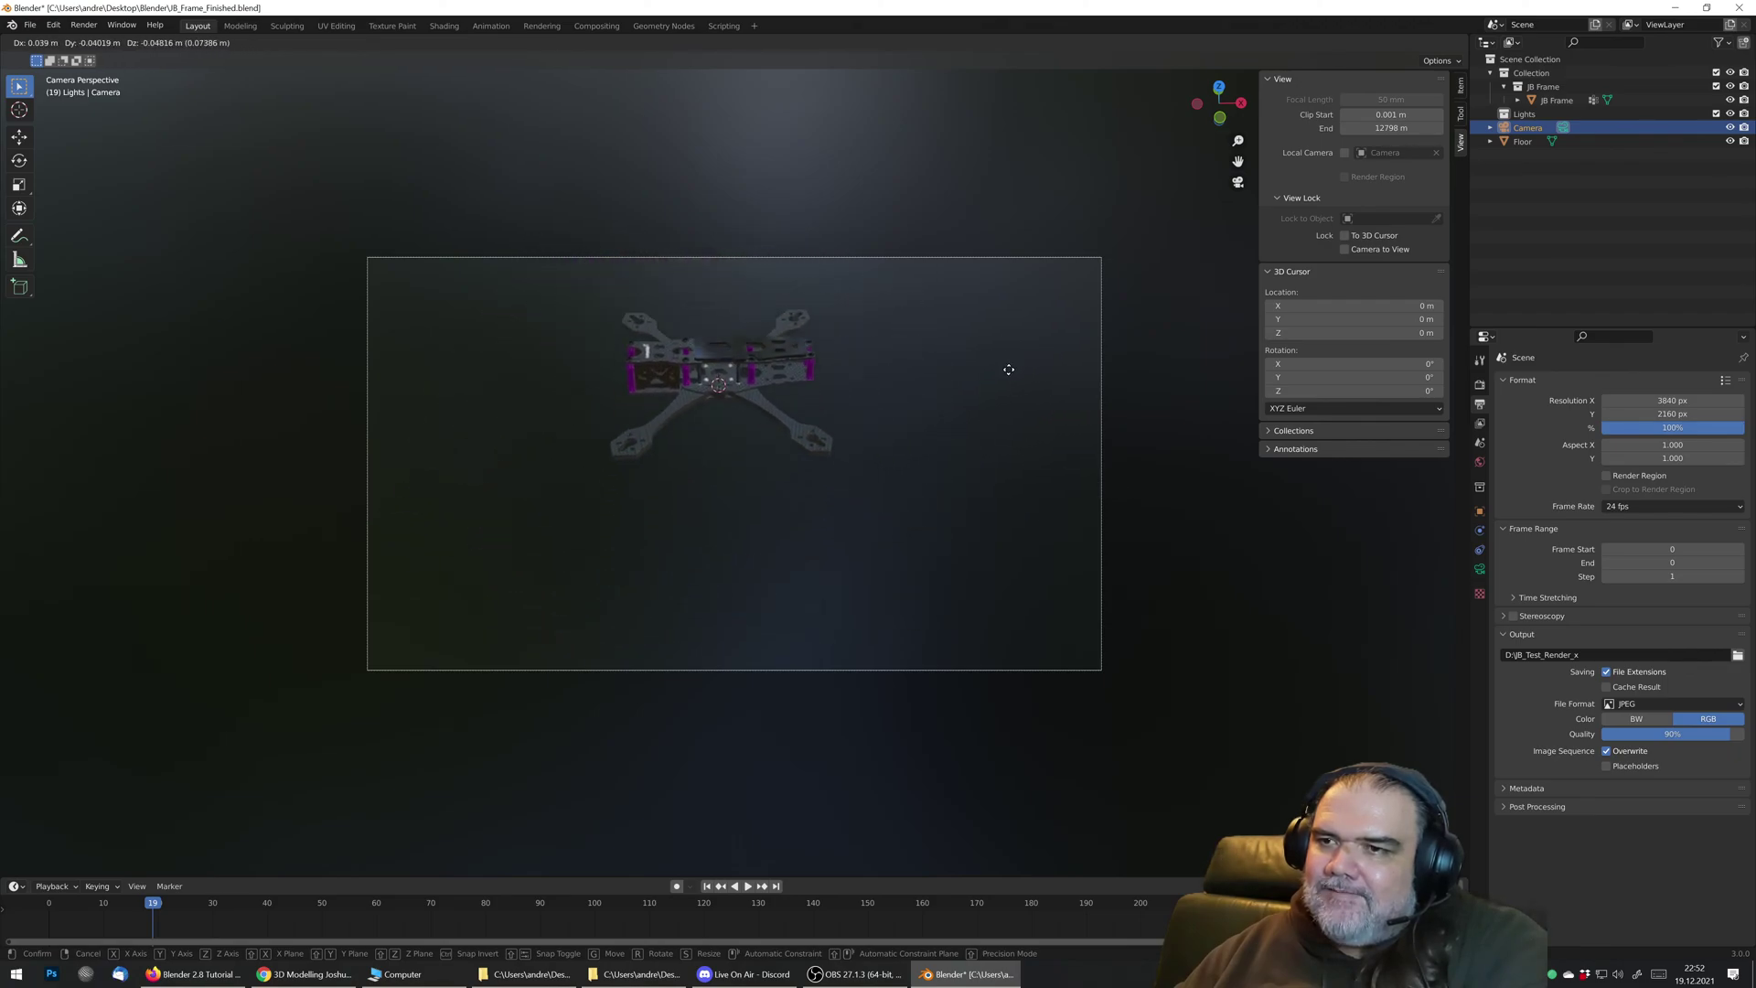
left_click(995, 371)
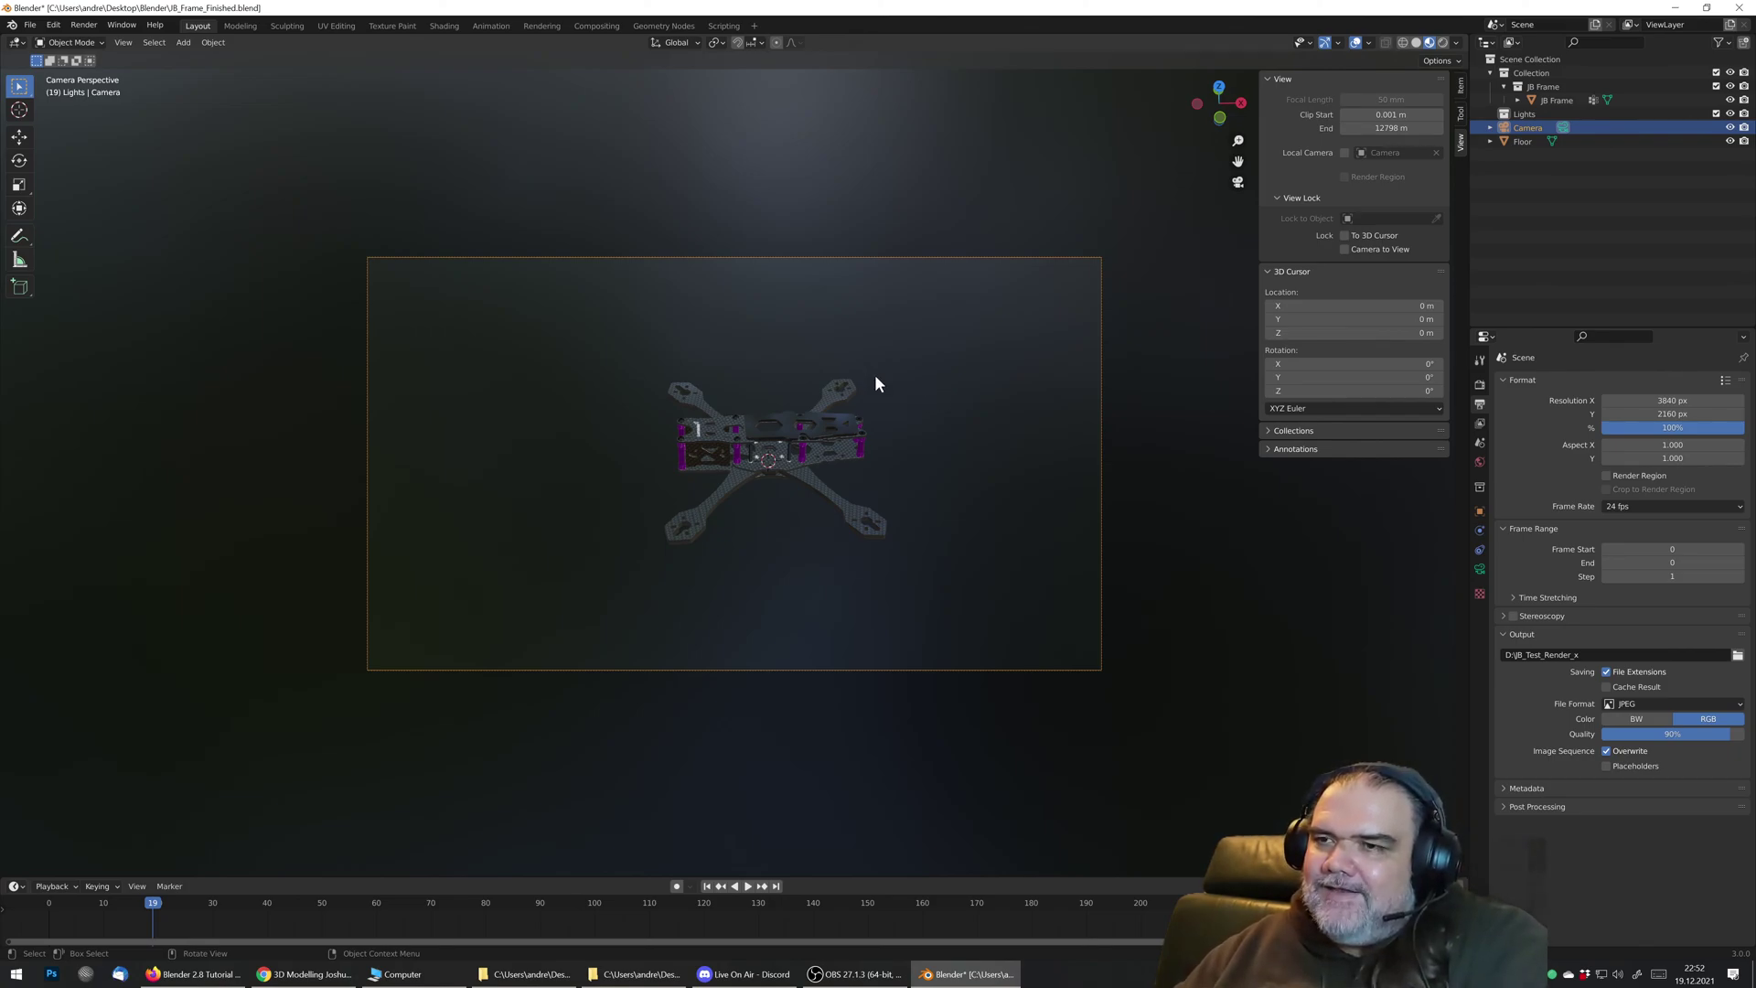
scroll(843, 384, "up", 4)
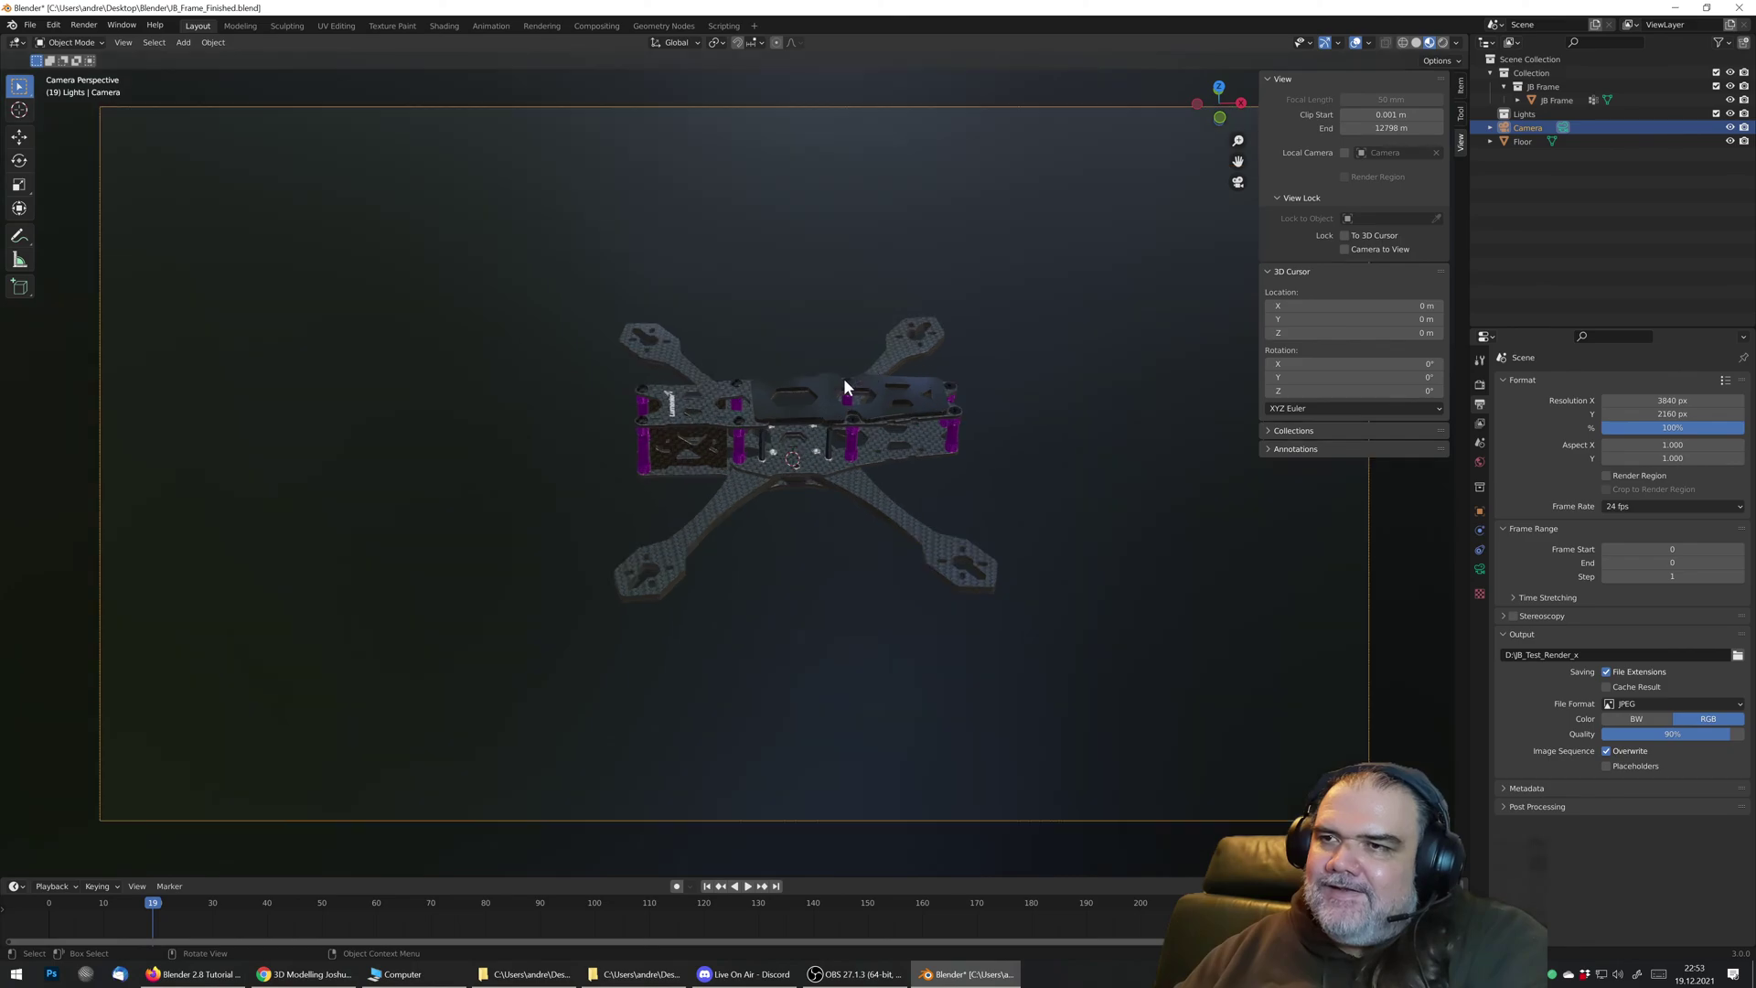
scroll(844, 388, "up", 2)
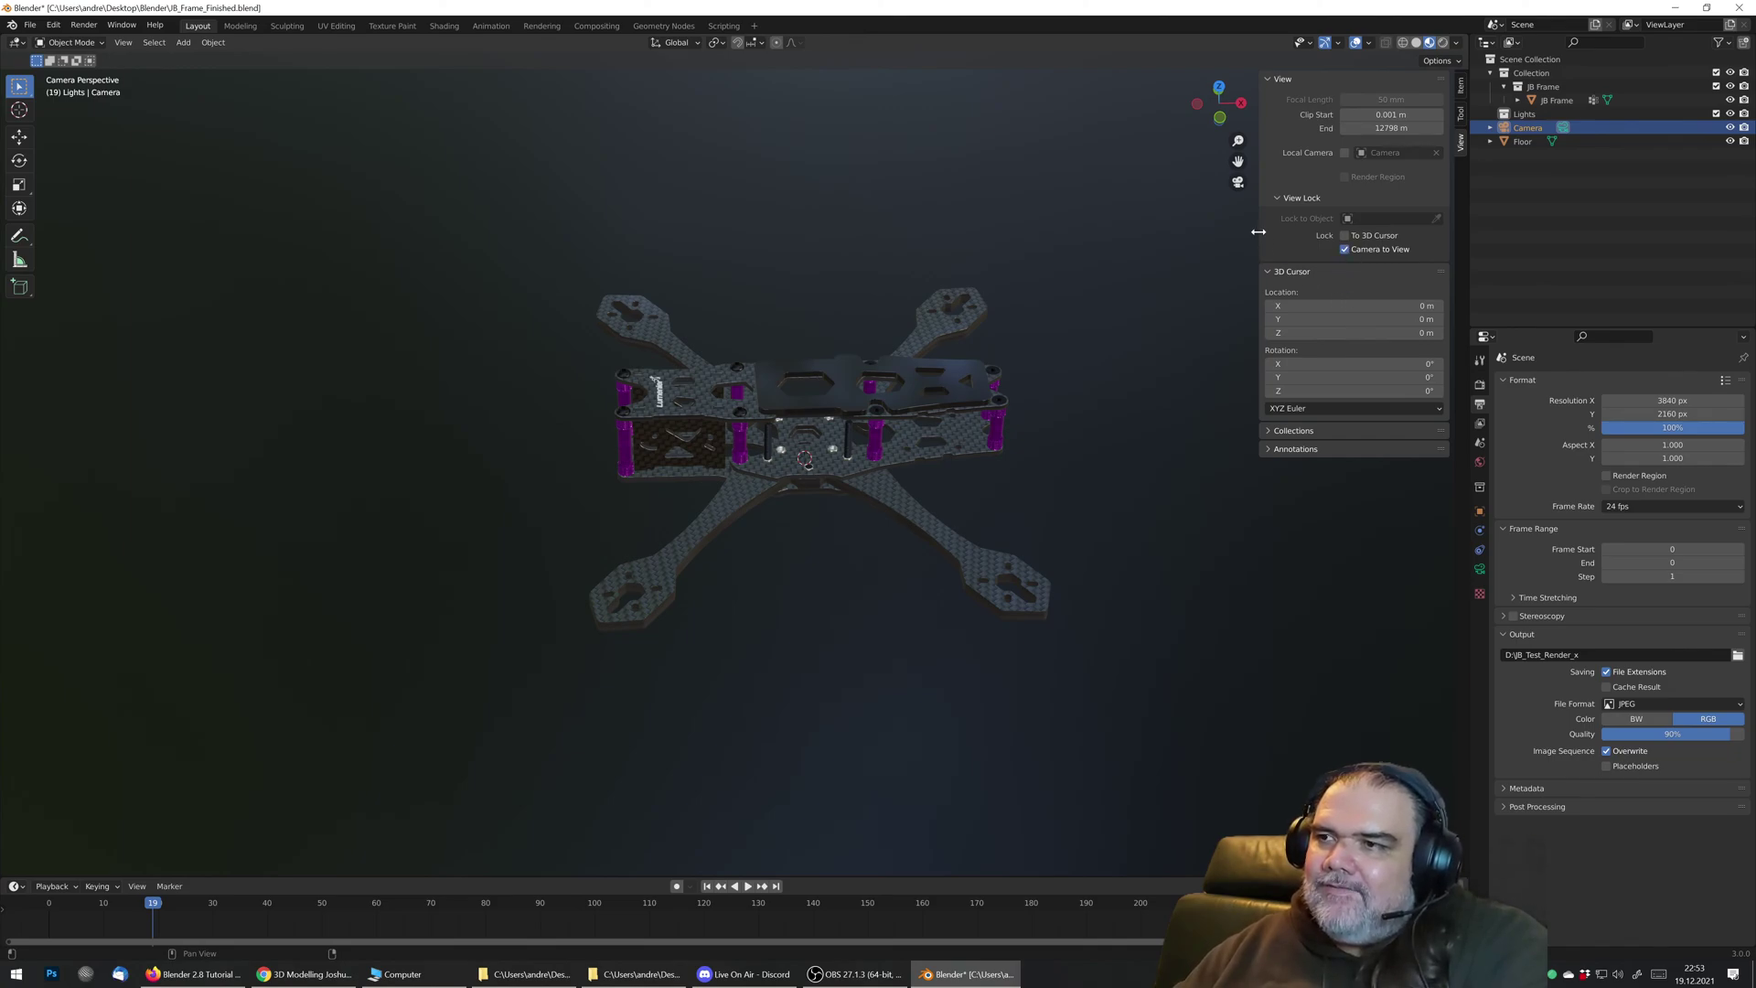
Step: Lock the camera to the view and frame the drone in a close, elevated three-quarter shot
left_click_drag(1259, 231, 1317, 232)
middle_click_drag(858, 401, 743, 397)
scroll(821, 448, "up", 3)
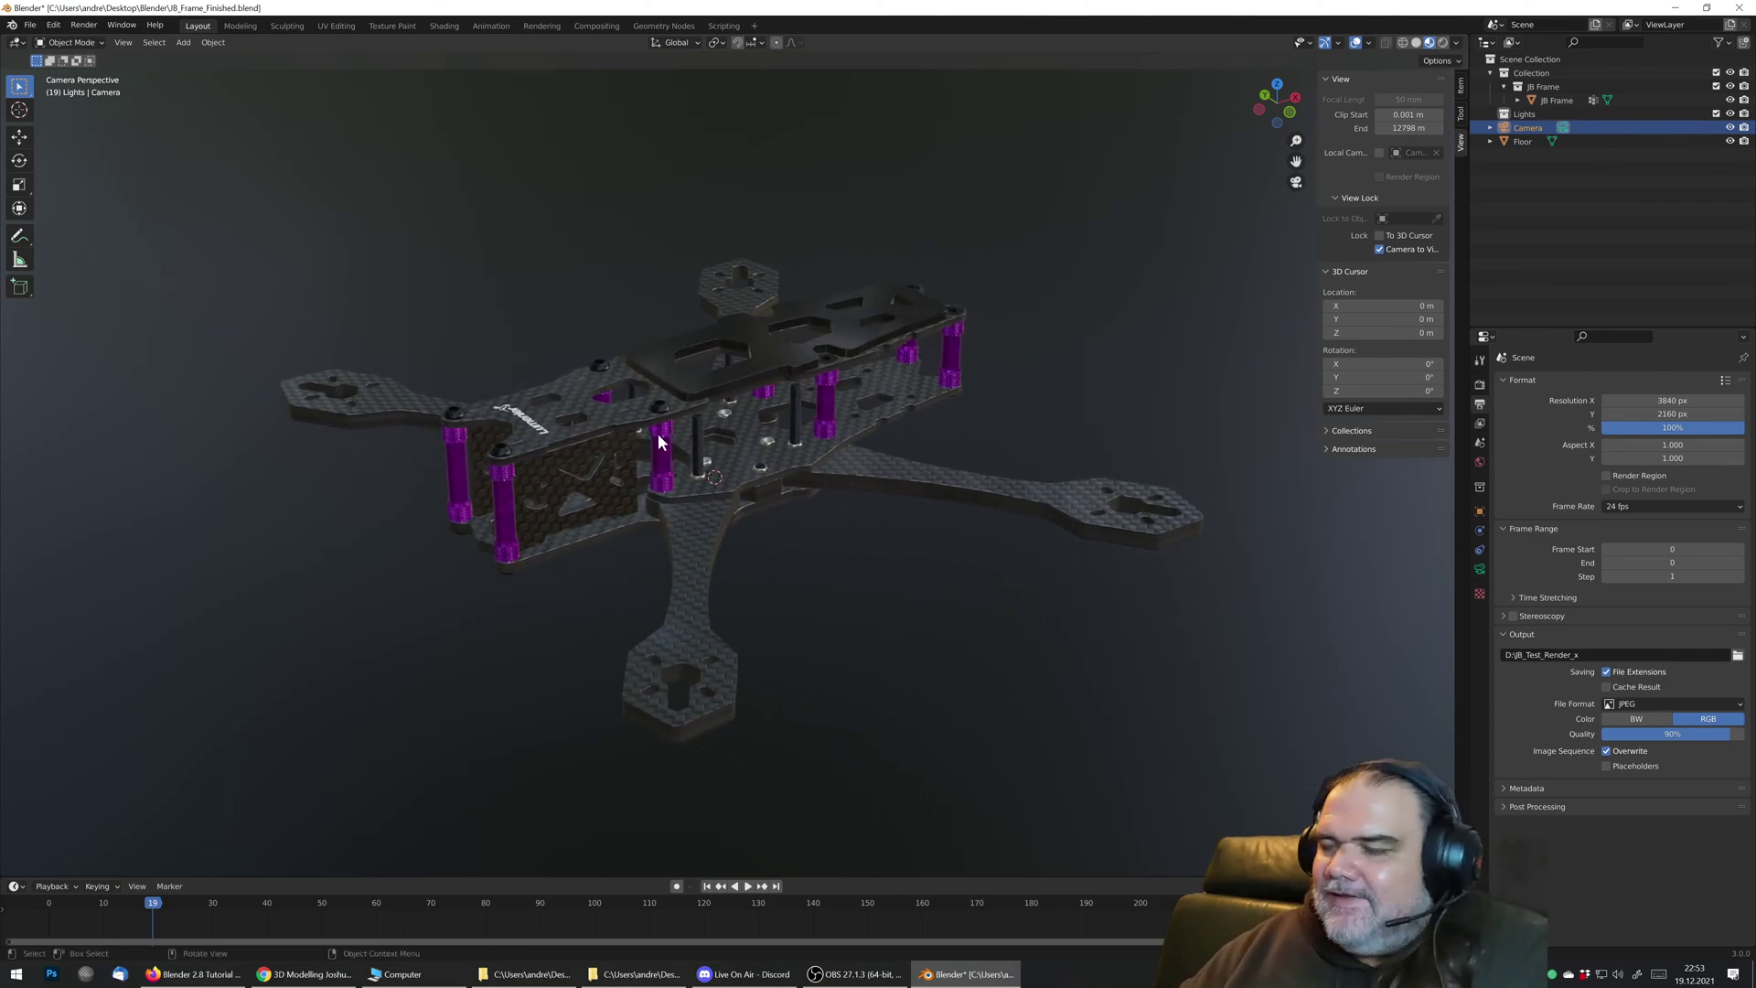
mouse_move(710, 371)
middle_mouse_down()
mouse_move(749, 398)
mouse_move(764, 373)
mouse_move(735, 388)
middle_mouse_up()
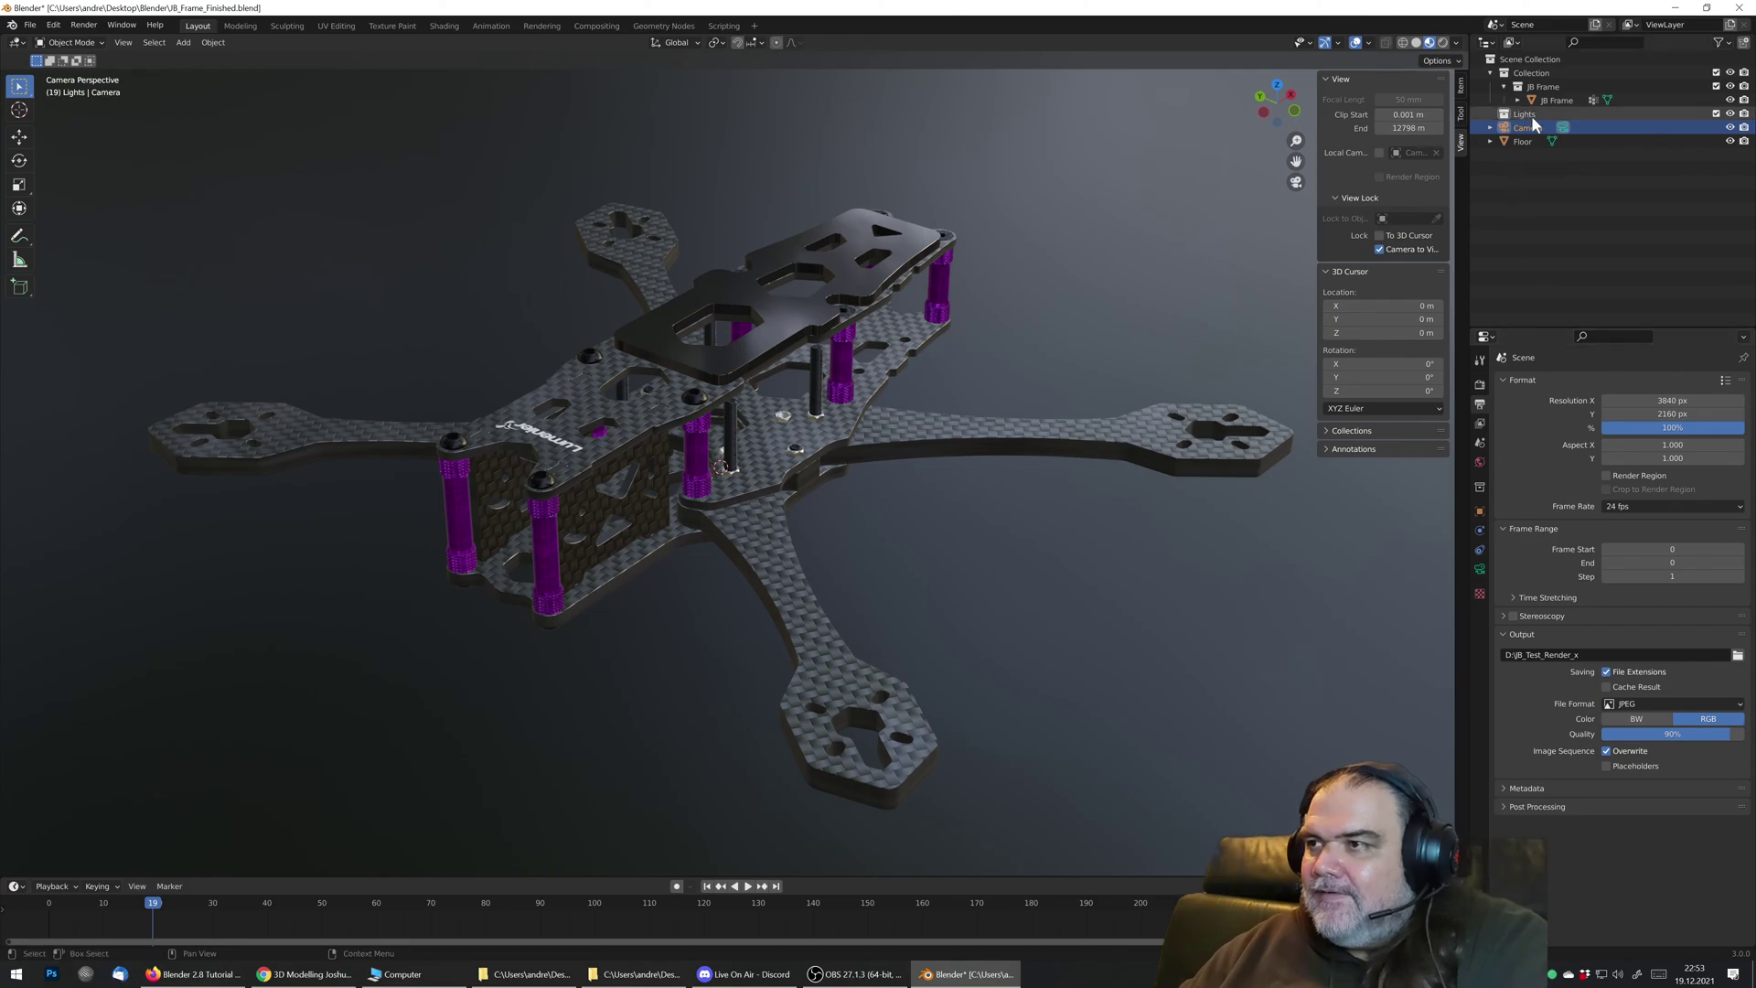
Step: Enable depth of field on the camera with a focus distance of 0.42 m and an F-Stop of 3.6
left_click(1480, 569)
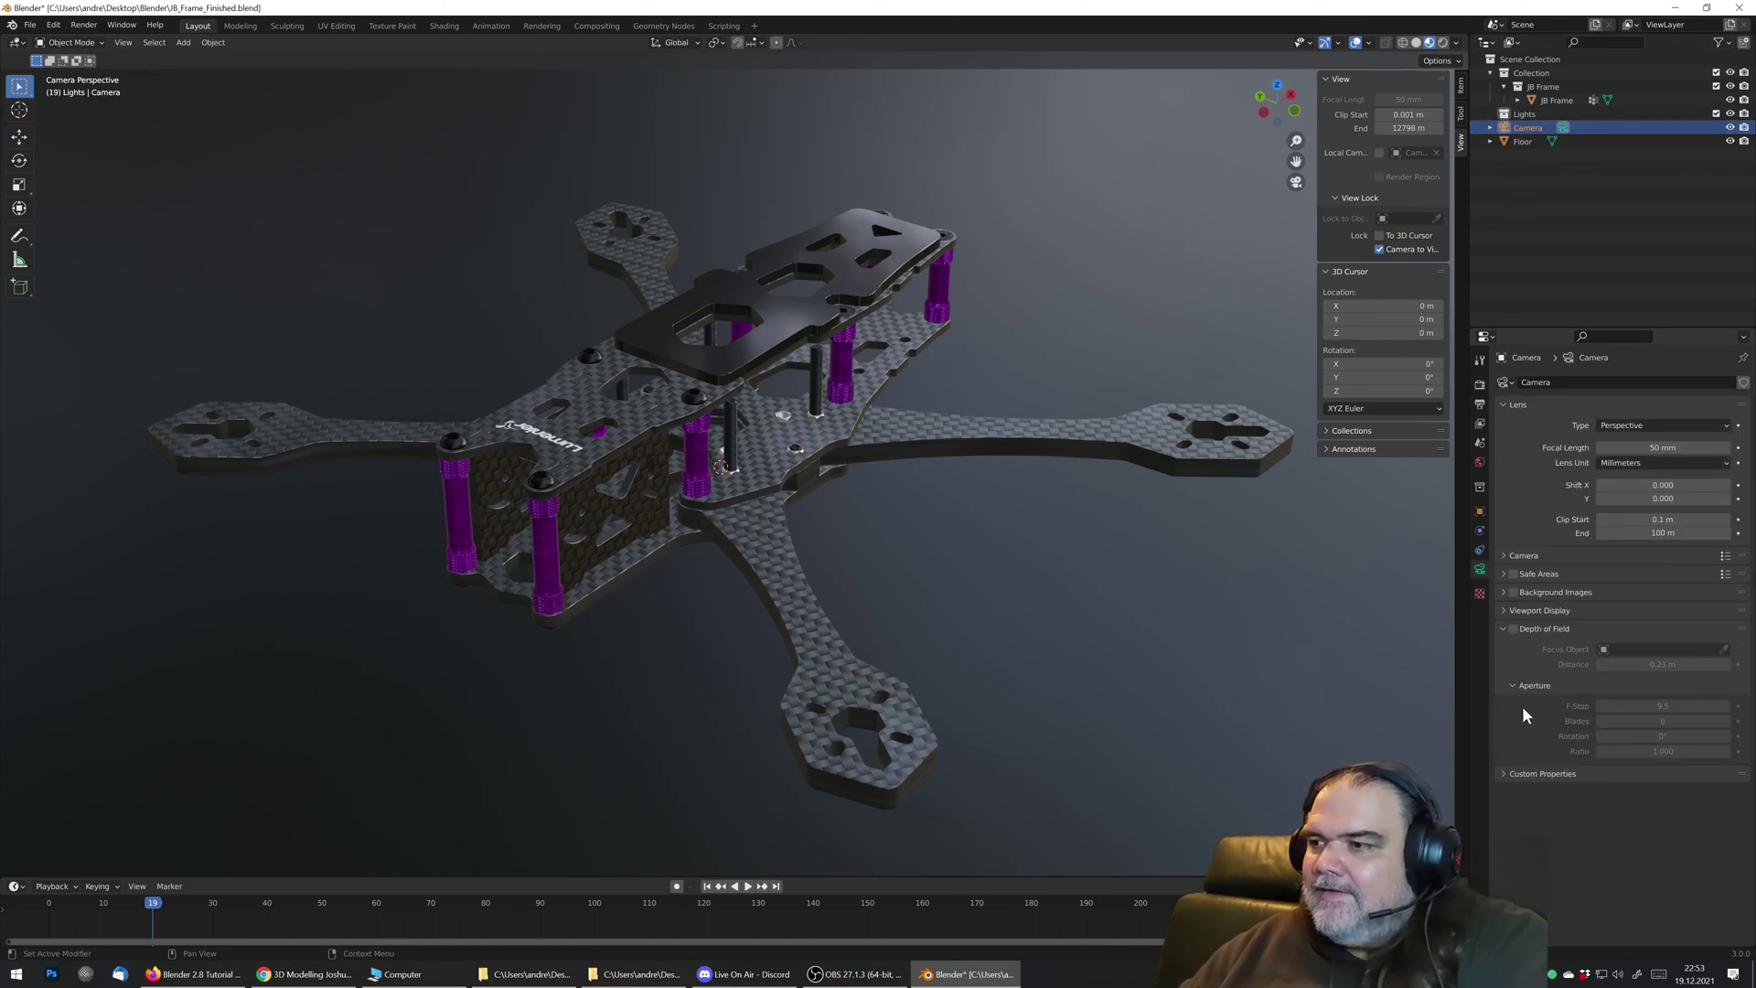
left_click(1514, 630)
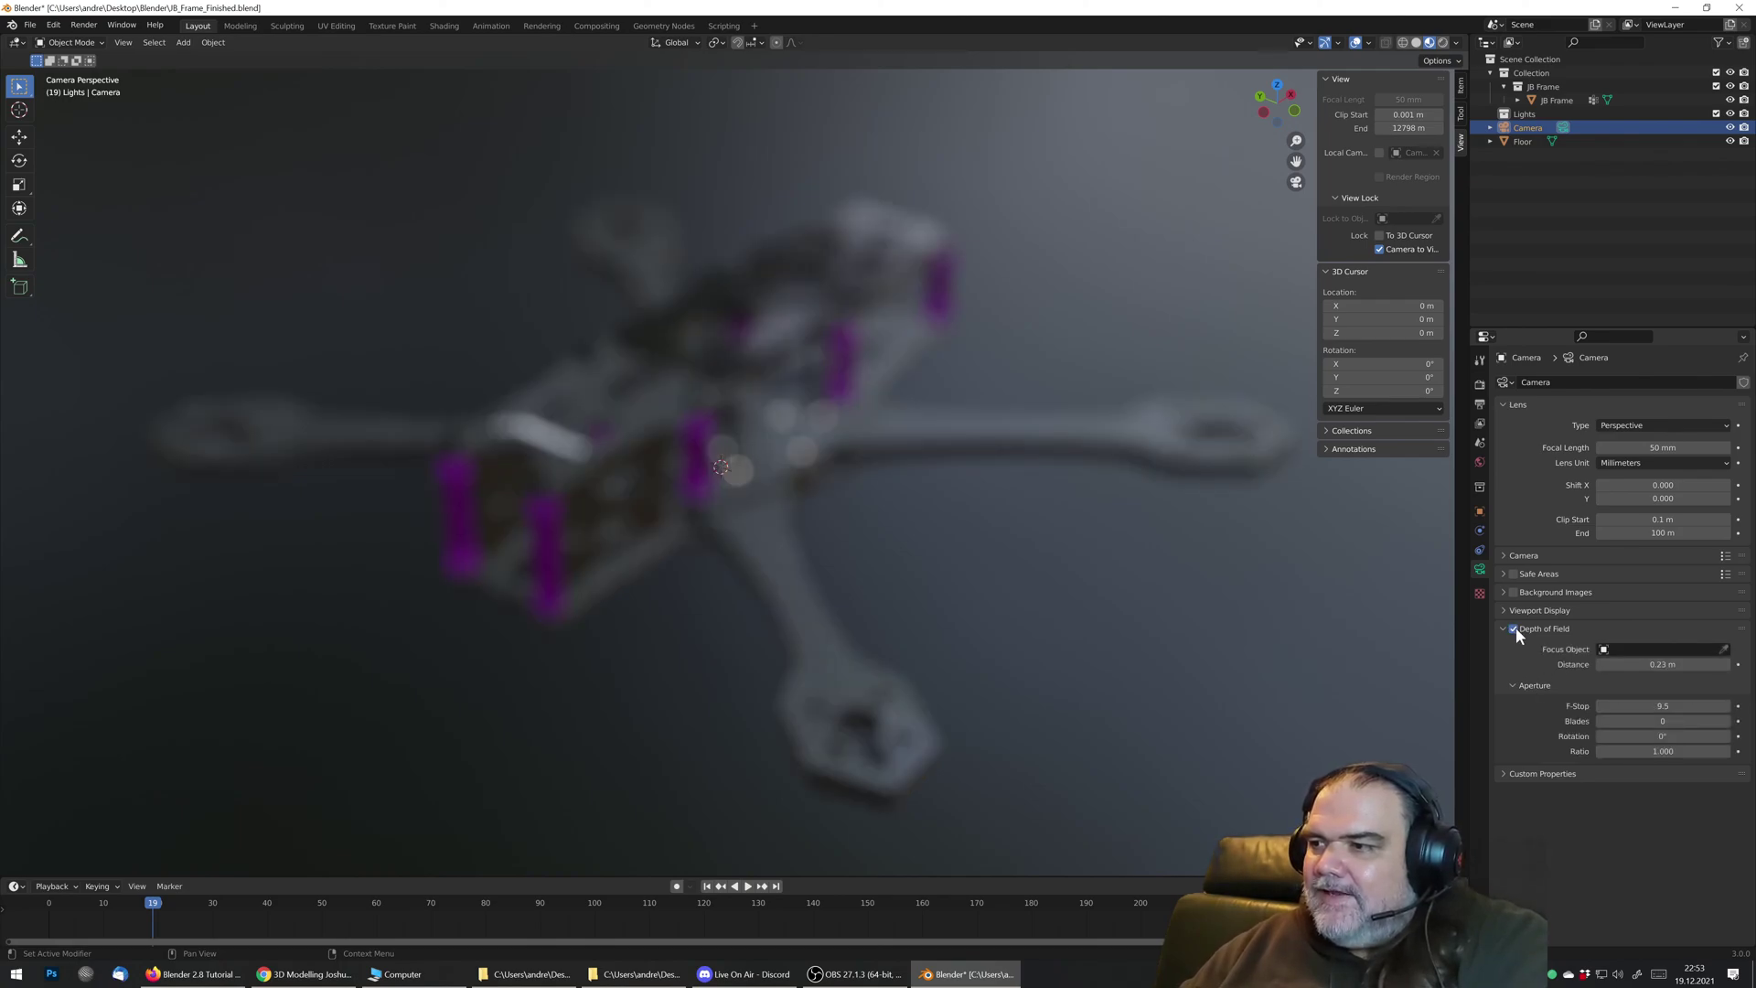
mouse_move(1690, 709)
left_mouse_down()
mouse_move(1592, 710)
mouse_move(1681, 707)
mouse_move(1656, 706)
left_mouse_up()
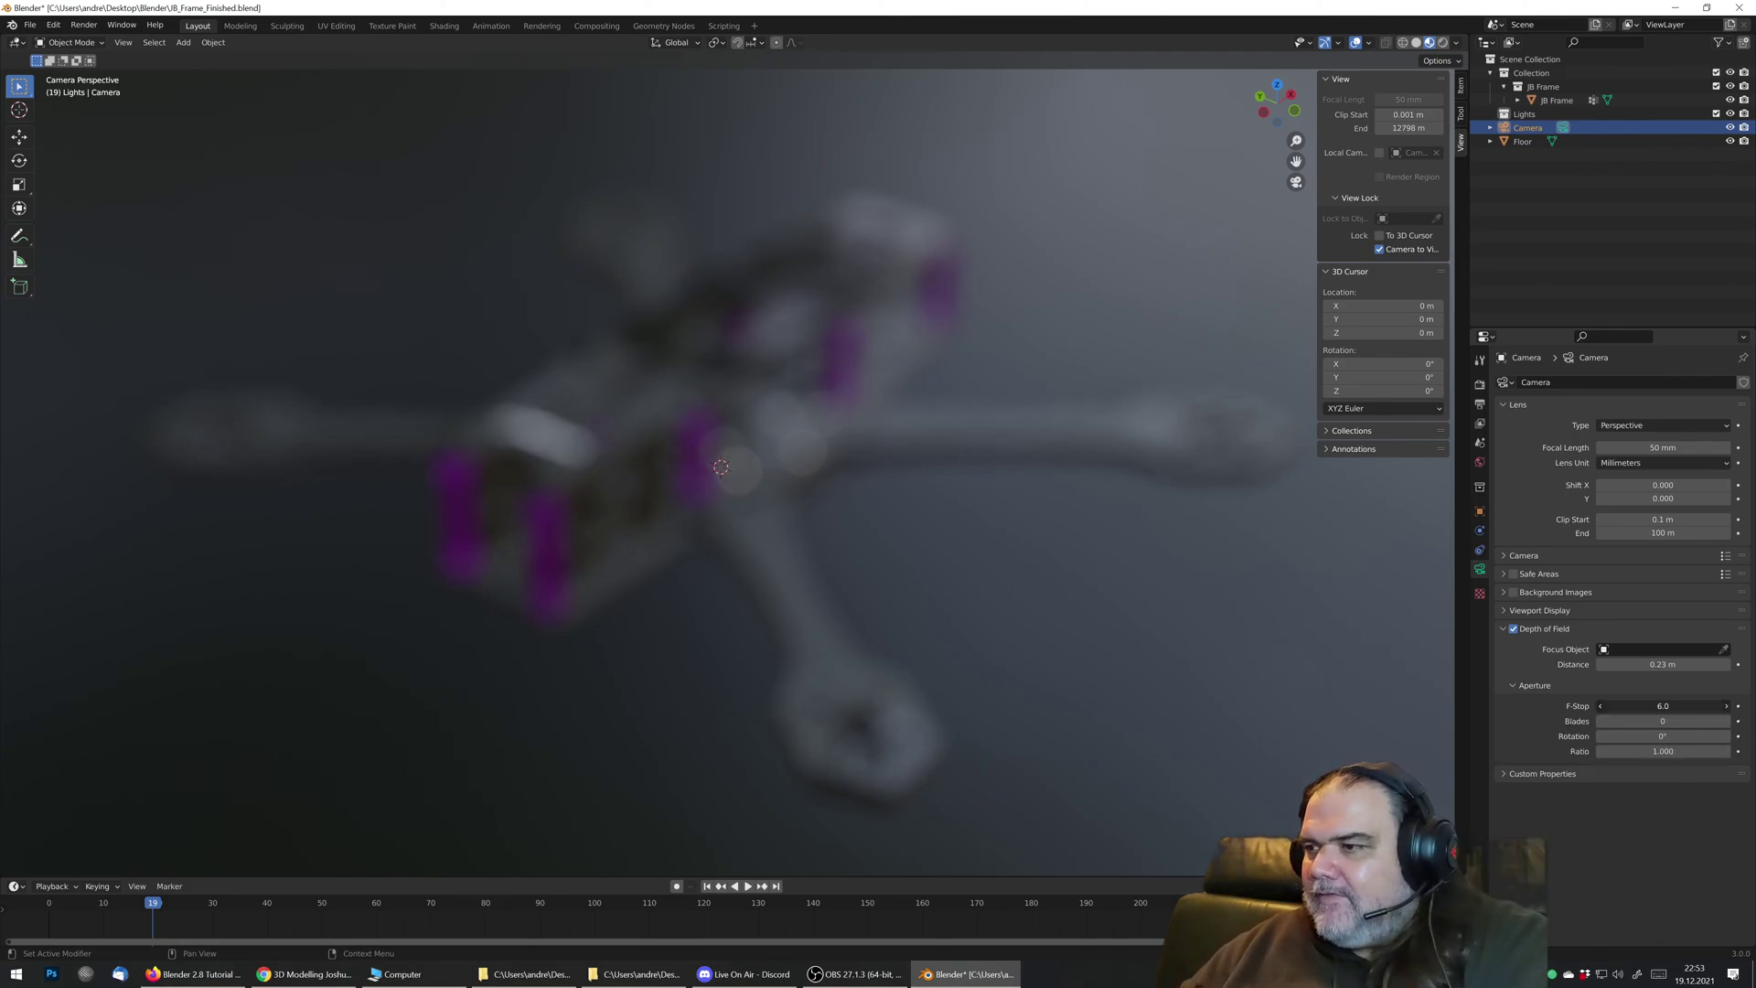
left_click_drag(1664, 706, 1667, 706)
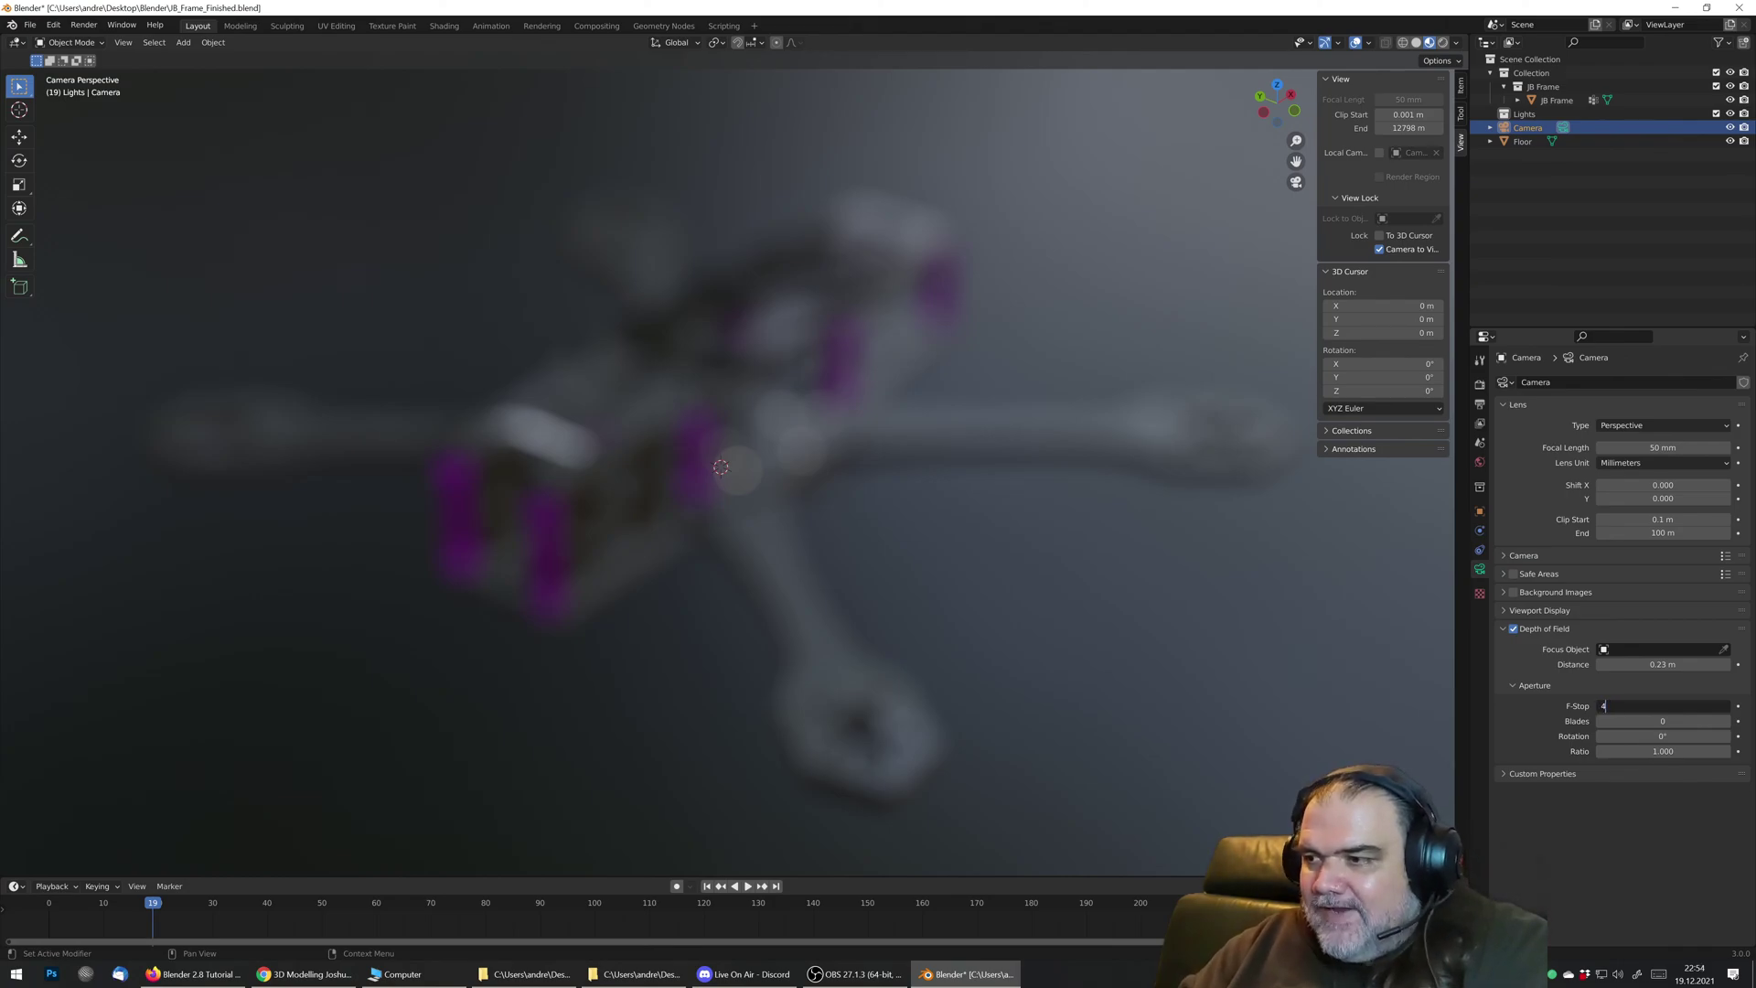
key("Return")
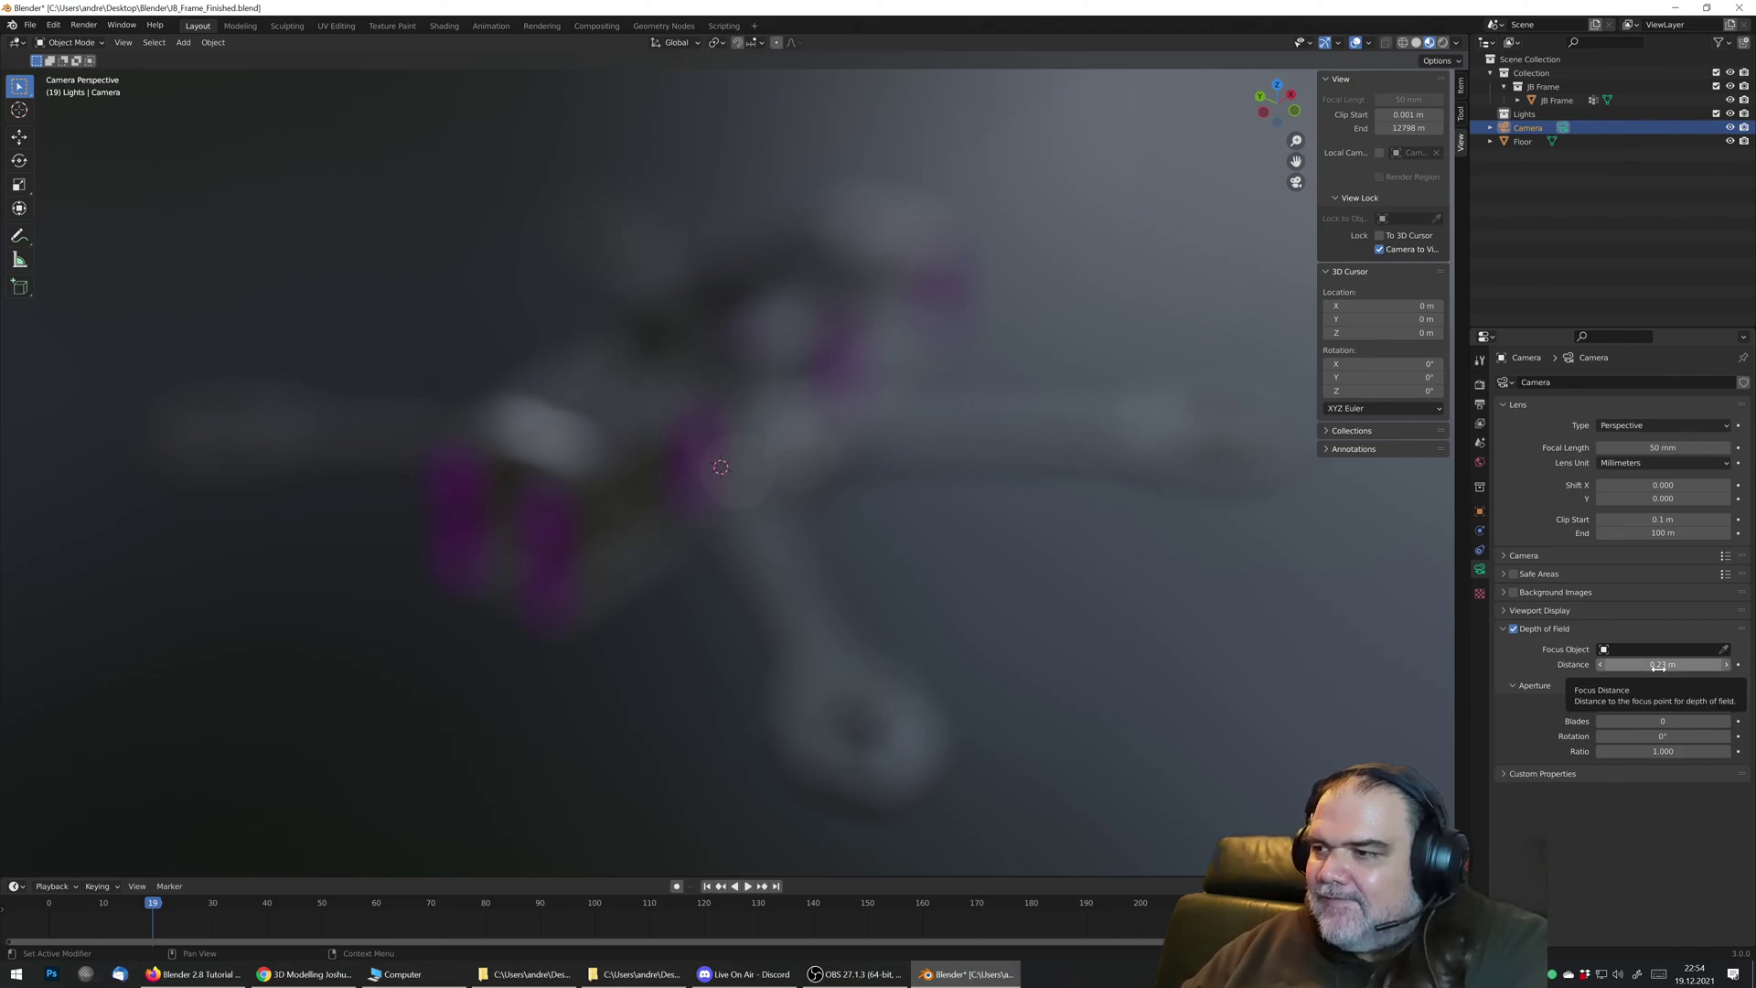
mouse_move(1679, 664)
left_mouse_down()
mouse_move(1647, 664)
mouse_move(1697, 664)
left_mouse_up()
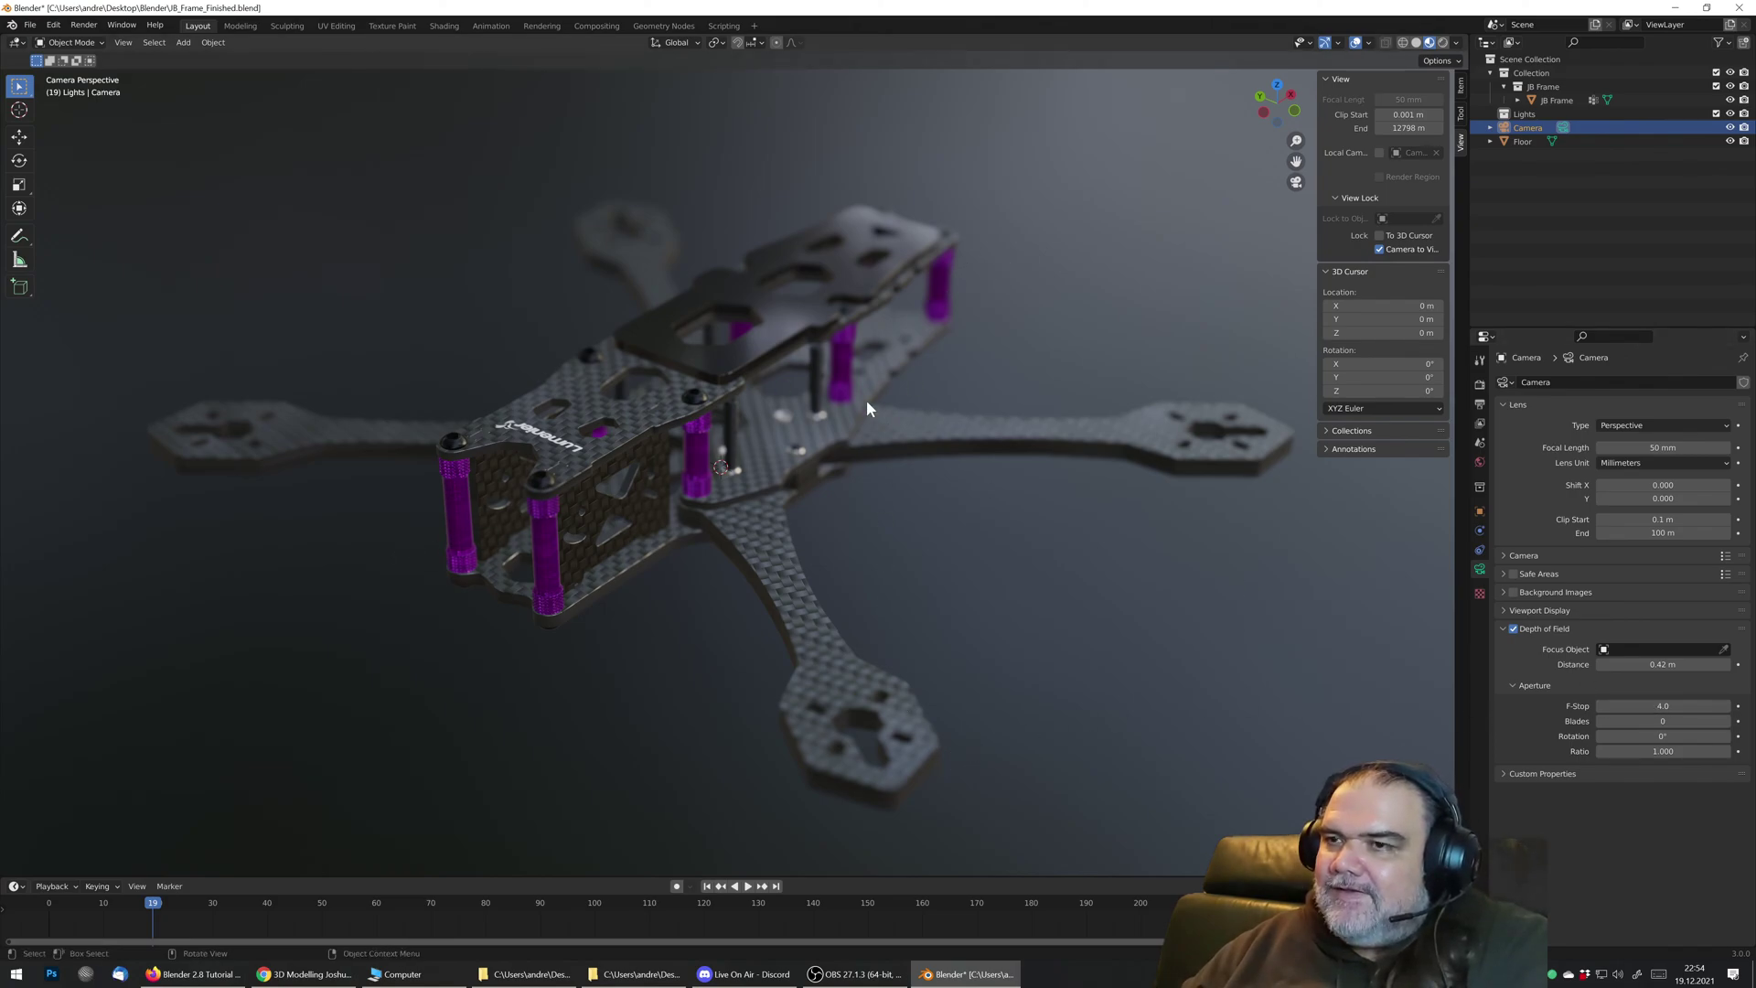
mouse_move(1654, 704)
left_mouse_down()
mouse_move(1711, 703)
mouse_move(1653, 704)
mouse_move(1670, 703)
left_mouse_up()
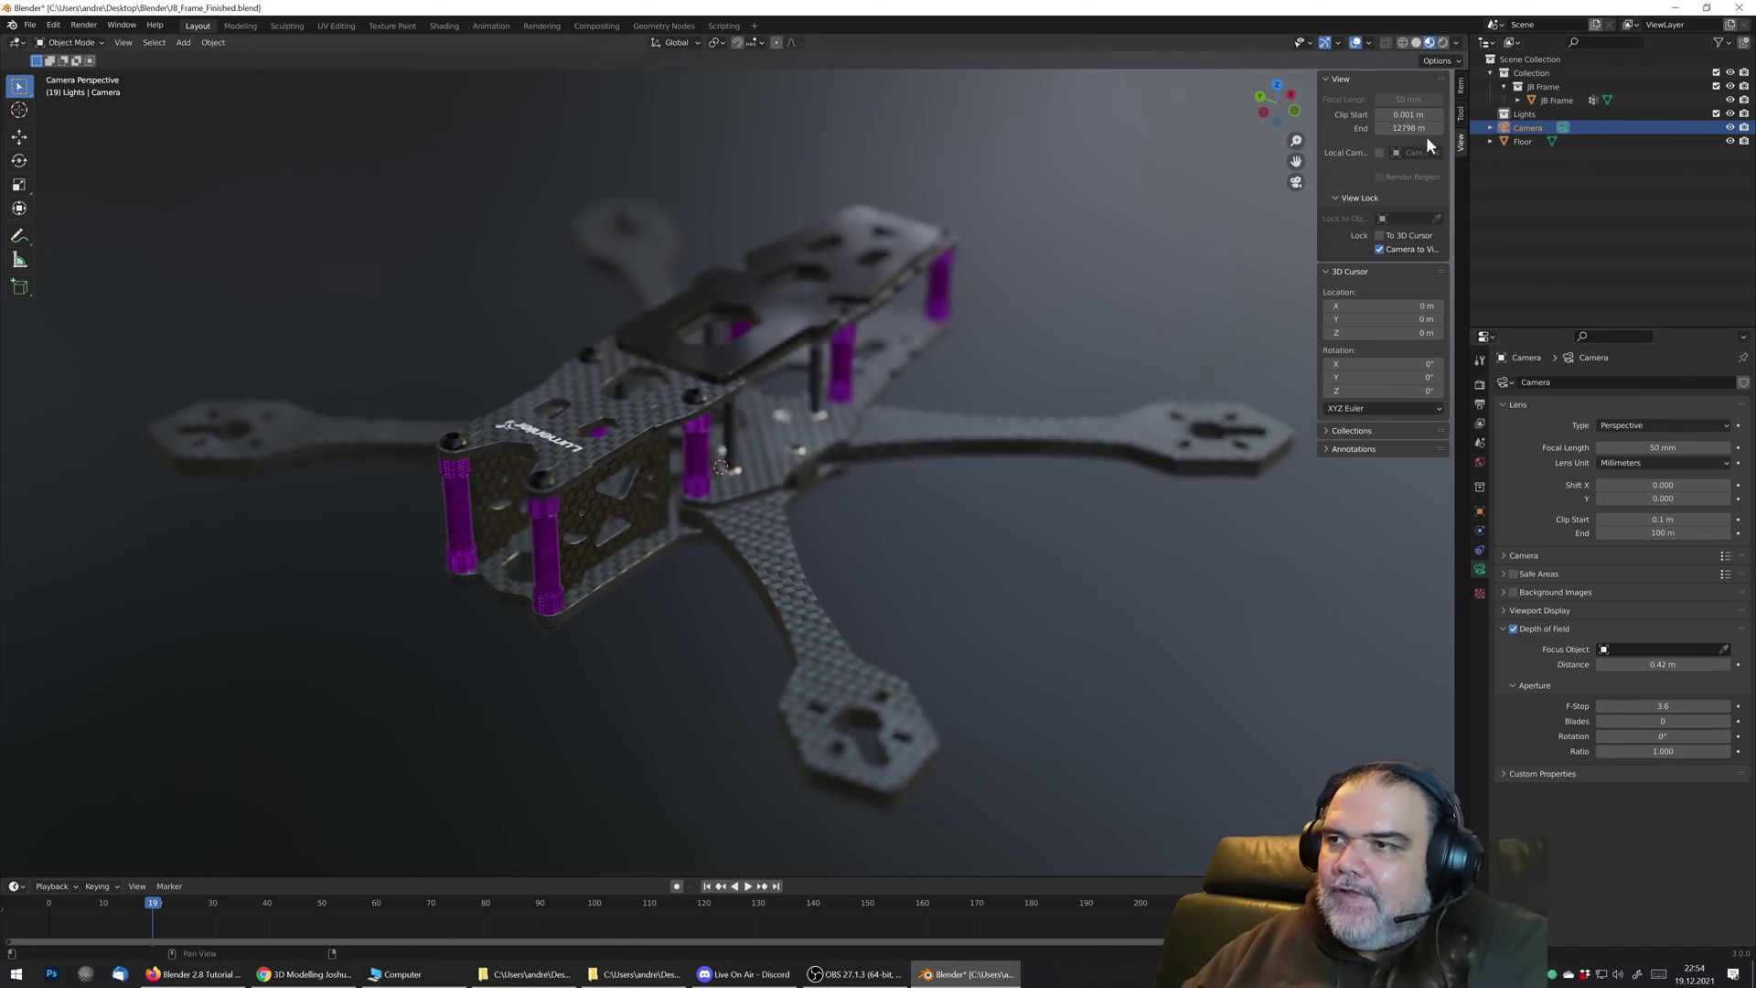
Step: Leave the camera view and add an area light to the Lights collection
left_click(1296, 183)
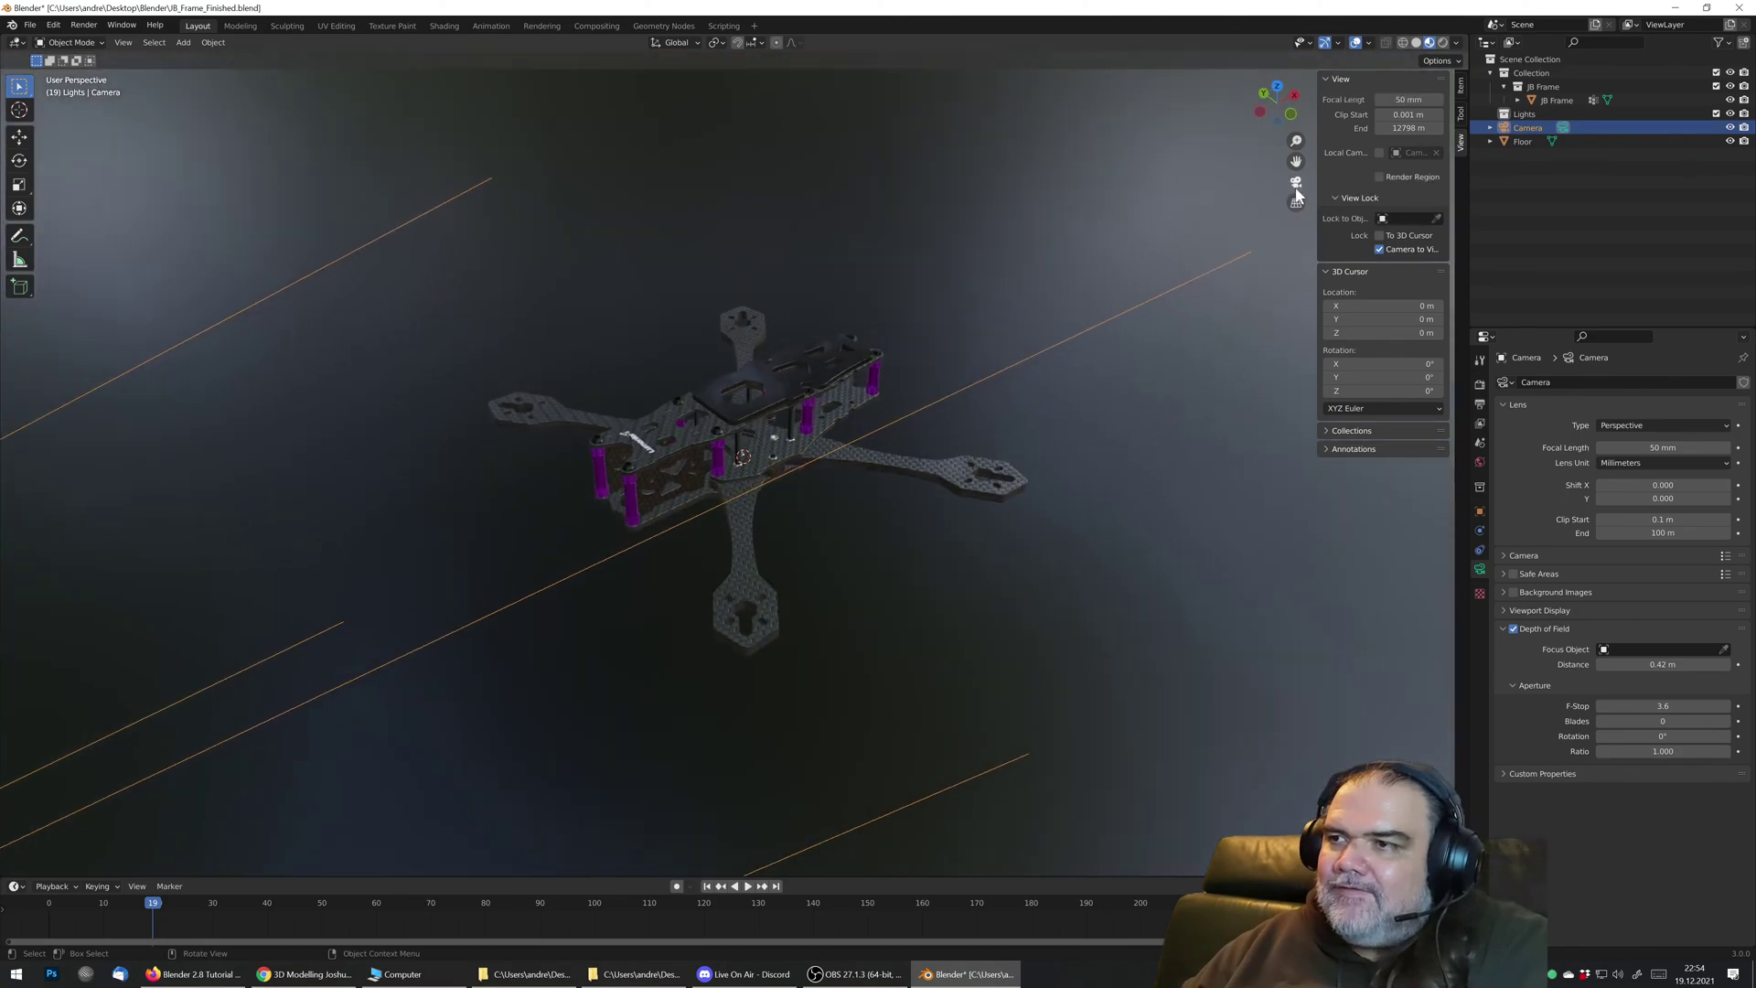
scroll(809, 420, "down", 4)
middle_click_drag(808, 420, 570, 389)
scroll(751, 436, "up", 2)
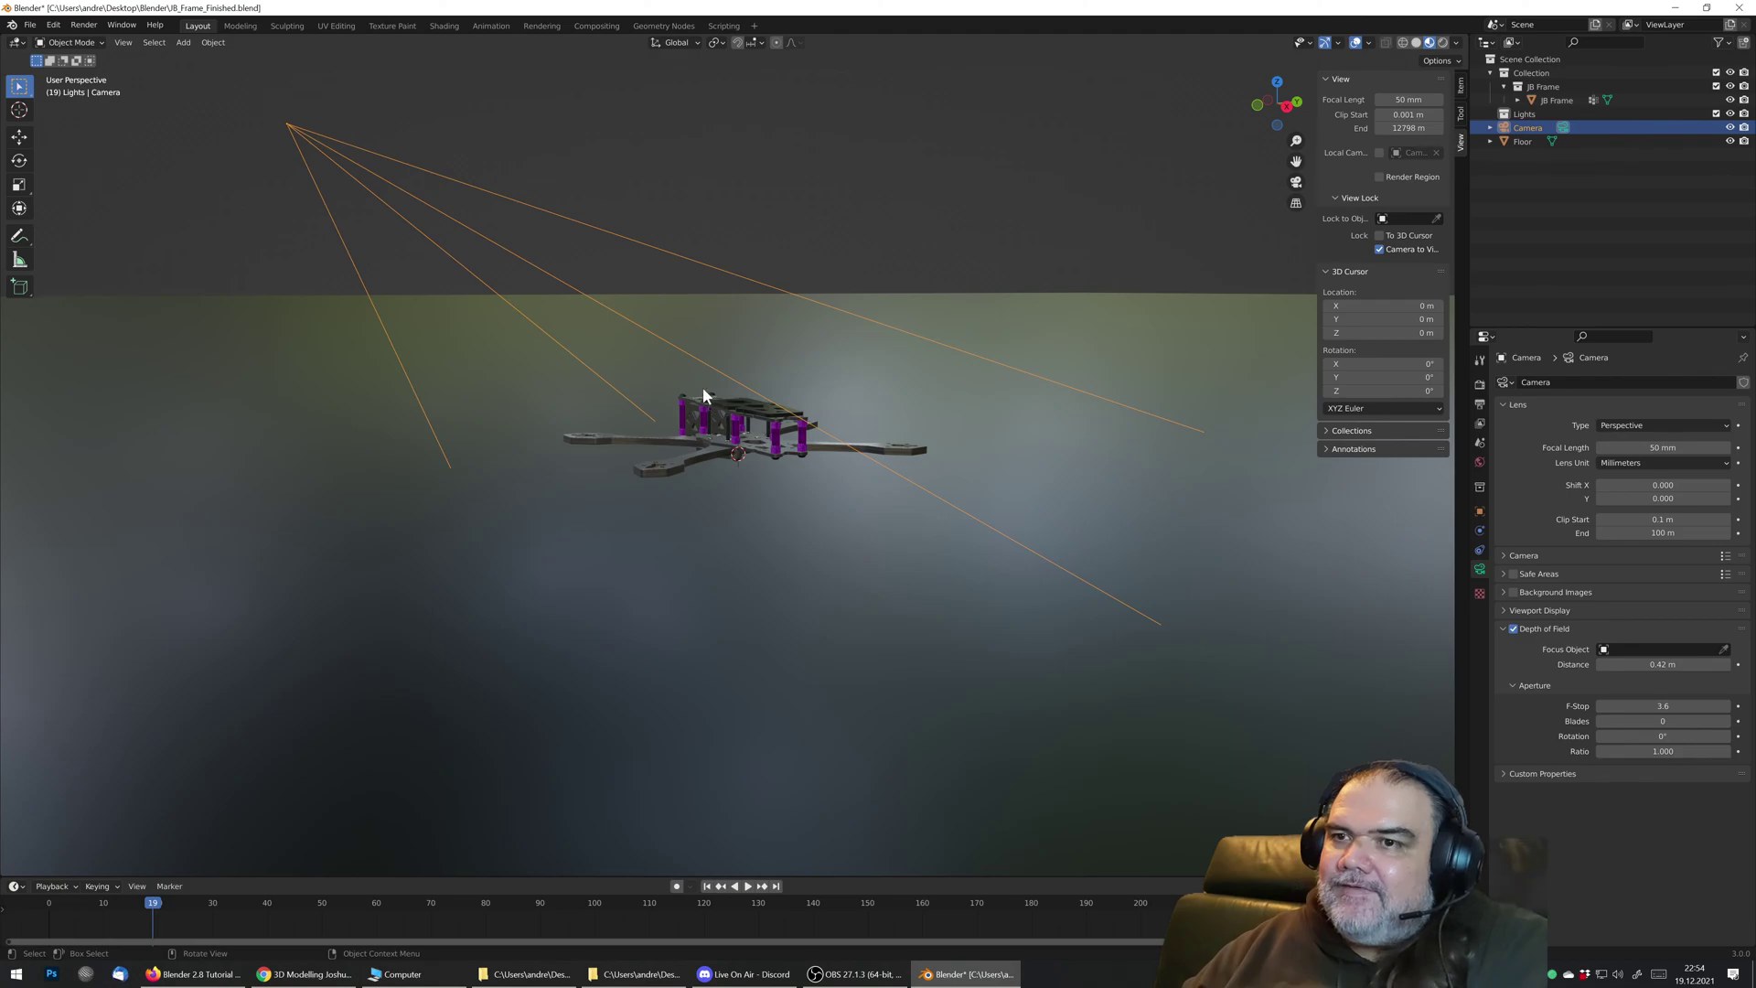
middle_click_drag(702, 395, 788, 459)
scroll(830, 428, "up", 2)
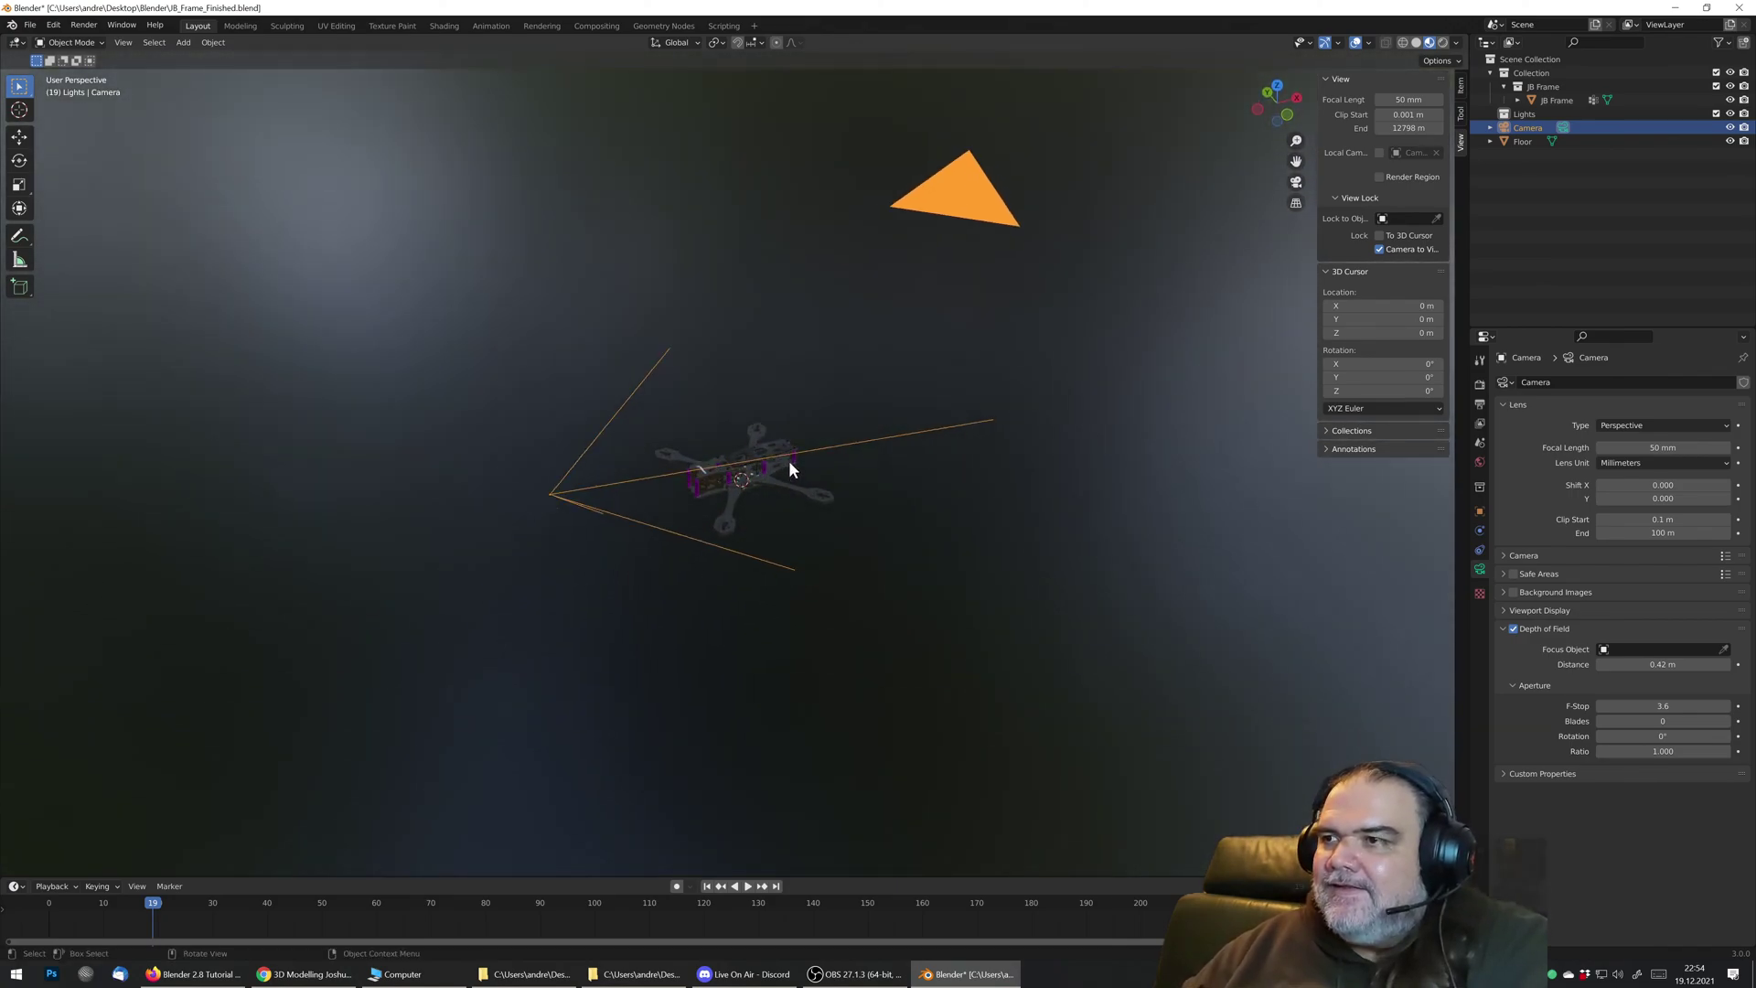
key("shift+a")
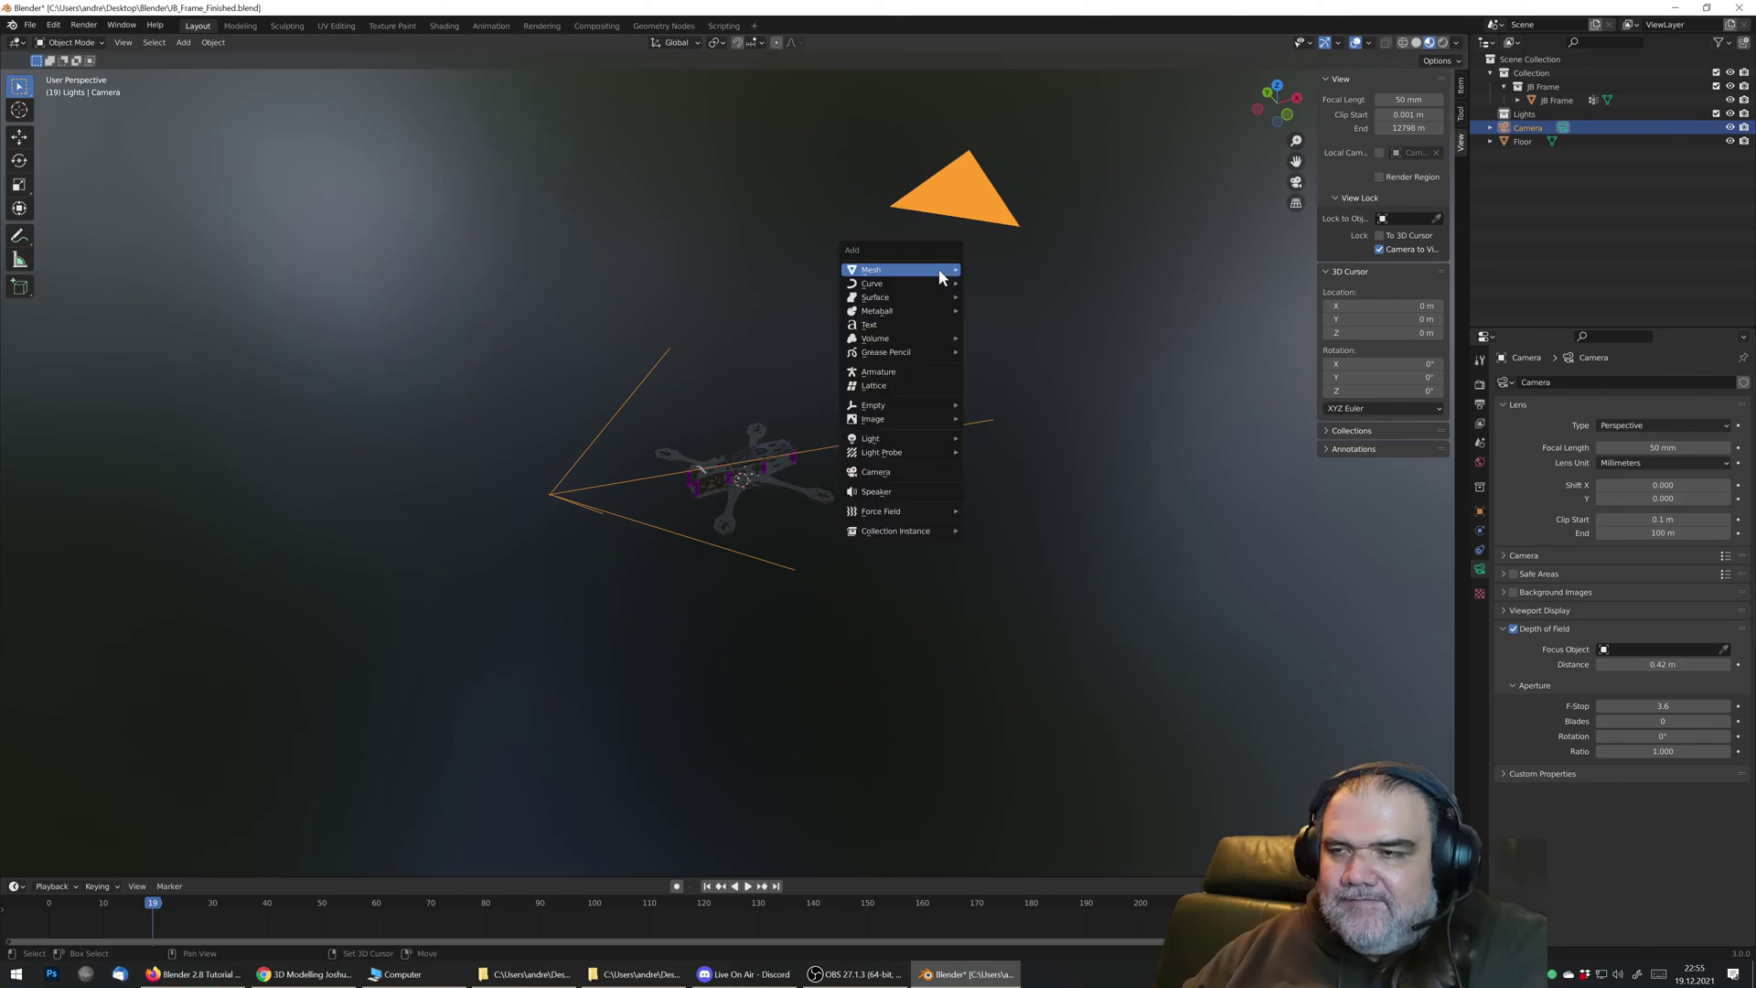
mouse_move(940, 270)
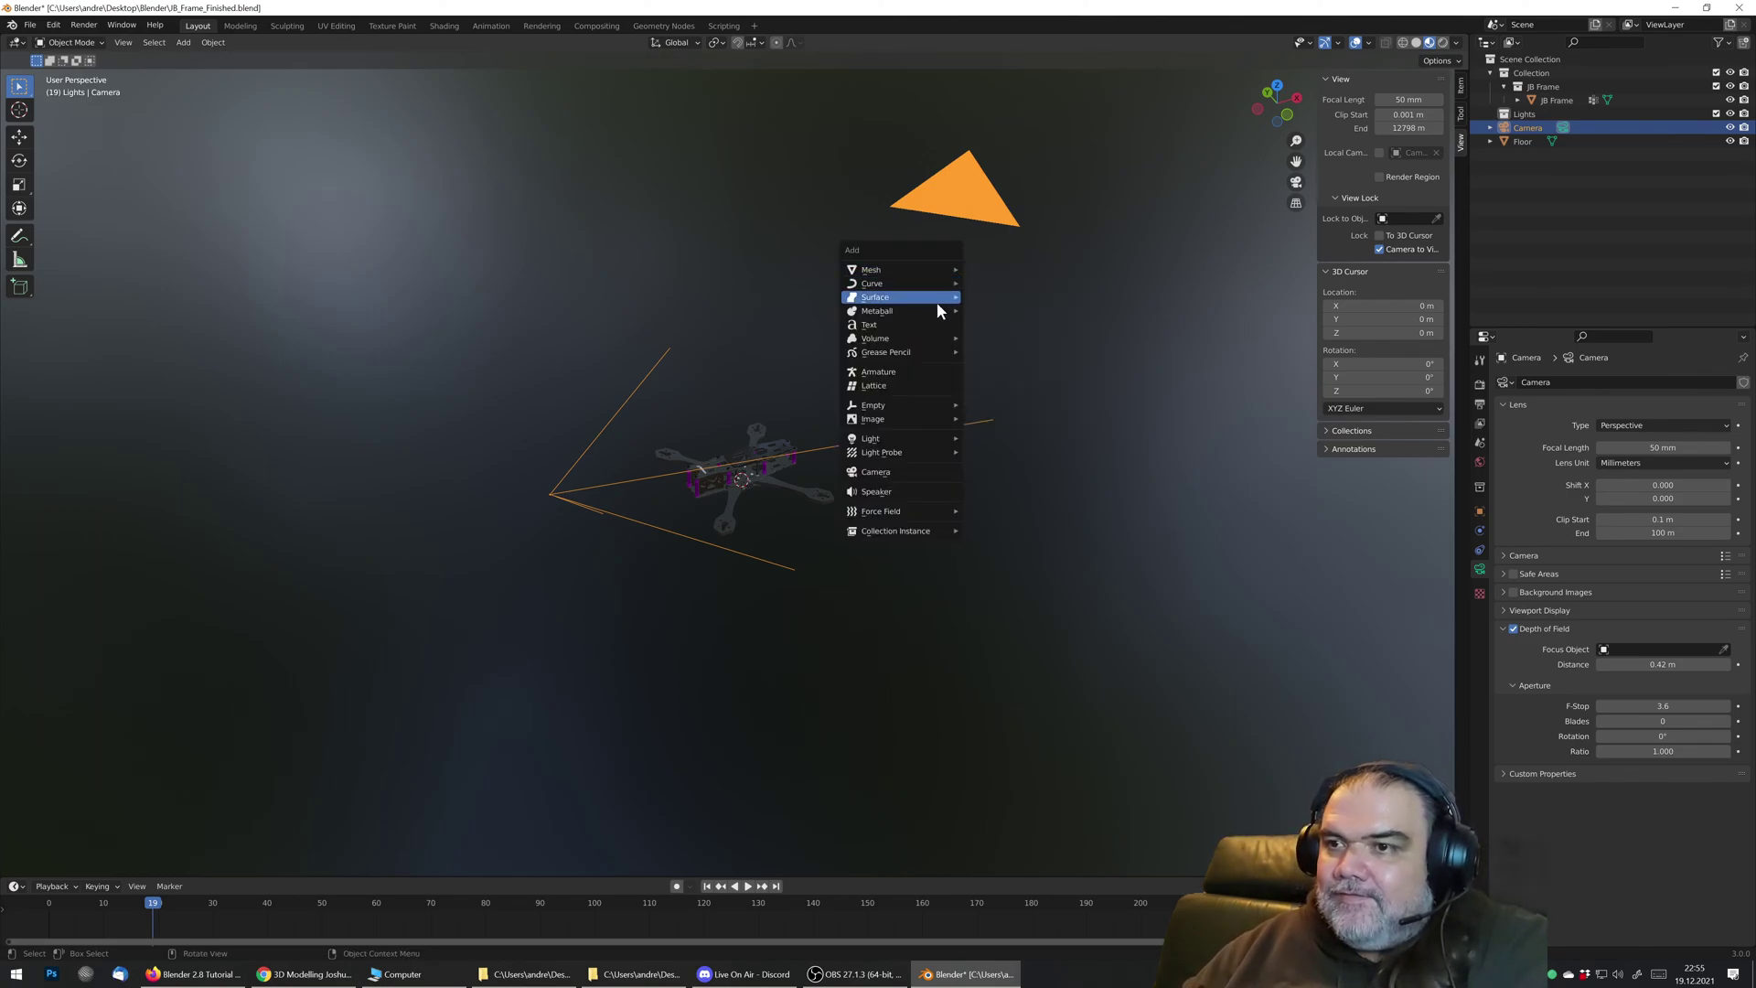
mouse_move(913, 435)
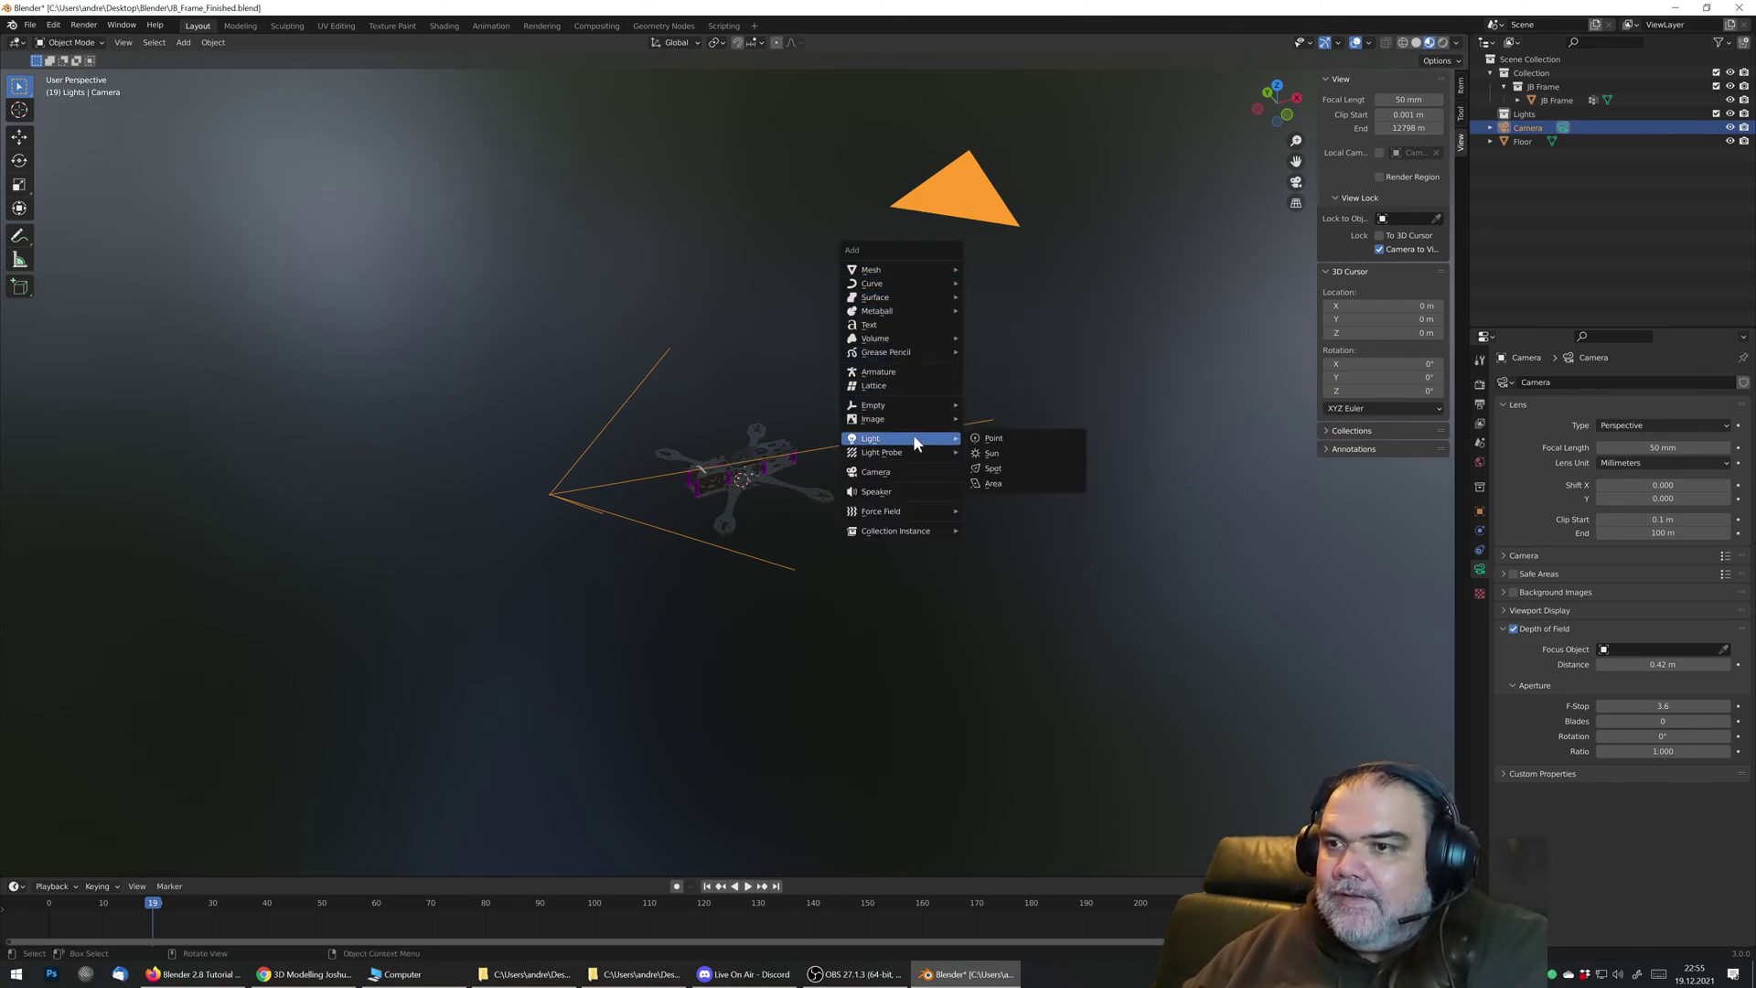
left_click(1029, 481)
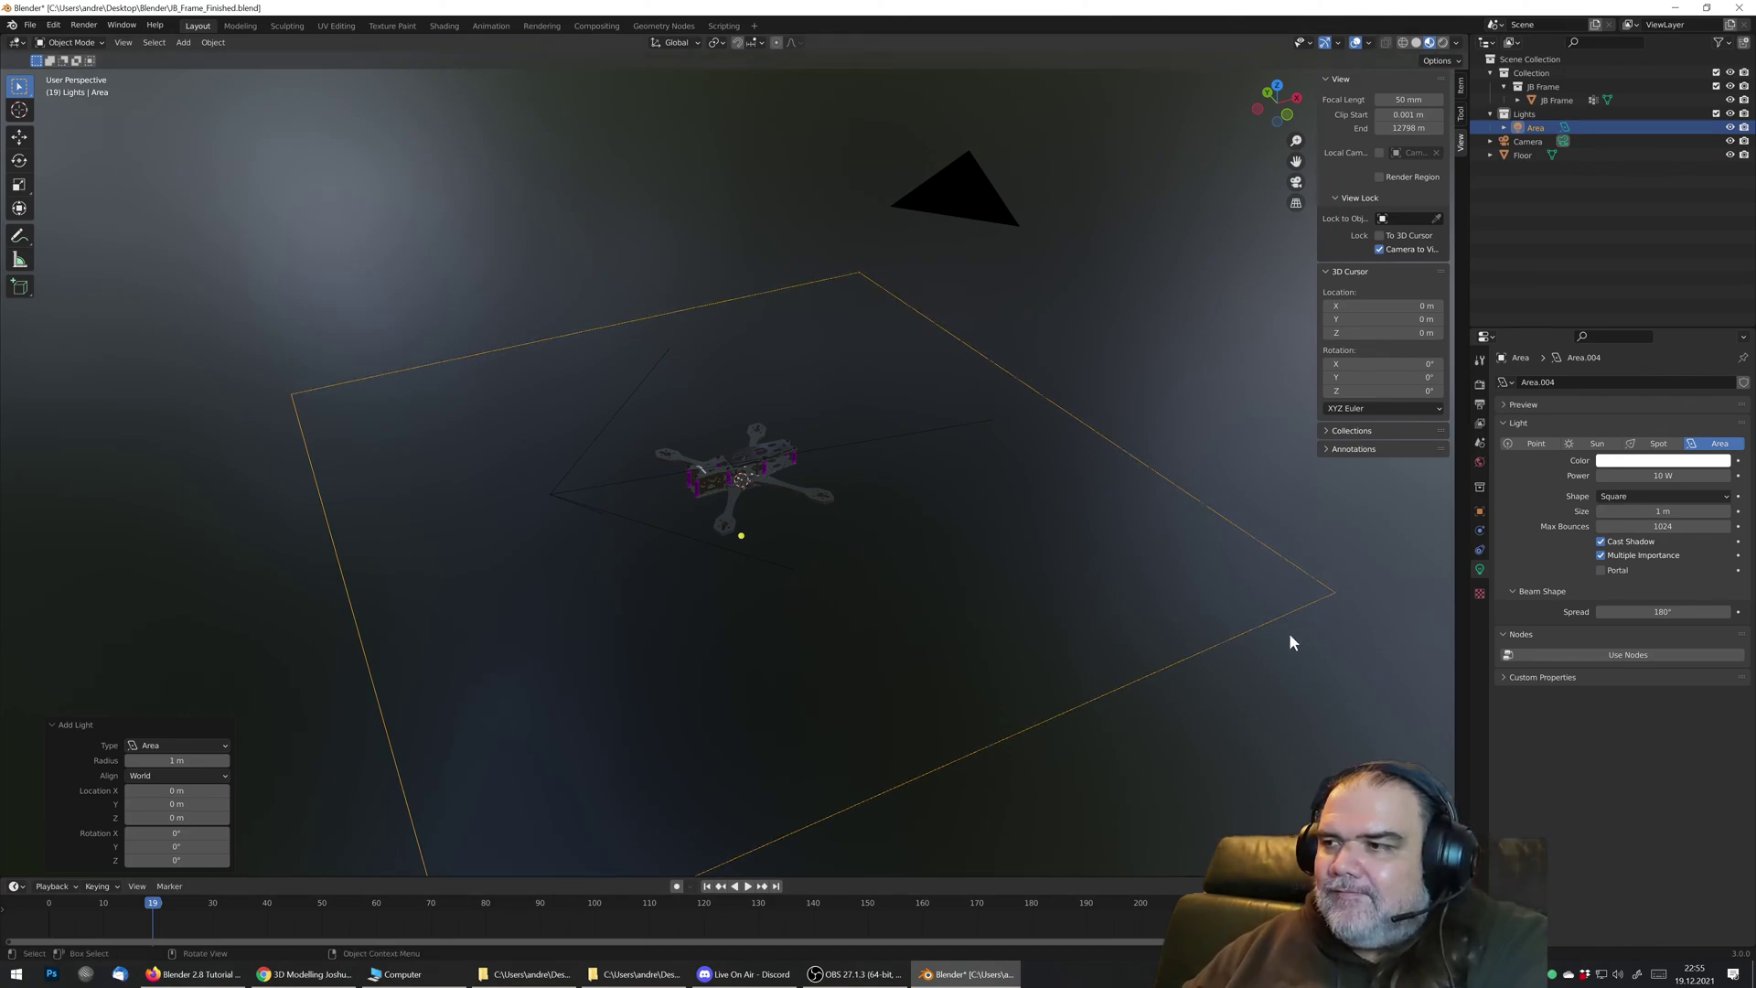
Step: Set the square area light's size to 50 cm
left_click(1646, 512)
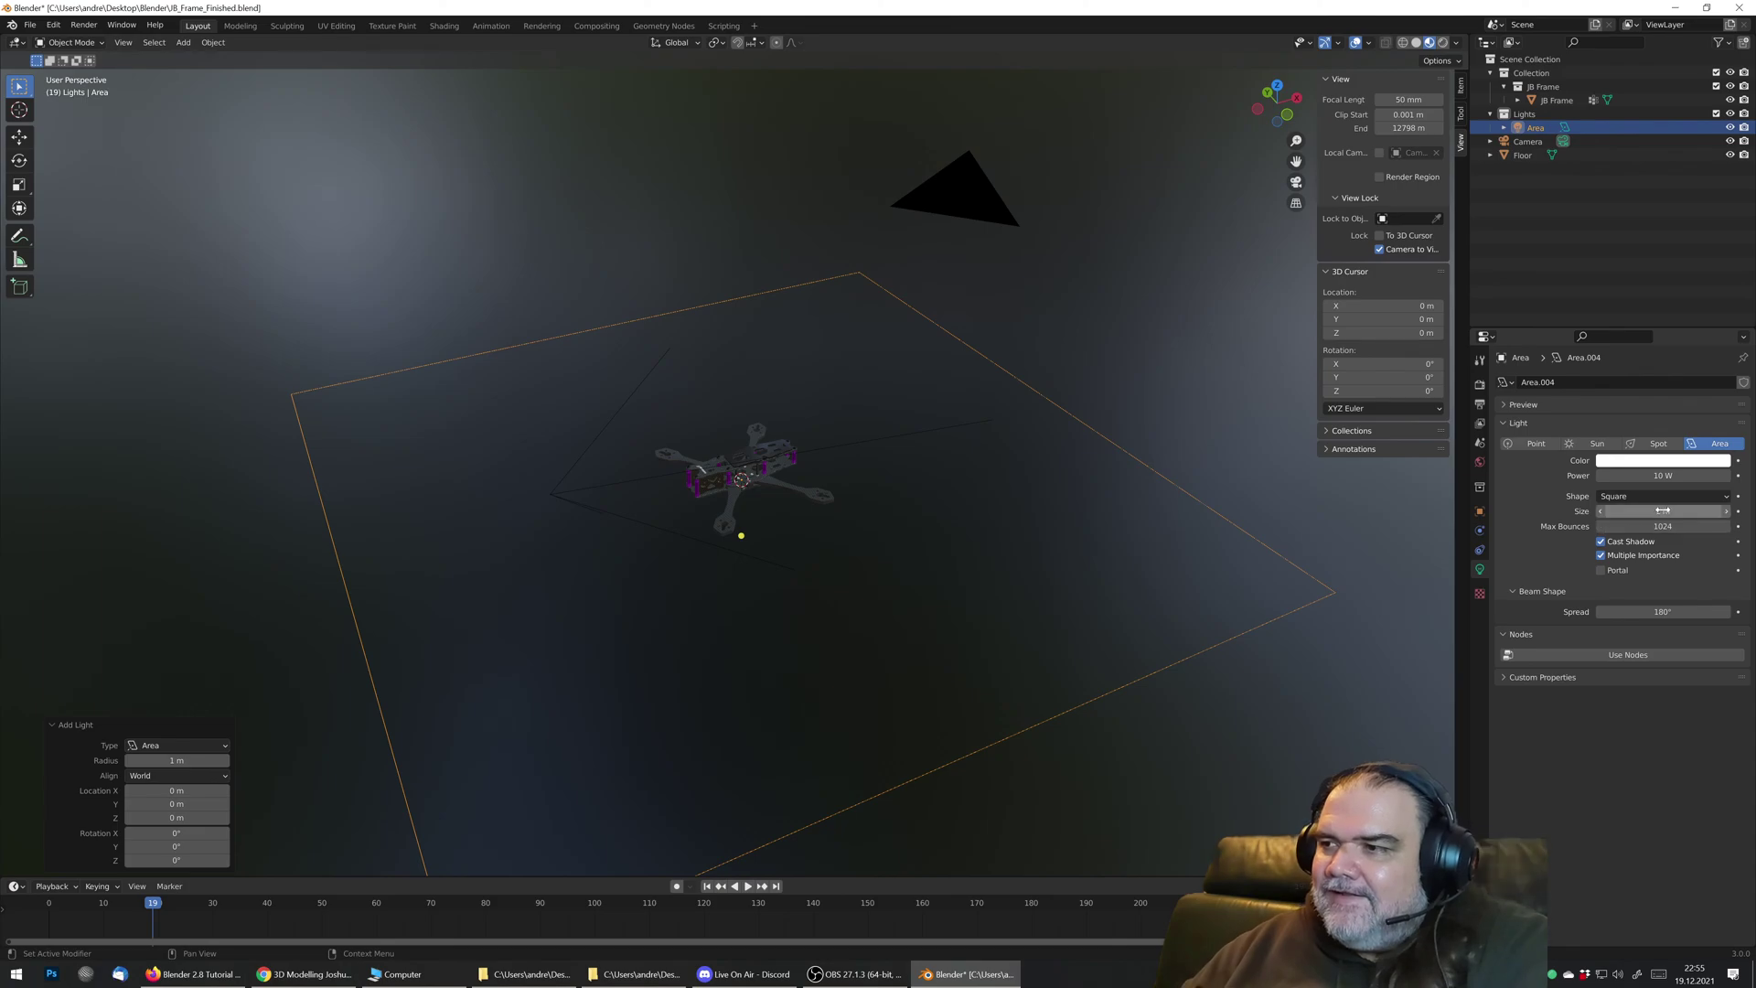
type("50")
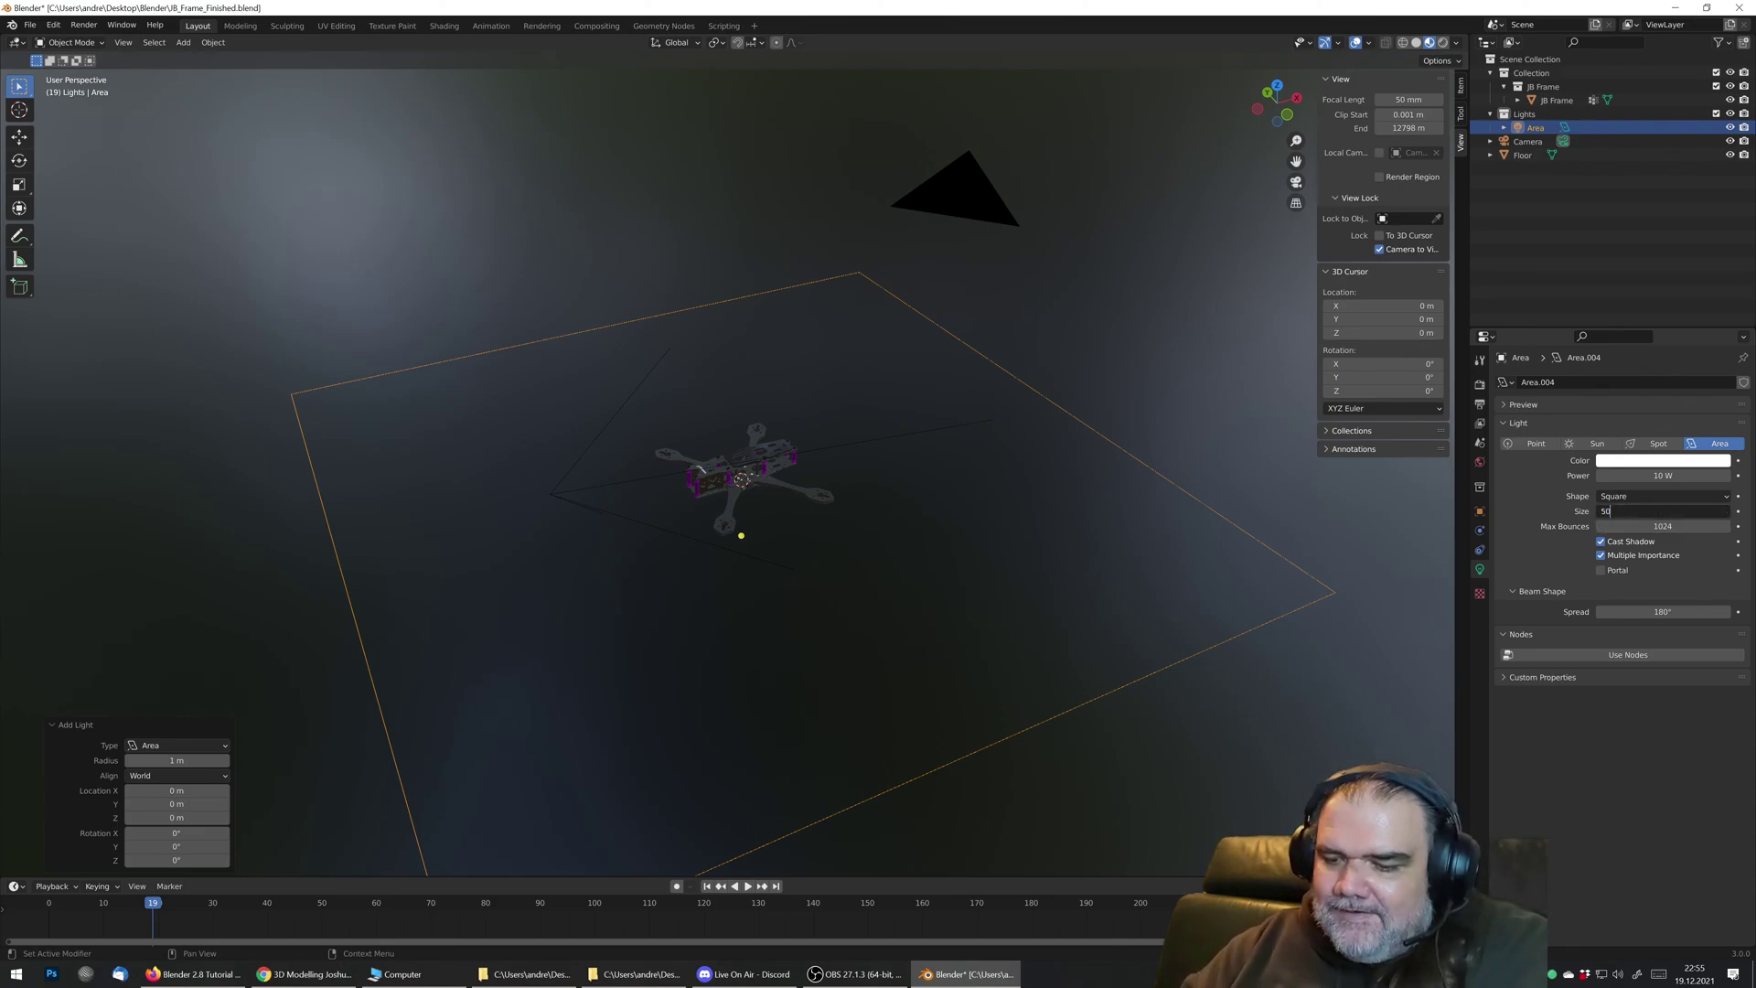
type("cm")
key("Return")
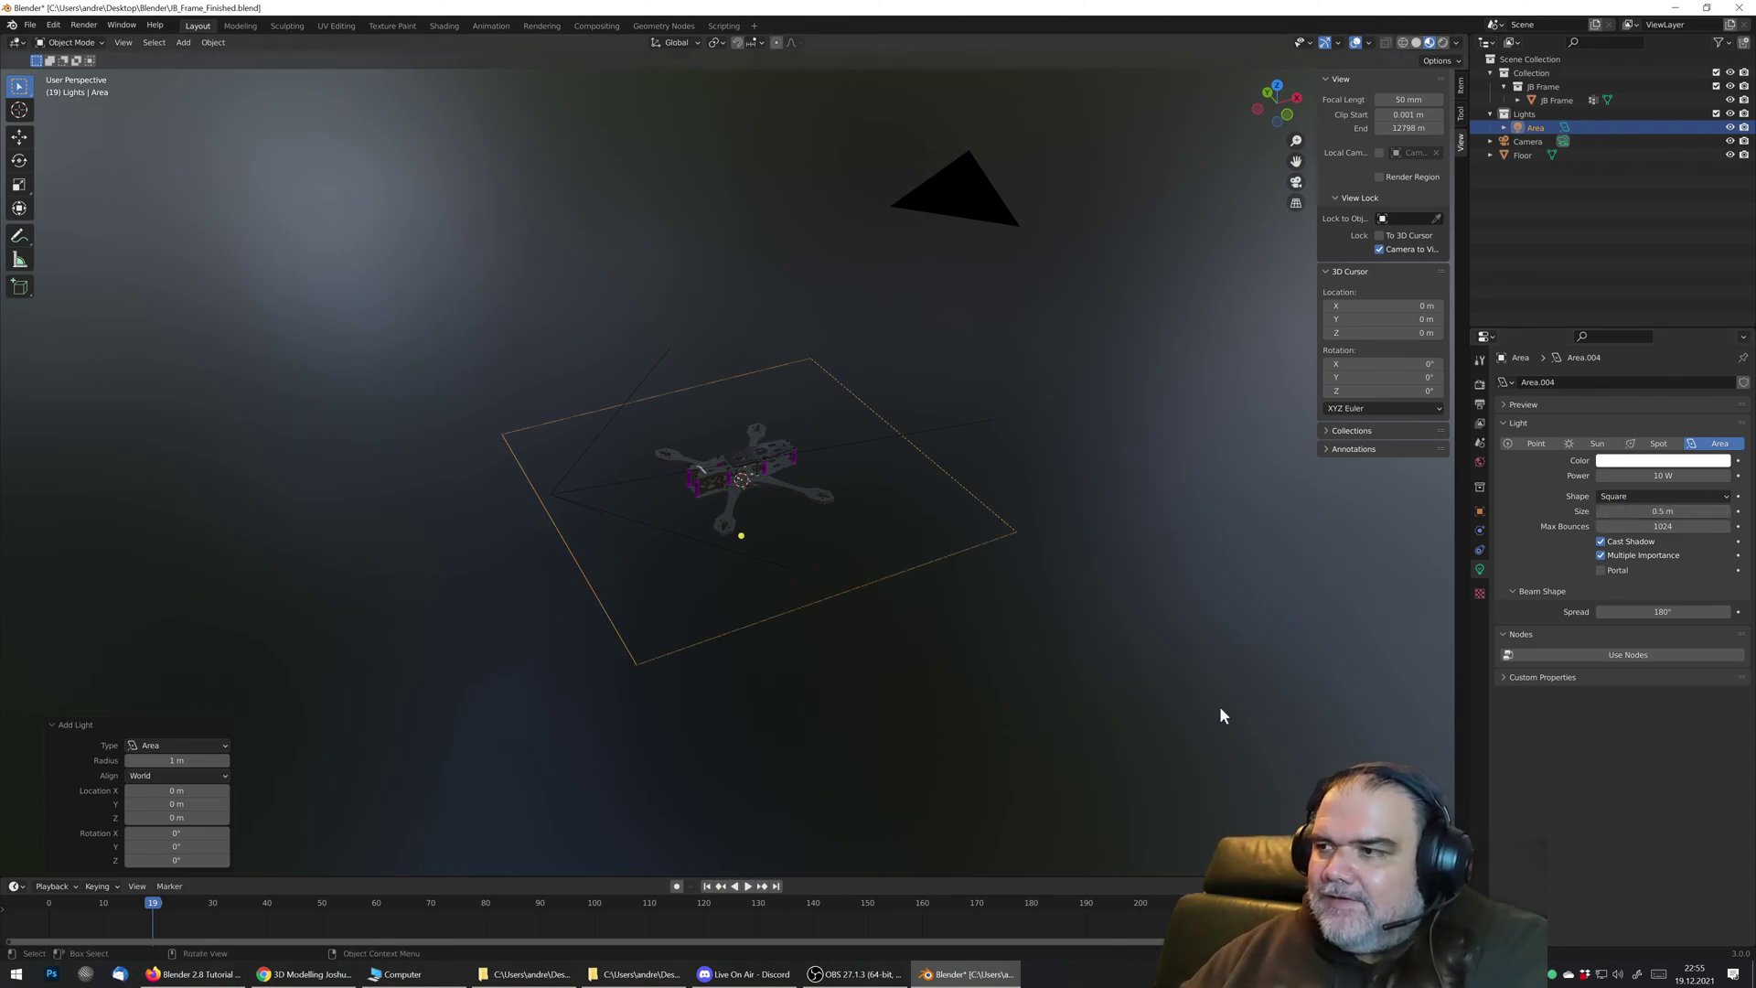
Step: Raise the area light straight up by about 0.48 m above the drone frame
middle_click_drag(1024, 615, 914, 498)
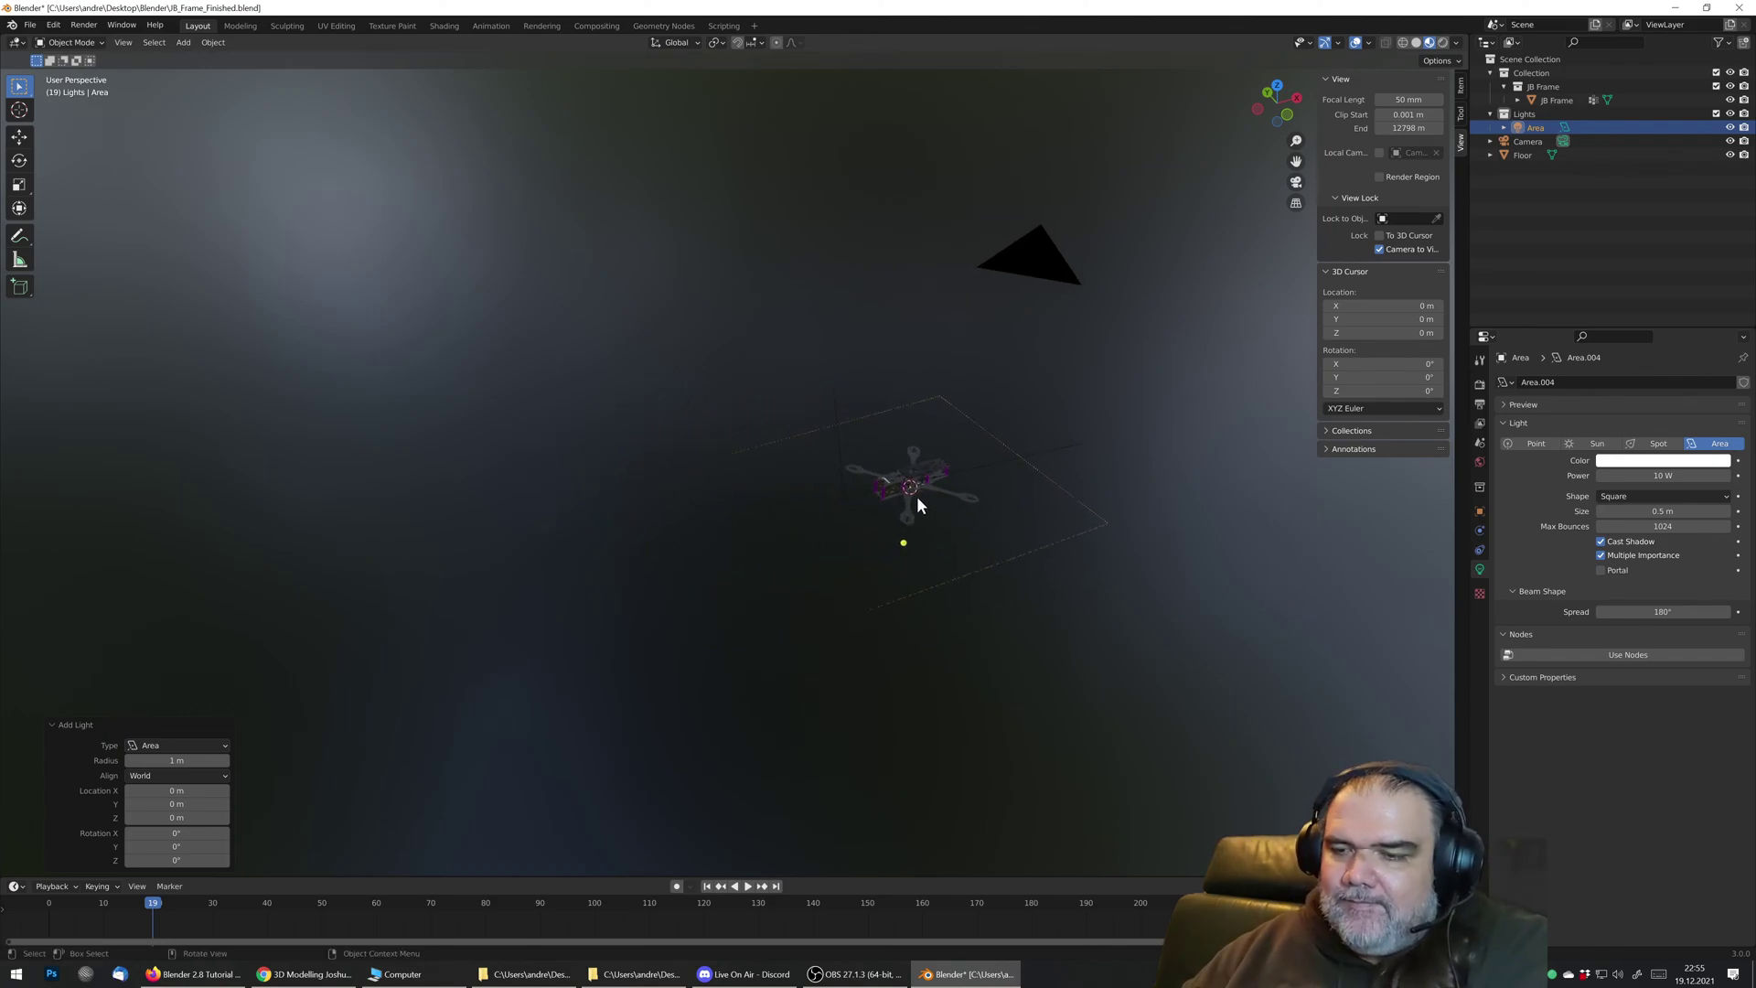
key("g")
key("z")
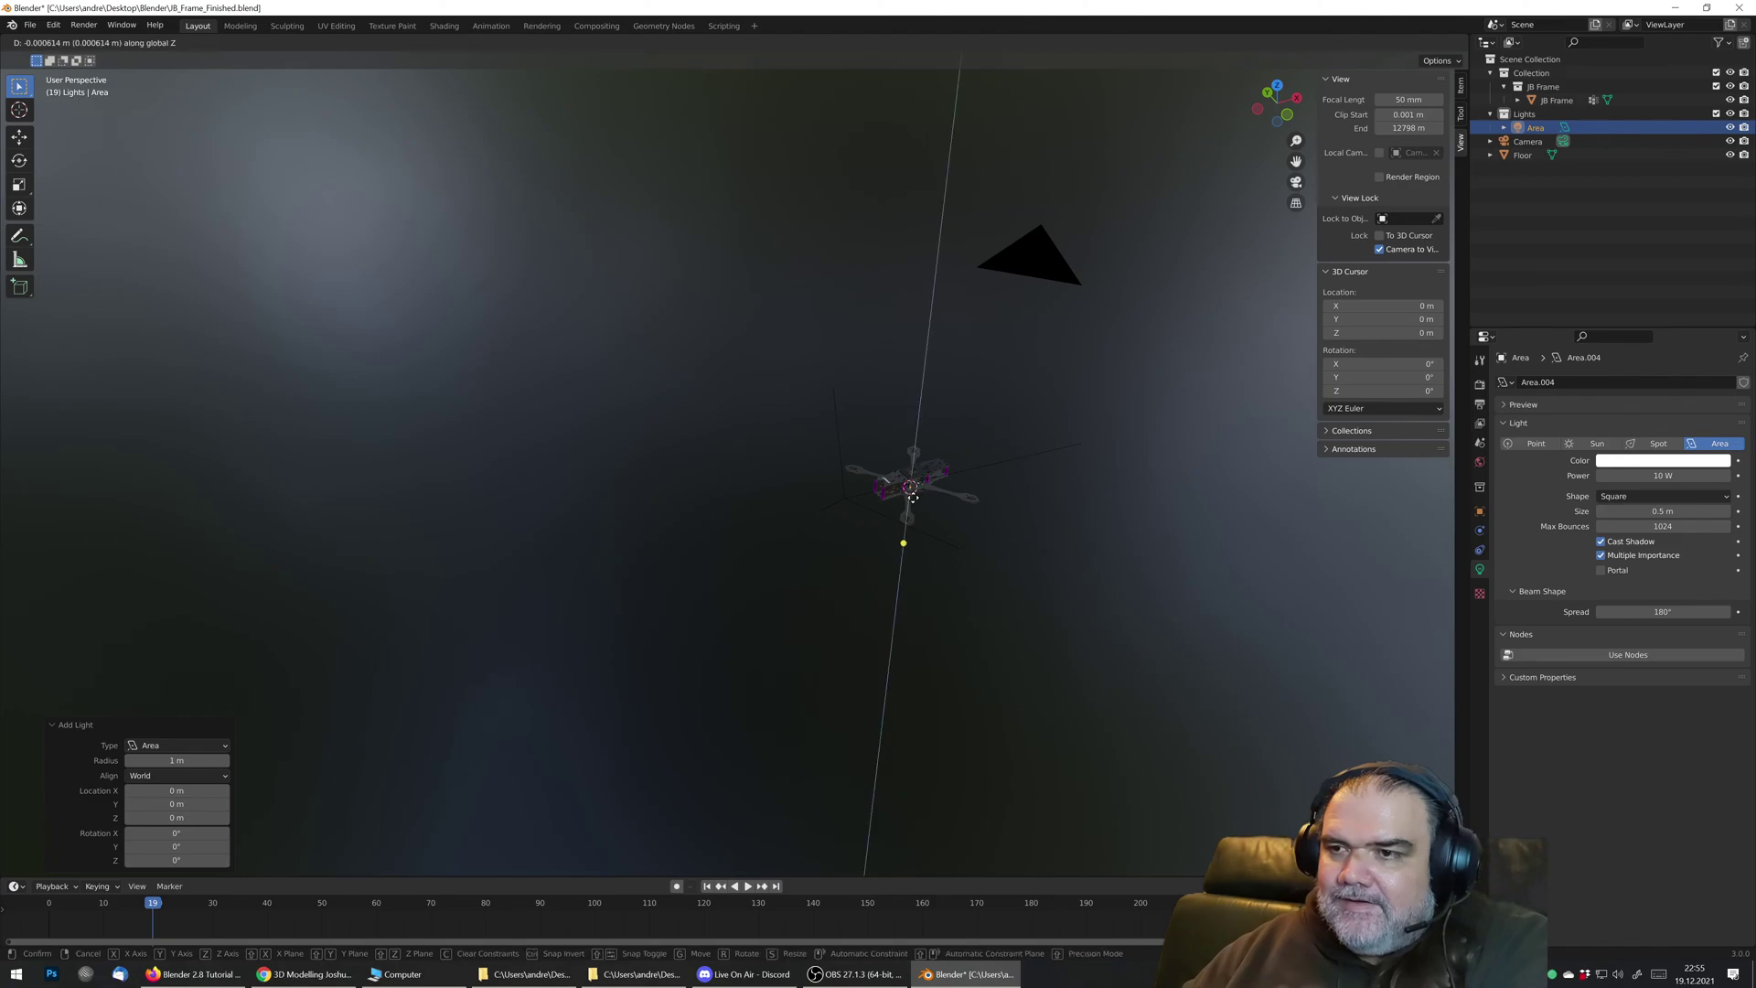
left_click(913, 249)
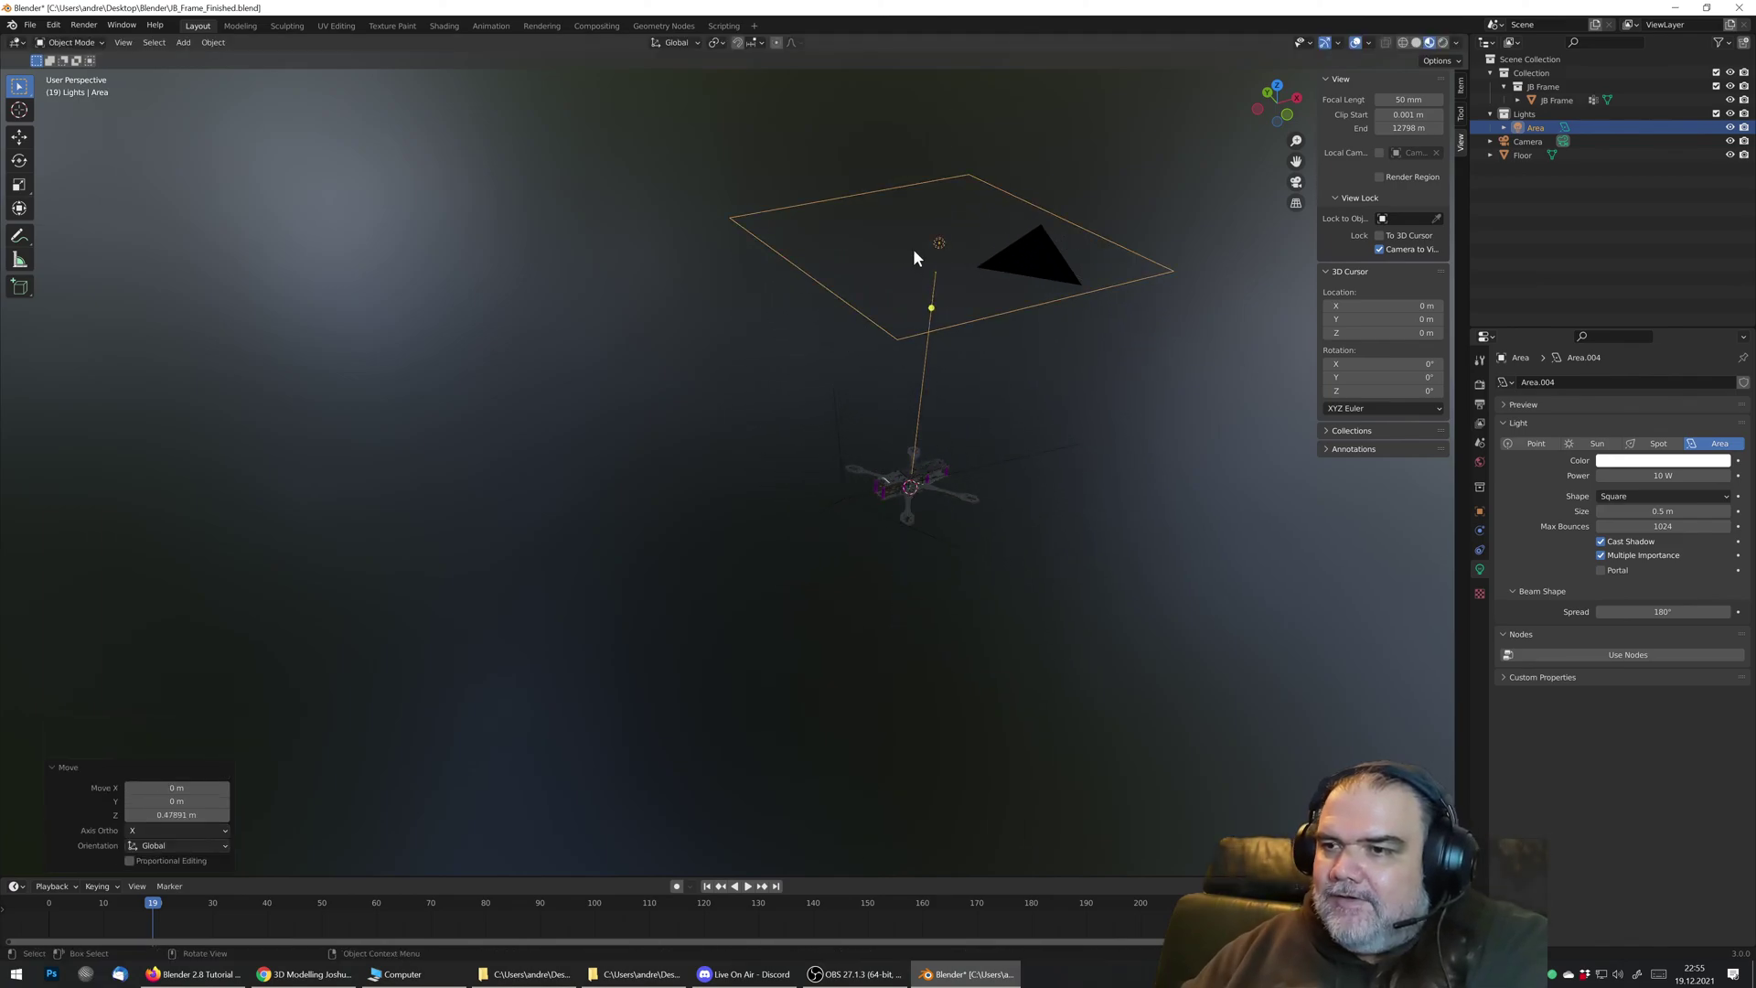
Step: Move the area light sideways away from the drone frame, using the front view and a perspective view, keeping it above the camera
key("KP_1")
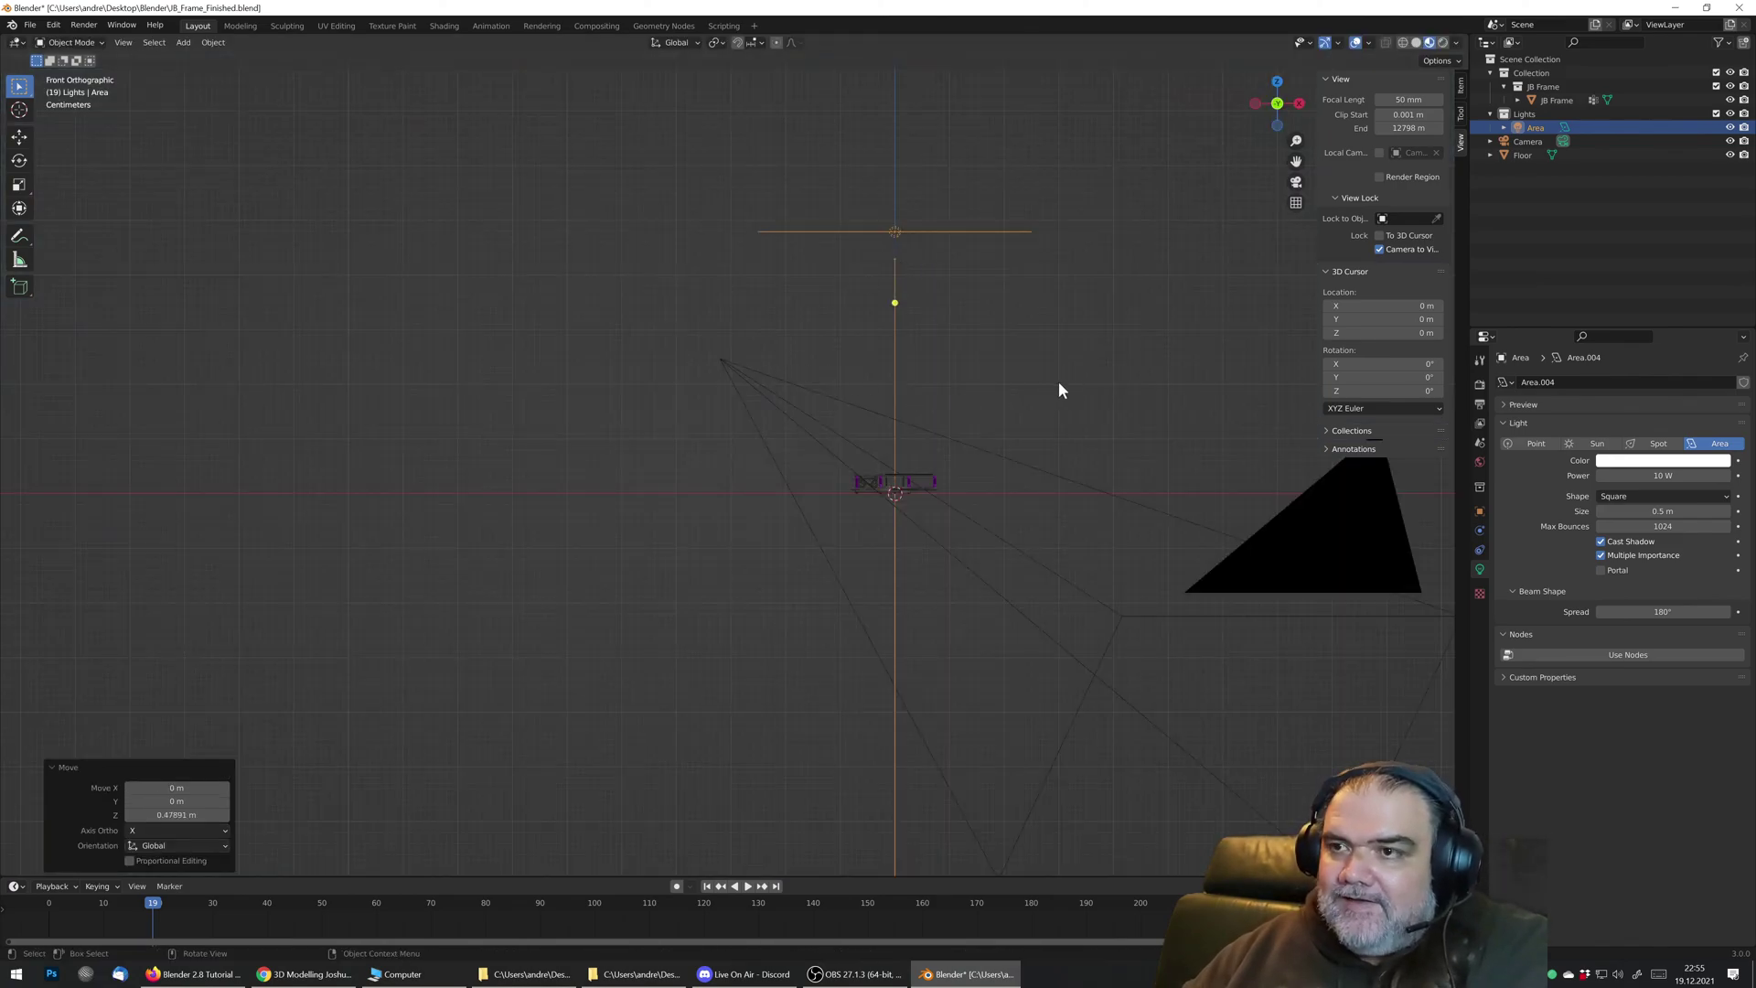
key("g")
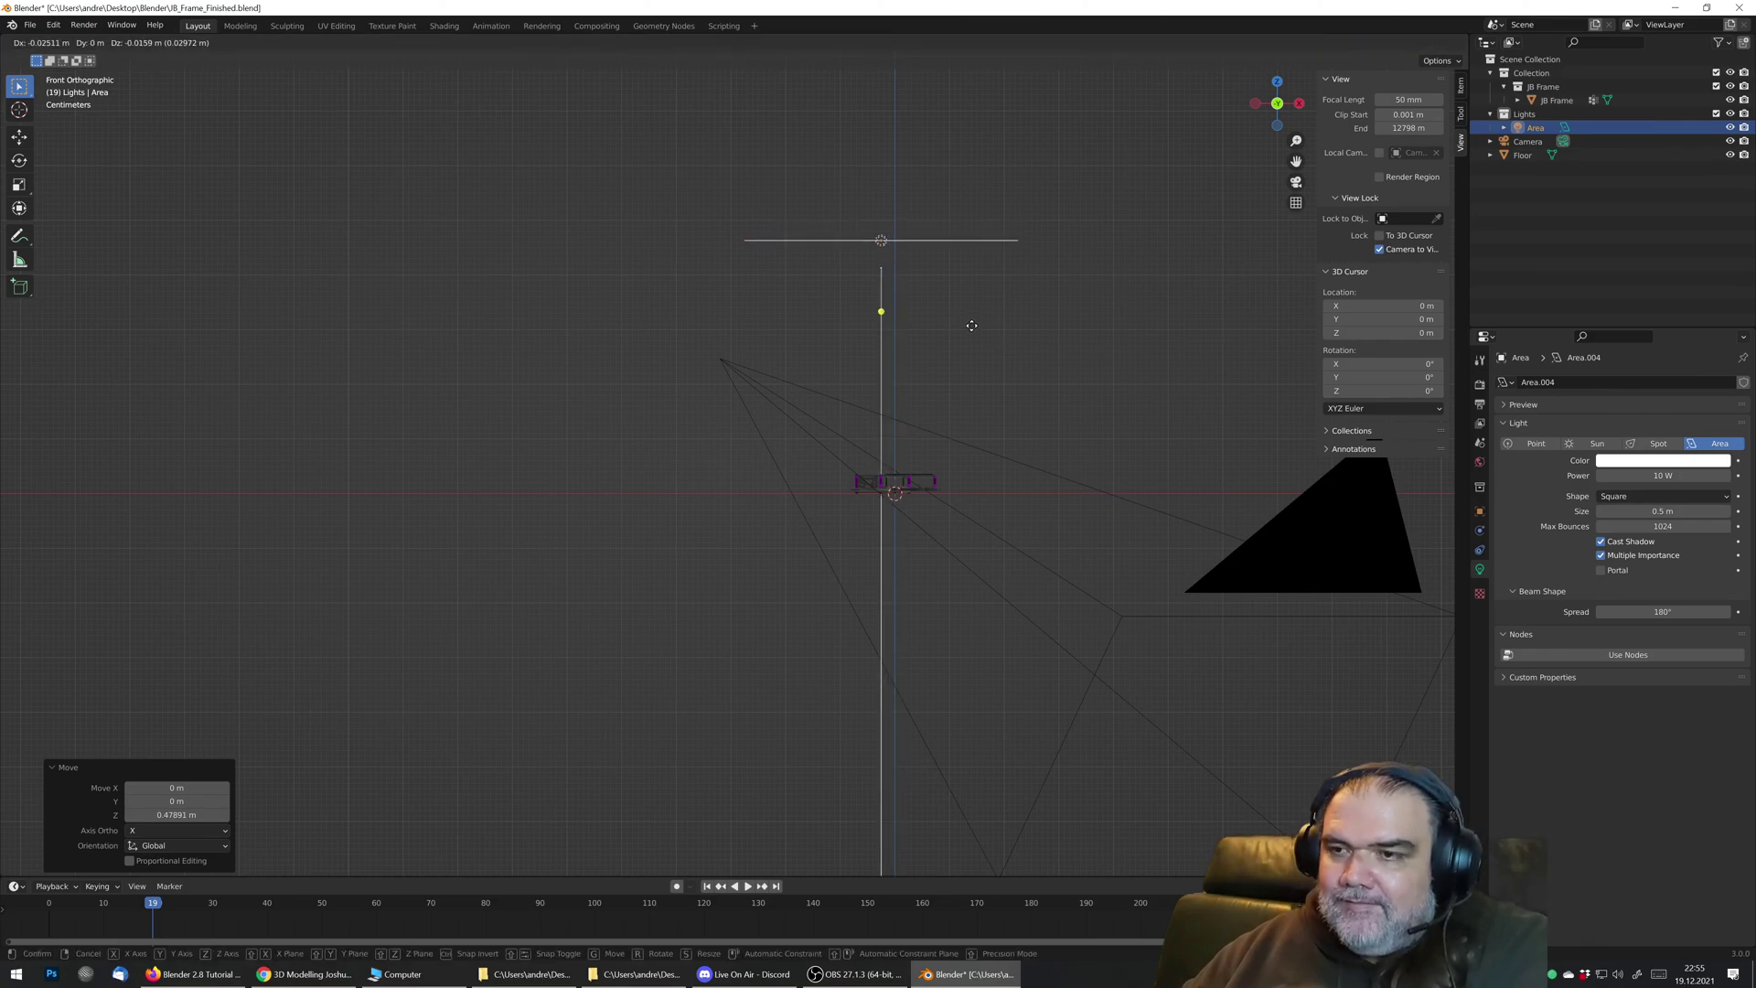
left_click(666, 226)
key("g")
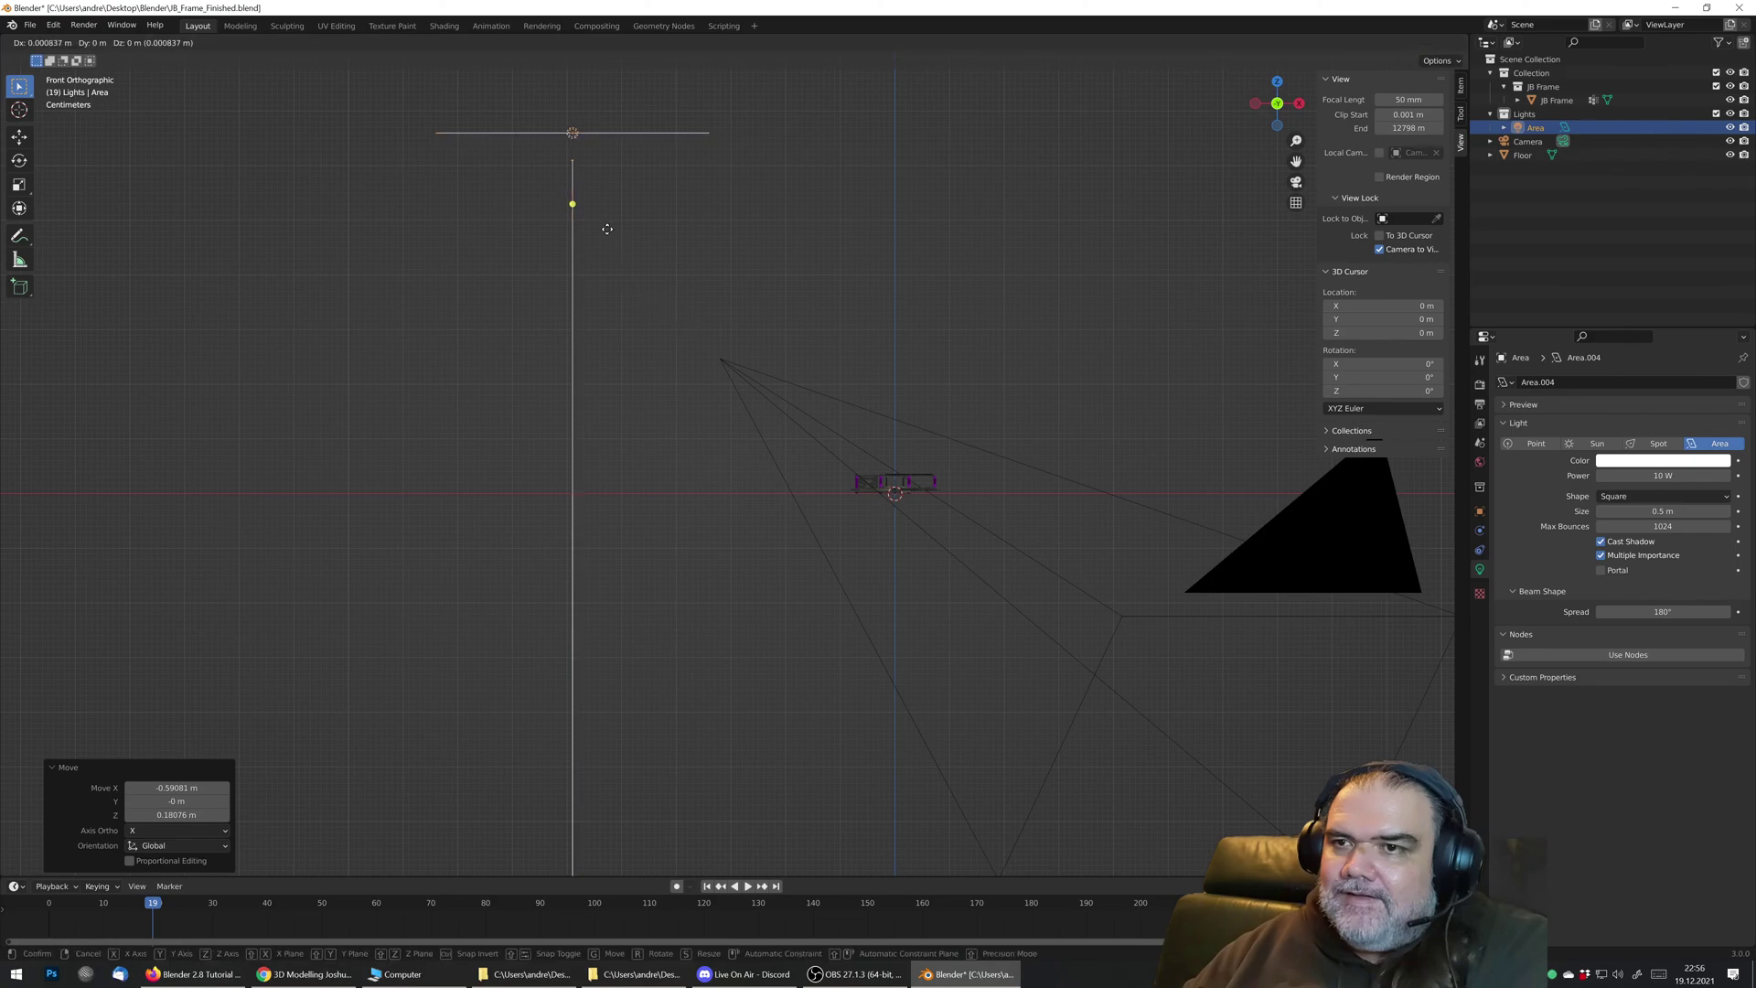
left_click(629, 308)
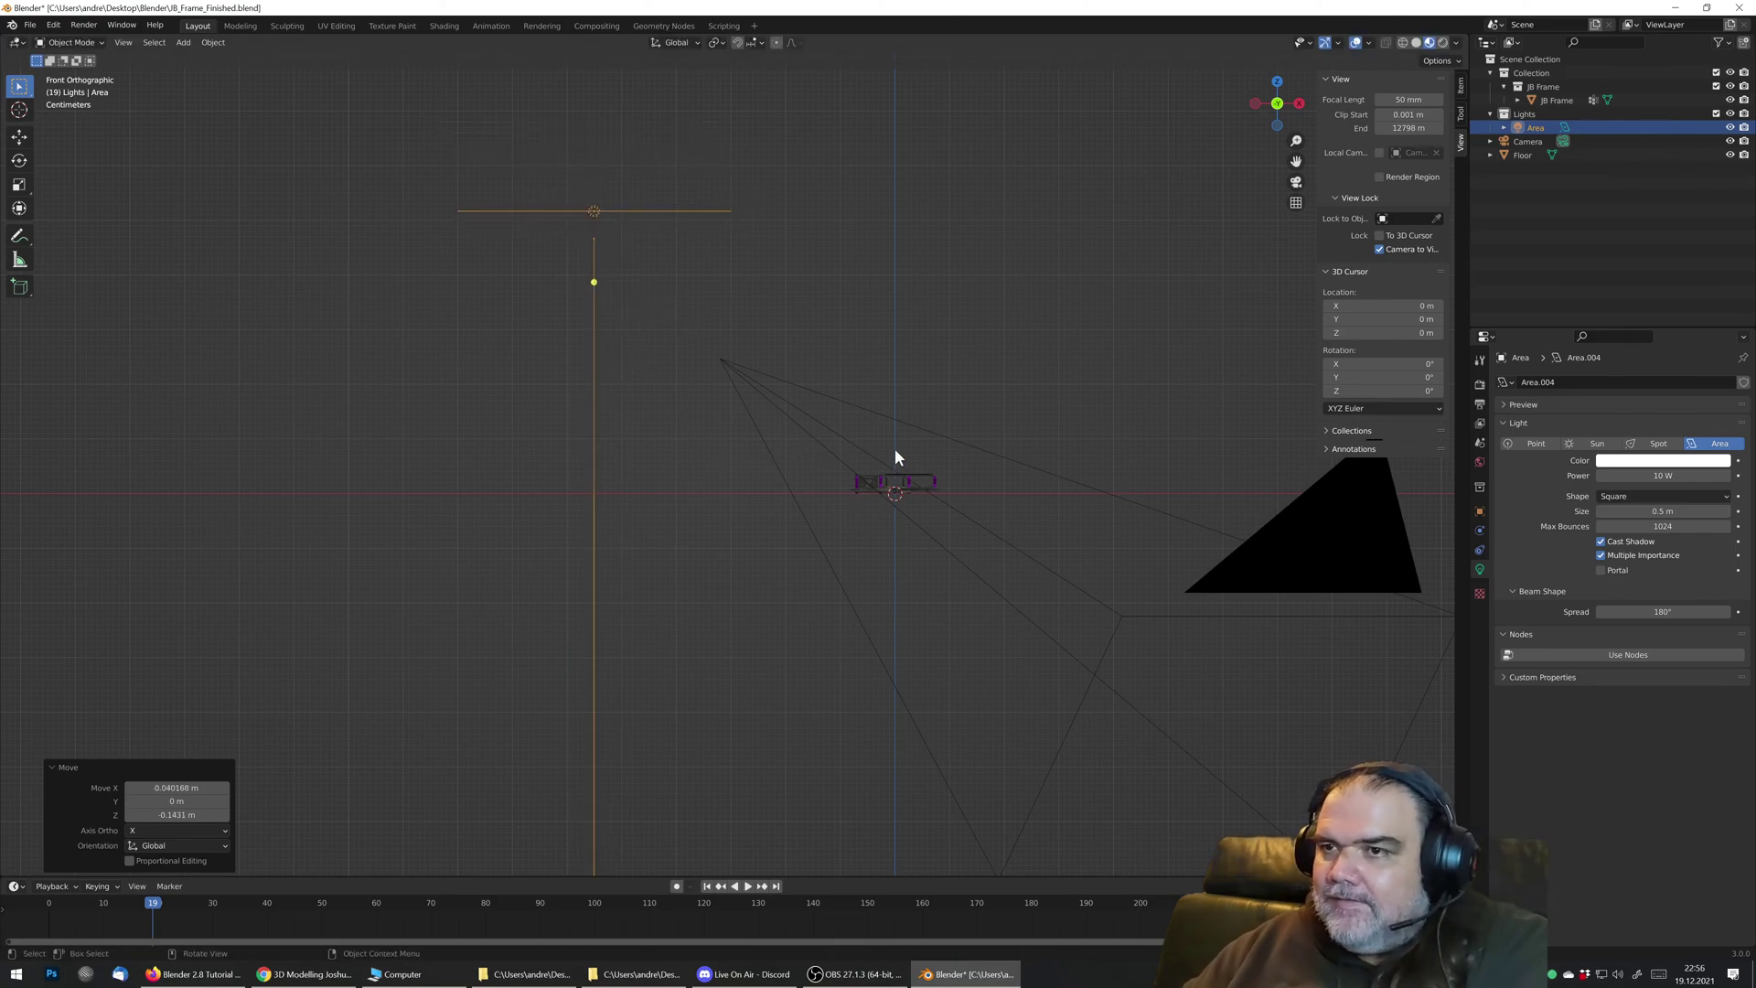
middle_click_drag(863, 453, 948, 519)
key("g")
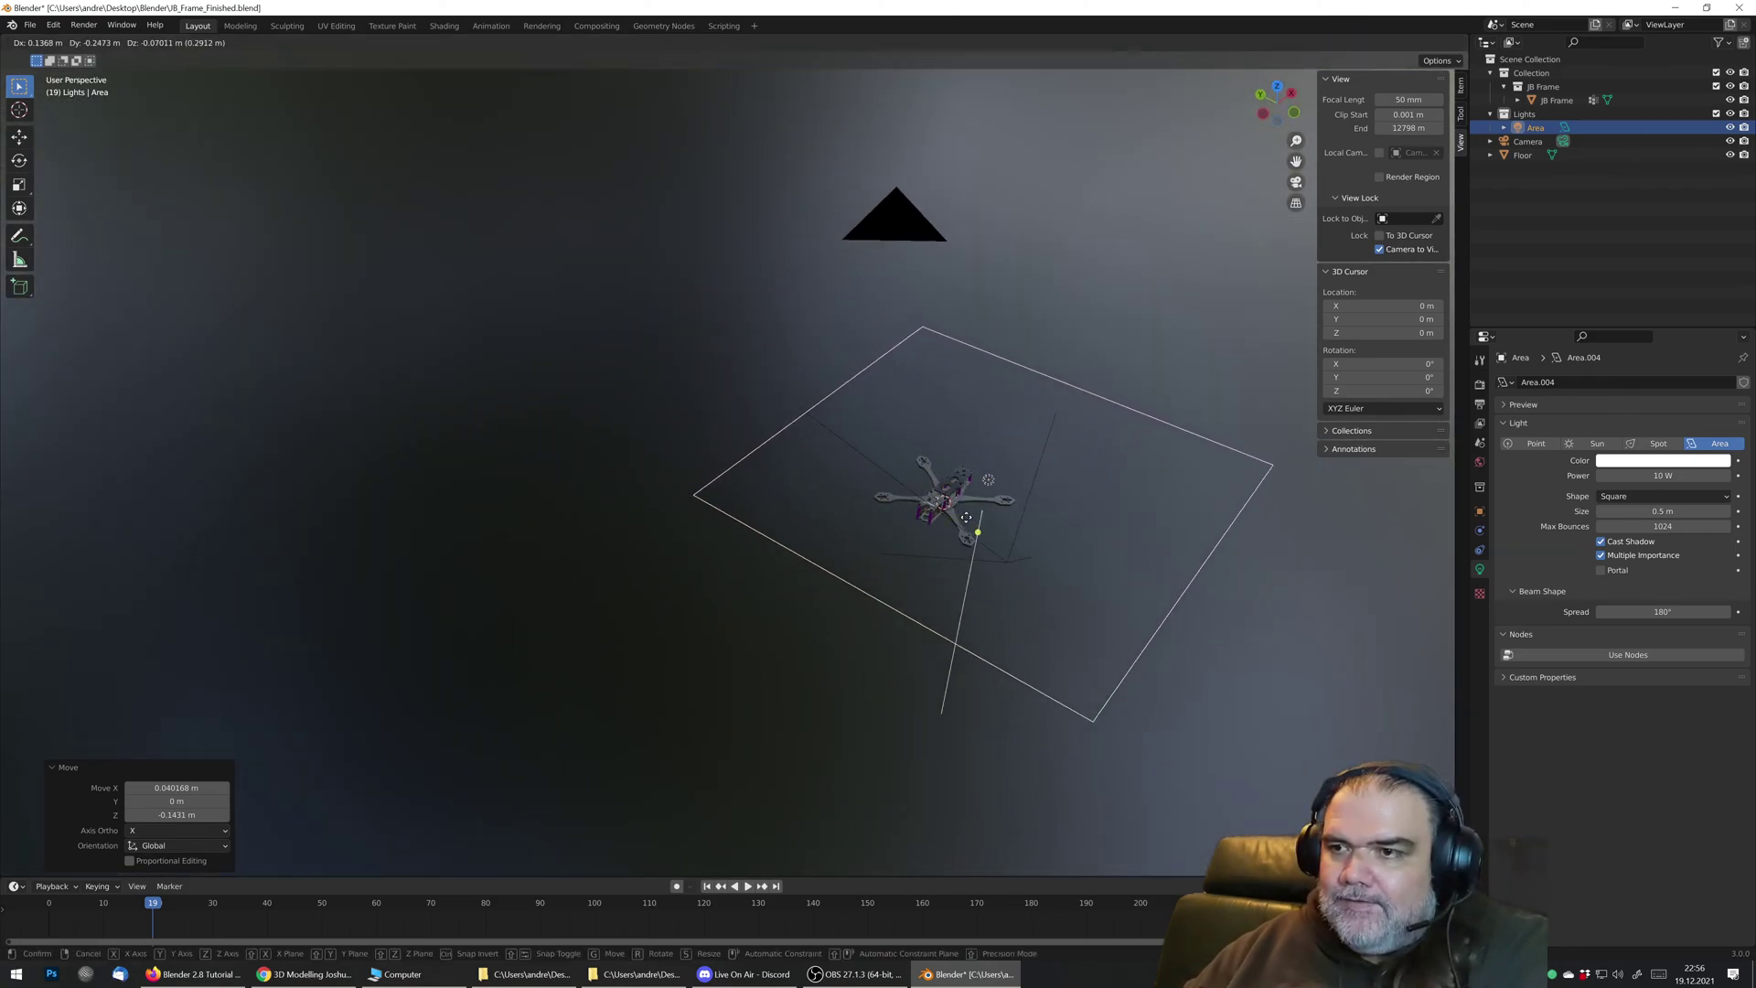
left_click(1021, 533)
Step: Aim the area light directly at the drone frame
middle_click_drag(1048, 586, 892, 547)
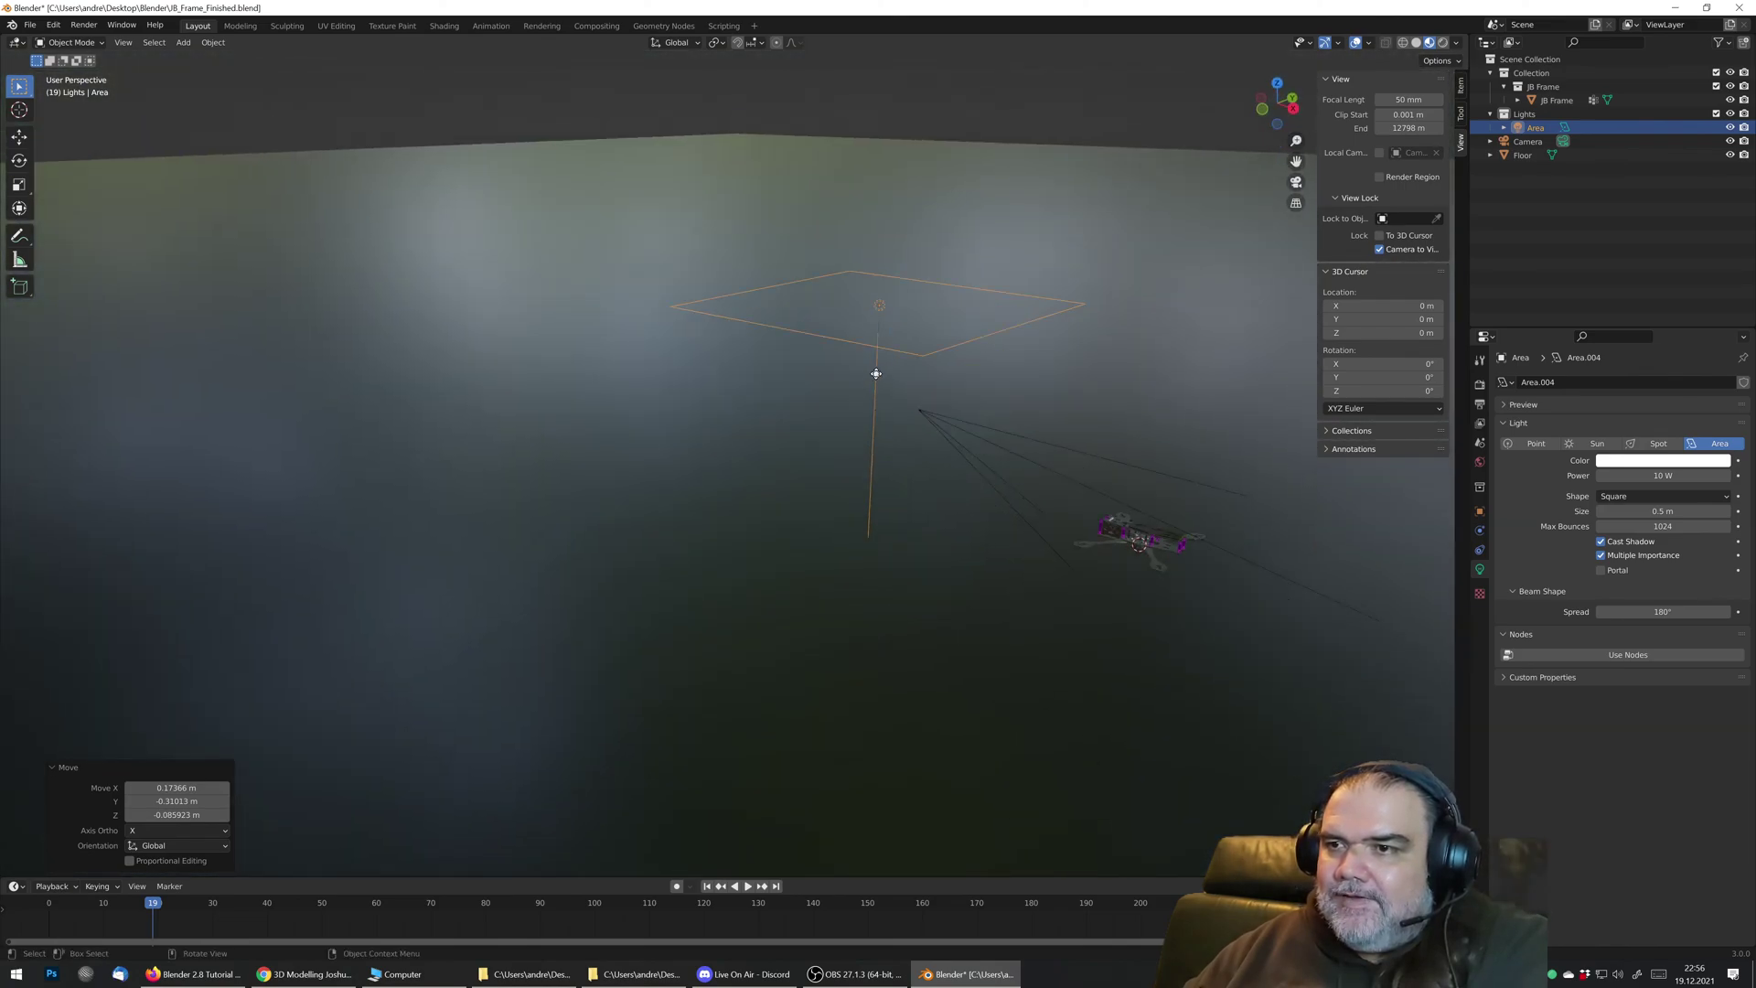
left_click_drag(878, 374, 1125, 525)
middle_click_drag(1124, 525, 895, 512)
Step: Rotate the area light about 43° around its local Z axis
key("r")
key("z")
key("z")
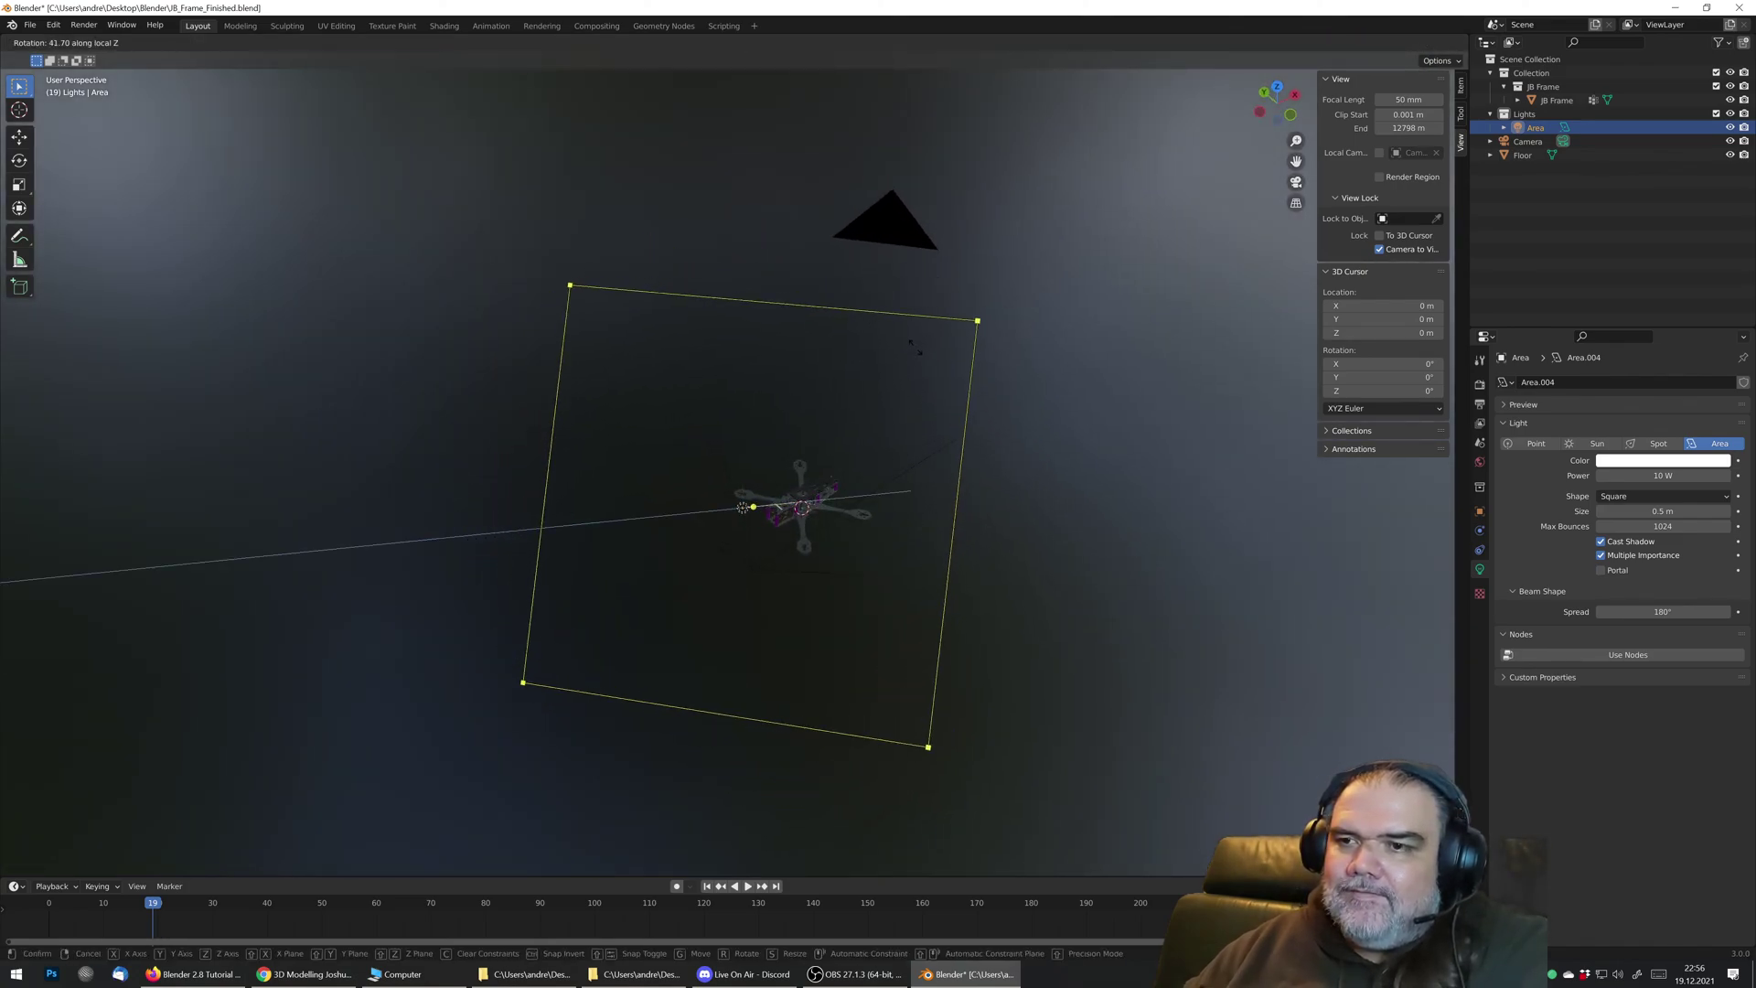
left_click(904, 336)
middle_click_drag(842, 467, 772, 468)
scroll(777, 476, "up", 5)
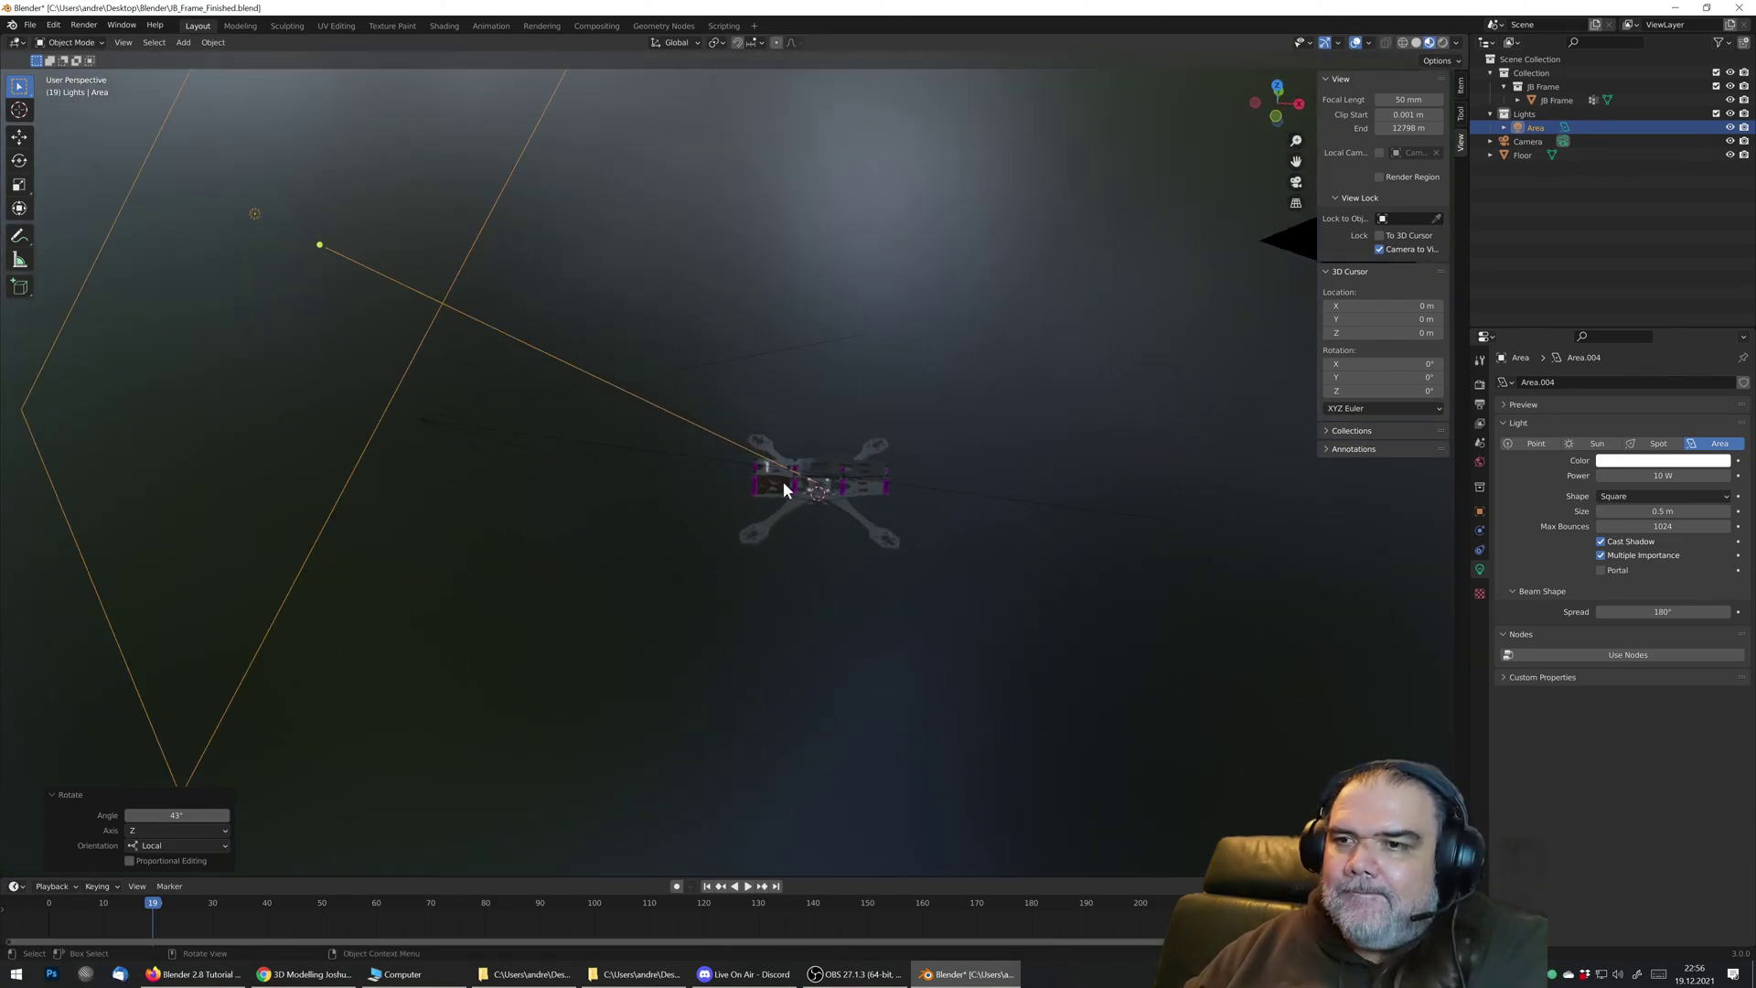
Step: Preview the rendered scene through the camera and set the area light's power to 6.8 W and its size to 0.27 m
left_click(1297, 181)
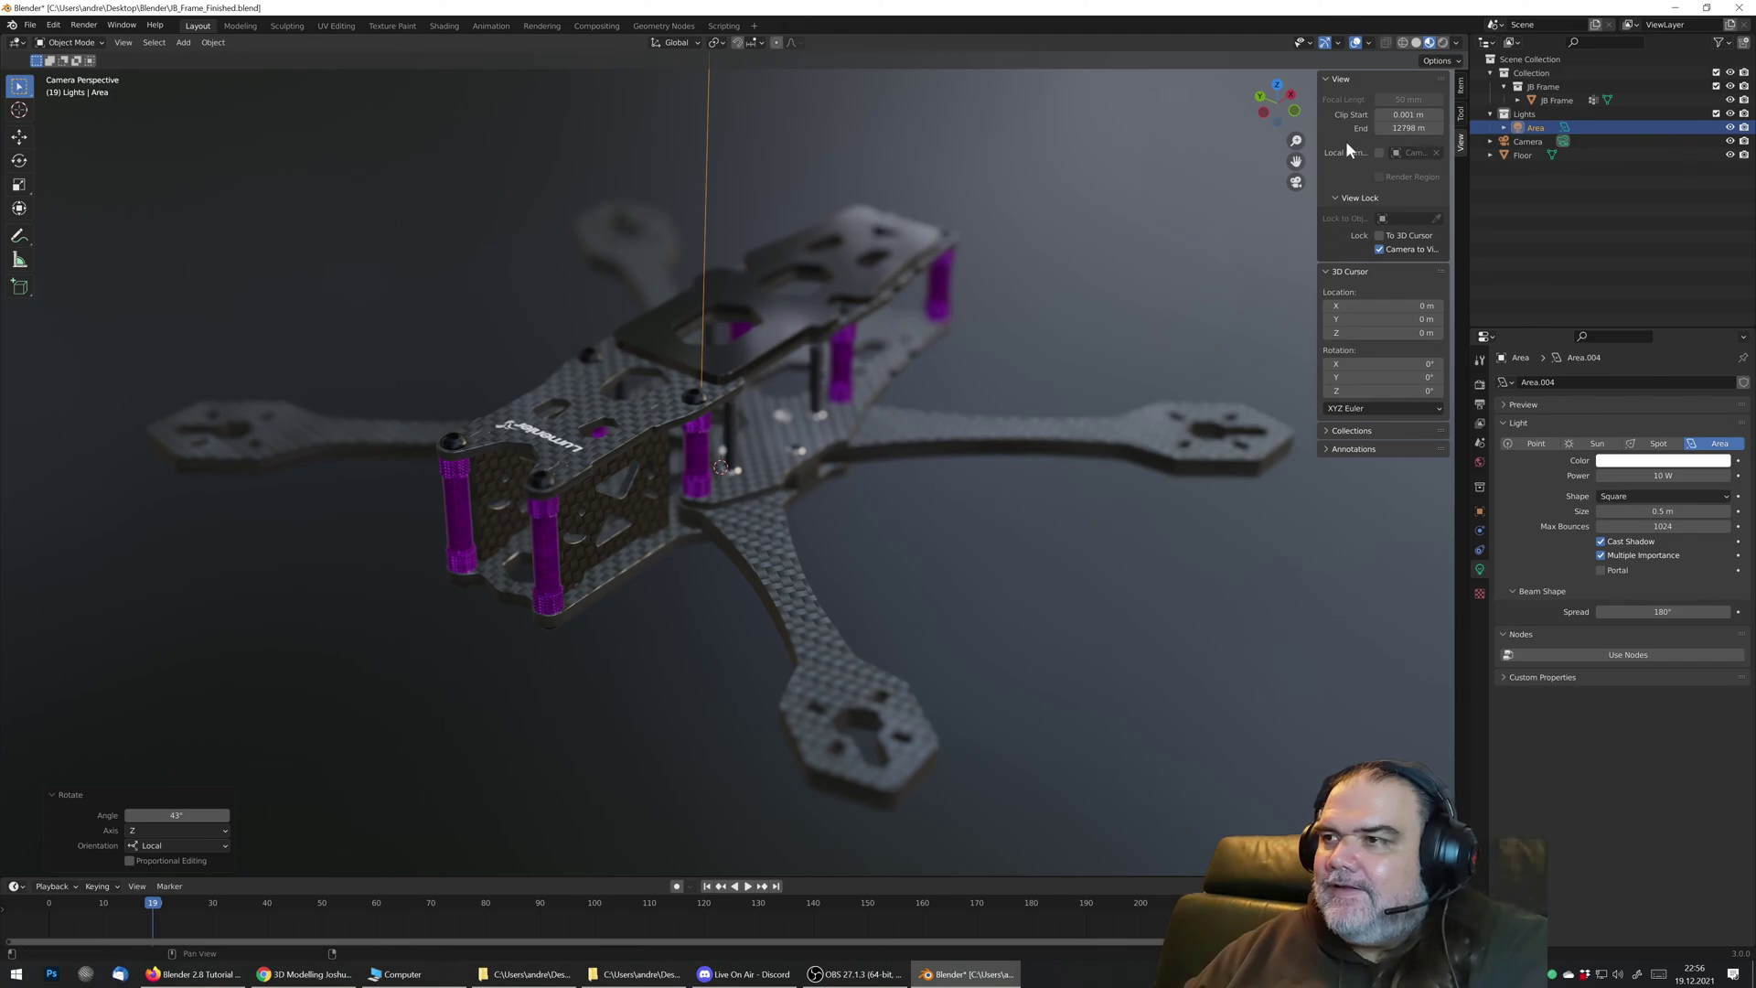
left_click(1442, 42)
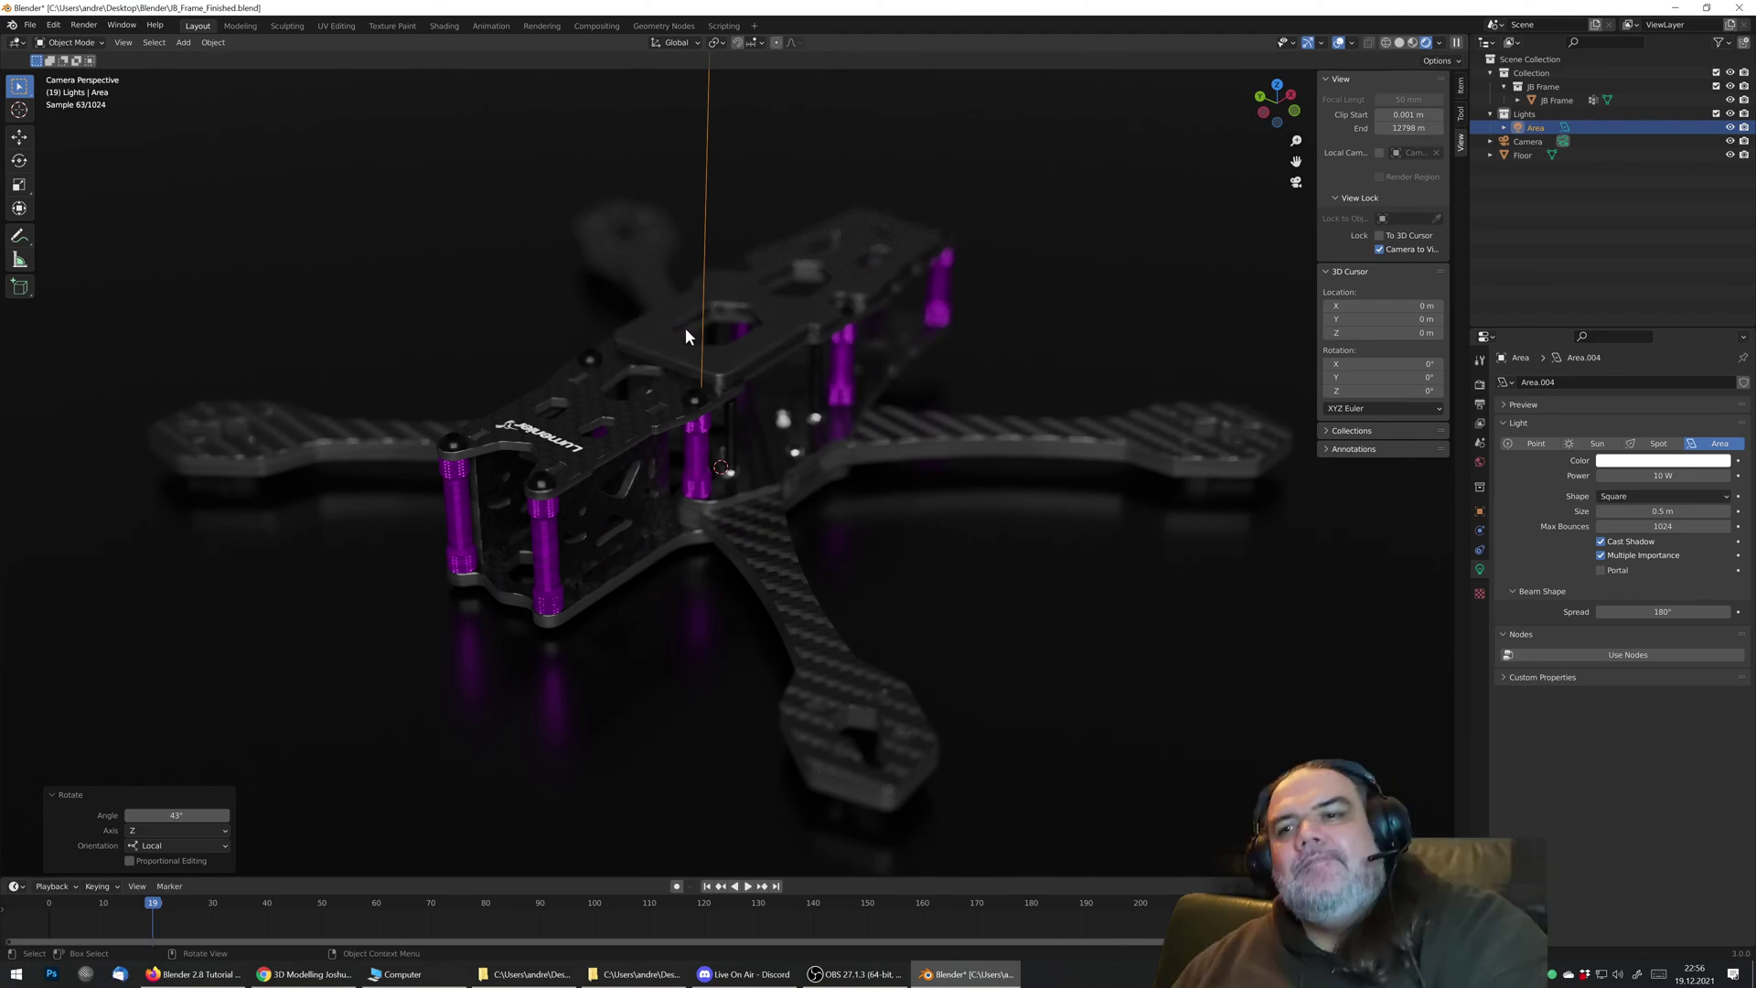
left_click(1664, 476)
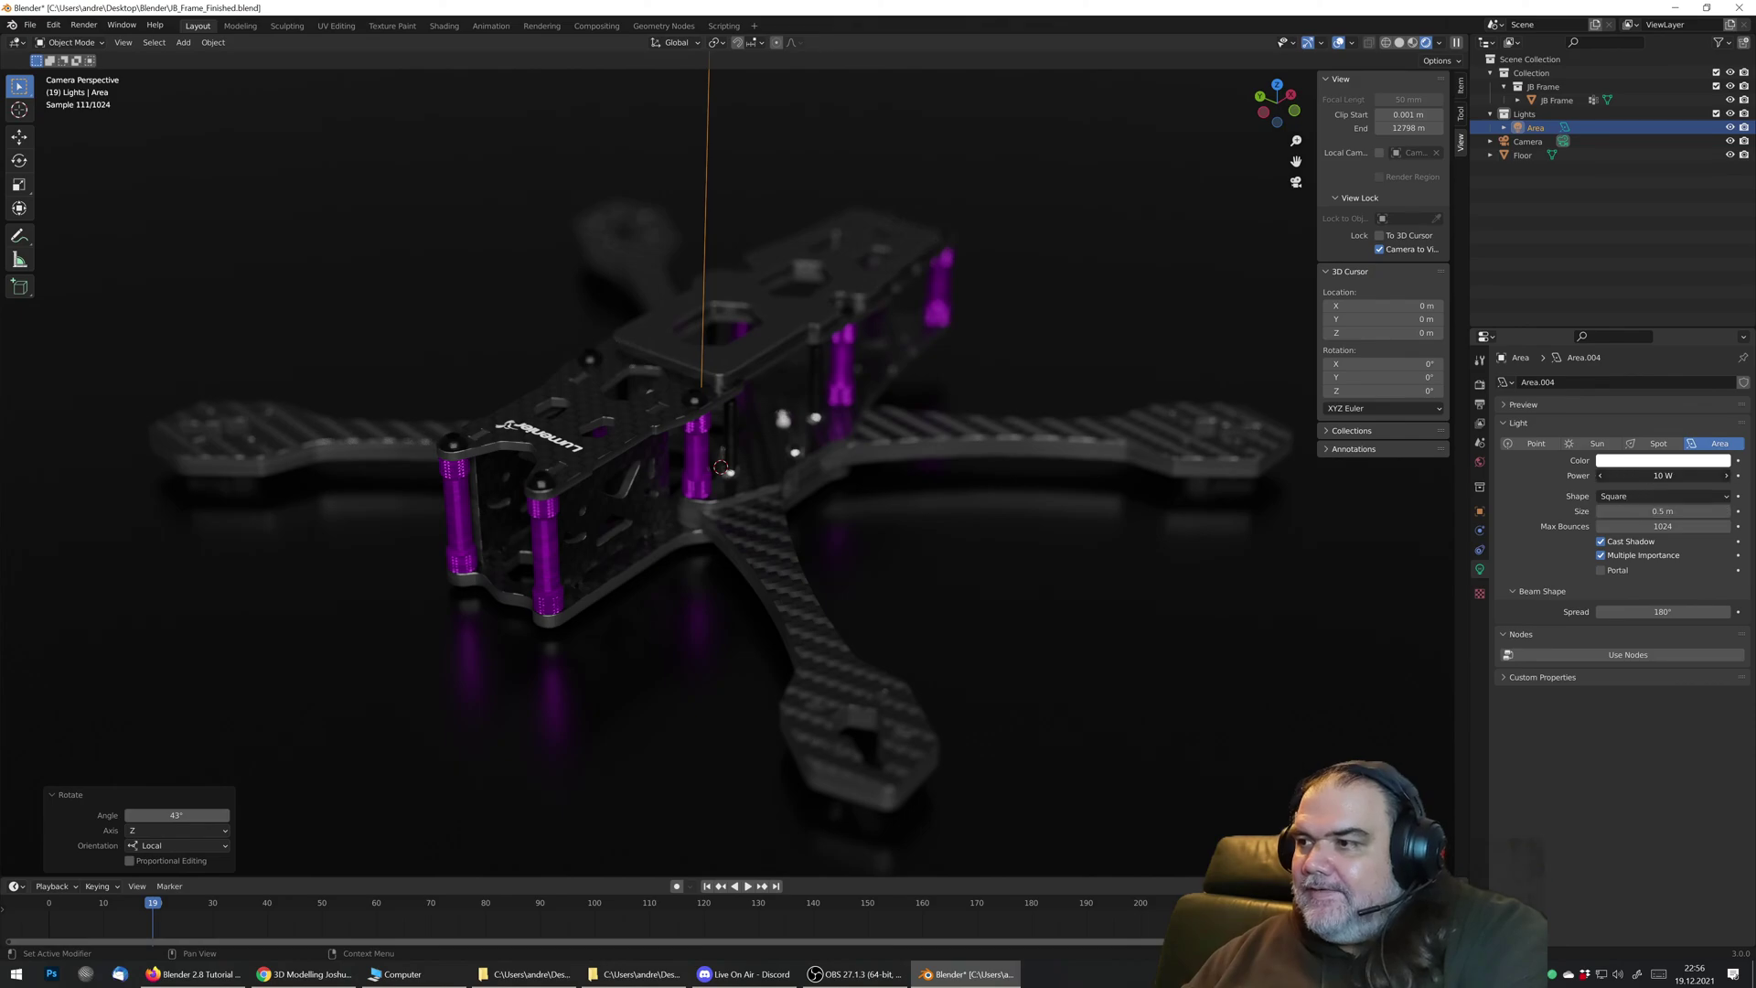
type("4.5")
key("Return")
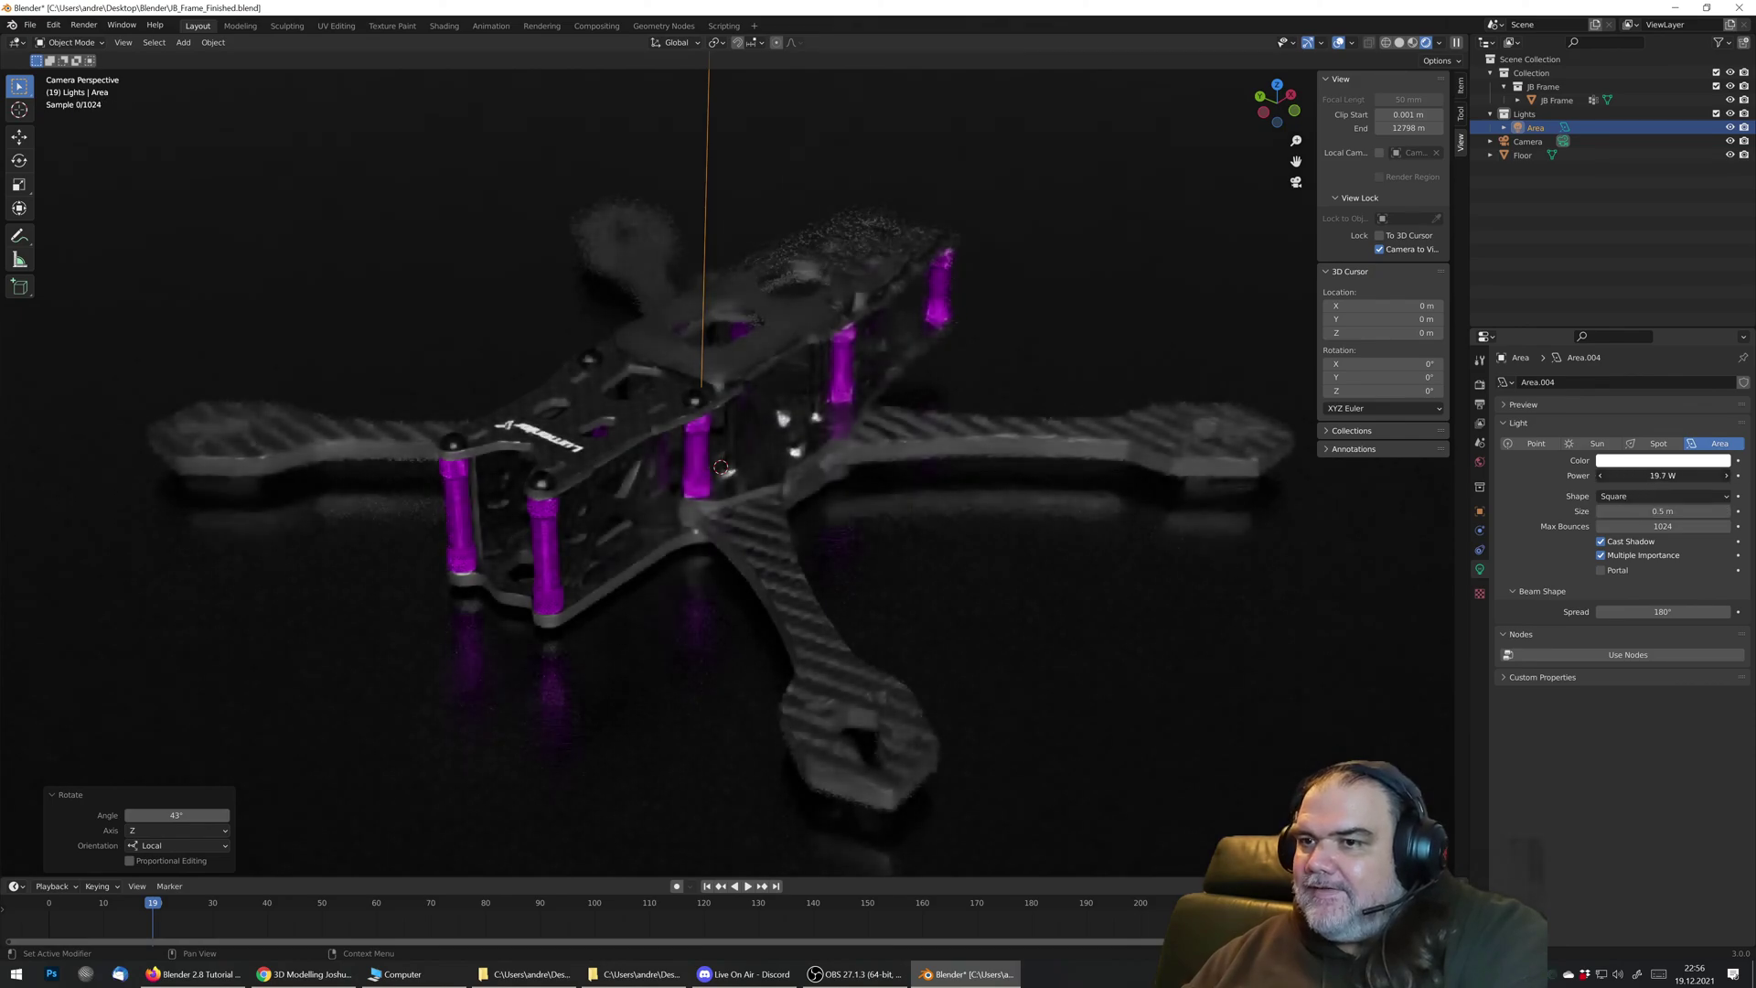
key("BackSpace")
mouse_move(1663, 476)
left_mouse_down()
mouse_move(1710, 476)
mouse_move(1683, 476)
left_mouse_up()
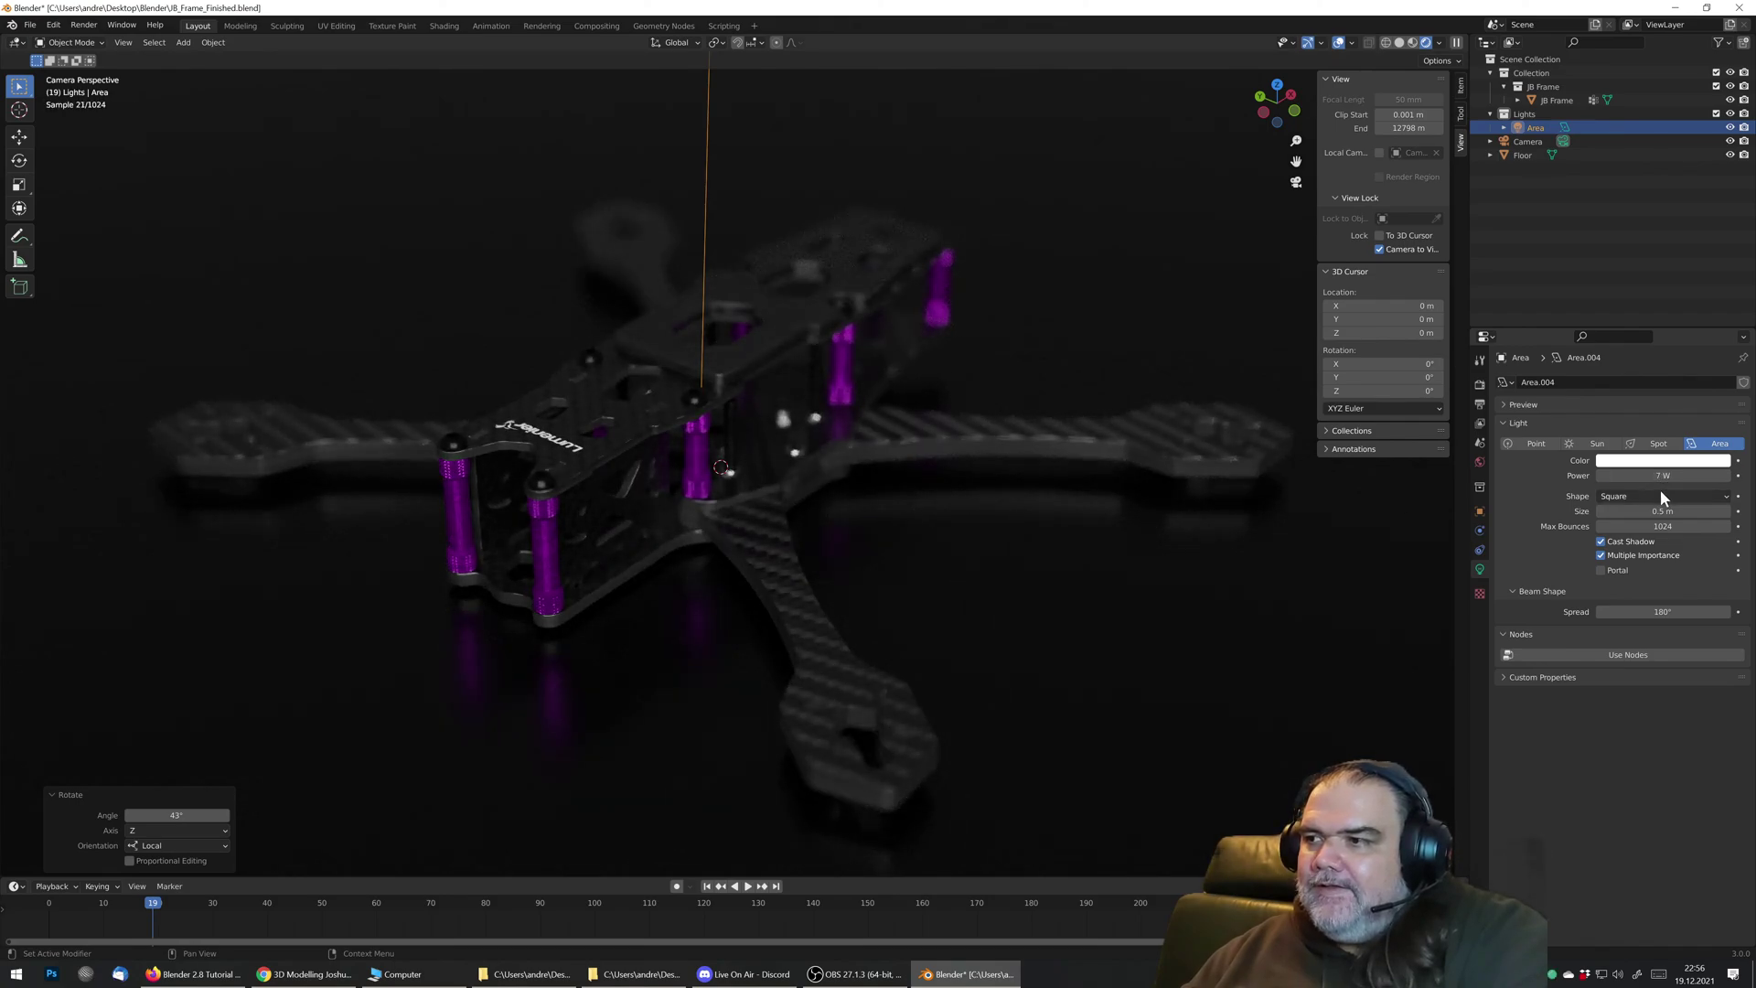
mouse_move(1661, 511)
left_mouse_down()
mouse_move(1746, 512)
mouse_move(1660, 511)
mouse_move(1654, 477)
left_mouse_up()
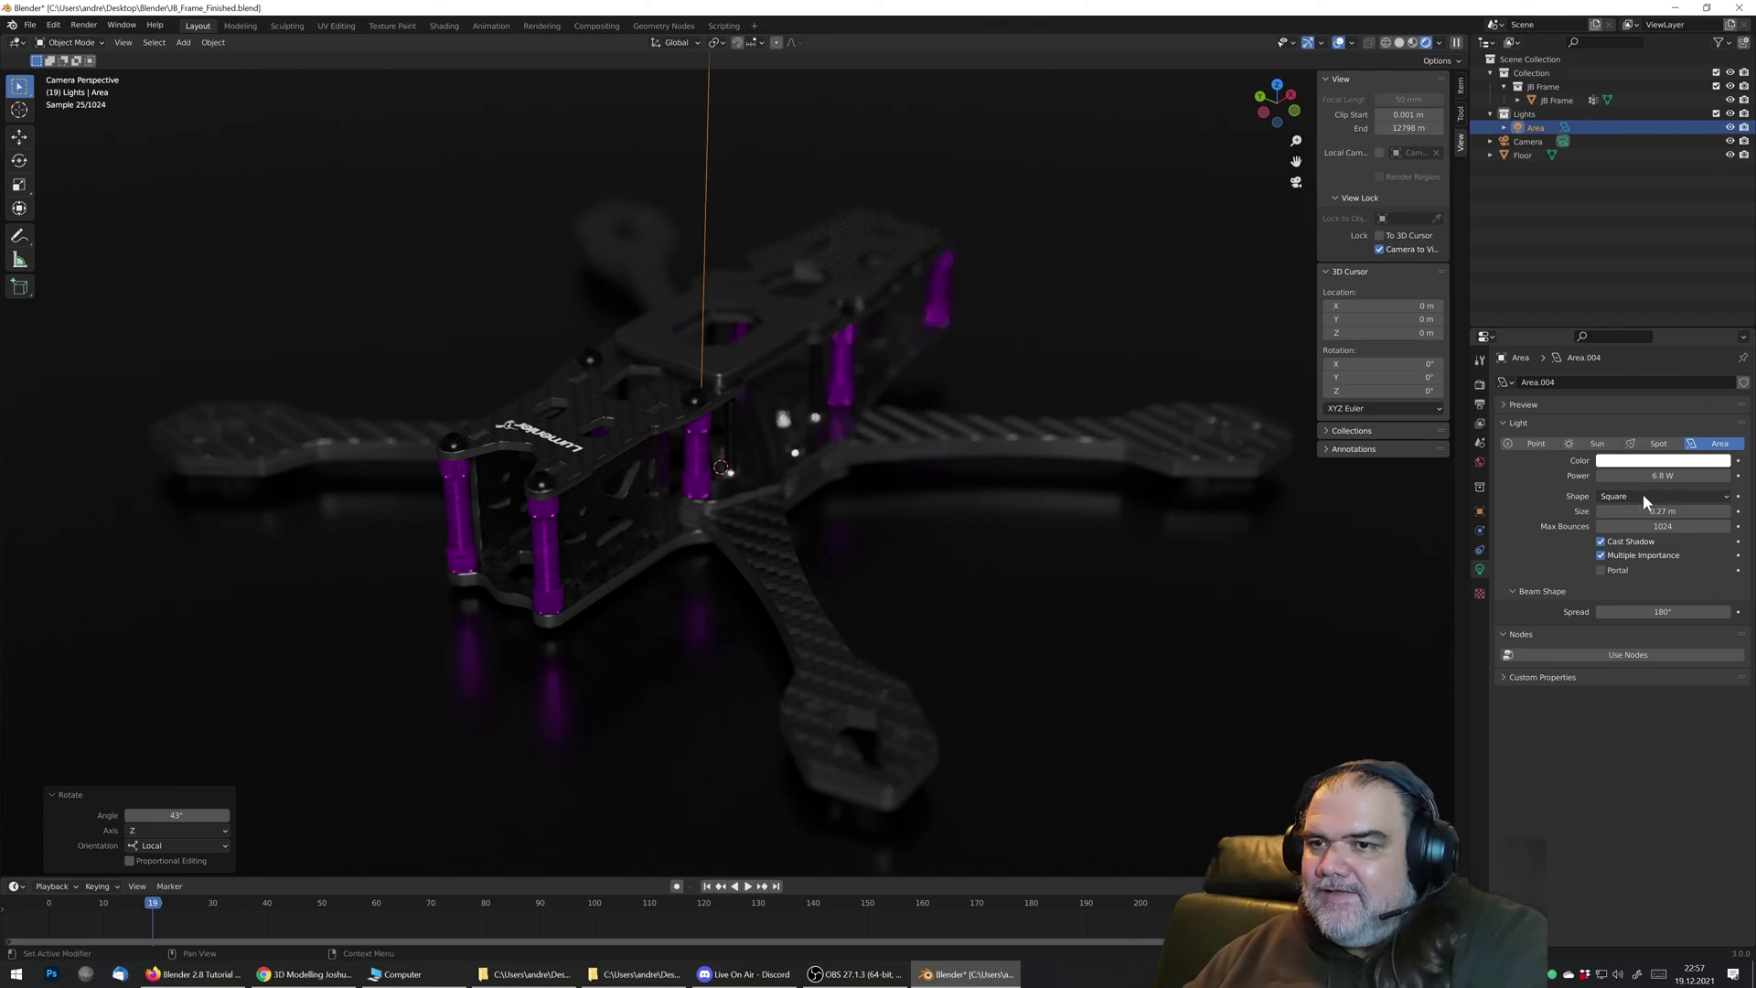
Step: Duplicate the area light and place the copy about 0.81 m along the X axis, across from the original
left_click(1294, 183)
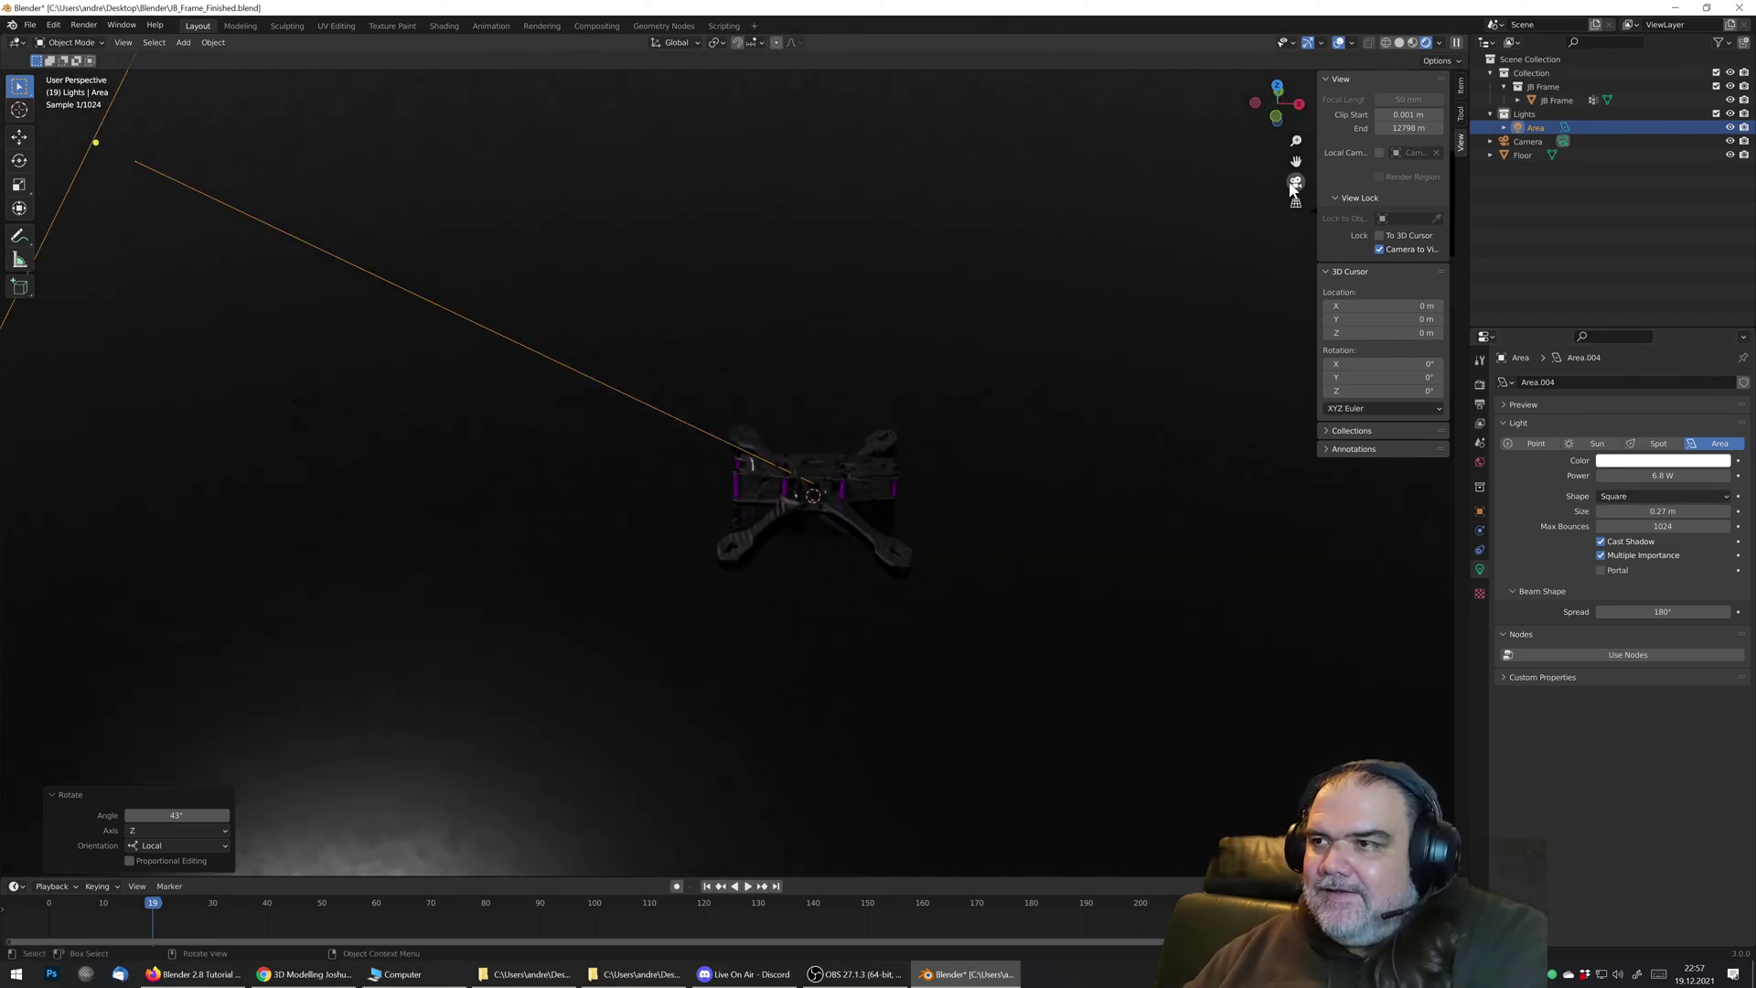
scroll(816, 517, "down", 4)
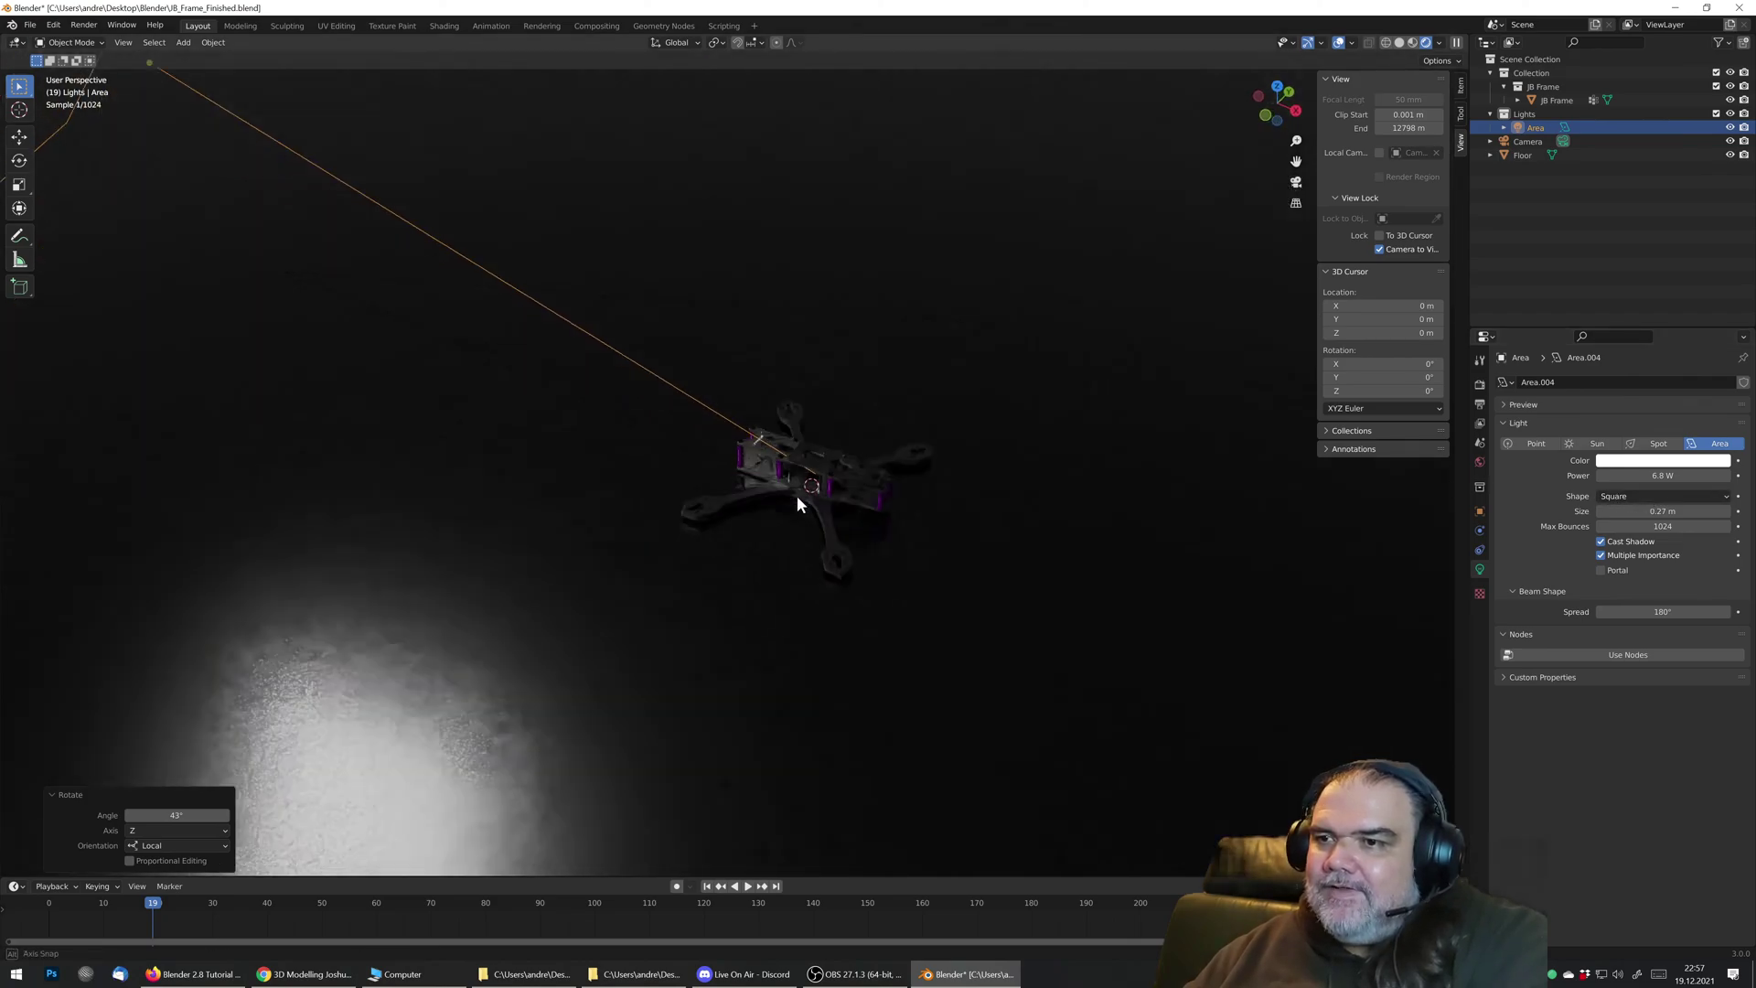
scroll(804, 476, "up", 1)
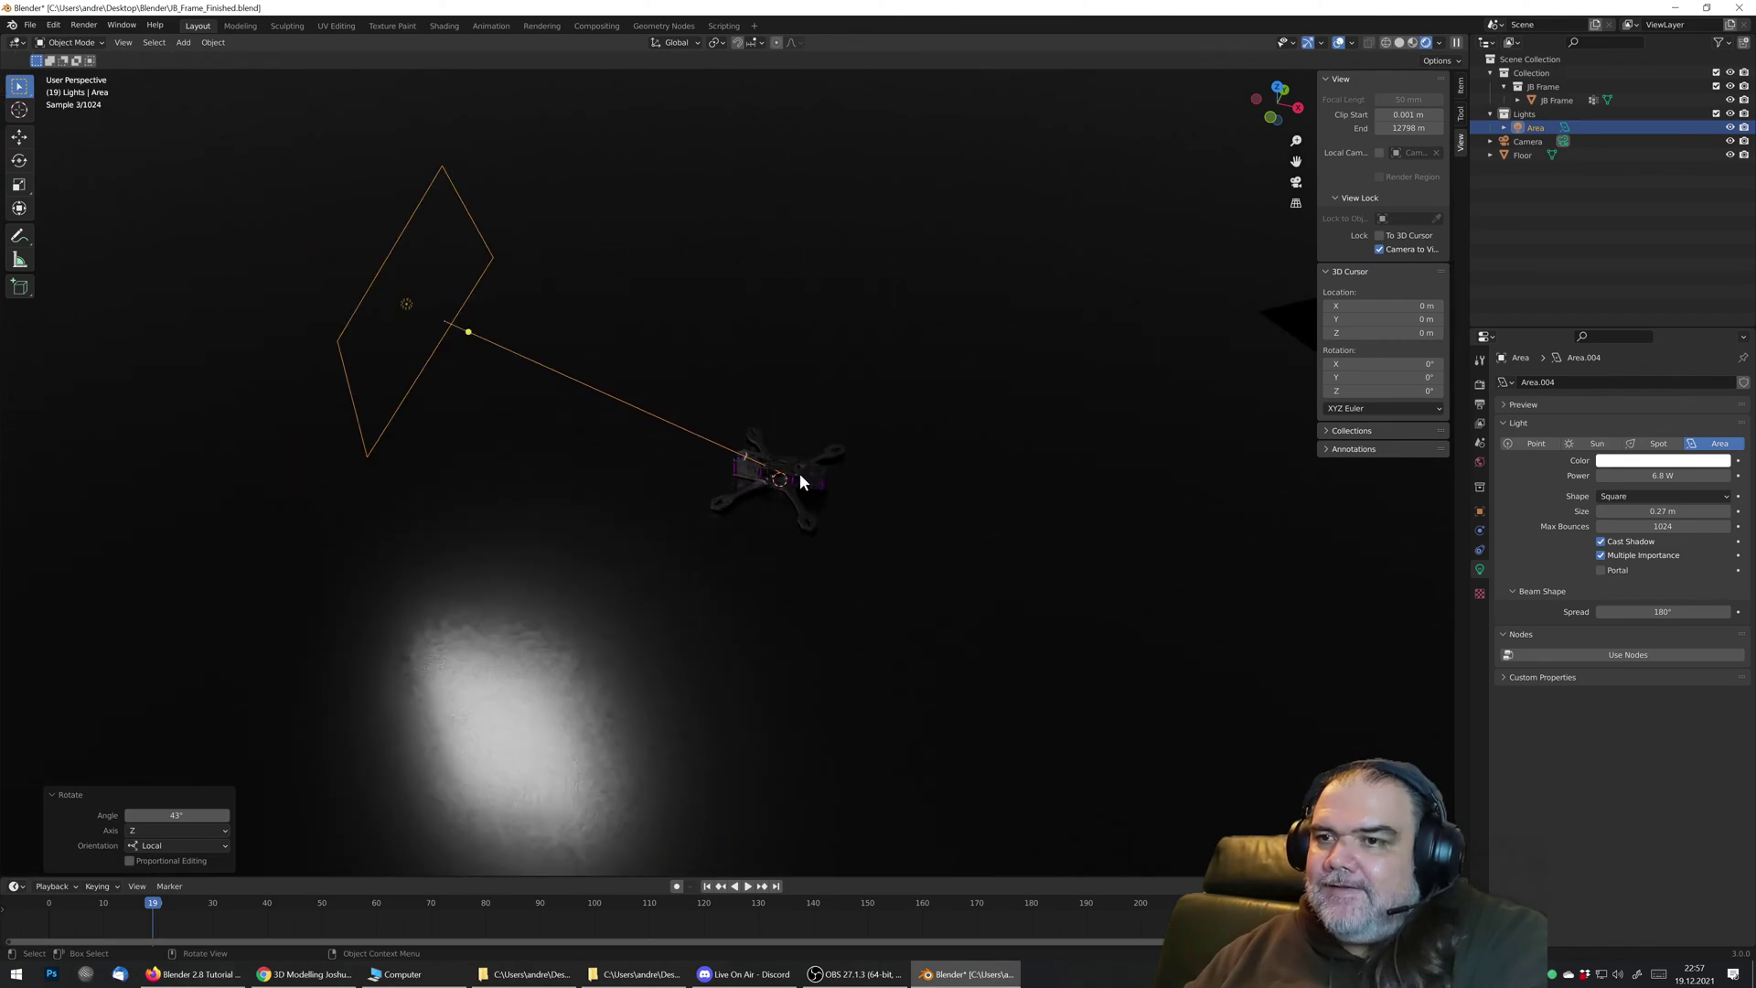
key("shift+d")
key("x")
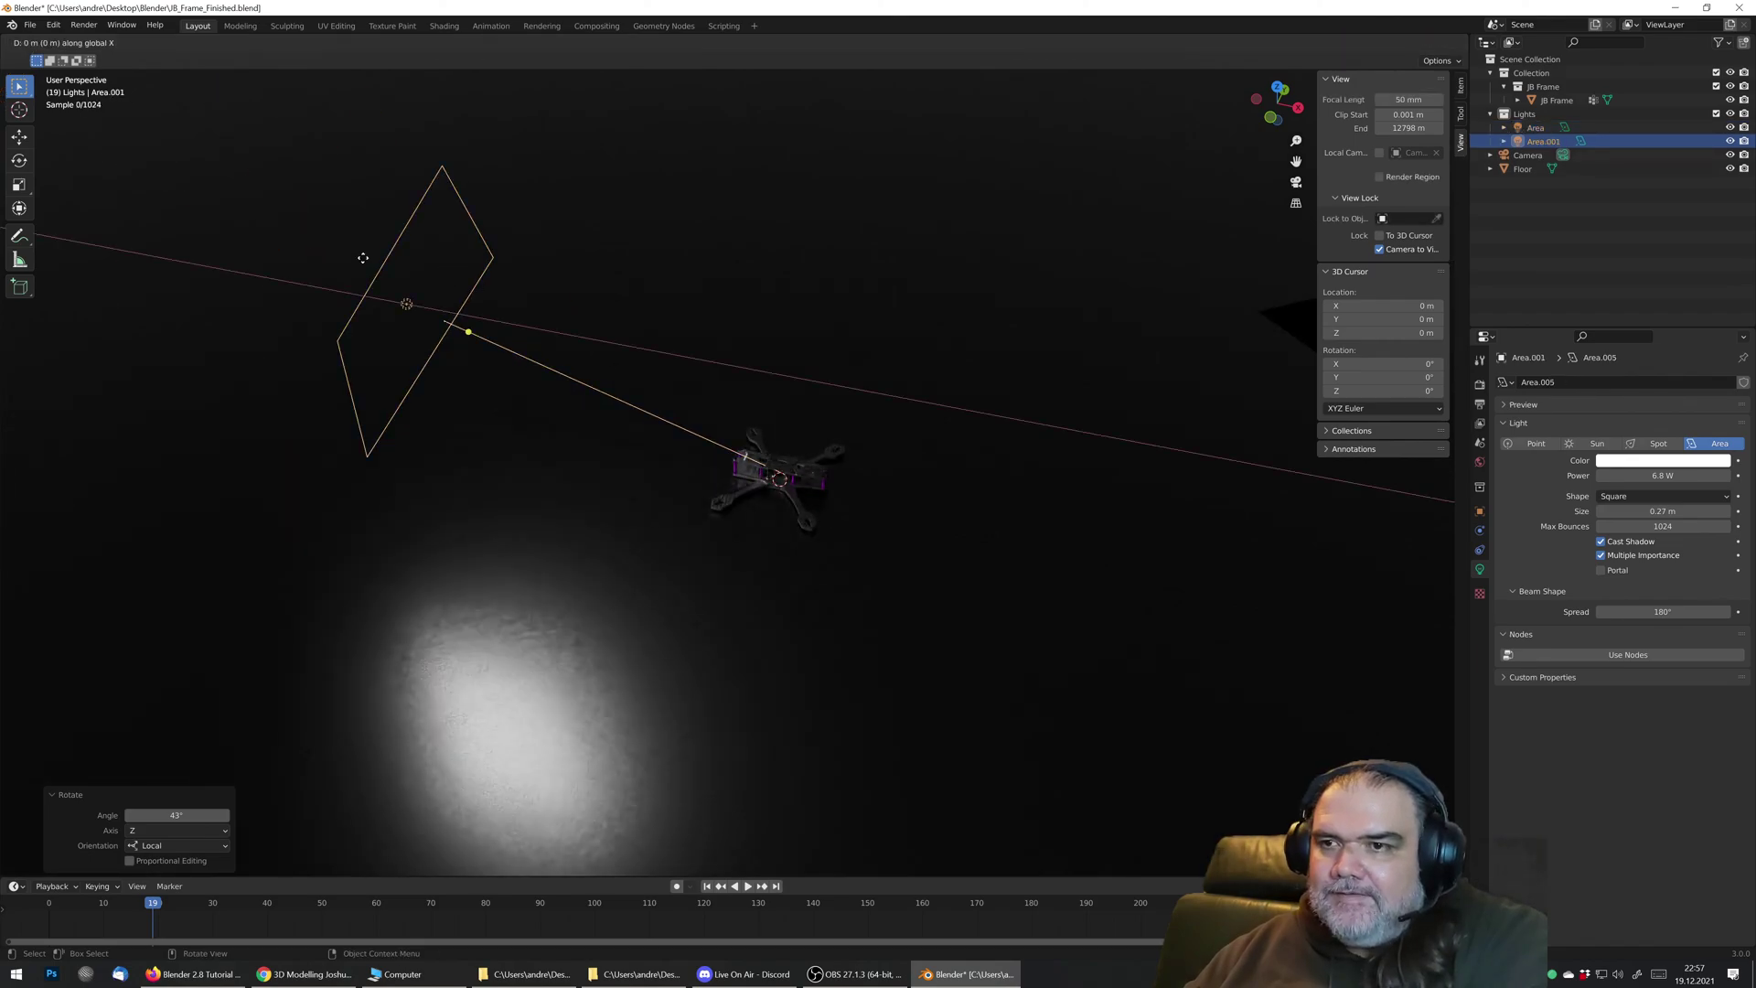
left_click(1117, 271)
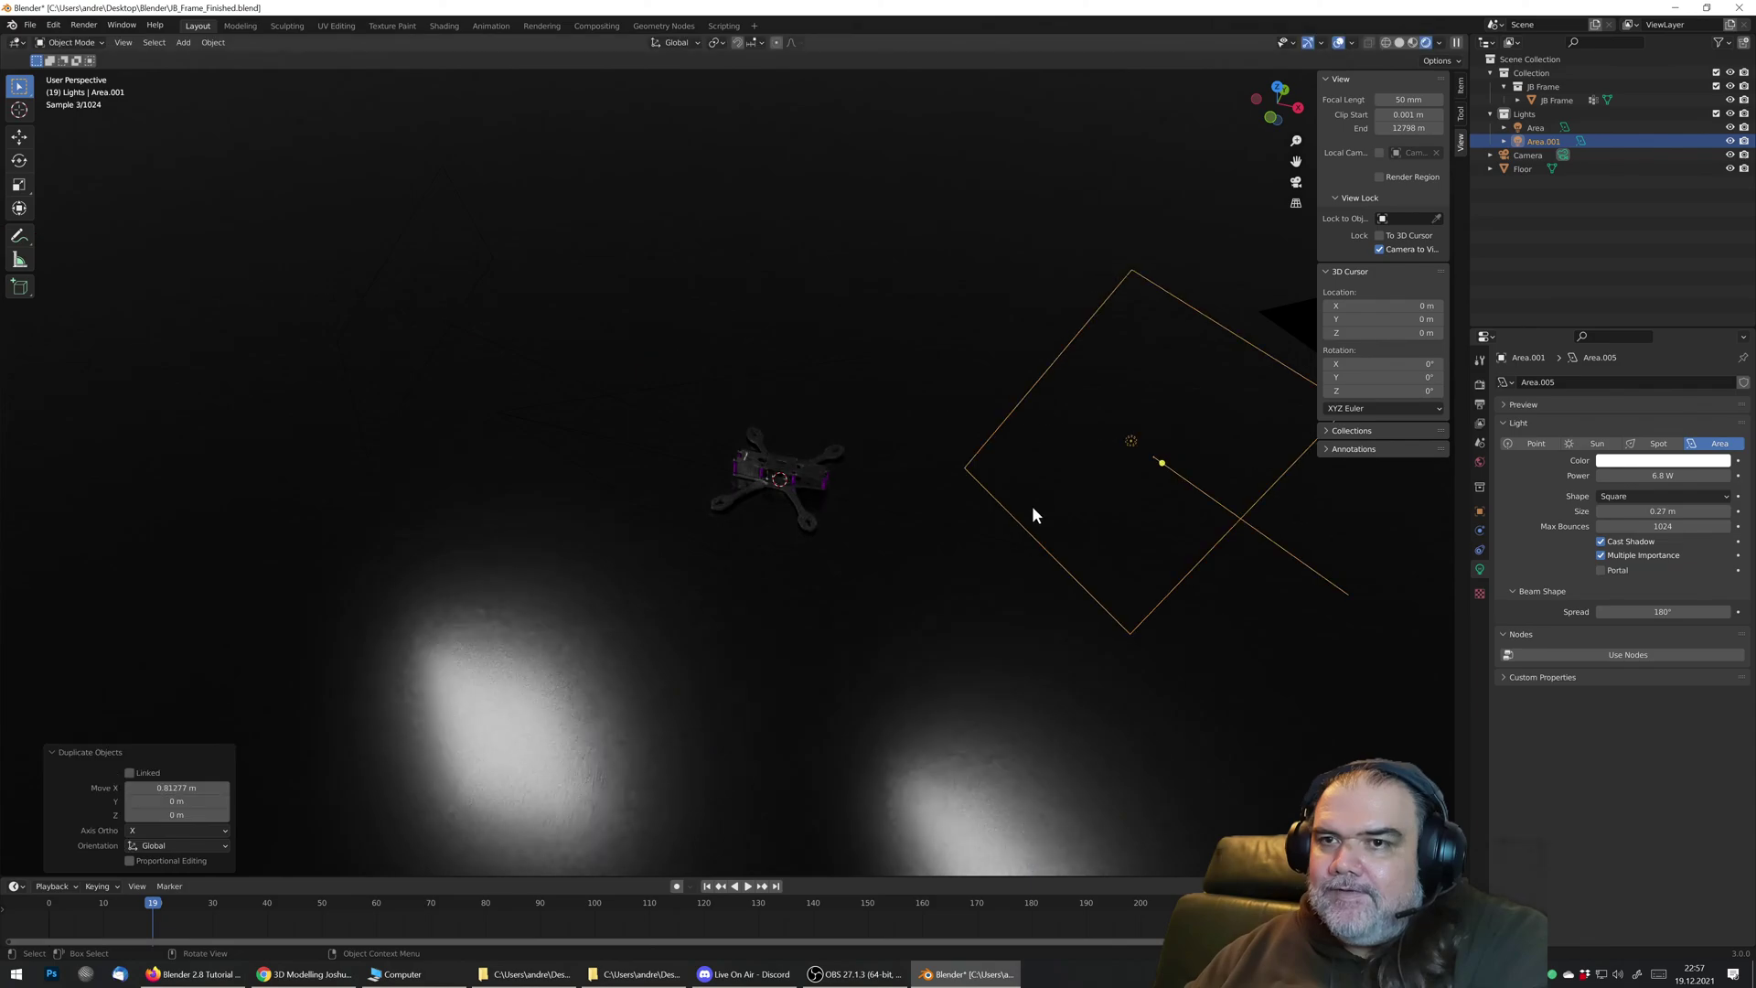
Step: Reposition the duplicated light using front and right views, moving it about -0.08 m in X, 0.79 m in Y and slightly upward overall
scroll(1033, 487, "down", 3)
key("KP_1")
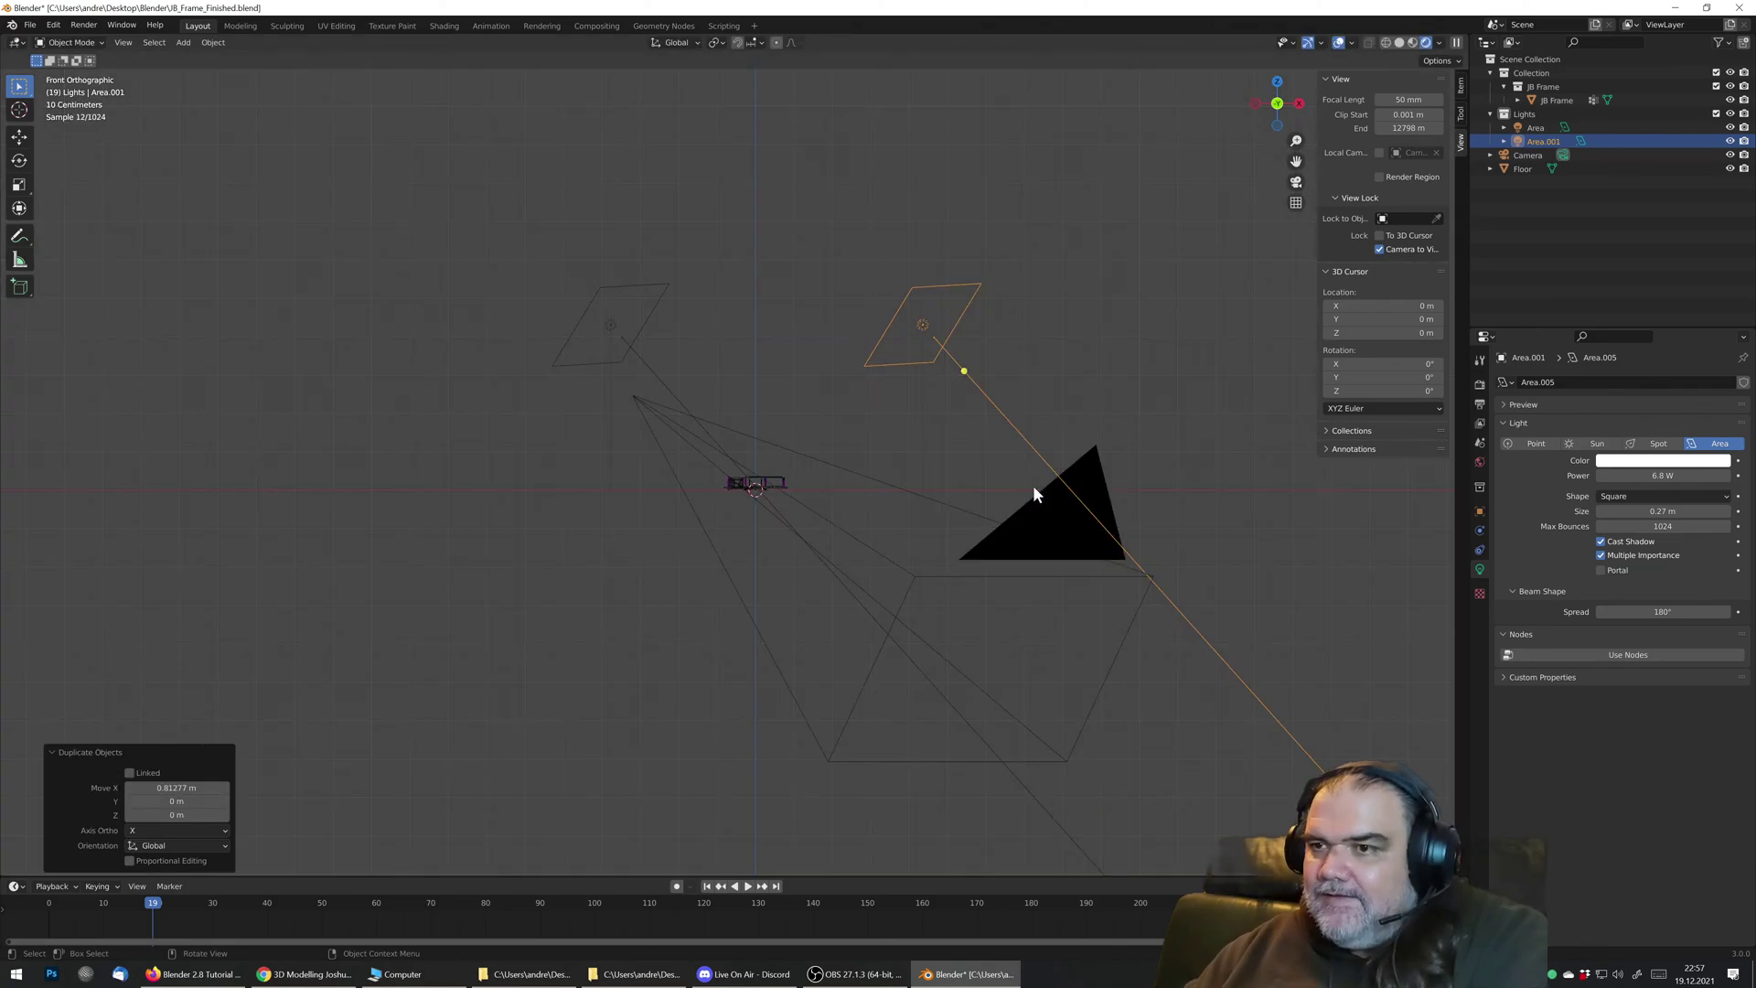
key("g")
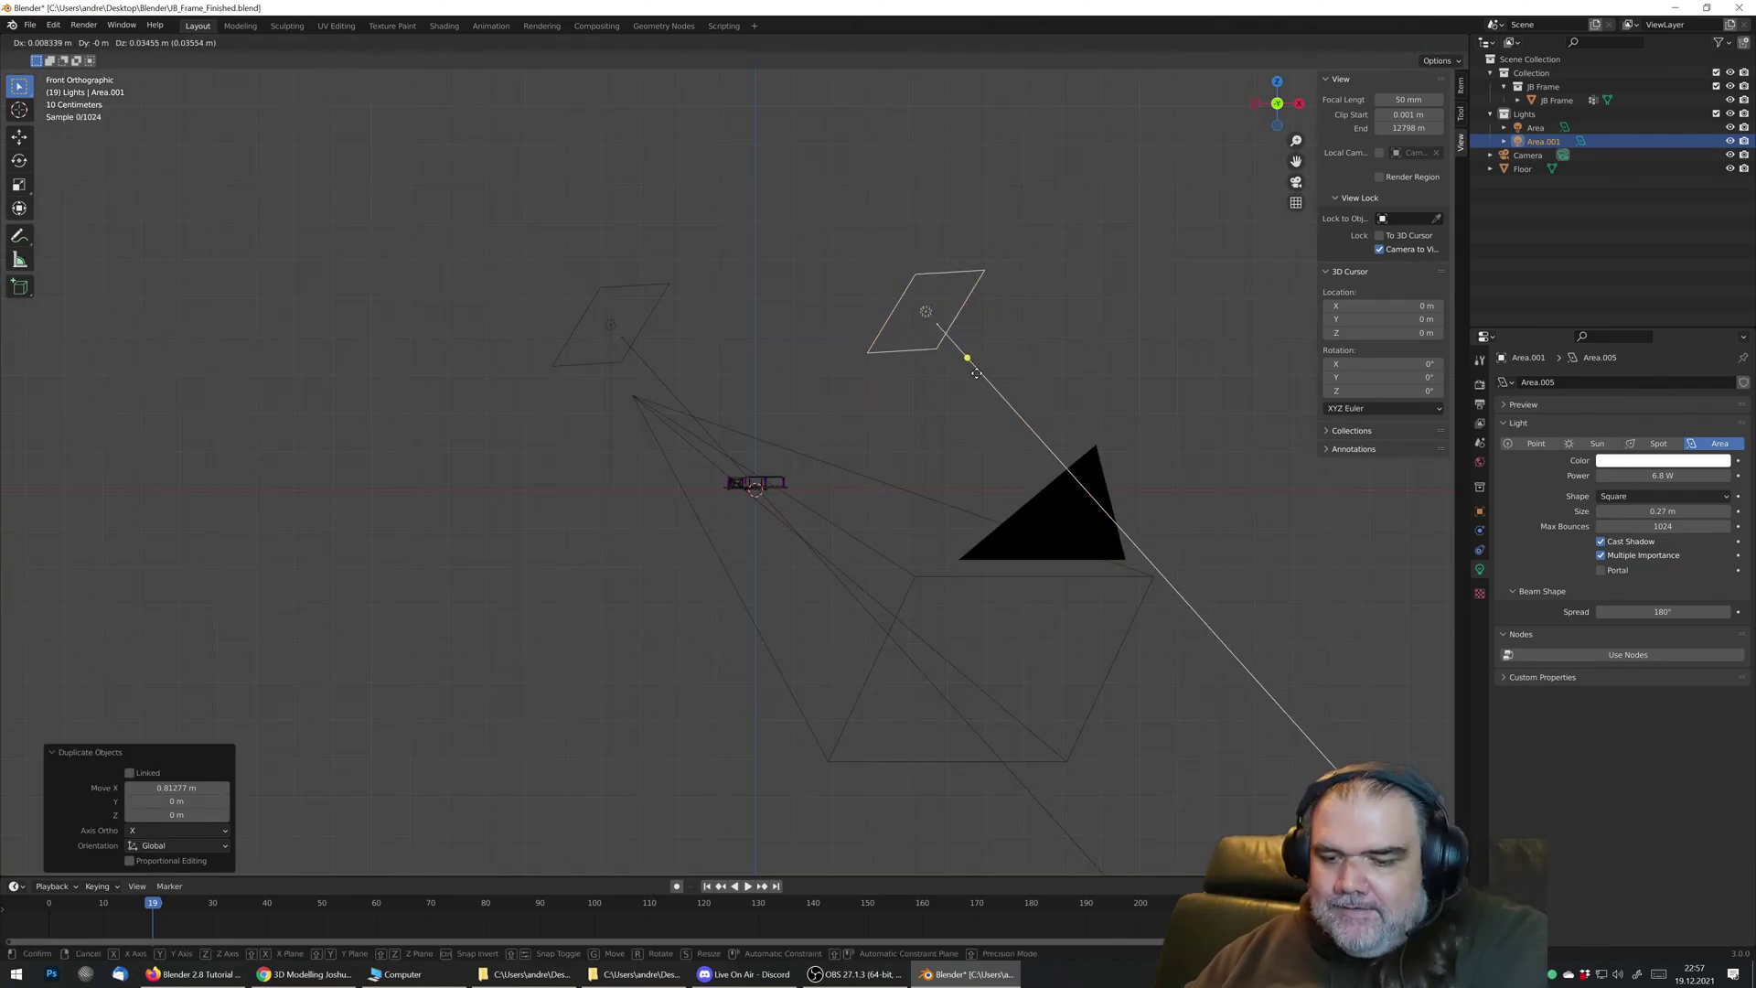
left_click(946, 443)
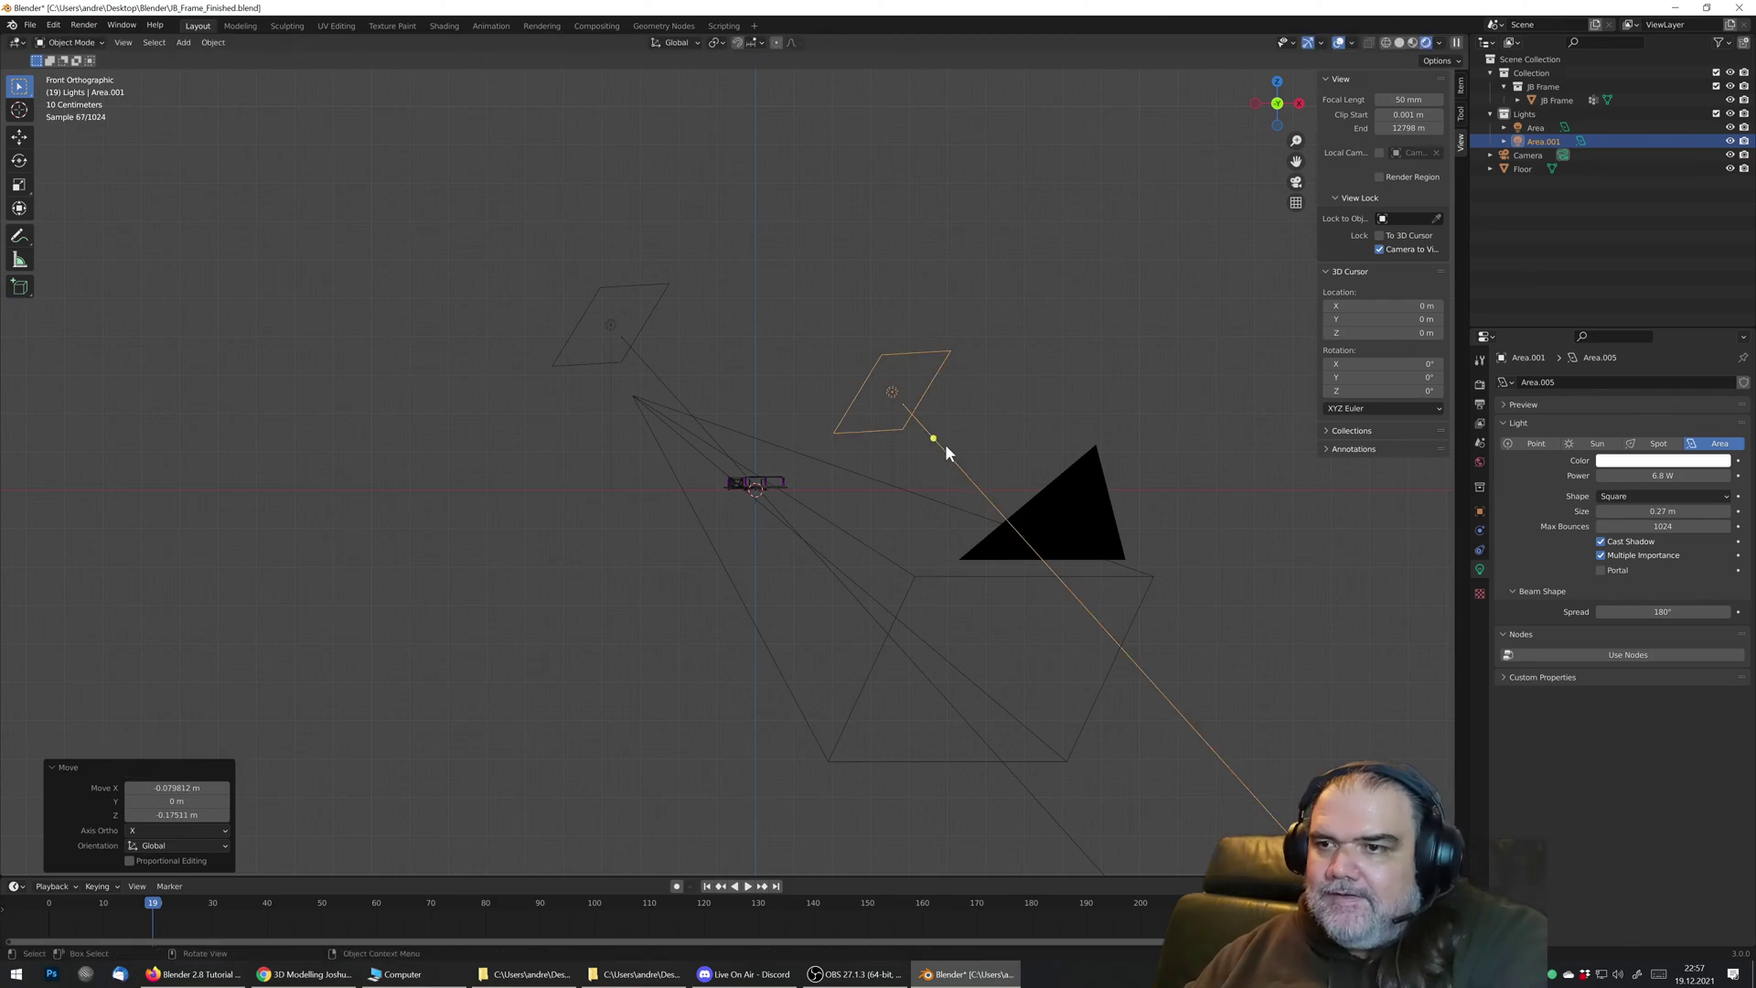
key("KP_3")
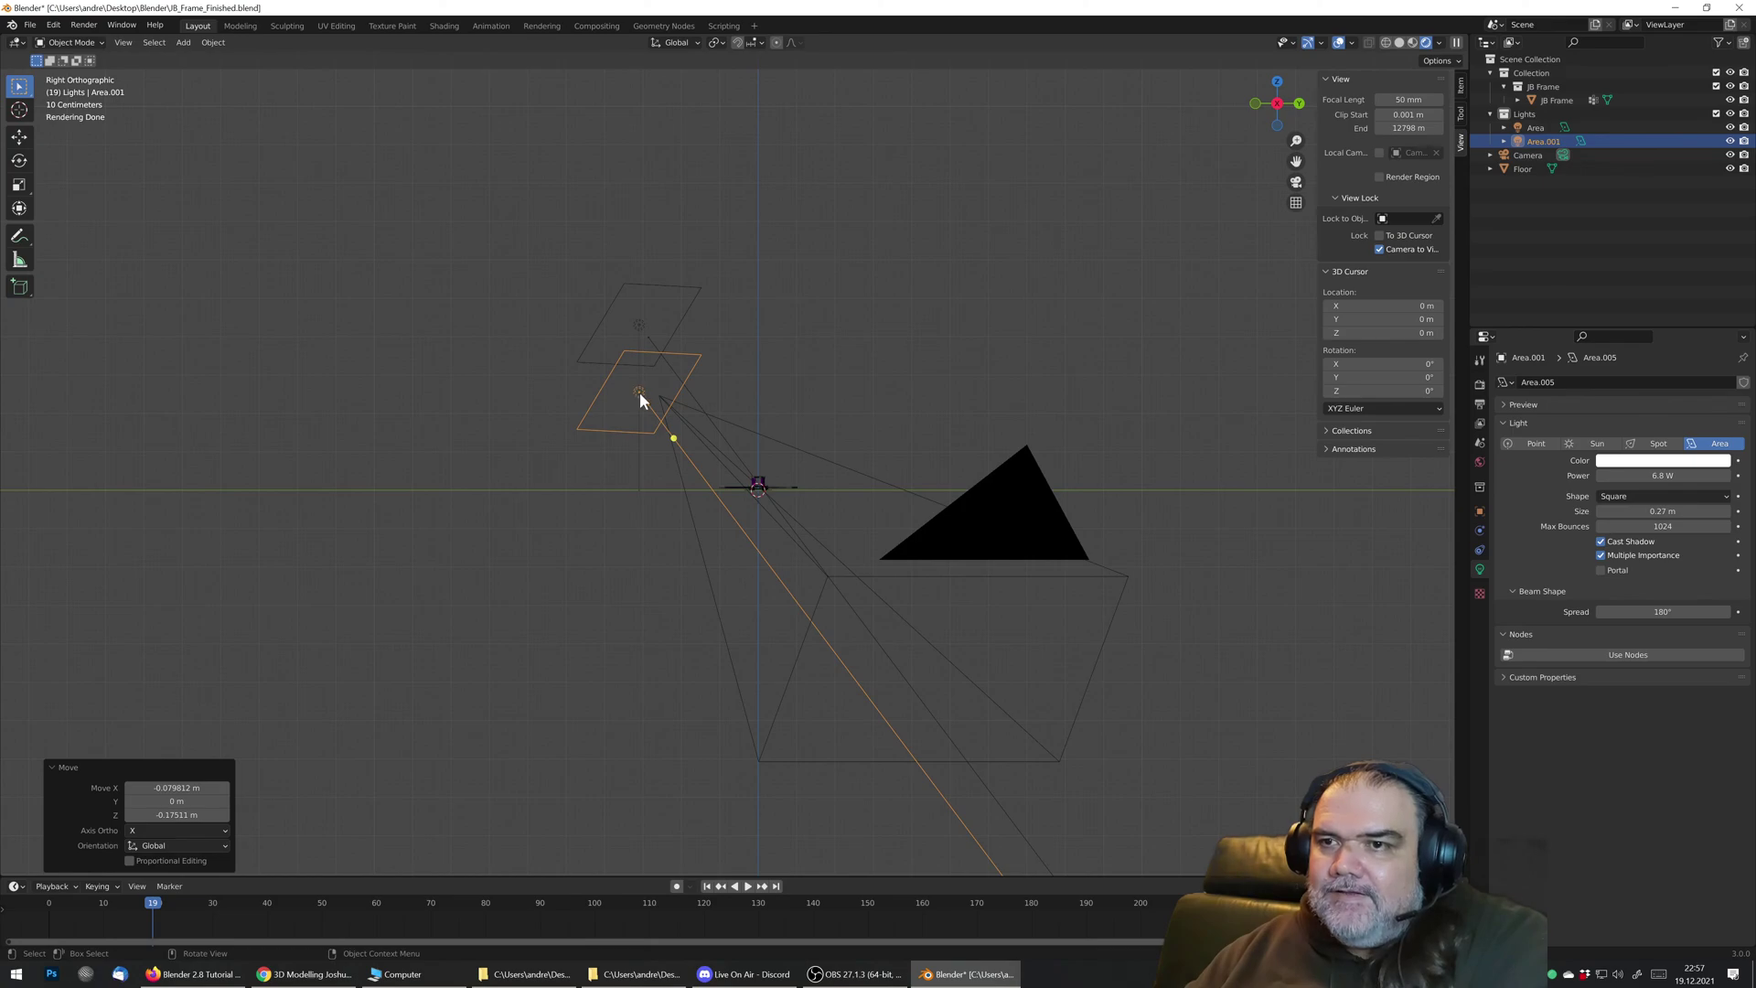
key("g")
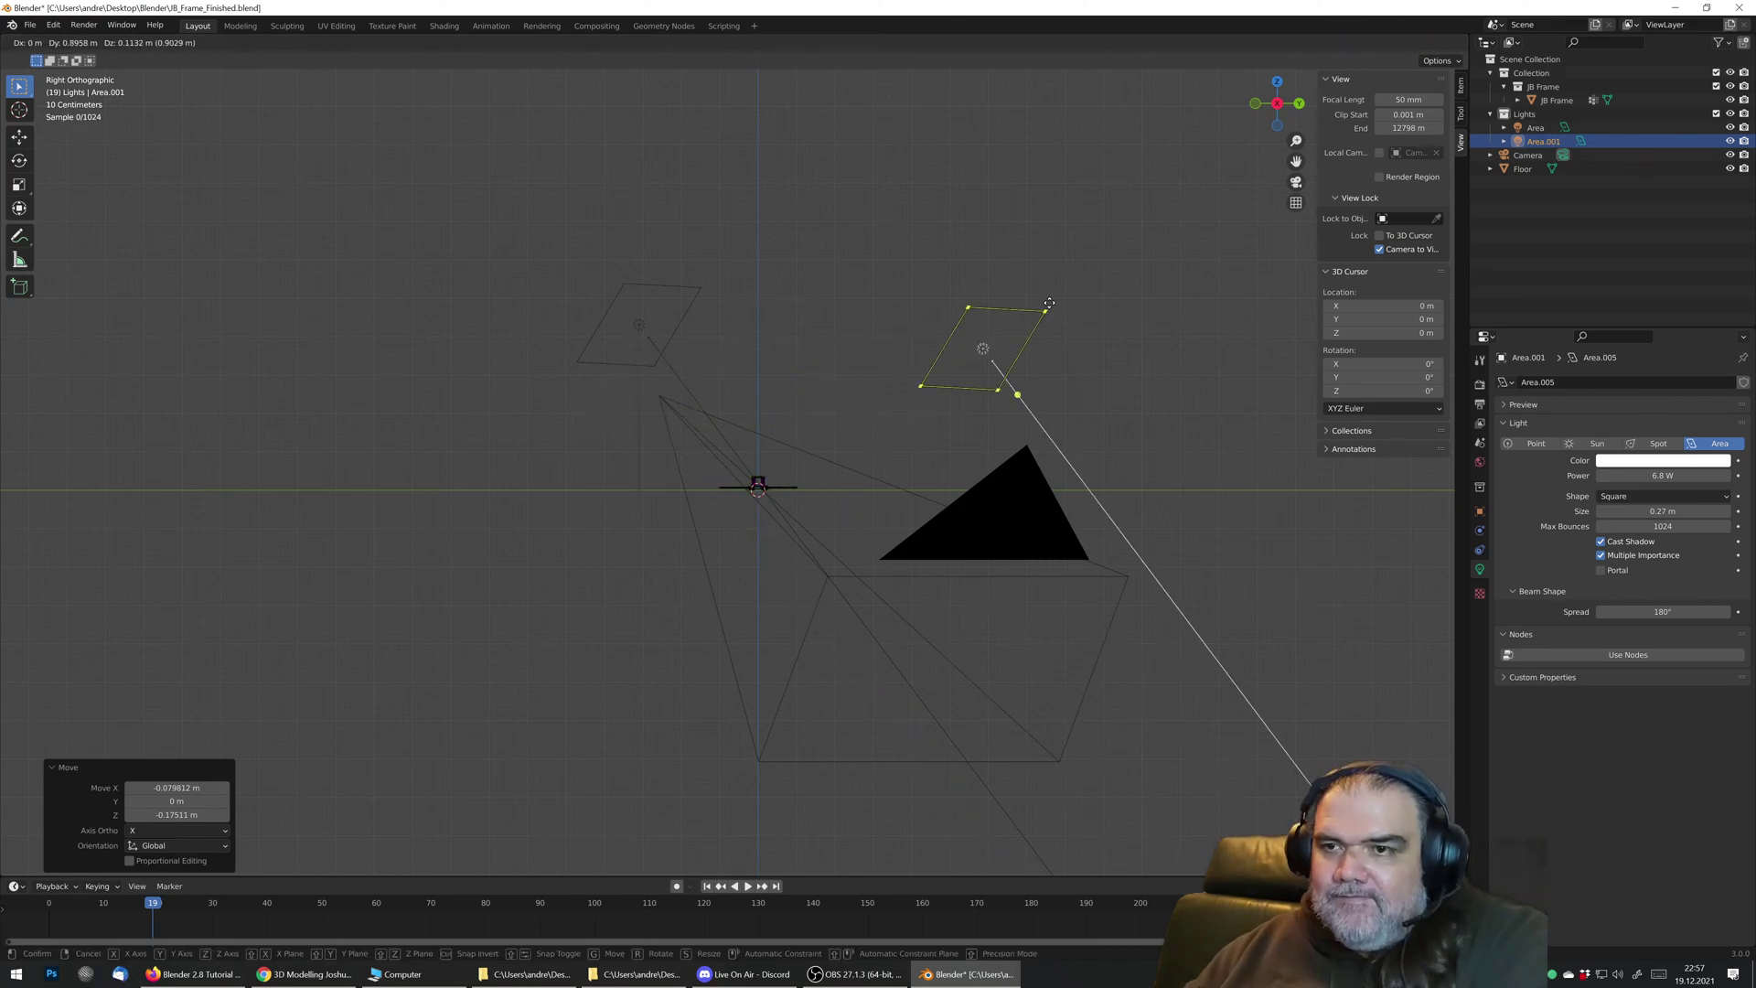
left_click(985, 271)
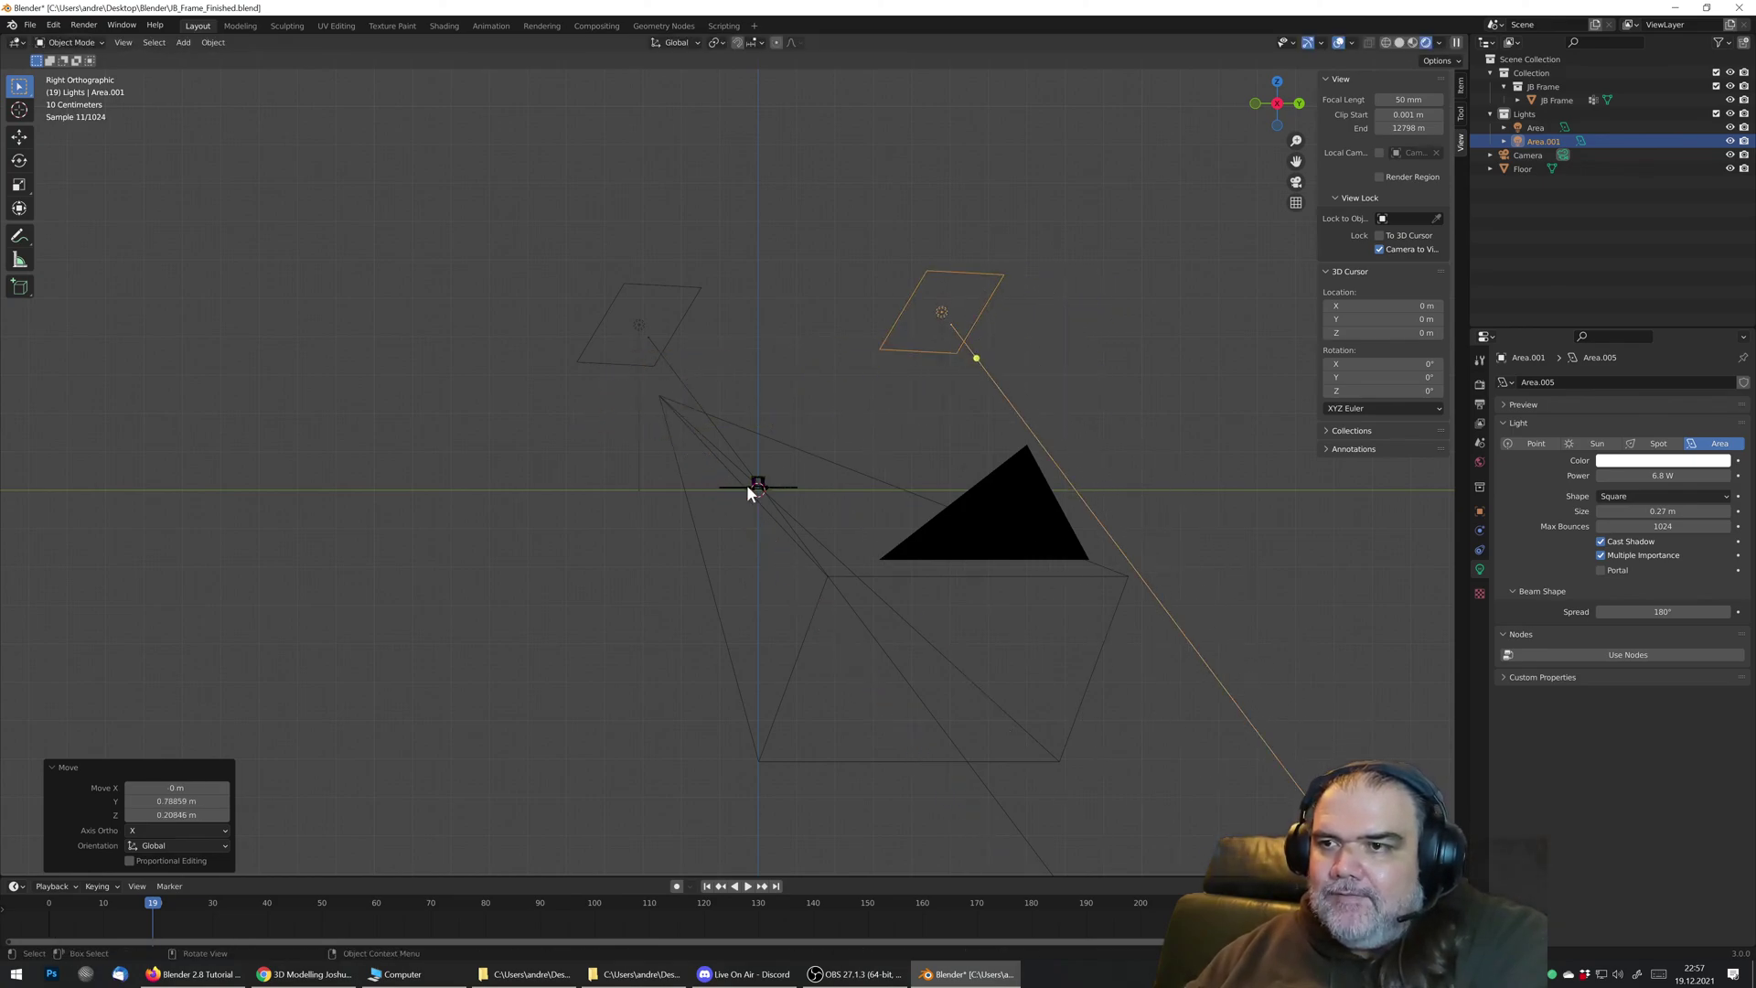
Step: Aim the duplicated area light directly at the drone frame
middle_click_drag(746, 485, 968, 547)
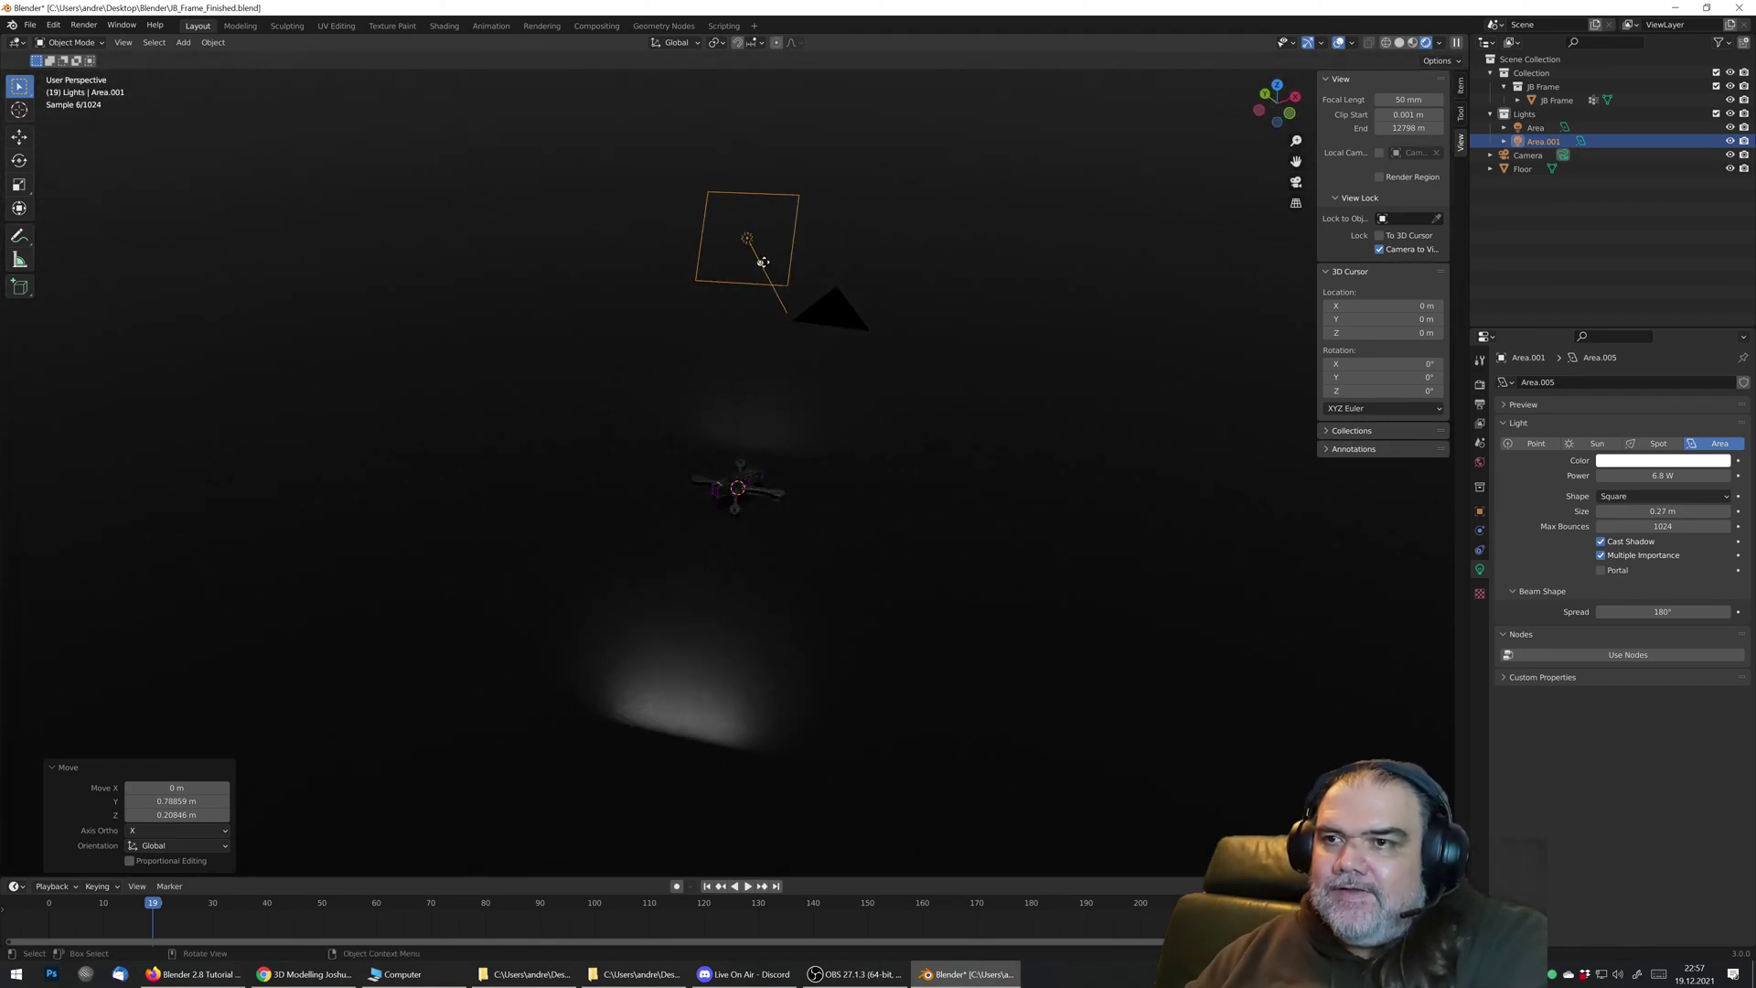
left_click_drag(763, 263, 727, 482)
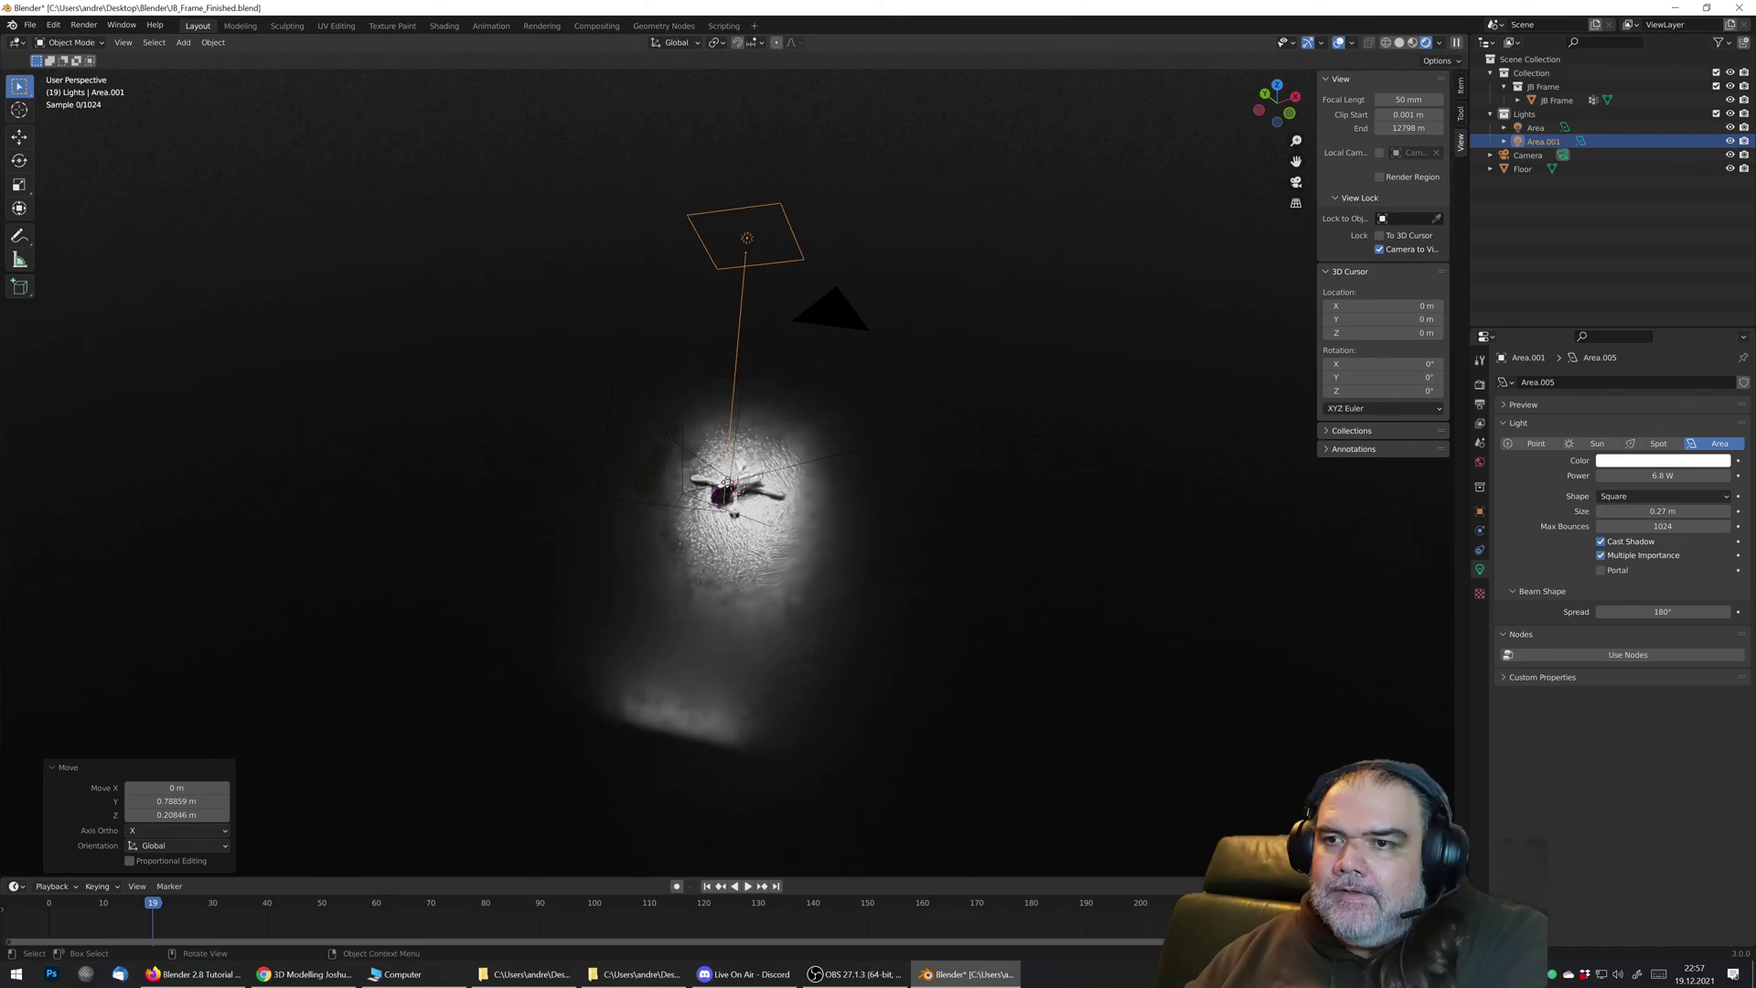
mouse_move(728, 482)
middle_mouse_down()
mouse_move(772, 470)
mouse_move(719, 509)
middle_mouse_up()
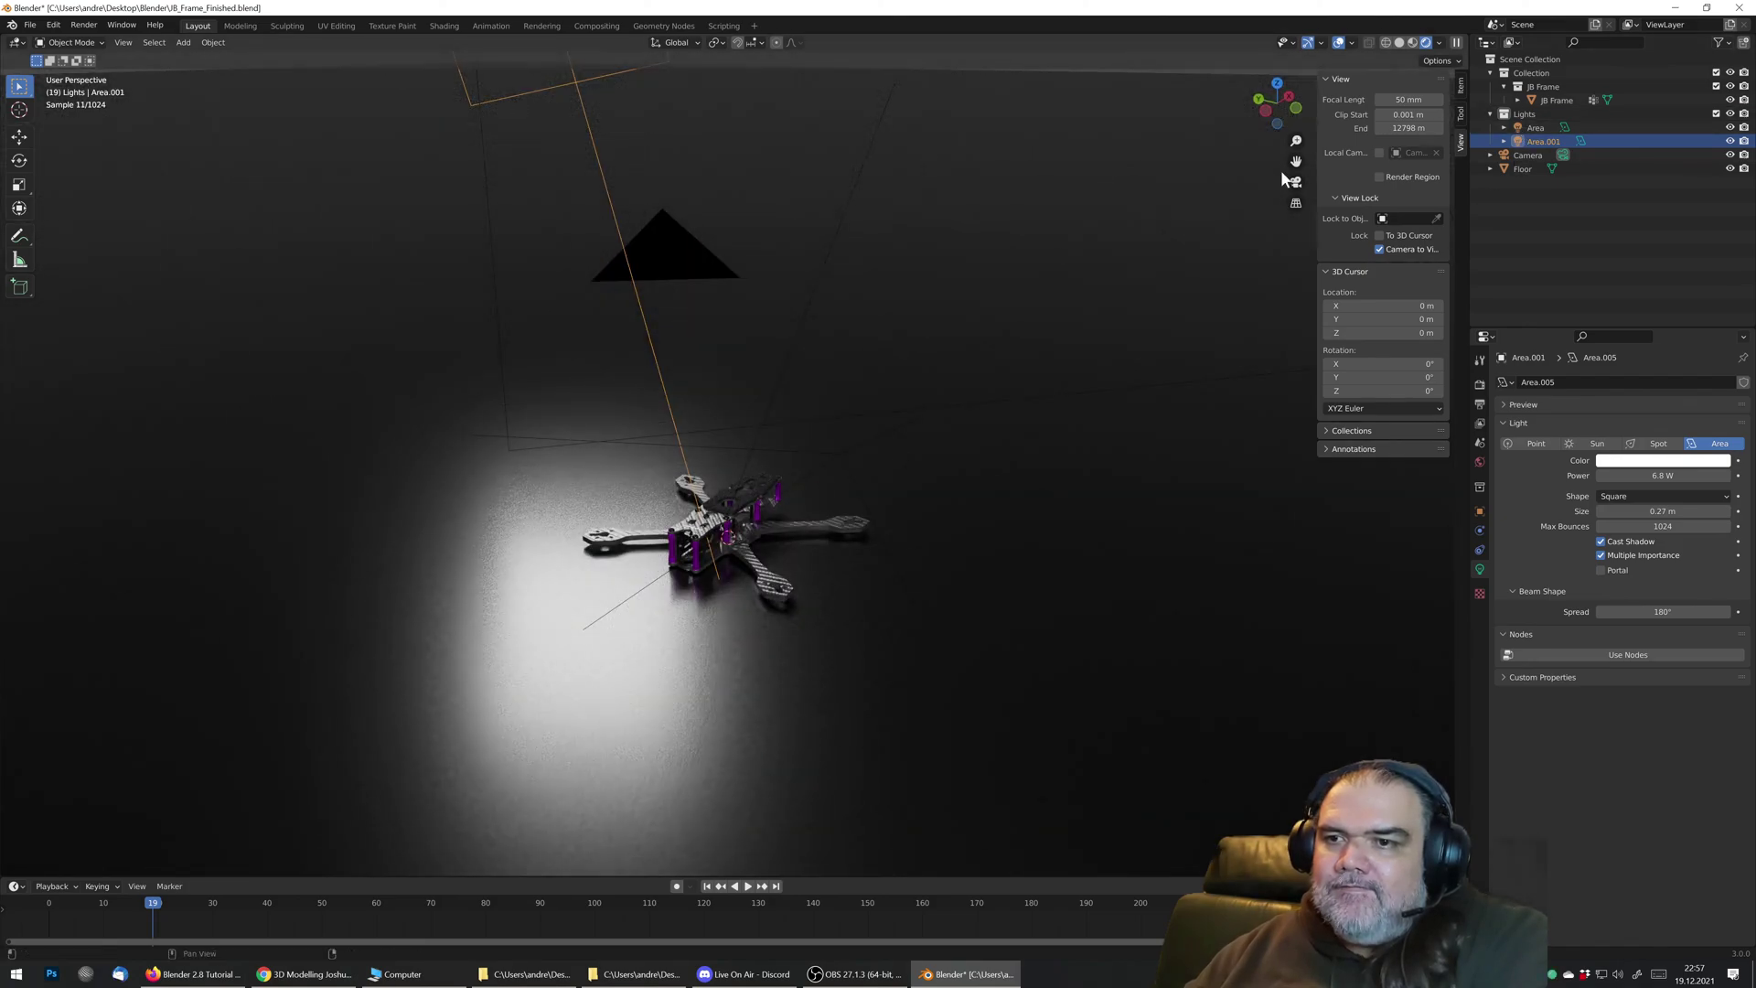
Step: Turn off the camera's depth of field and reframe the camera to a lower angle on the drone frame
left_click(1293, 185)
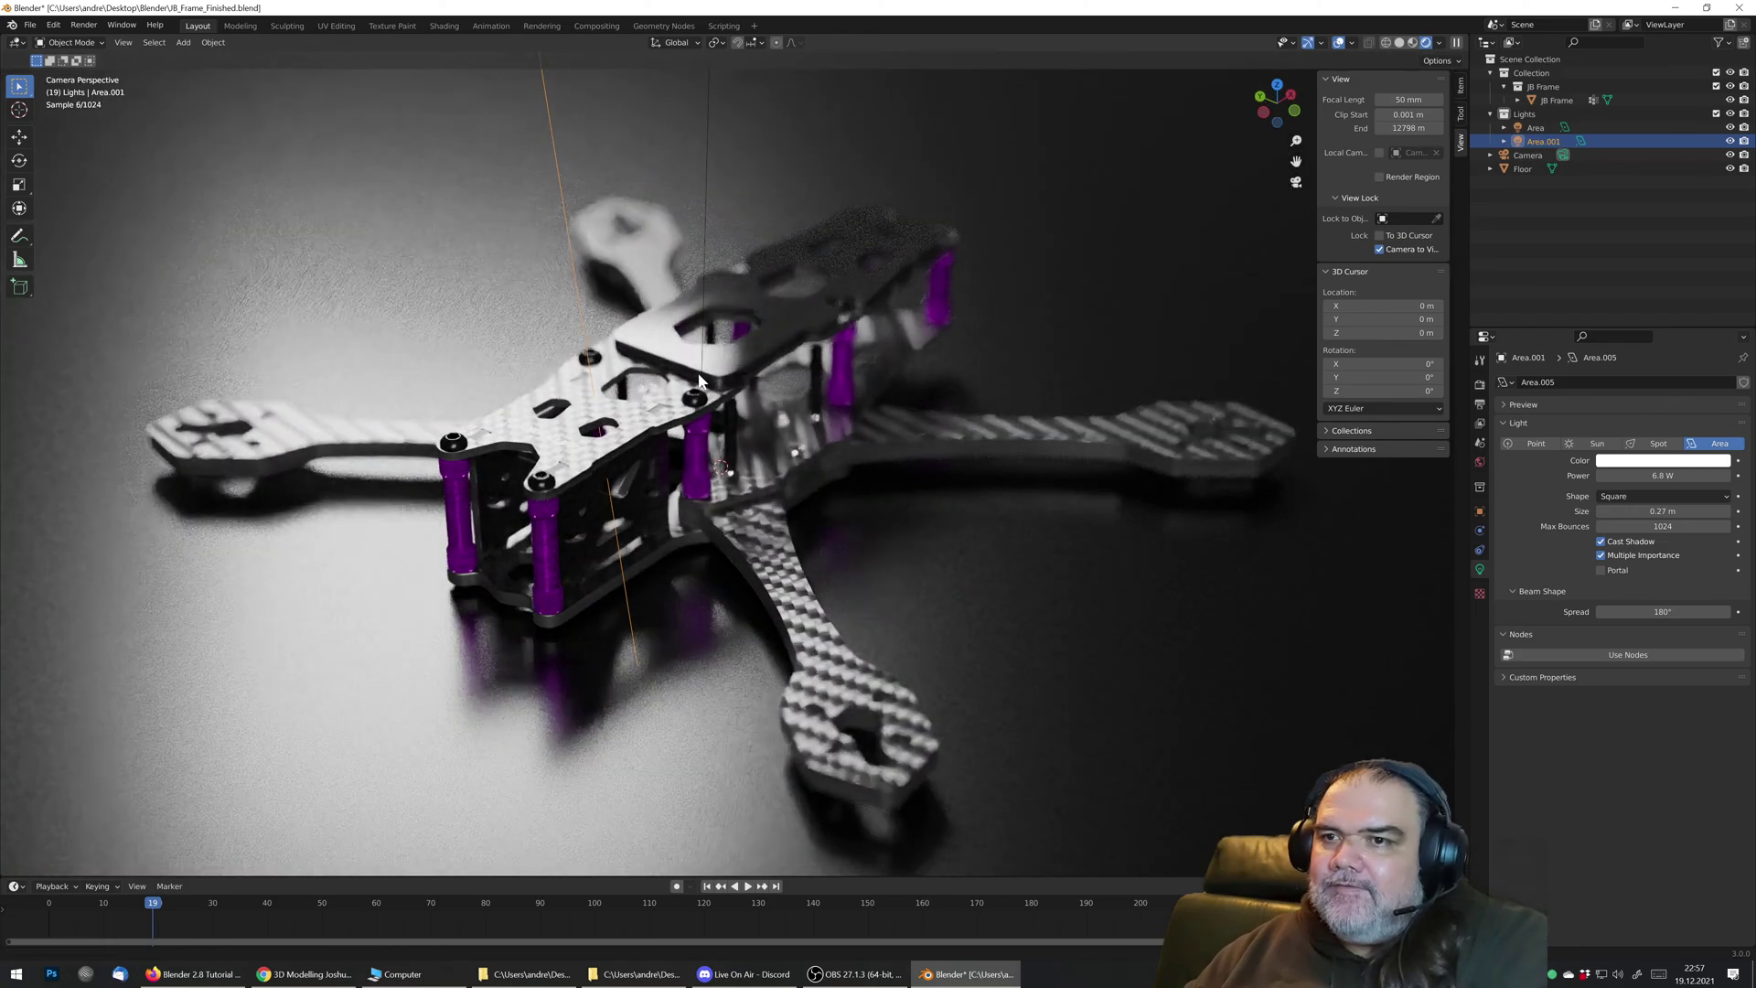
middle_click_drag(698, 369, 730, 444)
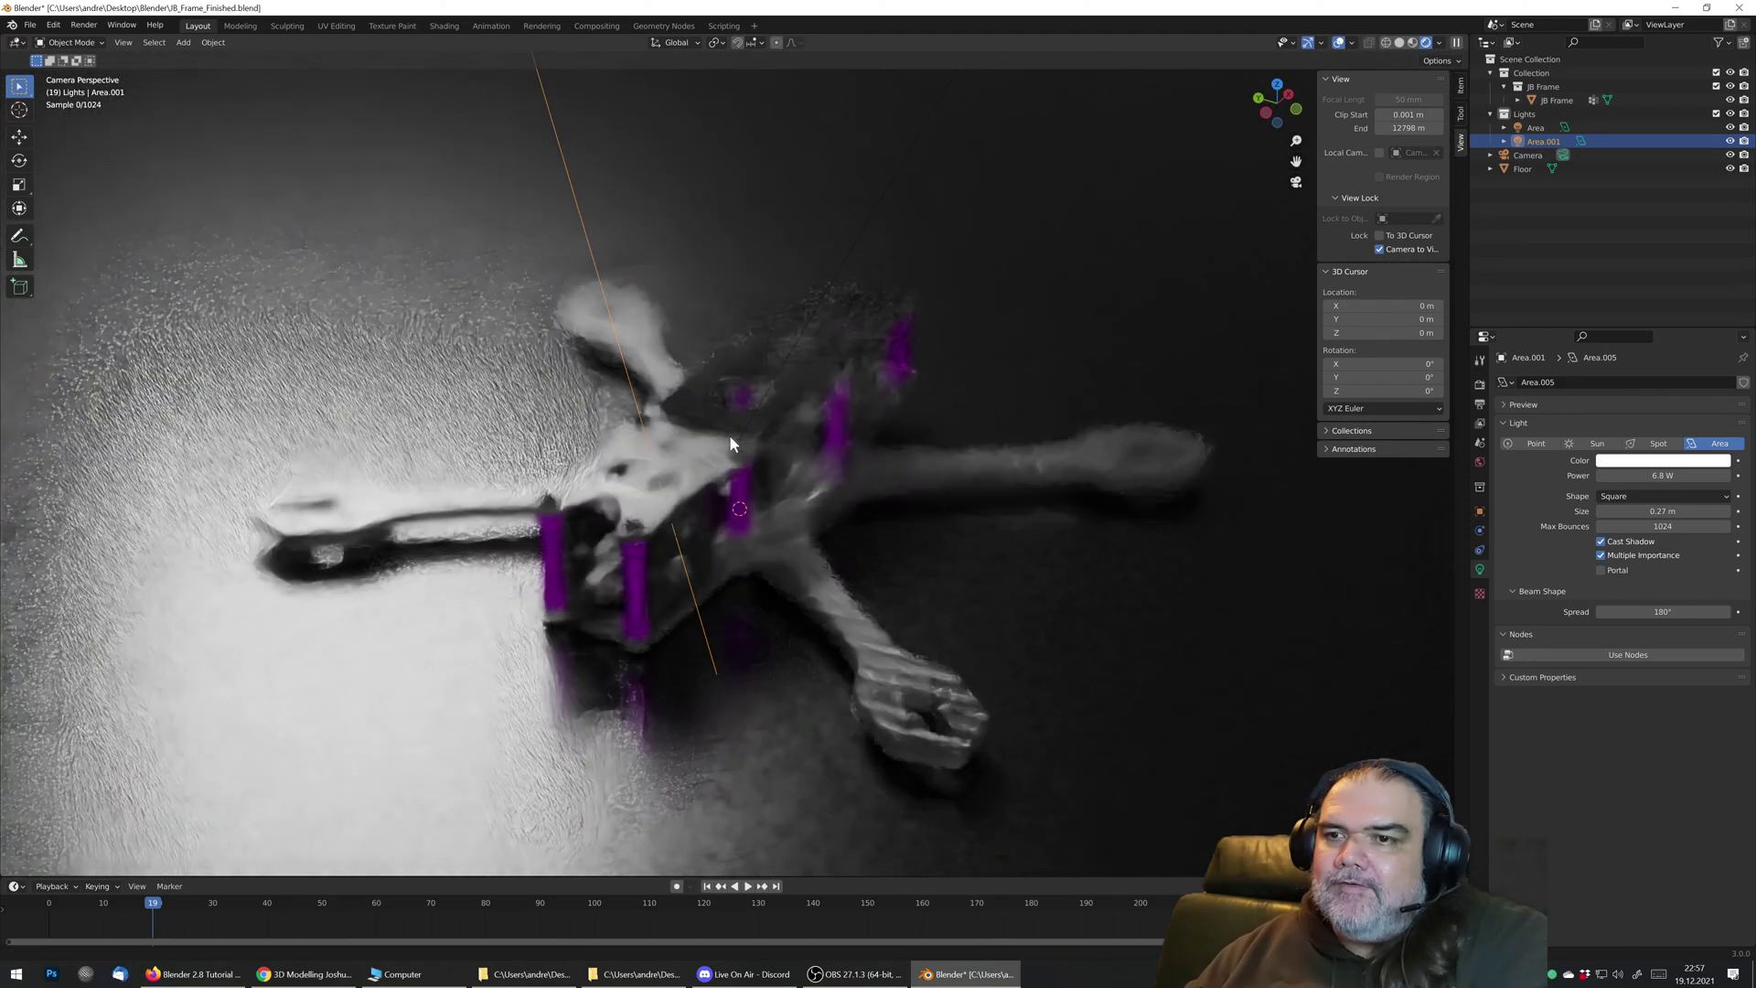
left_click(1525, 156)
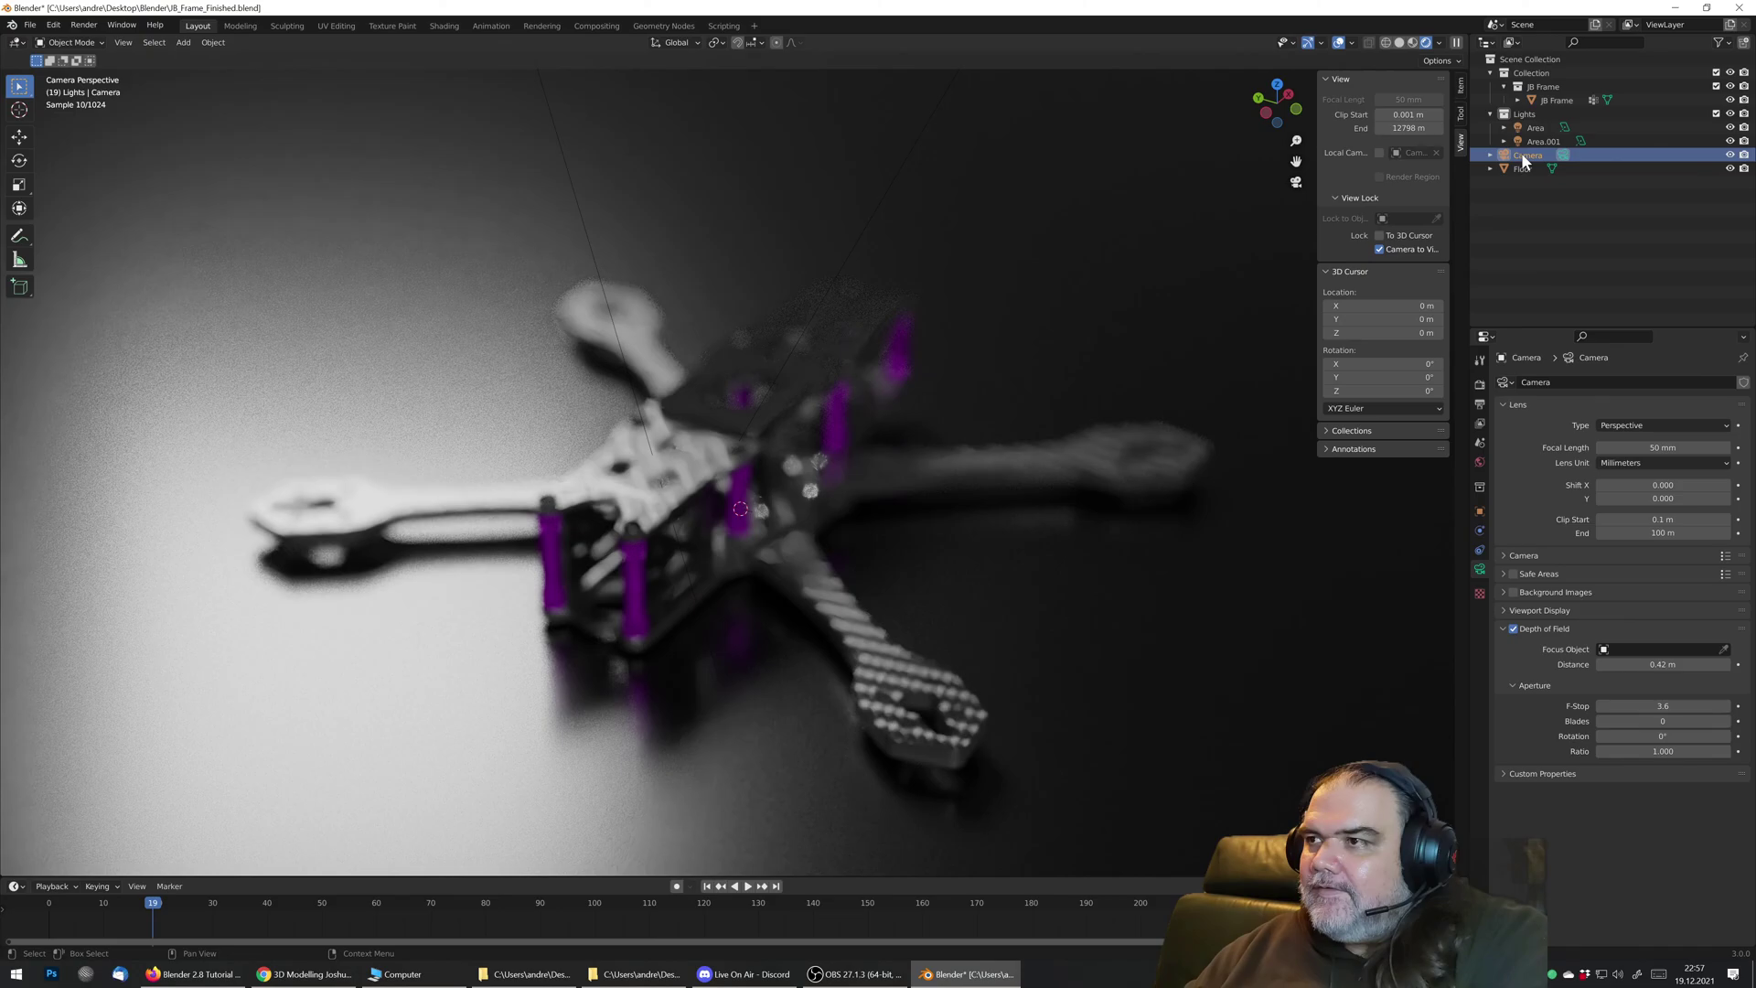
left_click(1514, 629)
middle_click_drag(677, 439, 629, 415)
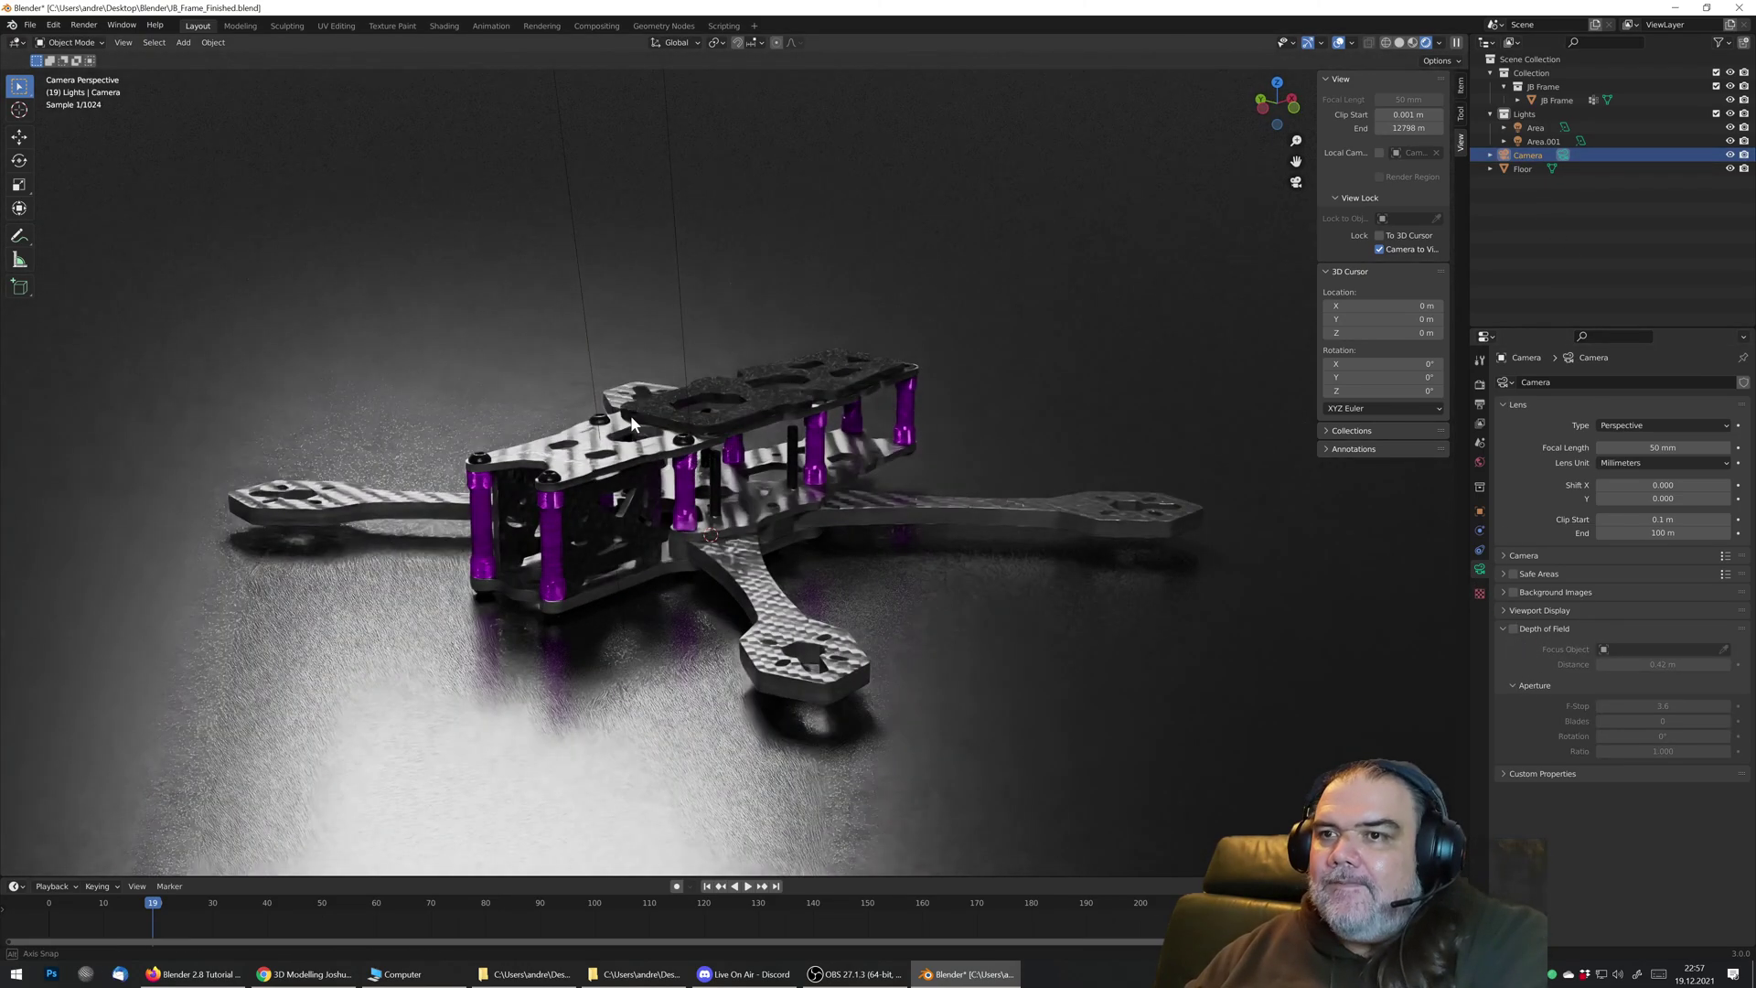
Step: Lower the duplicated area light by about 0.21 m and shift it about 0.13 m along X
left_click(1544, 142)
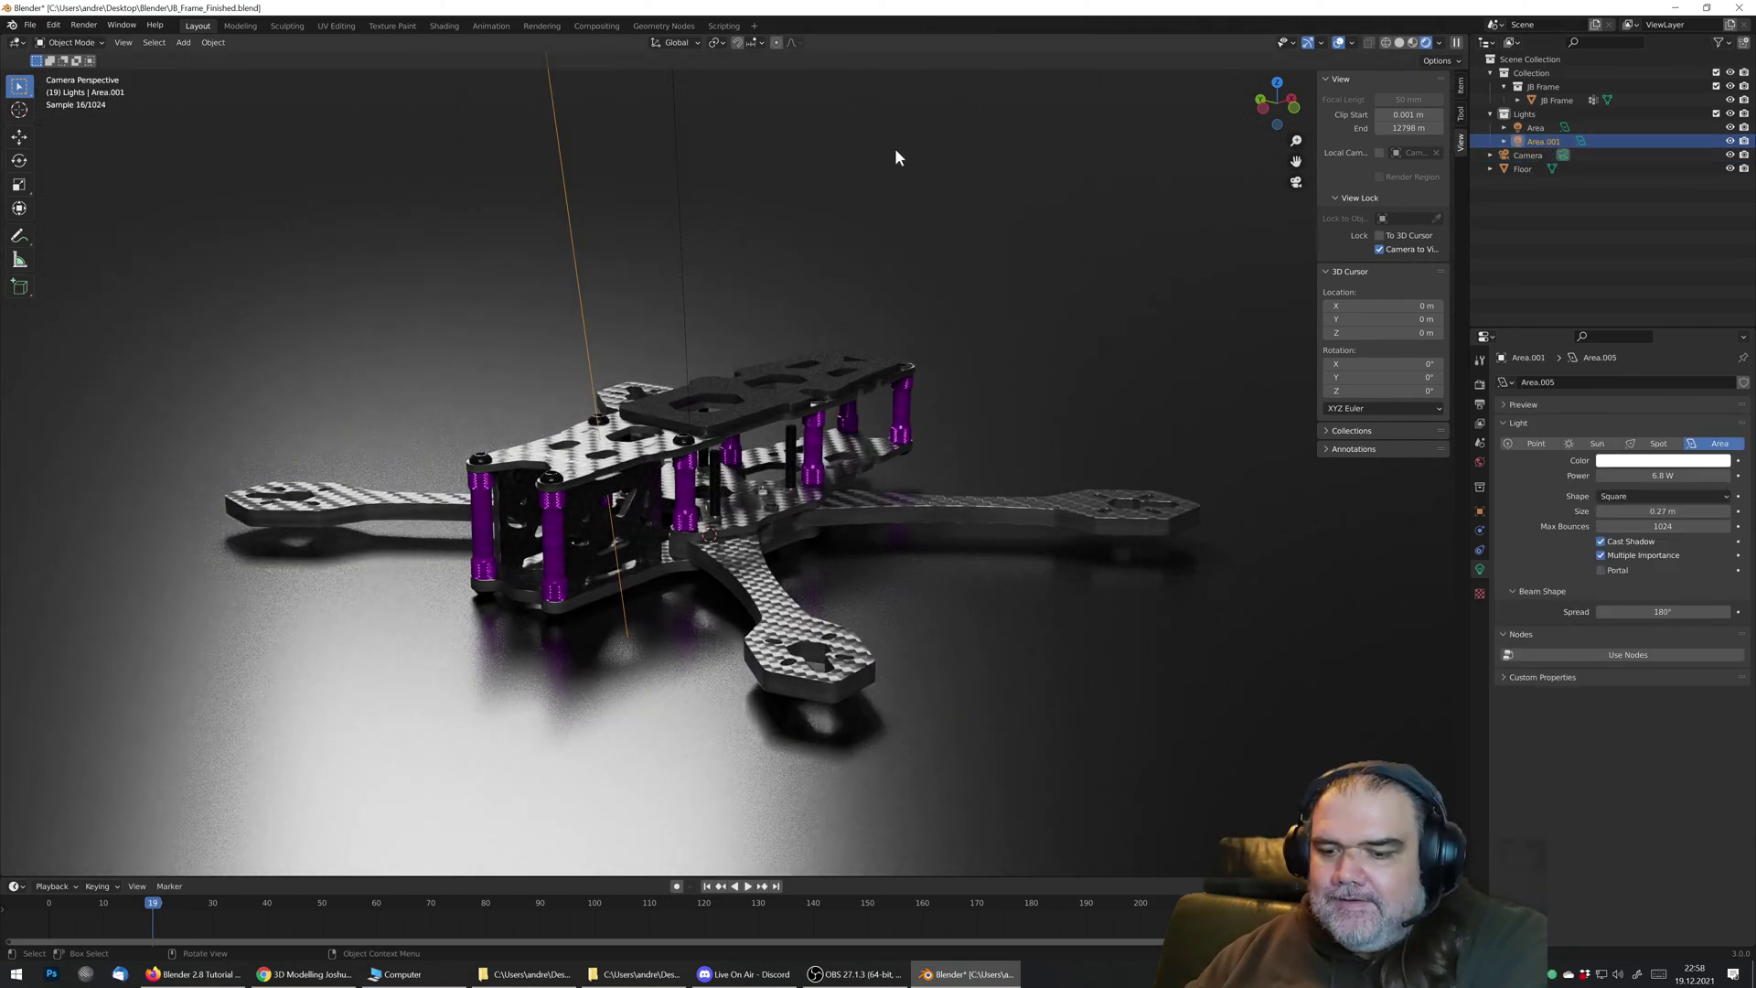
key("g")
key("z")
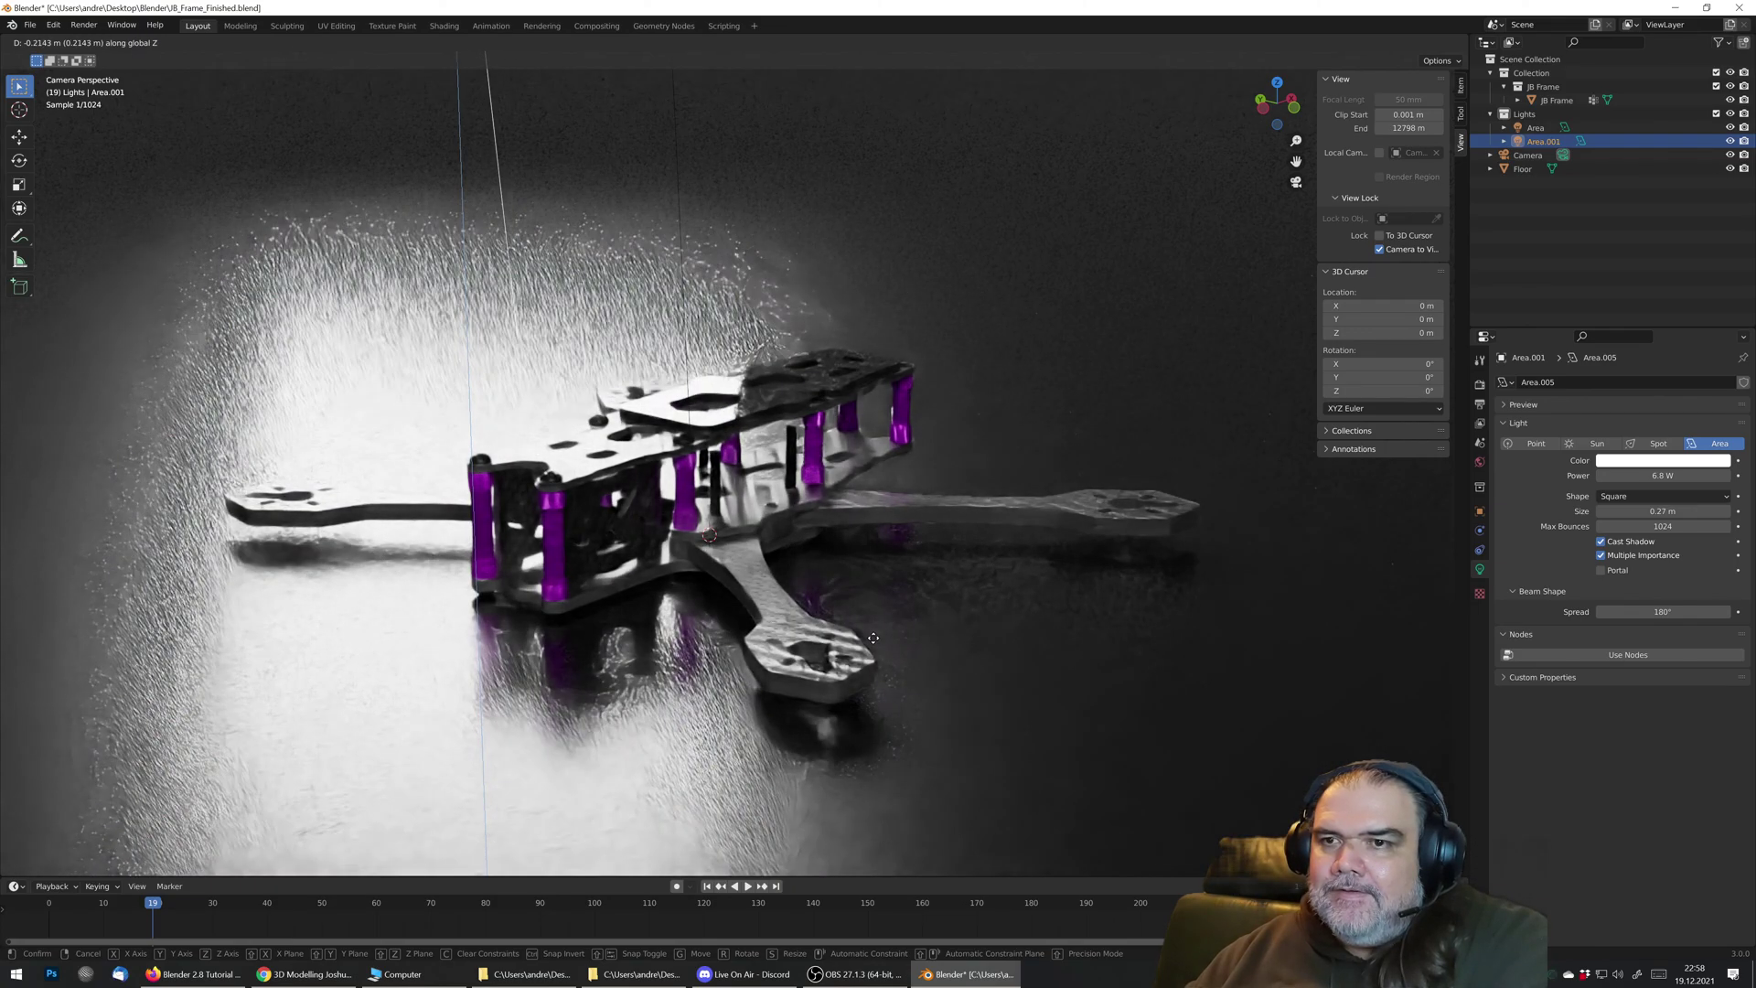
left_click(872, 641)
middle_click_drag(872, 641, 655, 227)
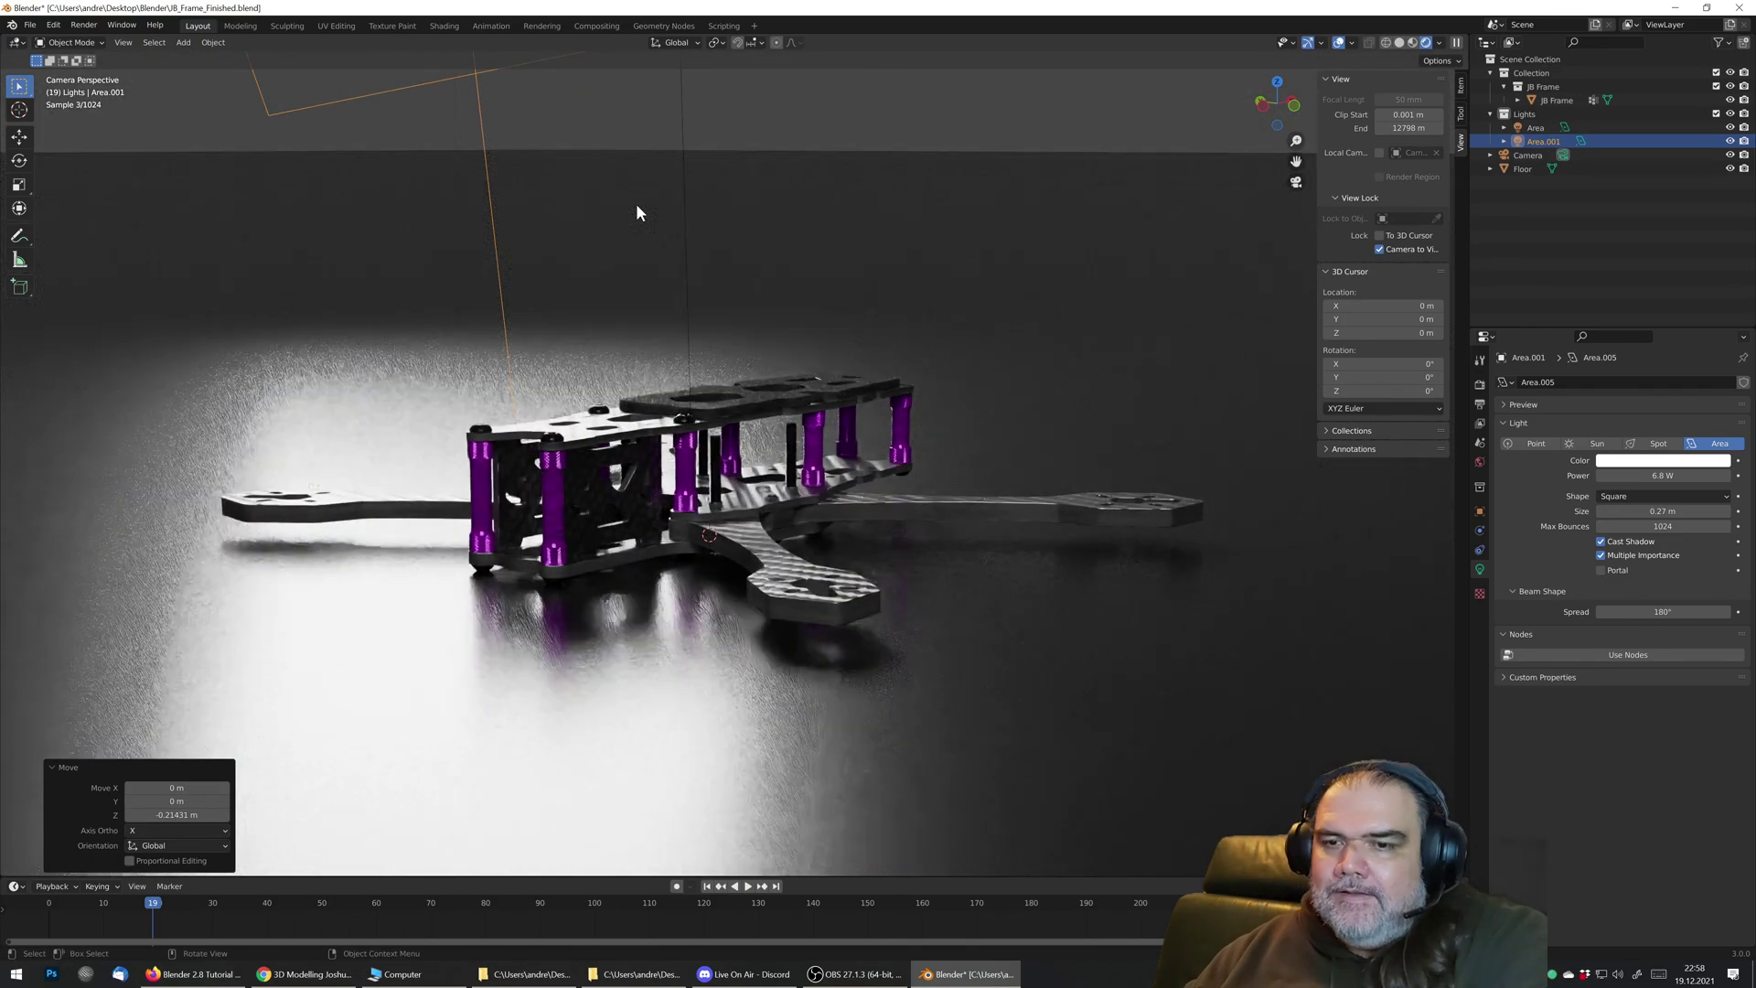
key("g")
key("x")
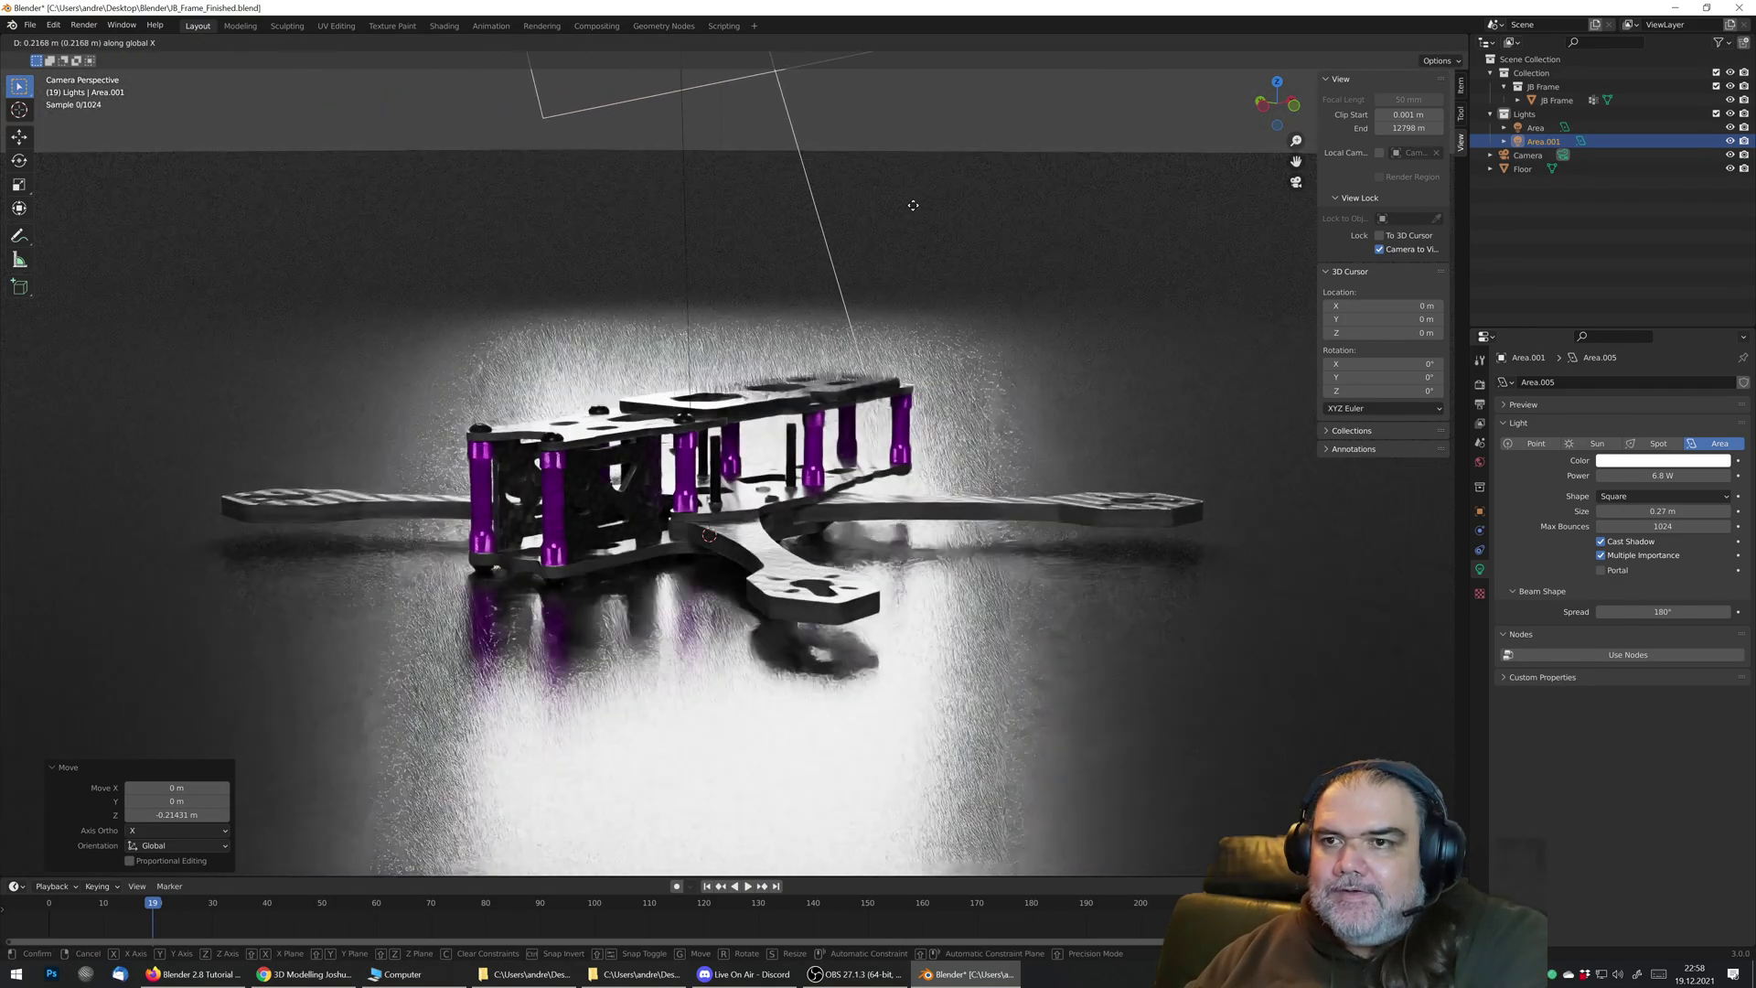
left_click(807, 218)
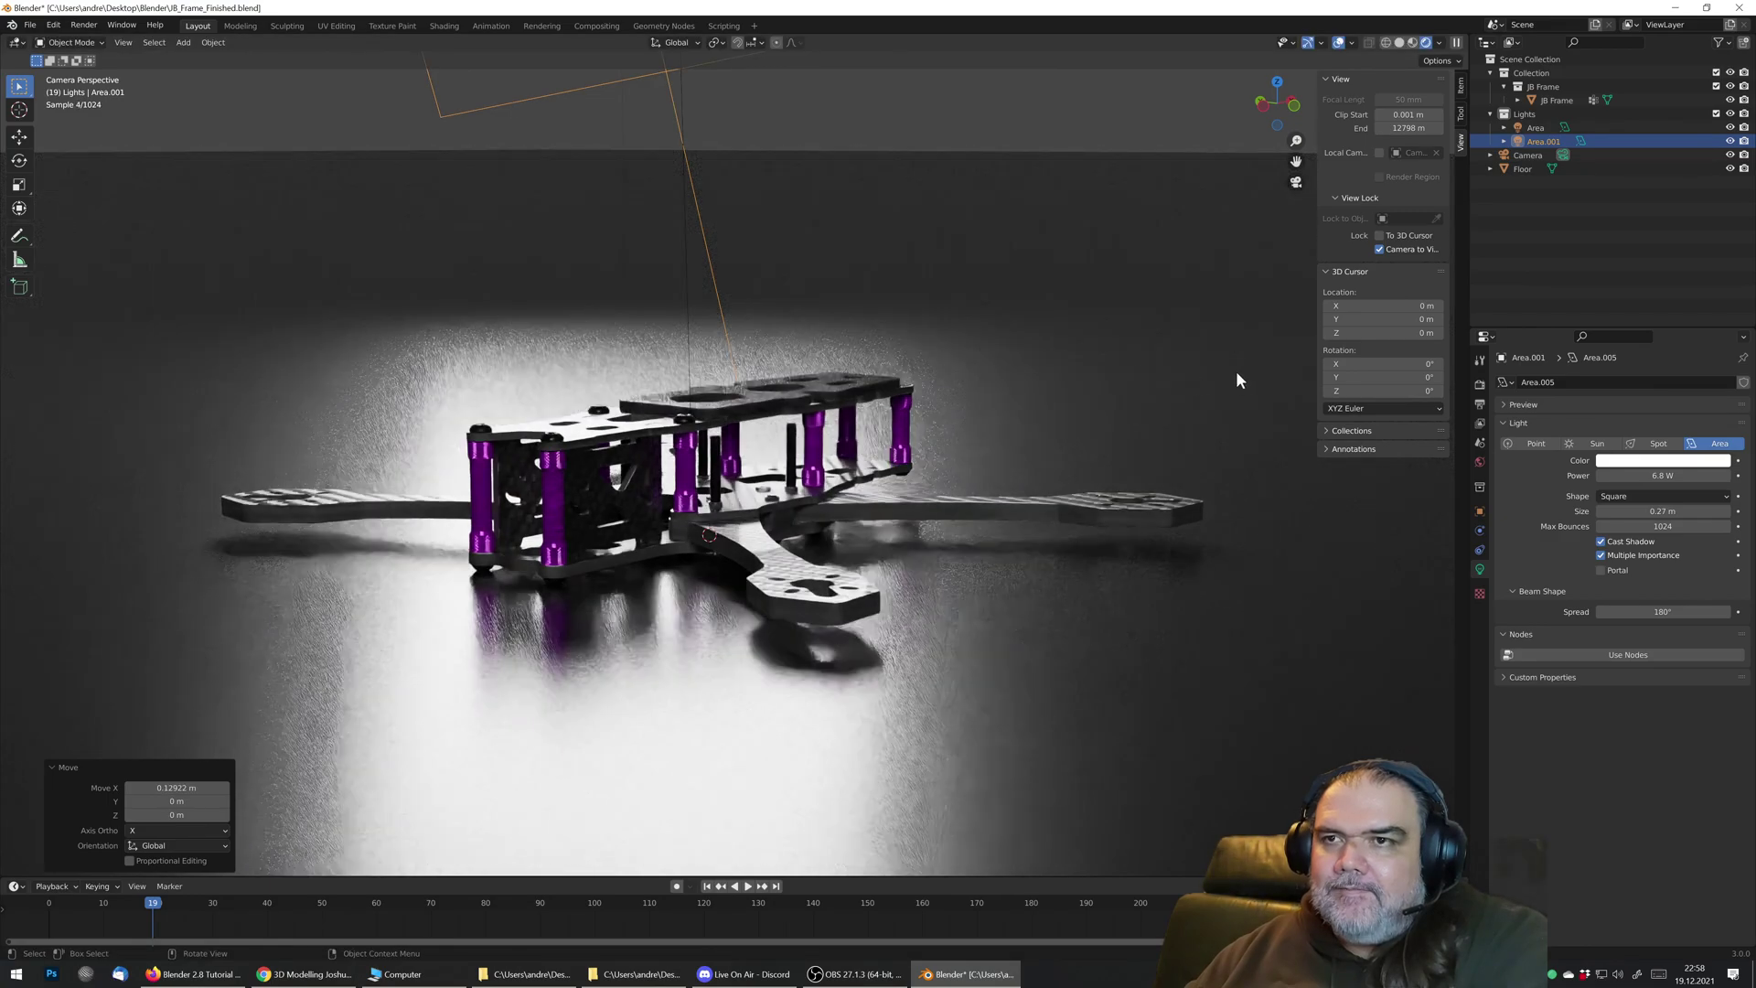
Step: Rotate the duplicated area light about 12.7° around its local Z axis
key("r")
key("z")
key("z")
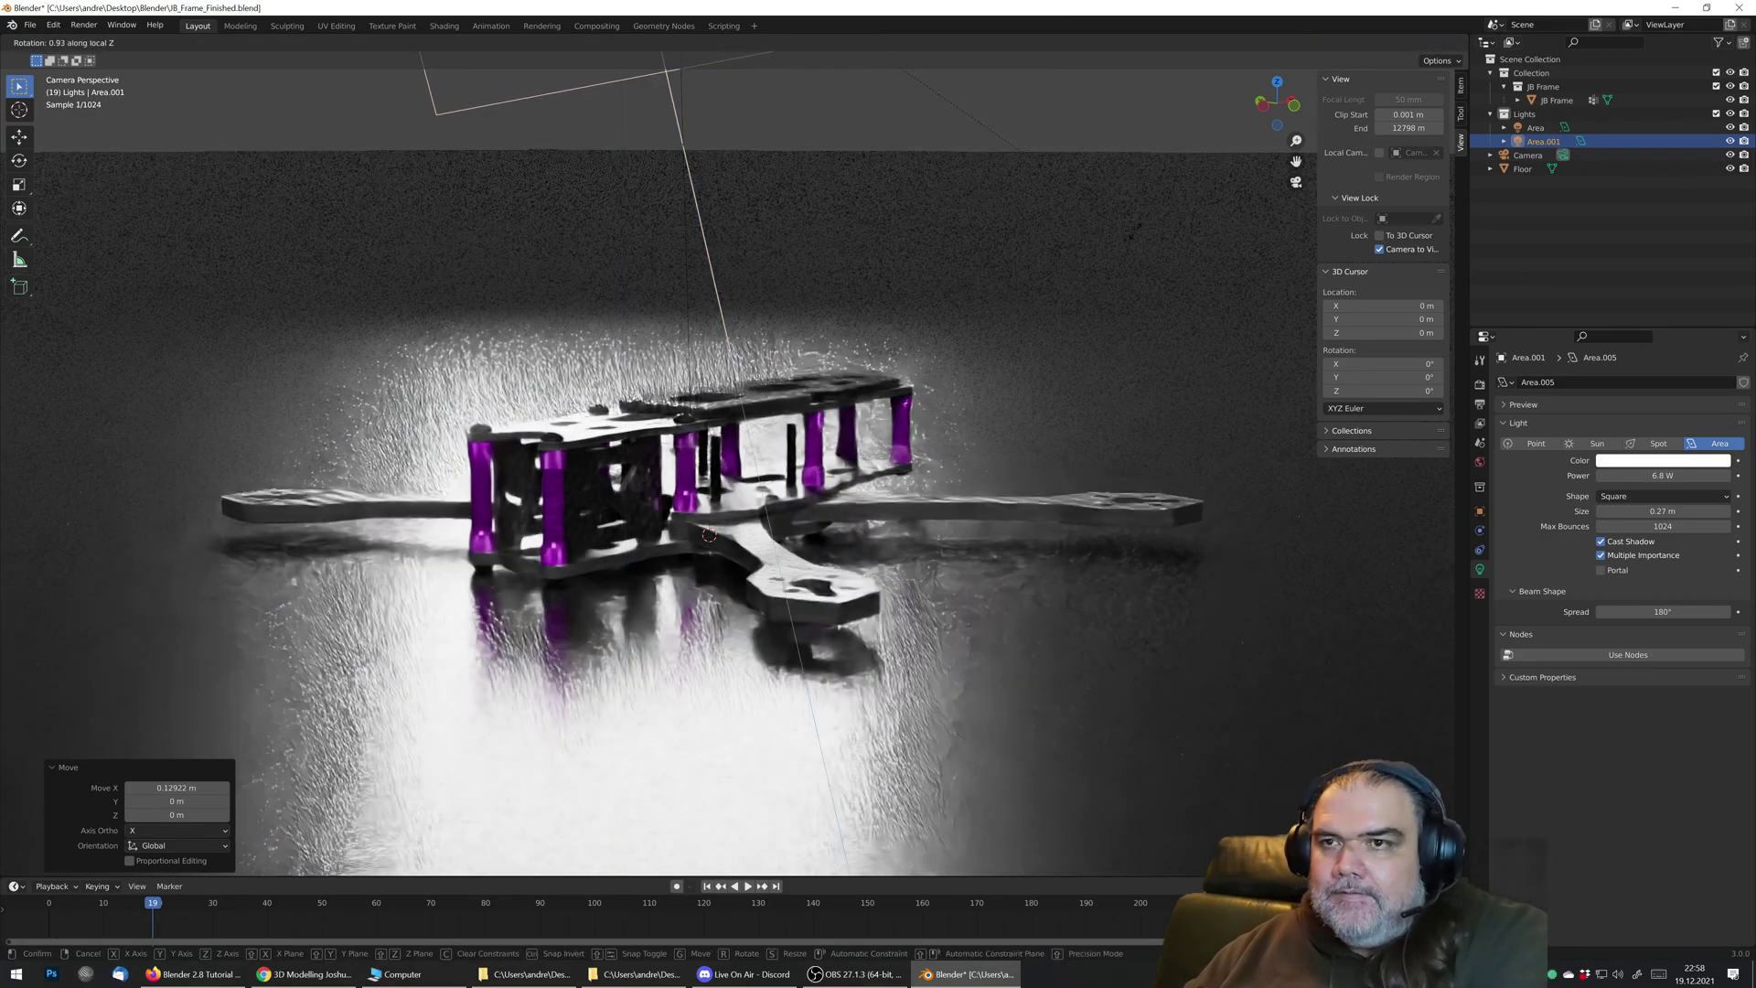
left_click(1149, 430)
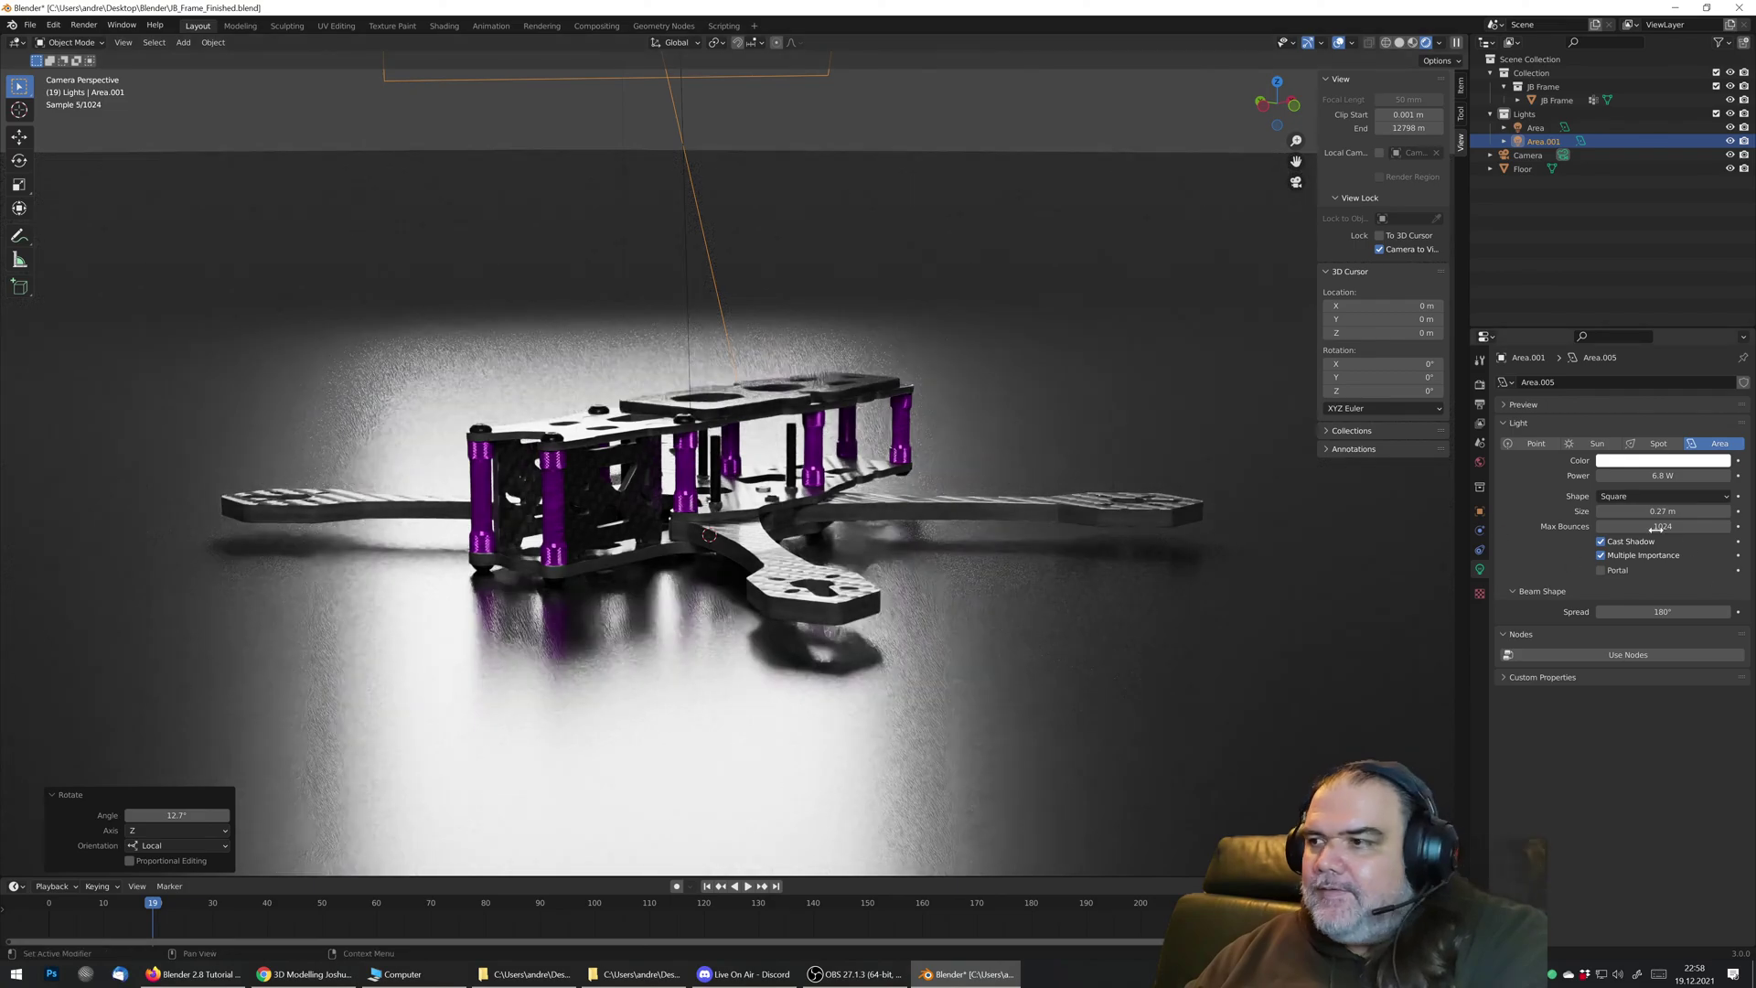
Step: Set the duplicated light's size to 0.18 m and power to 2.4 W, and raise the camera to a higher angle on the frame
left_click_drag(1660, 511, 1647, 475)
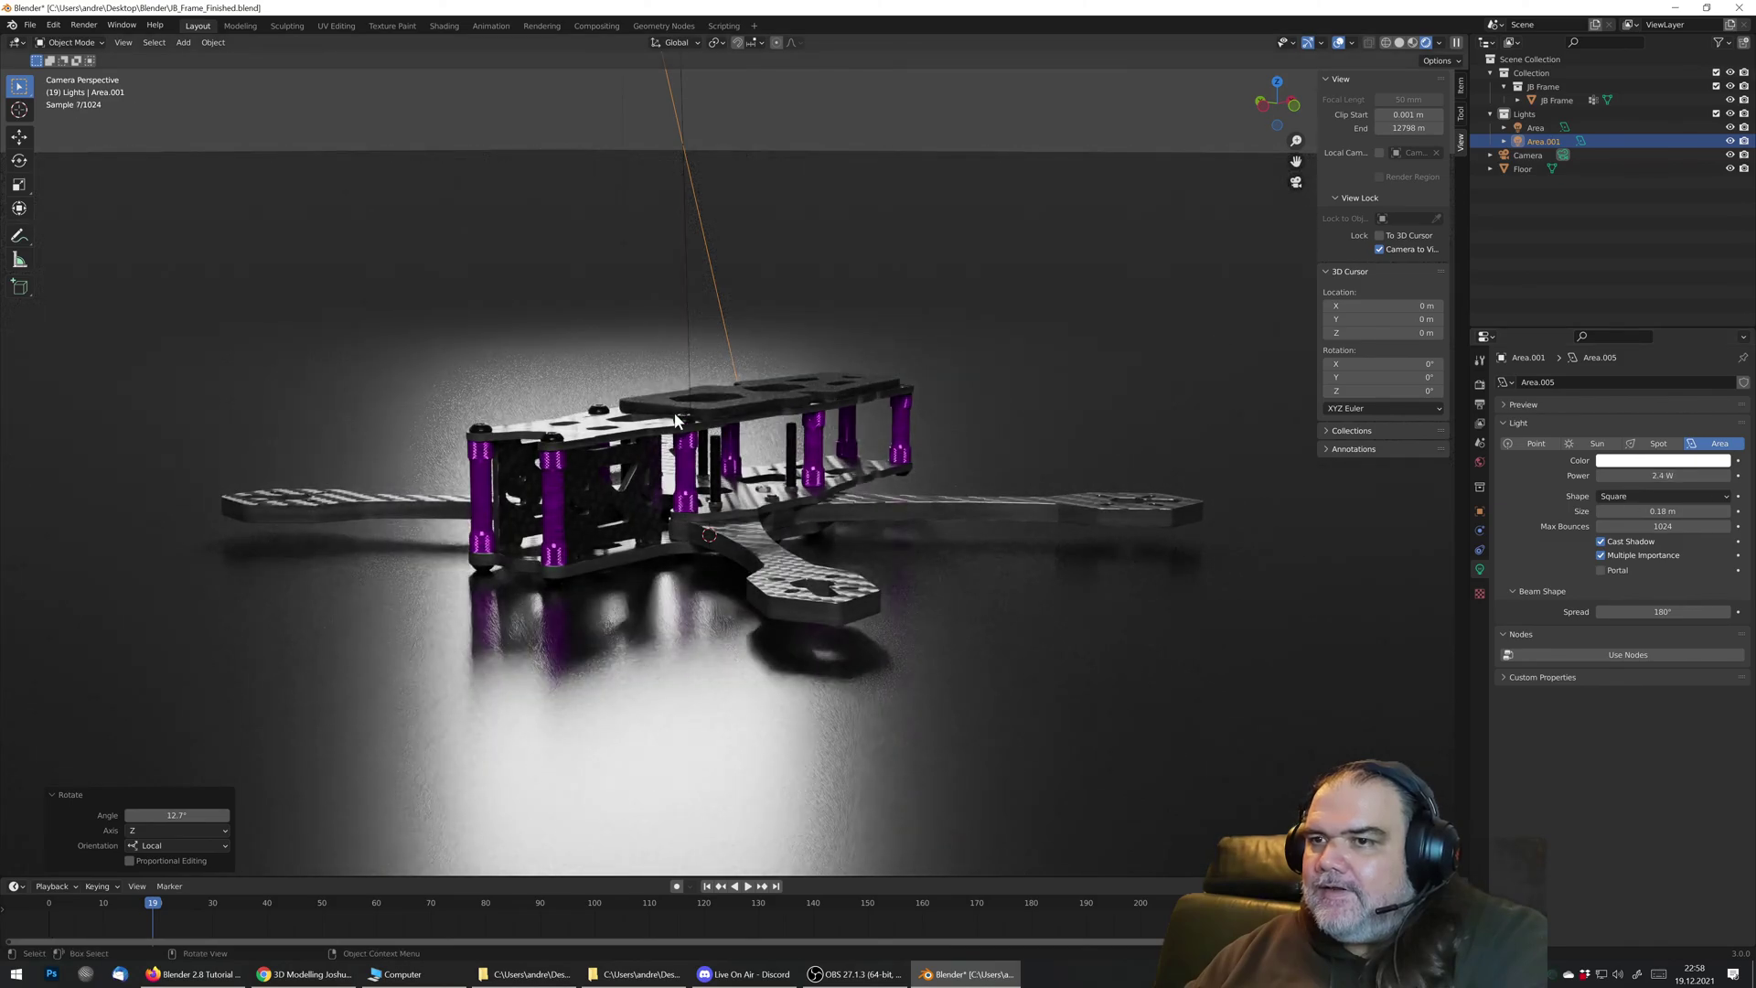
middle_click_drag(732, 457, 818, 814)
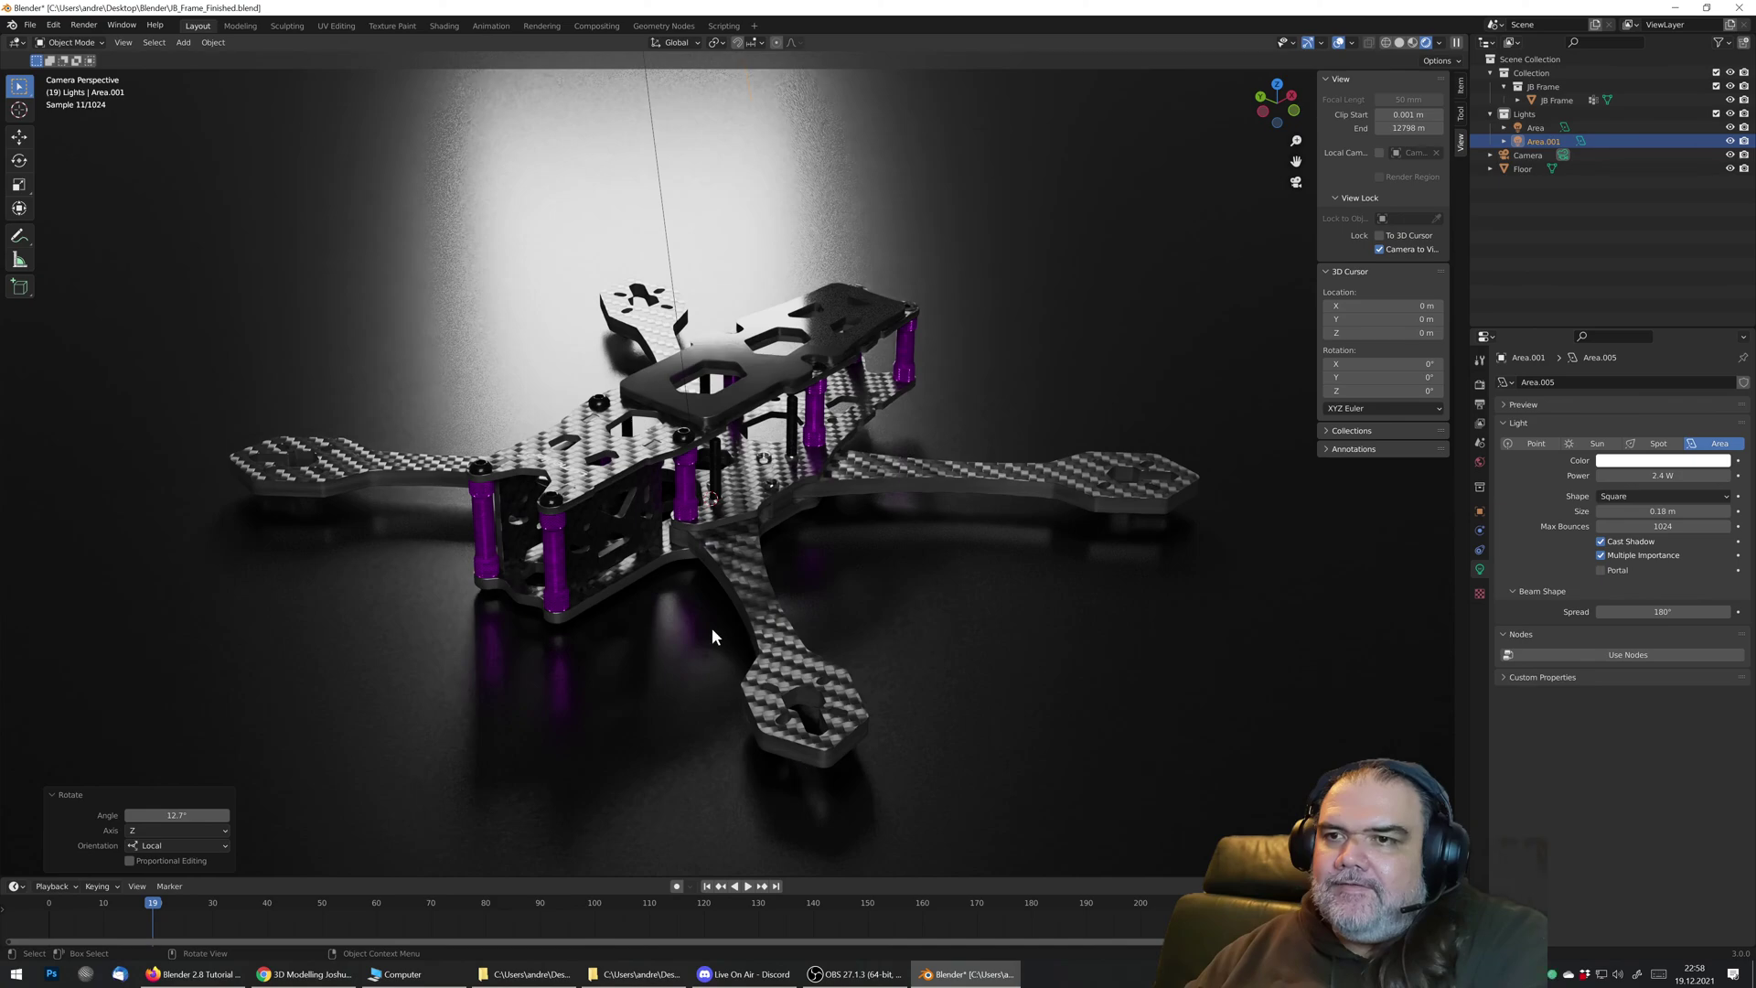
Step: Duplicate the second area light about 0.24 m along X and -0.75 m along Y, and aim the copy at the drone frame
middle_click_drag(714, 634, 799, 503)
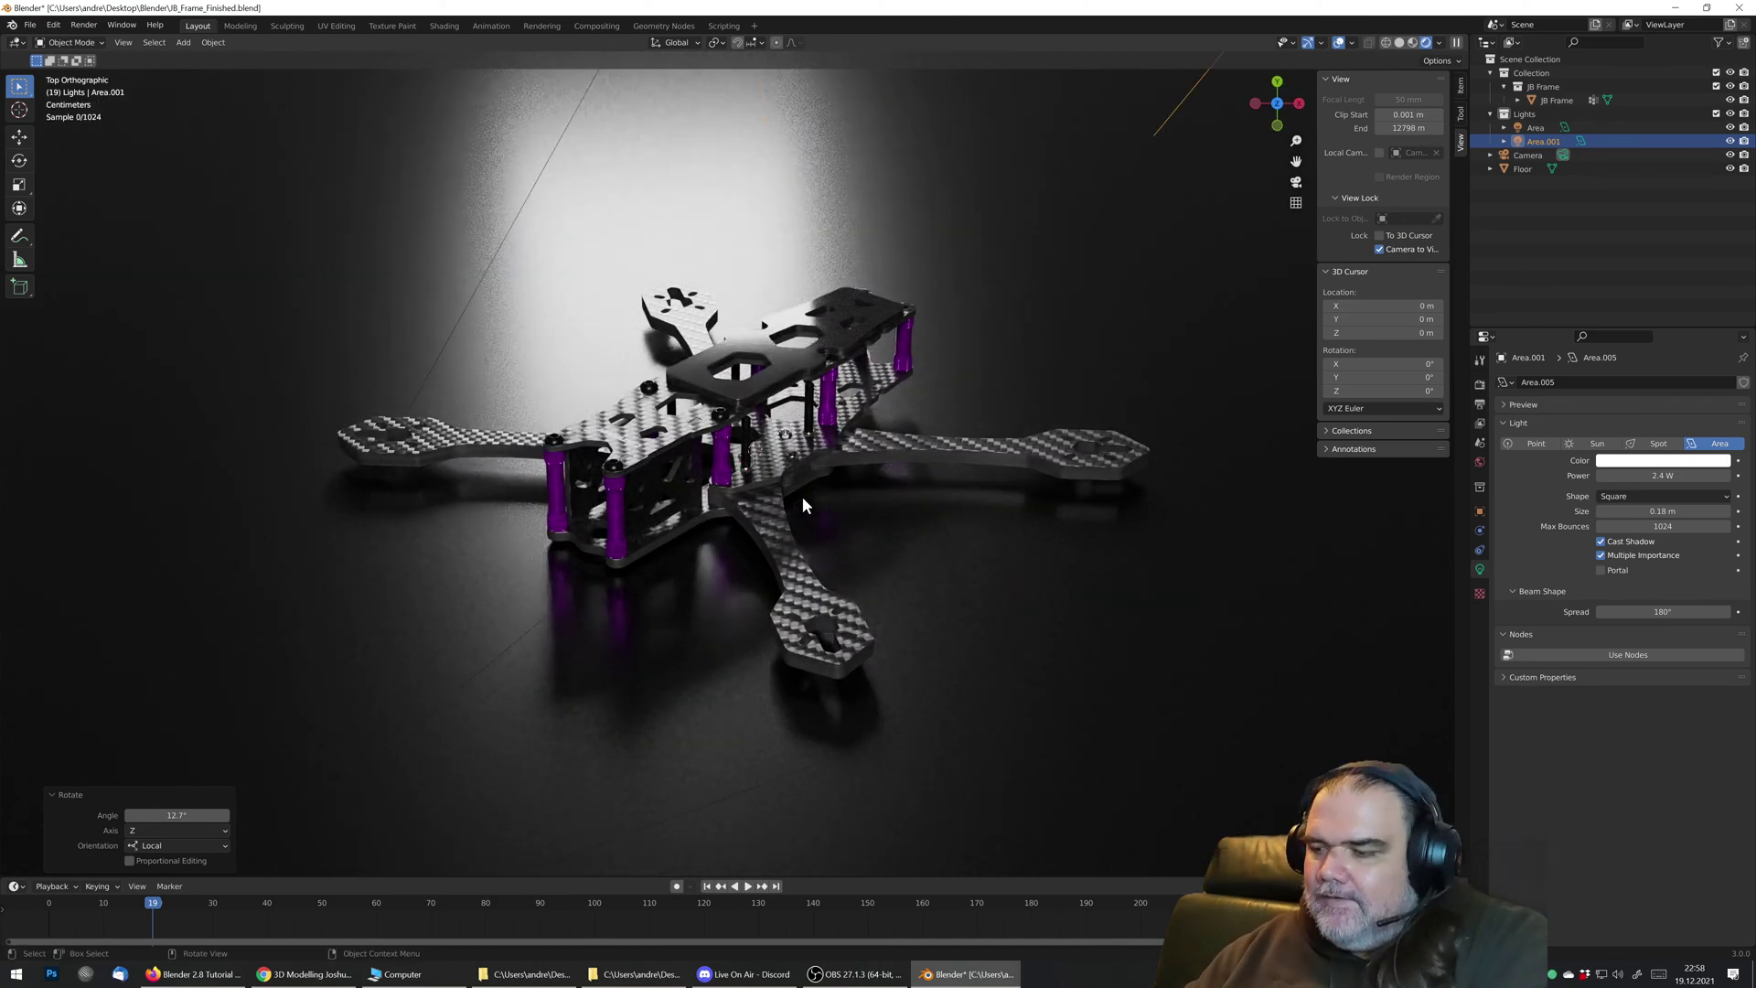
key("KP_7")
scroll(832, 498, "down", 6)
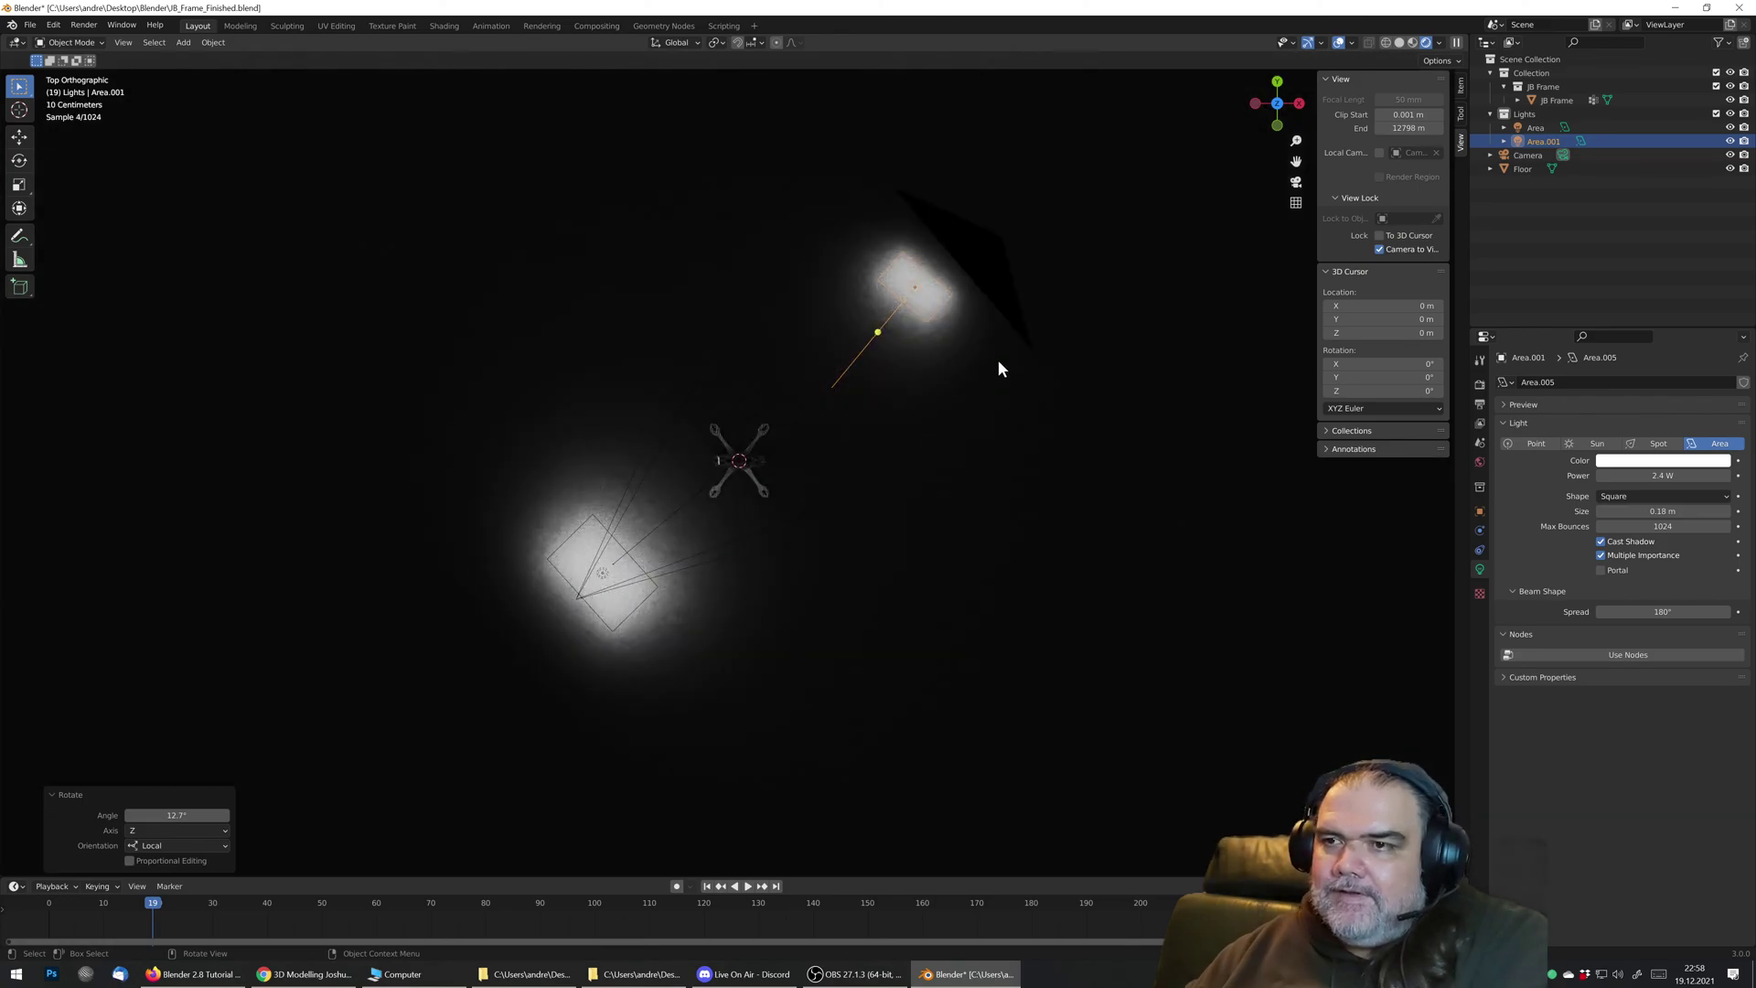
key("shift+d")
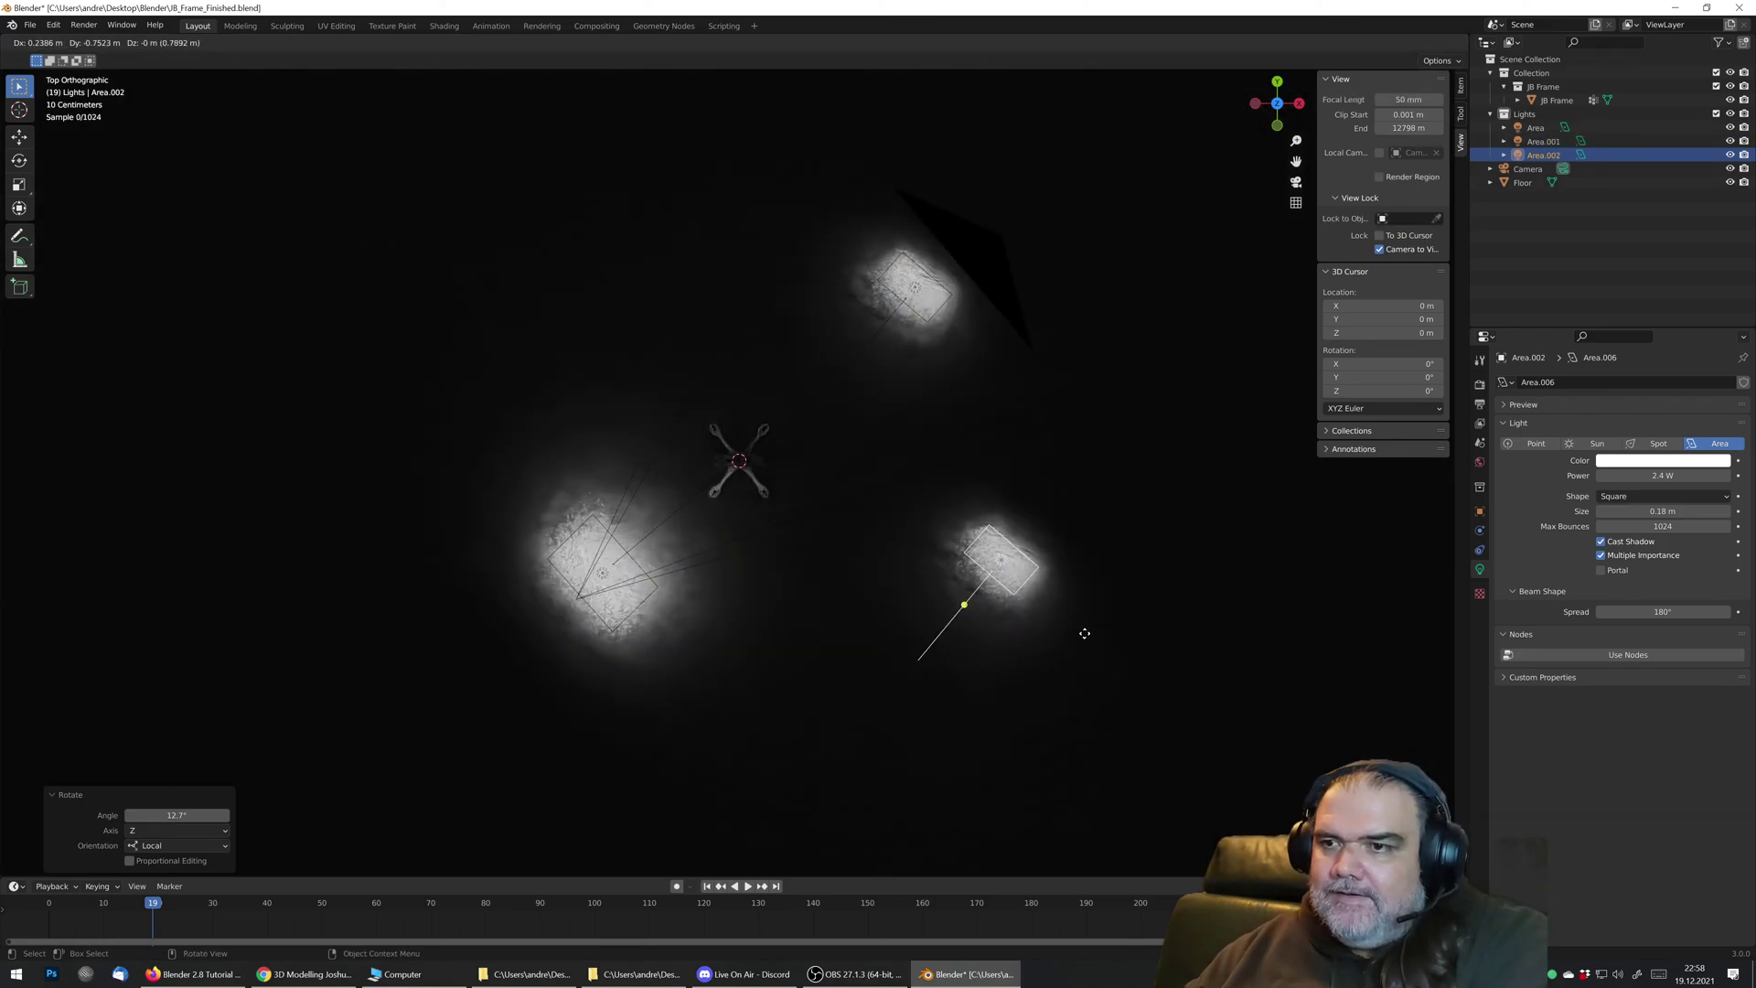
left_click(1080, 633)
left_click_drag(957, 610, 729, 463)
Step: Set the new area light's color to light blue and return to the camera view
left_click(1642, 462)
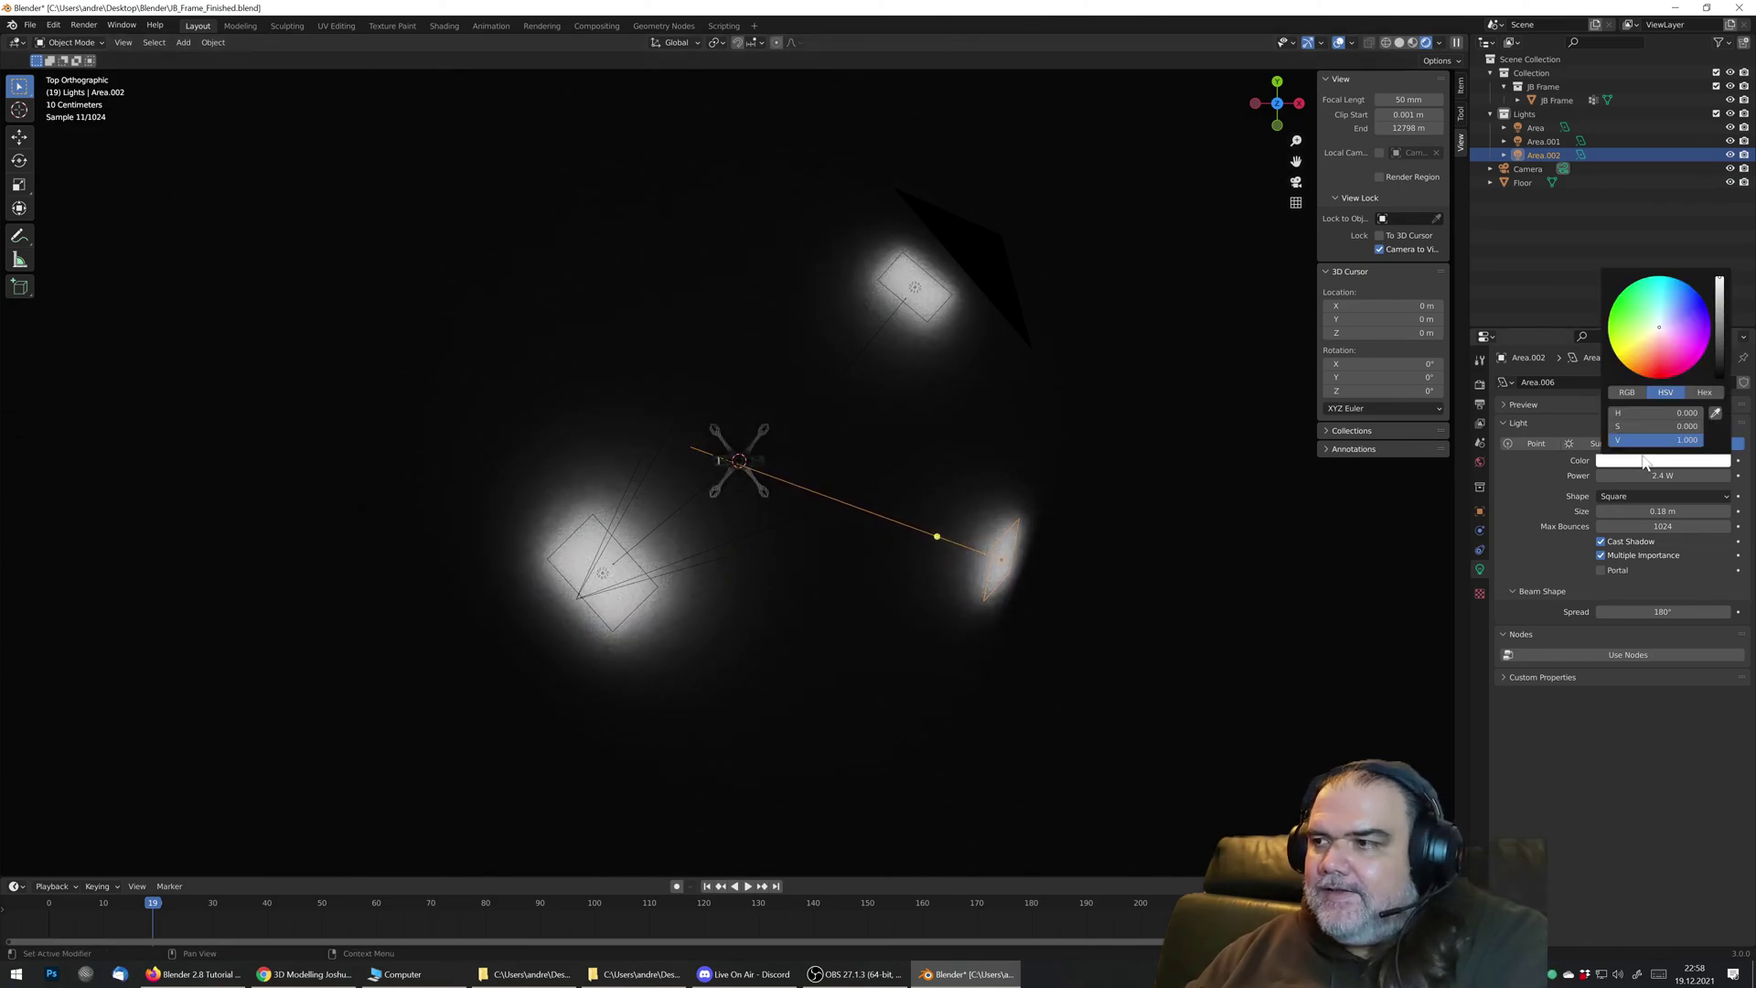
left_click(1674, 302)
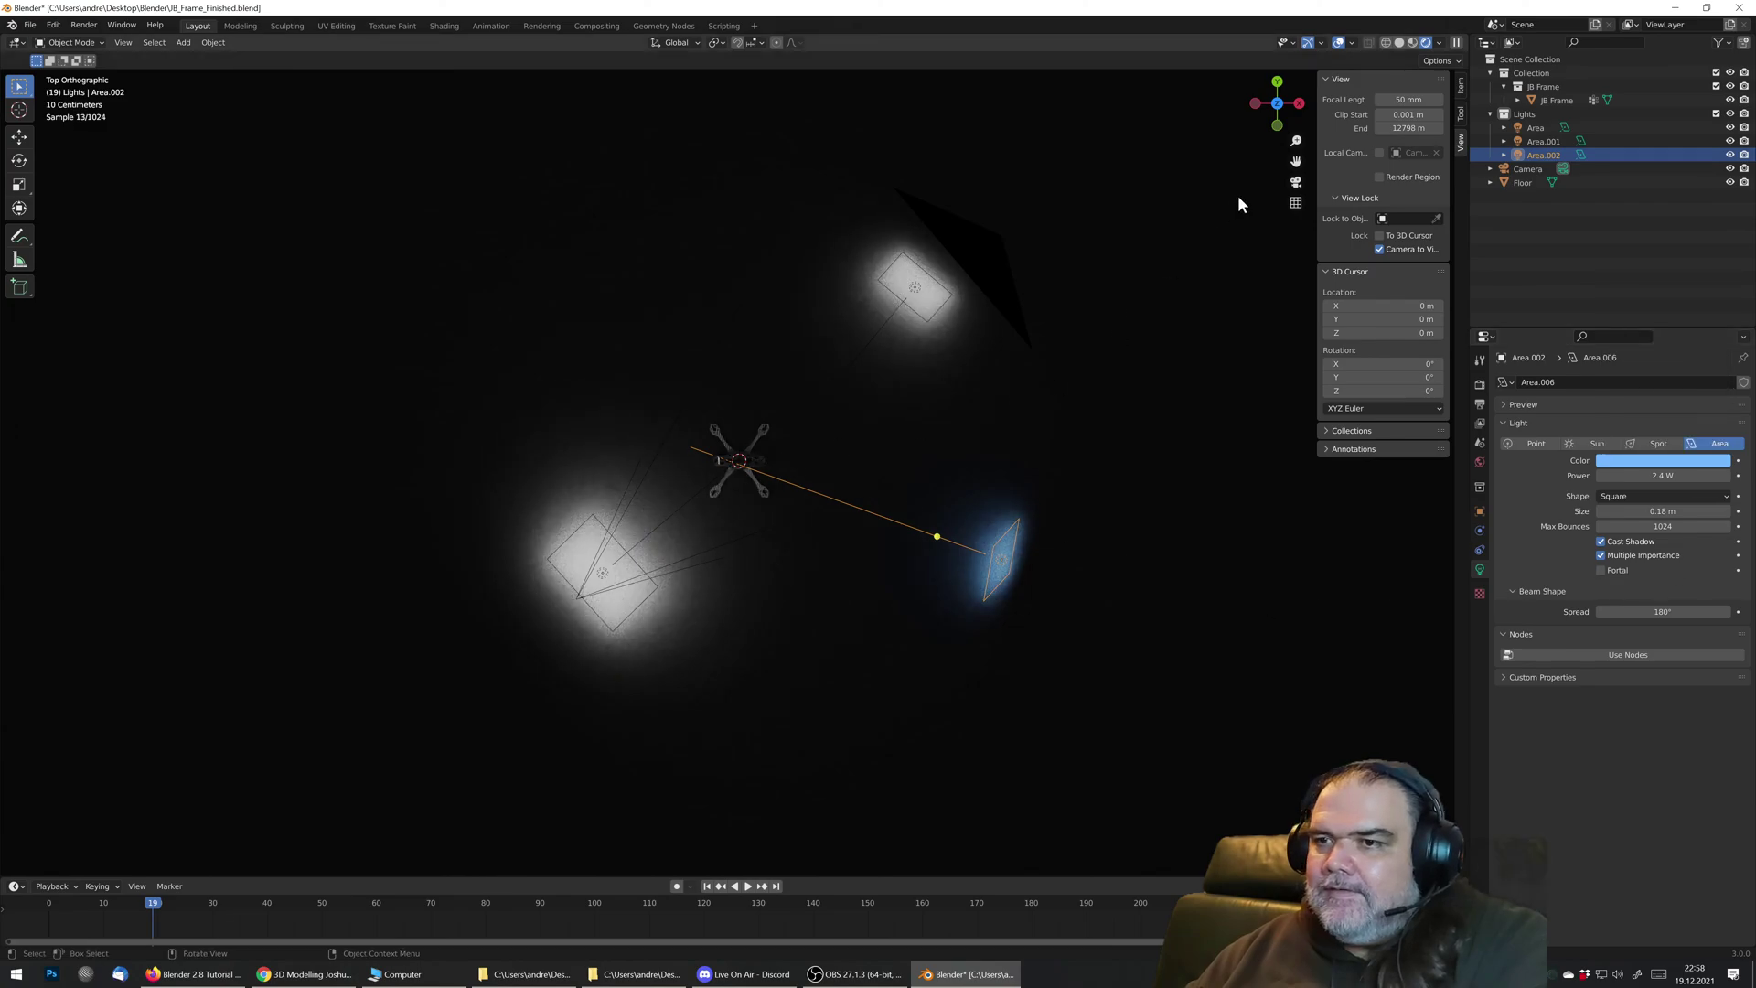
left_click(1296, 182)
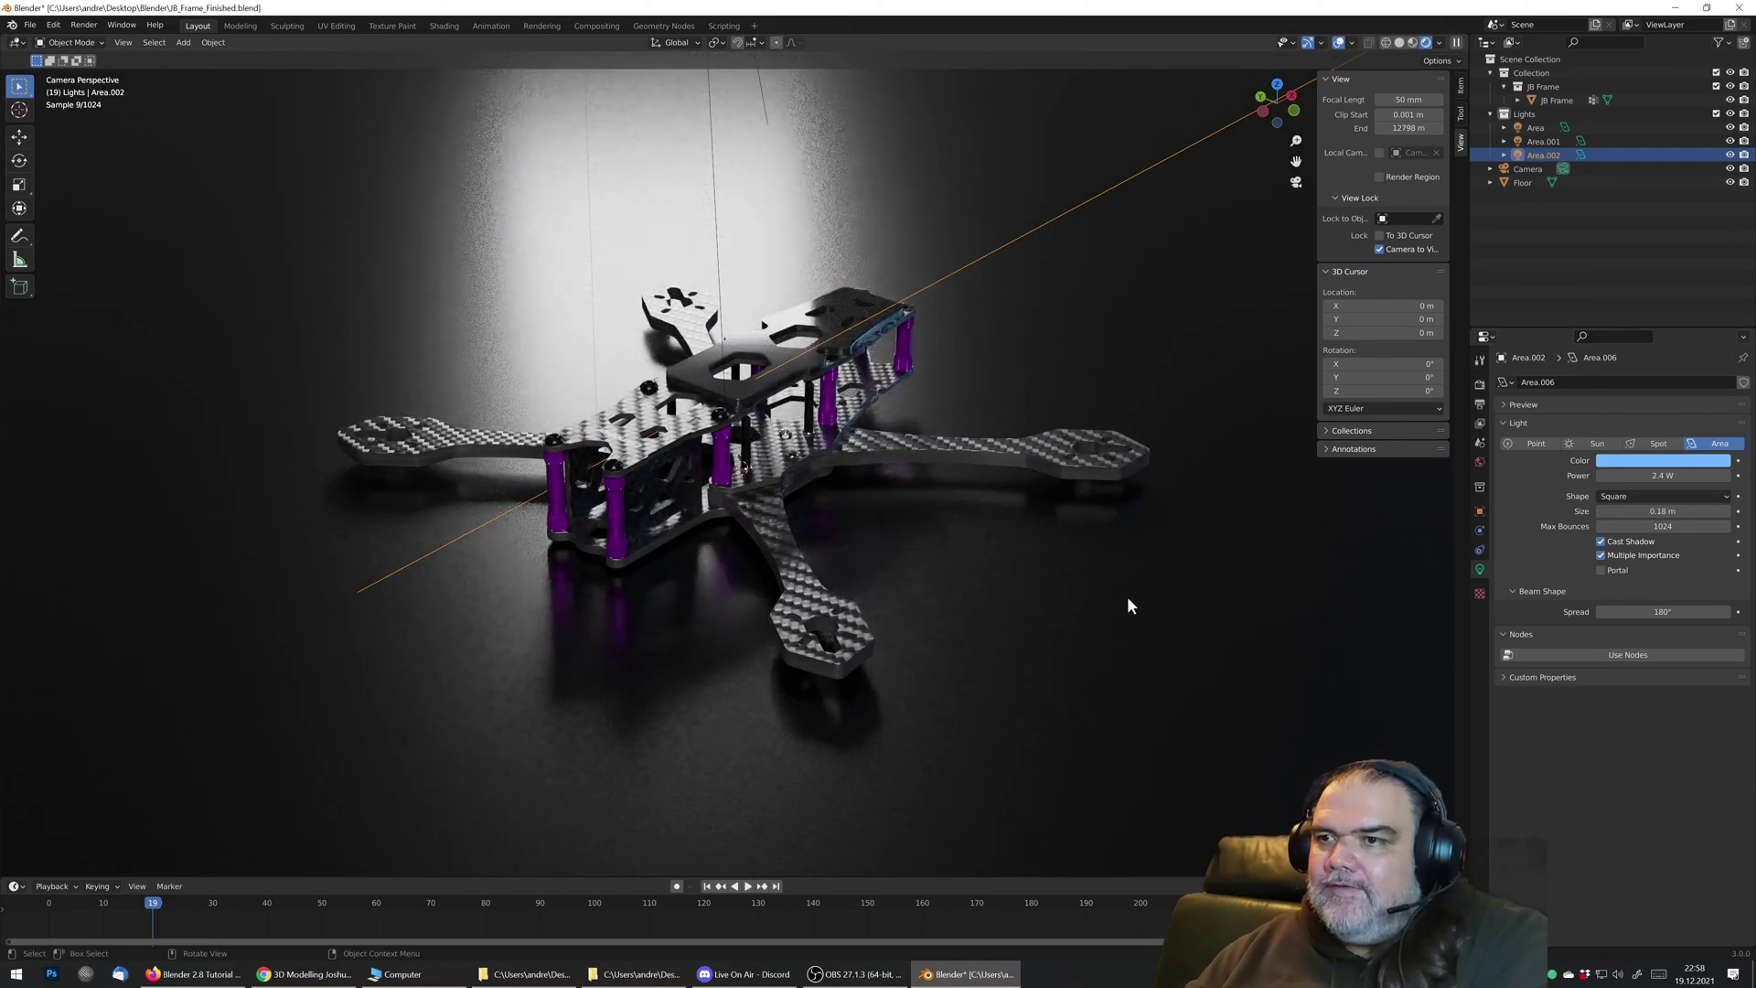
Step: Move the blue light about -0.04 m along Y and -0.35 m along X, and set its power to 4.3 W
key("g")
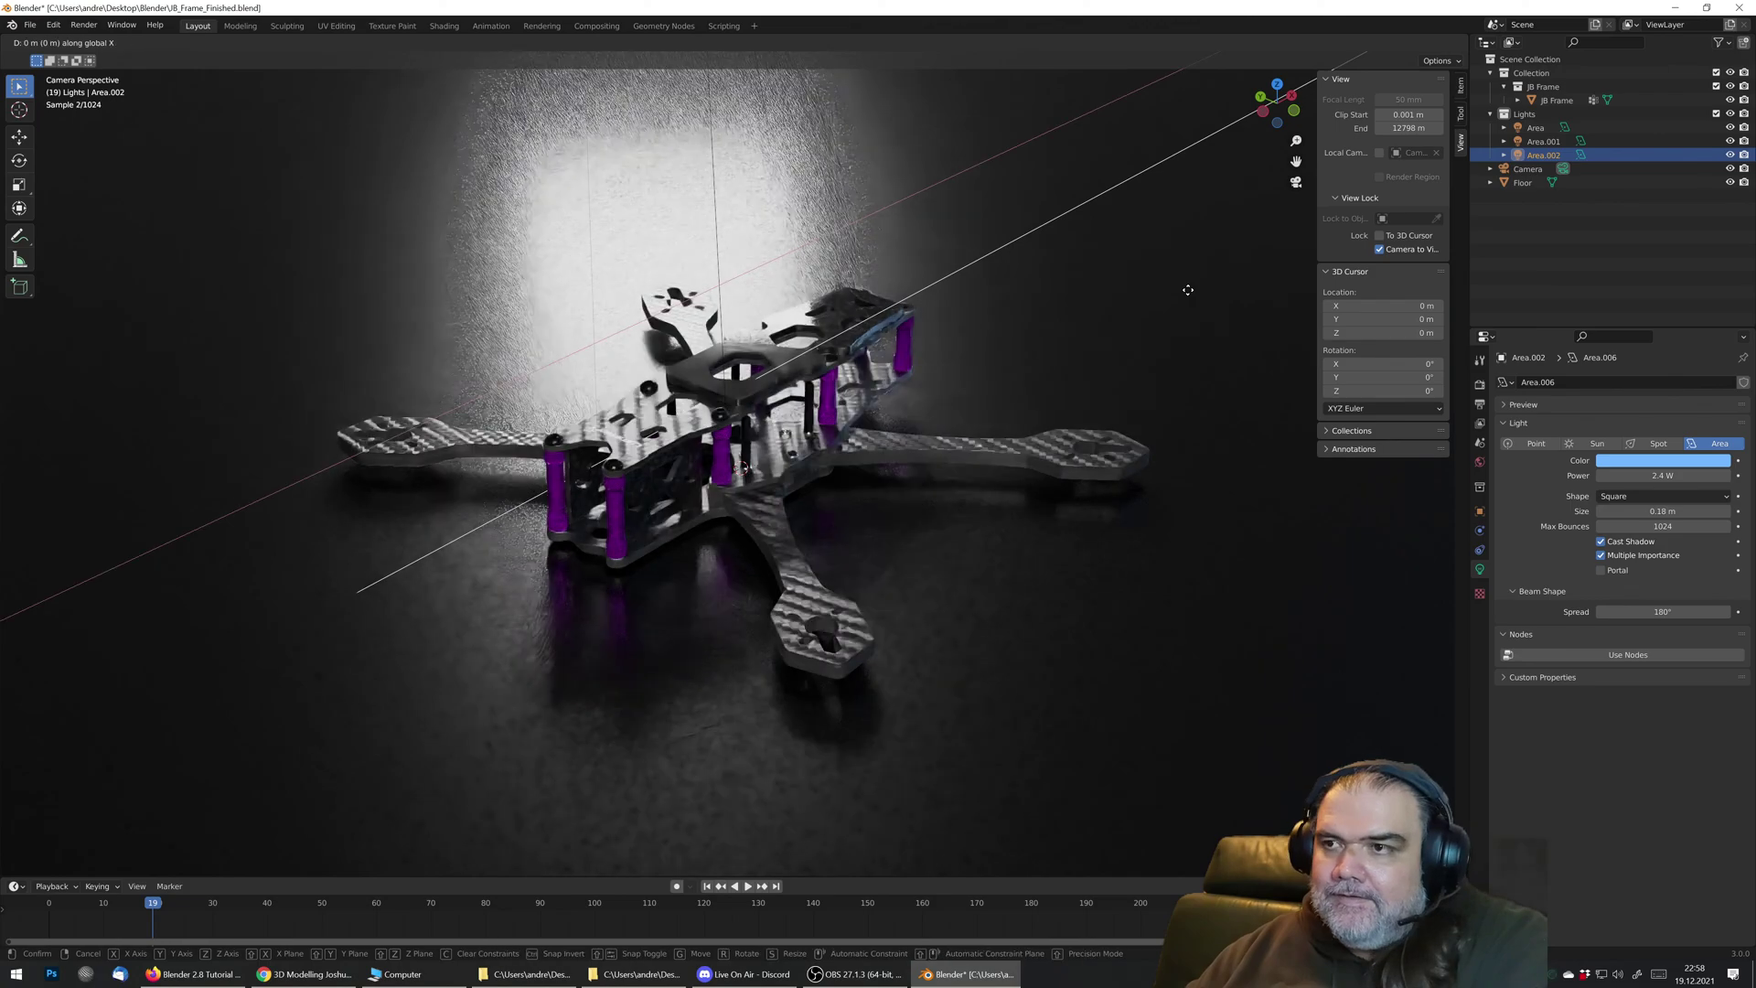
key("y")
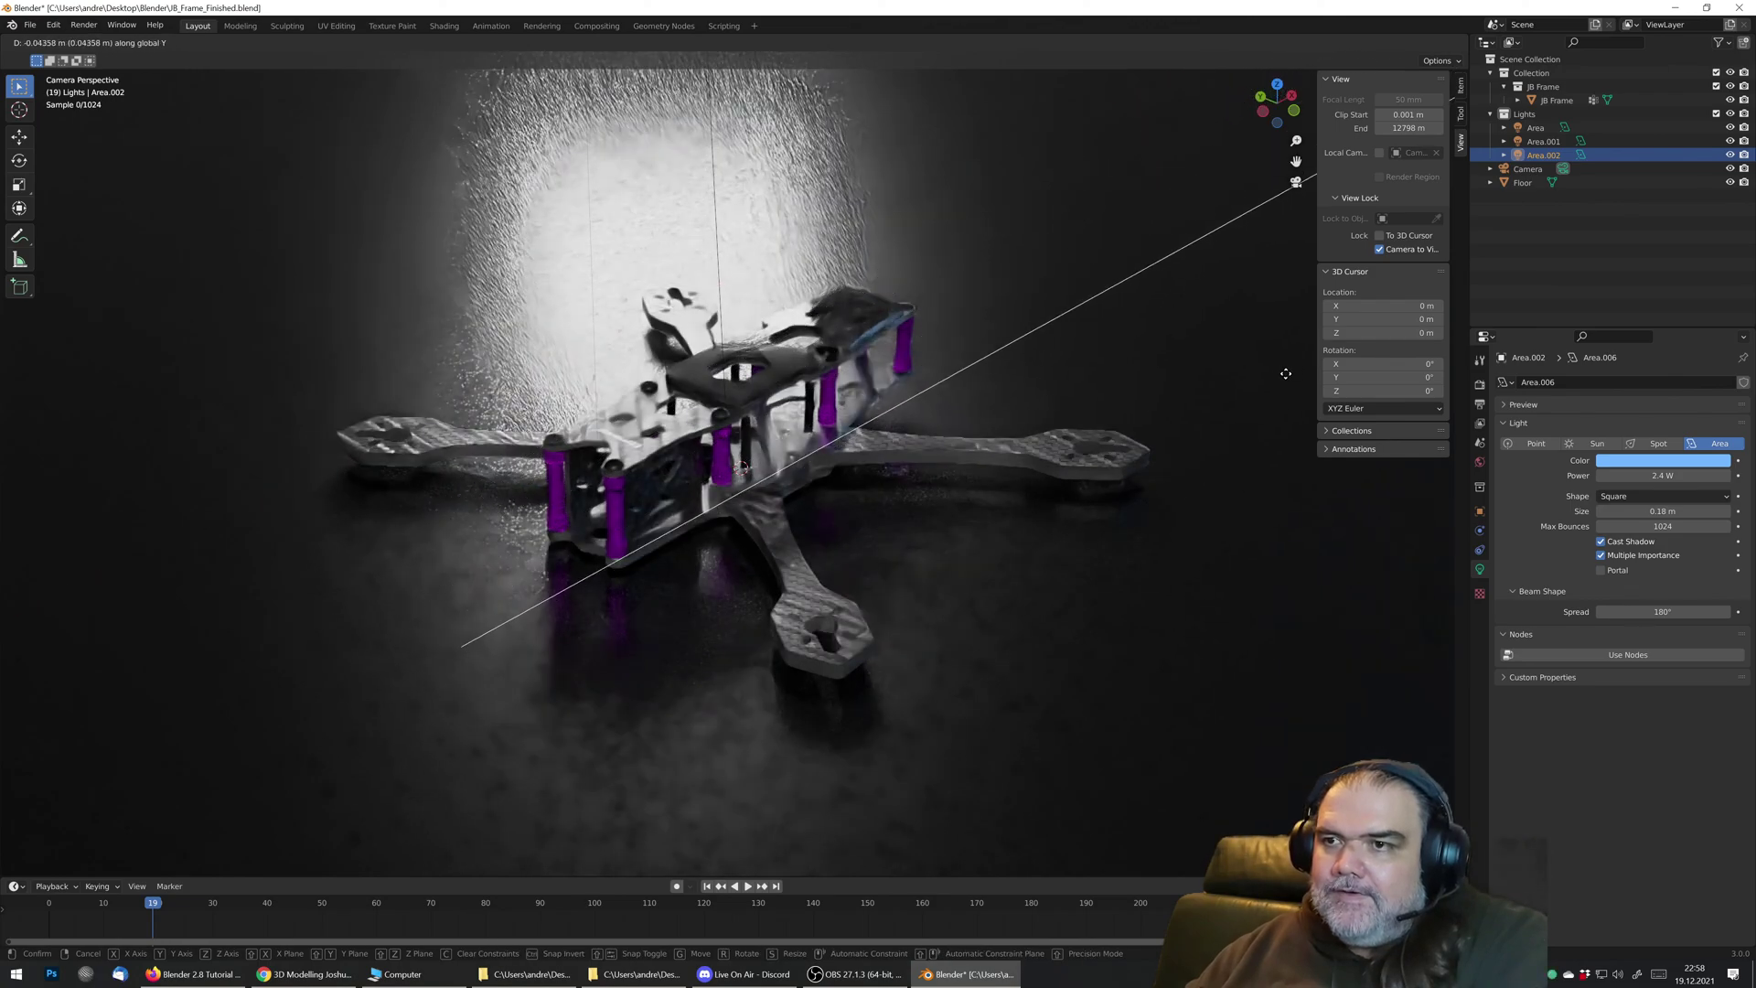
left_click(1268, 368)
key("g")
key("x")
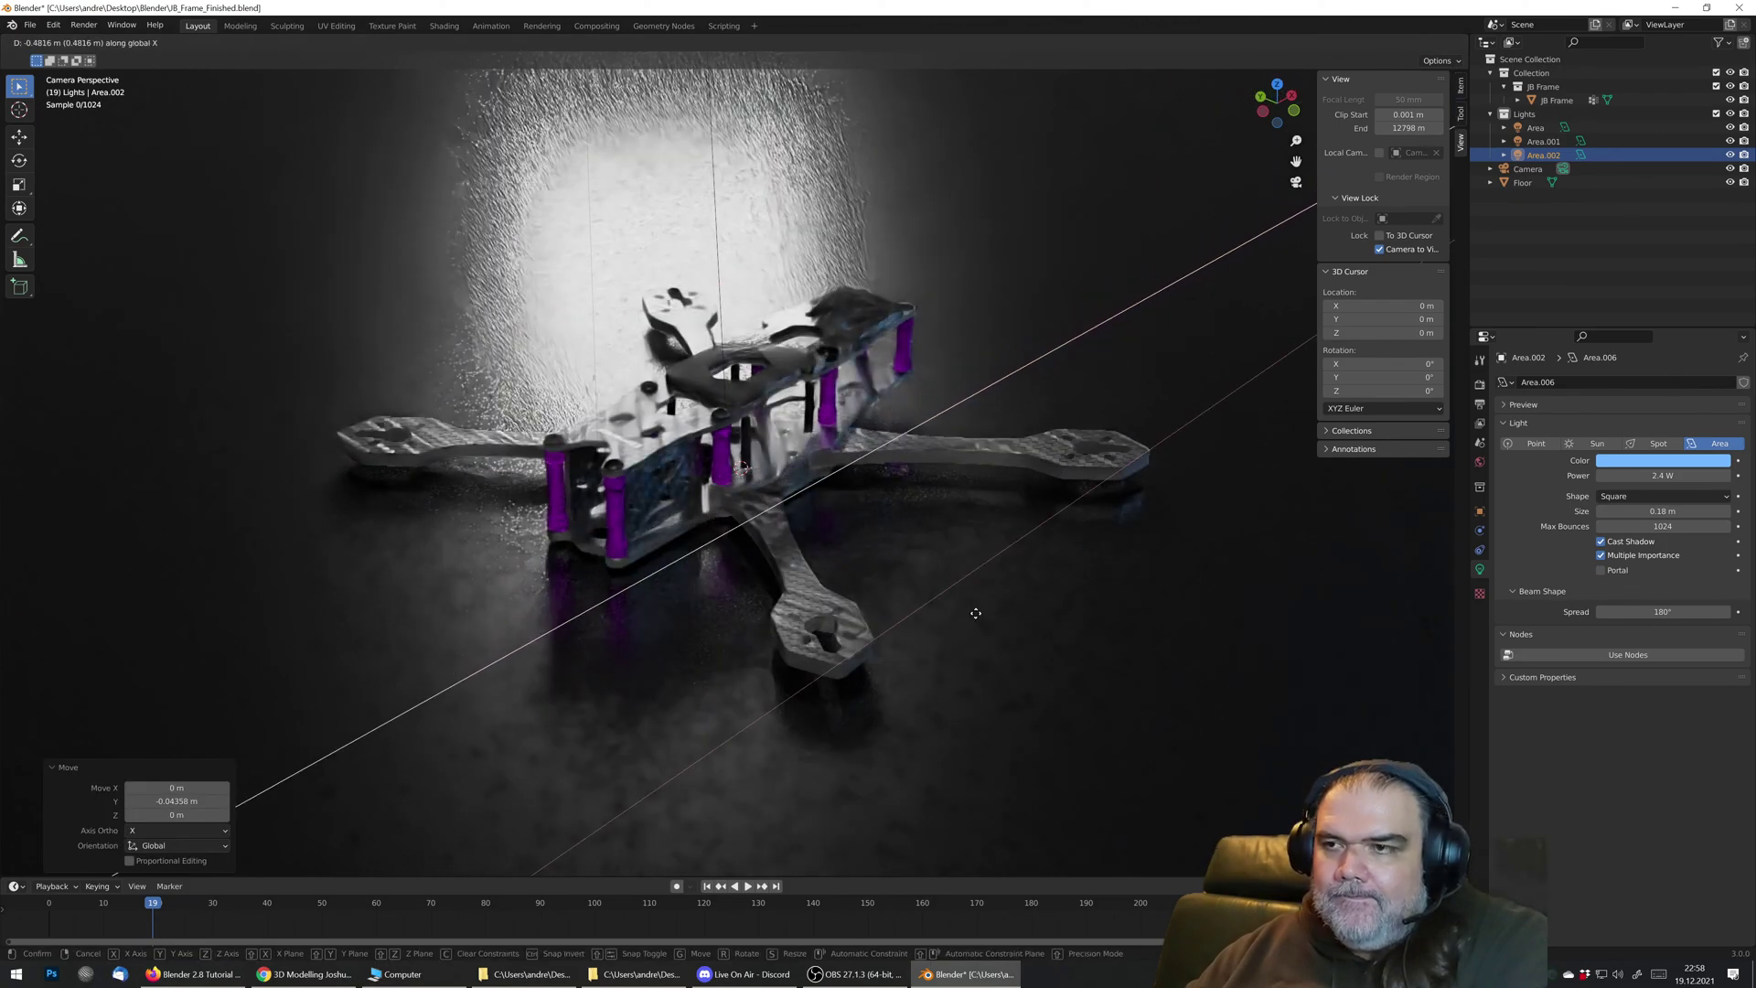
left_click(1149, 510)
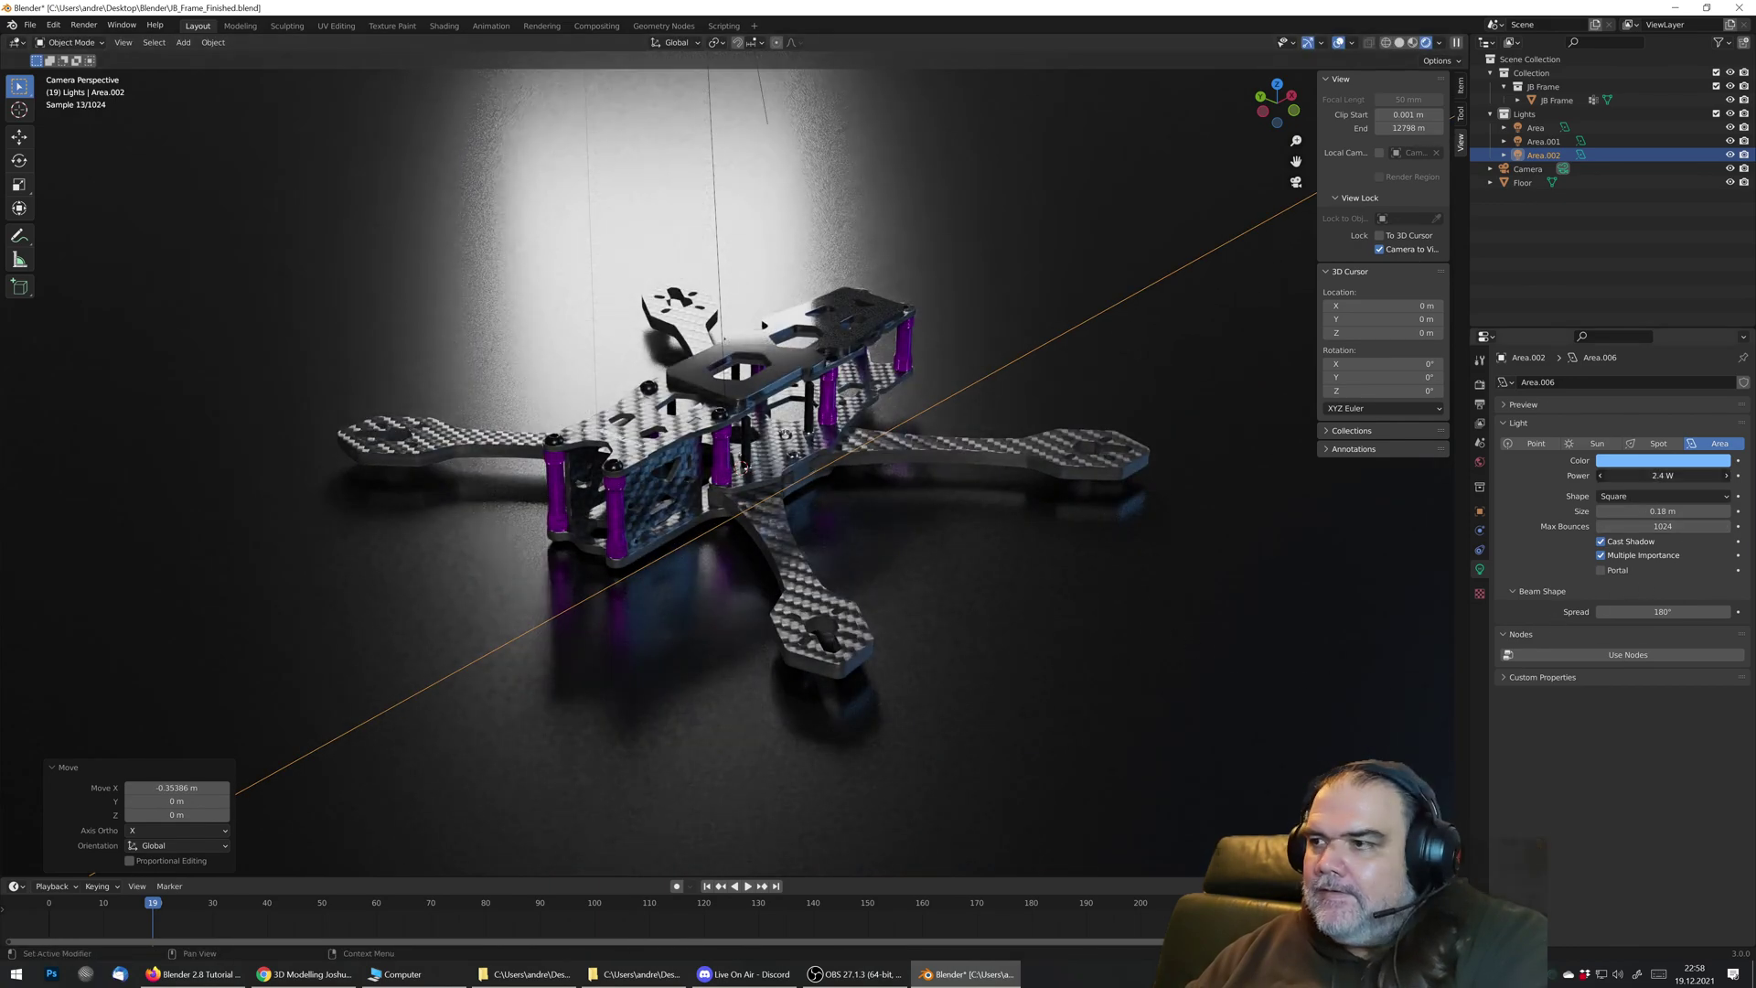
left_click_drag(1663, 476, 1702, 476)
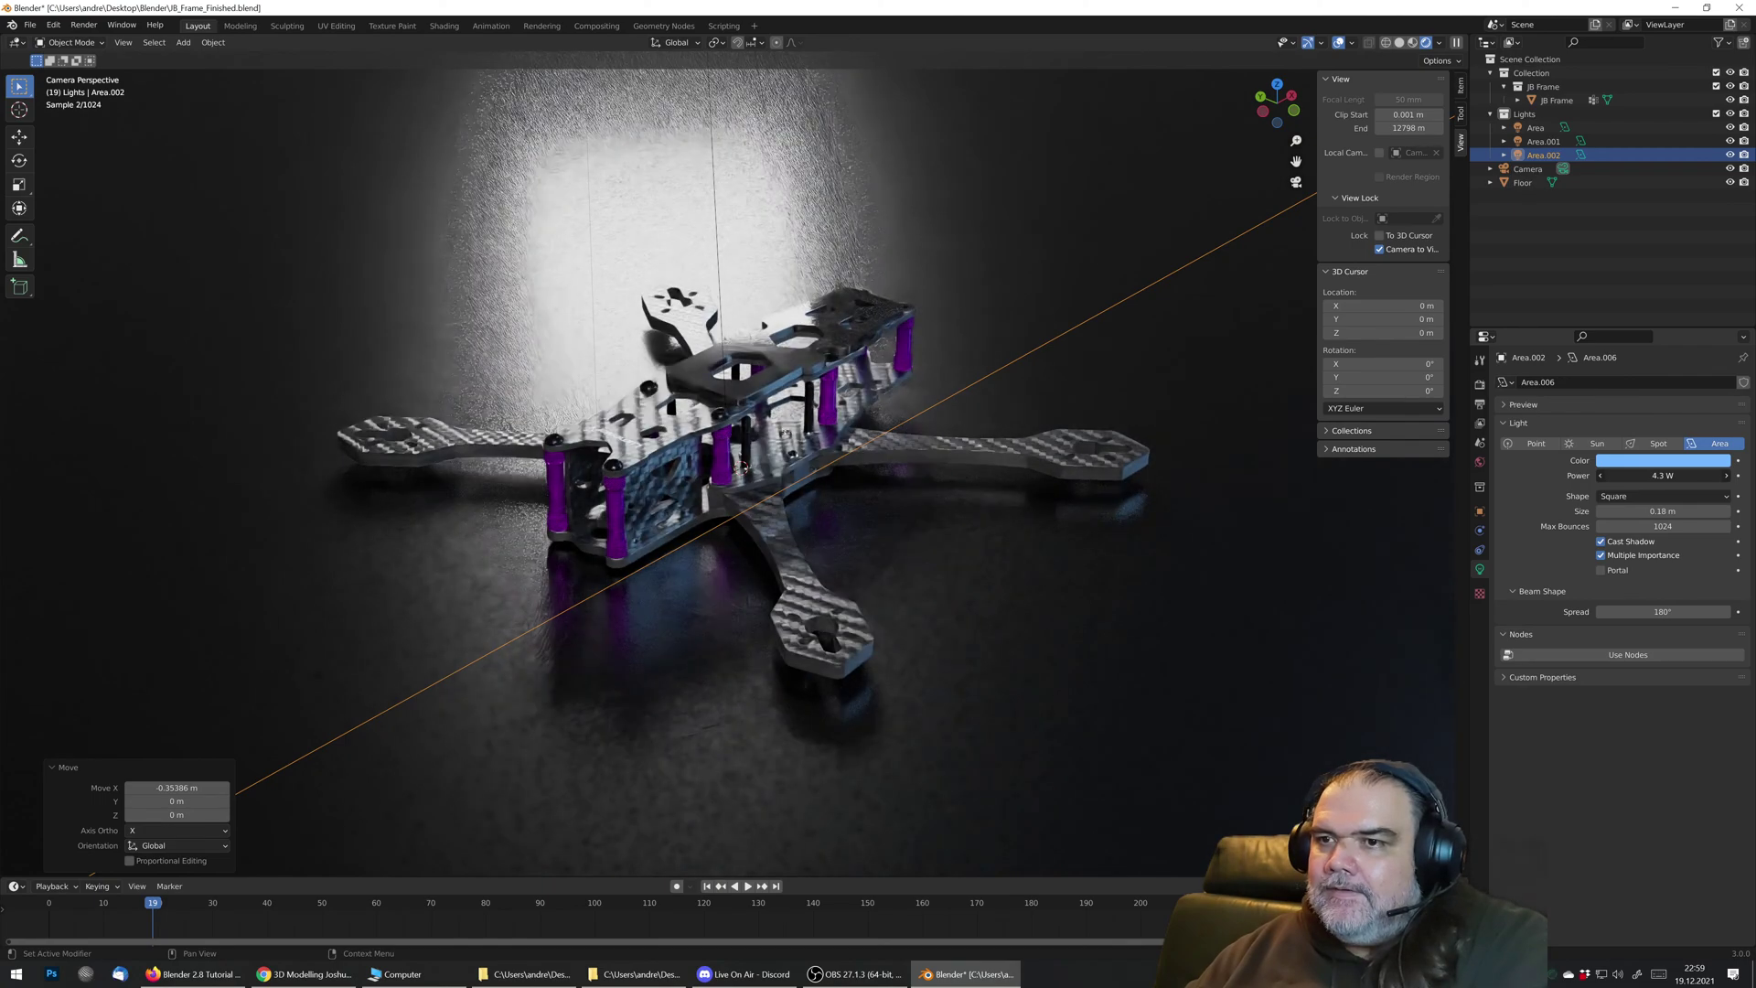
Step: Set the size of the white light Area.001 to 0.6 m and its power to 3.1 W
left_click(1535, 137)
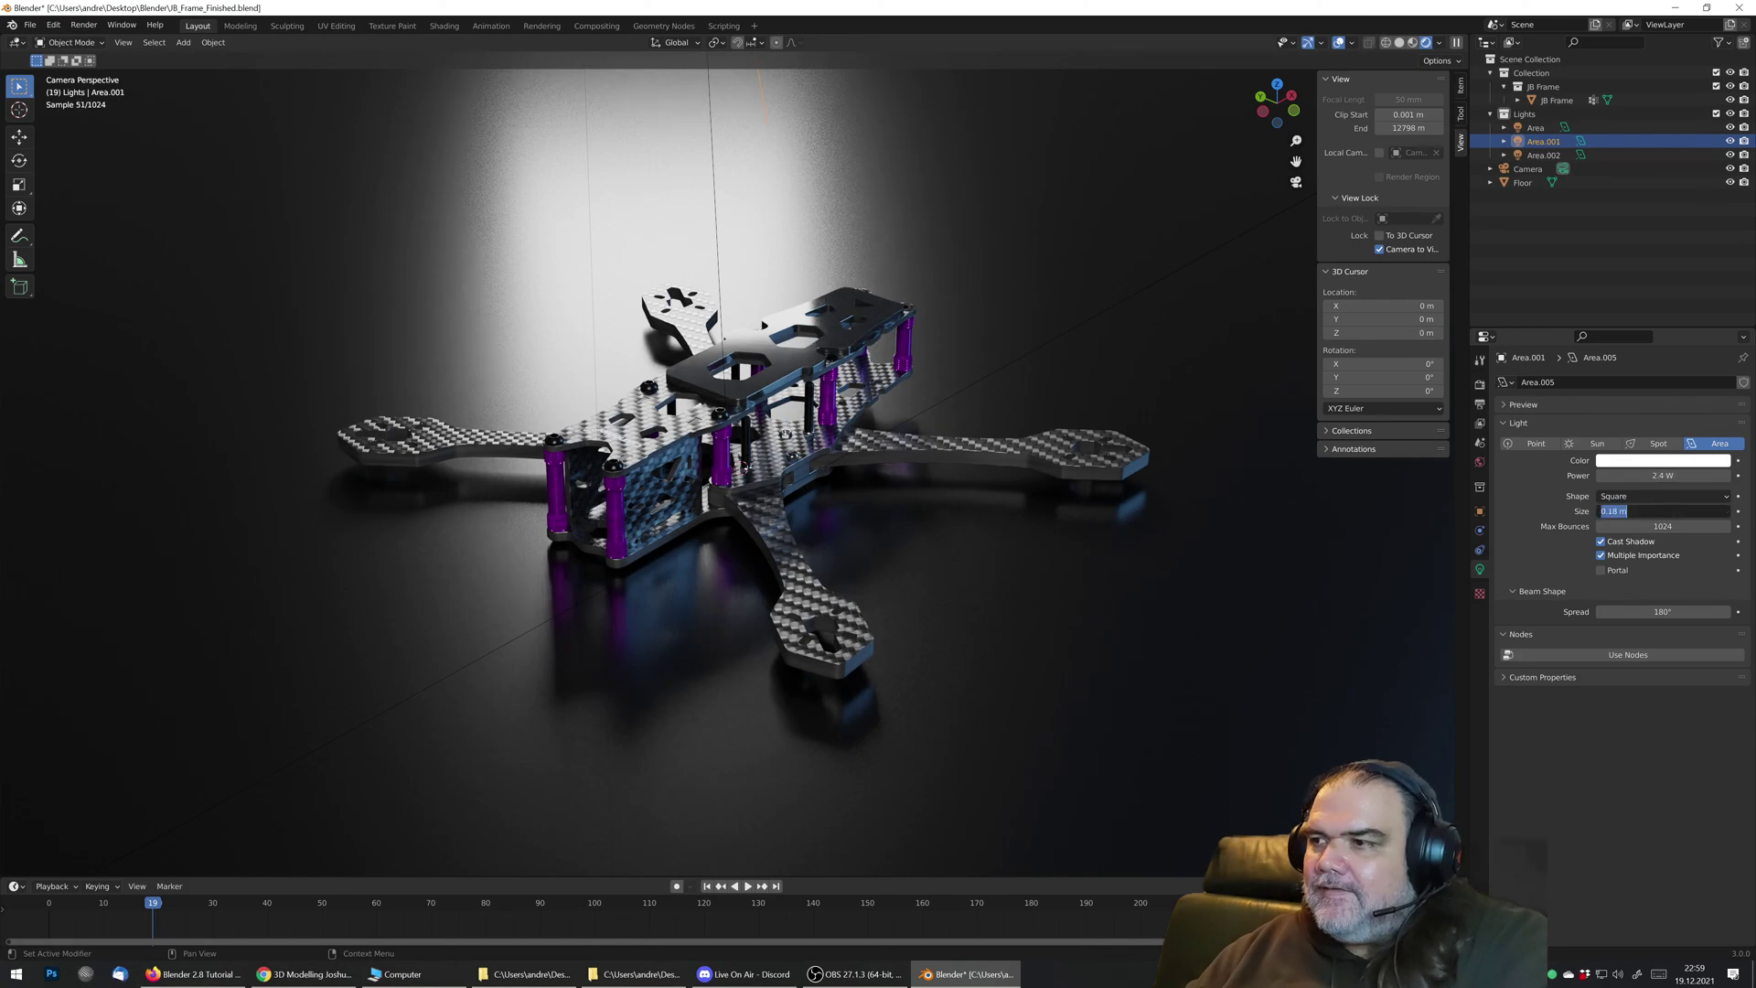
key("Return")
left_click_drag(1663, 511, 1685, 476)
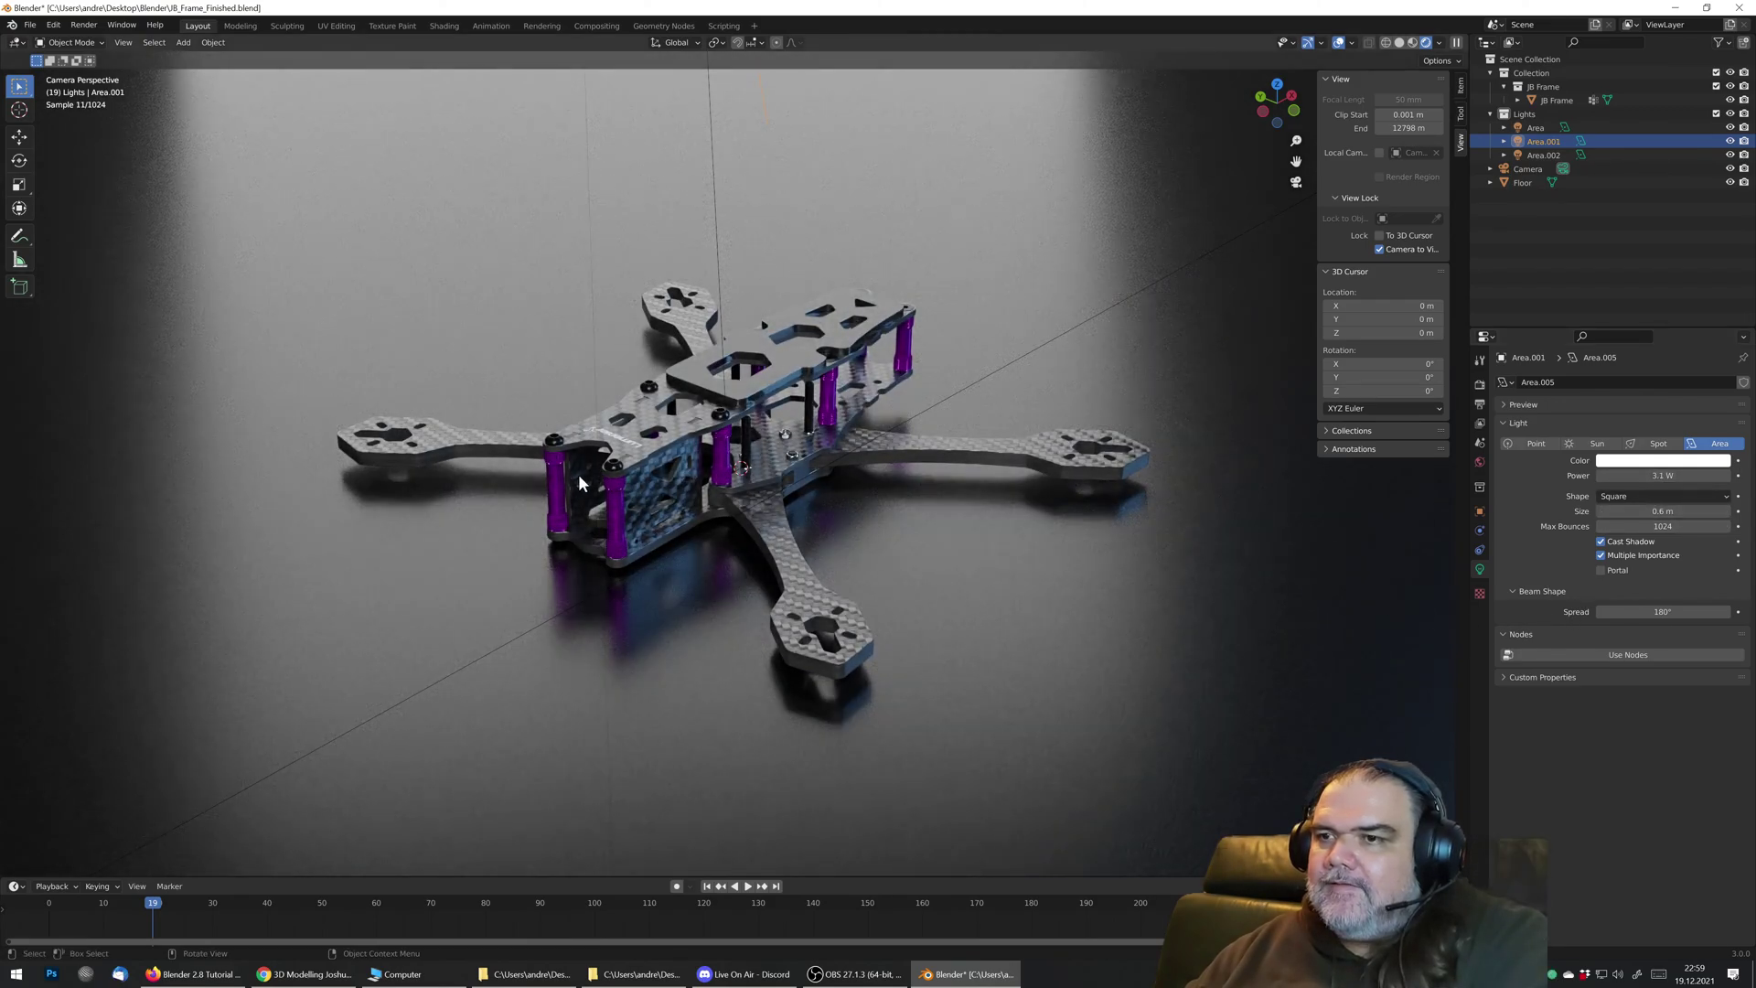
Step: Reframe the camera to a close-up of the frame's end with the purple standoffs and the Lumenier logo
middle_click_drag(578, 474, 682, 448)
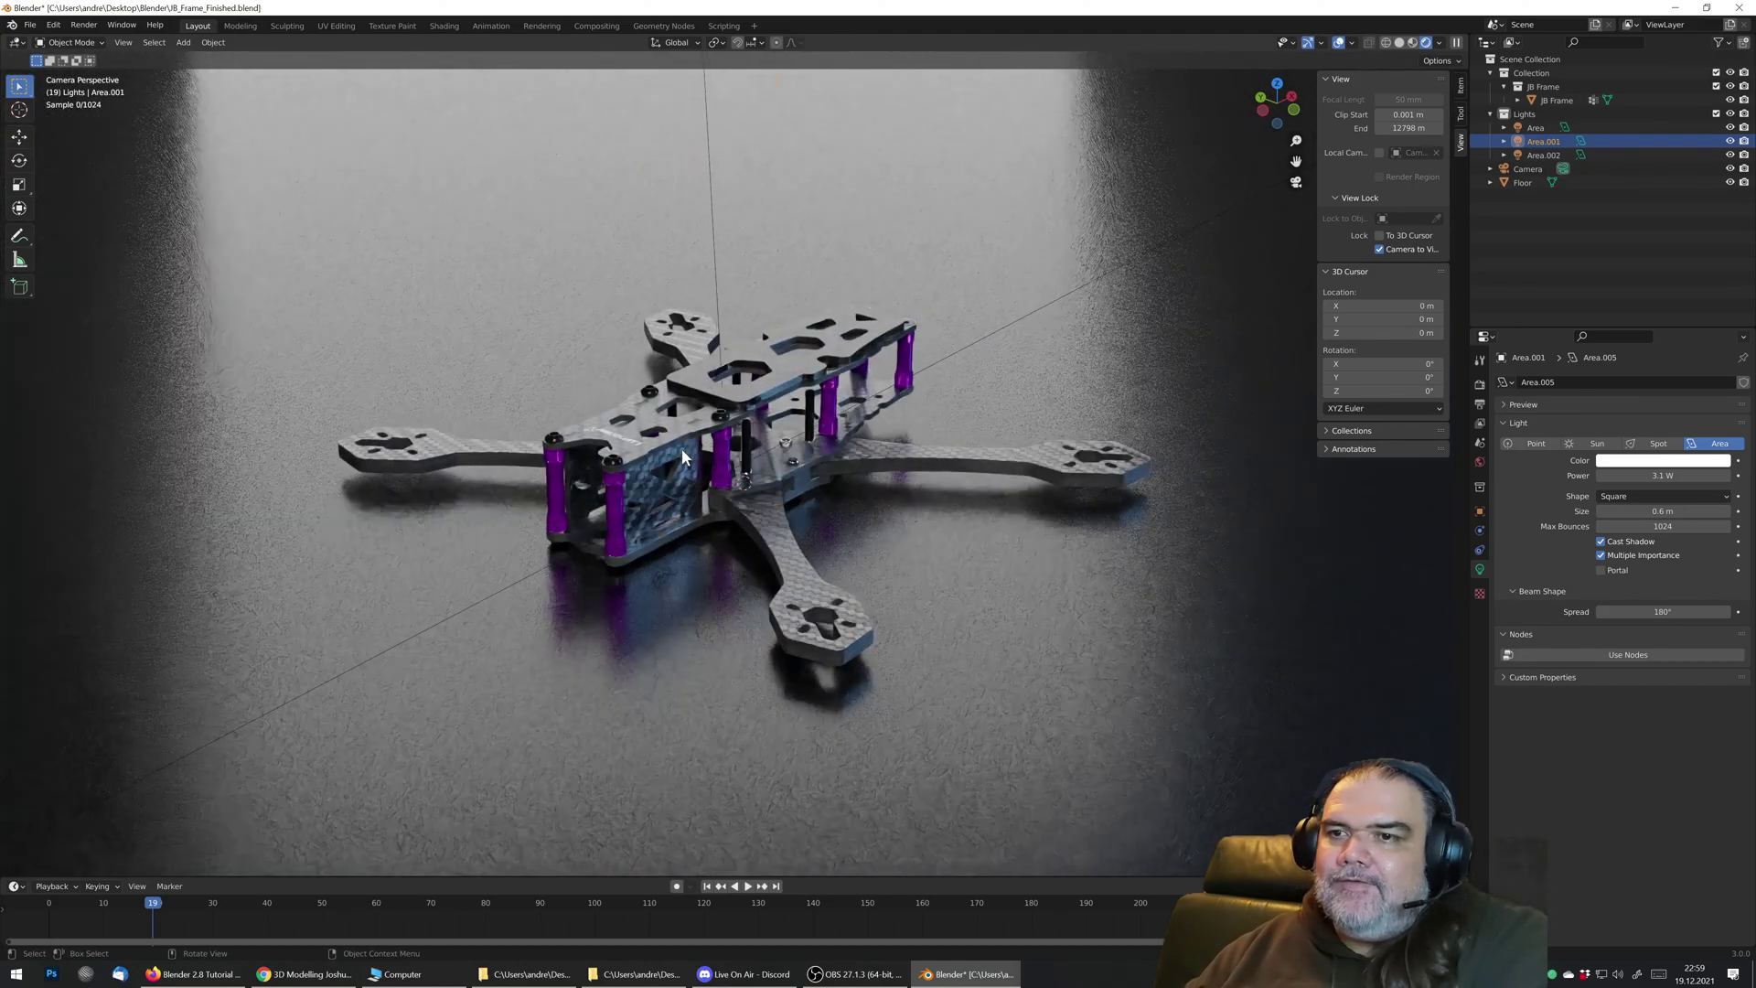
scroll(681, 445, "up", 5)
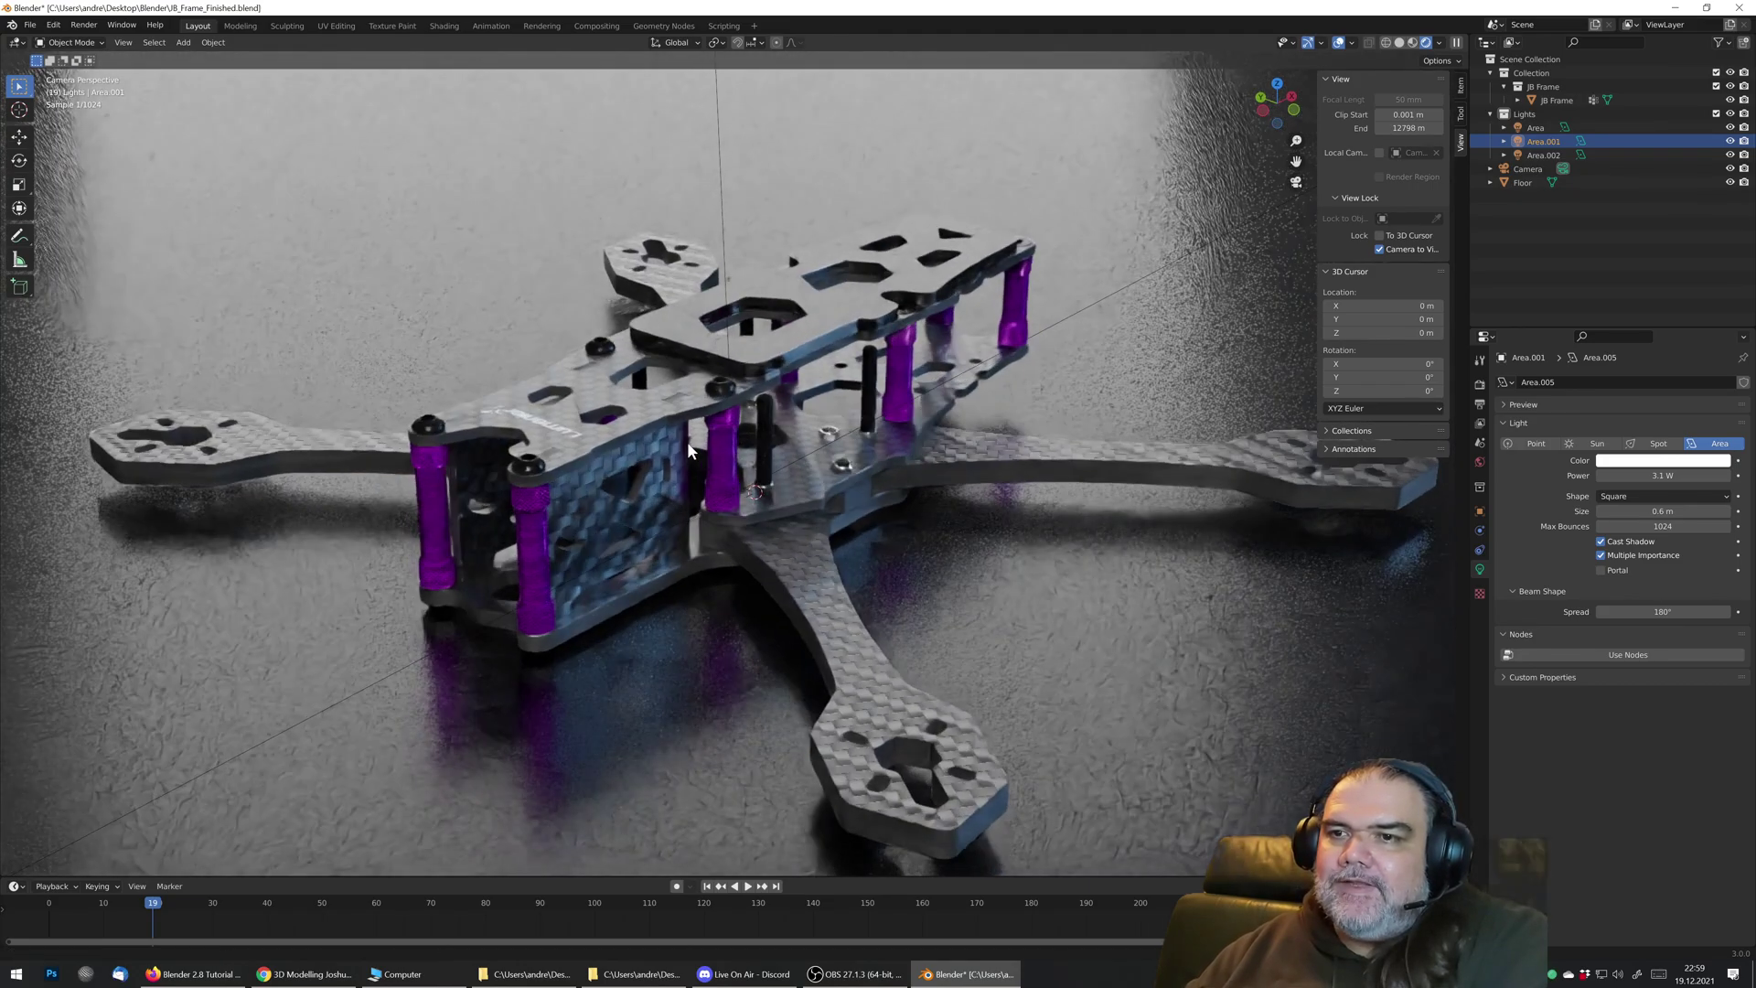
scroll(687, 438, "up", 1)
middle_click_drag(687, 438, 891, 397)
scroll(695, 458, "up", 3)
scroll(682, 458, "down", 3)
scroll(695, 463, "up", 3)
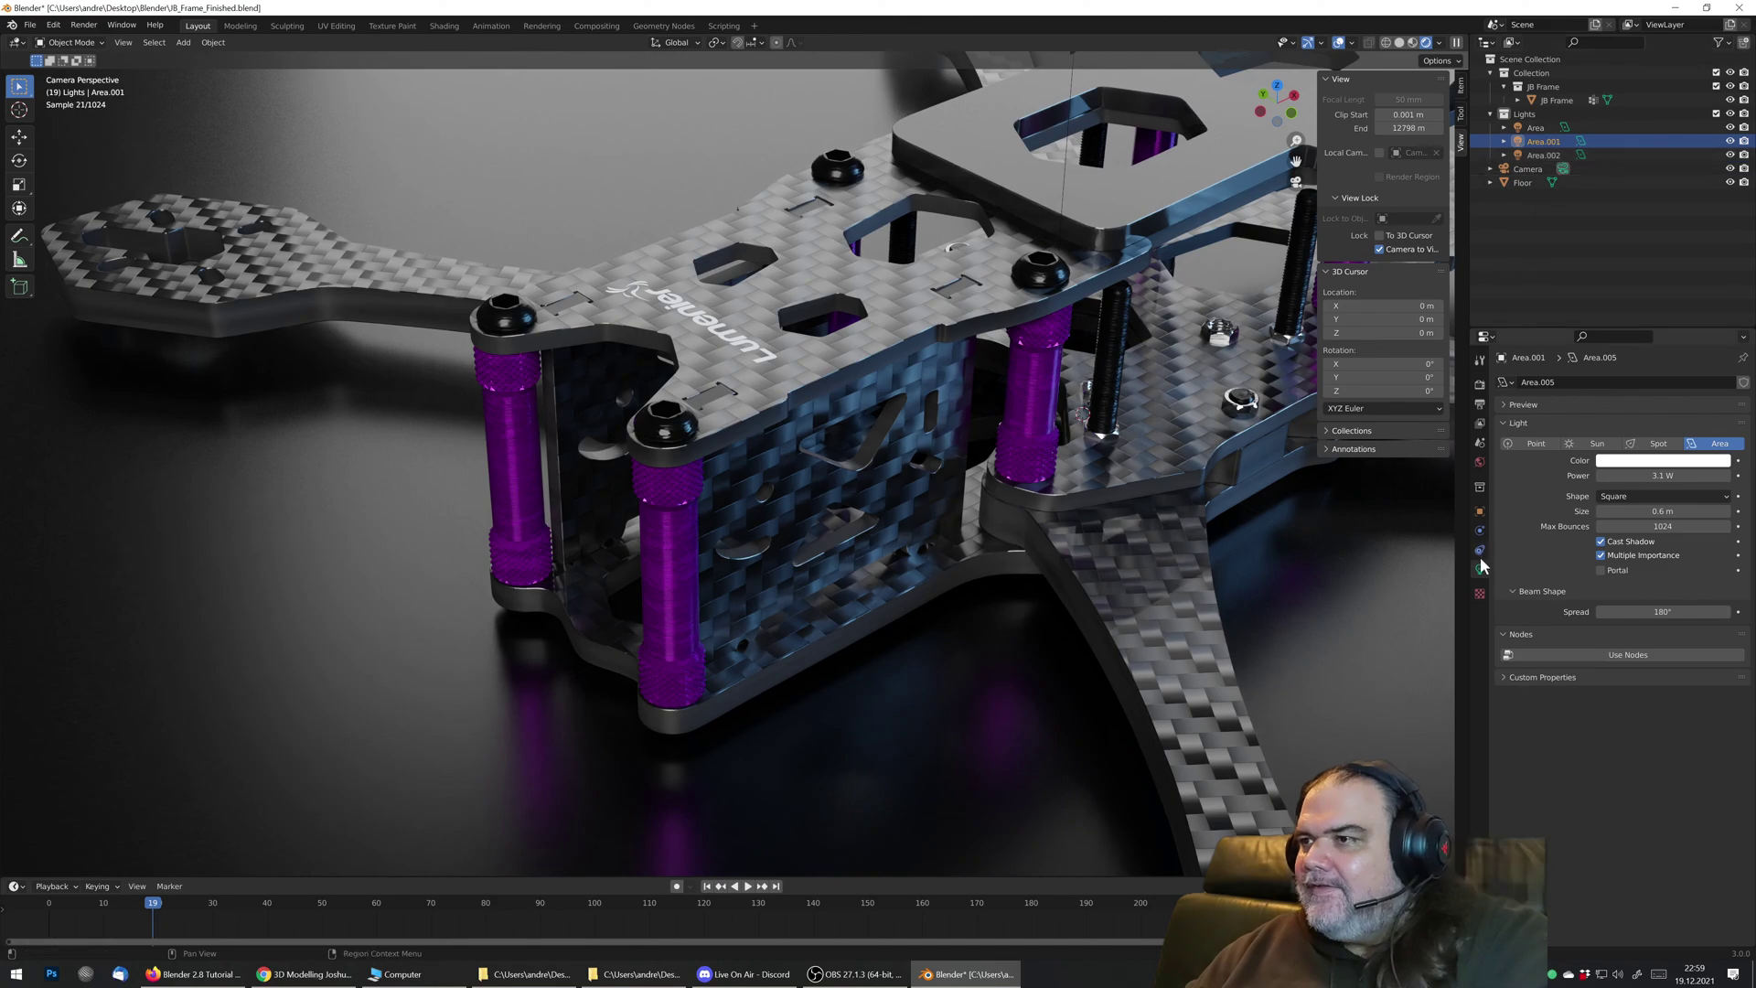
Step: Enable the camera's depth of field with a 0.2 m focus distance and raise the f-stop to between 6 and 7
left_click(1534, 169)
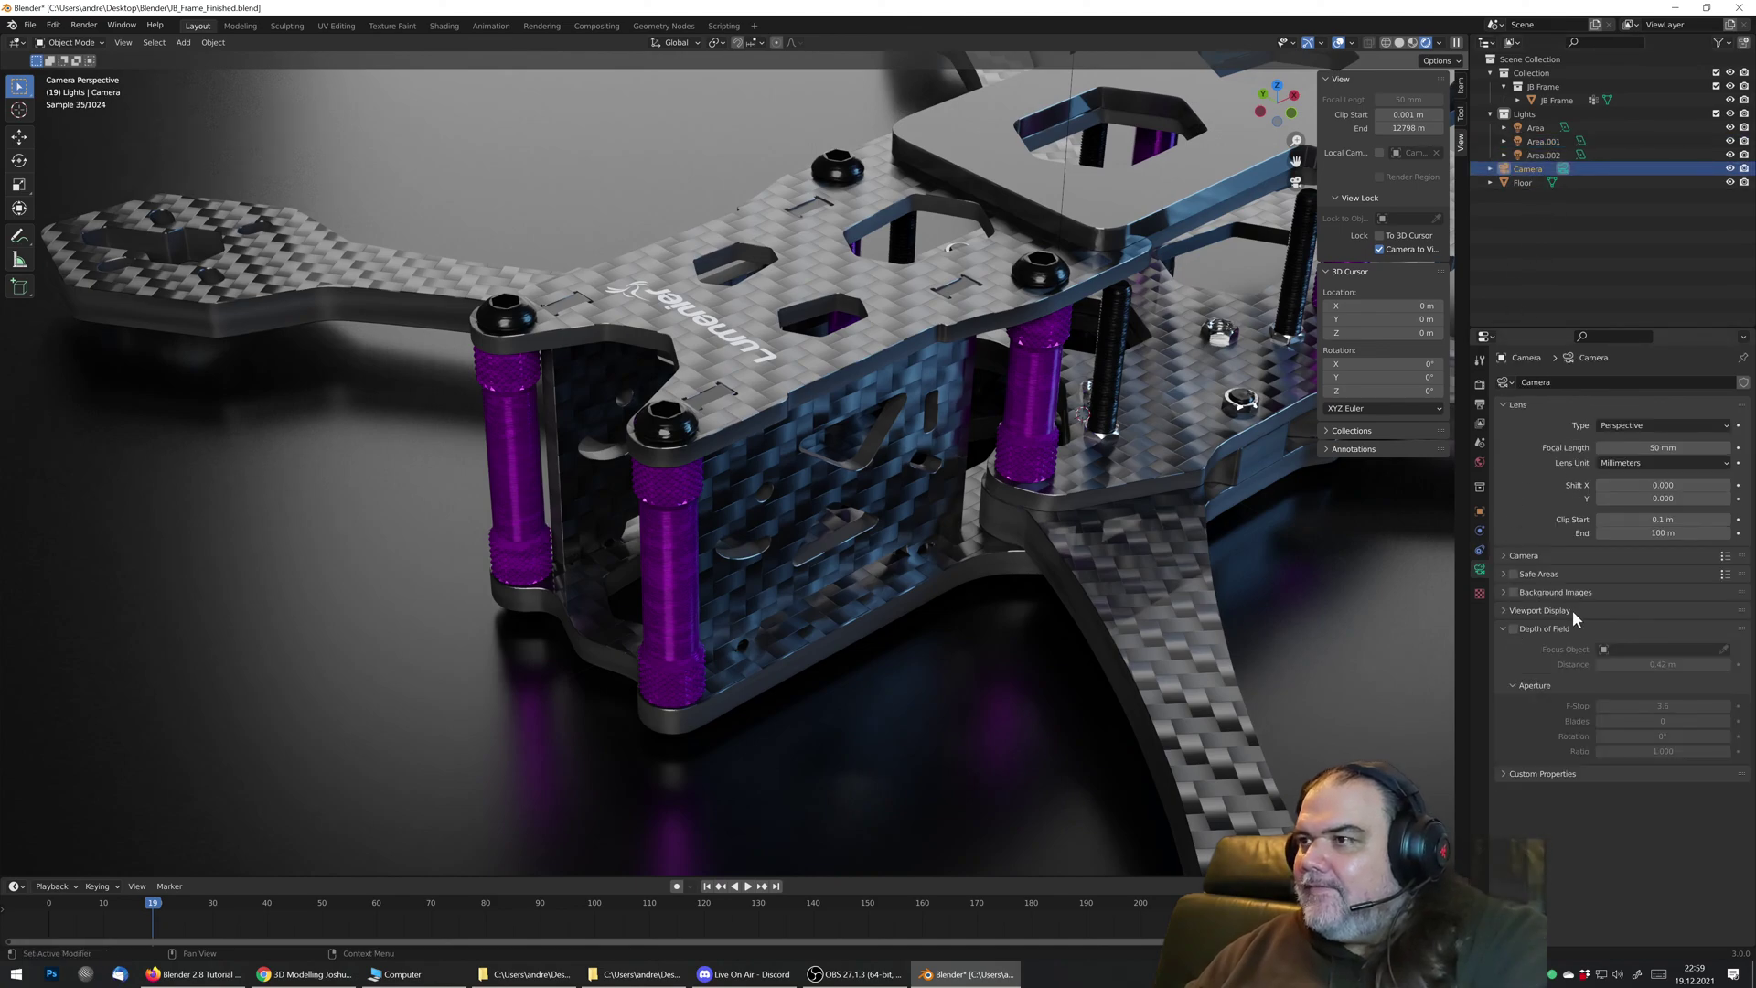
left_click(1513, 629)
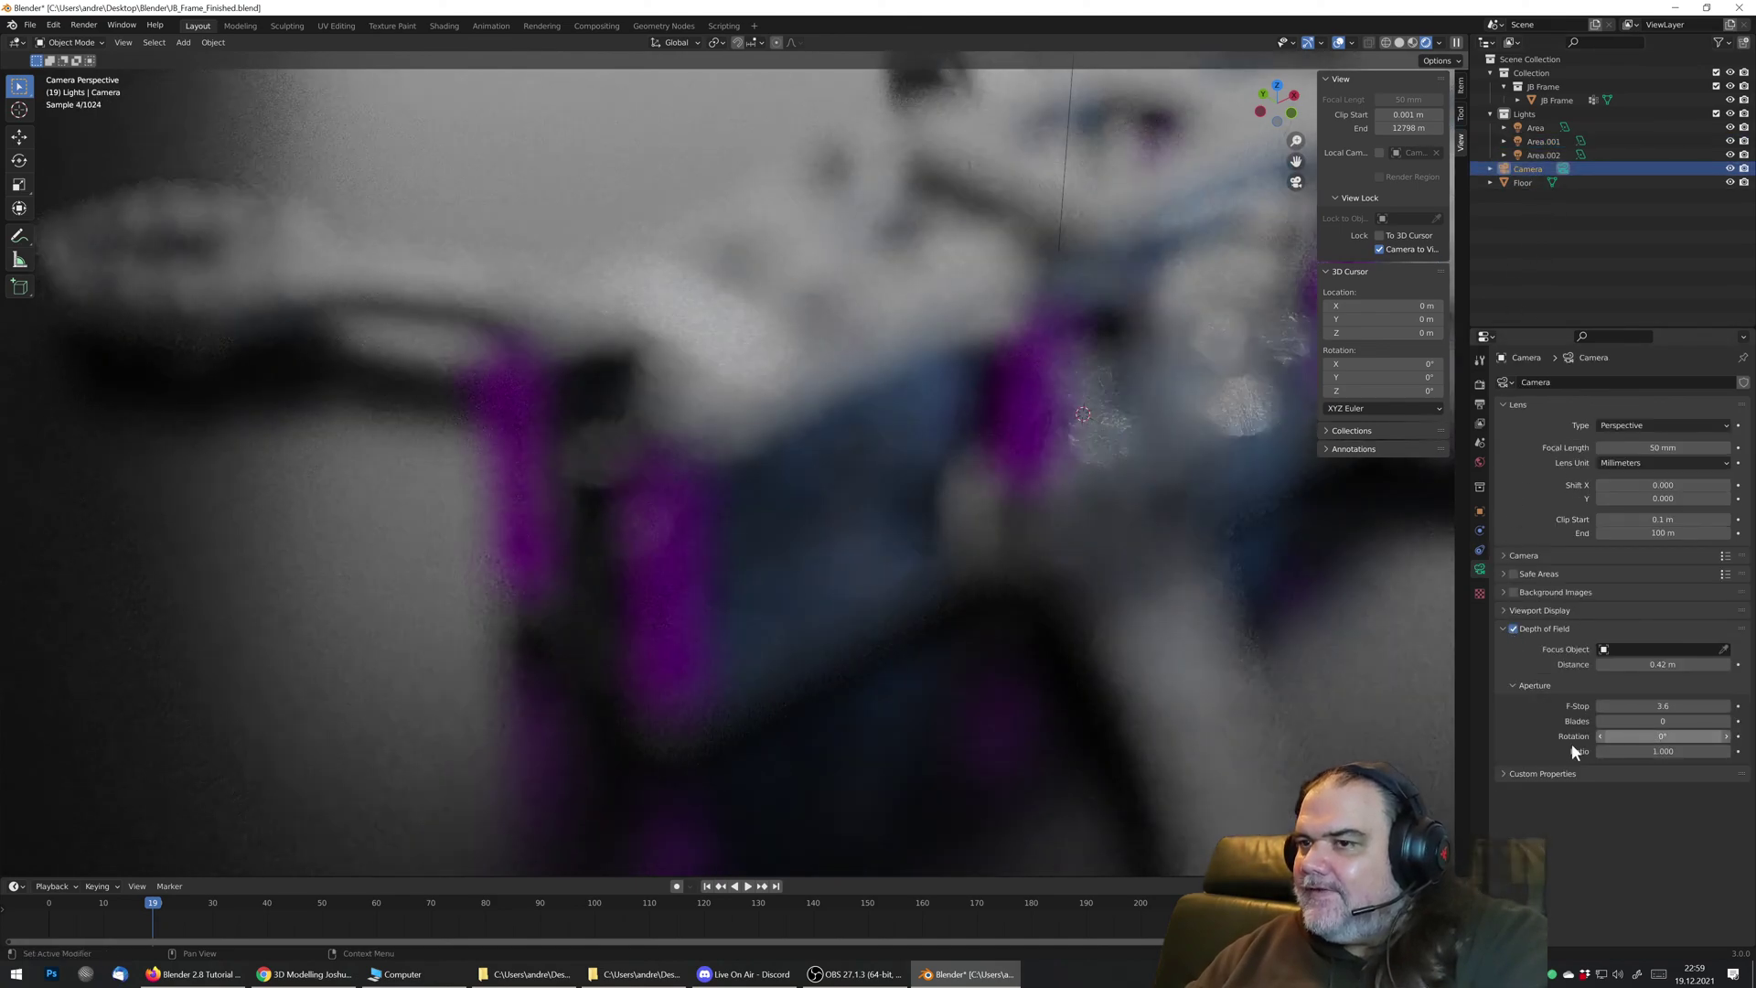
left_click_drag(1663, 664, 1606, 665)
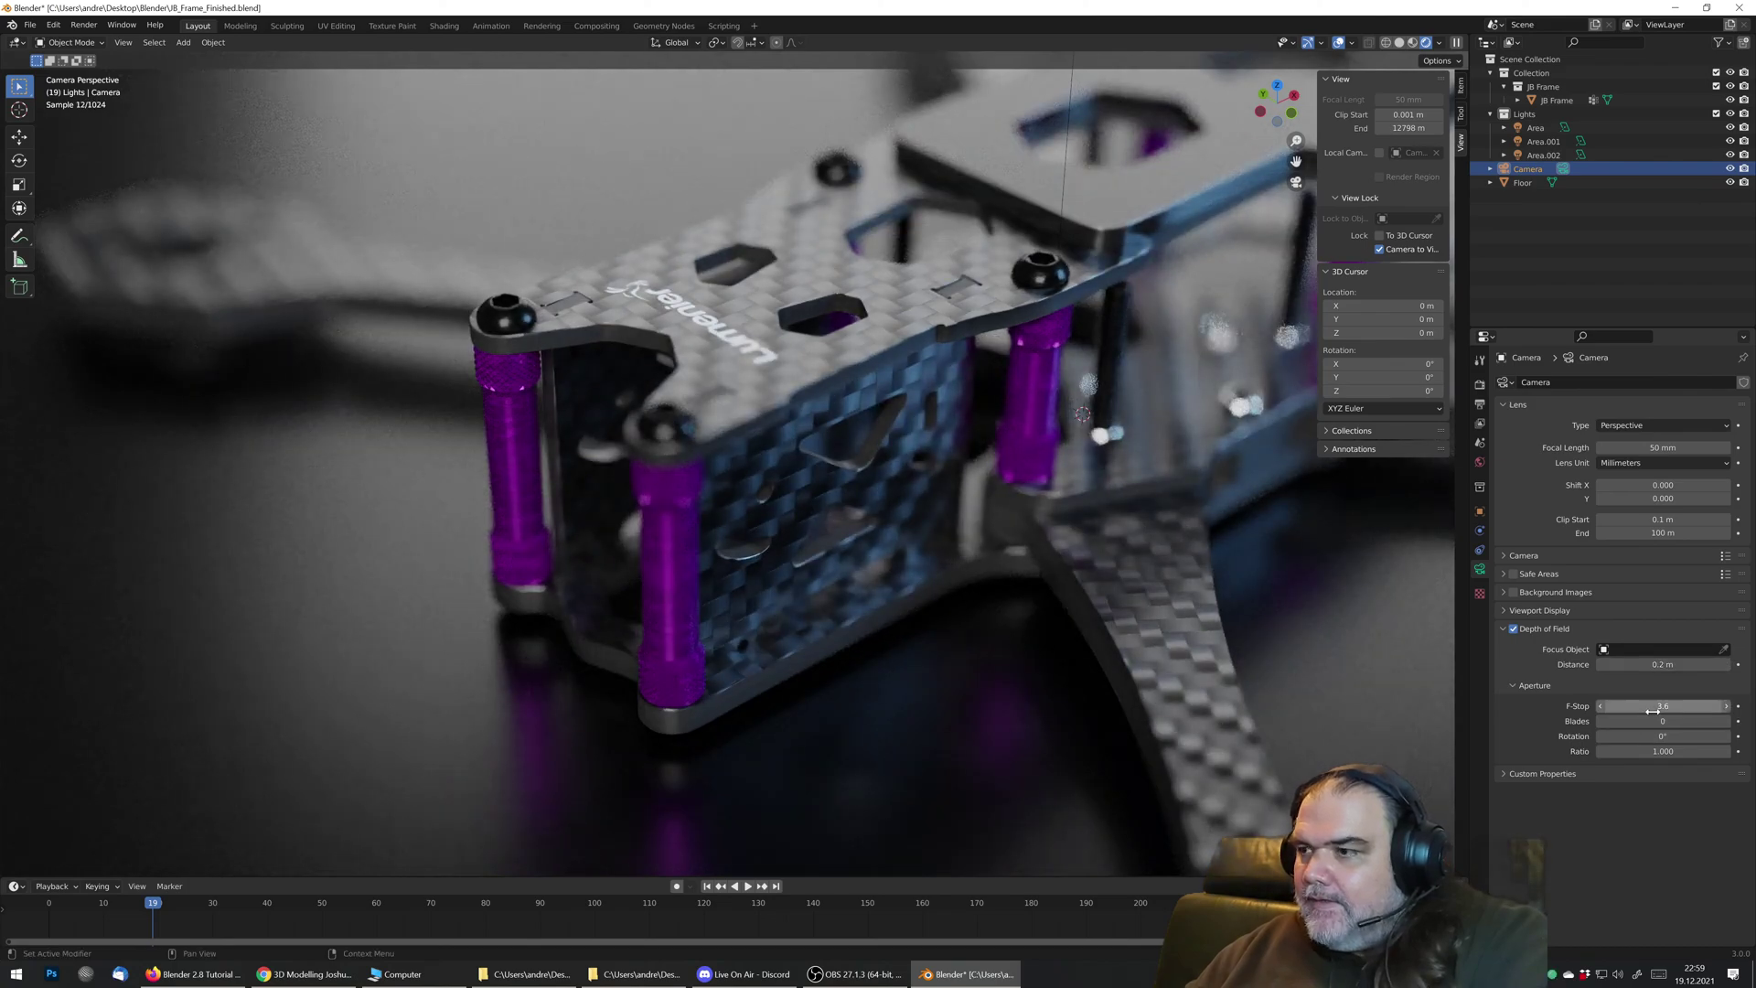
mouse_move(1651, 706)
left_mouse_down()
mouse_move(1626, 706)
mouse_move(1657, 706)
left_mouse_up()
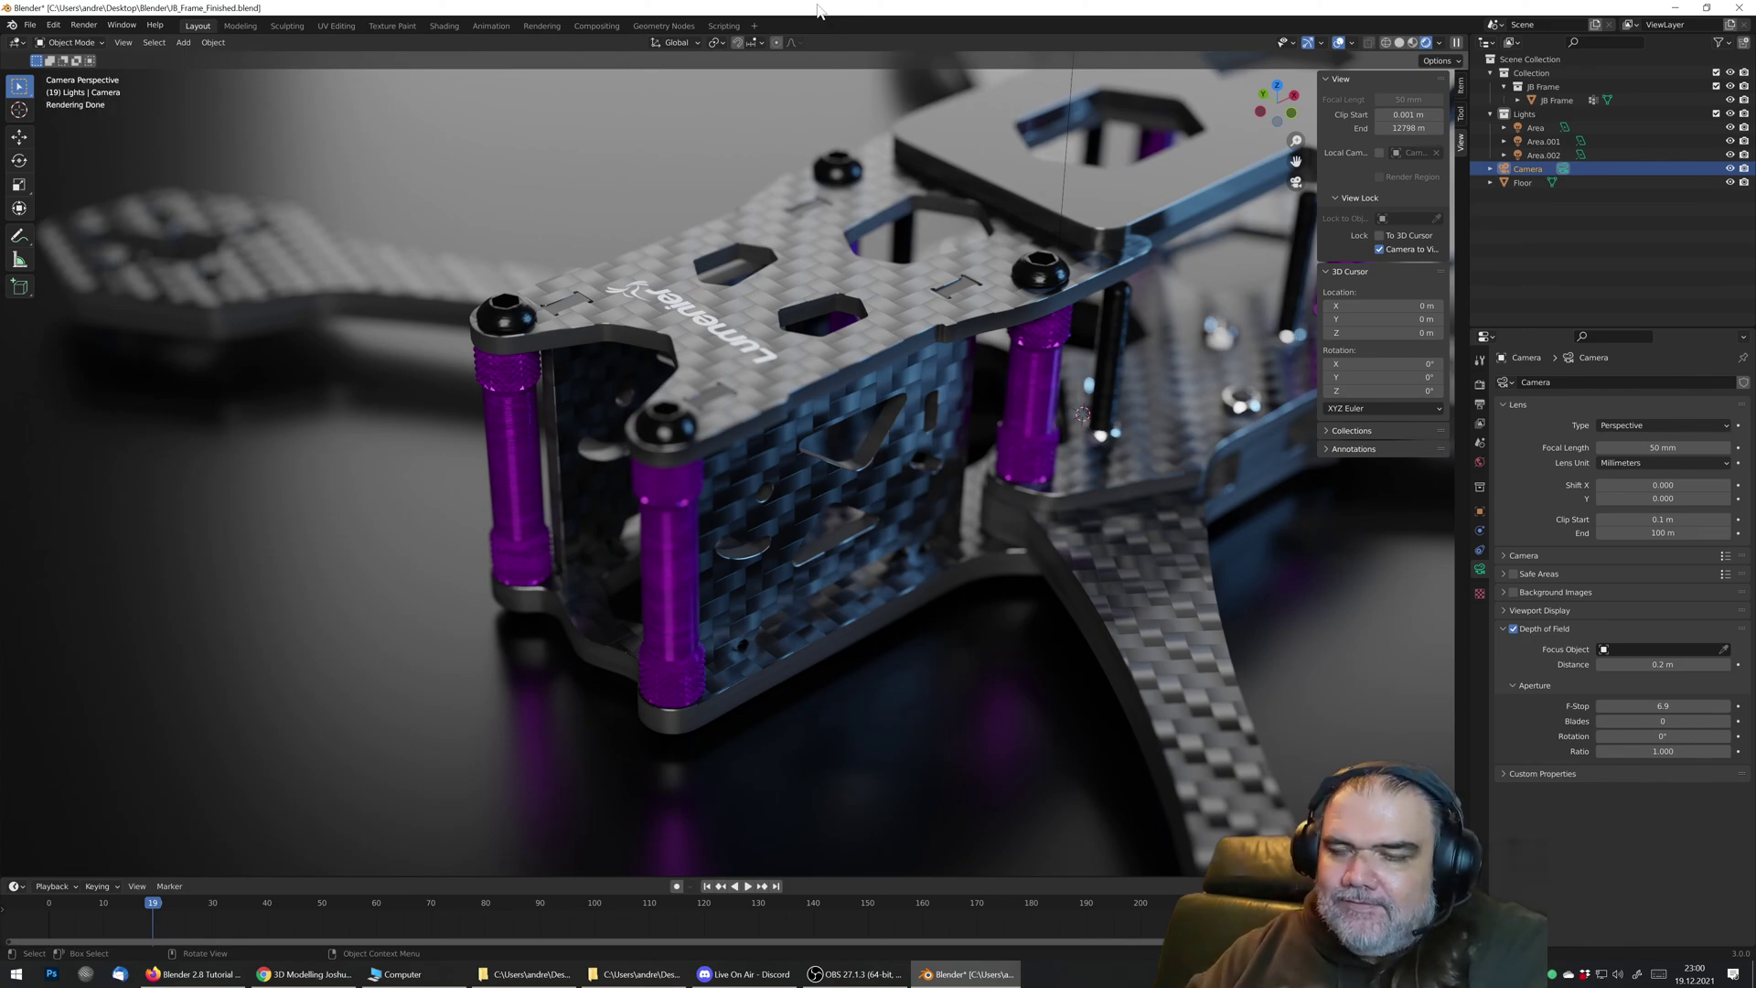
key("F12")
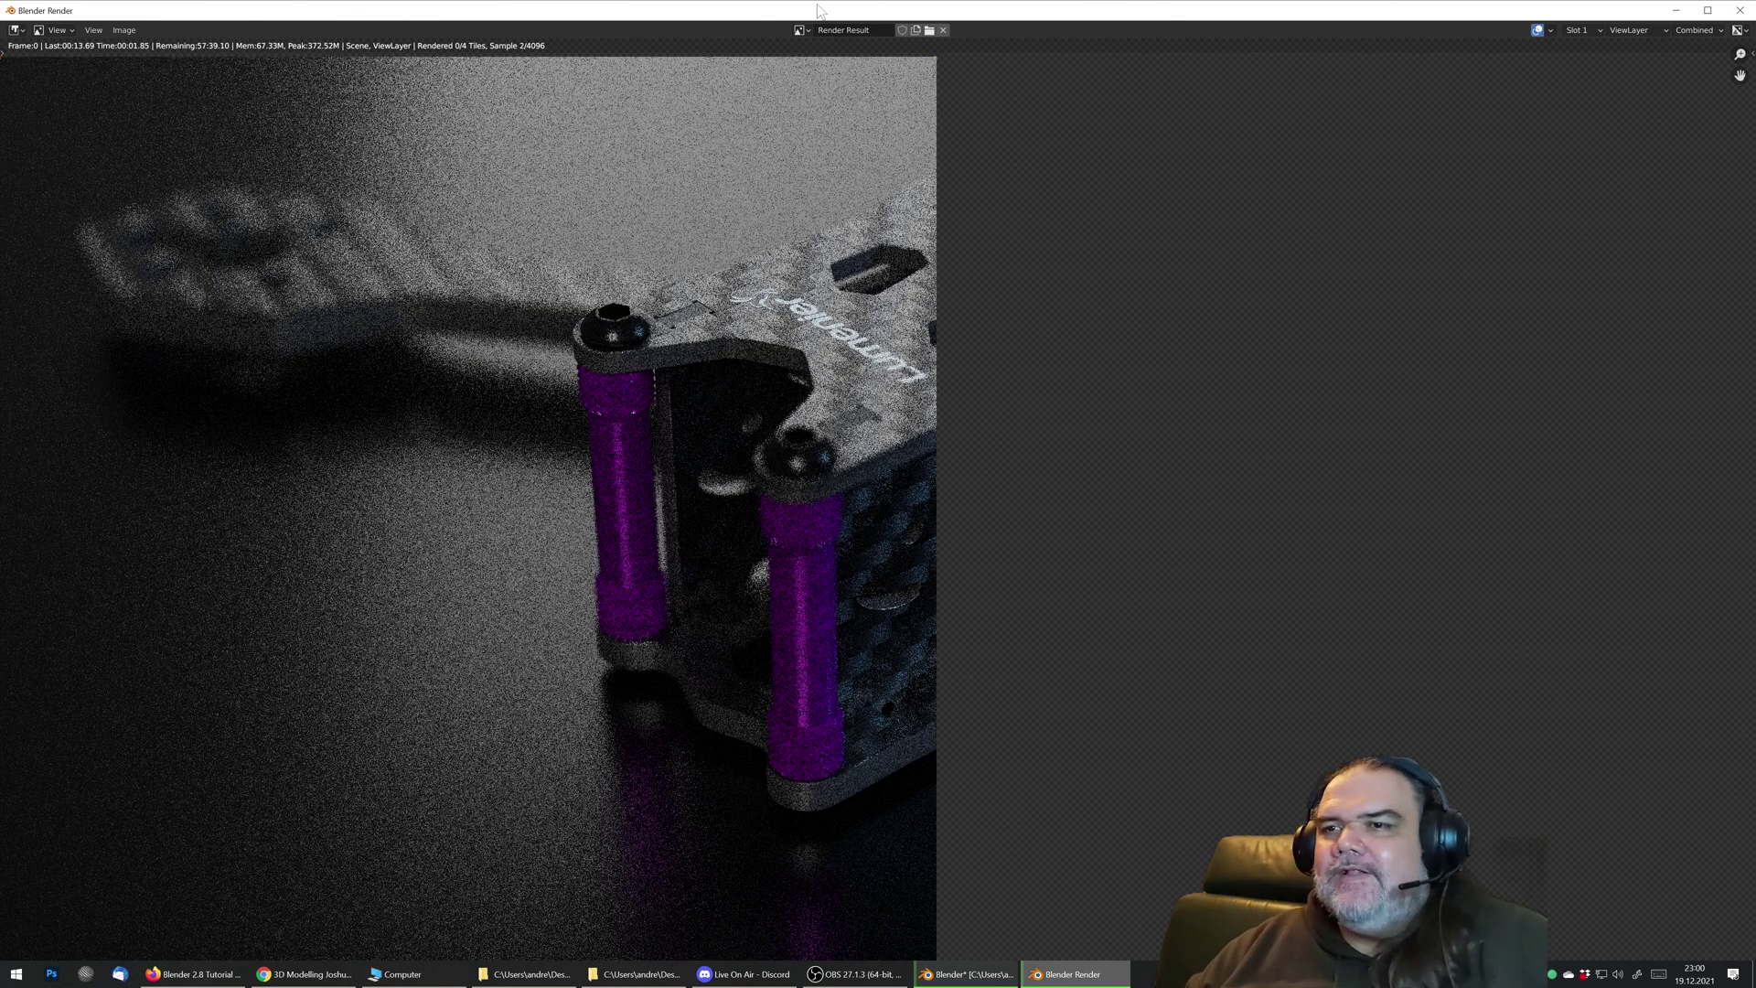
scroll(849, 335, "down", 1)
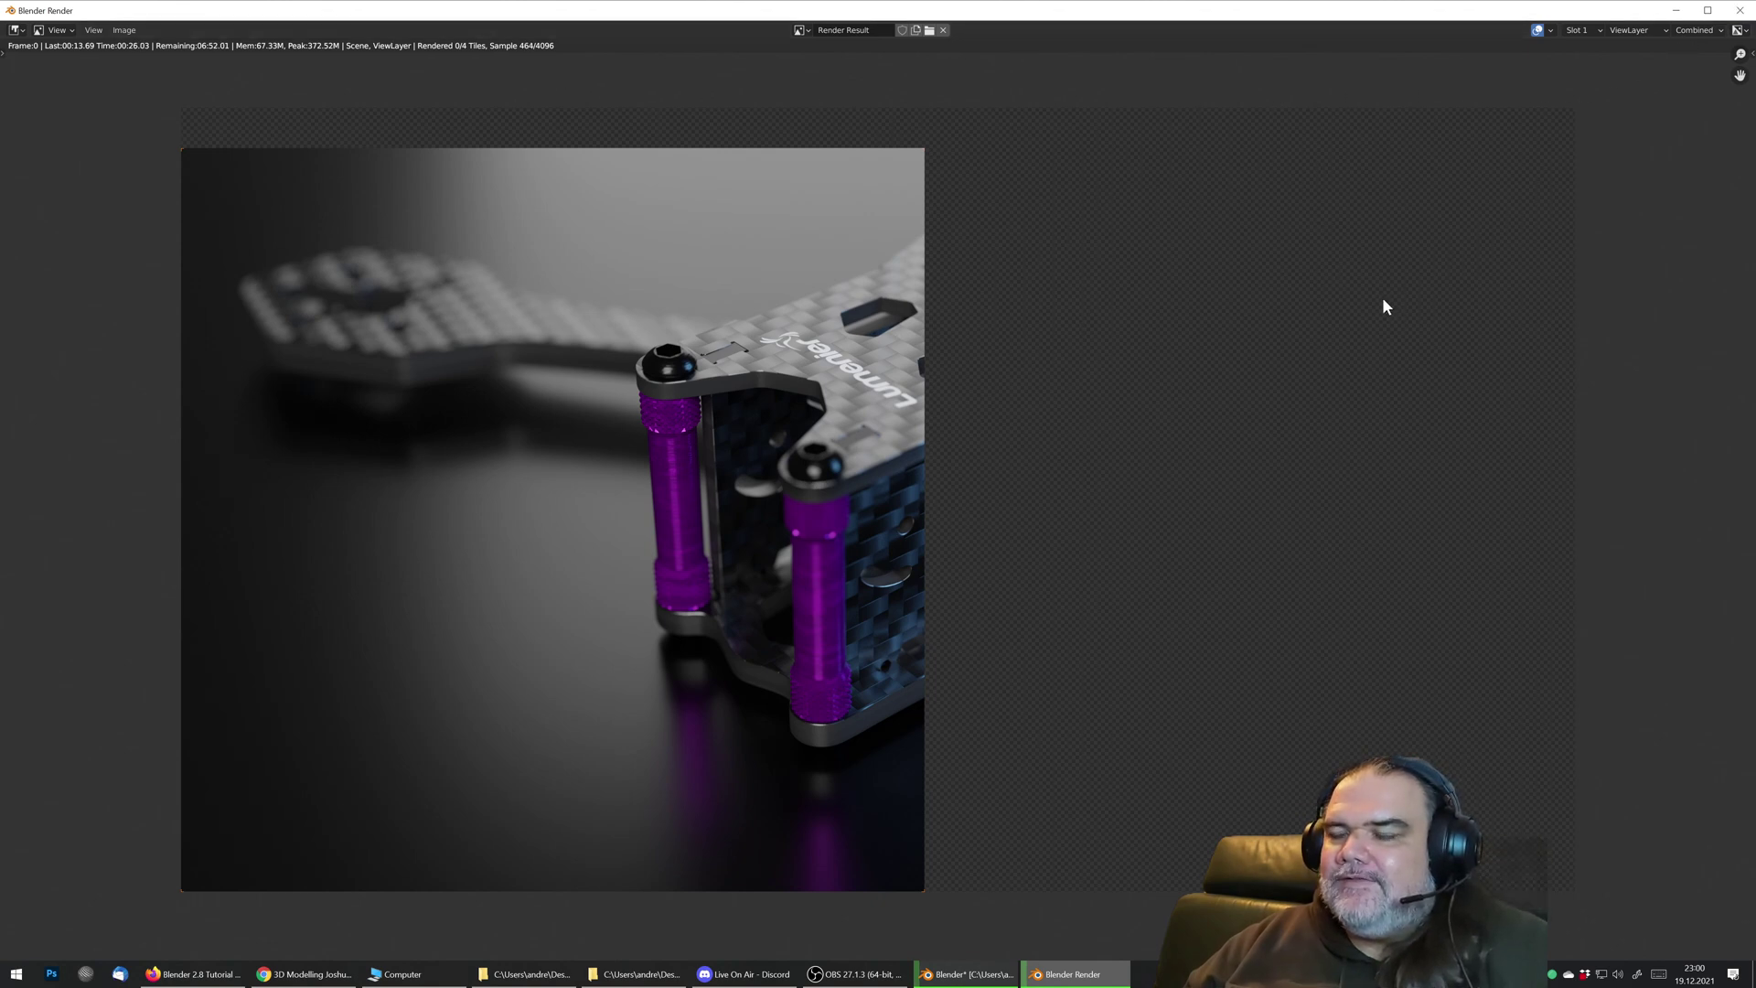
key("Escape")
key("Escape")
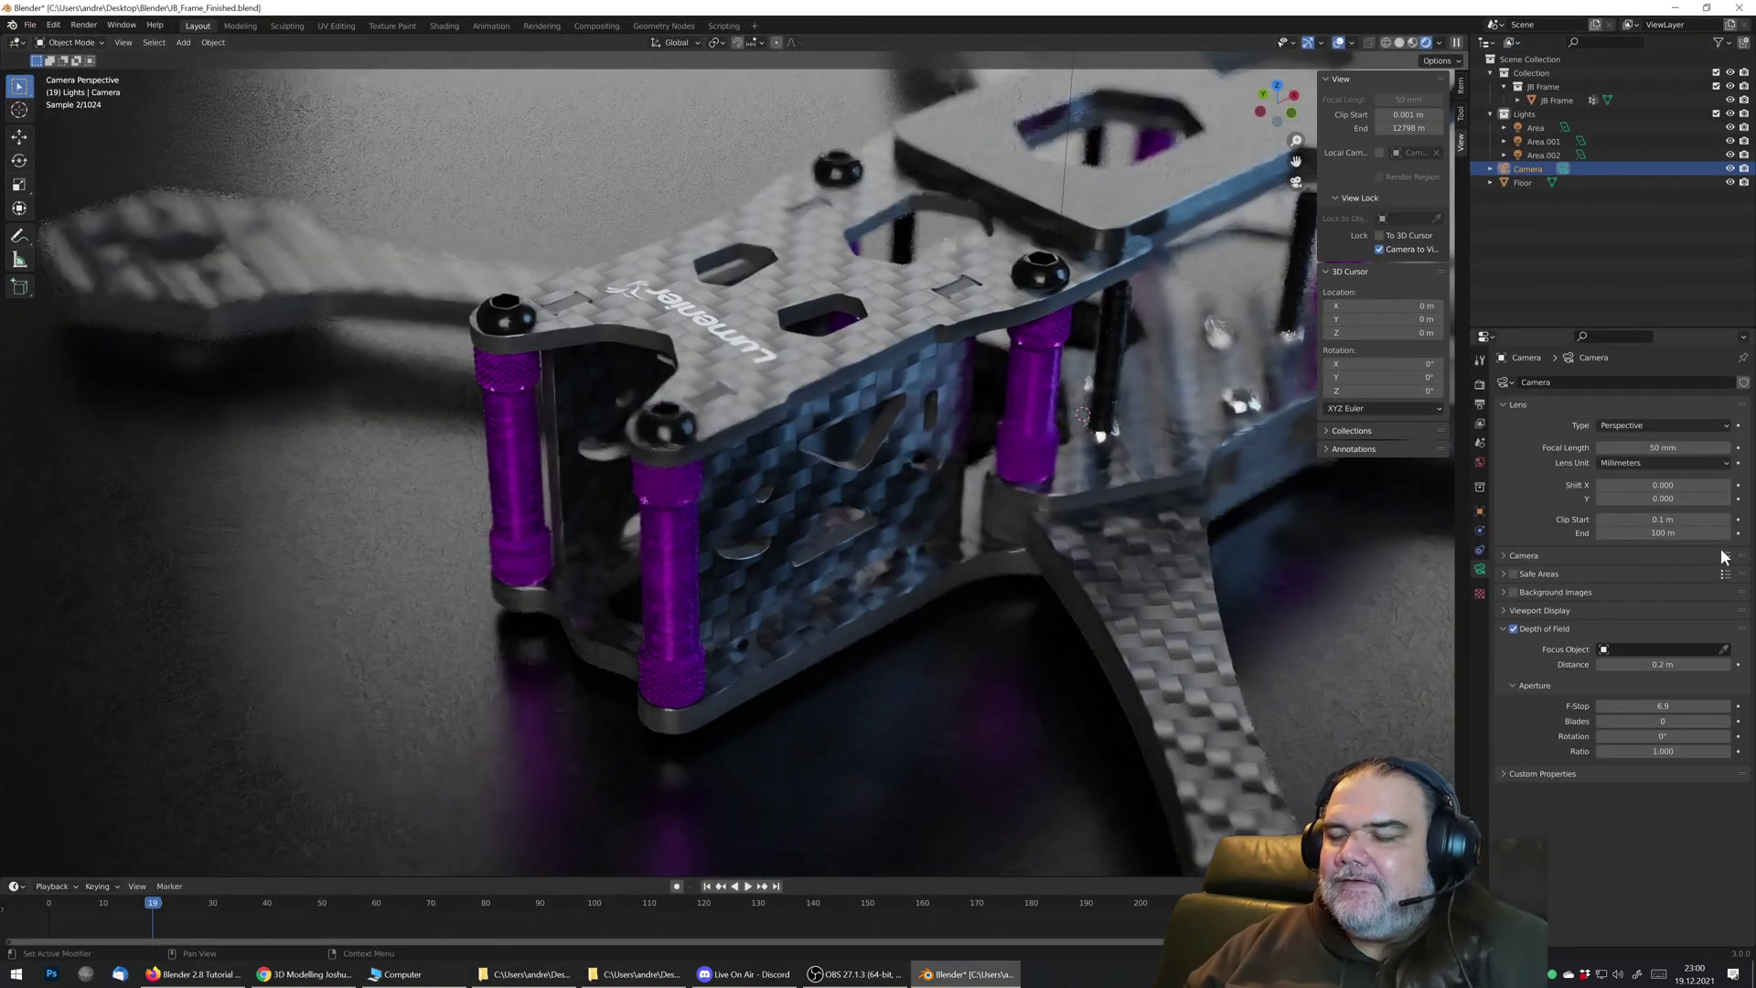
Step: Set the maximum samples for the final Cycles render to 150
left_click(1480, 400)
left_click(1480, 386)
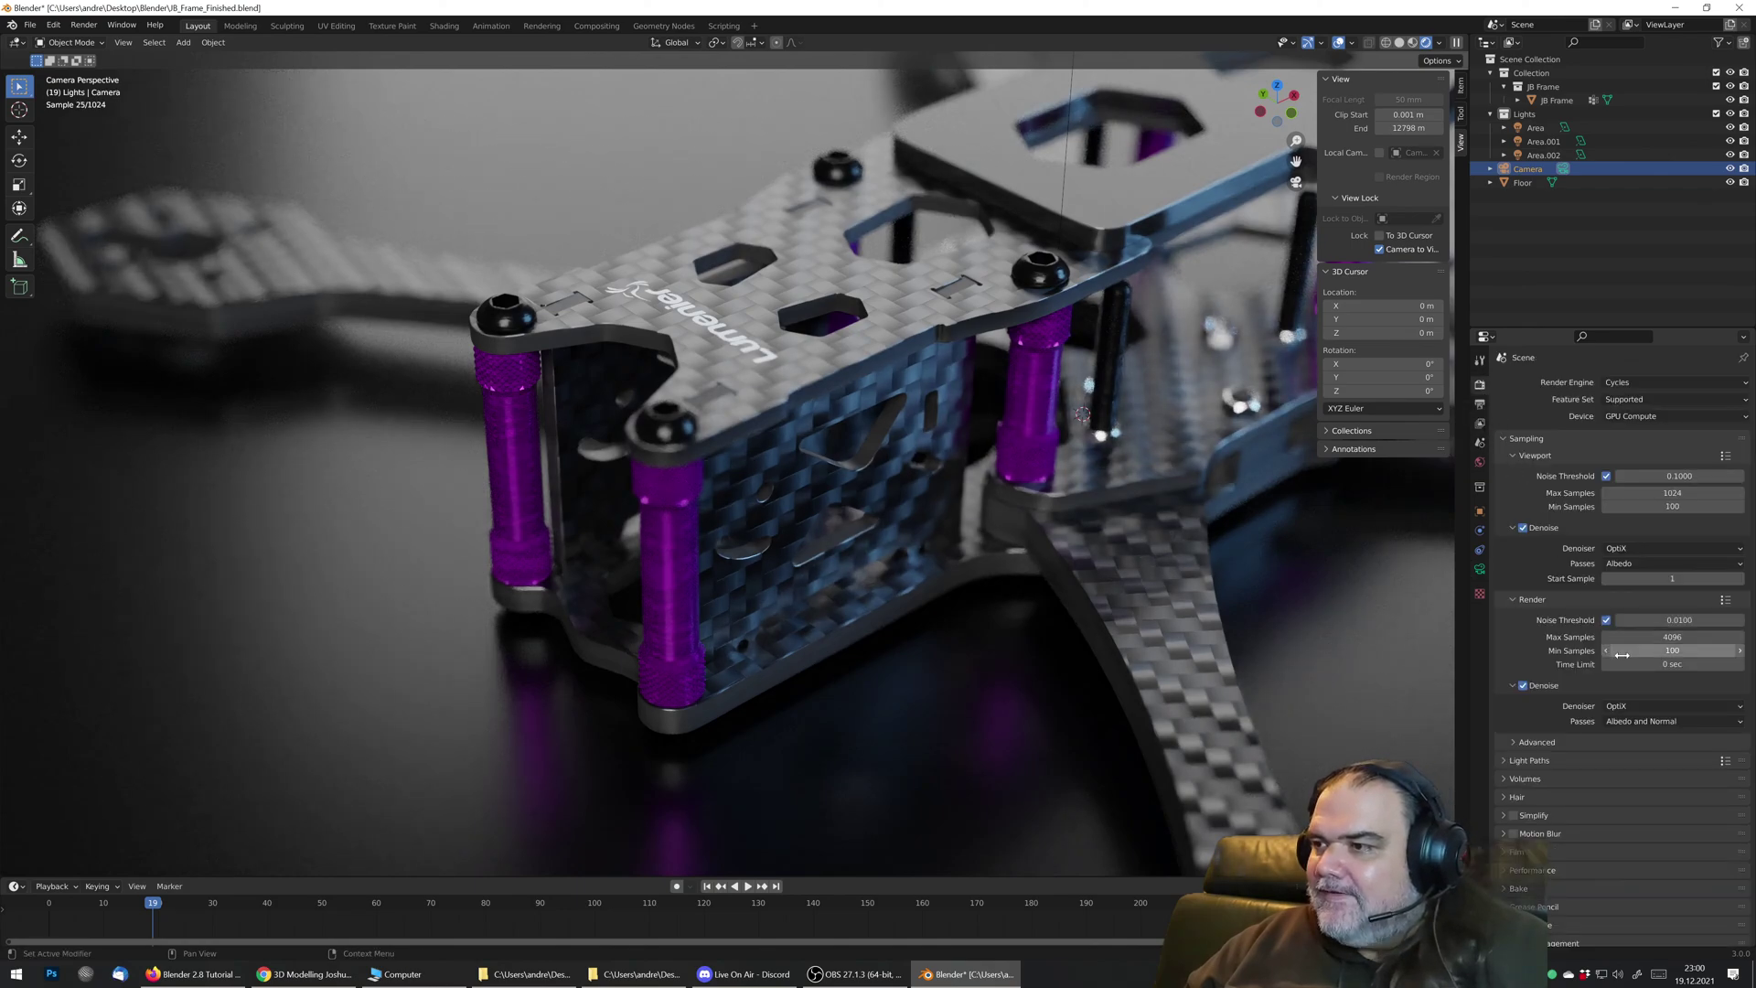
left_click(1734, 637)
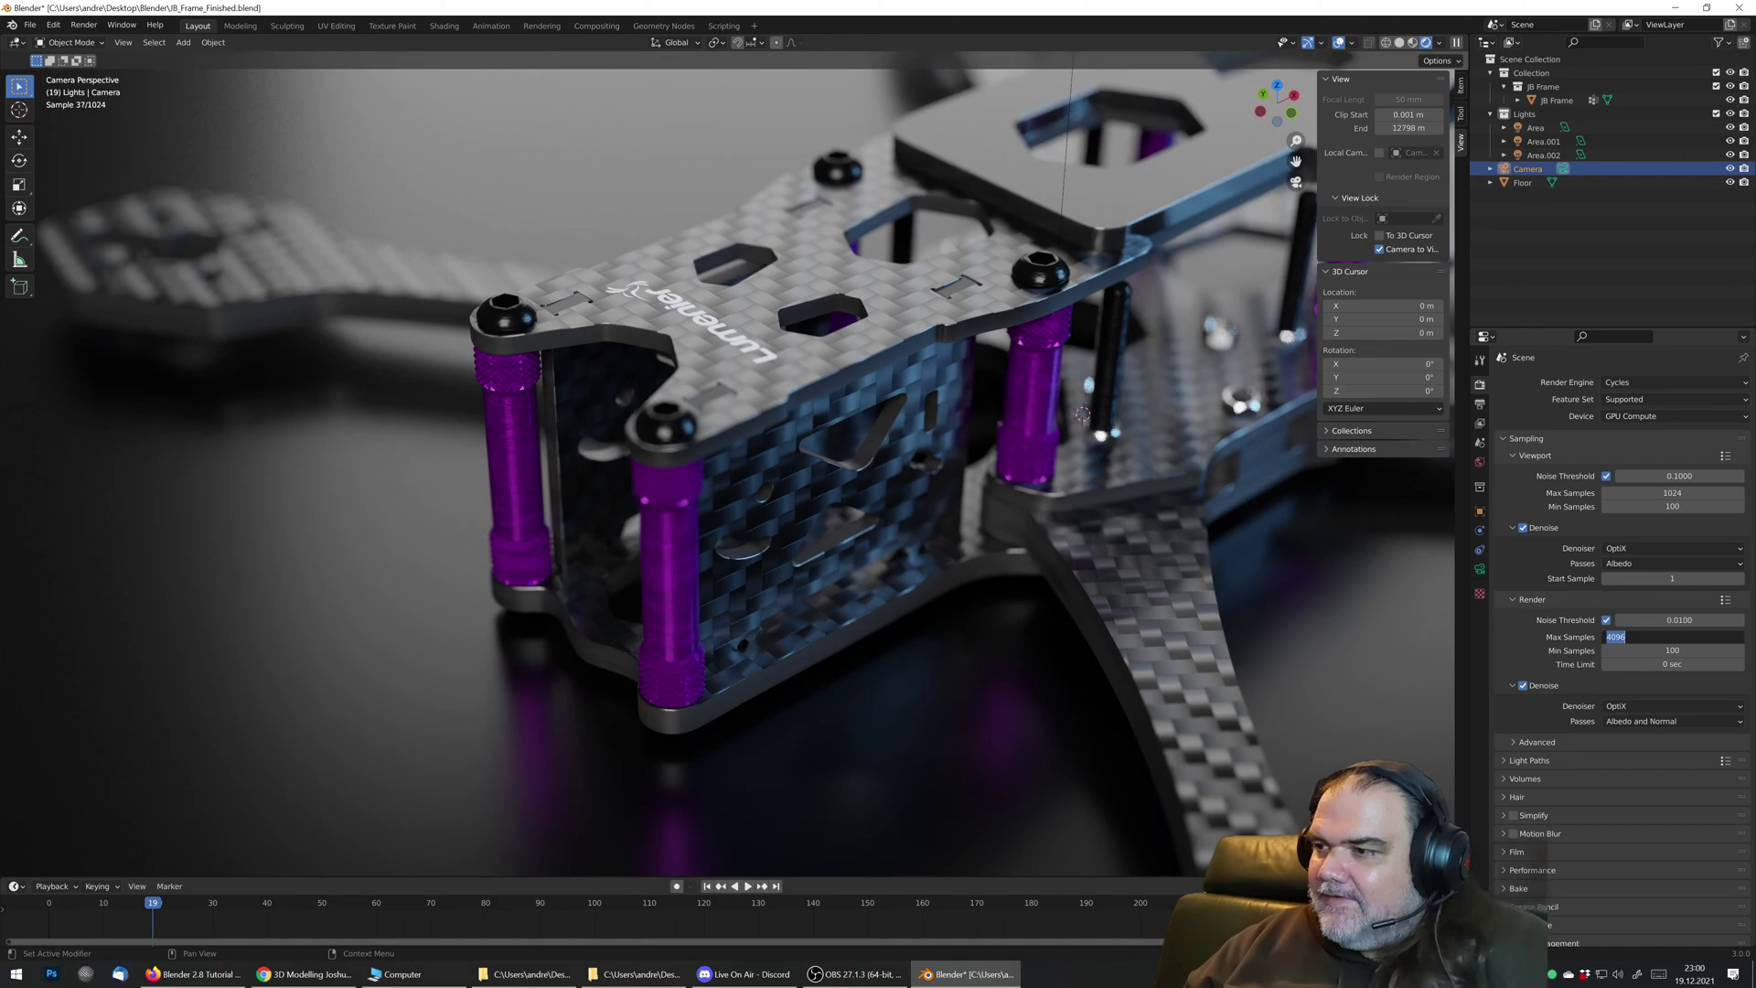
type("150")
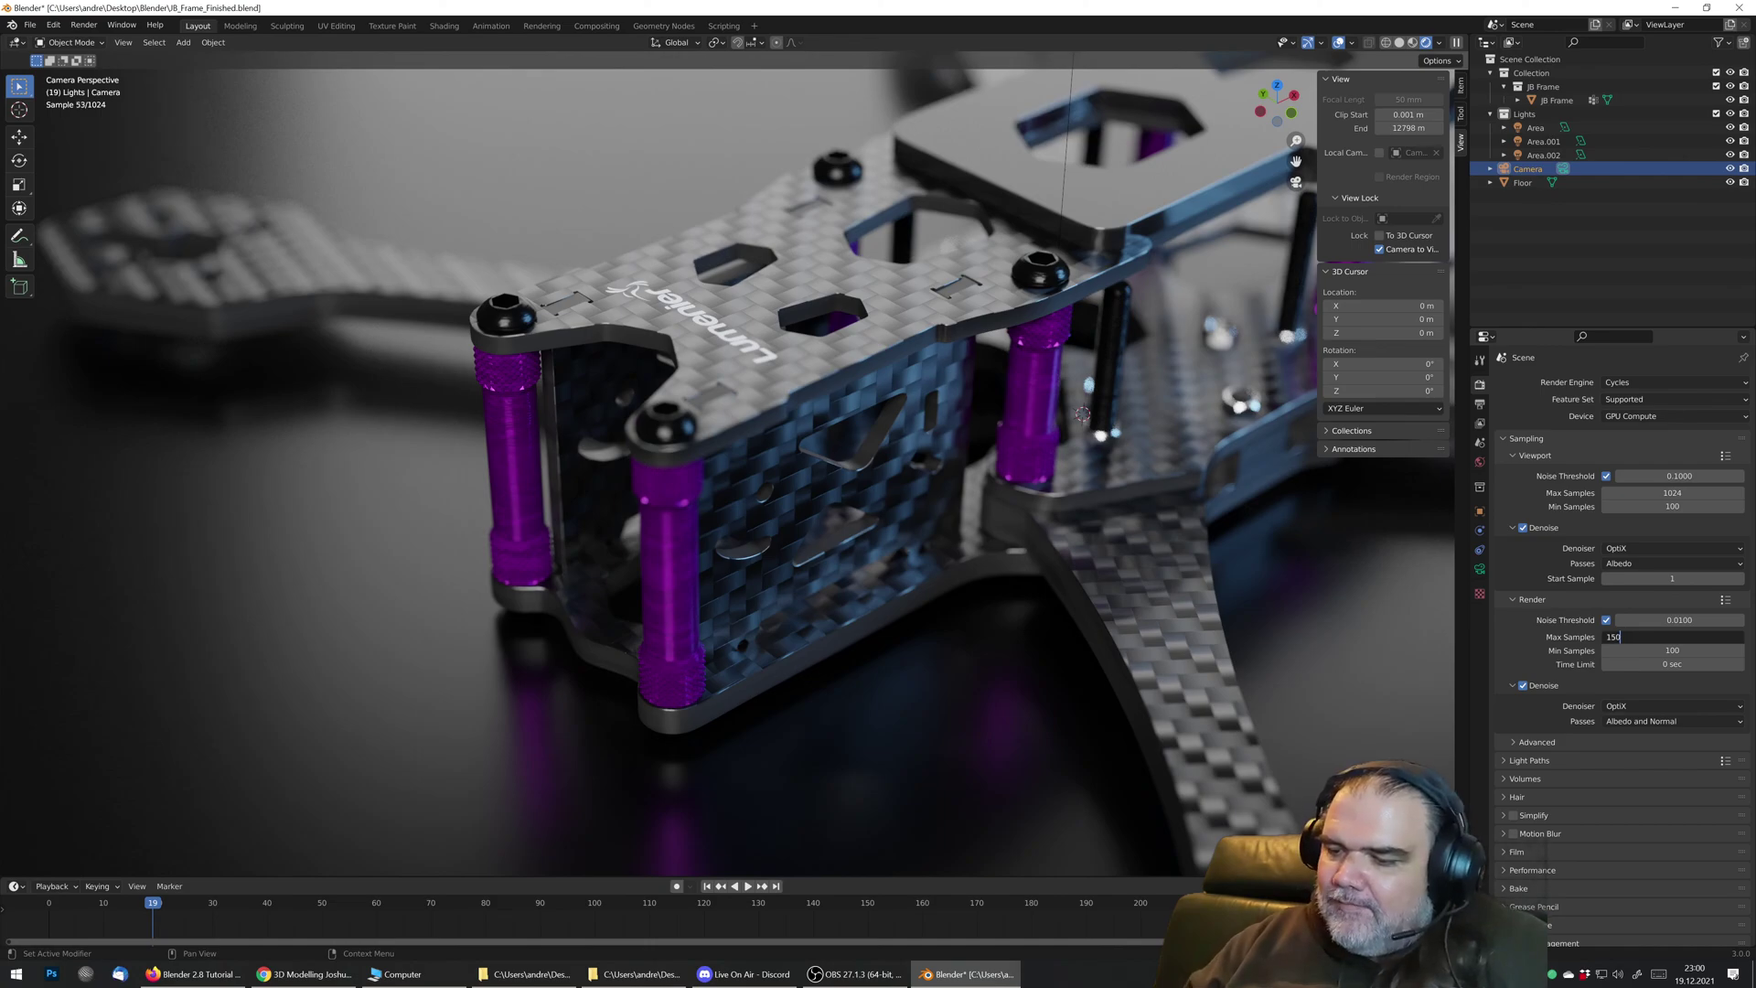
key("Return")
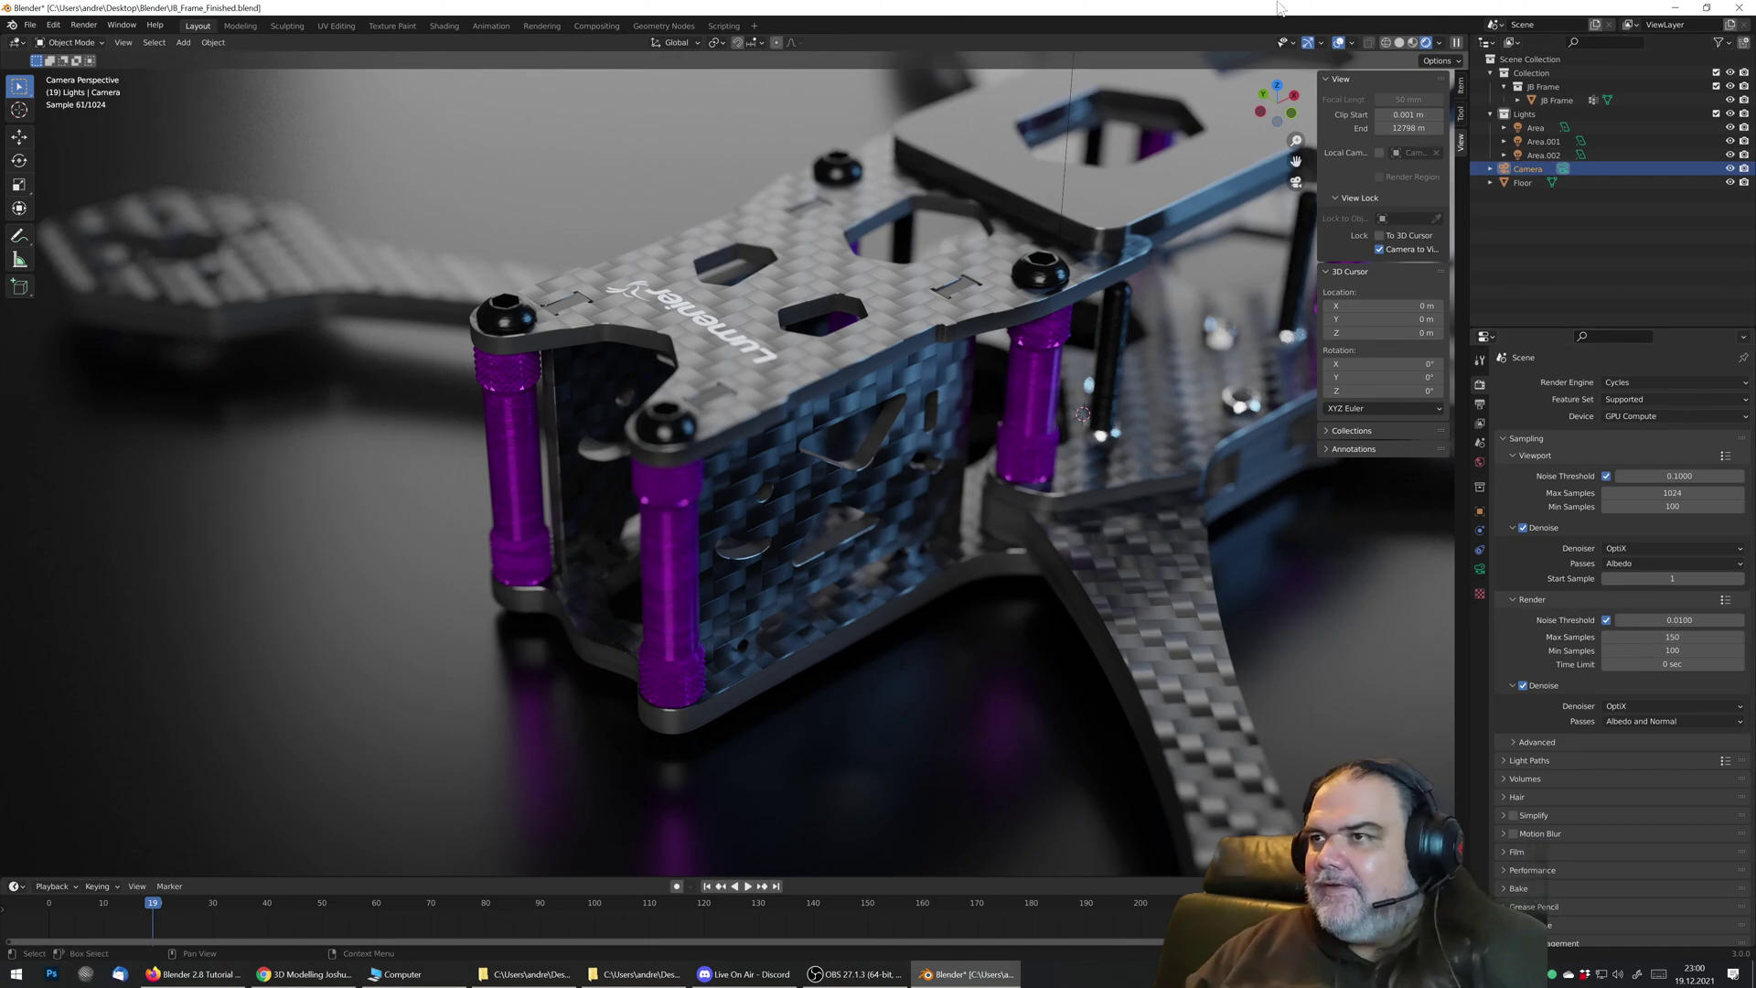
Step: Render the still image from the camera and inspect the finished close-up of the drone frame
key("F12")
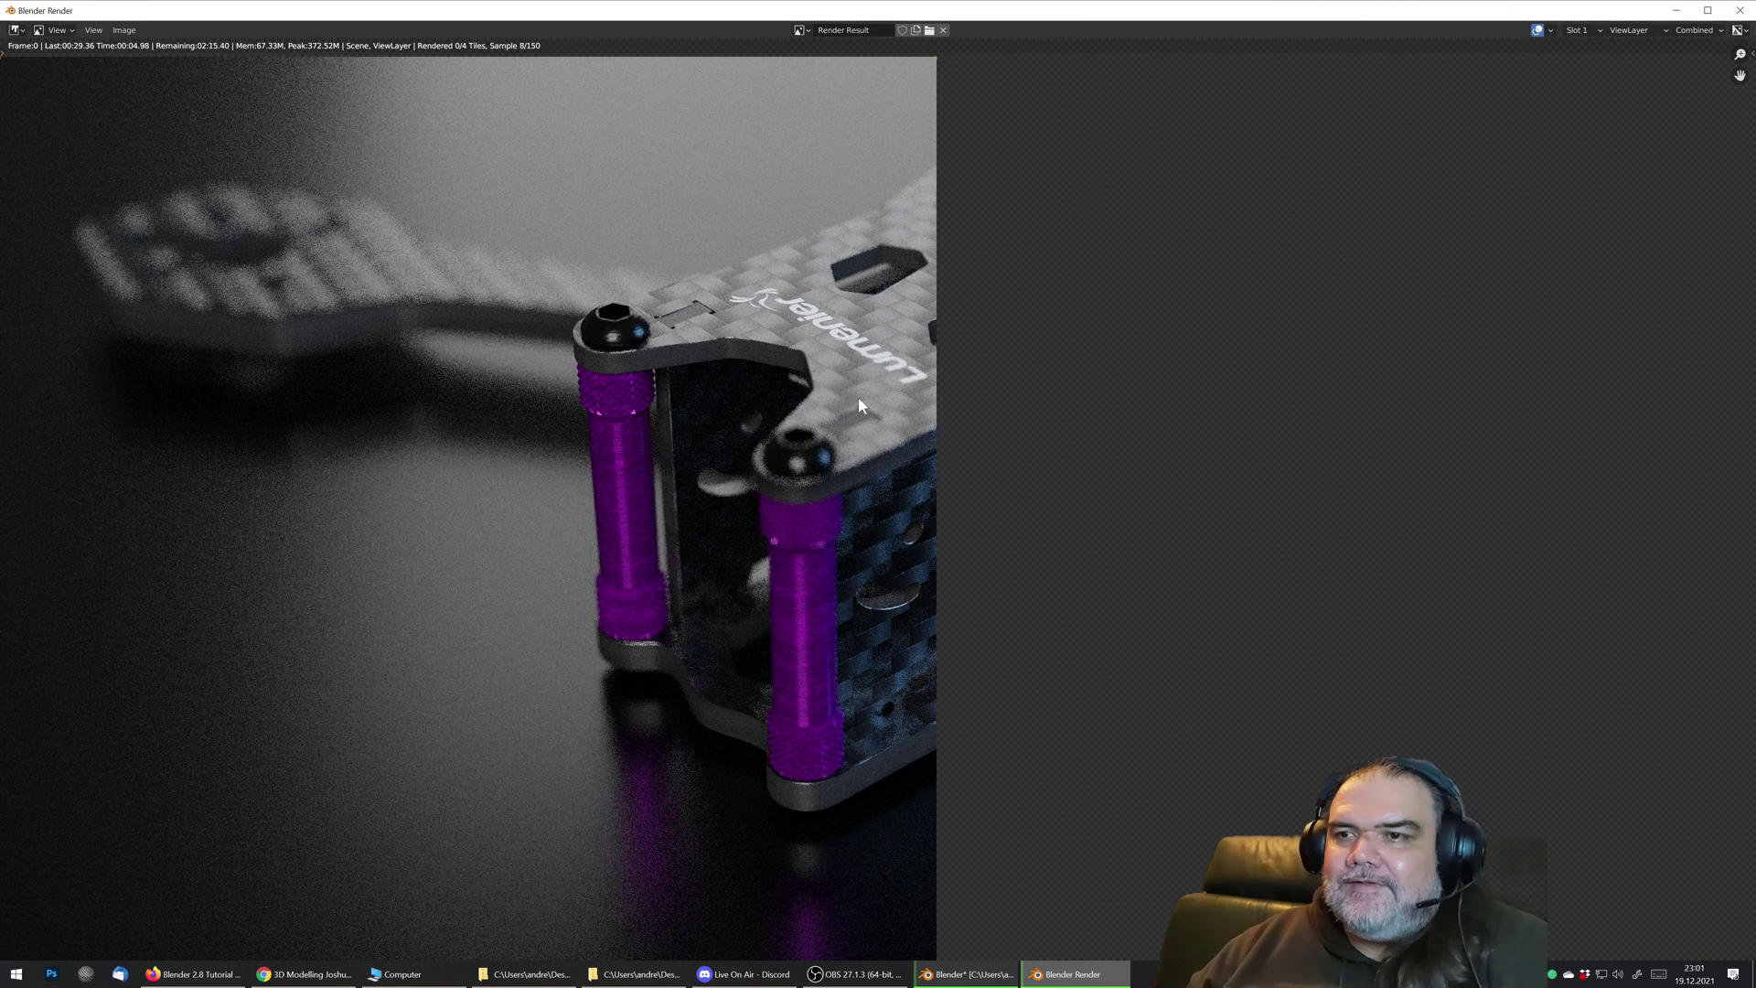
scroll(858, 397, "down", 1)
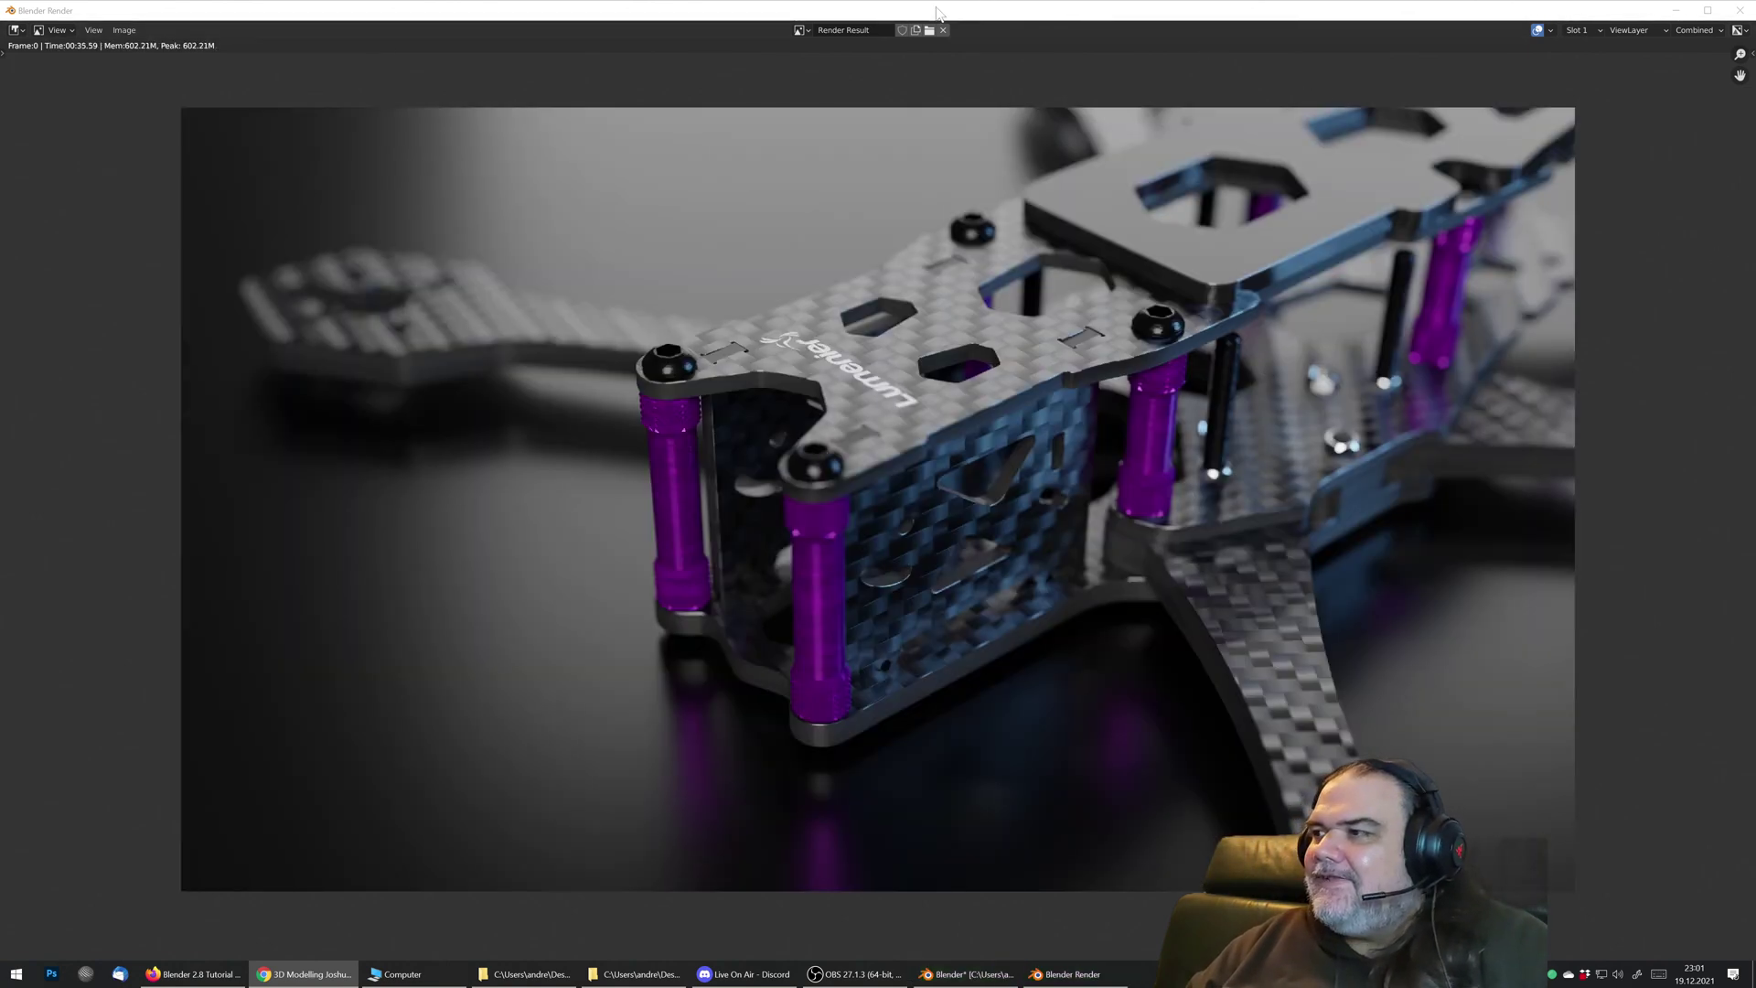
left_click(940, 13)
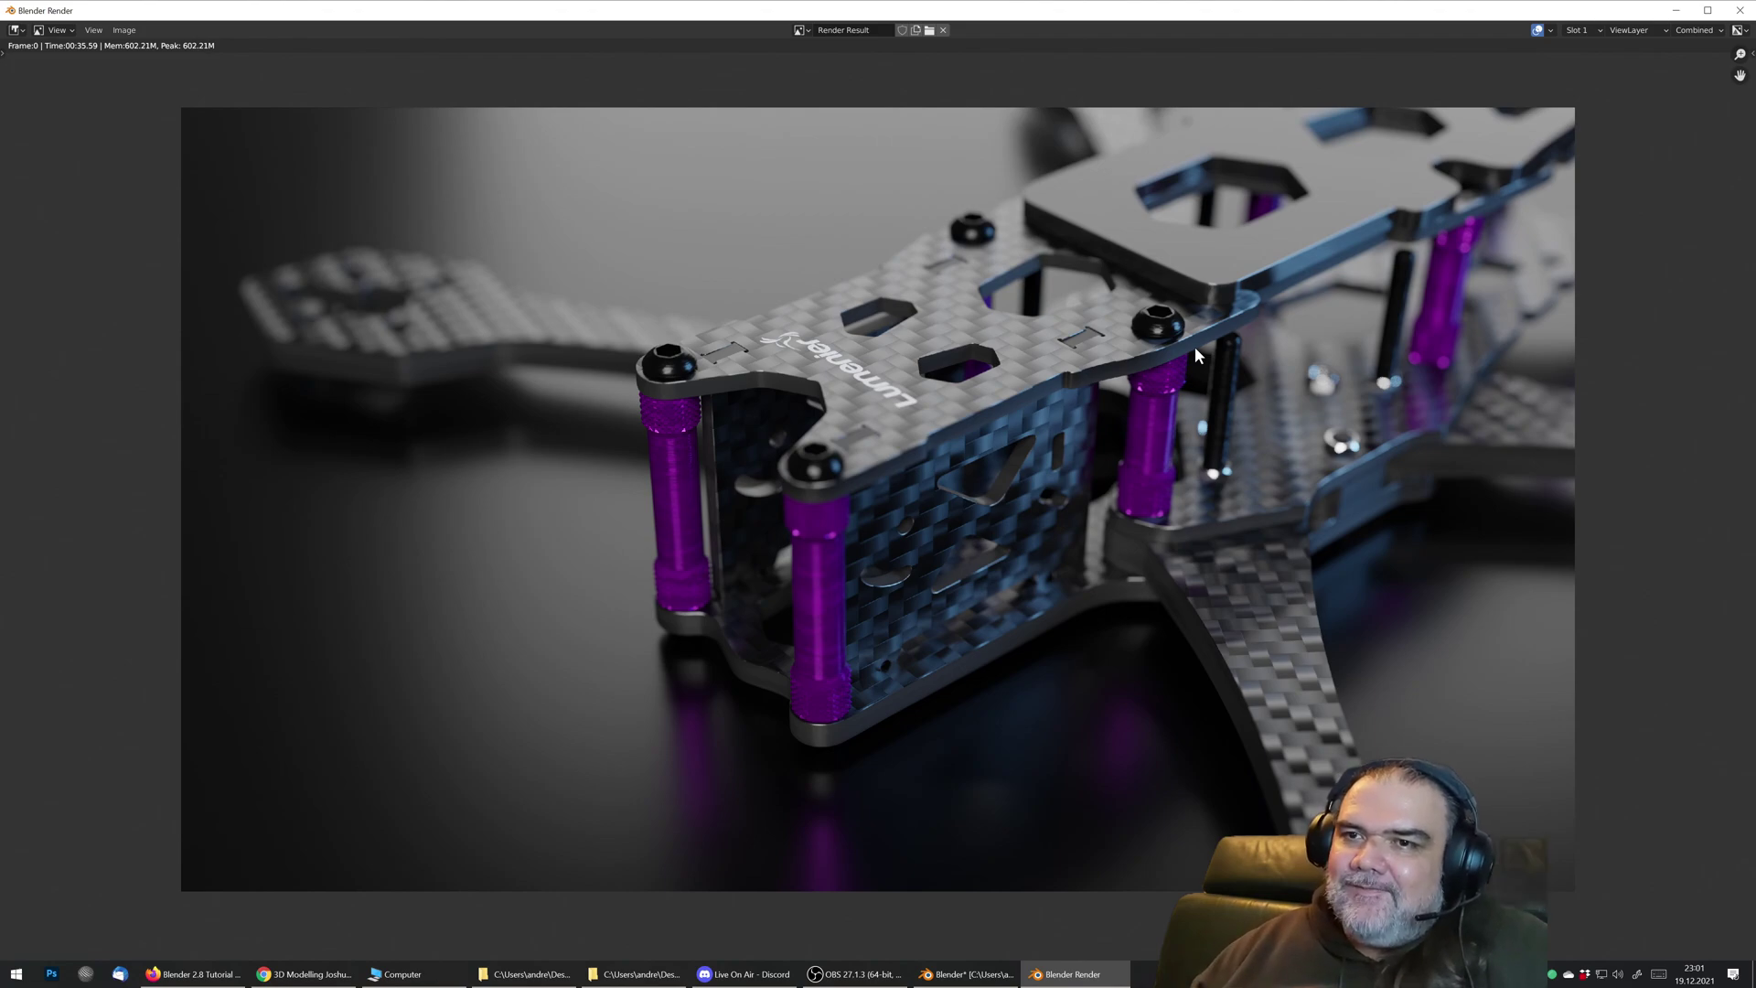
scroll(945, 556, "up", 1)
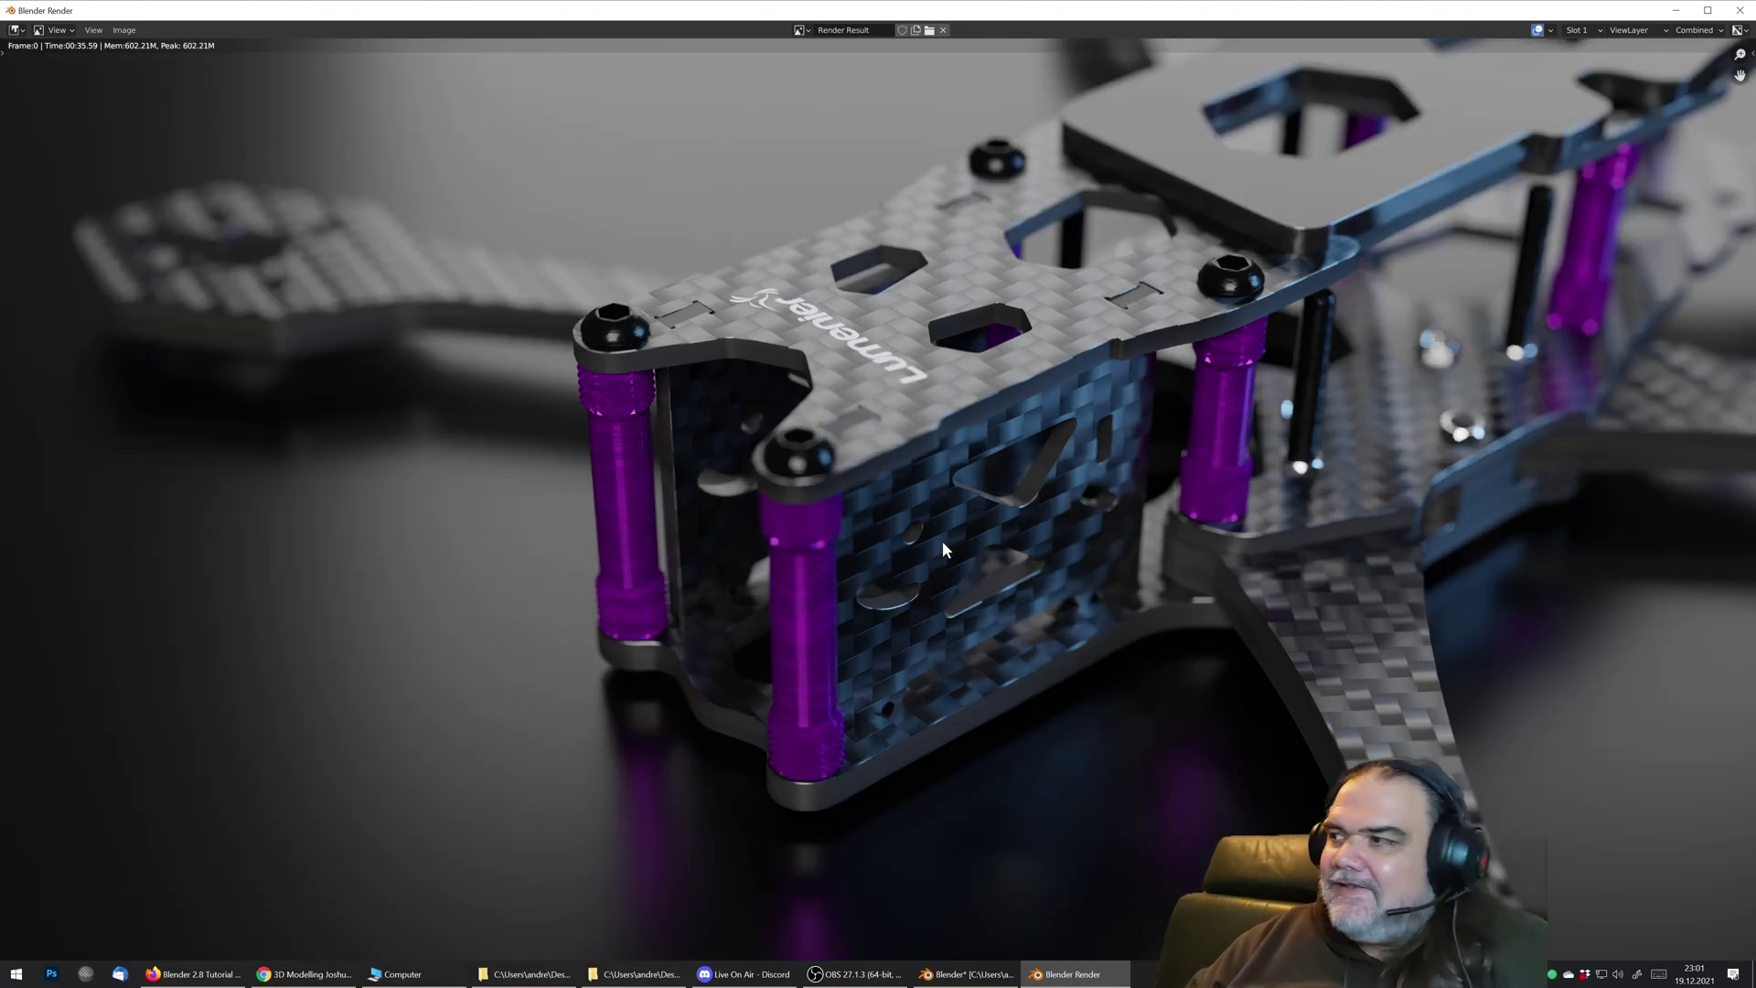